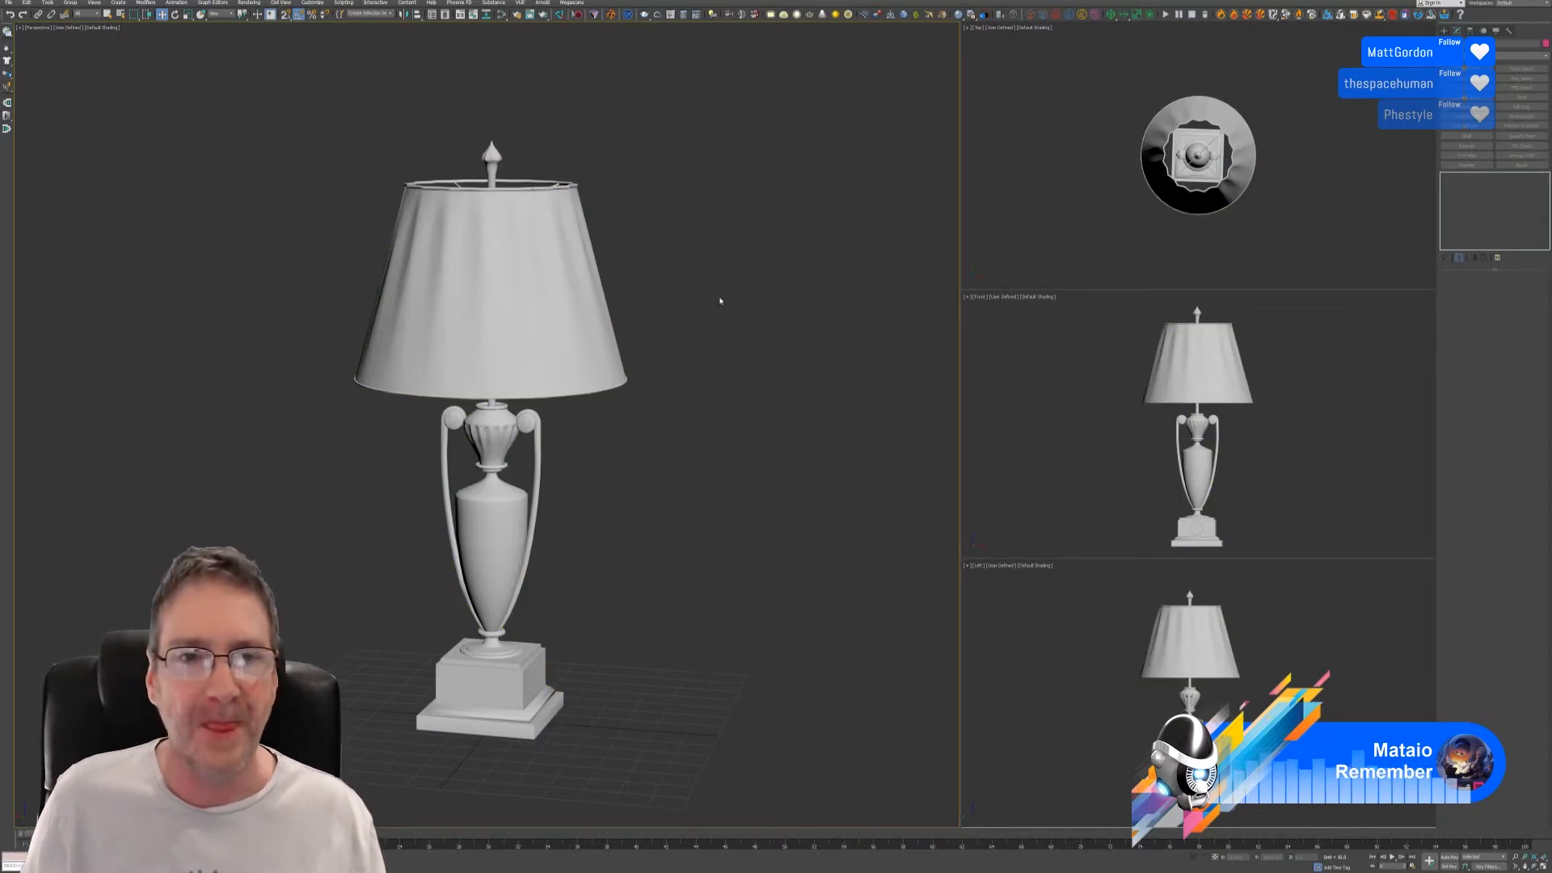
- Convert the lamp to an editable poly and send it to RizomUV for unwrapping
left_click(555, 316)
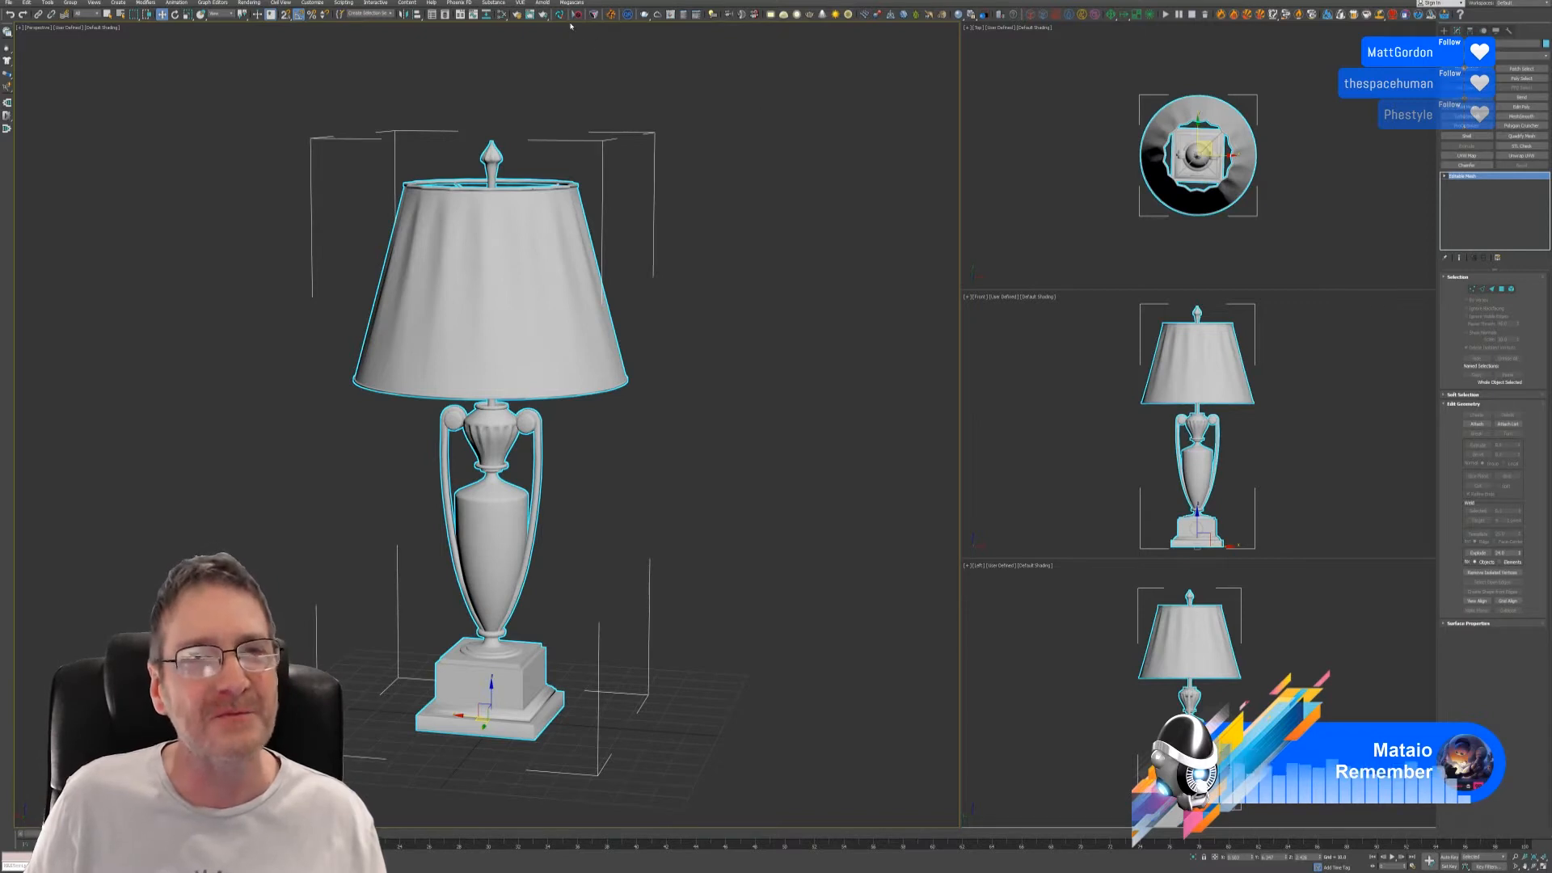
right_click(1473, 182)
left_click(1495, 255)
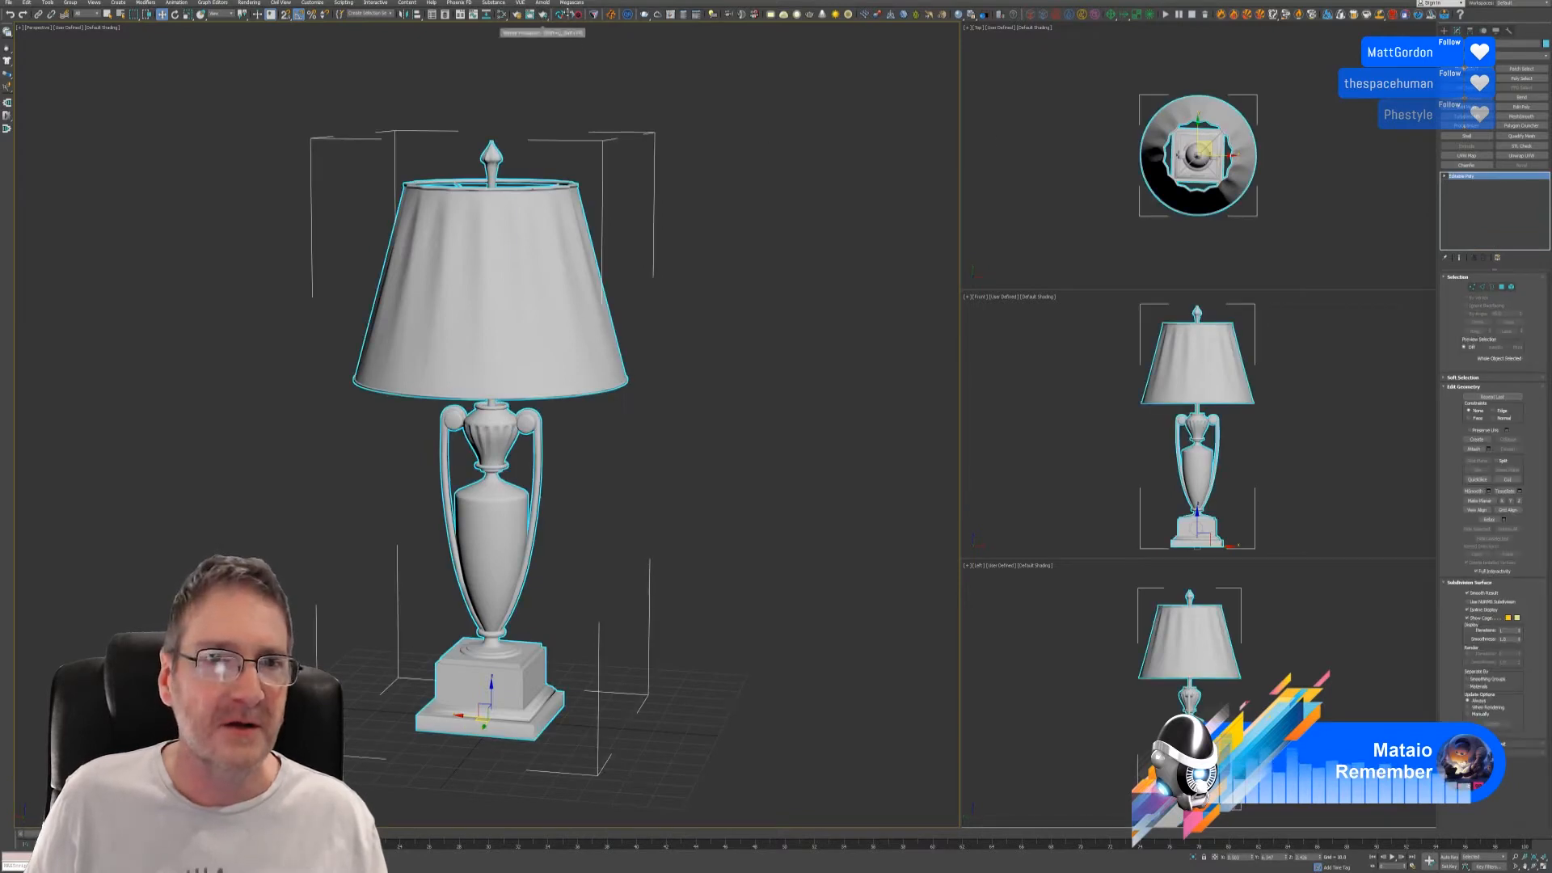
left_click(559, 15)
left_click(877, 306)
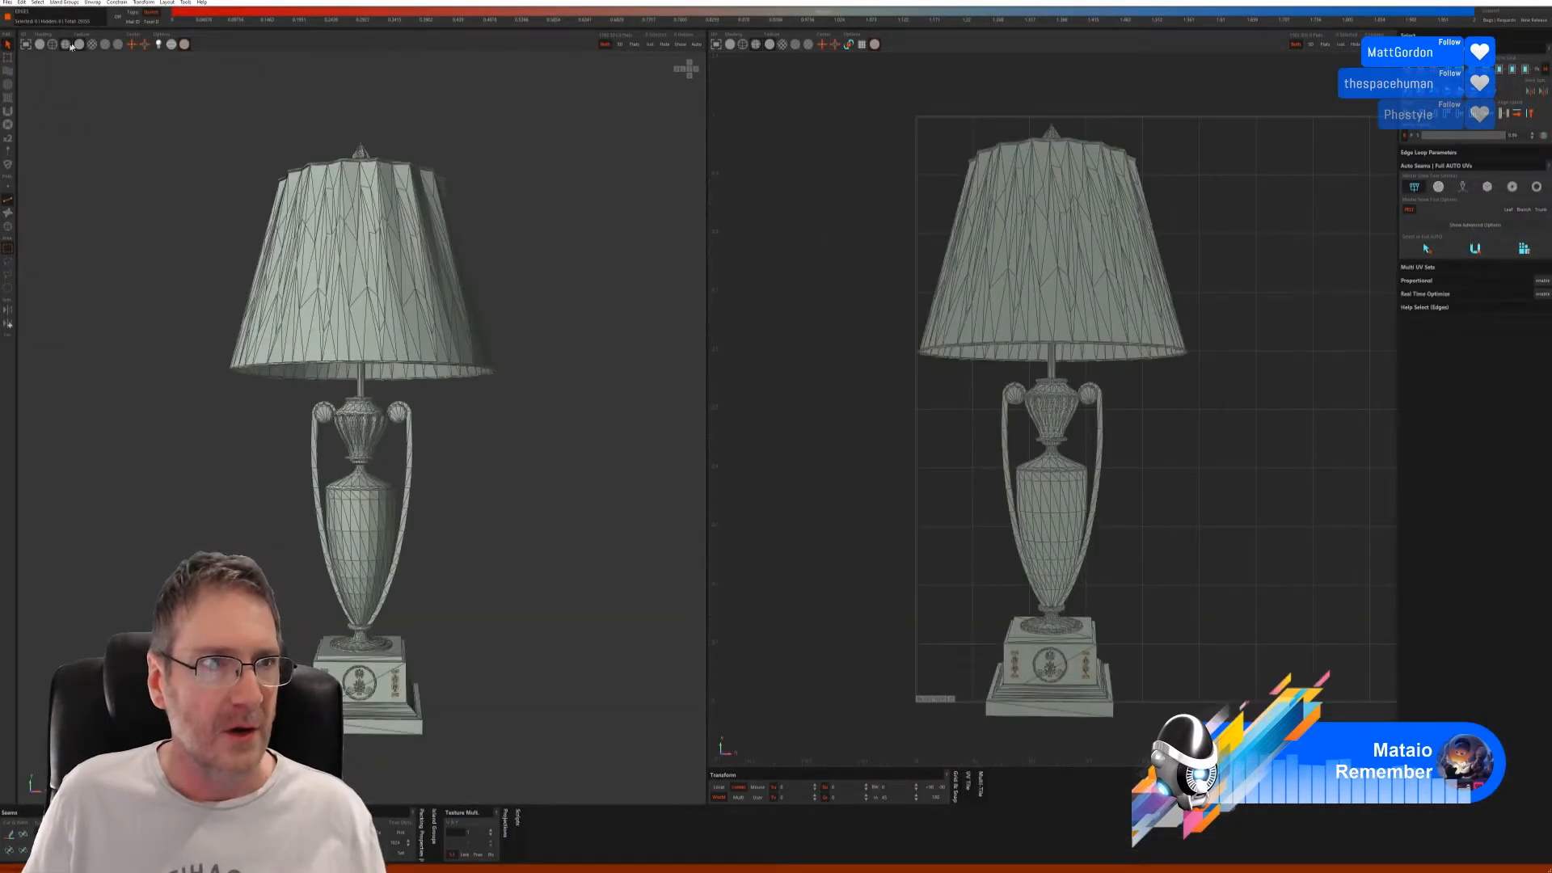
- Display the lamp in the 3D view as shaded surfaces without the wireframe
left_click(37, 46)
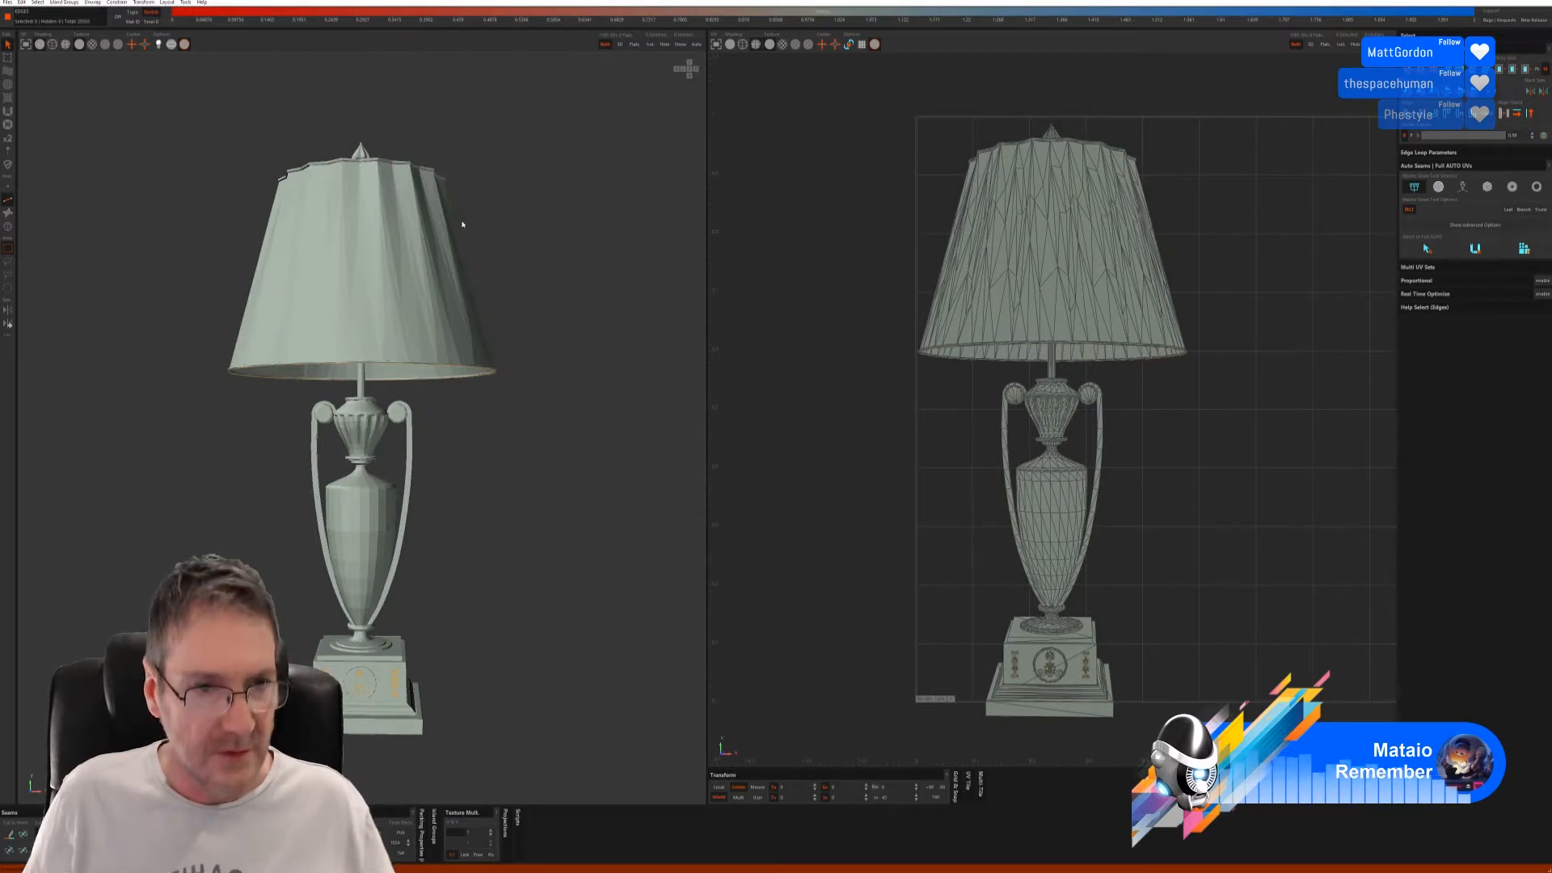
mouse_move(461, 225)
left_mouse_down("alt")
mouse_move(447, 248)
mouse_move(598, 165)
left_mouse_up("alt")
left_click_drag(511, 200, 636, 64, "alt")
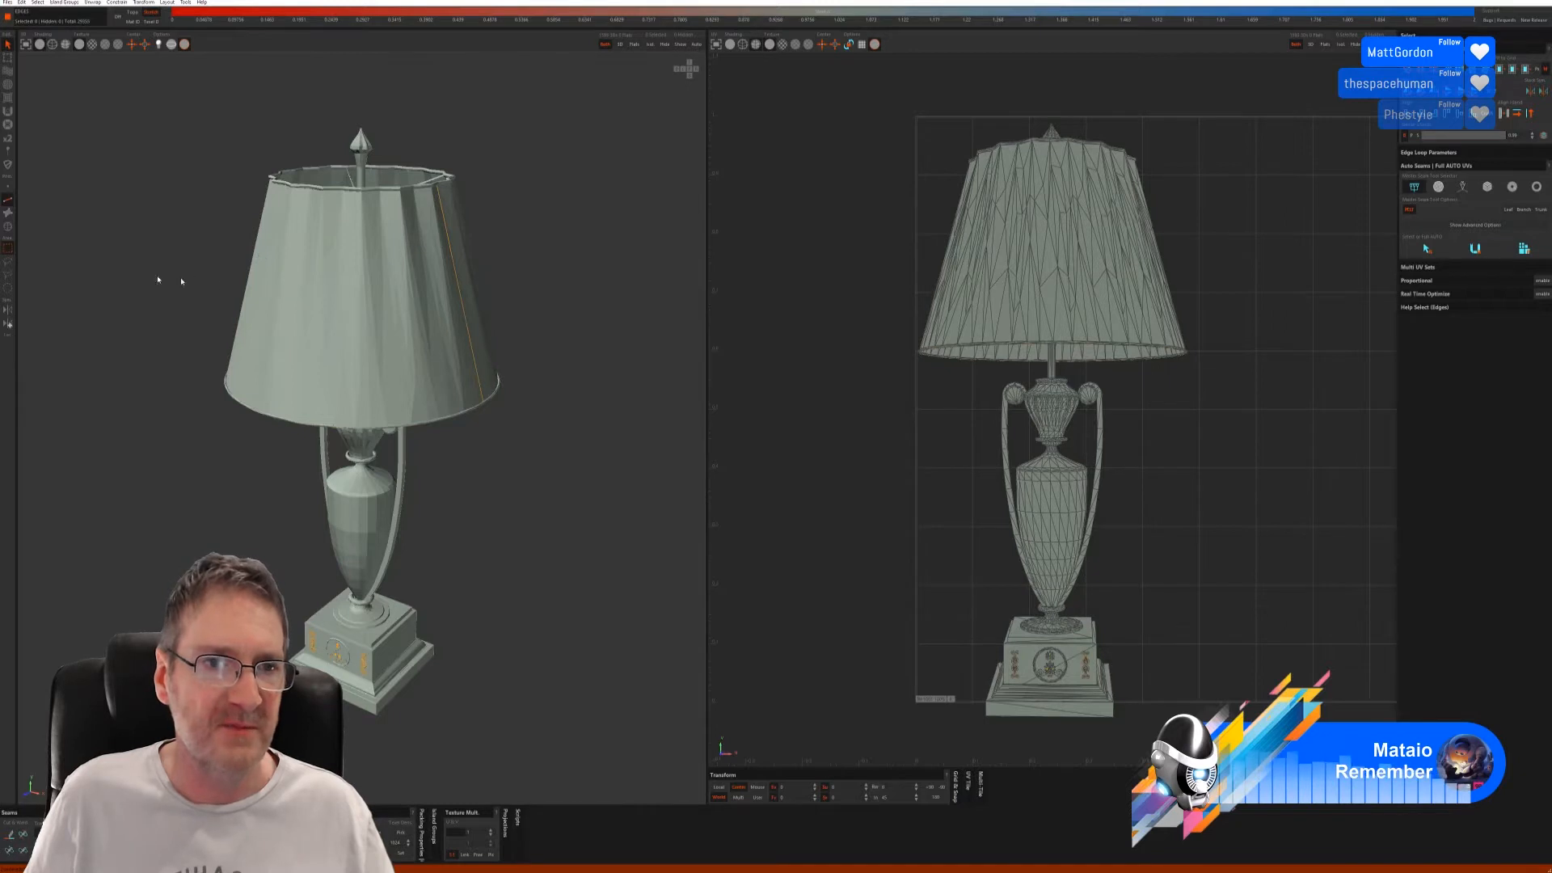
left_click_drag(495, 298, 471, 288, "alt")
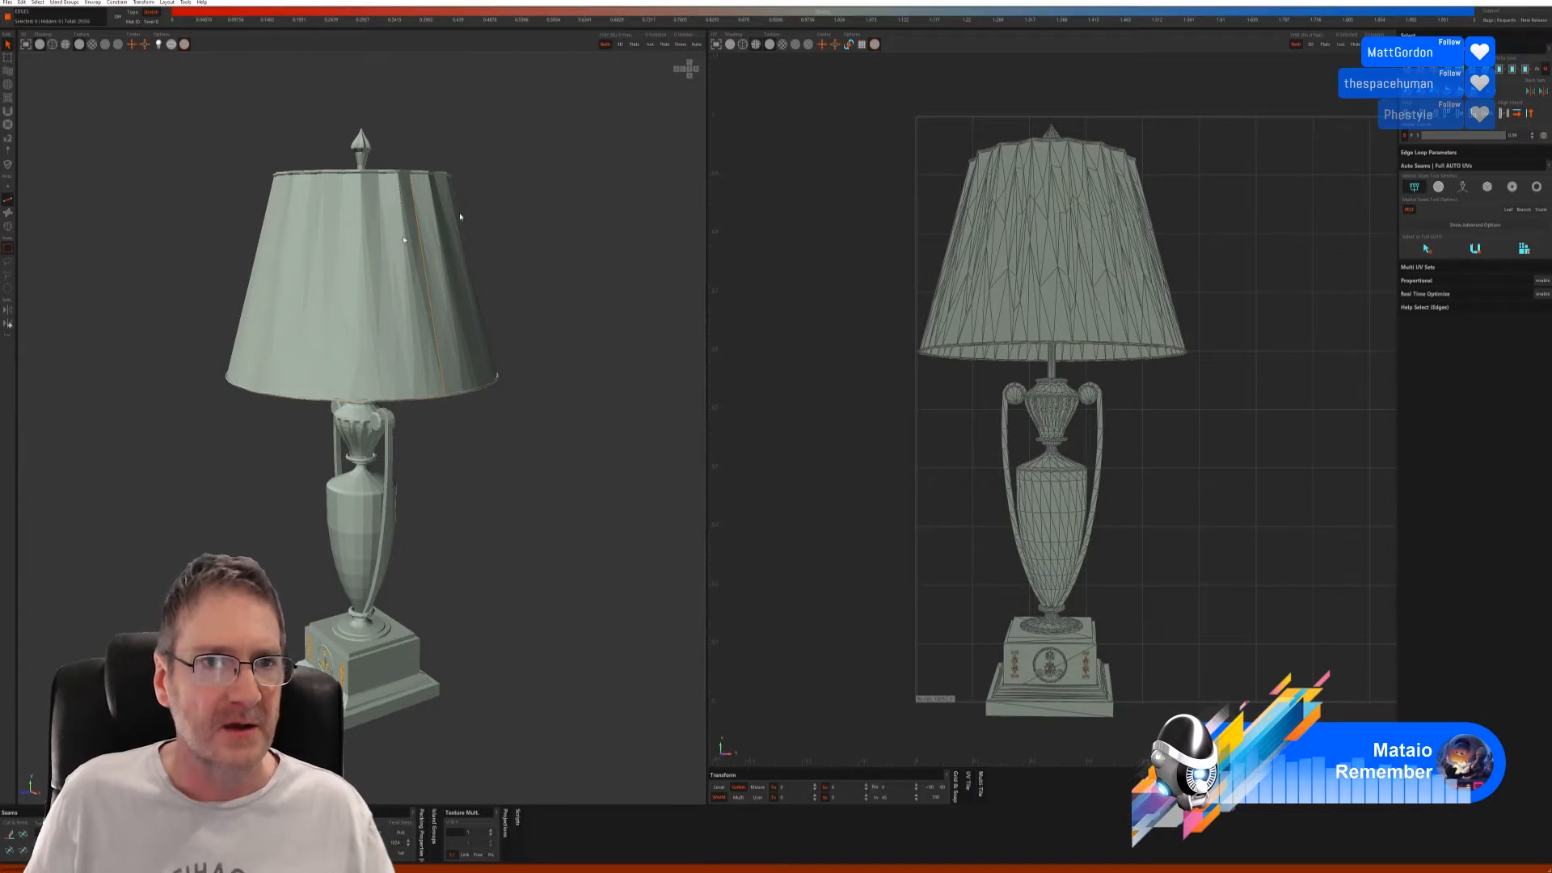
- Select the lampshade island and isolate it in both views
left_click(361, 263)
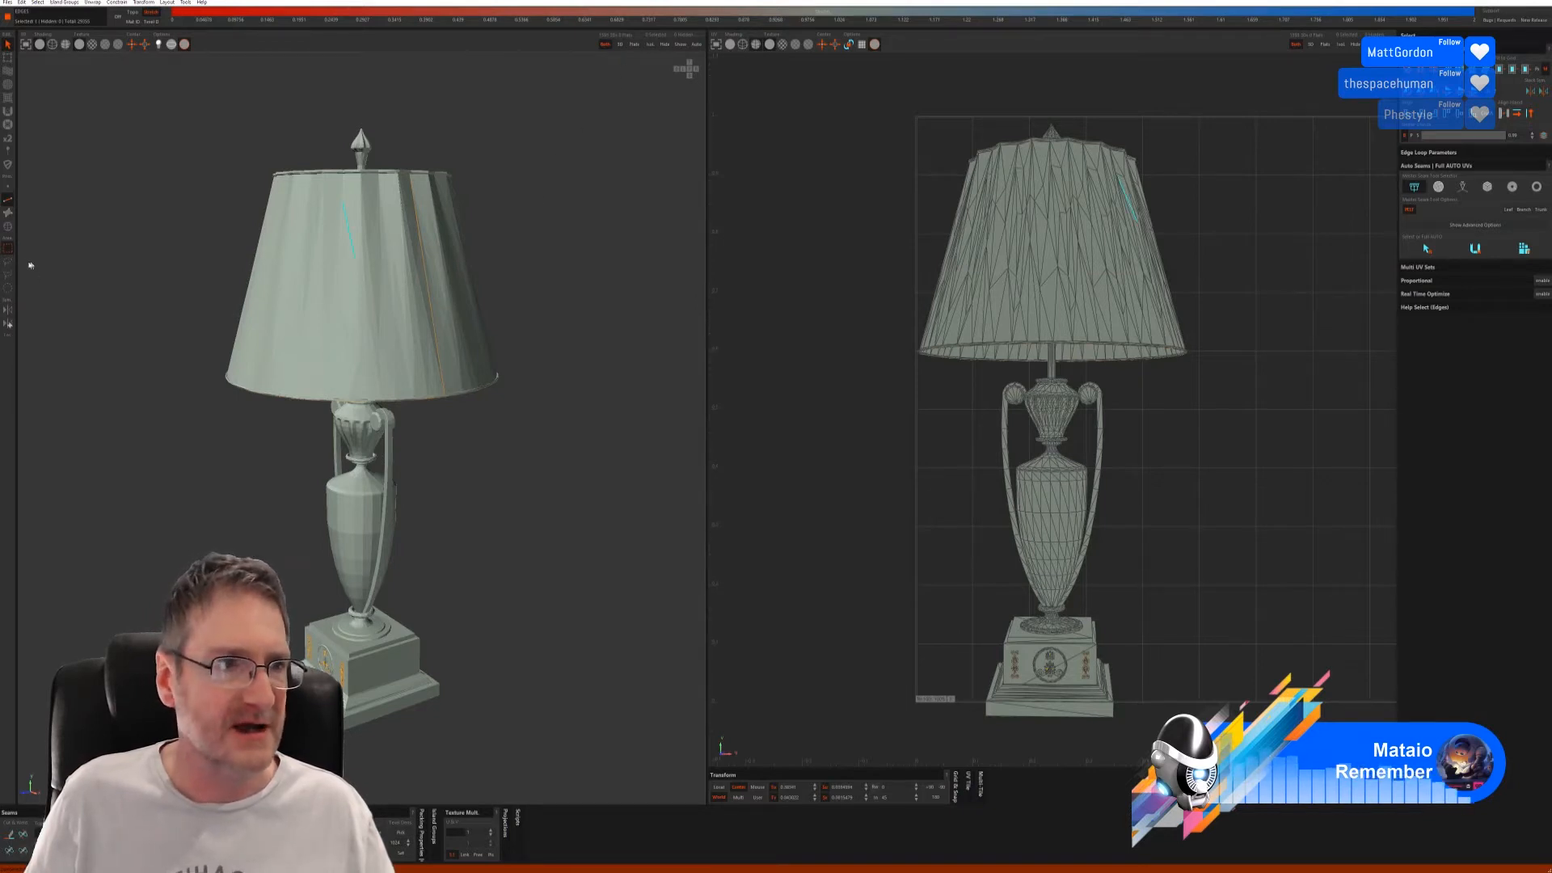
left_click(9, 227)
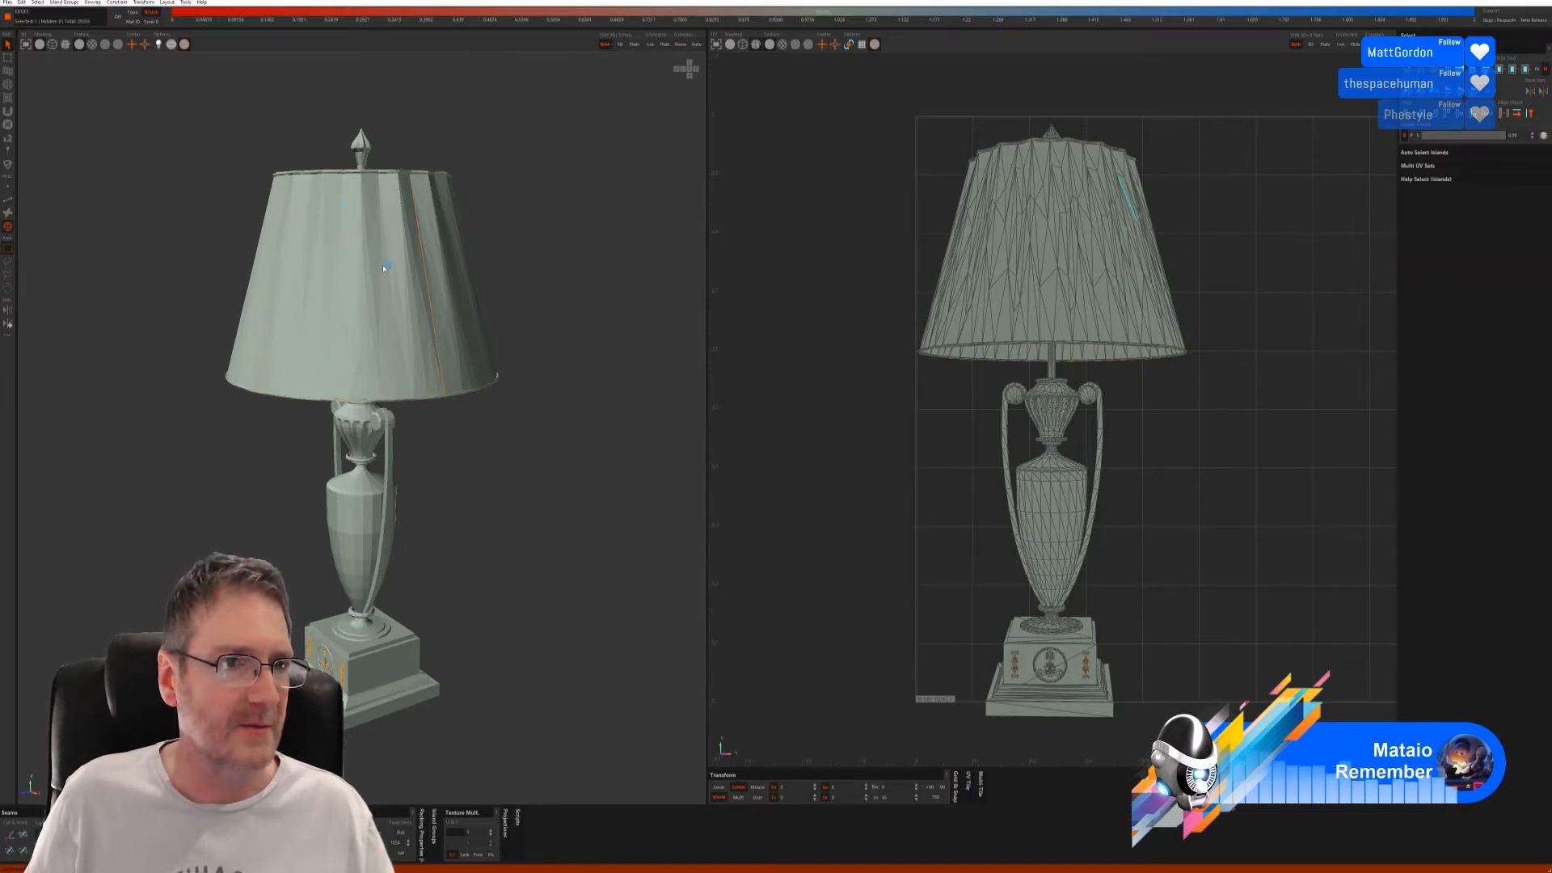
left_click(391, 281)
left_click(648, 44)
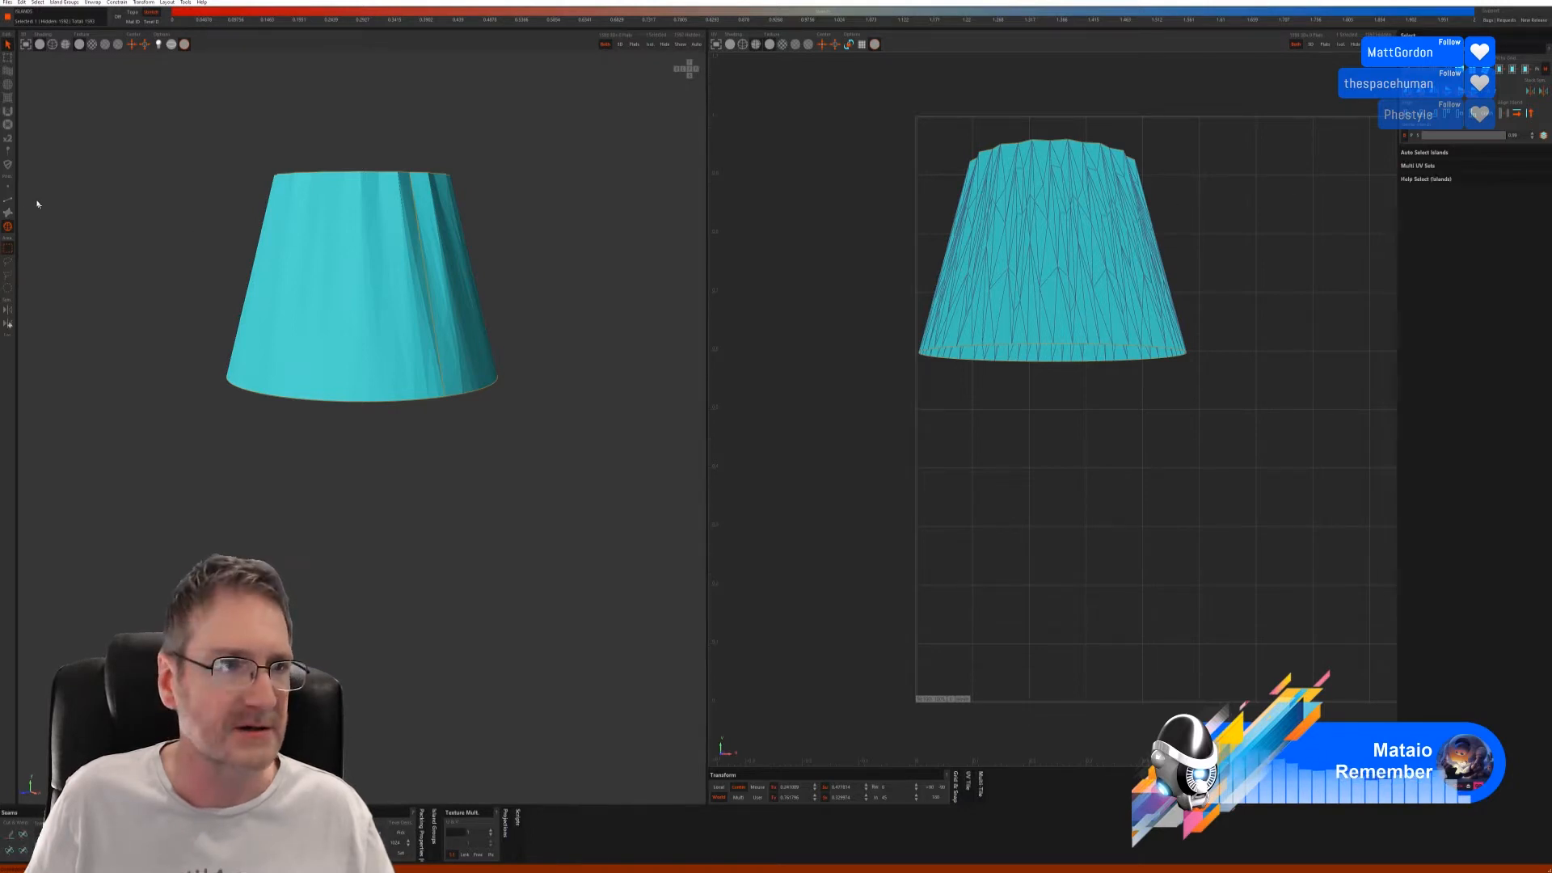
- Cut and unfold the lampshade with Mosaic auto seams, and check the result with the checker texture in the 3D view
left_click(8, 199)
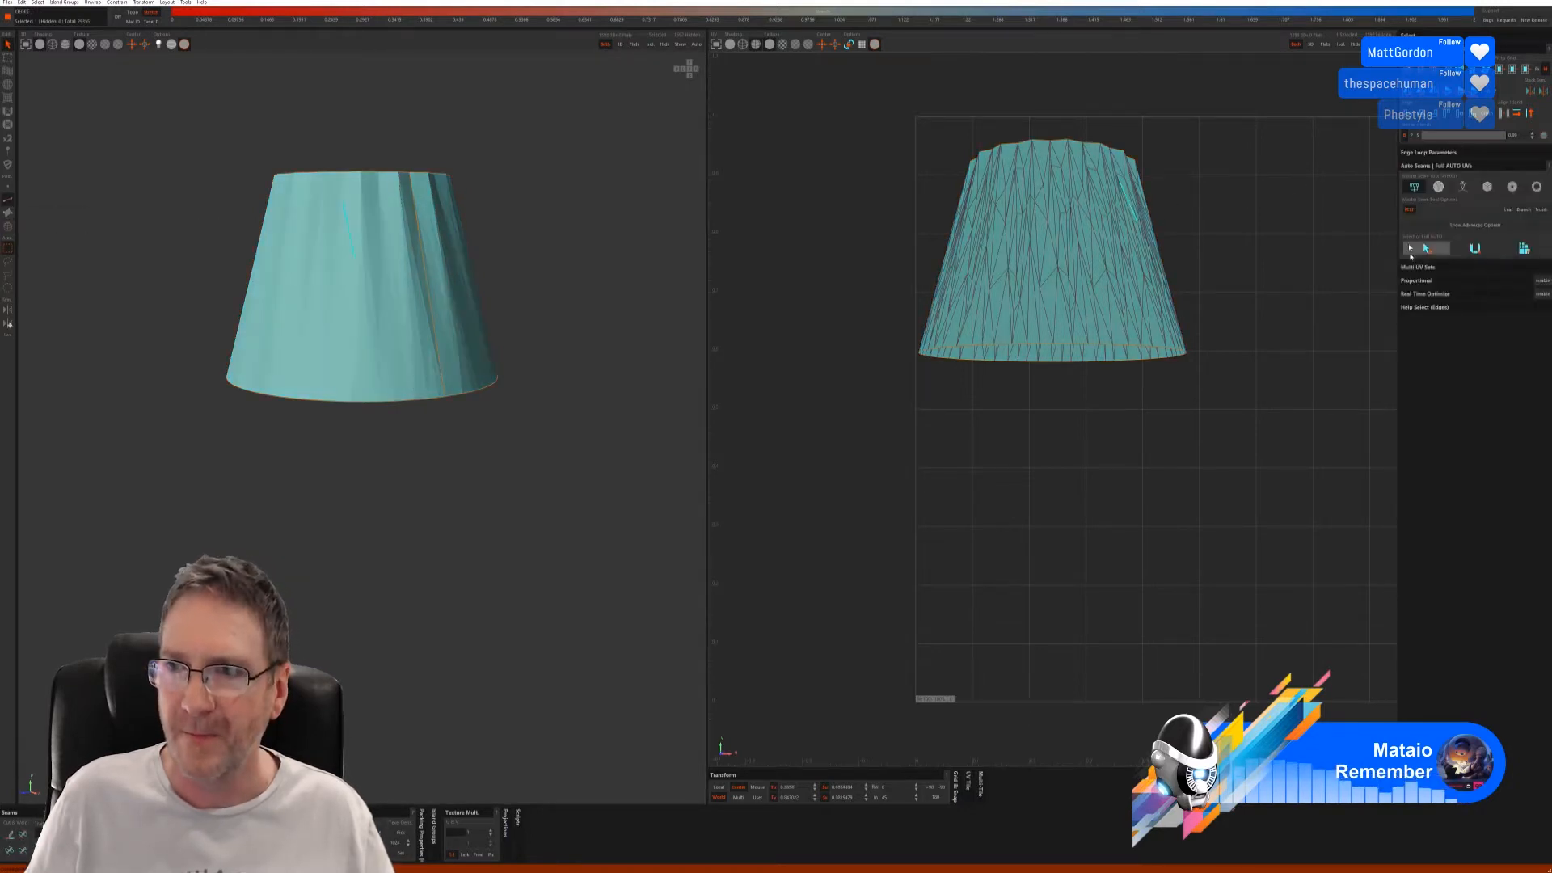
left_click(1441, 187)
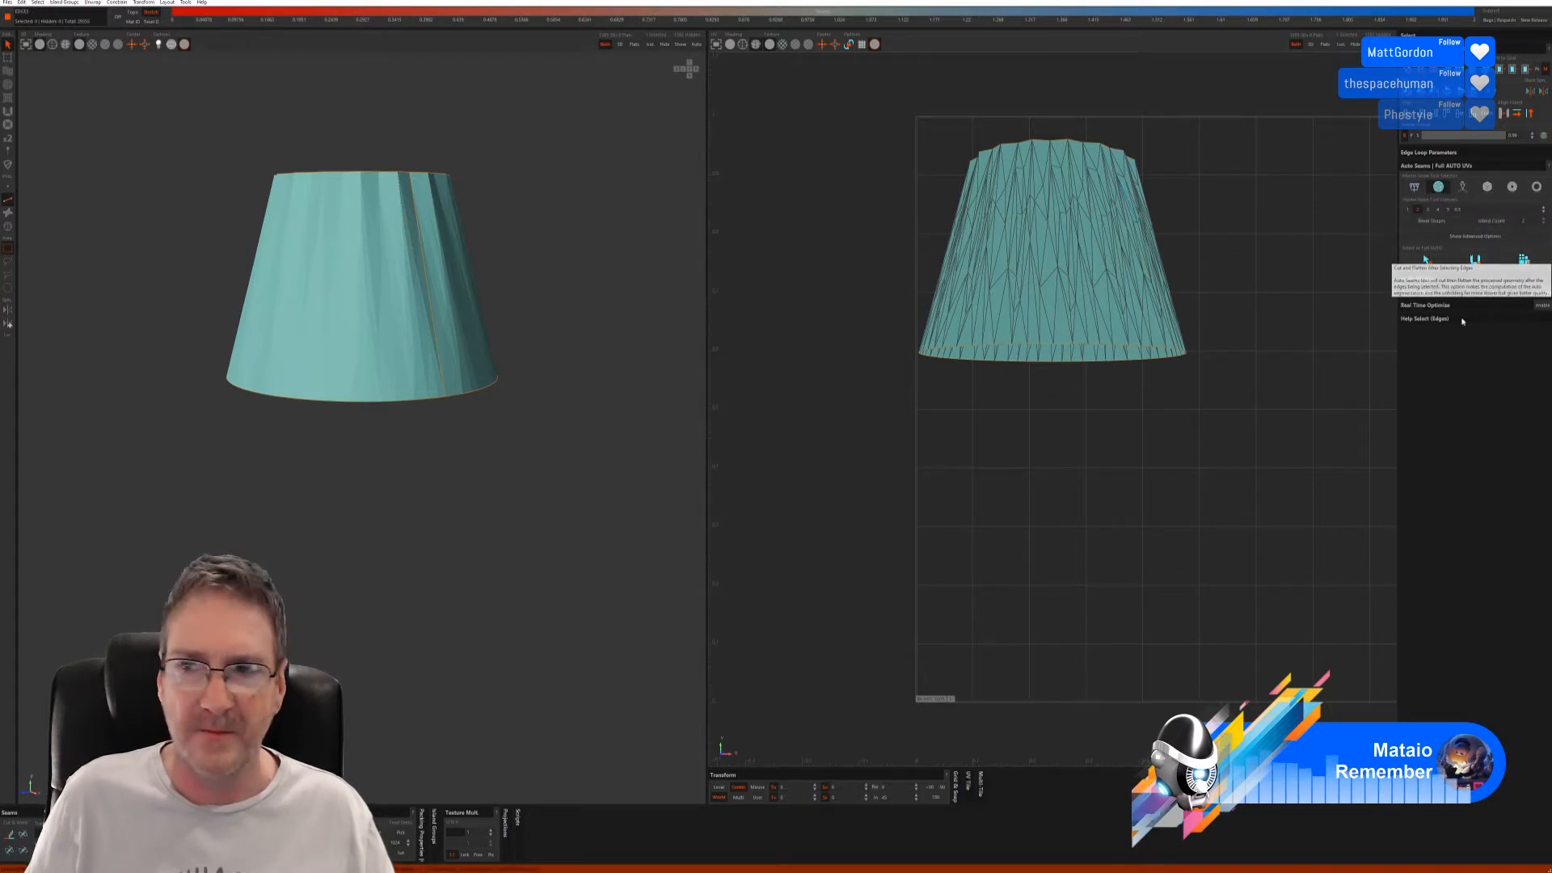
left_click(1509, 261)
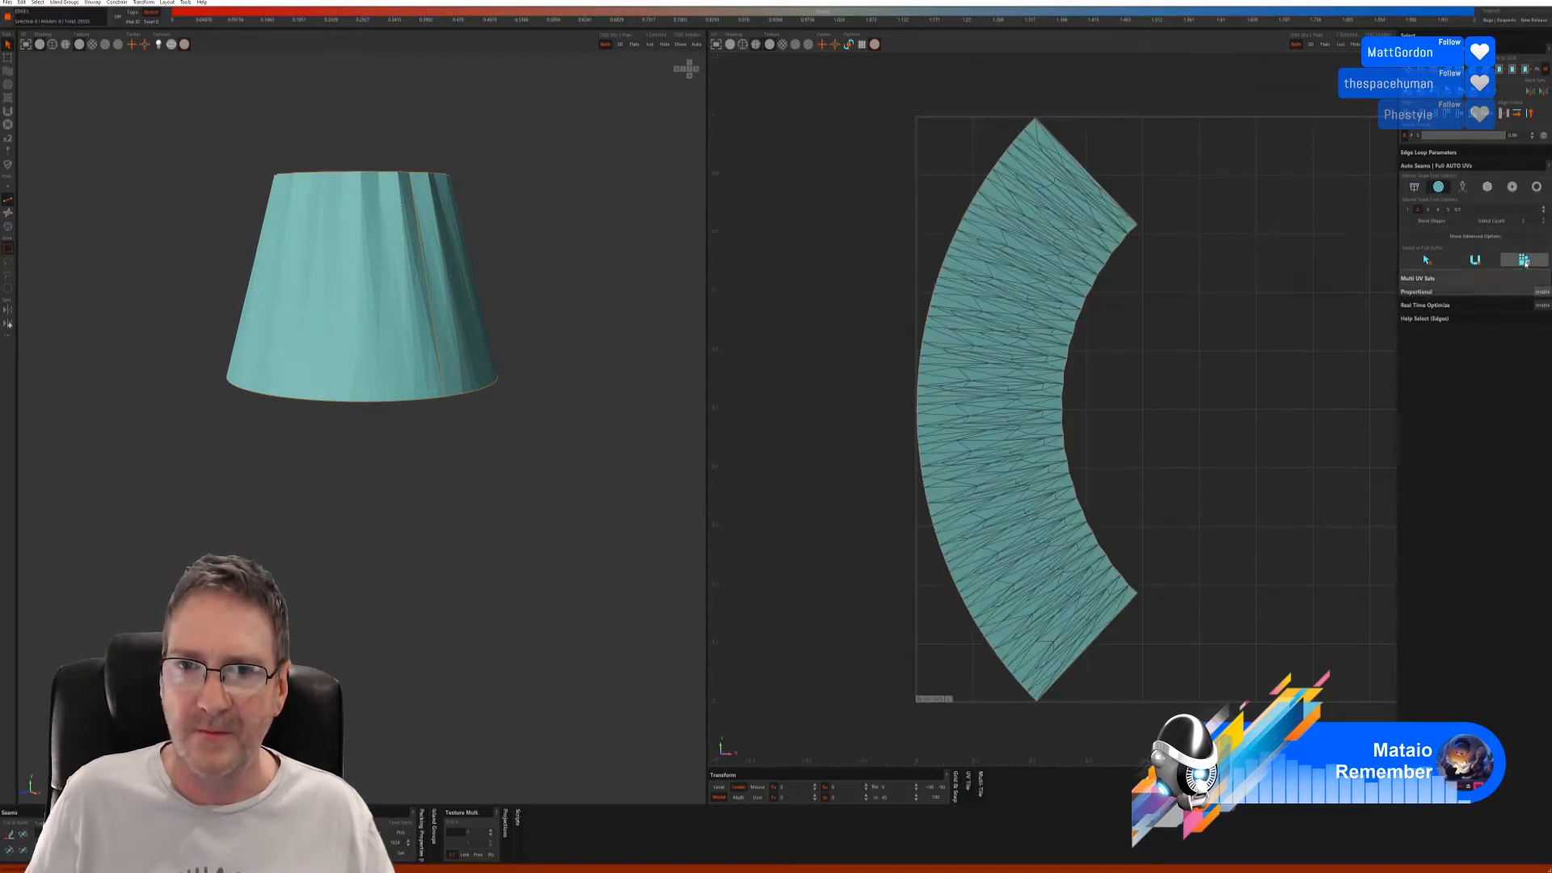
left_click(90, 47)
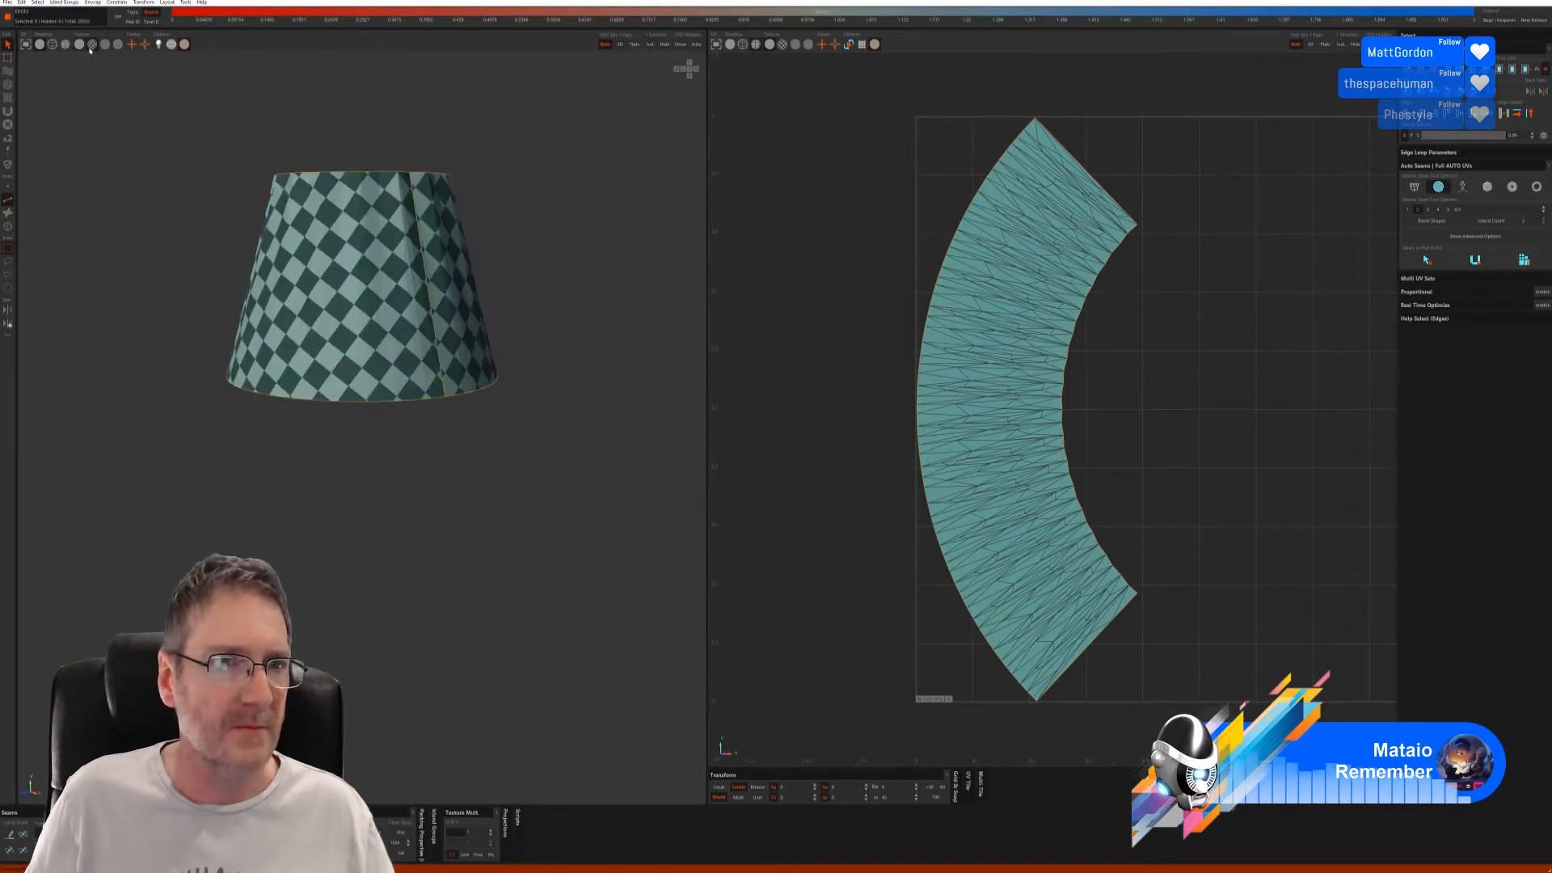
left_click_drag(308, 357, 436, 356, "alt")
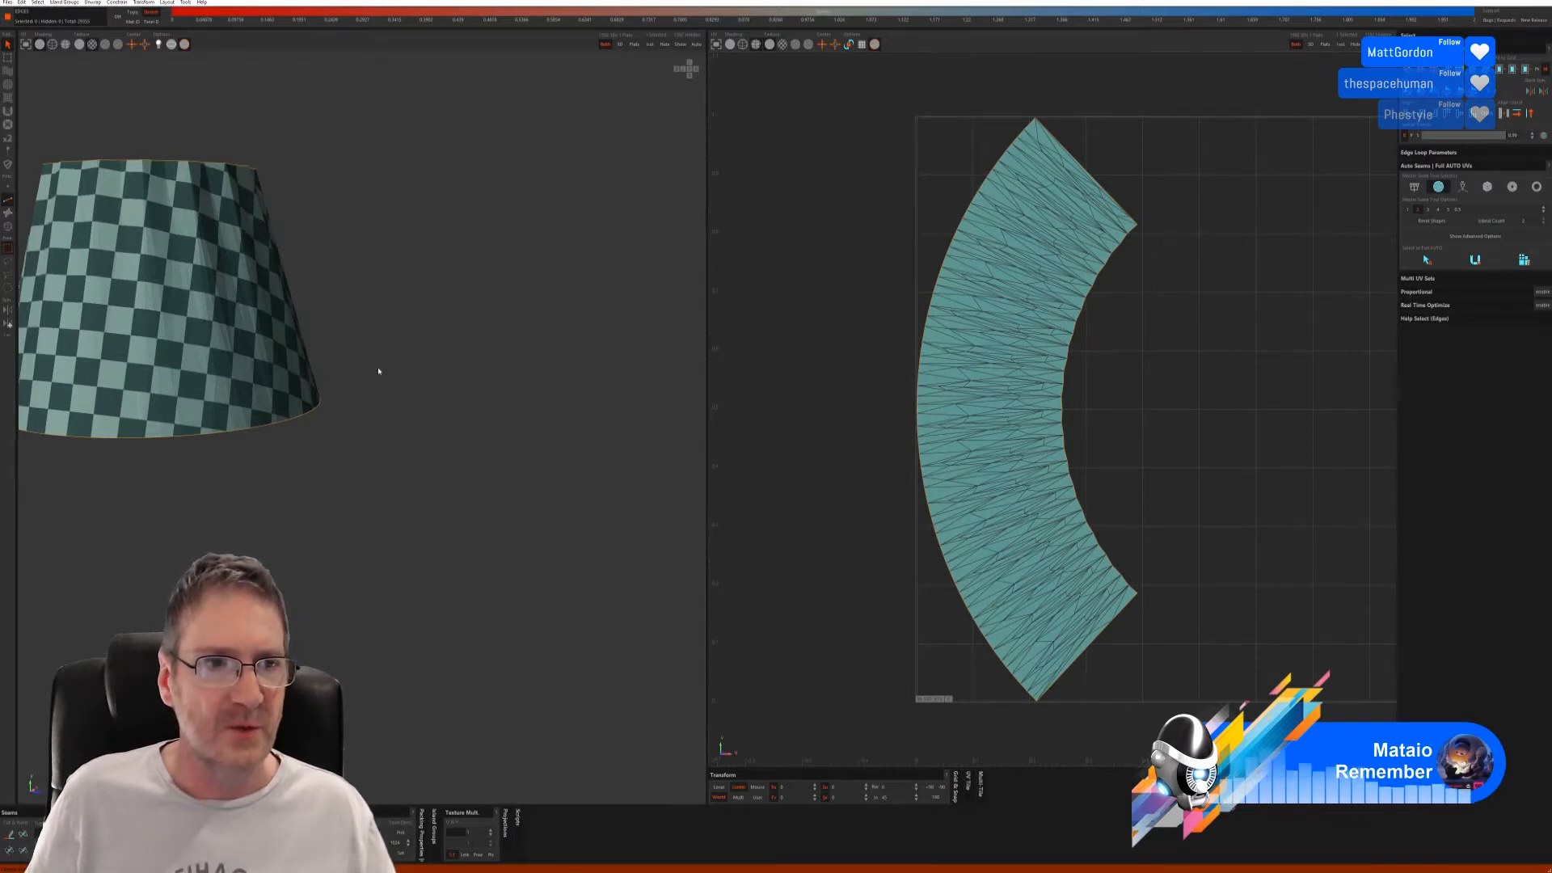
left_click_drag(378, 371, 283, 394, "alt")
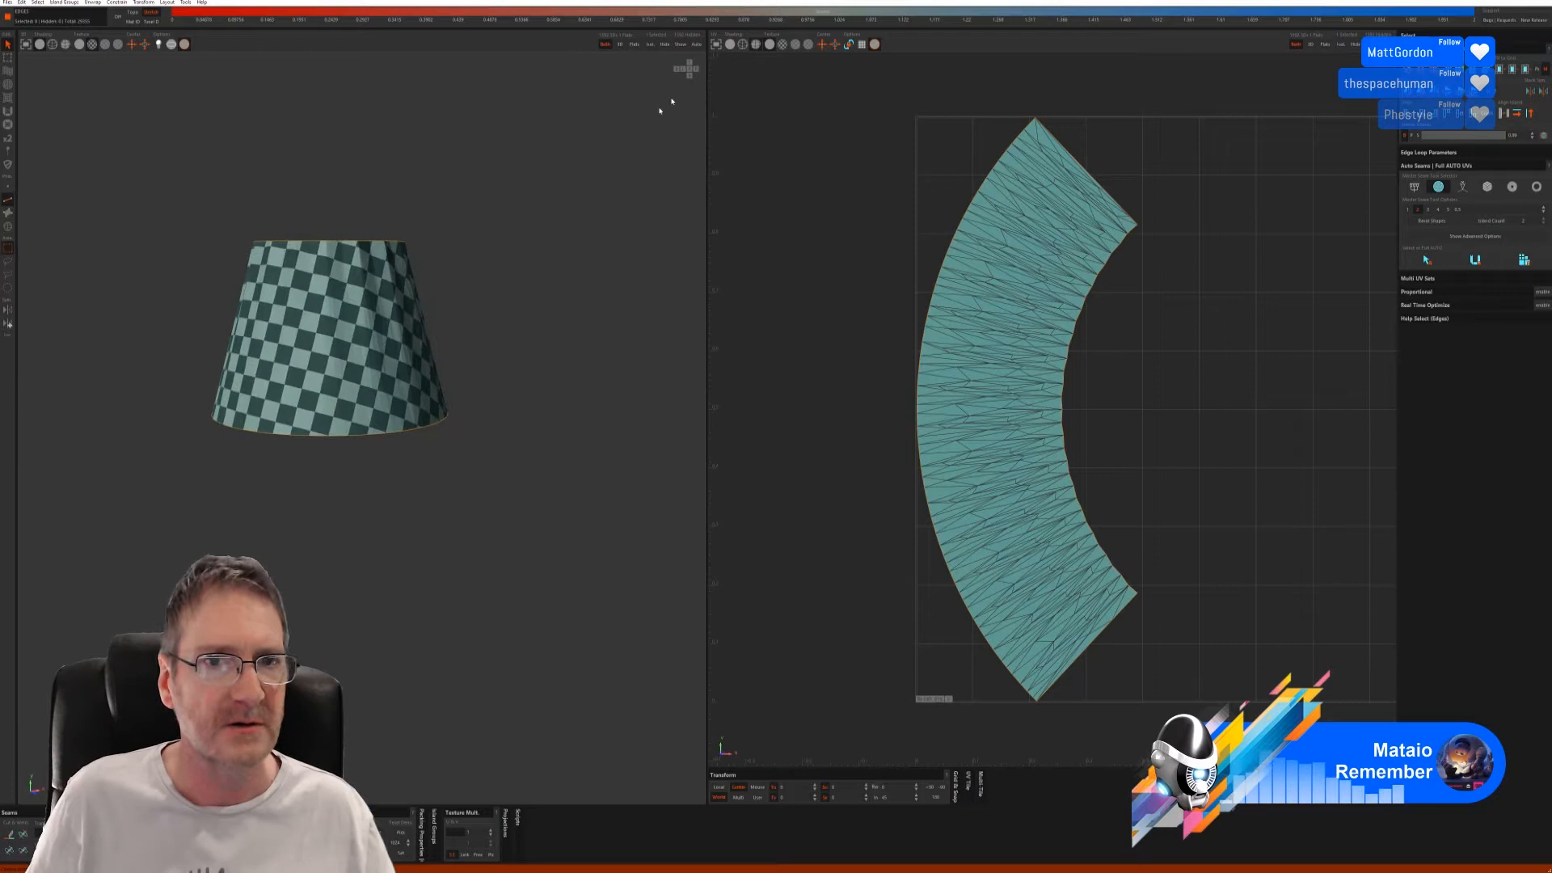
- Show all lamp parts again, then select and isolate the base's square block with its bottom slab
left_click(679, 45)
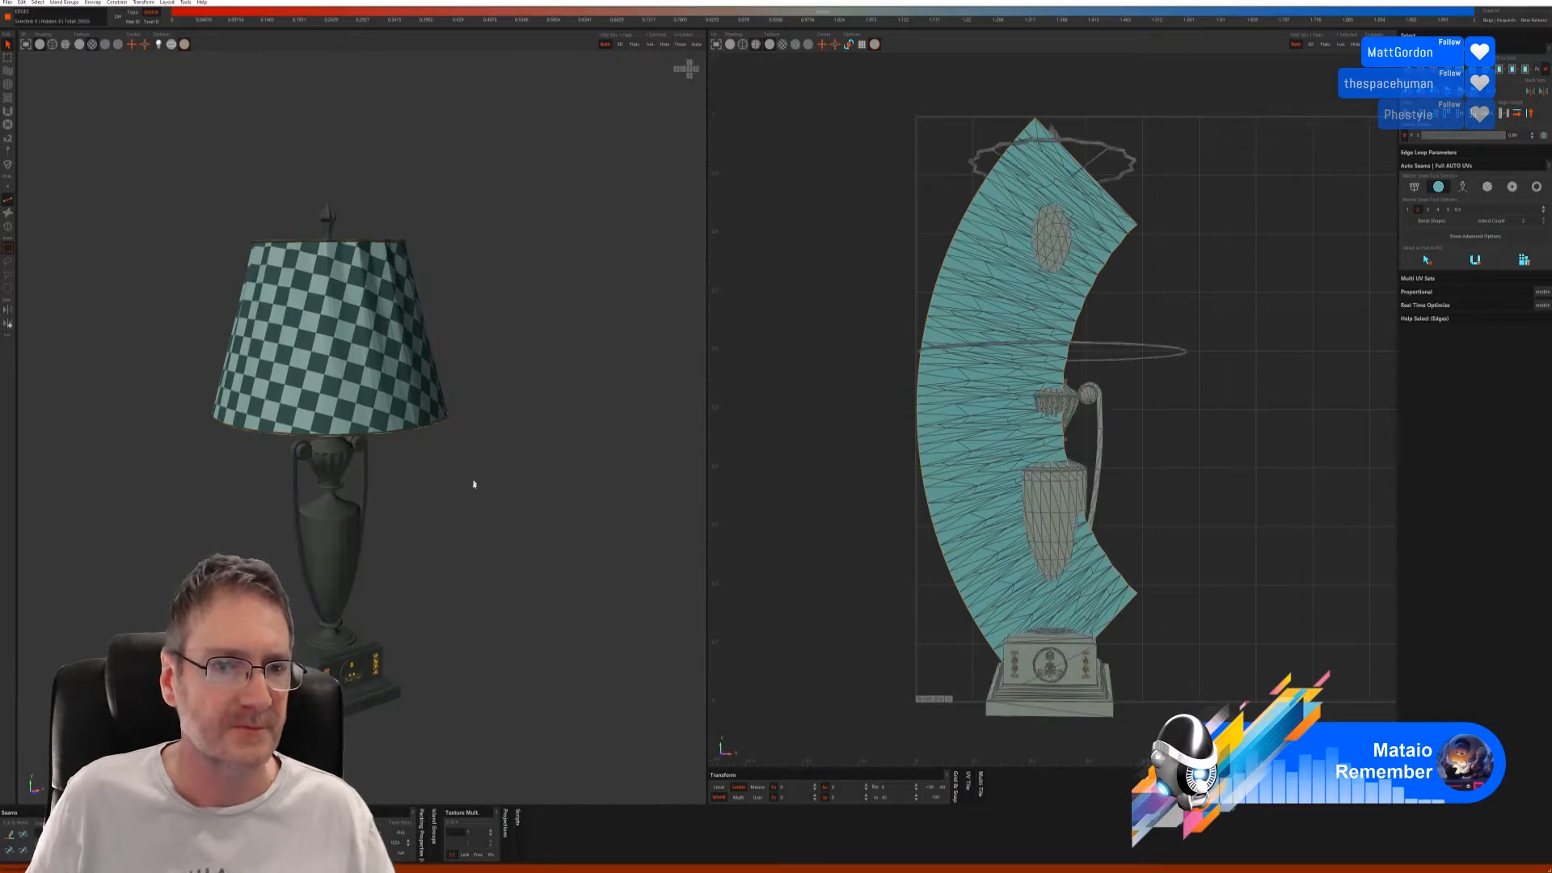
left_click_drag(474, 484, 416, 503, "alt")
middle_click_drag(502, 579, 498, 471, "alt")
left_click_drag(498, 471, 450, 534, "alt")
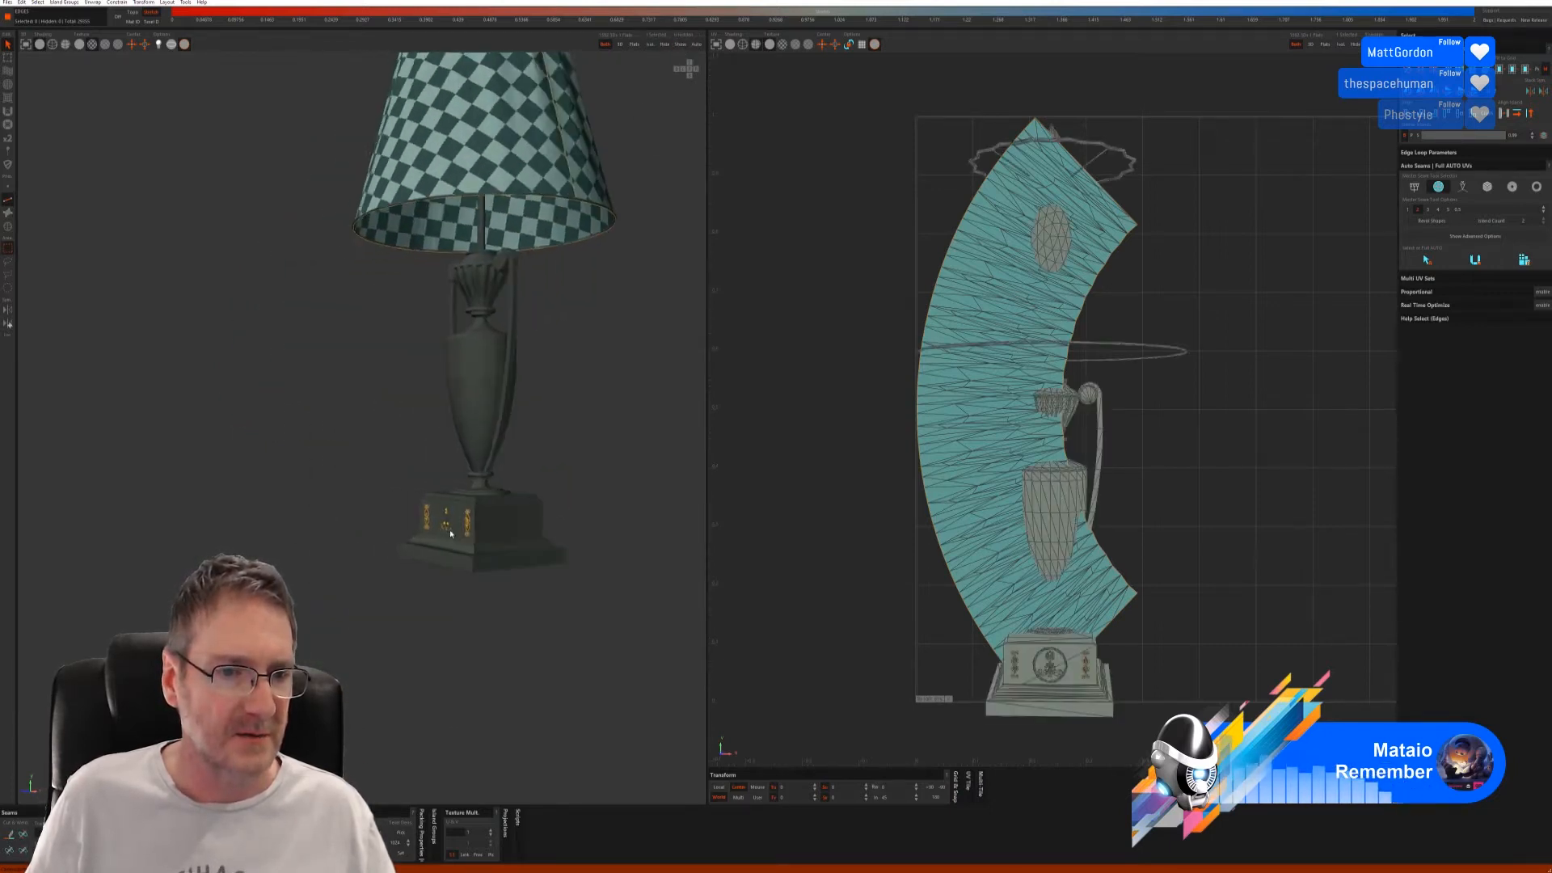
right_click_drag(450, 533, 572, 537, "alt")
middle_click_drag(572, 537, 491, 491, "alt")
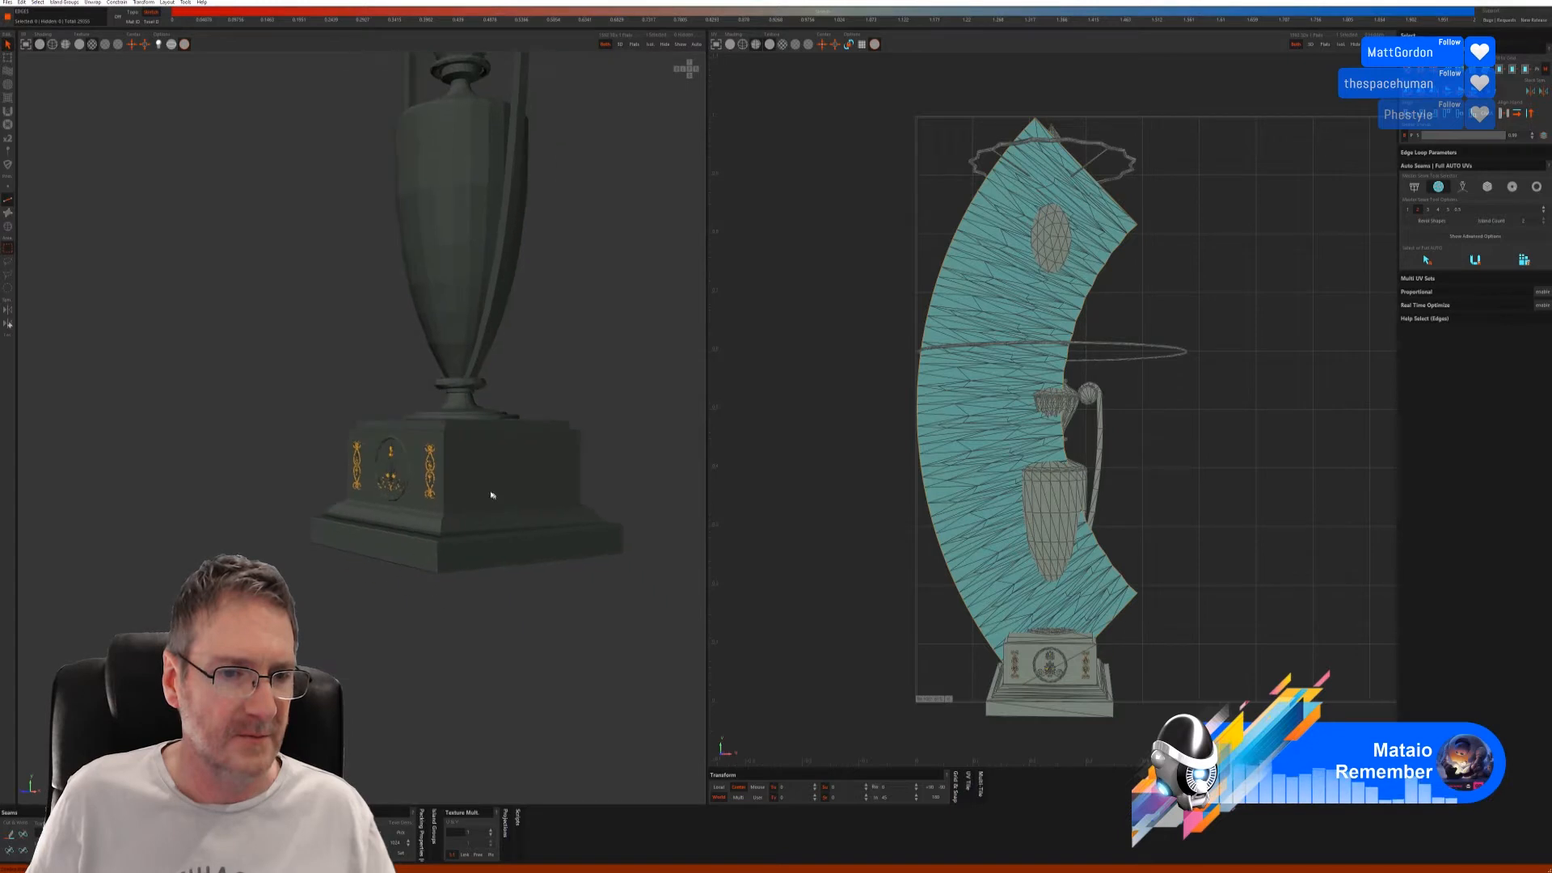
left_click(9, 225)
left_click(409, 555)
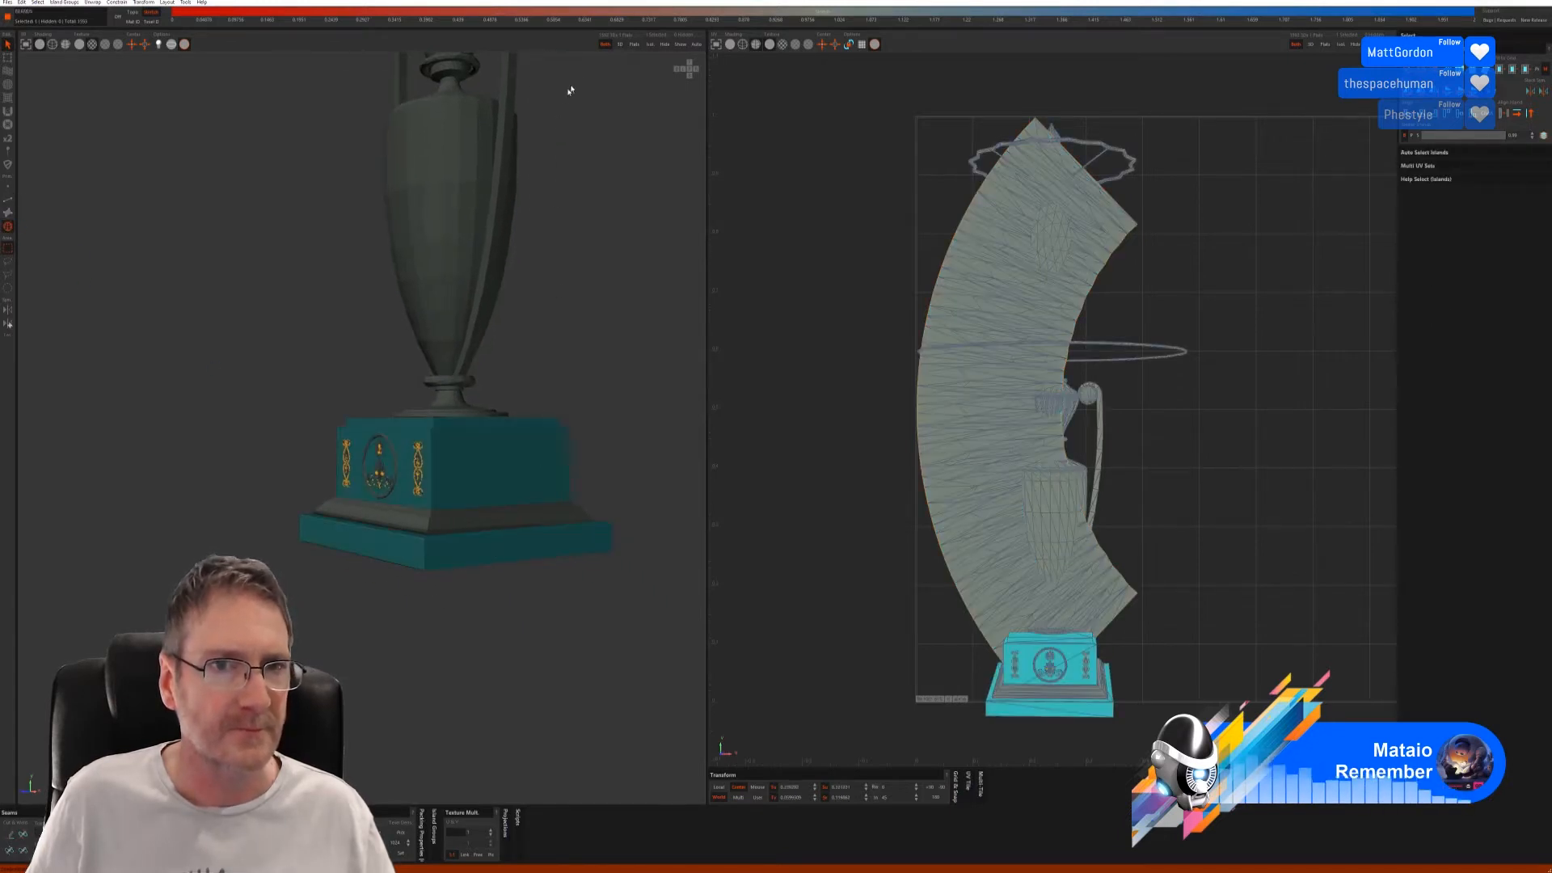
left_click(651, 45)
middle_click_drag(488, 312, 499, 338)
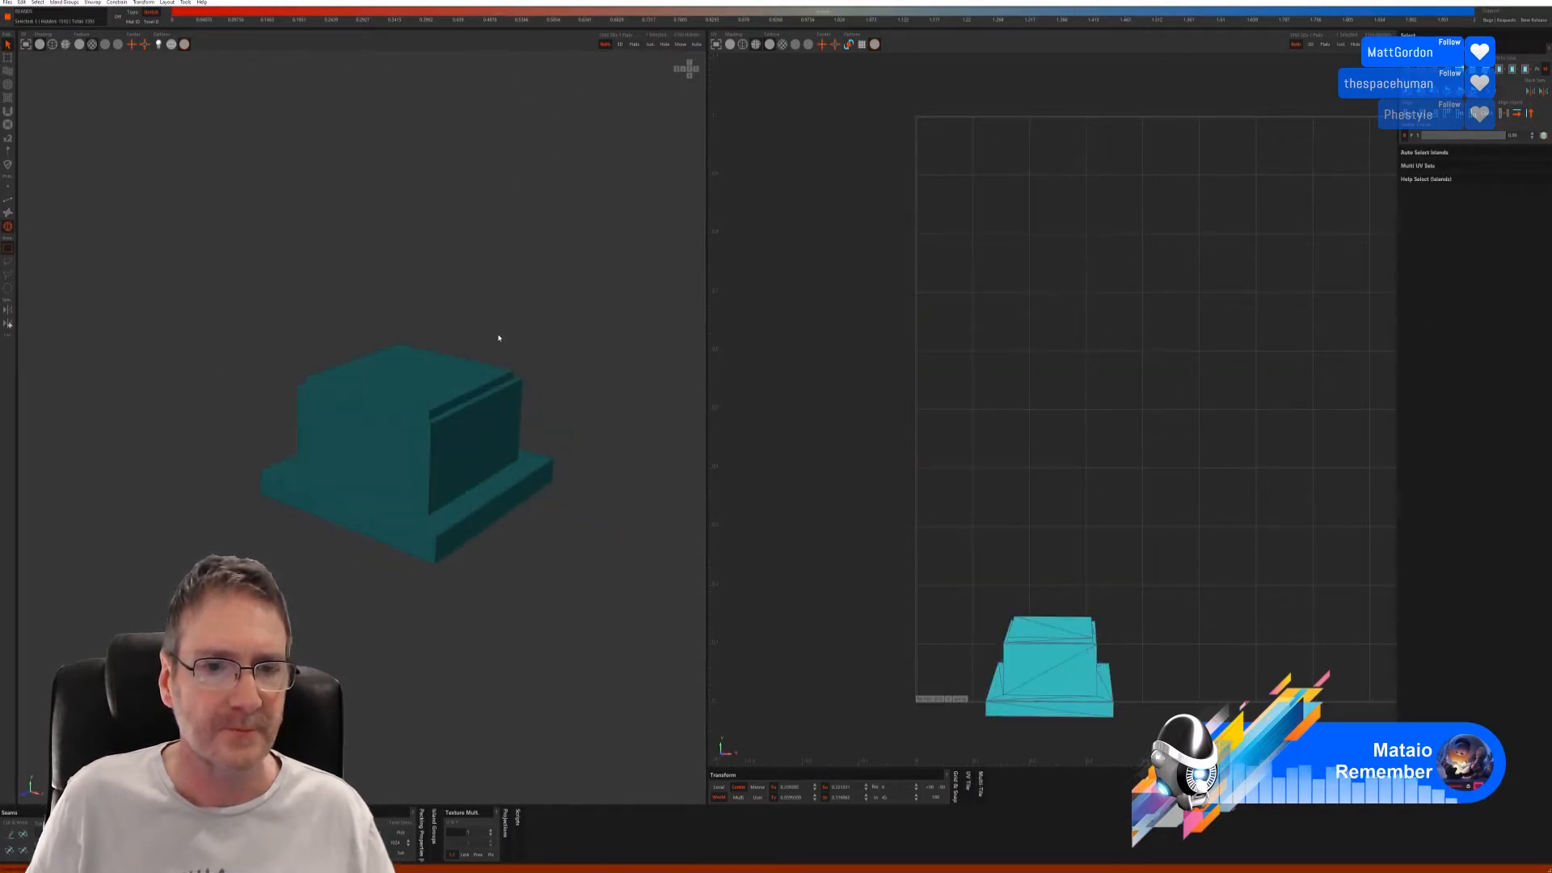
- Cut and unfold the square base with Box auto seams
left_click(7, 200)
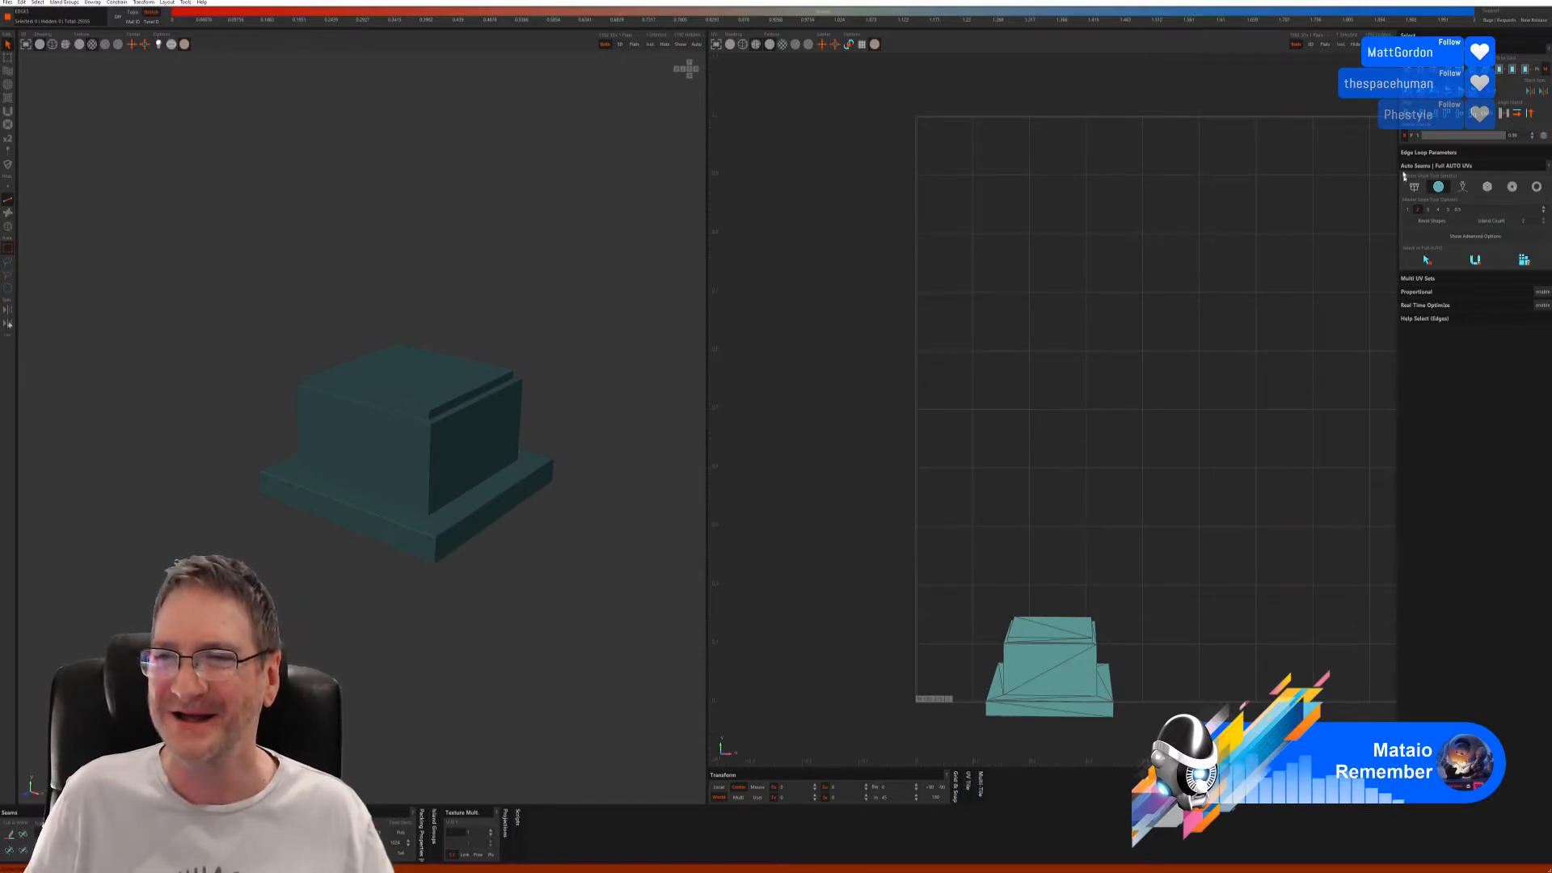
left_click(1487, 187)
left_click(1428, 269)
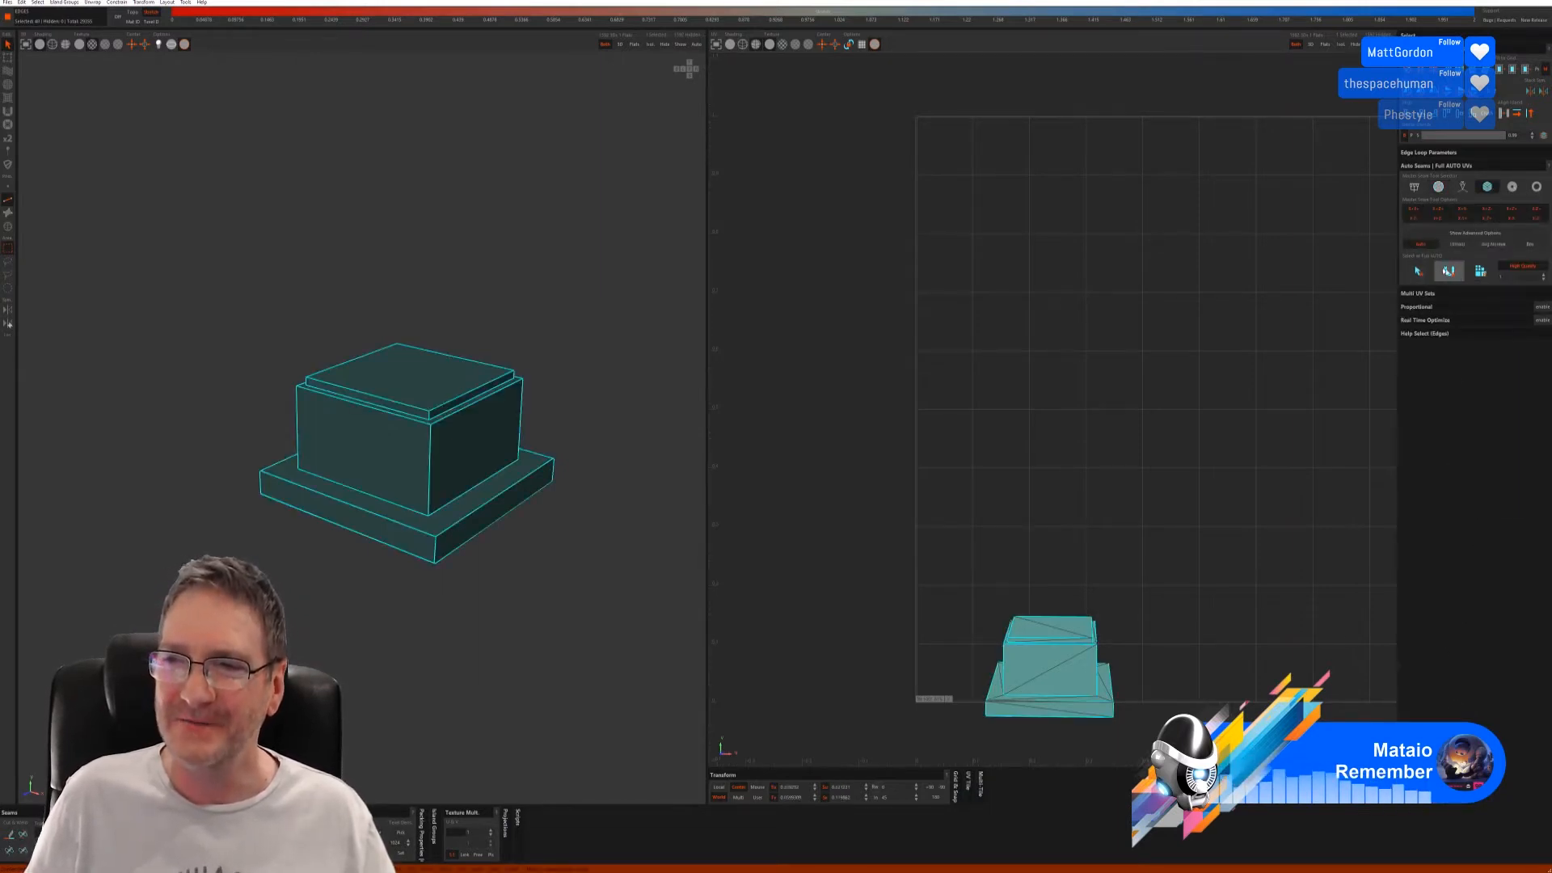
mouse_move(469, 517)
left_mouse_down("alt")
mouse_move(335, 490)
mouse_move(468, 481)
mouse_move(455, 491)
left_mouse_up("alt")
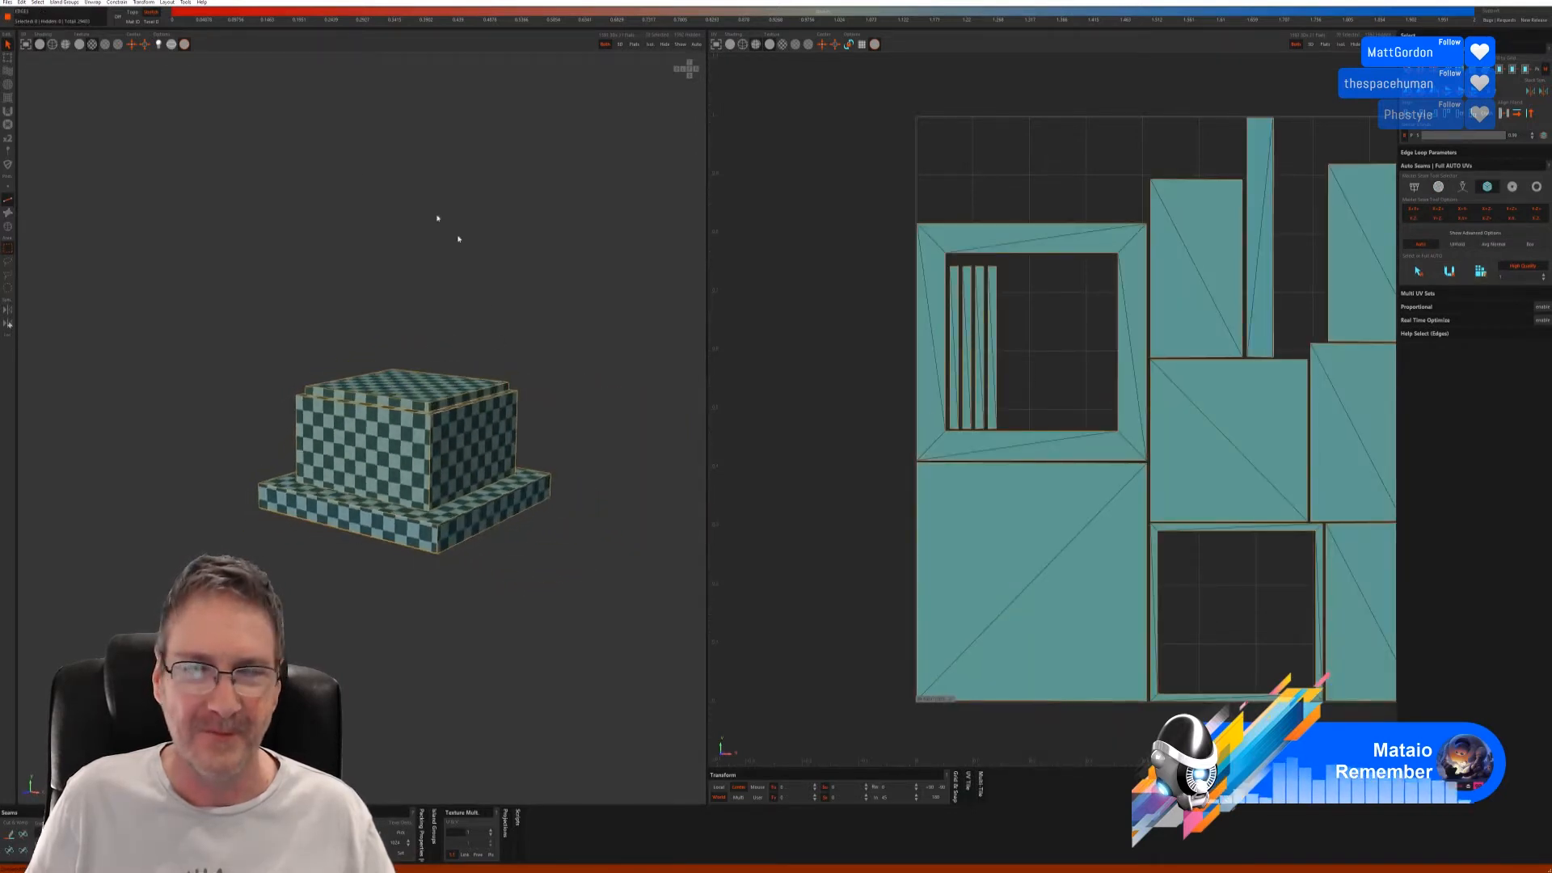
- Bring back all parts and isolate the square moulding between the base block and its bottom slab
left_click(681, 45)
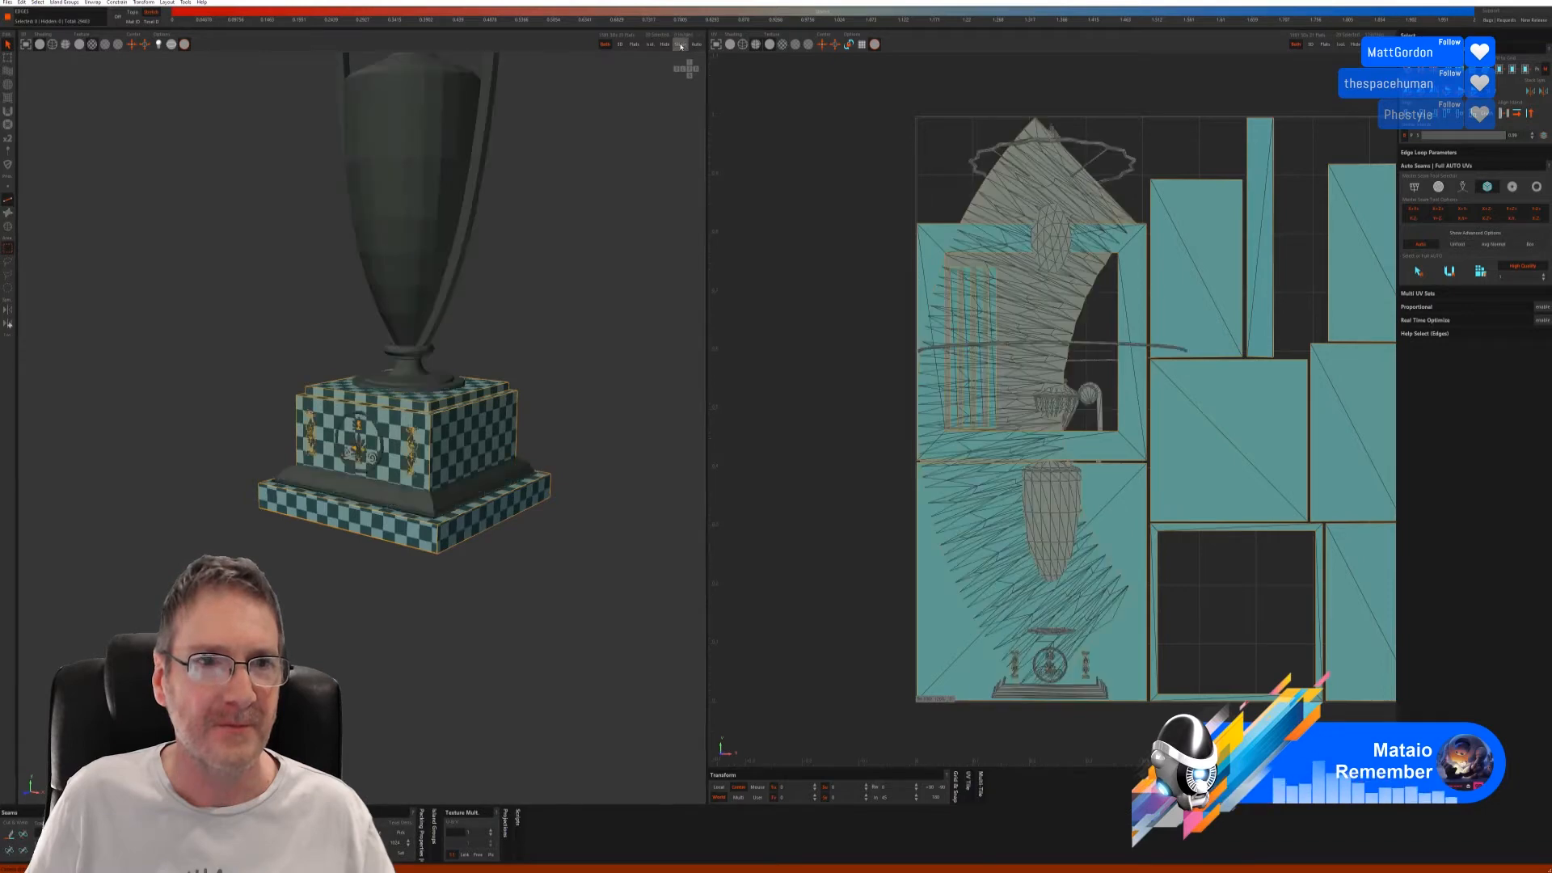
left_click(7, 227)
left_click(428, 507)
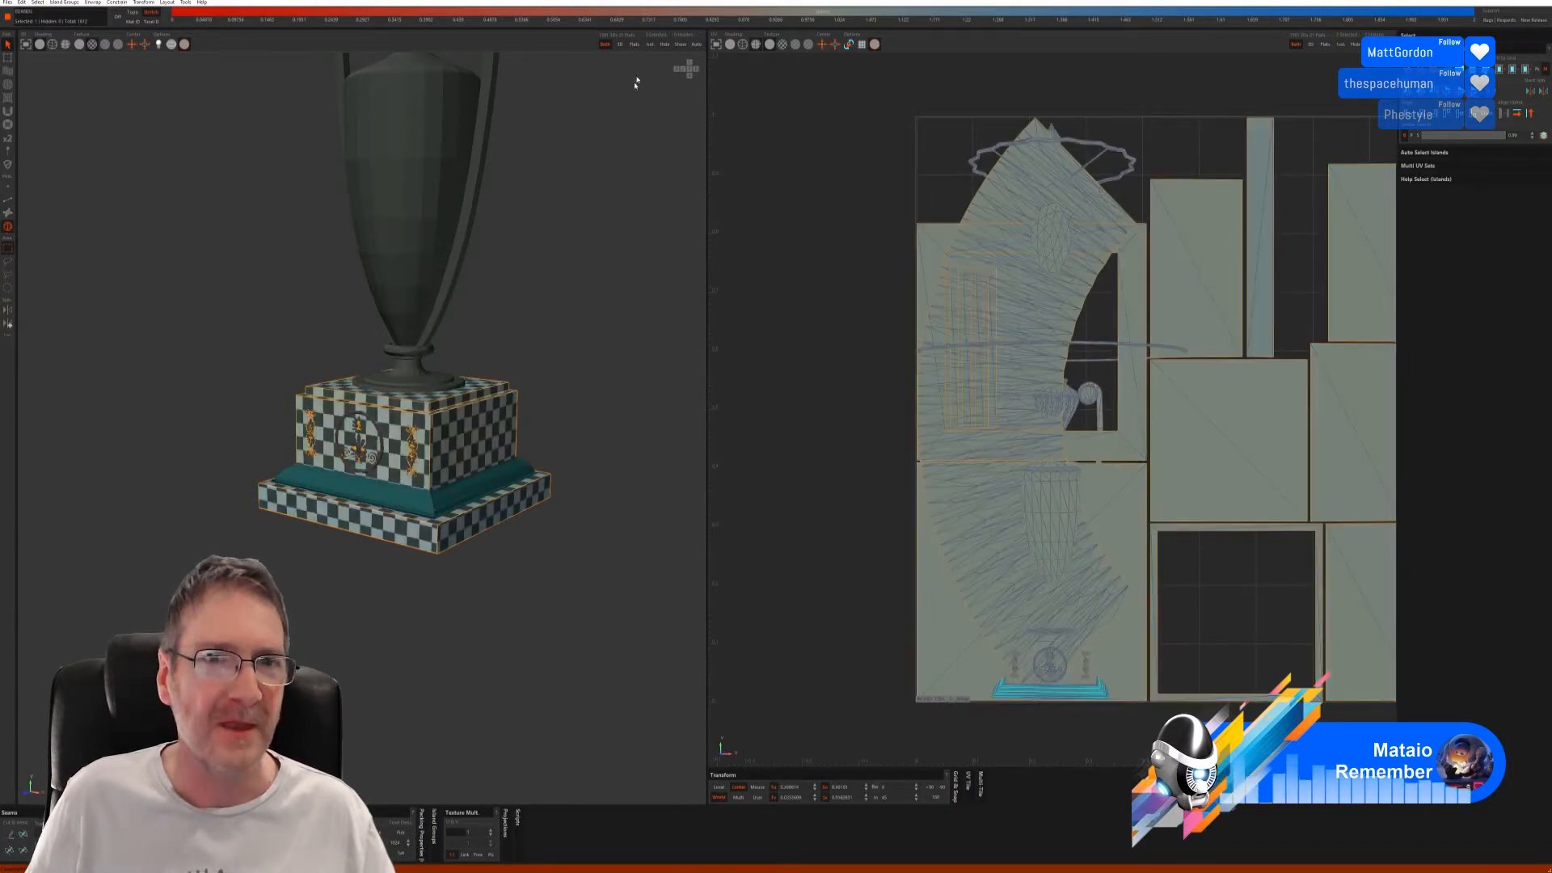
left_click(649, 45)
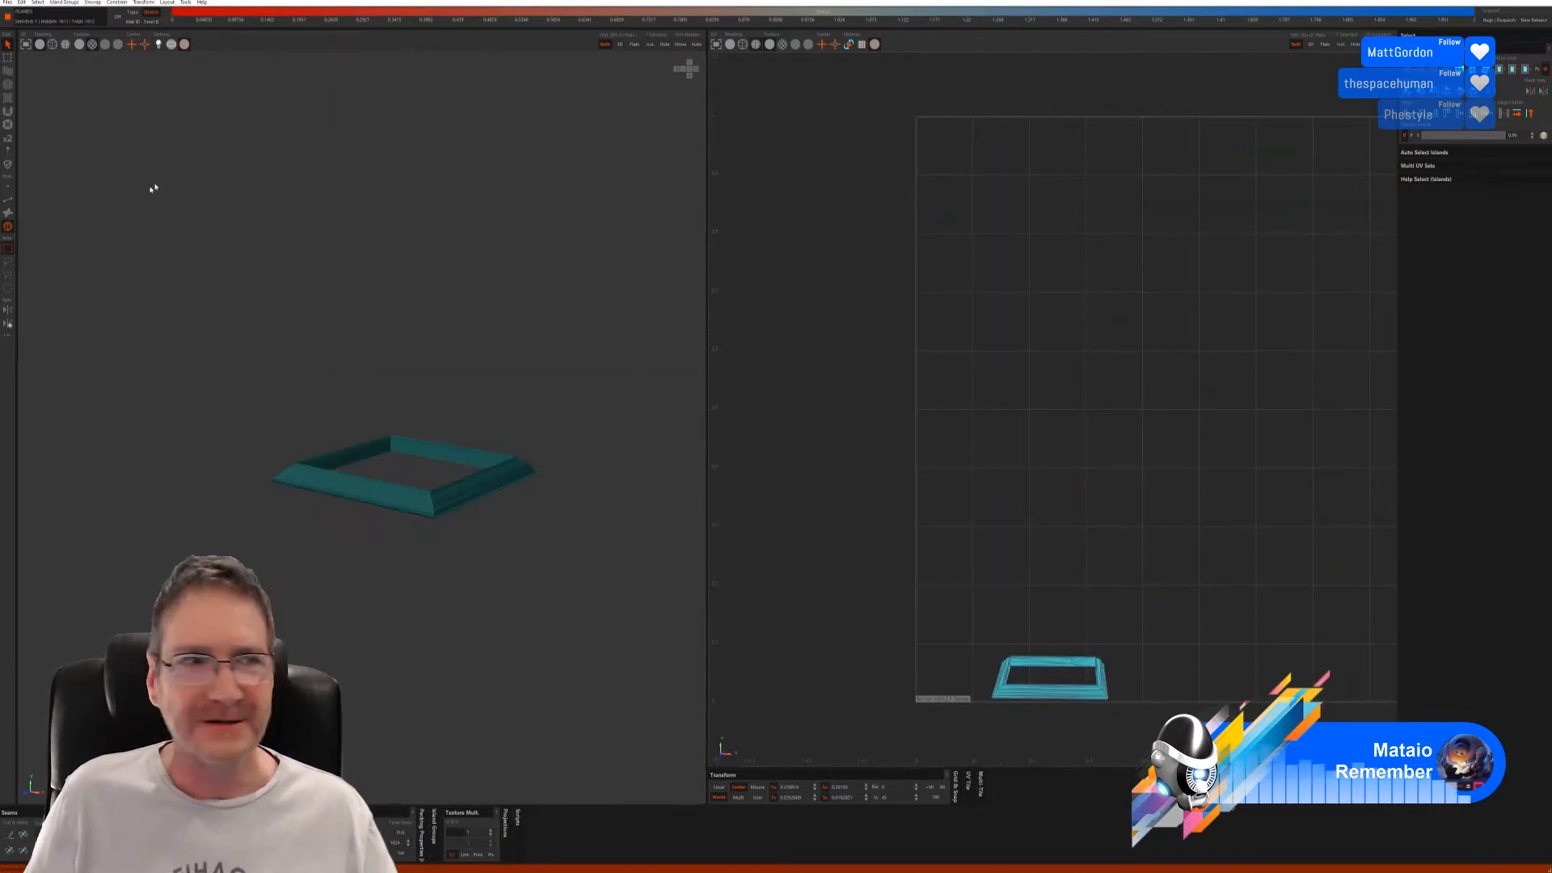
- Cut and unfold the square moulding with the Box auto seams method
left_click(8, 199)
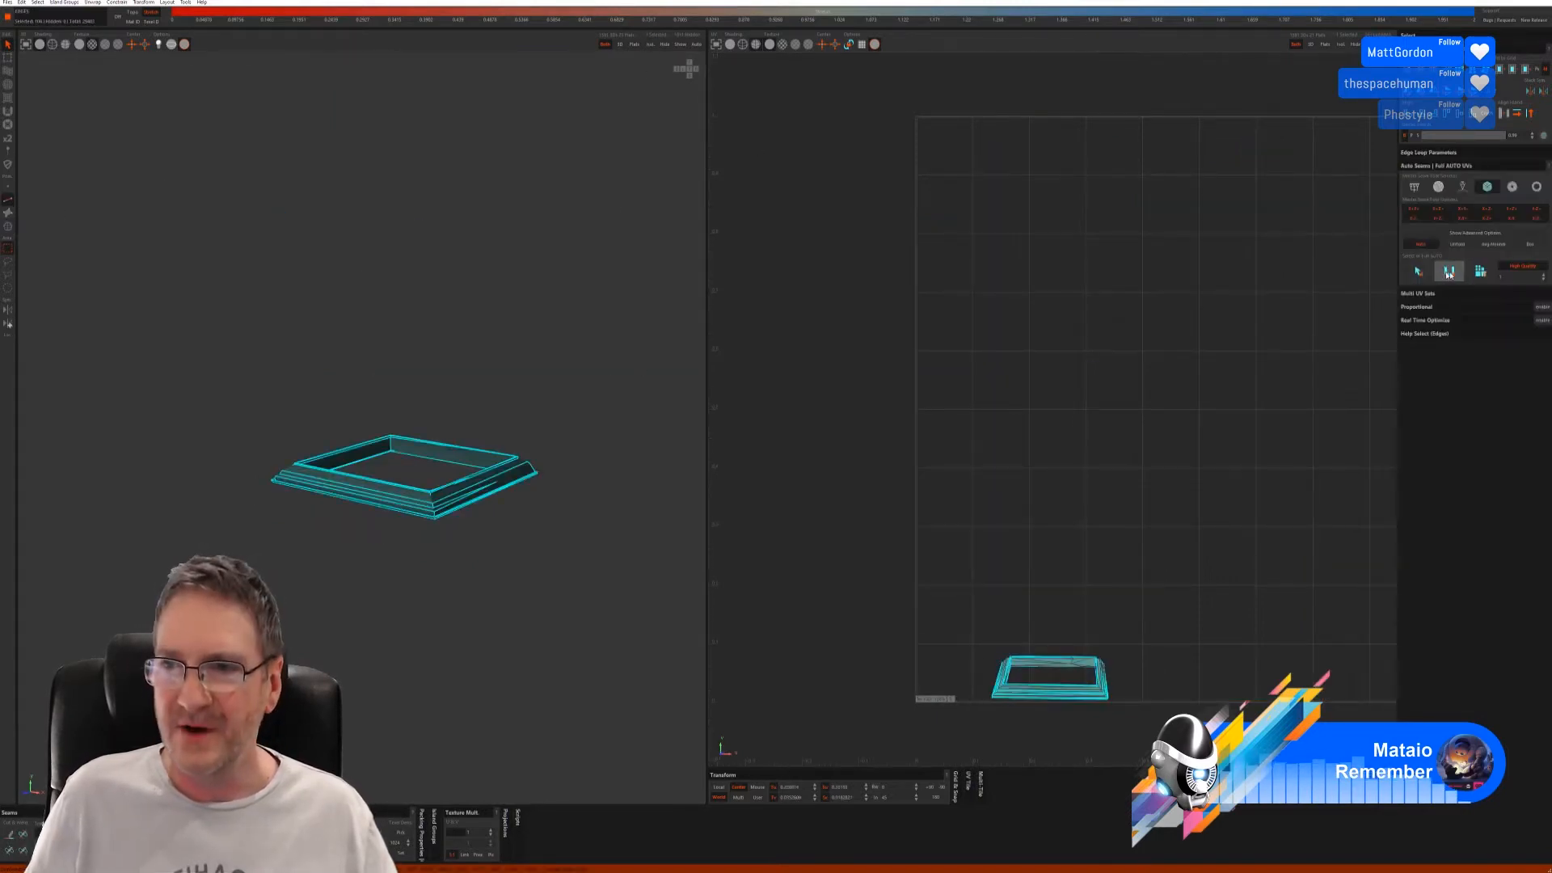
left_click(1478, 273)
left_click_drag(560, 485, 395, 520, "alt")
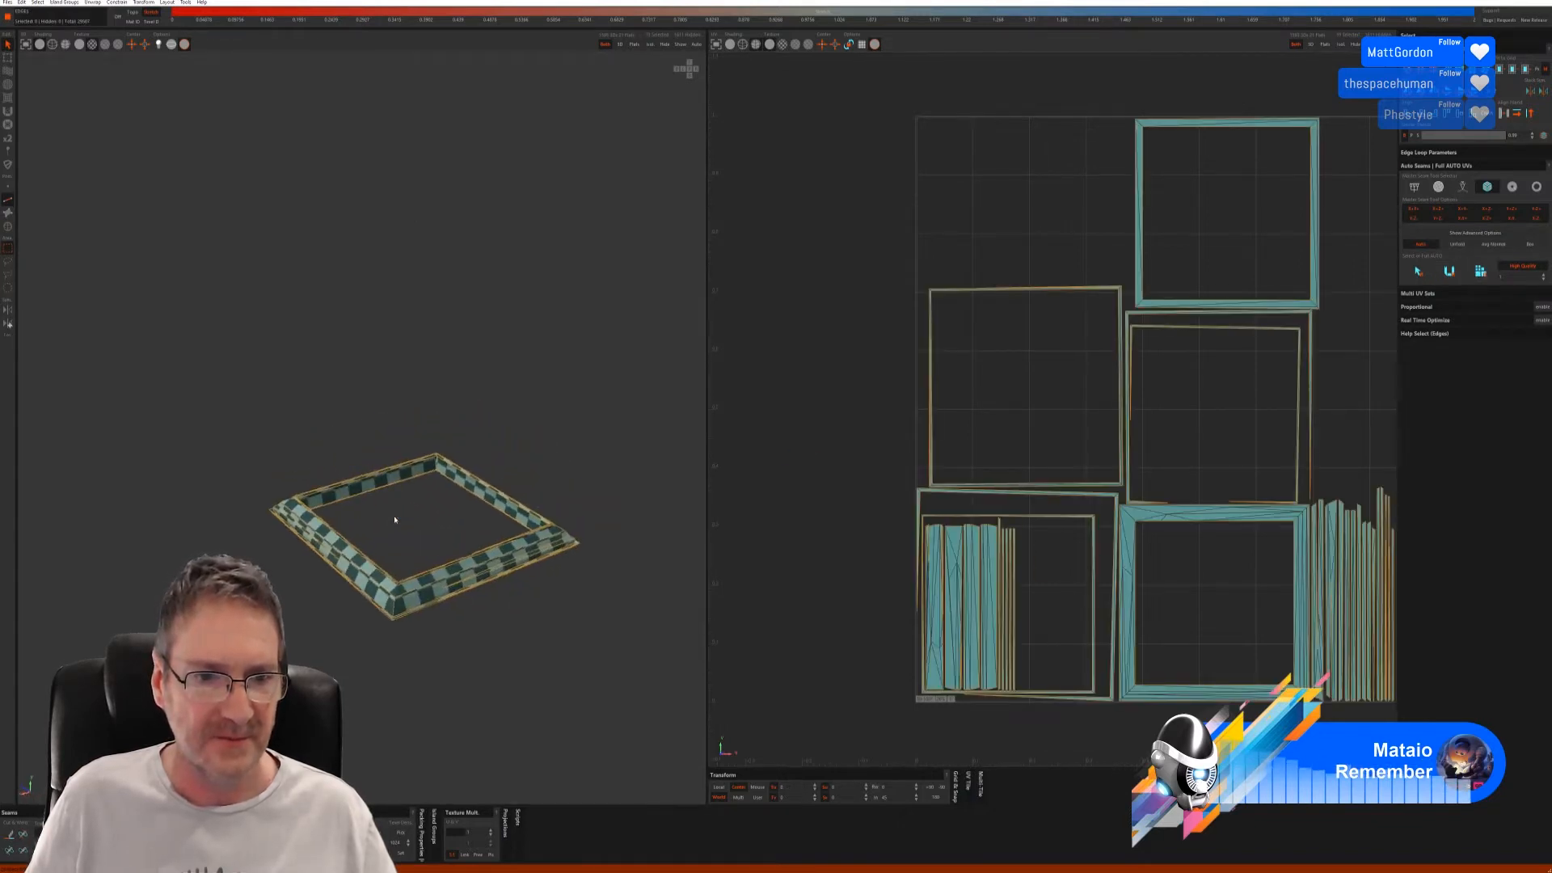
- Show the whole lamp again and isolate the round foot beneath the urn
left_click(679, 46)
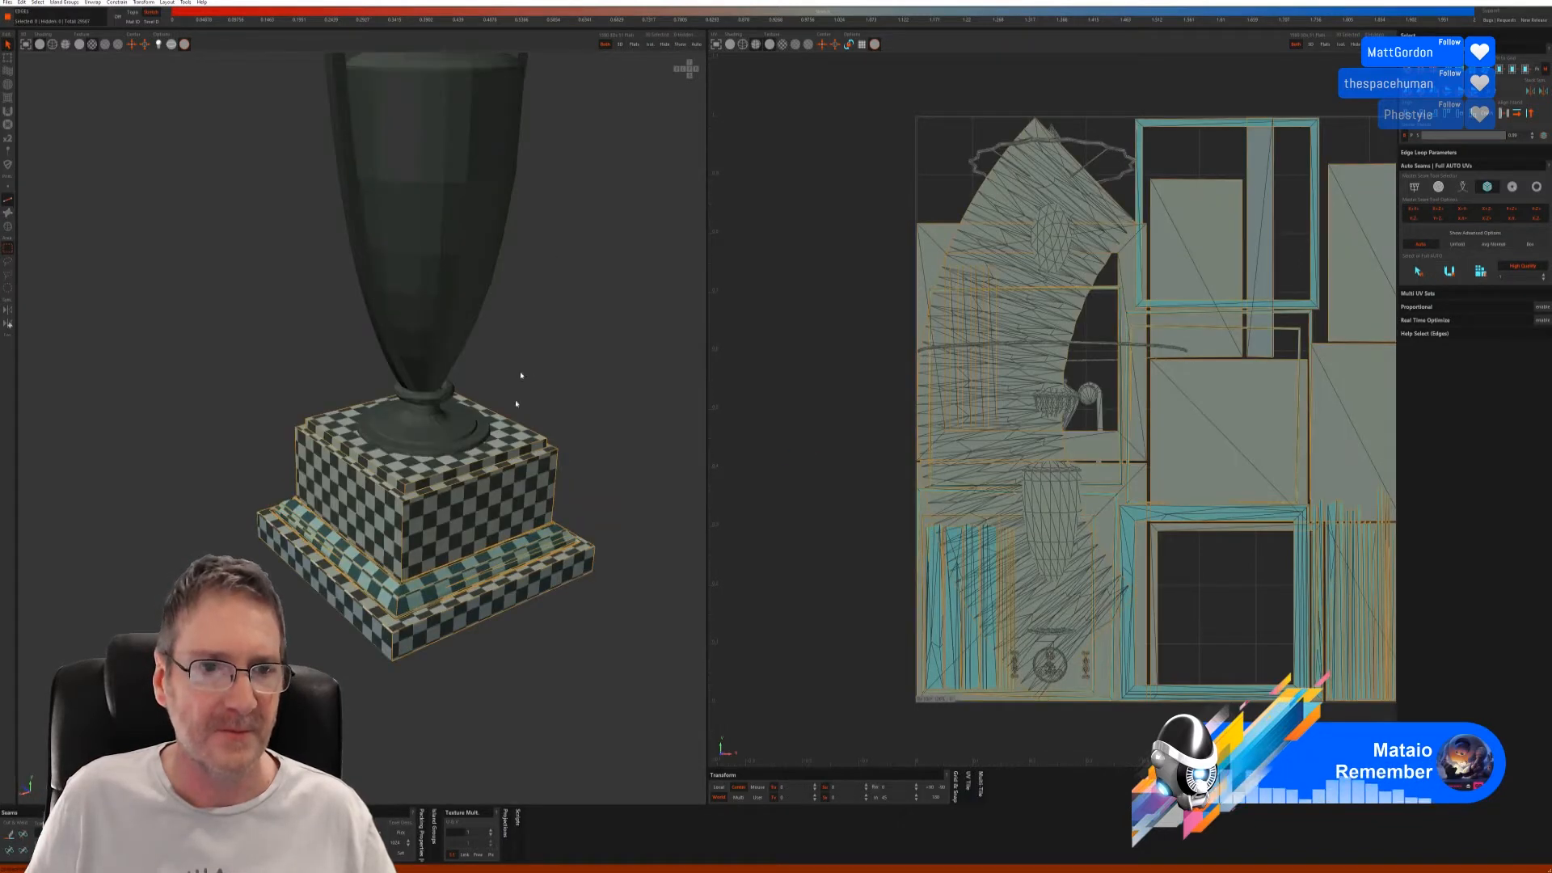
left_click(8, 227)
left_click(433, 450)
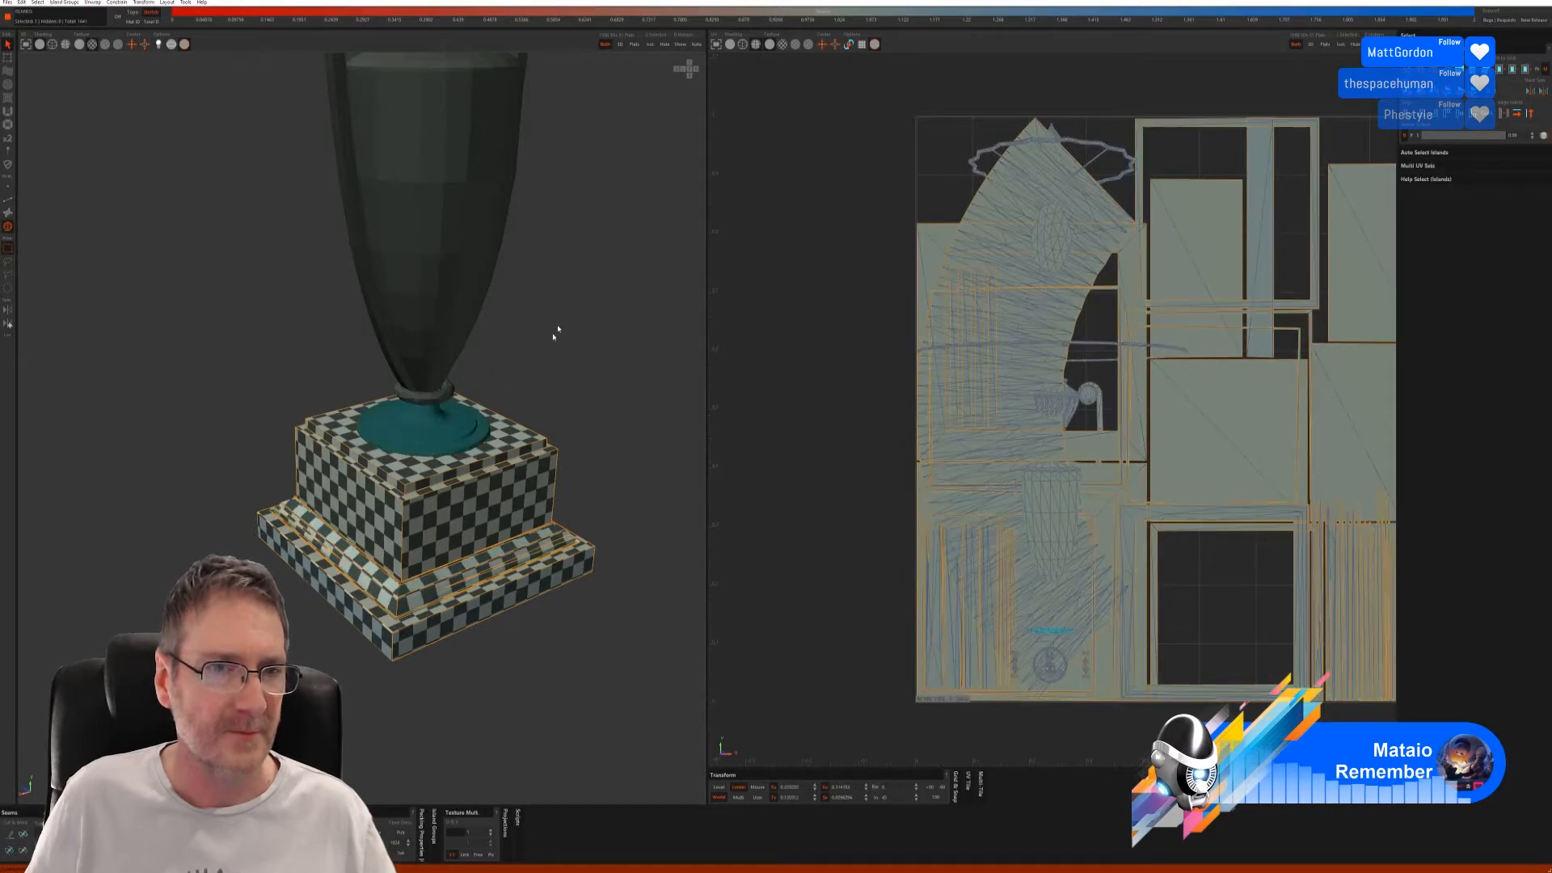
left_click(651, 45)
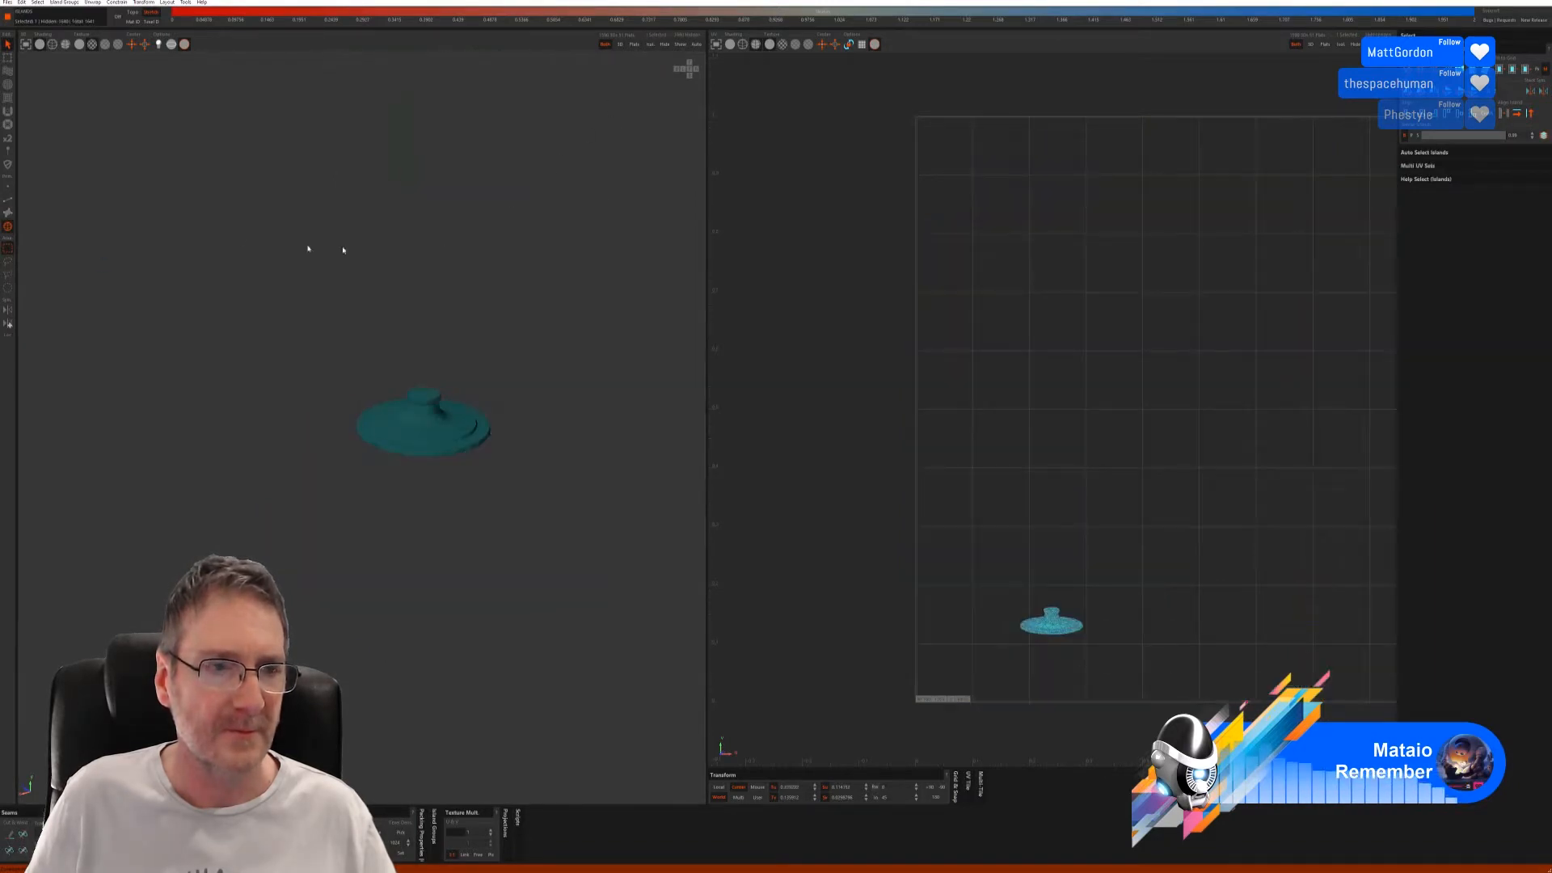
- Cut and unfold the round foot with Mosaic auto seams and check its checker pattern up close
left_click(8, 200)
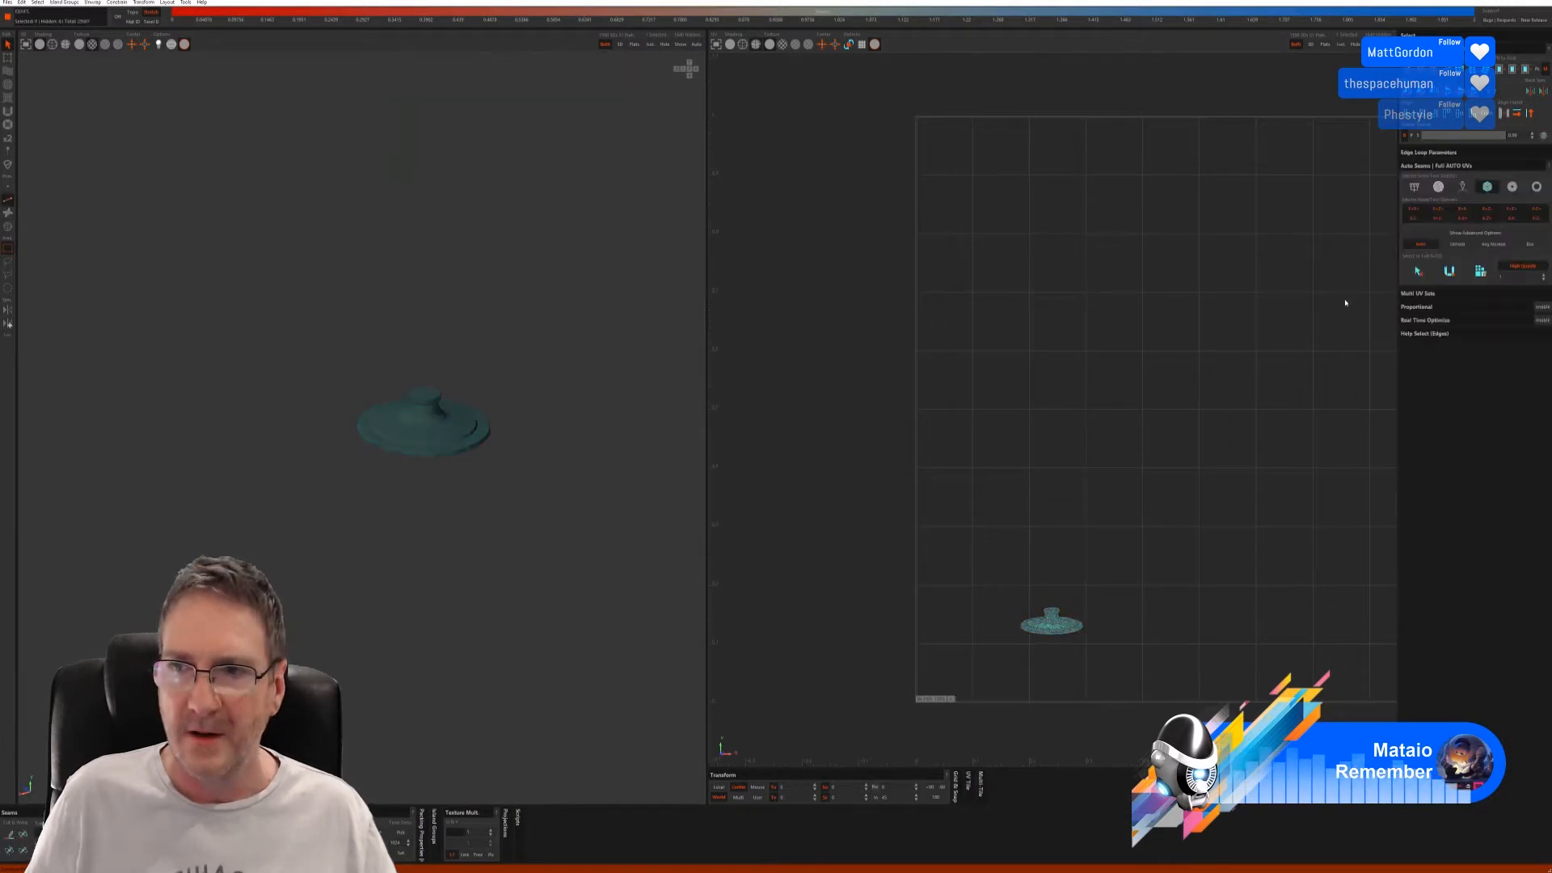
left_click(1438, 186)
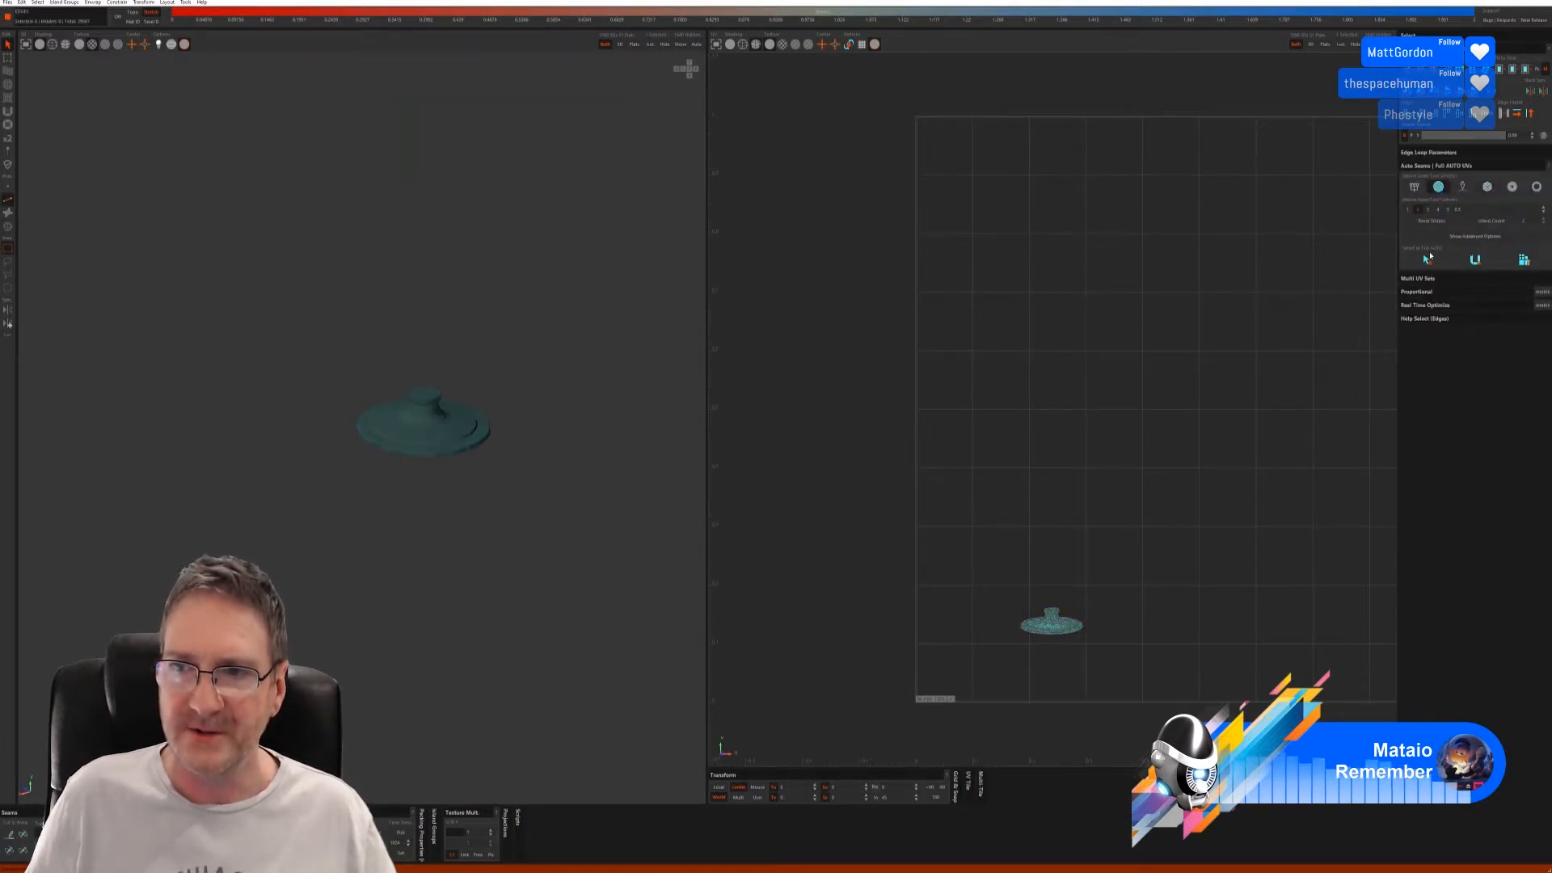
left_click(1523, 260)
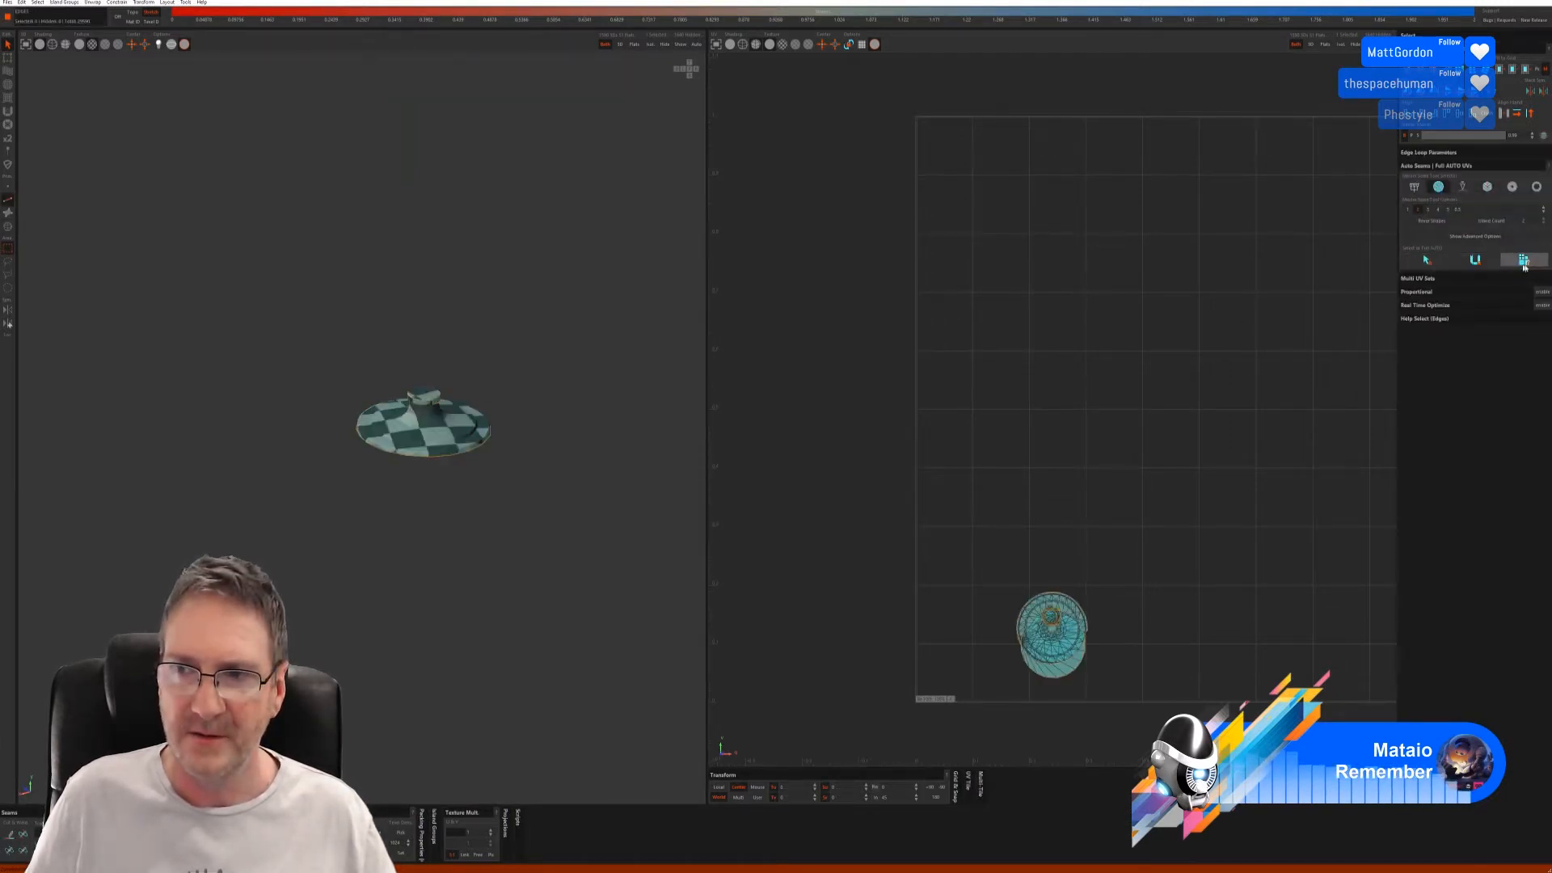
left_click_drag(423, 420, 540, 434, "alt")
scroll(411, 428, "up", 3)
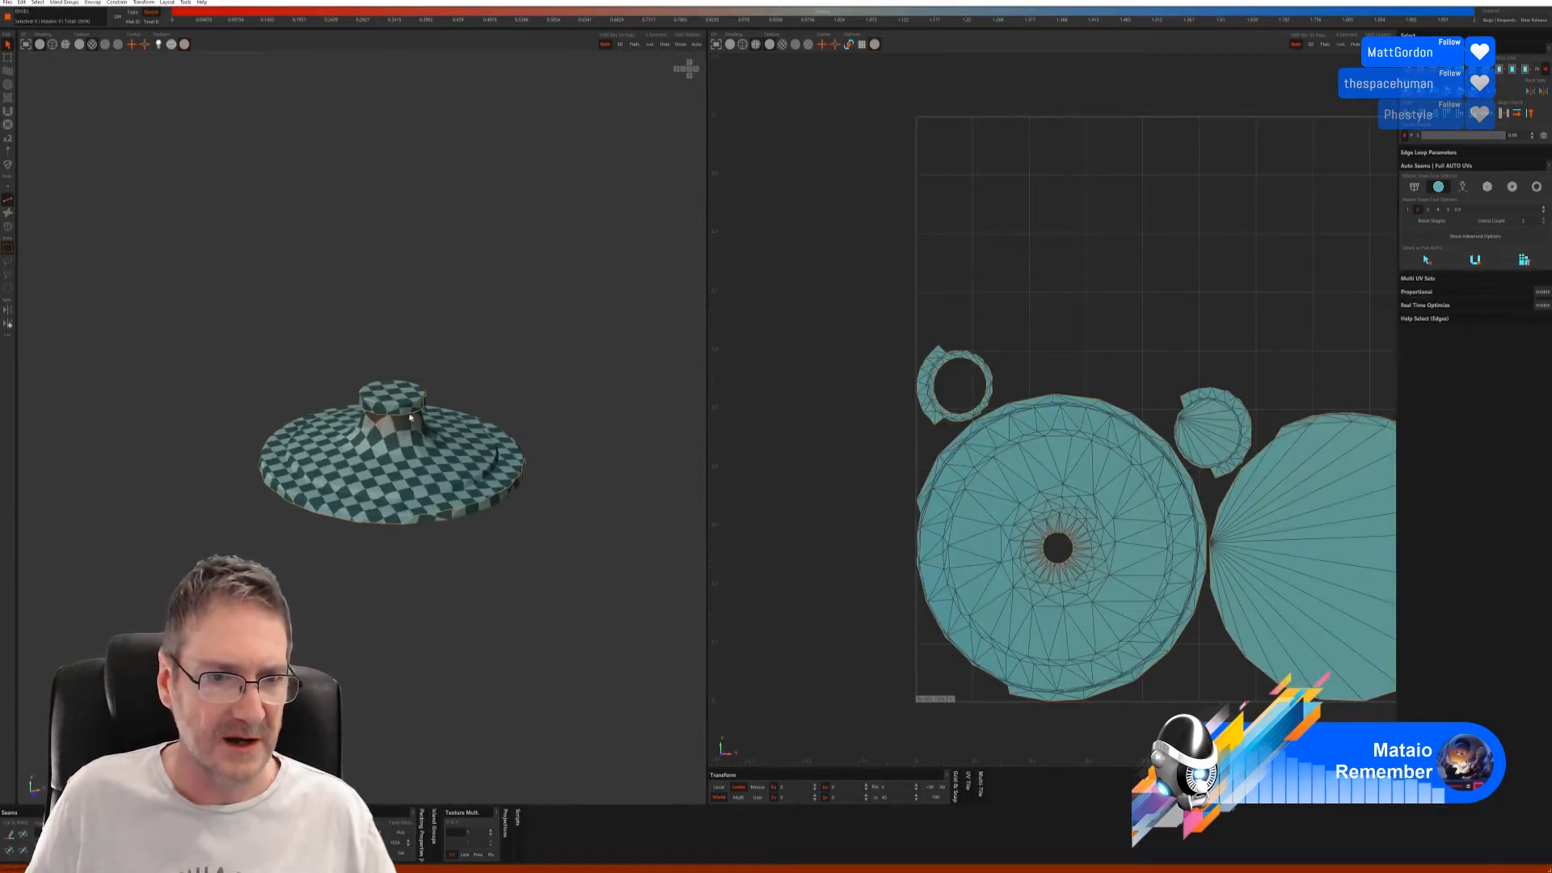
- Show the whole lamp again and isolate the ring between the round foot and the urn body, ready for edge selection
left_click_drag(411, 430, 509, 226, "alt")
left_click(681, 45)
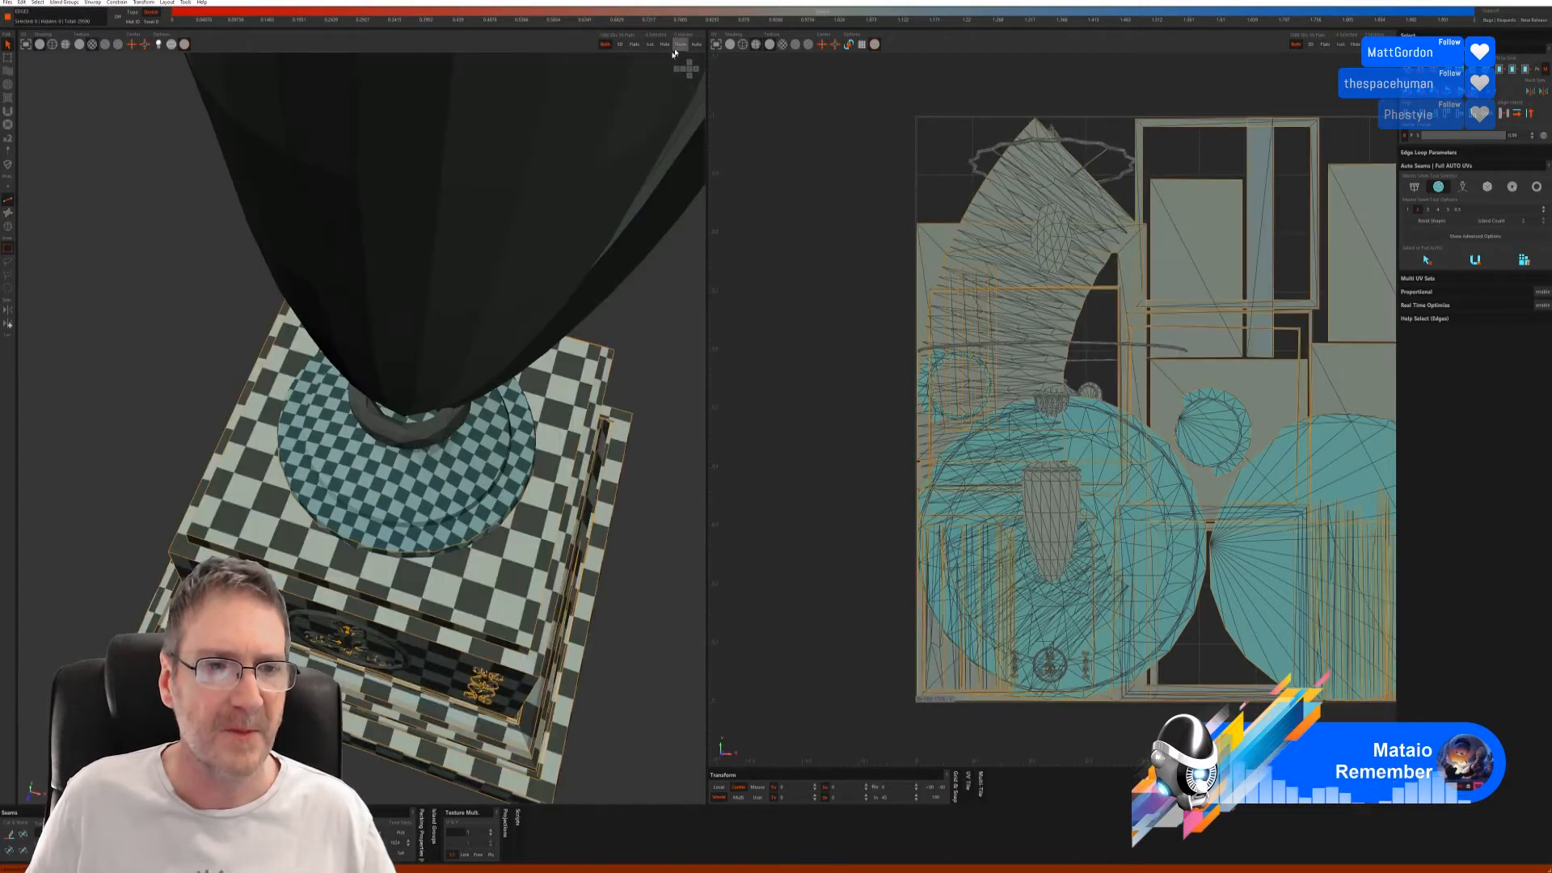
left_click(8, 226)
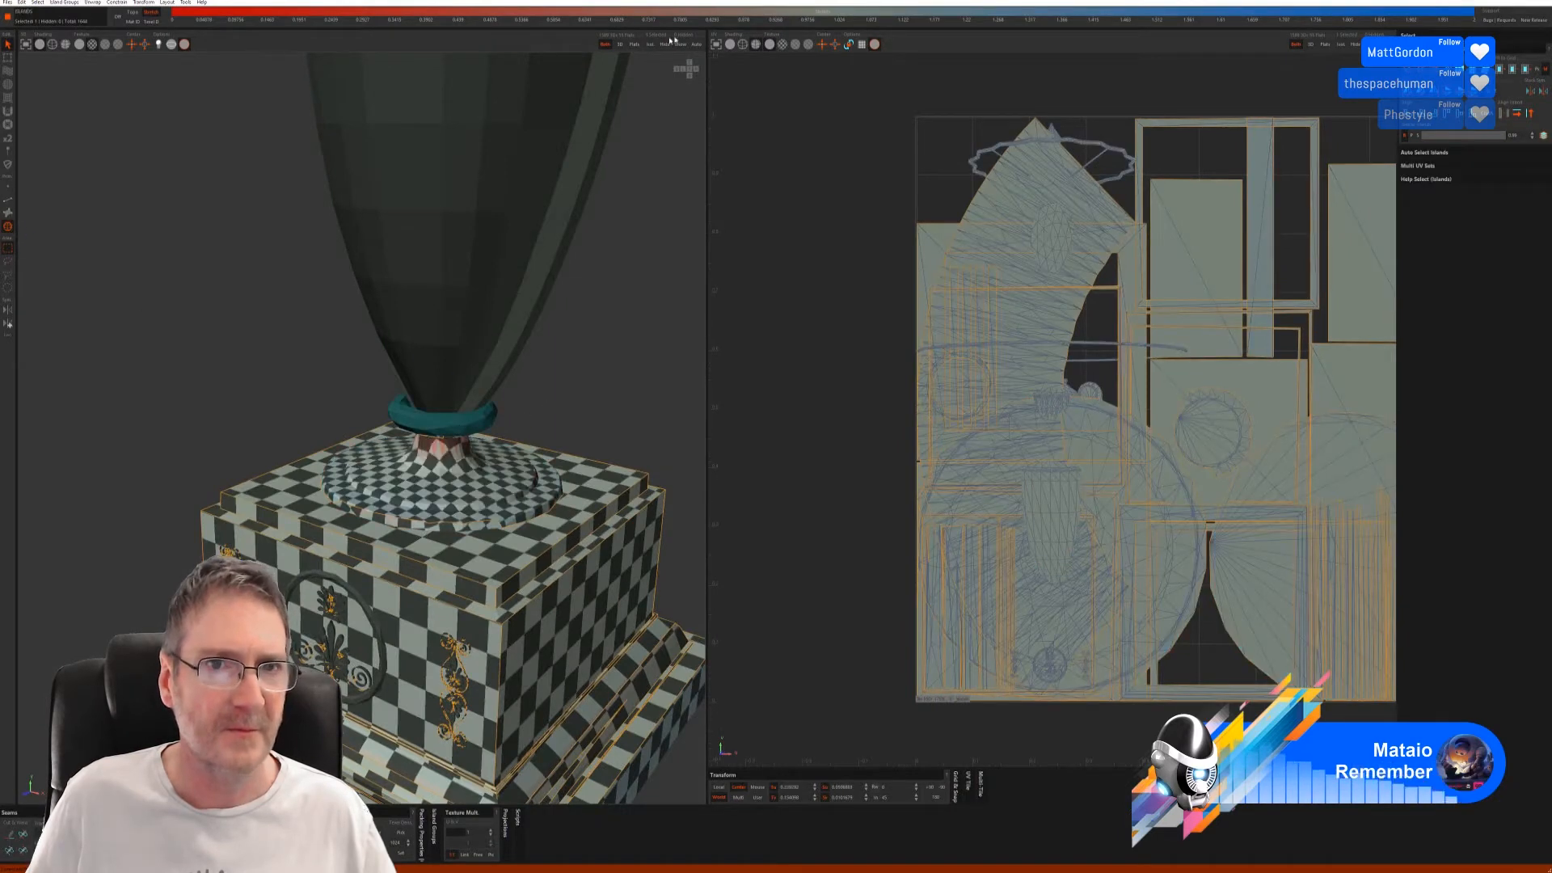
left_click(650, 45)
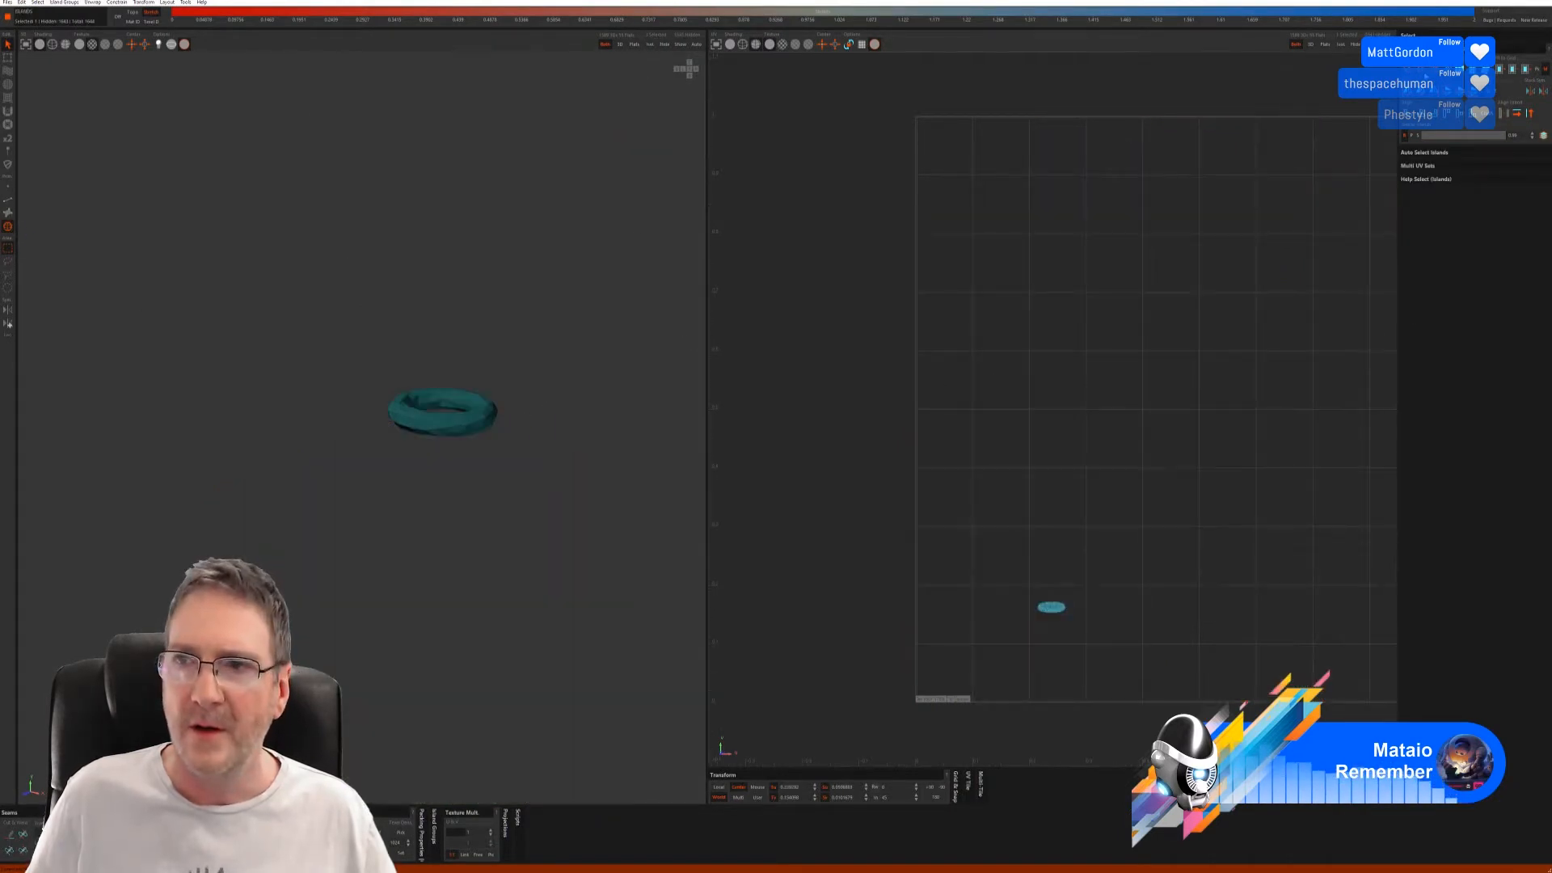
left_click(8, 200)
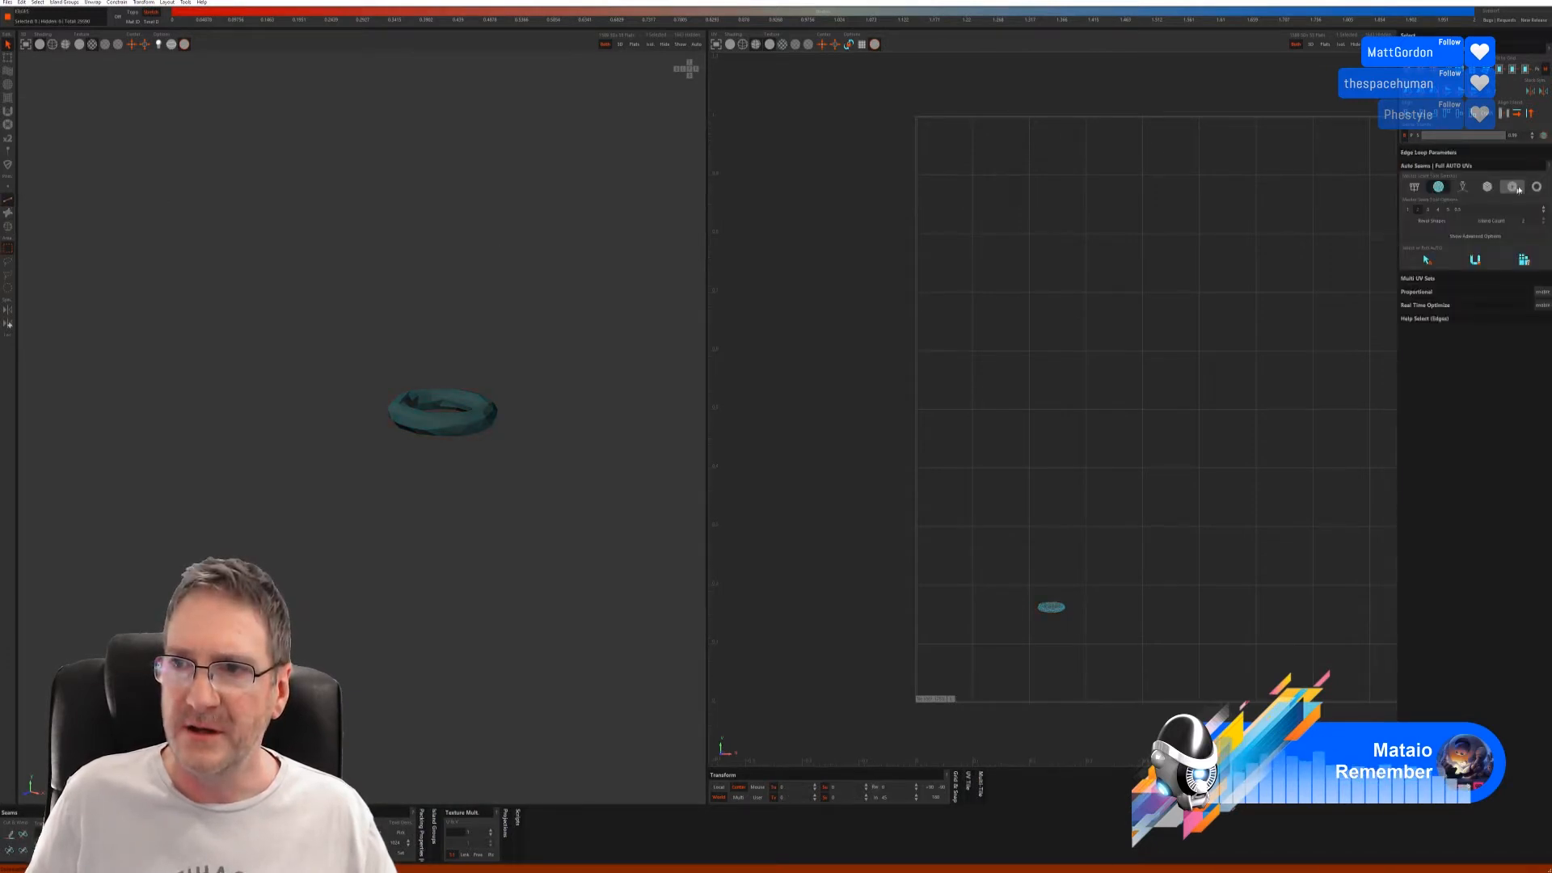
- Try several auto seams methods other than Mosaic on the isolated ring, undoing each unfold
left_click(1516, 189)
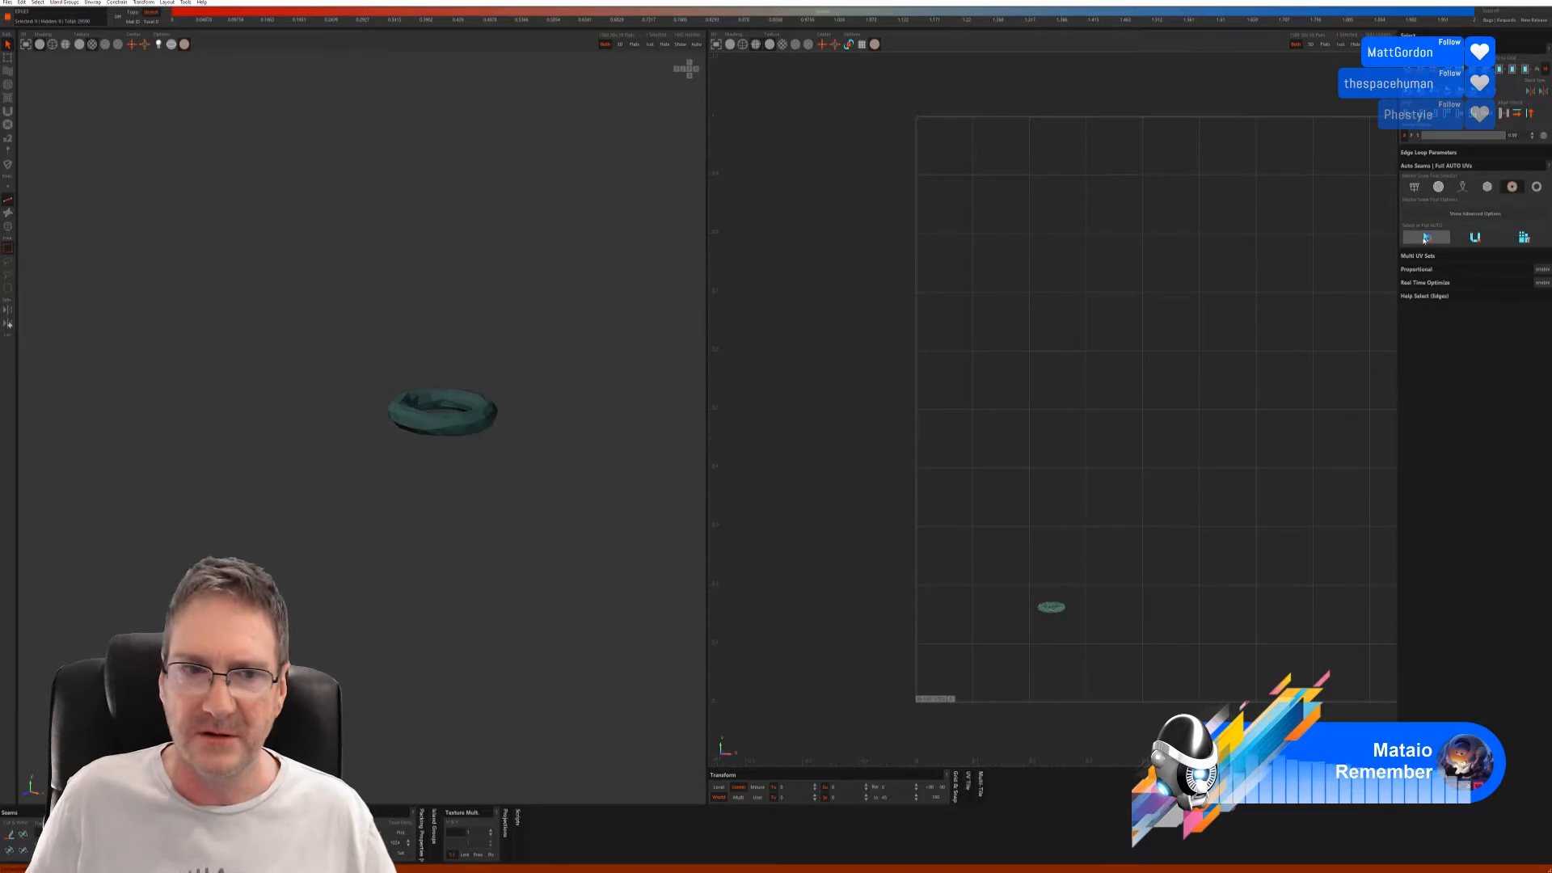
left_click(1537, 188)
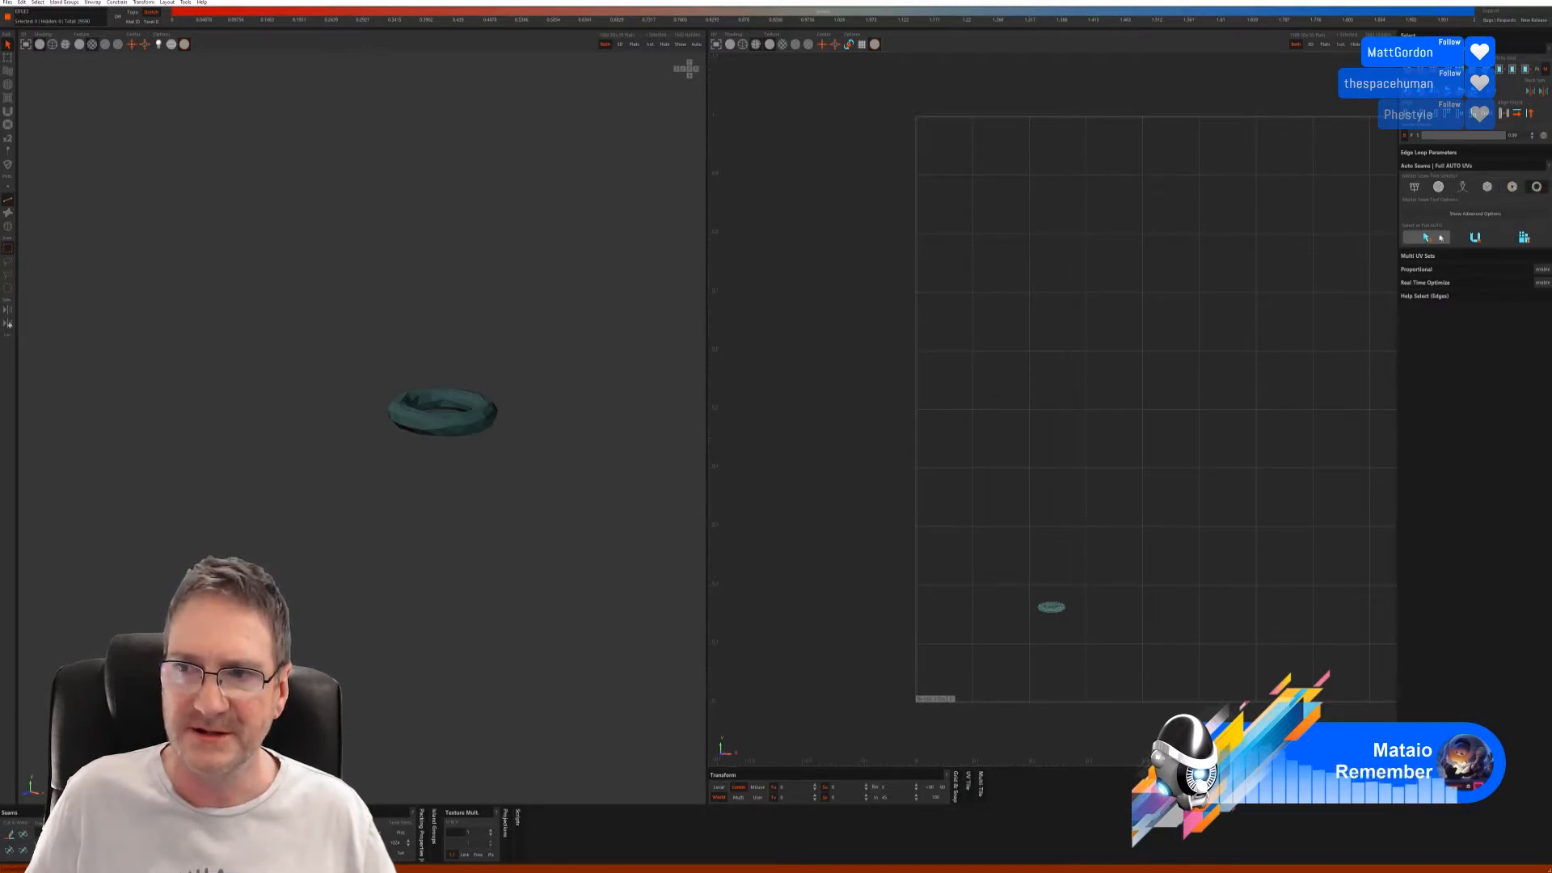
left_click(1427, 240)
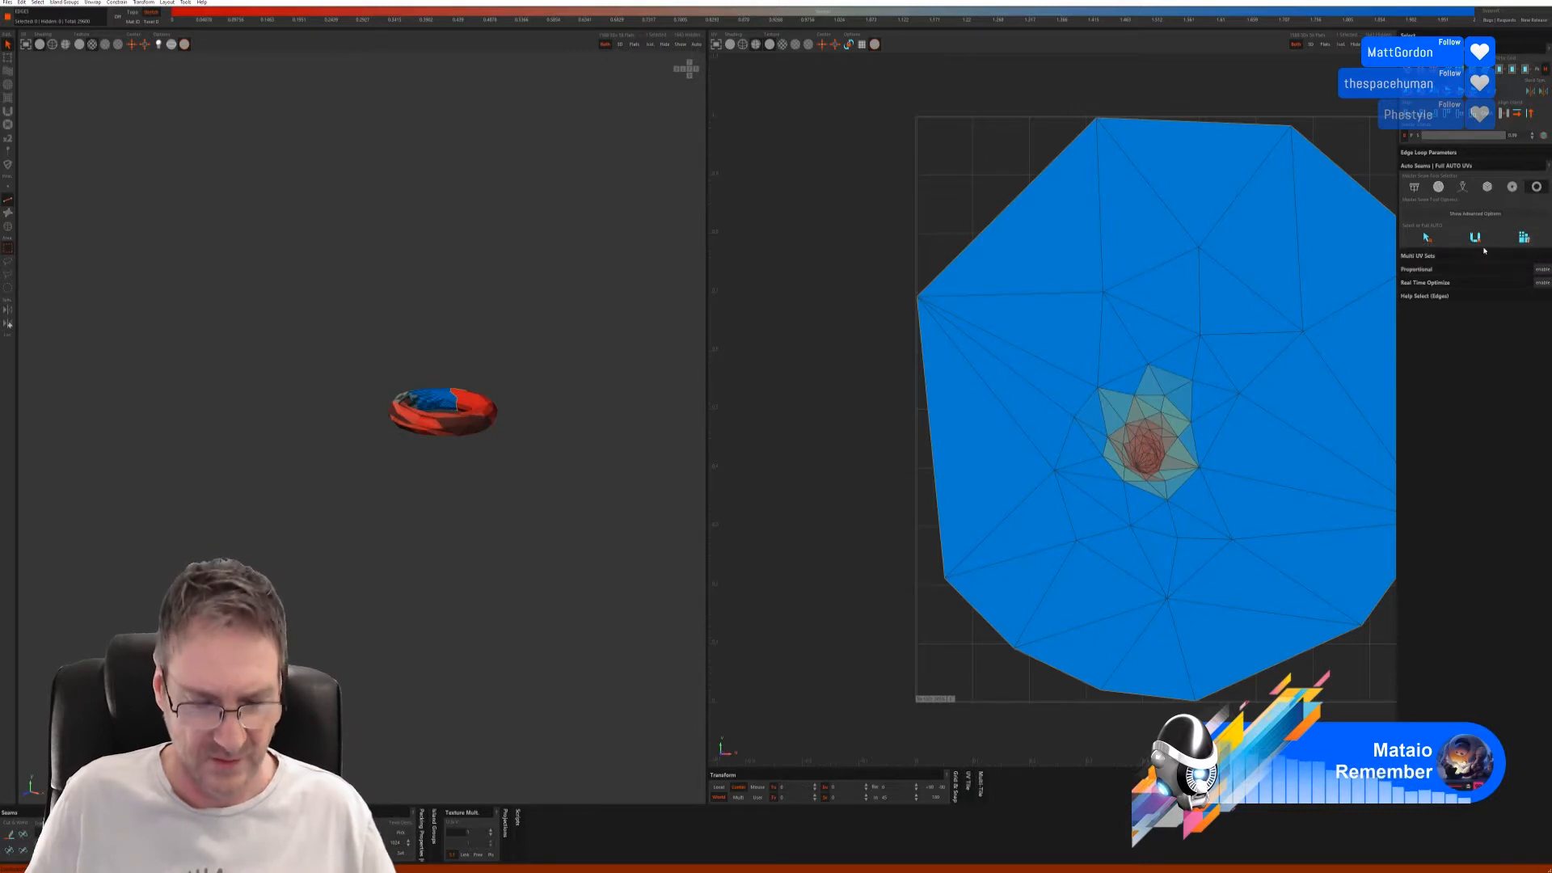
left_click(1462, 187)
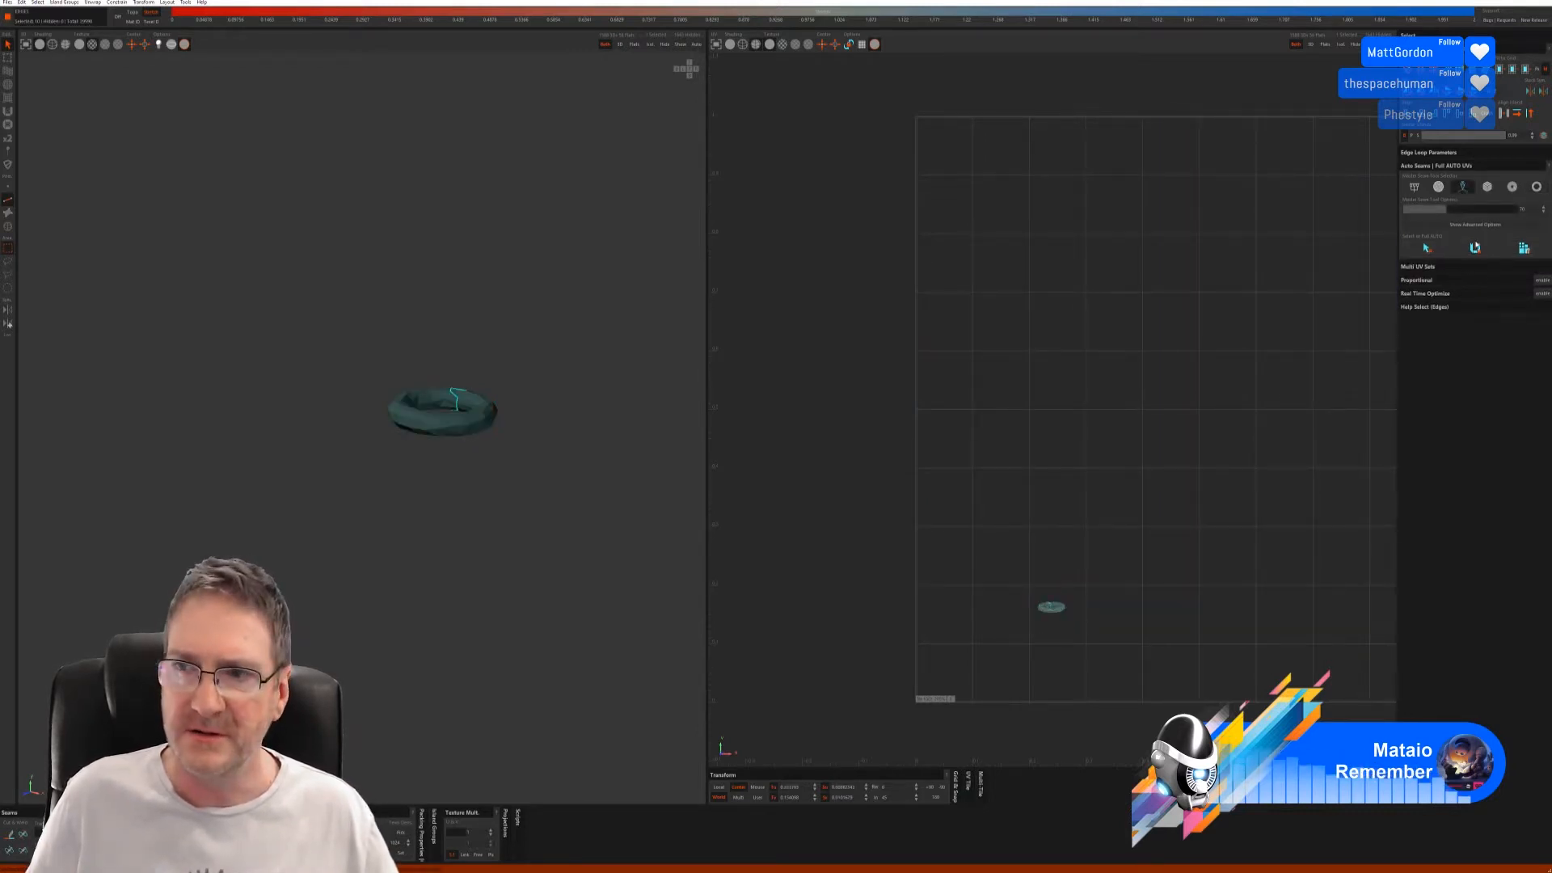
left_click(1476, 246)
left_click(1517, 253)
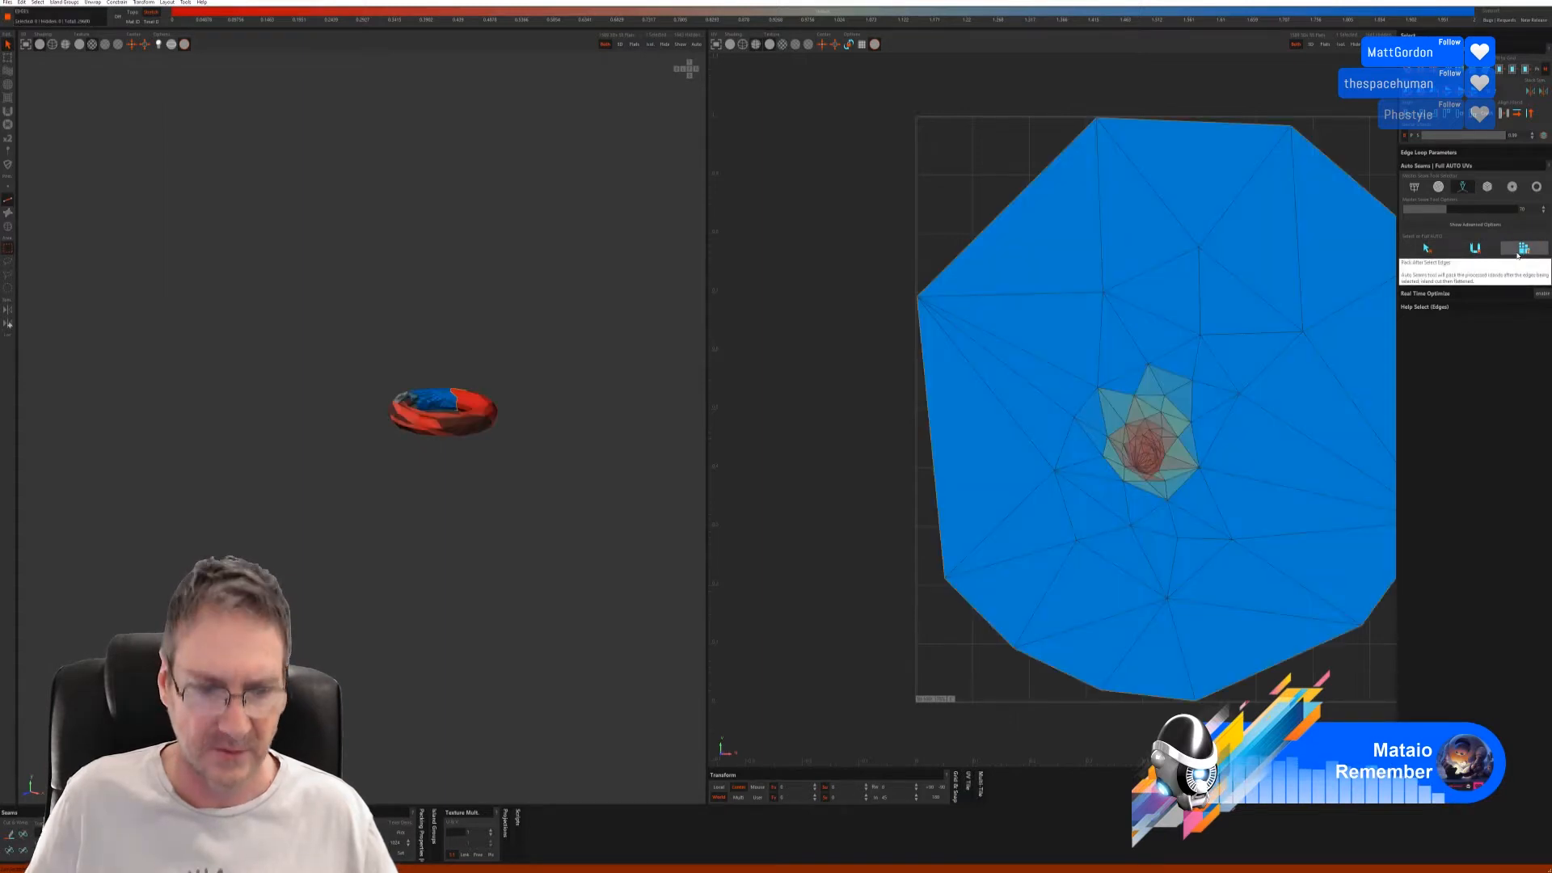
key("ctrl+z")
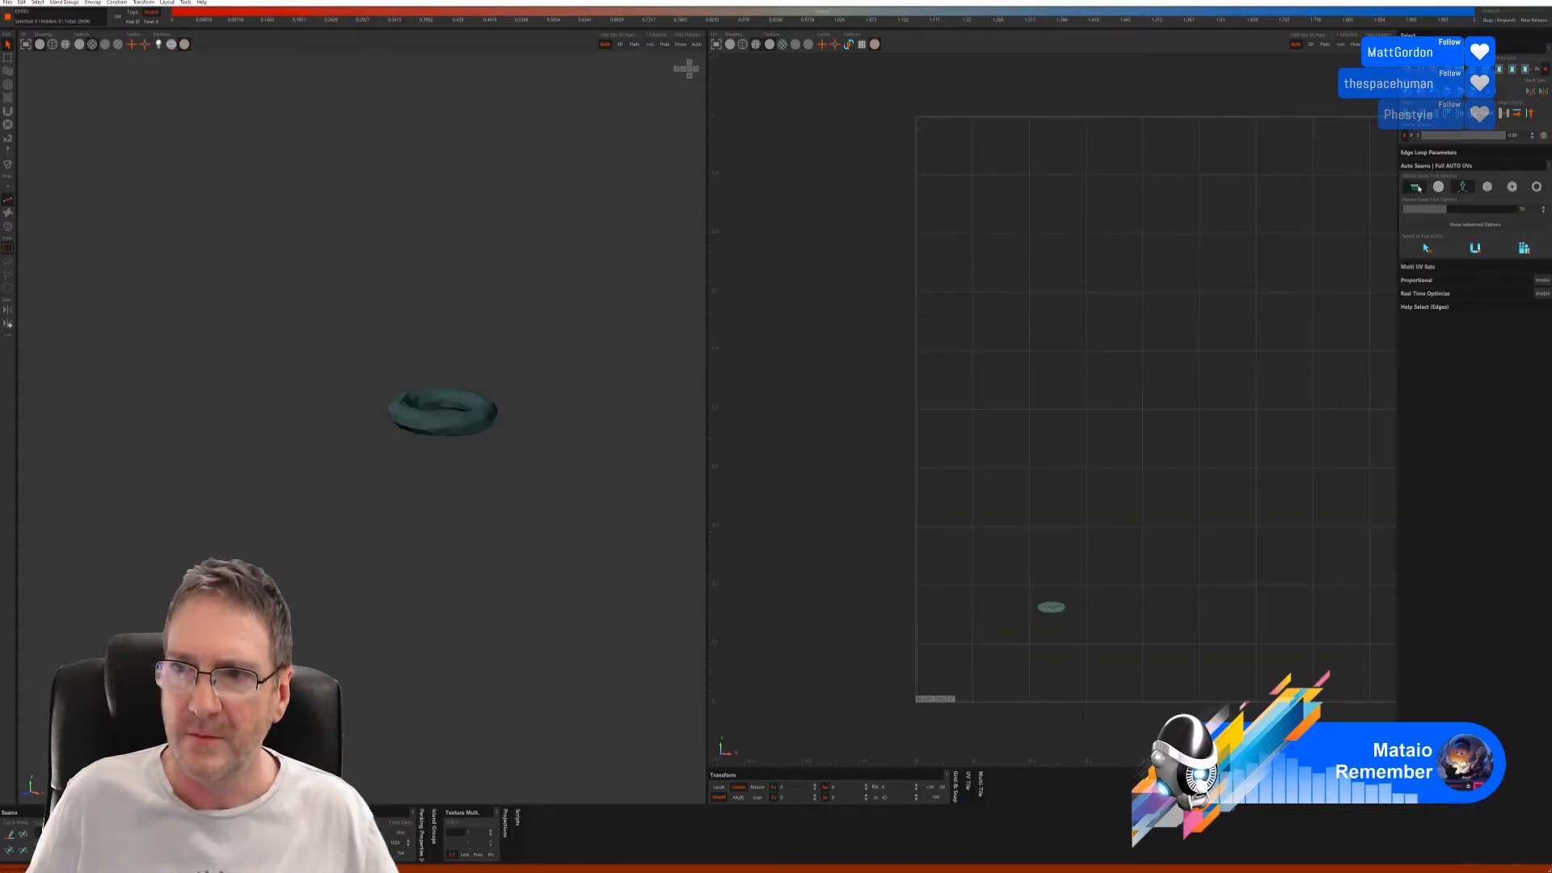
left_click(1416, 188)
left_click(1431, 250)
left_click(1463, 252)
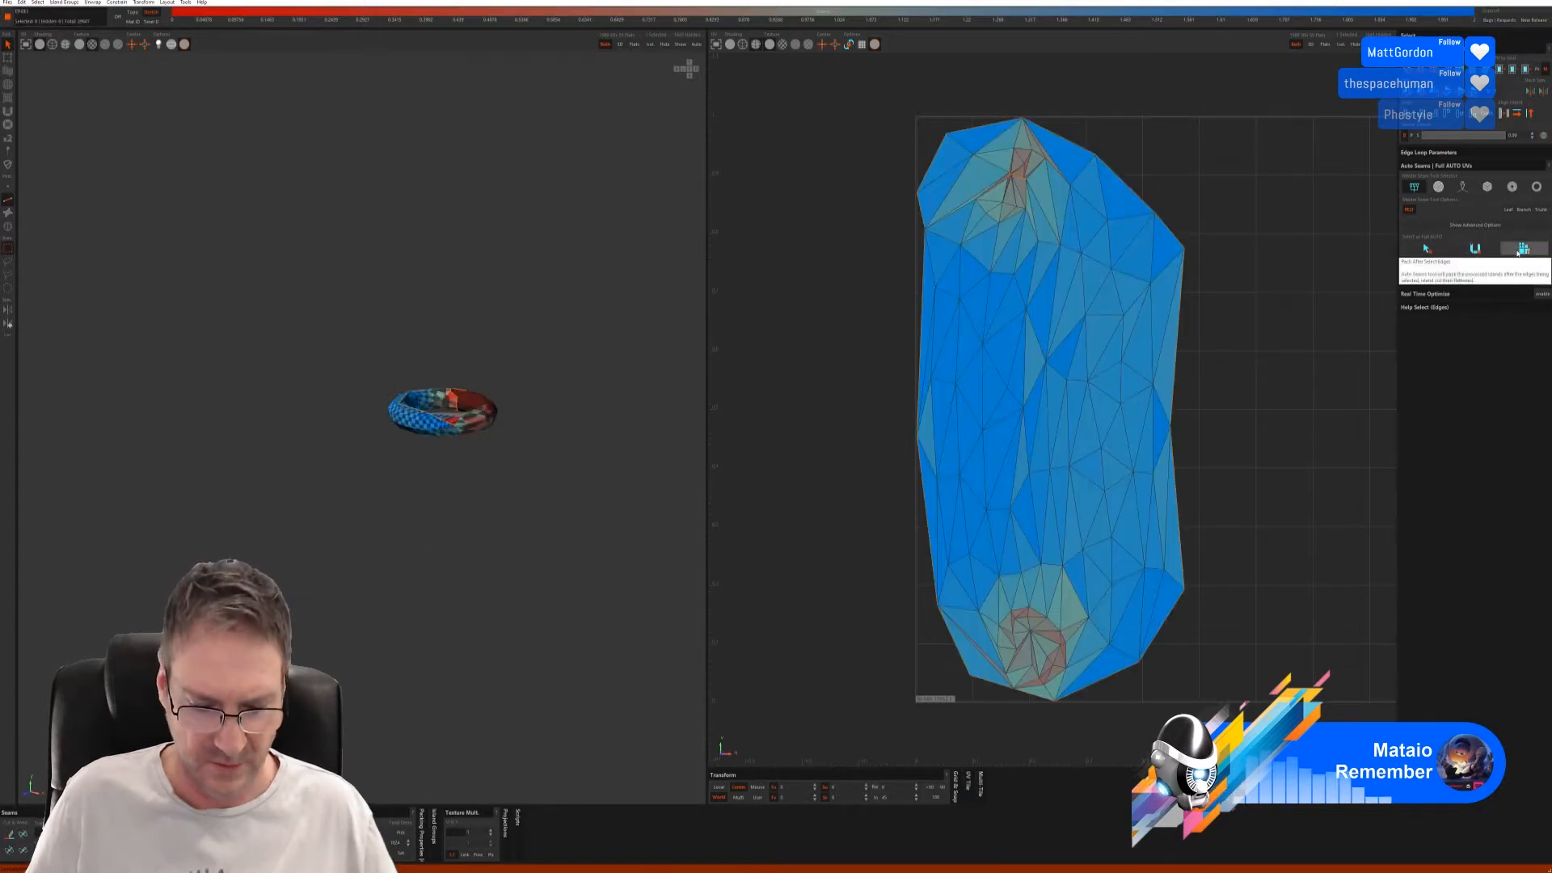
key("ctrl+z")
- Cut, unfold and pack the ring with Mosaic auto seams and check its checker pattern
left_click(1438, 188)
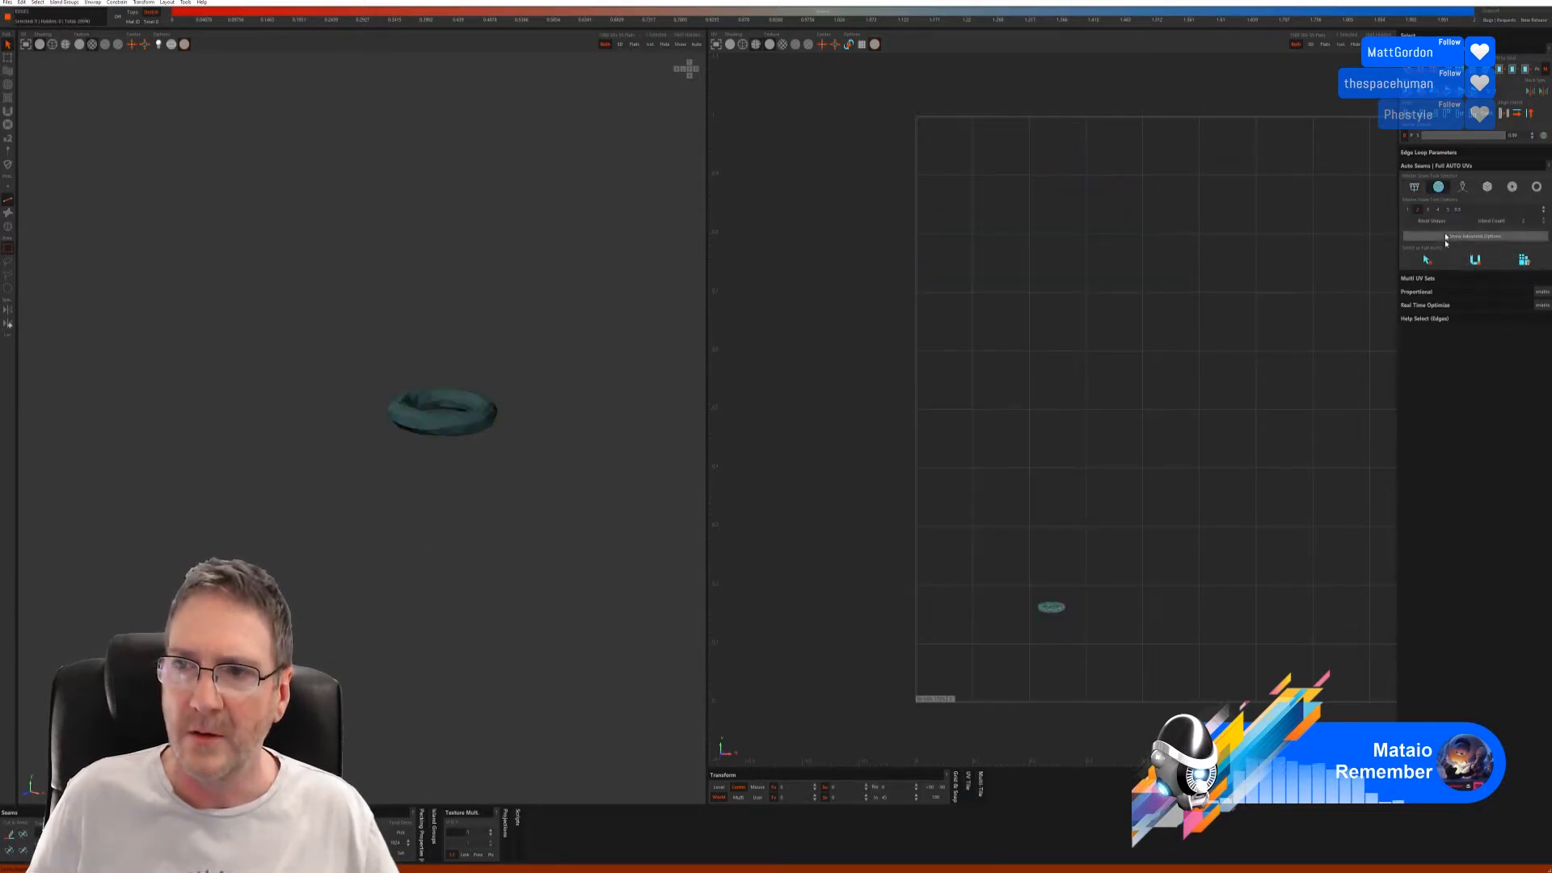
left_click(1519, 261)
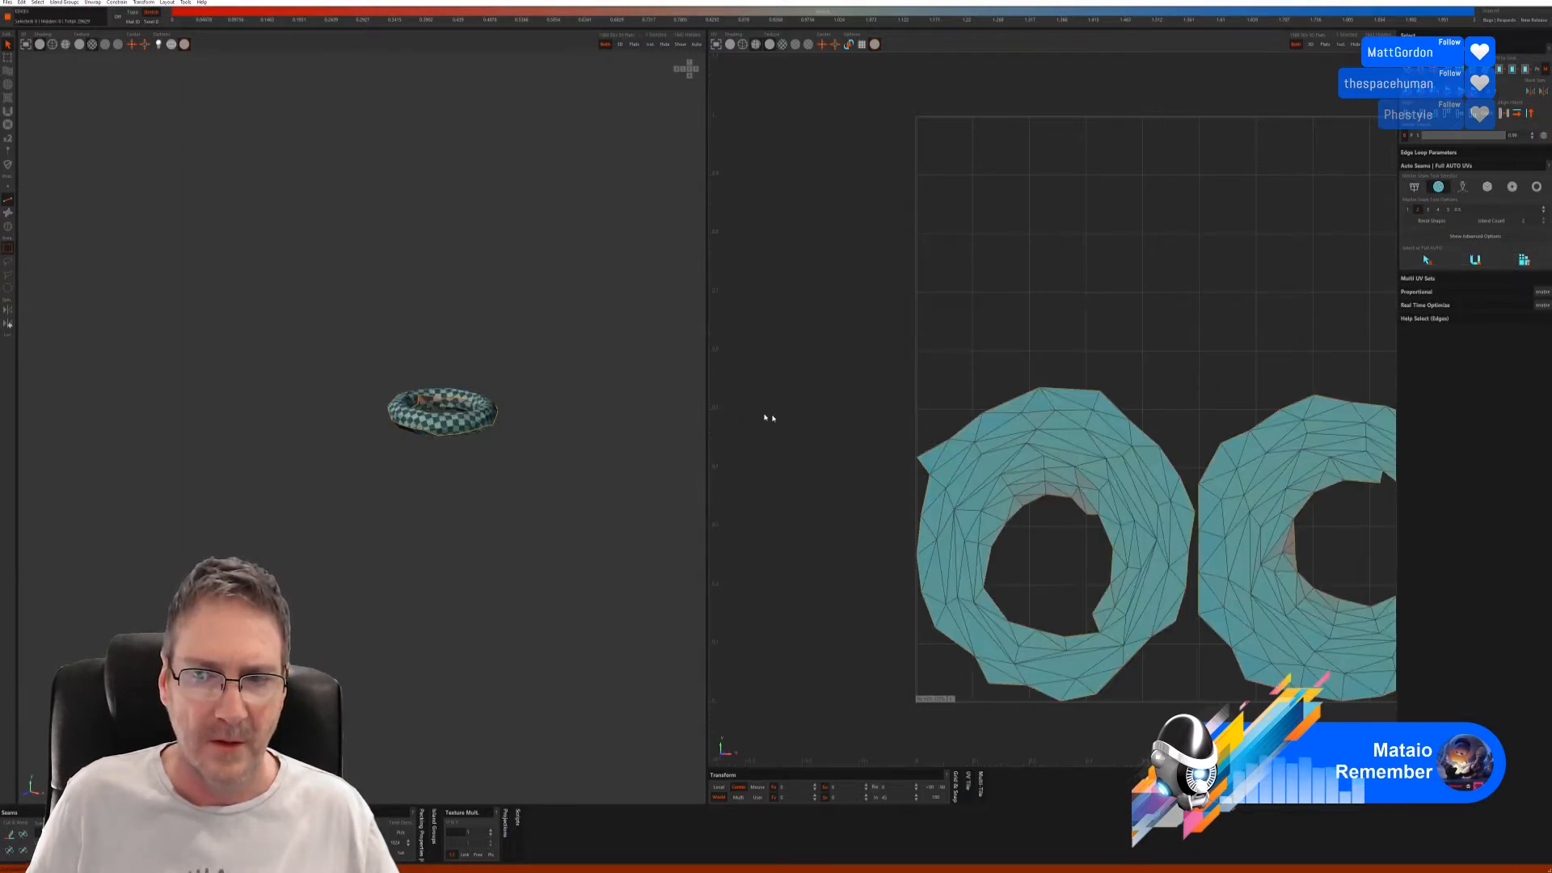
mouse_move(547, 425)
middle_mouse_down()
mouse_move(523, 506)
mouse_move(520, 378)
mouse_move(522, 438)
middle_mouse_up()
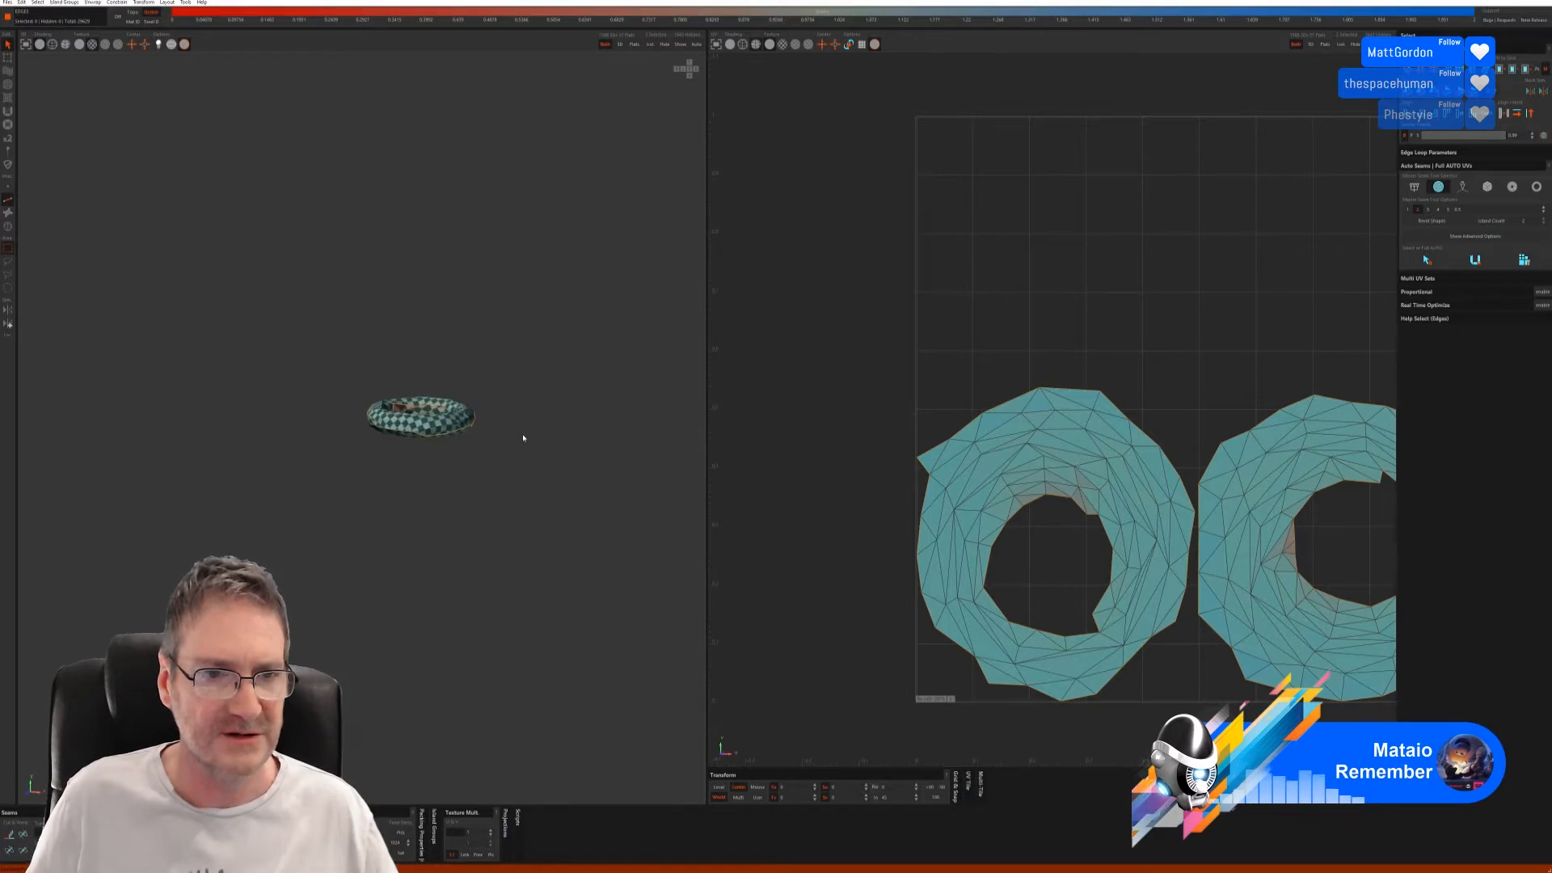
- Bring back all parts and isolate the two long curved handles on either side of the urn
left_click(681, 43)
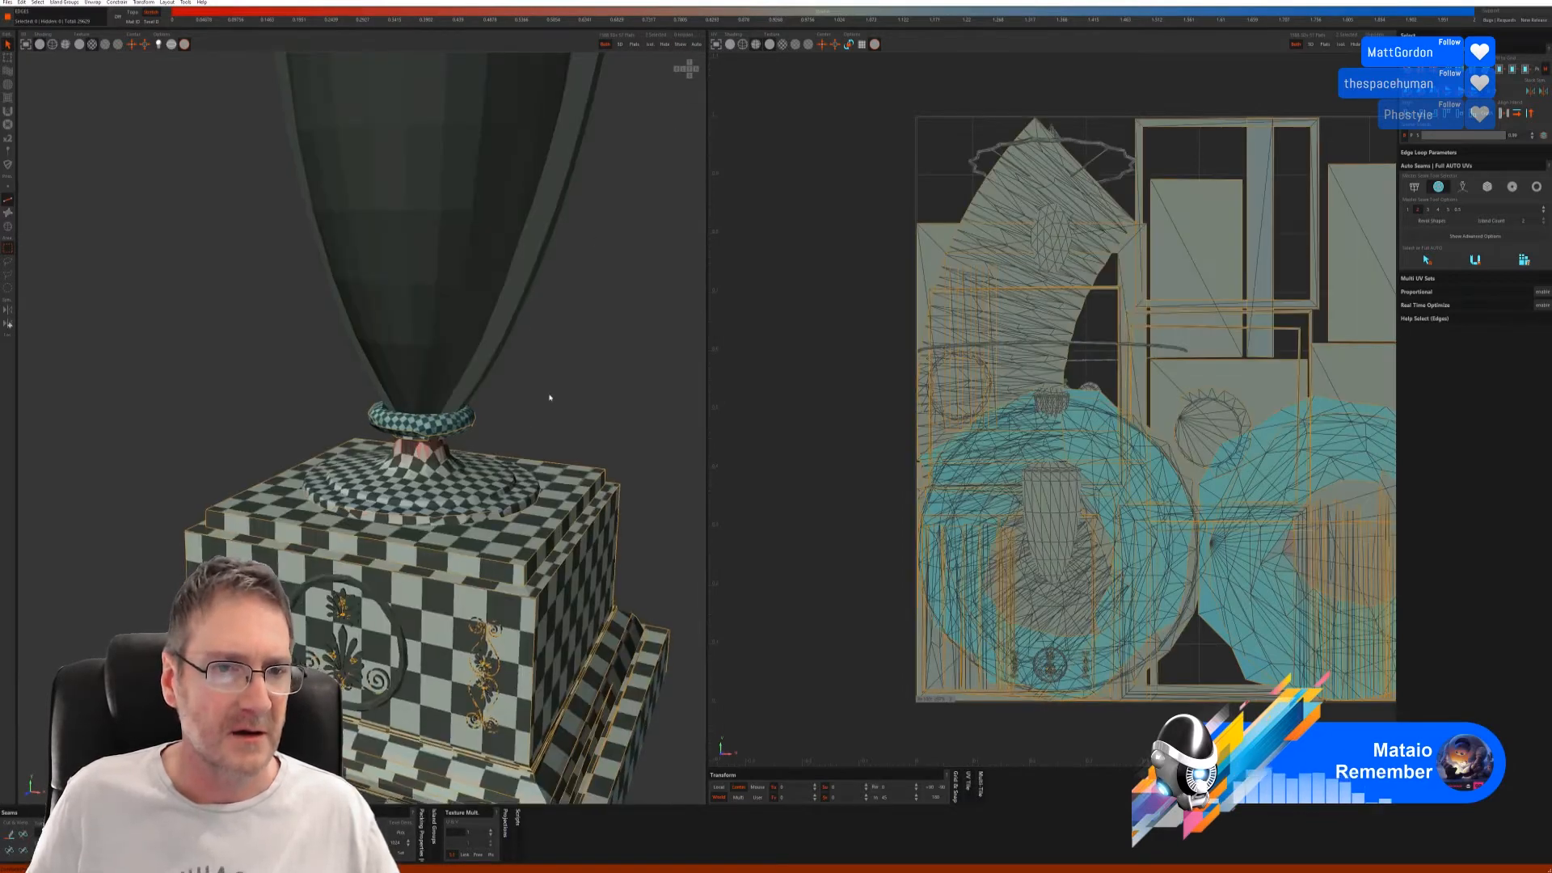
scroll(549, 397, "down", 5)
scroll(380, 450, "up", 3)
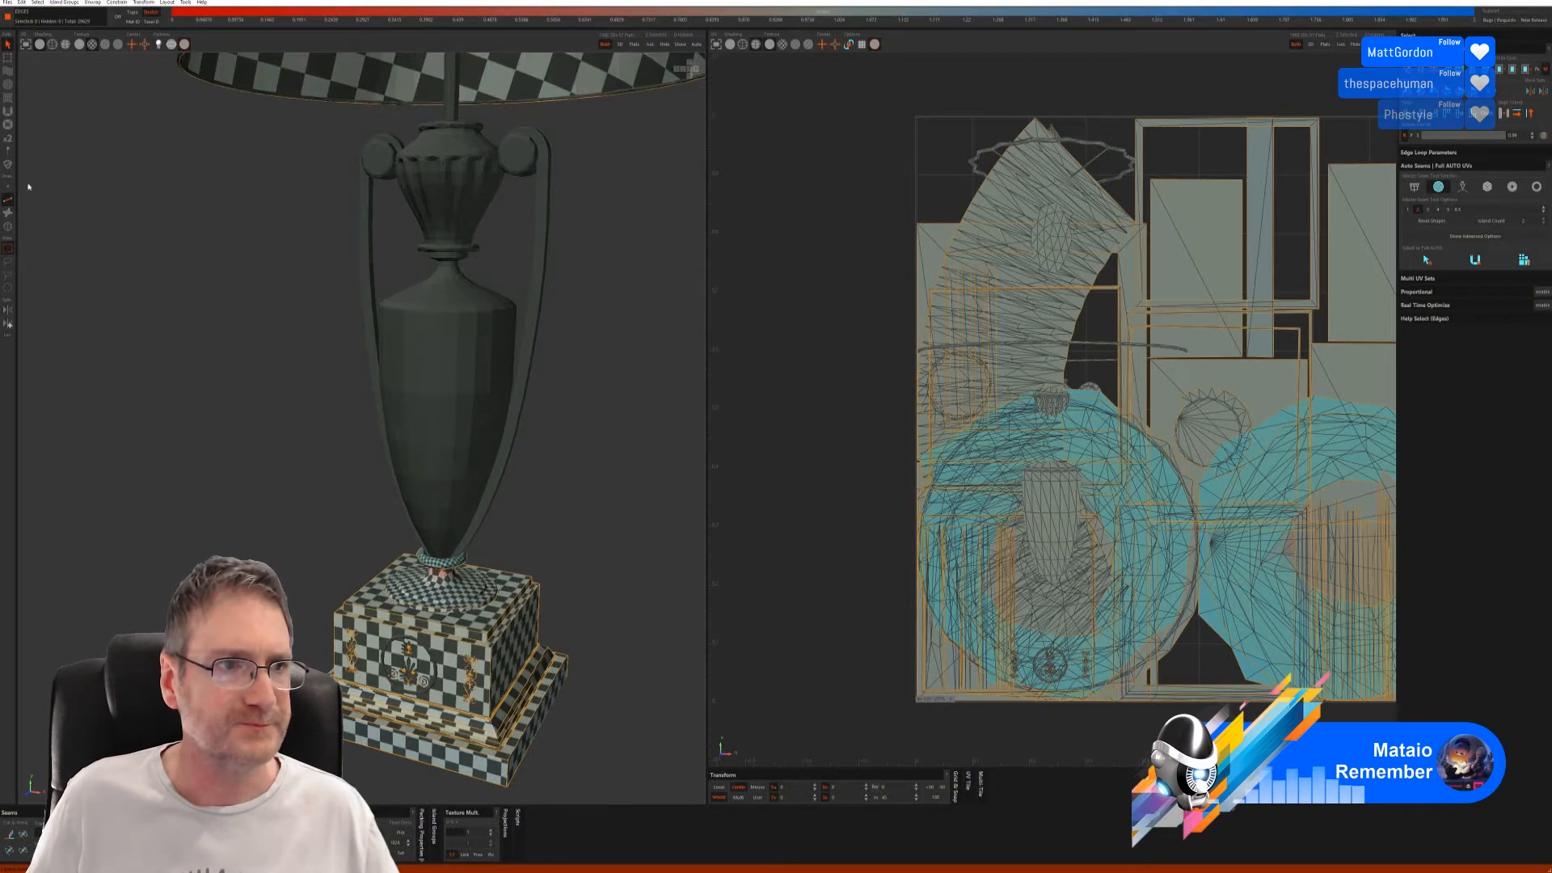
left_click(8, 226)
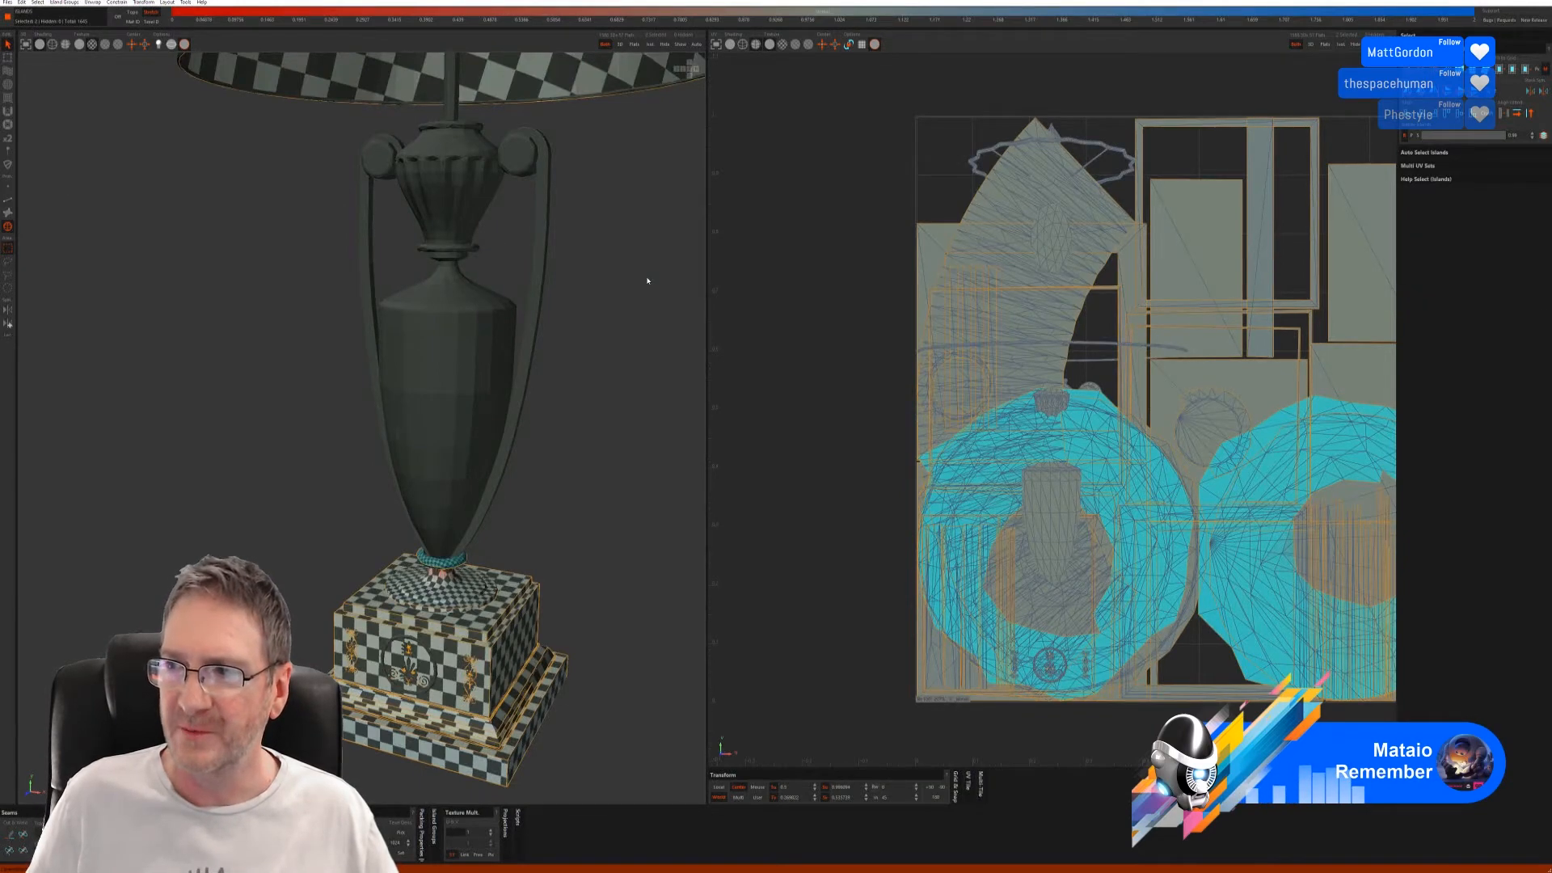
left_click(543, 252)
left_click(371, 267, "shift")
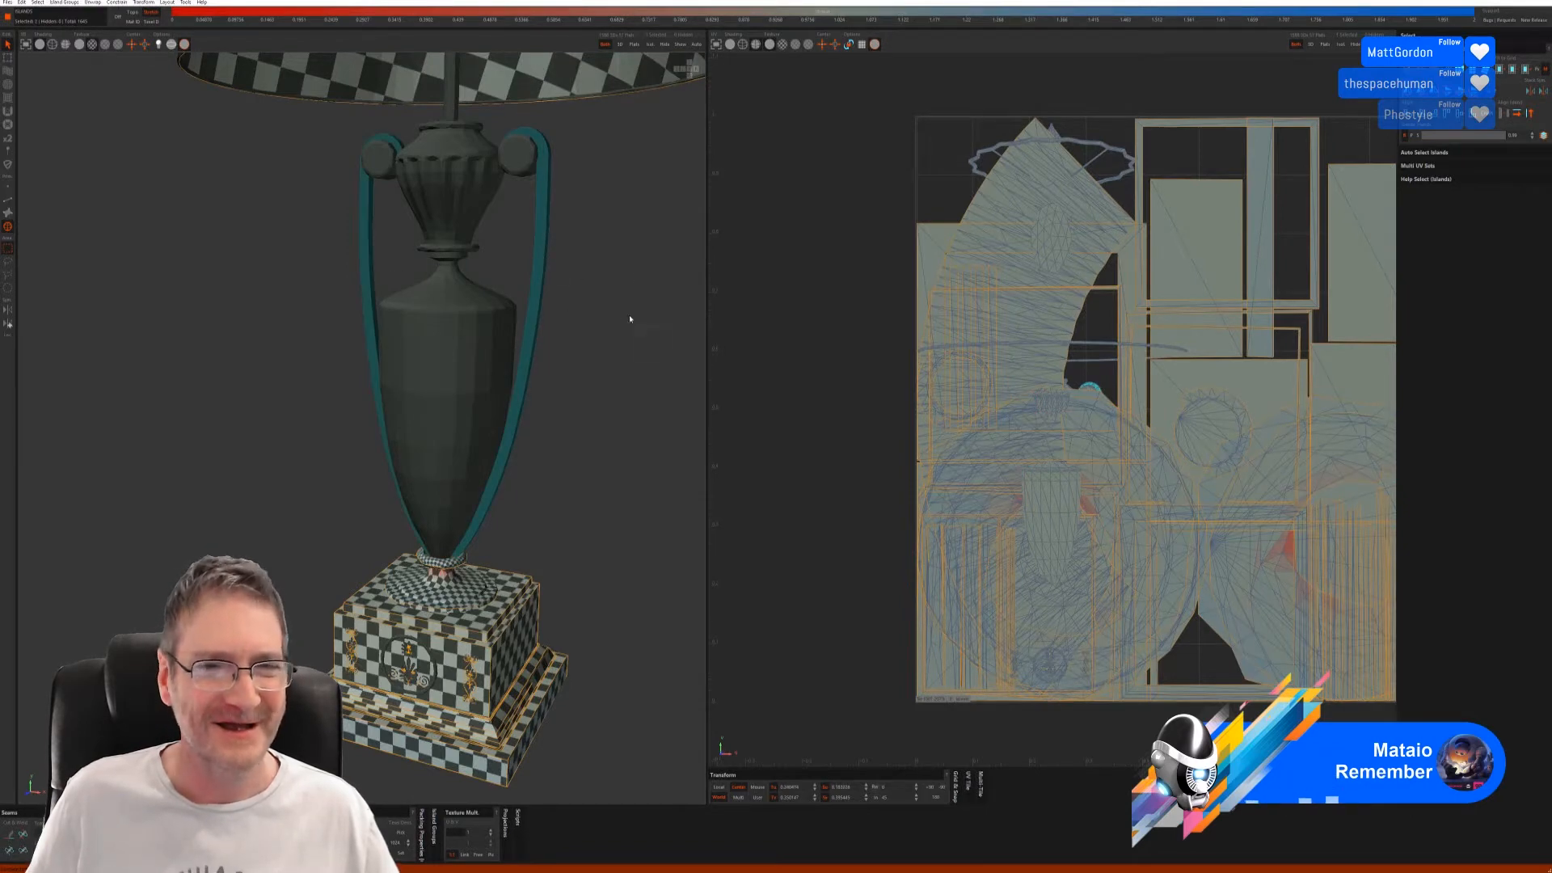
left_click(649, 49)
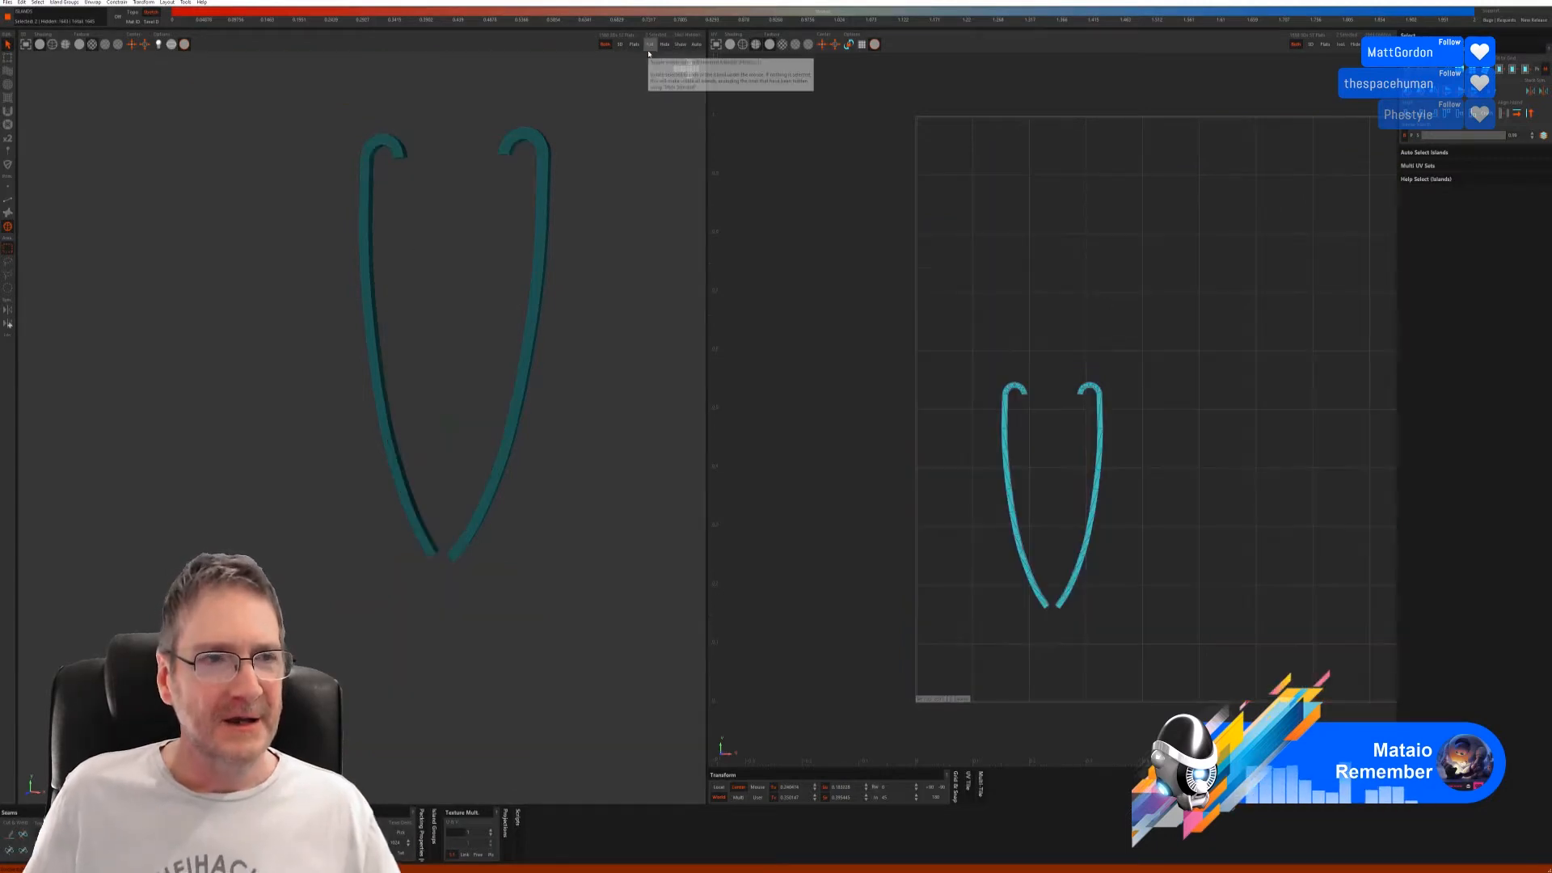
- Cut, unfold and pack both curved handles with Mosaic auto seams and check their checker pattern
key("F2")
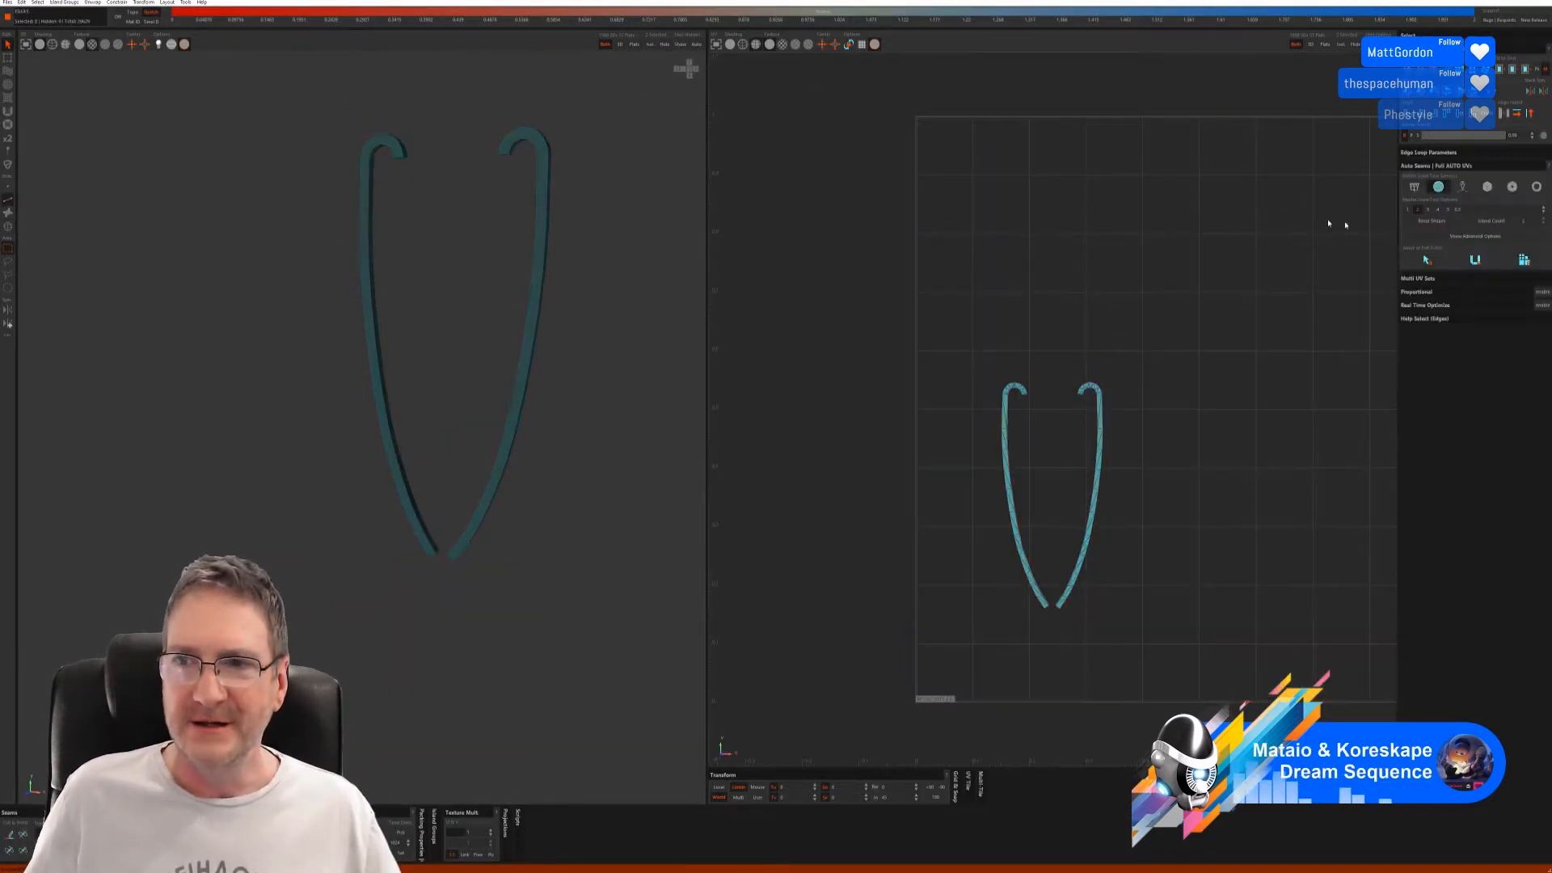
left_click(1427, 261)
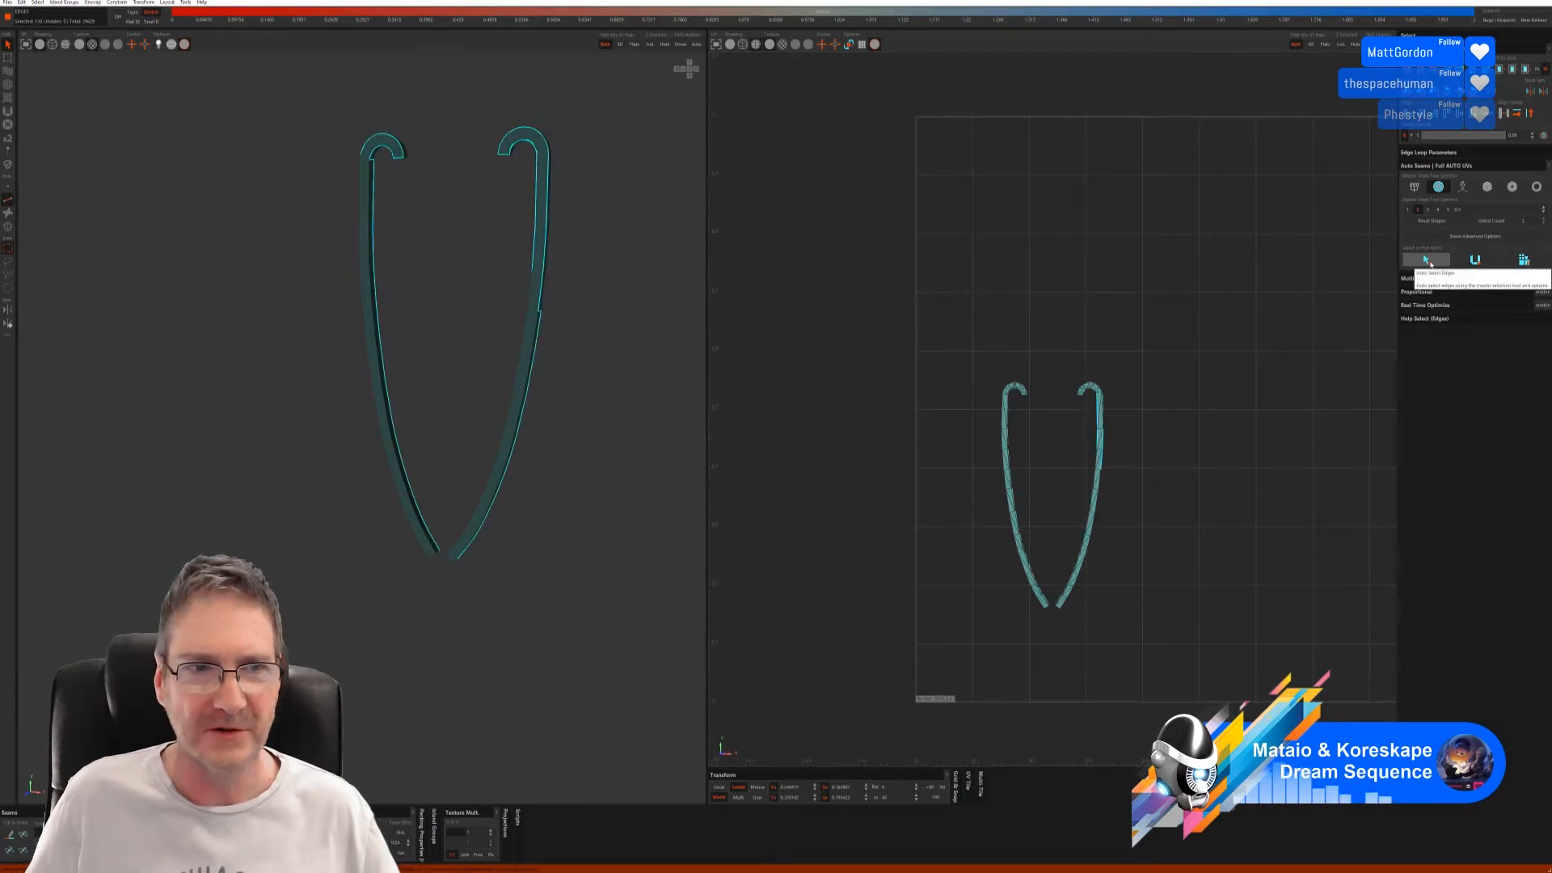
left_click(1524, 261)
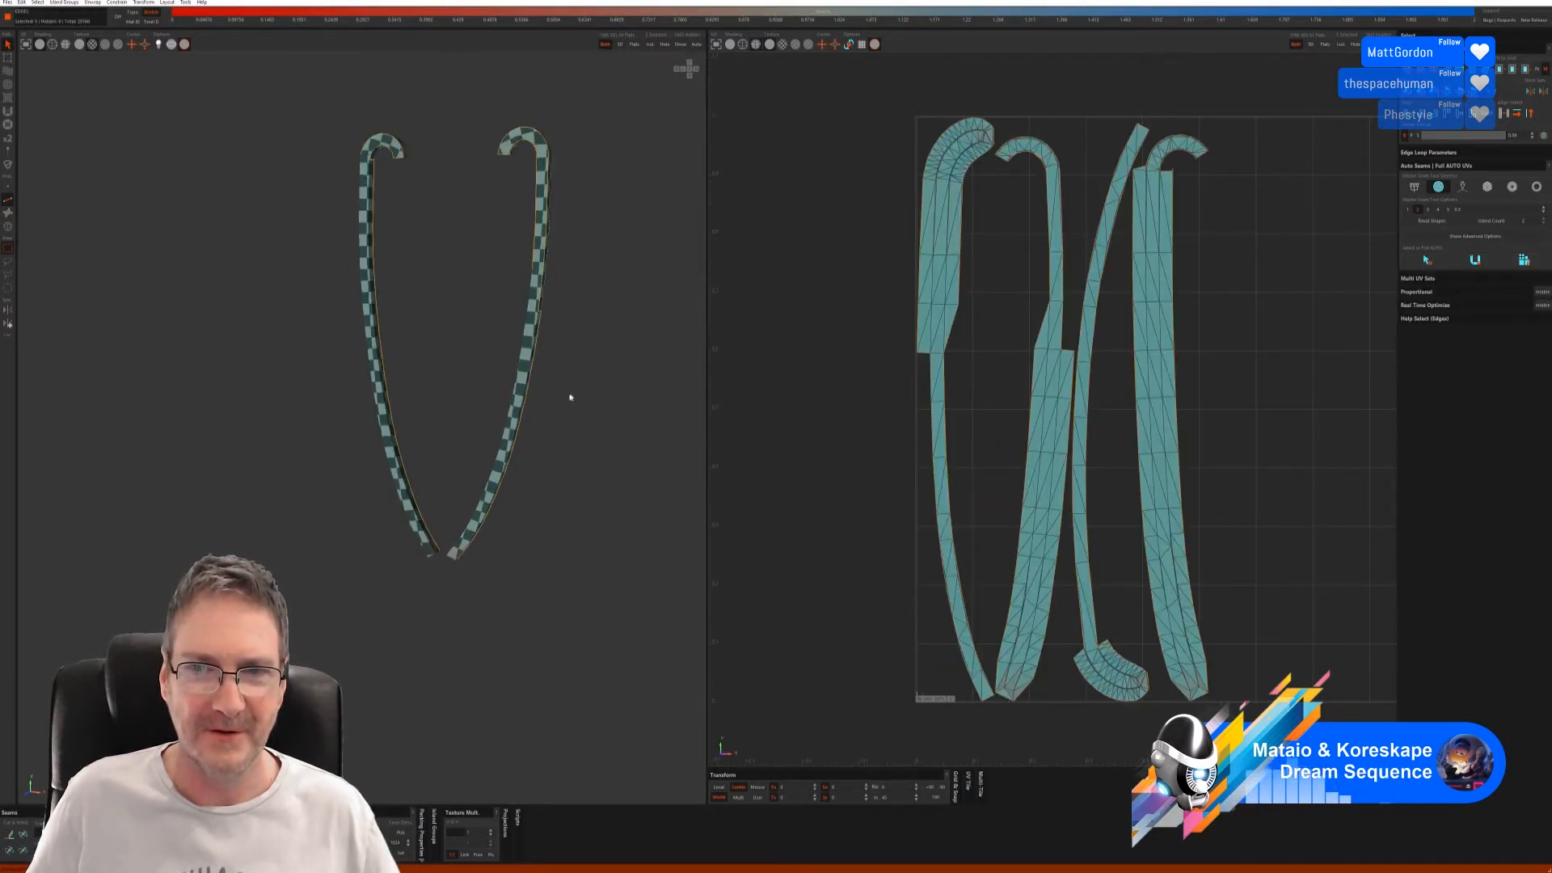
middle_click_drag(570, 397, 616, 403)
- Show the whole lamp again and isolate the main urn body, ready for edge selection
left_click(679, 45)
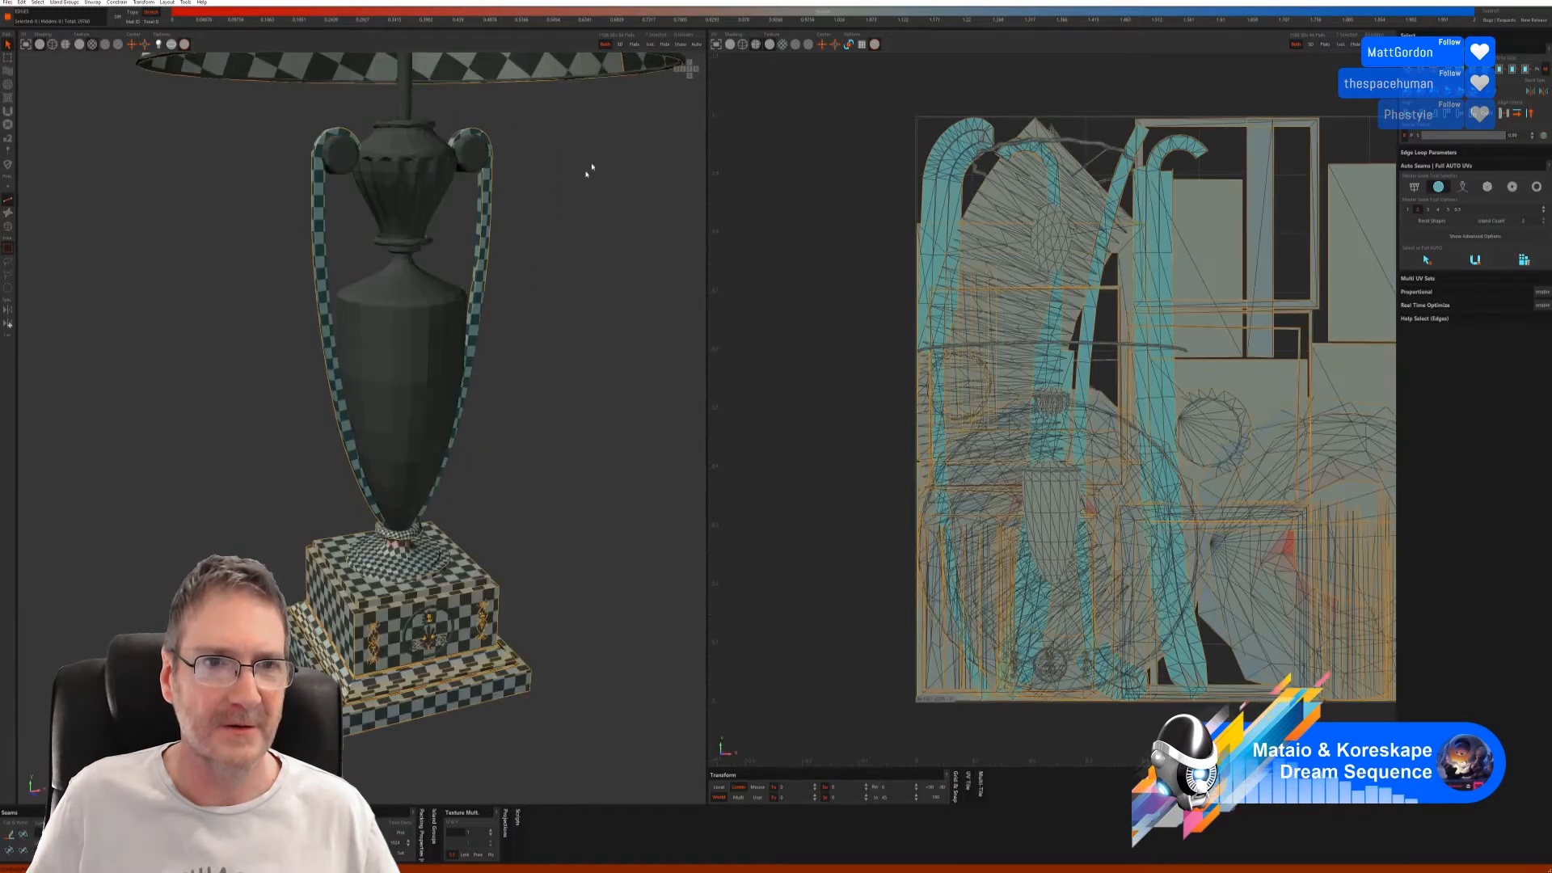
key("F4")
left_click(390, 323)
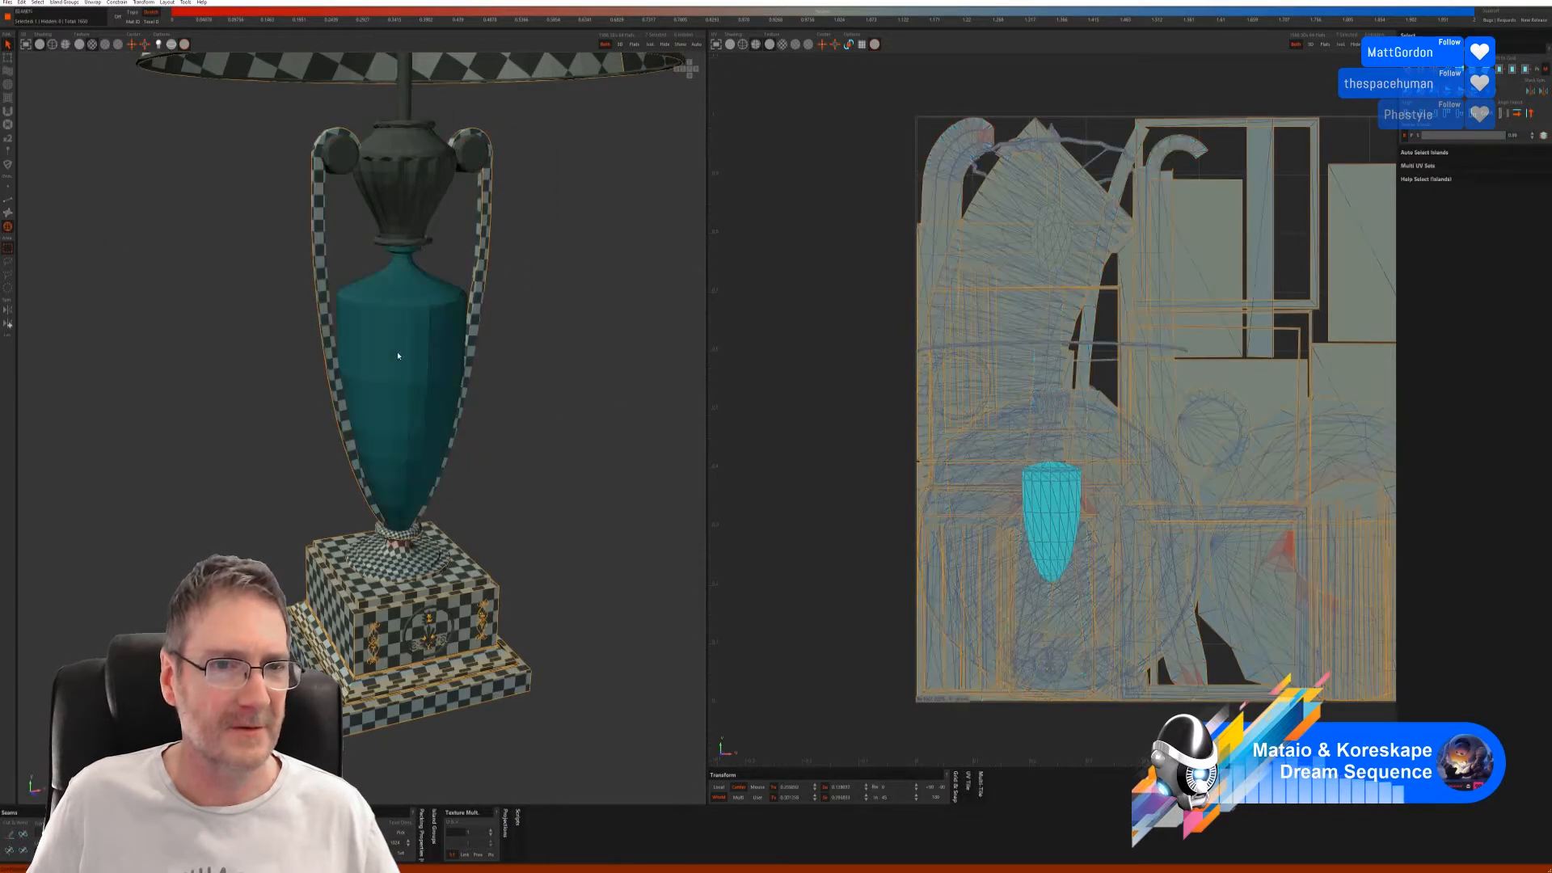
left_click(666, 45)
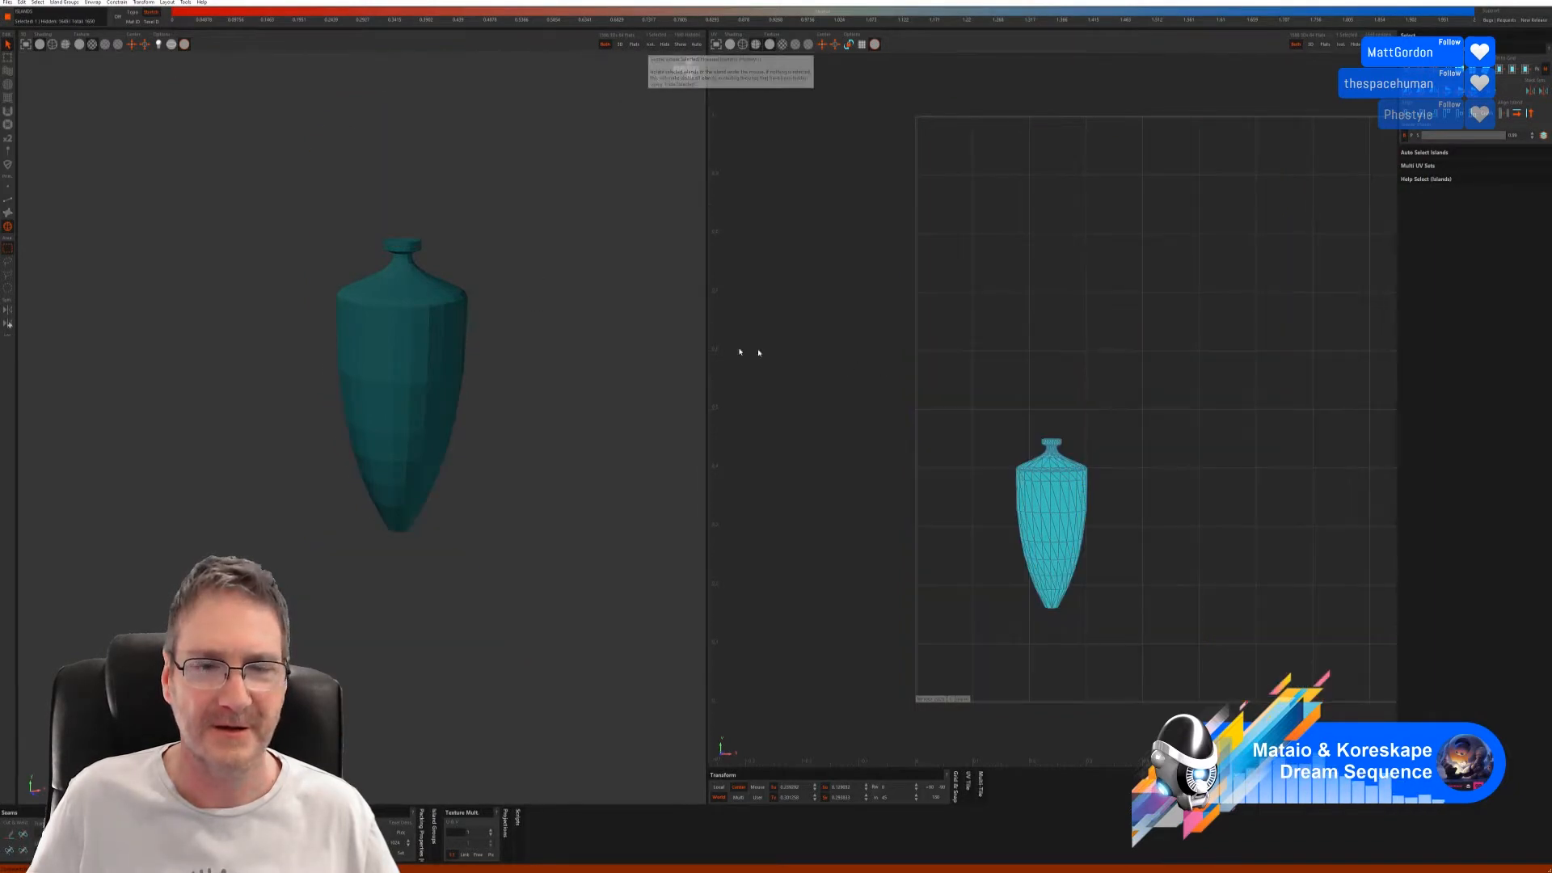
left_click(8, 199)
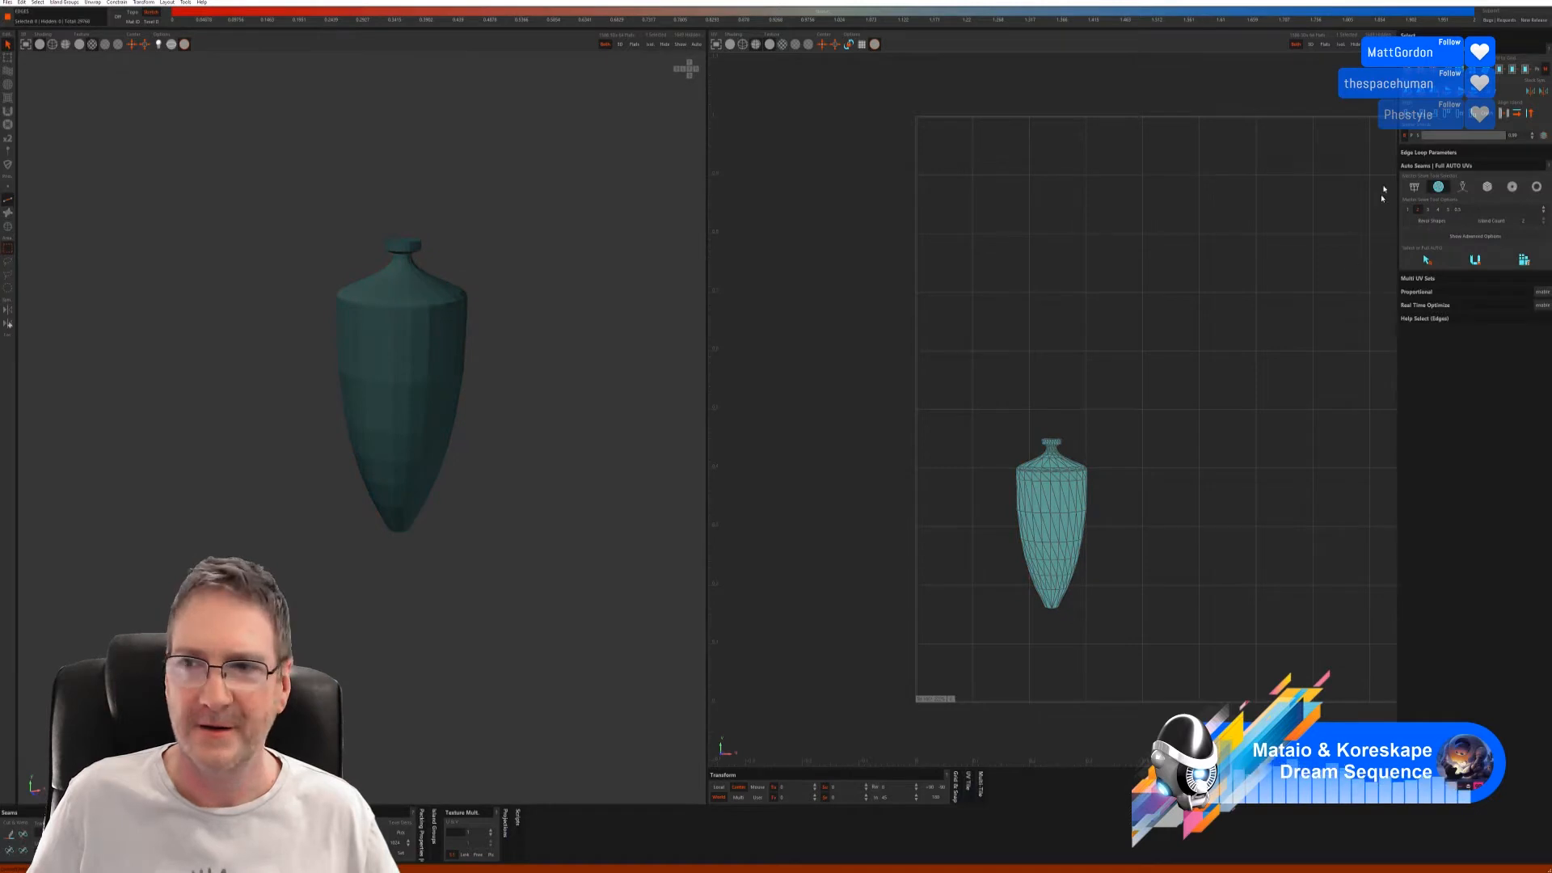
- Try to cut and unfold the urn body with Mosaic auto seams, inspect it, and undo the unfold
left_click(1476, 260)
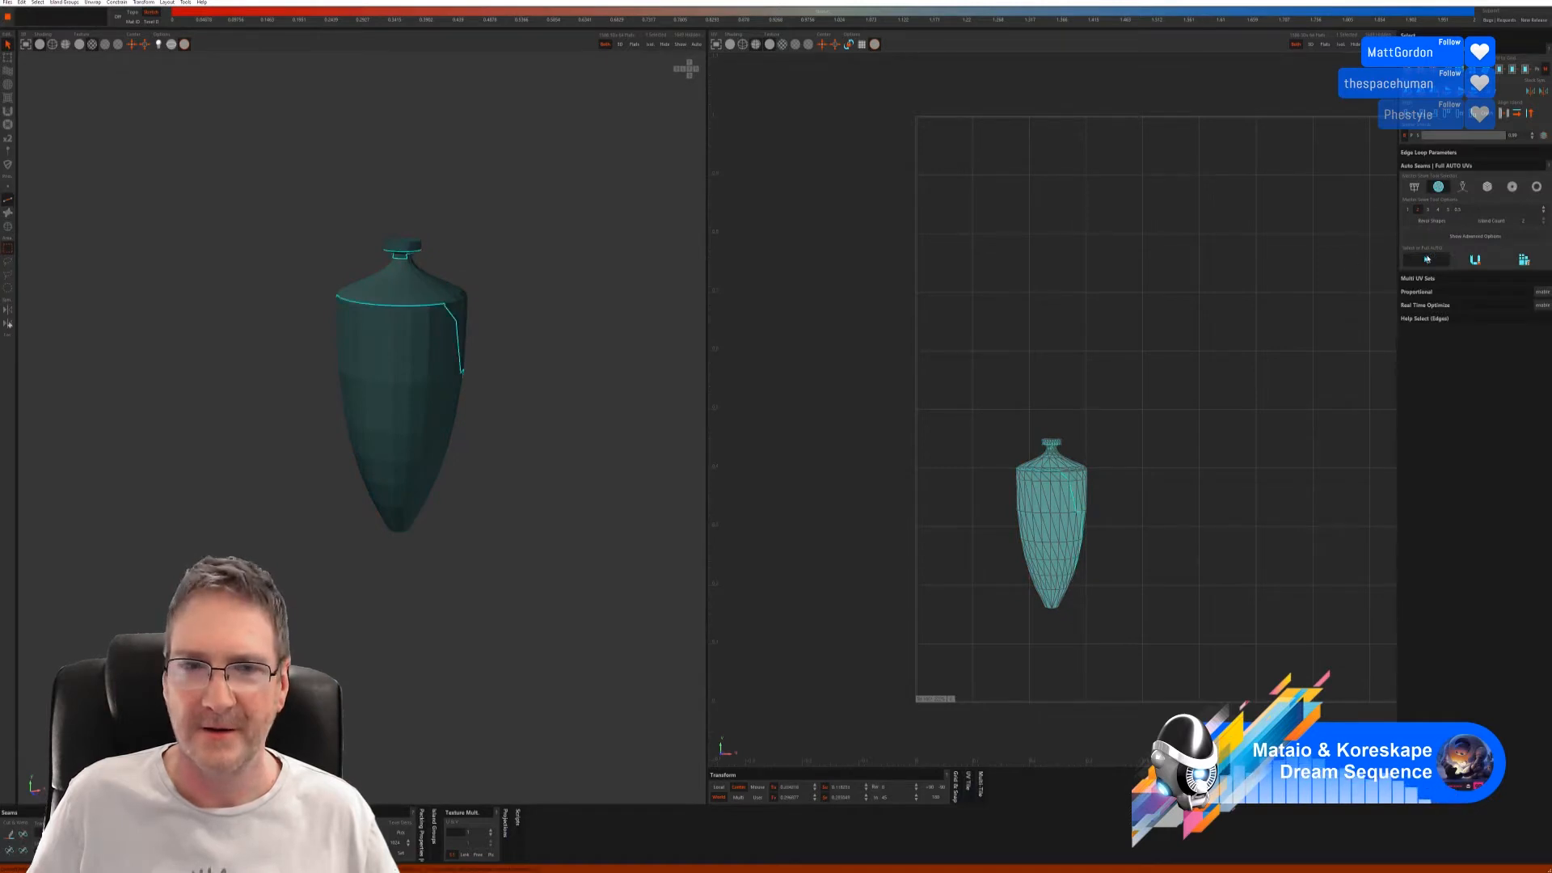
left_click(1477, 261)
left_click(1524, 259)
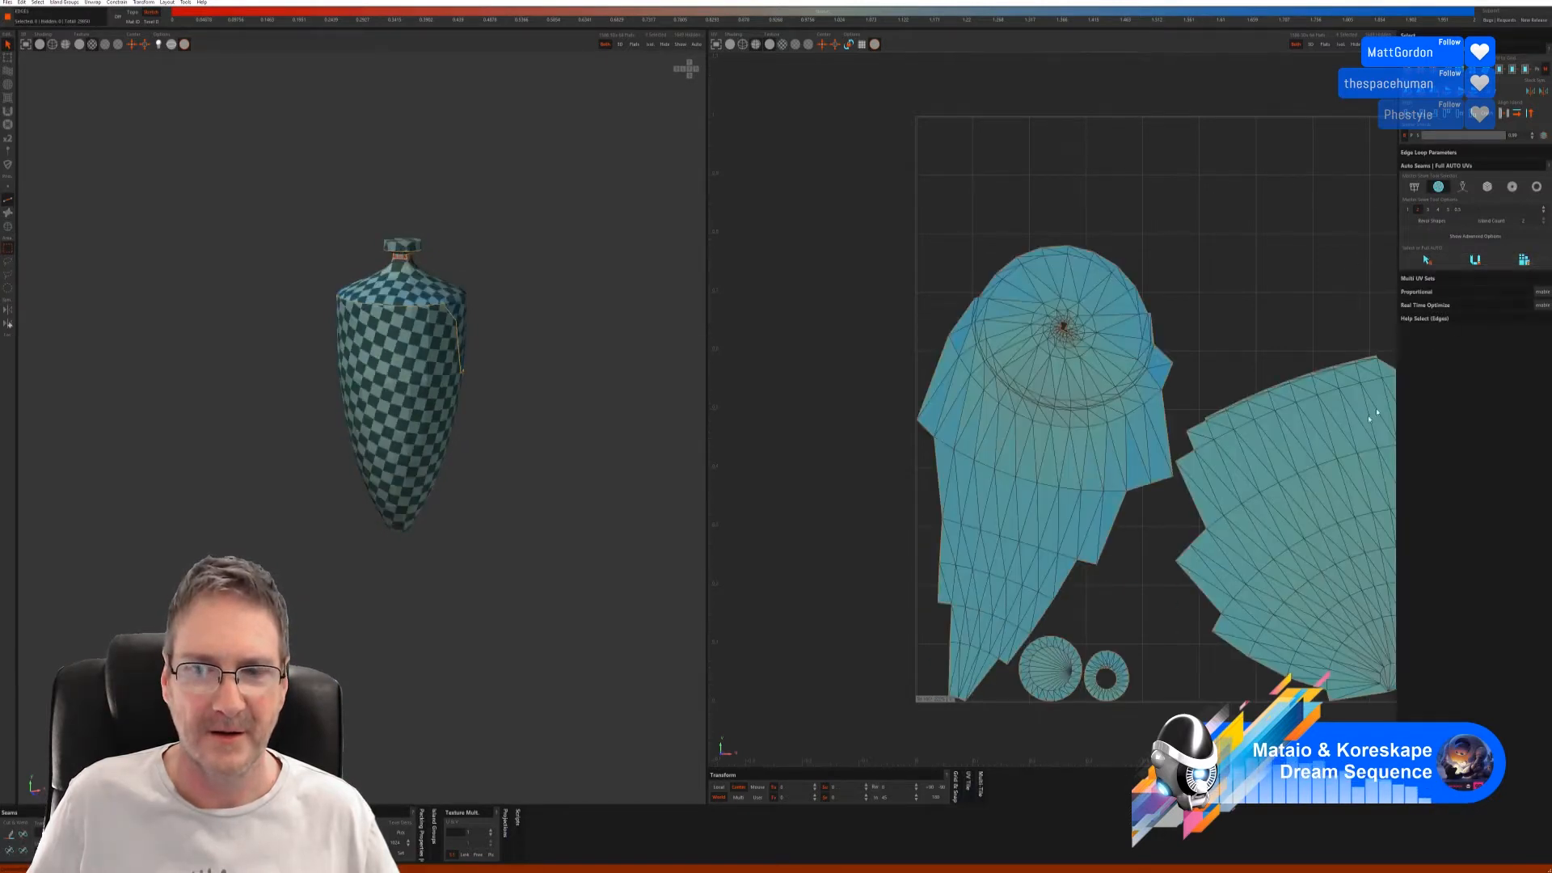
left_click_drag(507, 477, 619, 456, "alt")
key("ctrl+z")
key("ctrl+z")
key("ctrl+z")
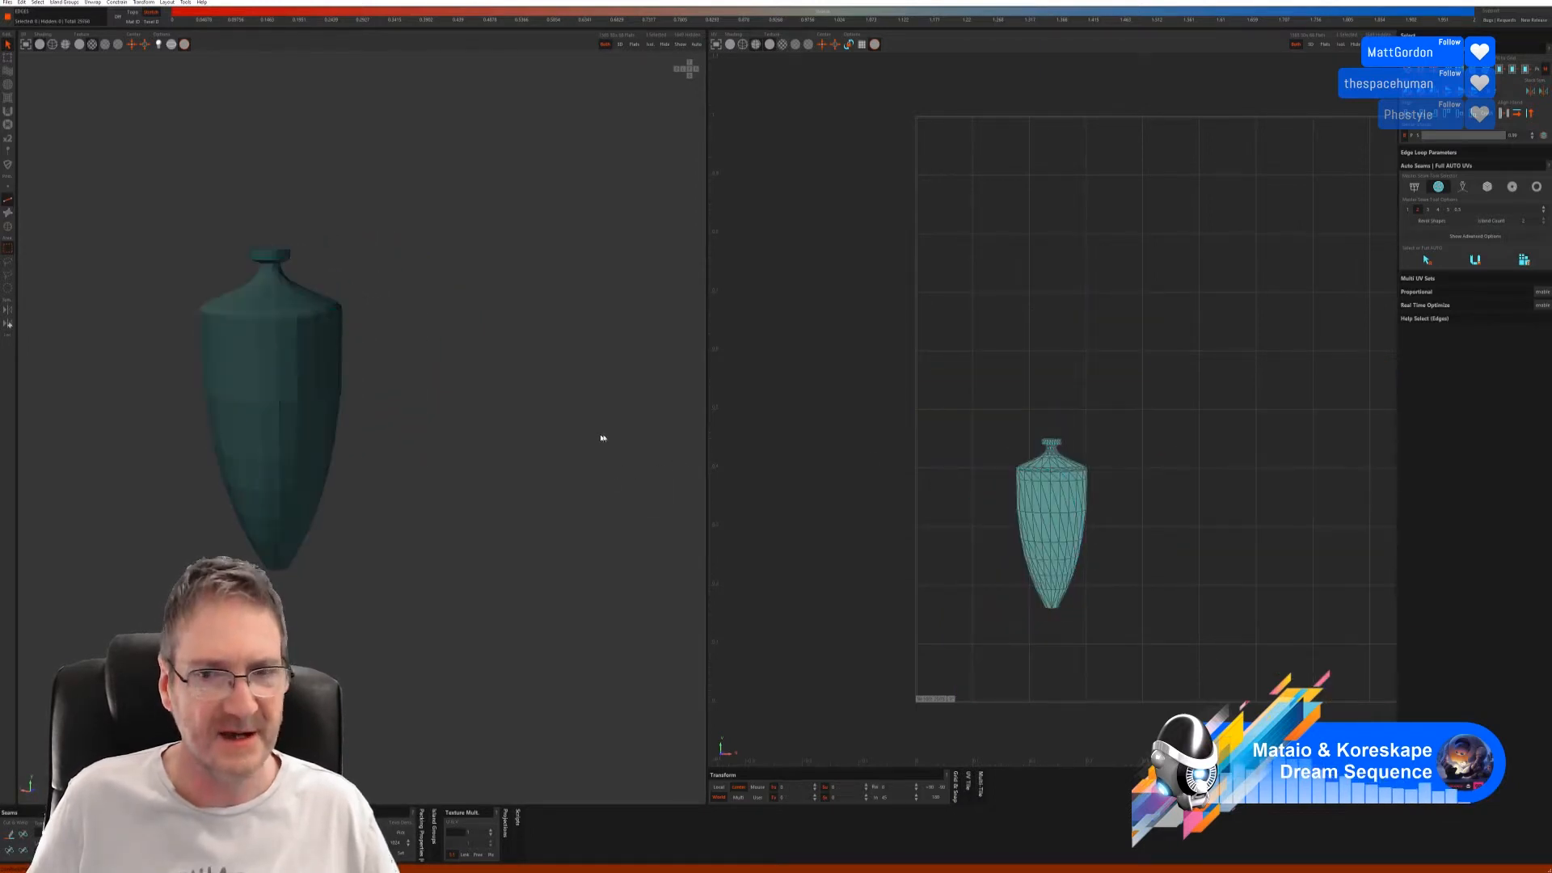
- Cut, unfold and pack the urn body with the first auto seams method in the list and inspect its seams and islands
left_click(1415, 187)
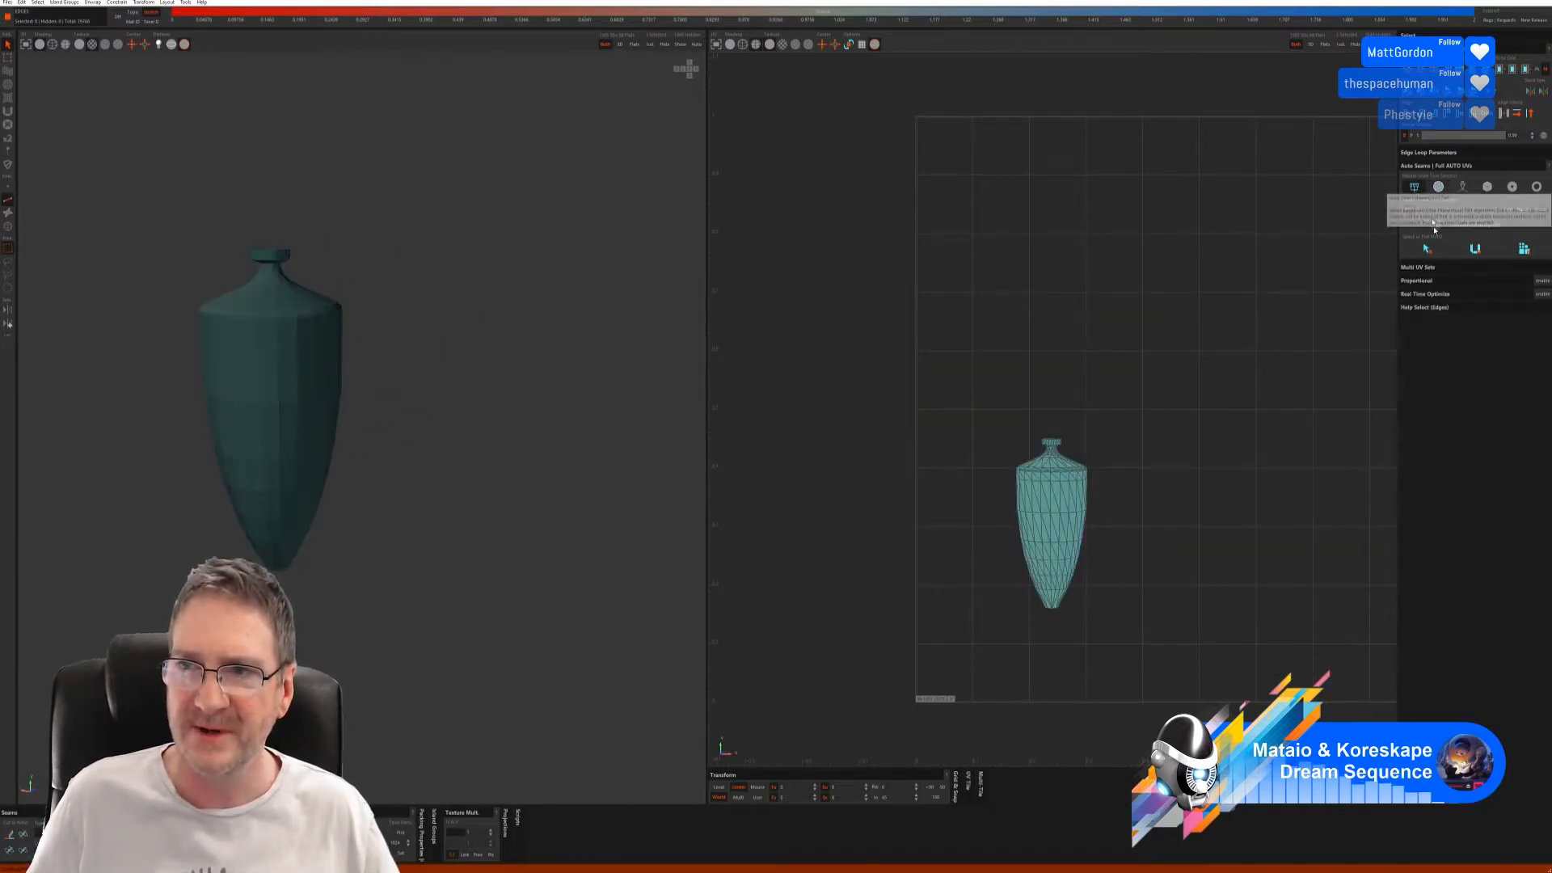
left_click(1466, 250)
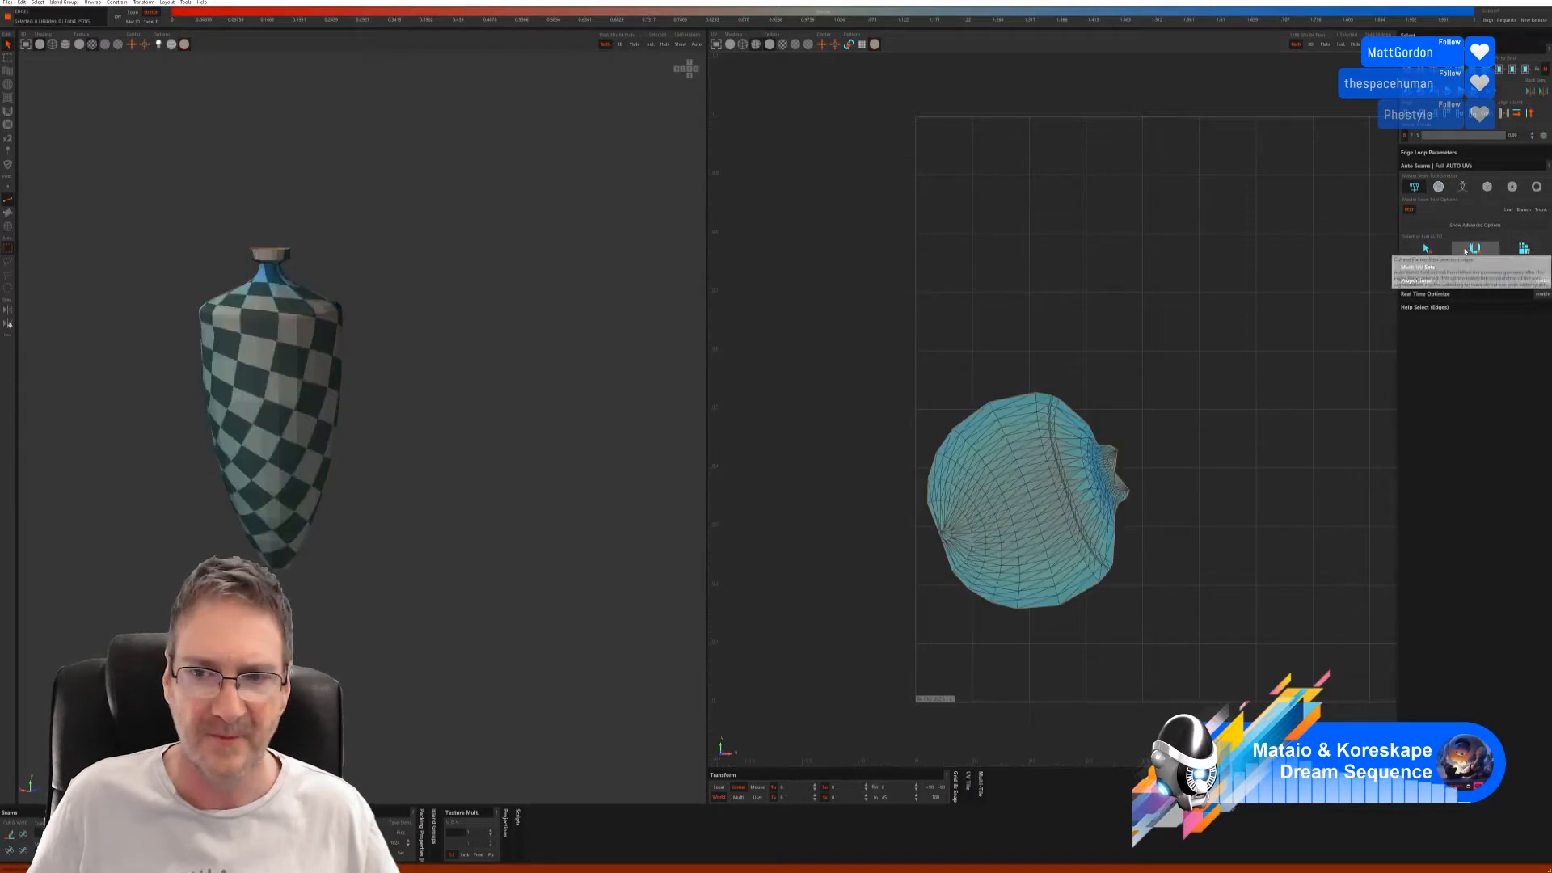
left_click(1523, 250)
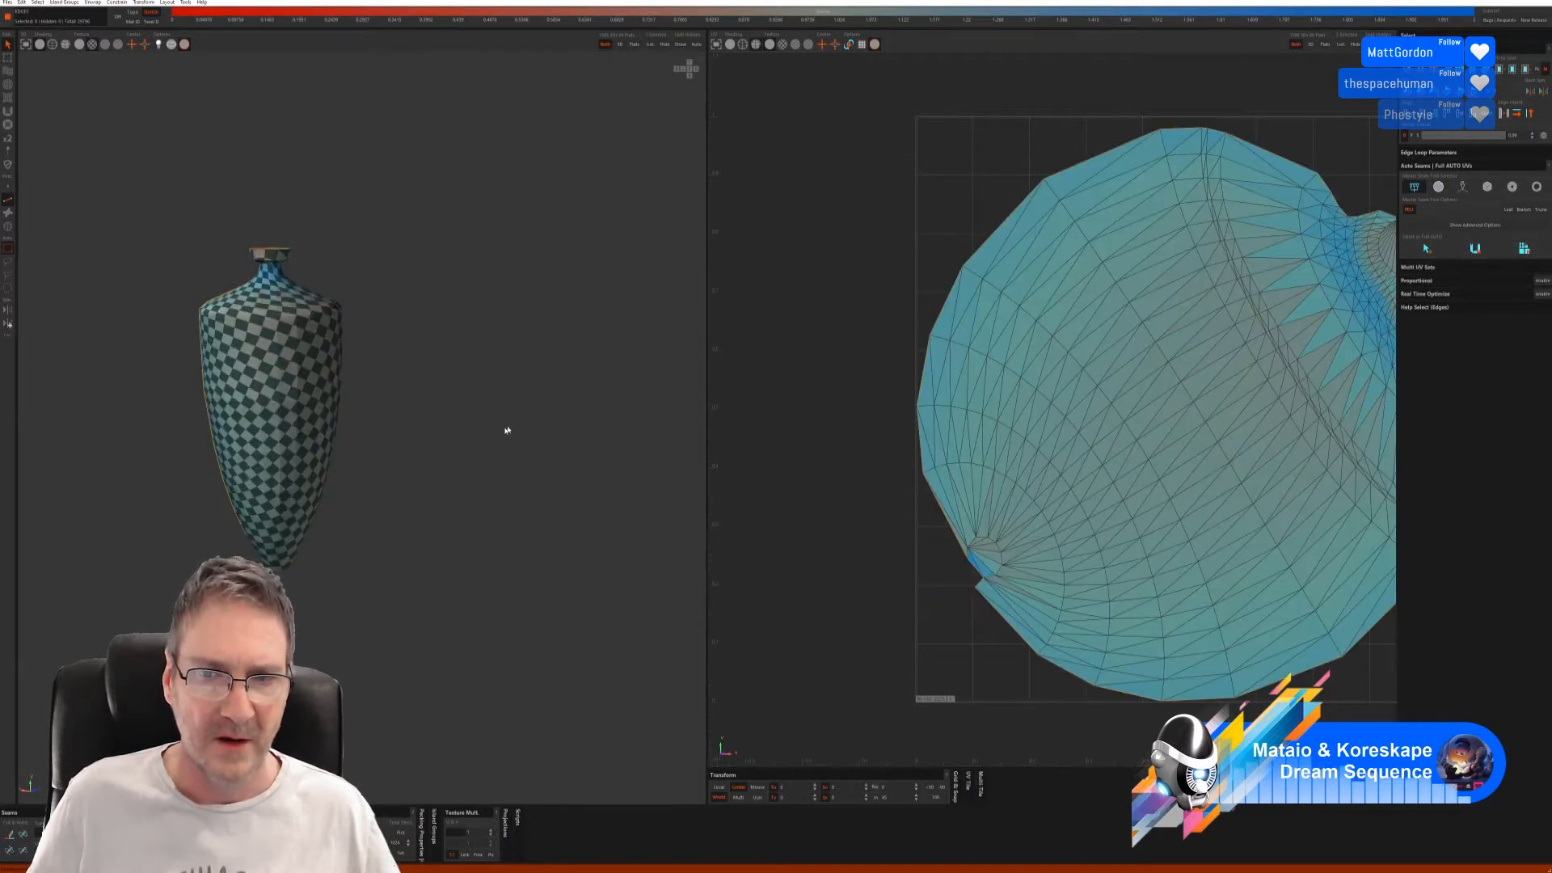
left_click_drag(495, 430, 196, 429, "alt")
right_click_drag(995, 476, 754, 507, "alt")
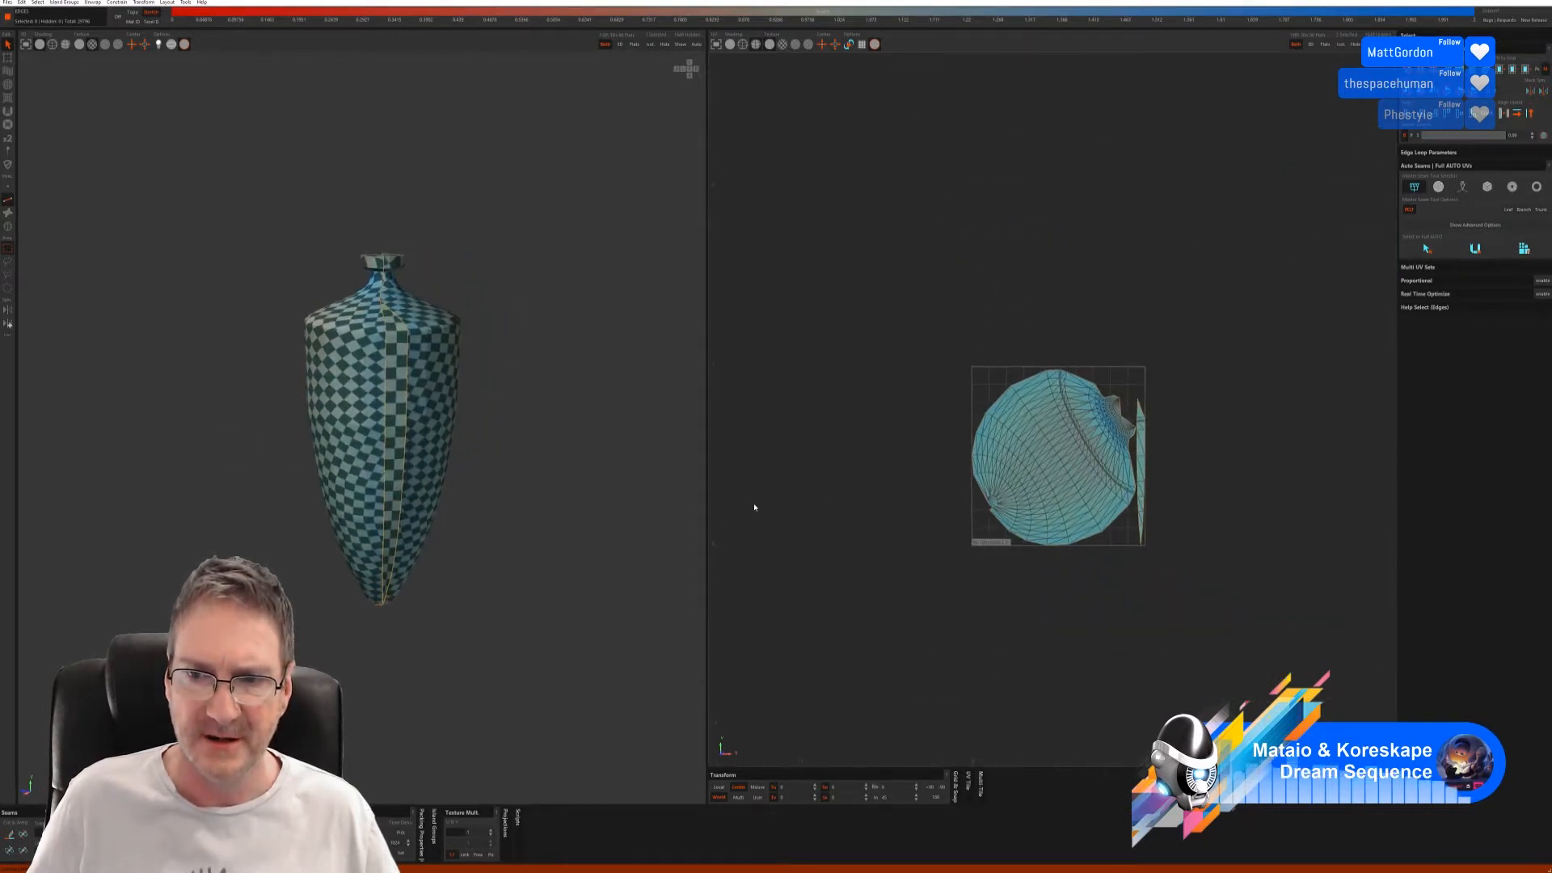
- Select the seam edges along one long side of the urn's narrow strip, from shoulder to base, and weld them
scroll(376, 378, "up", 4)
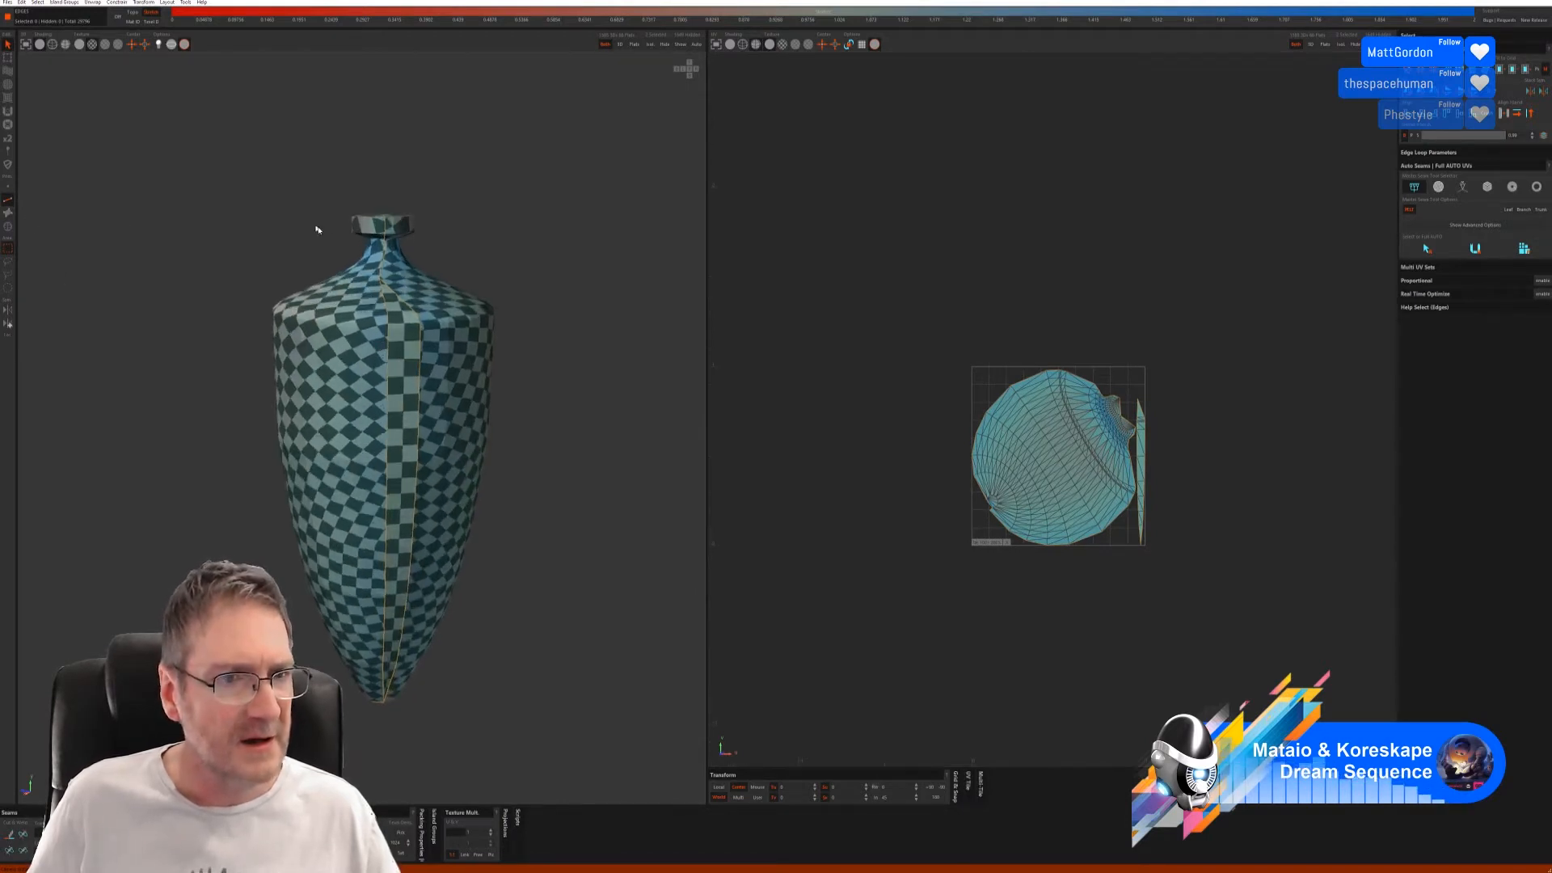
left_click(390, 292)
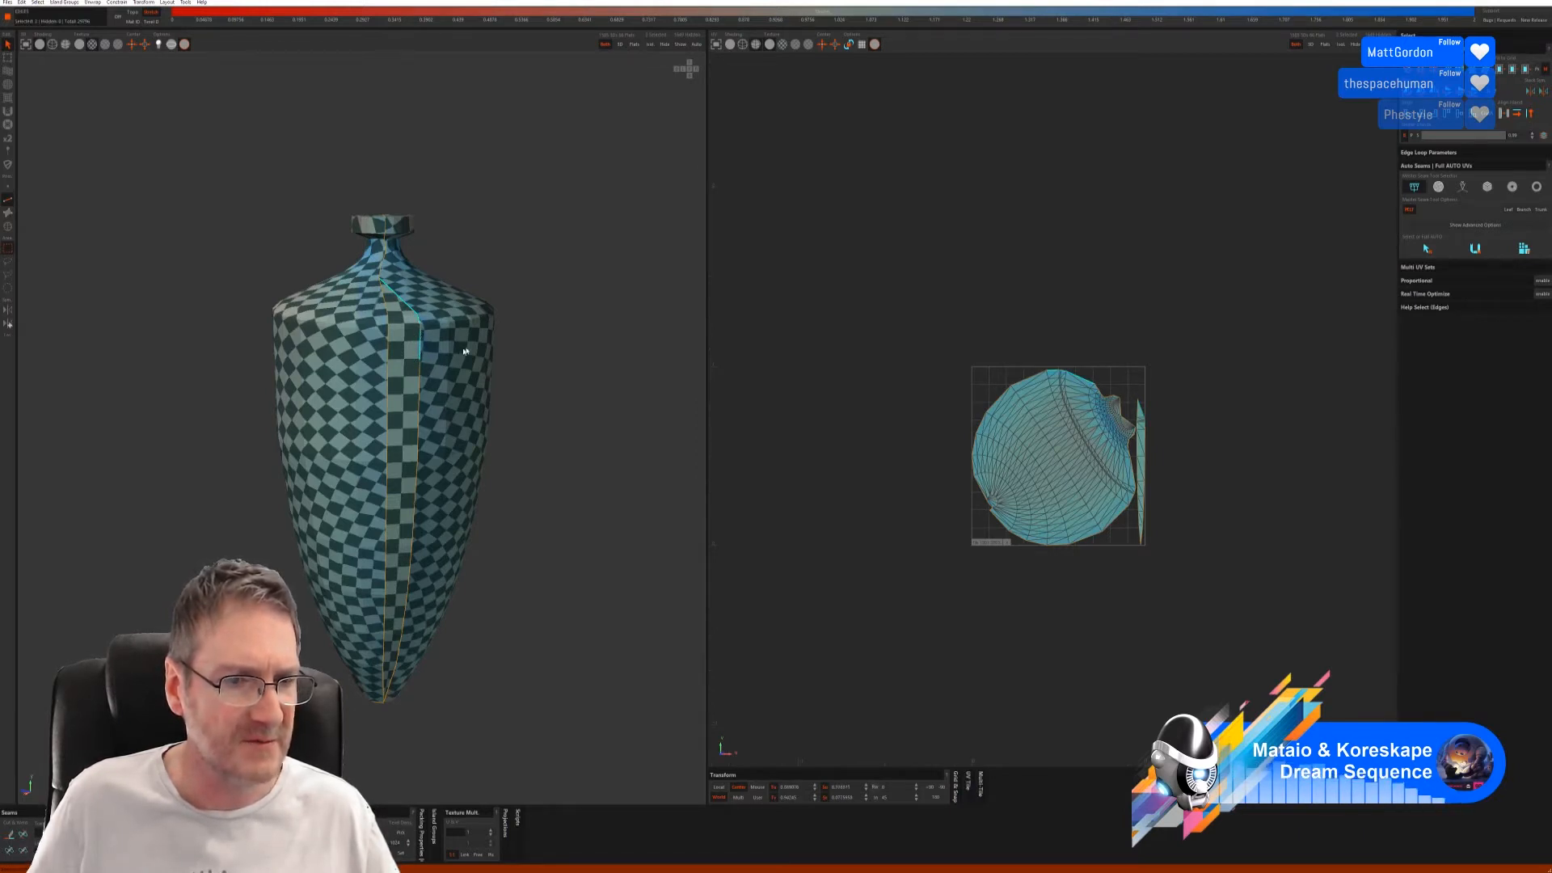
scroll(492, 348, "up", 5)
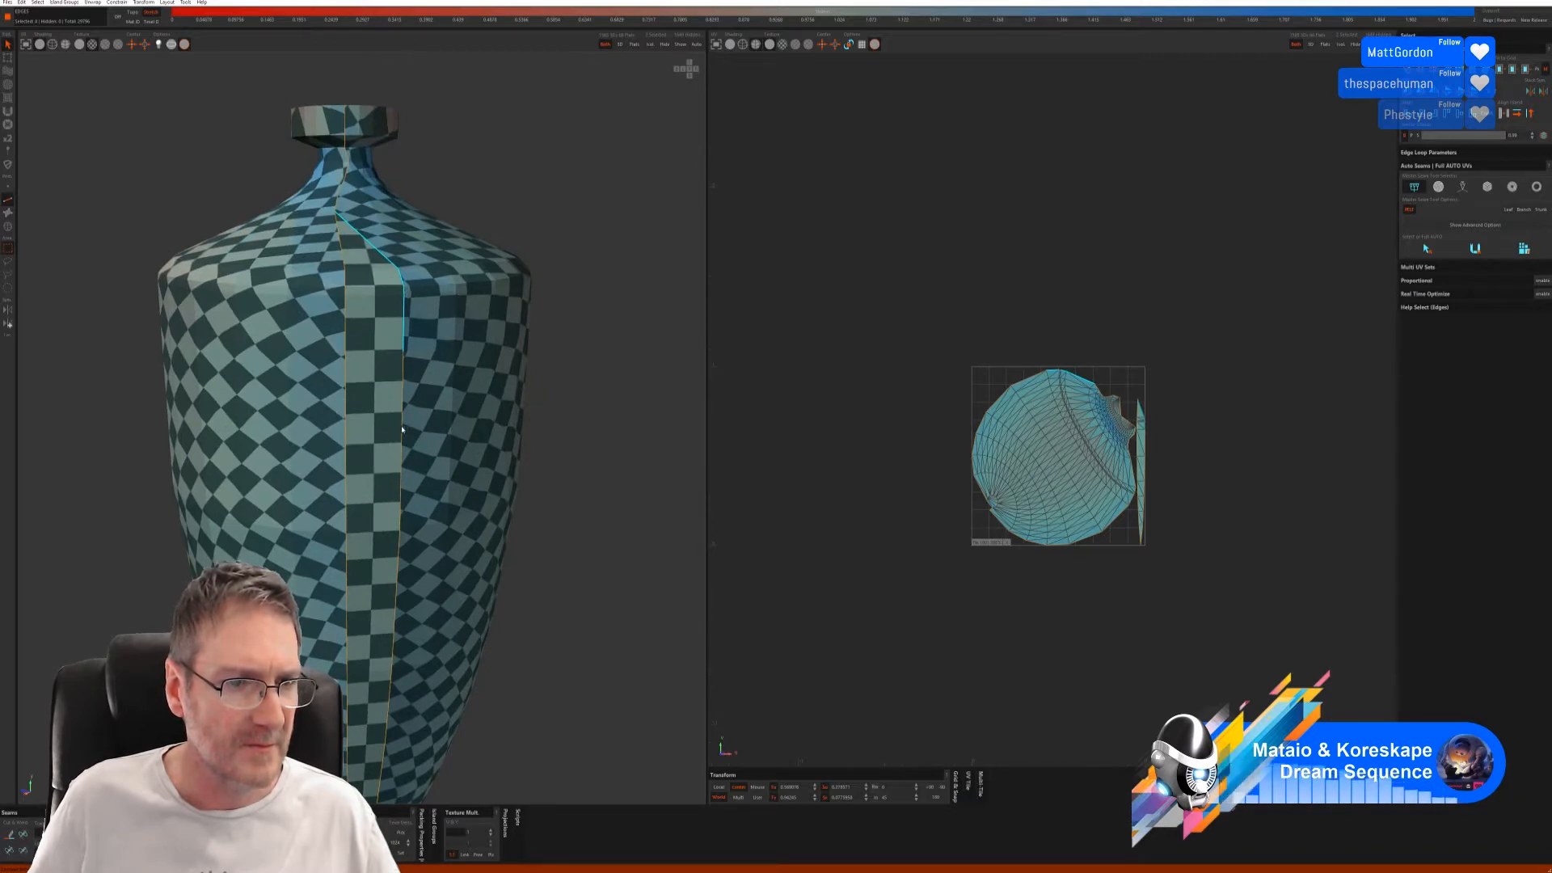
left_click(402, 430, "ctrl")
left_click(395, 618, "ctrl")
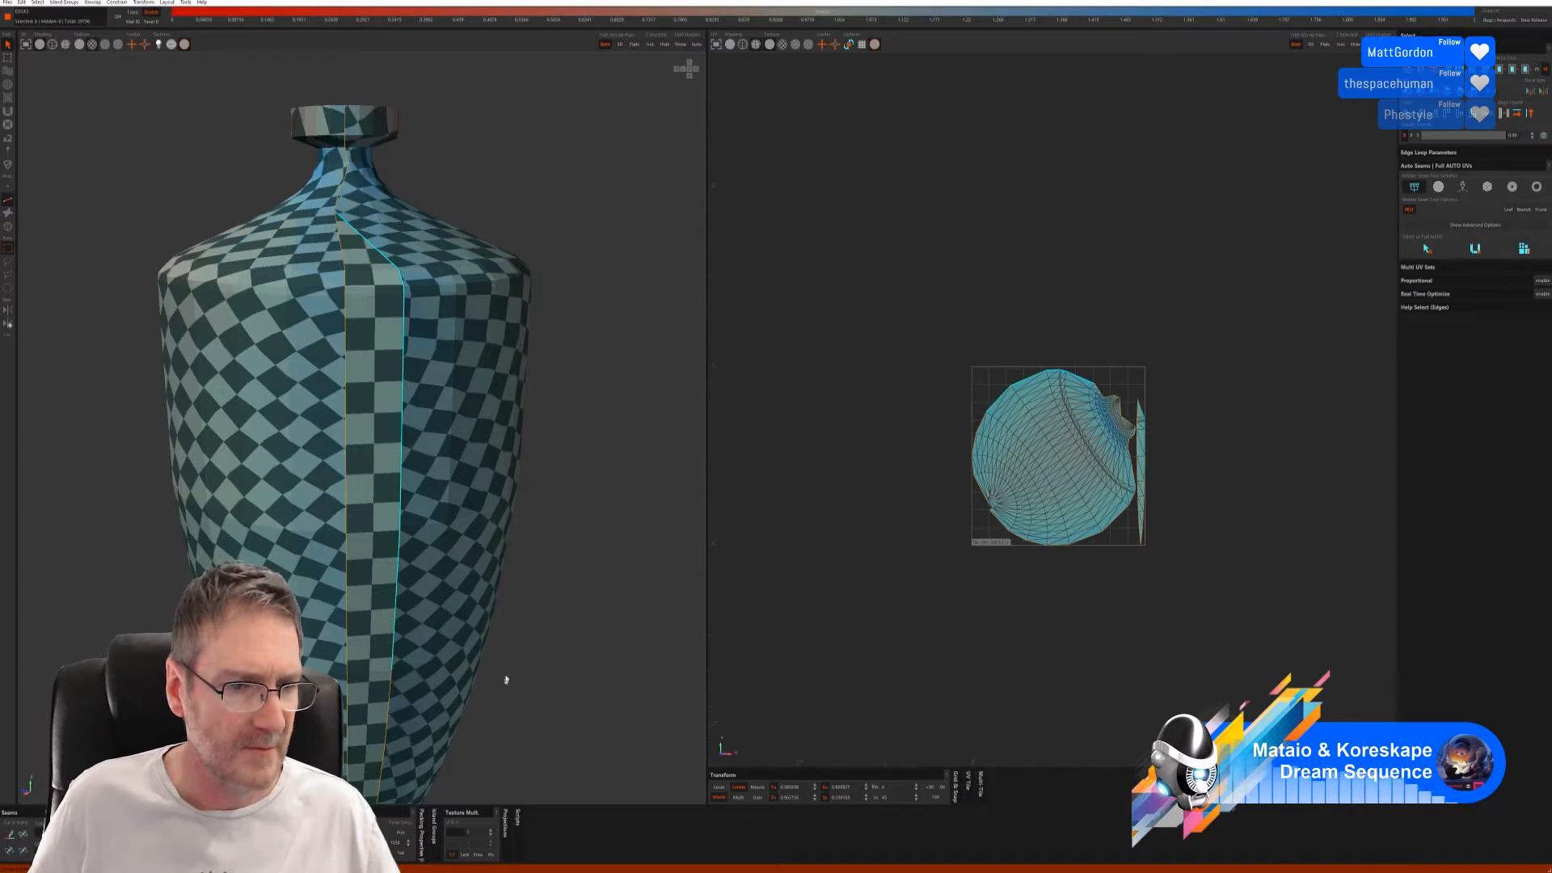
middle_click_drag(506, 680, 514, 491)
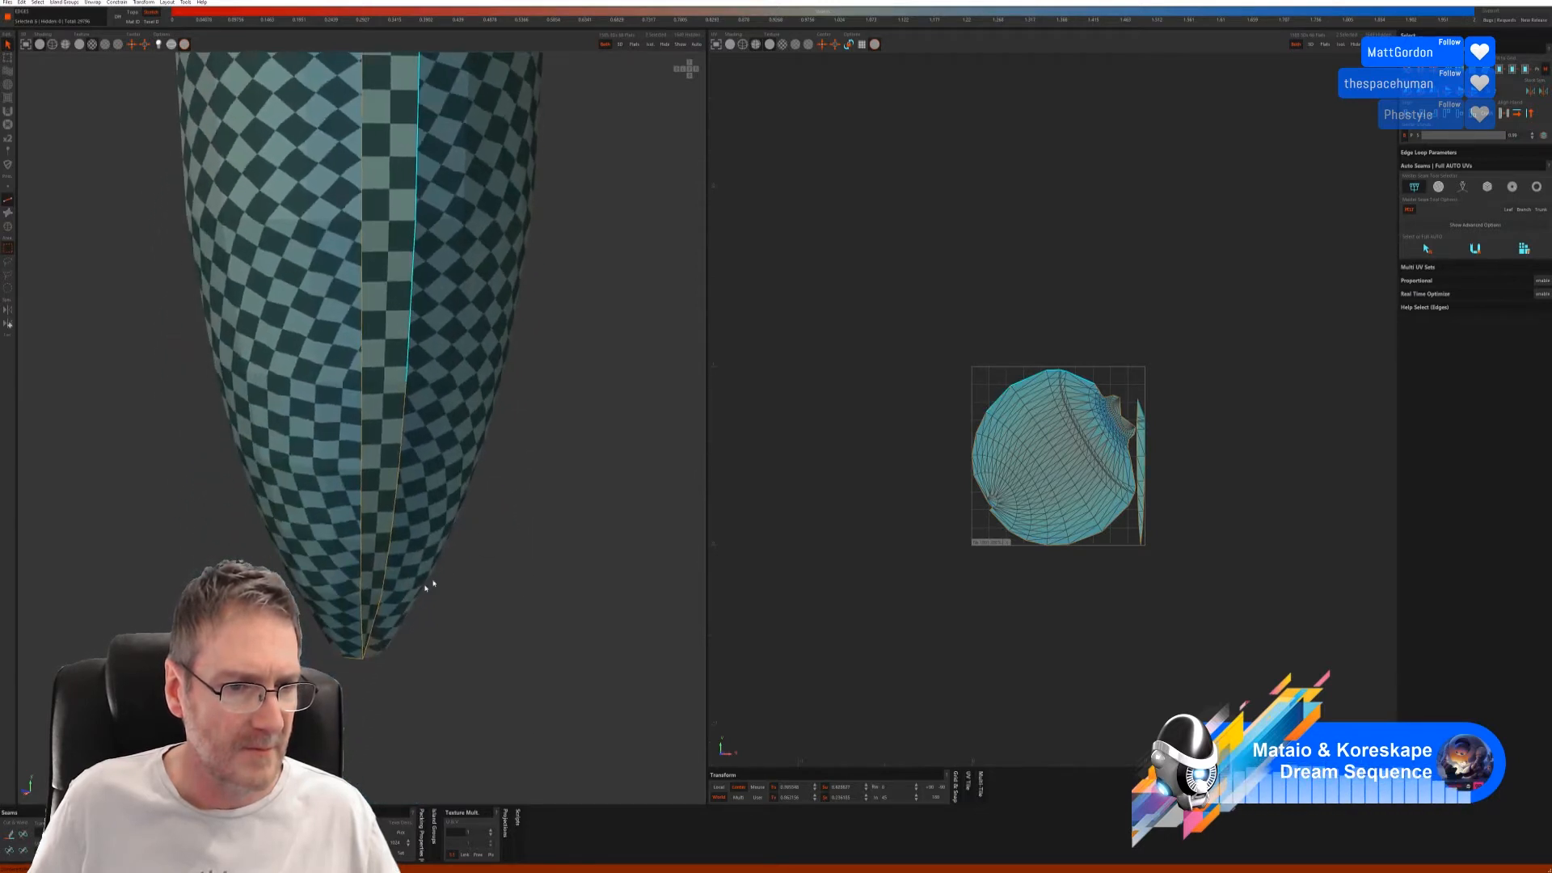
left_click(380, 606, "ctrl")
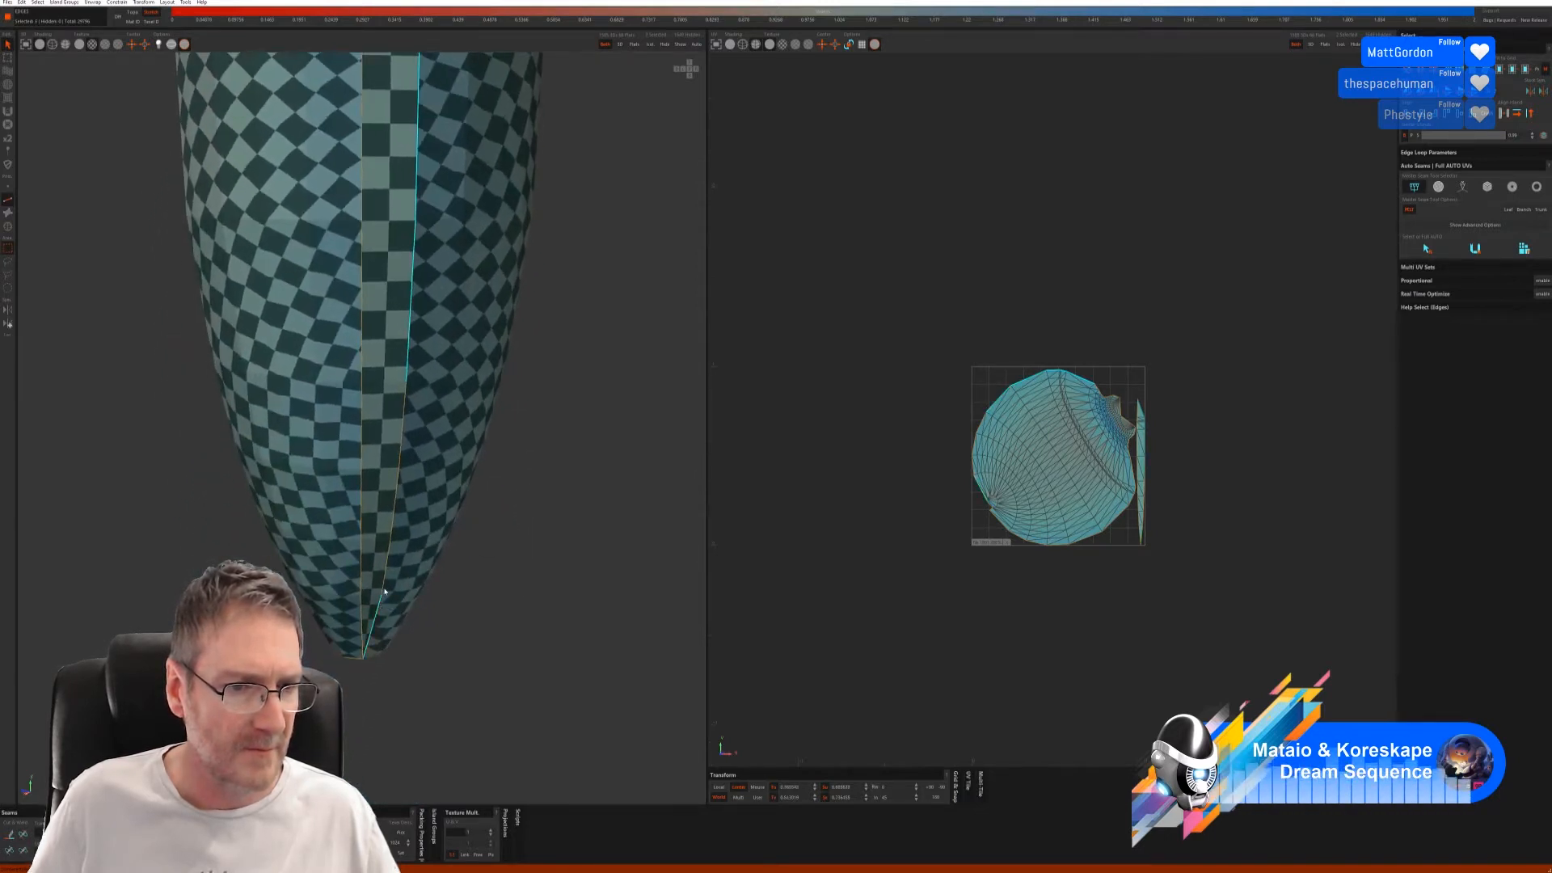
left_click(388, 558, "ctrl")
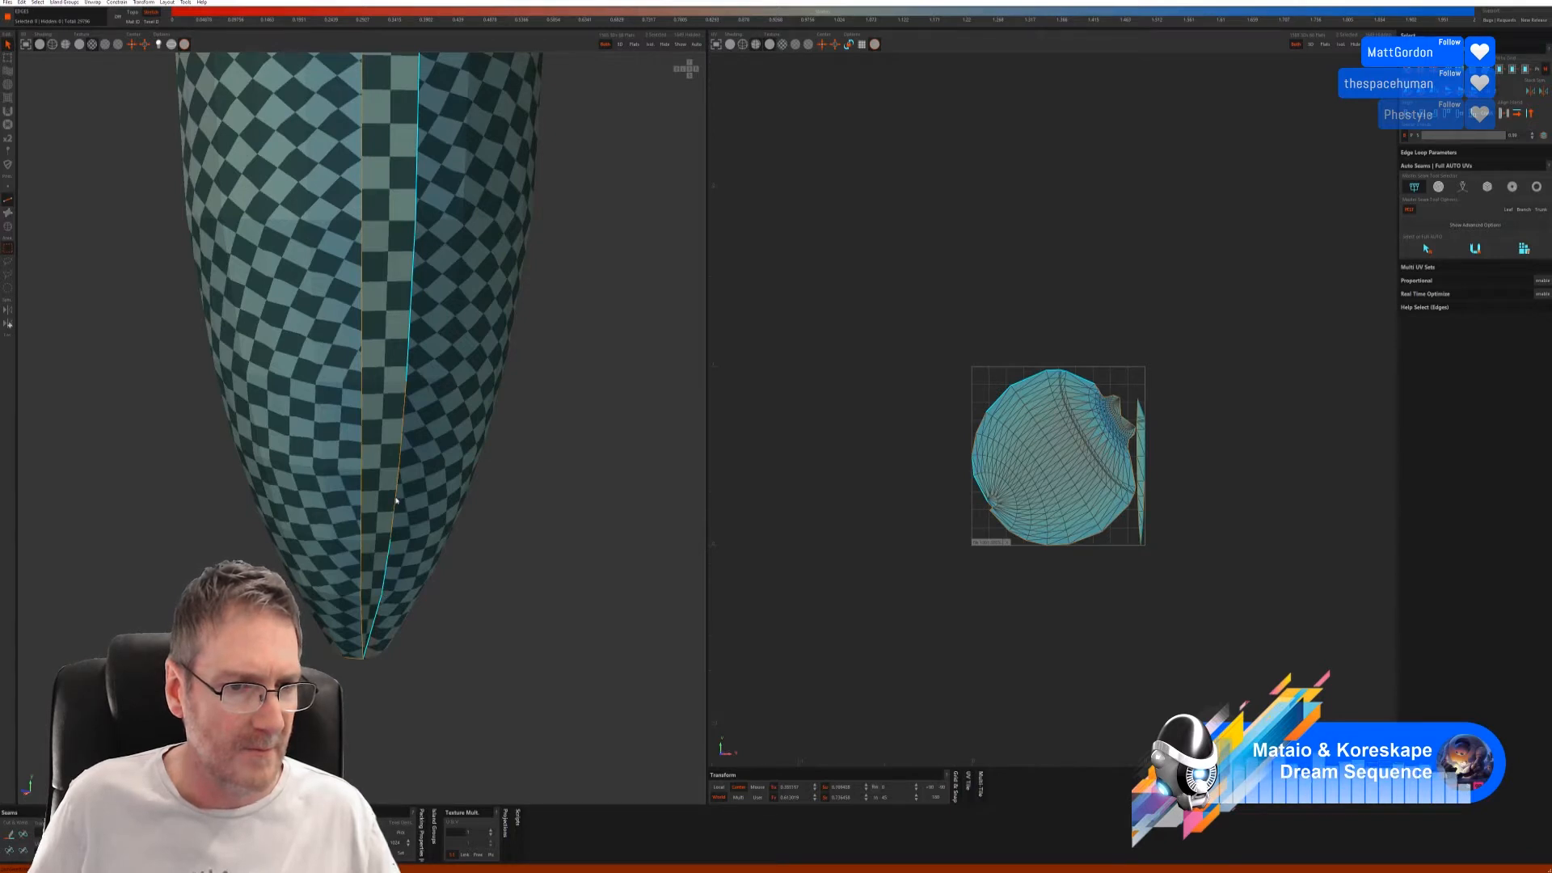
left_click(403, 443, "ctrl")
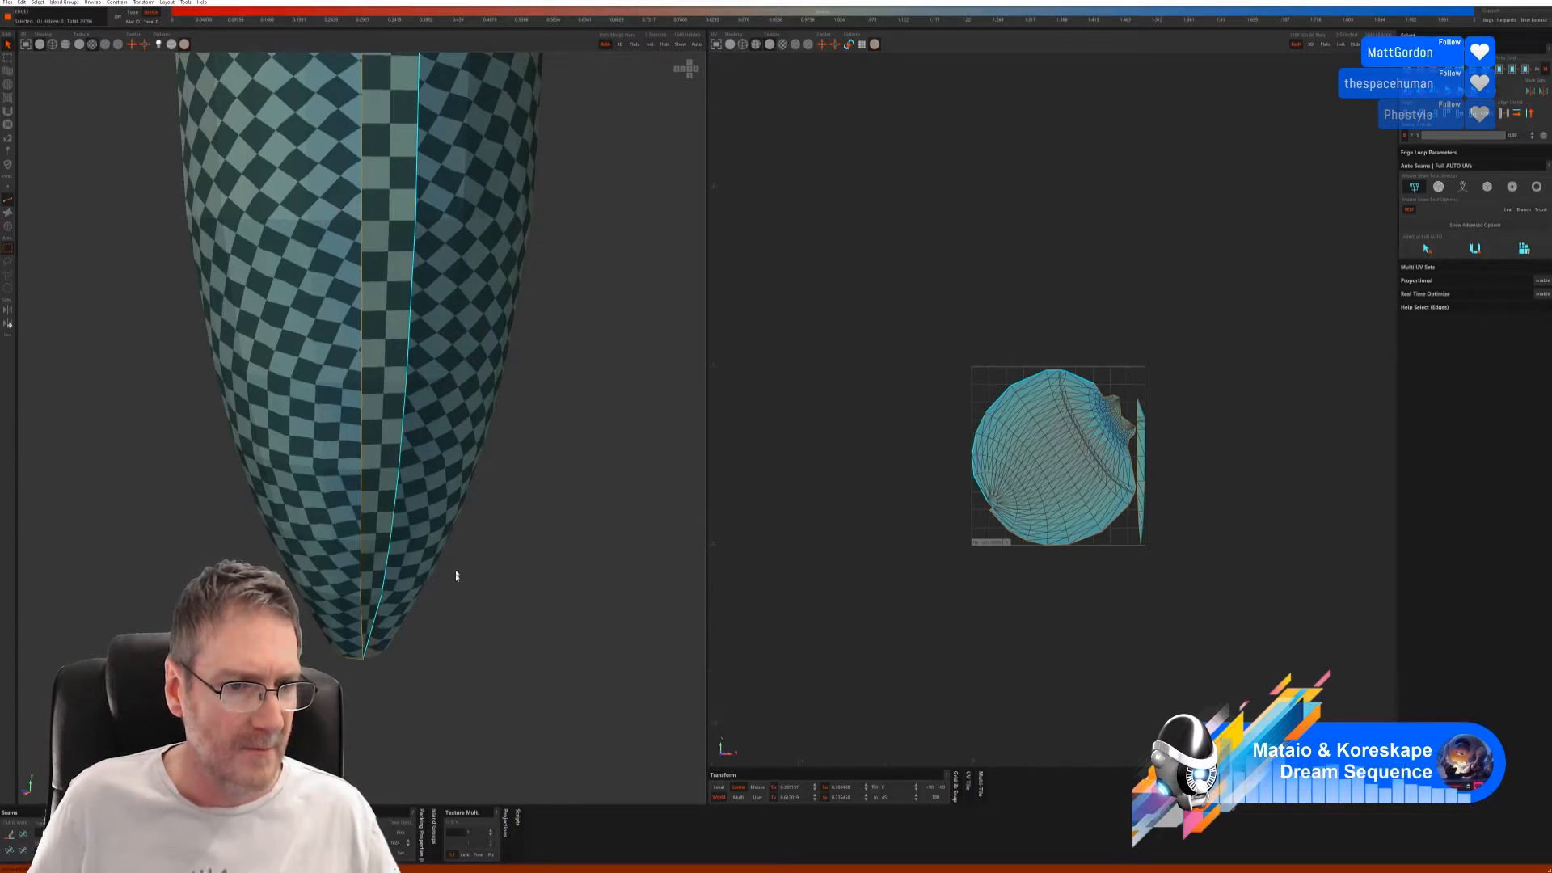
key("f")
middle_click_drag(448, 579, 447, 469, "alt")
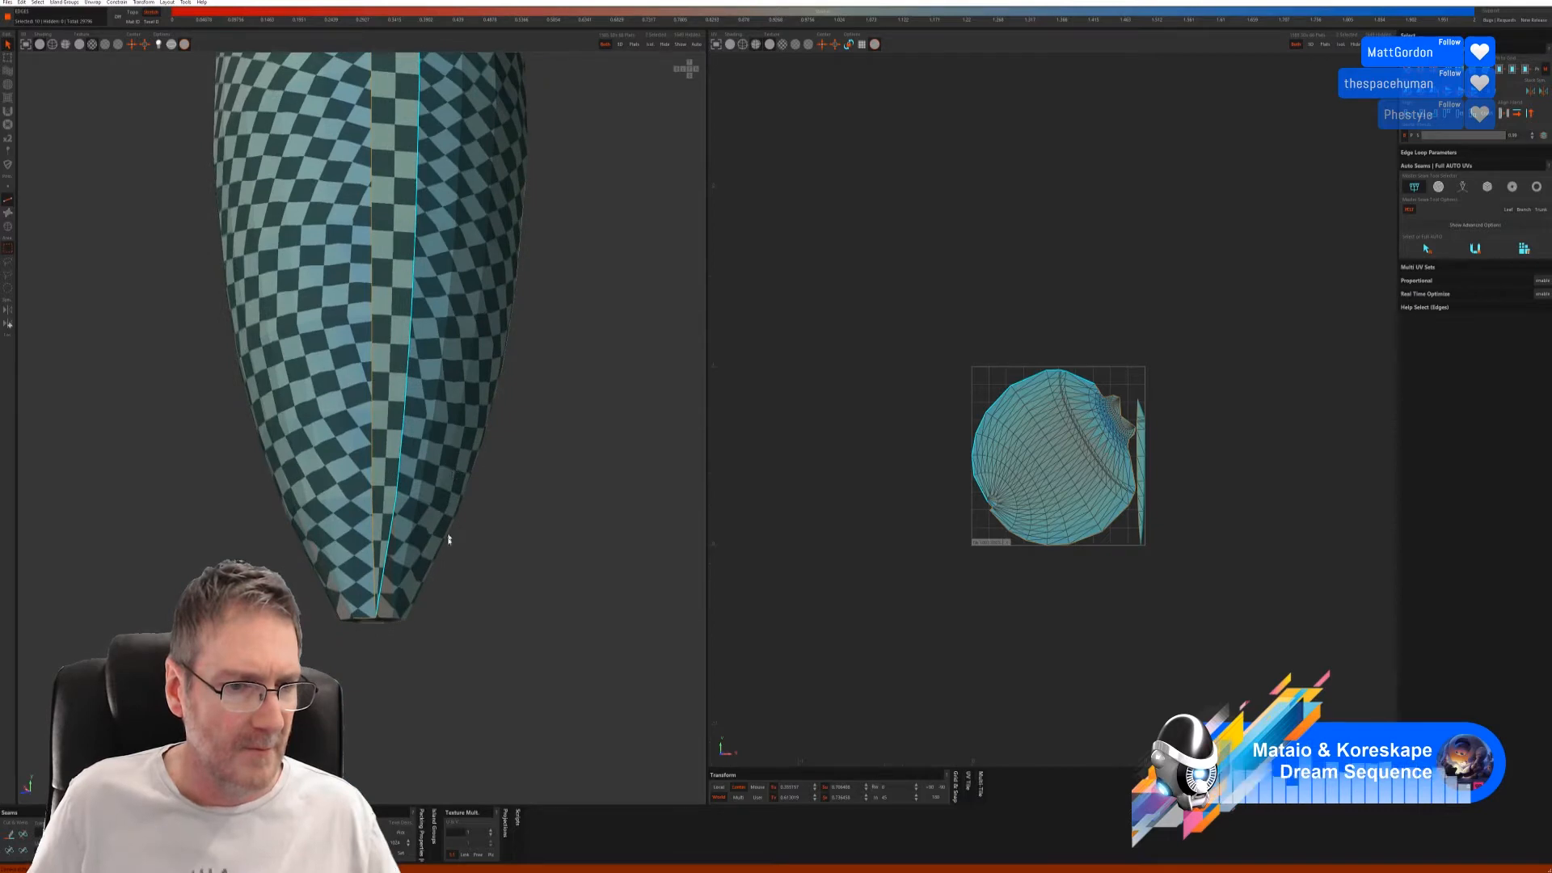
left_click_drag(447, 540, 454, 511, "alt")
scroll(454, 512, "up", 2)
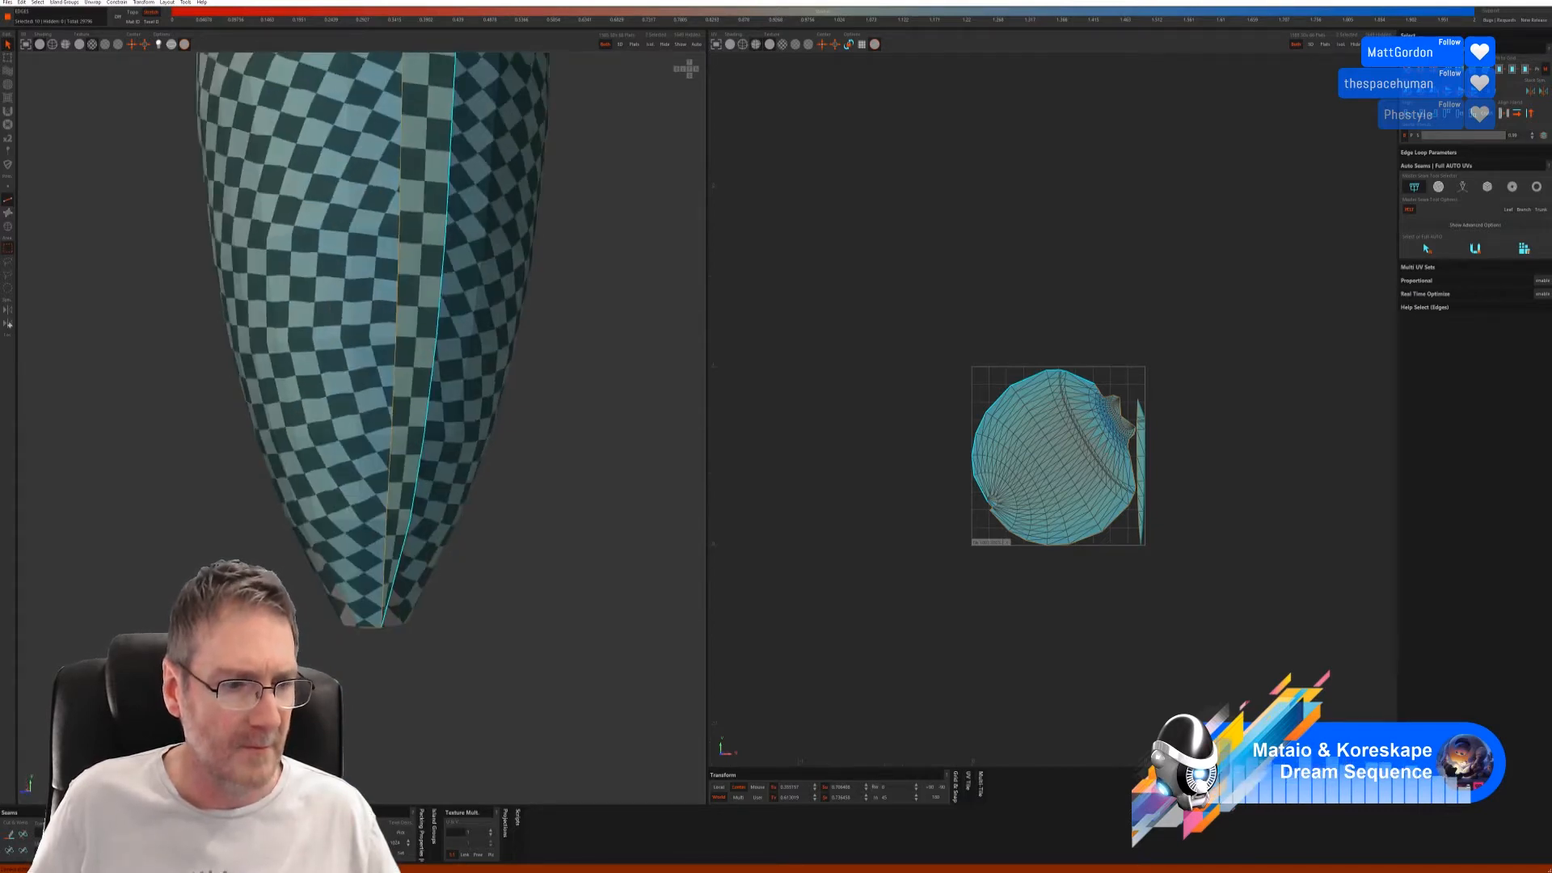
left_click(26, 834)
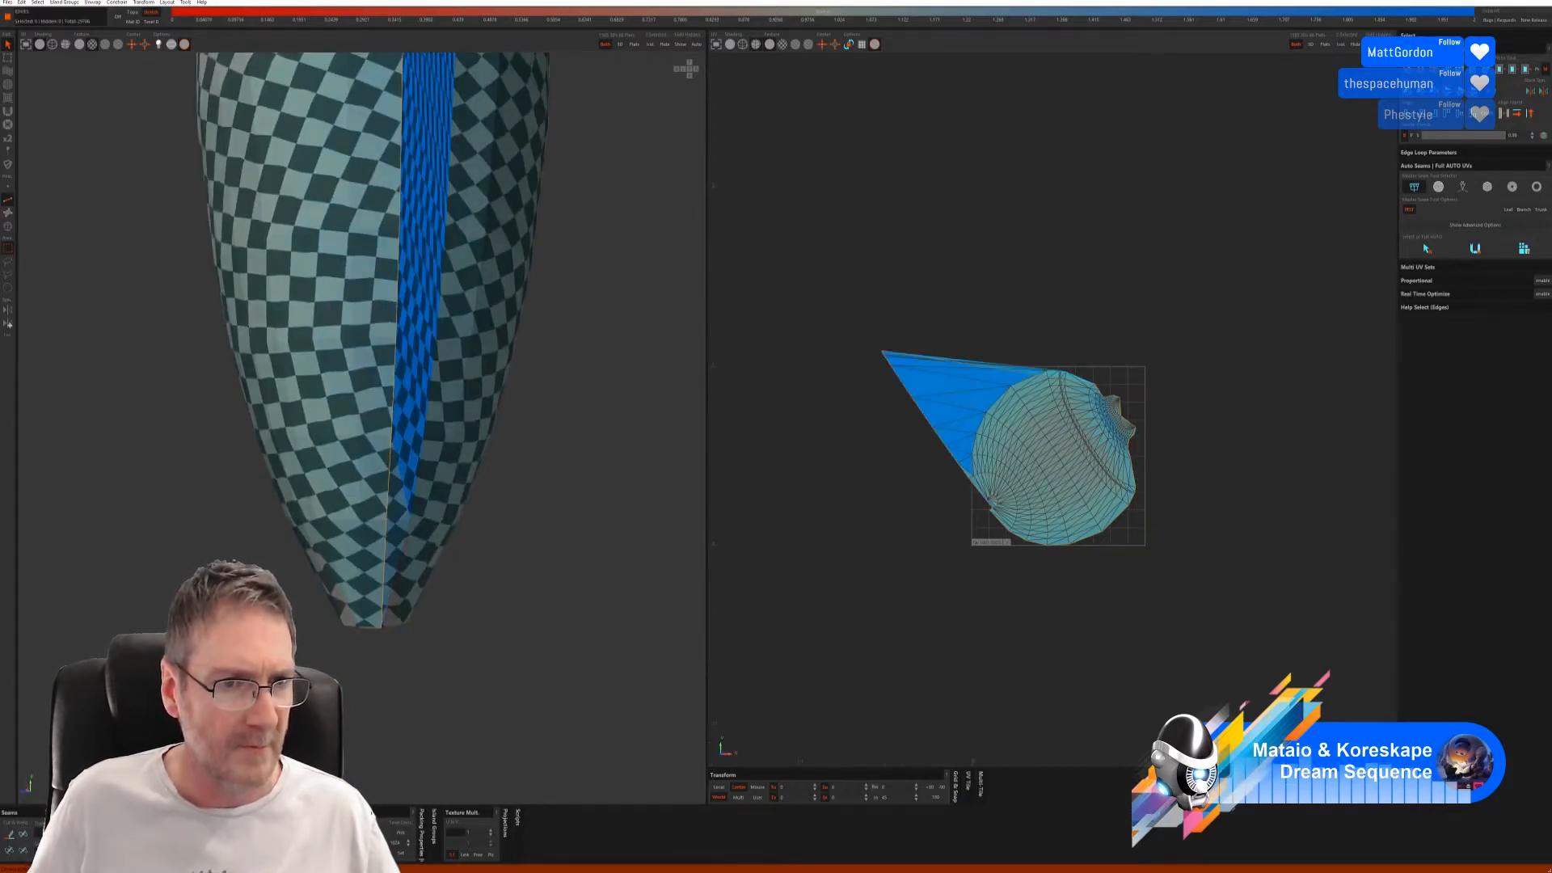
- Select the edge loop around the urn's flat bottom cap and cut it as a seam
key("f")
left_click_drag(380, 525, 475, 433, "alt")
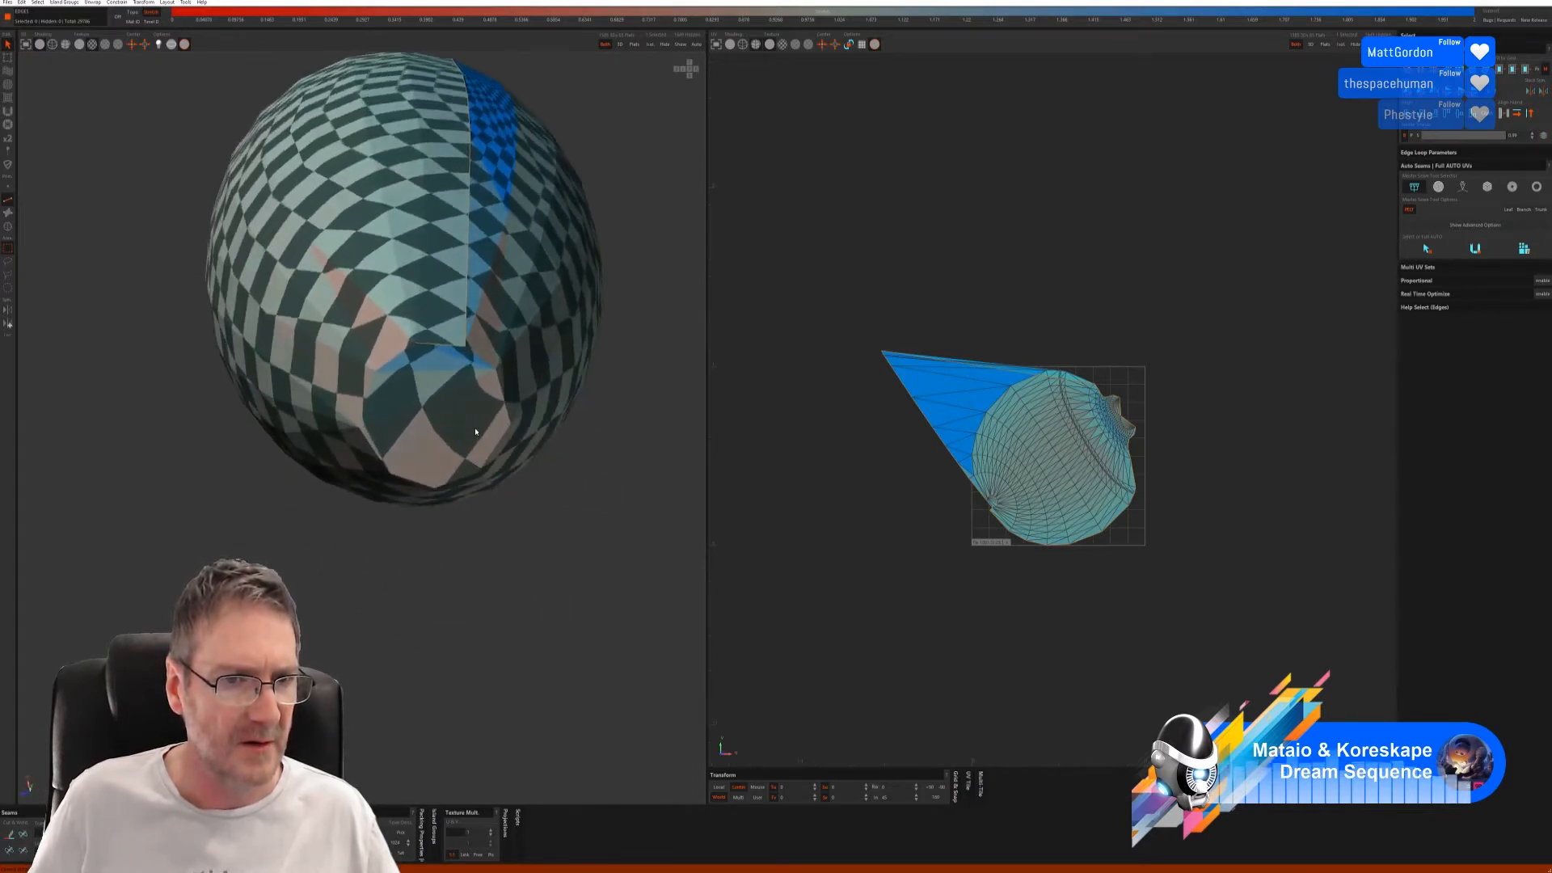
left_click(401, 356)
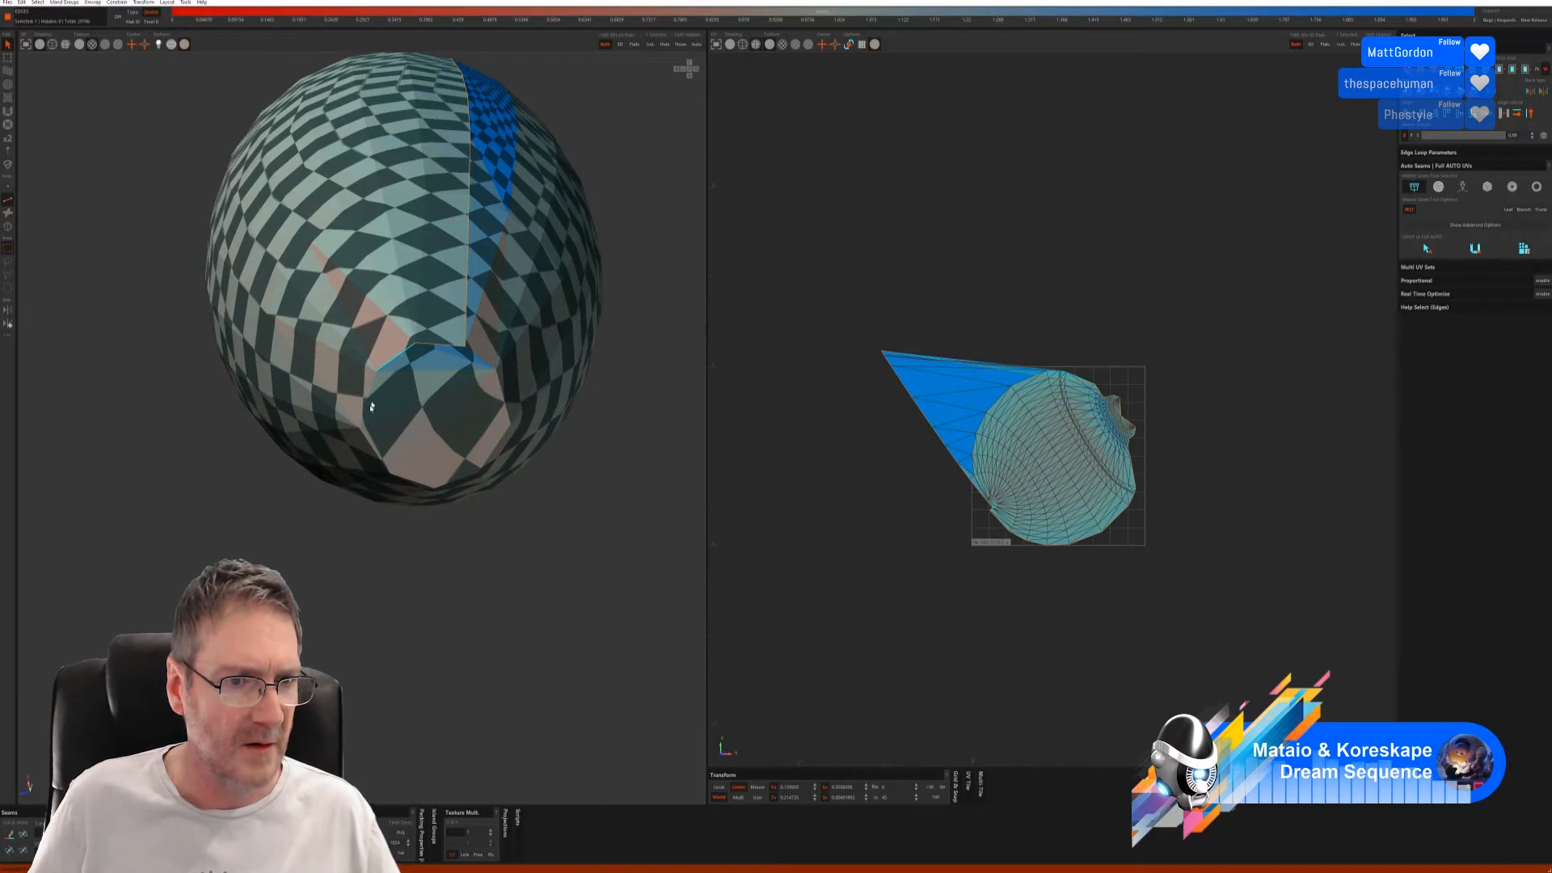
left_click(374, 456, "shift")
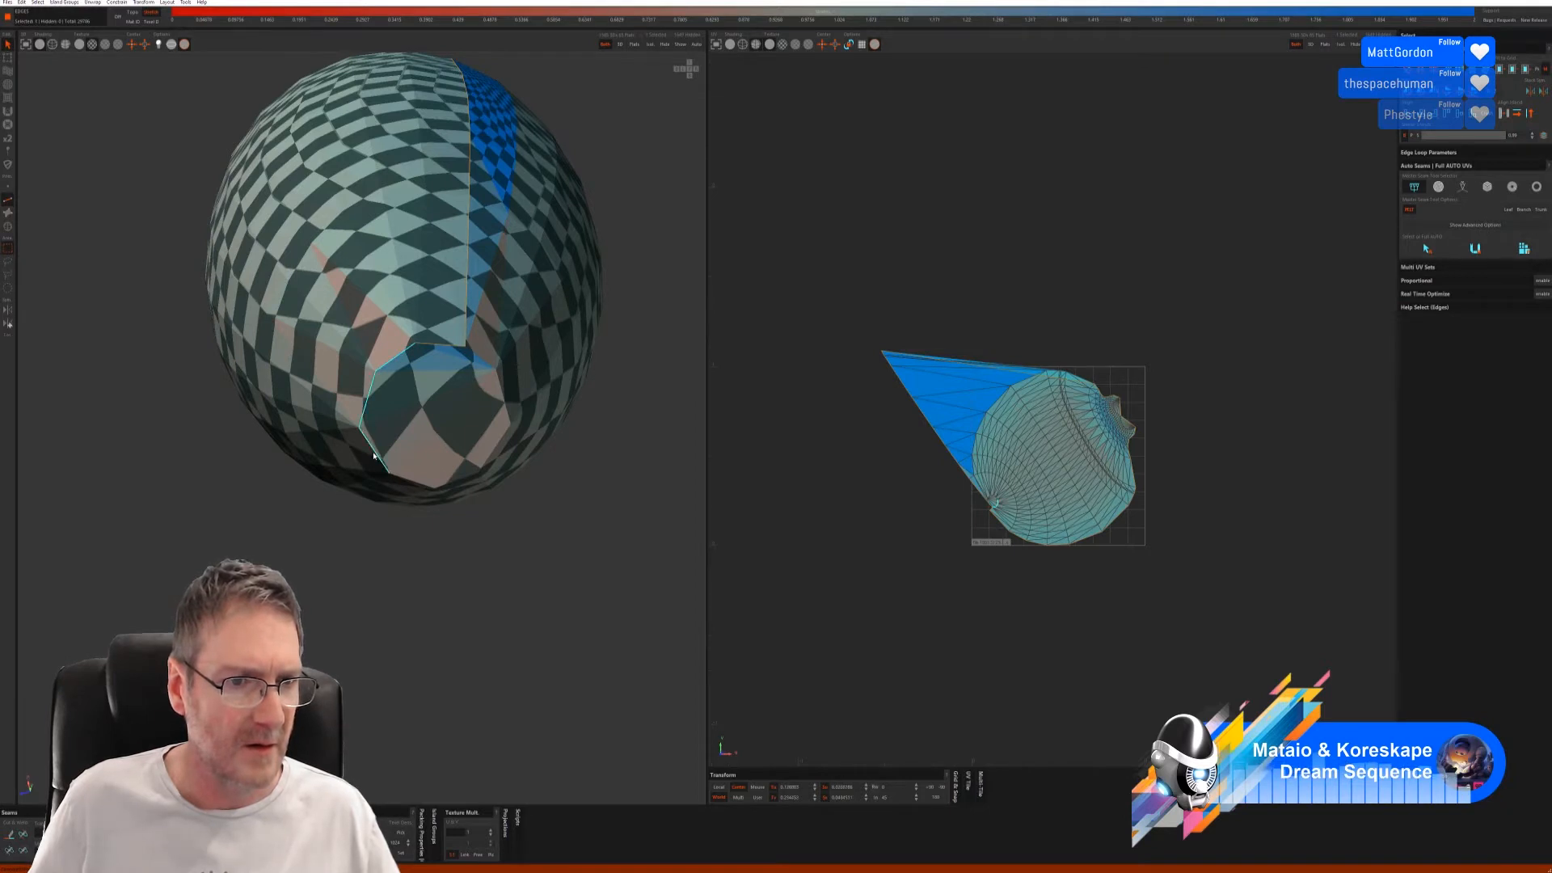
left_click(463, 486, "shift")
left_click(501, 379, "shift")
left_click(484, 368, "shift")
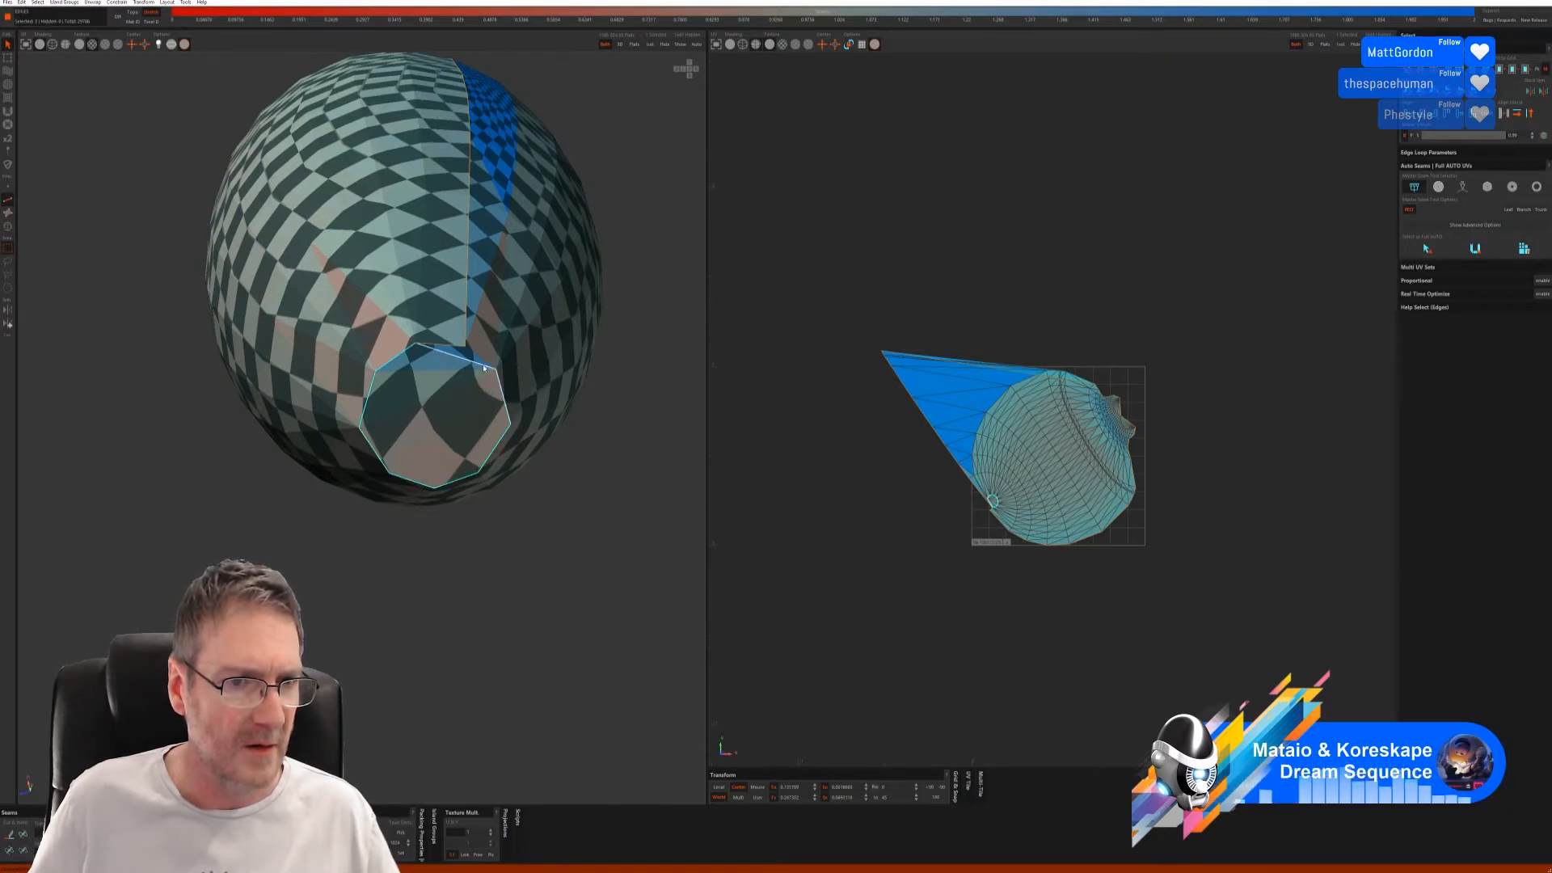
left_click(438, 349, "shift")
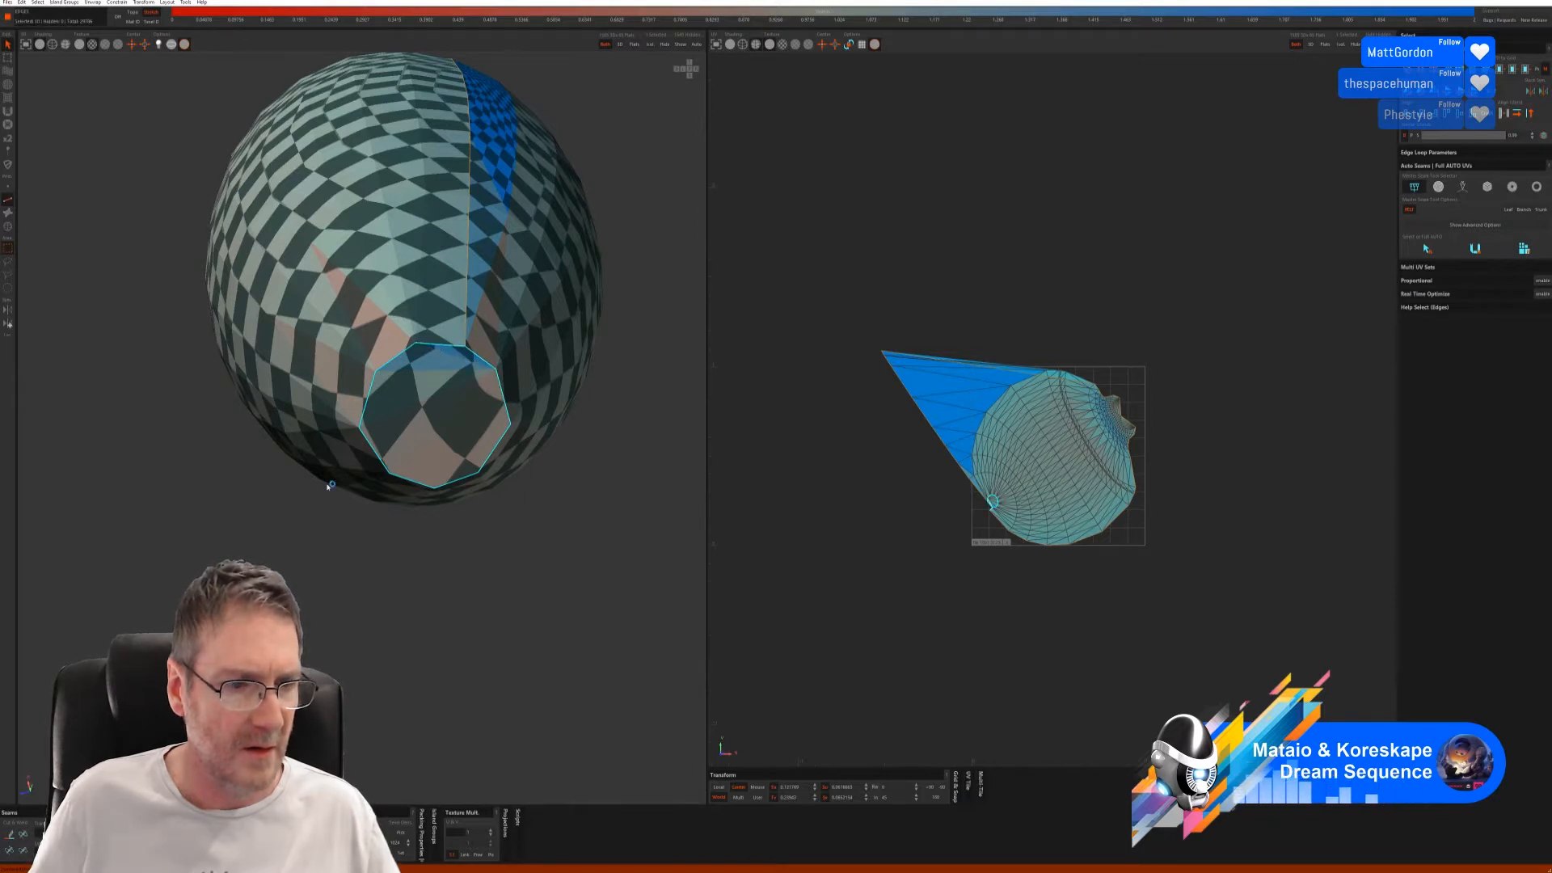
left_click(11, 835)
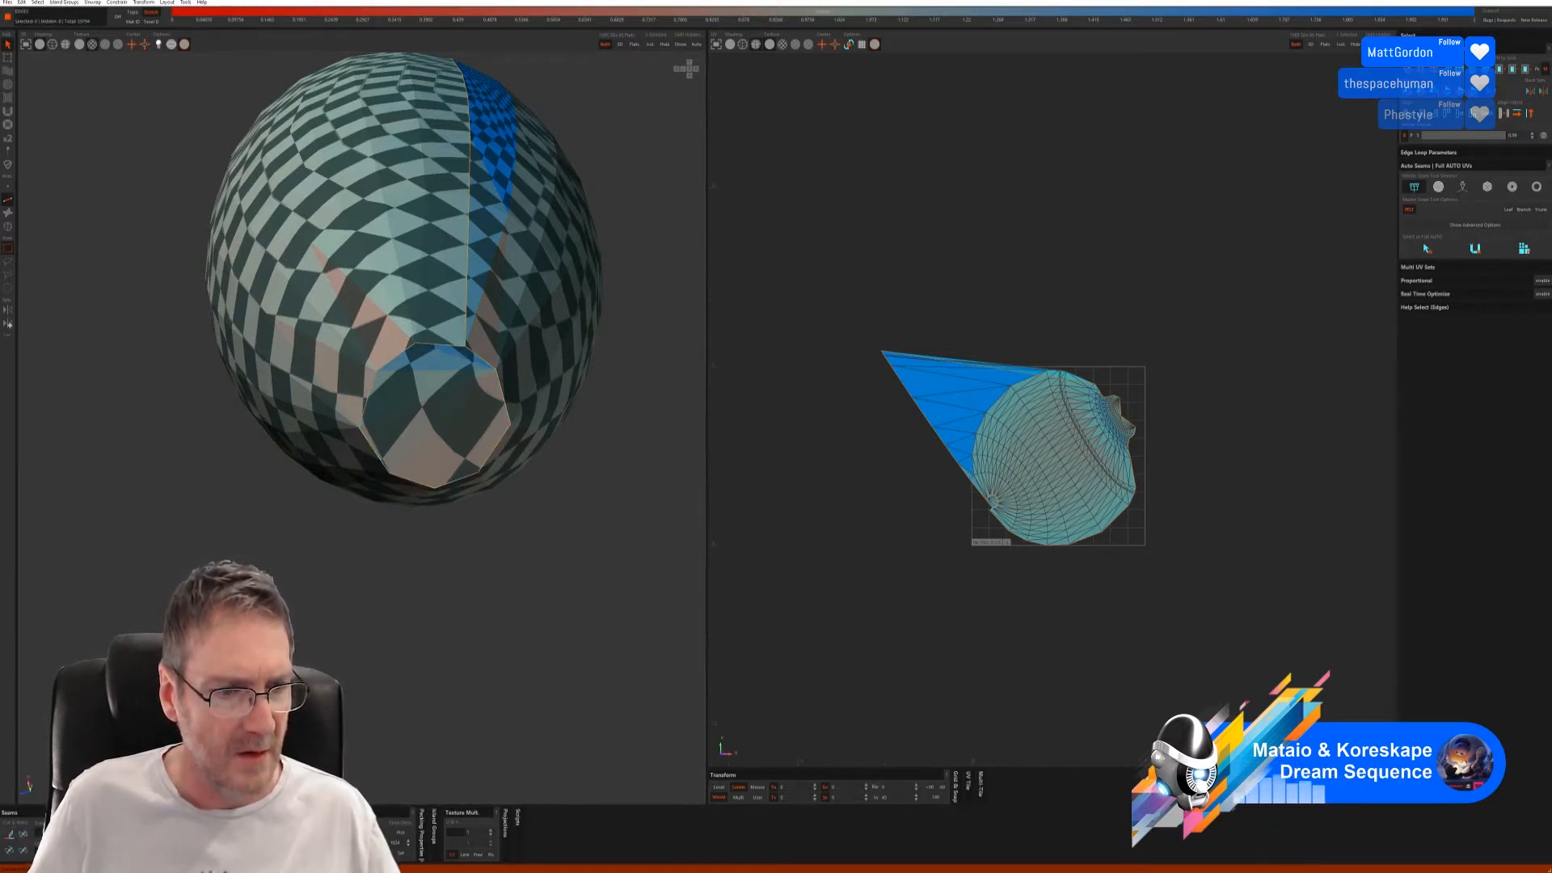
- Examine the welded strip and cut base on the whole urn, and check the lamp model in 3ds Max before returning
left_click_drag(430, 525, 426, 581, "alt")
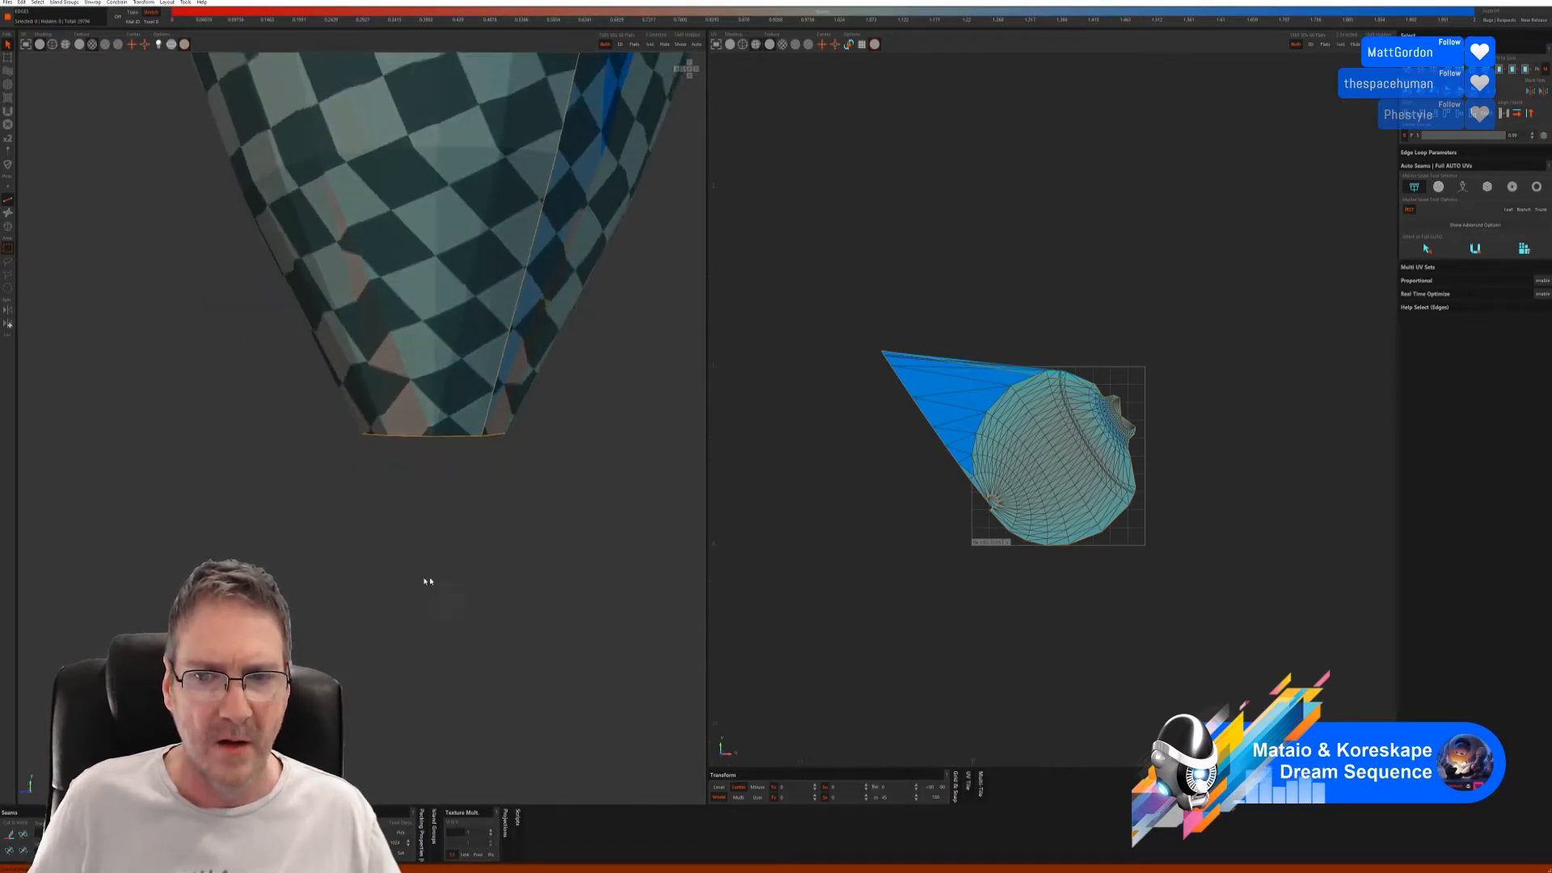
scroll(426, 581, "down", 3)
middle_click_drag(397, 210, 399, 483, "alt")
scroll(380, 436, "down", 3)
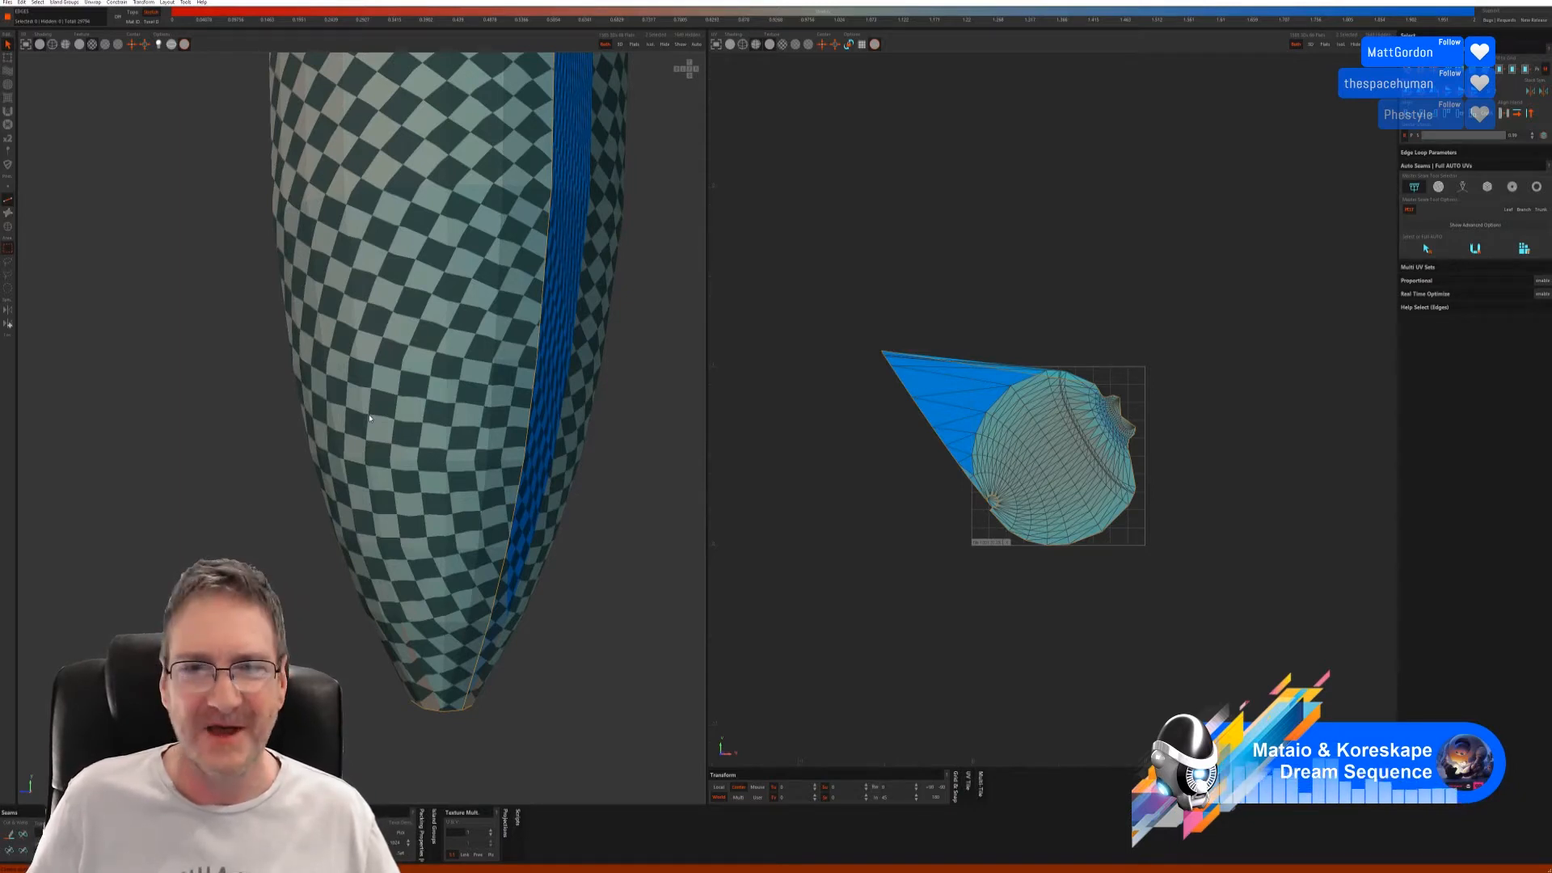
scroll(369, 414, "down", 3)
middle_click_drag(365, 348, 375, 418)
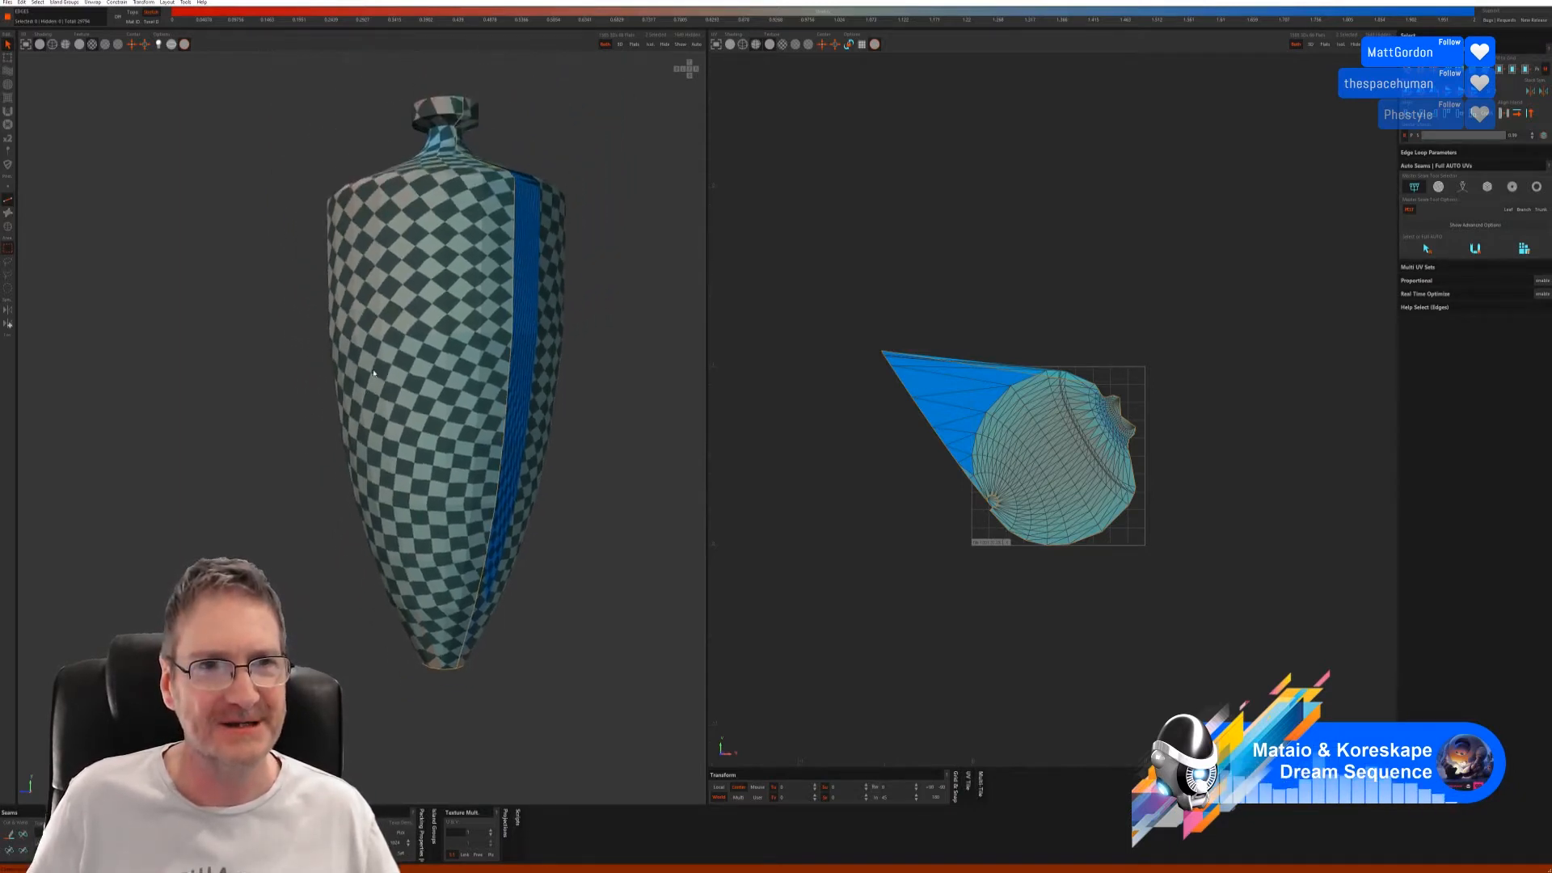
key("alt+Tab")
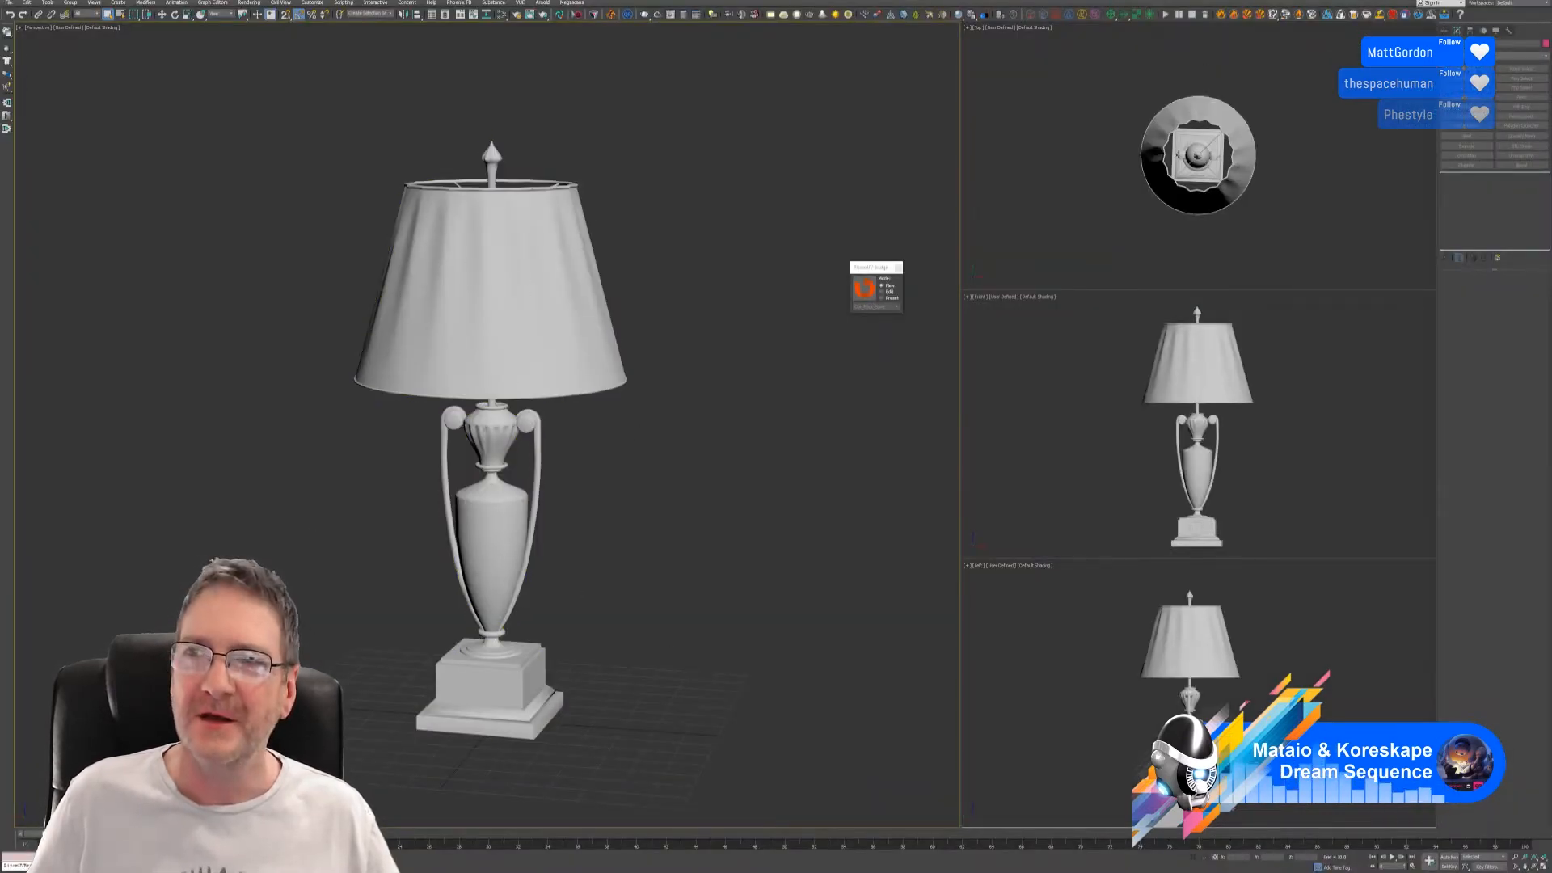
key("alt+Tab")
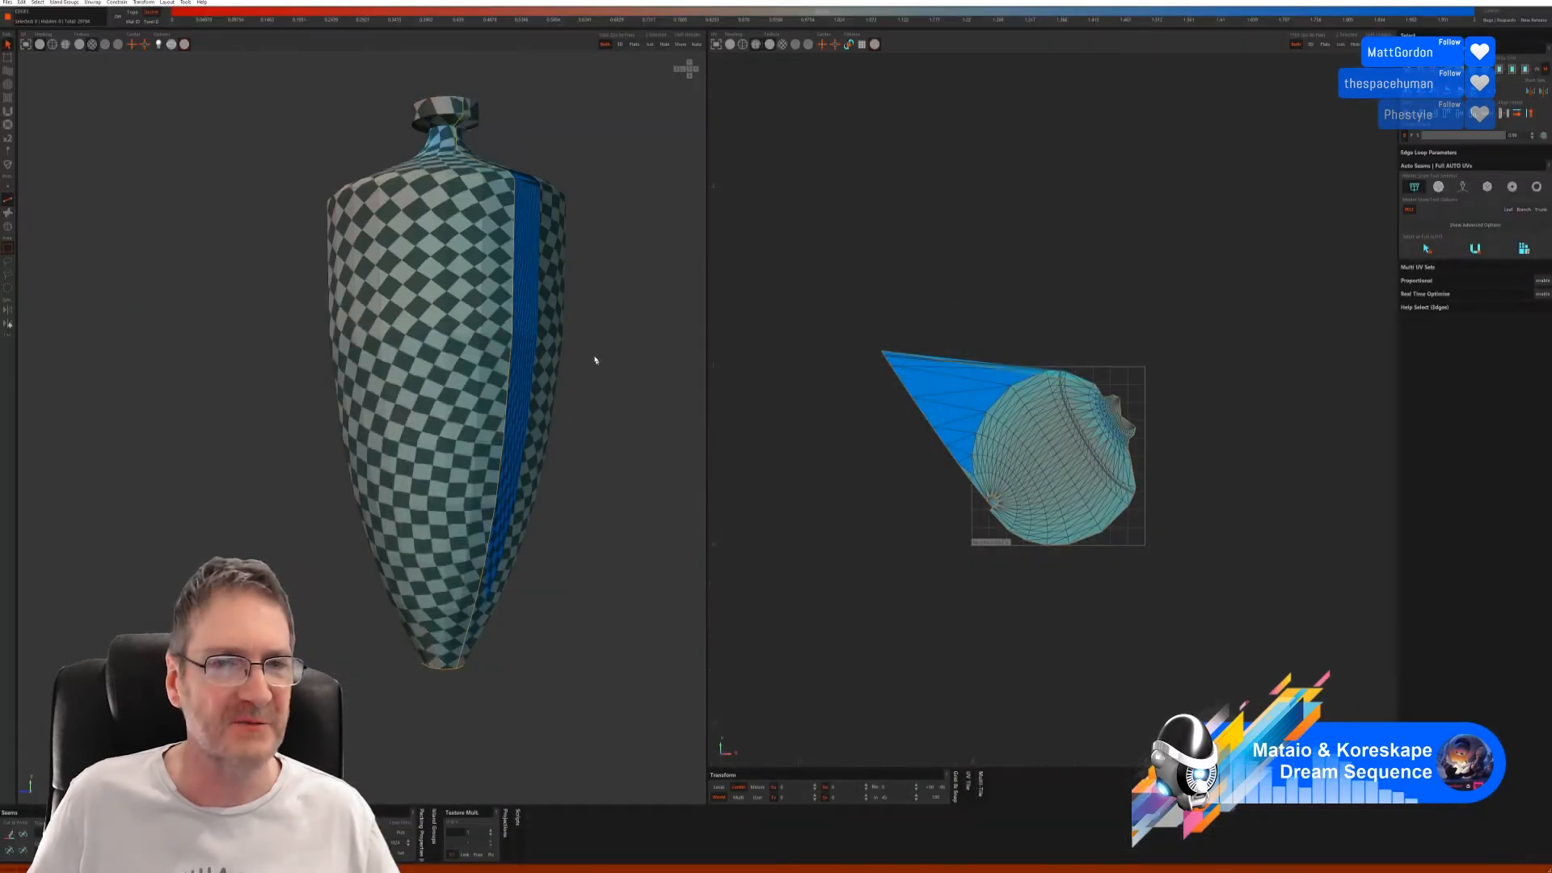
- Unfold the urn body using the welded side seam and the cut around its base
middle_click_drag(572, 306, 599, 402)
middle_click_drag(536, 358, 485, 224)
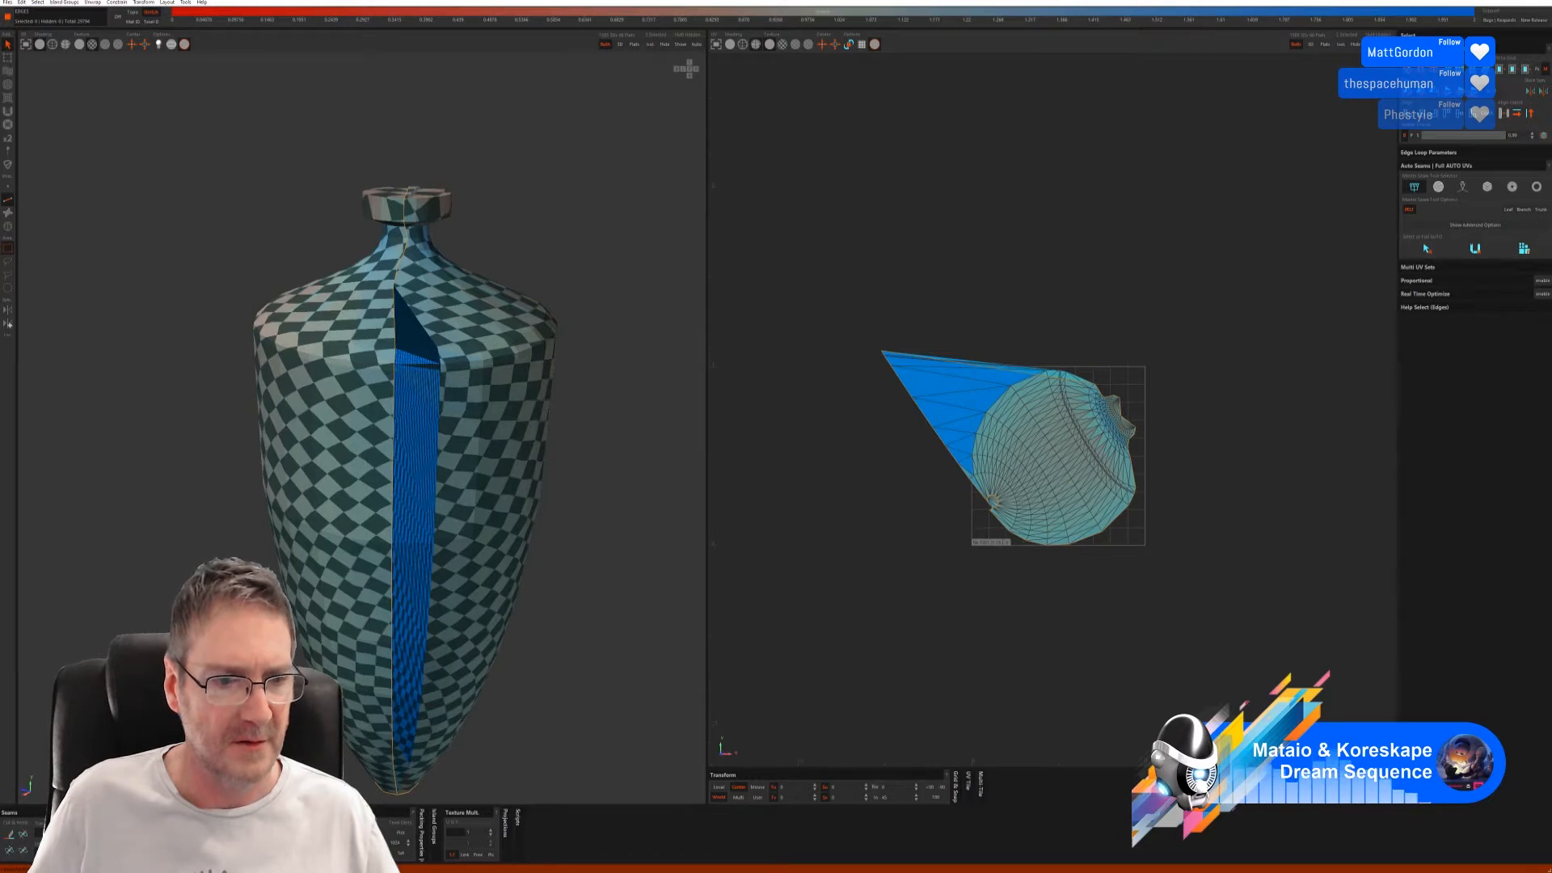
key("u")
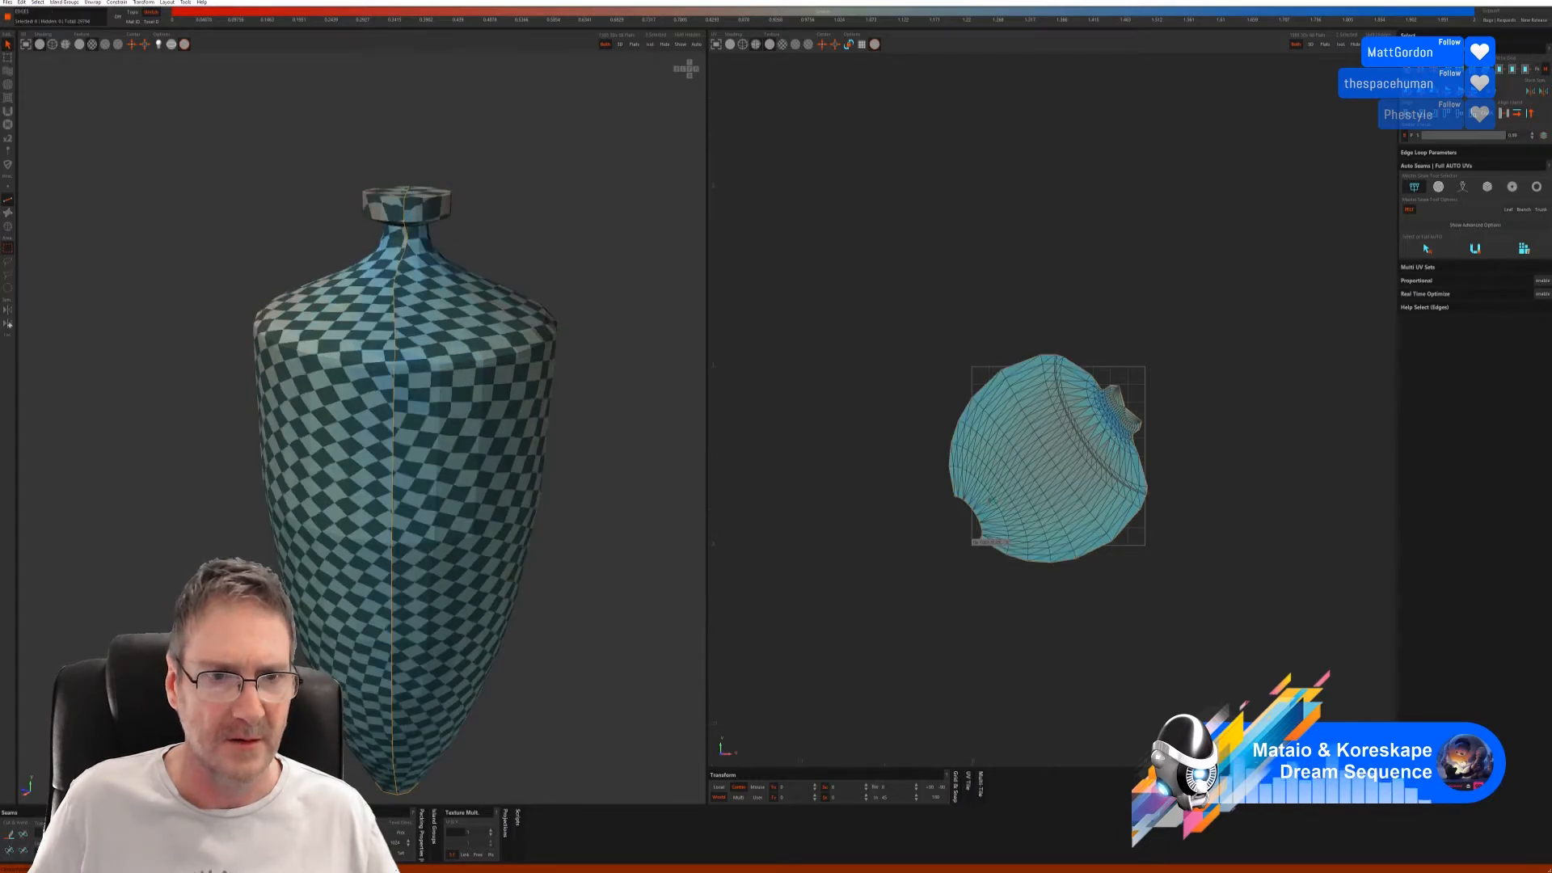
- Examine the checker pattern and remaining seam along the unfolded urn's sides, shoulder, base and neck for distortion
left_click_drag(394, 517, 419, 499, "alt")
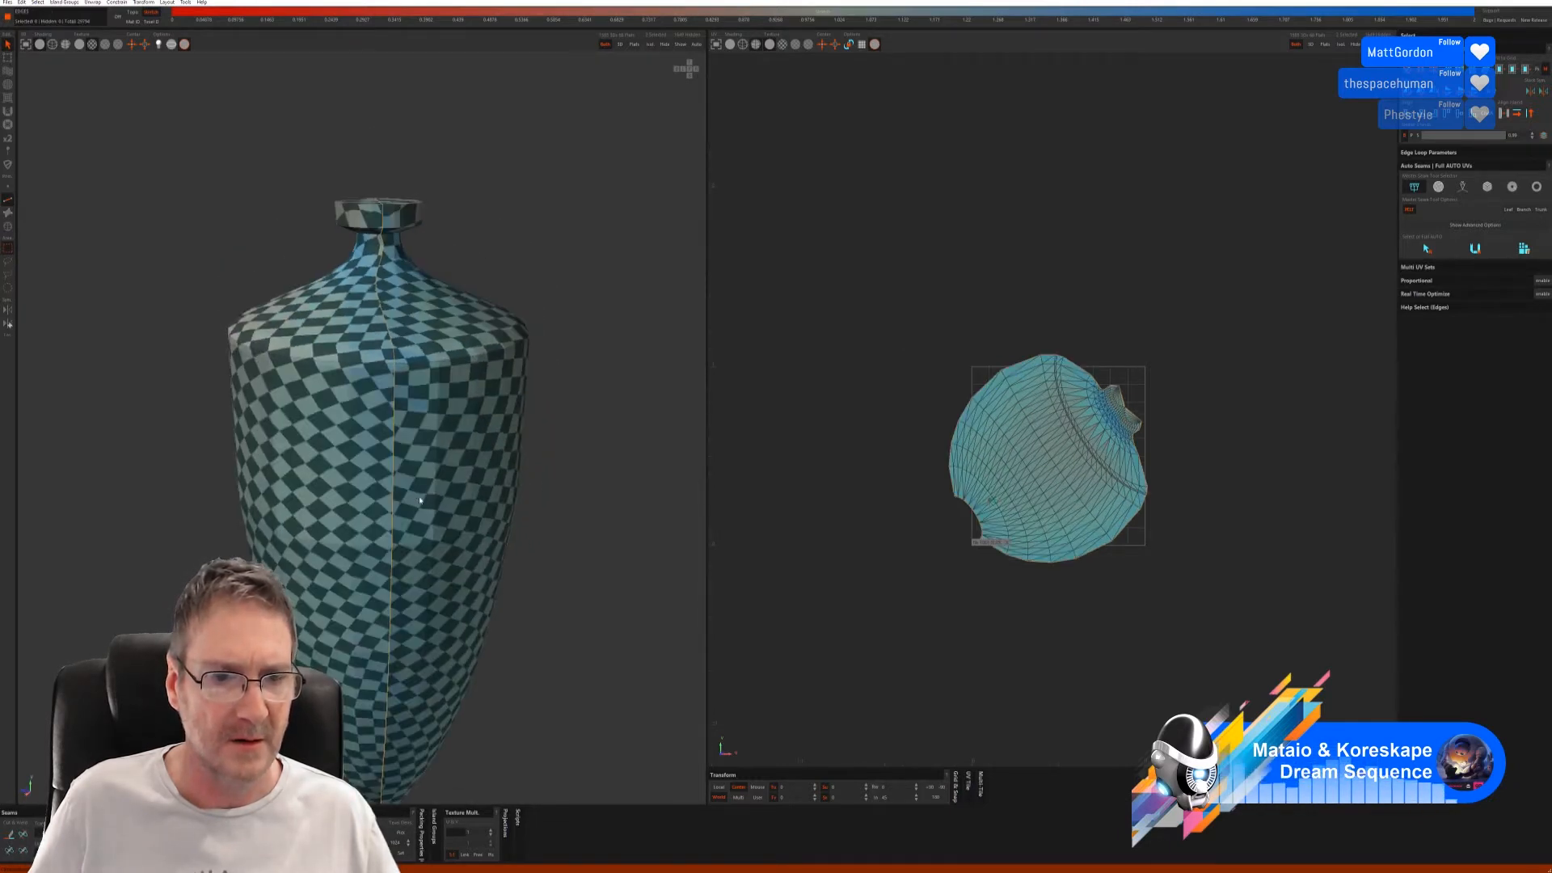
right_click_drag(419, 498, 292, 549, "alt")
left_click_drag(293, 550, 353, 485, "alt")
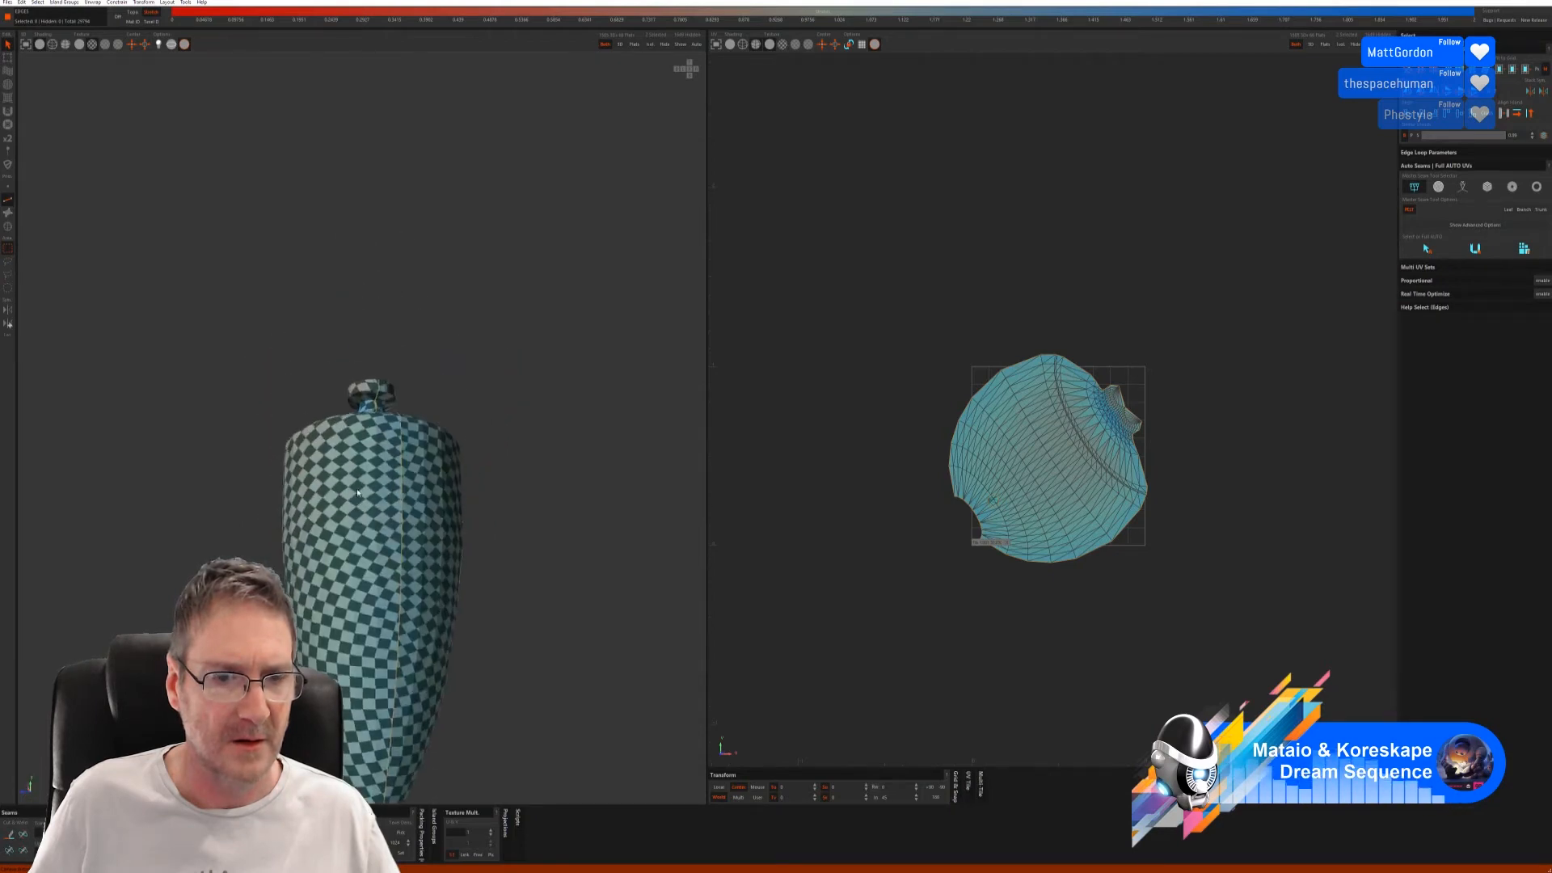
middle_click_drag(327, 626, 376, 359, "alt")
mouse_move(376, 360)
left_mouse_down("alt")
mouse_move(380, 299)
mouse_move(384, 348)
left_mouse_up("alt")
right_click_drag(384, 347, 454, 356, "alt")
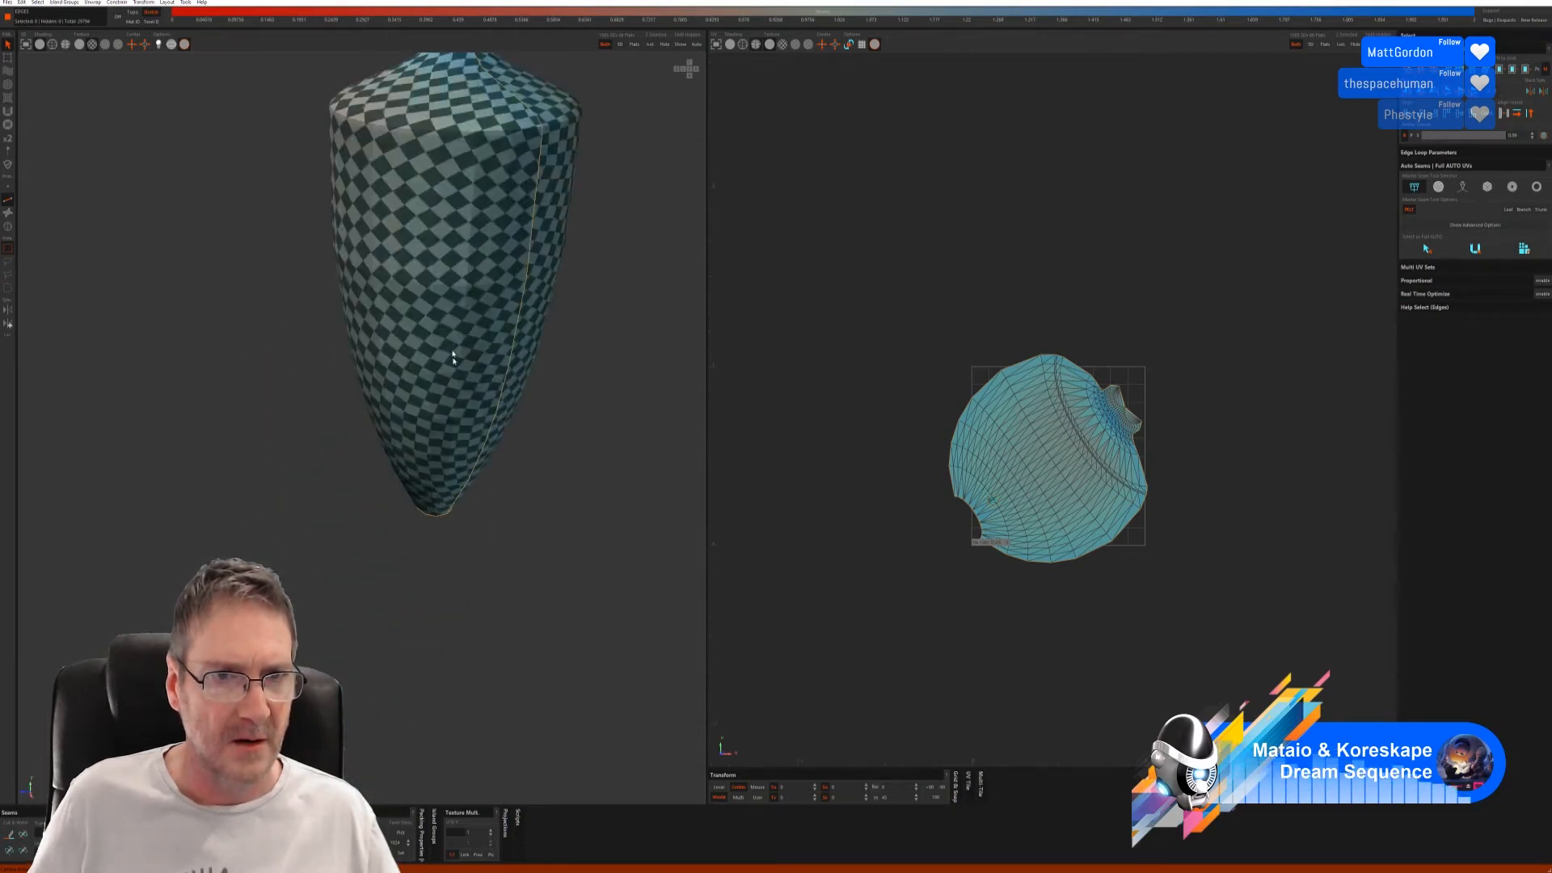
middle_click_drag(453, 355, 416, 558, "alt")
left_click_drag(416, 355, 398, 437, "alt")
middle_click_drag(410, 347, 405, 435, "alt")
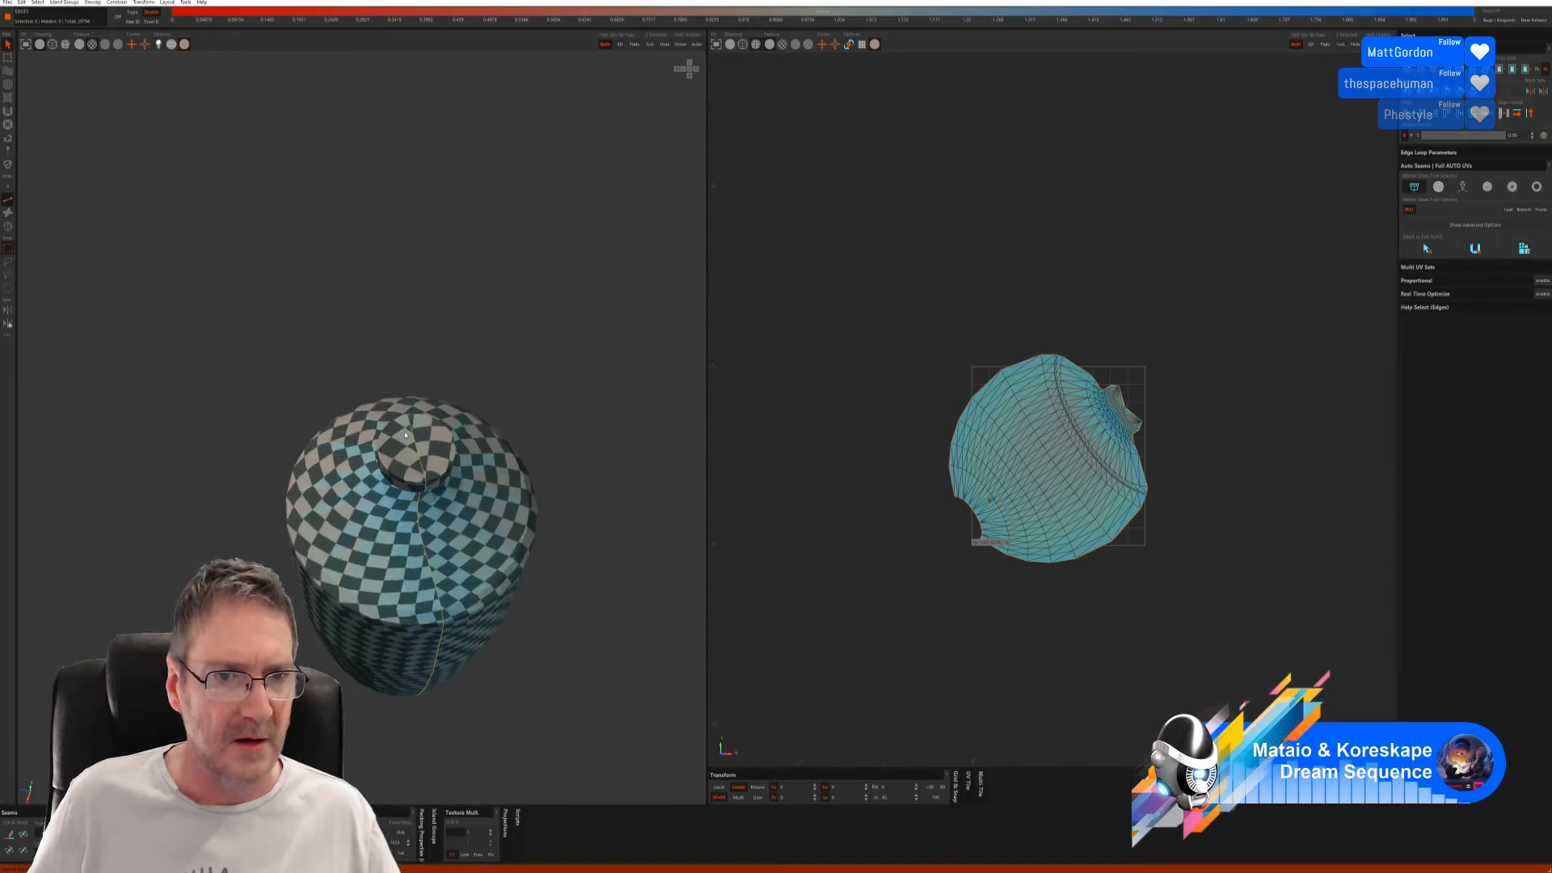
right_click_drag(401, 468, 453, 525, "alt")
left_click_drag(443, 558, 429, 489, "alt")
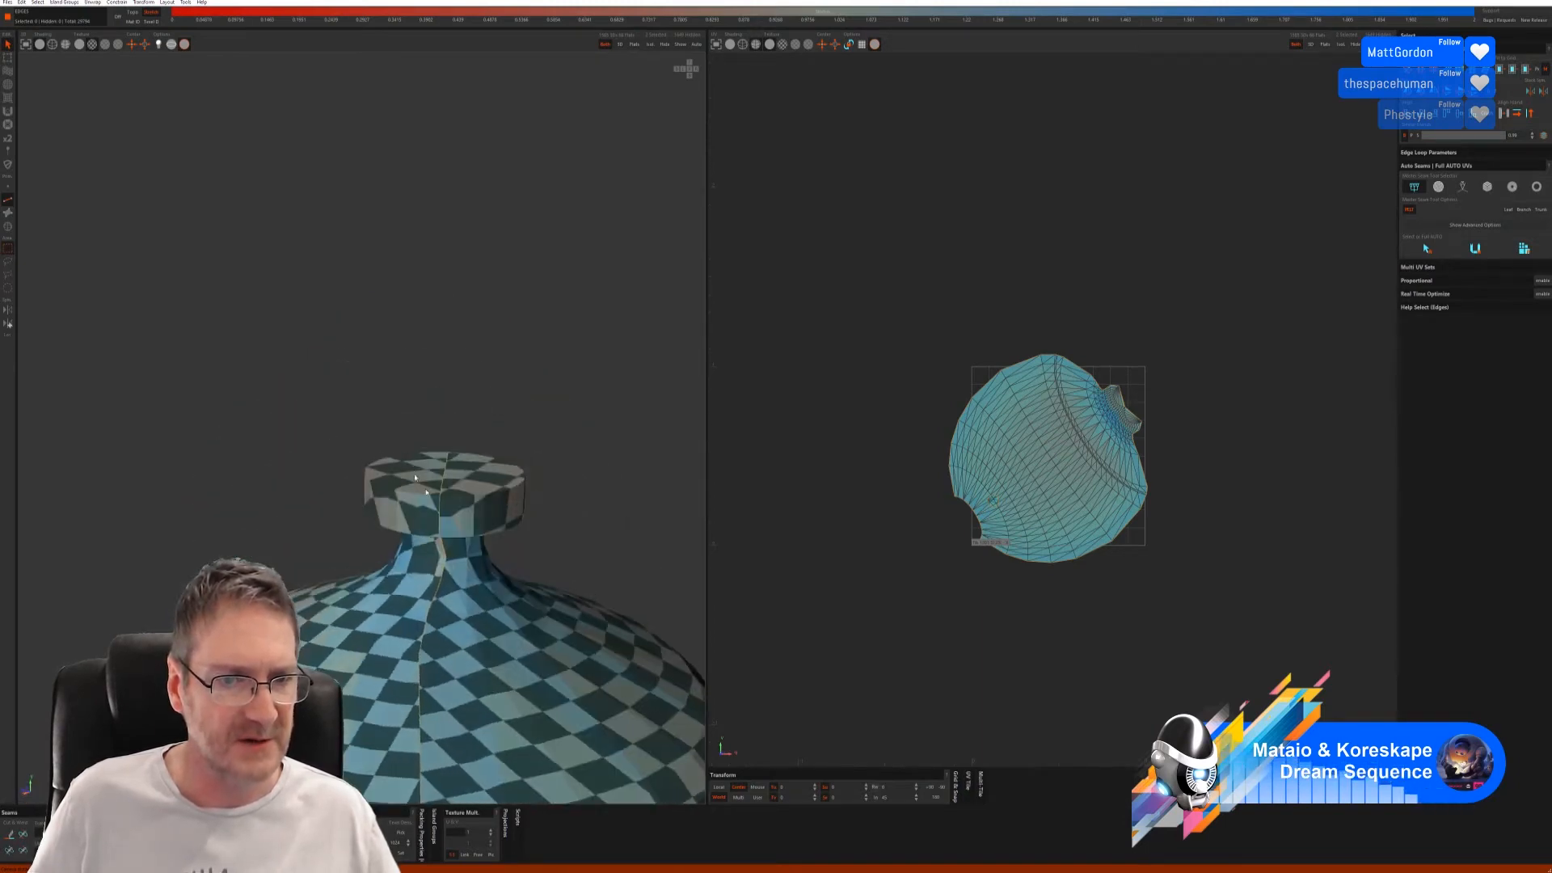
right_click_drag(429, 489, 517, 493, "alt")
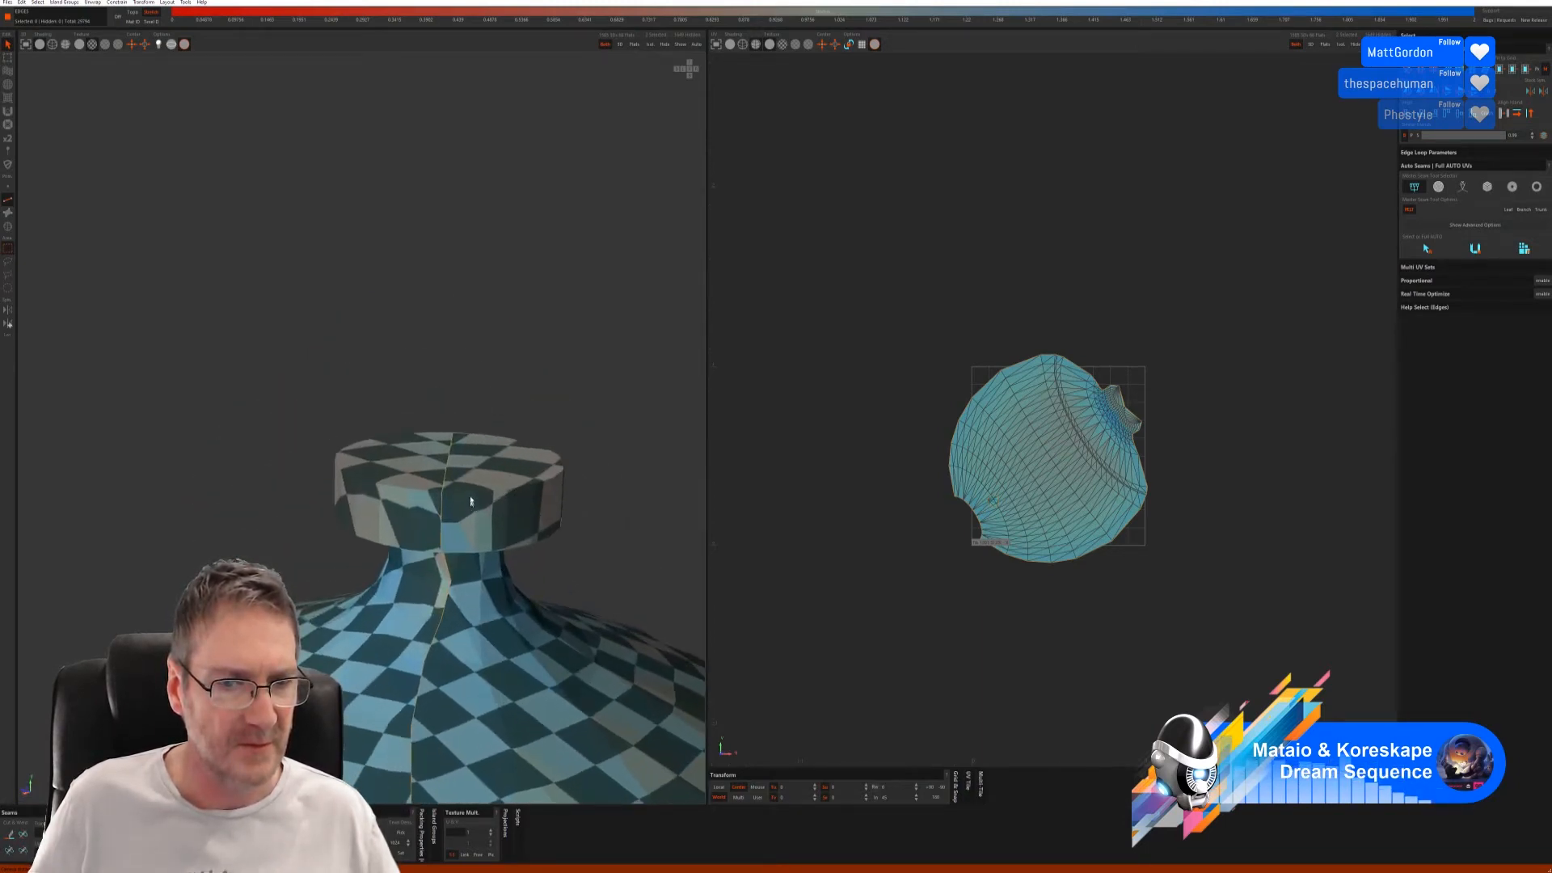
- Select the edge loop around the flat top cap of the urn's neck and cut it as a seam
left_click_drag(470, 501, 431, 525, "alt")
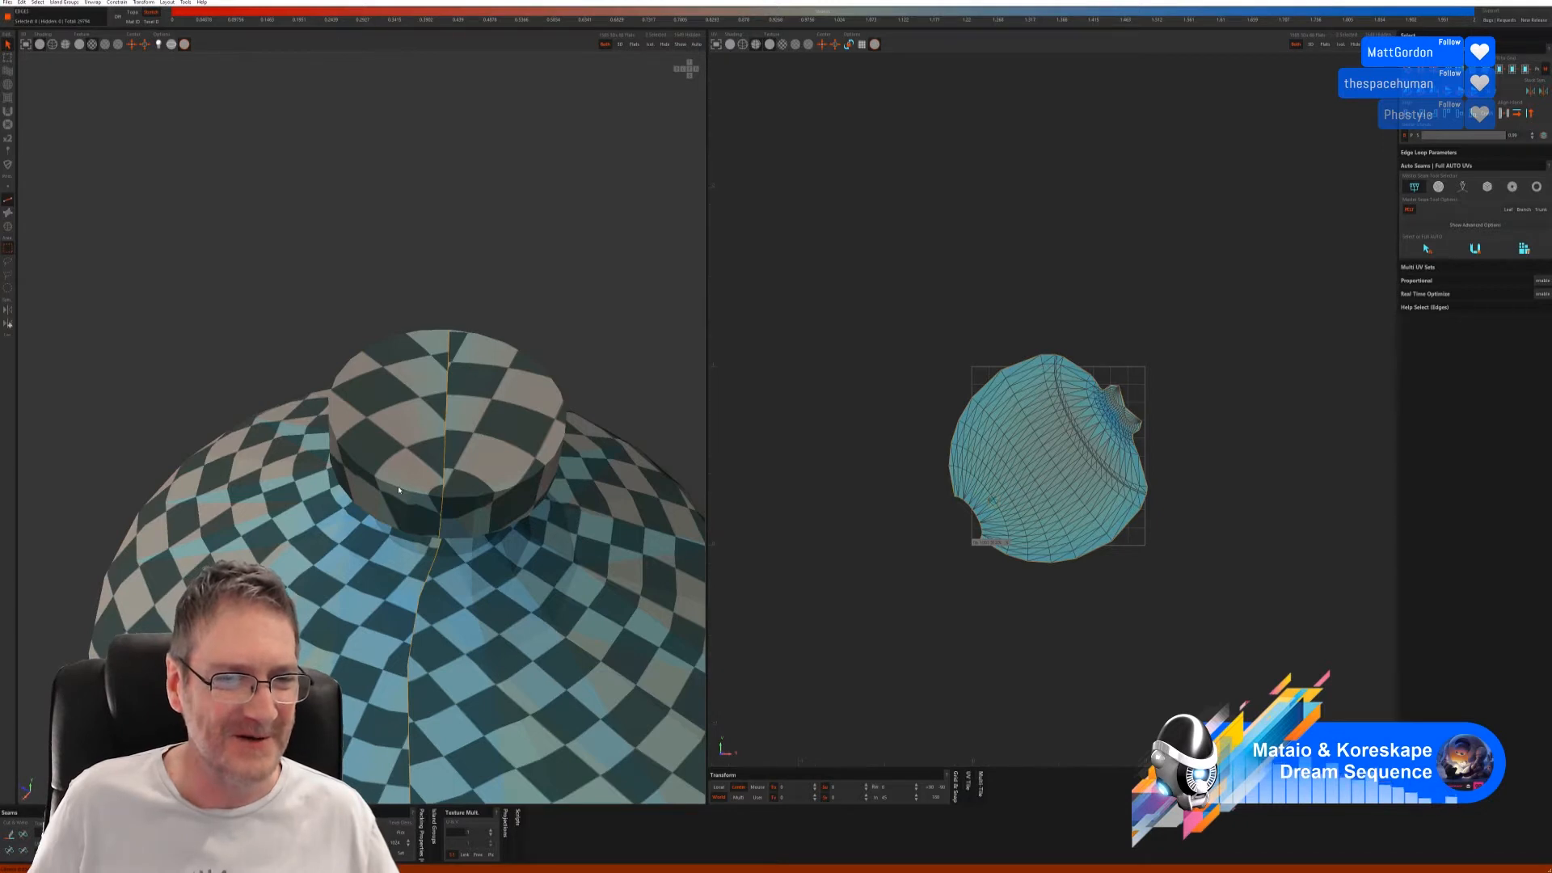
left_click(345, 373)
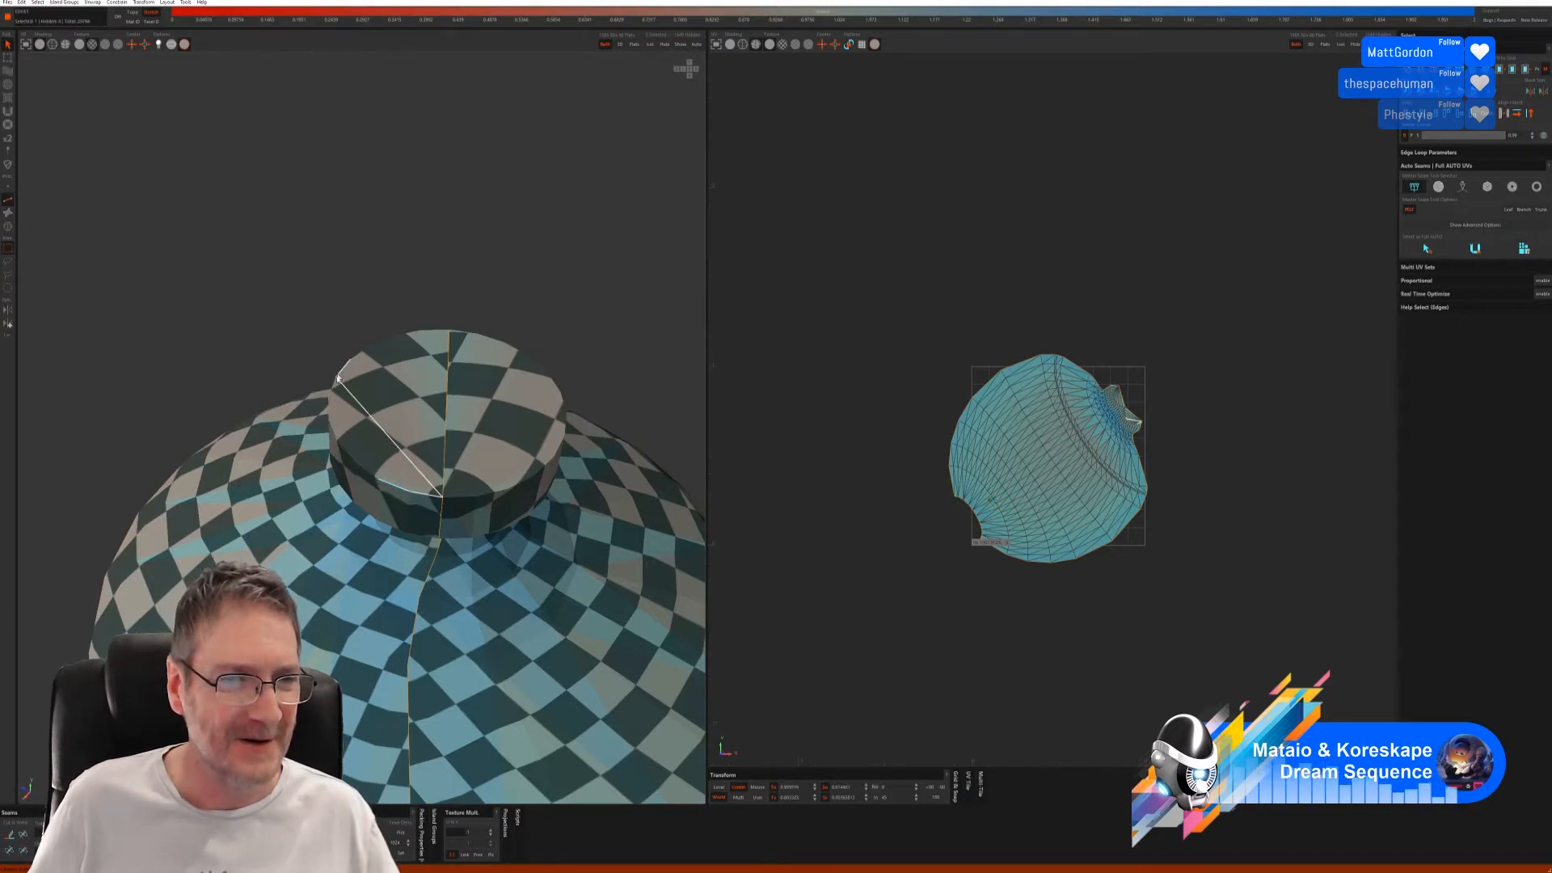
left_click(338, 377)
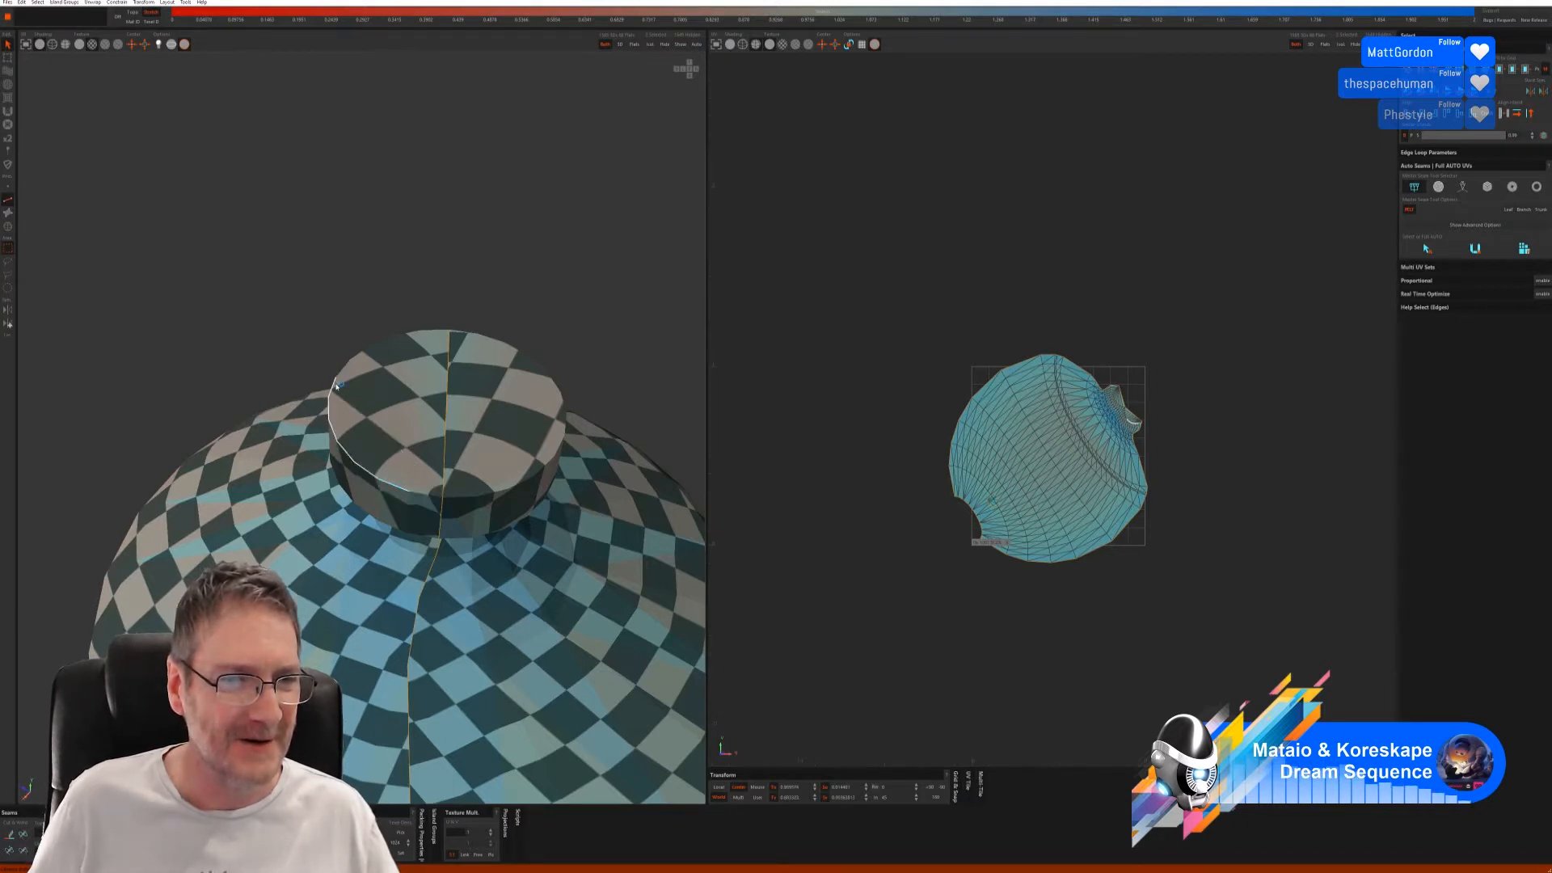
left_click(505, 344, "shift")
left_click(563, 401, "shift")
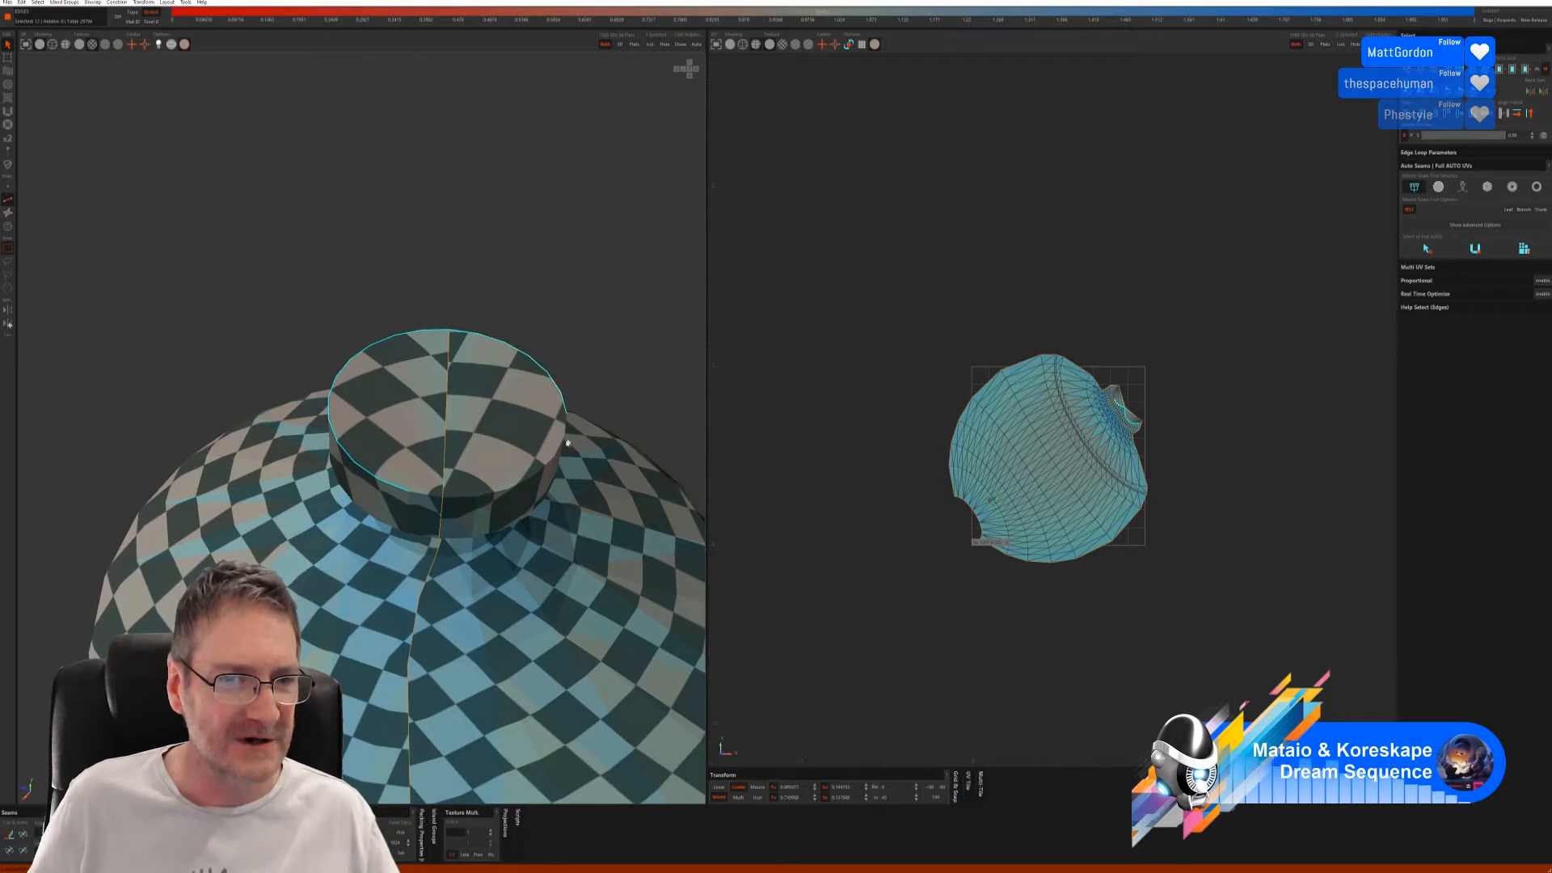
left_click(550, 465, "shift")
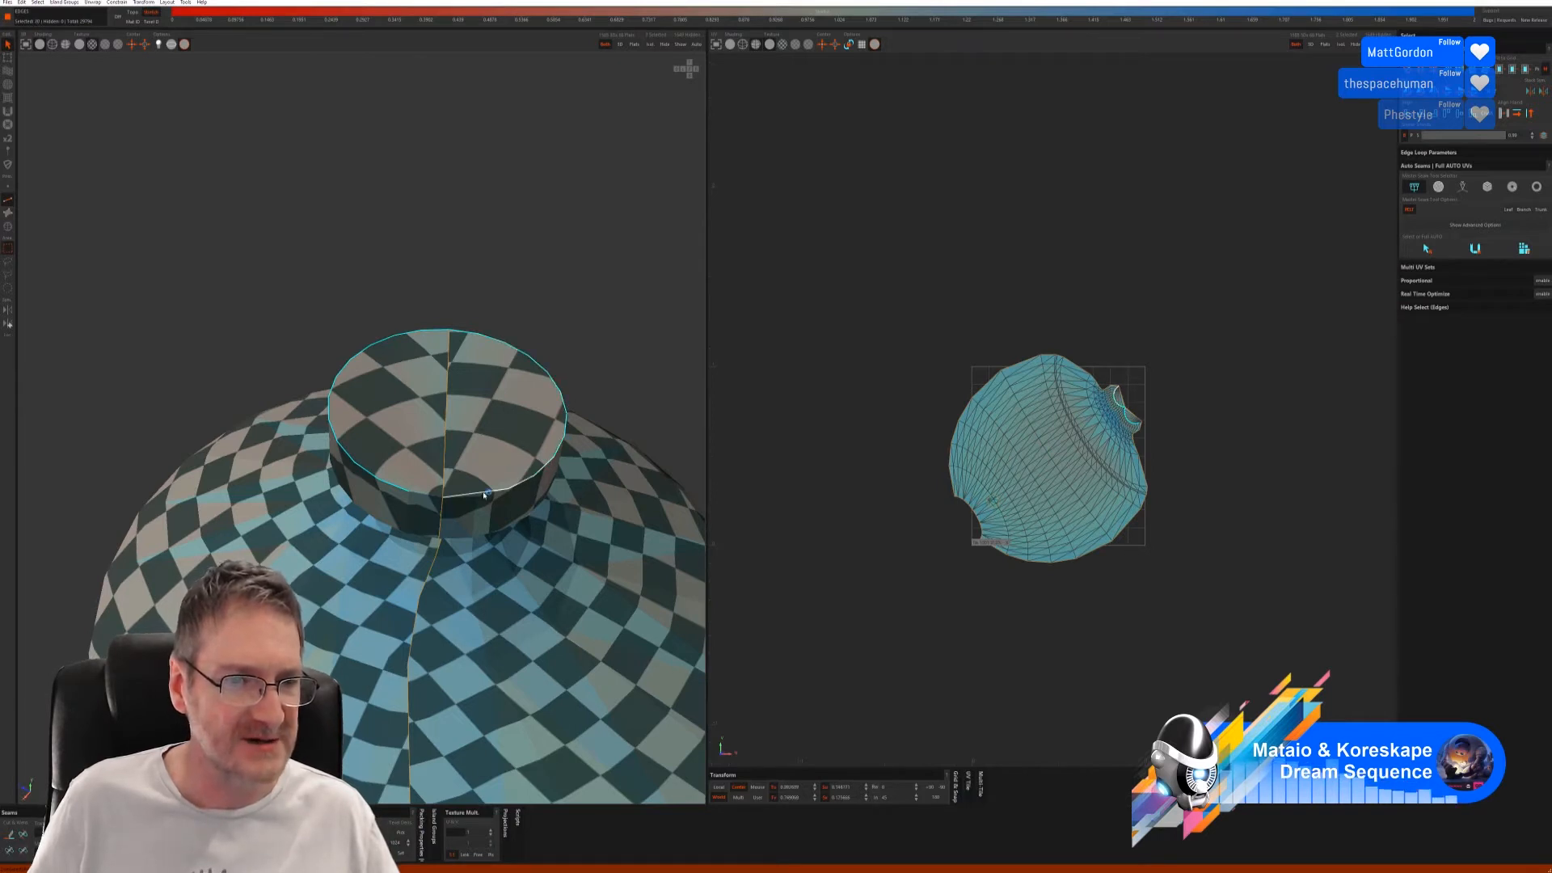
left_click(480, 495, "shift")
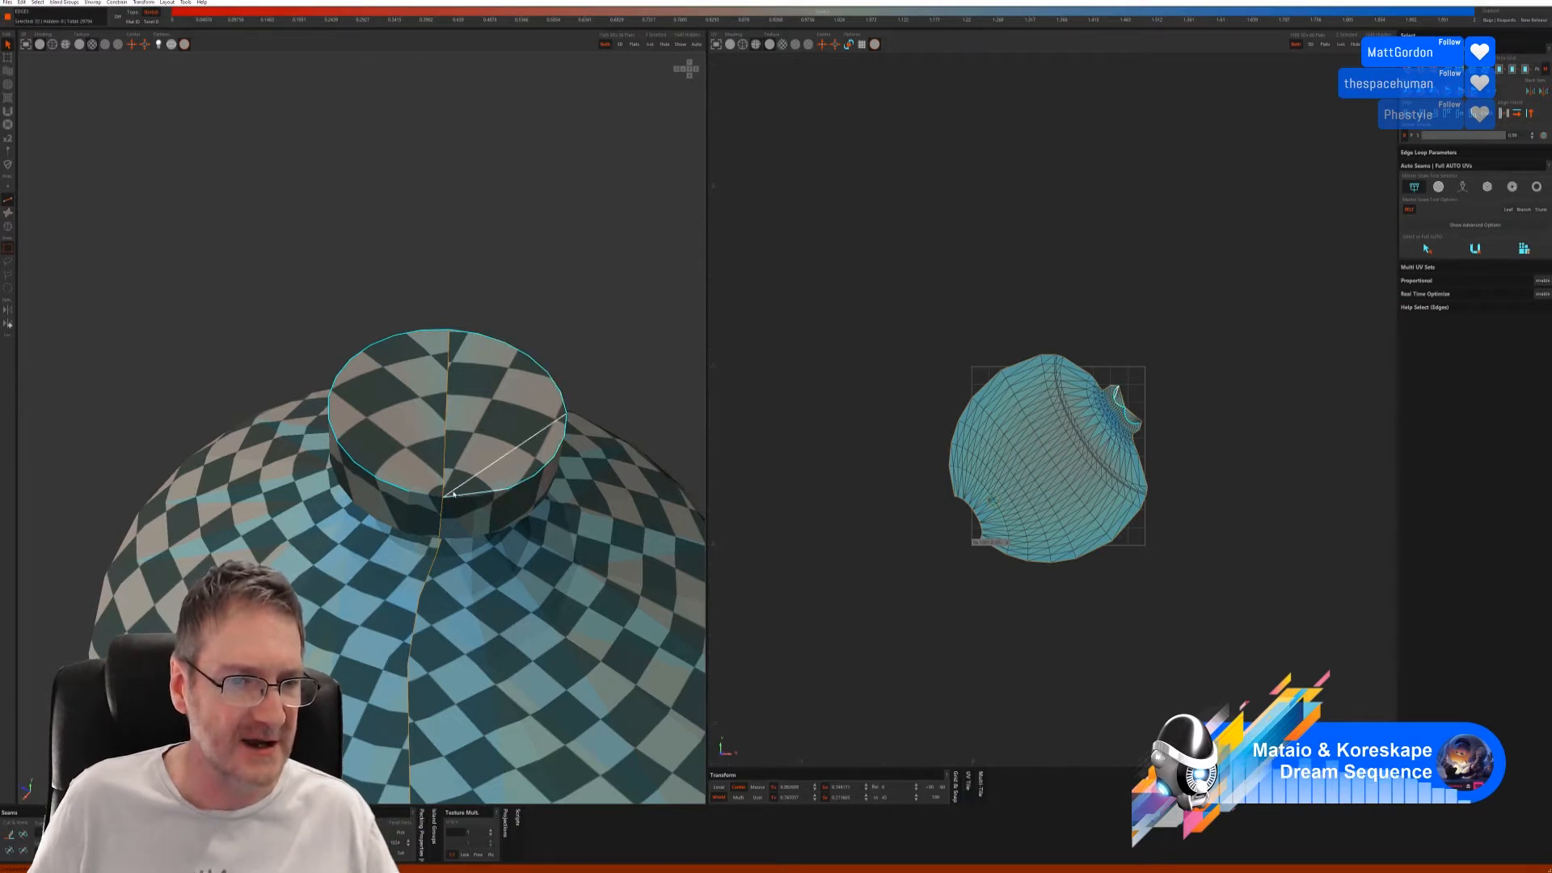
left_click(394, 503, "shift")
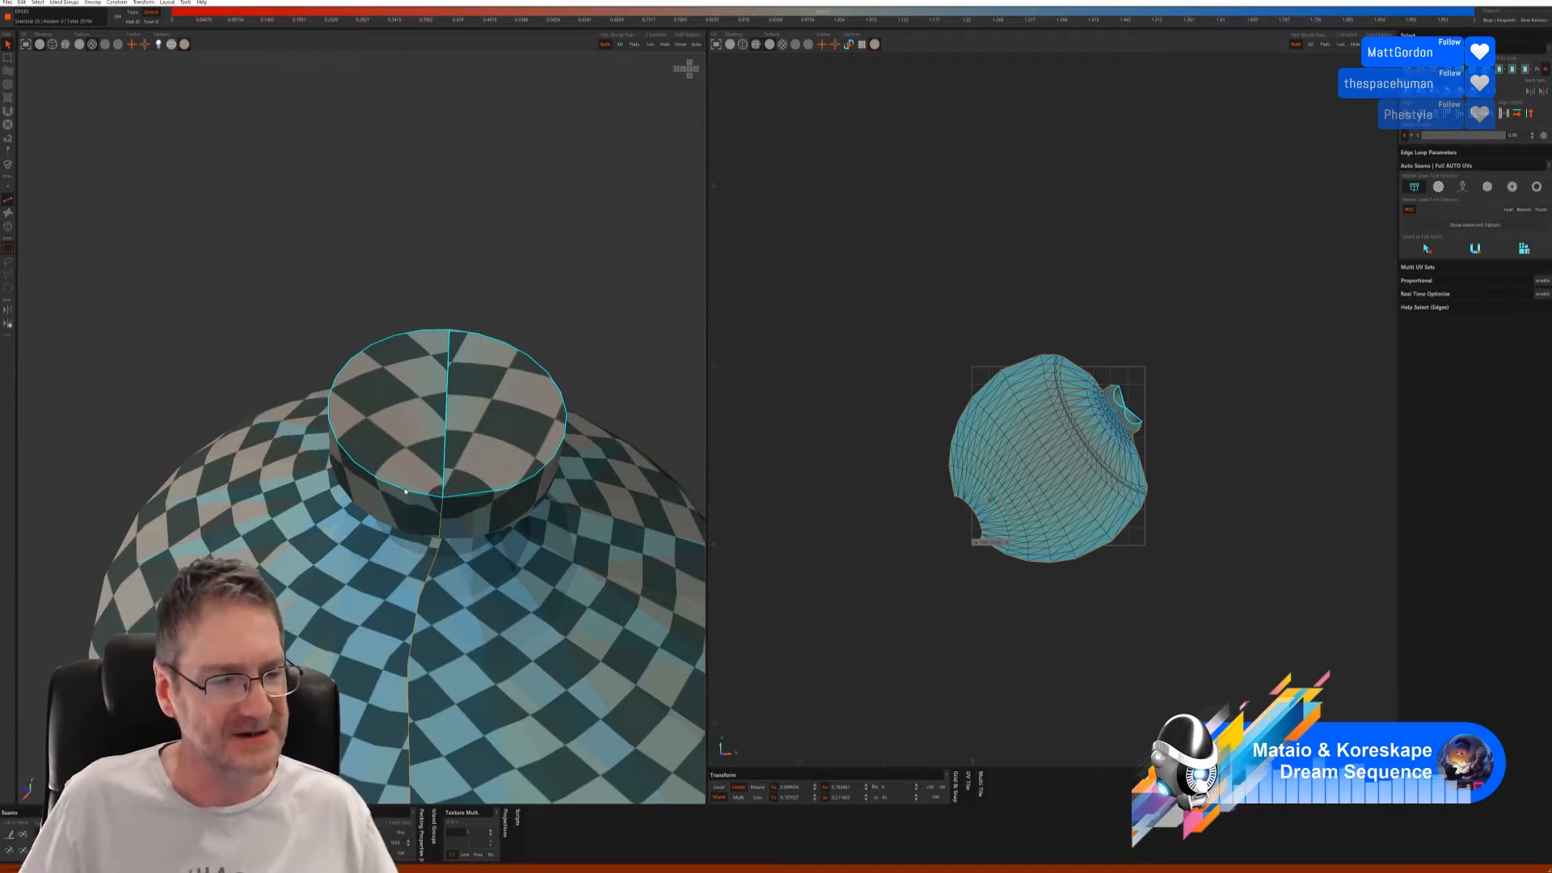
left_click(9, 835)
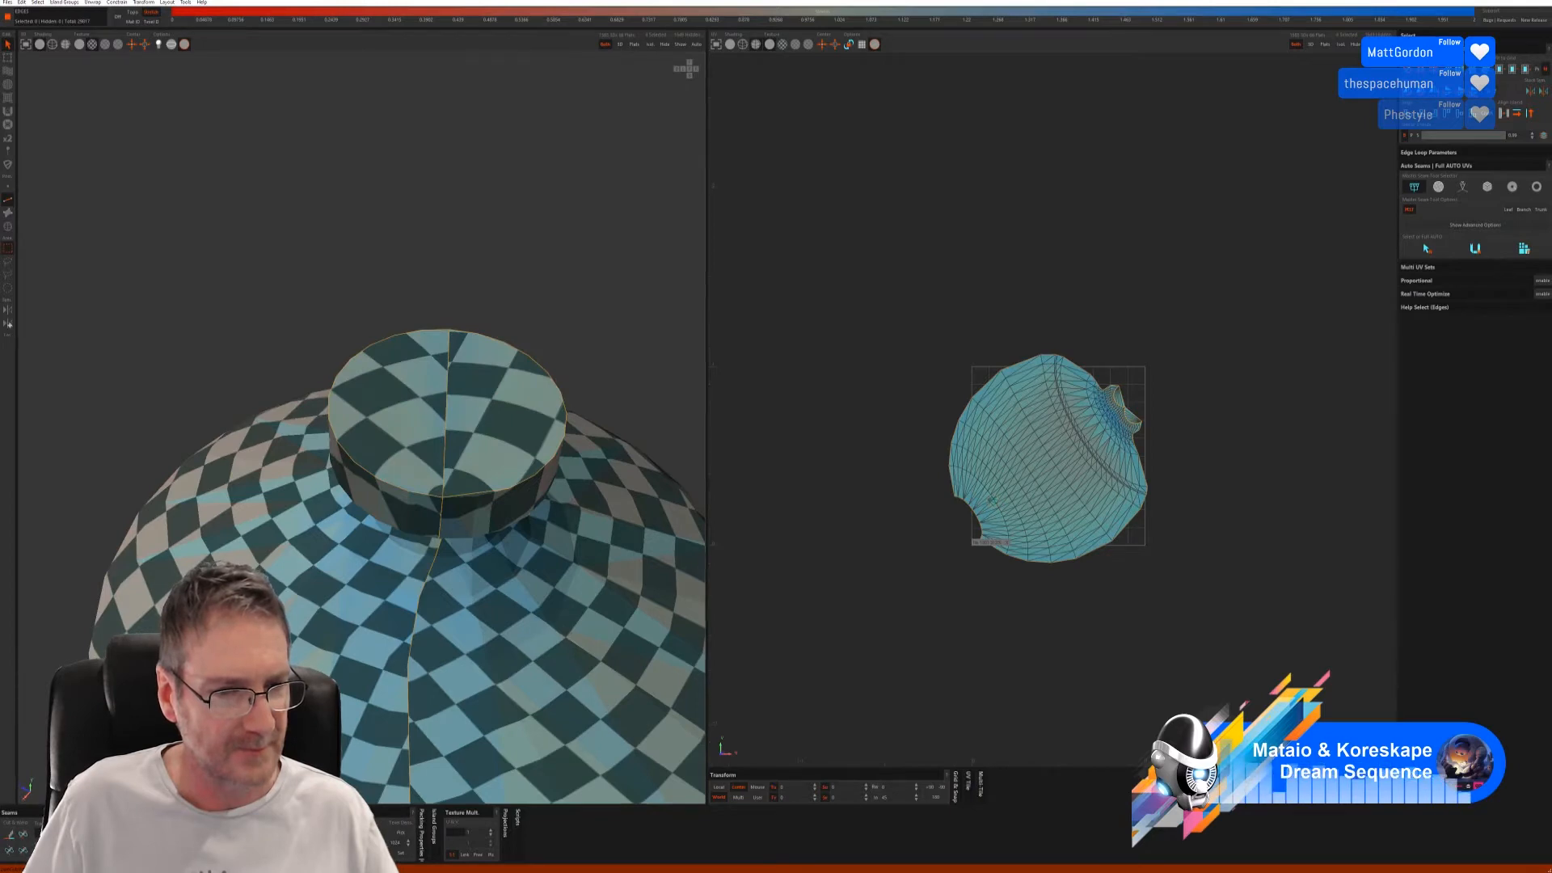
- Unfold the separated top cap and weld the seam across its middle
key("u")
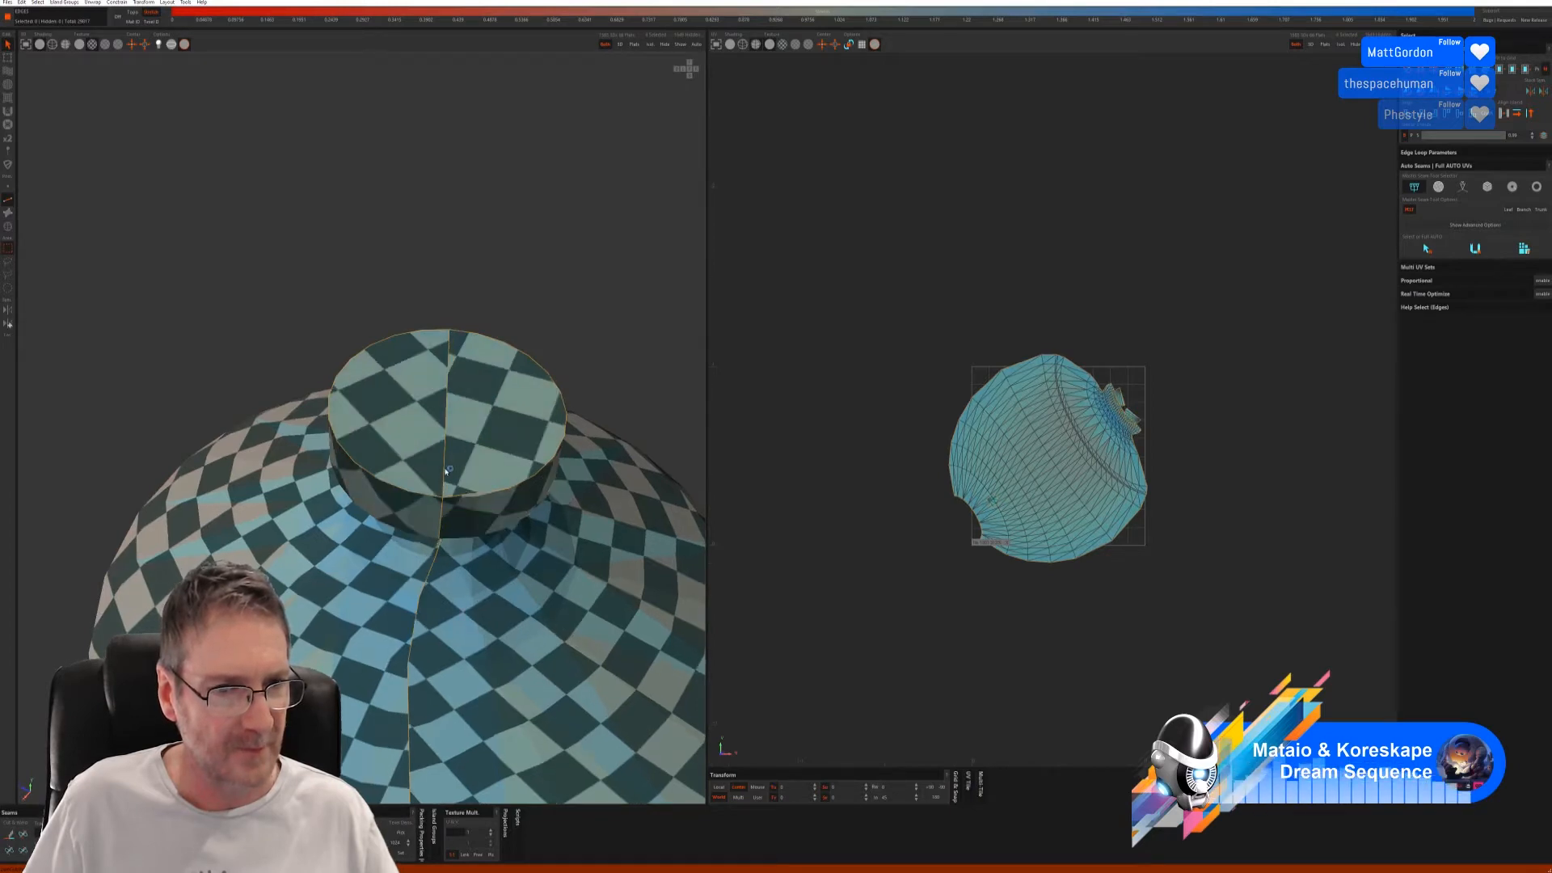
left_click(22, 837)
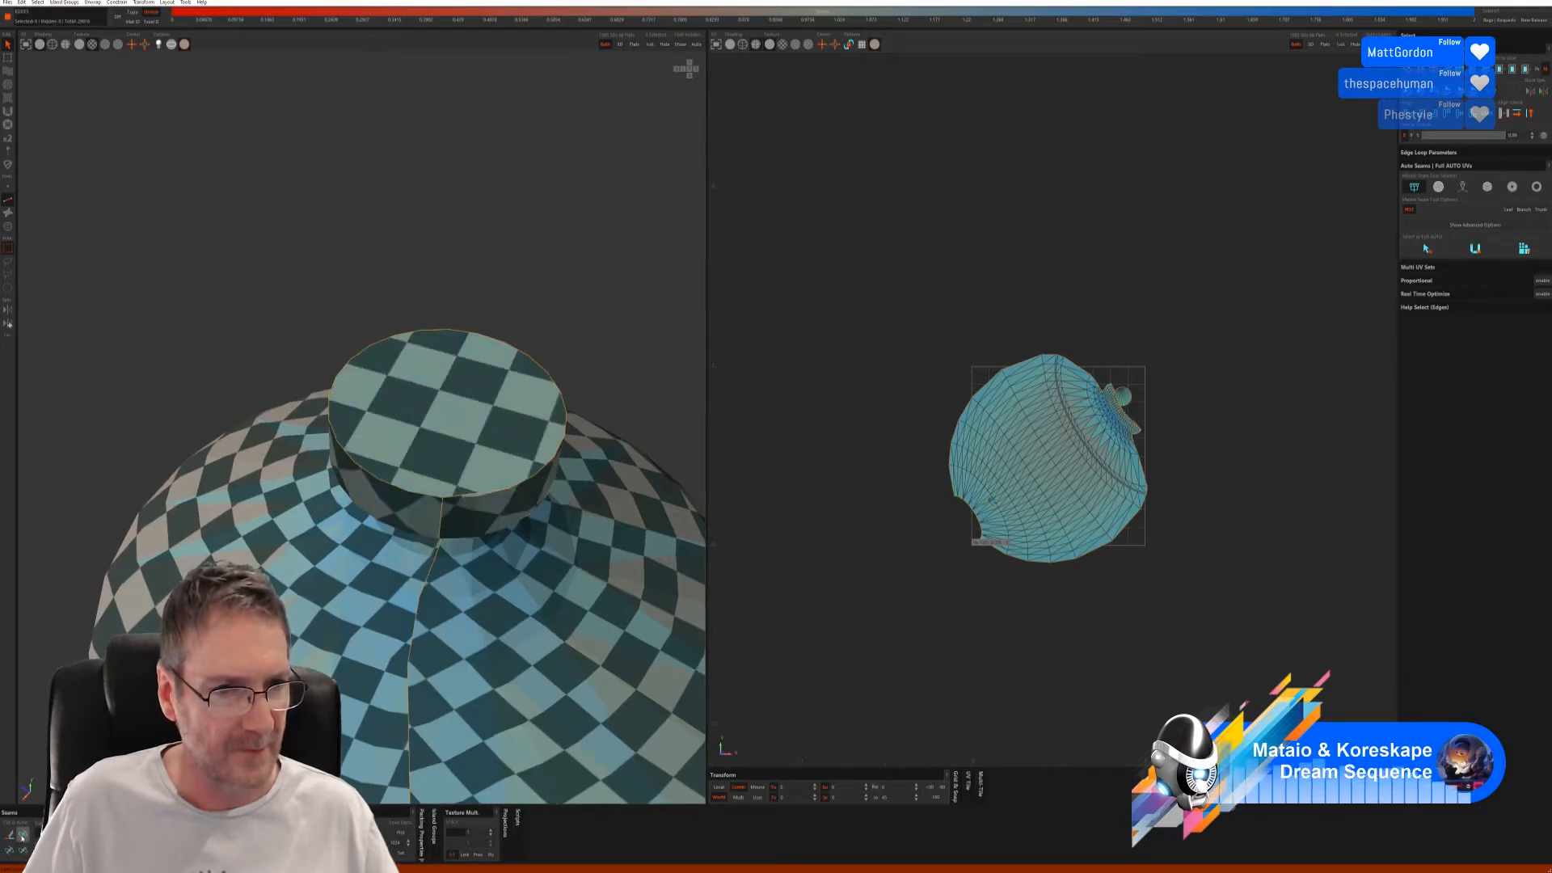
- Examine the checker pattern on the urn's neck, shoulder and sides from several angles for distortion
left_click_drag(606, 634, 550, 571, "alt")
right_click_drag(550, 571, 279, 582, "alt")
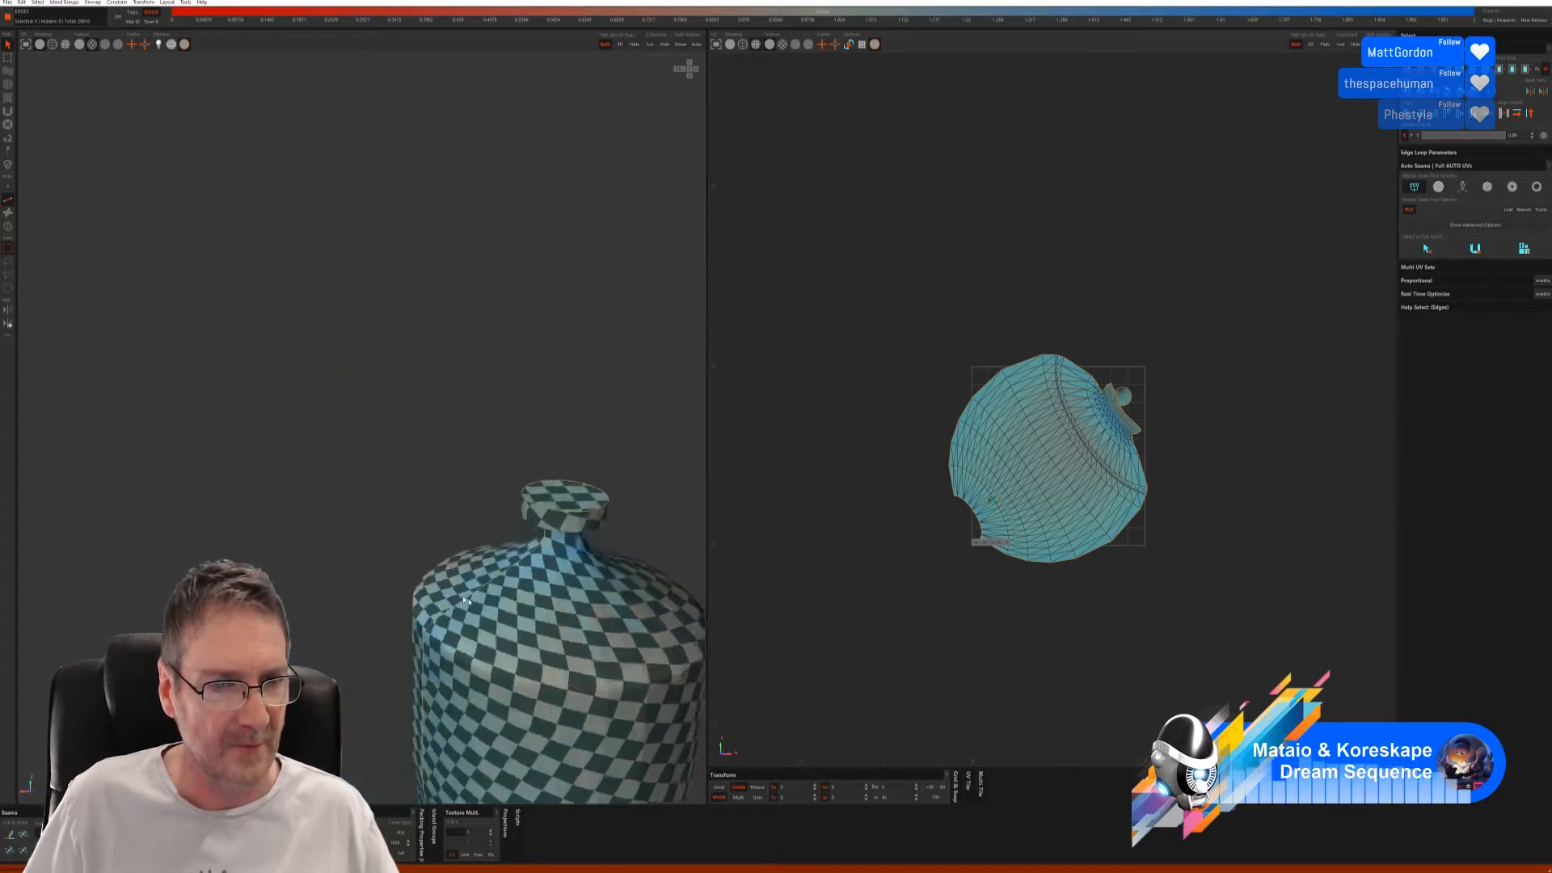
left_click_drag(603, 735, 557, 692, "alt")
middle_click_drag(557, 692, 360, 526, "alt")
mouse_move(361, 525)
left_mouse_down("alt")
mouse_move(224, 529)
mouse_move(341, 514)
left_mouse_up("alt")
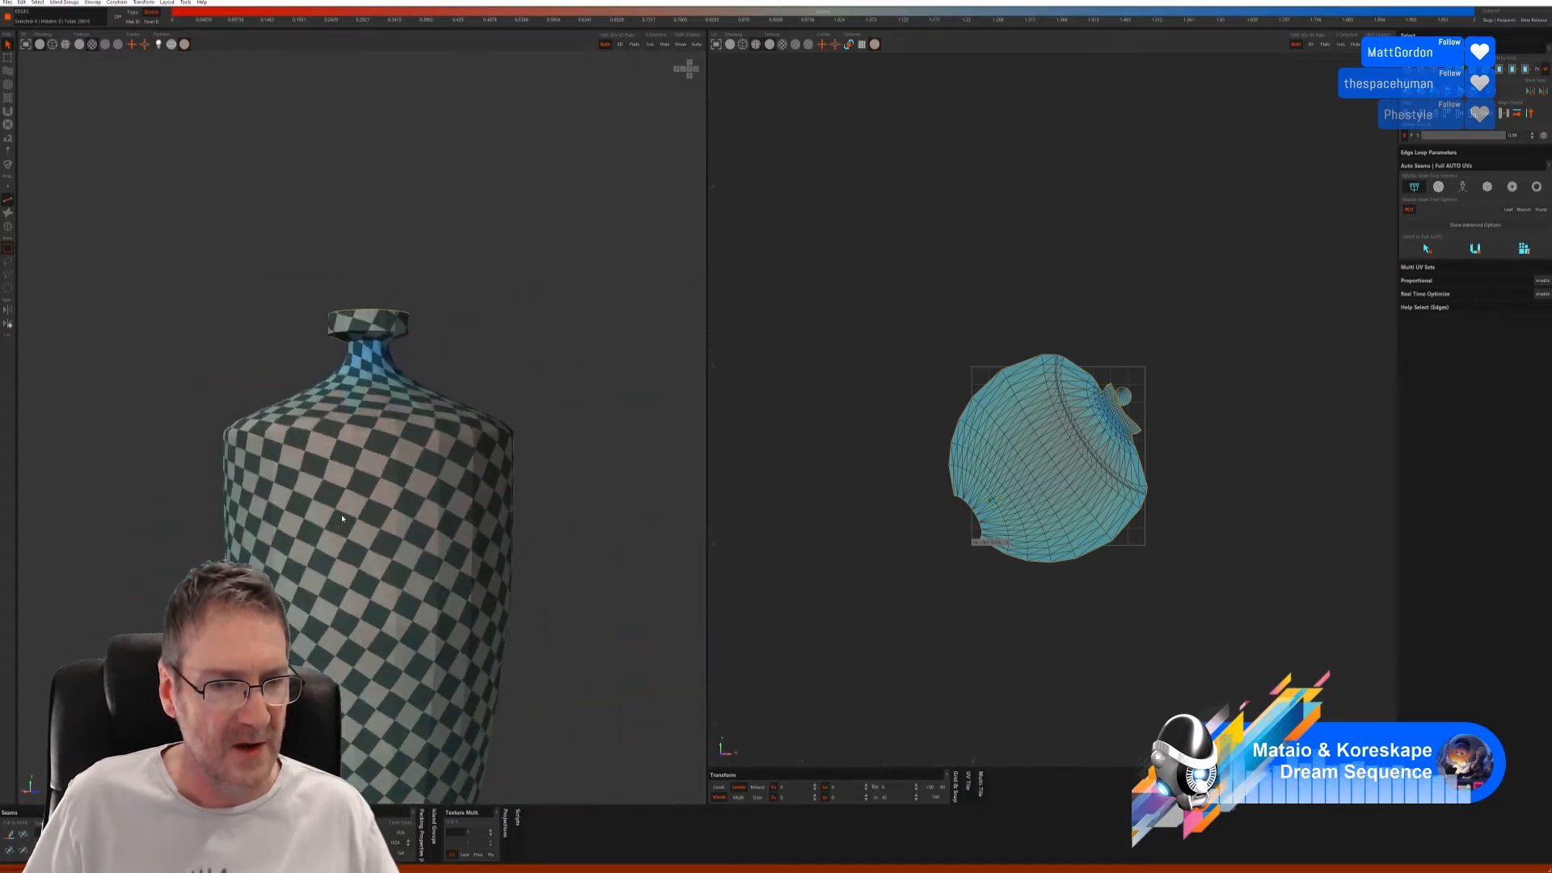
right_click_drag(388, 557, 267, 558, "alt")
middle_click_drag(340, 590, 317, 535, "alt")
left_click_drag(356, 550, 485, 528, "alt")
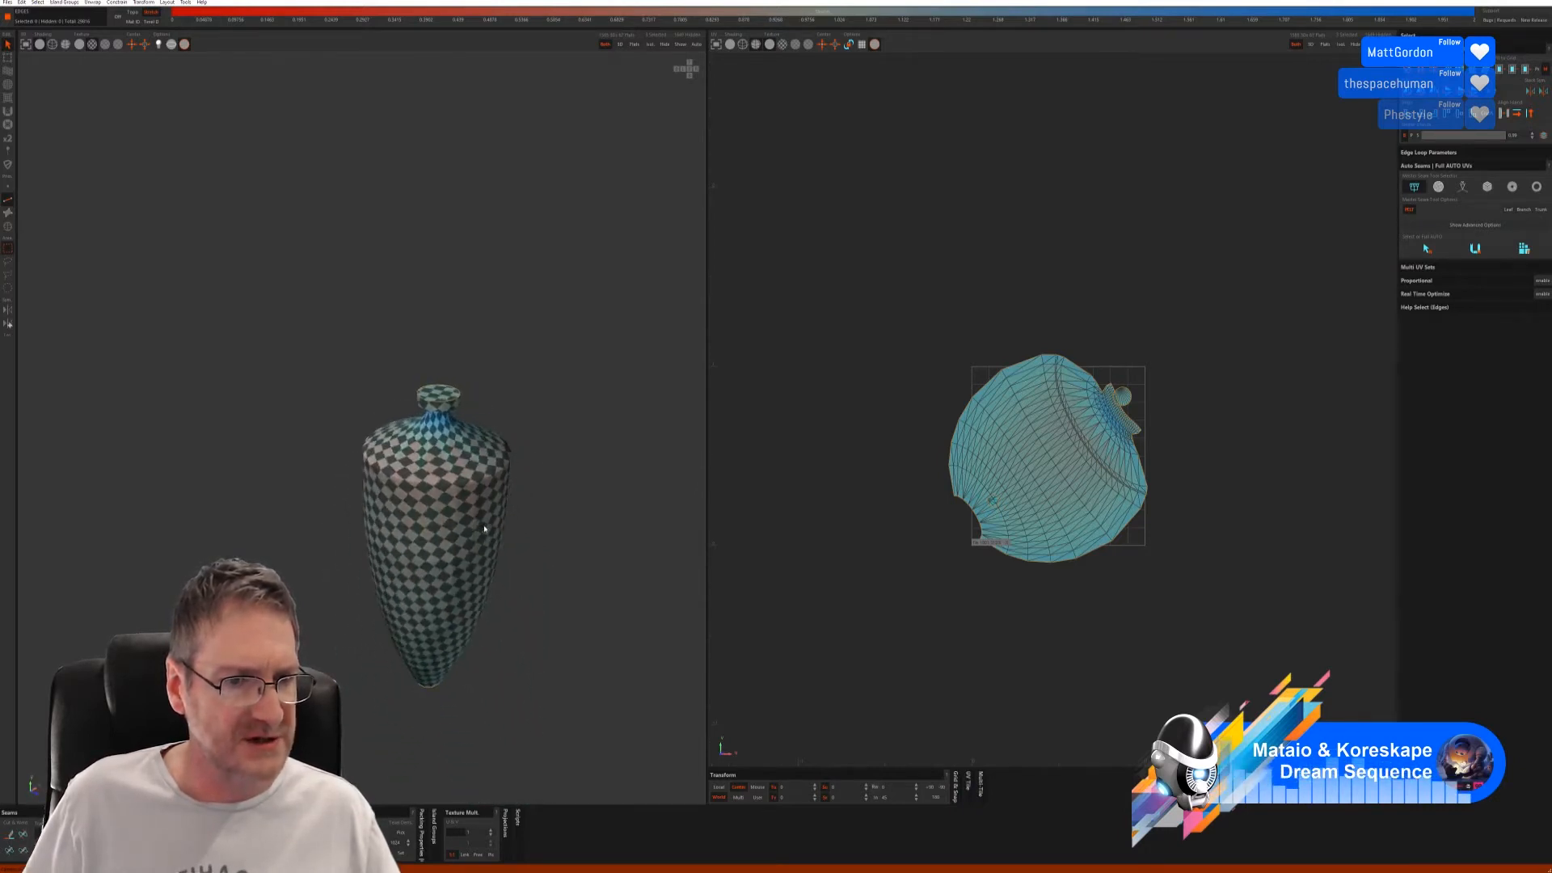
scroll(509, 518, "up", 5)
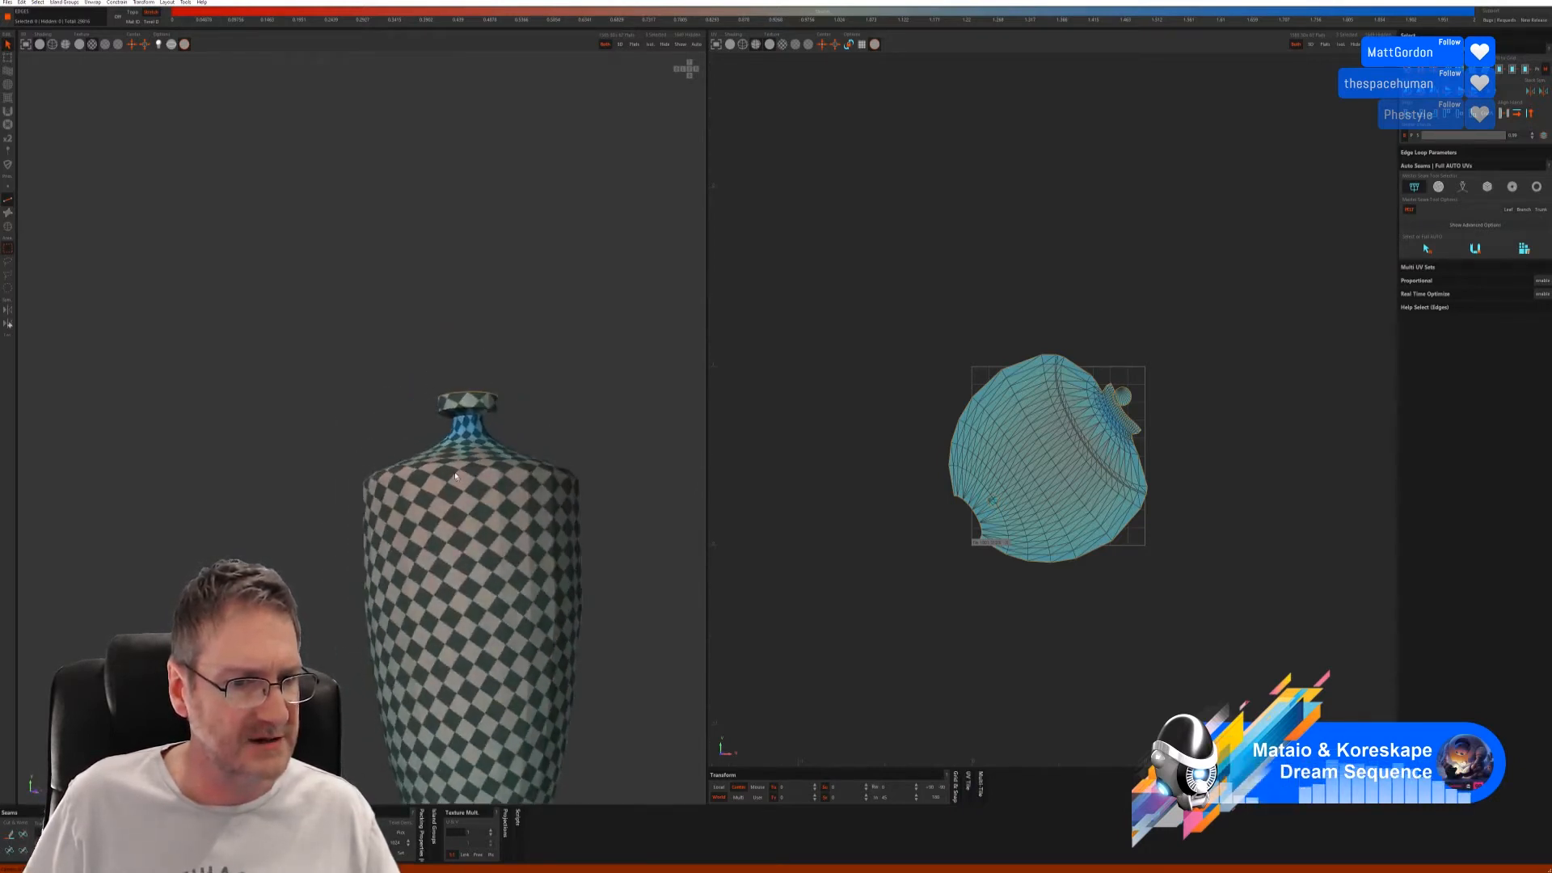
left_click_drag(508, 518, 550, 485, "alt")
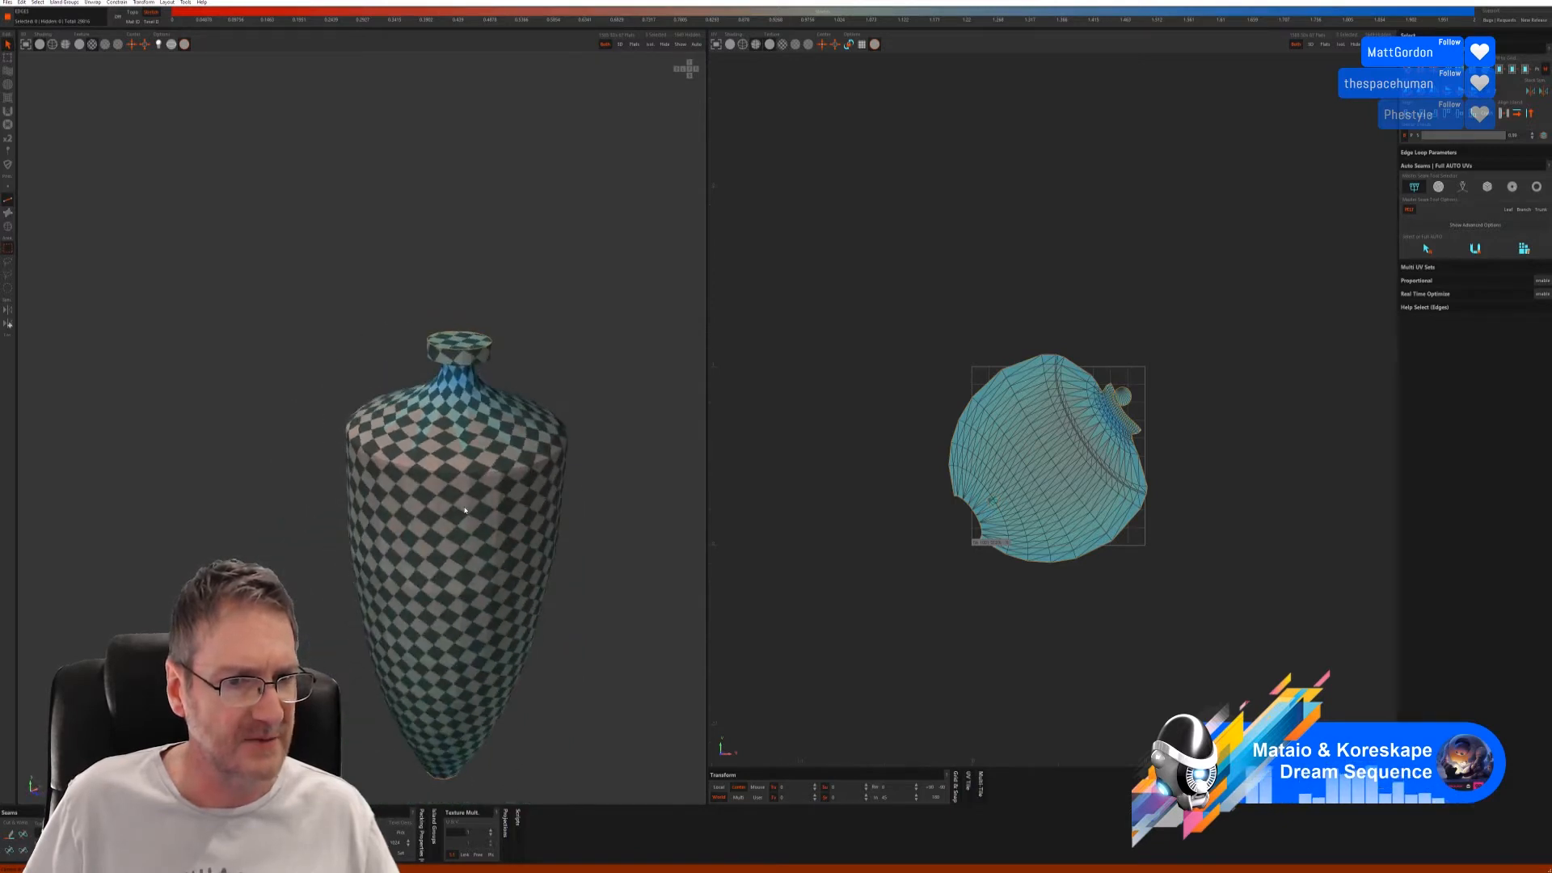
- Show the whole lamp again and isolate the thin ring between the urn and the fluted vase
left_click(676, 46)
scroll(485, 436, "down", 3)
scroll(490, 432, "up", 2)
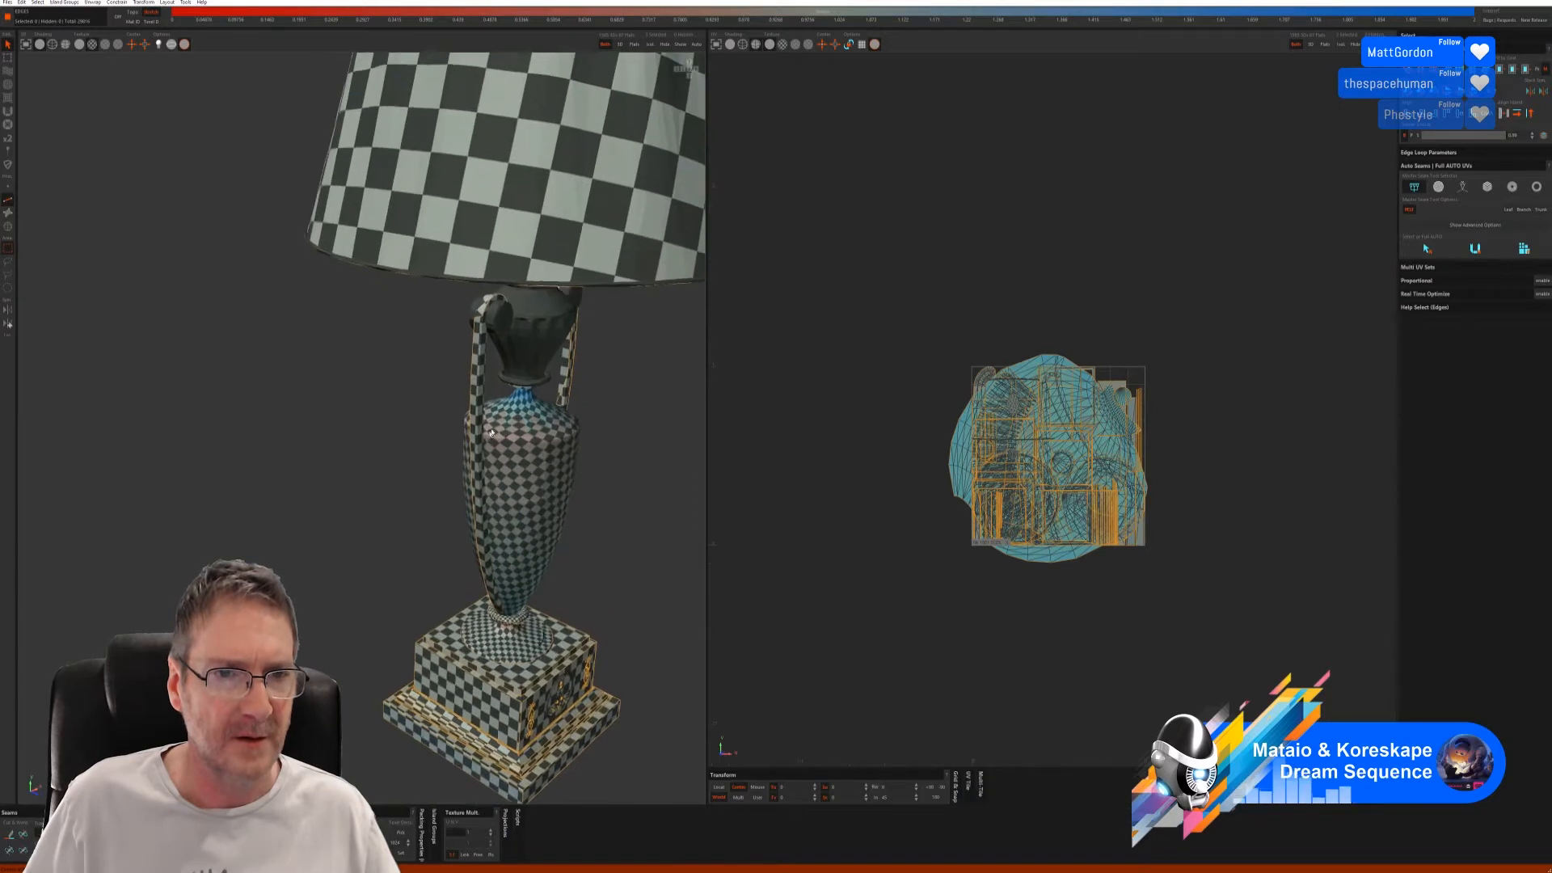
left_click_drag(491, 432, 491, 412, "alt")
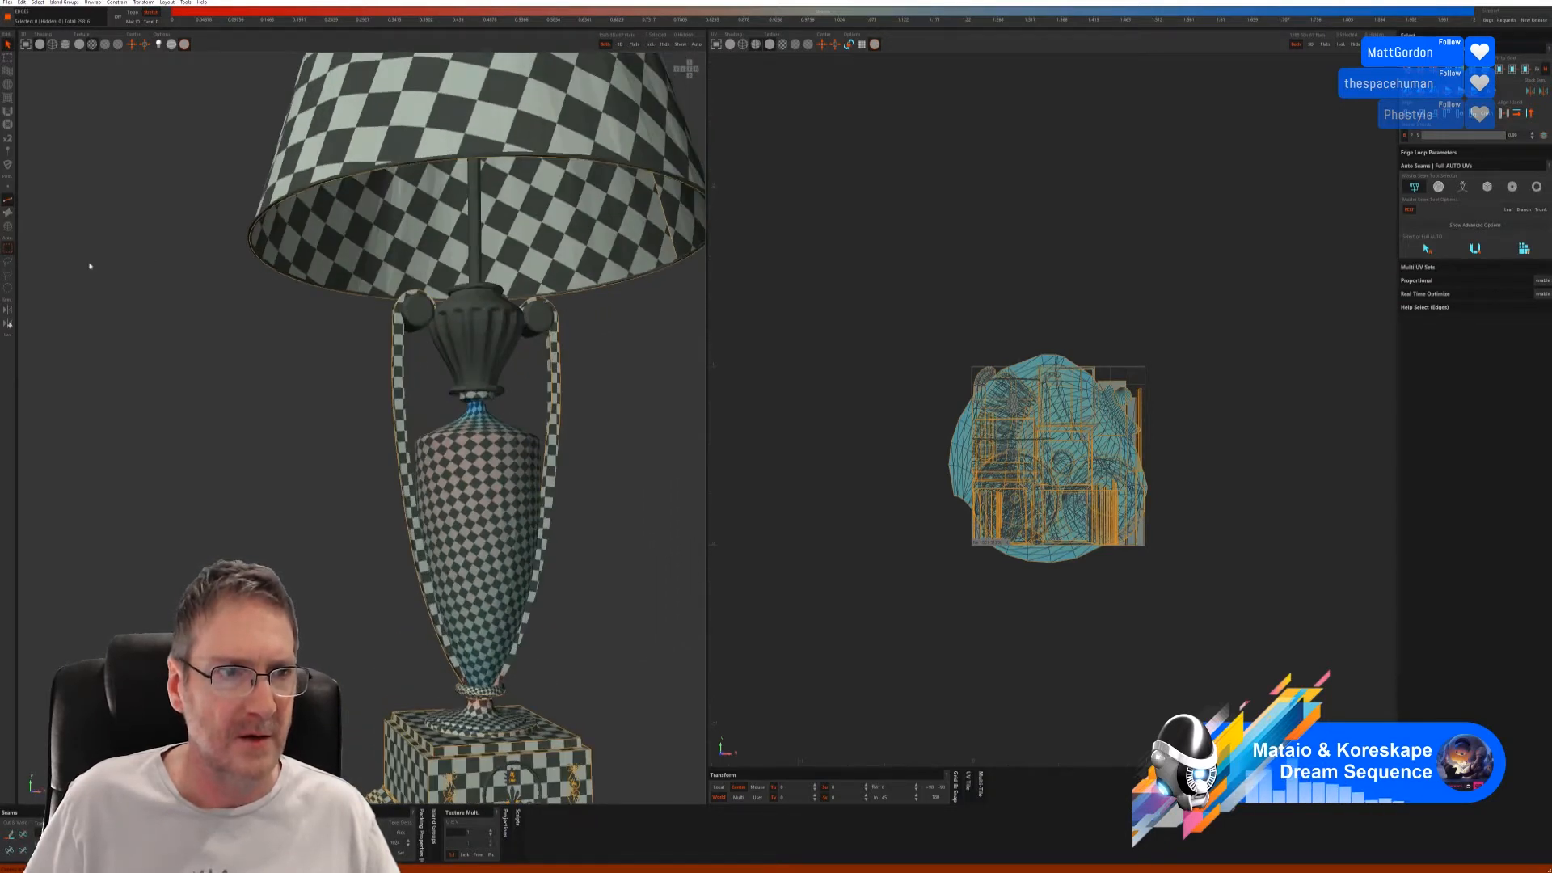
left_click(8, 227)
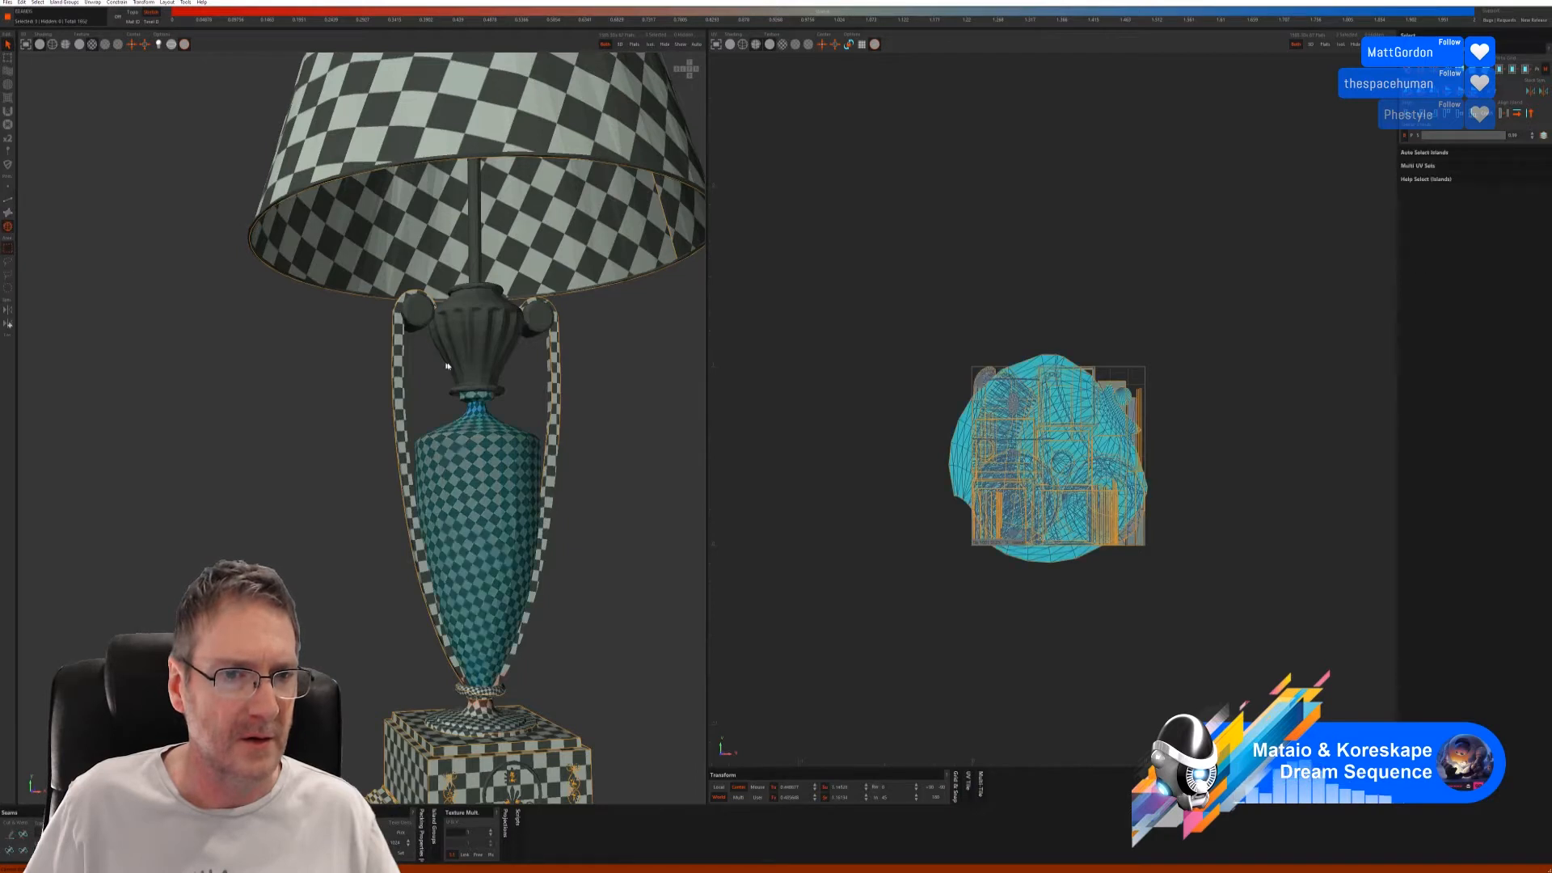
left_click(482, 390)
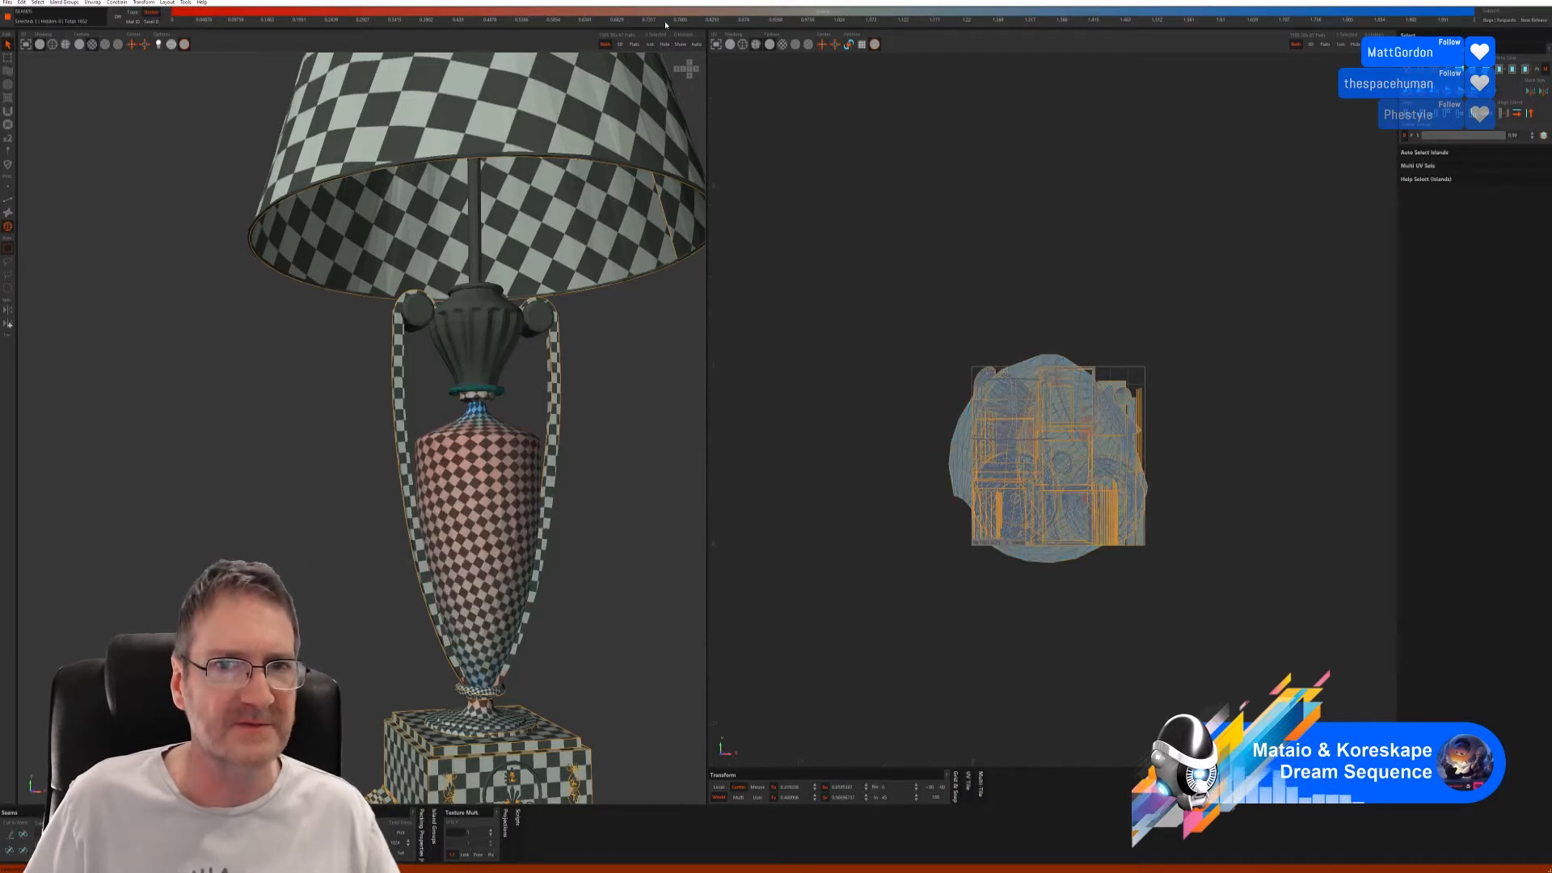
left_click(652, 45)
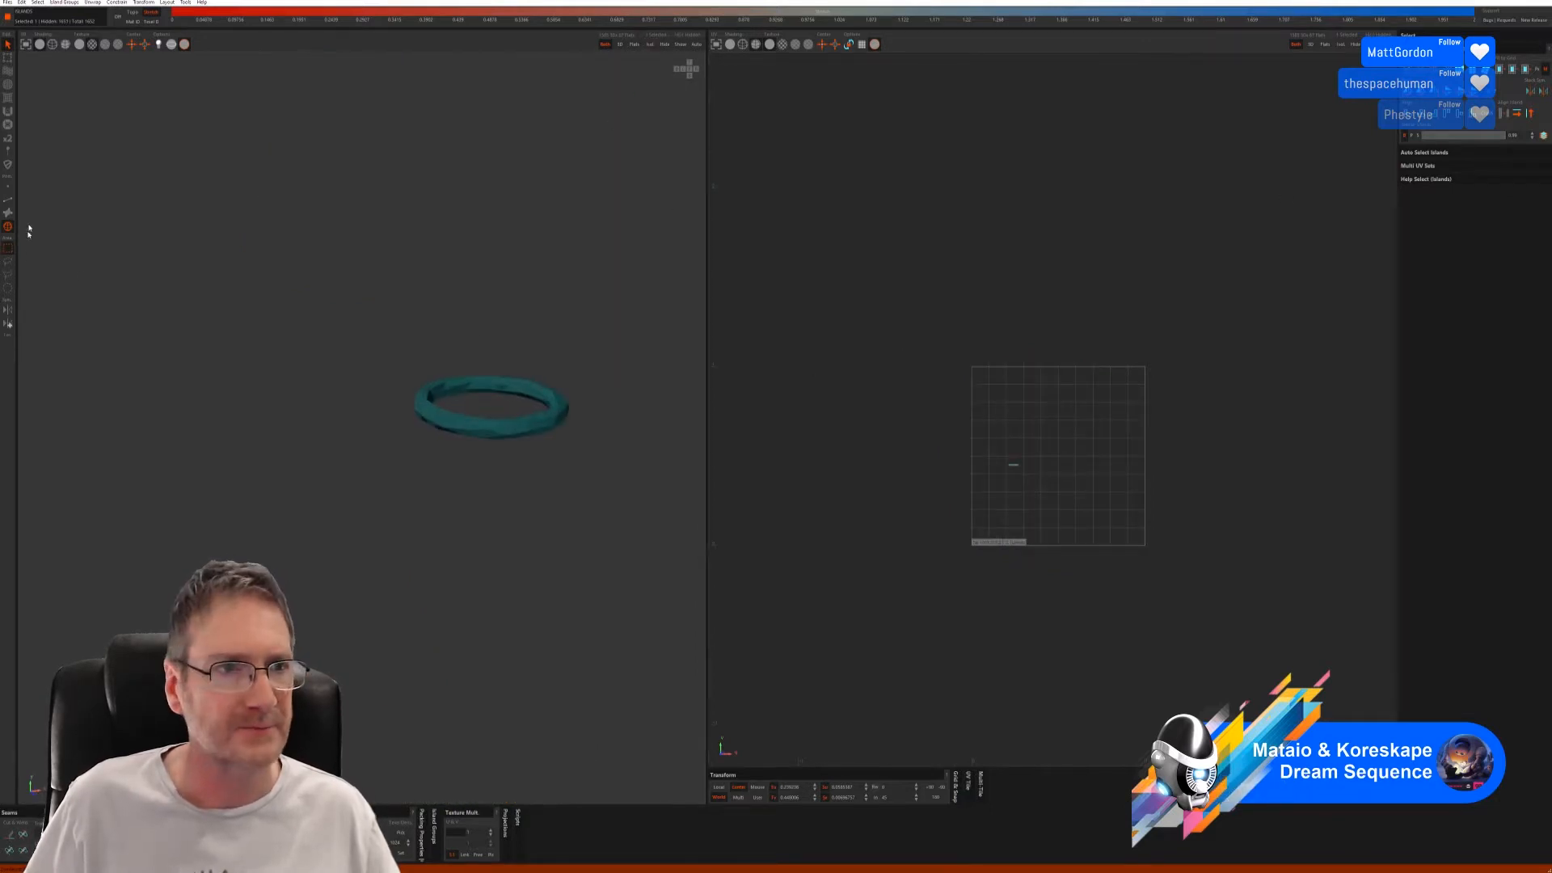
- Auto-seam the thin ring with the Mosaic algorithm, then unfold and pack its islands
left_click(10, 200)
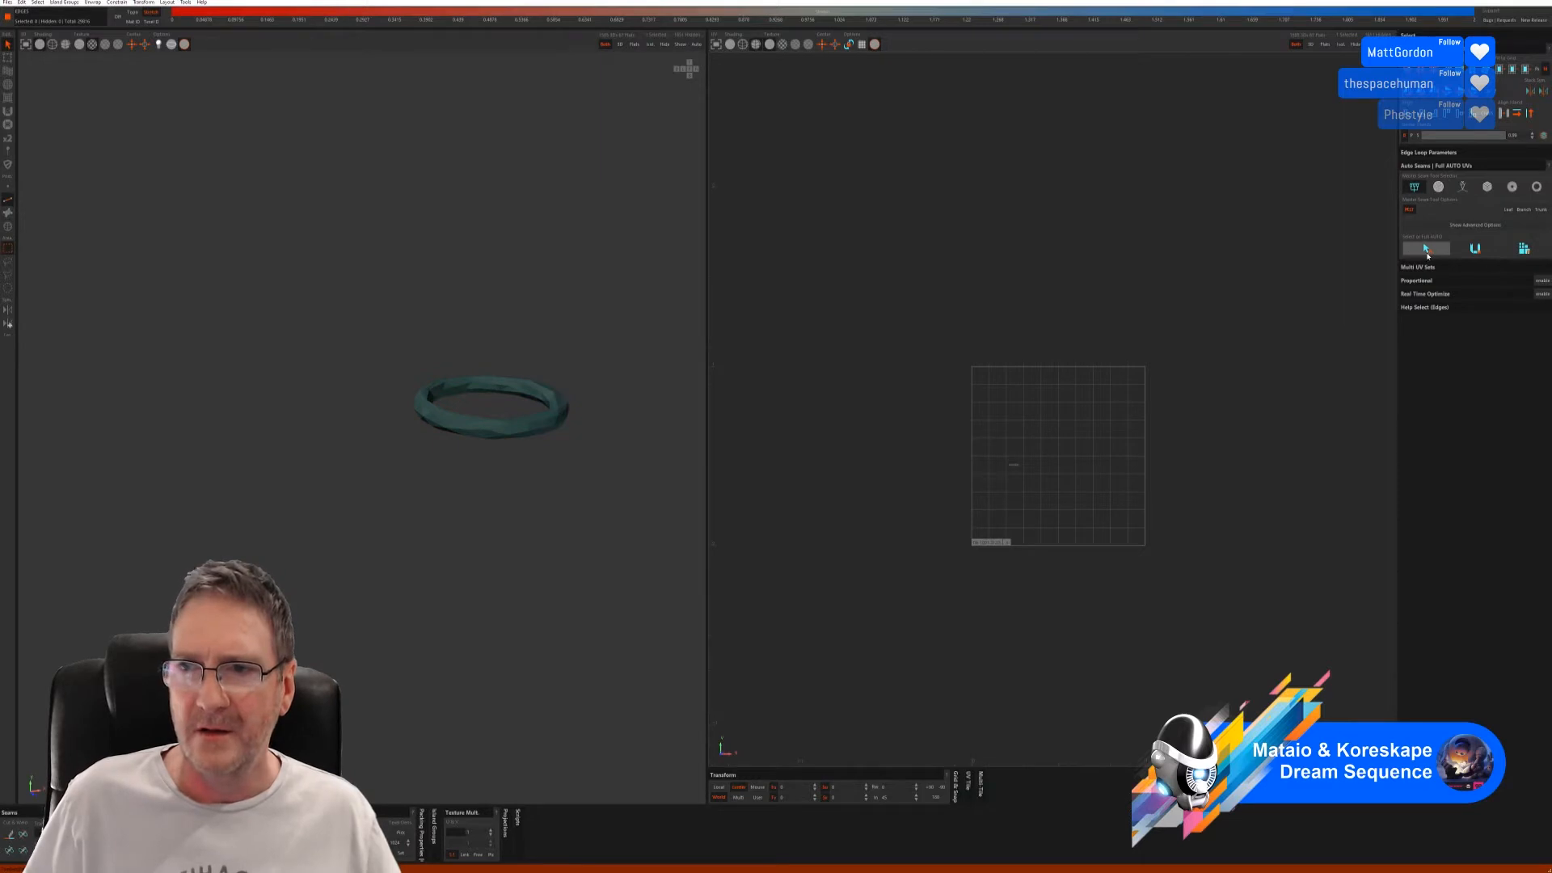
left_click(1472, 255)
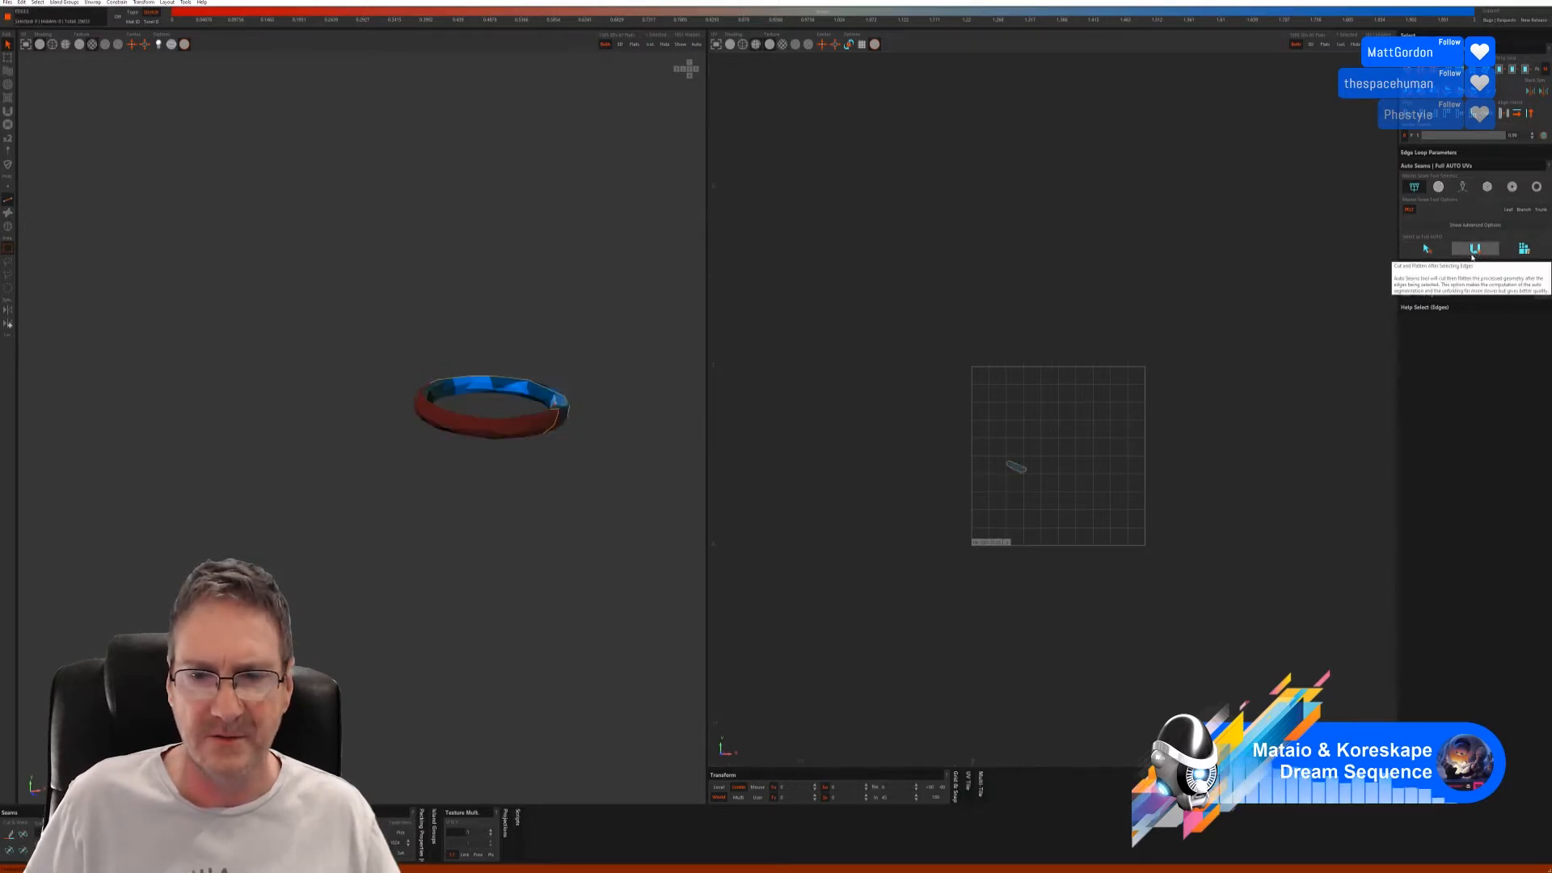
key("ctrl+z")
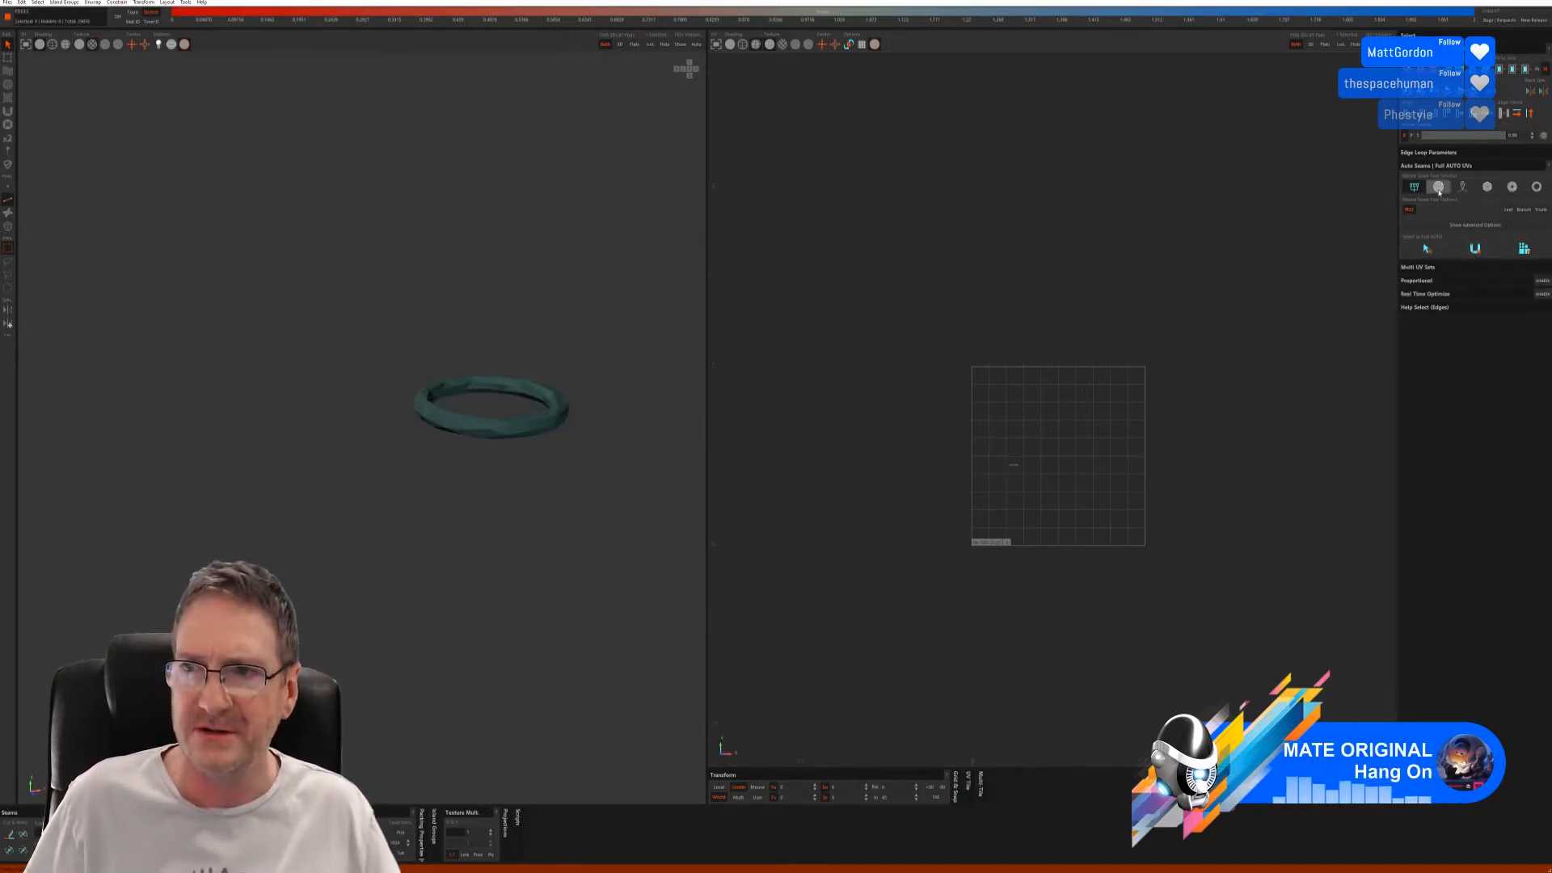
left_click(1440, 188)
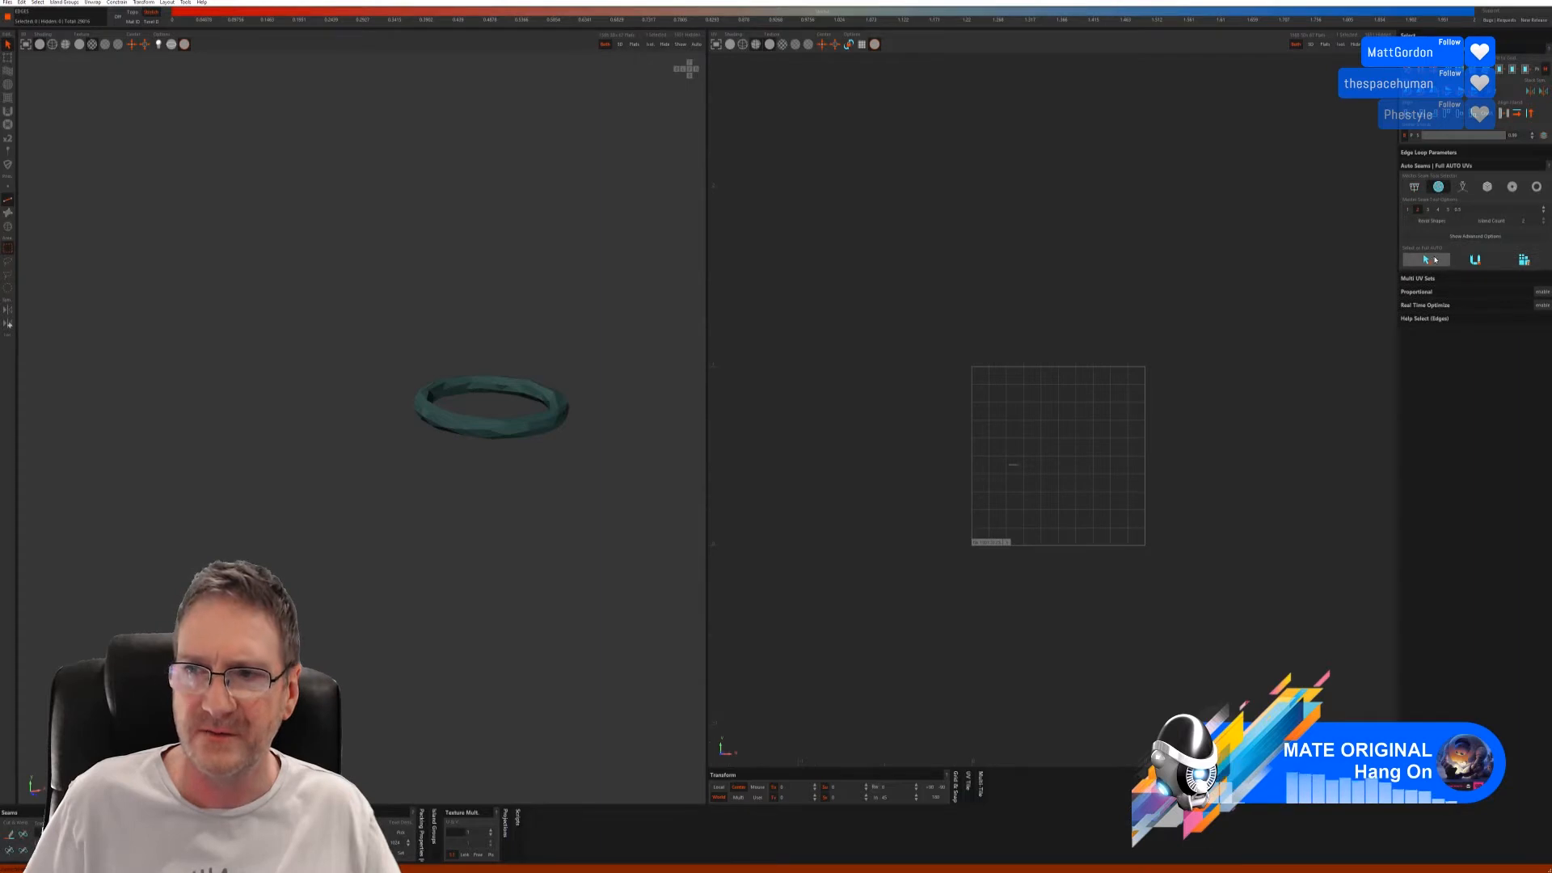
left_click(1475, 259)
left_click(1524, 262)
mouse_move(449, 489)
left_mouse_down("alt")
mouse_move(446, 467)
mouse_move(458, 507)
left_mouse_up("alt")
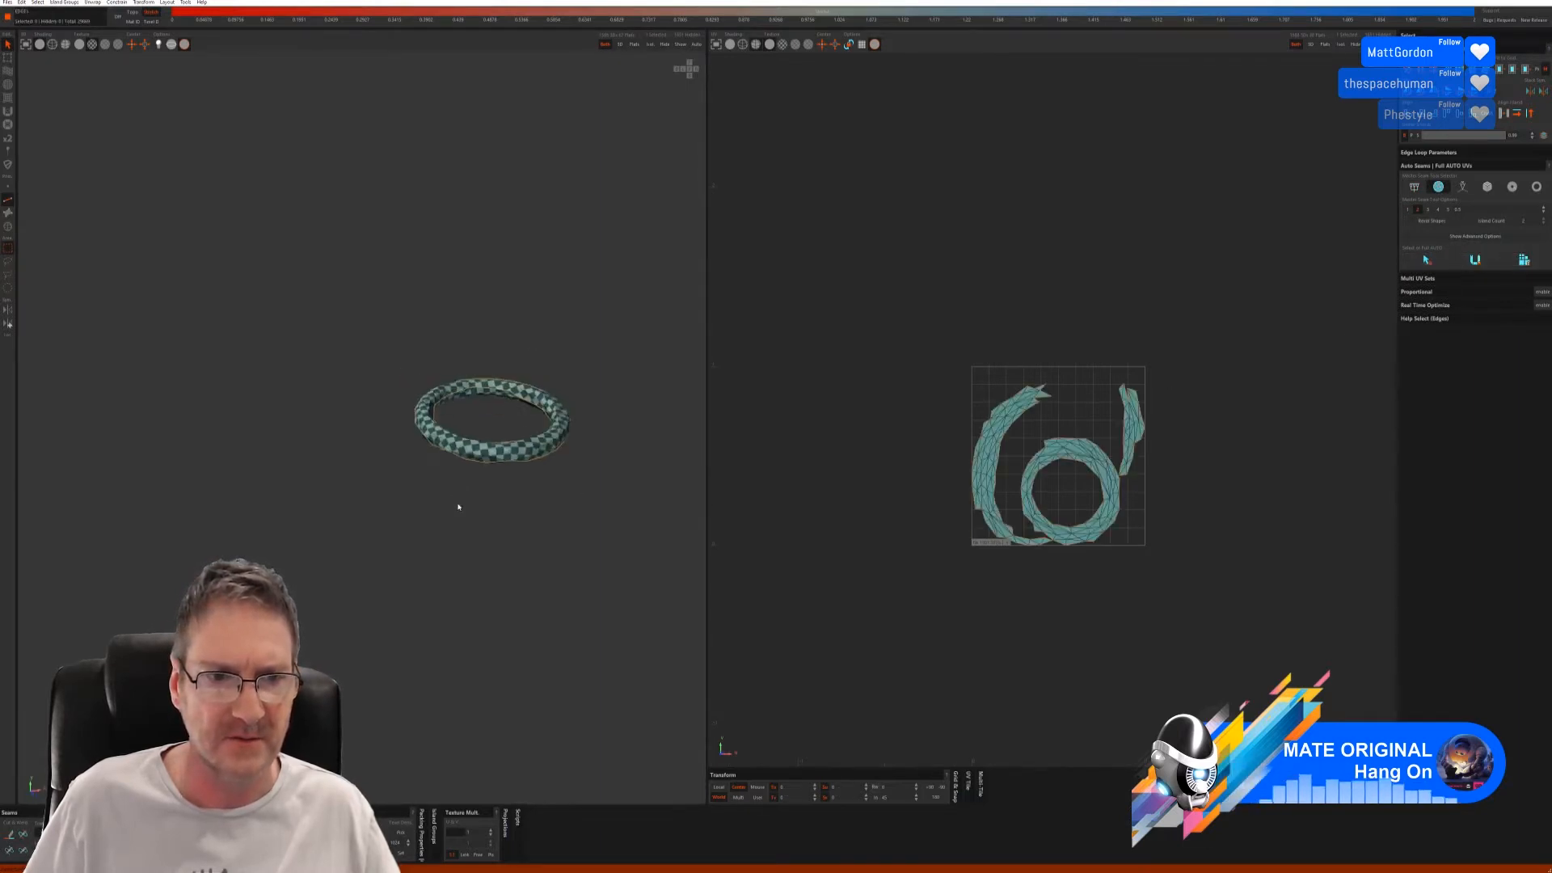
- Show the whole lamp again and isolate the fluted vase that sits above the ring
left_click(678, 48)
left_click(8, 227)
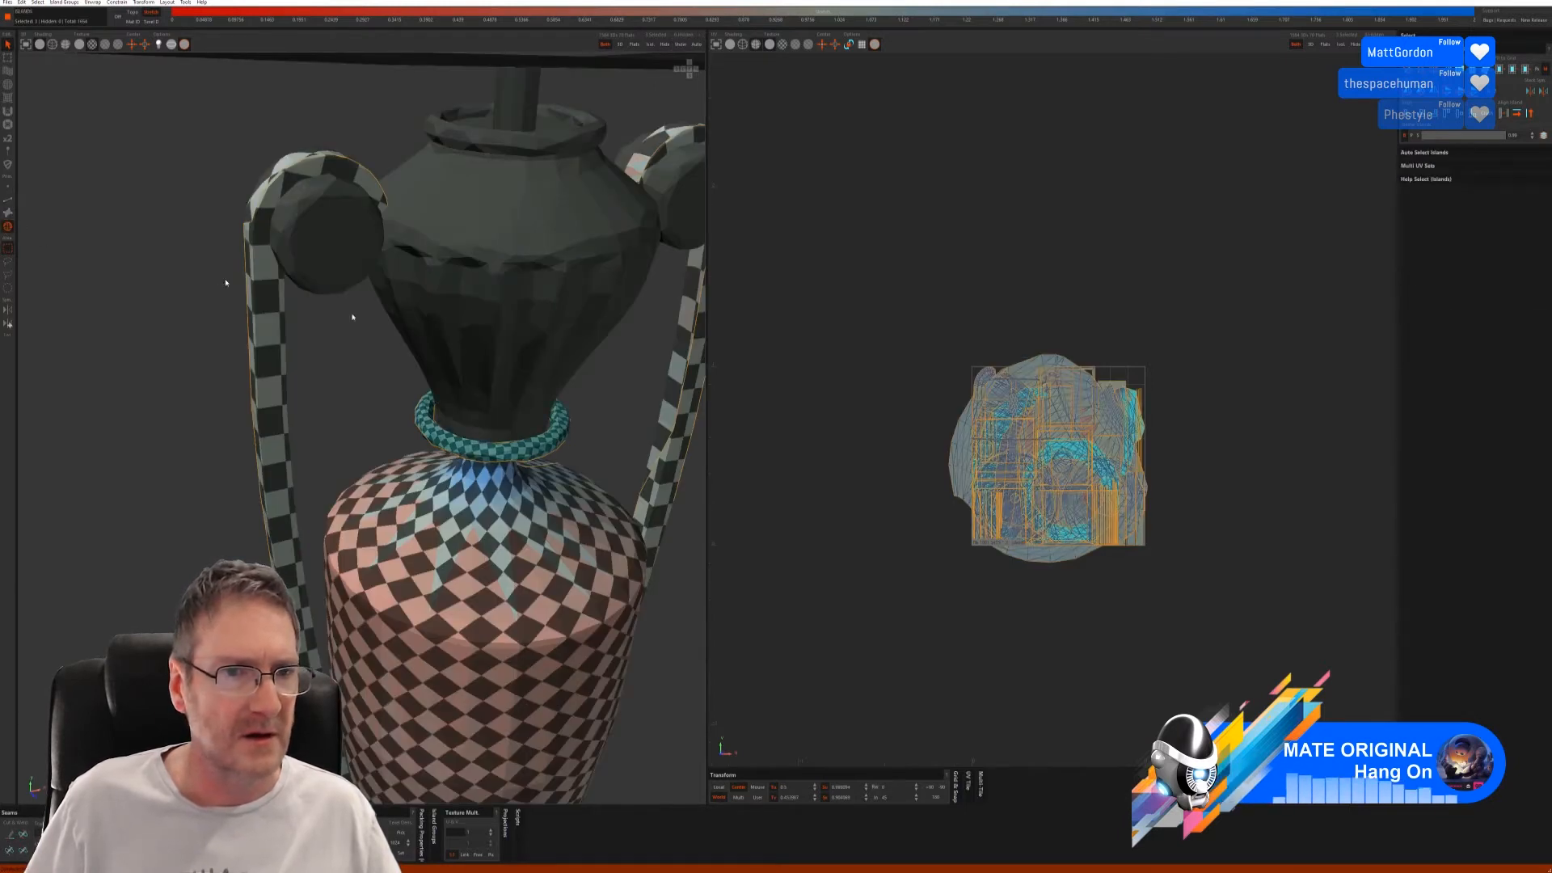
left_click(546, 316)
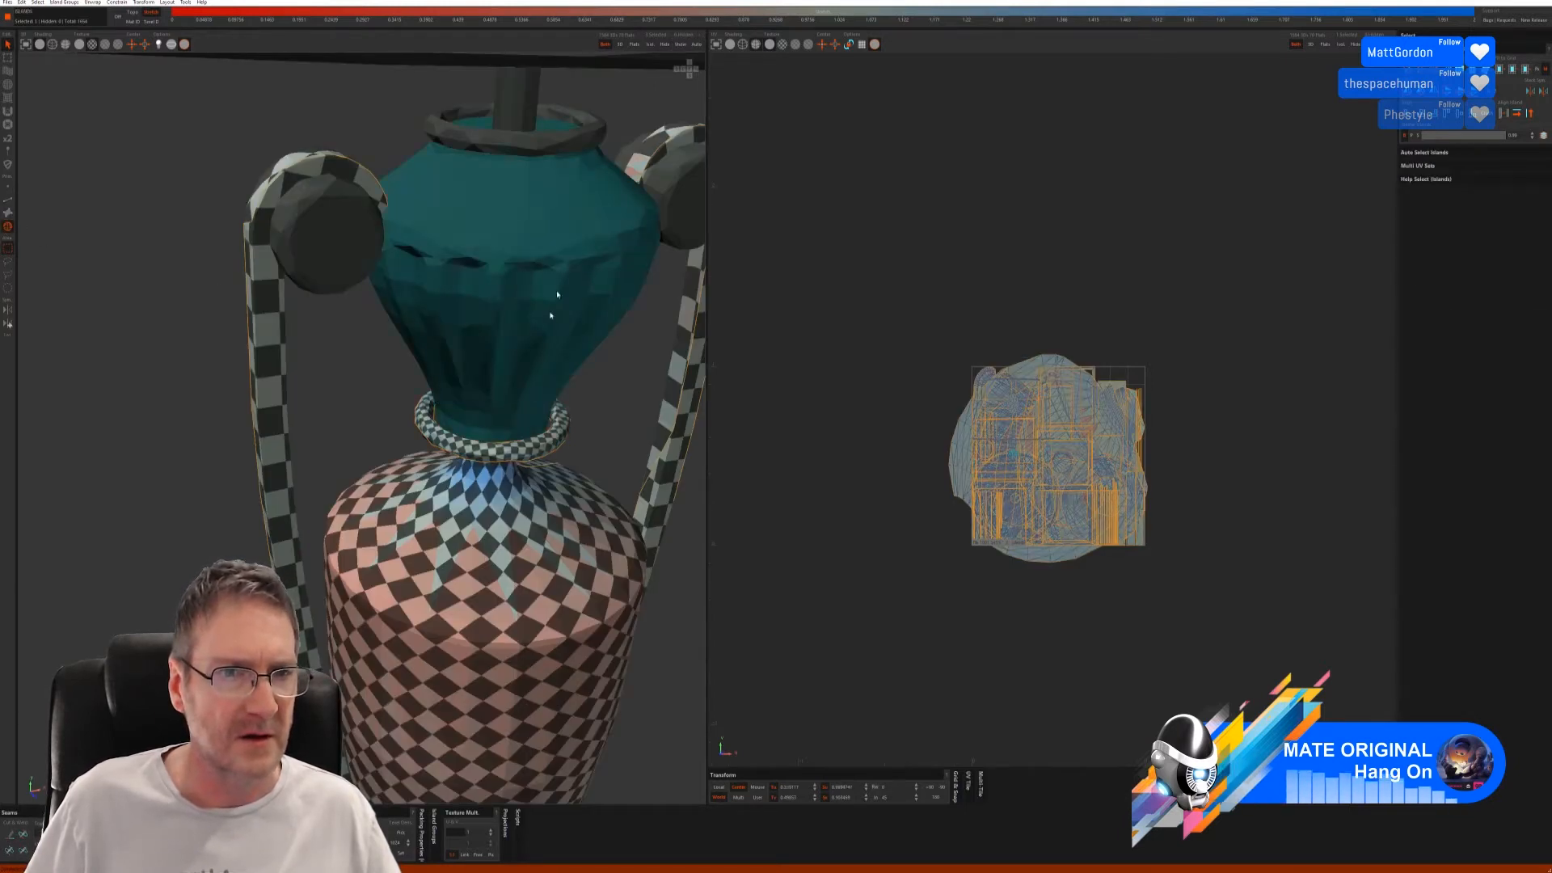
left_click(650, 45)
left_click_drag(520, 318, 476, 345, "alt")
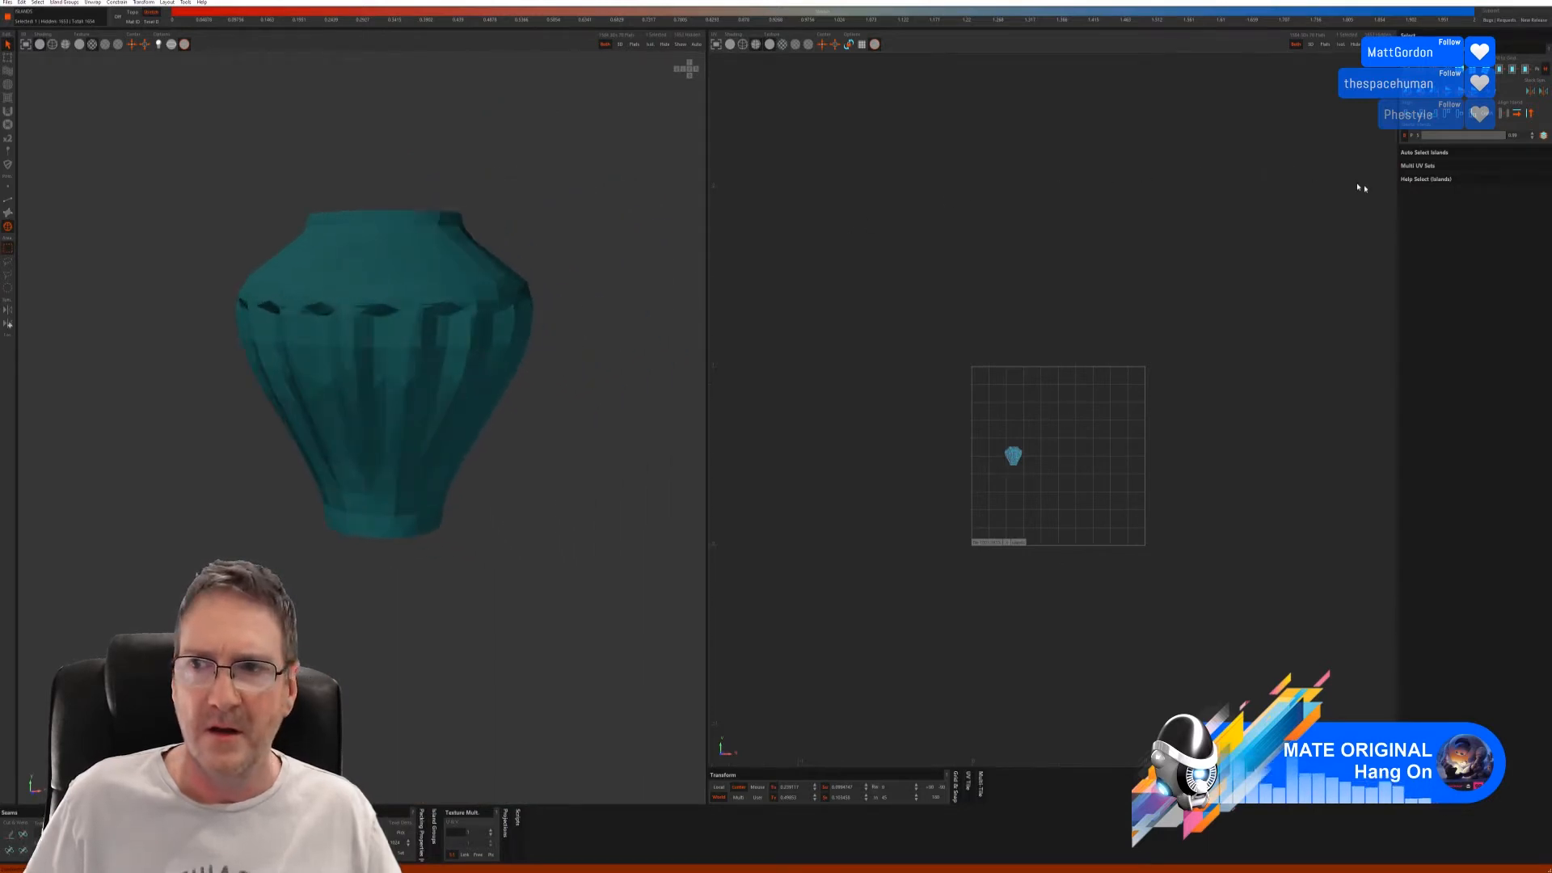
left_click_drag(543, 469, 475, 482, "alt")
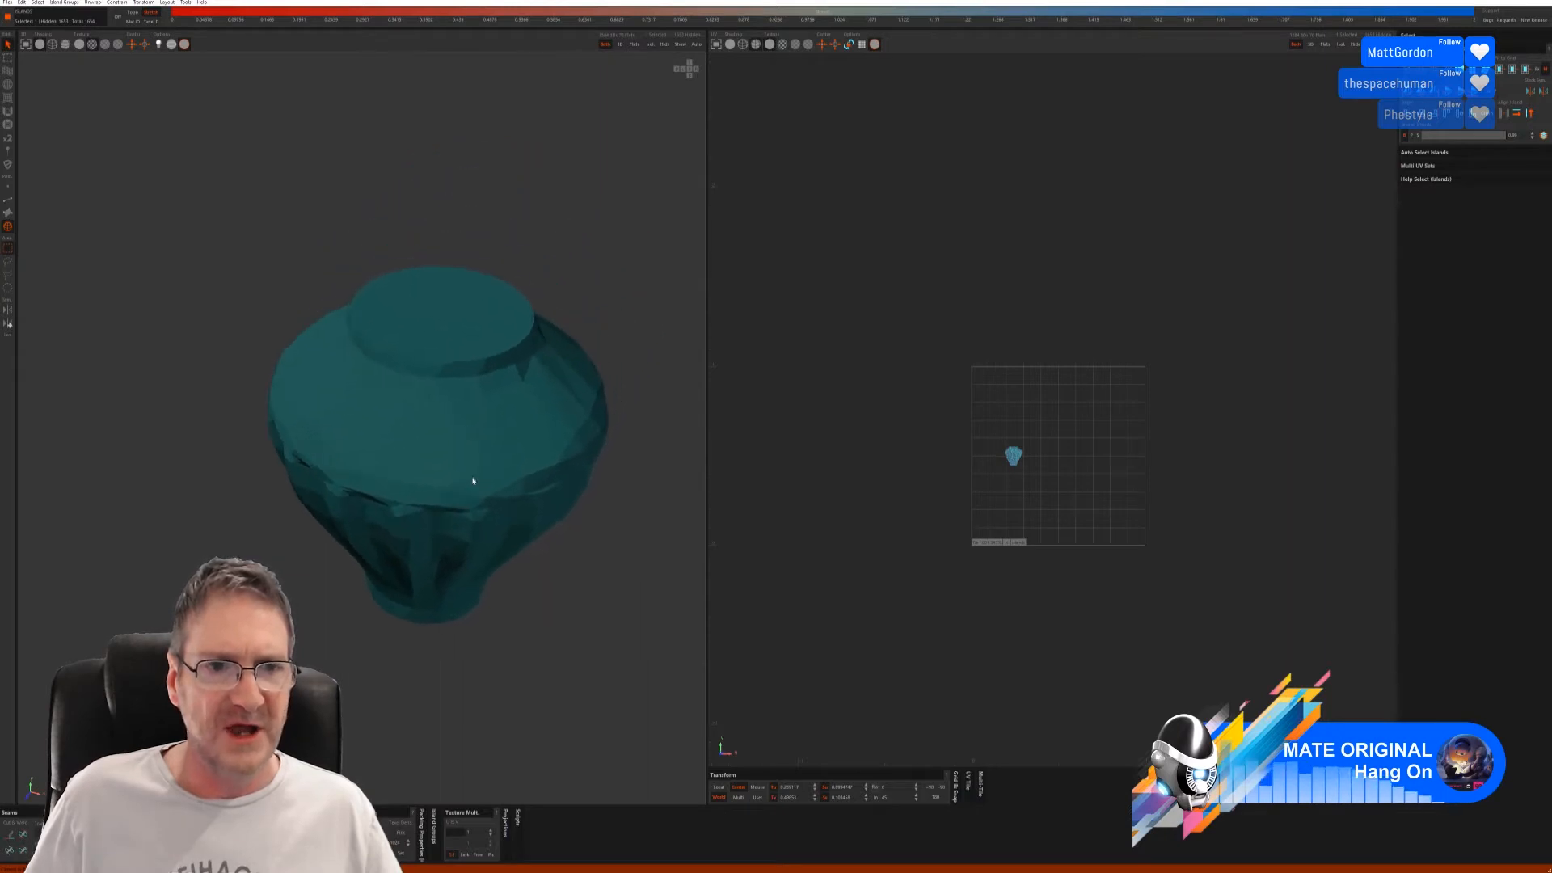
mouse_move(487, 389)
left_mouse_down("alt")
mouse_move(482, 413)
mouse_move(457, 361)
mouse_move(464, 395)
left_mouse_up("alt")
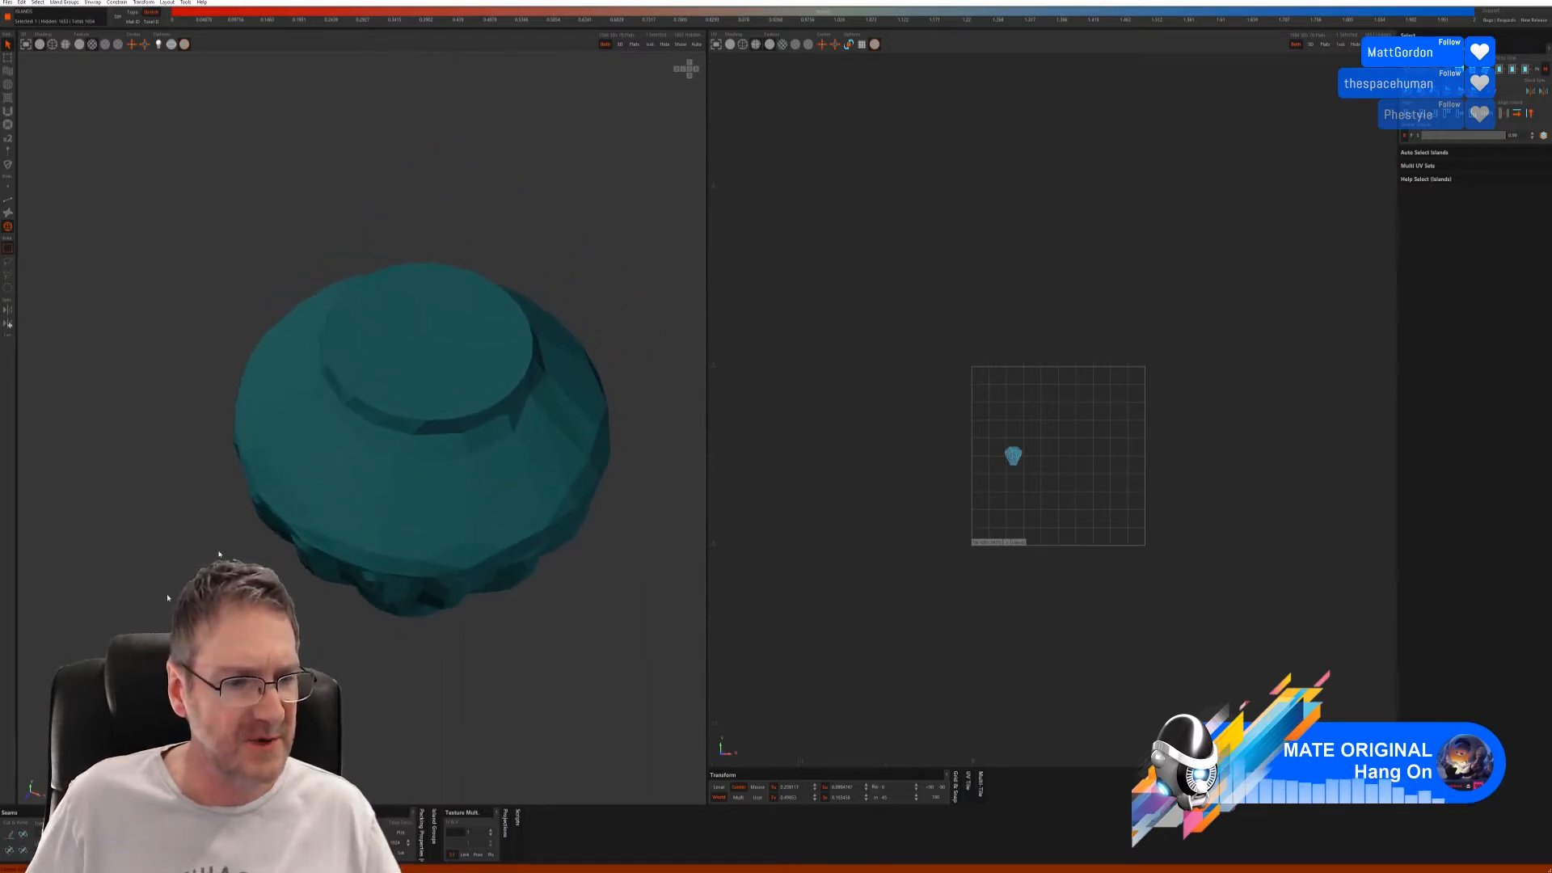
- Select the edge loop around the fluted vase's flat top cap and cut it as a seam
left_click(7, 200)
scroll(378, 428, "up", 1)
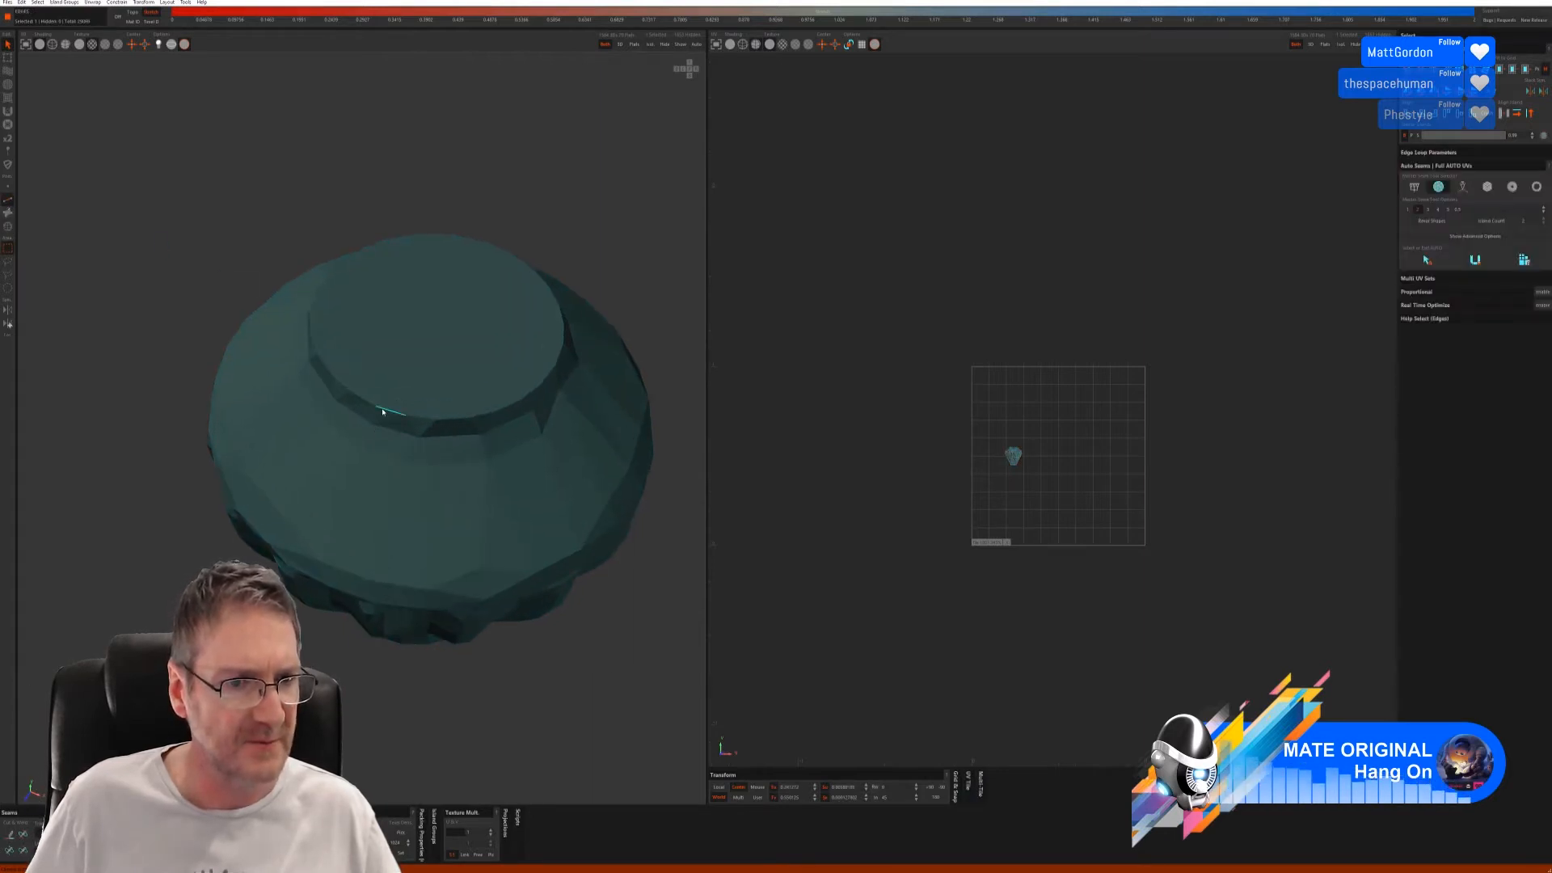
mouse_move(382, 412)
left_mouse_down()
mouse_move(295, 277)
mouse_move(346, 260)
mouse_move(322, 291)
mouse_move(343, 263)
left_mouse_up()
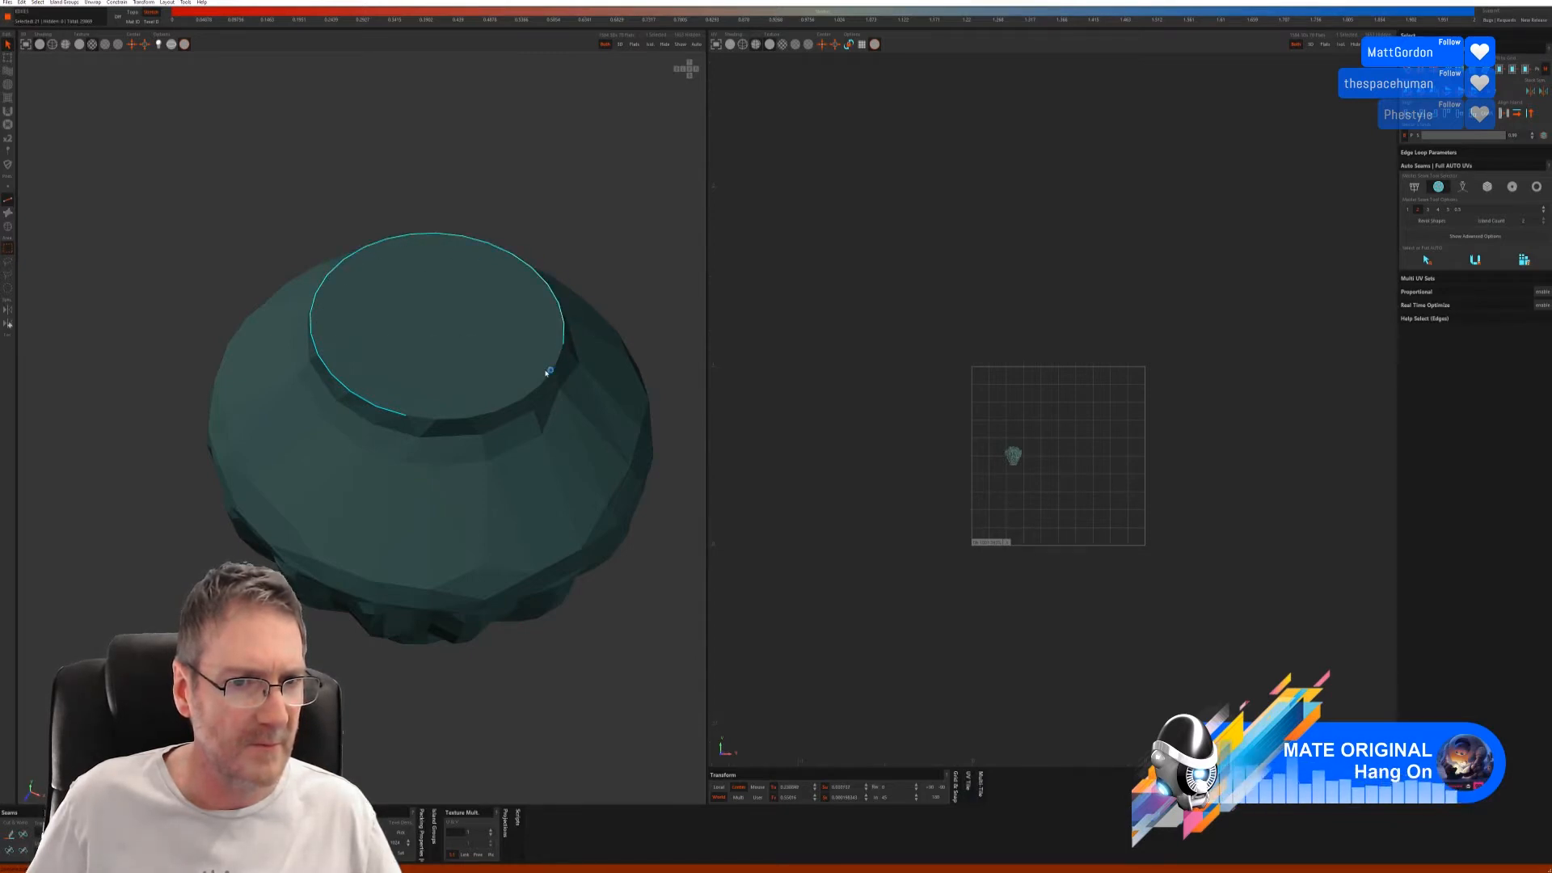
left_click_drag(548, 372, 534, 394)
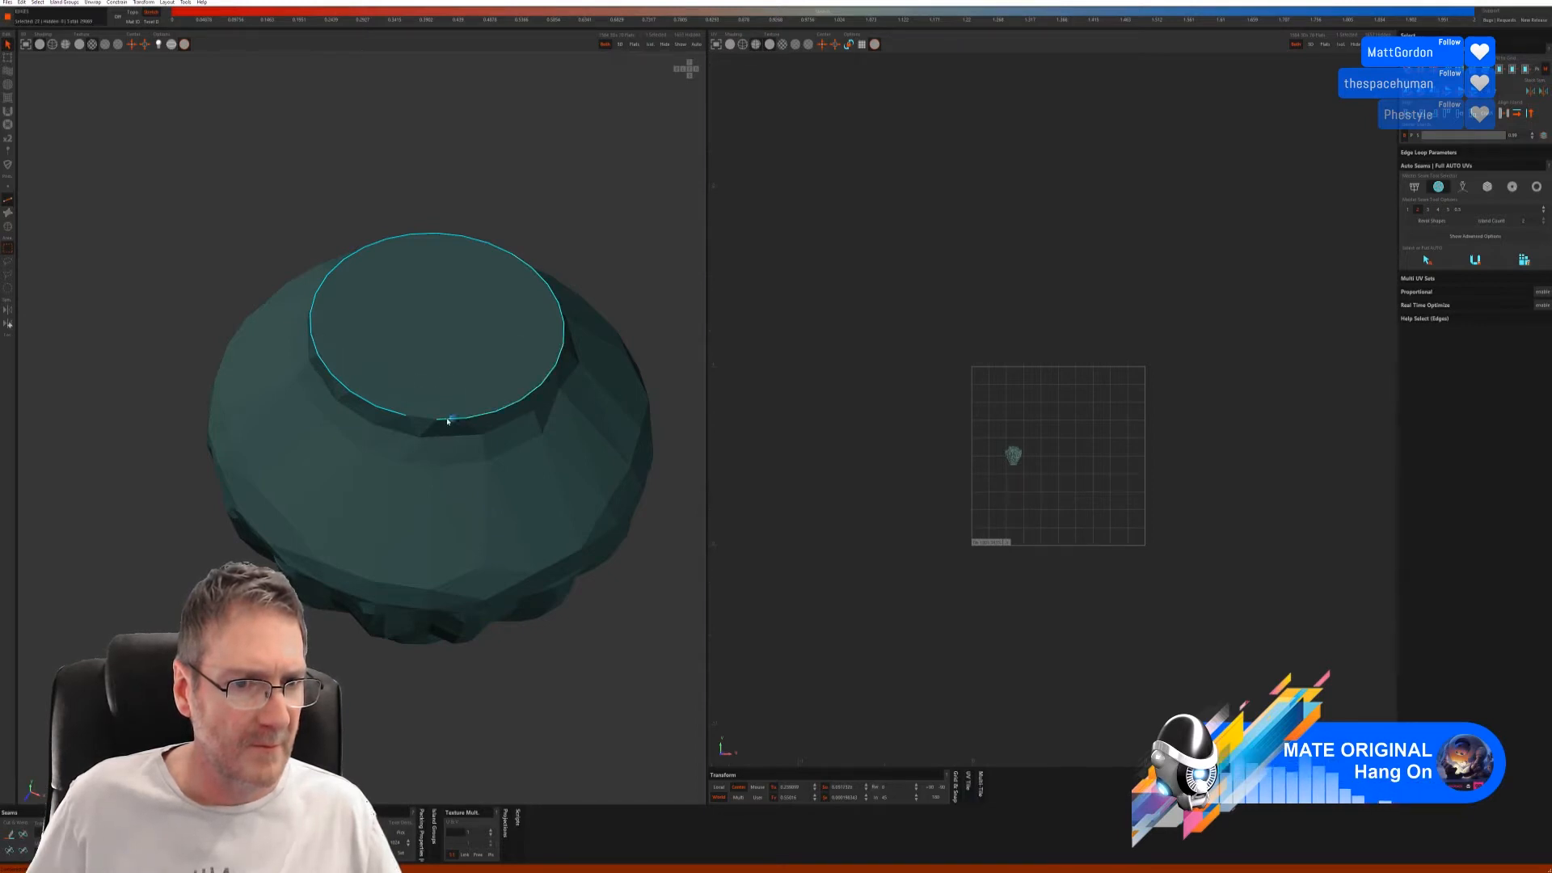
left_click(416, 420)
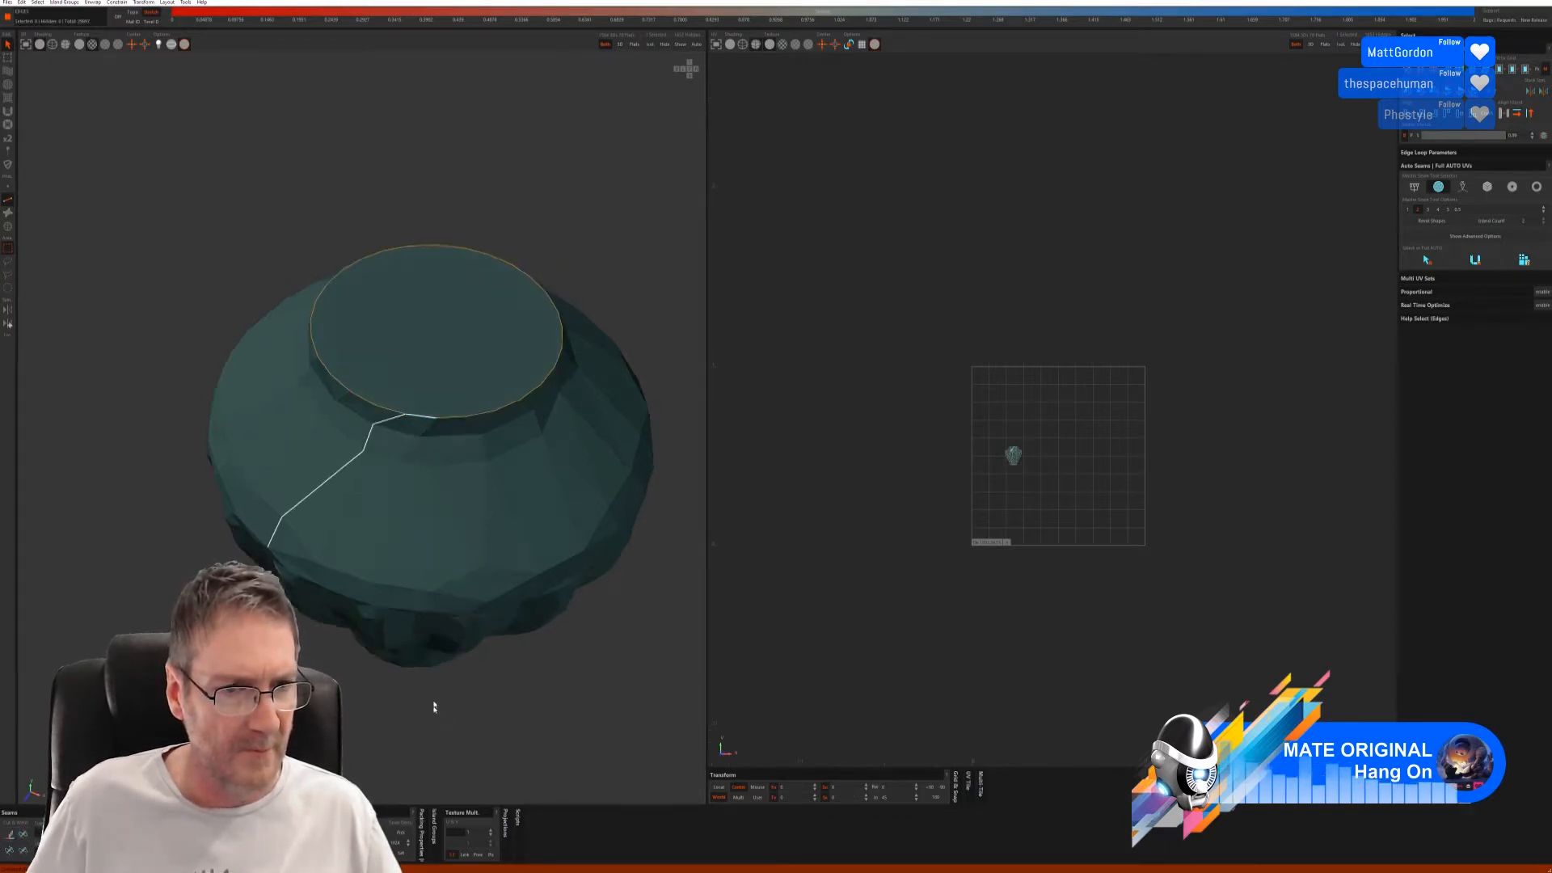
- Select the edge loop around the fluted vase's flat bottom cap and cut it as a seam
middle_click_drag(434, 711, 370, 483)
left_click(353, 473)
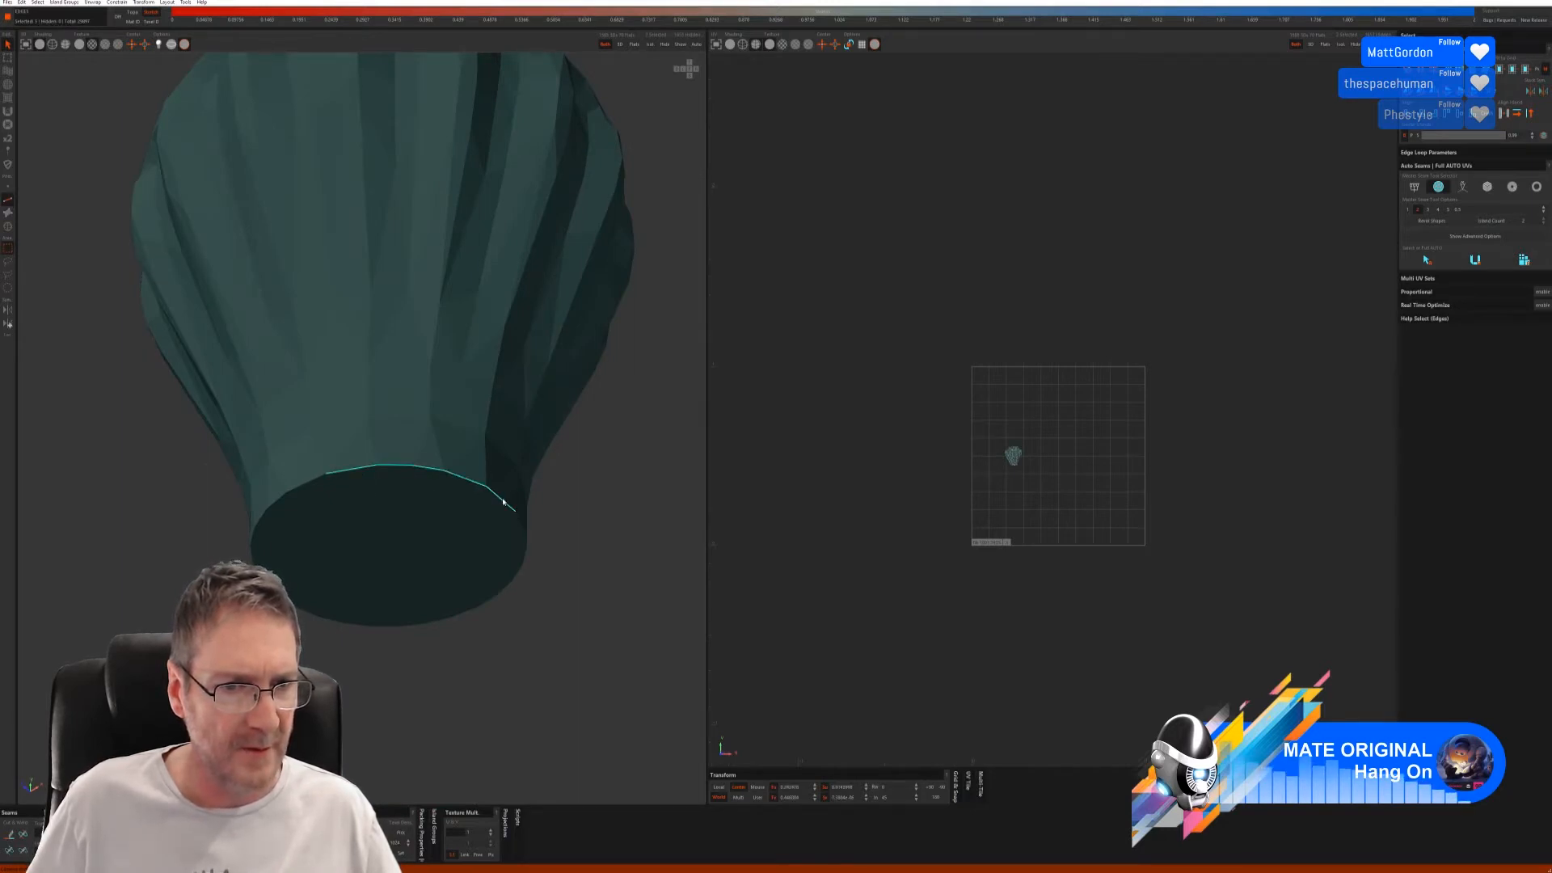
left_click(500, 596)
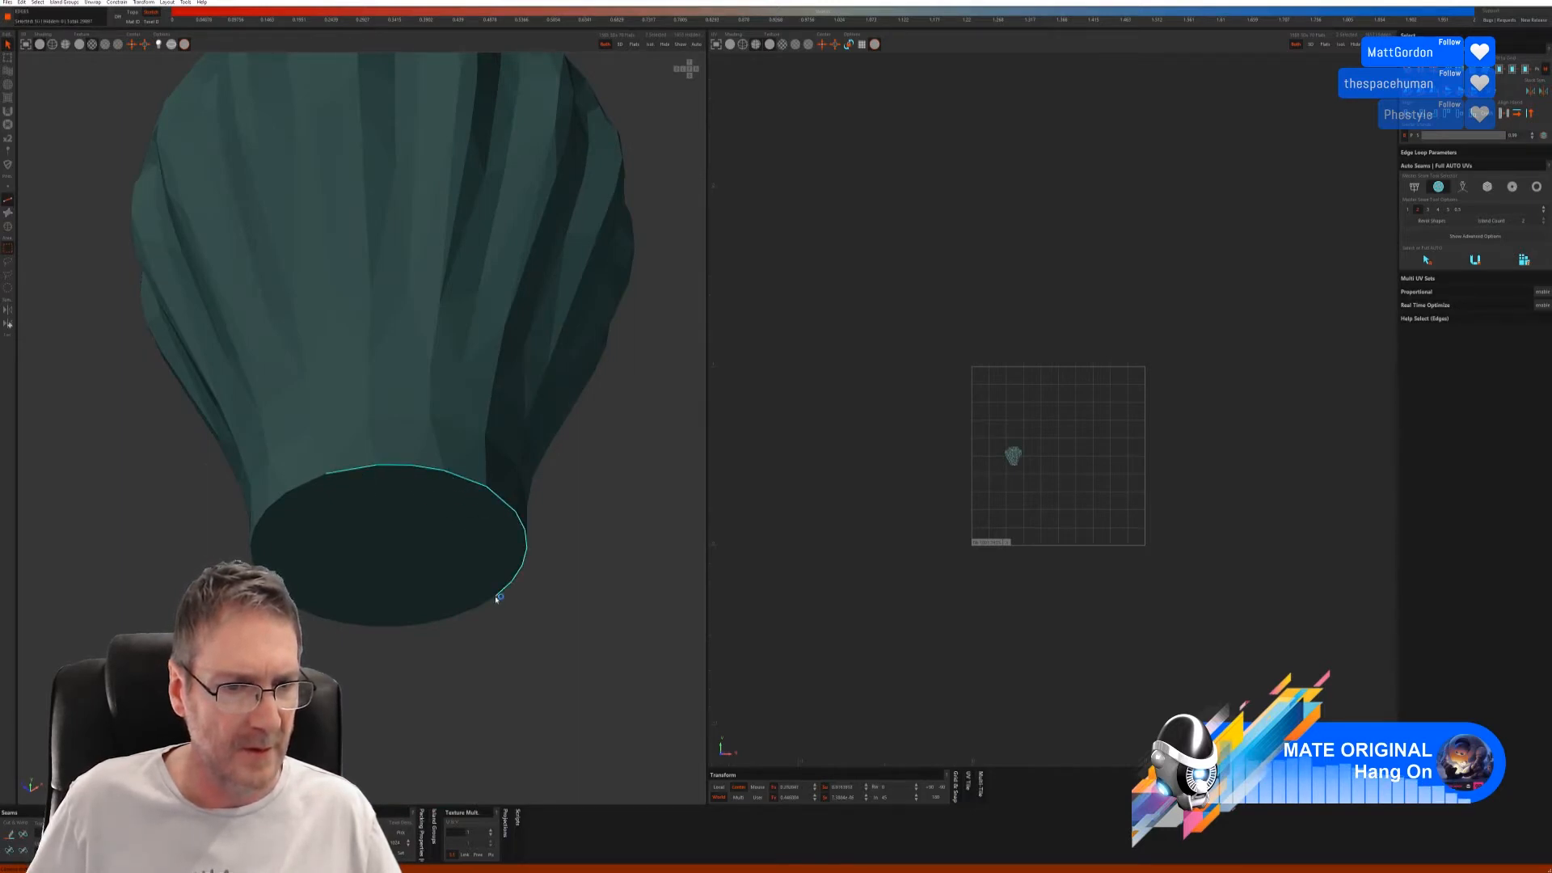
left_click(326, 627)
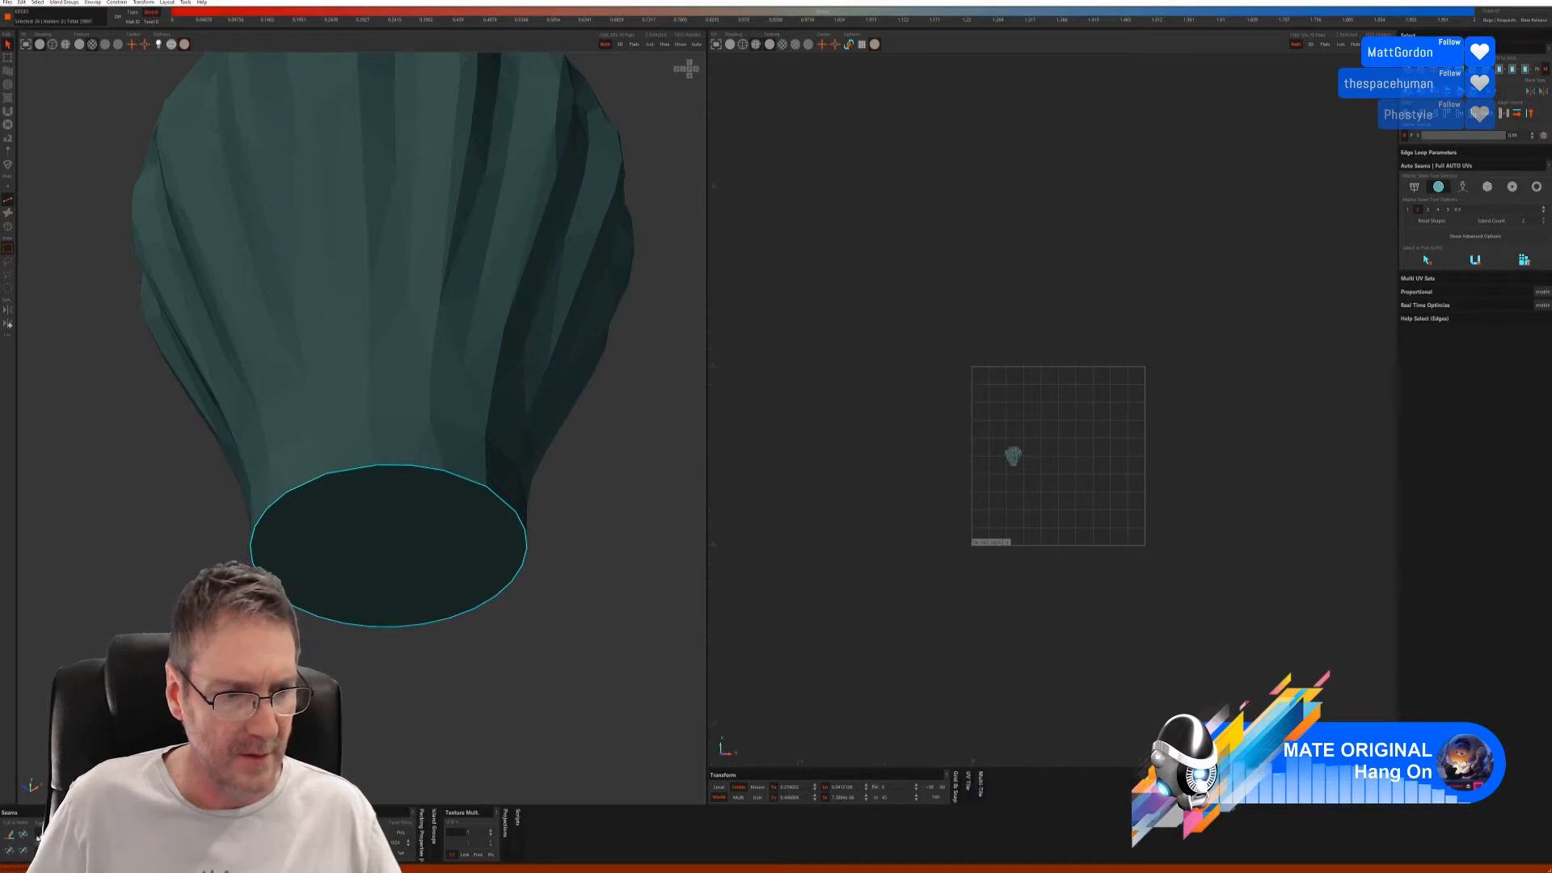
left_click(9, 834)
- Select the vertical edge path running from the vase's top cap to its bottom cap and cut it as a seam
scroll(393, 534, "down", 1)
left_click_drag(394, 534, 408, 385, "alt")
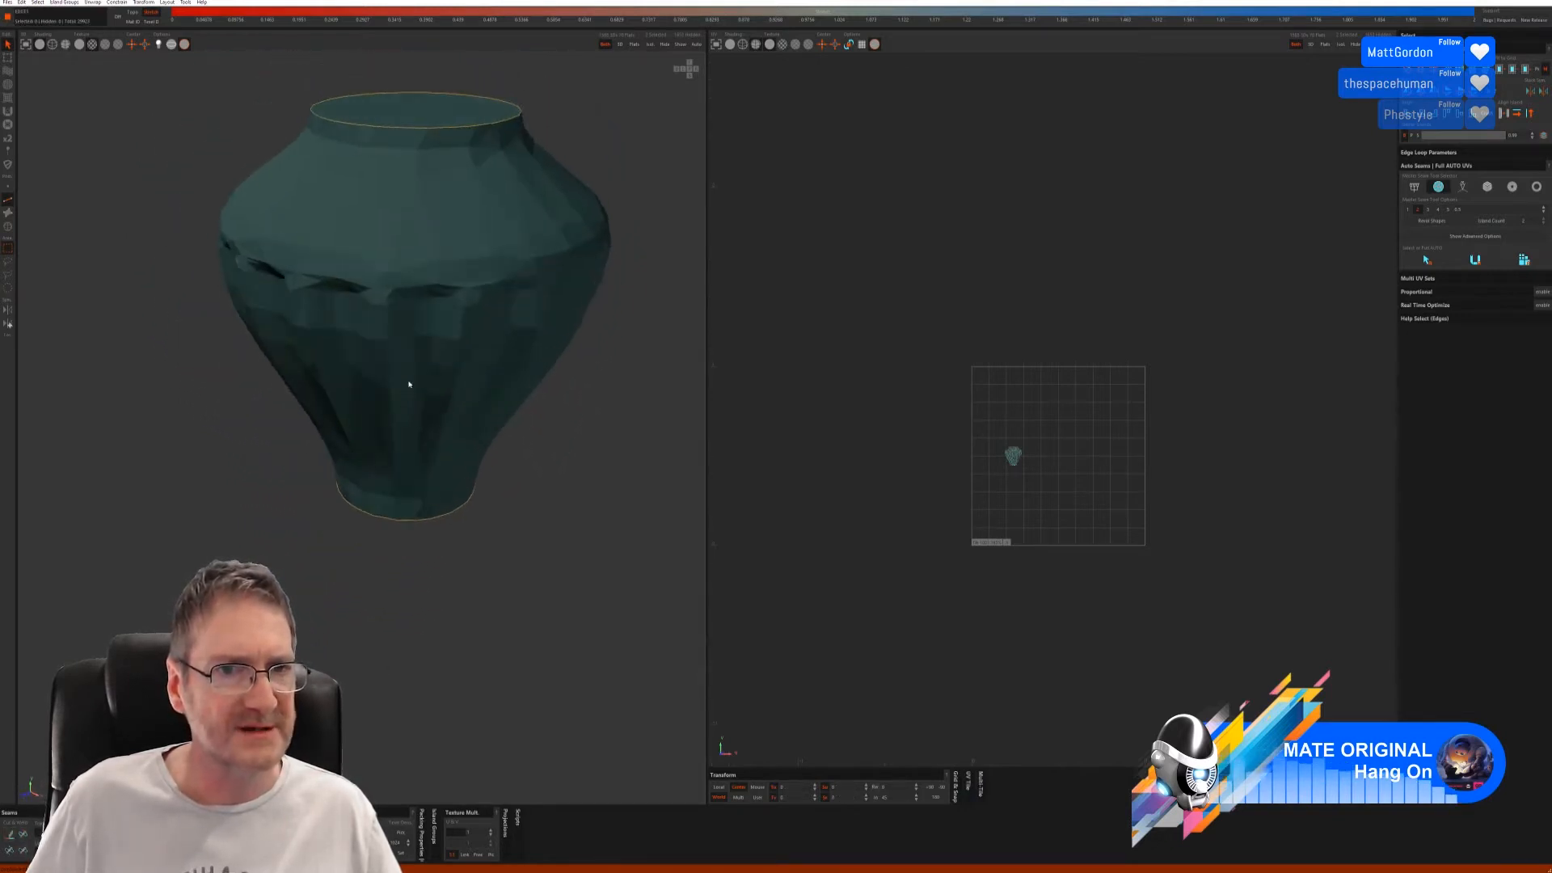
left_click(425, 140)
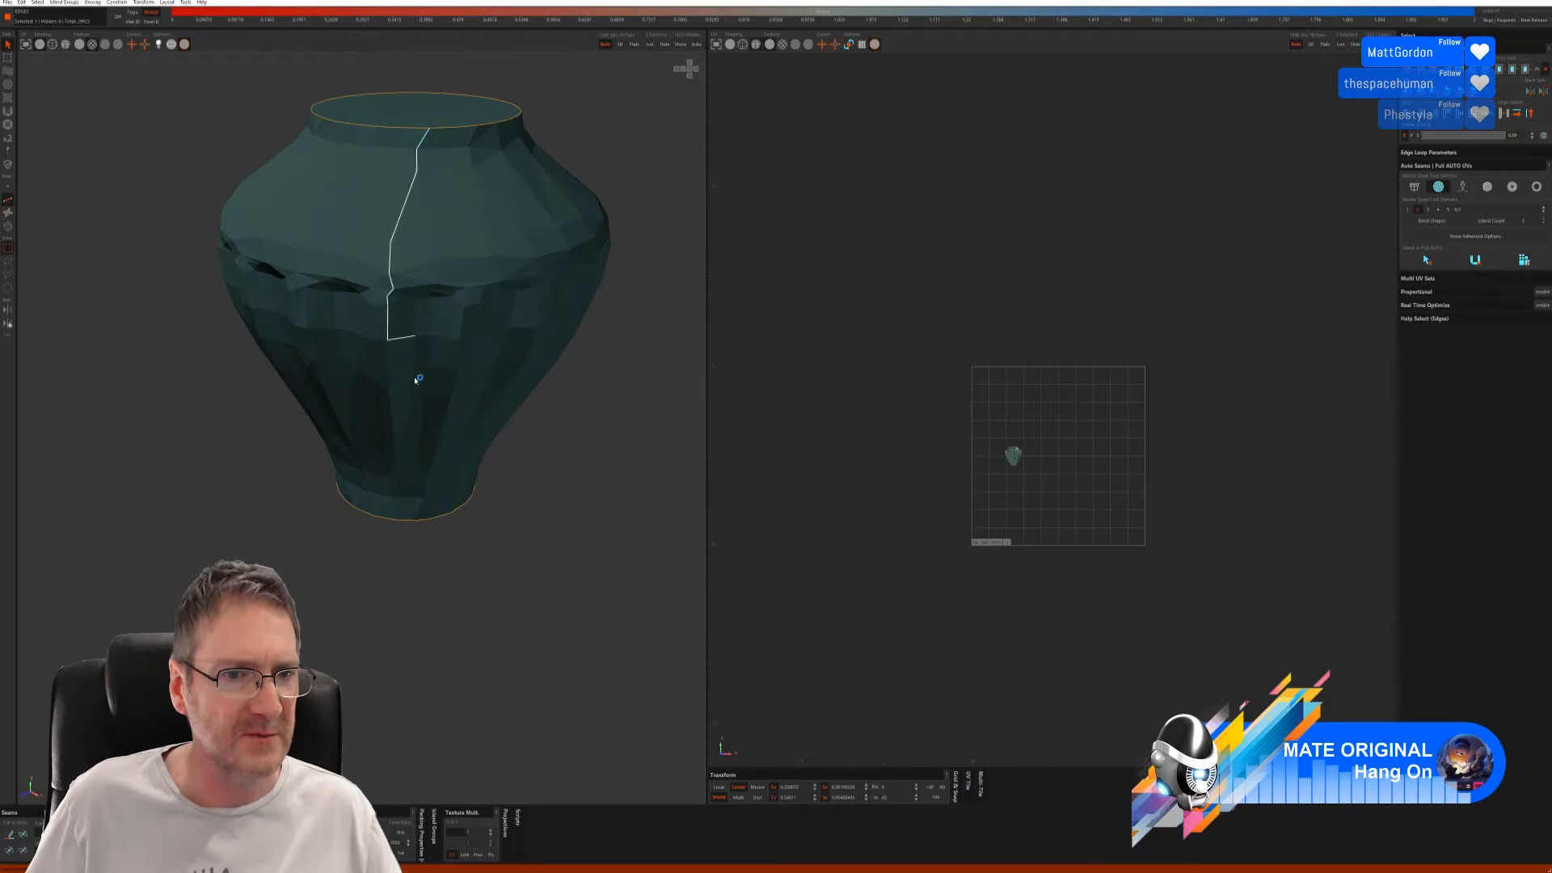
left_click(395, 518, "shift")
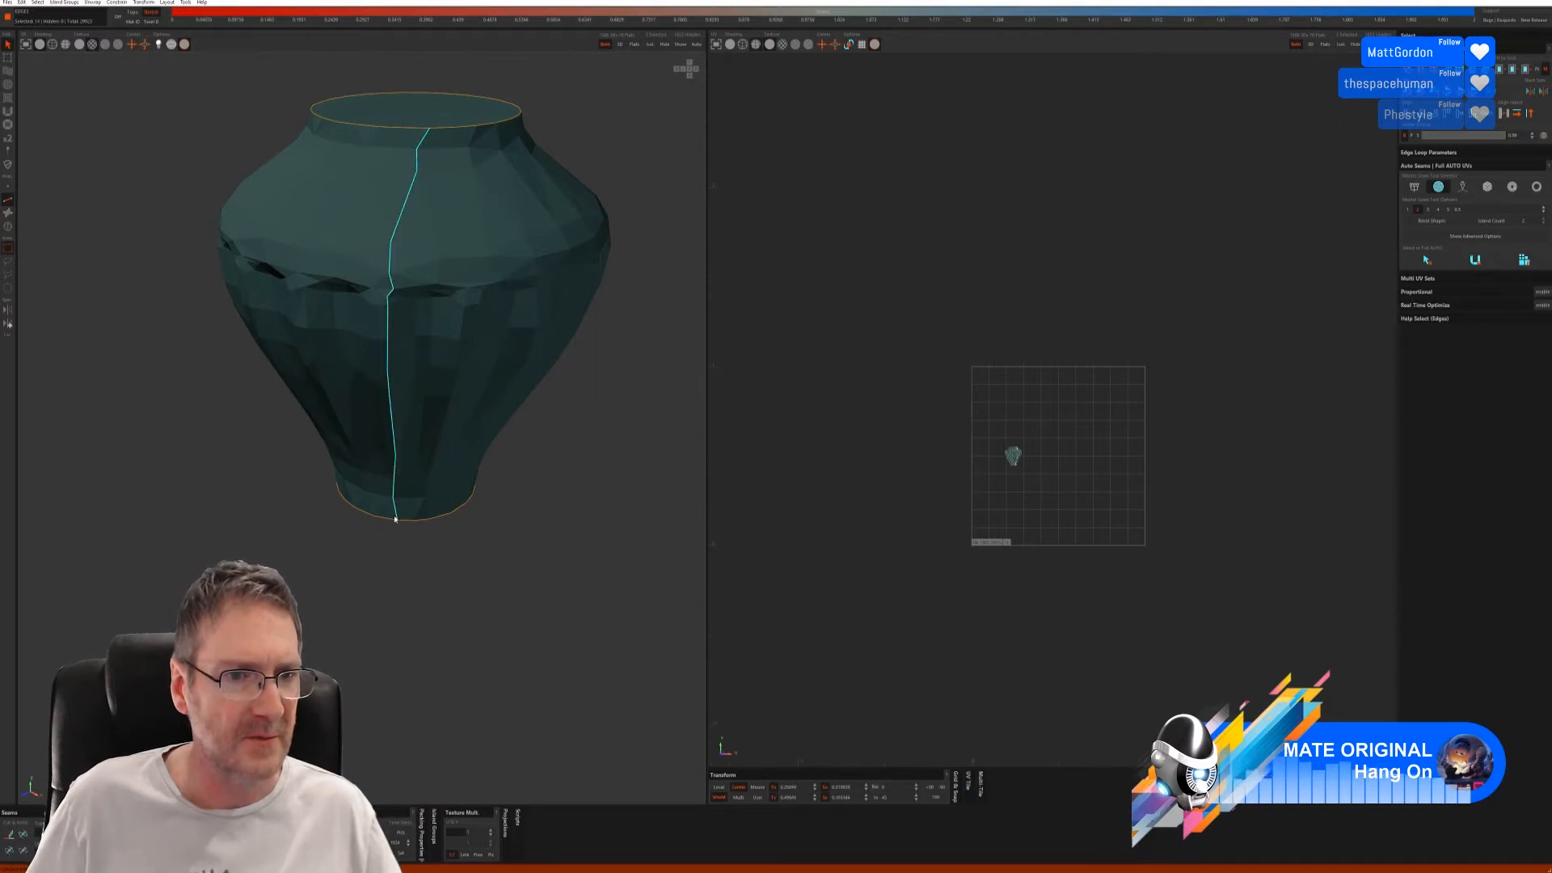
left_click(11, 833)
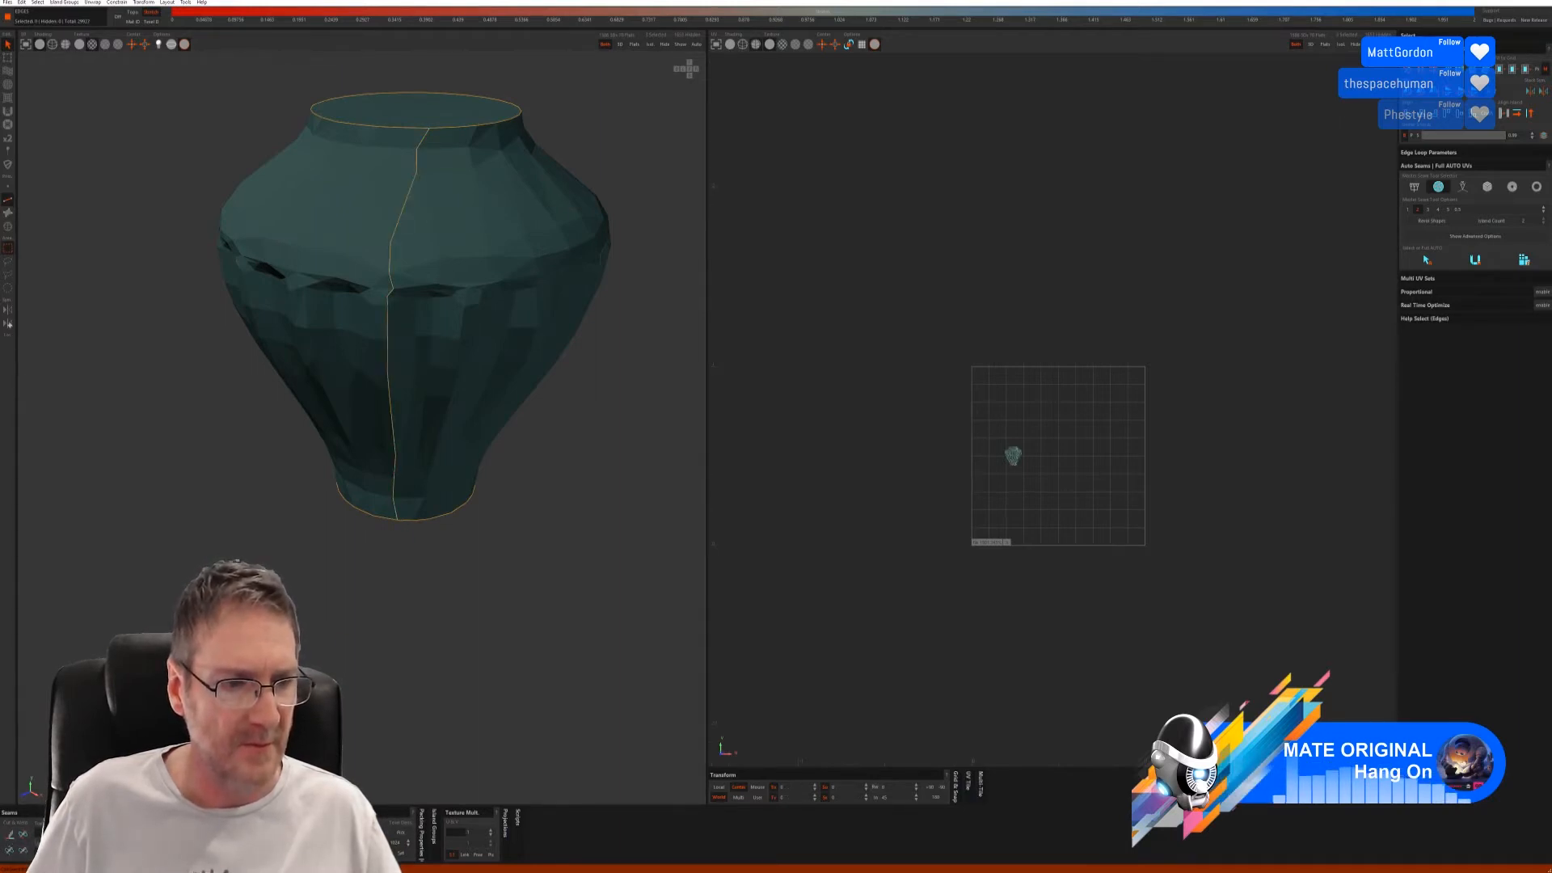
- Unfold the vase, then auto-seam it with the Mosaic algorithm and pack its islands
key("u")
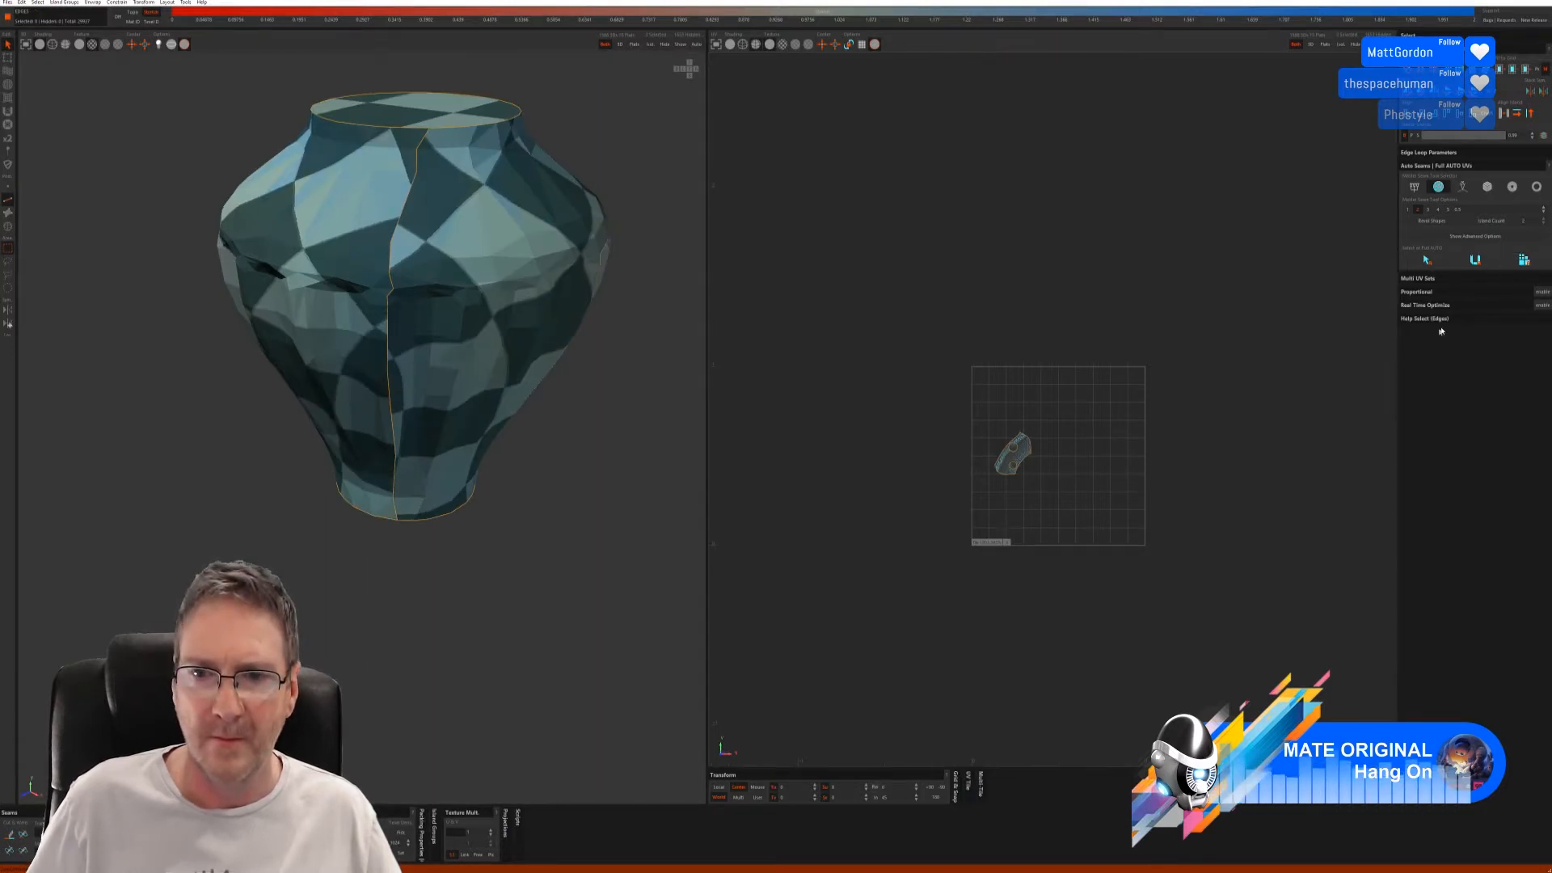
left_click(1523, 260)
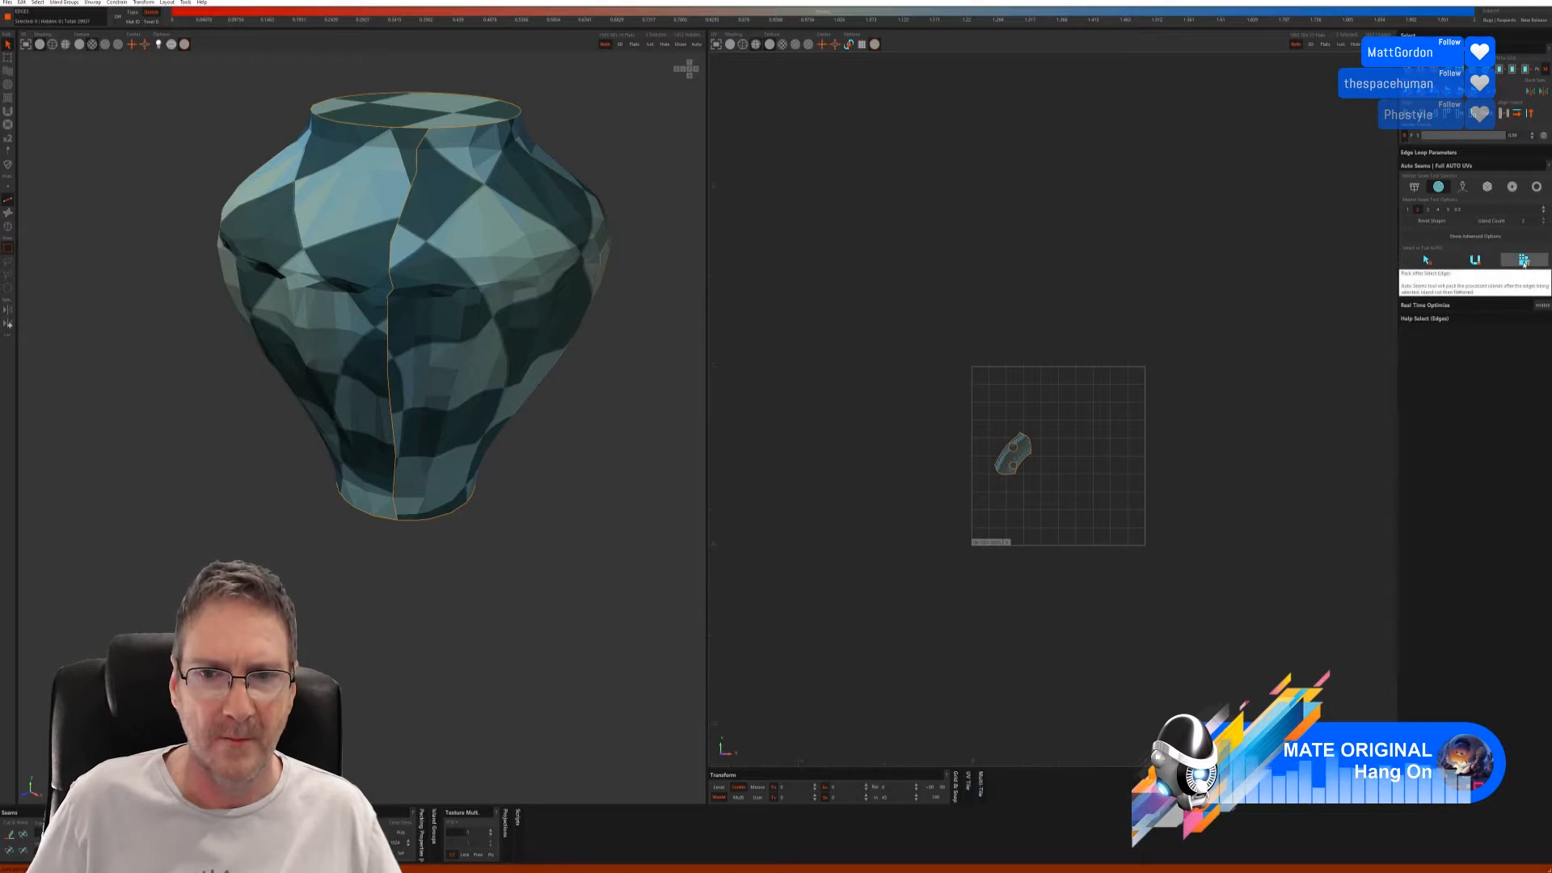
left_click_drag(513, 448, 440, 439, "alt")
scroll(456, 449, "up", 2)
scroll(349, 431, "down", 3)
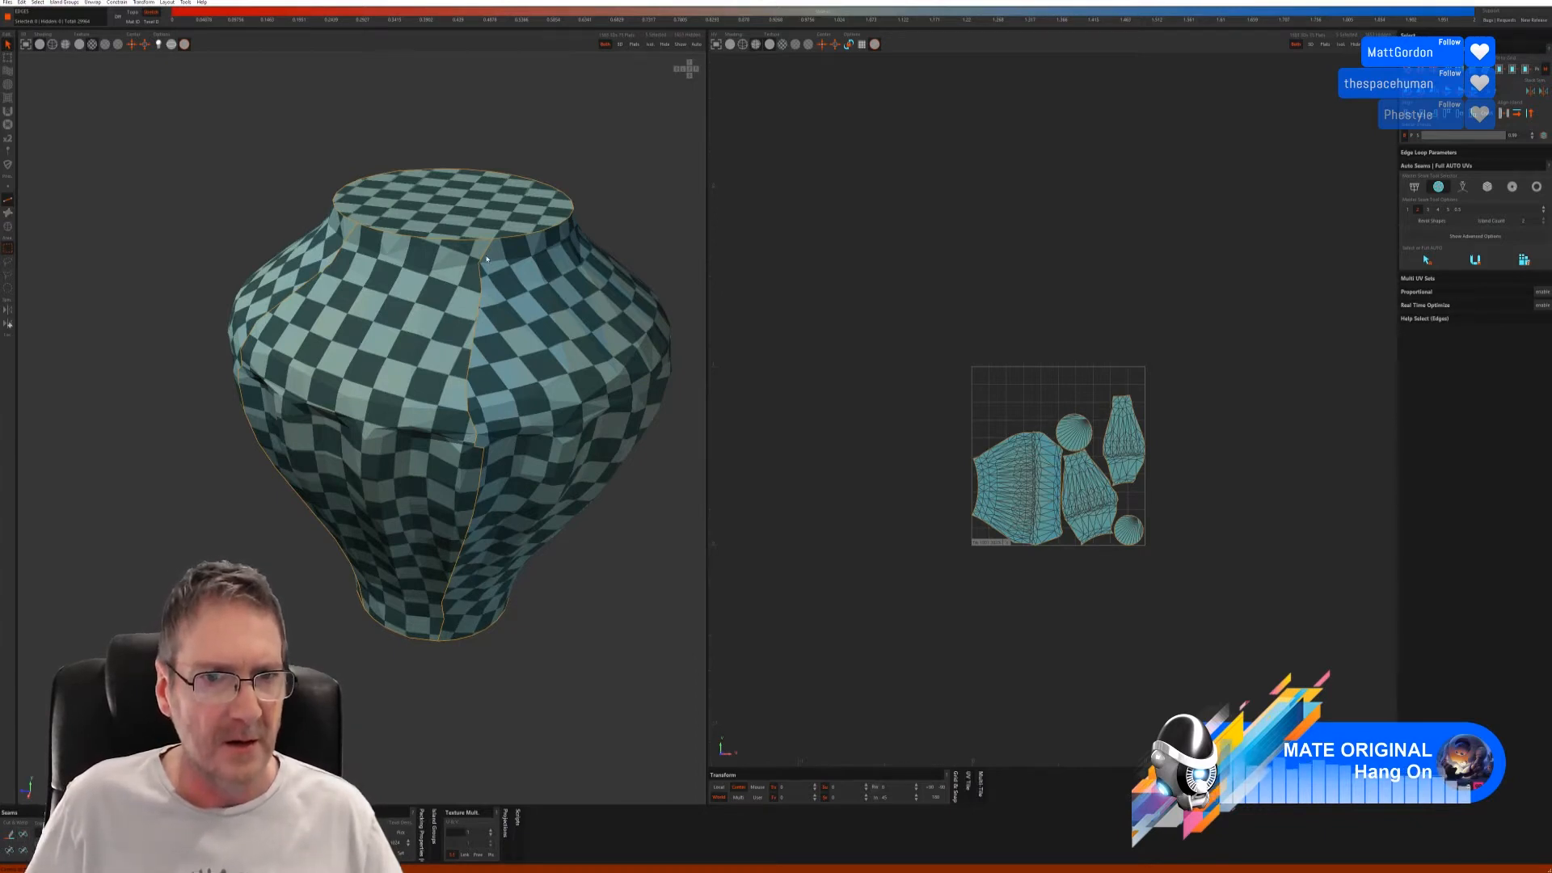
- Weld the full-height seam down the vase body, then rerun the Mosaic auto seams with packing
key("w")
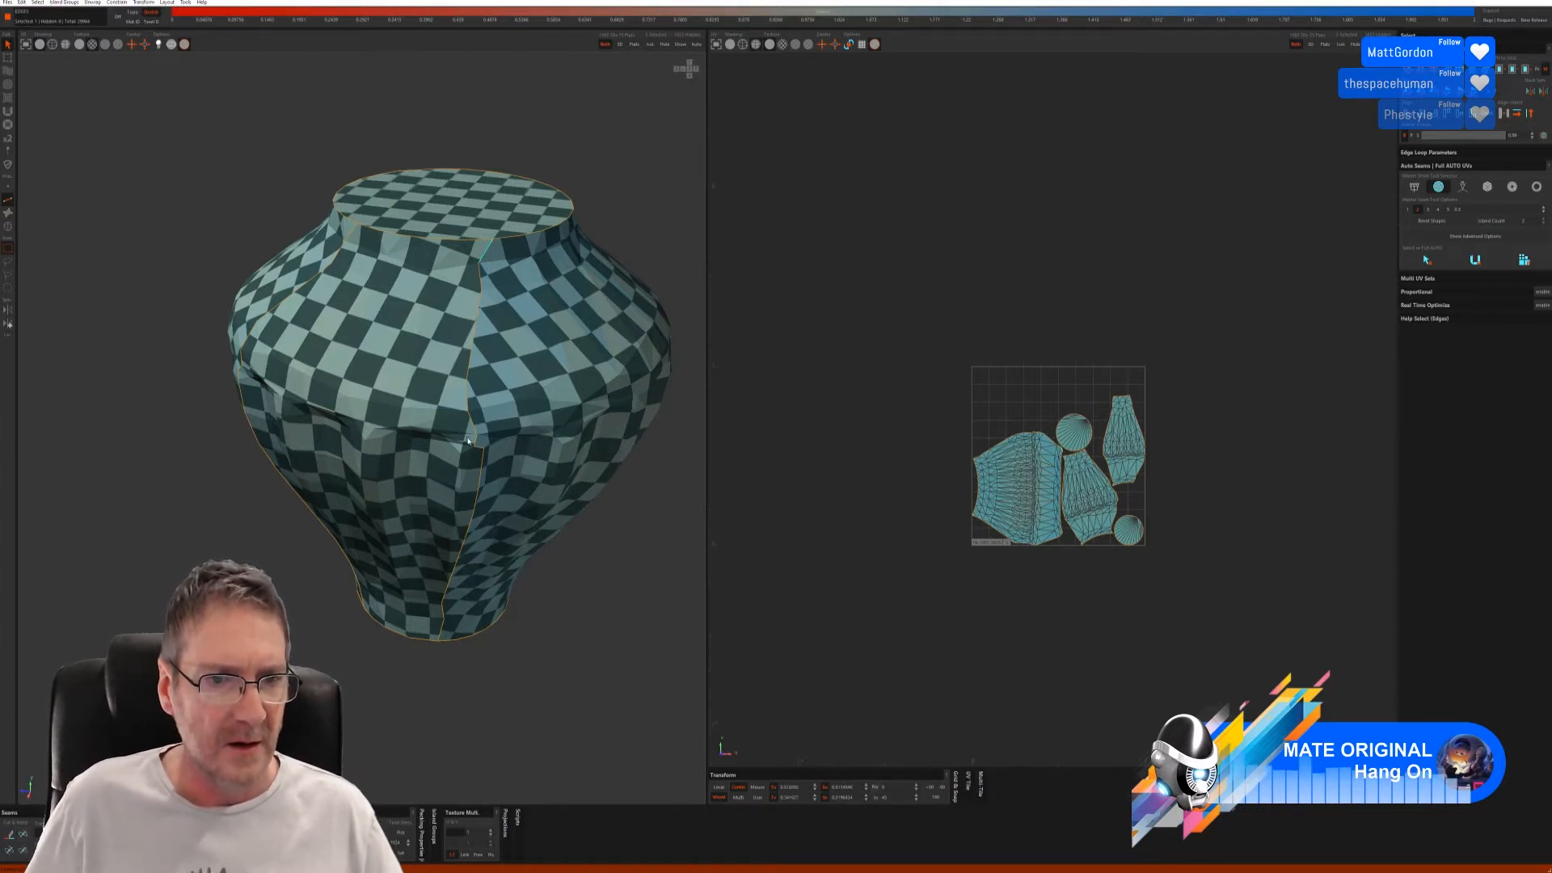
left_click(474, 429)
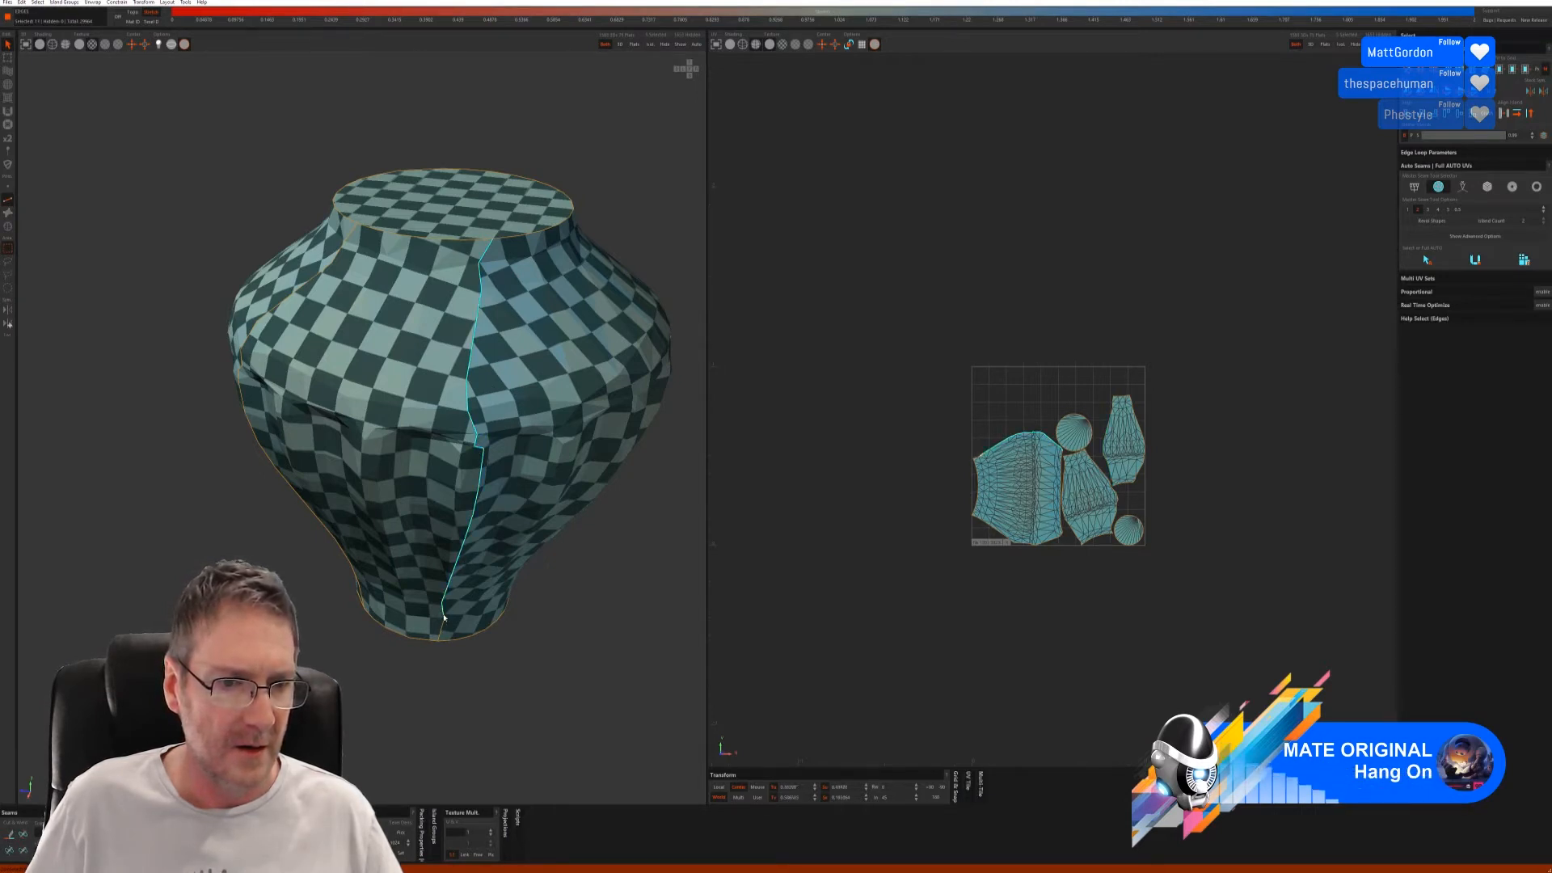
left_click(19, 839)
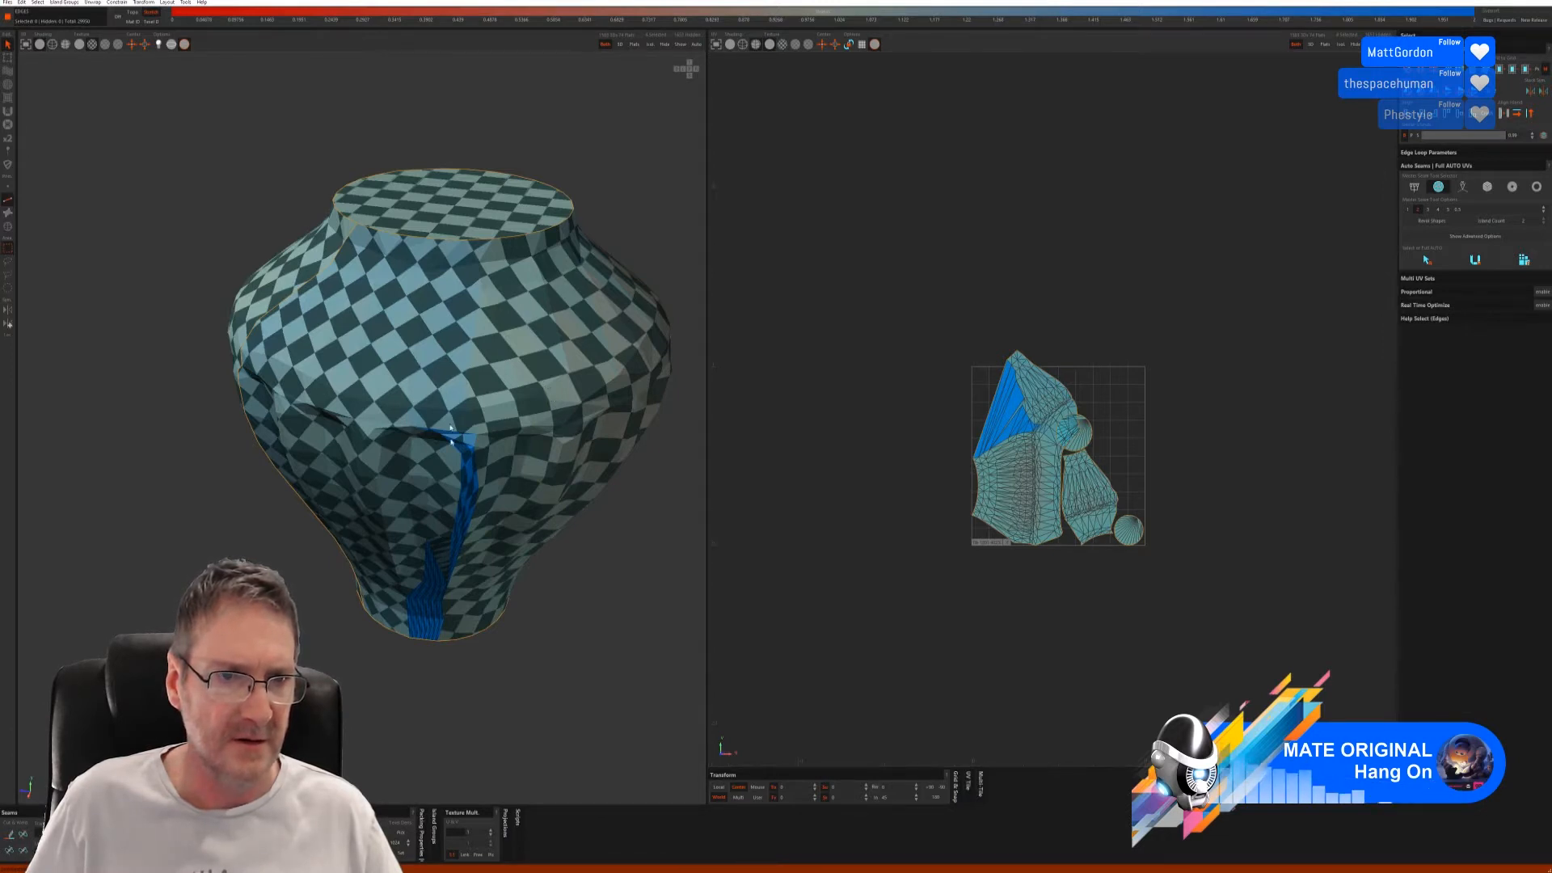
left_click_drag(452, 442, 527, 436, "alt")
middle_click_drag(445, 477, 488, 444, "alt")
left_click_drag(489, 444, 386, 409, "alt")
left_click(1524, 260)
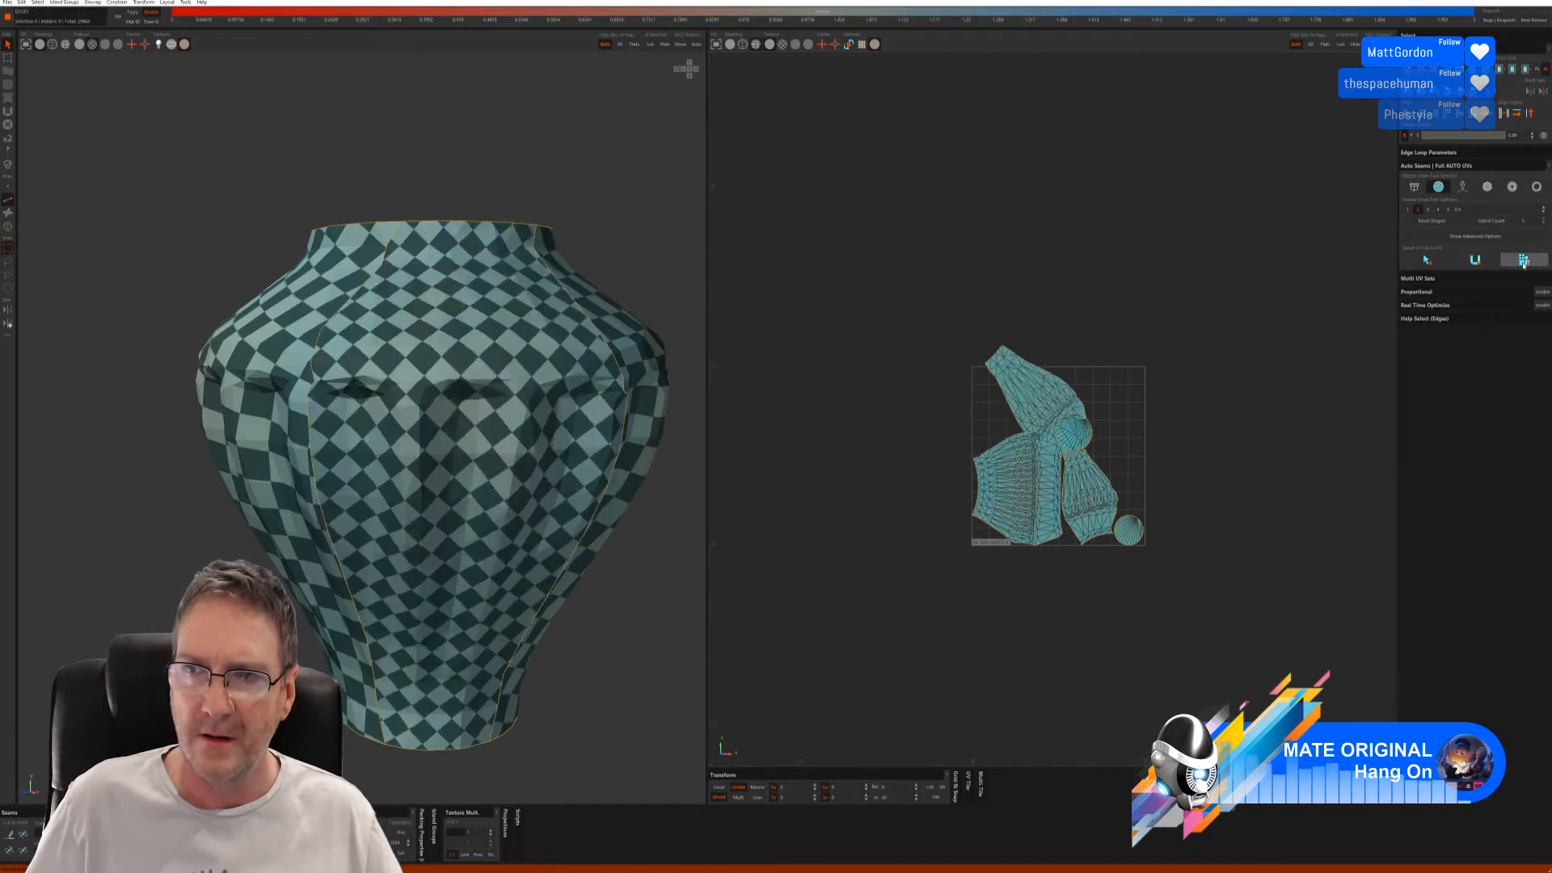
- Examine the checker pattern and the seam placement around the whole fluted vase
left_click_drag(566, 488, 495, 513, "alt")
right_click_drag(496, 513, 253, 553, "alt")
left_click_drag(253, 553, 495, 538, "alt")
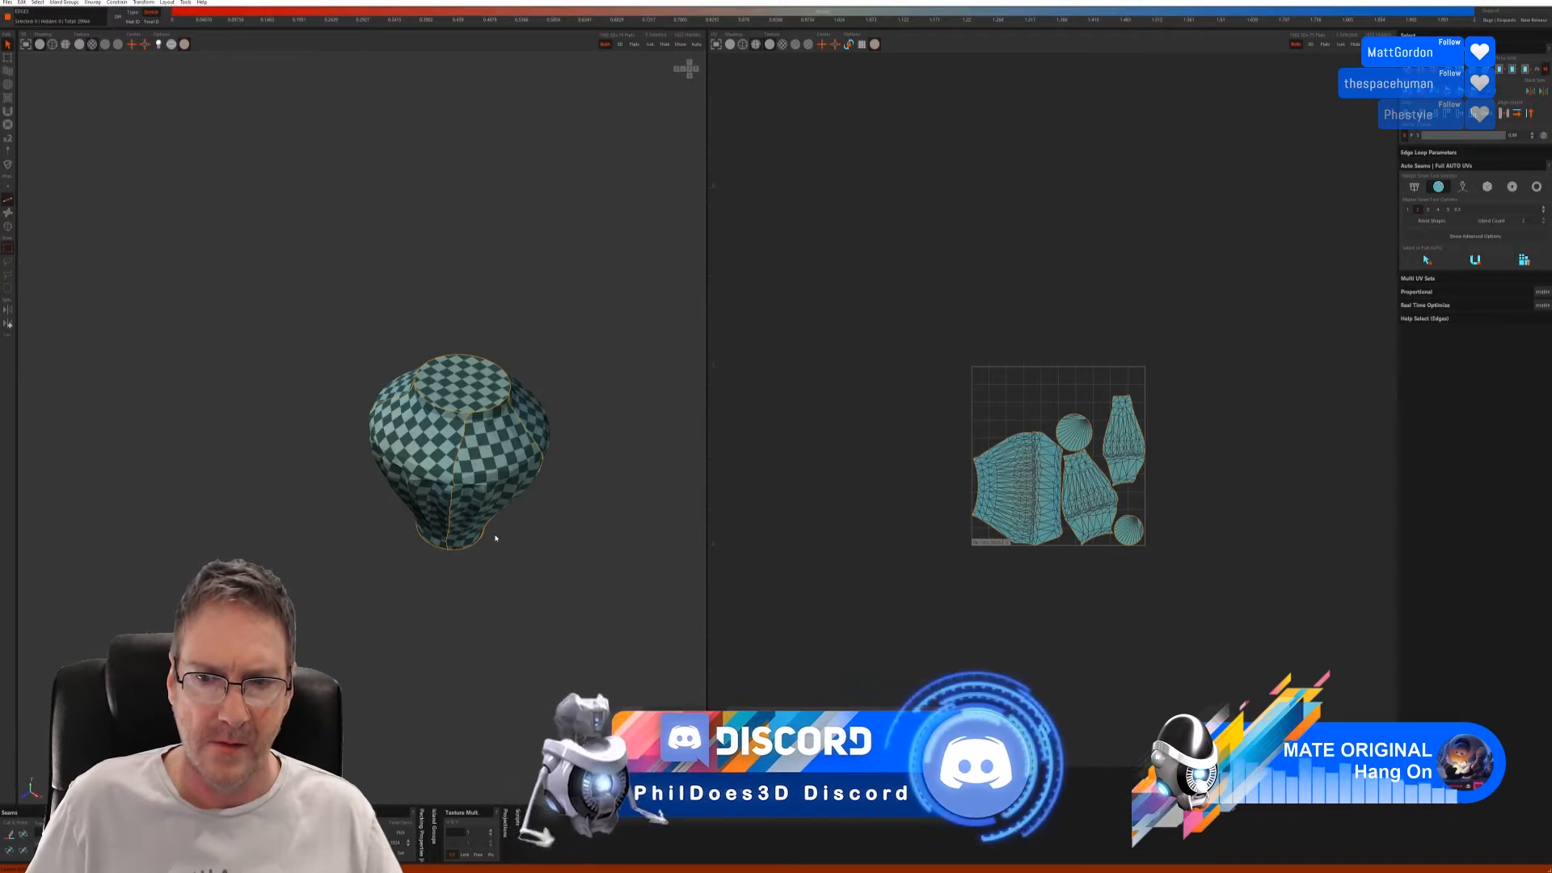
scroll(488, 476, "up", 5)
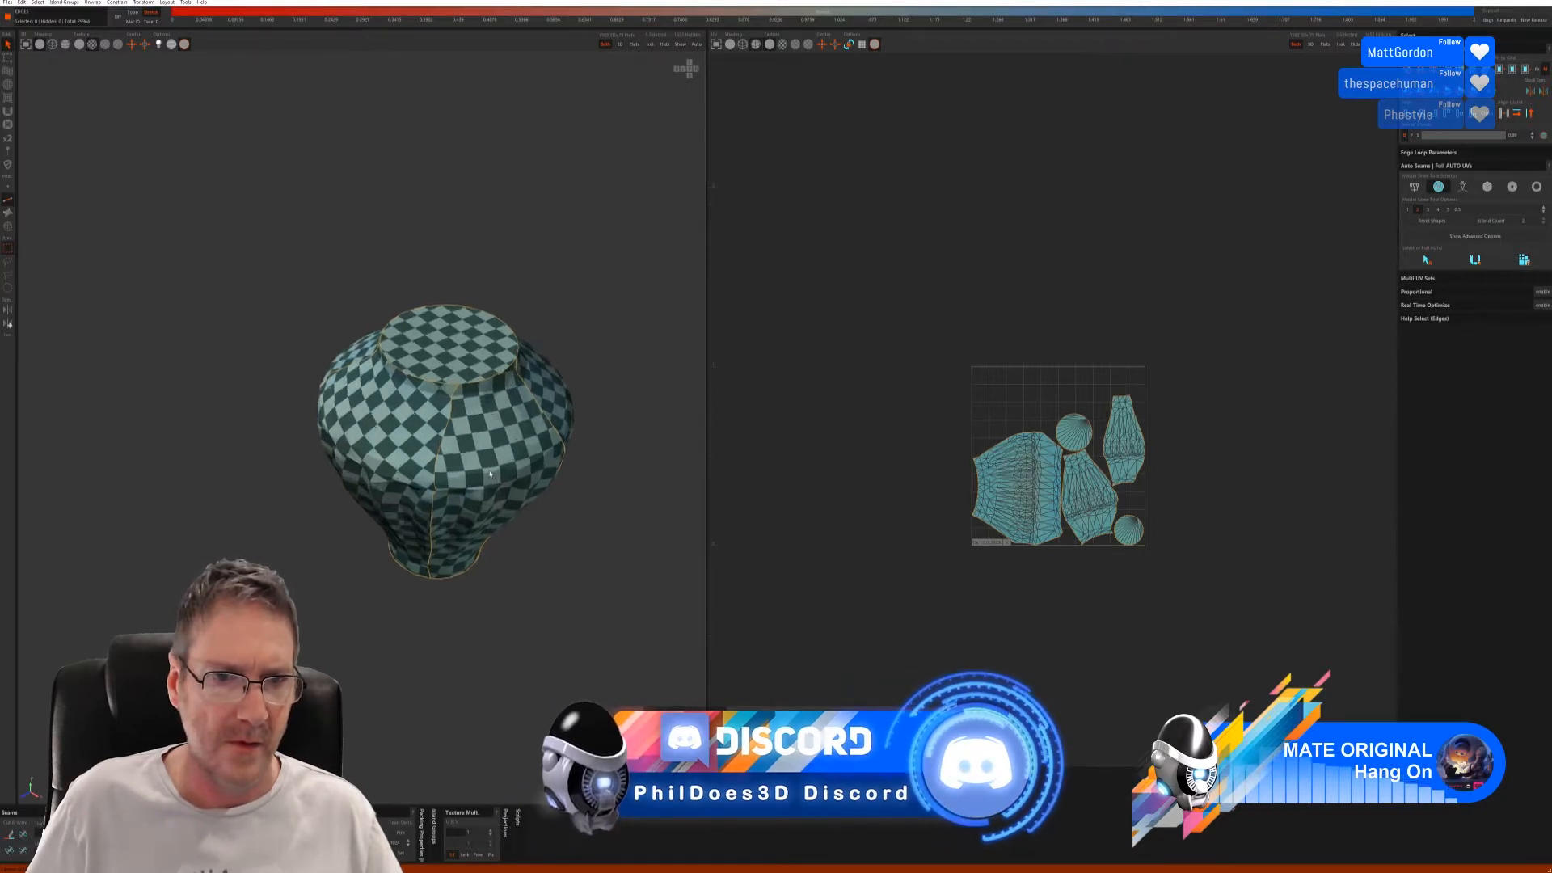
middle_click_drag(488, 476, 619, 579, "alt")
left_click_drag(619, 579, 639, 545, "alt")
middle_click_drag(638, 545, 481, 477, "alt")
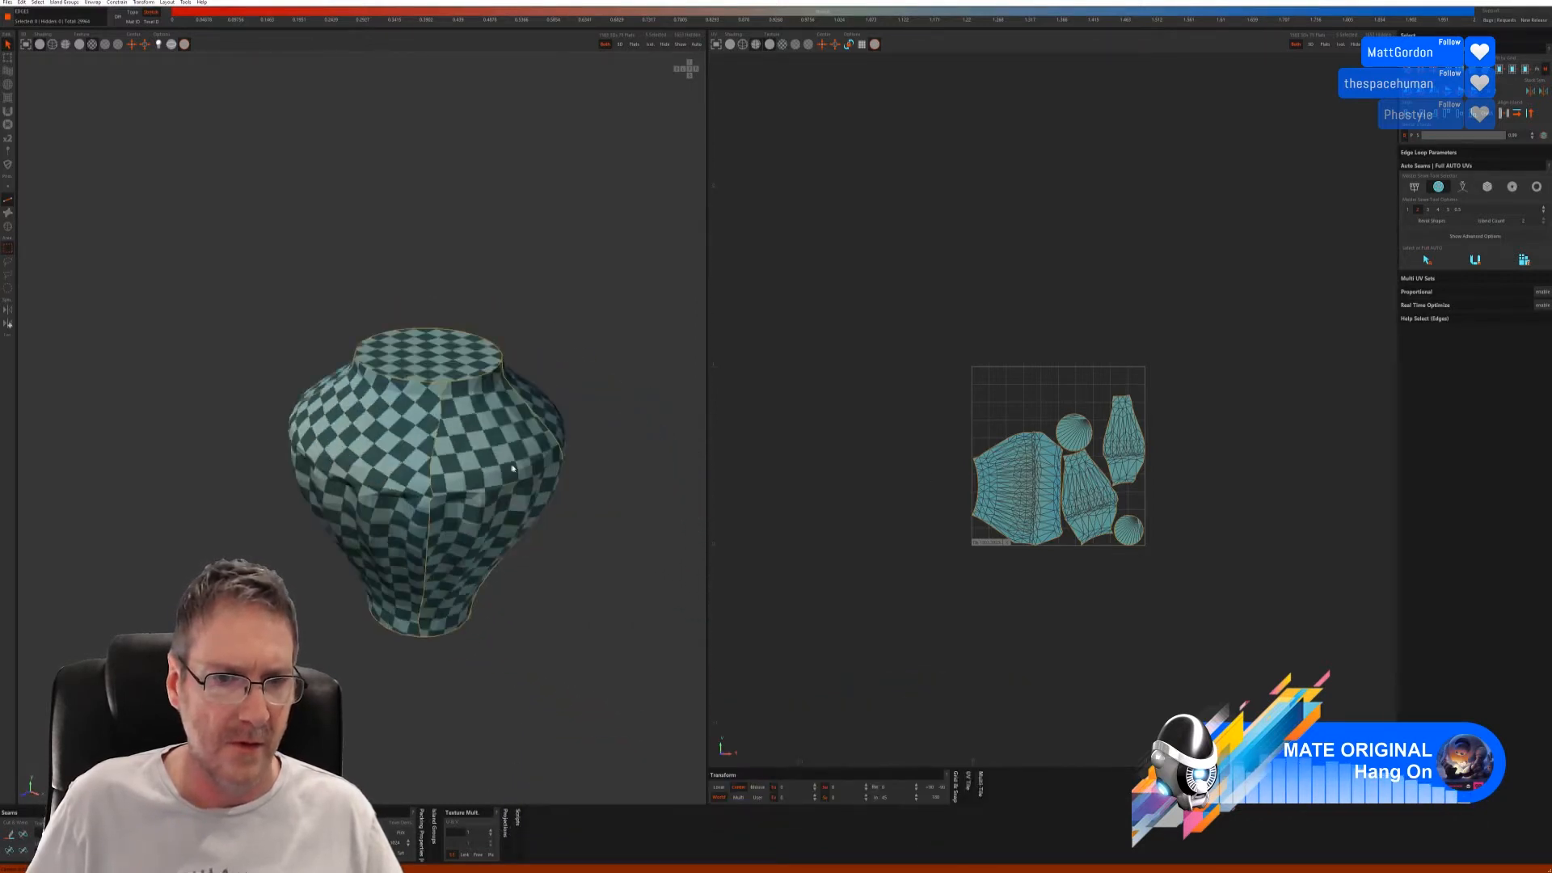
left_click_drag(481, 477, 515, 468, "alt")
scroll(515, 468, "up", 4)
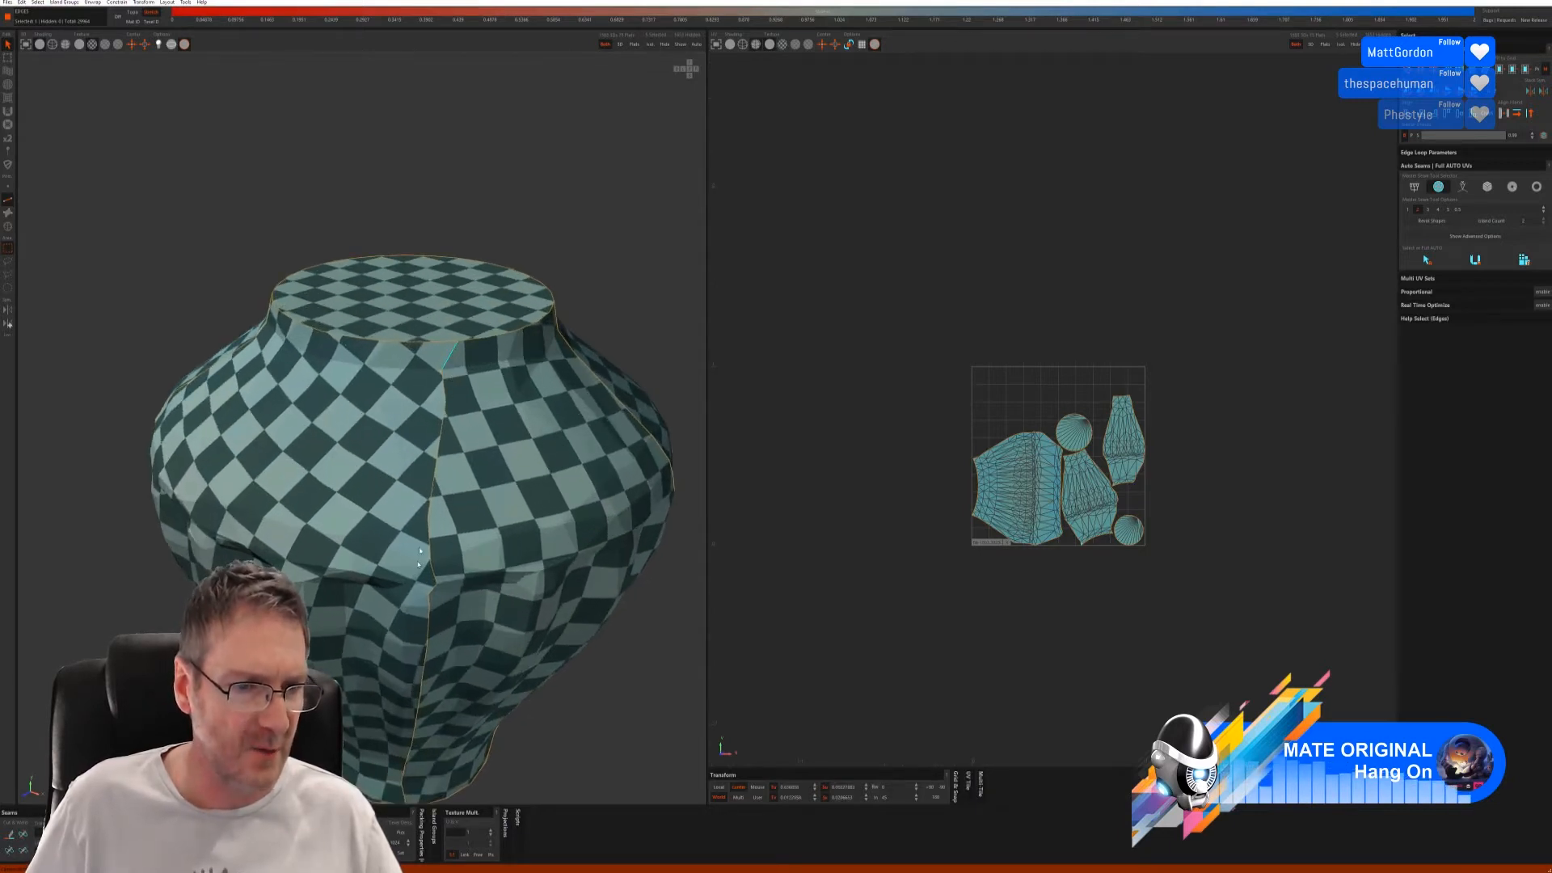
- Select the vertical seam from the vase's neck to its base and weld it, then auto-seam and pack the islands again
double_click(419, 709)
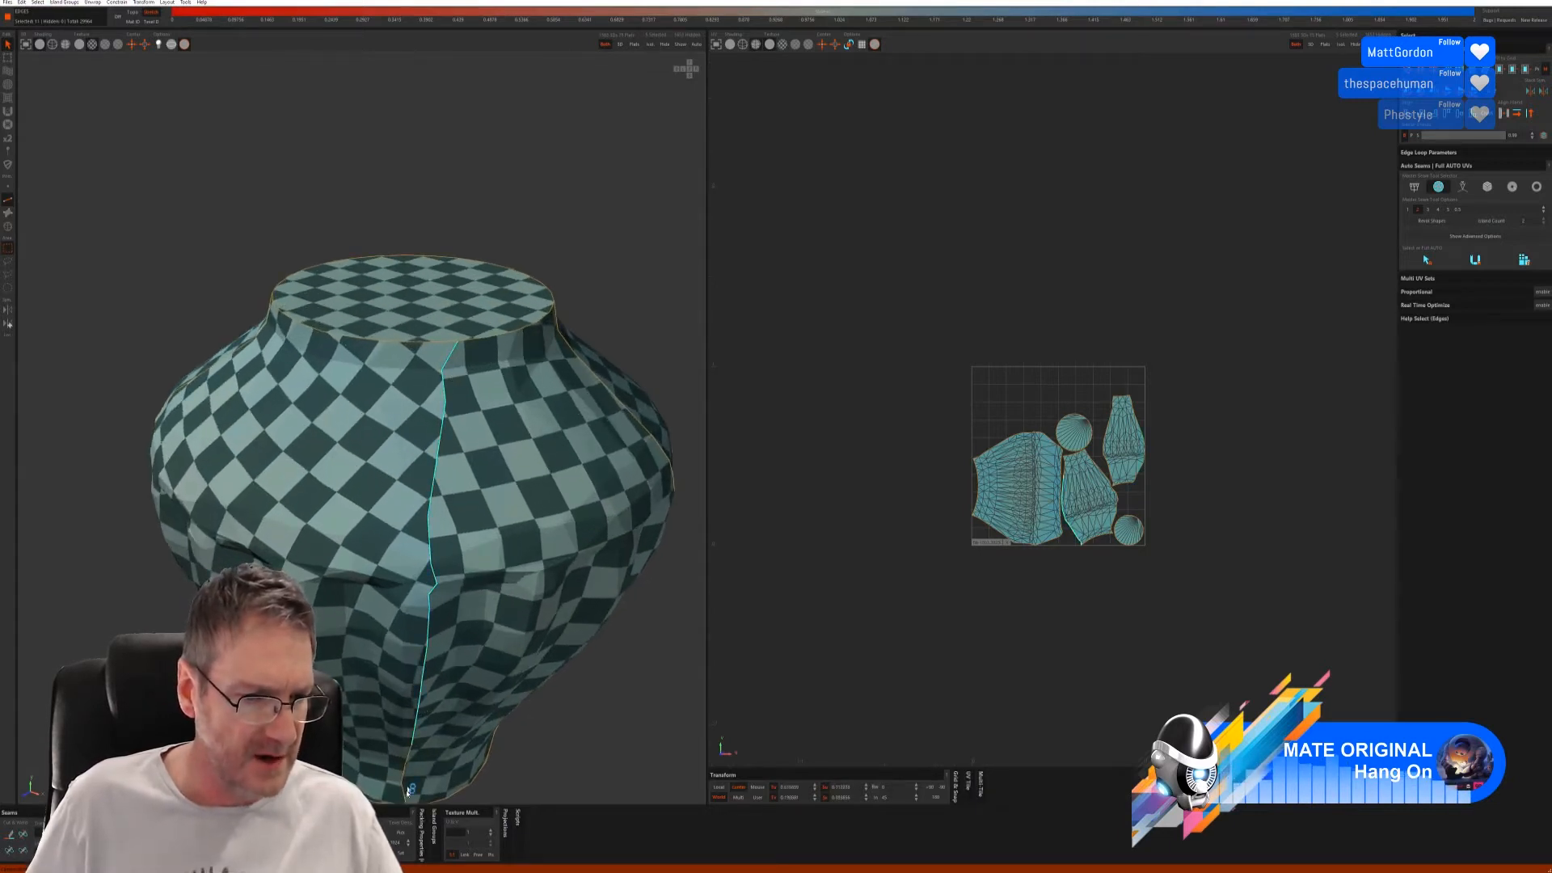
left_click_drag(551, 741, 526, 724, "alt")
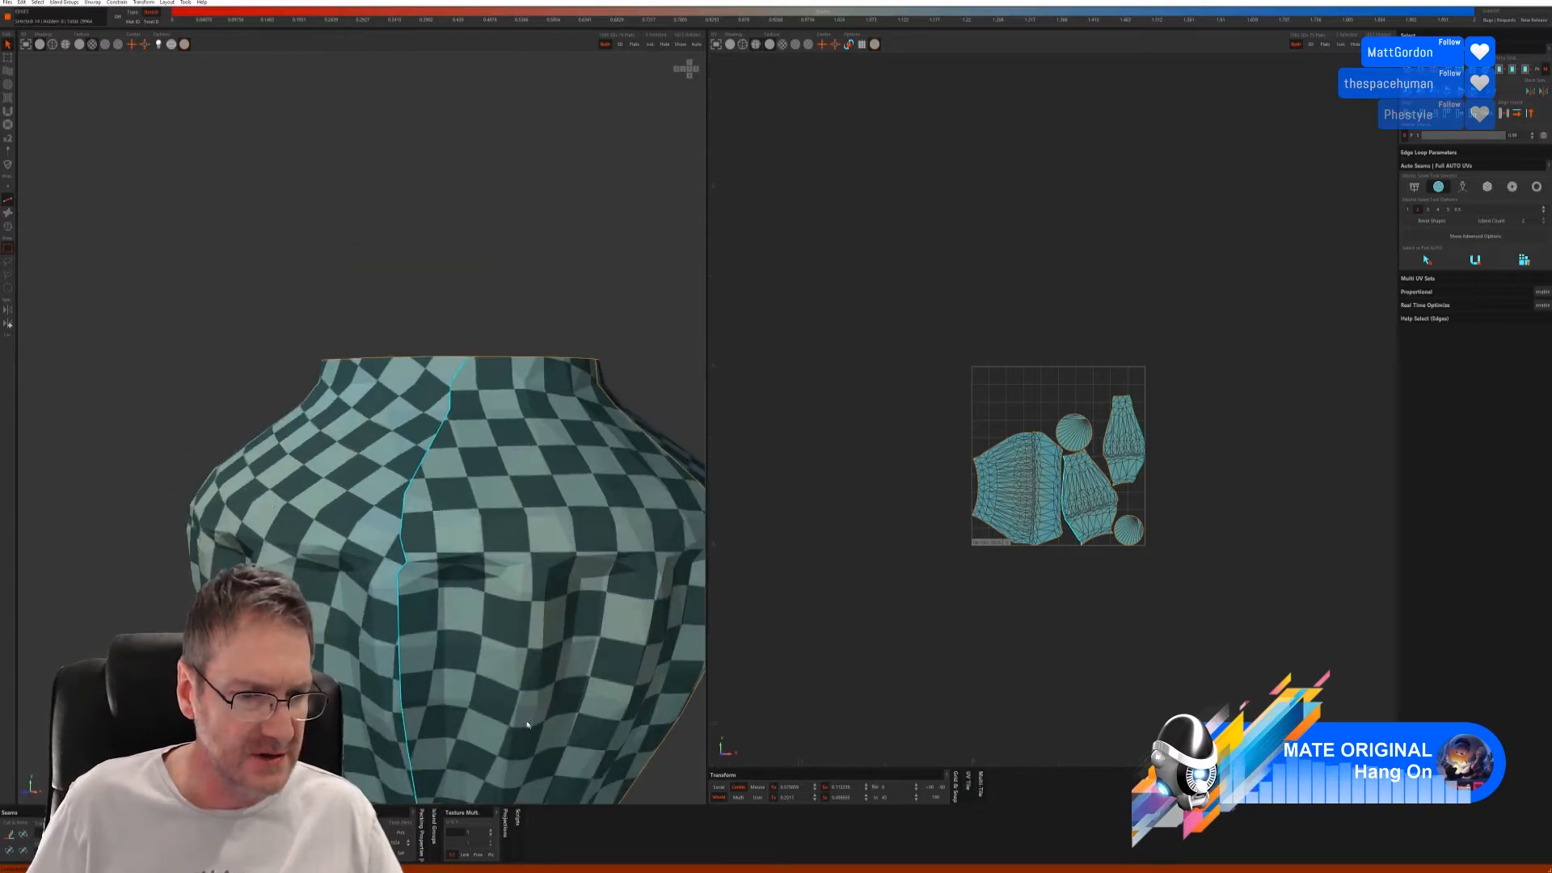
middle_click_drag(526, 724, 518, 555, "alt")
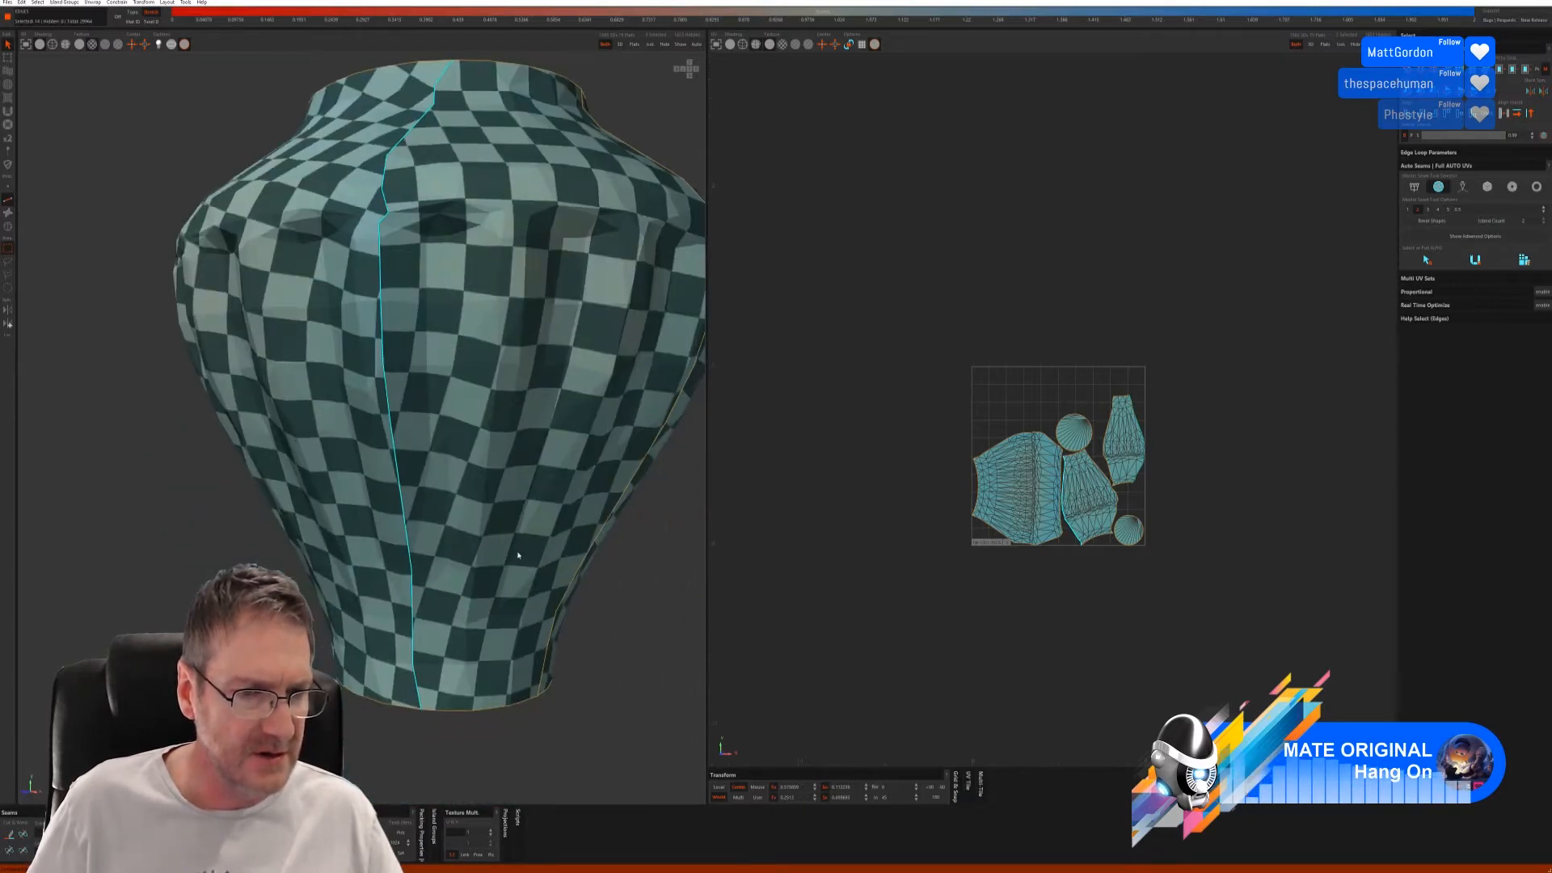
left_click(24, 834)
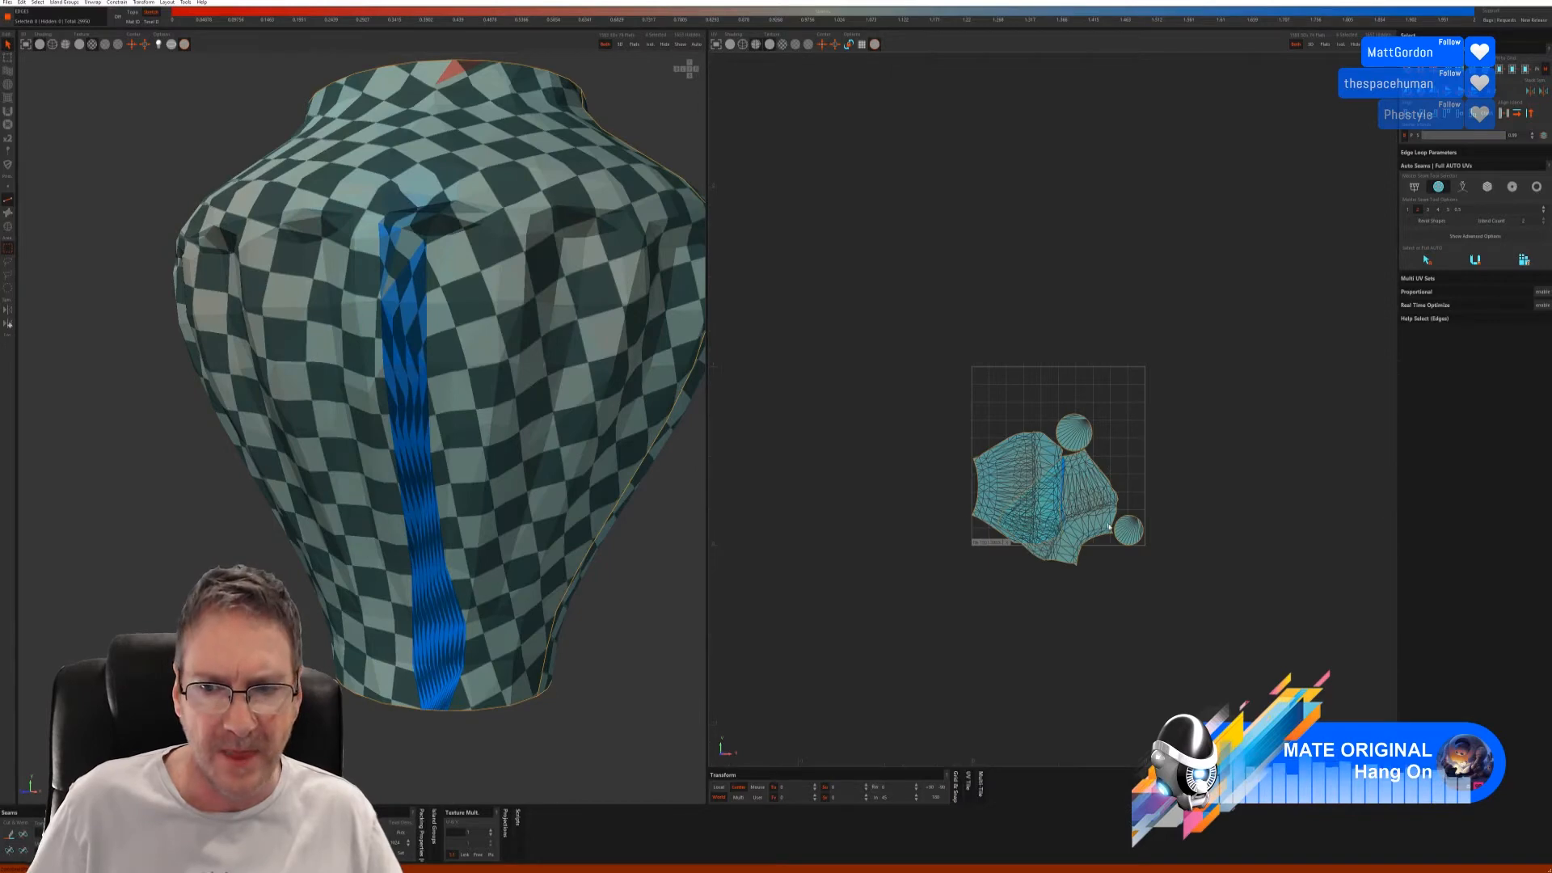
left_click(1518, 266)
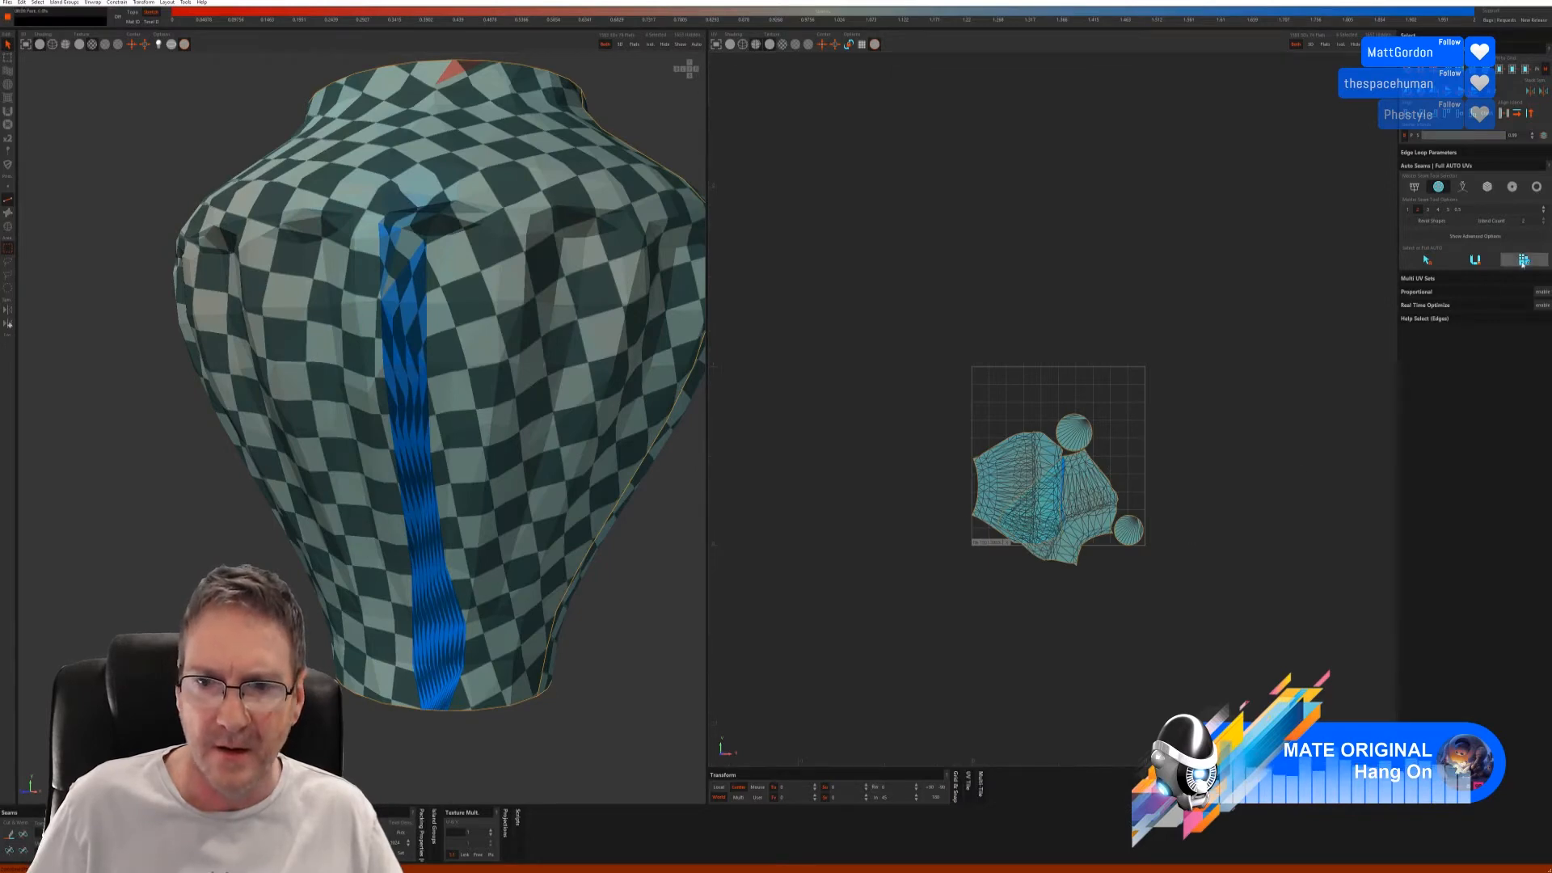
- Weld the wavy vertical seam between the two remaining body islands, then rerun the Mosaic auto seams and repack
left_click_drag(598, 501, 493, 644, "alt")
scroll(570, 494, "down", 3)
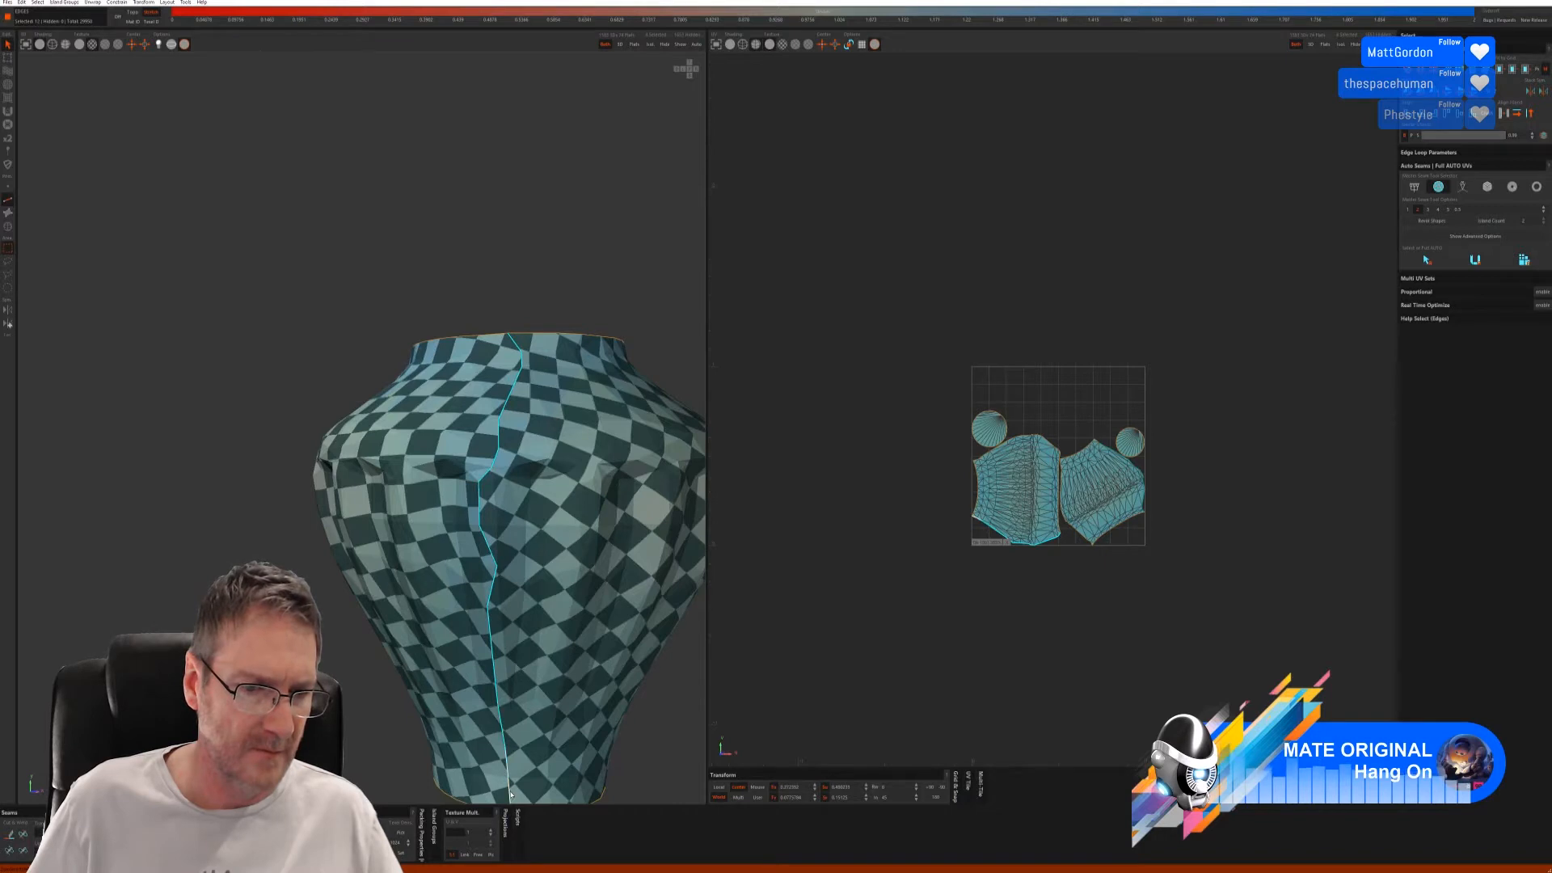
middle_click_drag(508, 791, 473, 698)
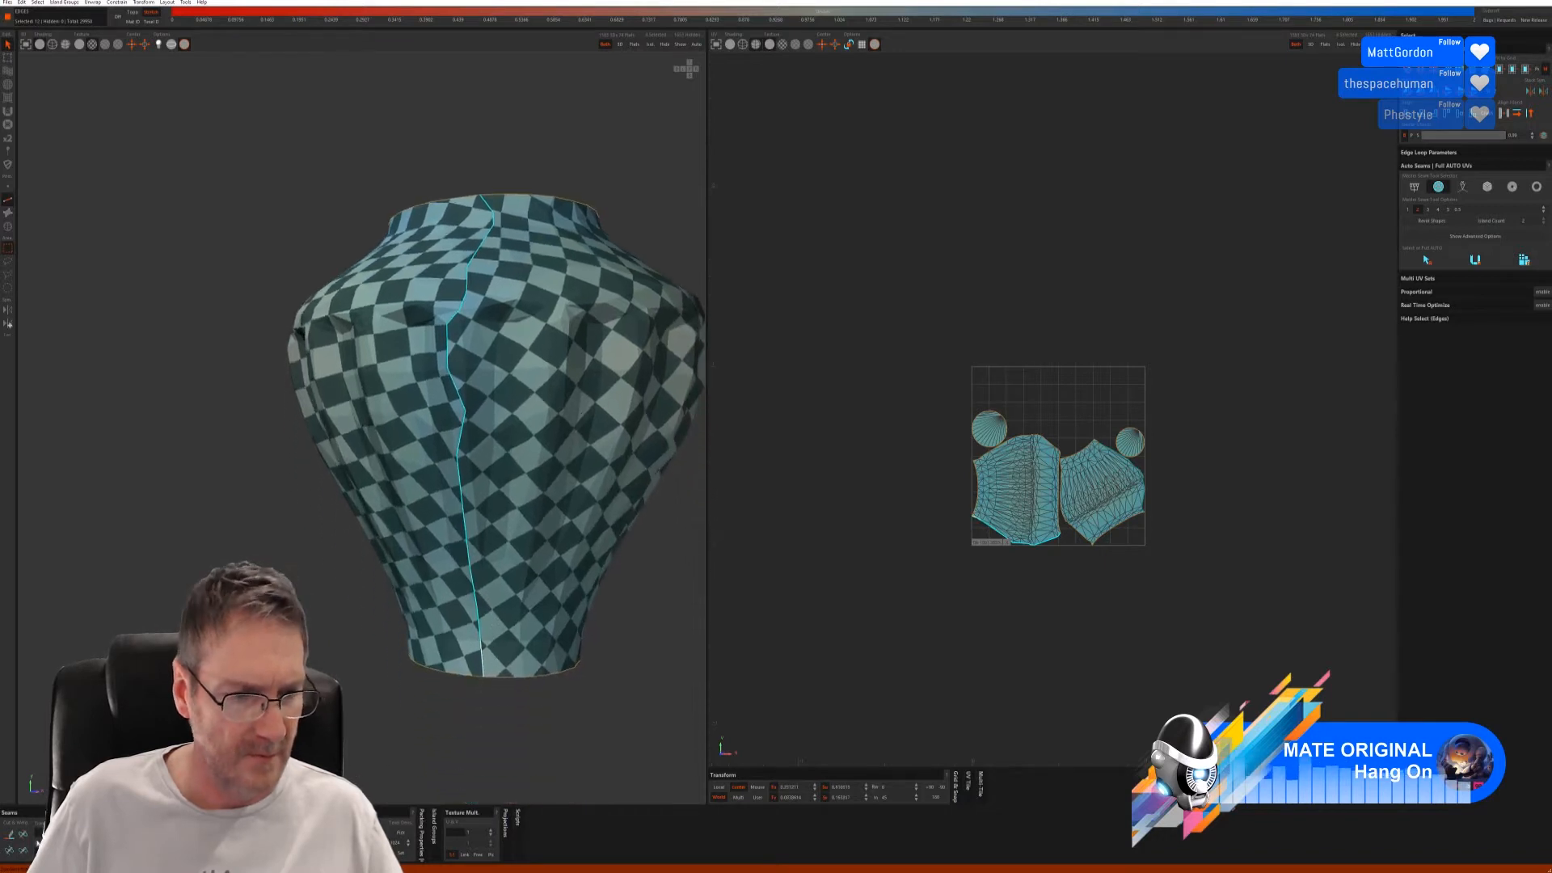
left_click(34, 841)
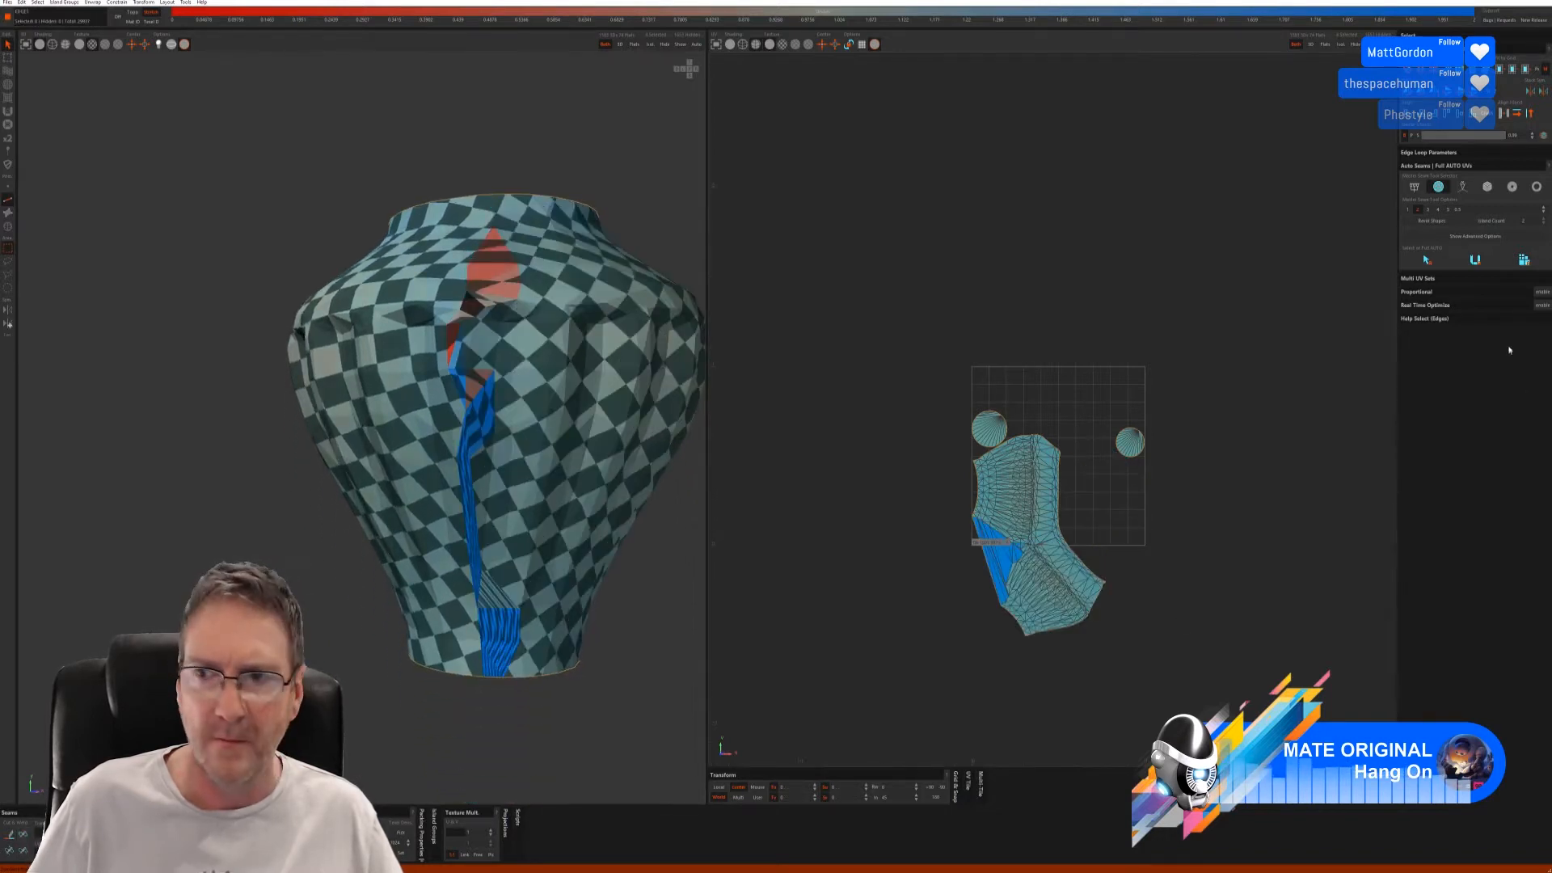
left_click(1524, 260)
middle_click_drag(537, 514, 610, 524)
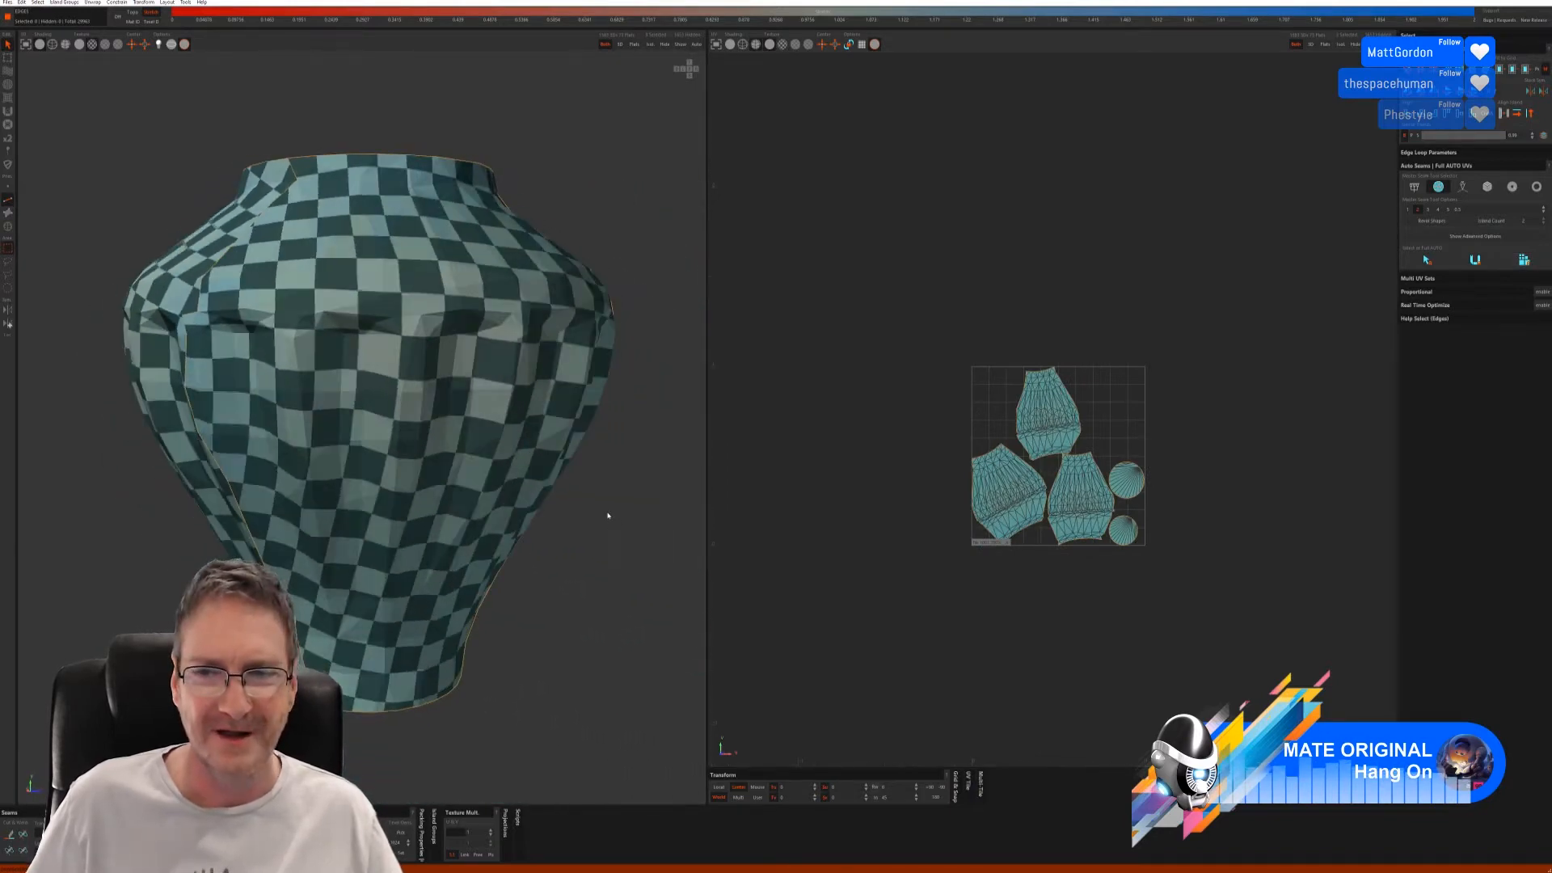
scroll(606, 522, "down", 5)
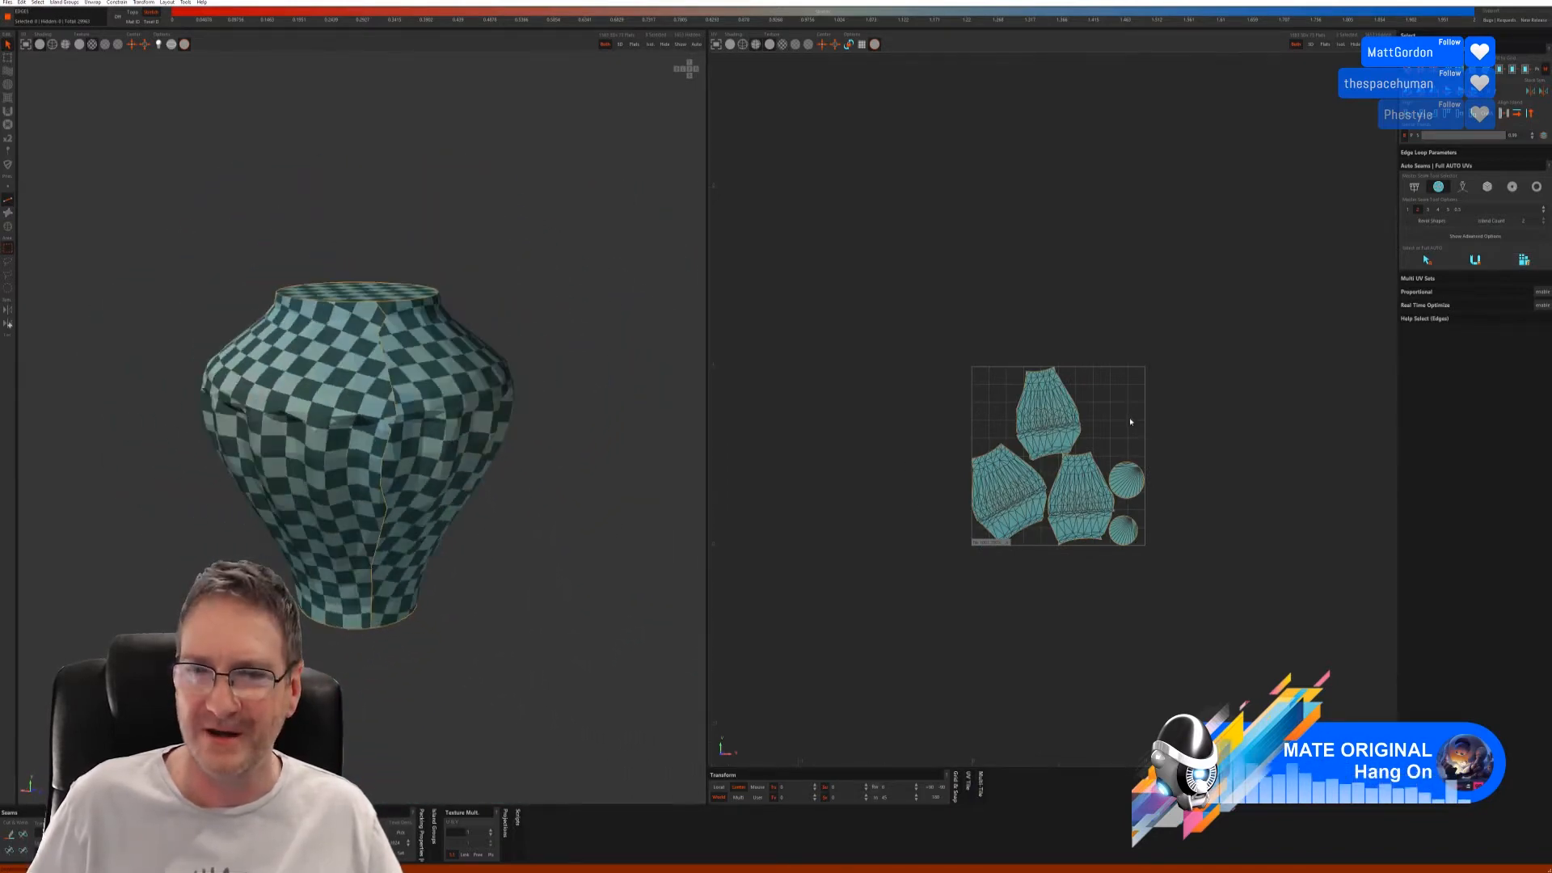
- Select one of the three body islands' shared vertical seams from top cap to bottom cap and weld it
middle_click_drag(389, 540, 447, 543)
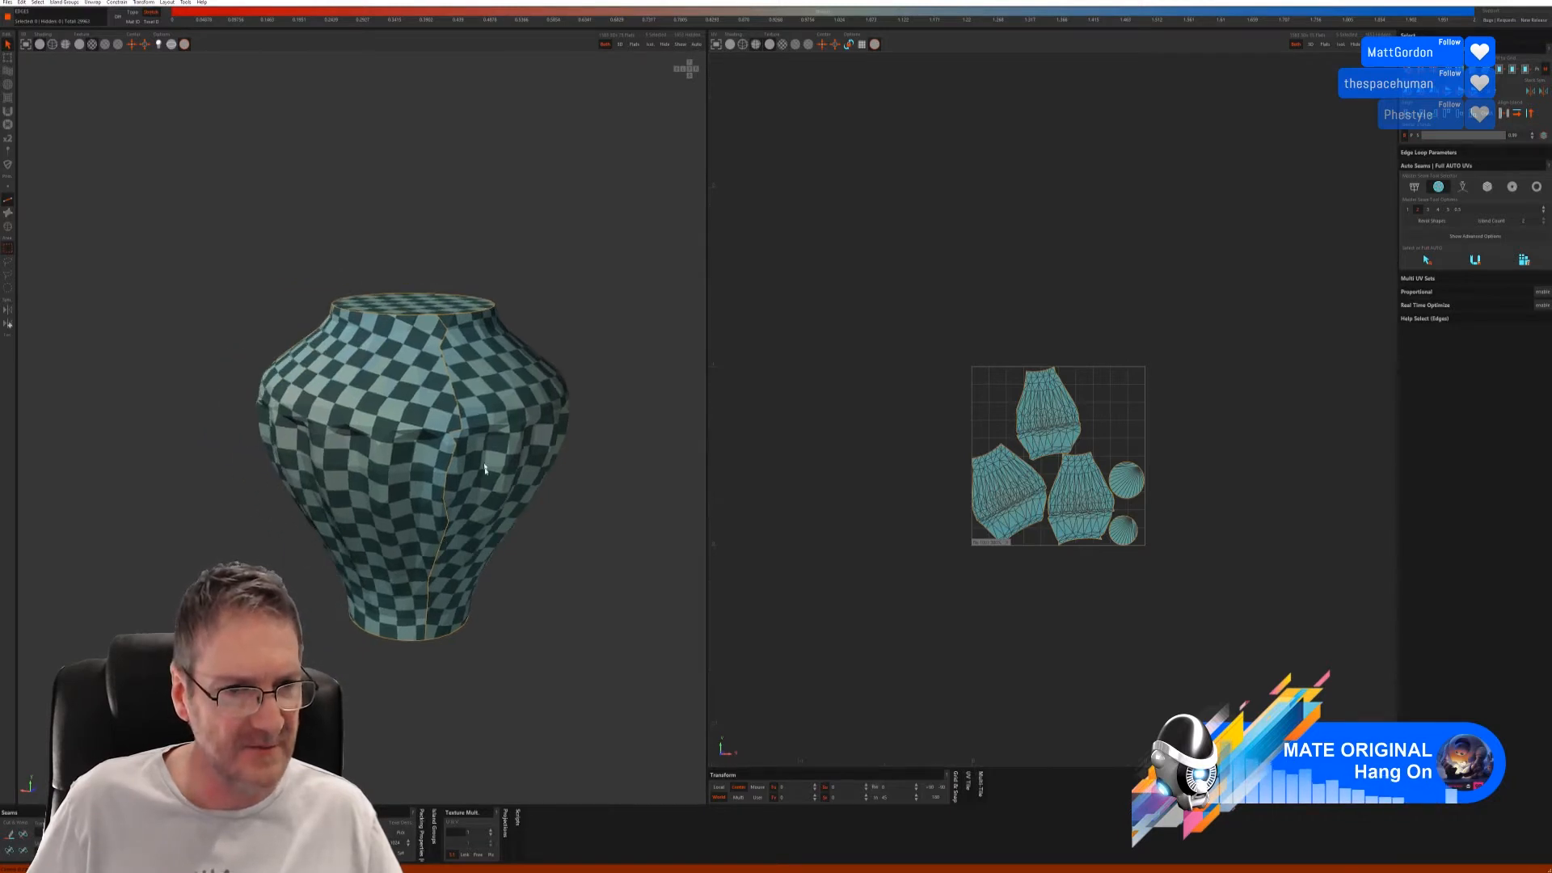
middle_click_drag(484, 468, 461, 320)
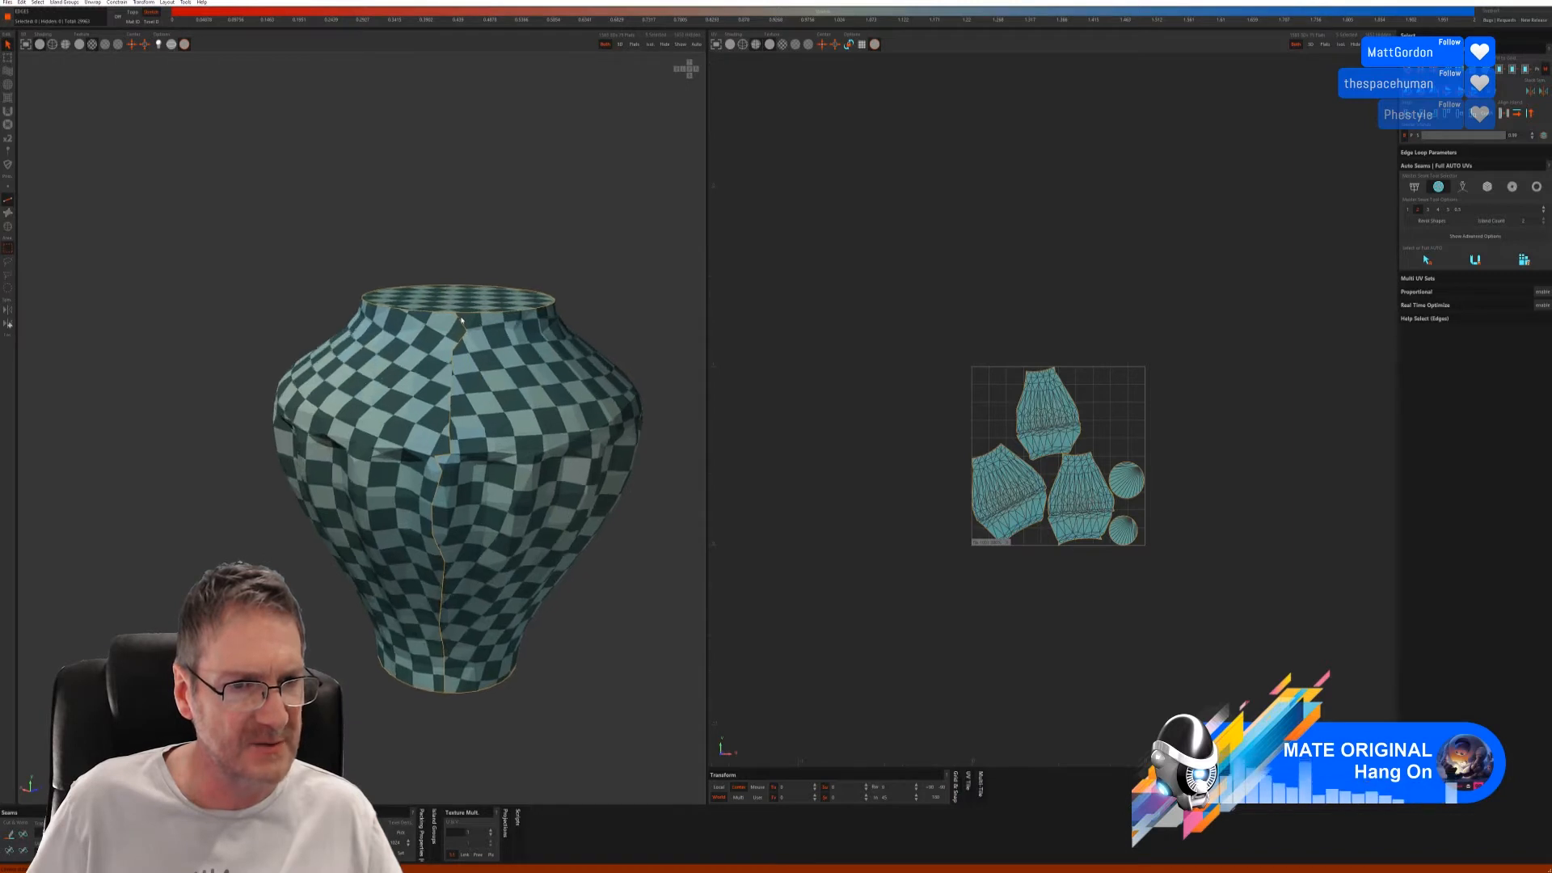
left_click(462, 324)
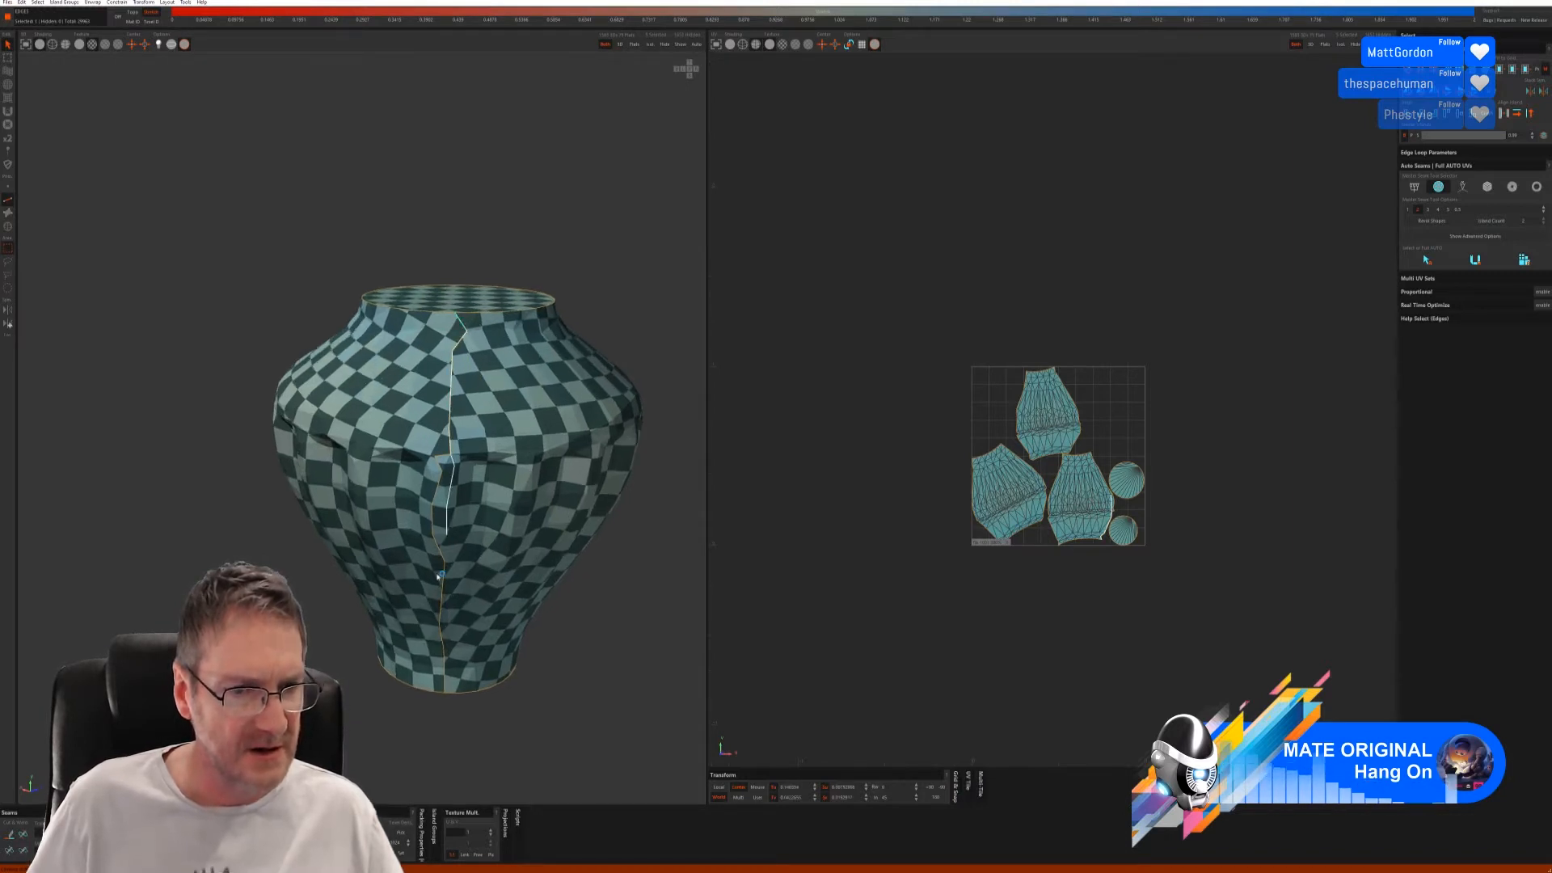
left_click(445, 689, "shift")
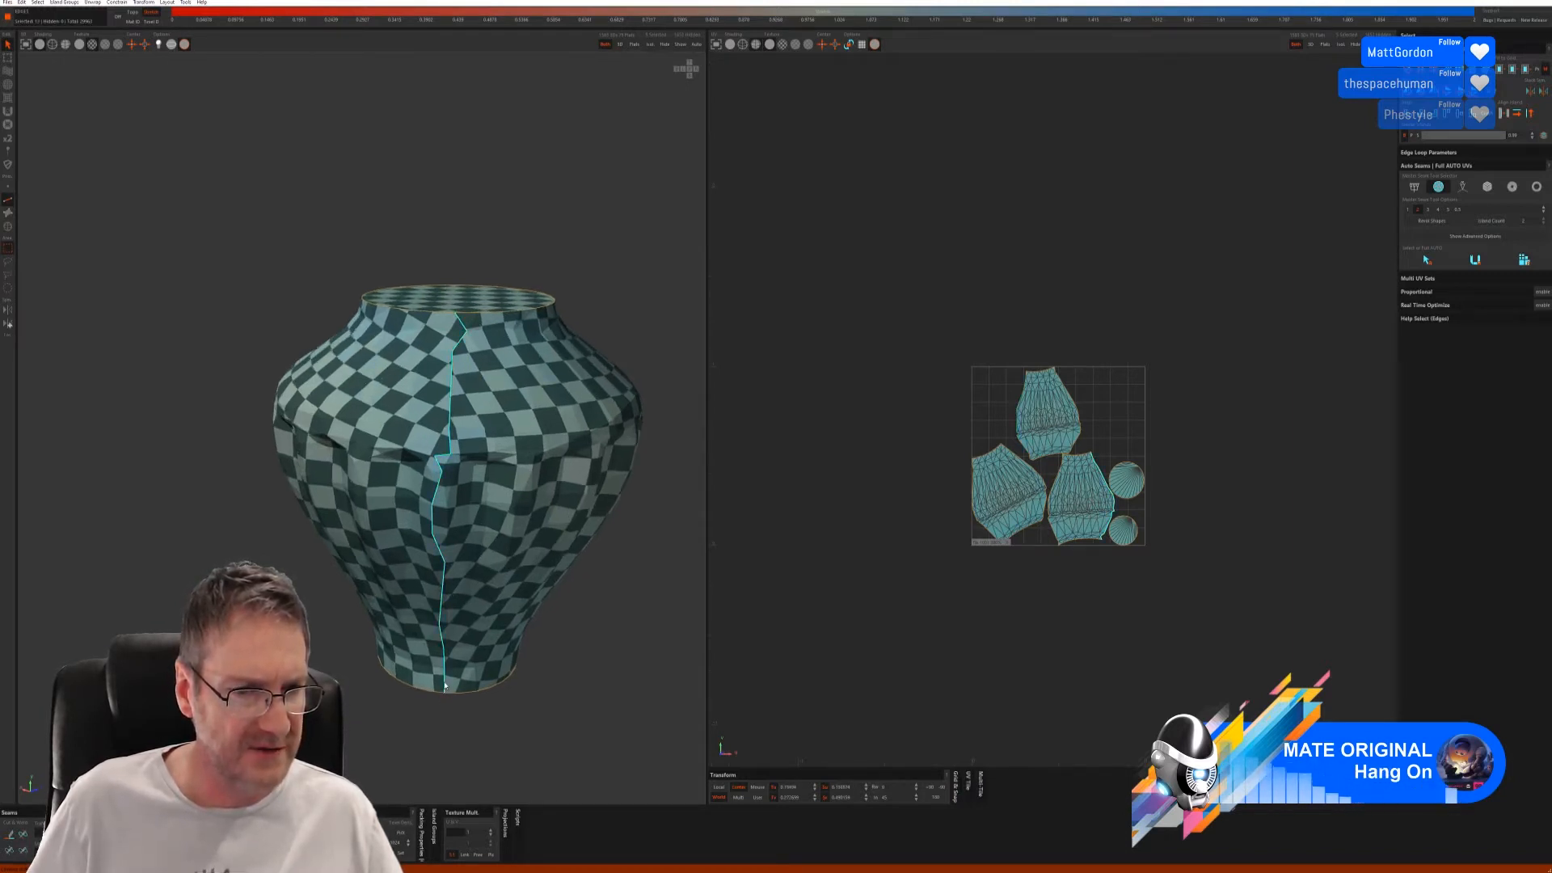
key("c")
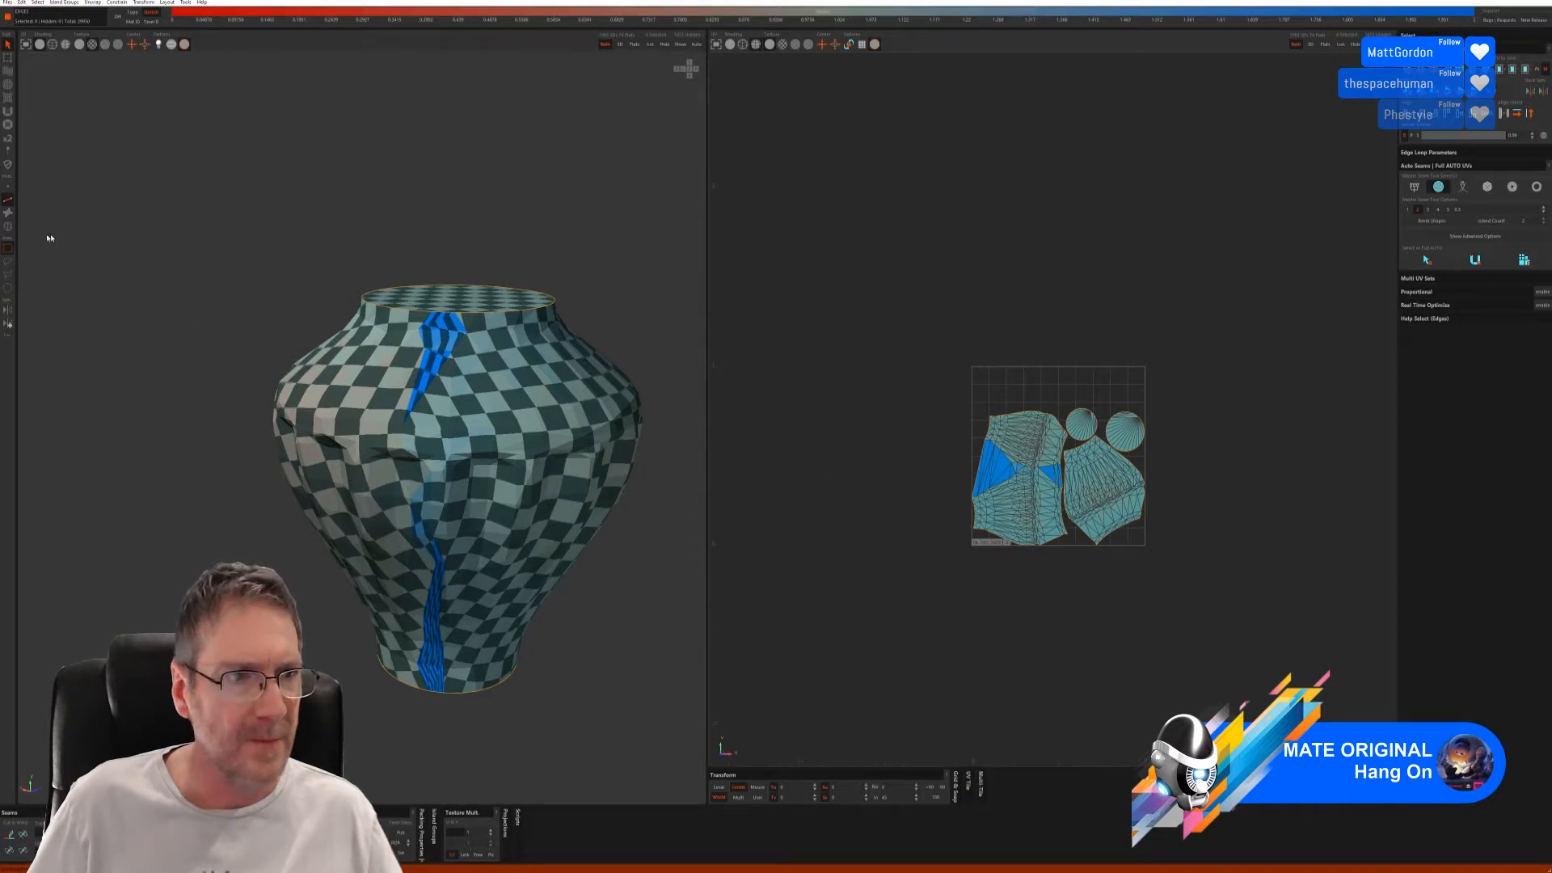
- Select the larger, newly welded body island of the vase and unfold it
left_click(8, 227)
key("ctrl+a")
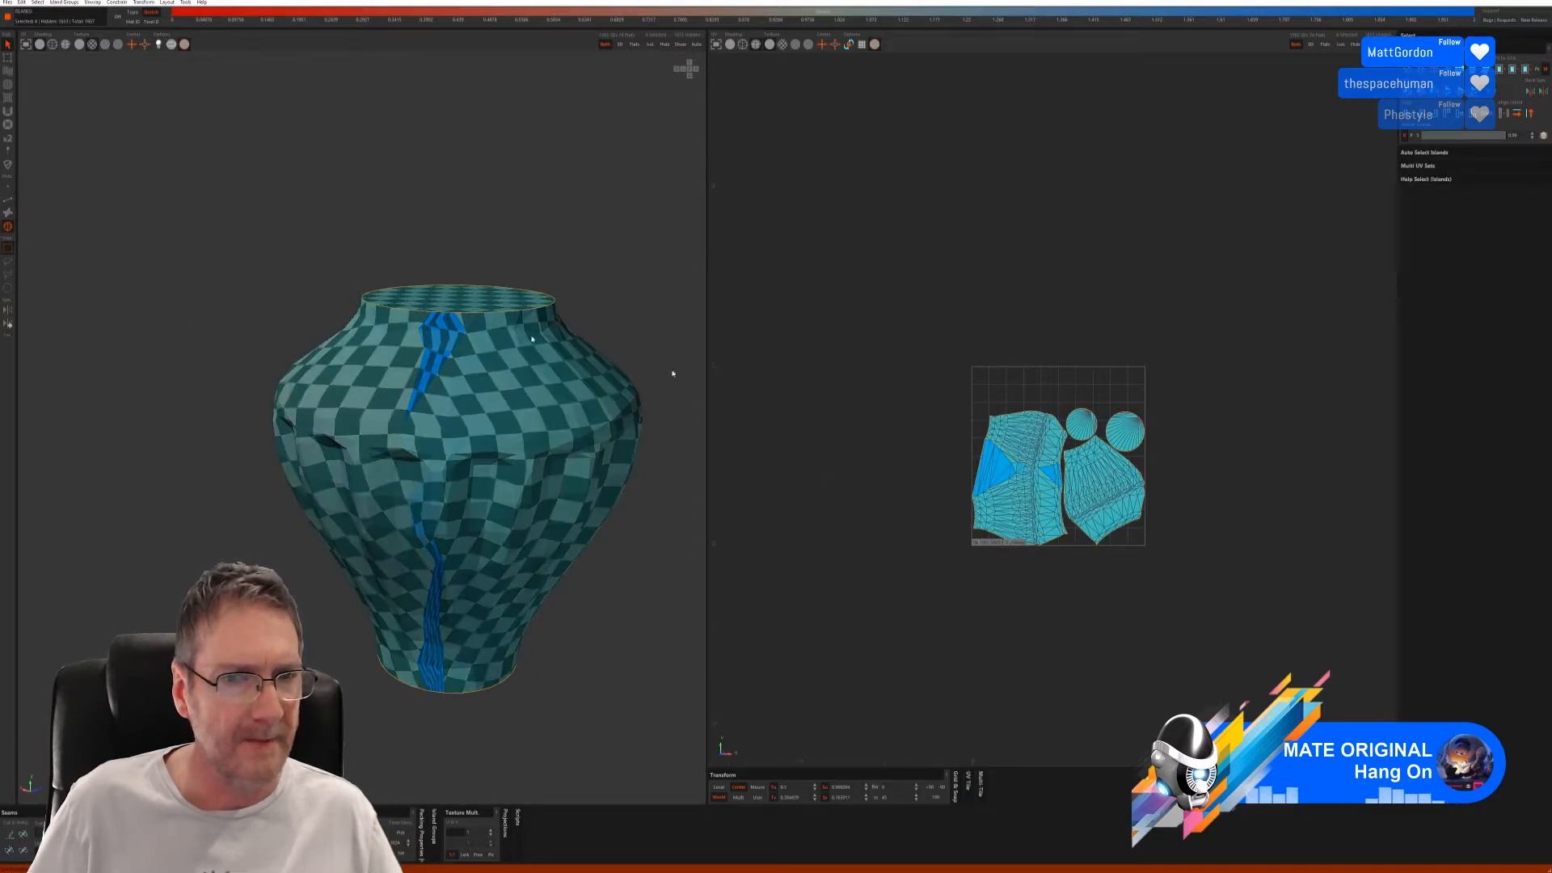
left_click(1010, 506)
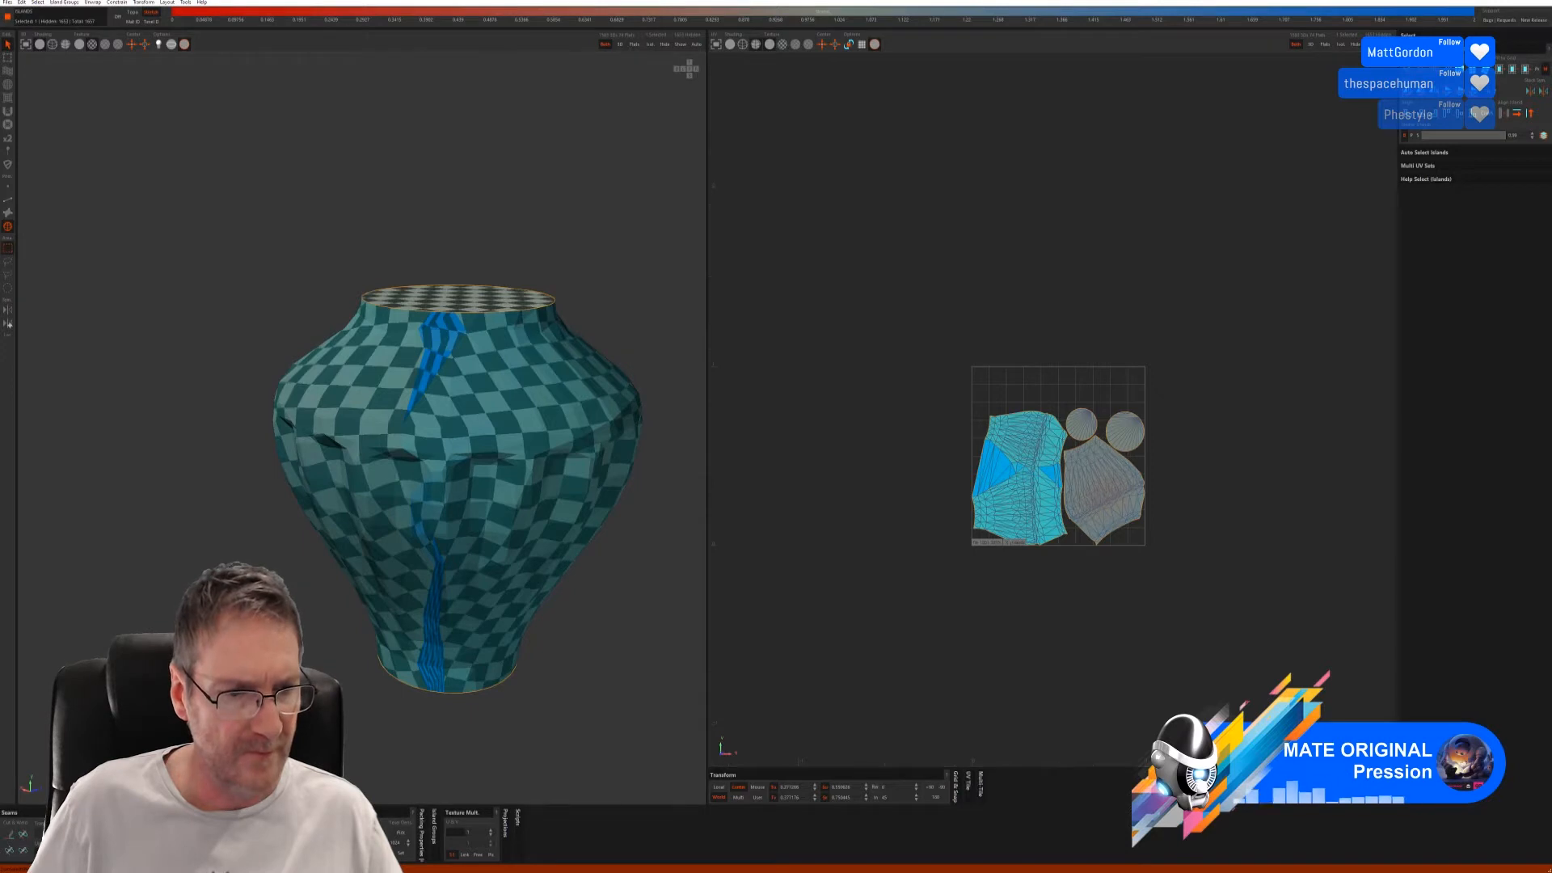
key("u")
mouse_move(499, 566)
middle_mouse_down()
mouse_move(444, 565)
mouse_move(559, 567)
mouse_move(476, 552)
middle_mouse_up()
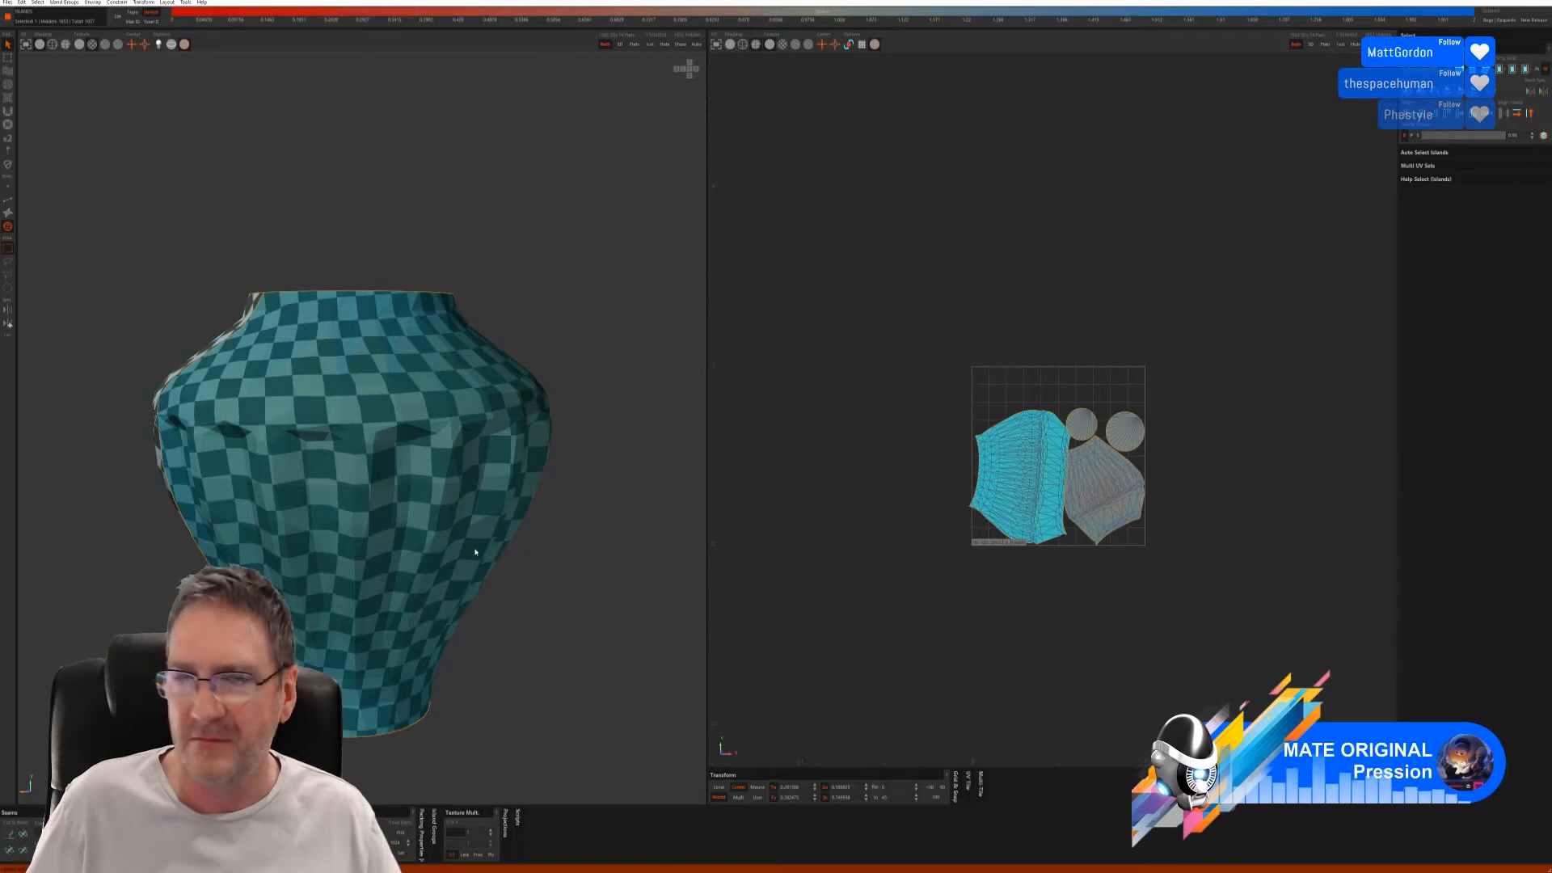
- Select the vertical seam between the two remaining vase body islands from neck to base and weld it
left_click_drag(356, 547, 417, 555, "alt")
middle_click_drag(302, 520, 374, 501, "alt")
left_click_drag(374, 501, 525, 485, "alt")
right_click_drag(525, 485, 440, 455, "alt")
left_click_drag(440, 455, 317, 479, "alt")
middle_click_drag(485, 388, 388, 392, "alt")
mouse_move(388, 391)
right_mouse_down("alt")
mouse_move(433, 375)
mouse_move(414, 375)
right_mouse_up("alt")
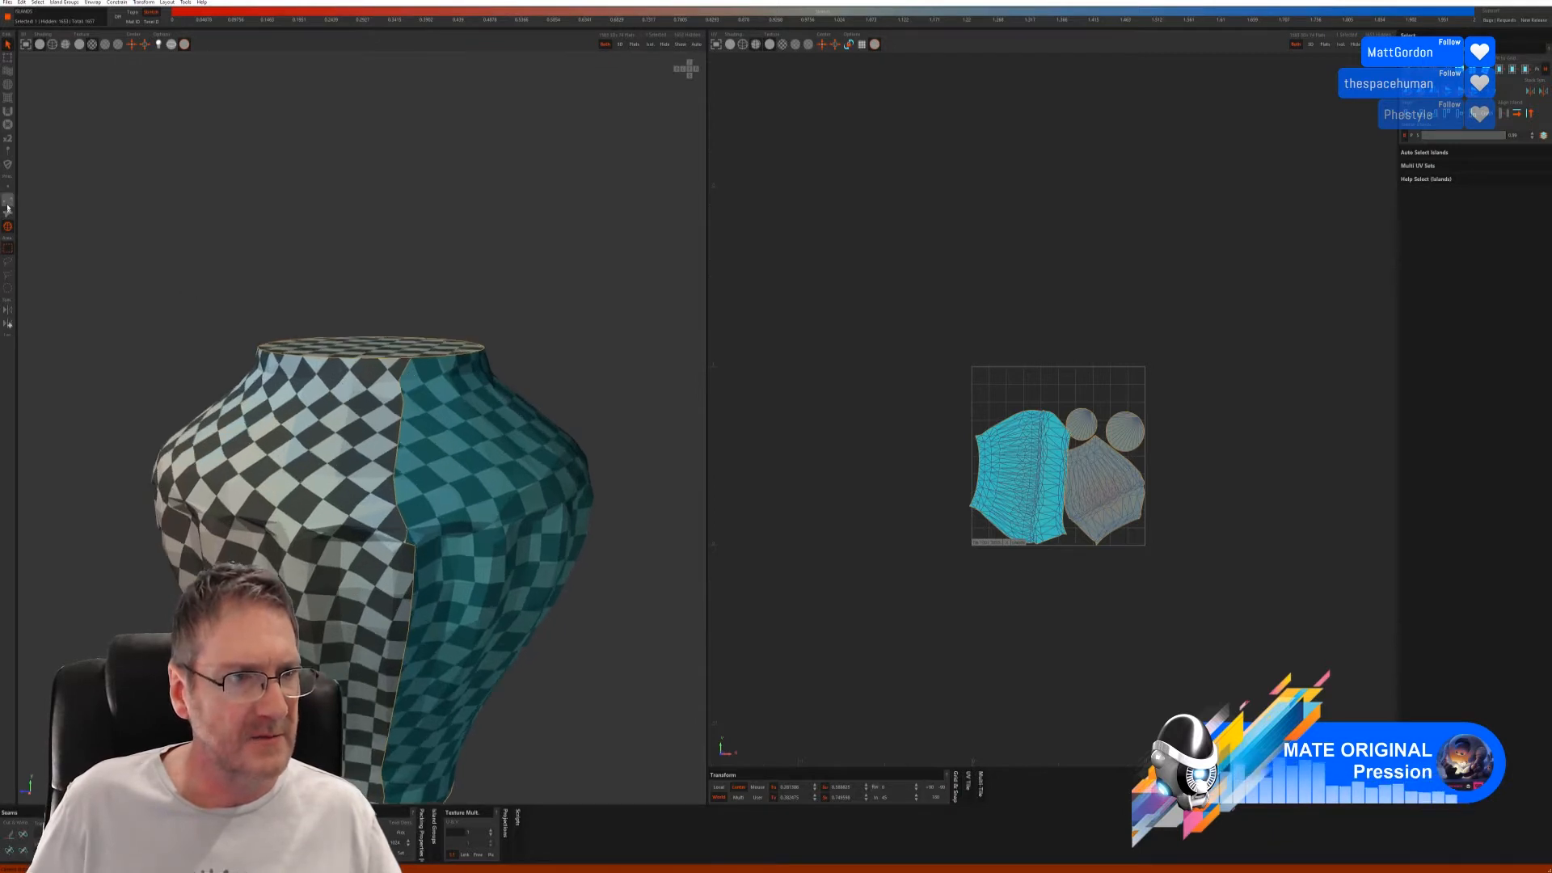
key("F2")
left_click(406, 368)
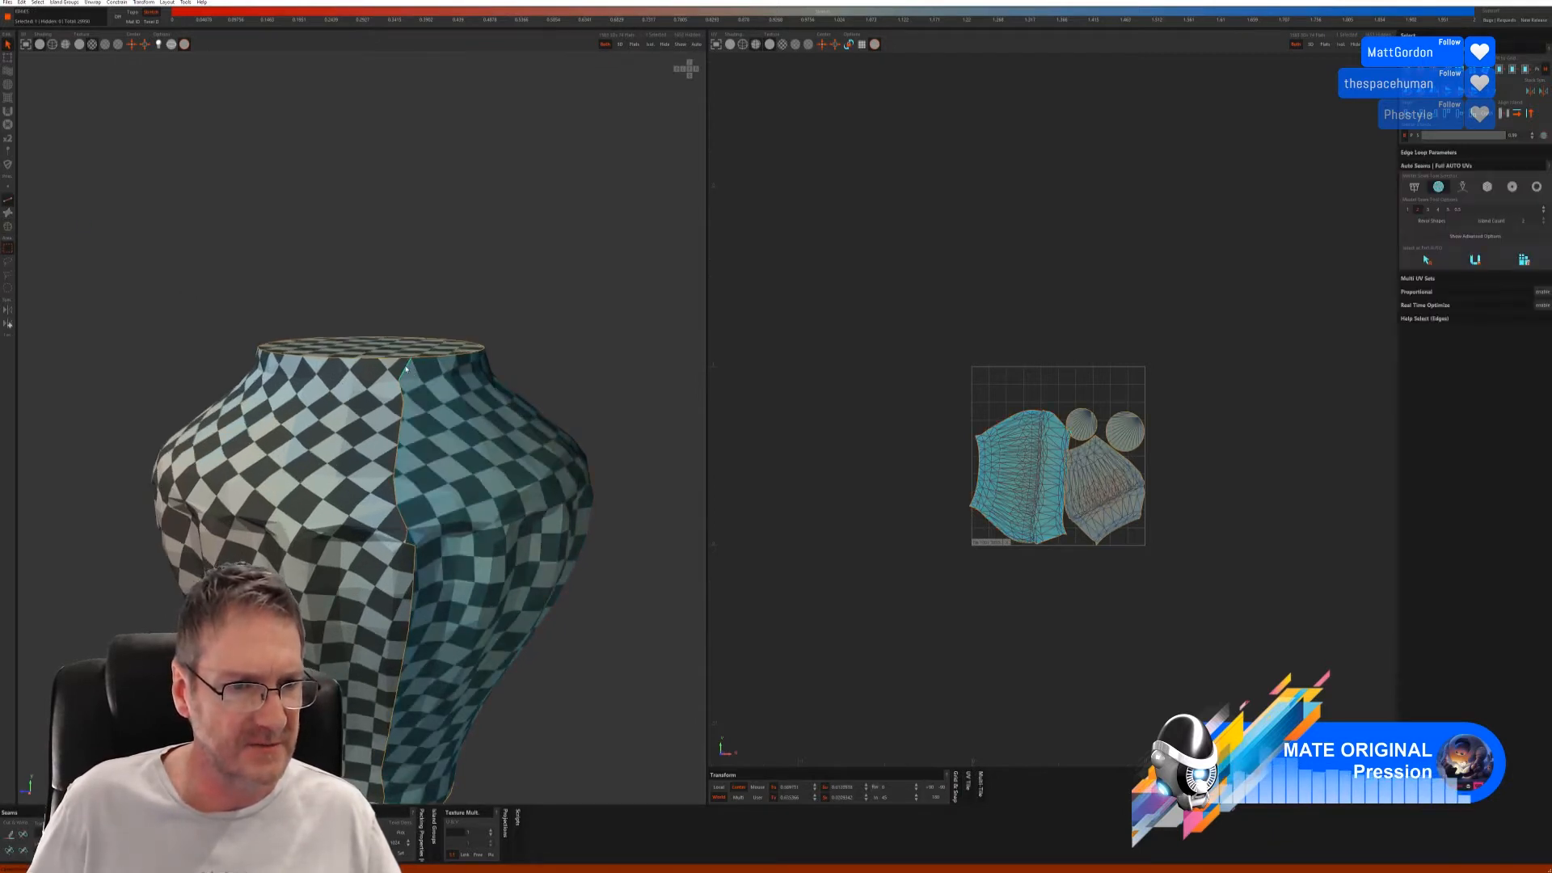
left_click(384, 786, "shift")
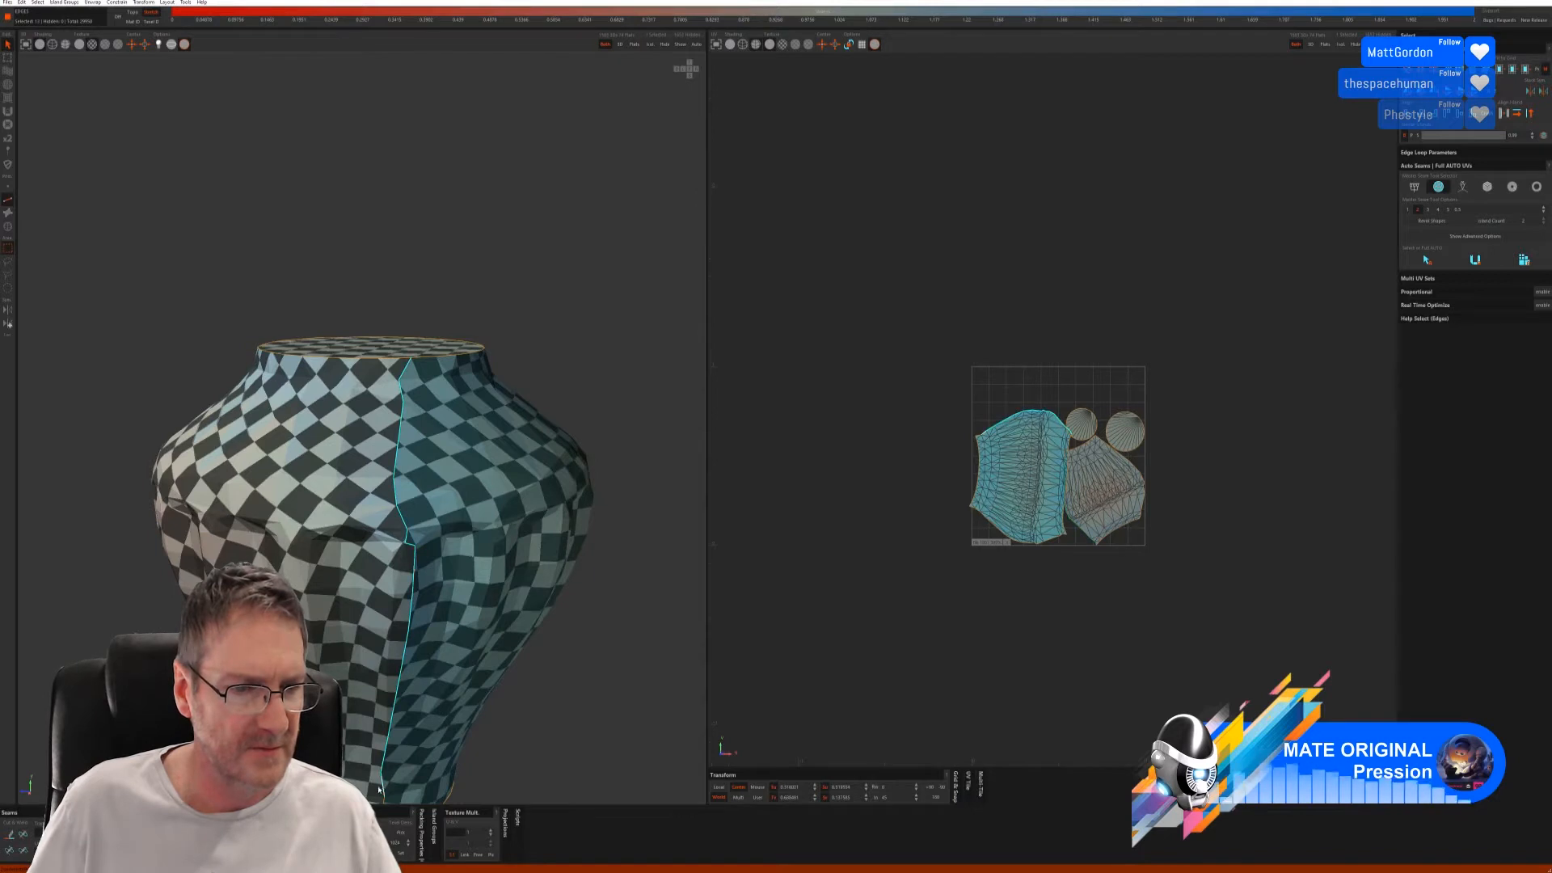
middle_click_drag(383, 785, 367, 679, "alt")
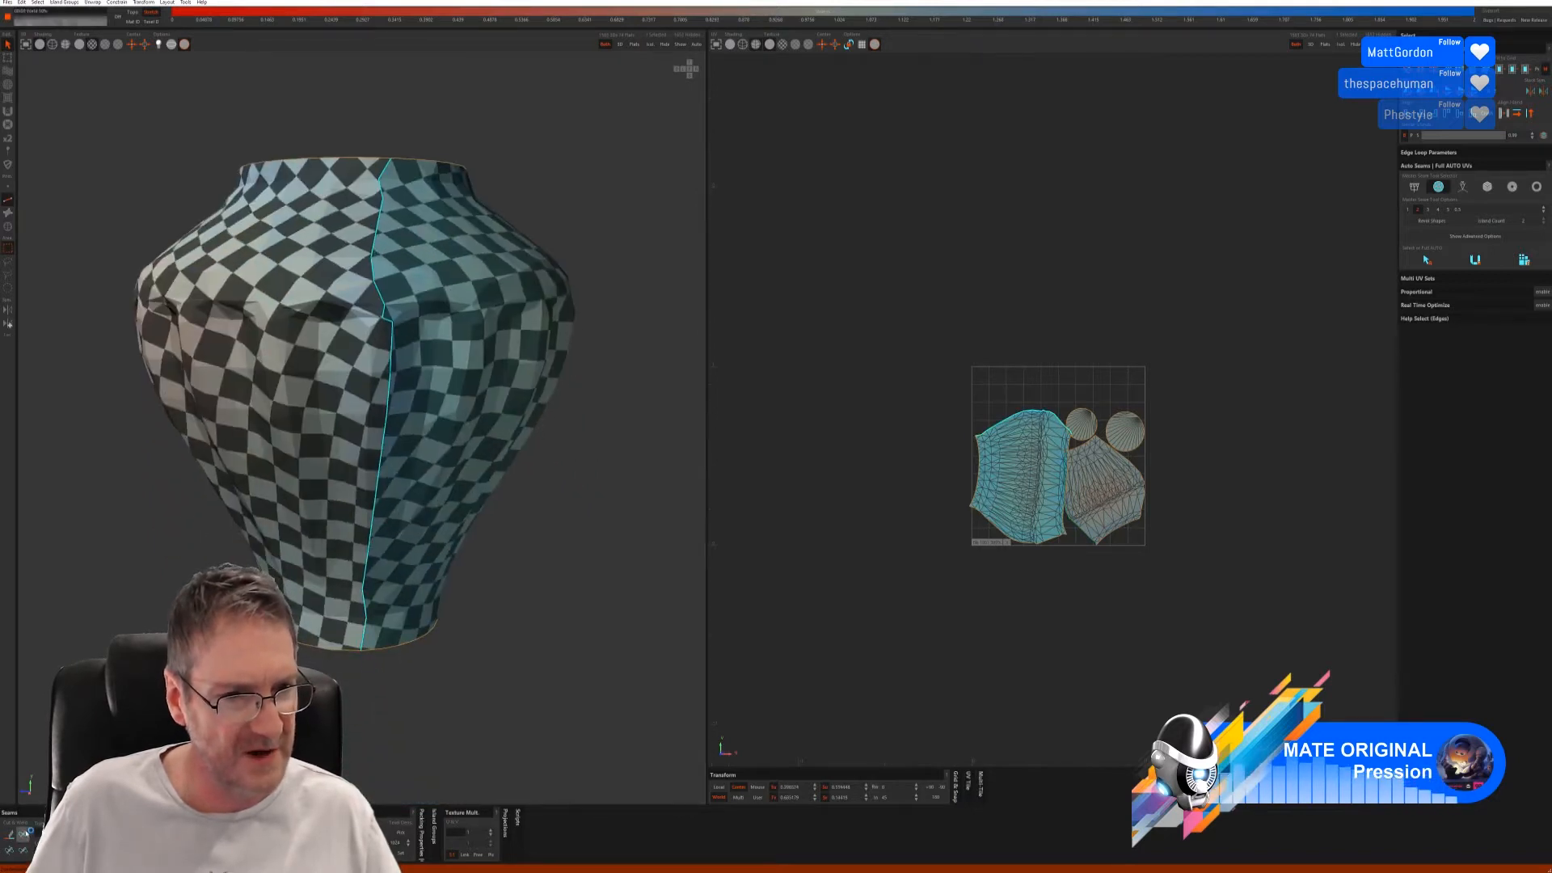
key("c")
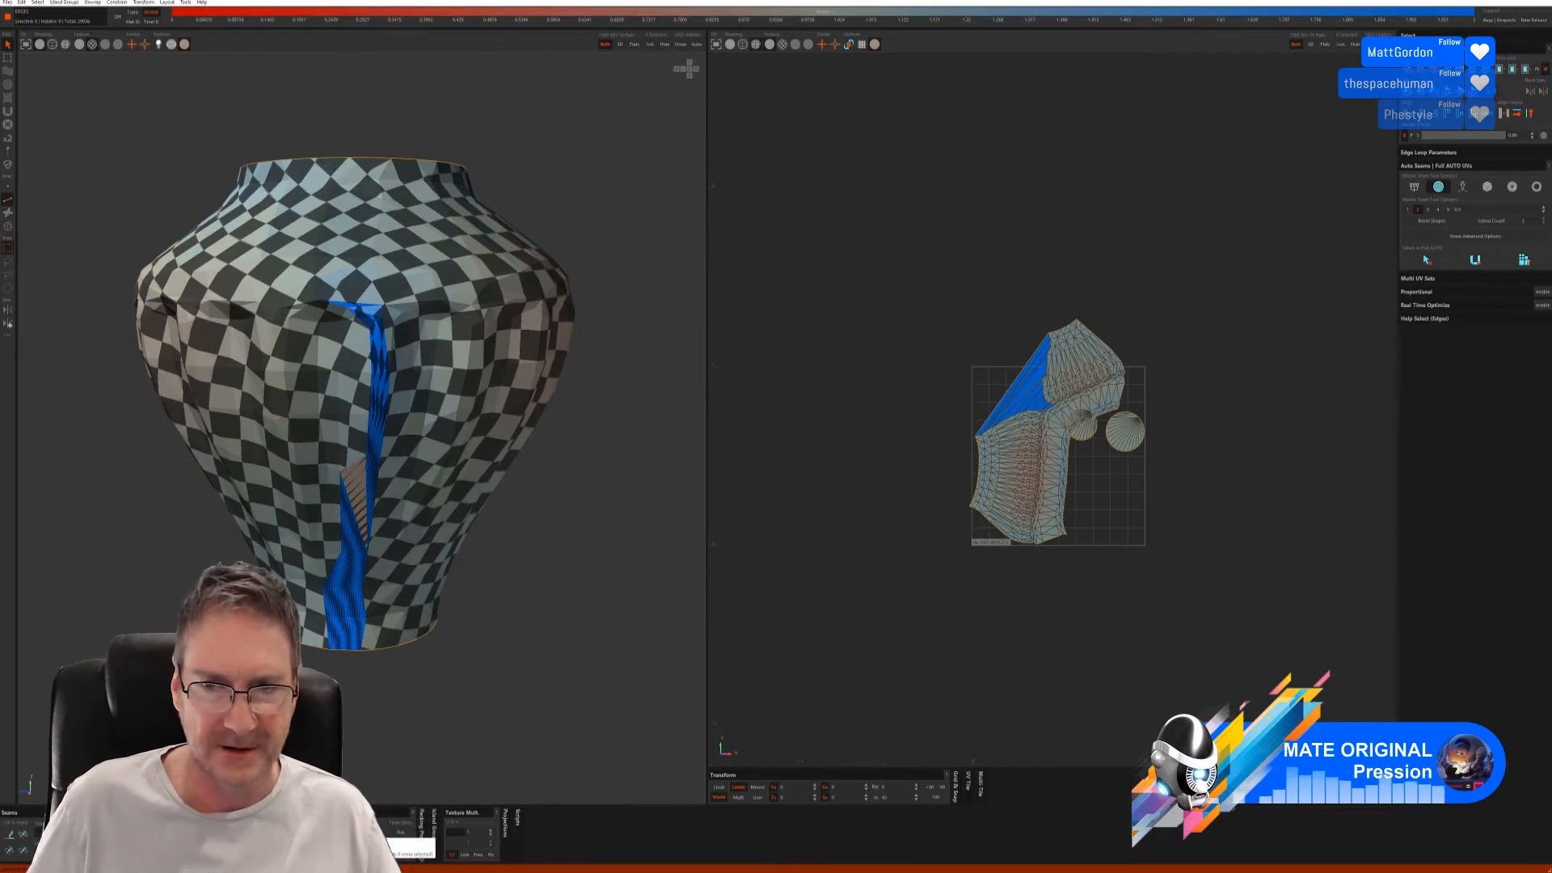
- Select the merged vase body island, unfold it and check its checker pattern from several sides
left_click(8, 226)
left_click(1039, 488)
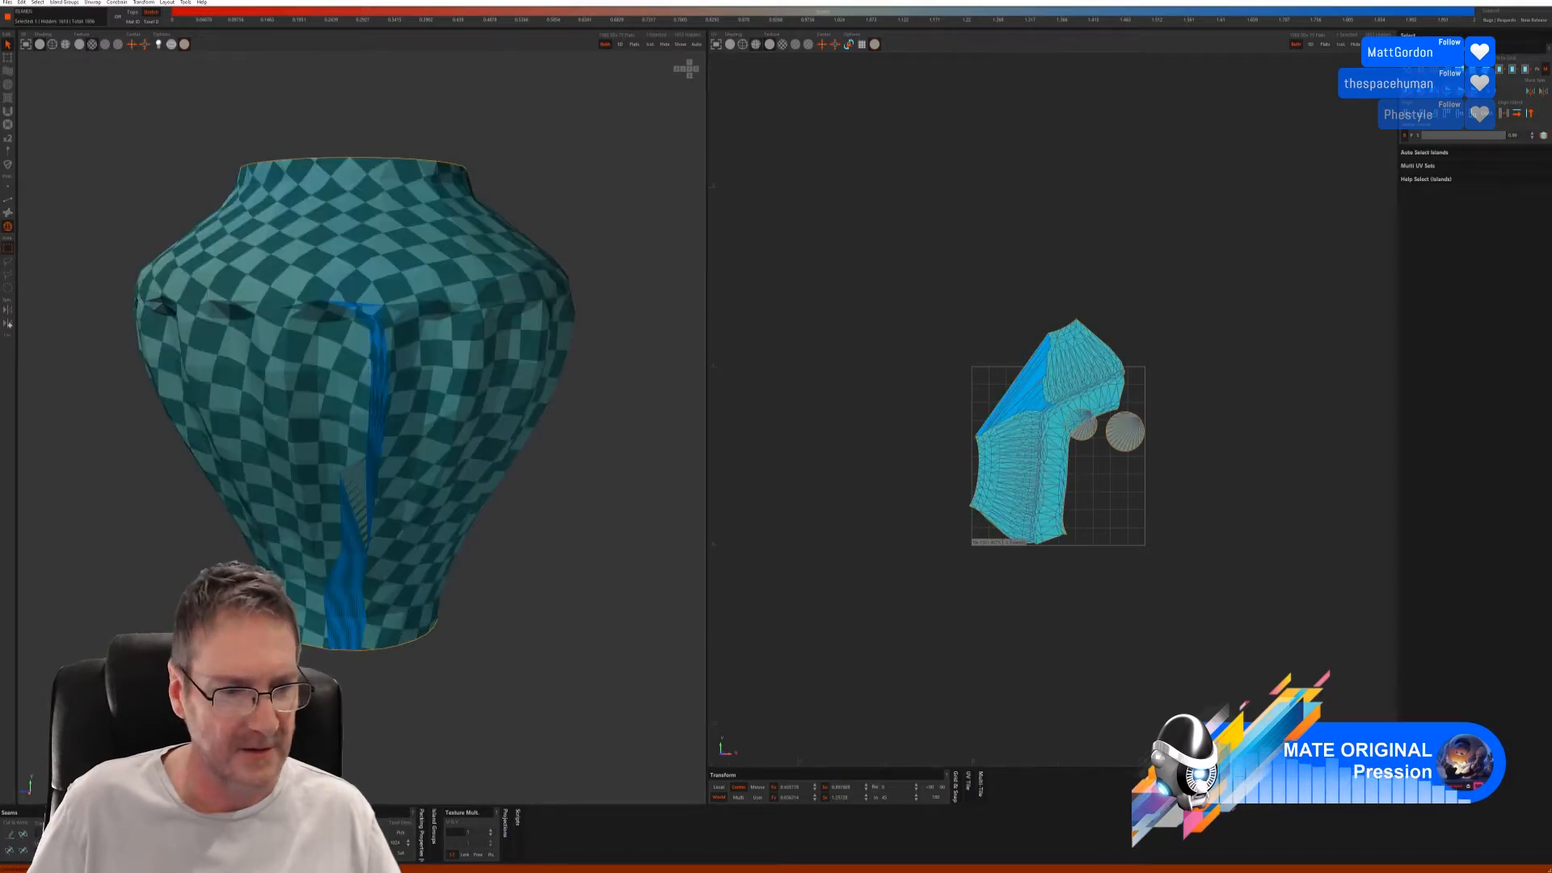
key("u")
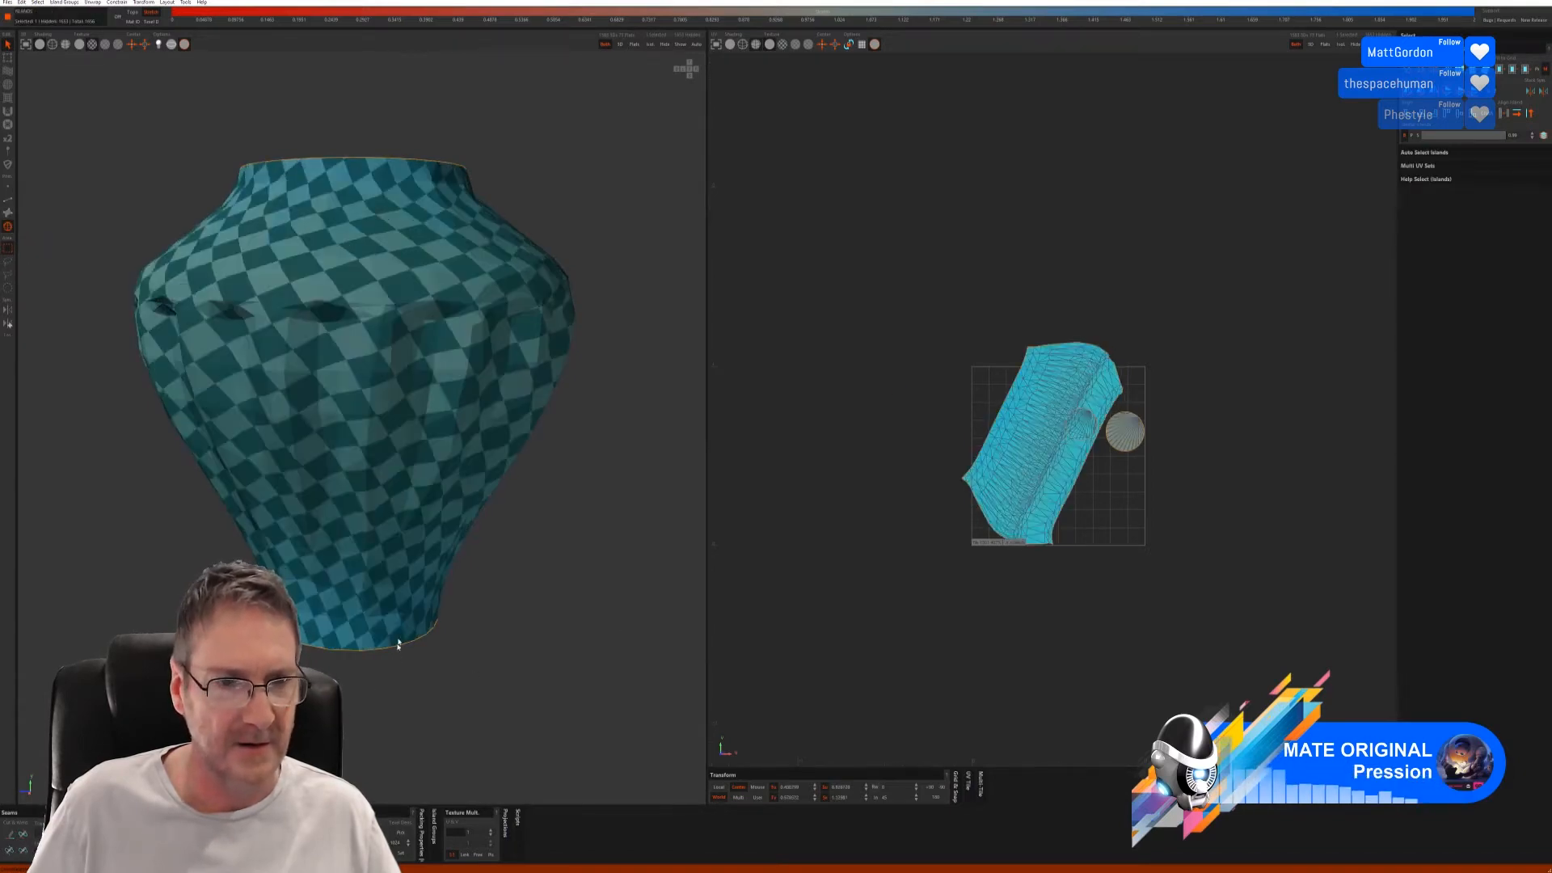
scroll(418, 523, "down", 2)
left_click_drag(418, 523, 485, 492, "alt")
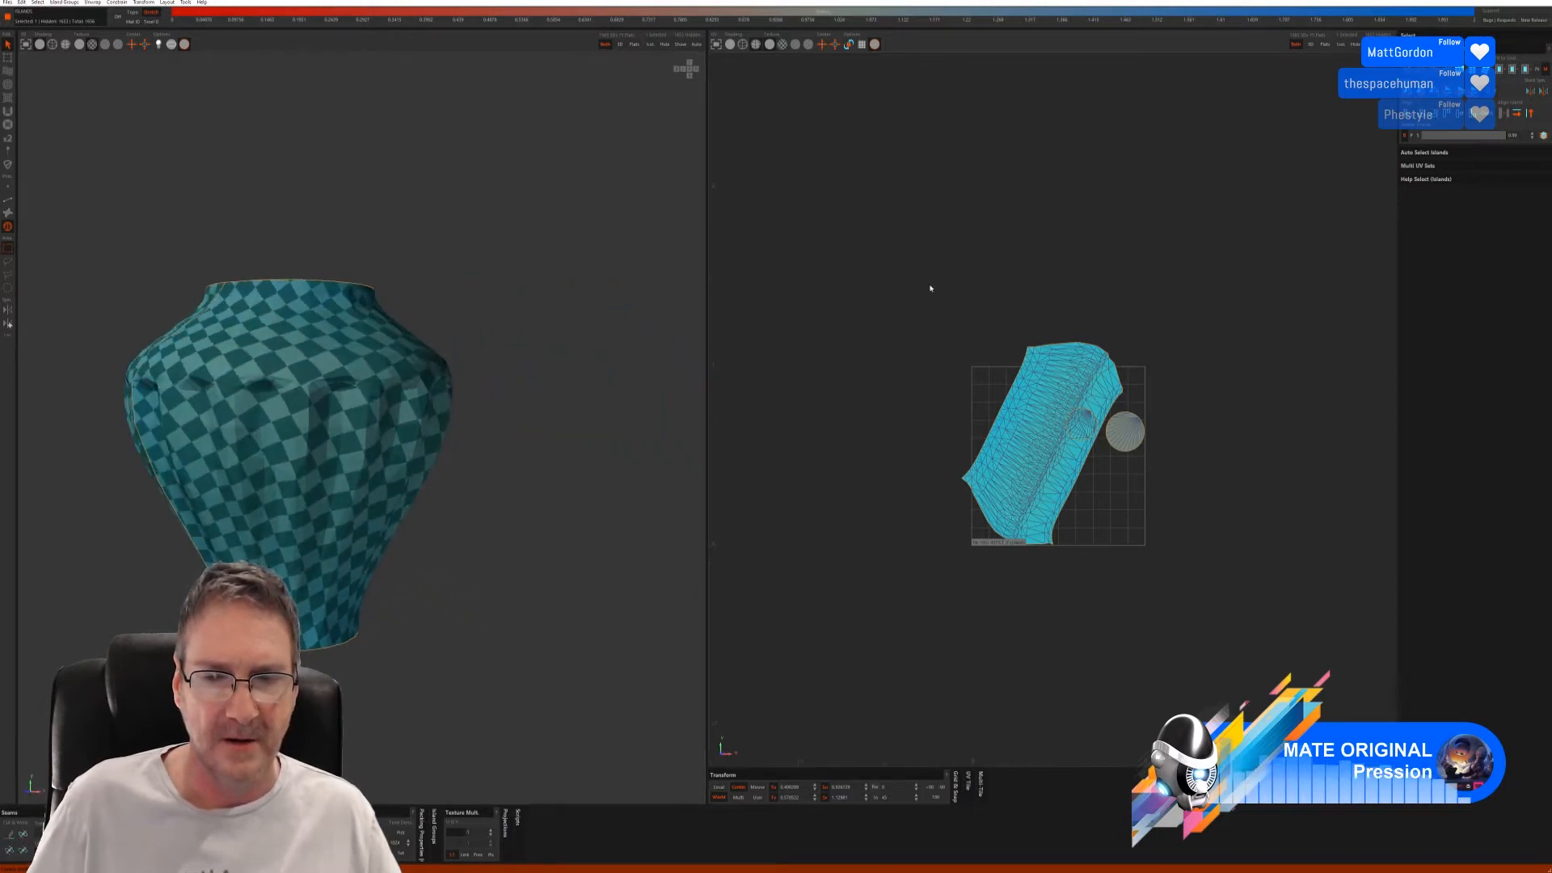
scroll(647, 356, "up", 2)
left_click_drag(391, 481, 575, 189, "alt")
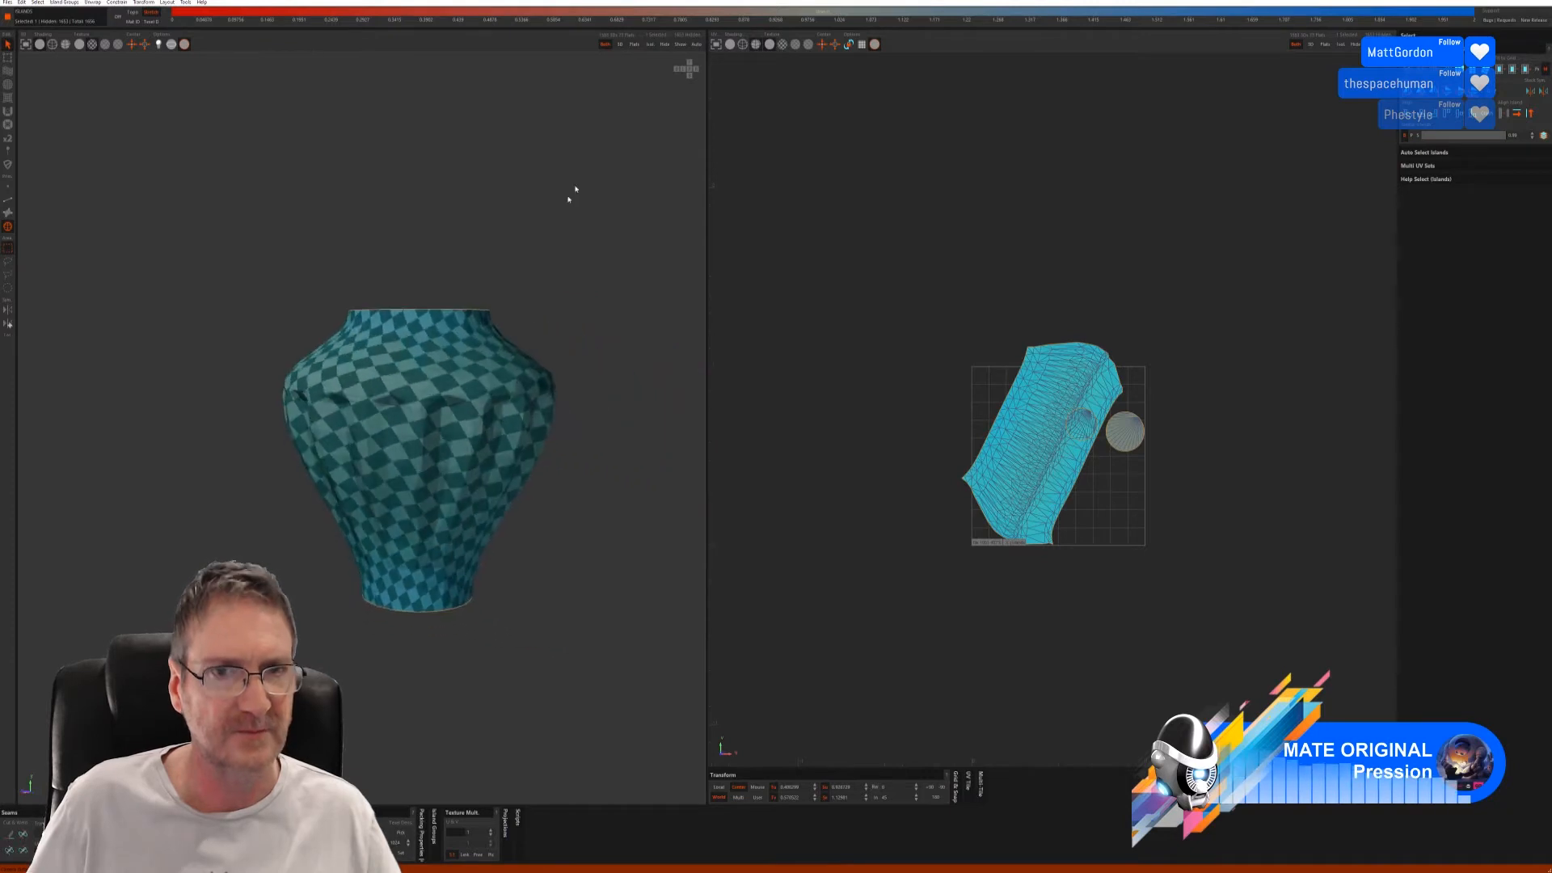
- Show the whole lamp again, then select and isolate the thin vertical rod above the vase
left_click(681, 44)
left_click_drag(553, 363, 523, 372, "alt")
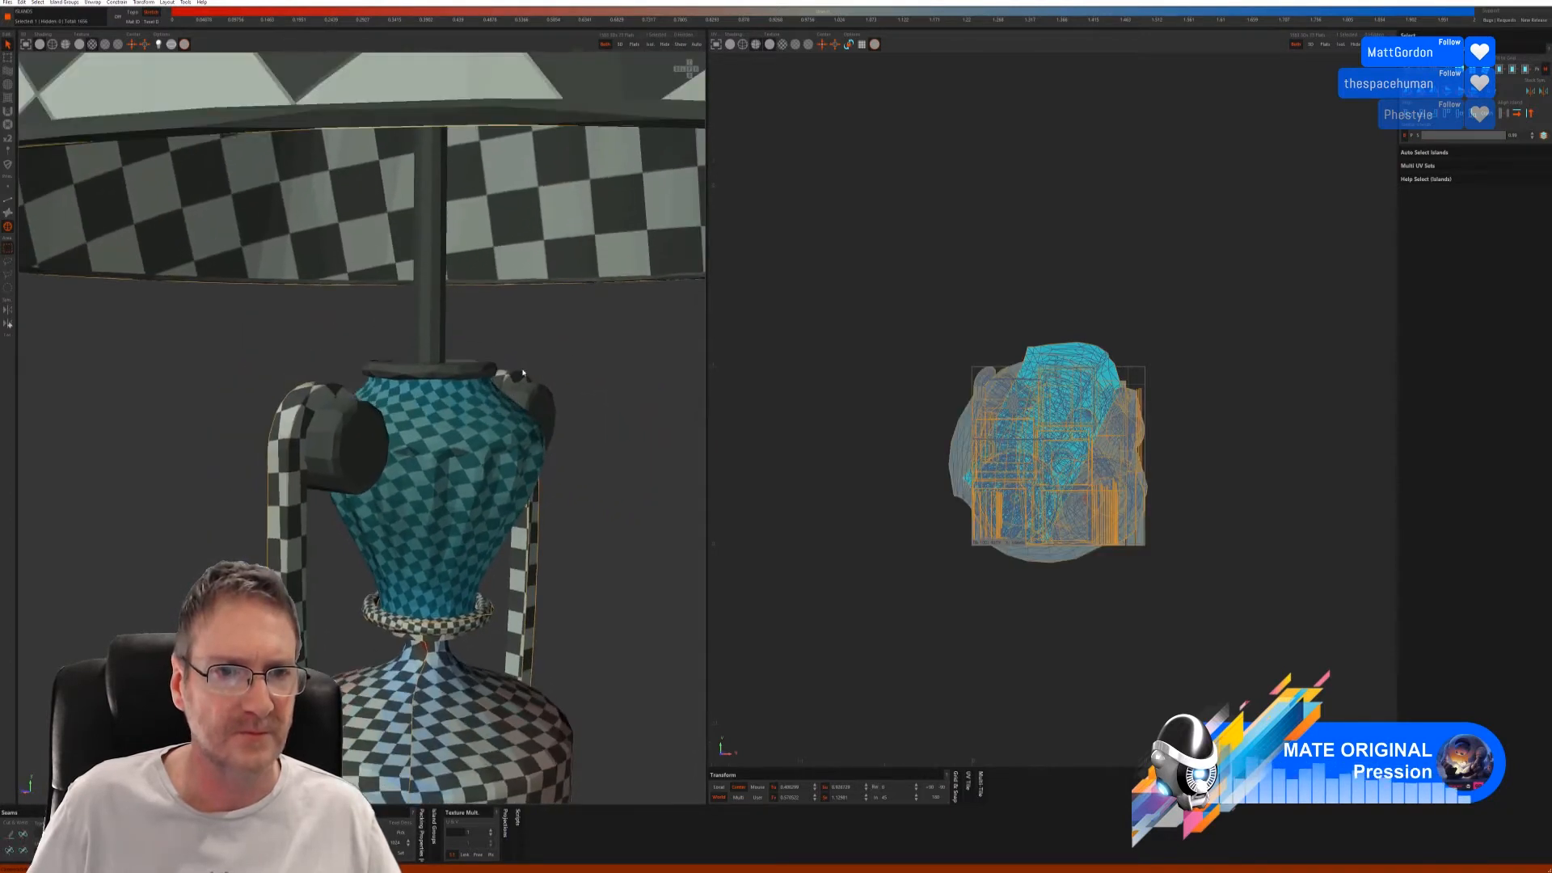
left_click(441, 334)
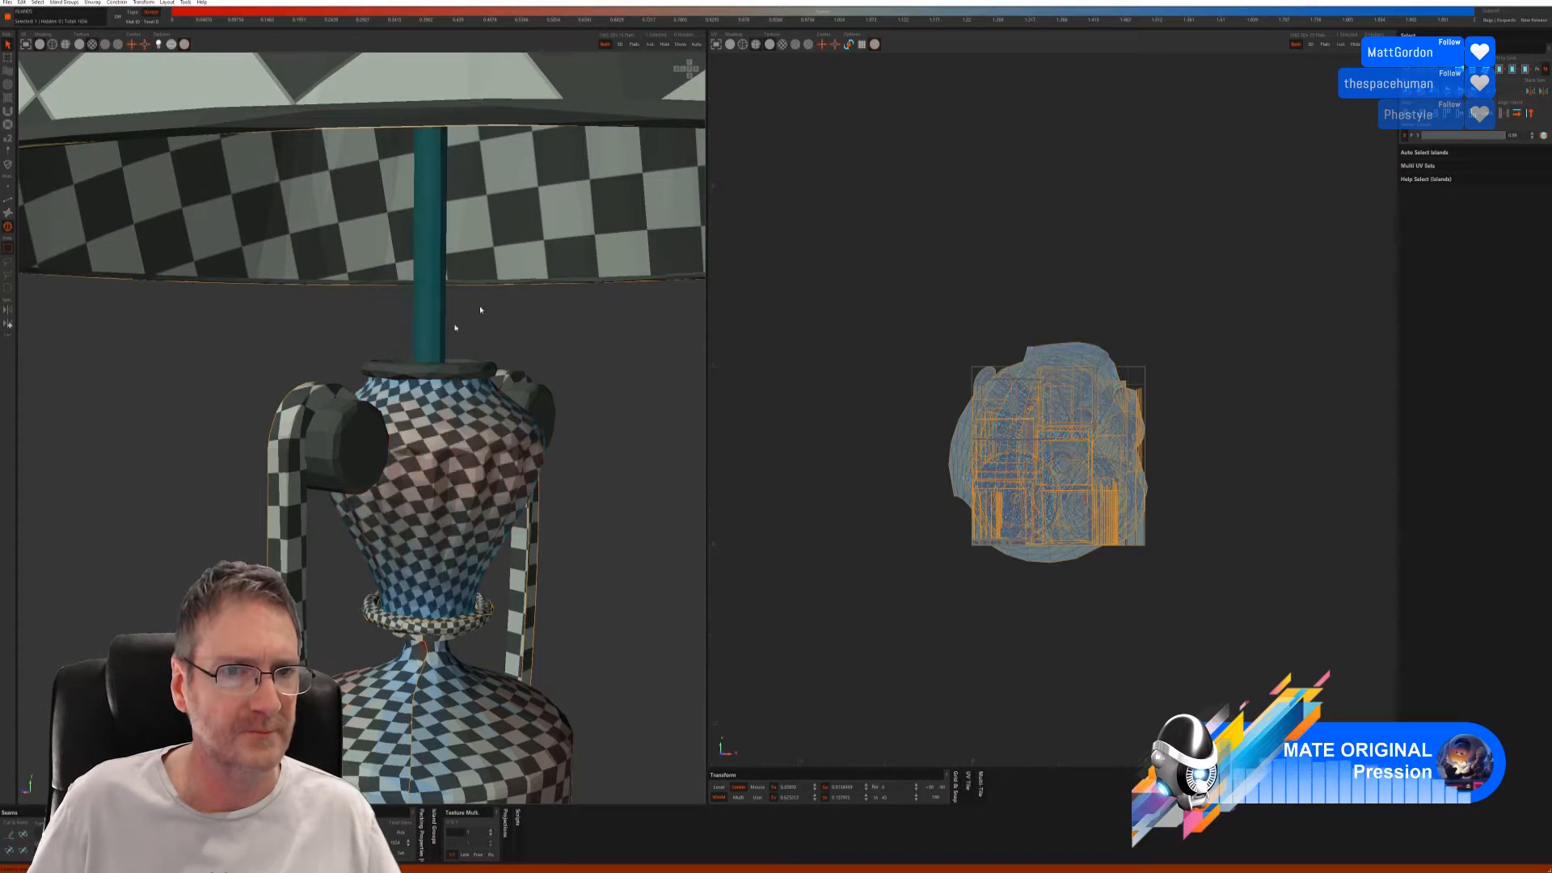
left_click(650, 44)
middle_click_drag(424, 317, 409, 361, "alt")
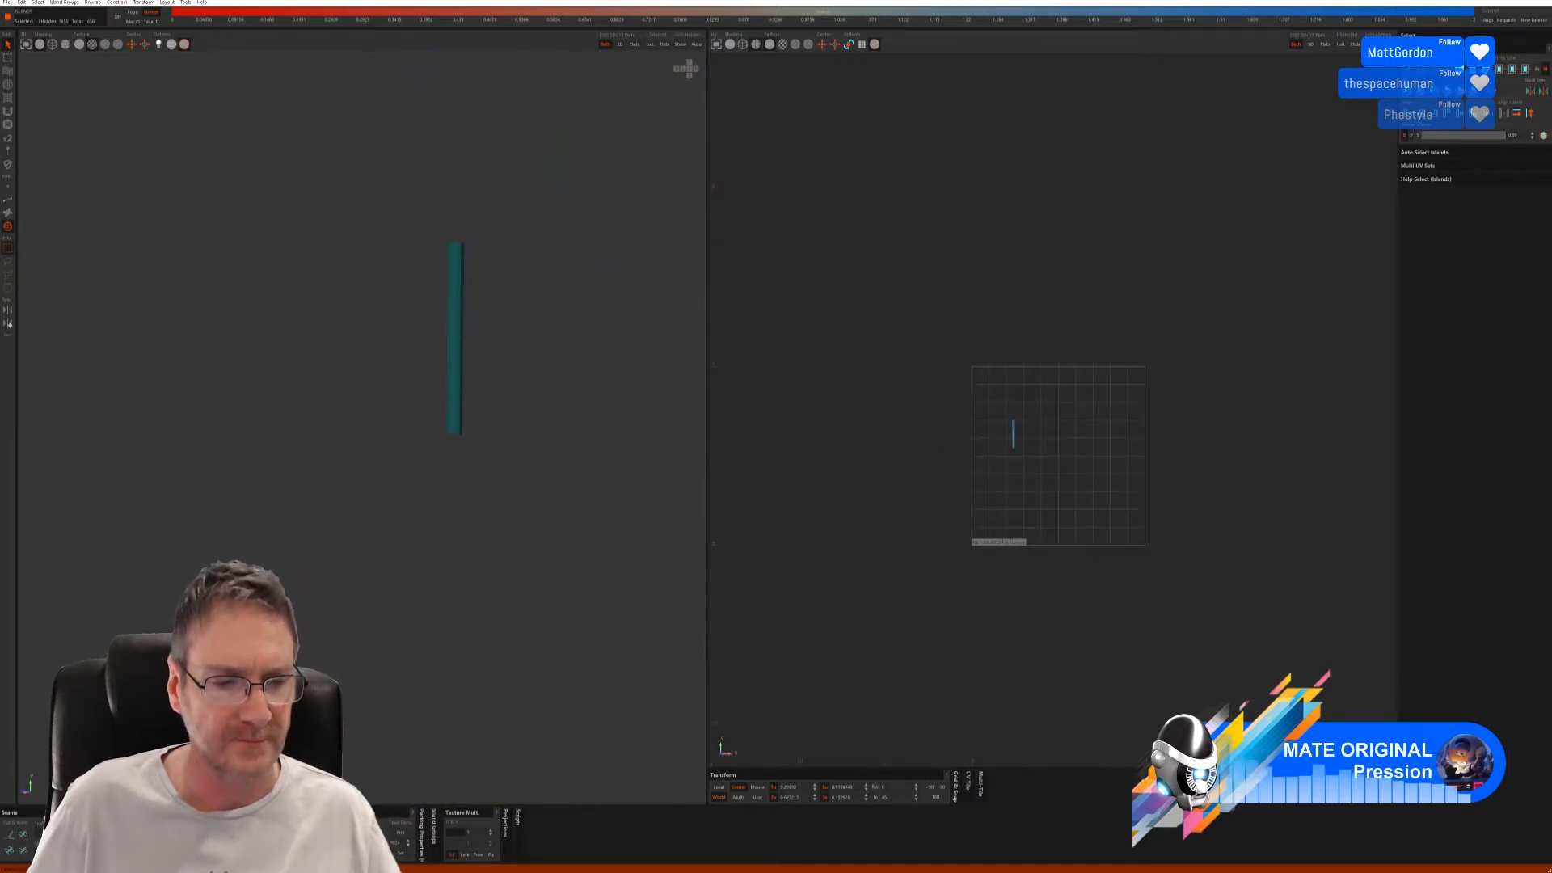
left_click_drag(422, 512, 412, 519, "alt")
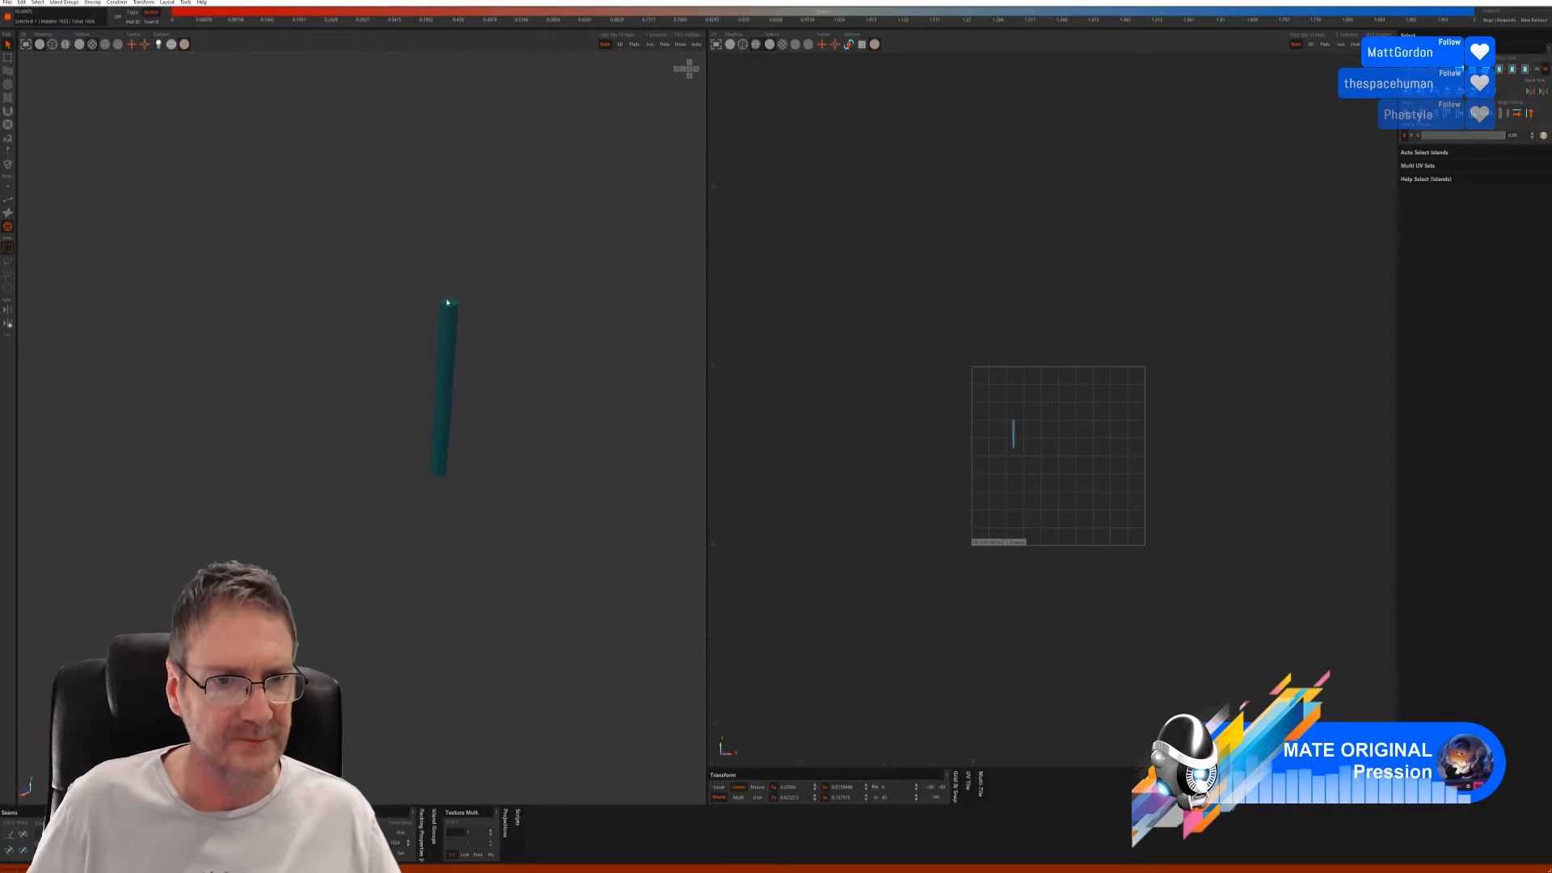
scroll(451, 318, "up", 5)
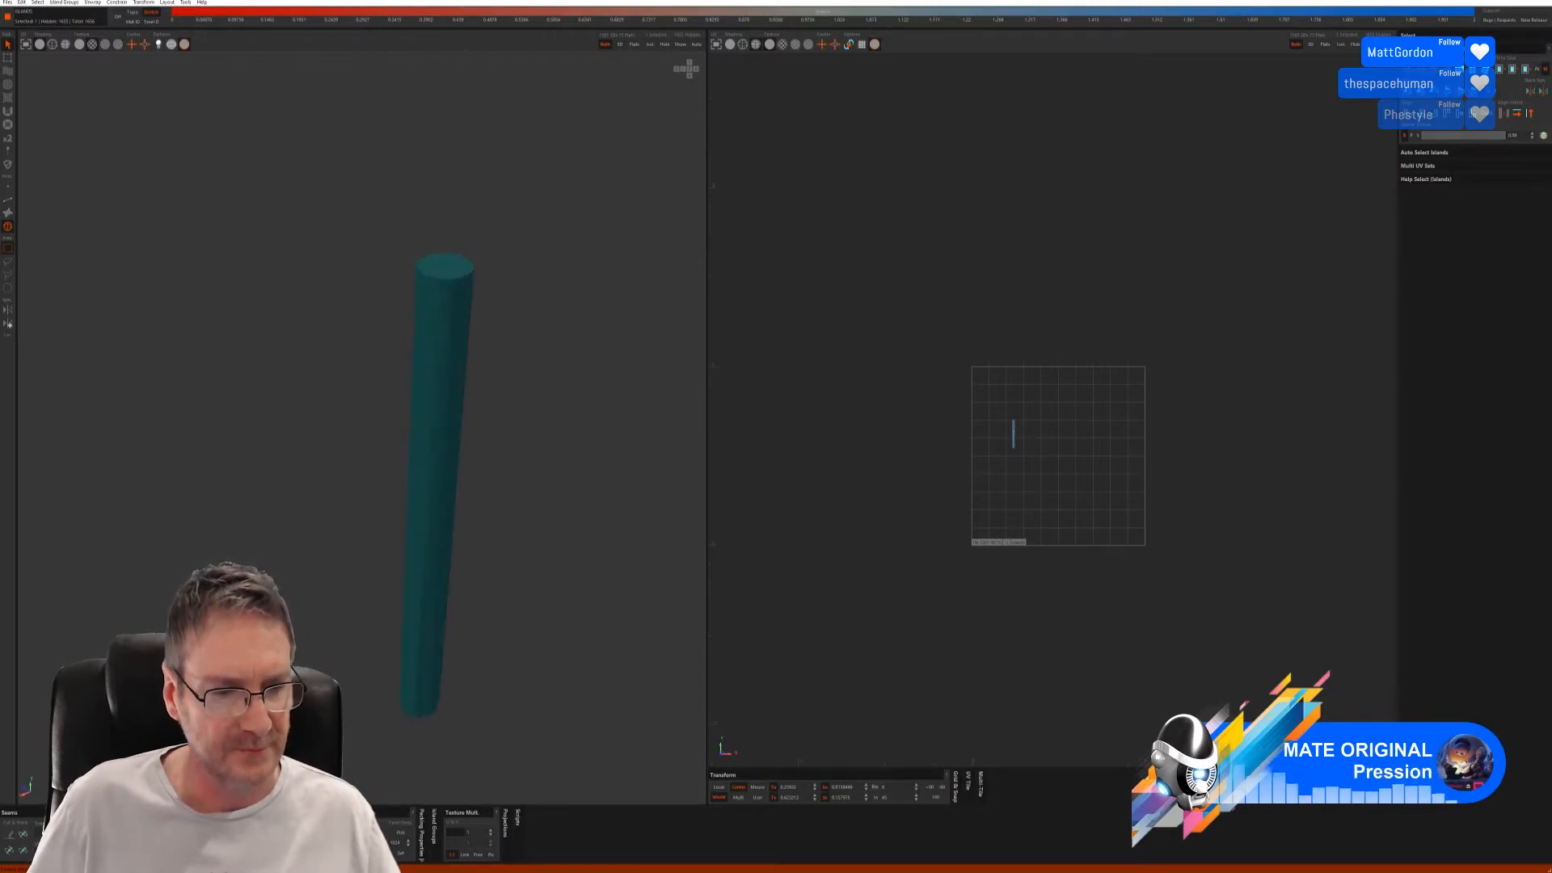
- Select all the polygons that form the rod's top end cap
left_click(7, 212)
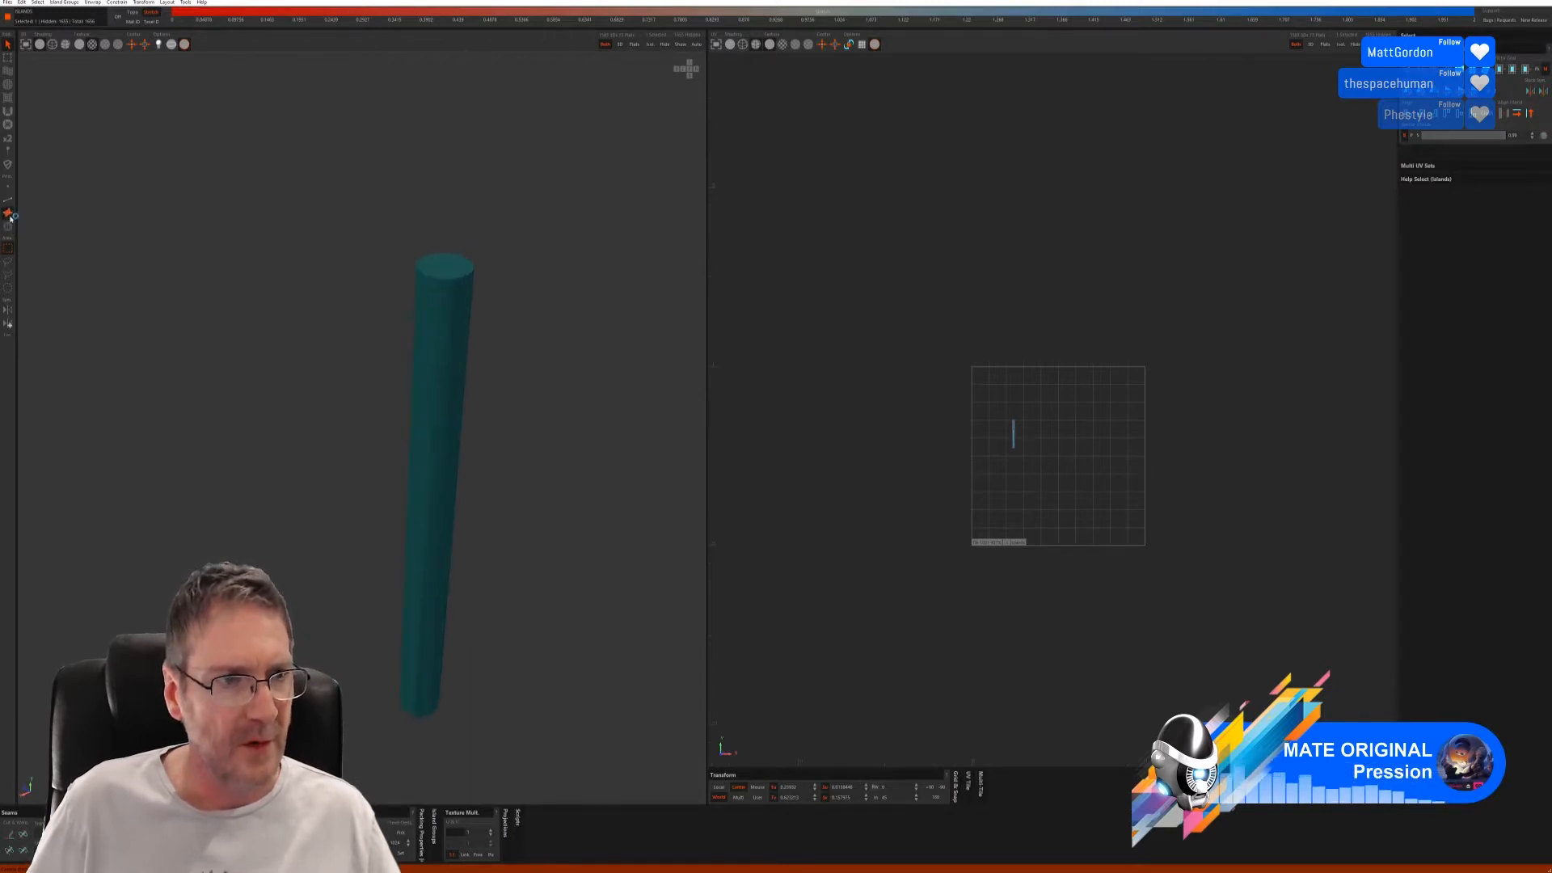
left_click(446, 267)
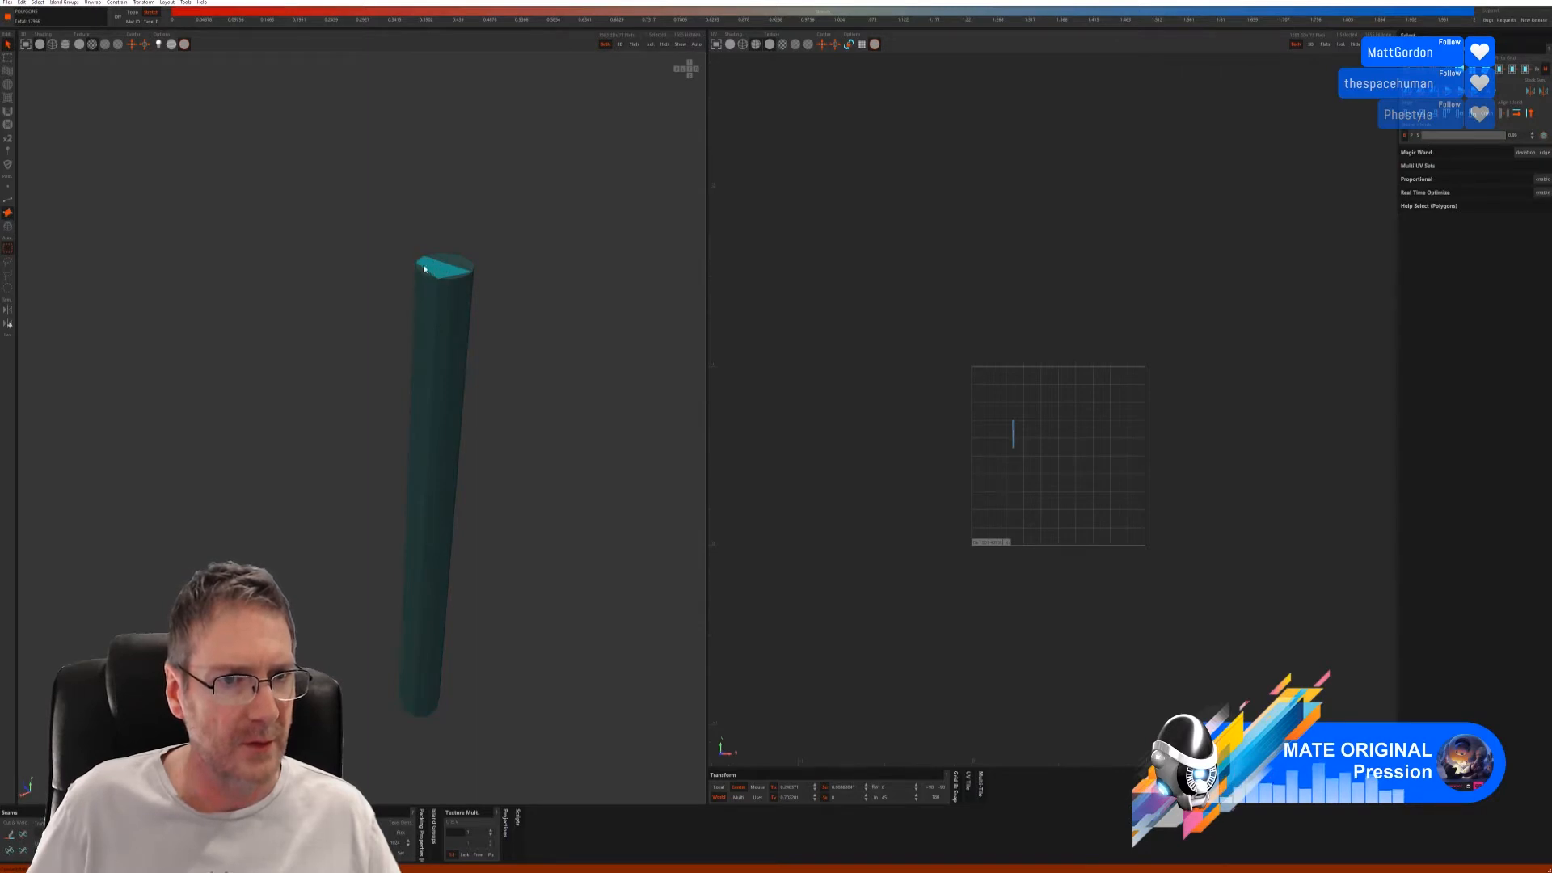
left_click(449, 259, "ctrl")
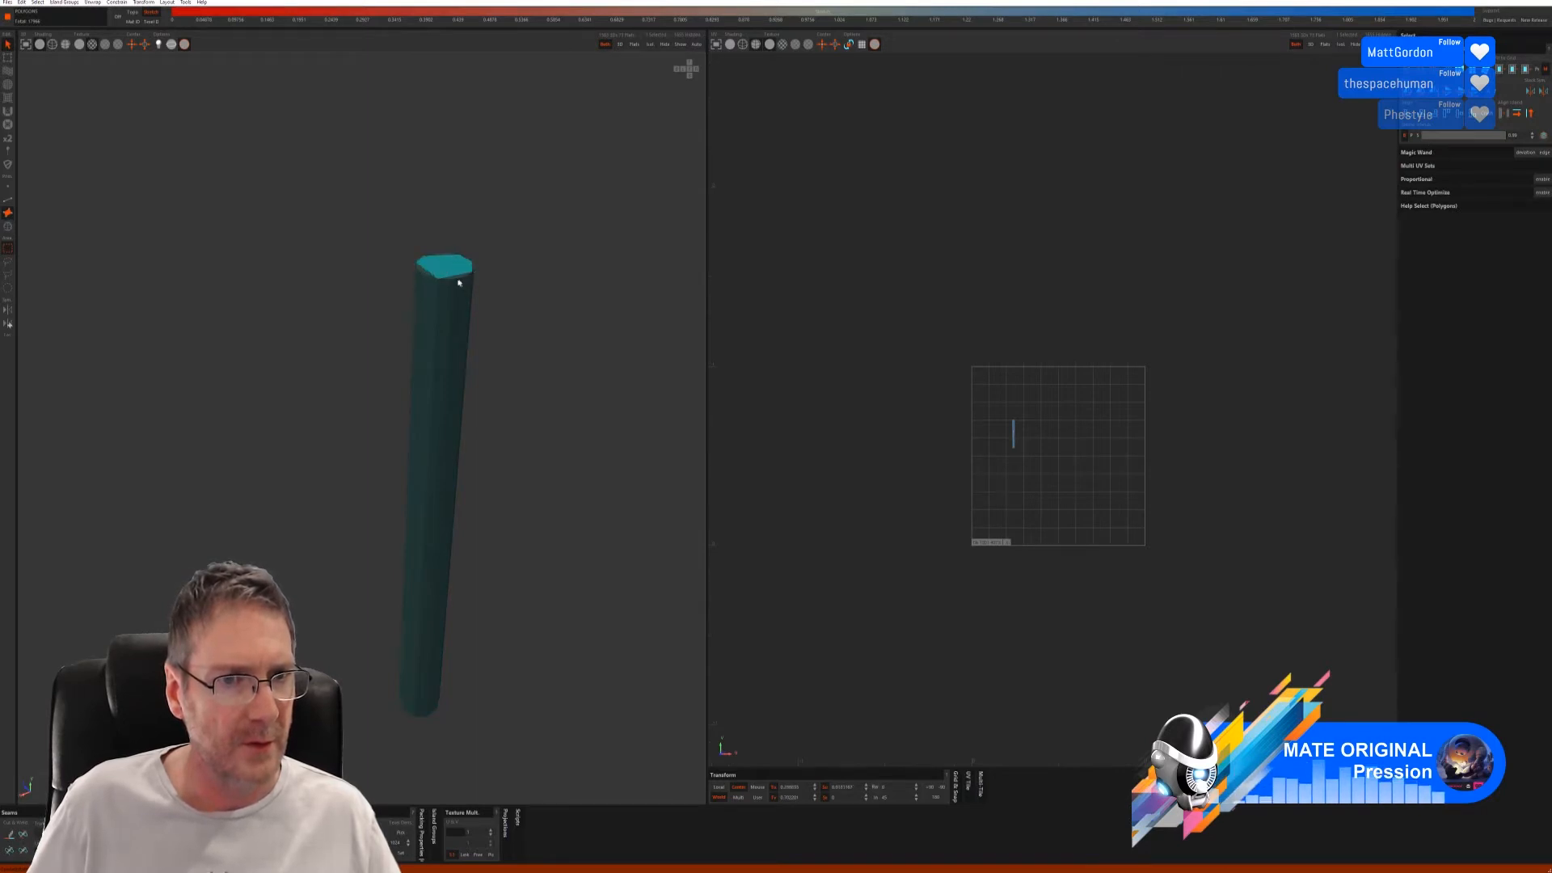
scroll(617, 284, "up", 4)
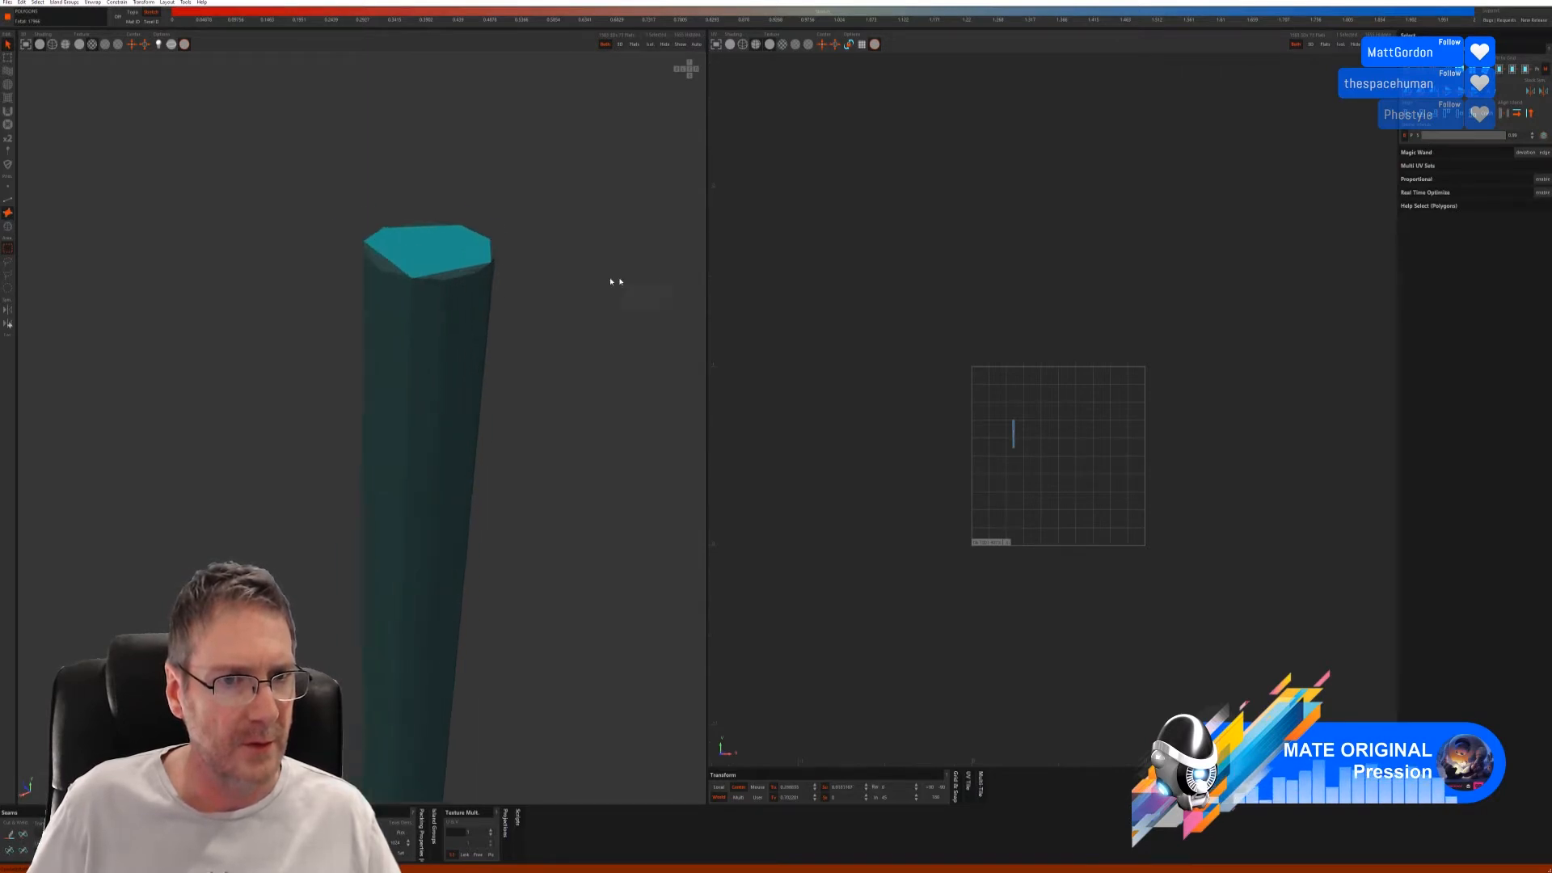
left_click(440, 278, "ctrl")
left_click(344, 259, "ctrl")
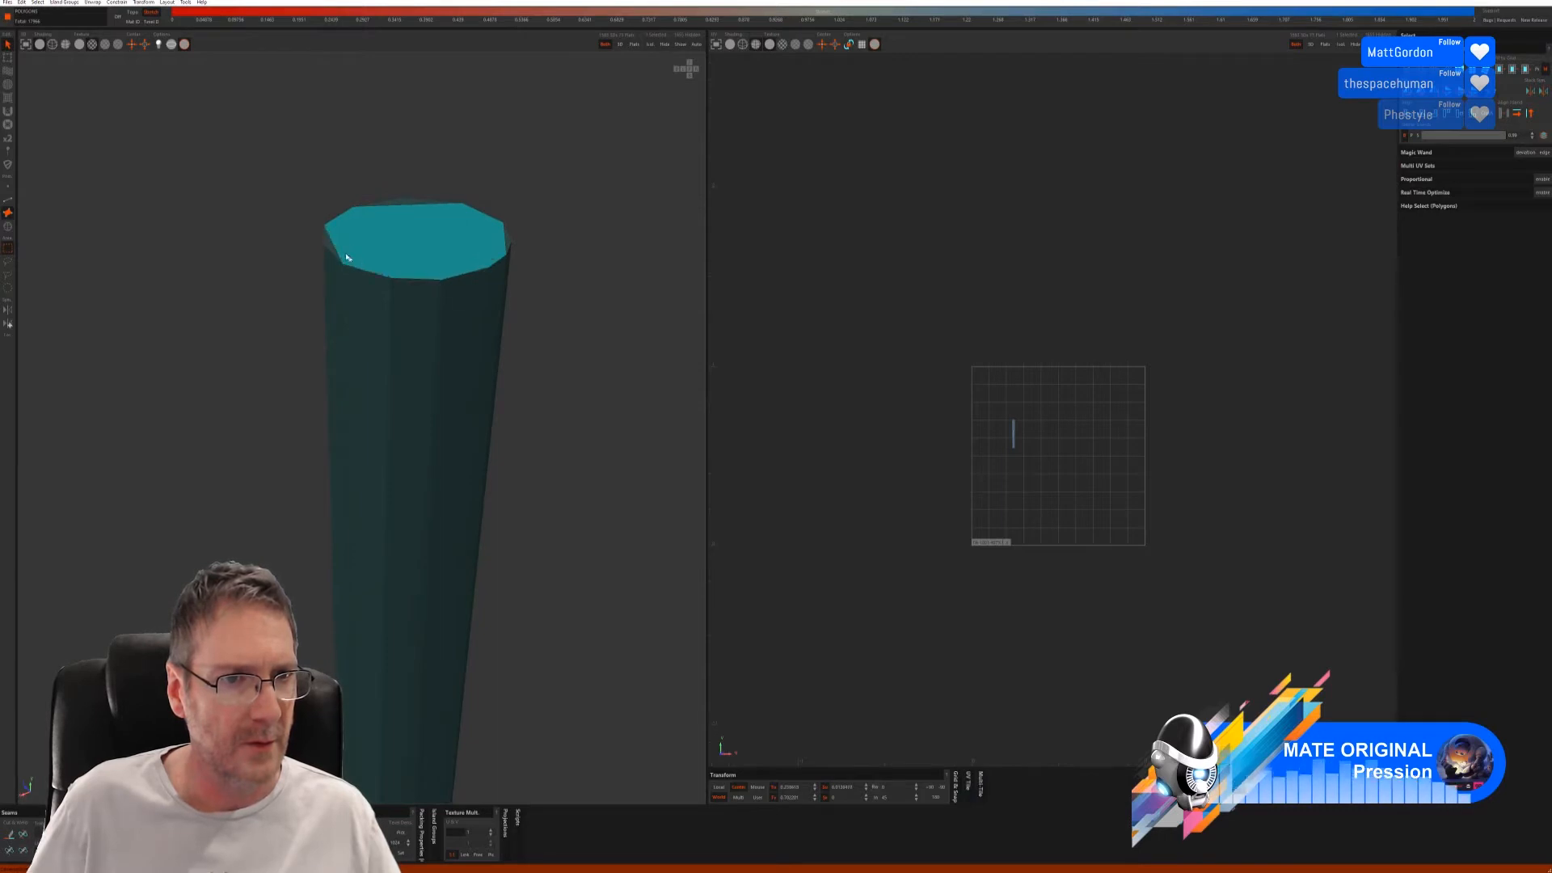
left_click(399, 202, "ctrl")
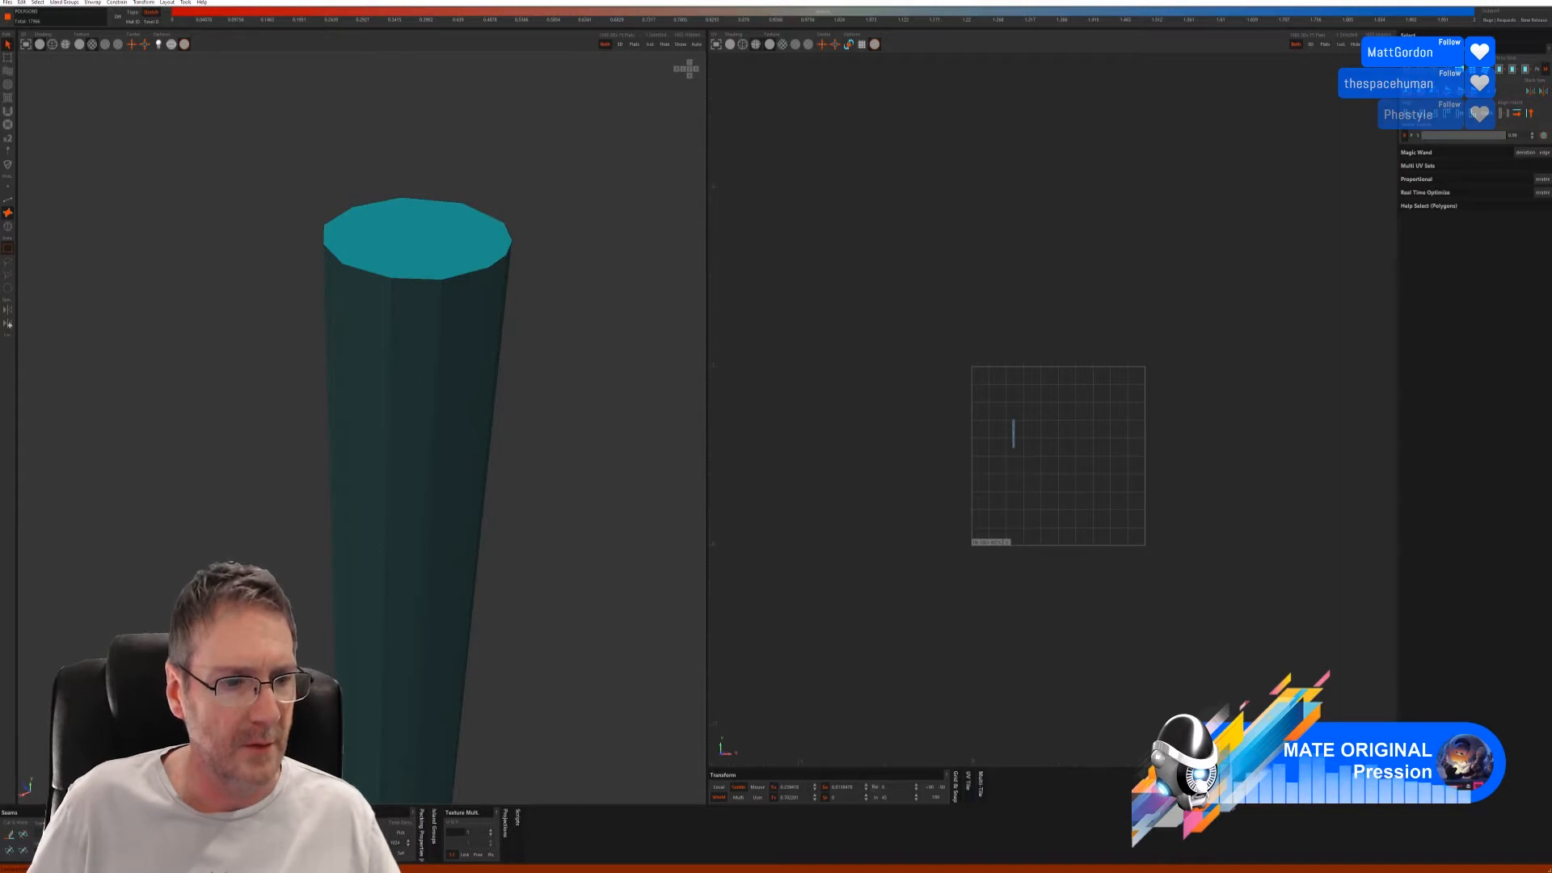
left_click(508, 243, "ctrl")
- Add the bottom end cap's polygons to the selection and cut both caps free from the rod
left_click_drag(454, 679, 336, 496, "alt")
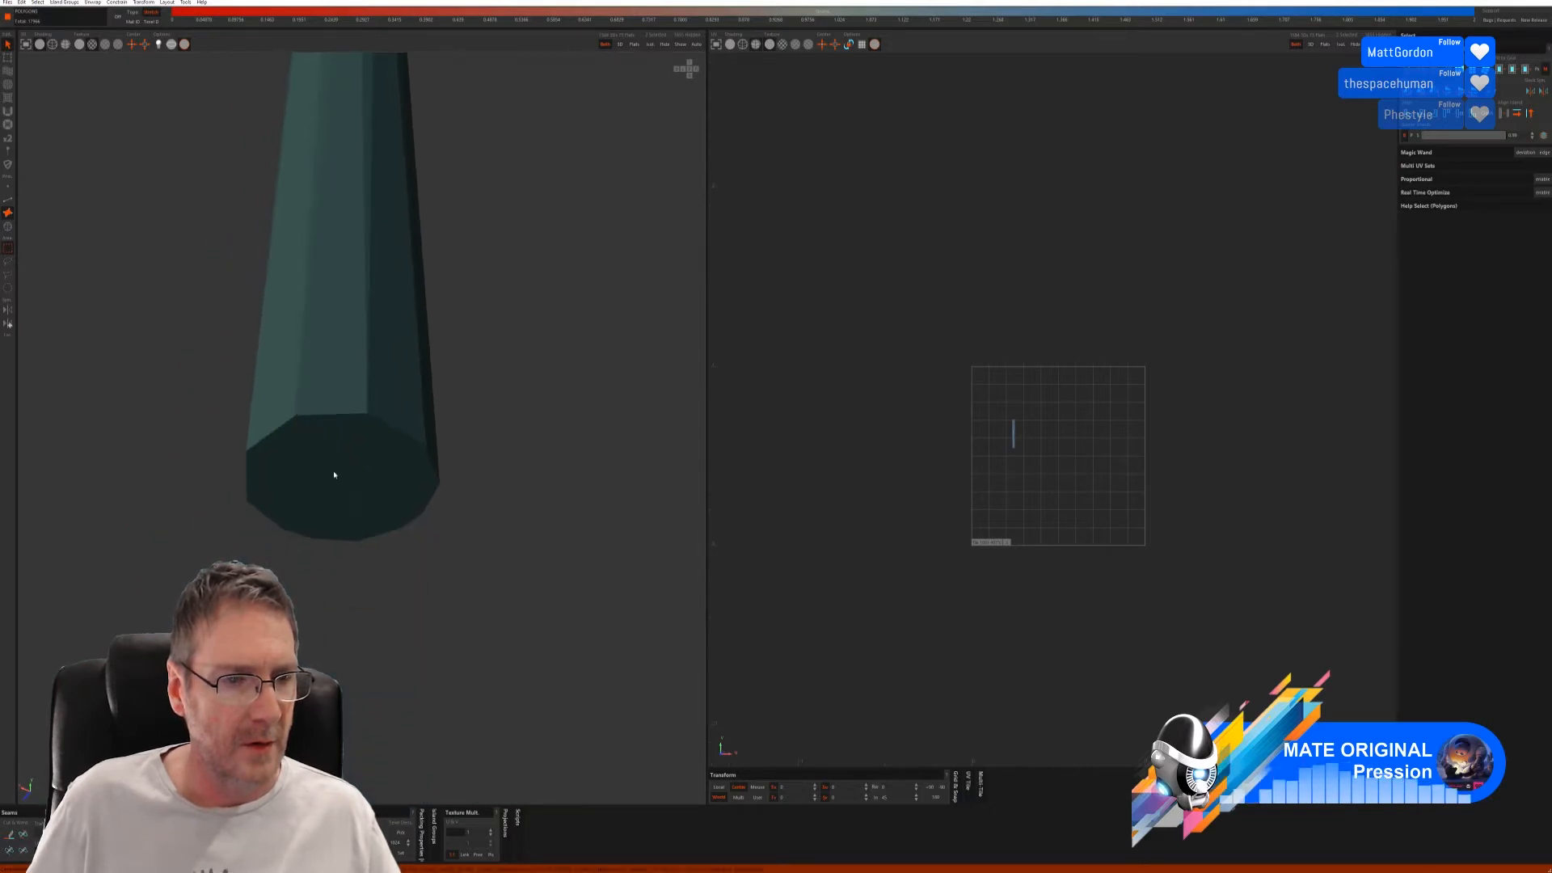
left_click(336, 477, "ctrl")
left_click(367, 460, "ctrl")
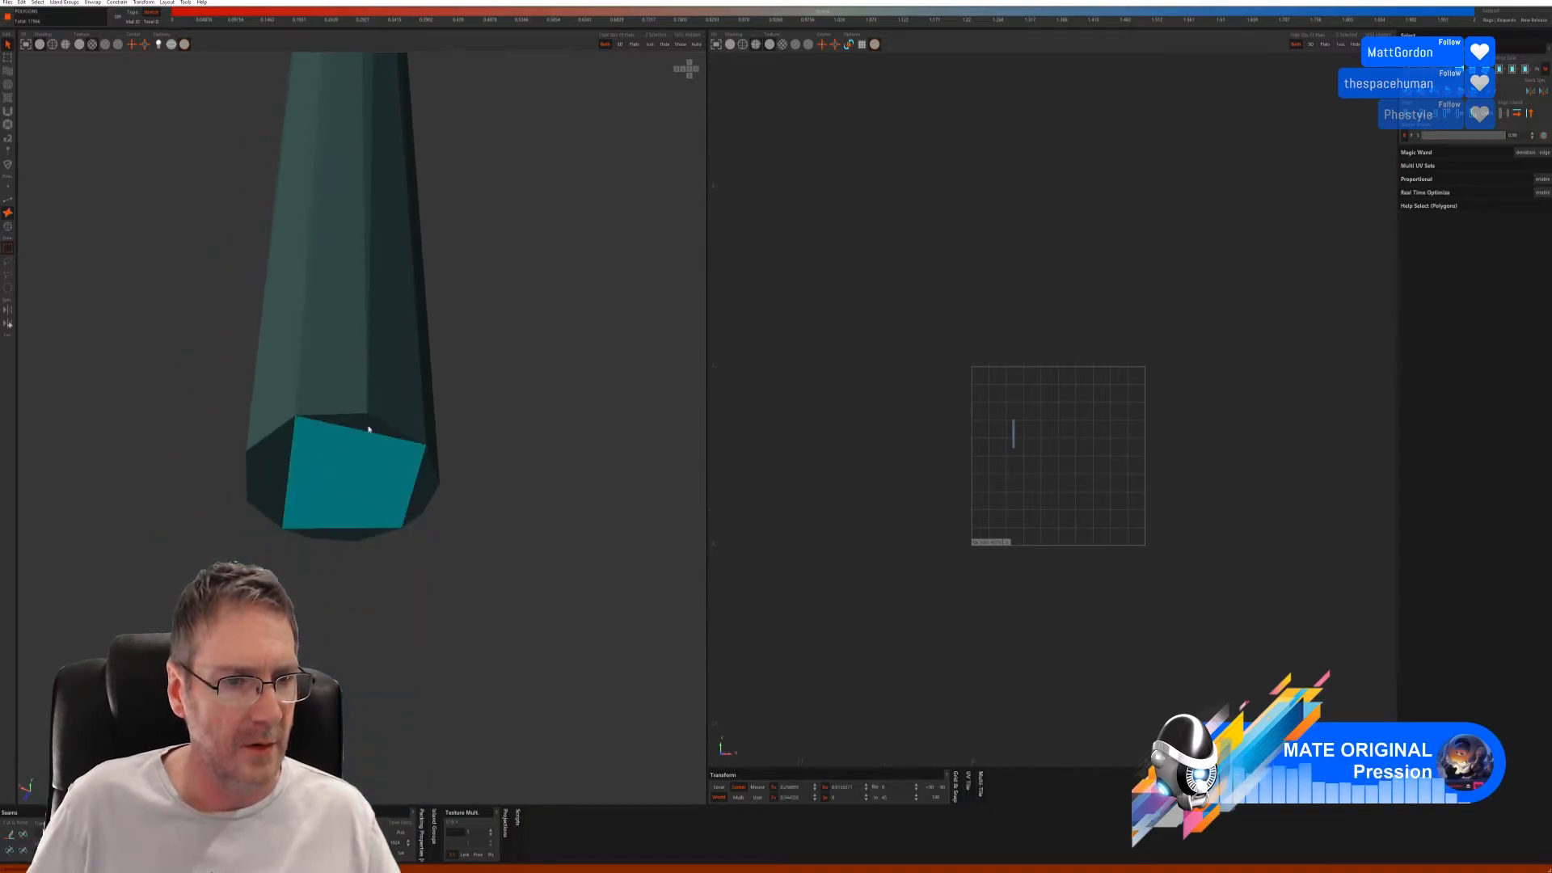
left_click(369, 429, "ctrl")
left_click(256, 483, "ctrl")
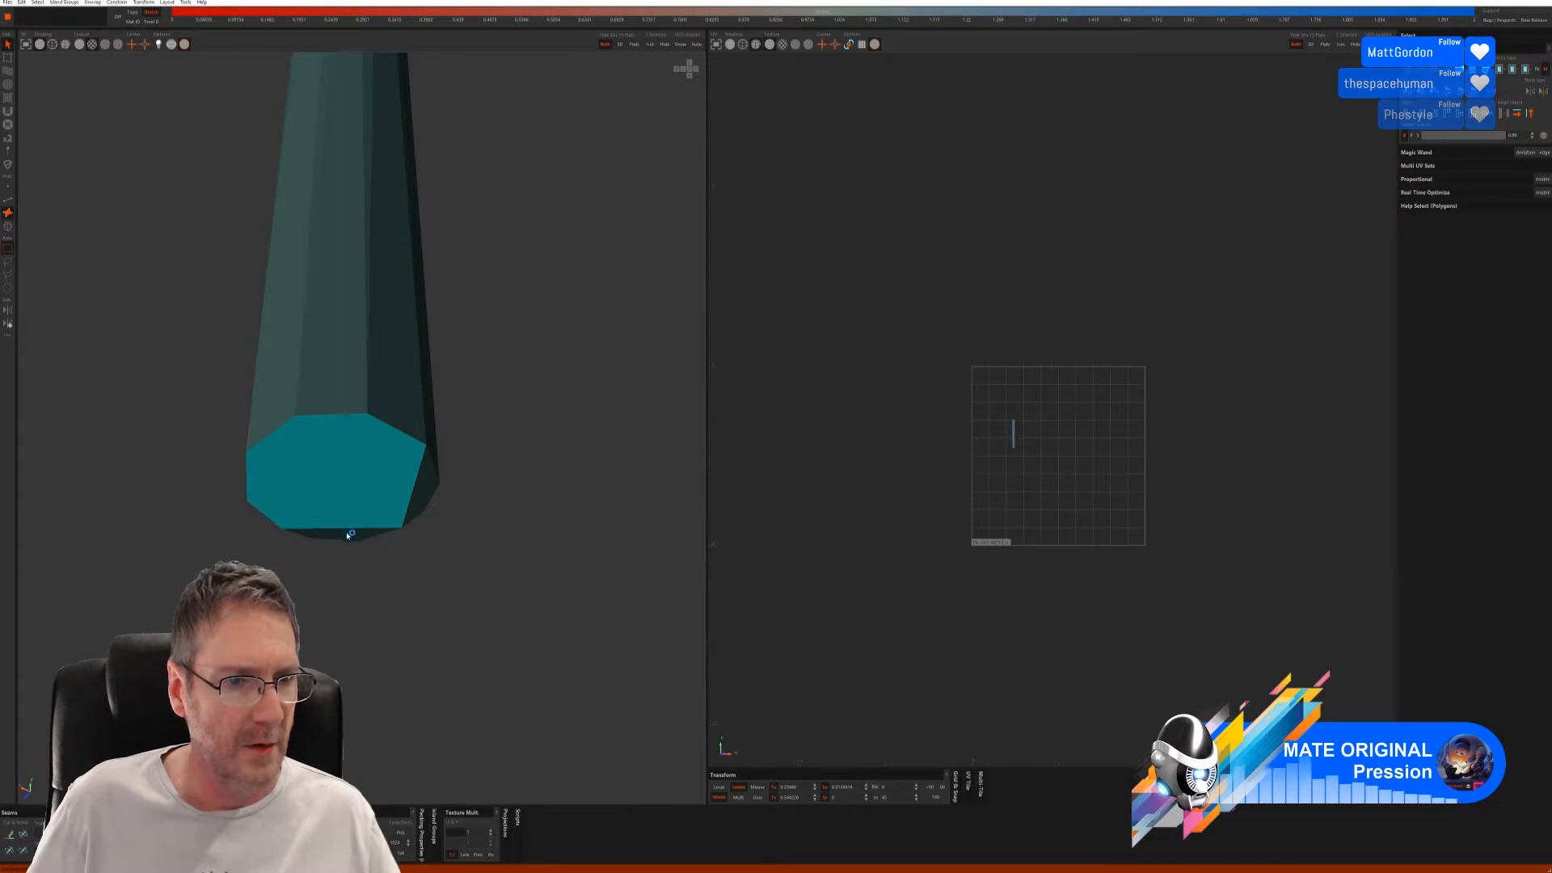
left_click(368, 527, "ctrl")
left_click(426, 492, "ctrl")
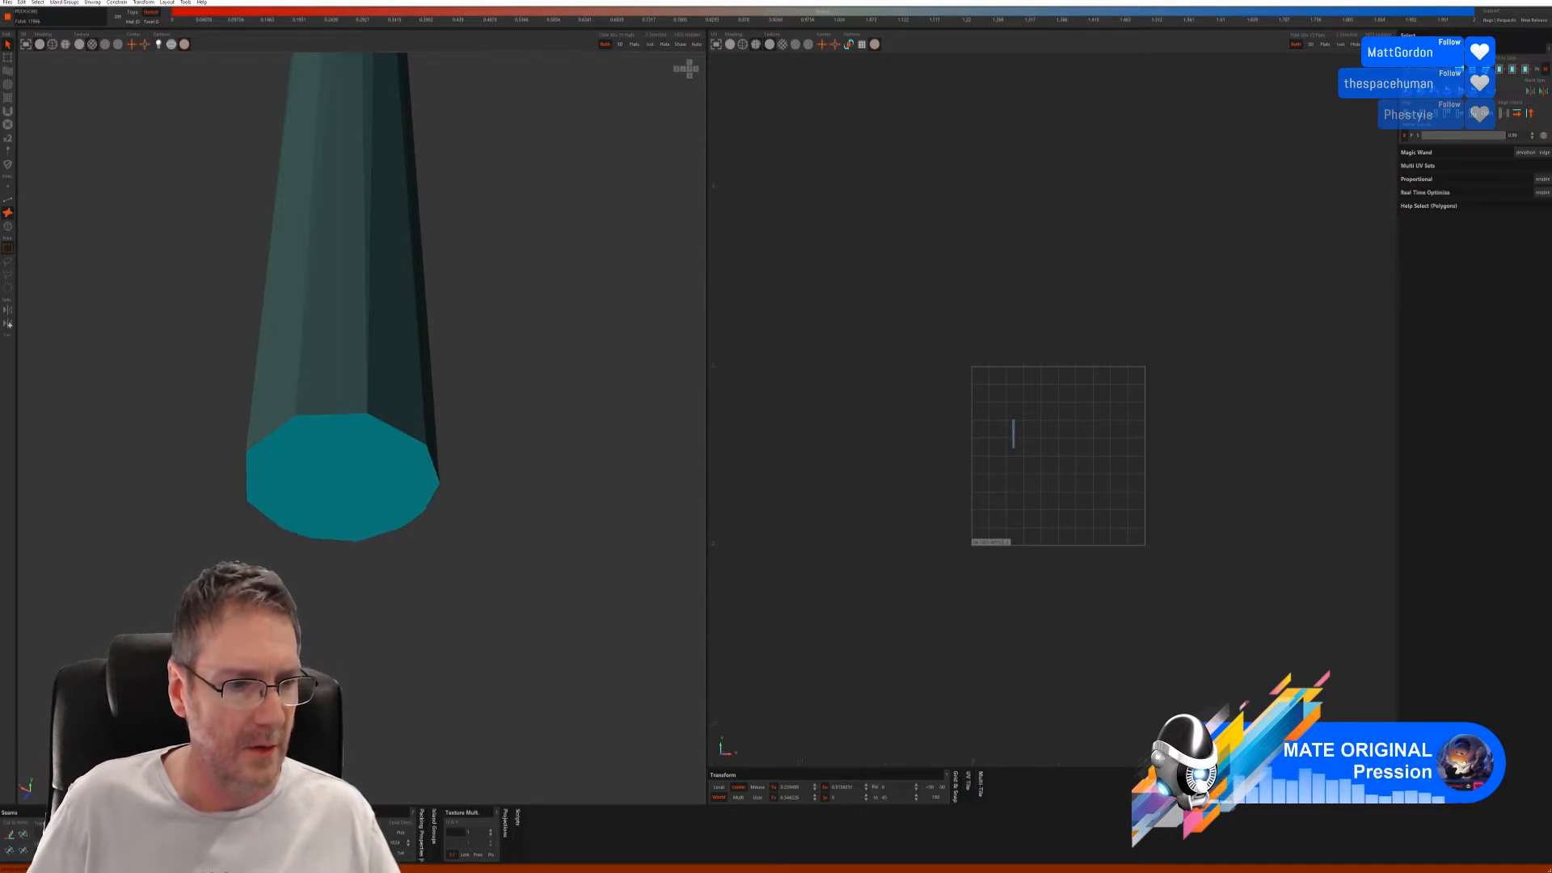
scroll(393, 582, "down", 5)
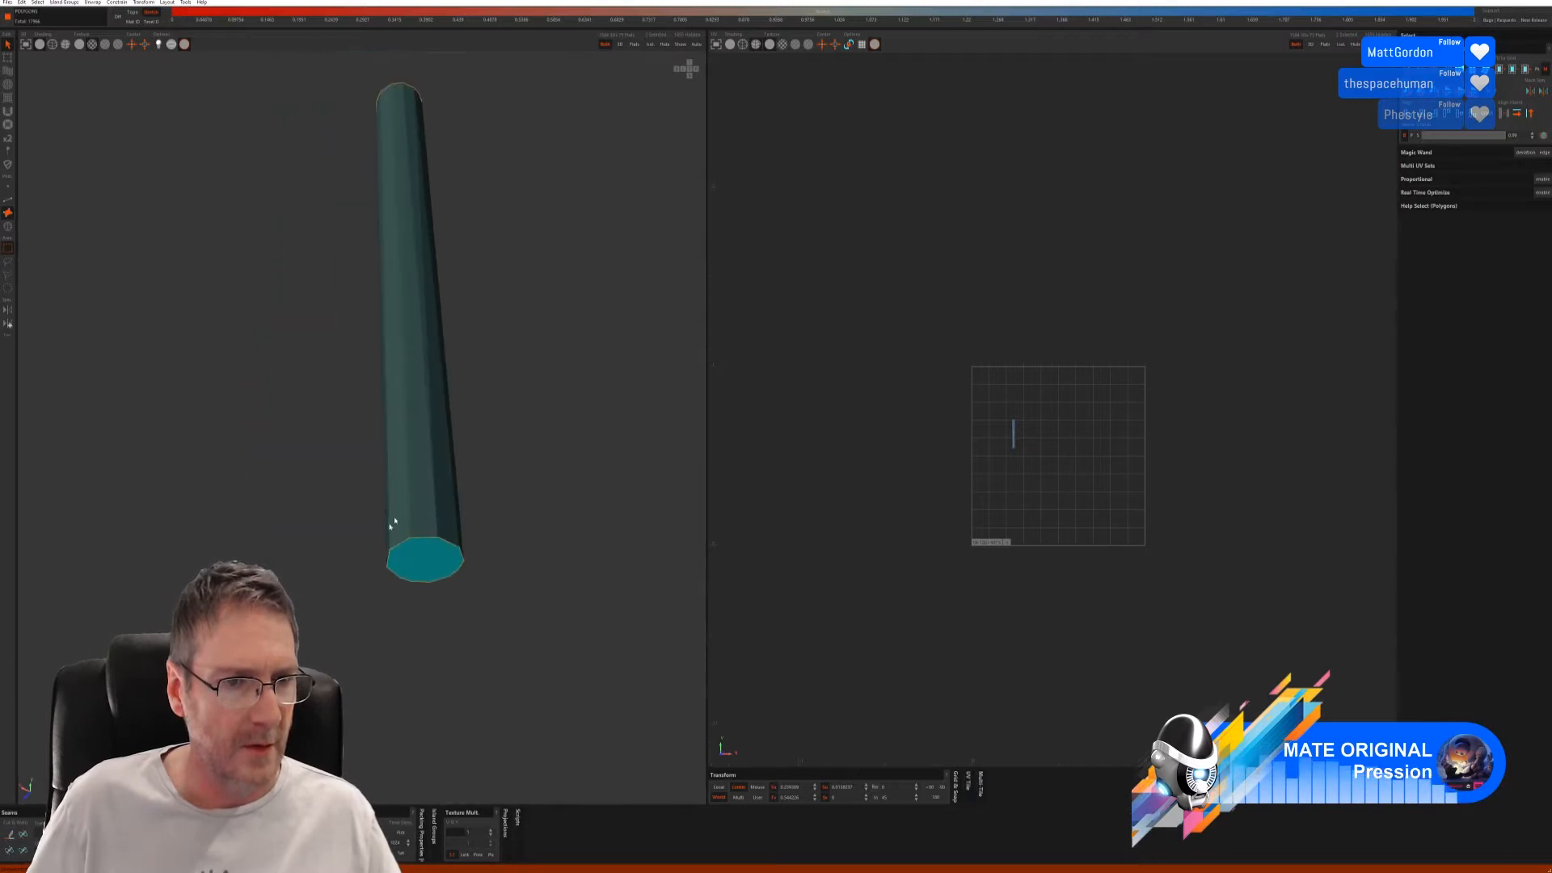
- Select one lengthwise edge of the rod from cap to cap and cut it as a seam
left_click_drag(395, 520, 377, 582, "alt")
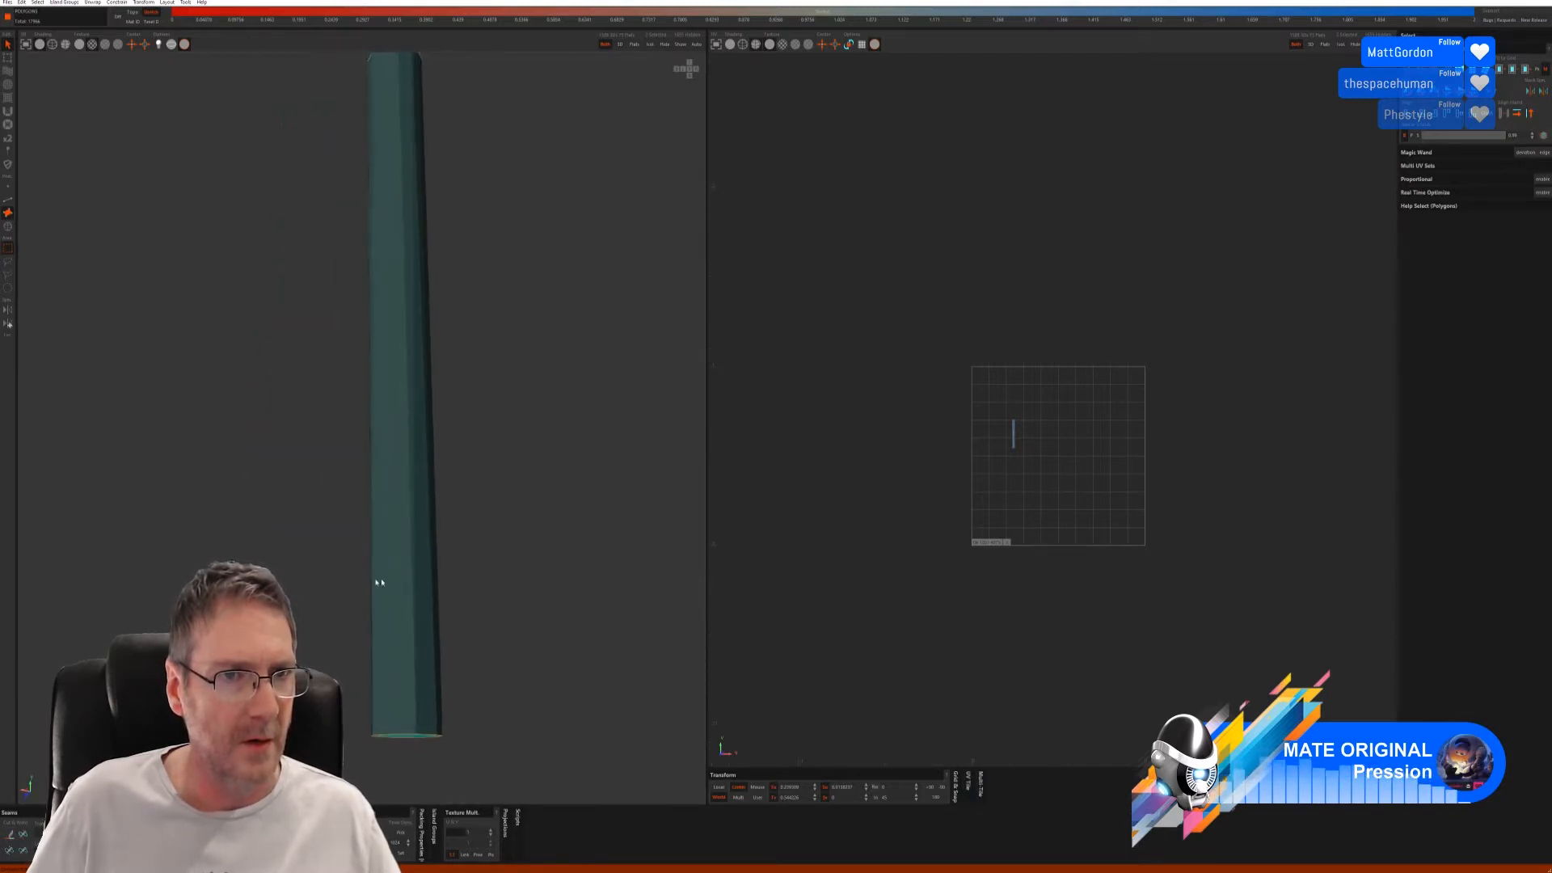
scroll(378, 582, "down", 2)
left_click(8, 199)
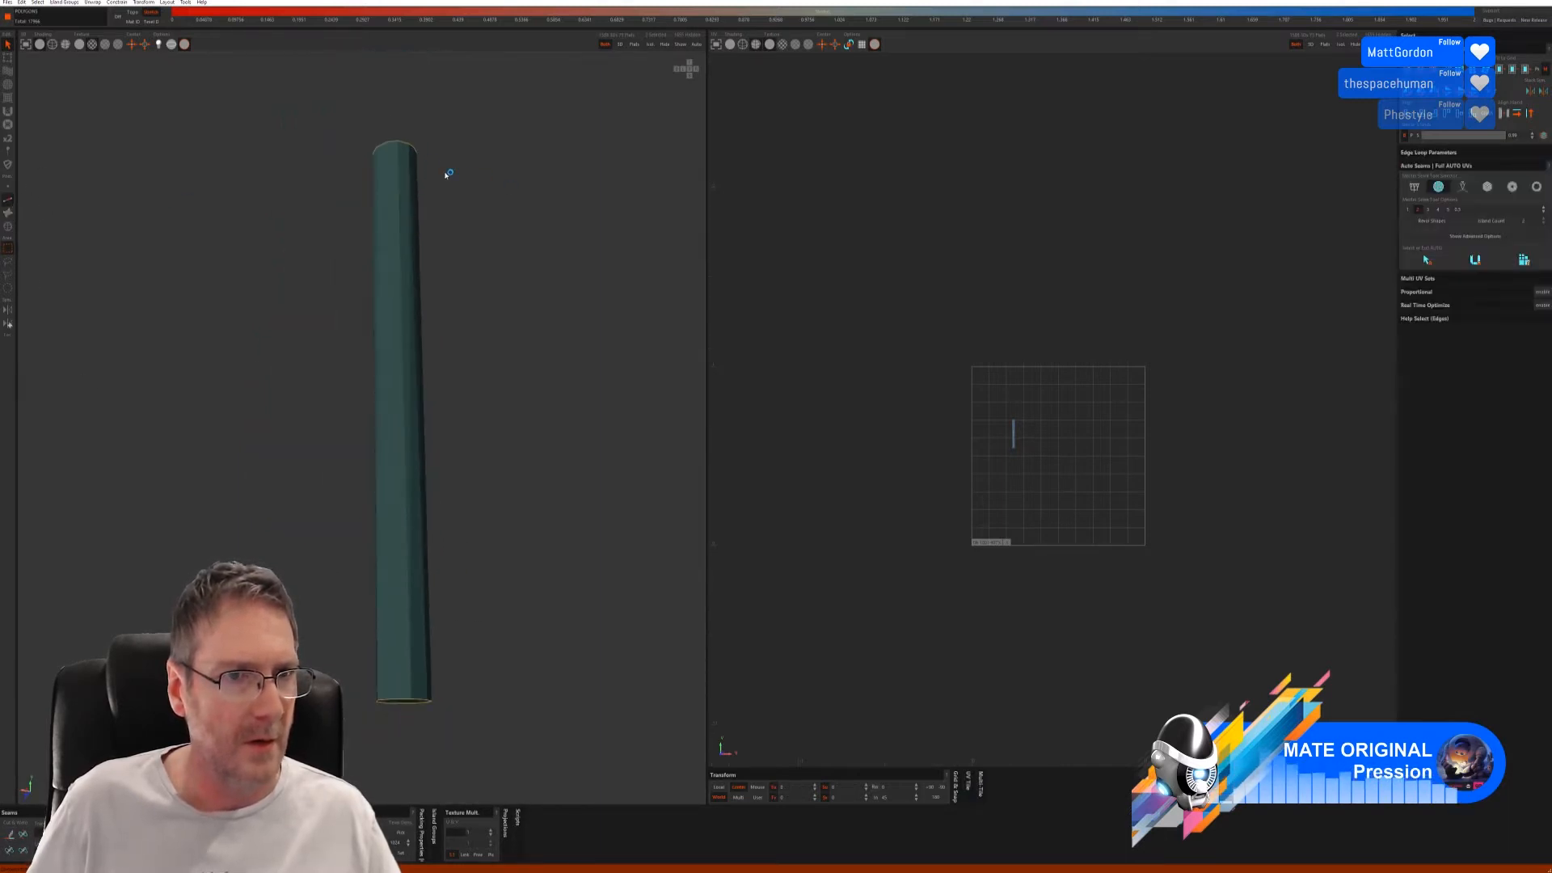
left_click(400, 157)
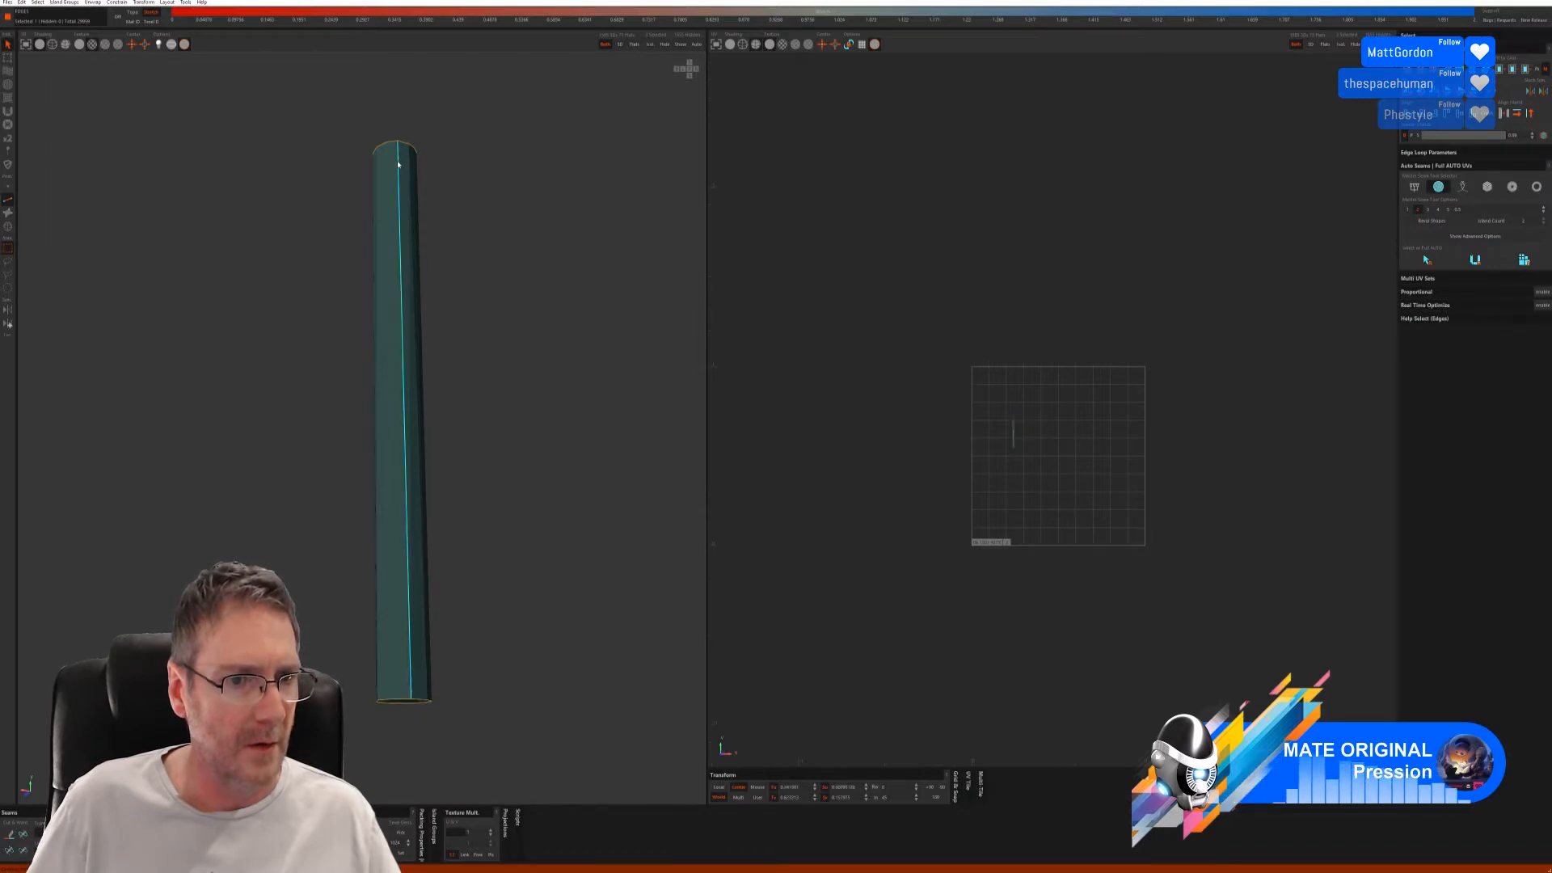
left_click(11, 837)
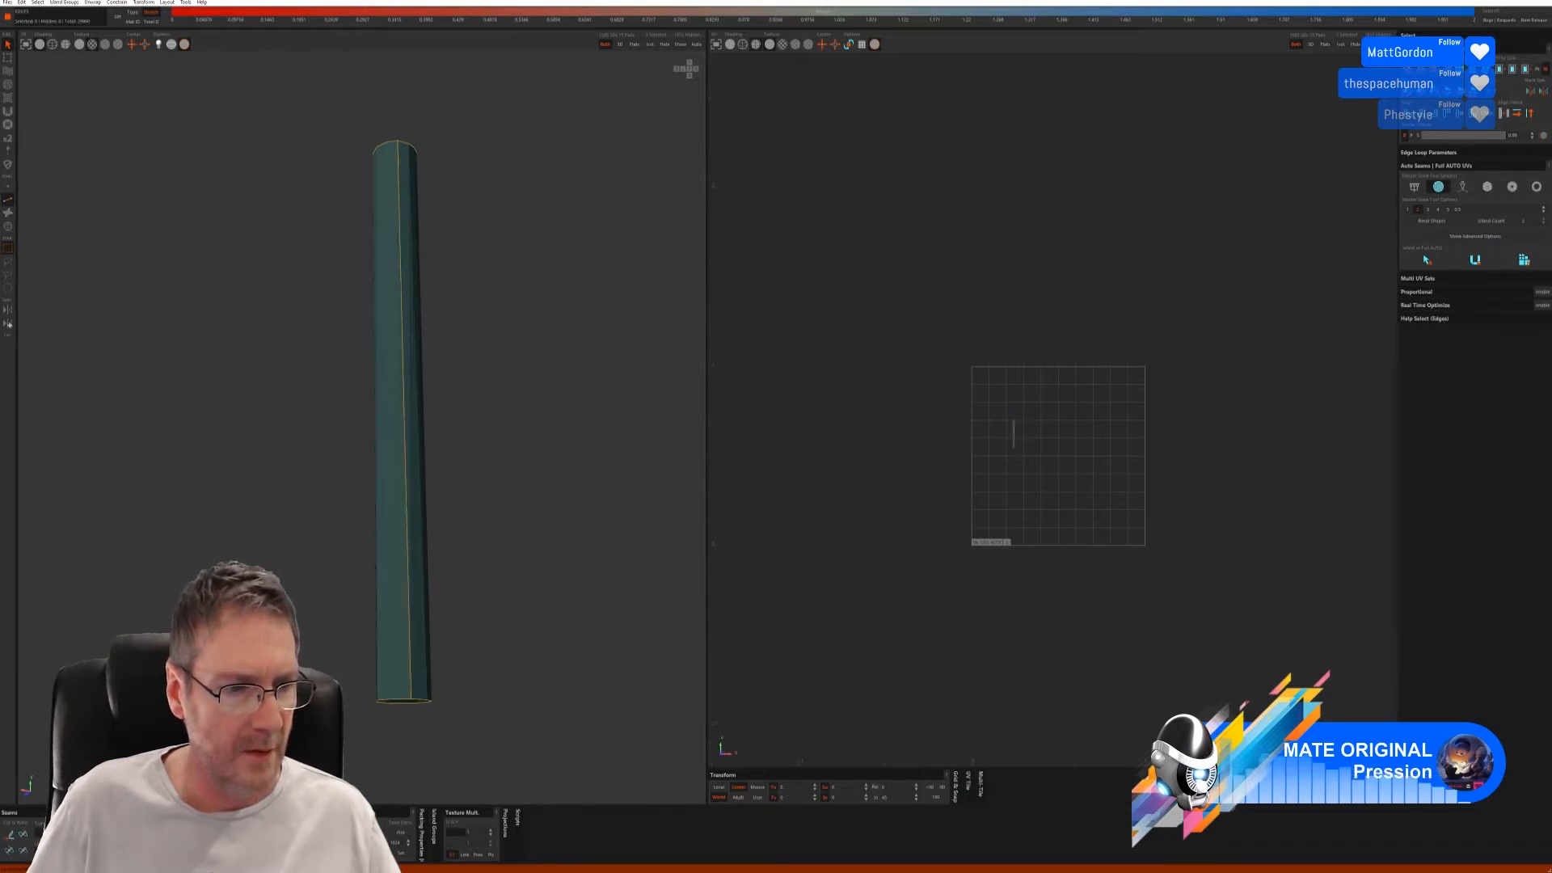
- Unfold the rod and its two end caps, then pack the islands into the UV tile
key("u")
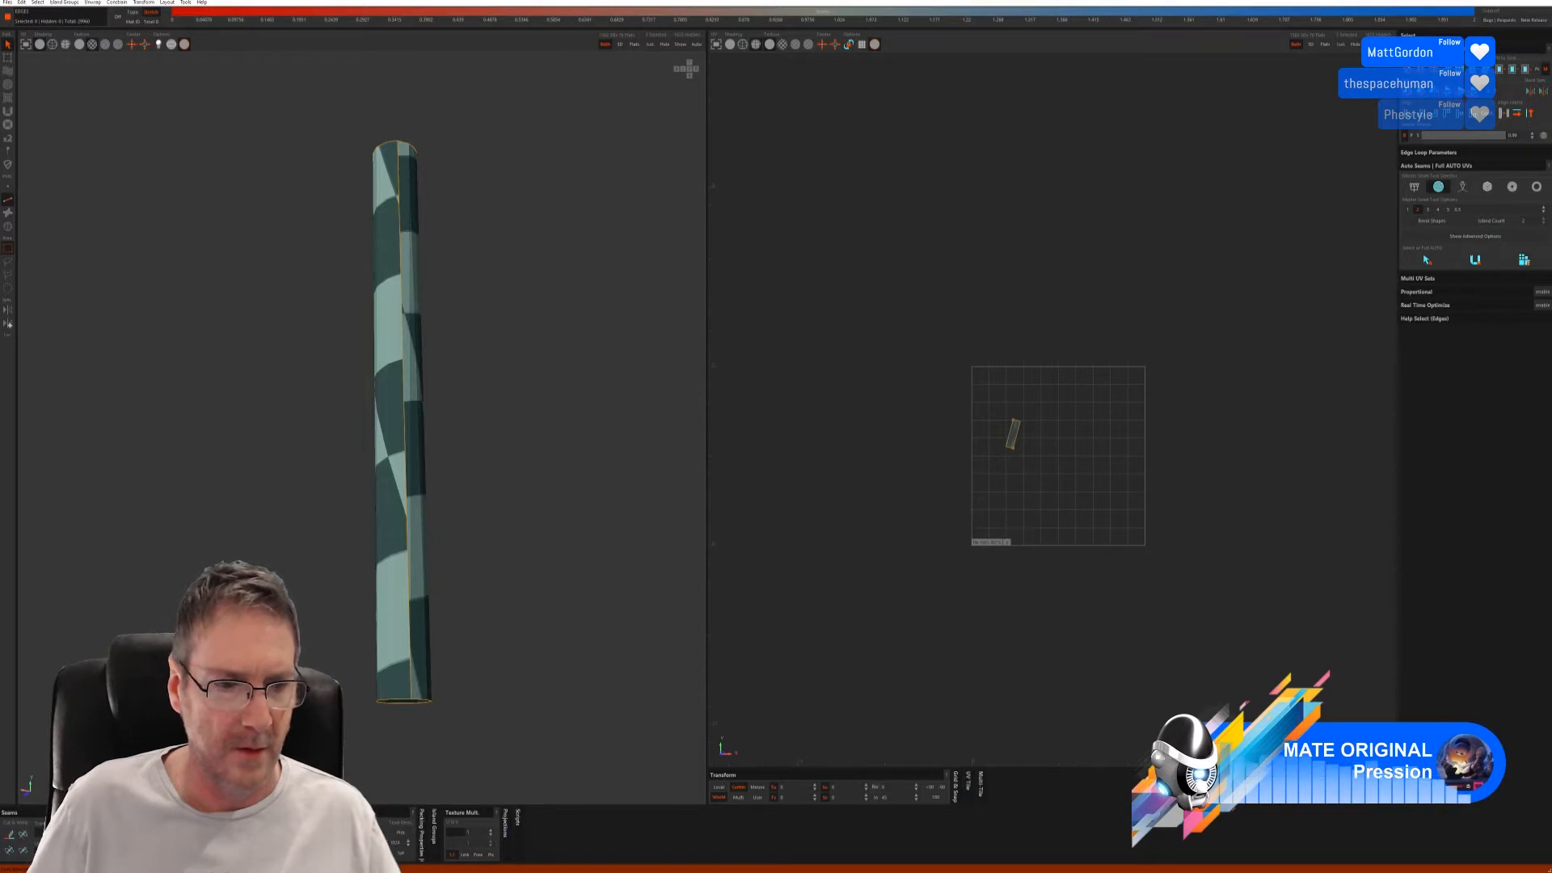
key("u")
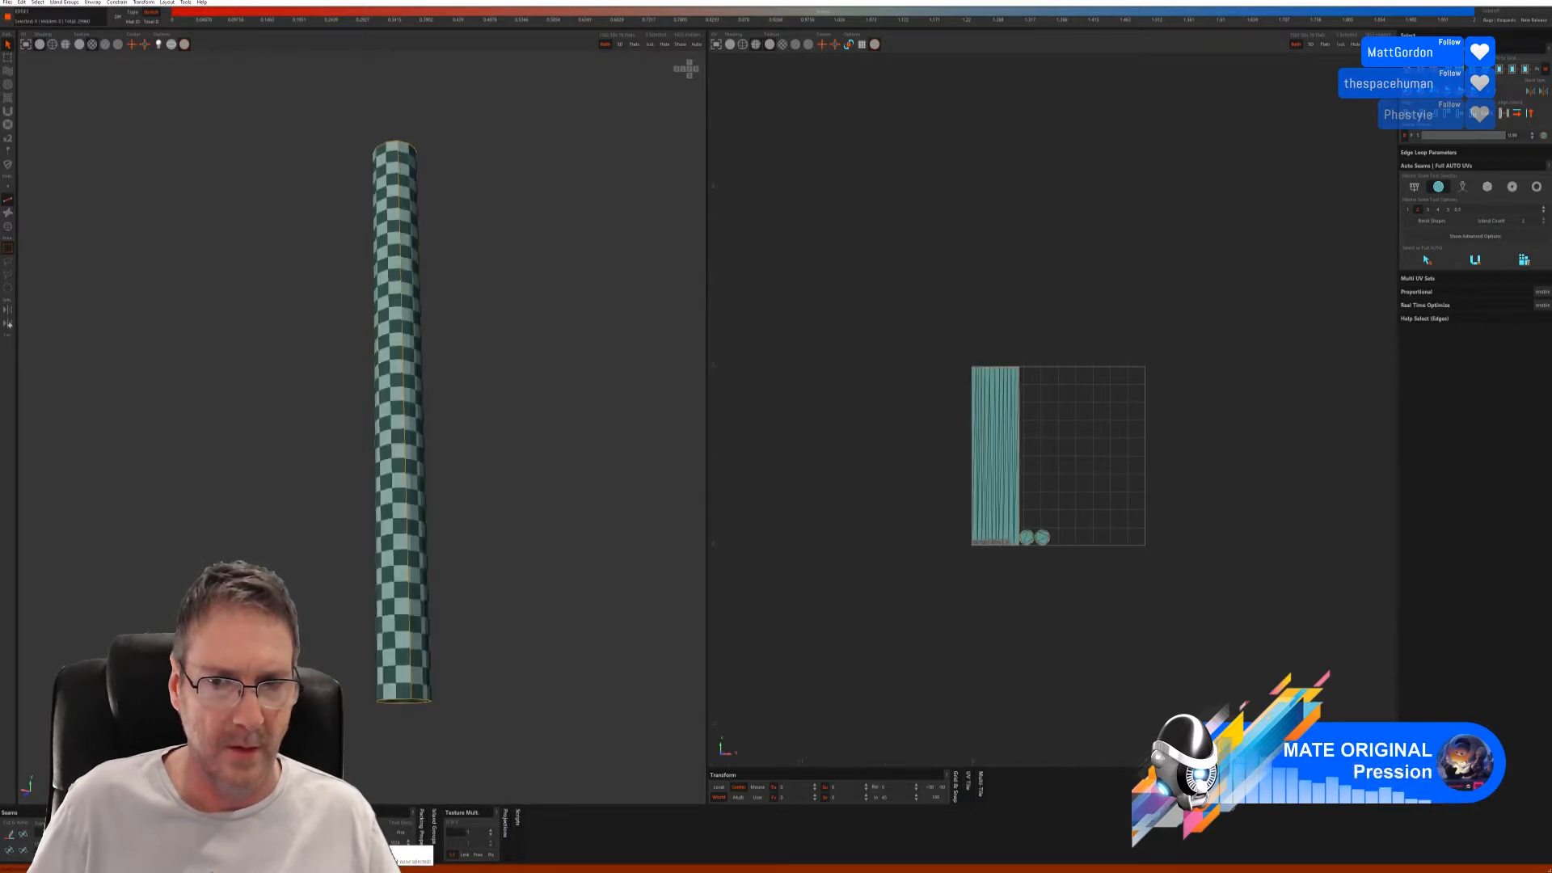
left_click_drag(446, 582, 467, 569, "alt")
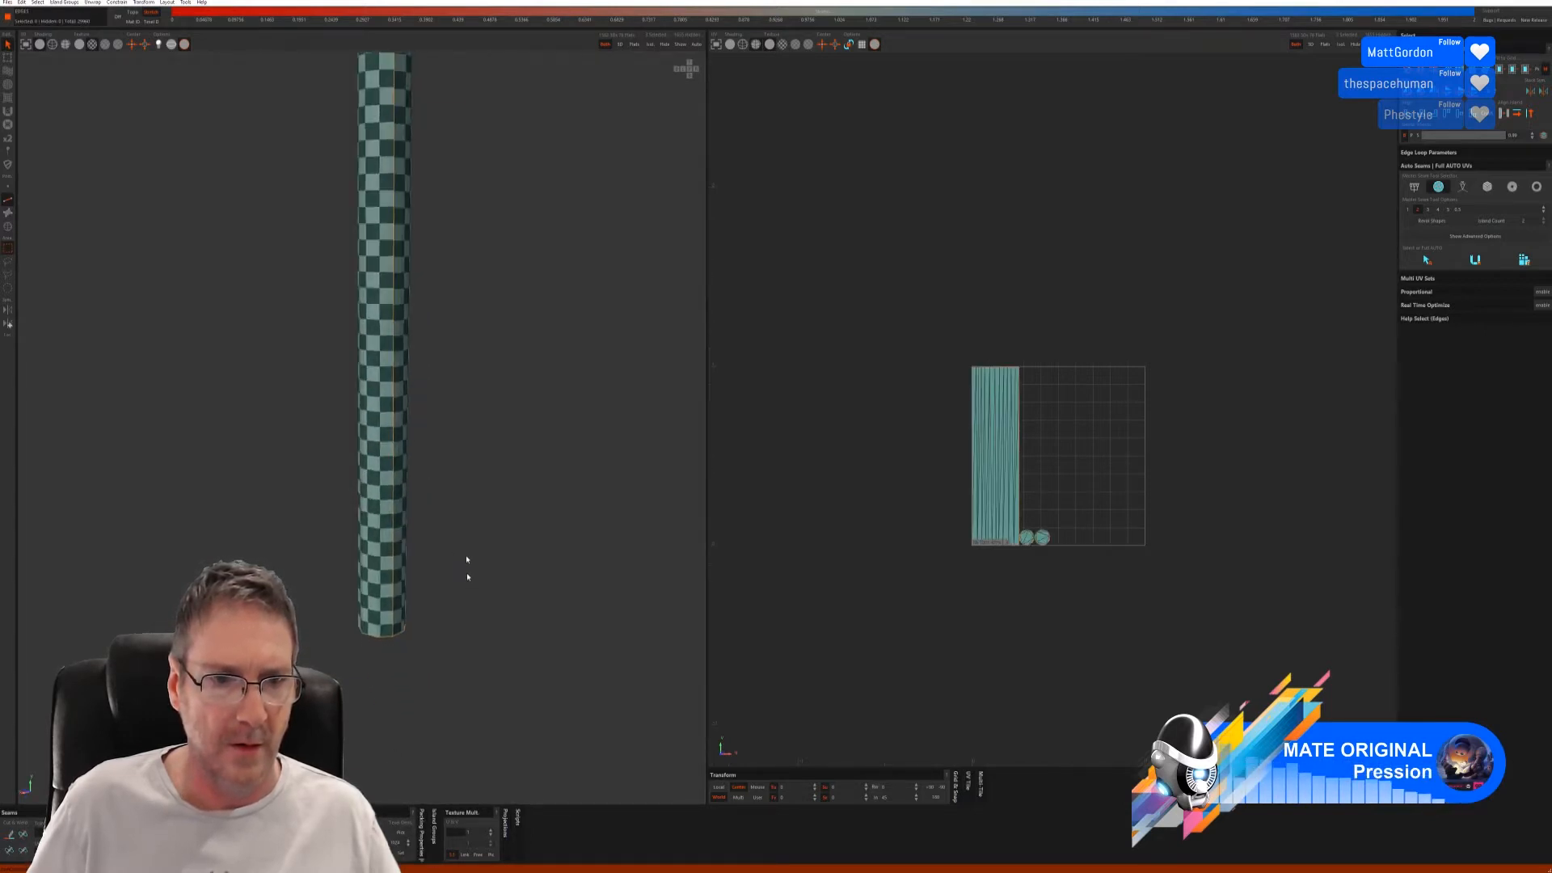
- Check the checker pattern along the unwrapped rod and bring back all the hidden lamp parts
middle_click_drag(467, 569, 459, 664, "alt")
left_click_drag(419, 561, 558, 546, "alt")
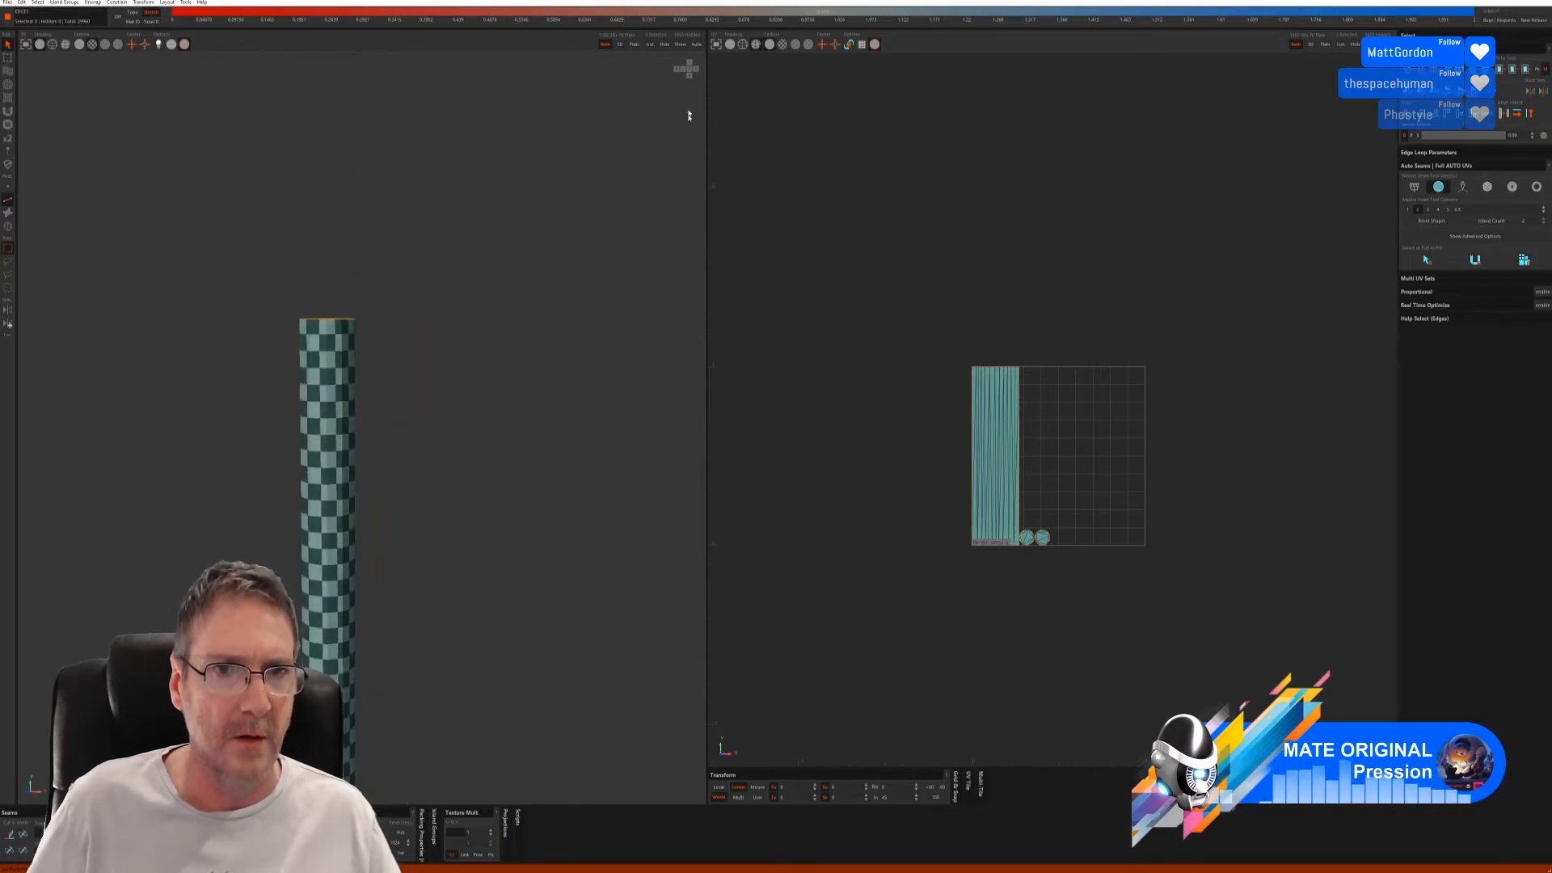
left_click(681, 46)
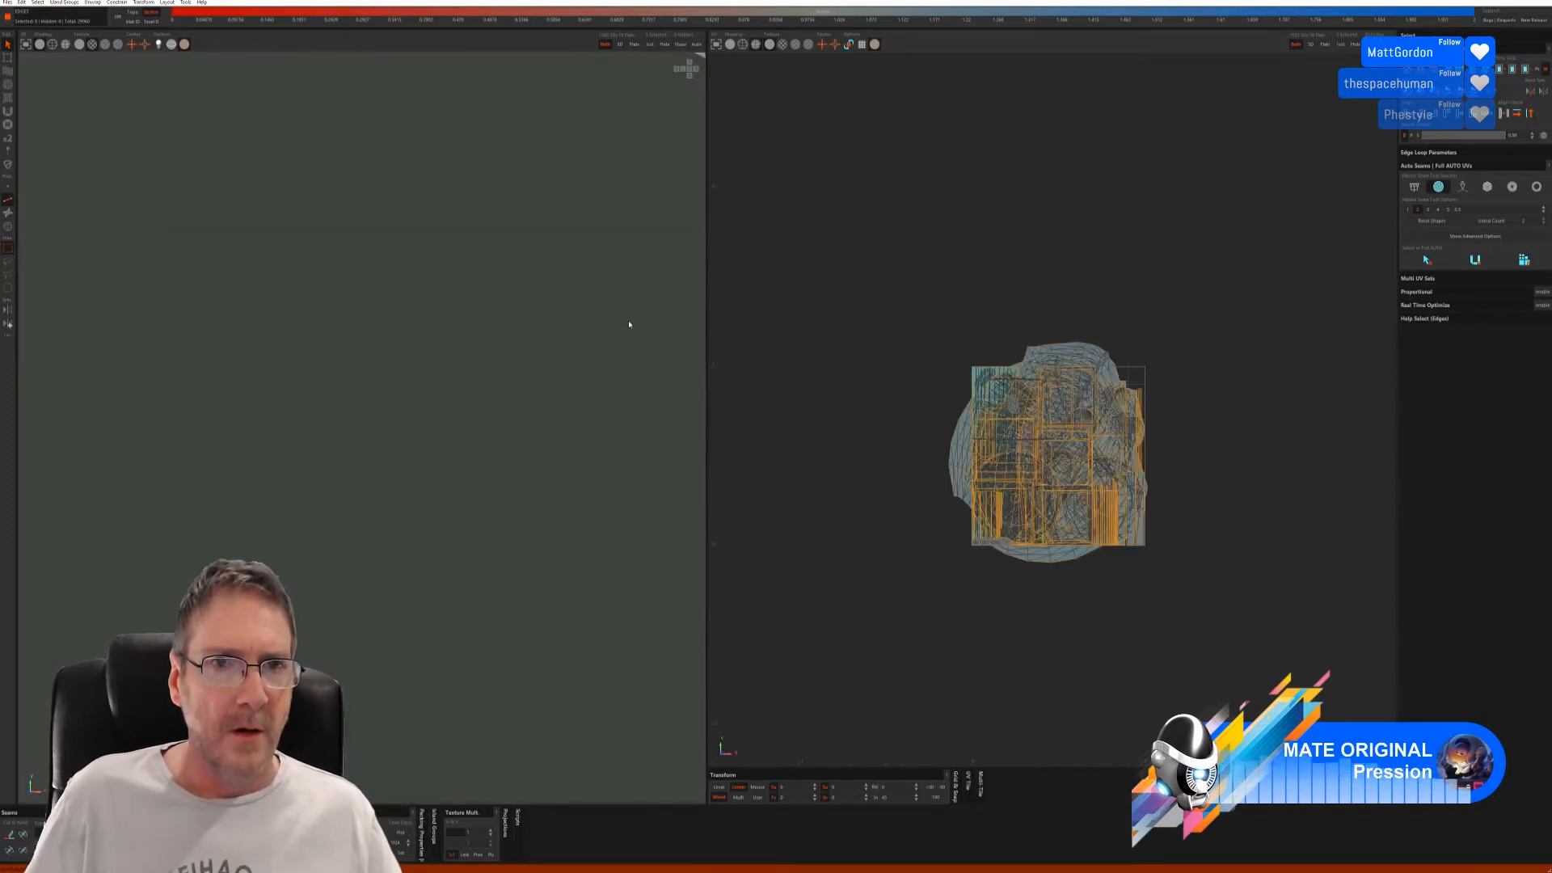
- Select the whole pointed finial in the centre of the lampshade's open top and isolate it
right_click_drag(319, 279, 133, 451, "alt")
middle_click_drag(248, 451, 236, 443, "alt")
left_click_drag(236, 443, 352, 490, "alt")
middle_click_drag(357, 326, 377, 461, "alt")
right_click_drag(377, 461, 530, 323, "alt")
left_click_drag(453, 404, 433, 334, "alt")
left_click(411, 238)
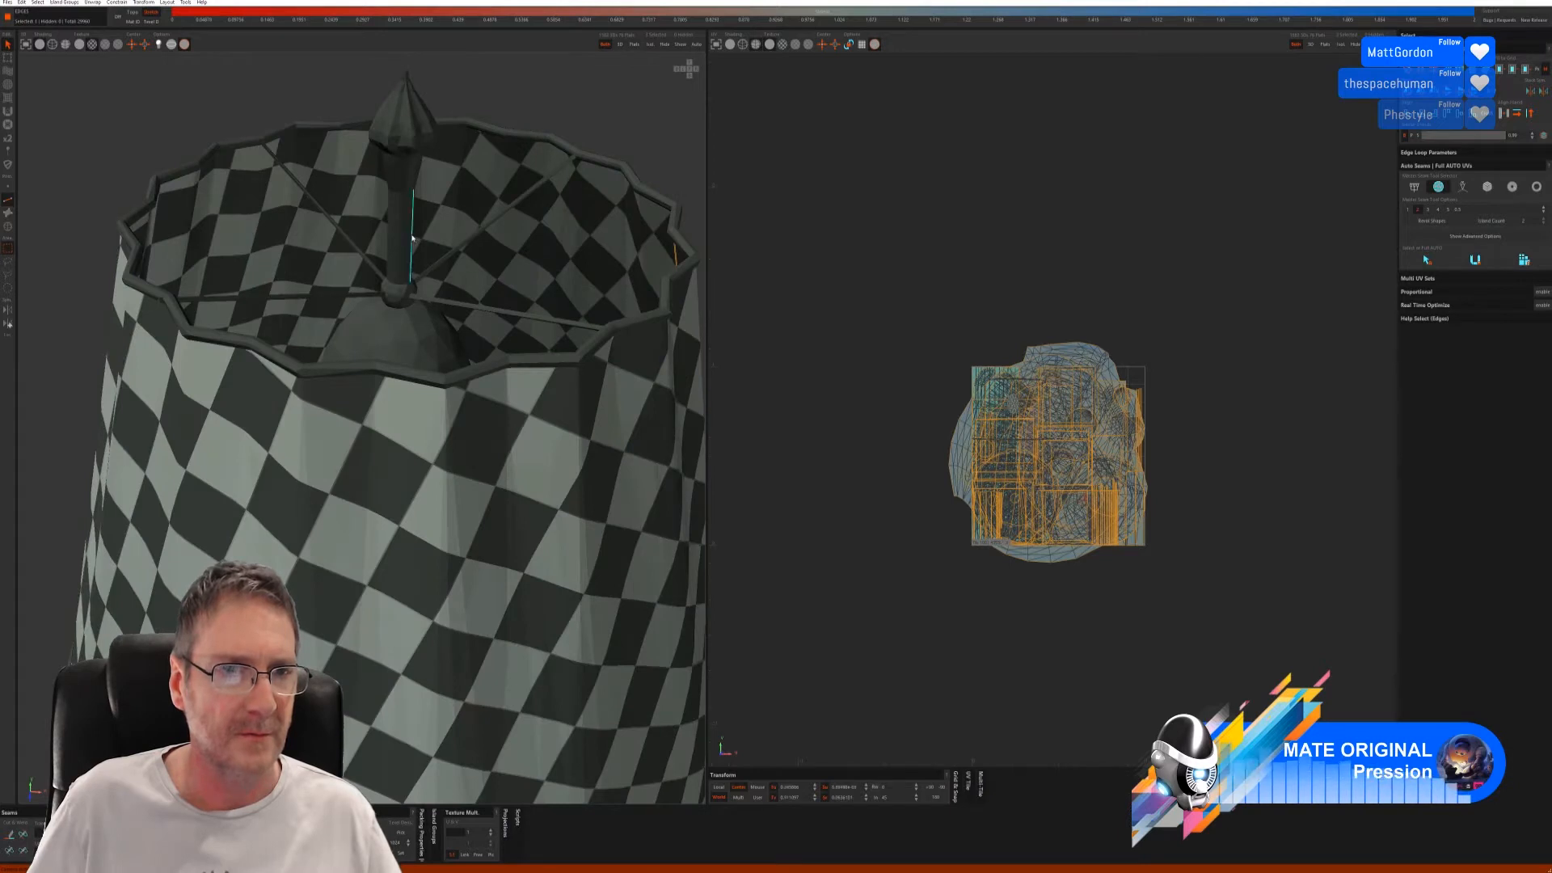
key("F4")
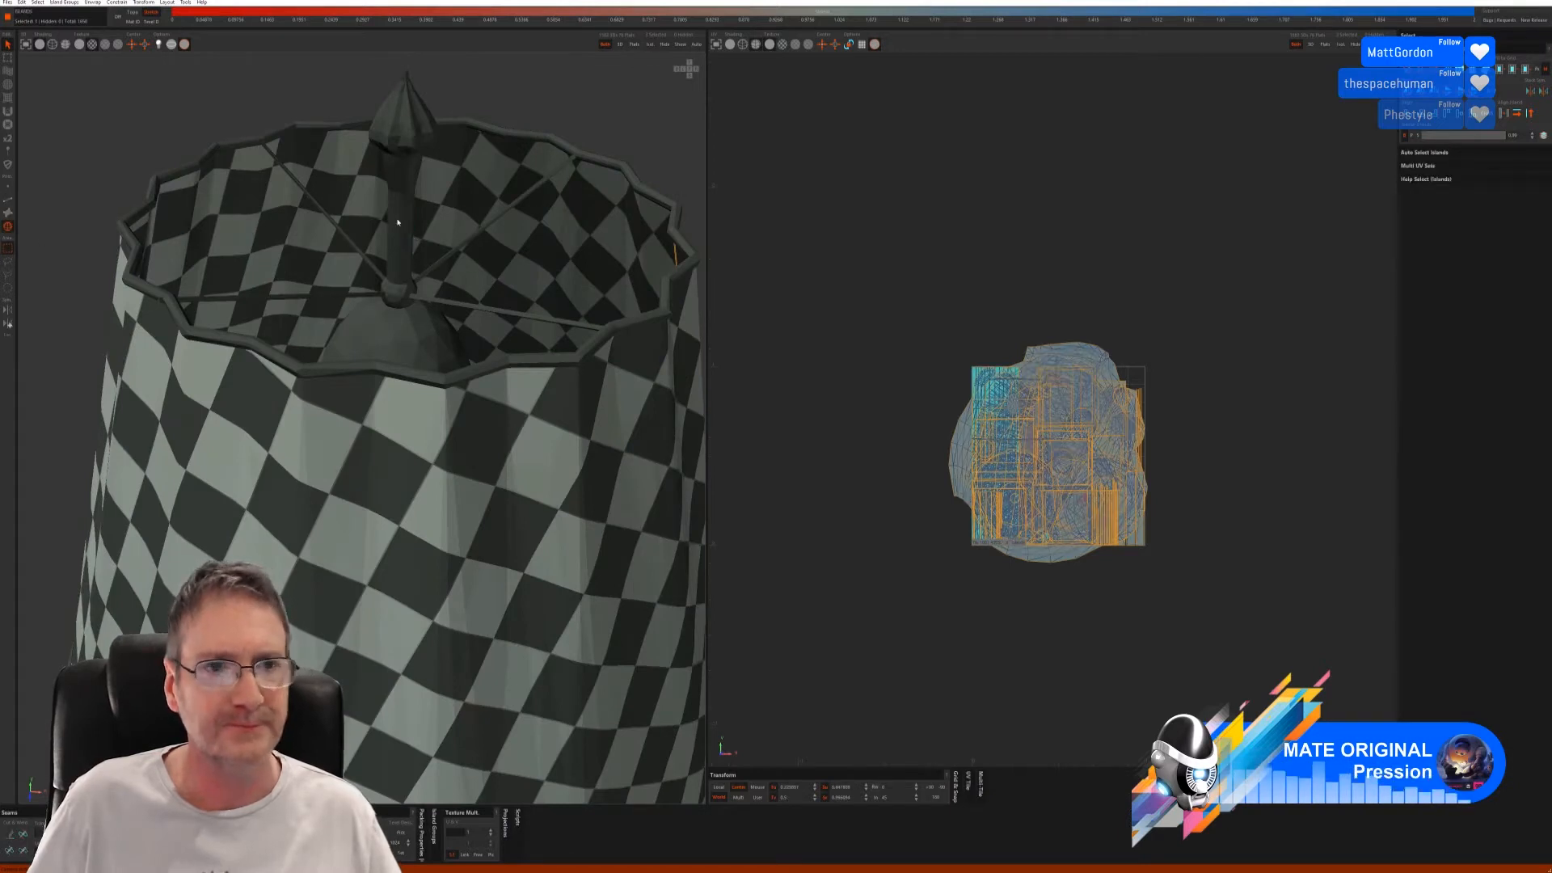
left_click(398, 223)
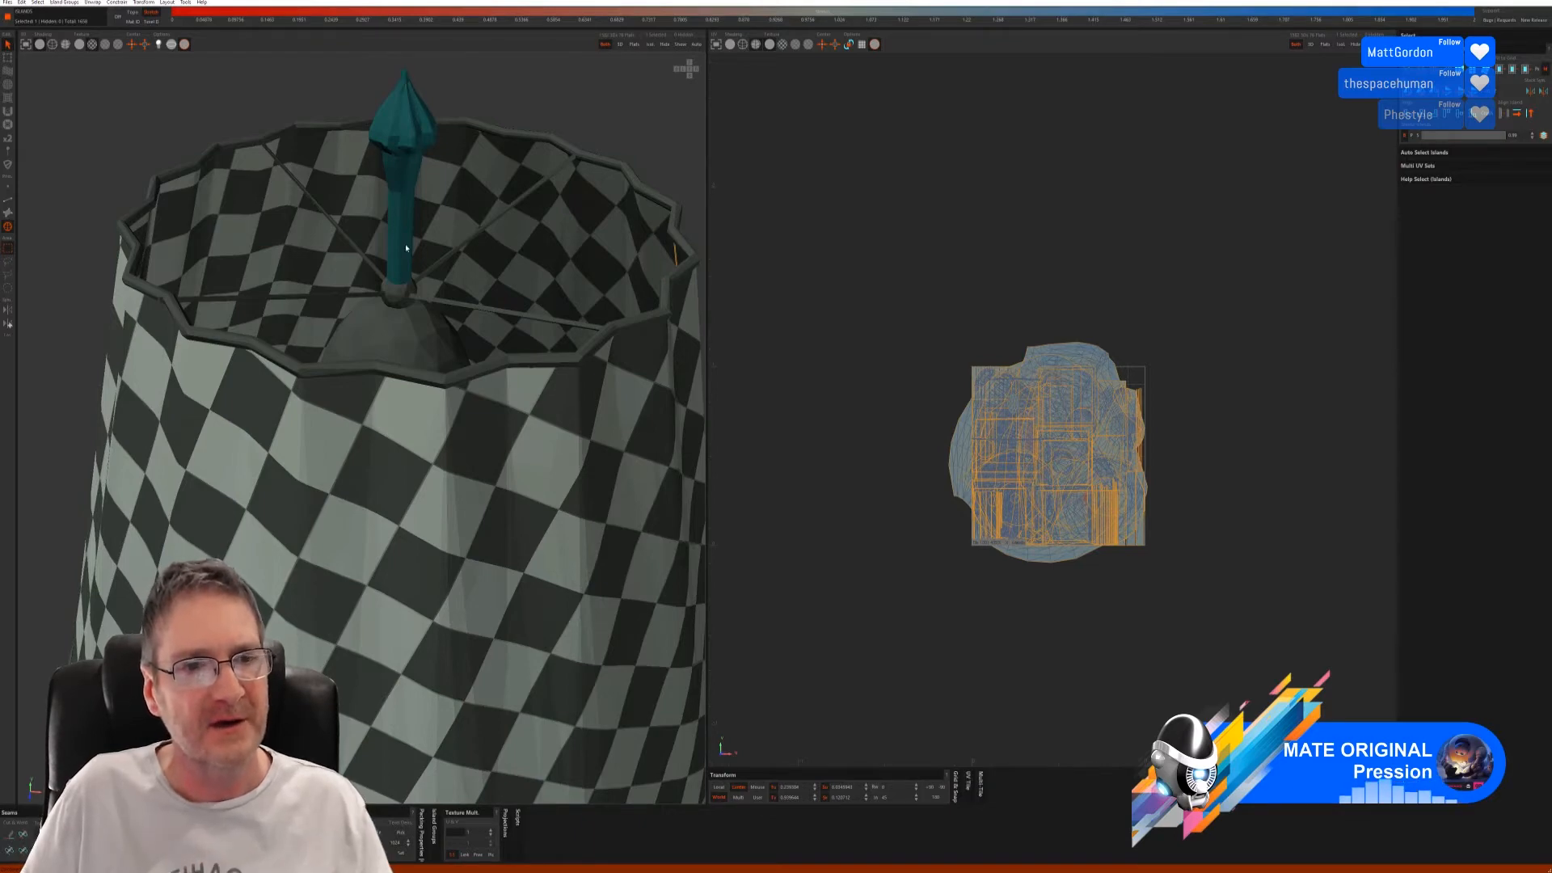
left_click(651, 45)
- Select all the polygons of the finial stem's bottom end cap and cut the cap free
left_click_drag(487, 288, 385, 335, "alt")
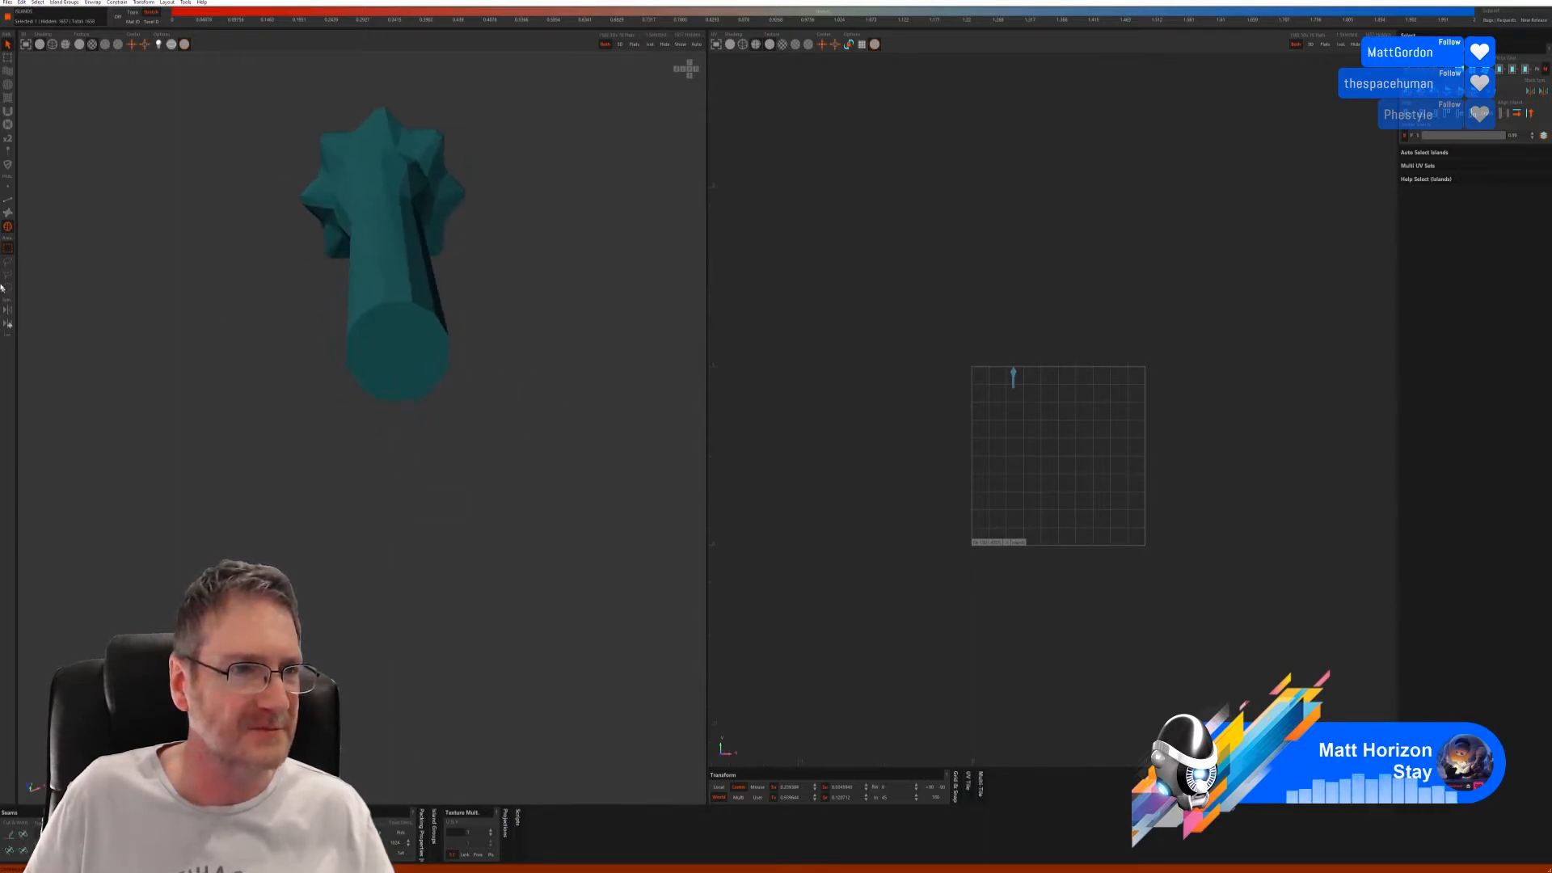
left_click(8, 213)
left_click(412, 364)
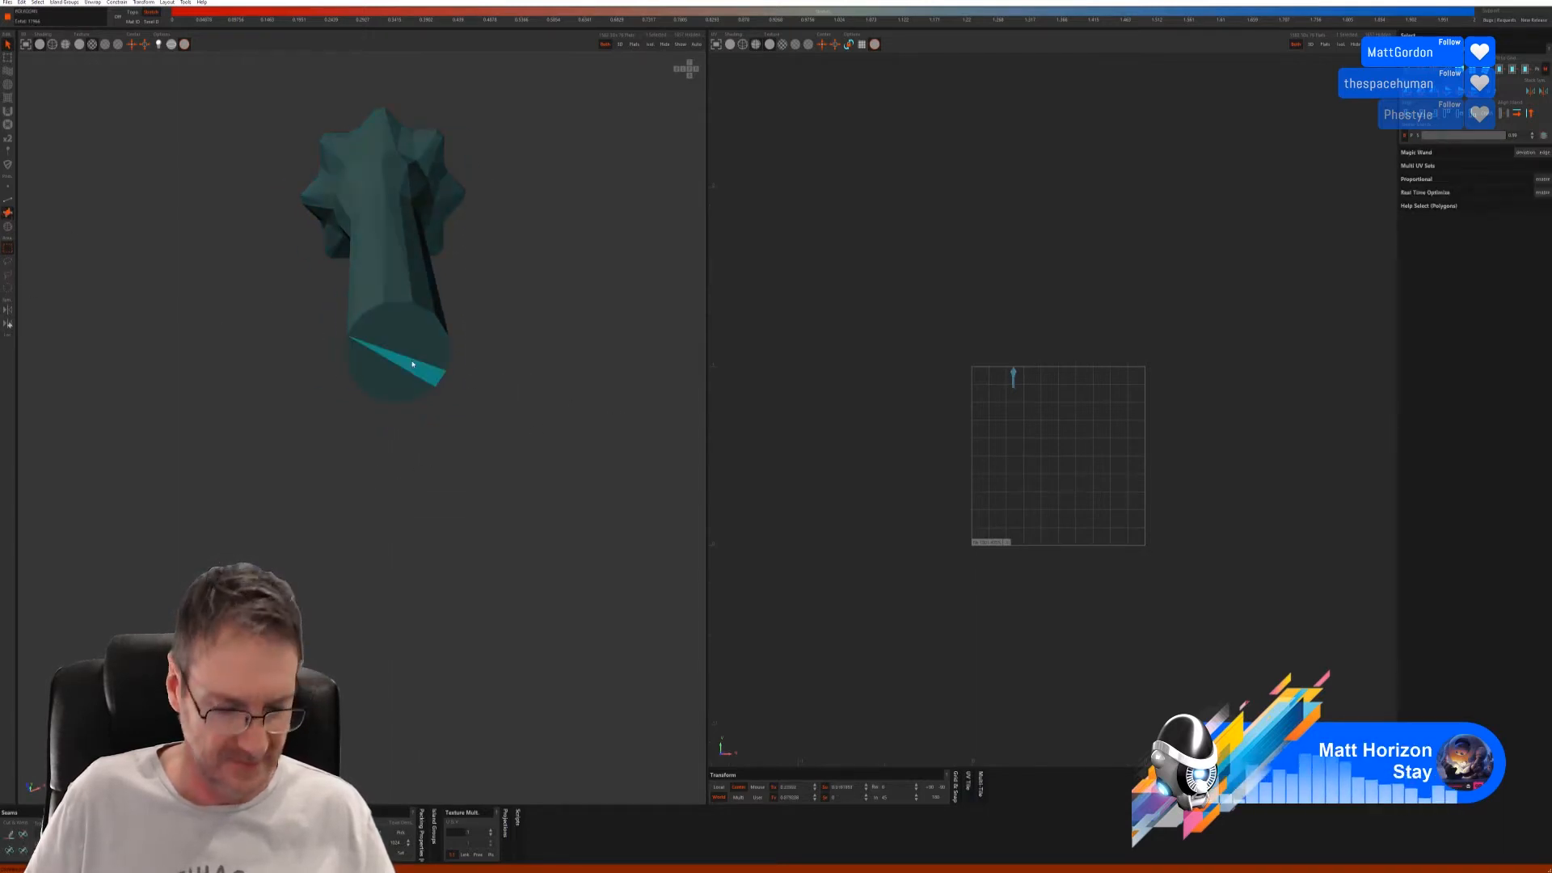
left_click(380, 334, "shift")
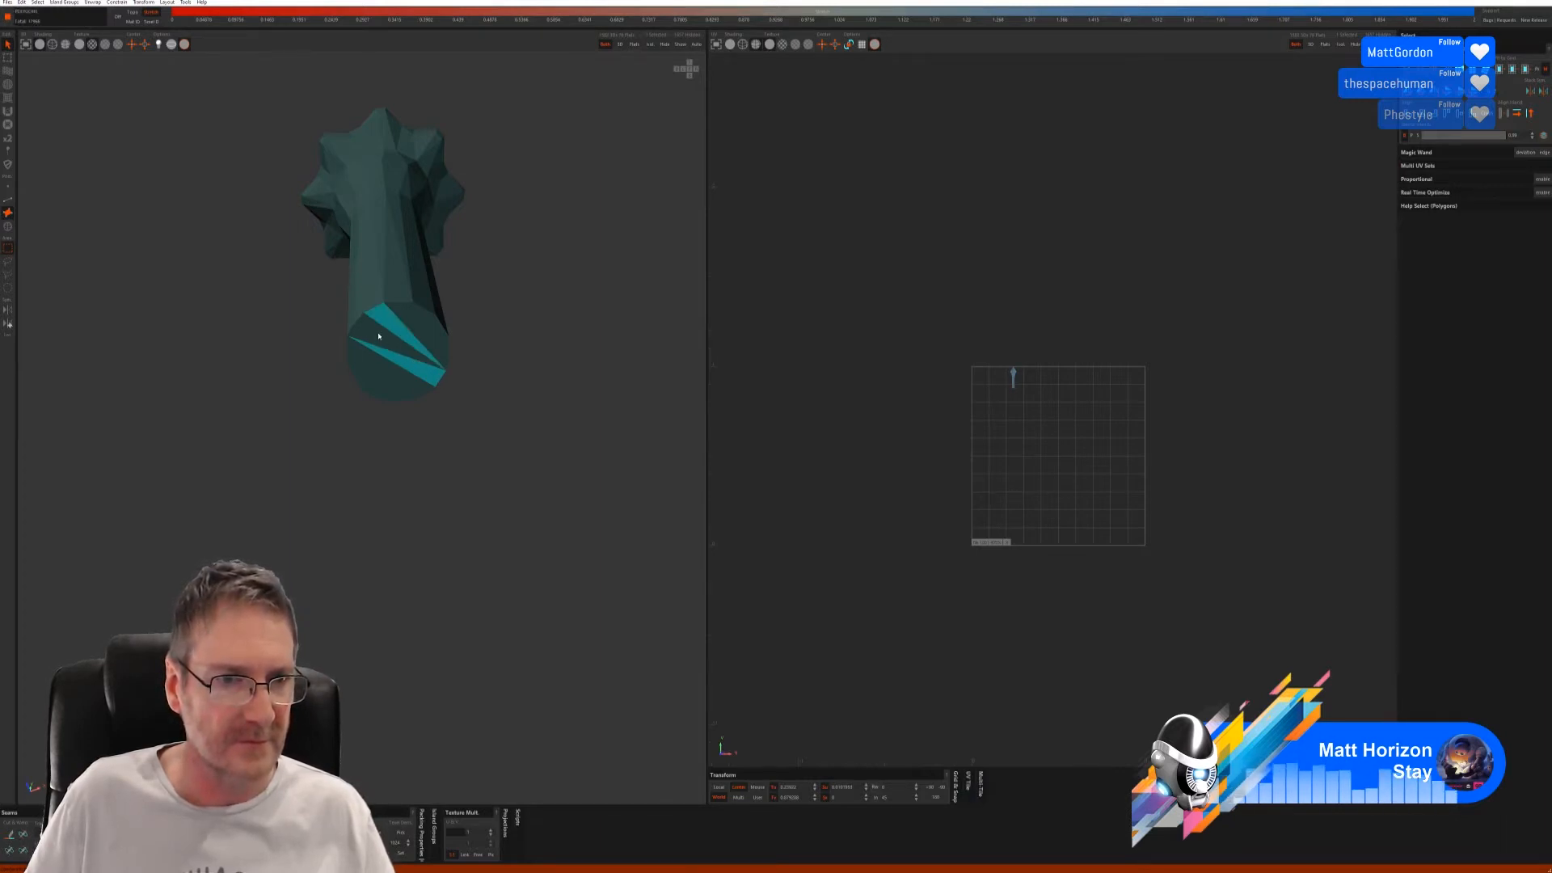
left_click(372, 352, "shift")
left_click(375, 379, "shift")
left_click(405, 385, "shift")
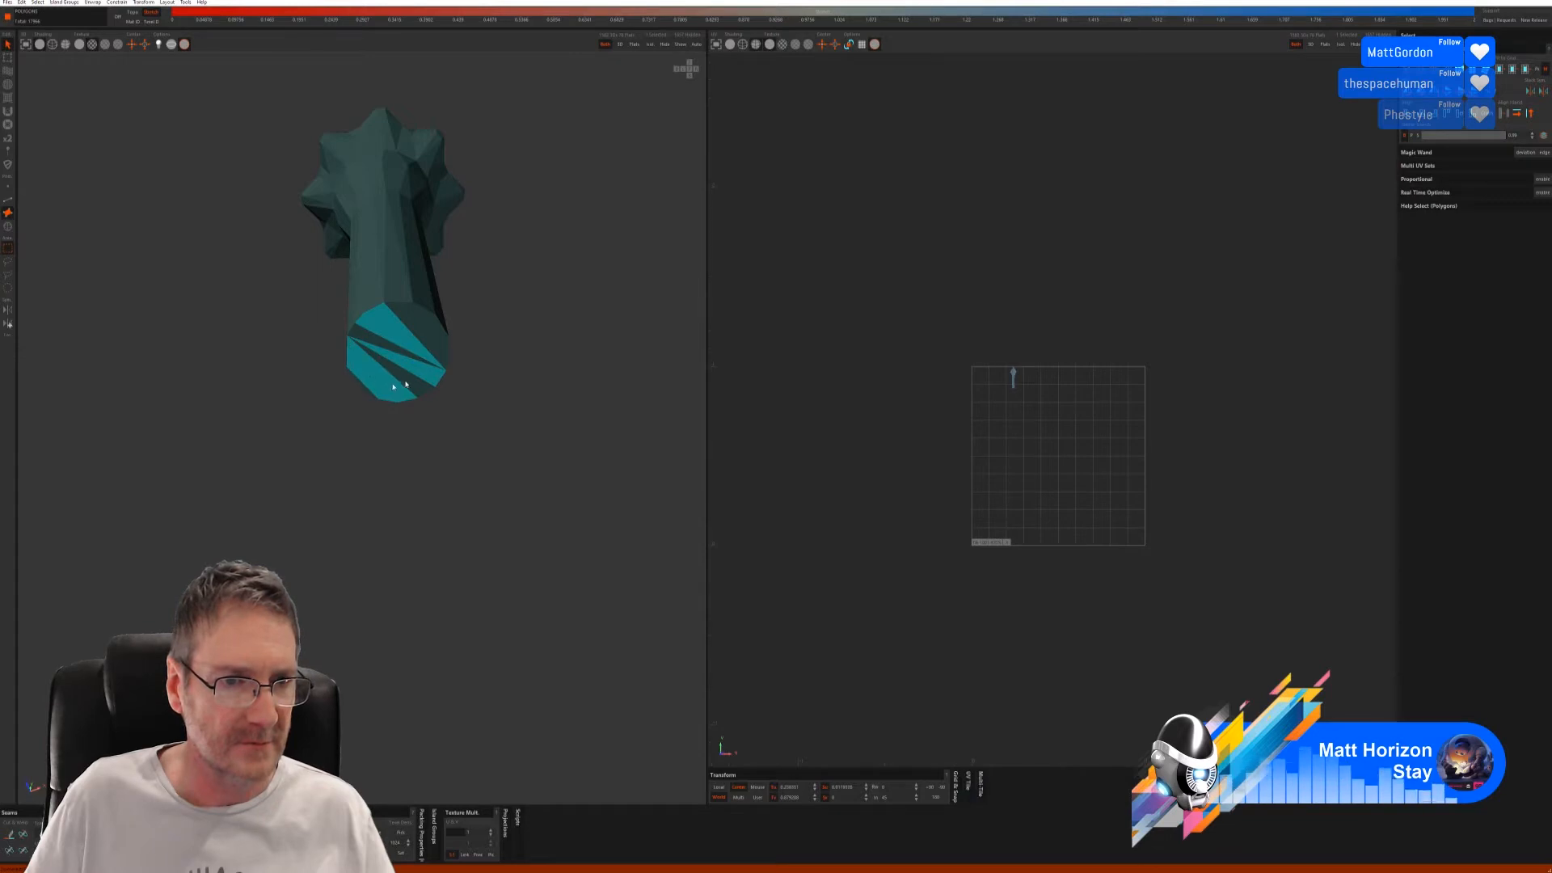
left_click(386, 349, "shift")
left_click(408, 327, "shift")
left_click(429, 323, "shift")
left_click(437, 344, "shift")
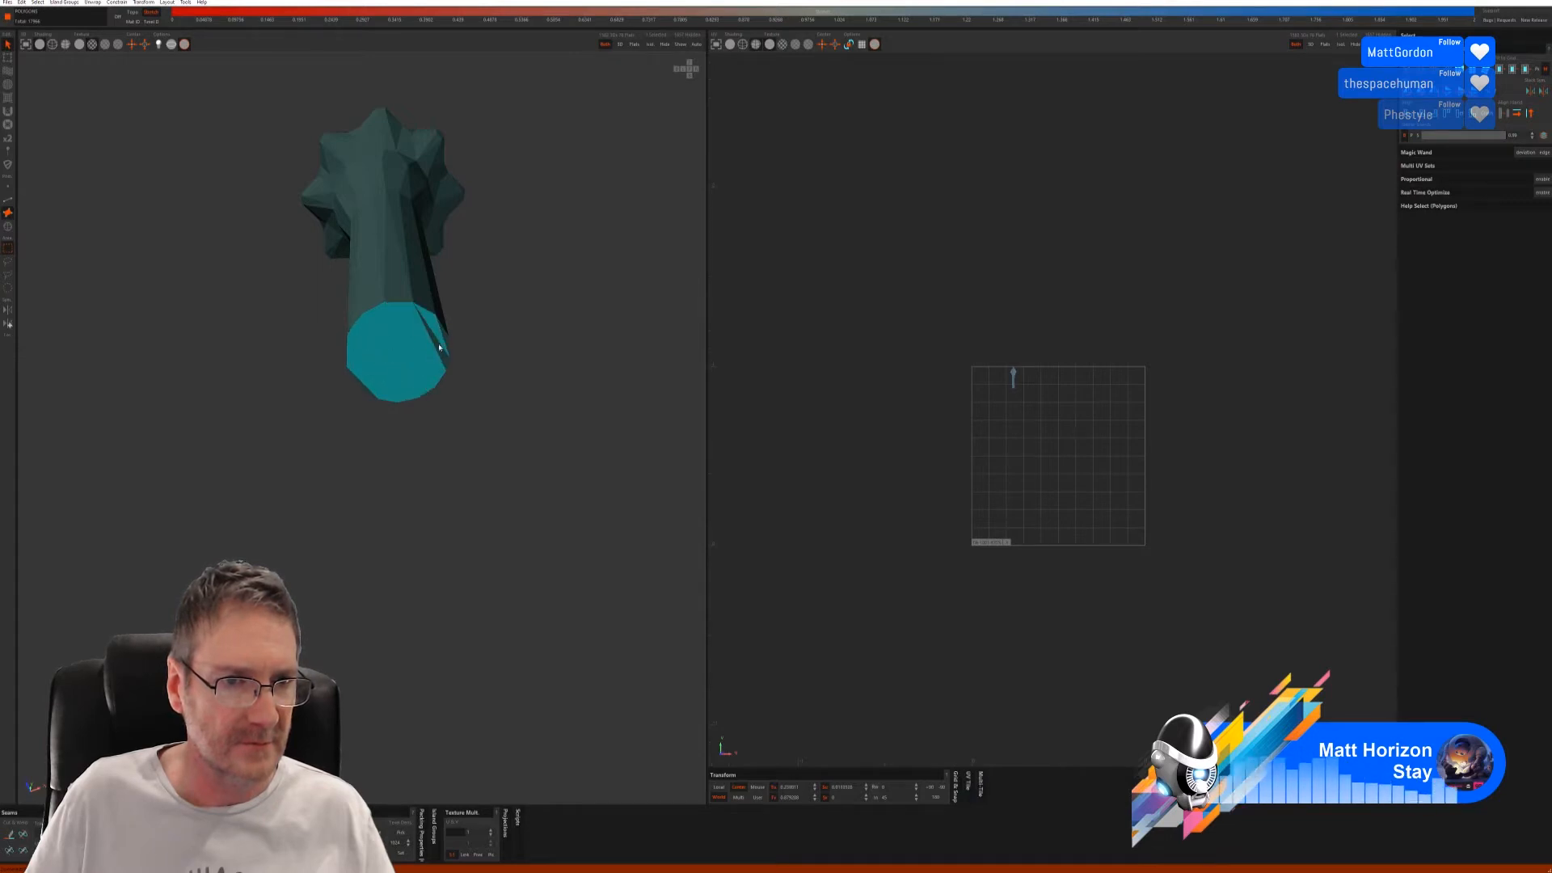
left_click(442, 348, "shift")
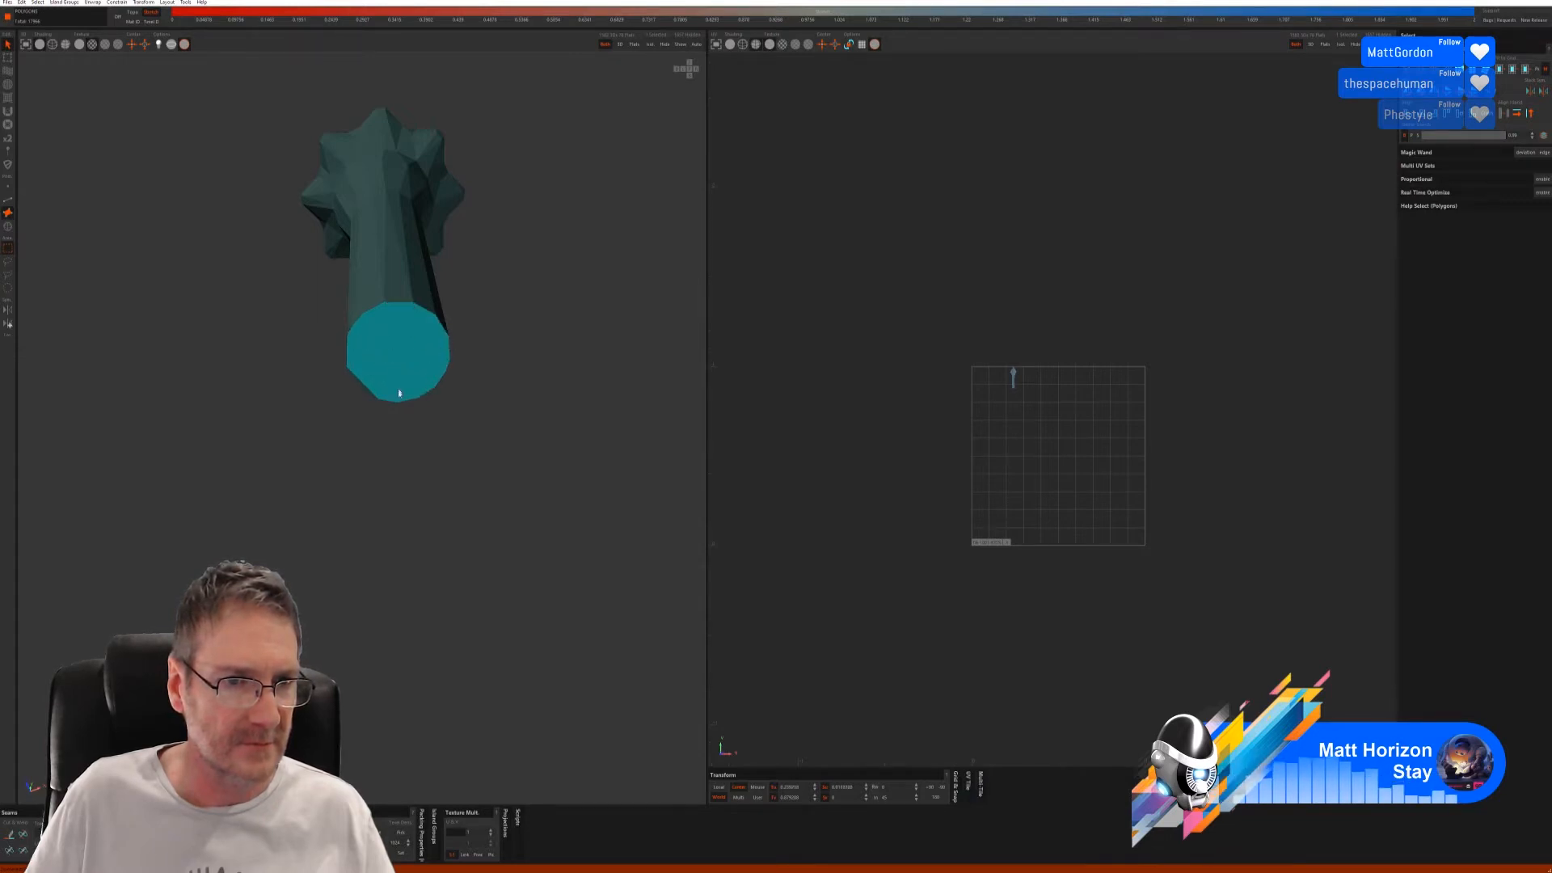
left_click(16, 837)
- Select all the polygons of the small flat cap at the finial's tip and cut it free
left_click_drag(343, 461, 371, 492, "alt")
middle_click_drag(436, 307, 371, 575, "alt")
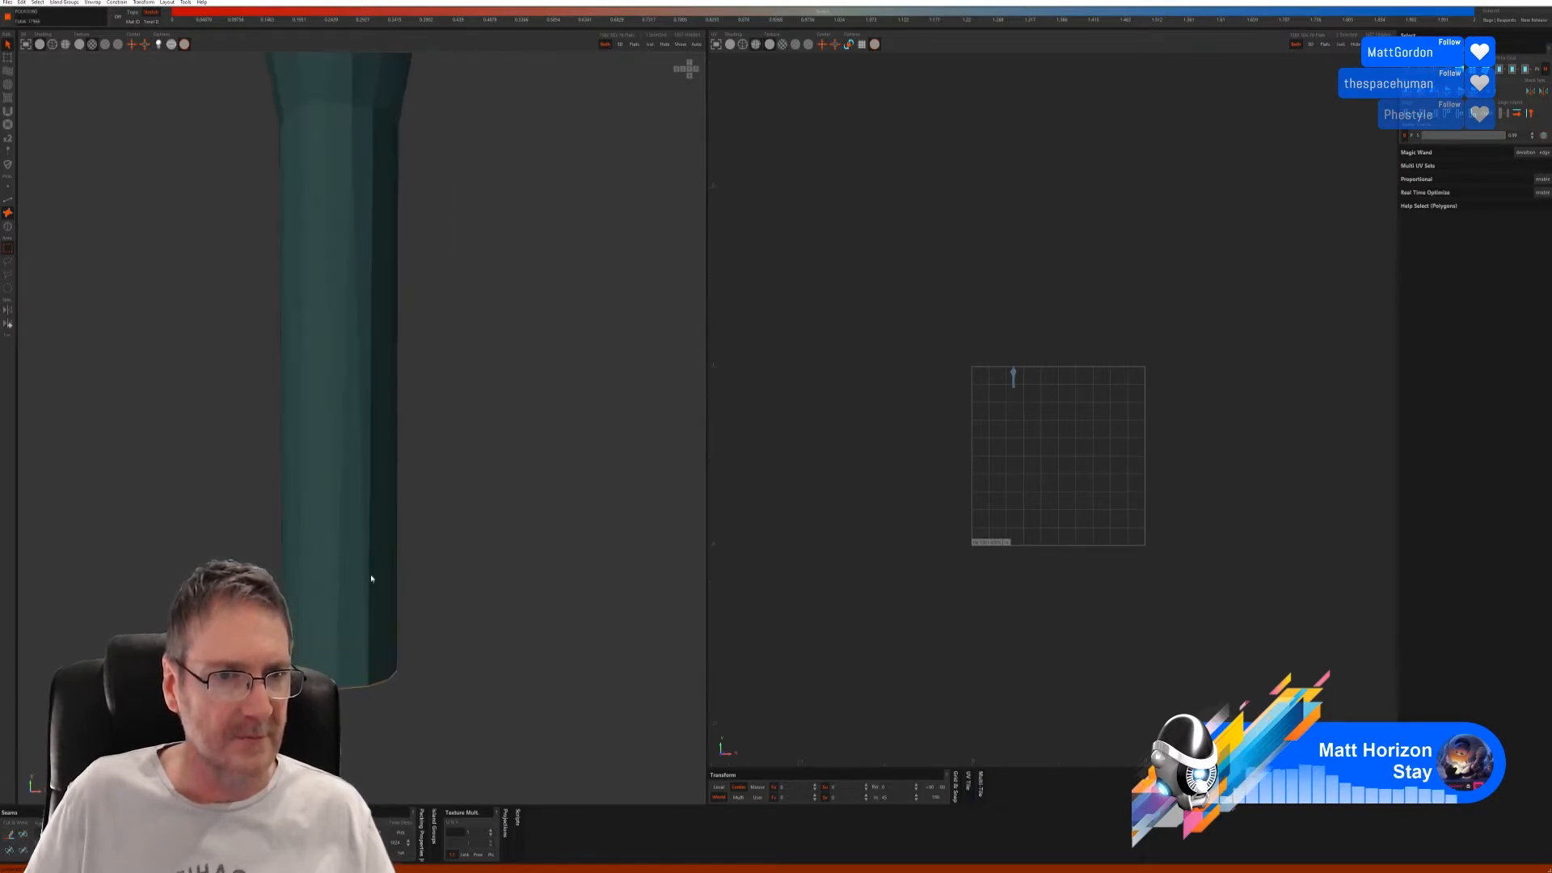
right_click_drag(371, 575, 310, 459, "alt")
middle_click_drag(309, 459, 312, 478, "alt")
left_click_drag(370, 412, 346, 360, "alt")
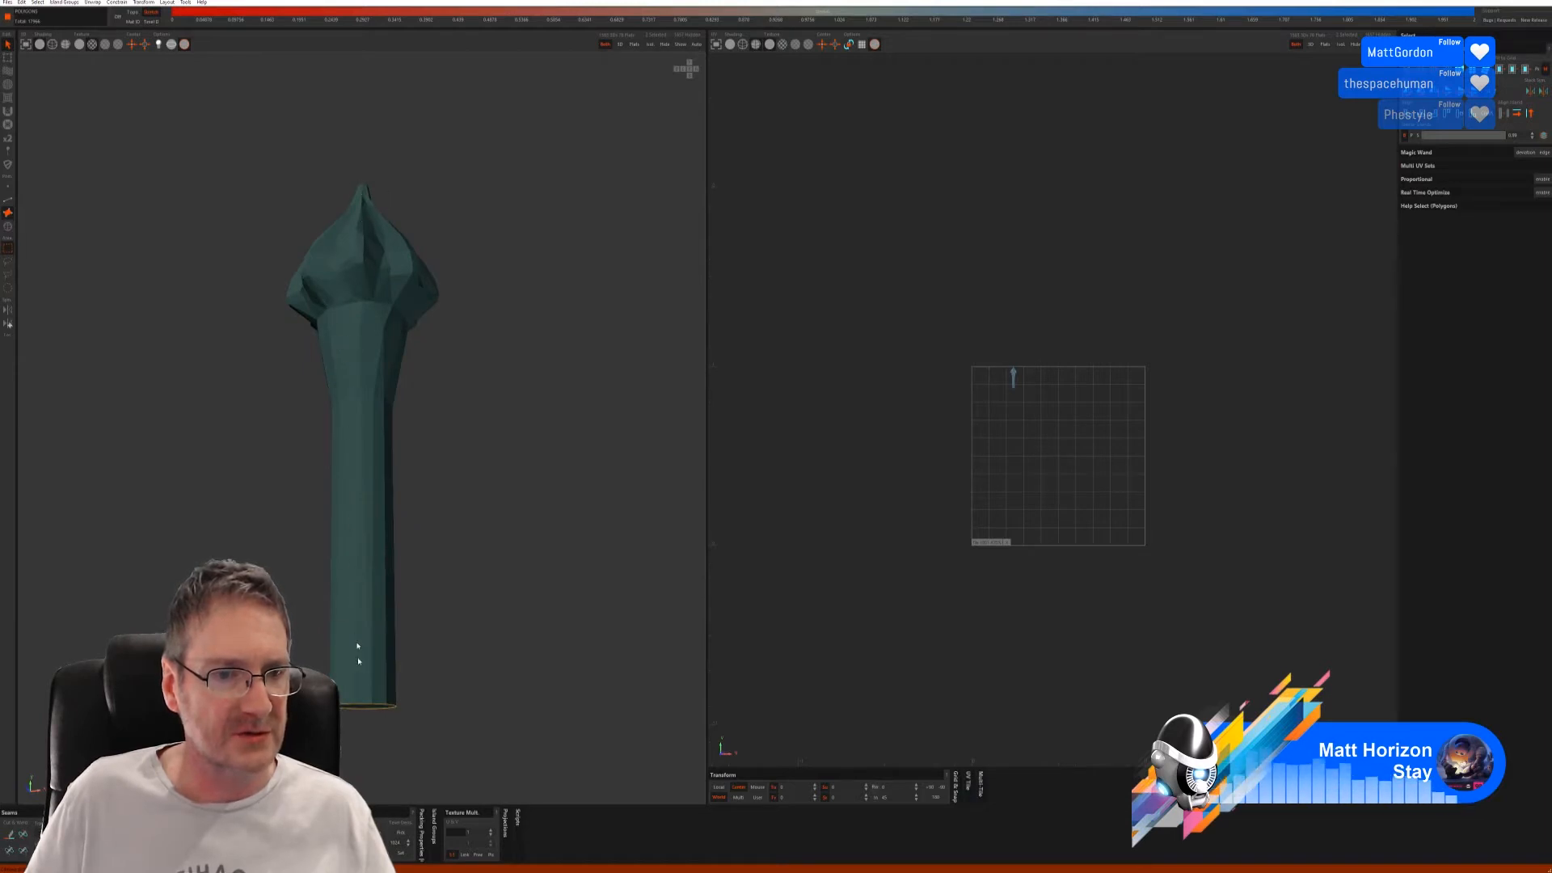
left_click_drag(357, 656, 415, 313, "alt")
scroll(415, 317, "up", 5)
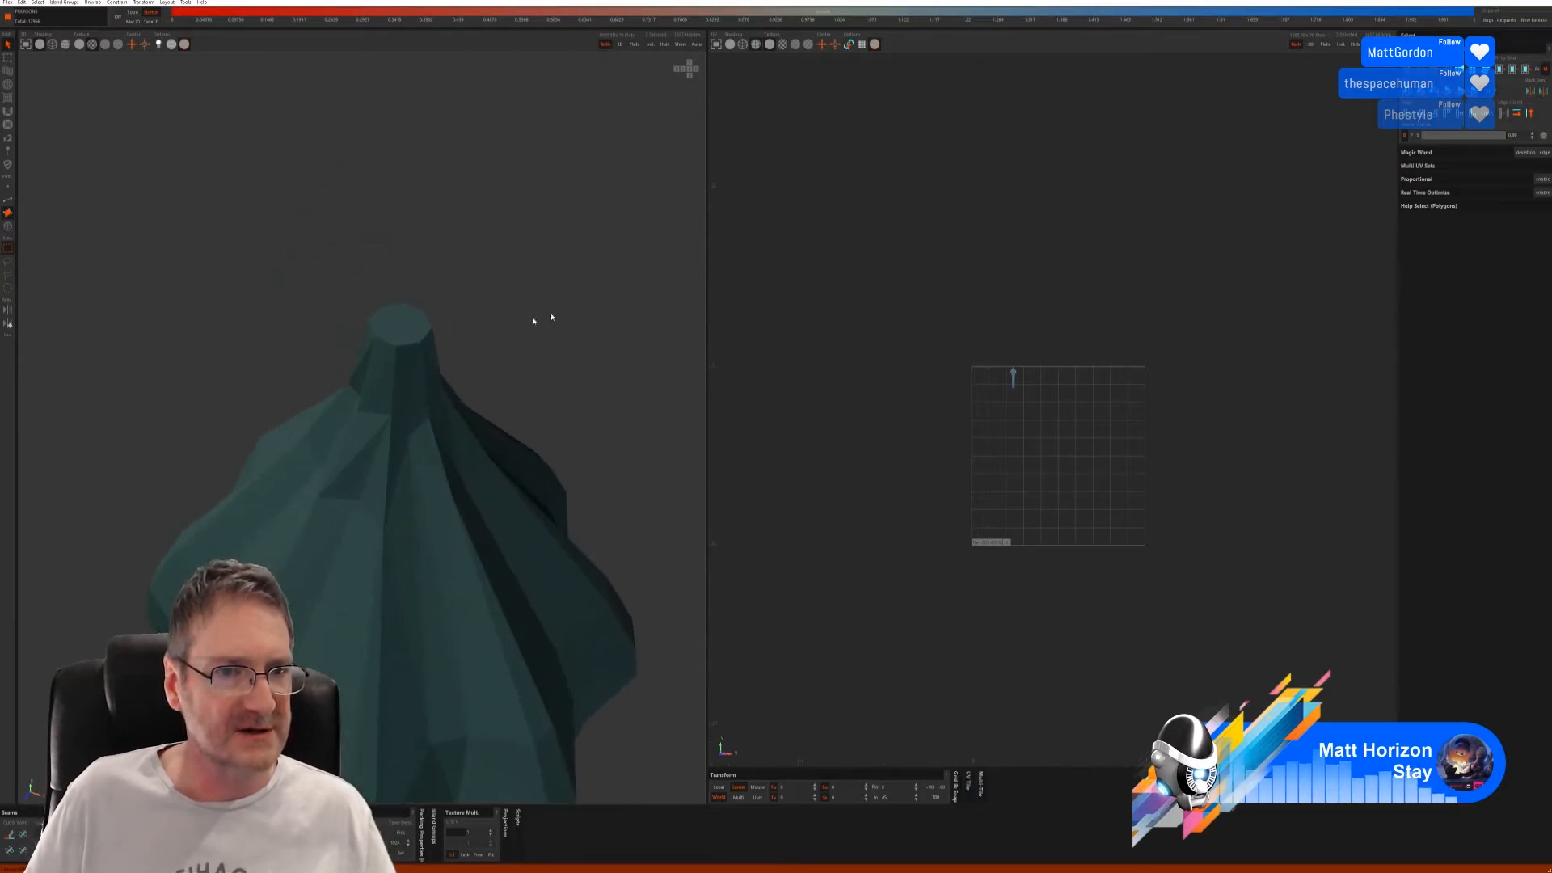
left_click(383, 327, "ctrl")
left_click(418, 327, "ctrl")
left_click(414, 316, "ctrl")
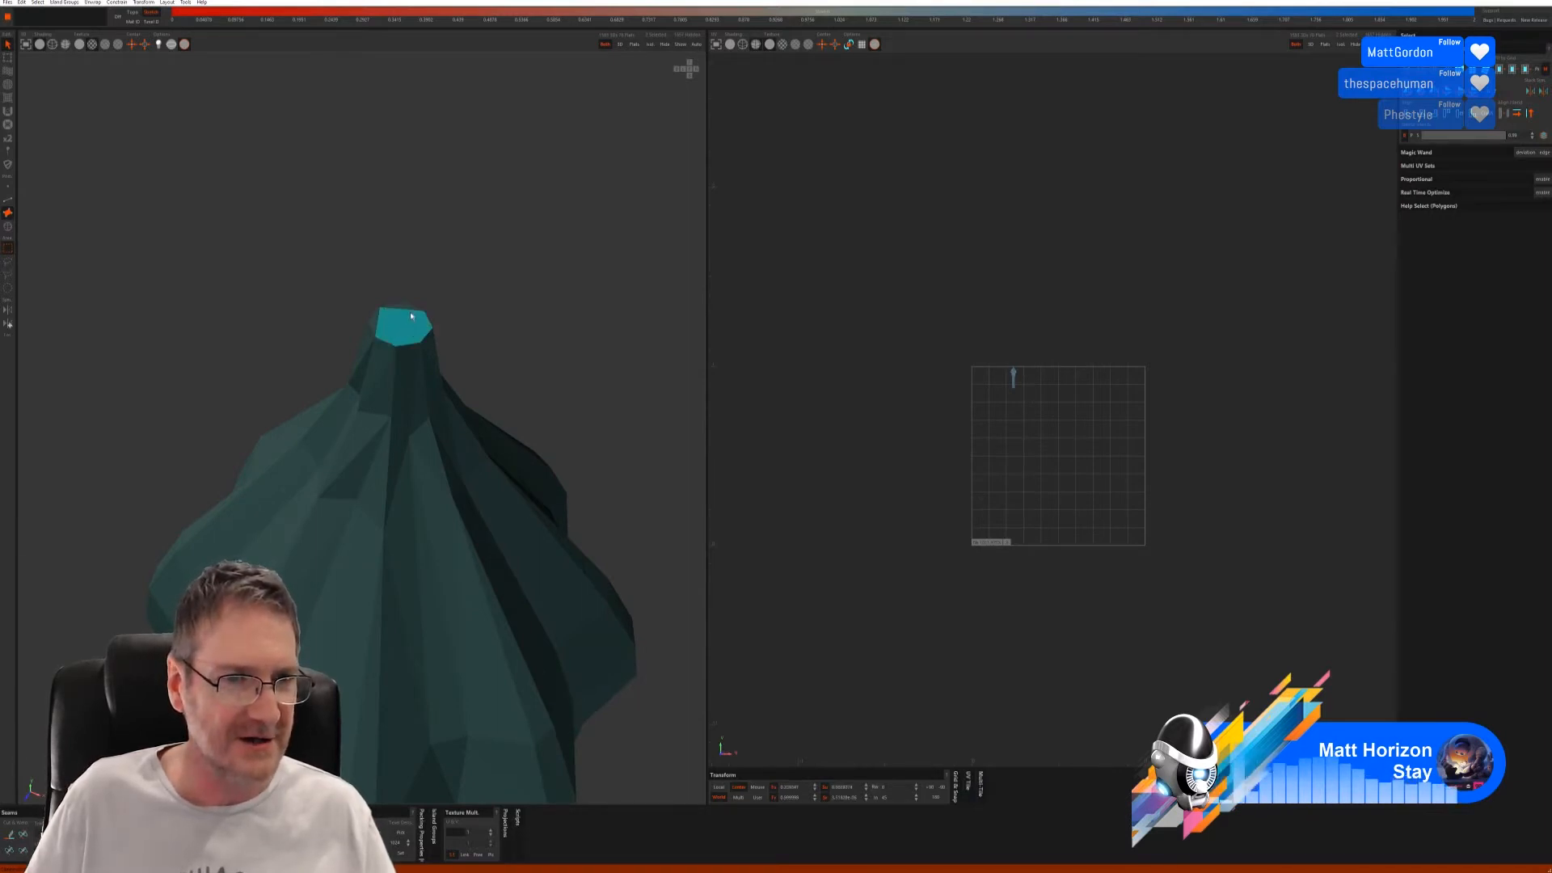
left_click(404, 308, "ctrl")
left_click(375, 323, "ctrl")
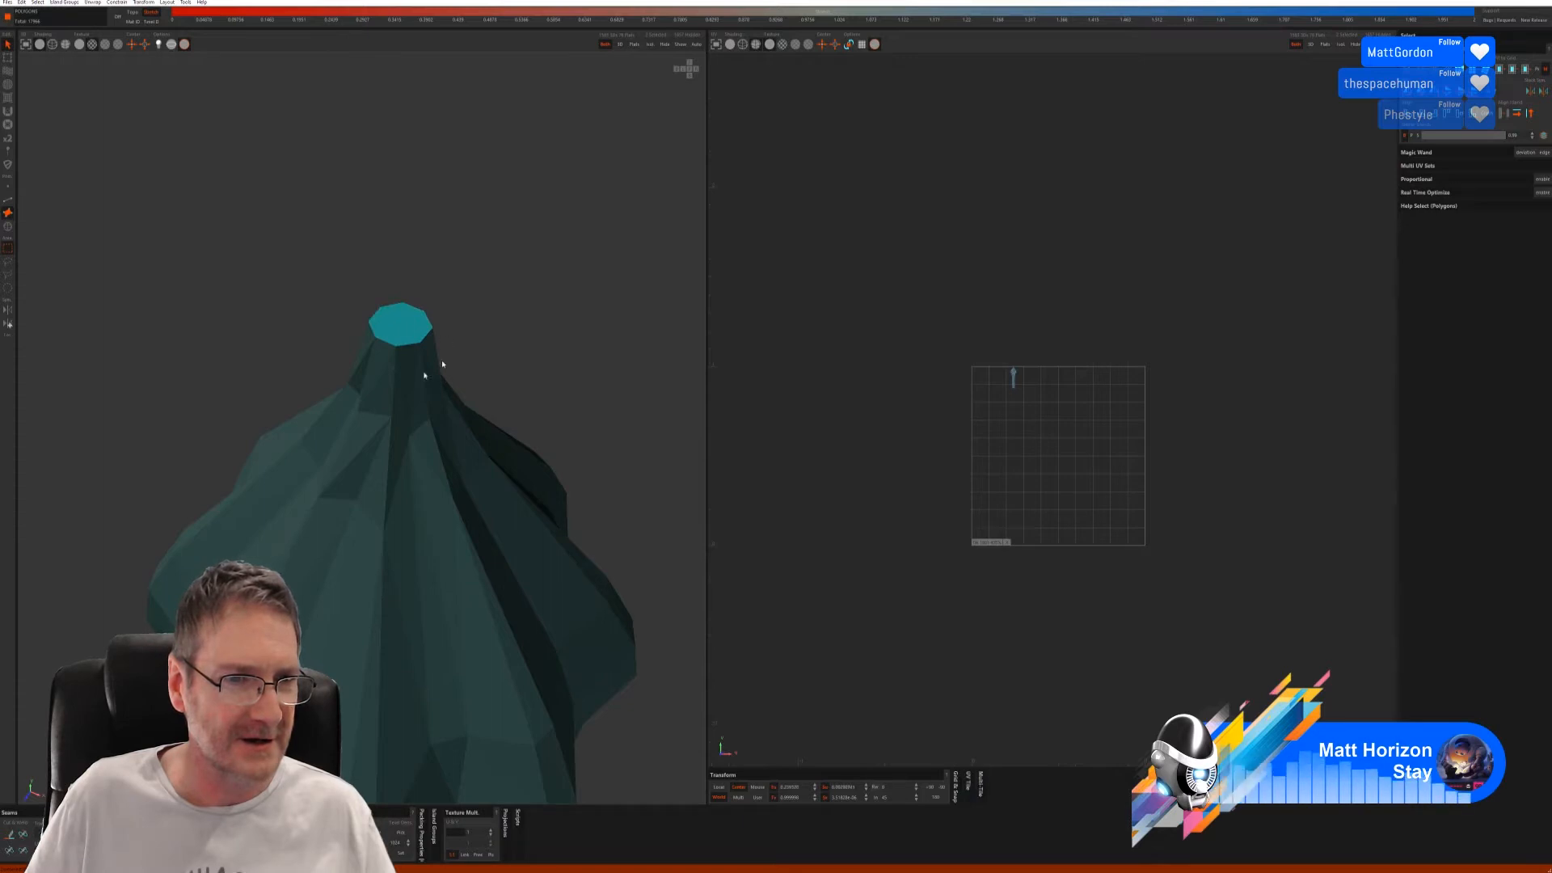
- Cut a lengthwise seam down the finial from its tip to the stem's base, then unfold and pack its islands
left_click_drag(453, 603, 423, 422, "alt")
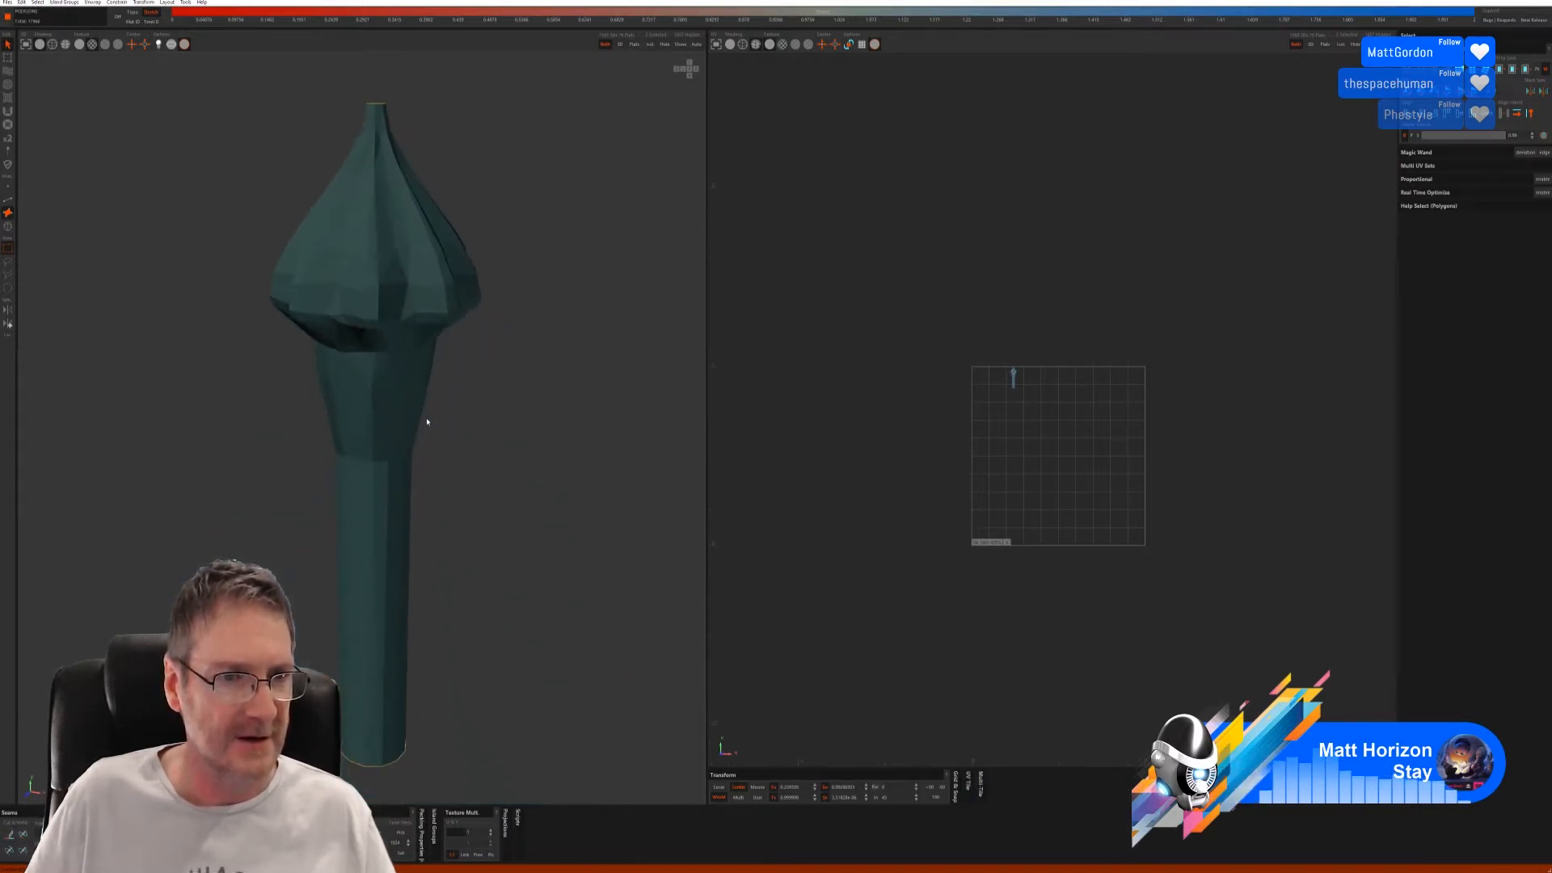
left_click(7, 199)
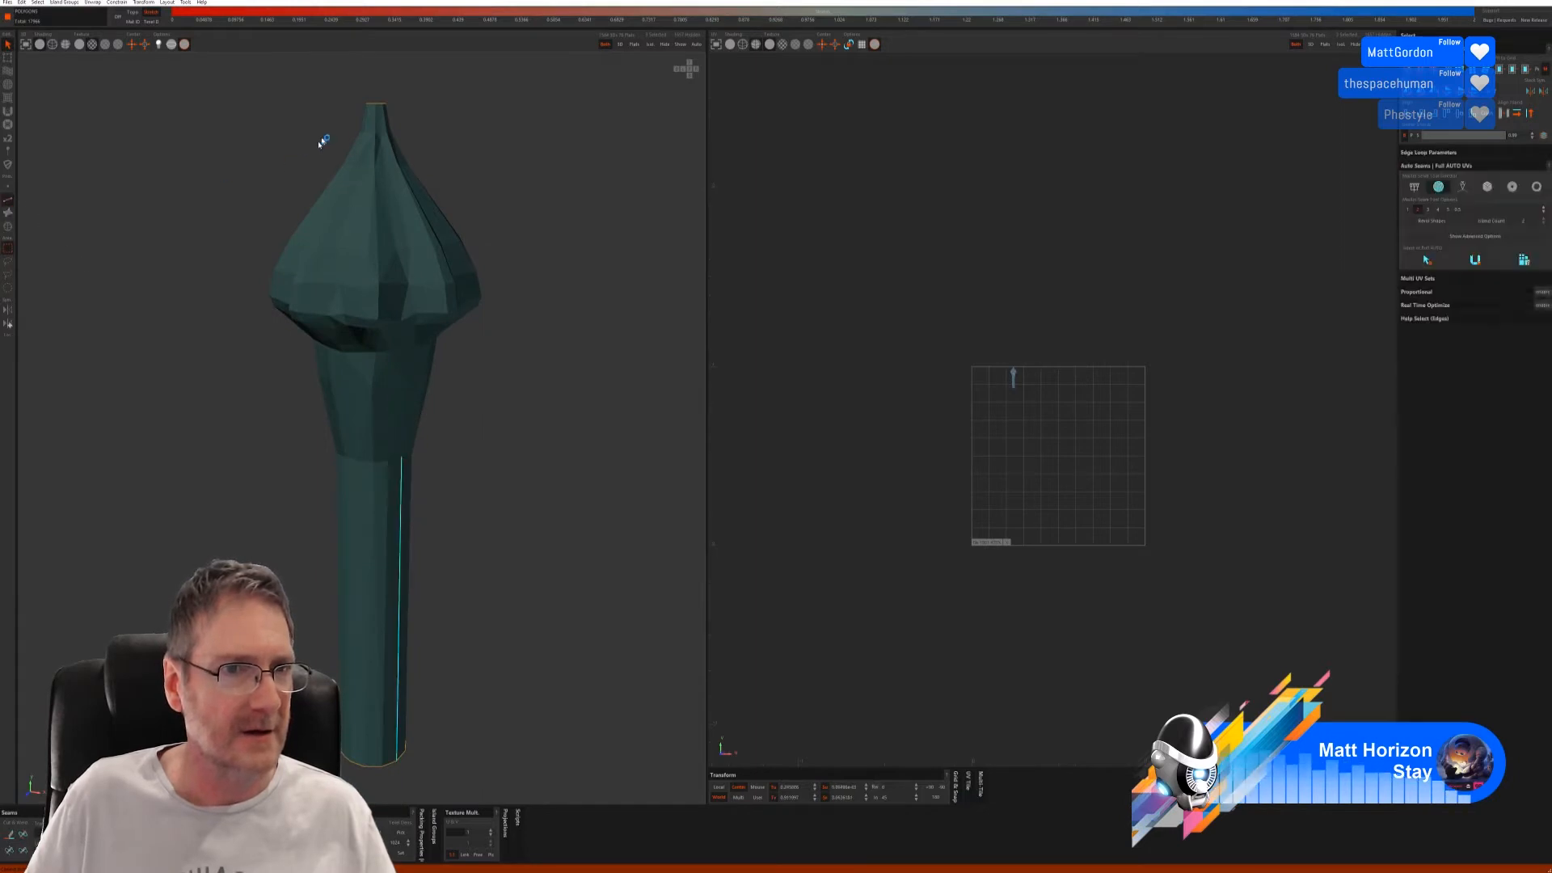
left_click(377, 120)
left_click(375, 119)
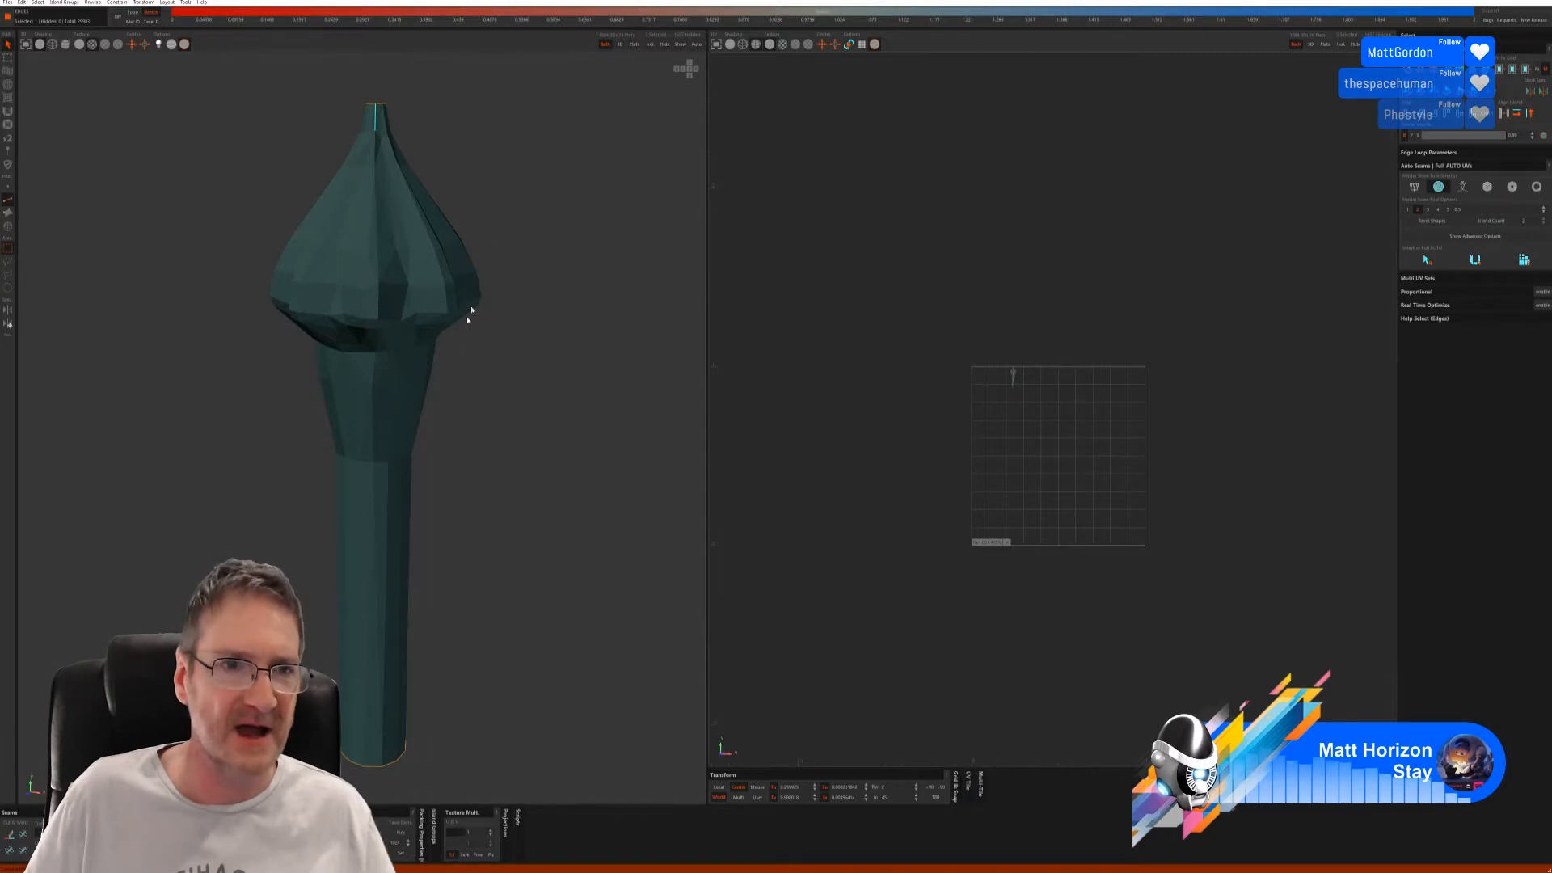
left_click(385, 747)
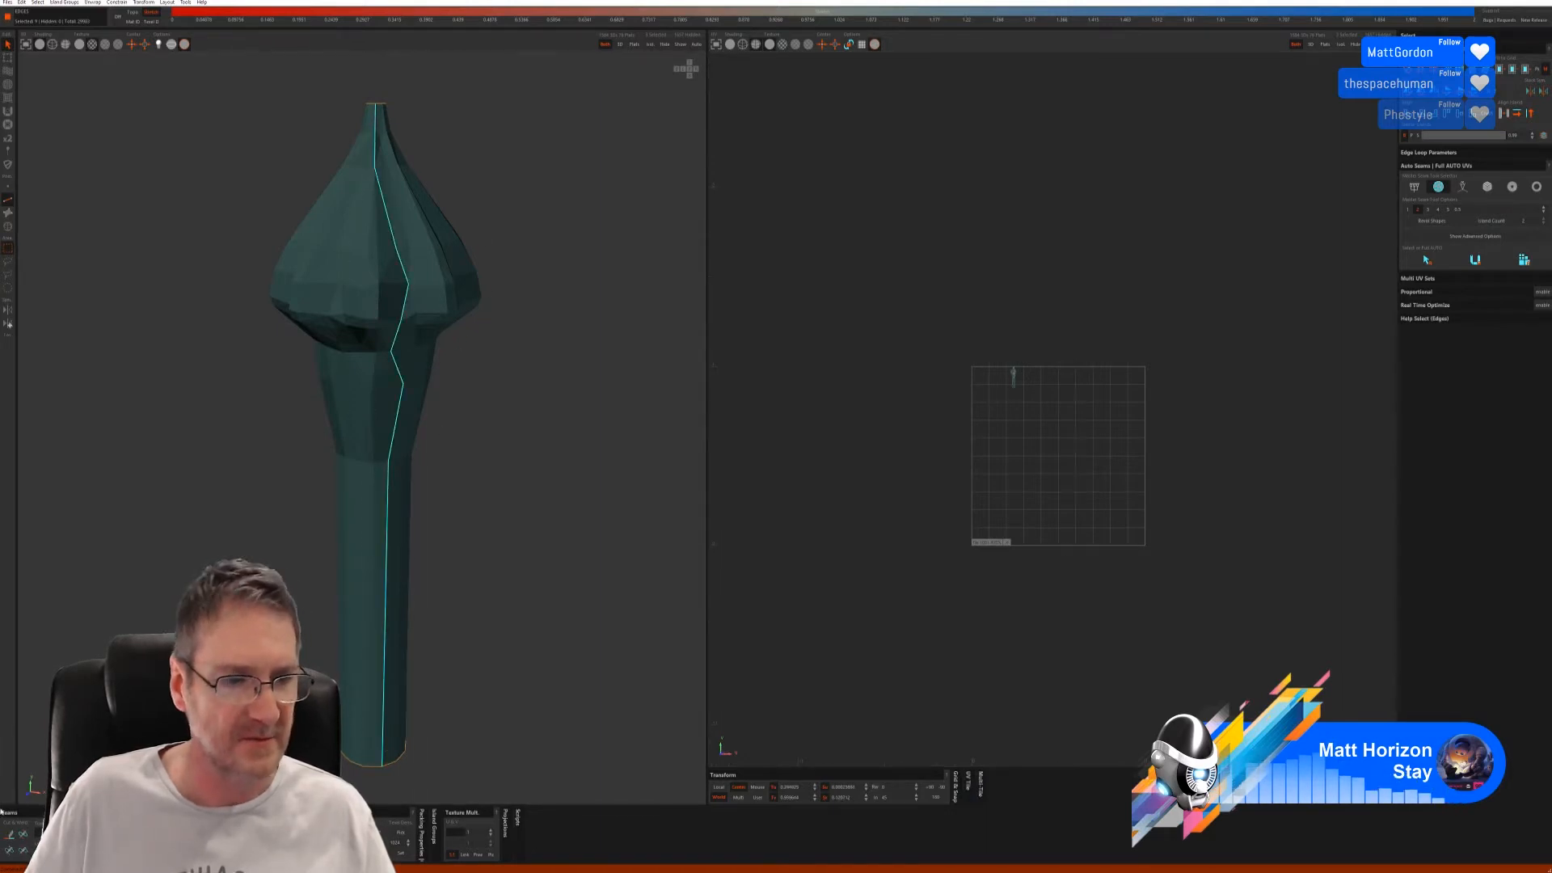
left_click(11, 836)
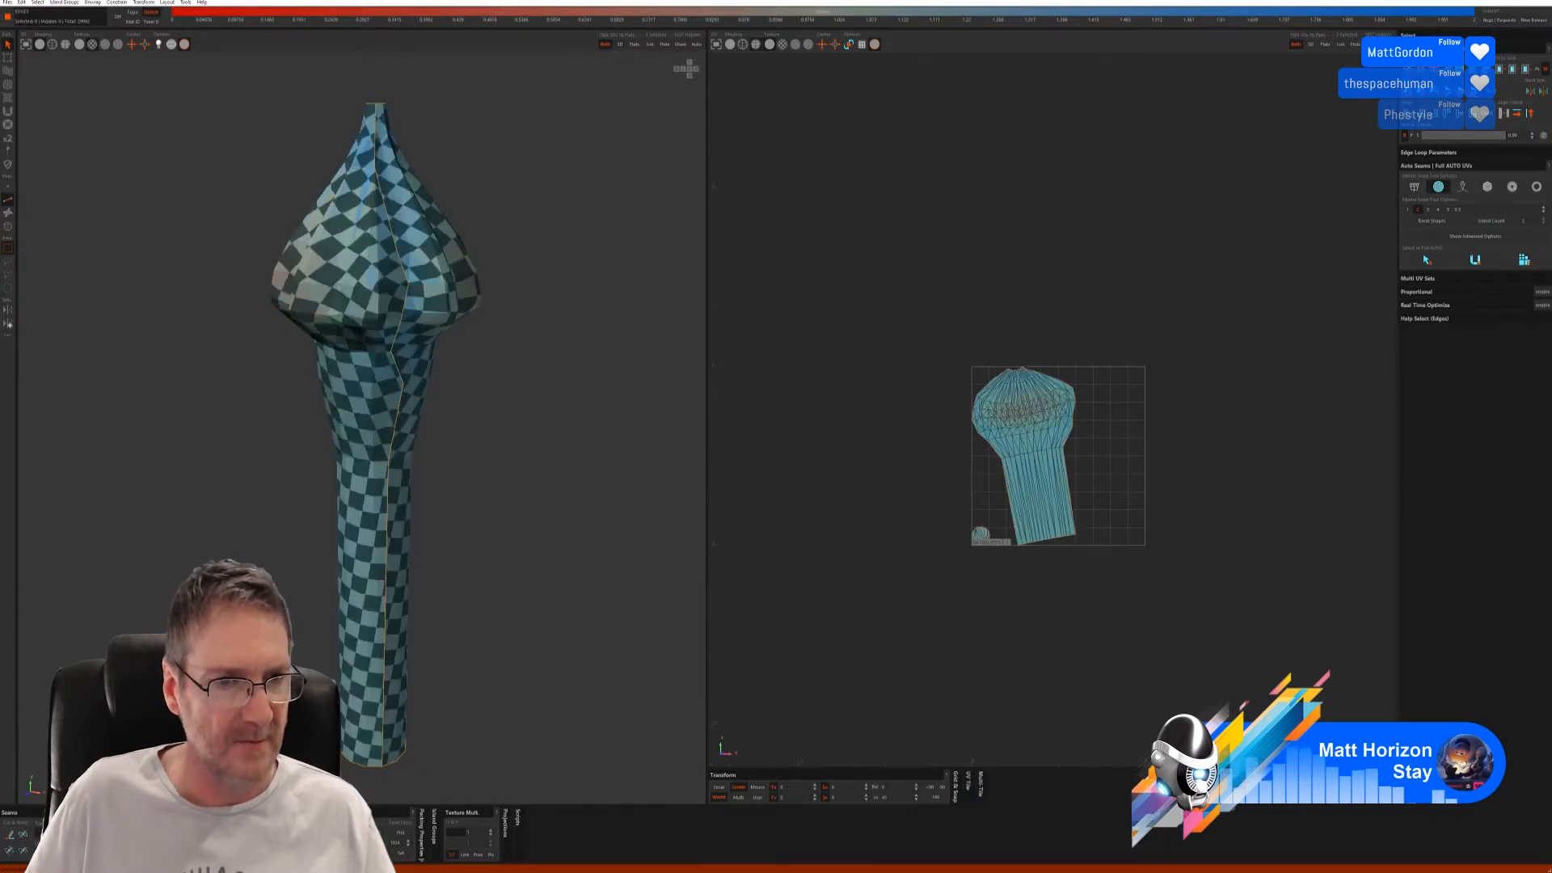
- Check the checker pattern around the unfolded finial and display all the lamp parts again
middle_click_drag(469, 542, 641, 515)
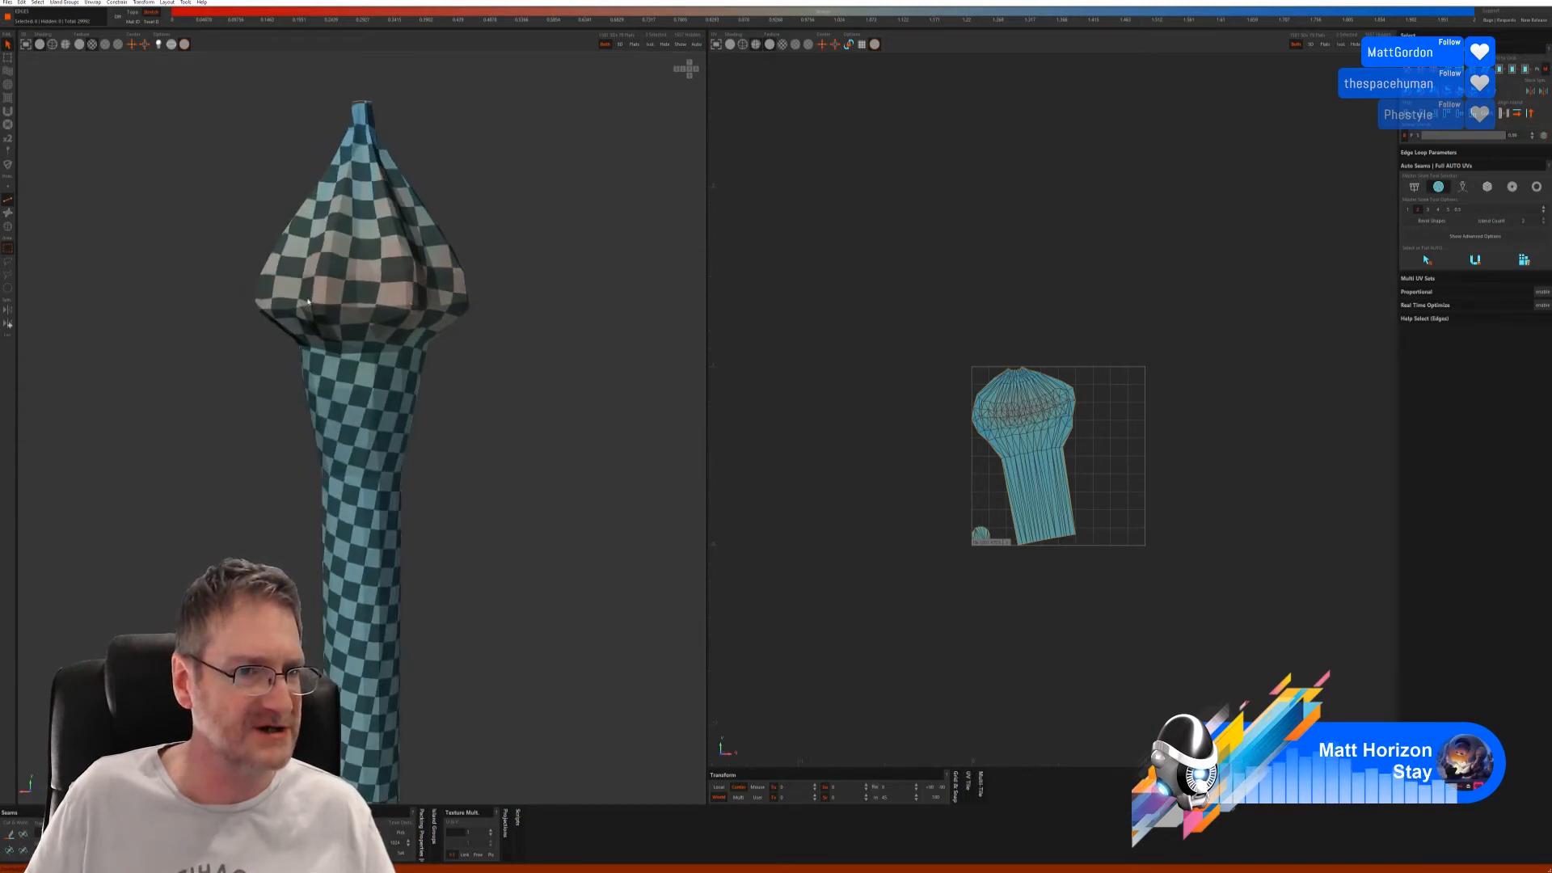
middle_click_drag(421, 321, 441, 295)
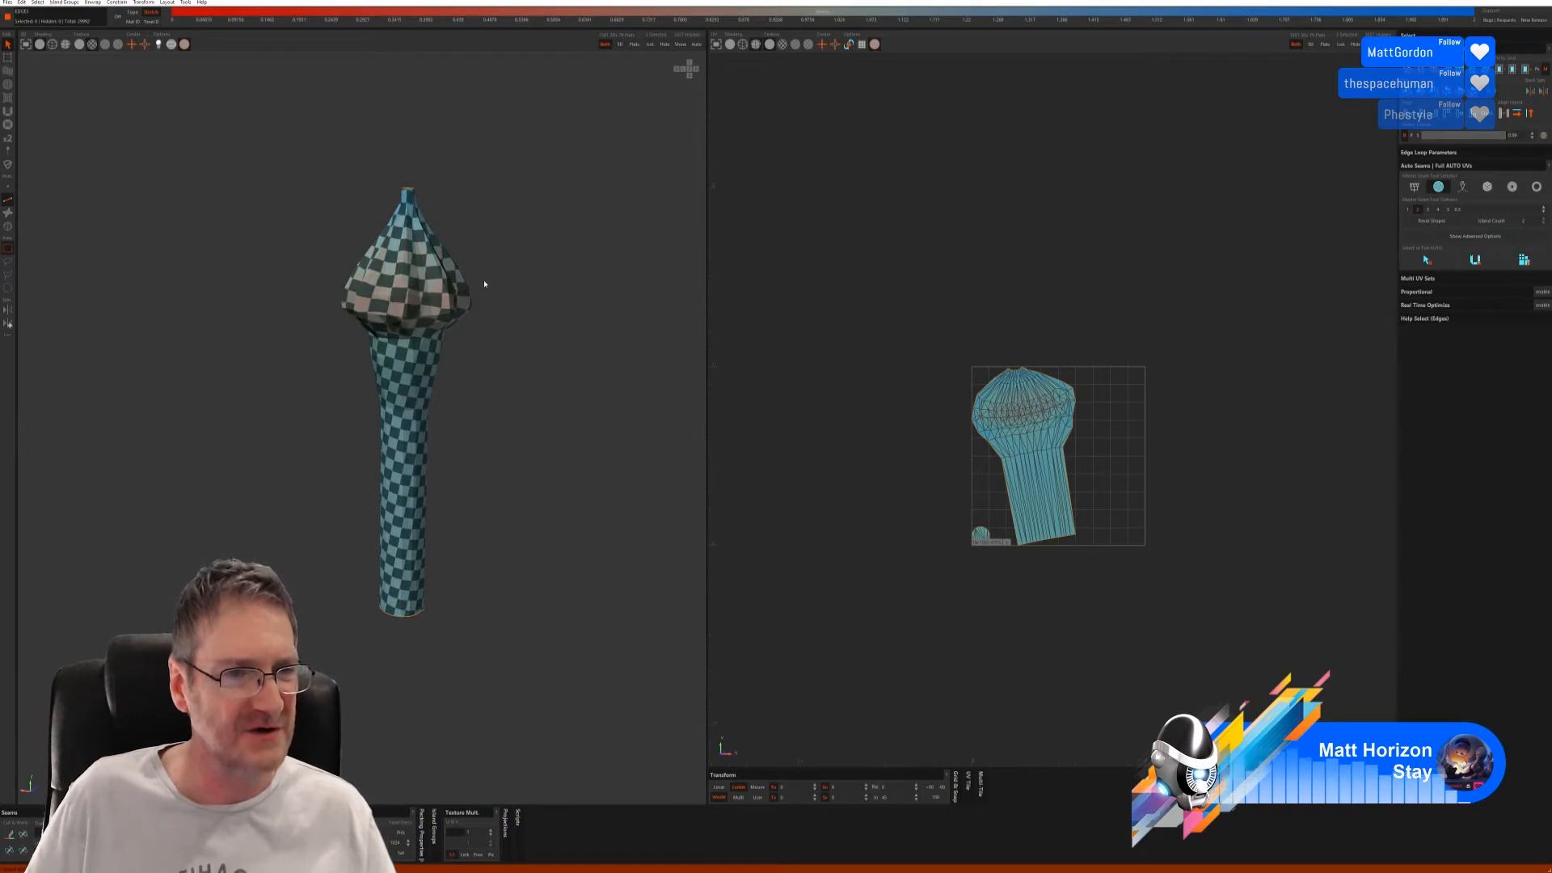
middle_click_drag(430, 322, 495, 343)
scroll(415, 316, "up", 3)
scroll(457, 323, "down", 3)
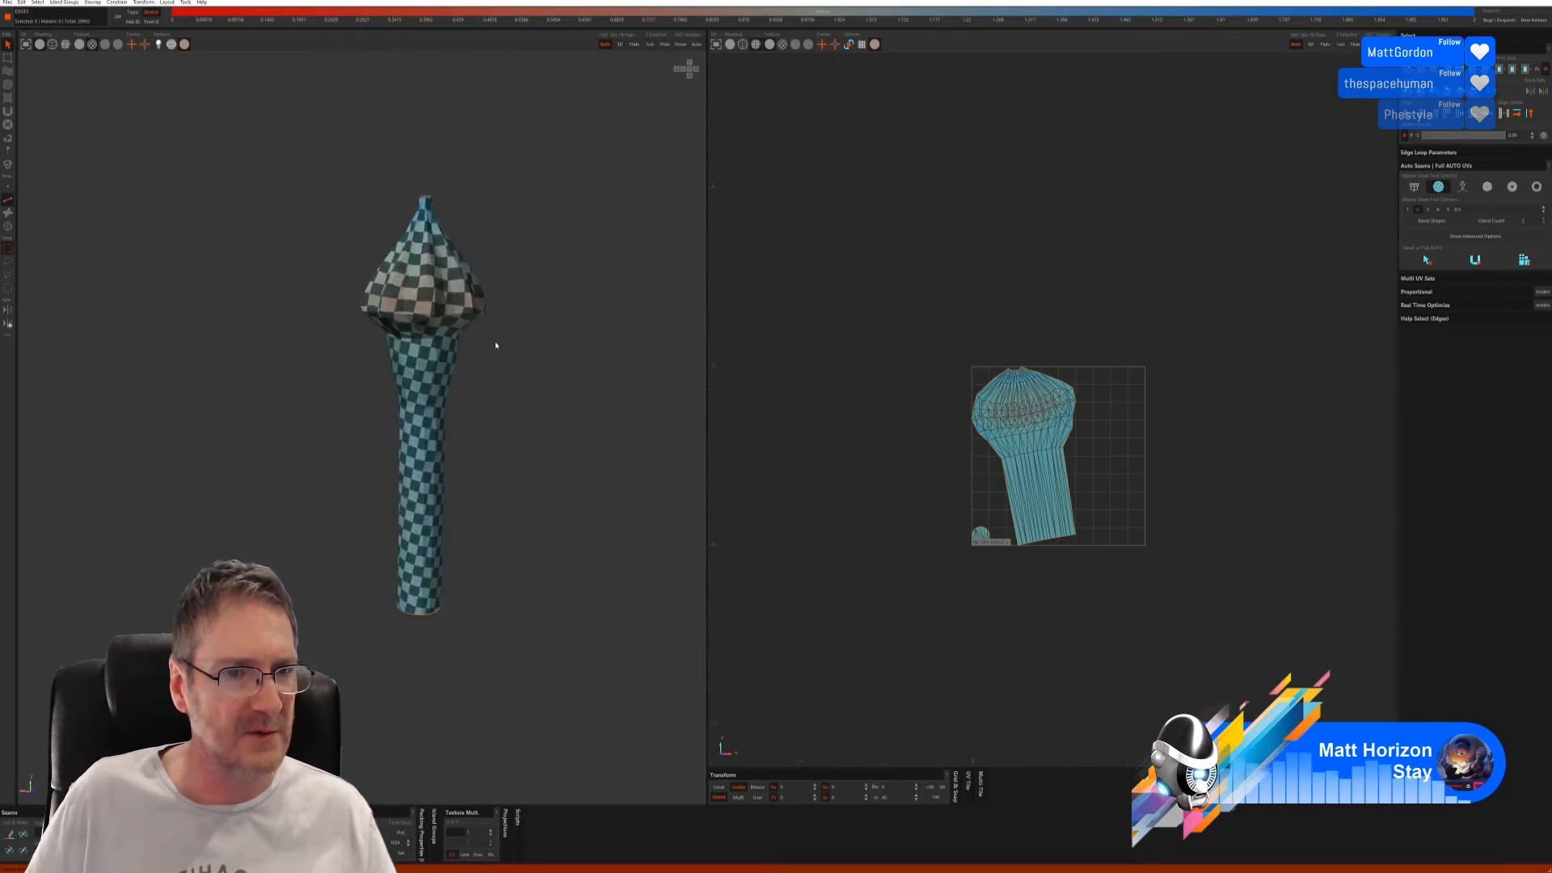
left_click(680, 44)
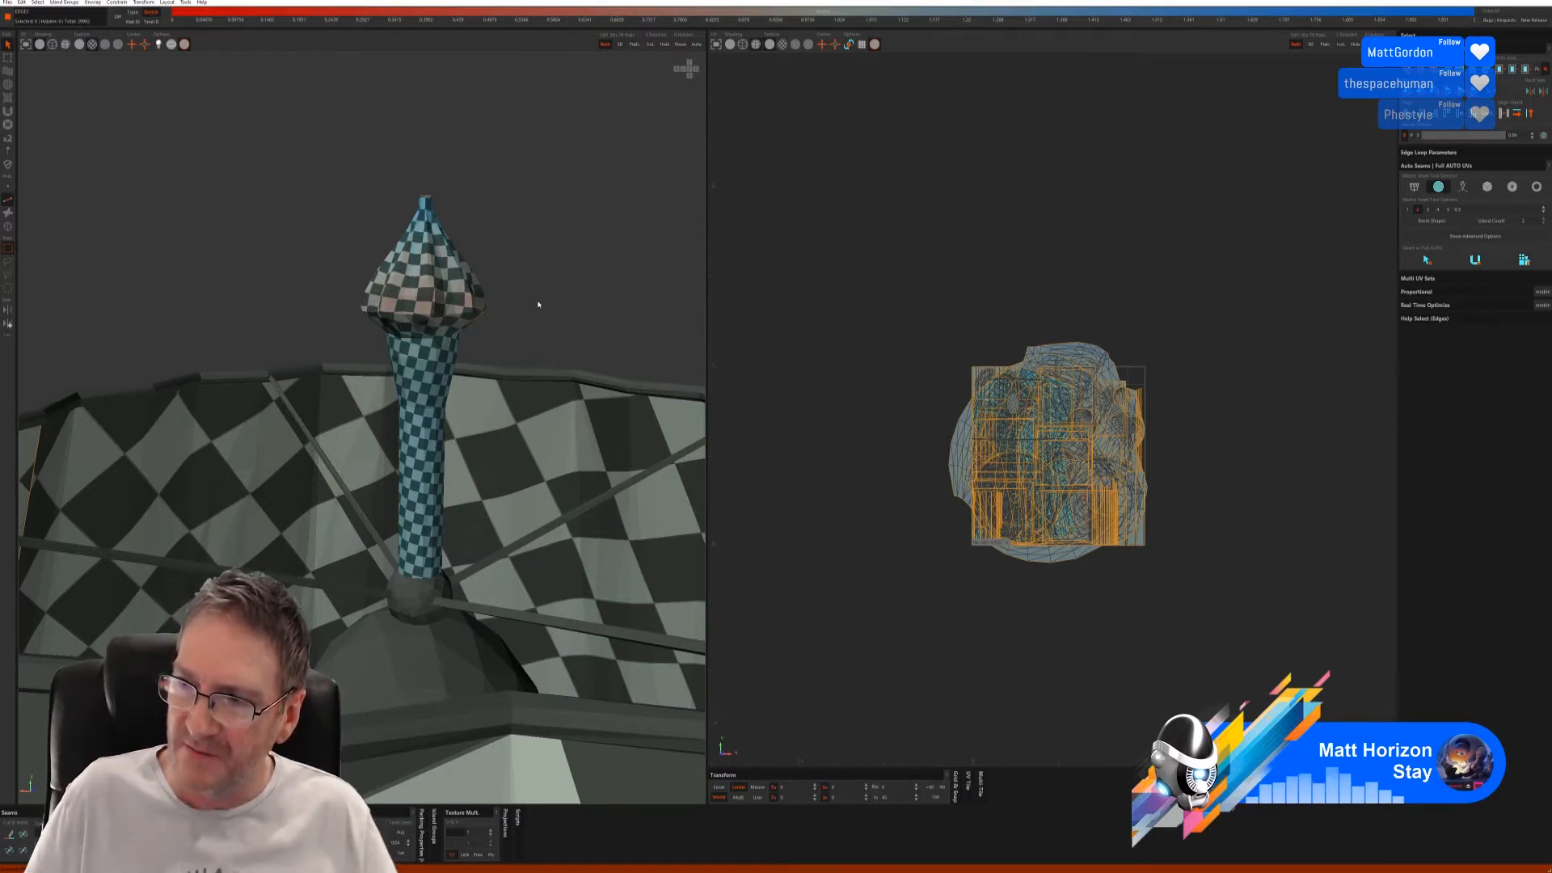
- Select the four thin support spokes inside the lampshade's top and isolate them
scroll(565, 350, "down", 4)
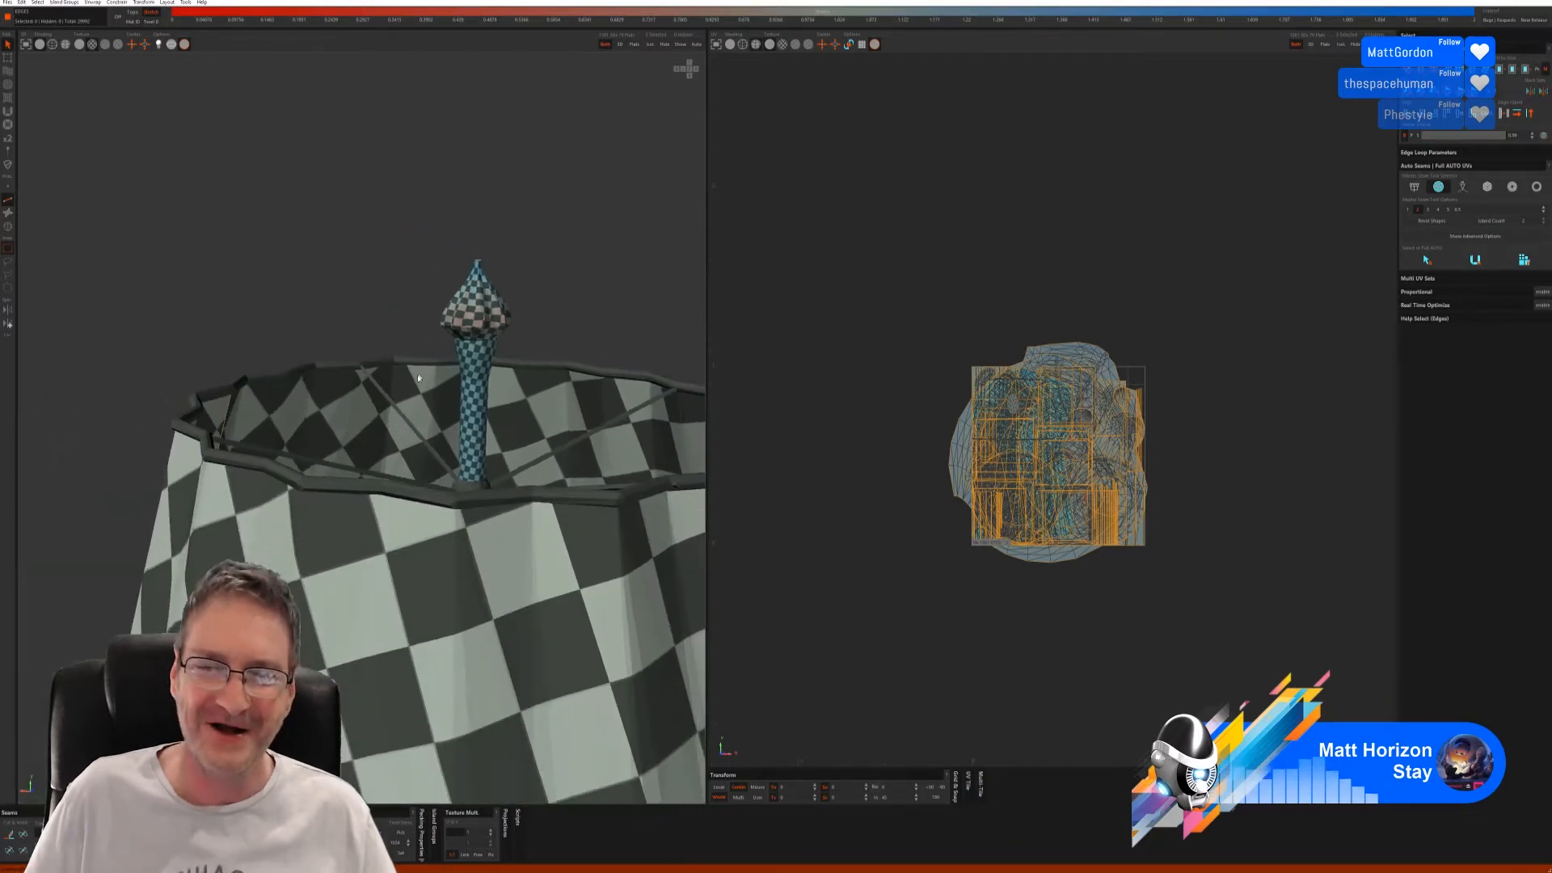
left_click_drag(462, 403, 394, 439, "alt")
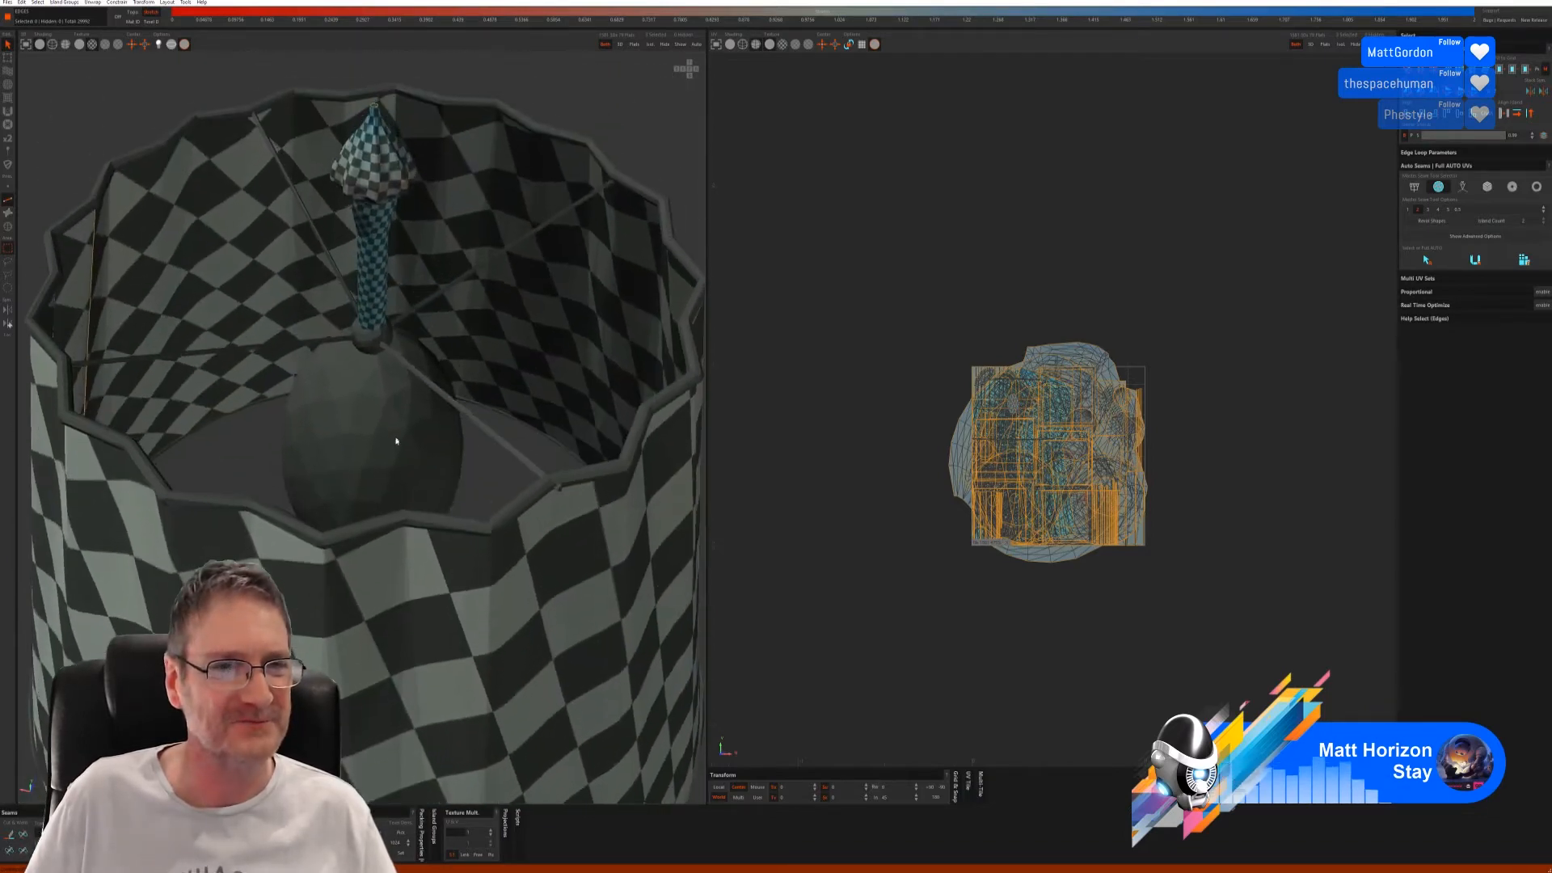
left_click(9, 227)
left_click(226, 353)
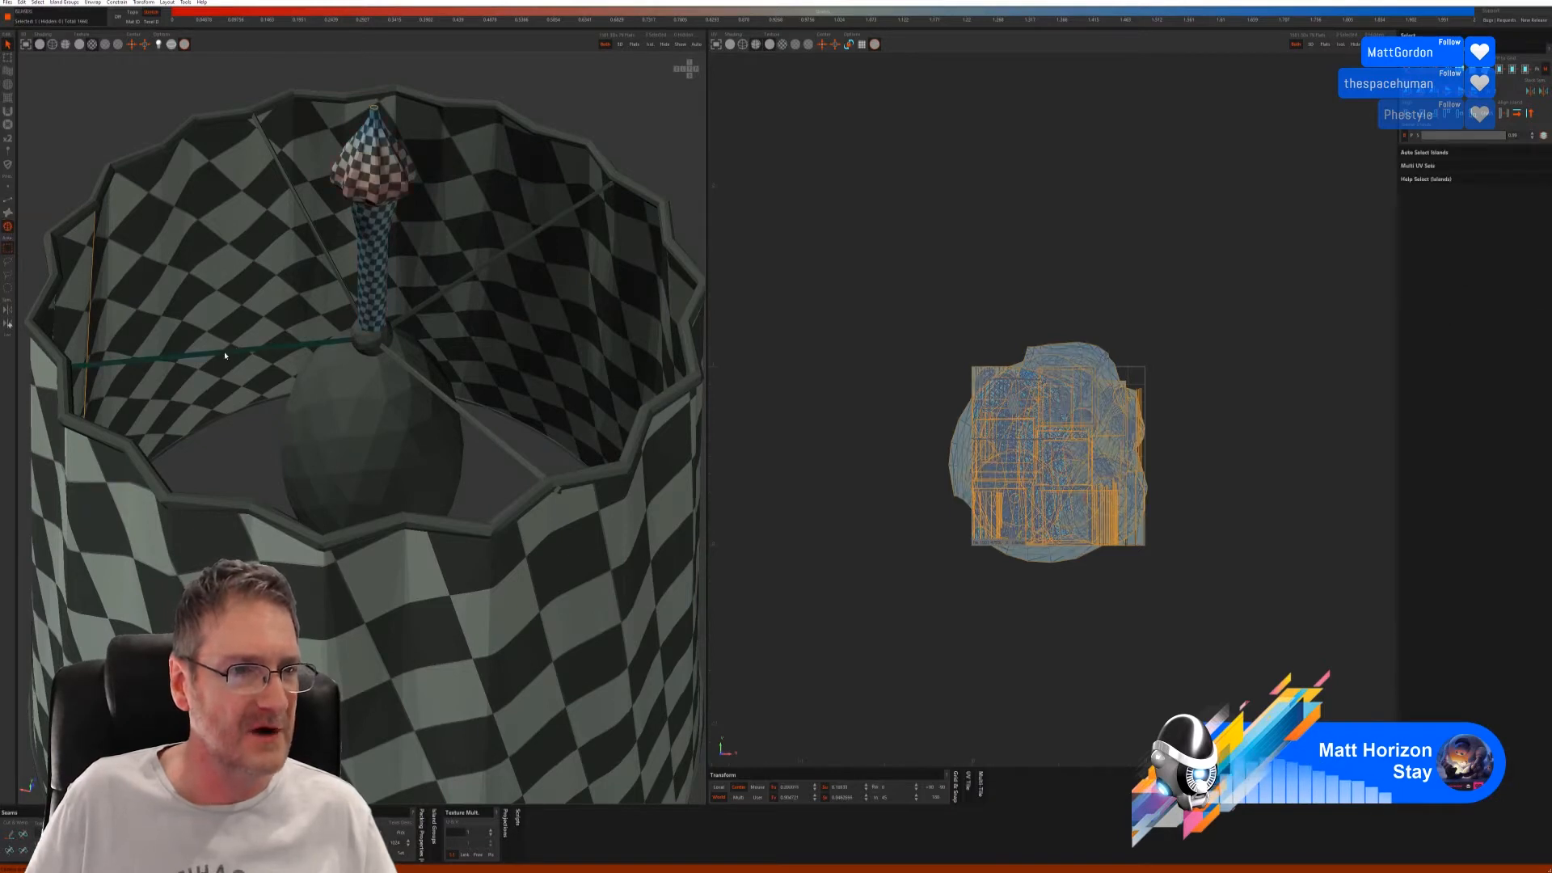
left_click(312, 223)
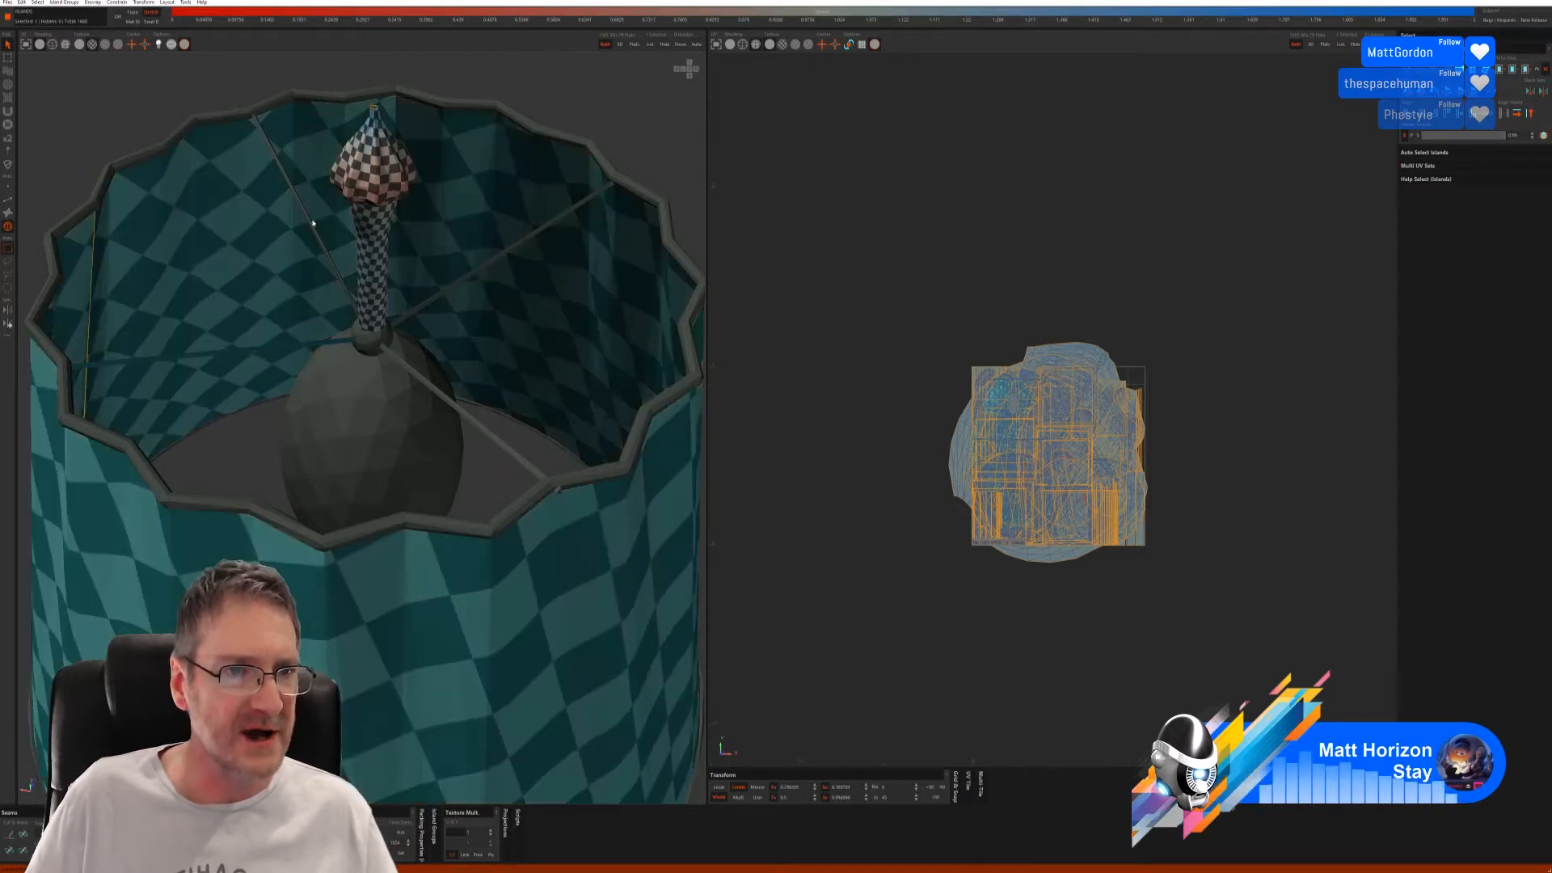
left_click(309, 223)
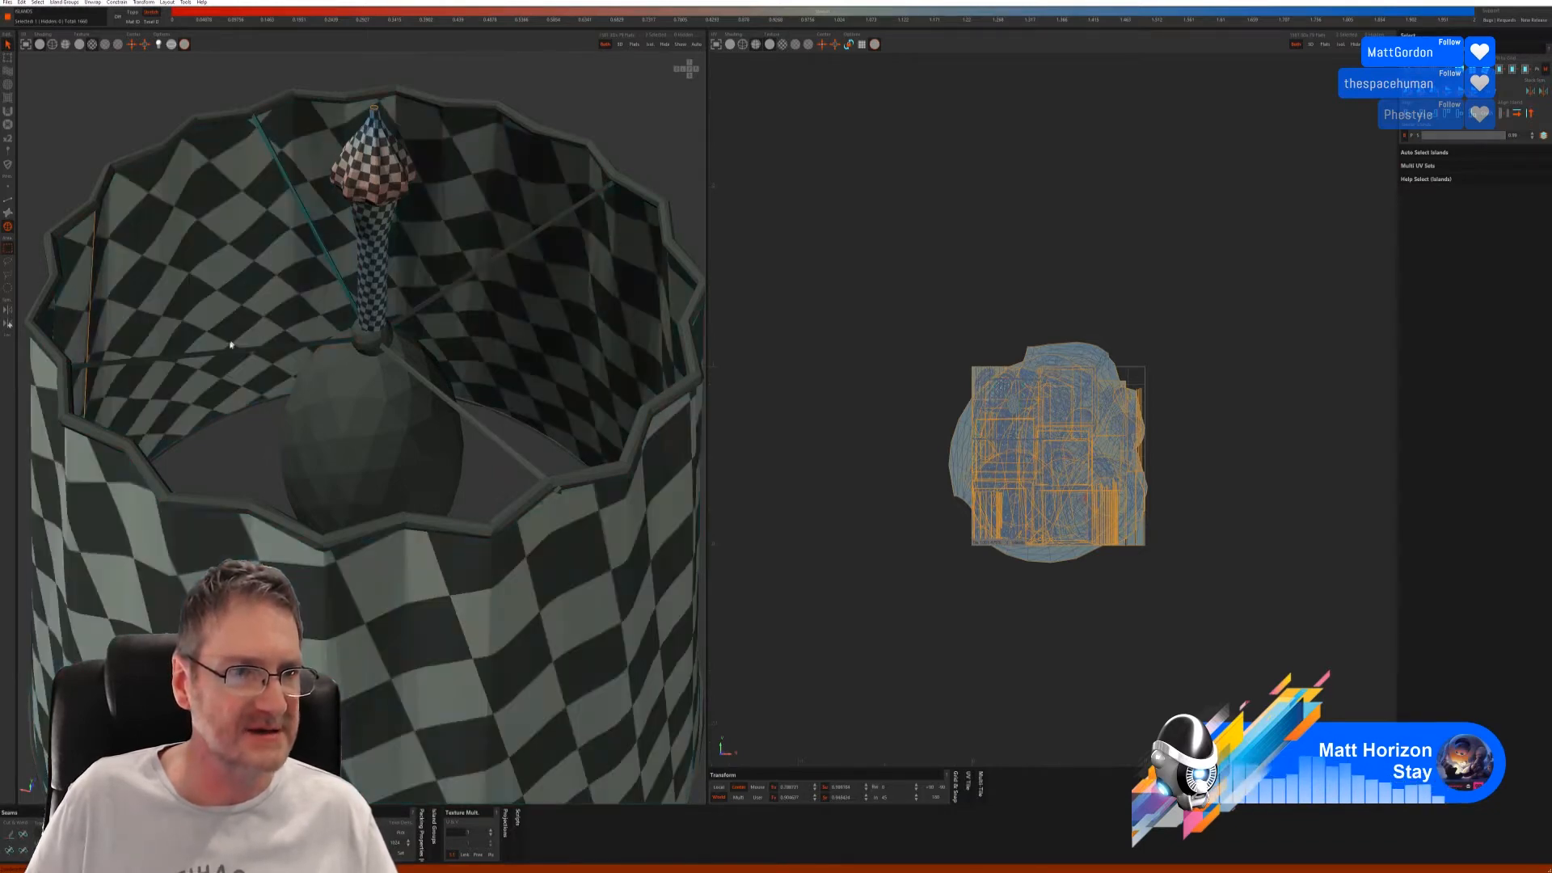
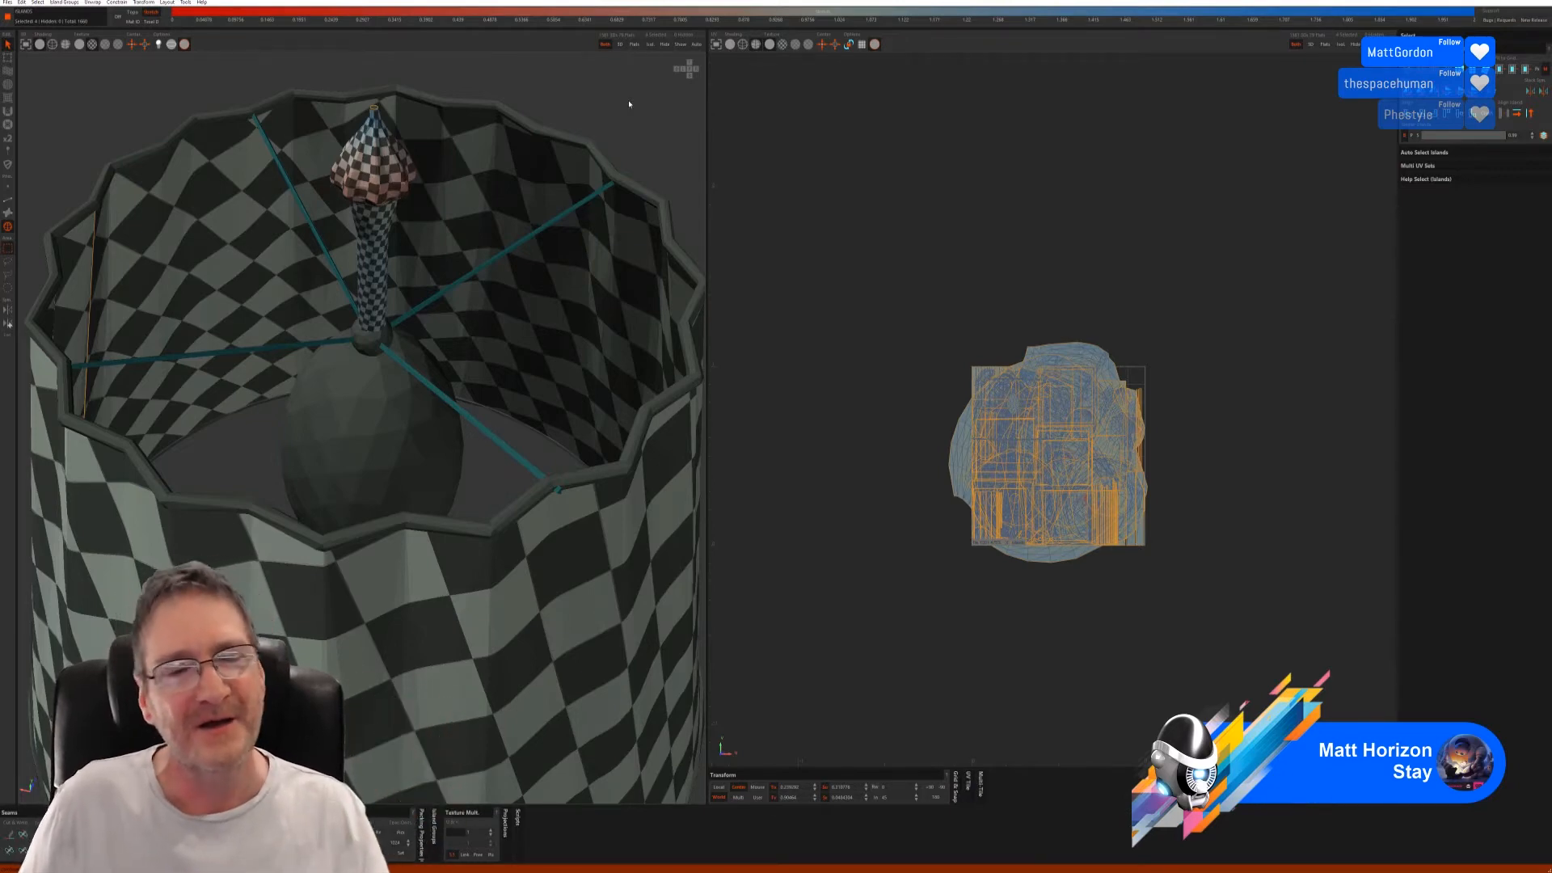
left_click(650, 45)
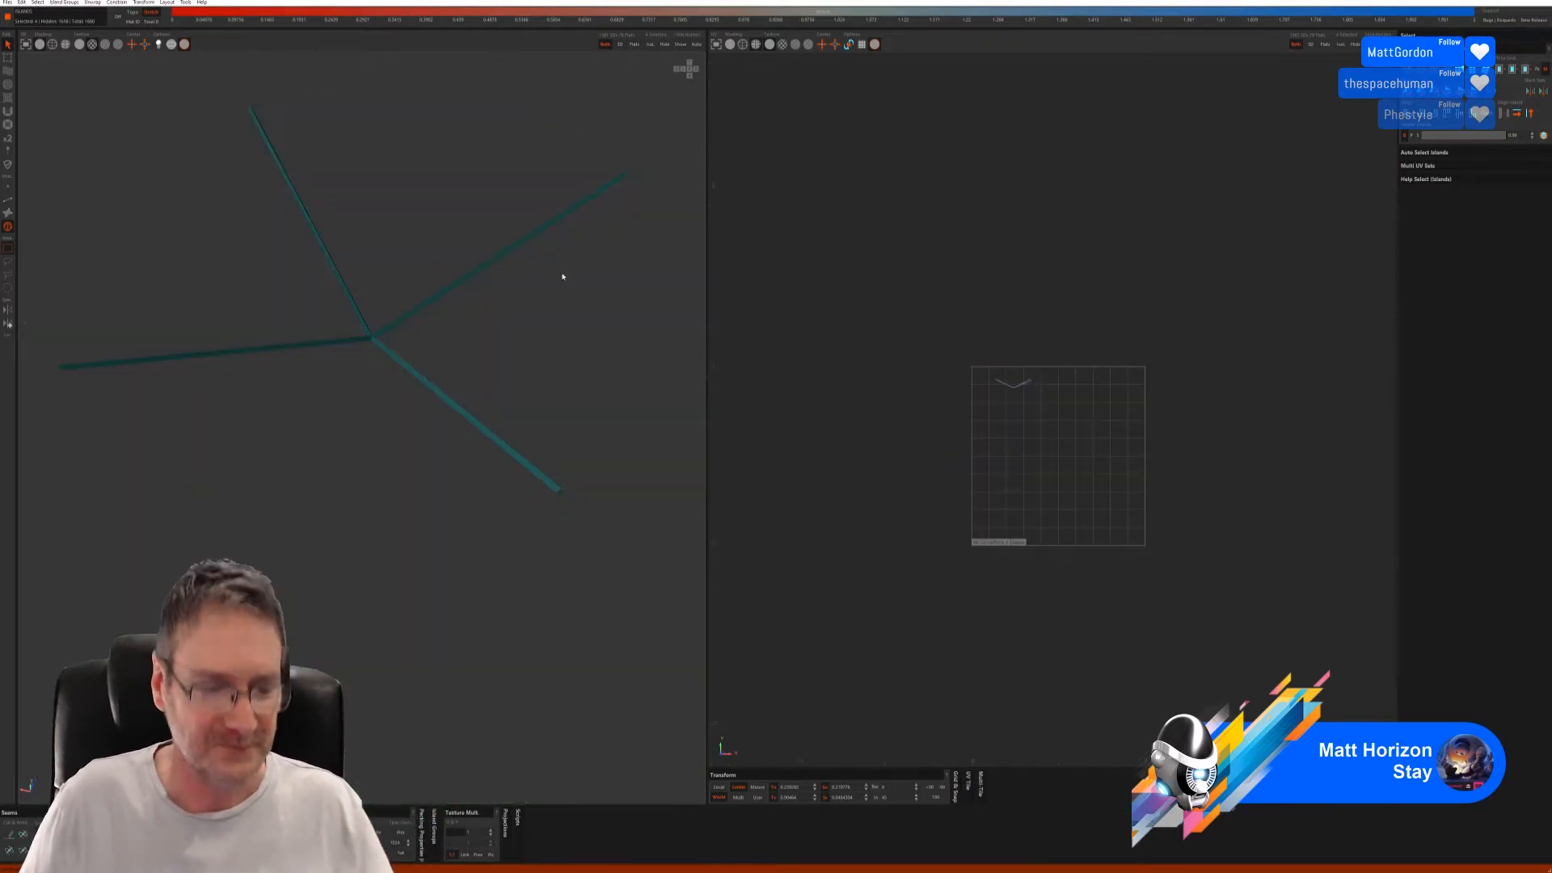
- Select seam edges on the four spokes with the Box auto-seams method and run the automatic cut and unfold
left_click_drag(539, 307, 545, 280, "alt")
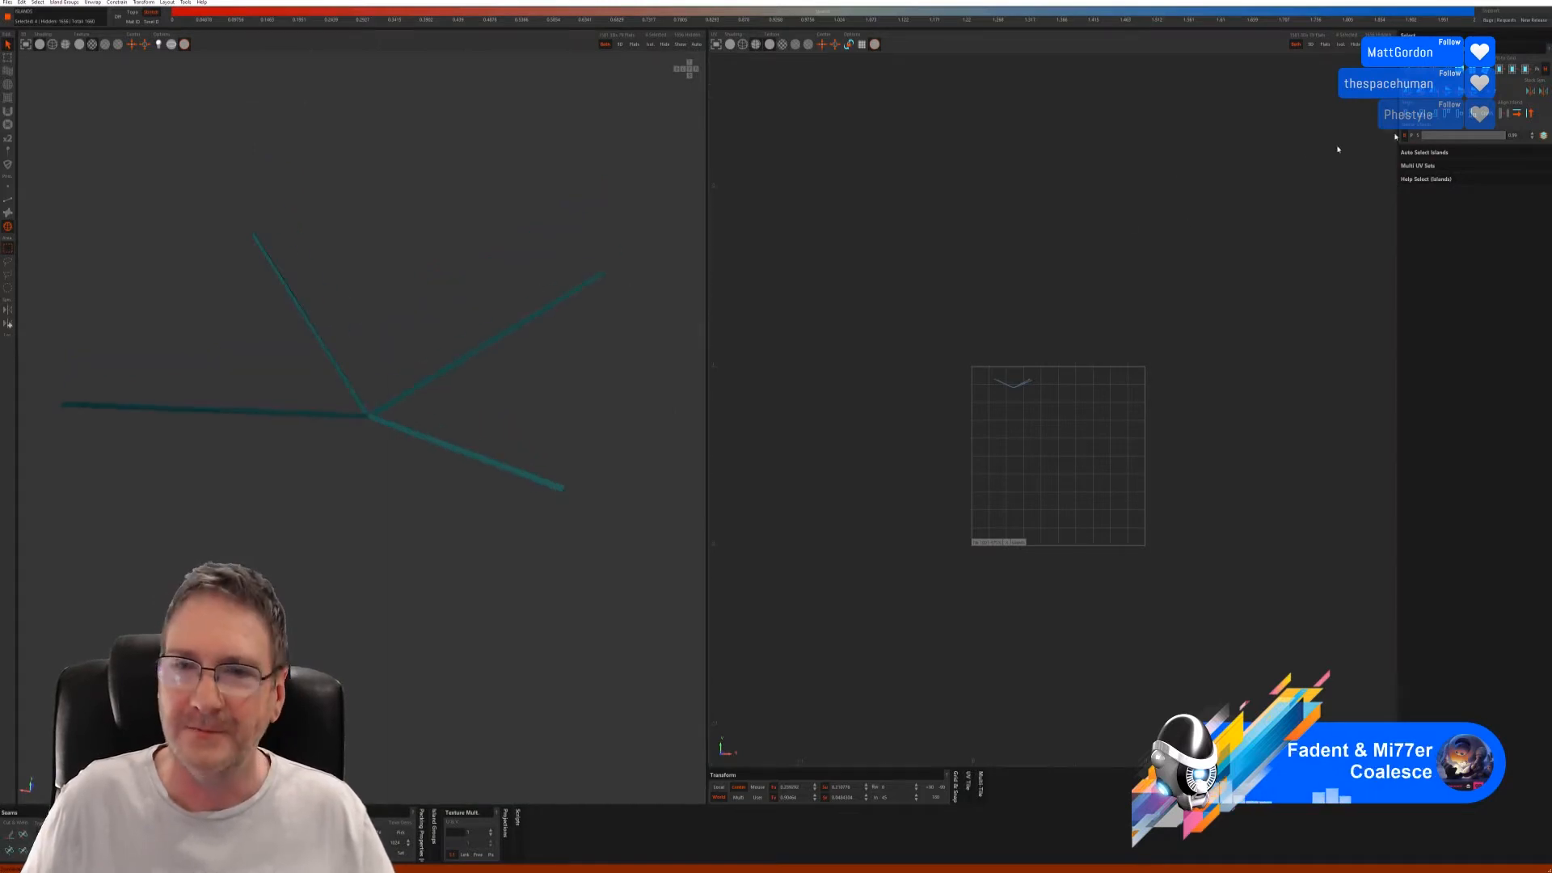
left_click(8, 199)
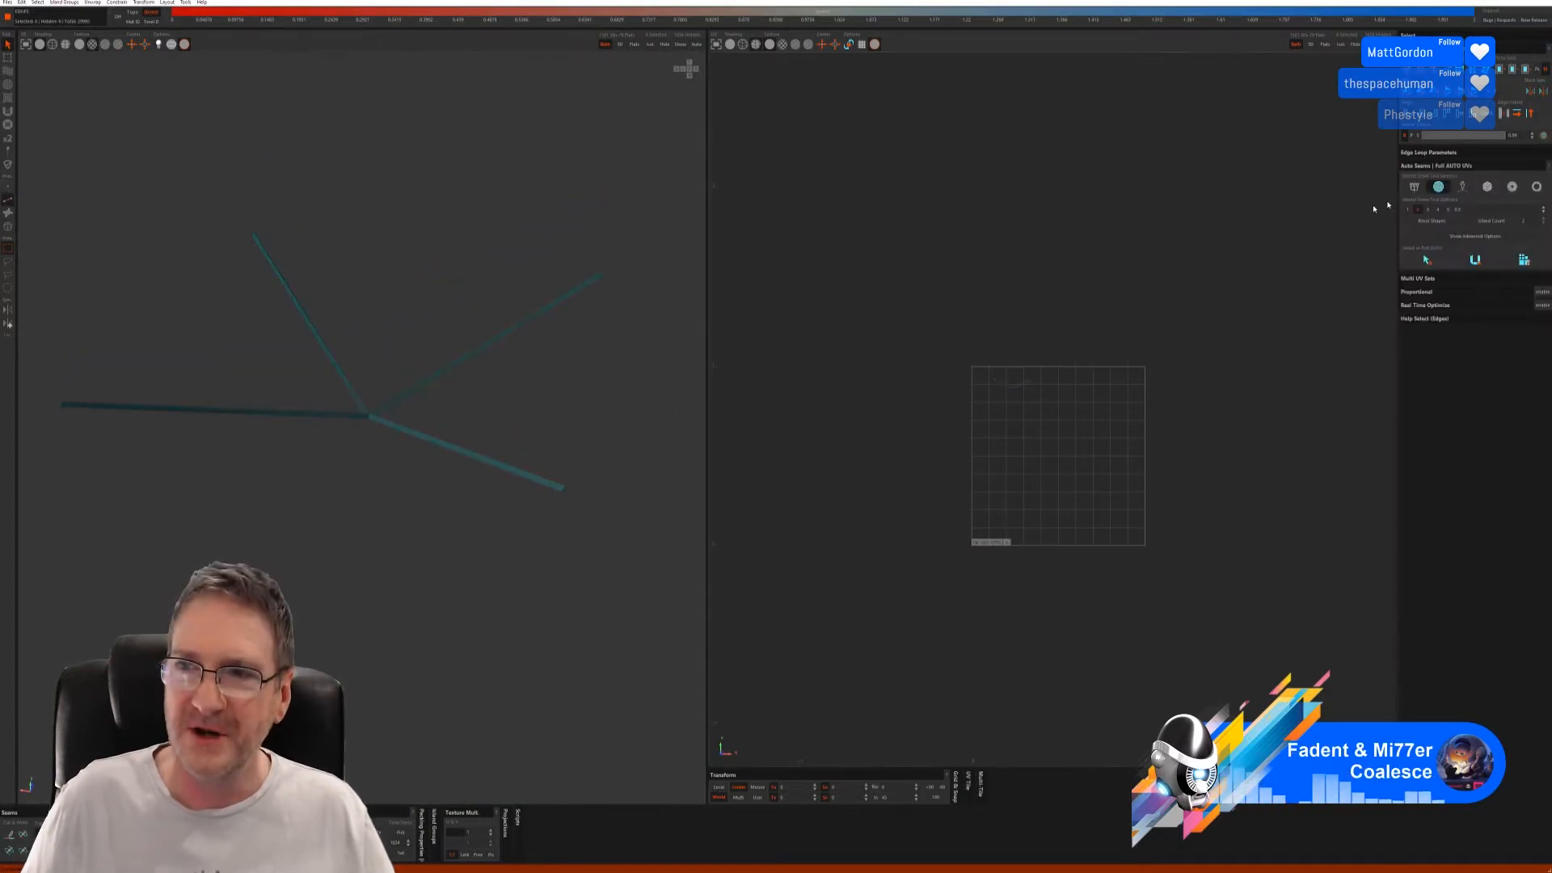
left_click(1474, 234)
left_click(1417, 271)
left_click(1449, 272)
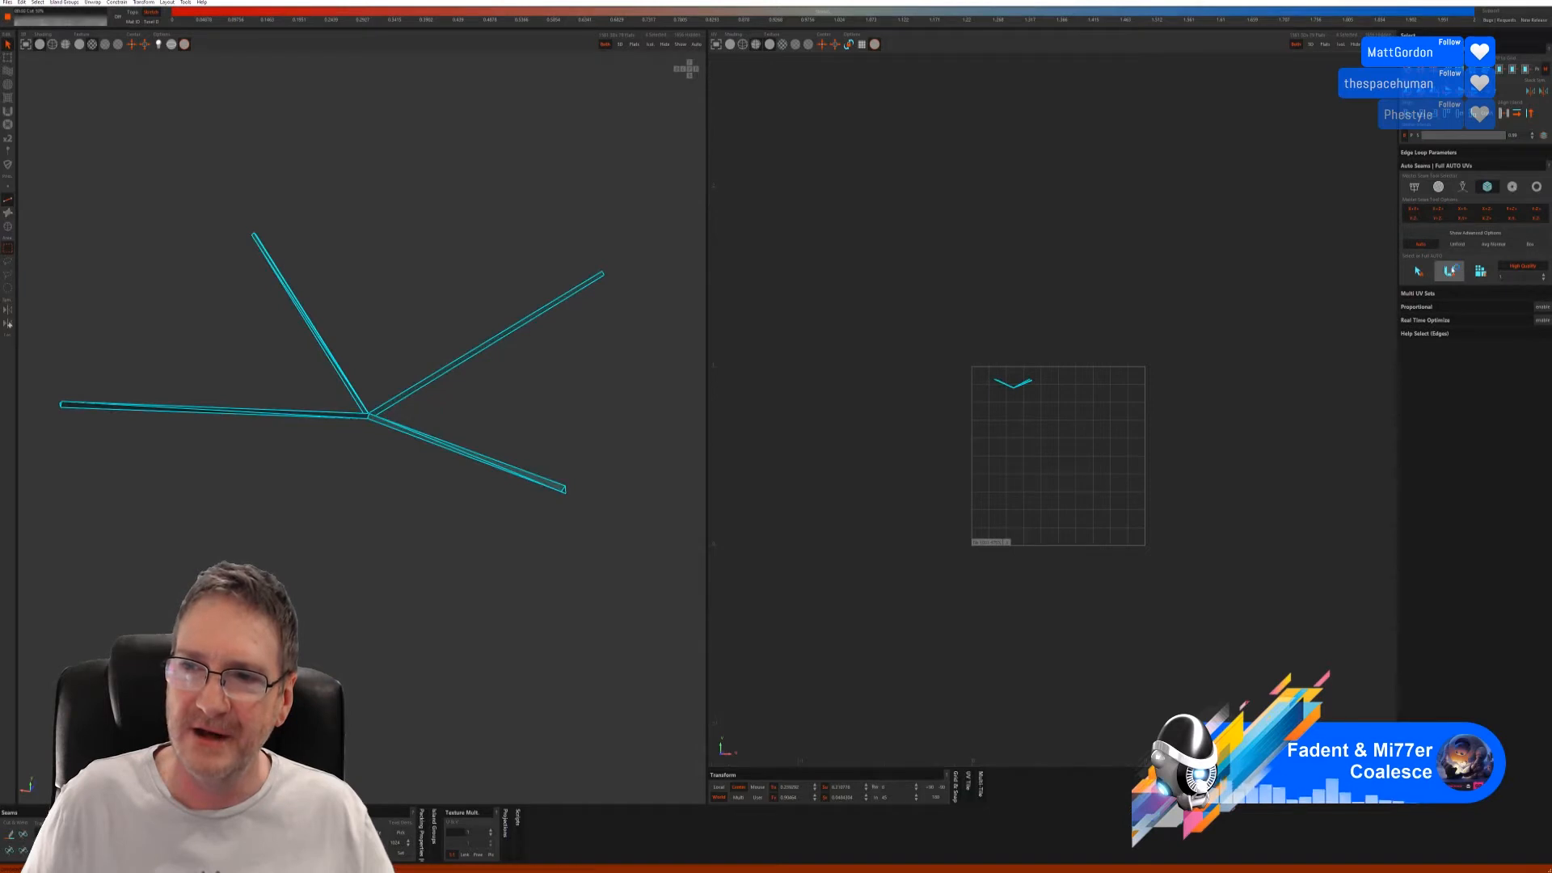
- Cut, unfold and pack the four spokes' islands, and display all the lamp parts again
left_click(1479, 273)
left_click_drag(477, 440, 510, 404, "alt")
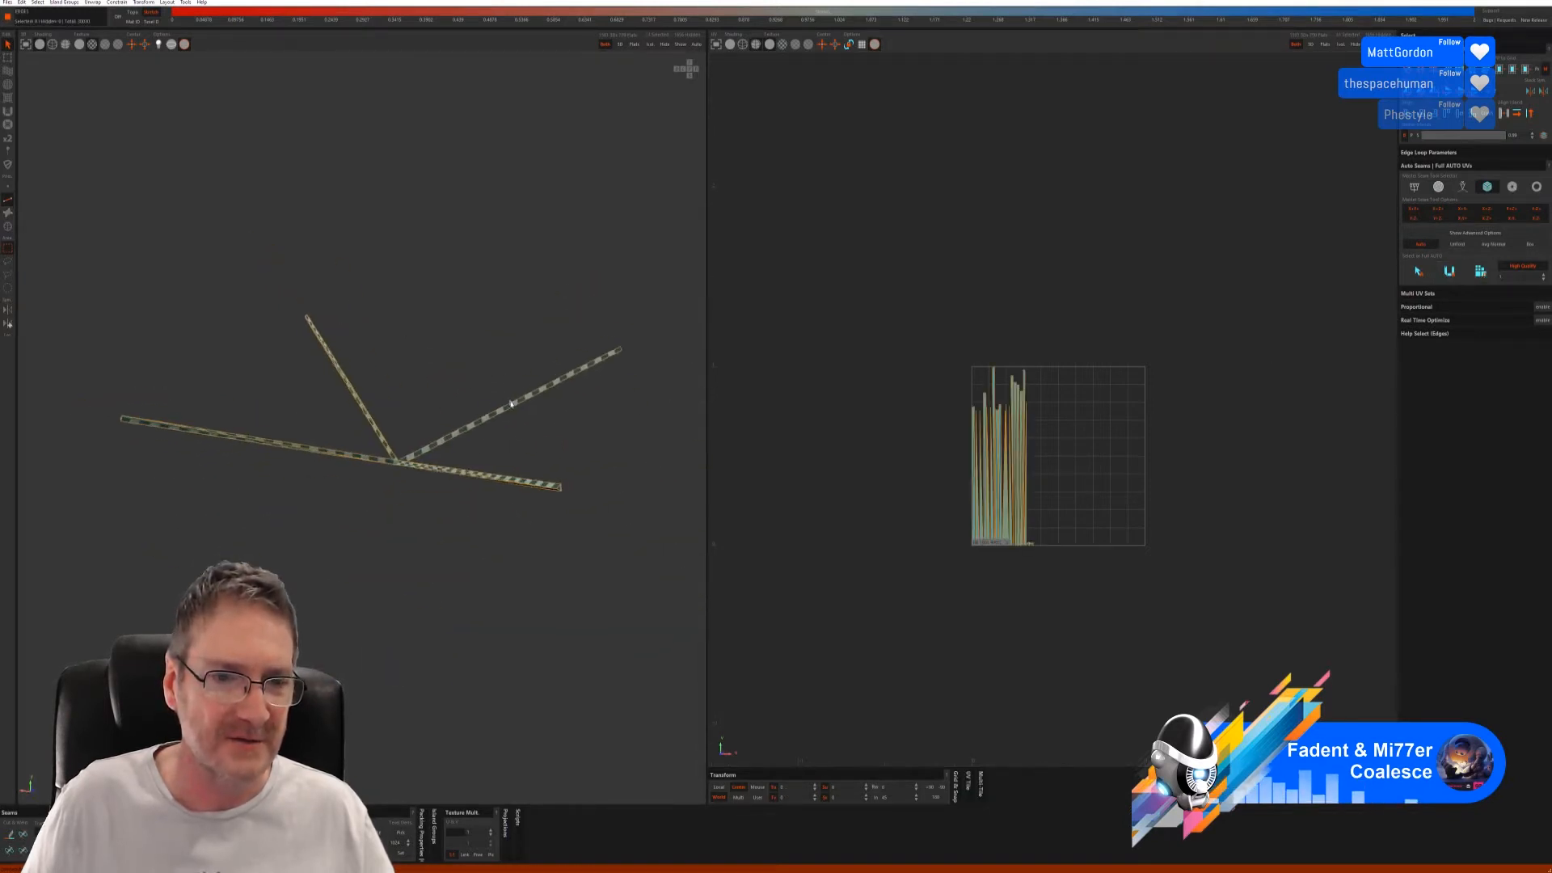
left_click(680, 45)
- Select the egg-shaped bulb inside the lampshade and isolate it
left_click_drag(551, 315, 571, 475, "alt")
middle_click_drag(571, 474, 522, 462, "alt")
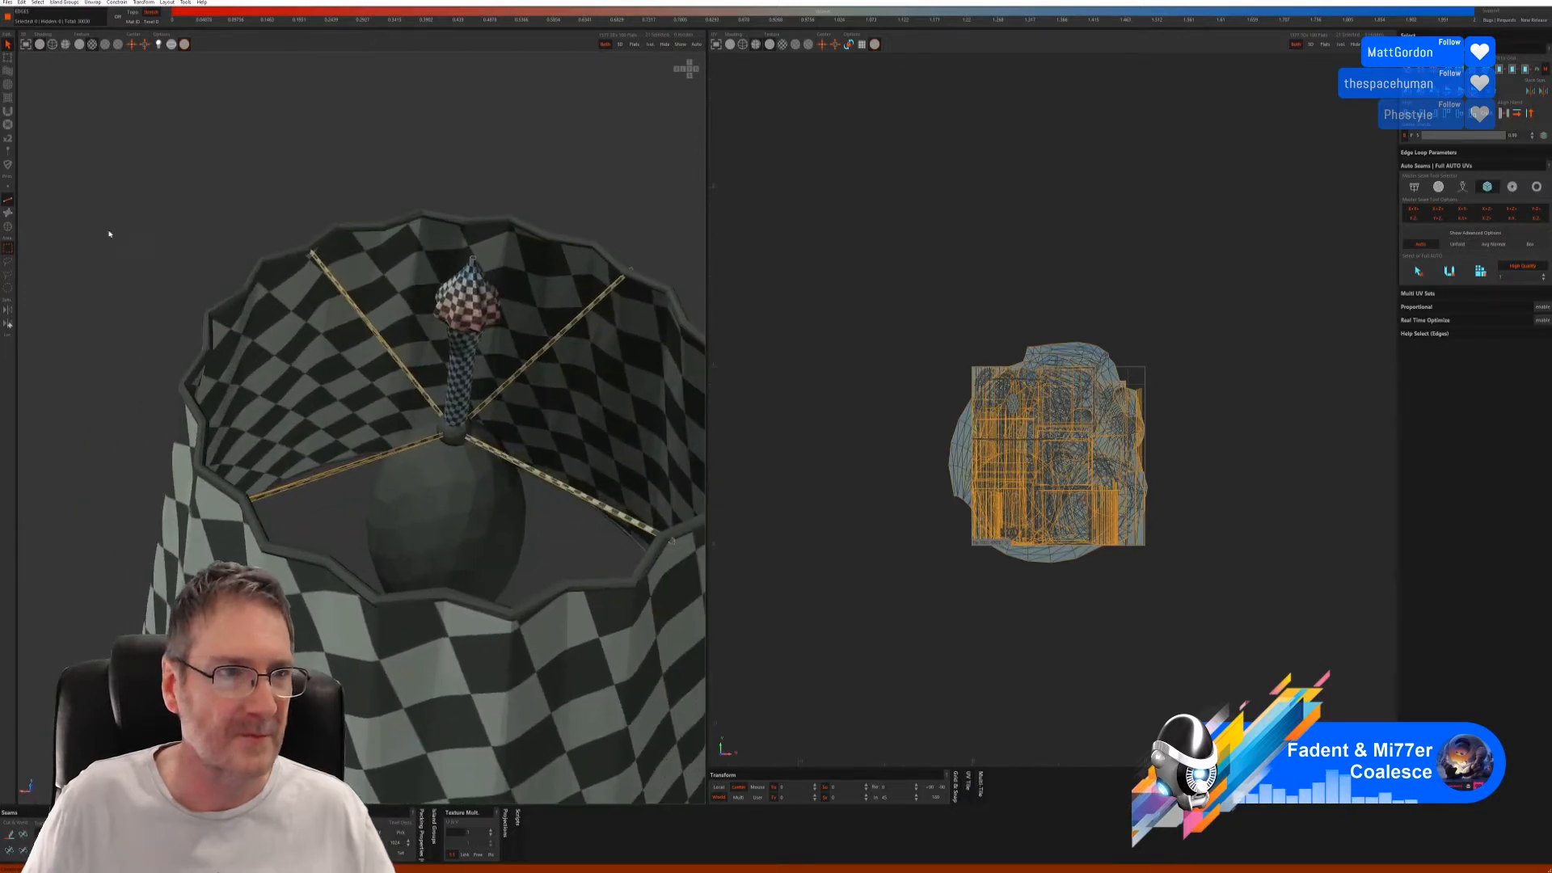
left_click(7, 226)
left_click(445, 518)
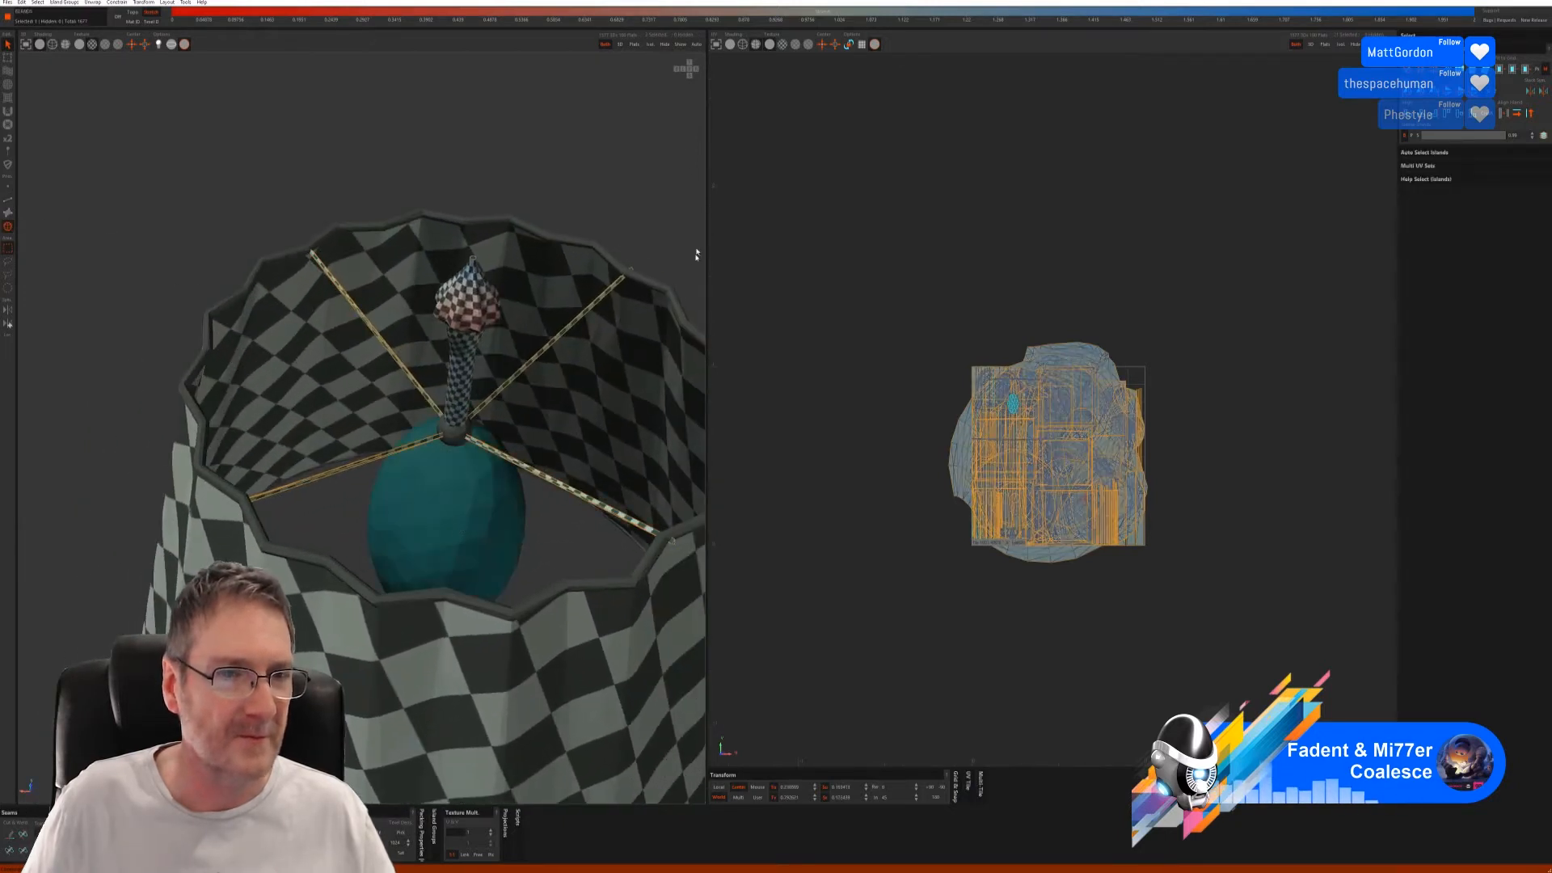
left_click(649, 46)
left_click_drag(501, 436, 466, 458, "alt")
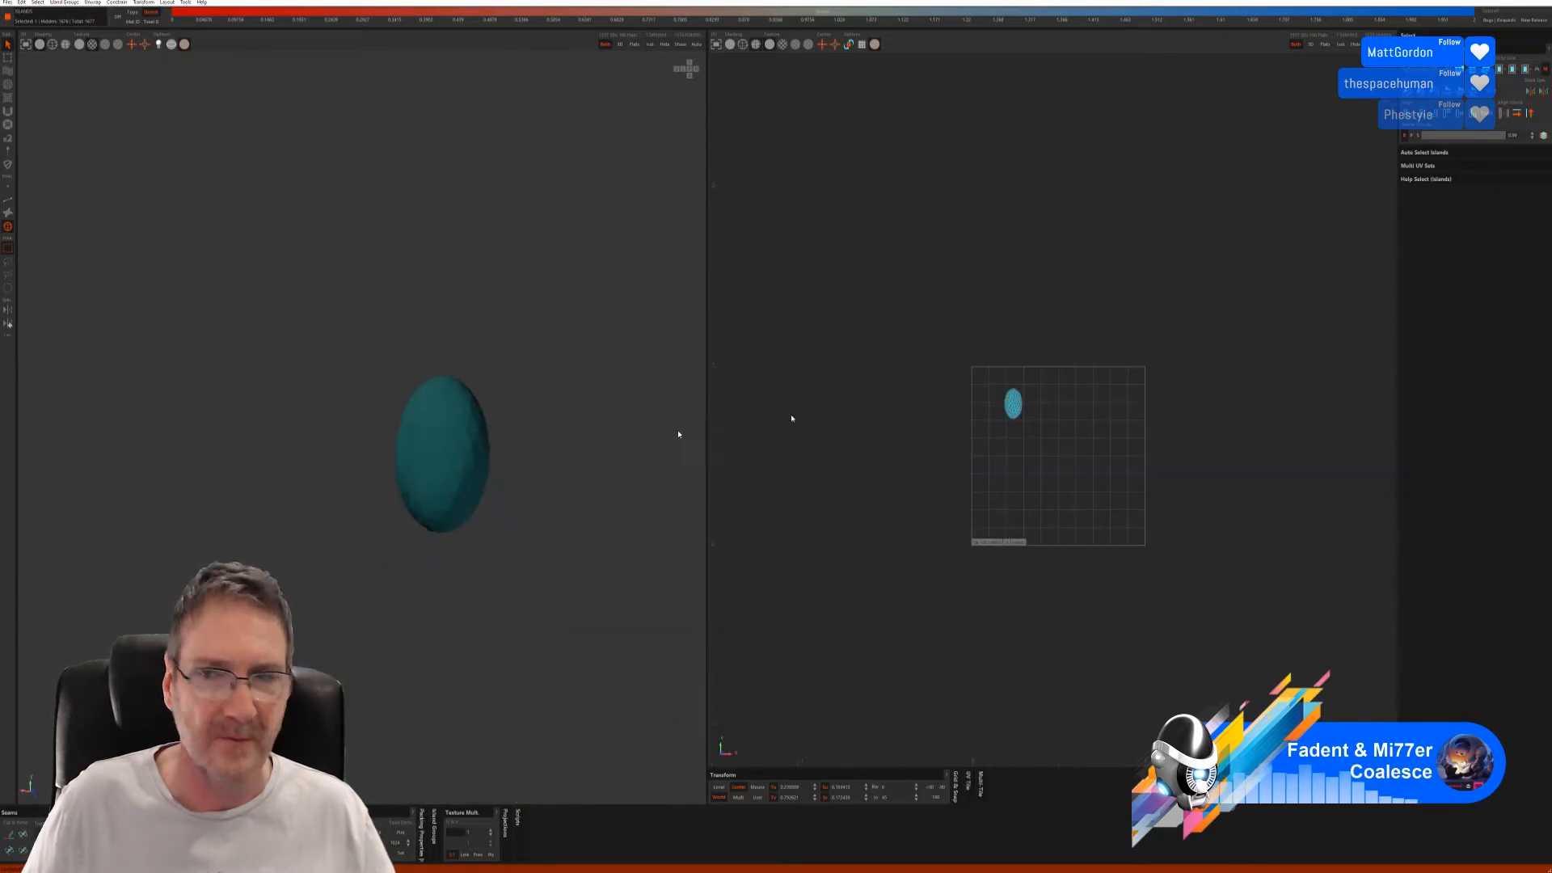
- Try to unwrap and pack the bulb in two halves using the auto-seams method with the island-count setting
left_click(7, 209)
left_click(1440, 187)
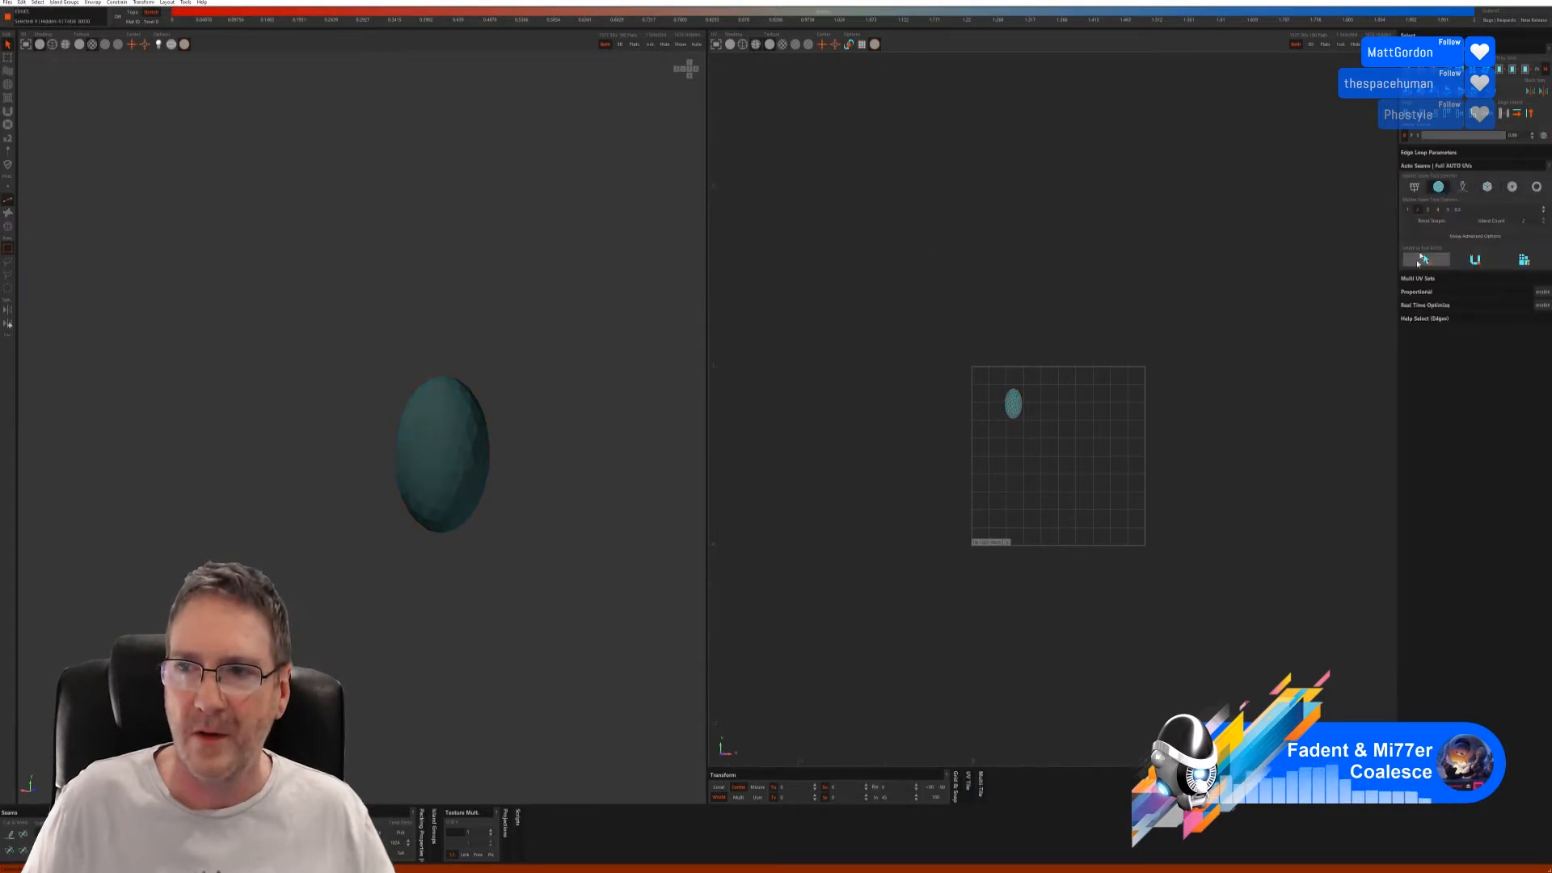
left_click(1471, 261)
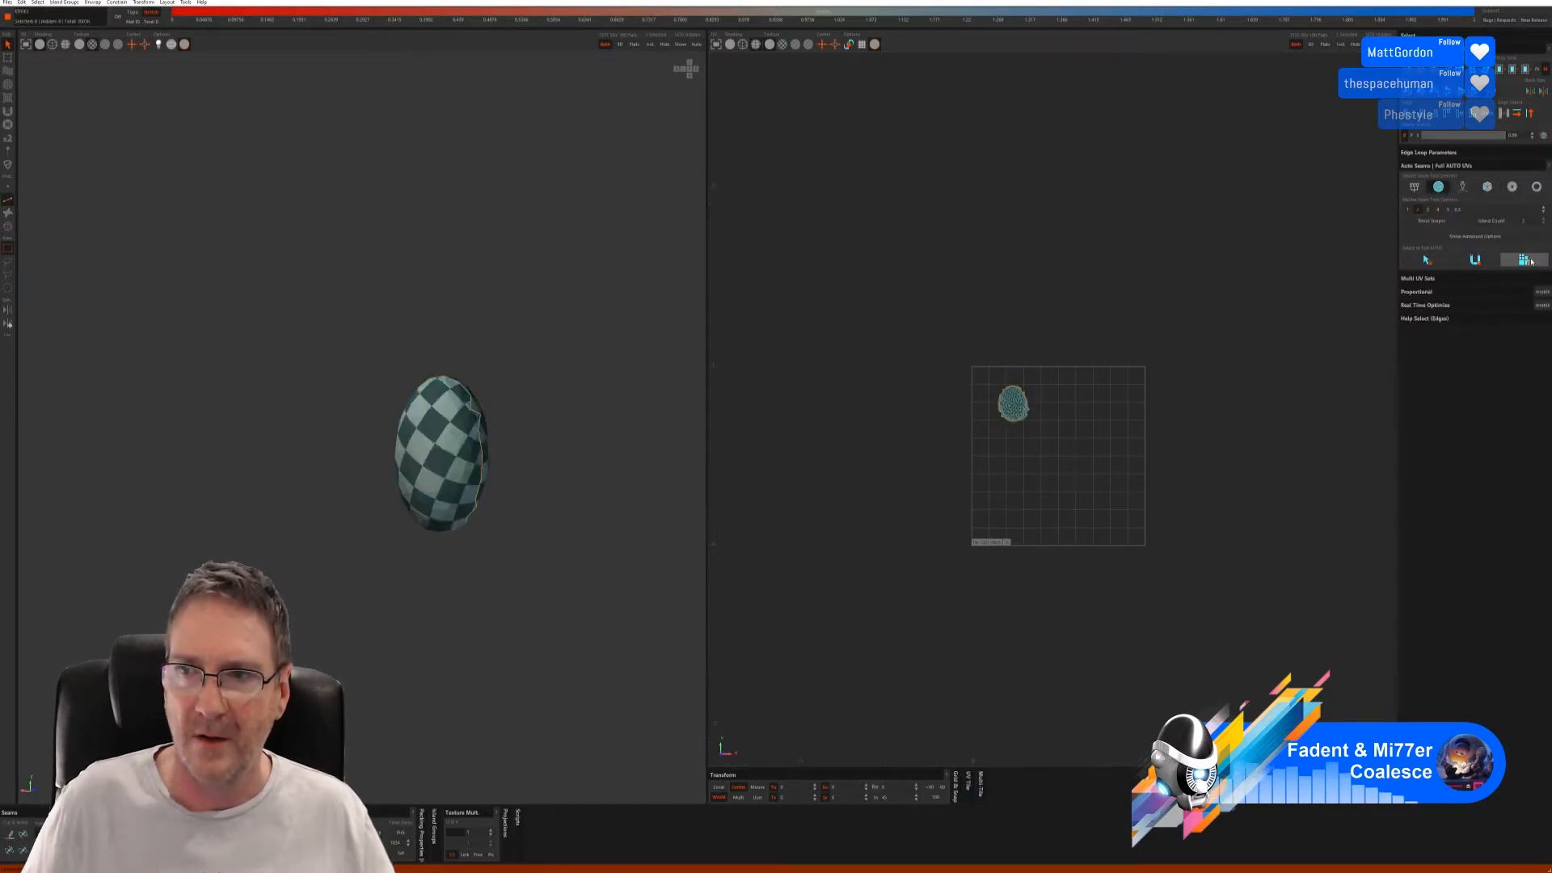
left_click(1528, 261)
mouse_move(381, 450)
left_mouse_down("alt")
mouse_move(505, 451)
mouse_move(362, 449)
mouse_move(343, 370)
mouse_move(374, 435)
left_mouse_up("alt")
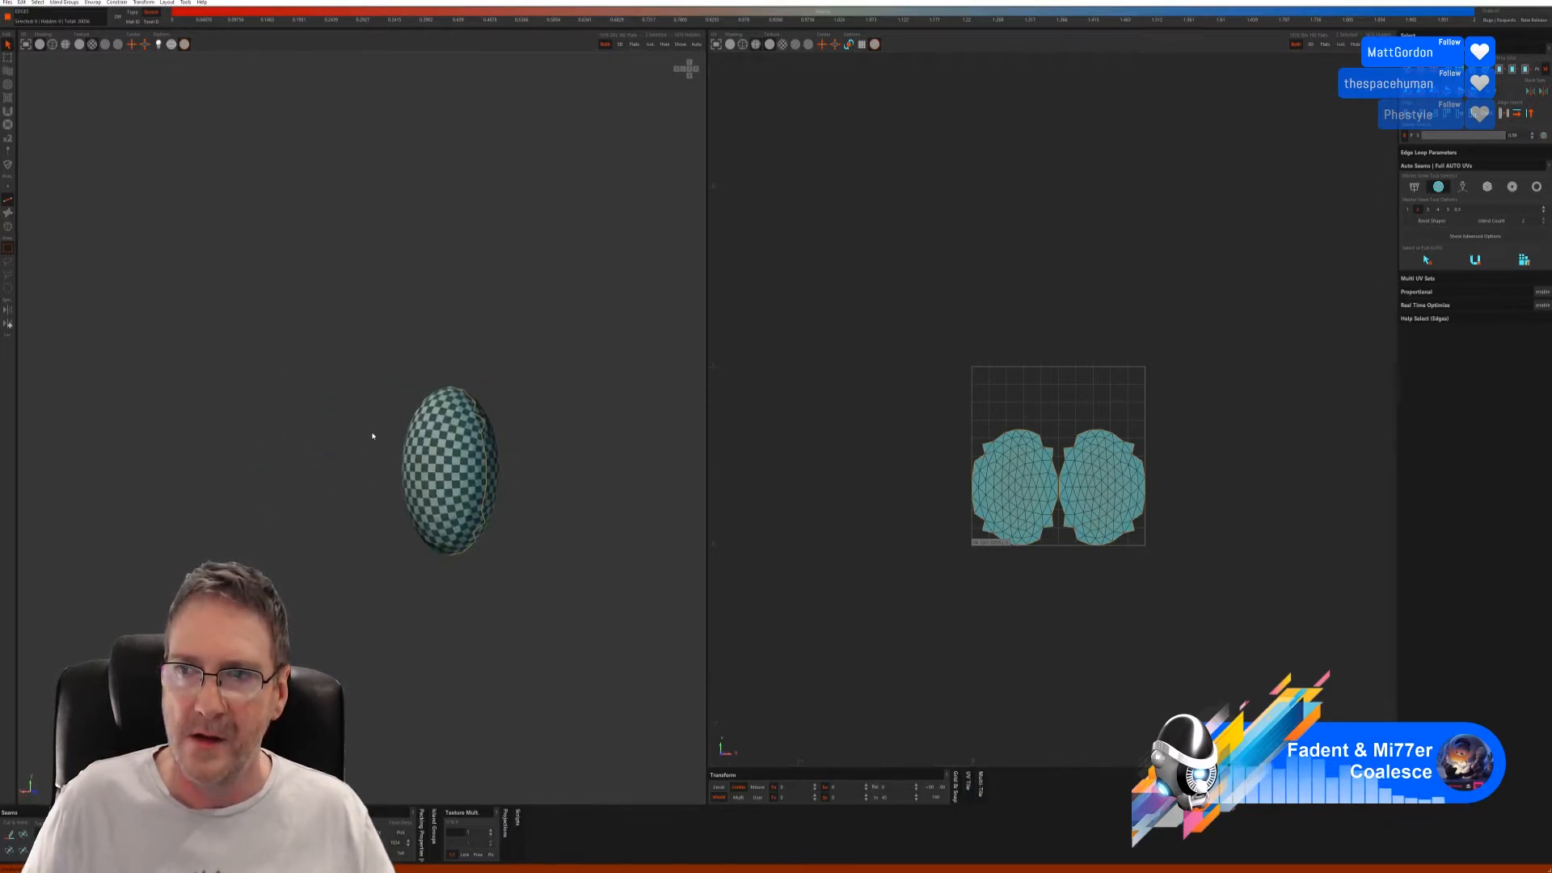
mouse_move(373, 436)
left_mouse_down("alt")
mouse_move(364, 484)
mouse_move(367, 429)
mouse_move(502, 465)
mouse_move(530, 454)
mouse_move(354, 439)
left_mouse_up("alt")
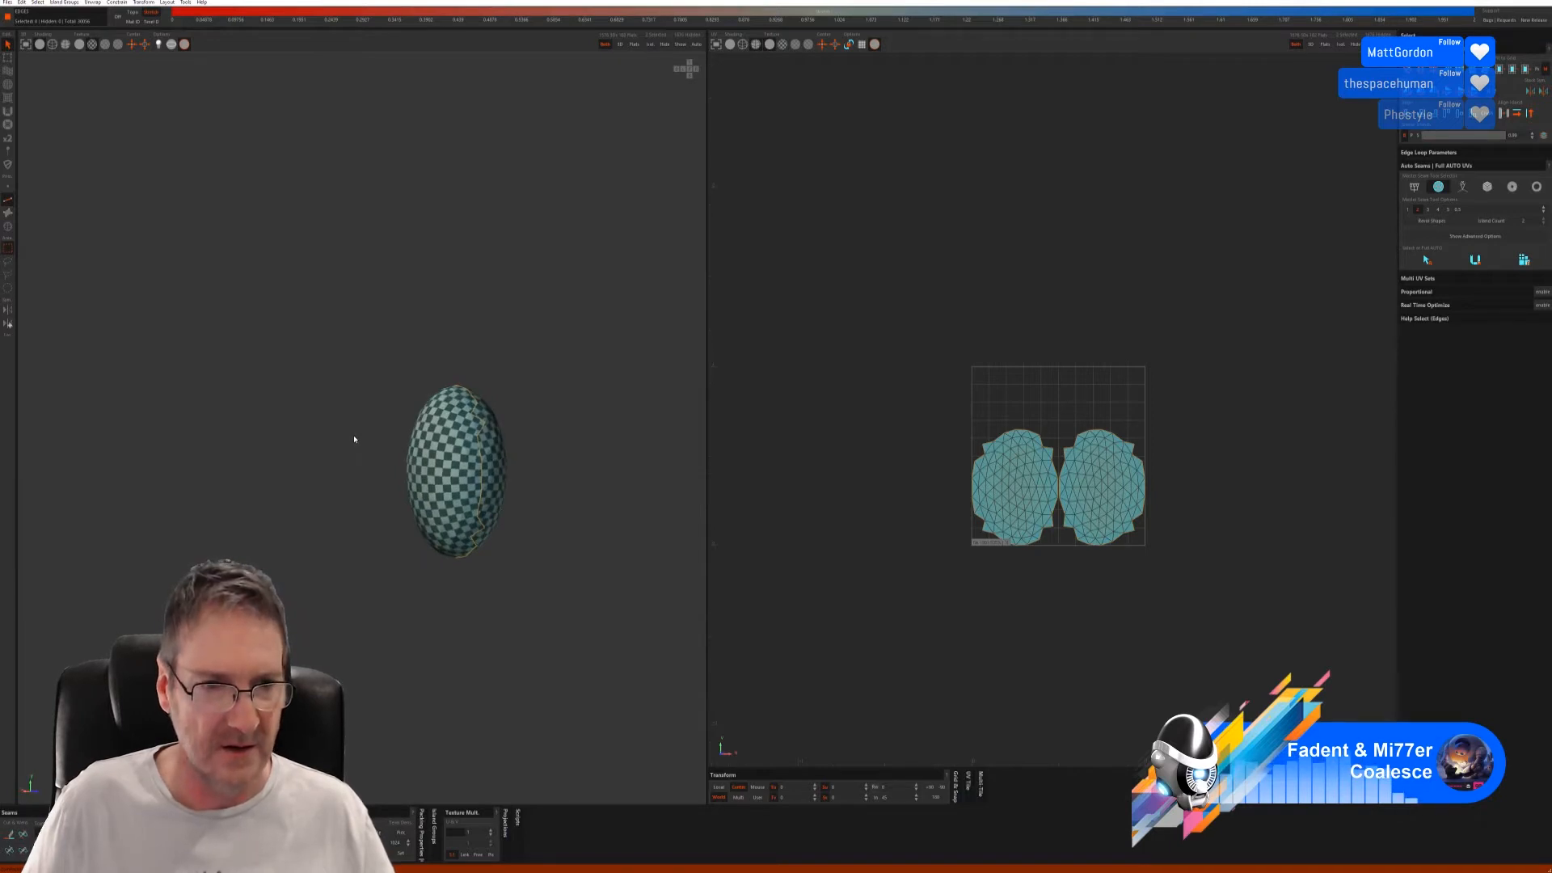
key("ctrl+z")
- Select a lengthwise run of edges down the bulb from its top to near its lower end and cut it as a seam
left_click_drag(420, 440, 558, 506, "alt")
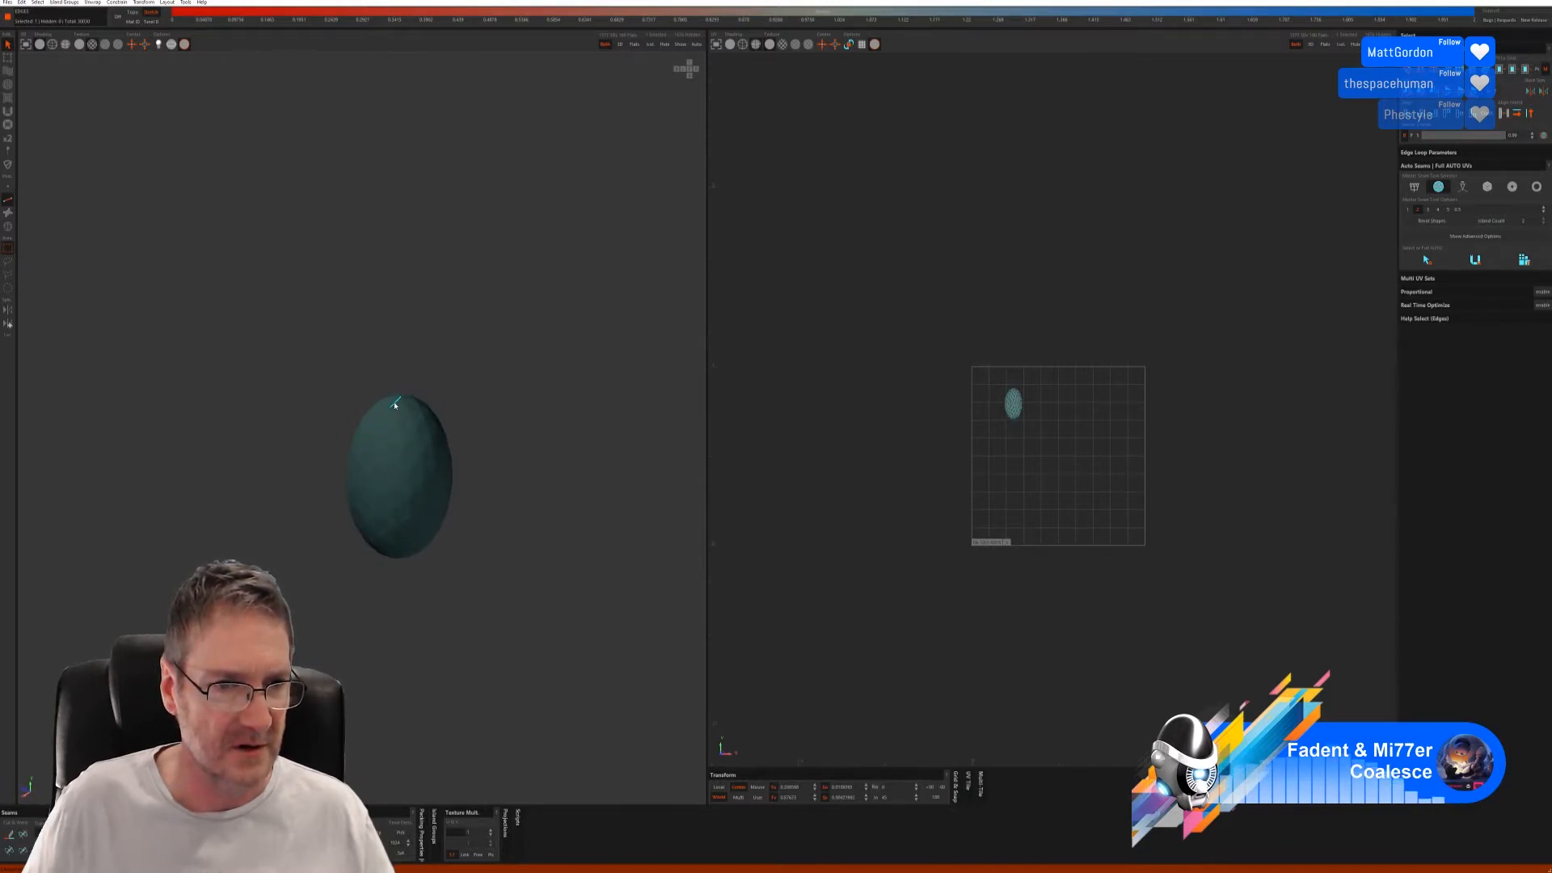
left_click_drag(494, 444, 313, 410, "alt")
right_click_drag(313, 410, 439, 432, "alt")
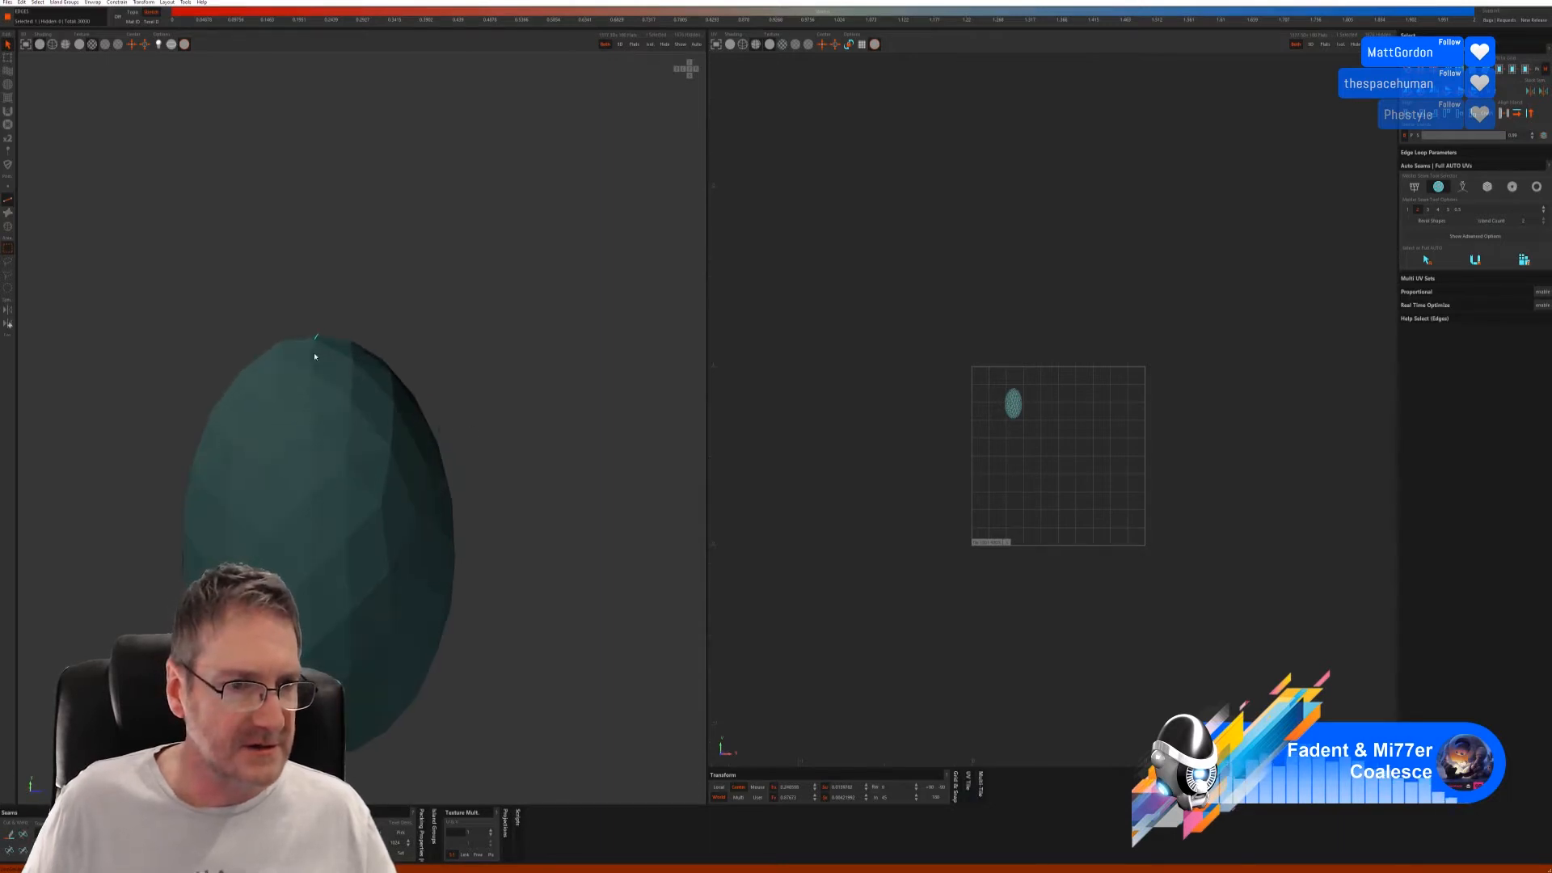
left_click_drag(529, 530, 526, 413, "alt")
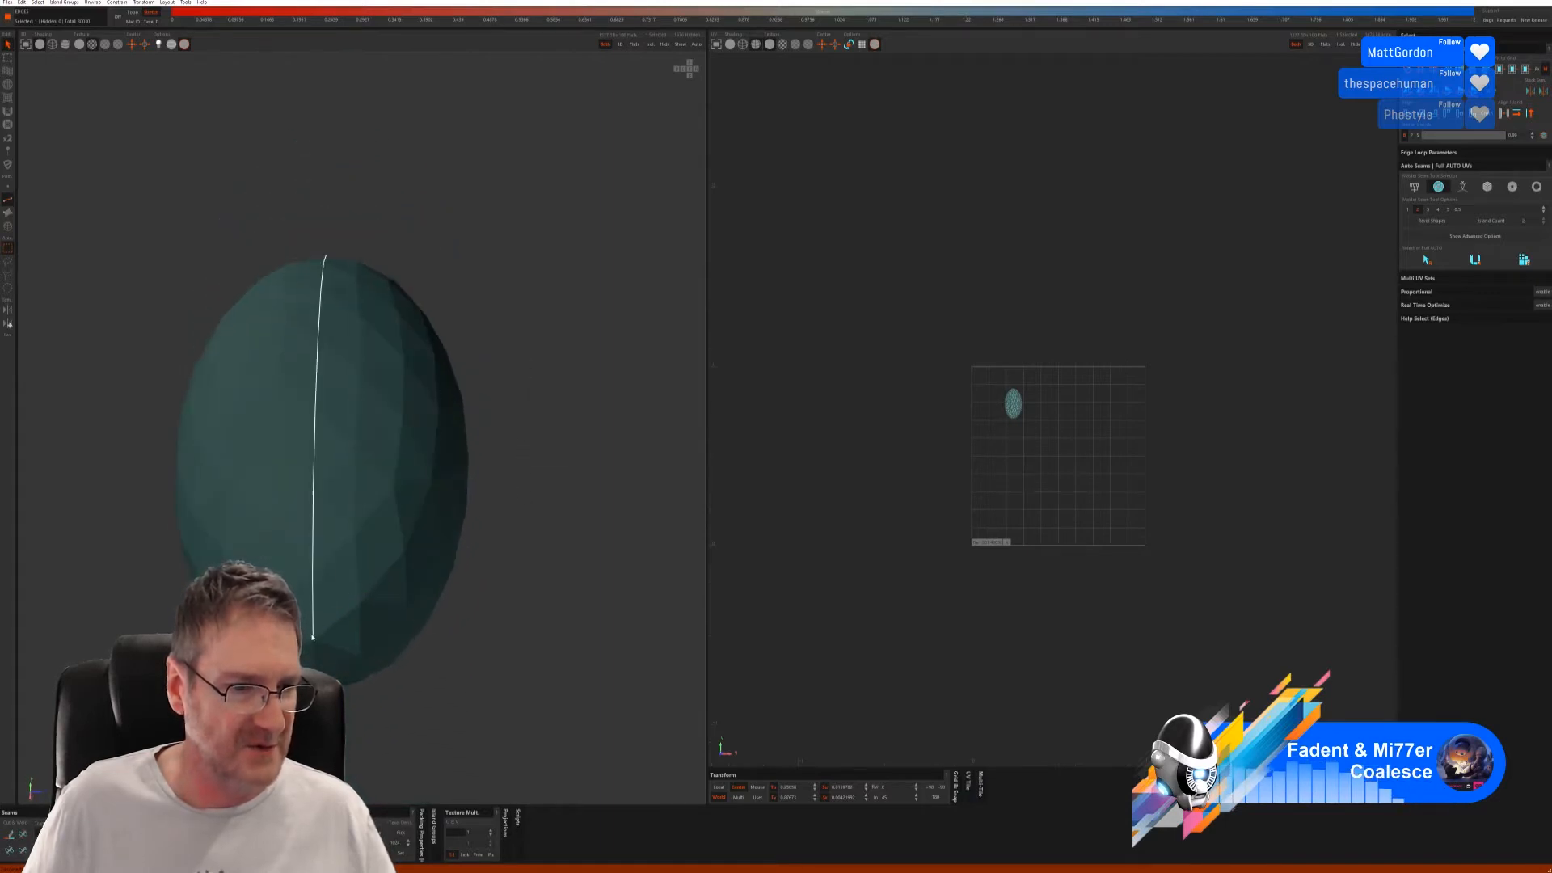
mouse_move(313, 637)
left_mouse_down("alt")
mouse_move(458, 641)
mouse_move(456, 623)
mouse_move(513, 731)
mouse_move(533, 738)
mouse_move(523, 652)
mouse_move(300, 641)
left_mouse_up("alt")
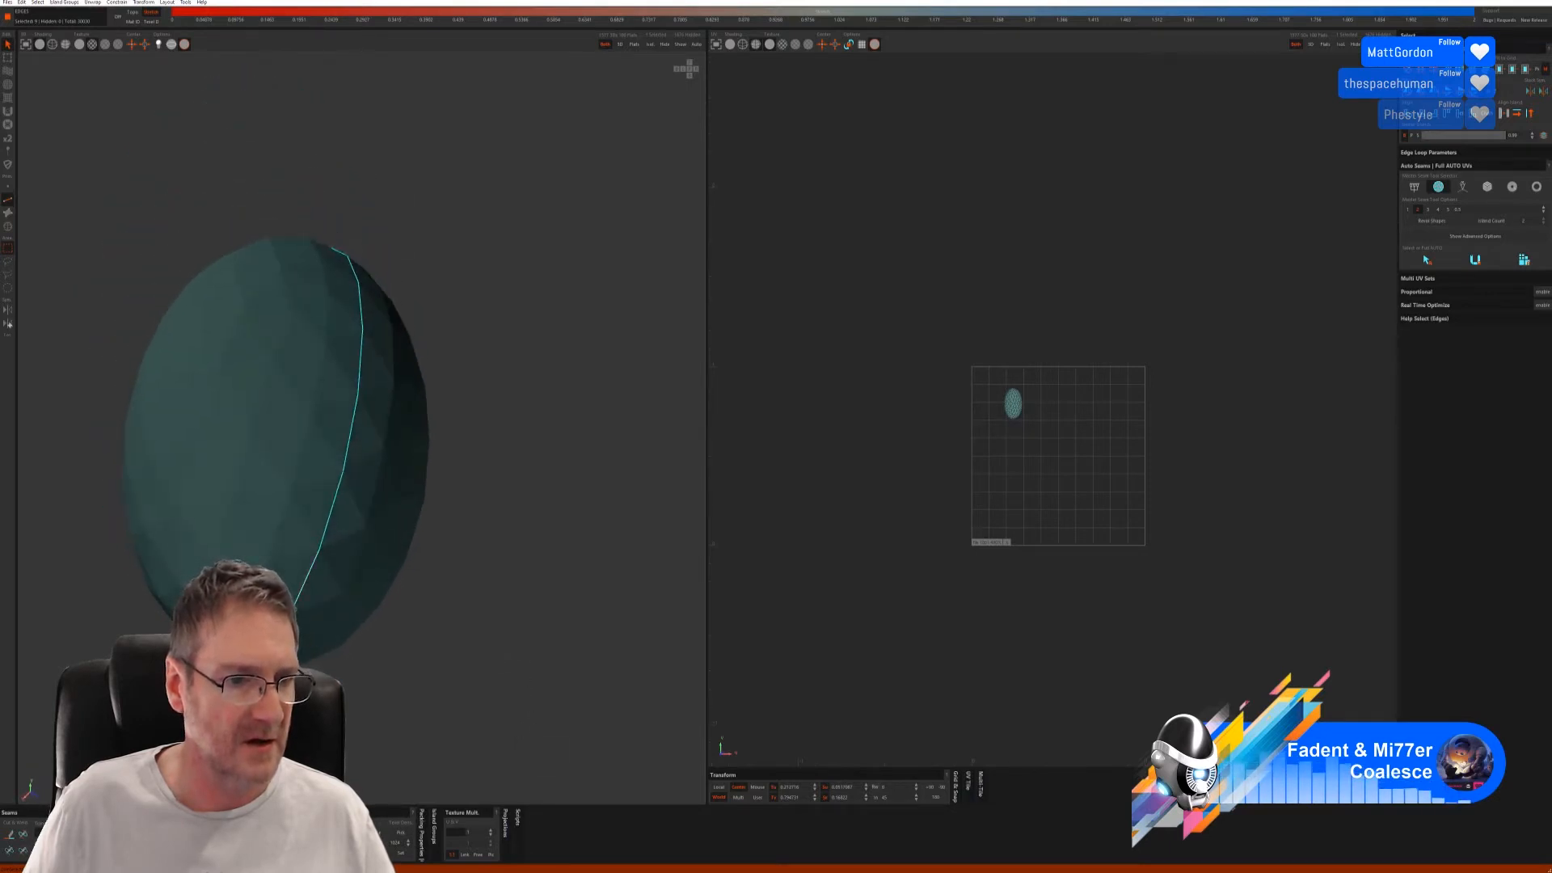
left_click(12, 838)
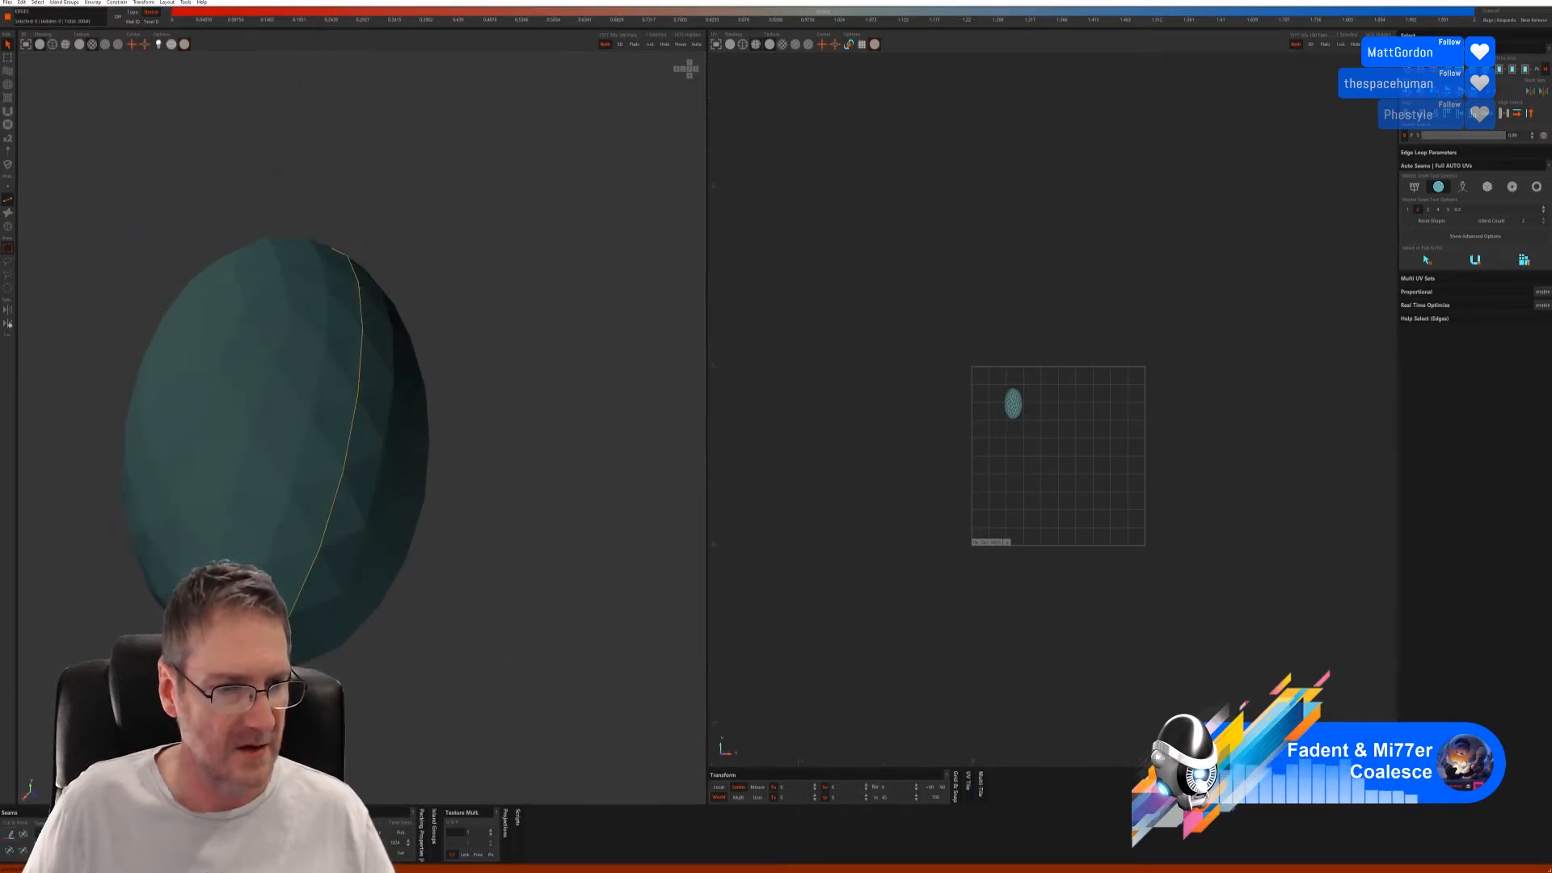
- Unfold and pack the bulb's island, and bring the rest of the lamp back into view
left_click_drag(178, 695, 241, 697, "alt")
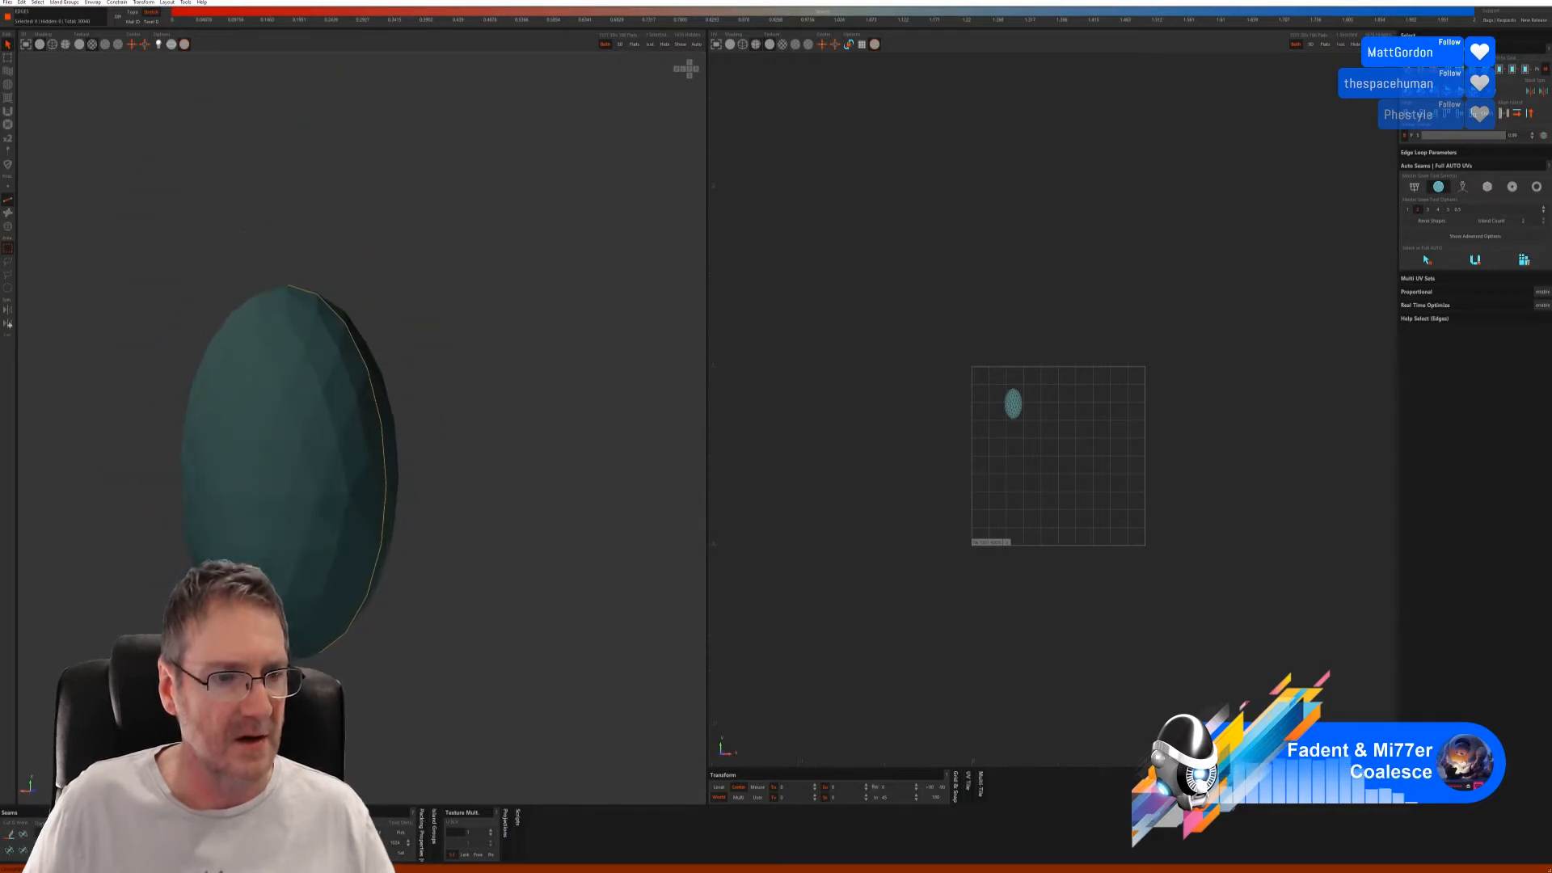
key("u")
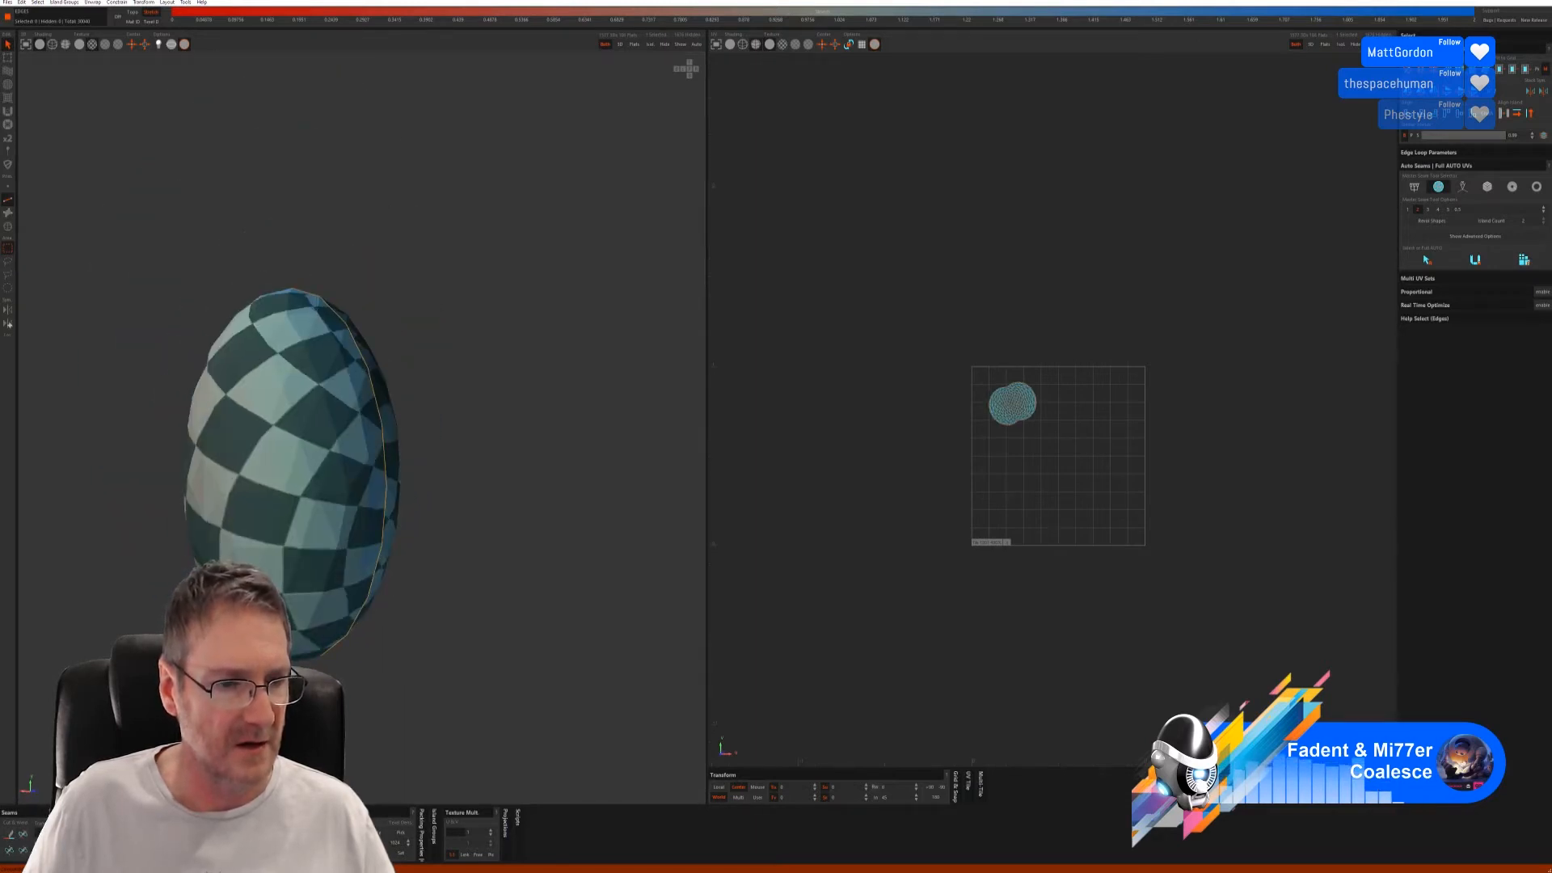
key("p")
left_click_drag(241, 687, 509, 485, "alt")
left_click(683, 46)
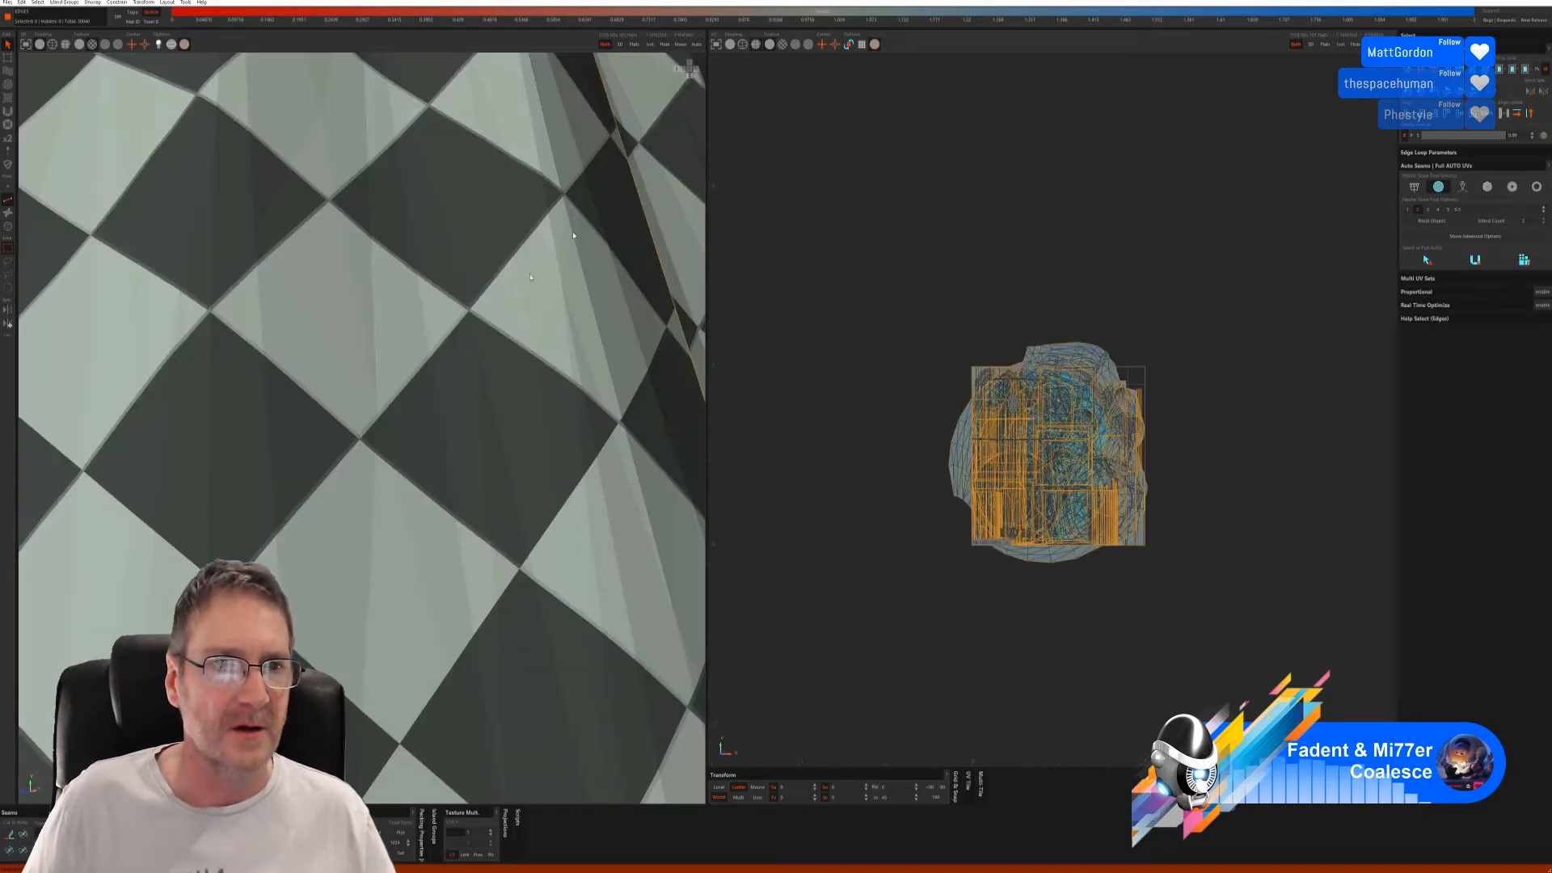
- Select the small ball joint where the four spokes meet the finial and isolate it
left_click_drag(387, 544, 396, 588, "alt")
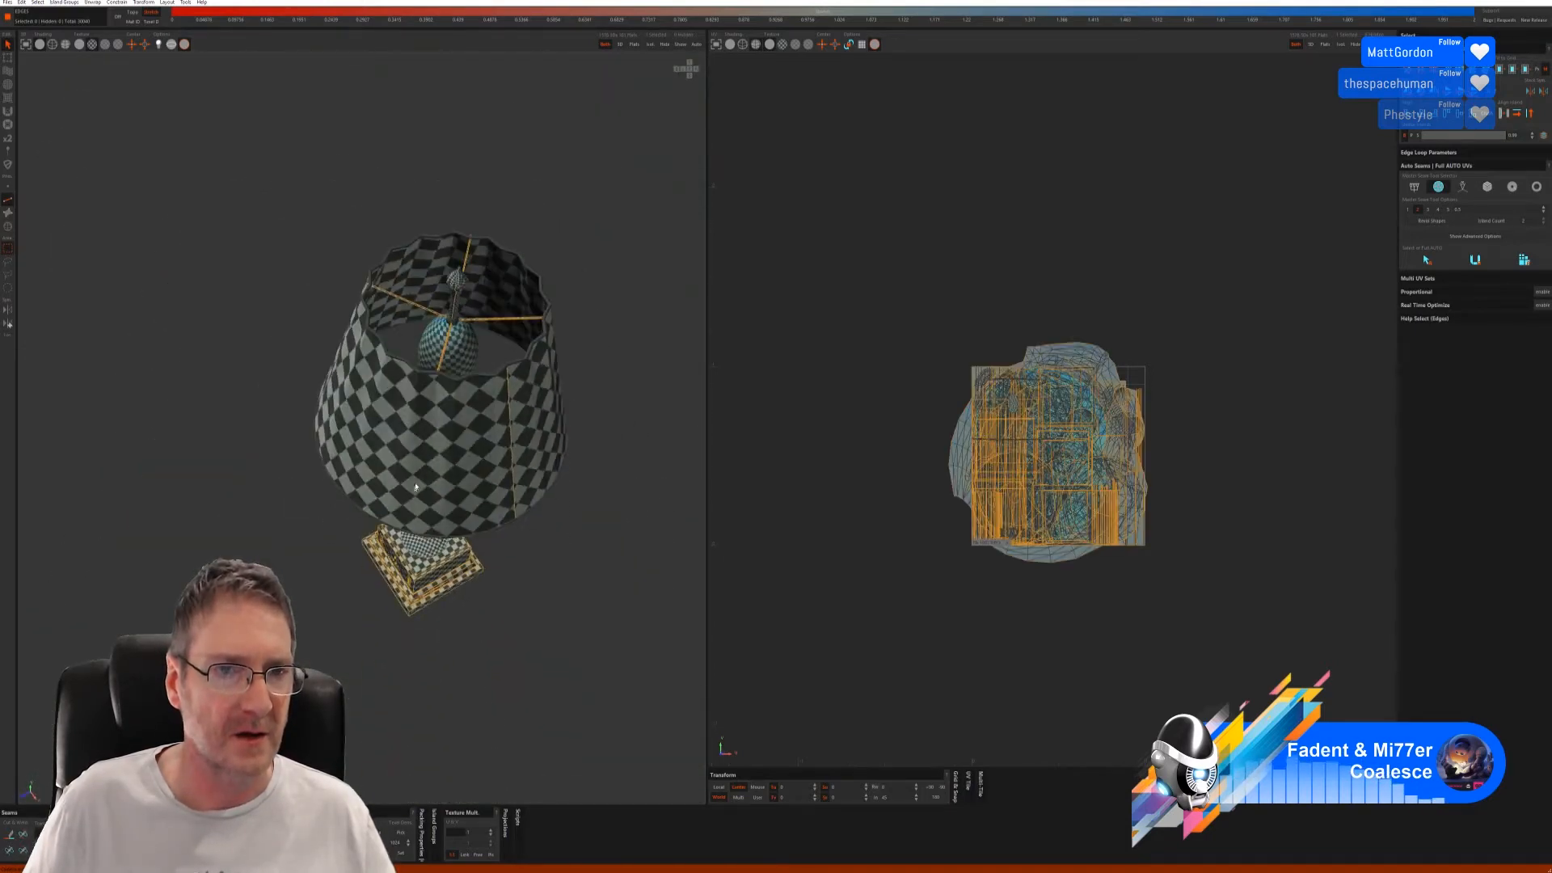
middle_click_drag(430, 469, 394, 566, "alt")
left_click_drag(394, 564, 391, 508, "alt")
right_click_drag(392, 507, 578, 411, "alt")
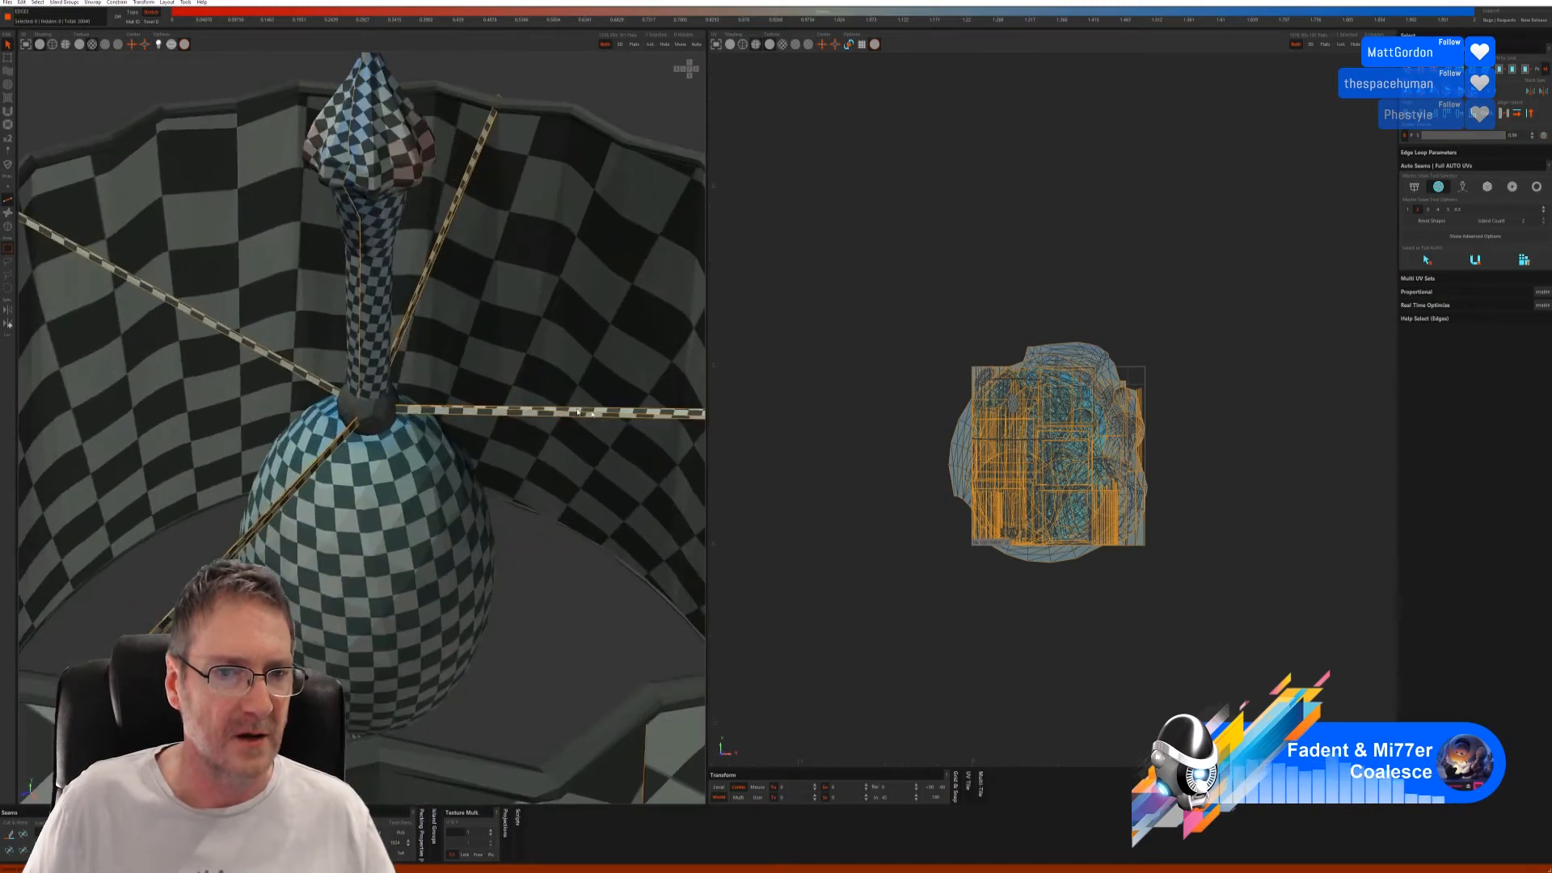
left_click(7, 228)
left_click(369, 424)
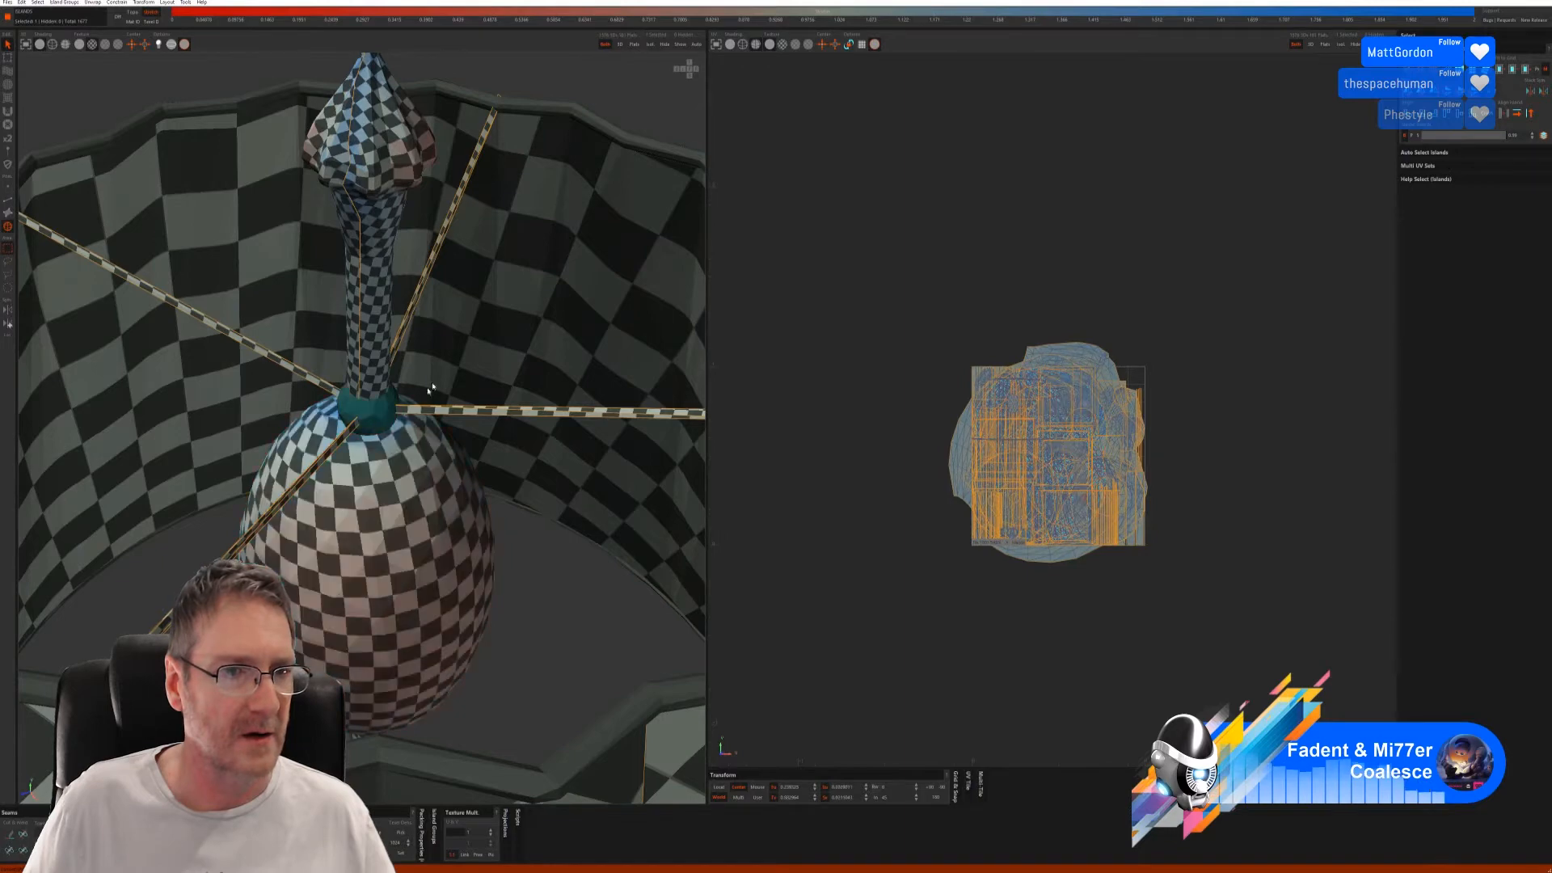
left_click(657, 46)
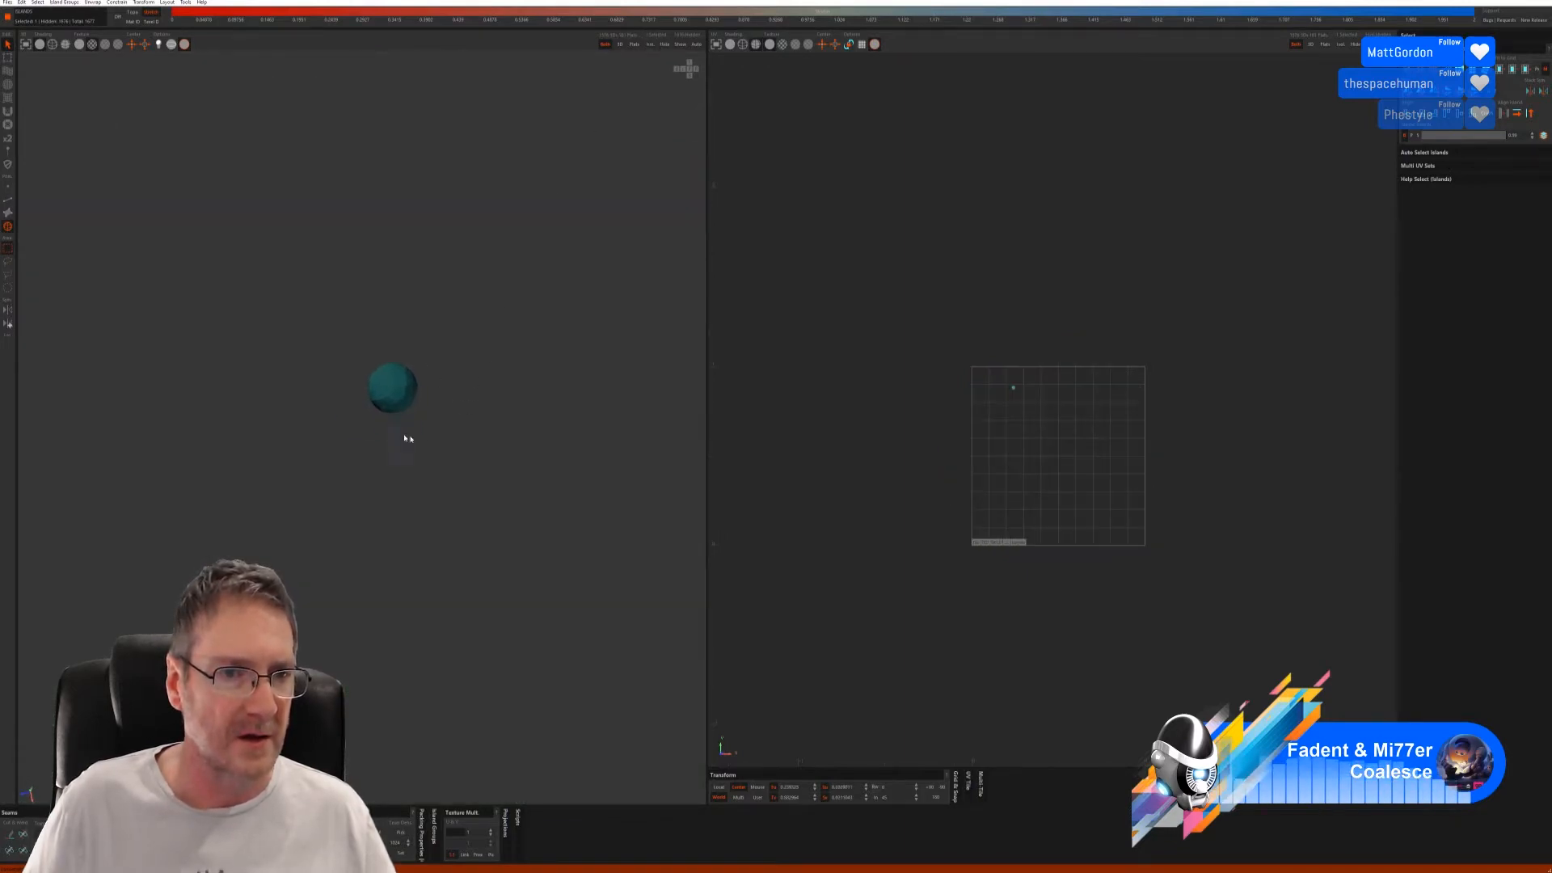
right_click_drag(407, 439, 575, 423, "alt")
left_click_drag(575, 423, 453, 396, "alt")
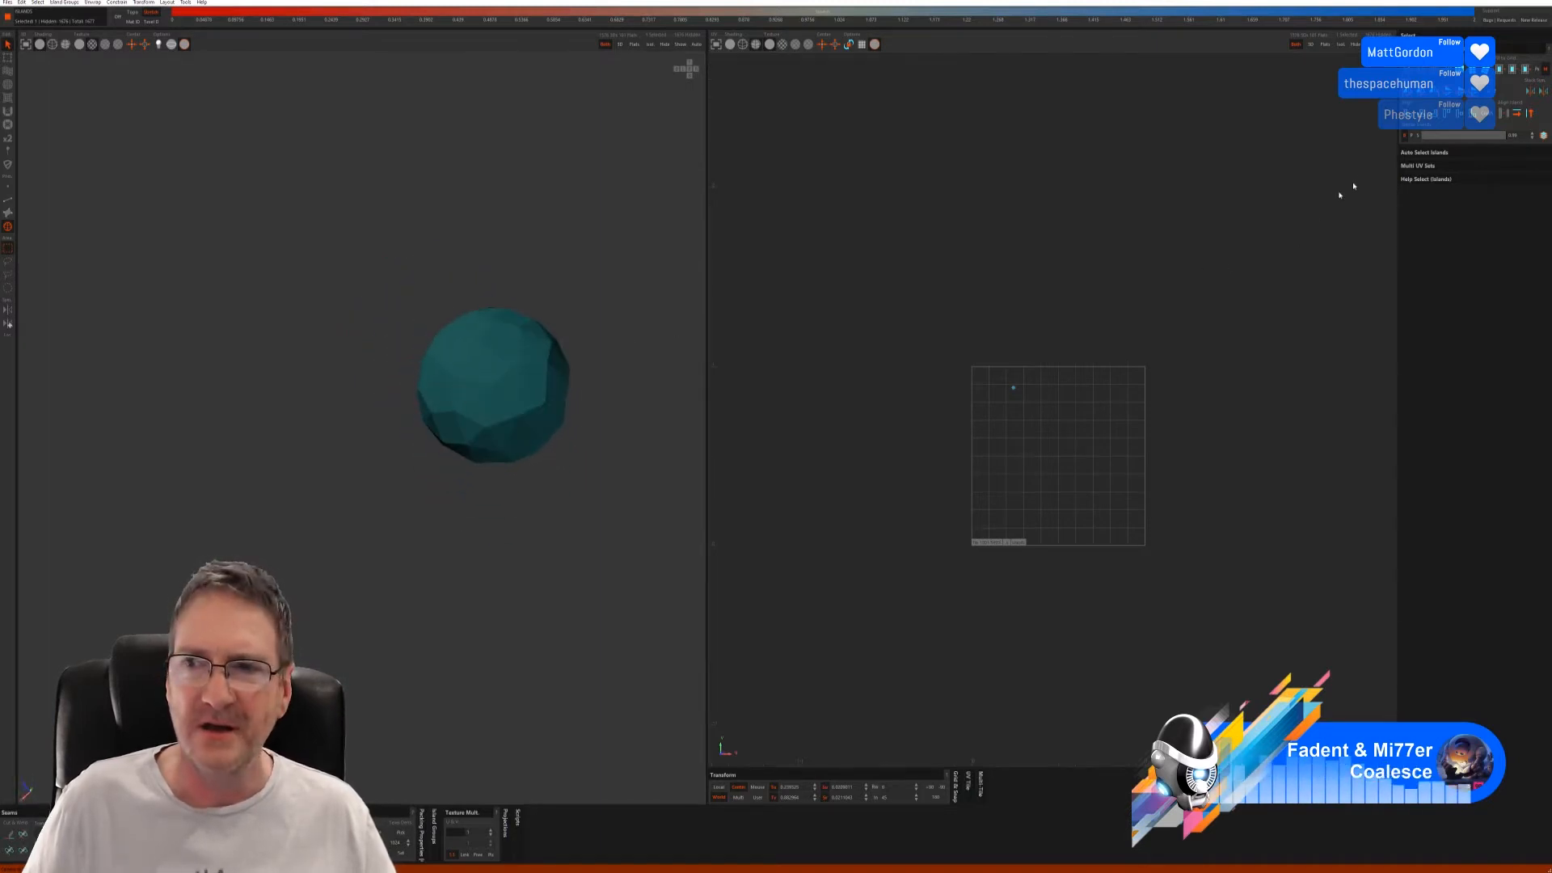
- Try automatic seam selection around the ball joint with the island-count auto-seams method
left_click(12, 200)
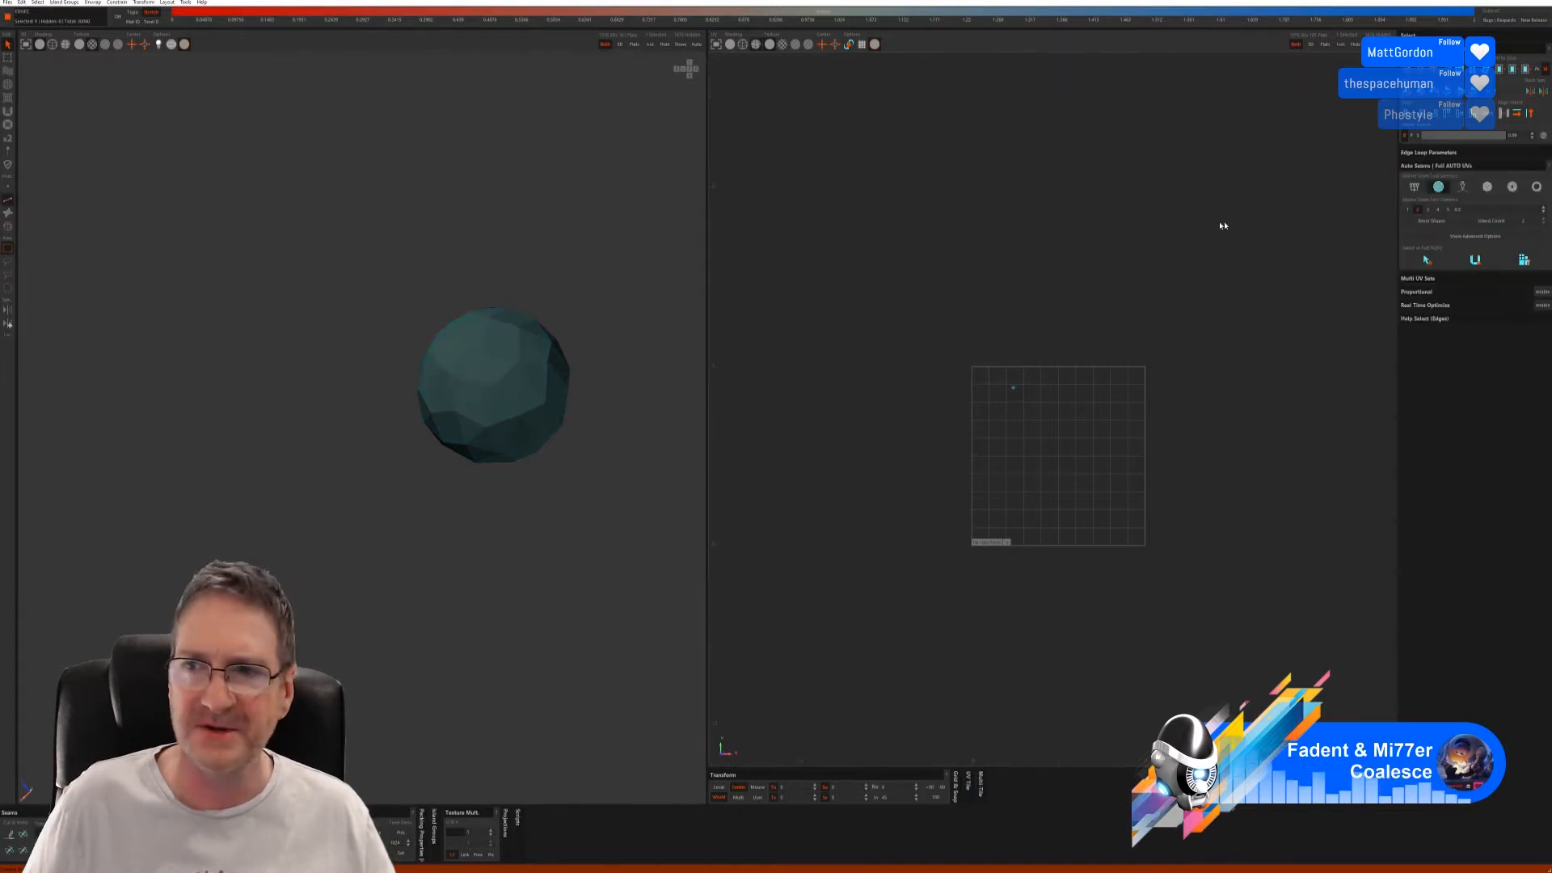
left_click(1429, 265)
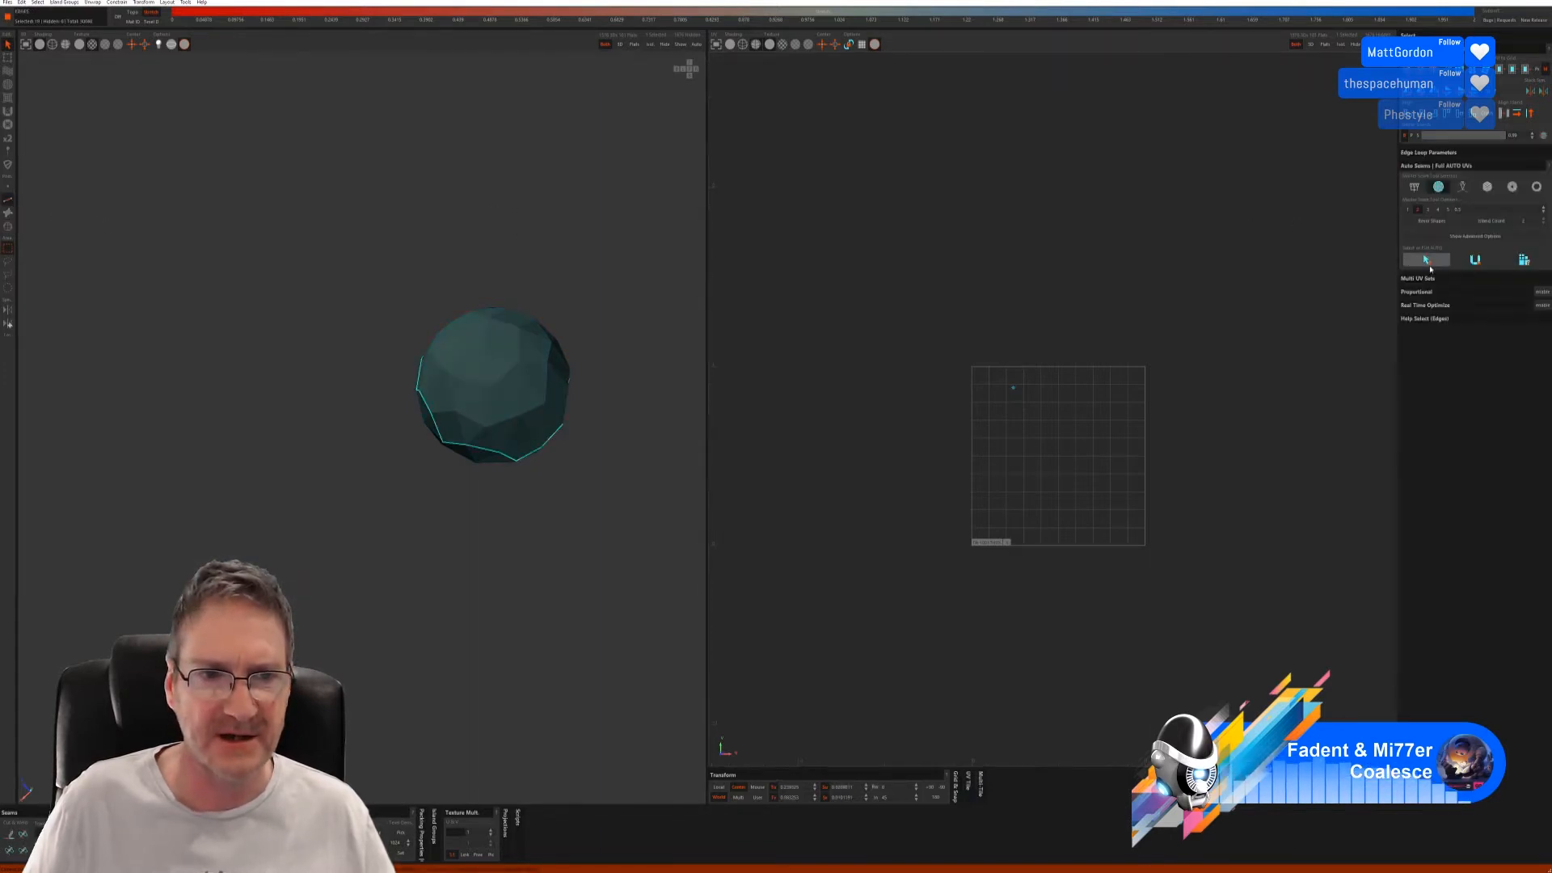
left_click_drag(478, 501, 473, 436, "alt")
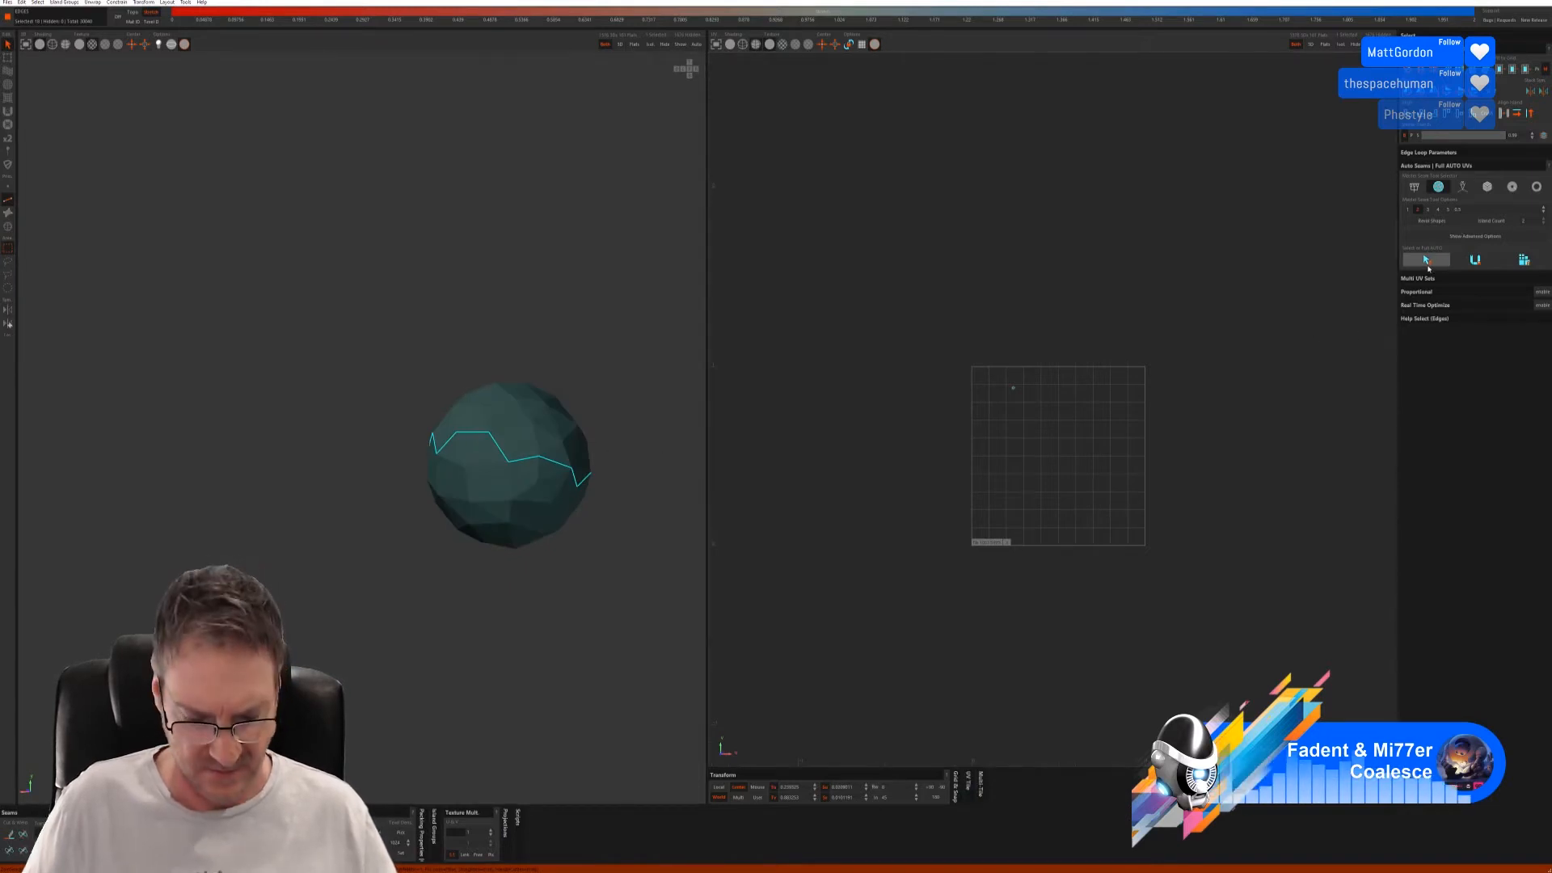
key("ctrl+z")
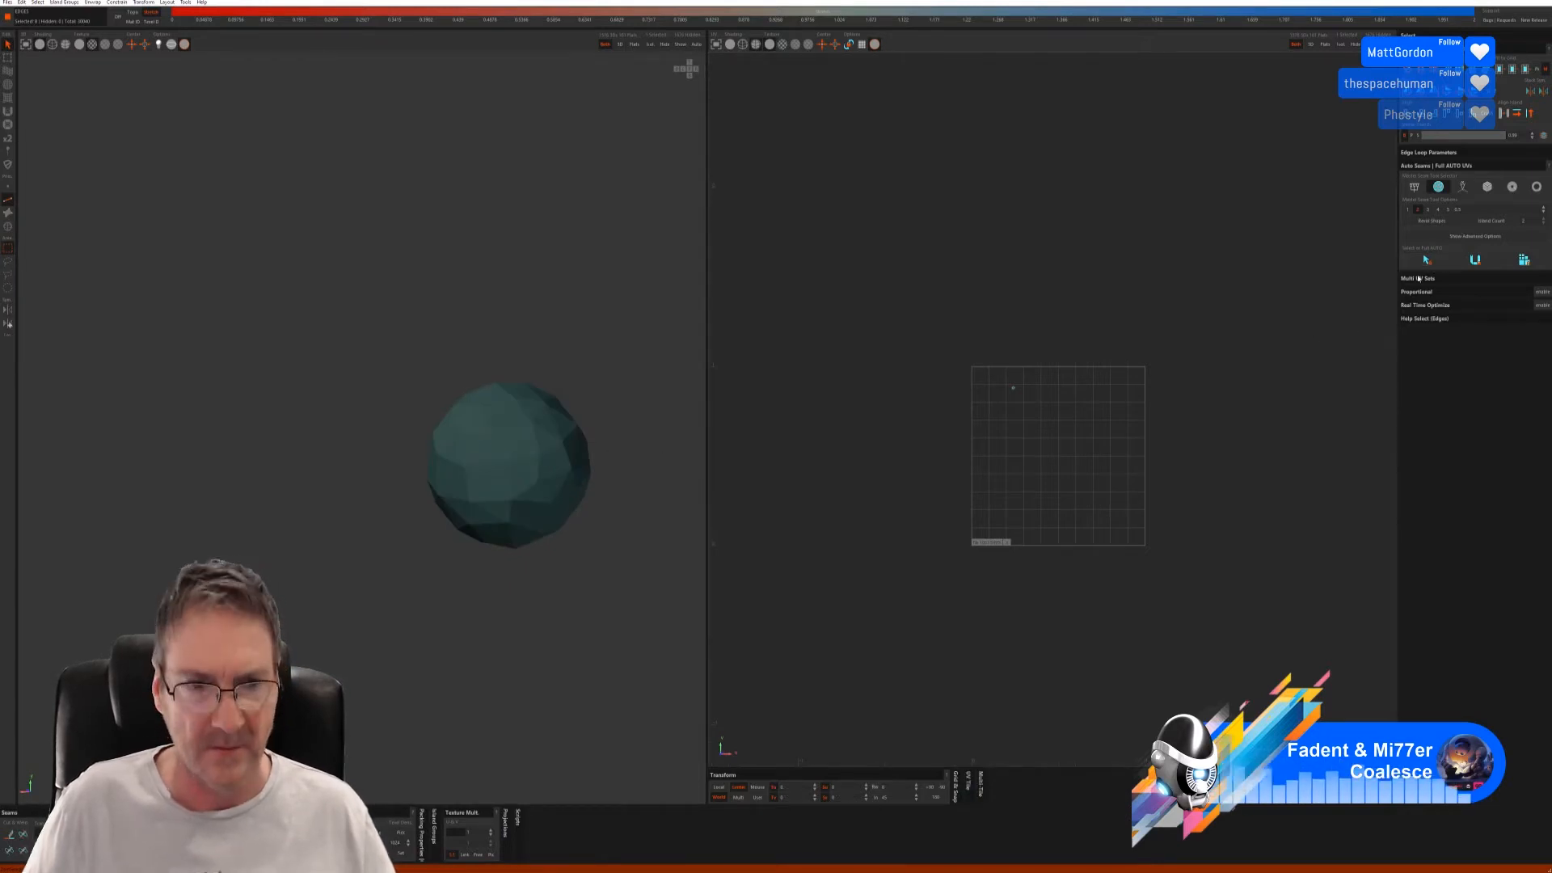
- Try to unwrap the ball joint using the auto-seams method with the Leaf, Branch and Trunk options
left_click(1415, 188)
left_click_drag(550, 388, 621, 487, "alt")
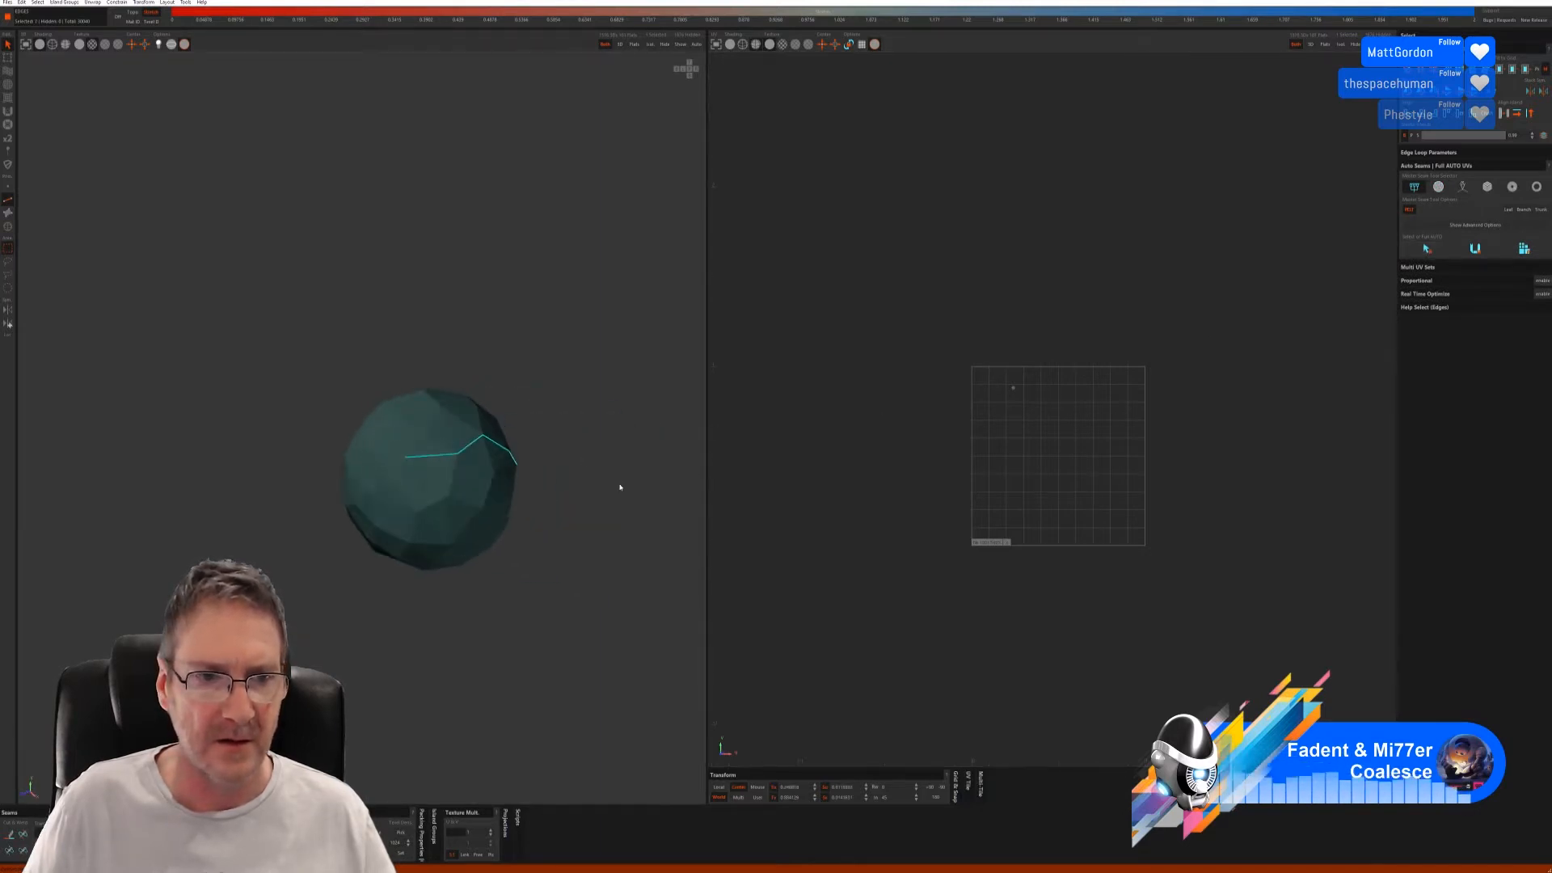
left_click(1475, 248)
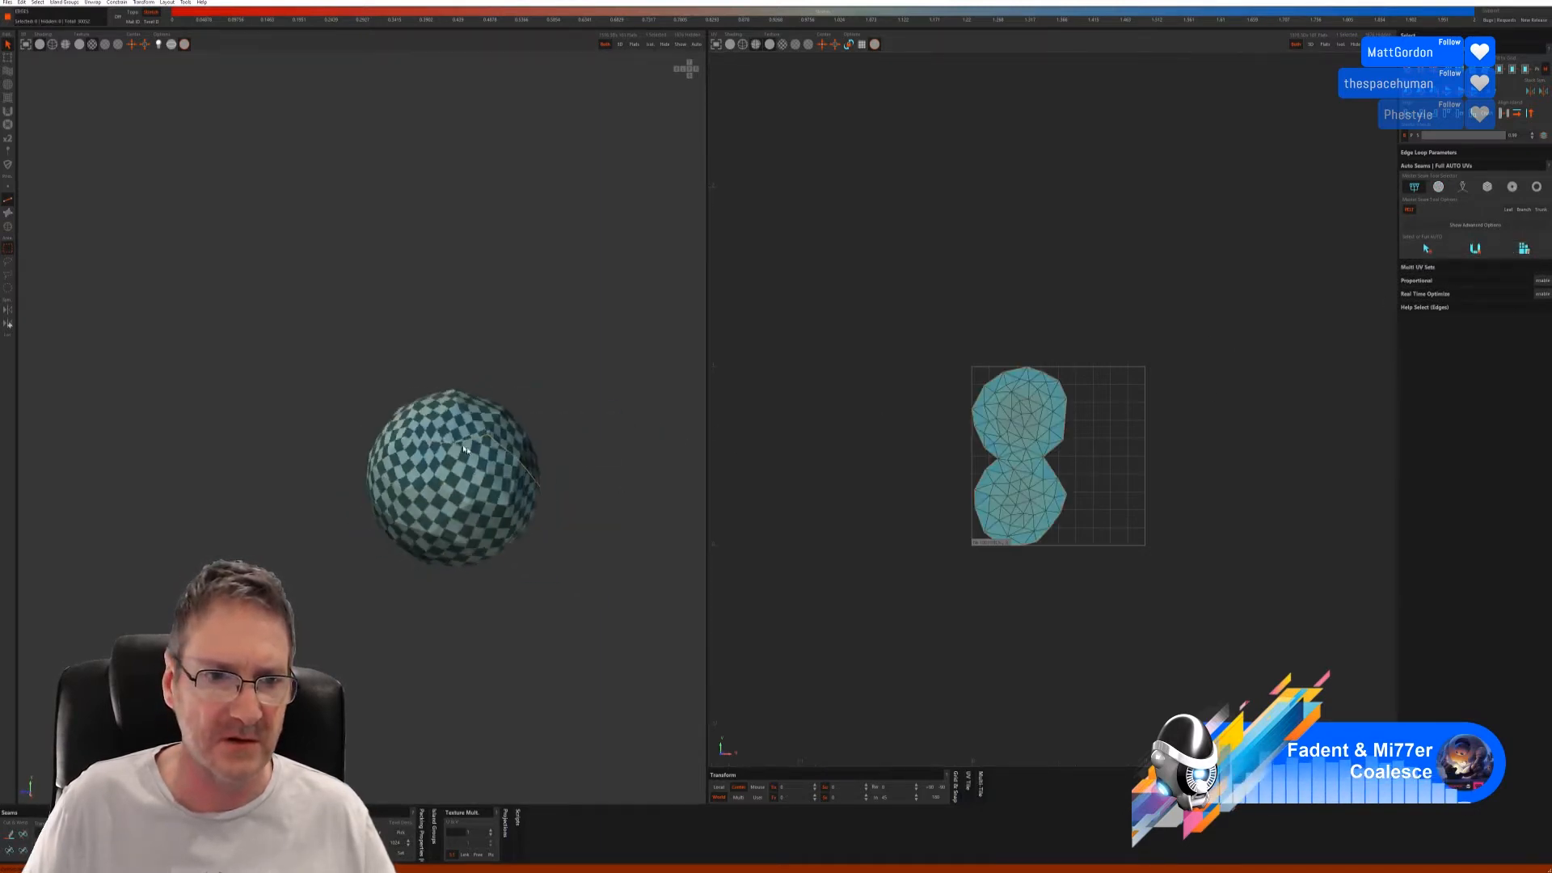
left_click_drag(463, 450, 454, 502, "alt")
key("ctrl+z")
key("ctrl+z")
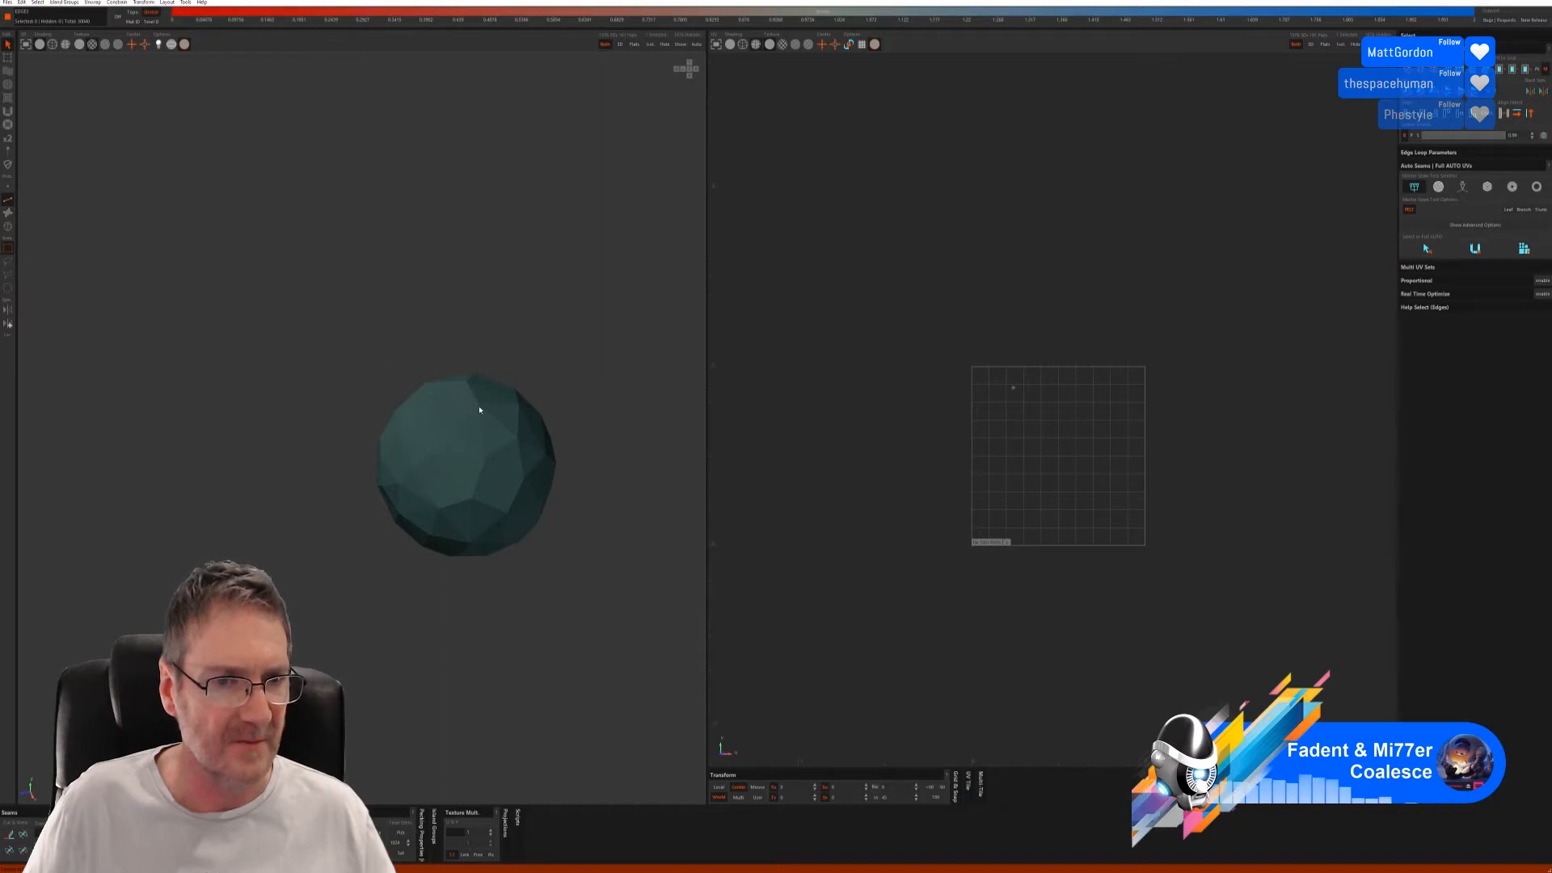
- Cut a seam down one side of the ball joint from its top towards its underside, then unfold and pack its island
left_click_drag(539, 493, 577, 518, "alt")
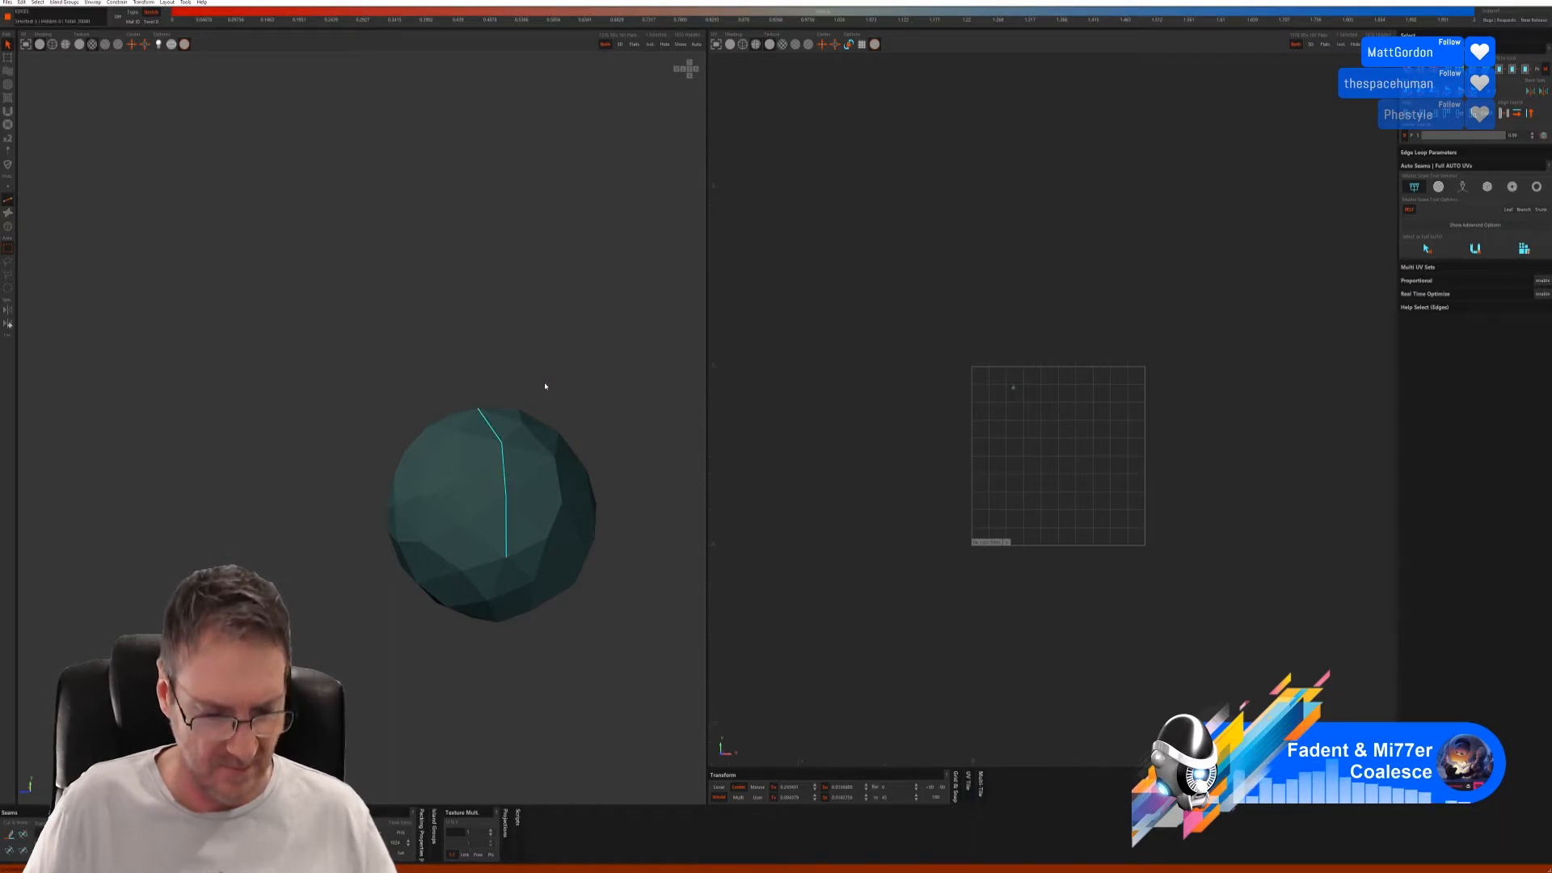
left_click_drag(549, 403, 564, 426, "ctrl")
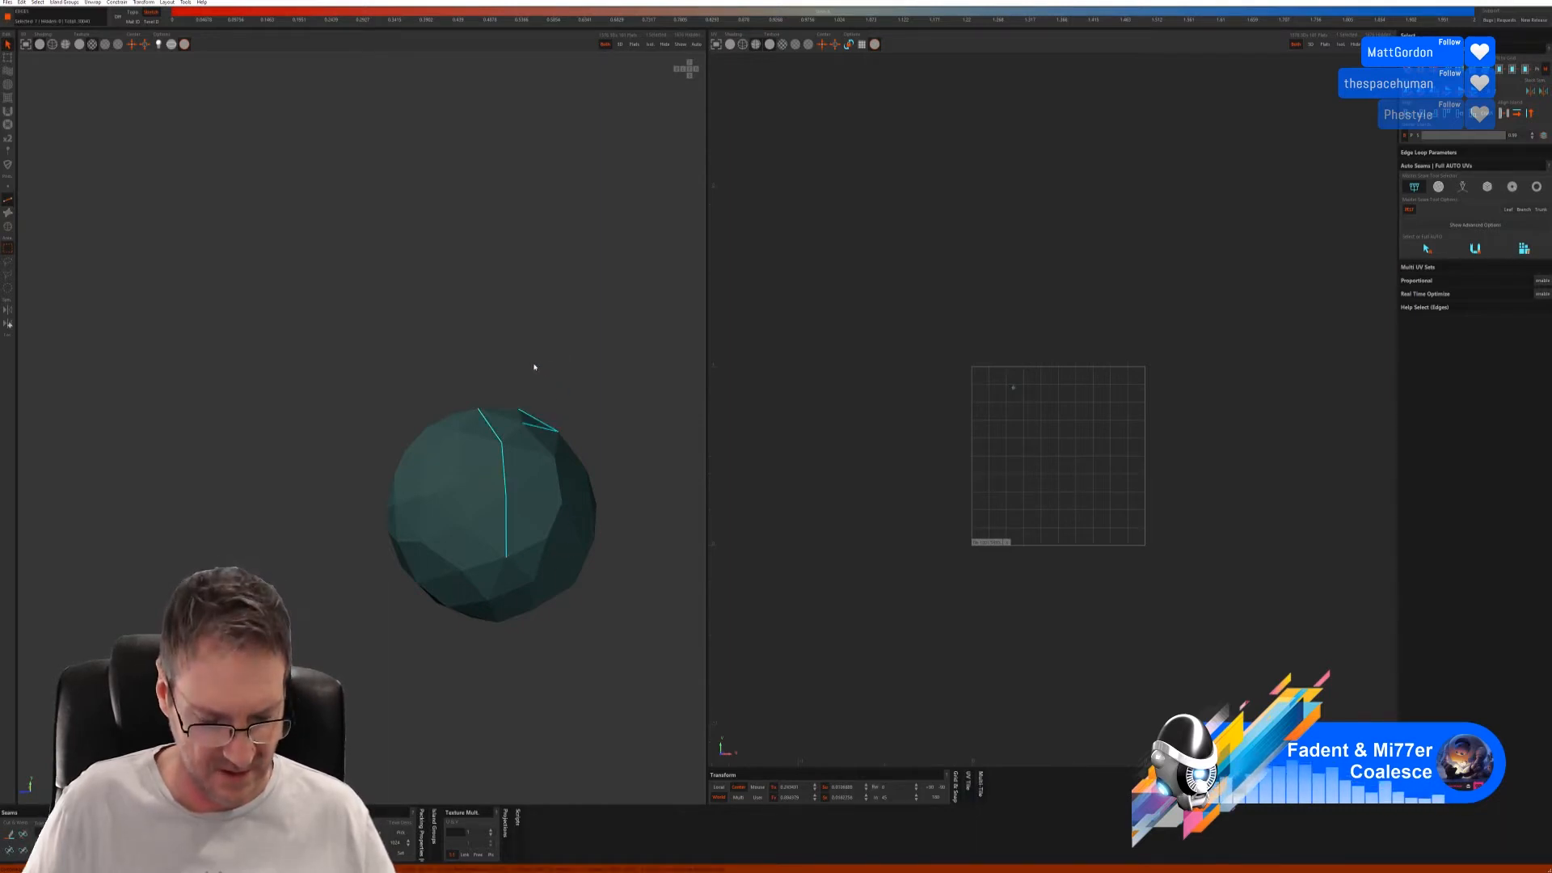
key("ctrl+z")
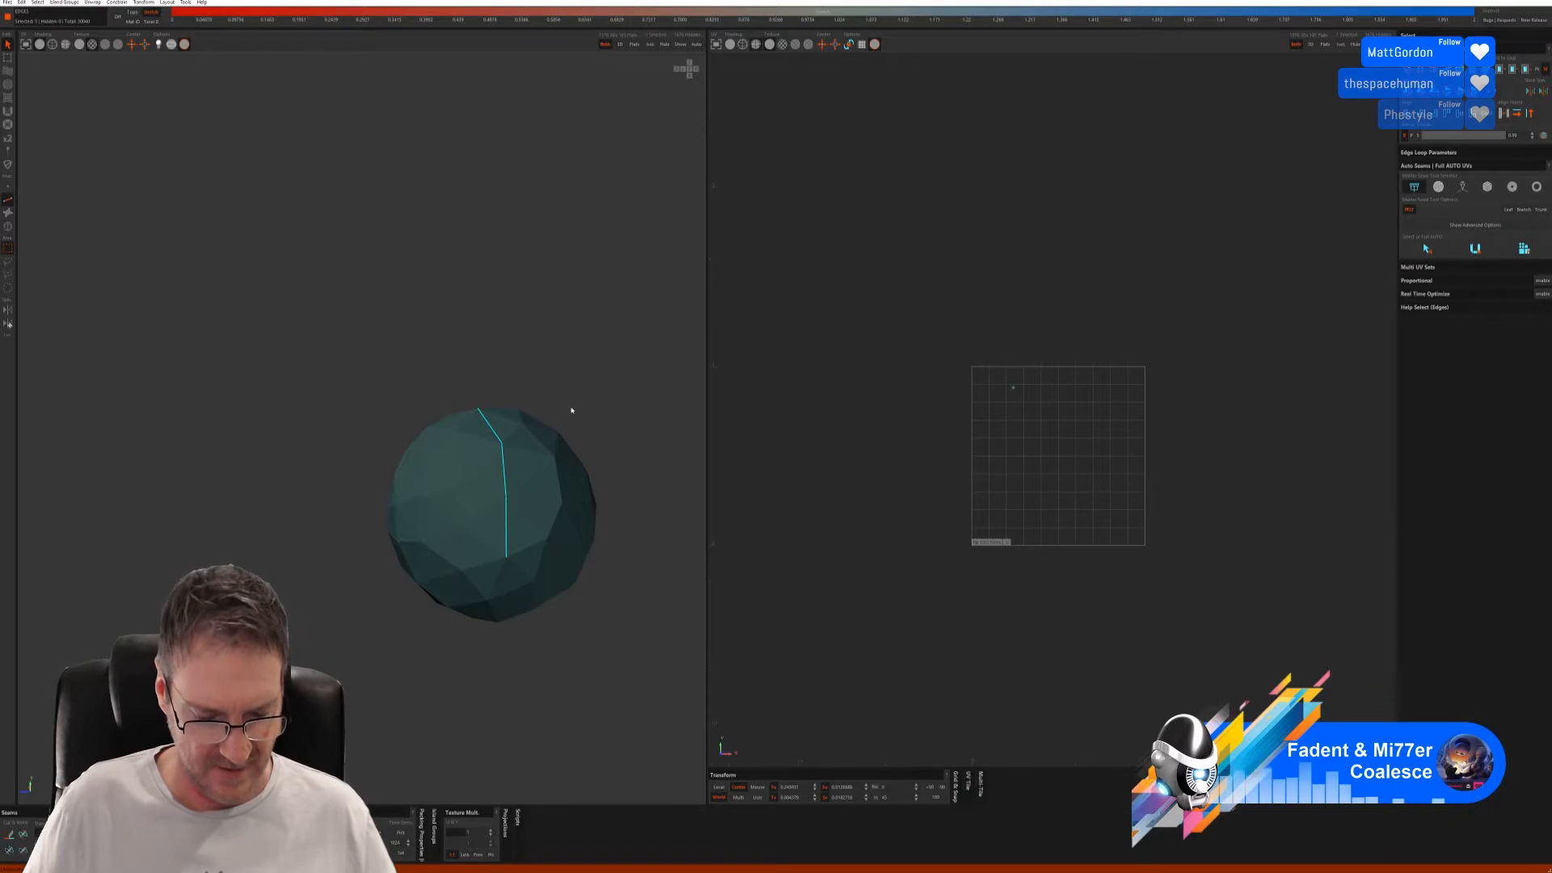
middle_click_drag(571, 409, 544, 374)
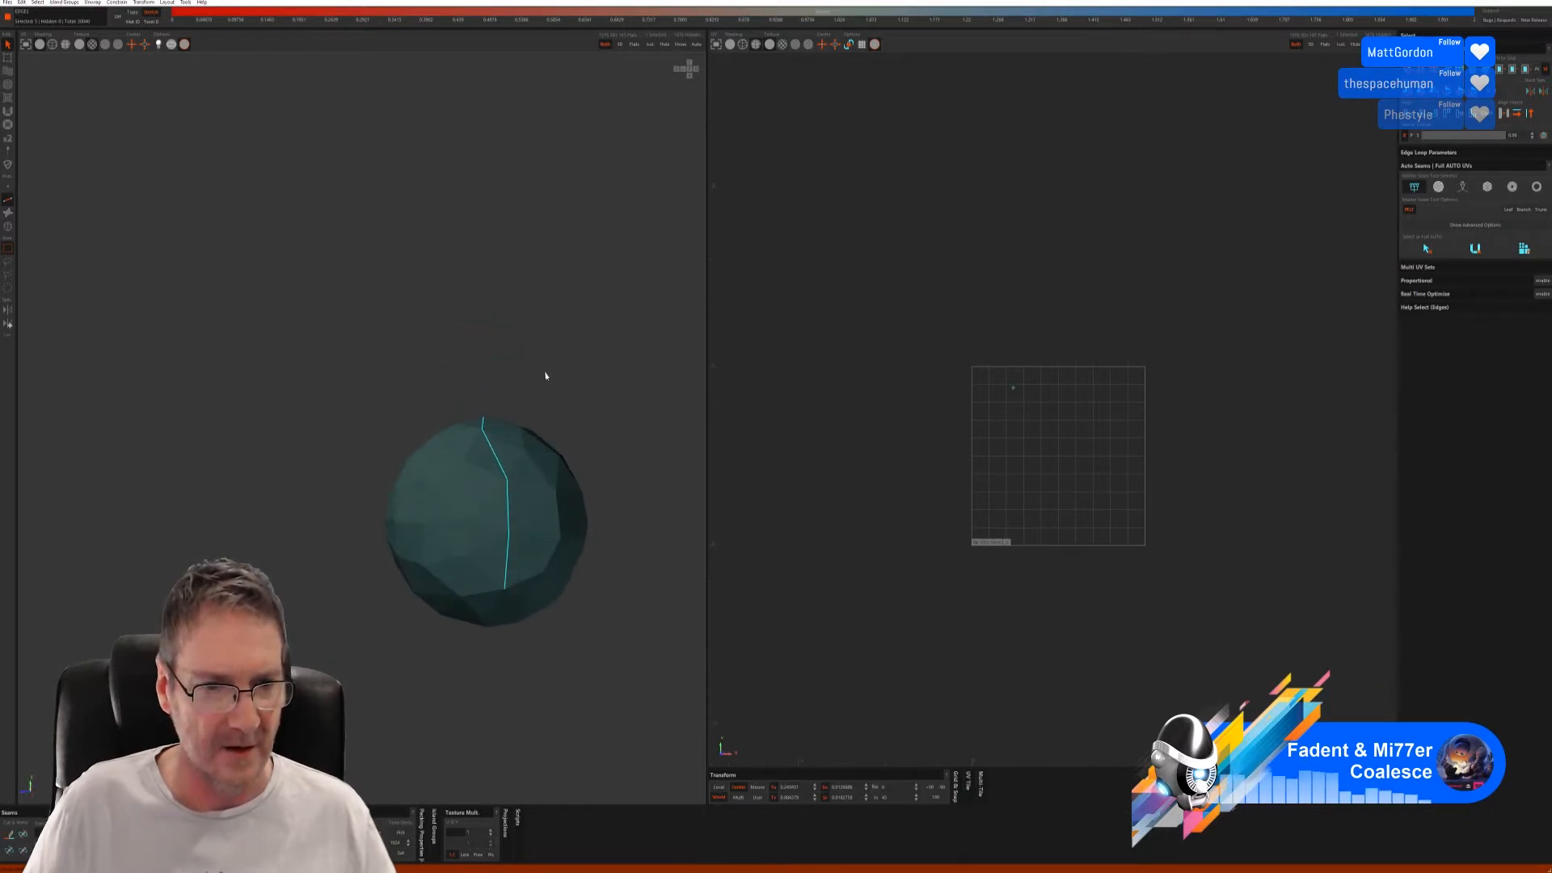
left_click(10, 840)
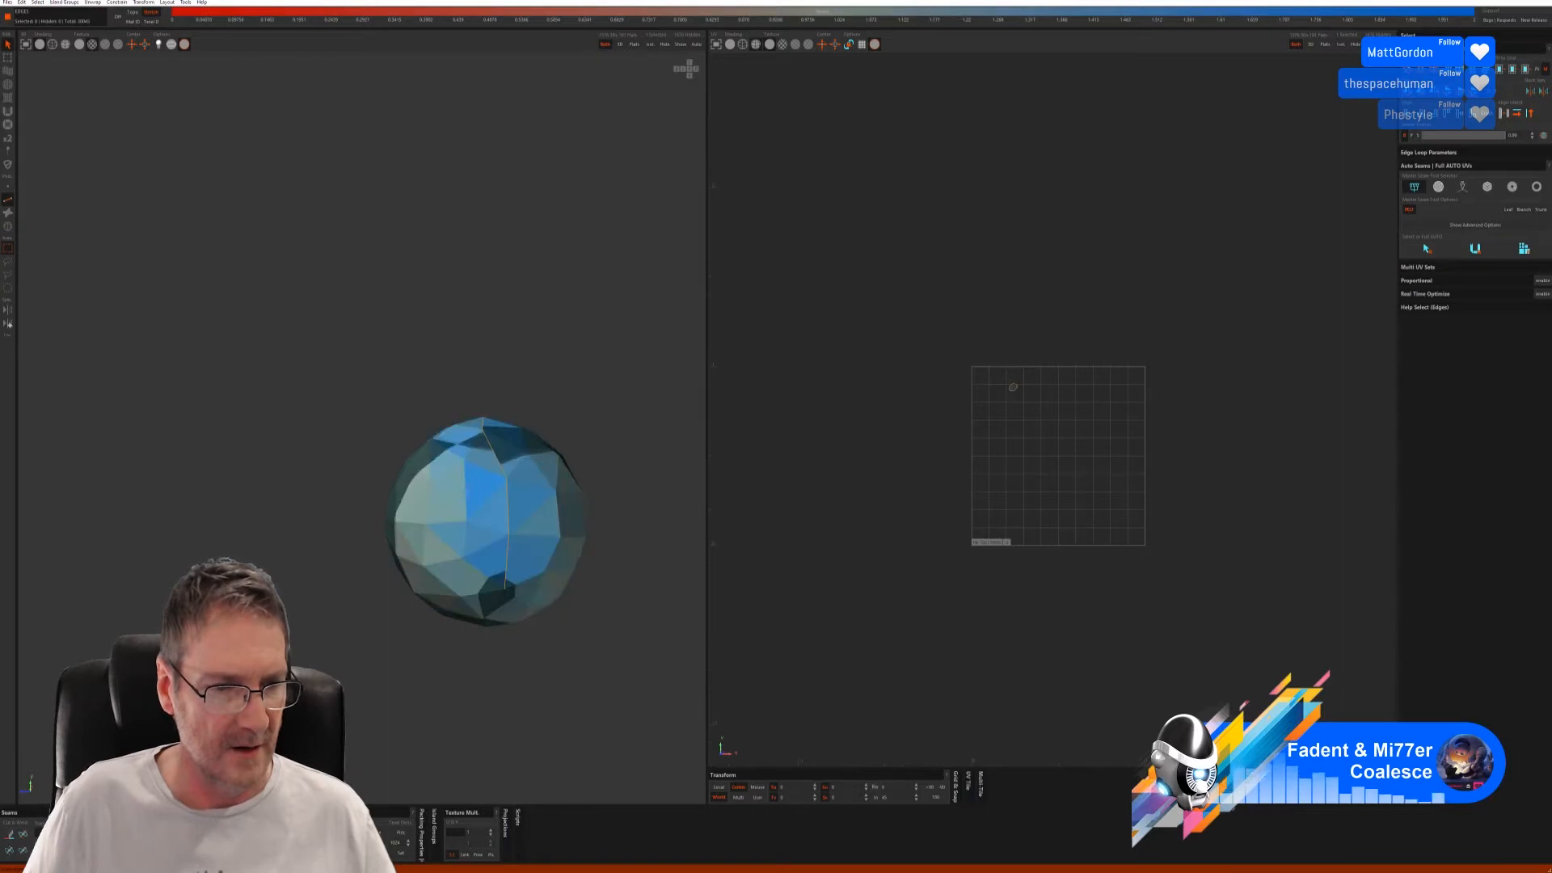
key("p")
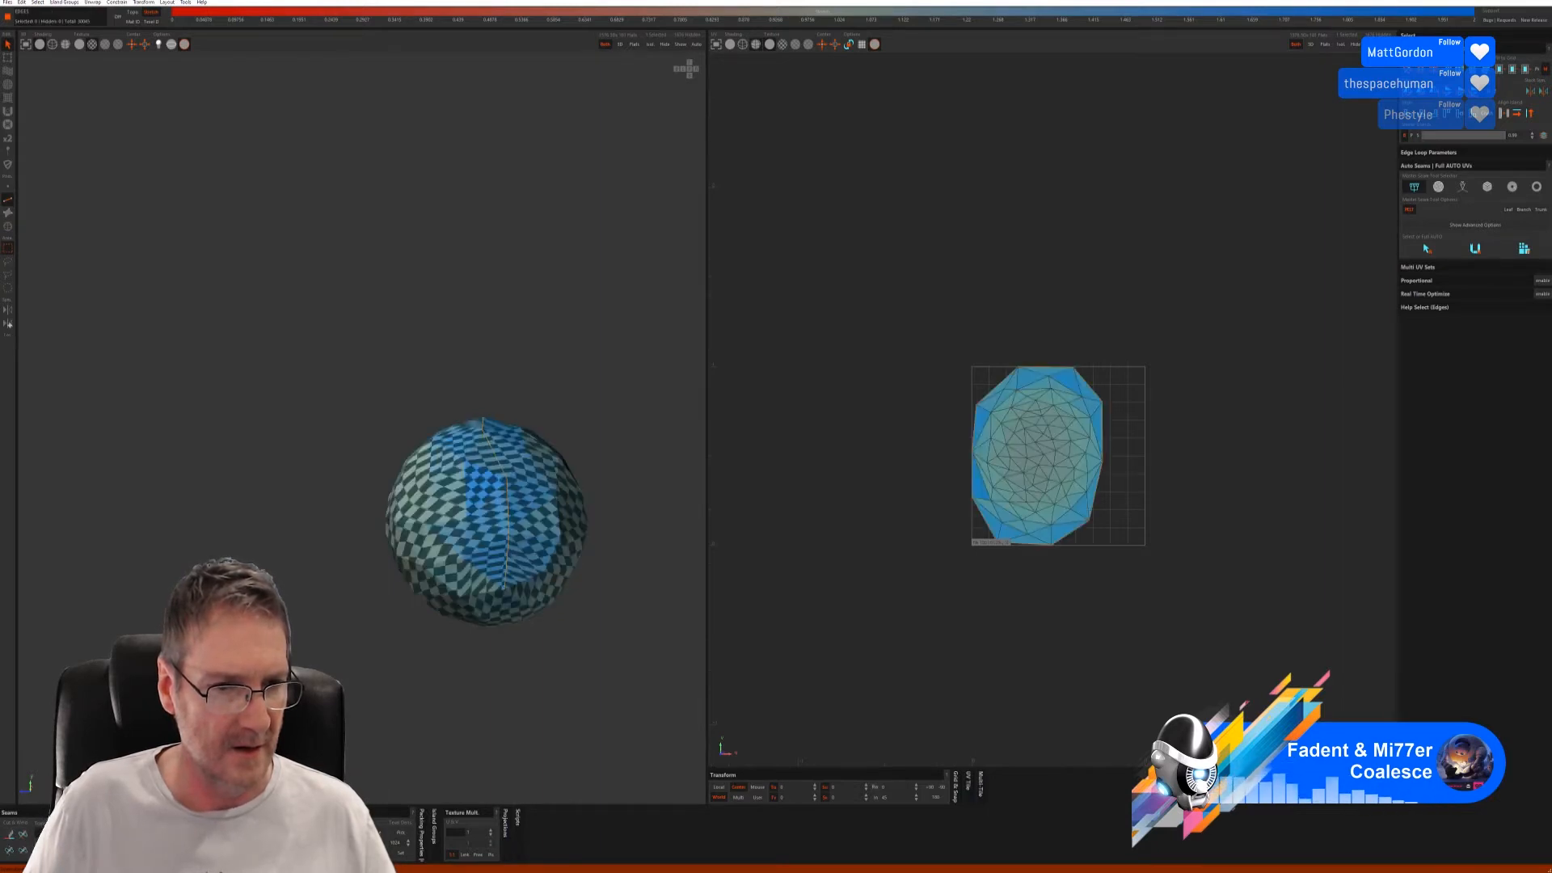
mouse_move(306, 564)
middle_mouse_down()
mouse_move(405, 623)
mouse_move(461, 572)
mouse_move(556, 560)
mouse_move(517, 520)
mouse_move(510, 561)
mouse_move(350, 578)
mouse_move(322, 530)
mouse_move(468, 572)
middle_mouse_up()
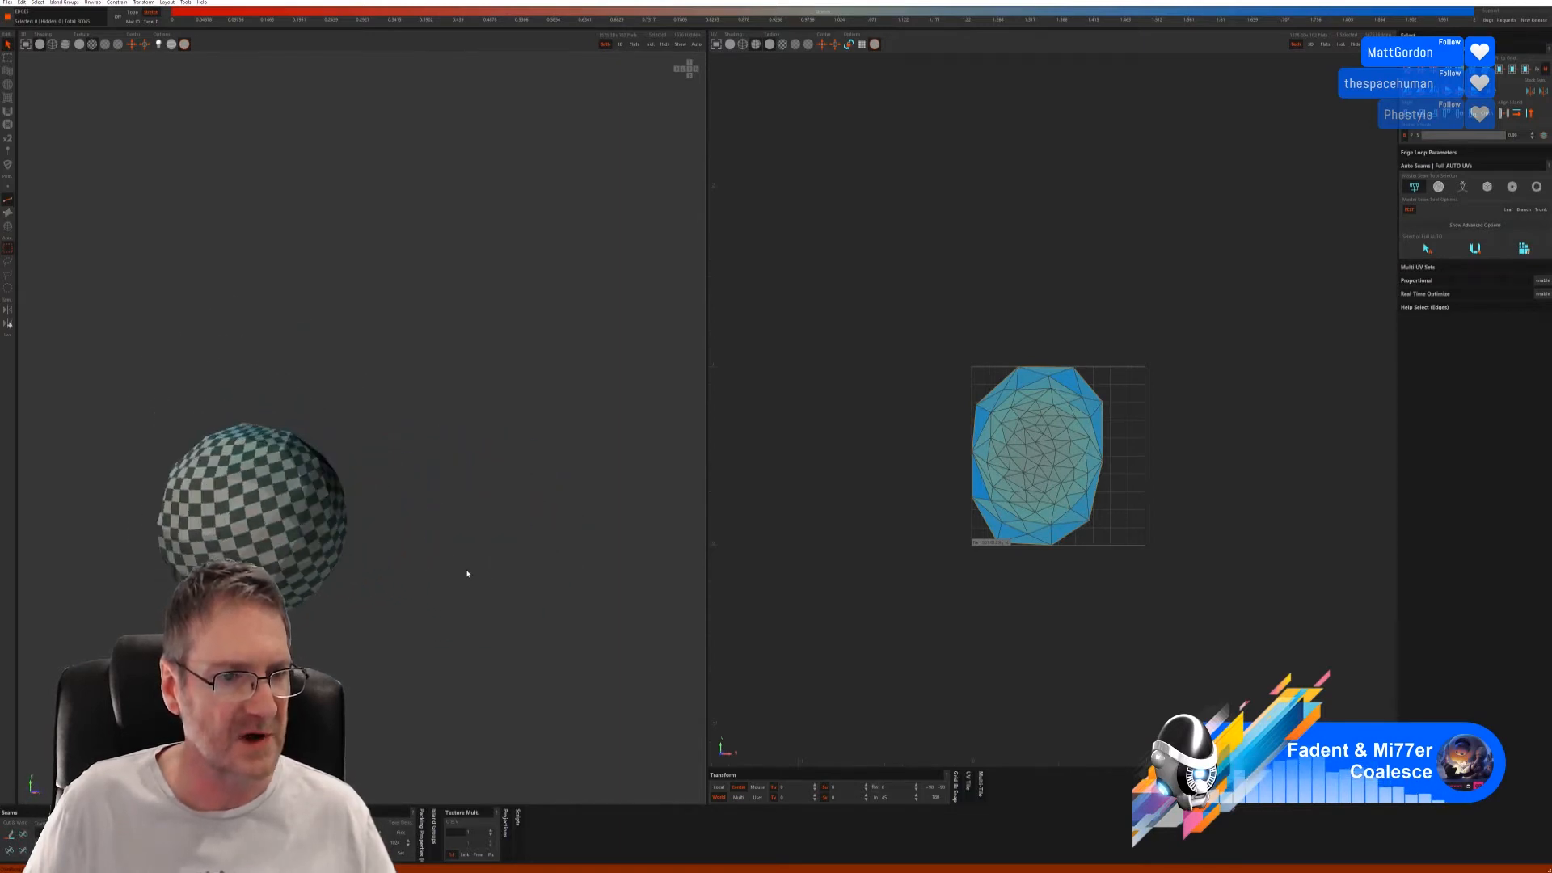
- Show the whole lamp again, select the thin trim ring around the lampshade's upper opening and isolate it
left_click(681, 48)
scroll(368, 529, "down", 4)
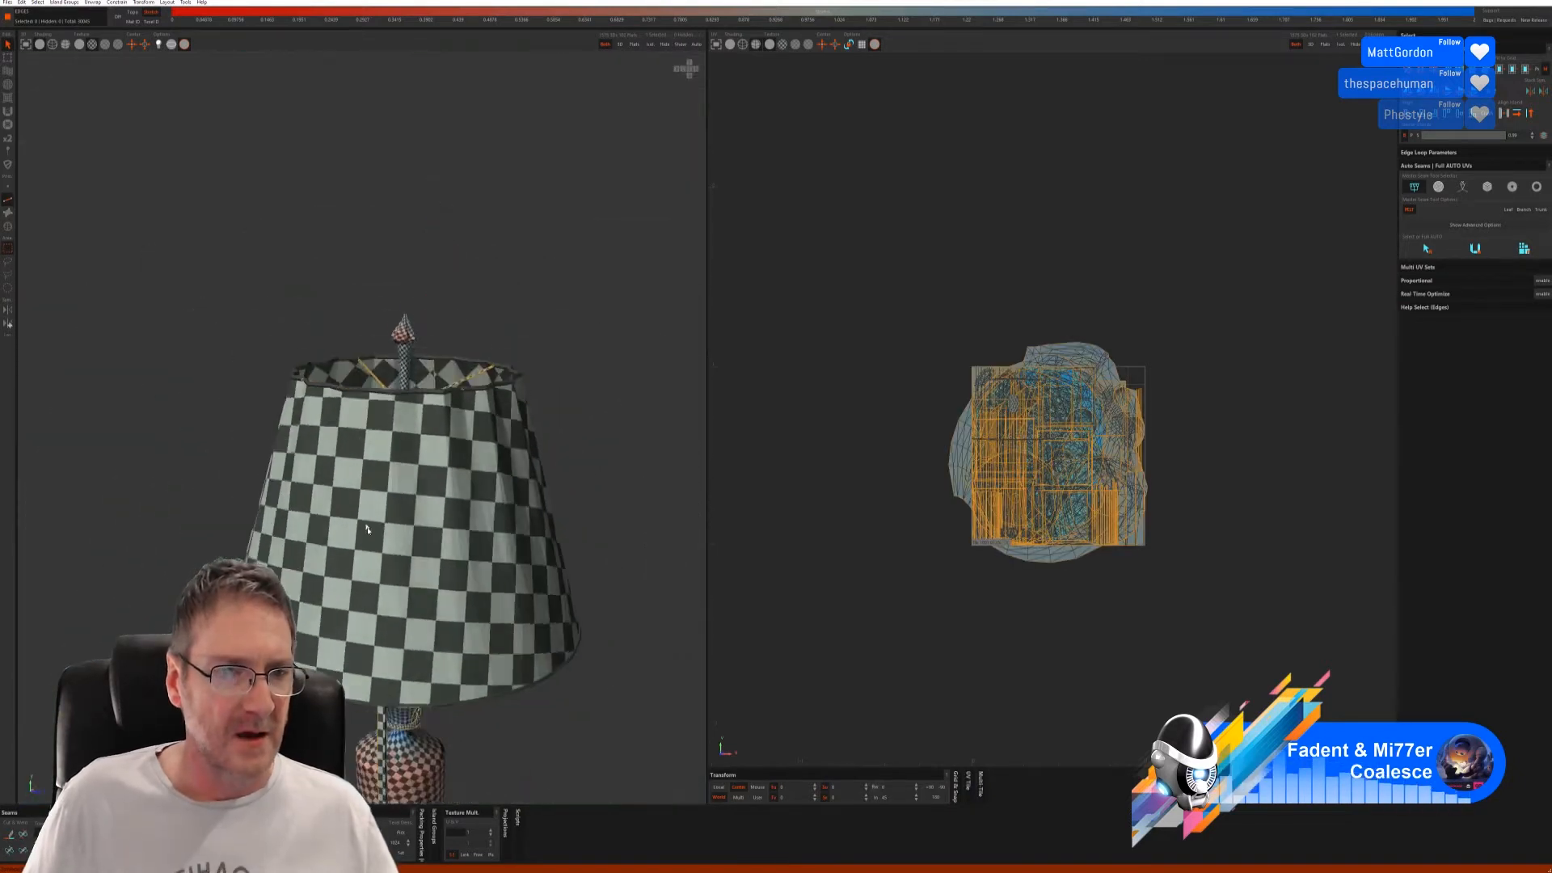
scroll(484, 412, "up", 4)
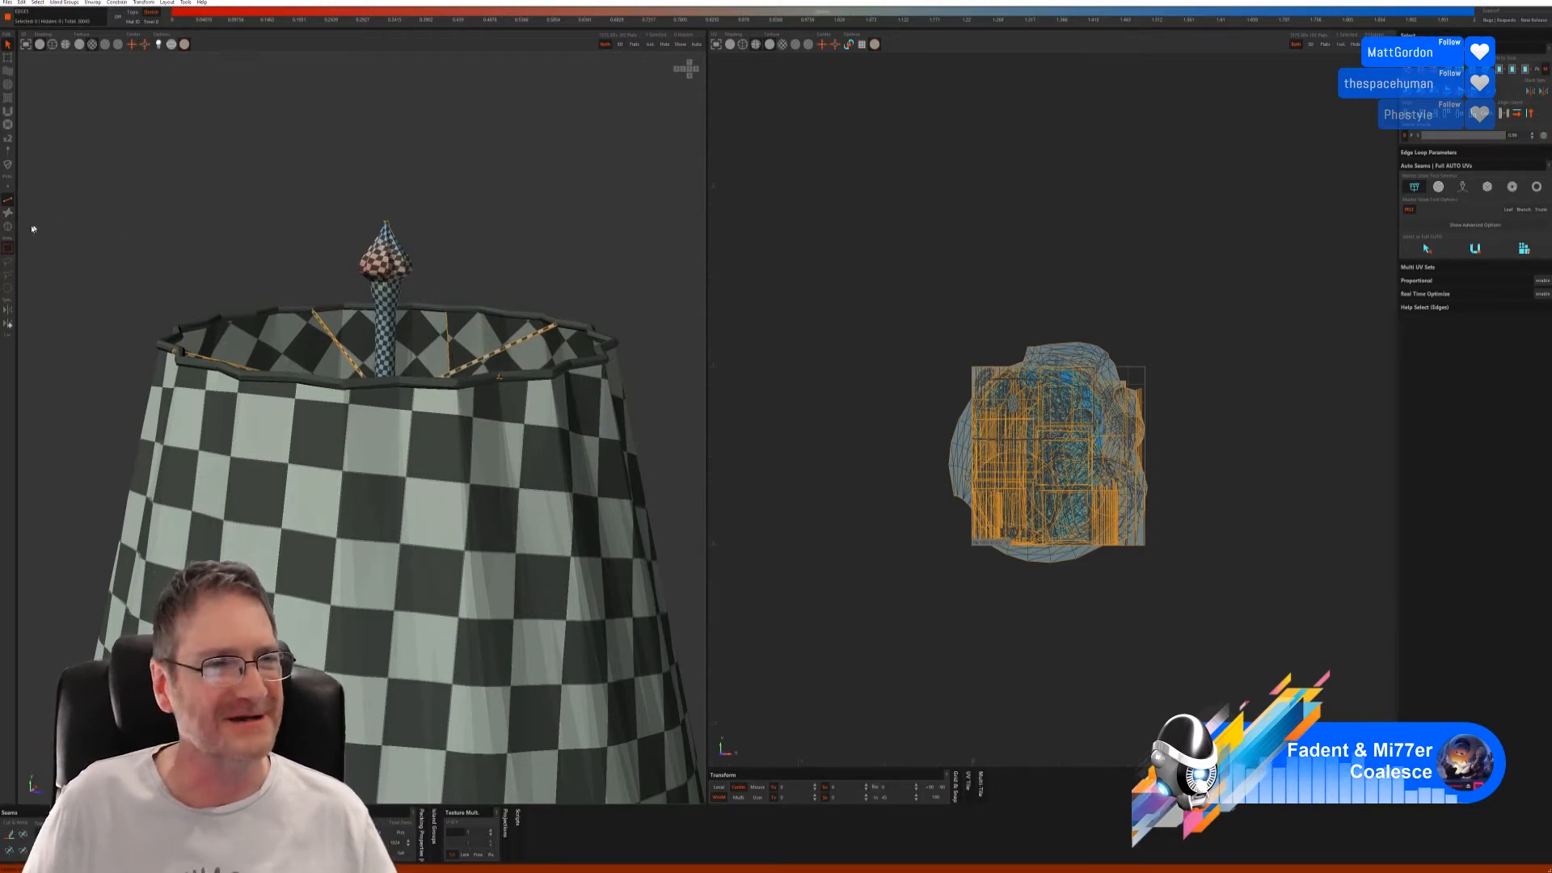
left_click(8, 226)
left_click(419, 370)
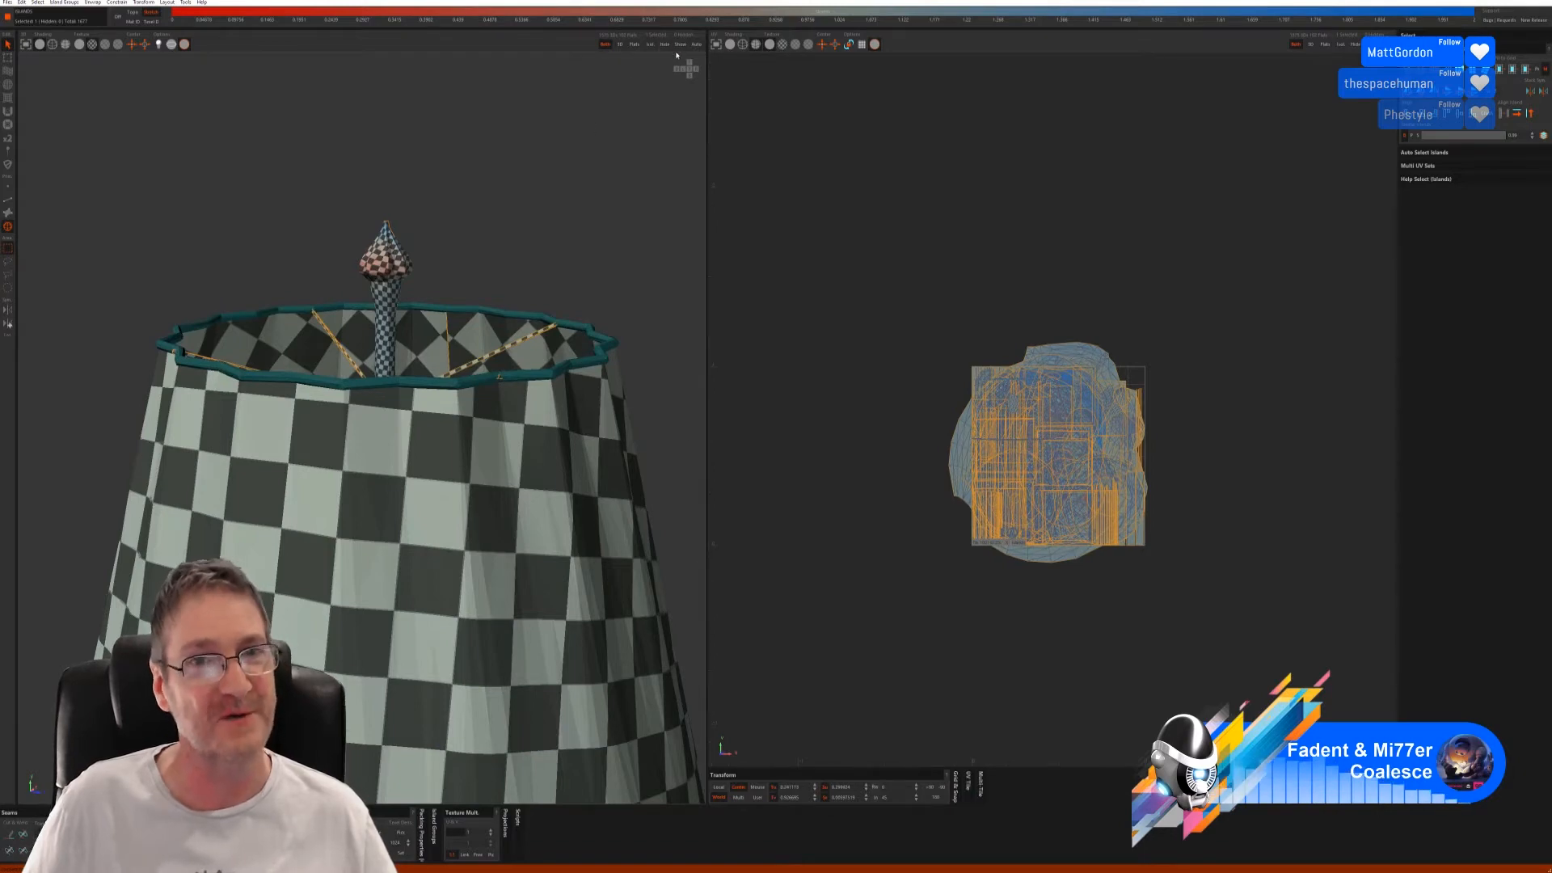
left_click(650, 45)
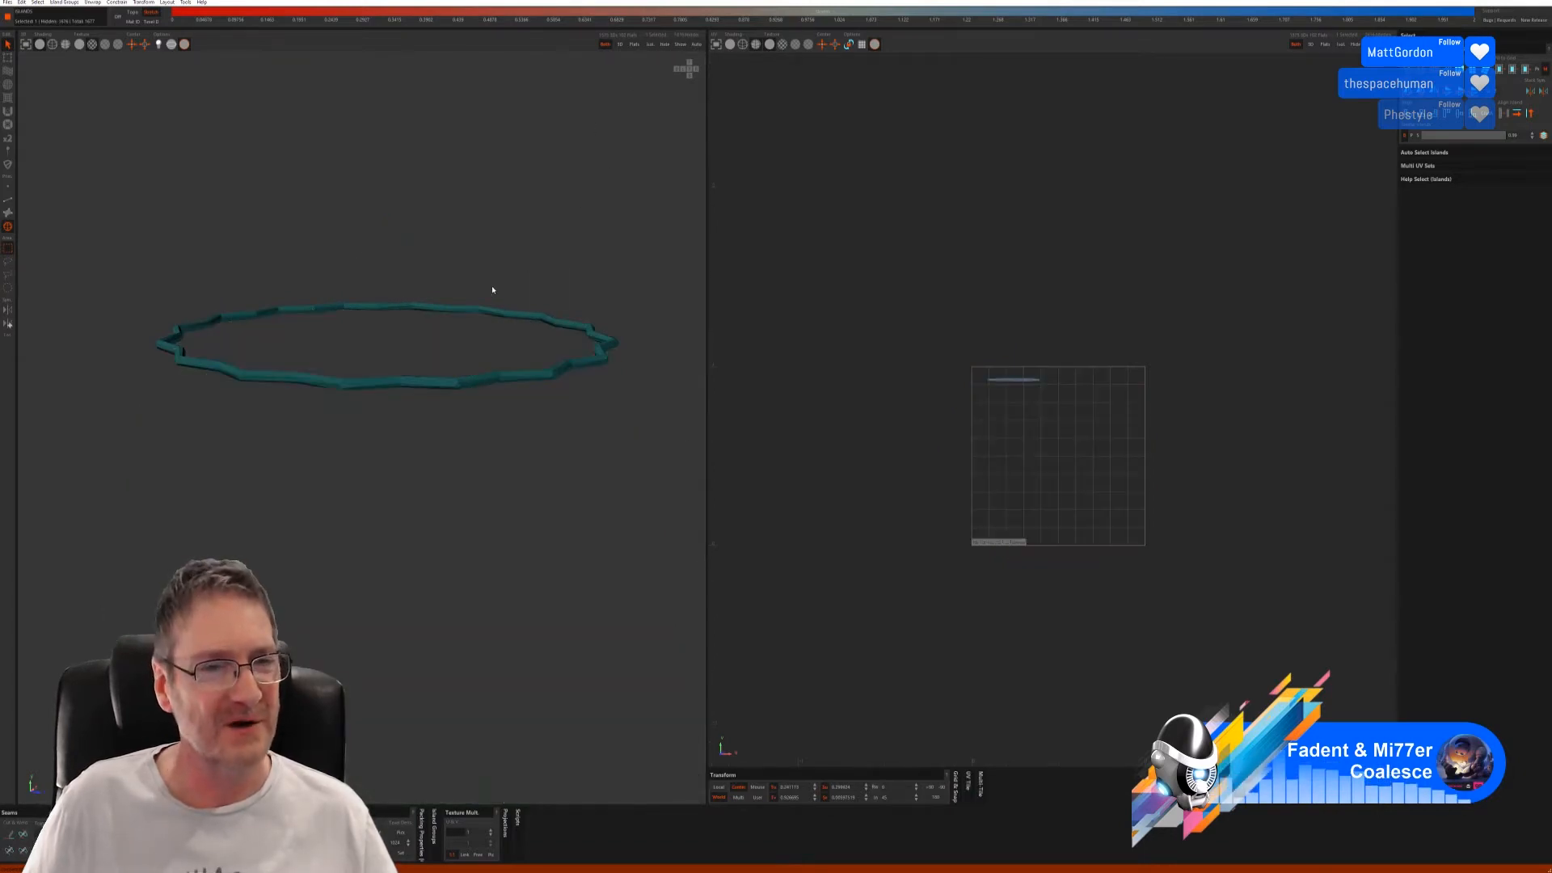
- Try to cut and unfold the upper trim ring with the Hierarchical Pelt auto-seams method, and undo the result
left_click(8, 202)
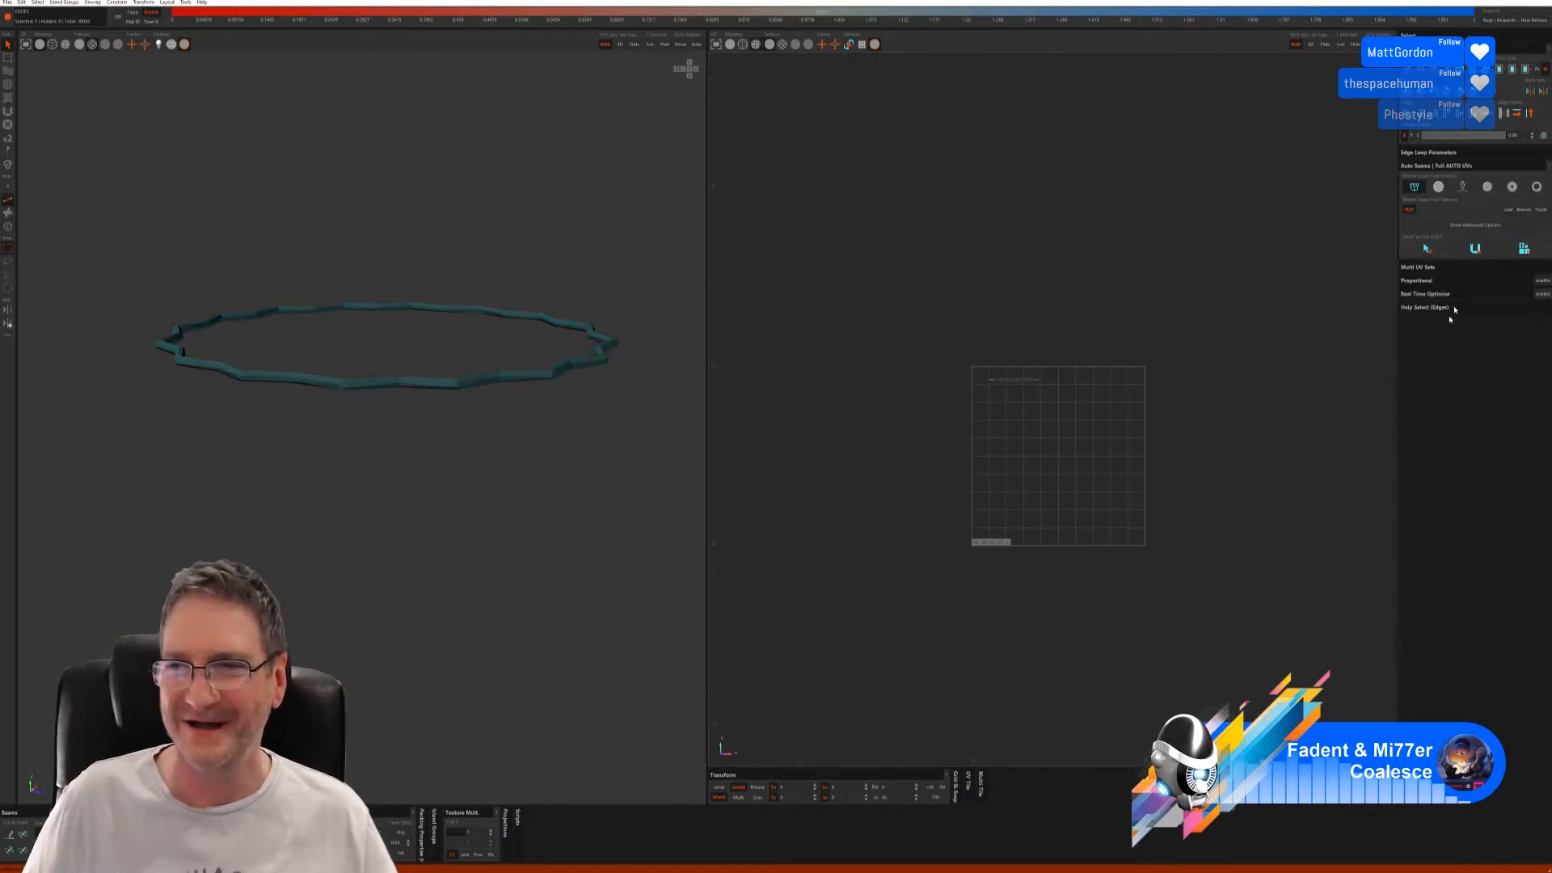
left_click(1426, 250)
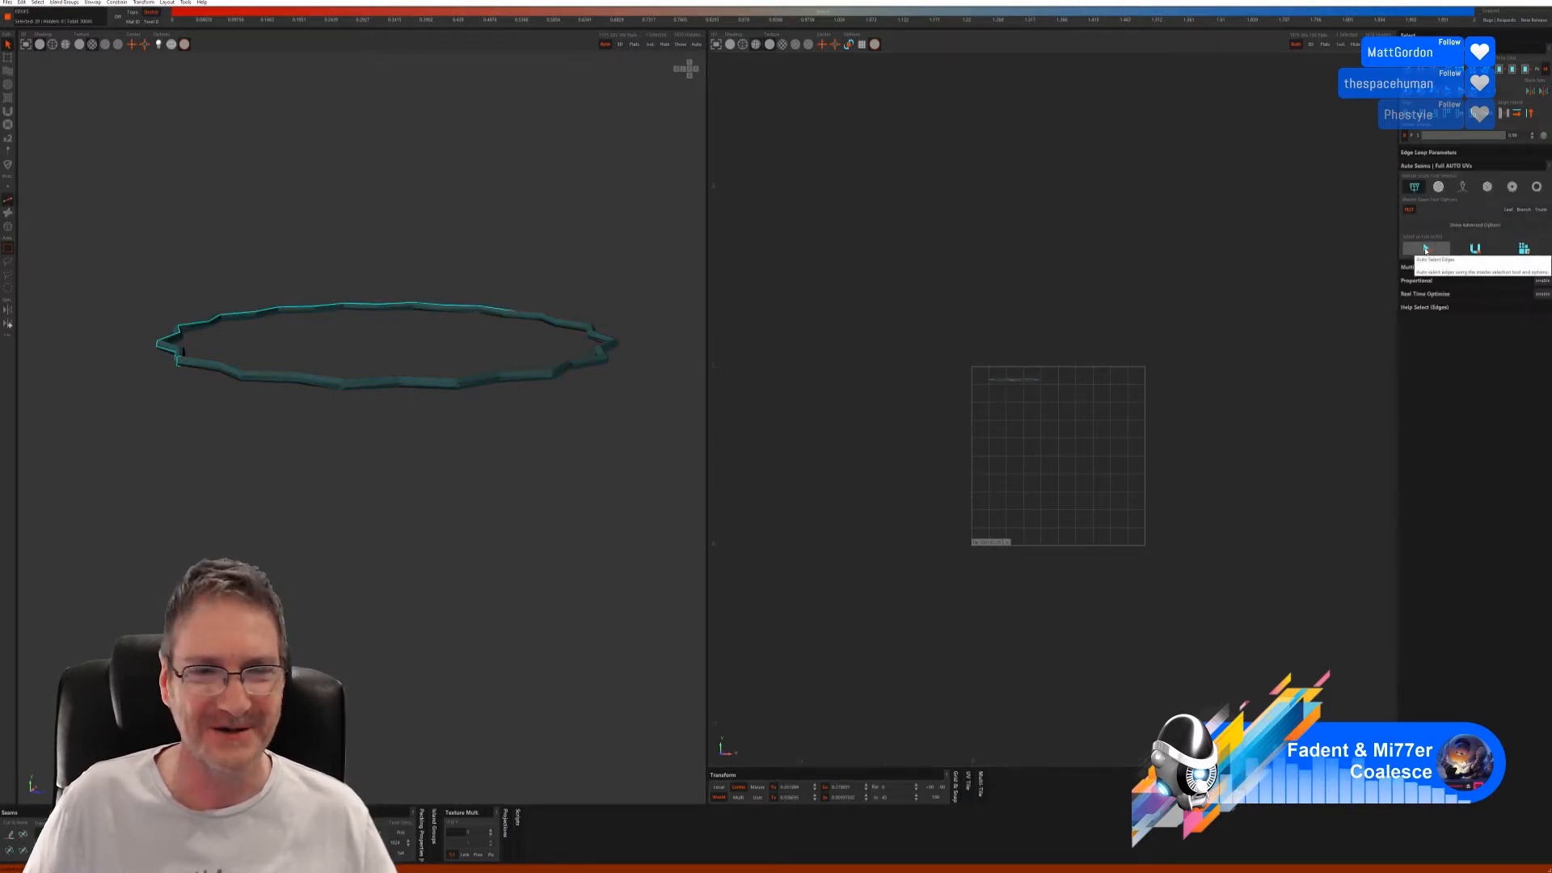
left_click(1475, 249)
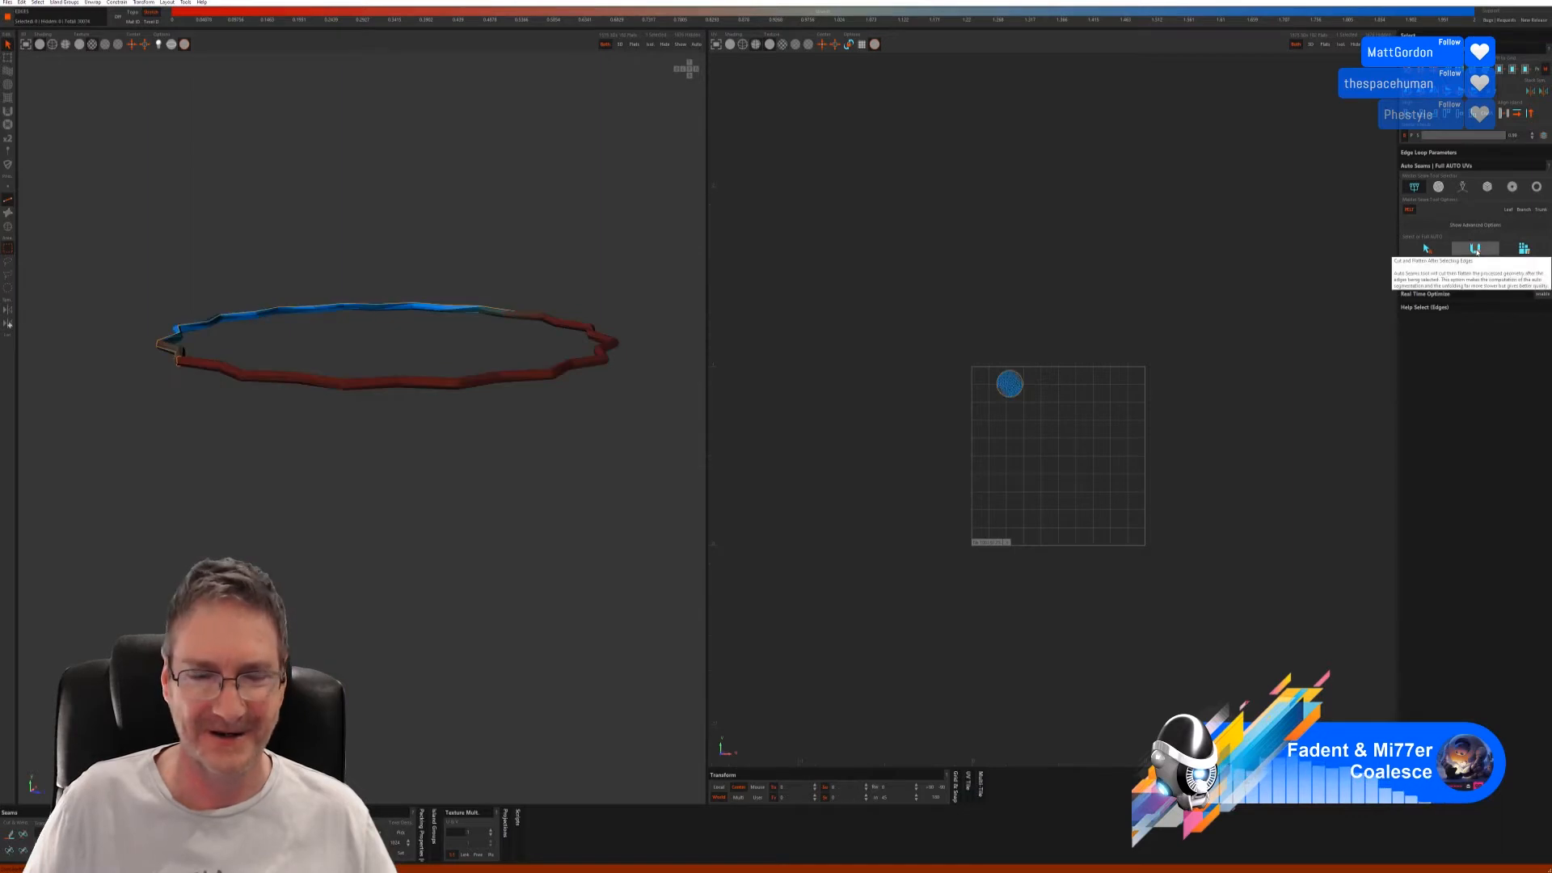
key("ctrl+z")
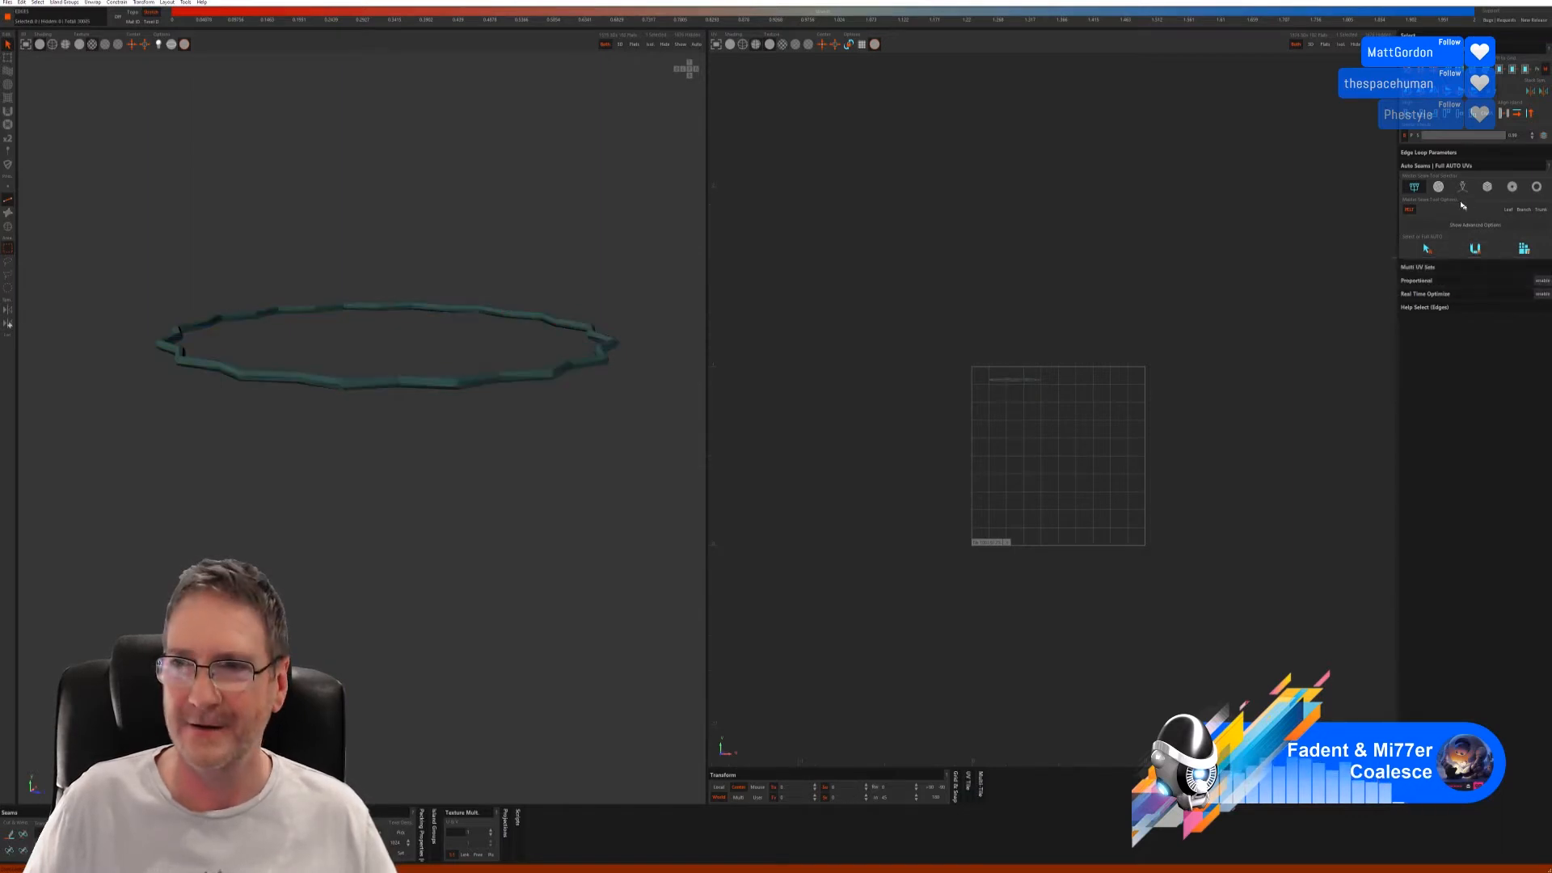
- Select seams on the upper trim ring with the Mosaic auto-seams method, and unfold and pack its islands
left_click(1439, 188)
left_click(1463, 260)
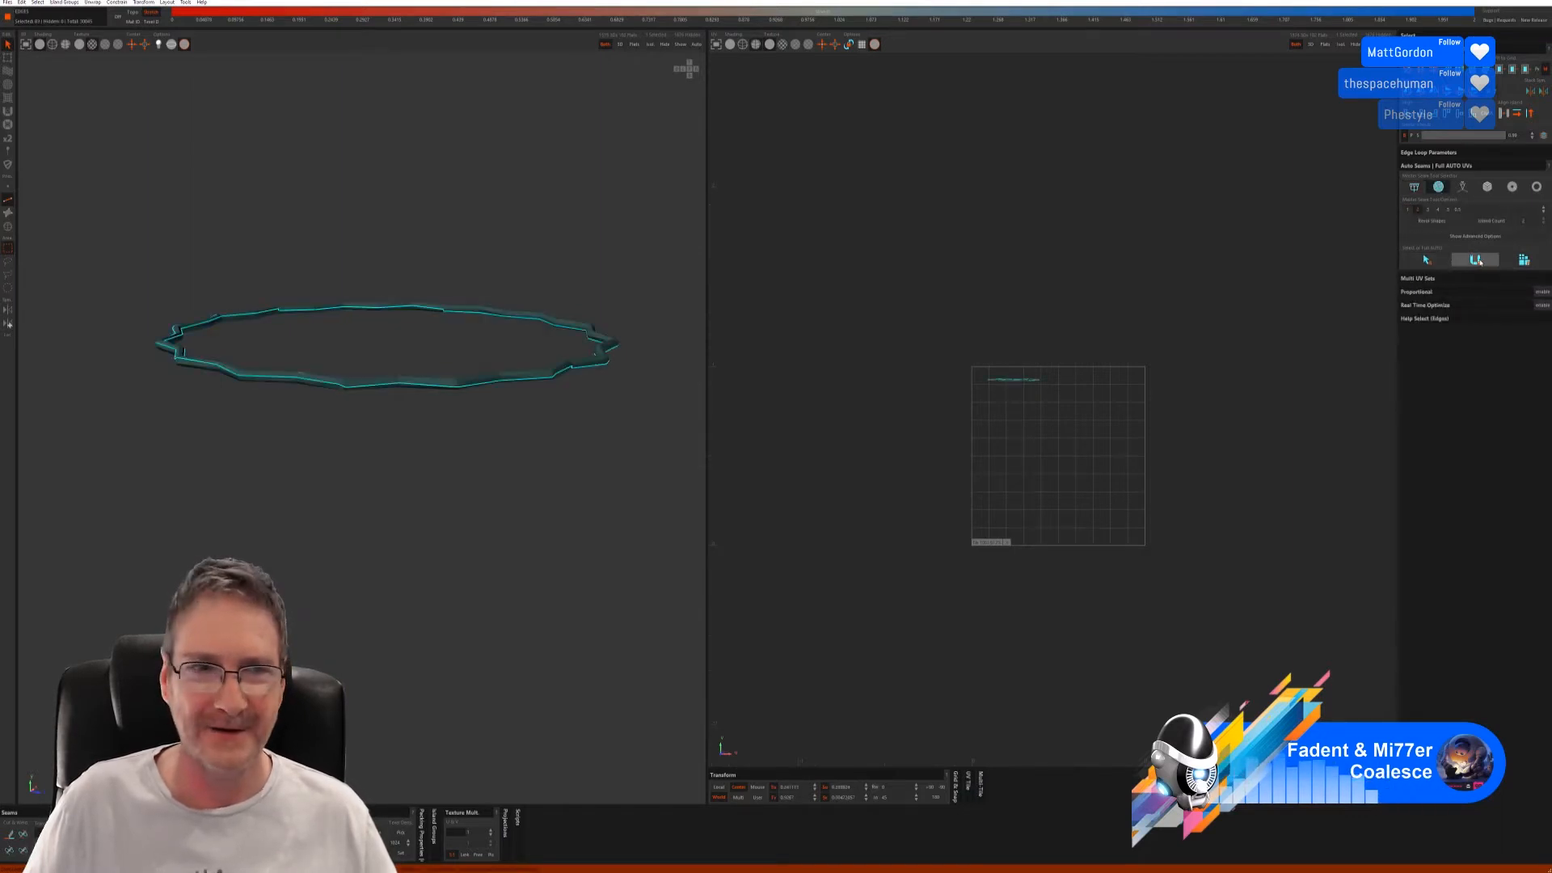
left_click(1527, 260)
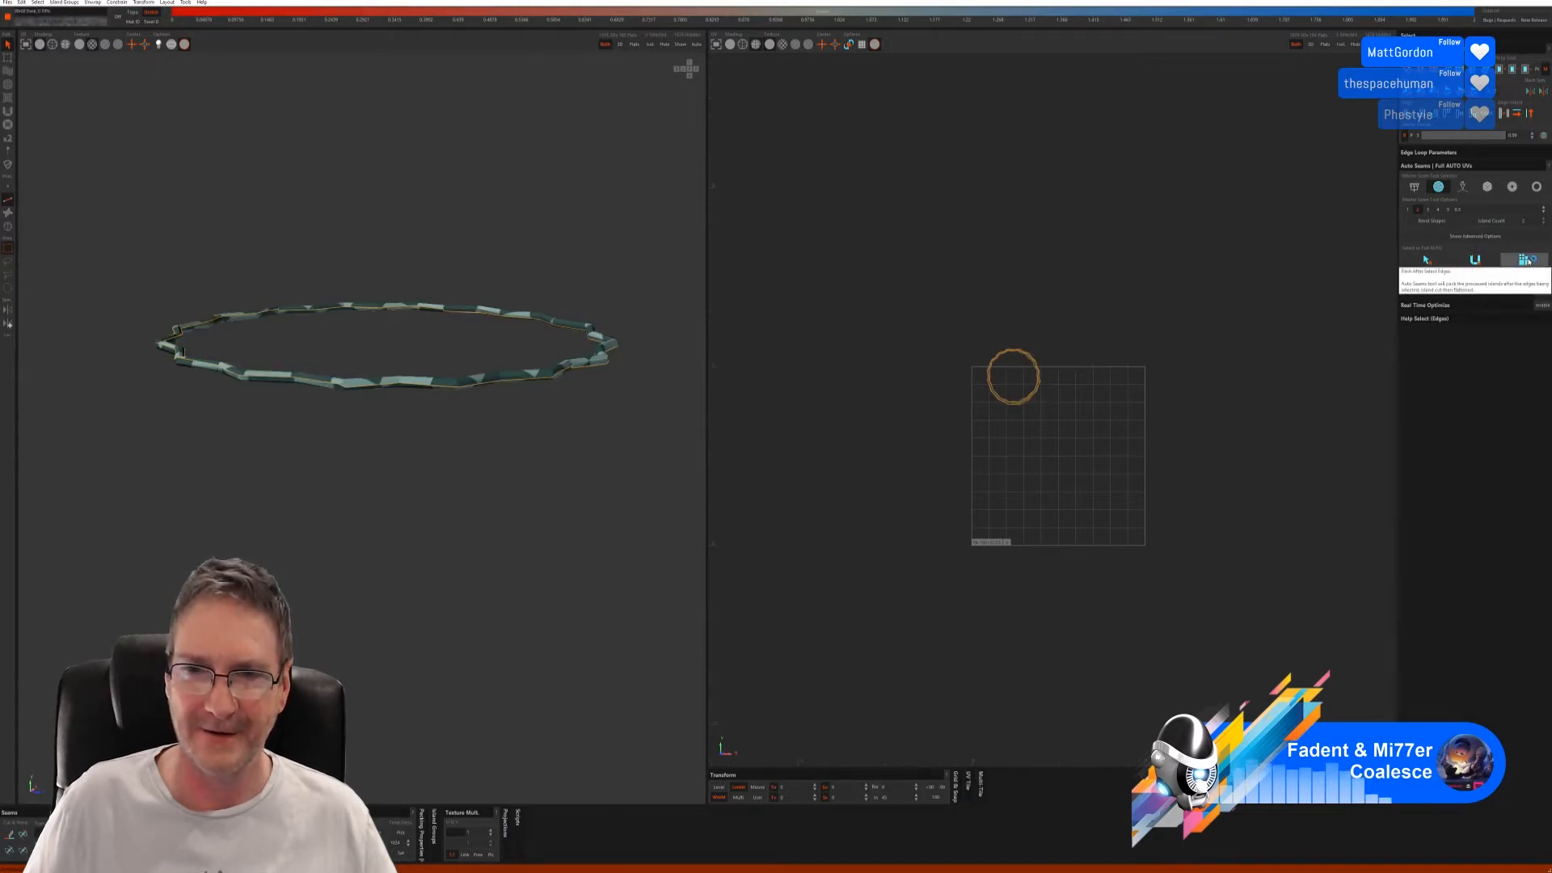
middle_click_drag(459, 422, 586, 229)
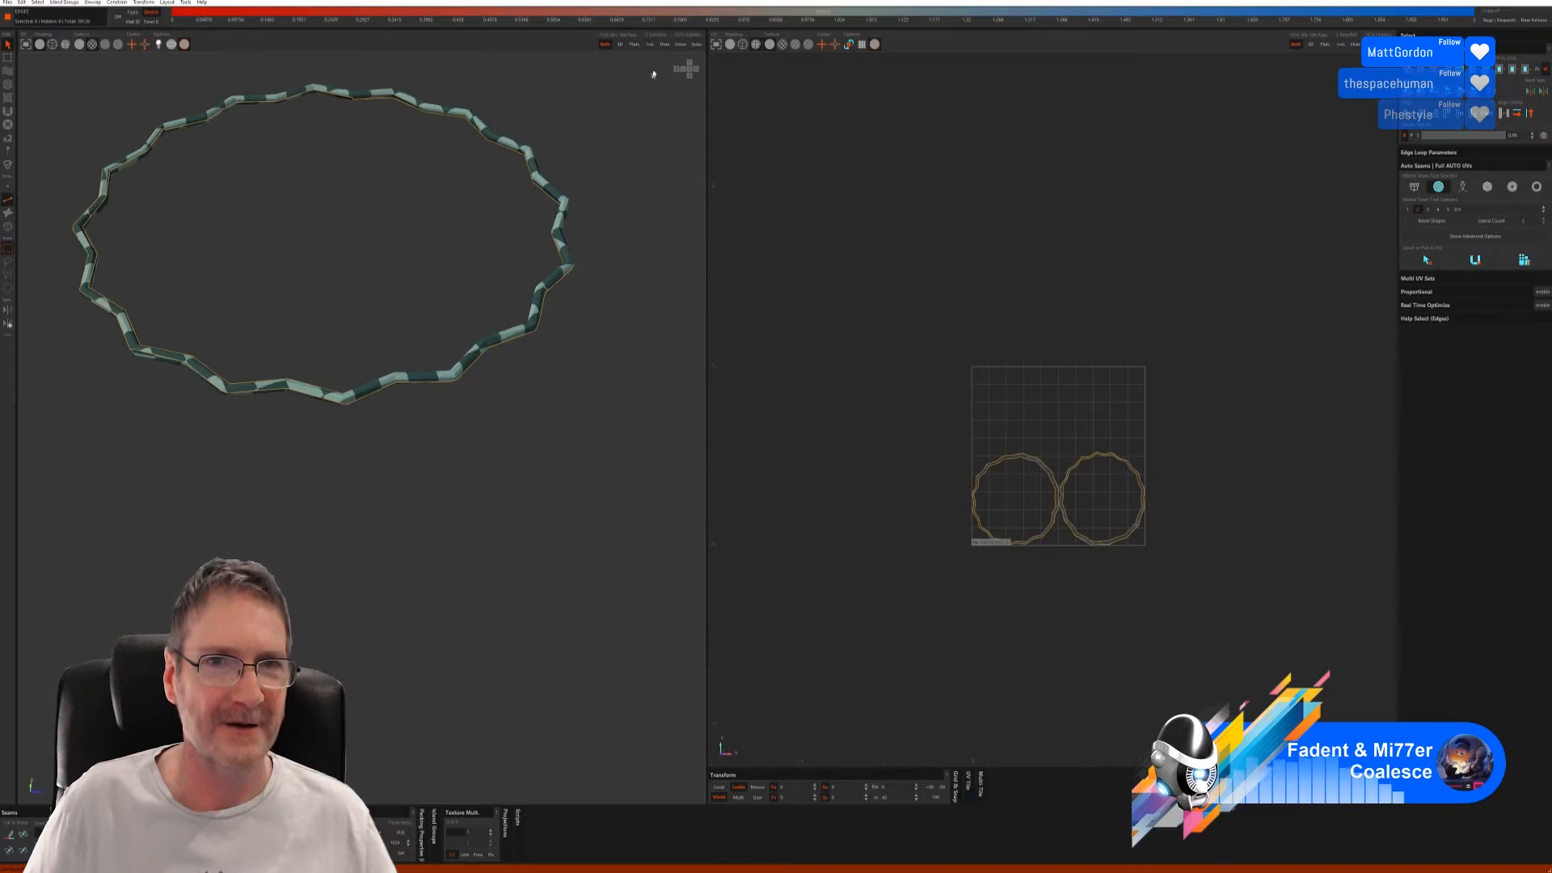
- Show the whole lamp again, select the thin trim ring around the lampshade's lower opening and isolate it
left_click(681, 48)
scroll(513, 395, "down", 4)
middle_click_drag(388, 432, 470, 357)
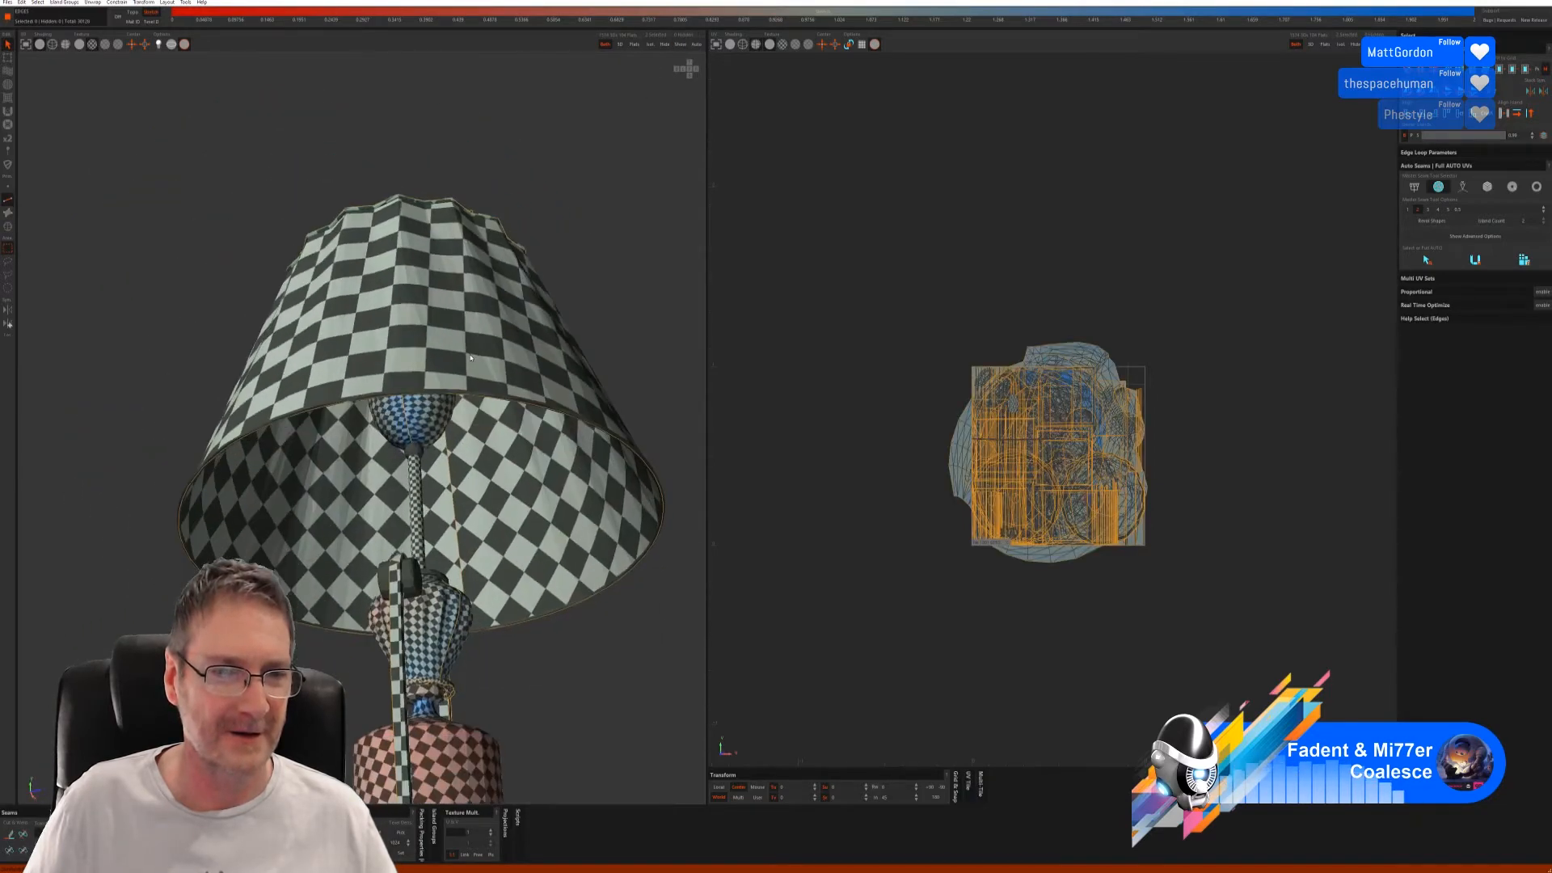
left_click(8, 227)
scroll(471, 395, "up", 2)
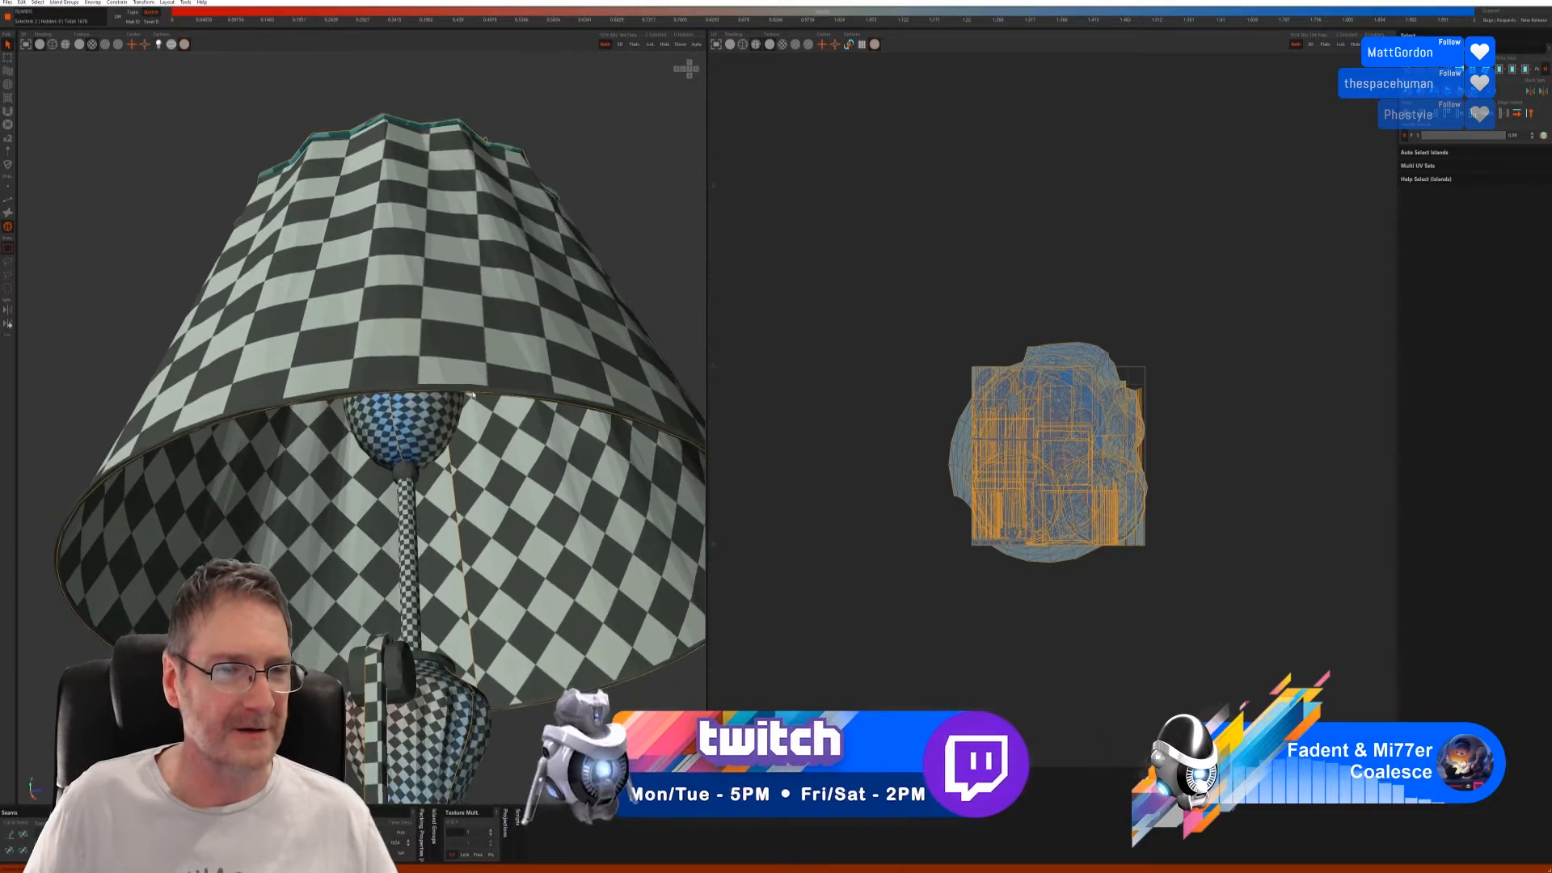
scroll(374, 346, "down", 2)
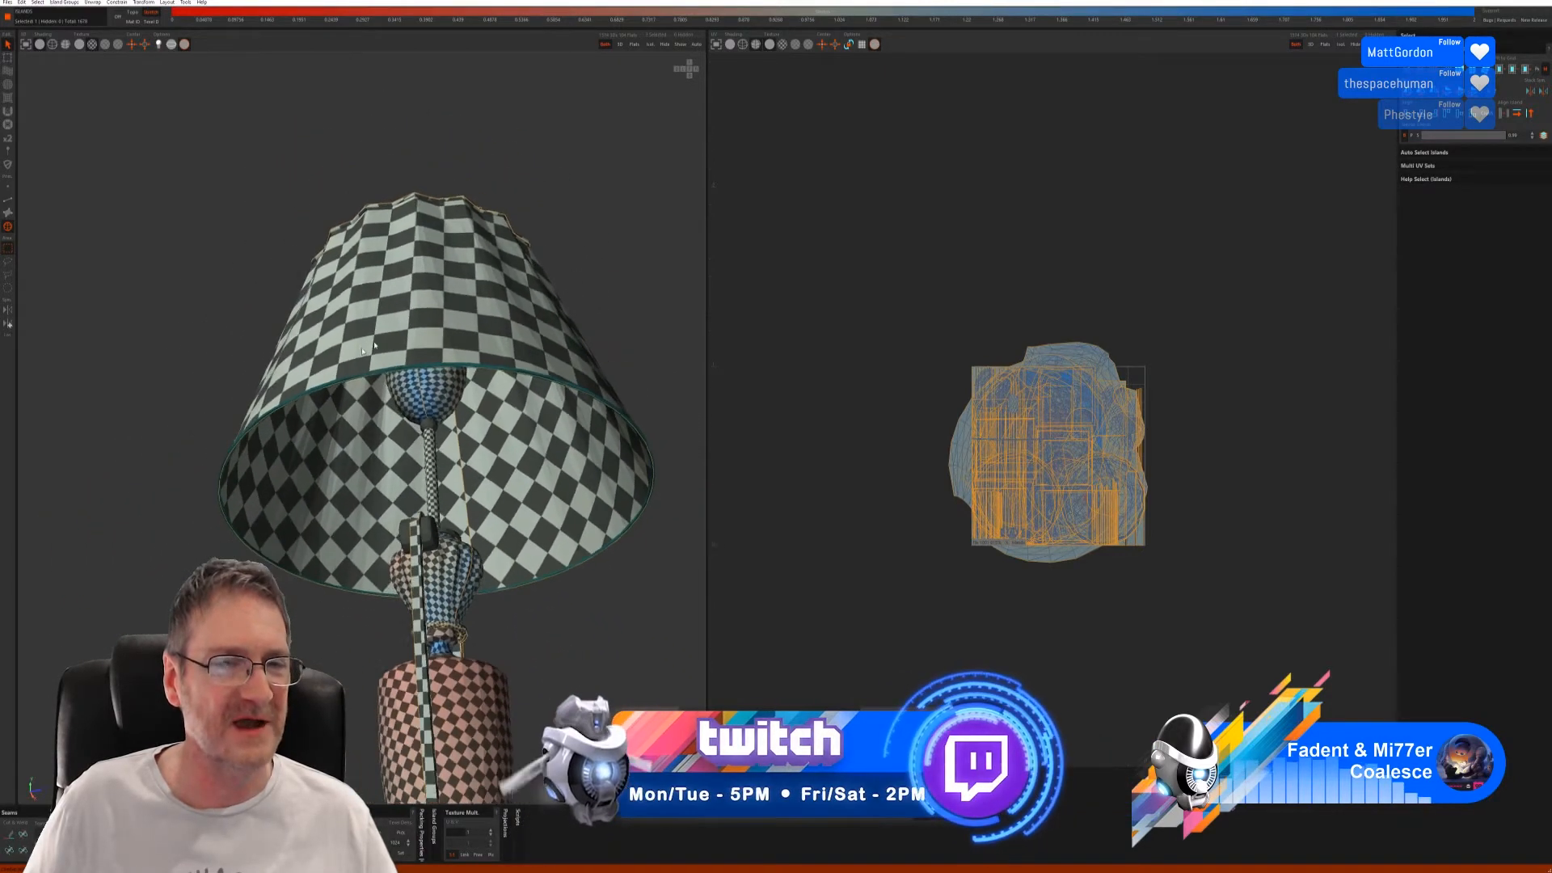
middle_click_drag(374, 346, 436, 339)
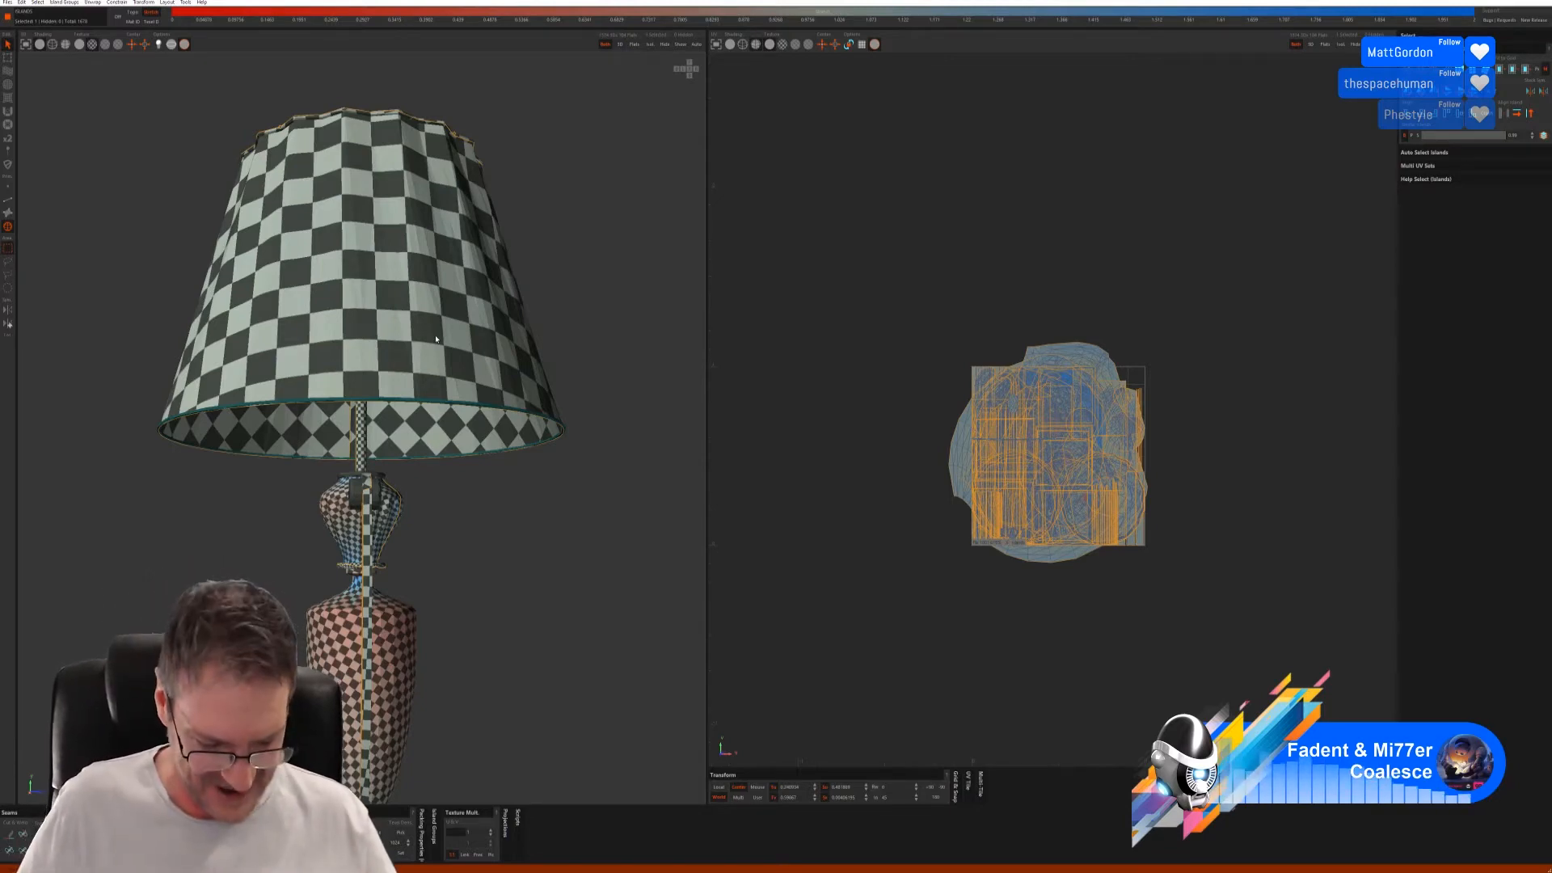
left_click(654, 46)
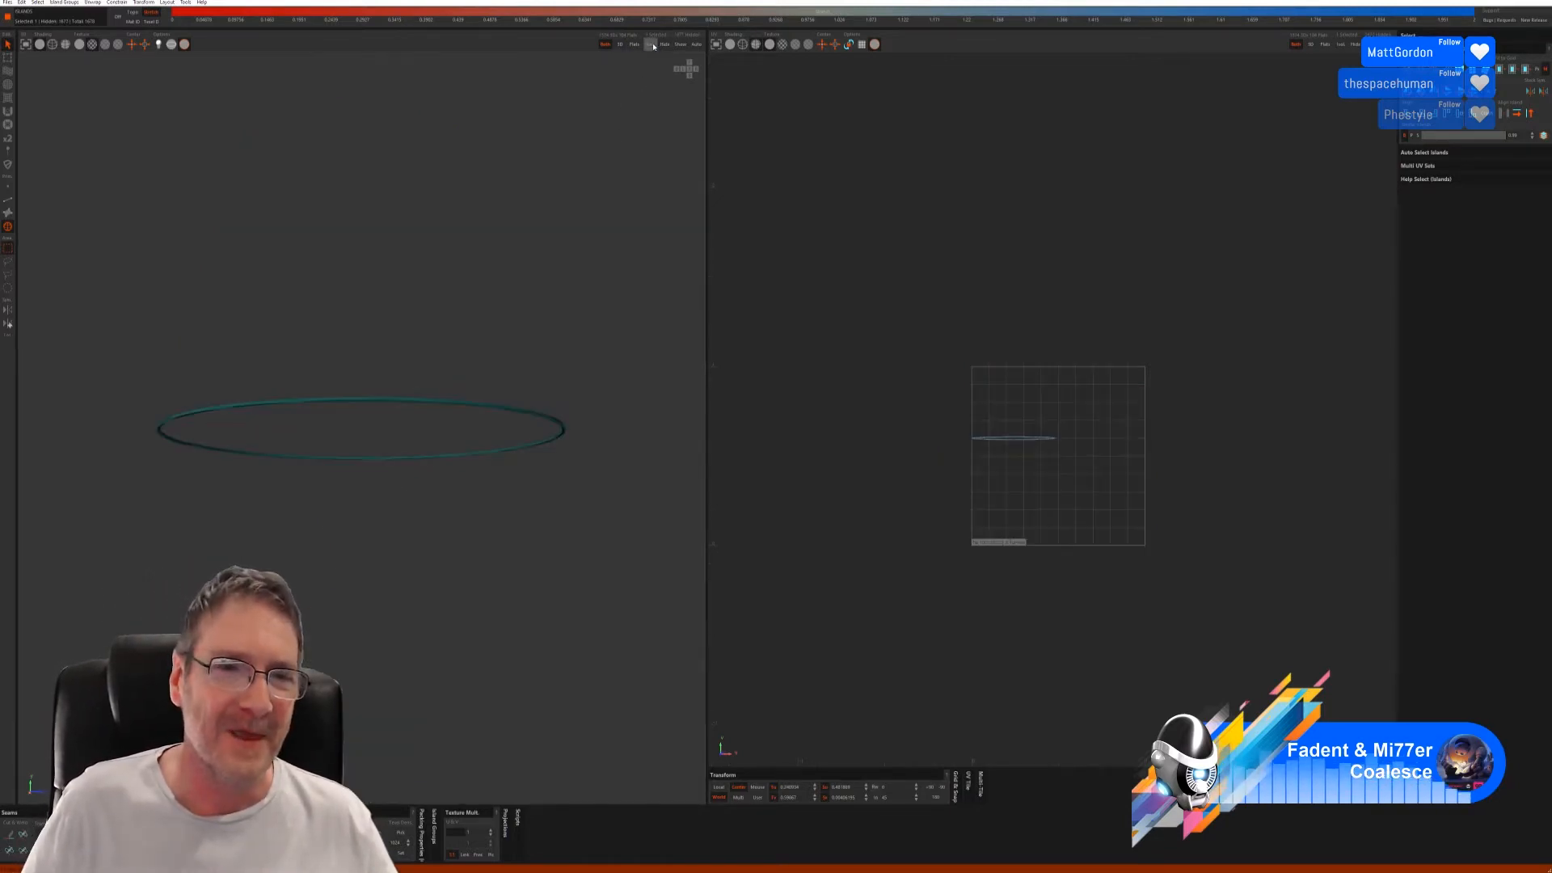
- Try to unwrap and pack the lower trim ring with the Mosaic auto-seams method, inspect the checker pattern and undo the unwrap
left_click(8, 199)
left_click(1476, 259)
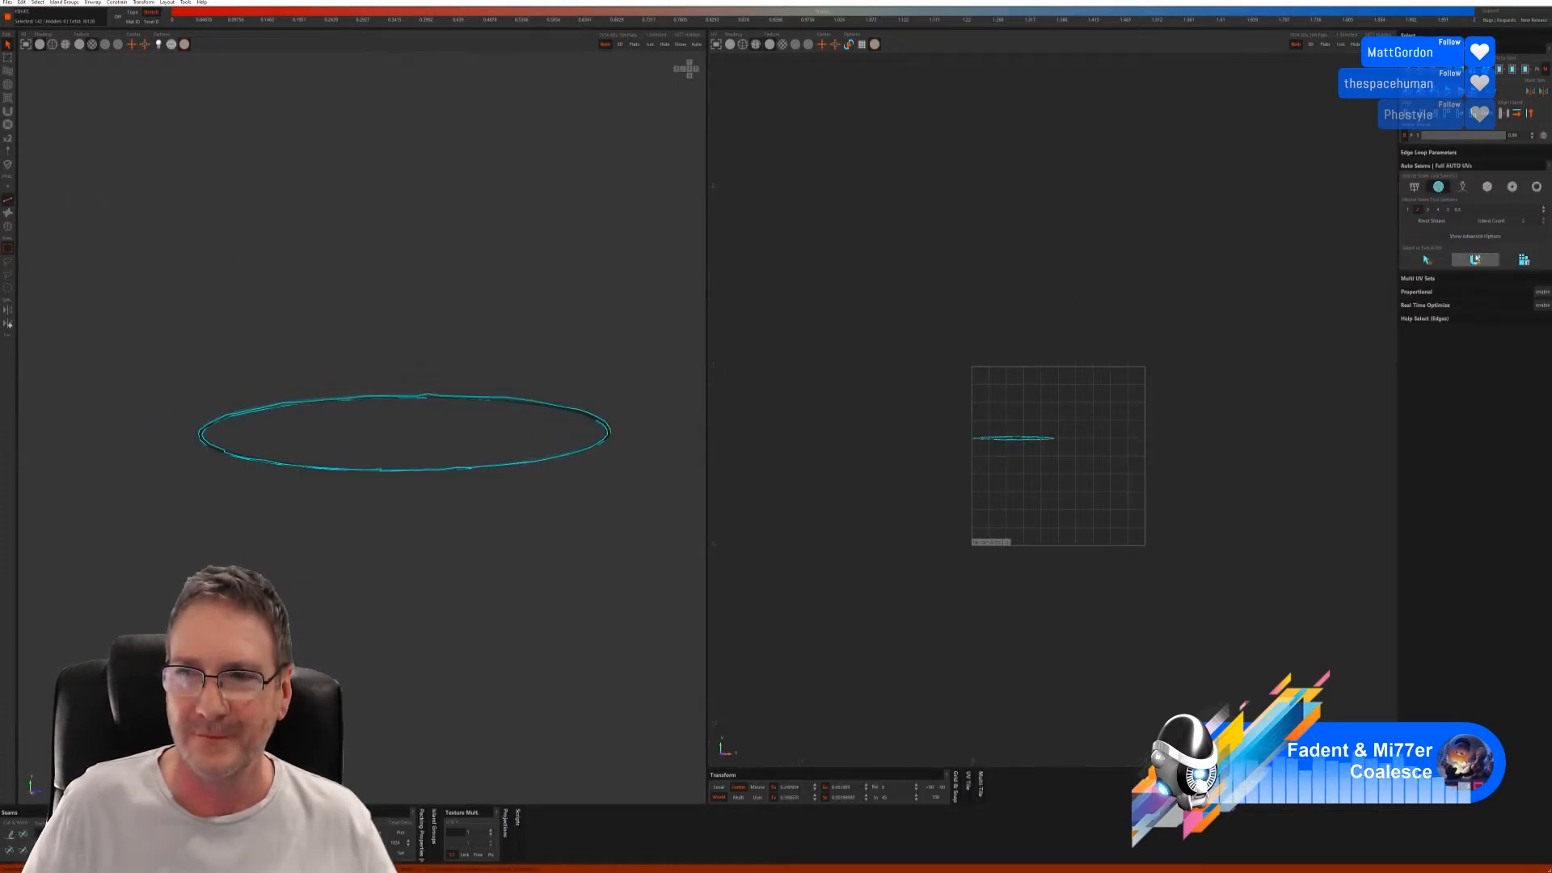
left_click(1525, 260)
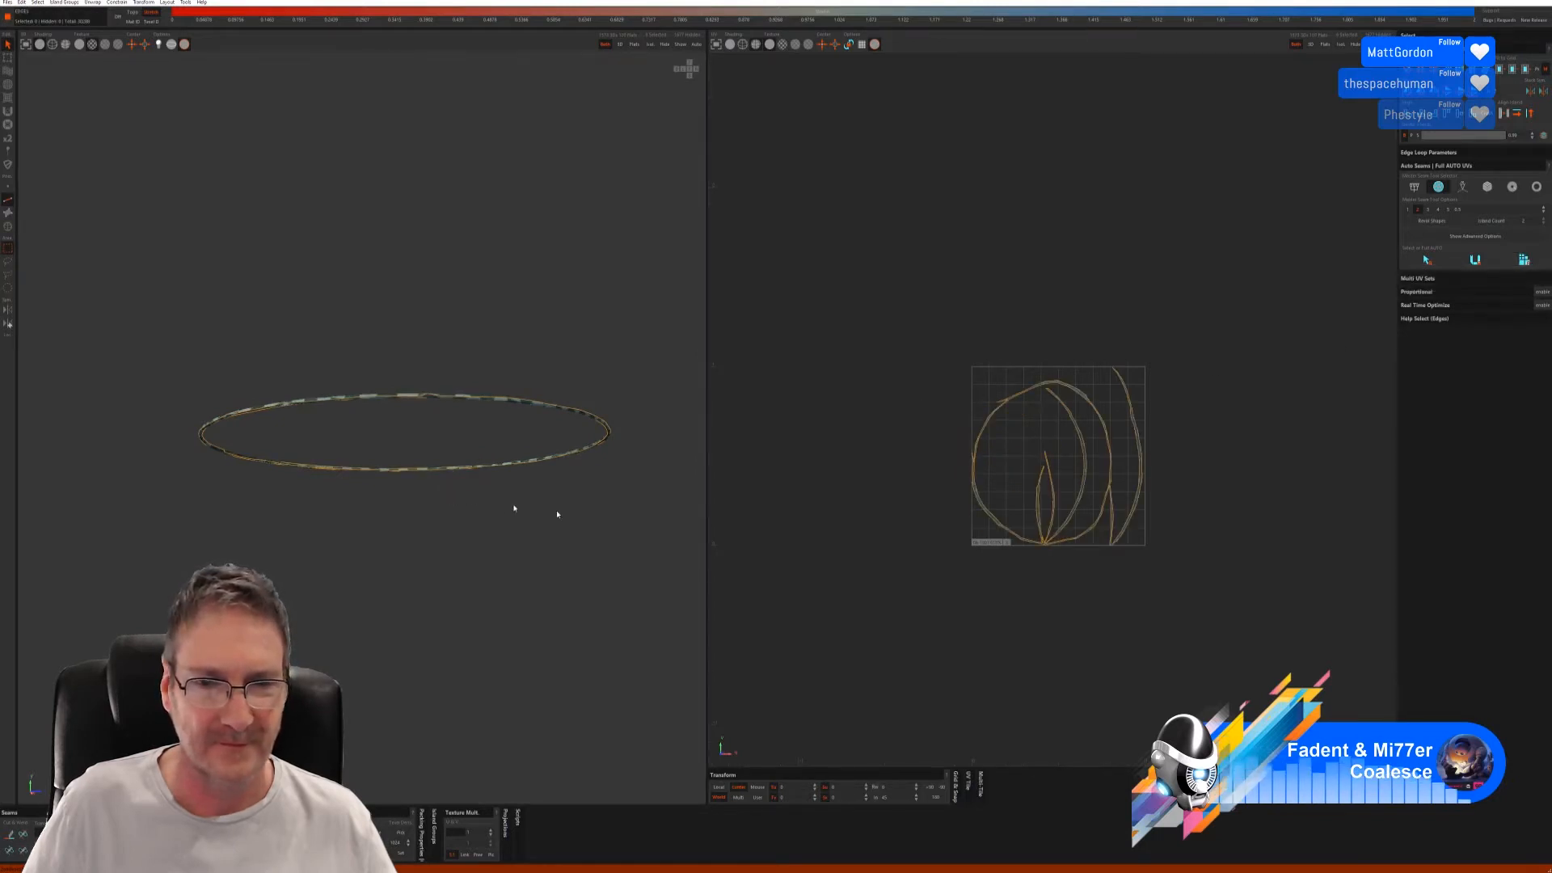
left_click_drag(391, 495, 399, 496, "alt")
right_click_drag(398, 495, 547, 485, "alt")
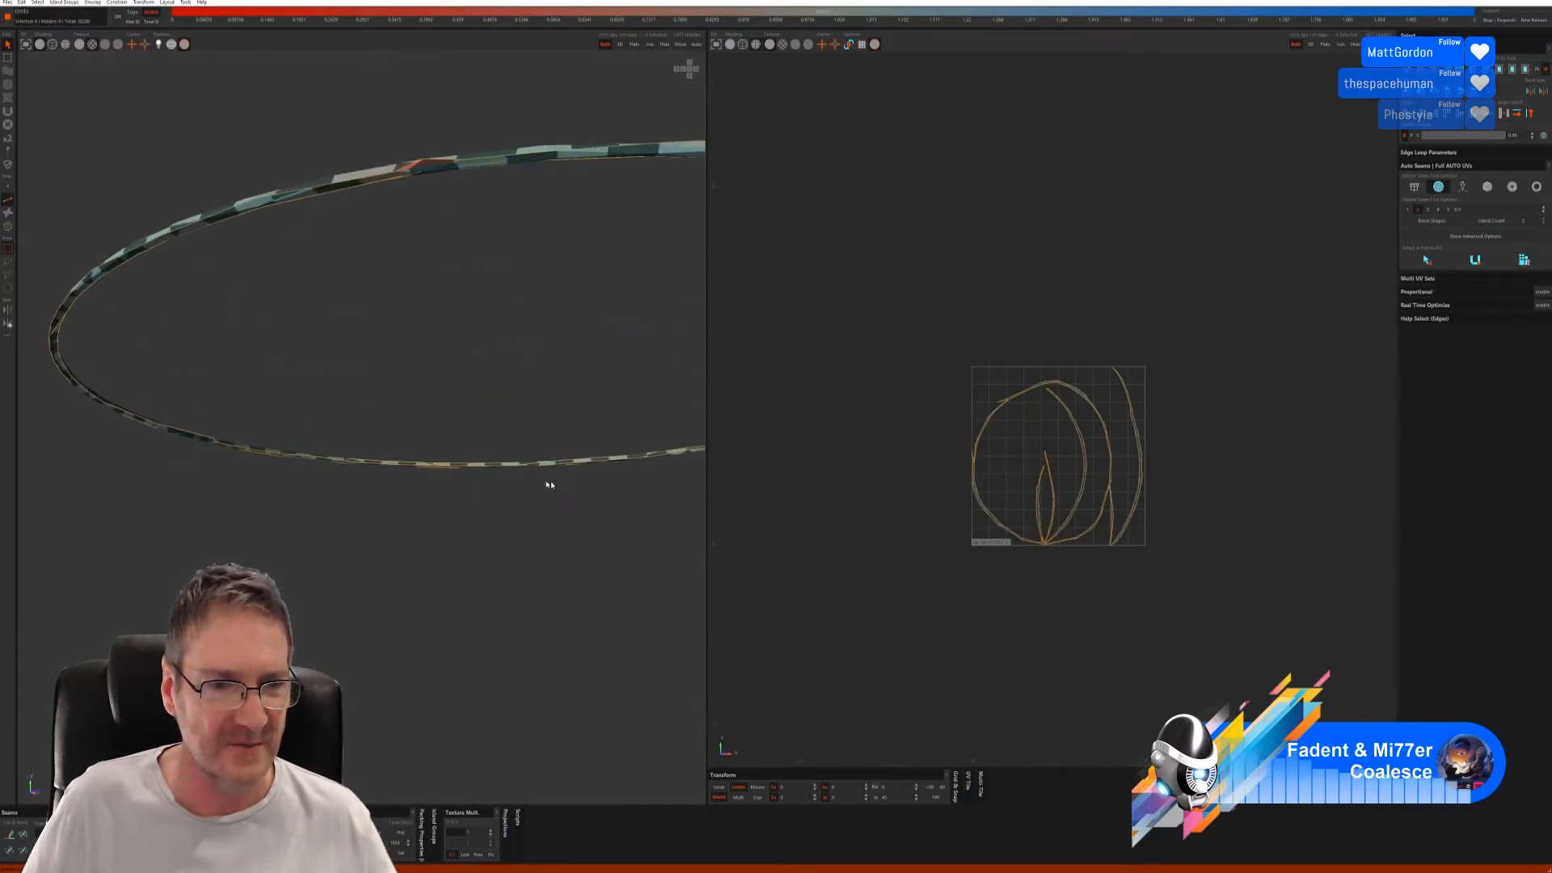
mouse_move(547, 485)
left_mouse_down("alt")
mouse_move(524, 468)
mouse_move(552, 496)
left_mouse_up("alt")
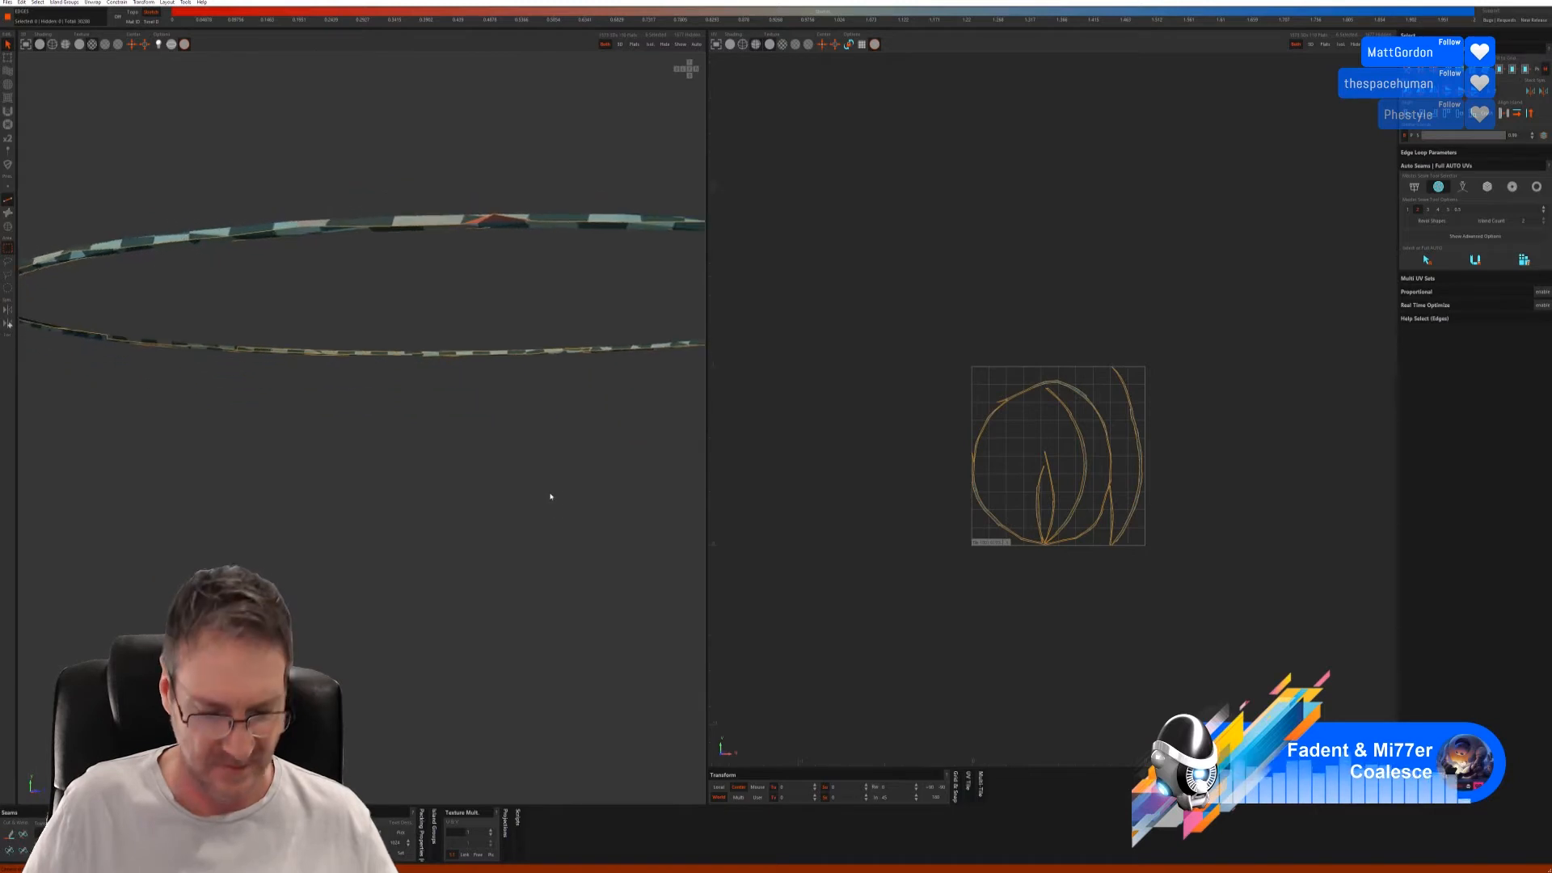
key("ctrl+z")
key("ctrl+z")
key("ctrl+z")
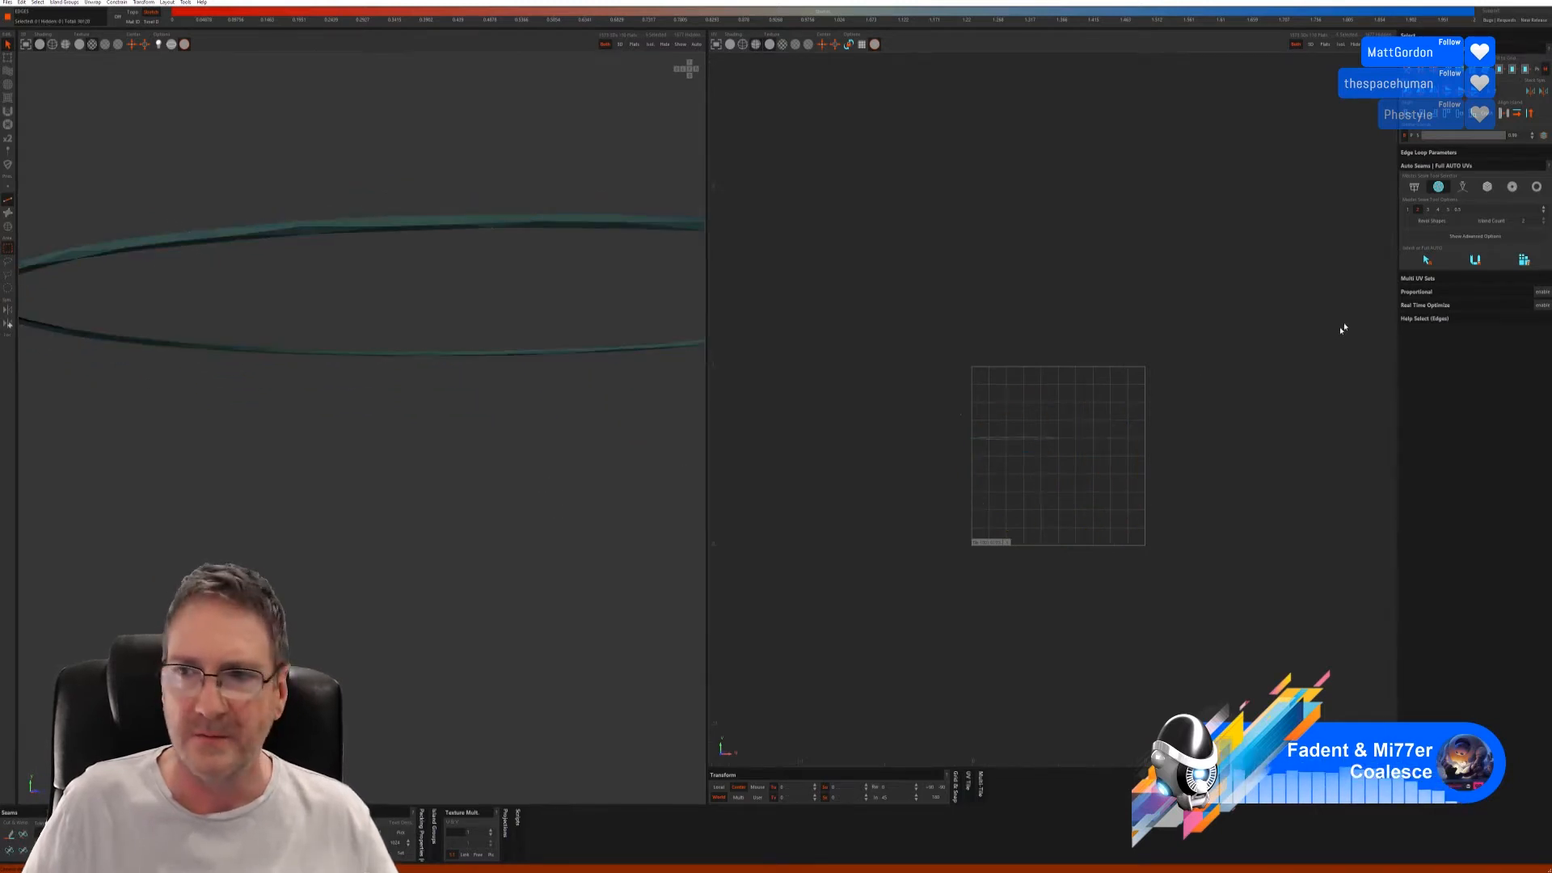
- Try to select seams on the lower trim ring and unfold it with the slider-controlled auto-seams method
left_click(1463, 187)
left_click(1427, 248)
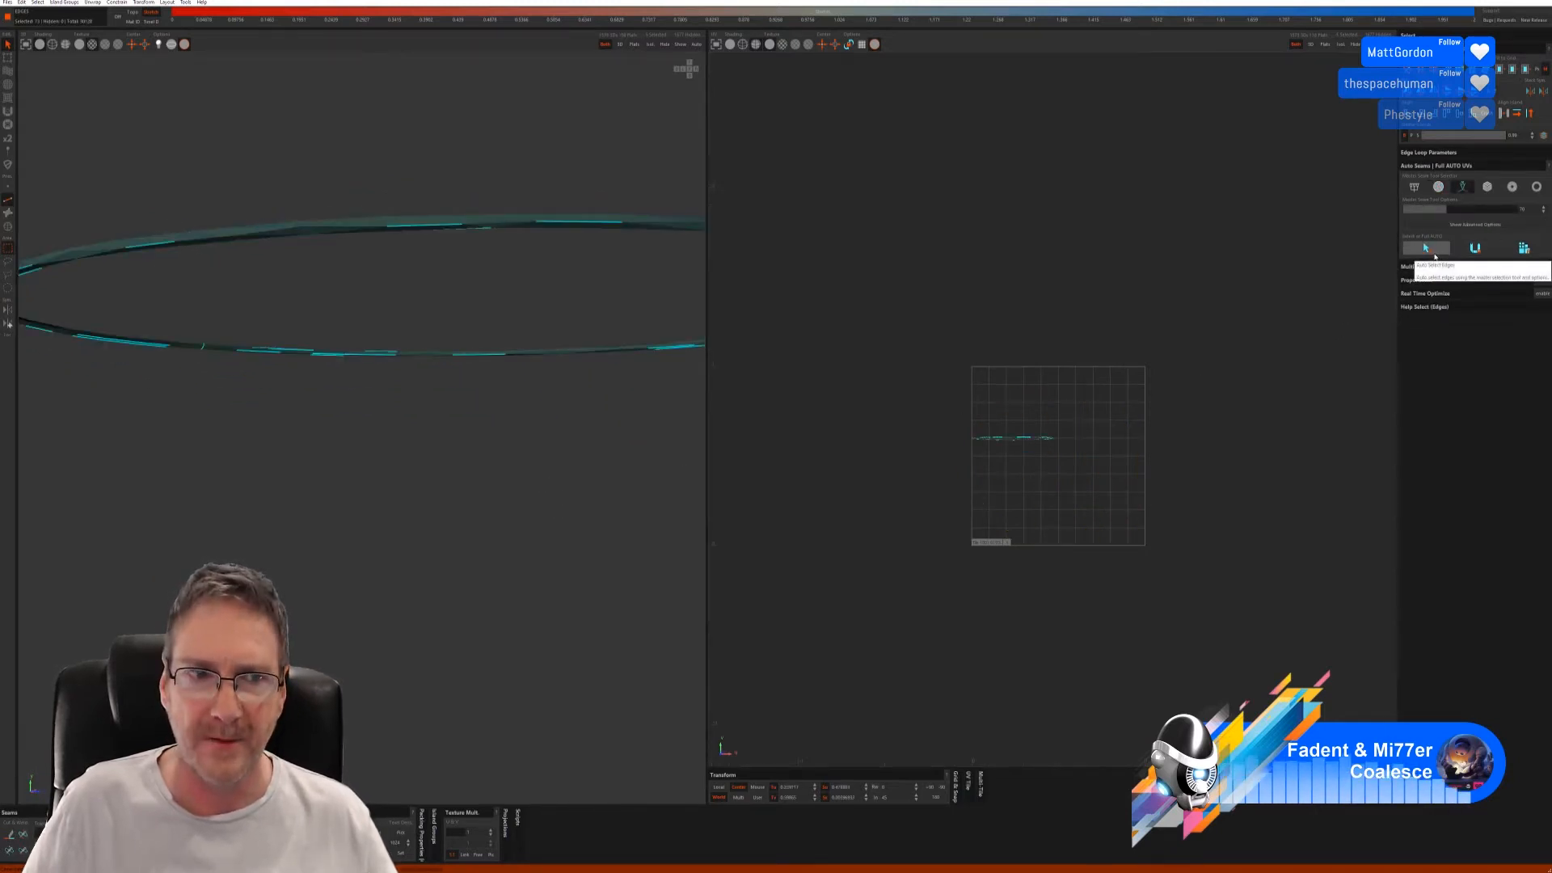
left_click(1469, 256)
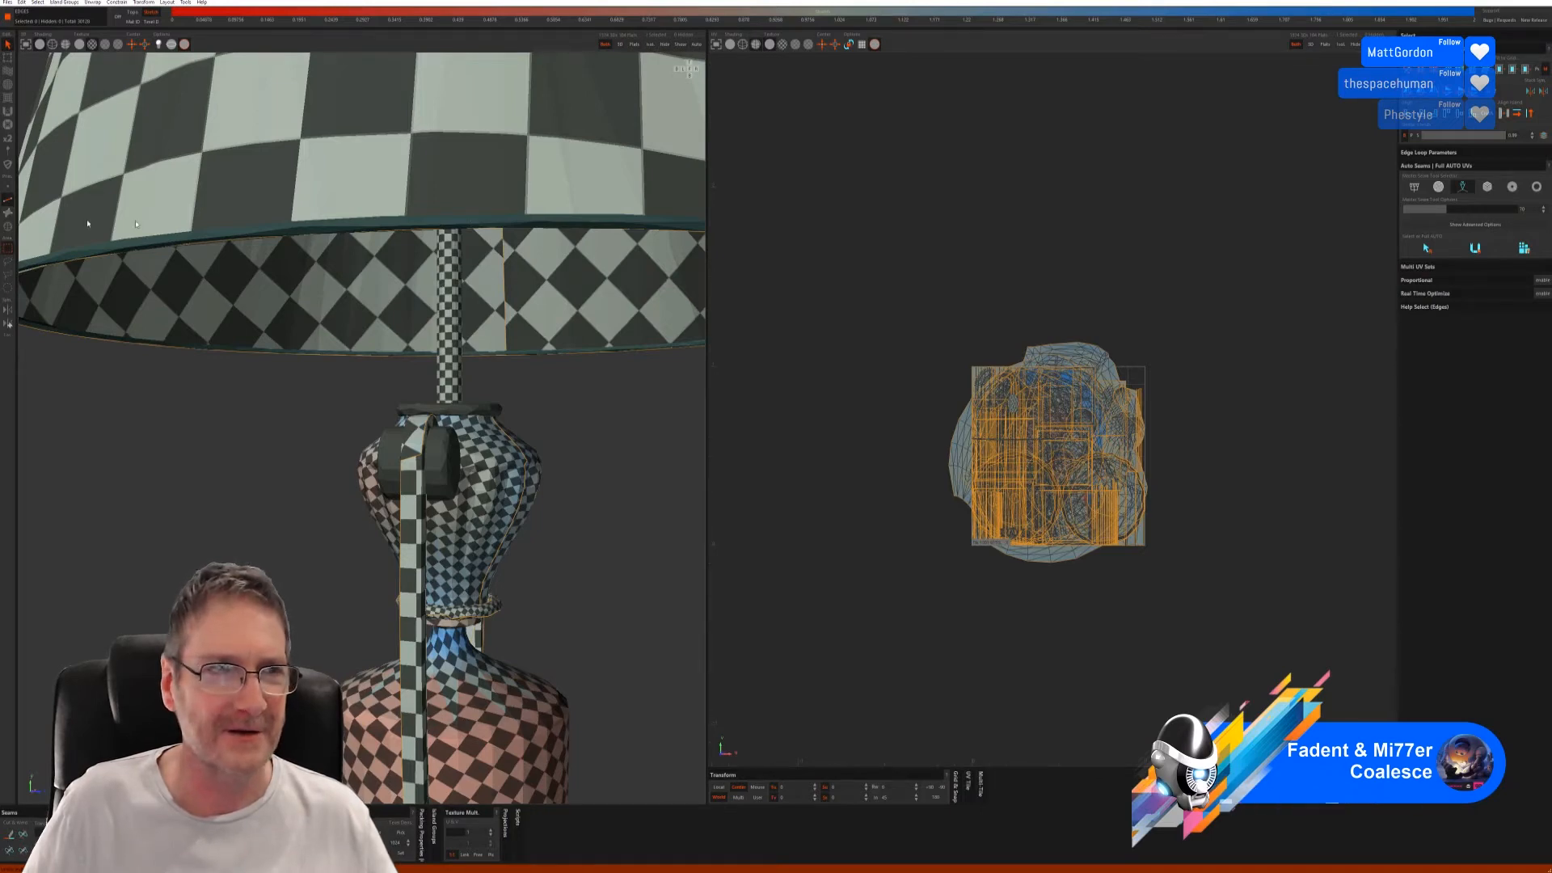
- Isolate the lower trim ring again and try to unwrap and pack it with the direction-based auto-seams method
left_click(9, 227)
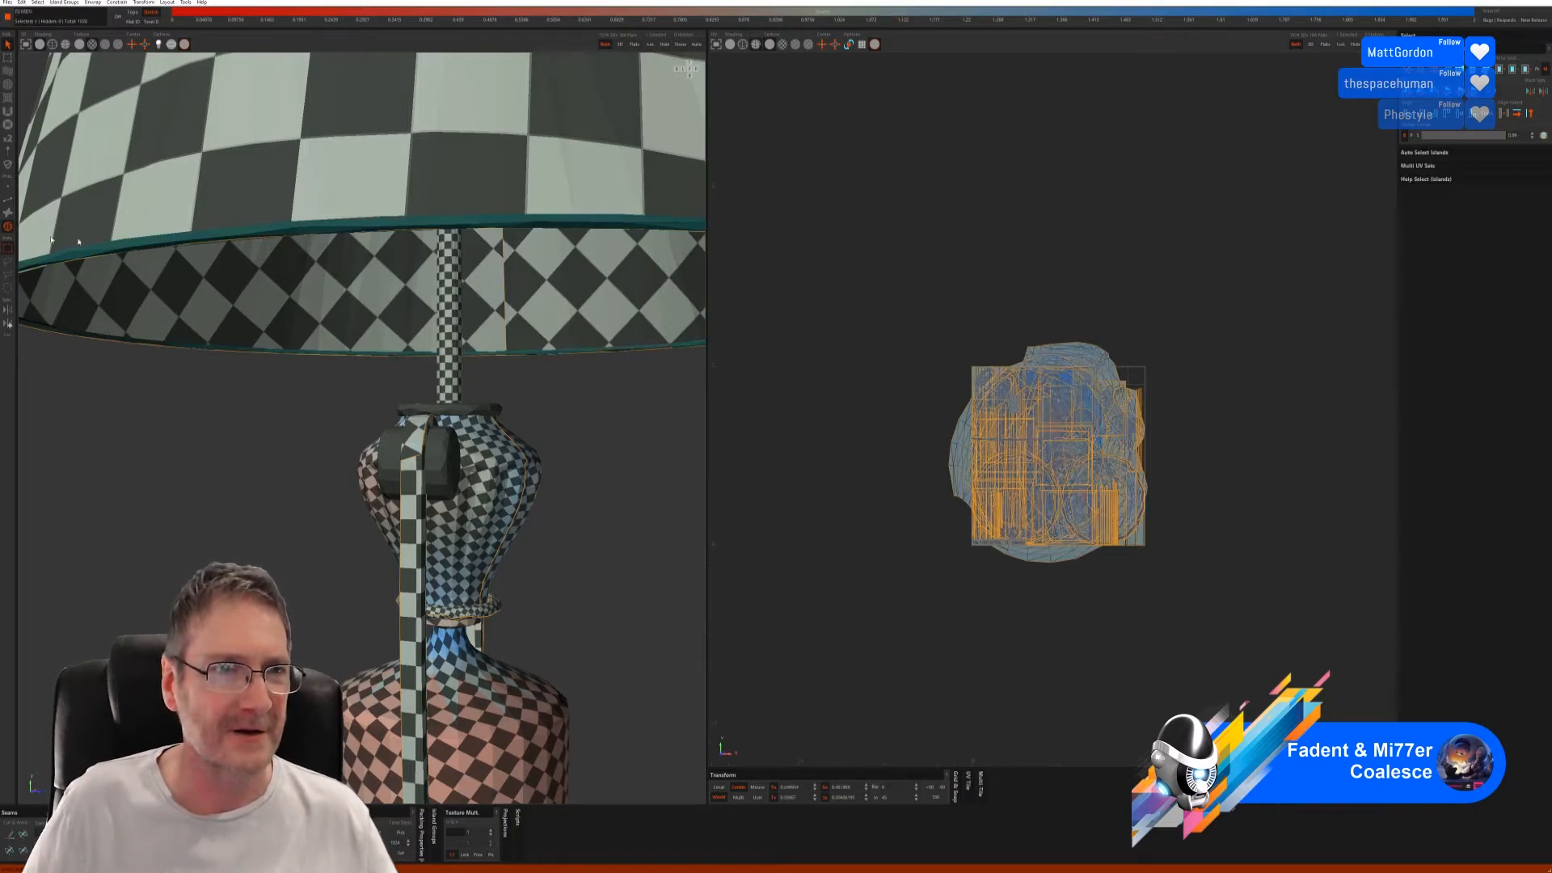
left_click(650, 45)
left_click(9, 201)
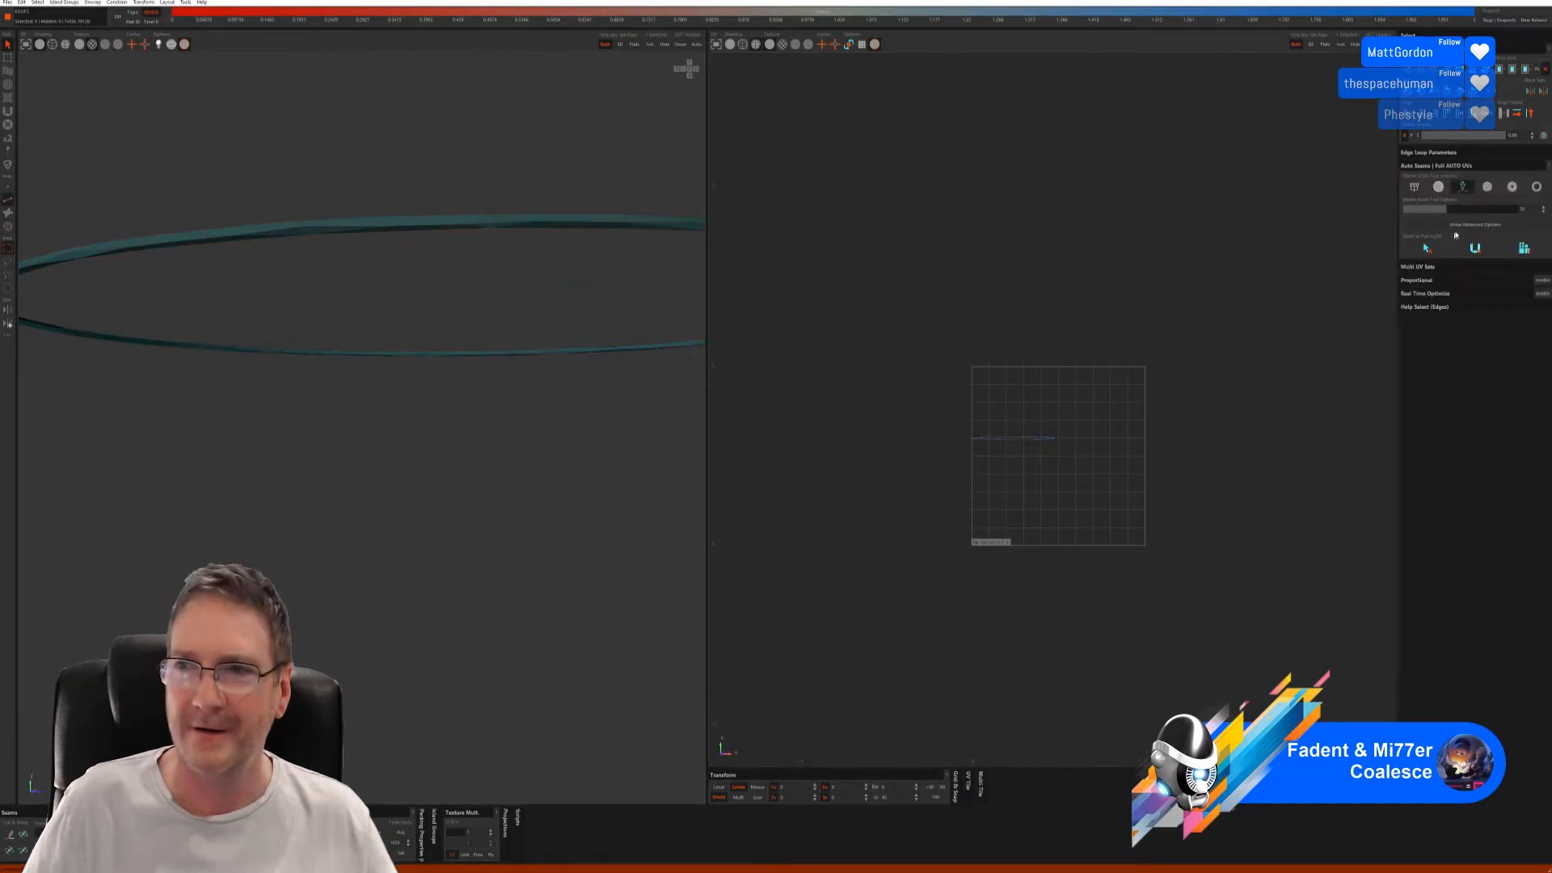
left_click(1418, 271)
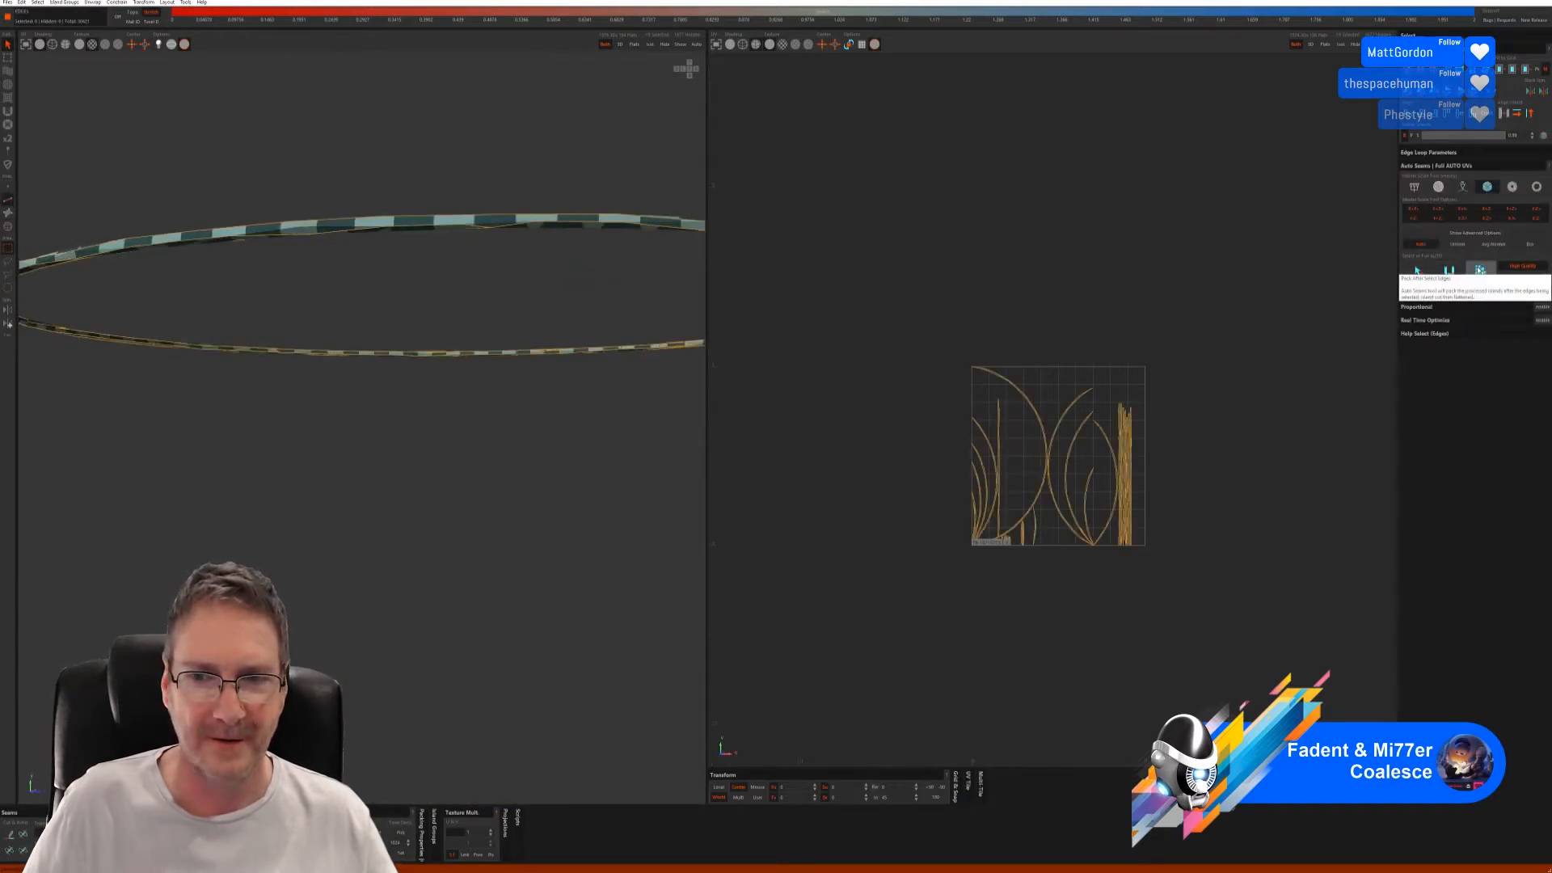
mouse_move(528, 381)
left_mouse_down("alt")
mouse_move(520, 363)
mouse_move(534, 402)
mouse_move(485, 418)
mouse_move(514, 355)
left_mouse_up("alt")
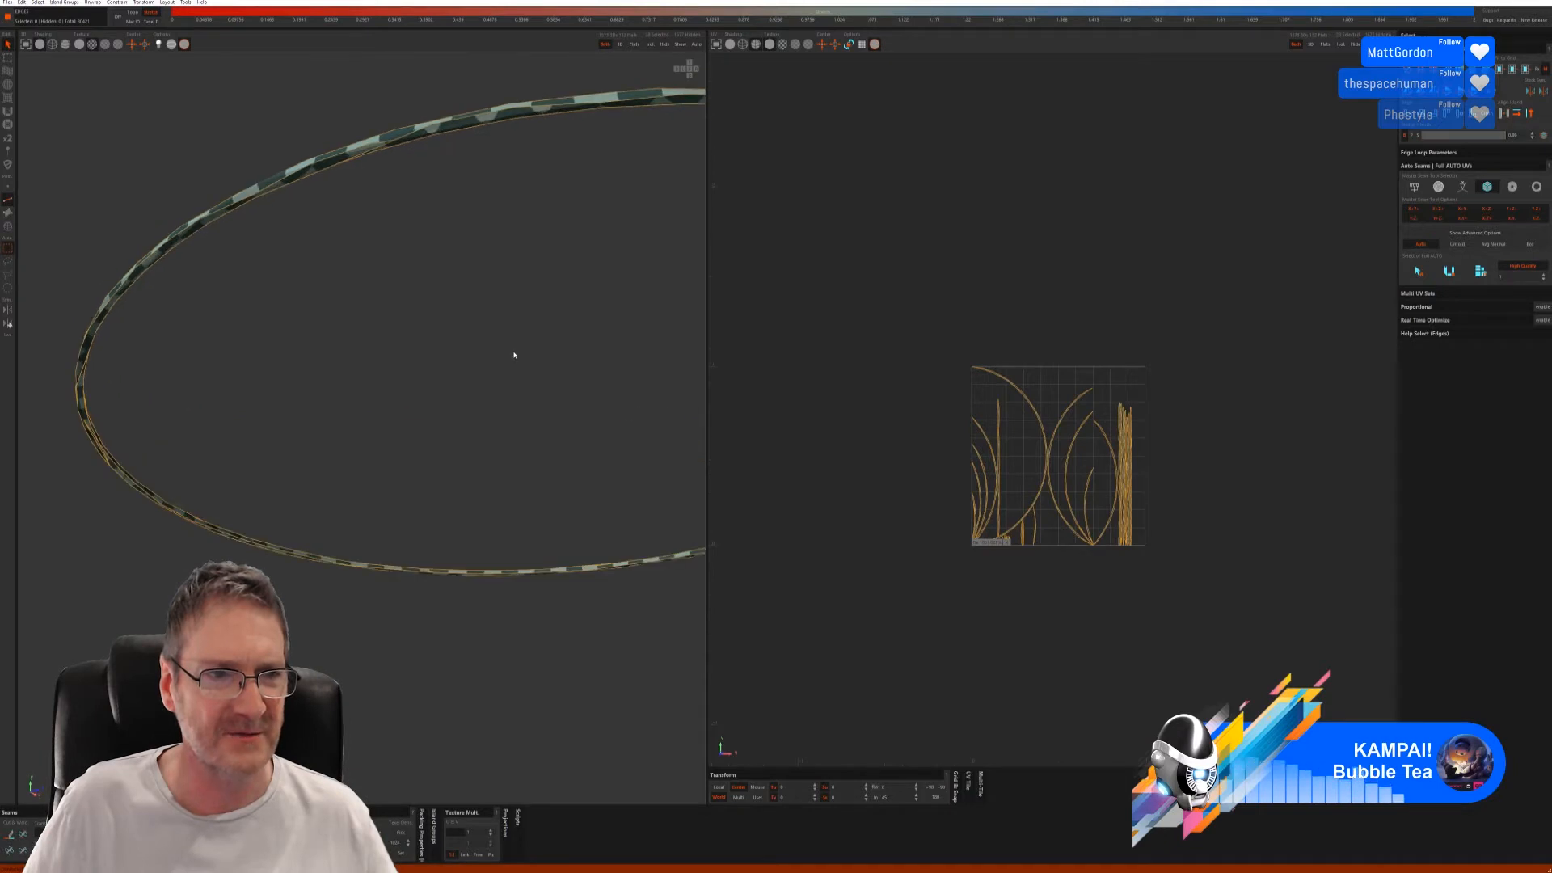
- Return to the full lamp, reselect the lower trim ring as an island, isolate it and switch to edge selection
key("i")
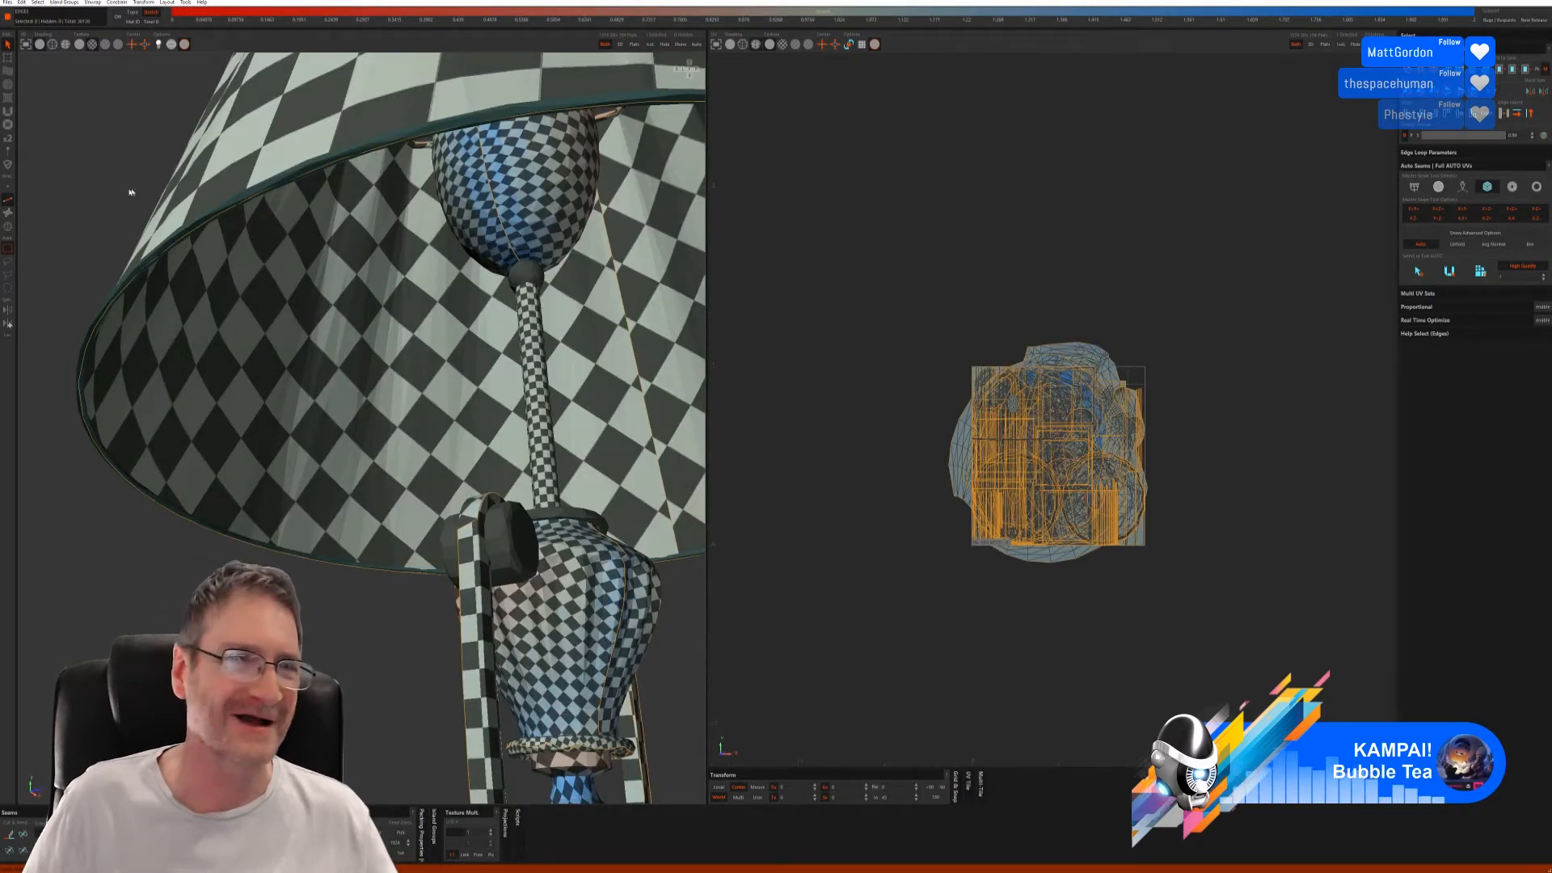
left_click(7, 227)
left_click(601, 103)
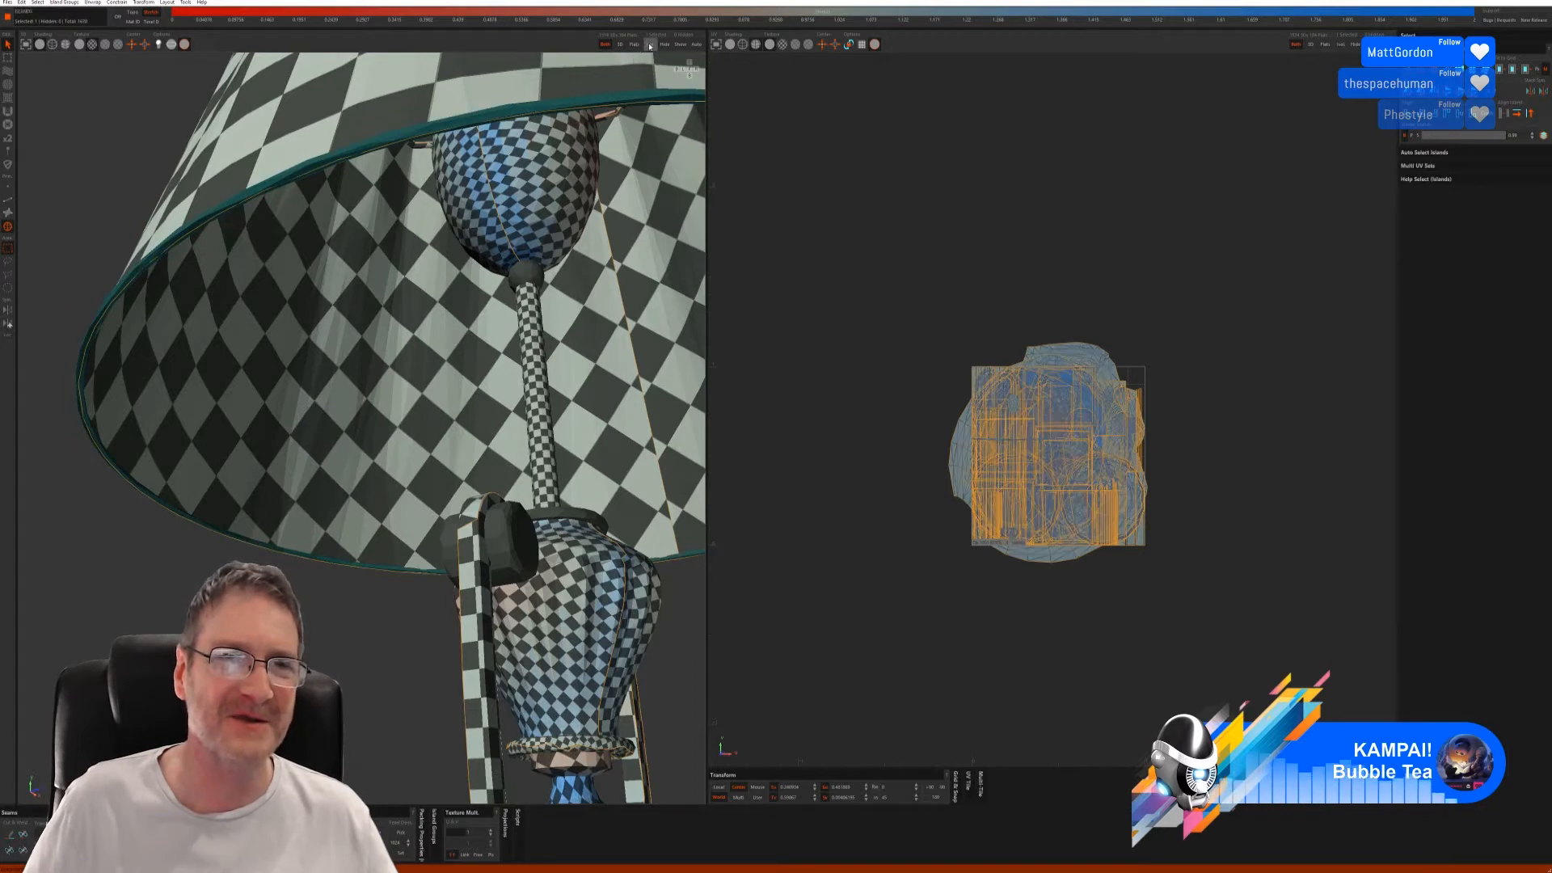
left_click(651, 46)
left_click(8, 200)
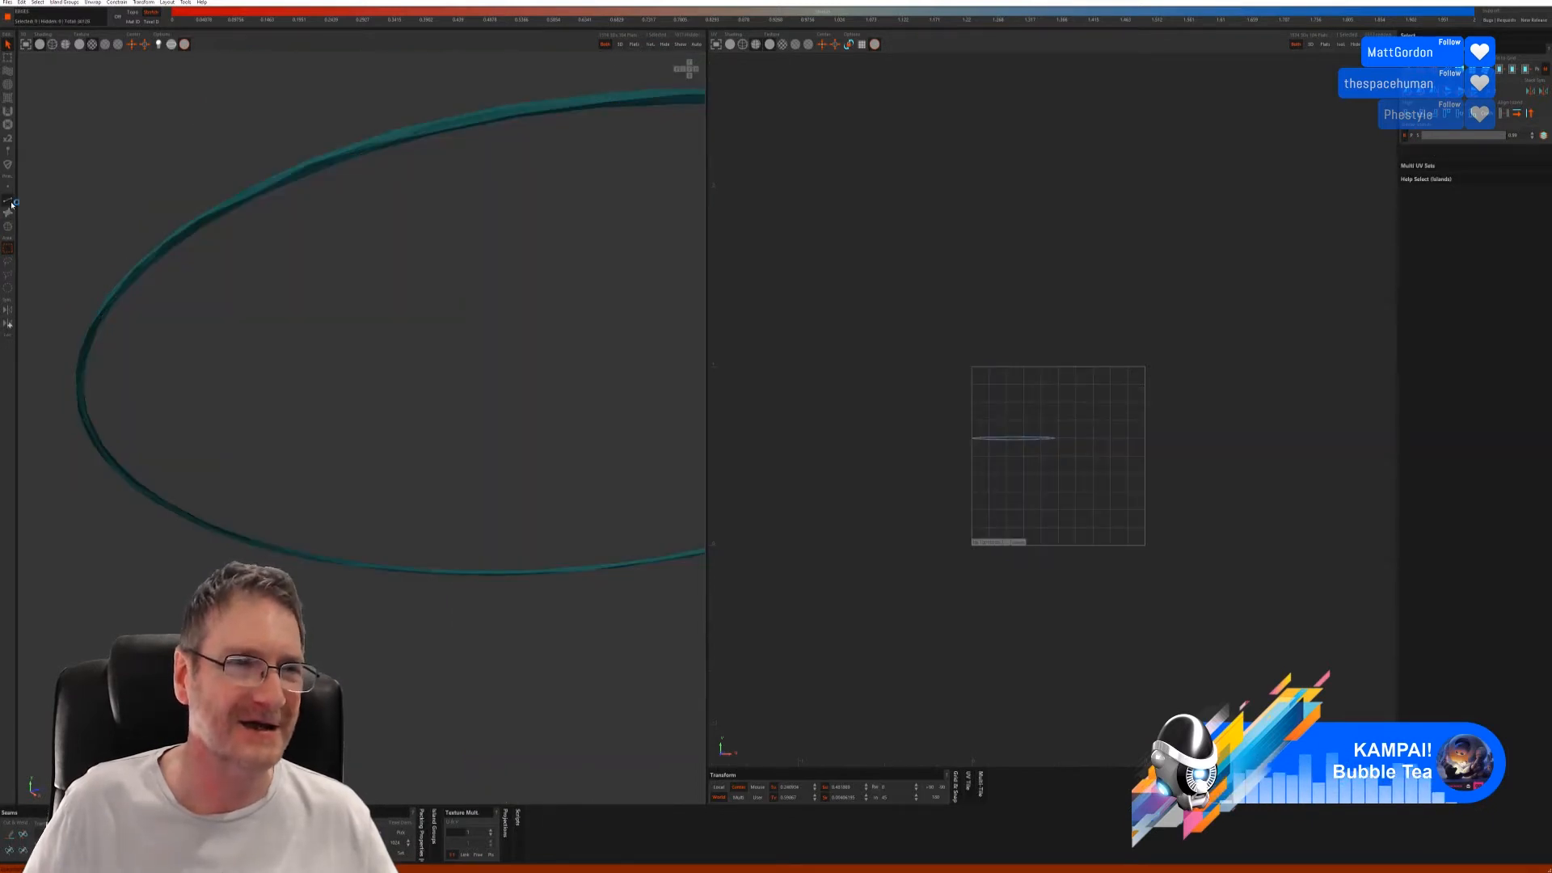
- Select seams on the lower trim ring with the Mosaic auto-seams method and unfold its islands
left_click(1515, 190)
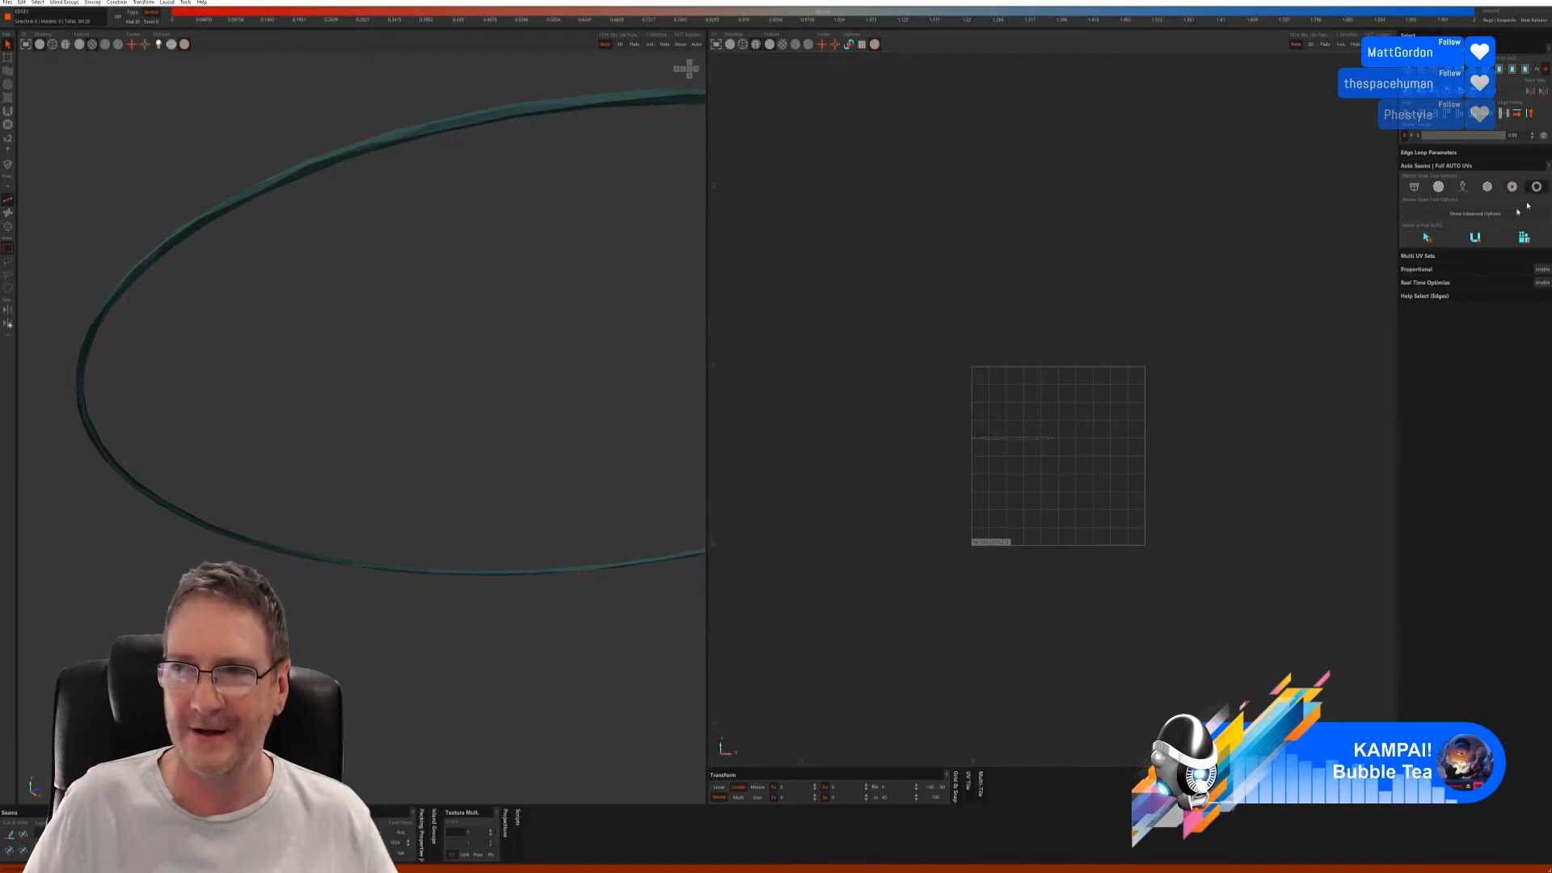
left_click(1426, 237)
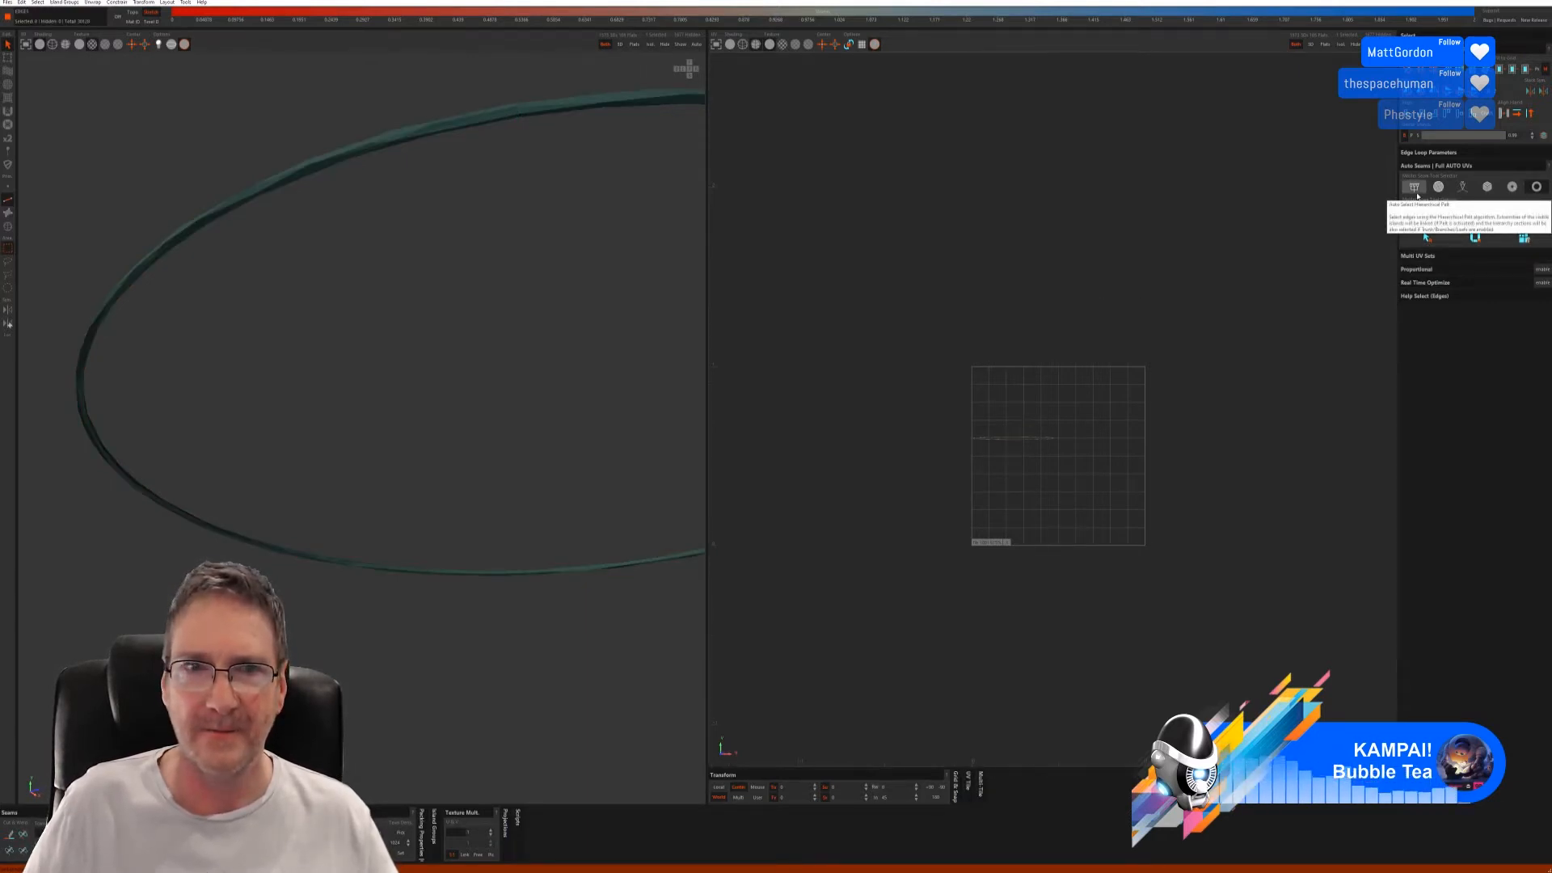
left_click(1441, 190)
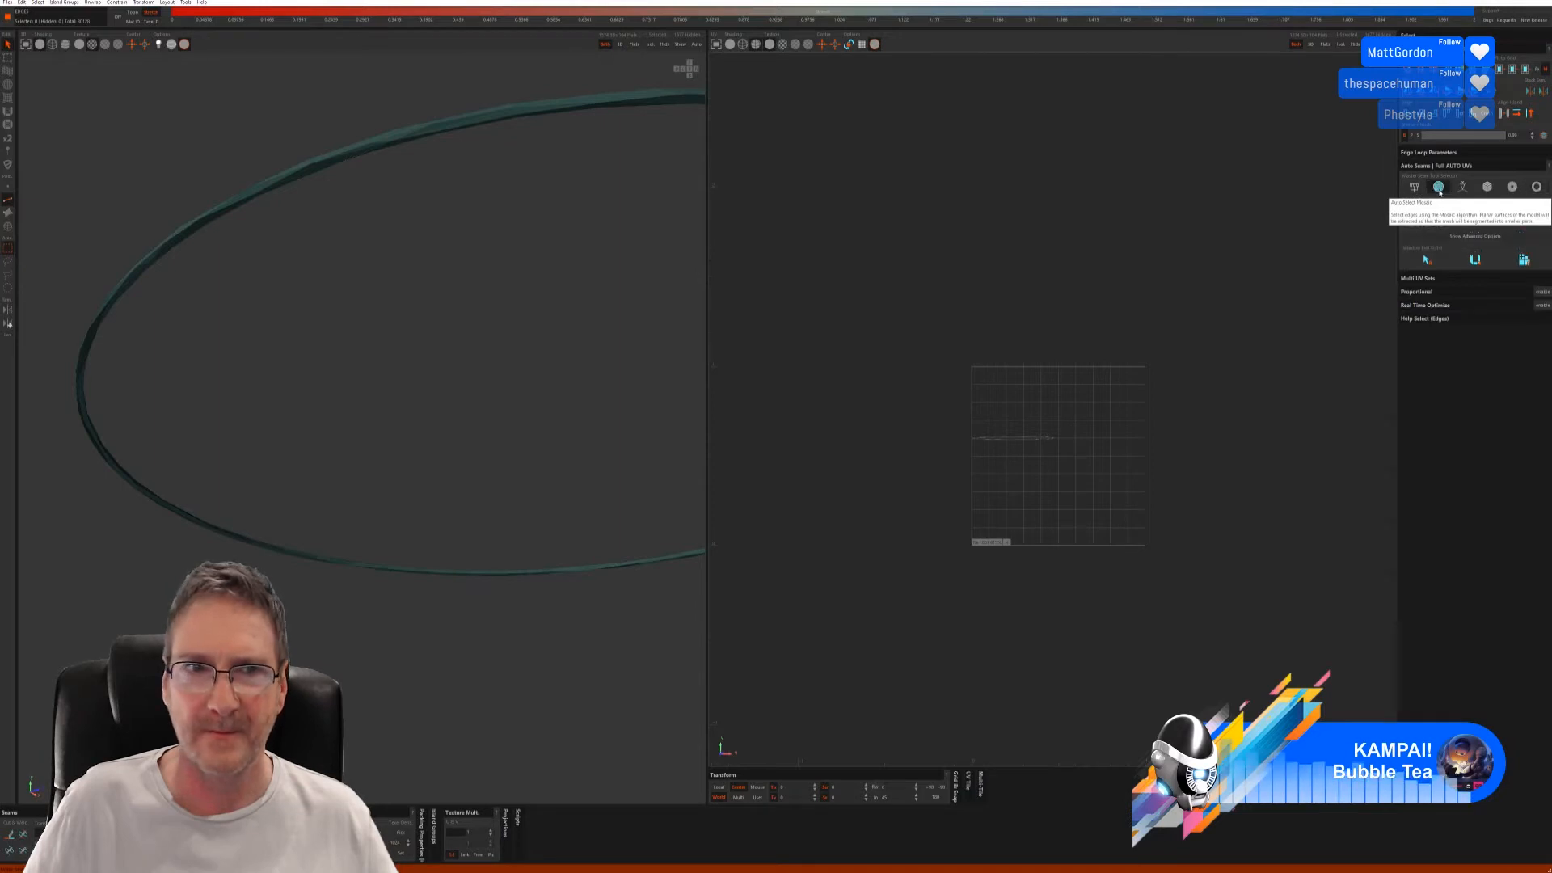
left_click(1431, 260)
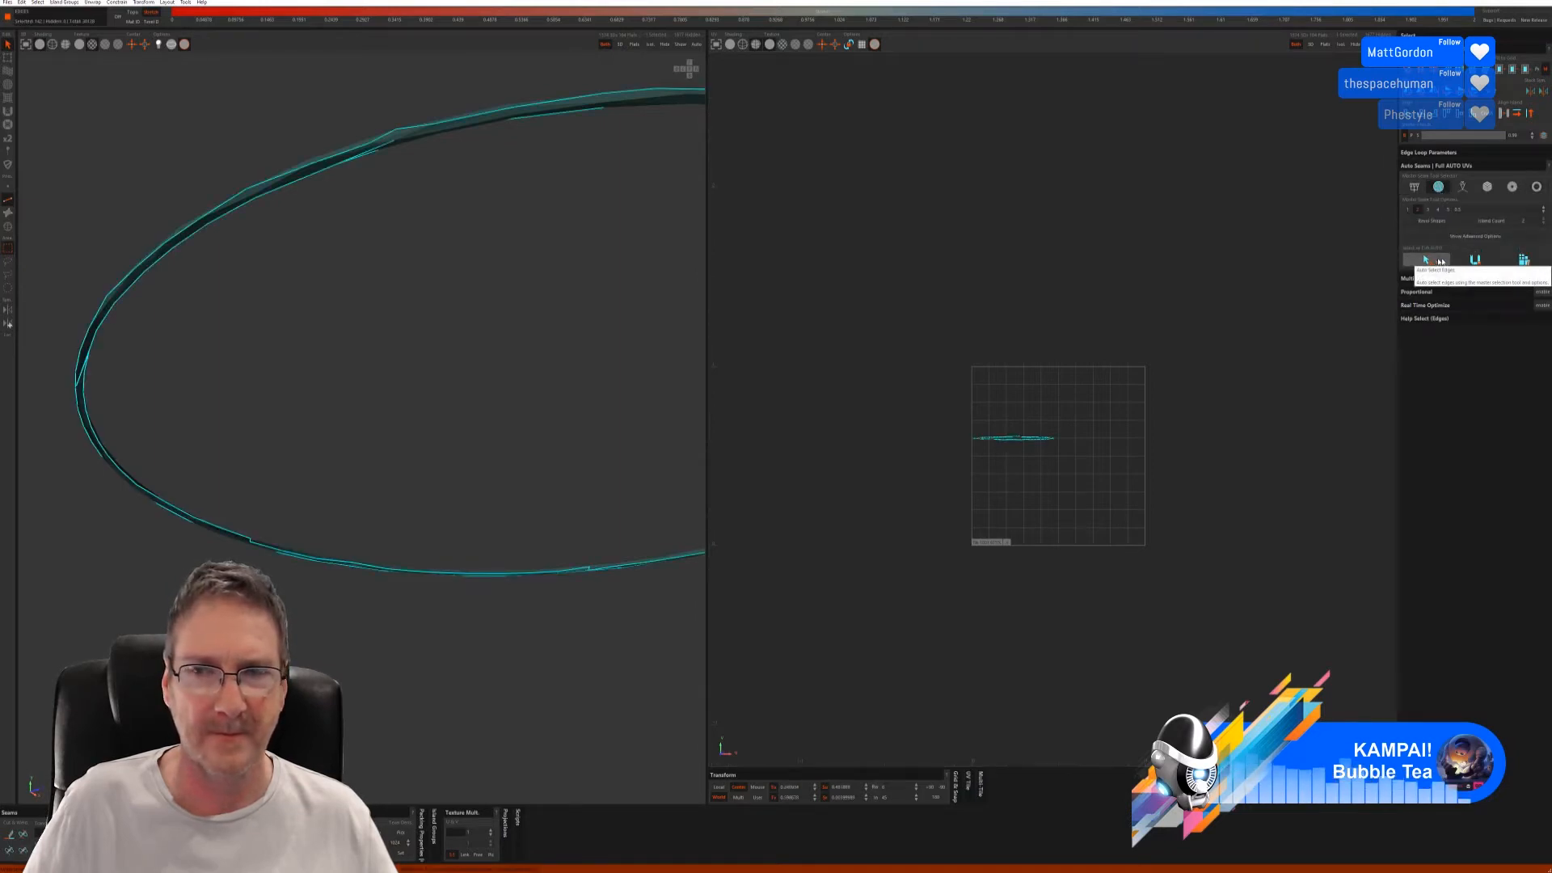
left_click(1475, 260)
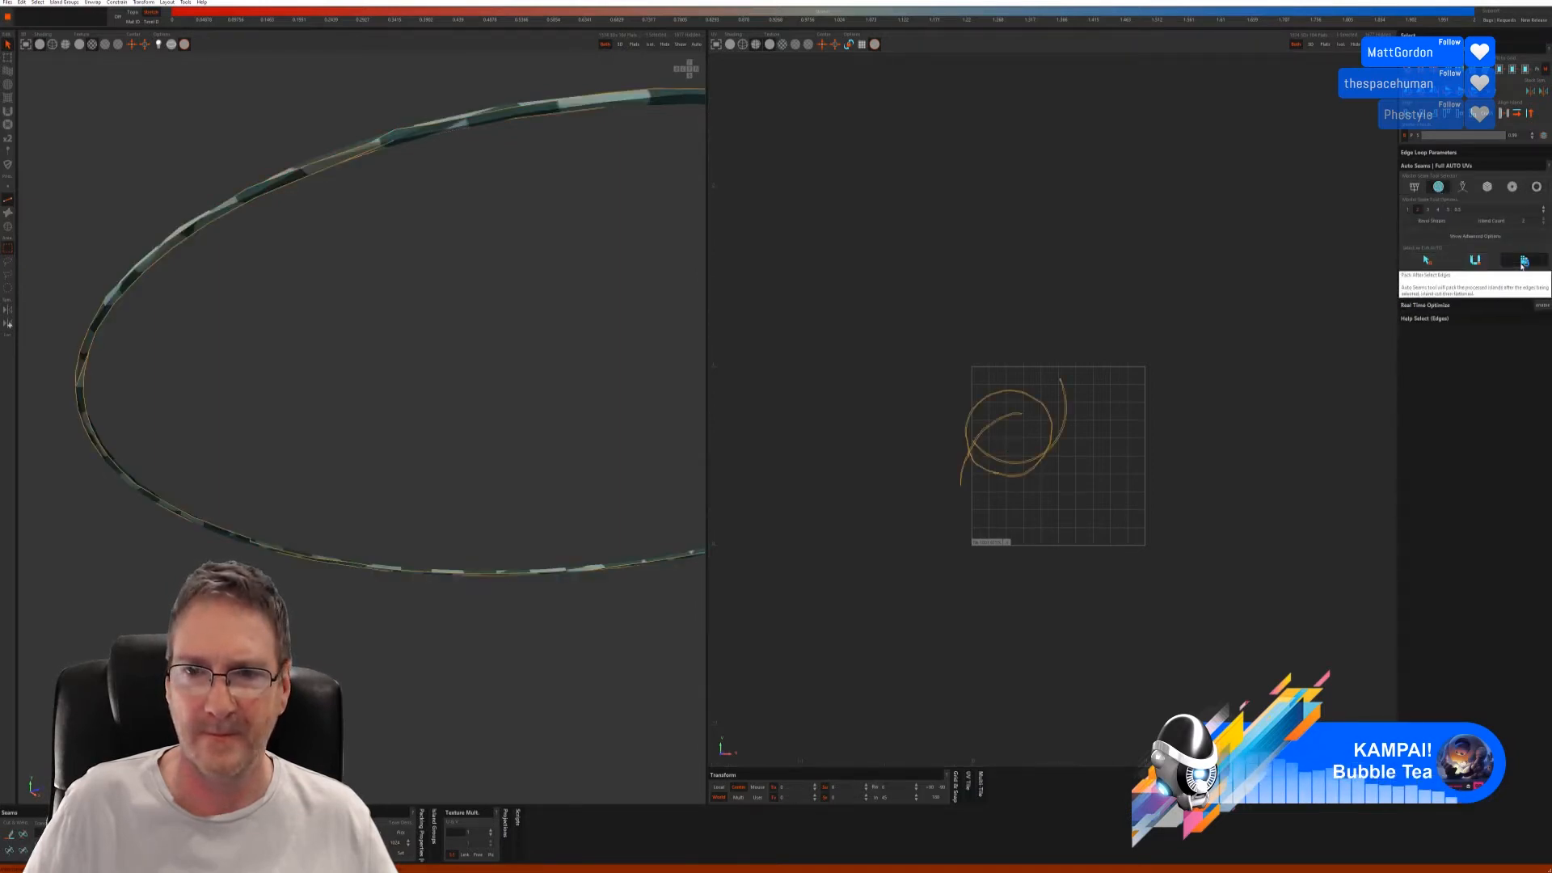
- Pack the lower trim ring's UV islands and show the full lamp again
left_click(1522, 260)
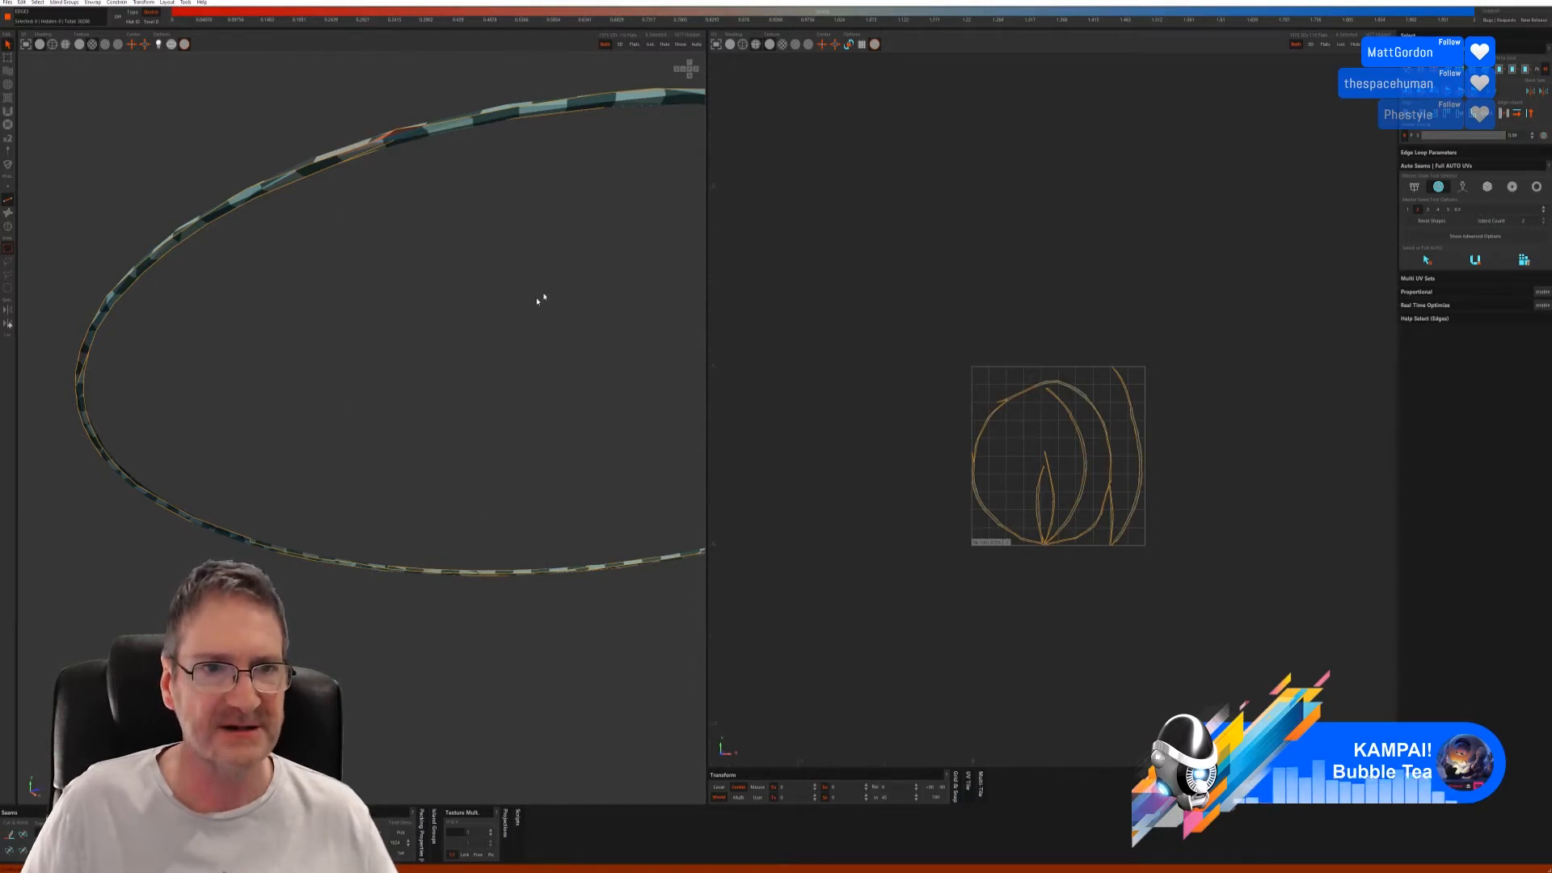
middle_click_drag(246, 343, 442, 516)
left_click(680, 45)
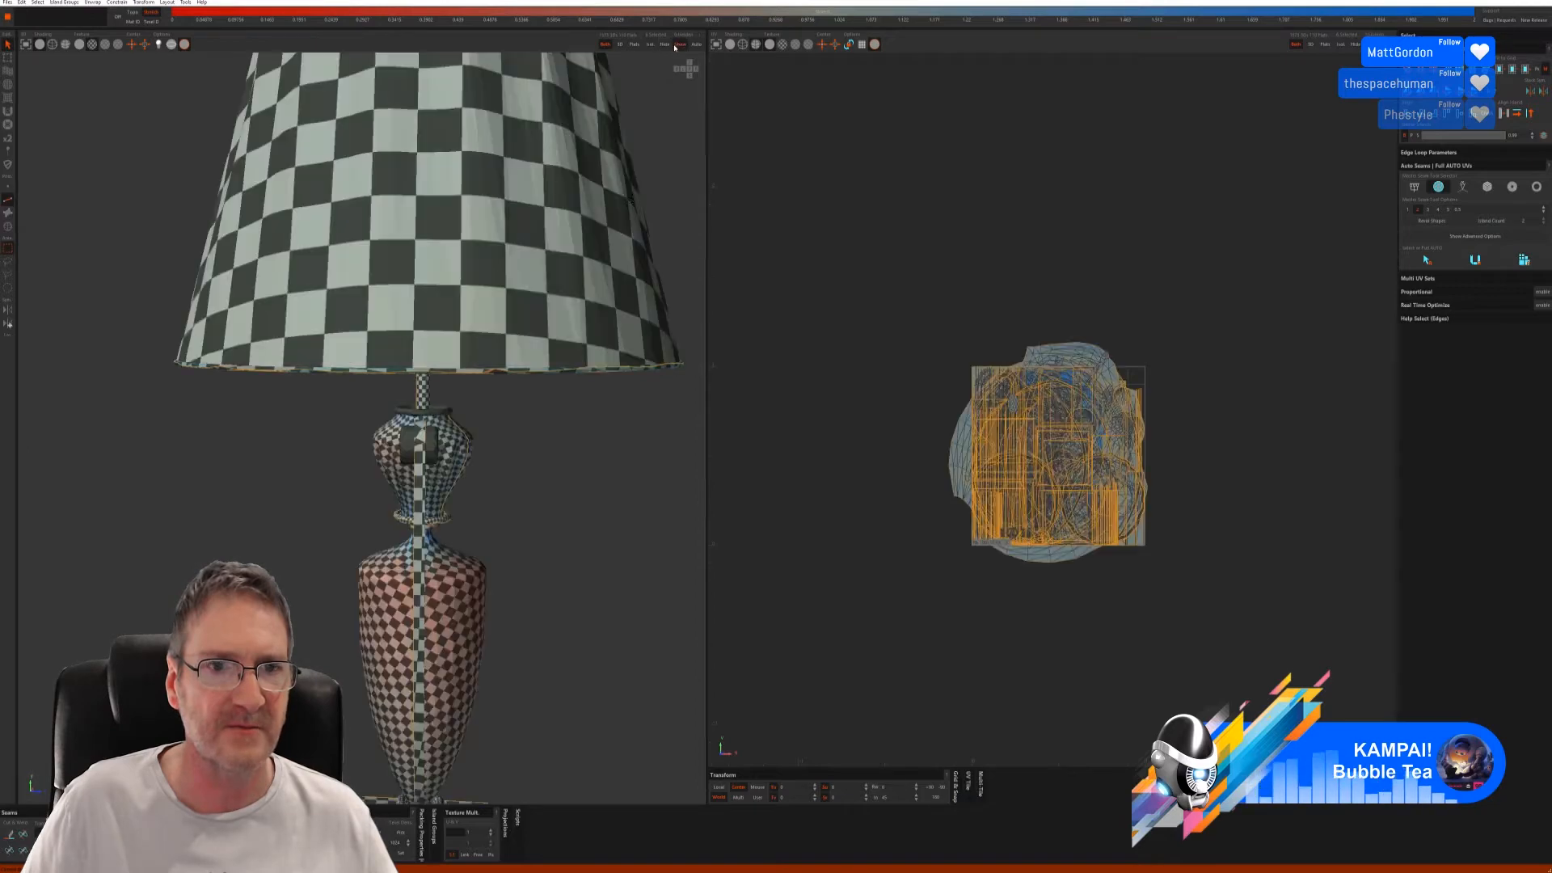
mouse_move(523, 462)
middle_mouse_down()
mouse_move(493, 490)
mouse_move(455, 427)
mouse_move(525, 434)
middle_mouse_up()
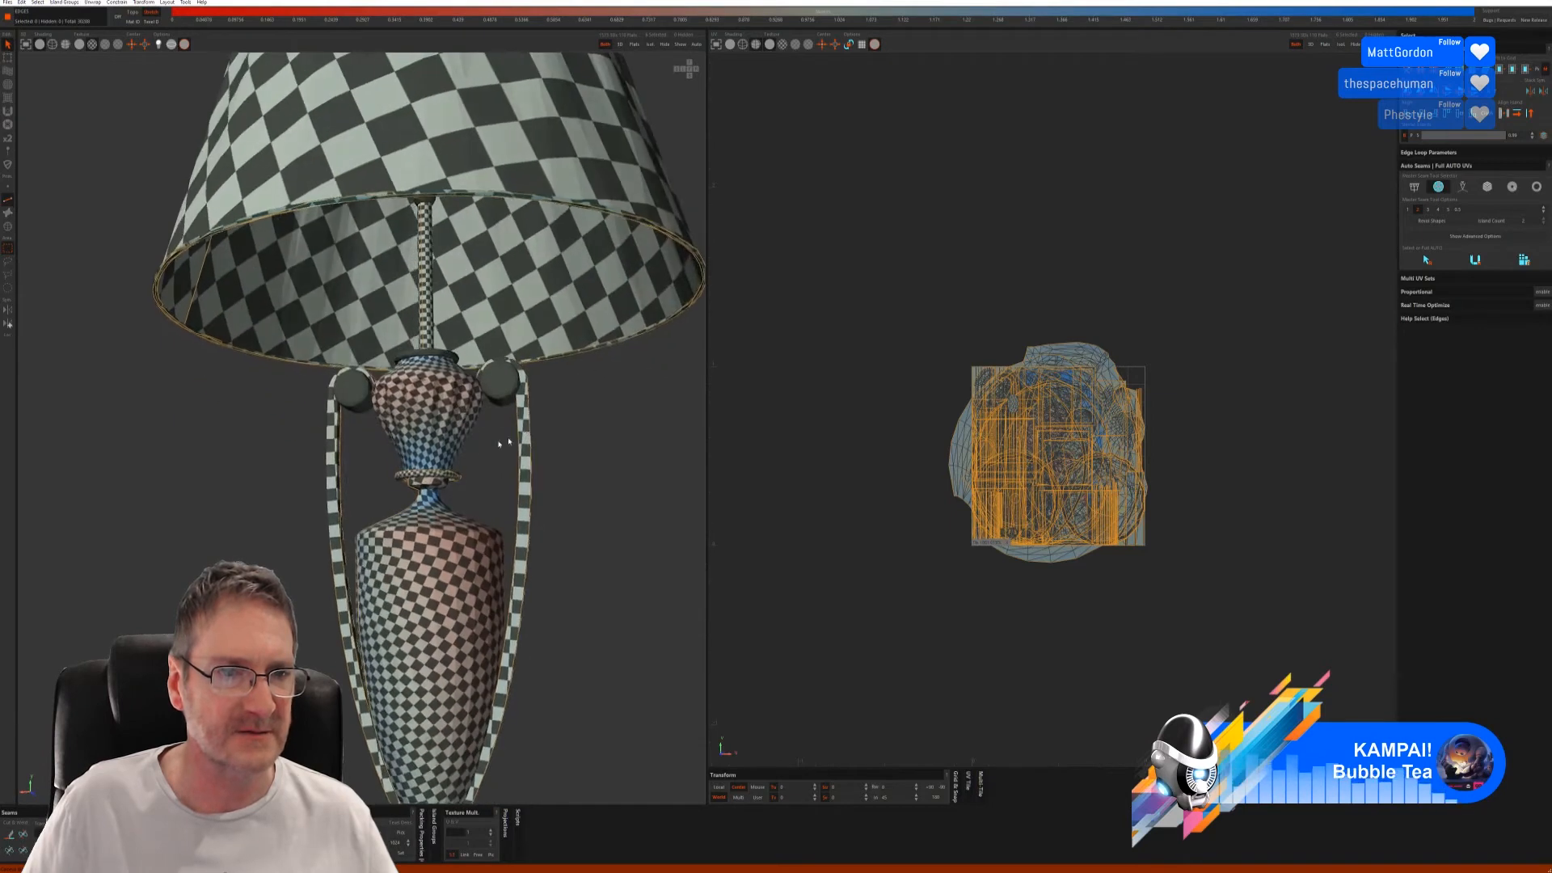
- Select the two small cylinders at the tops of the vase handles as islands, isolate them and switch to edge selection
left_click(8, 225)
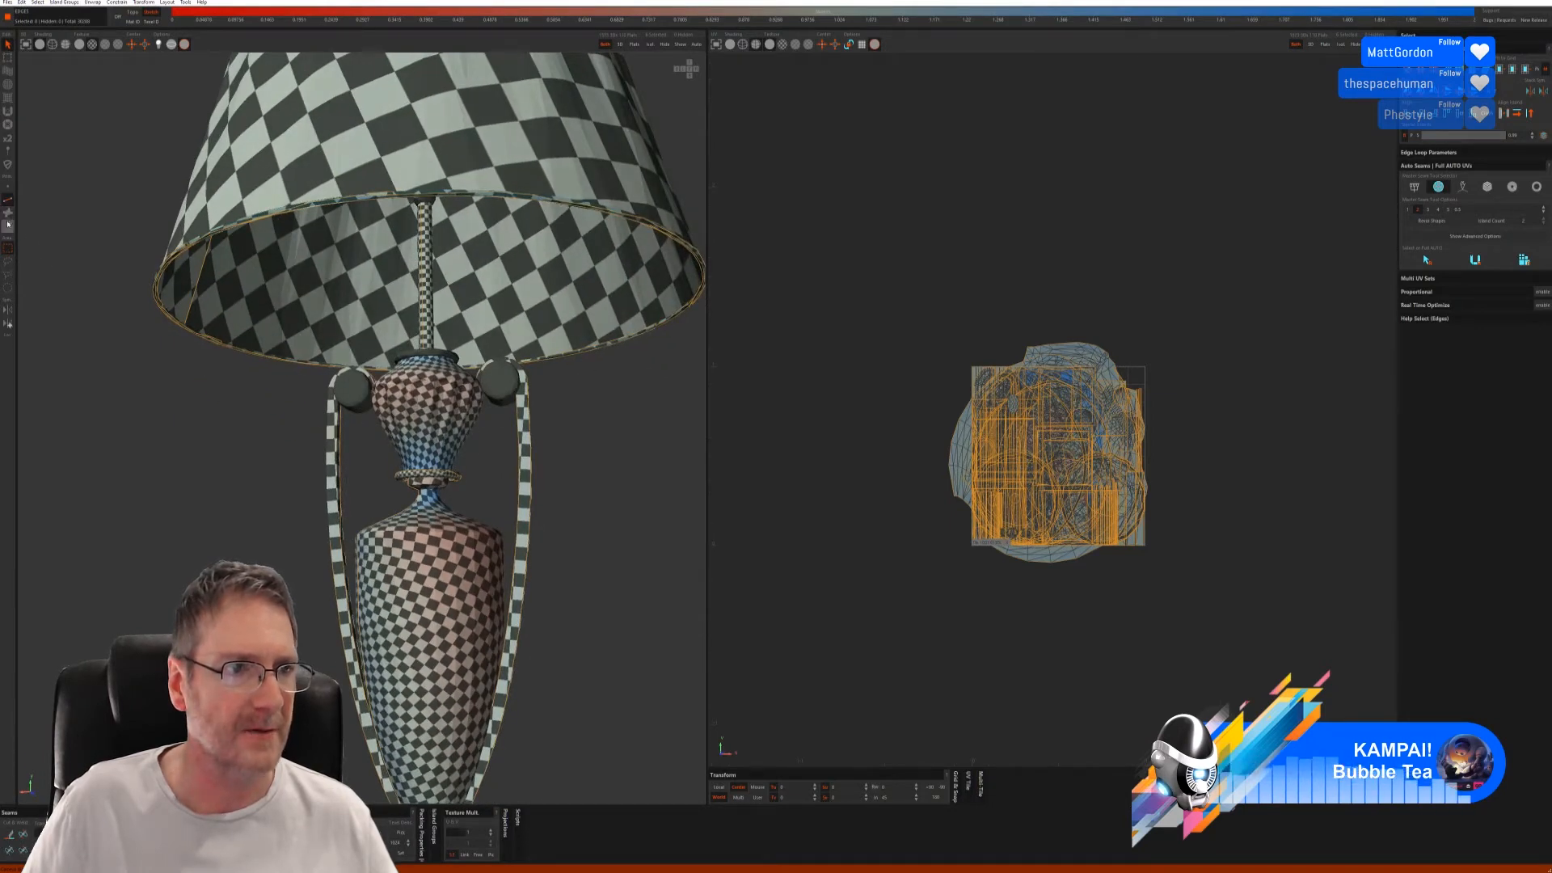
left_click(359, 386)
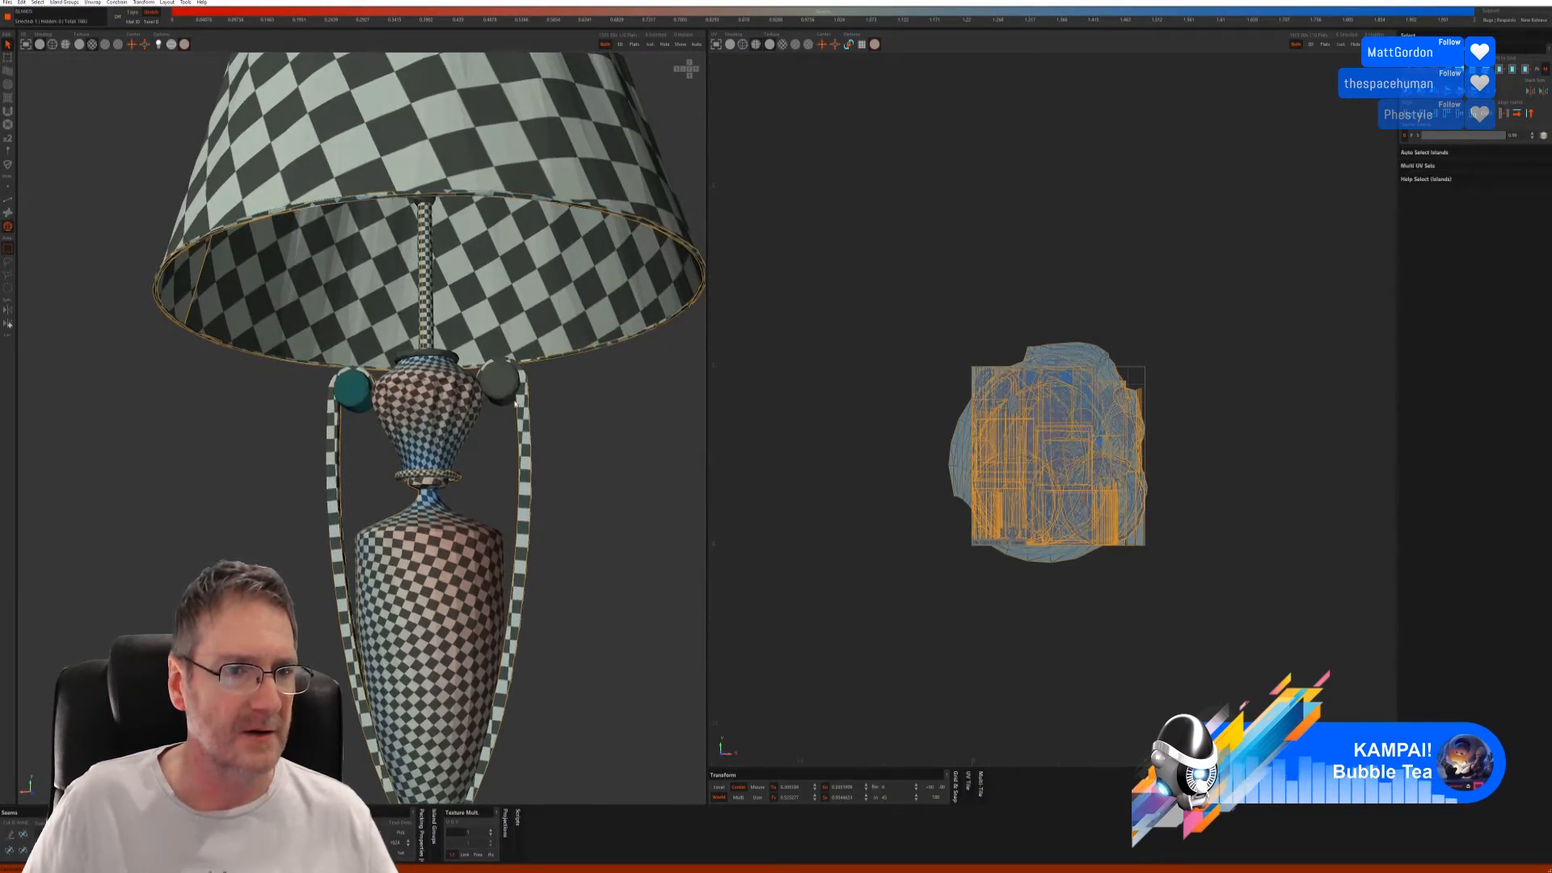
left_click(651, 44)
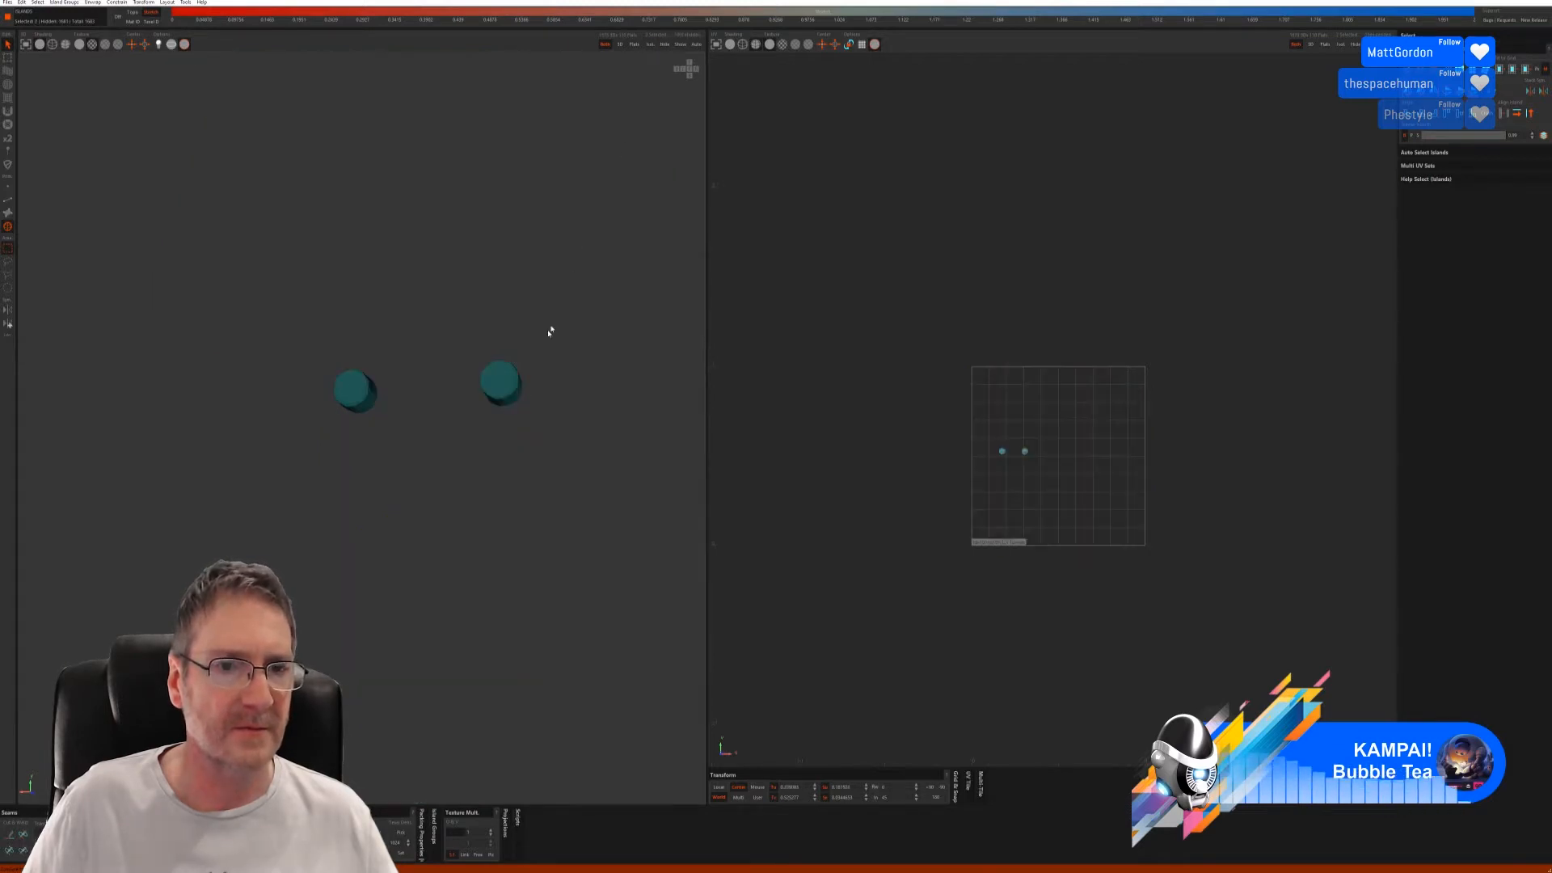
left_click(8, 200)
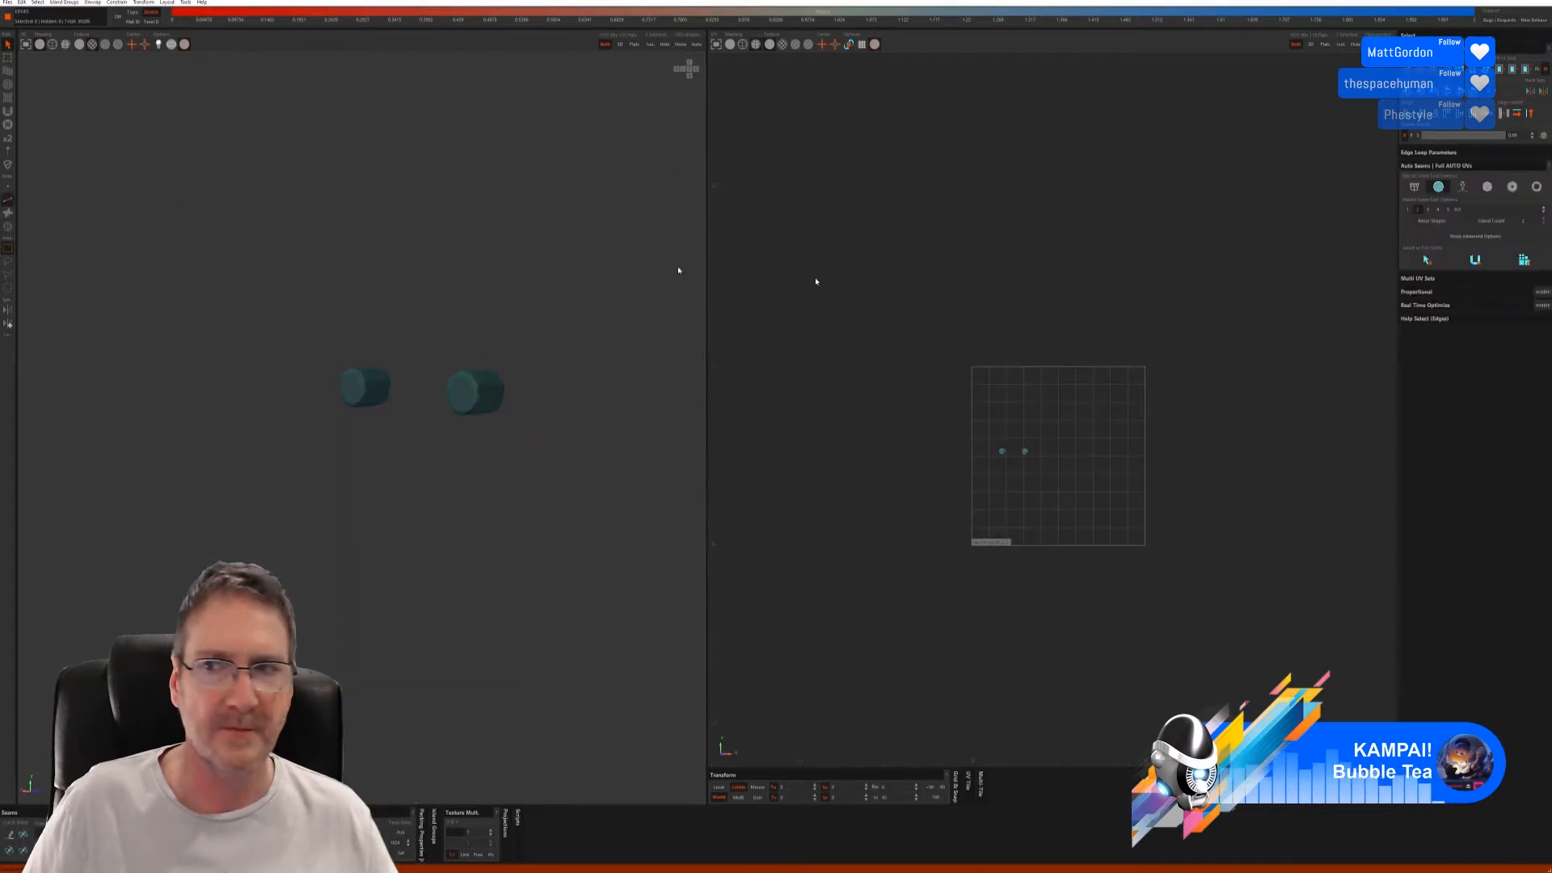
- Try to select seams on both cylinders with the direction-based auto-seams method, and undo the selection
left_click(1487, 187)
left_click(1416, 271)
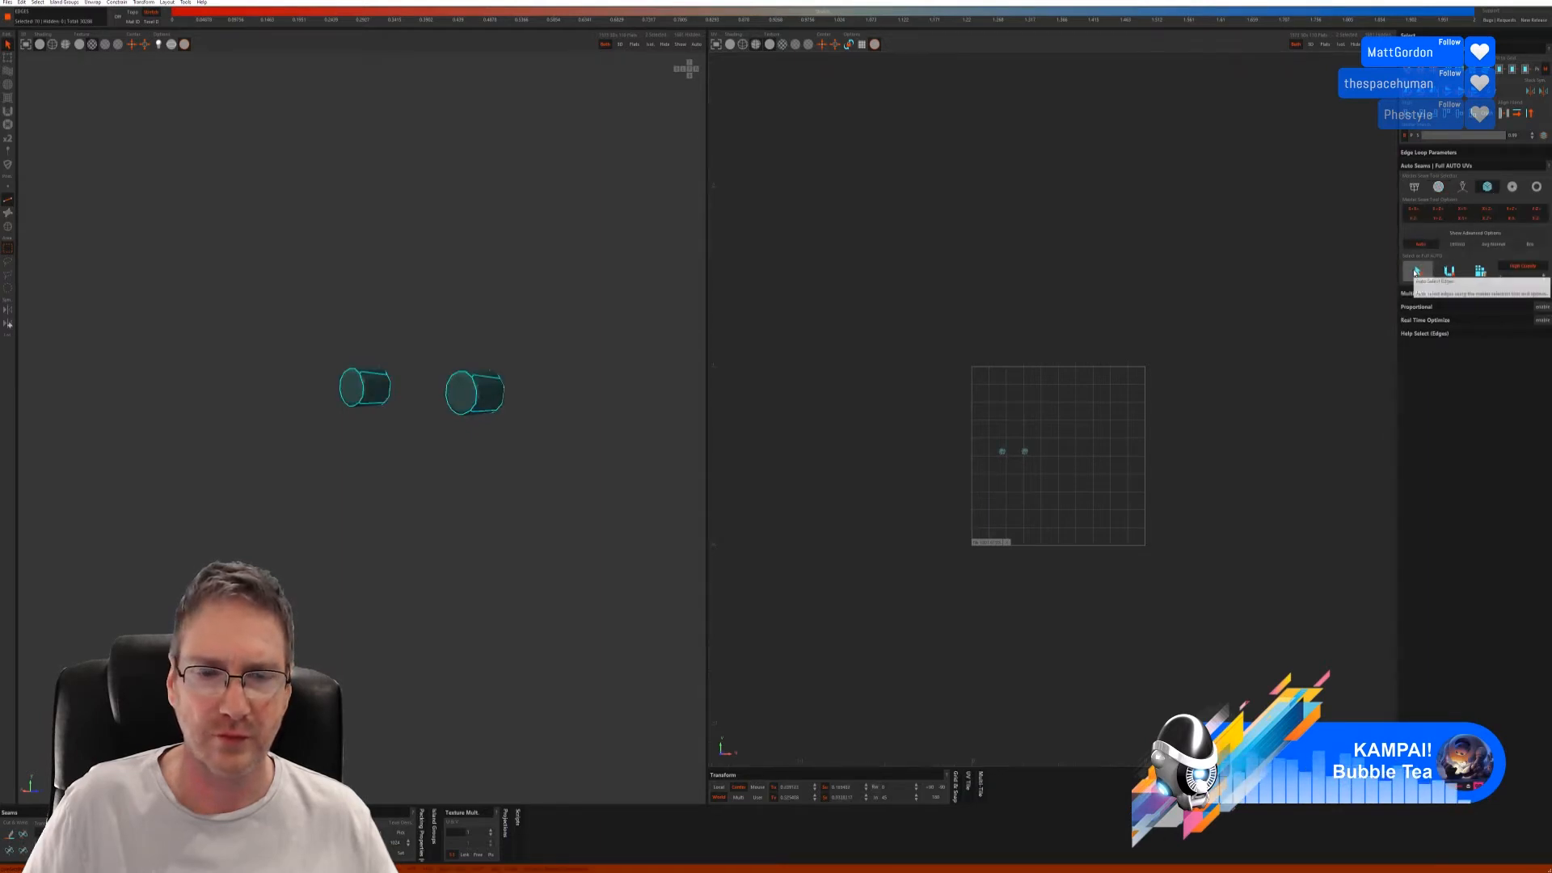
key("ctrl+z")
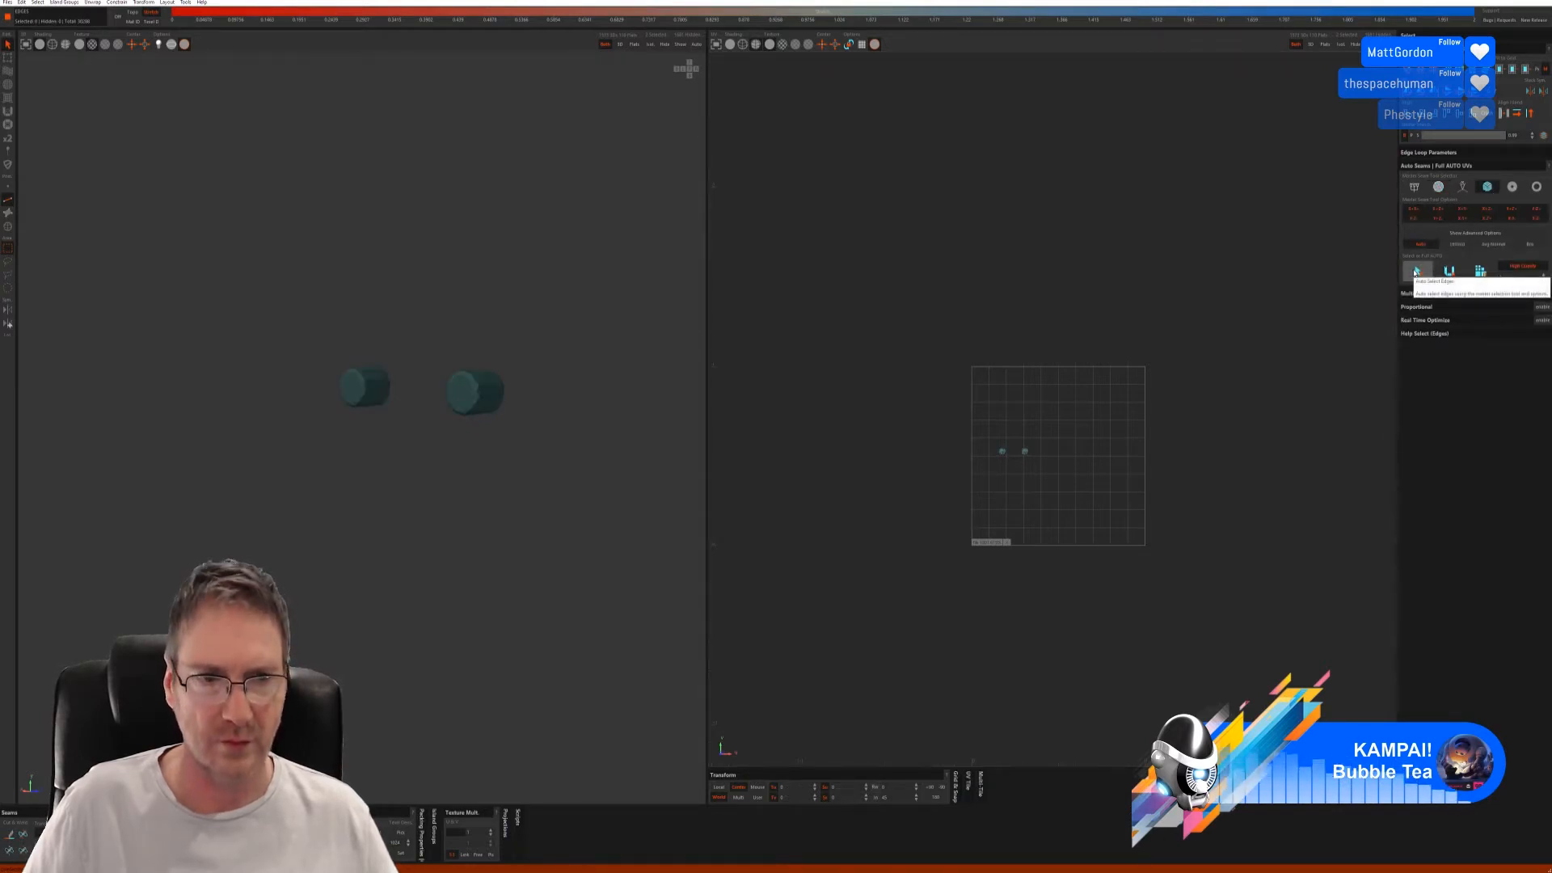
- Try to select seams on both cylinders with the Mosaic auto-seams method and unfold them, and undo the unwrap
left_click(1438, 187)
left_click(1426, 259)
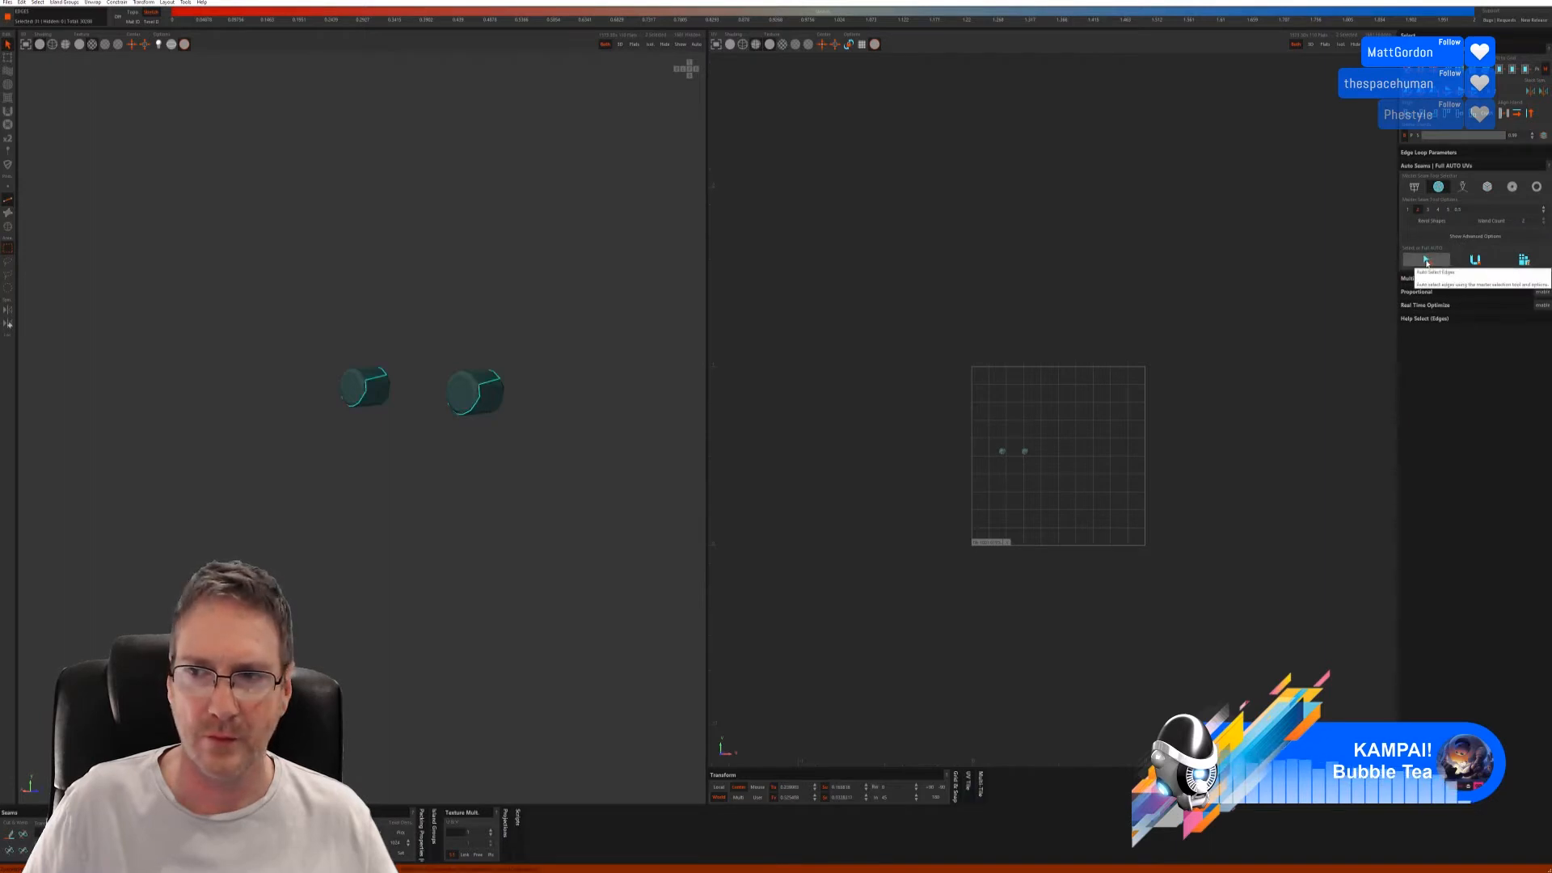
left_click(1473, 259)
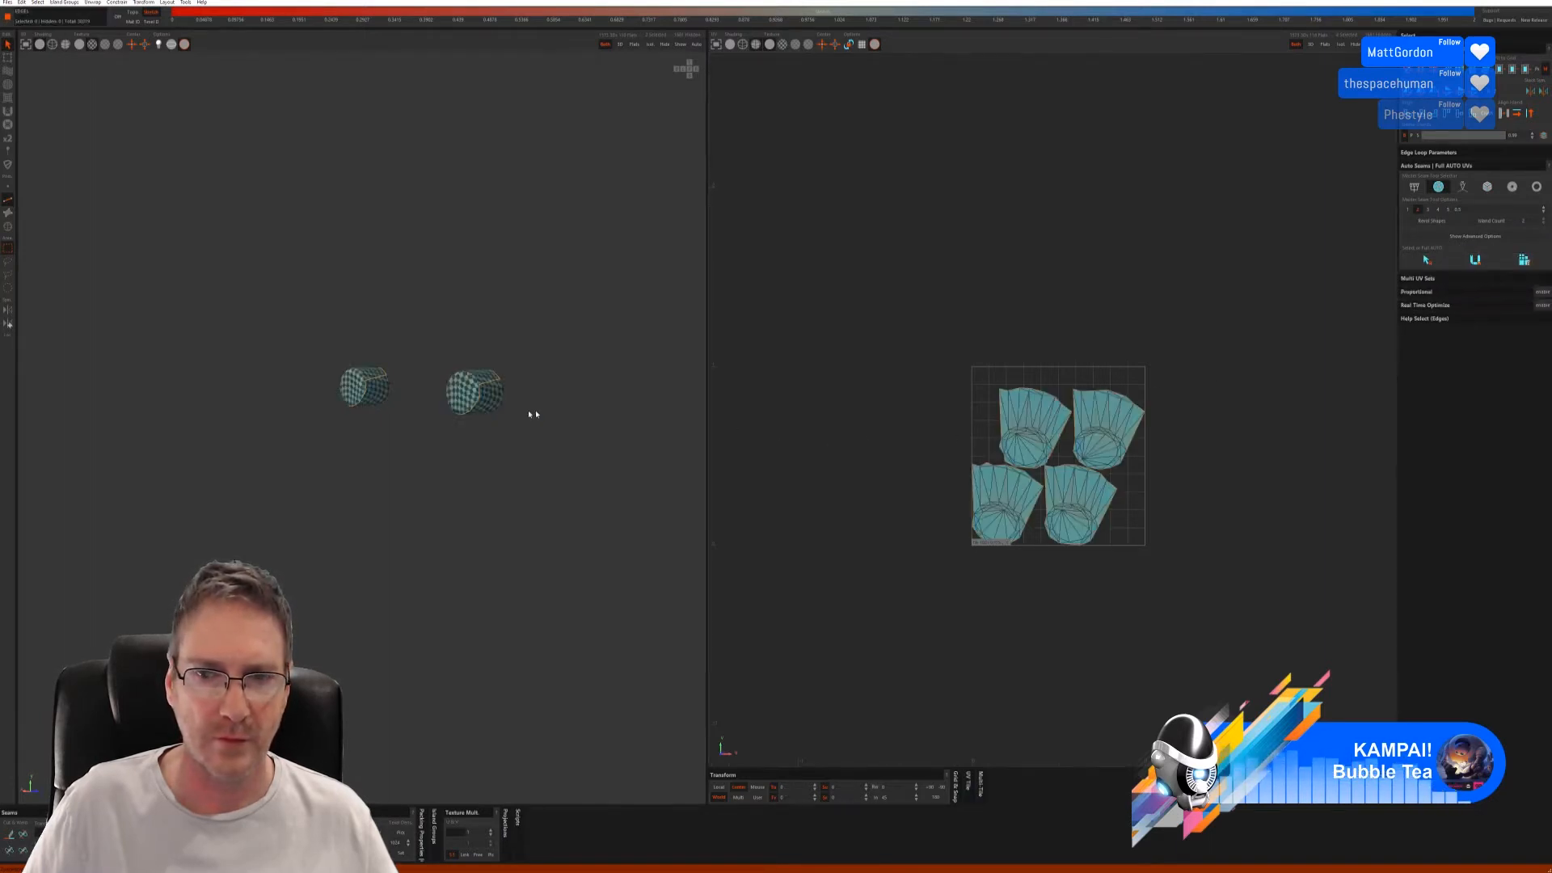
left_click_drag(529, 414, 441, 414, "alt")
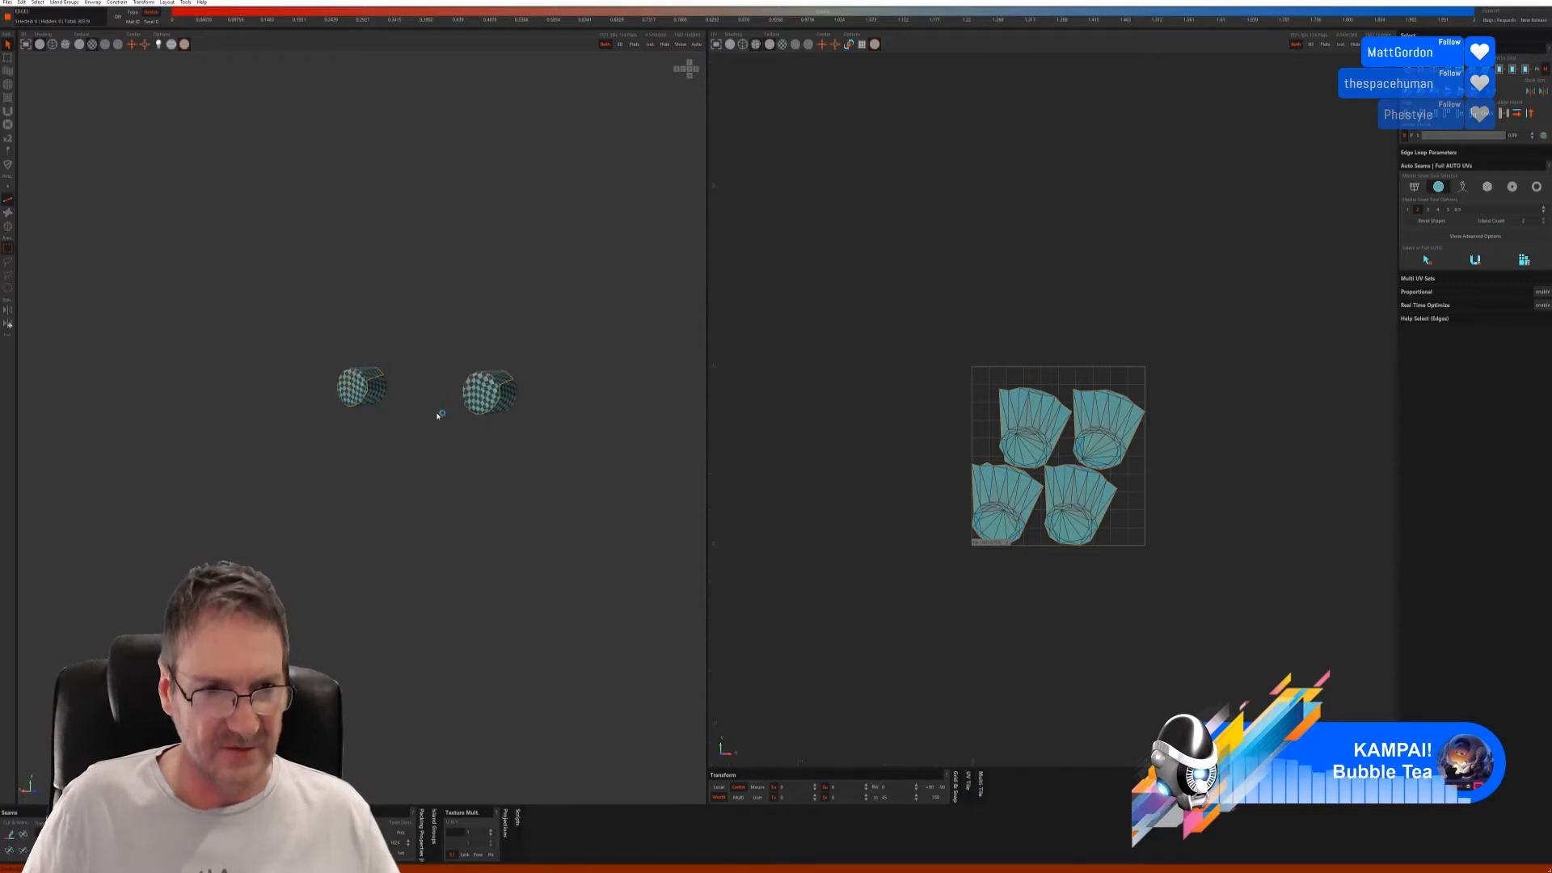
key("ctrl+z")
- Select the edge loop around the near end cap of the closer cylinder and cut it as a seam
scroll(436, 416, "up", 5)
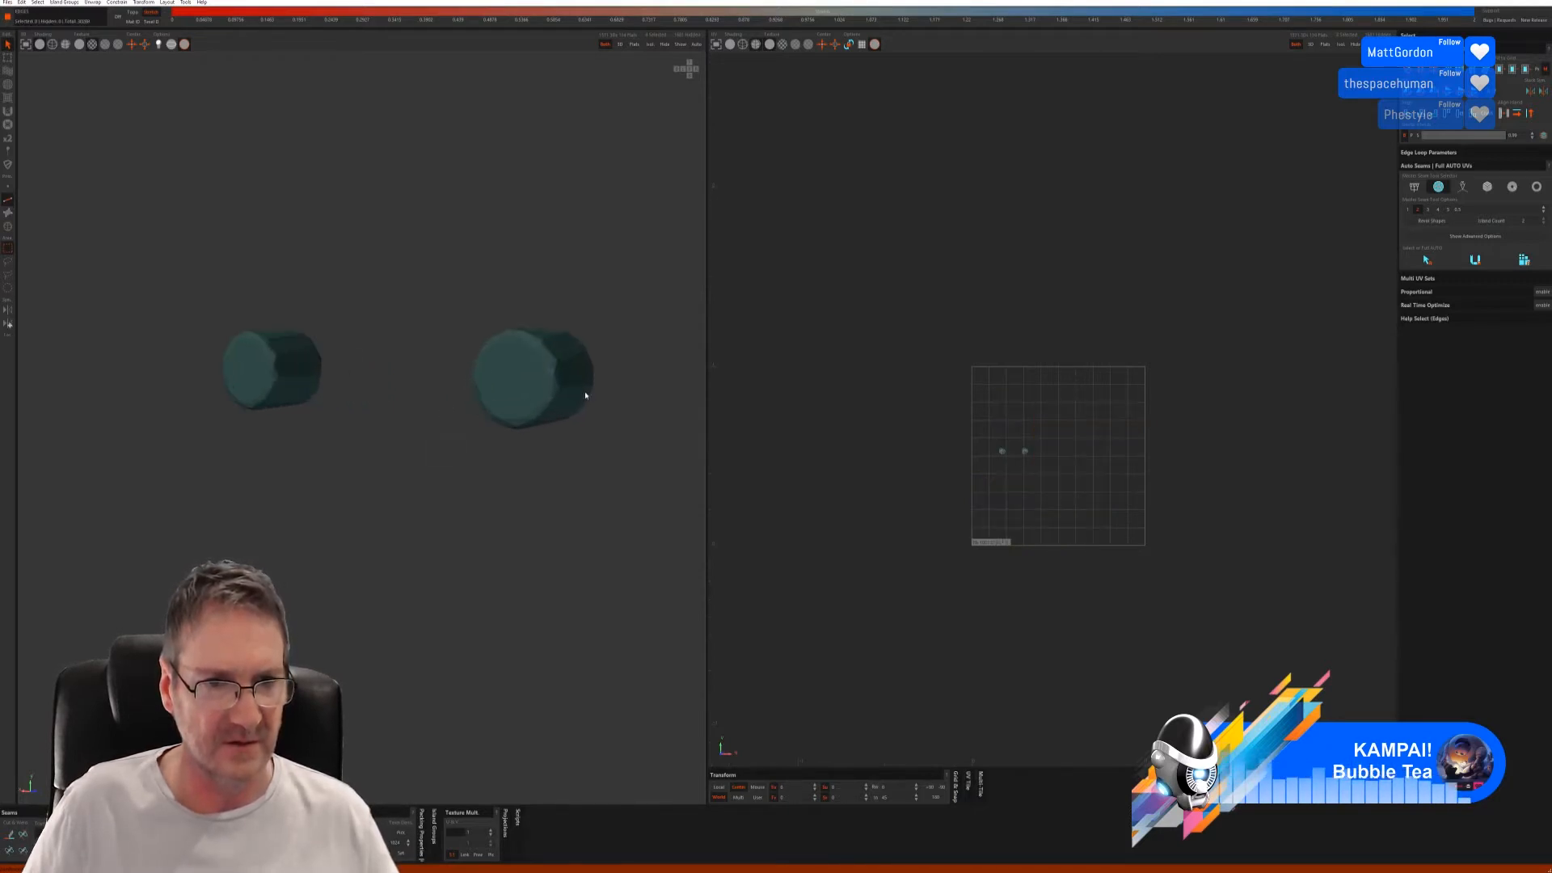
scroll(535, 359, "up", 2)
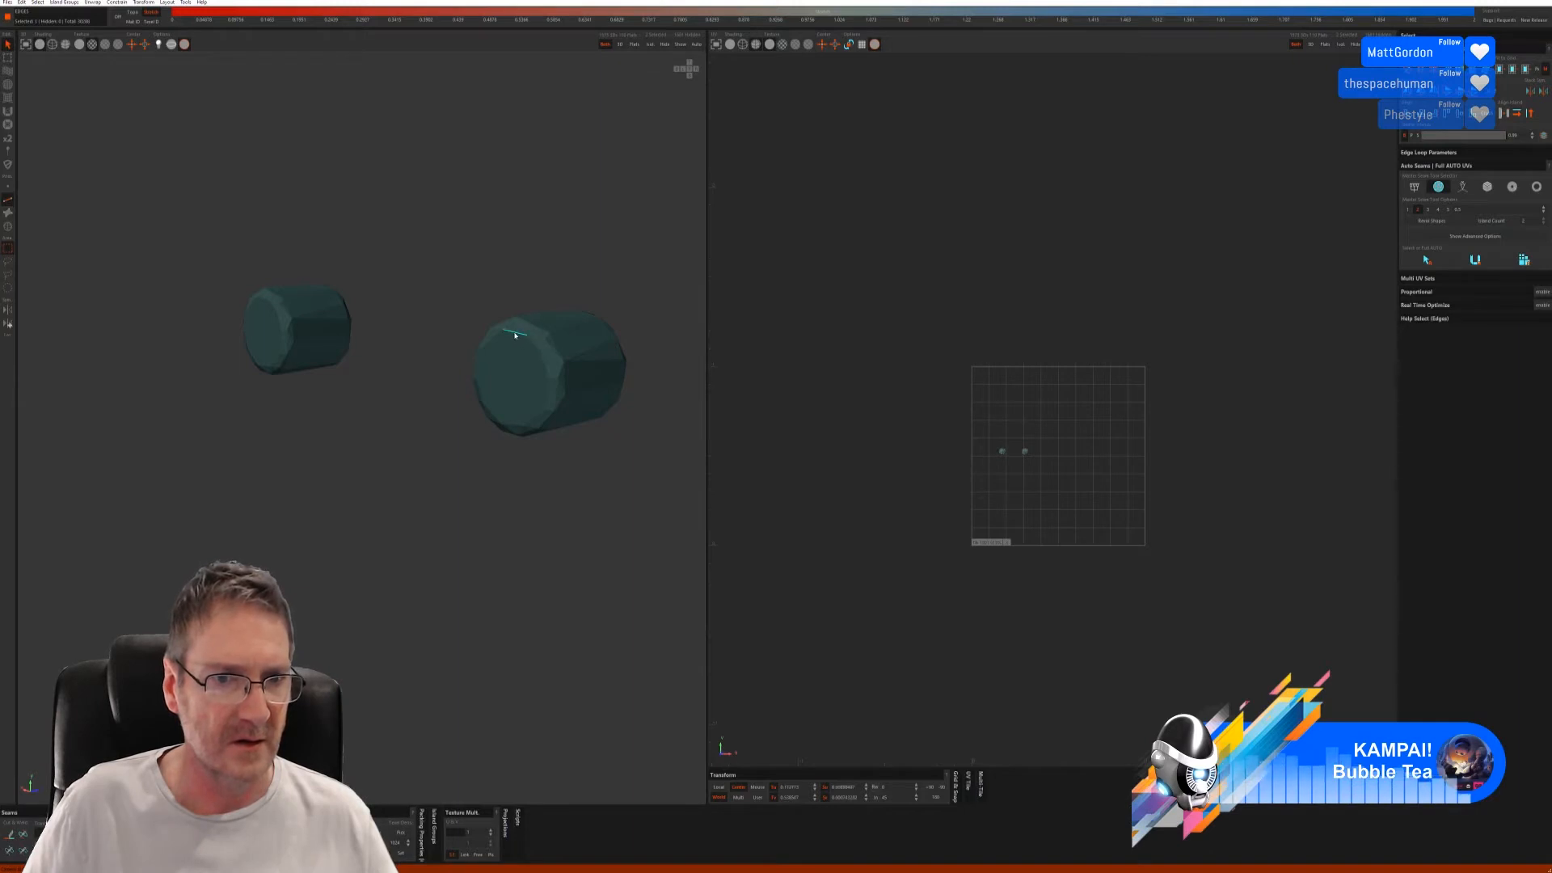
left_click_drag(509, 329, 546, 372)
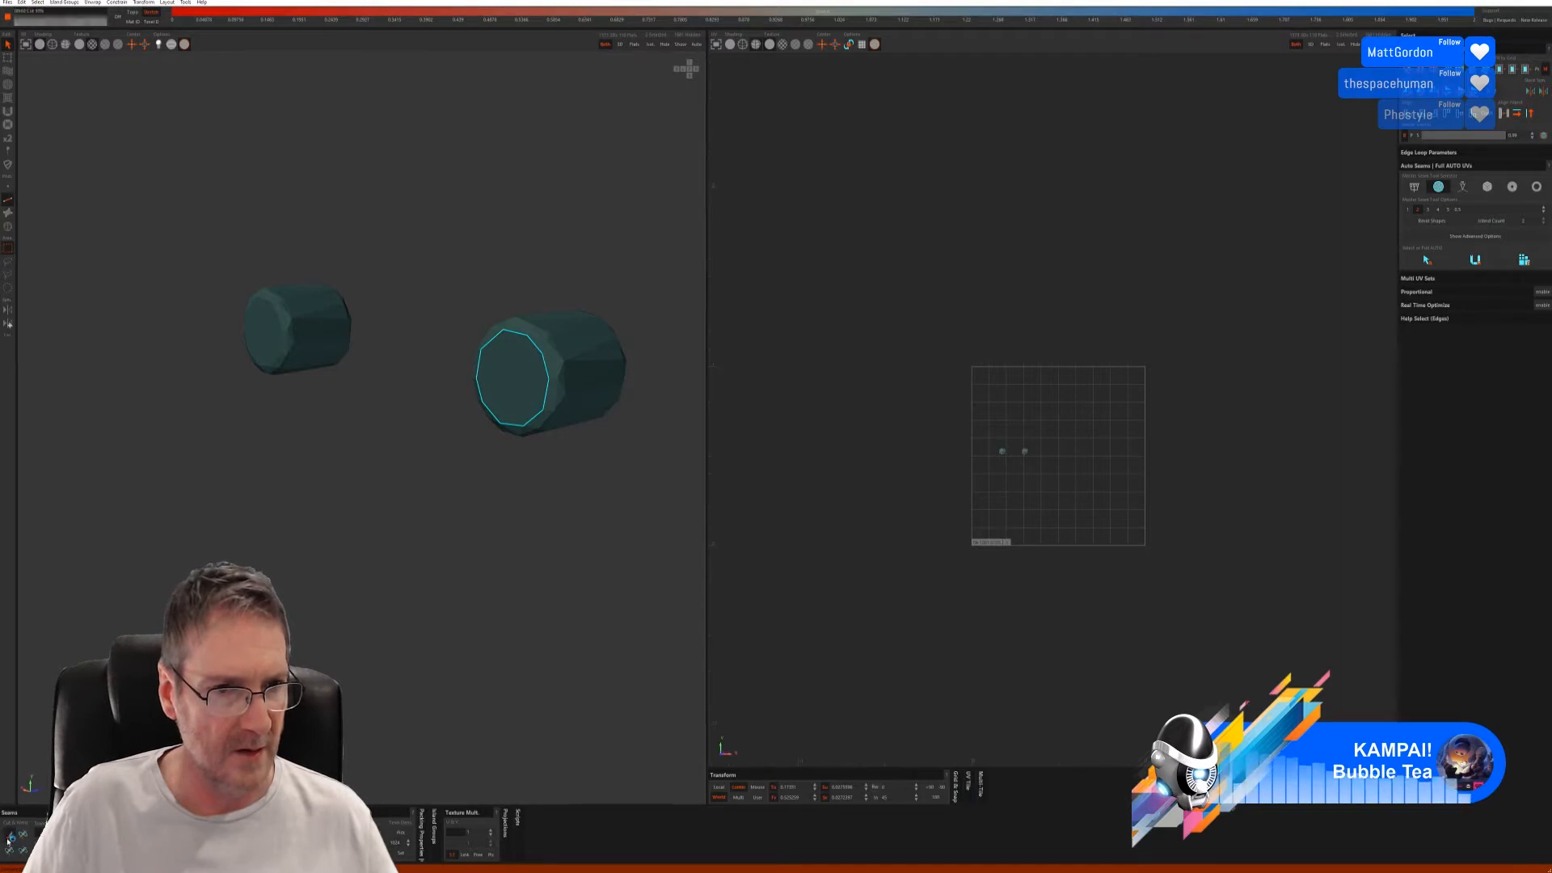
key("c")
- Select the edge loop around the matching end cap of the other cylinder and cut it as a seam
middle_click_drag(252, 426, 392, 473)
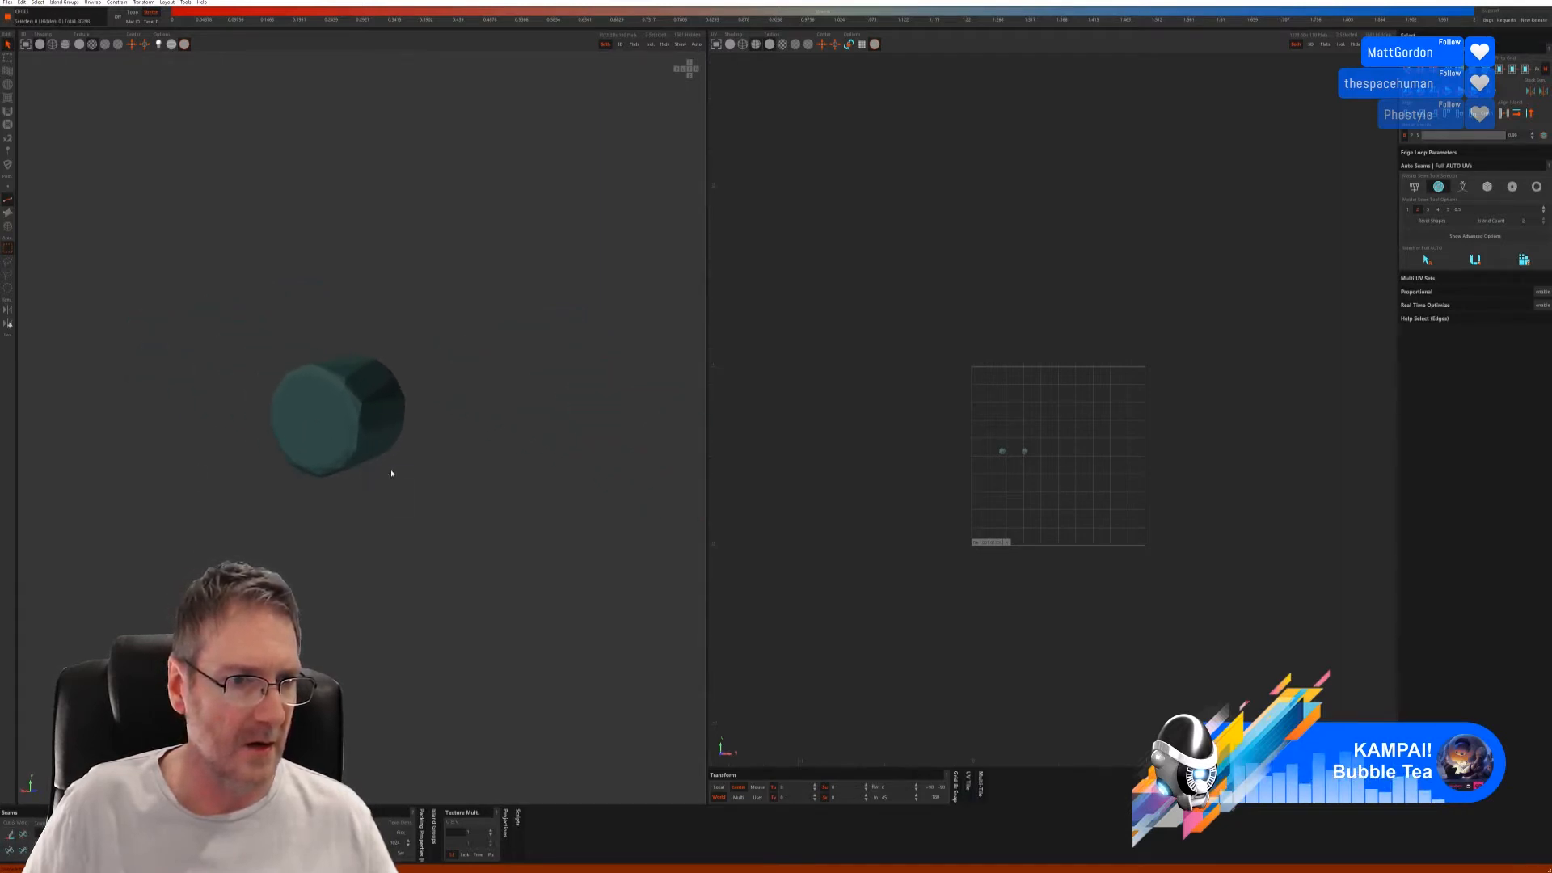
left_click(316, 383)
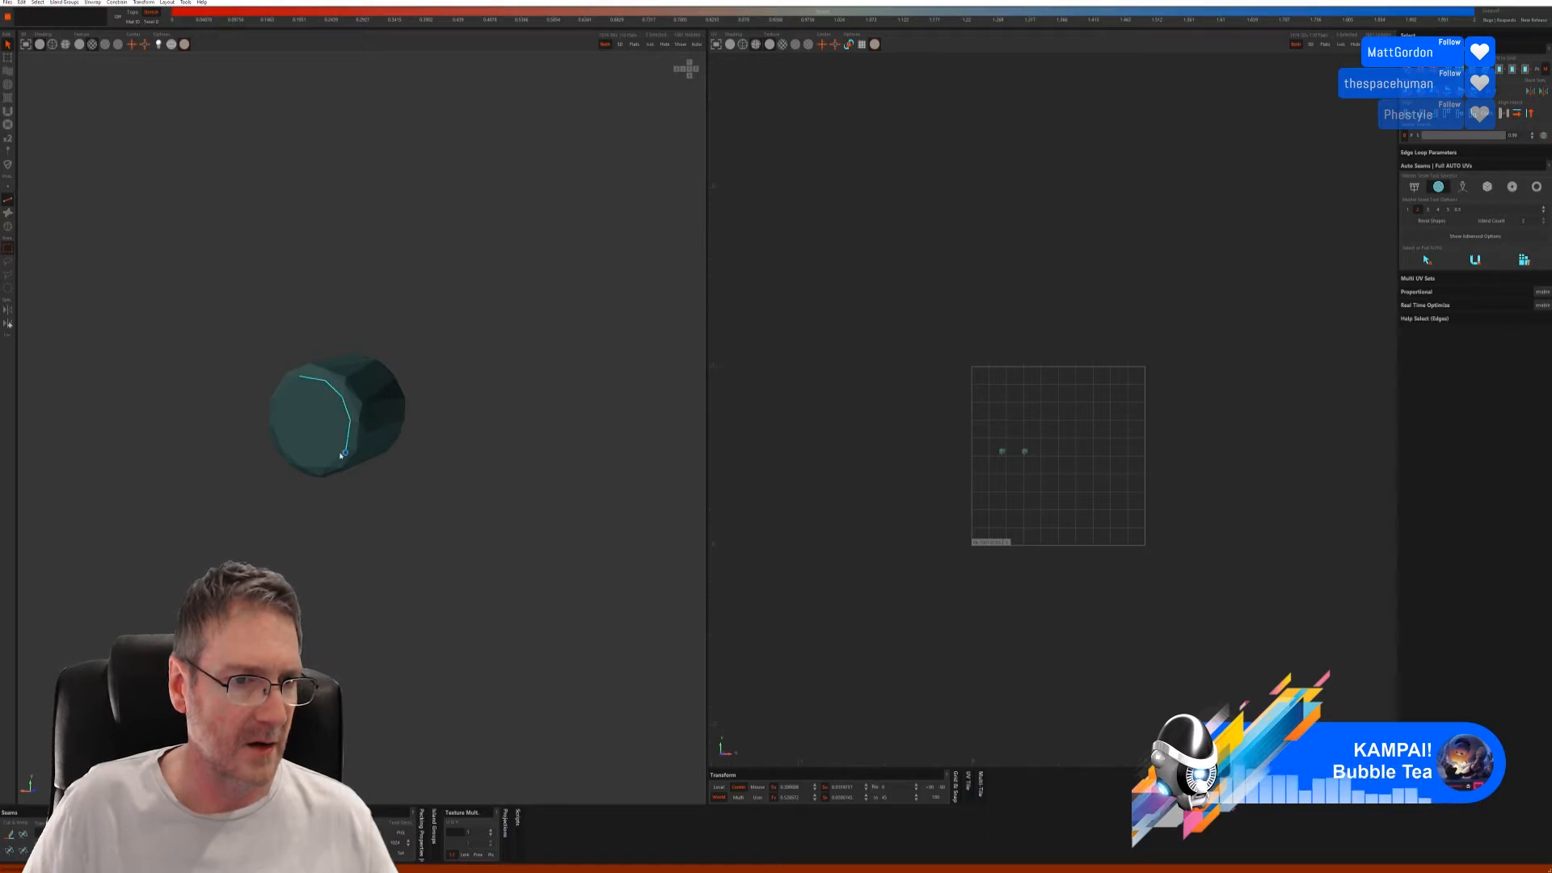
left_click_drag(341, 455, 274, 418)
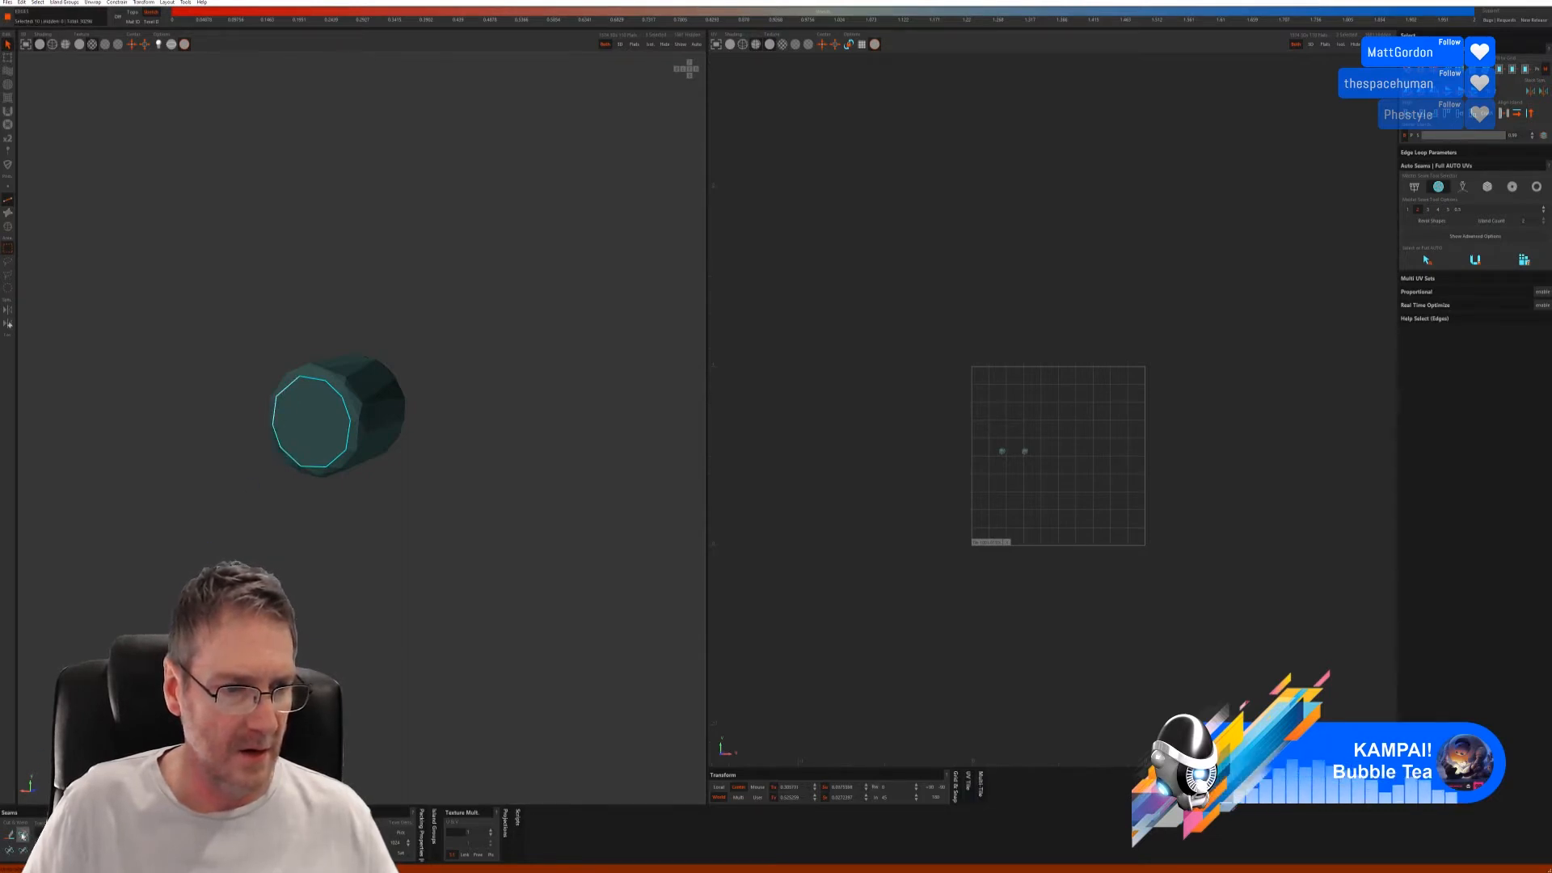
key("c")
- Select the edge loop around the opposite end cap of the nearer cylinder and cut it
left_click_drag(398, 594, 285, 557, "alt")
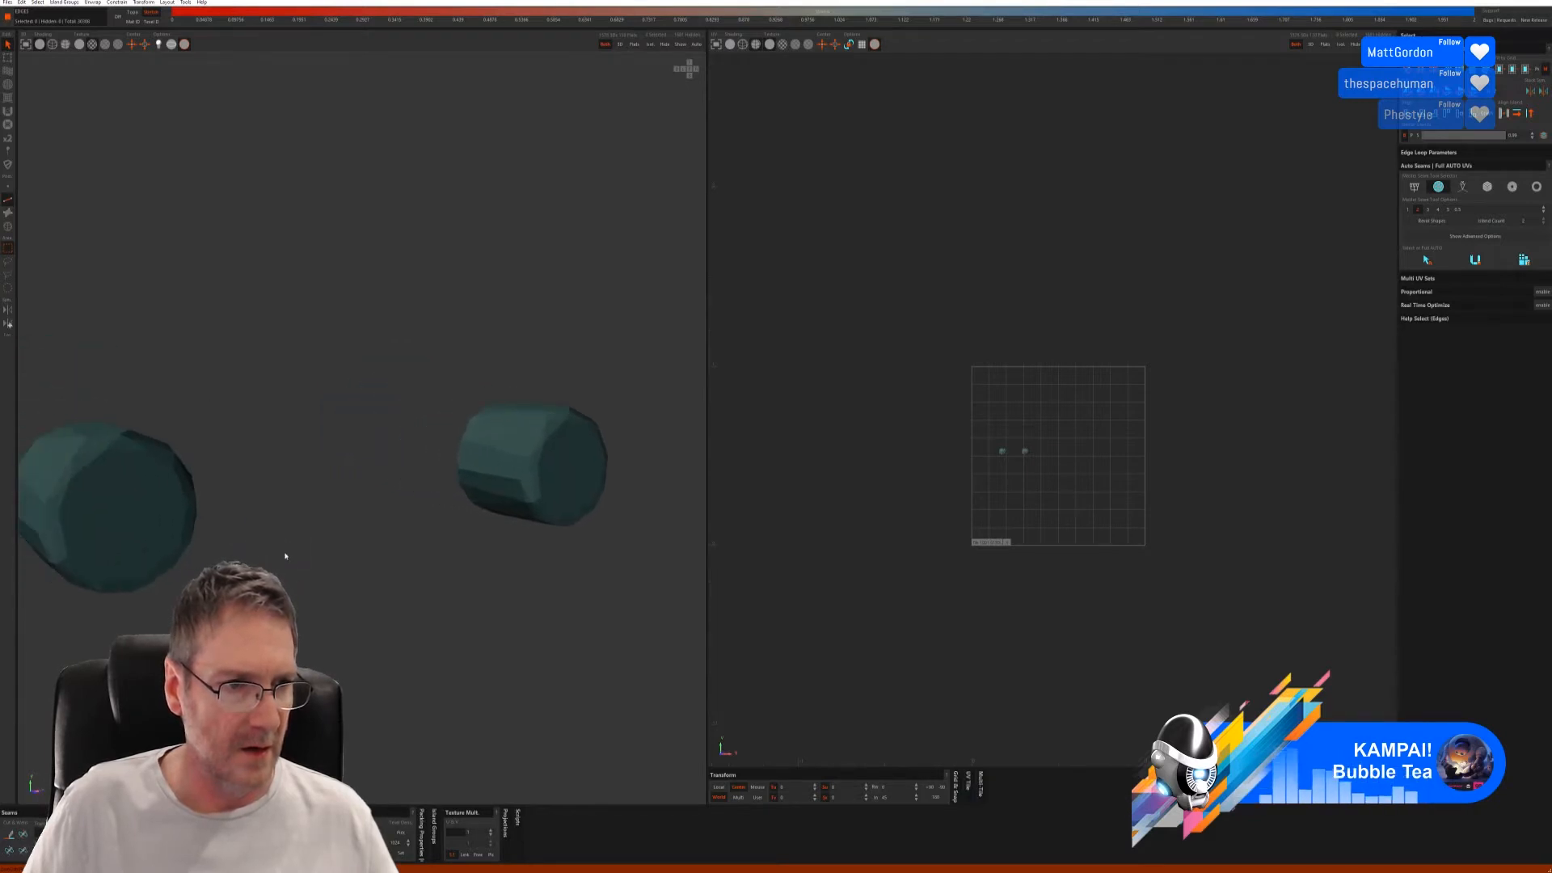
left_click(96, 462)
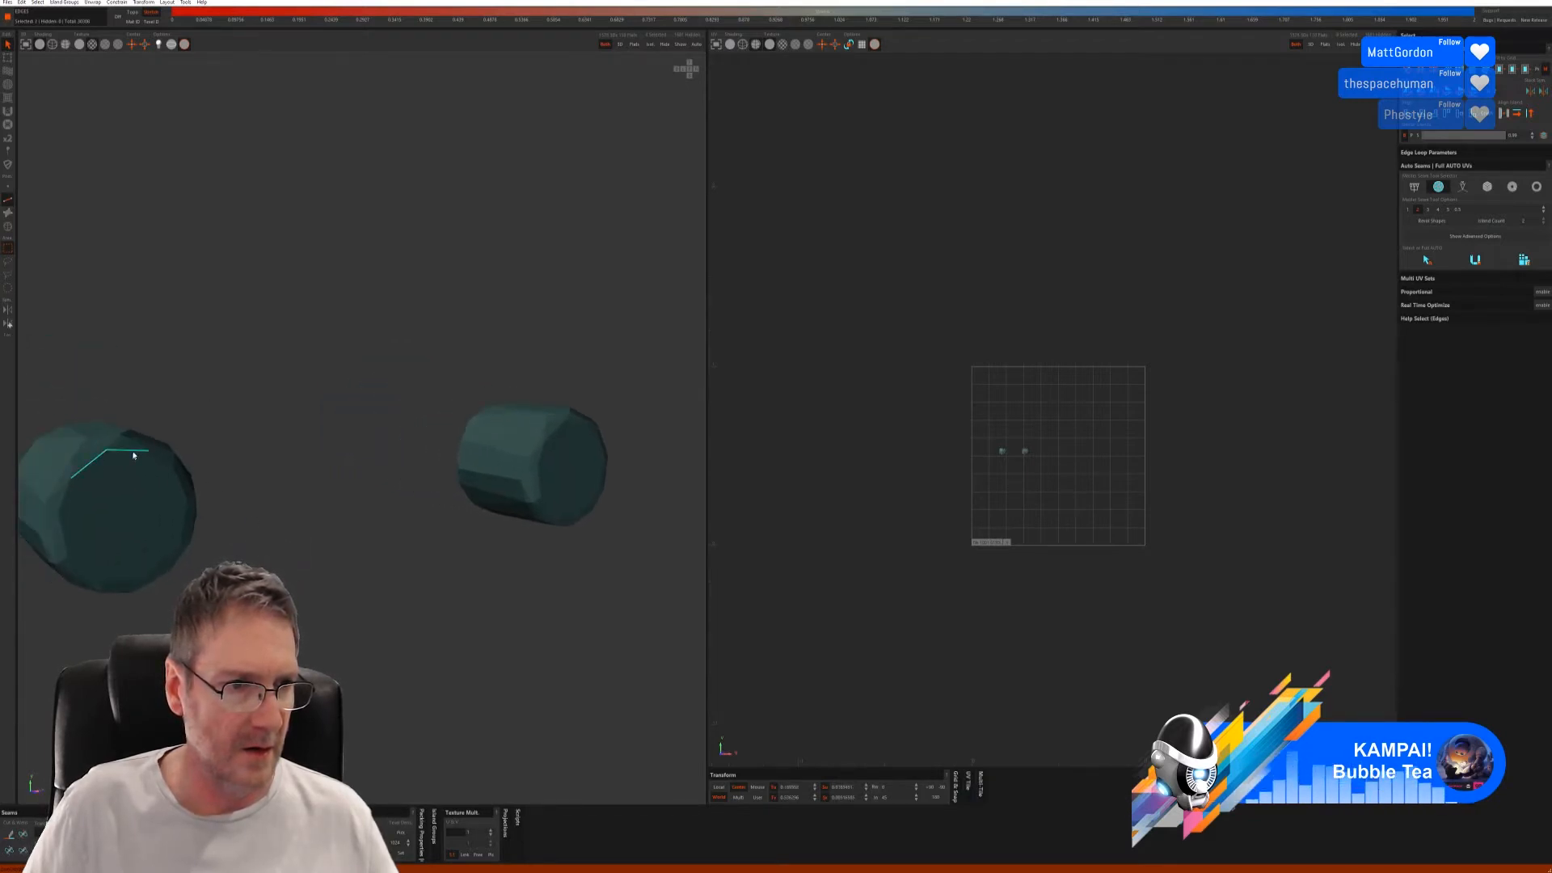
left_click_drag(133, 455, 188, 495)
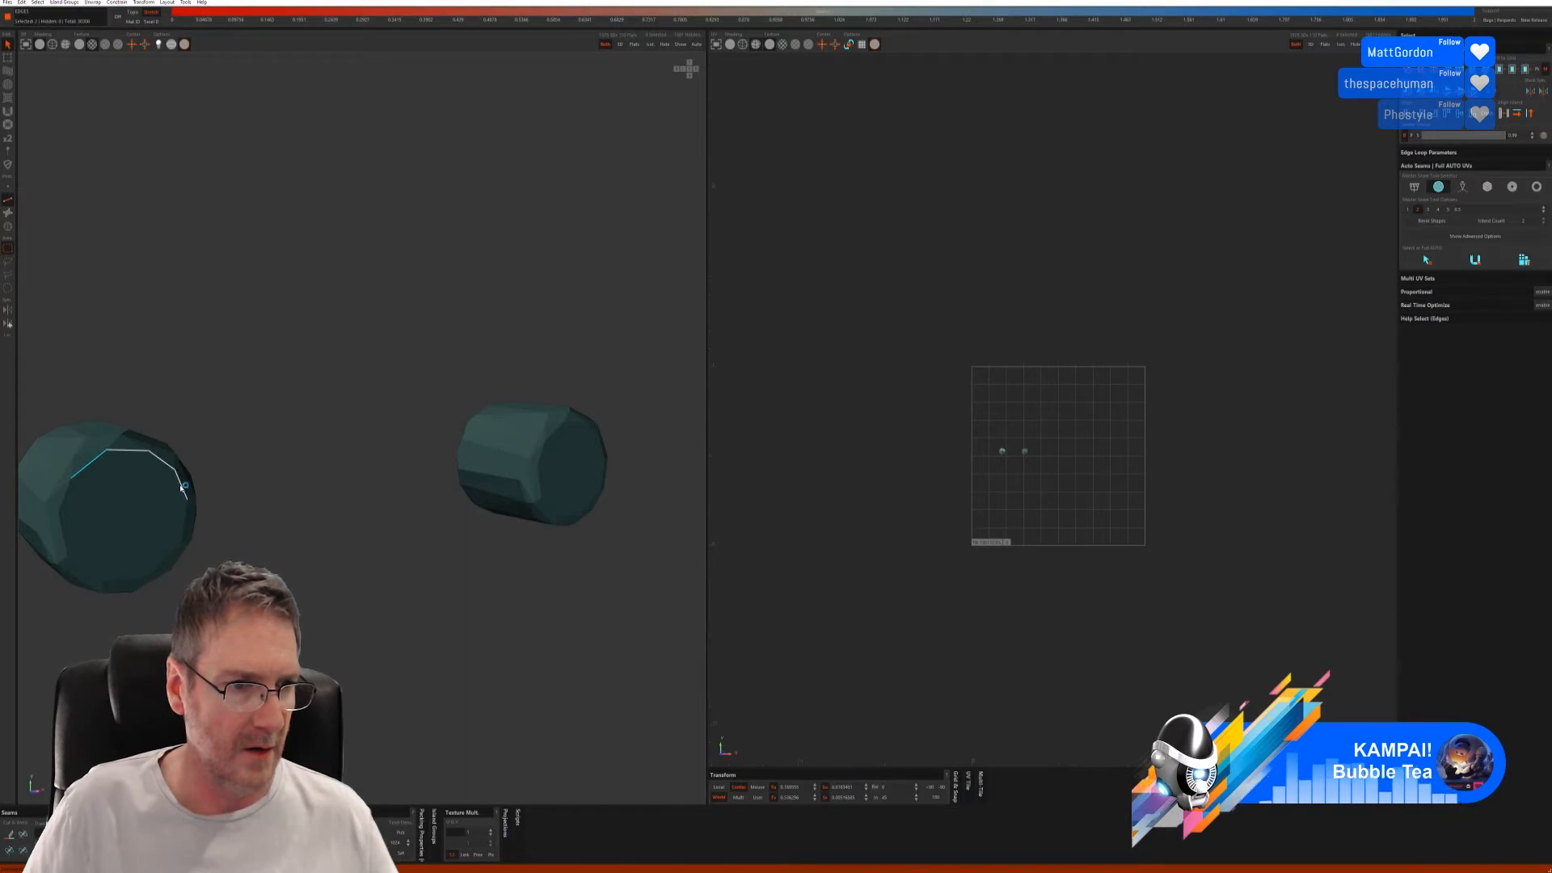
left_click_drag(145, 567, 95, 576)
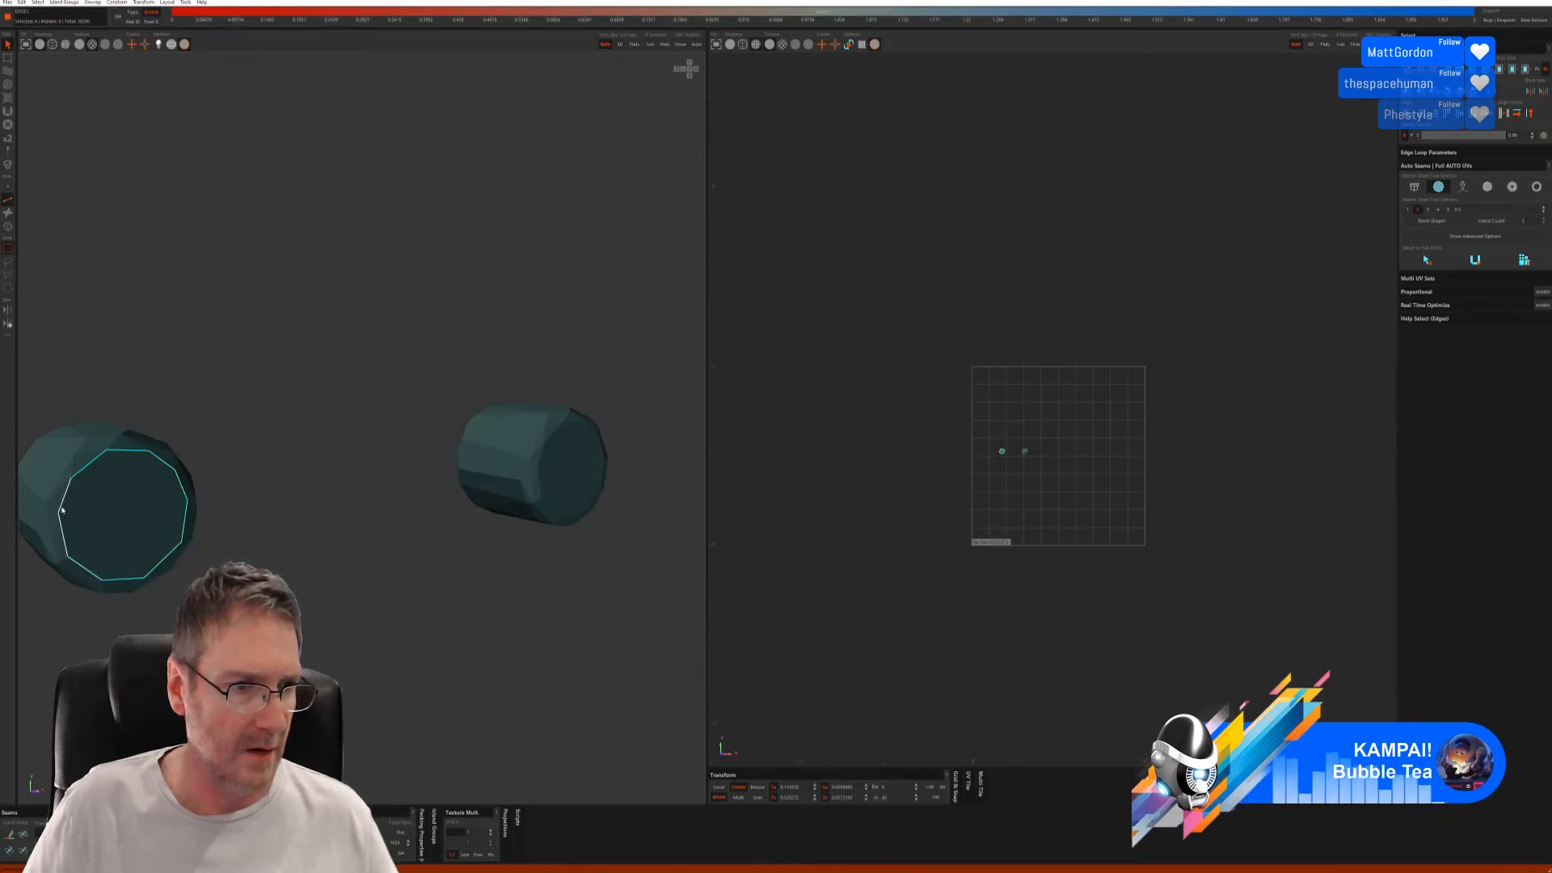
key("c")
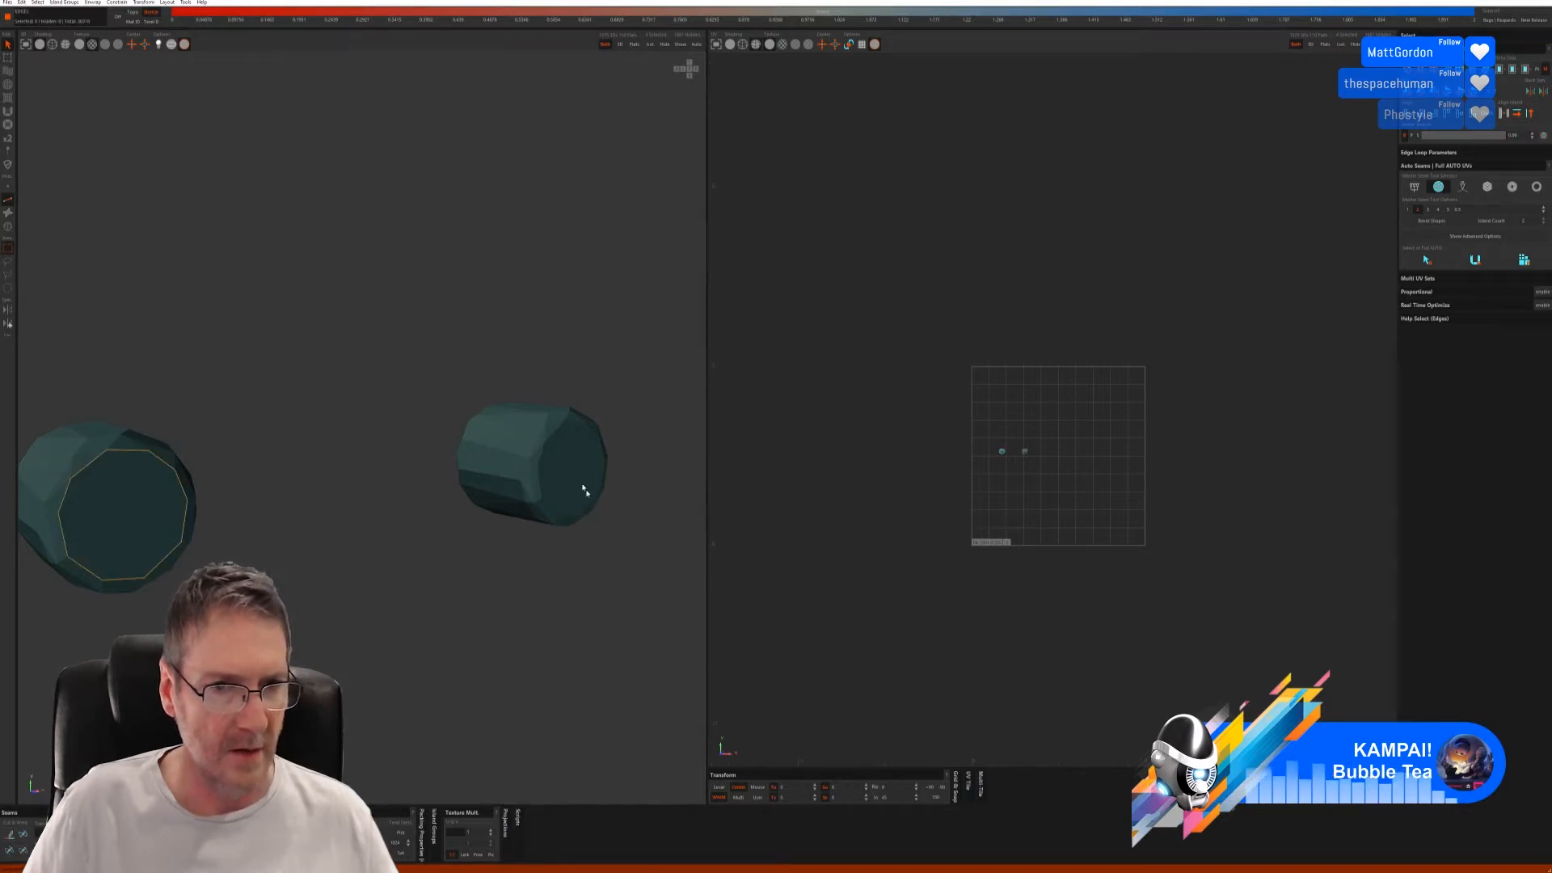
- Select the edge loop around the last uncut end cap on the remaining cylinder and cut it
middle_click_drag(558, 526, 506, 469)
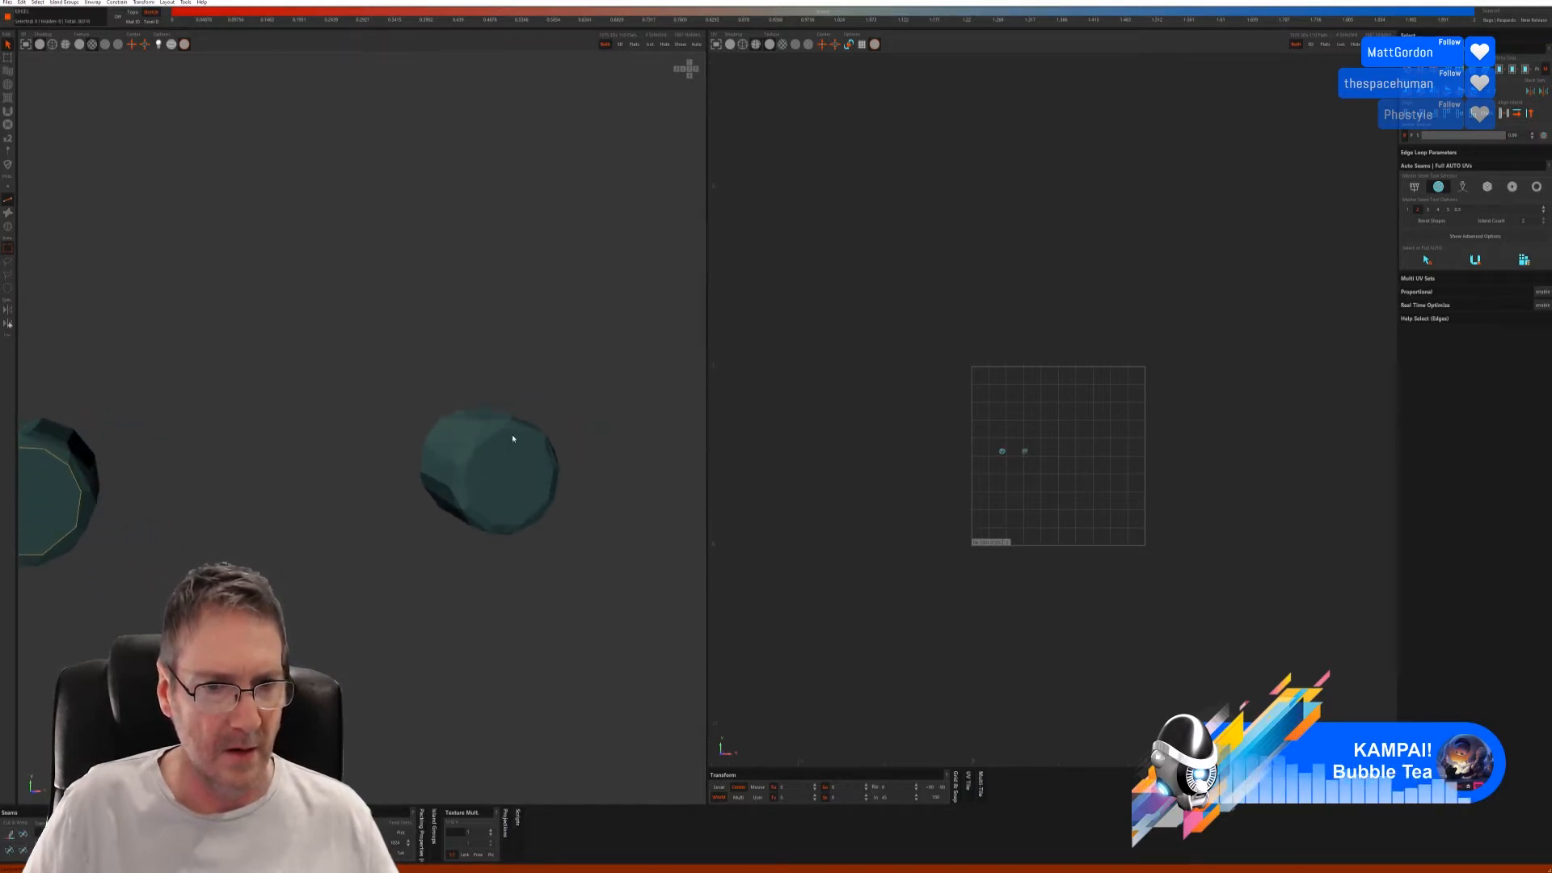
left_click(516, 436)
left_click_drag(548, 451, 483, 444)
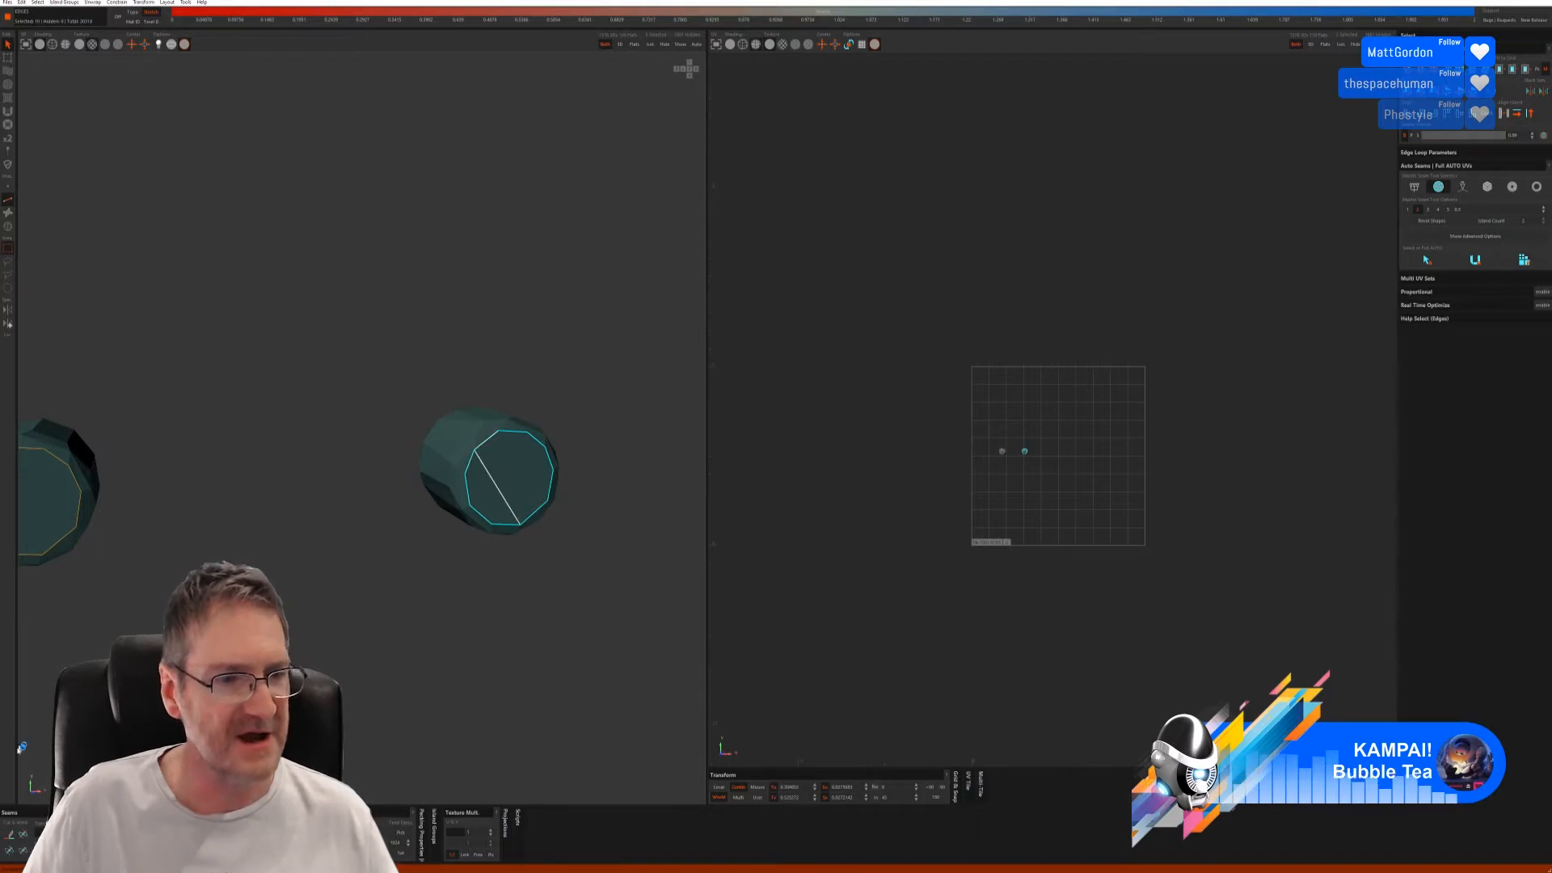
left_click(23, 835)
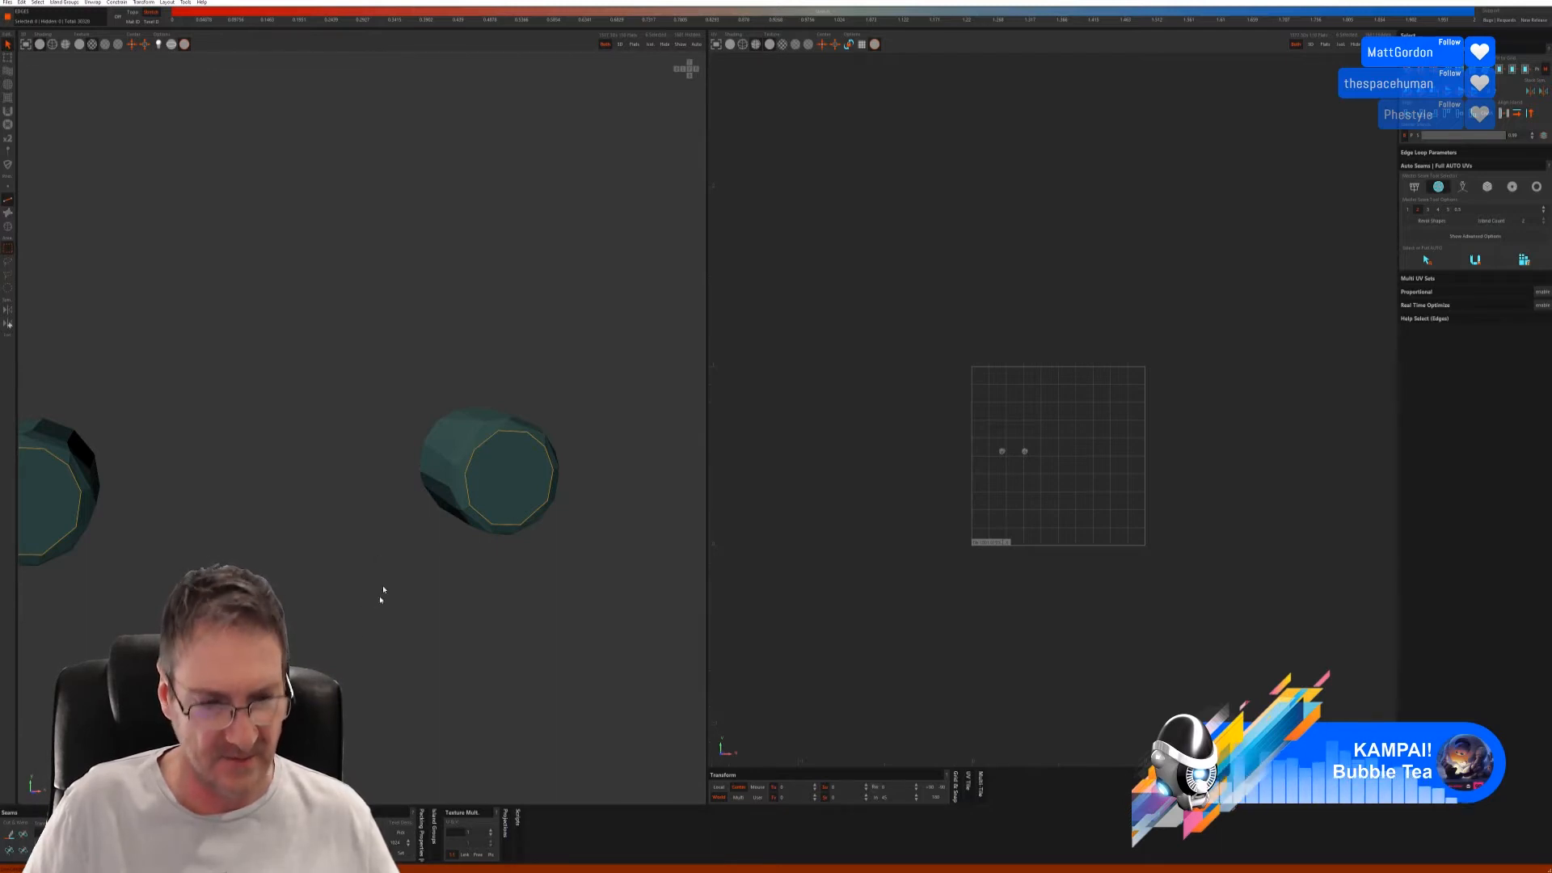
- Select a lengthwise edge path along one cylinder's side, connecting its two end-cap seams, and cut it
left_click_drag(384, 590, 411, 514, "alt")
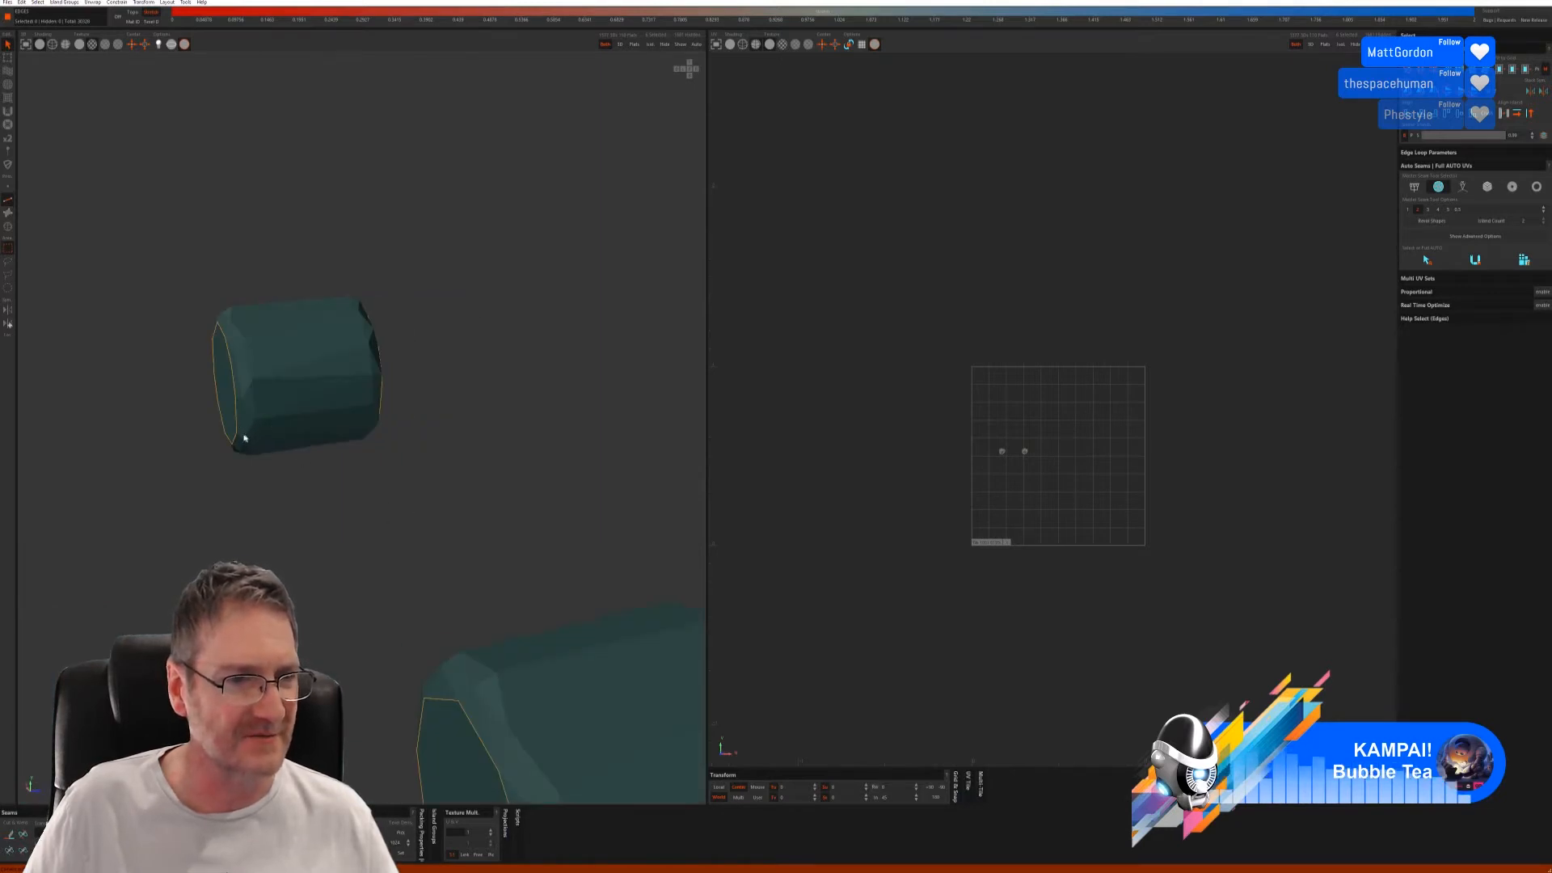
left_click(374, 433)
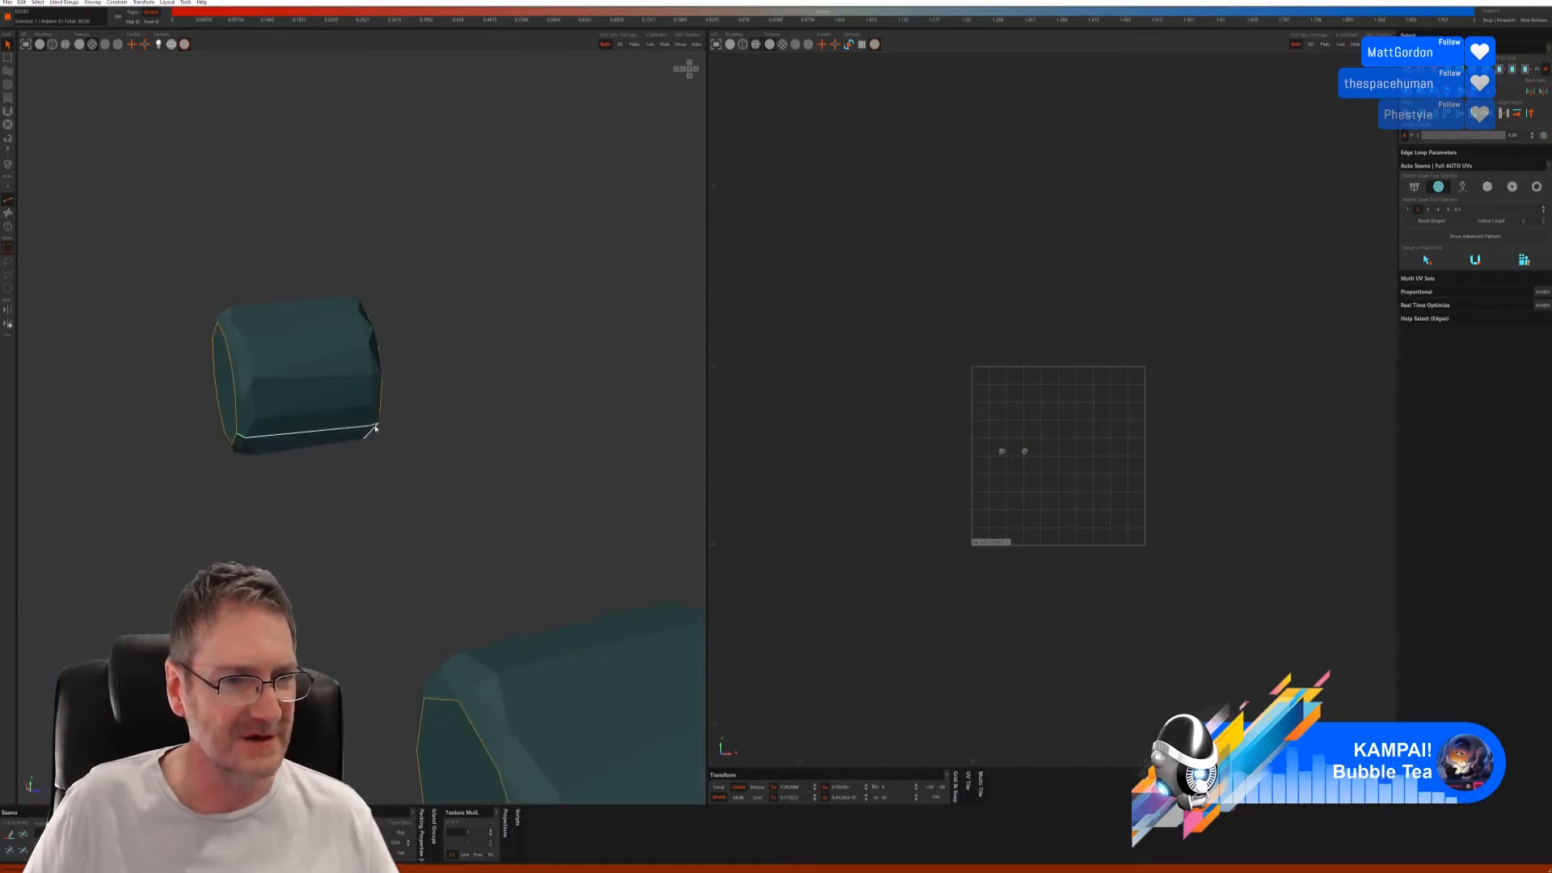
left_click(378, 421)
left_click(379, 426)
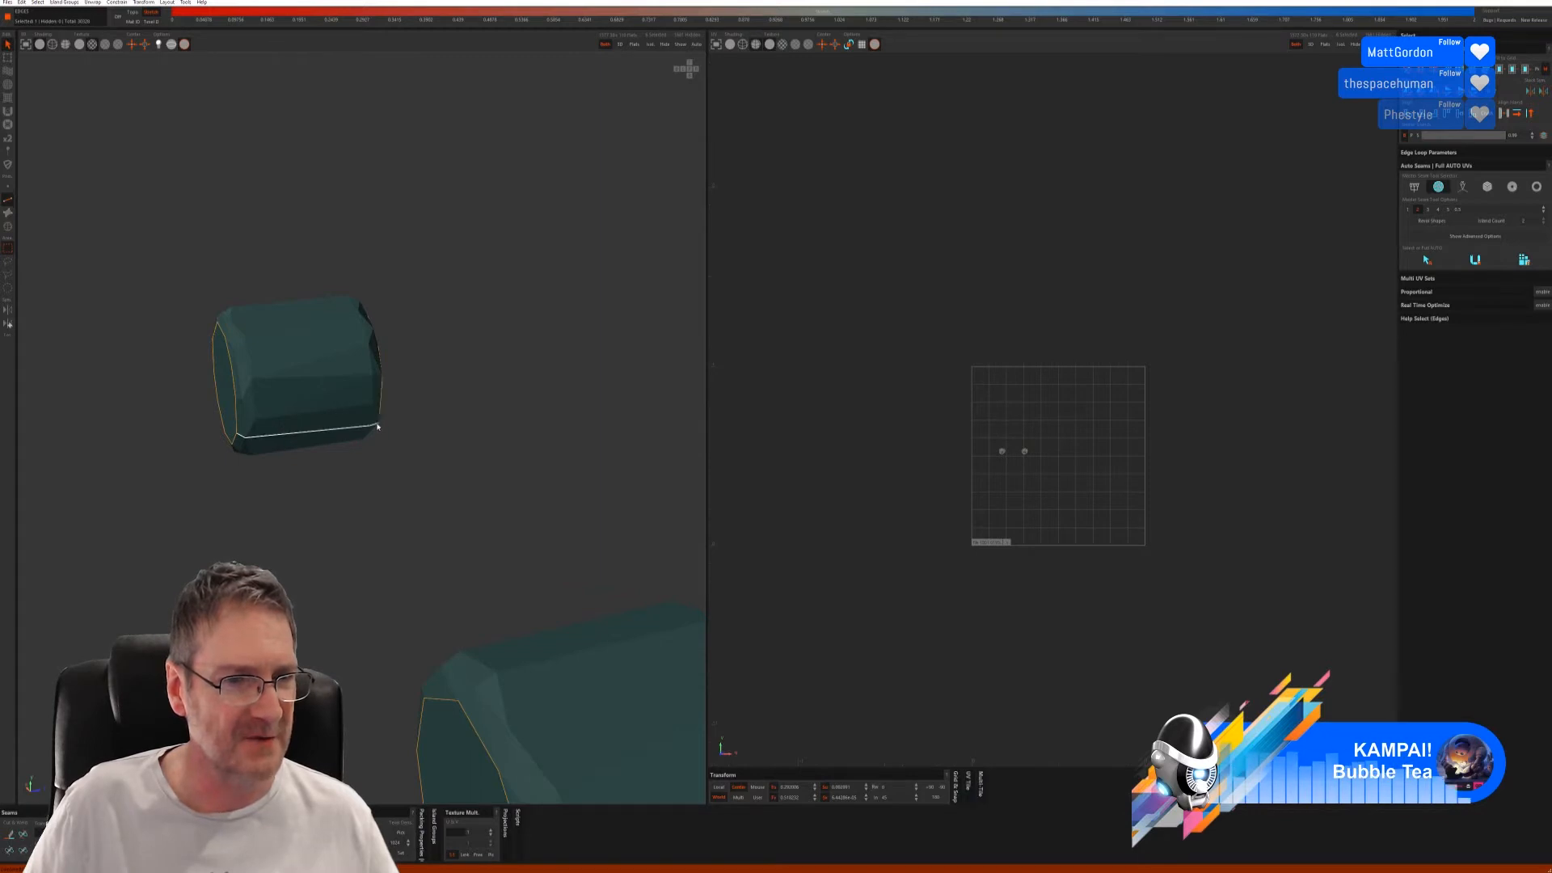
left_click(377, 426)
left_click_drag(391, 444, 347, 440, "alt")
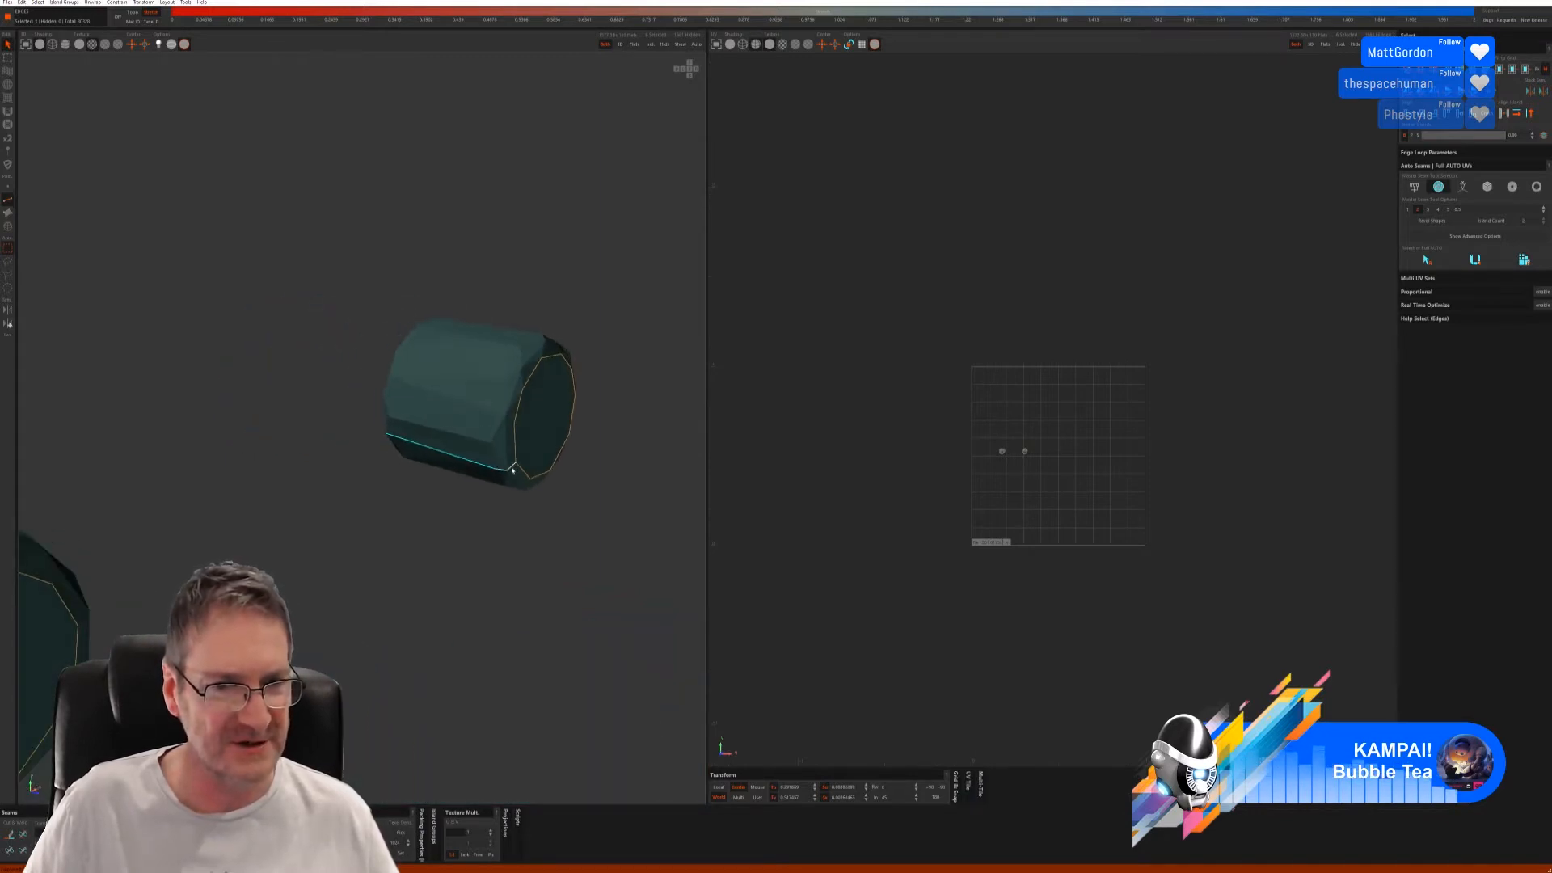
key("c")
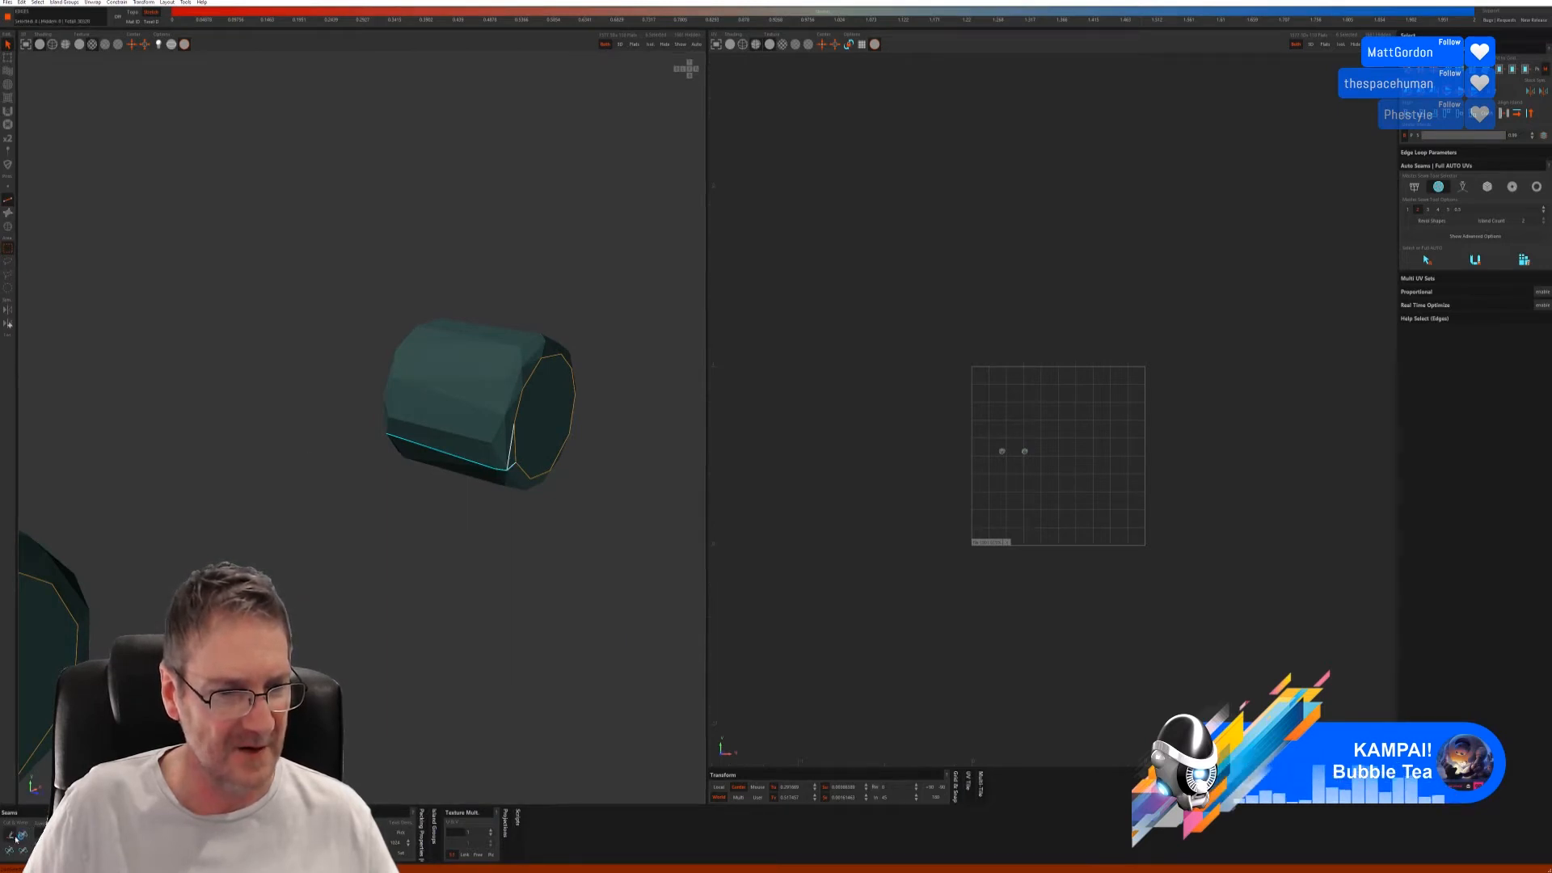
left_click_drag(295, 576, 417, 558, "alt")
left_click_drag(432, 540, 450, 544, "alt")
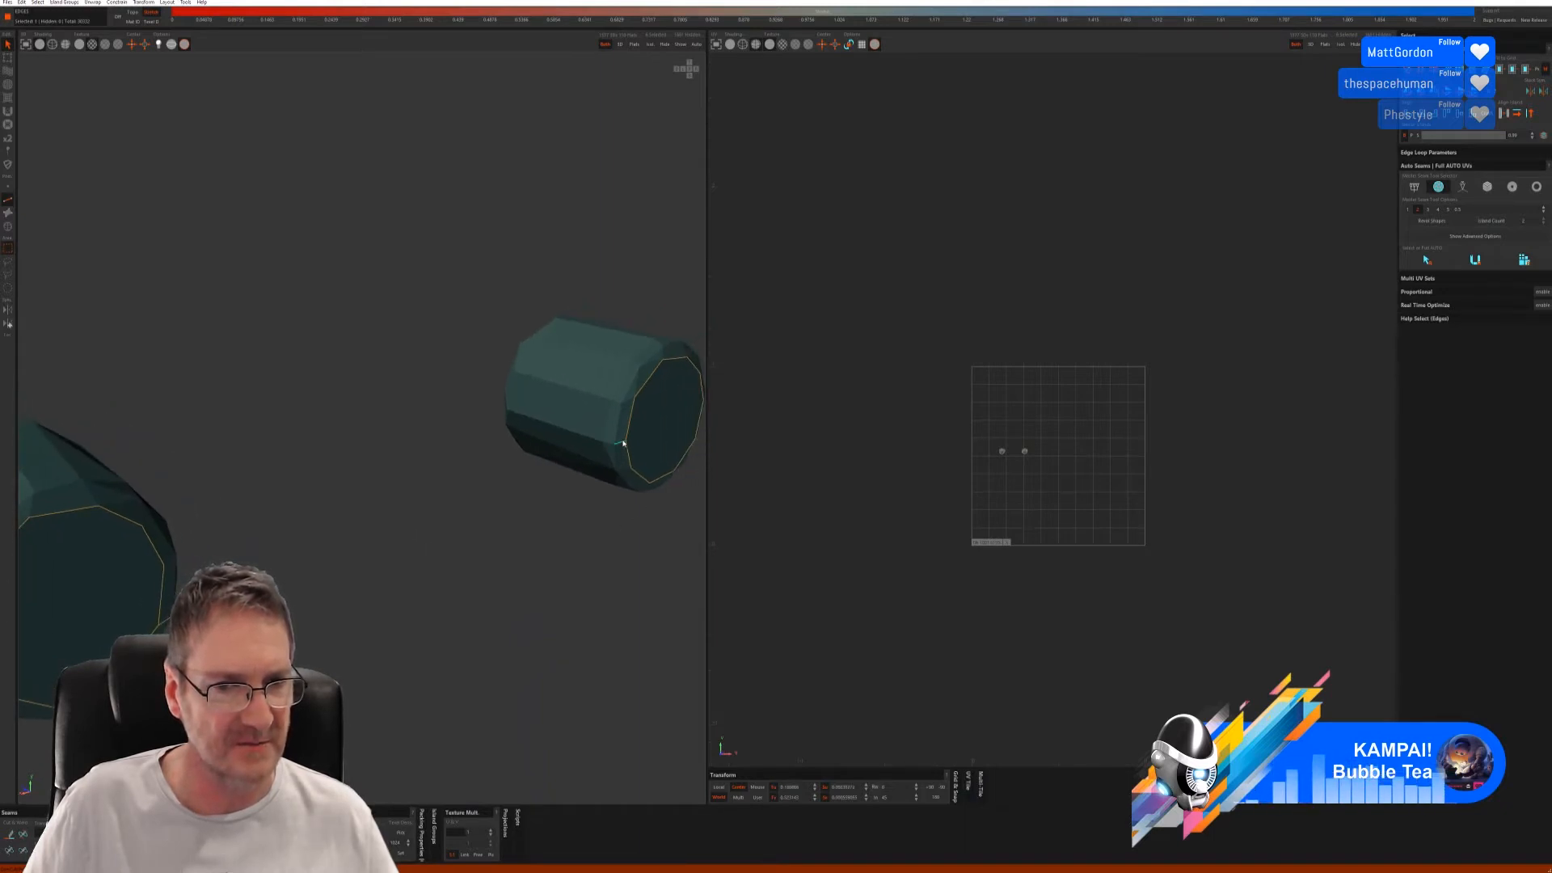
left_click(536, 424)
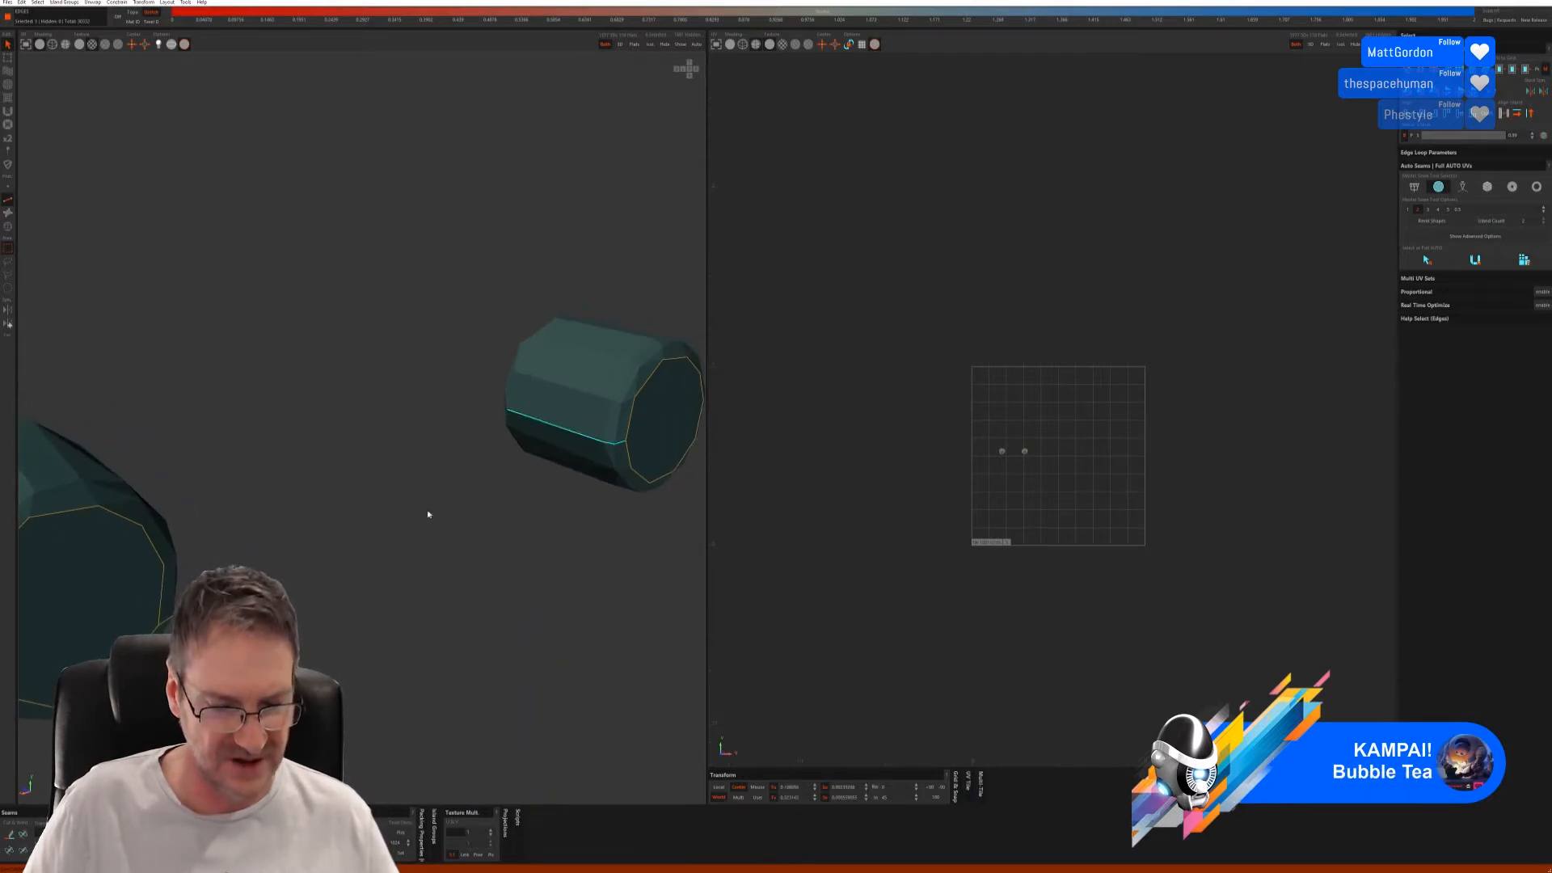
left_click_drag(426, 512, 526, 512, "alt")
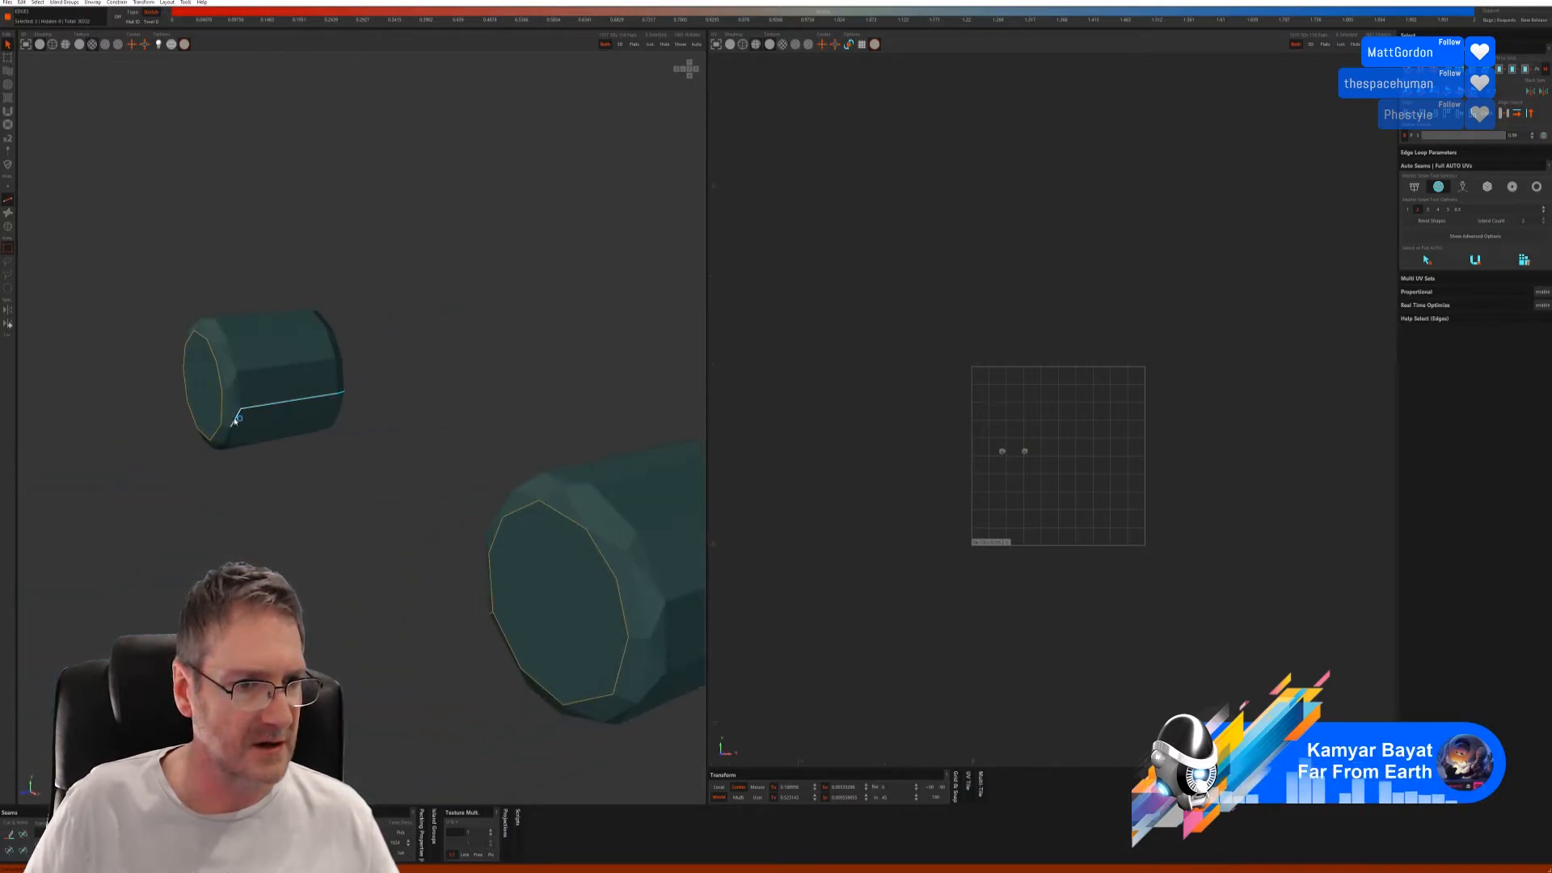
left_click(235, 419)
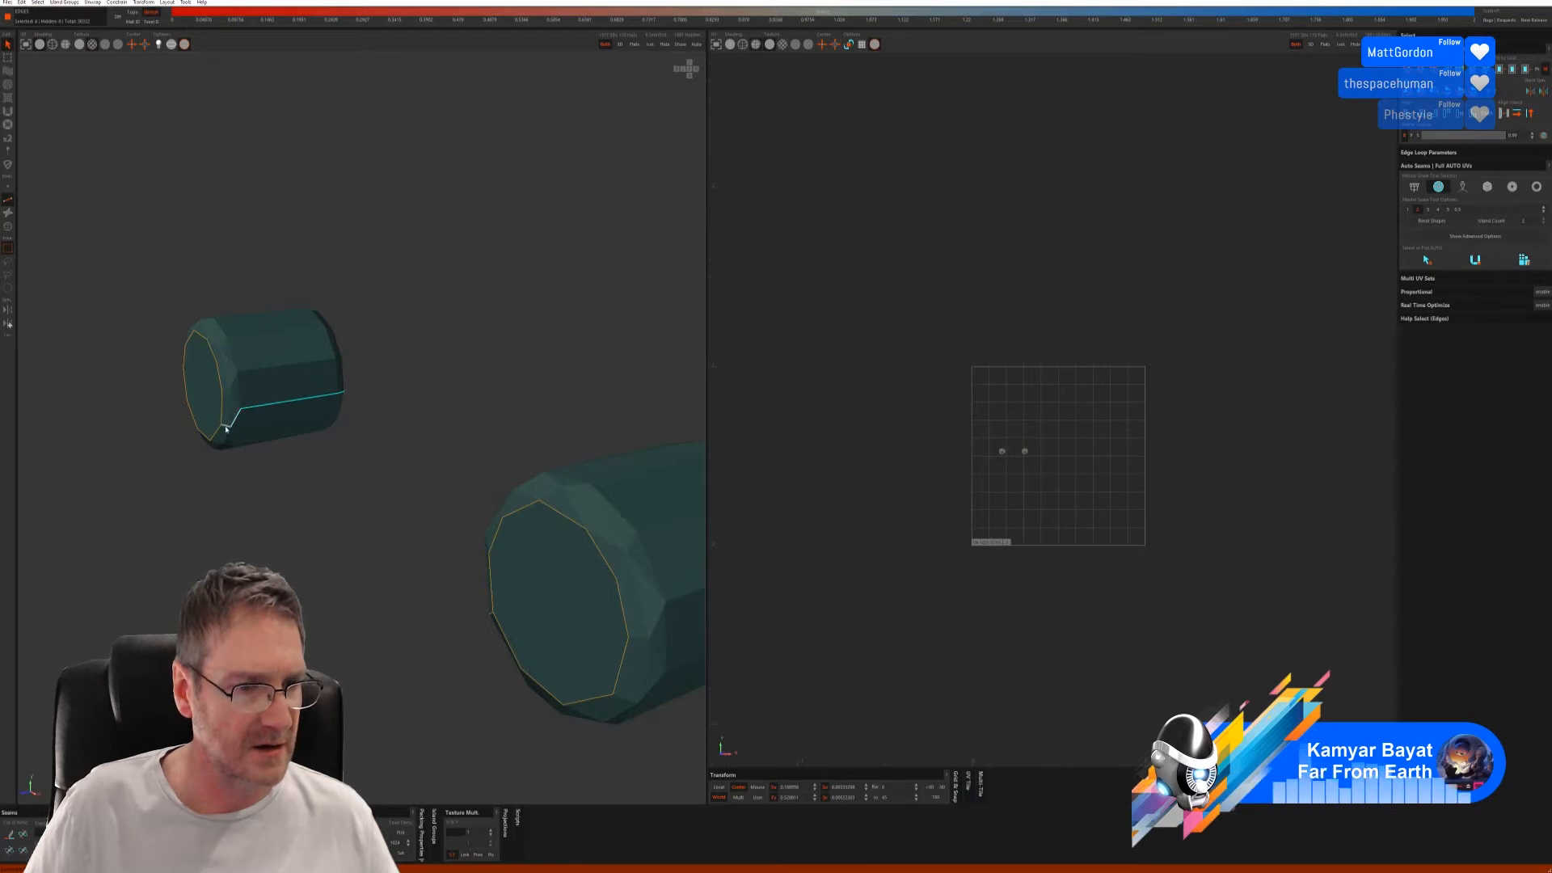
key("ctrl+z")
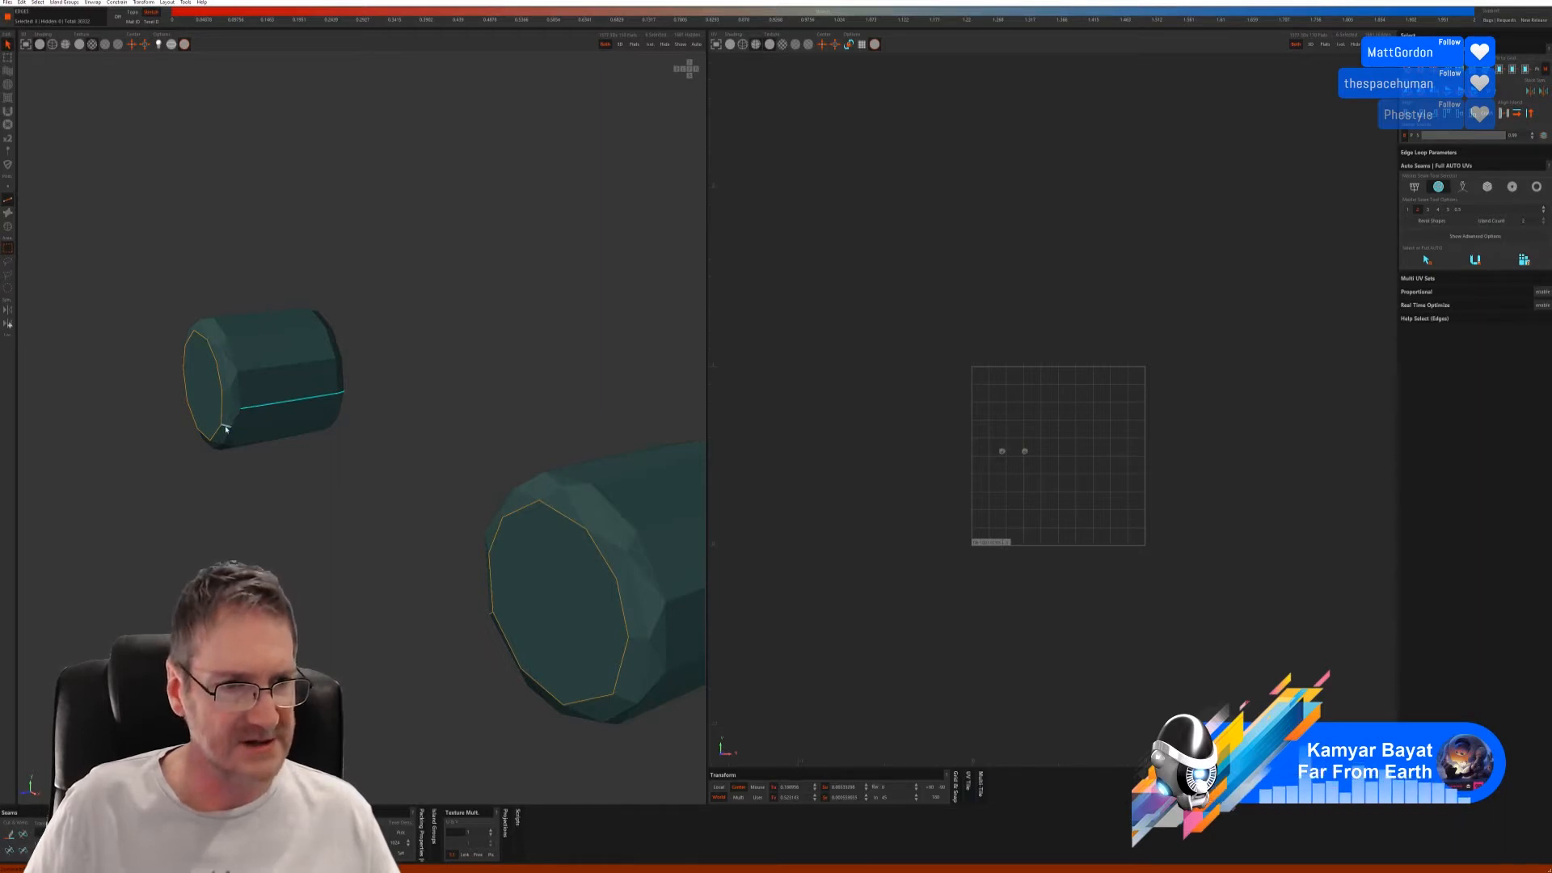
key("ctrl+z")
key("ctrl+z")
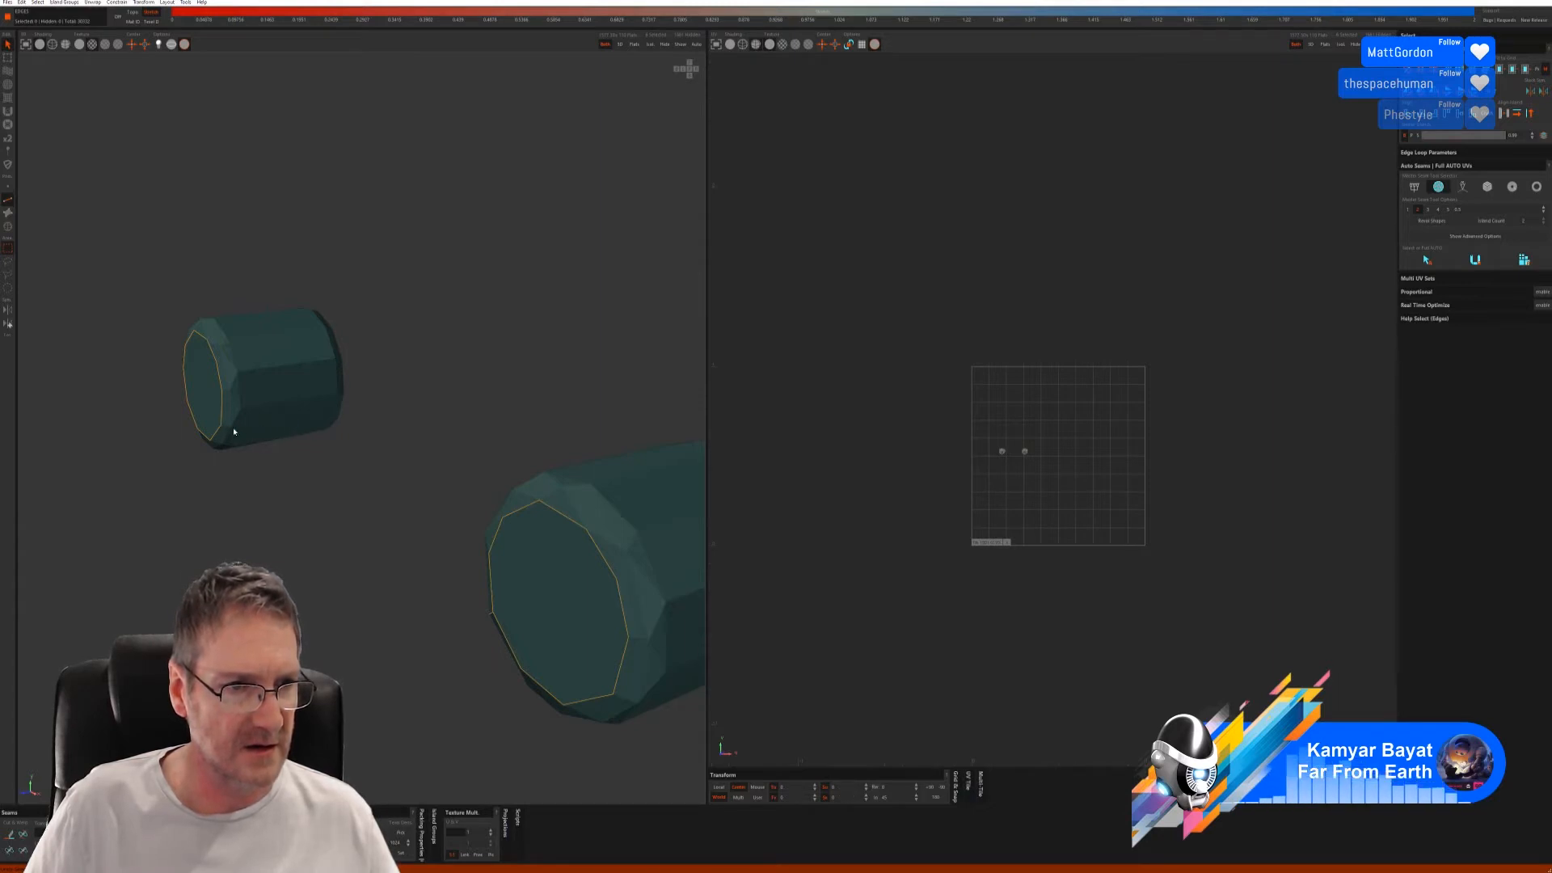
- Cut a seam along the small cylinder's lower lengthwise edge and unfold the resulting UV islands
left_click(230, 425)
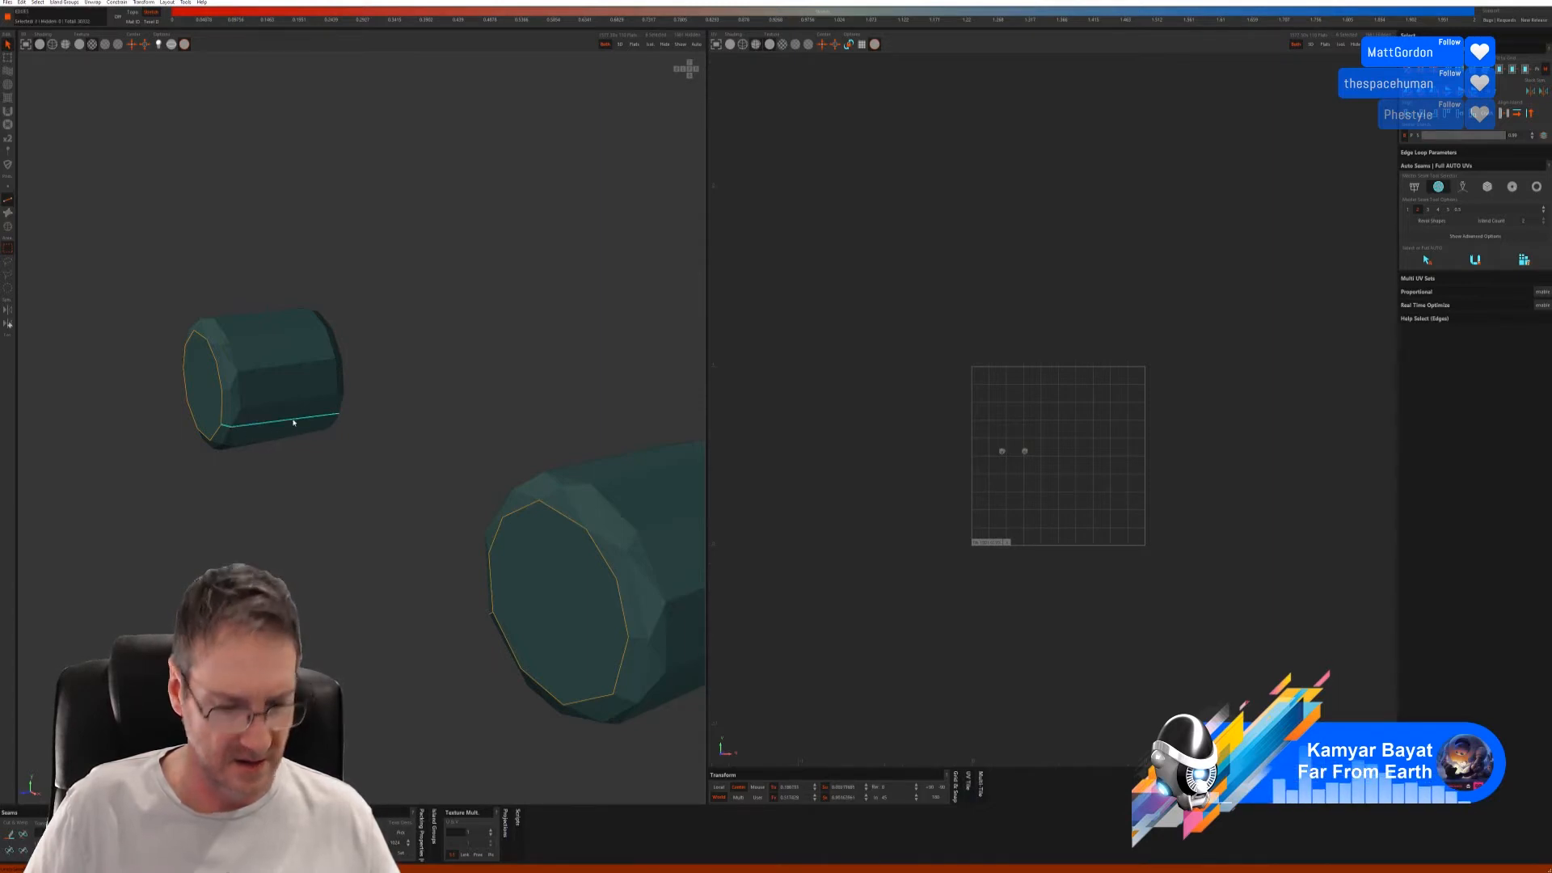
middle_click_drag(293, 421, 522, 477)
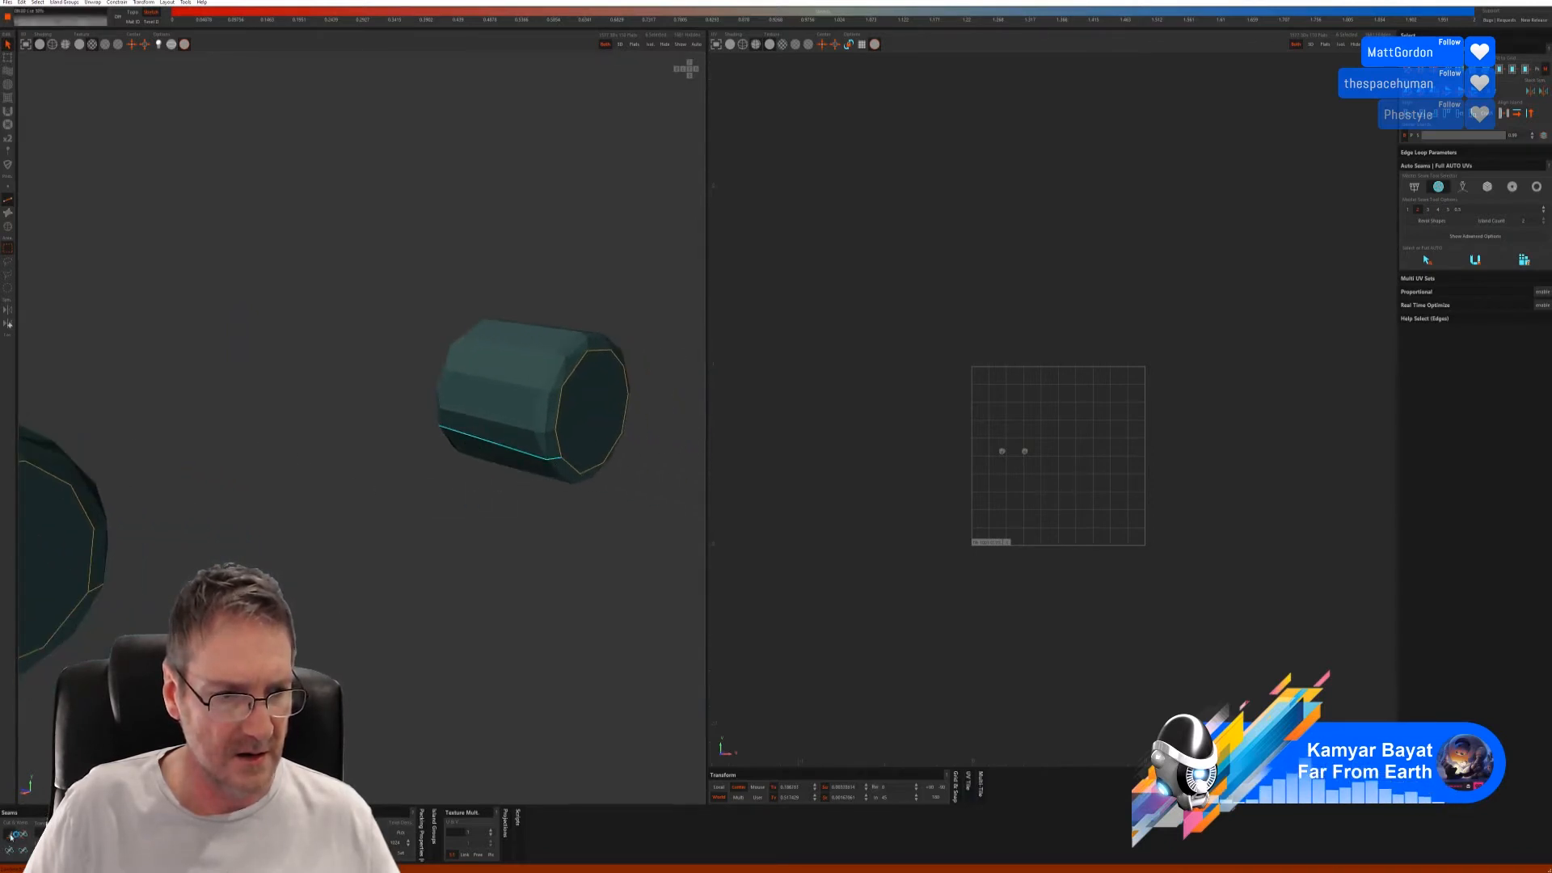
key("c")
key("u")
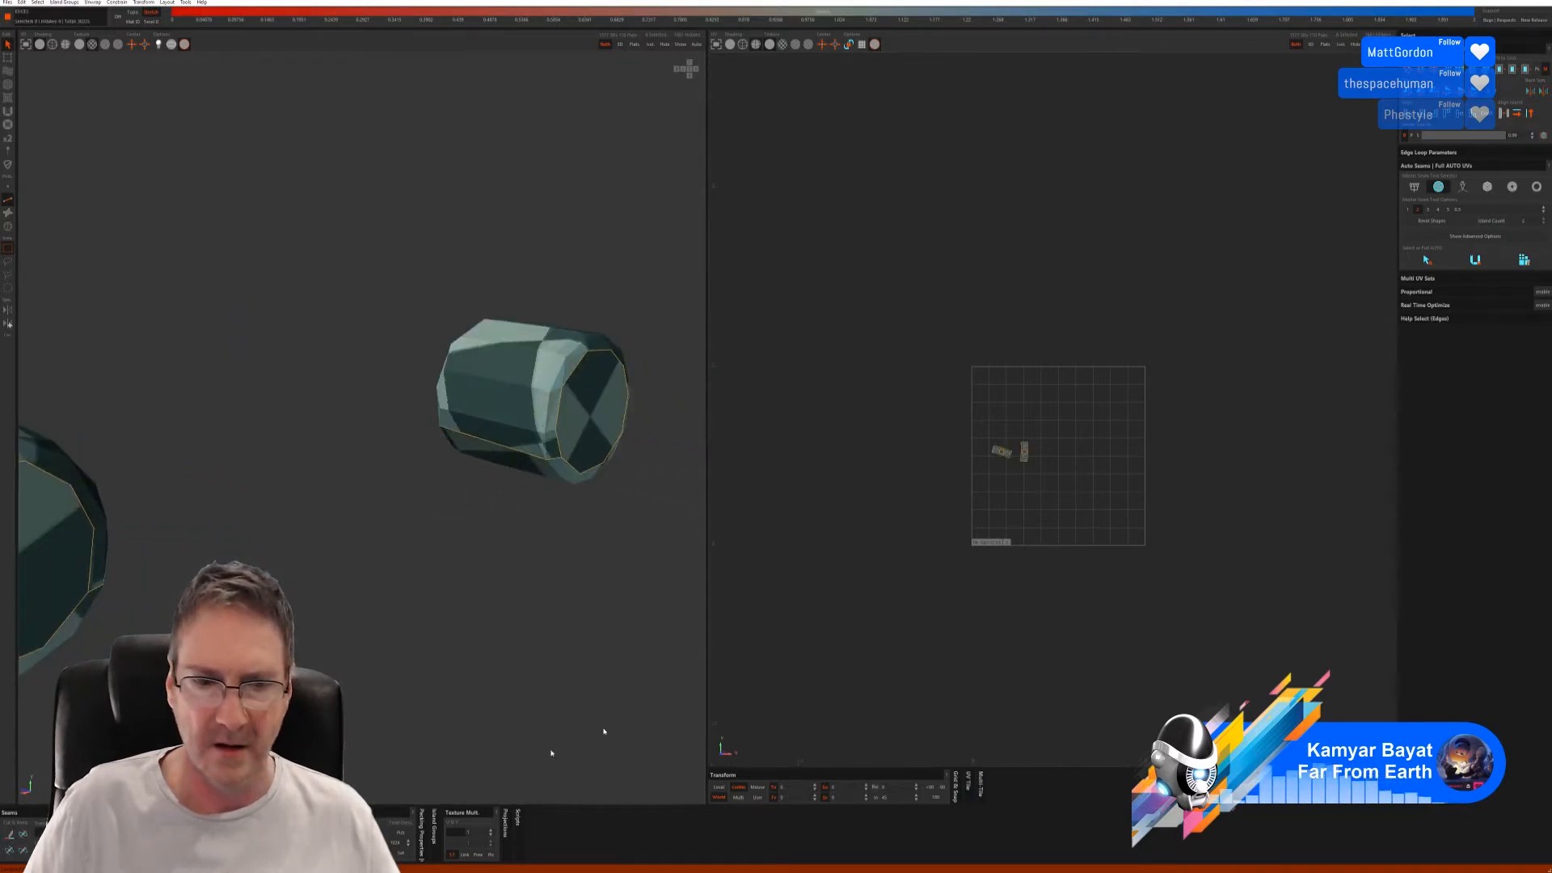
- Pack the two cylinders' UV islands into the tile and show the rest of the lamp again
key("p")
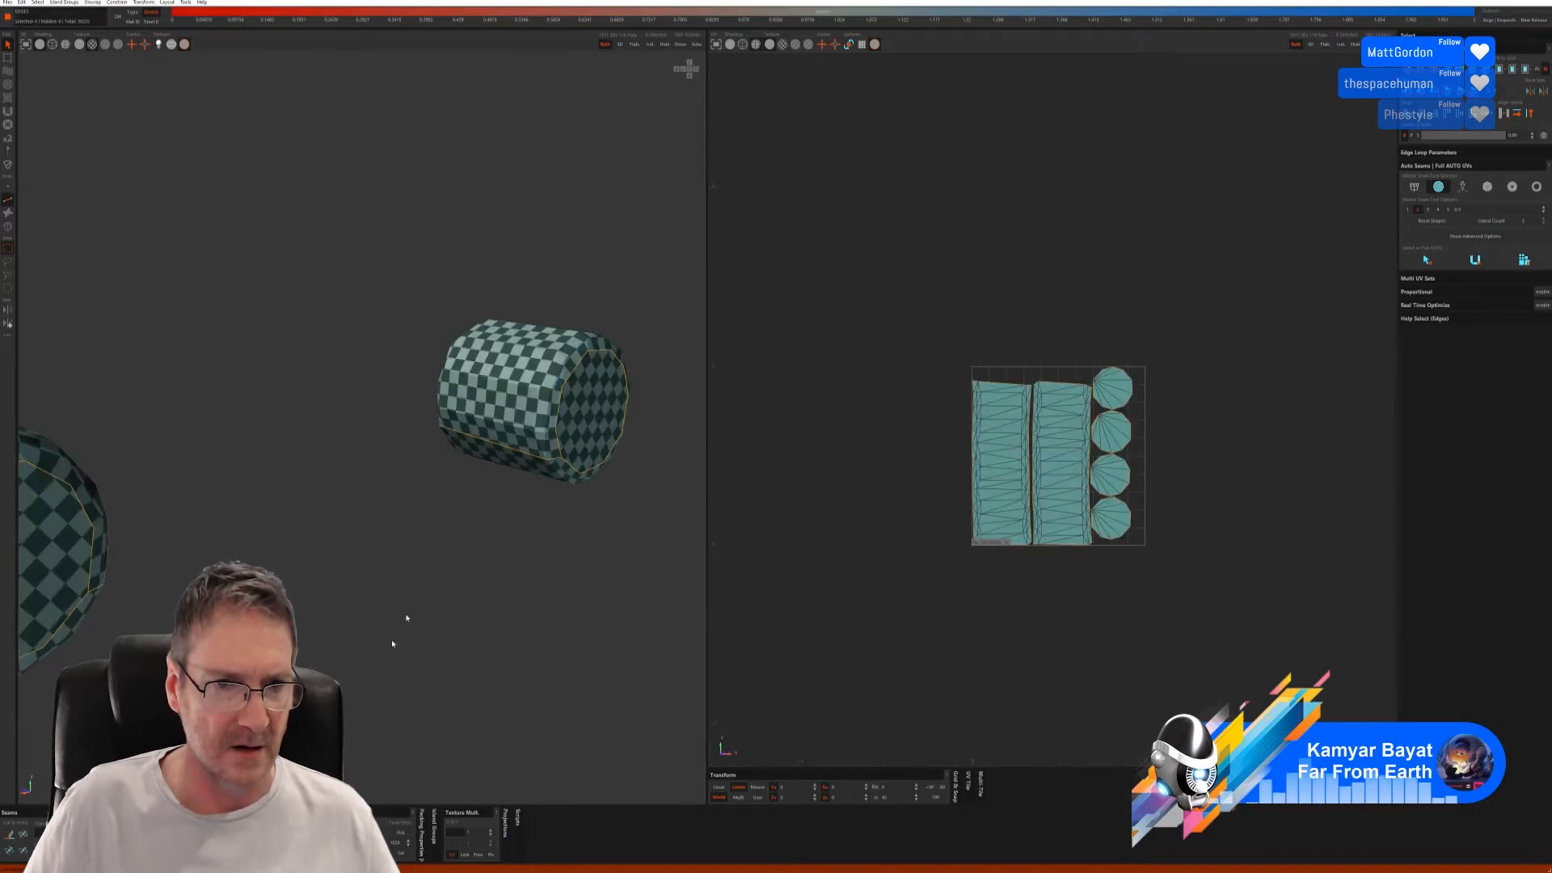
left_click_drag(406, 618, 461, 617, "alt")
scroll(453, 618, "down", 4)
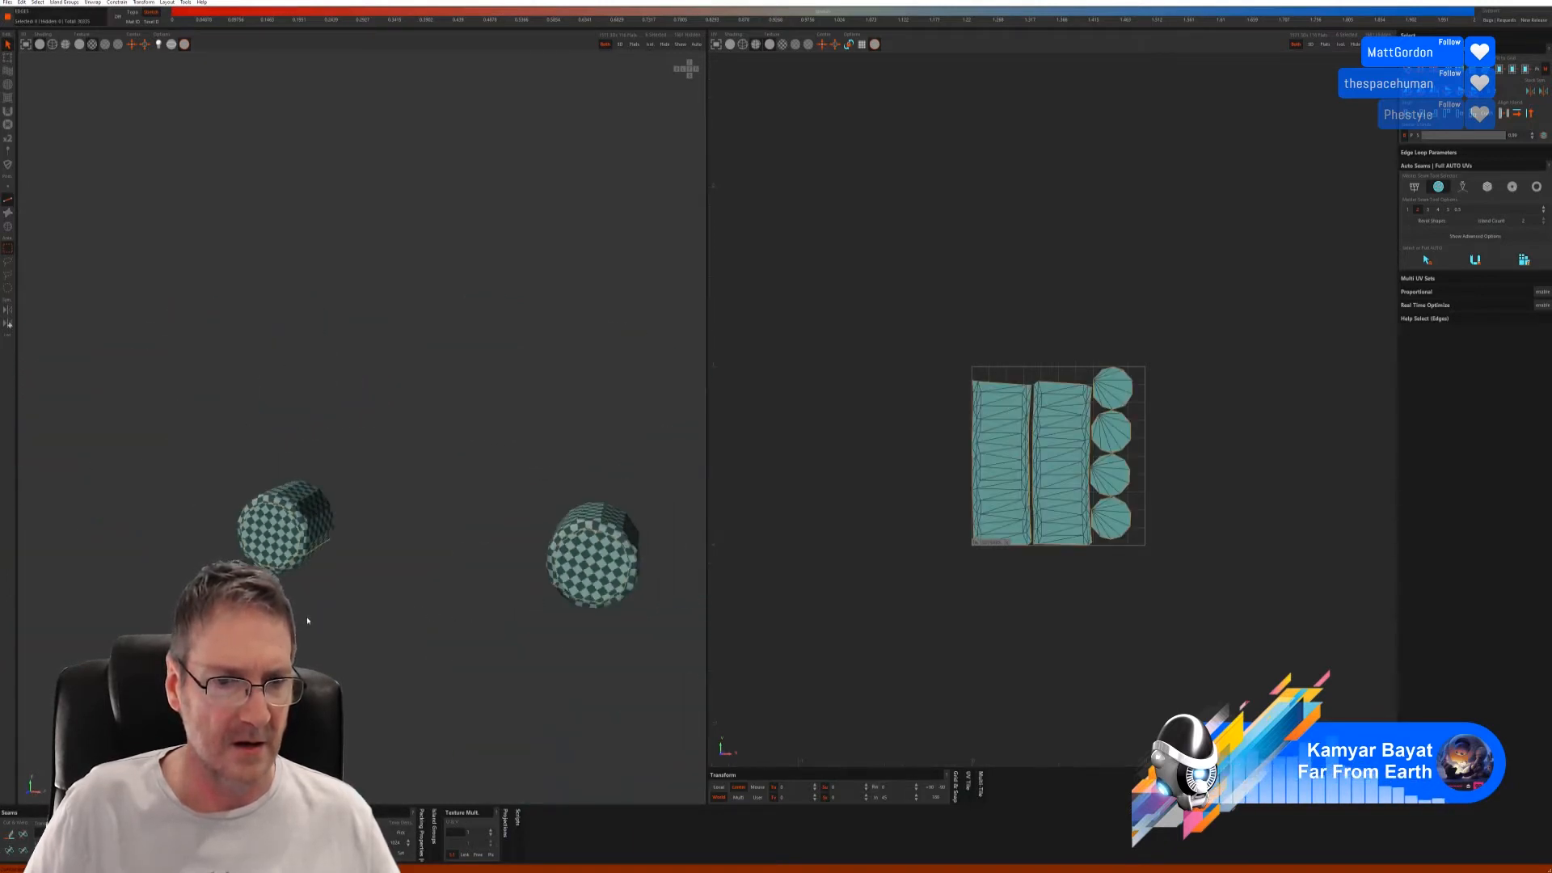
left_click_drag(307, 620, 592, 122, "alt")
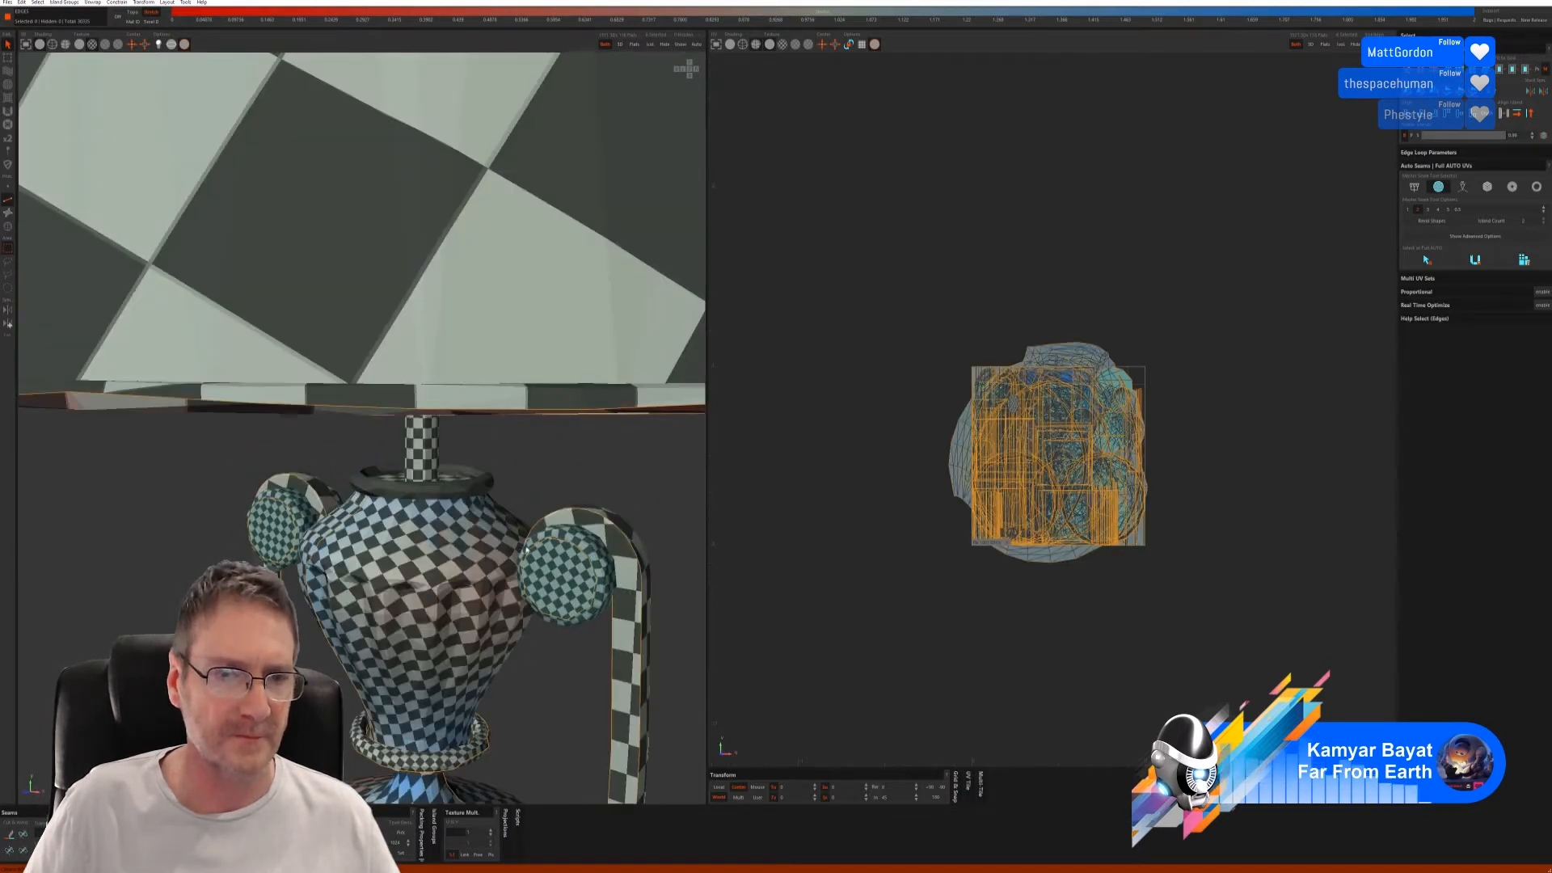
left_click_drag(664, 89, 501, 543, "alt")
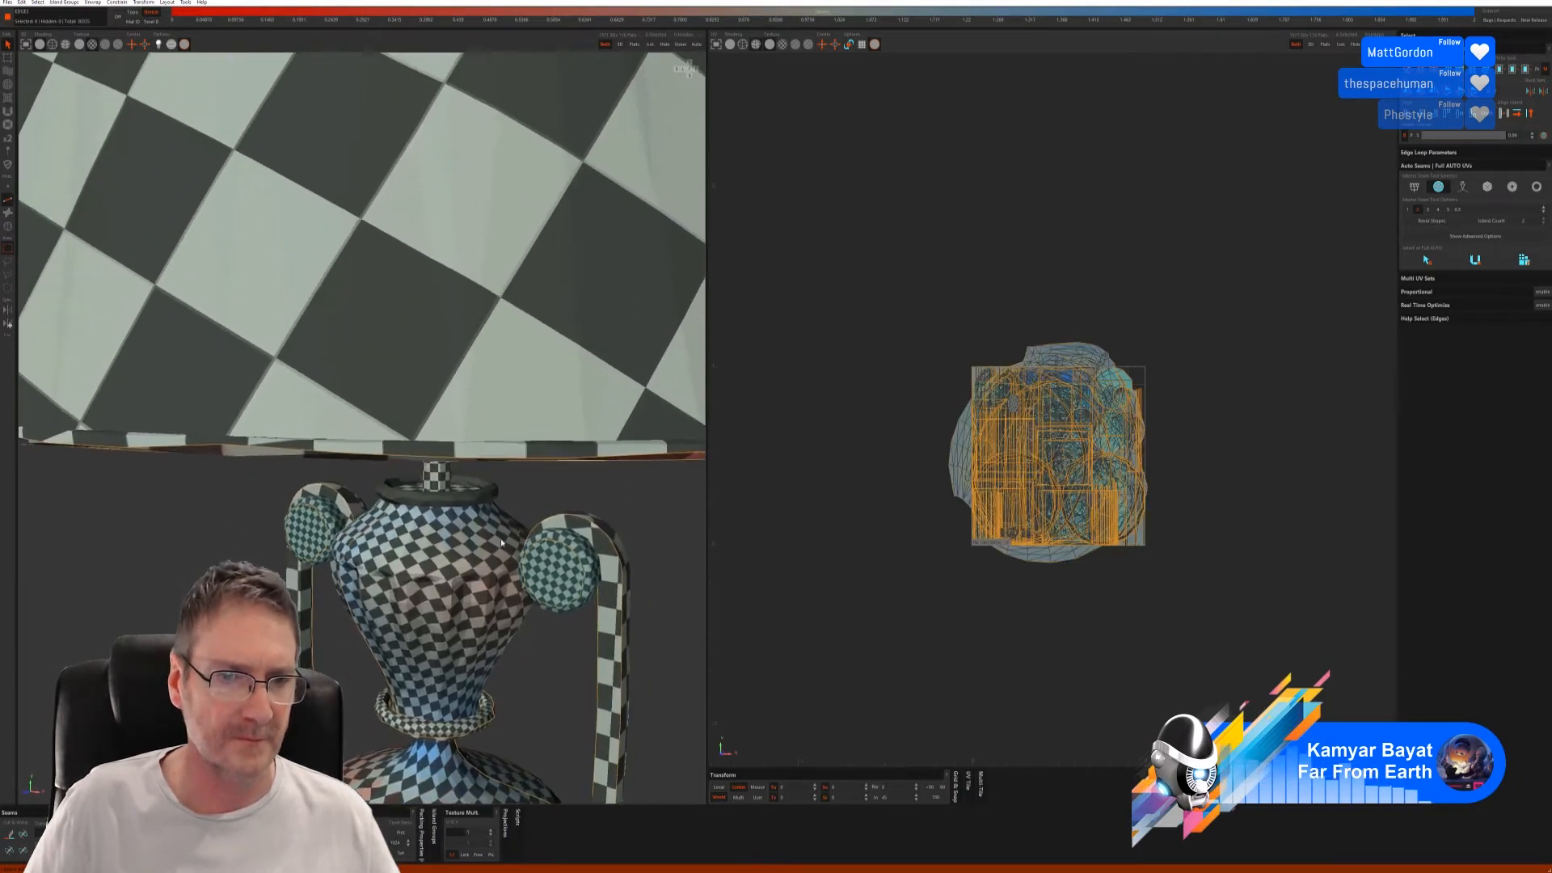
- Isolate the ring around the top of the vase body and switch to edge selection
left_click(8, 226)
left_click(323, 483)
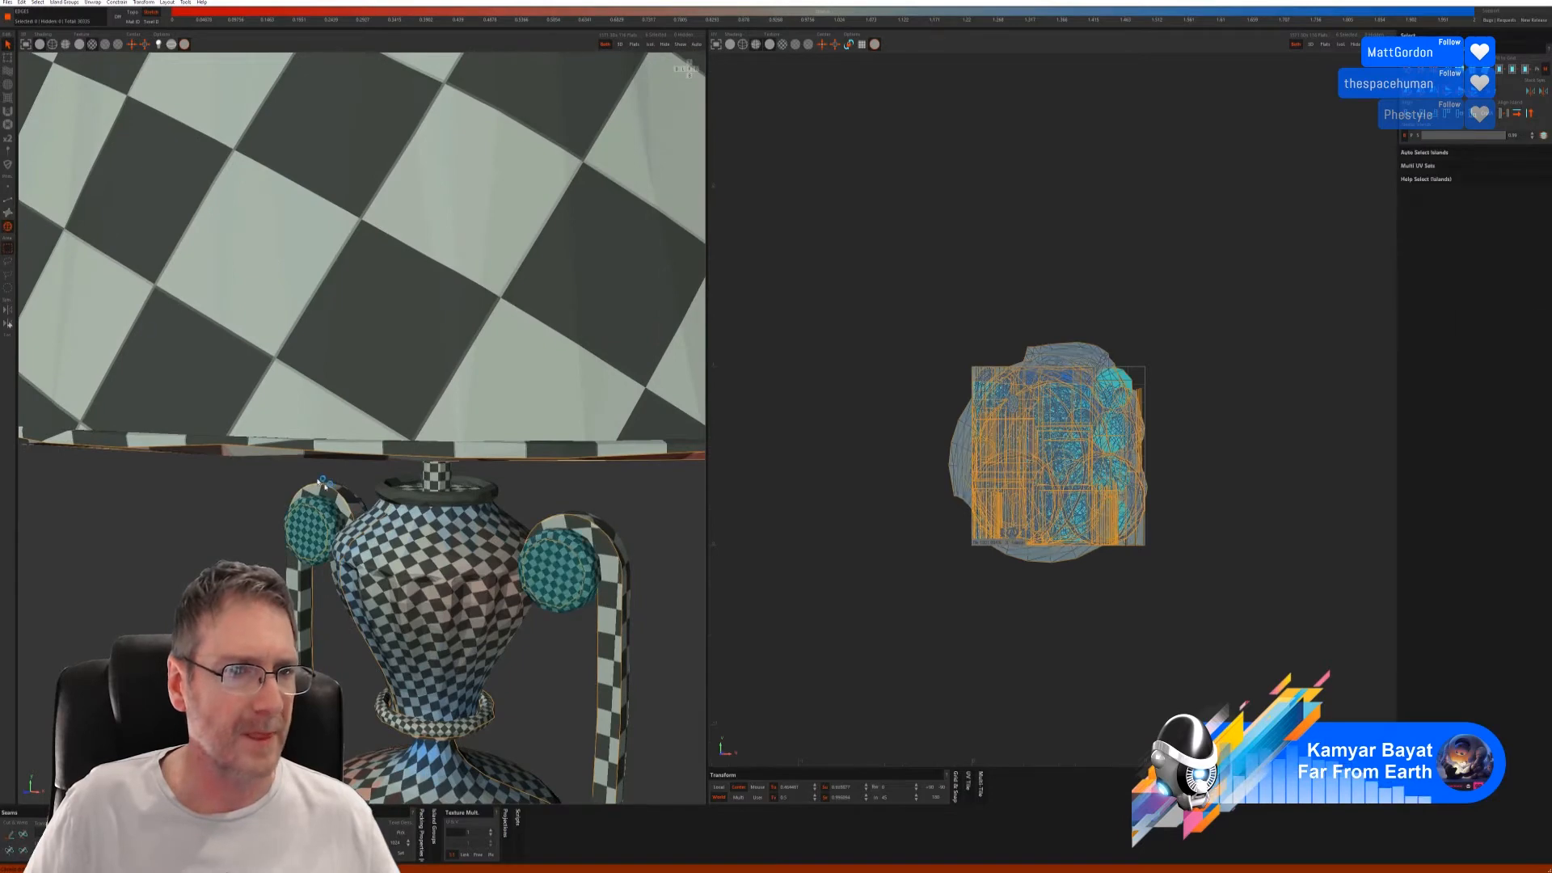
left_click(436, 488)
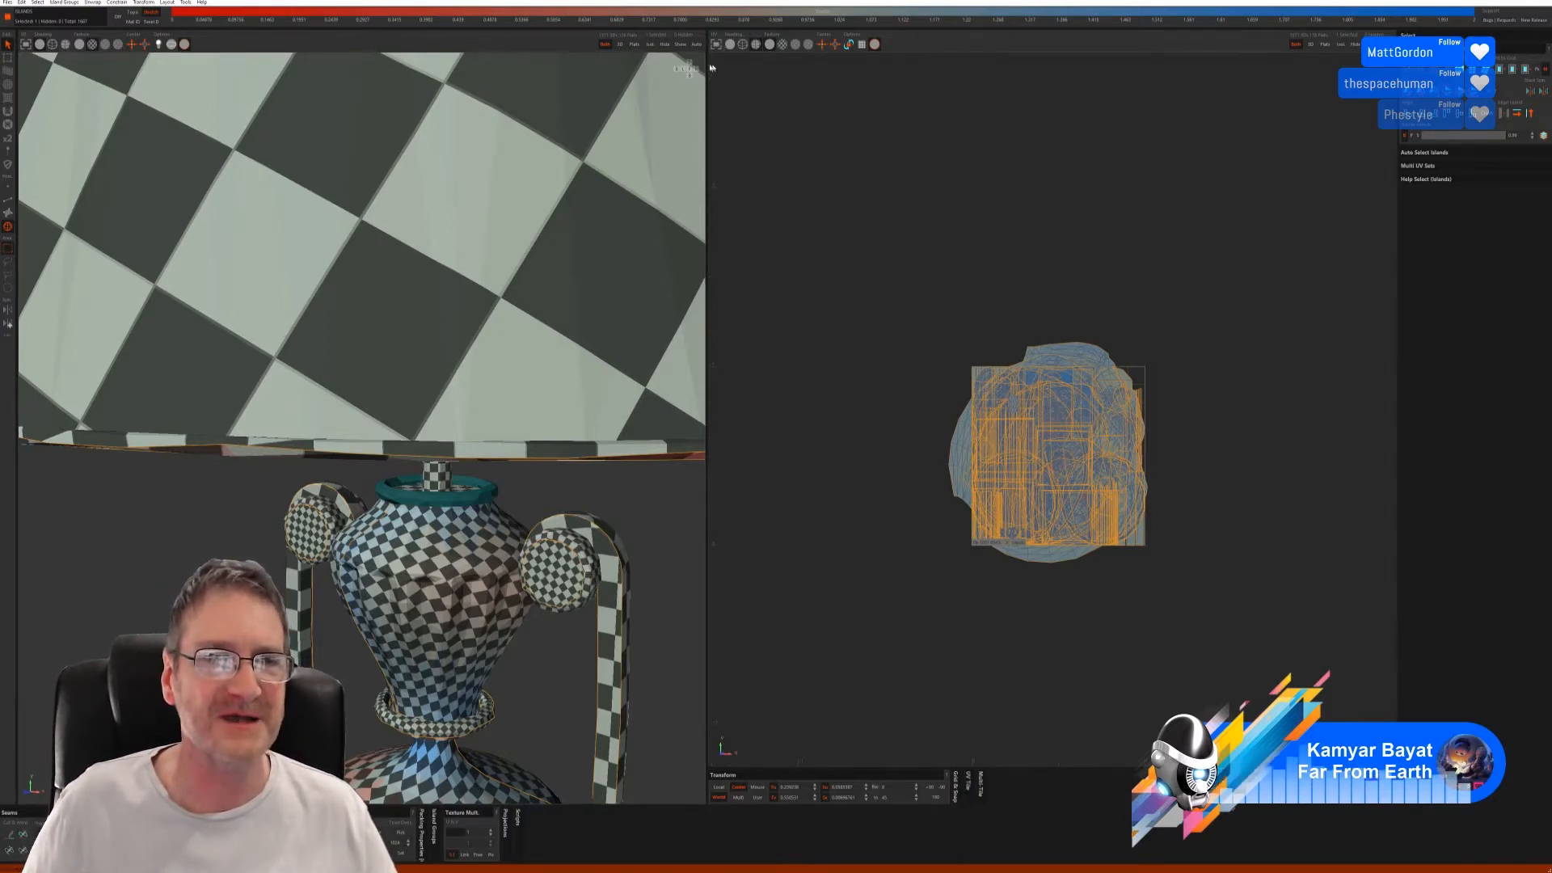
left_click(649, 43)
middle_click_drag(476, 438, 478, 457)
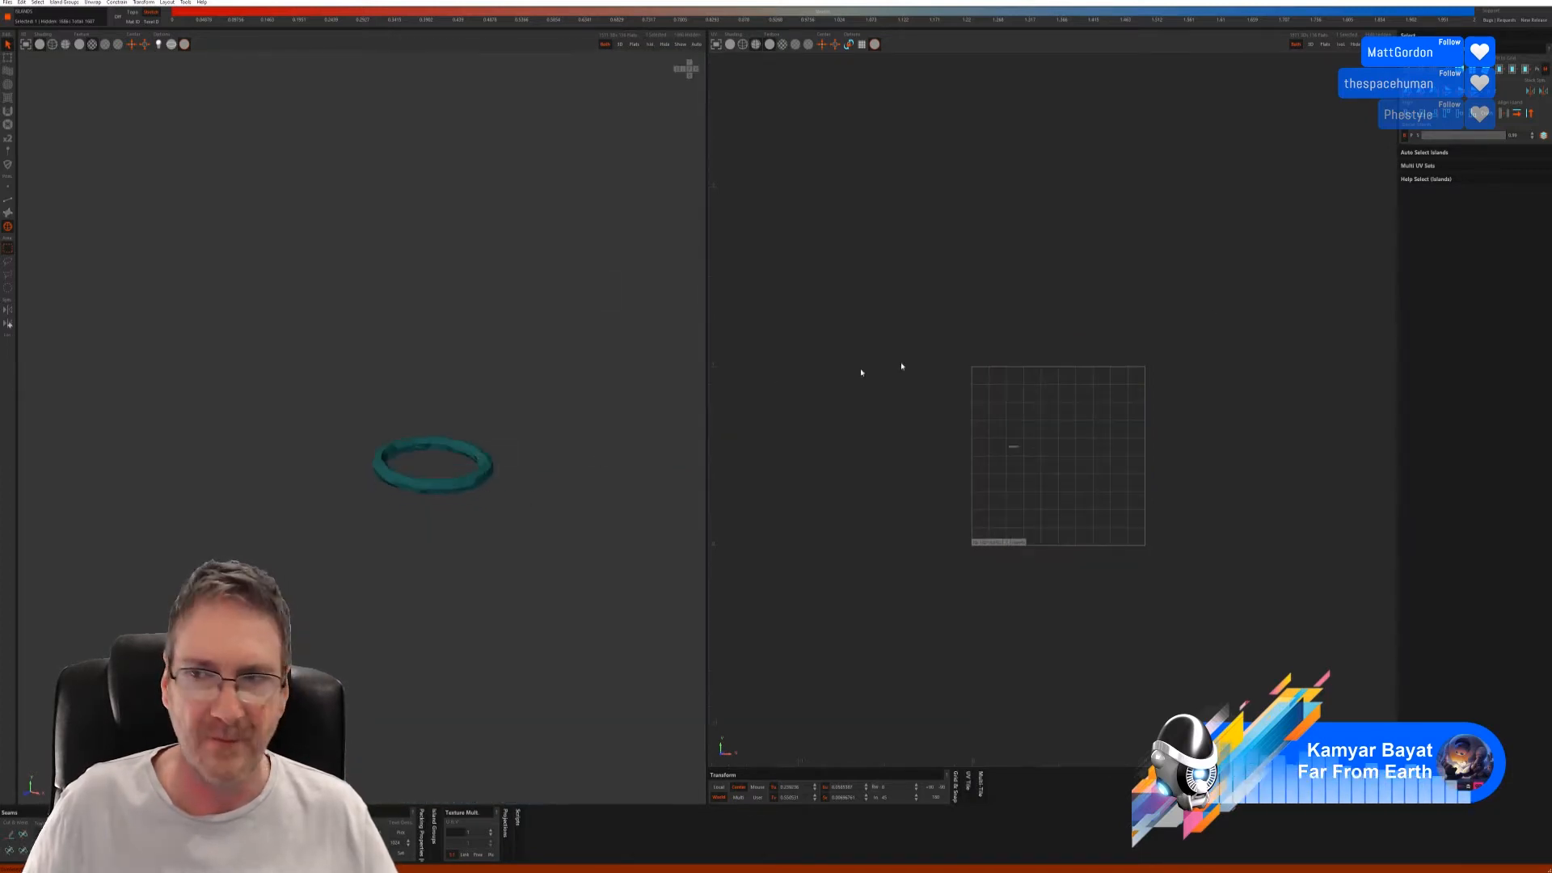
left_click(9, 199)
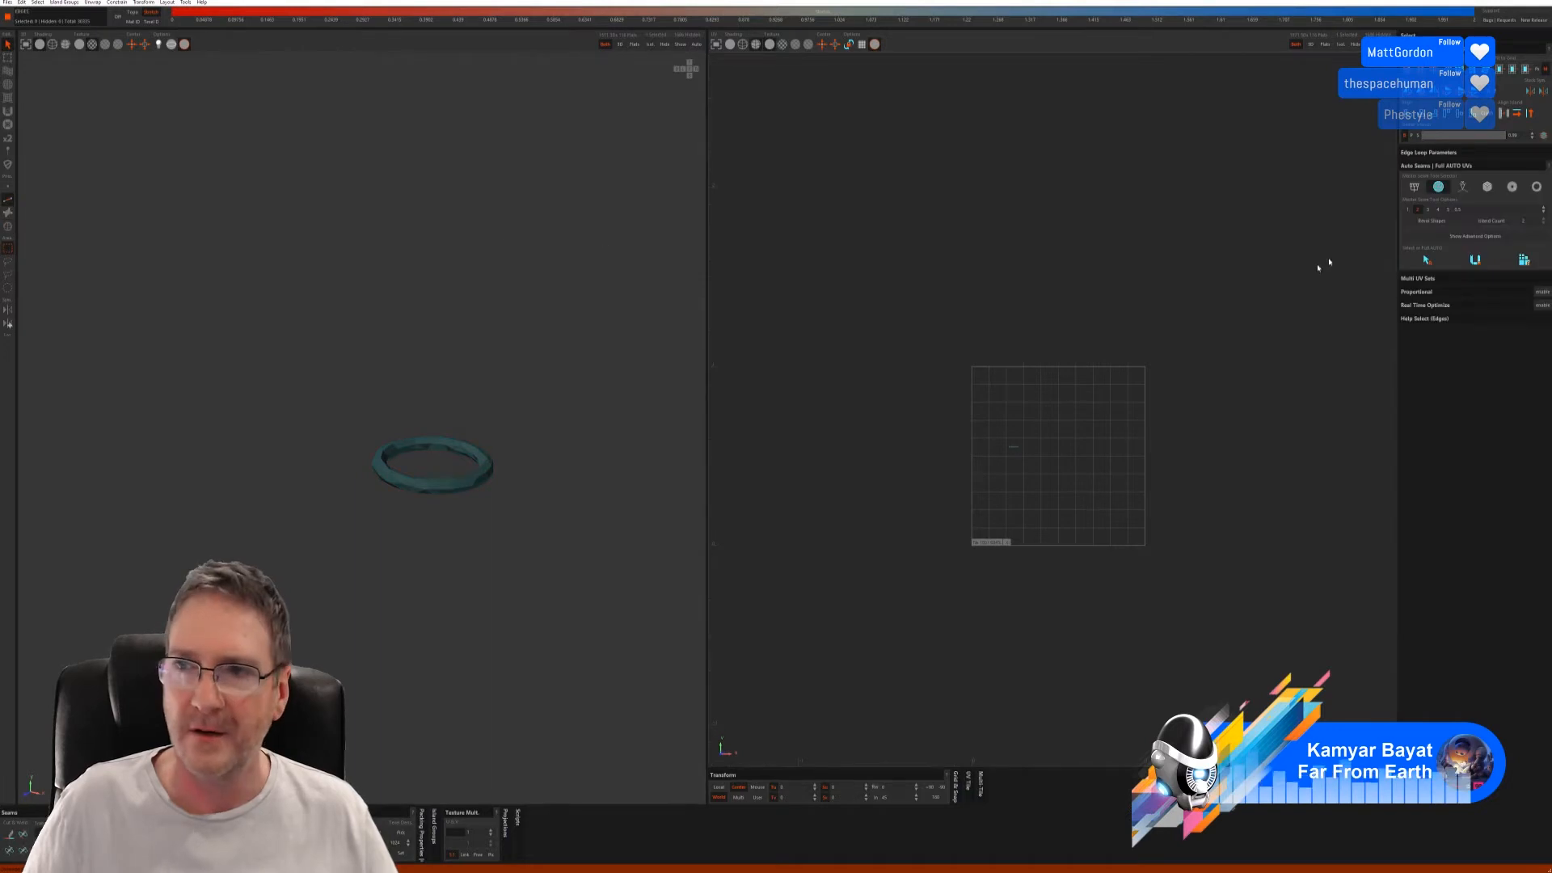
- Try several automatic seam-selection algorithms on the ring, clearing each trial edge selection
left_click(1426, 259)
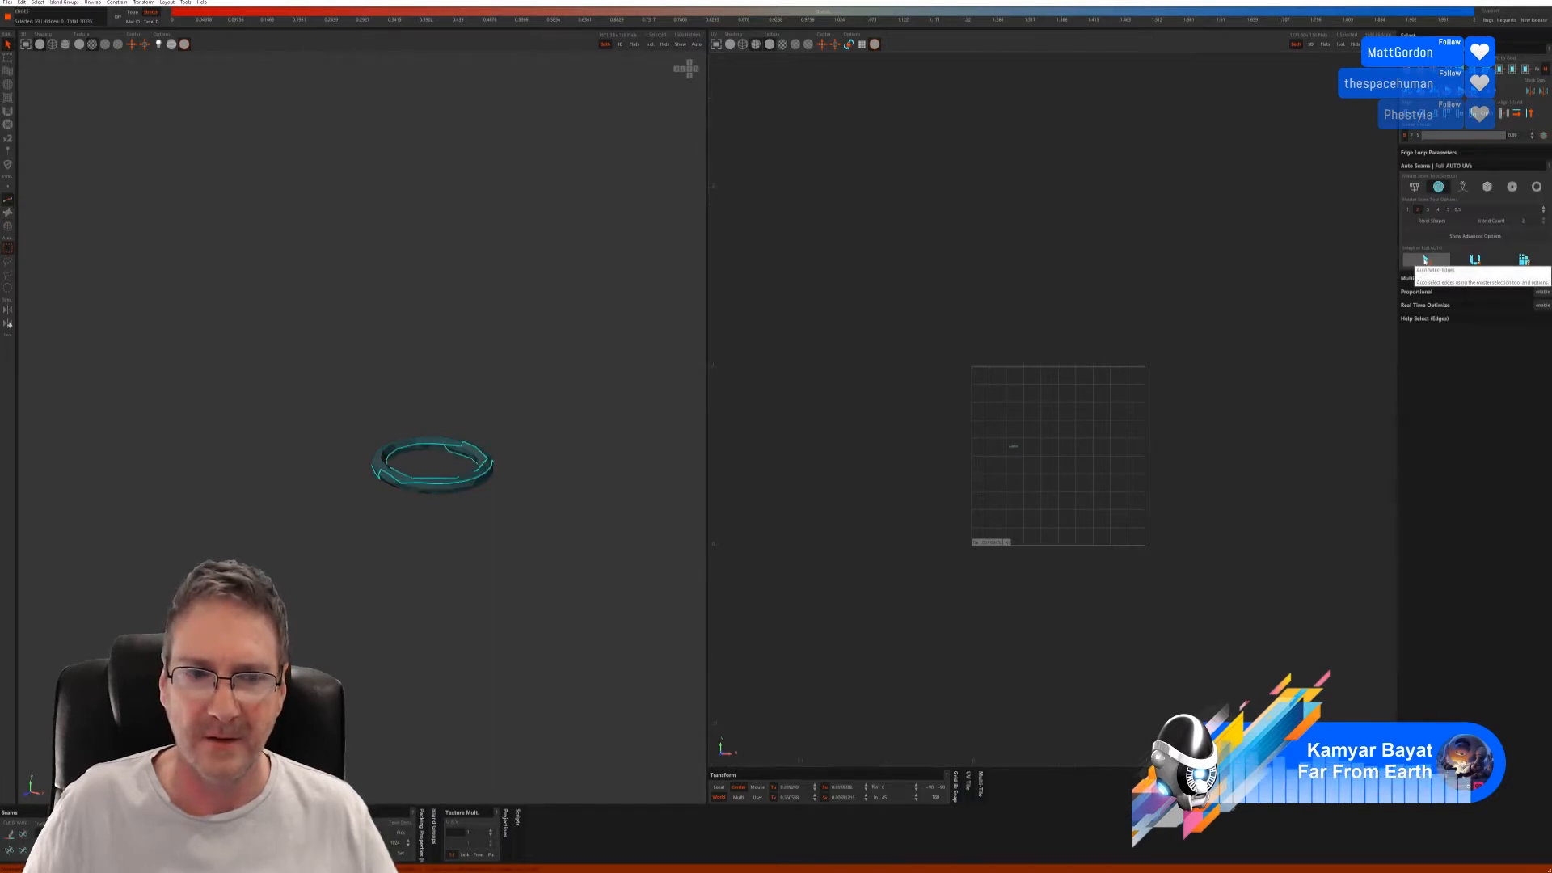
key("ctrl+z")
left_click(1414, 188)
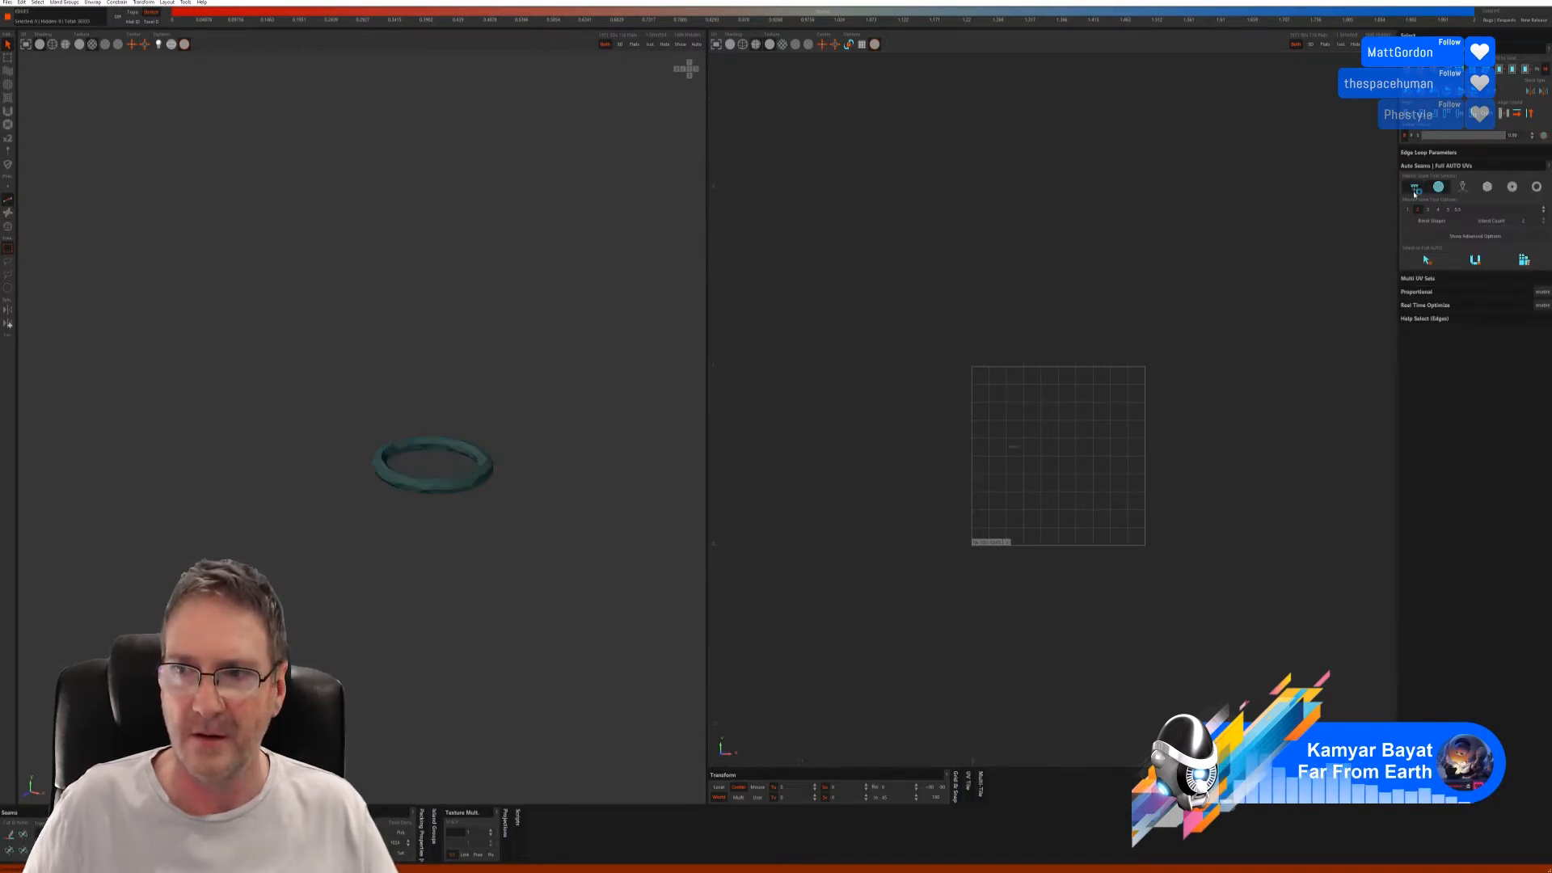
left_click(1426, 251)
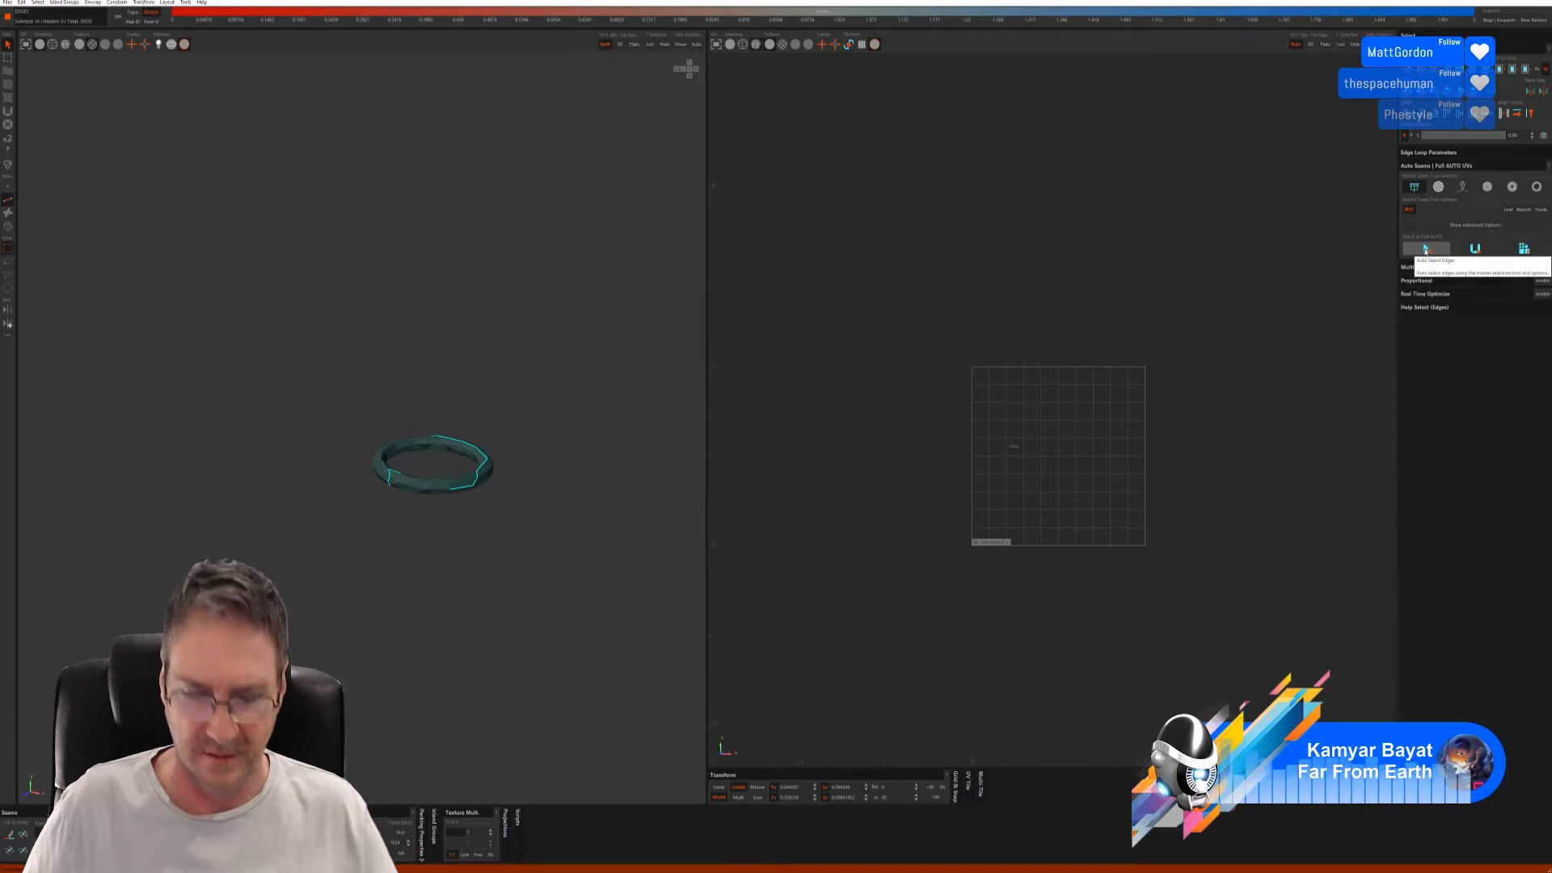
key("c")
left_click(1462, 187)
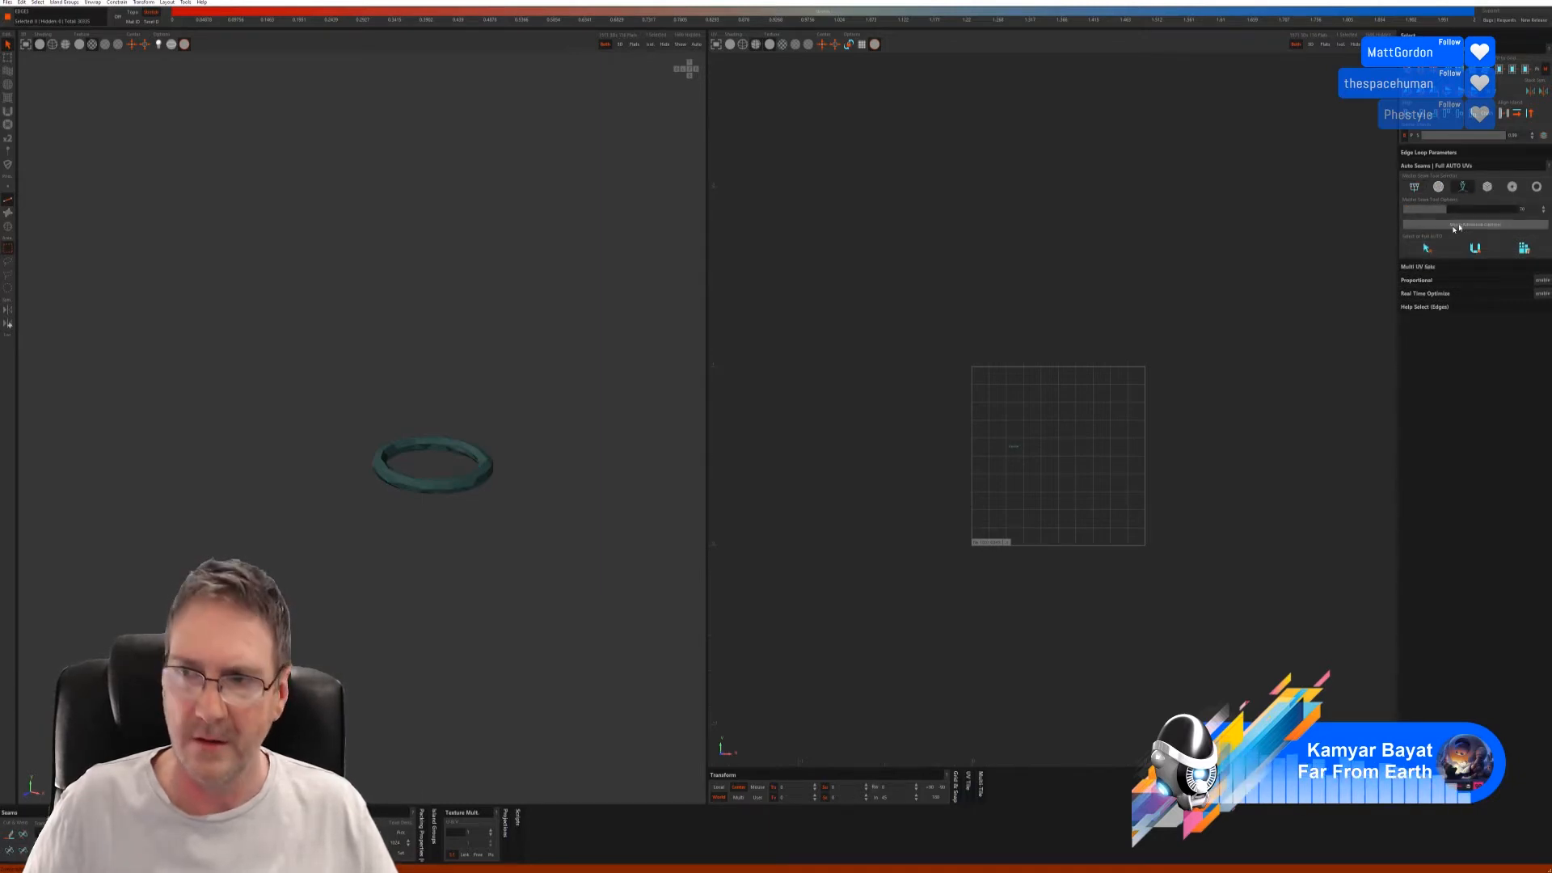
left_click(1486, 187)
left_click(1420, 269)
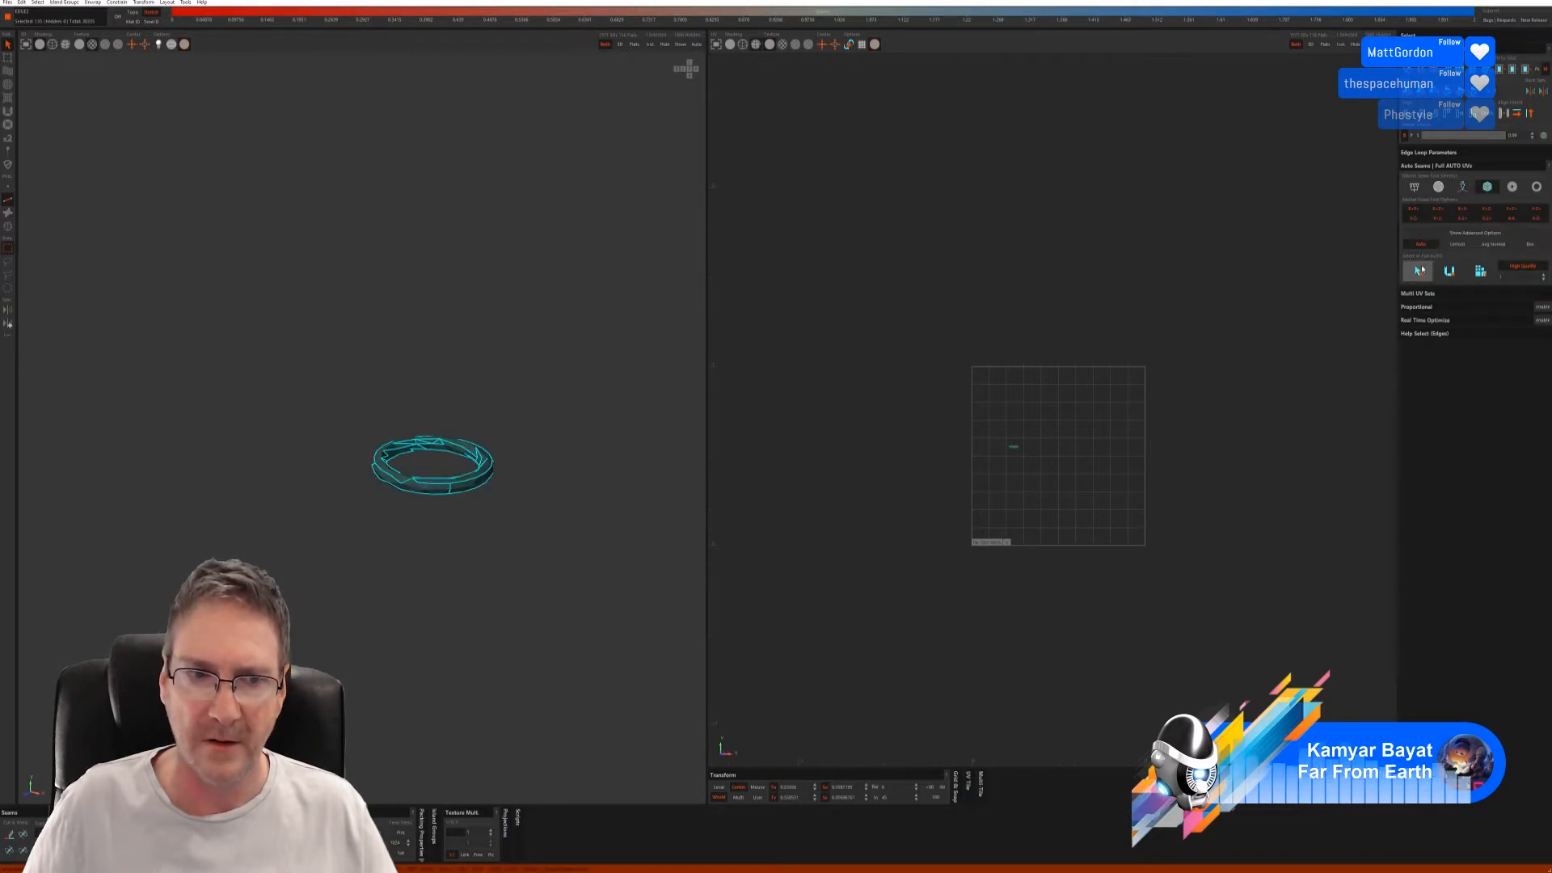
key("ctrl+z")
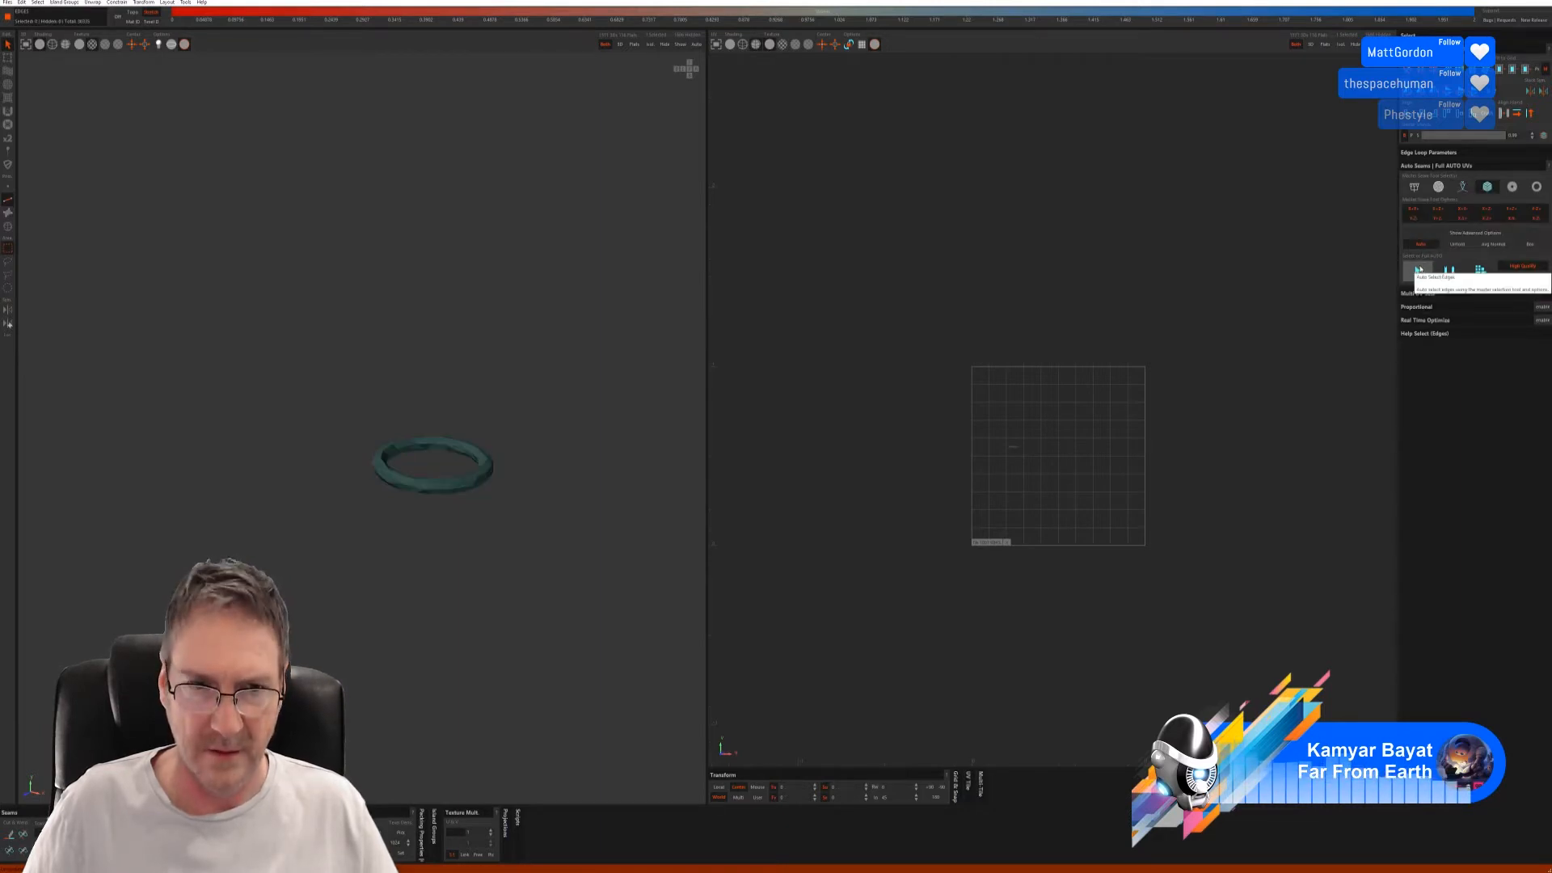
left_click(1513, 188)
left_click(1537, 187)
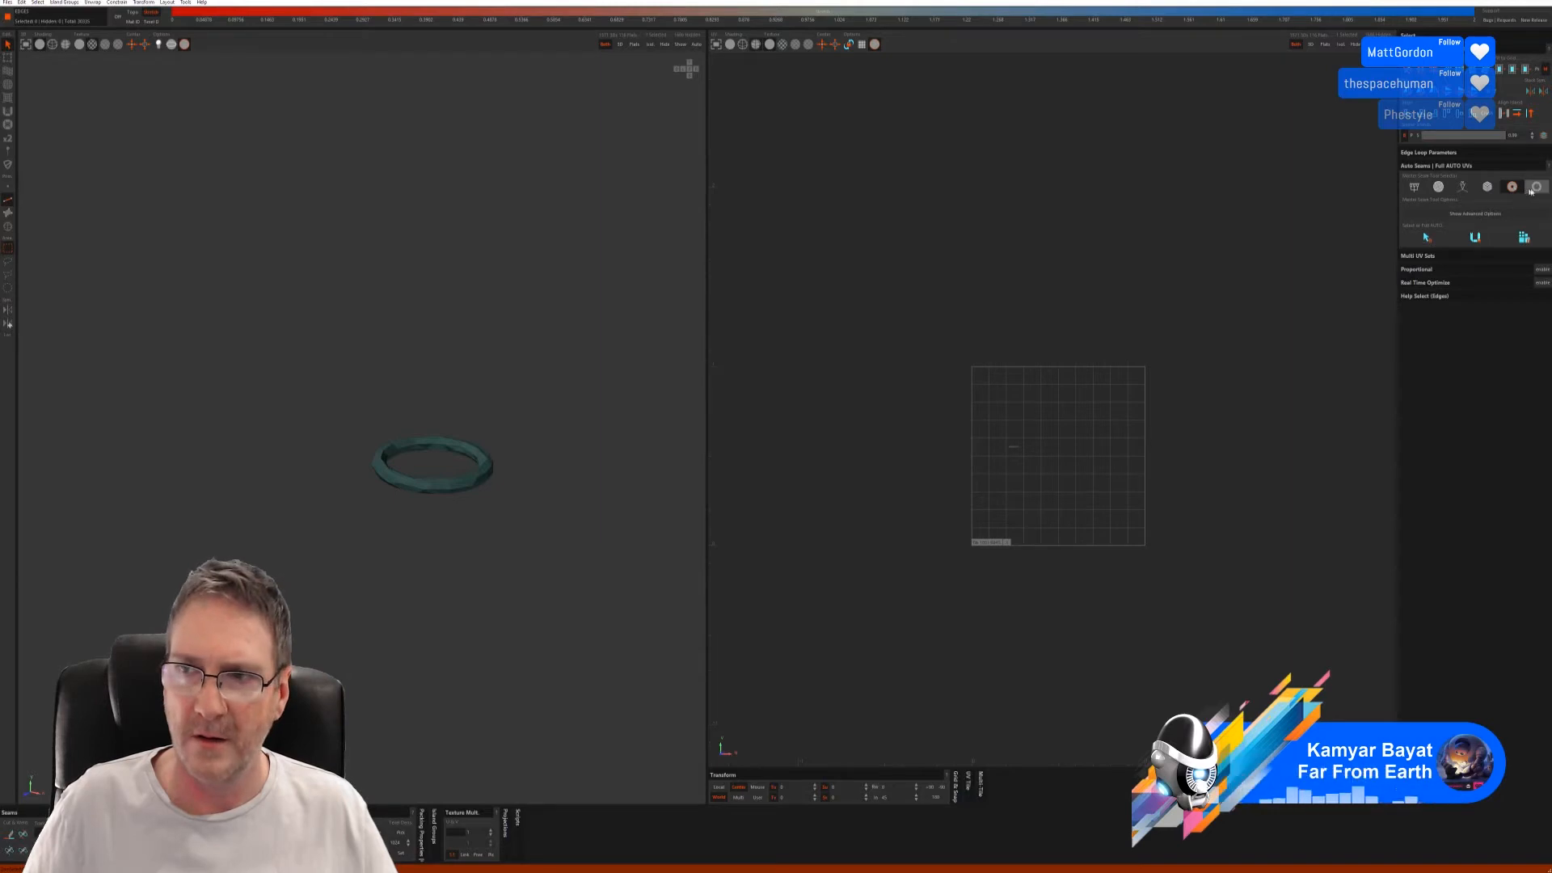
left_click(1445, 241)
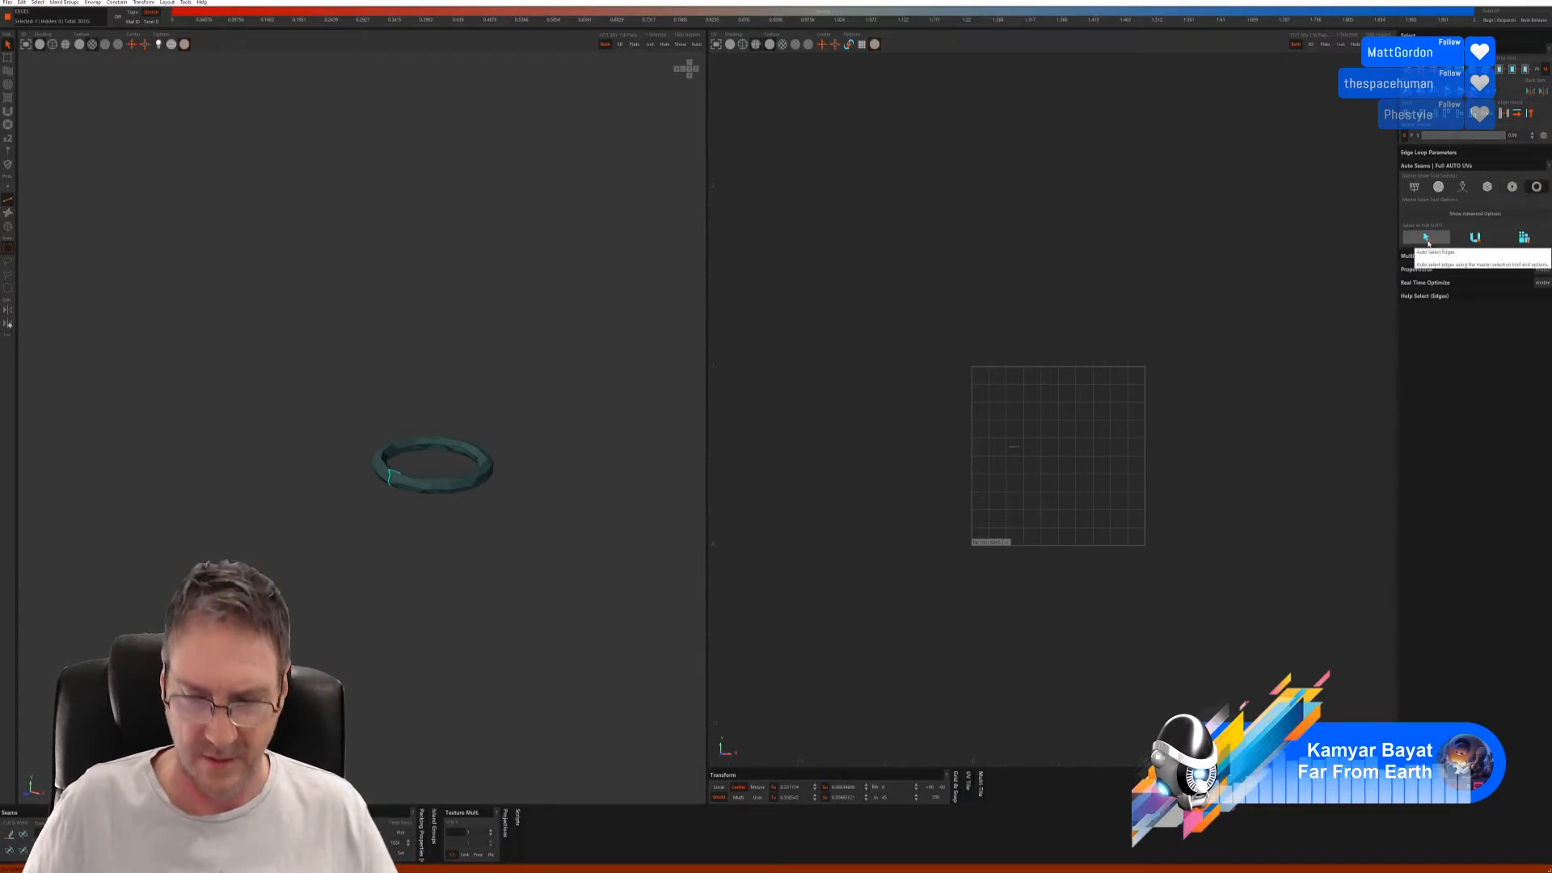
left_click(1485, 236)
left_click(1512, 239)
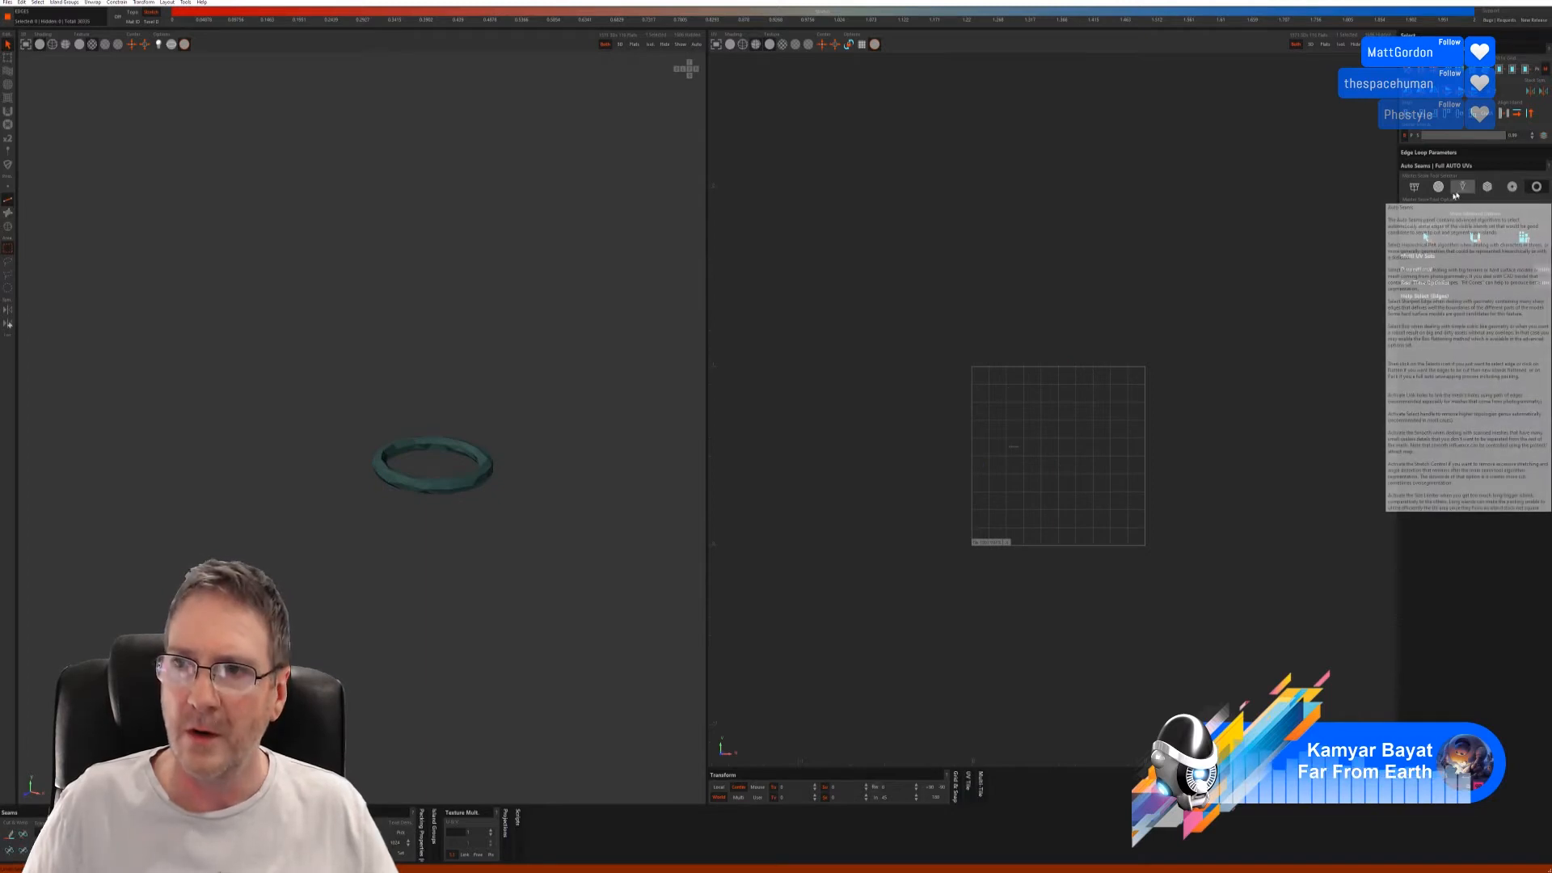
left_click(1482, 190)
left_click(1417, 273)
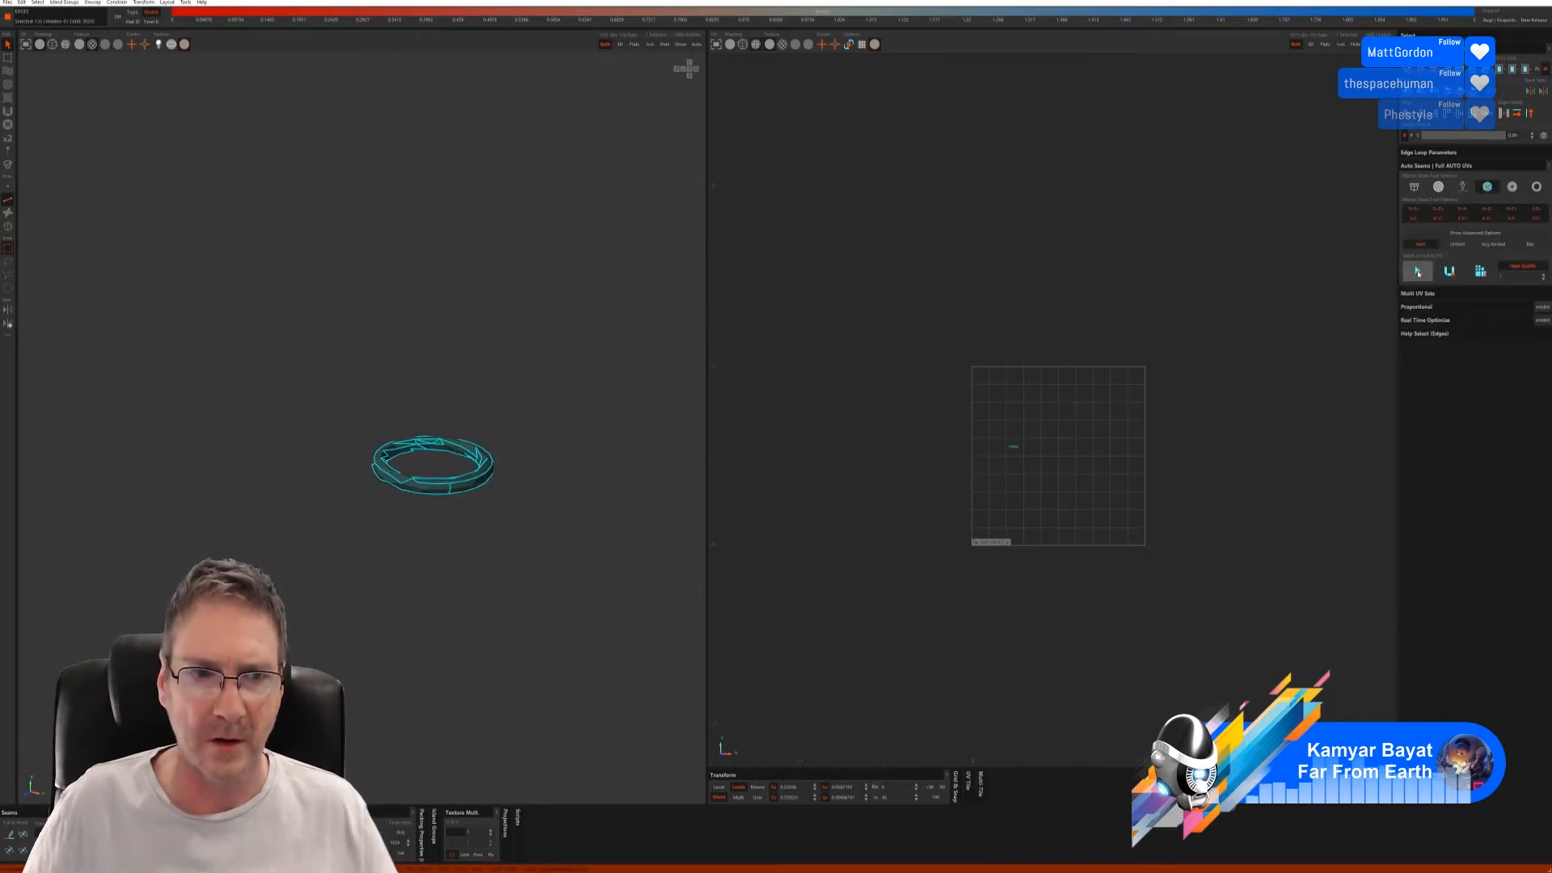
- Create the ring's seams automatically with the Mosaic algorithm, unfolding and packing its islands in the same operation
left_click(1438, 187)
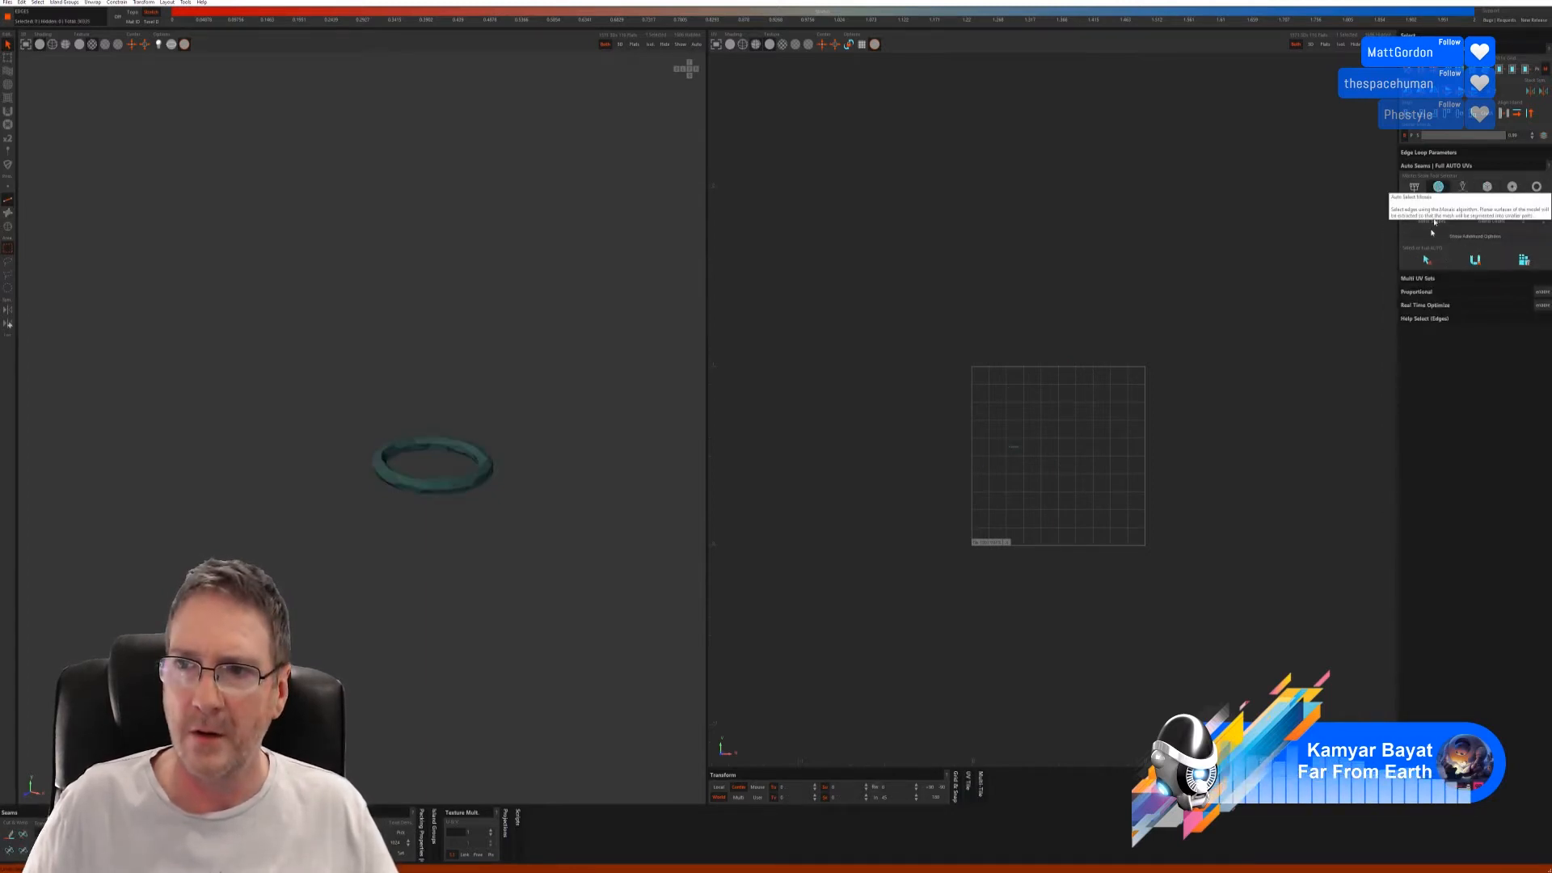
left_click(1425, 261)
left_click(1523, 262)
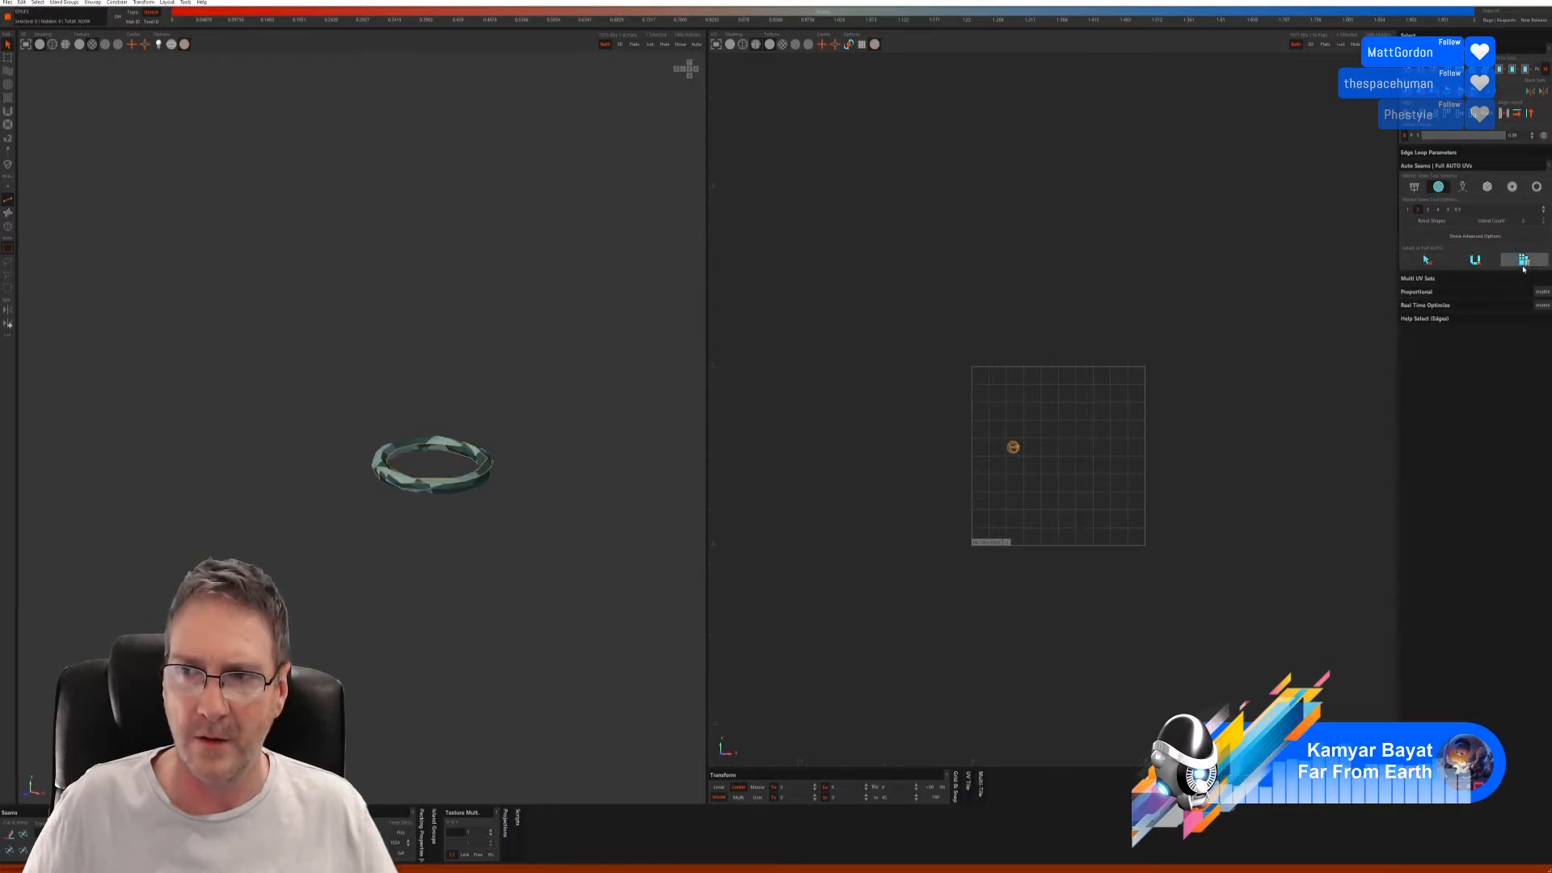
left_click_drag(517, 475, 460, 466, "alt")
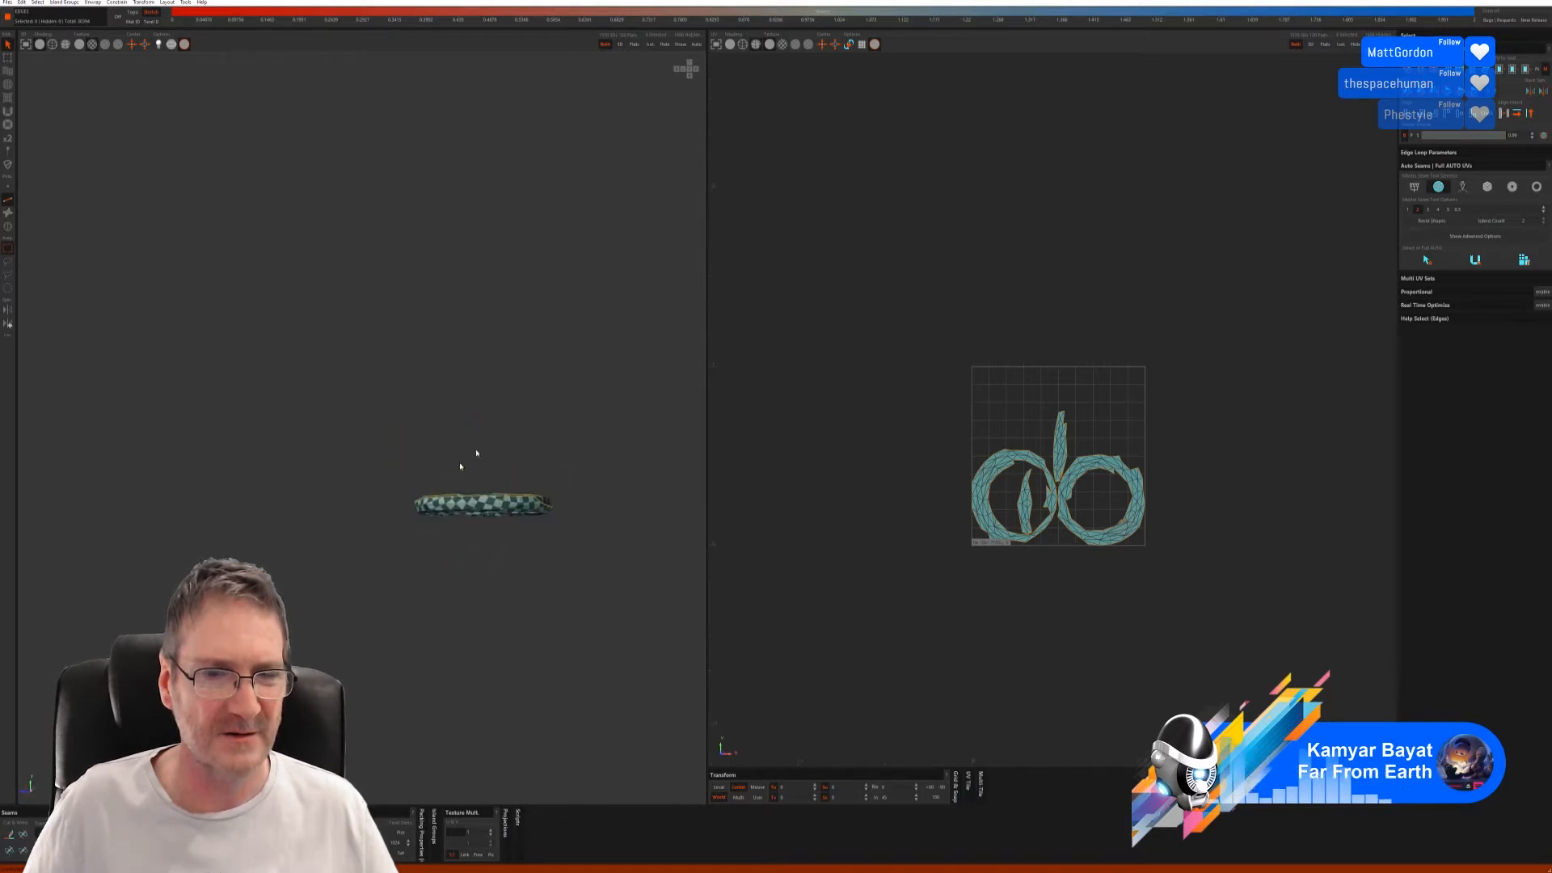
- Show the whole lamp again, then isolate the small ball between the bulb and the thin rod
left_click(678, 48)
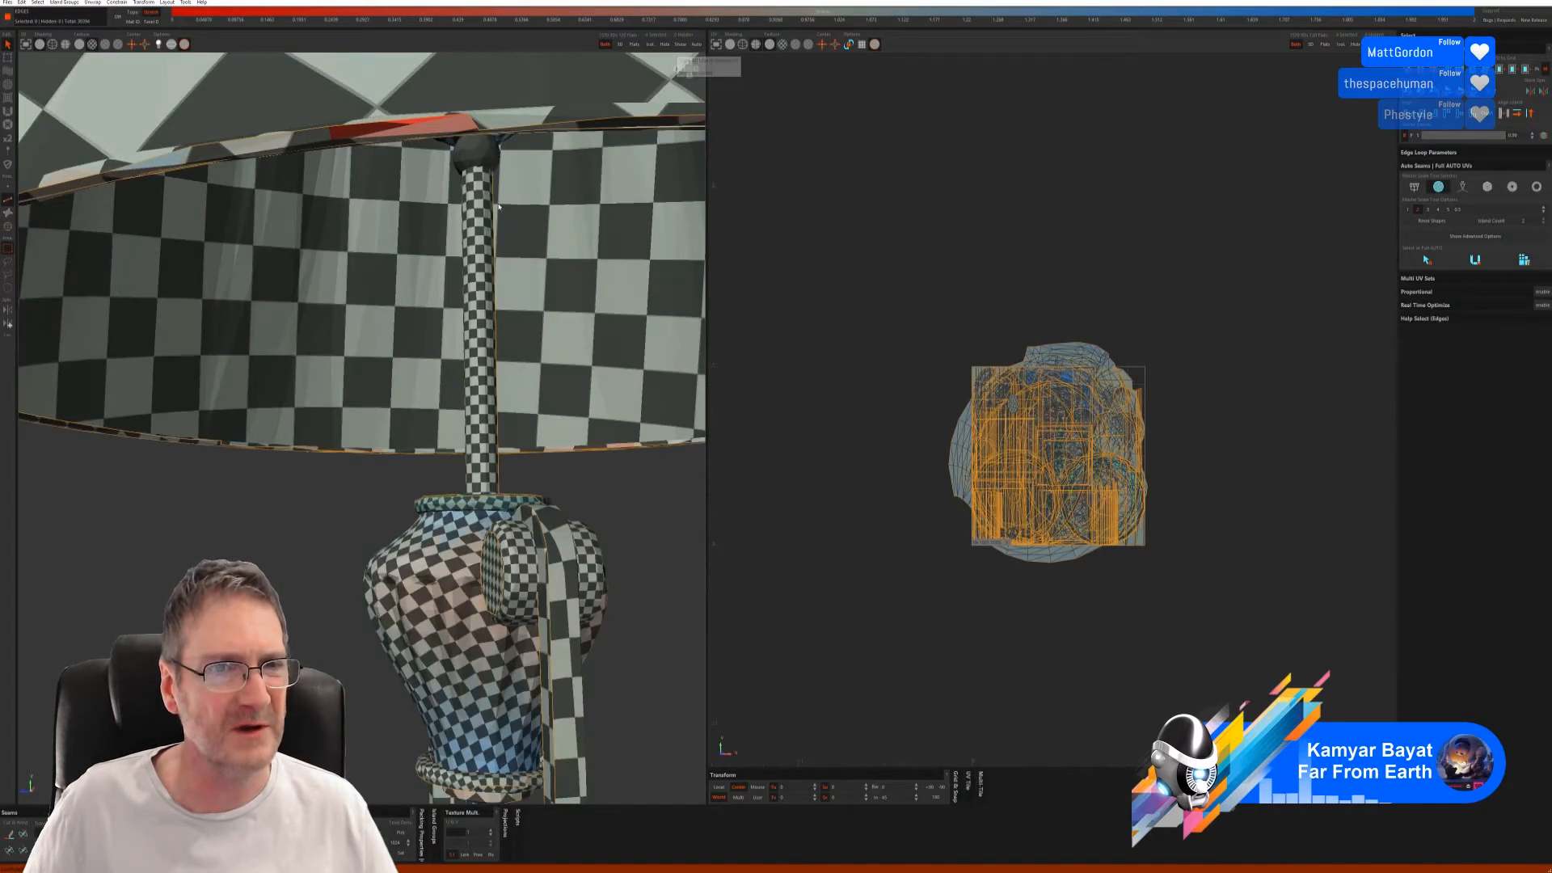
left_click_drag(536, 251, 535, 220, "alt")
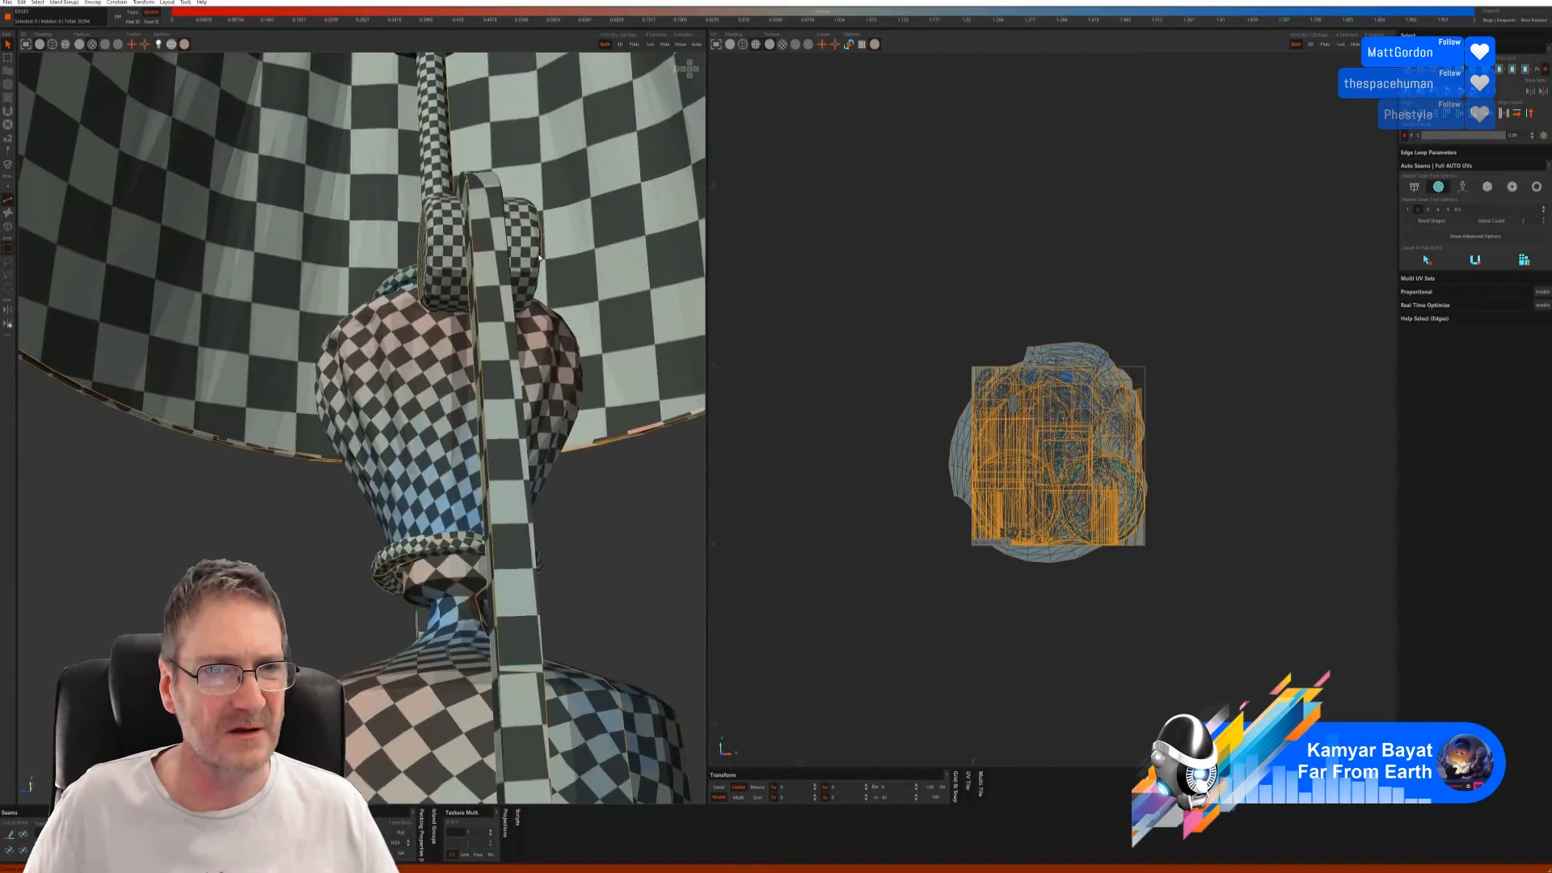
middle_click_drag(535, 220, 544, 461, "alt")
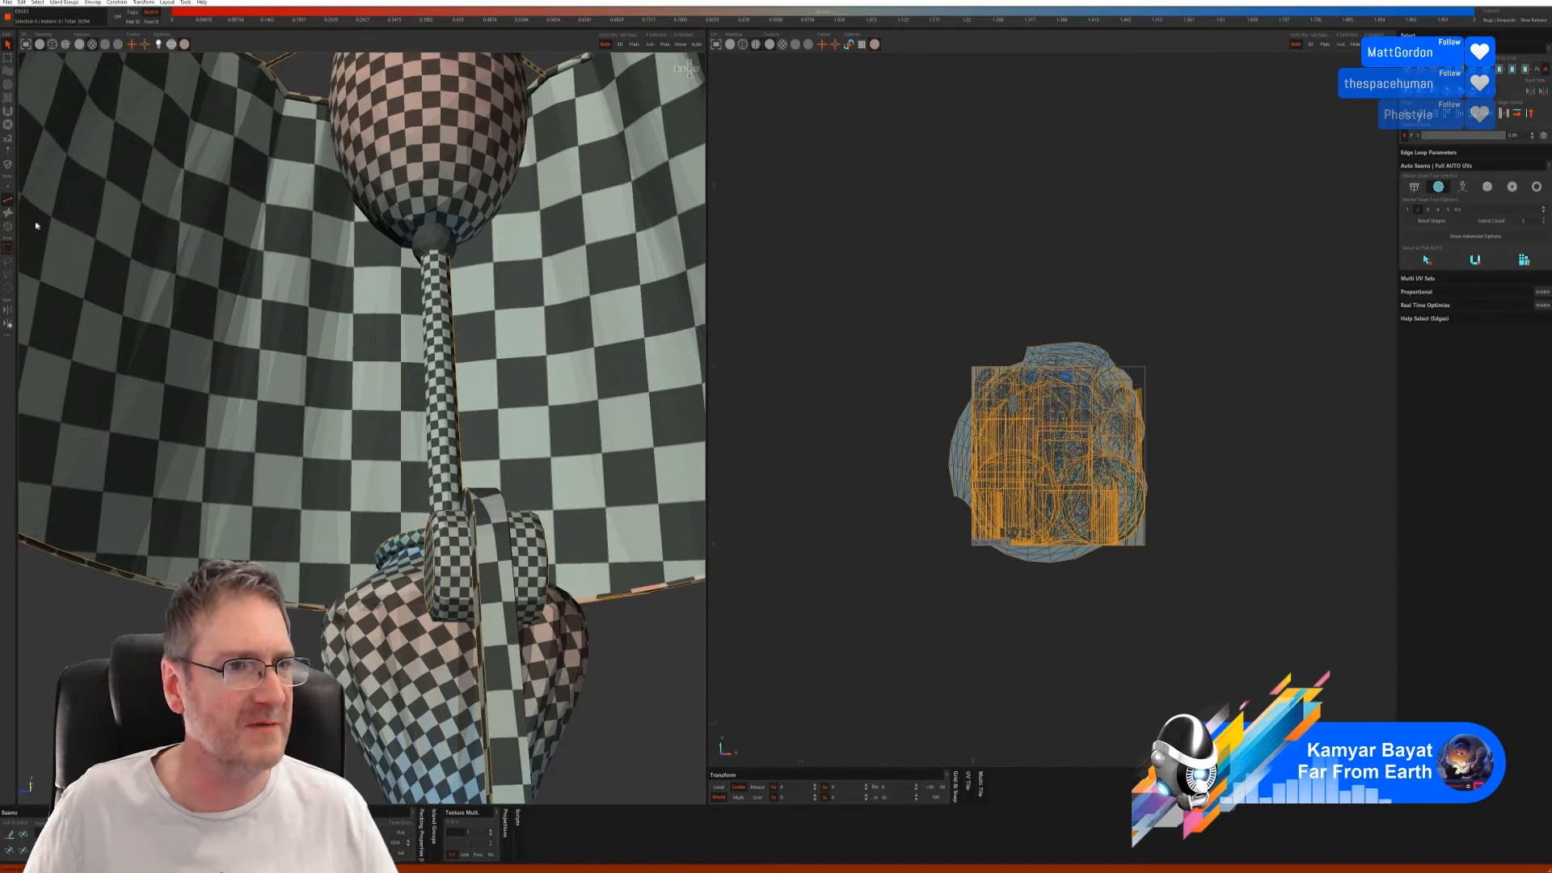
left_click(8, 226)
left_click(436, 243)
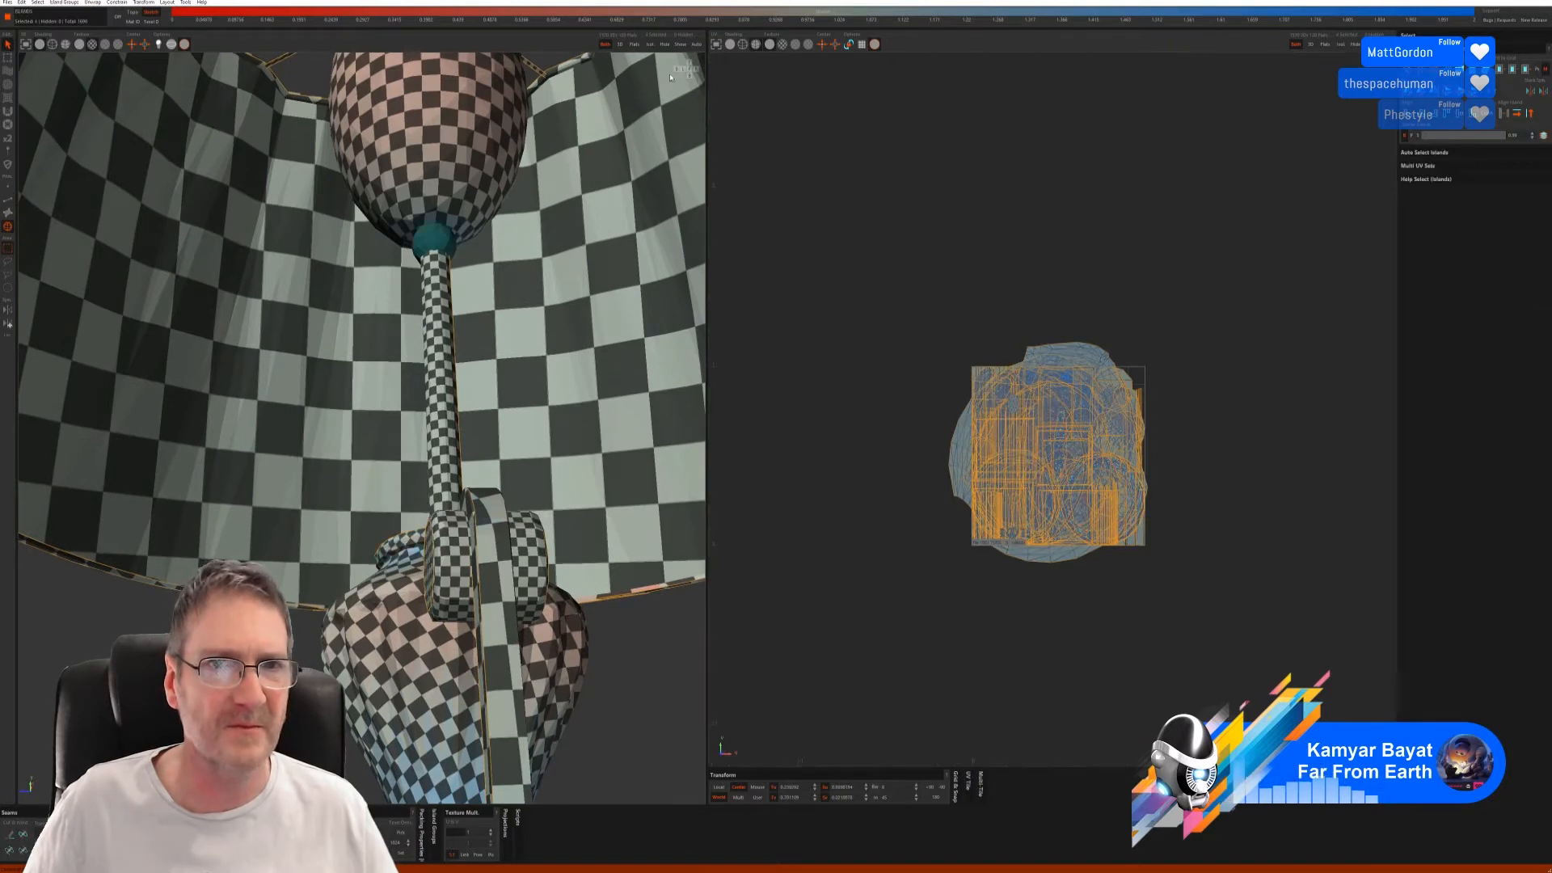
left_click(649, 45)
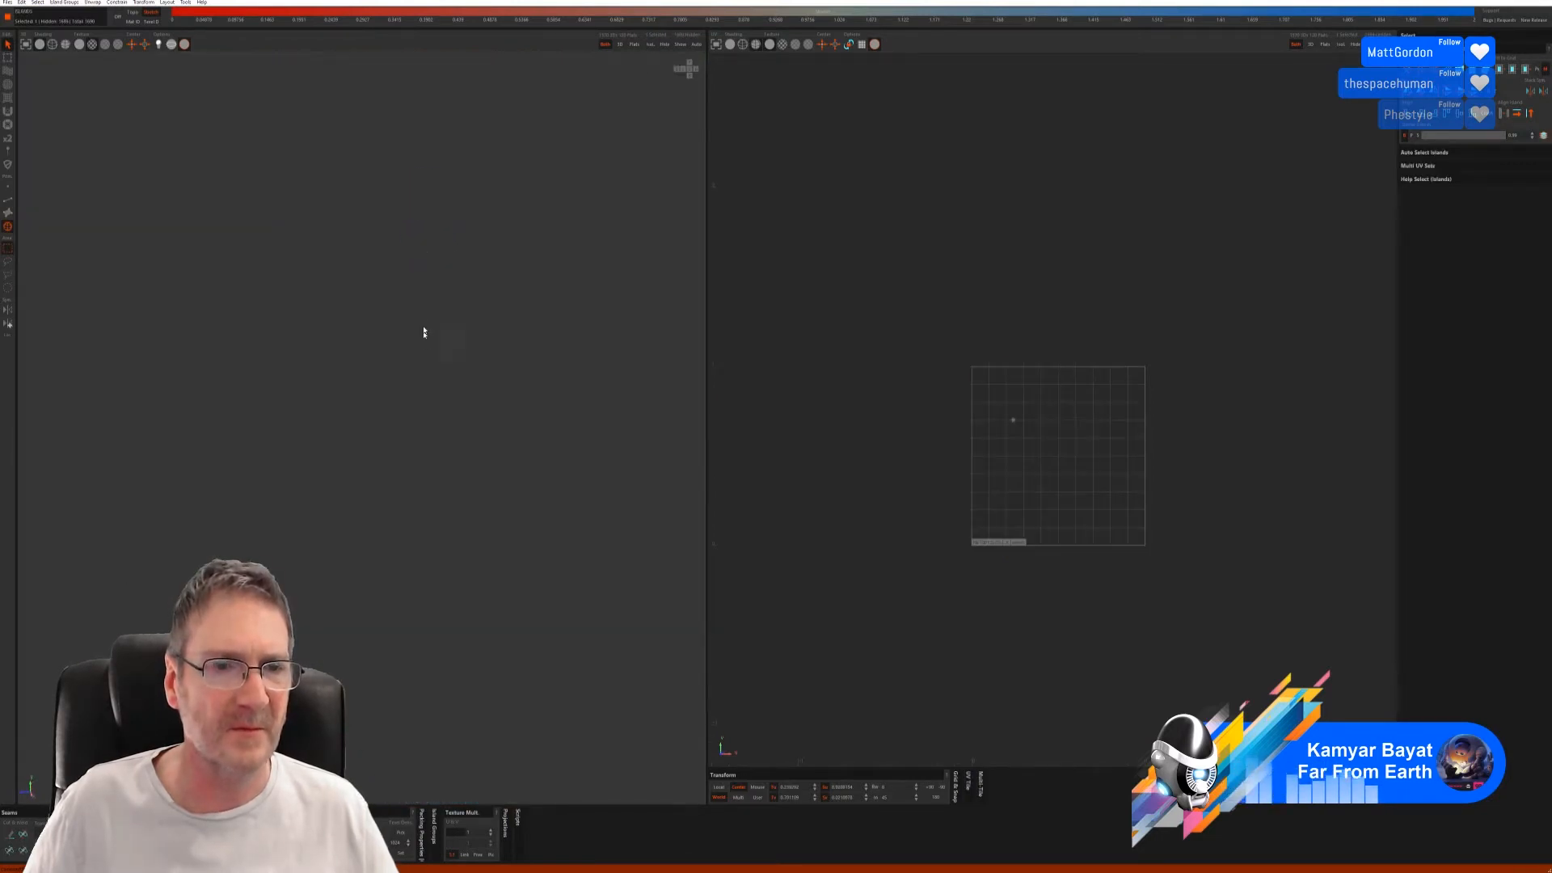
- Switch to edge selection and select a connected run of edges down the small isolated ball as its seam
middle_click_drag(420, 308, 430, 335, "alt")
middle_click_drag(442, 240, 439, 570, "alt")
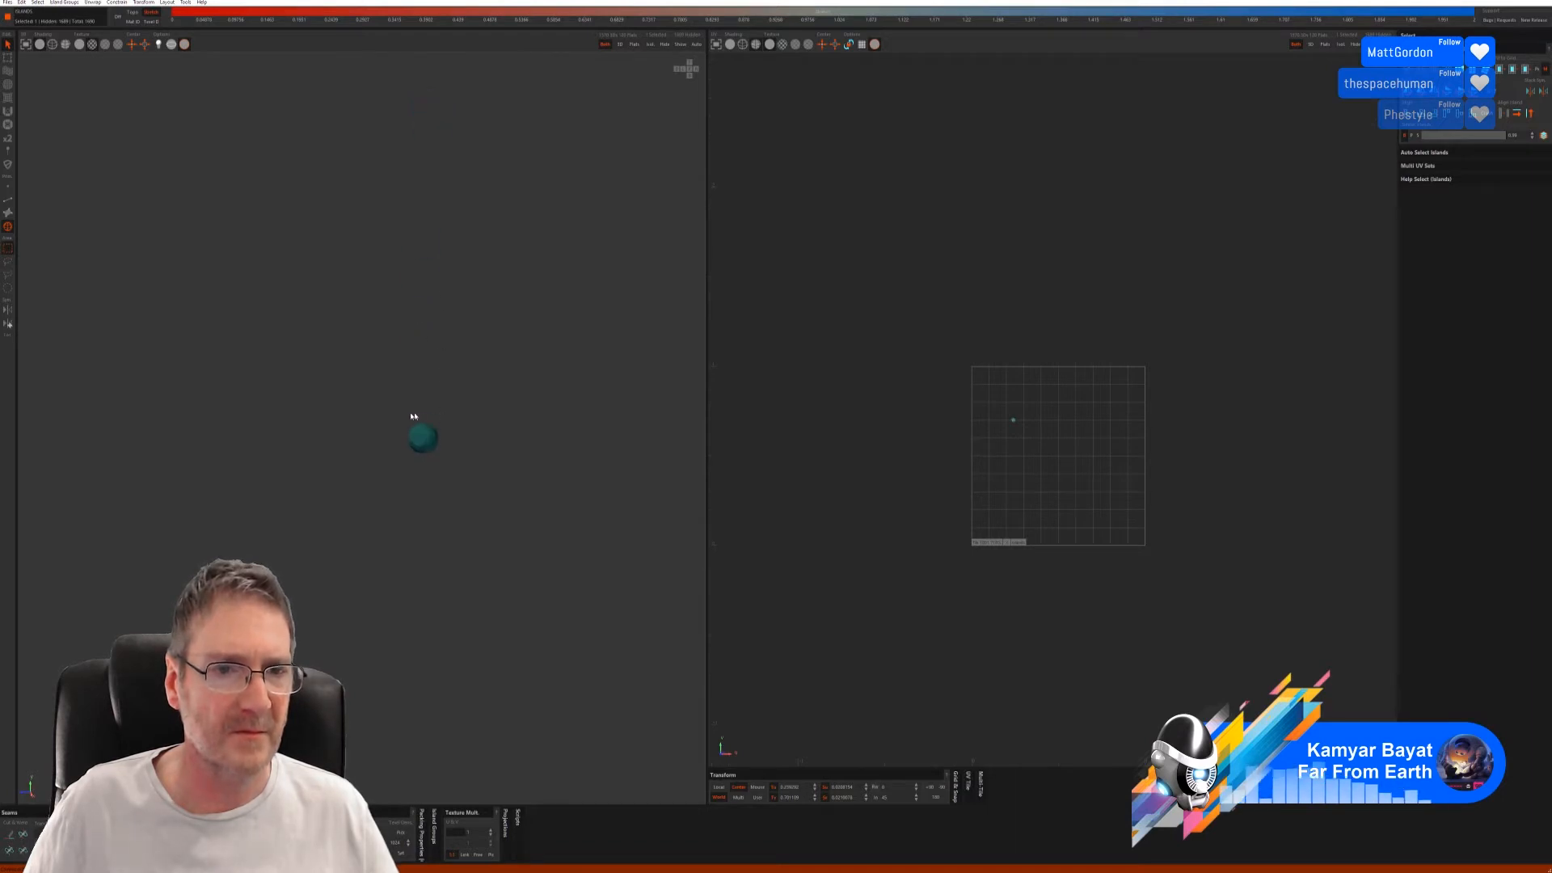
right_click_drag(412, 416, 646, 394, "alt")
middle_click_drag(468, 540, 478, 510, "alt")
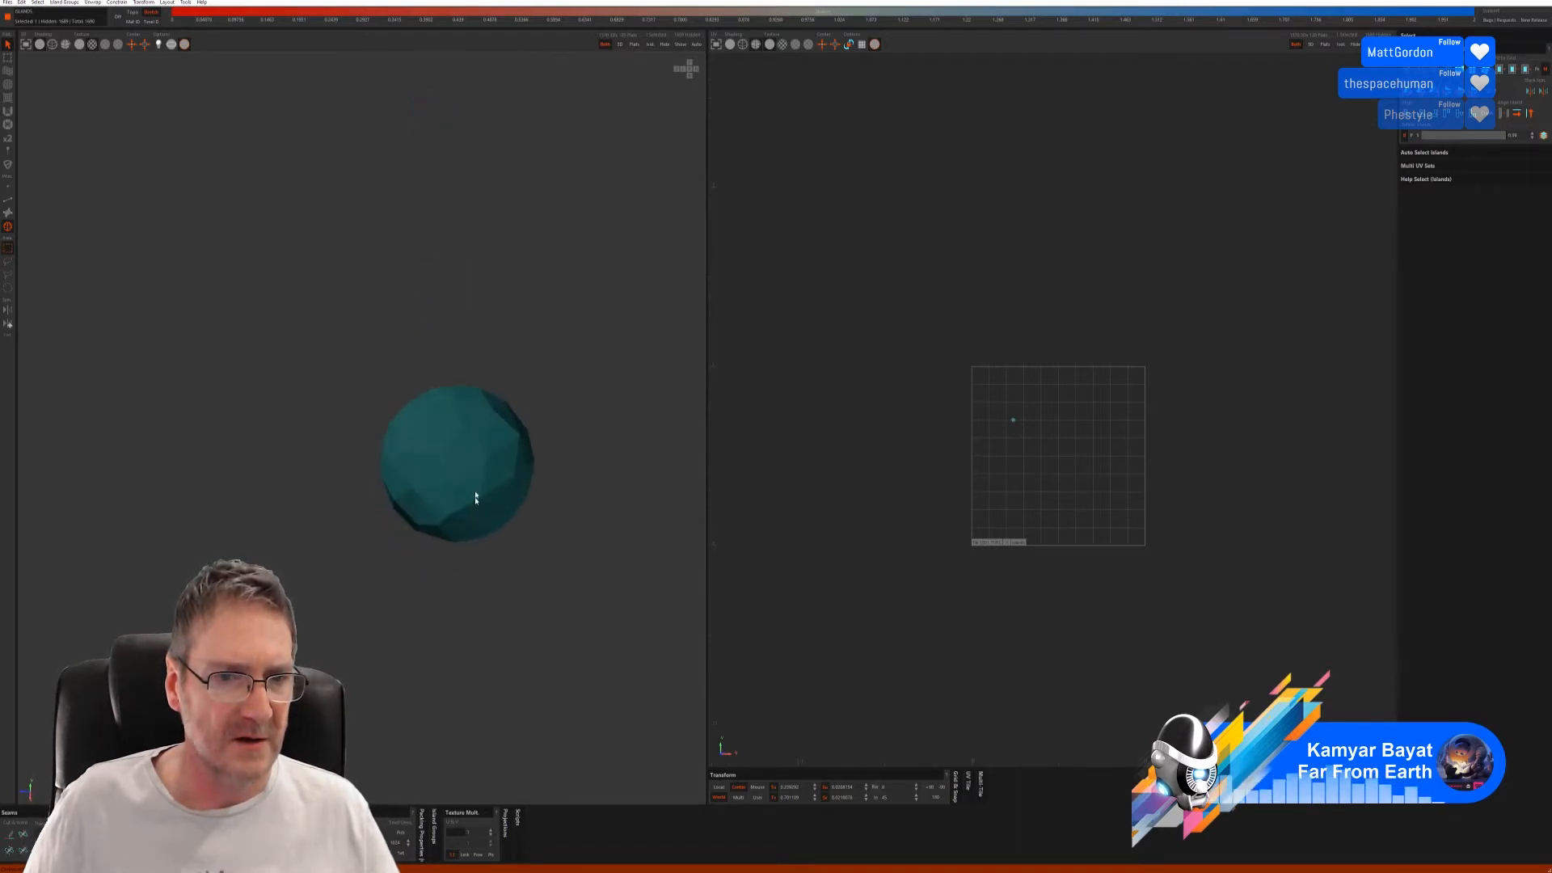
left_click_drag(478, 497, 330, 385, "alt")
left_click(8, 187)
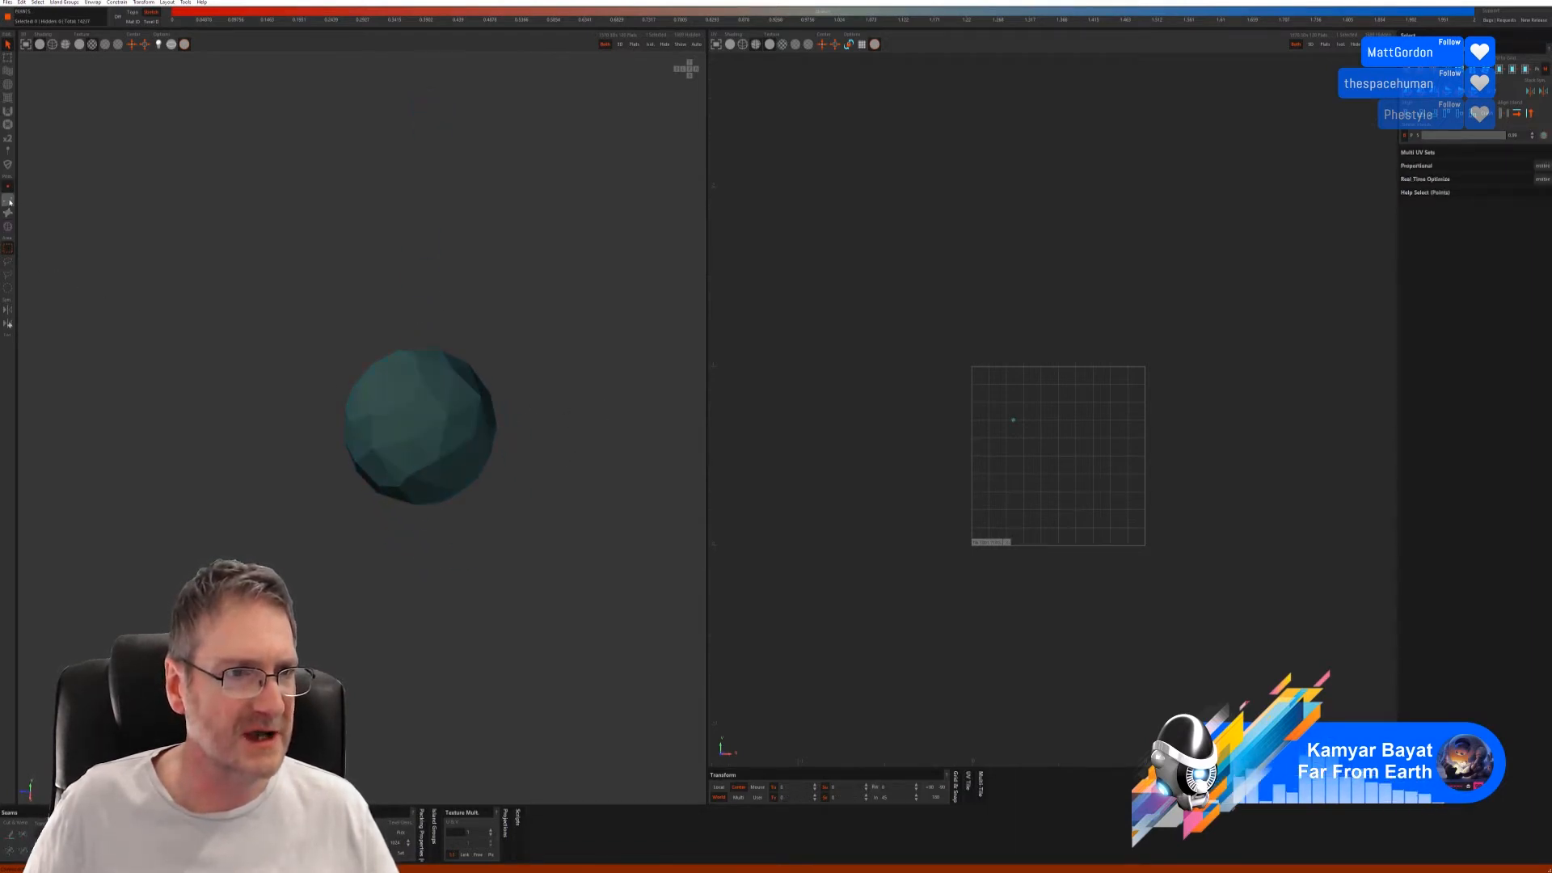
left_click(7, 200)
left_click(420, 376)
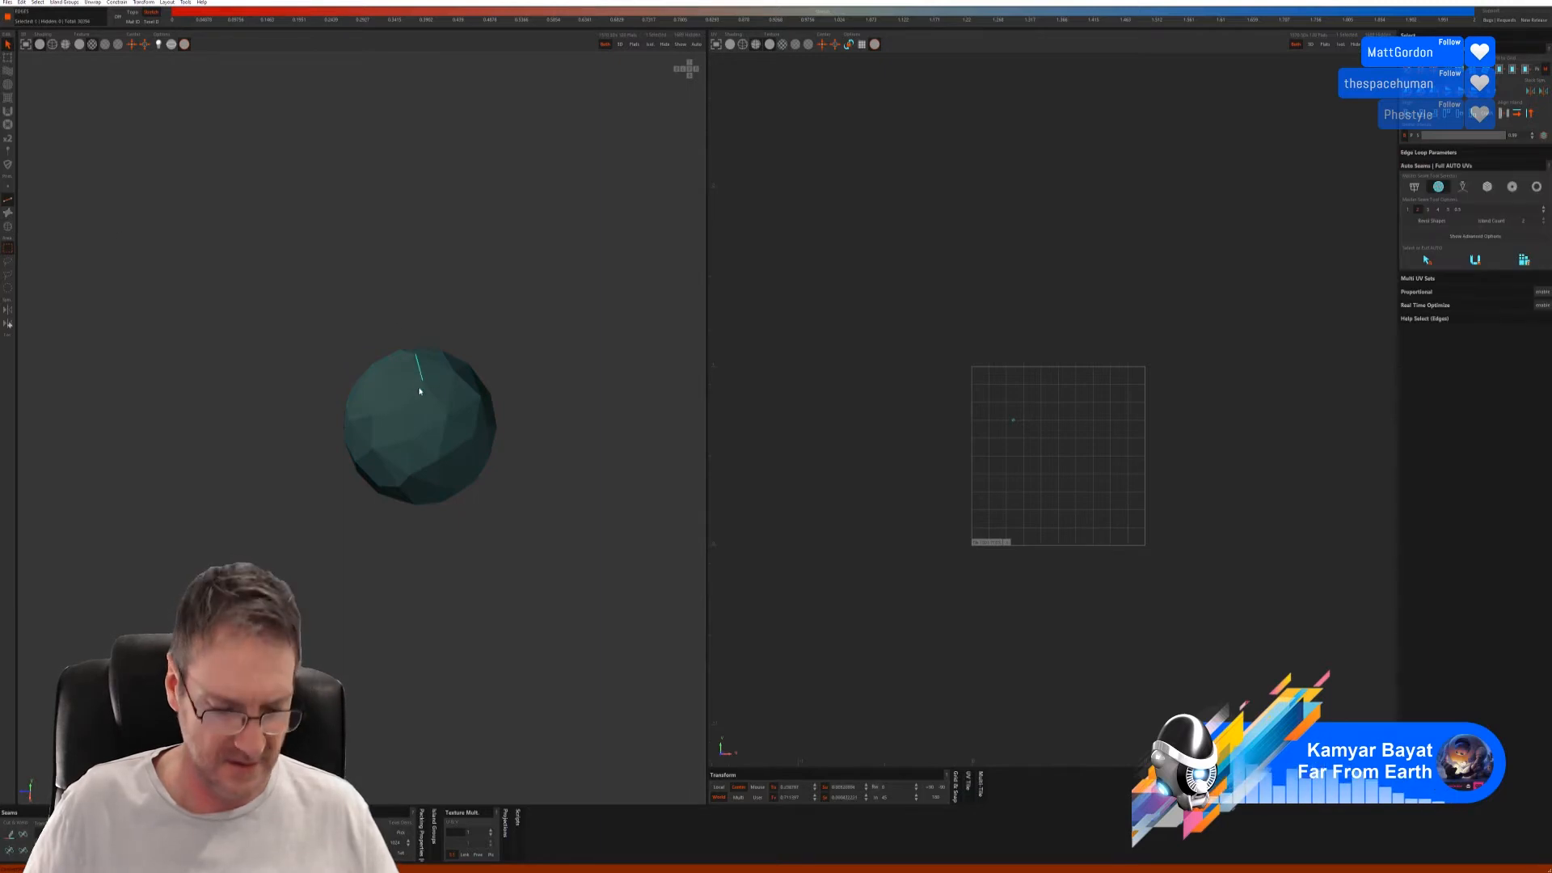
left_click_drag(455, 495, 441, 427, "alt")
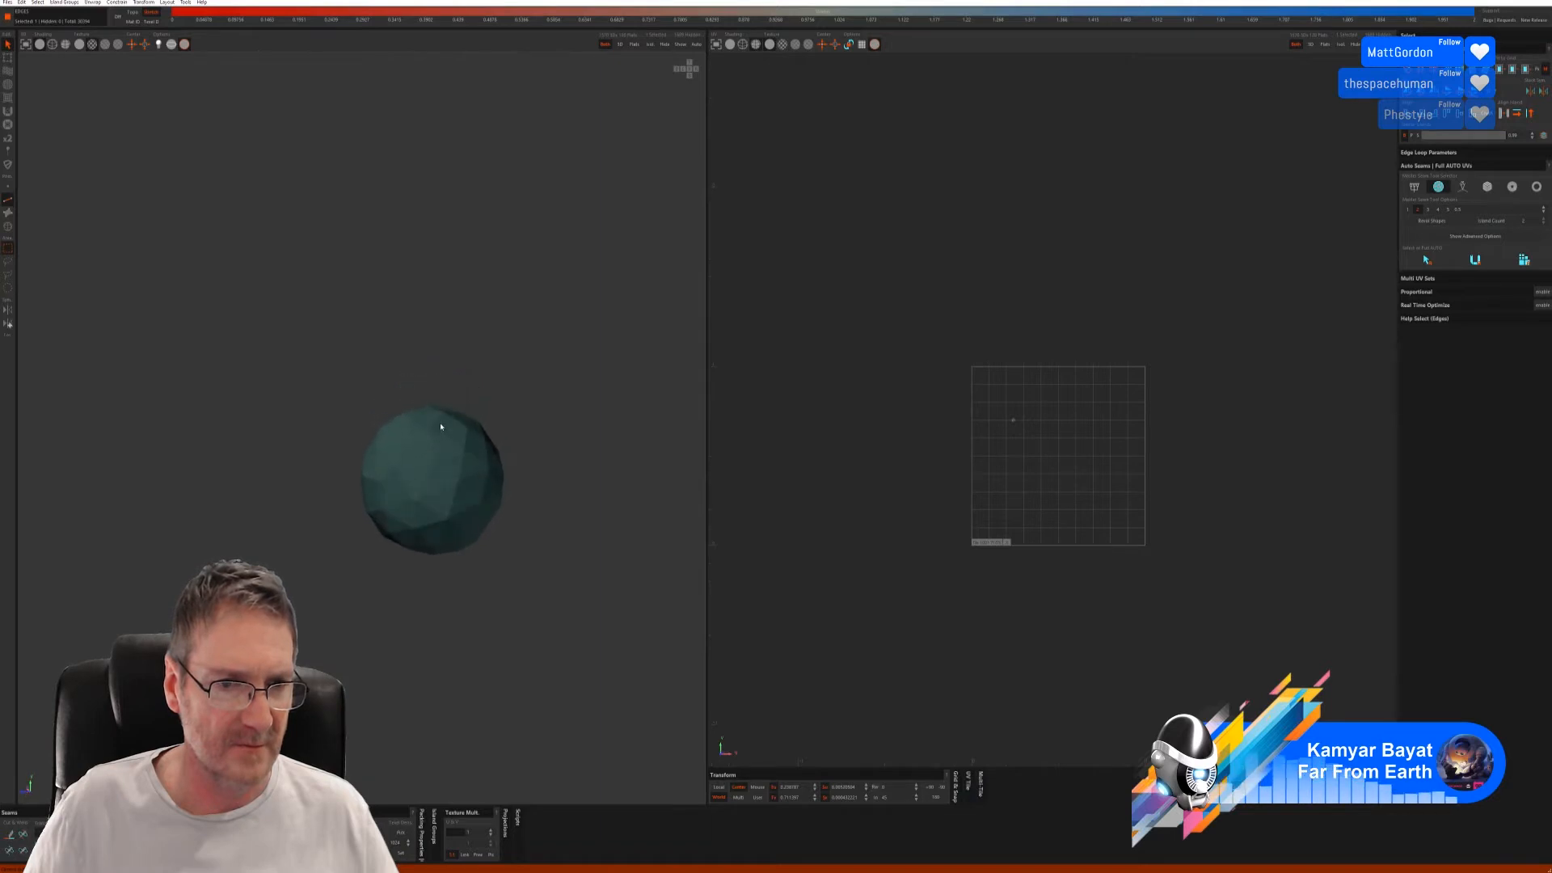
left_click(418, 501)
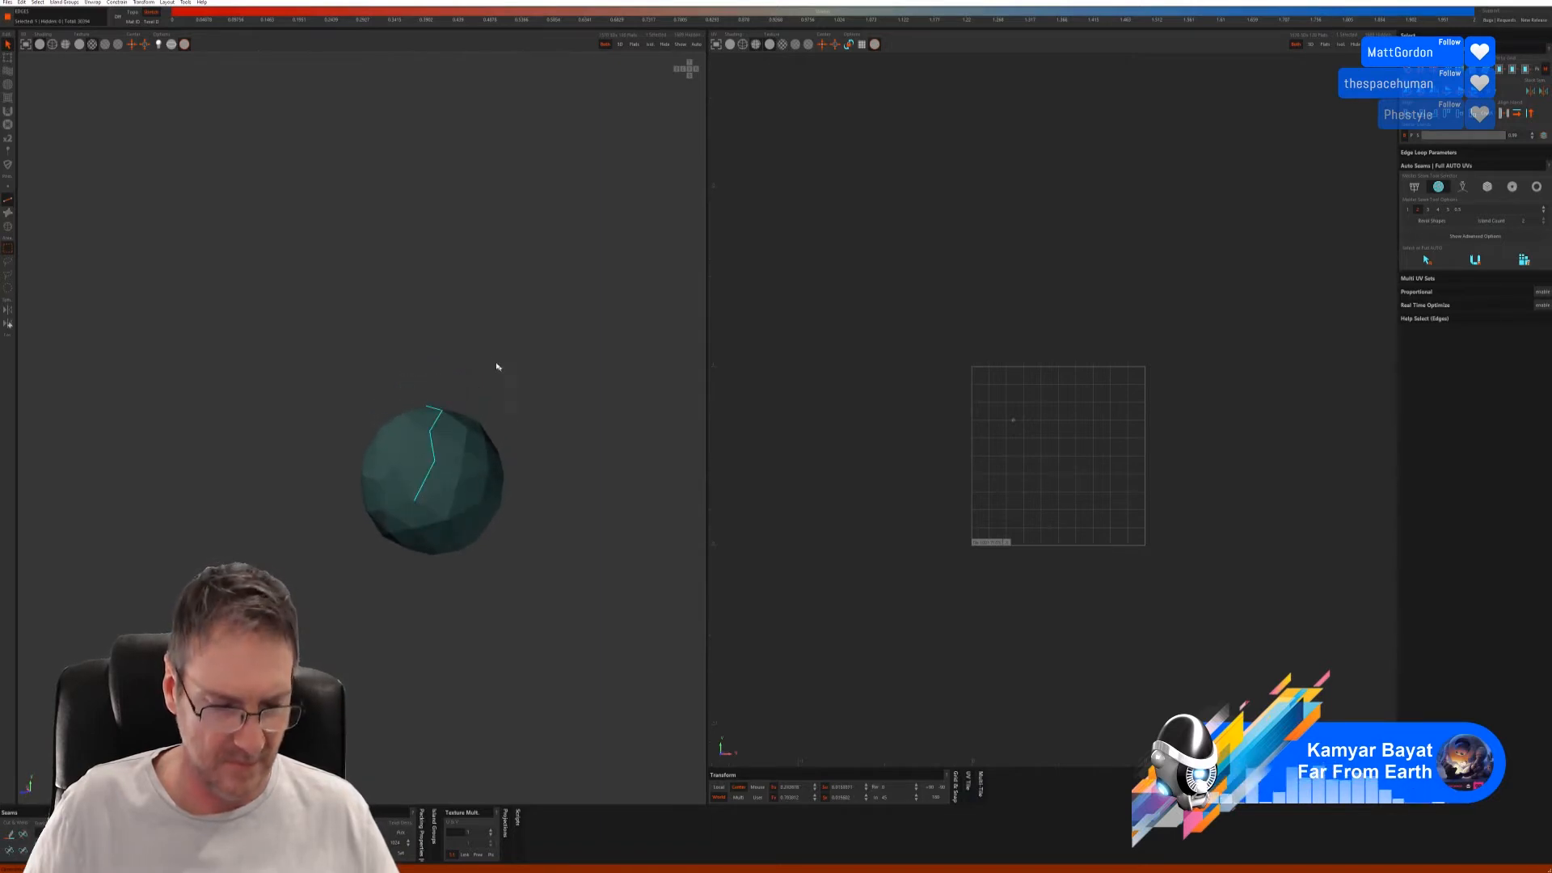
left_click_drag(495, 364, 486, 407, "alt")
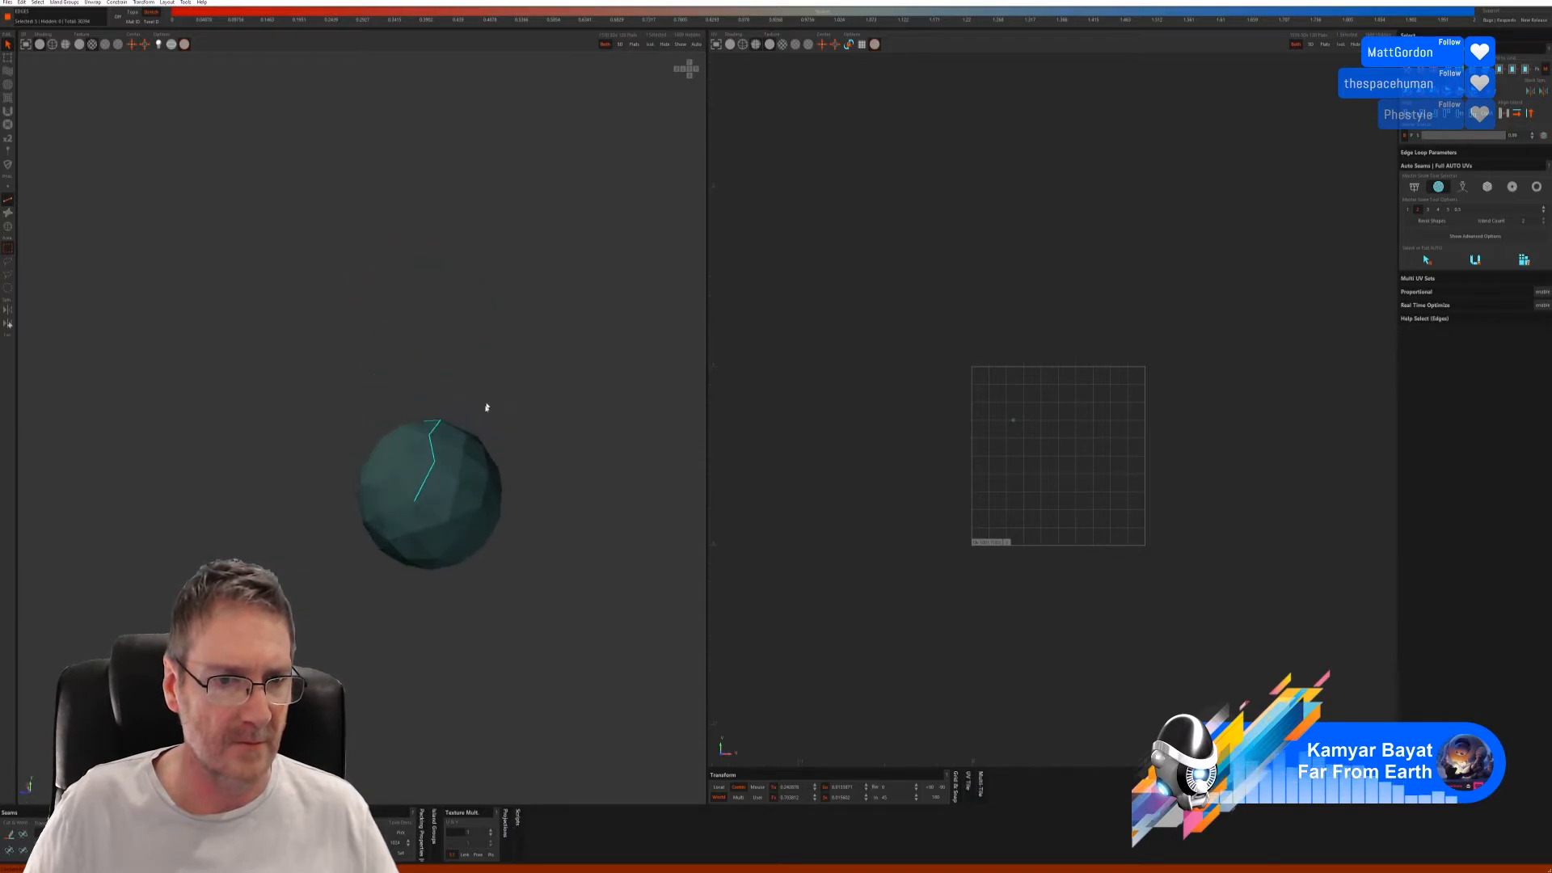
left_click_drag(446, 523, 467, 396, "alt")
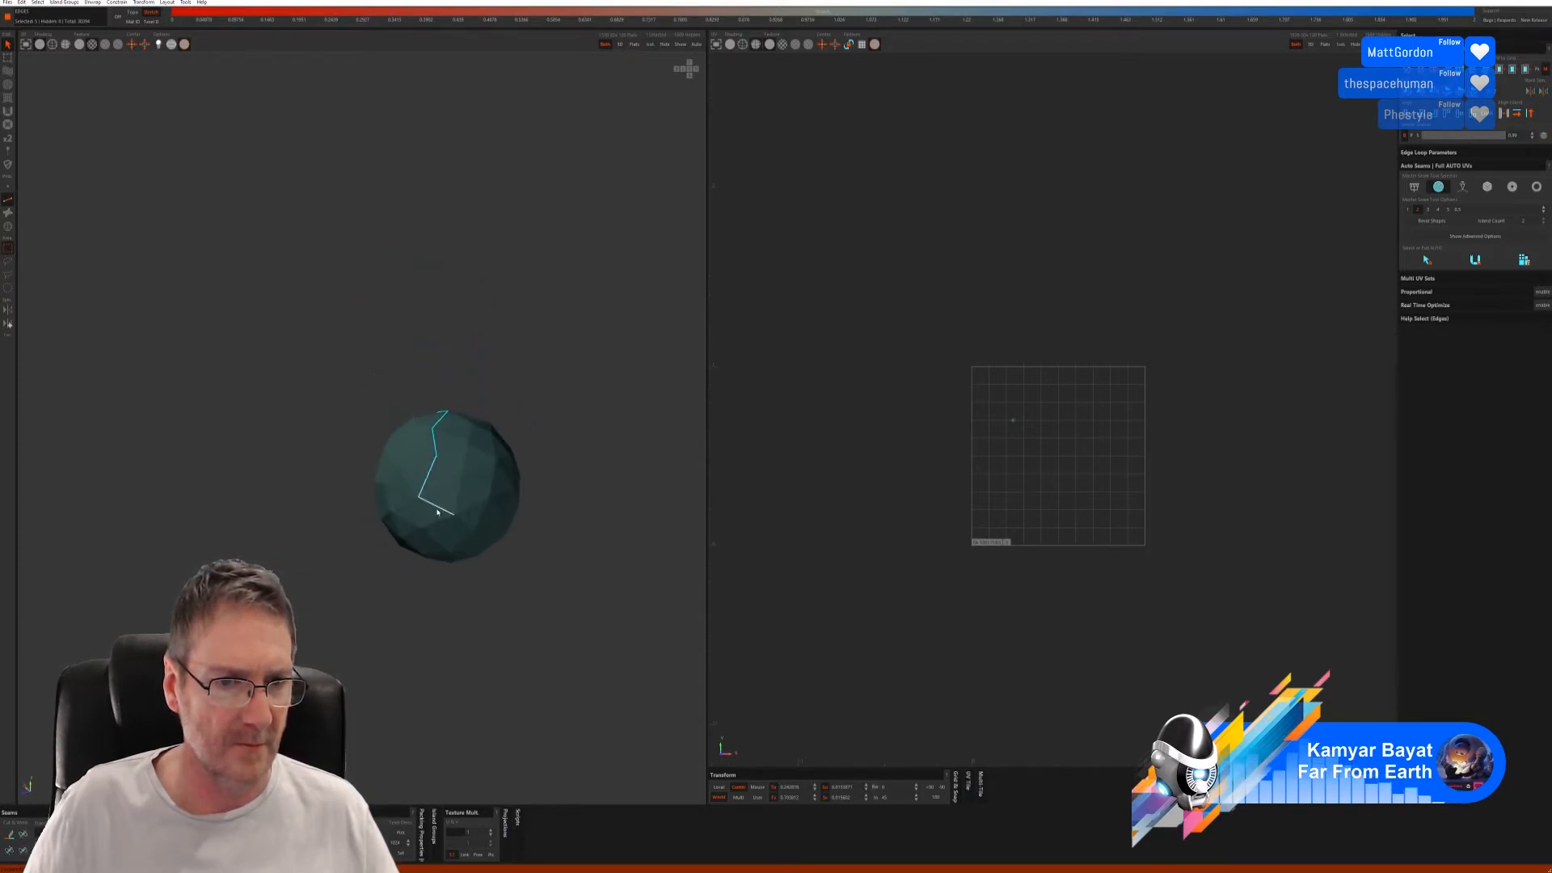
left_click(443, 510, "shift")
- Cut the small ball along the selected edges, unfold it and pack its UV island
left_click(23, 835)
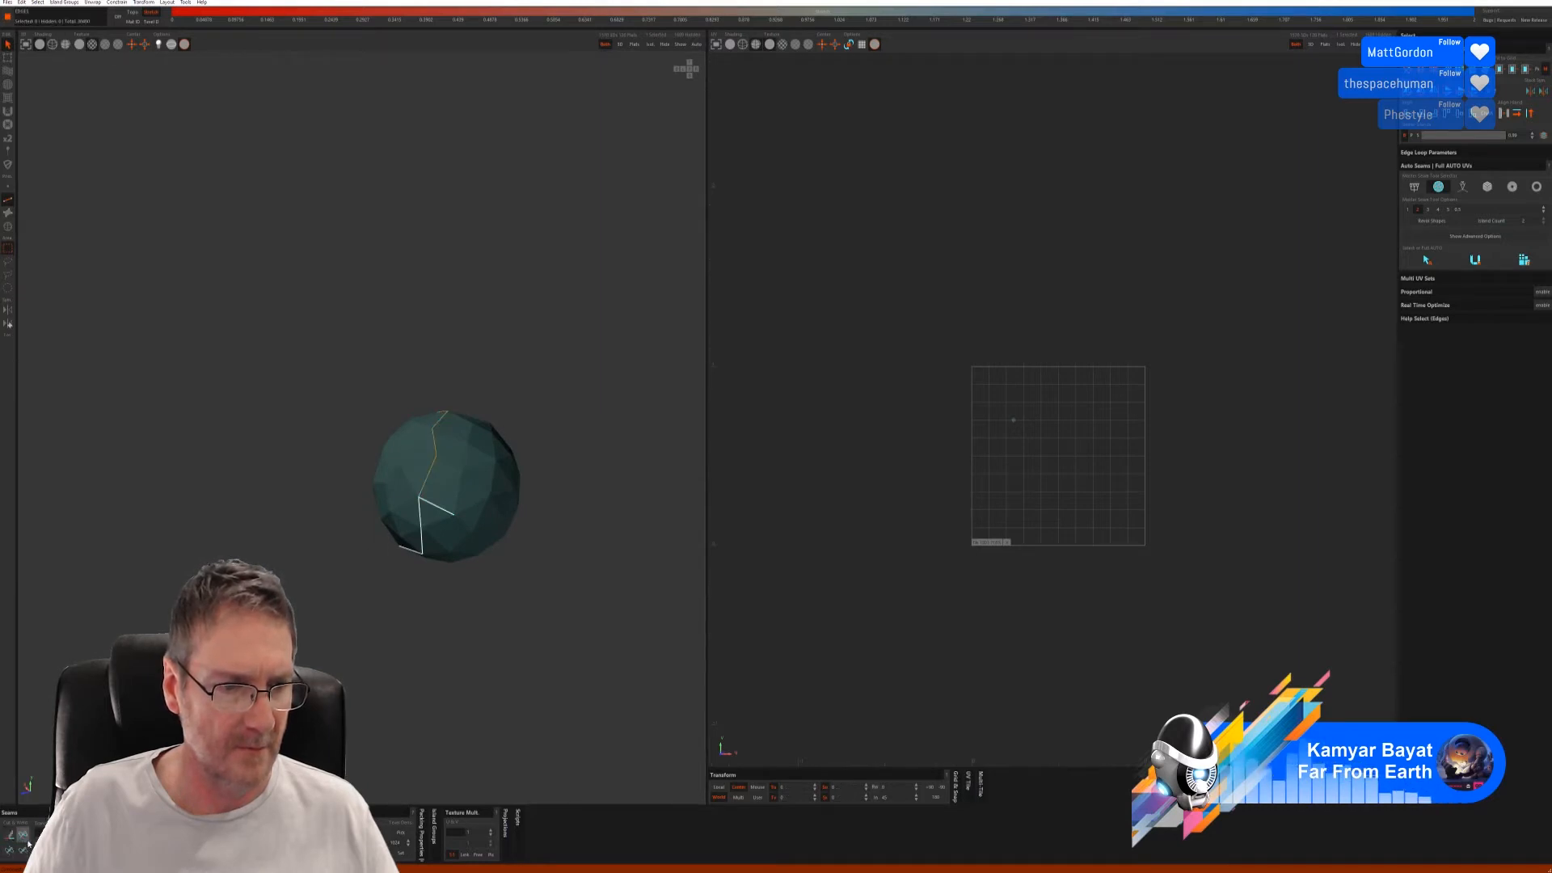
key("u")
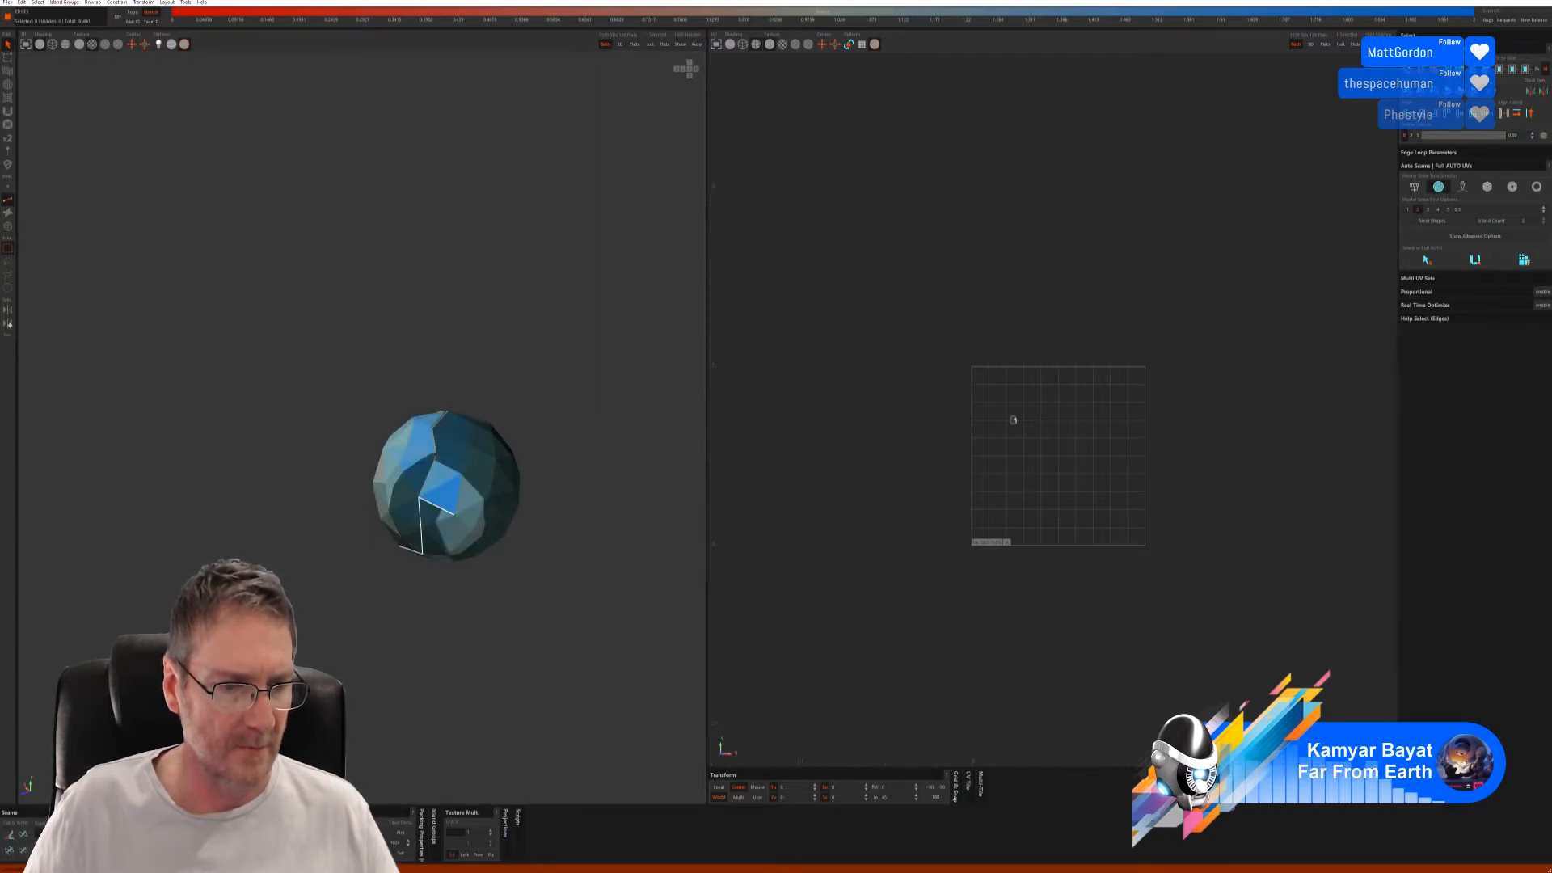
key("p")
left_click_drag(307, 565, 560, 550, "alt")
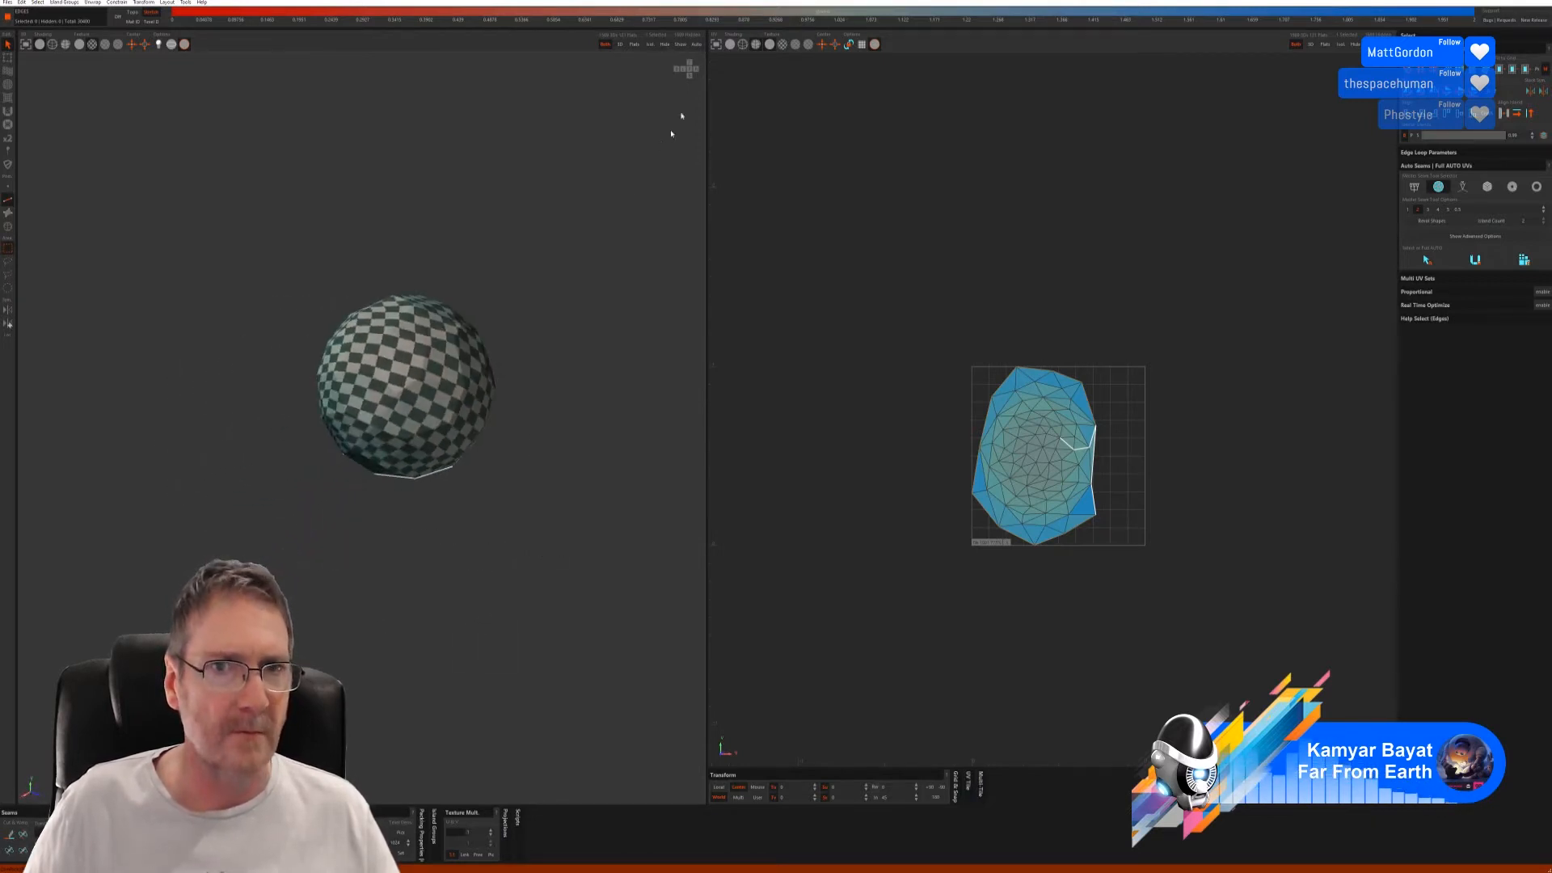
- Show the whole lamp again, look over its checkered parts, and switch back to 3ds Max
left_click(681, 45)
scroll(558, 419, "down", 6)
left_click_drag(557, 419, 476, 472, "alt")
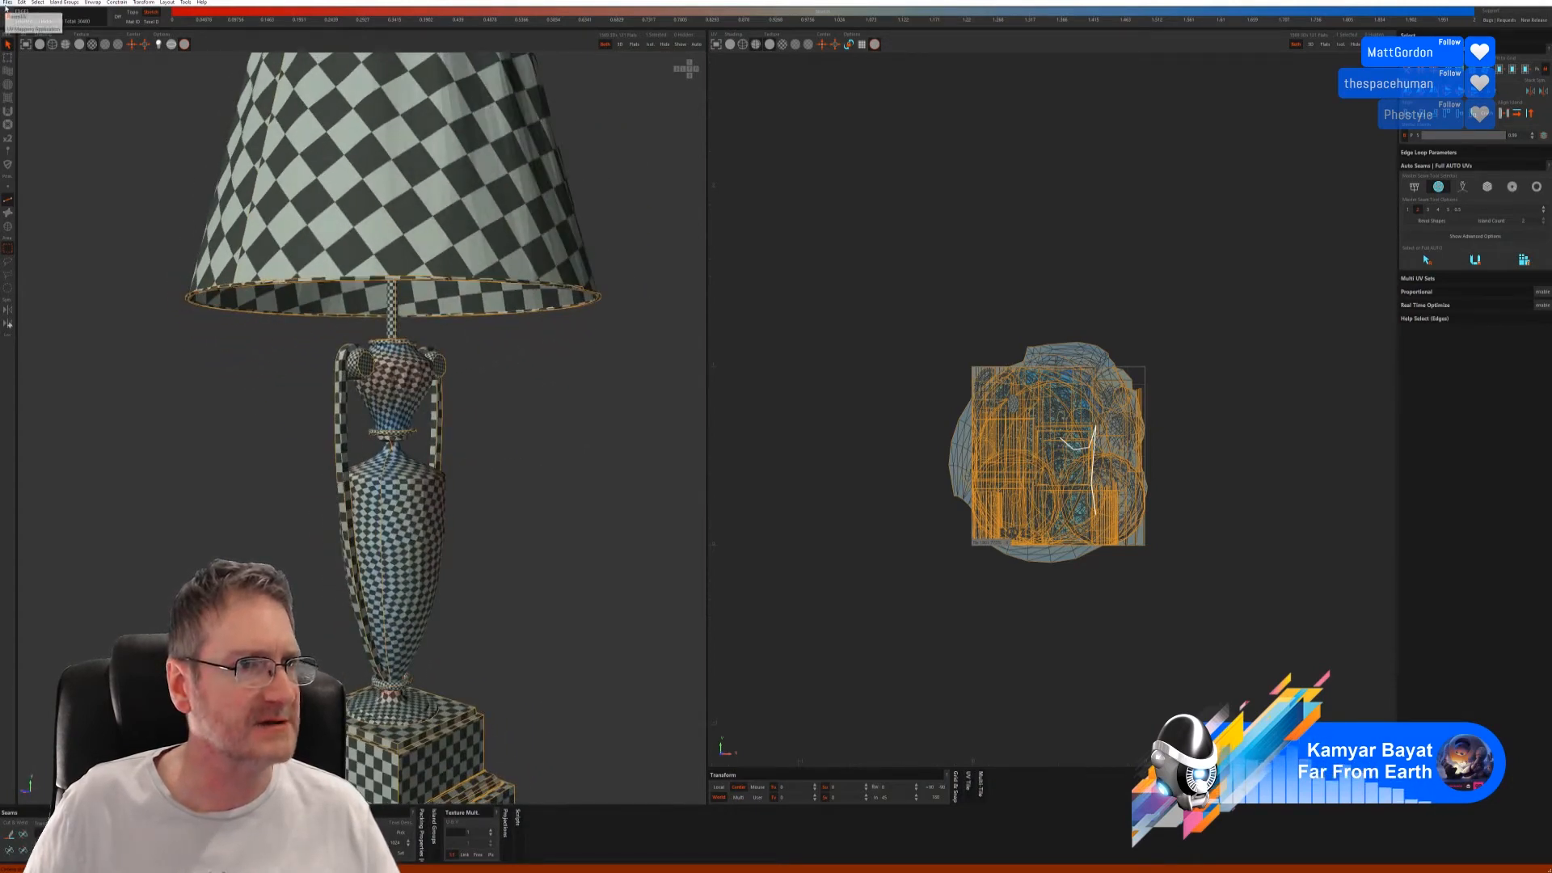
left_click(8, 16)
left_click(24, 52)
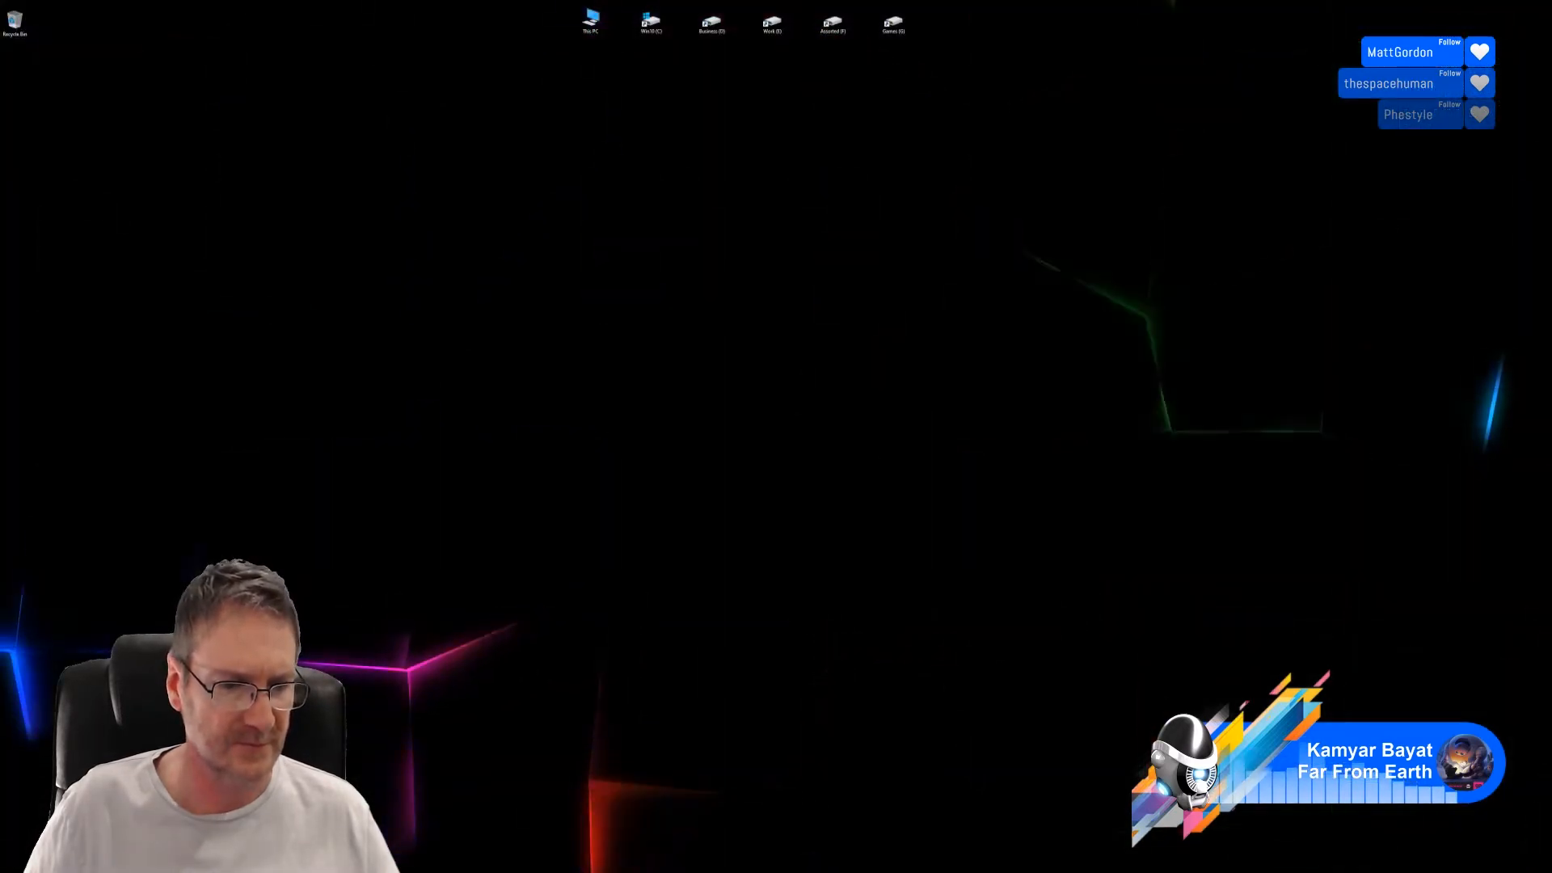
key("alt+Tab")
left_click(898, 268)
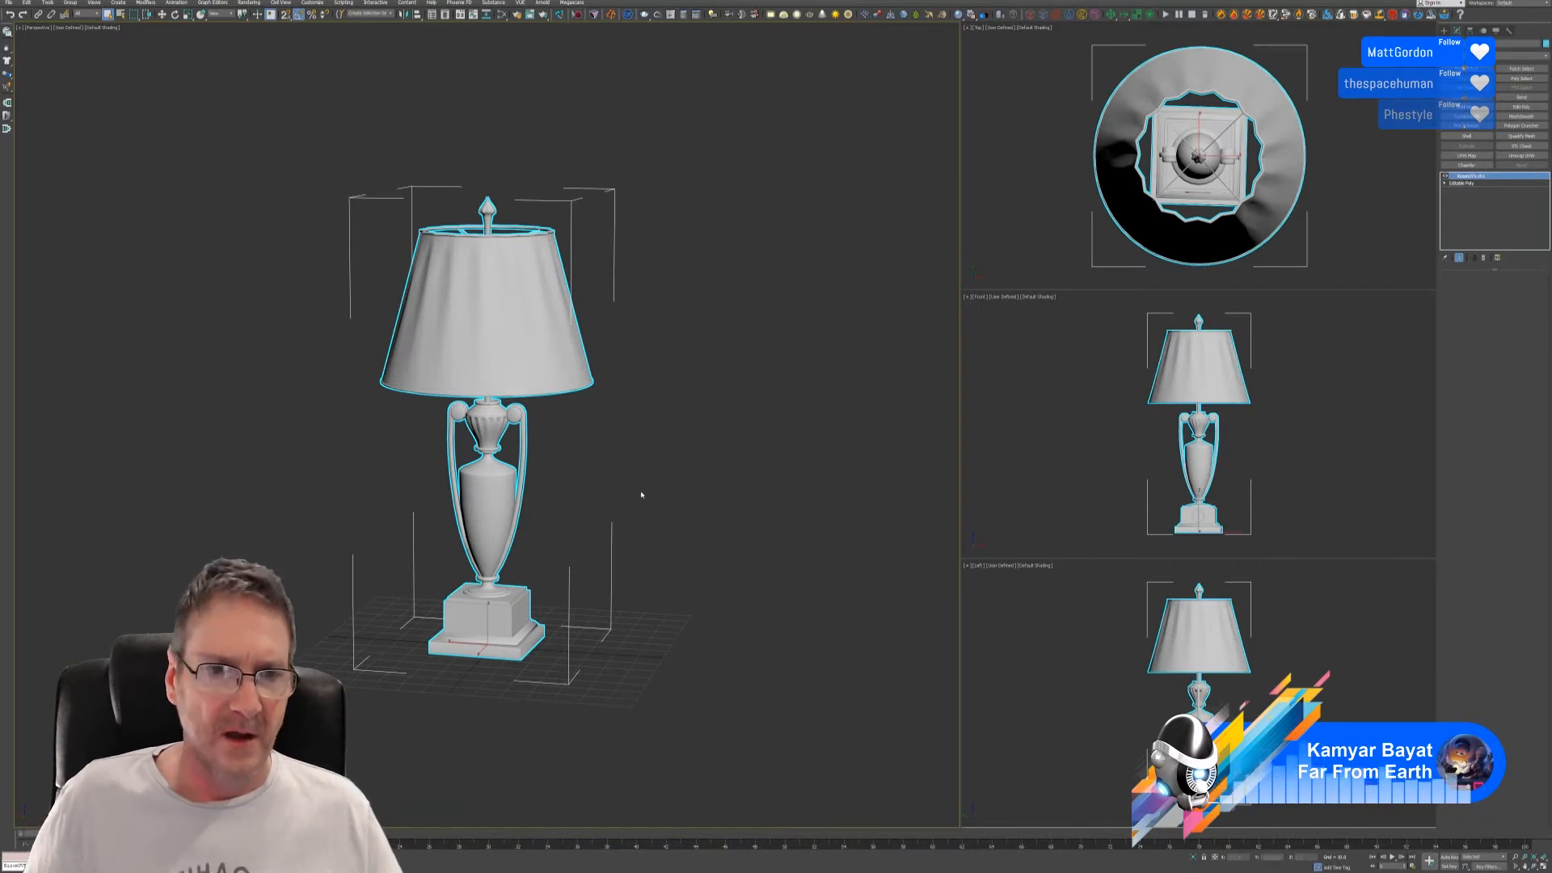
- Add an Edit Poly modifier to the lamp and detach the lampshade's bottom rim element as a separate object
left_click(612, 451)
middle_click_drag(658, 415, 675, 423)
scroll(676, 423, "up", 5)
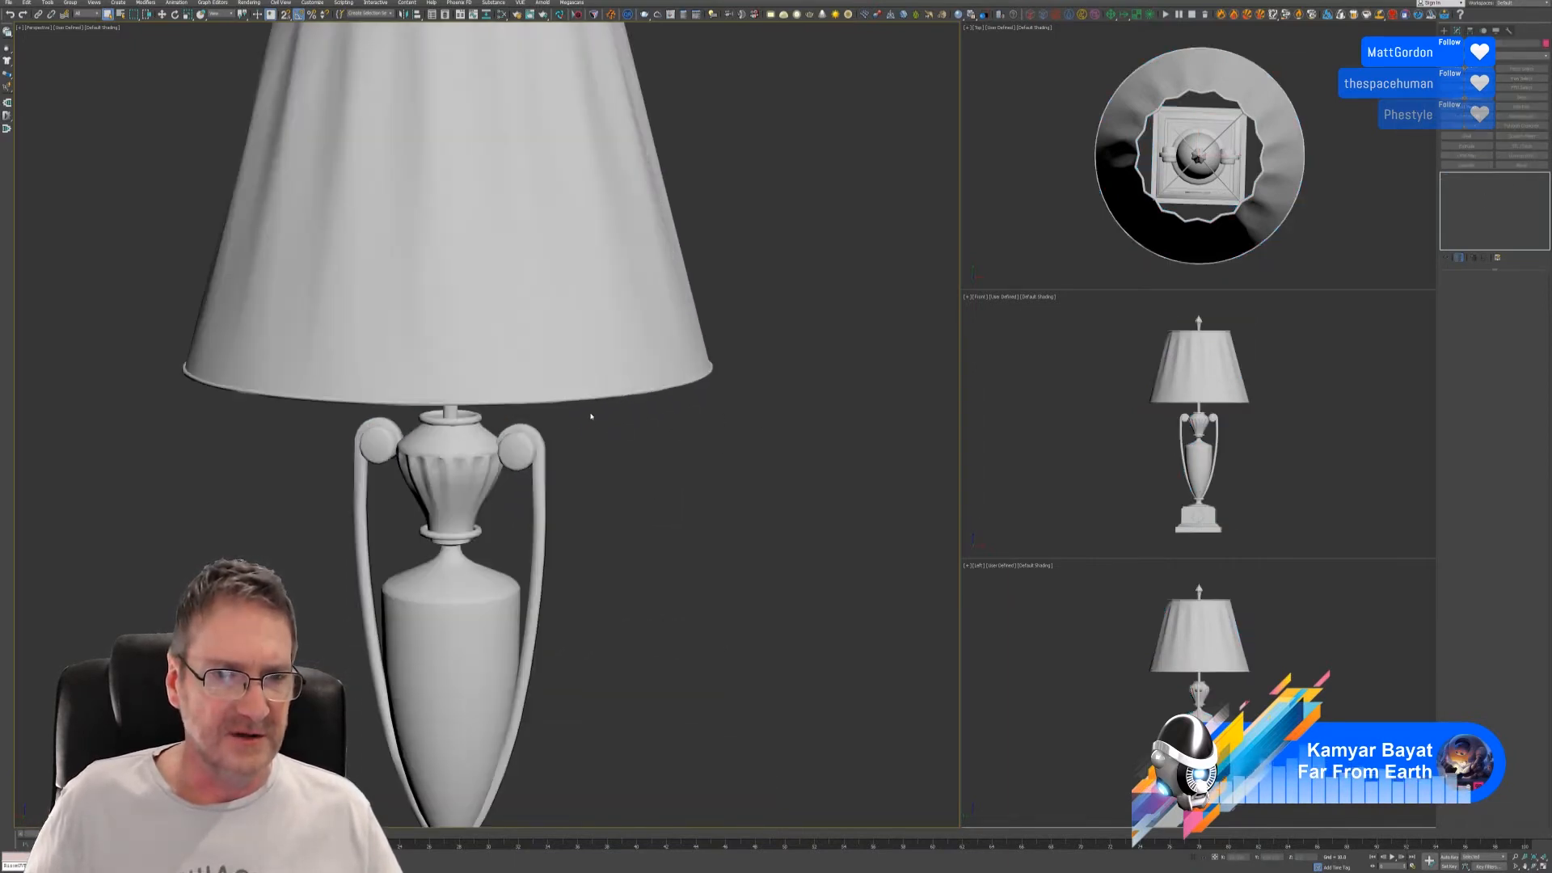
left_click(283, 394)
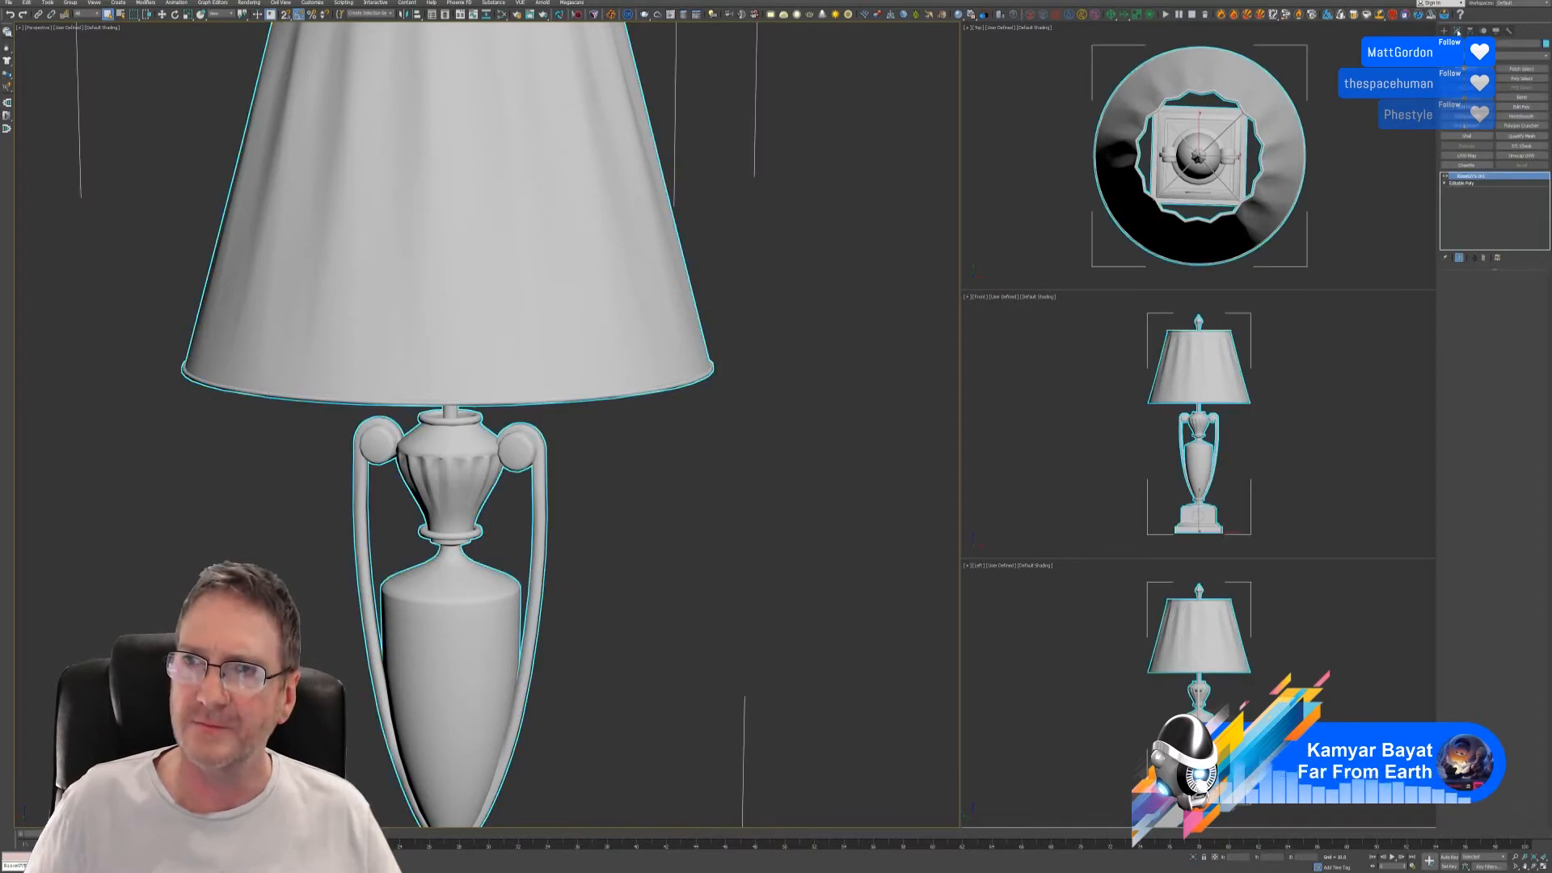
left_click(1521, 106)
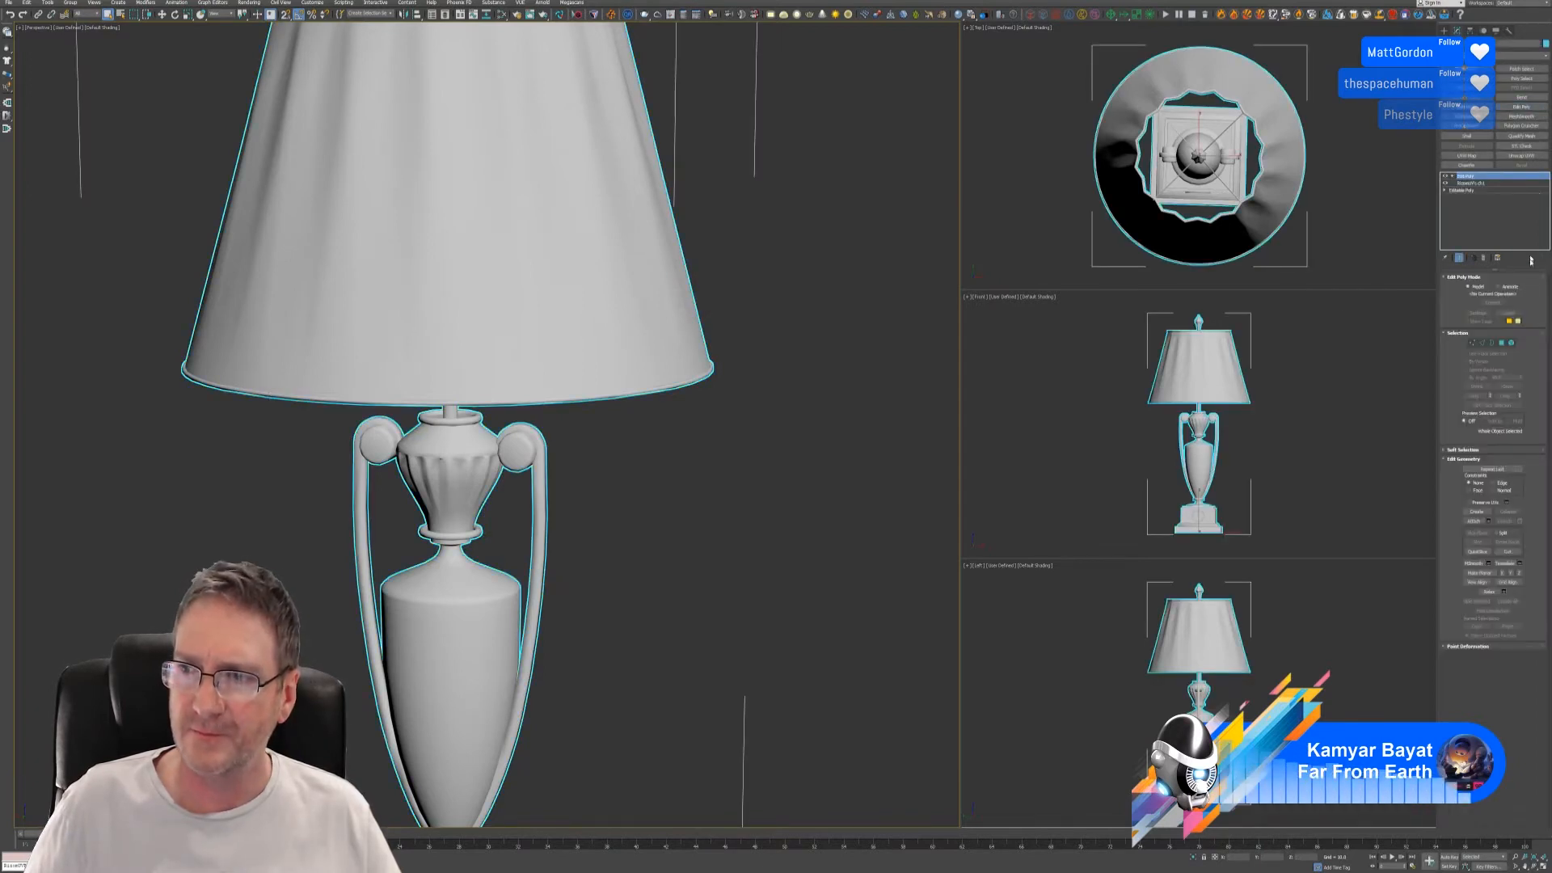
left_click(1512, 343)
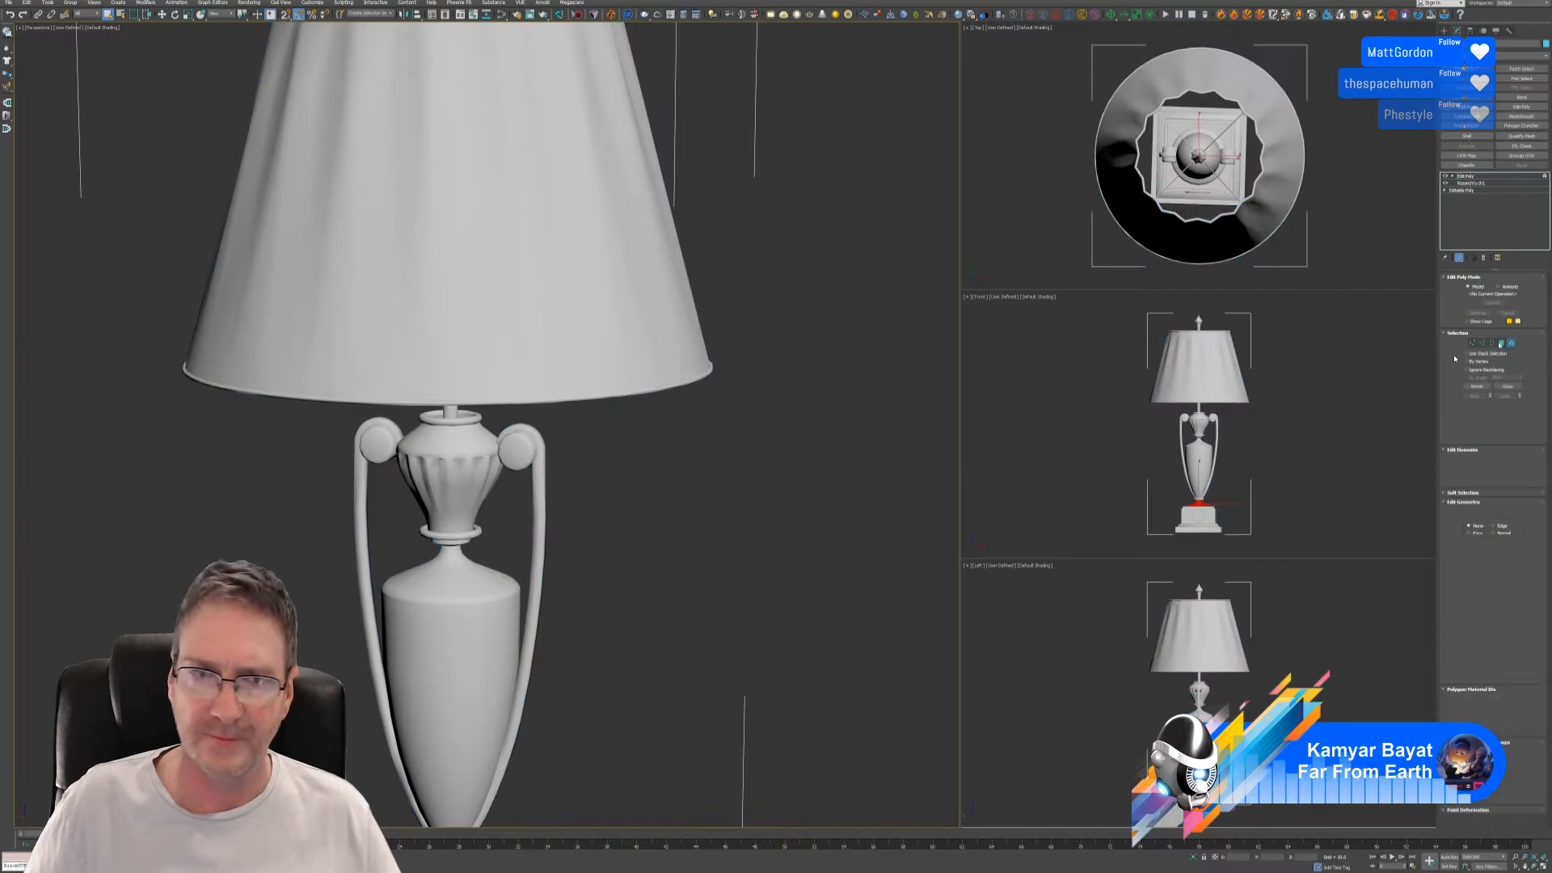
left_click(554, 400)
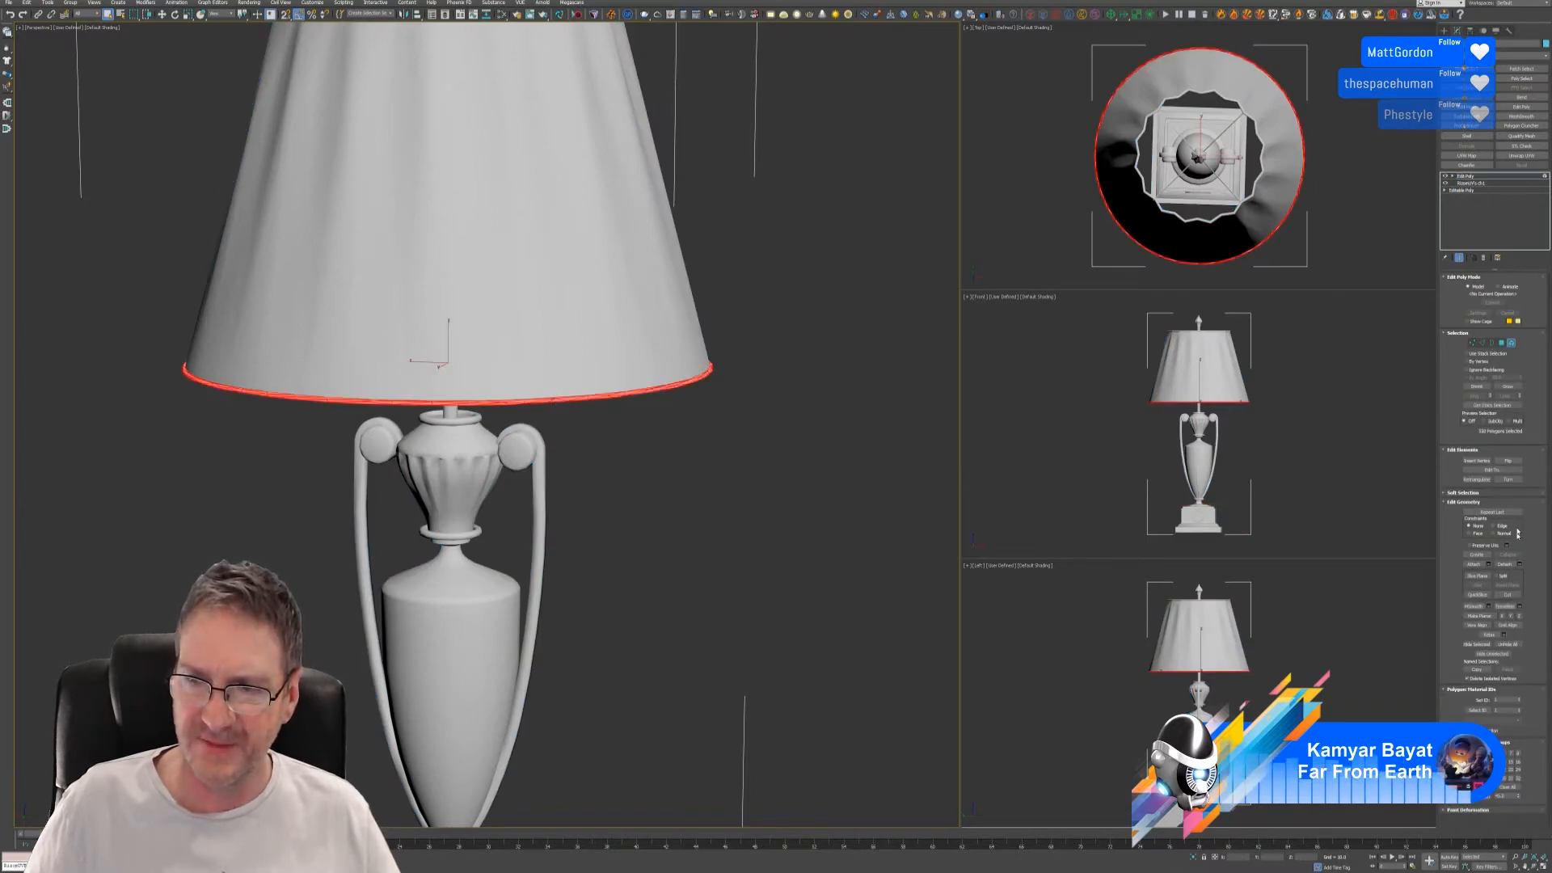
left_click(1509, 565)
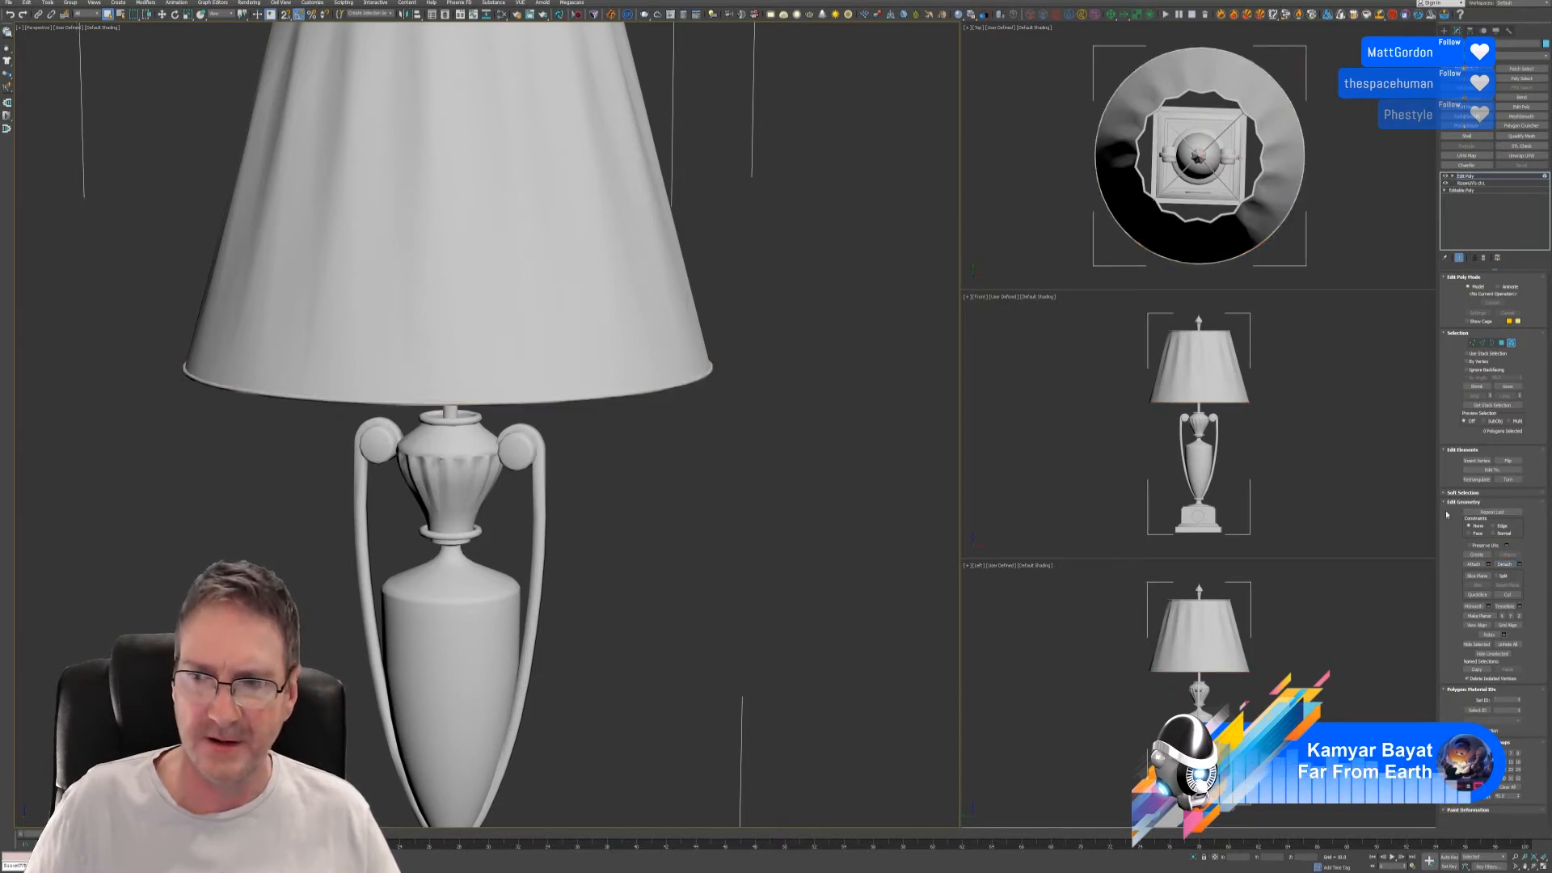
left_click(1511, 343)
- Isolate the detached rim ring and apply a UVW Map modifier with Cylindrical mapping
left_click(606, 443)
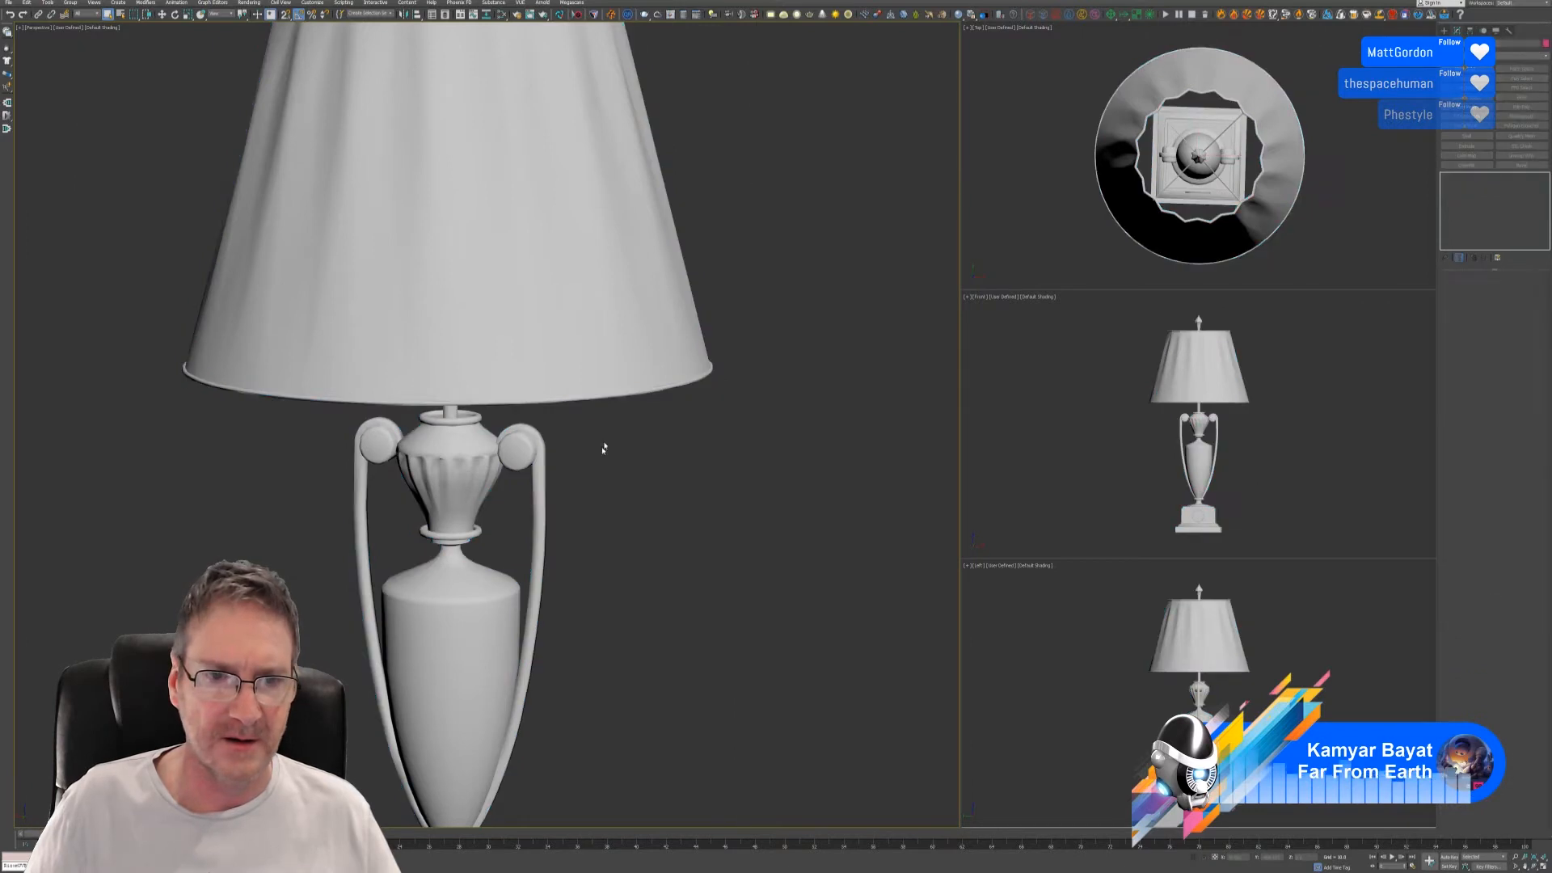
left_click(614, 396)
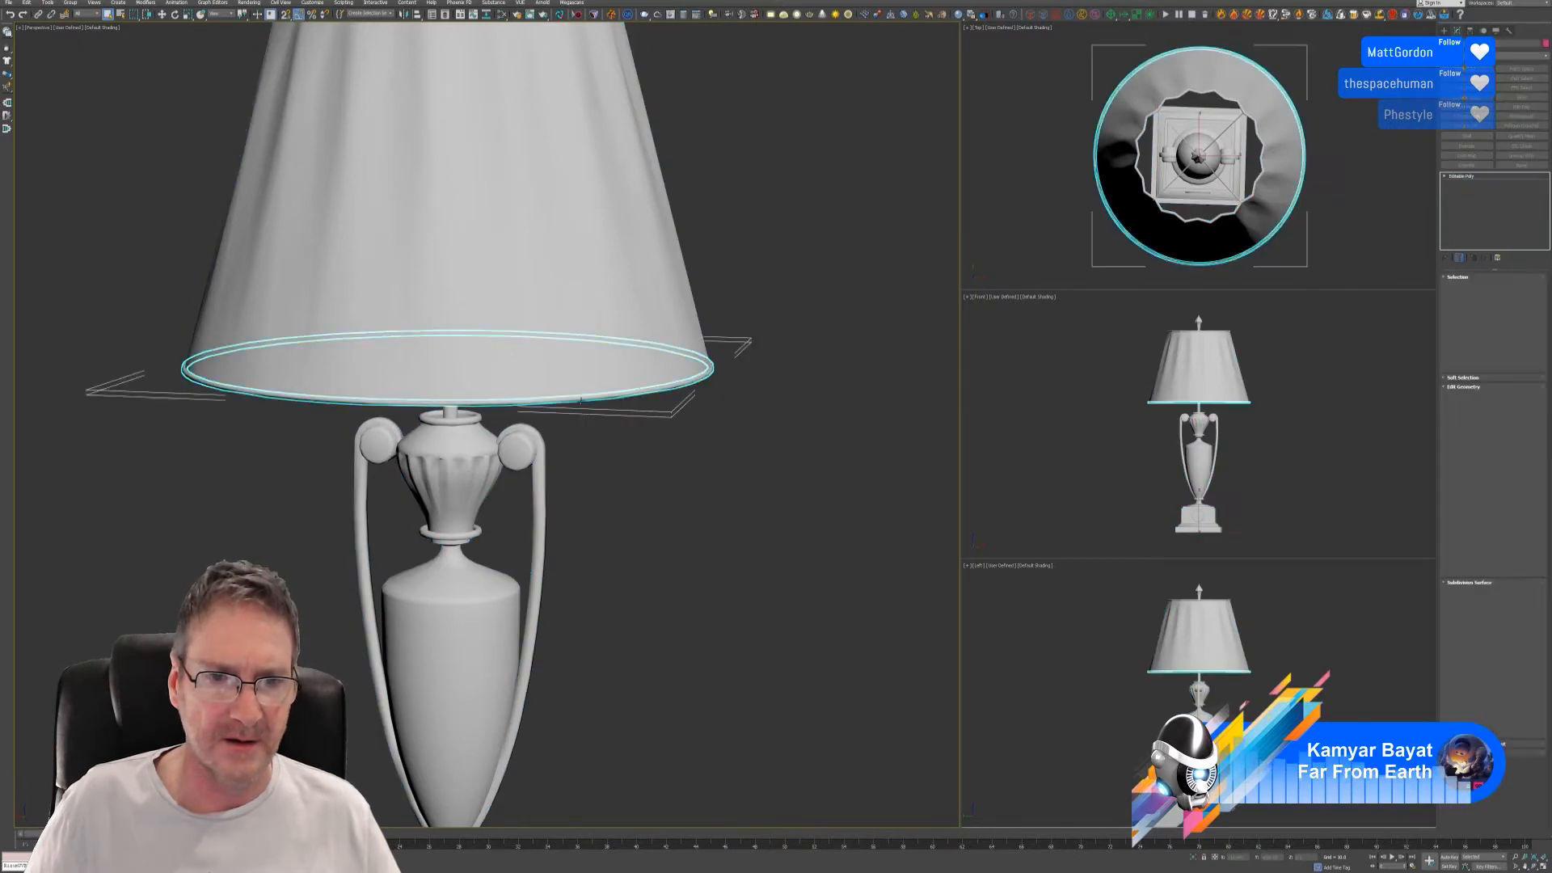
left_click(1194, 858)
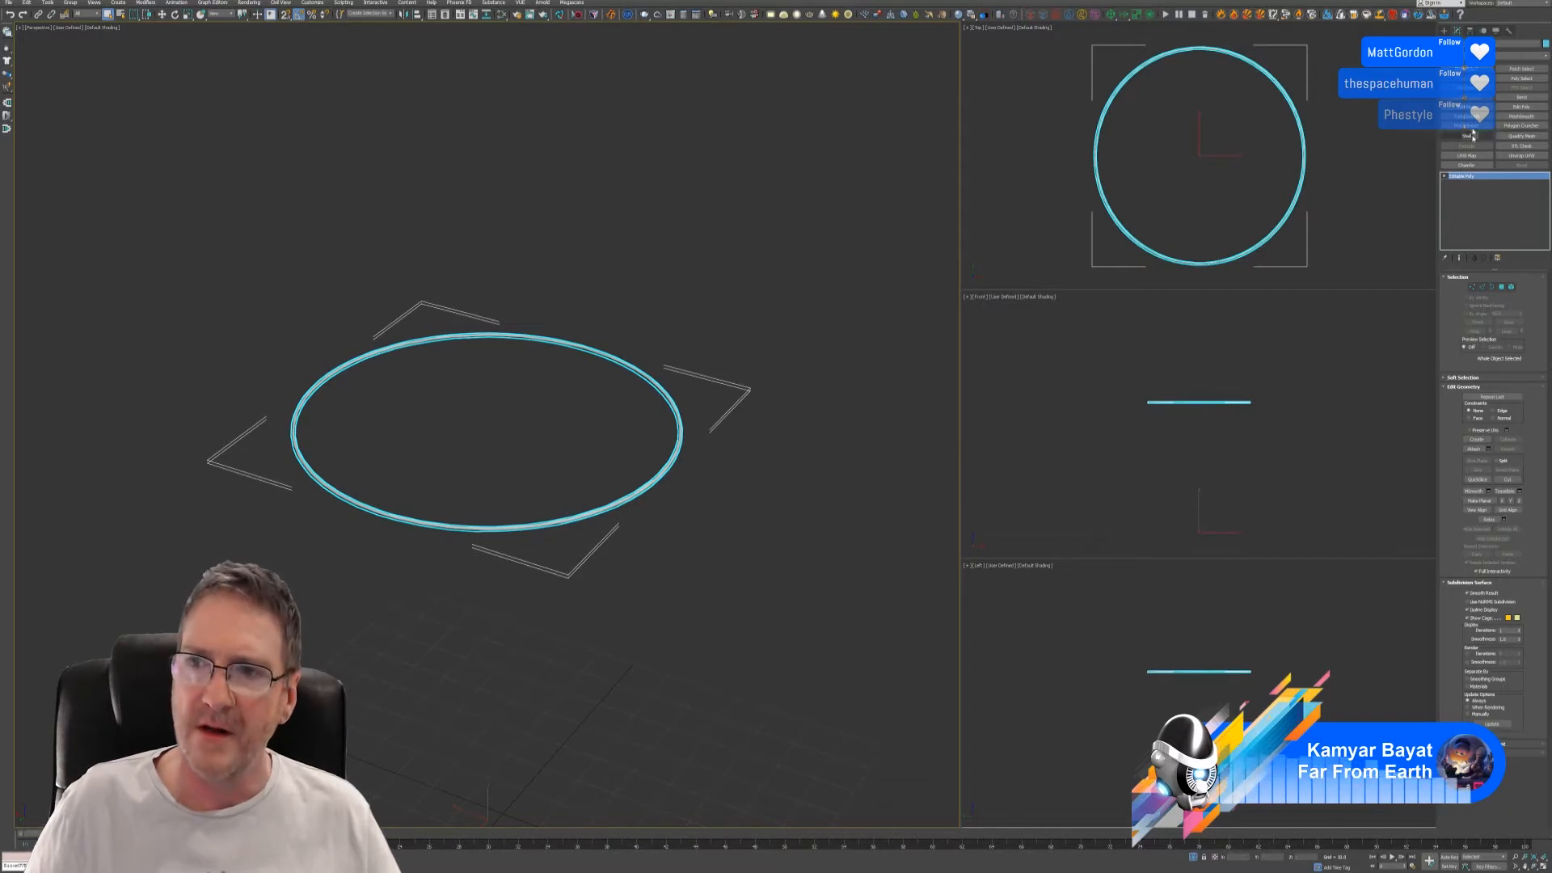
left_click(1468, 156)
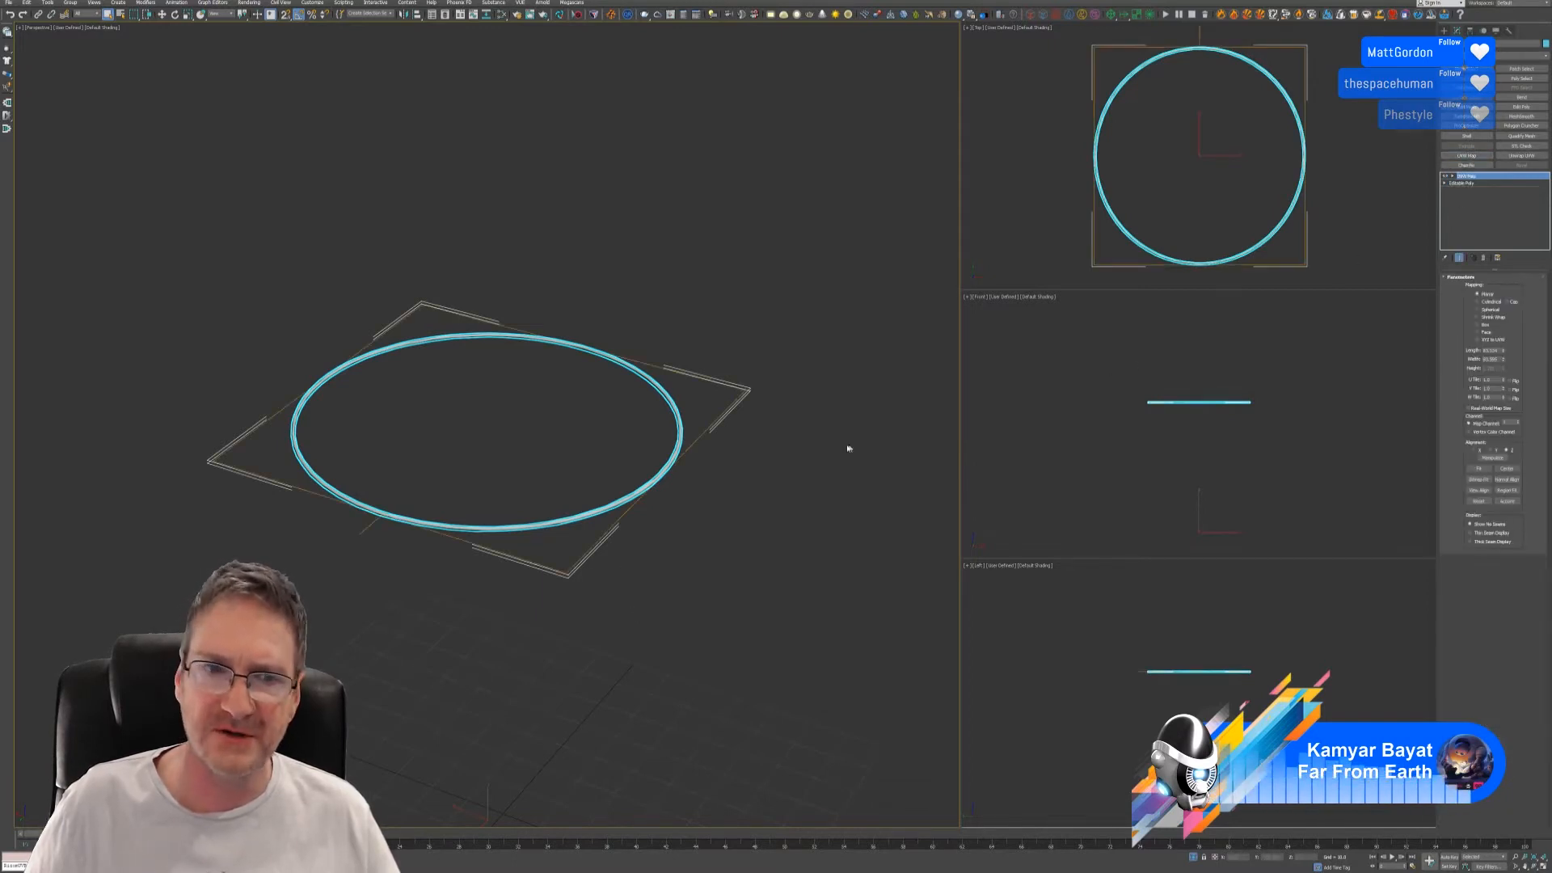
left_click(1490, 302)
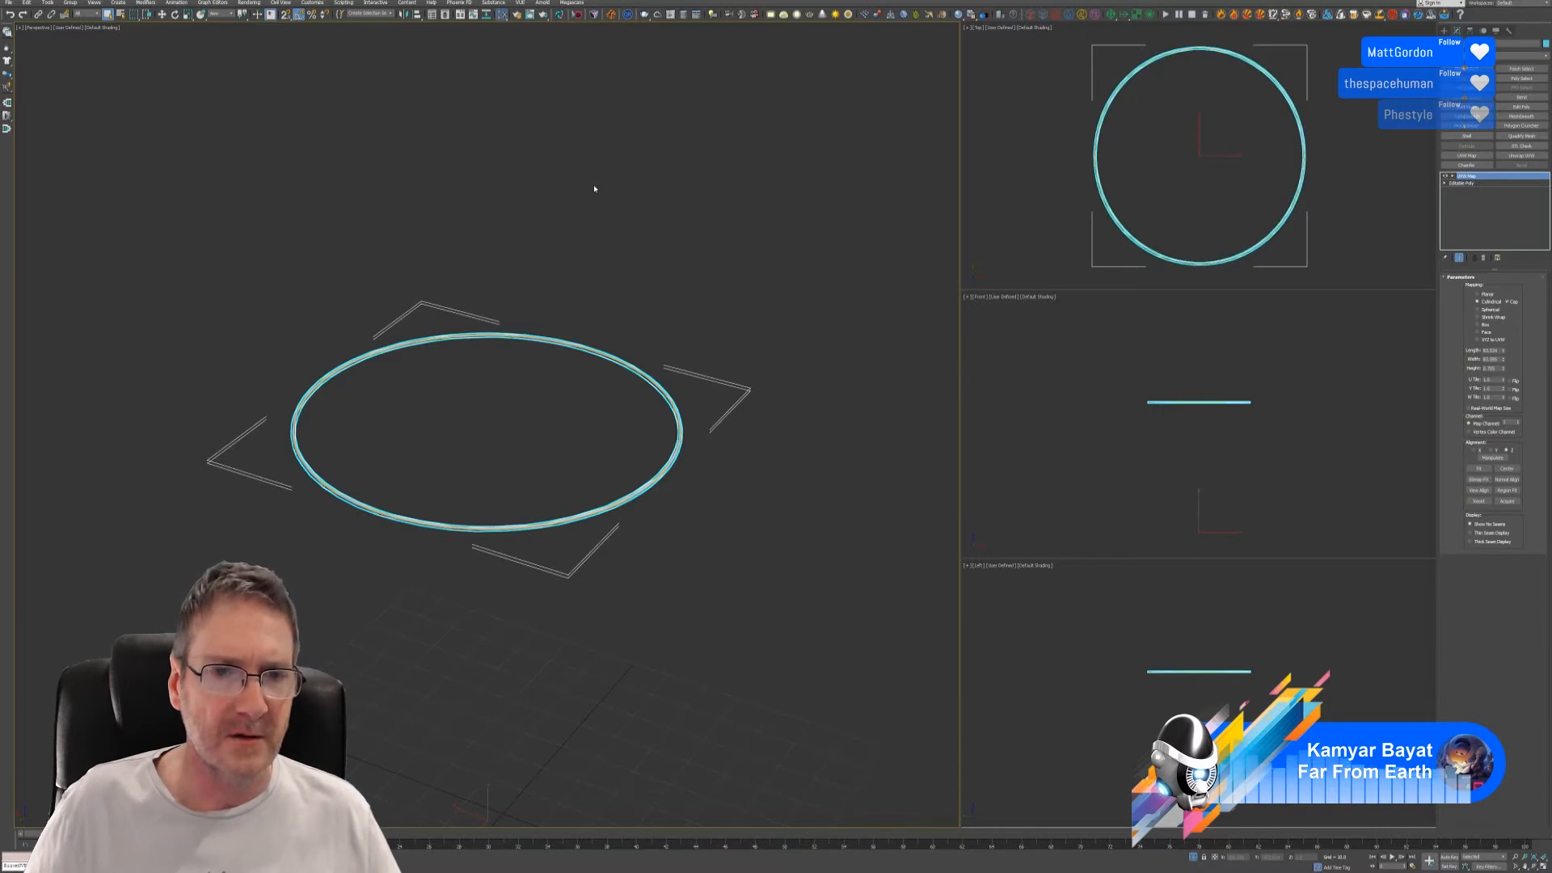
- Add a Checker map with a tiling of 20 and connect it to the material's Diffuse Color
key("m")
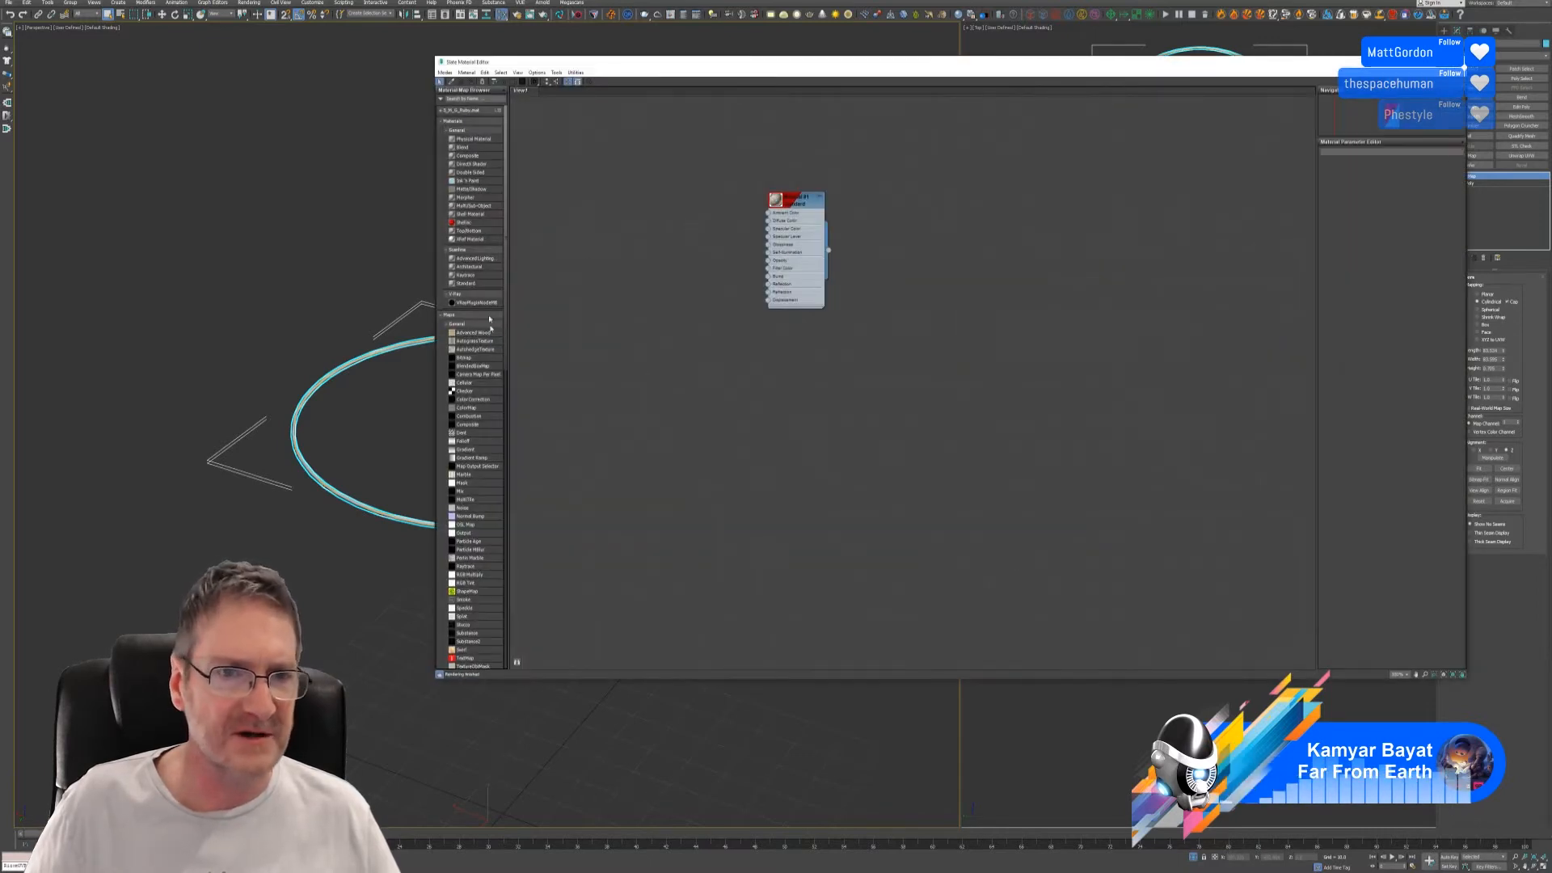
left_click_drag(464, 390, 674, 212)
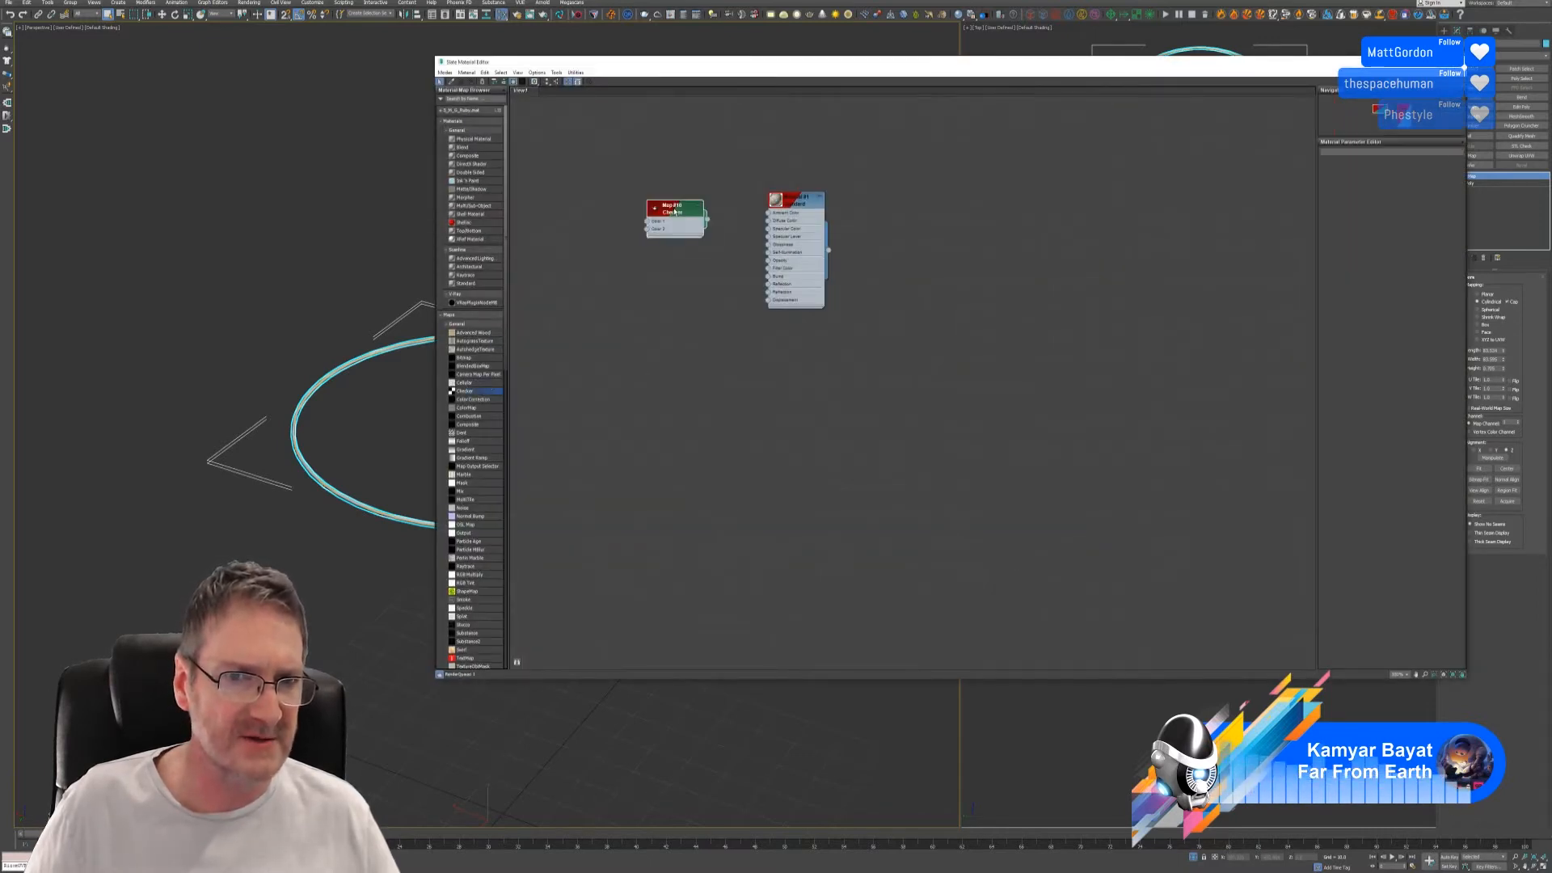
double_click(673, 217)
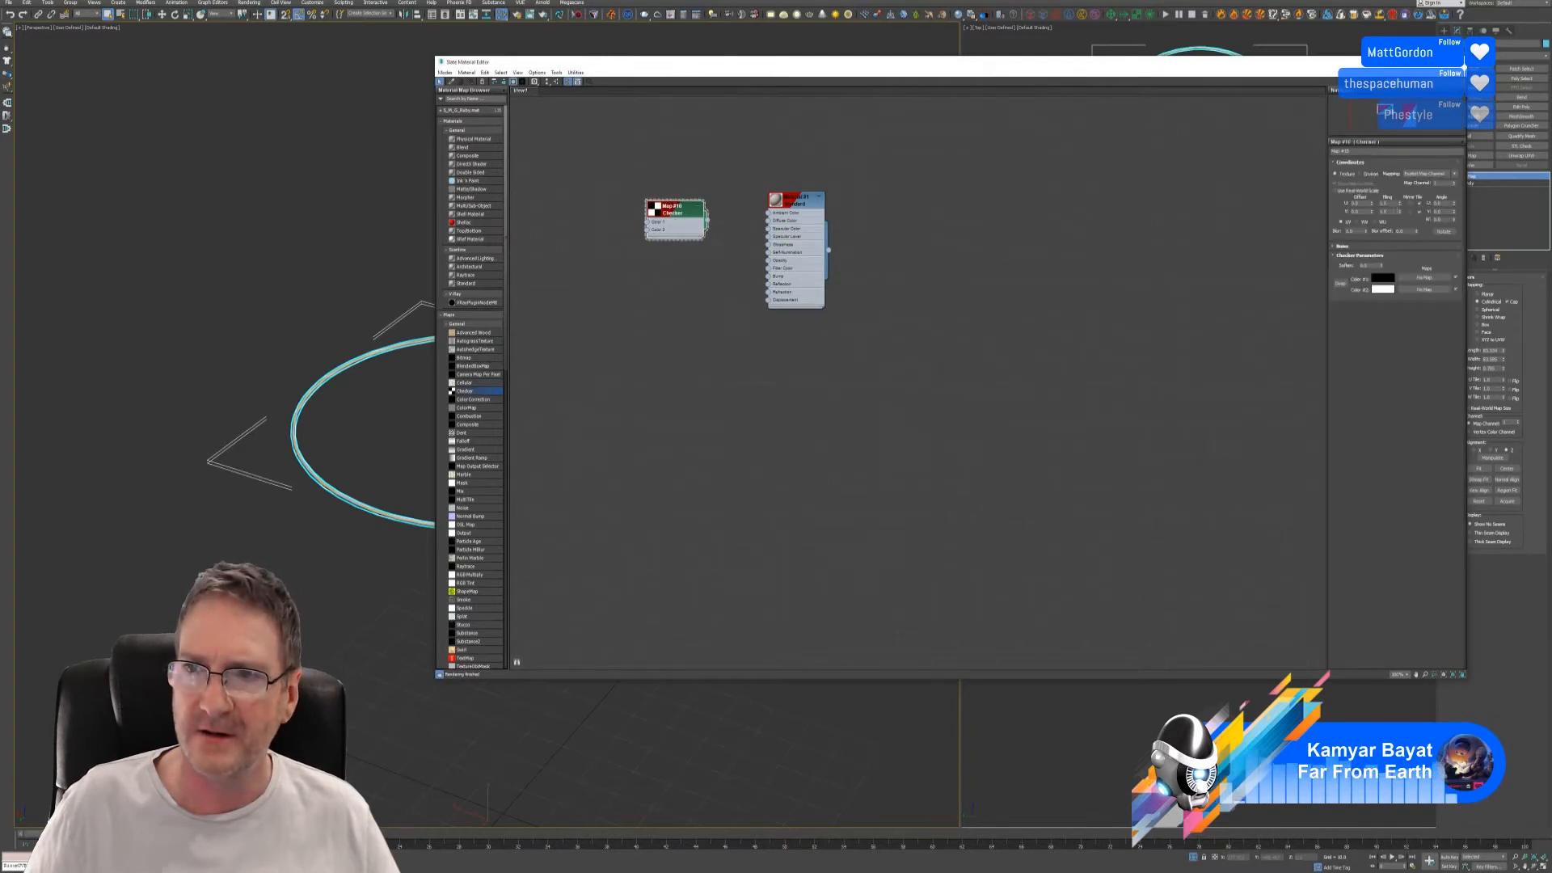
double_click(1389, 203)
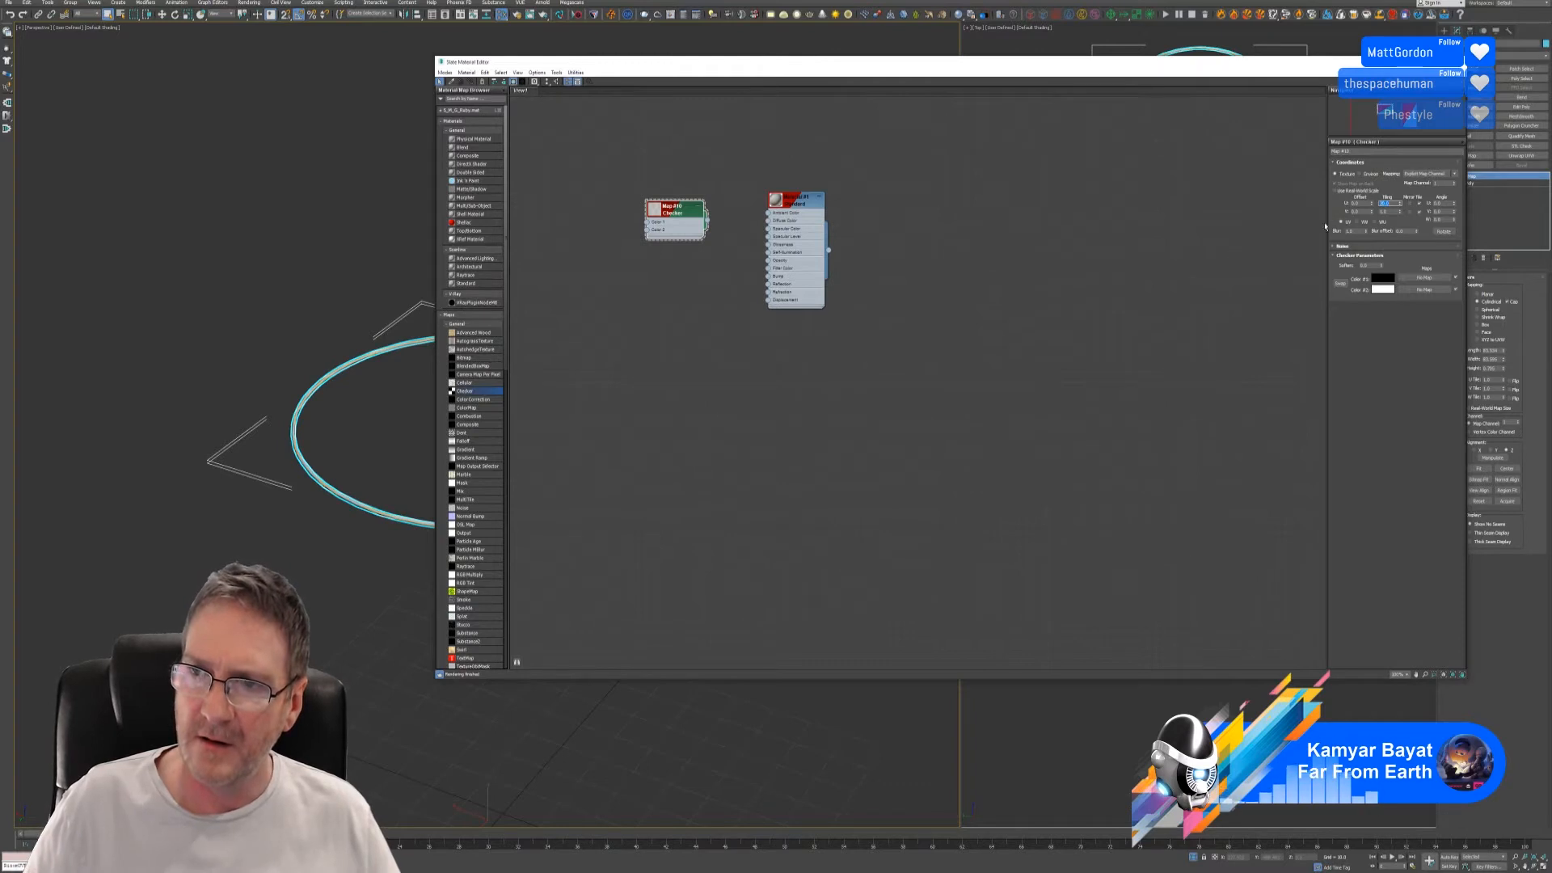
type("20")
key("Tab")
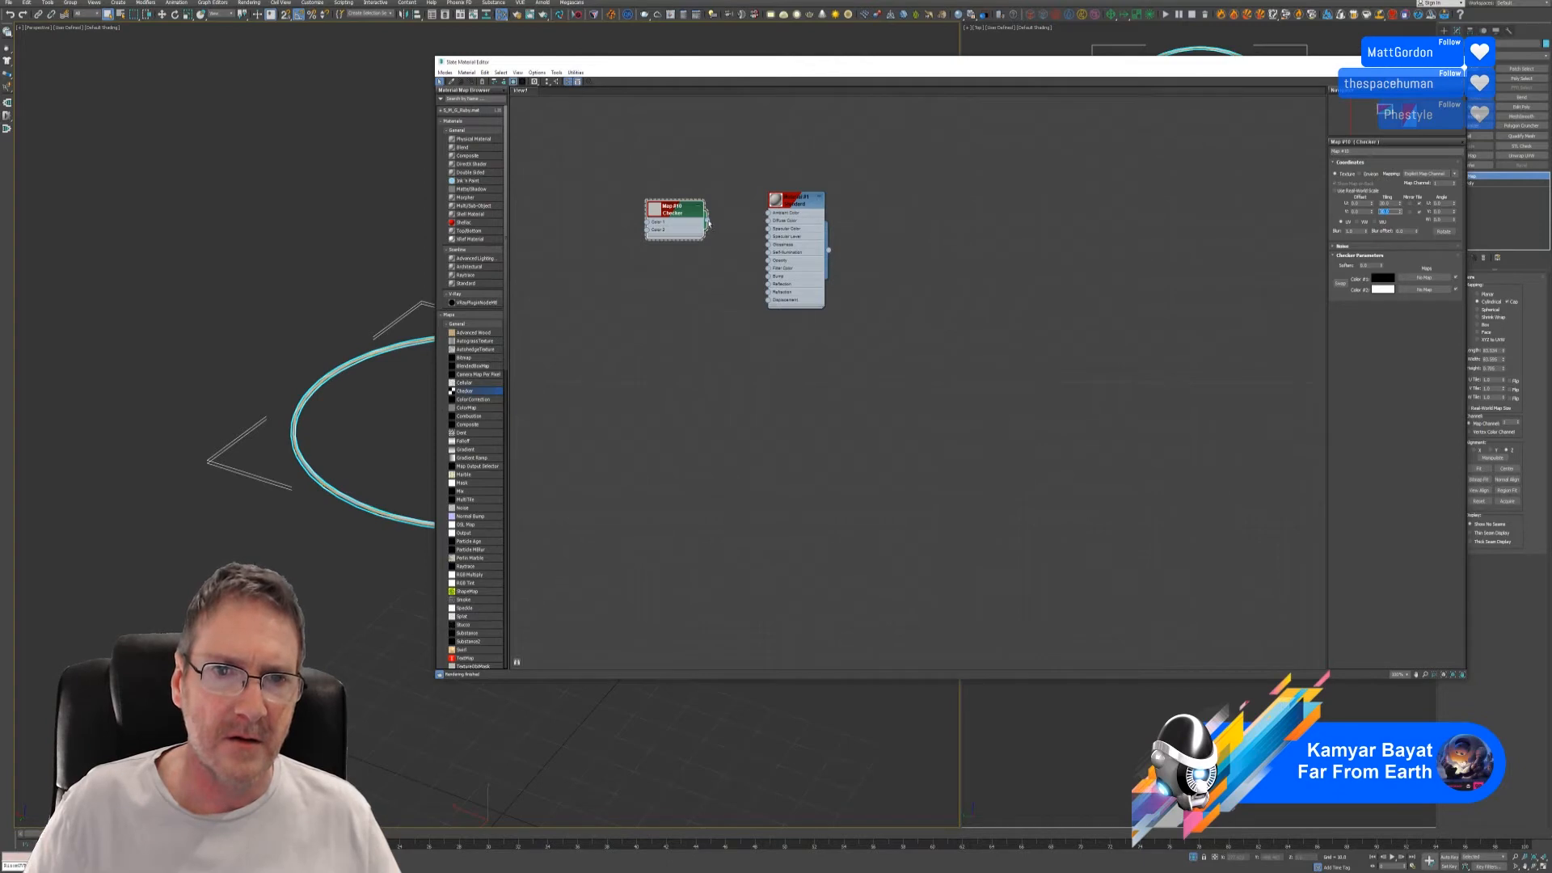
left_click_drag(708, 224, 768, 220)
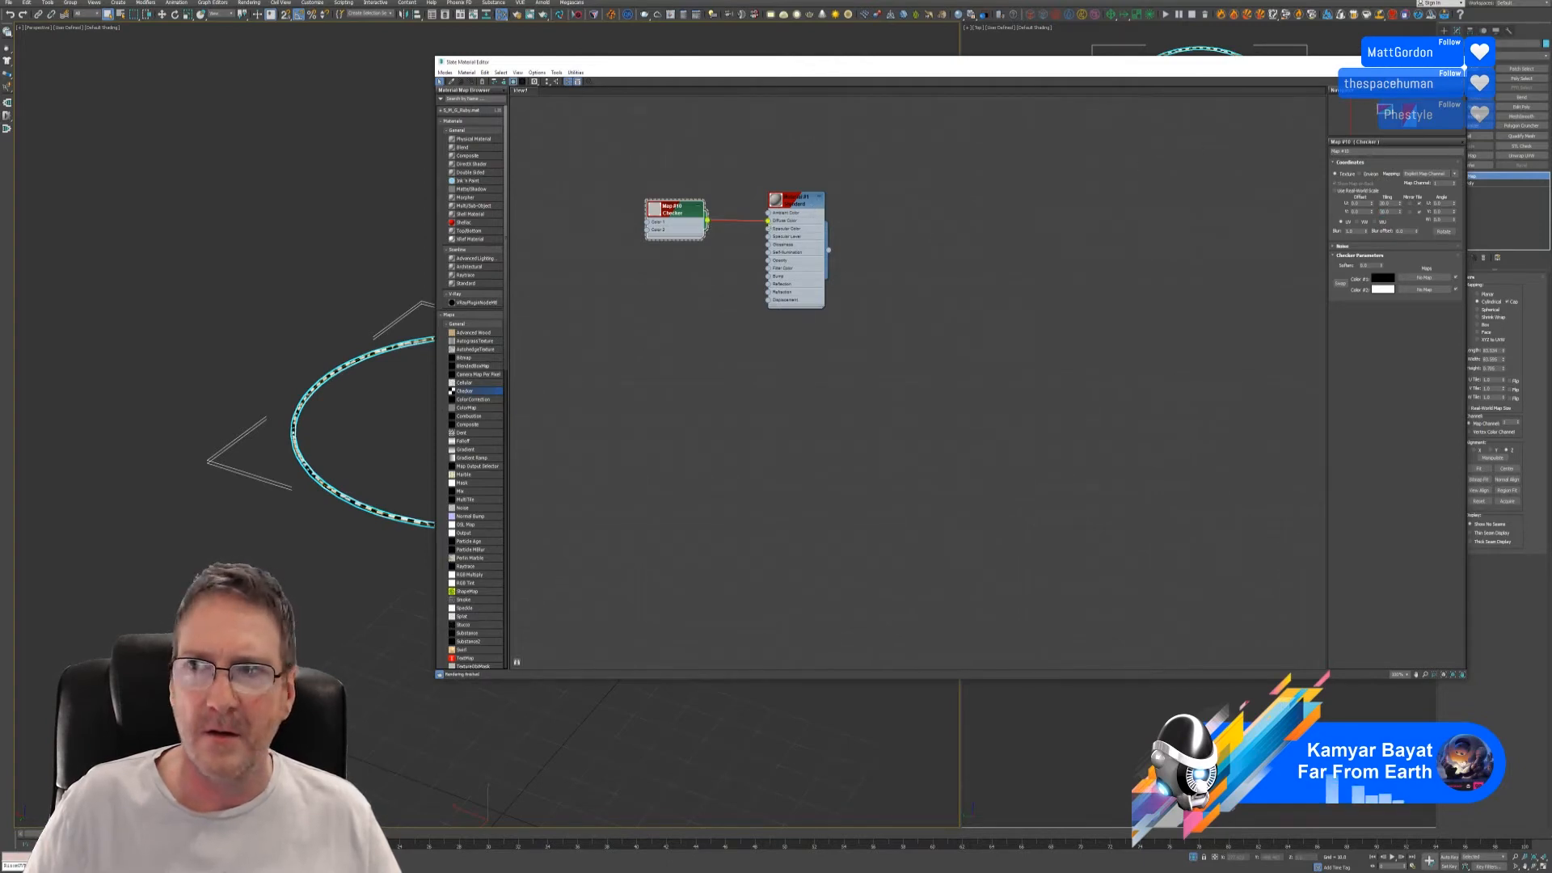
left_click(1457, 62)
- Inspect the checker pattern around the rim ring up close and from several angles, and activate the Top view
scroll(585, 564, "up", 3)
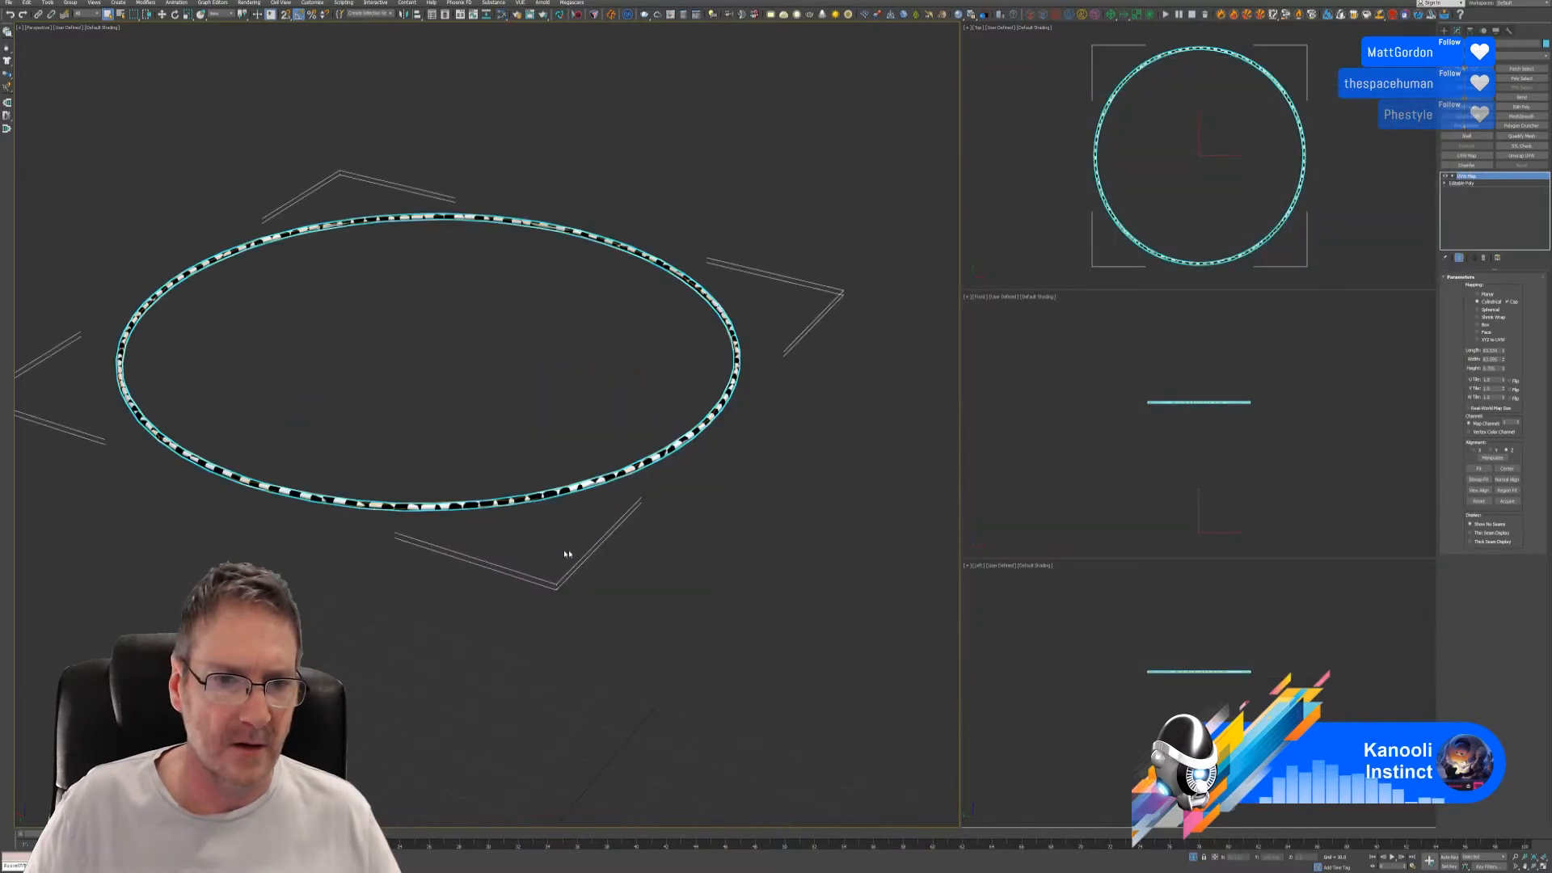
middle_click_drag(566, 554, 558, 433, "alt")
scroll(446, 333, "up", 2)
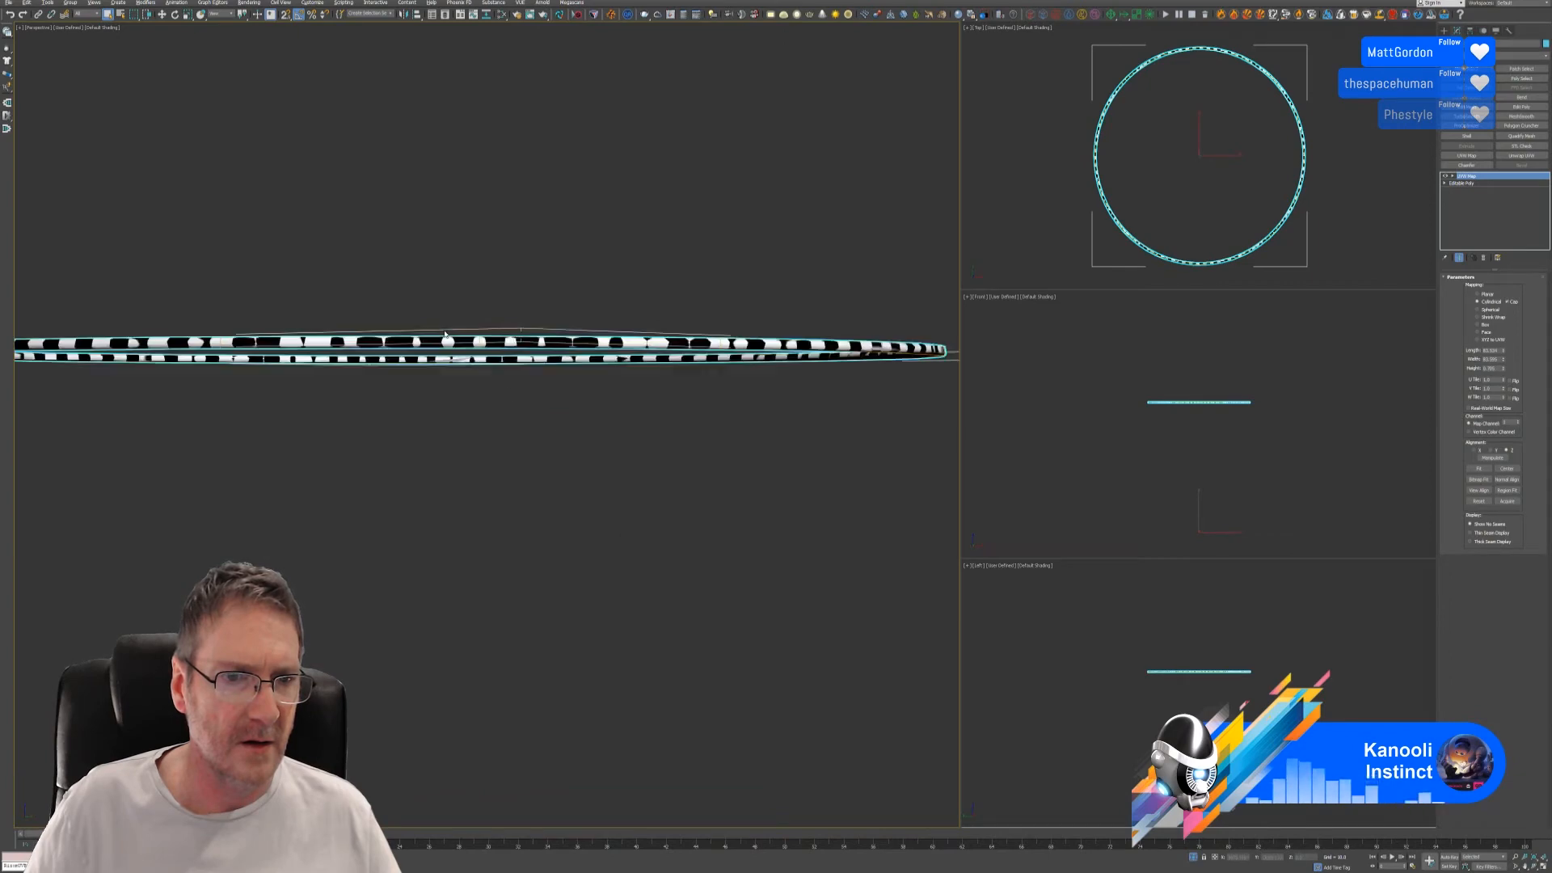
scroll(446, 334, "up", 2)
scroll(444, 334, "down", 2)
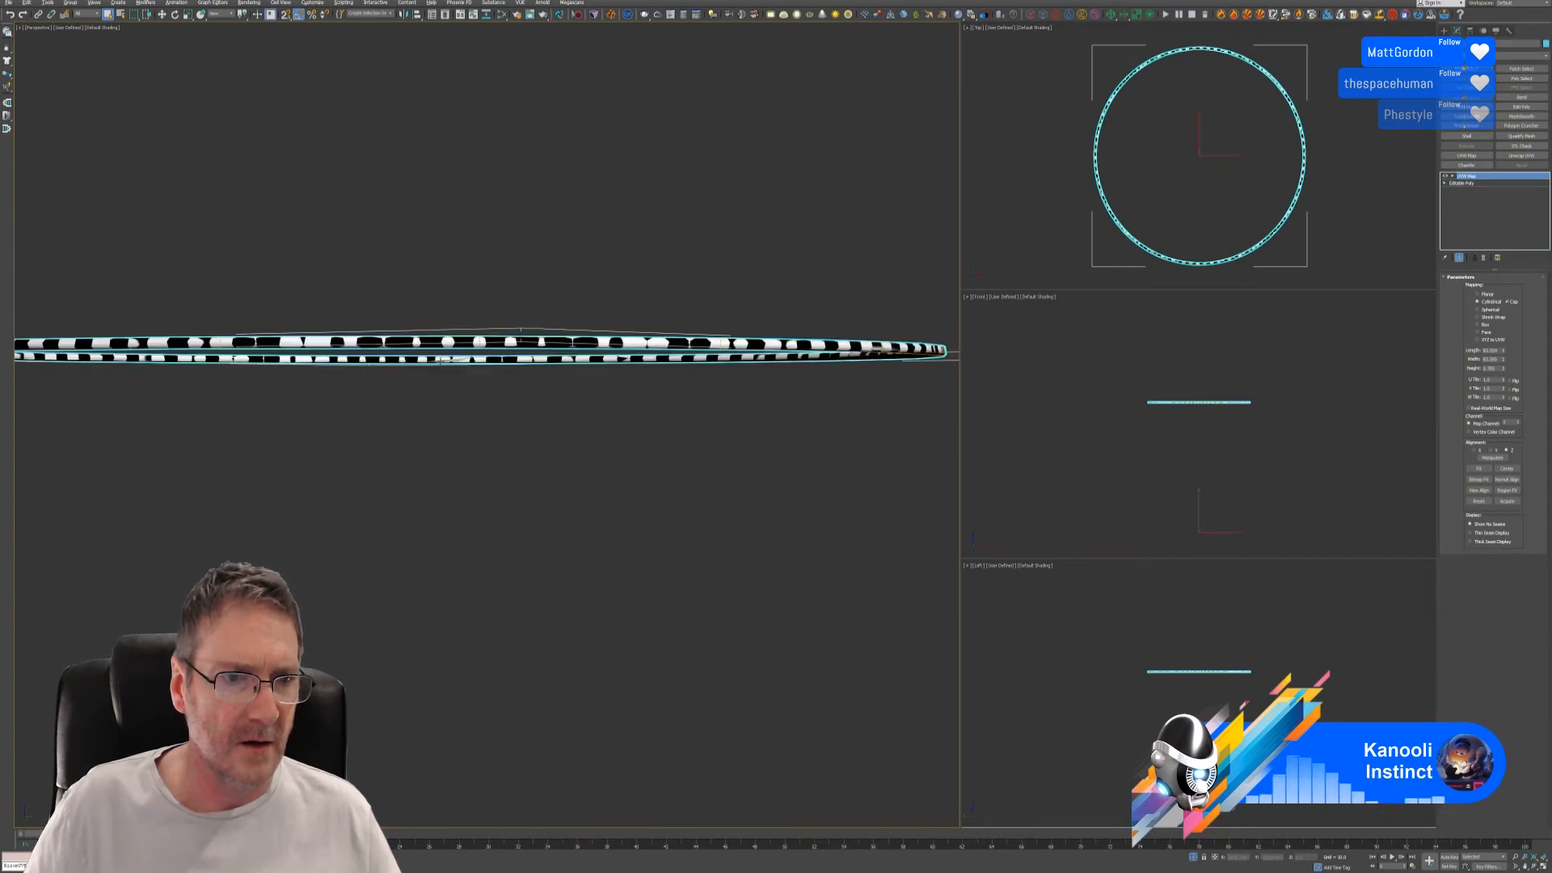
middle_click_drag(445, 334, 471, 394, "alt")
right_click(1229, 154)
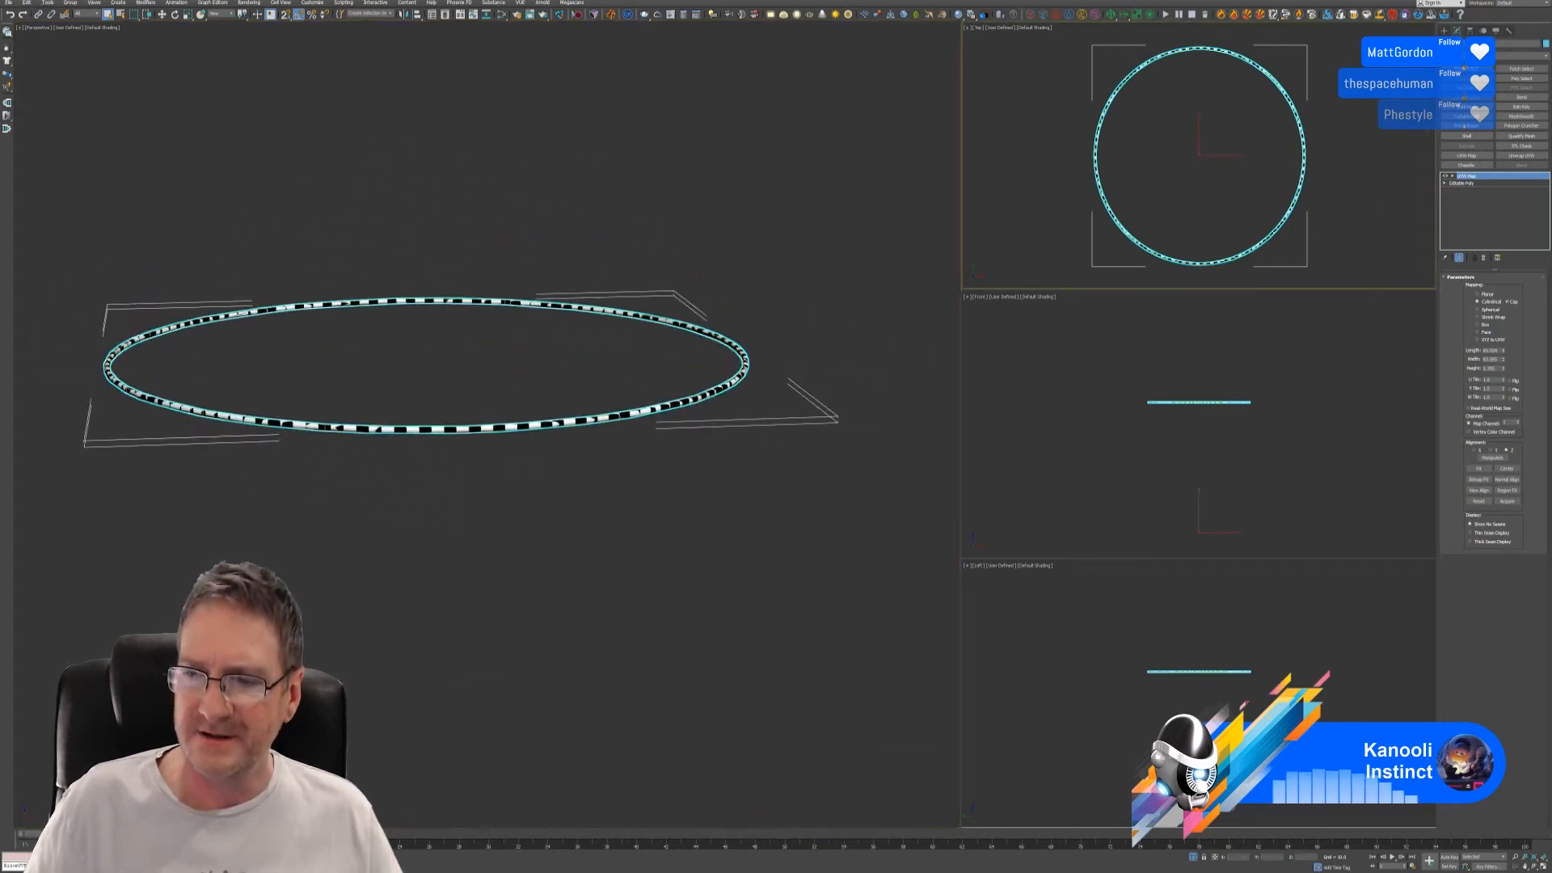
- Create a flat cylinder in the Top view, drawn from the rim ring's centre out to its edge
left_click(1444, 30)
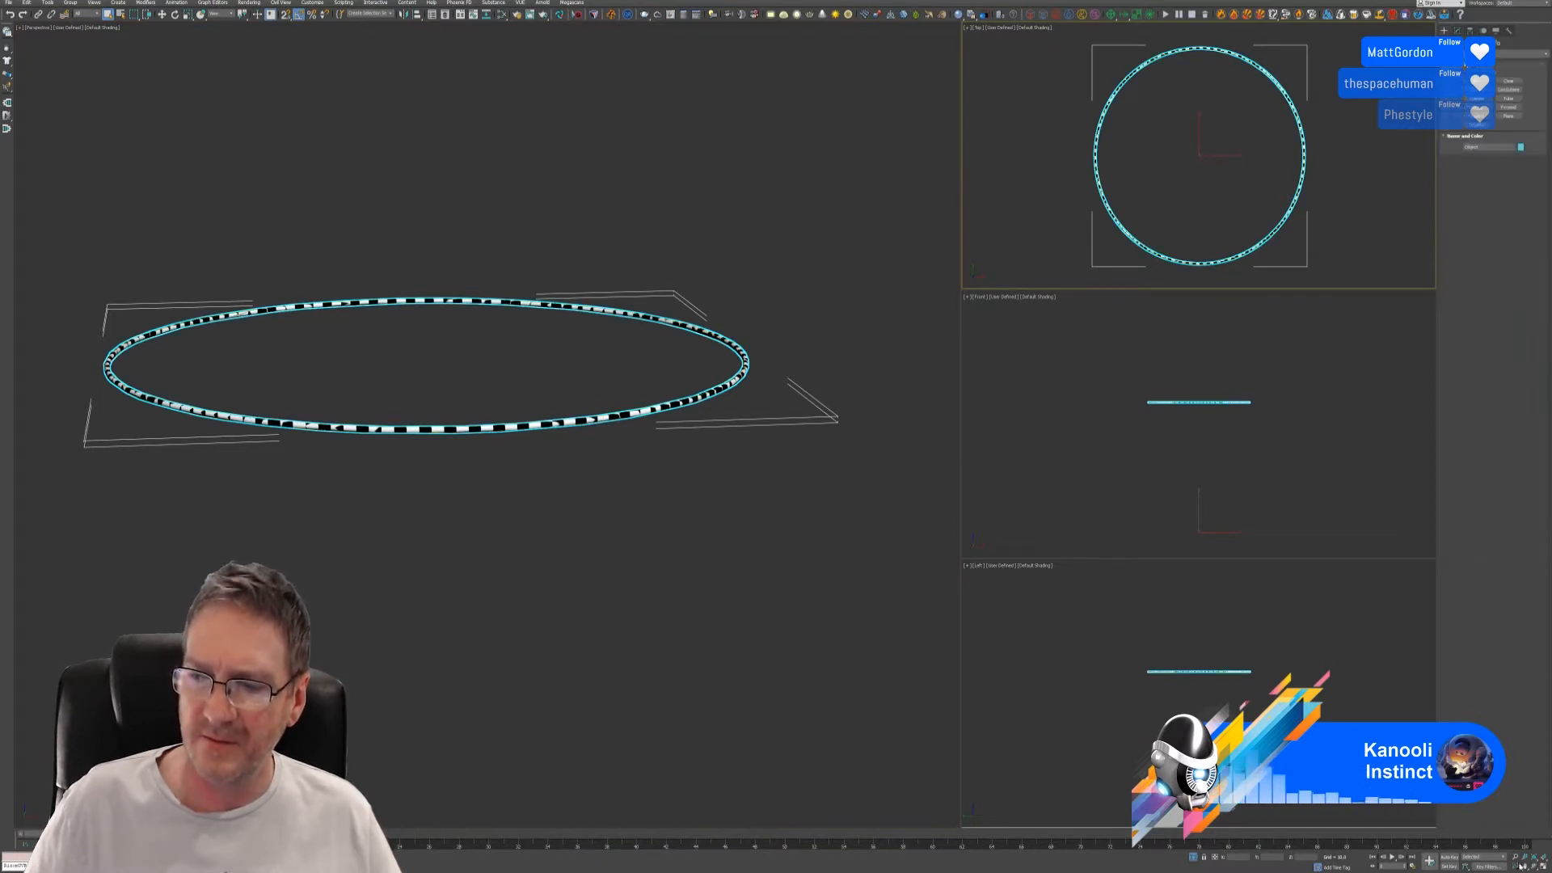
left_click(1477, 99)
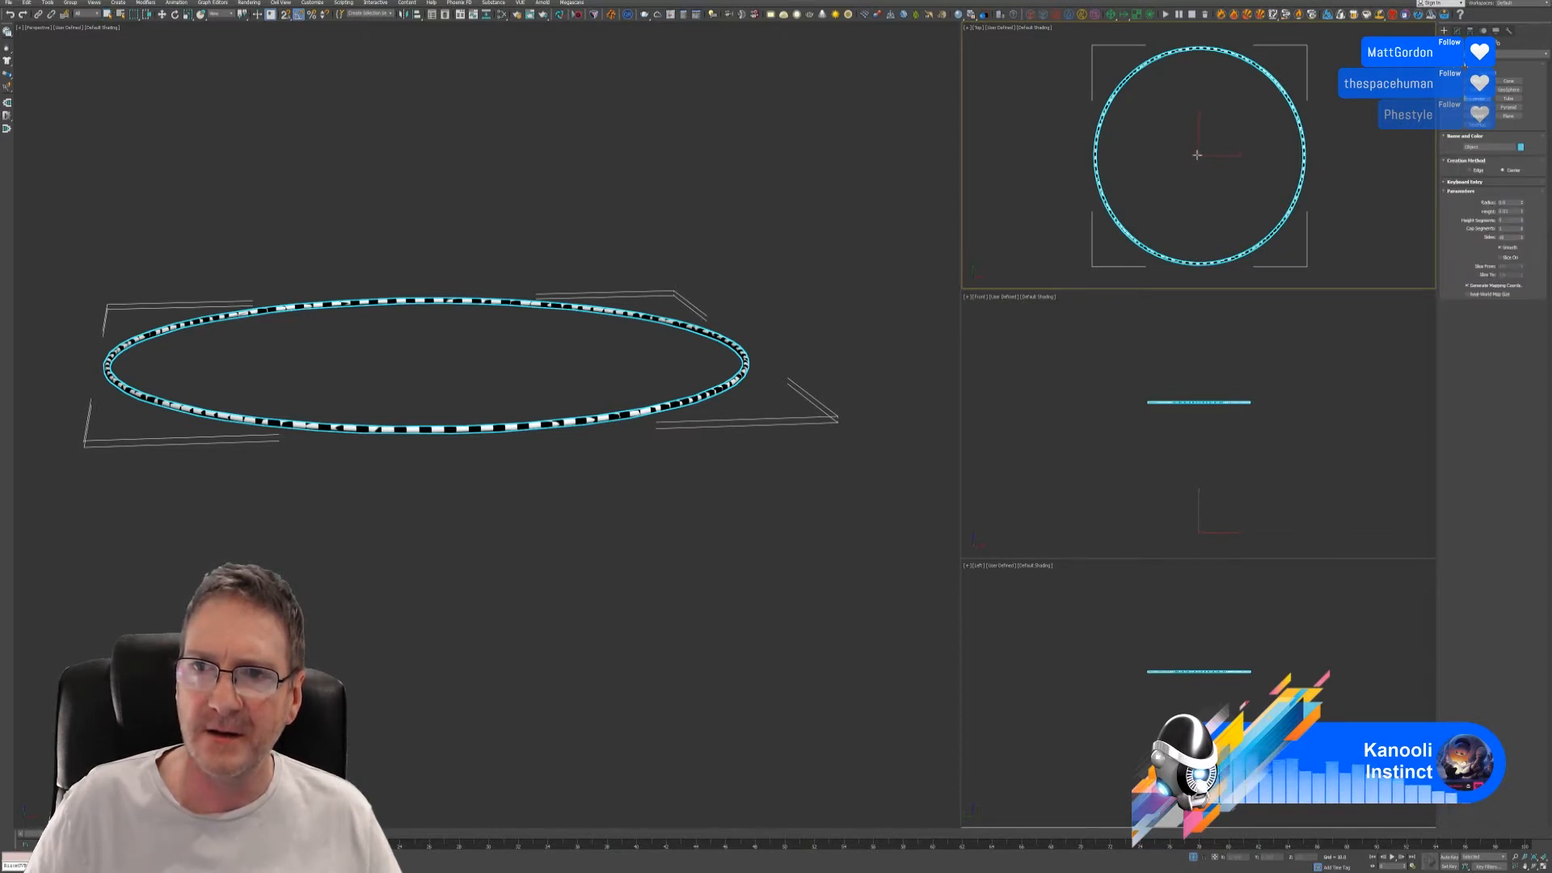
left_click_drag(1197, 154, 1275, 82)
left_click_drag(1204, 262, 1209, 263)
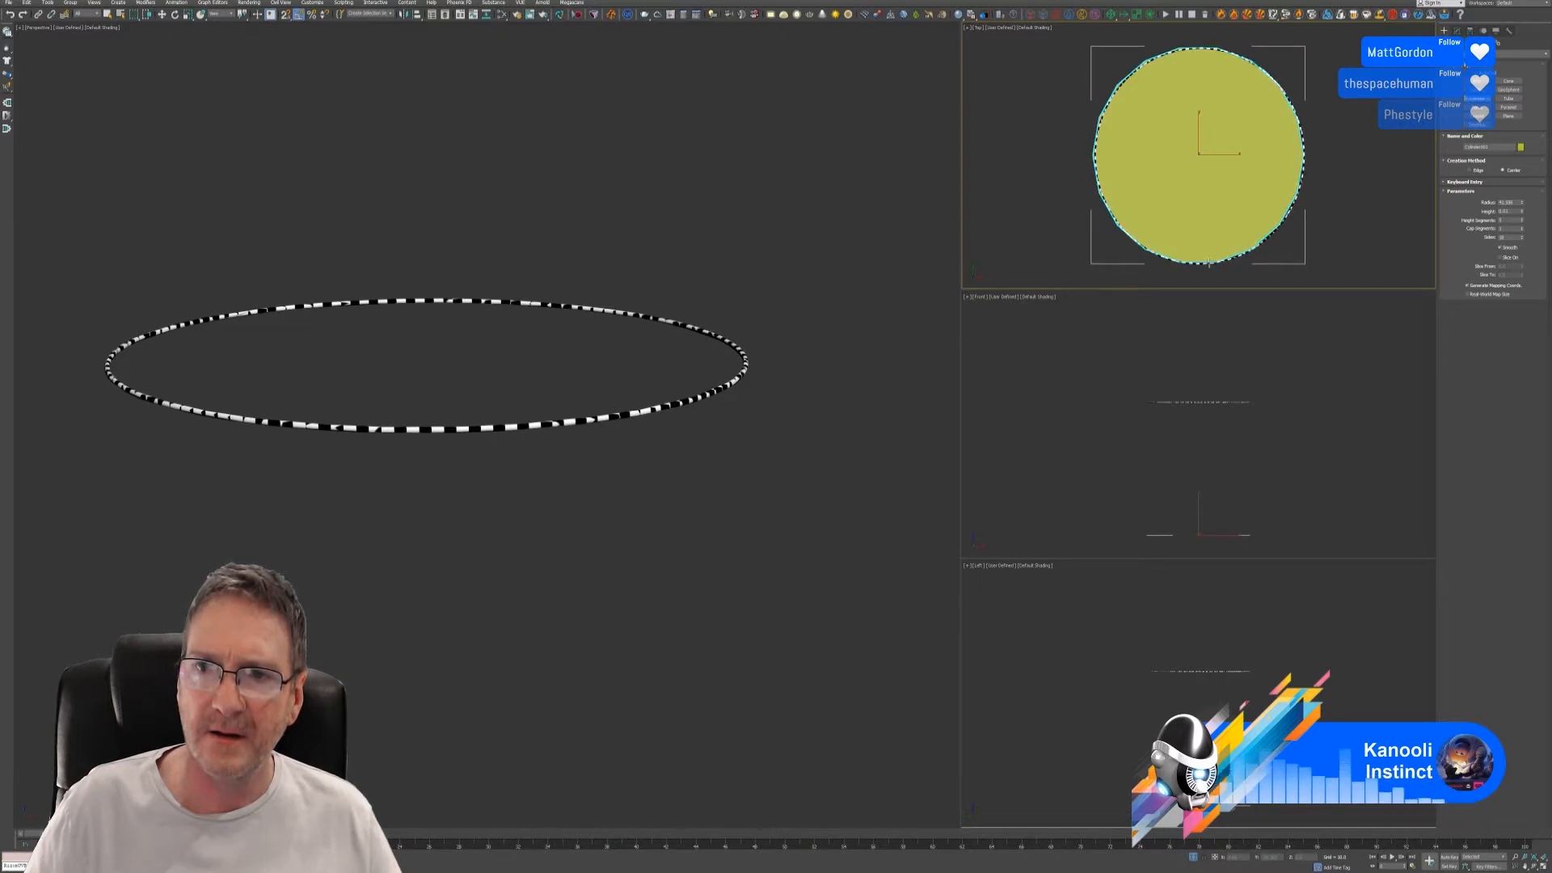
left_click(1209, 260)
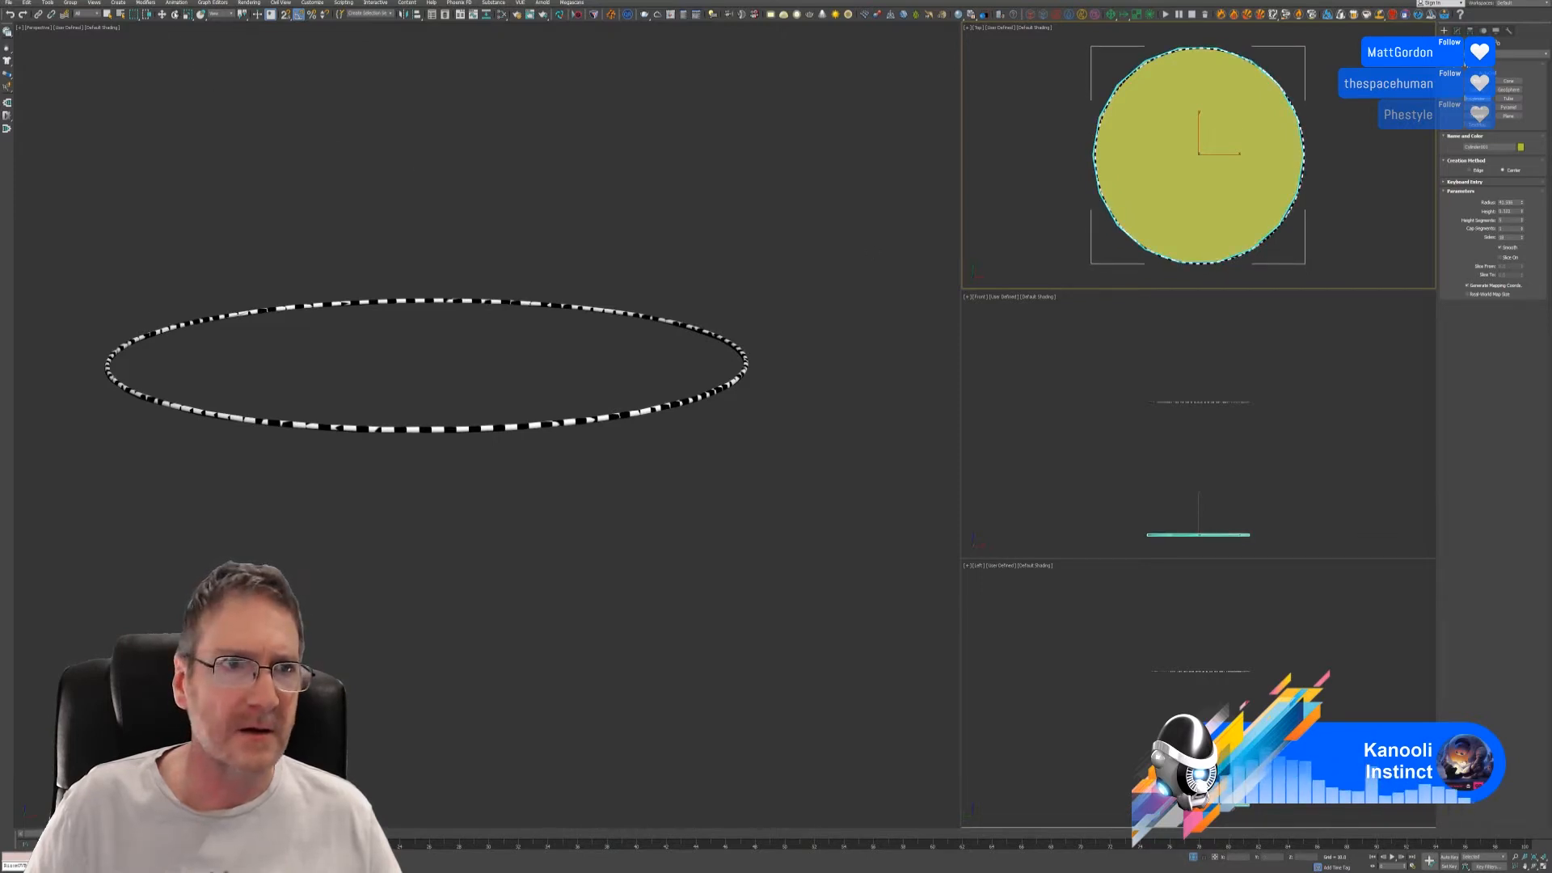
- Move the cylinder up vertically in the Front view to just below the rim ring
left_click(164, 14)
middle_click_drag(1173, 471, 1157, 468)
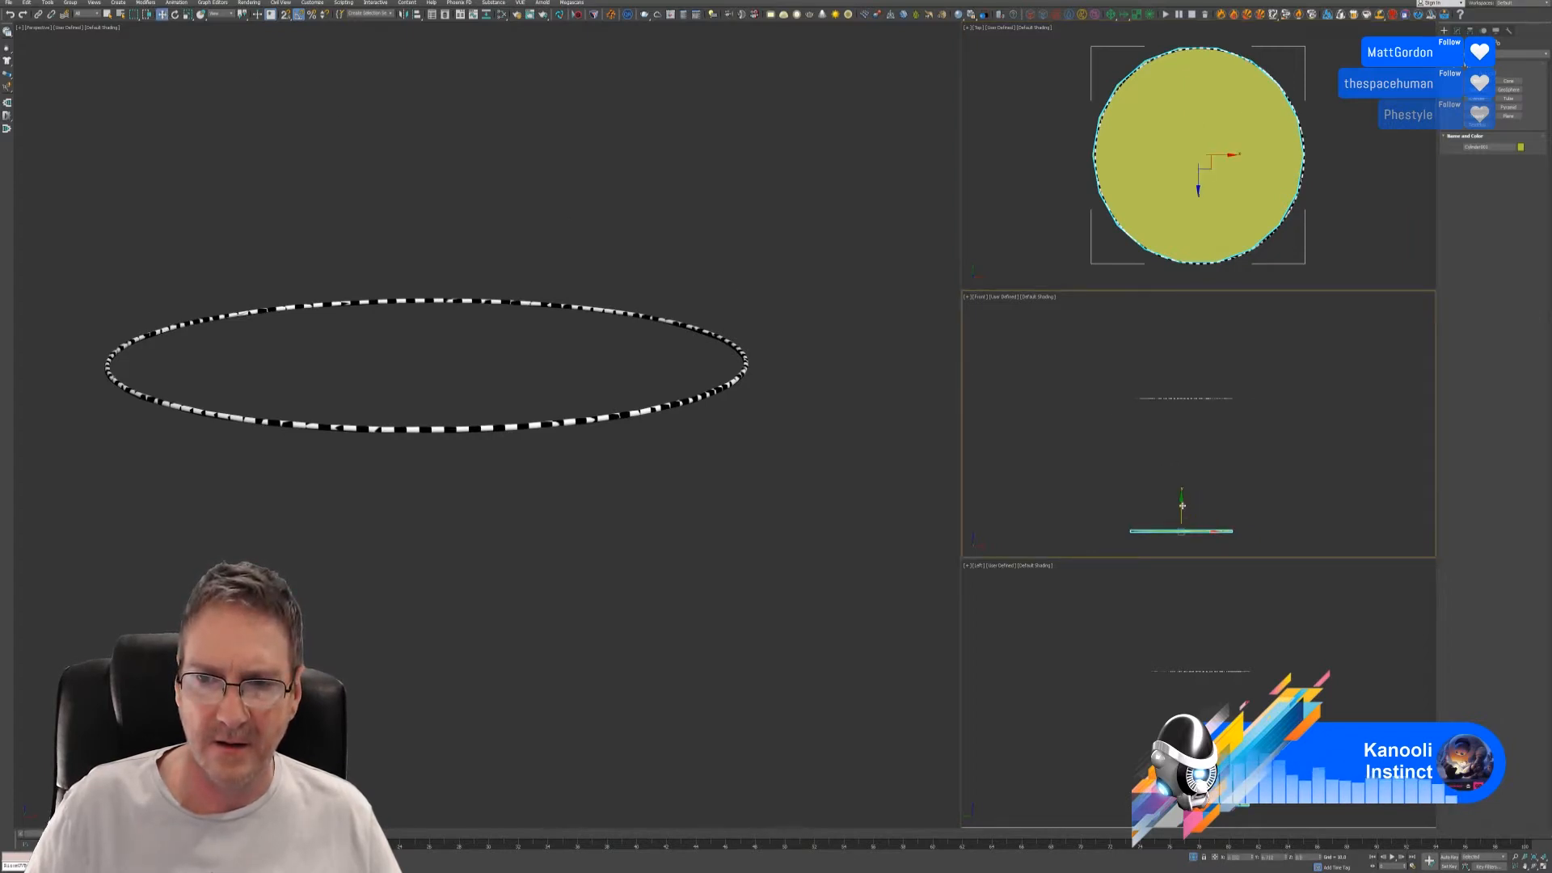
left_click_drag(1185, 506, 1197, 381)
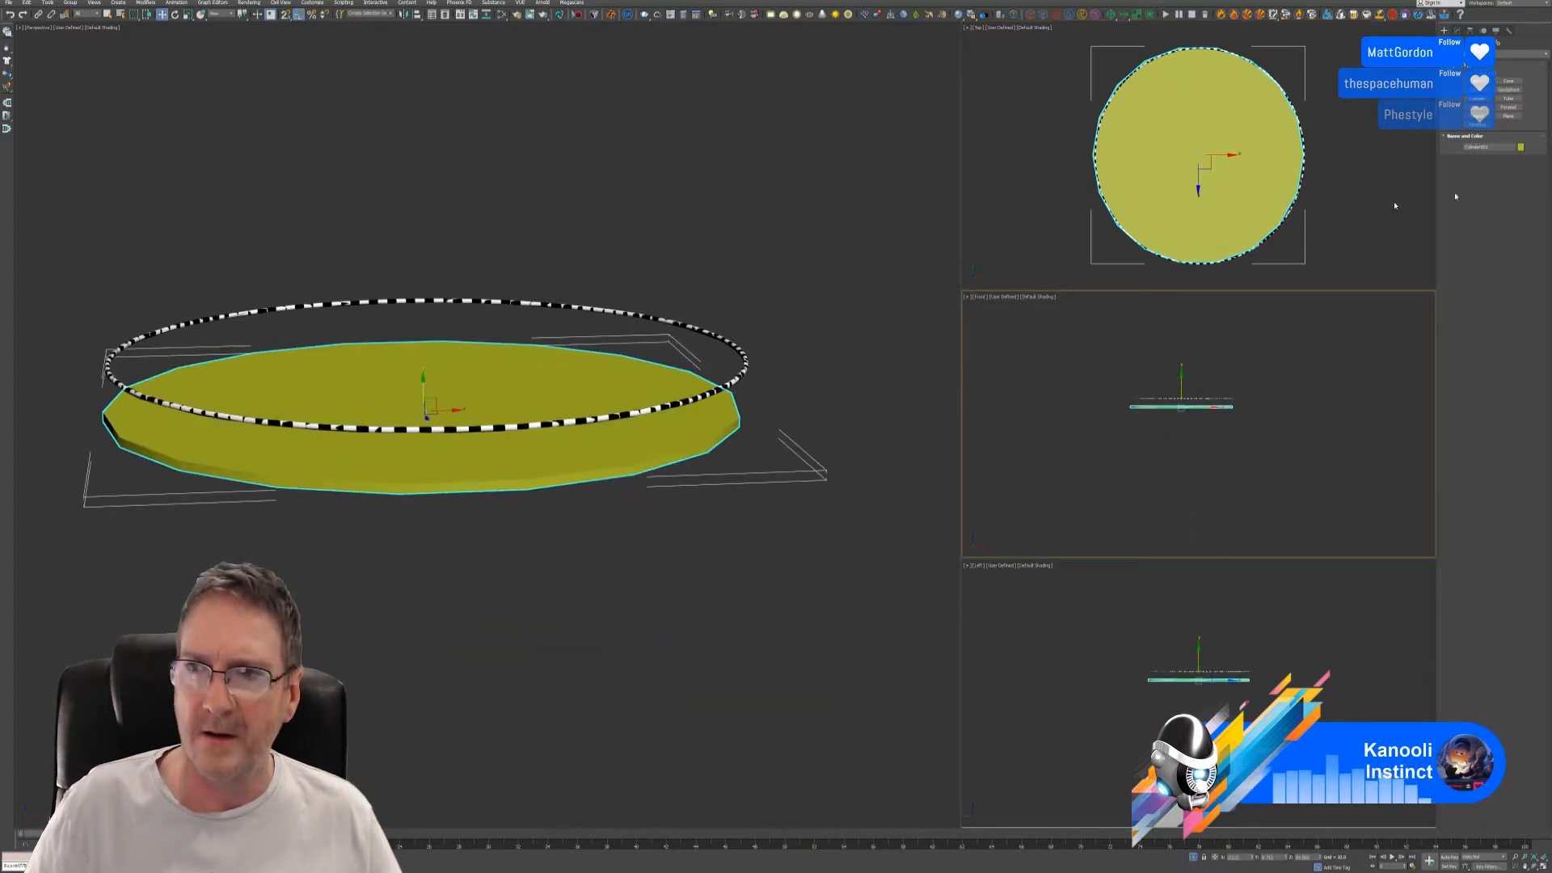
- Set the cylinder's number of sides to 64
left_click(1458, 30)
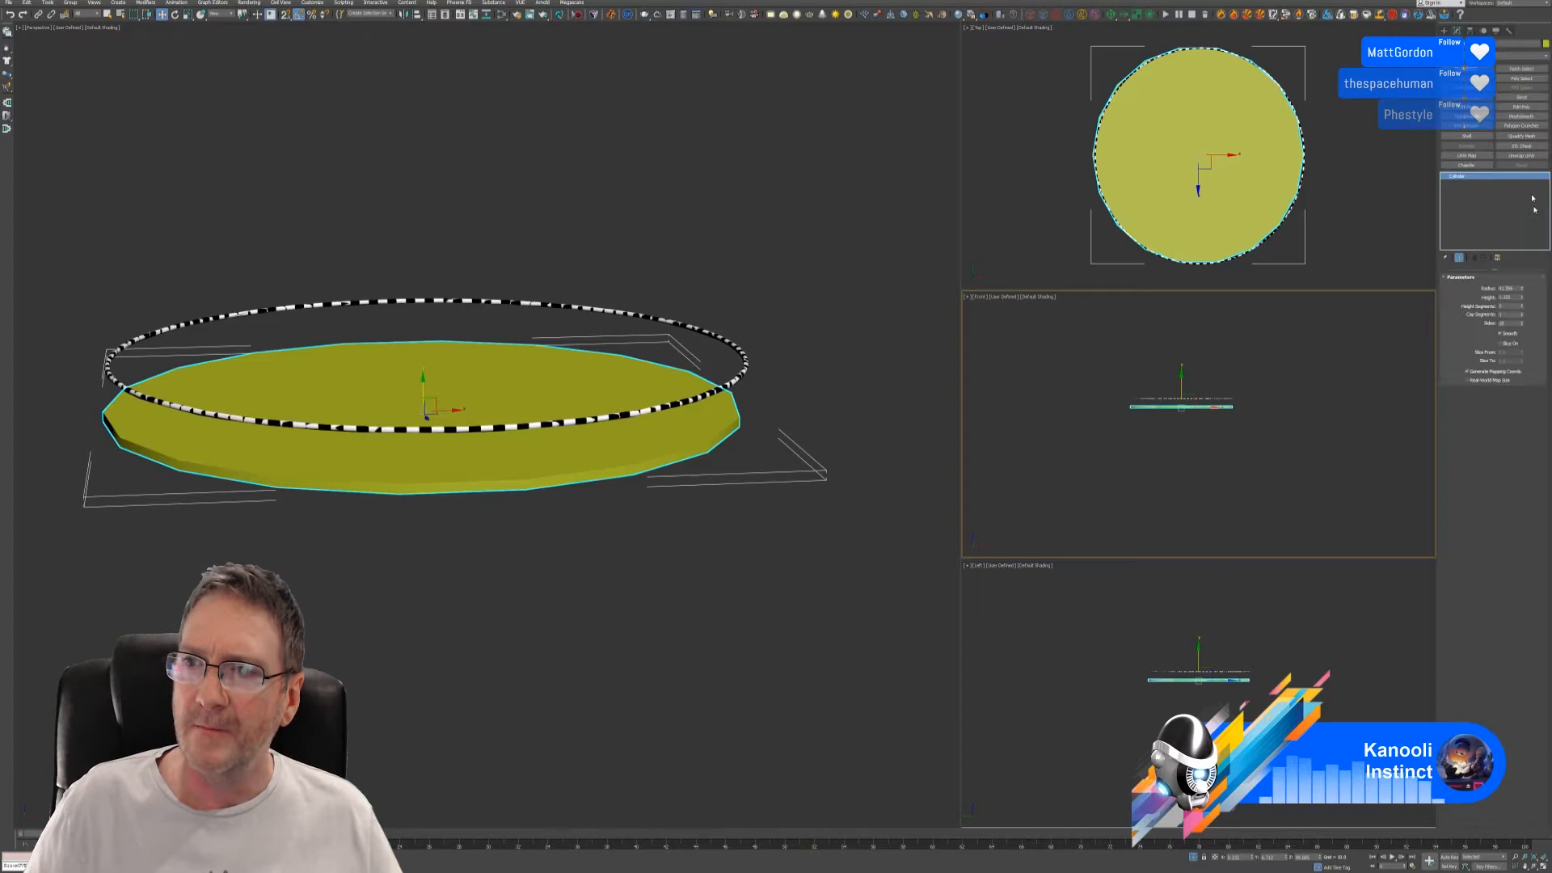
double_click(1510, 323)
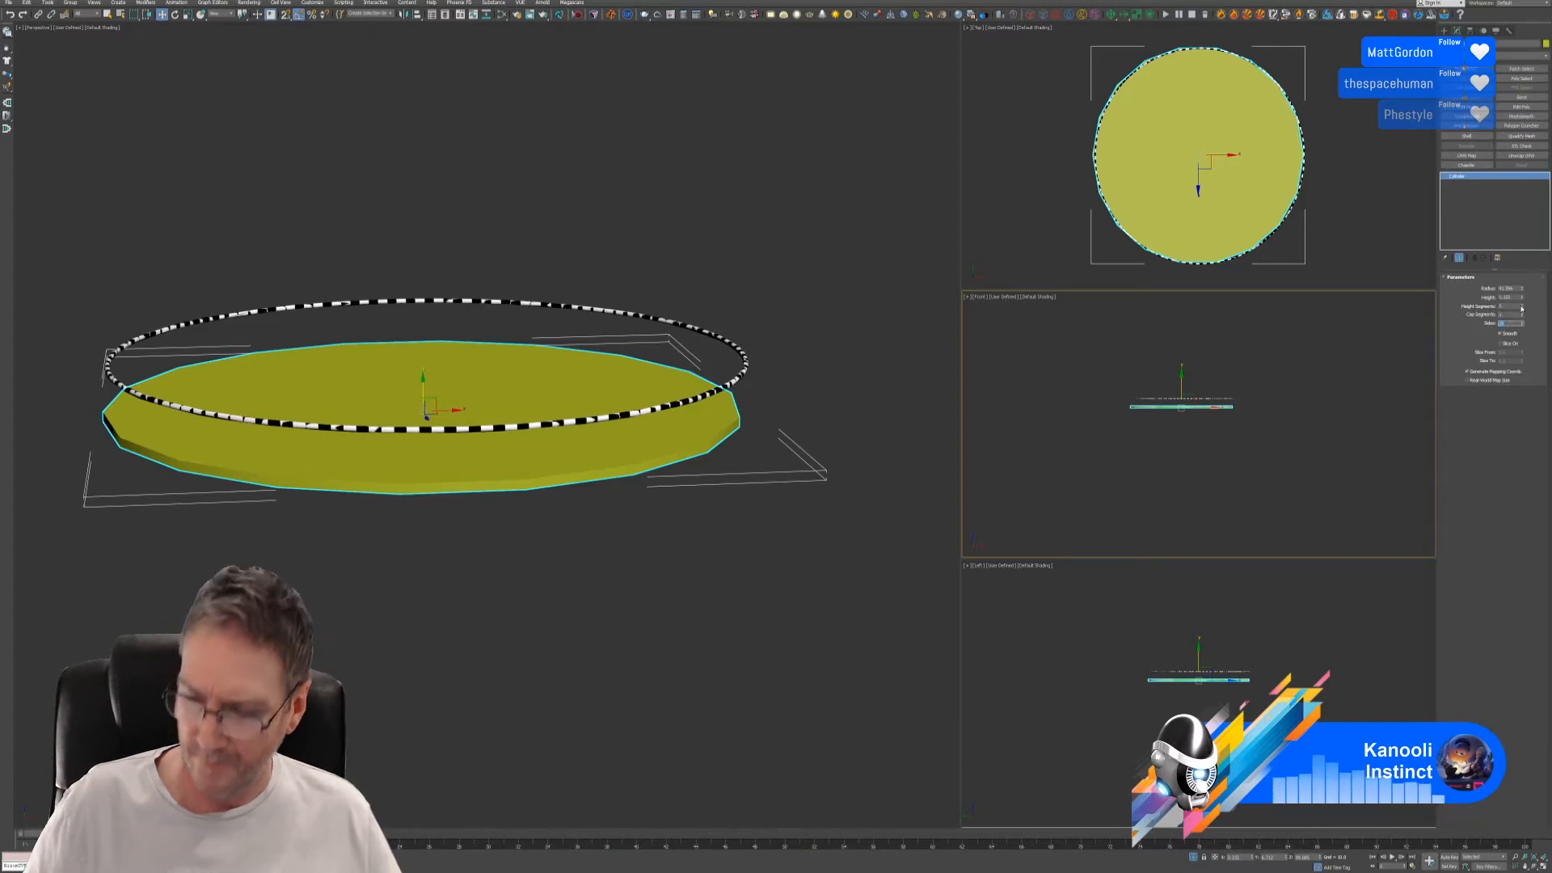
type("64")
key("Return")
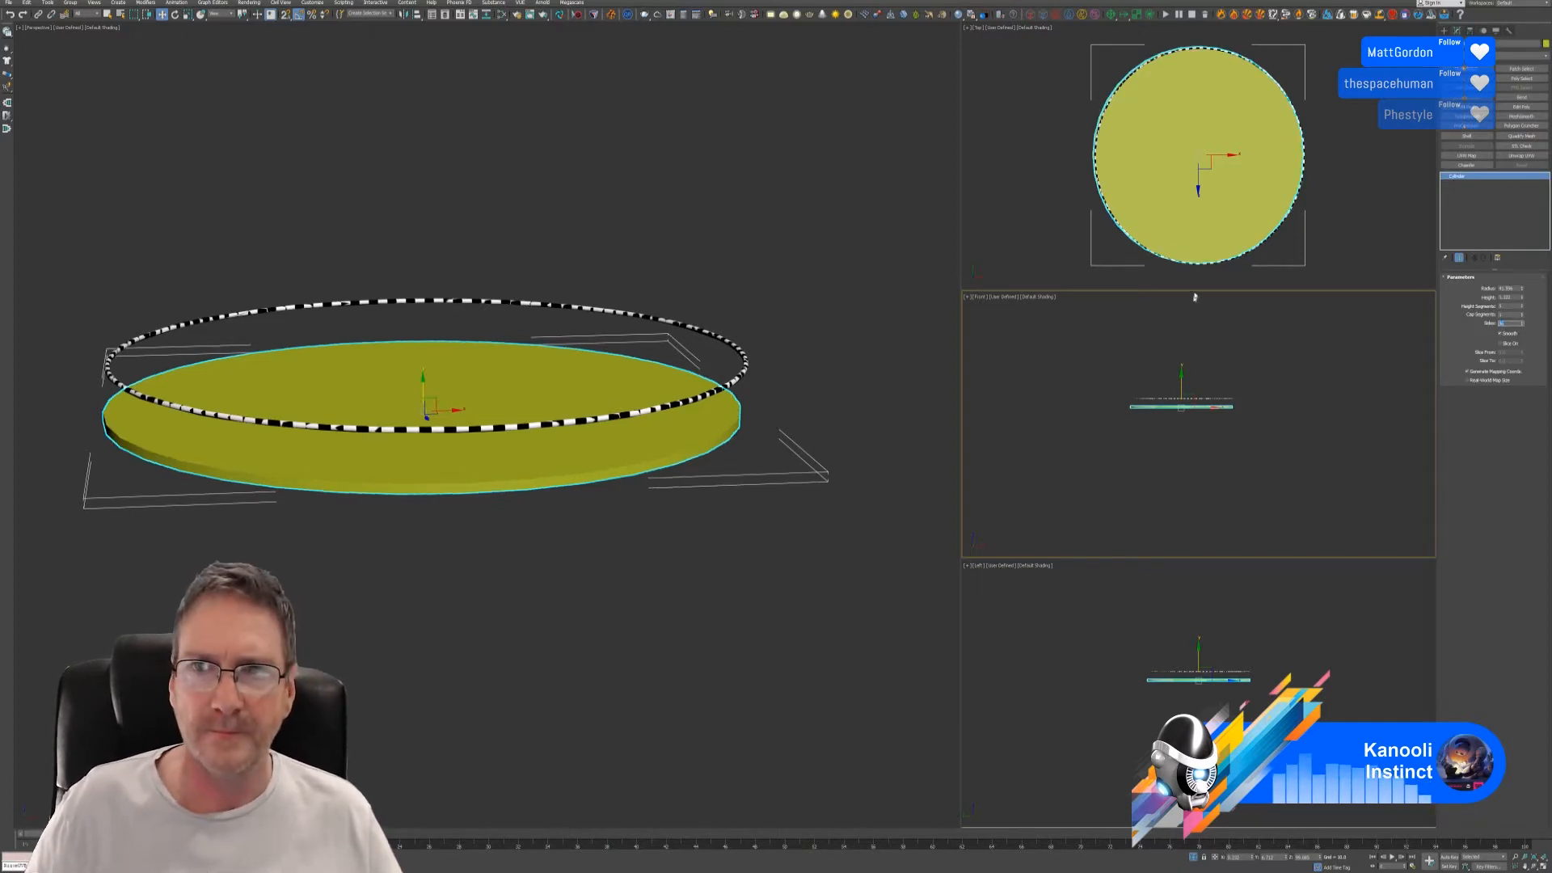
- Align the cylinder horizontally with the rim ring in an enlarged Top view so that both outlines match
middle_click_drag(1201, 193, 1195, 190)
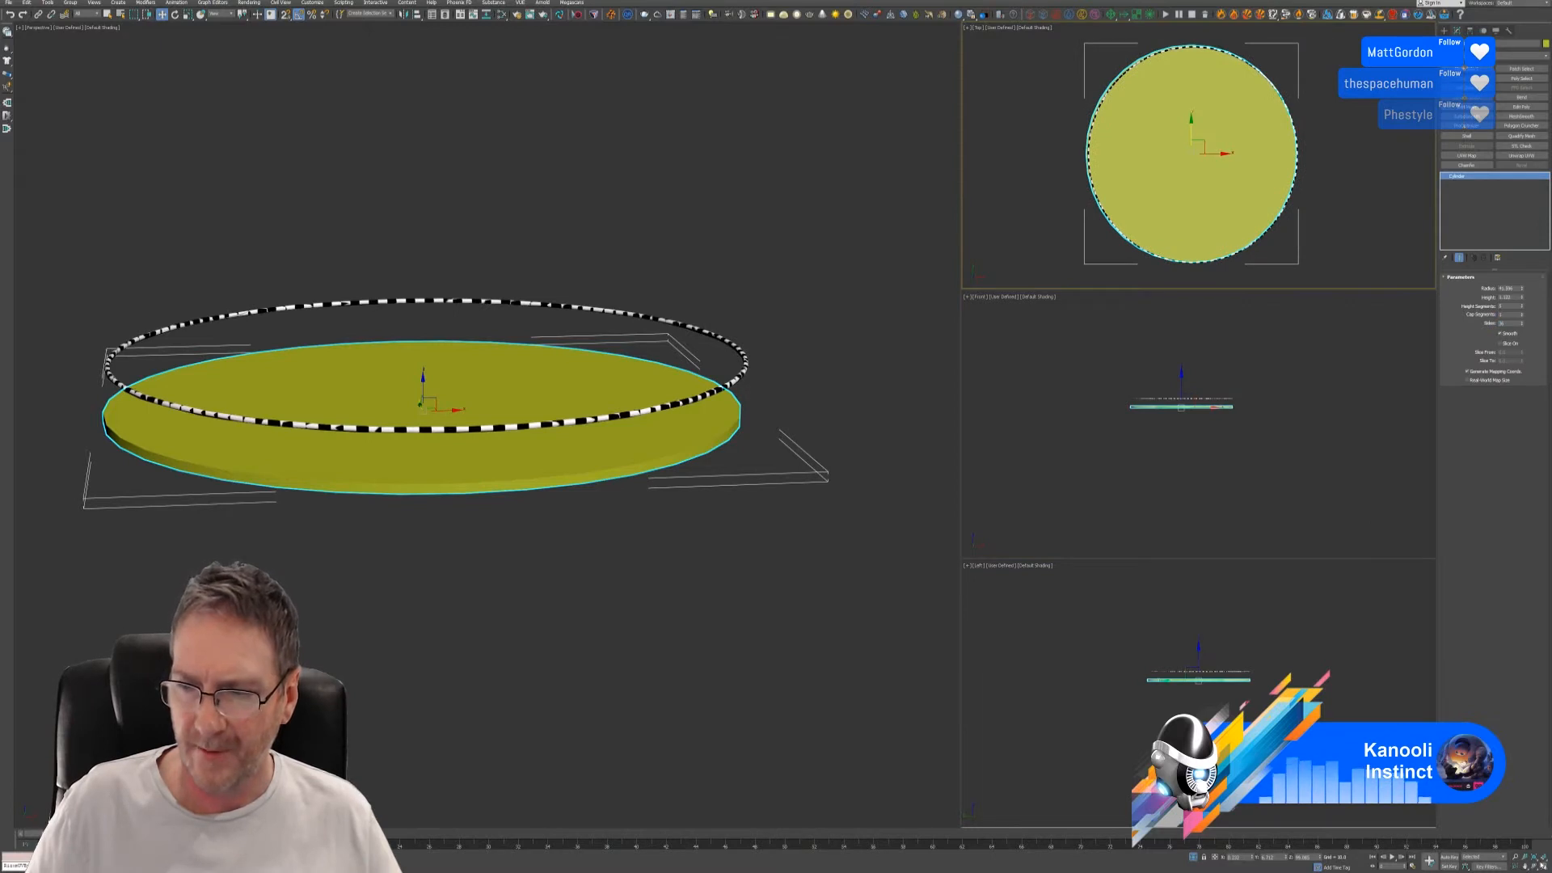
key("alt+w")
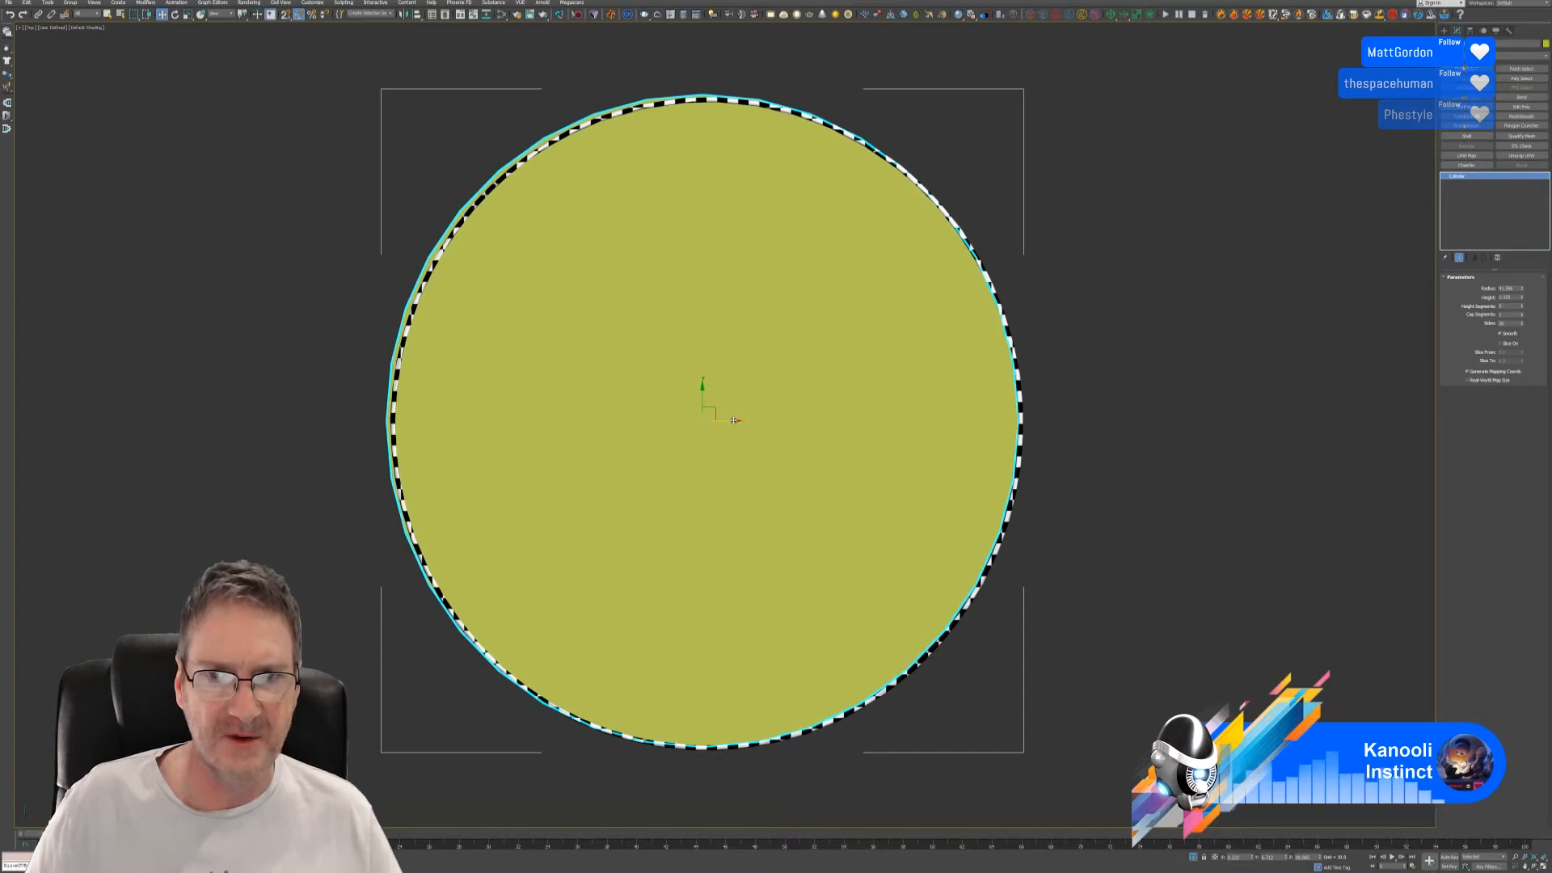
left_click_drag(735, 421, 737, 420)
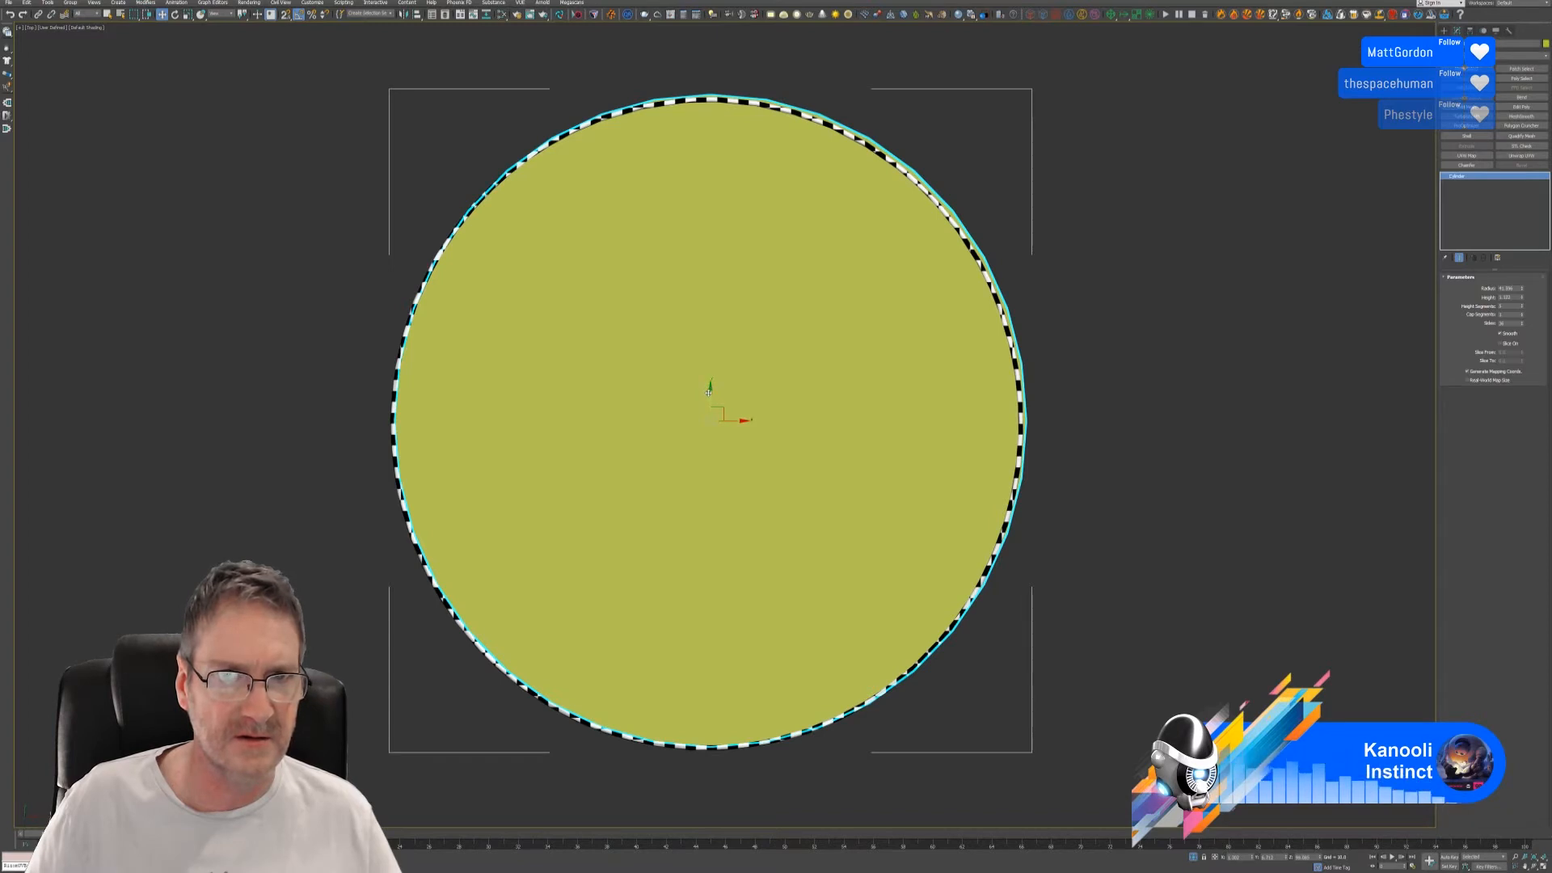
left_click_drag(709, 392, 707, 392)
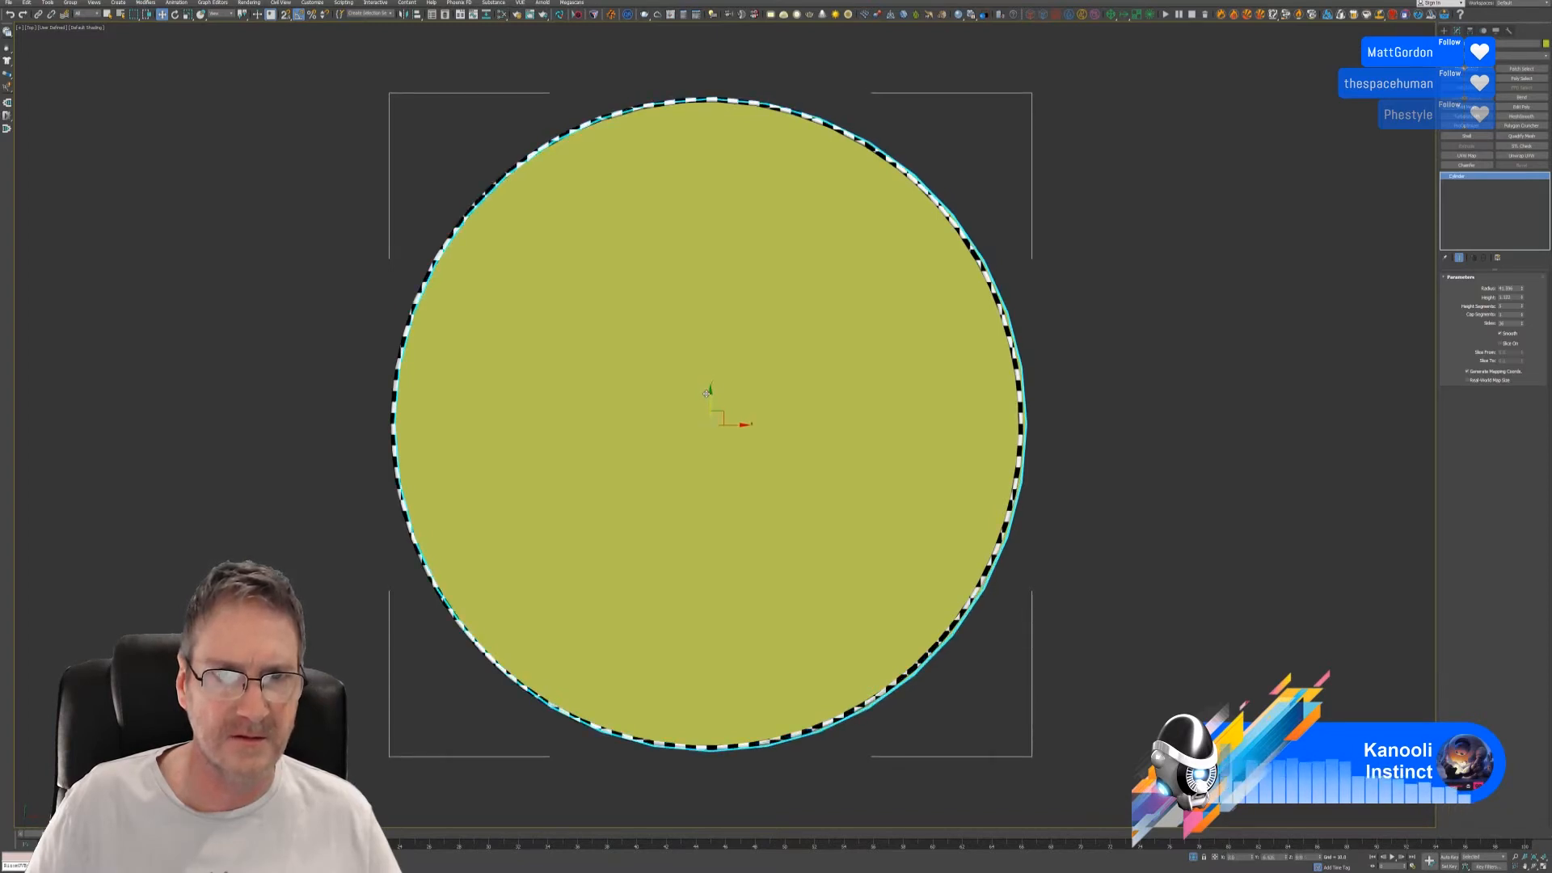
left_click_drag(709, 392, 707, 393)
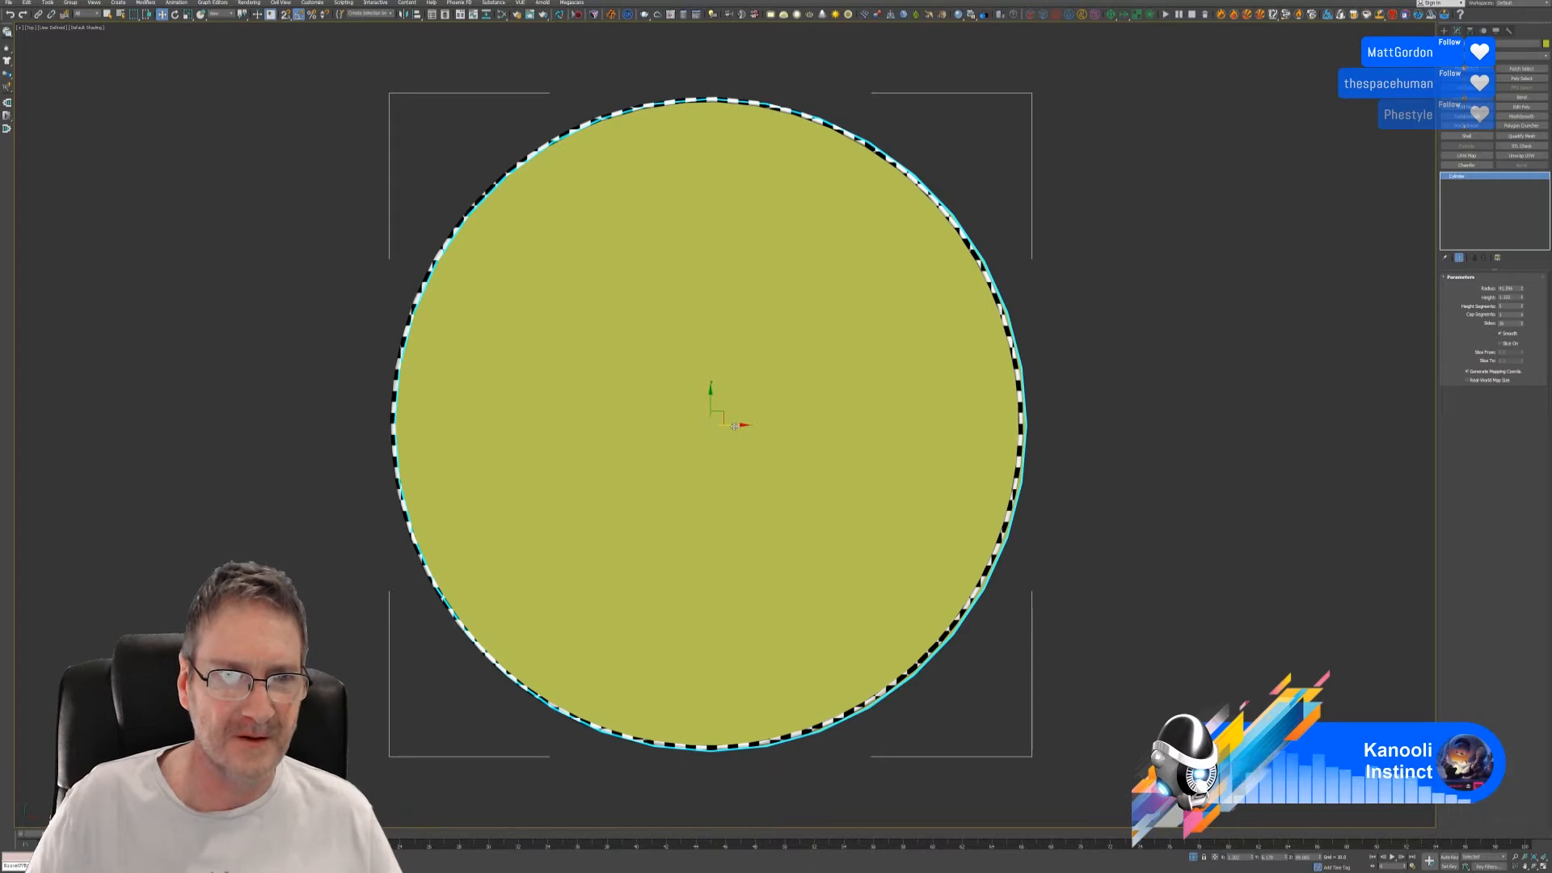
left_click_drag(734, 426, 731, 426)
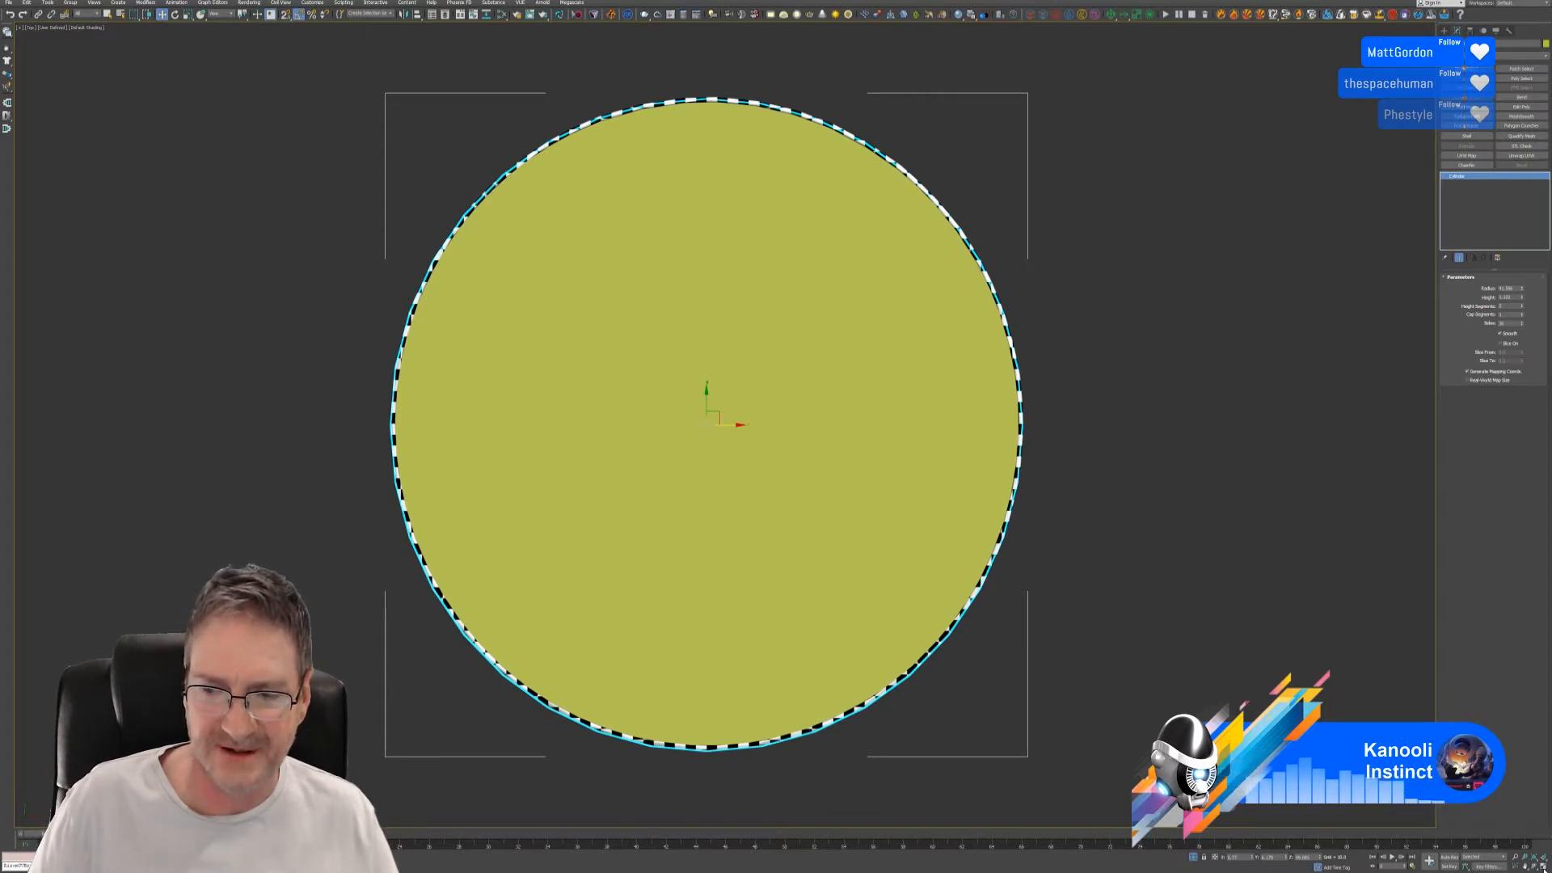
key("alt+w")
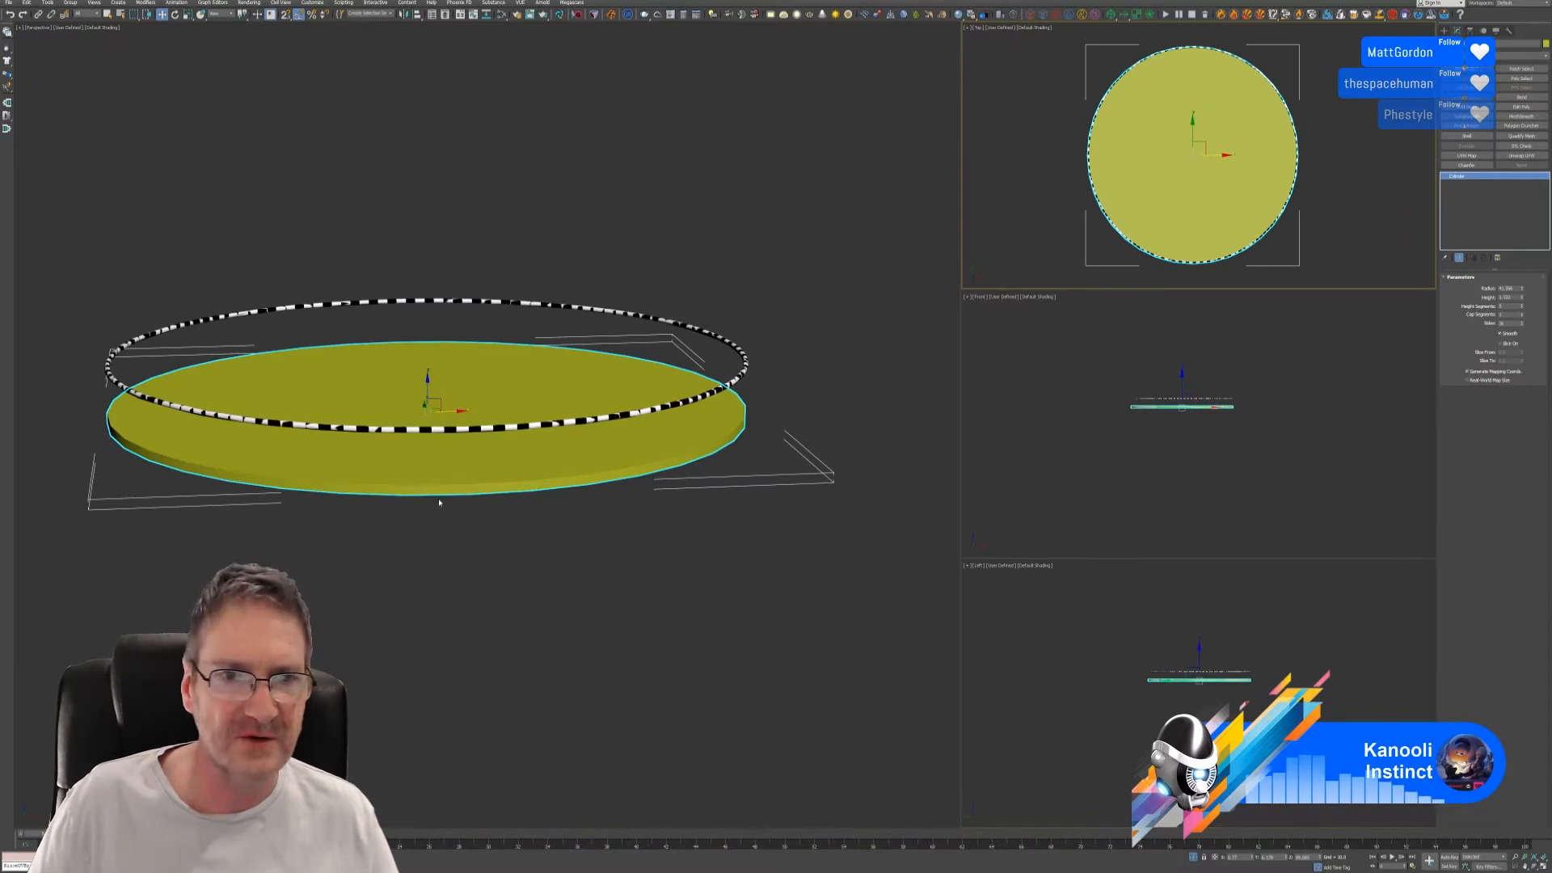
- Raise the cylinder to the rim ring's level and reduce its height to about the ring's thickness
middle_click_drag(623, 589, 655, 592)
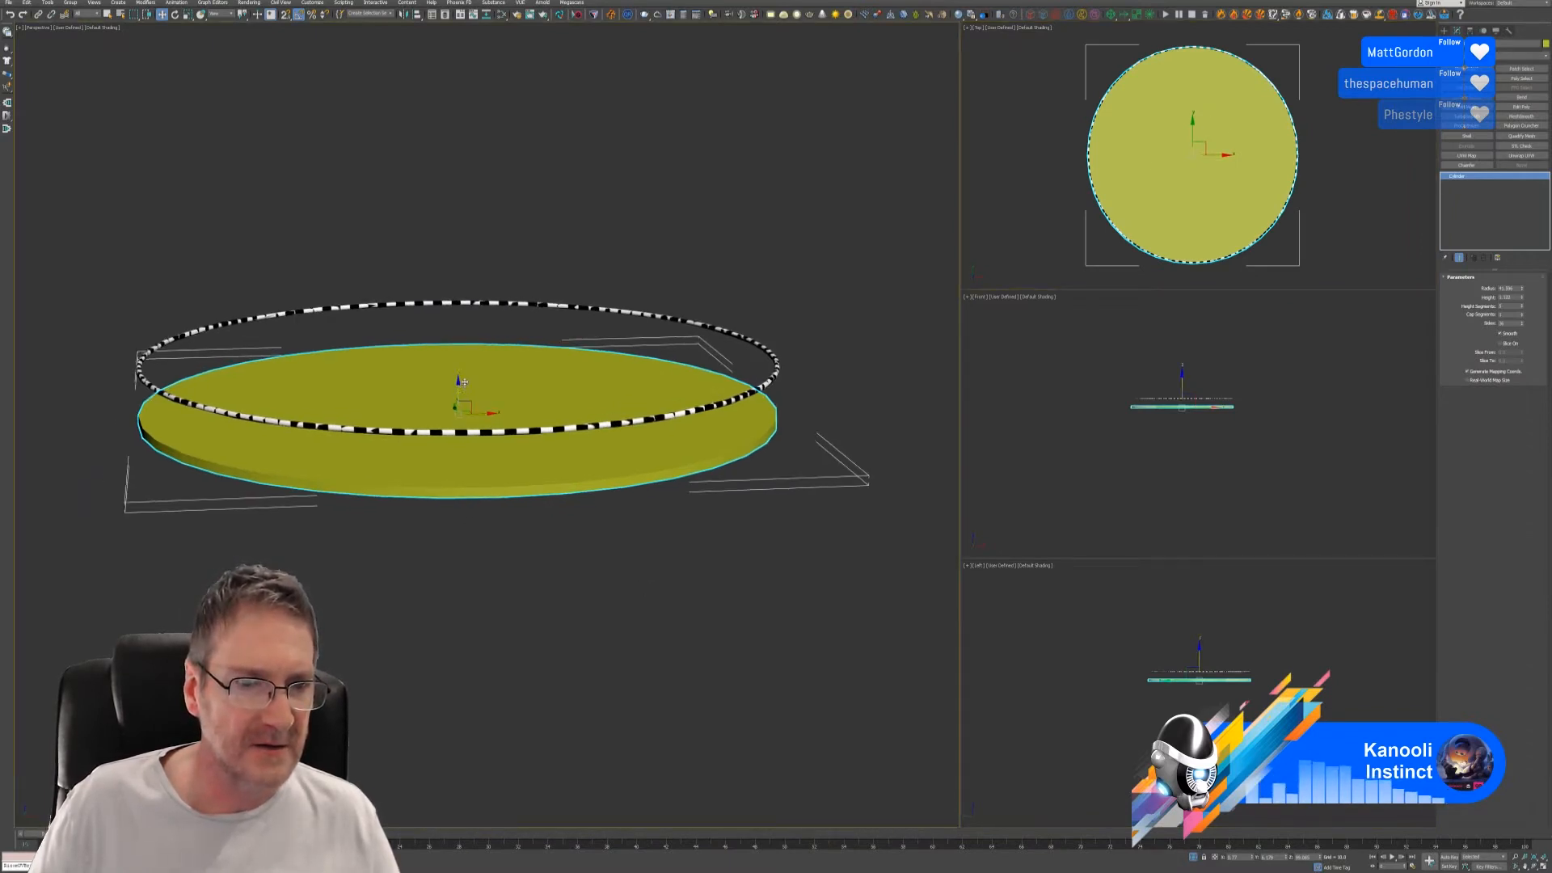
left_click_drag(464, 381, 480, 336)
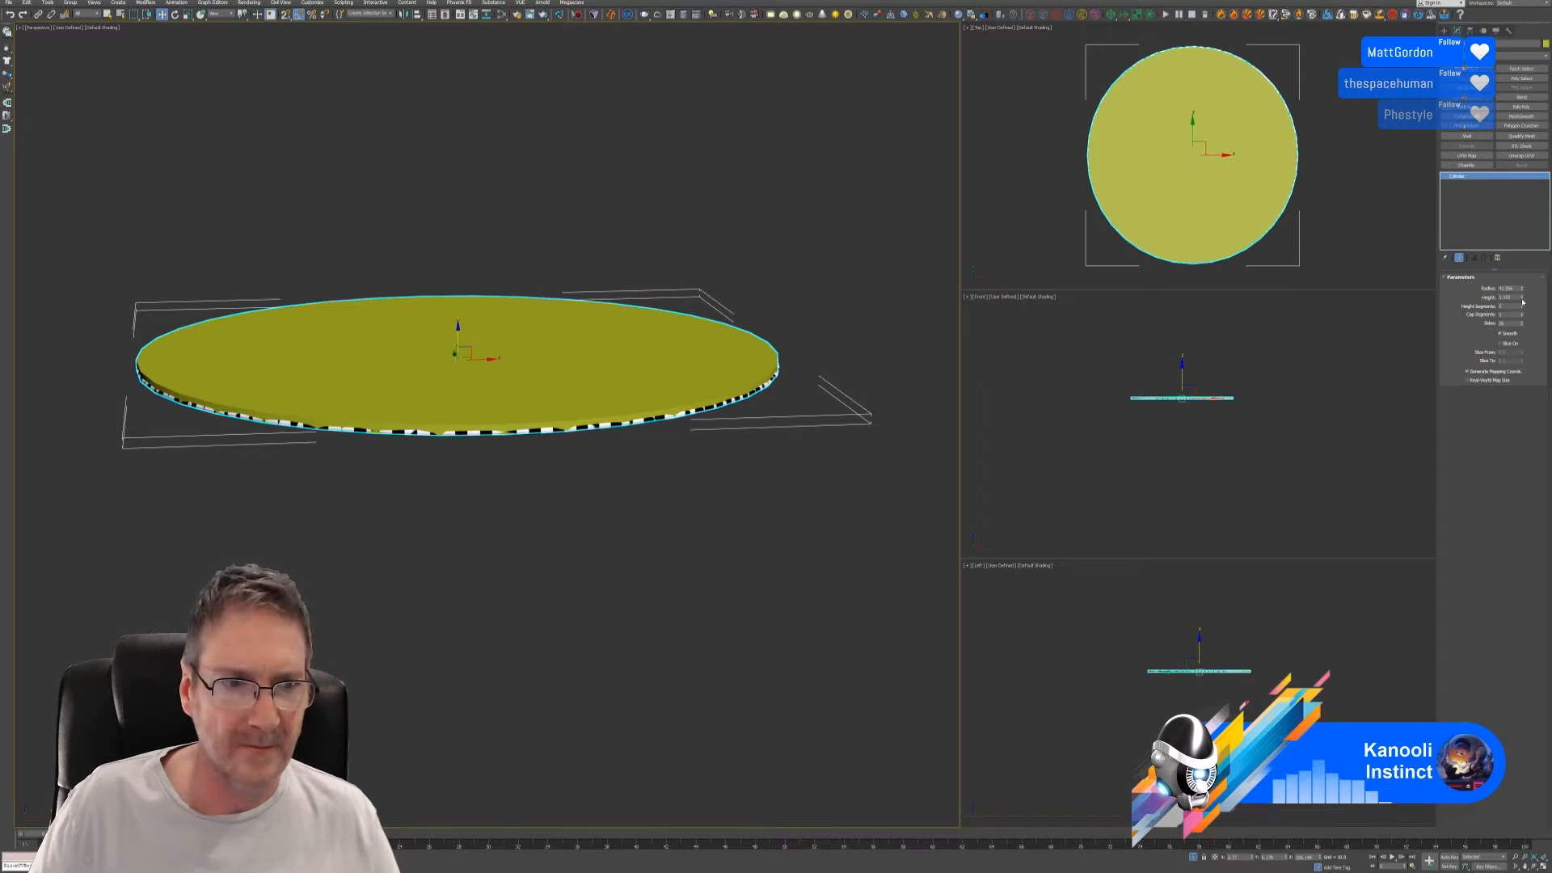
left_click_drag(1521, 307, 1513, 322)
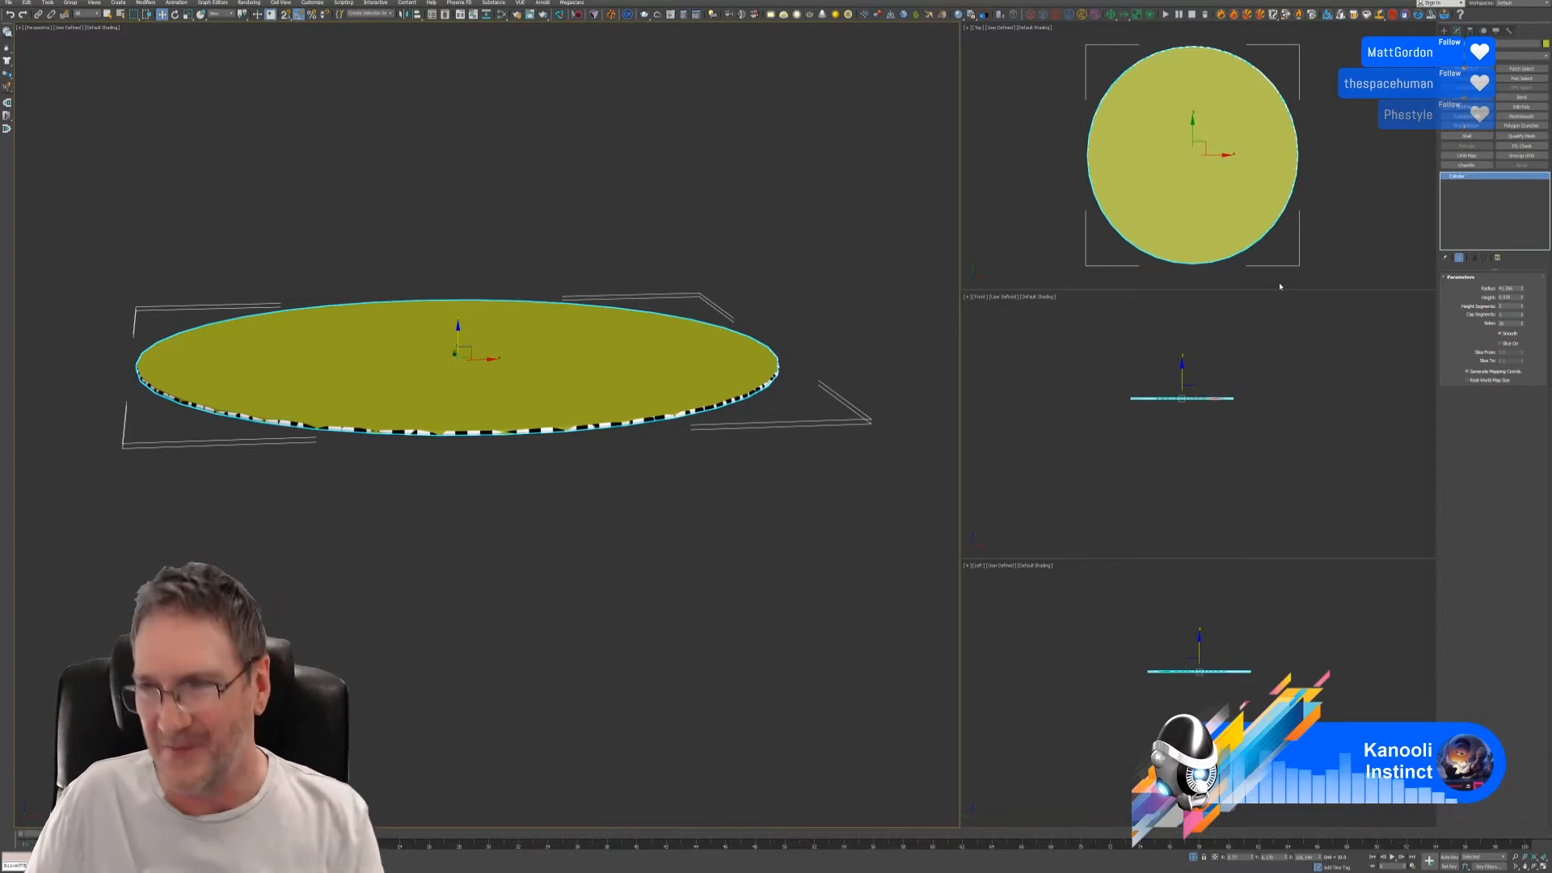
- Create a thin torus beside the cylinder in the Top view and reuse the cylinder's radius as its Radius 1
double_click(1507, 288)
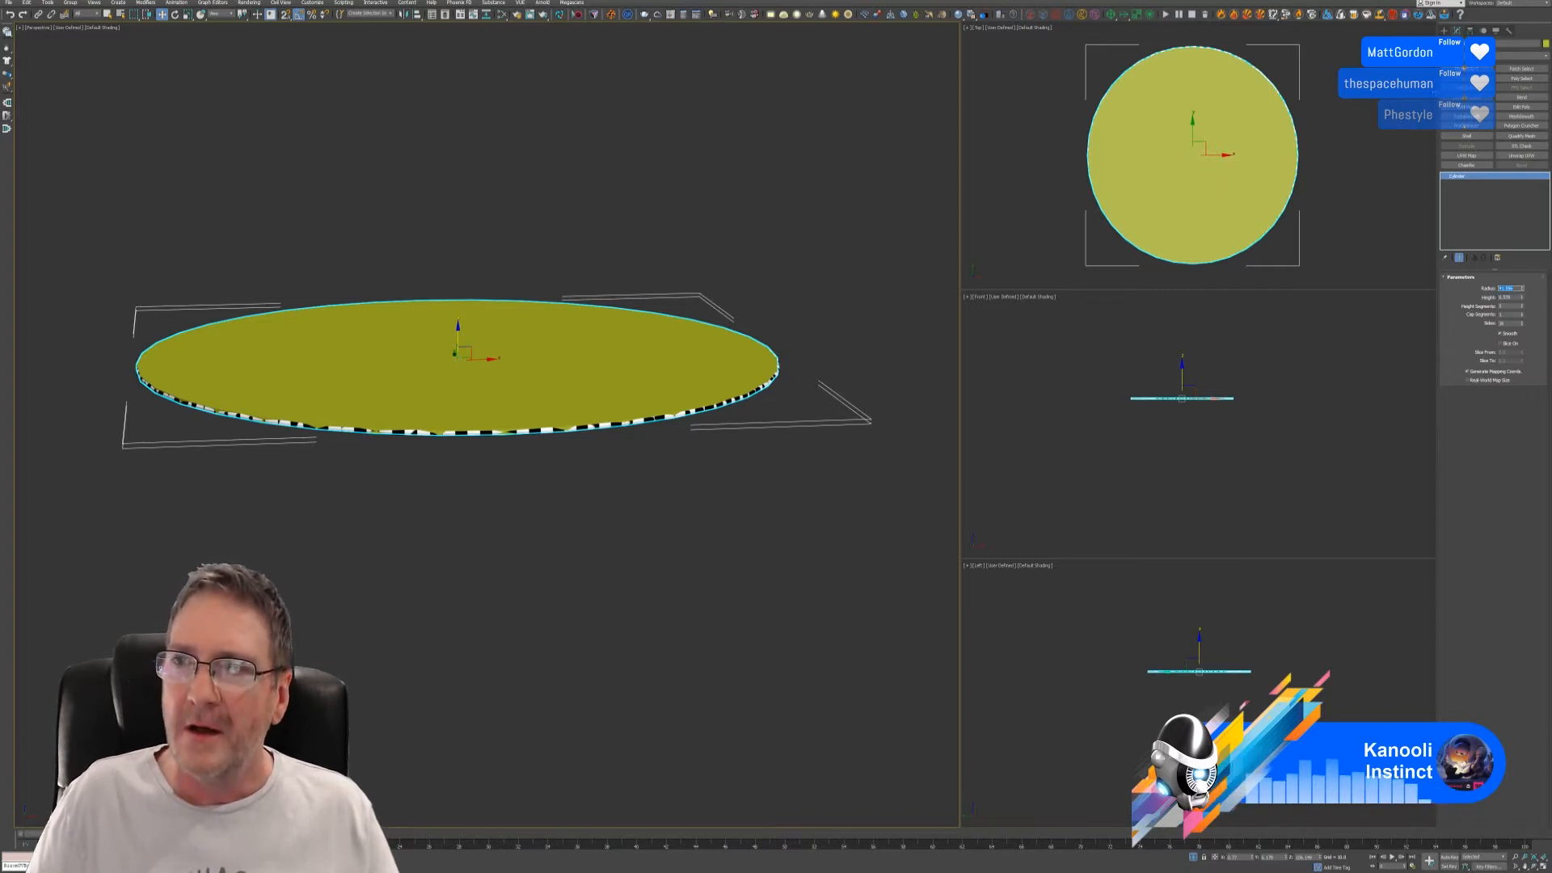
left_click(1444, 30)
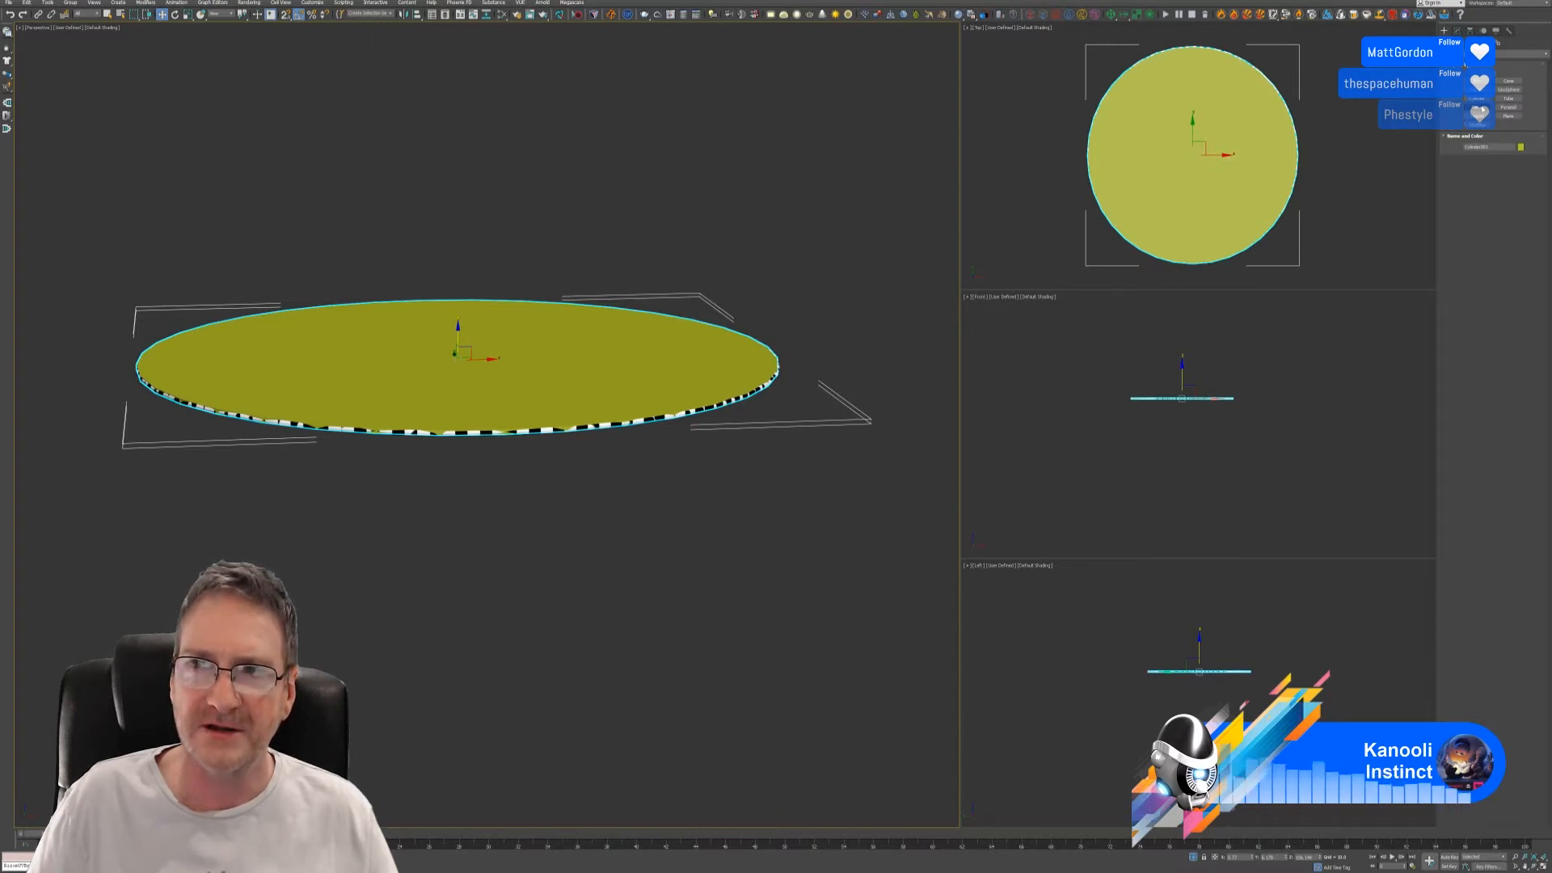
left_click(1479, 107)
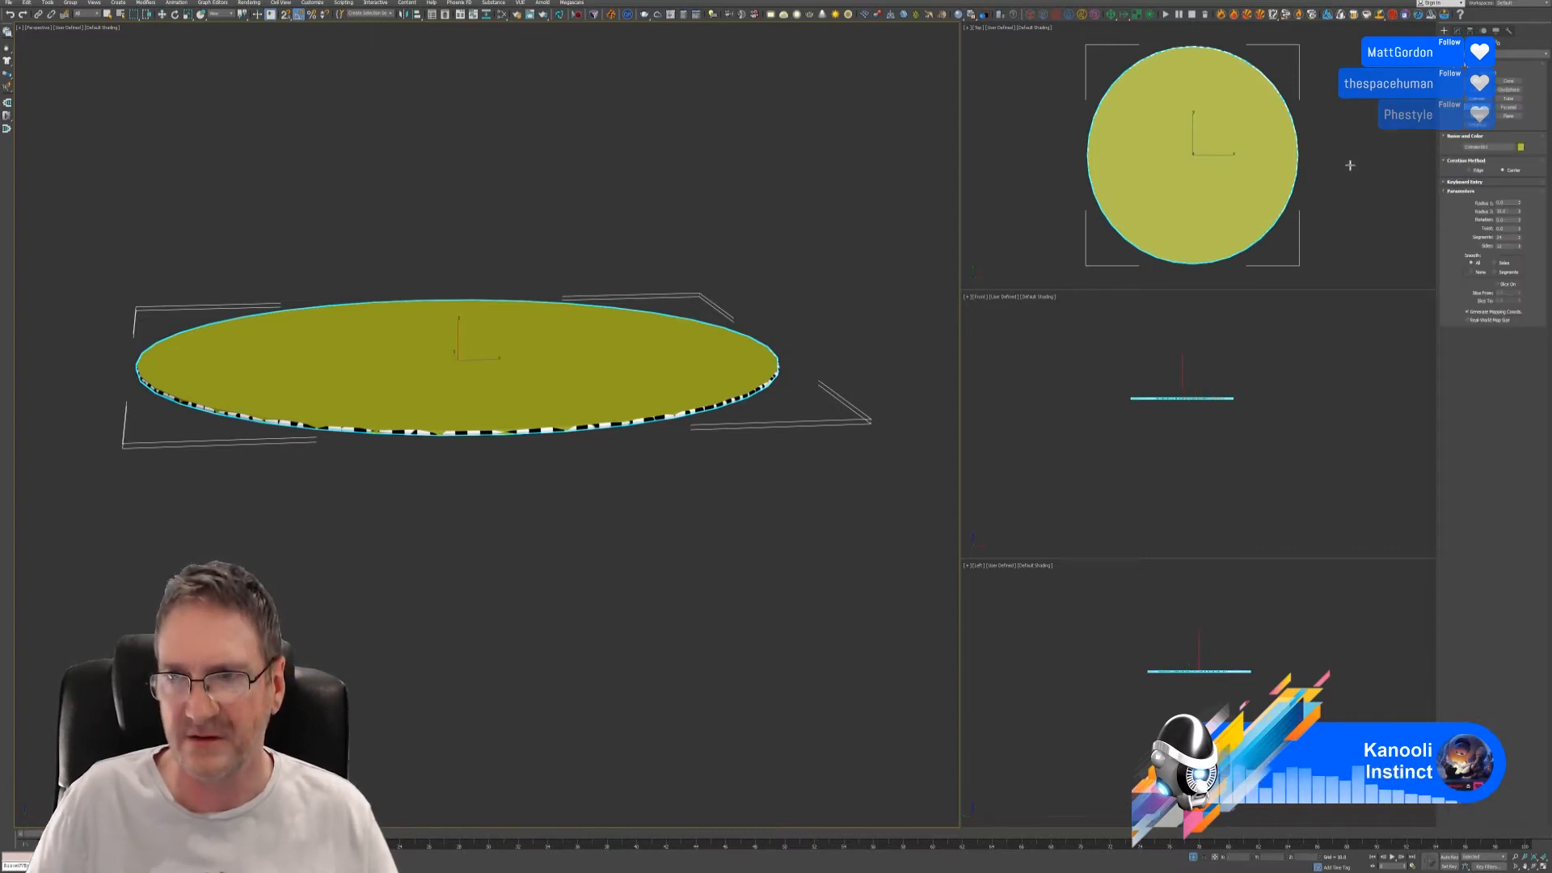
left_click_drag(1348, 163, 1364, 227)
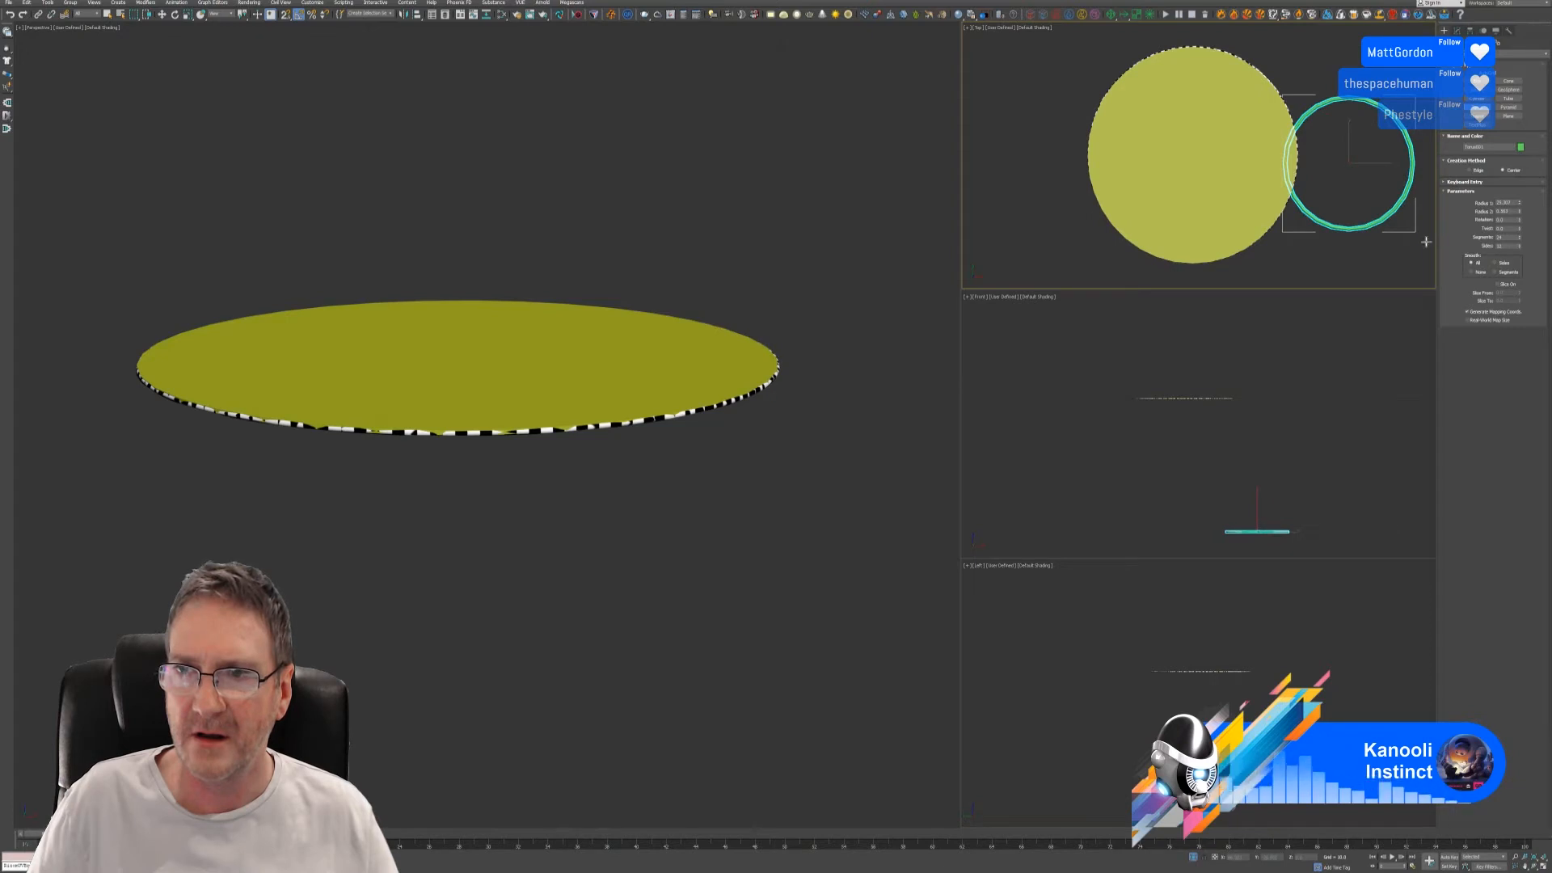
double_click(1505, 202)
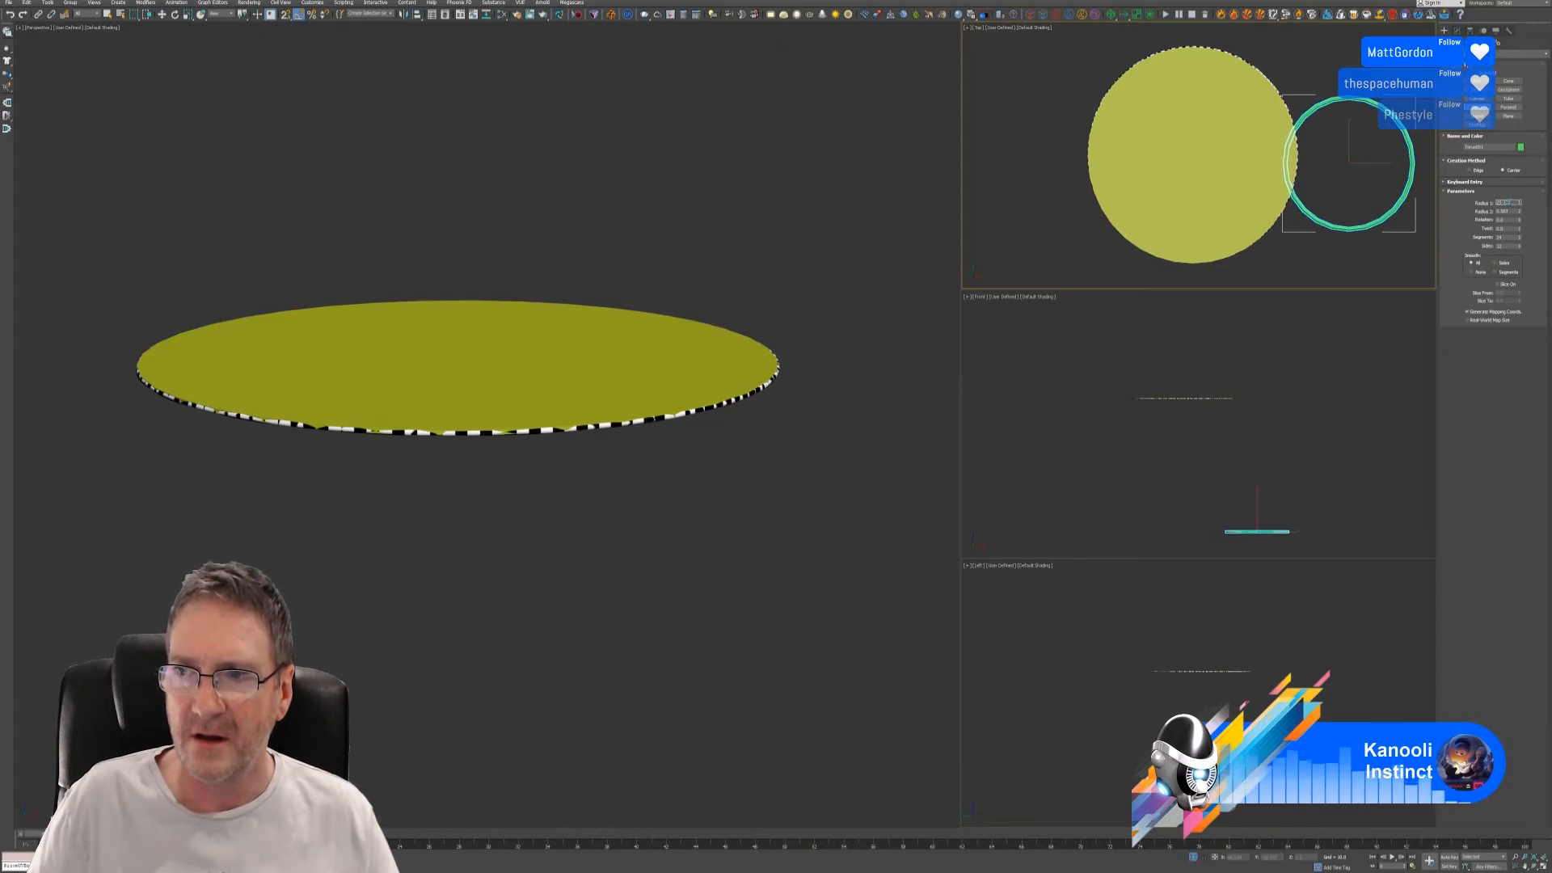
key("Return")
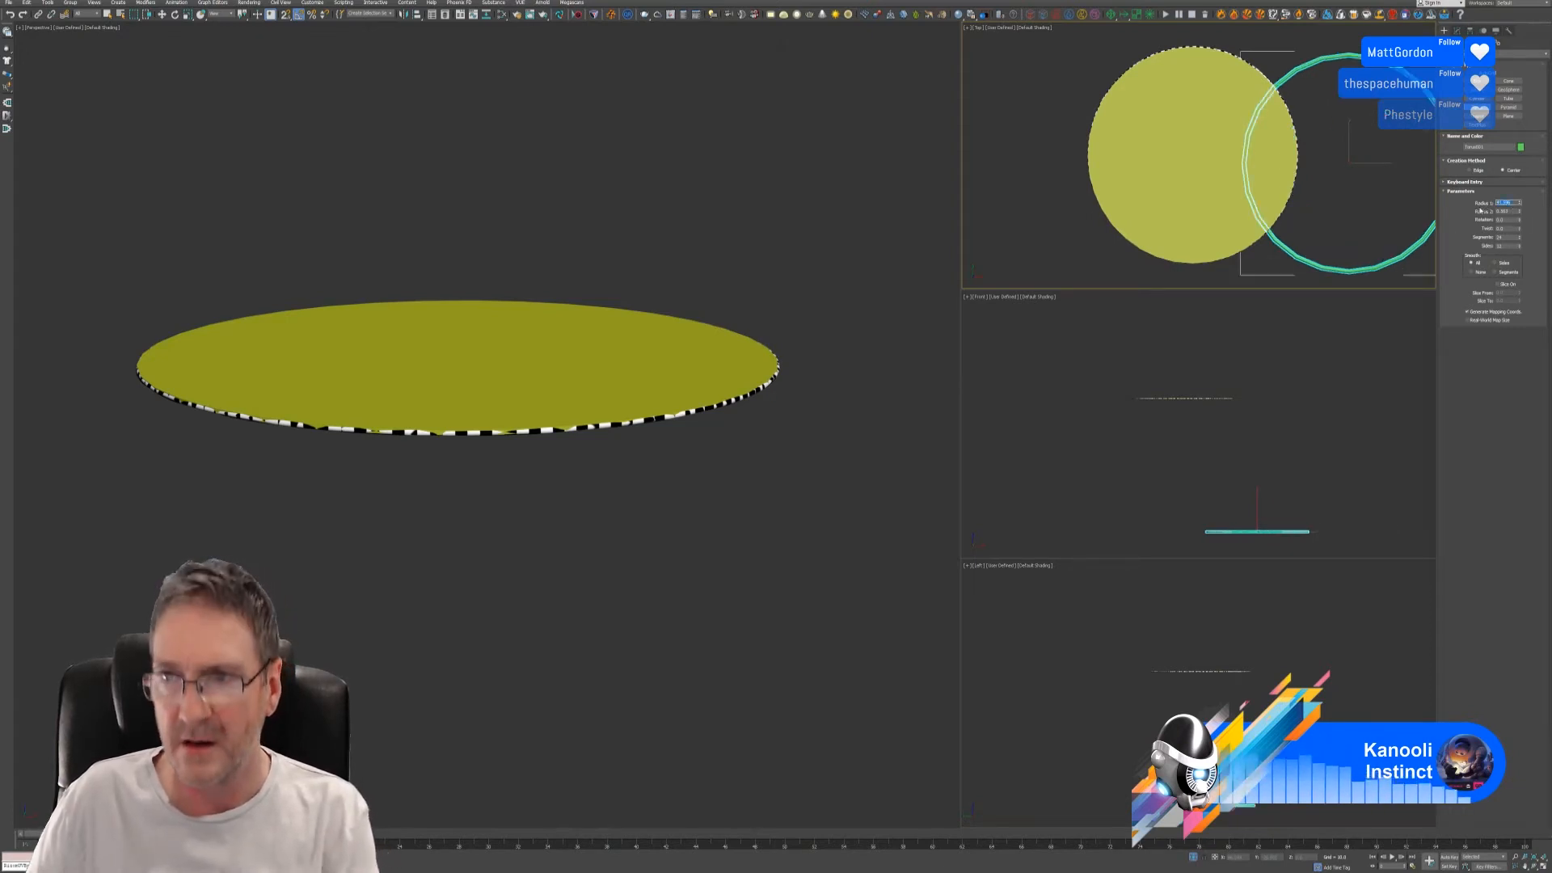
middle_click_drag(1366, 168, 1314, 159)
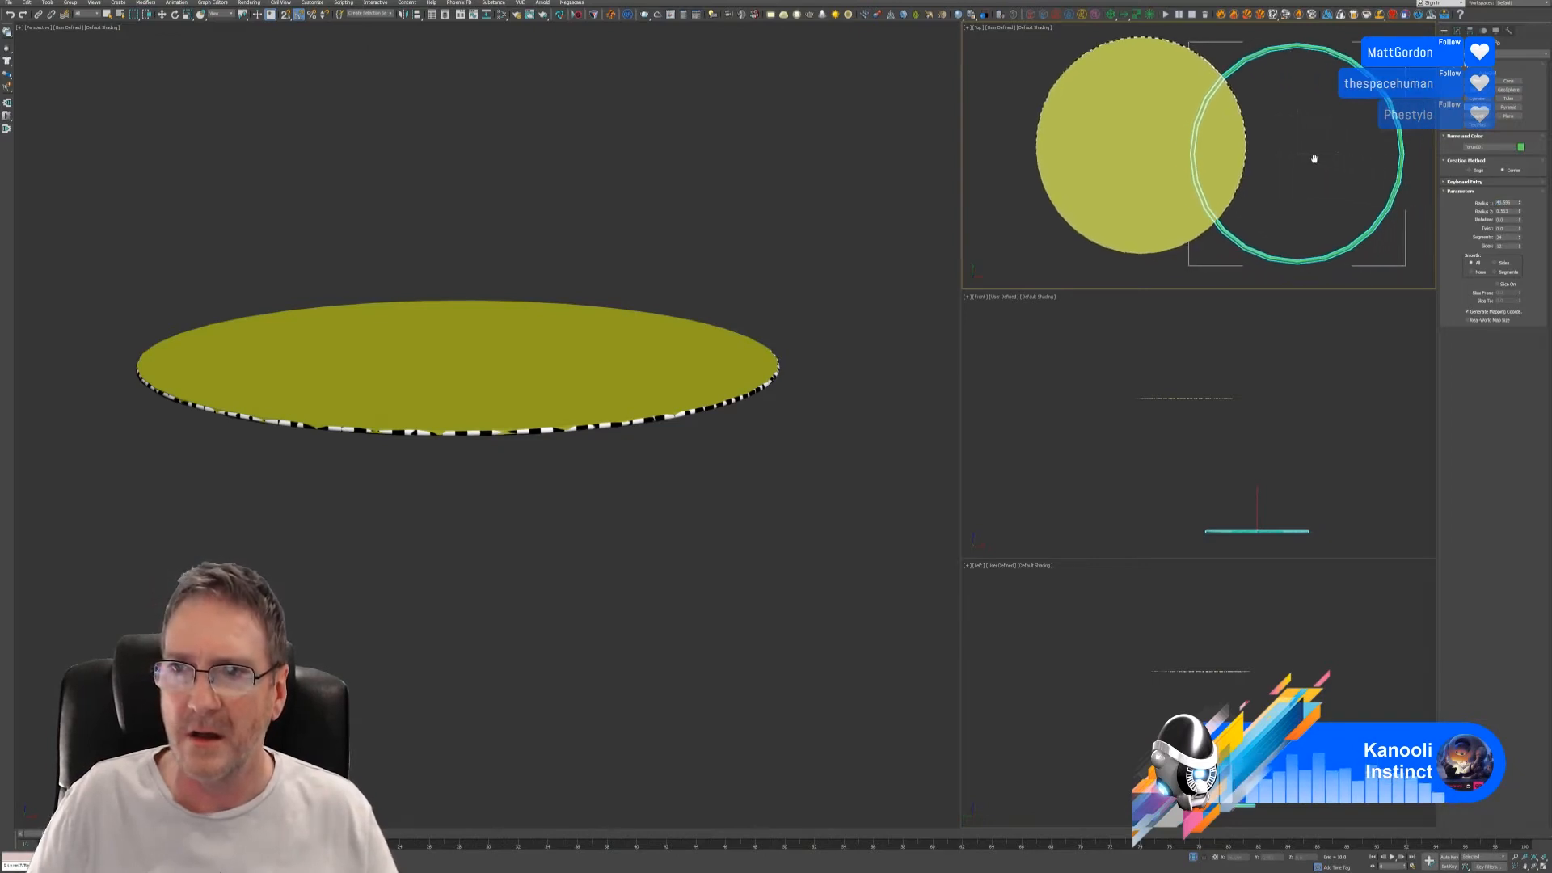
- Set the torus's number of segments to 36
double_click(1500, 246)
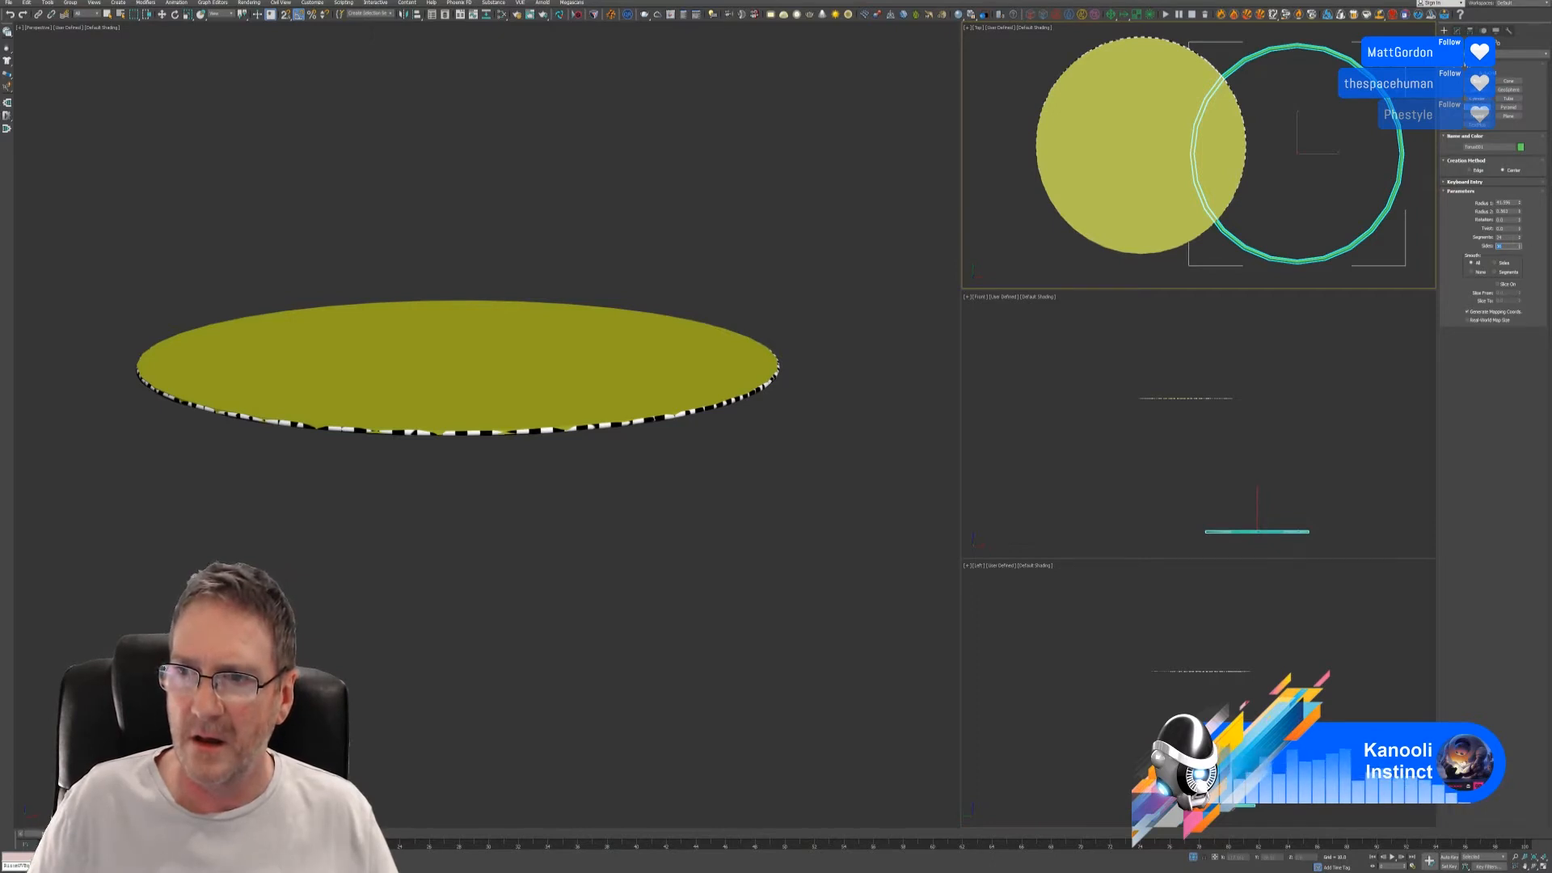
double_click(1500, 237)
type("36")
key("Return")
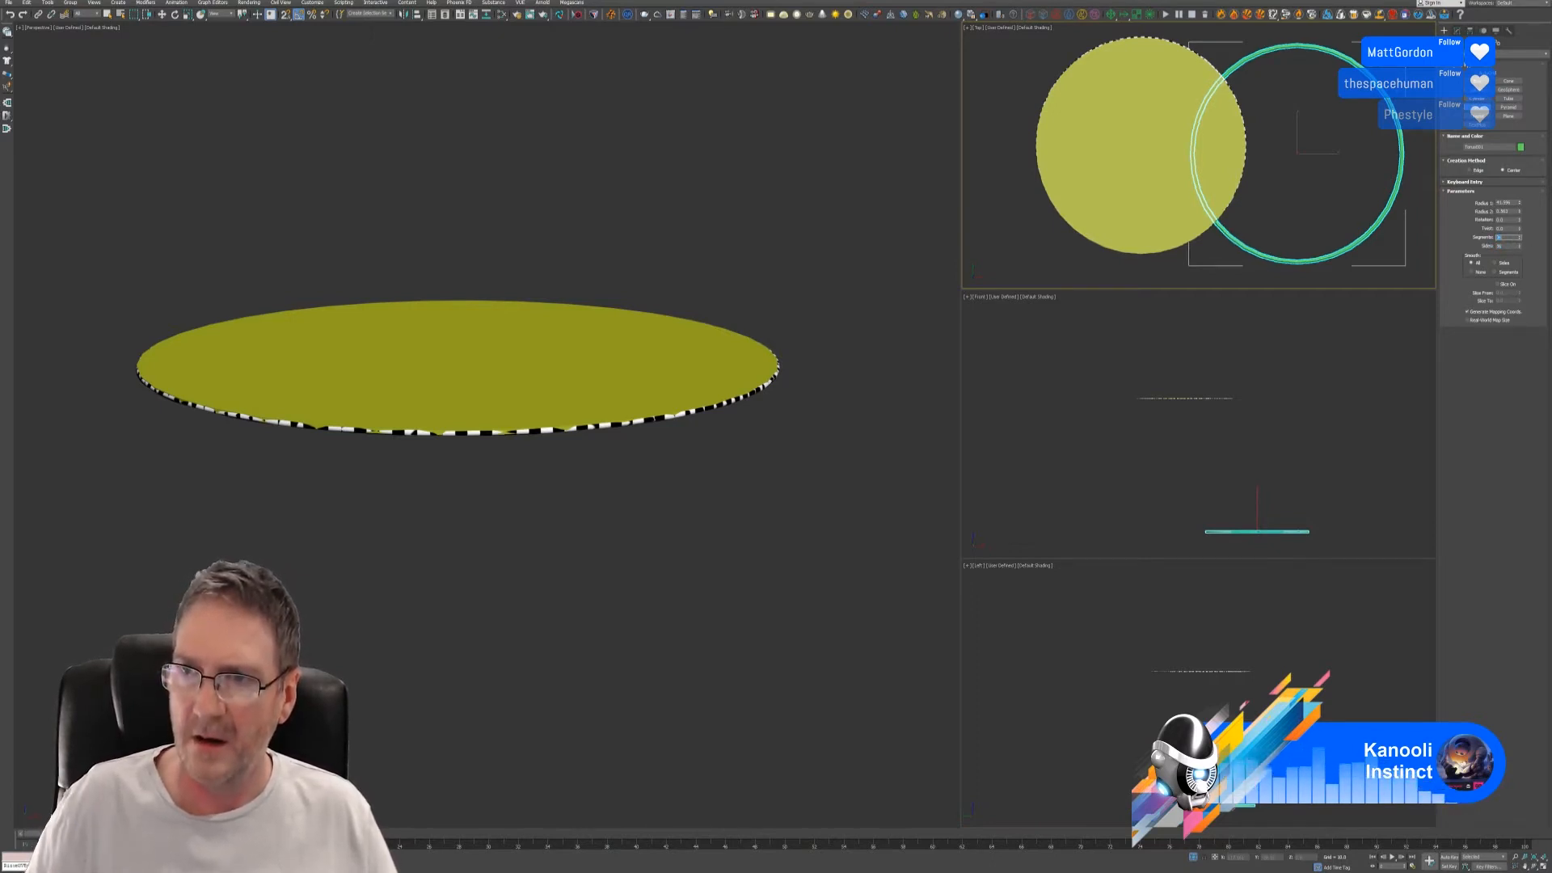
double_click(1507, 246)
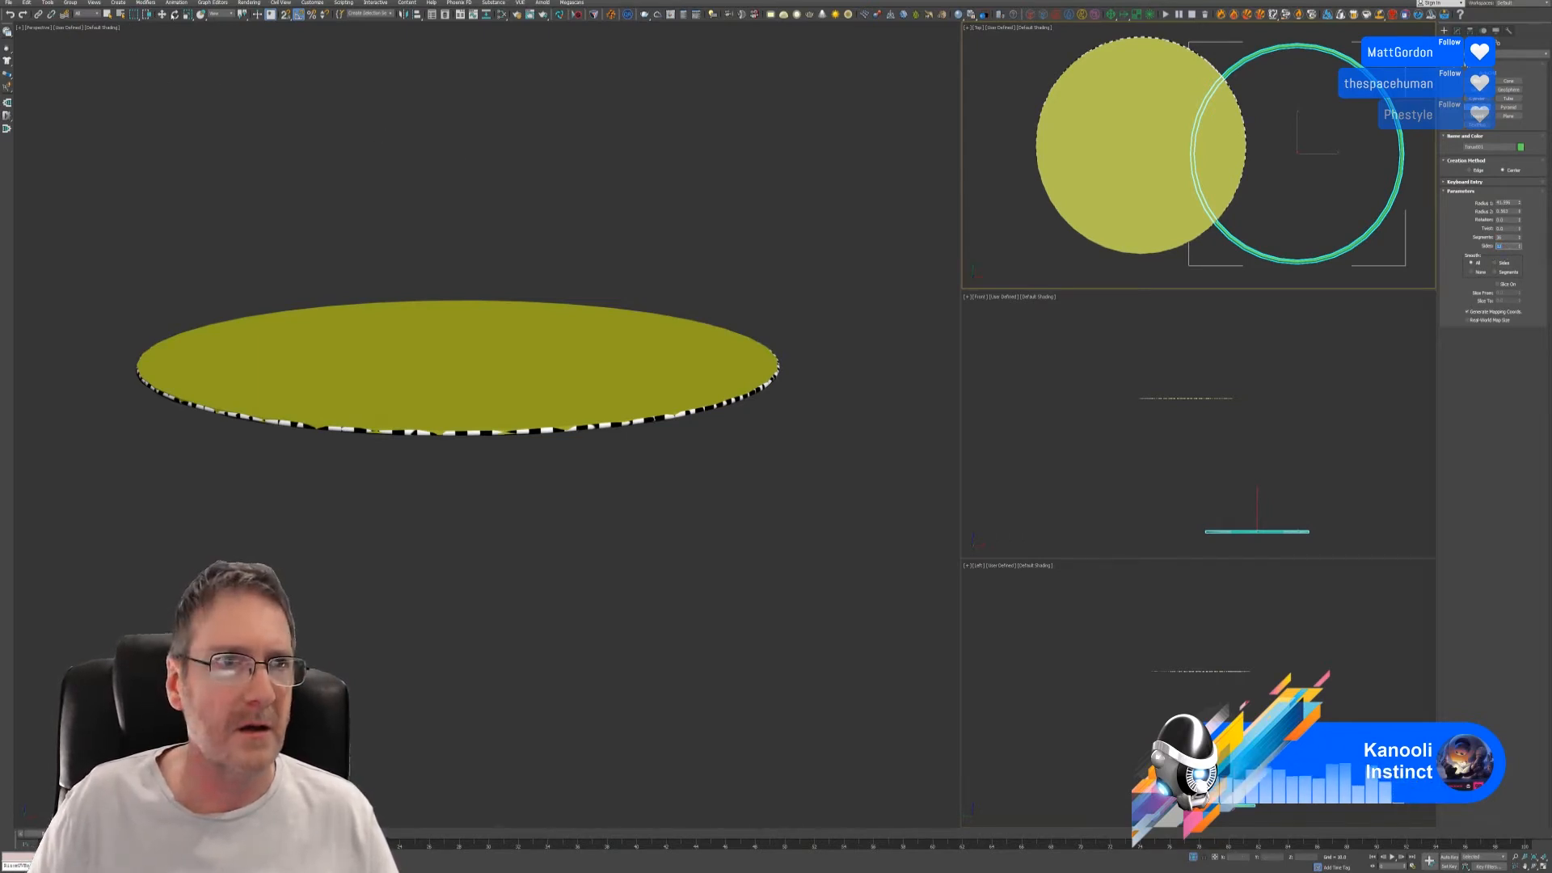
- Delete the reference cylinder from the rim ring
left_click(162, 14)
left_click(1167, 154)
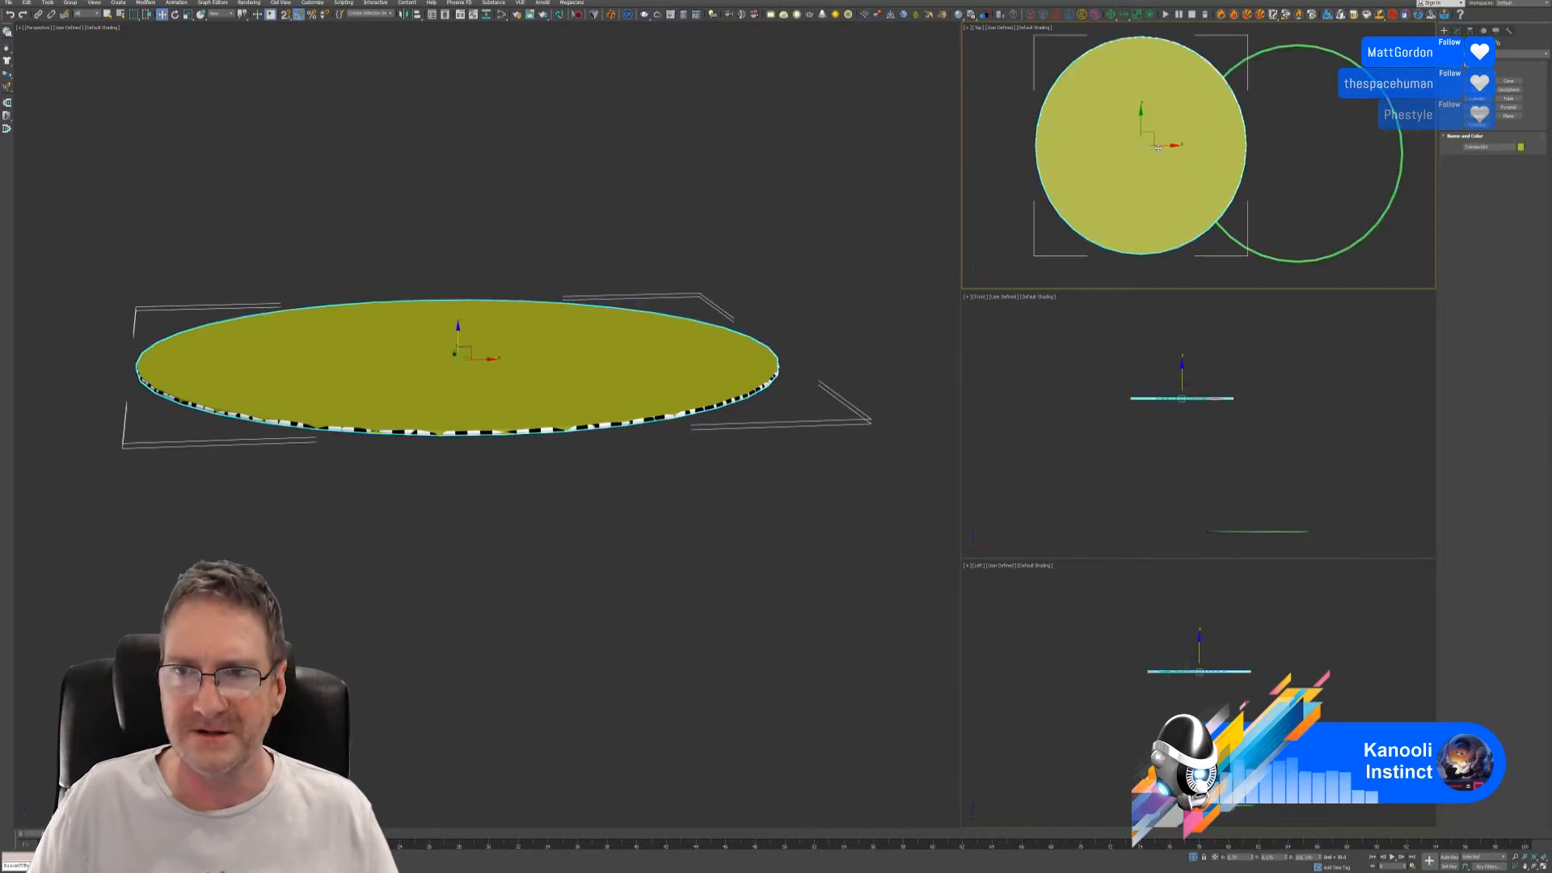
key("Delete")
- Move the torus onto the rim ring in the Top view and raise it to the ring's height in the Front view
left_click(1380, 89)
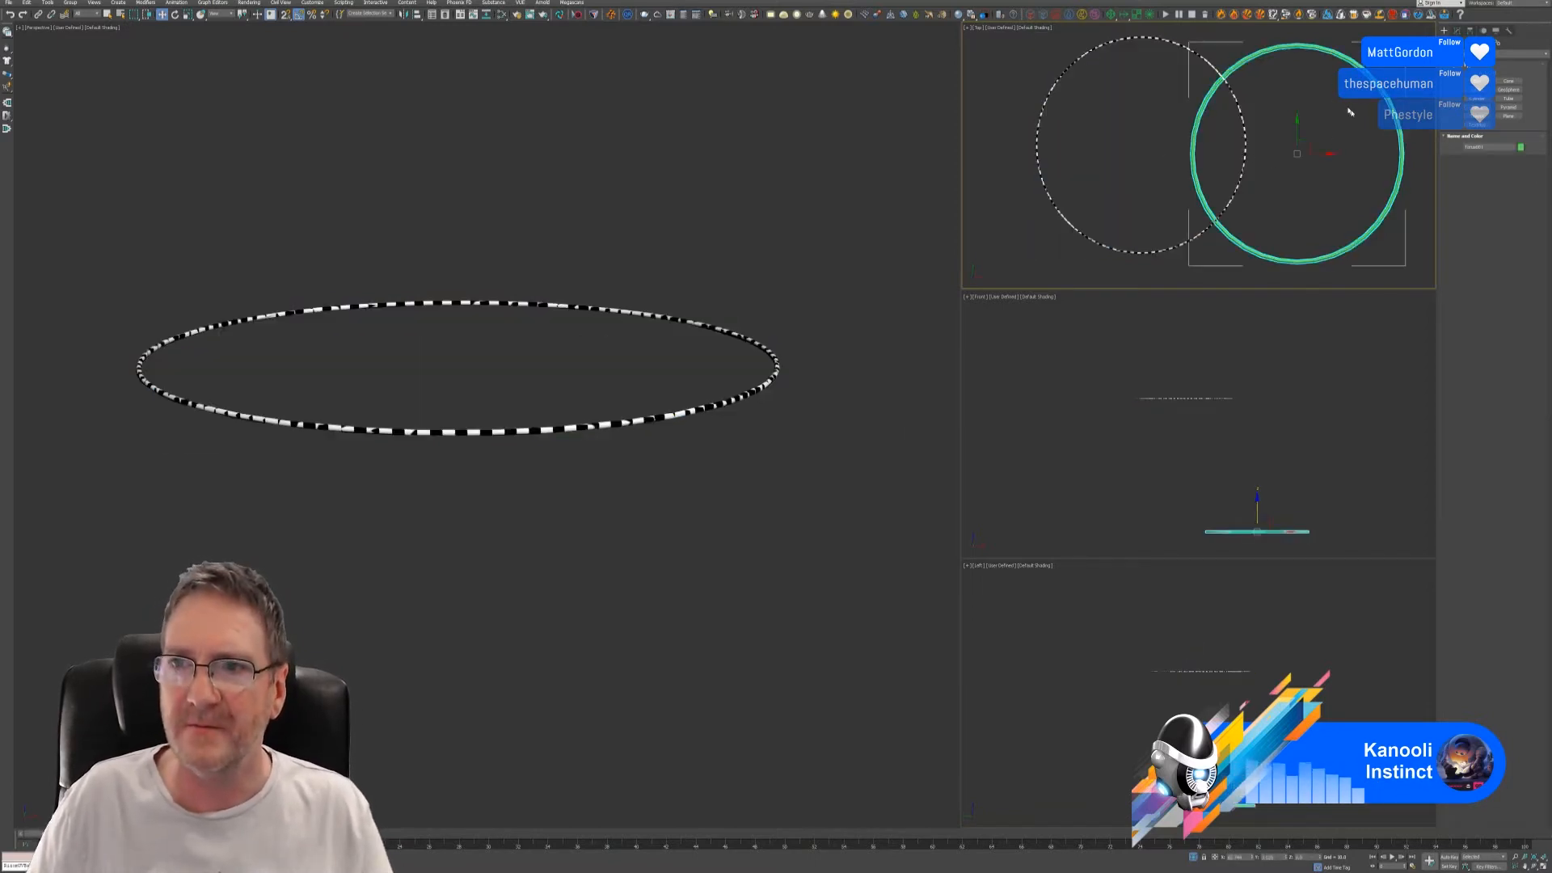
left_click_drag(1319, 160, 1160, 144)
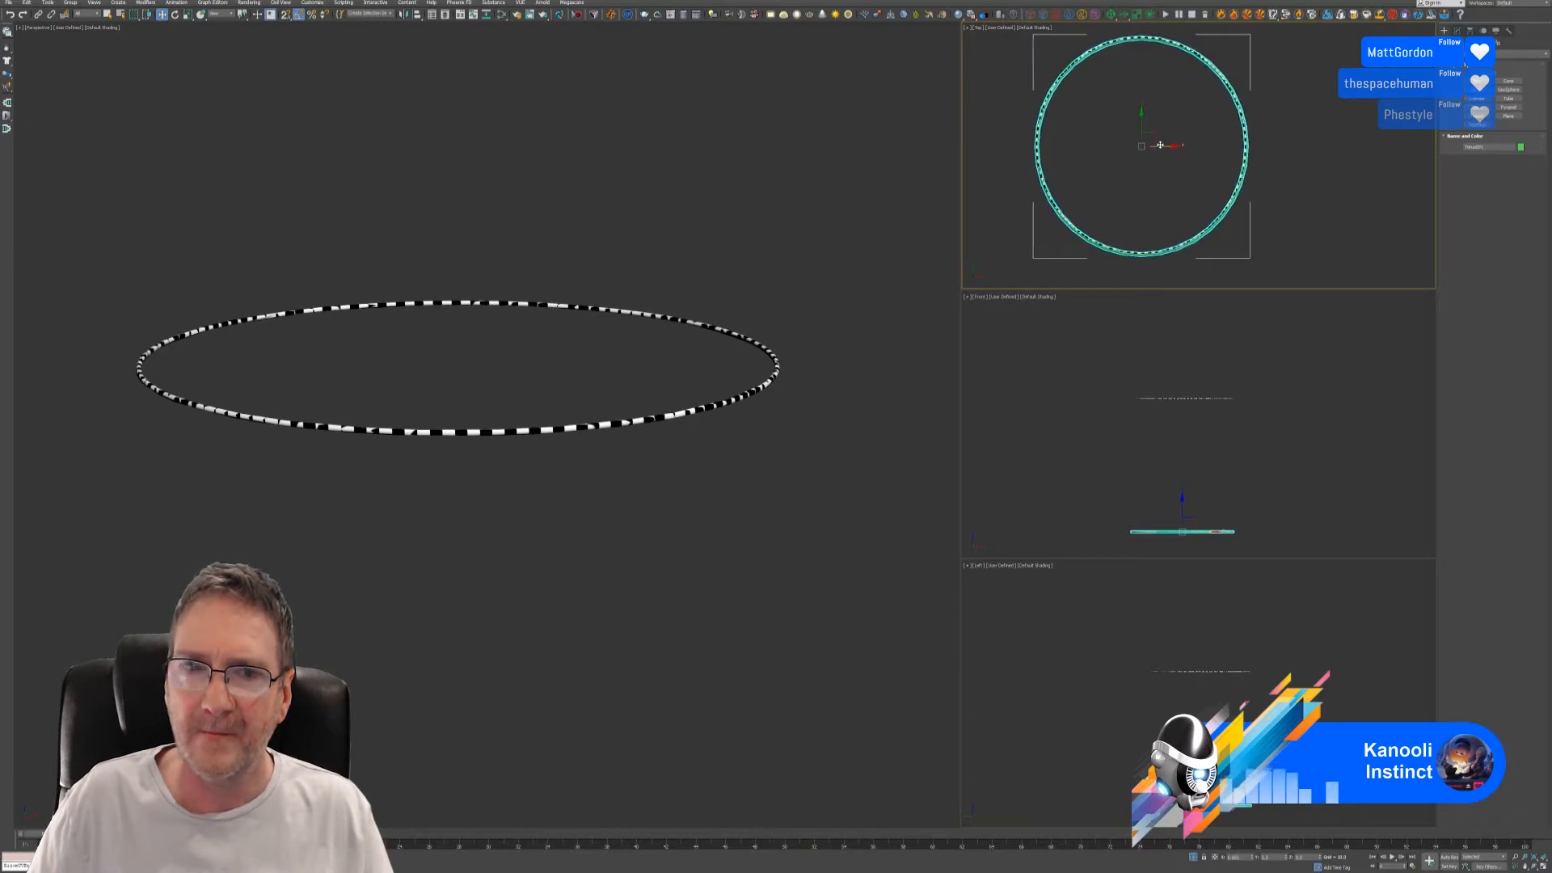
middle_click_drag(1151, 468, 1151, 464)
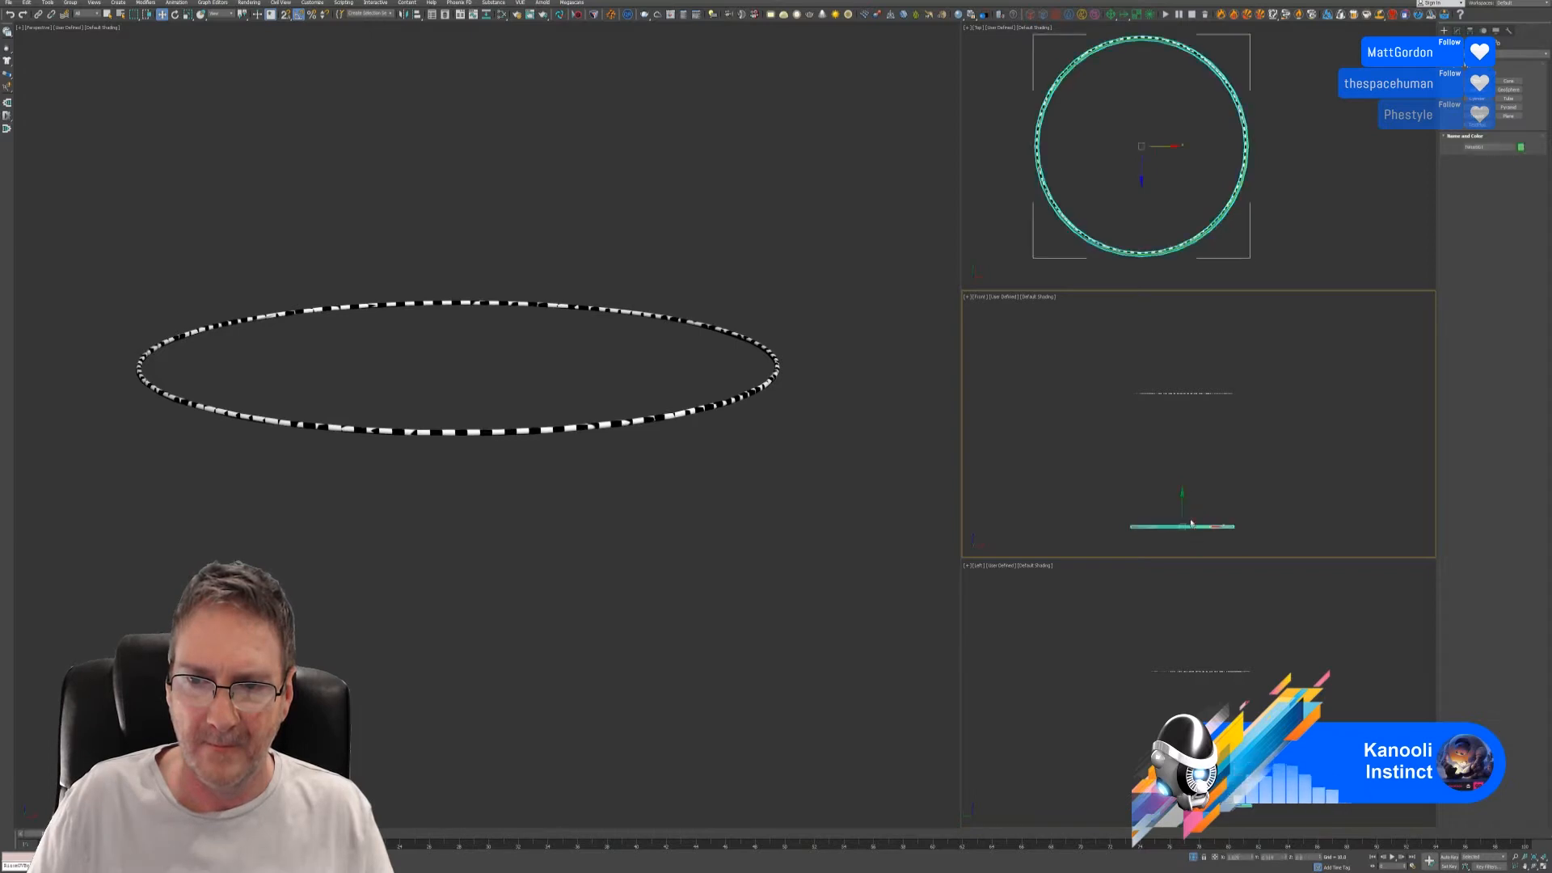
left_click_drag(1180, 506, 1181, 367)
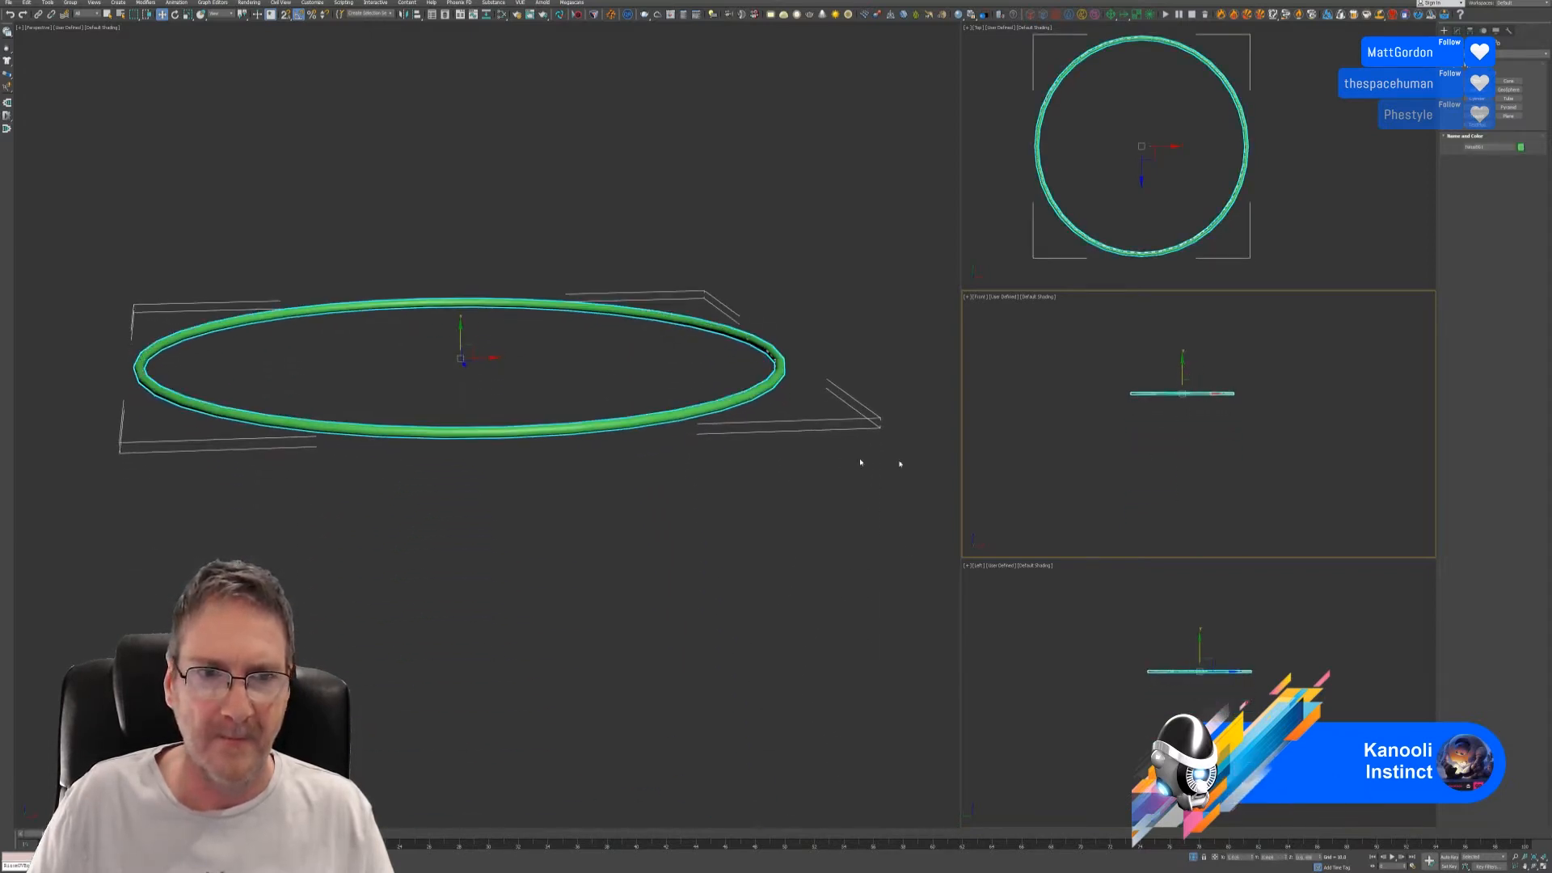
scroll(1189, 378, "up", 4)
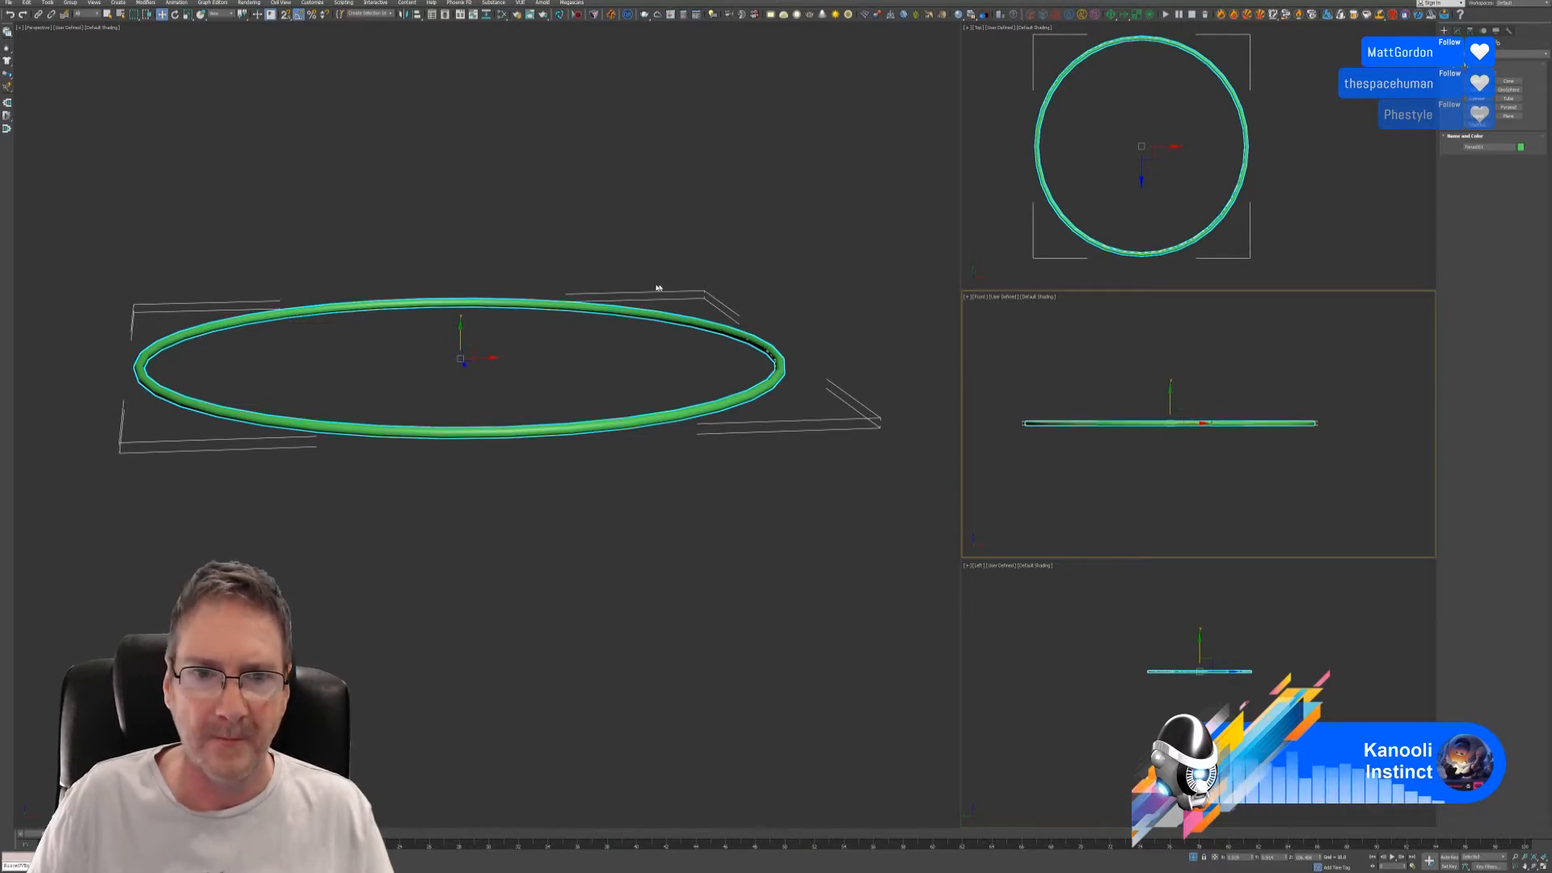
- Fine-tune the torus's Radius 2 so its tube thickness matches the rim ring
middle_click_drag(657, 287, 648, 290)
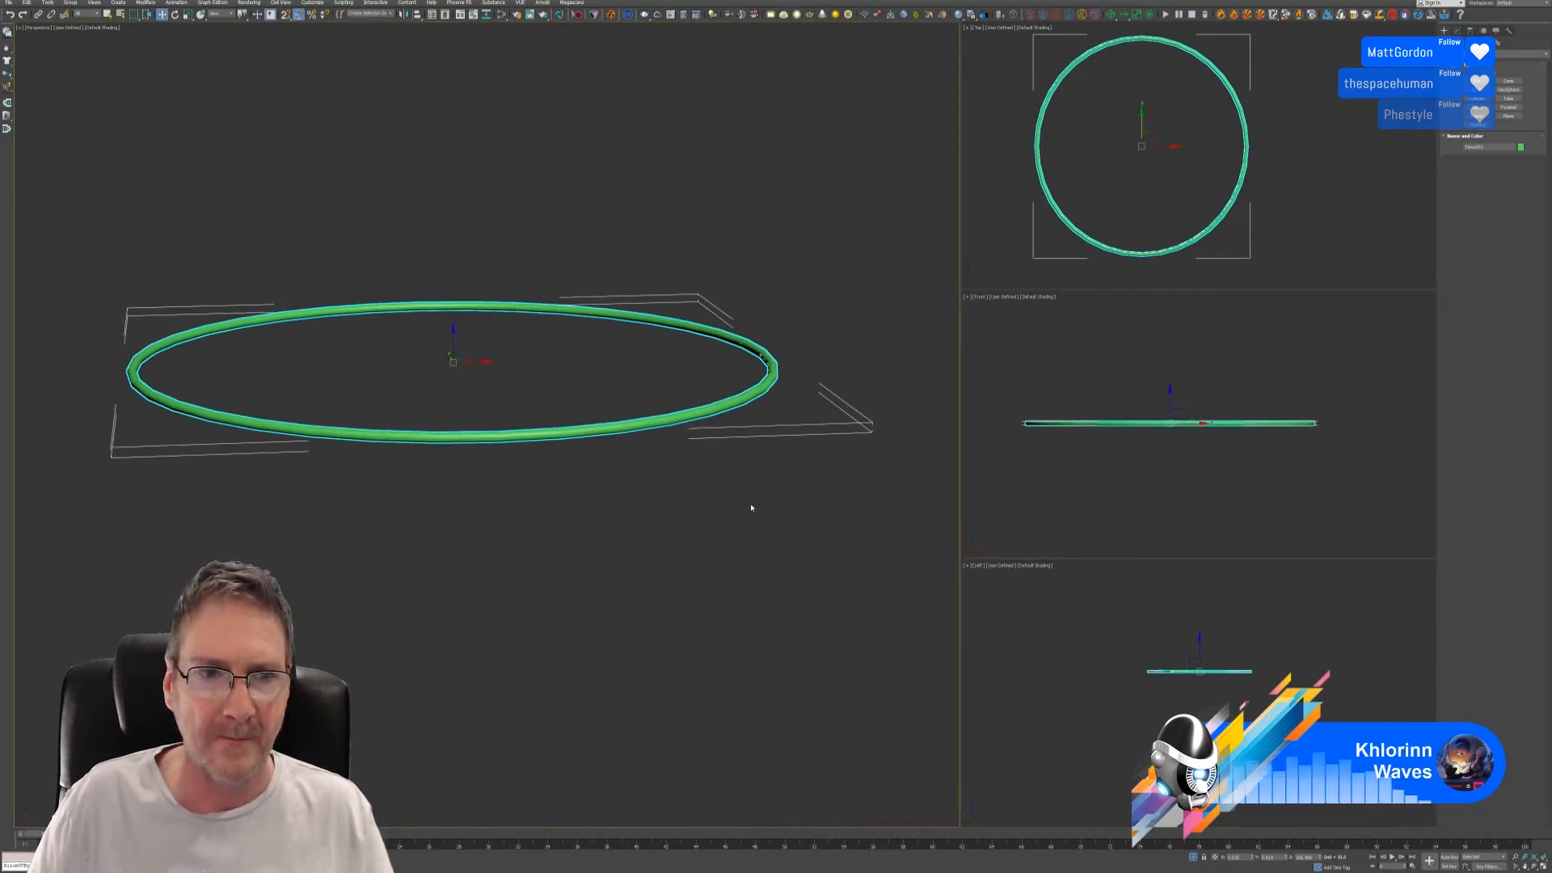
left_click(1457, 30)
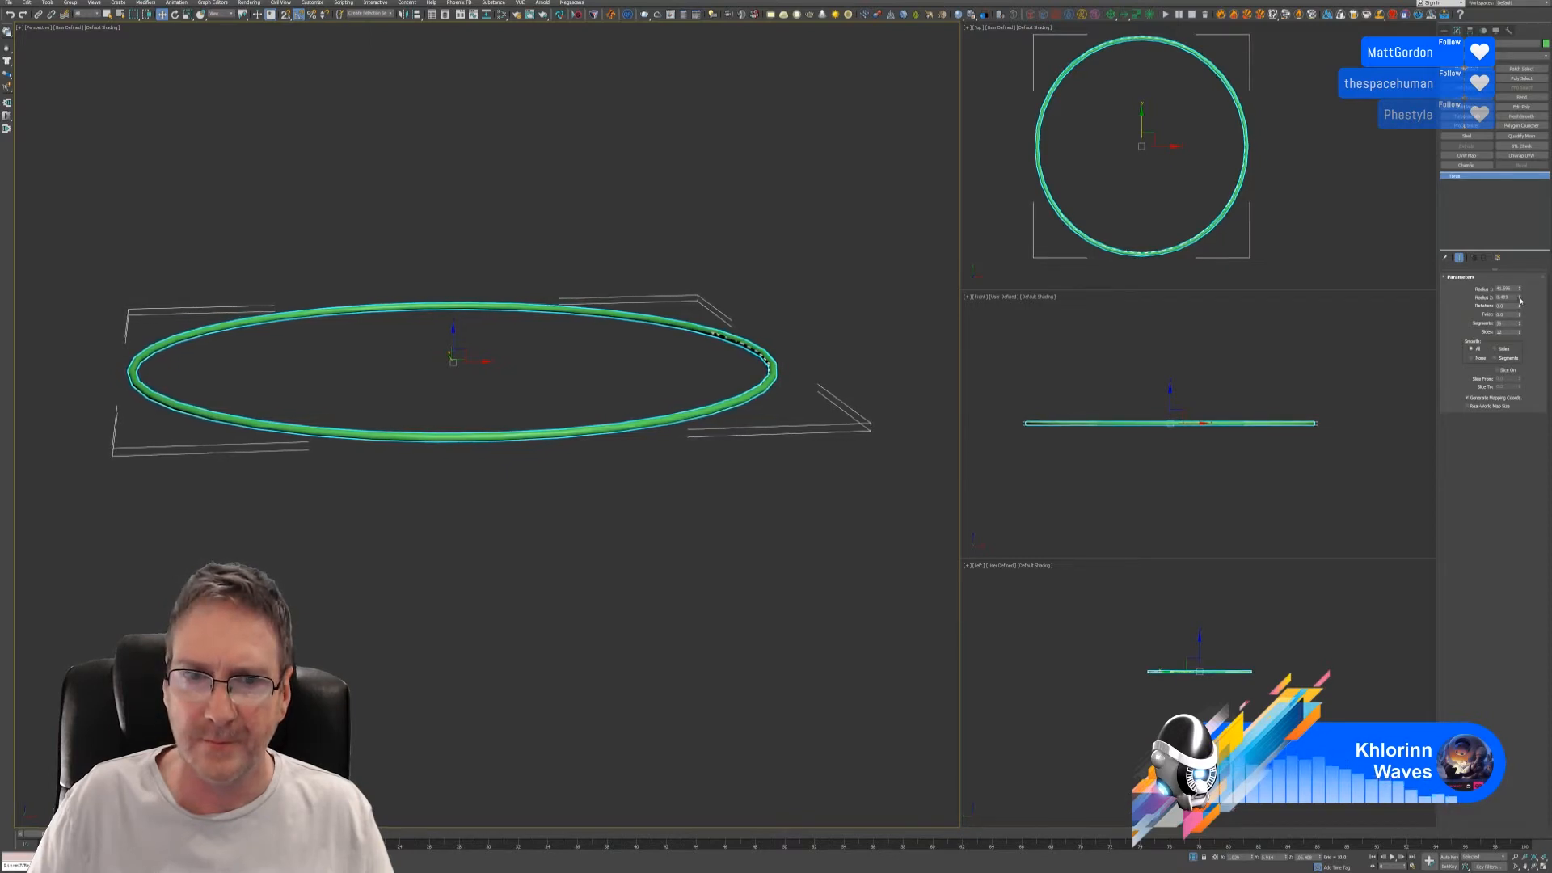
left_click_drag(1520, 299, 1521, 299)
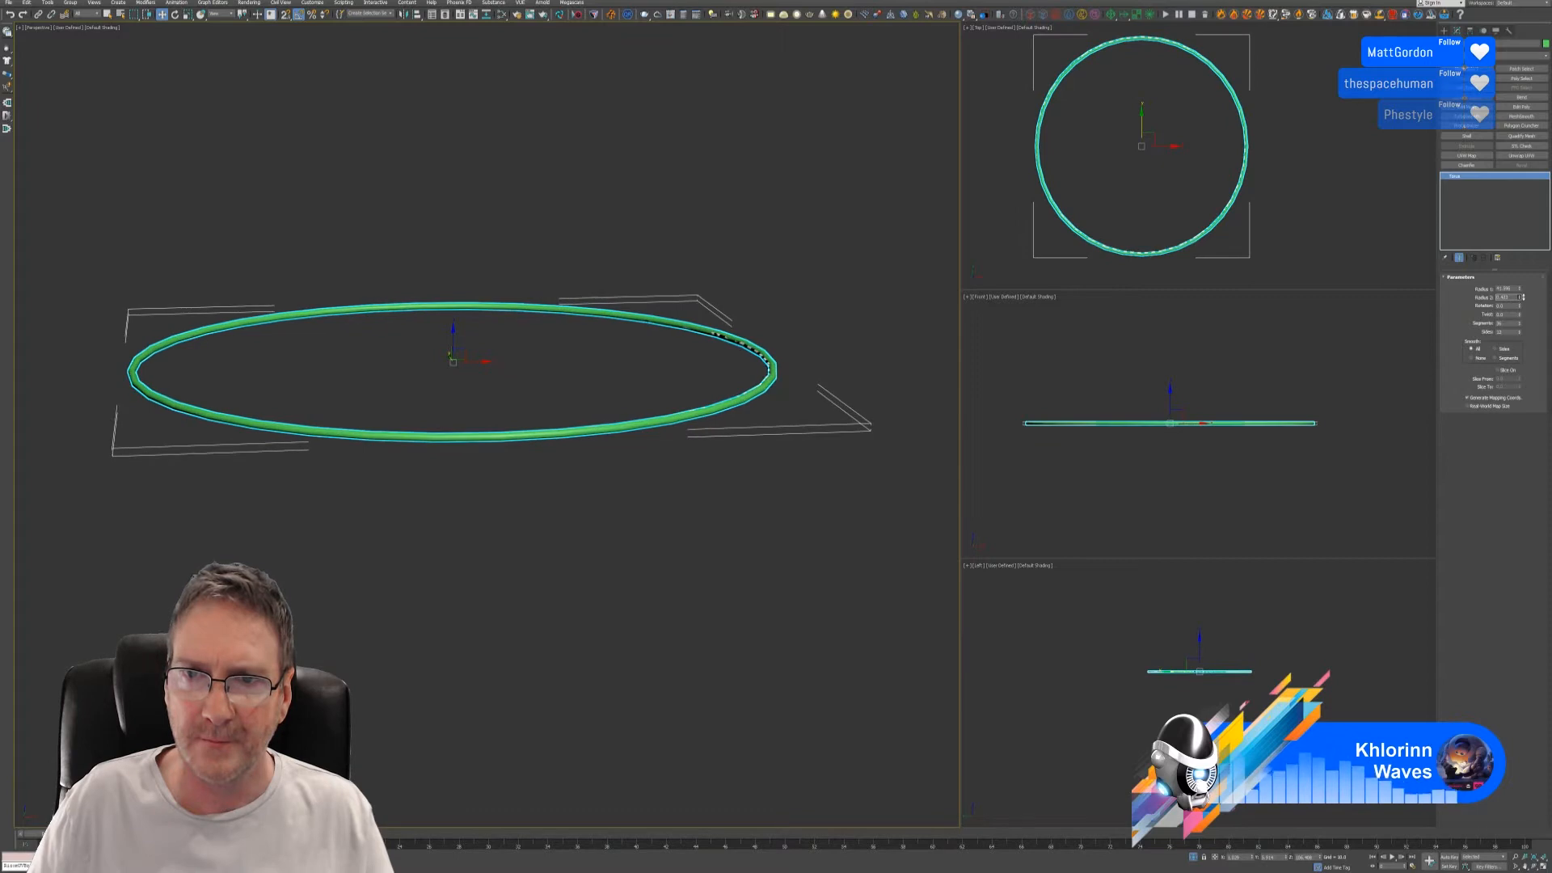
middle_click_drag(727, 490, 717, 509)
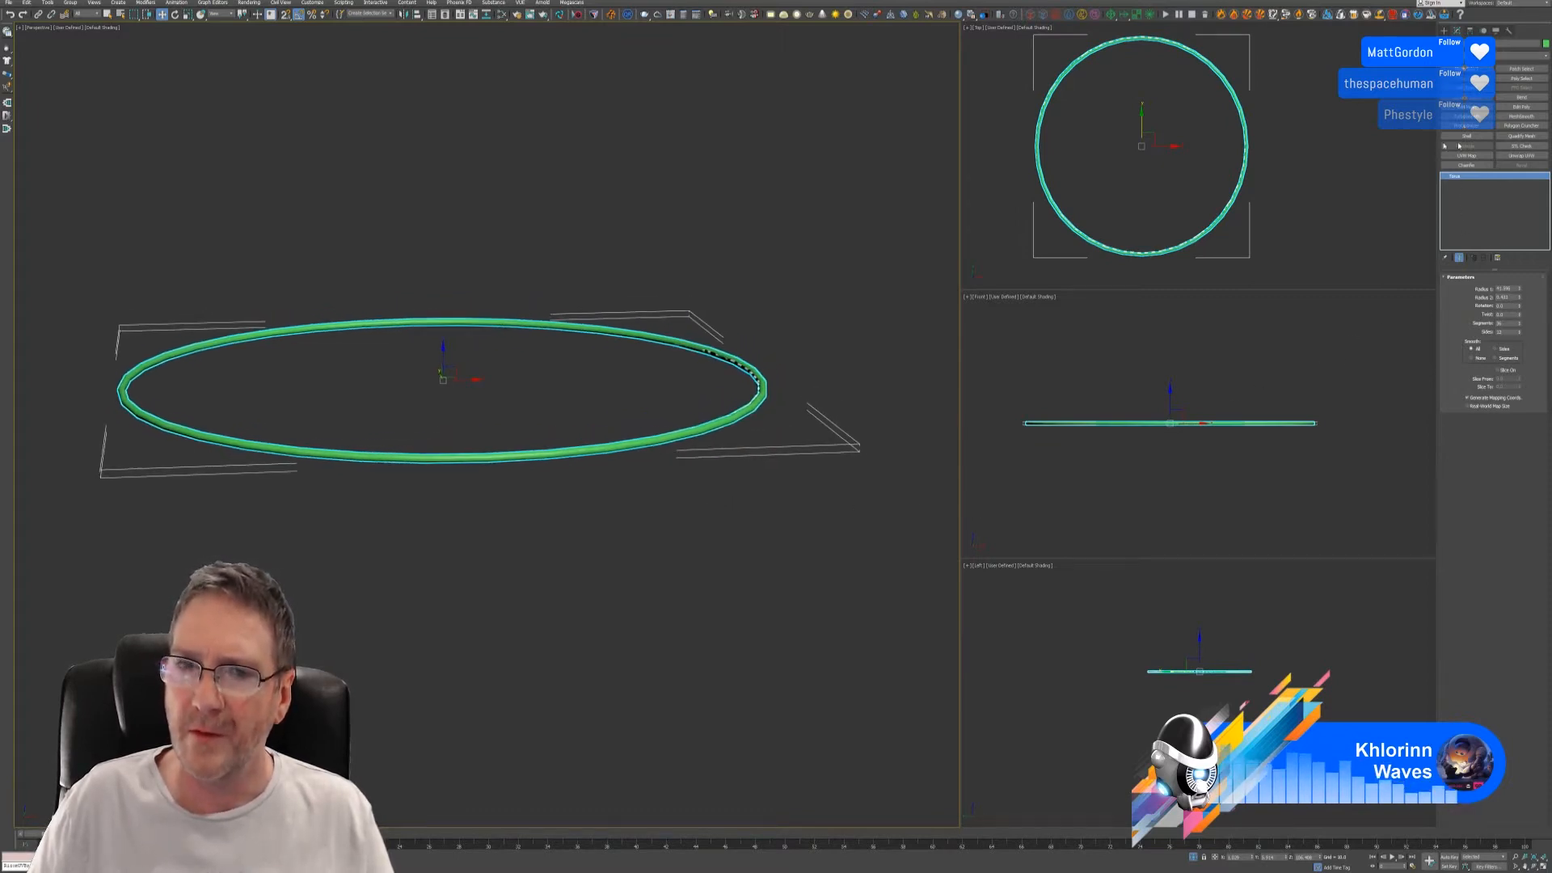
- Assign the existing checker material to the selected torus in the Slate Material Editor and check how it maps
key("m")
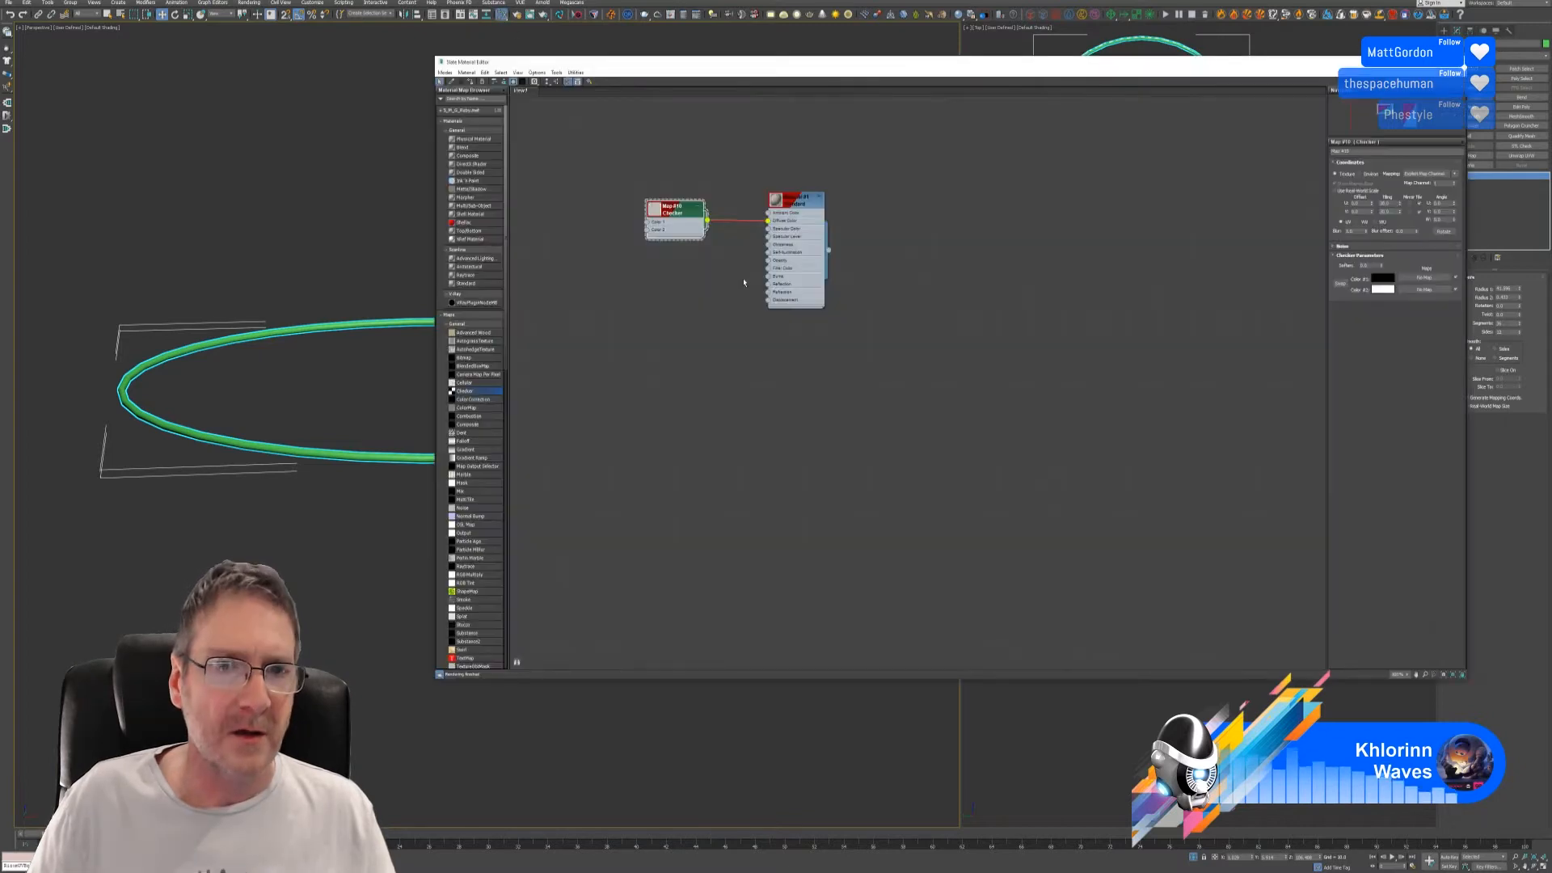
right_click(797, 204)
left_click(818, 217)
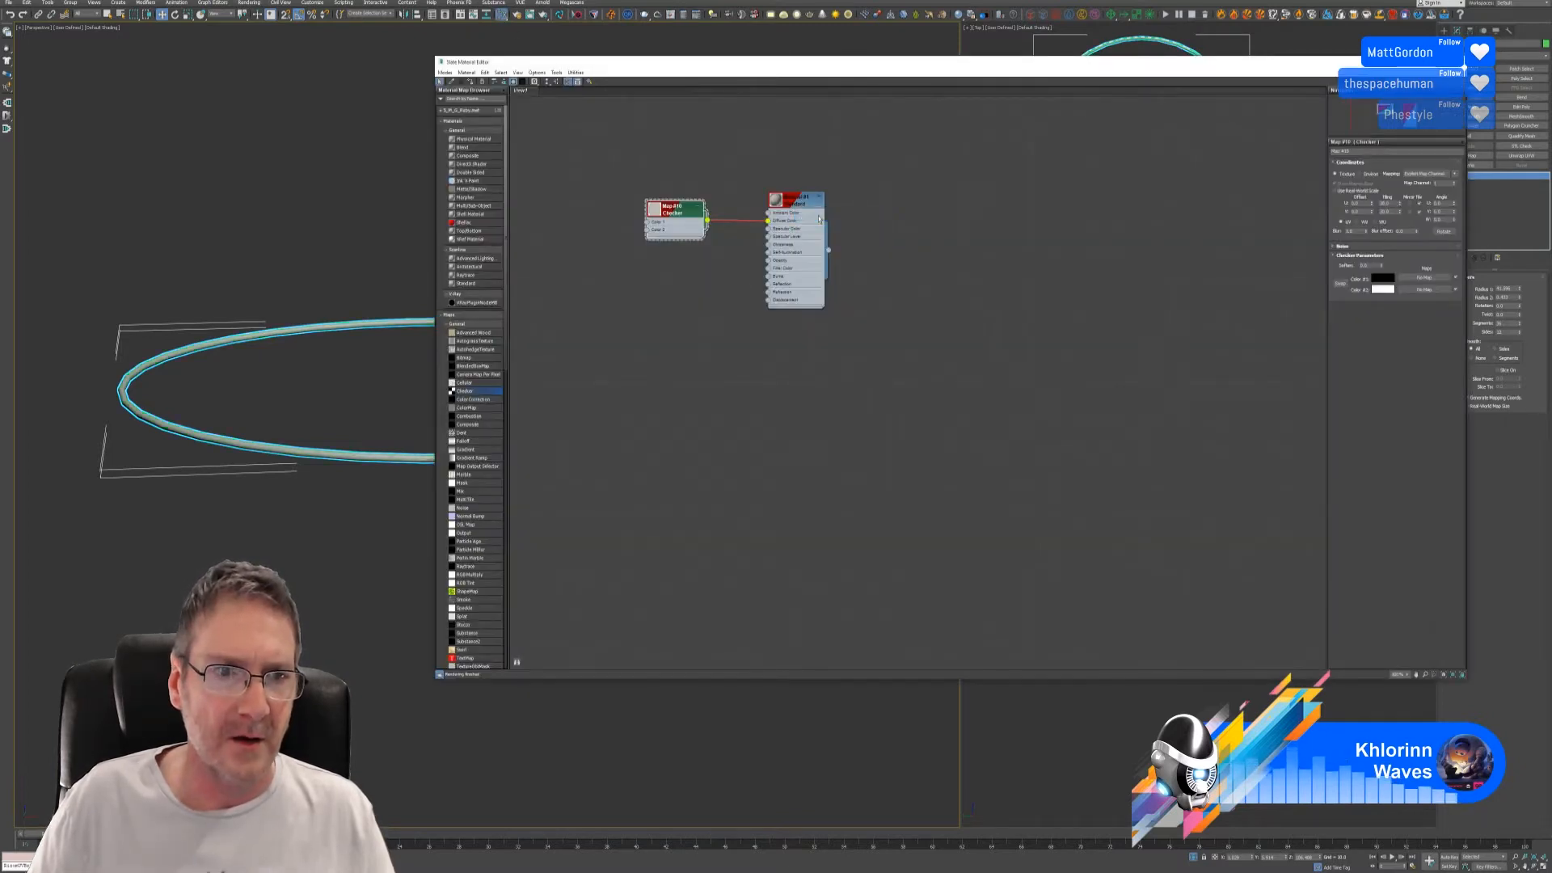
left_click(1460, 63)
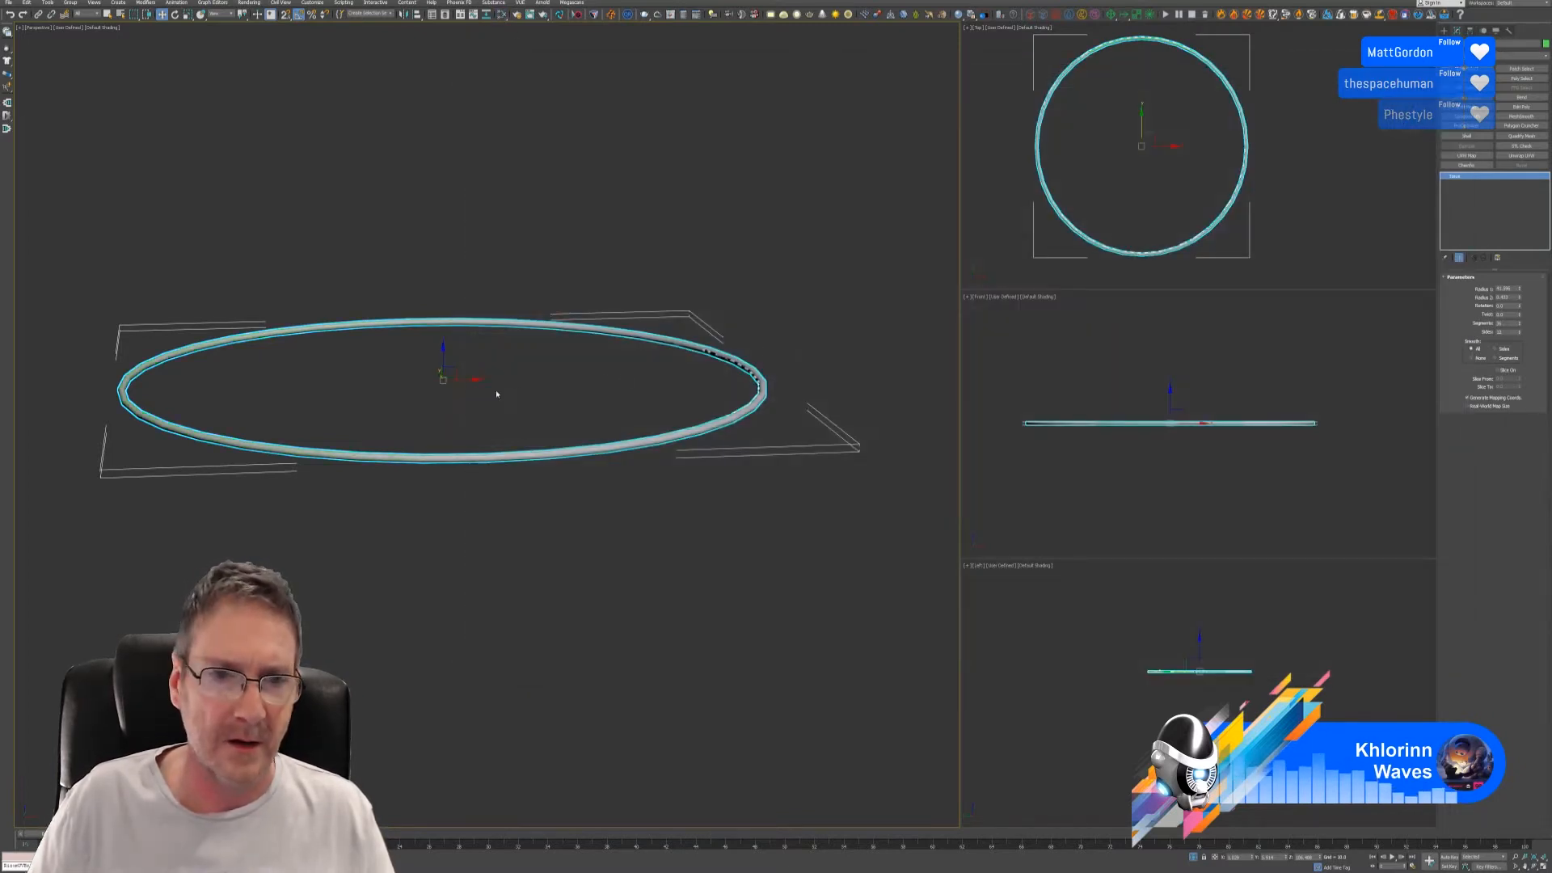
scroll(551, 475, "up", 5)
scroll(598, 508, "down", 3)
scroll(597, 506, "down", 3)
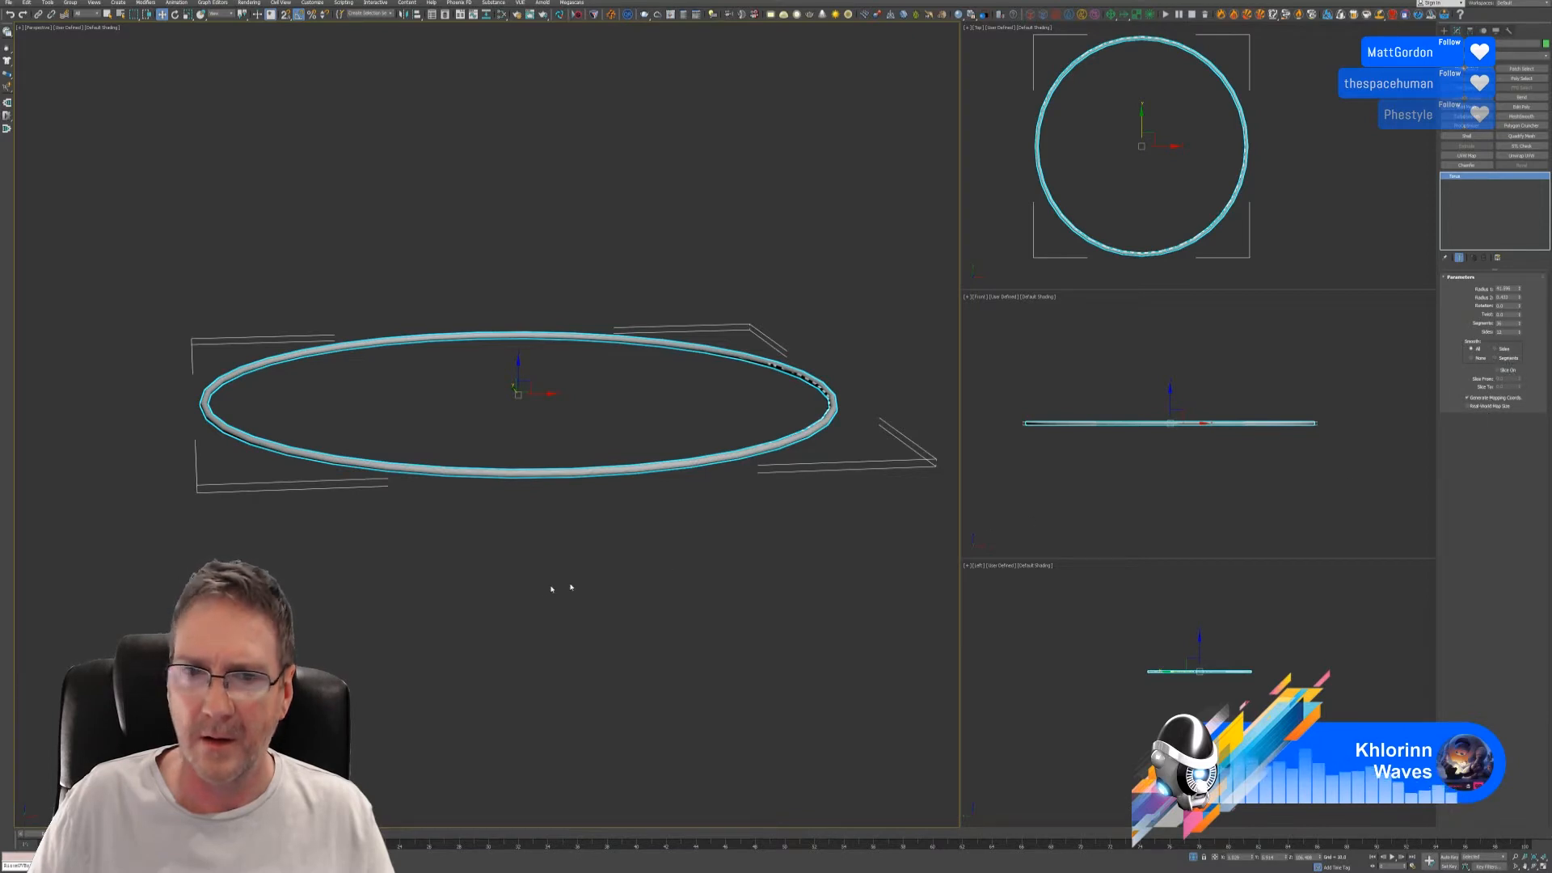
middle_click_drag(551, 588, 518, 587)
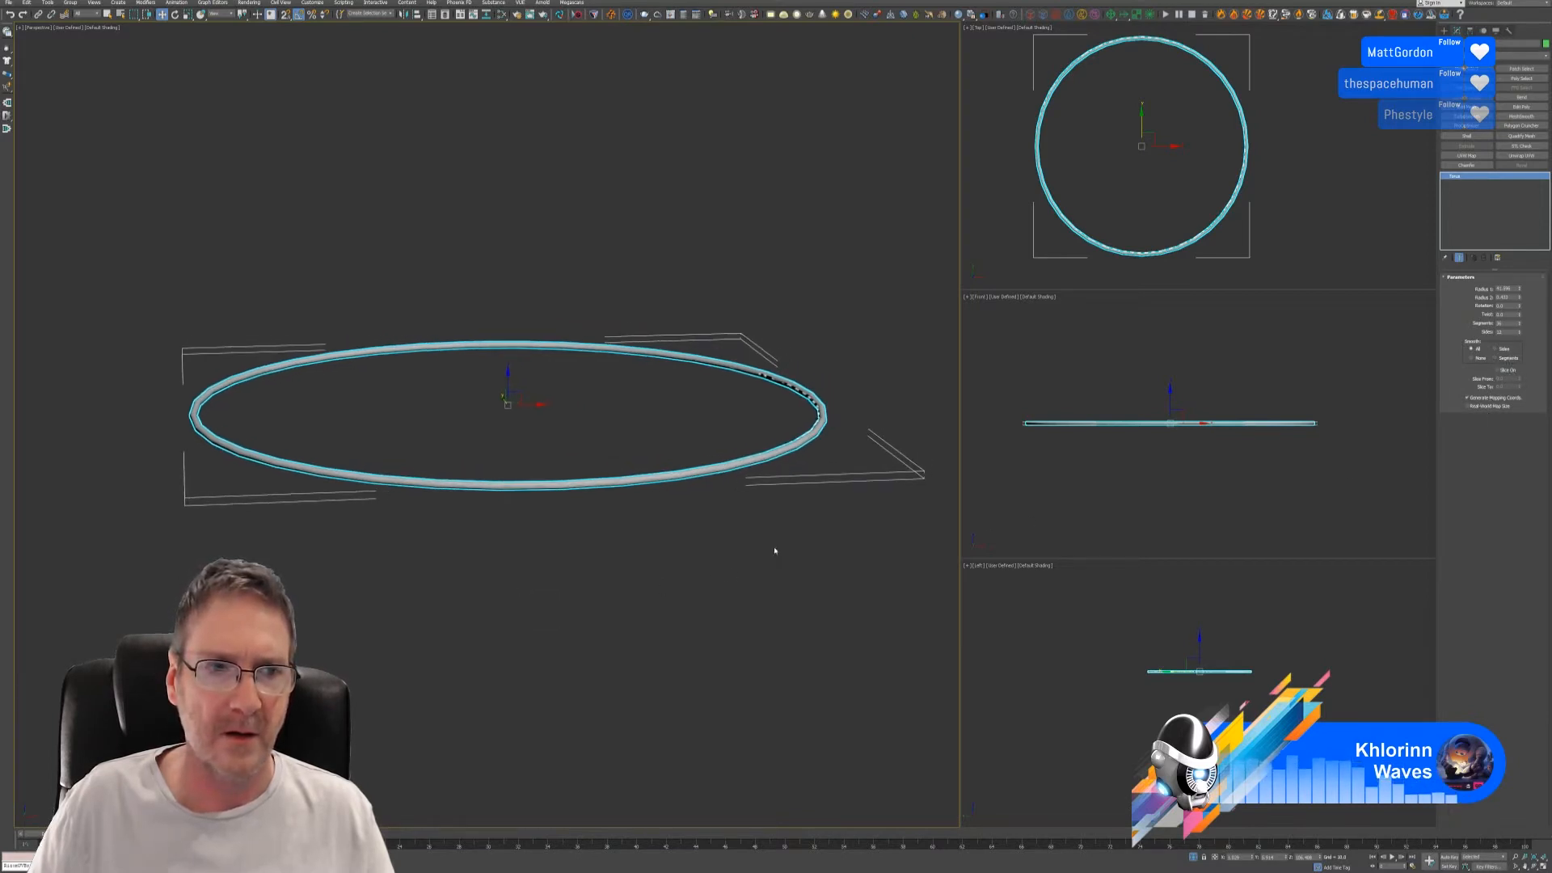
- Add an Unwrap UVW modifier to the torus and inspect its UV layout in the UV editor
left_click(1521, 156)
left_click(1493, 451)
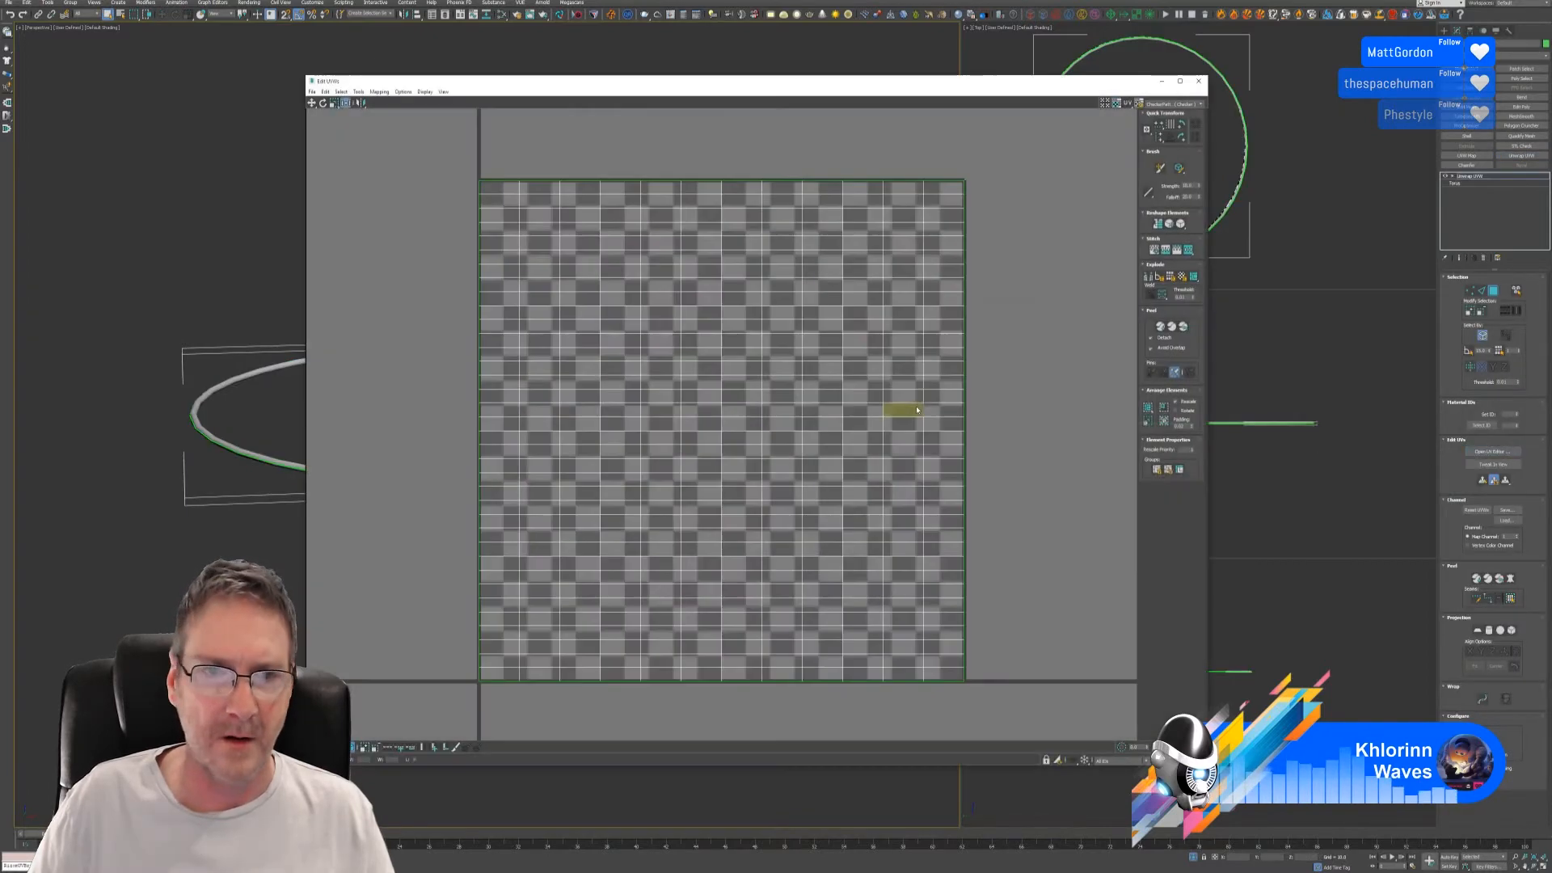
left_click(1199, 81)
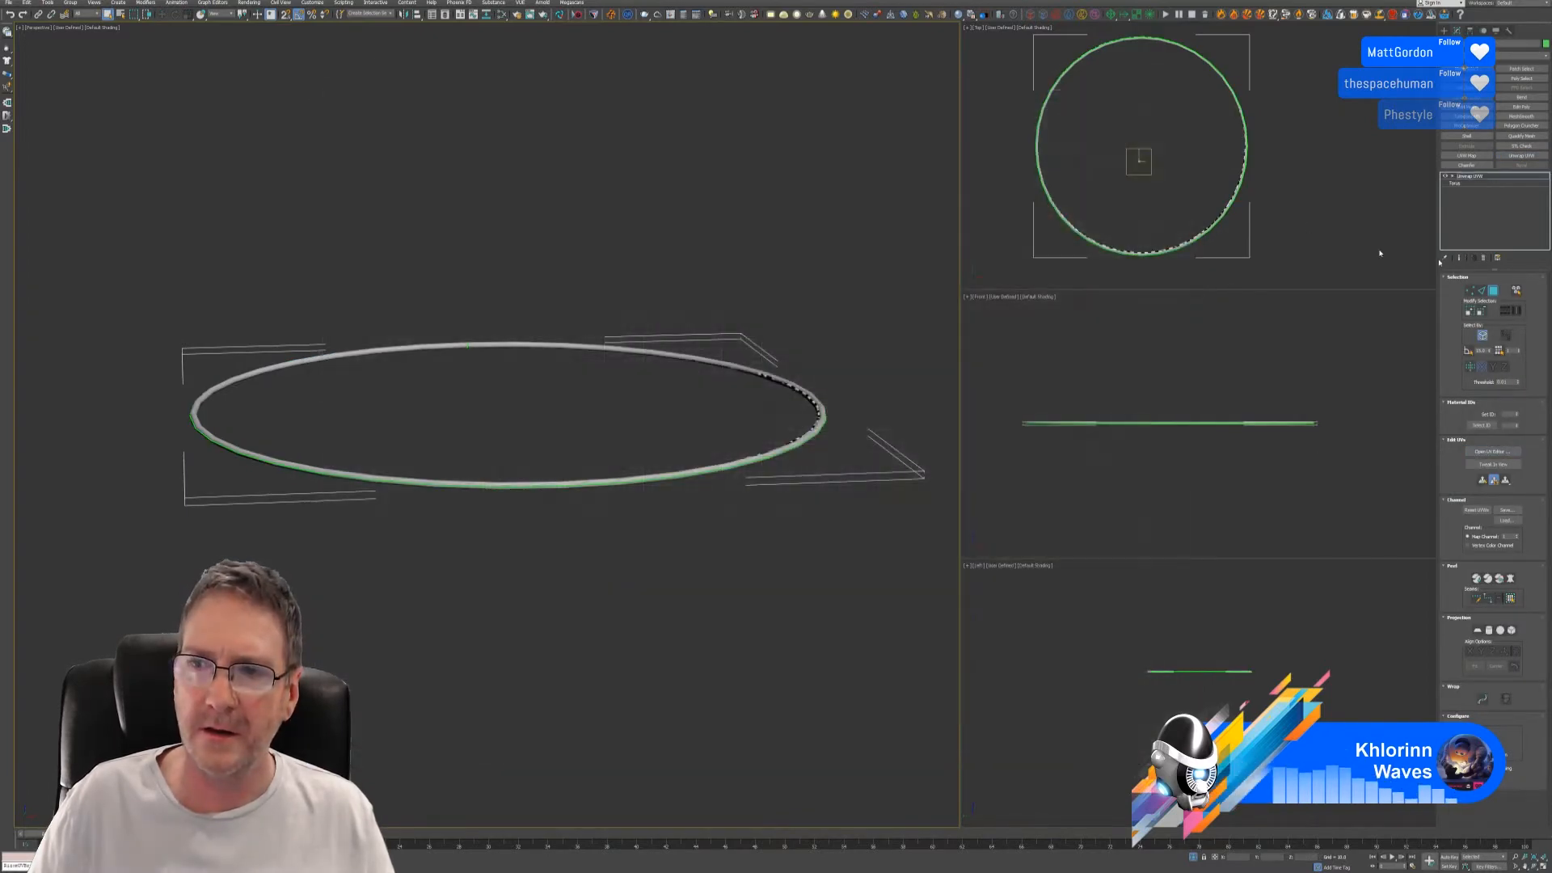
middle_click_drag(741, 471, 748, 548)
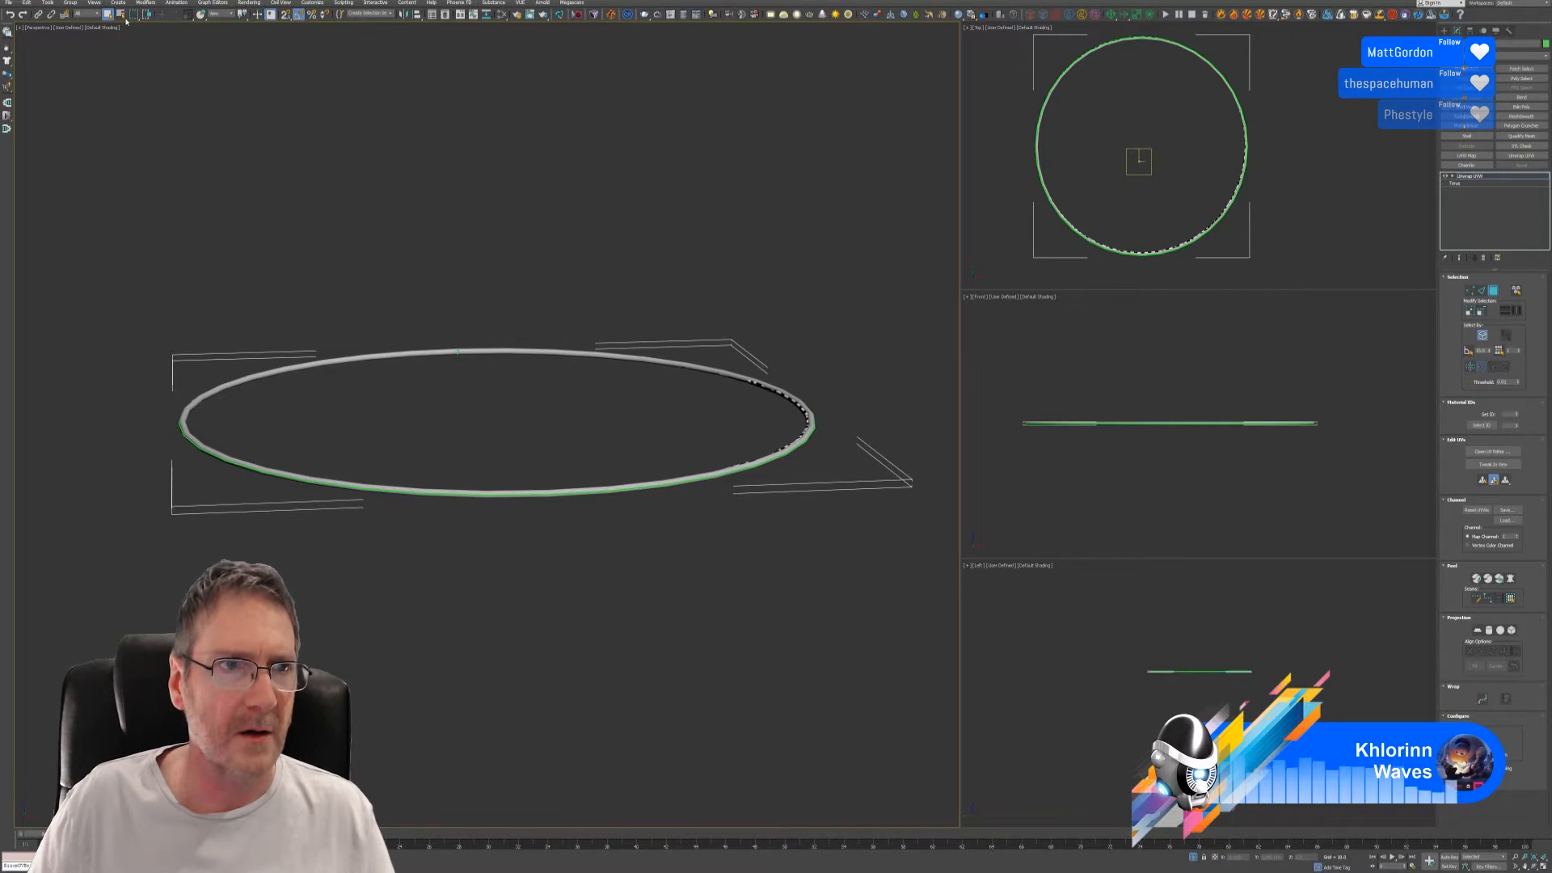
left_click(1470, 175)
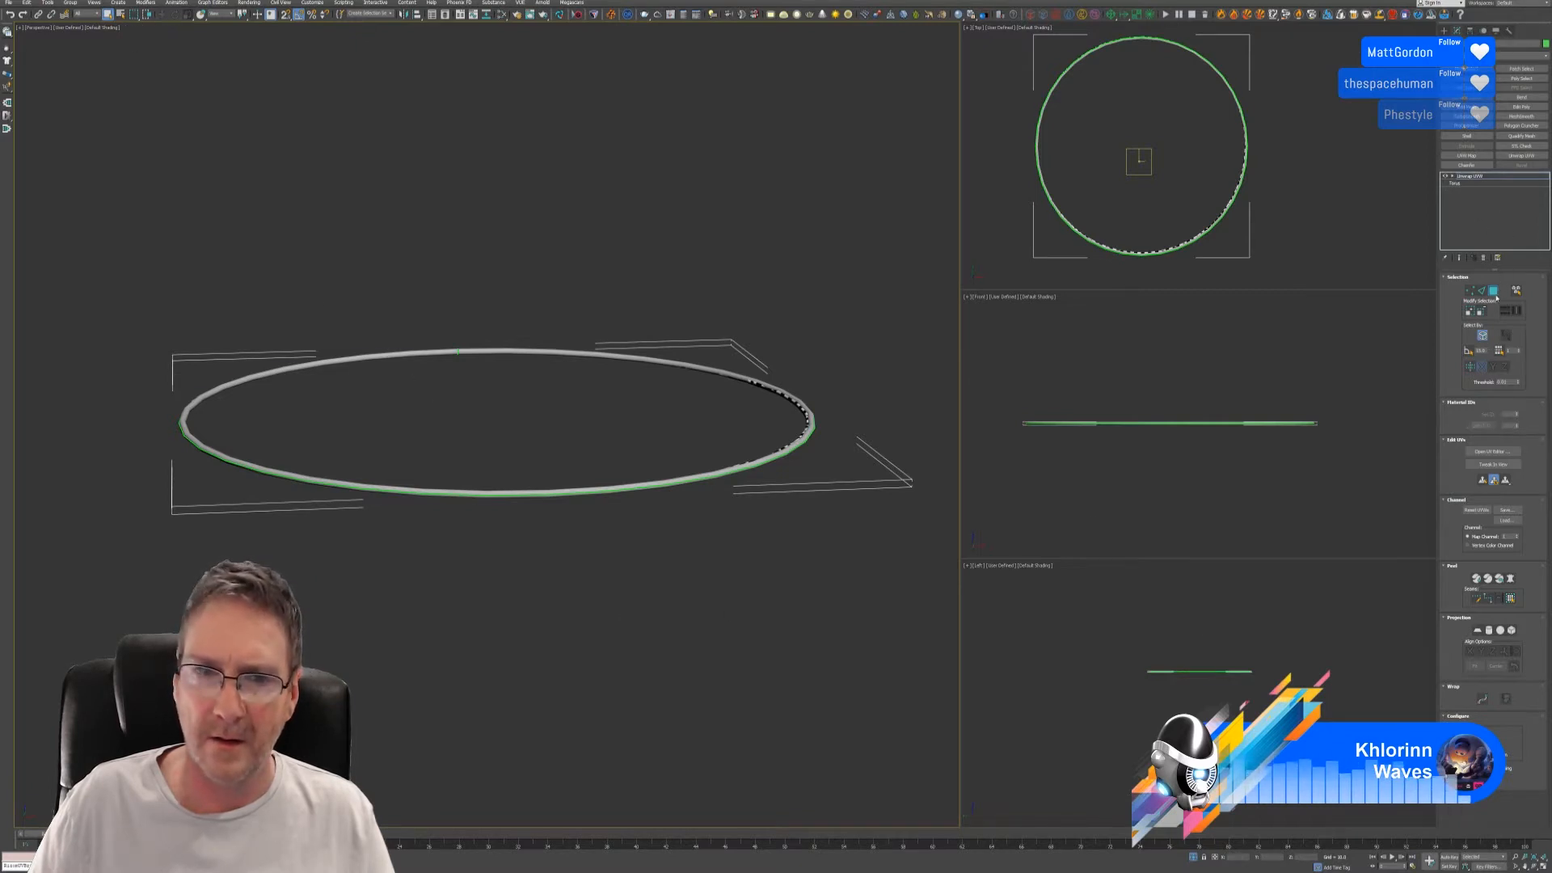
- Nudge the torus in the Top view so it lines up with the original rim ring
scroll(1164, 170, "up", 3)
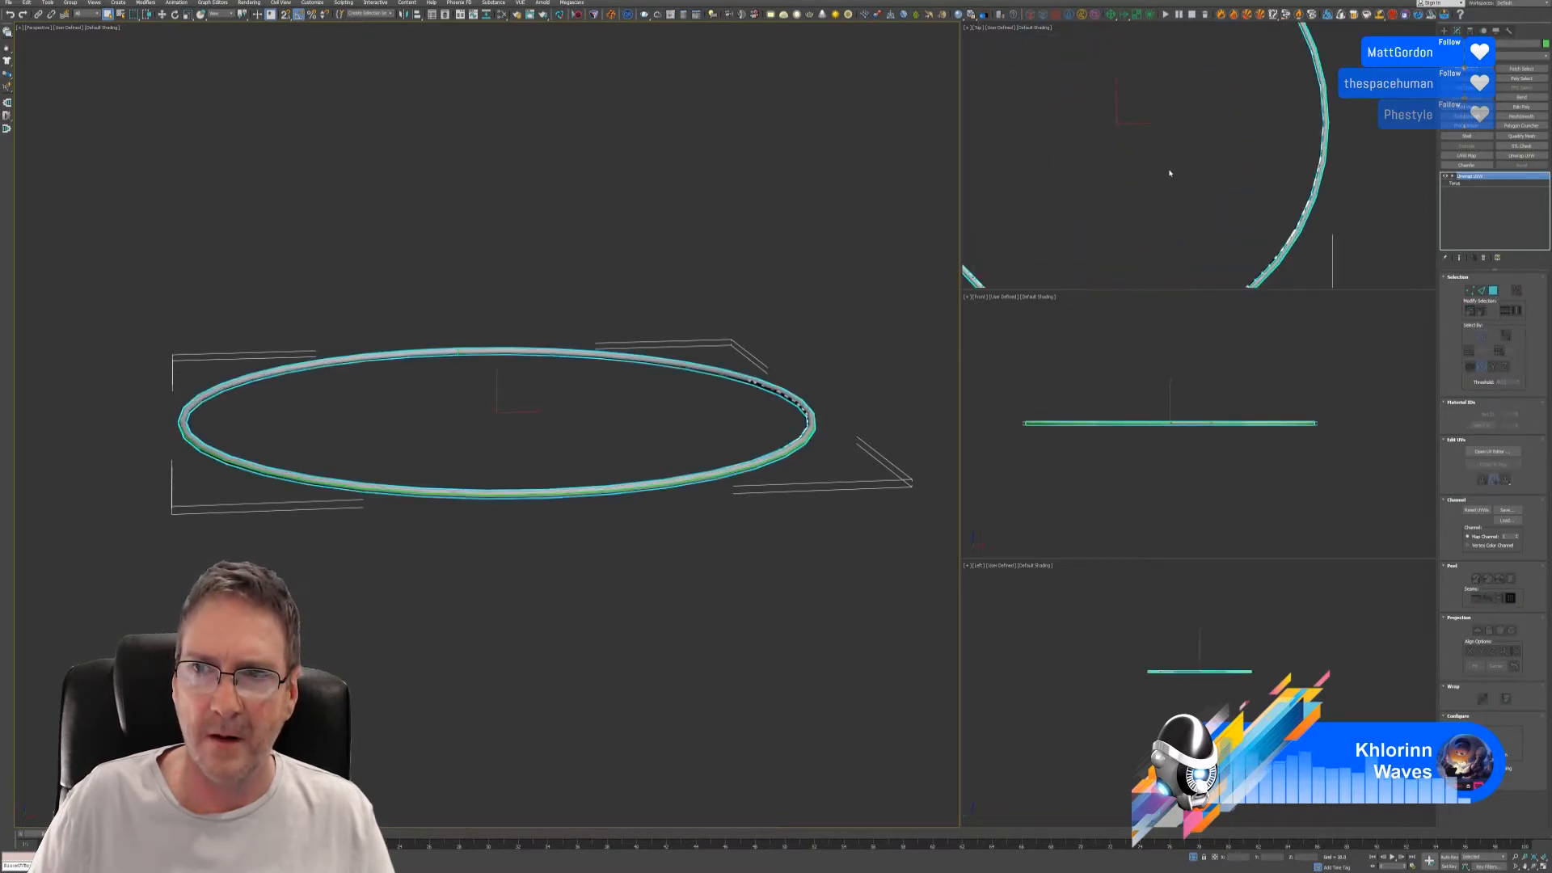
middle_click_drag(1229, 145, 1253, 111)
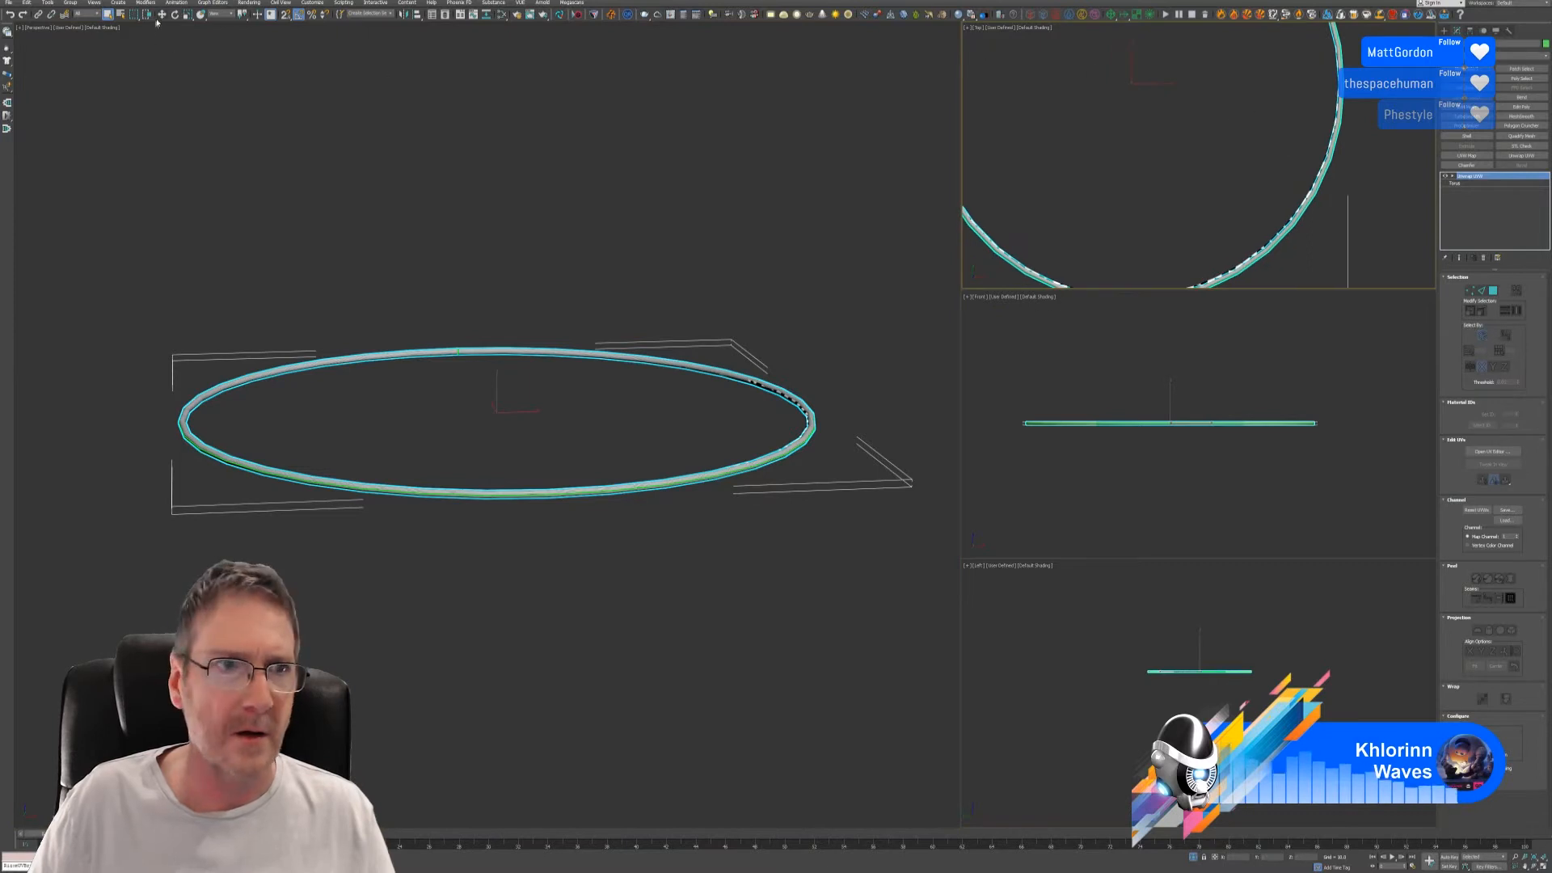
key("w")
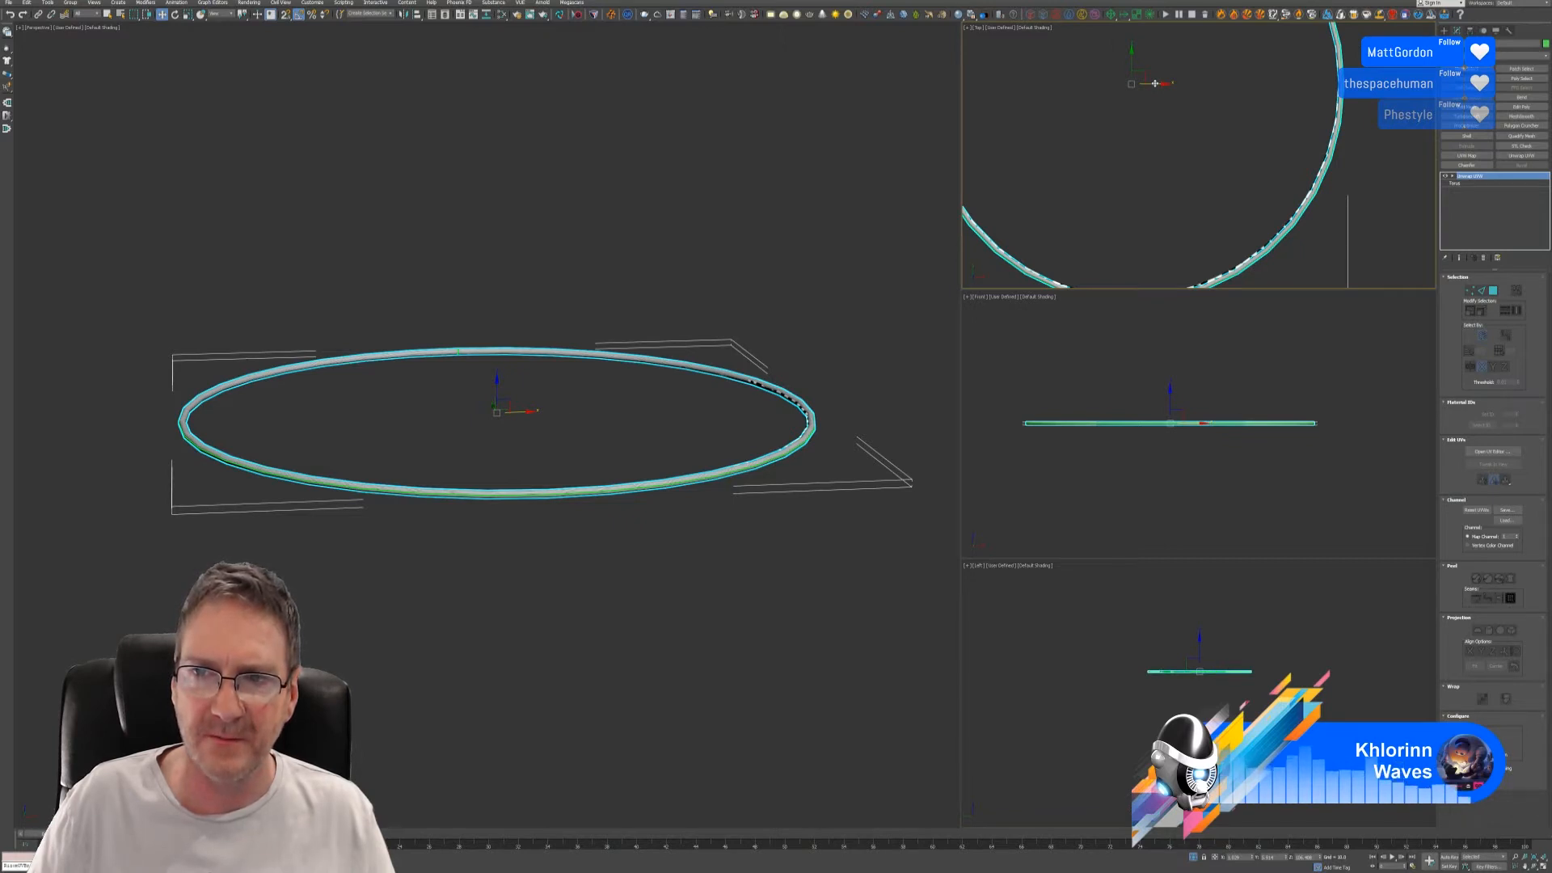
left_click_drag(1155, 83, 1133, 57)
scroll(1161, 171, "down", 5)
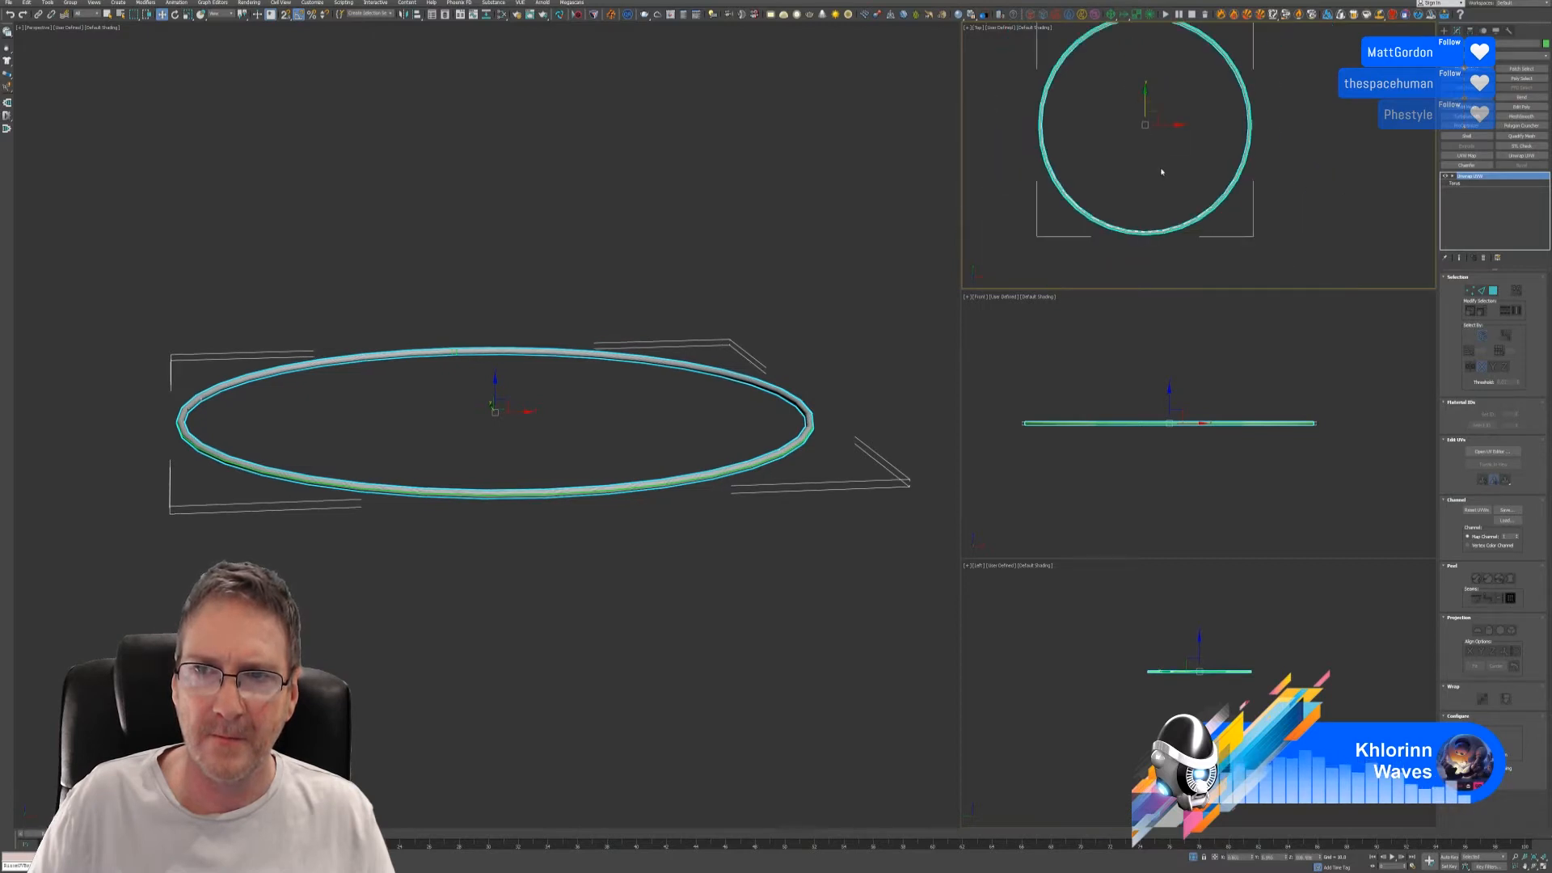
middle_click_drag(1254, 142, 1325, 207)
middle_click_drag(579, 351, 585, 392)
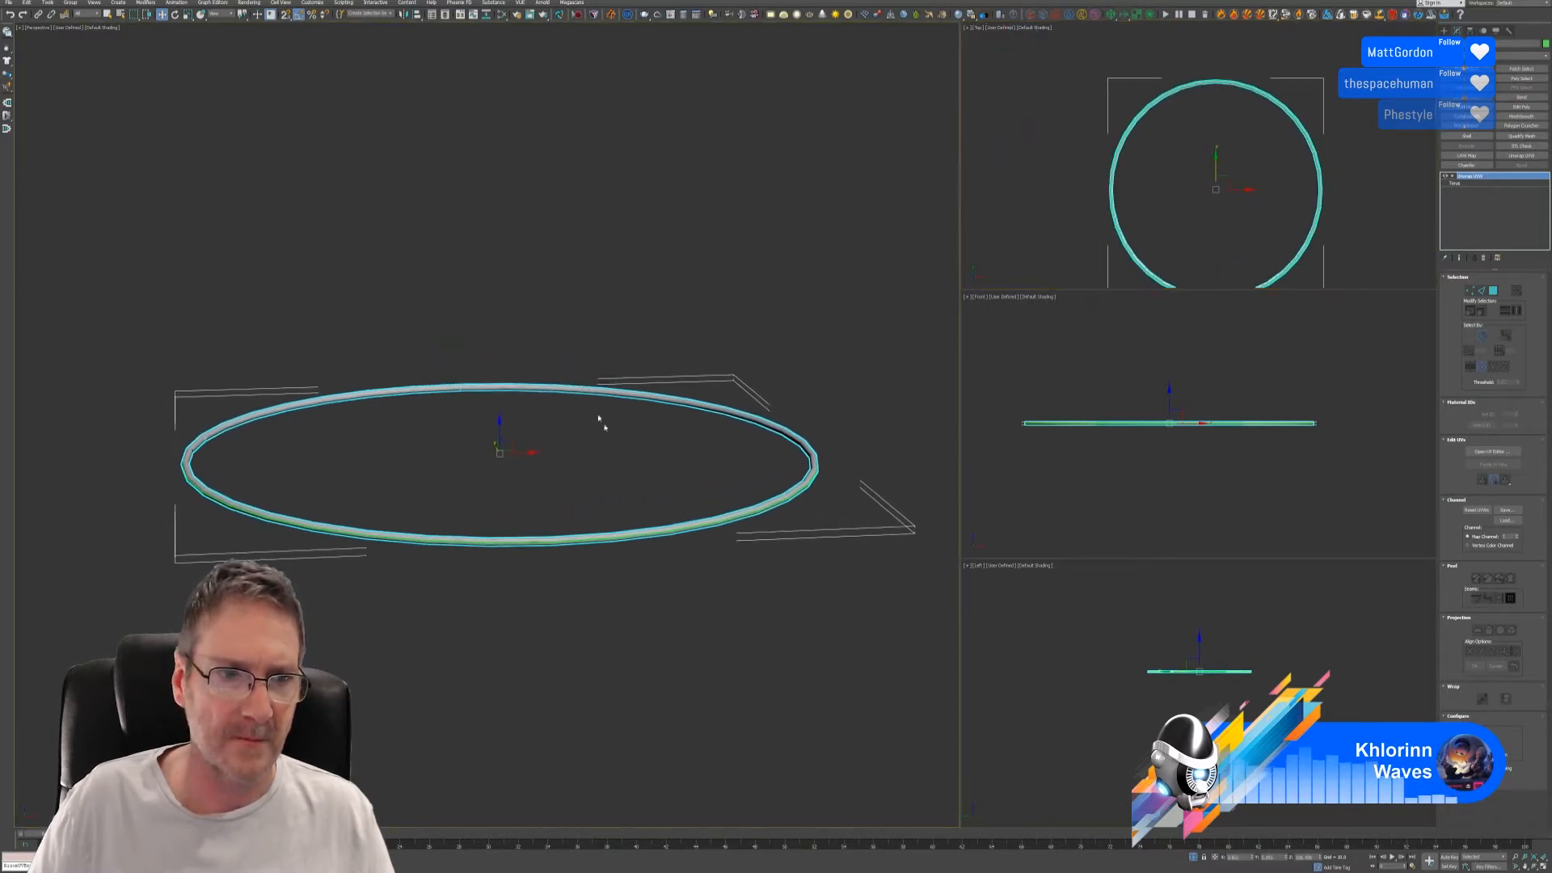
- Leave isolation mode and delete the old rim ring from the lampshade's lower edge
left_click(1193, 859)
left_click(689, 484)
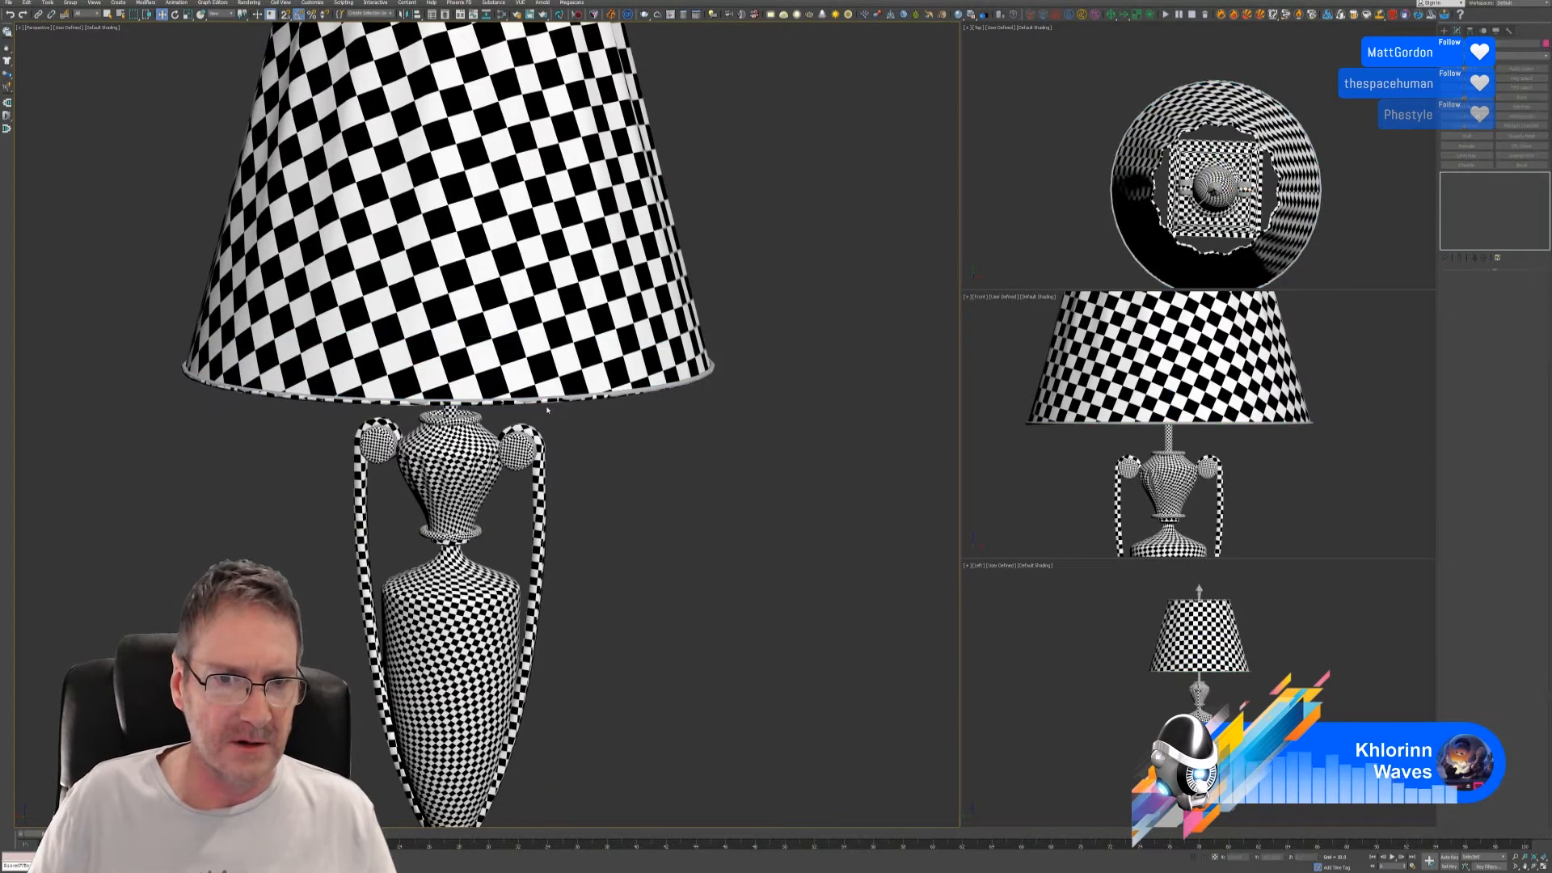
left_click(539, 401)
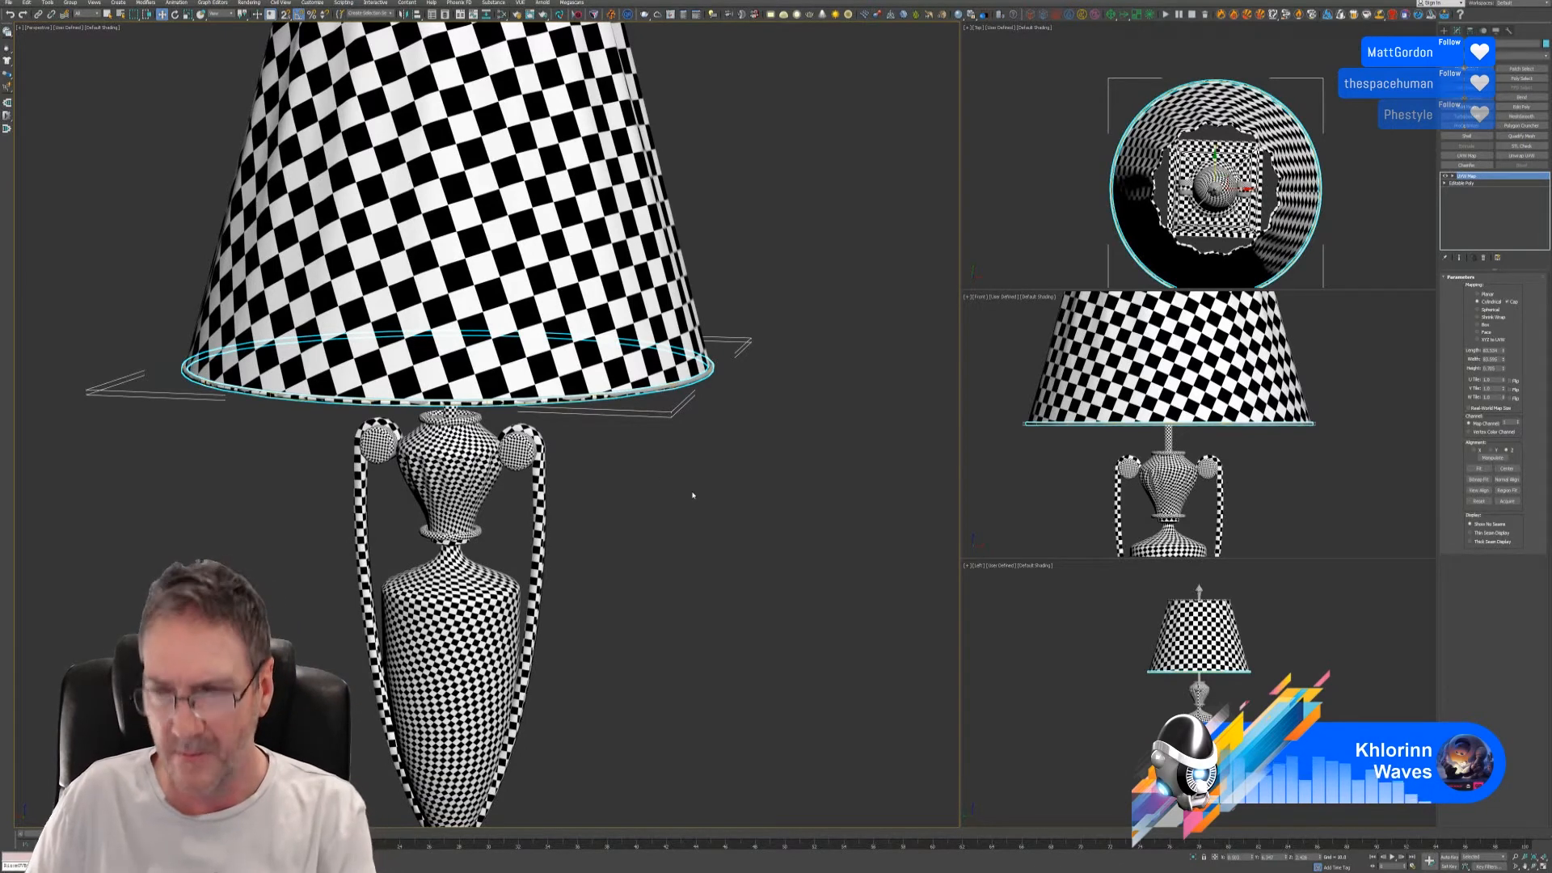
left_click(710, 513)
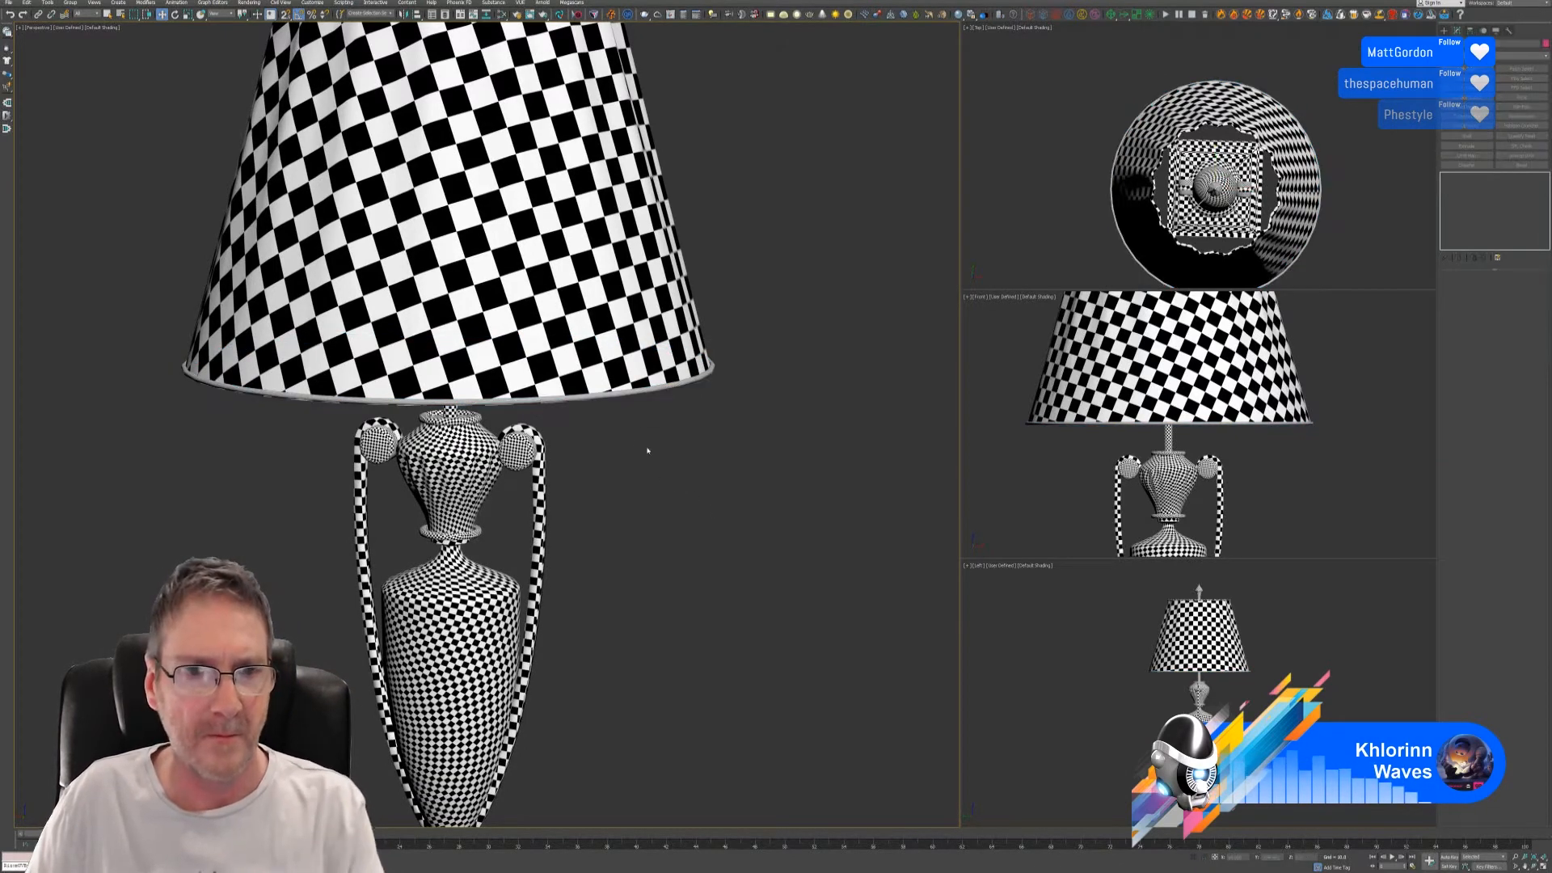
scroll(628, 461, "down", 5)
middle_click_drag(708, 478, 689, 471)
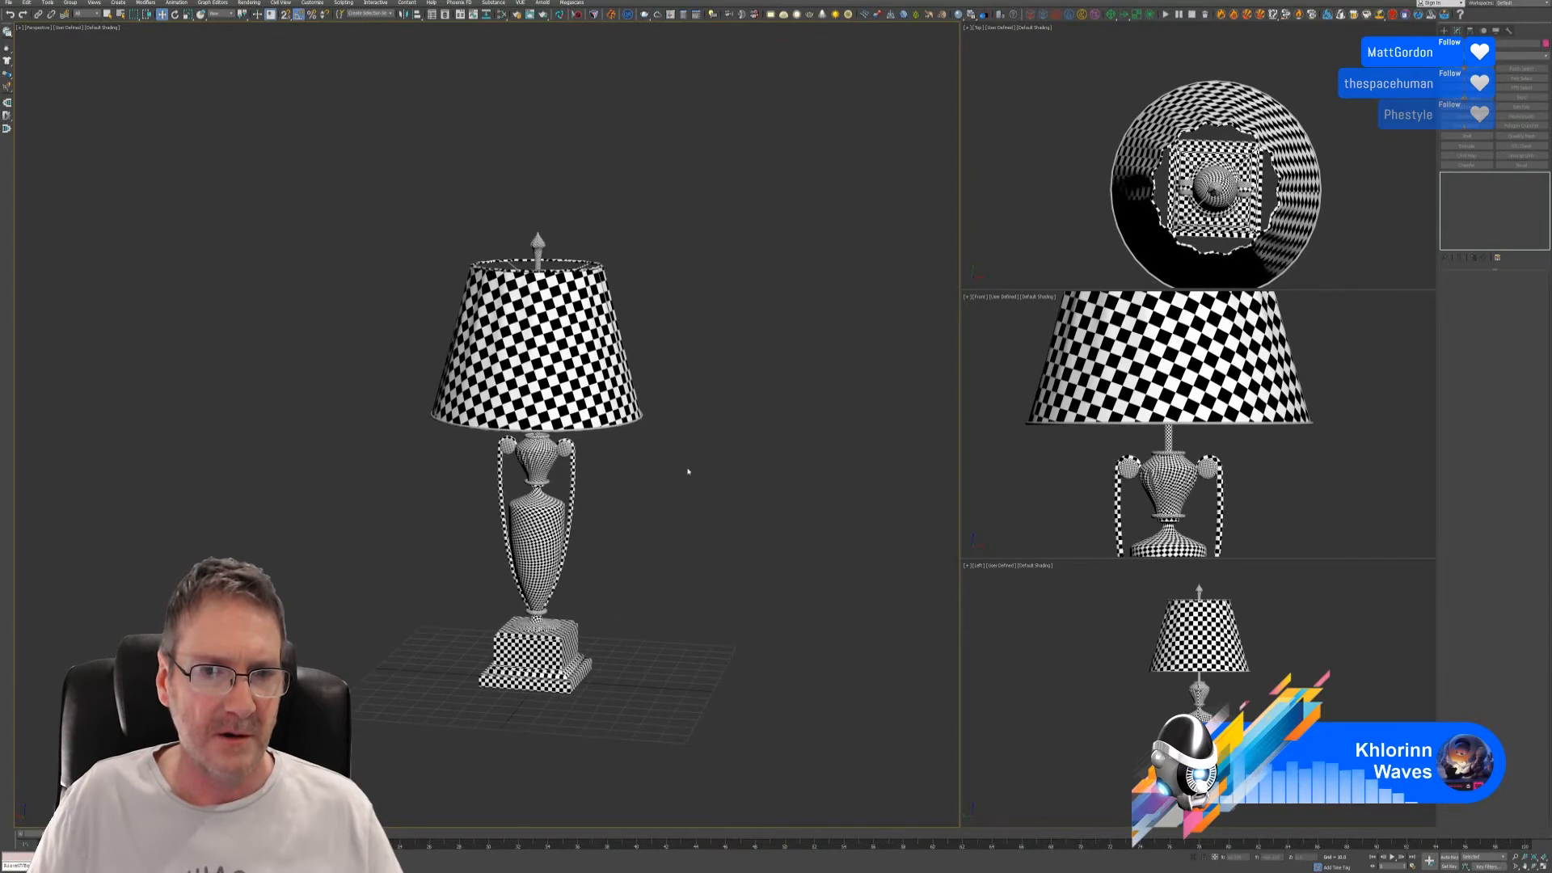
- Attach the new torus ring to the lamp model
left_click(553, 509)
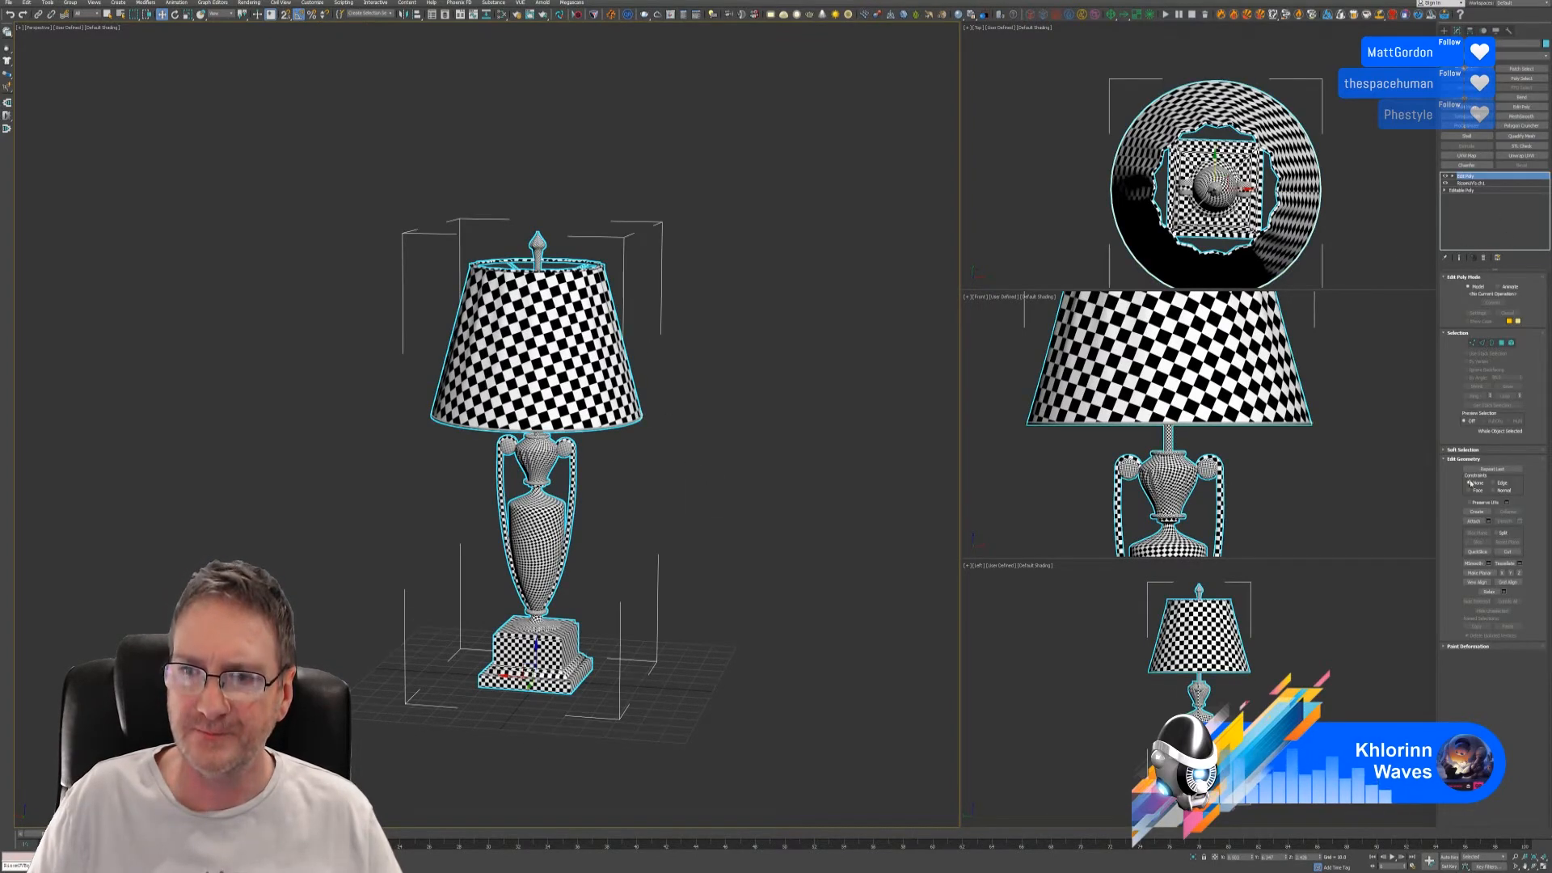
left_click(1473, 520)
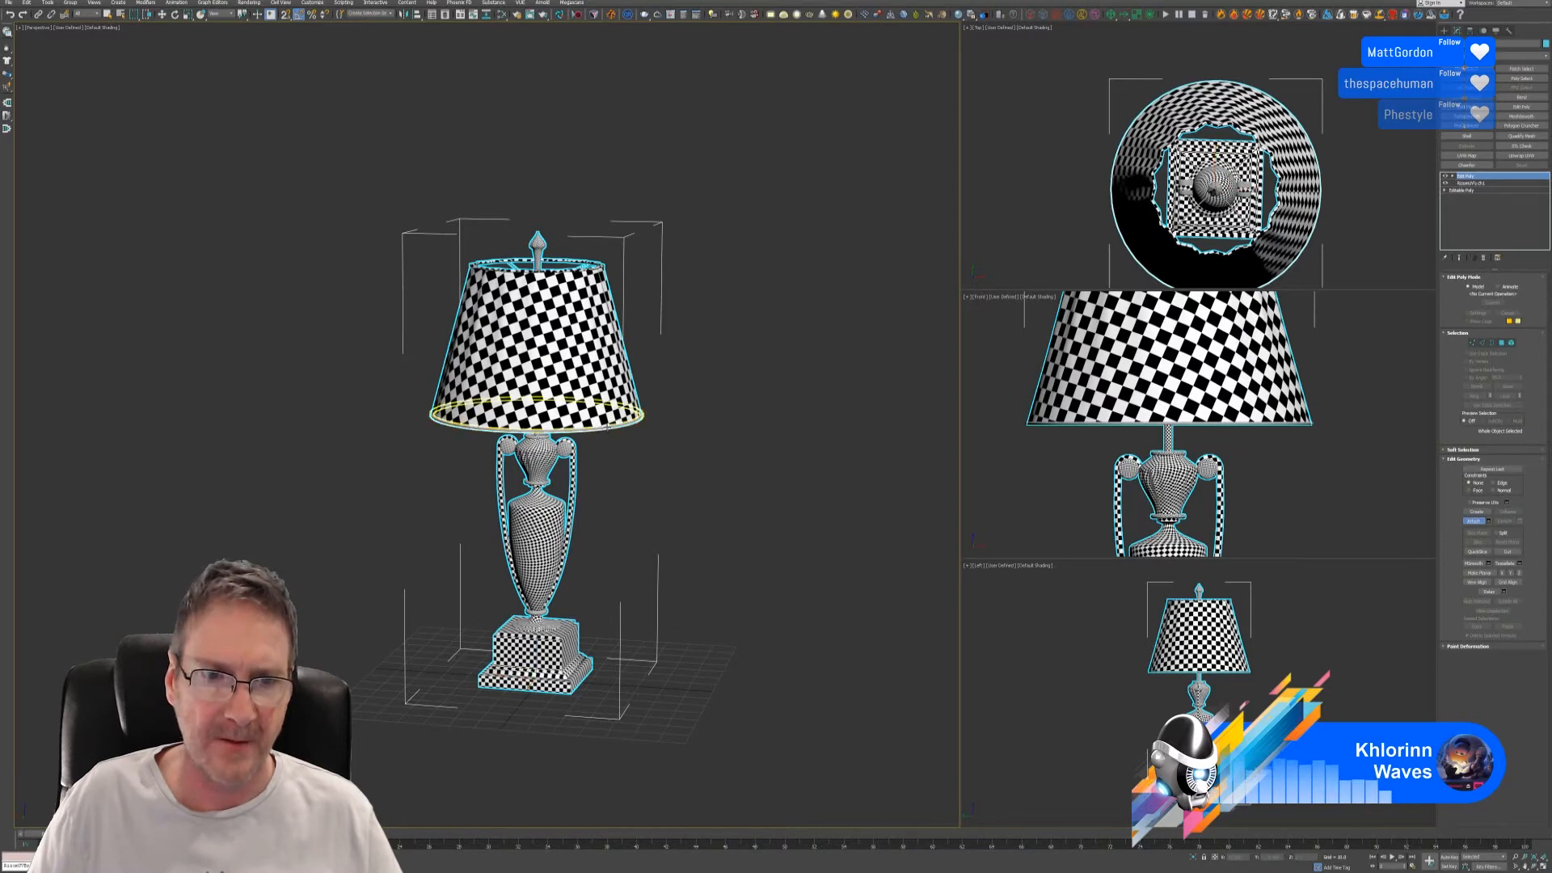
left_click(1471, 521)
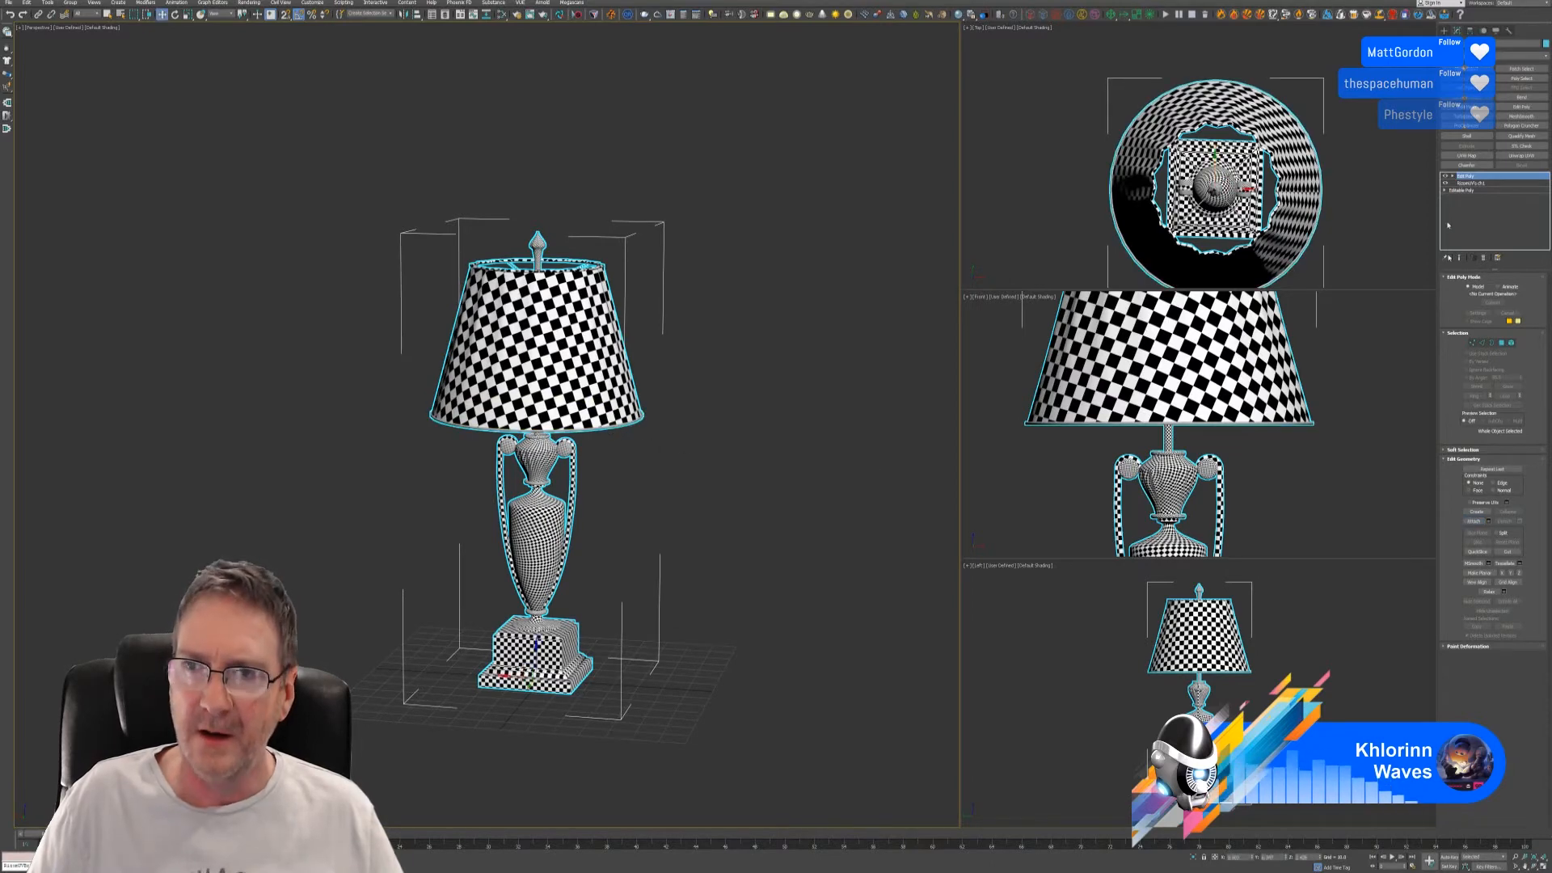
- Add an Unwrap UVW modifier to the whole lamp and pack all its UV polygons into the UV tile
left_click(1521, 155)
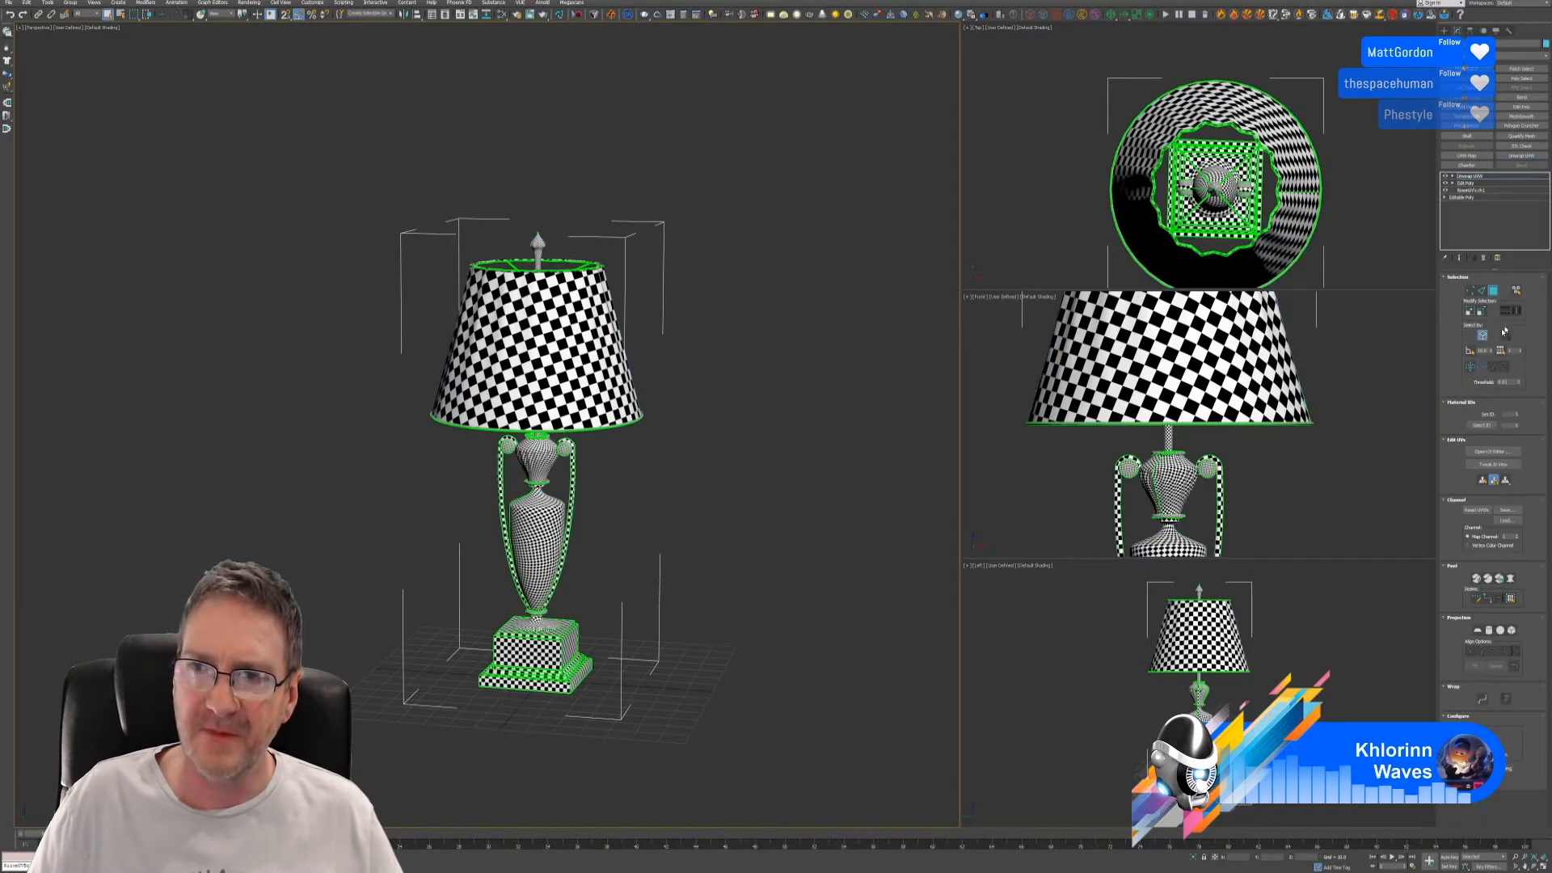
left_click(1489, 452)
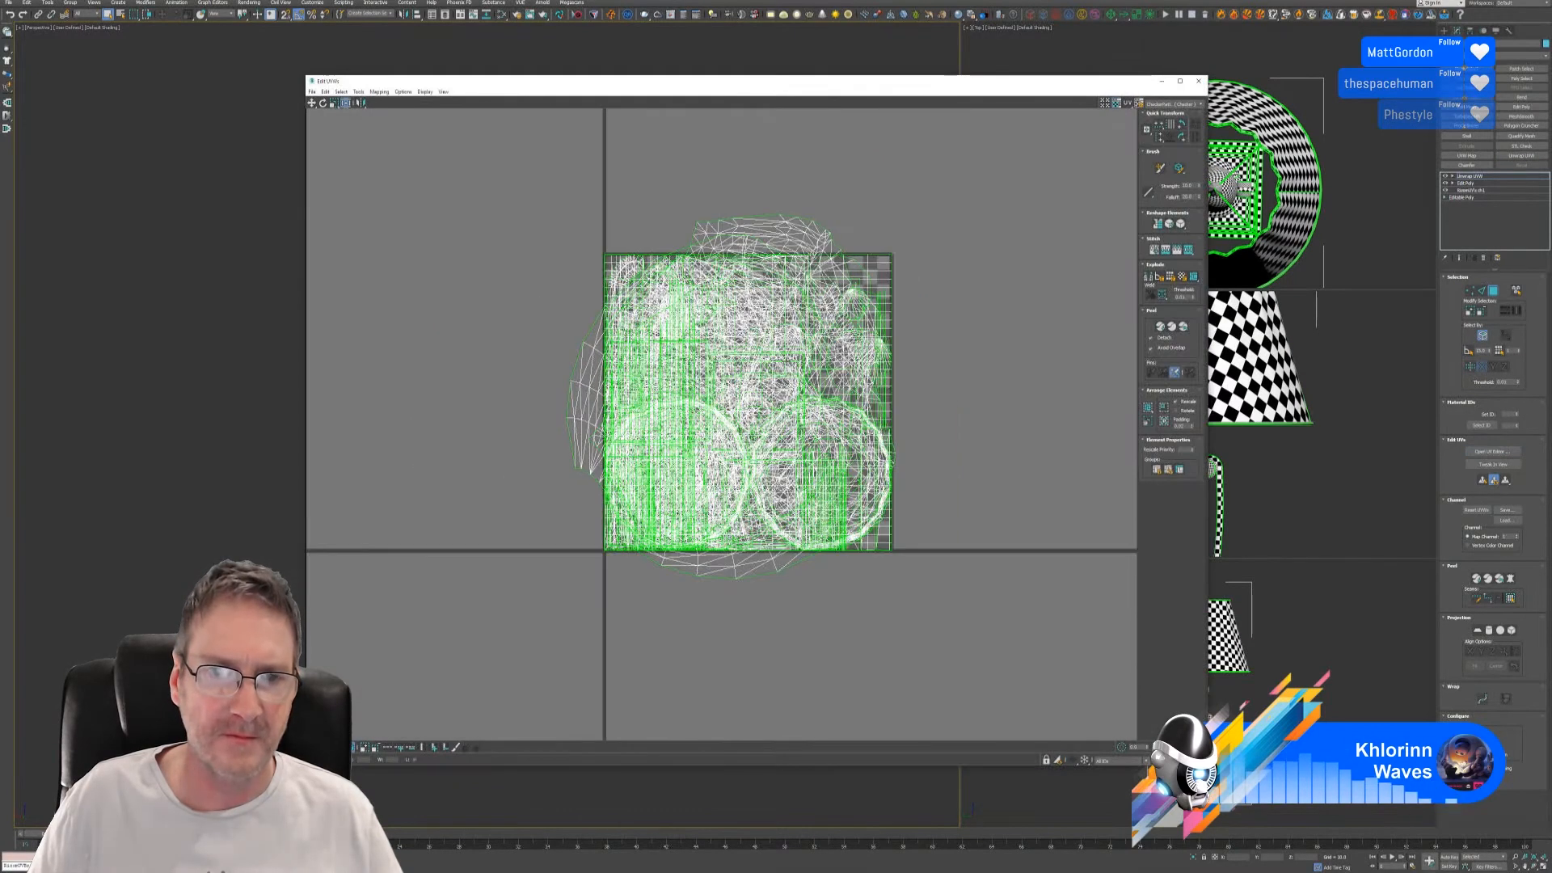
left_click_drag(421, 151, 1024, 658)
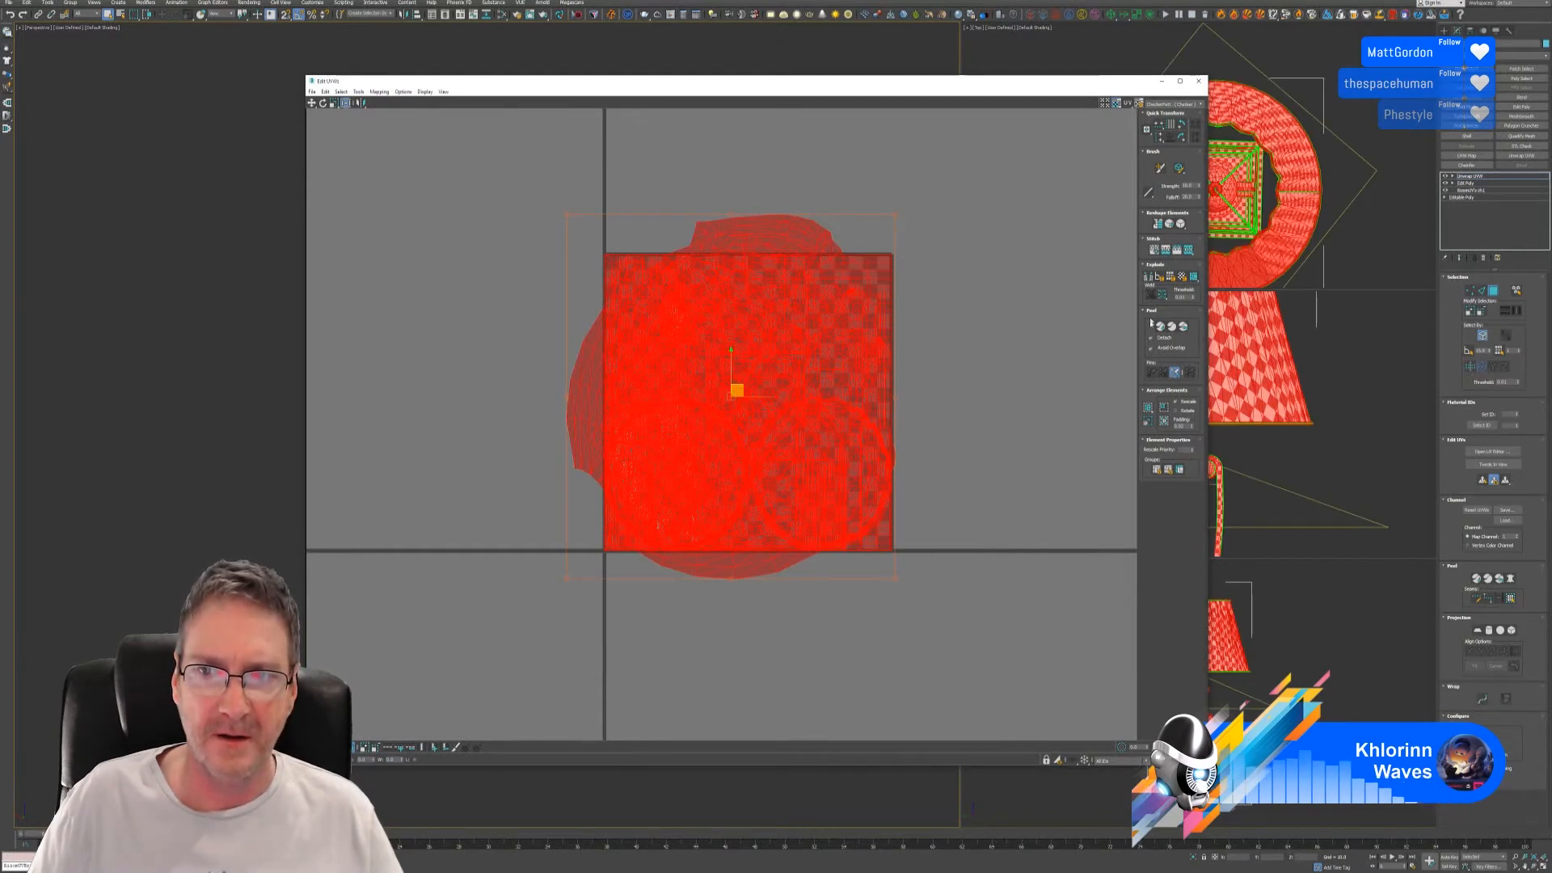
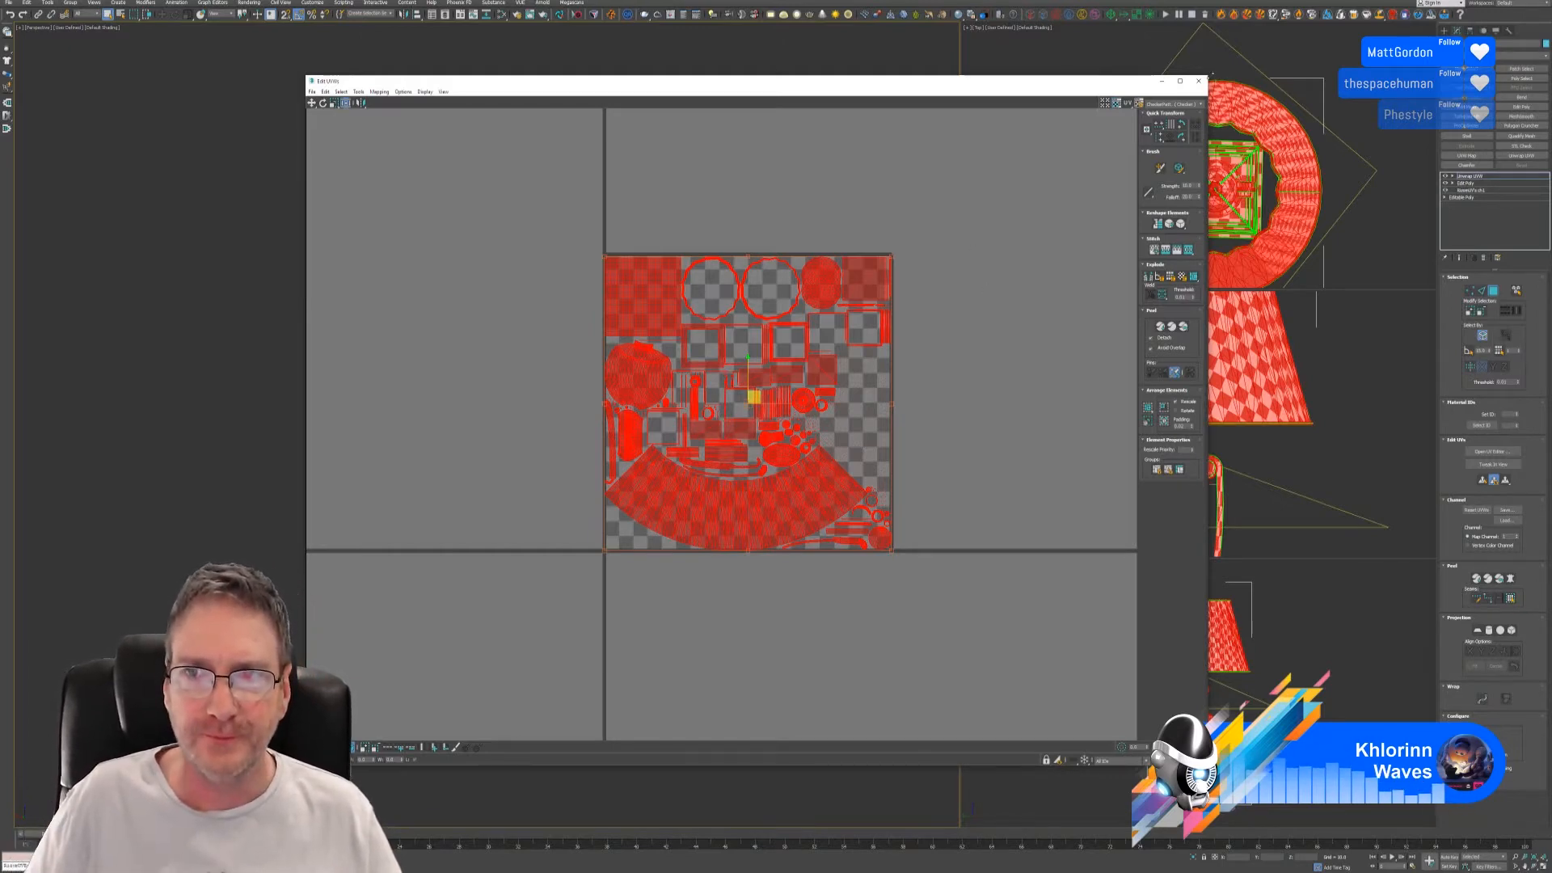
left_click(1199, 80)
left_click(840, 497)
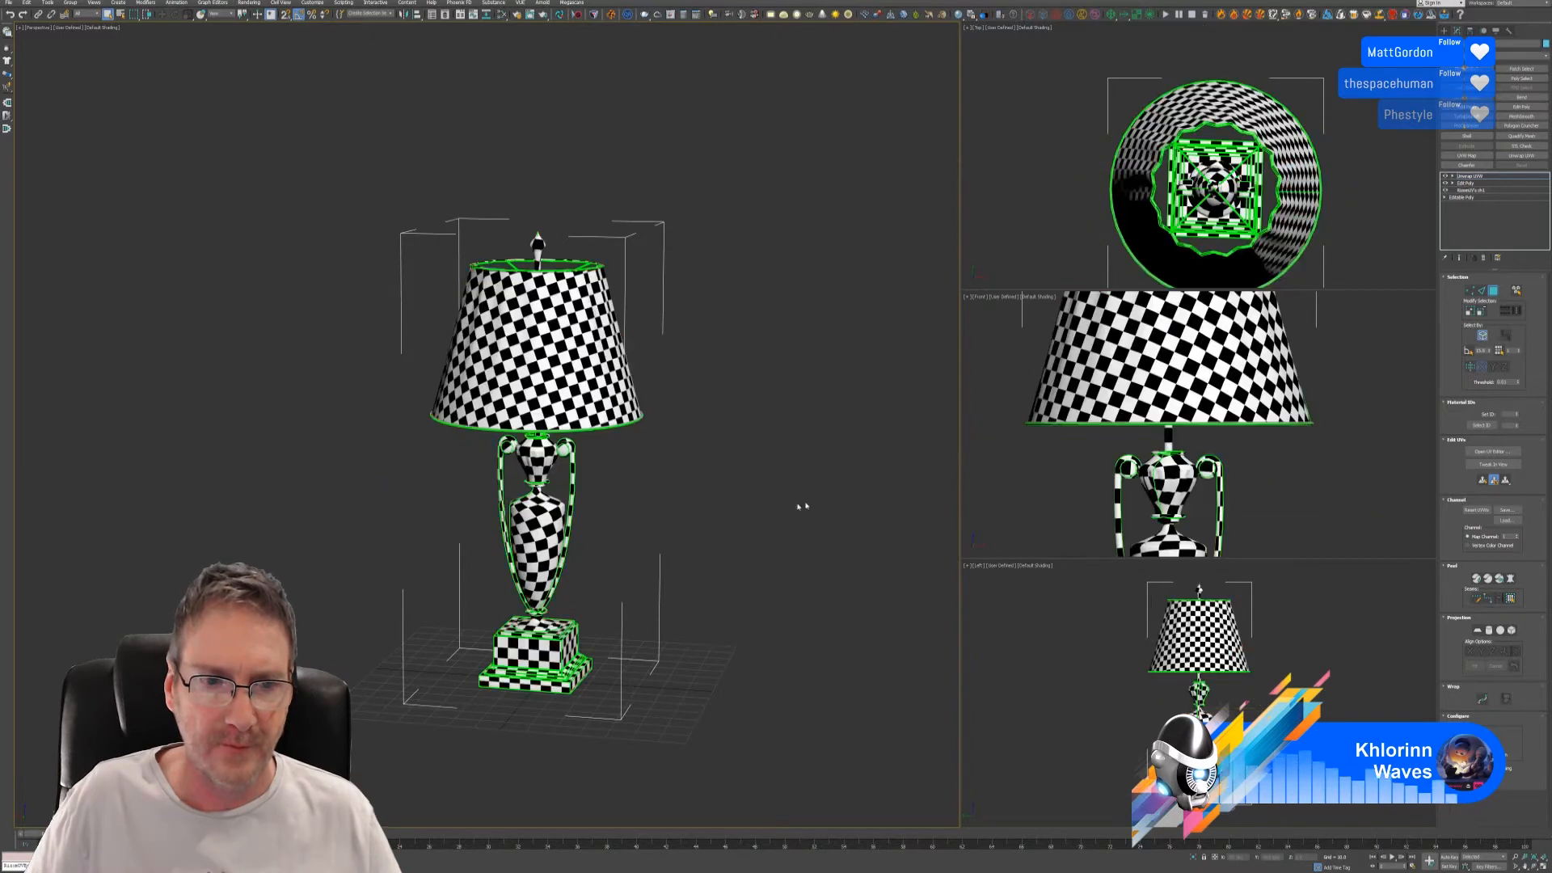
- Check the checker mapping around the lamp and collapse its whole modifier stack
middle_click_drag(710, 499, 573, 526, "alt")
middle_click_drag(598, 535, 532, 391, "alt")
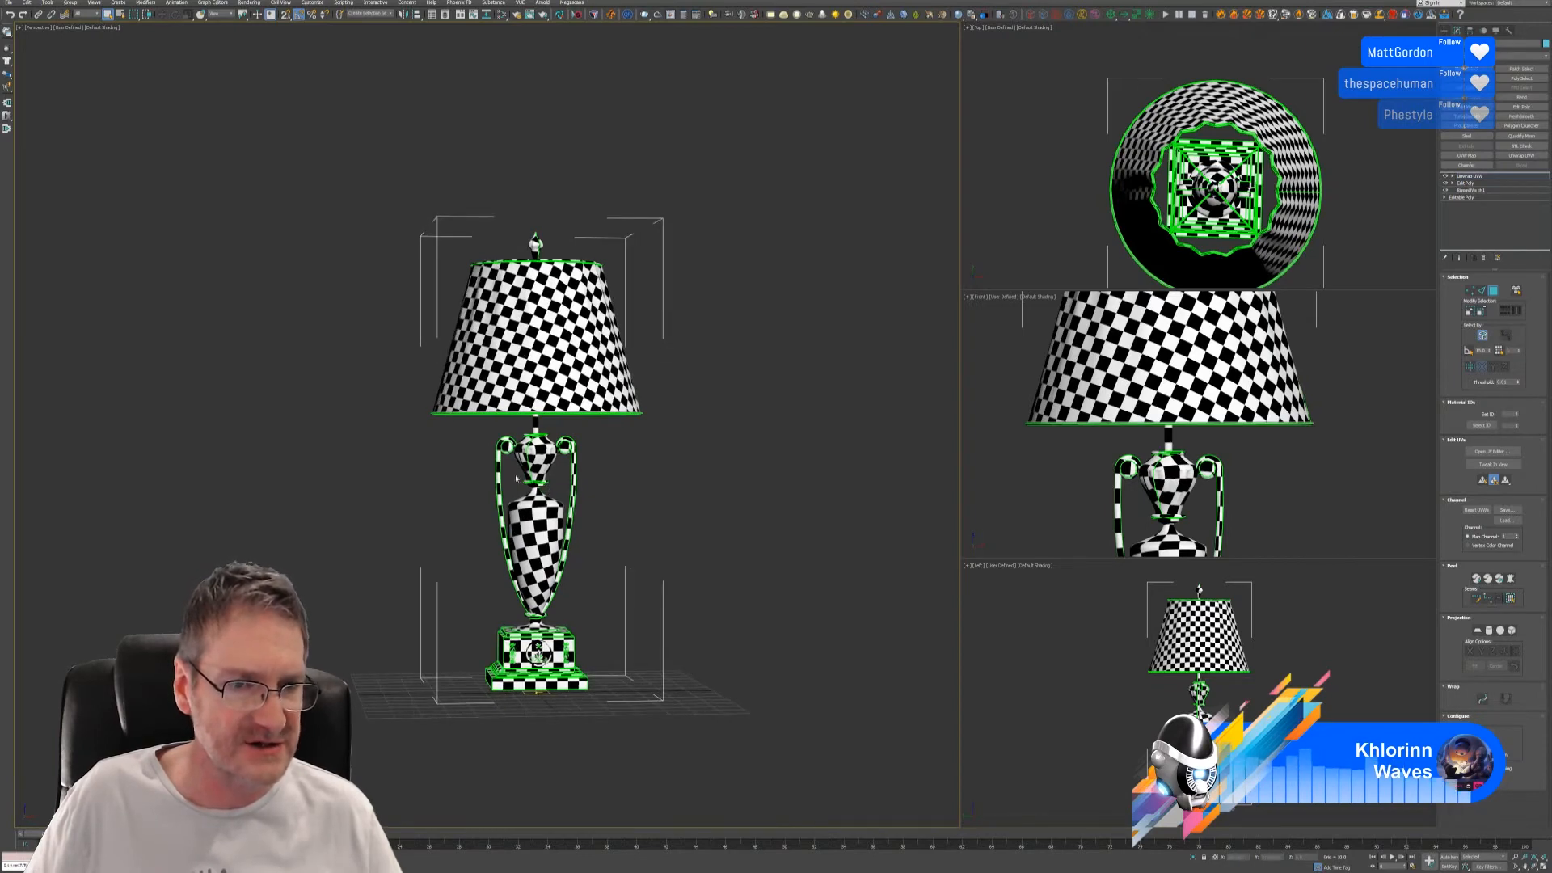
middle_click_drag(602, 479, 620, 480, "alt")
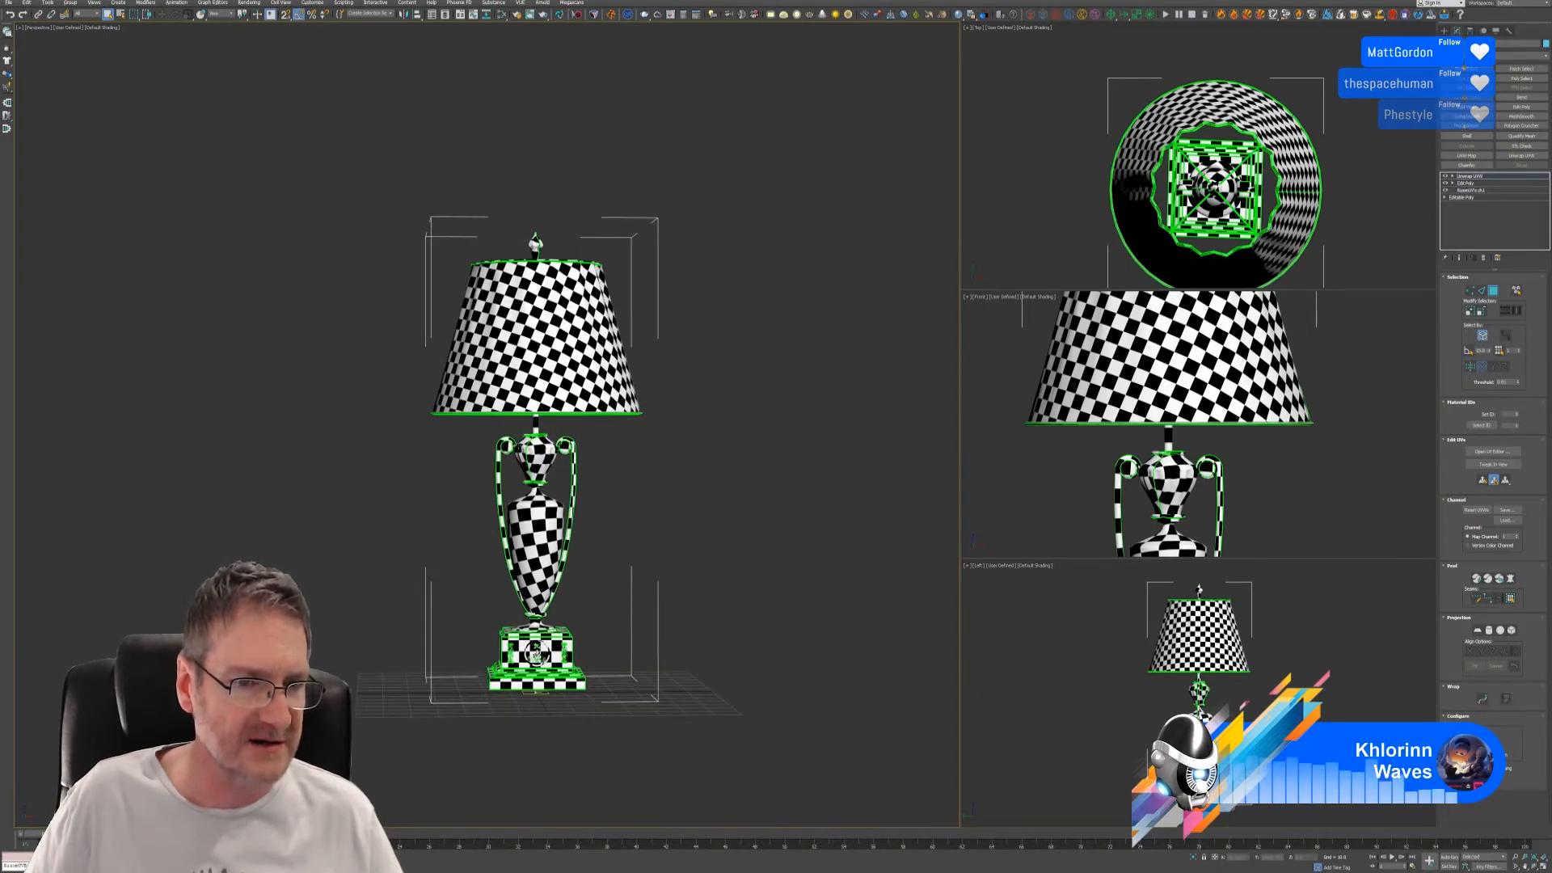
middle_click_drag(726, 499, 677, 494, "alt")
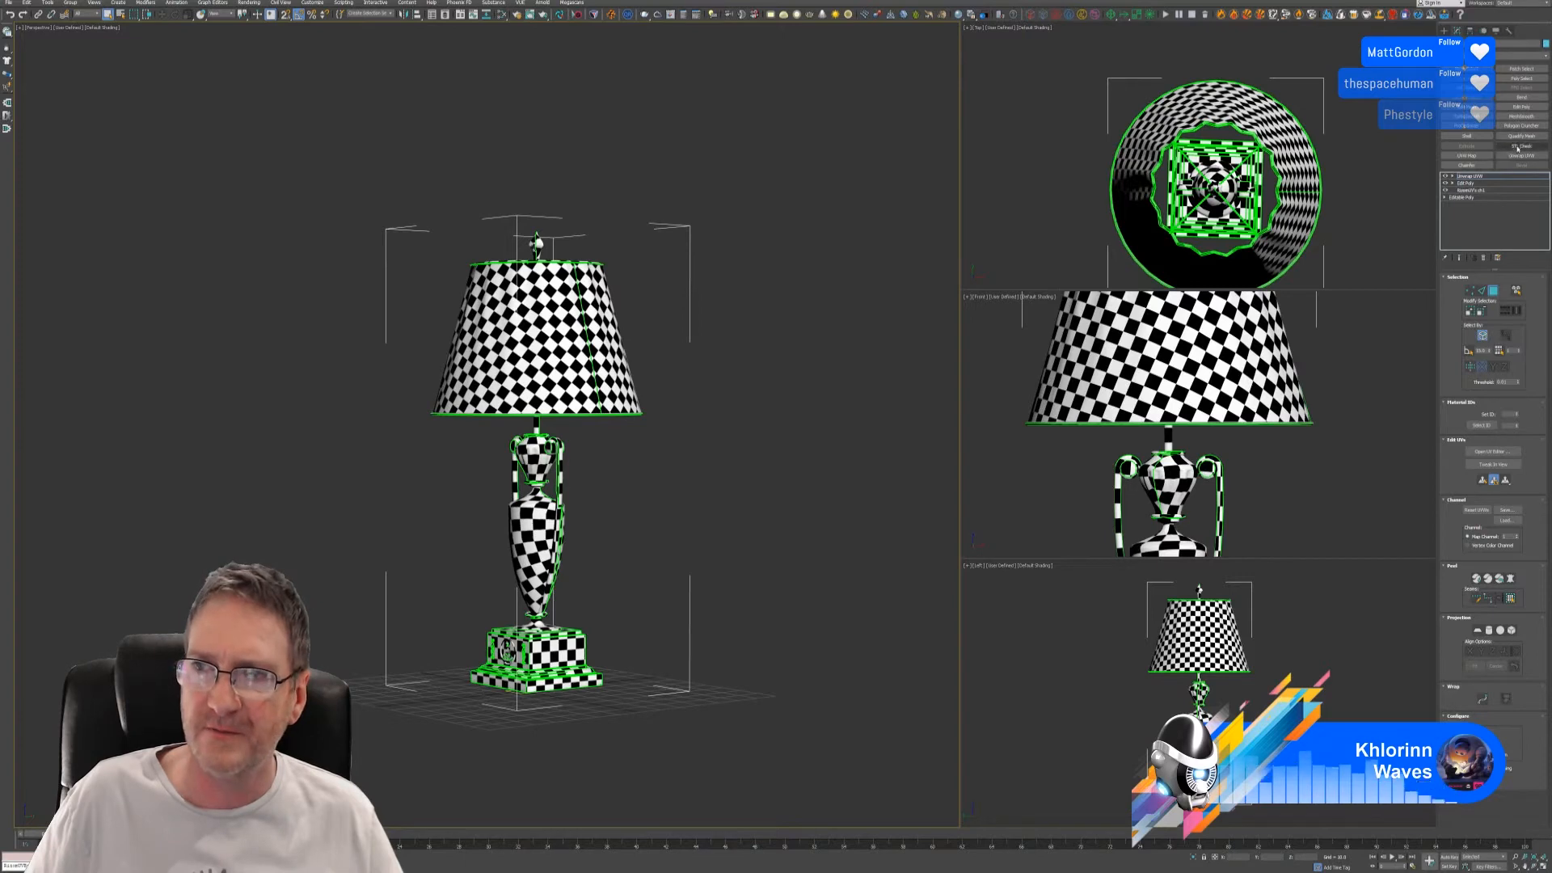
right_click(1483, 184)
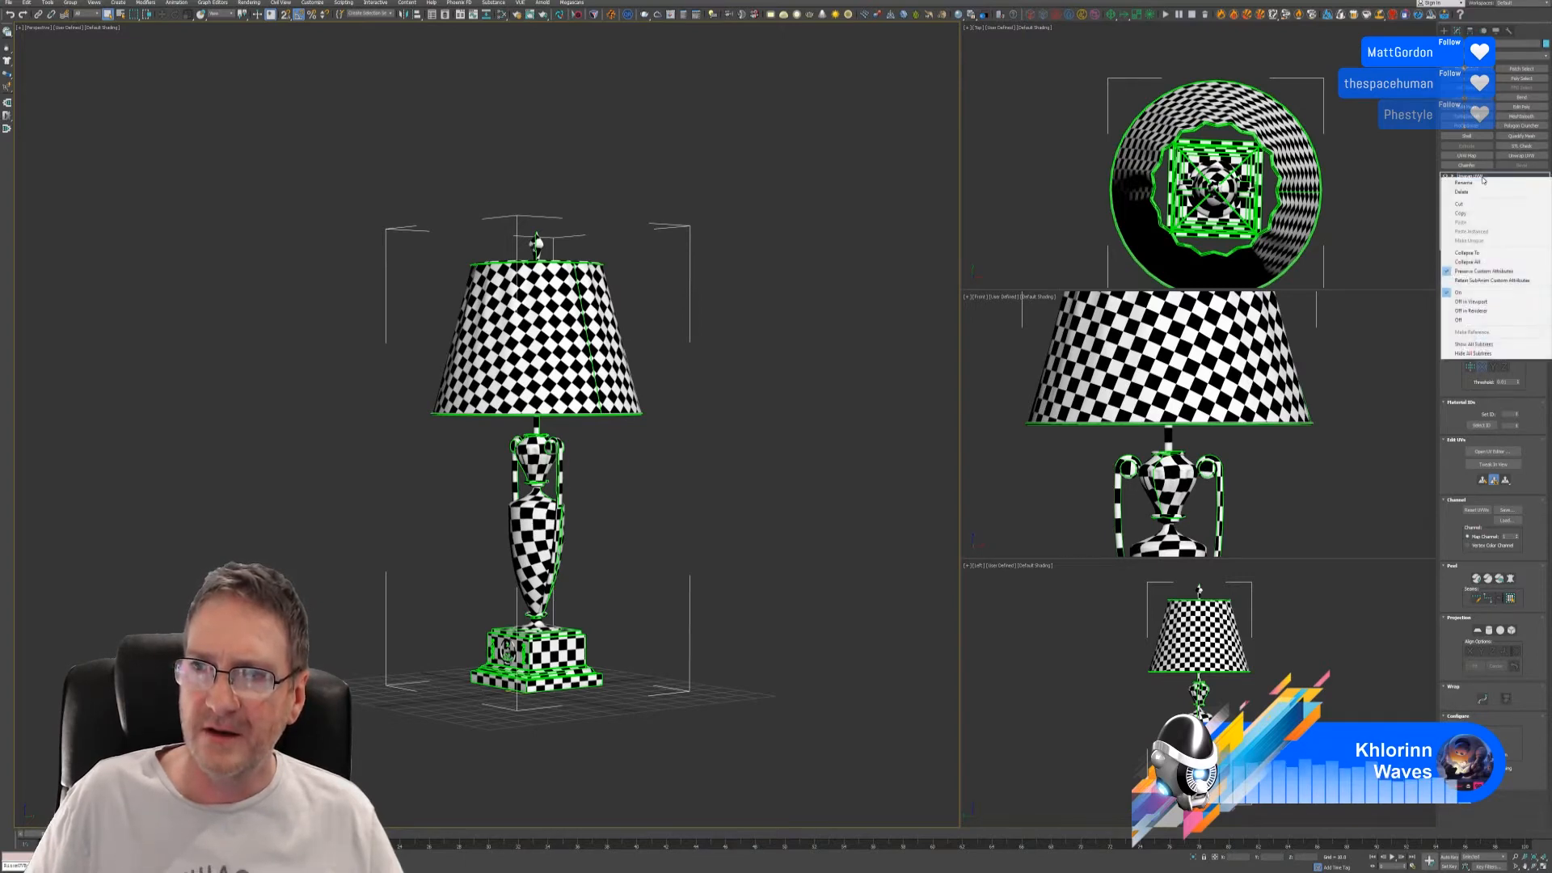
left_click(1479, 263)
left_click(821, 460)
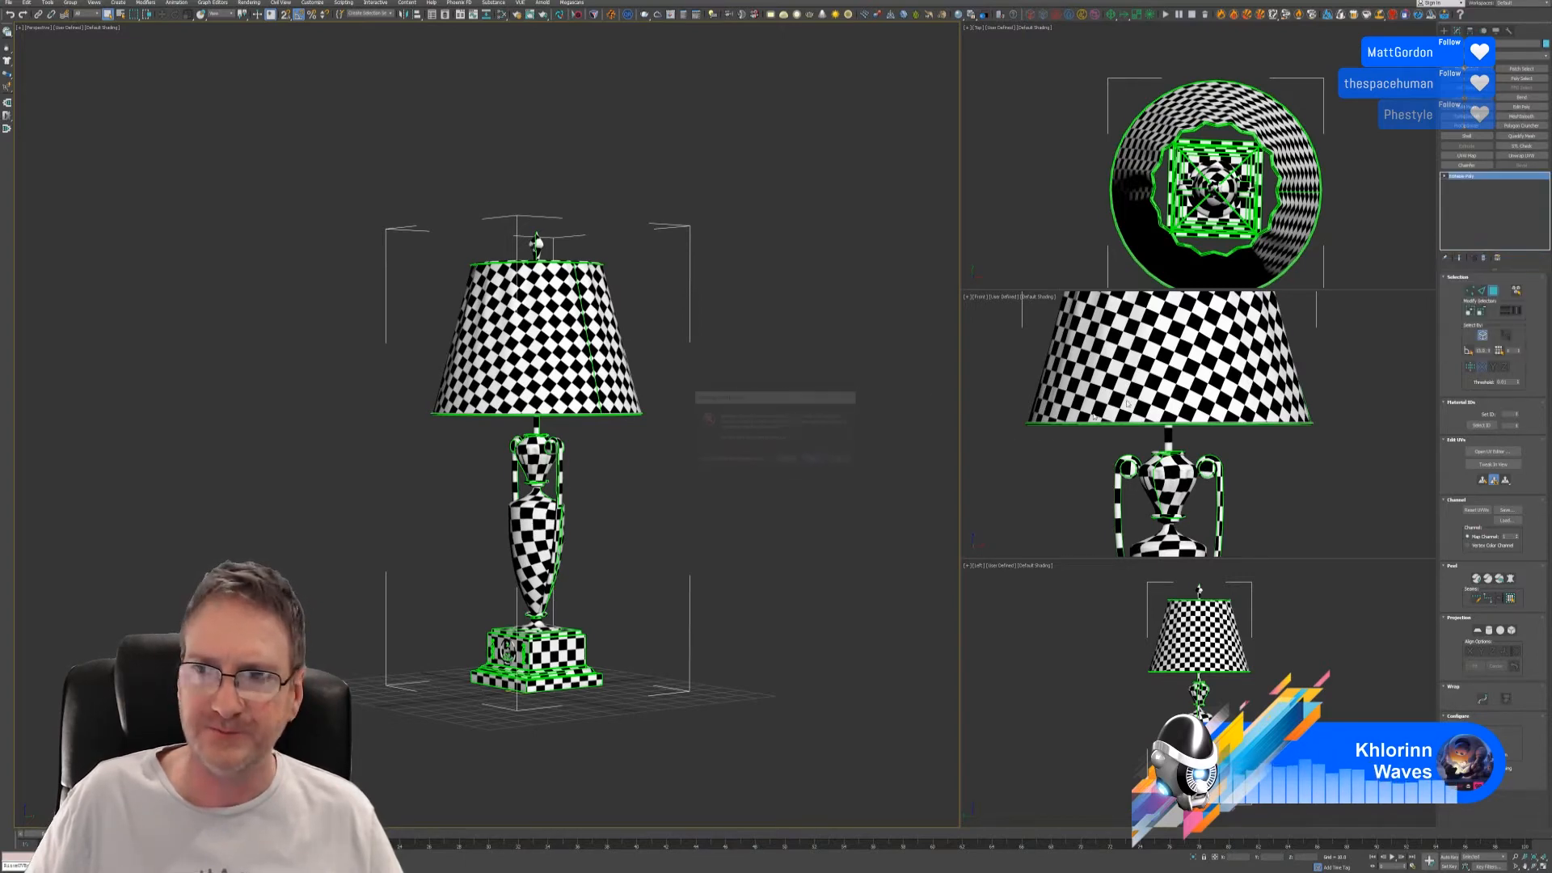
- Rotate the lampshade element about its vertical axis to turn its UV seam toward the back of the lamp
left_click(1512, 288)
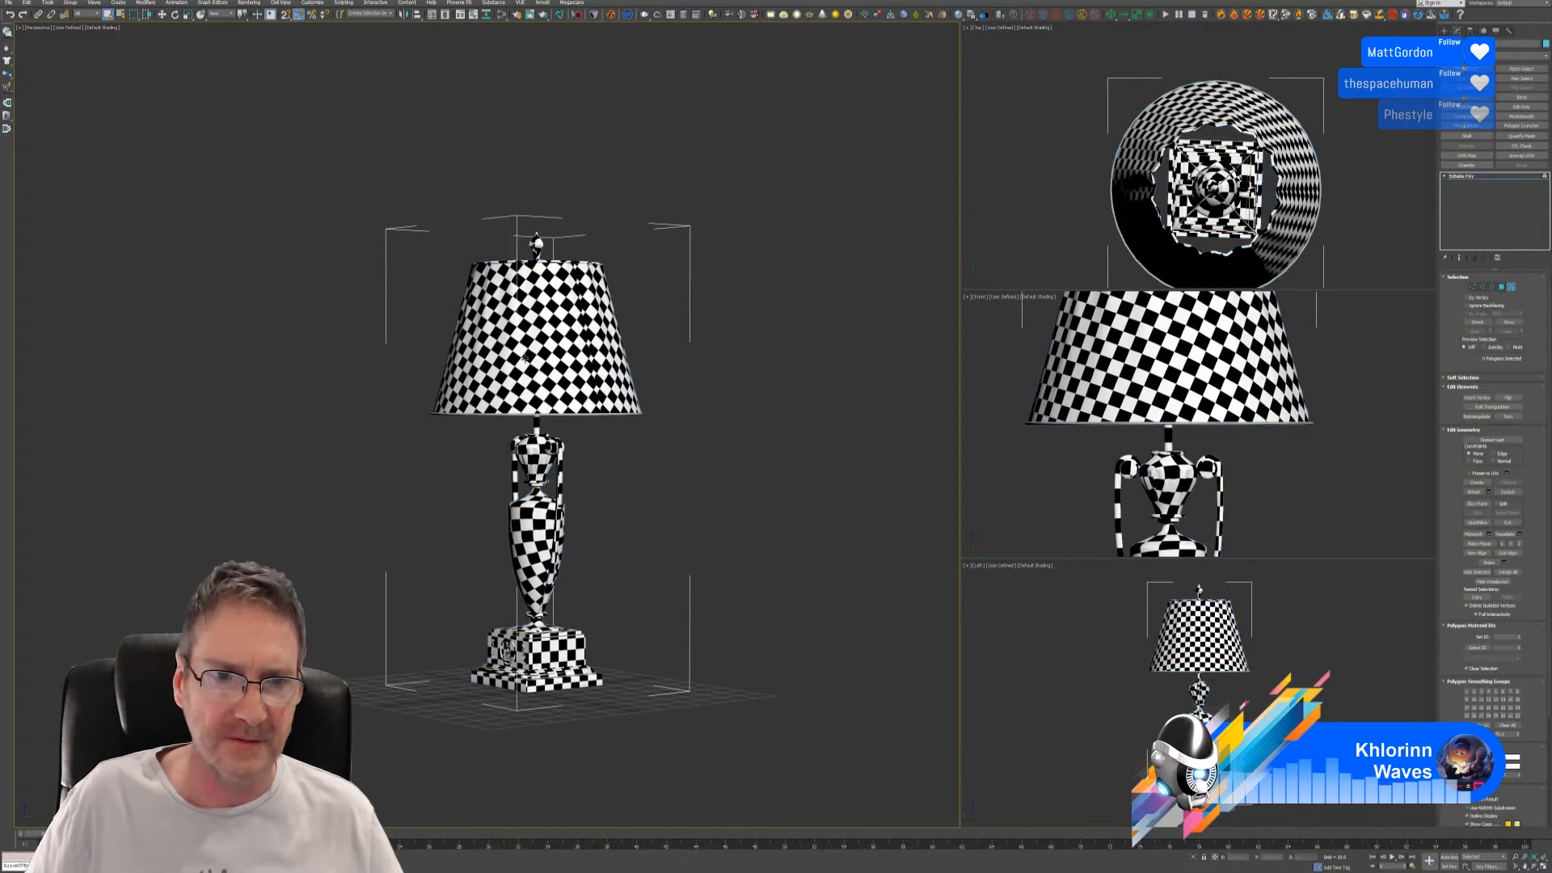
left_click(526, 357)
middle_click_drag(770, 363, 292, 40, "alt")
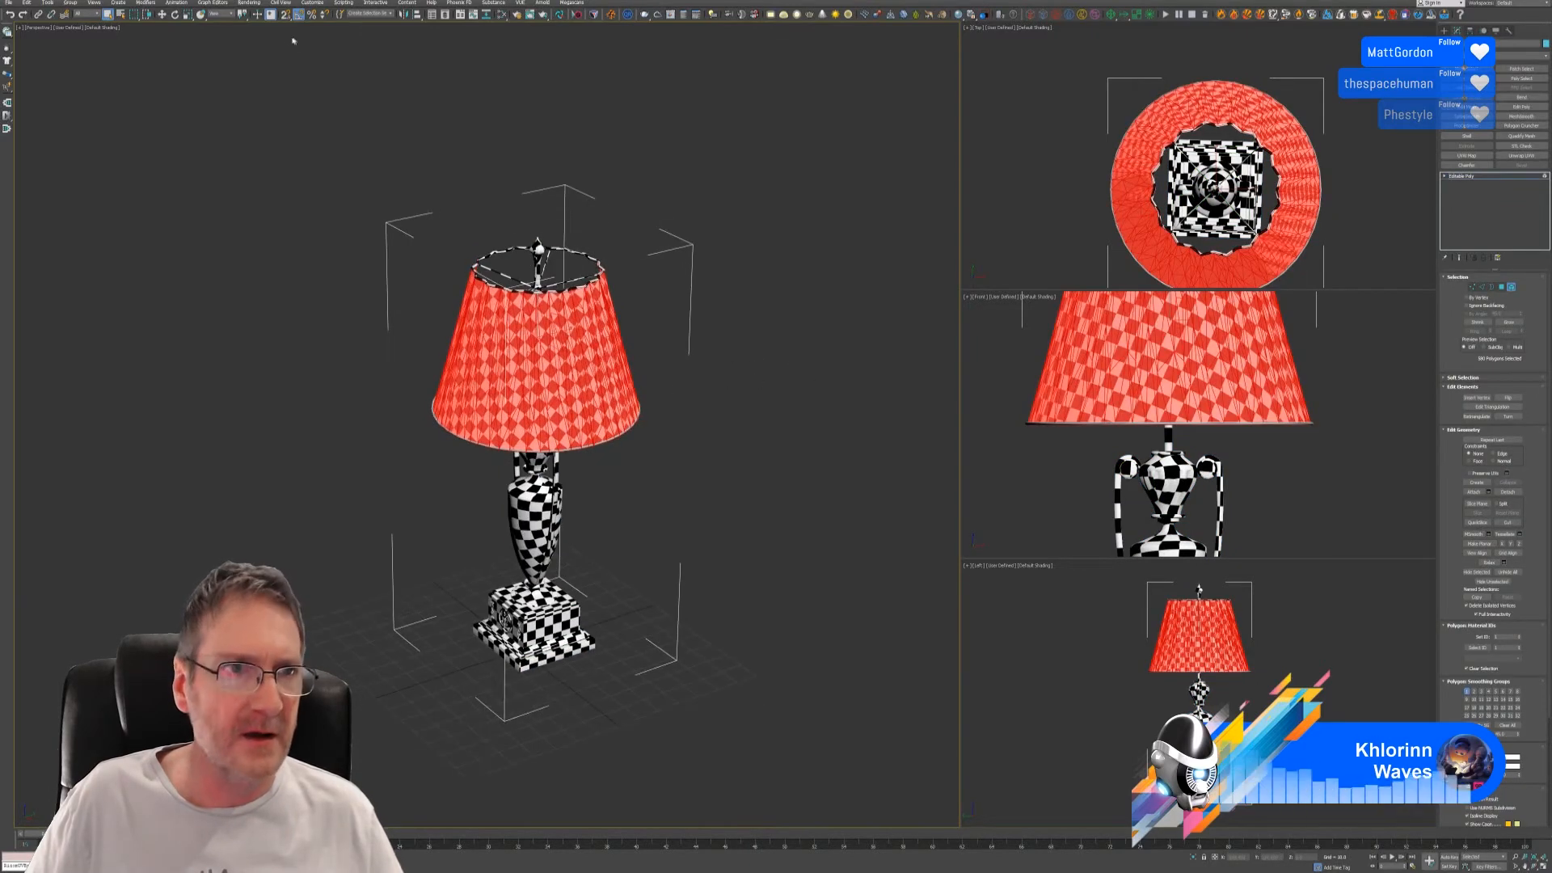
left_click(175, 14)
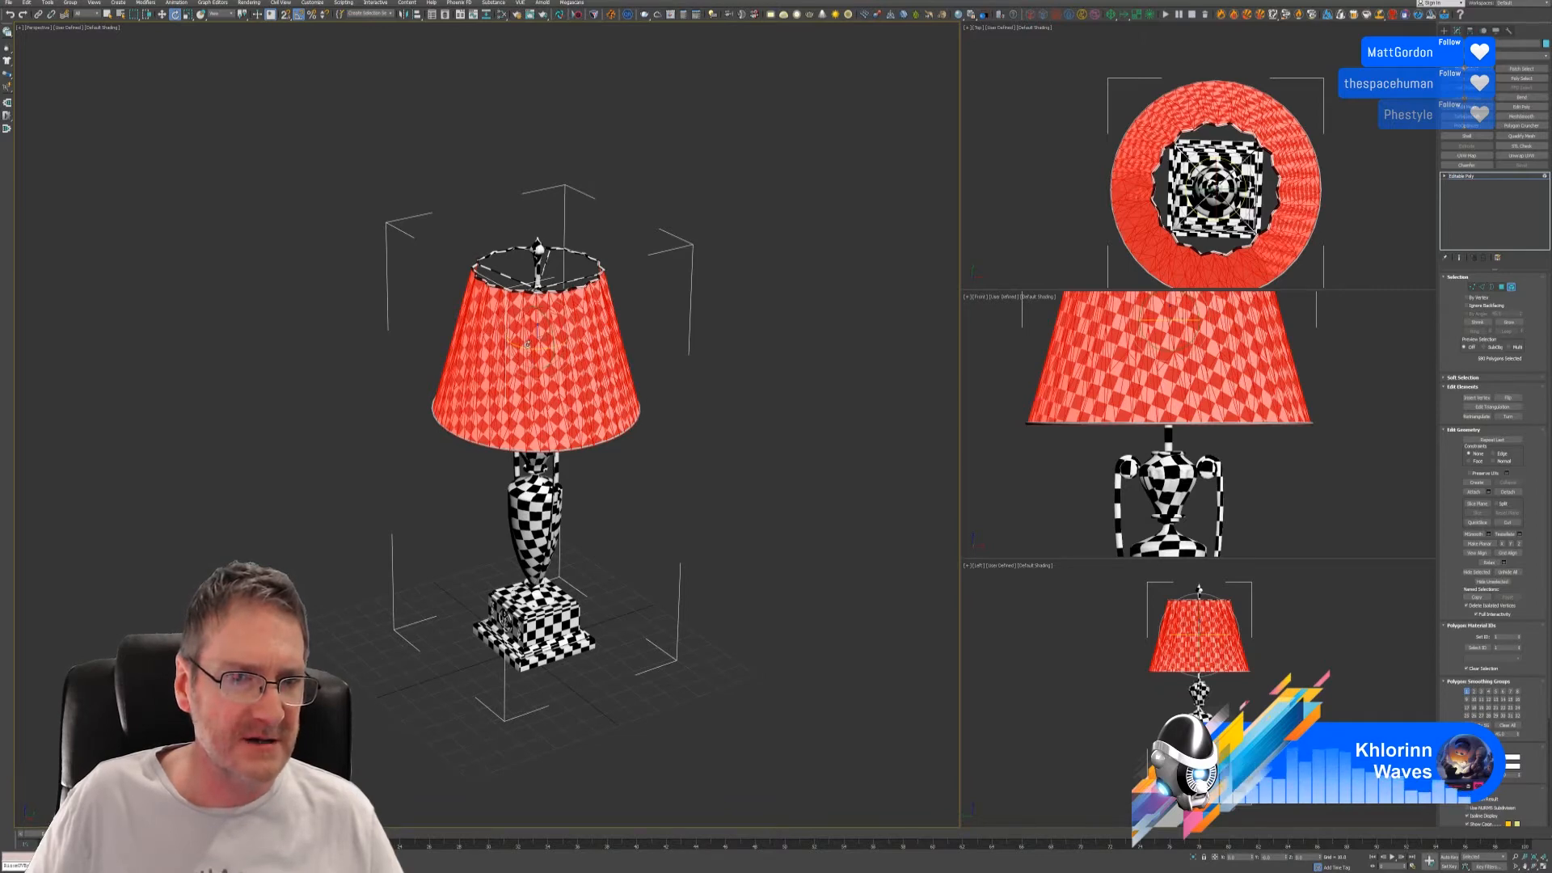
left_click_drag(525, 348, 582, 343)
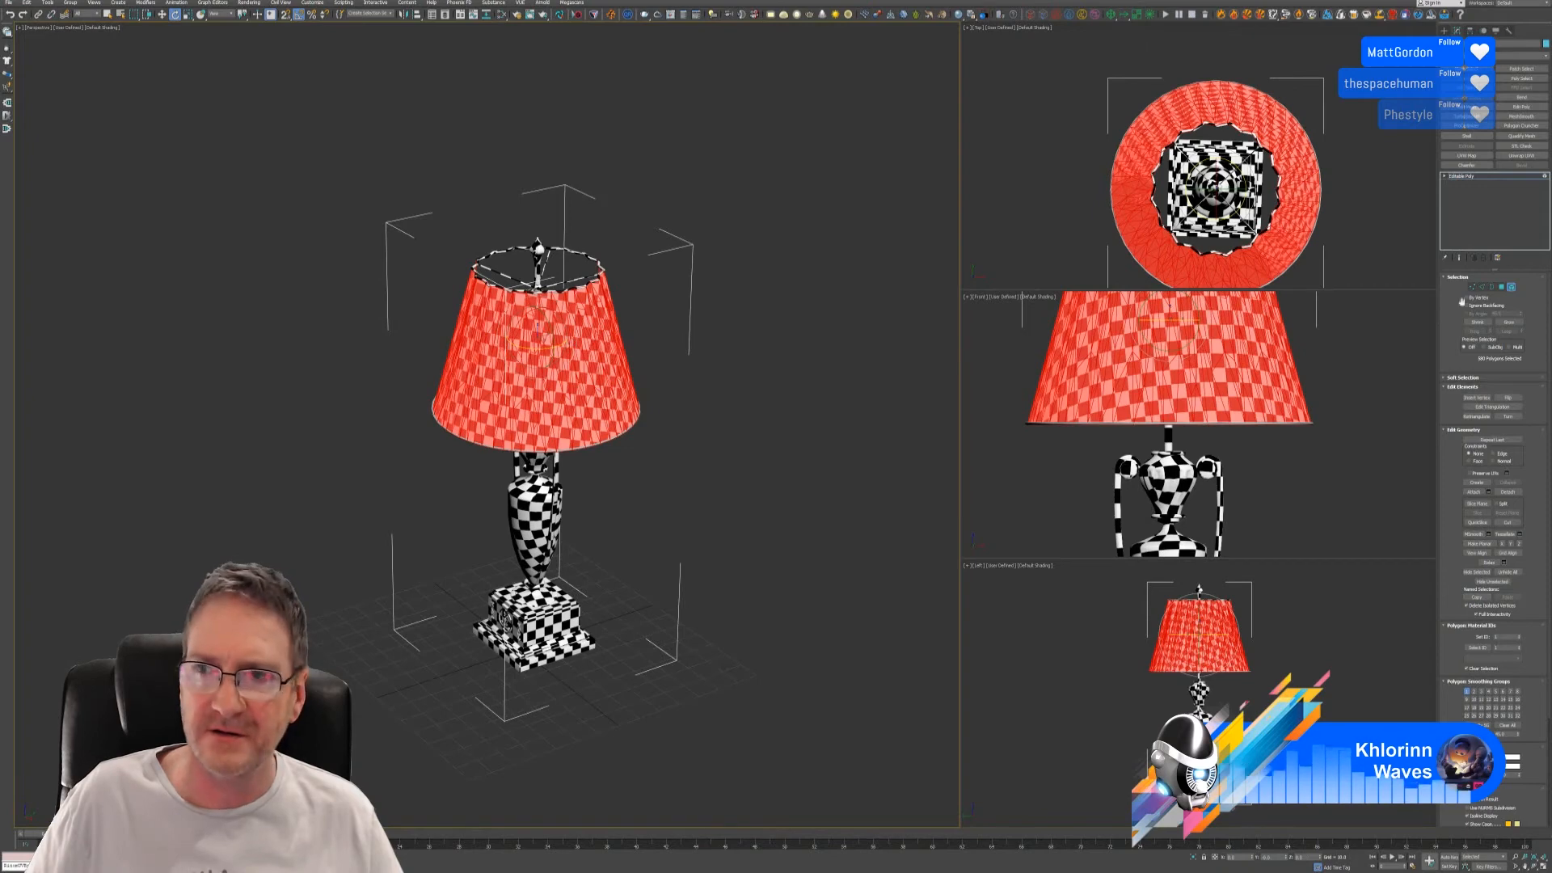
- Check the lampshade's seam position with a temporary Unwrap UVW modifier on the lamp and remove the modifier
left_click(1511, 287)
left_click(1520, 157)
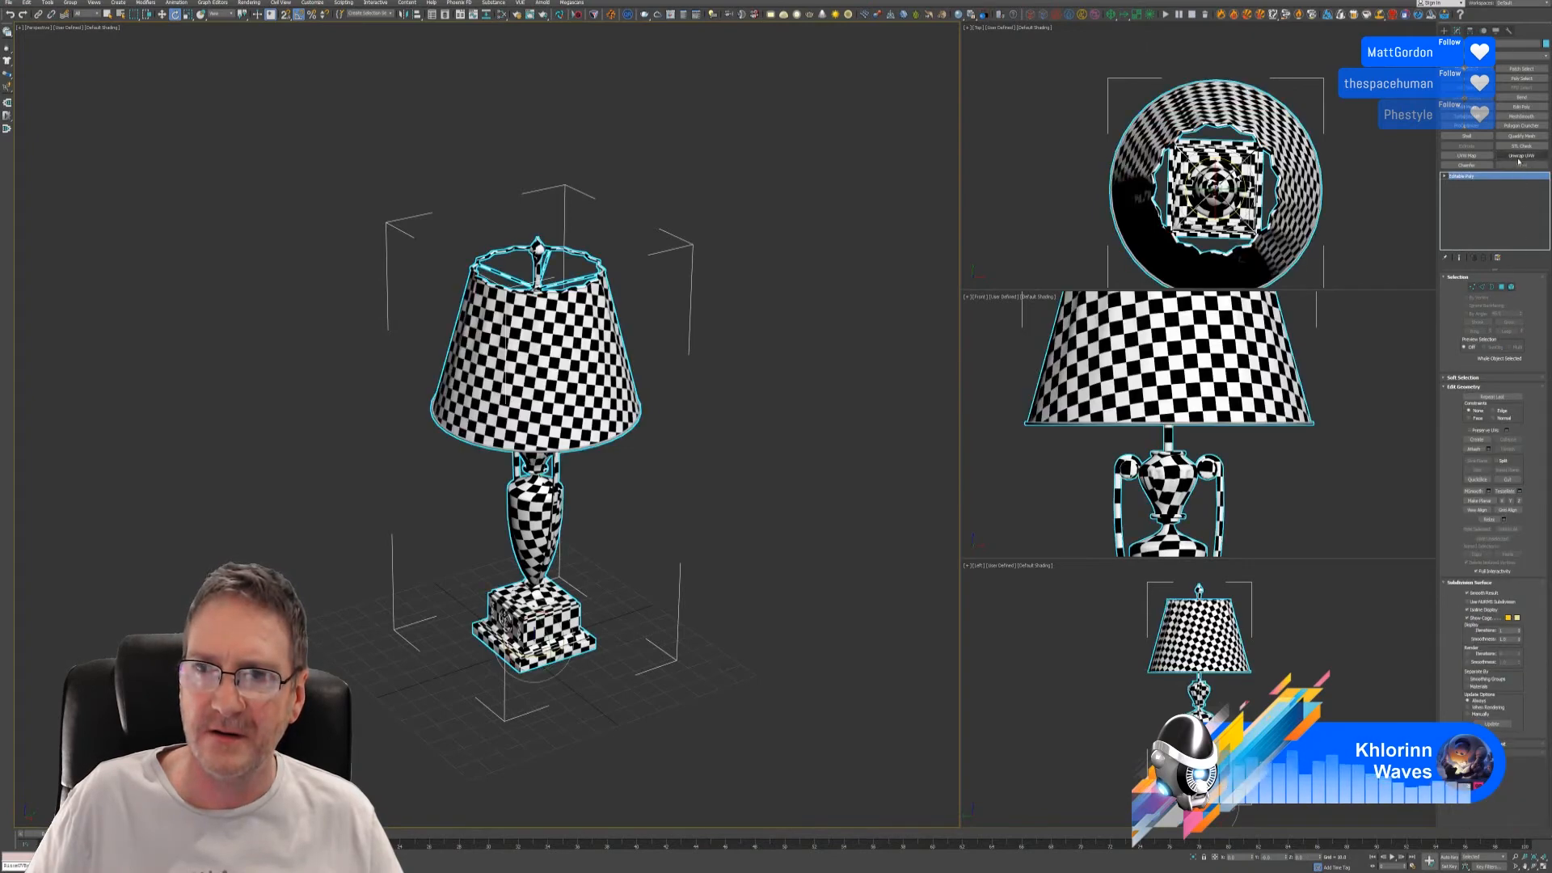
middle_click_drag(644, 424, 731, 412, "alt")
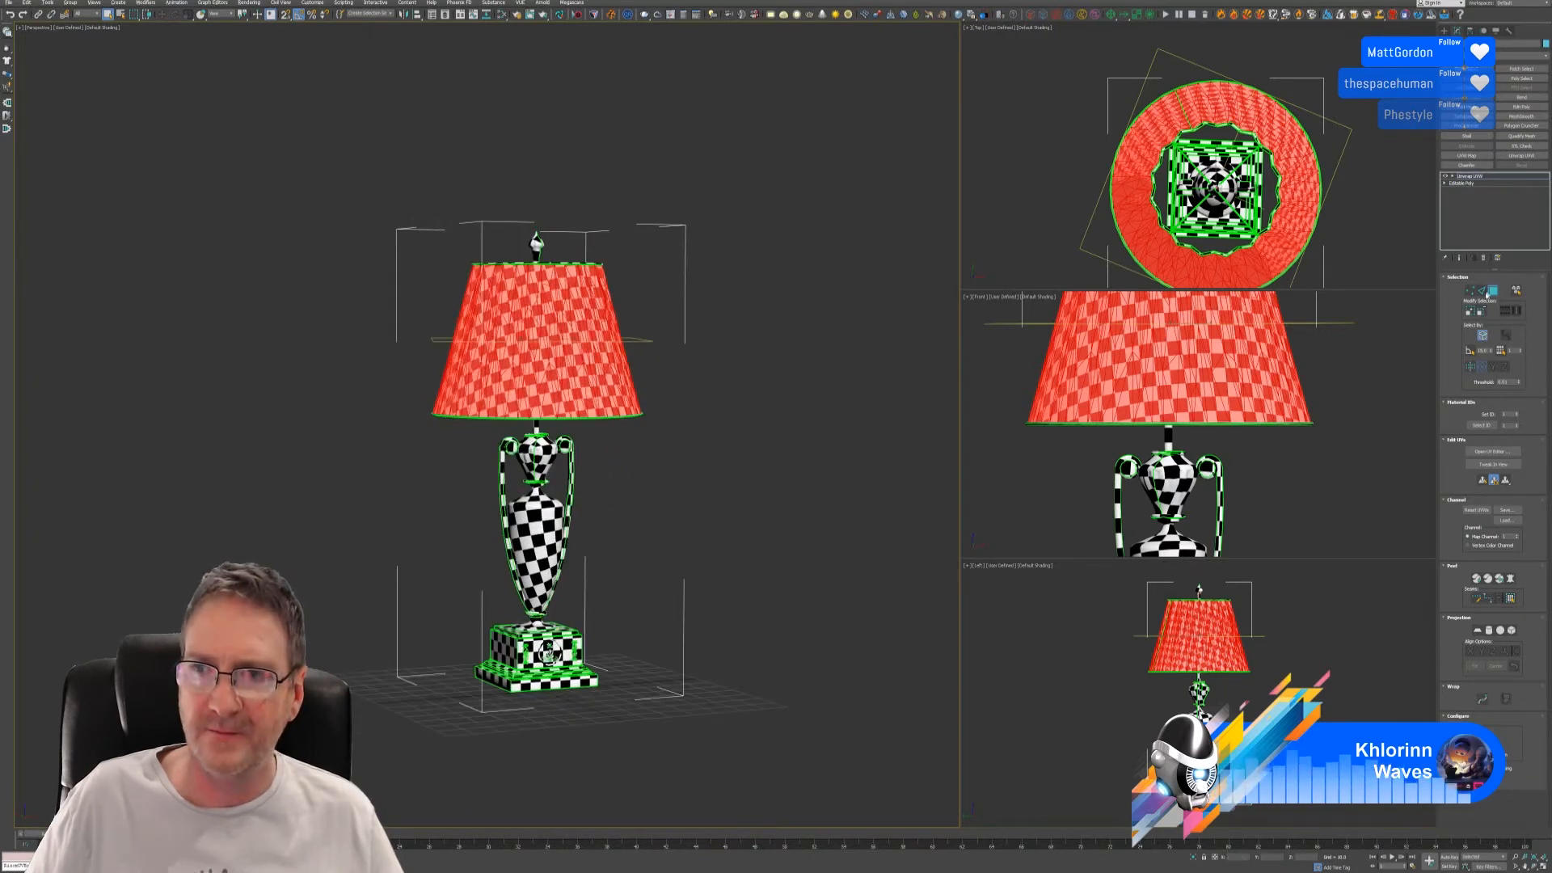
left_click(1496, 292)
middle_click_drag(700, 471, 840, 470, "alt")
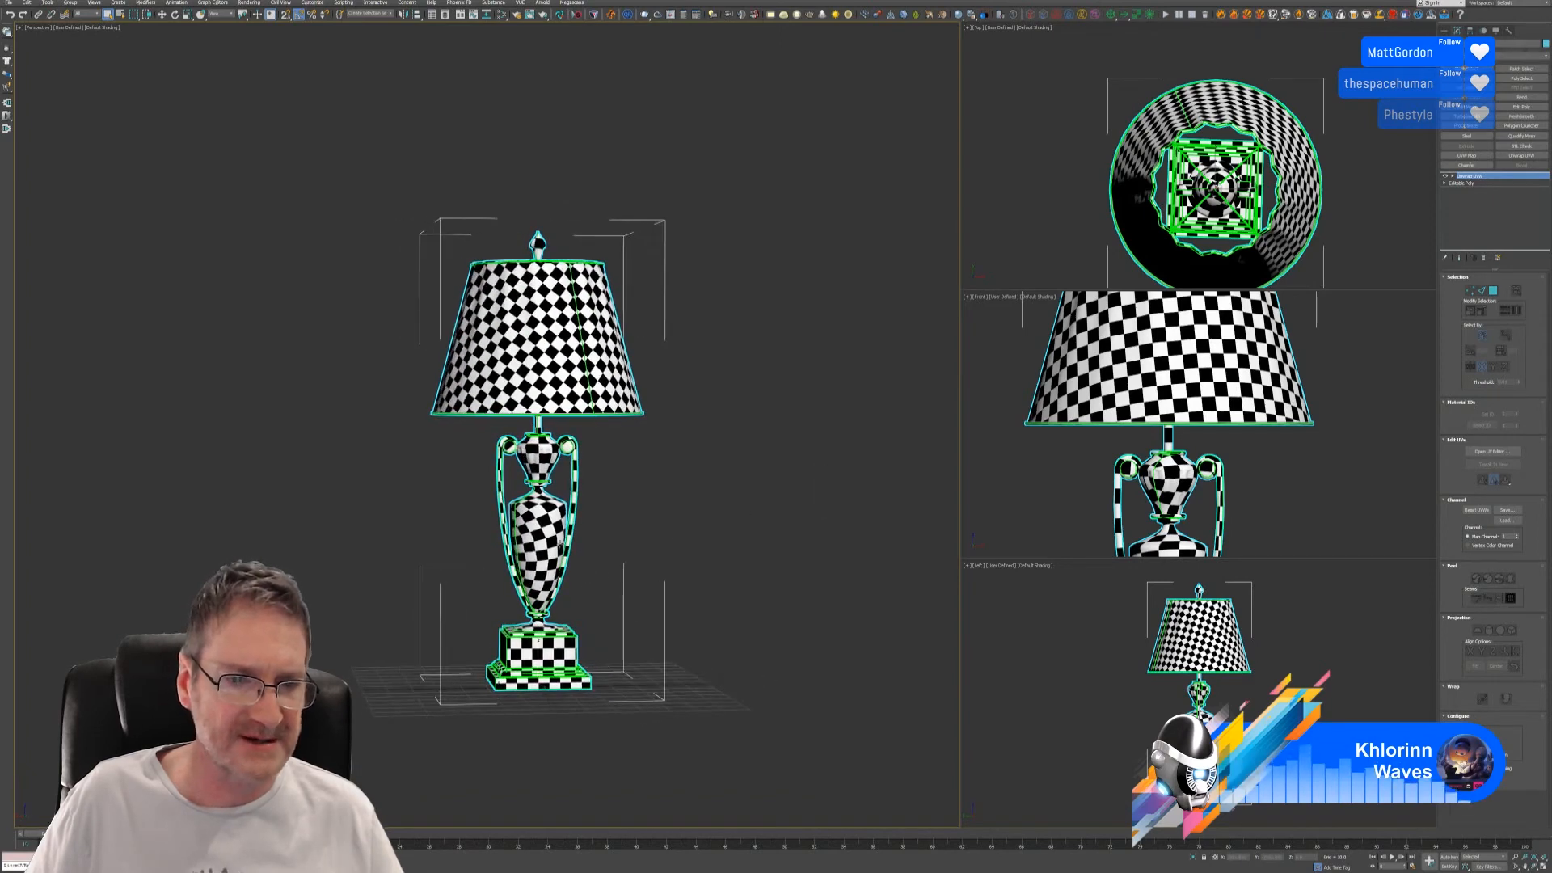
key("z")
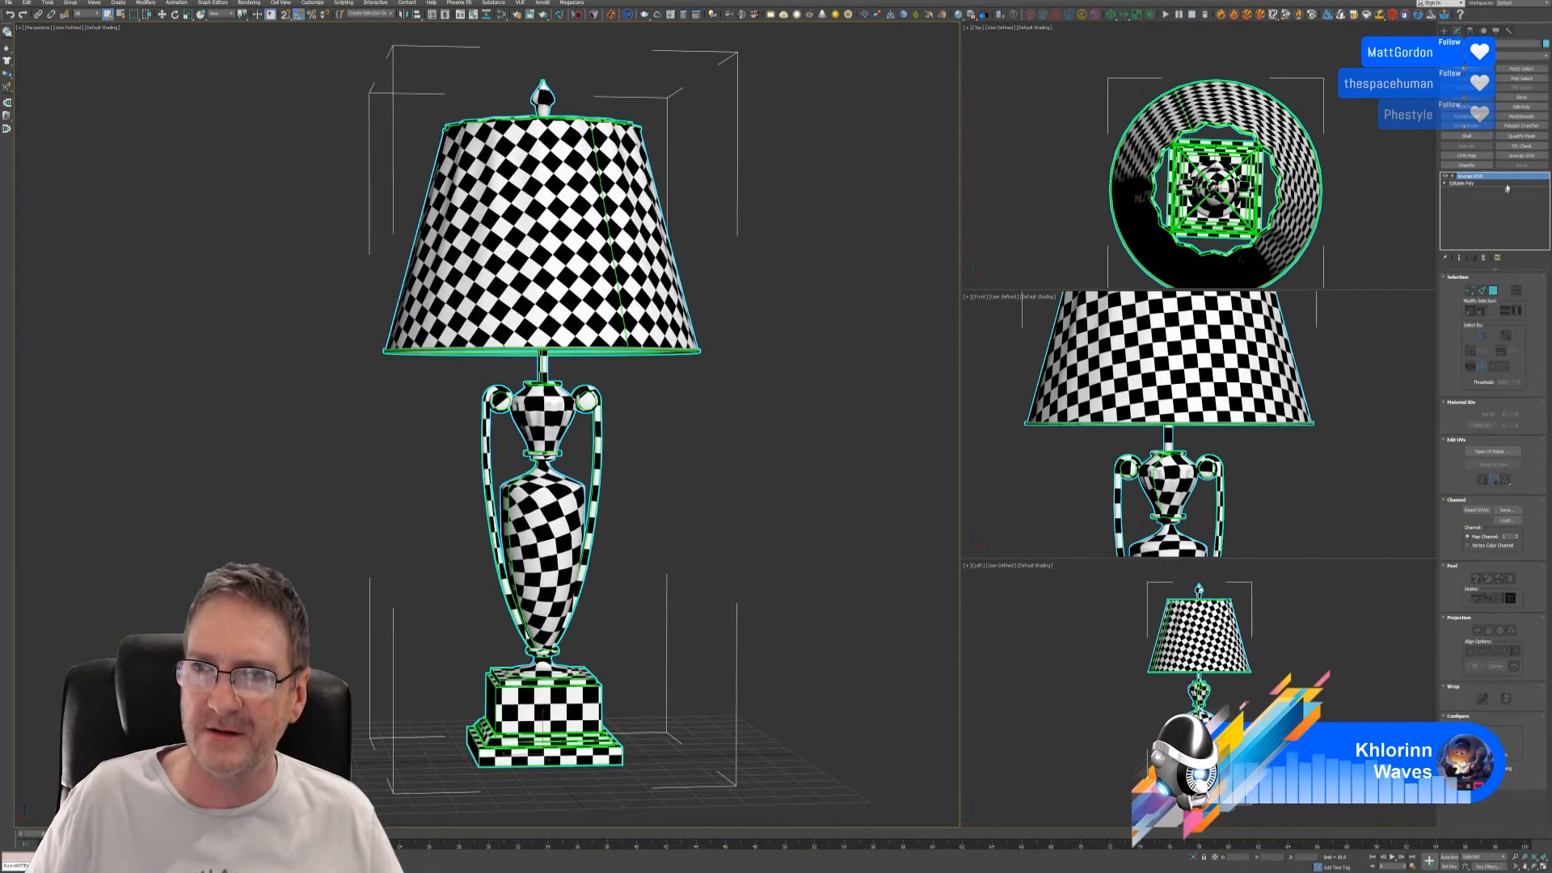
left_click(1483, 259)
- Rotate the large lower vase body element about its vertical axis to reposition its seam
left_click(1498, 288)
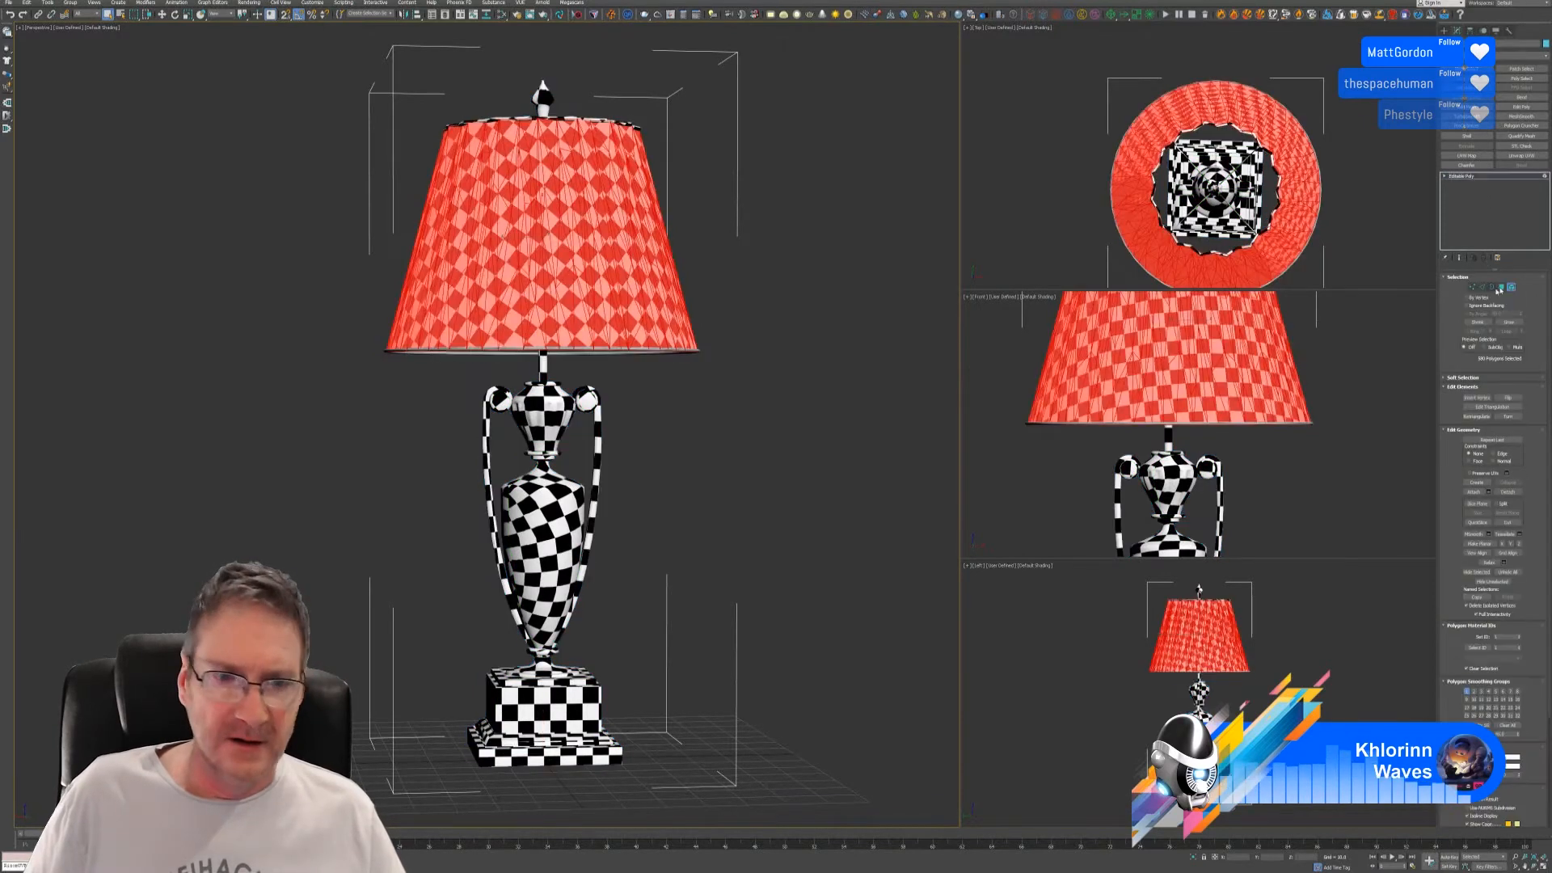
left_click(552, 533)
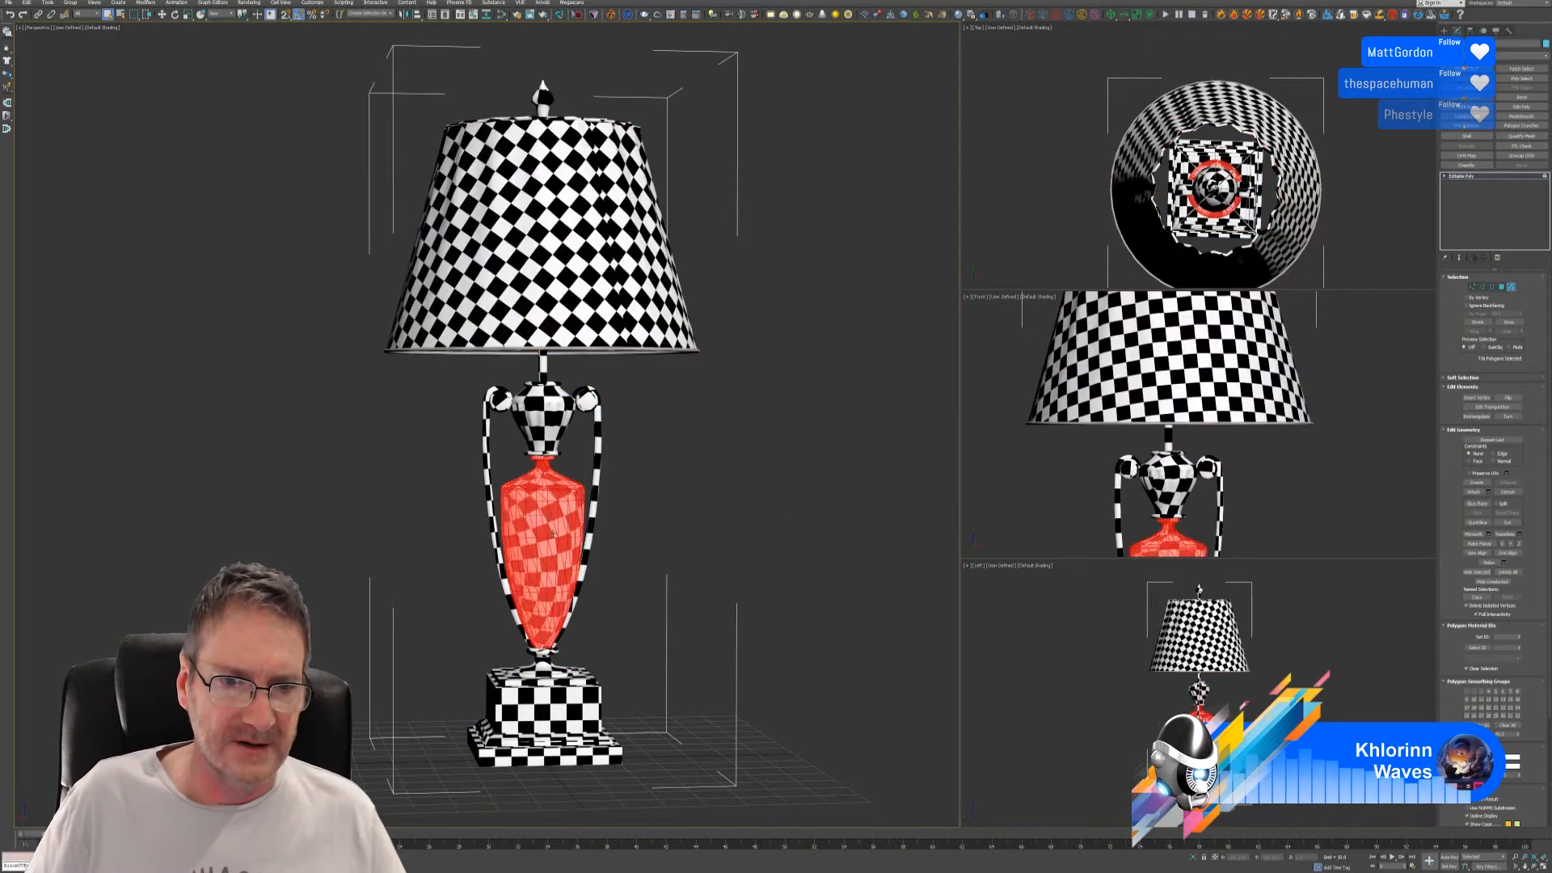
left_click(174, 16)
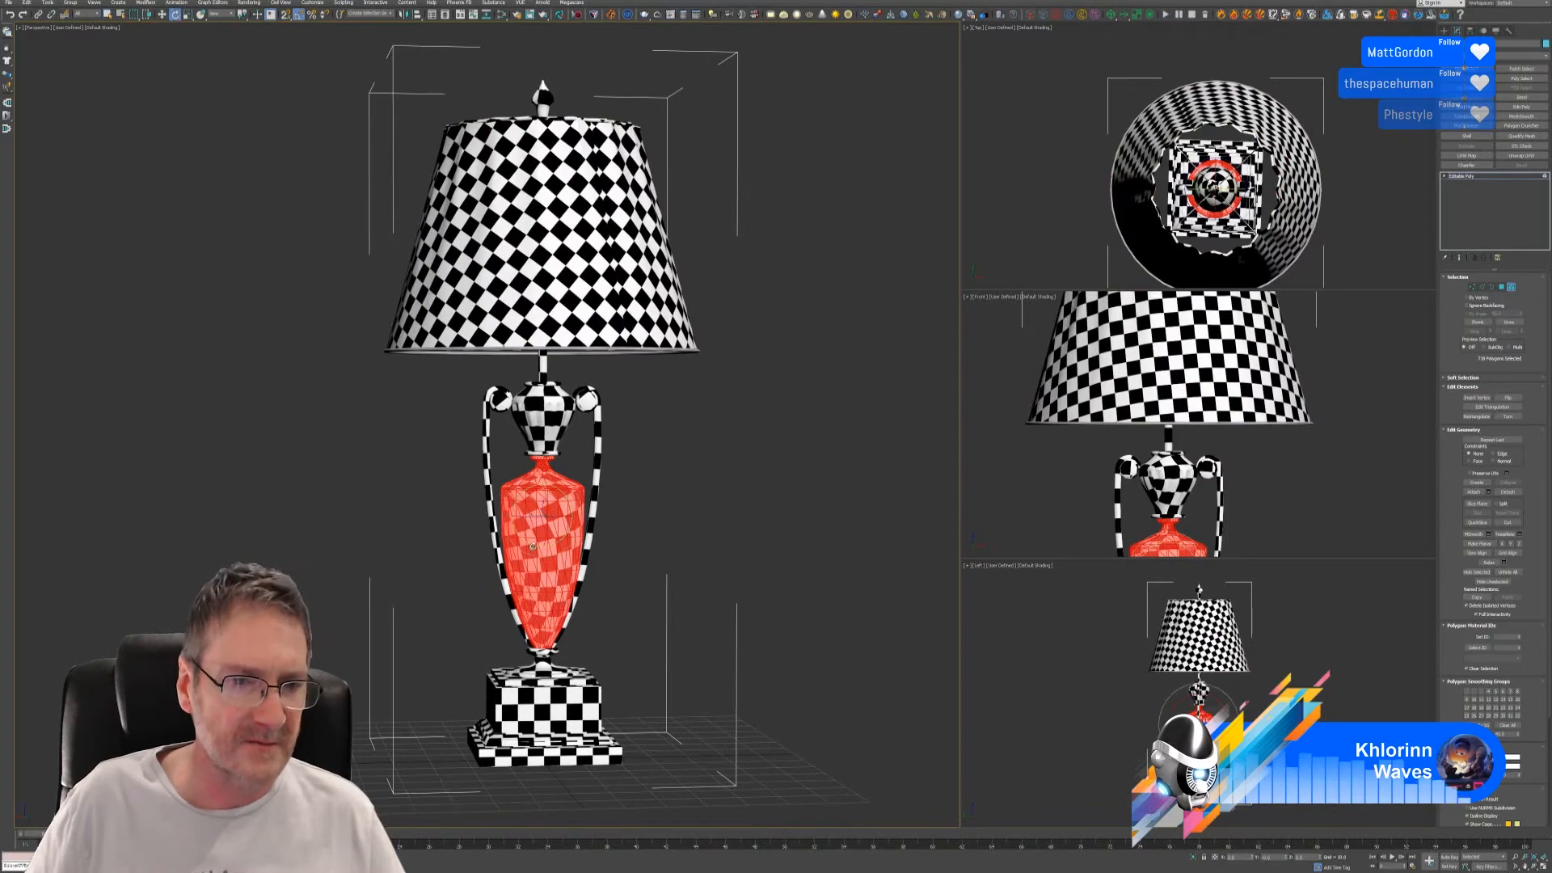
left_click_drag(540, 519, 575, 511)
- Select the small upper vase element, check its seam with a temporary Unwrap UVW modifier, and remove the modifier
left_click(552, 412)
middle_click_drag(614, 475, 804, 468, "alt")
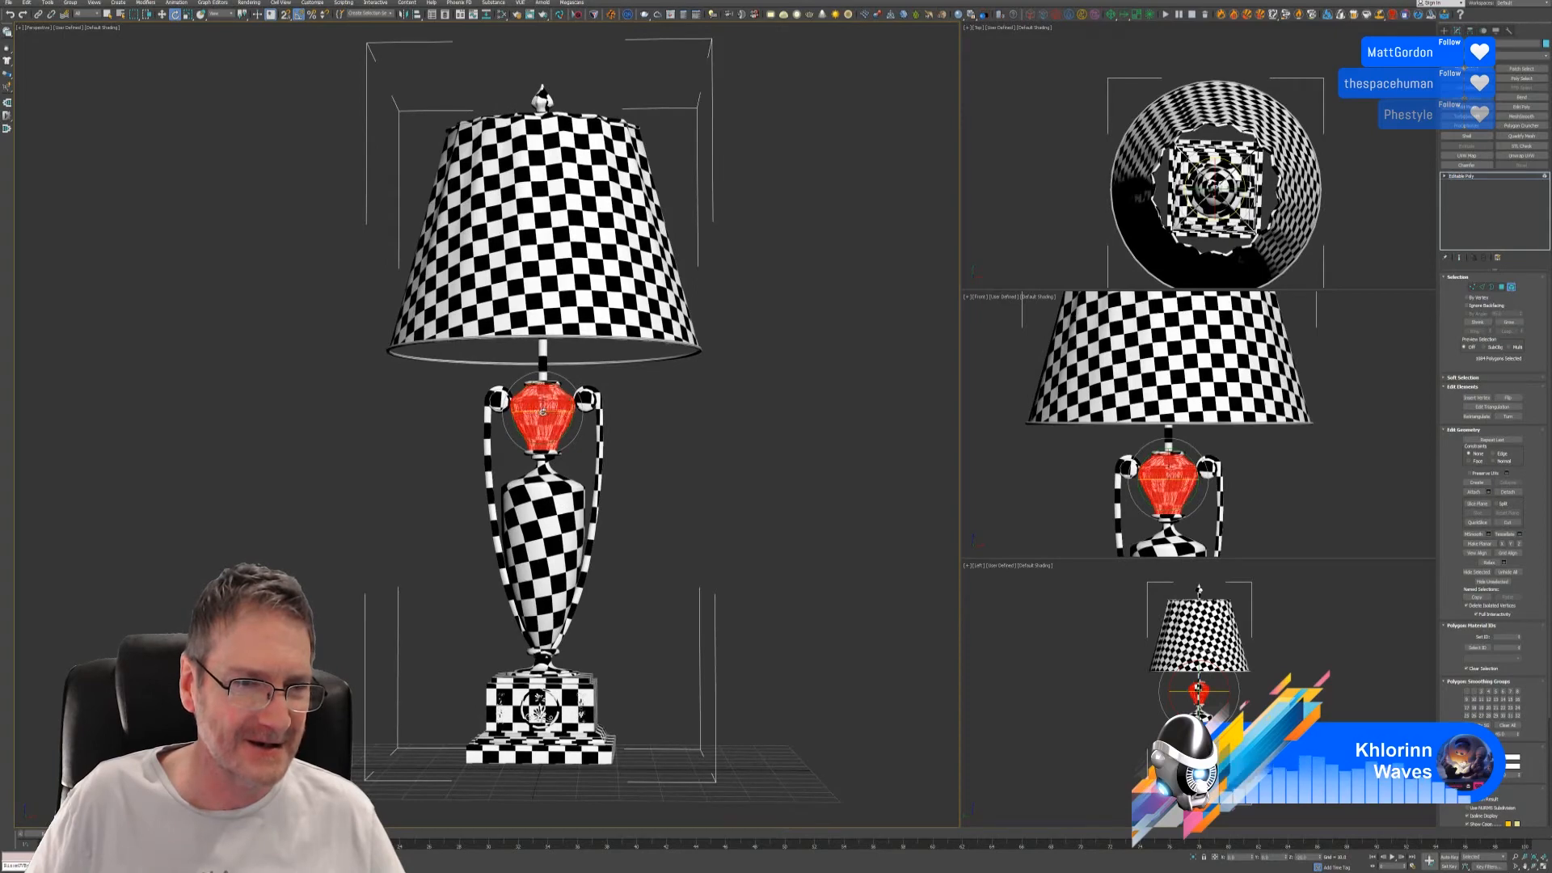
middle_click_drag(533, 490, 687, 535, "alt")
left_click(1509, 289)
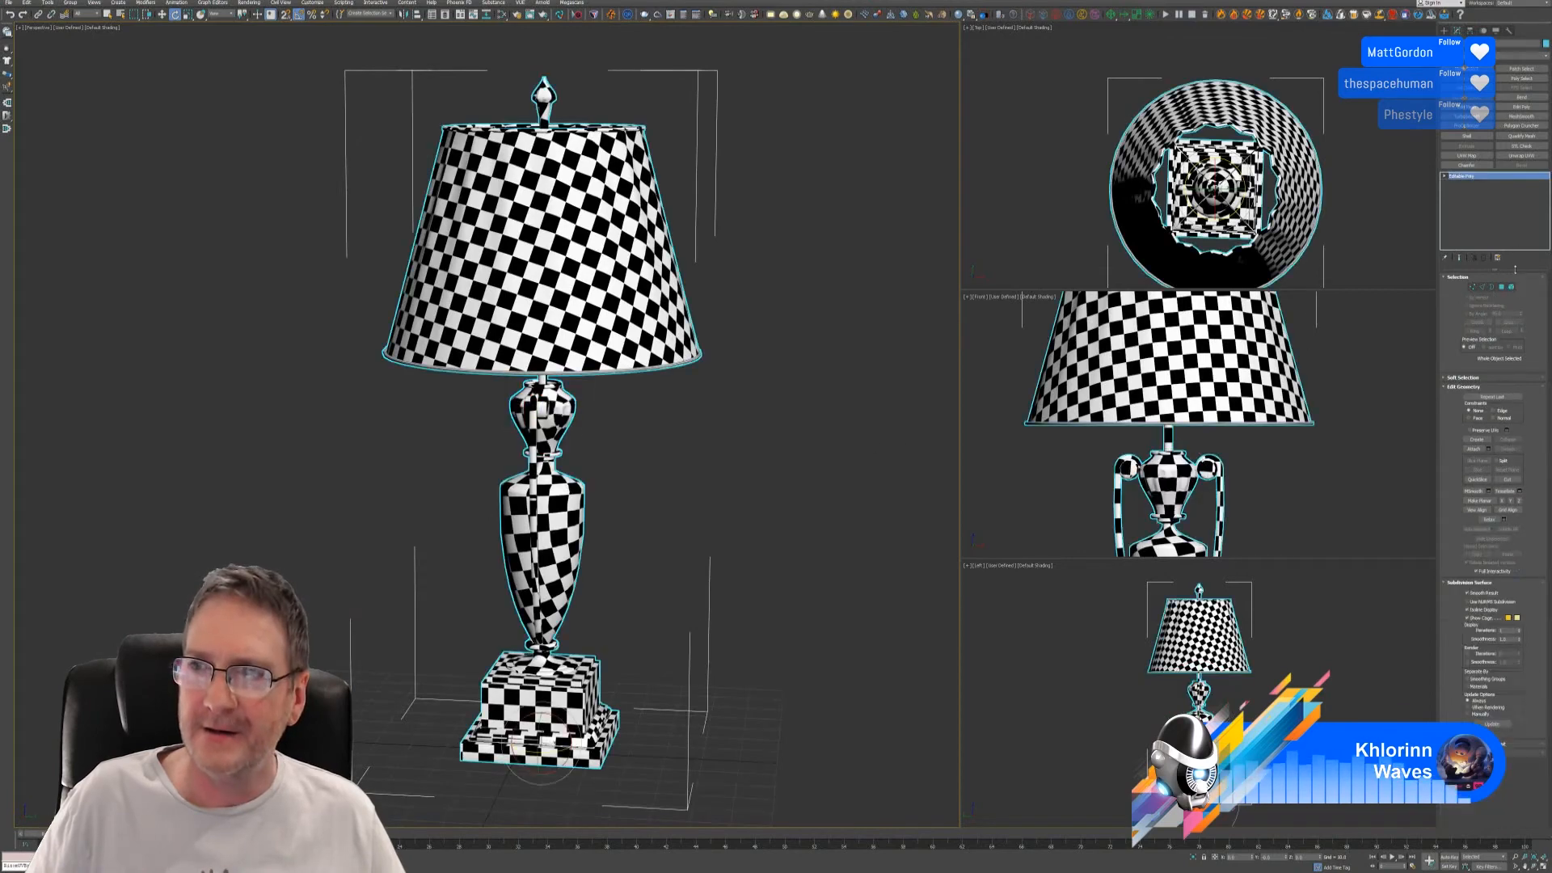
left_click(1524, 157)
middle_click_drag(772, 472, 575, 476, "alt")
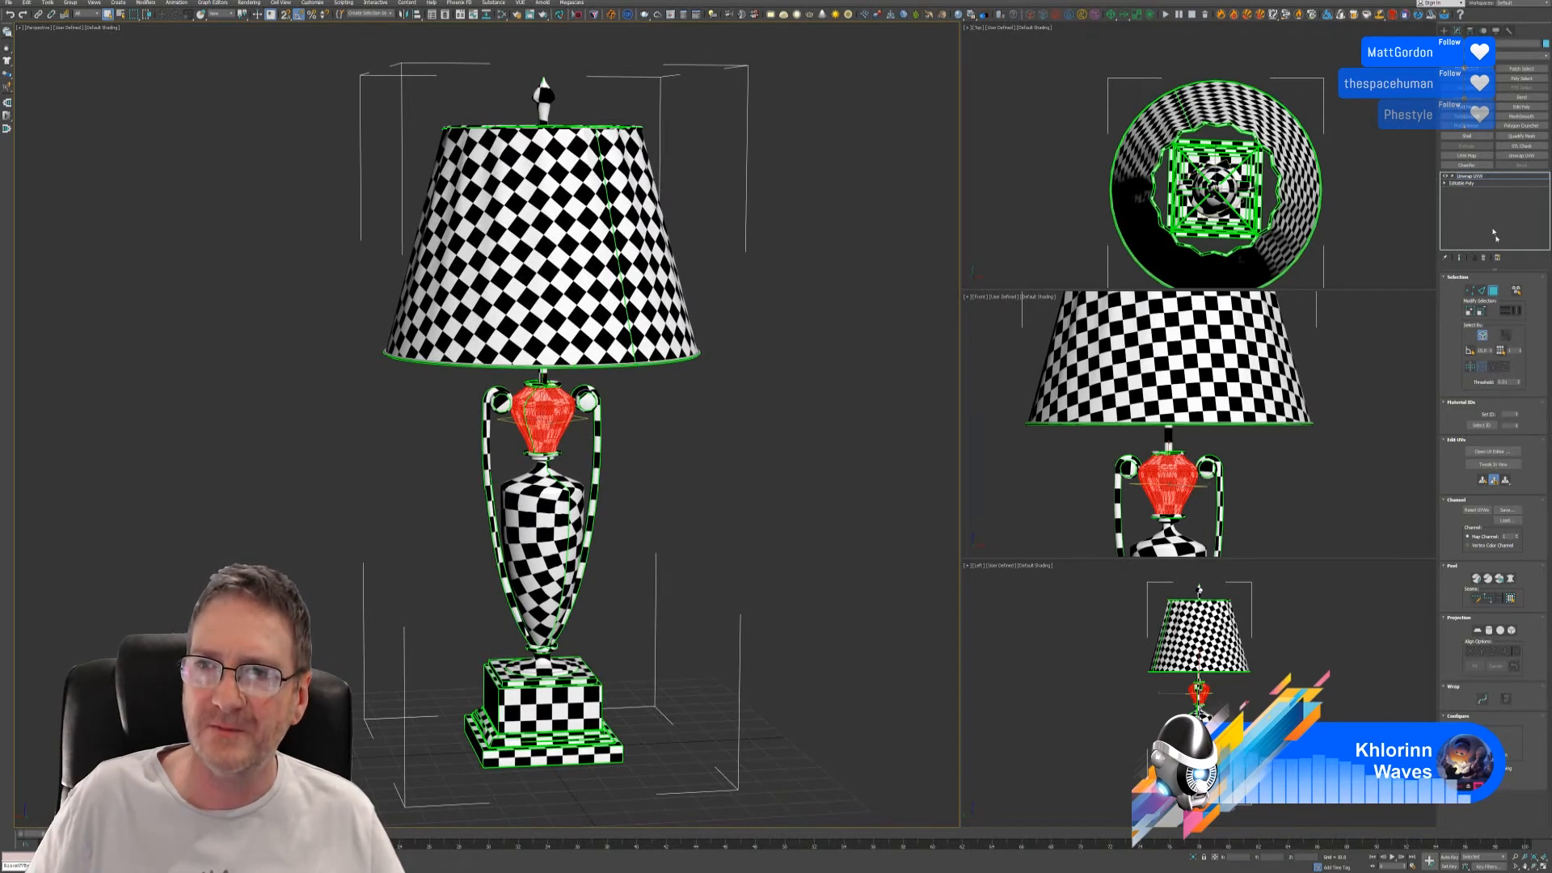
left_click(1486, 257)
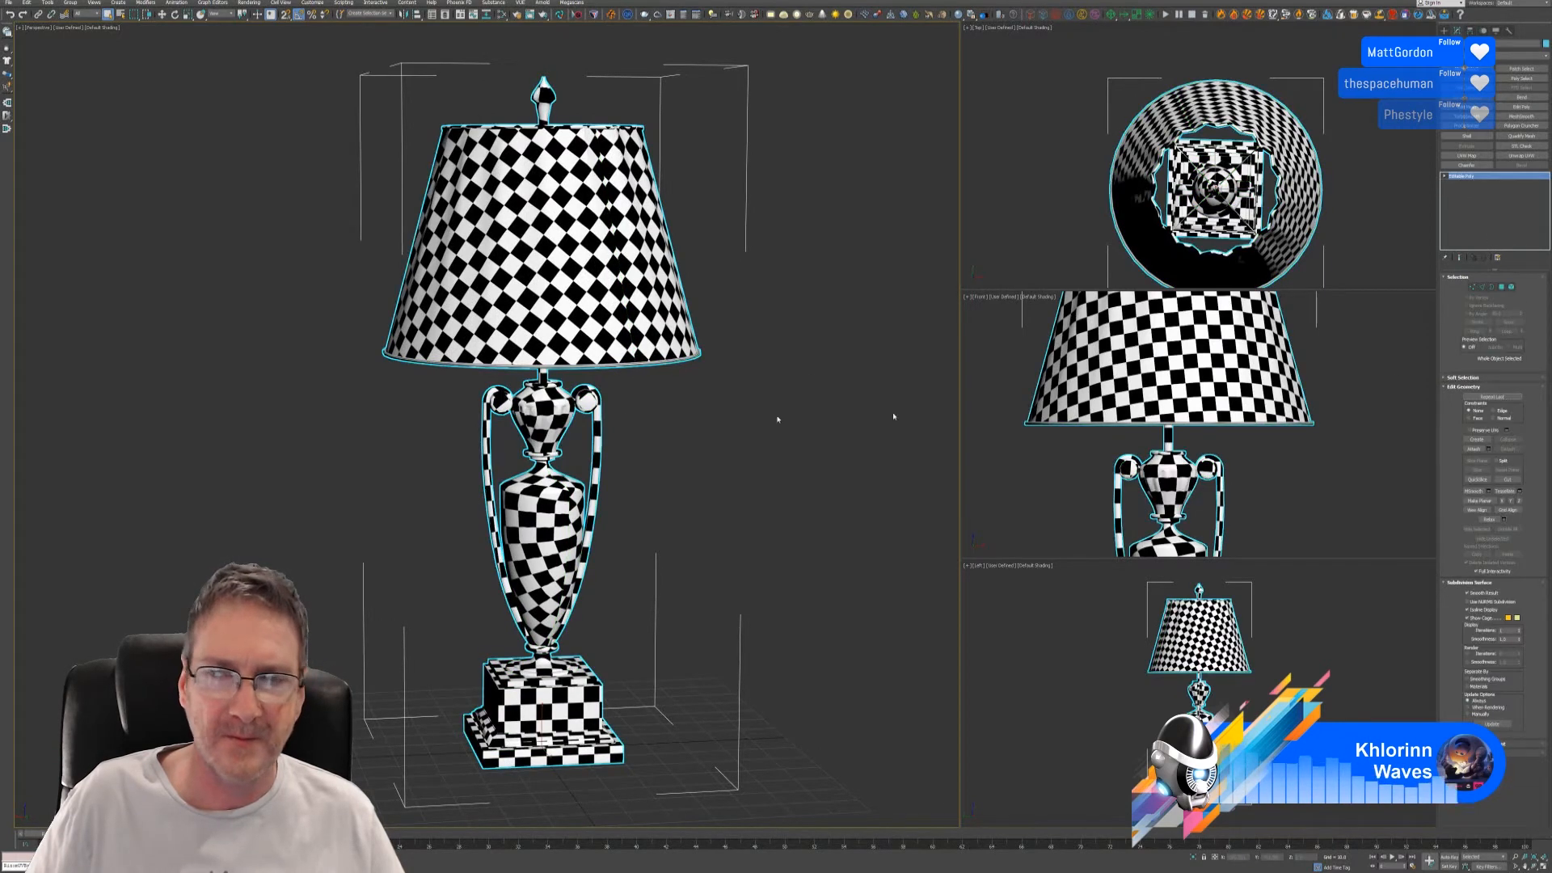
- Rotate the small upper vase element slightly about its vertical axis to line up its seam
left_click(1511, 287)
left_click(535, 392)
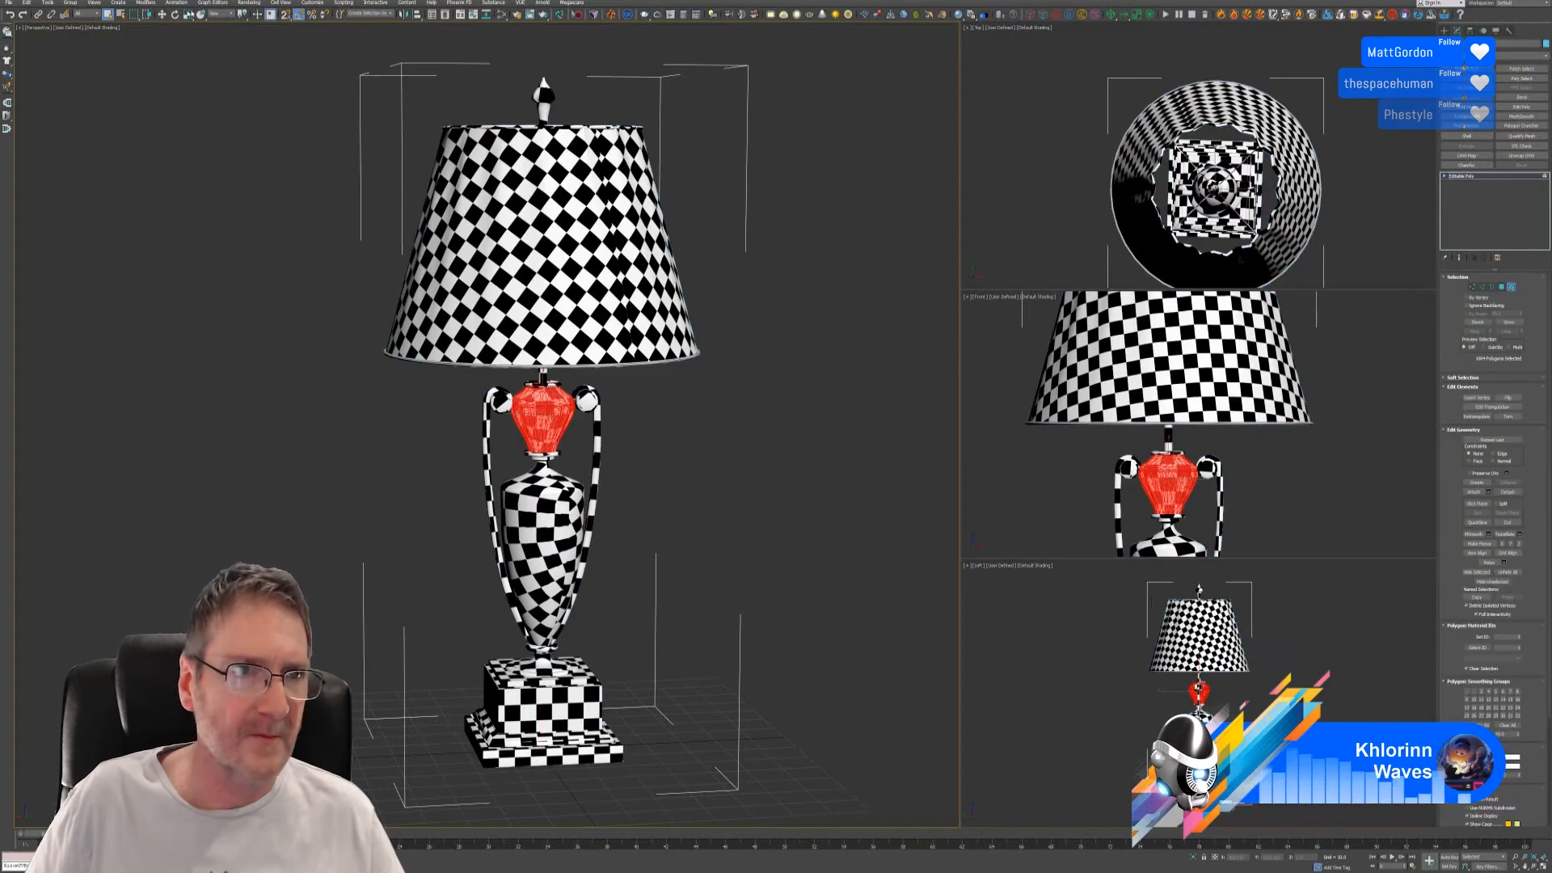
left_click(175, 13)
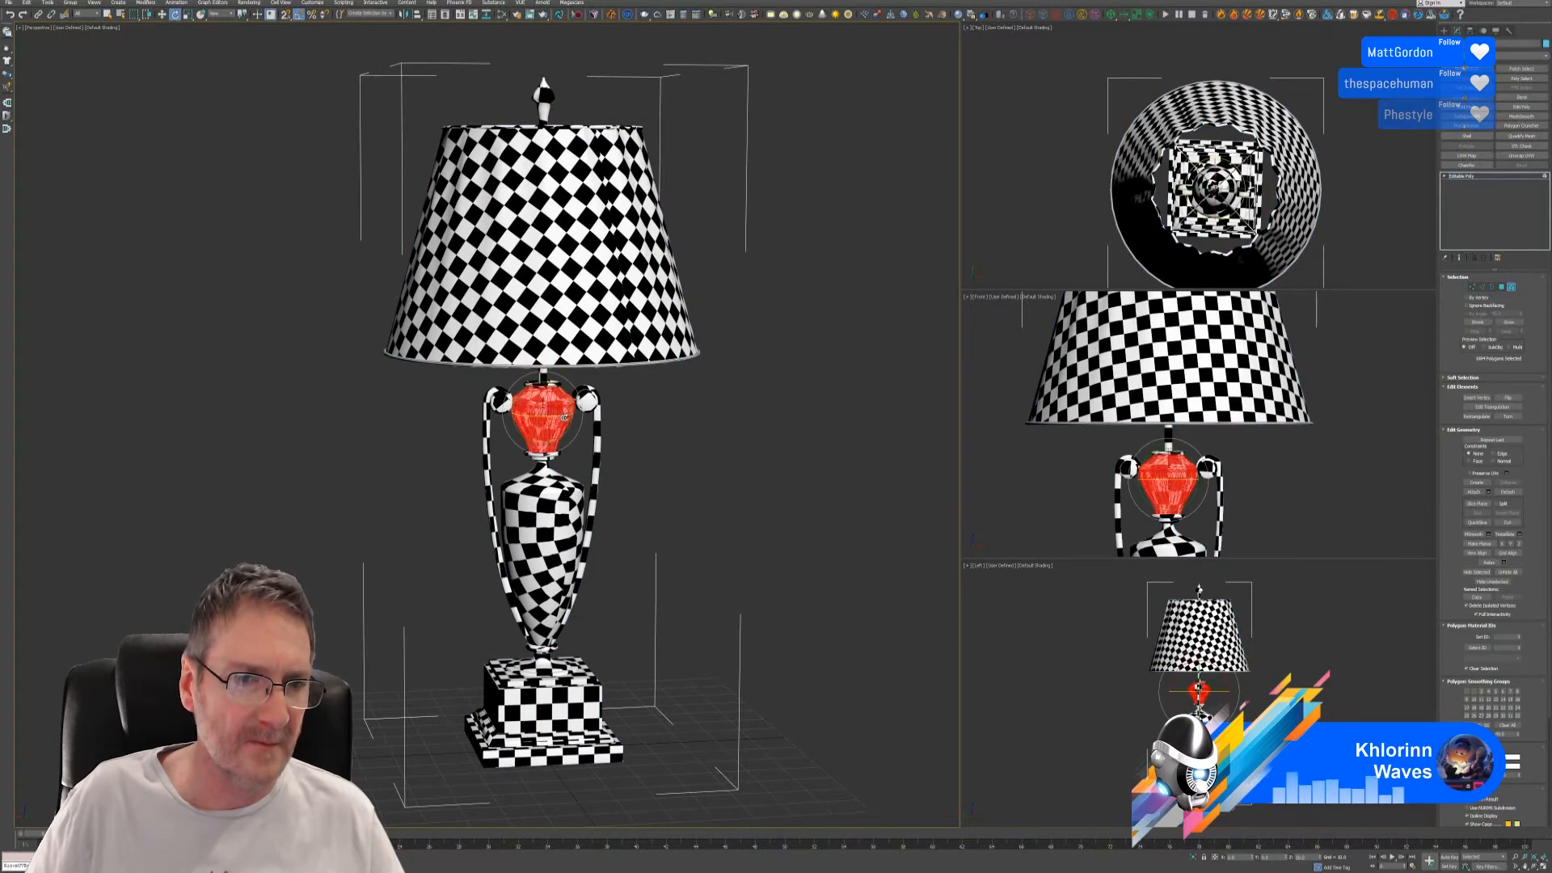
left_click_drag(564, 418, 575, 419)
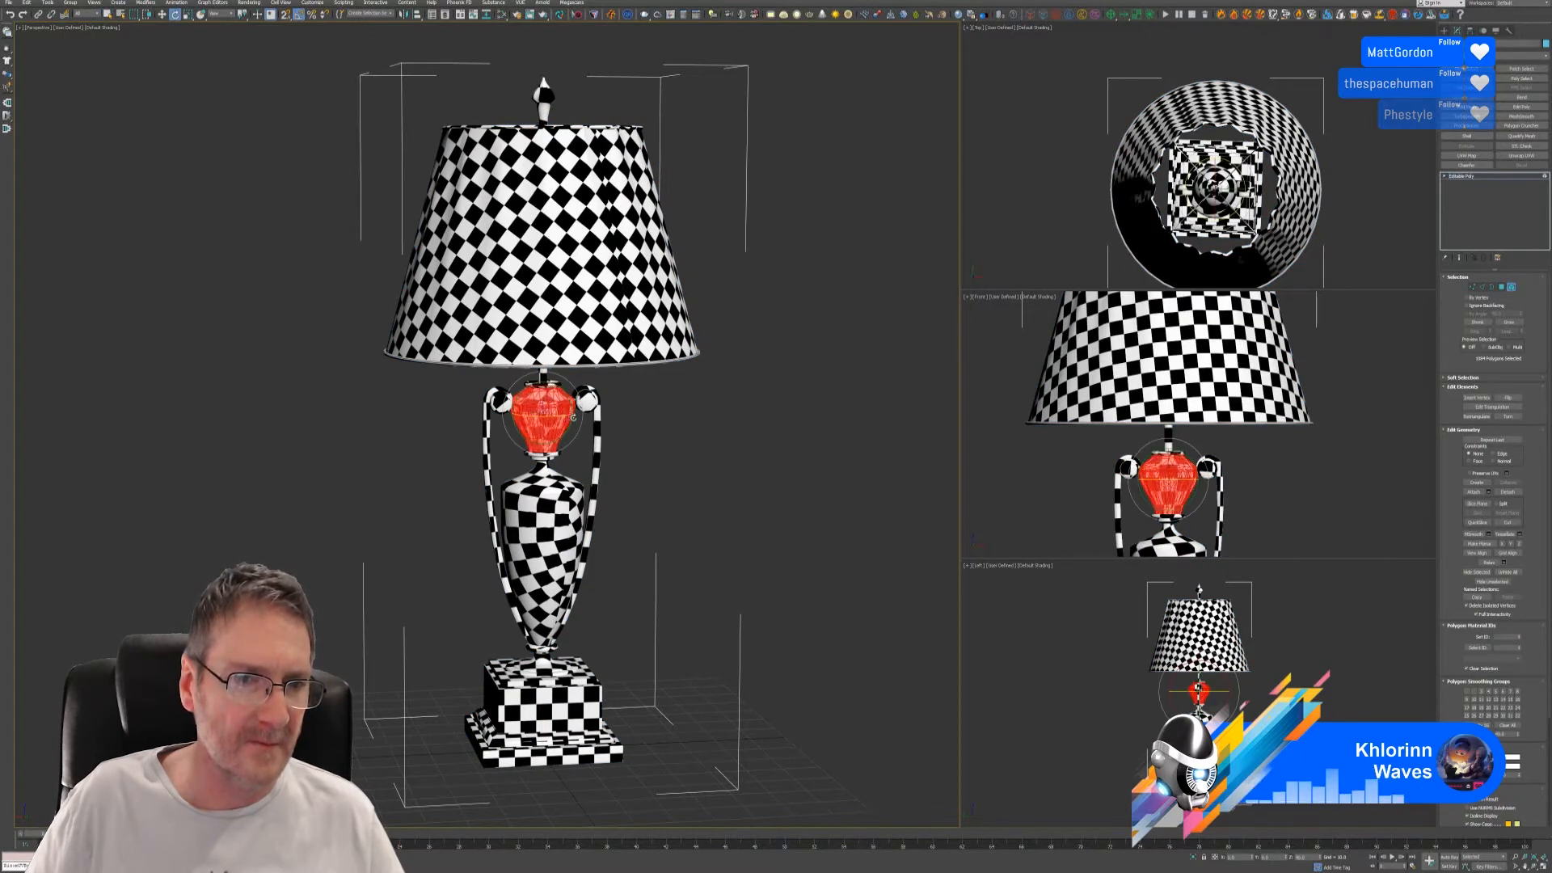
- Add an Unwrap UVW modifier to the lamp and check the seams and checker mapping from the vases down to the base
left_click(1512, 288)
left_click(1521, 156)
key("3")
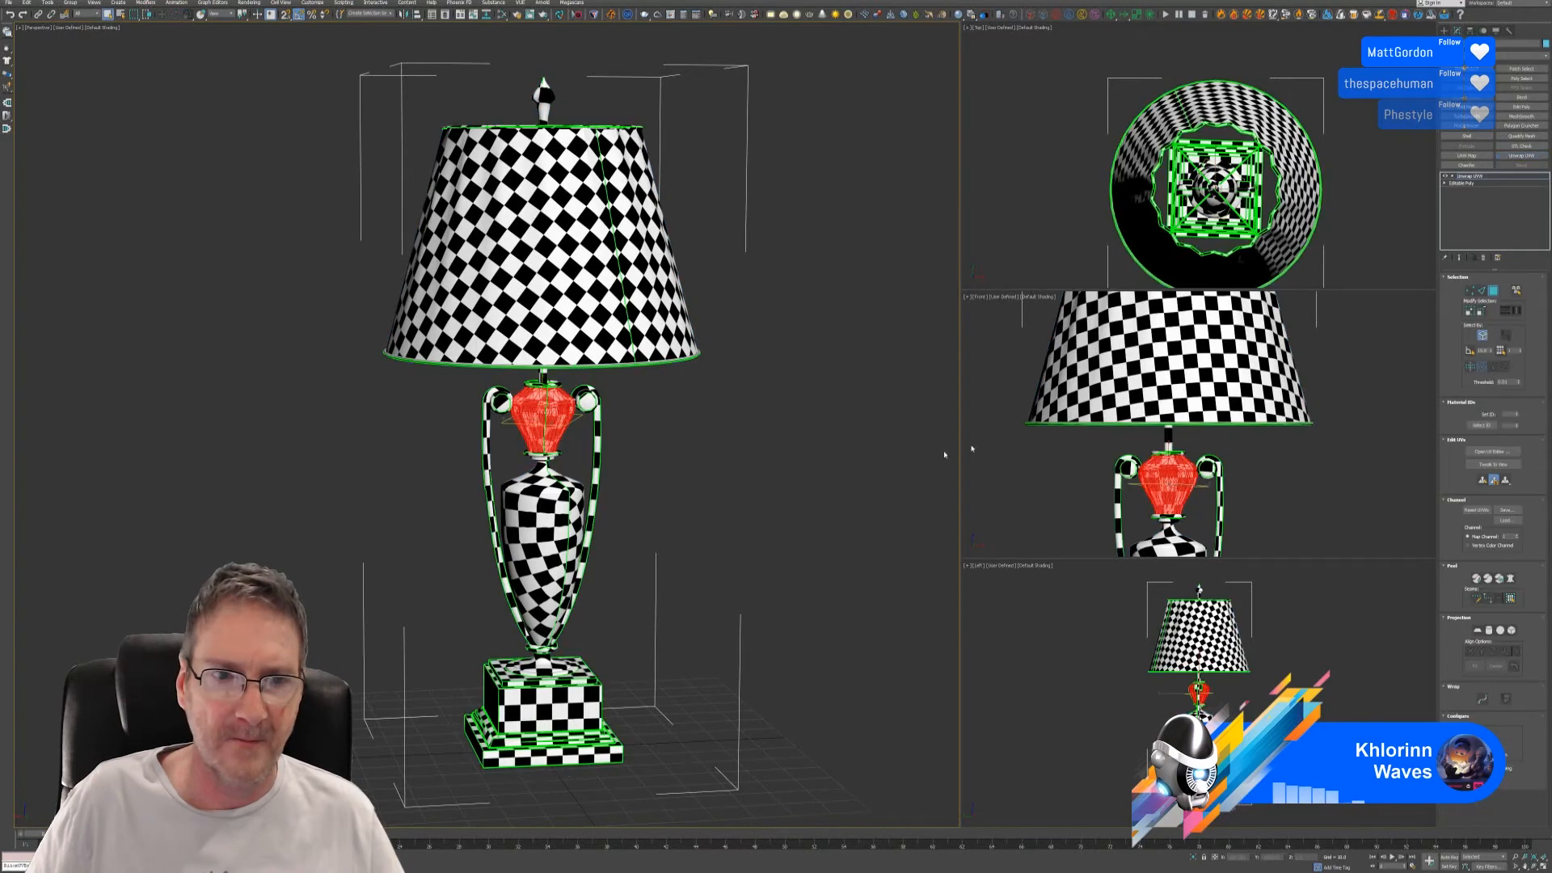
middle_click_drag(747, 490, 897, 488, "alt")
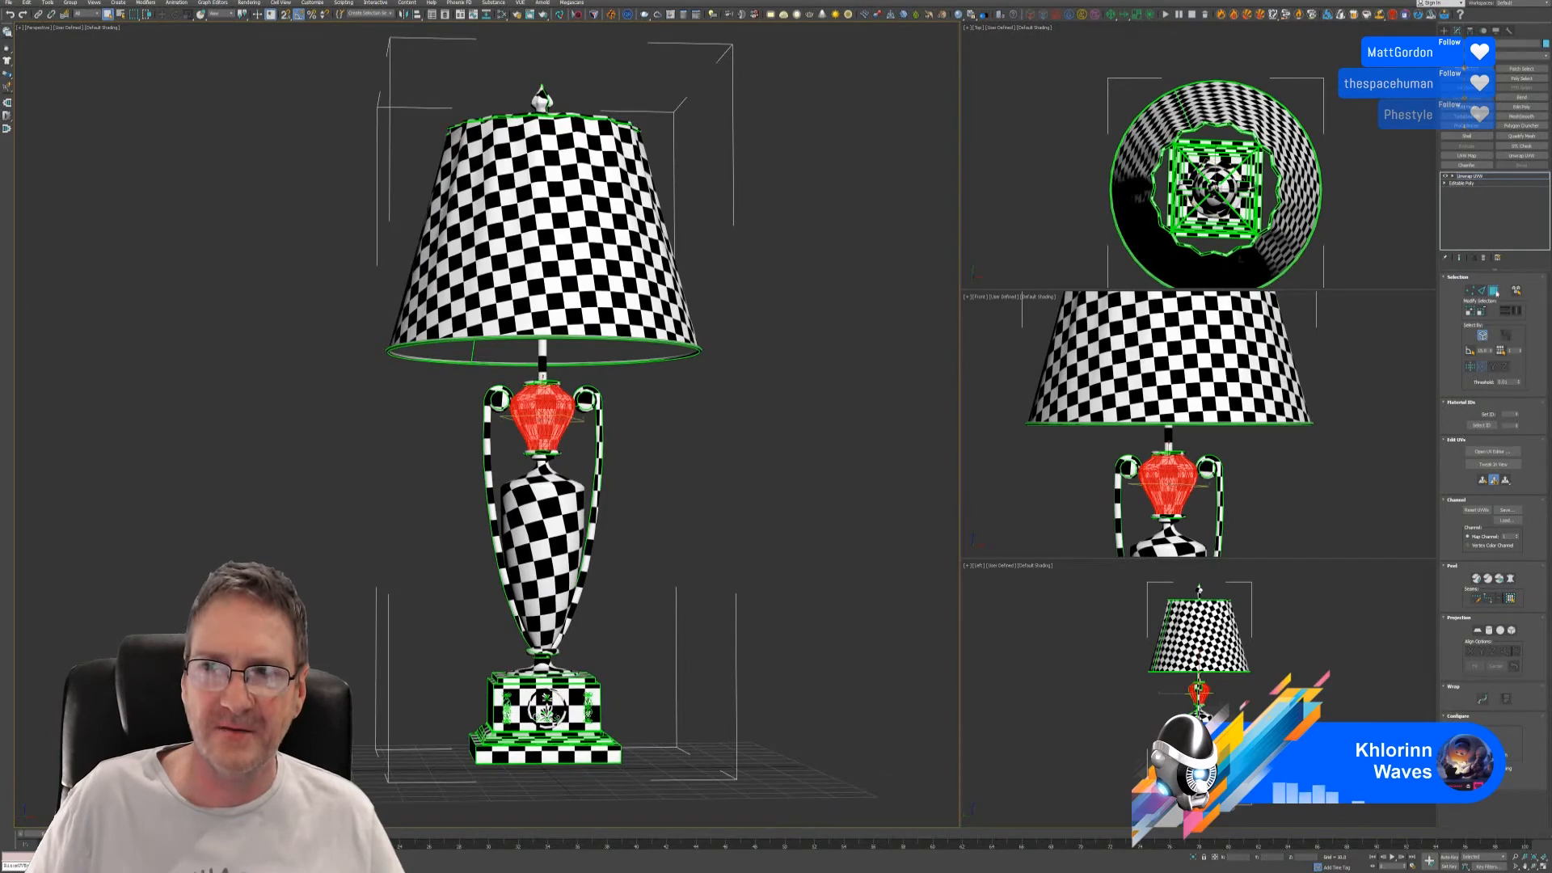
left_click(1494, 292)
scroll(669, 481, "down", 5)
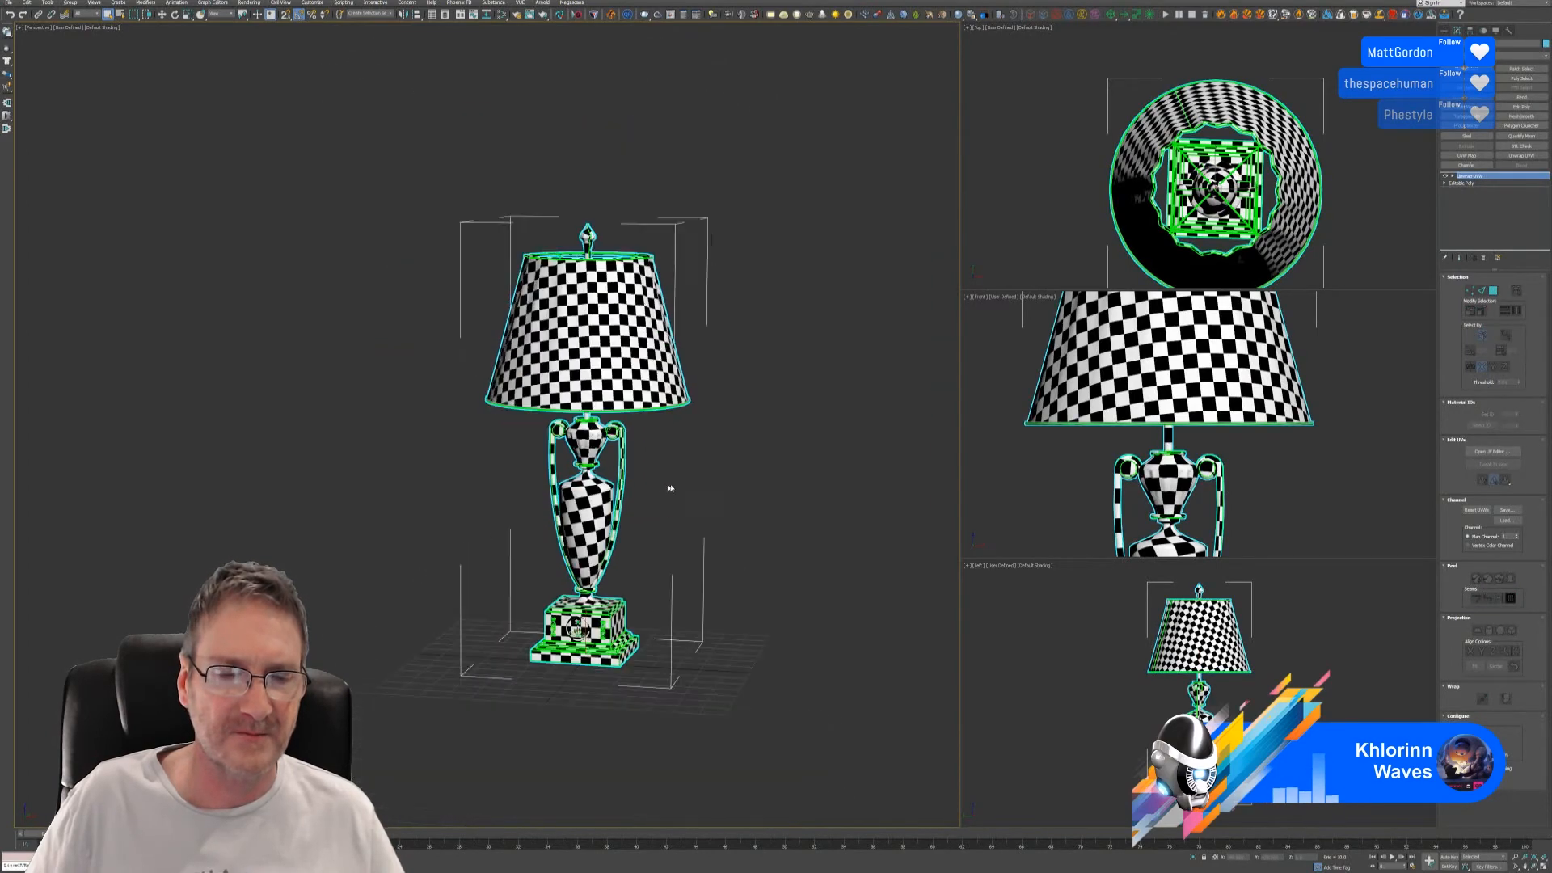
middle_click_drag(670, 488, 733, 466, "alt")
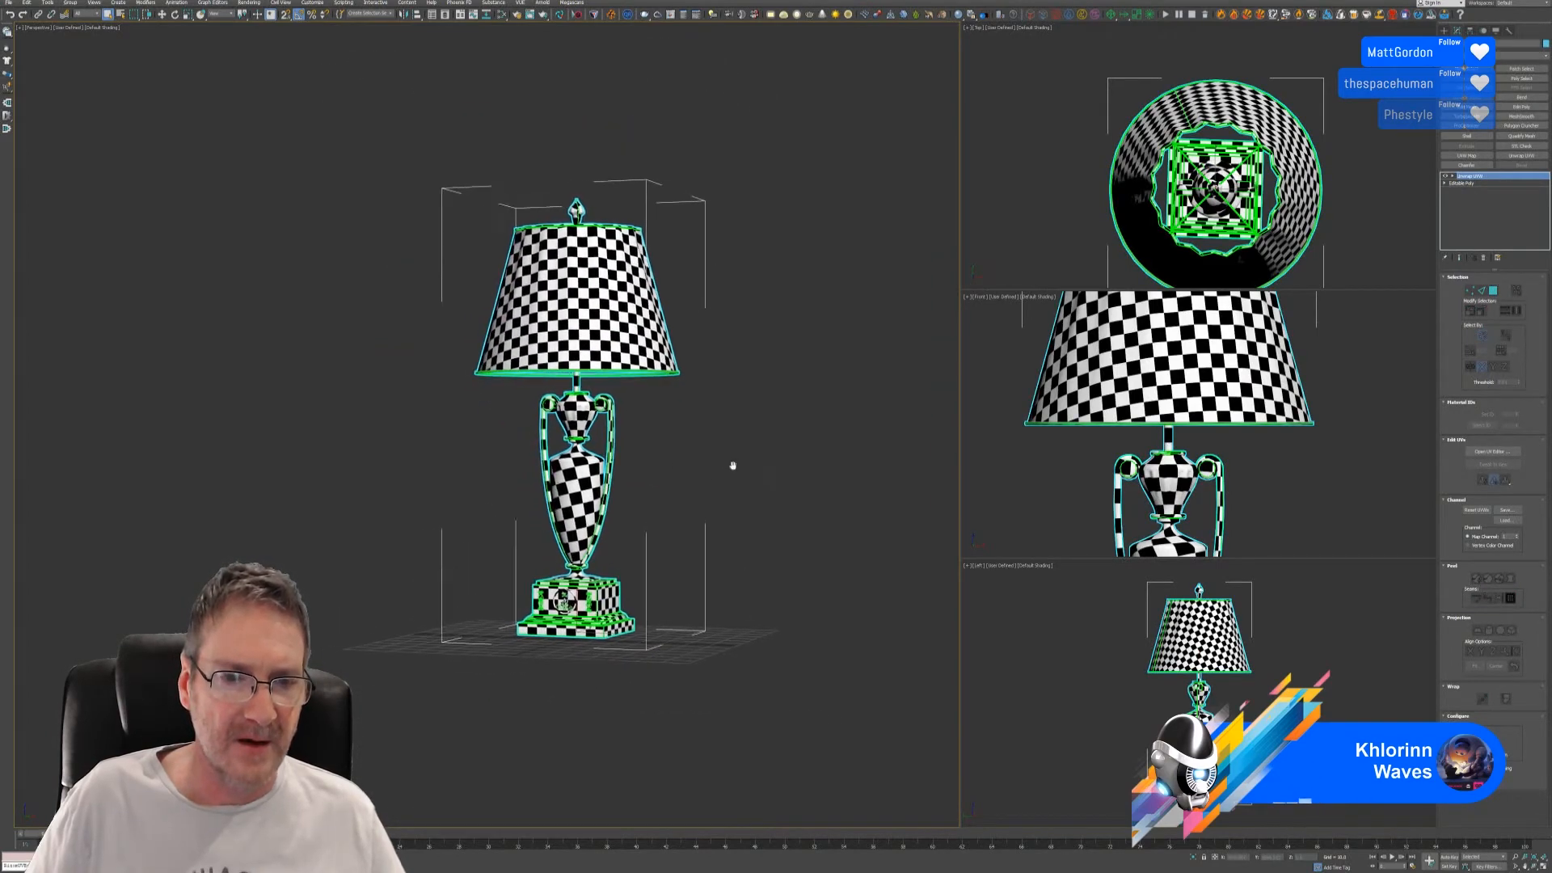
scroll(504, 645, "up", 10)
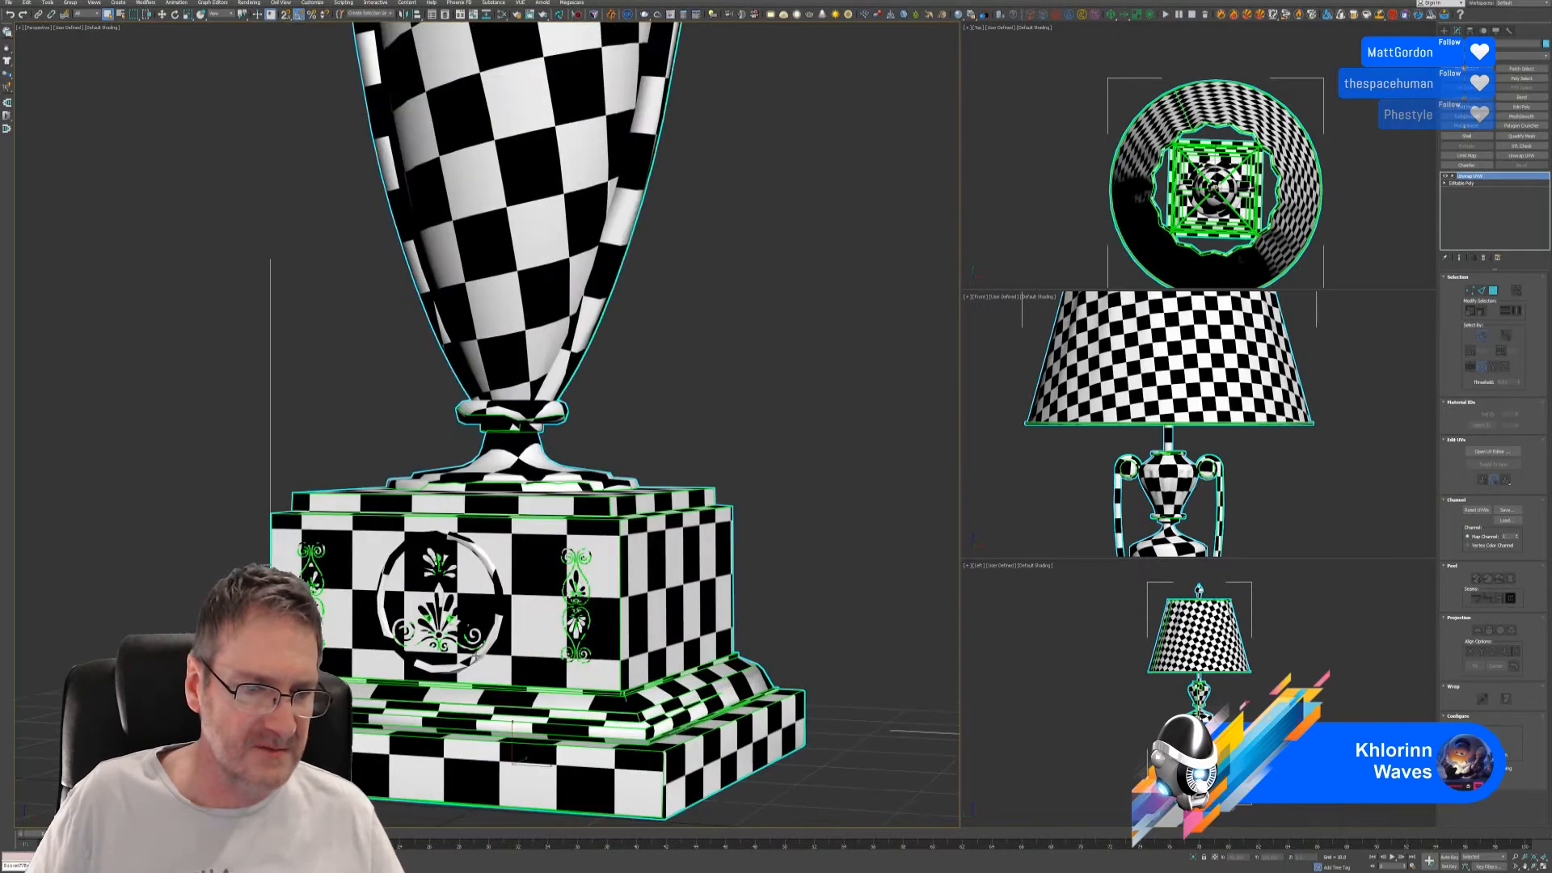
scroll(469, 646, "up", 3)
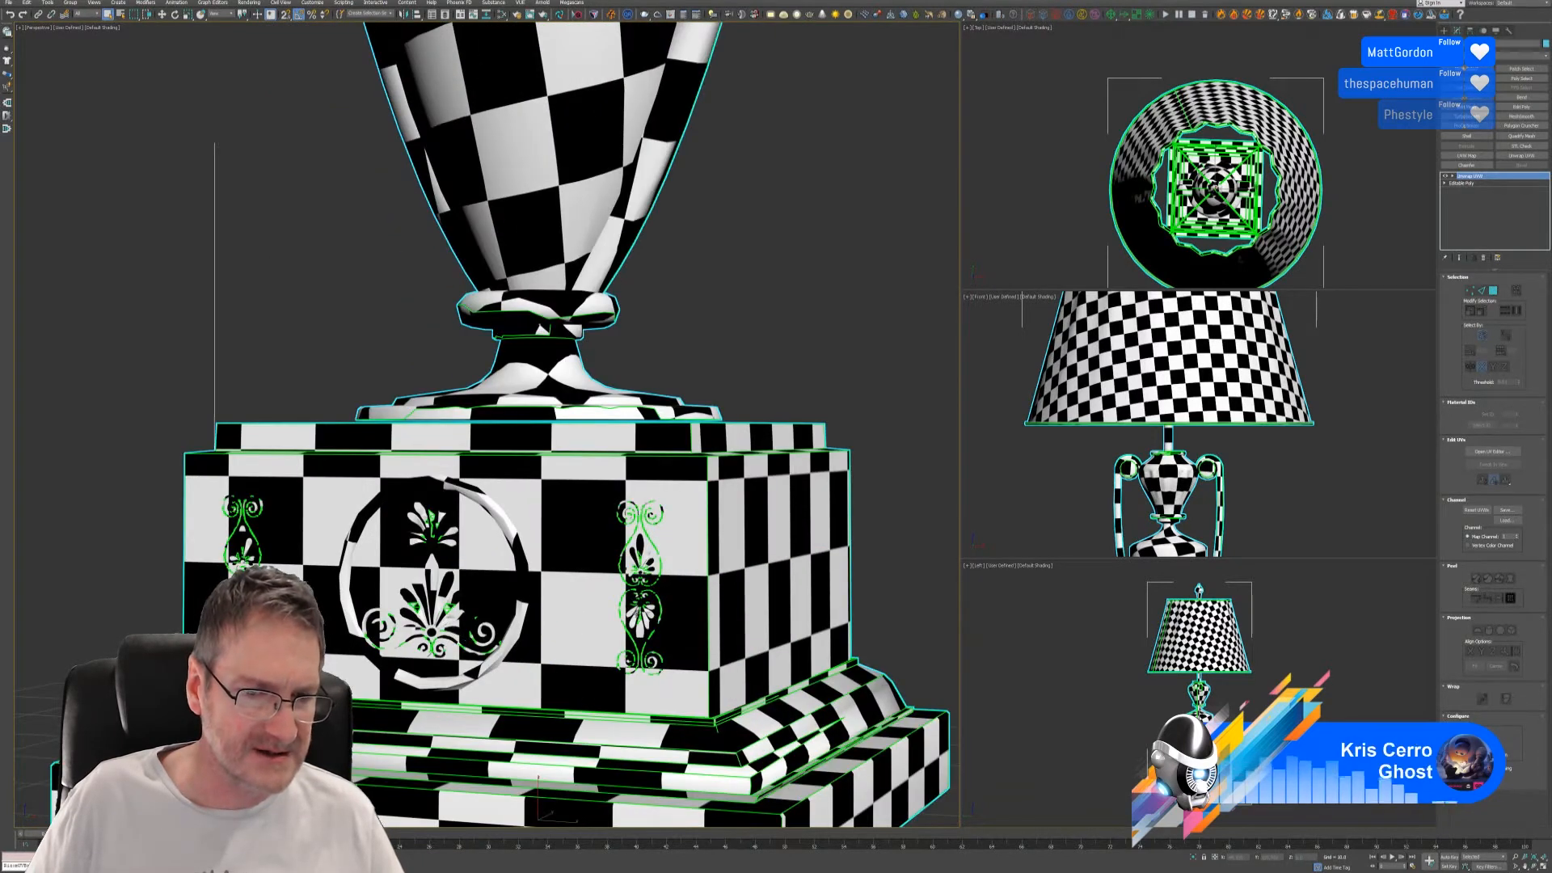
- Clear the polygon selection in the Unwrap UVW modifier and collapse the lamp's whole modifier stack
left_click(1493, 291)
left_click(753, 318)
scroll(811, 424, "down", 4)
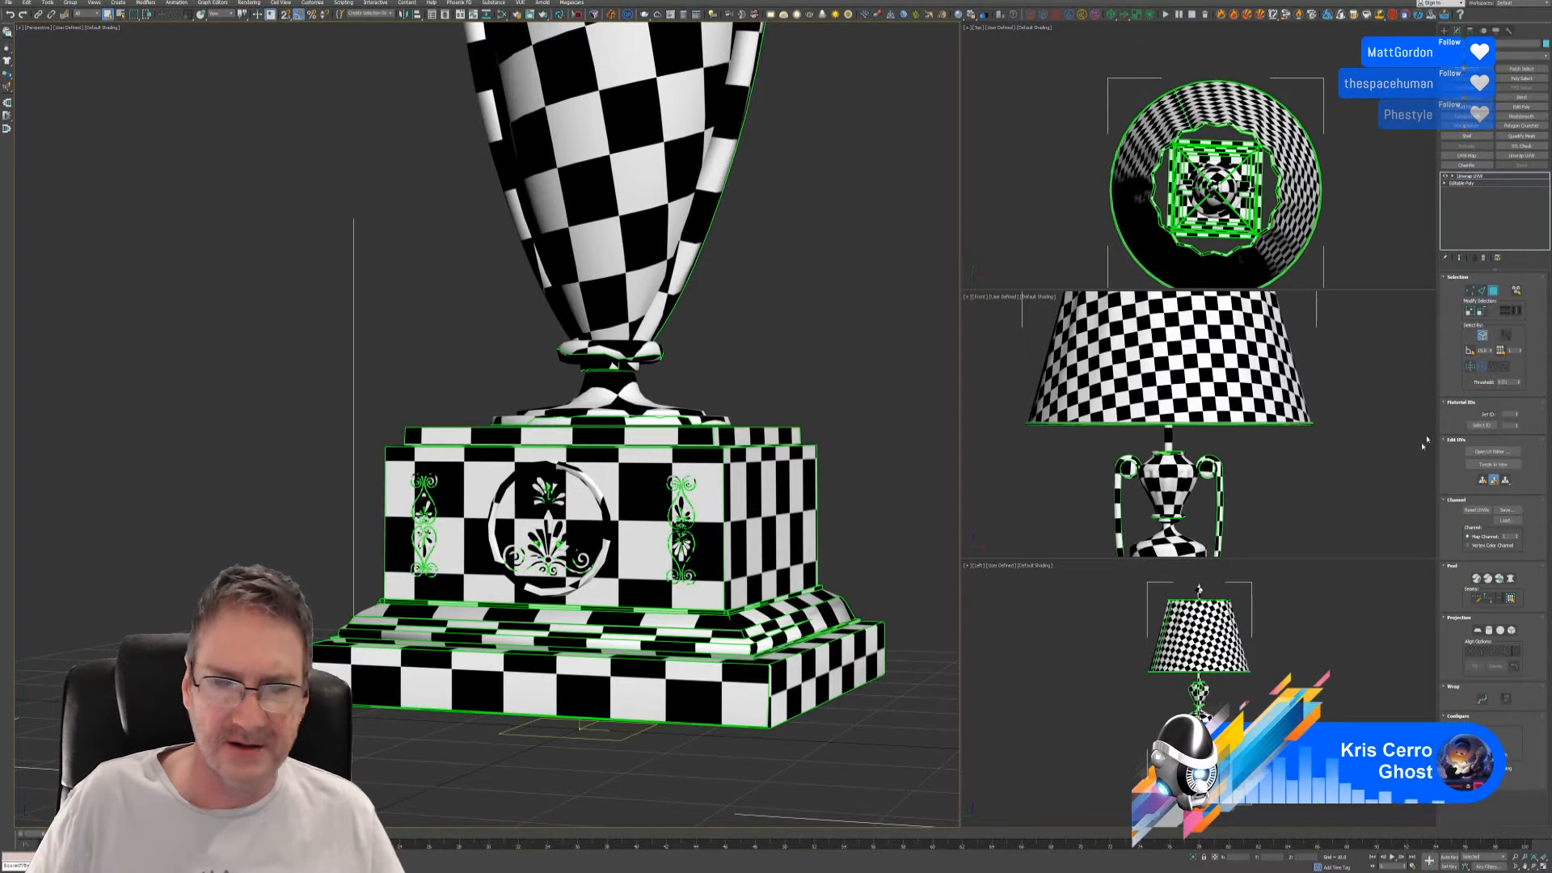
left_click(1494, 291)
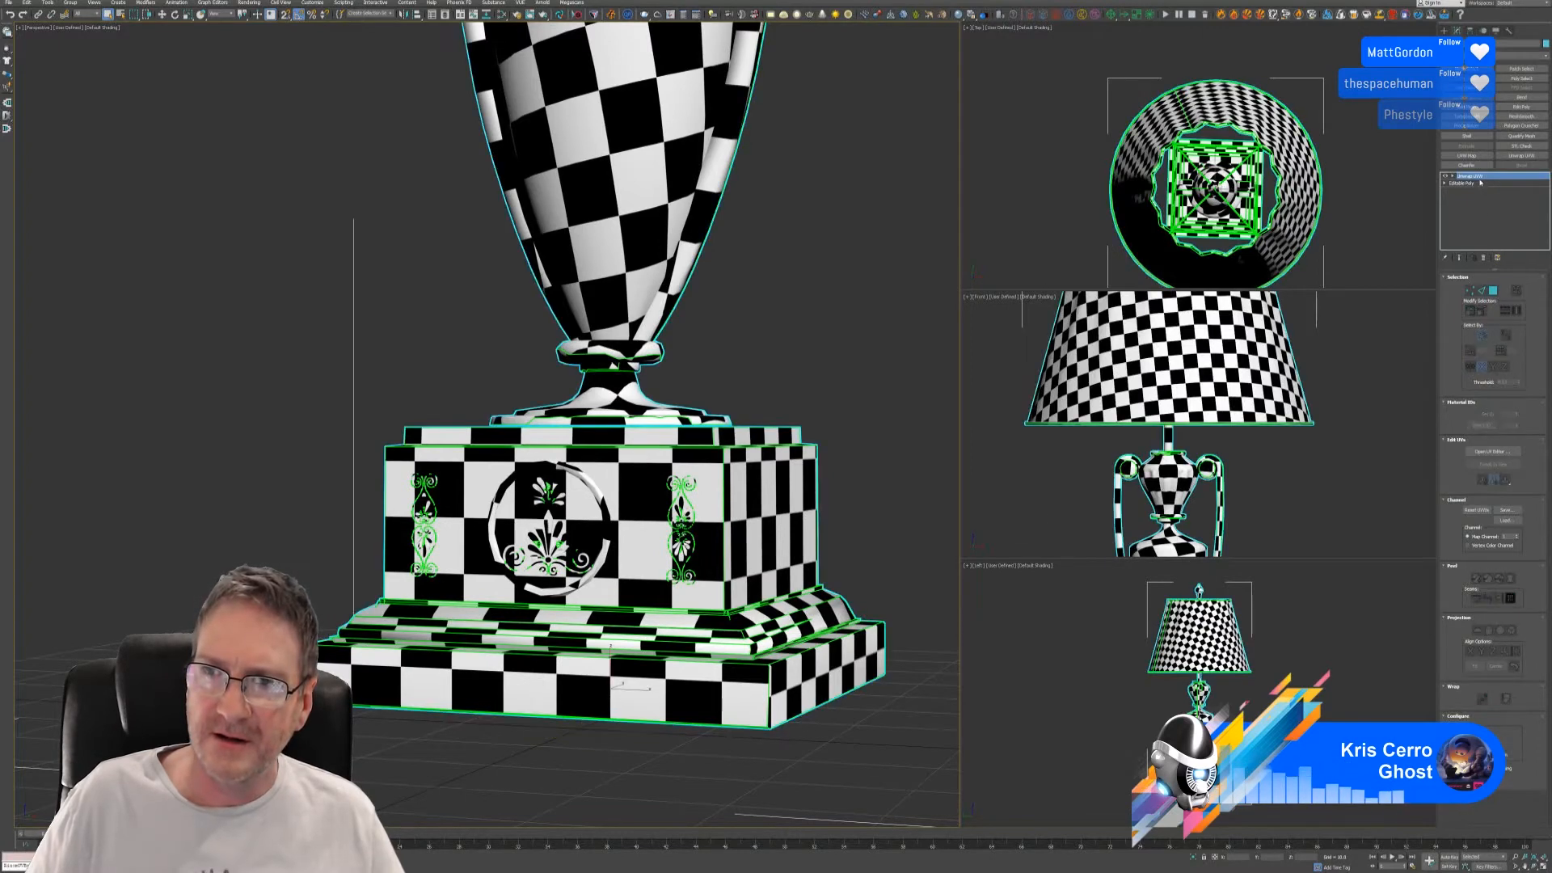
right_click(1481, 182)
left_click(1489, 264)
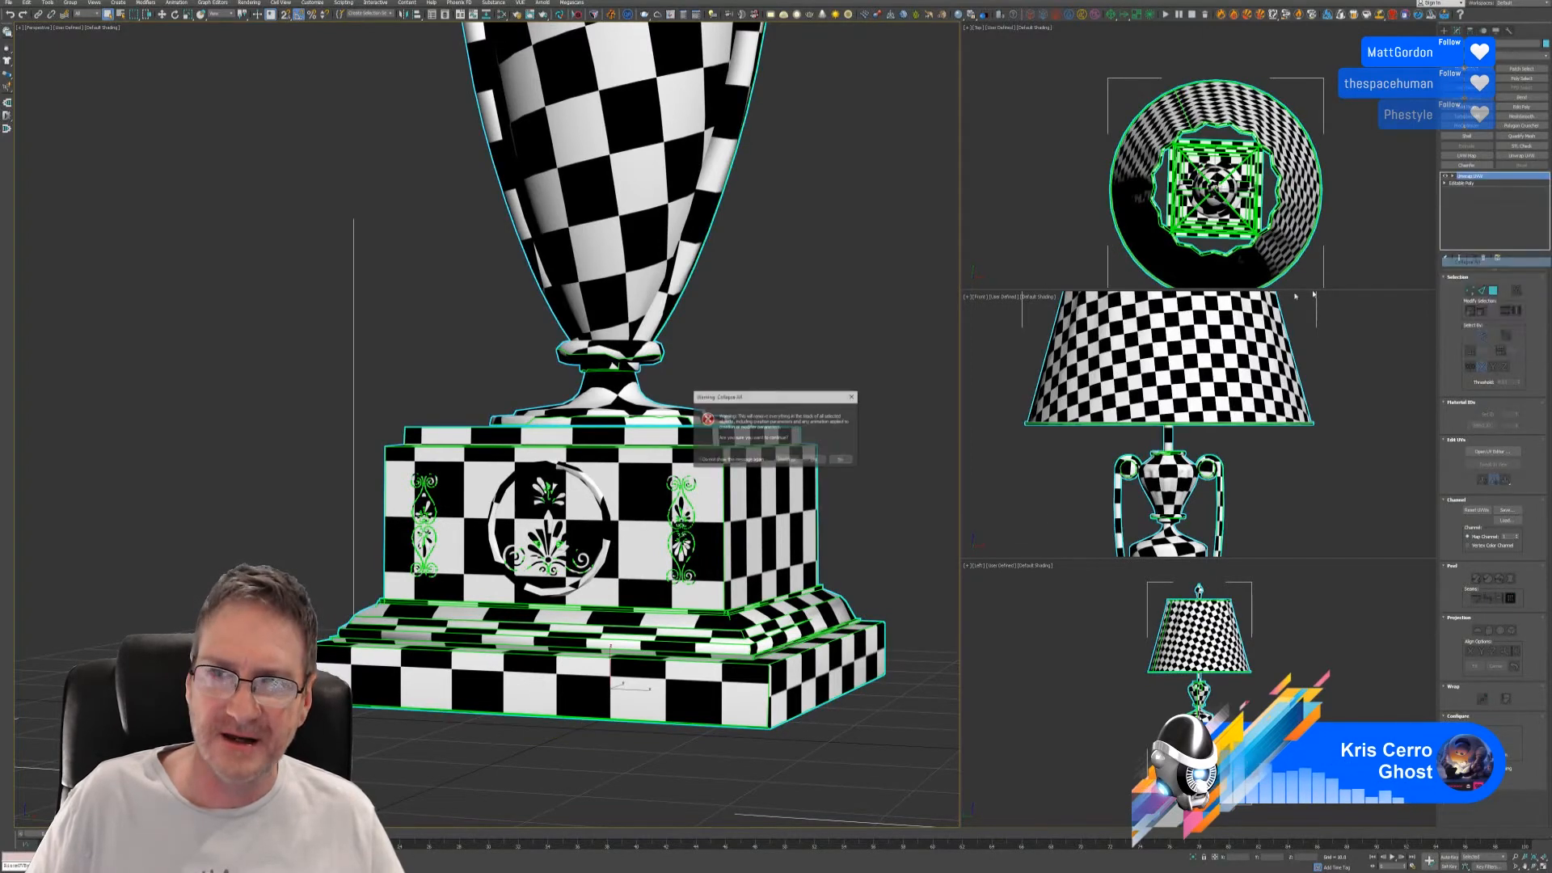
left_click(814, 460)
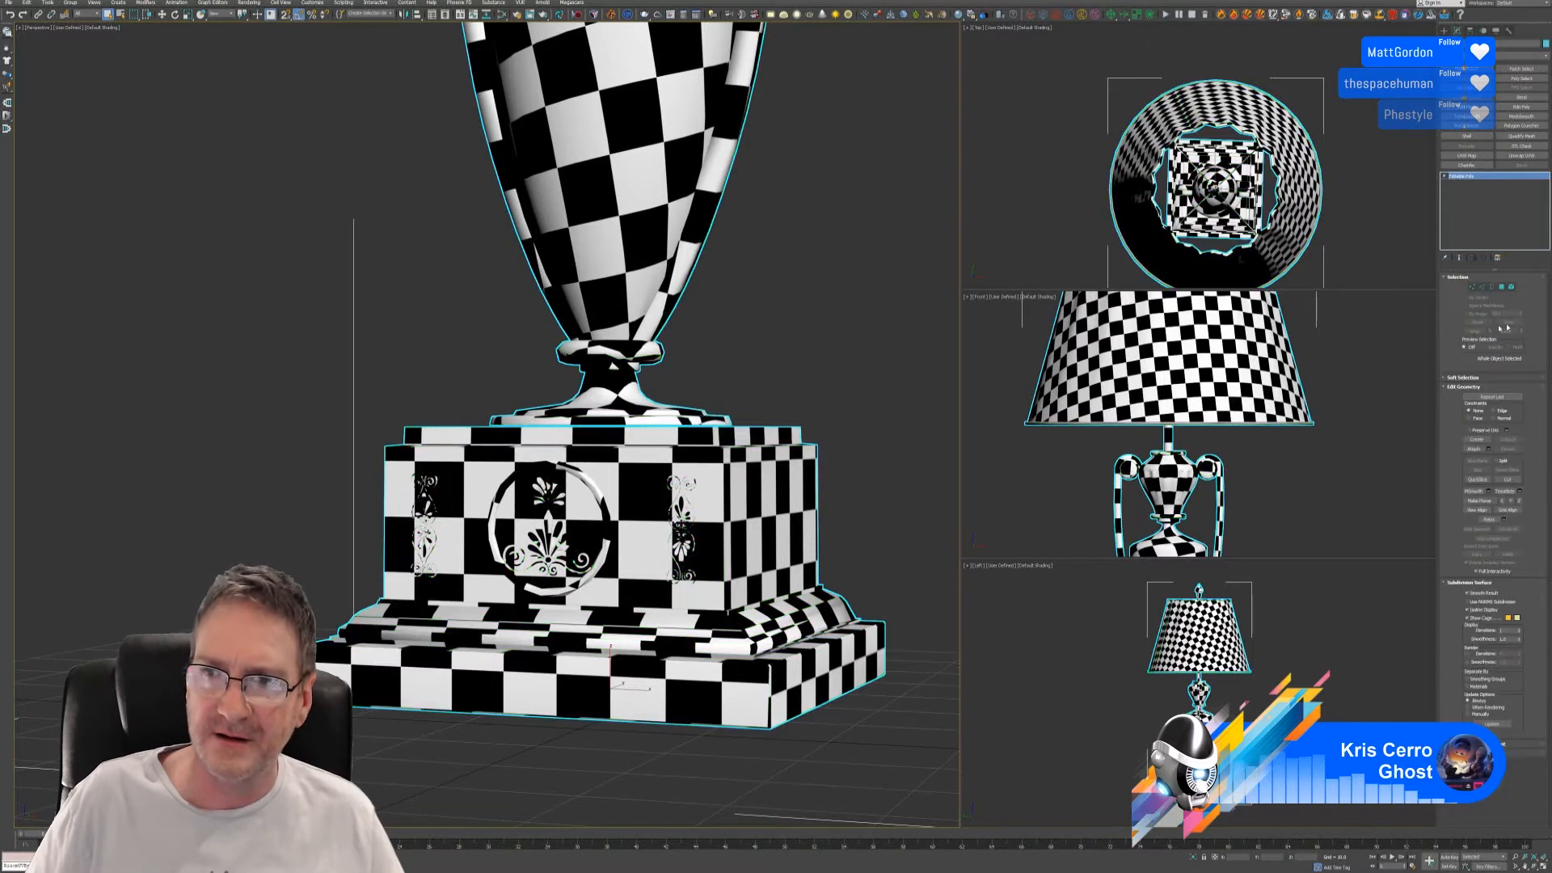
- Select all elements of the lamp except the round emblem and scroll ornaments on the base
left_click(1510, 287)
scroll(669, 582, "up", 2)
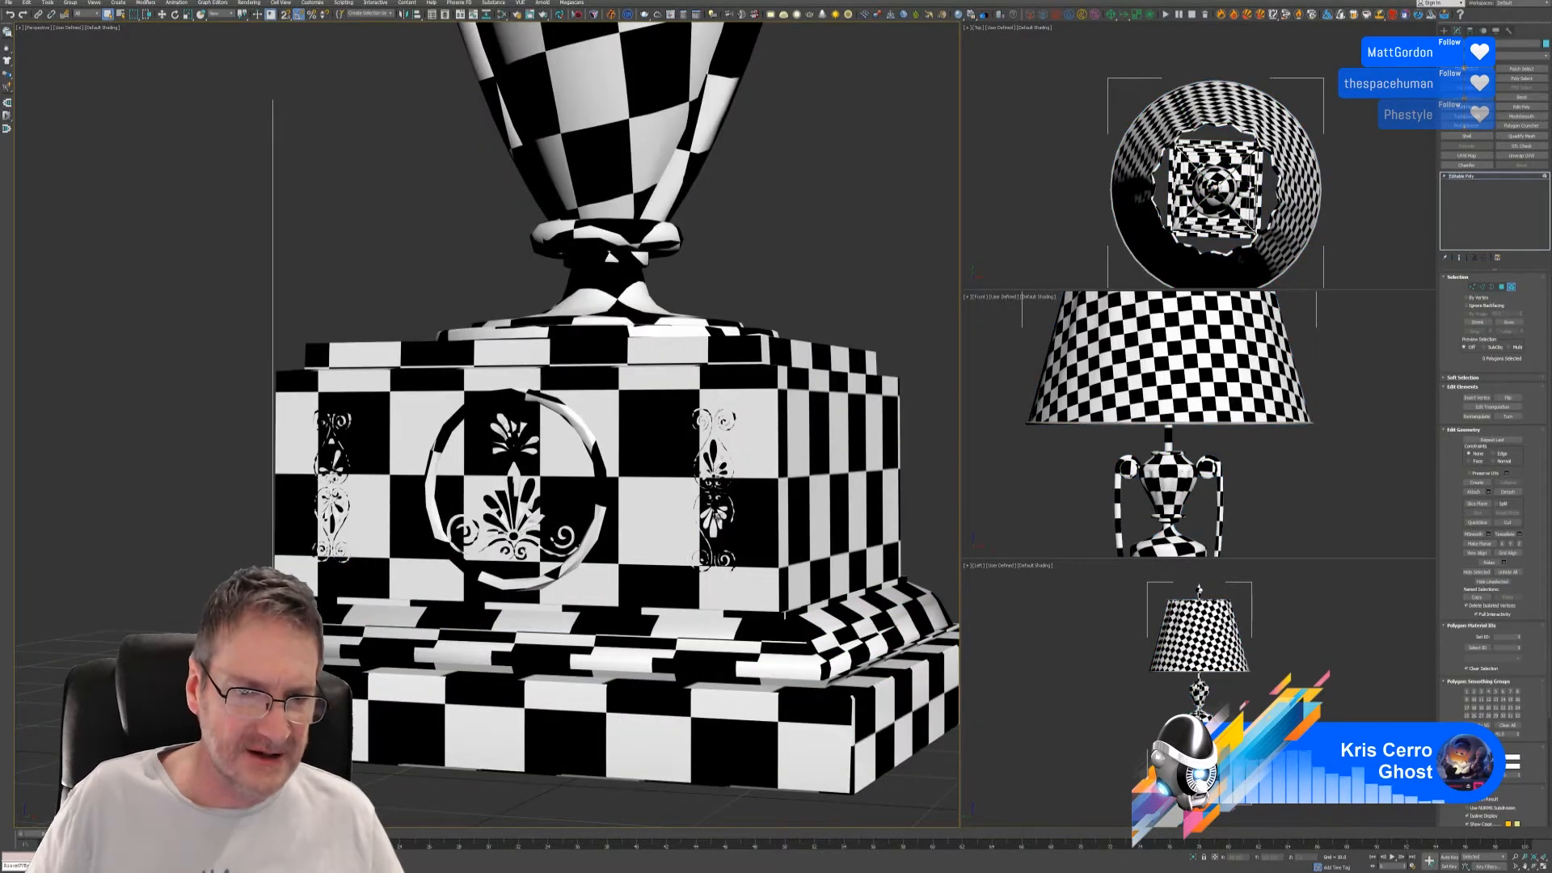
scroll(718, 472, "up", 4)
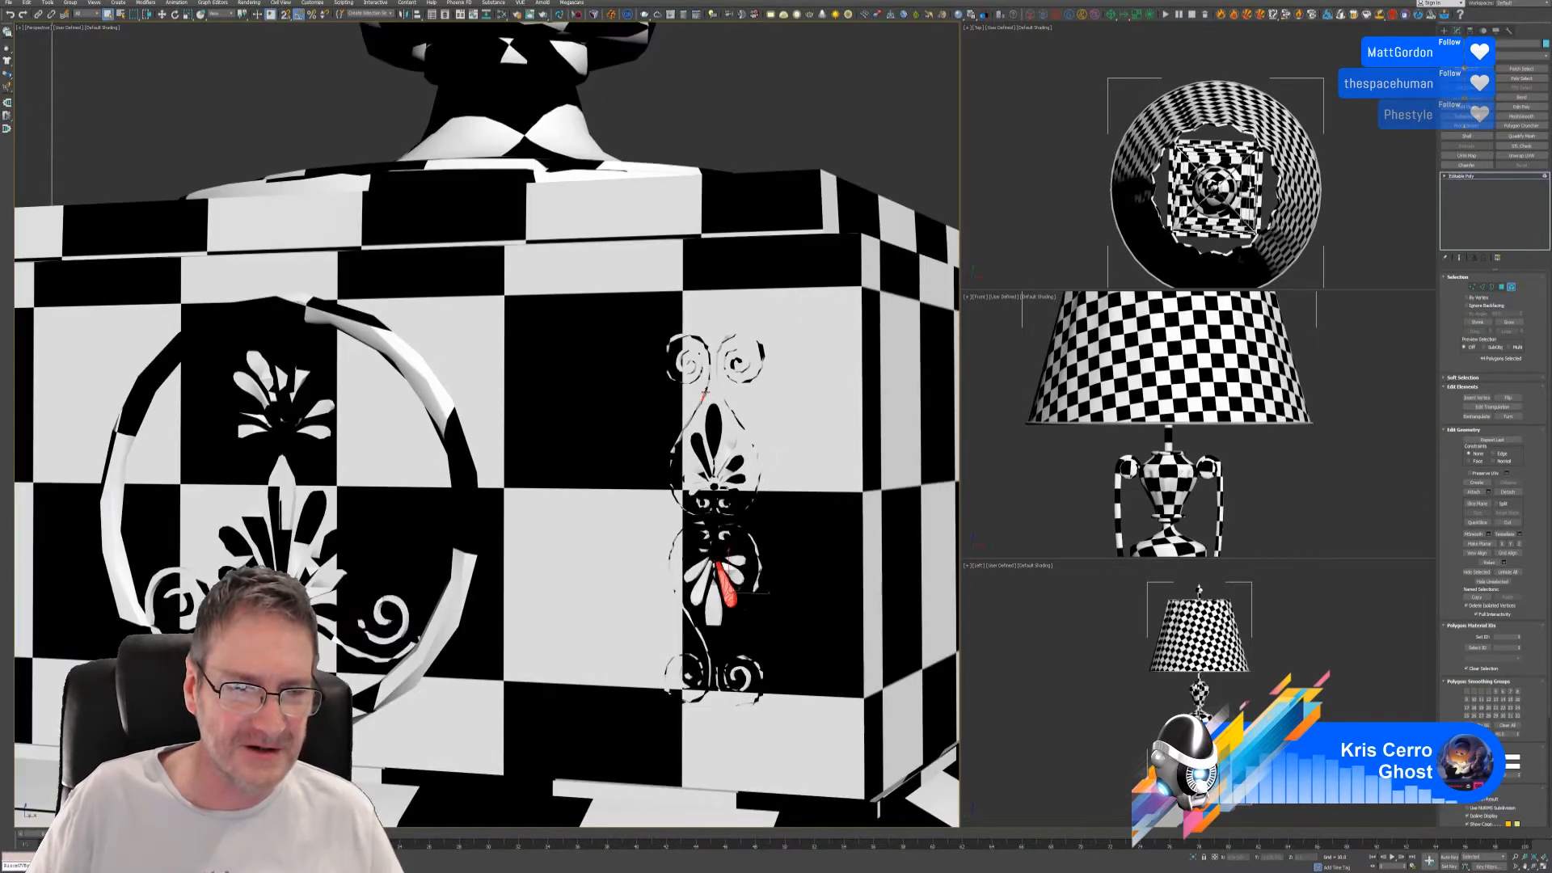
scroll(708, 420, "down", 10)
middle_click_drag(782, 376, 762, 376)
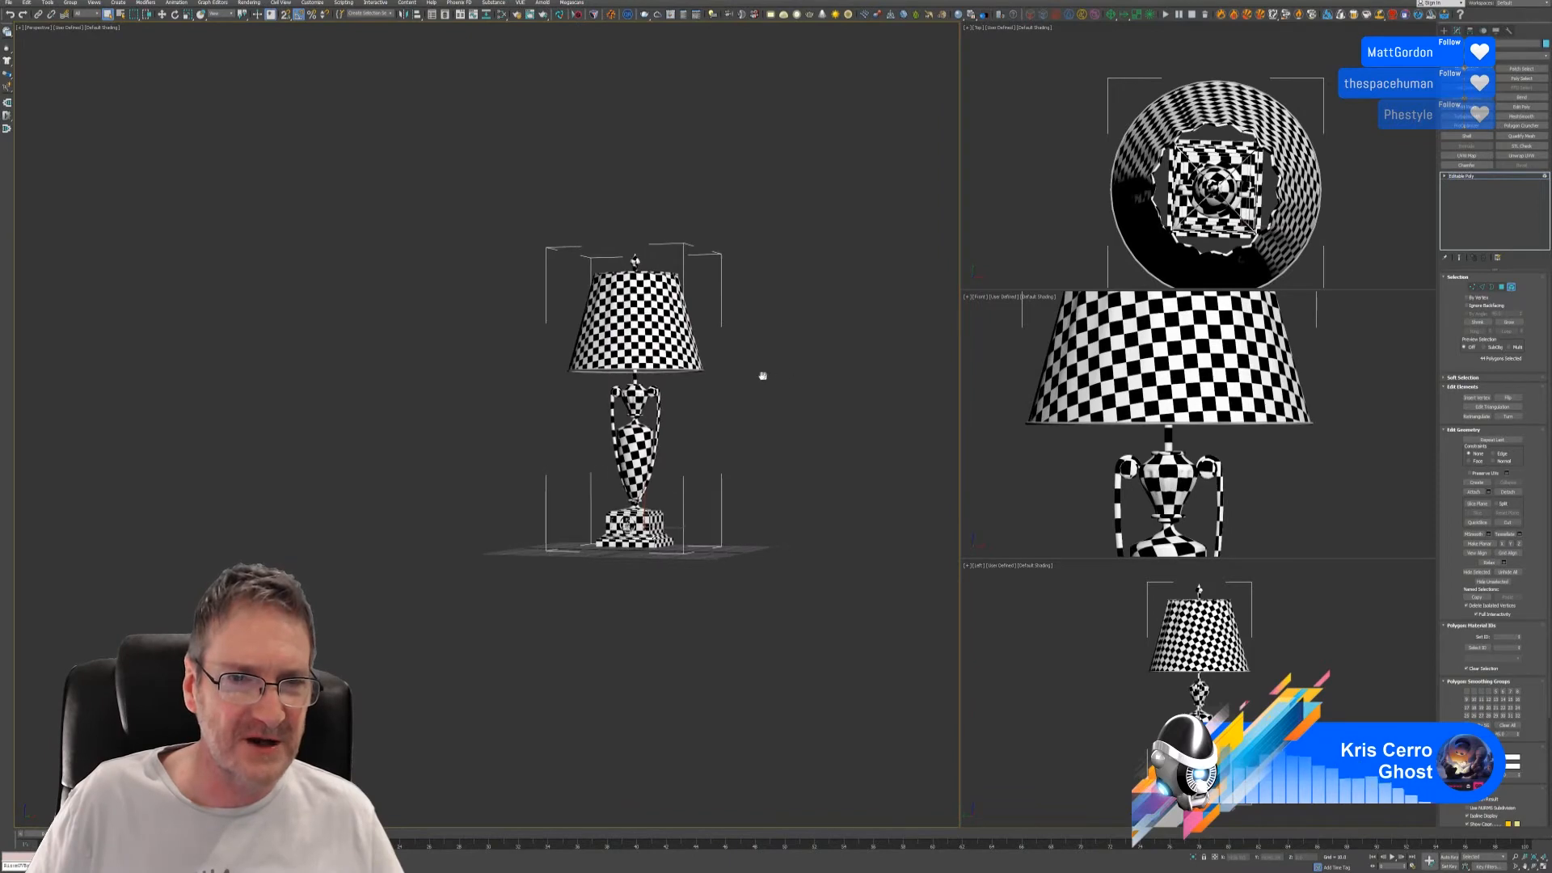
left_click_drag(542, 252, 738, 486)
scroll(695, 527, "up", 5)
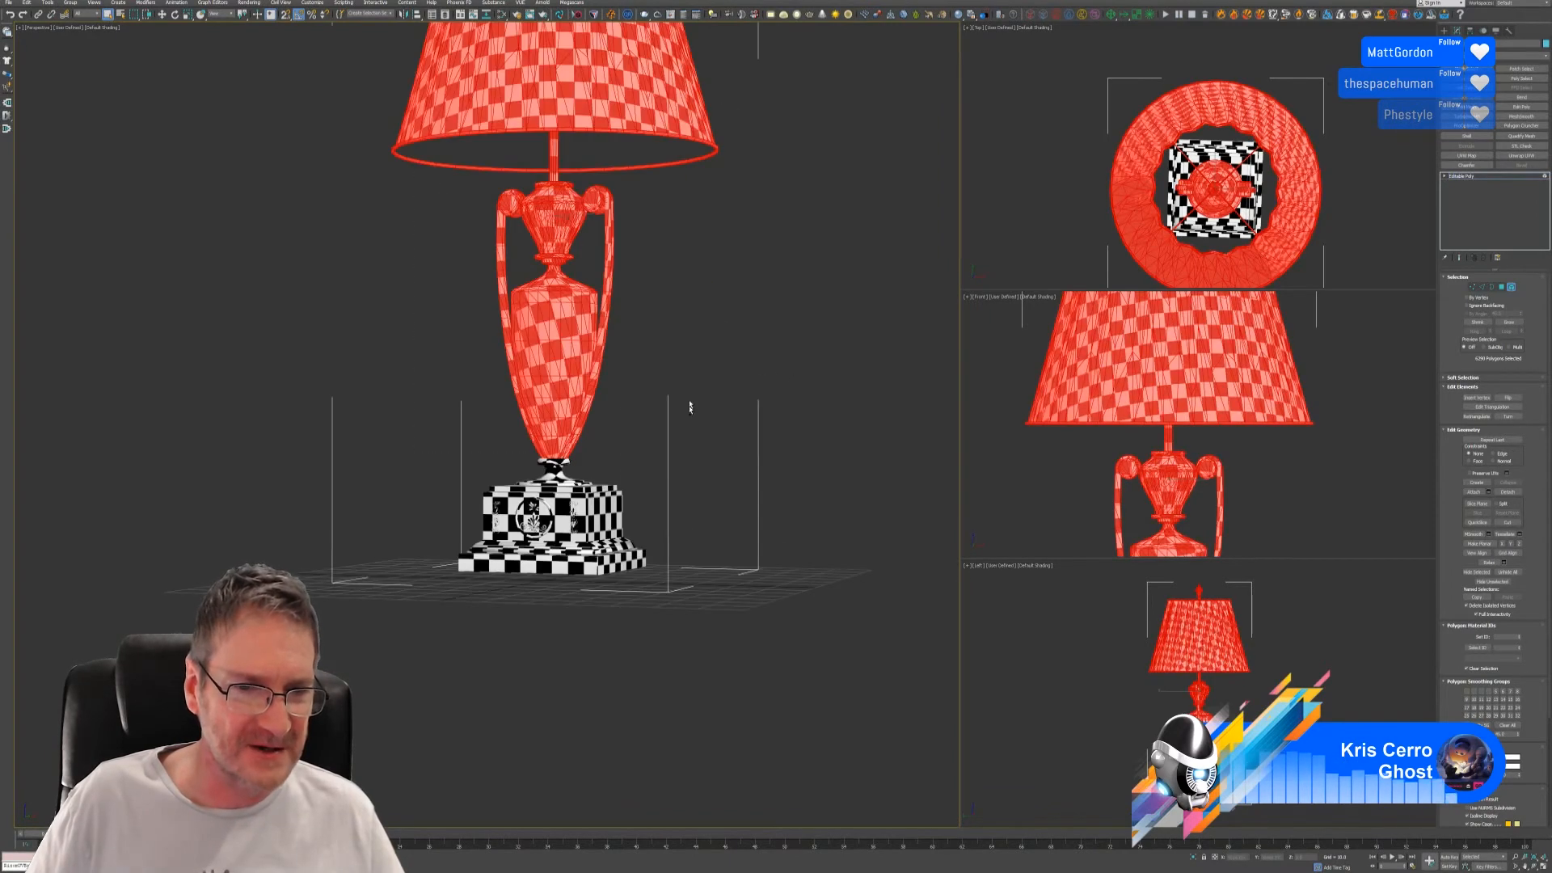
left_click_drag(591, 619, 591, 619, "ctrl")
scroll(570, 497, "up", 5)
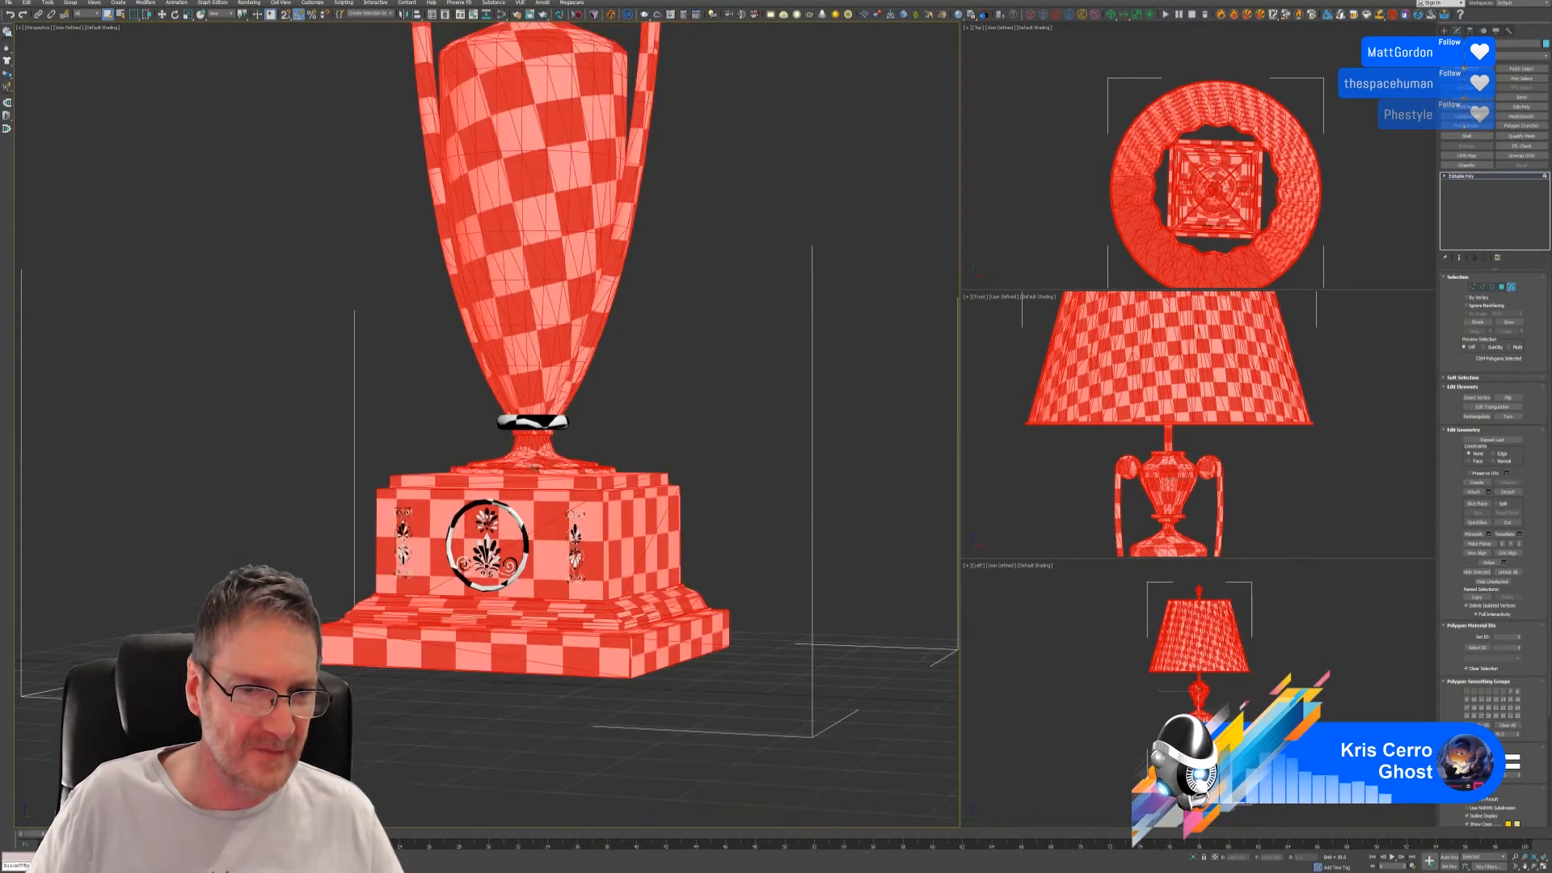
left_click_drag(668, 438, 669, 439, "ctrl")
scroll(679, 452, "down", 8)
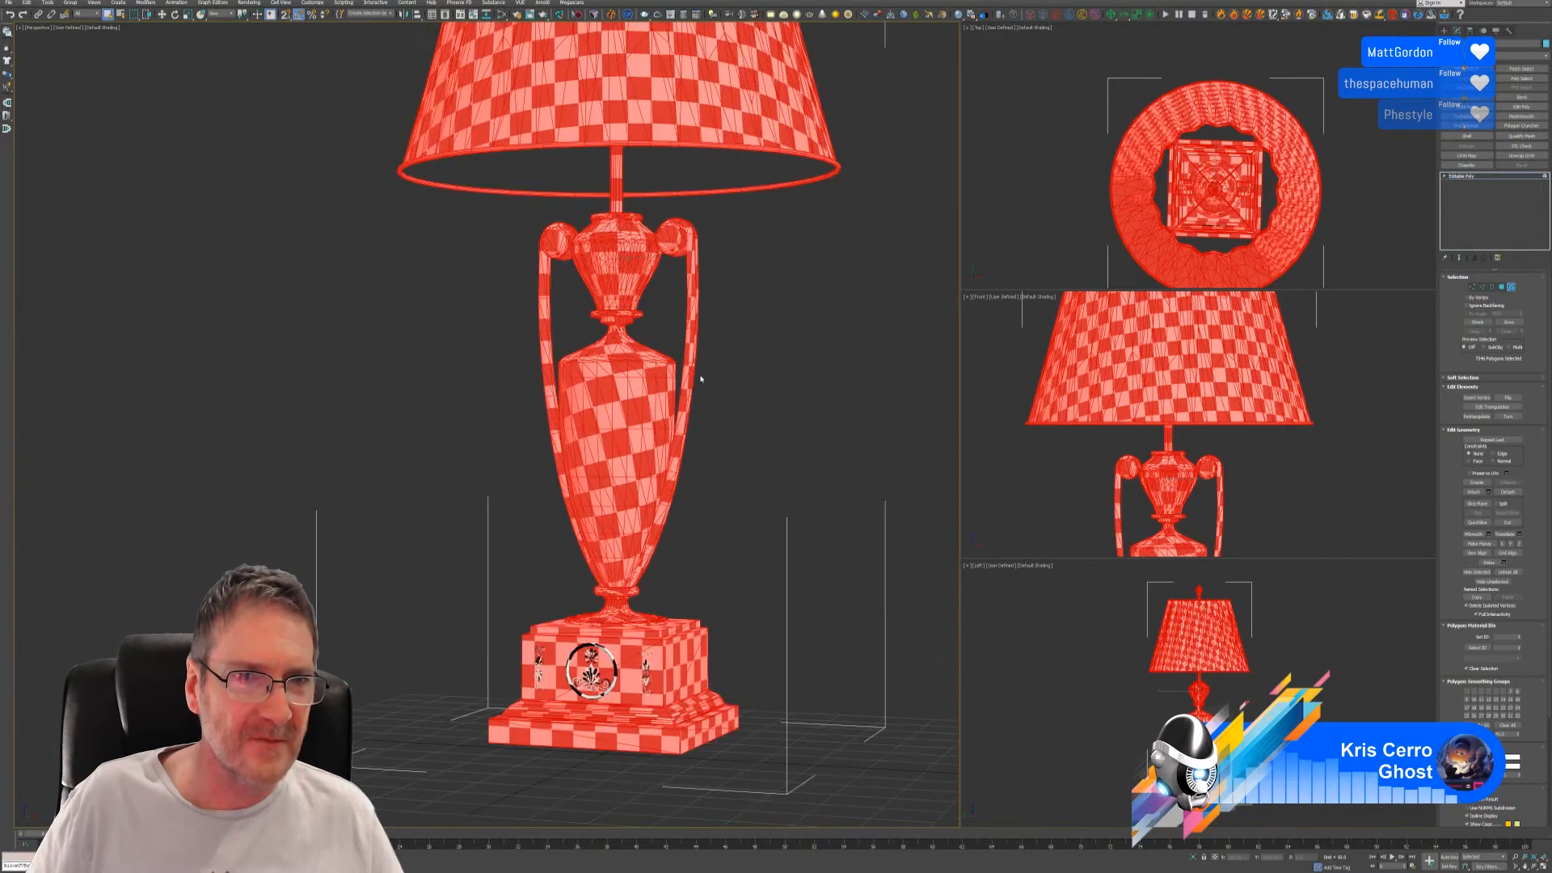
scroll(664, 447, "down", 3)
mouse_move(717, 474)
middle_mouse_down("alt")
mouse_move(711, 461)
mouse_move(703, 509)
mouse_move(670, 513)
mouse_move(674, 440)
mouse_move(834, 442)
mouse_move(722, 444)
middle_mouse_up("alt")
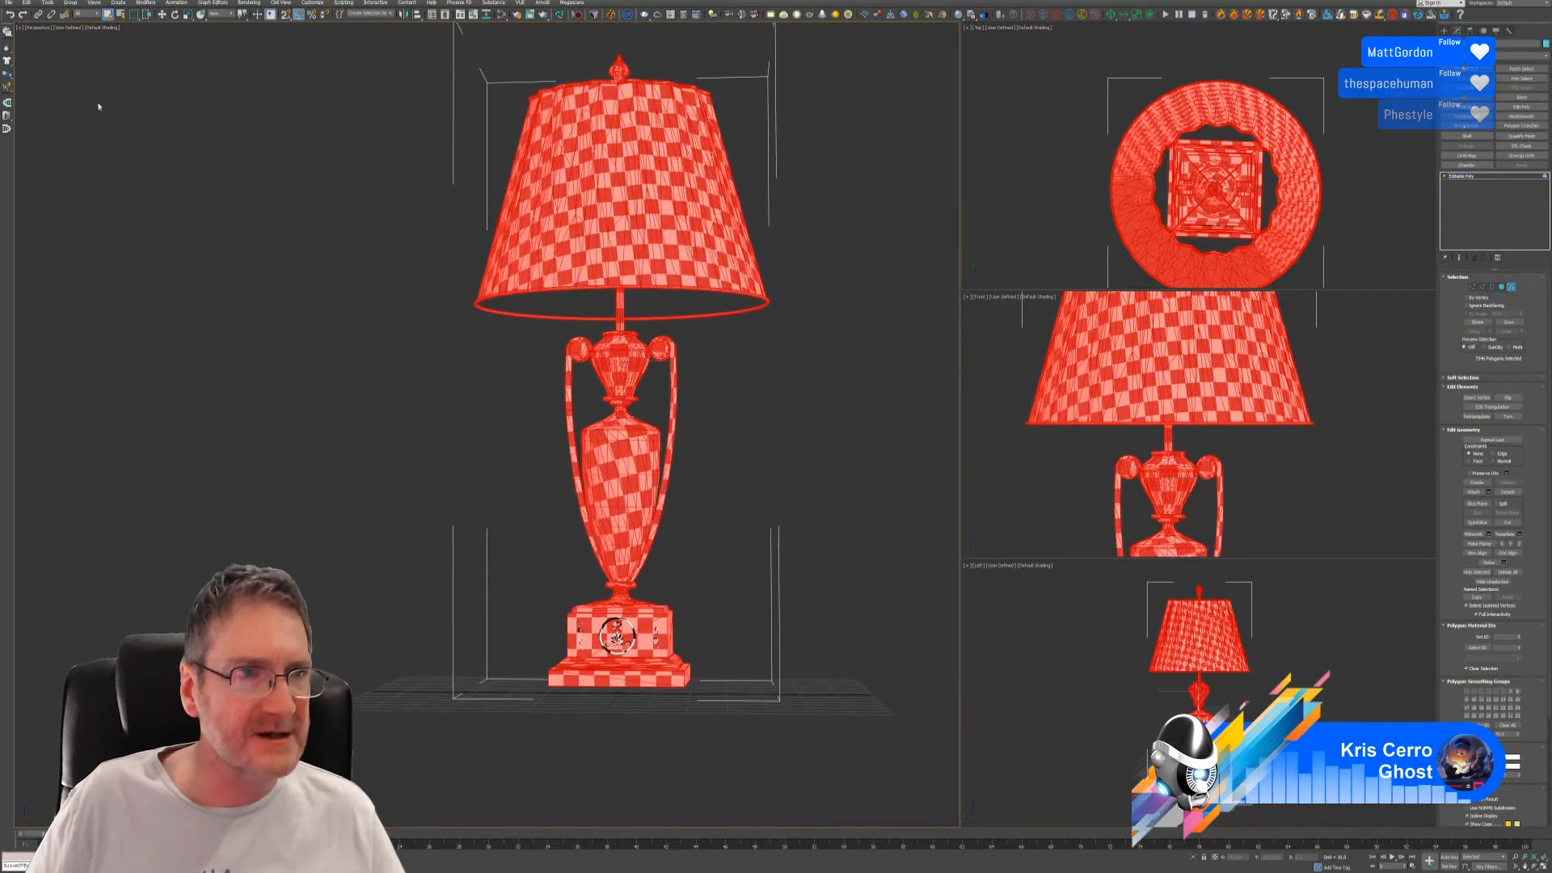
- Invert the element selection to the round emblem and scroll ornaments on the base and detach them as a separate object
scroll(664, 667, "up", 4)
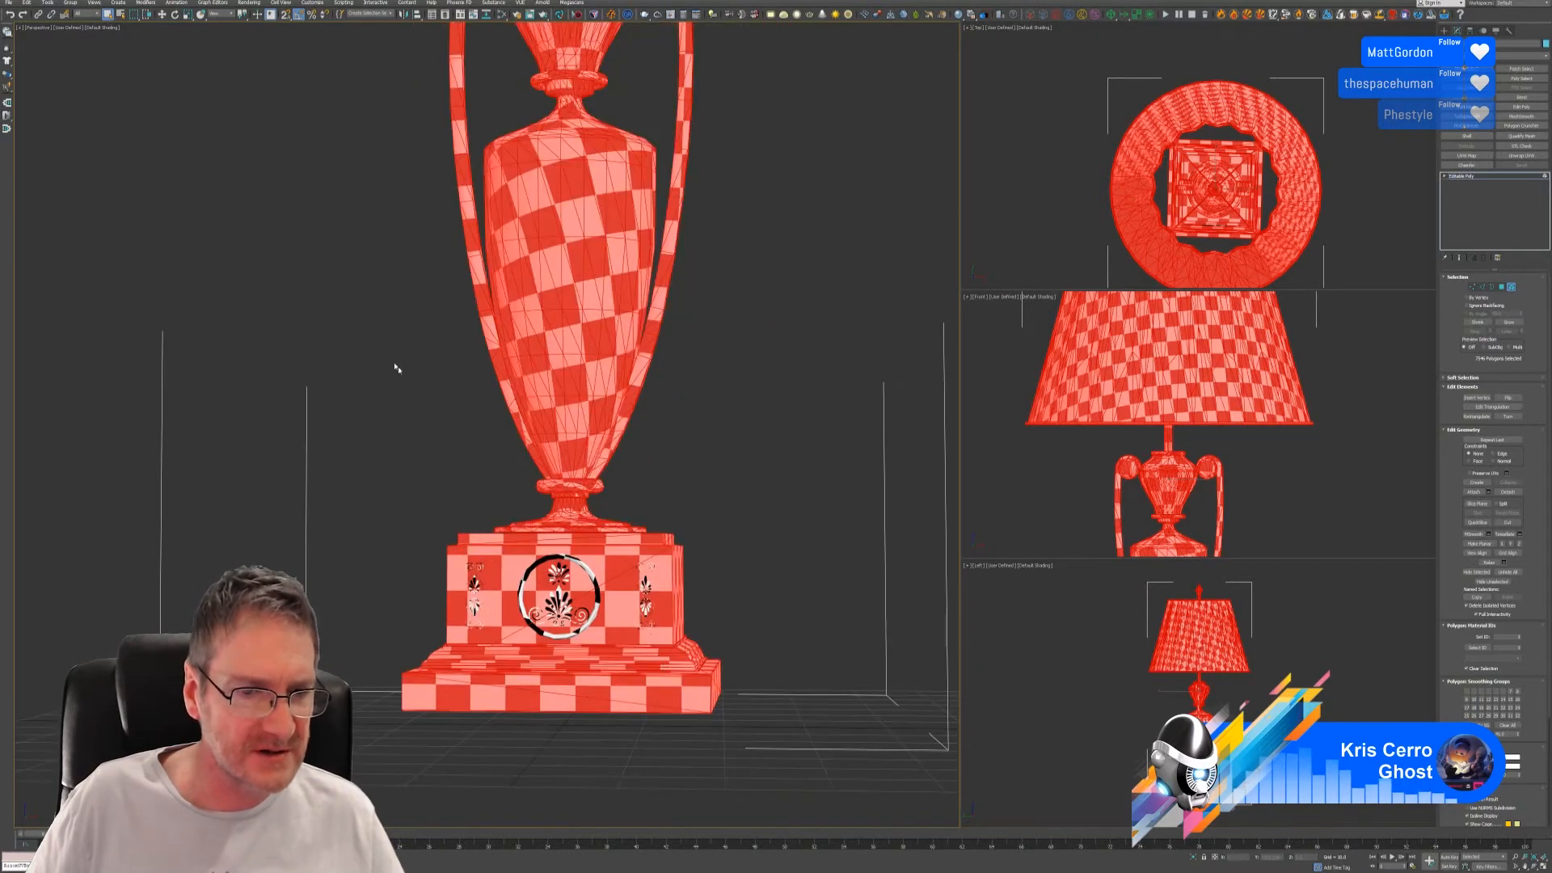
left_click(27, 3)
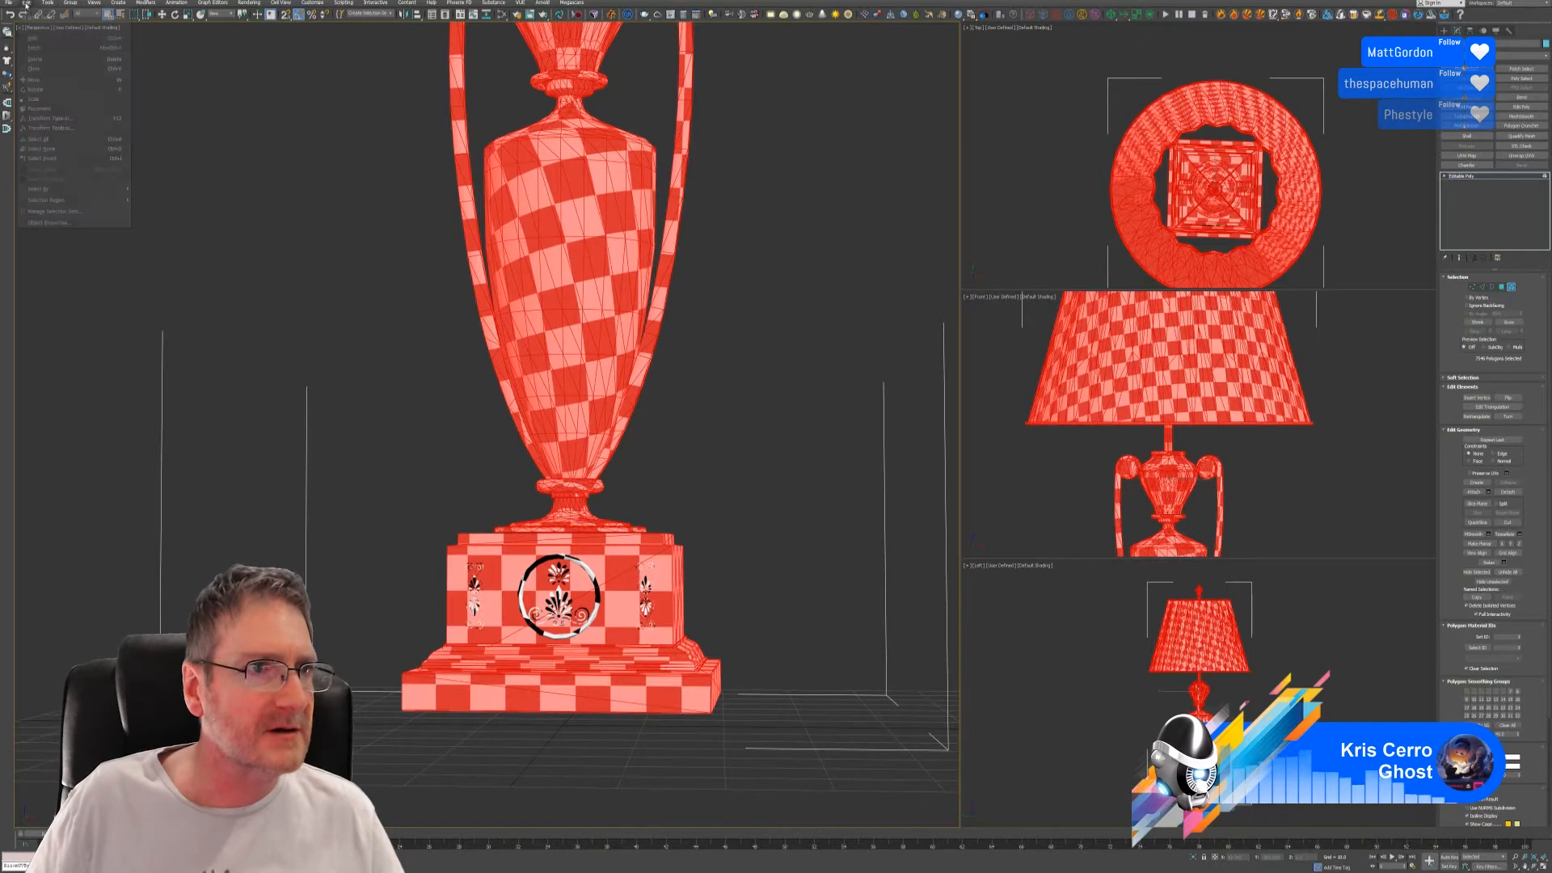
left_click(65, 160)
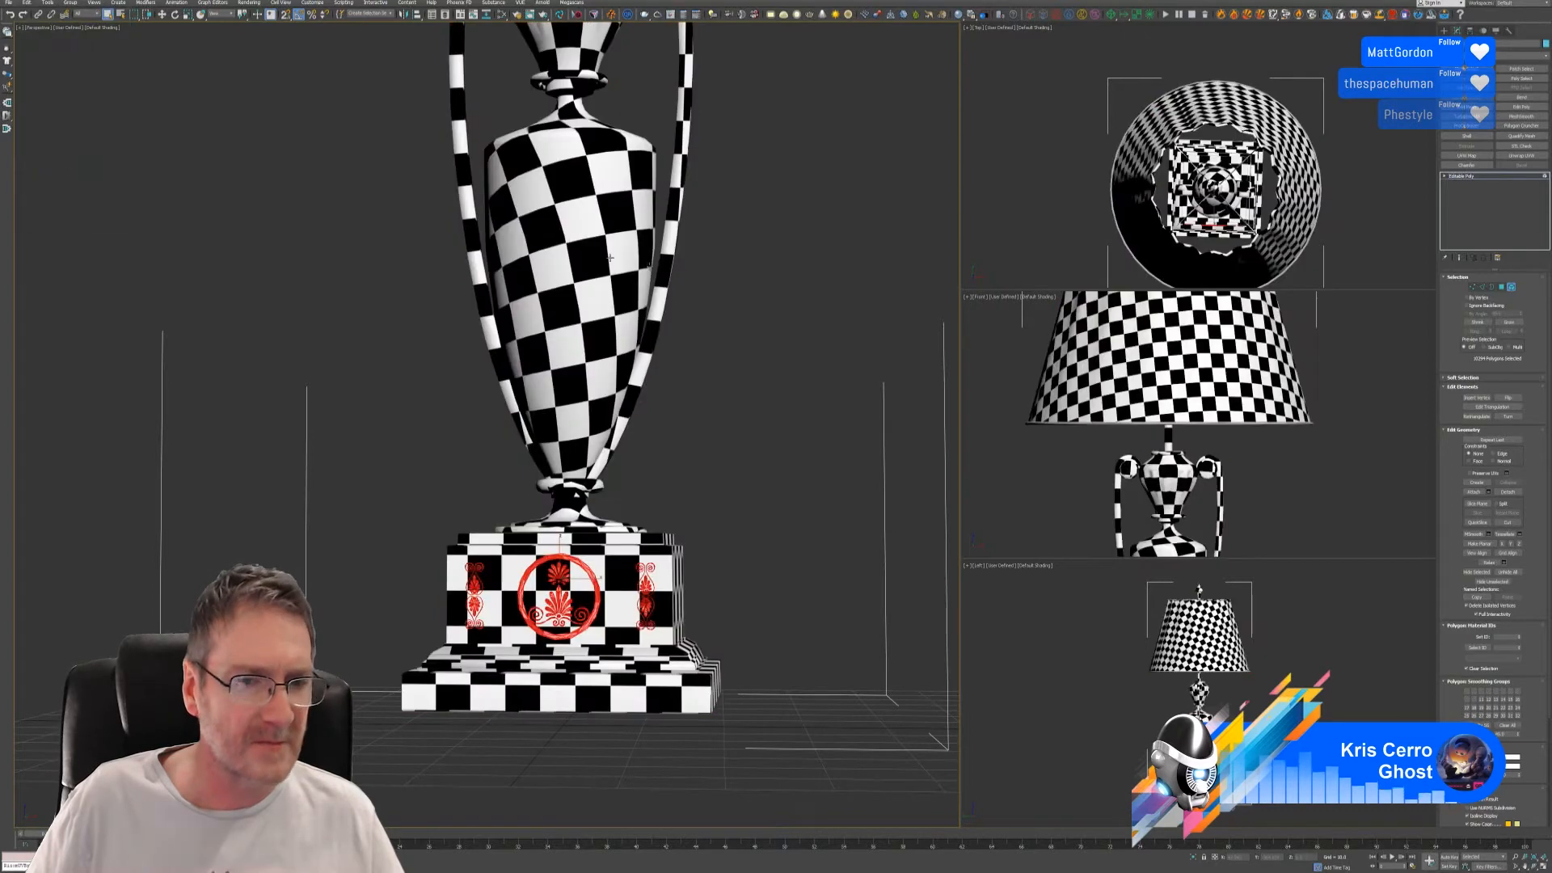
left_click(1508, 490)
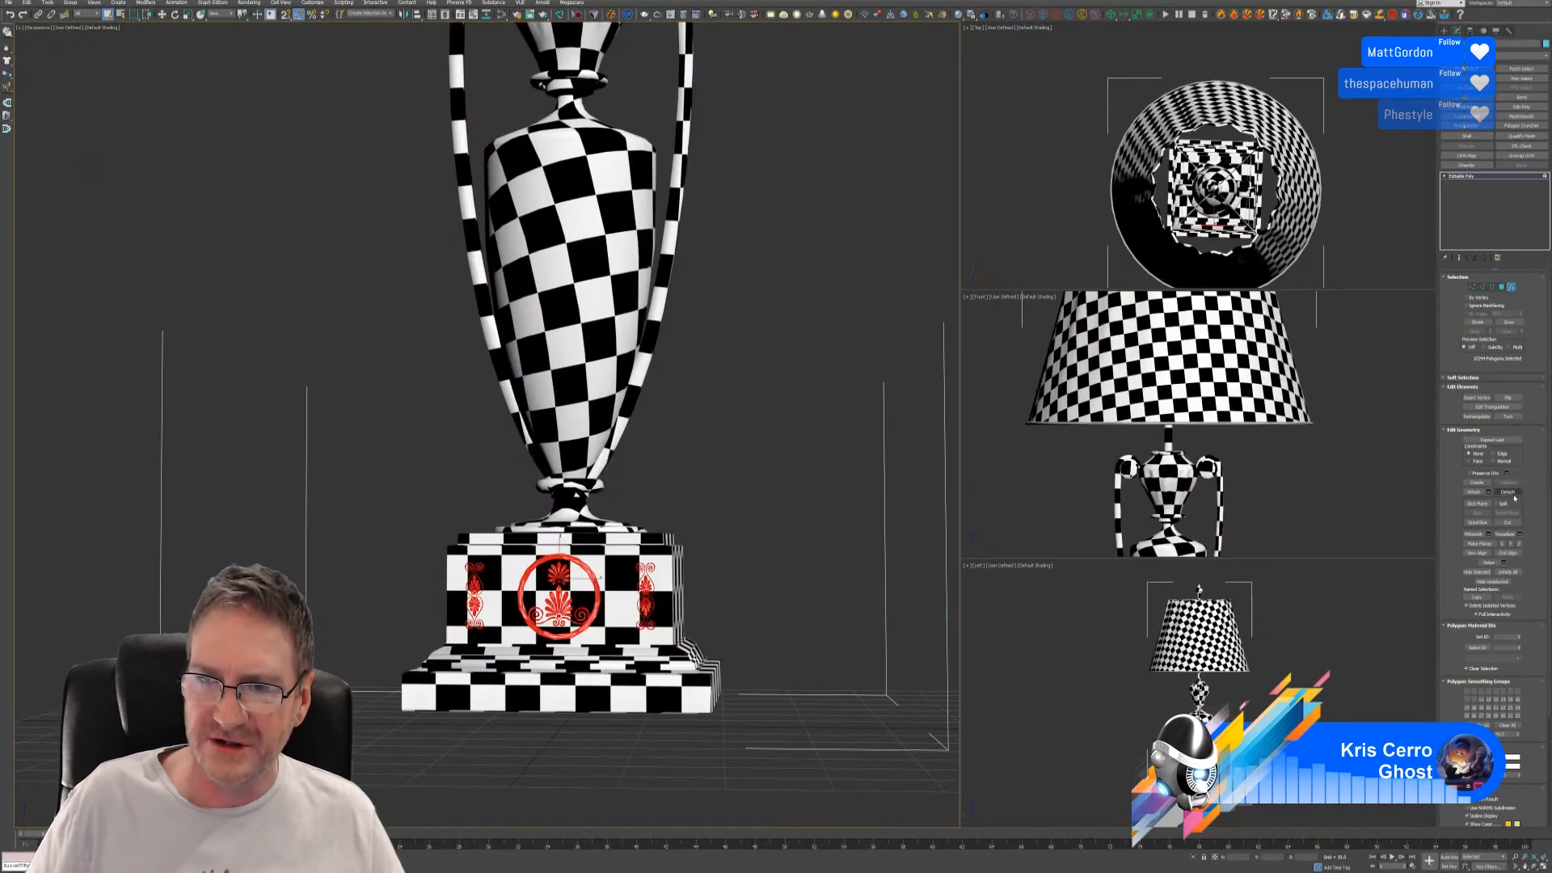
left_click(801, 438)
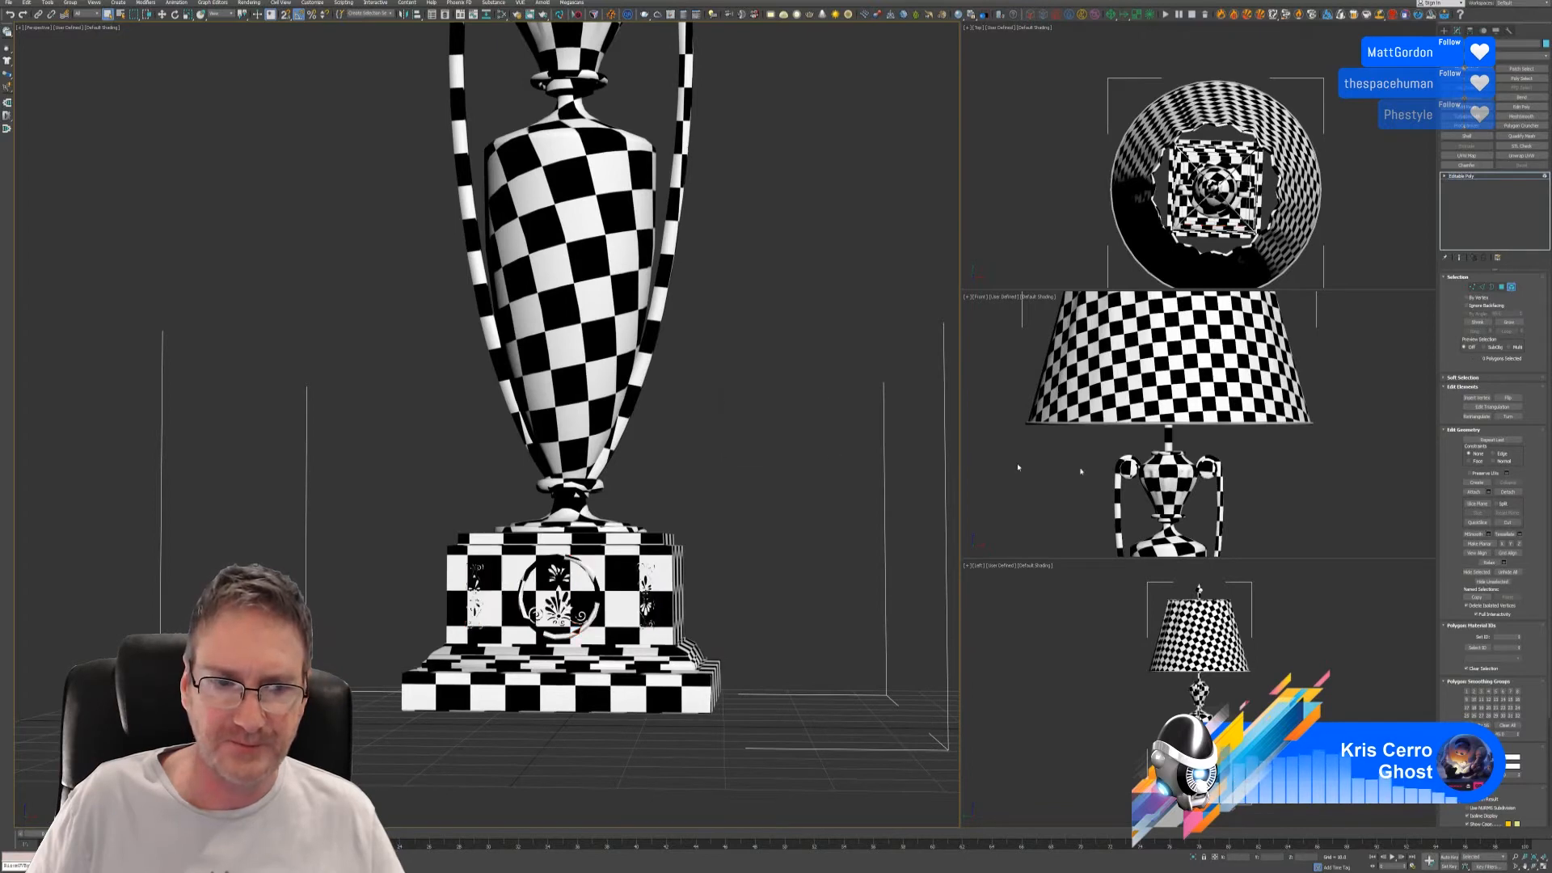
left_click(1510, 287)
scroll(600, 614, "up", 5)
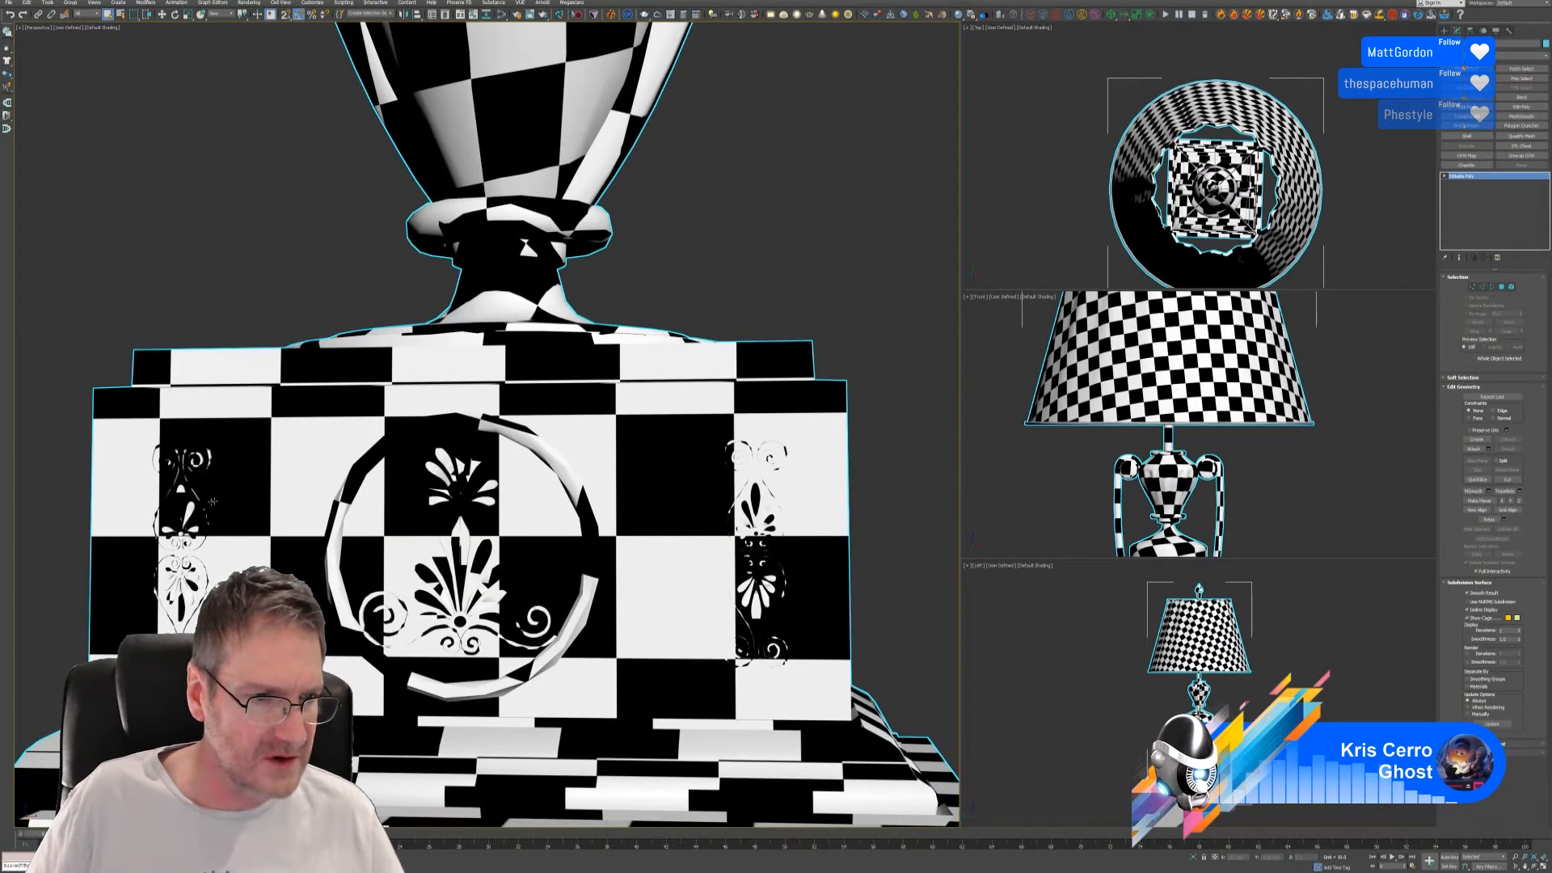
scroll(388, 584, "down", 5)
left_click(725, 418)
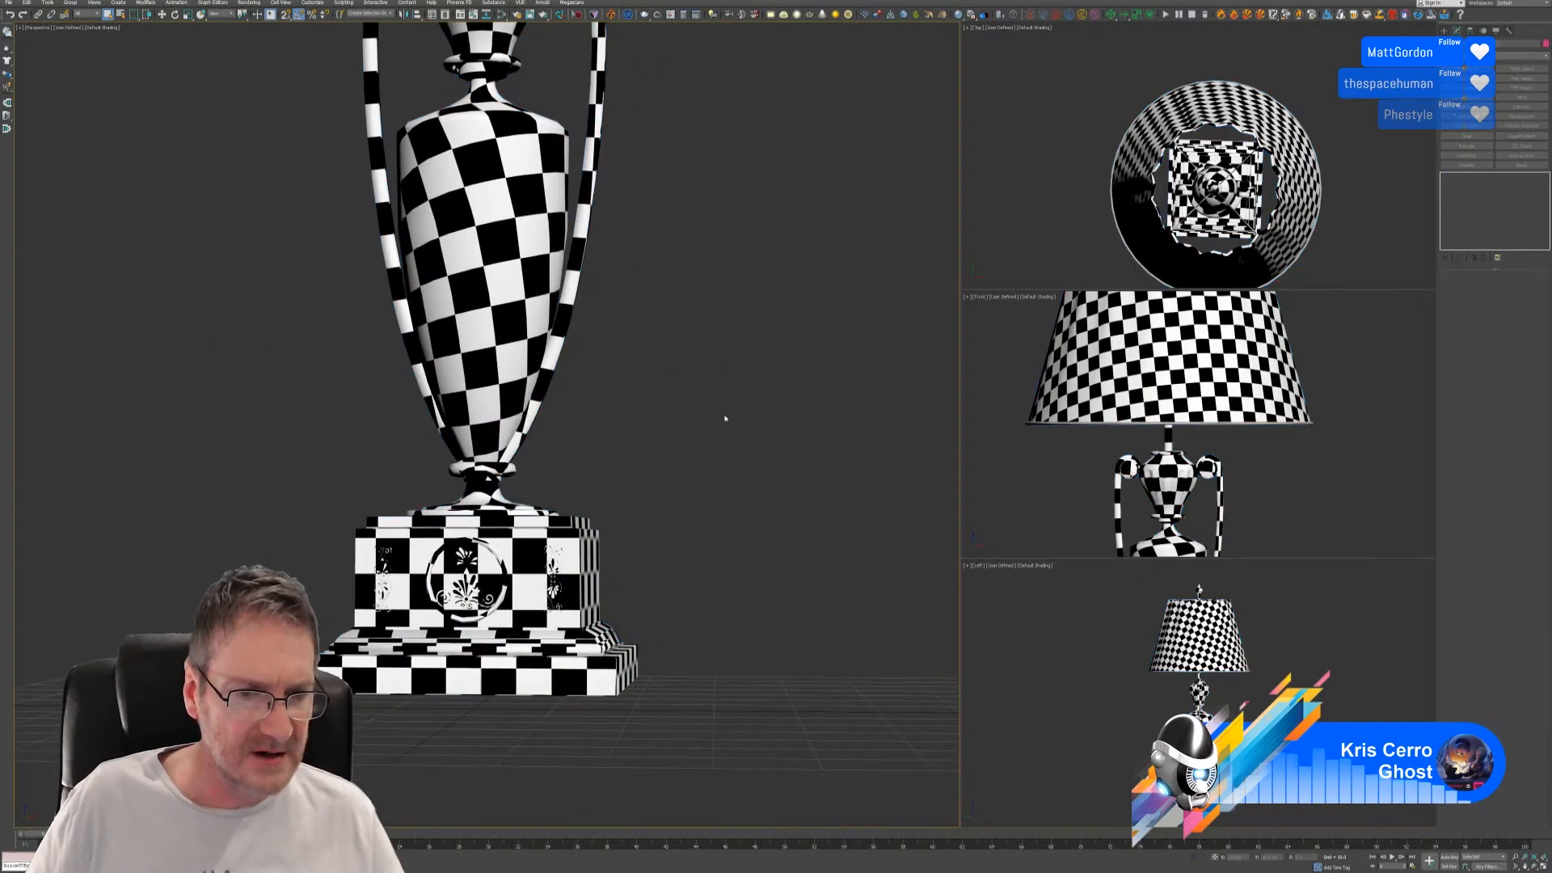
- Save the scene with the detached ornament object selected and send that object to RizomUV through the RizomUV Bridge
left_click(467, 566)
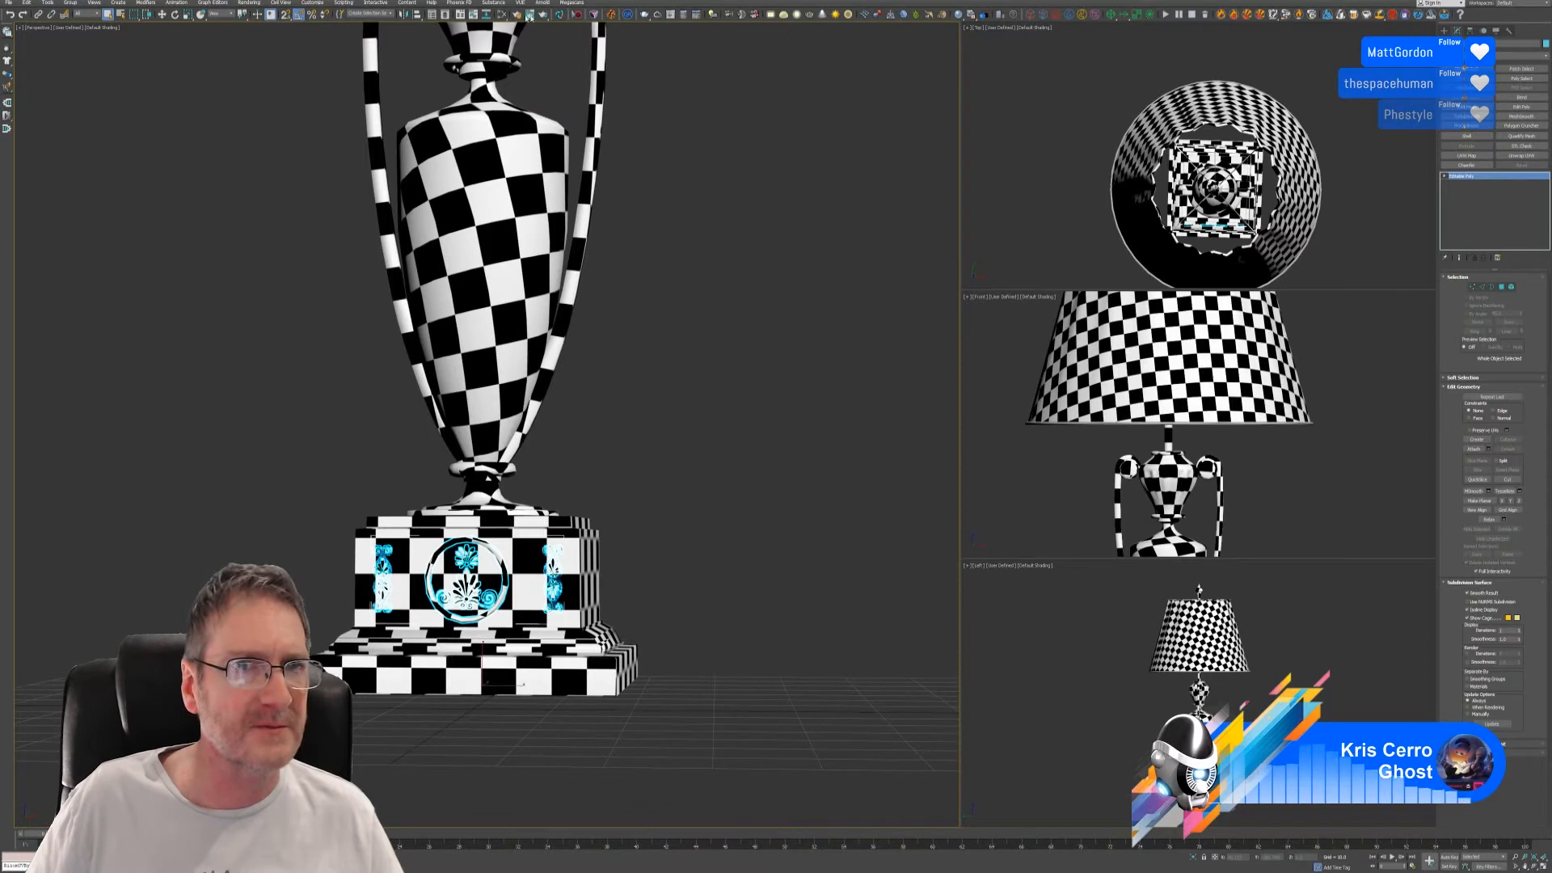
left_click(8, 2)
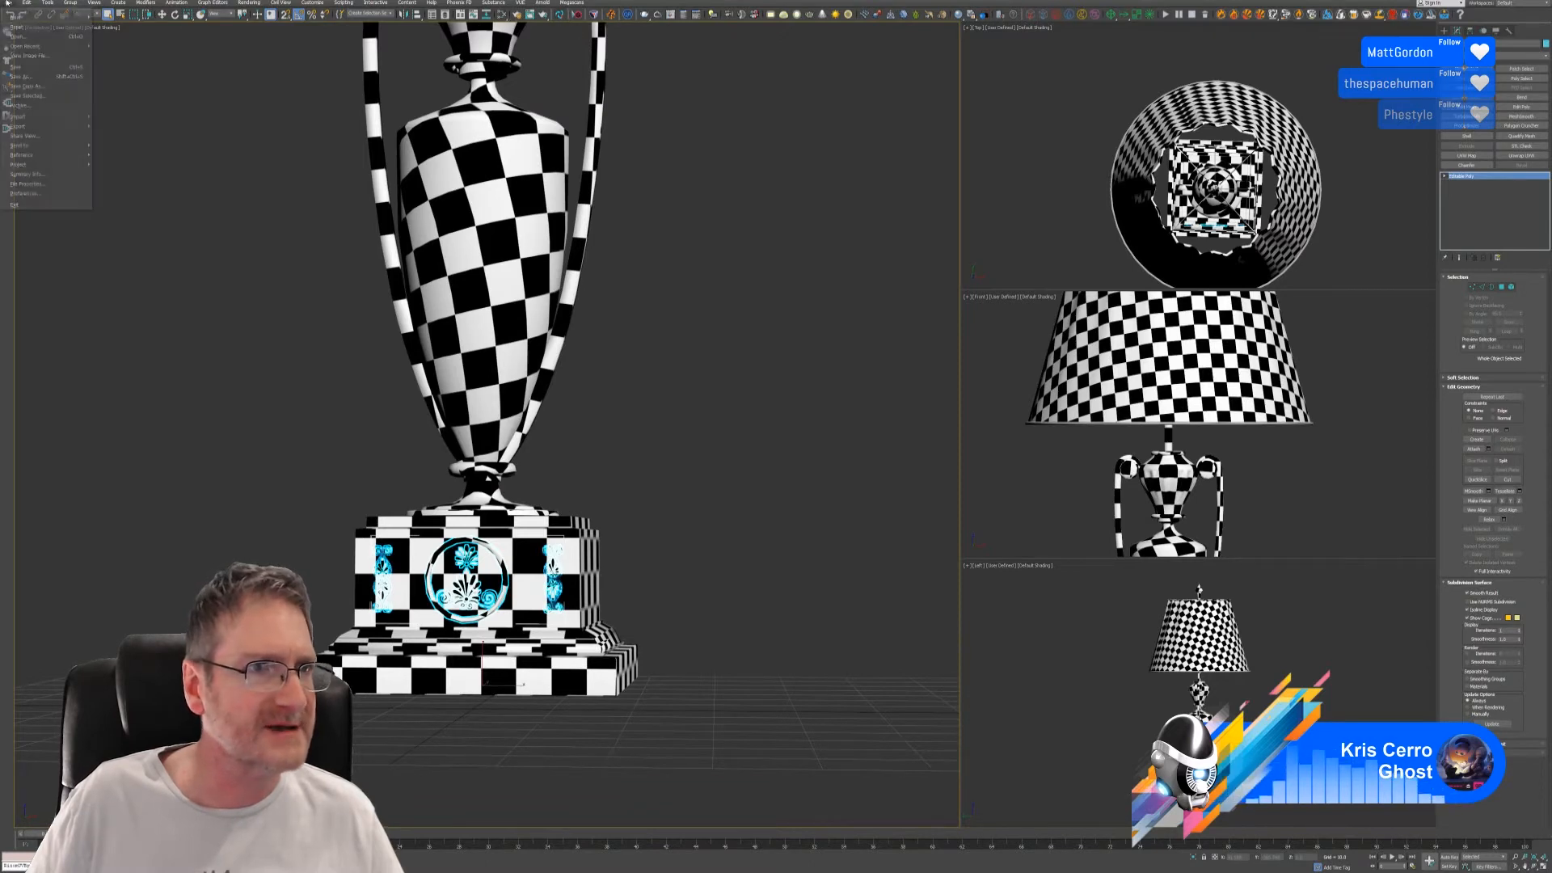
left_click(31, 67)
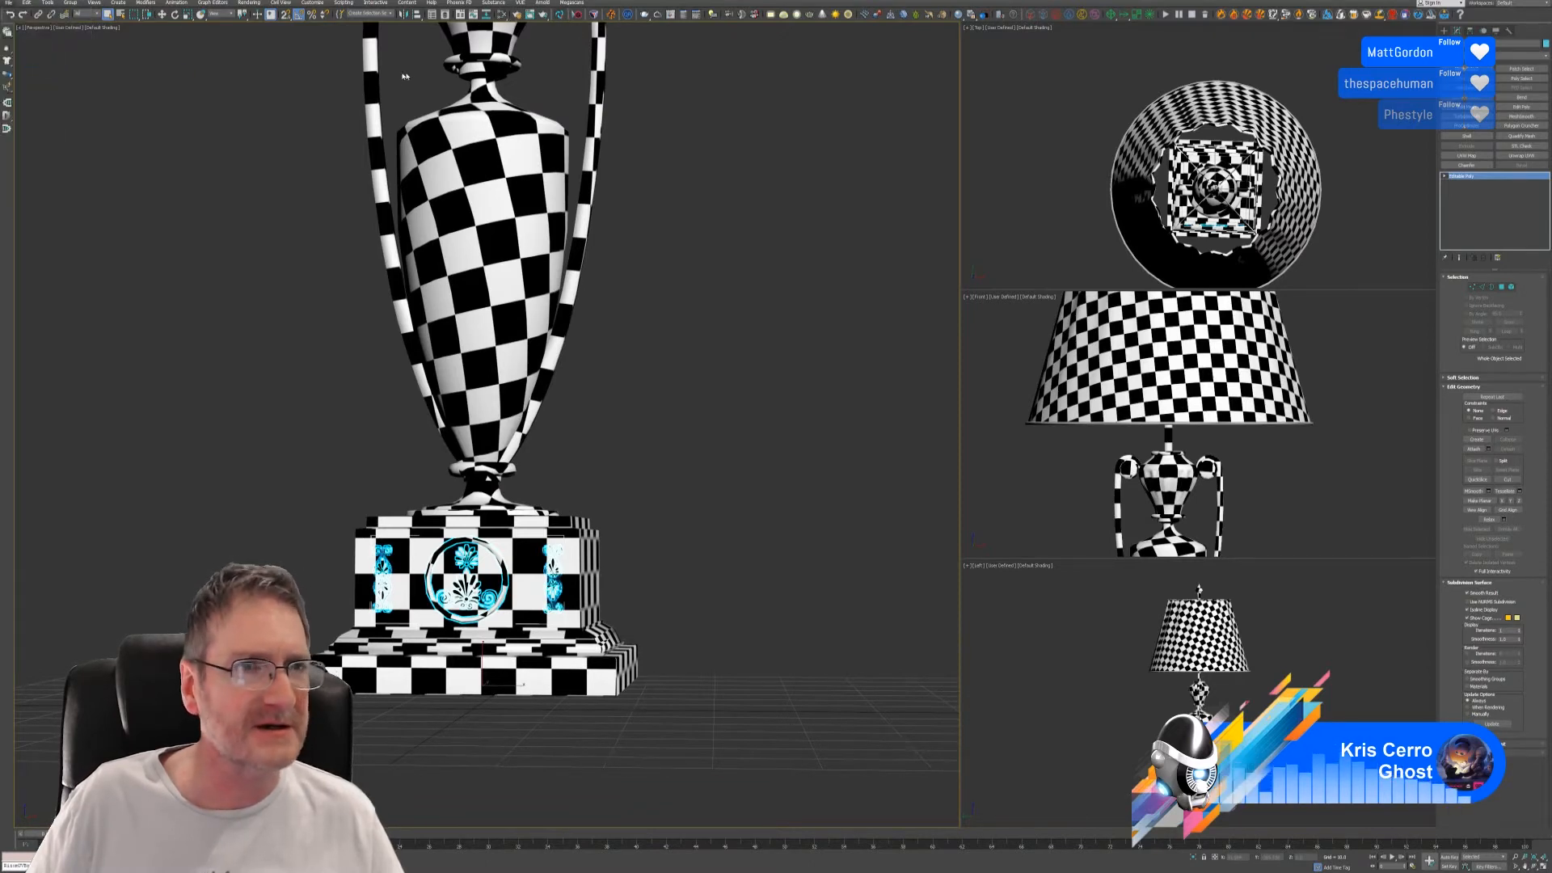
left_click(560, 14)
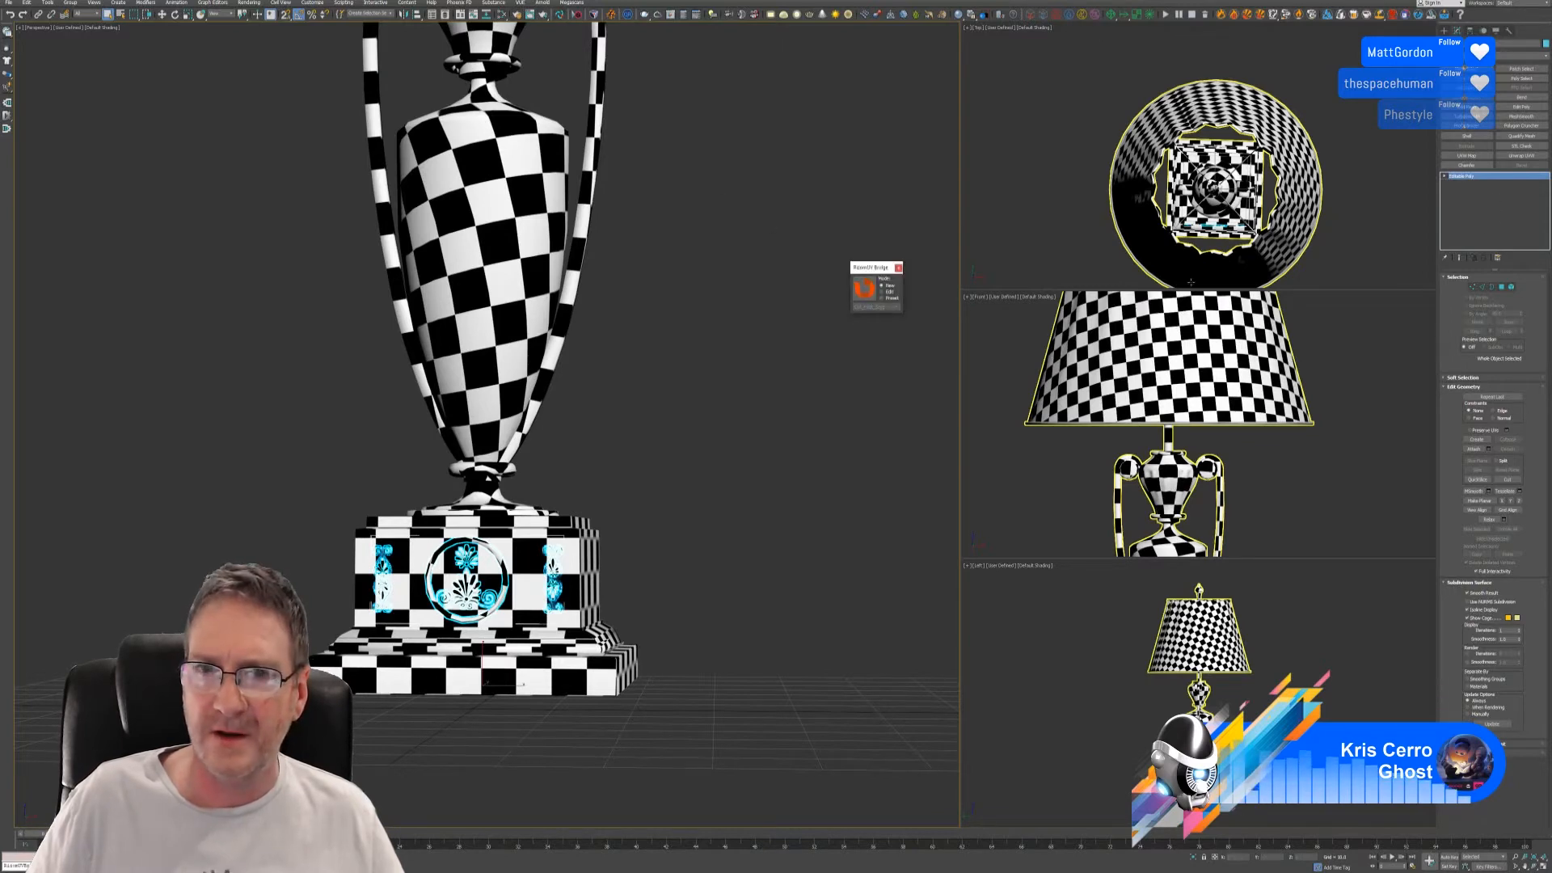
left_click(874, 294)
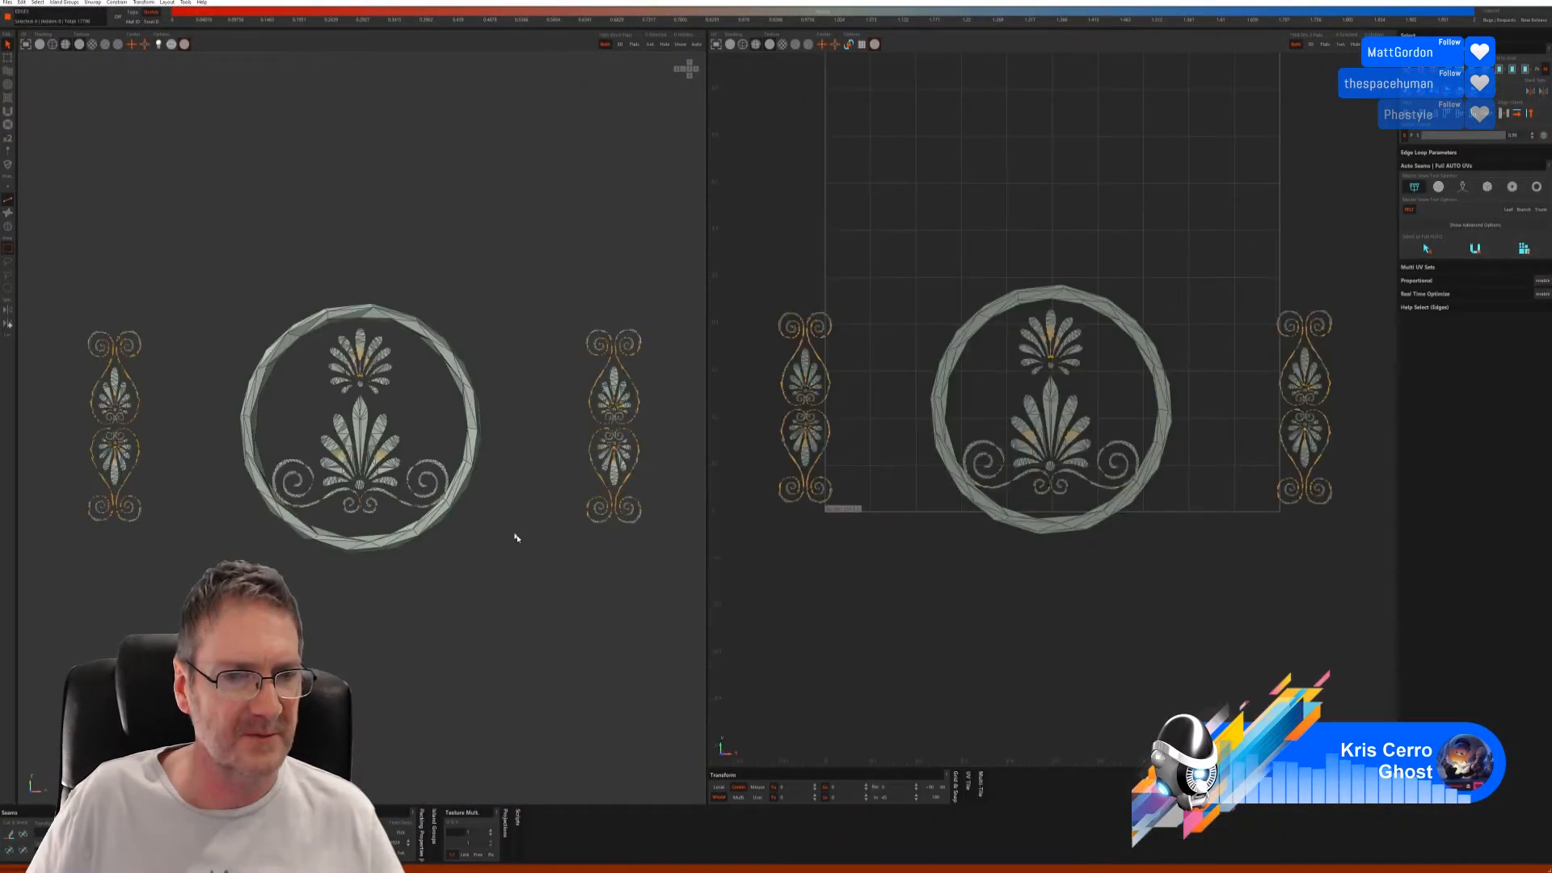
- Try unwrapping the ornaments with the second Auto Seams method, including cutting, unfolding and packing the resulting islands
middle_click_drag(517, 538, 474, 554, "alt")
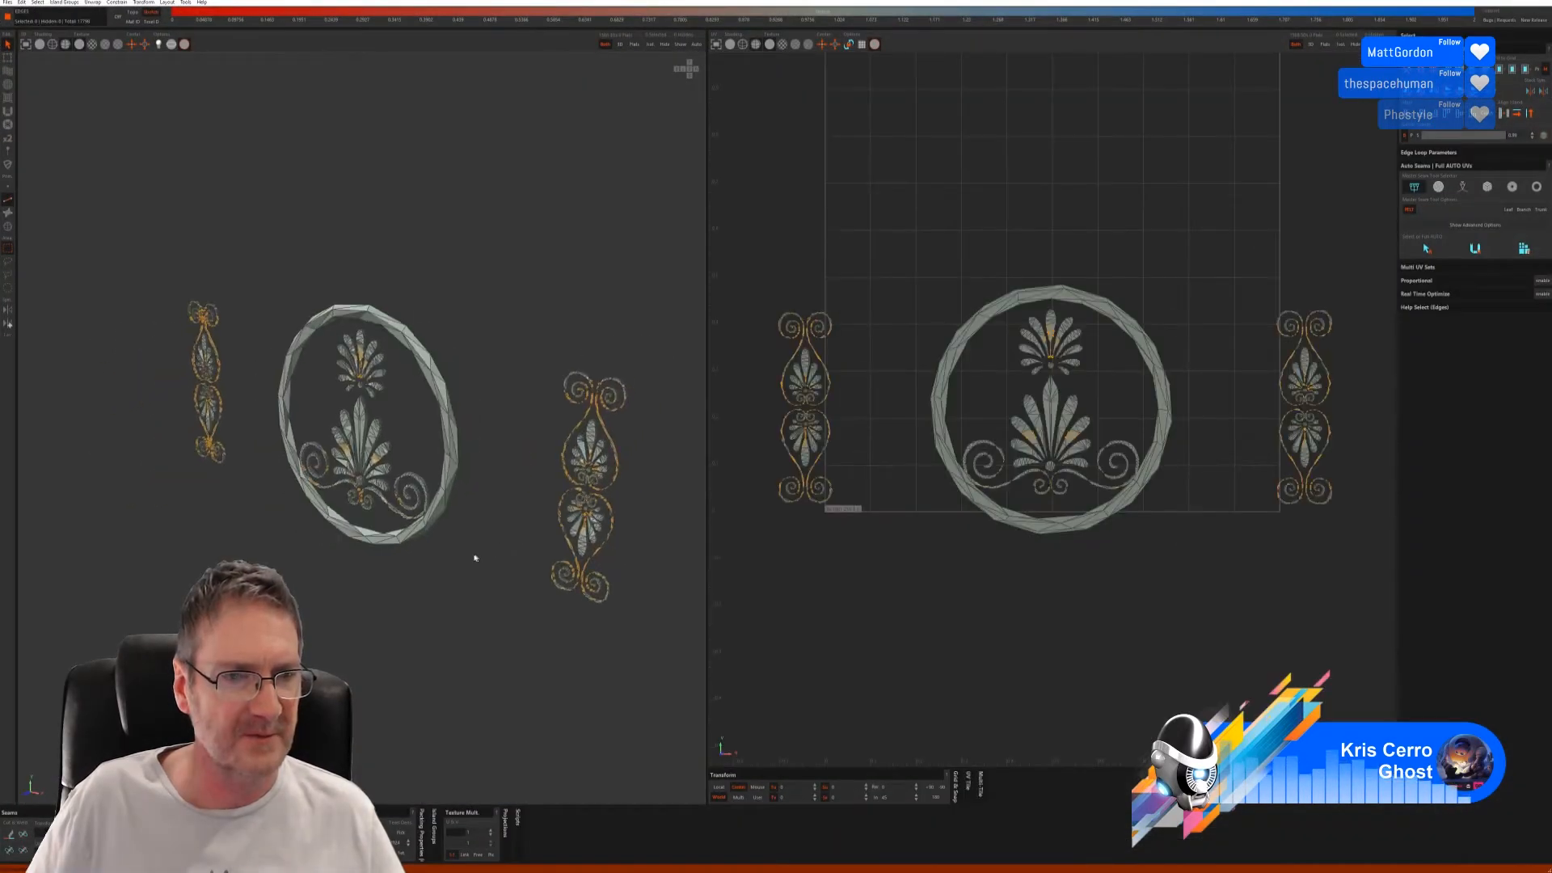
left_click(40, 46)
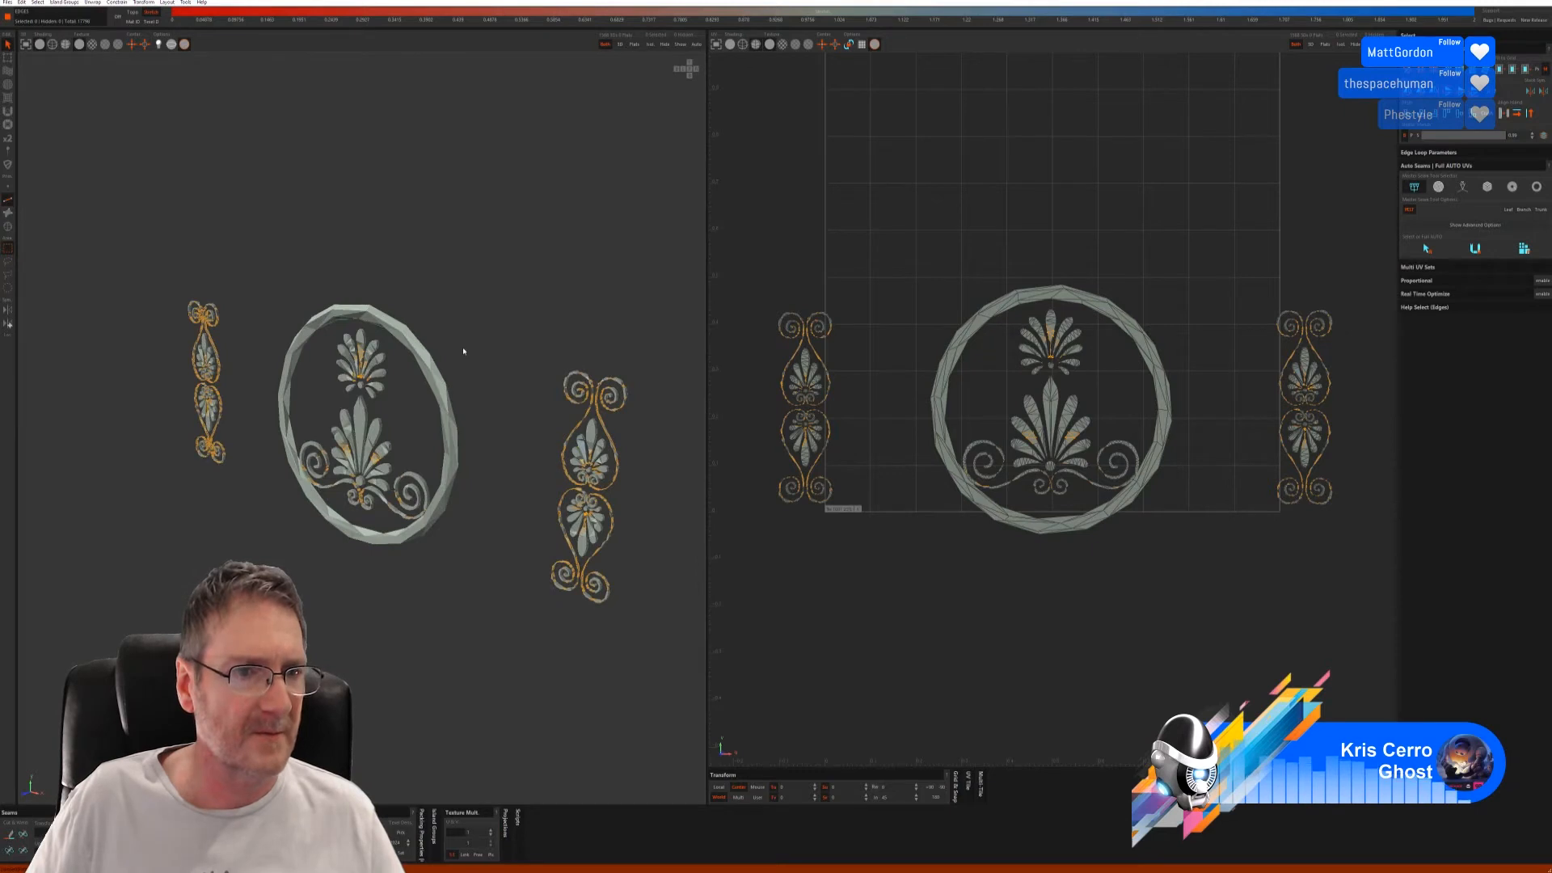
scroll(461, 346, "down", 4)
middle_click_drag(458, 346, 425, 354)
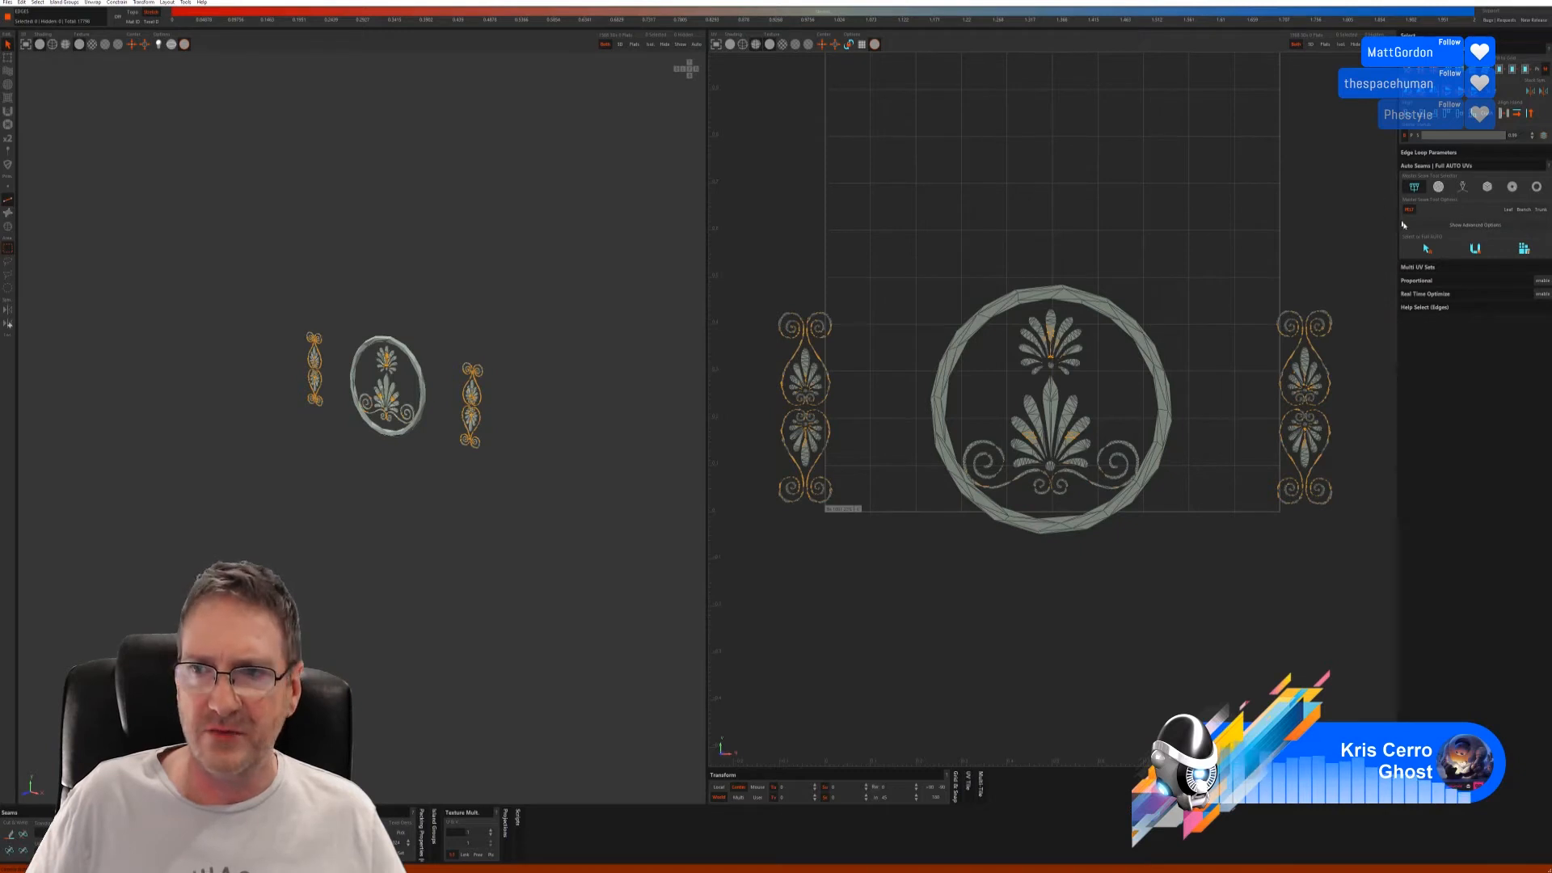
left_click(1425, 249)
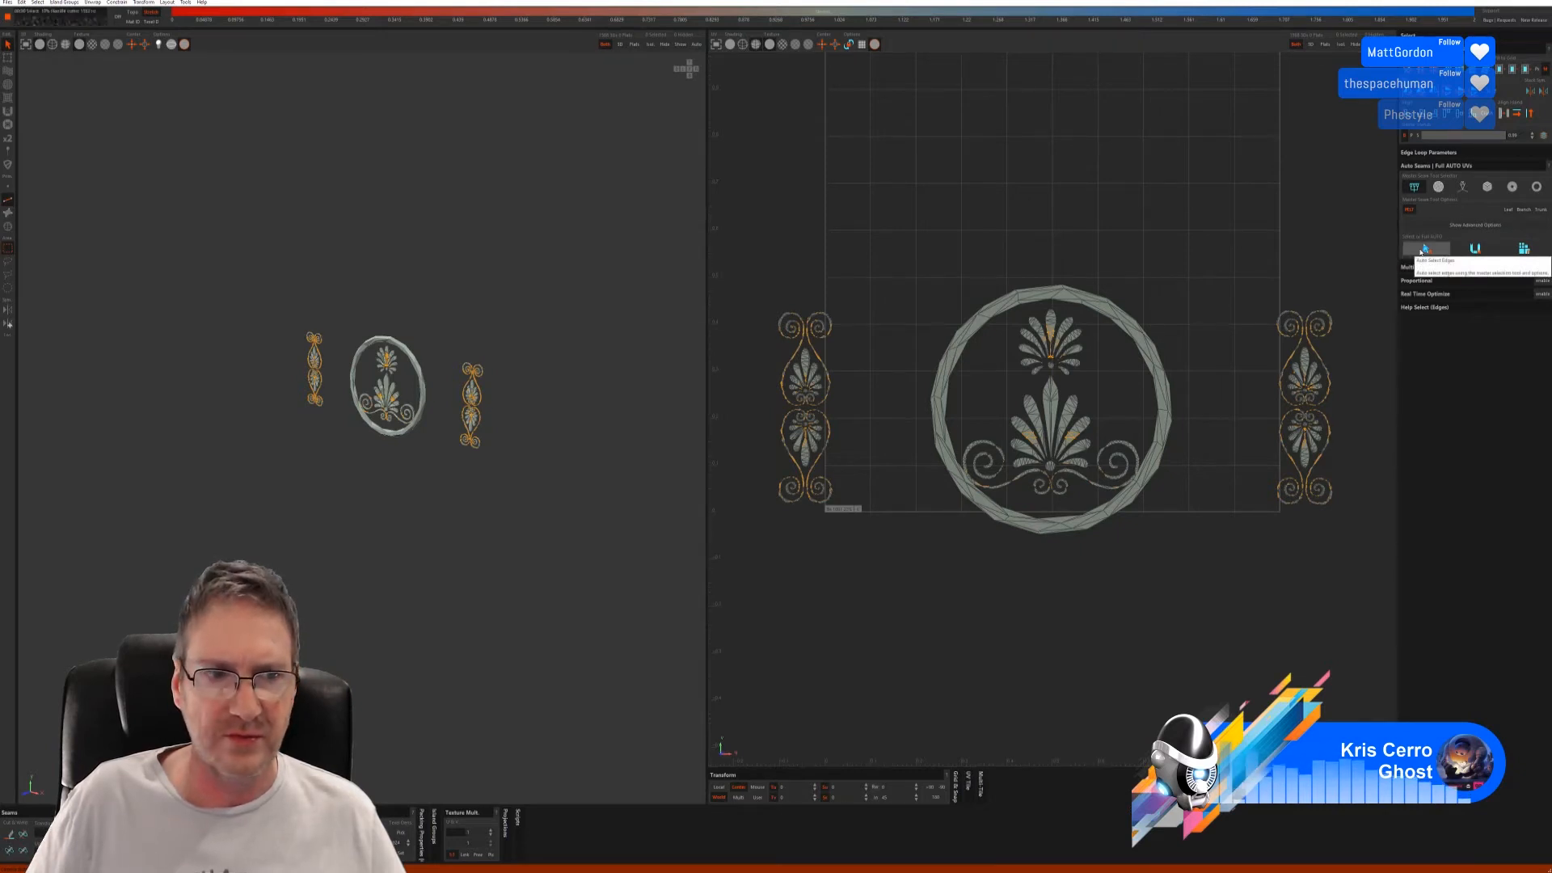
left_click(1476, 254)
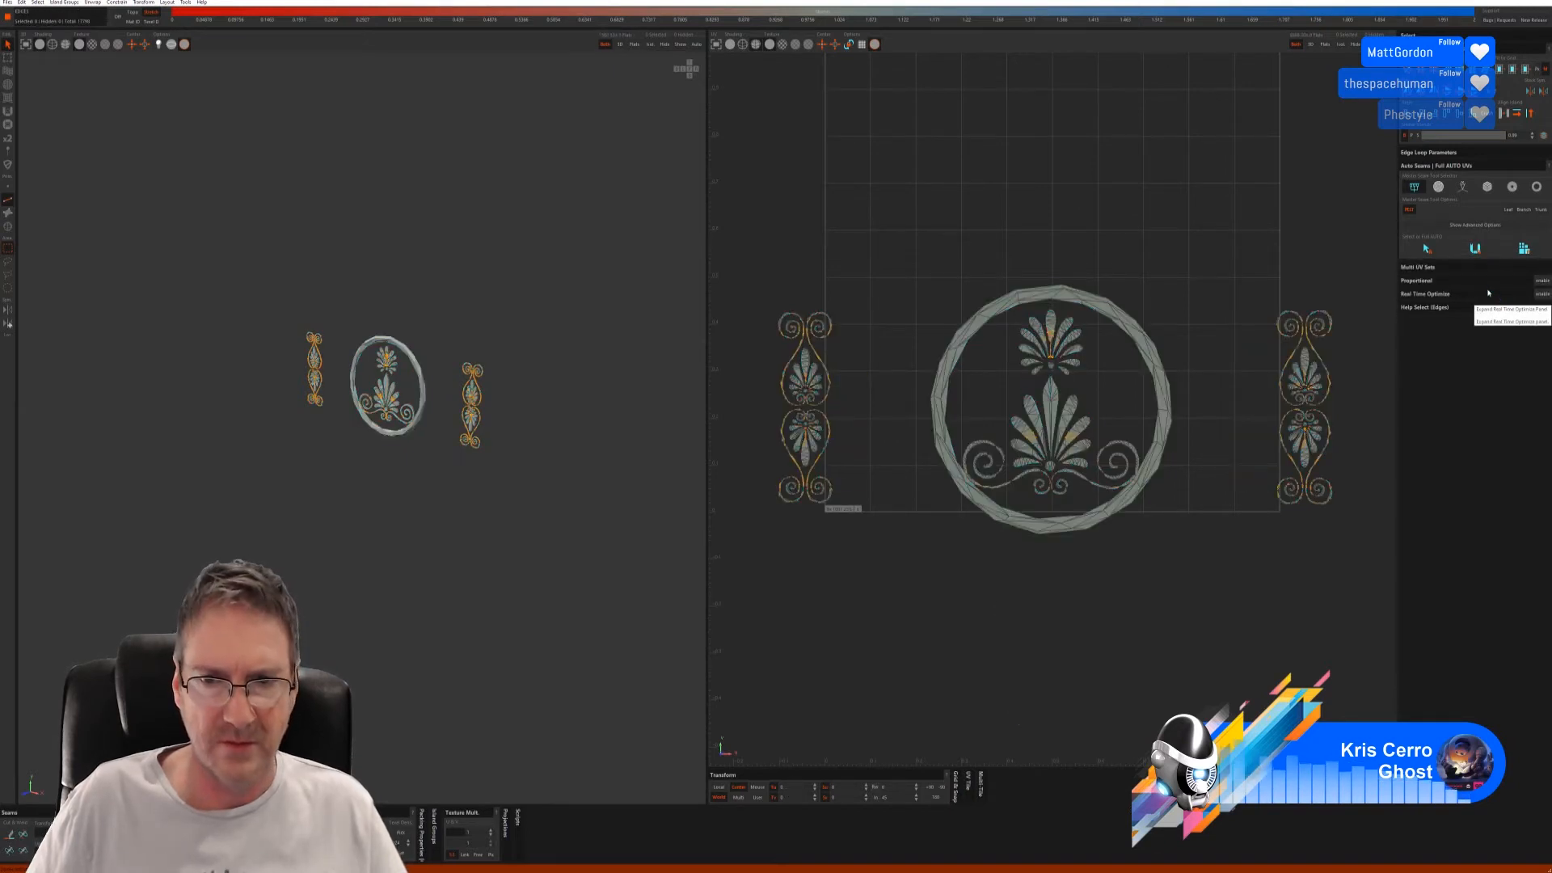
left_click(1439, 187)
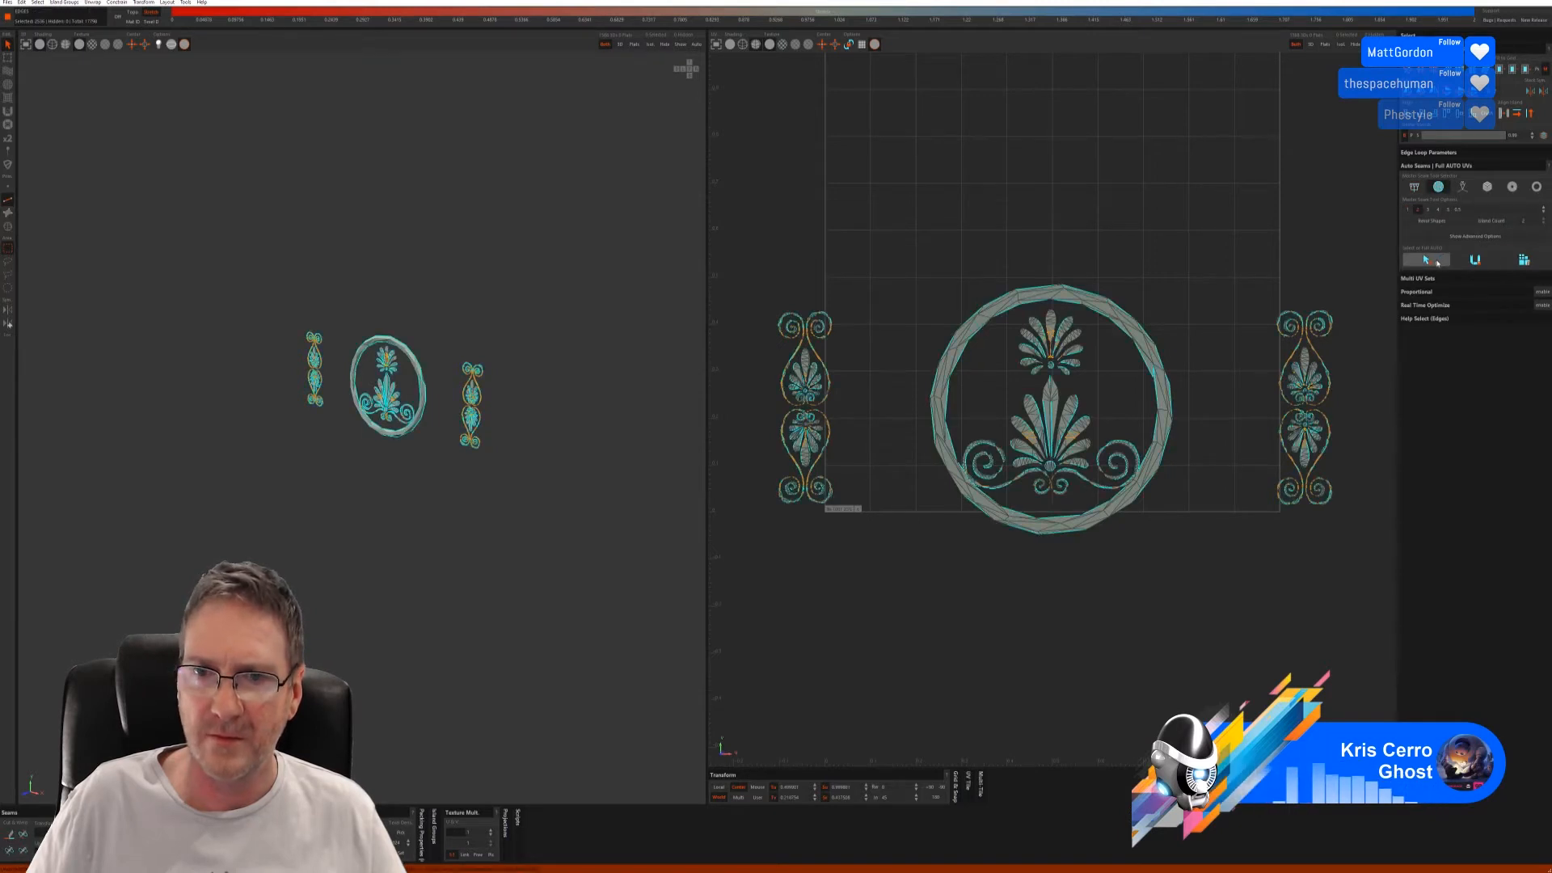
left_click(1475, 263)
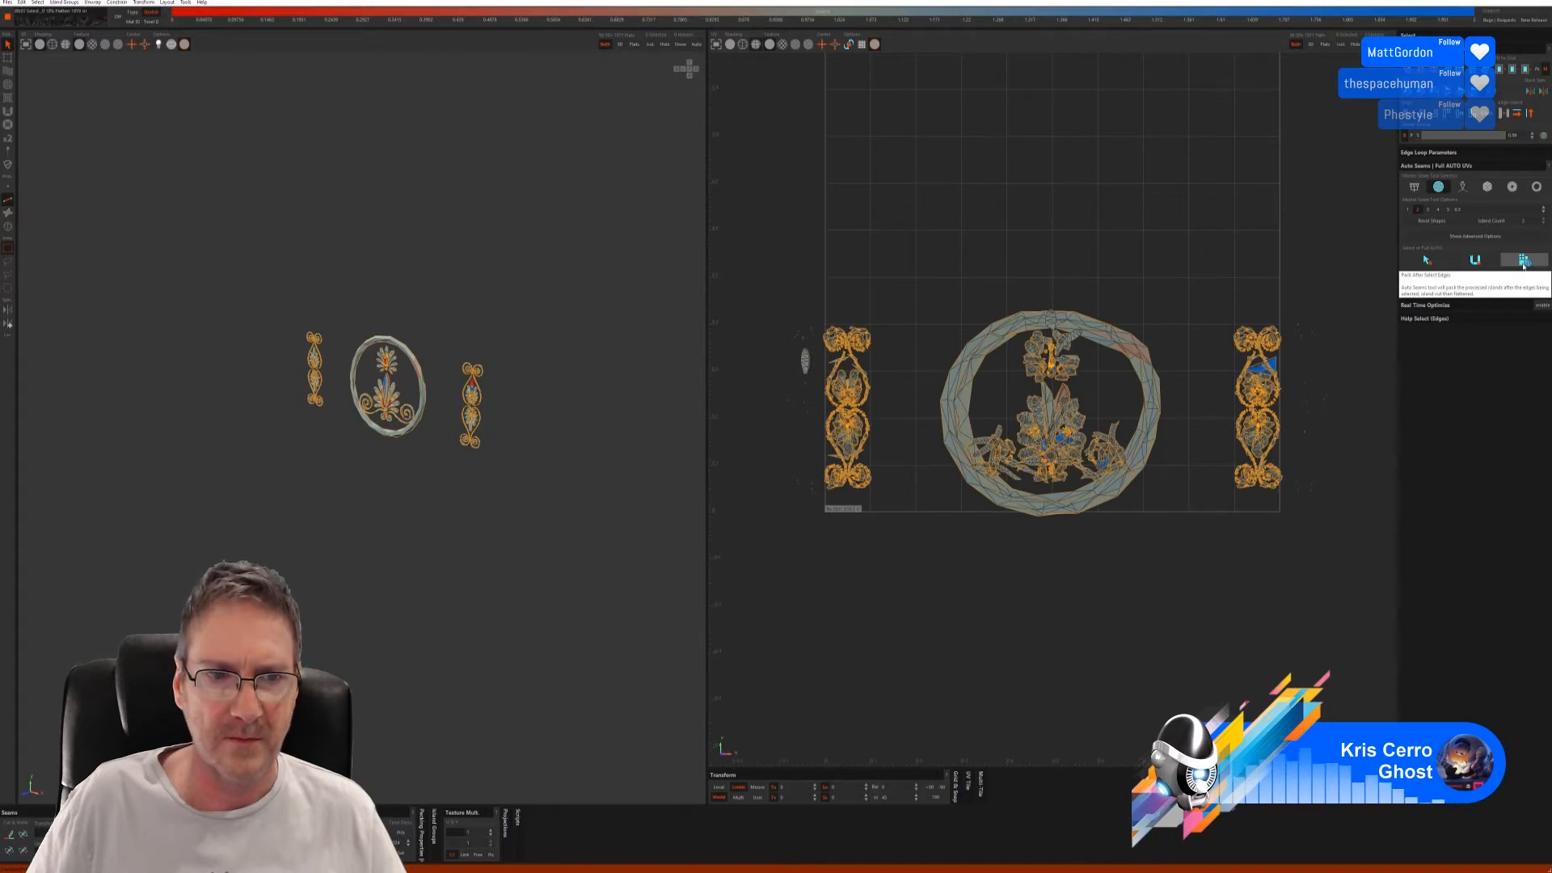
left_click(1524, 261)
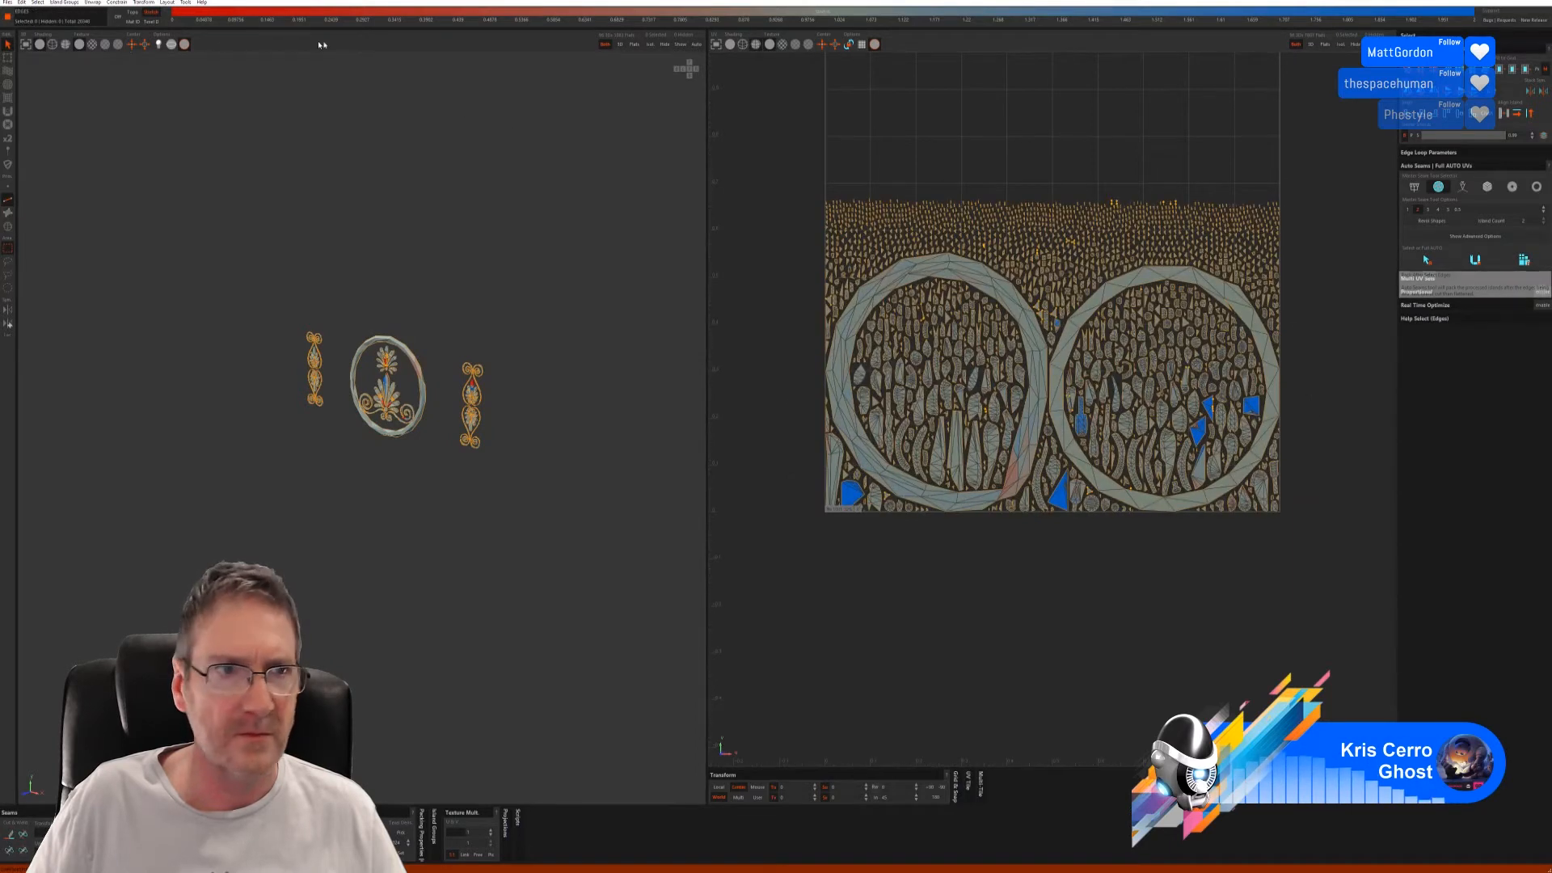
- Inspect the ornaments with a checker texture in the 3D view and undo the packing and unfolding
left_click(92, 45)
scroll(489, 407, "up", 5)
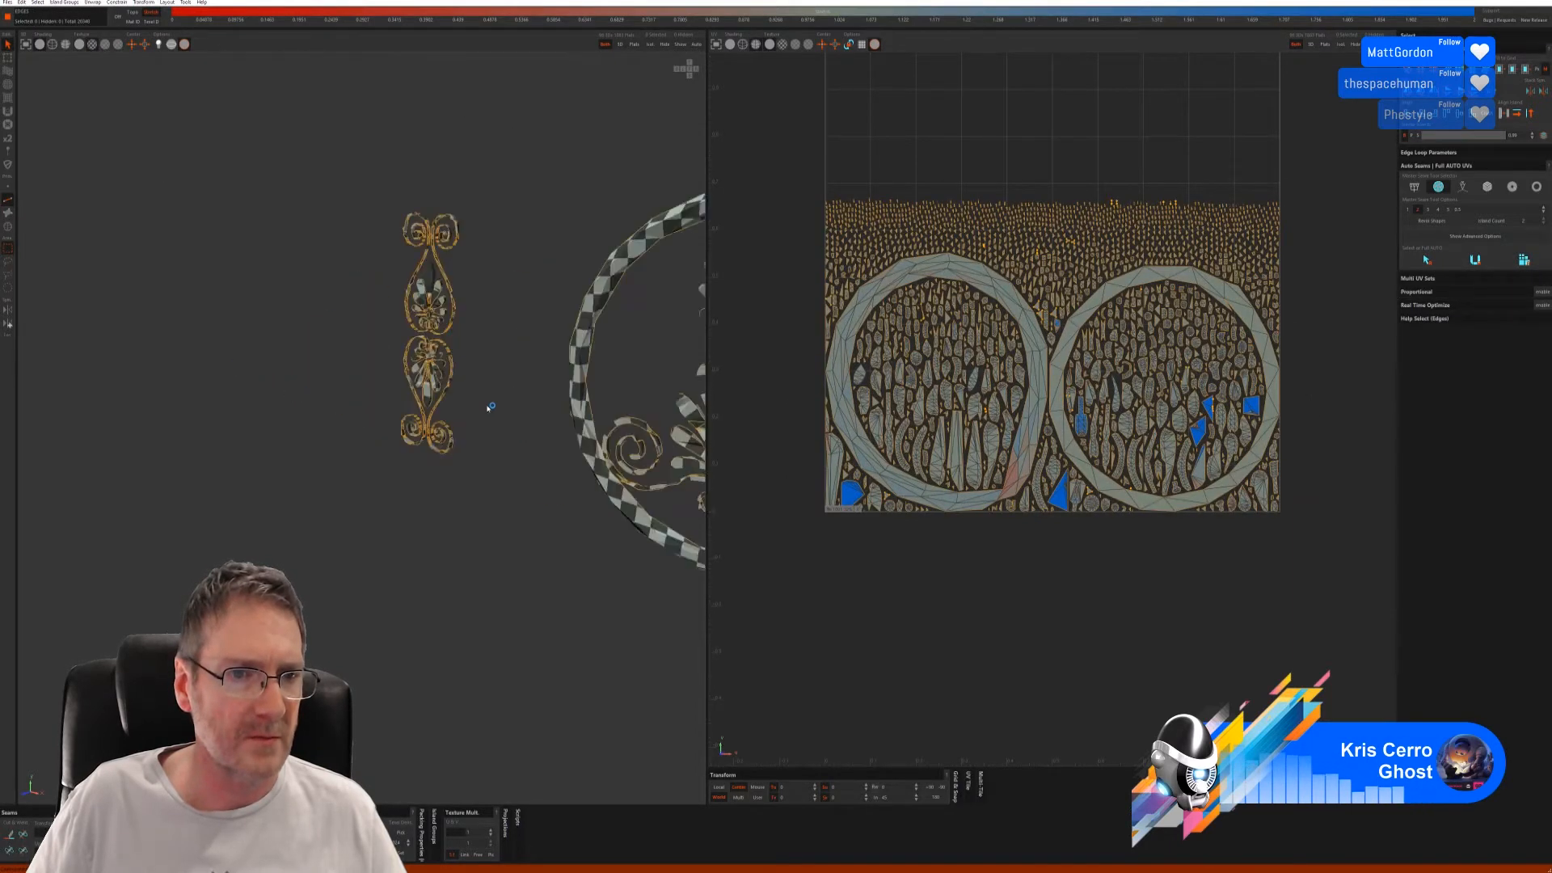
left_click_drag(489, 407, 475, 411, "alt")
middle_click_drag(475, 410, 225, 358, "alt")
left_click_drag(477, 347, 513, 372, "alt")
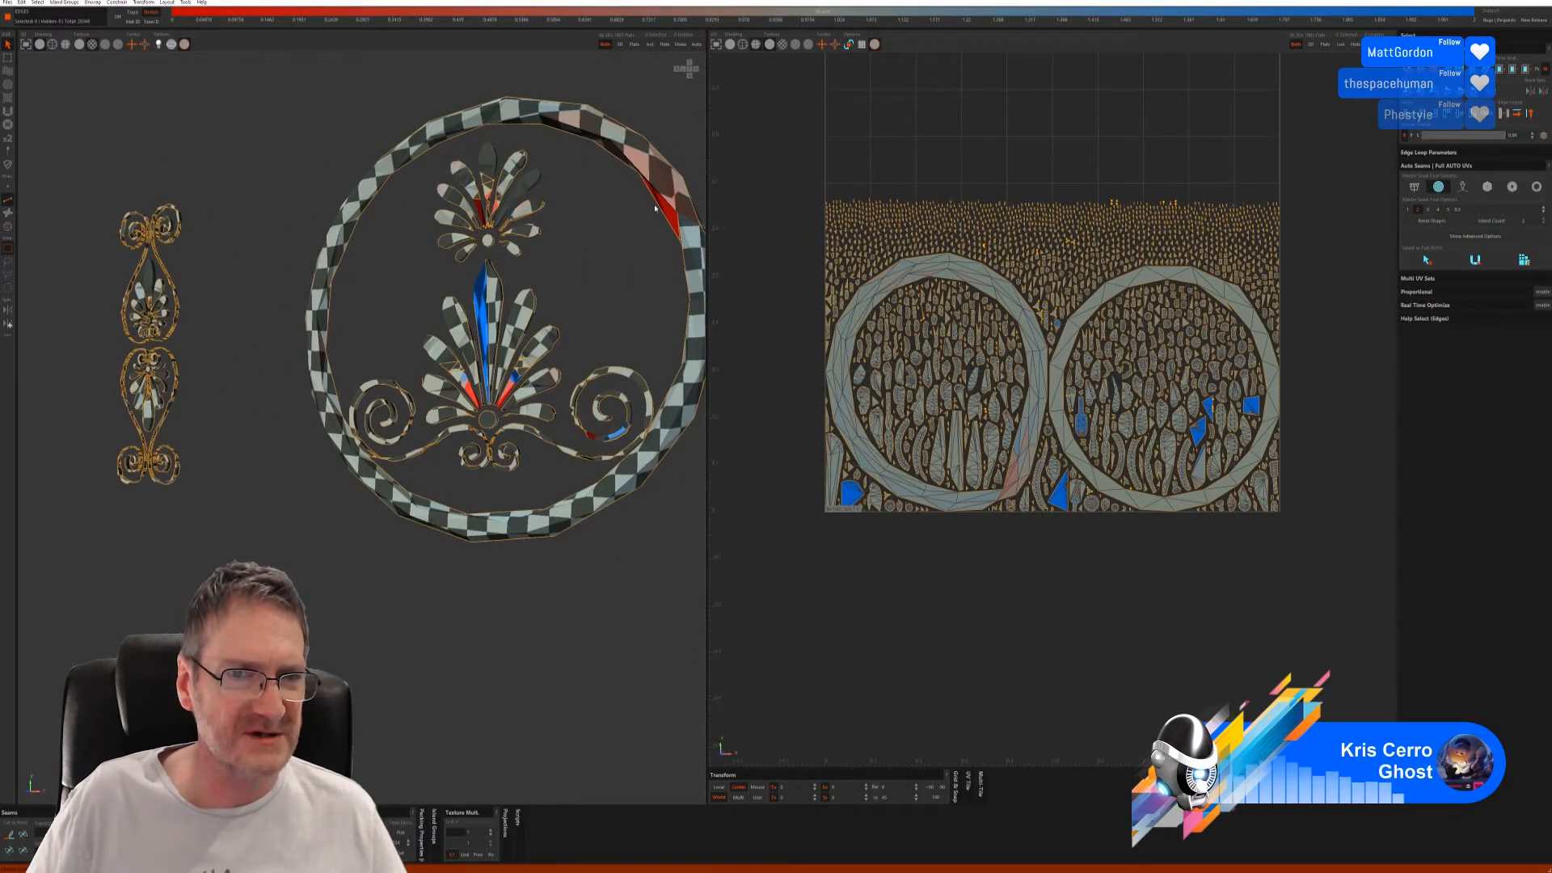
key("ctrl+z")
key("ctrl+z")
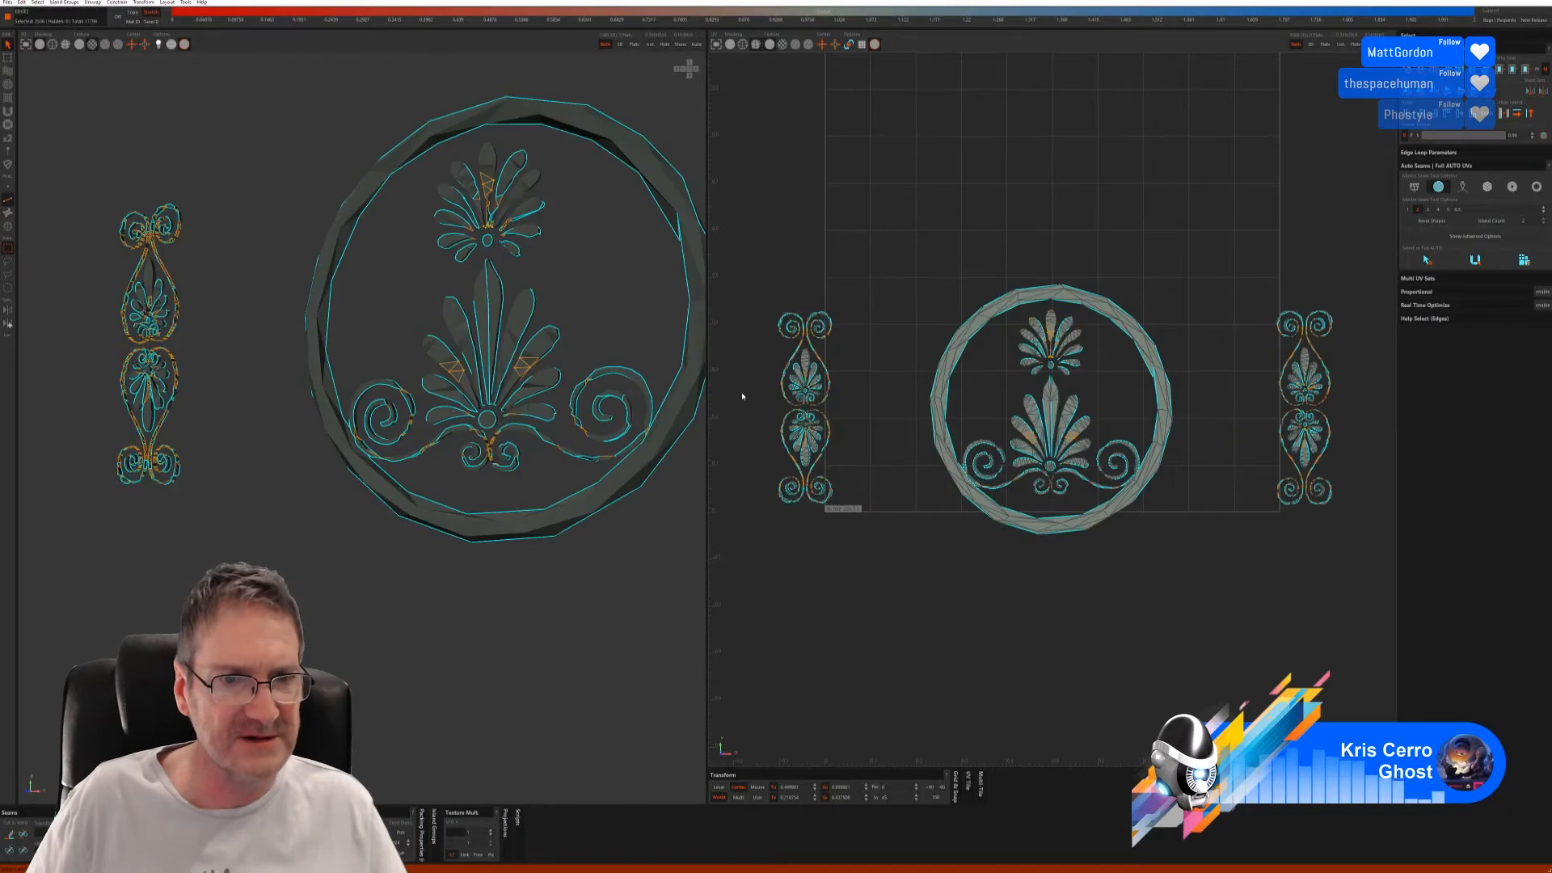
- Unwrap the ornaments using seam edges from the third Auto Seams method and pack the islands into the UV tile
left_click(1462, 187)
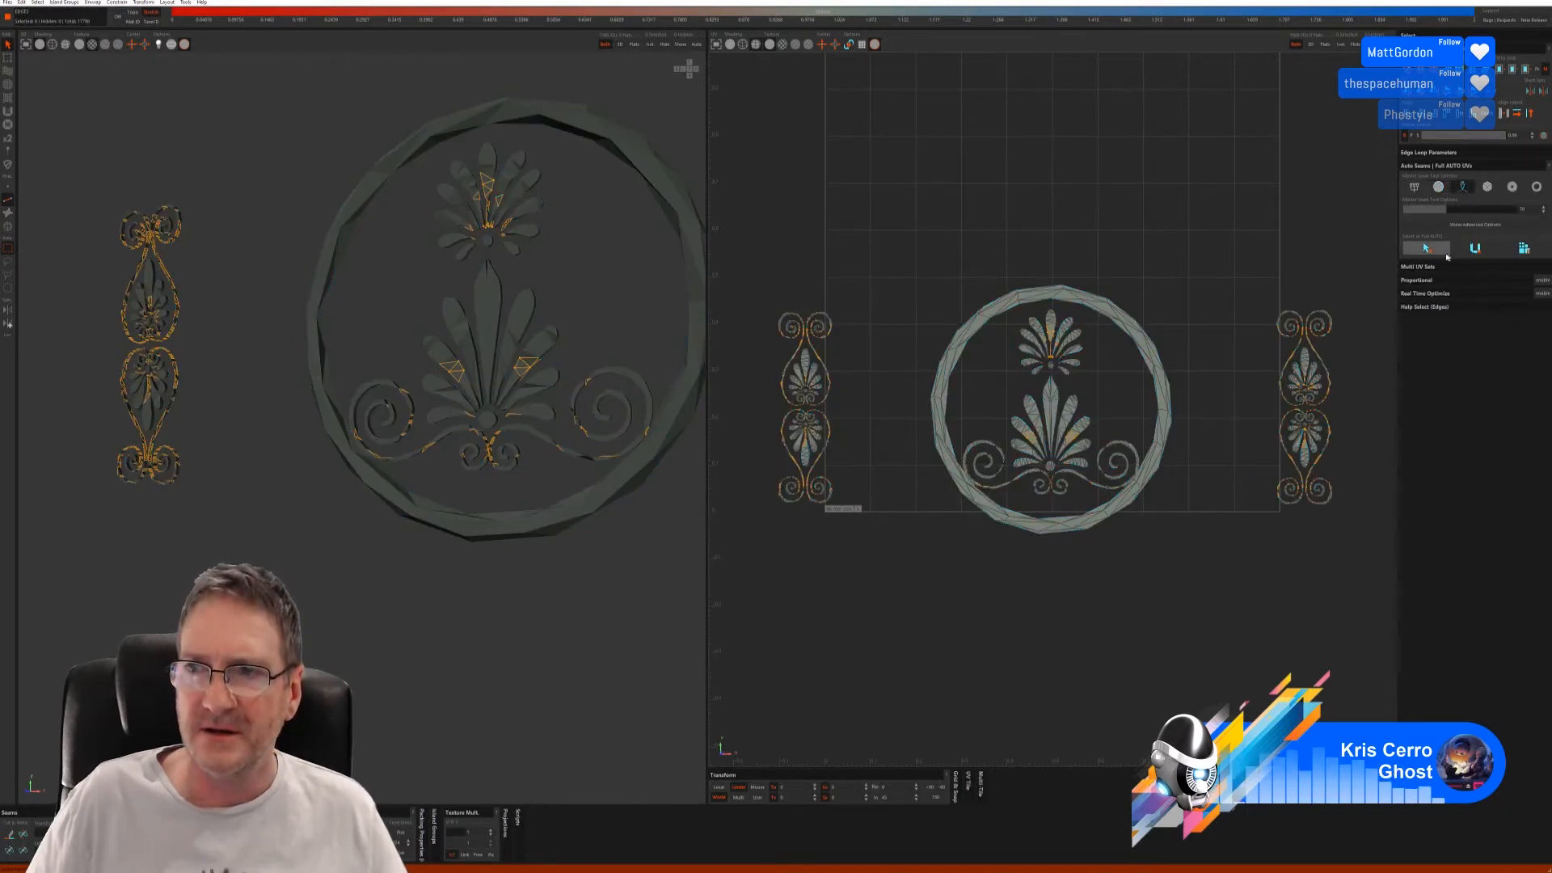
left_click(1427, 249)
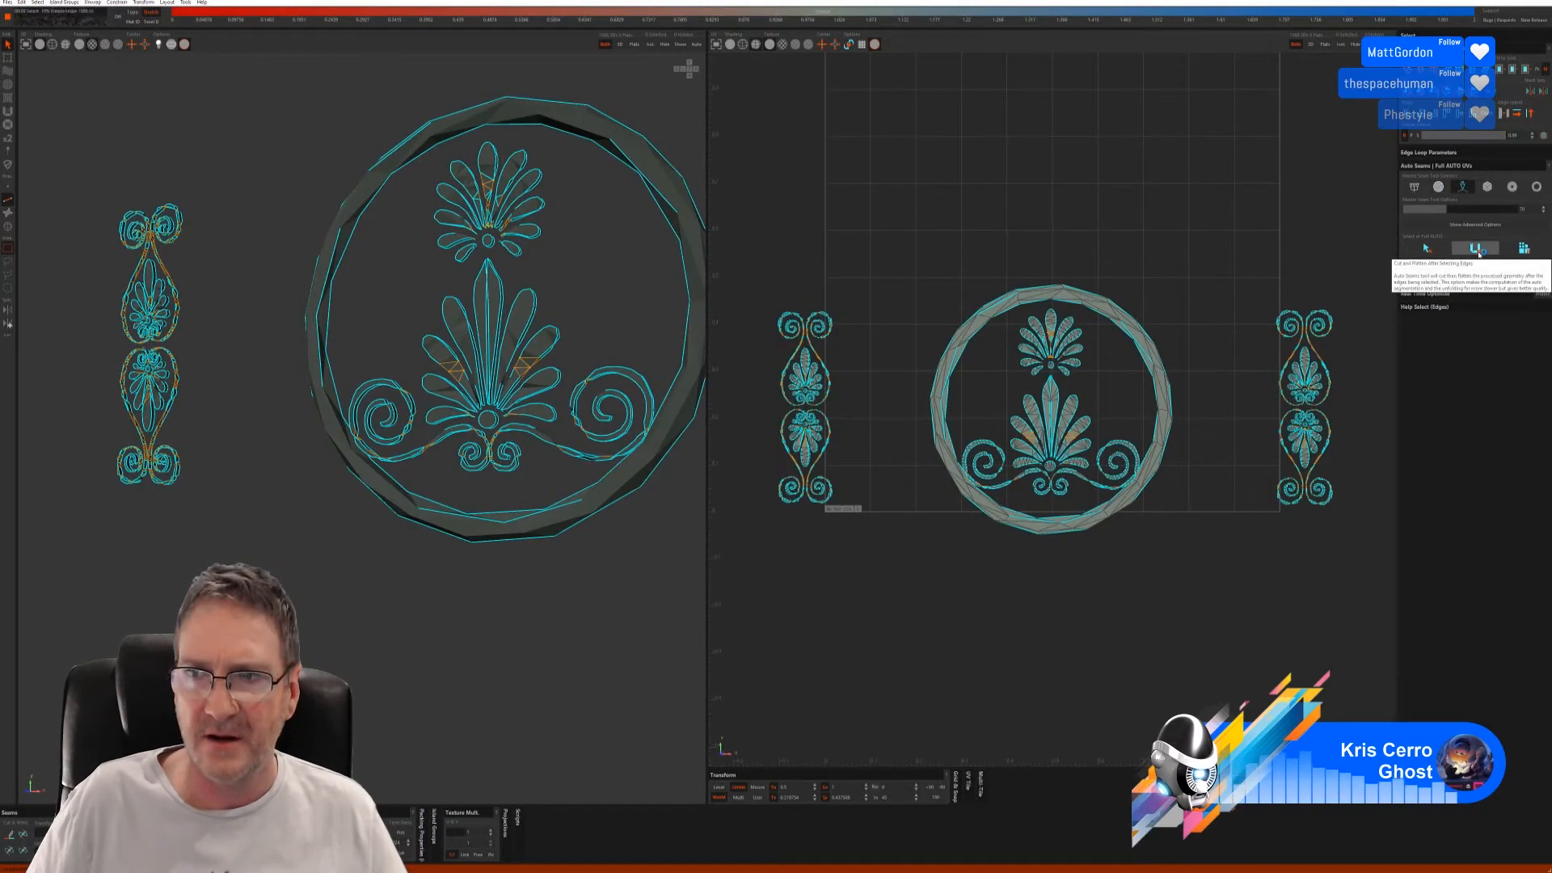
left_click(1521, 250)
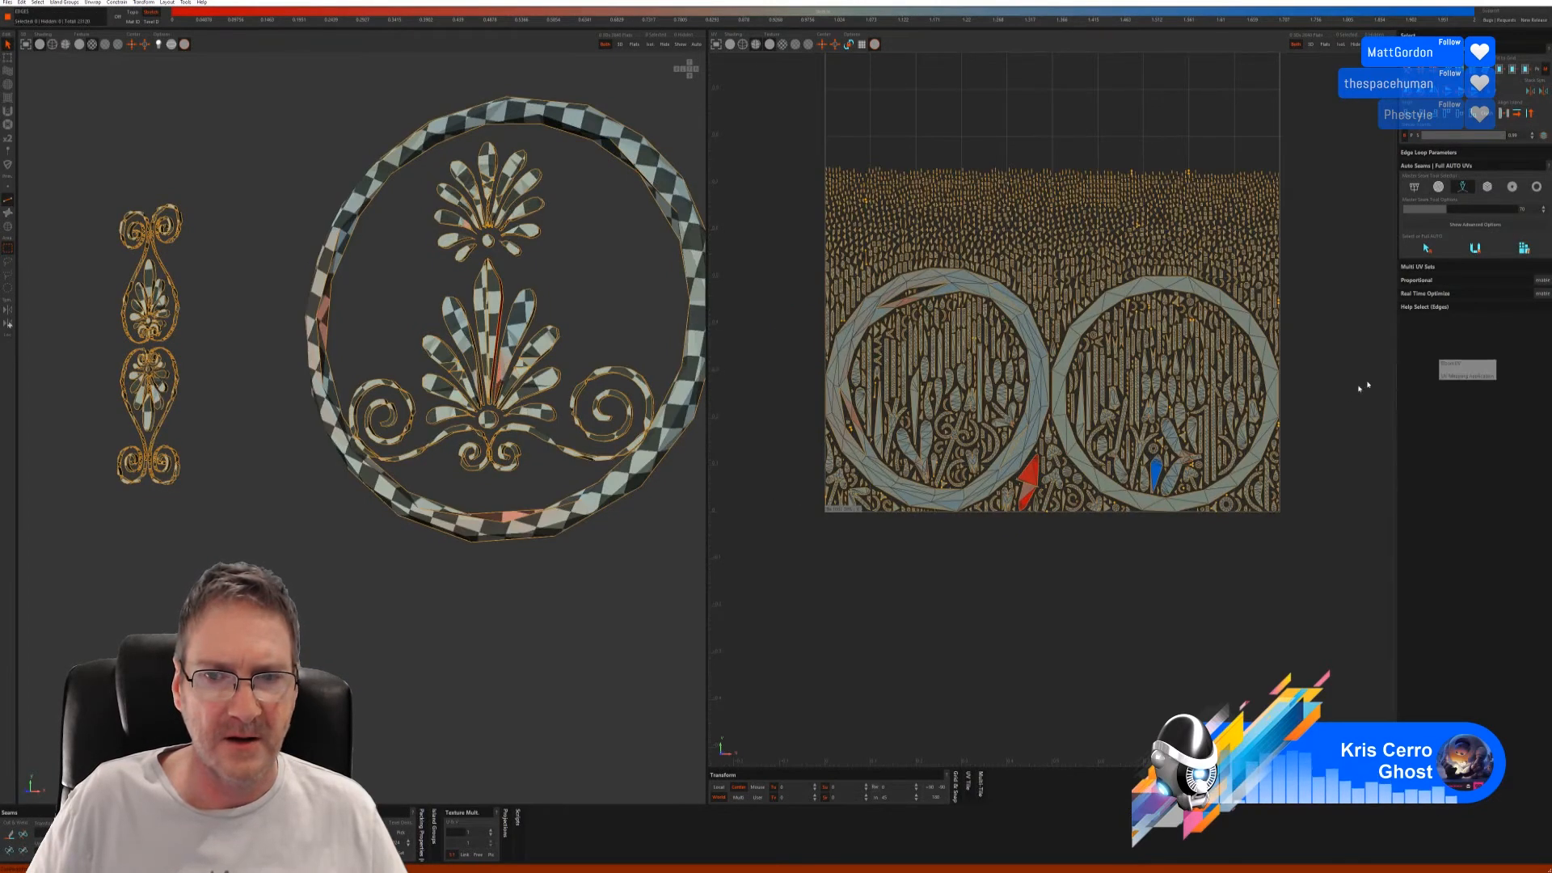
- Examine the checker mapping and distortion colouring on the ring, palmettes and side scrolls from several angles
left_click_drag(555, 407, 487, 428, "alt")
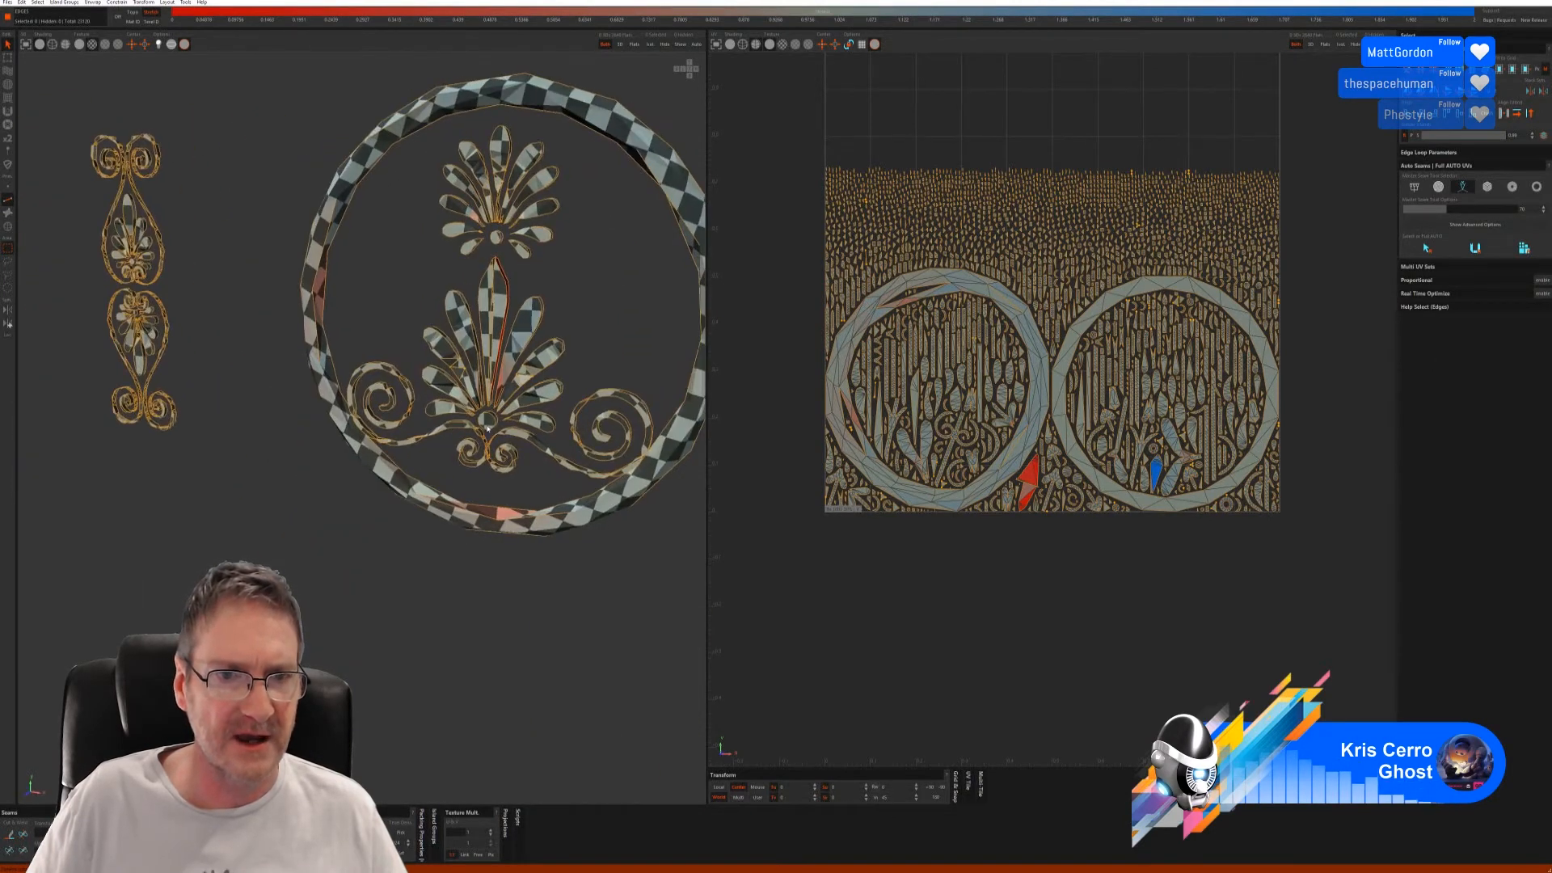
left_click_drag(524, 371, 548, 319, "alt")
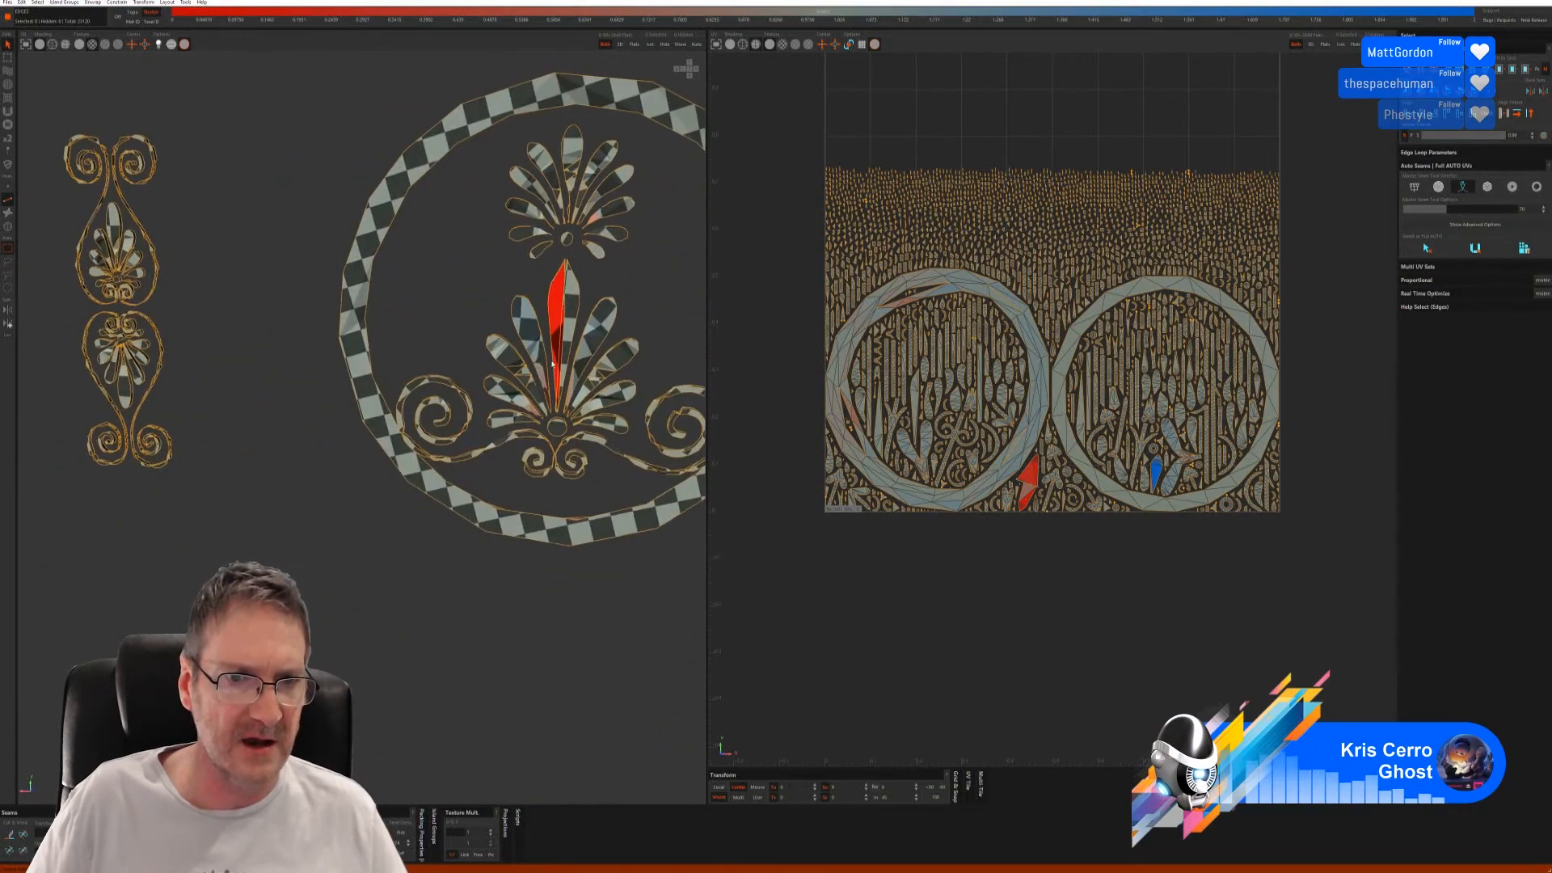
scroll(549, 361, "up", 5)
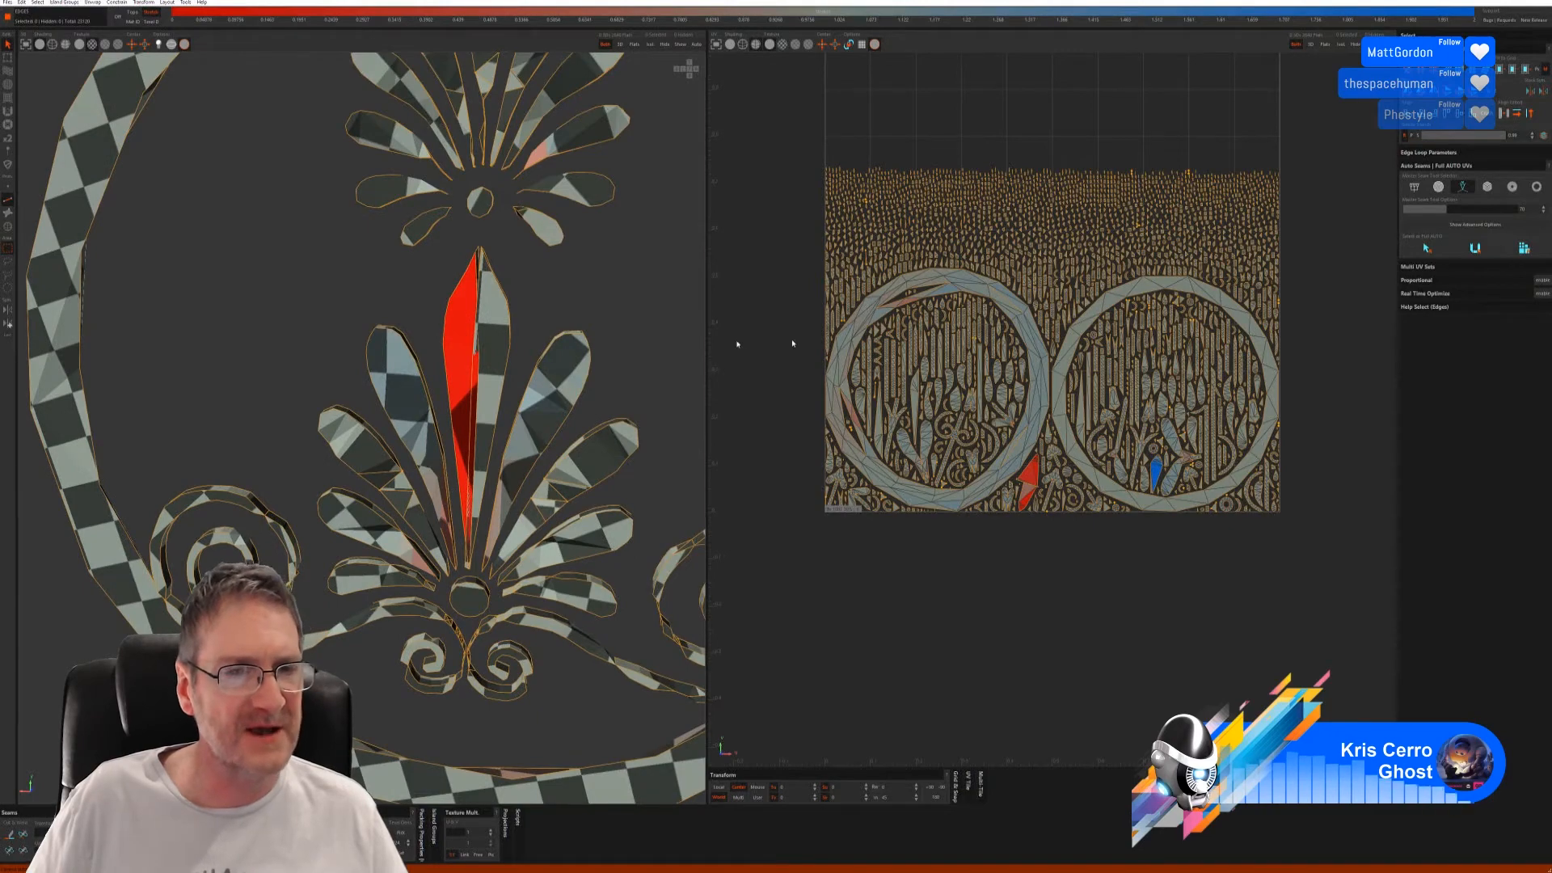
left_click_drag(532, 299, 573, 296, "alt")
left_click_drag(434, 320, 617, 316, "alt")
scroll(618, 317, "down", 7)
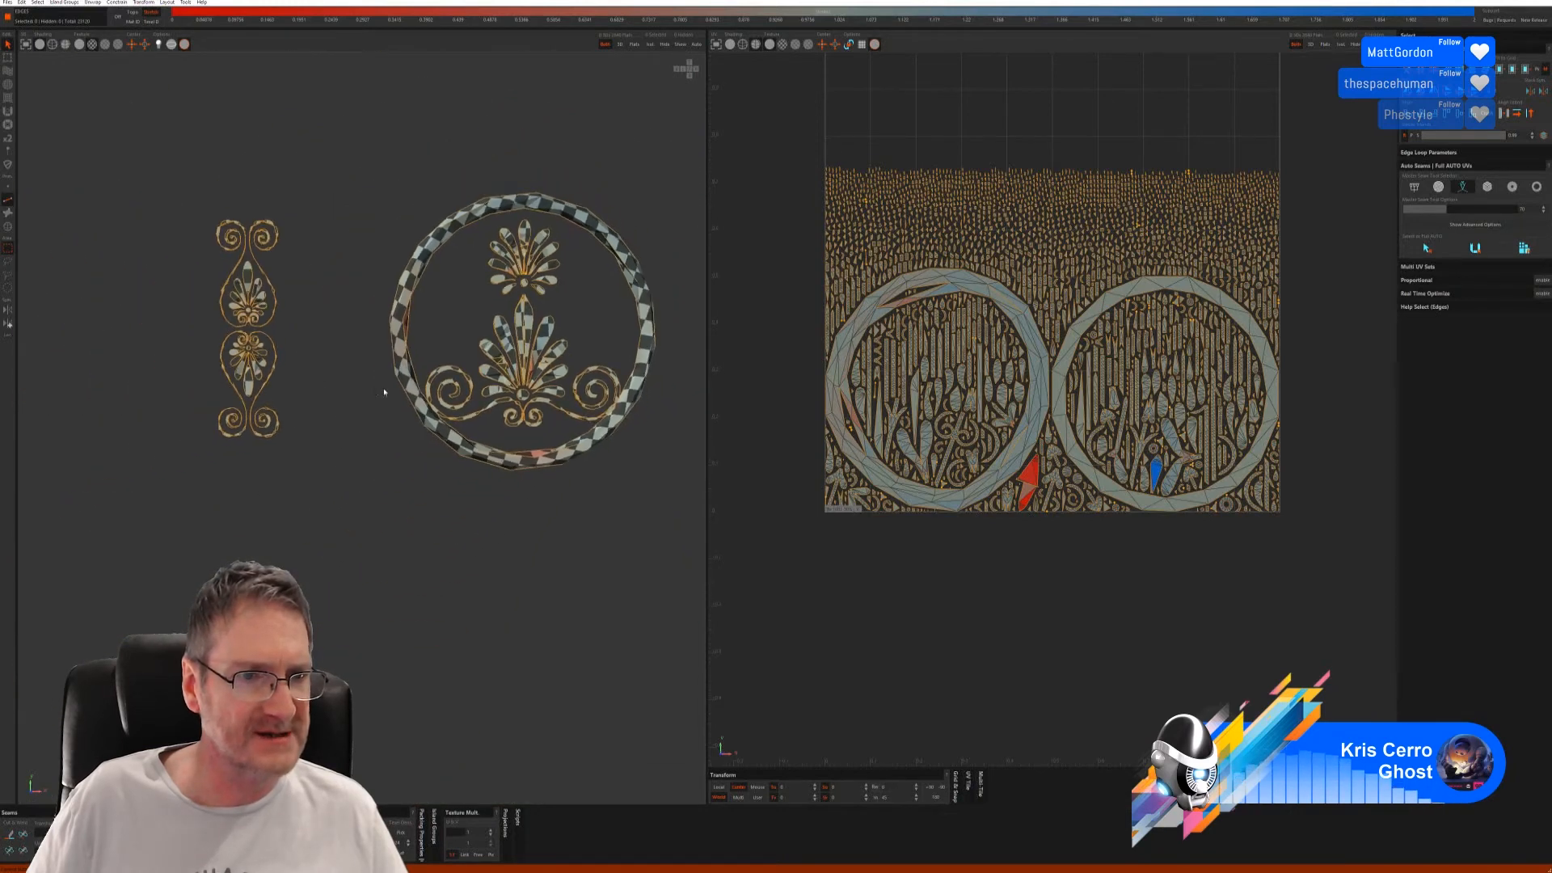
middle_click_drag(384, 391, 343, 407, "alt")
left_click_drag(344, 406, 215, 169, "alt")
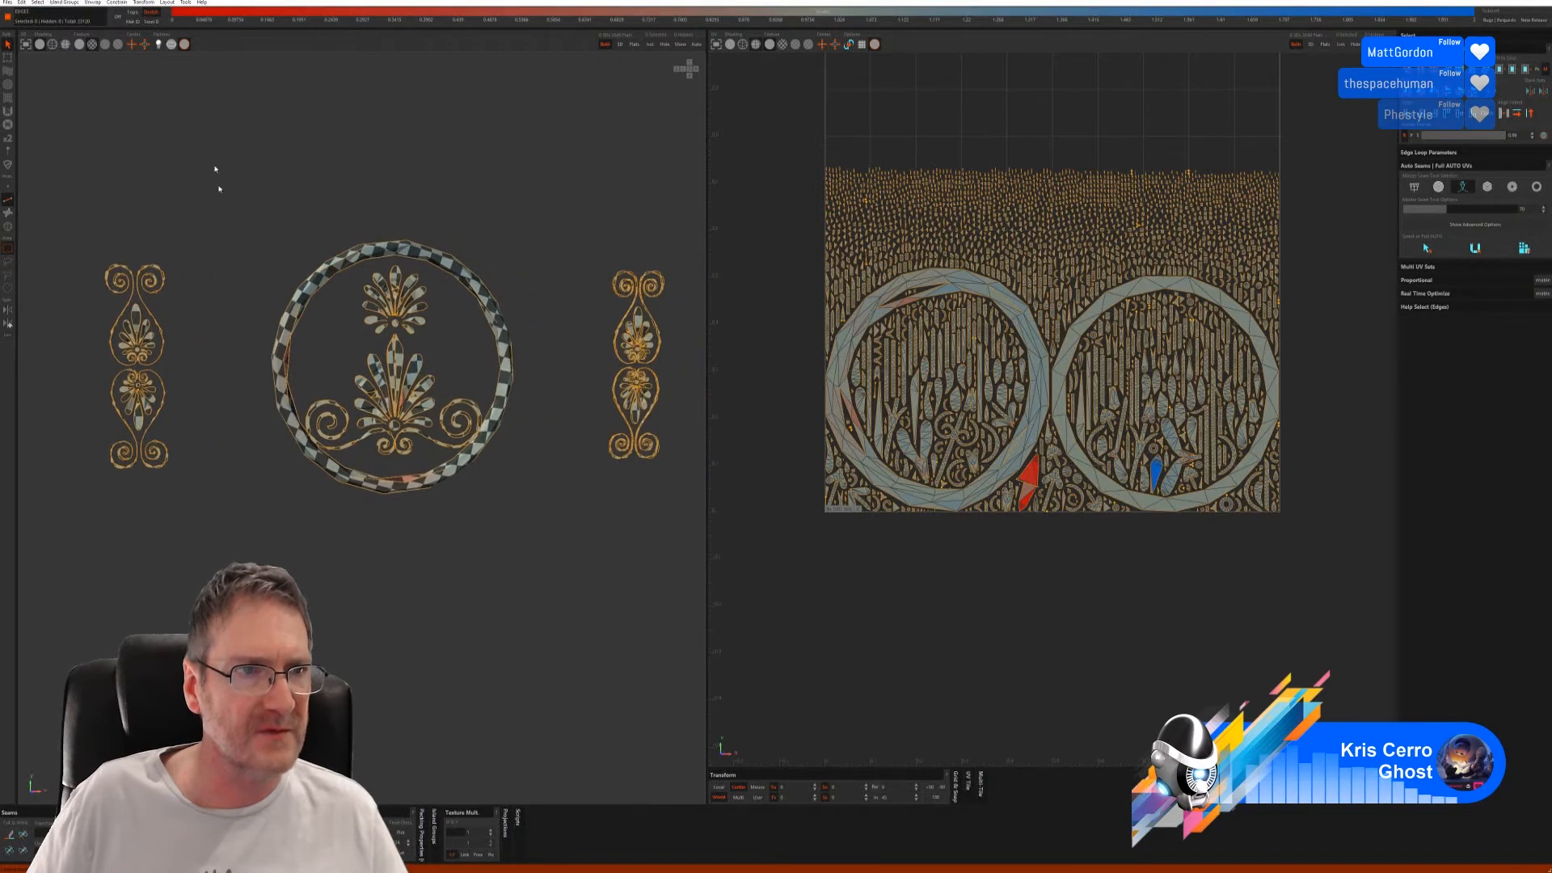
- Save the unwrapped ornaments back to 3ds Max, close the RizomUV Bridge window and check the mapping across the lamp
left_click(8, 2)
left_click(48, 53)
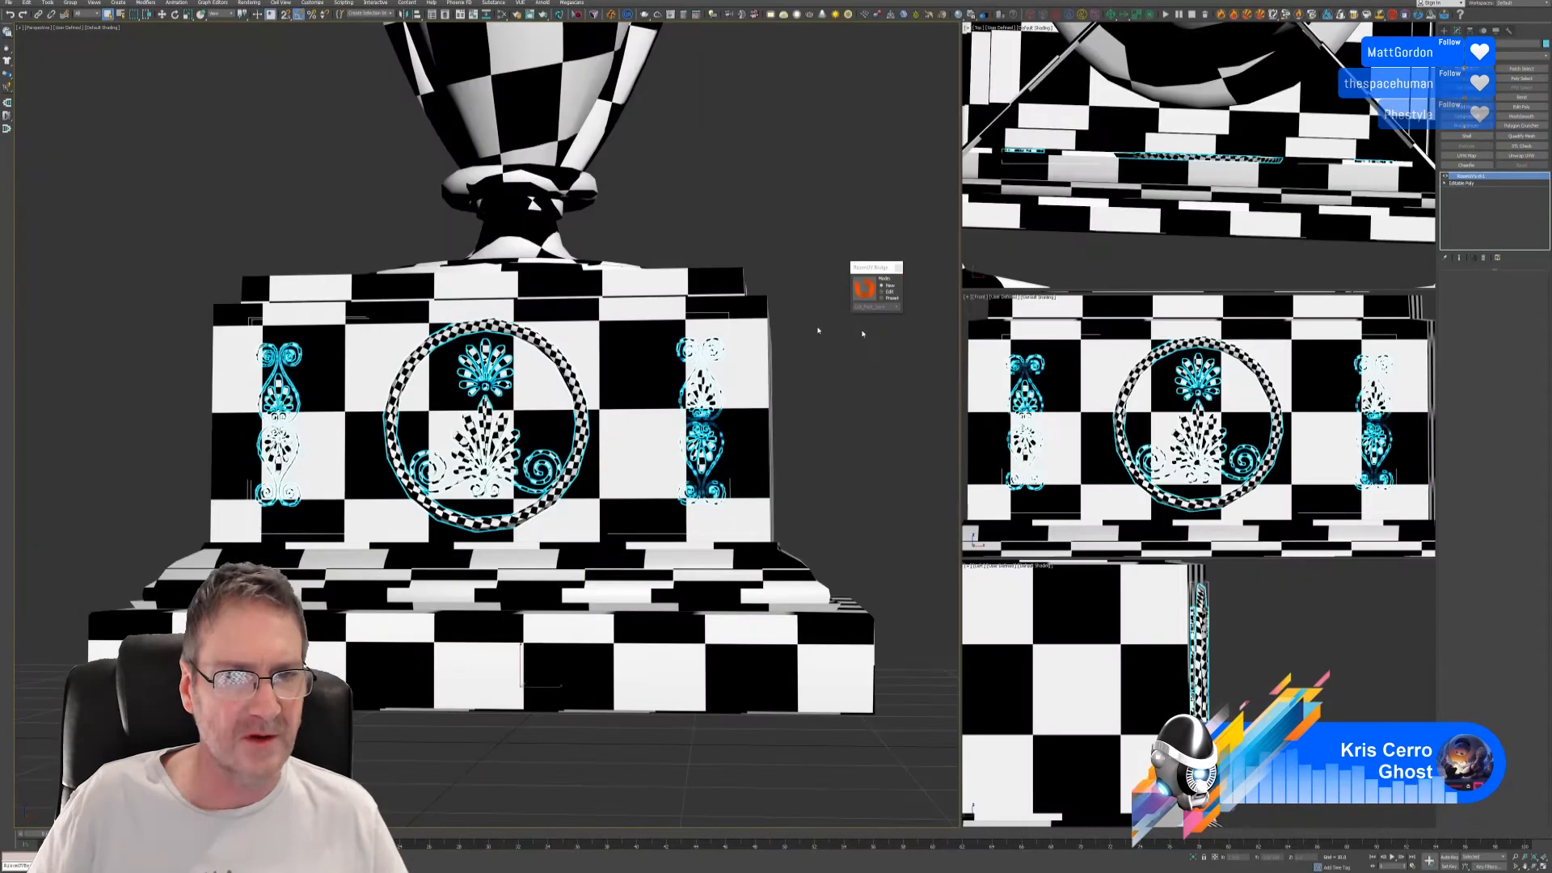
left_click(458, 421)
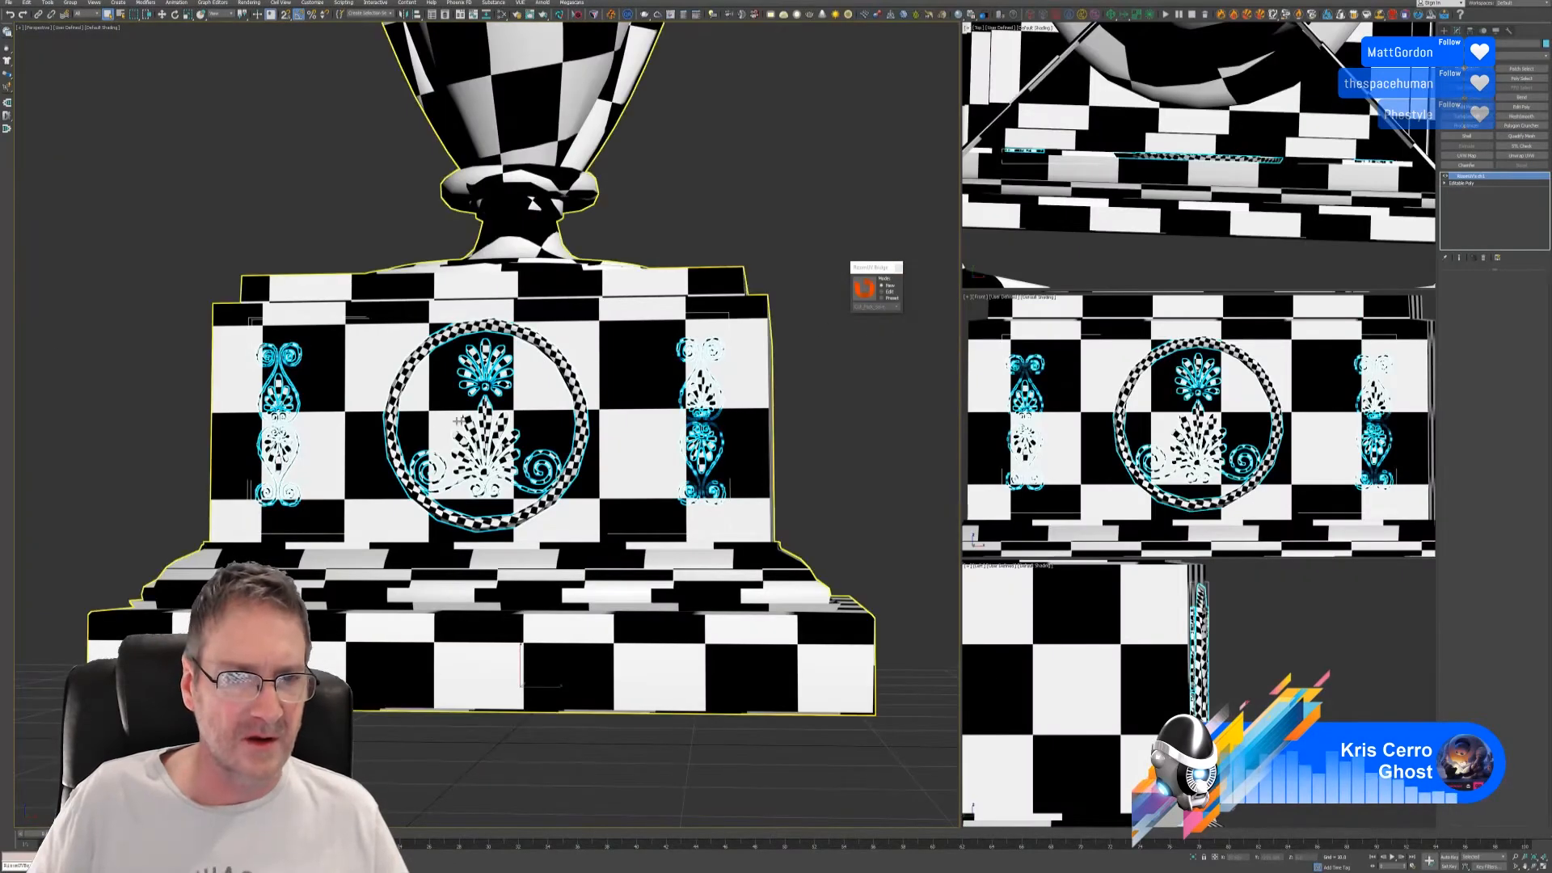
left_click(897, 268)
middle_click_drag(817, 391, 792, 397, "alt")
scroll(796, 394, "down", 8)
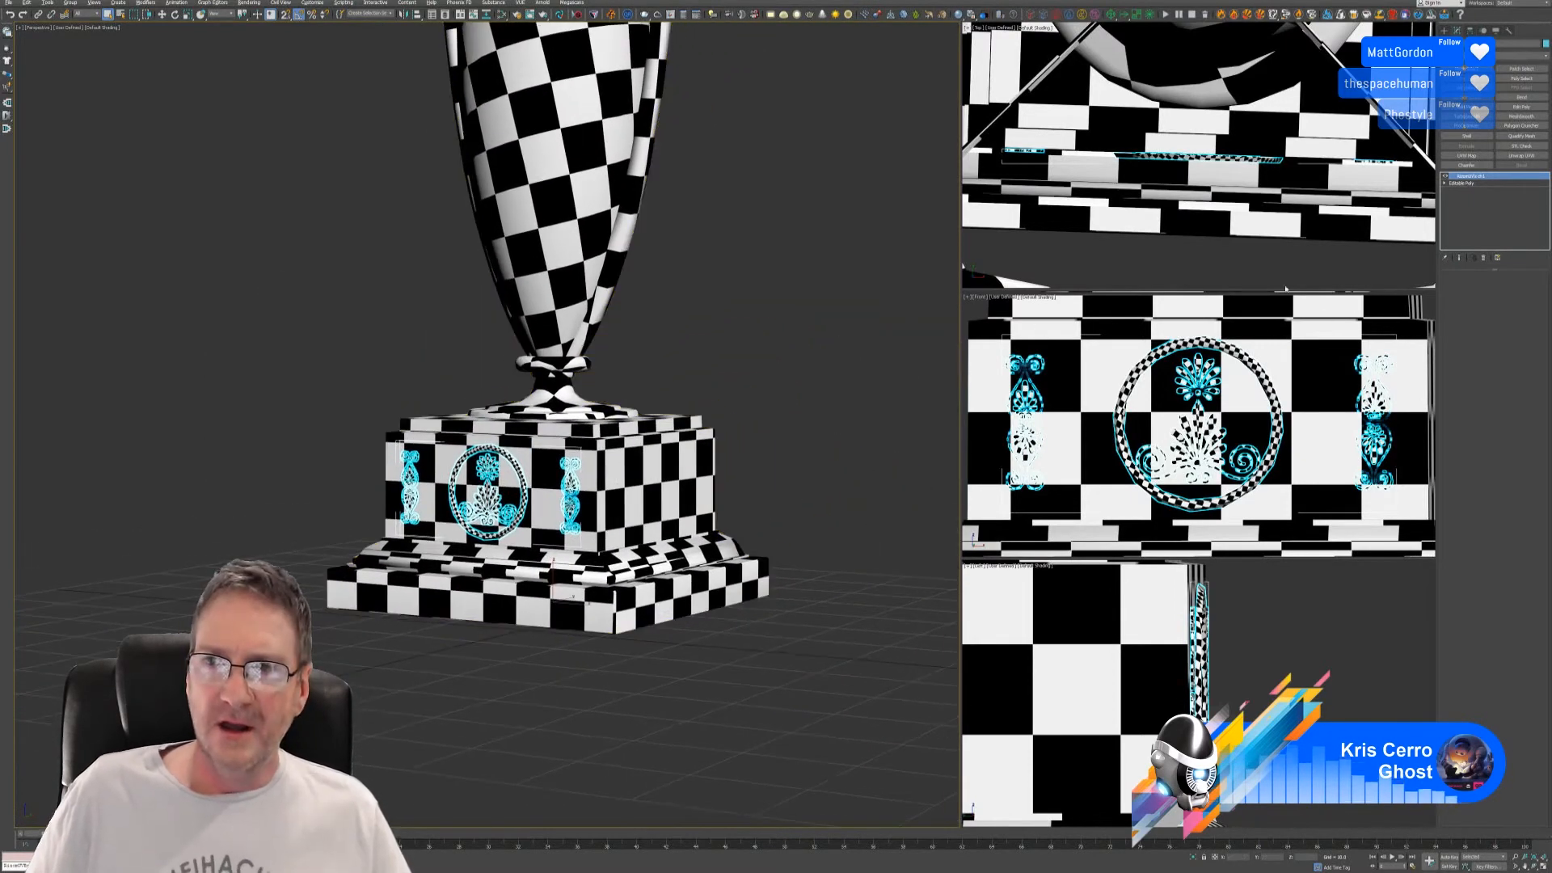
scroll(749, 336, "down", 6)
scroll(671, 495, "down", 8)
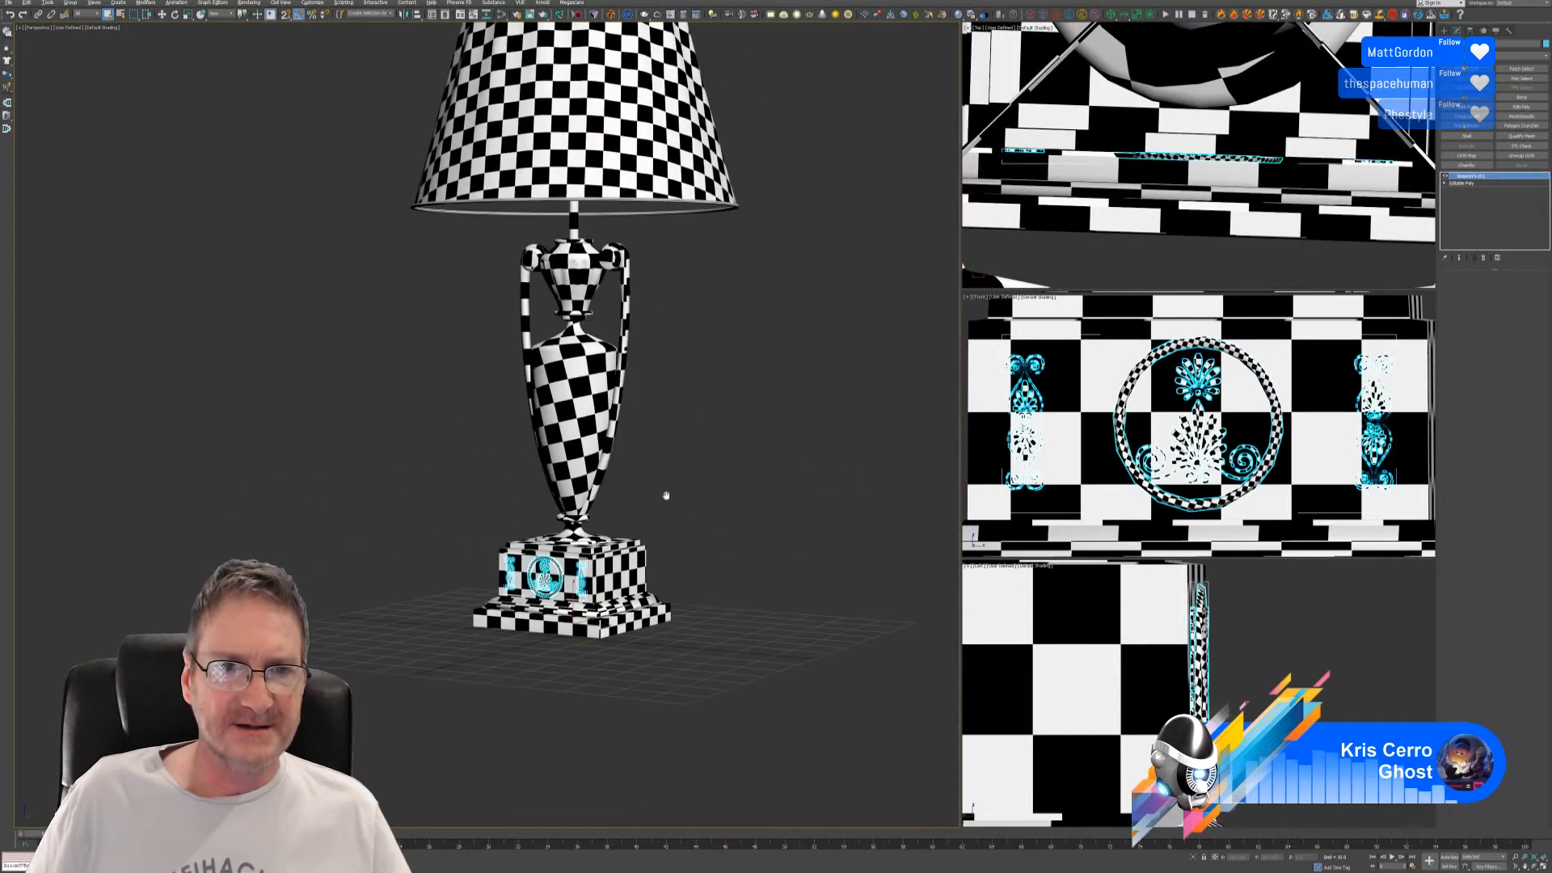
- Attach the base ornaments to the main lamp mesh so they form a single object
scroll(647, 576, "up", 5)
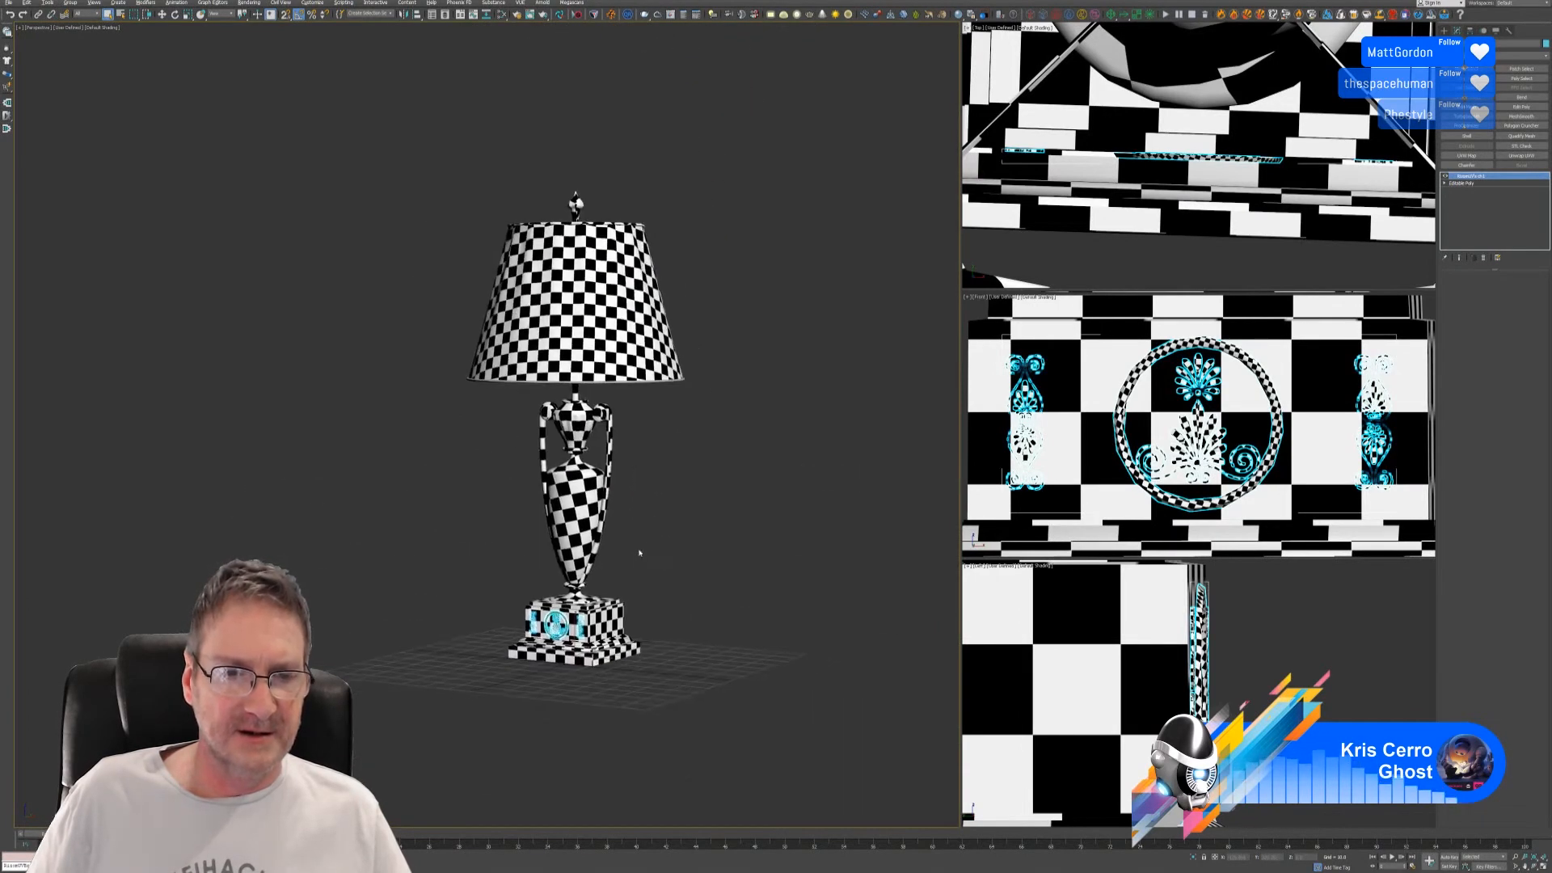
left_click(643, 578)
left_click(580, 530)
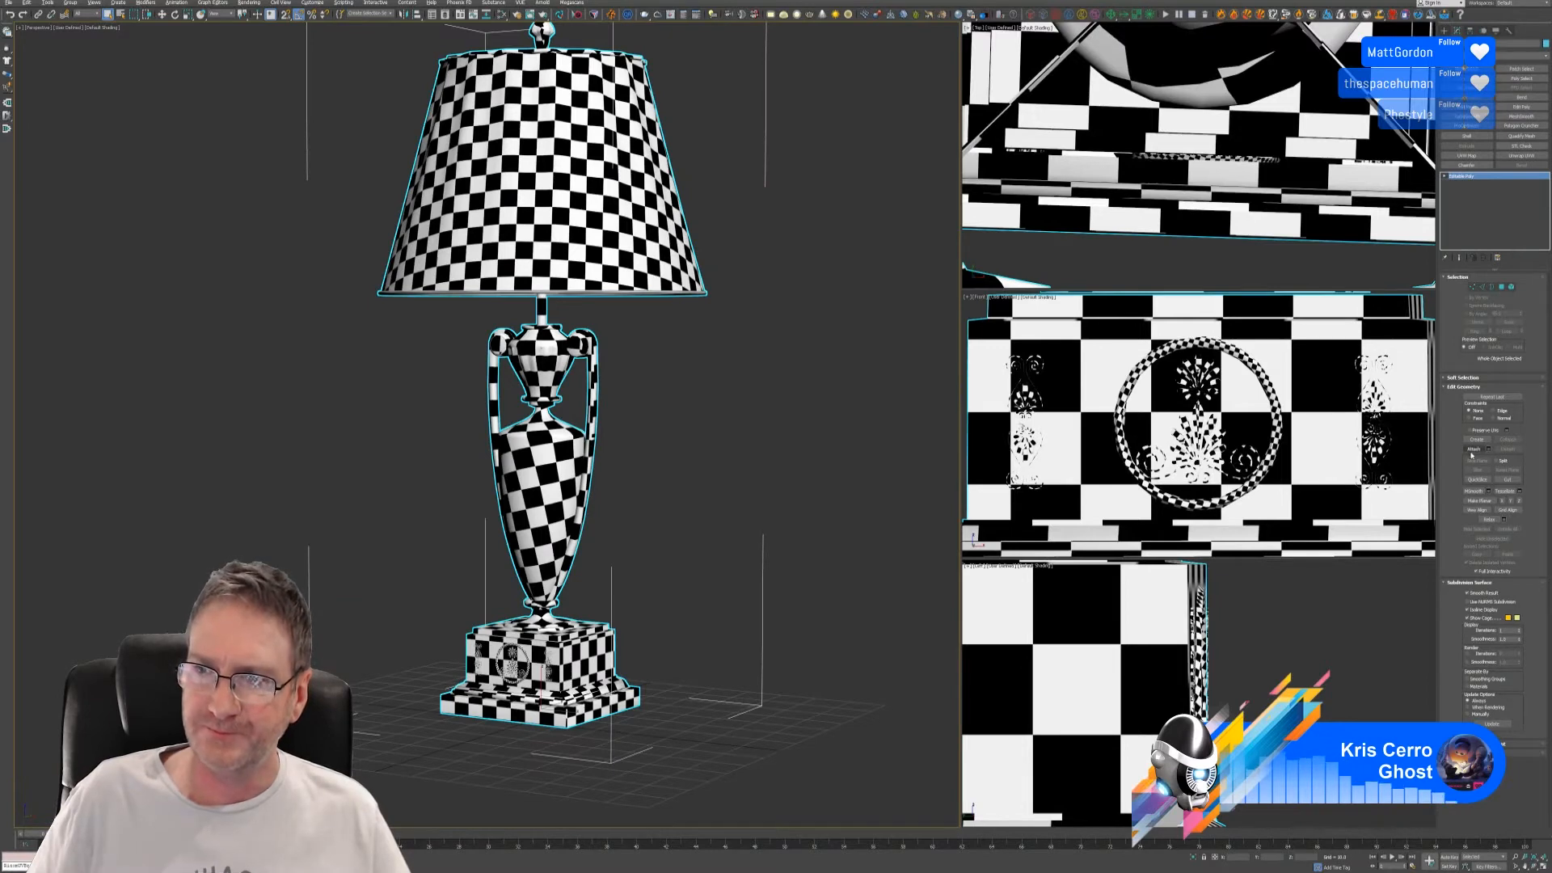
left_click(1472, 451)
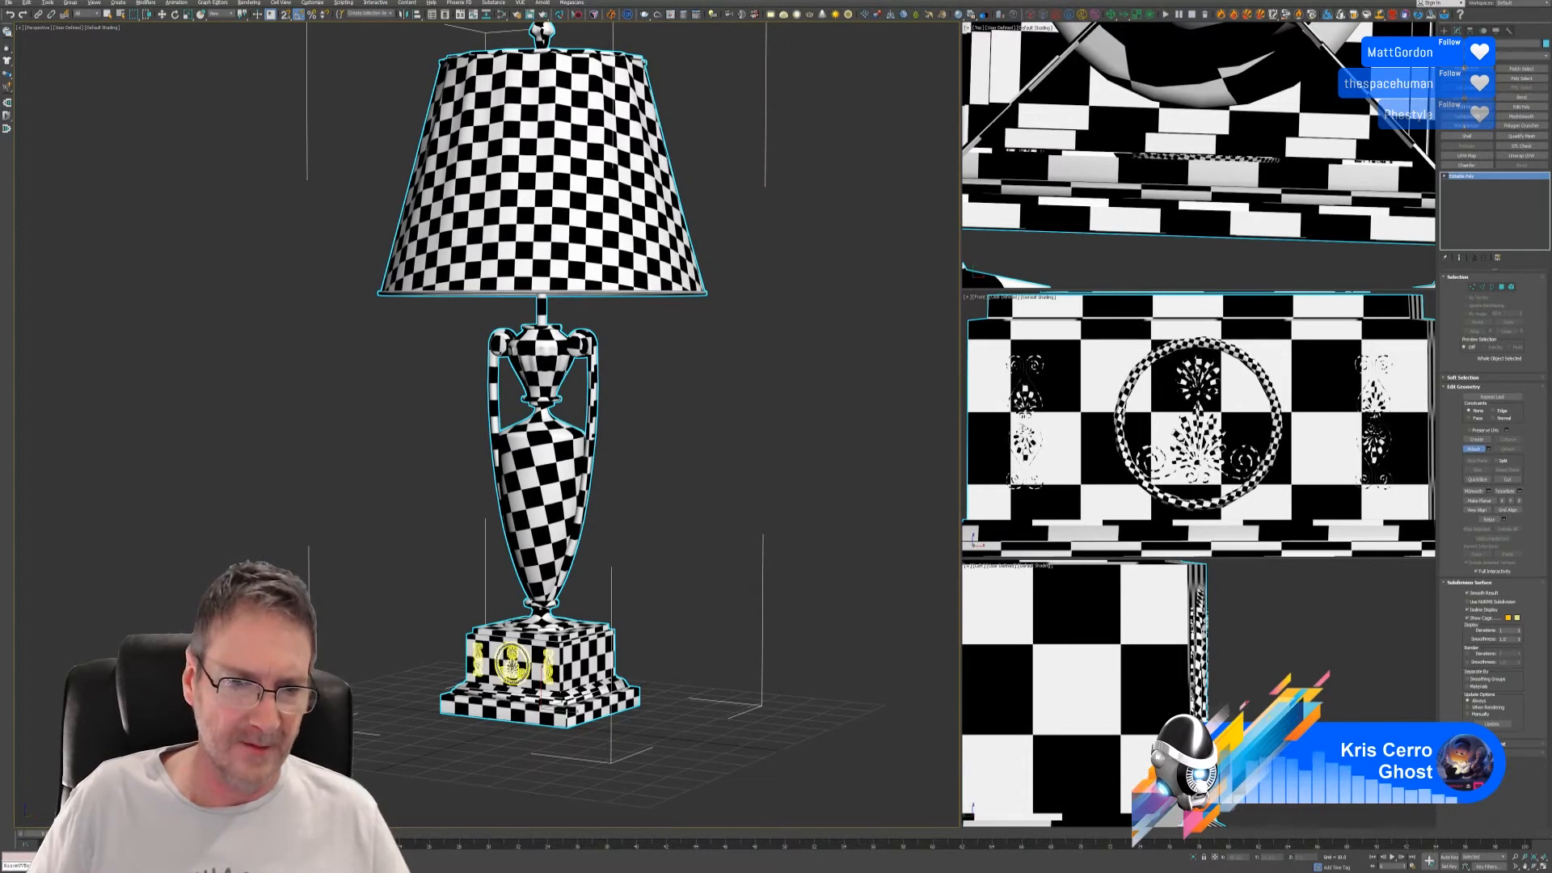
left_click(512, 663)
key("w")
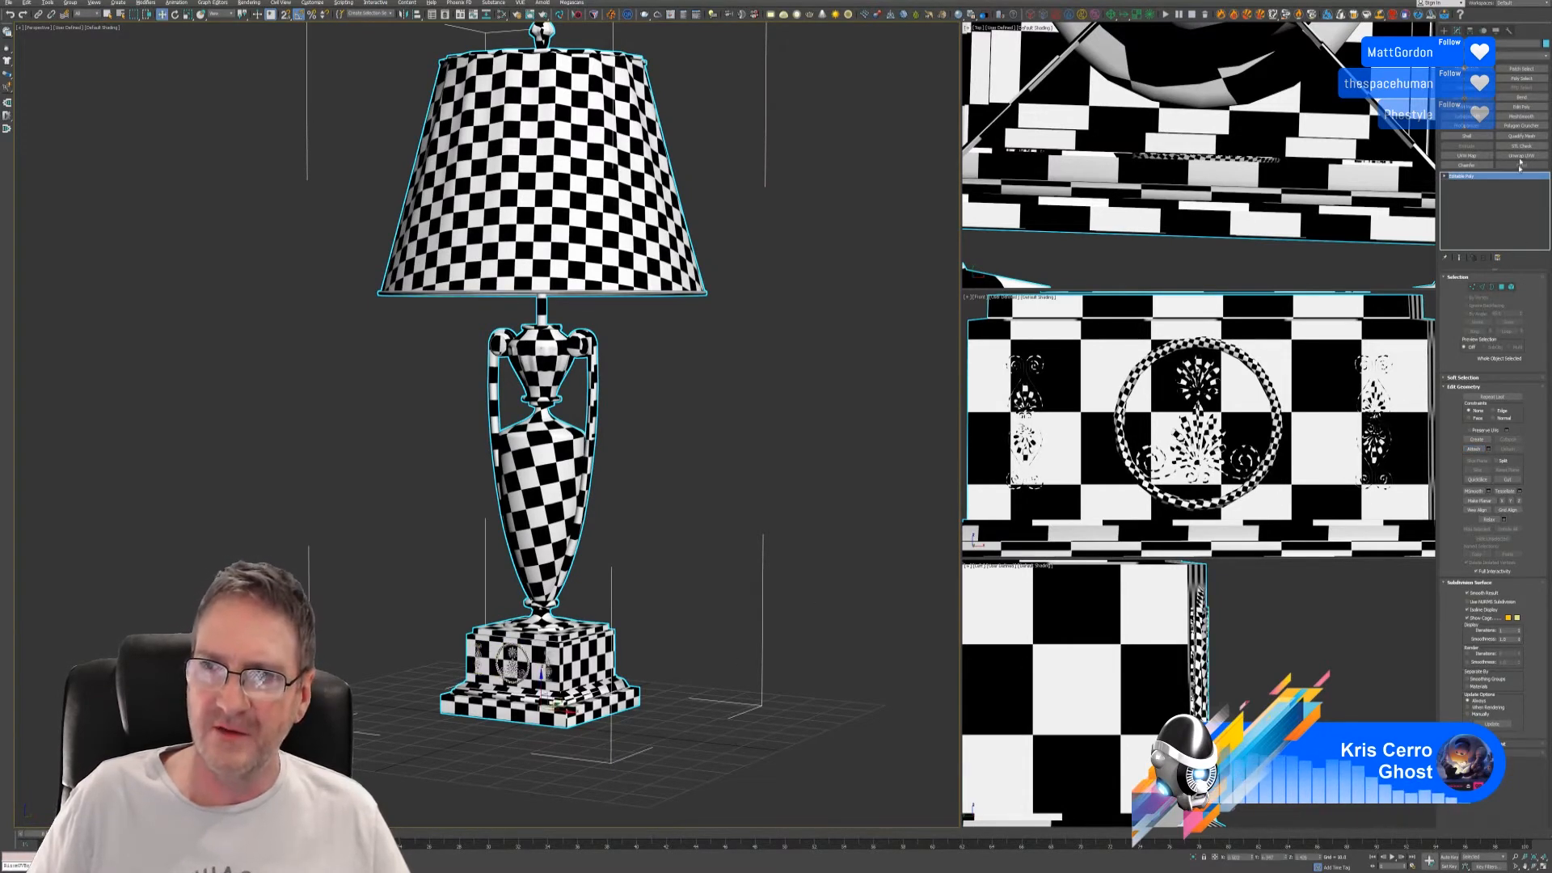
- Apply Unwrap UVW to the combined lamp and pack all its UV islands together into the tile
left_click(1521, 156)
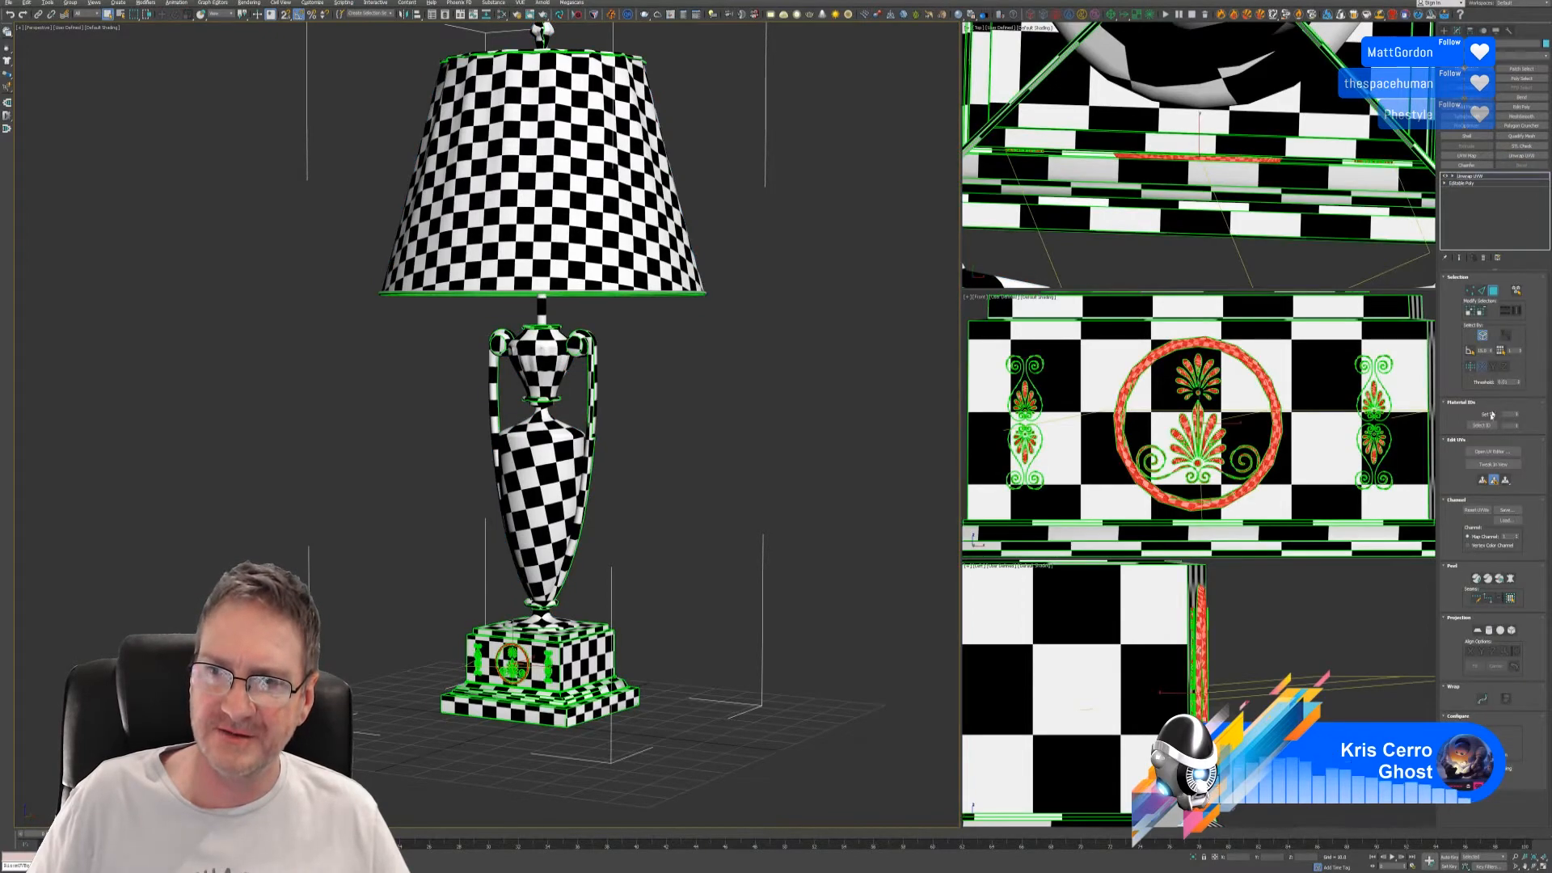
left_click(1493, 451)
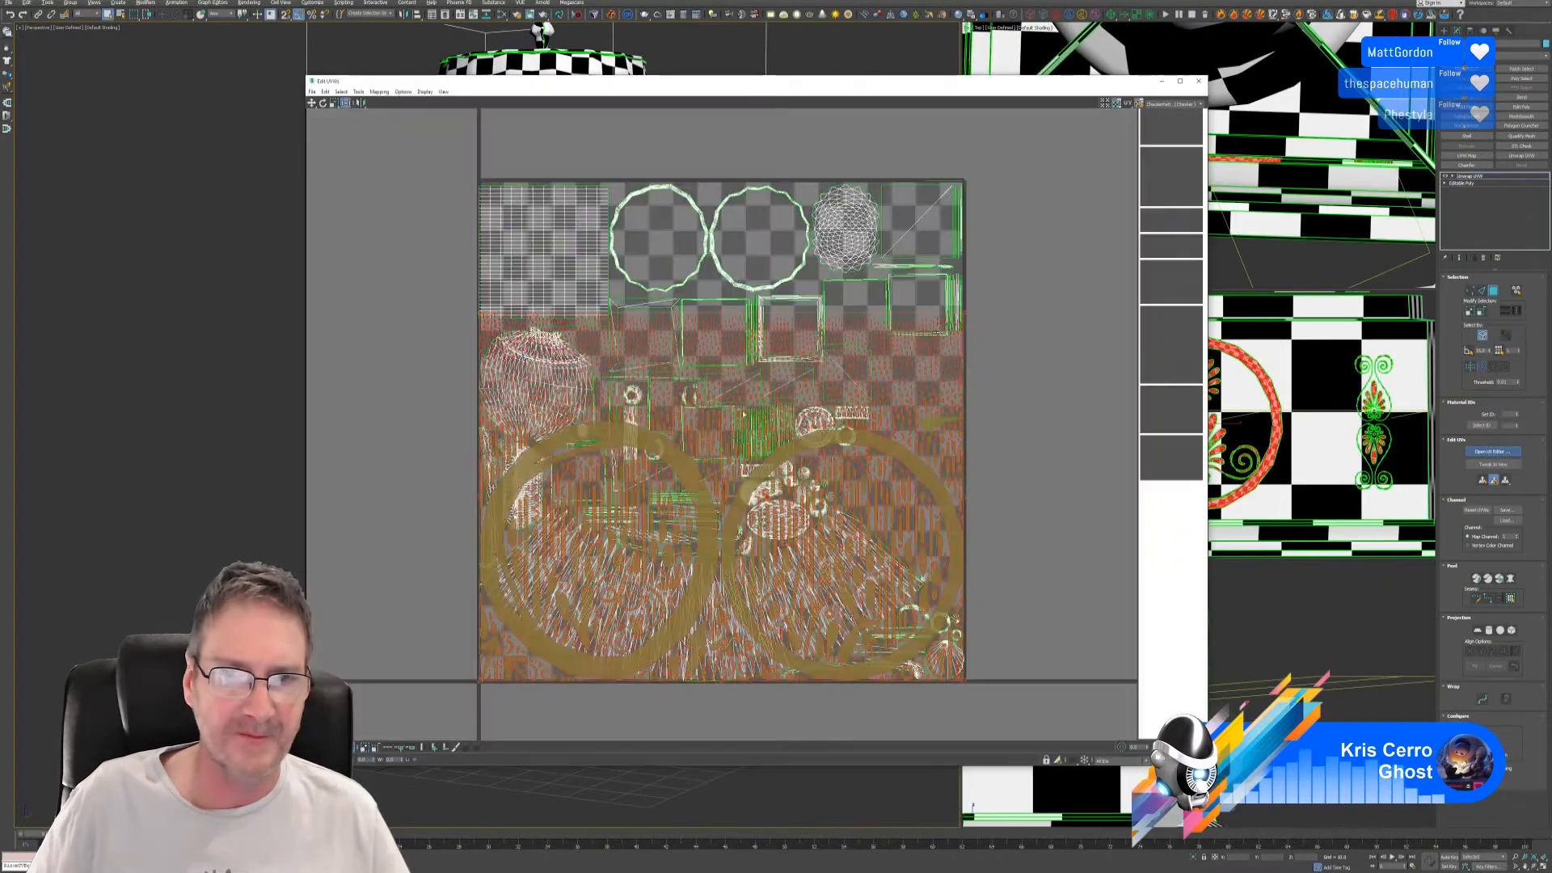
key("ctrl+a")
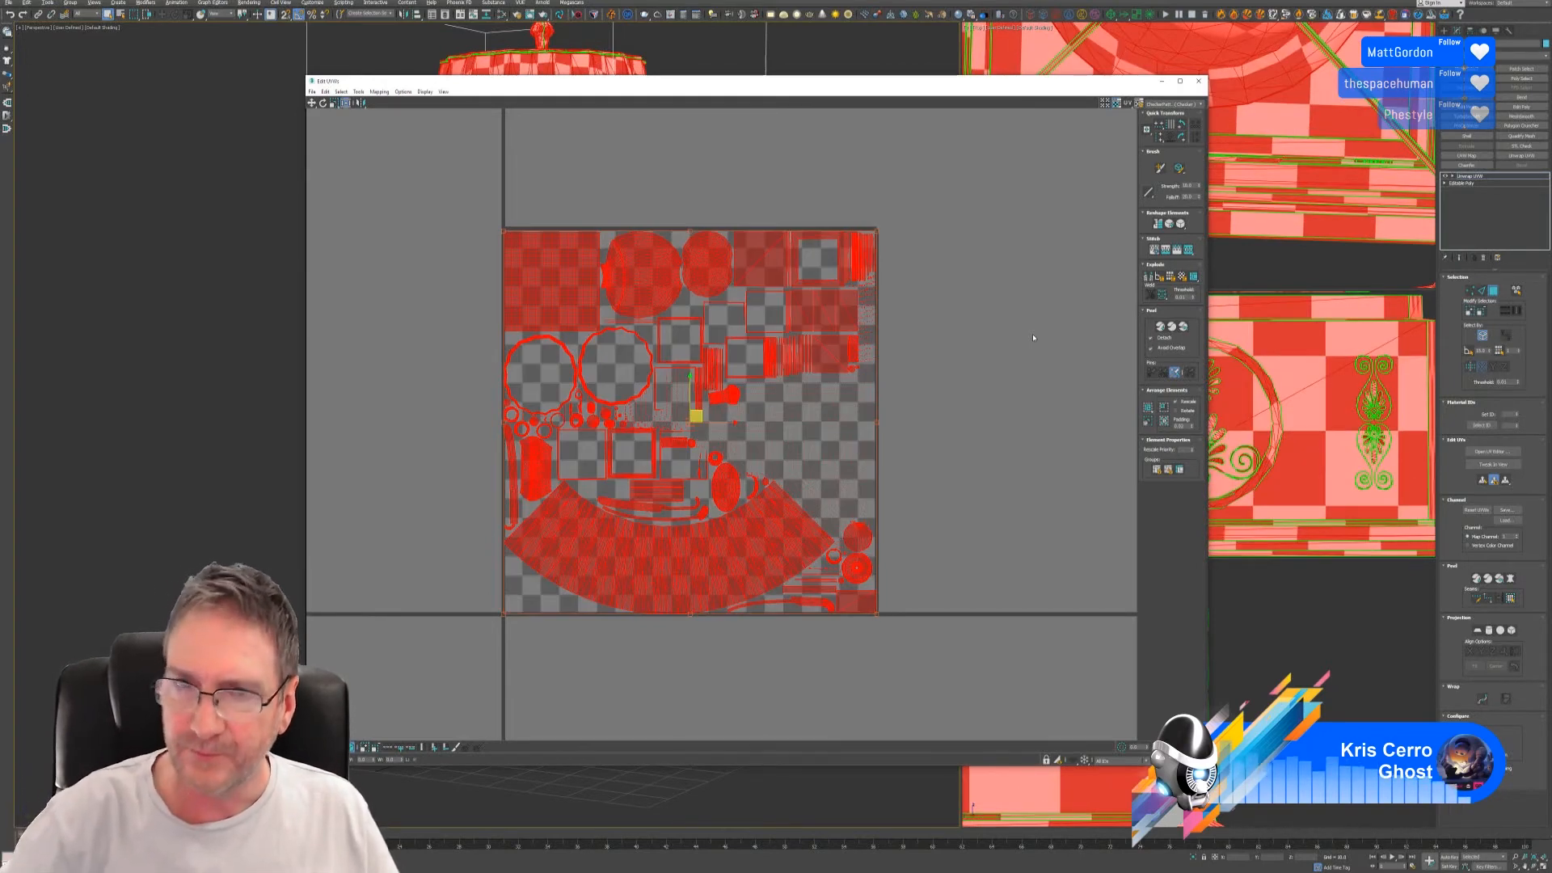
left_click(1198, 81)
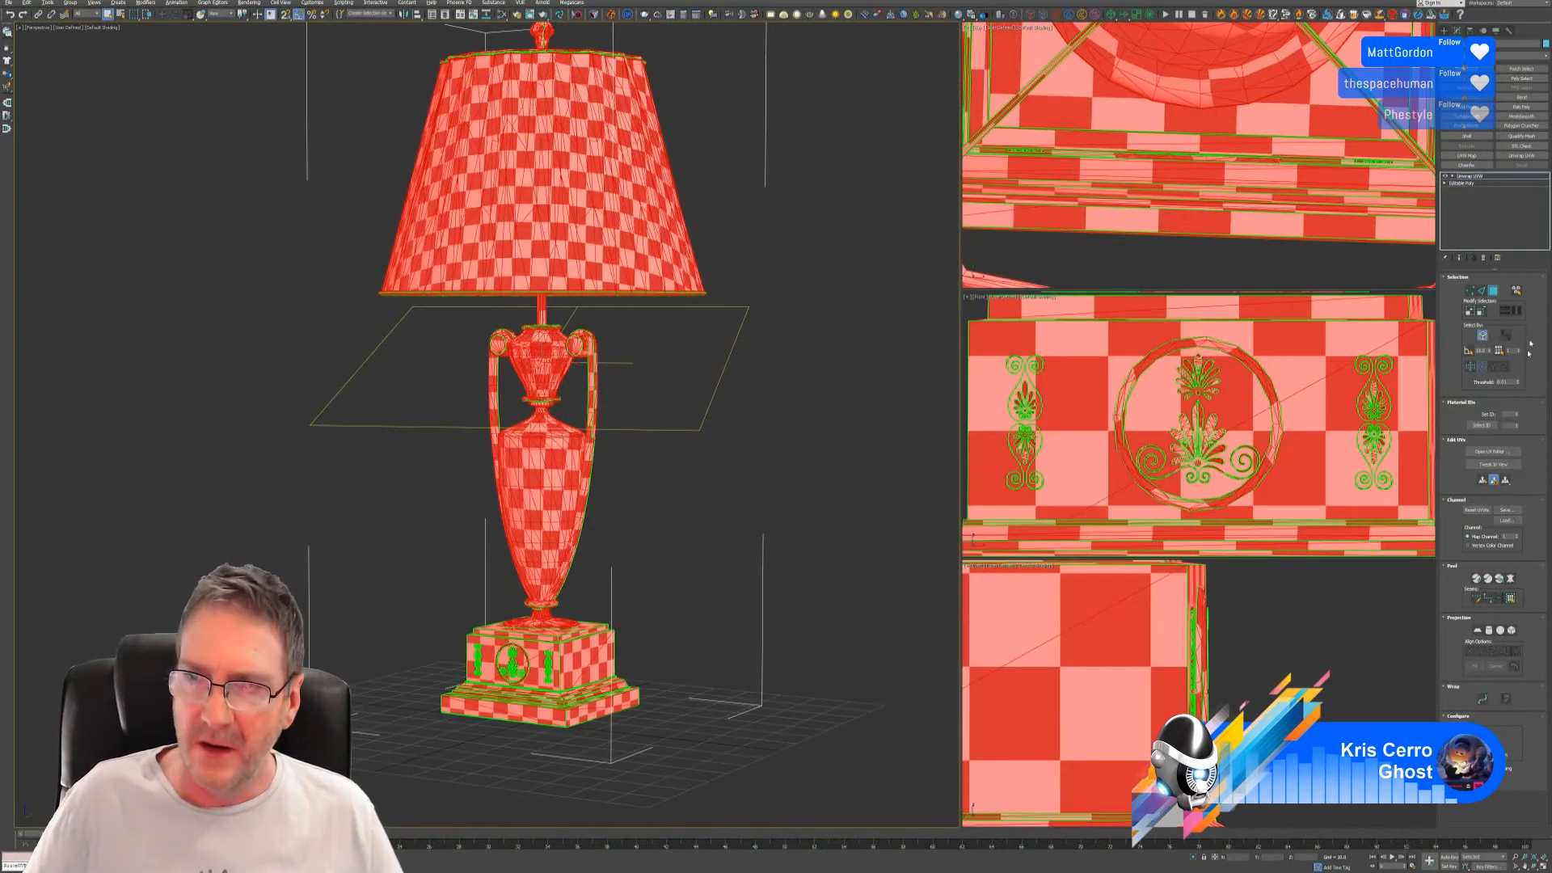
left_click(1497, 289)
- Hide the UV seam display and examine the checker mapping on the base ornaments and across the whole lamp
middle_click_drag(682, 520, 729, 465)
scroll(644, 580, "up", 6)
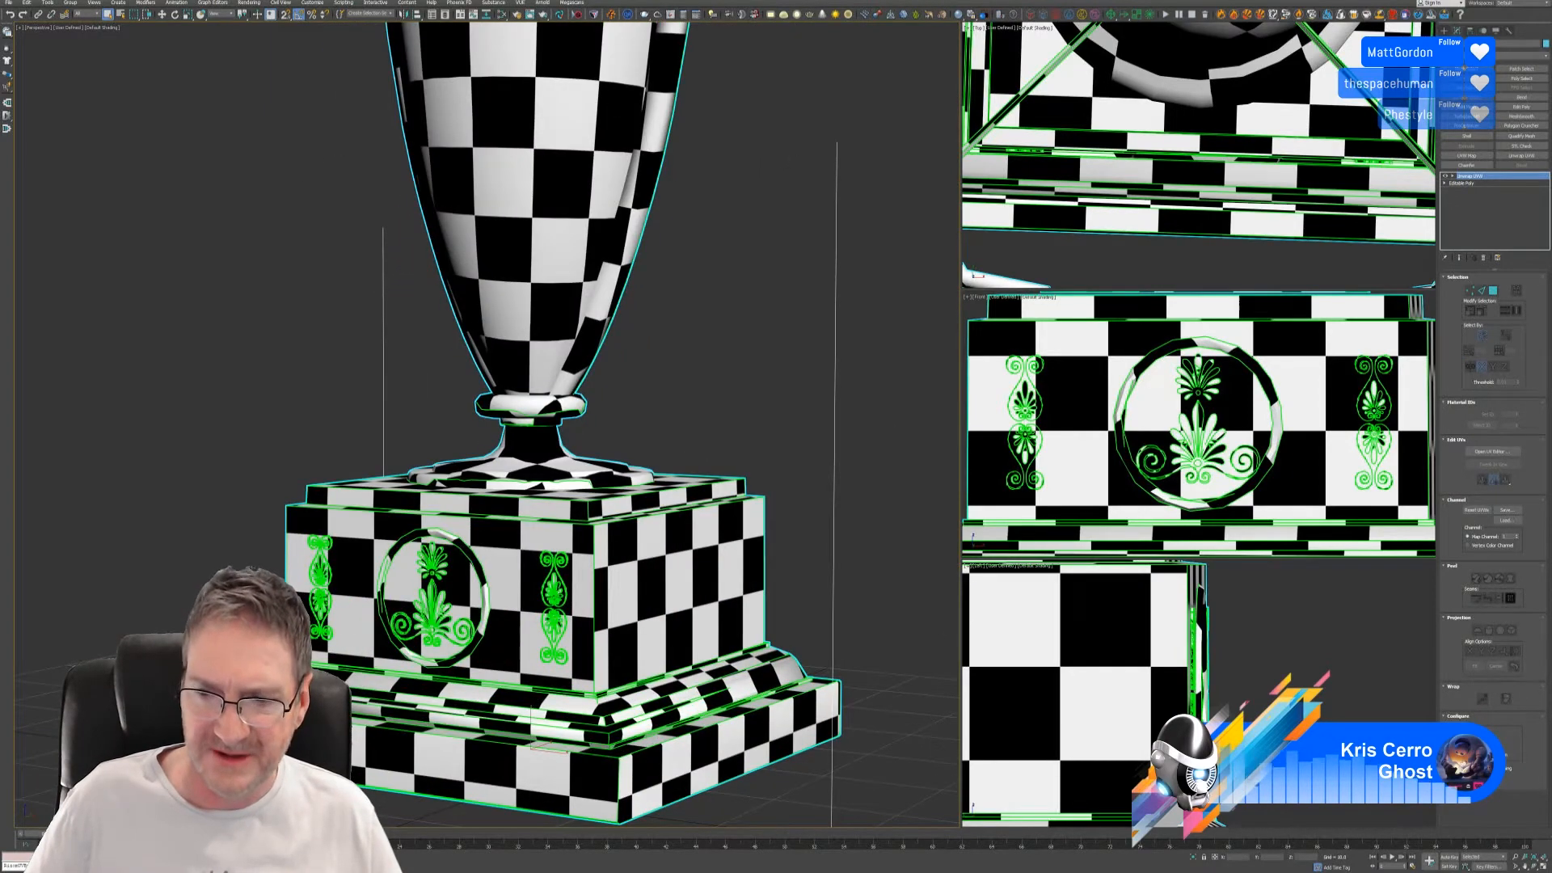
left_click(1473, 737)
scroll(590, 653, "up", 5)
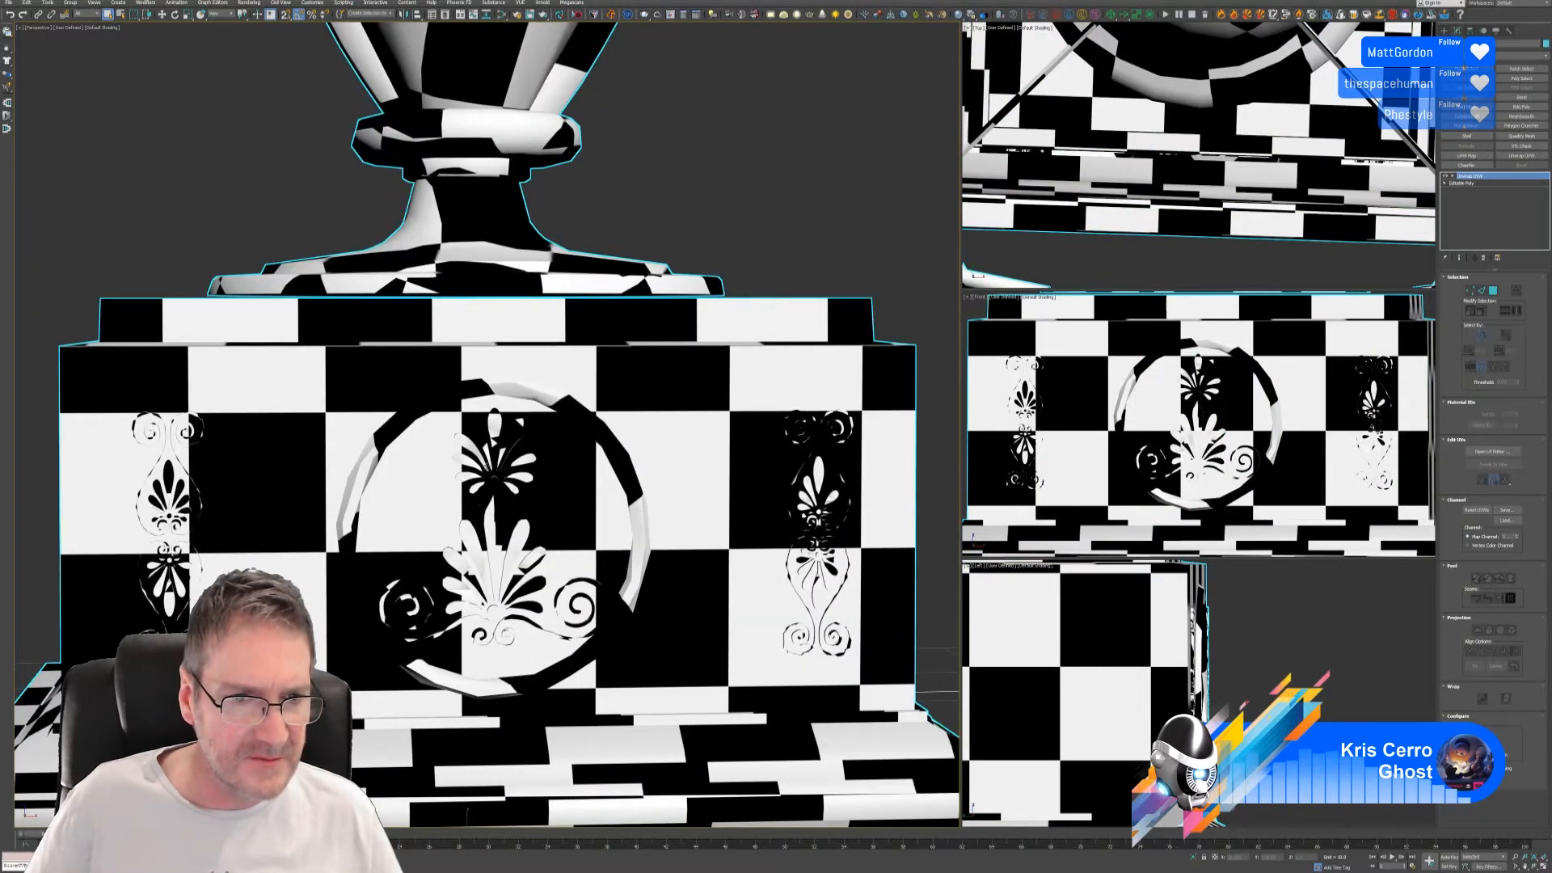
mouse_move(562, 555)
middle_mouse_down("alt")
mouse_move(526, 559)
mouse_move(532, 539)
mouse_move(538, 551)
middle_mouse_up("alt")
scroll(540, 554, "down", 4)
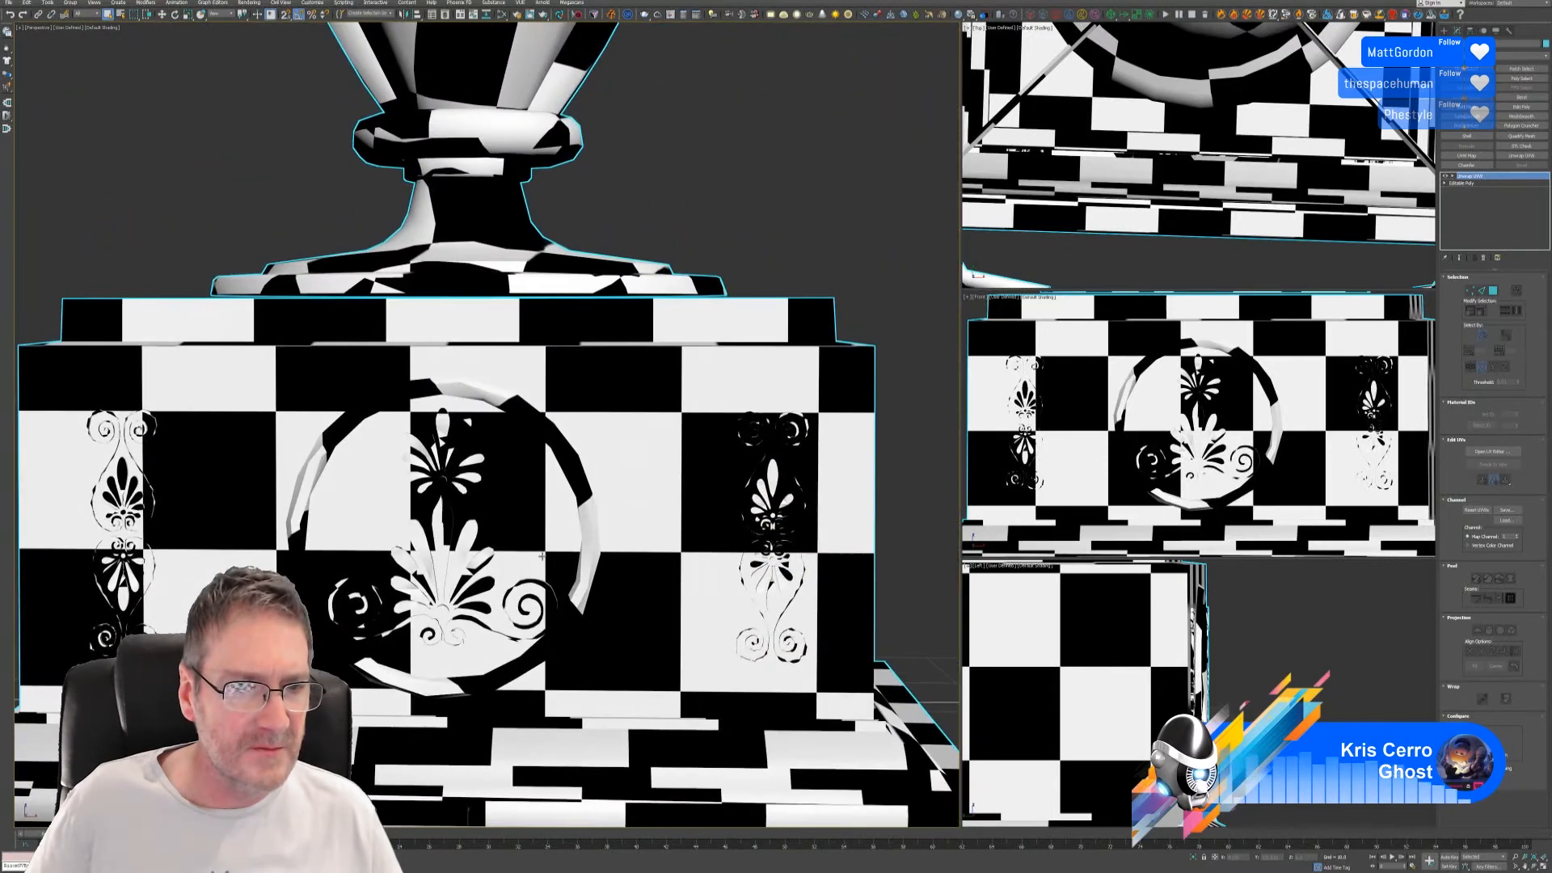
scroll(541, 557, "down", 12)
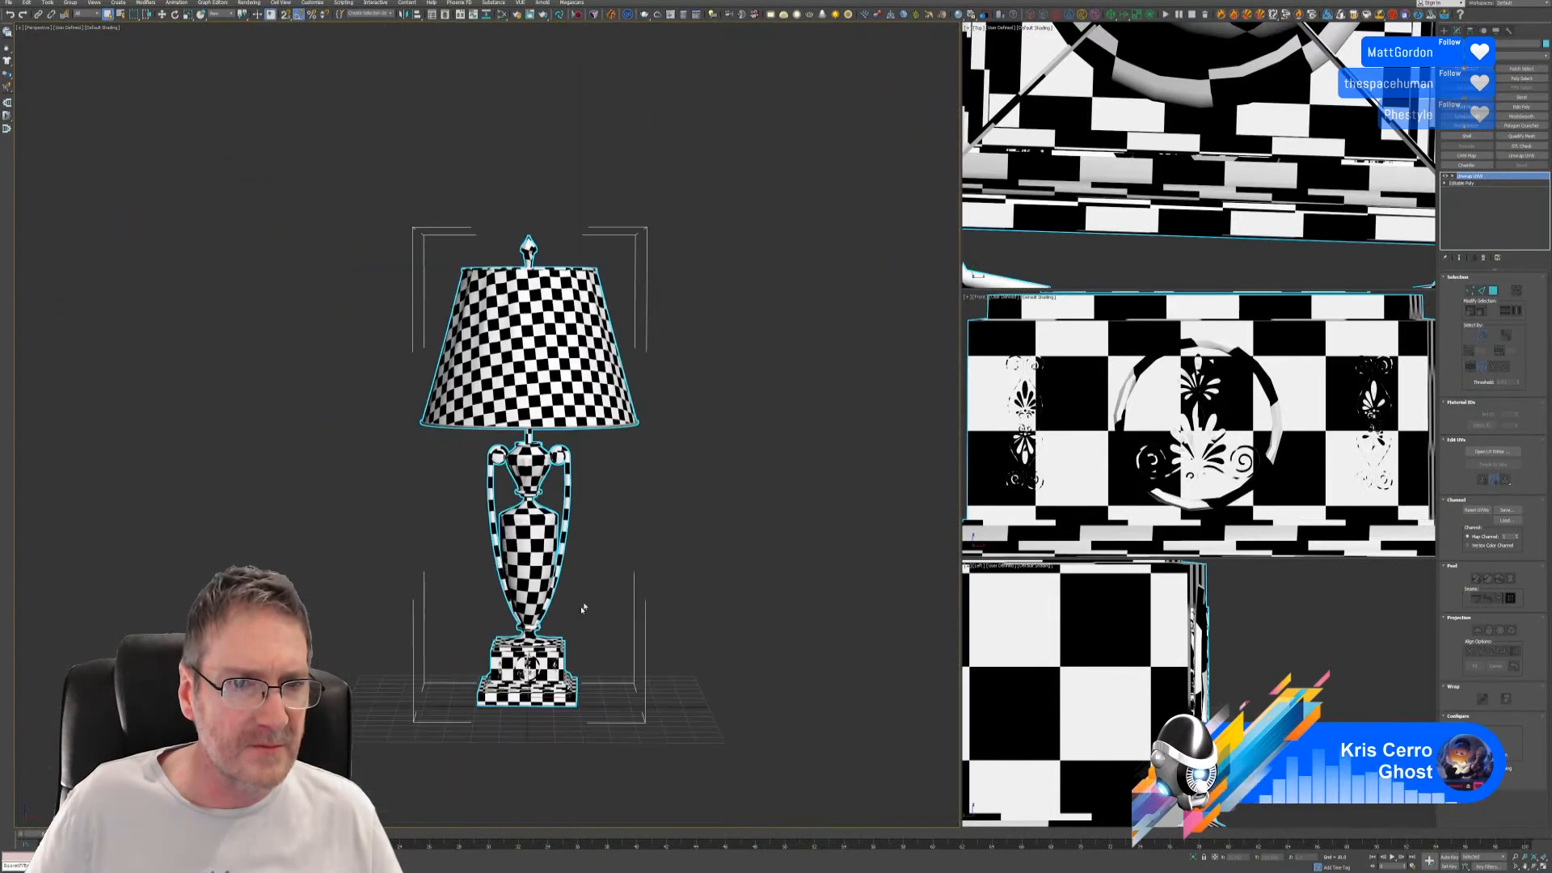
middle_click_drag(583, 610, 569, 560, "alt")
middle_click_drag(569, 561, 560, 510)
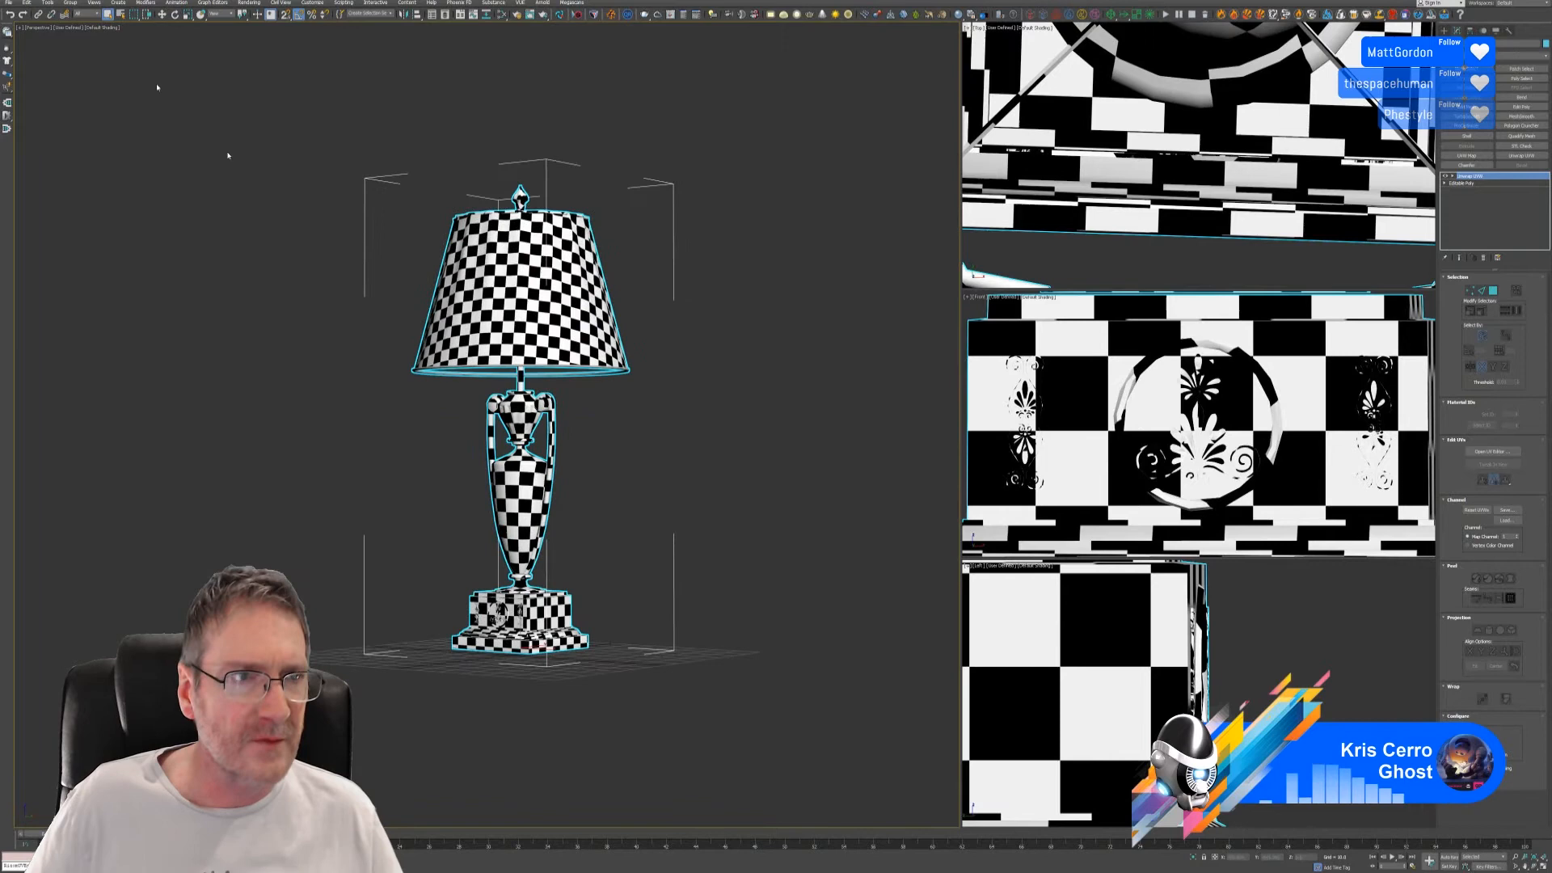
- Save the scene and start exporting the selected lamp, choosing the Table_Lamp folder as the destination
left_click(12, 4)
left_click(39, 63)
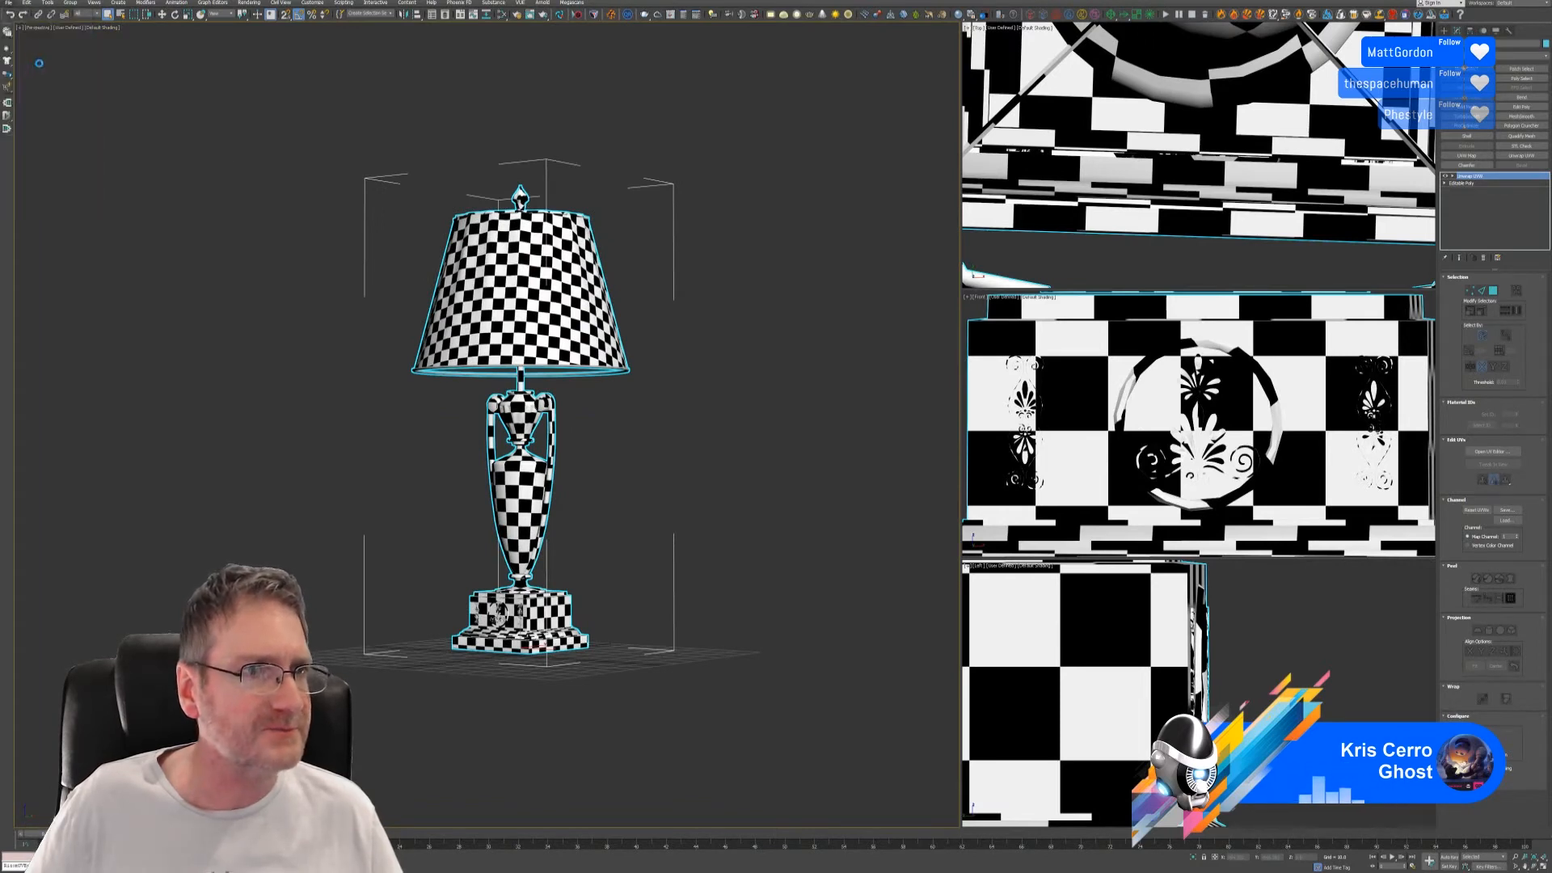
left_click(8, 3)
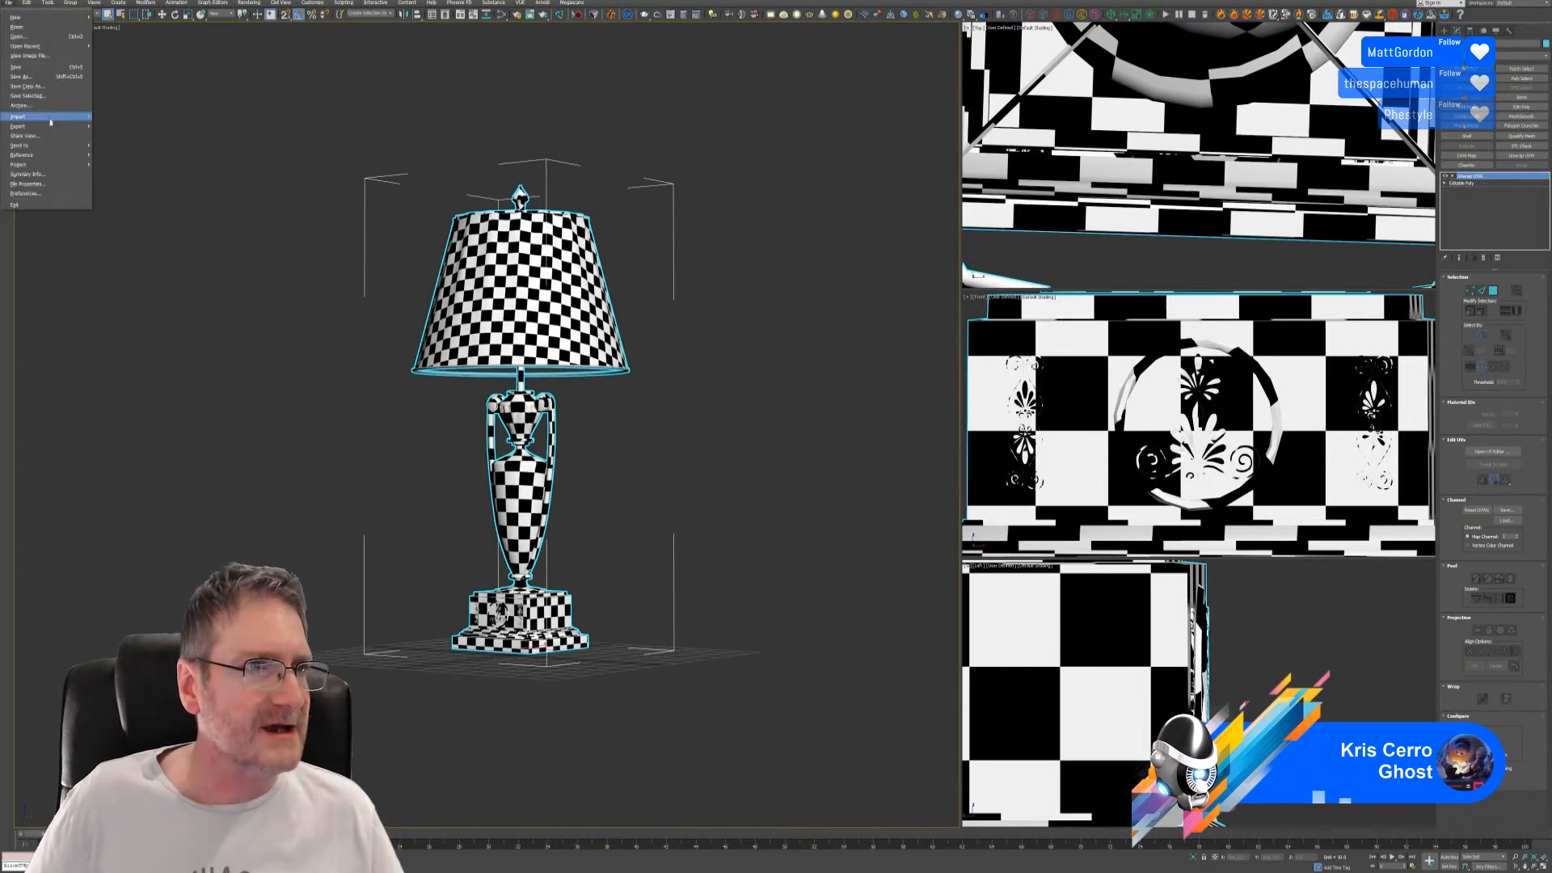
mouse_move(48, 126)
left_click(101, 135)
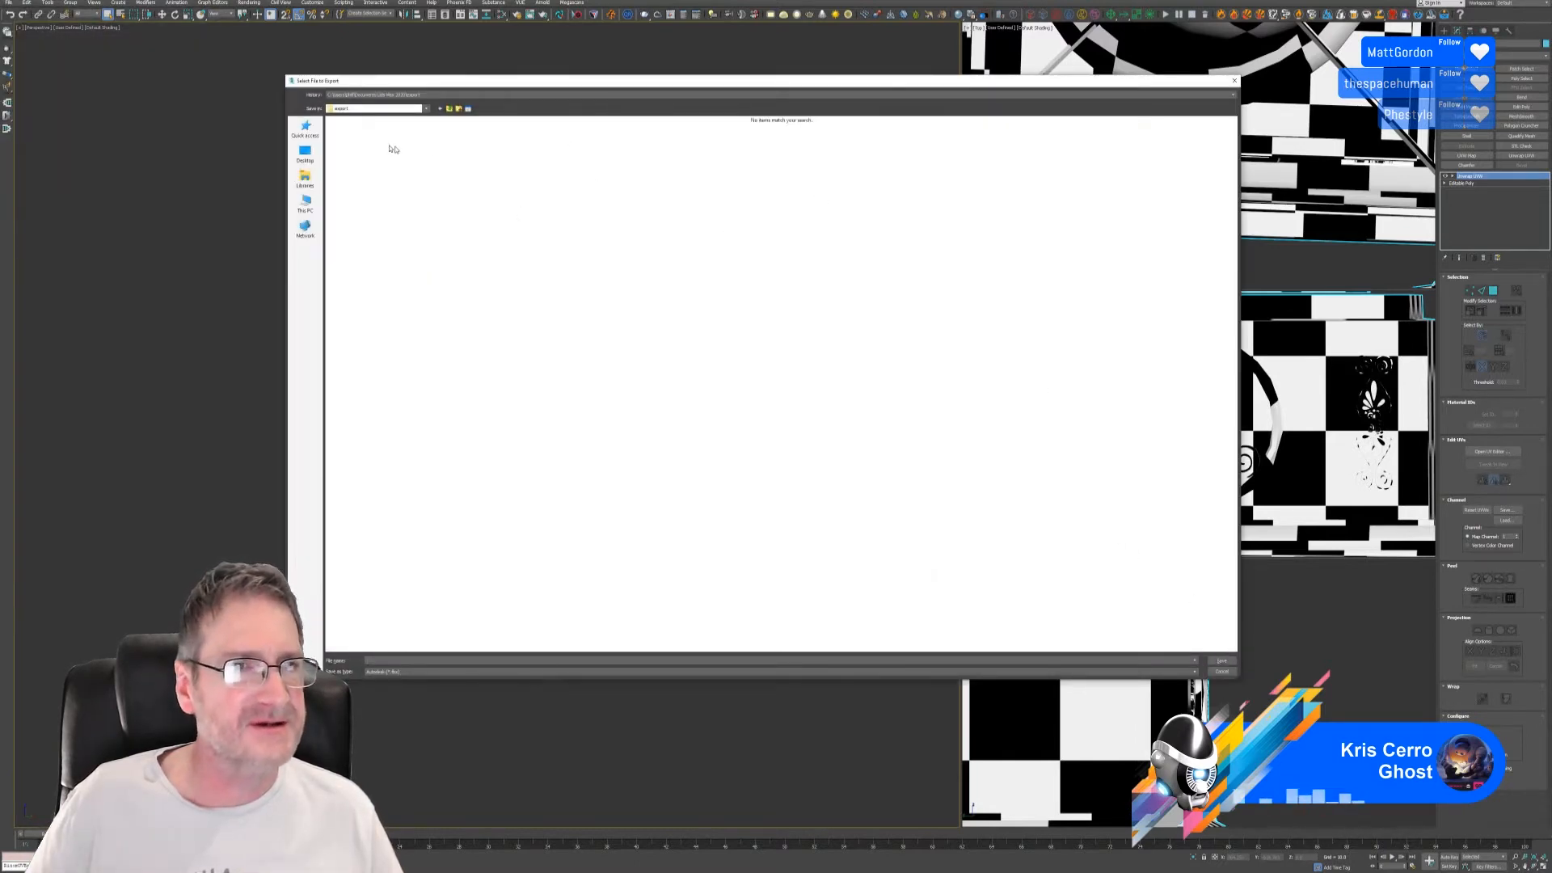
left_click(405, 94)
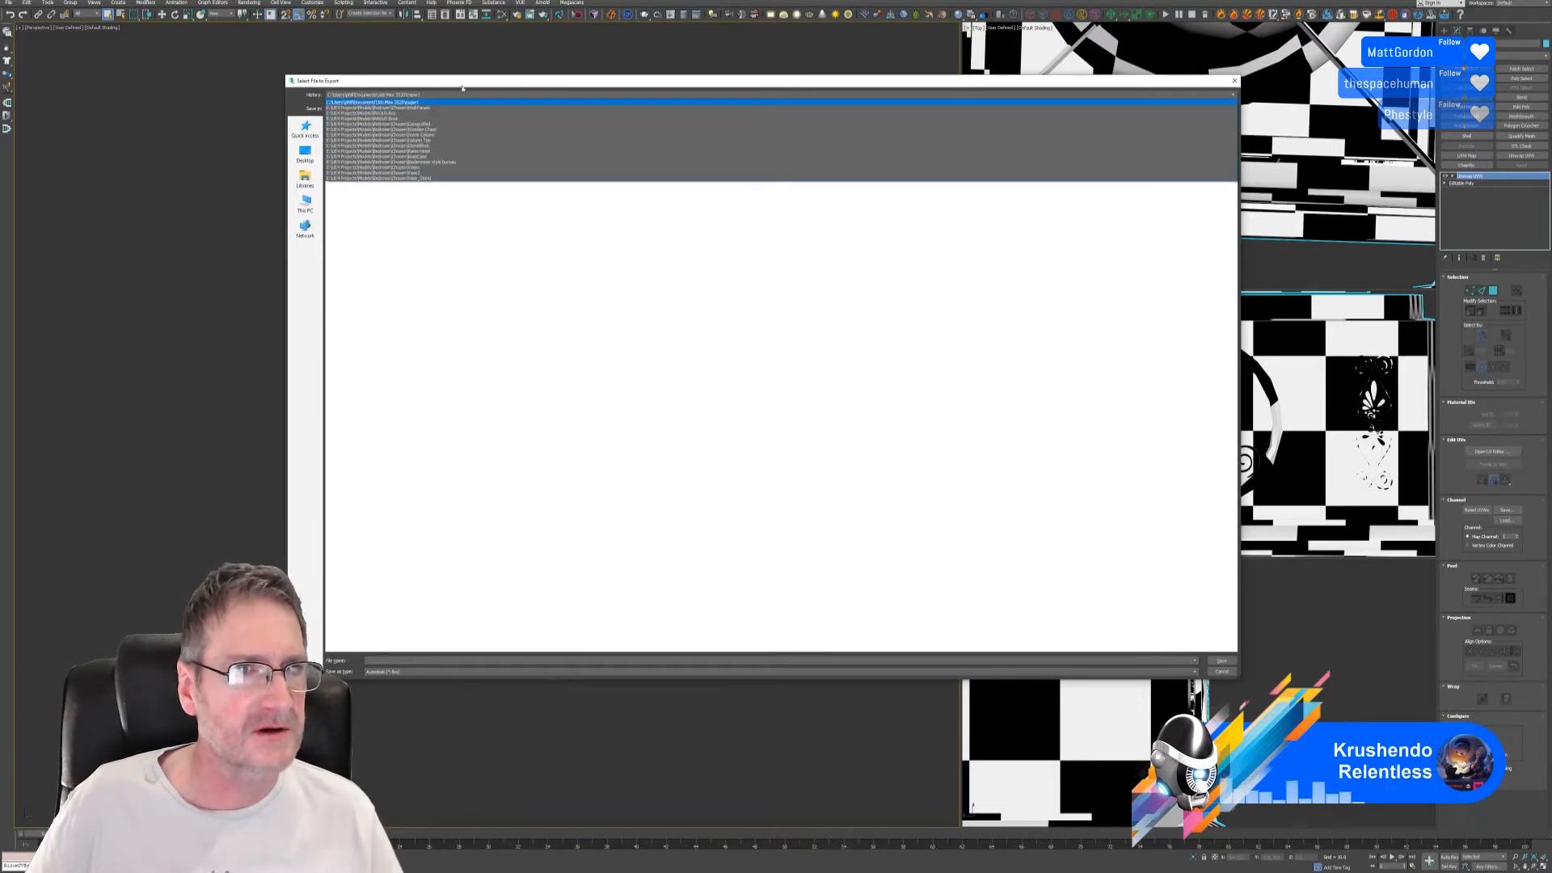
left_click(438, 108)
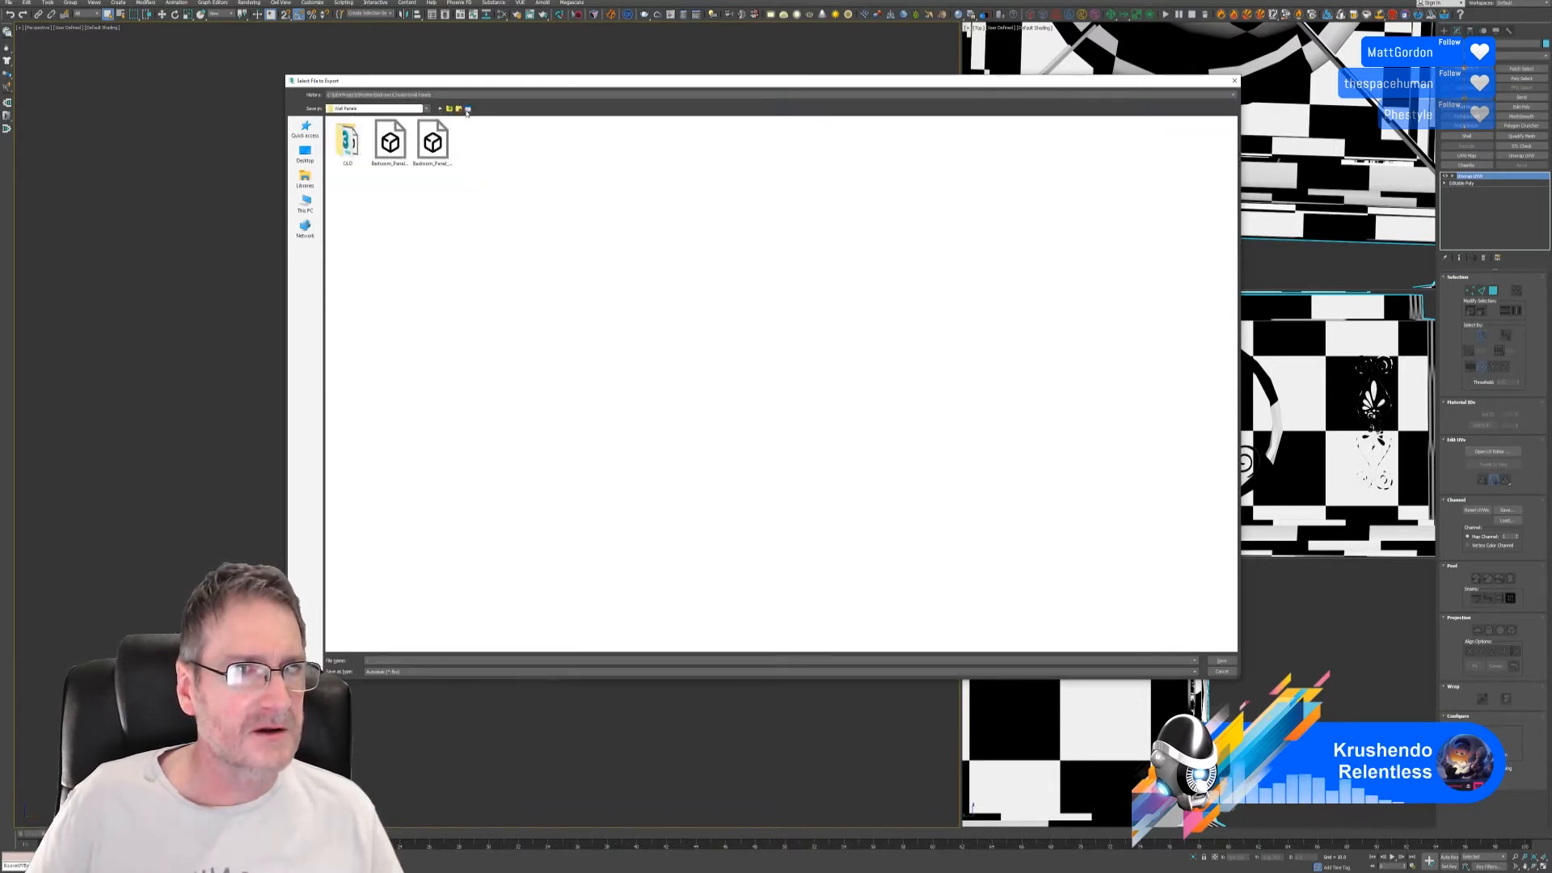
left_click(449, 109)
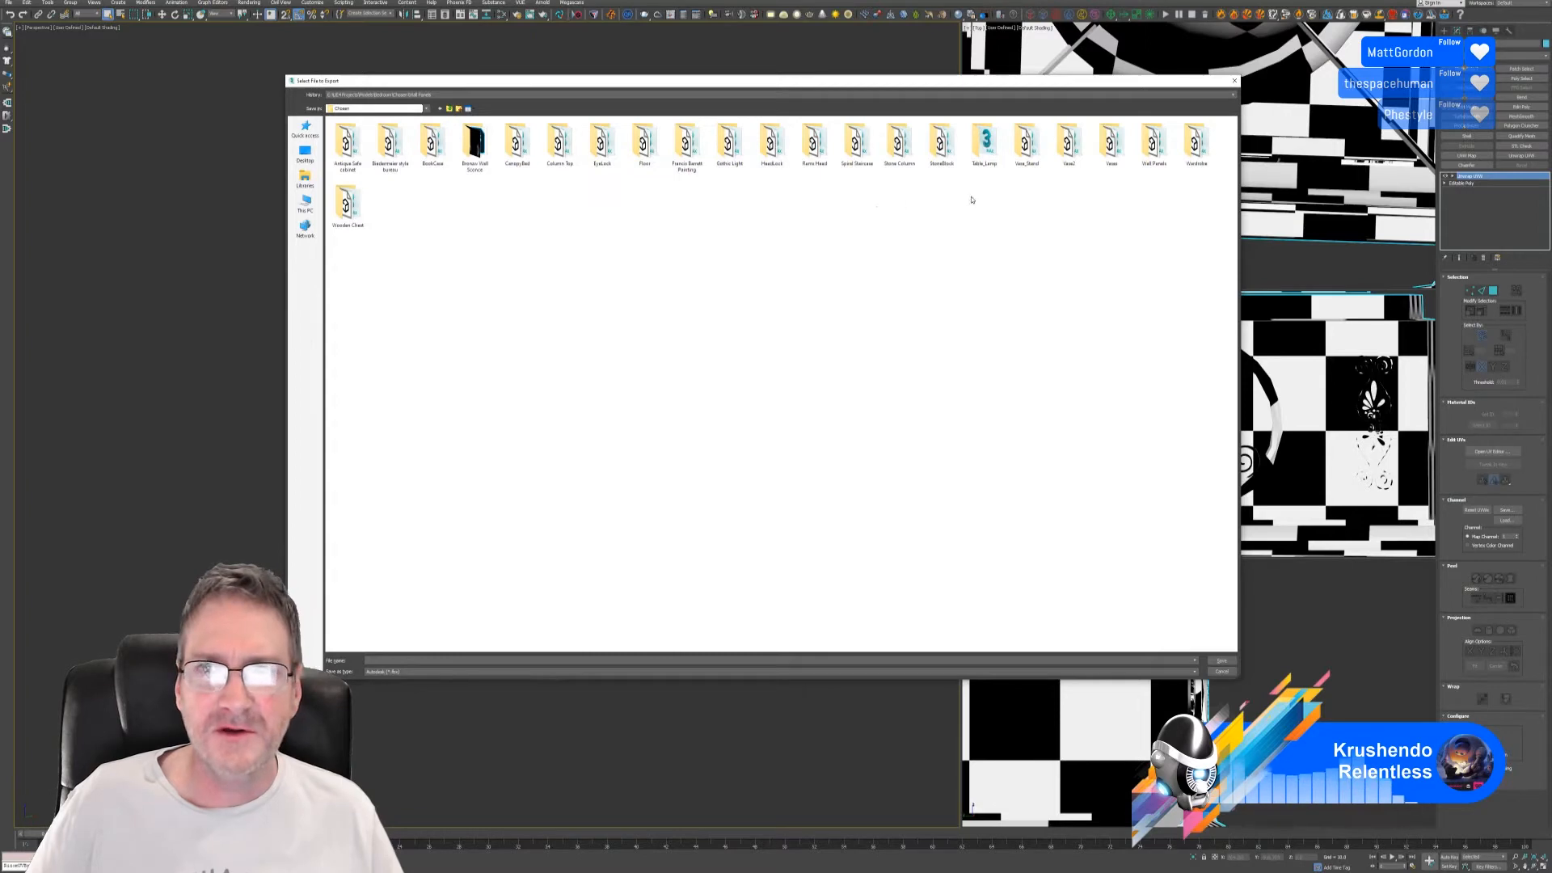
left_click(987, 154)
key("Return")
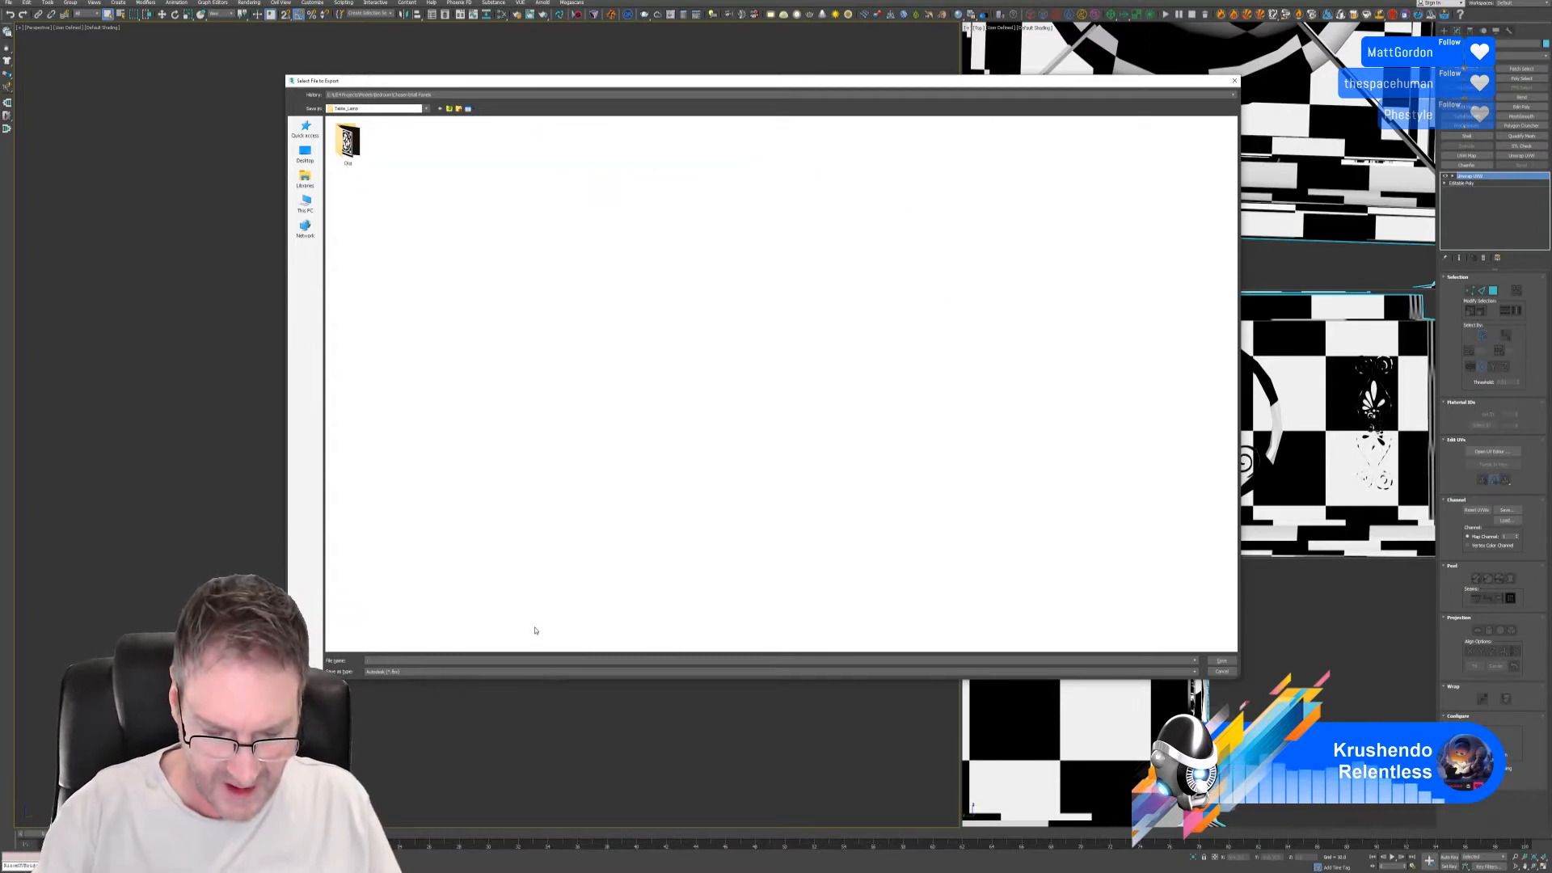
- Export the lamp as an FBX file named Bedroom_TableLamp and dismiss the export warning
type("S")
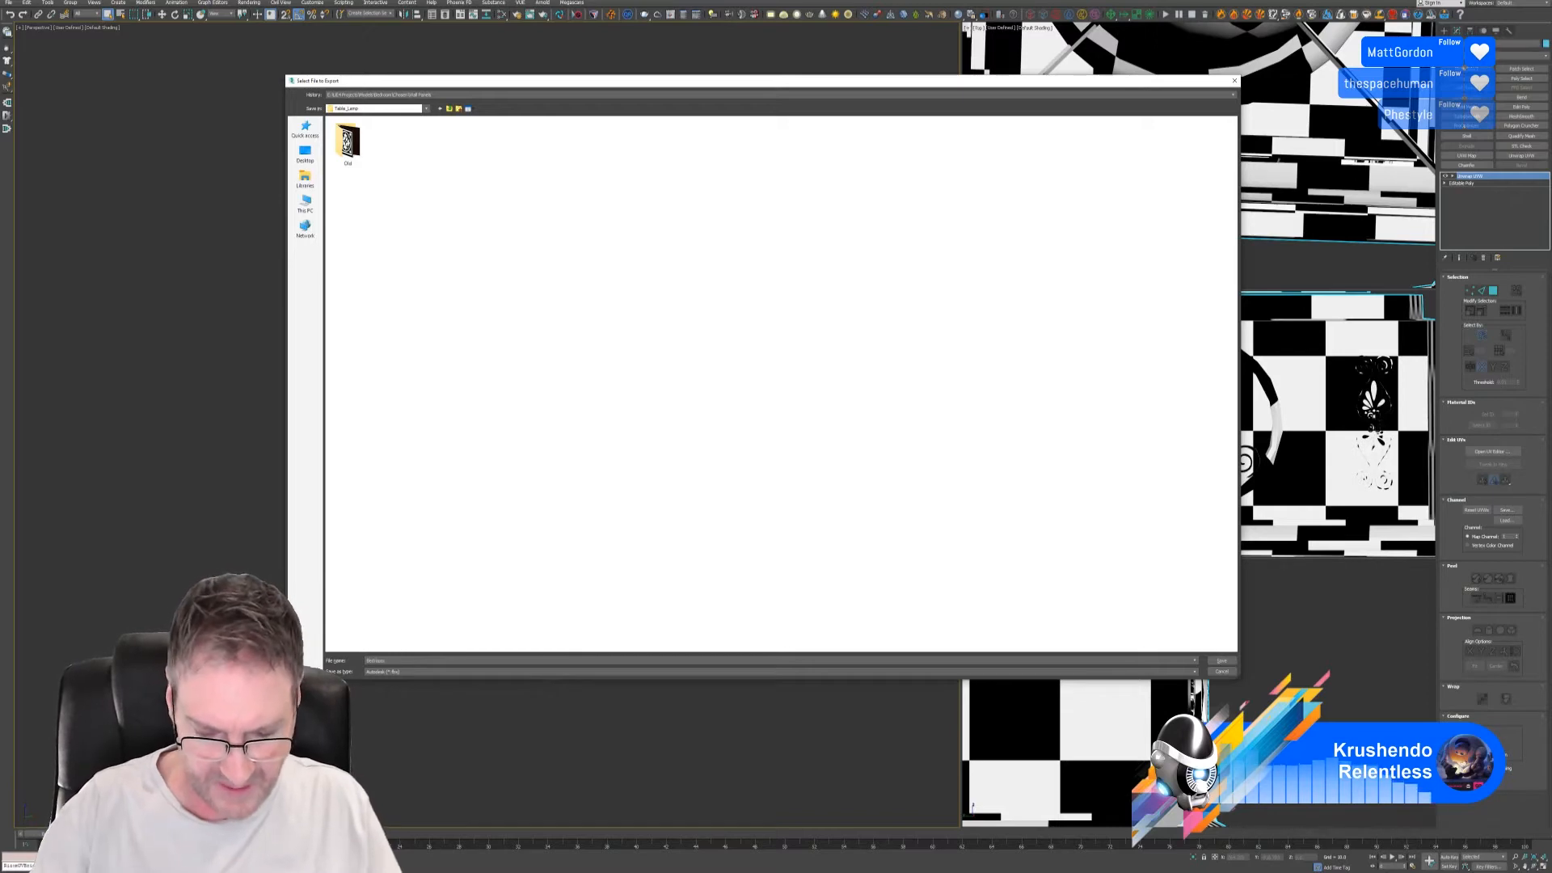
type("edroom_Table_Lamp")
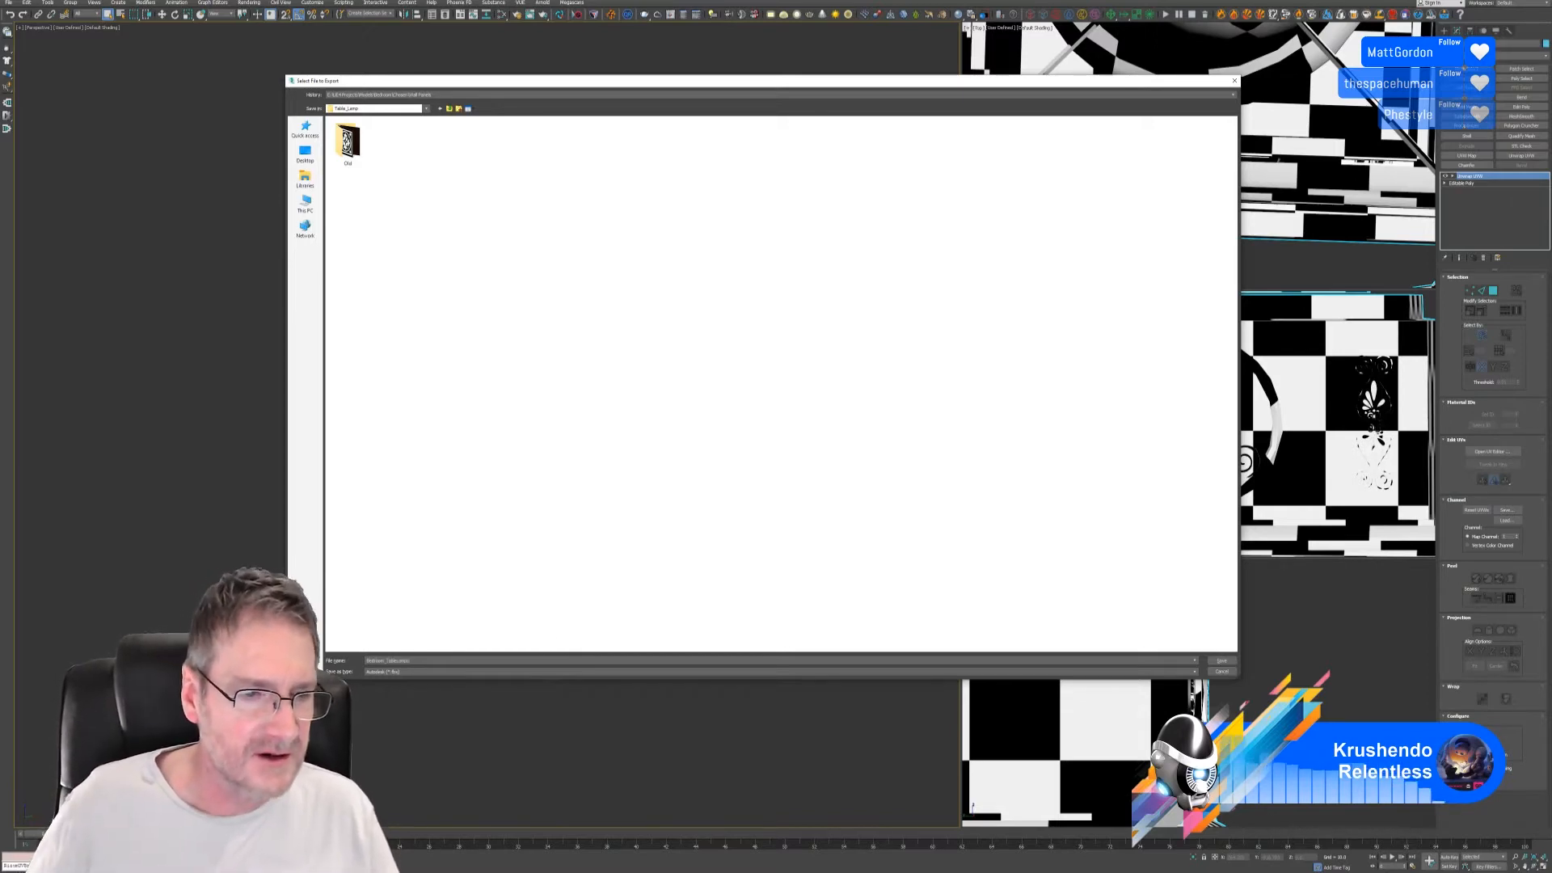
left_click(1221, 662)
left_click(934, 545)
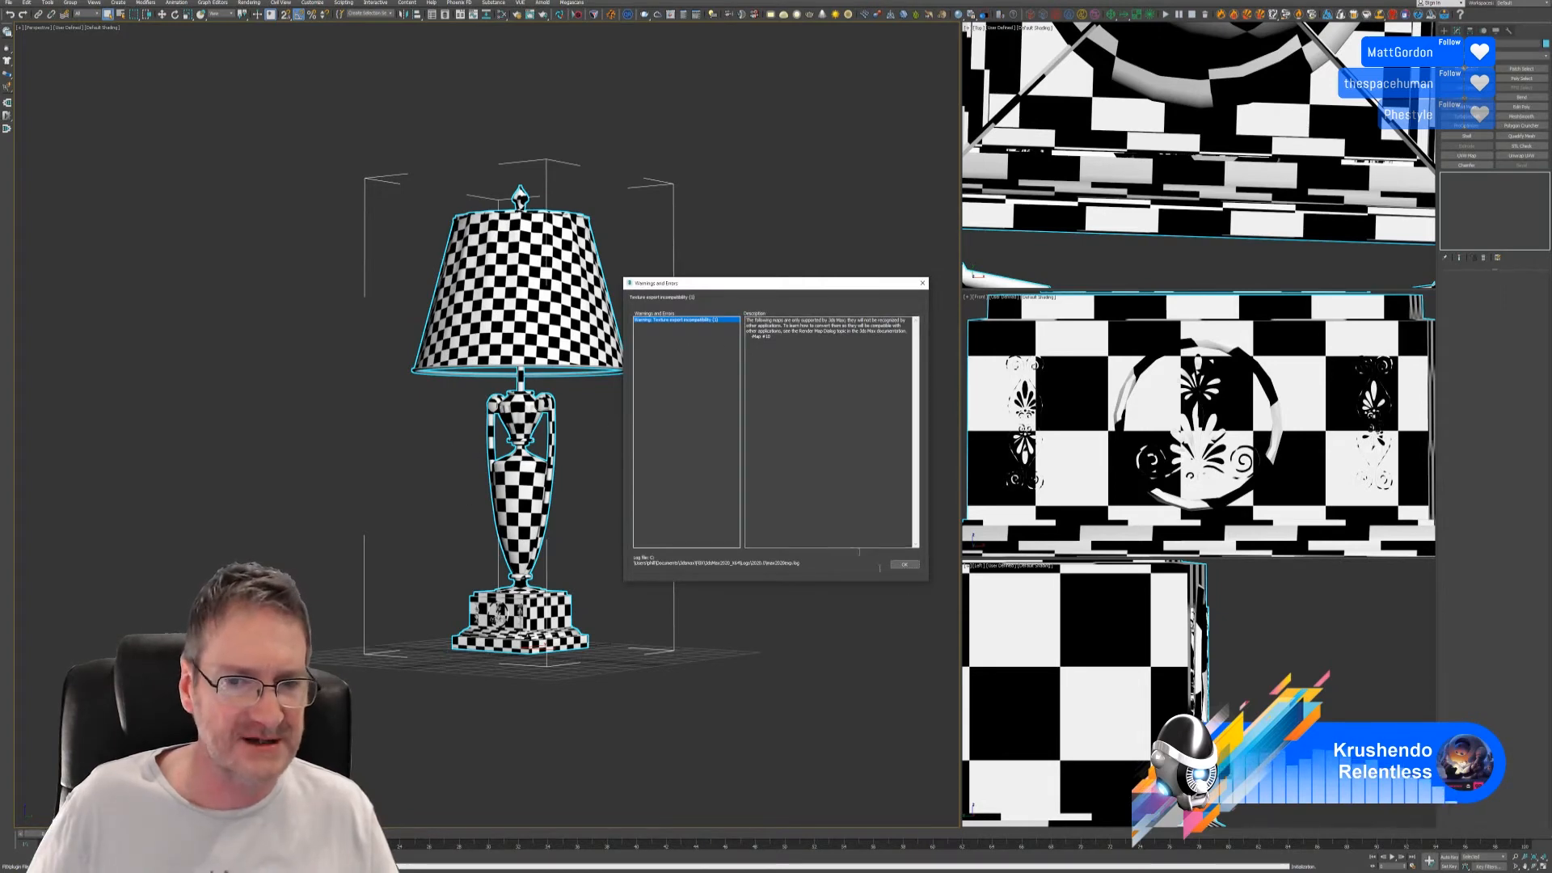
left_click(905, 564)
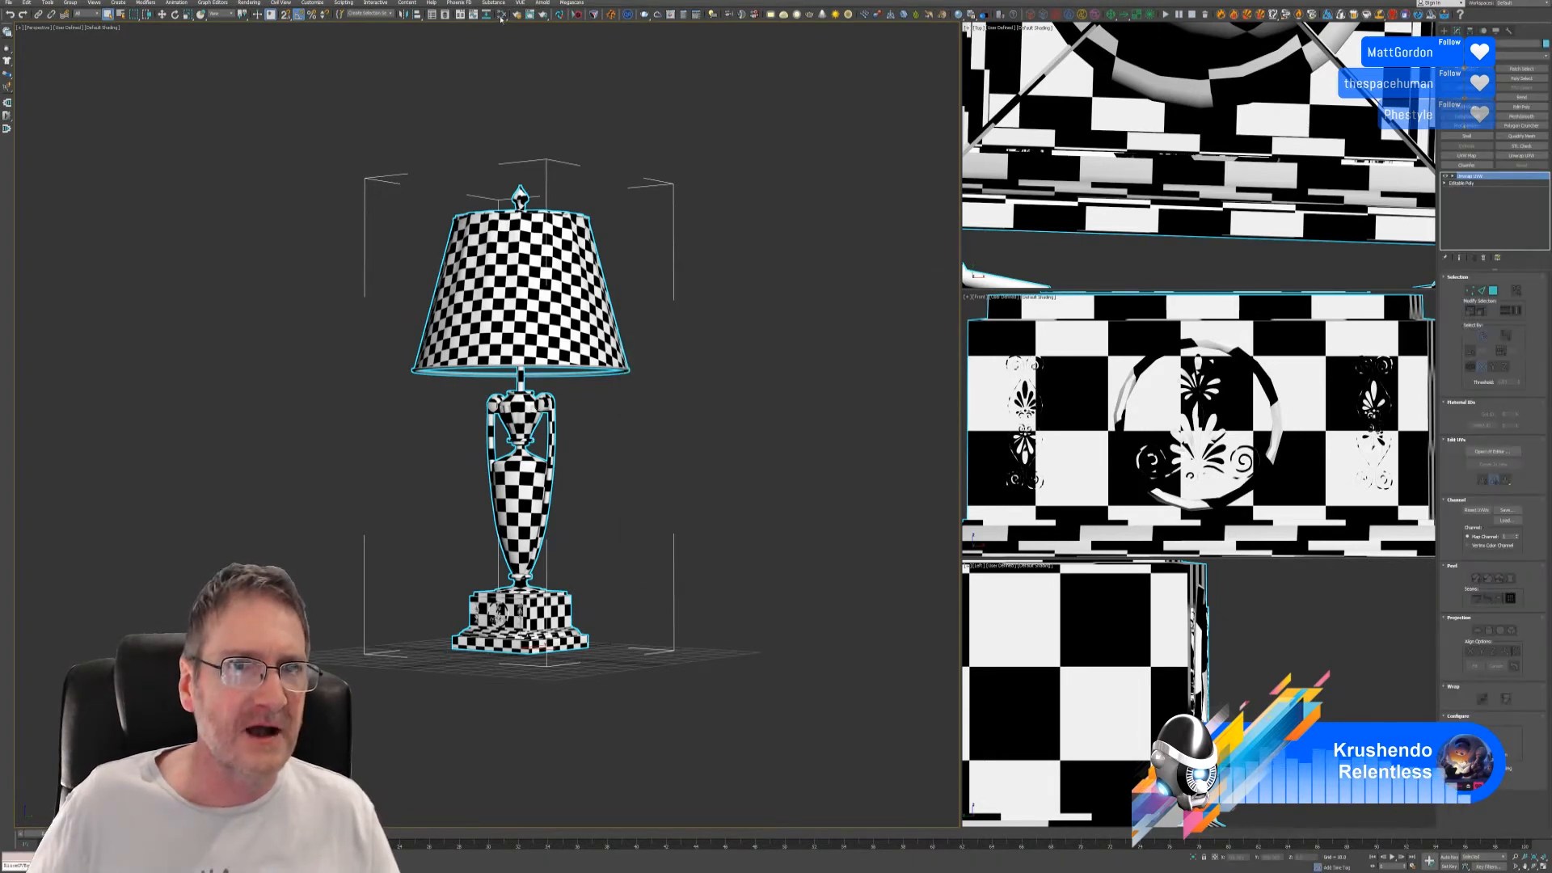
- Disconnect the Checker map from the lamp material's Diffuse Color in the Slate Material Editor
left_click(501, 14)
left_click_drag(770, 221, 723, 249)
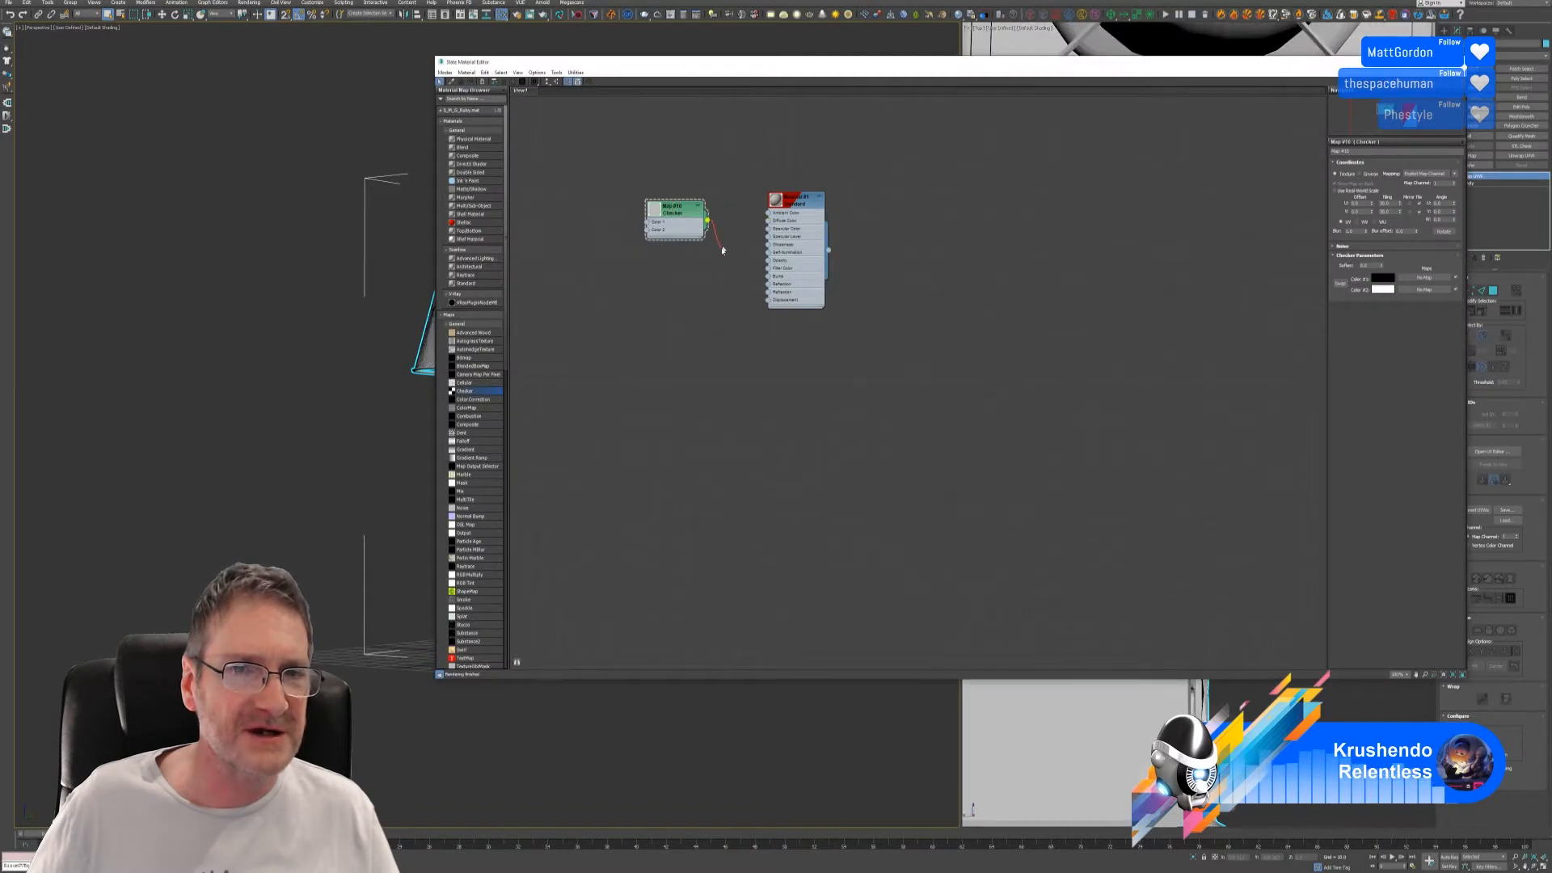
double_click(787, 204)
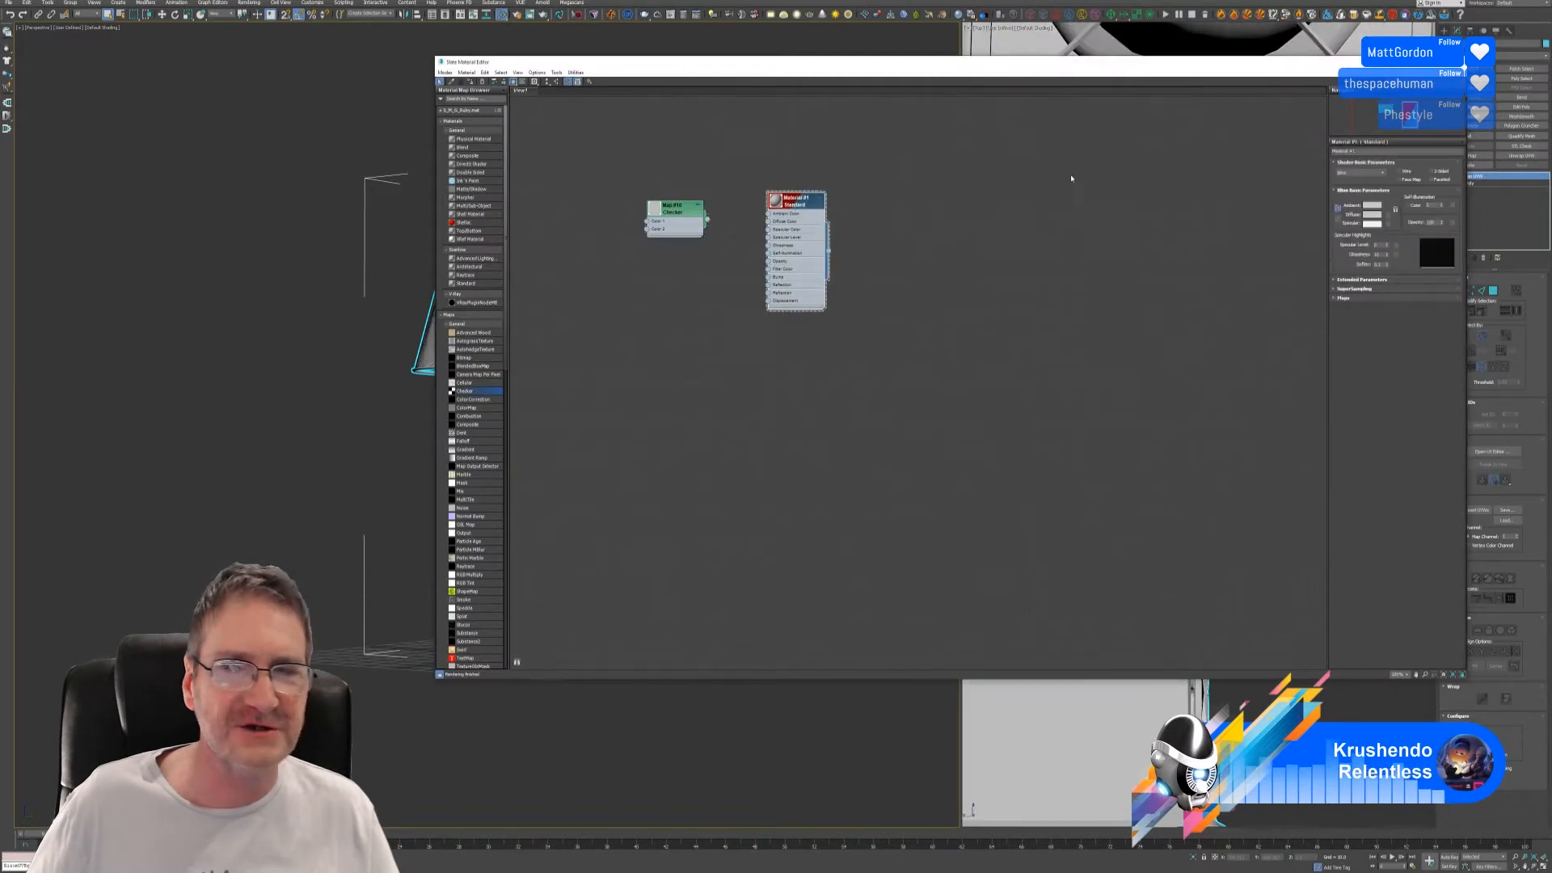
key("m")
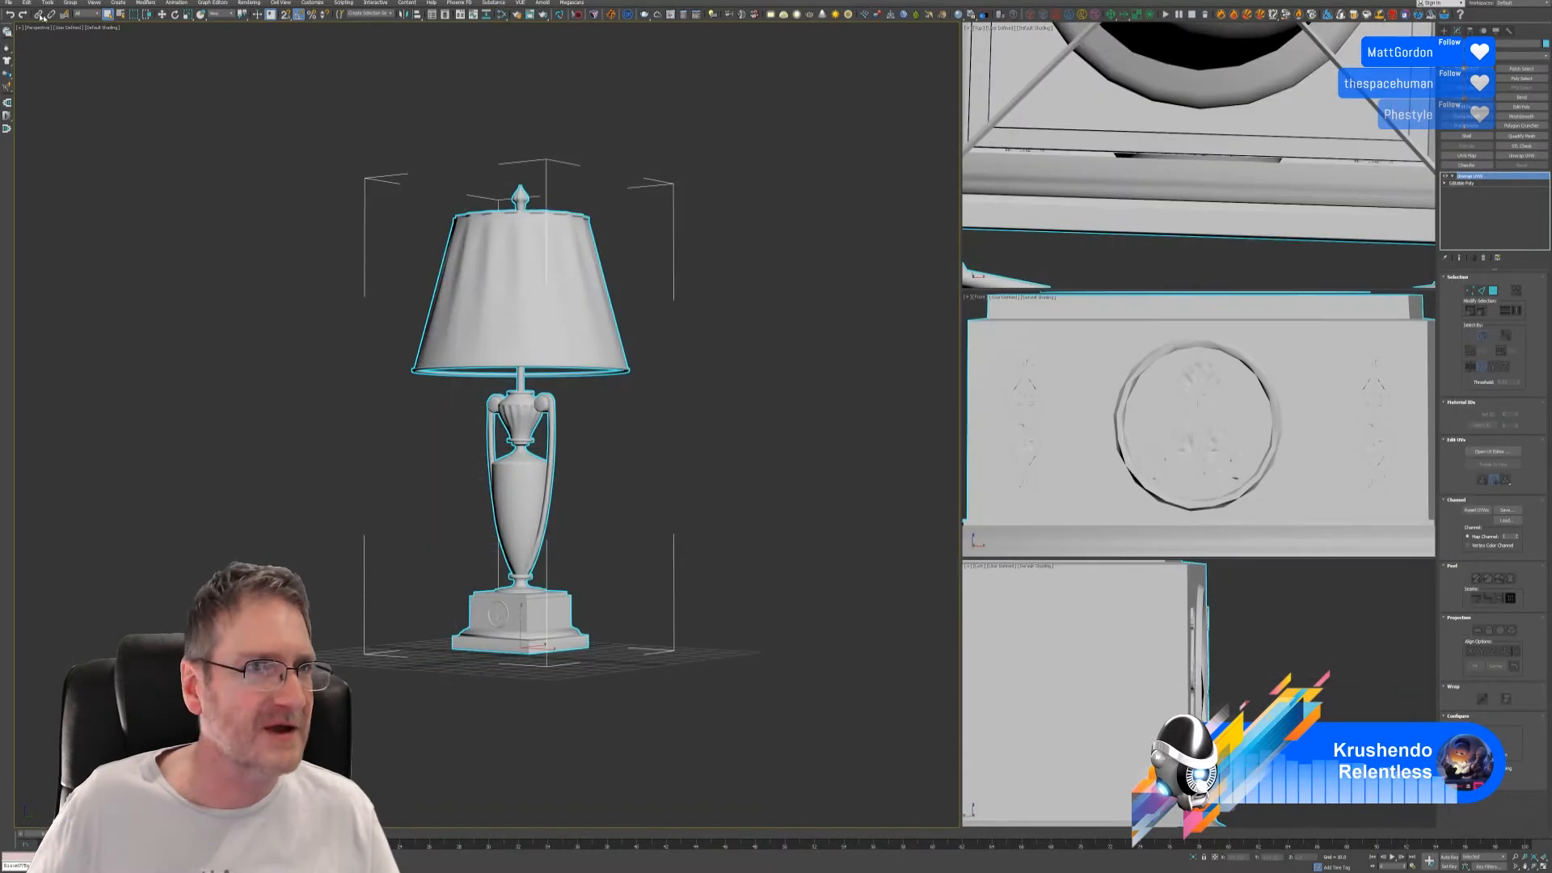
- Export the selected lamp again without the checker, replacing the existing FBX file in the Table_Lamp folder
left_click(8, 2)
mouse_move(72, 126)
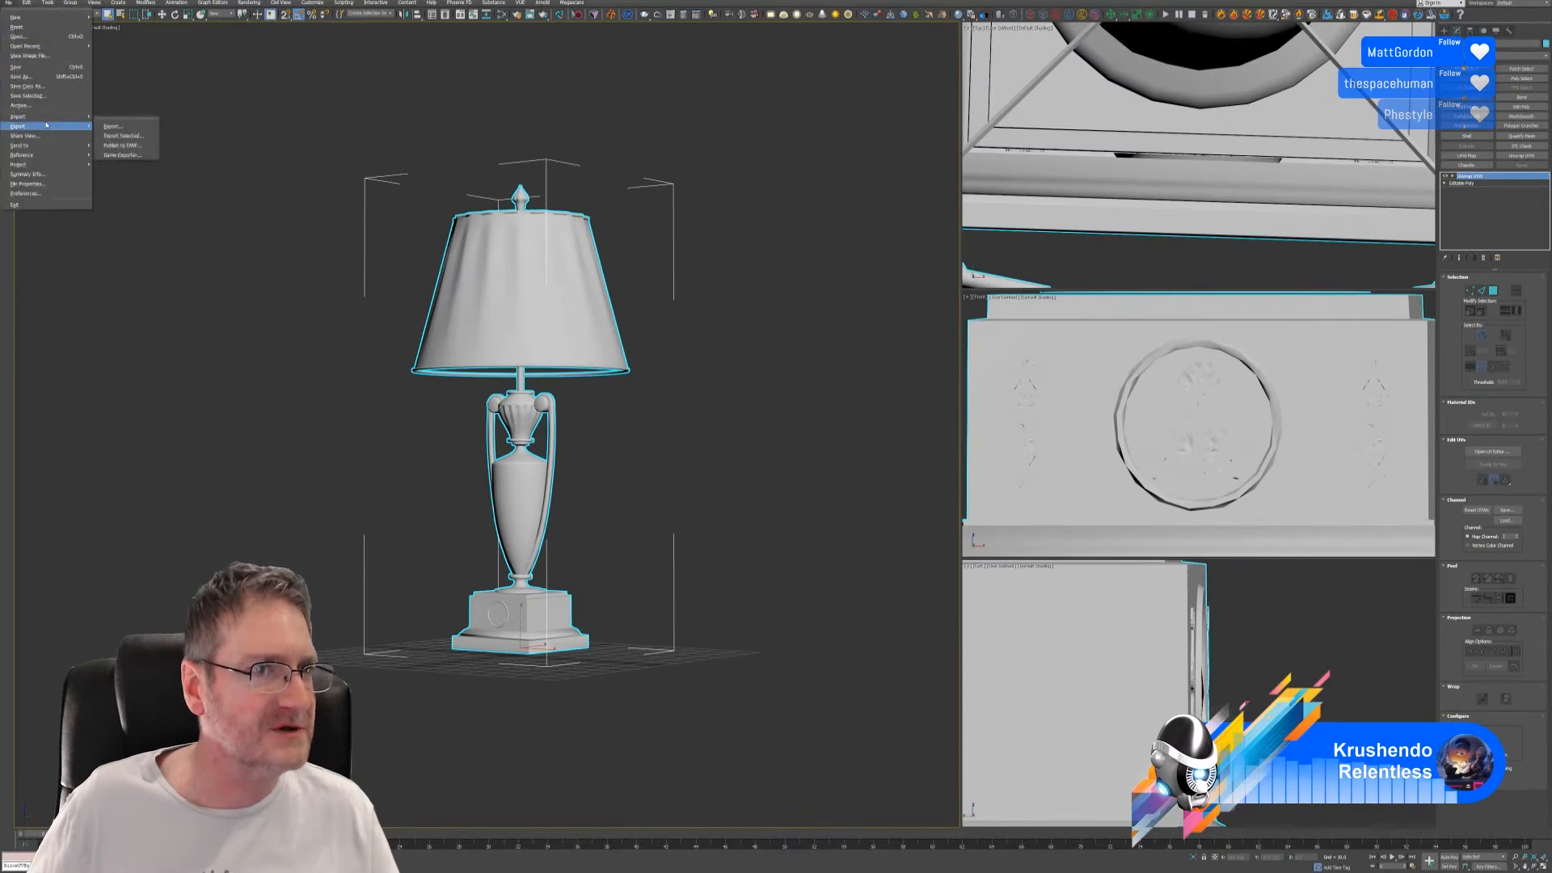
left_click(130, 139)
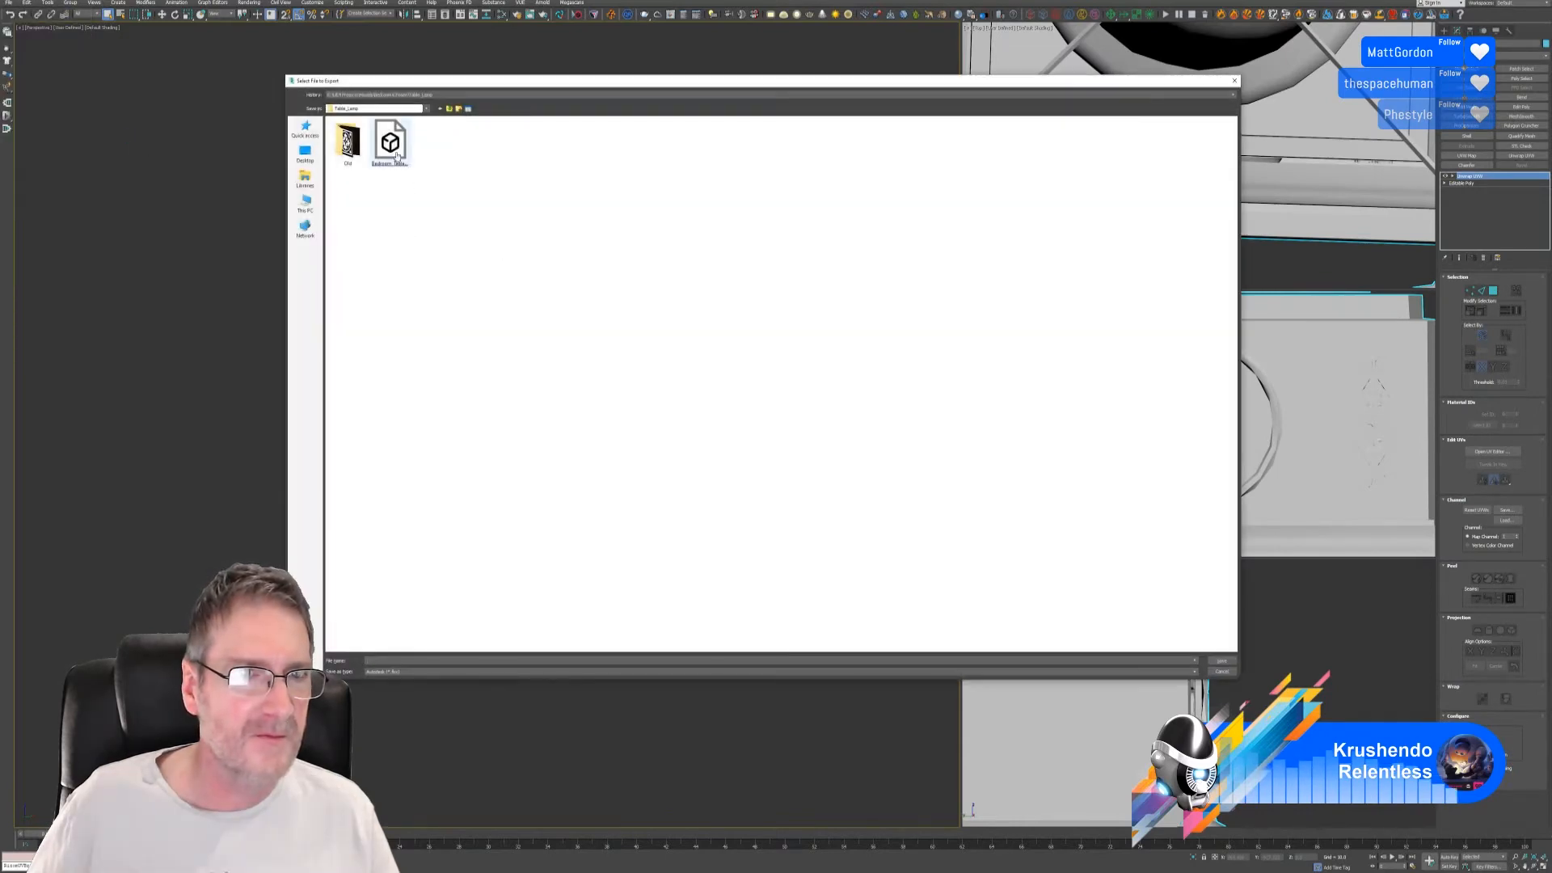
key("Return")
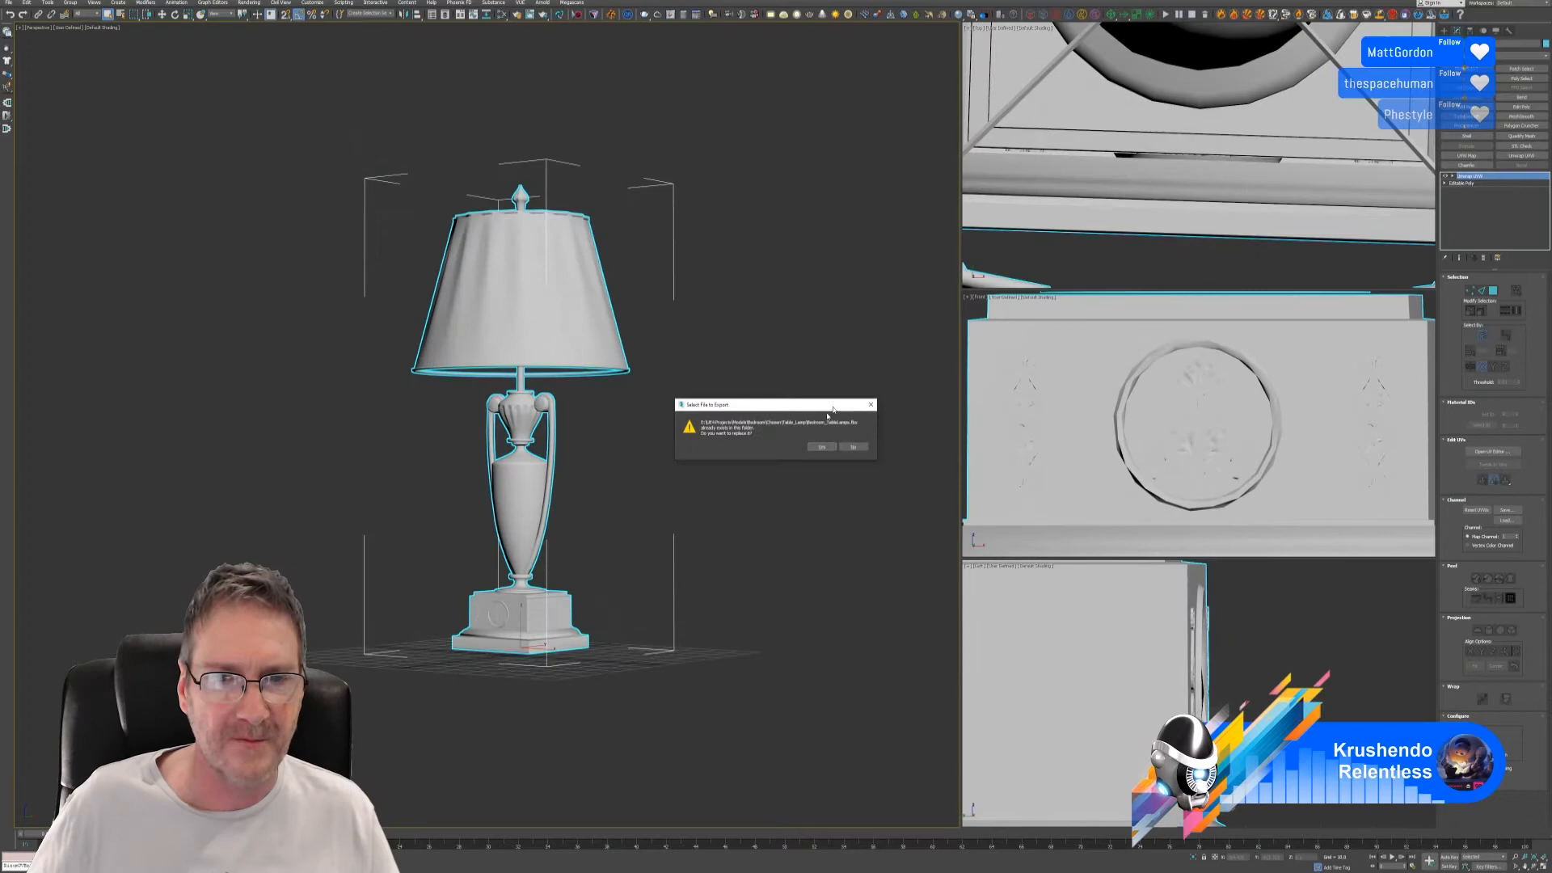
left_click(816, 446)
left_click(929, 543)
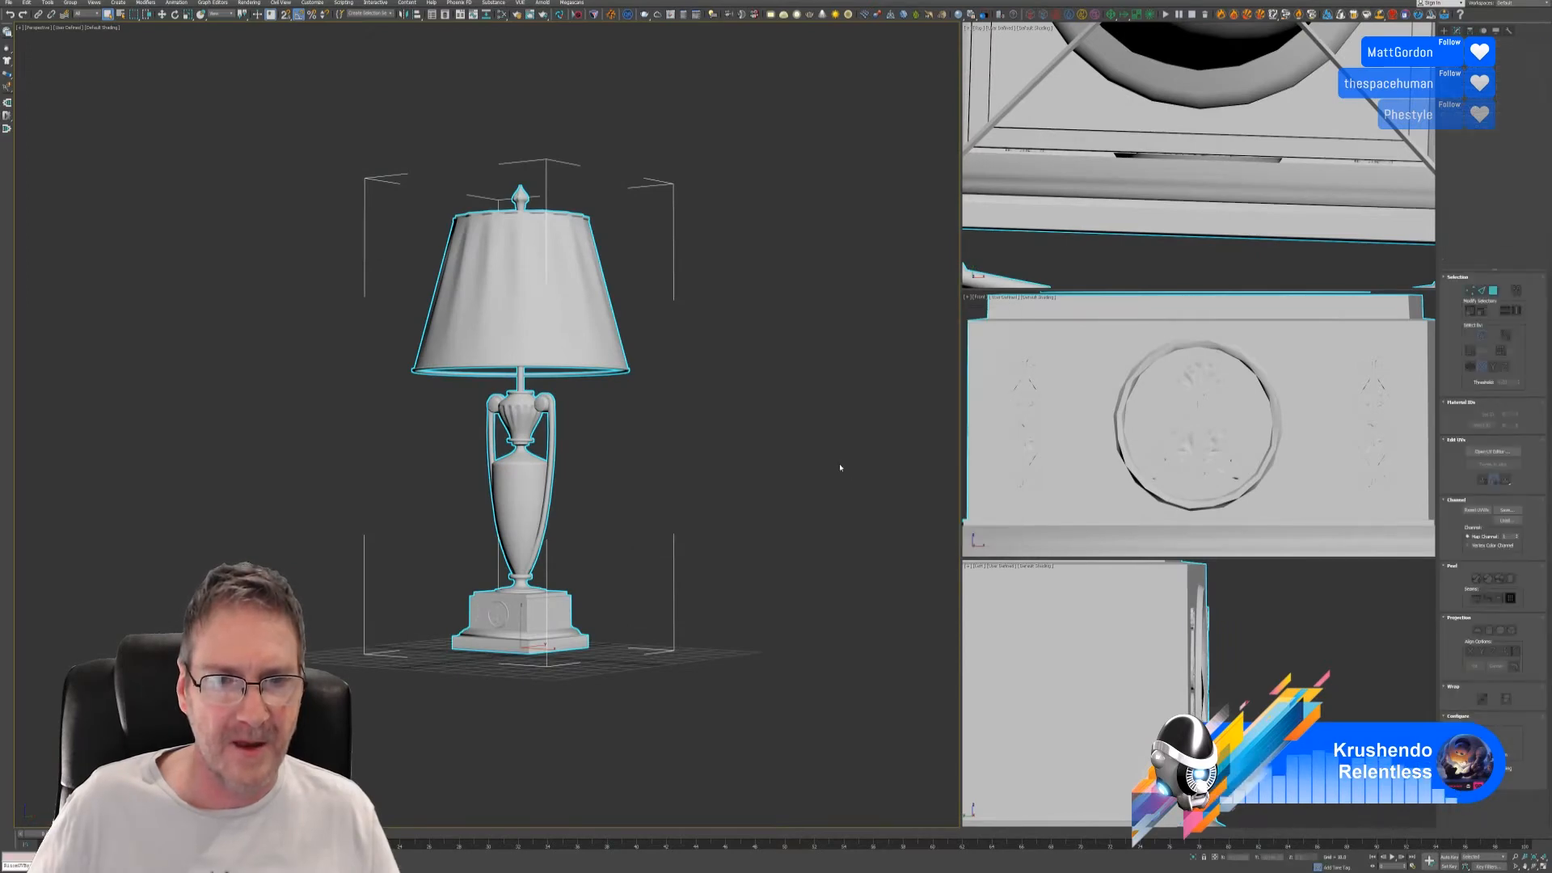
- Switch to Substance Painter and start a new project using the Bedroom_TableLamp FBX from the Table_Lamp folder as its mesh
key("super+d")
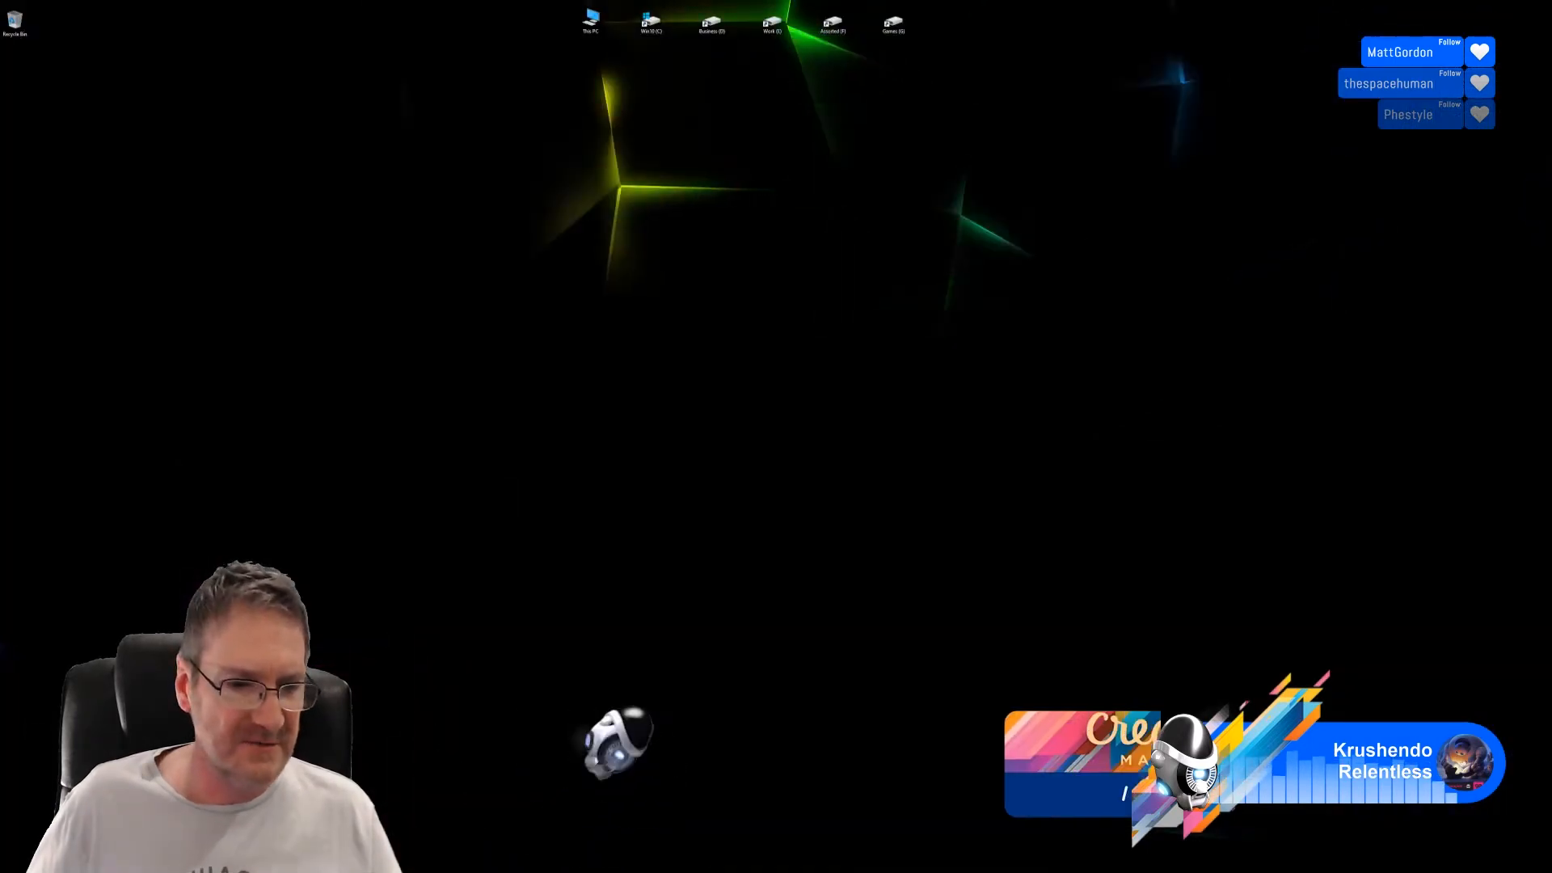
key("alt+Tab")
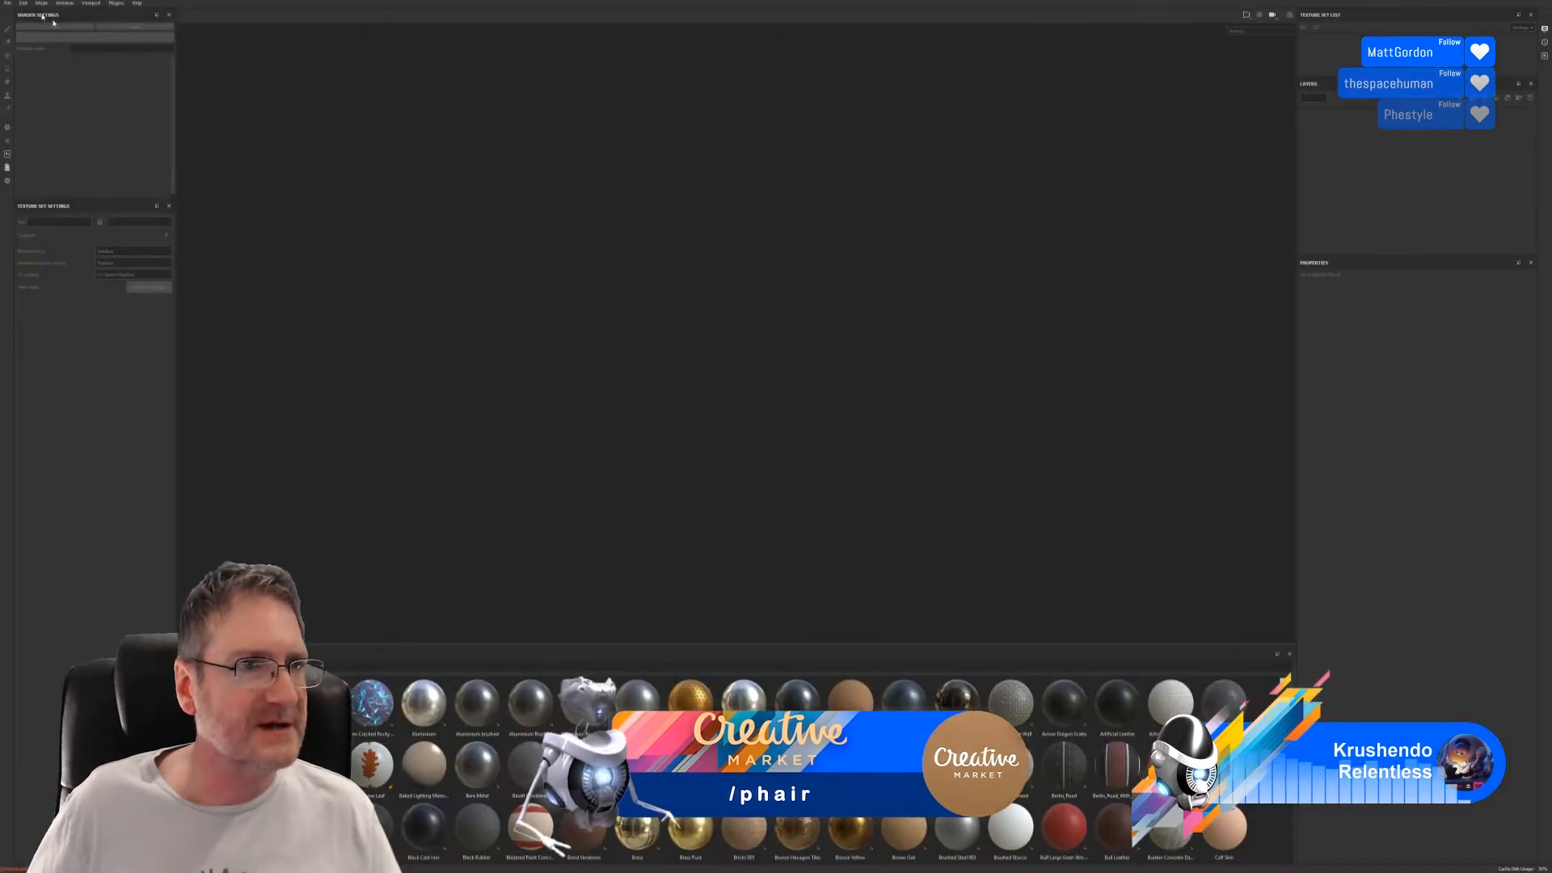
left_click(7, 3)
left_click(23, 15)
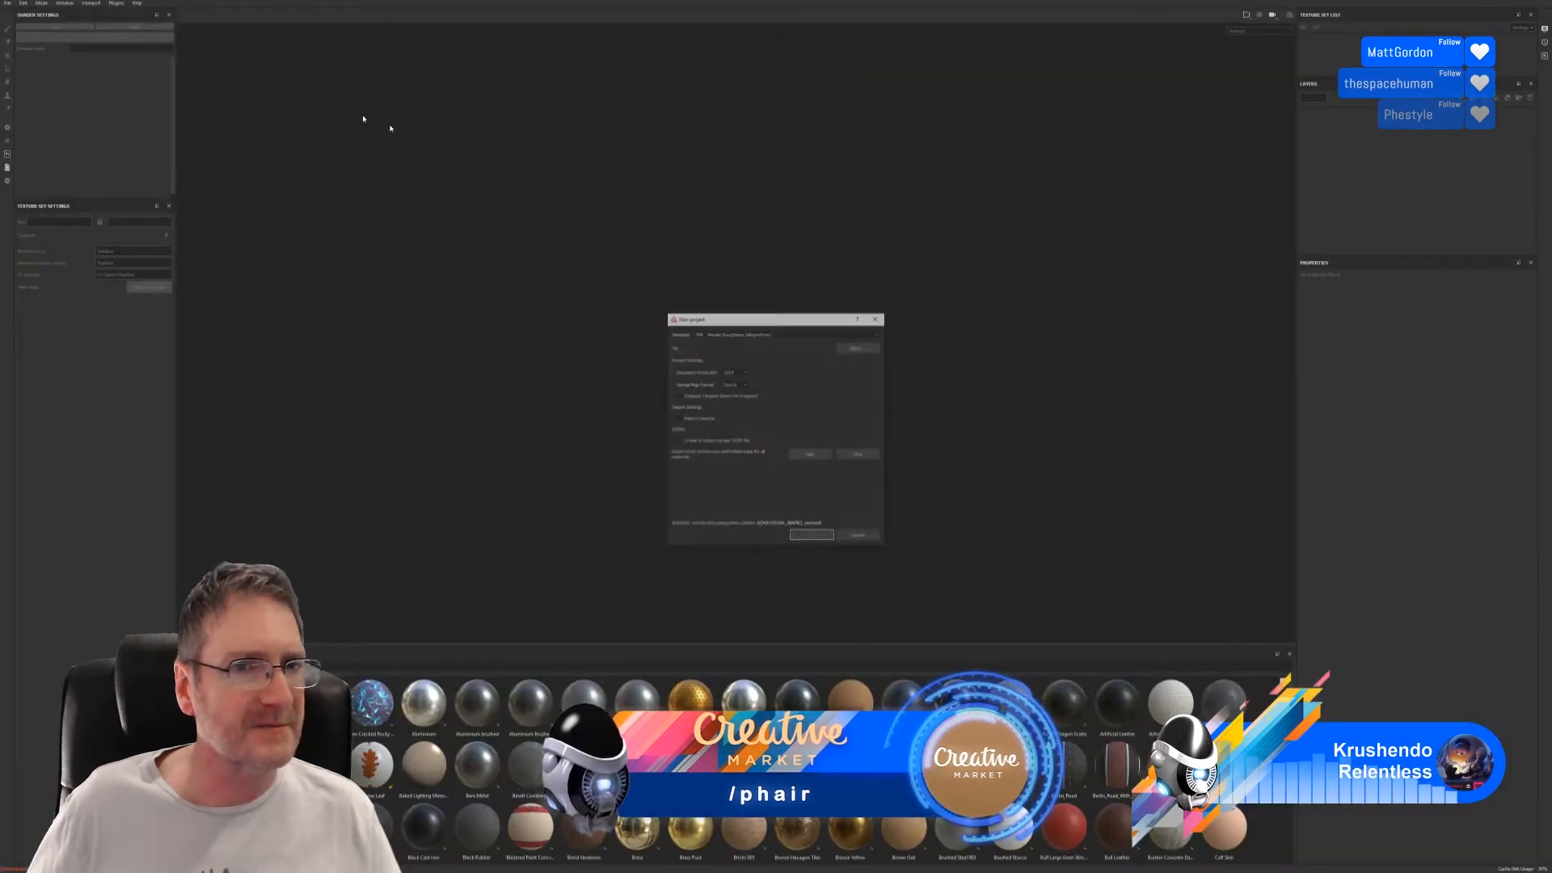
left_click(858, 347)
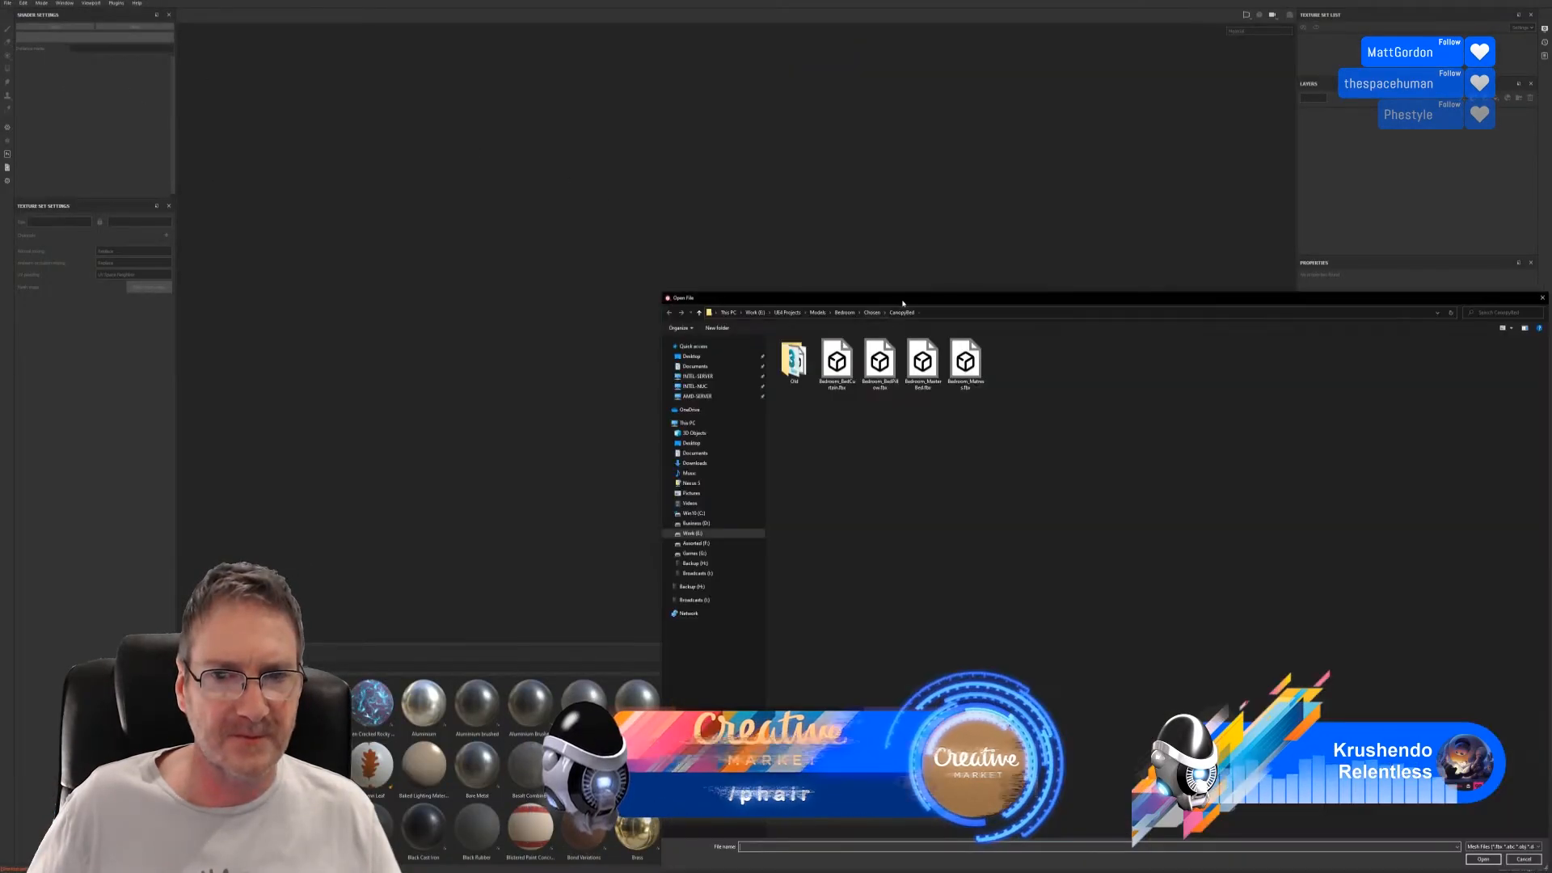
left_click_drag(903, 303, 637, 185)
left_click(607, 194)
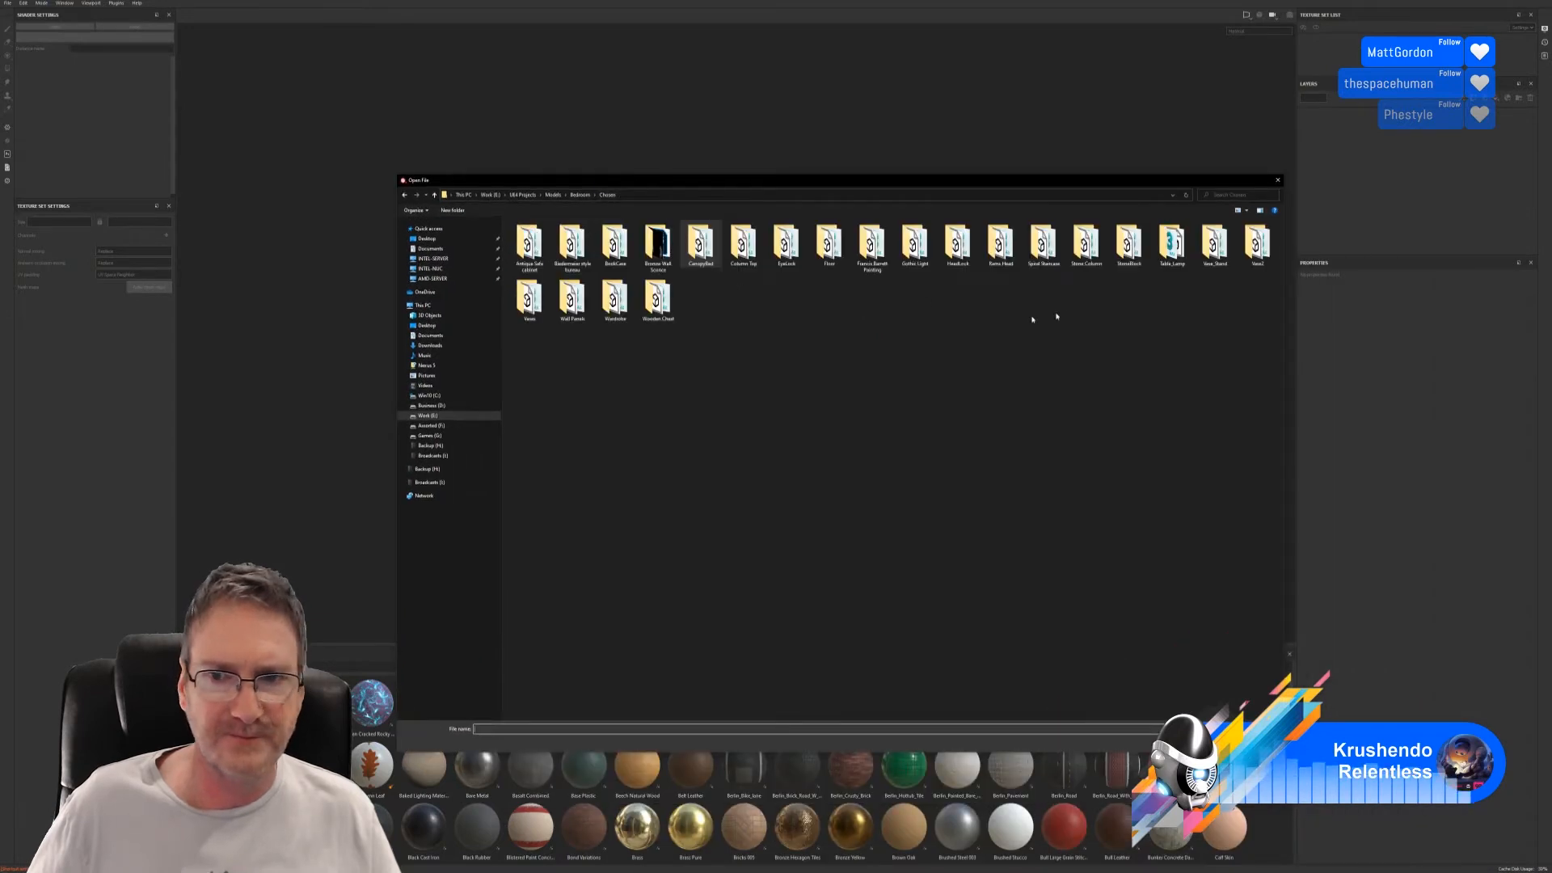
double_click(1172, 243)
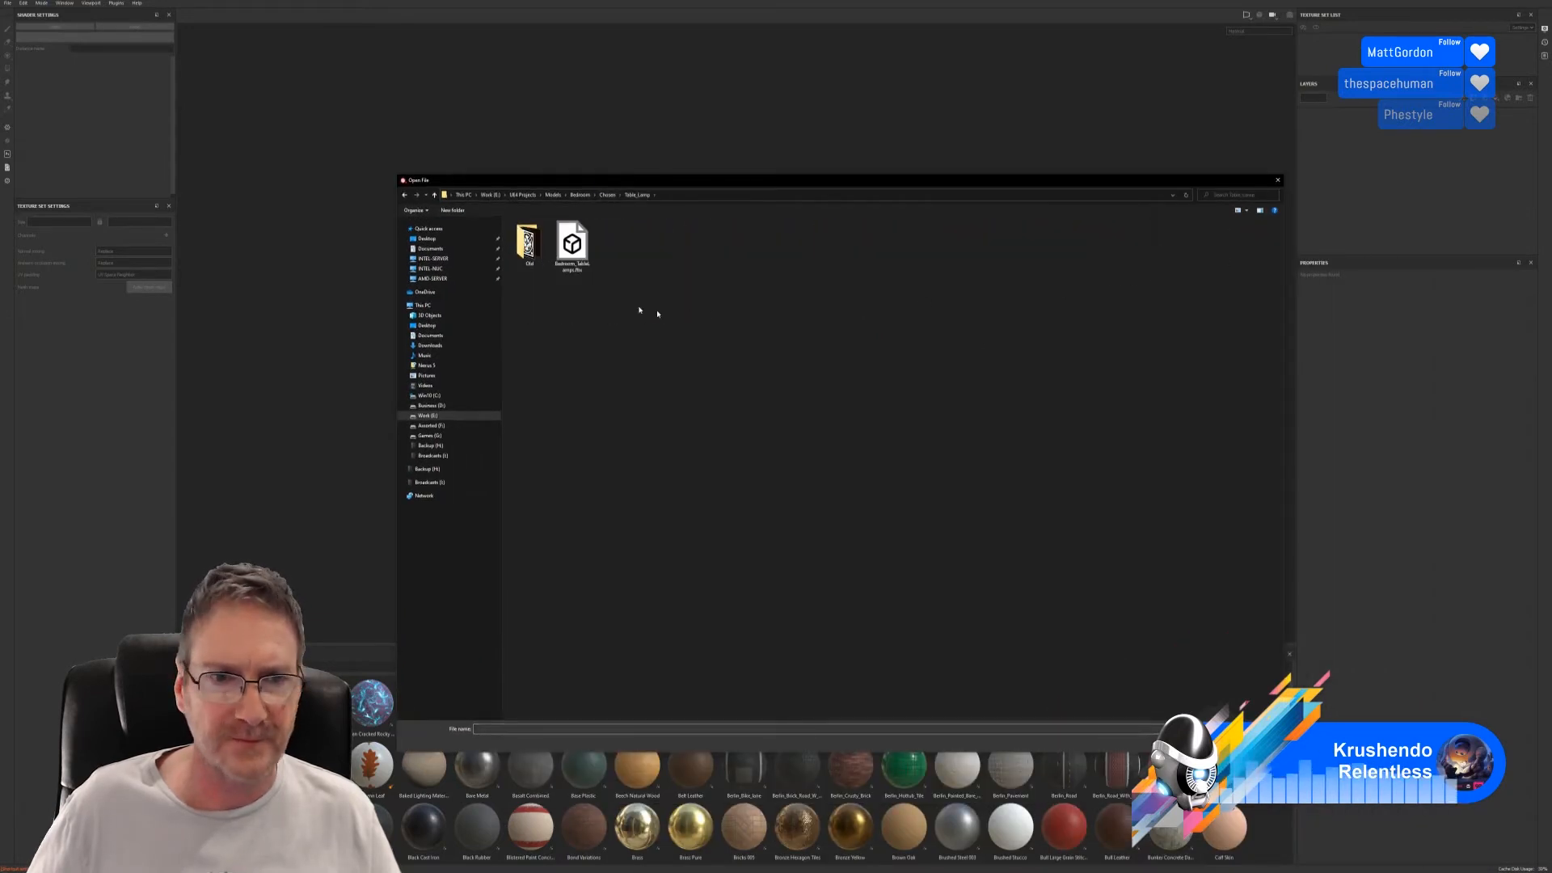
double_click(572, 244)
- Raise the new project's document resolution and create the project with the lamp mesh
left_click(746, 373)
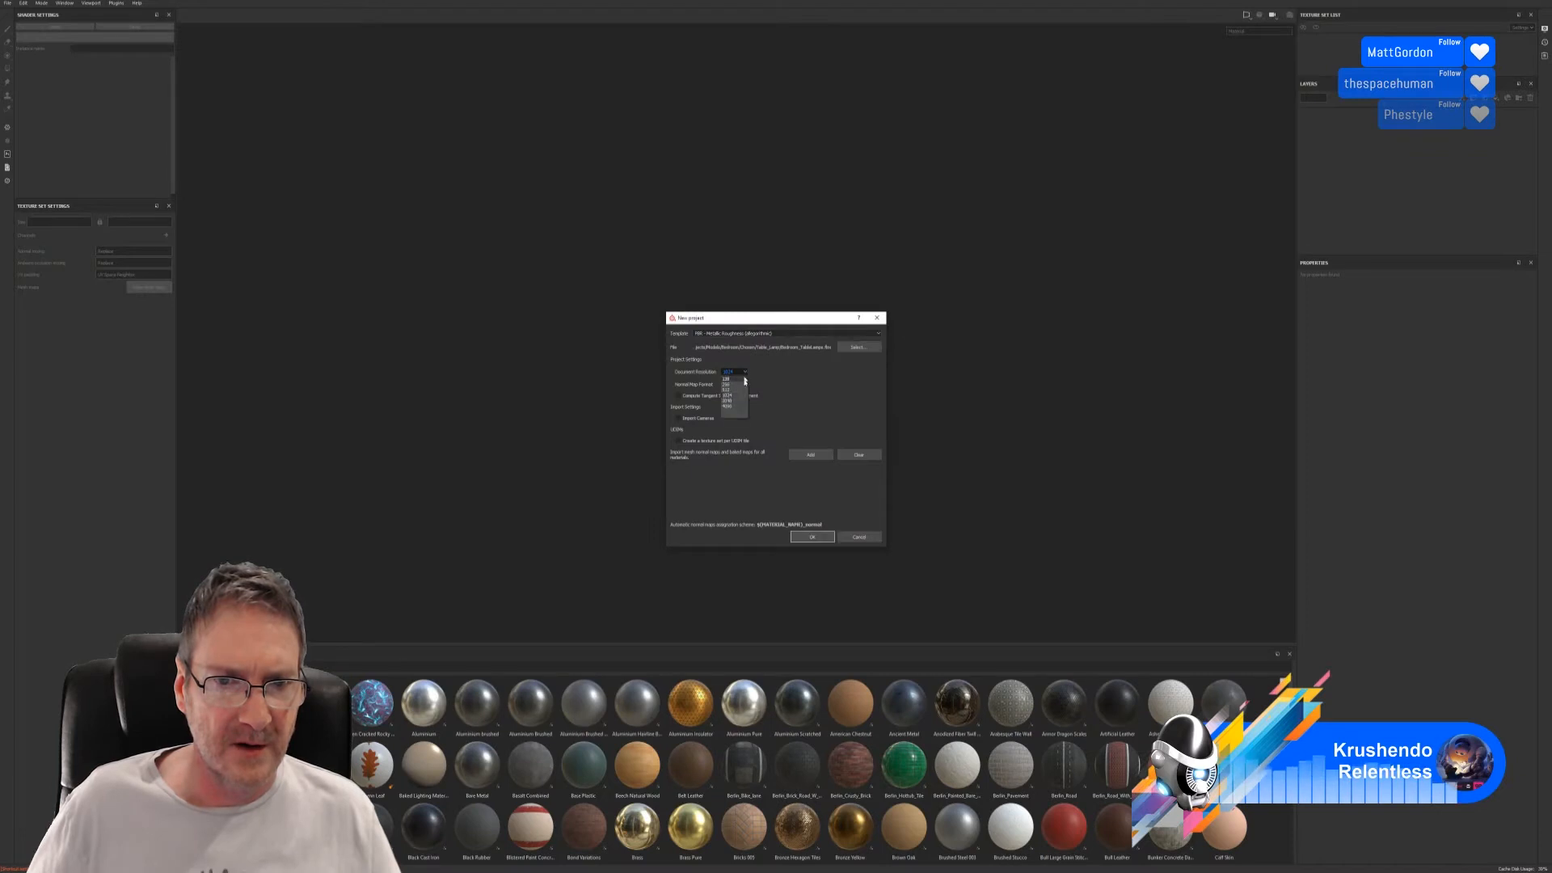
left_click(726, 404)
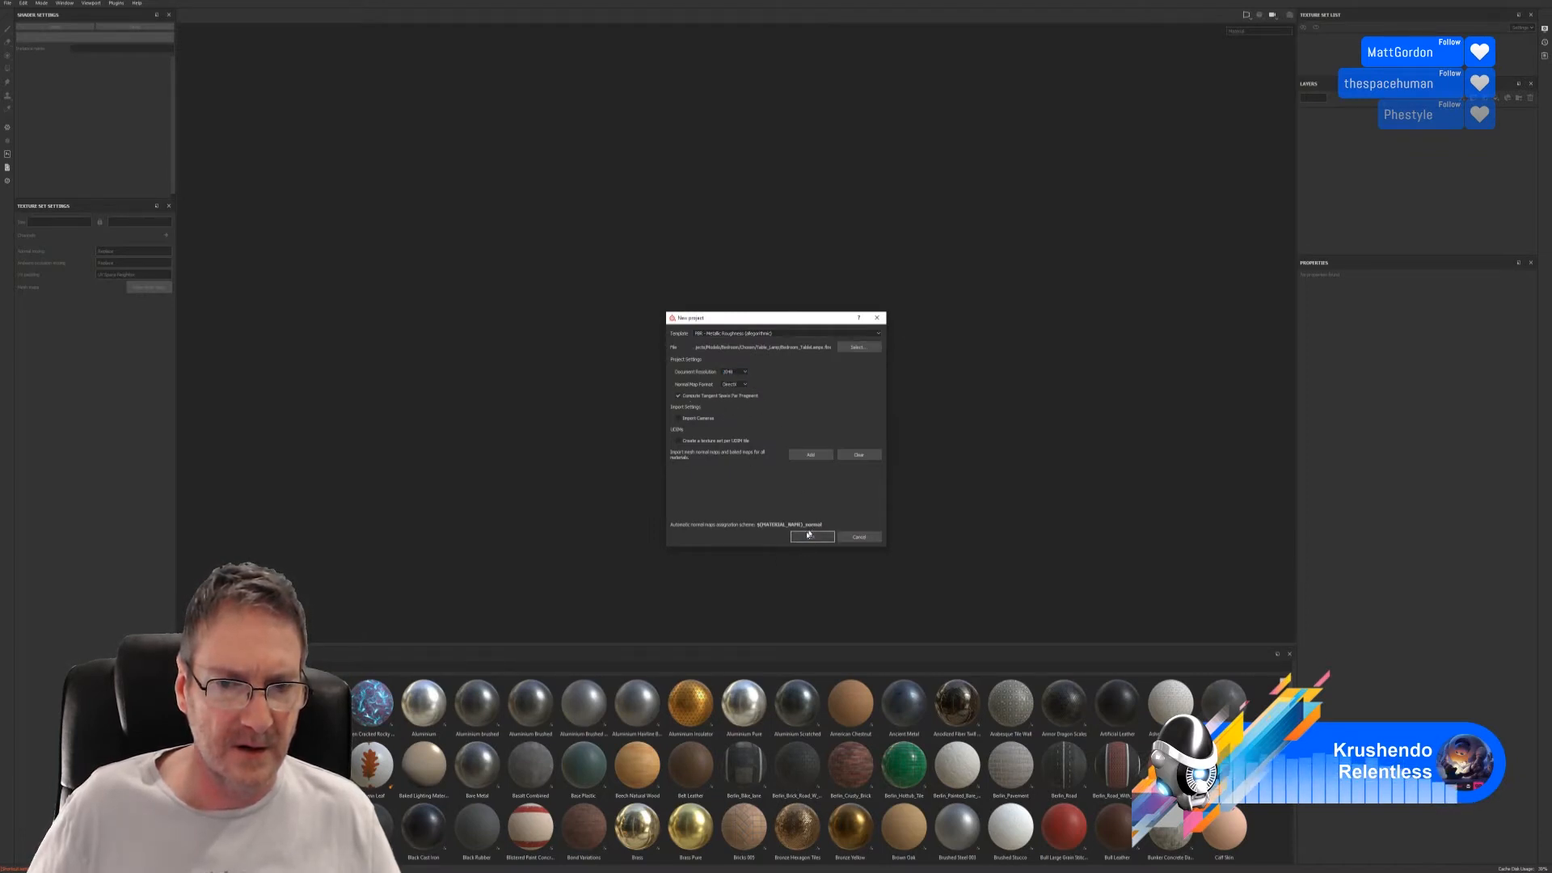
left_click(806, 537)
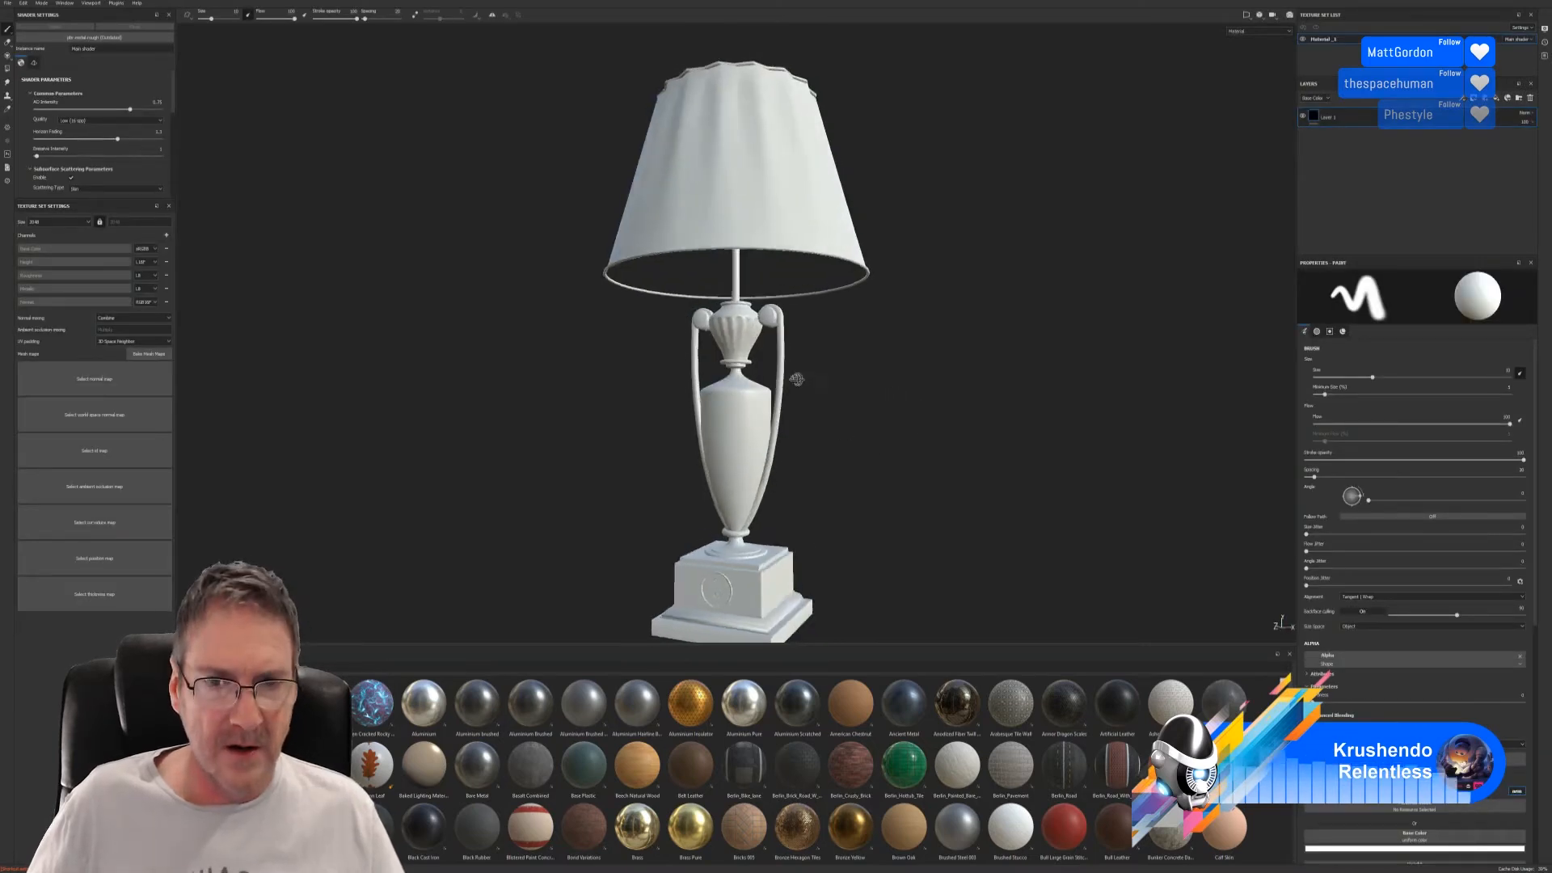
- Switch back to 3ds Max and collapse the lamp's whole modifier stack, including Unwrap UVW, into an Editable Poly
left_click(1504, 2)
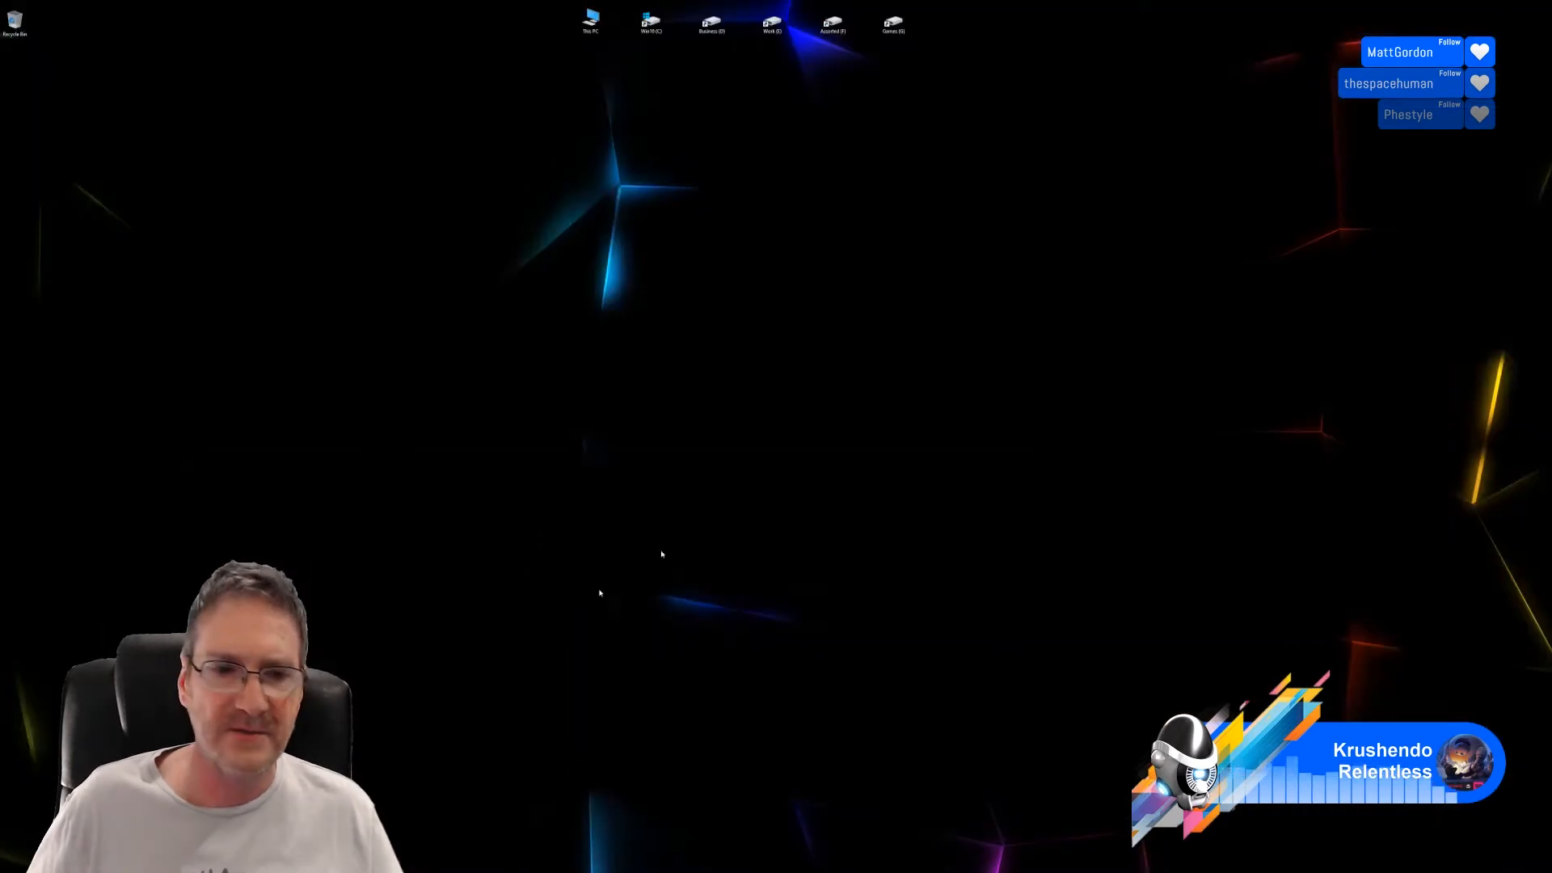
left_click(456, 864)
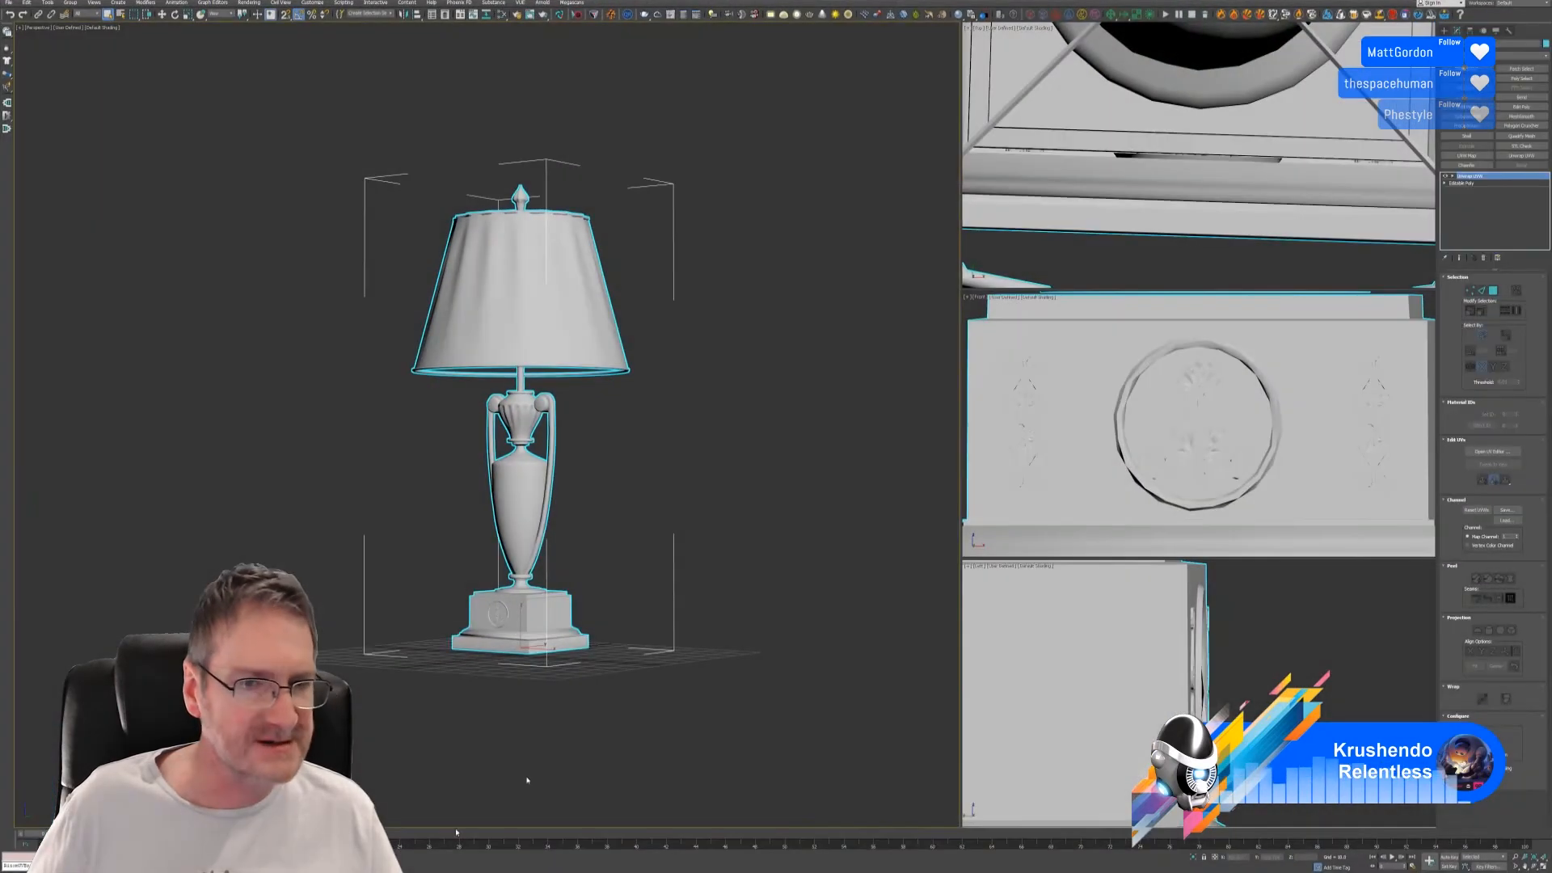
right_click(1464, 176)
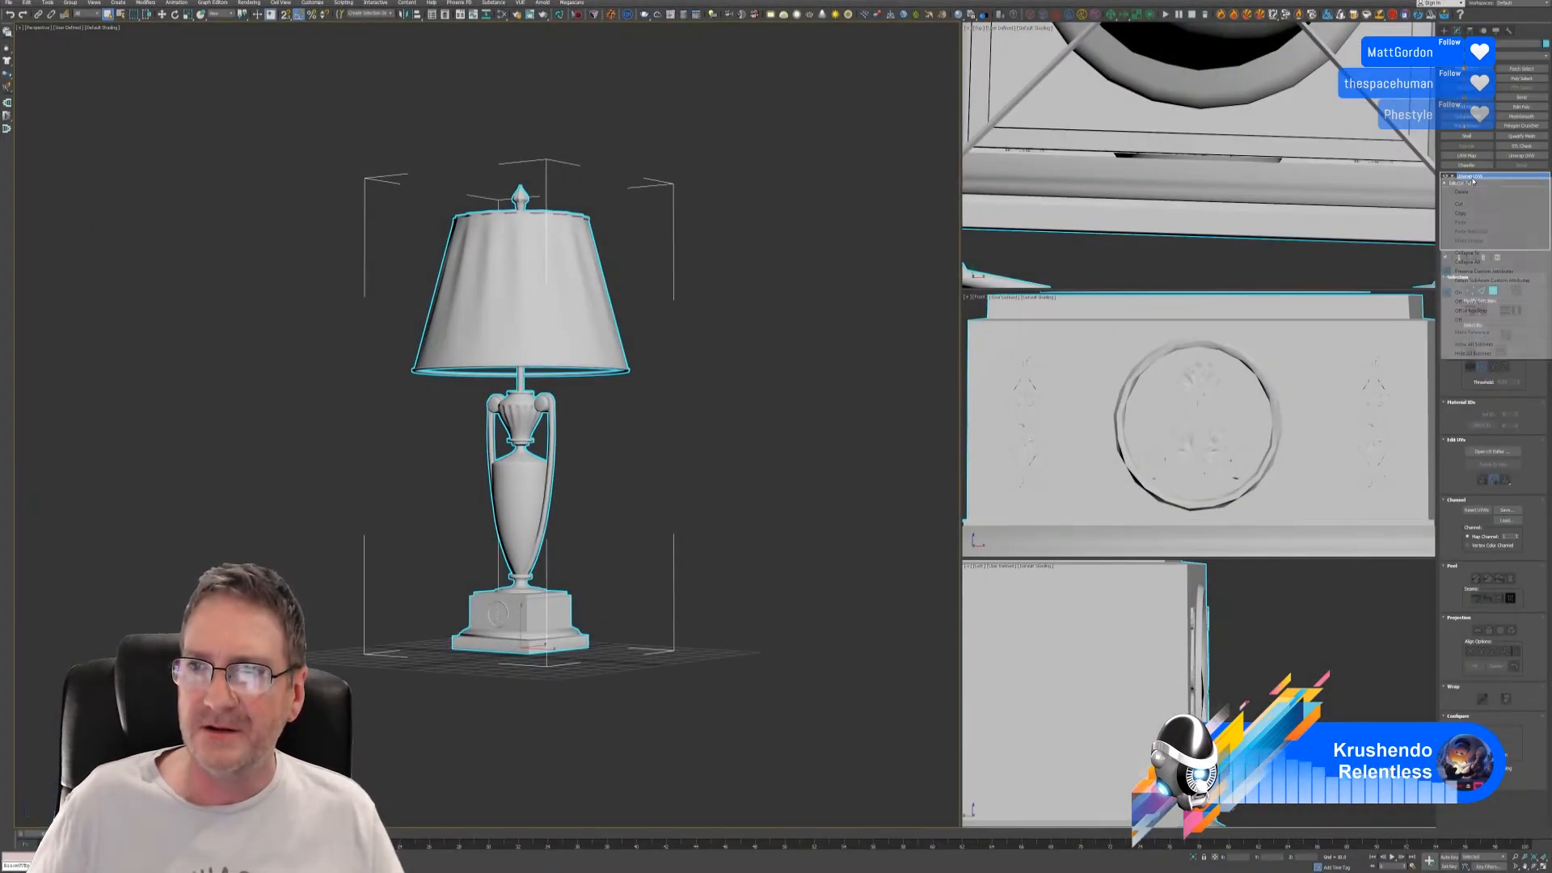
left_click(1484, 262)
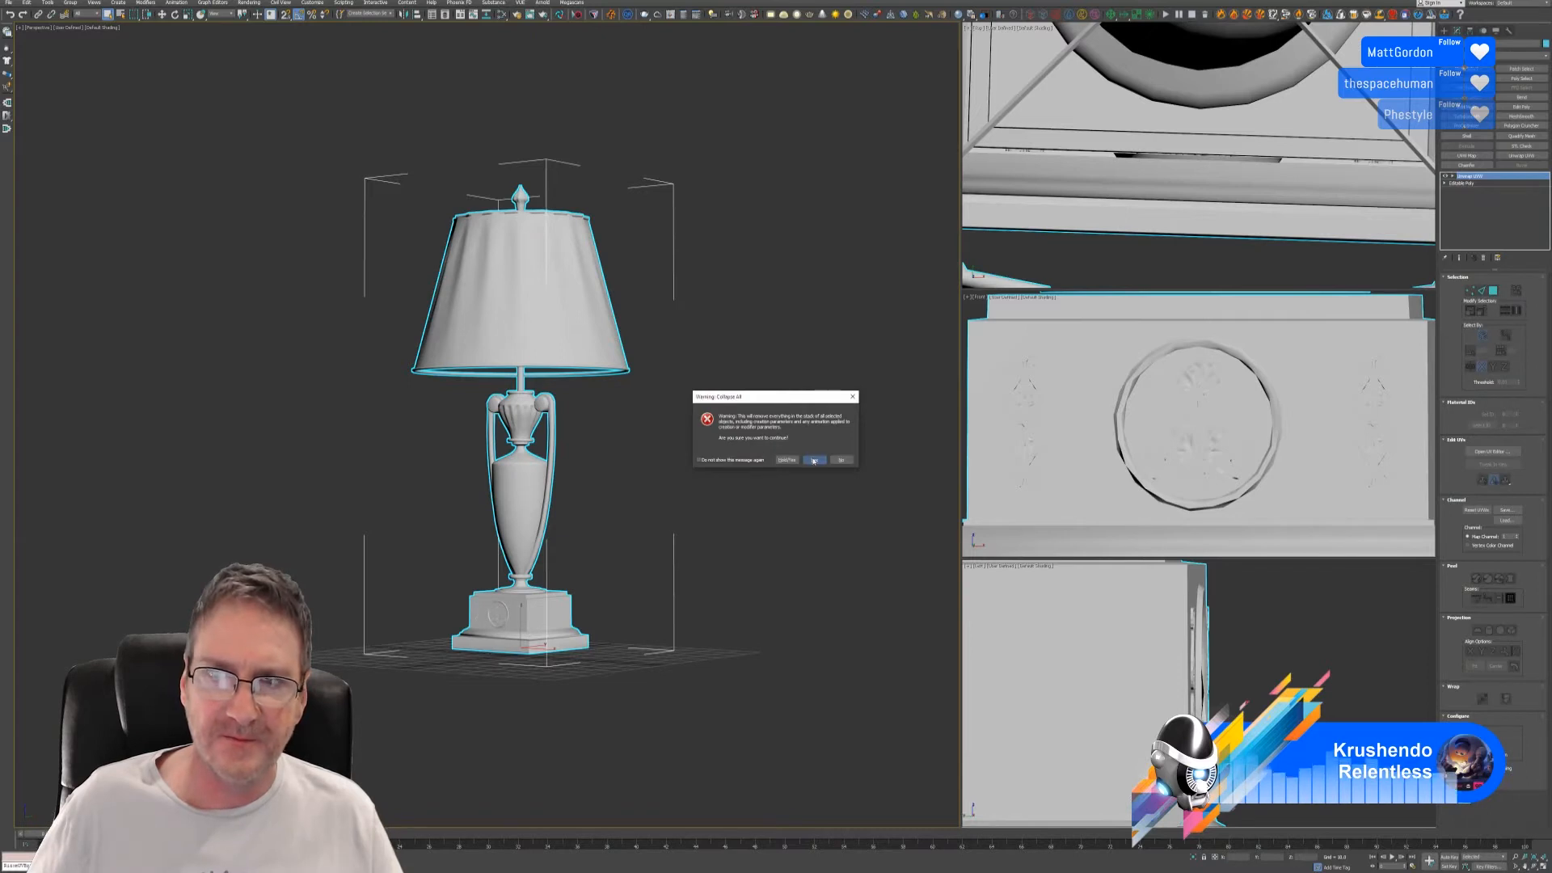
left_click(814, 459)
- Rotate the lamp slightly about its vertical axis in the Top view
scroll(1185, 232, "down", 8)
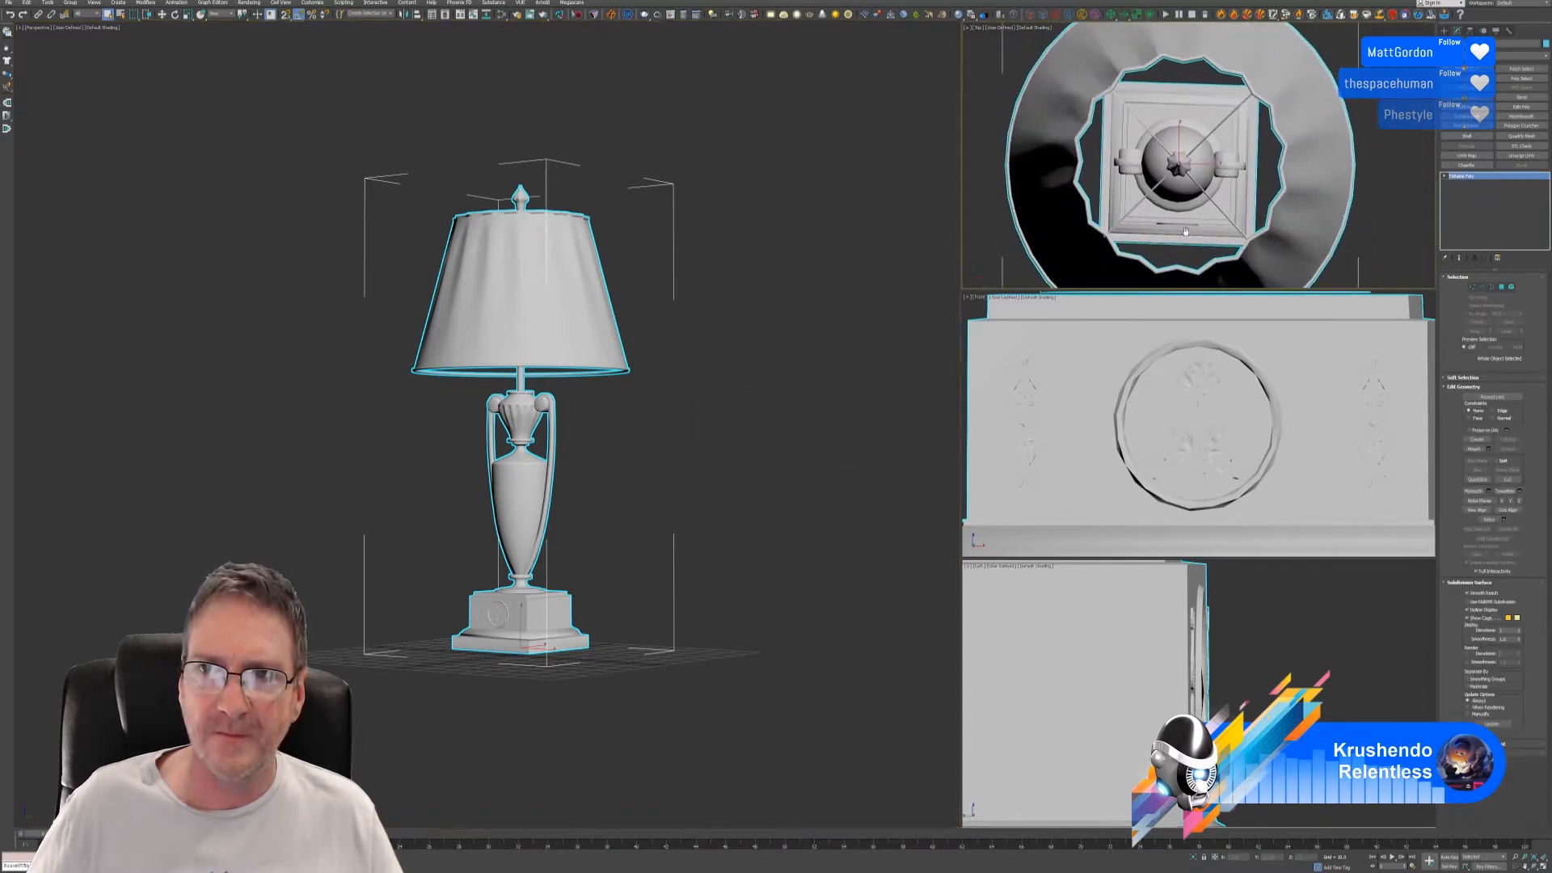
scroll(1196, 420, "down", 6)
scroll(1259, 671, "down", 6)
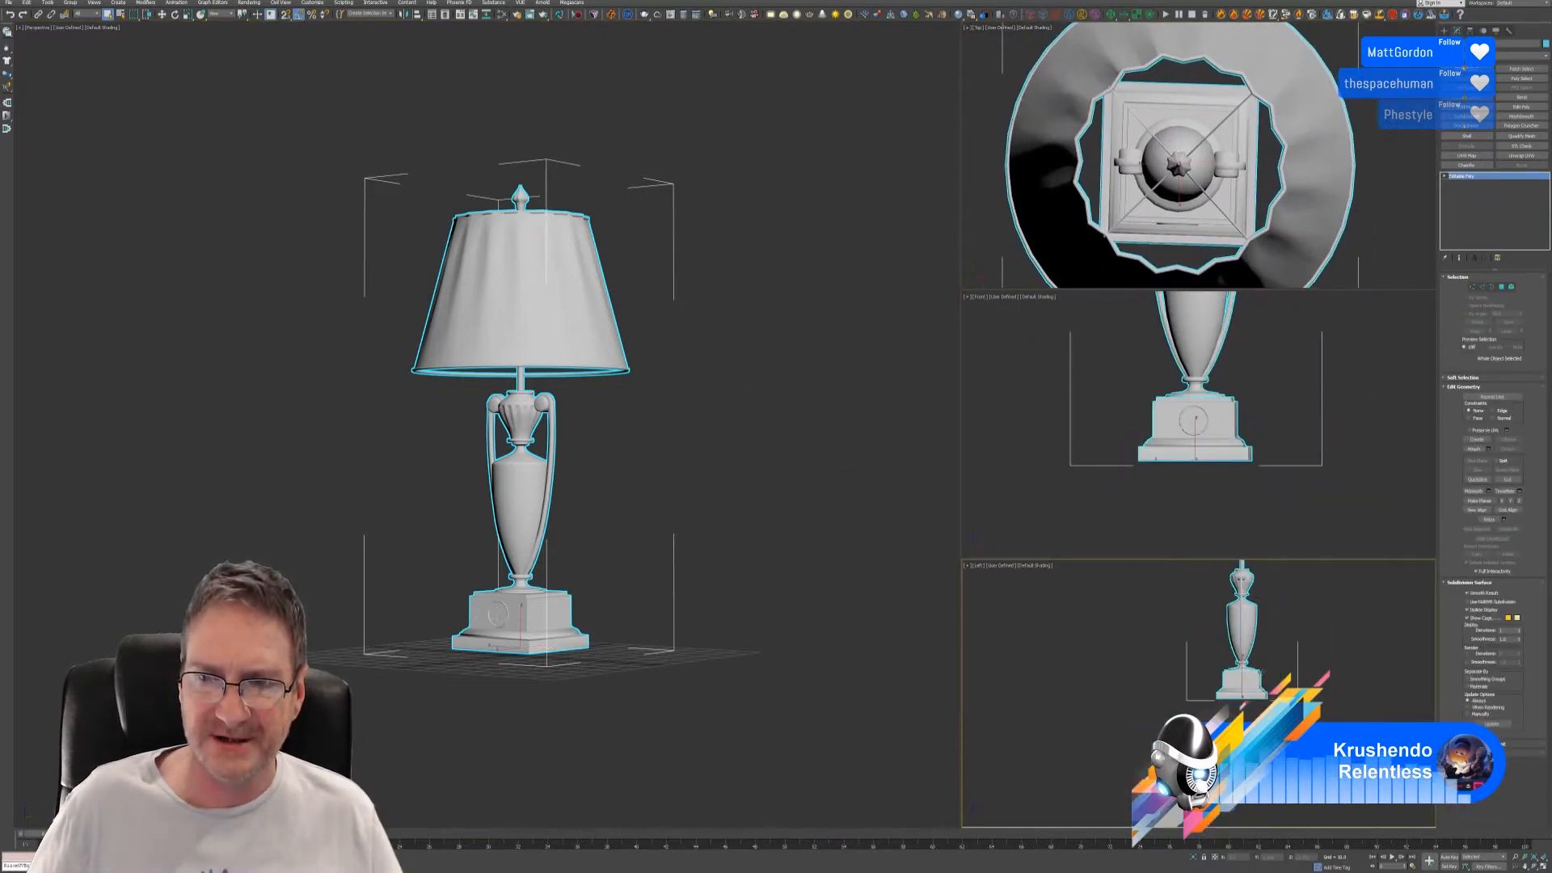
middle_click_drag(1261, 672, 1240, 730)
middle_click_drag(1173, 182, 1158, 186)
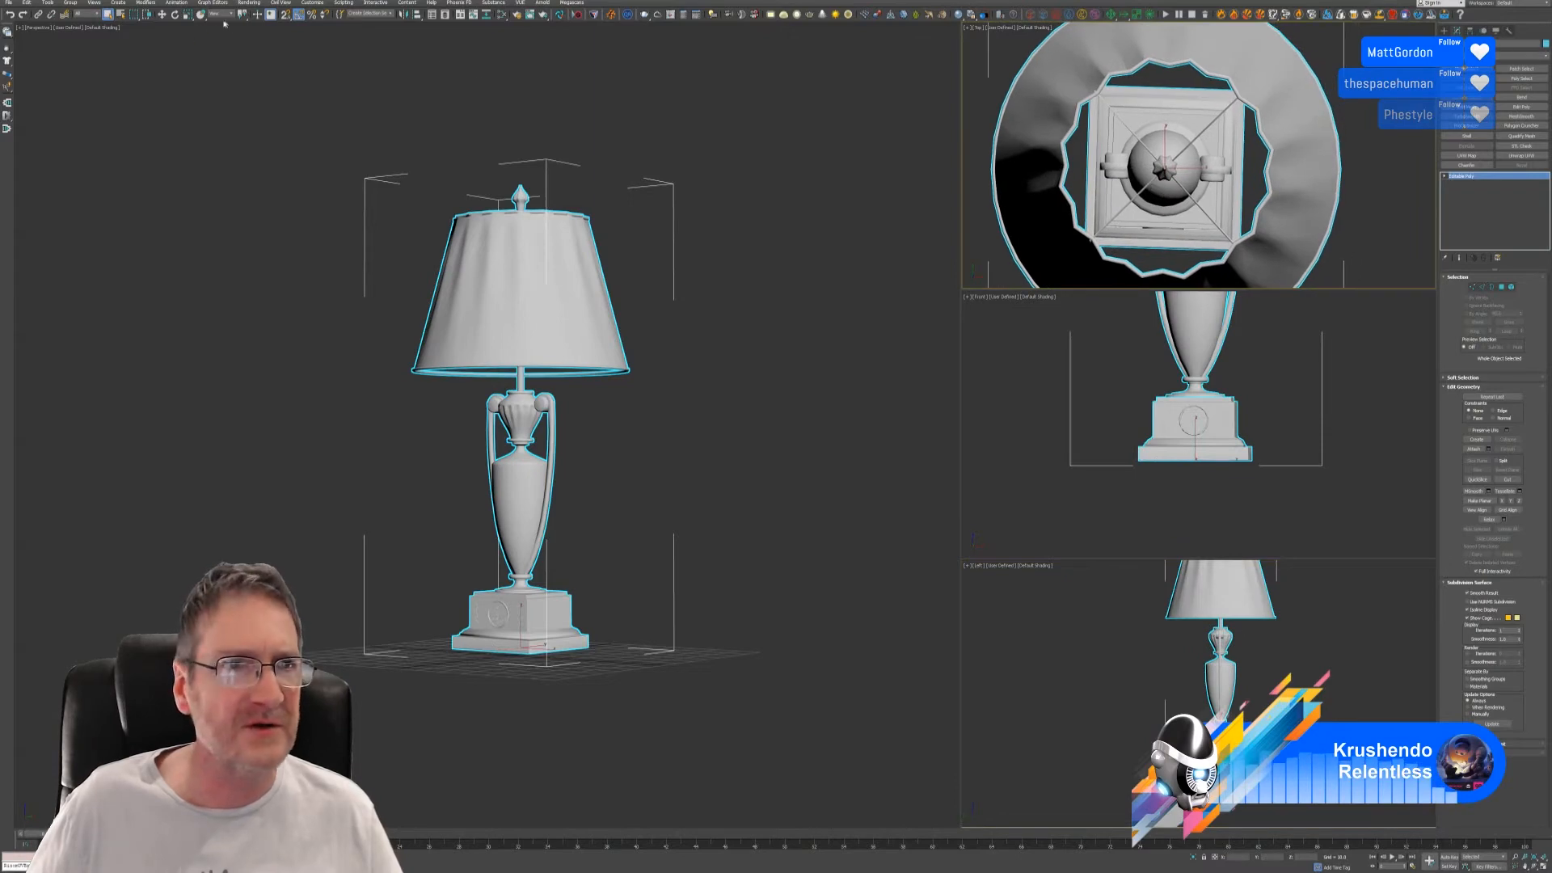
left_click(176, 15)
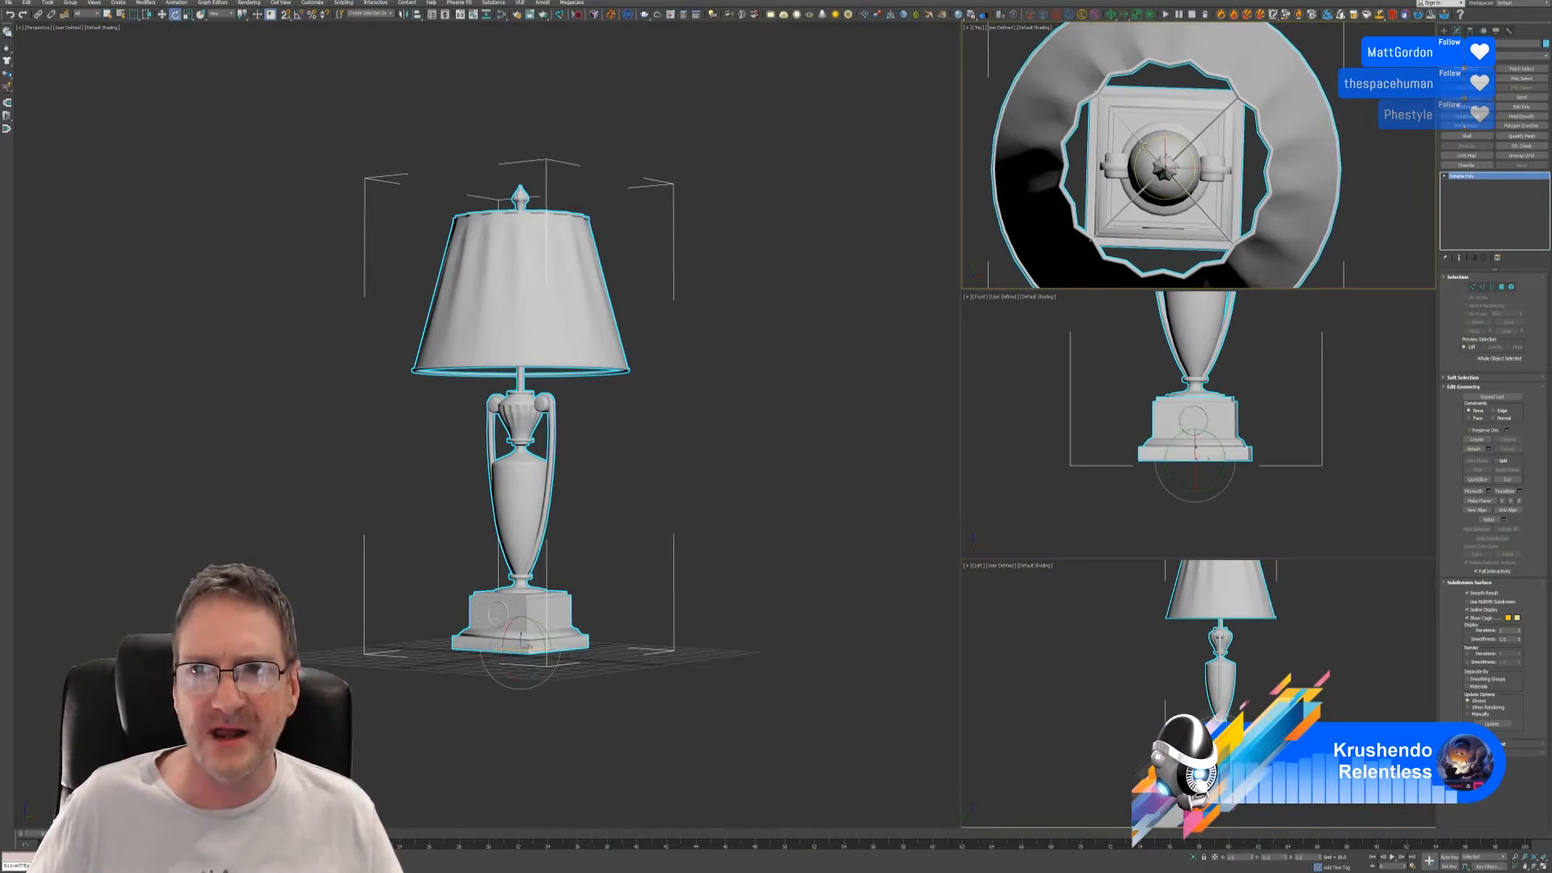
left_click_drag(1140, 150, 1141, 151)
right_click(1141, 151)
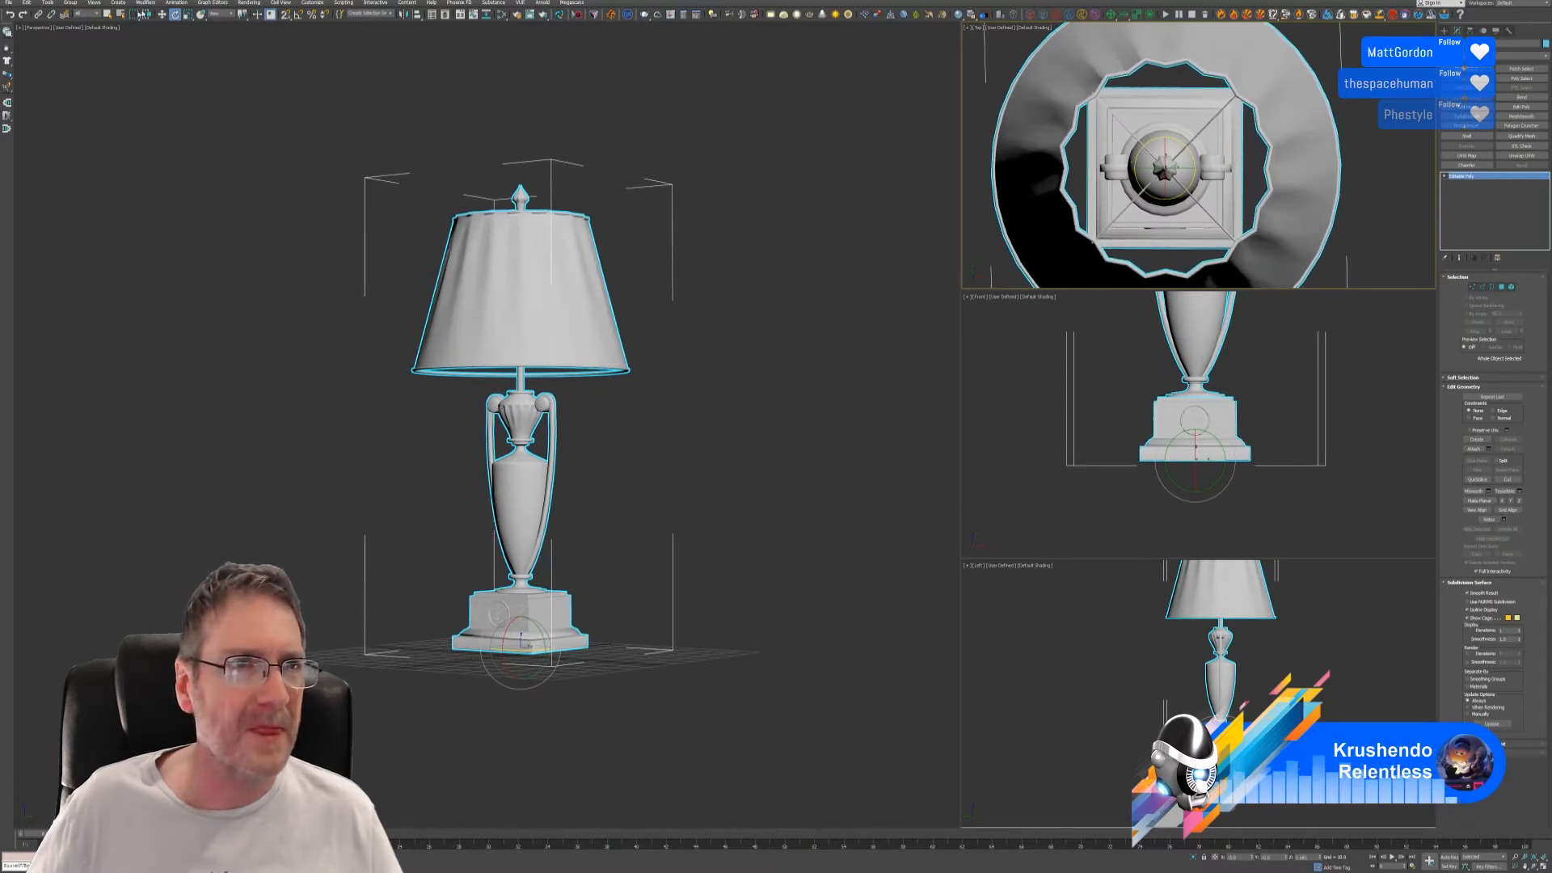
left_click(107, 14)
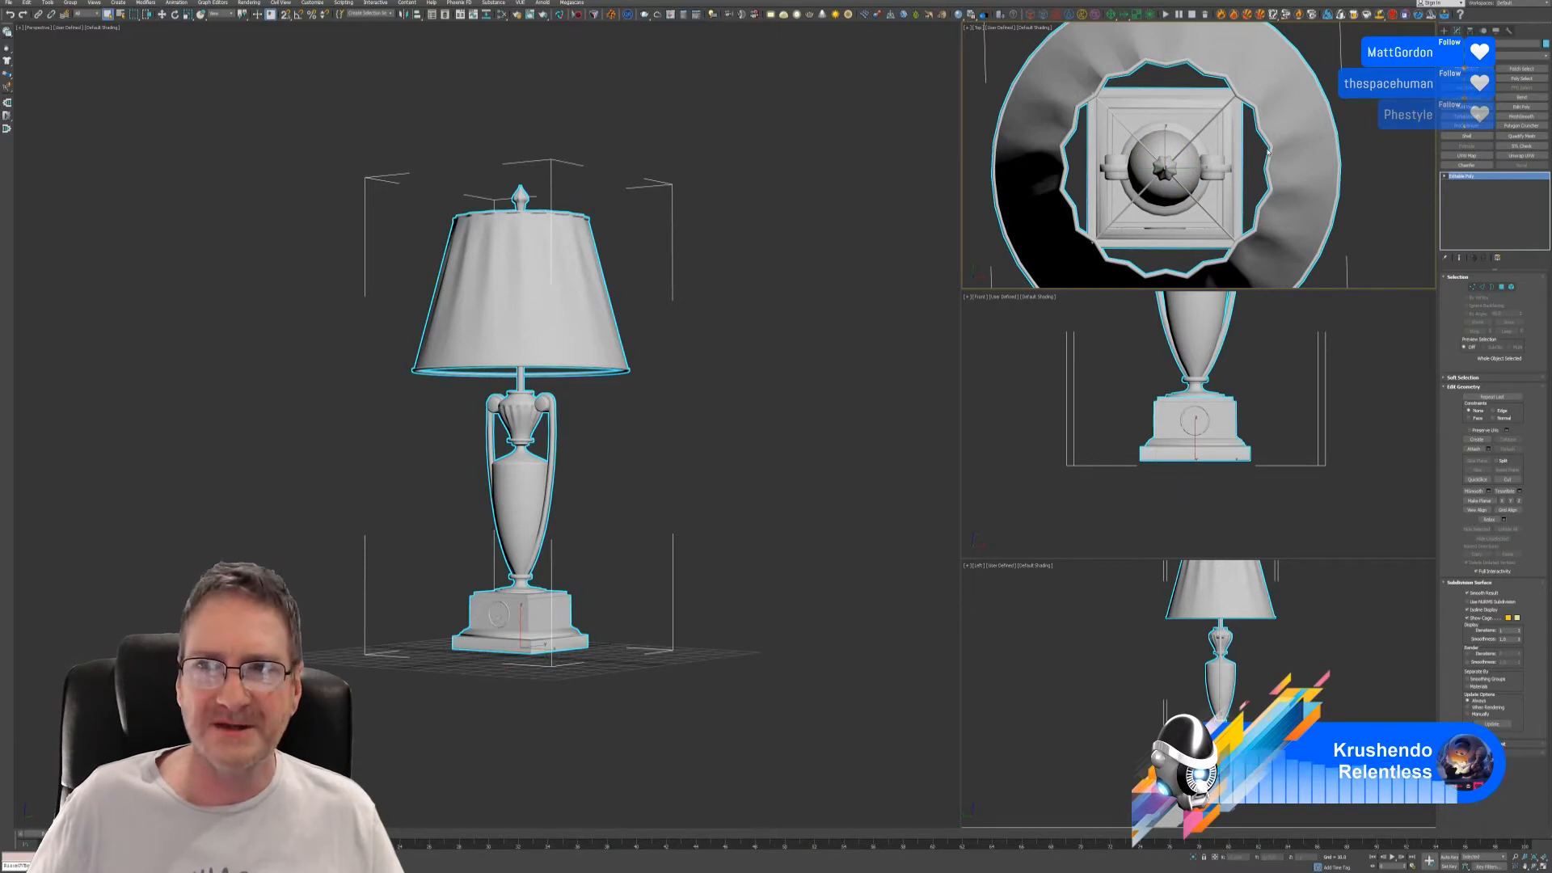
- Apply Reset XForm to the selected lamp and collapse its modifier stack to an Editable Poly
scroll(1258, 156, "down", 5)
middle_click_drag(1257, 166, 1242, 167)
left_click(1505, 32)
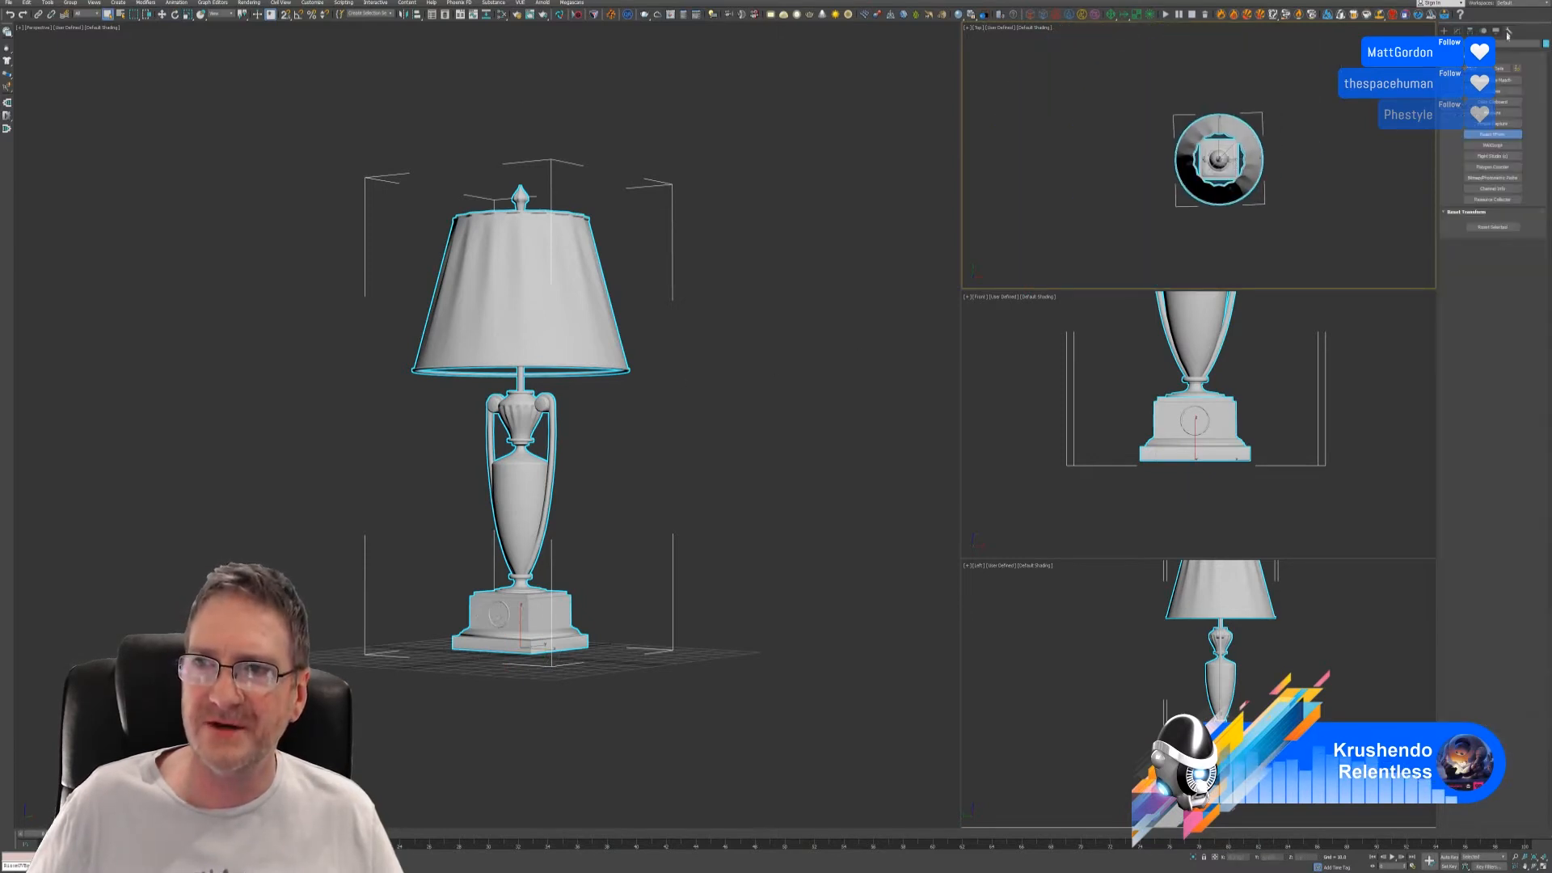
left_click(1493, 134)
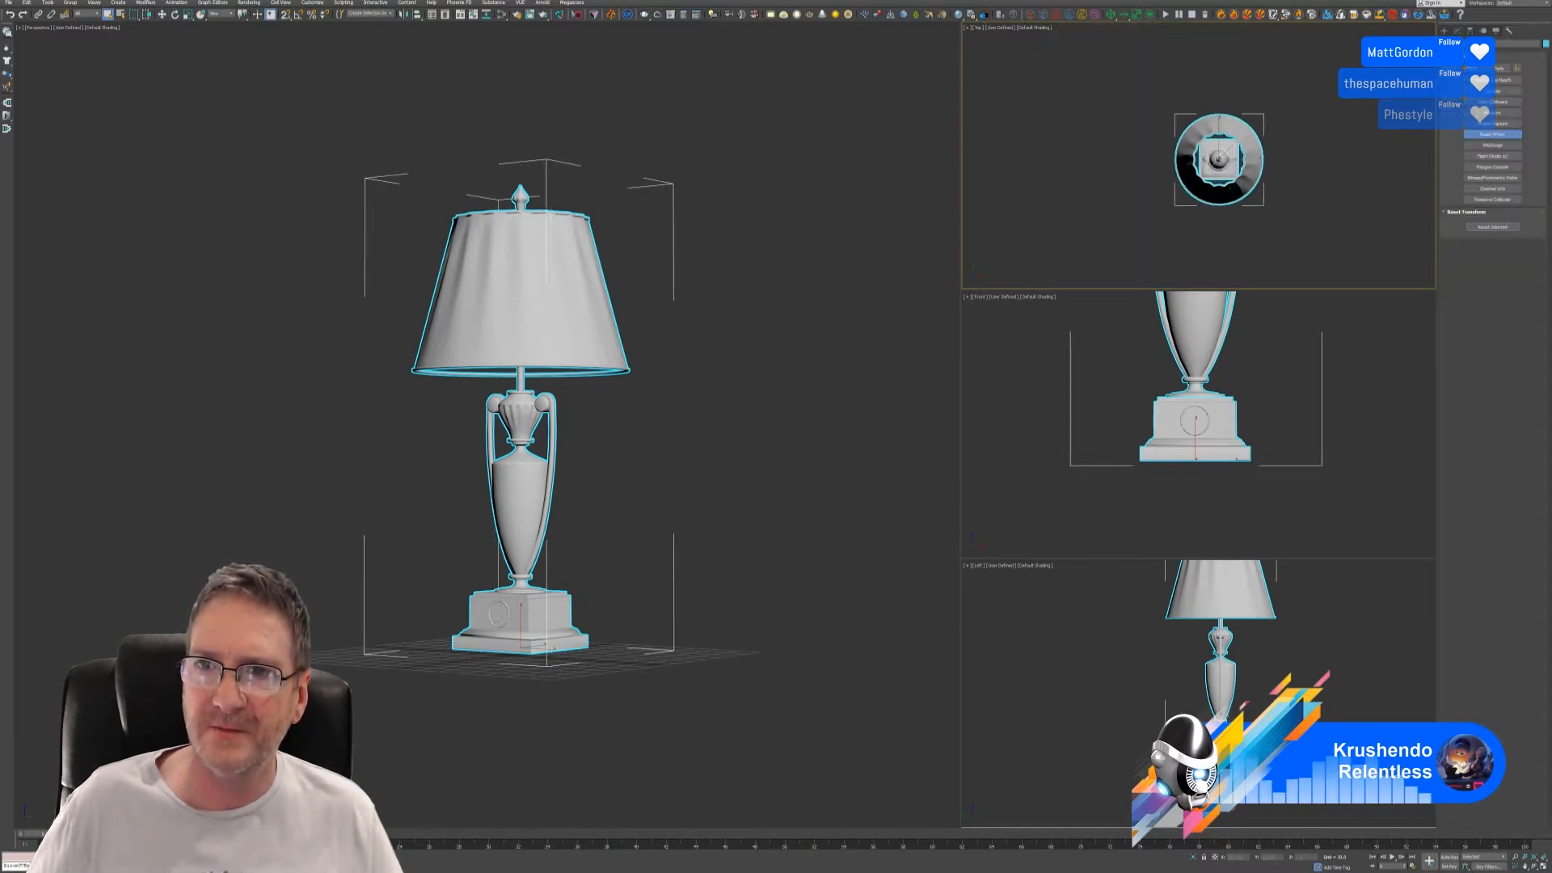
left_click(1458, 32)
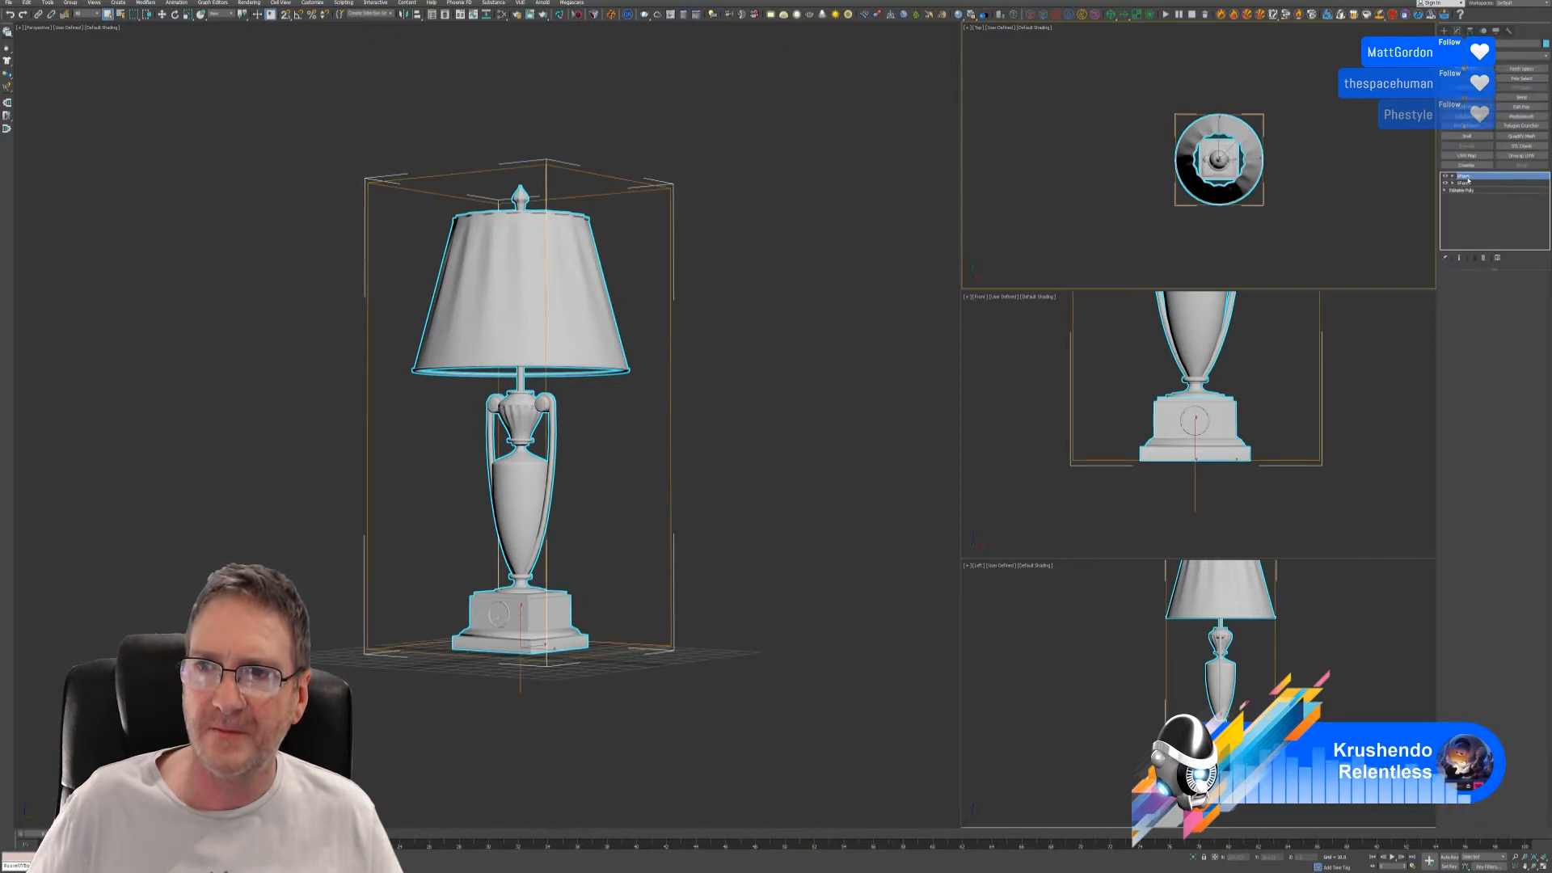
right_click(1464, 176)
left_click(1466, 261)
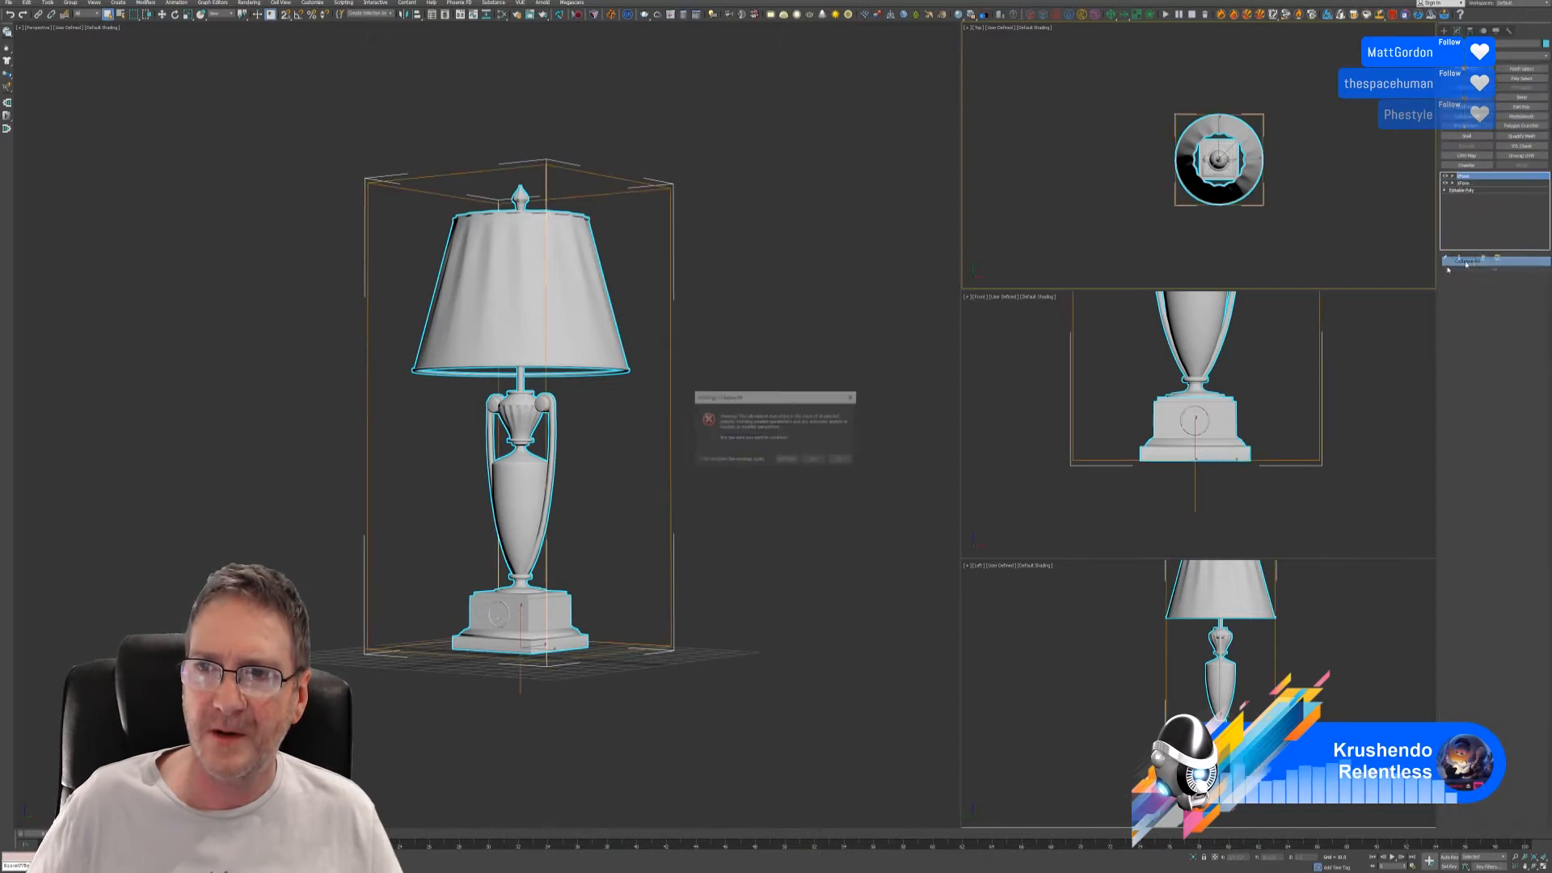
left_click(814, 460)
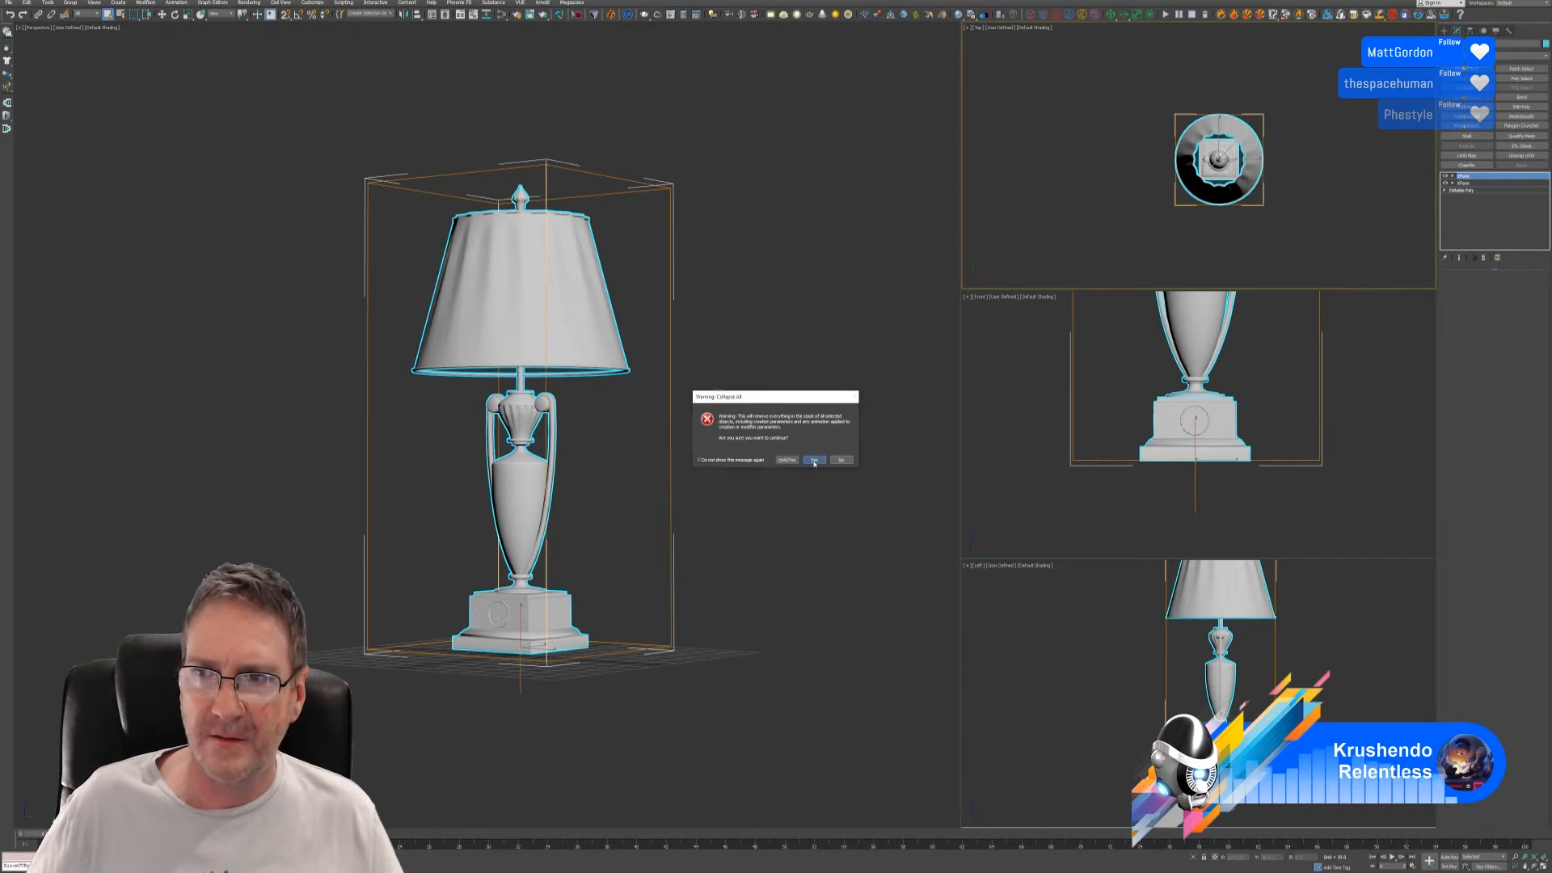
- Select the lampshade element alone and set its vertex color to purple
left_click(1511, 289)
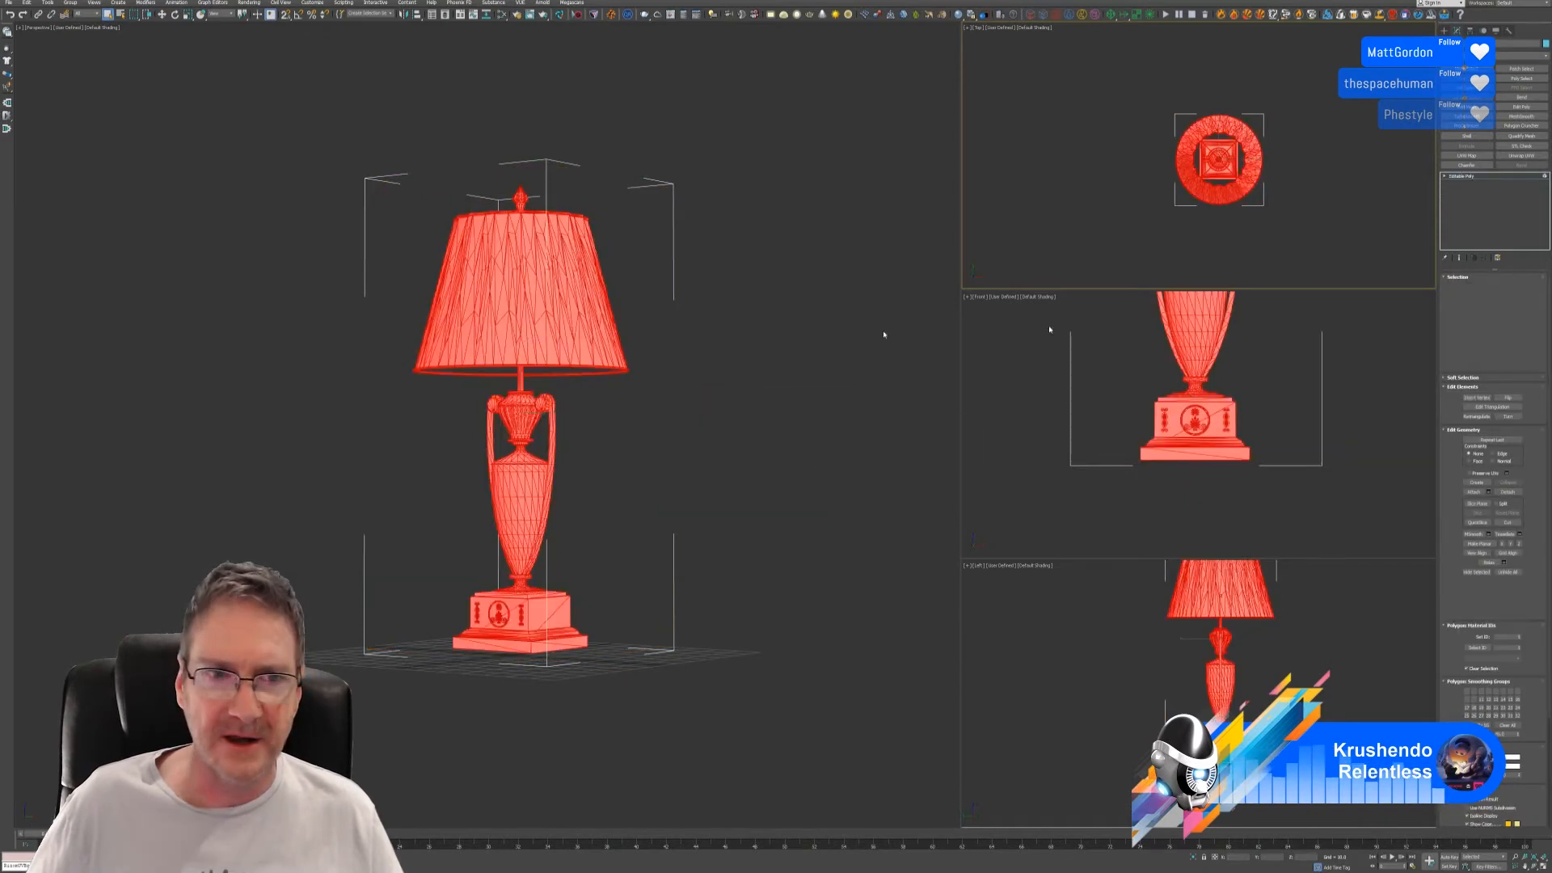
left_click(828, 318)
left_click(541, 308)
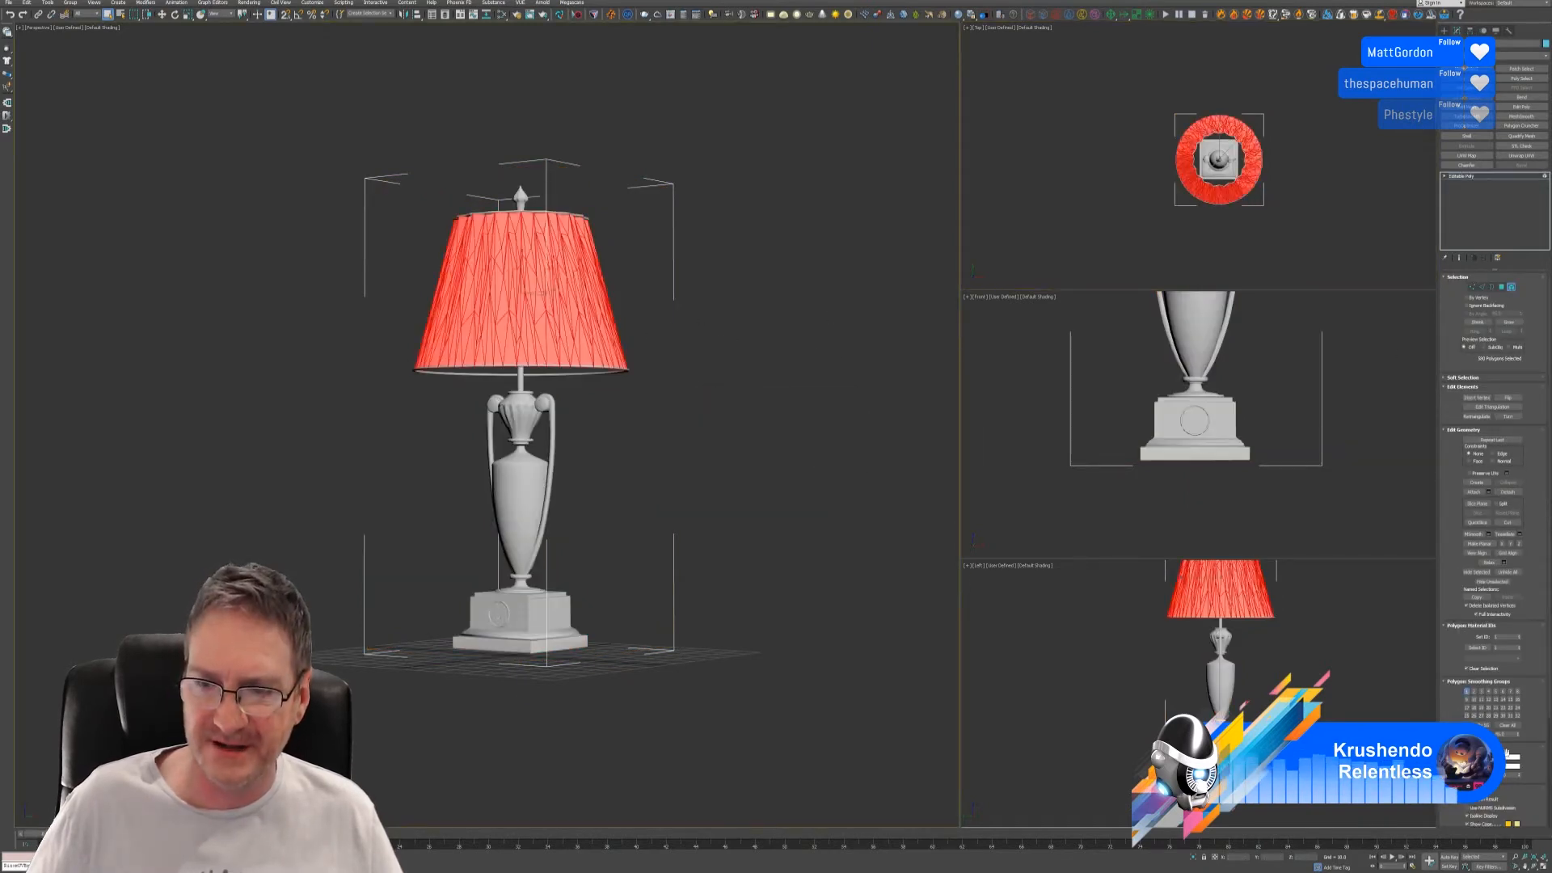
left_click(1509, 761)
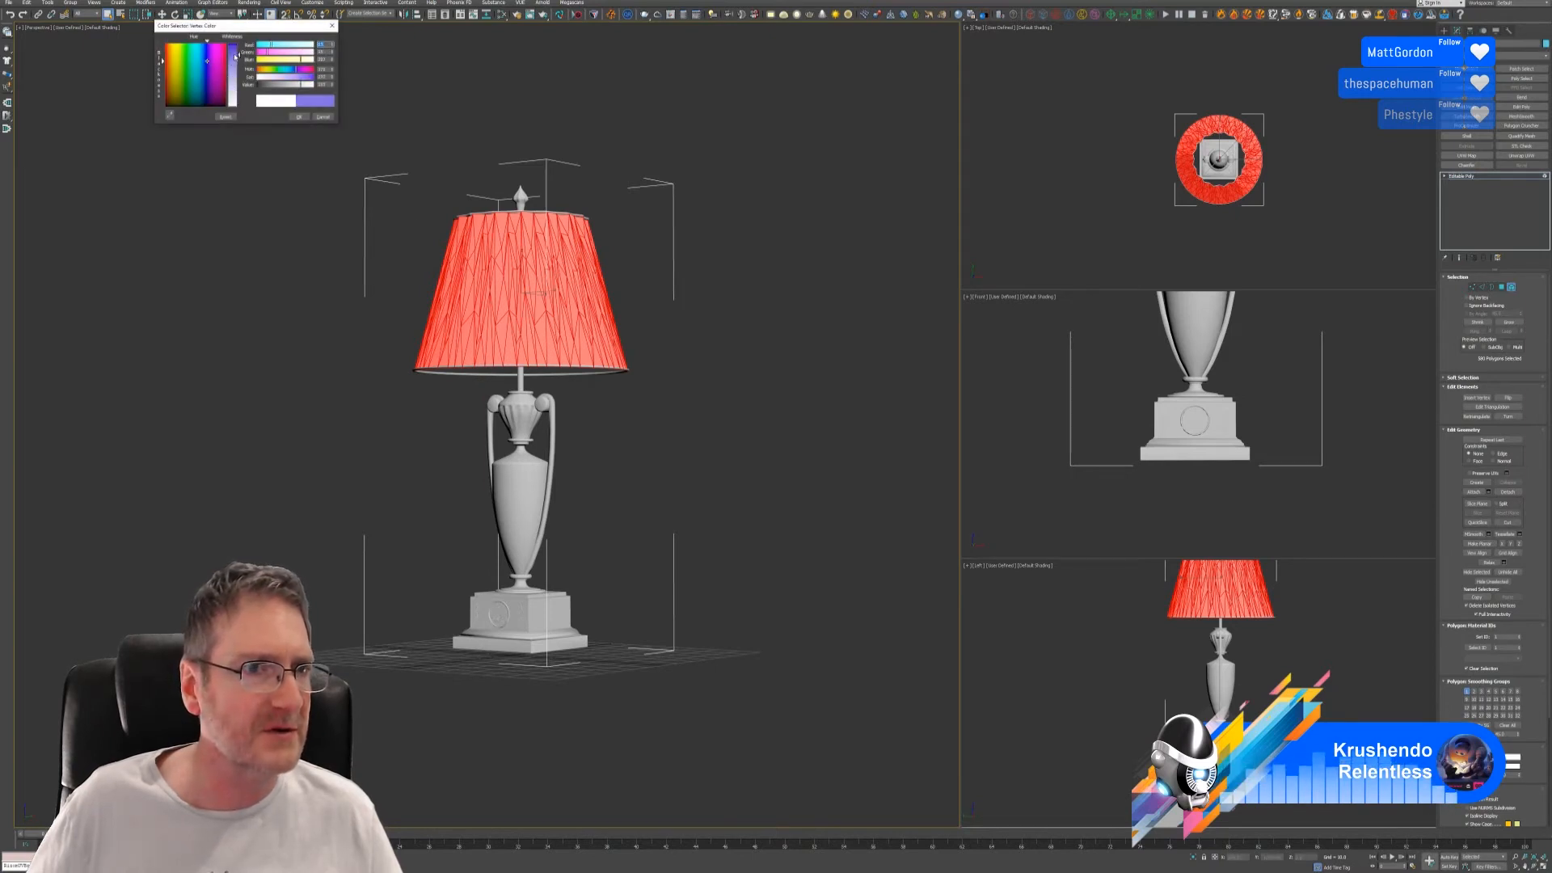
left_click(207, 62)
left_click(301, 118)
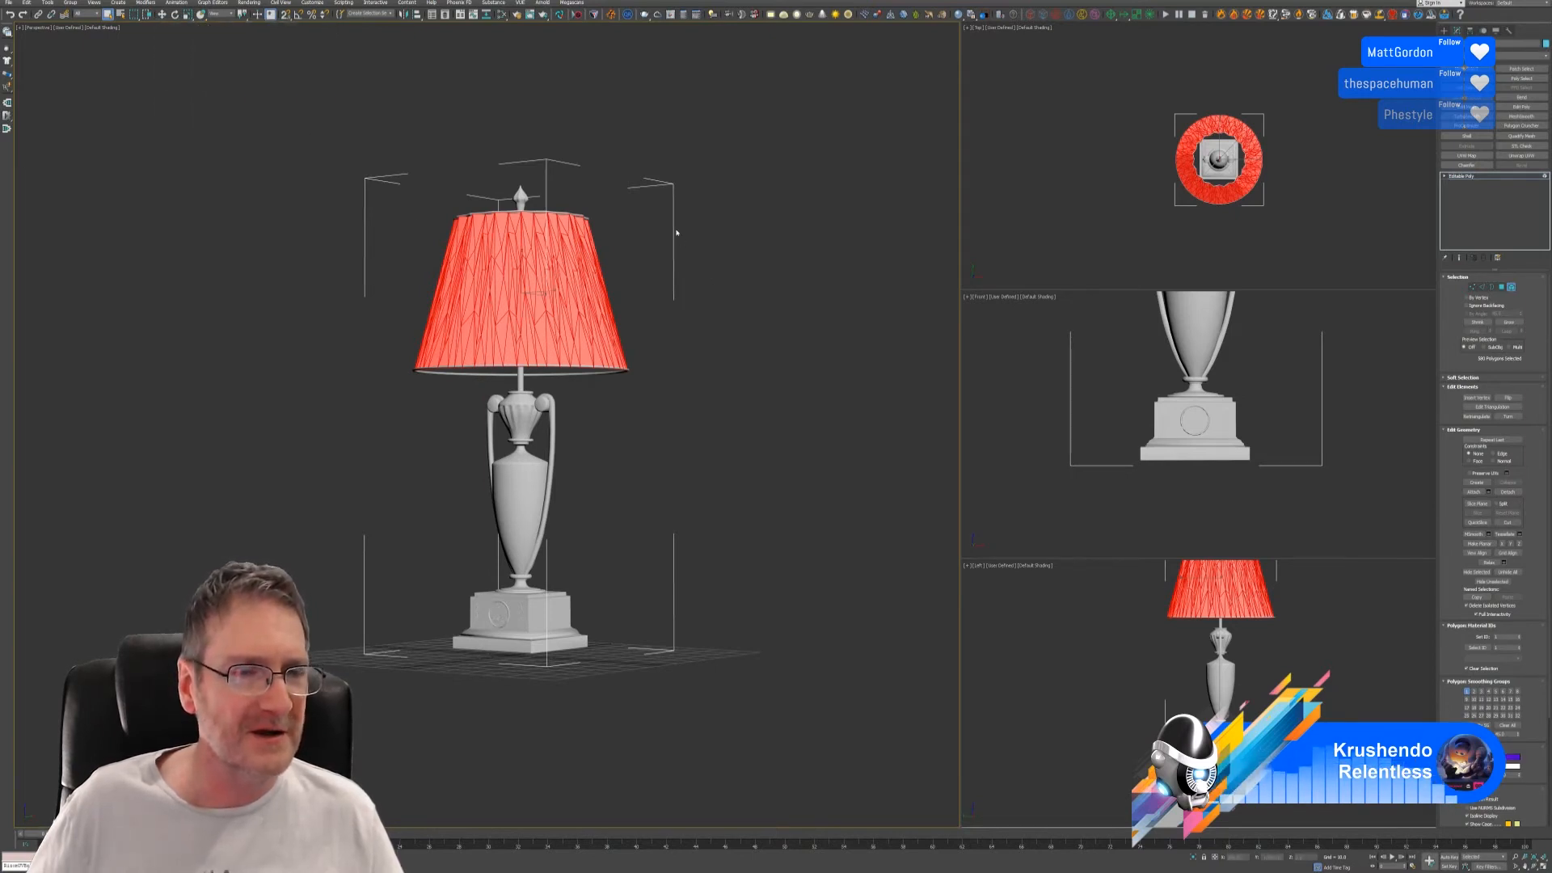
- Select the two round ornaments at the upper ends of the handles and set their vertex color to orange-brown
middle_click_drag(669, 249, 700, 257)
scroll(598, 473, "up", 5)
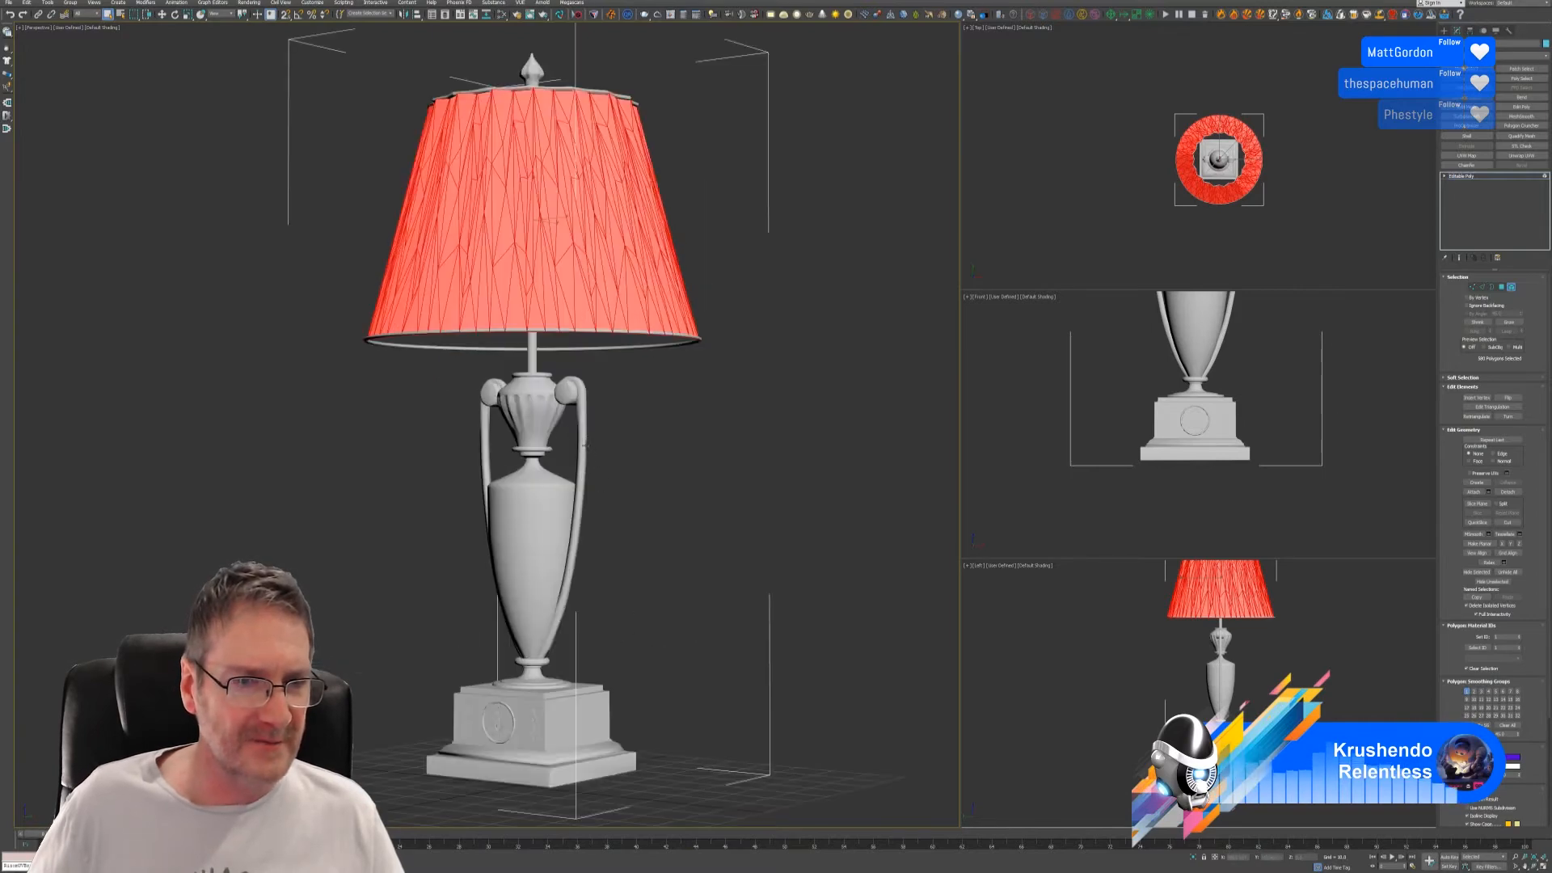
middle_click_drag(677, 413, 703, 412, "alt")
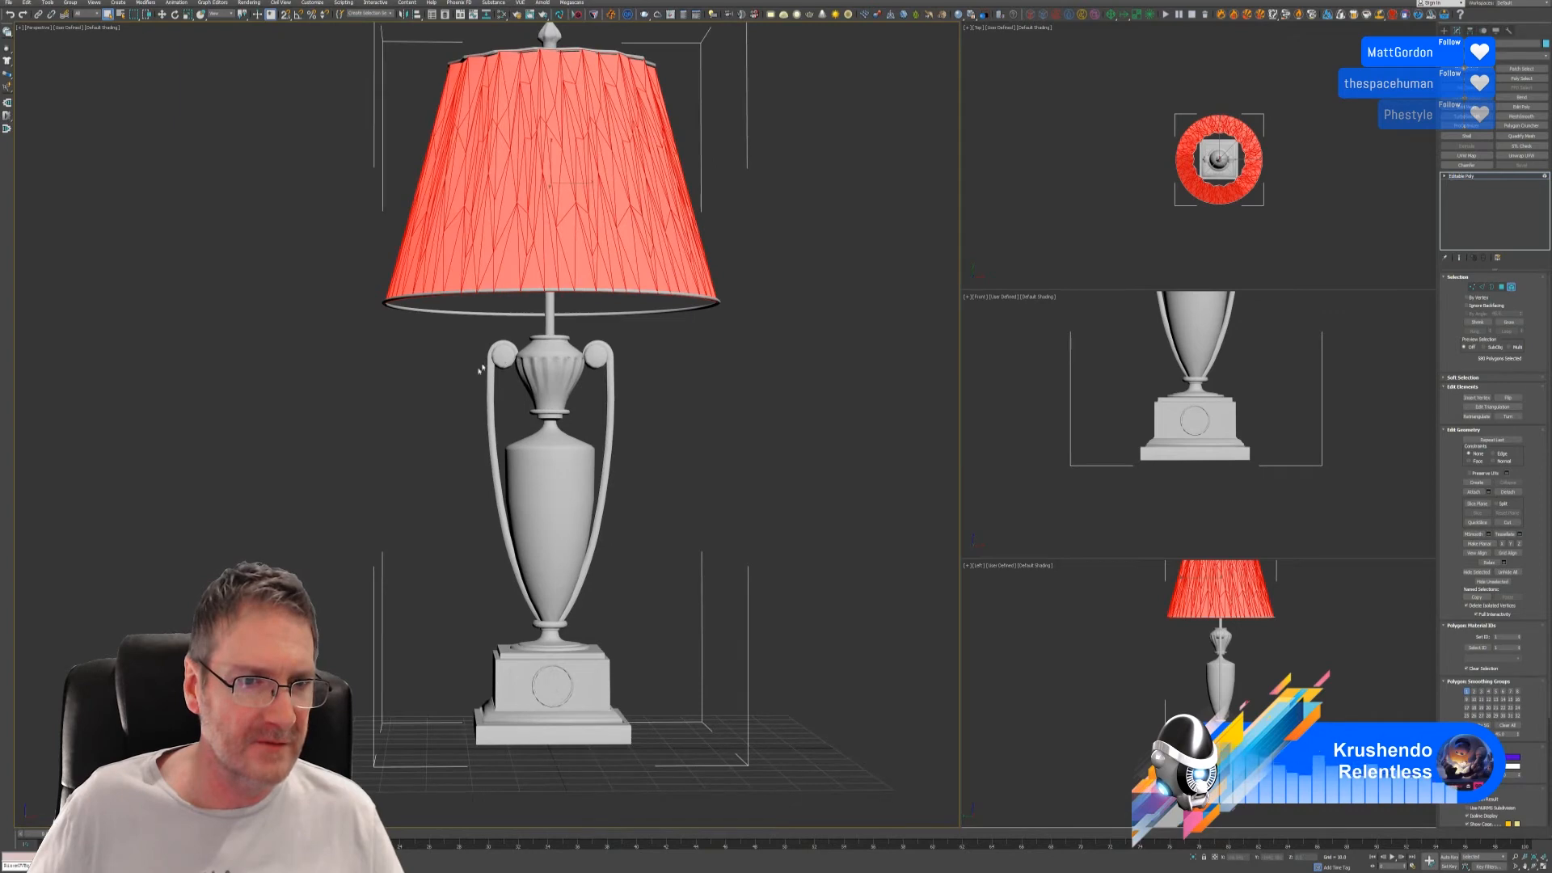
left_click(503, 354)
left_click(596, 356, "ctrl")
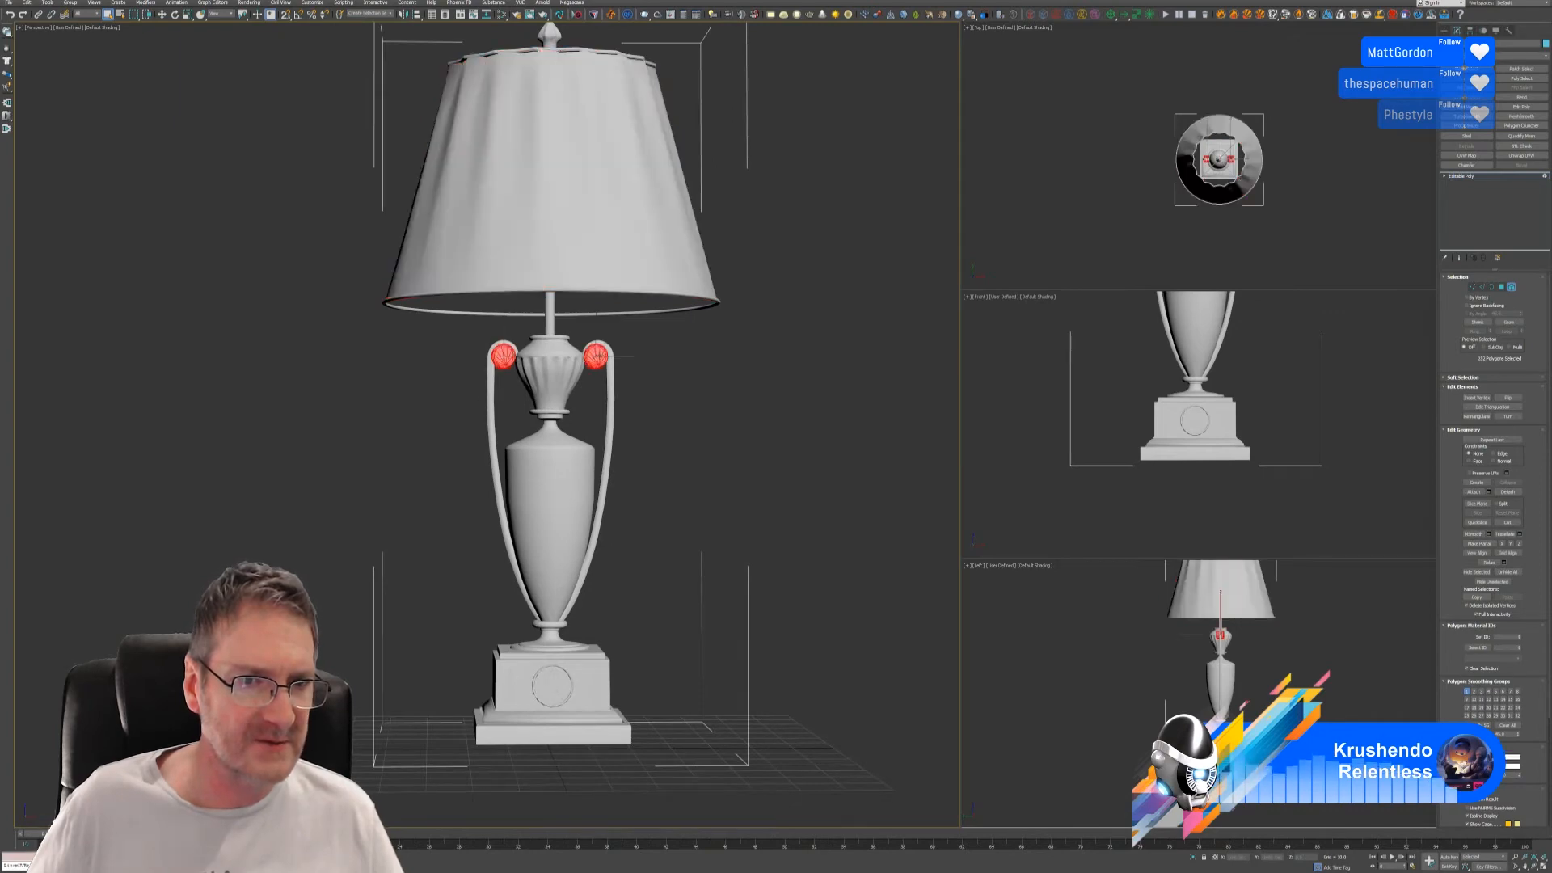
left_click(1509, 762)
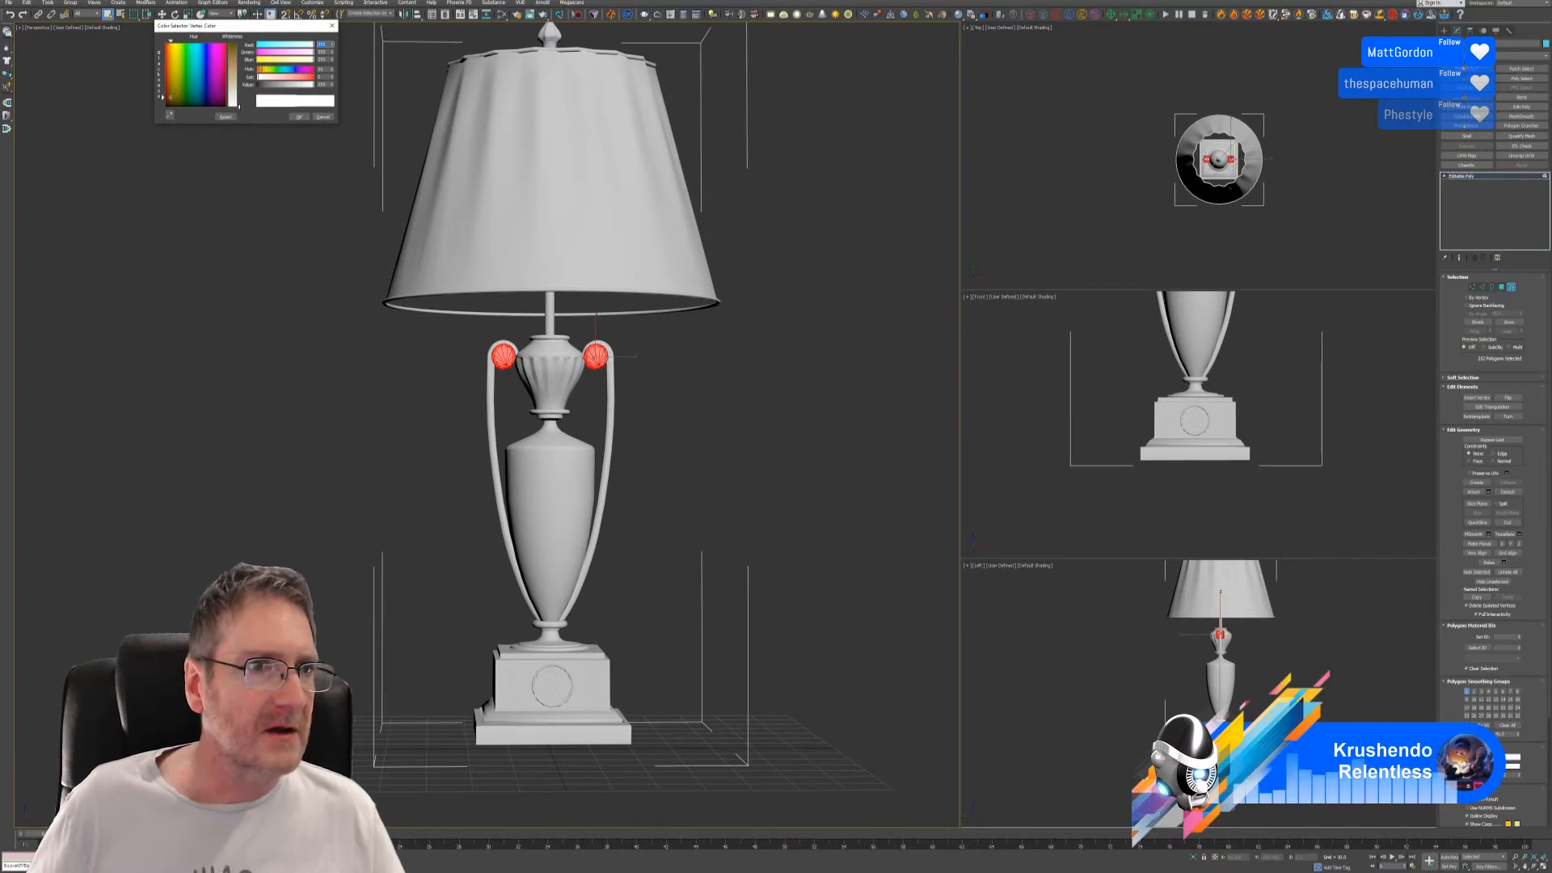
mouse_move(170, 98)
left_mouse_down()
mouse_move(239, 76)
mouse_move(240, 51)
left_mouse_up()
left_click(206, 75)
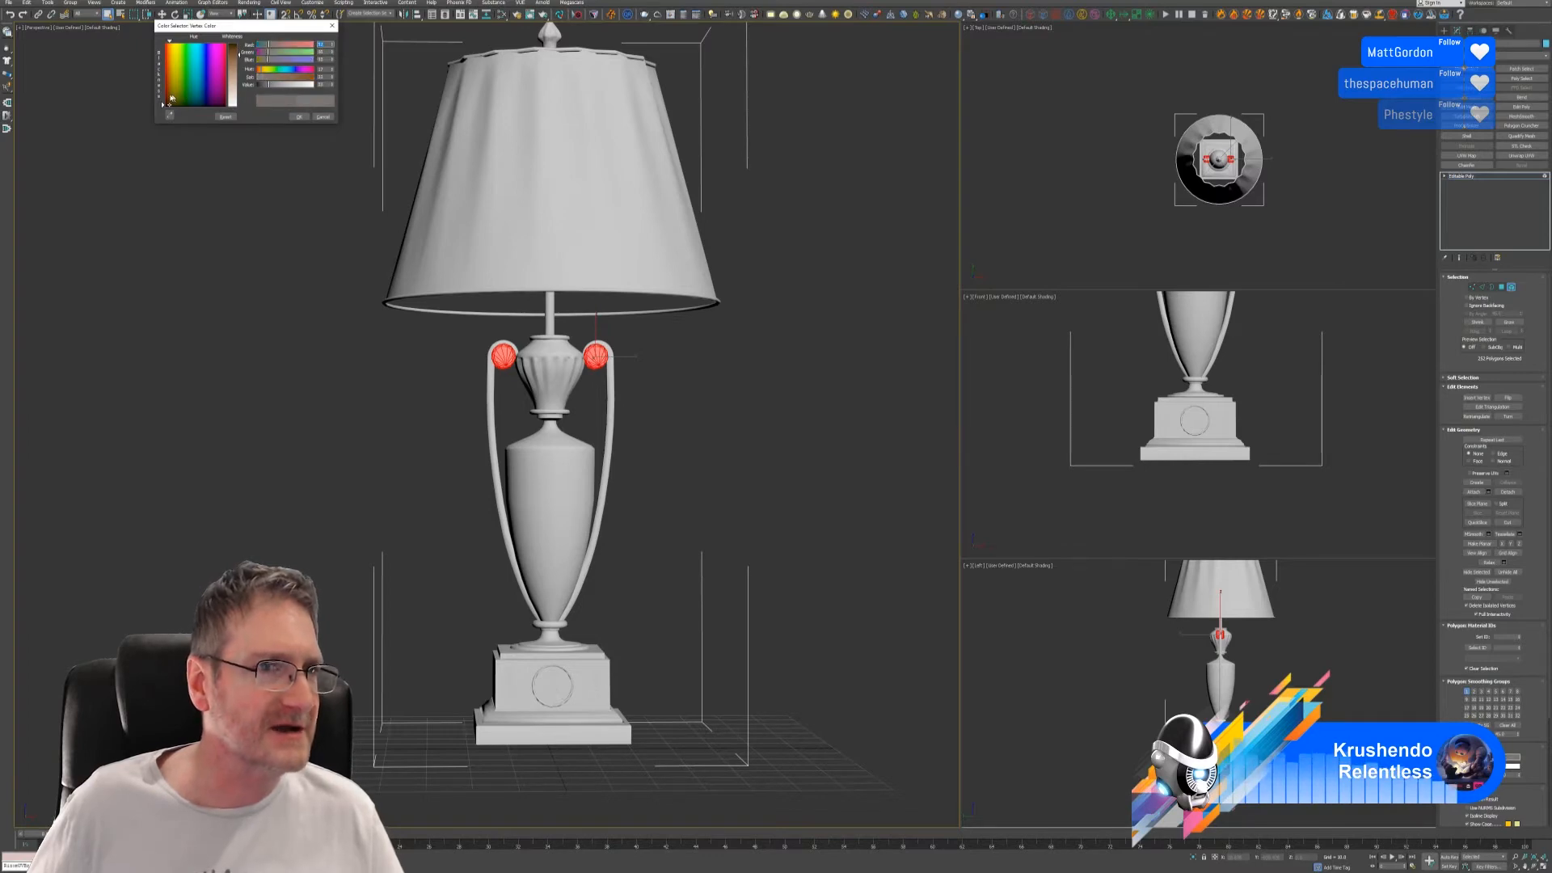
left_click_drag(171, 98, 239, 42)
left_click(299, 117)
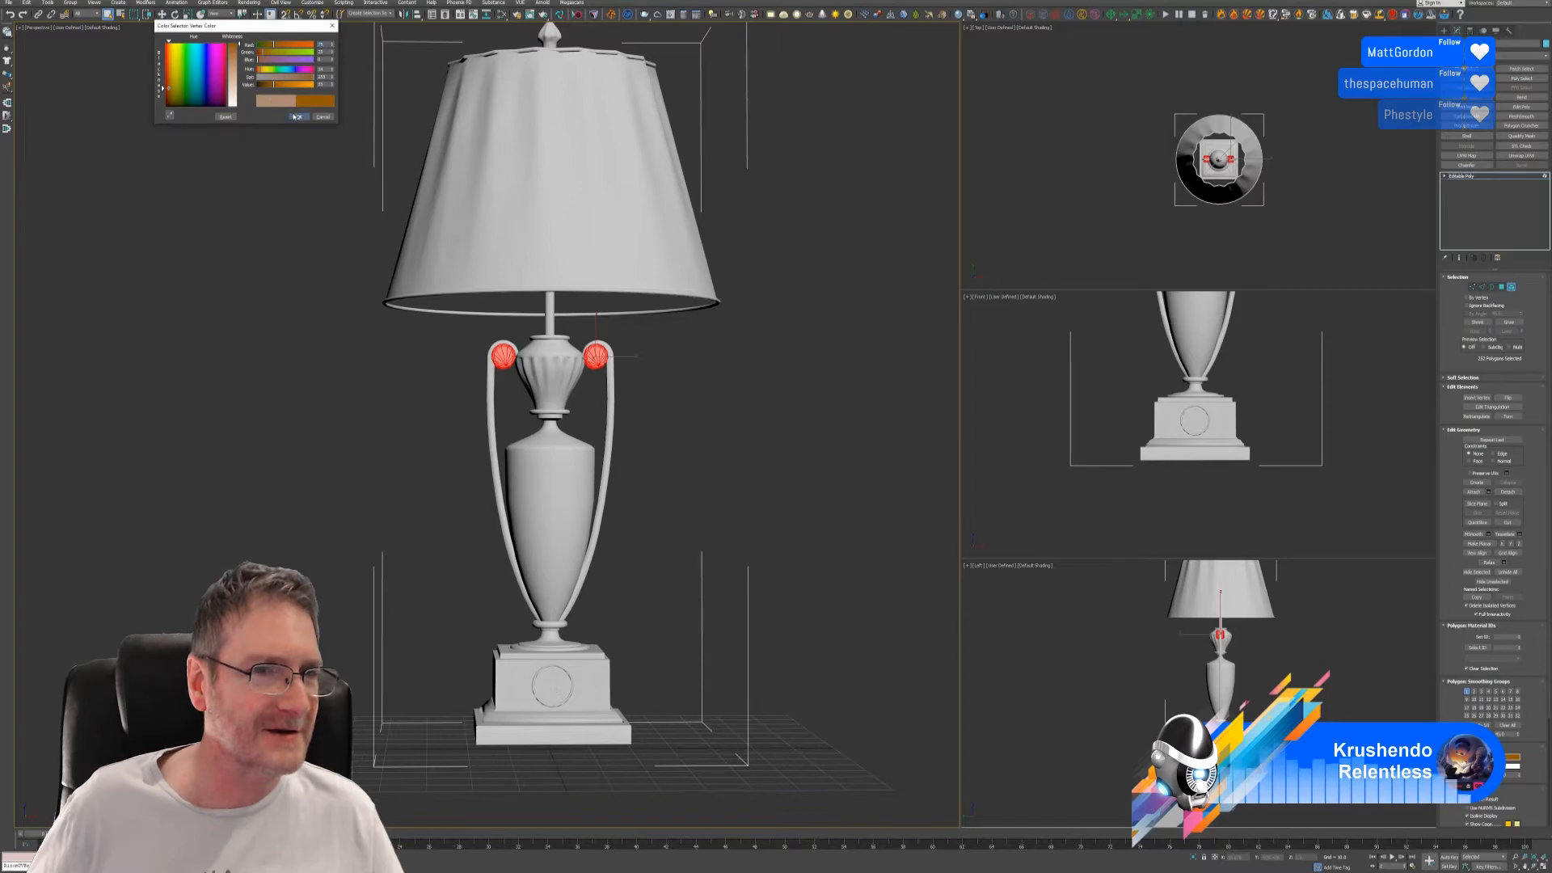
- Select the two long curved handles and set their vertex color to yellow
left_click(492, 436)
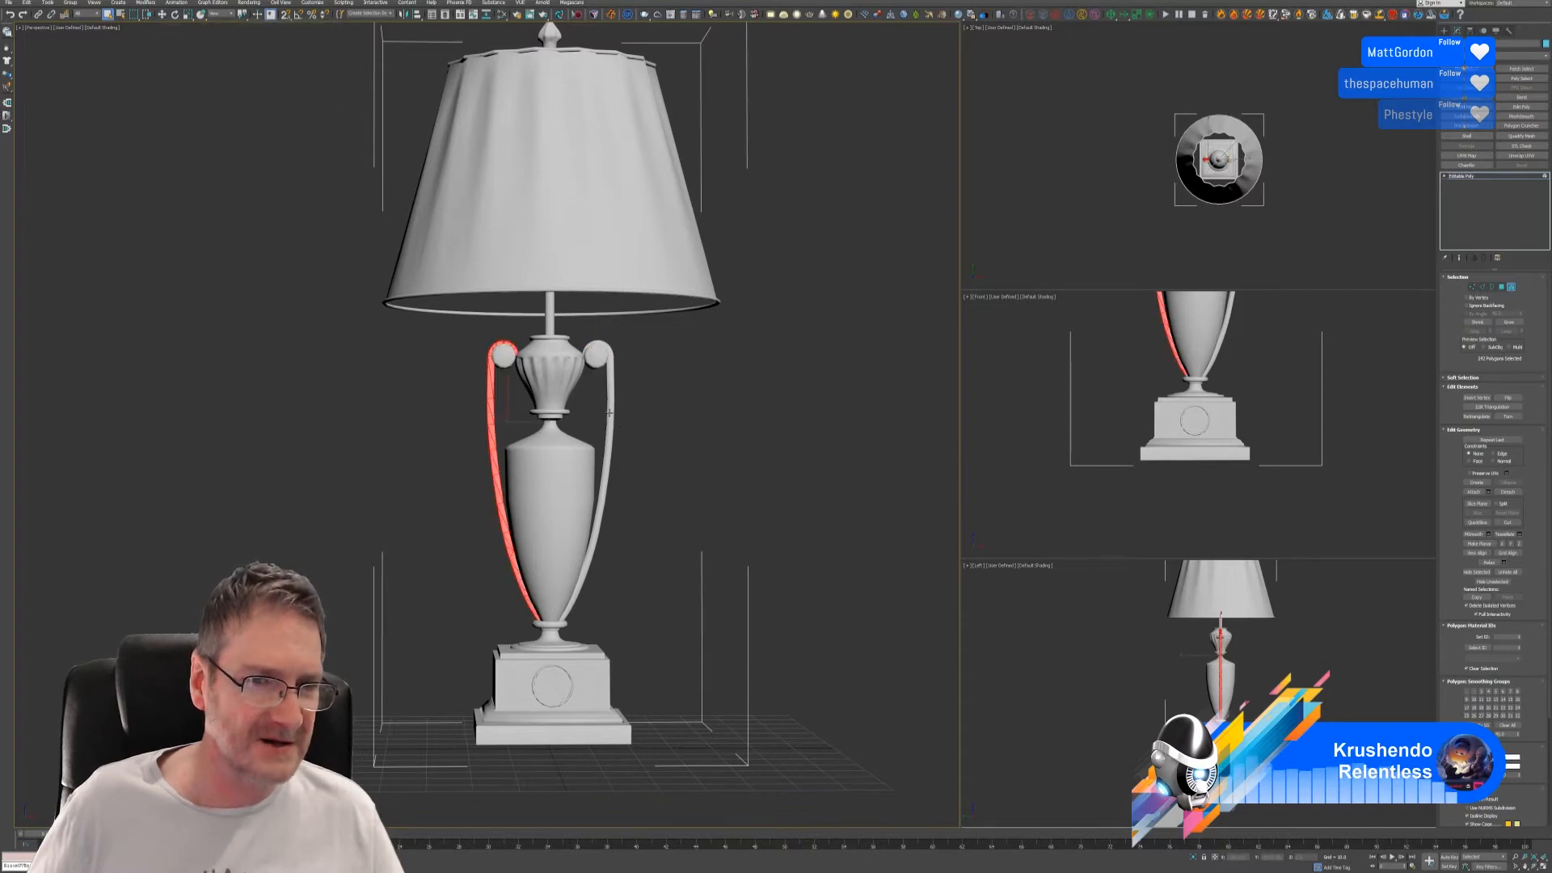
left_click(609, 412, "ctrl")
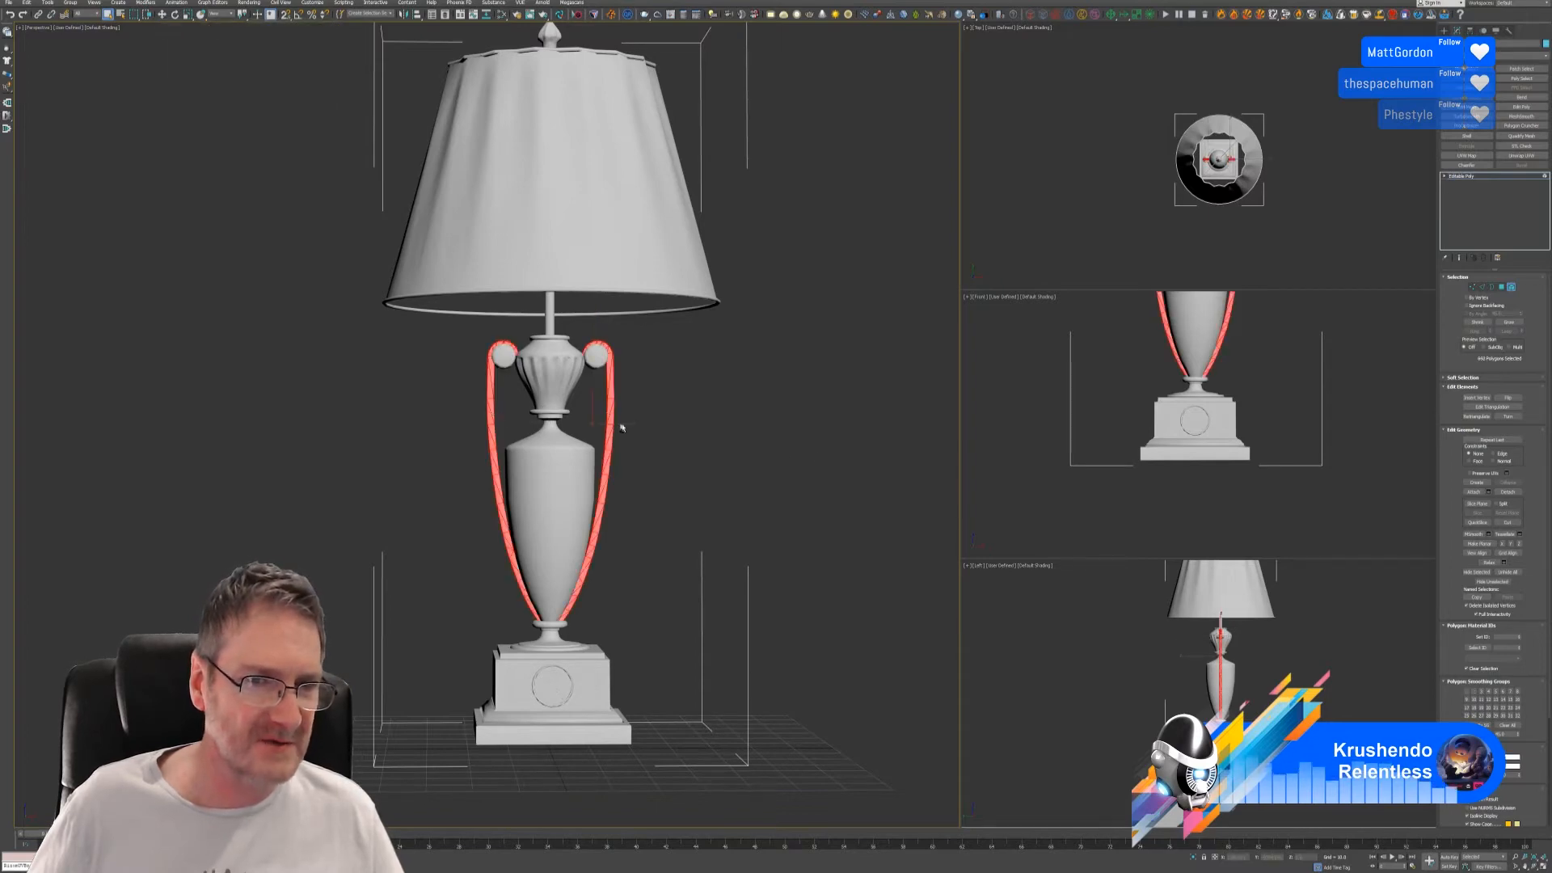
left_click(1511, 758)
left_click(176, 56)
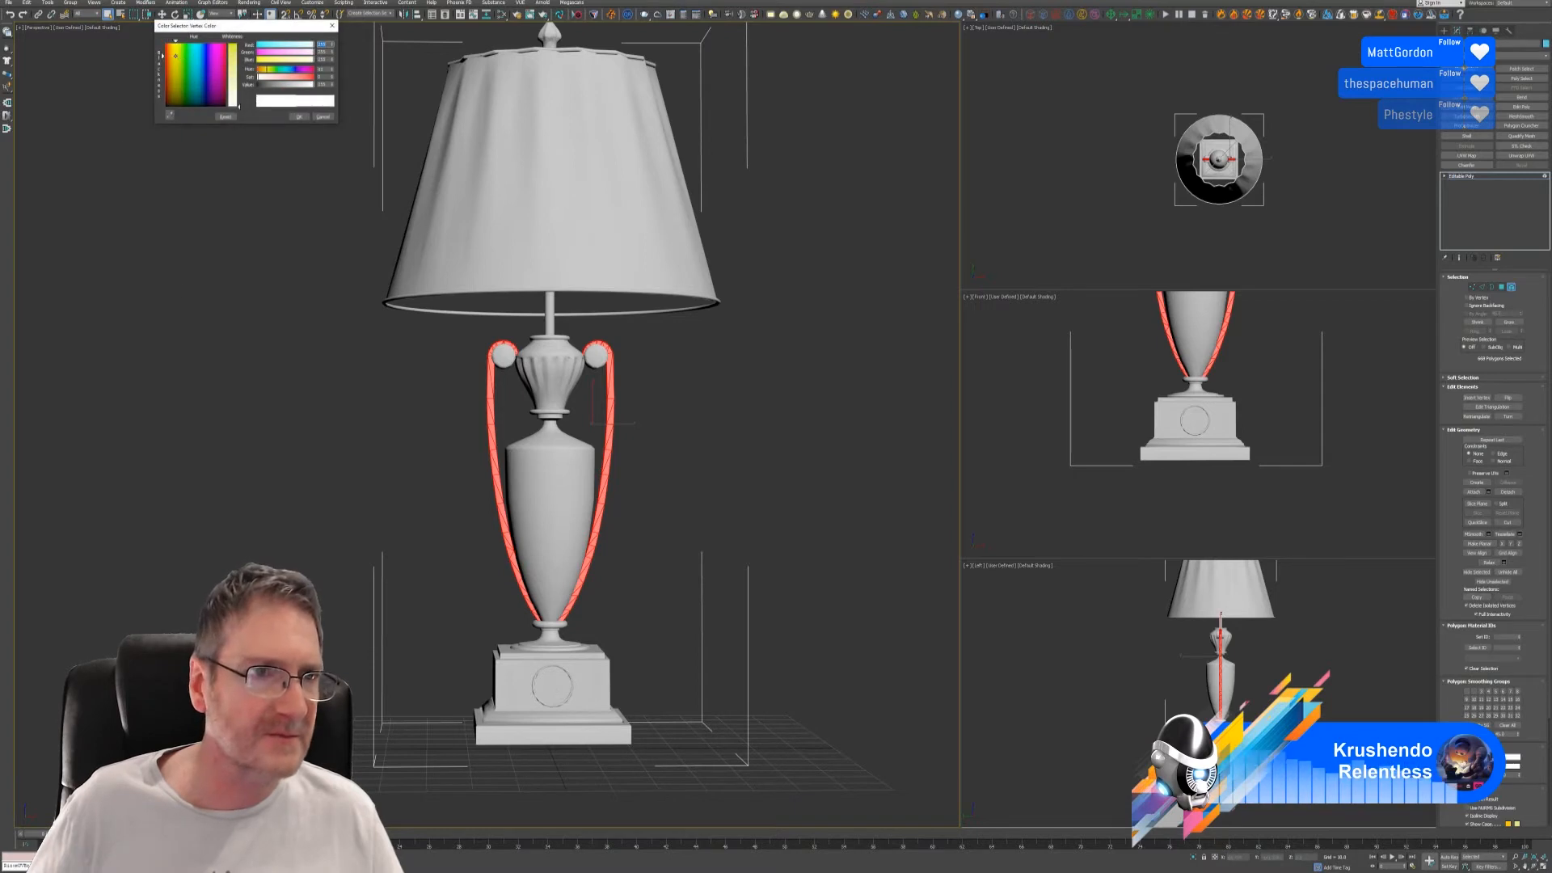
left_click(236, 58)
left_click(299, 116)
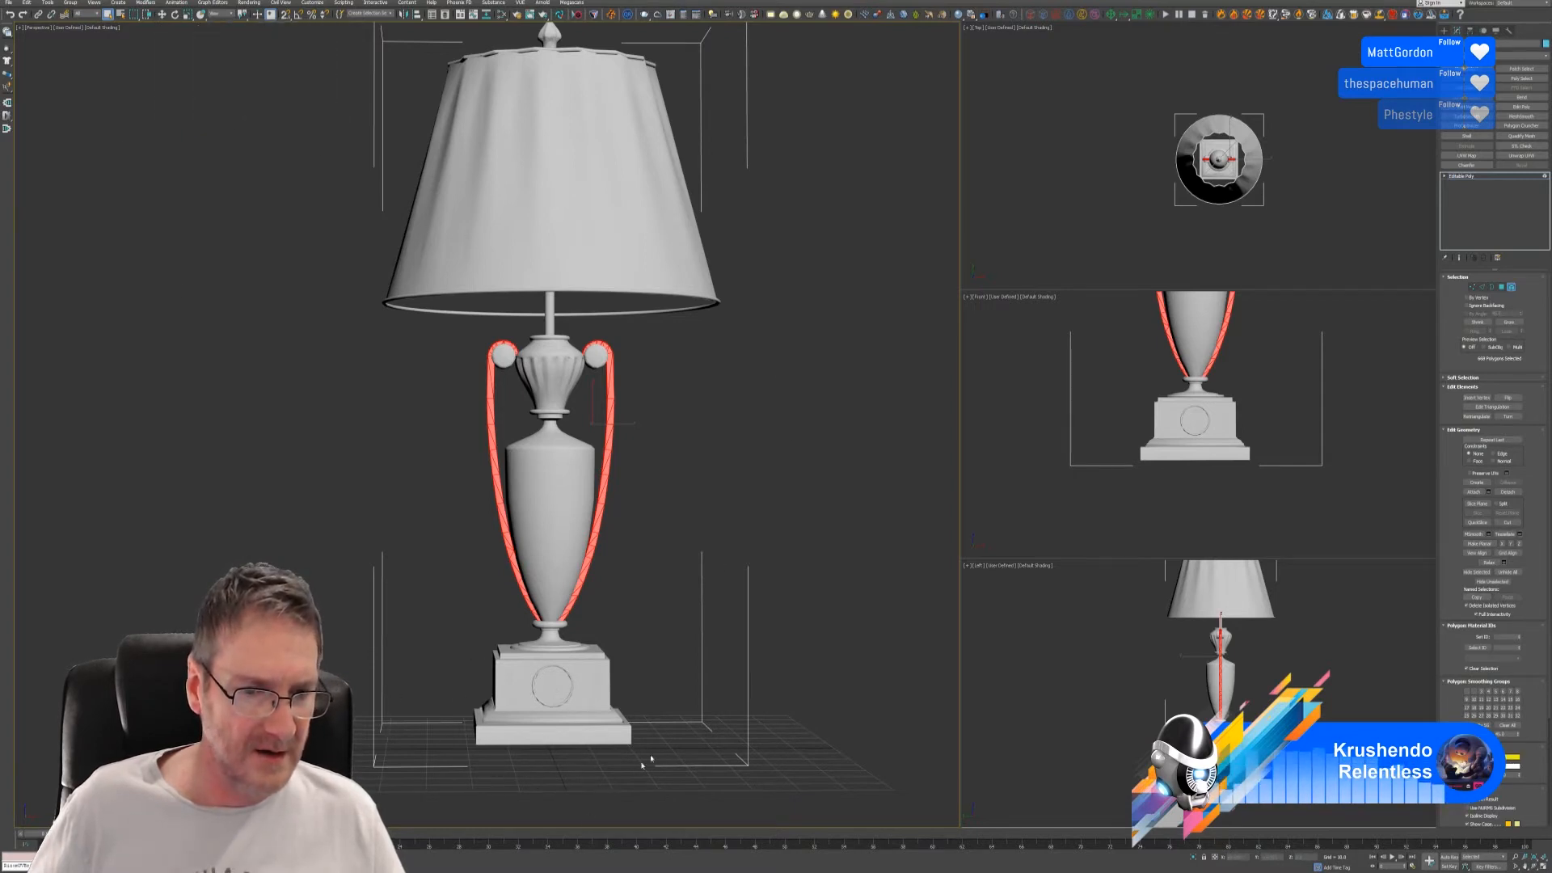
- Select the stepped molding of the base together with both curved handles and set their vertex color to yellow
left_click(505, 719)
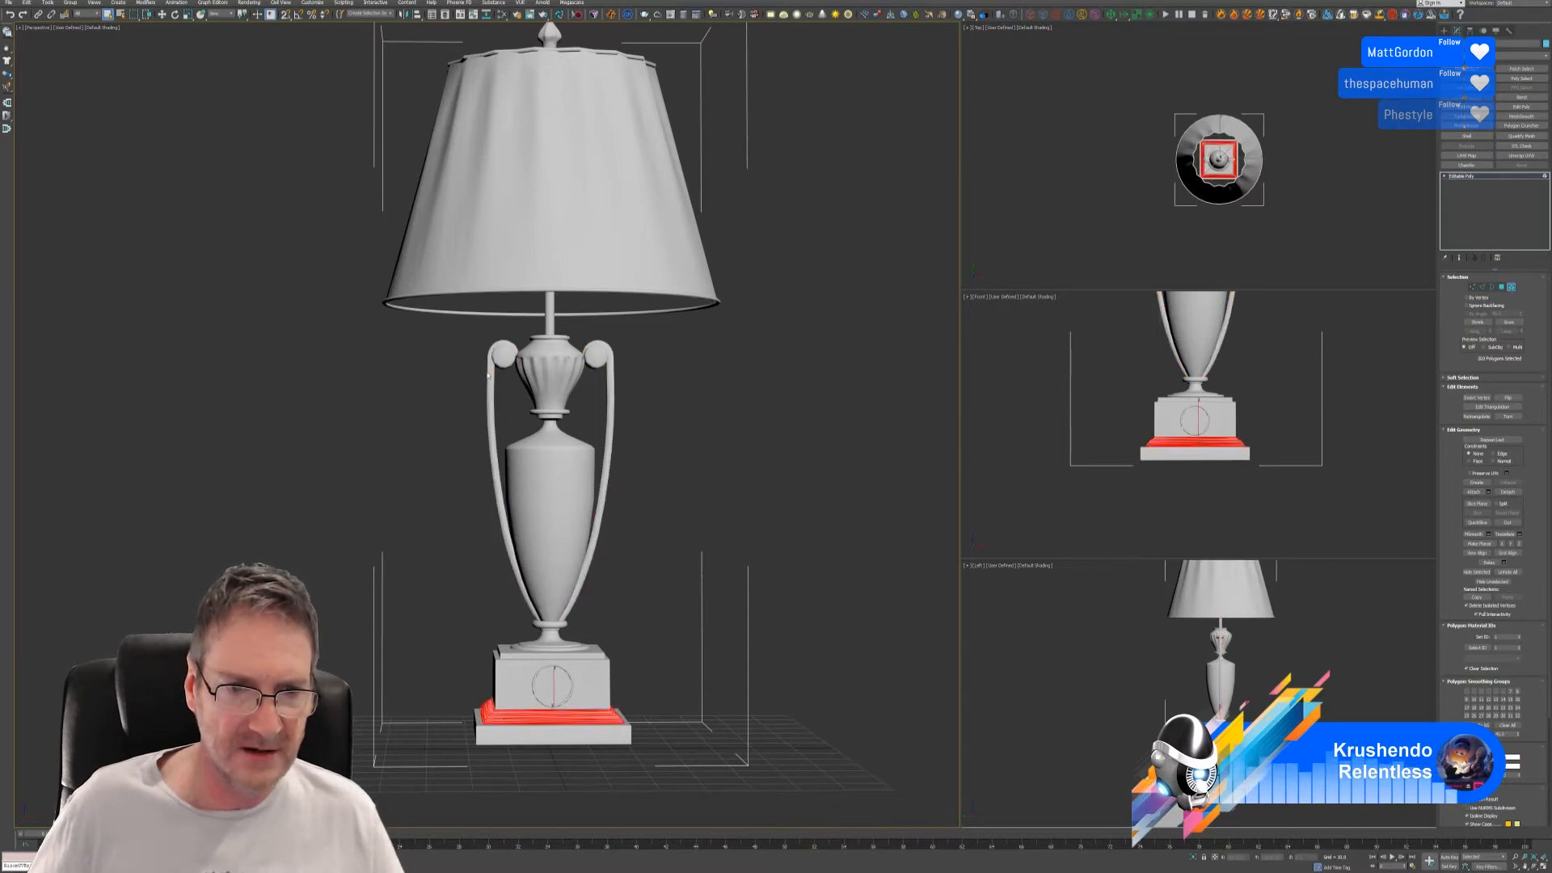
left_click(616, 443, "ctrl")
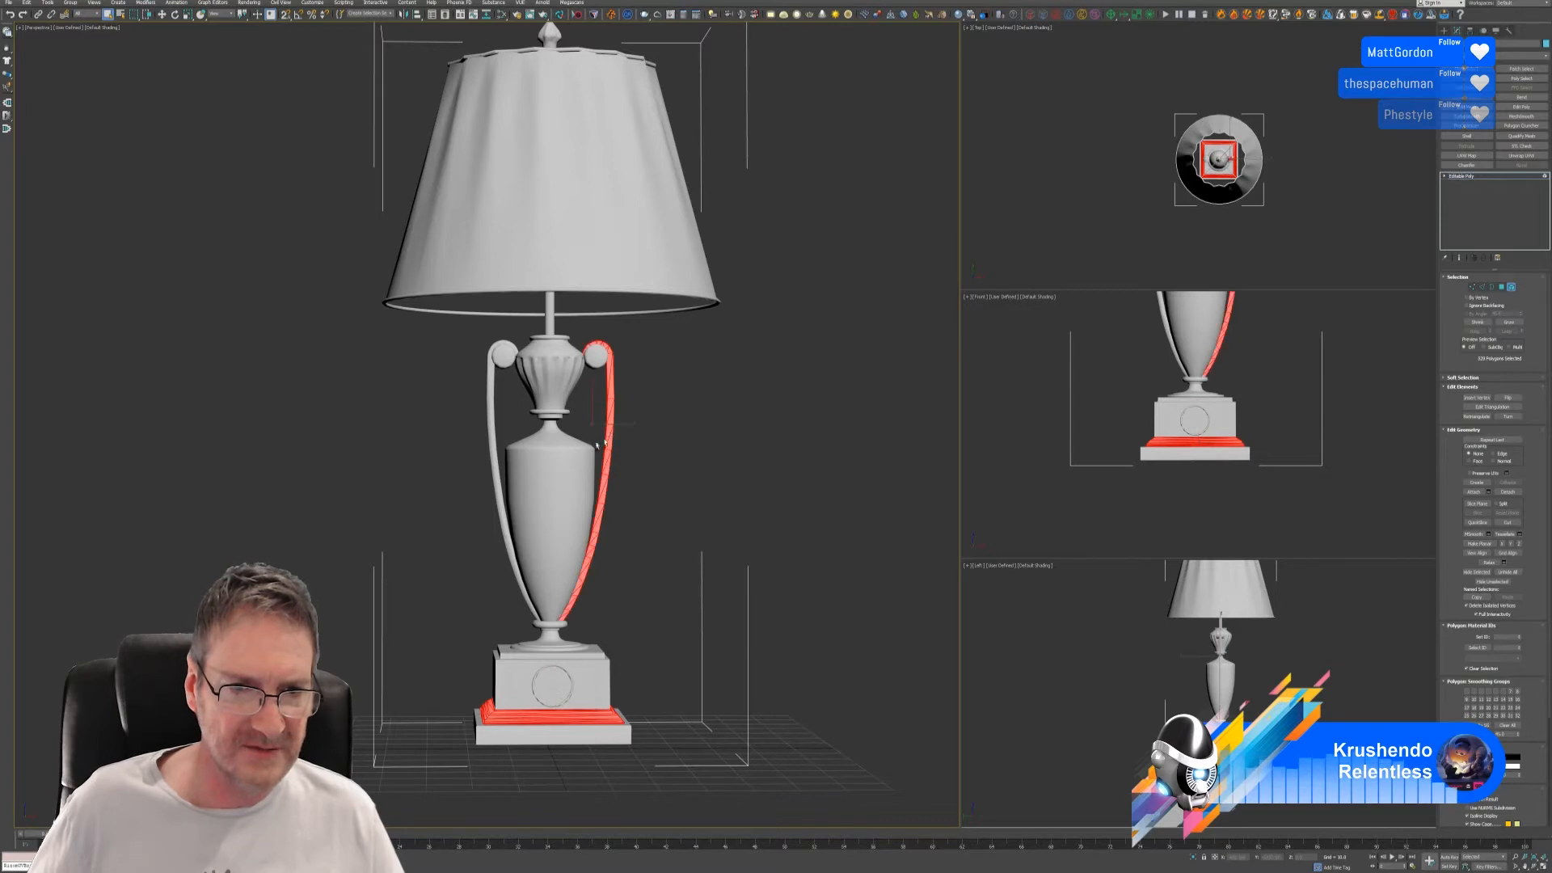
left_click(493, 445, "ctrl")
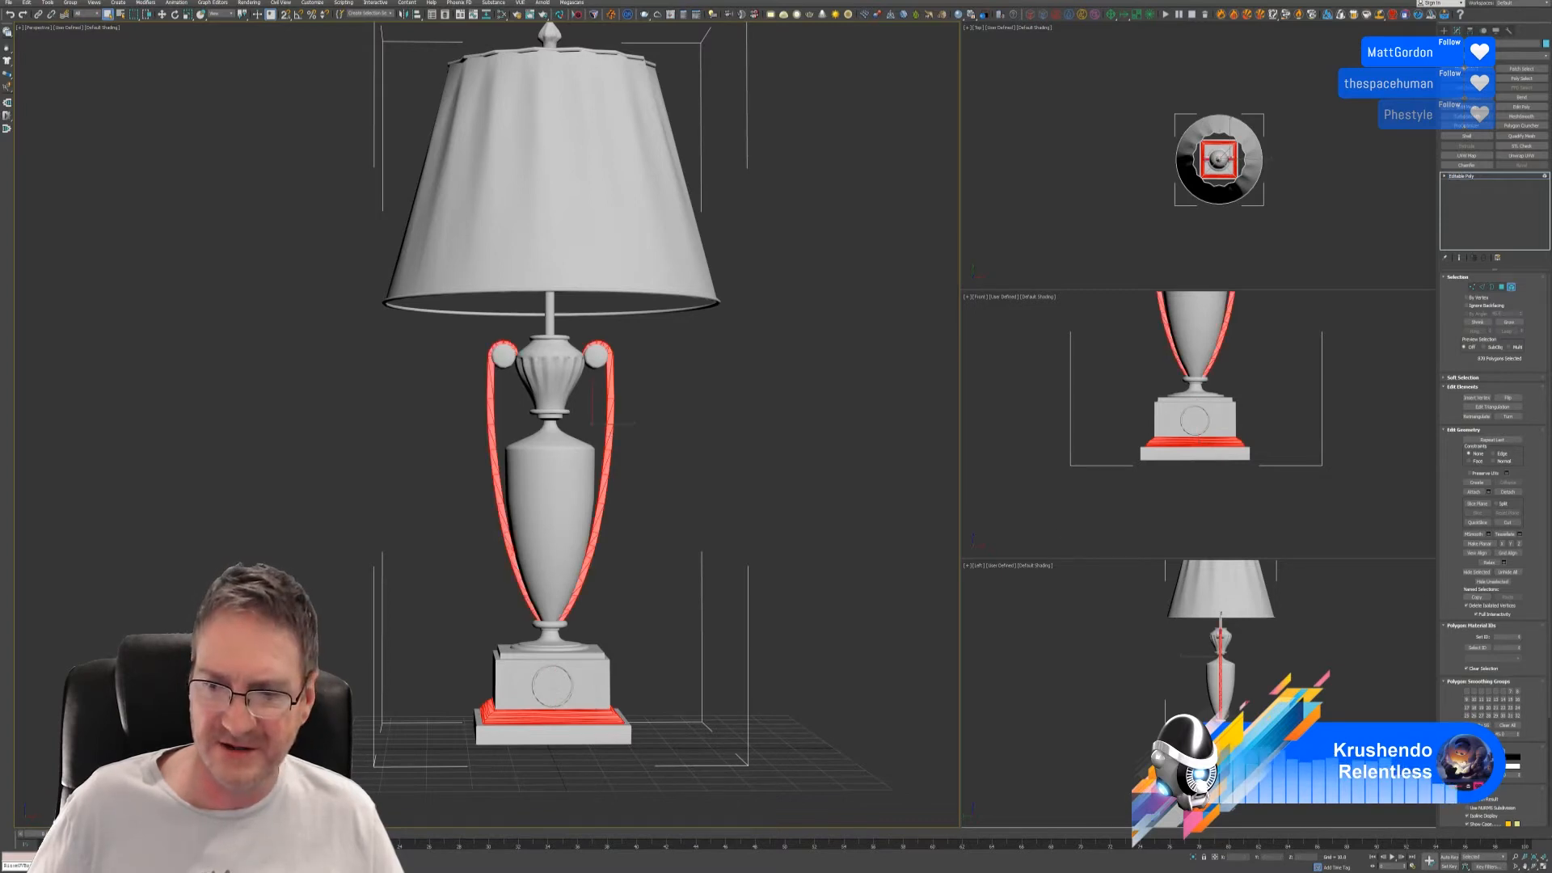
left_click(1510, 759)
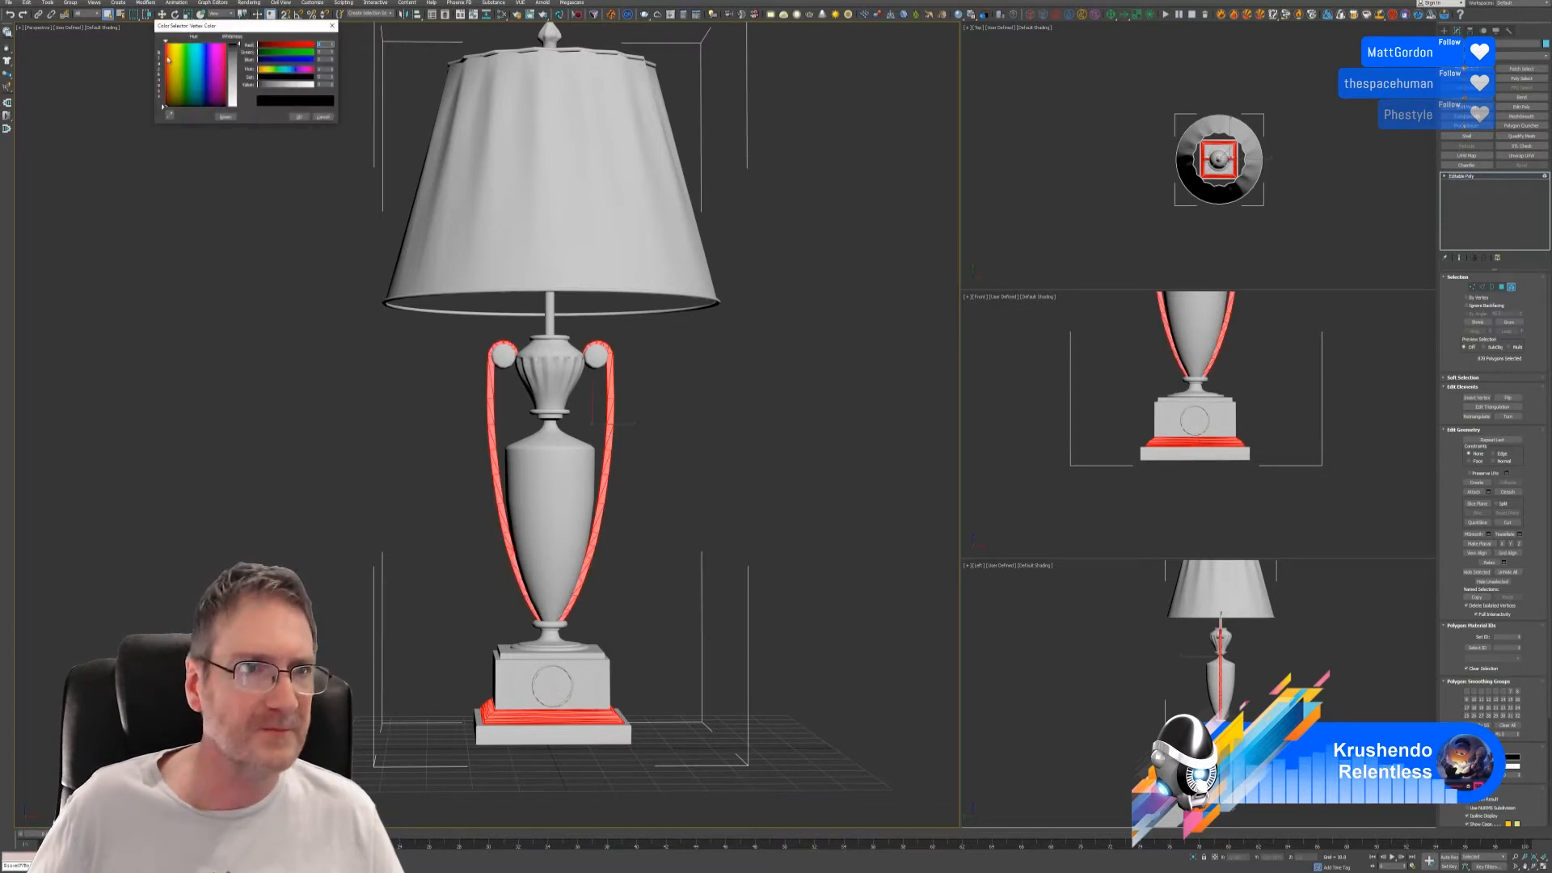
left_click_drag(168, 59, 176, 60)
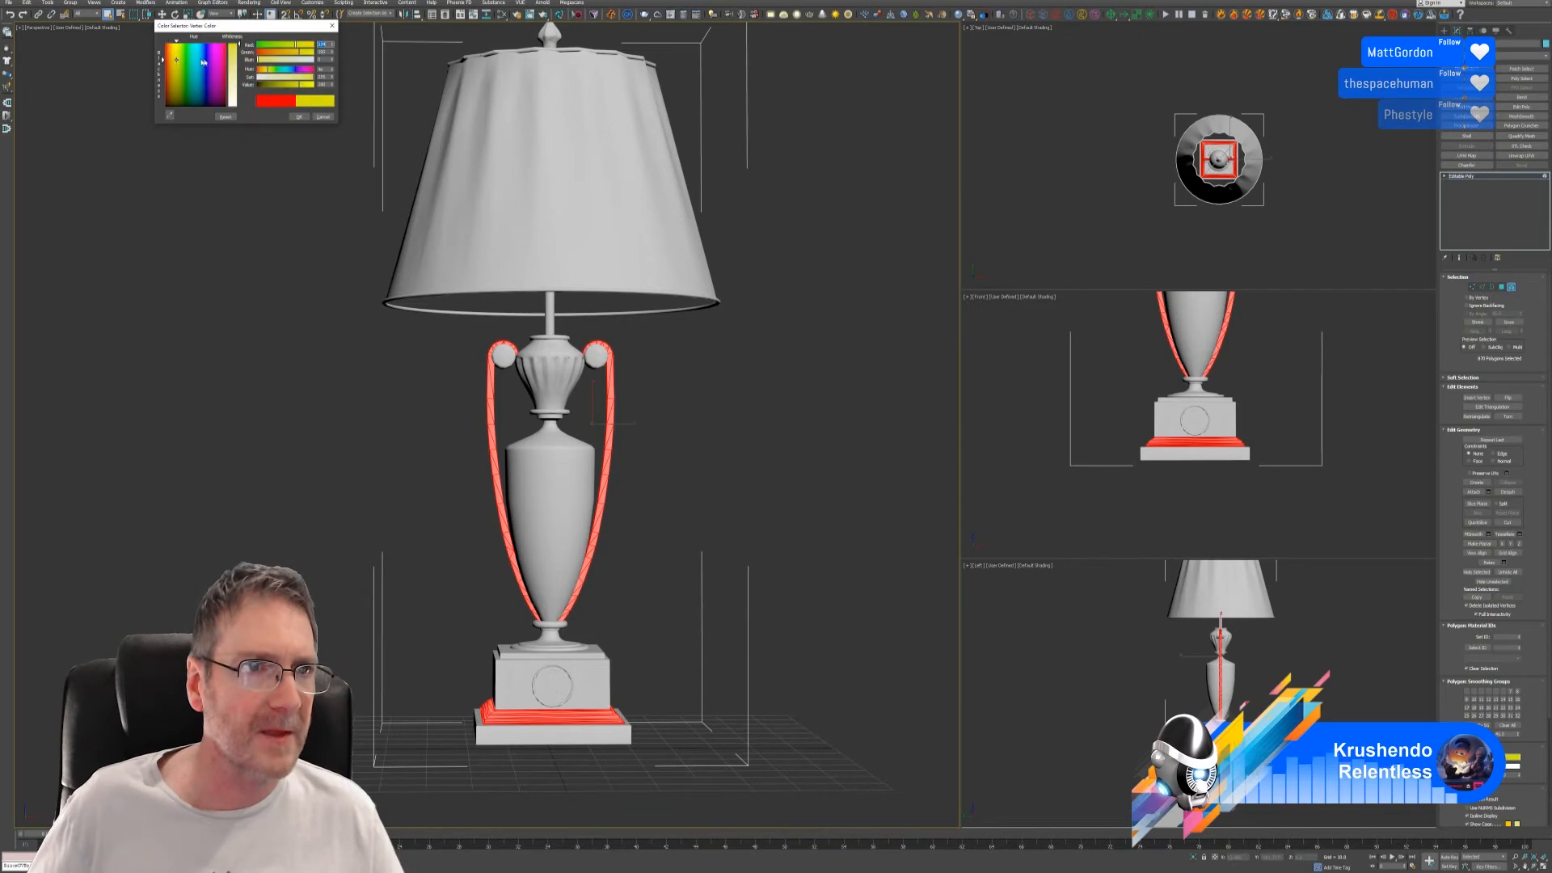
left_click(299, 117)
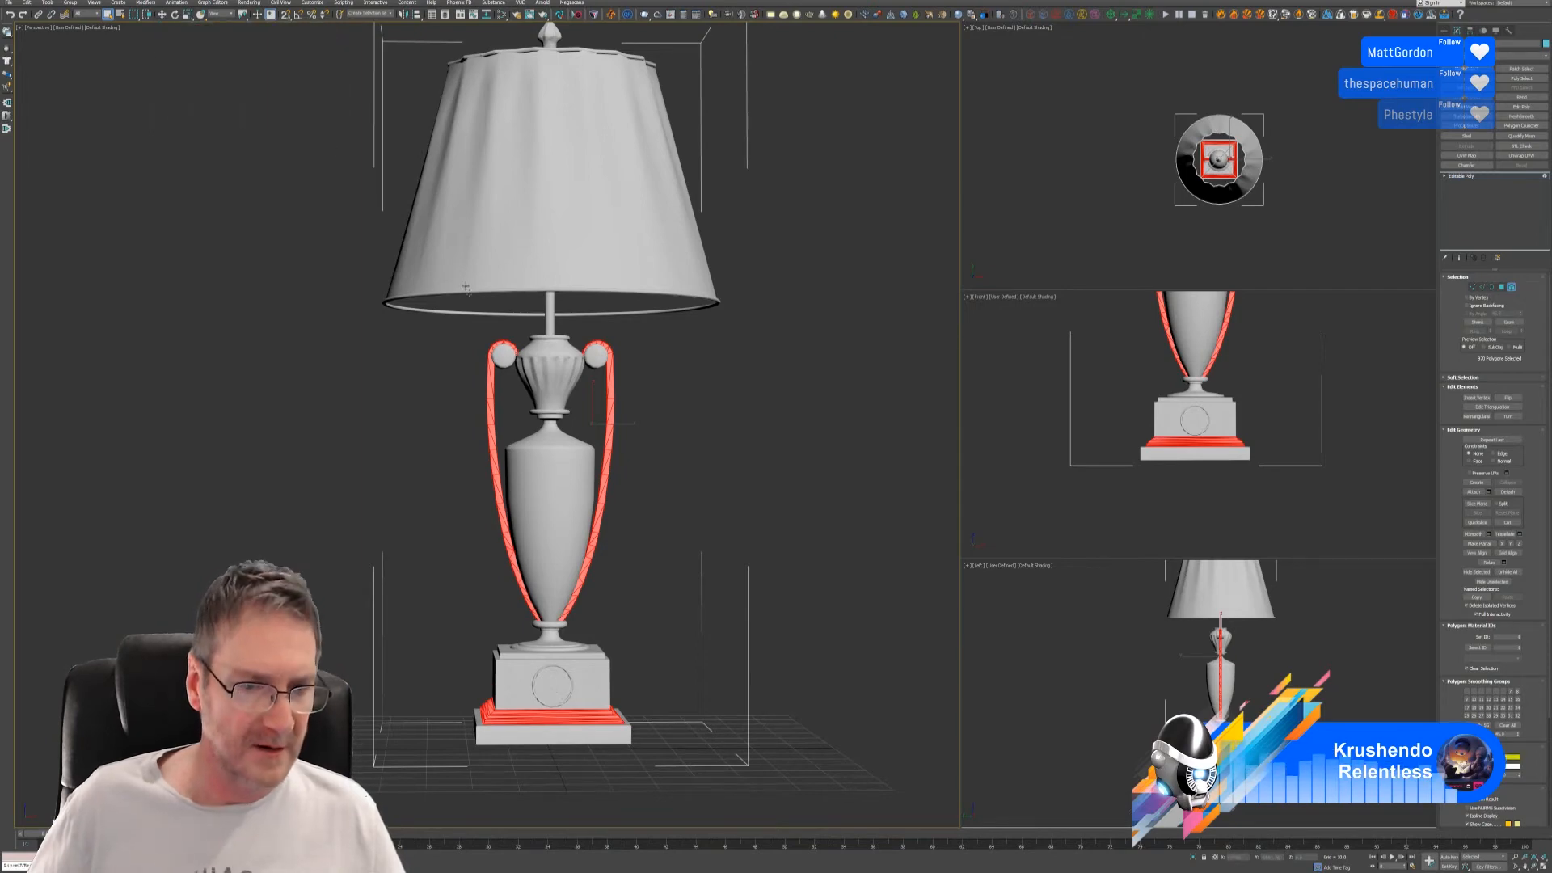
- Select the base blocks, the vase body and the fluted urn above it, and set their vertex color to green
left_click(548, 734)
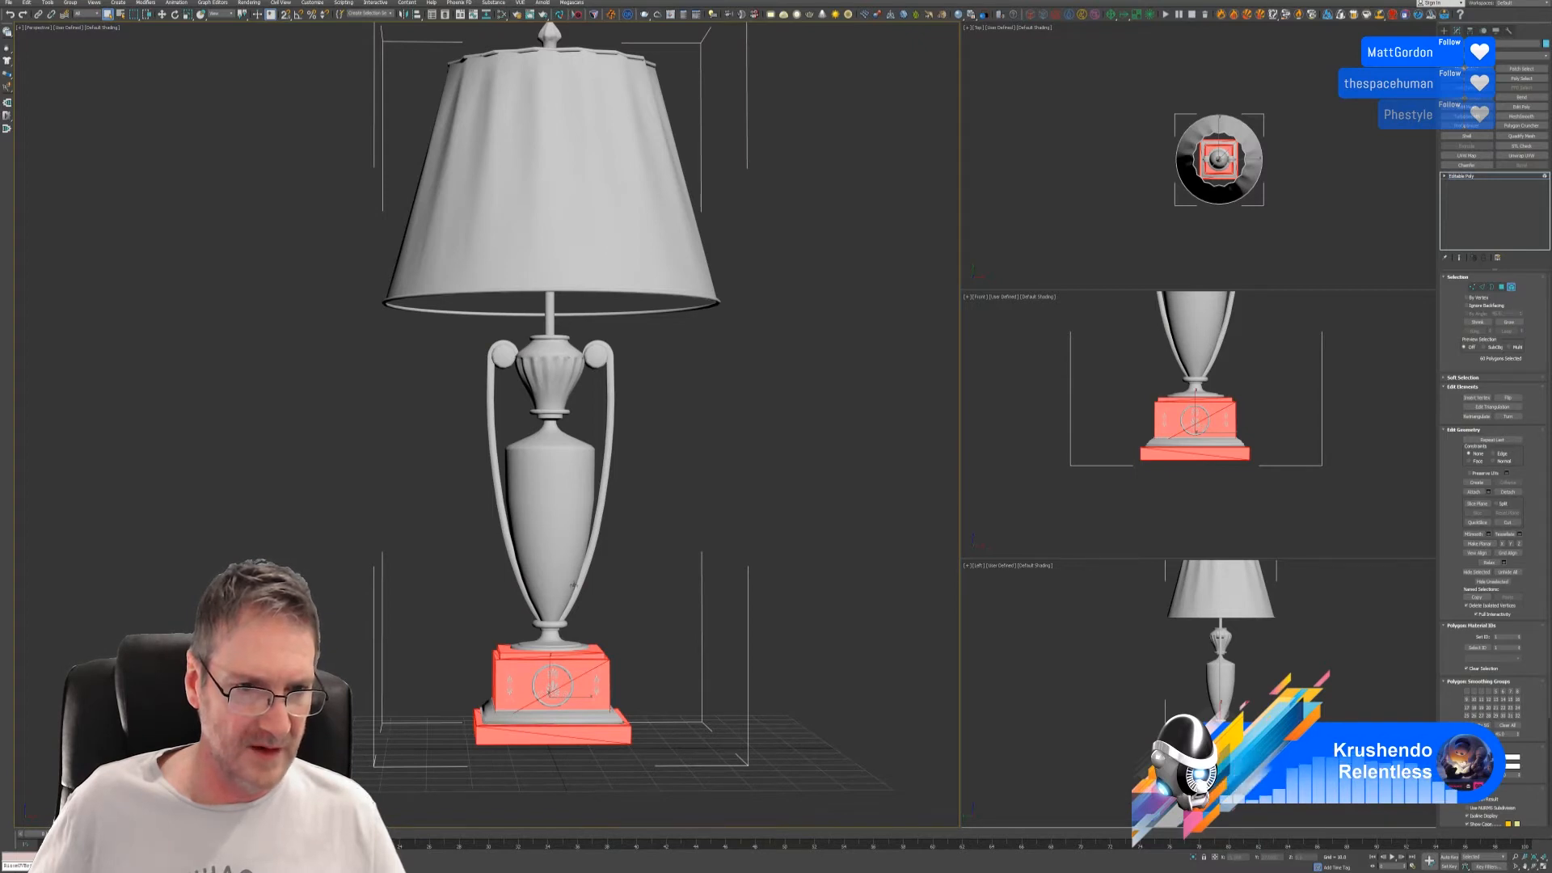
left_click(561, 540, "ctrl")
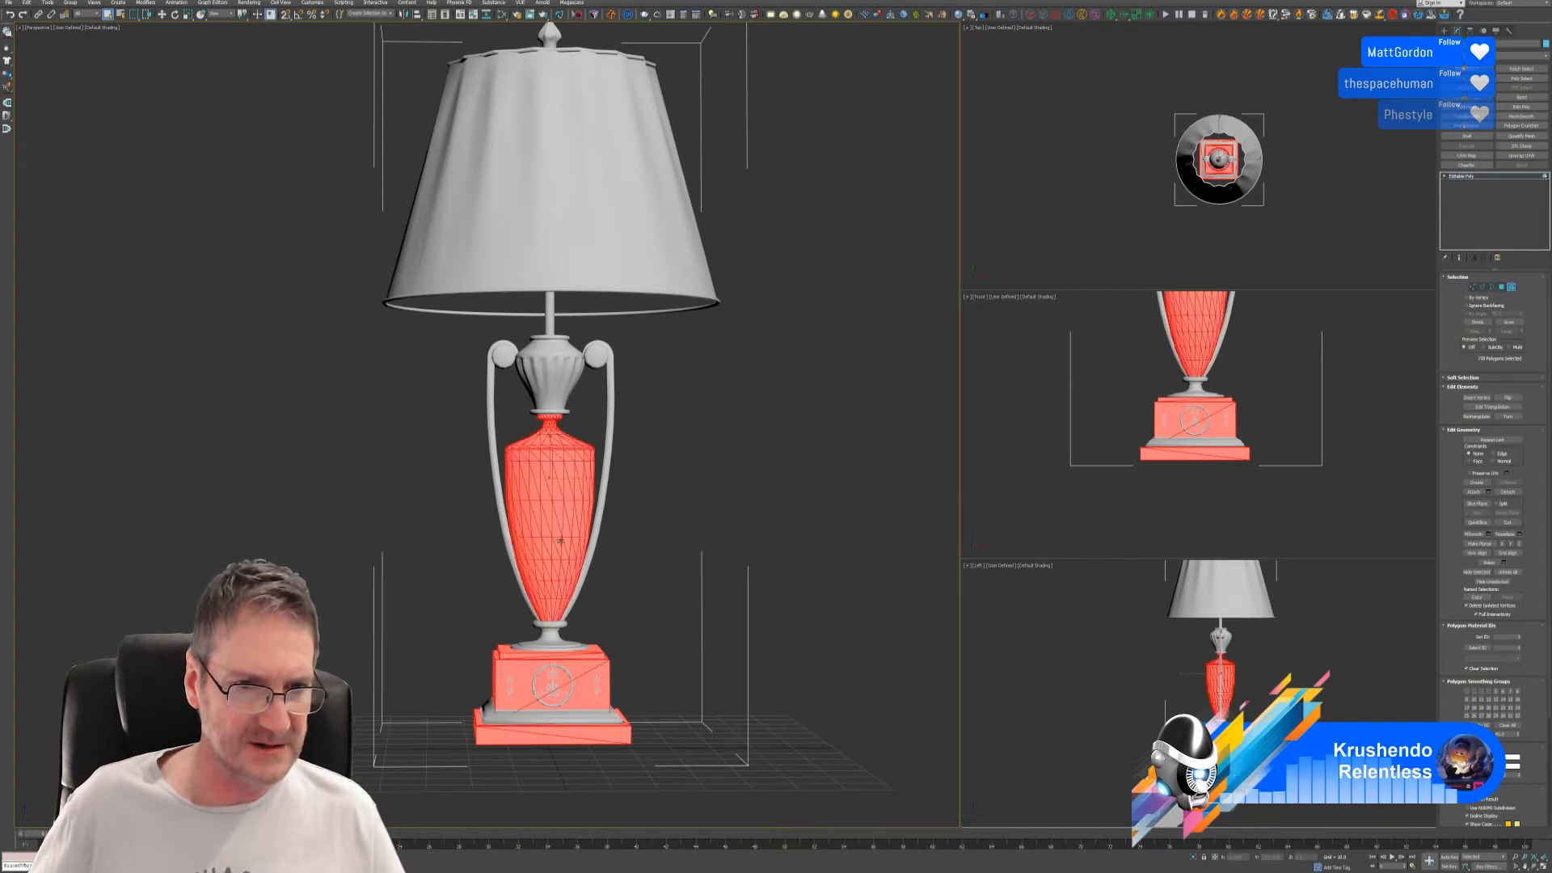
left_click(559, 379, "ctrl")
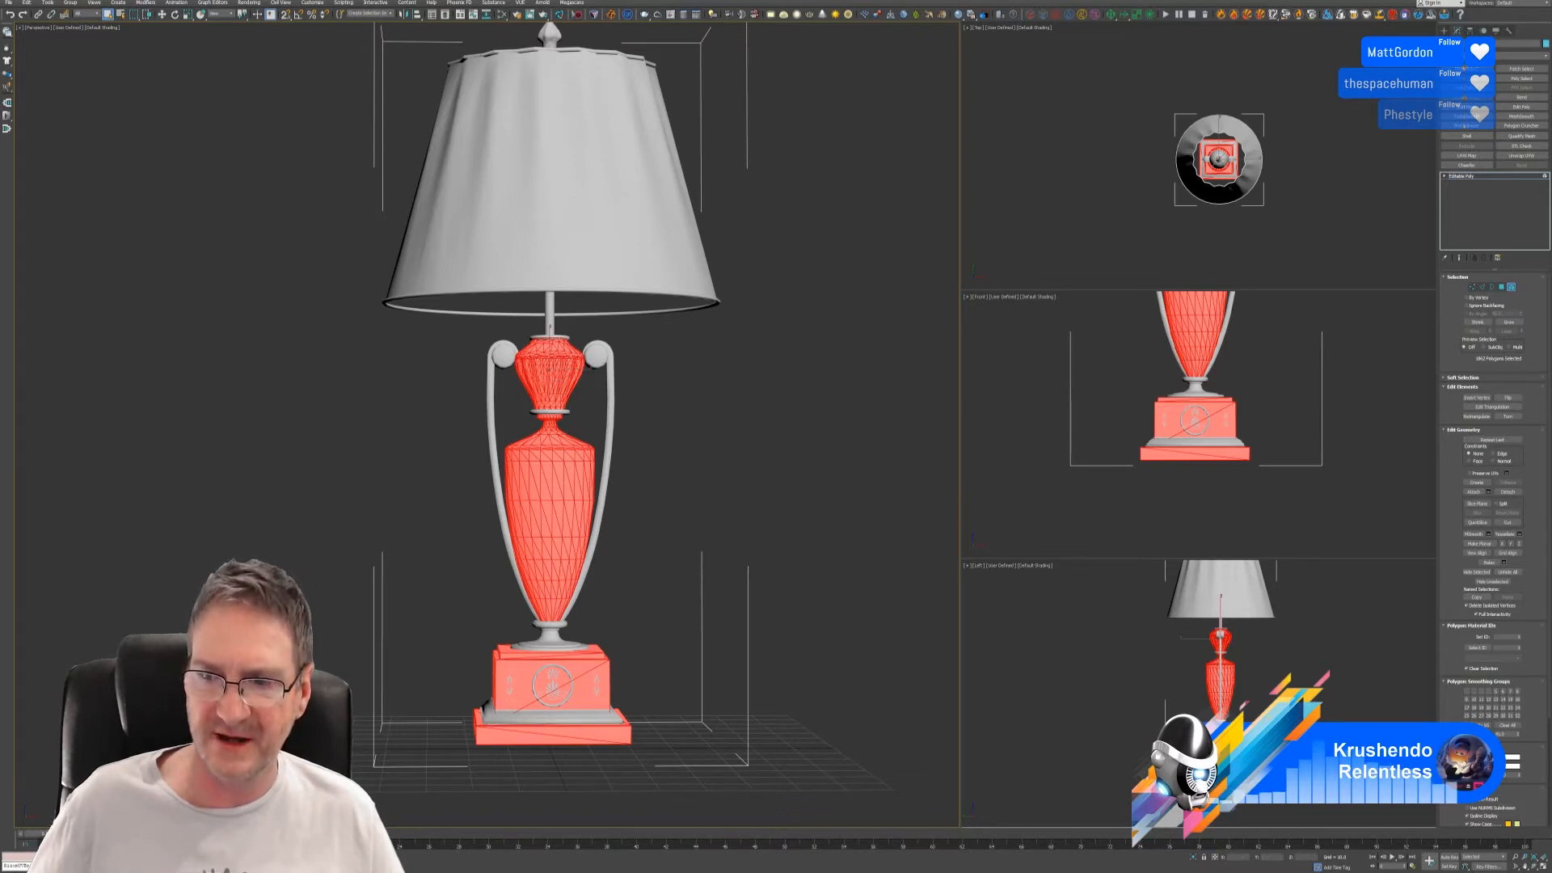
left_click(1510, 760)
left_click(190, 82)
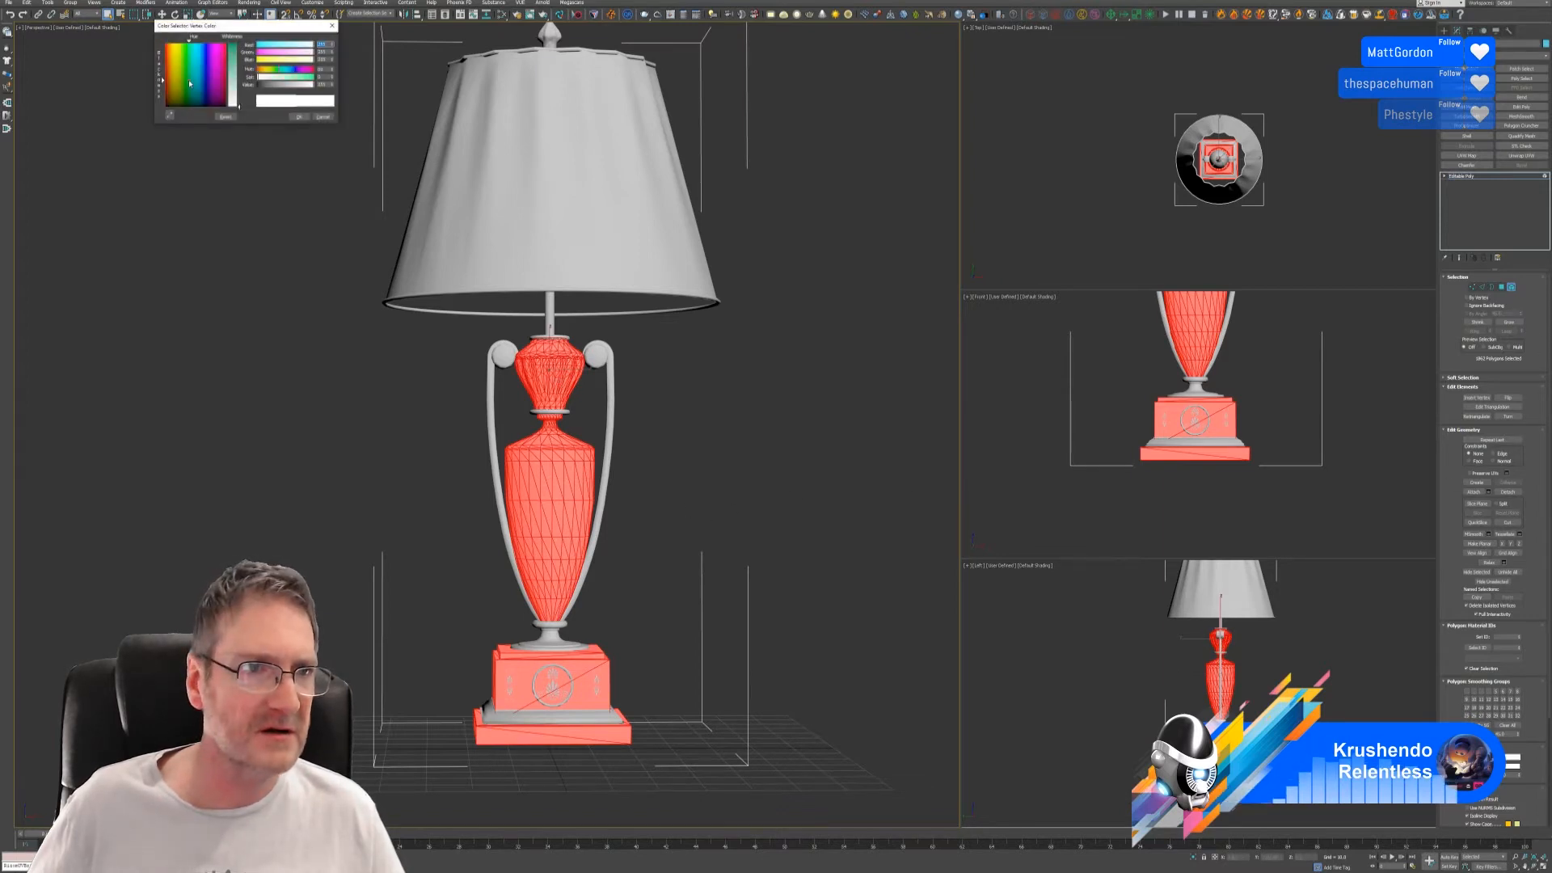
left_click_drag(234, 56, 234, 43)
left_click(299, 117)
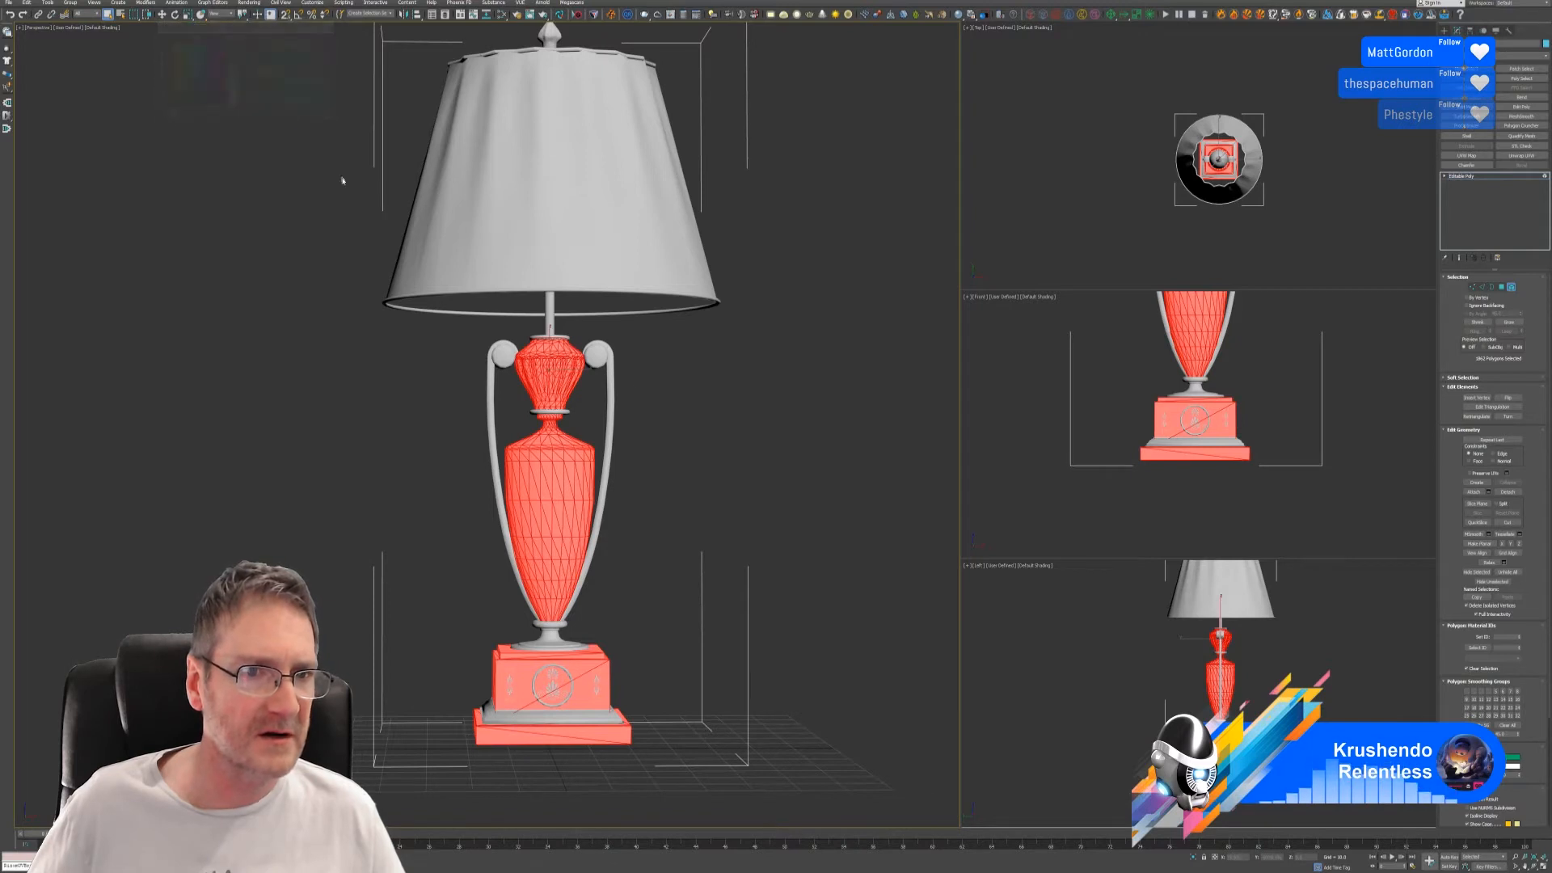
- Select the lower and upper rim trims of the lampshade and set their vertex color to red
left_click(716, 305)
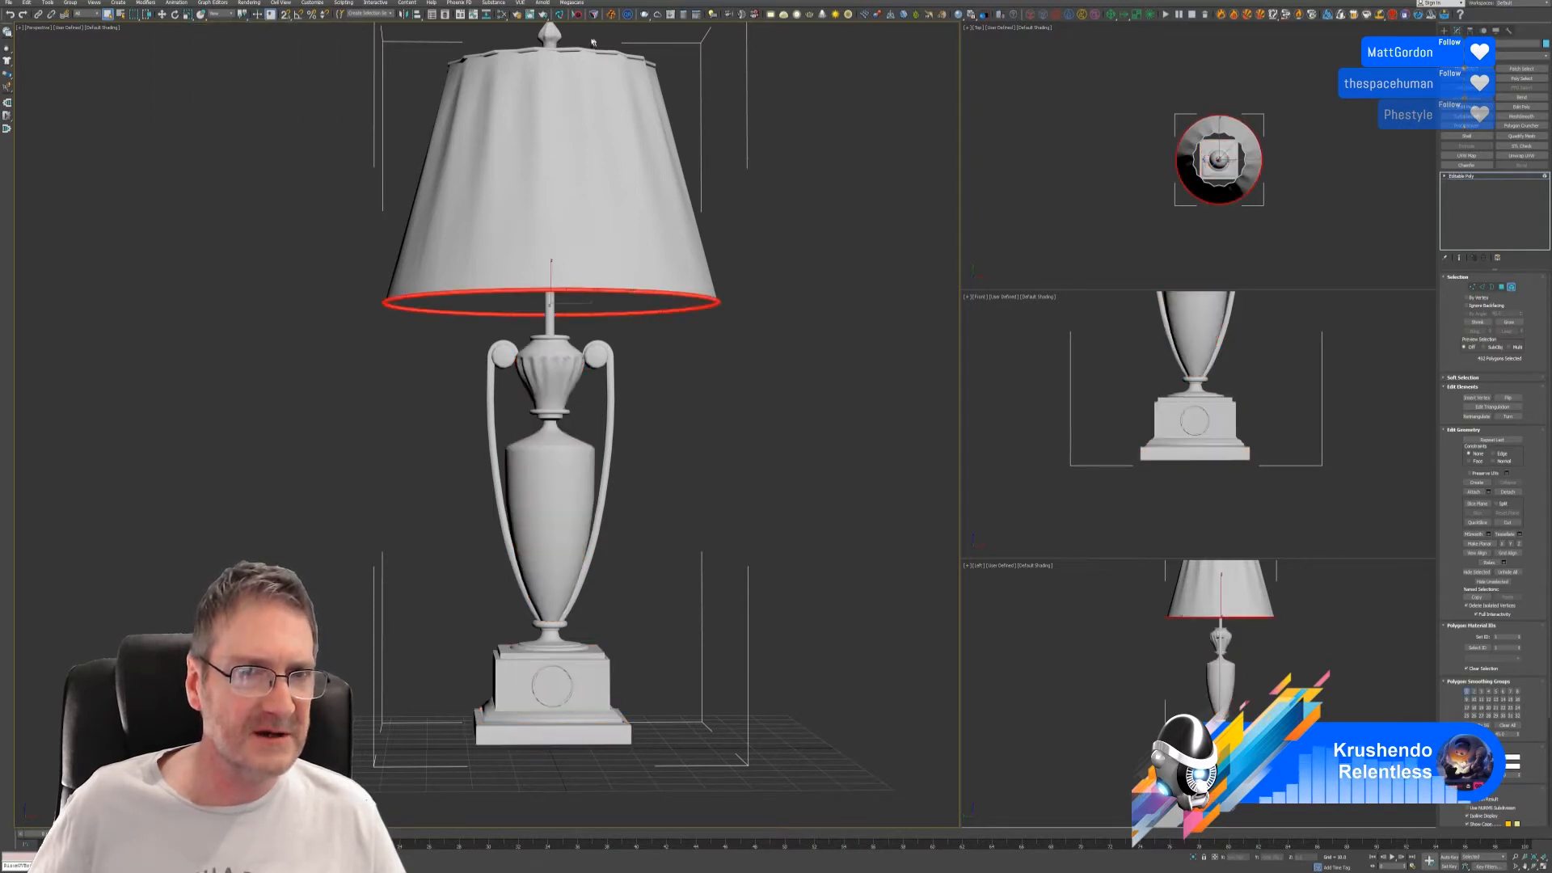
left_click(565, 53, "ctrl")
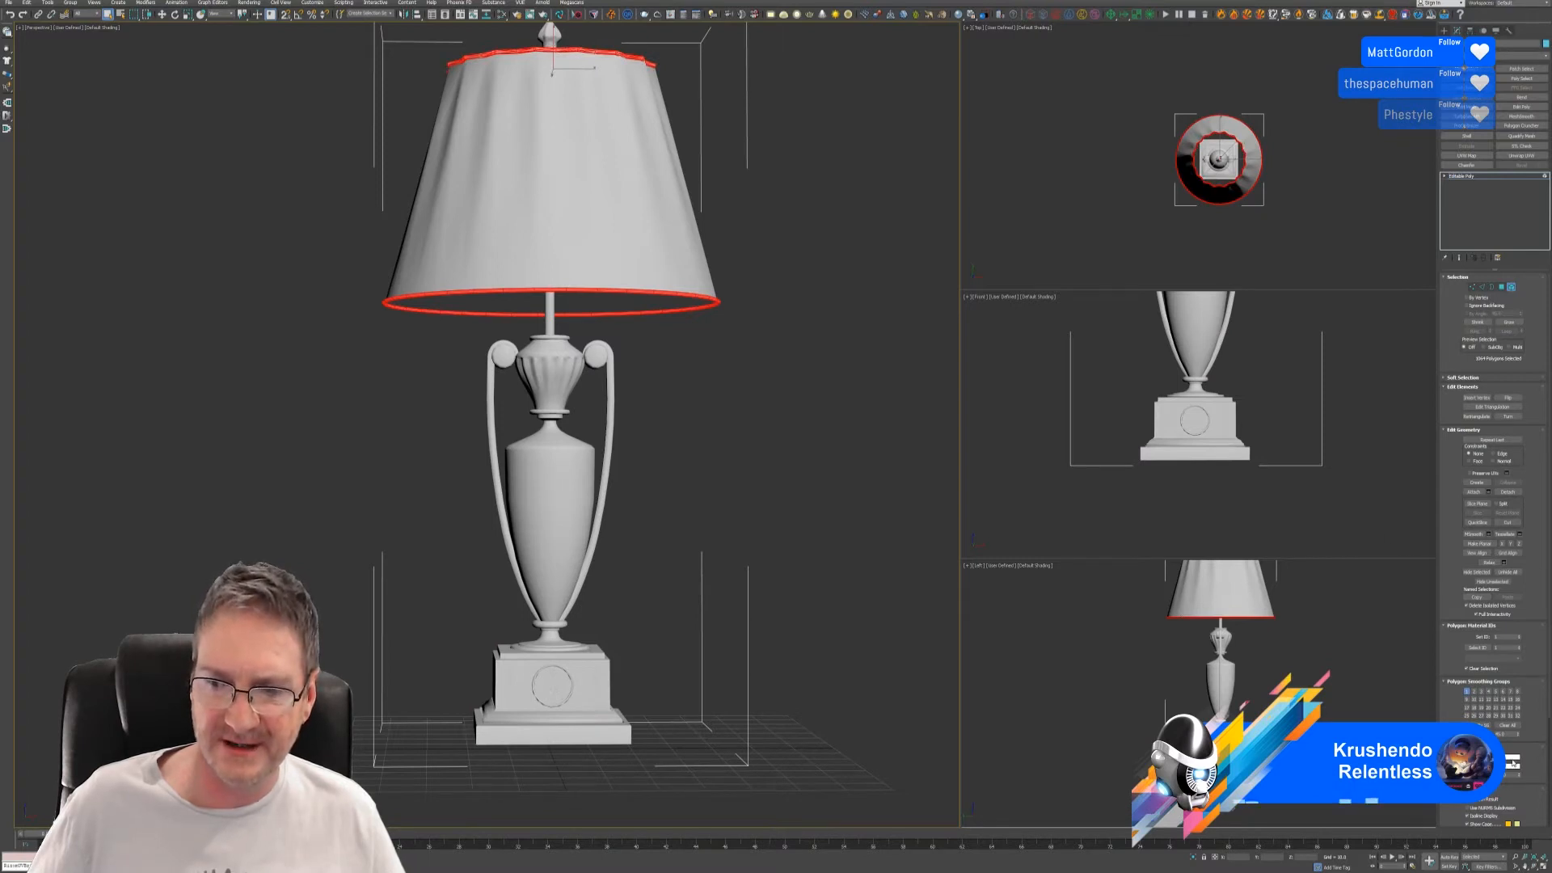
left_click(1510, 758)
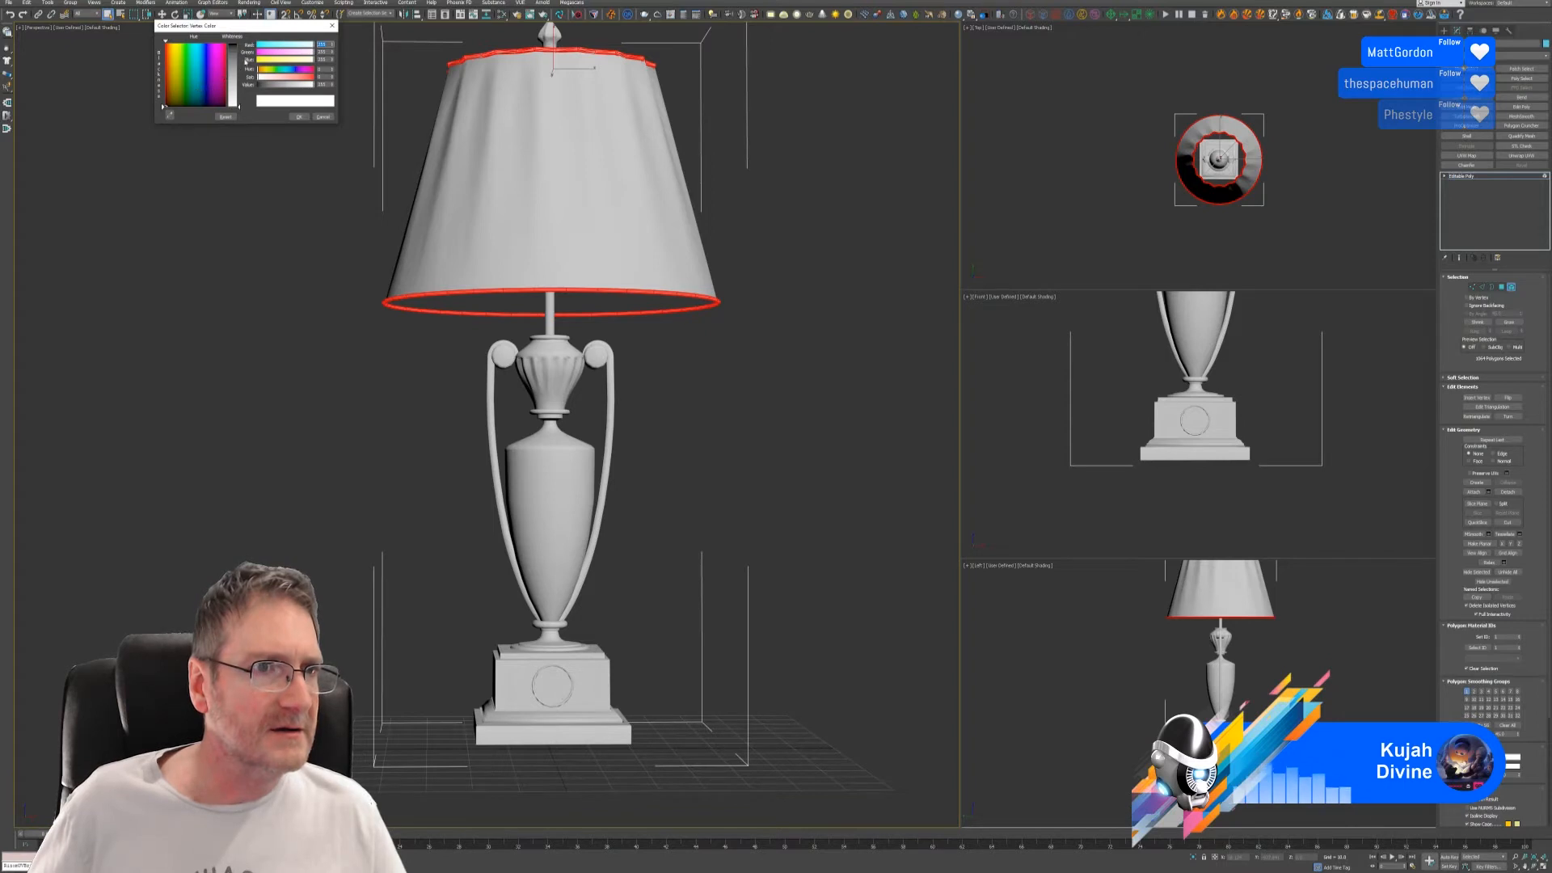
left_click(223, 61)
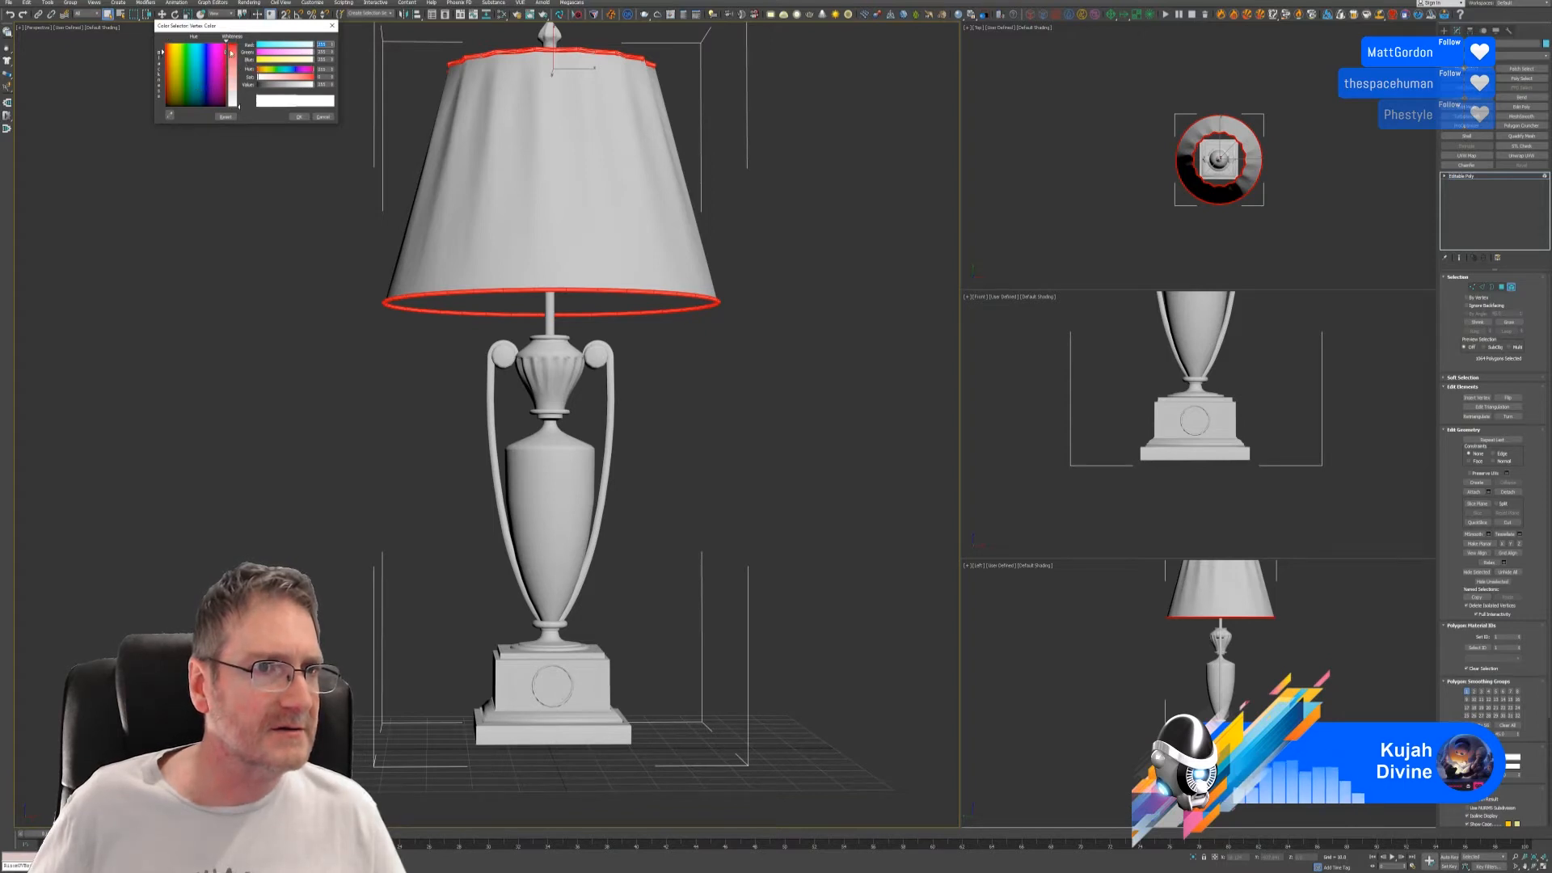
left_click(299, 116)
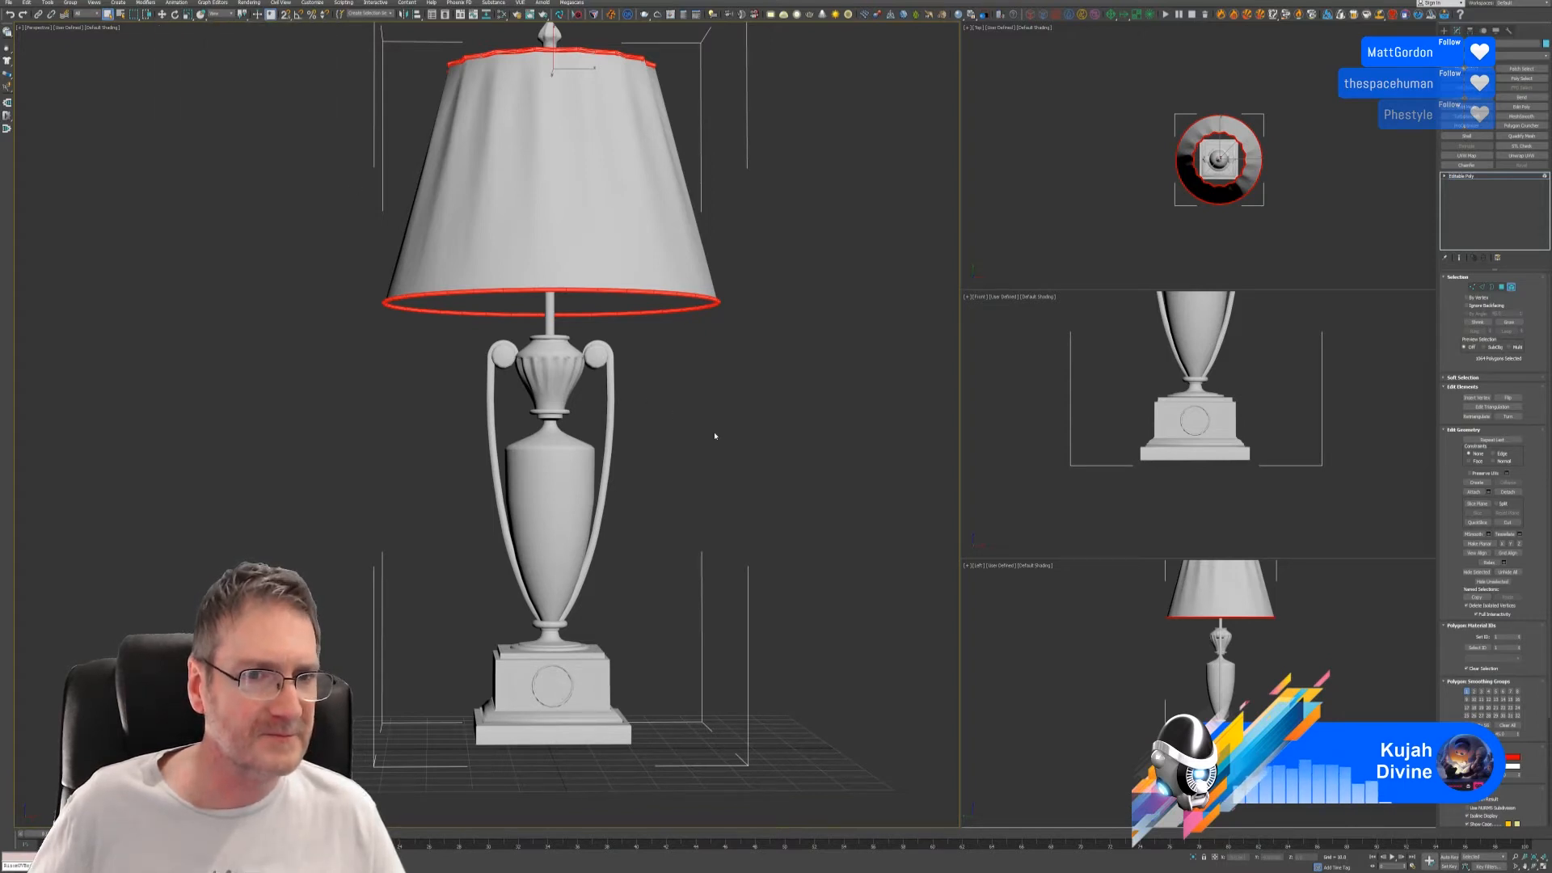
- Select the central rod sections below and above the bulb and set their vertex color to magenta
middle_click_drag(714, 437, 642, 380, "alt")
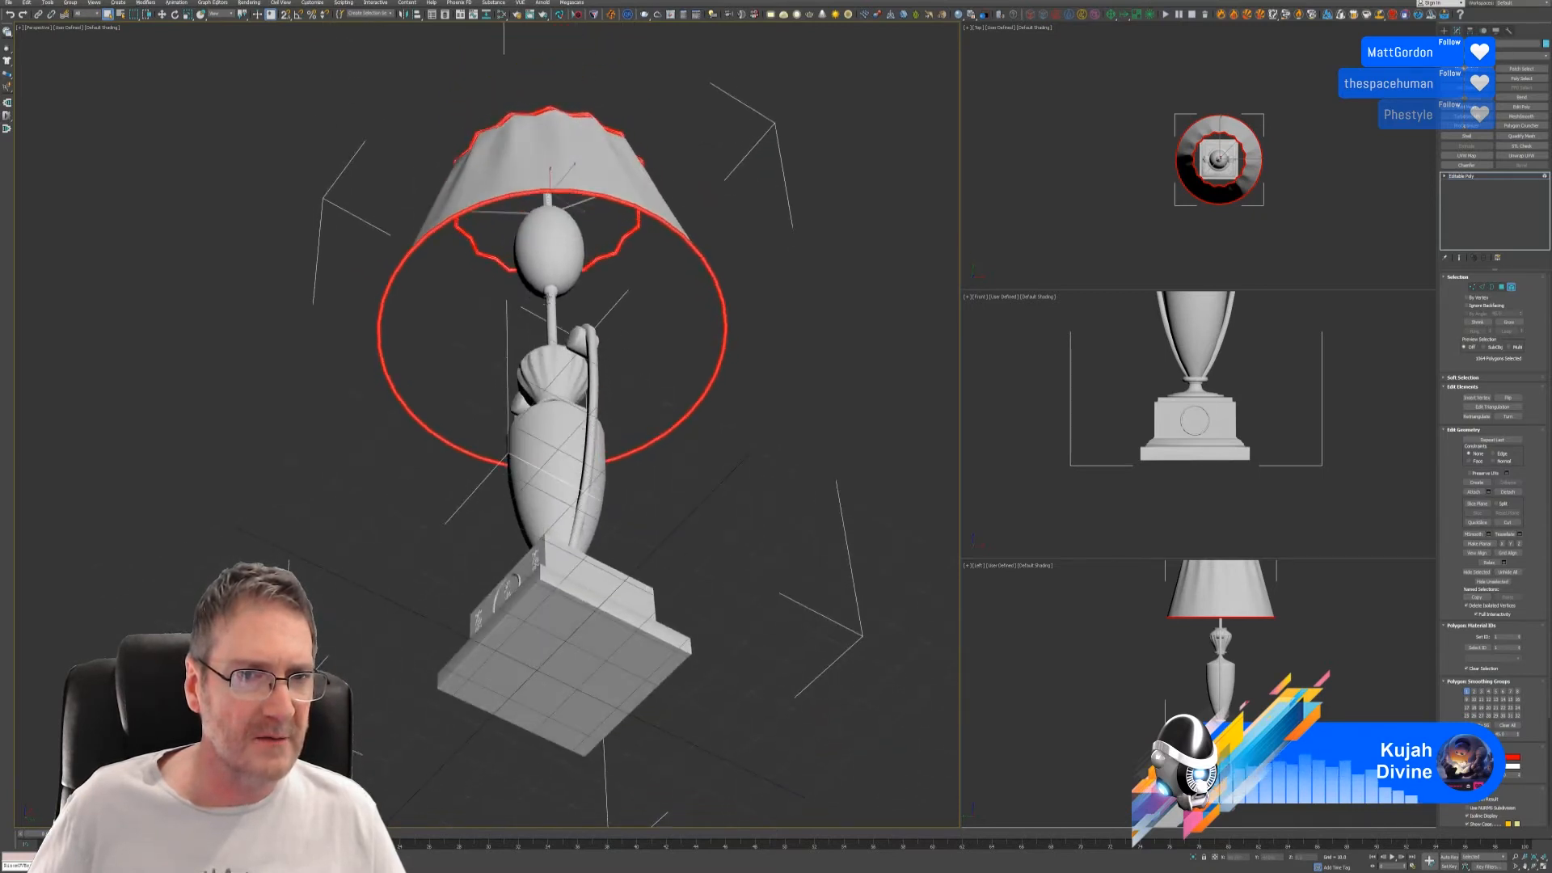
left_click(553, 322)
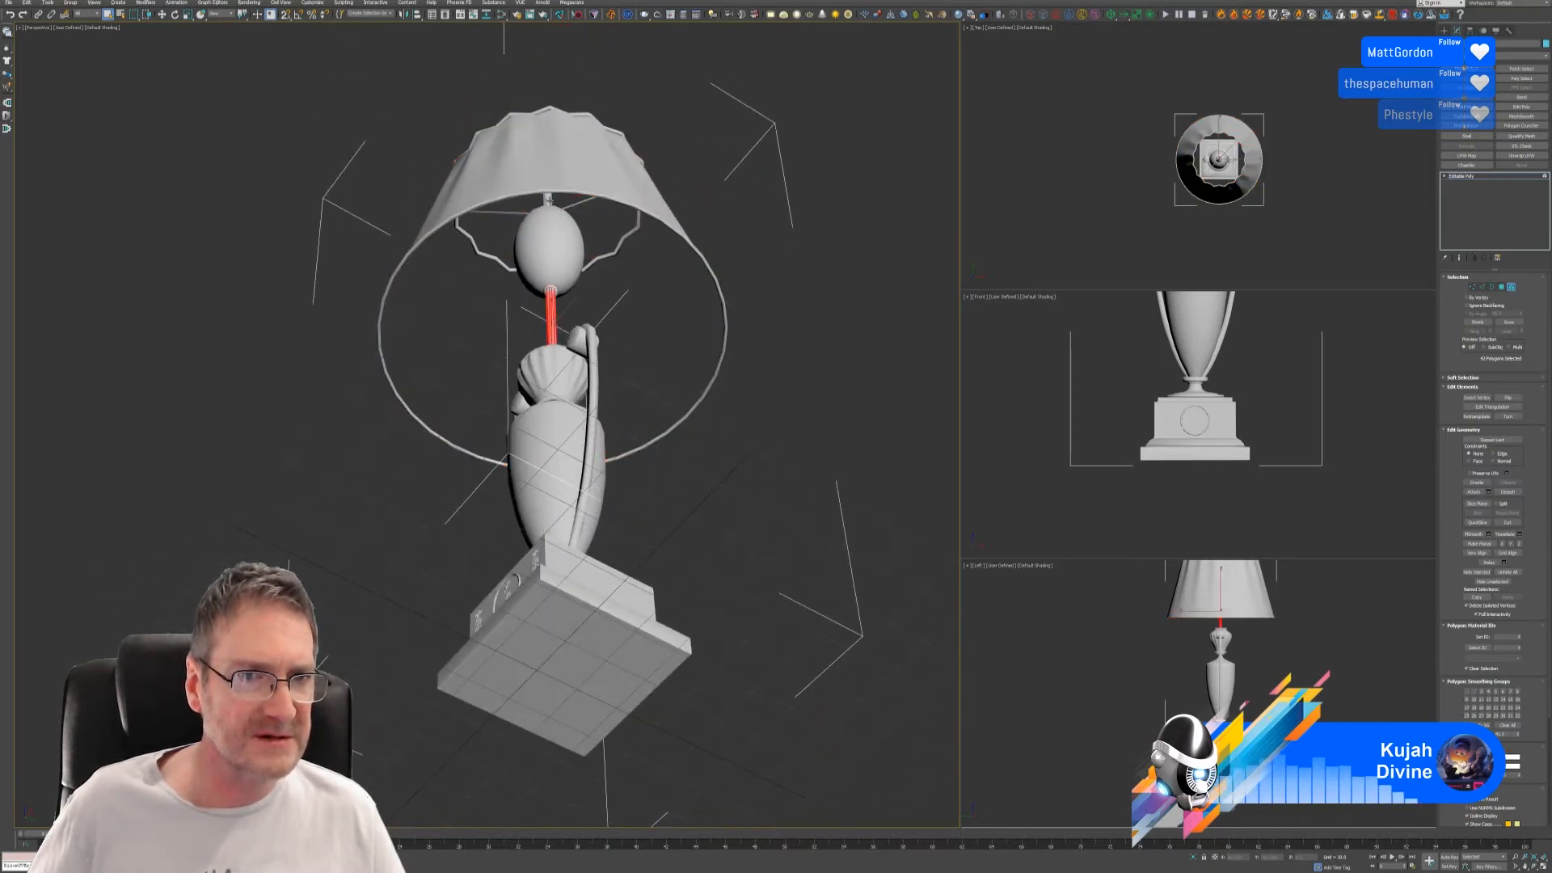
left_click(549, 199, "ctrl")
middle_click_drag(554, 206, 665, 322, "alt")
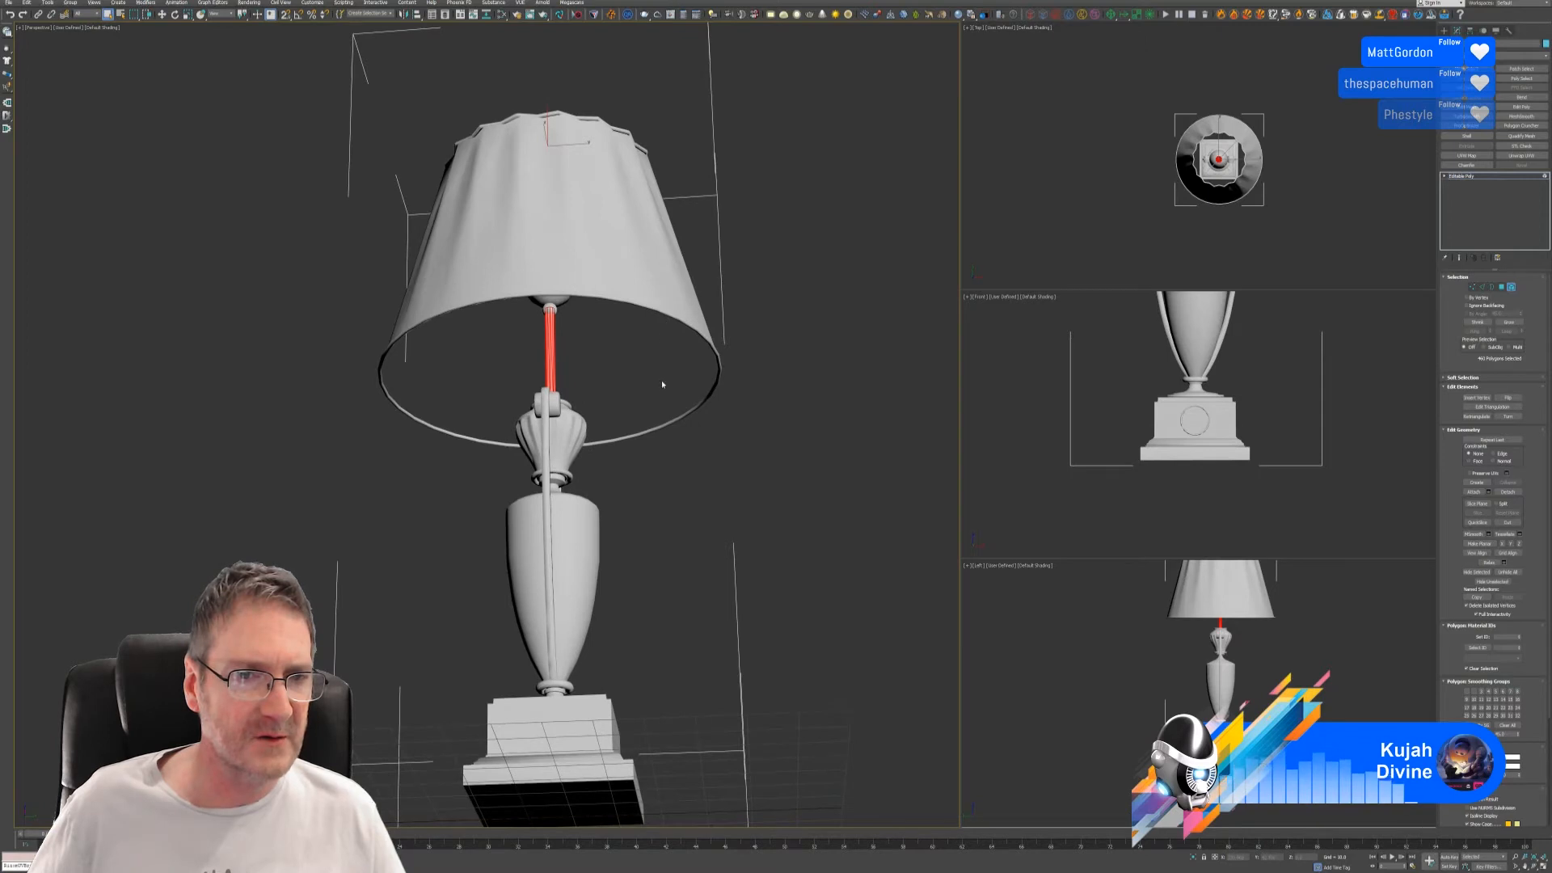
middle_click_drag(642, 426, 701, 426, "alt")
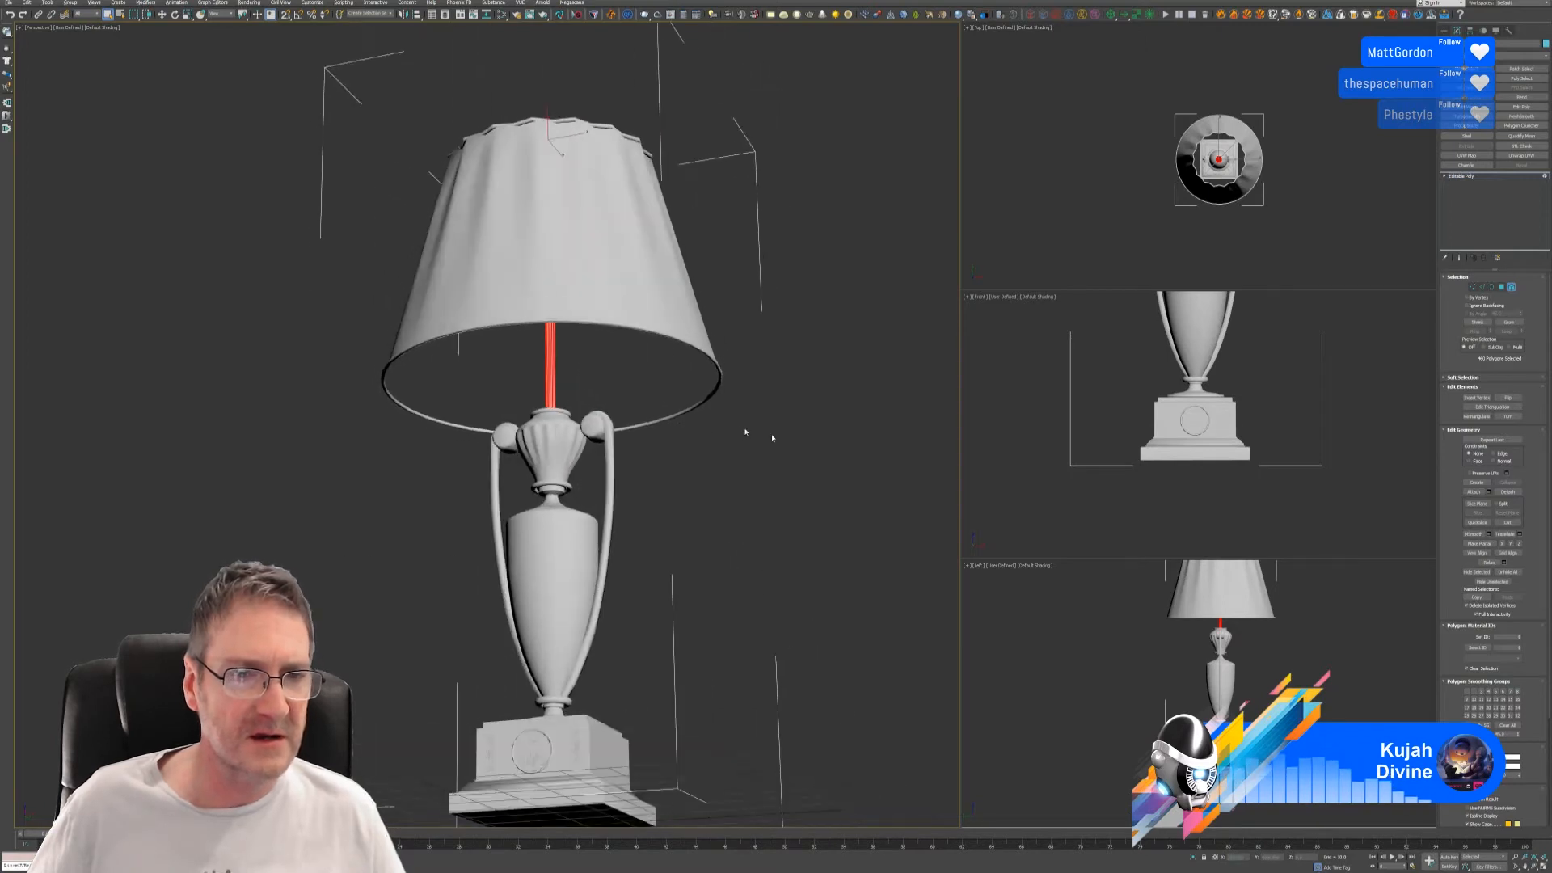
left_click(1508, 758)
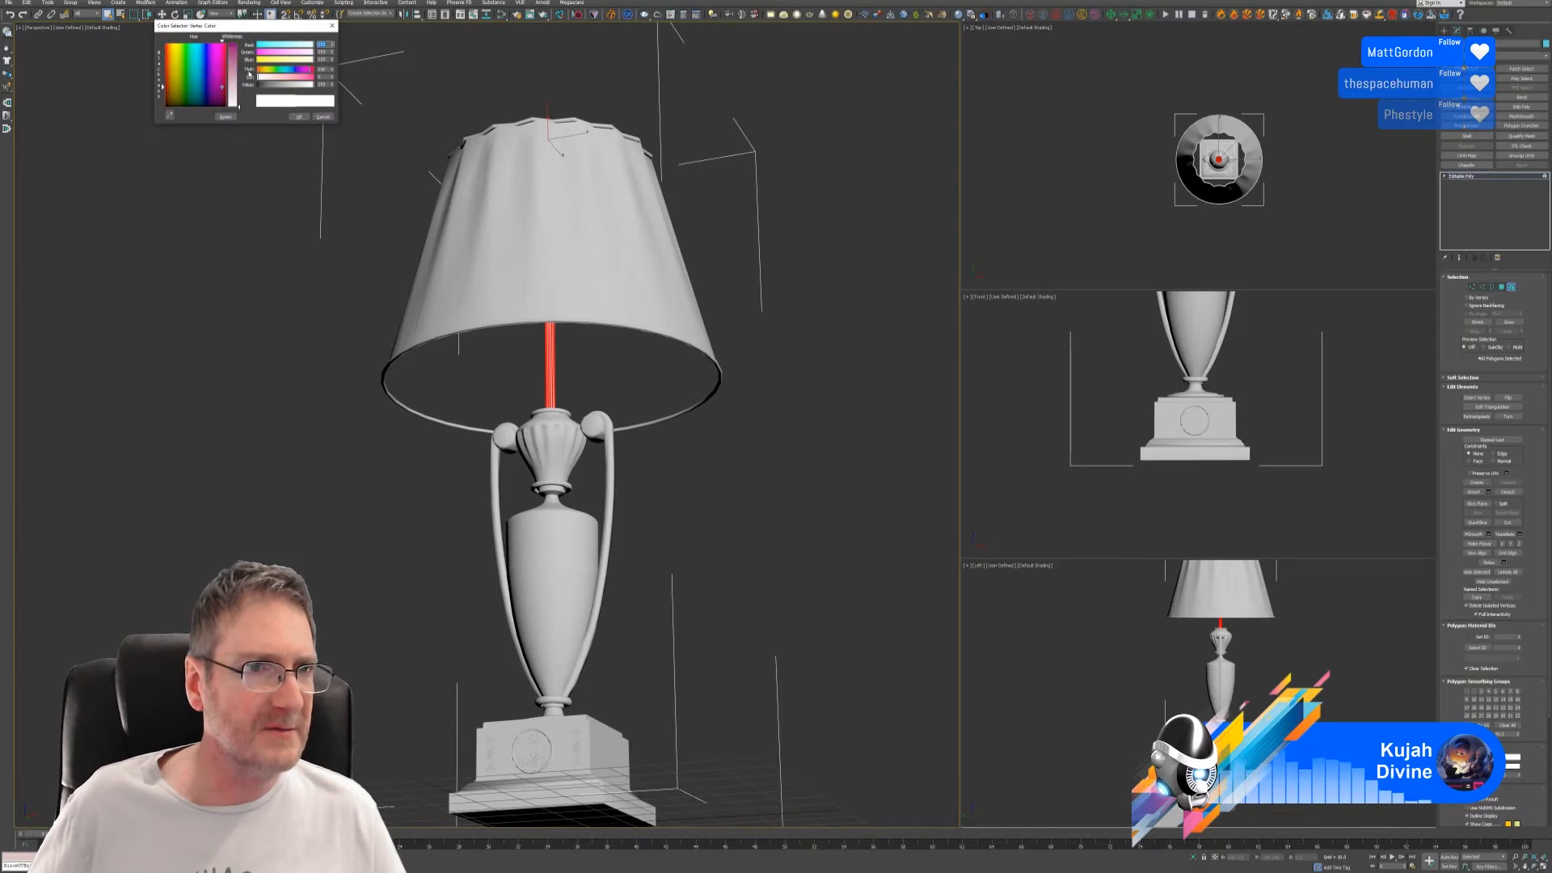
left_click(237, 46)
left_click(298, 116)
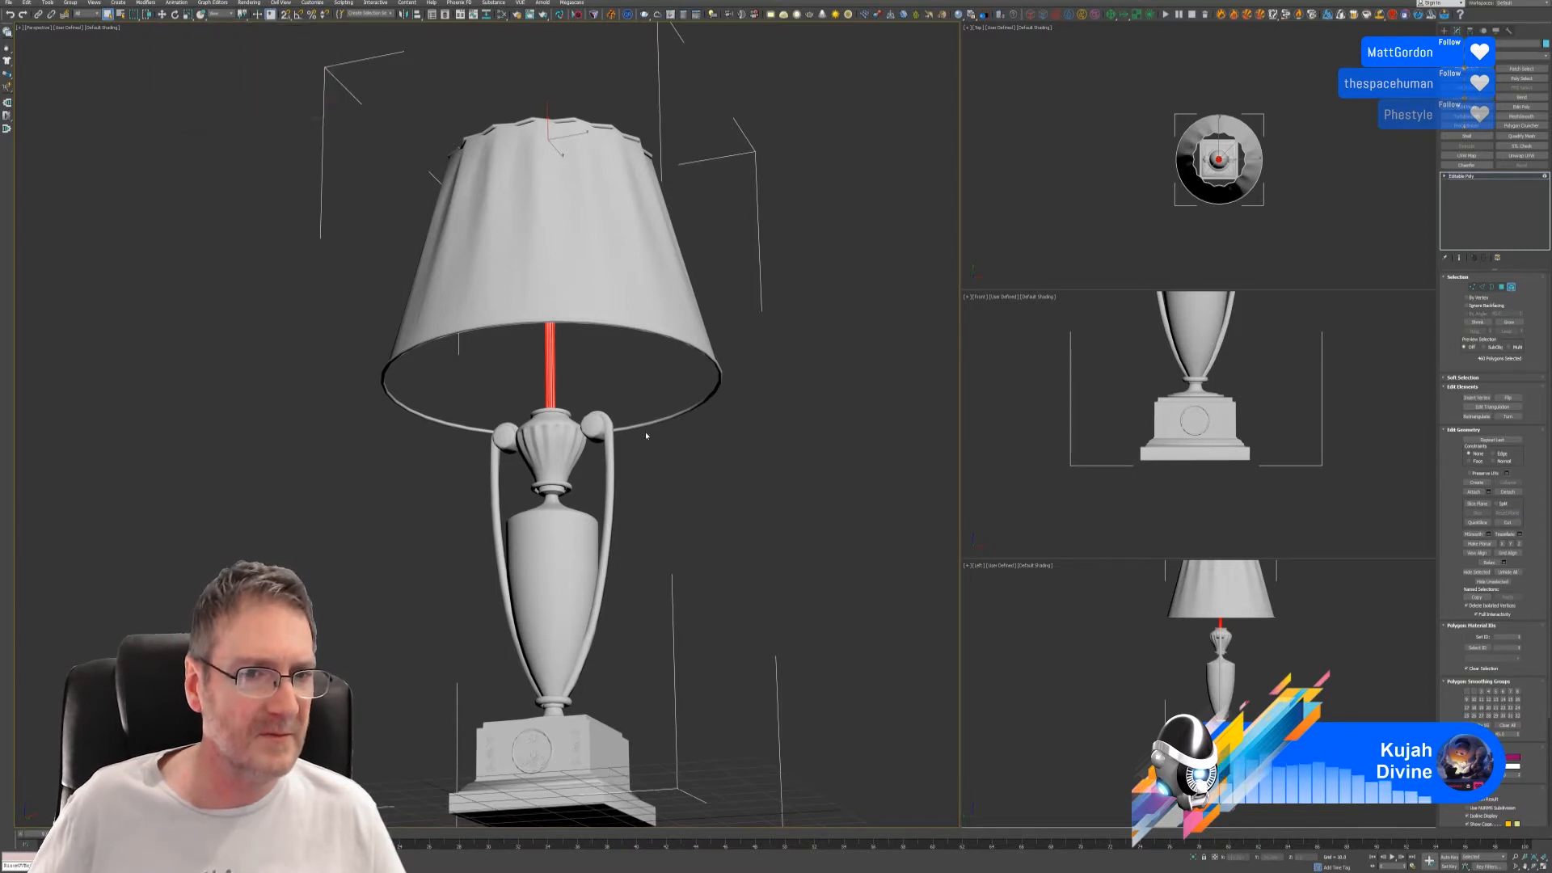
- Select the small ball joints above and below the bulb
middle_click_drag(618, 420, 643, 473, "alt")
scroll(565, 242, "up", 5)
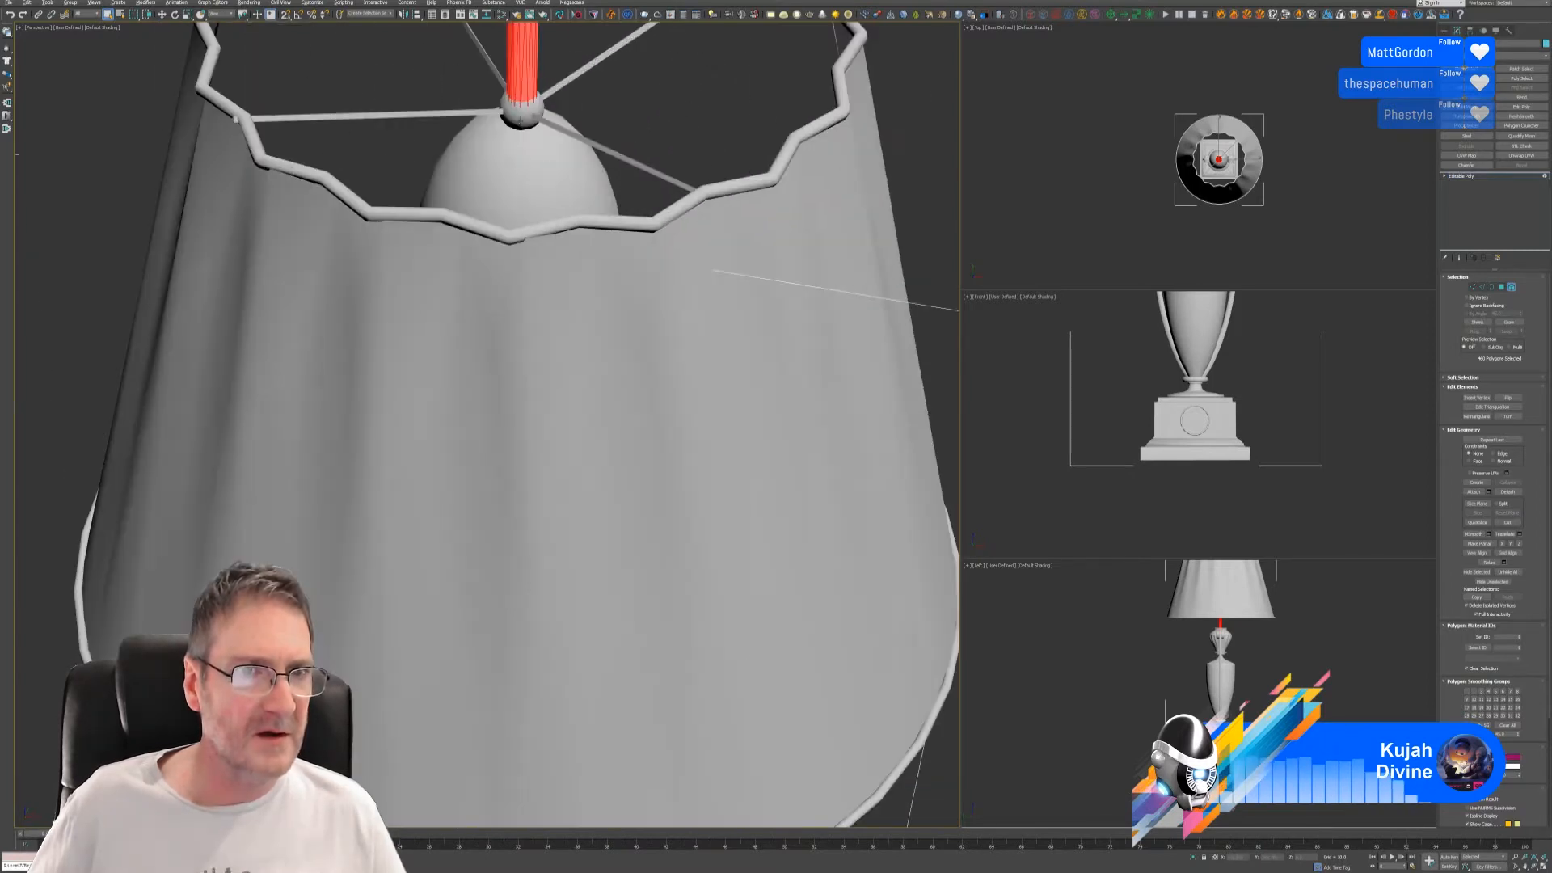
left_click(522, 113)
middle_click_drag(617, 392, 624, 322, "alt")
scroll(625, 322, "down", 5)
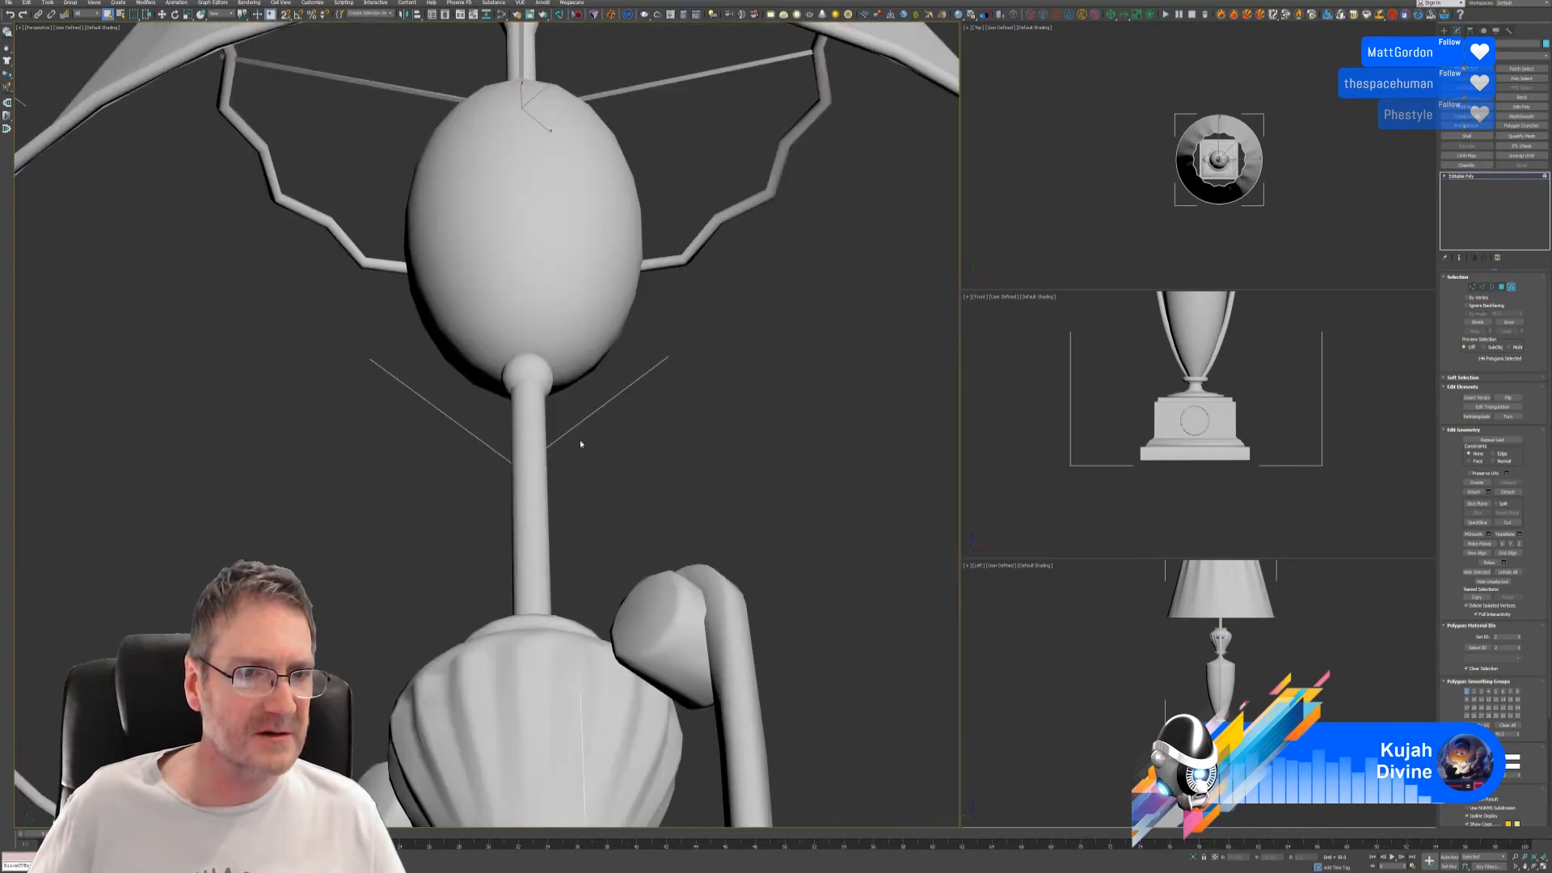
left_click(523, 372)
scroll(630, 533, "down", 3)
middle_click_drag(634, 553, 628, 533)
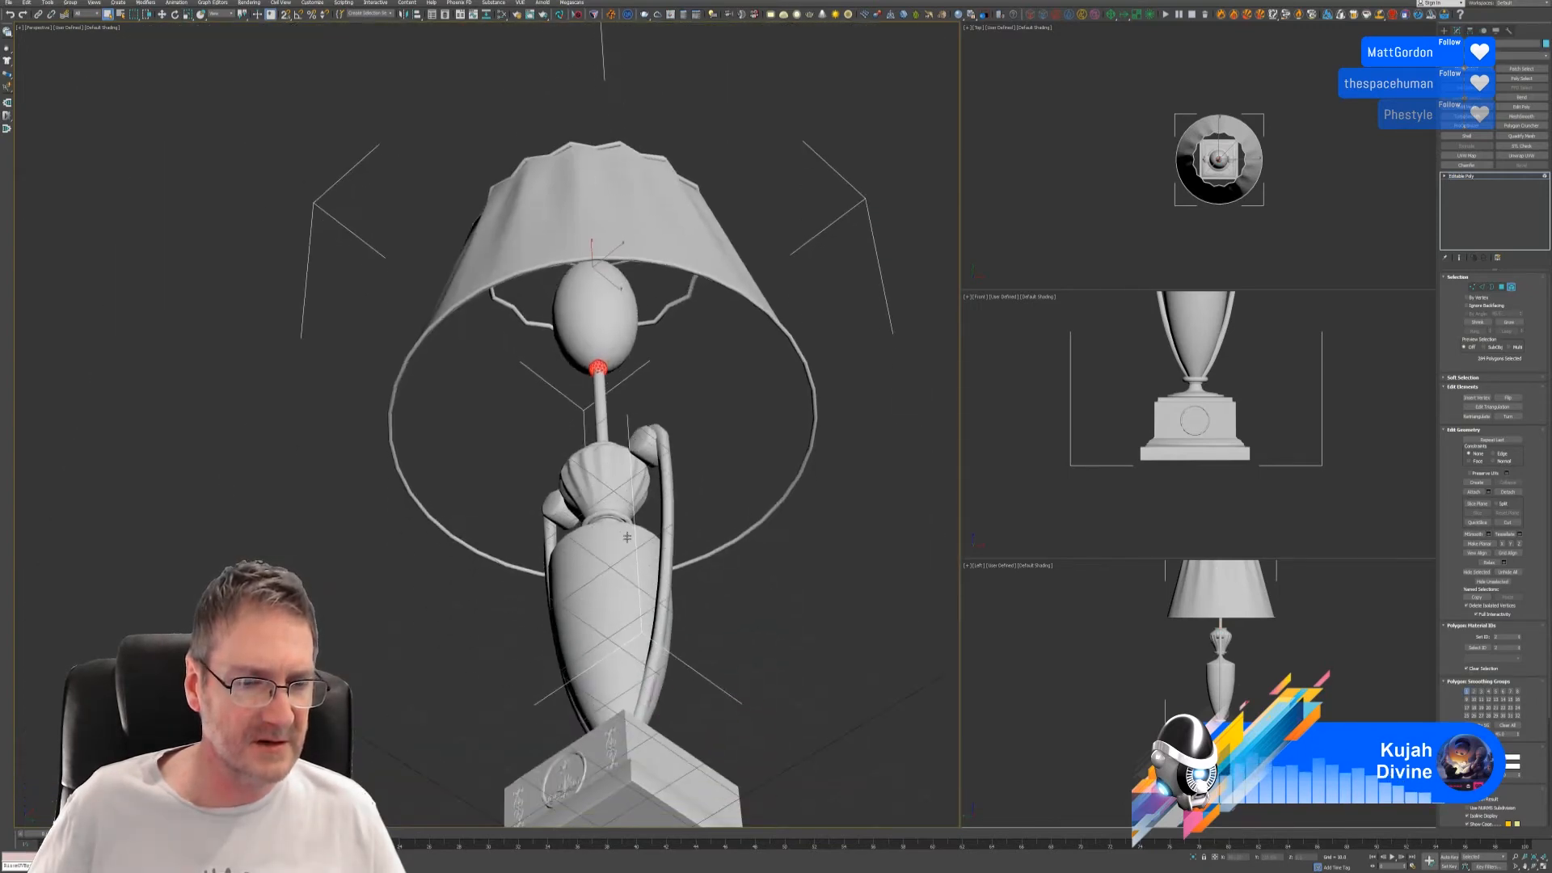
middle_click_drag(774, 544, 798, 590, "alt")
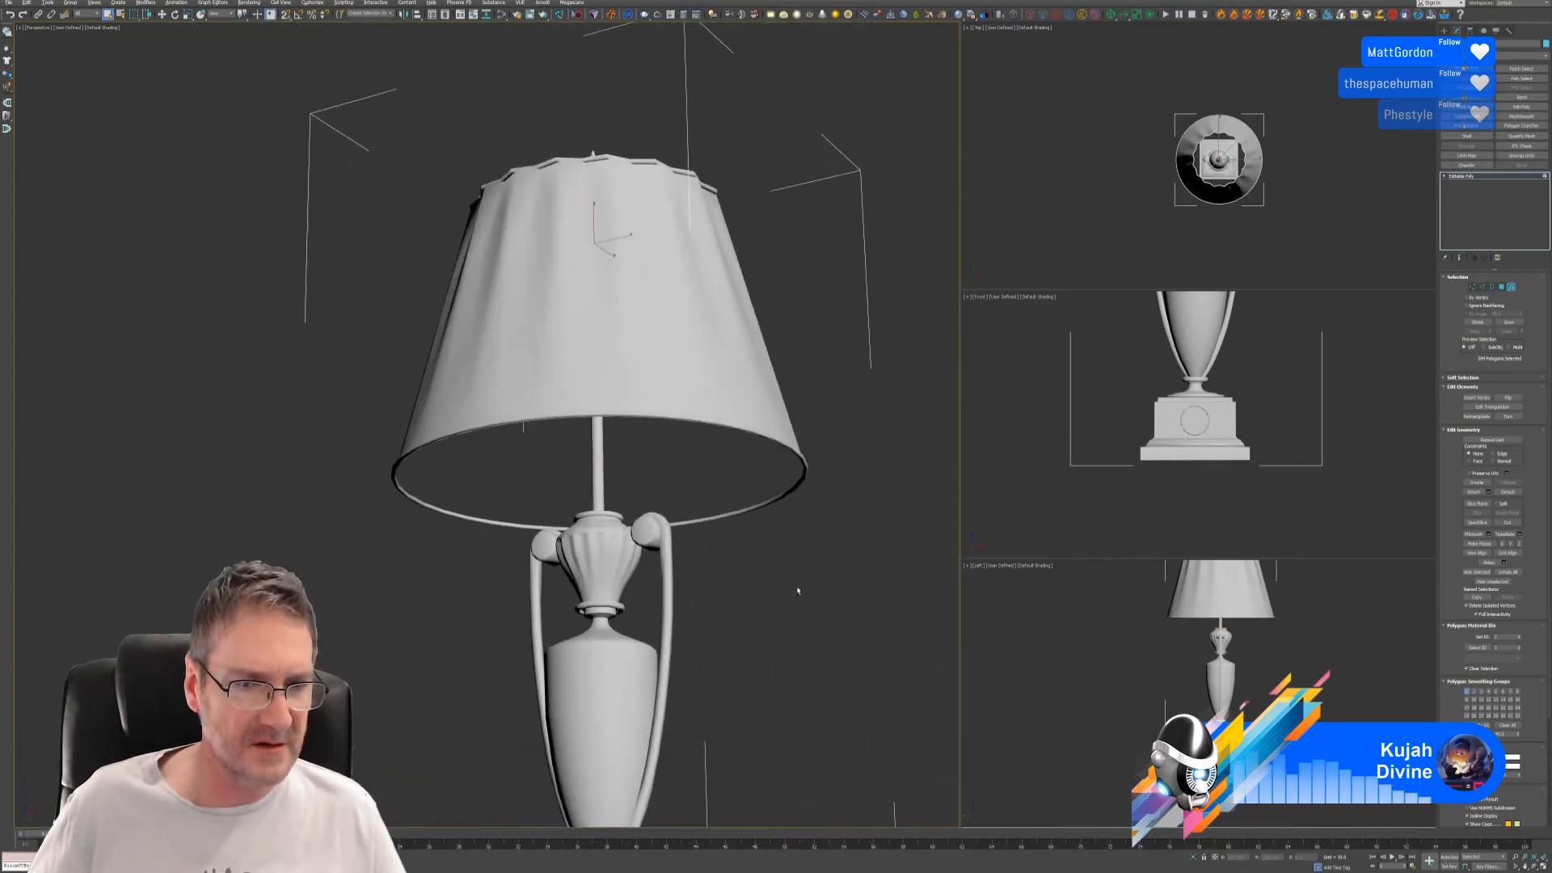
- Add the two vase collars and the four support spokes inside the lampshade to the ball-joint selection and set their vertex color to cyan
left_click(600, 608)
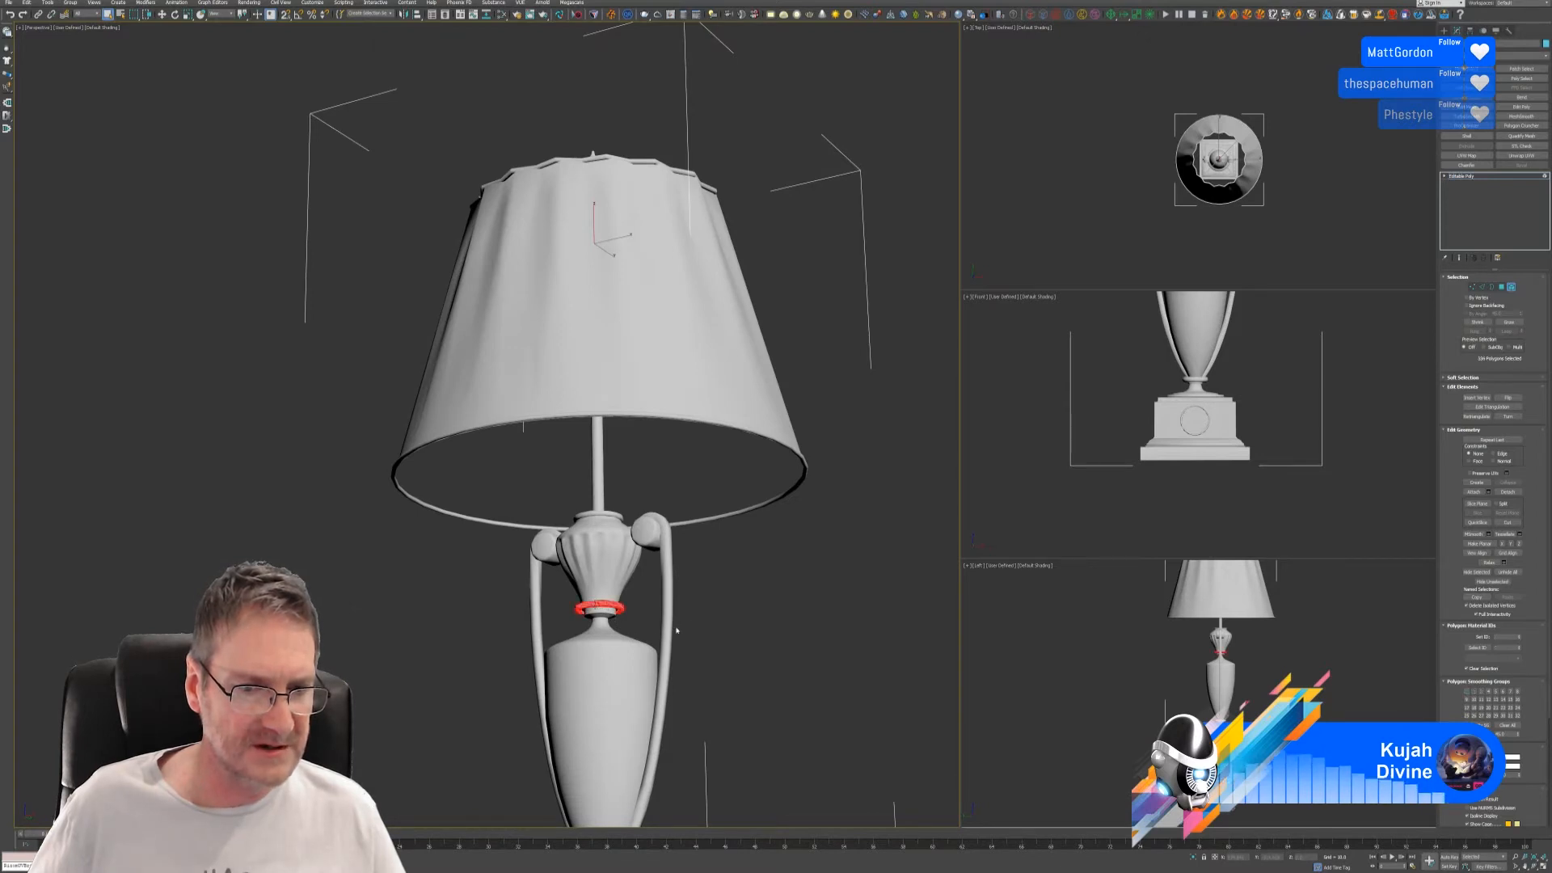
scroll(706, 626, "down", 3)
scroll(713, 530, "up", 4)
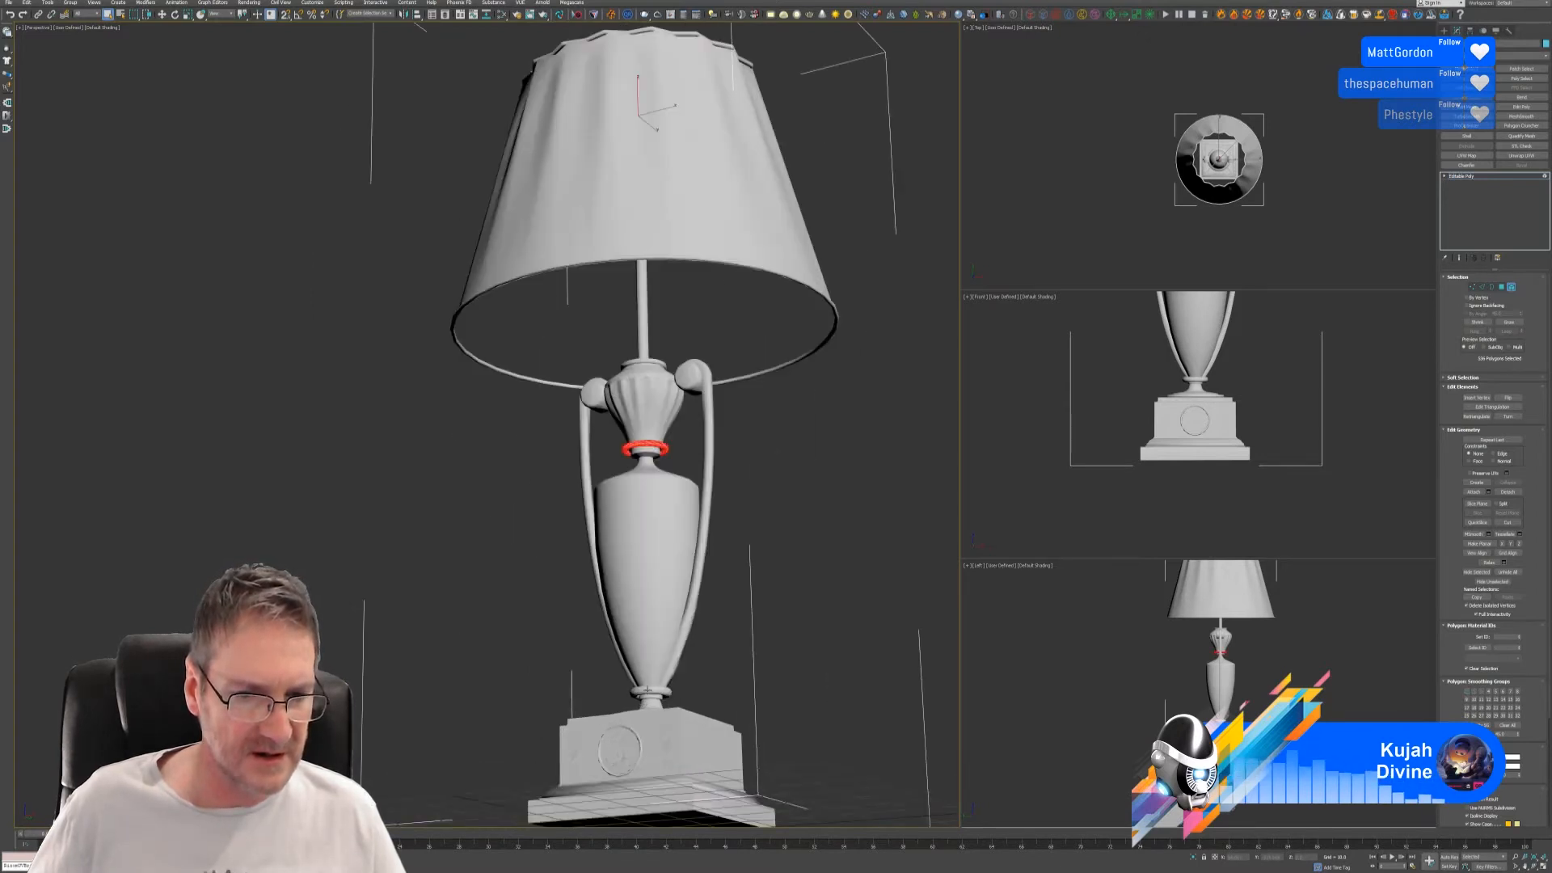
left_click(648, 690, "ctrl")
scroll(751, 559, "down", 3)
middle_click_drag(751, 493, 747, 553, "alt")
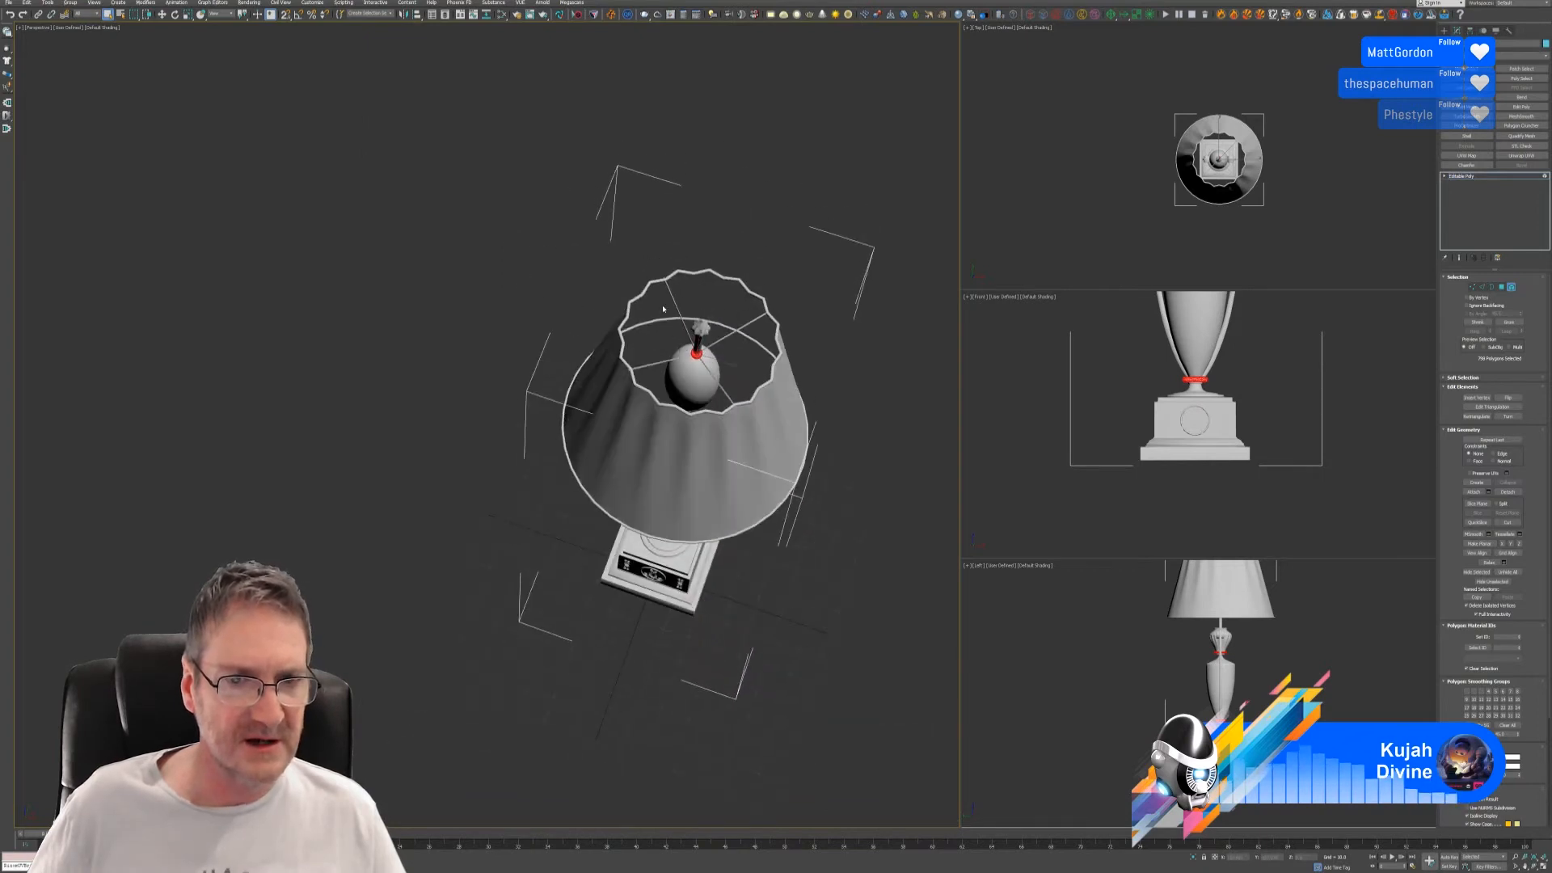
scroll(663, 309, "up", 4)
left_click(695, 281, "ctrl")
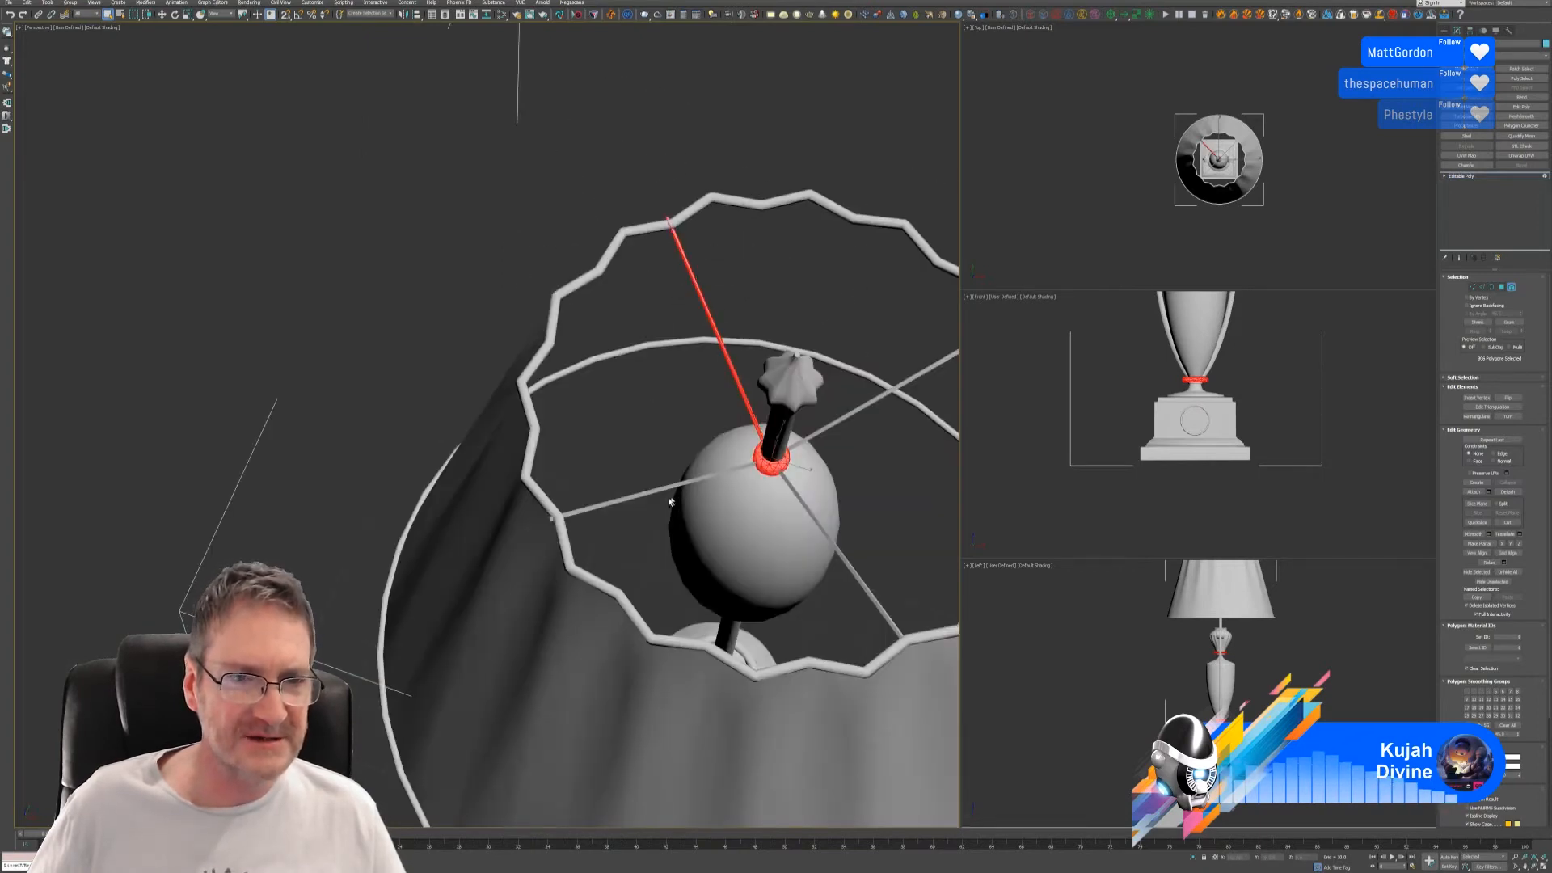
left_click(639, 495, "ctrl")
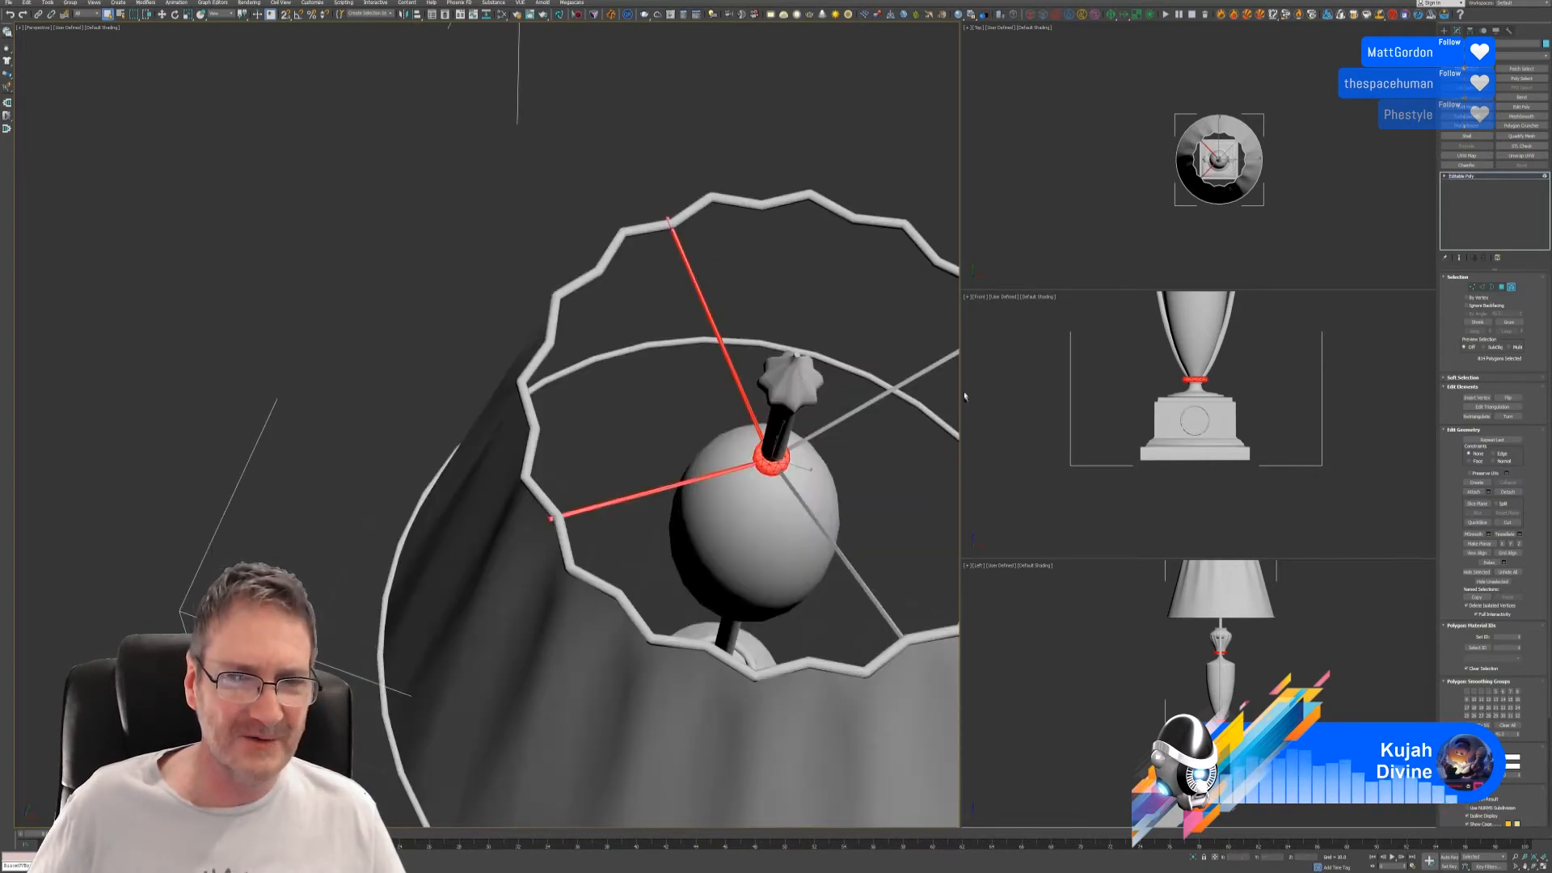
left_click(910, 378, "ctrl")
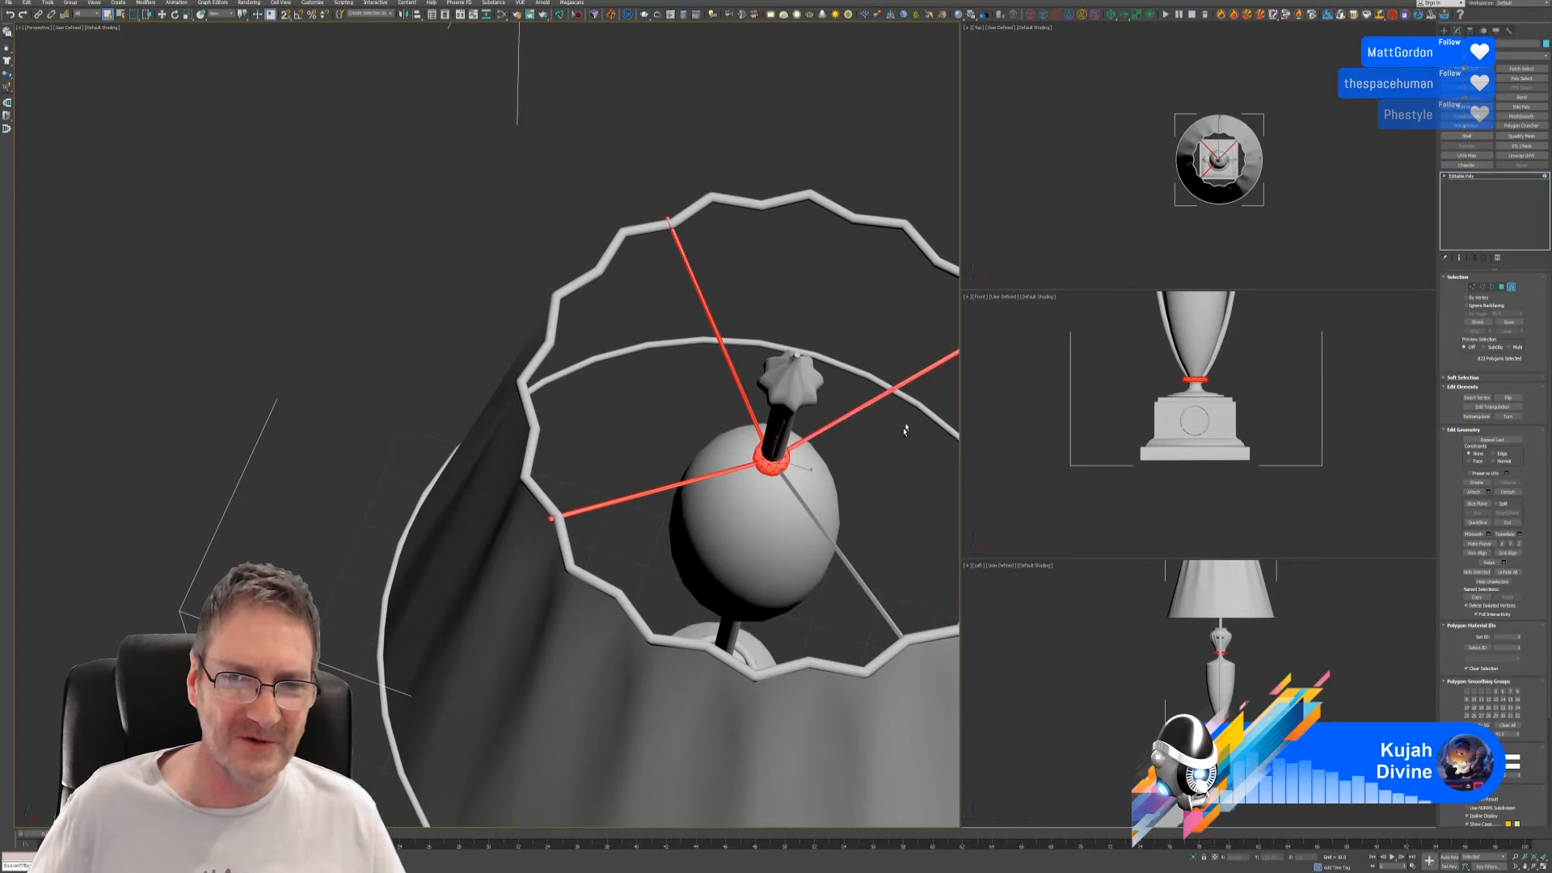
left_click(865, 592, "ctrl")
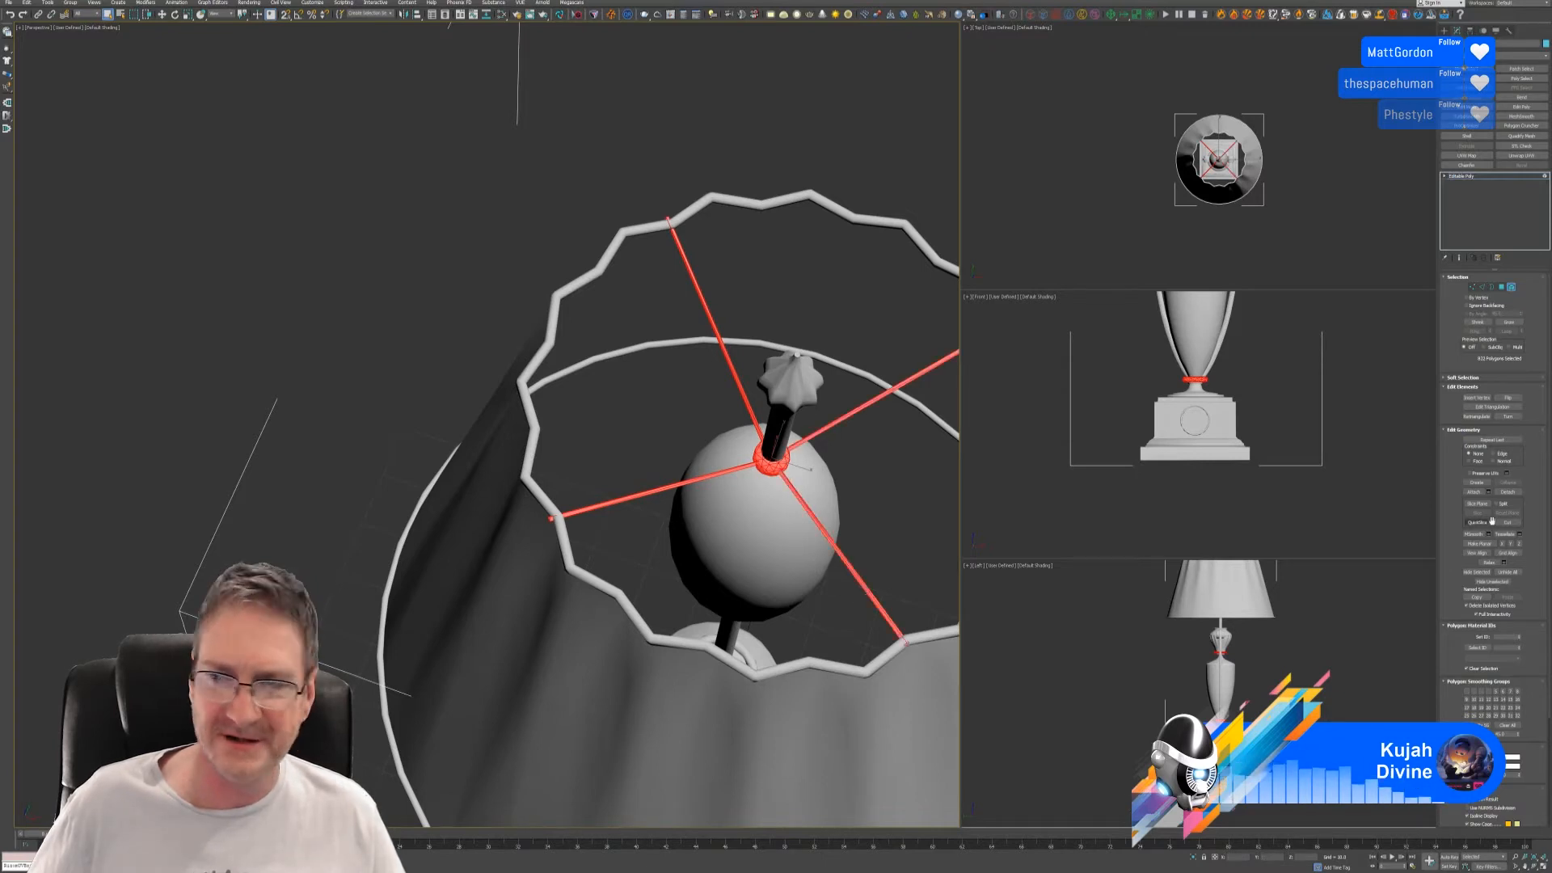
left_click(1508, 759)
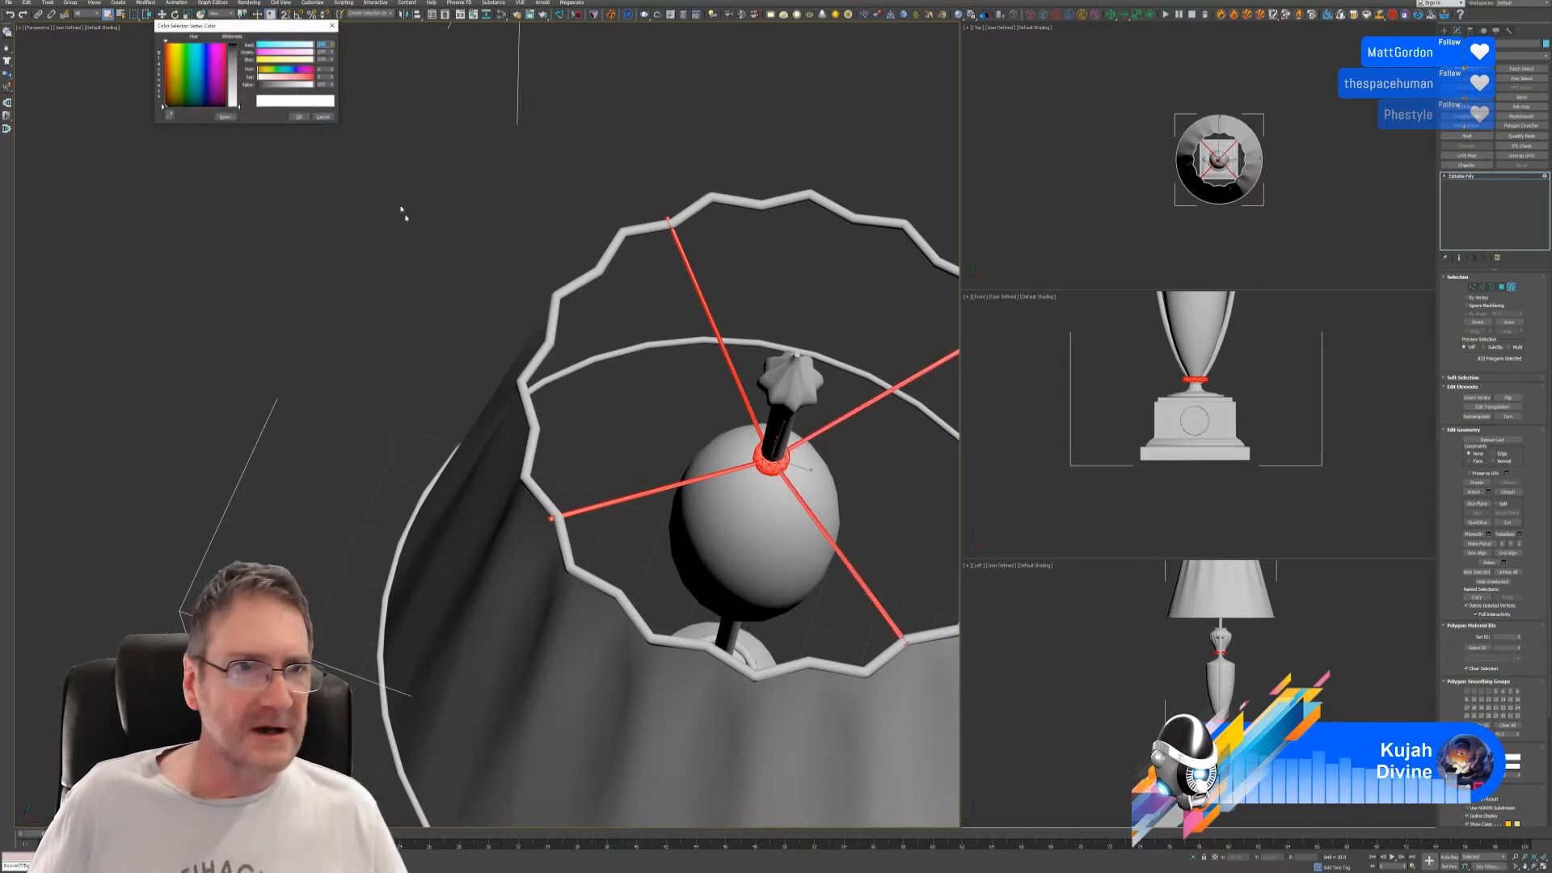
left_click(196, 74)
left_click_drag(234, 105, 234, 42)
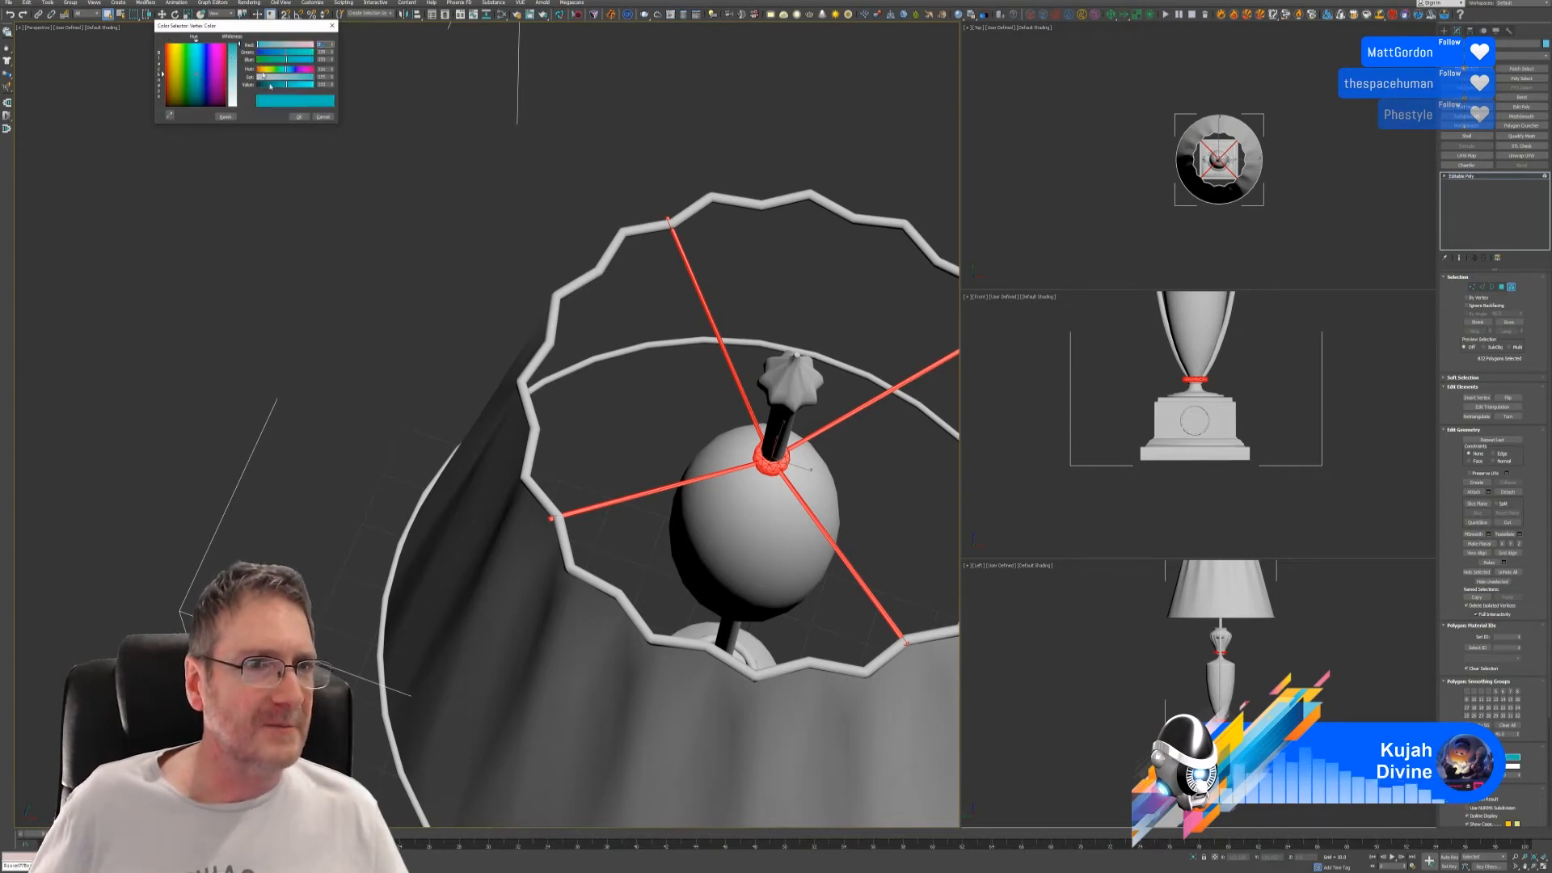
left_click(300, 118)
- Examine how the relief ornament on the base is split into elements by picking single petals of the round medallion
scroll(665, 458, "down", 6)
middle_click_drag(665, 457, 610, 363)
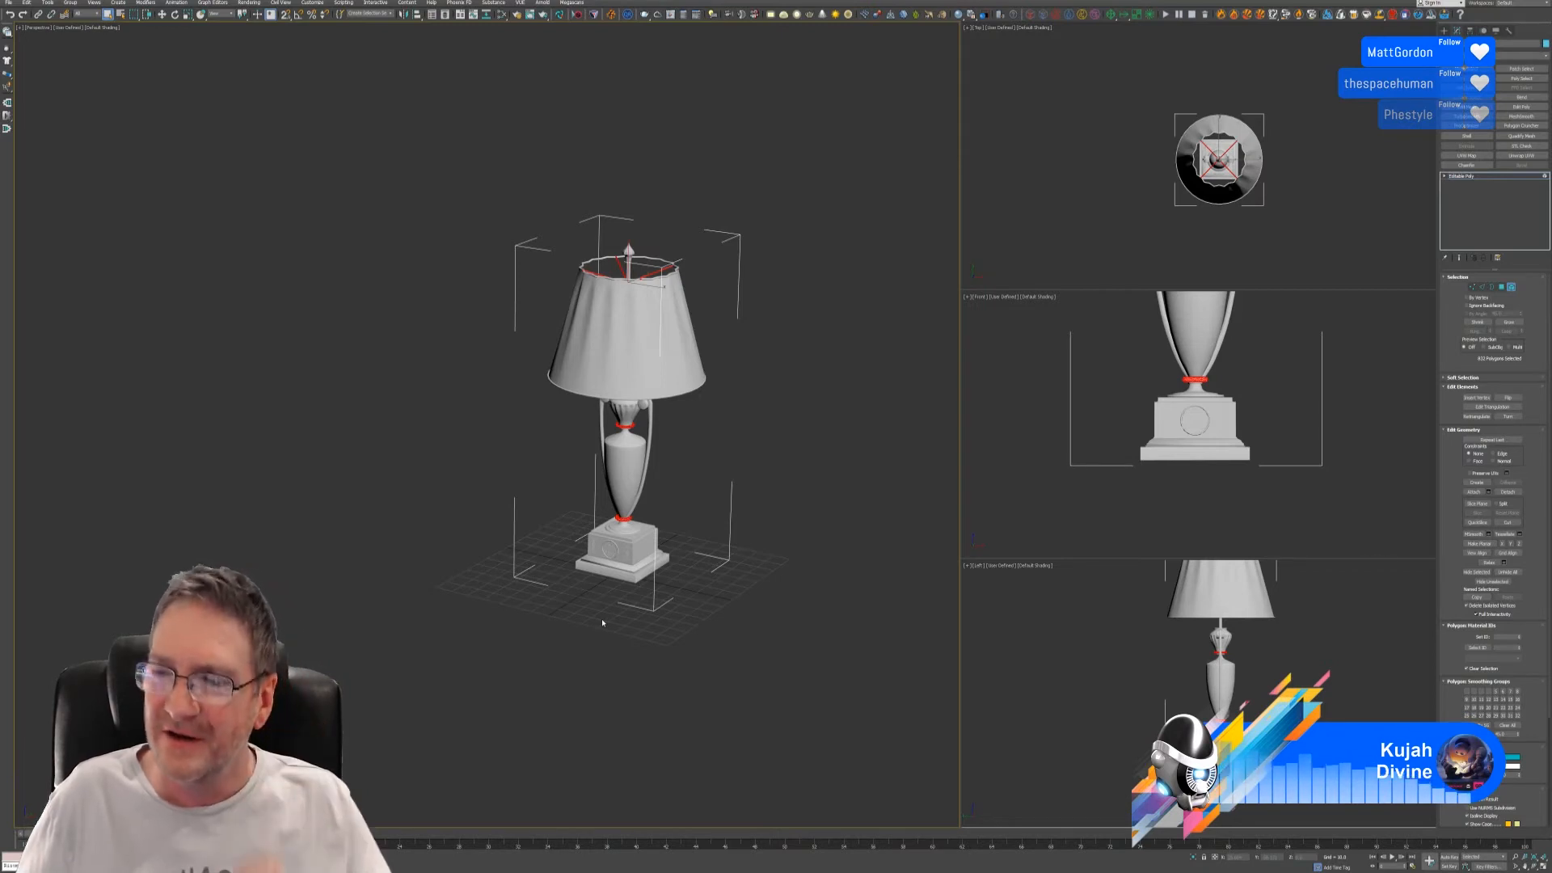
scroll(601, 586, "up", 10)
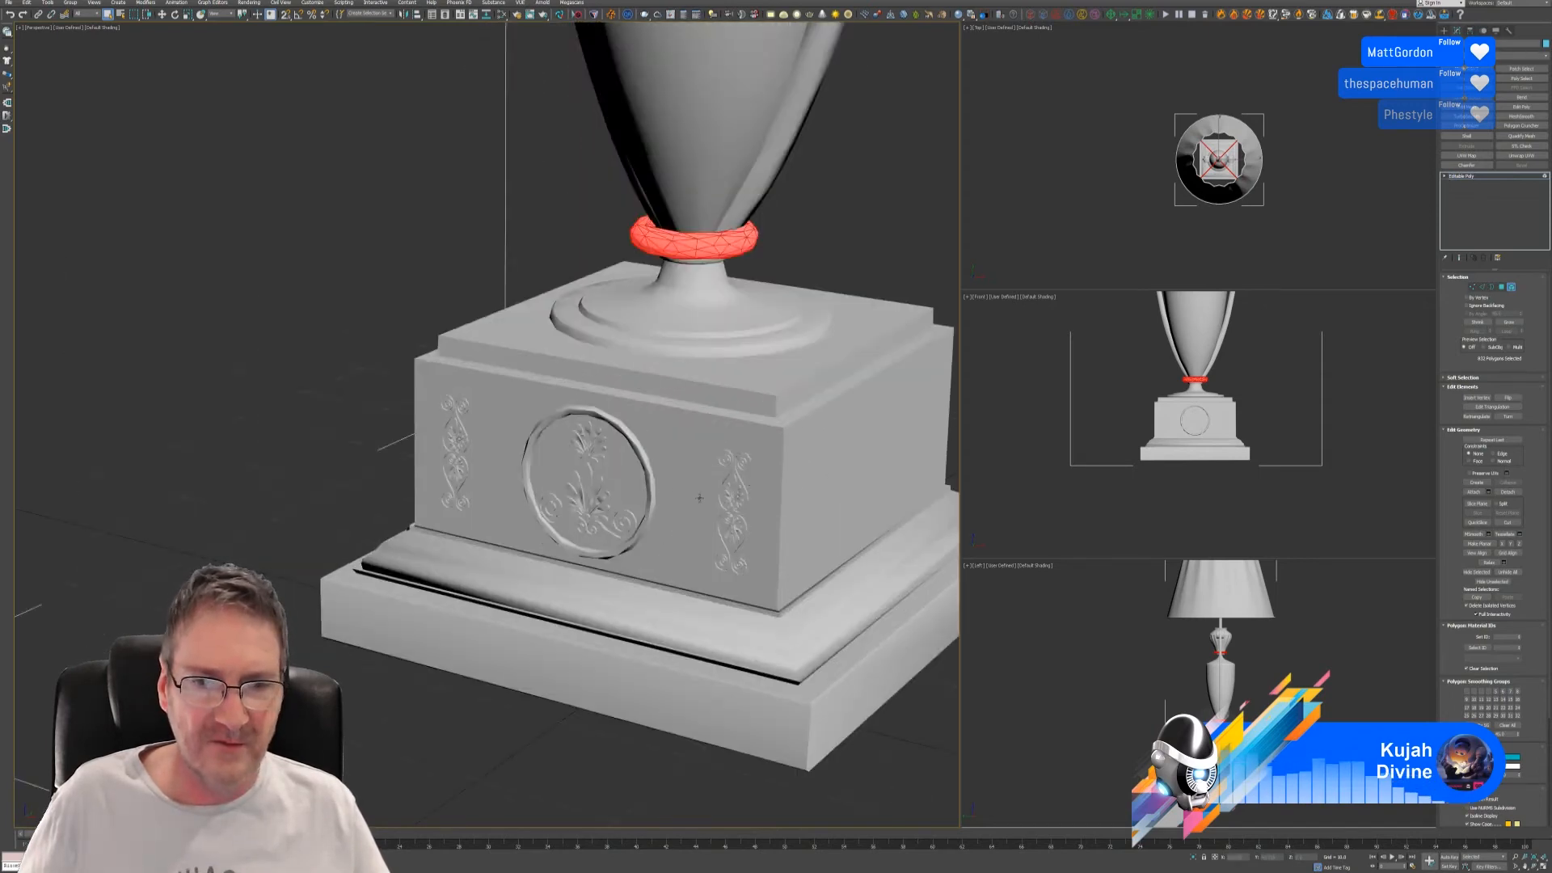
scroll(683, 501, "up", 2)
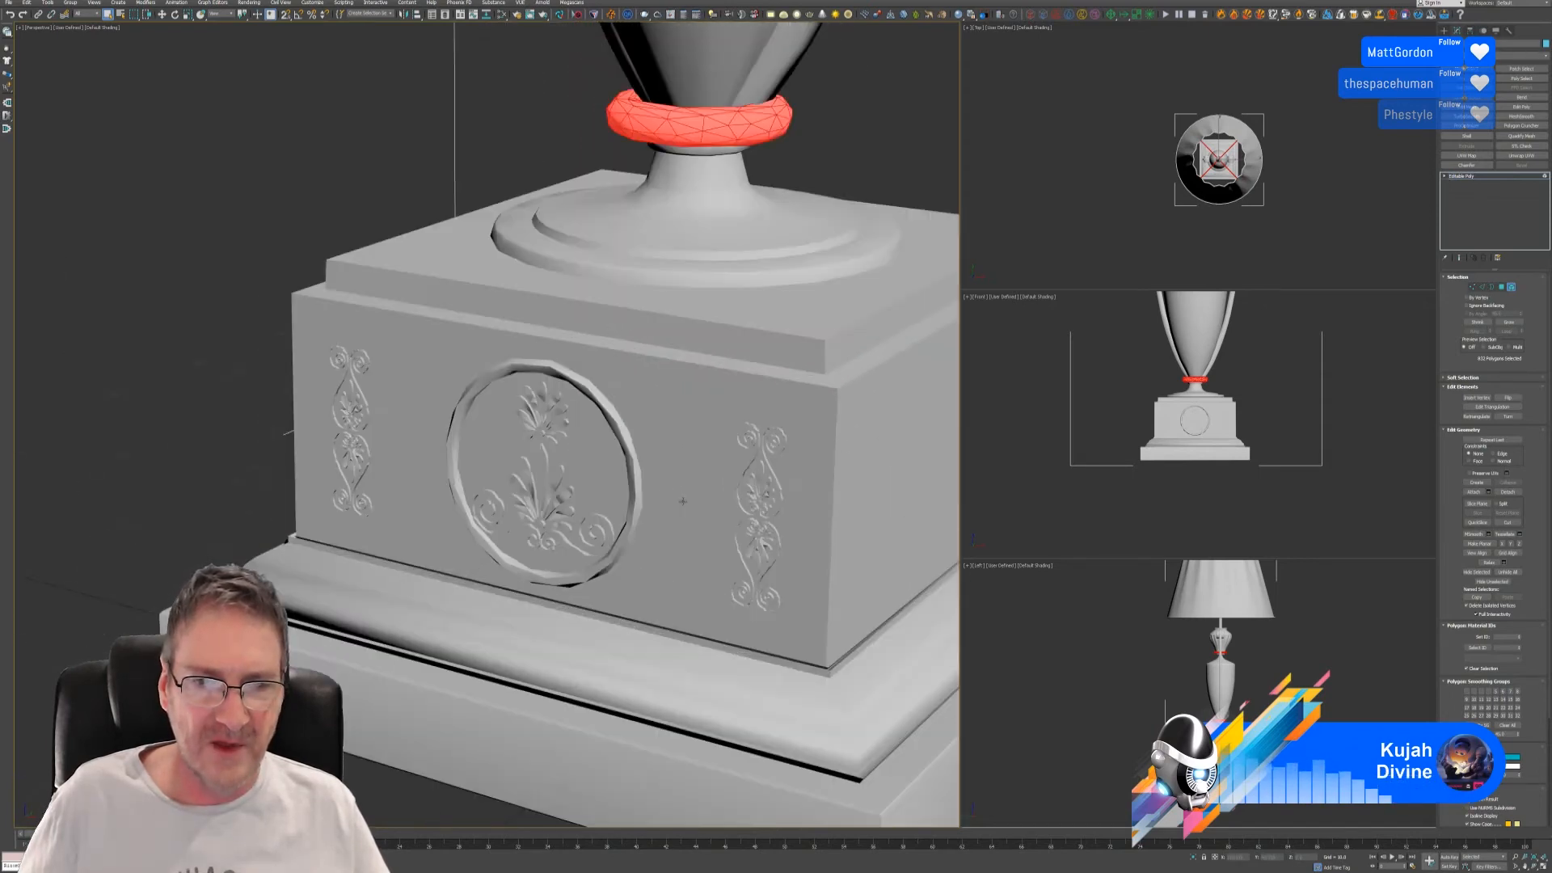
left_click(633, 470)
left_click(522, 415)
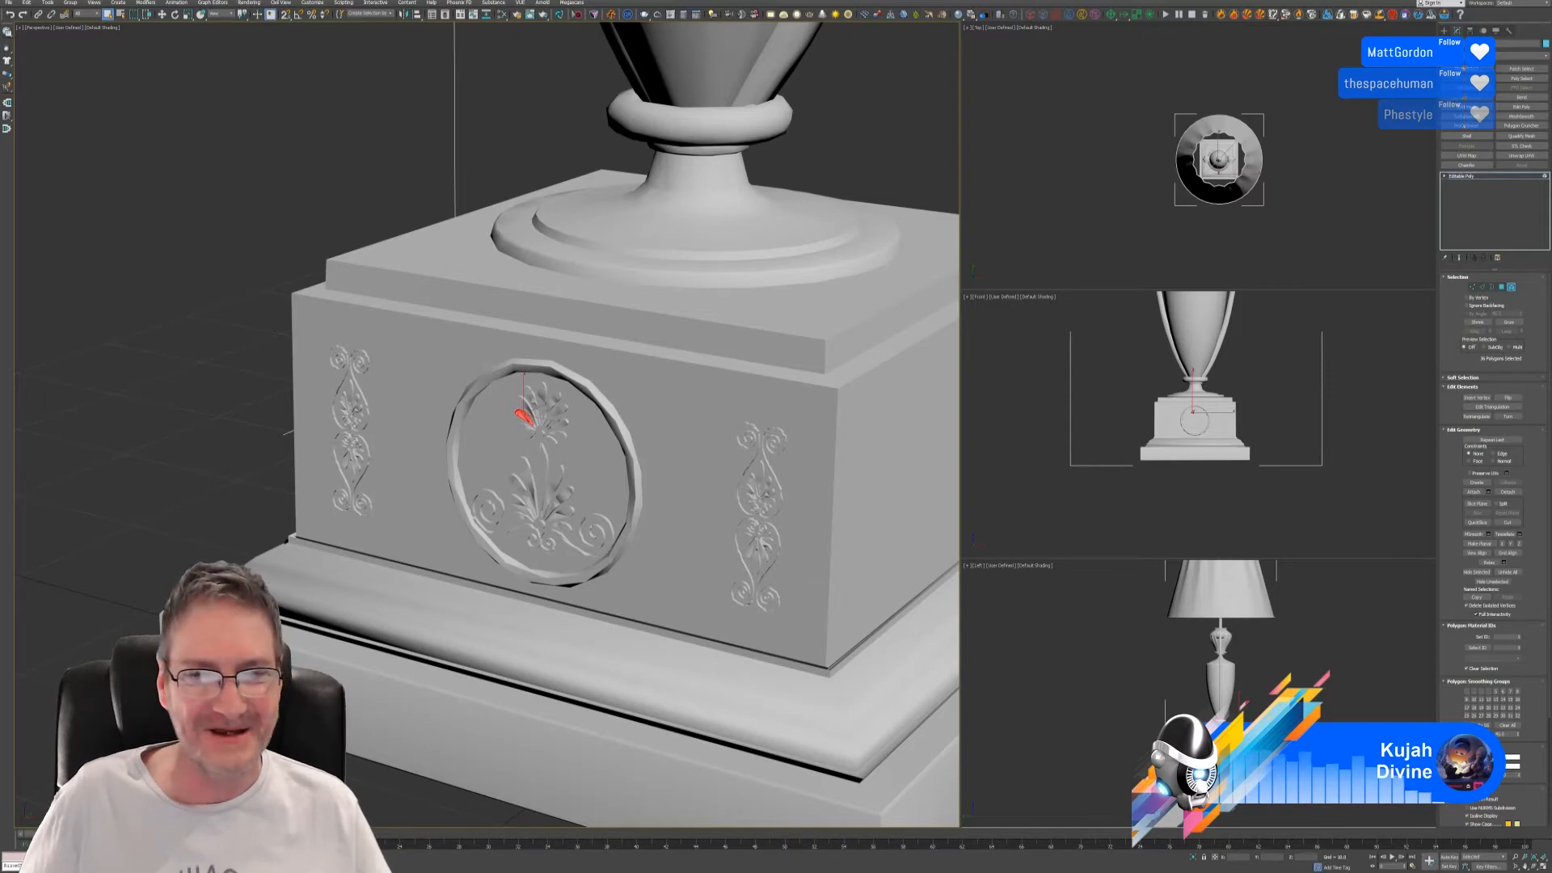
scroll(774, 437, "down", 5)
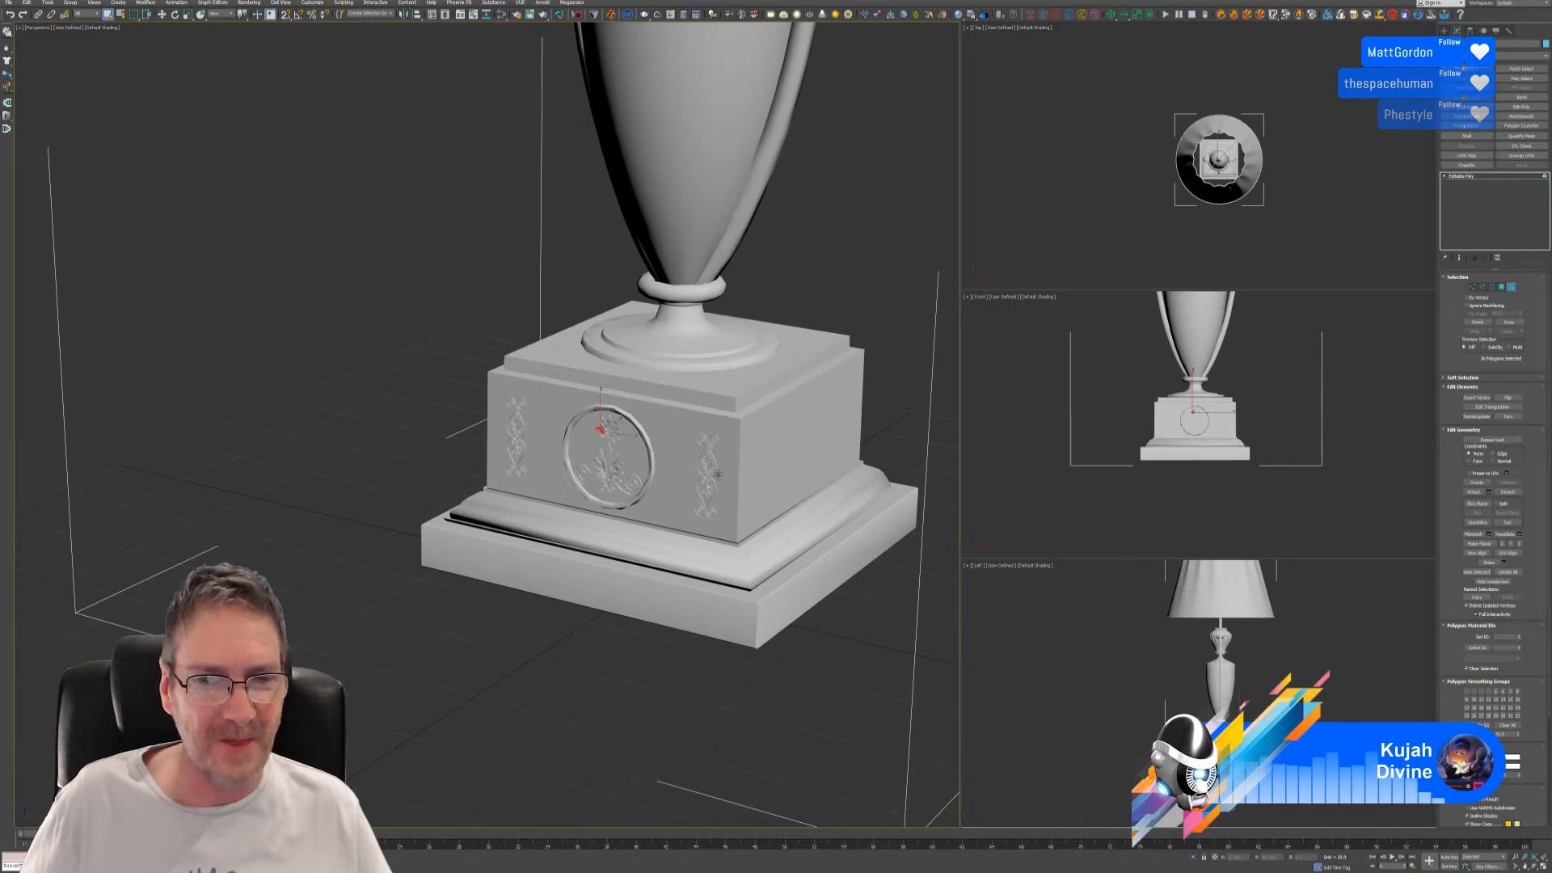
scroll(718, 474, "up", 5)
left_click(318, 463)
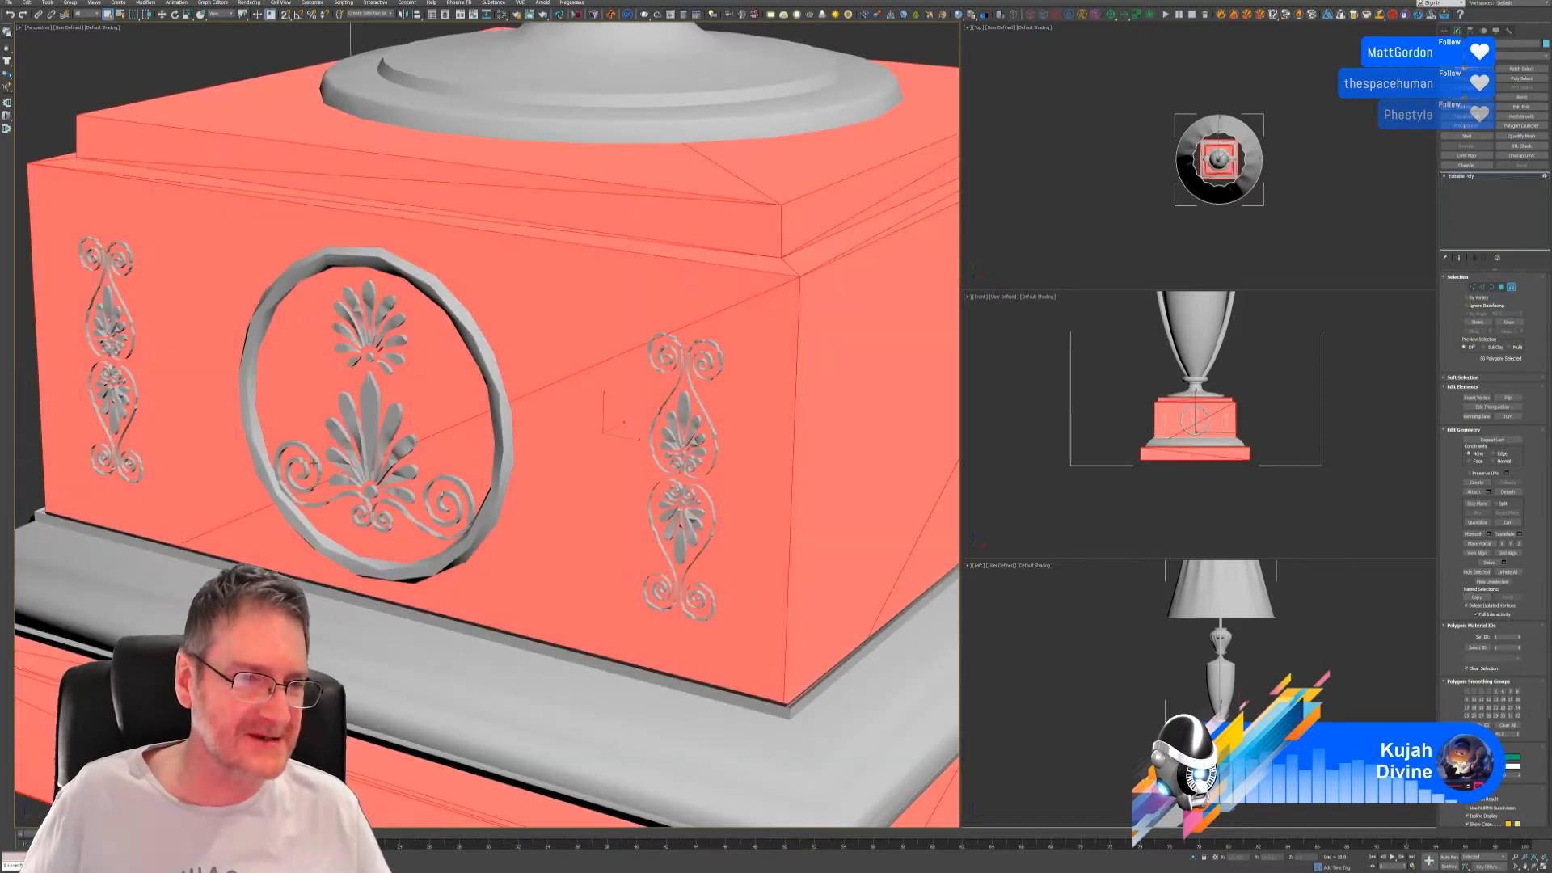
left_click(371, 398)
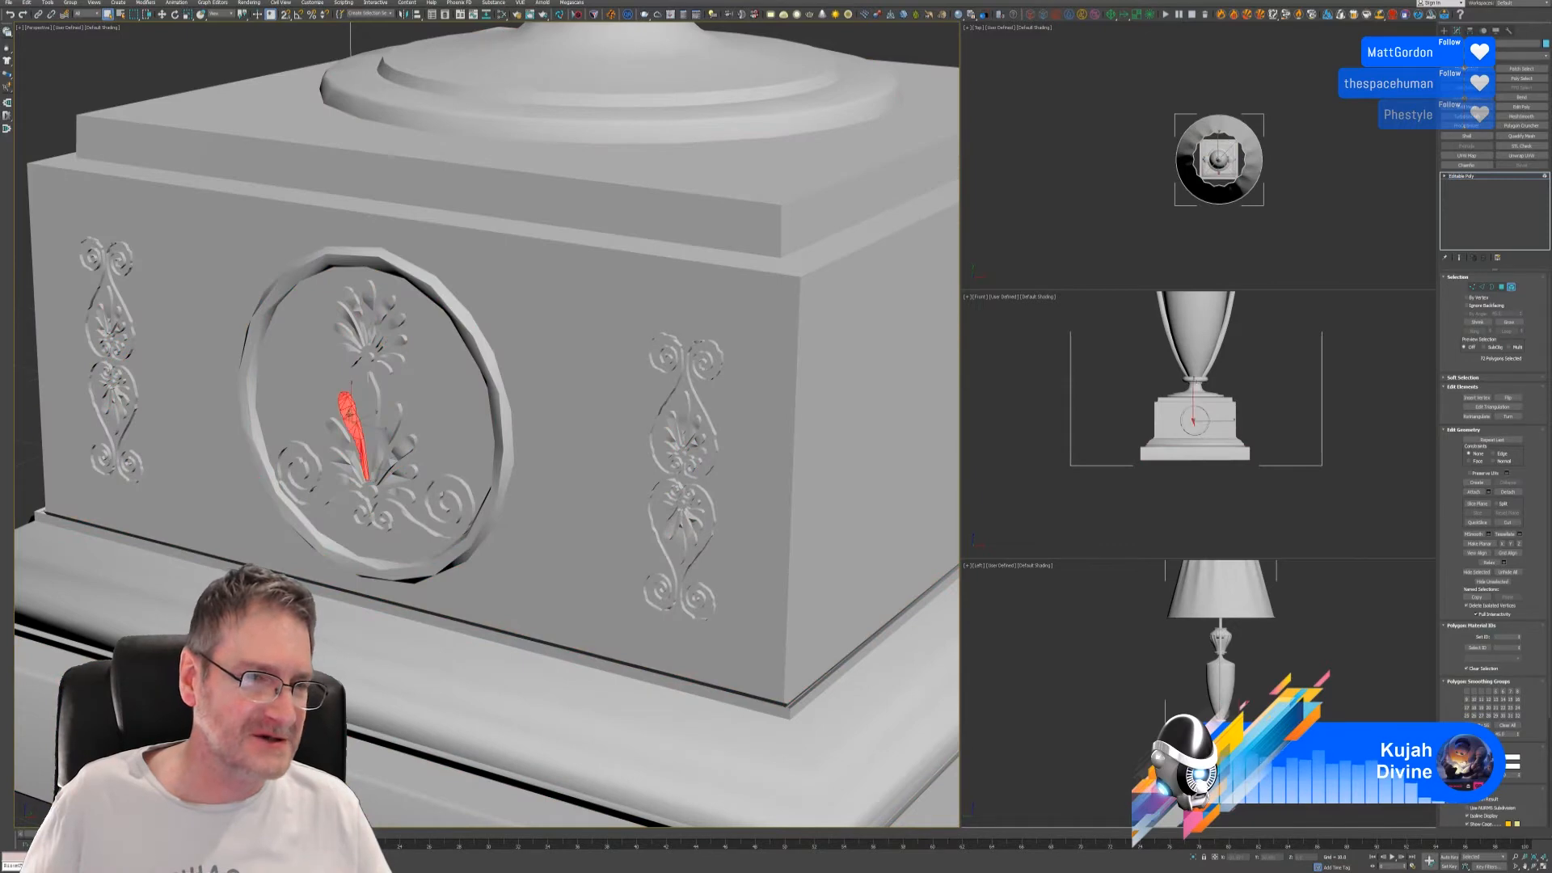
left_click(398, 423)
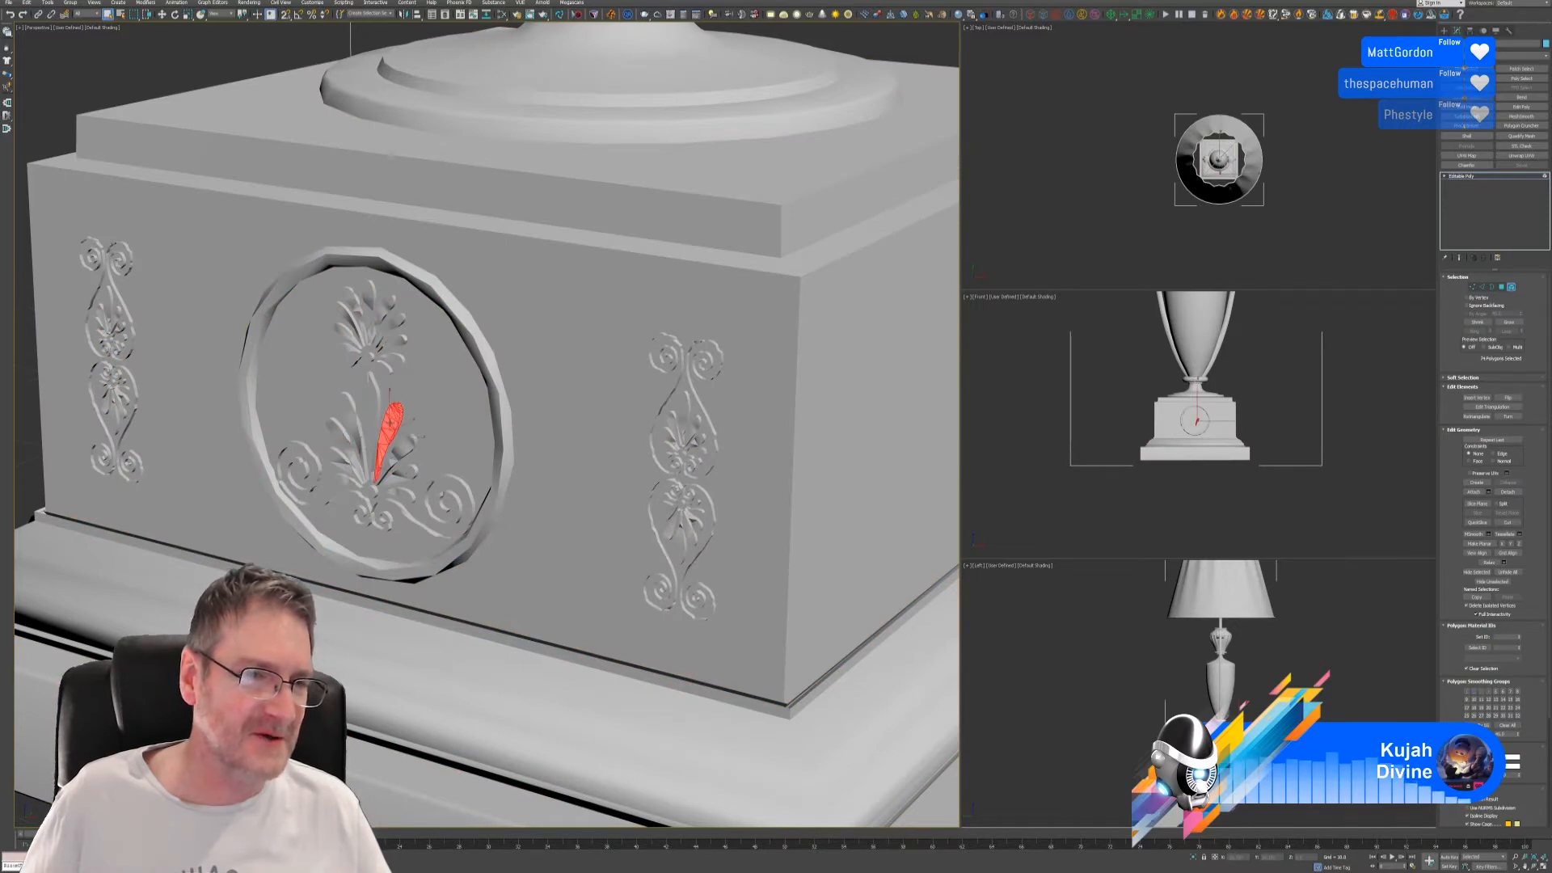
scroll(518, 477, "down", 9)
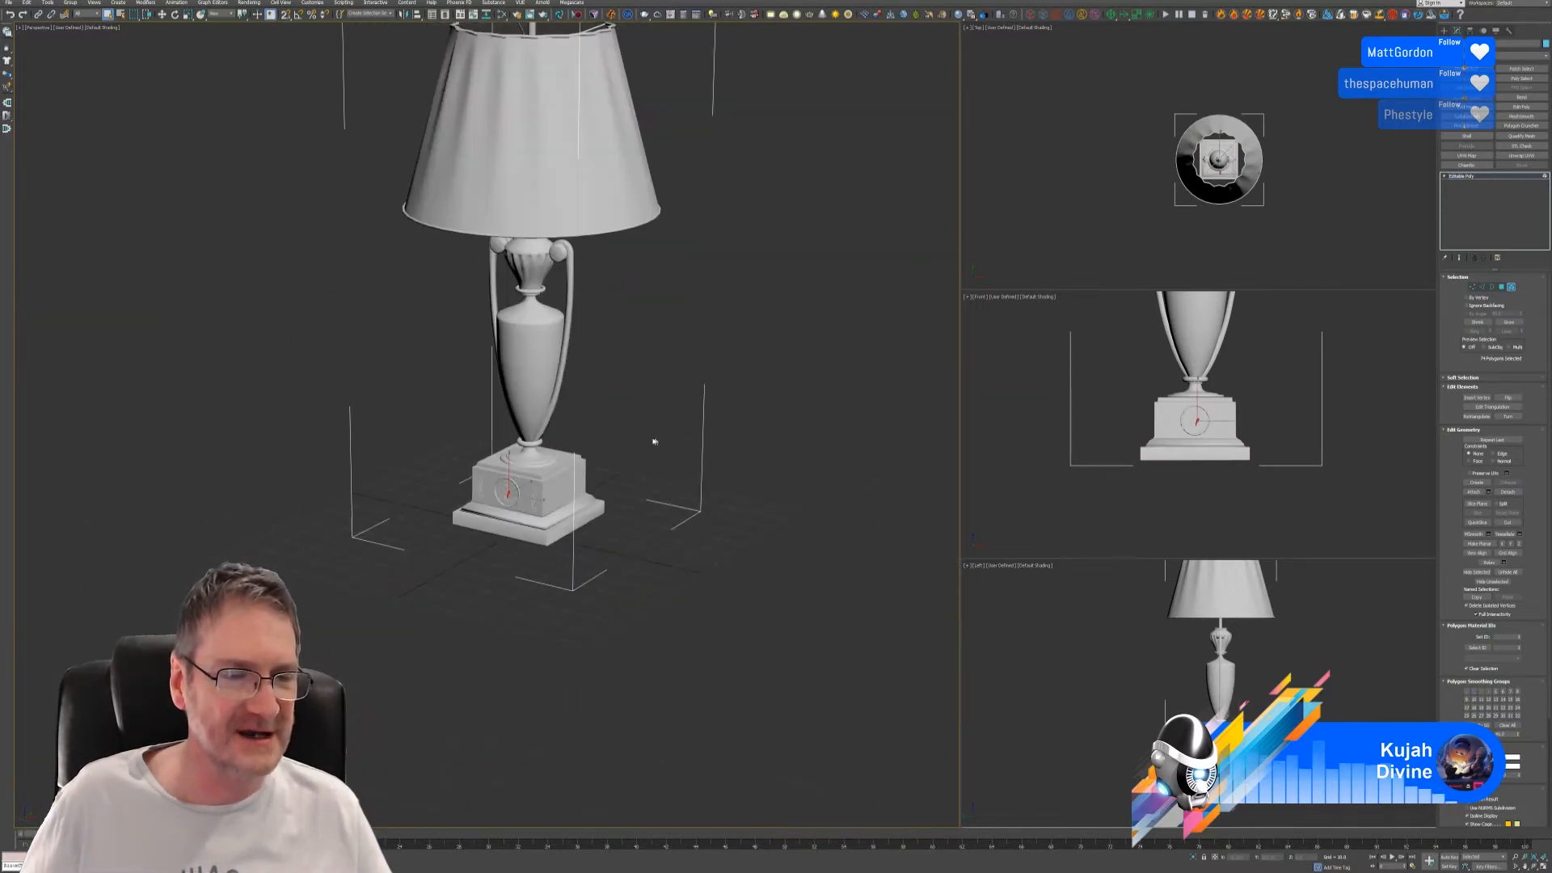
scroll(529, 517, "up", 6)
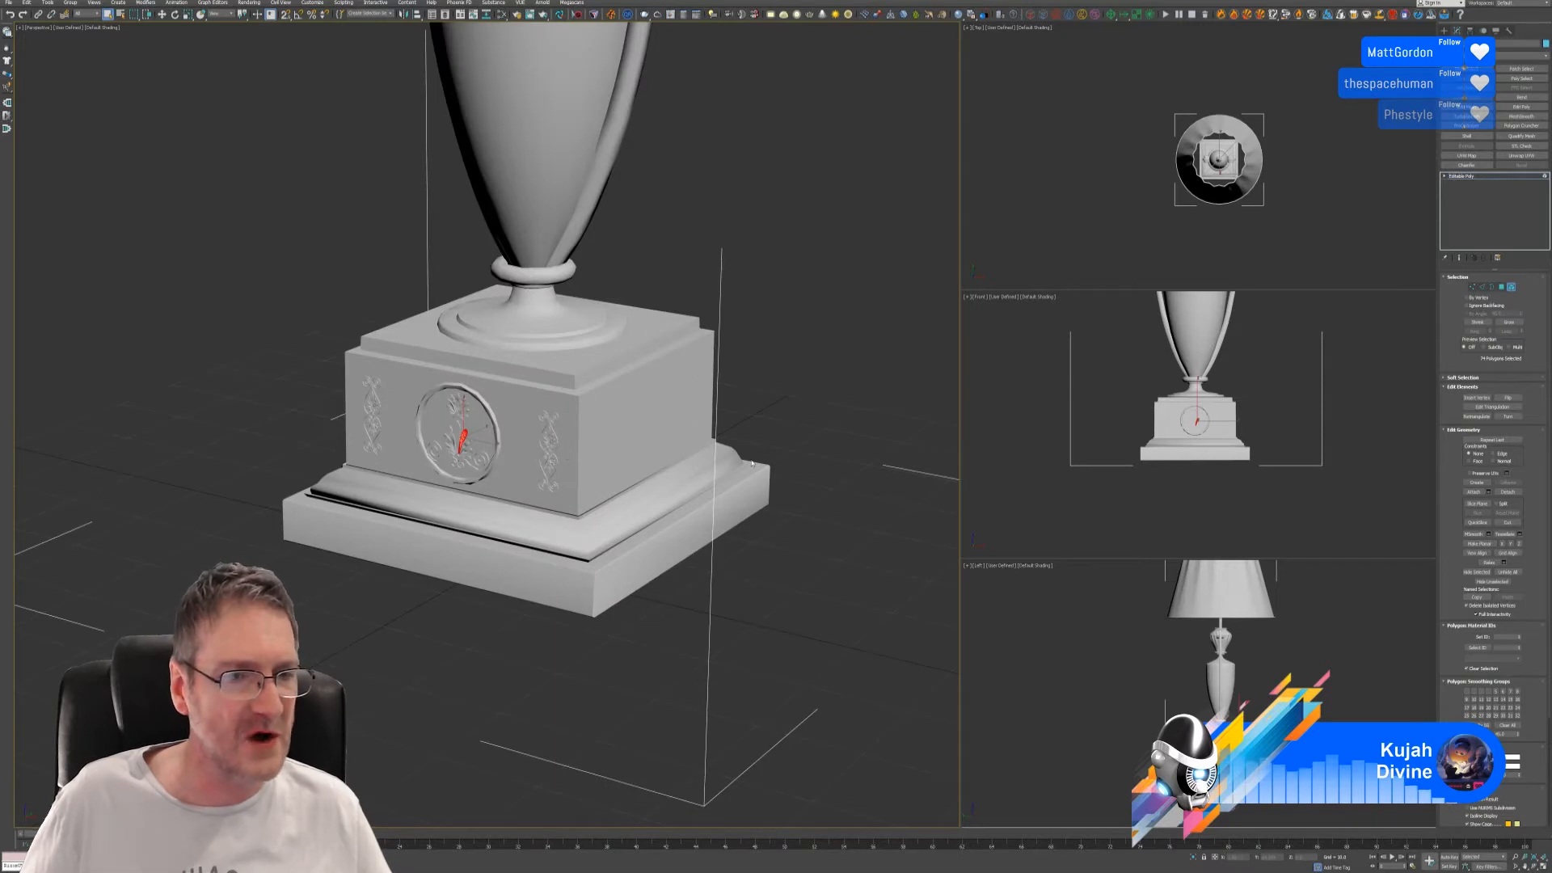
- Leave element selection, enable Vertex Channel Display in the lamp's object properties and inspect the assigned colors on the base, vase and shade
left_click(1512, 287)
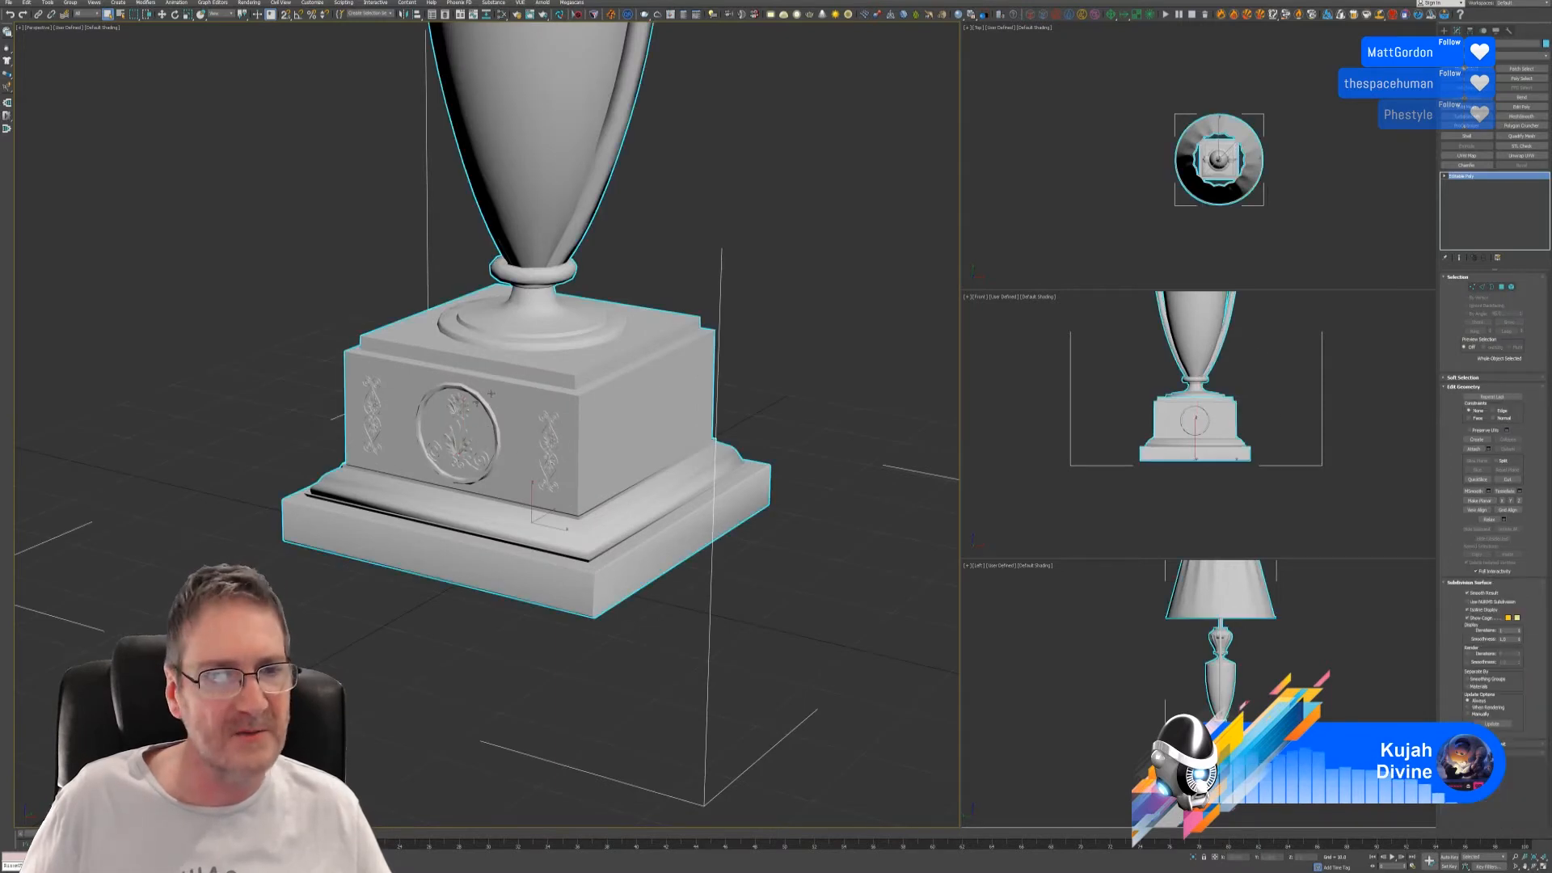
scroll(687, 321, "down", 8)
key("z")
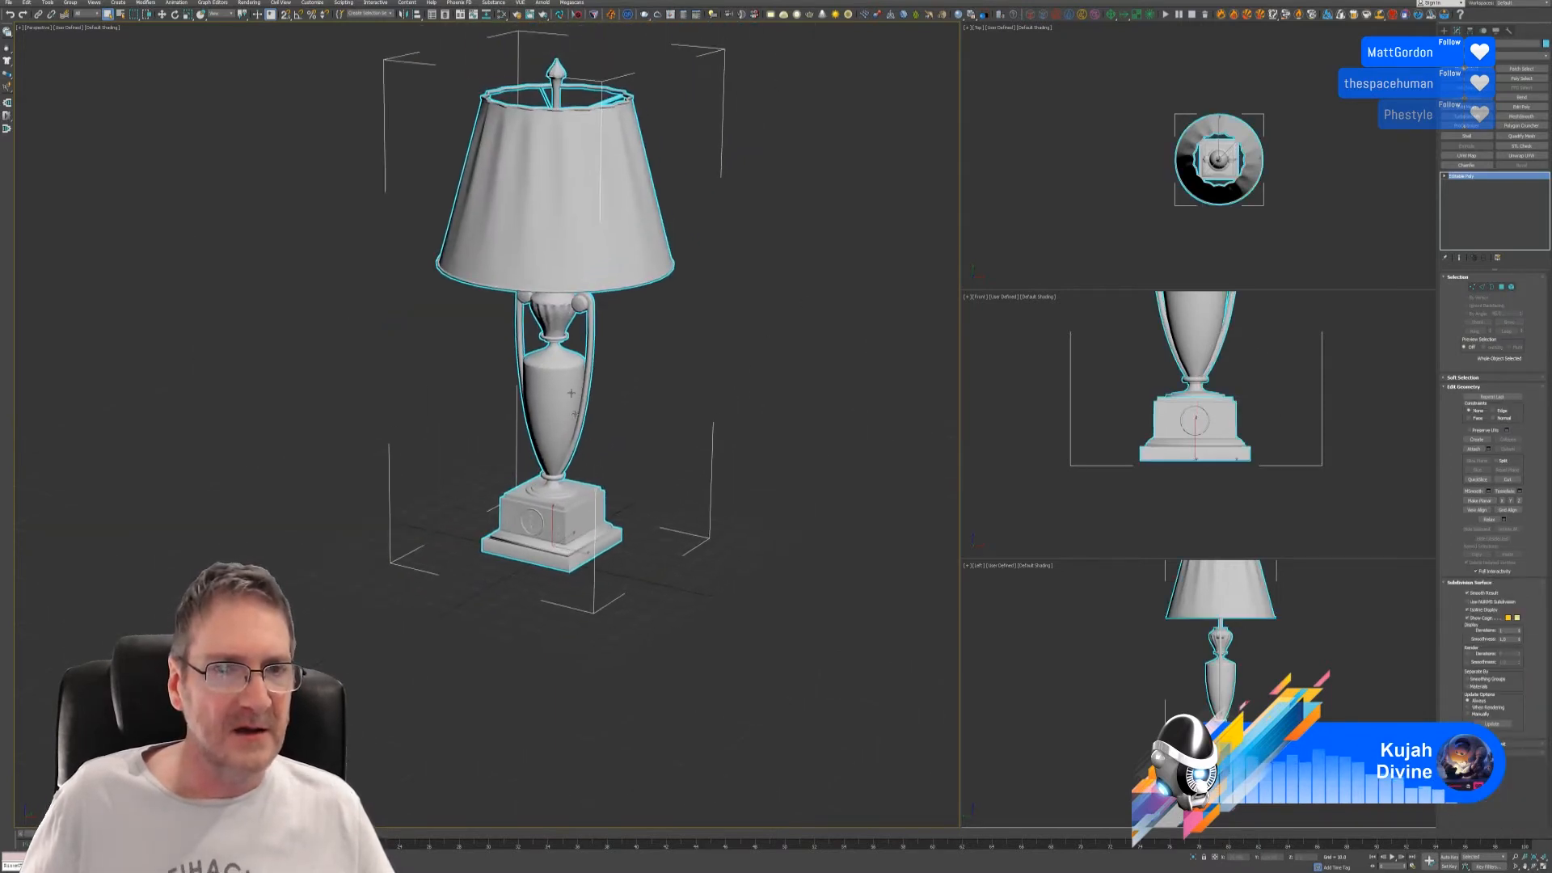
right_click(550, 256)
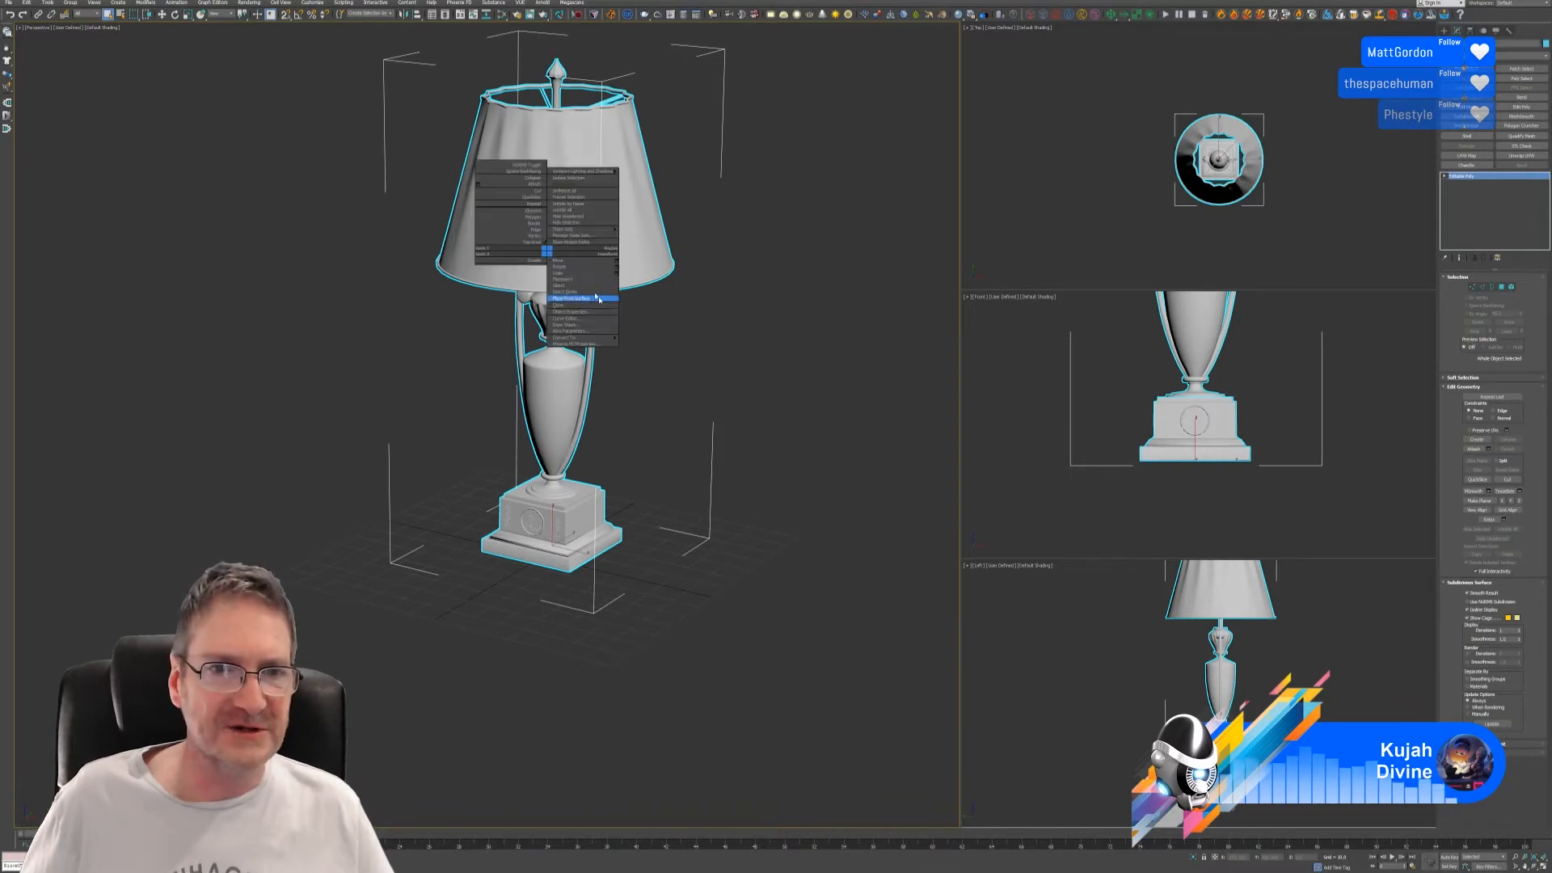
left_click(598, 316)
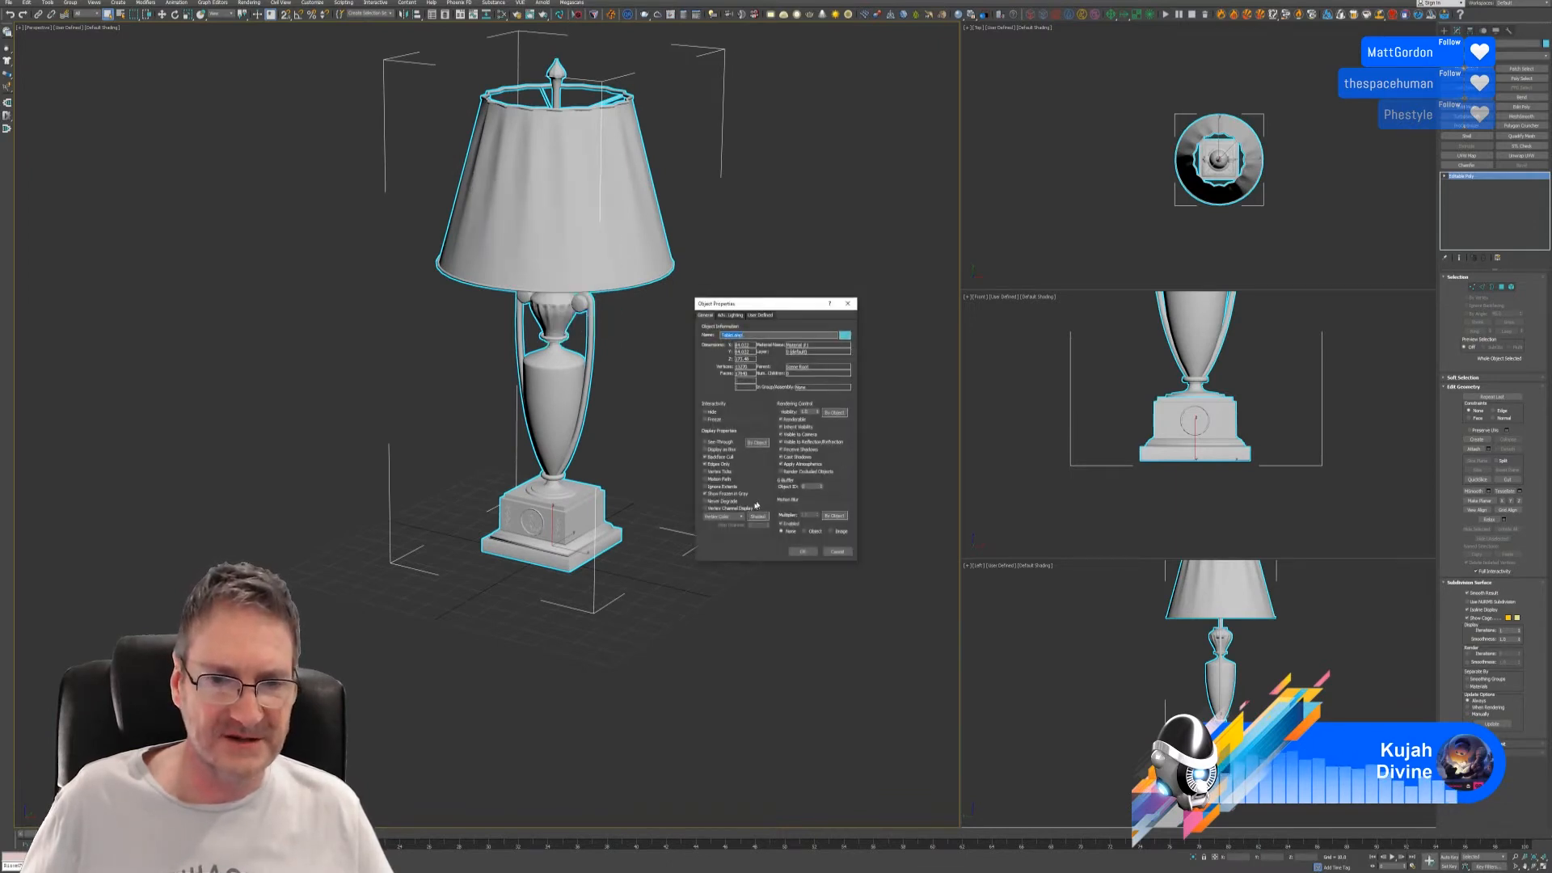
left_click(727, 508)
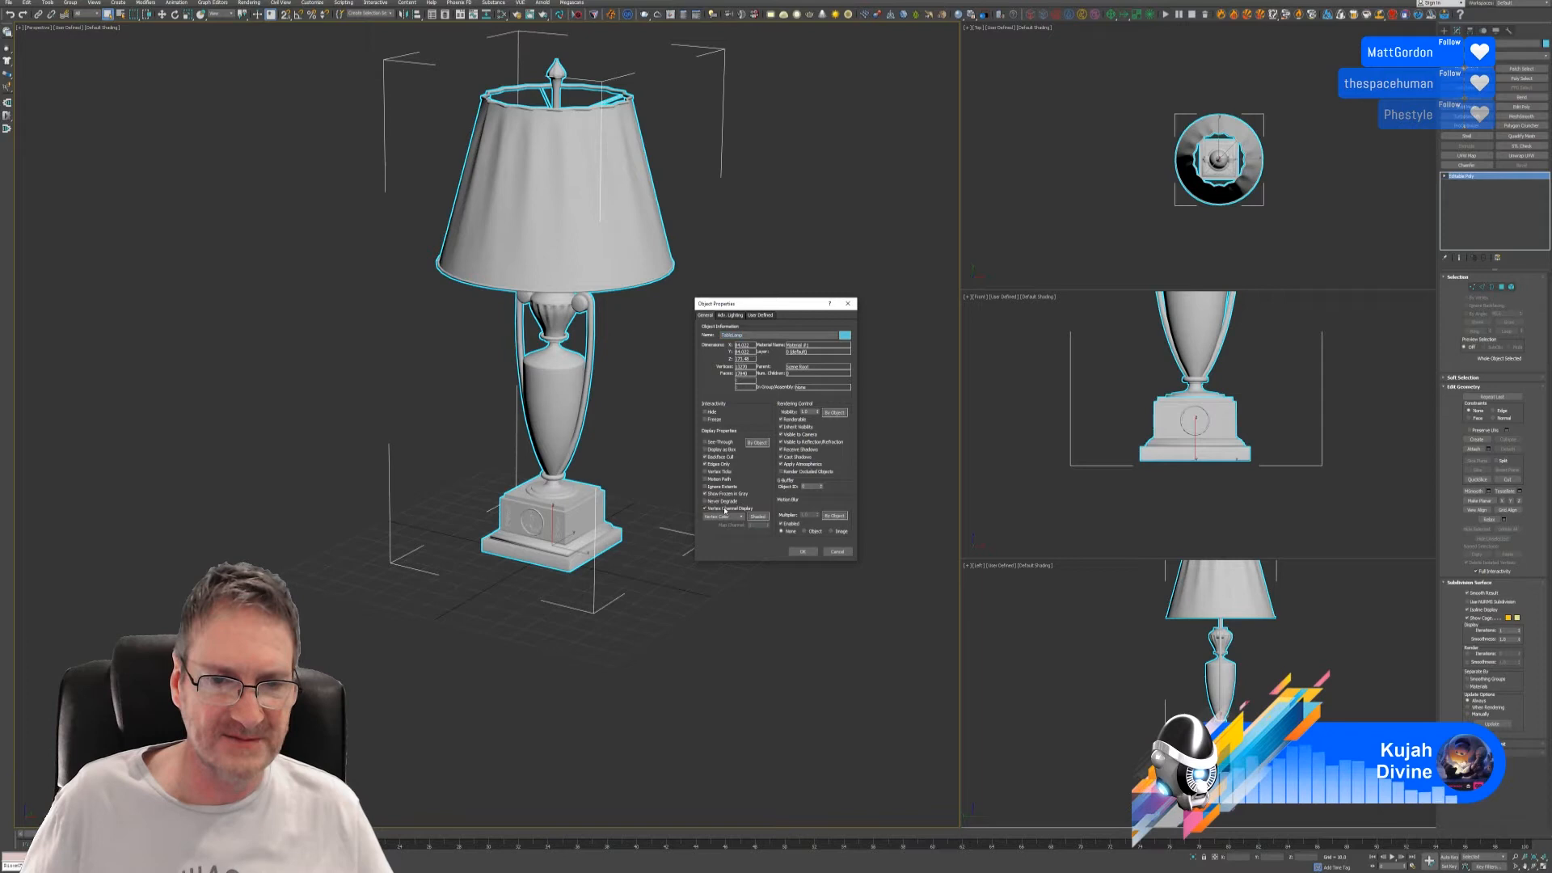
left_click(803, 551)
scroll(540, 477, "up", 4)
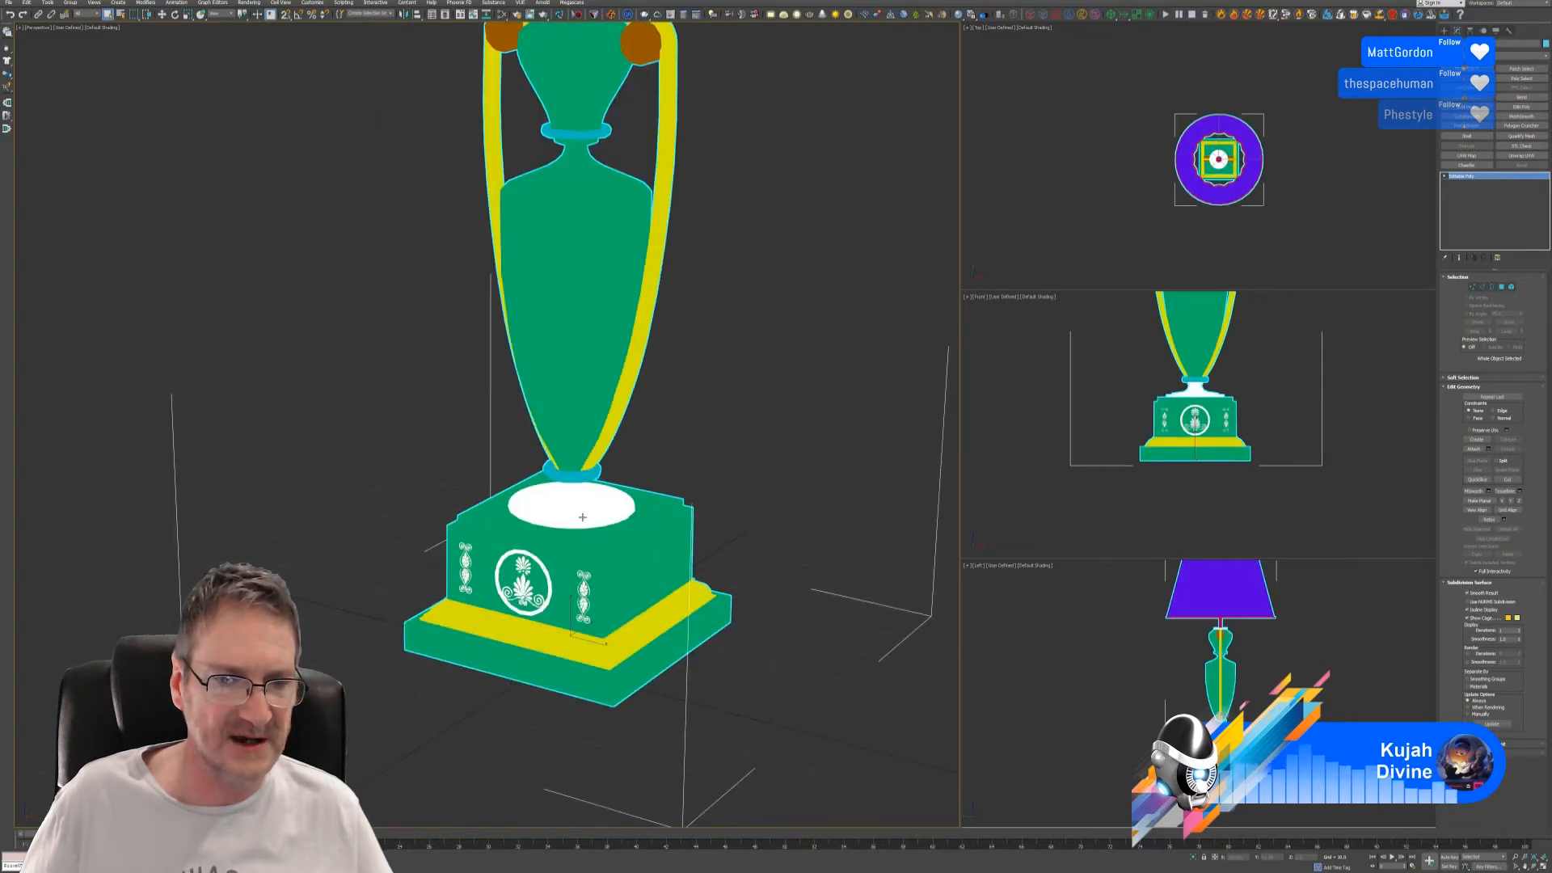
scroll(582, 517, "down", 3)
middle_click_drag(703, 396, 701, 356)
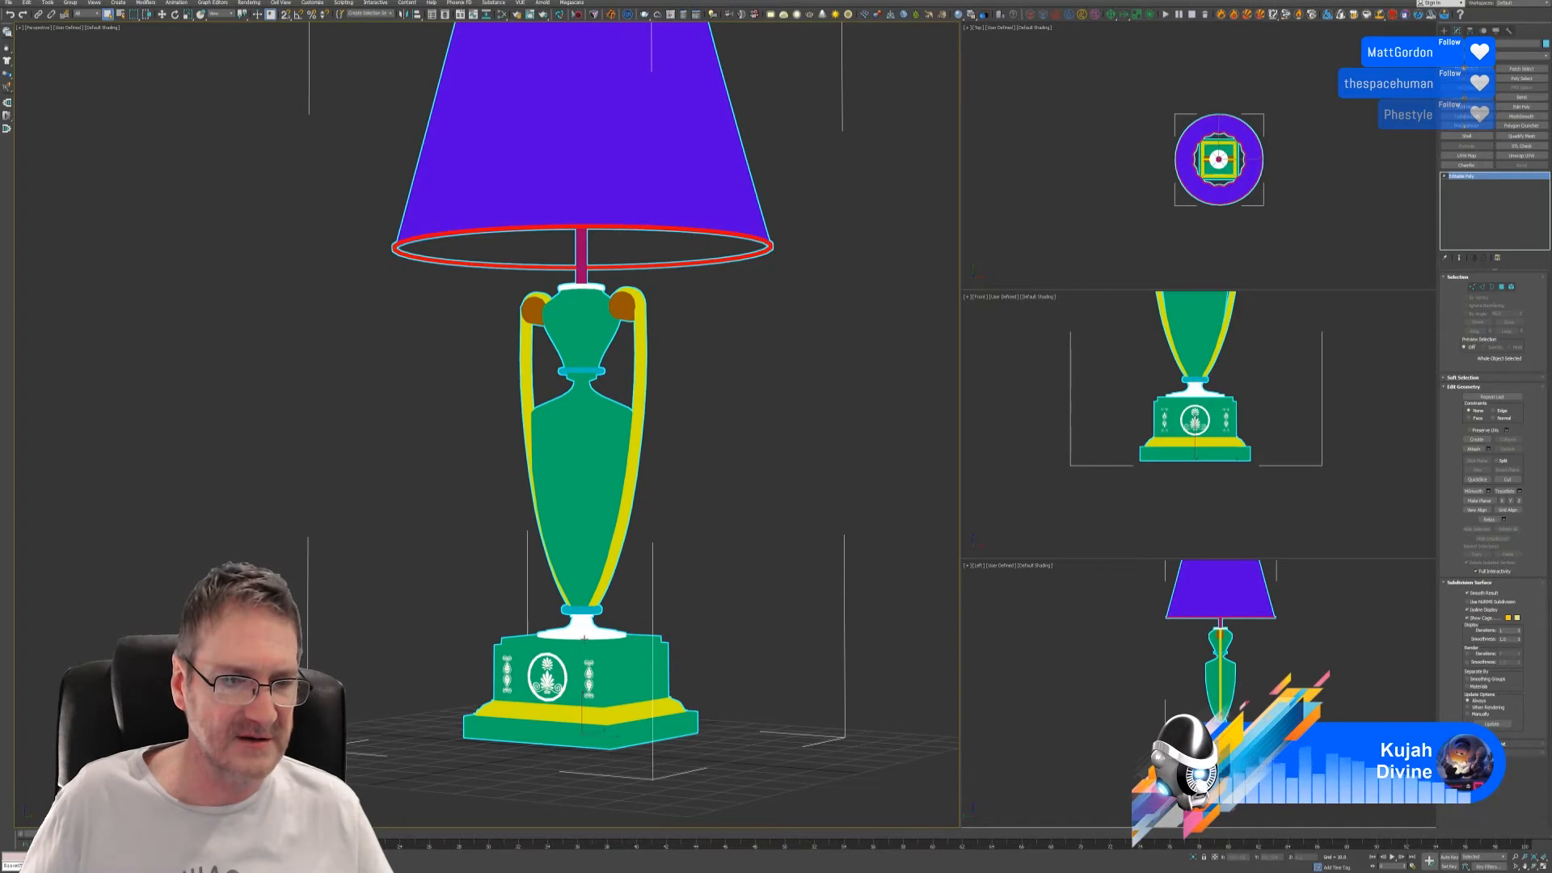
middle_click_drag(604, 297, 617, 273, "alt")
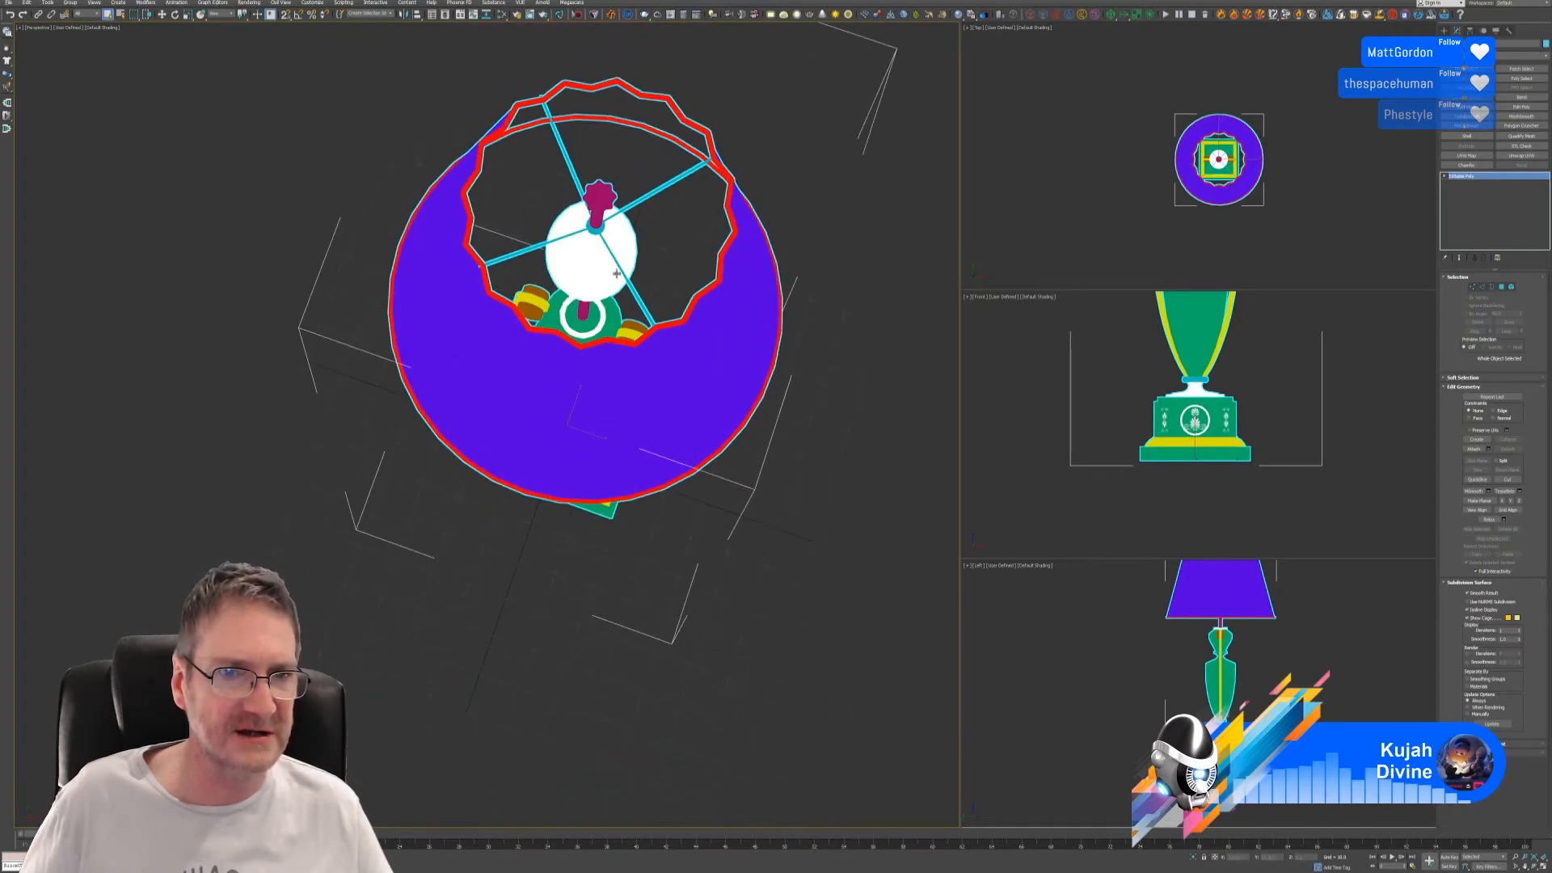
middle_click_drag(751, 452, 686, 407, "alt")
scroll(736, 378, "down", 3)
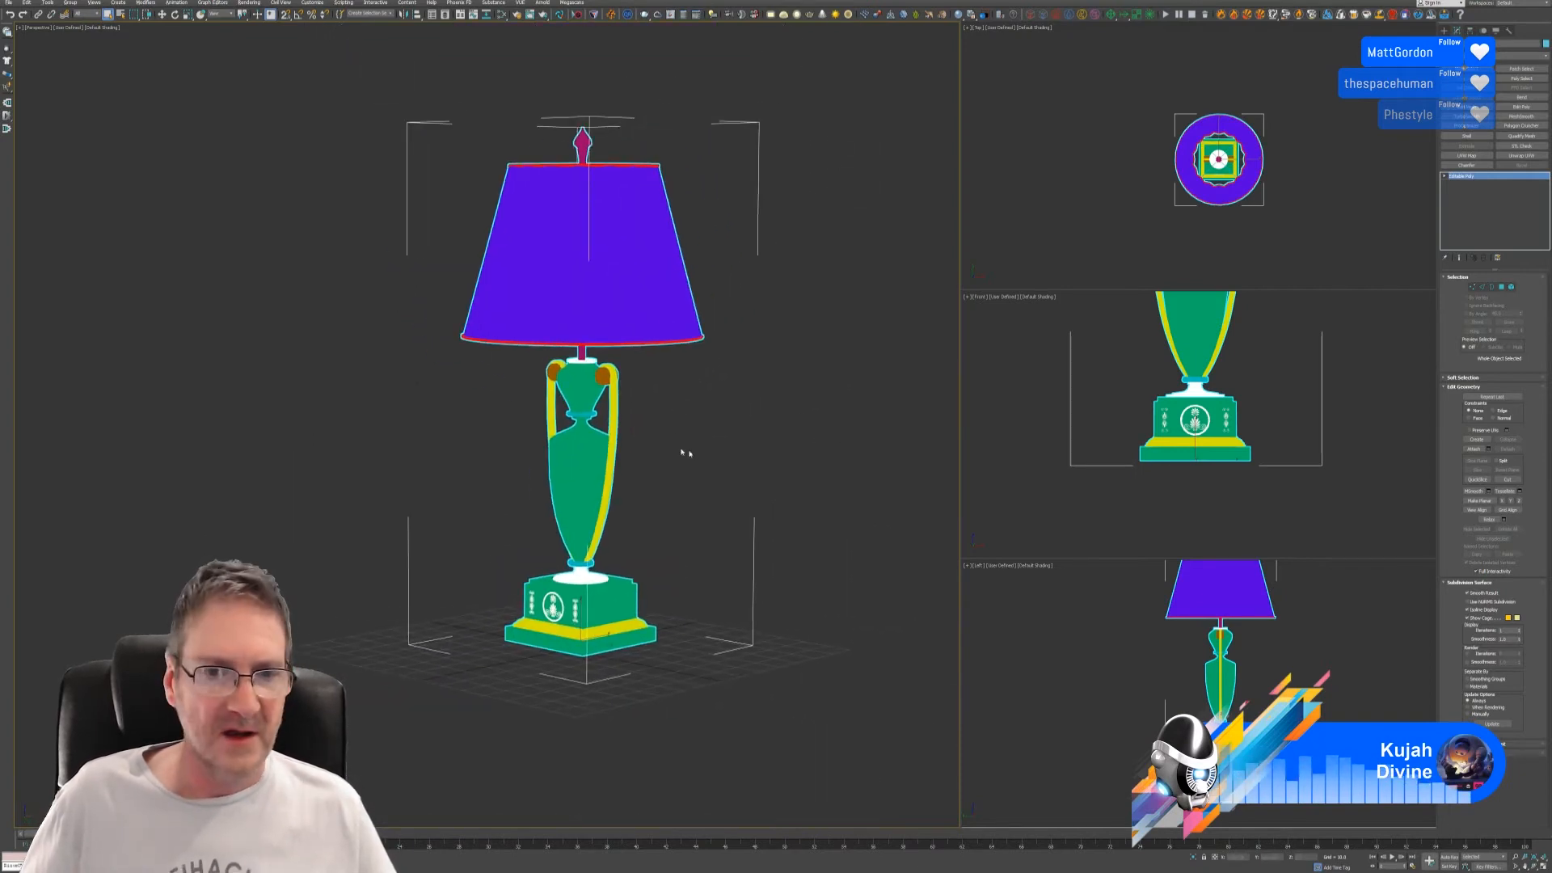
- Disable Vertex Channel Display in the lamp's object properties
right_click(581, 213)
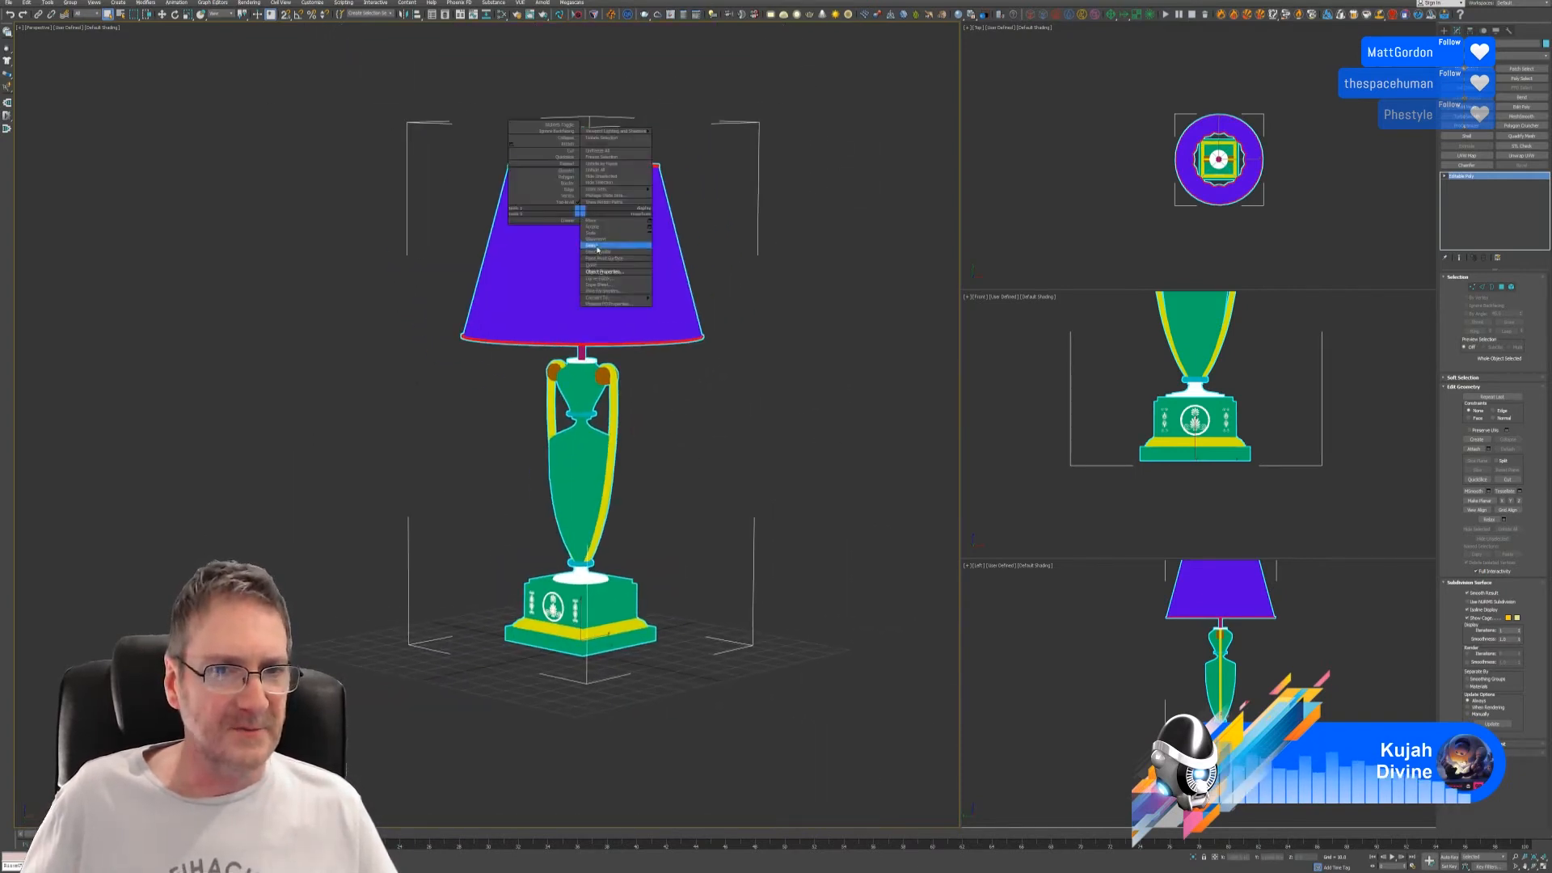
left_click(614, 272)
left_click(705, 507)
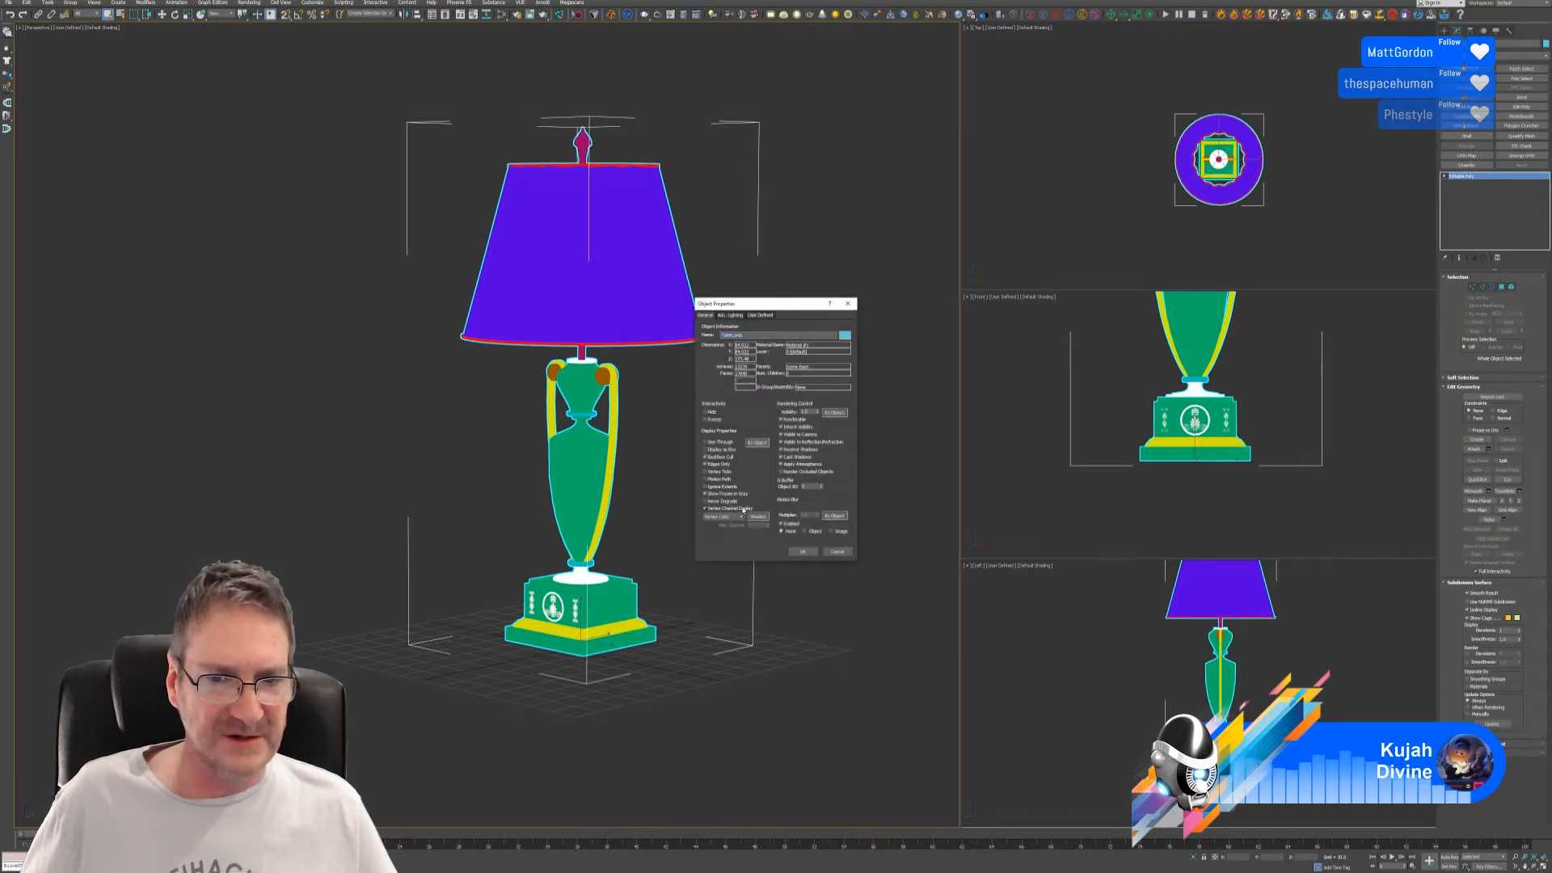
left_click(803, 551)
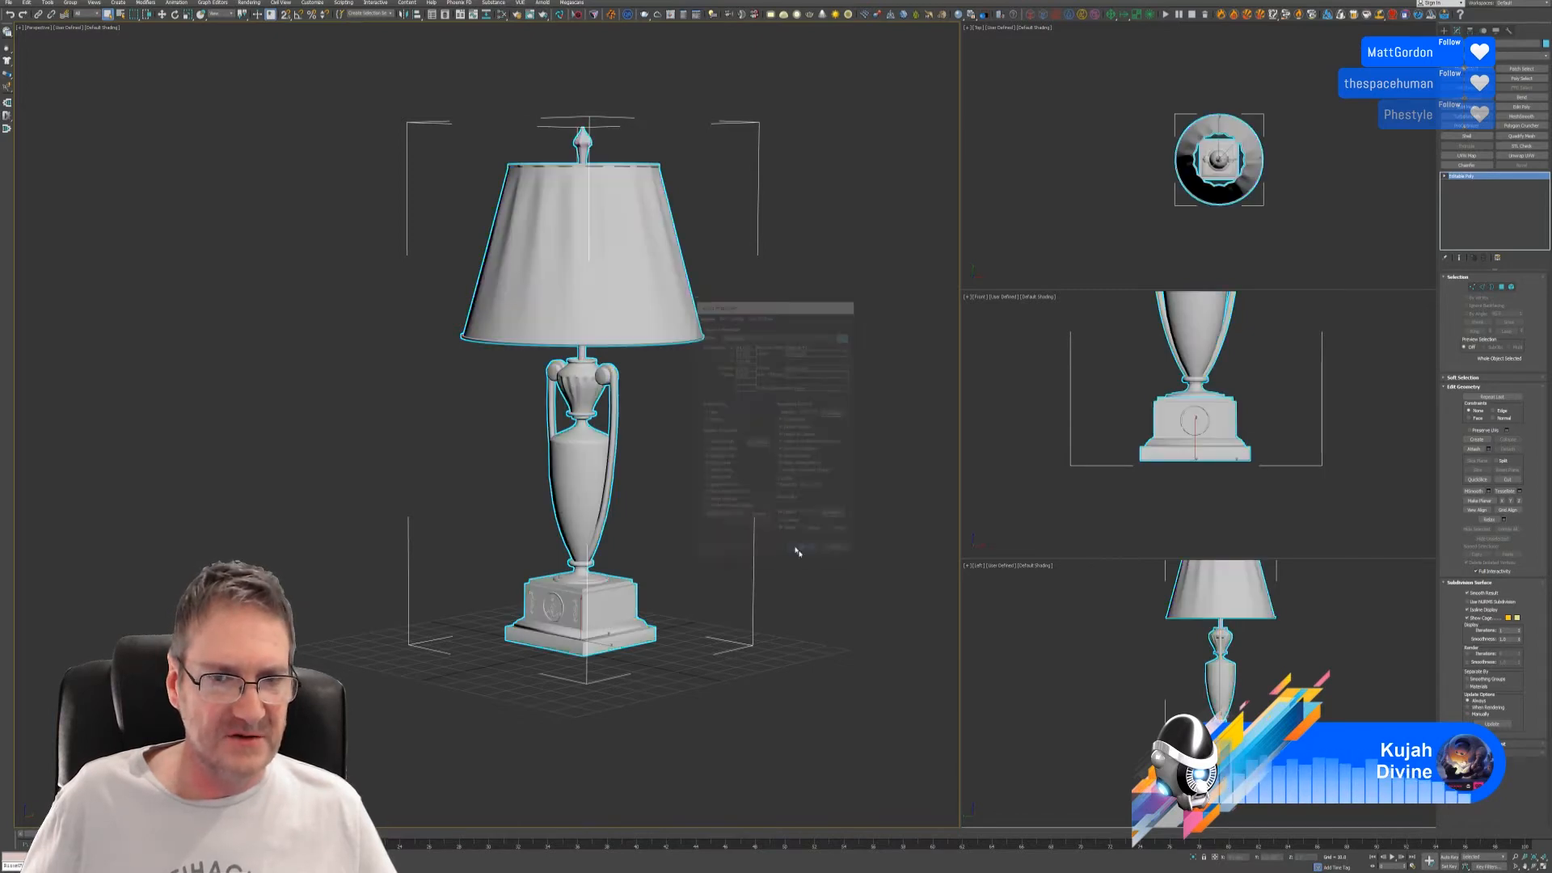
- Export the selected lamp as an FBX into the Table_Lamp folder, overwriting the existing bedroom table lamp file
left_click(8, 3)
mouse_move(73, 126)
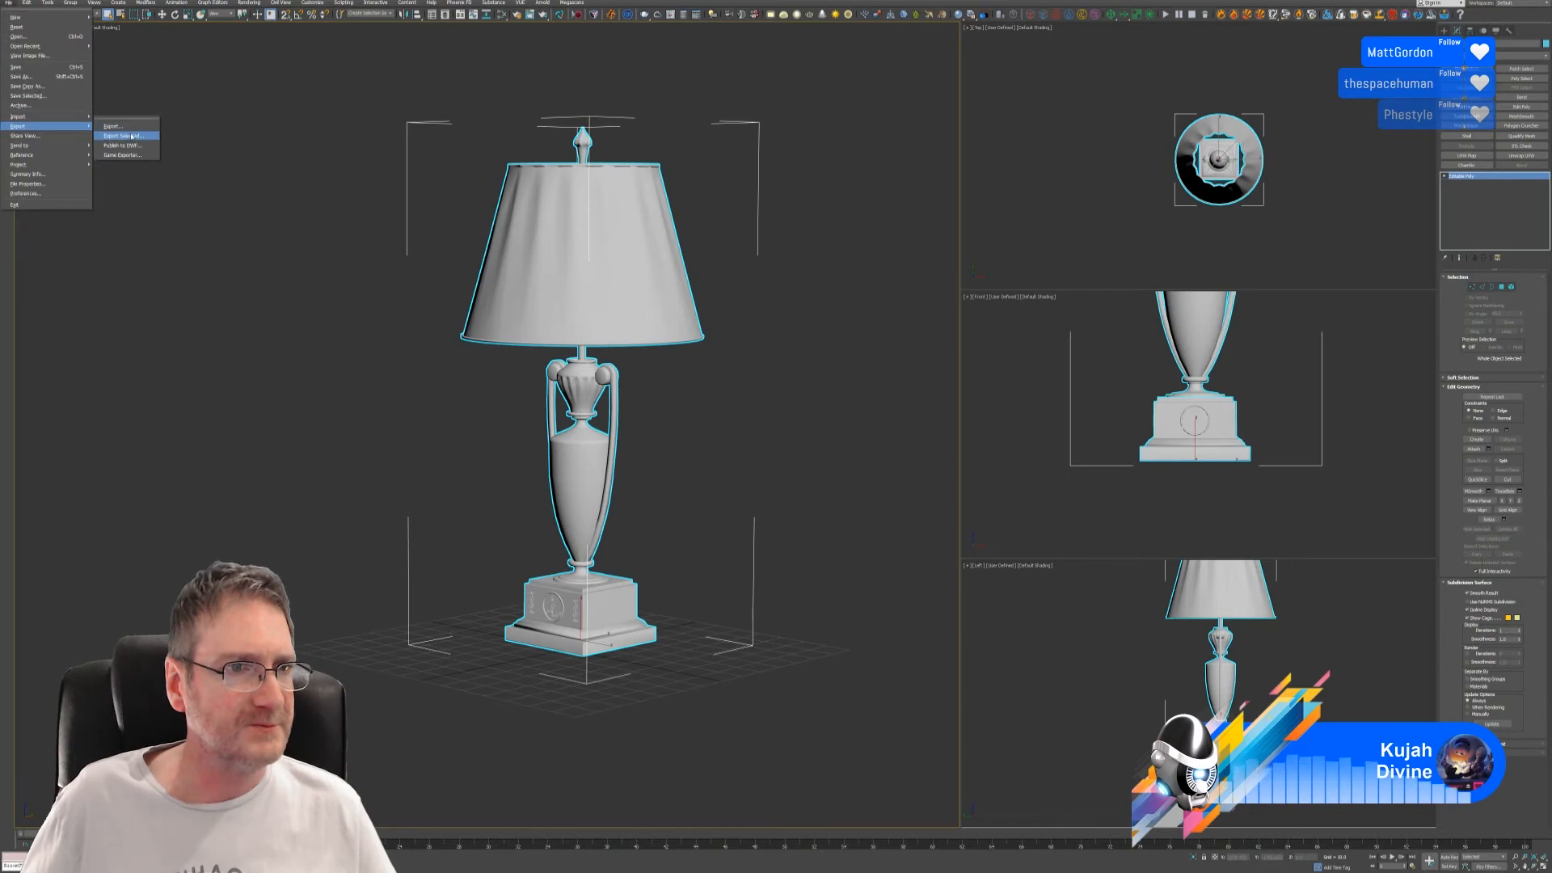
left_click(126, 132)
left_click(391, 149)
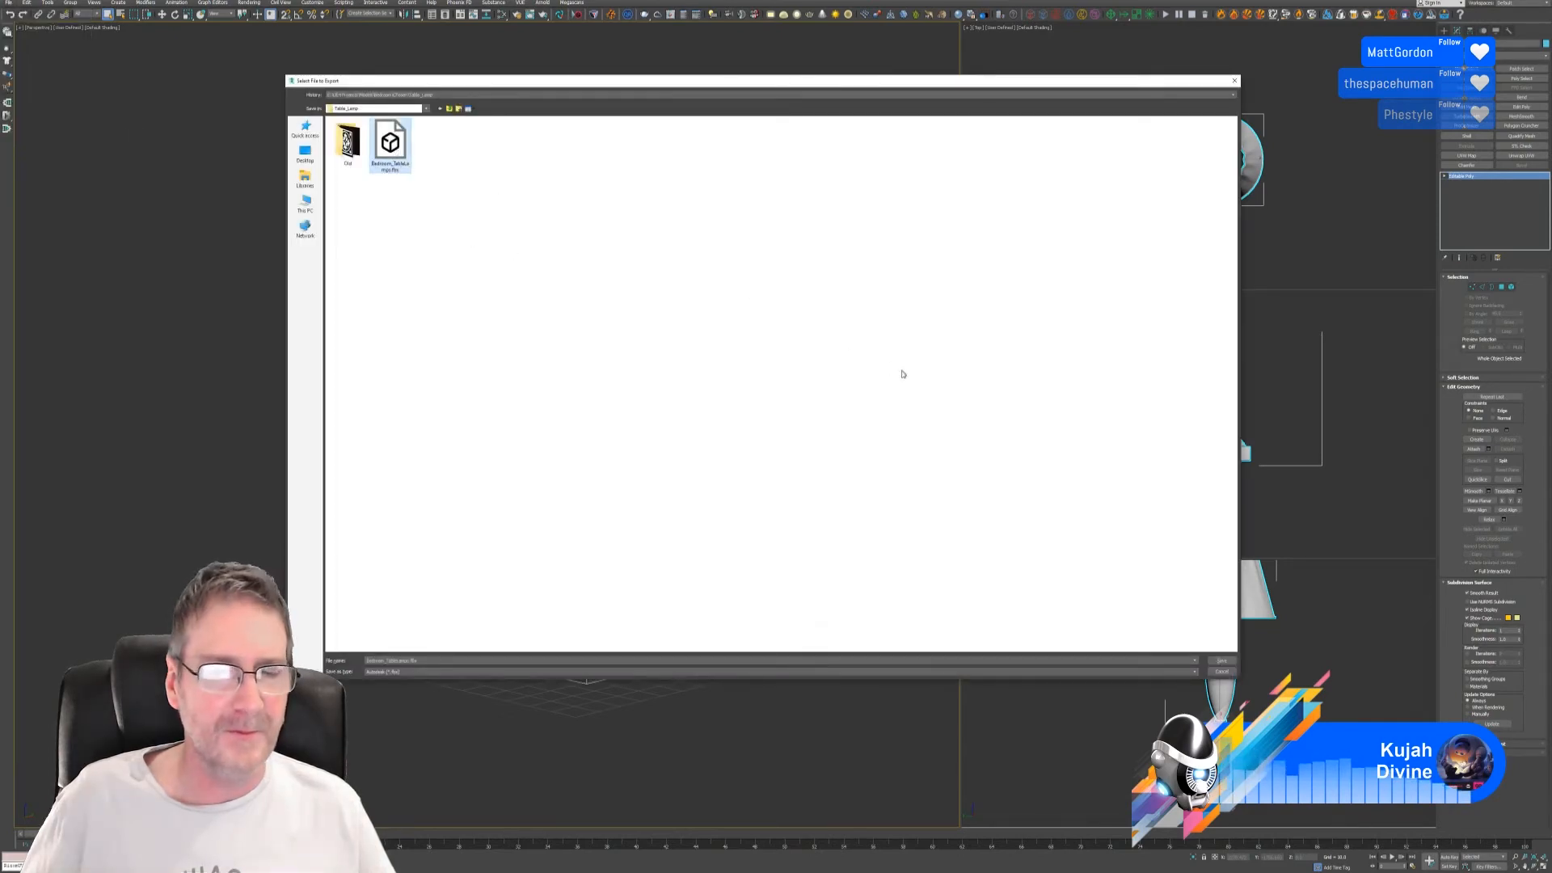
key("Return")
left_click(824, 446)
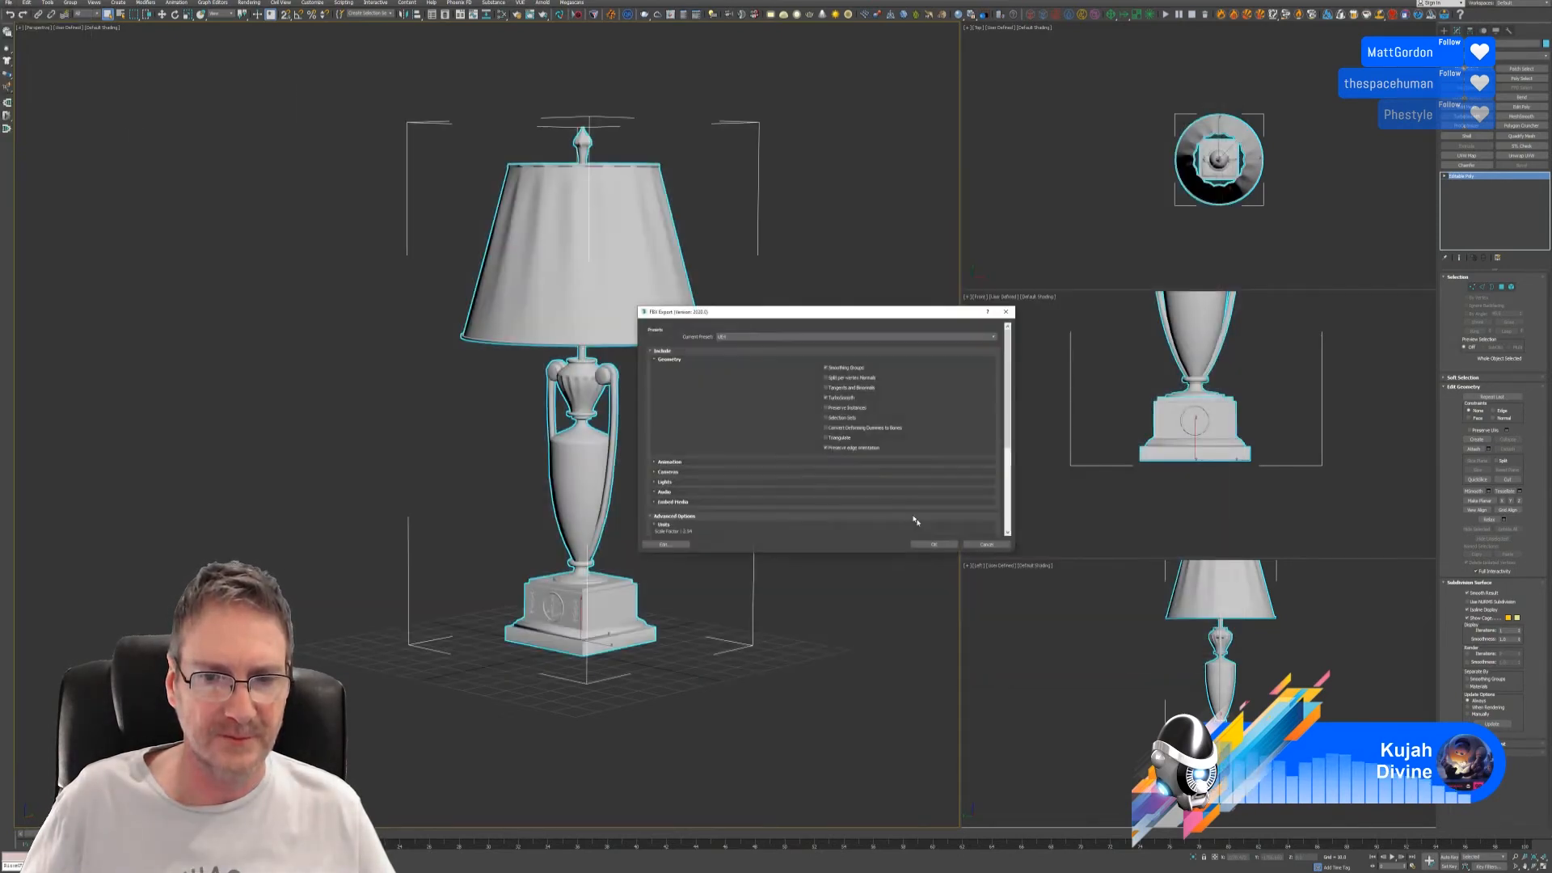
left_click(933, 544)
- Save the lamp scene and minimize the modelling window to reveal the browser
left_click(8, 3)
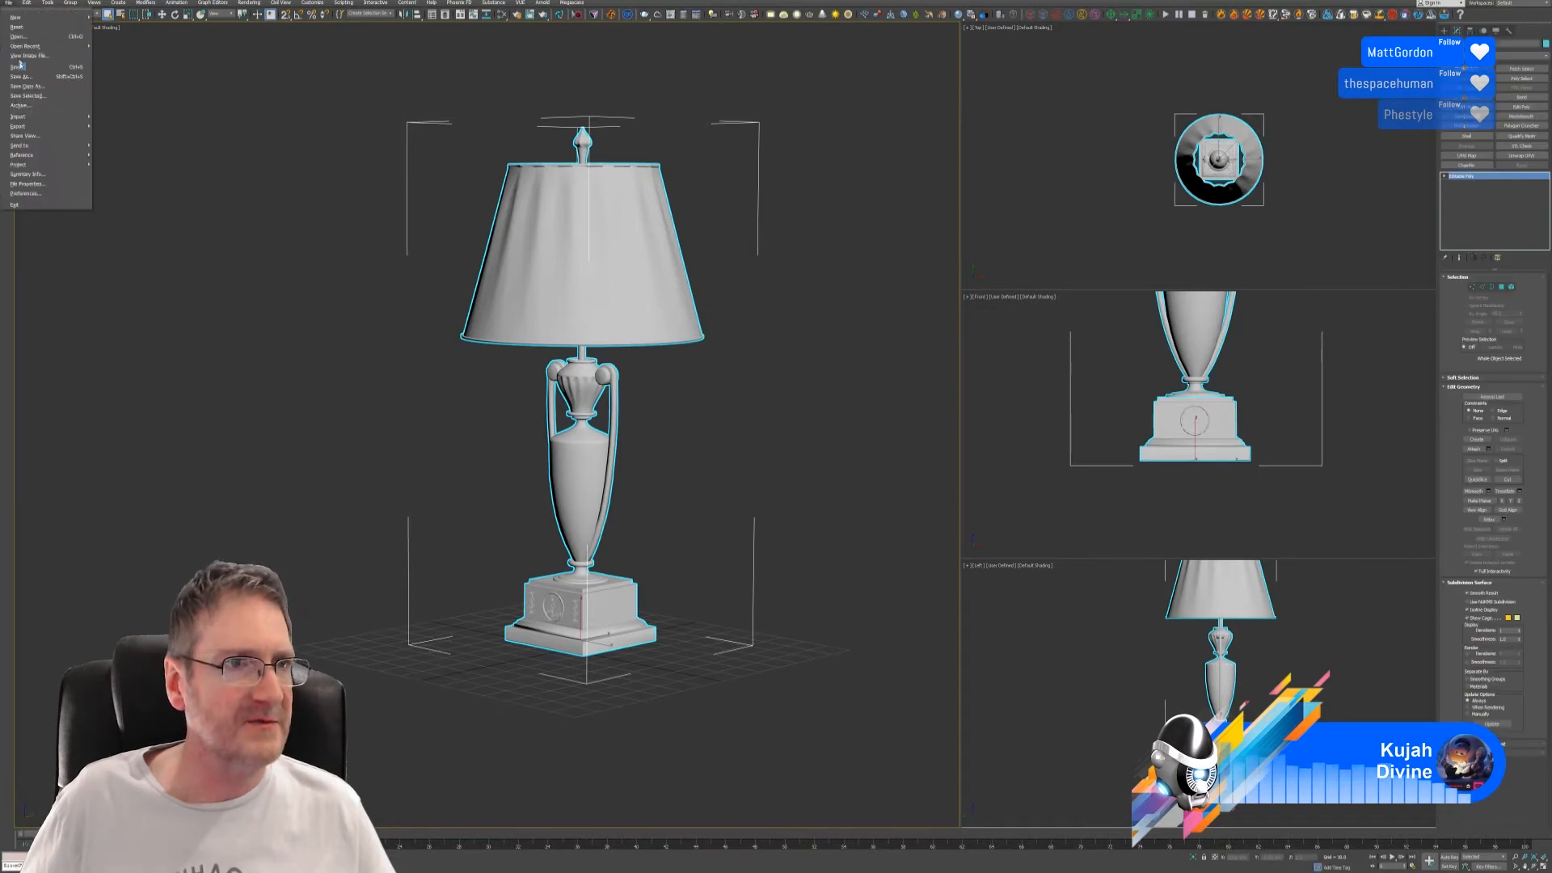
left_click(20, 65)
left_click(1479, 1)
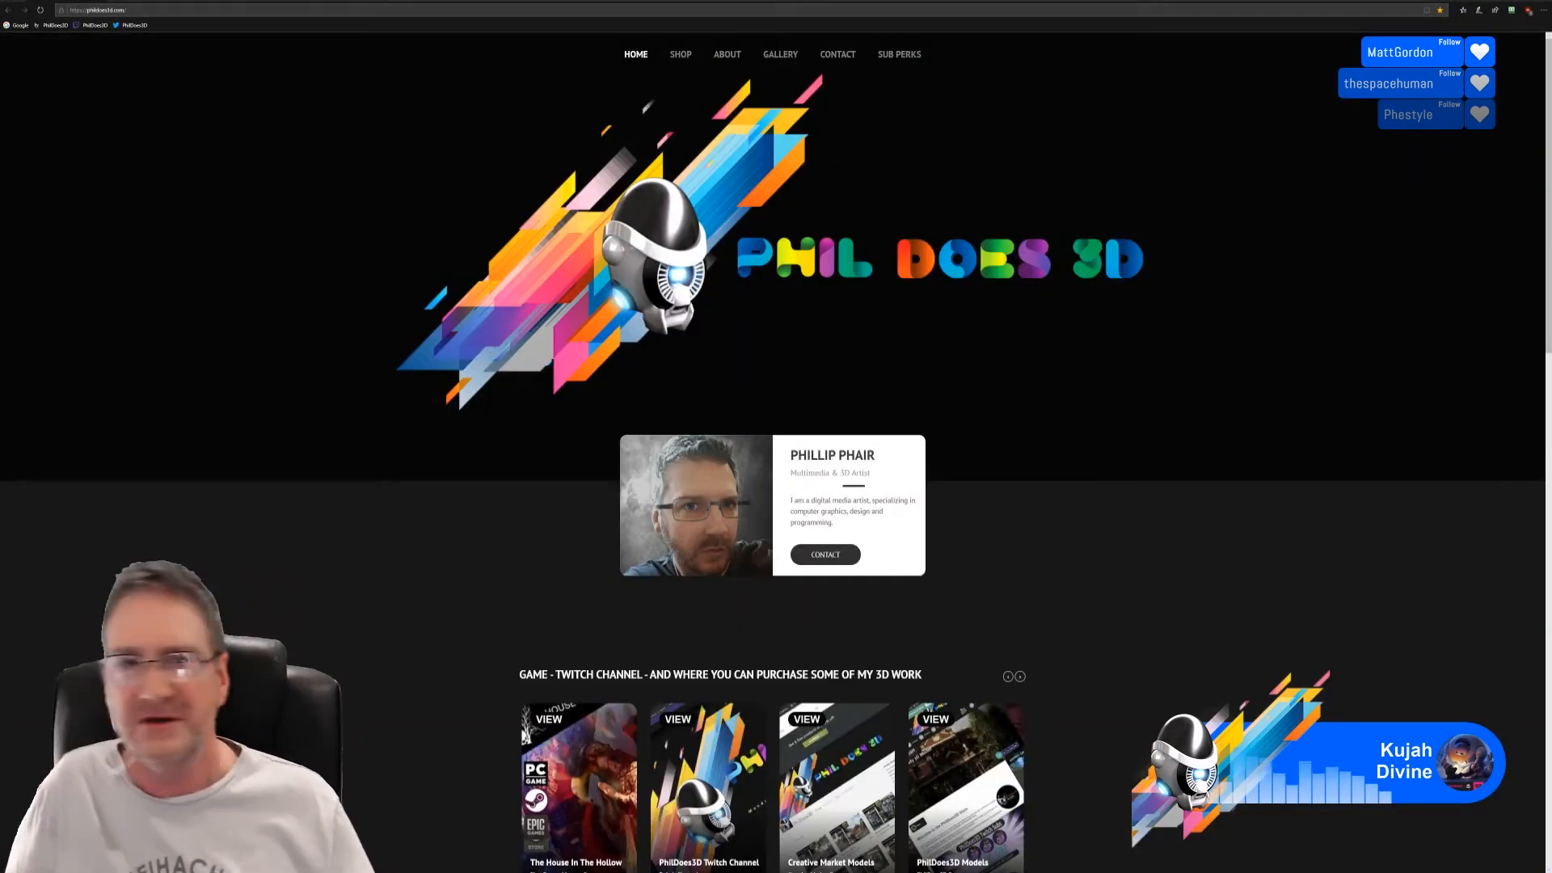
- Open the copied YouTube link to the tutorial on faking translucence in UE4's material editor
left_click(146, 11)
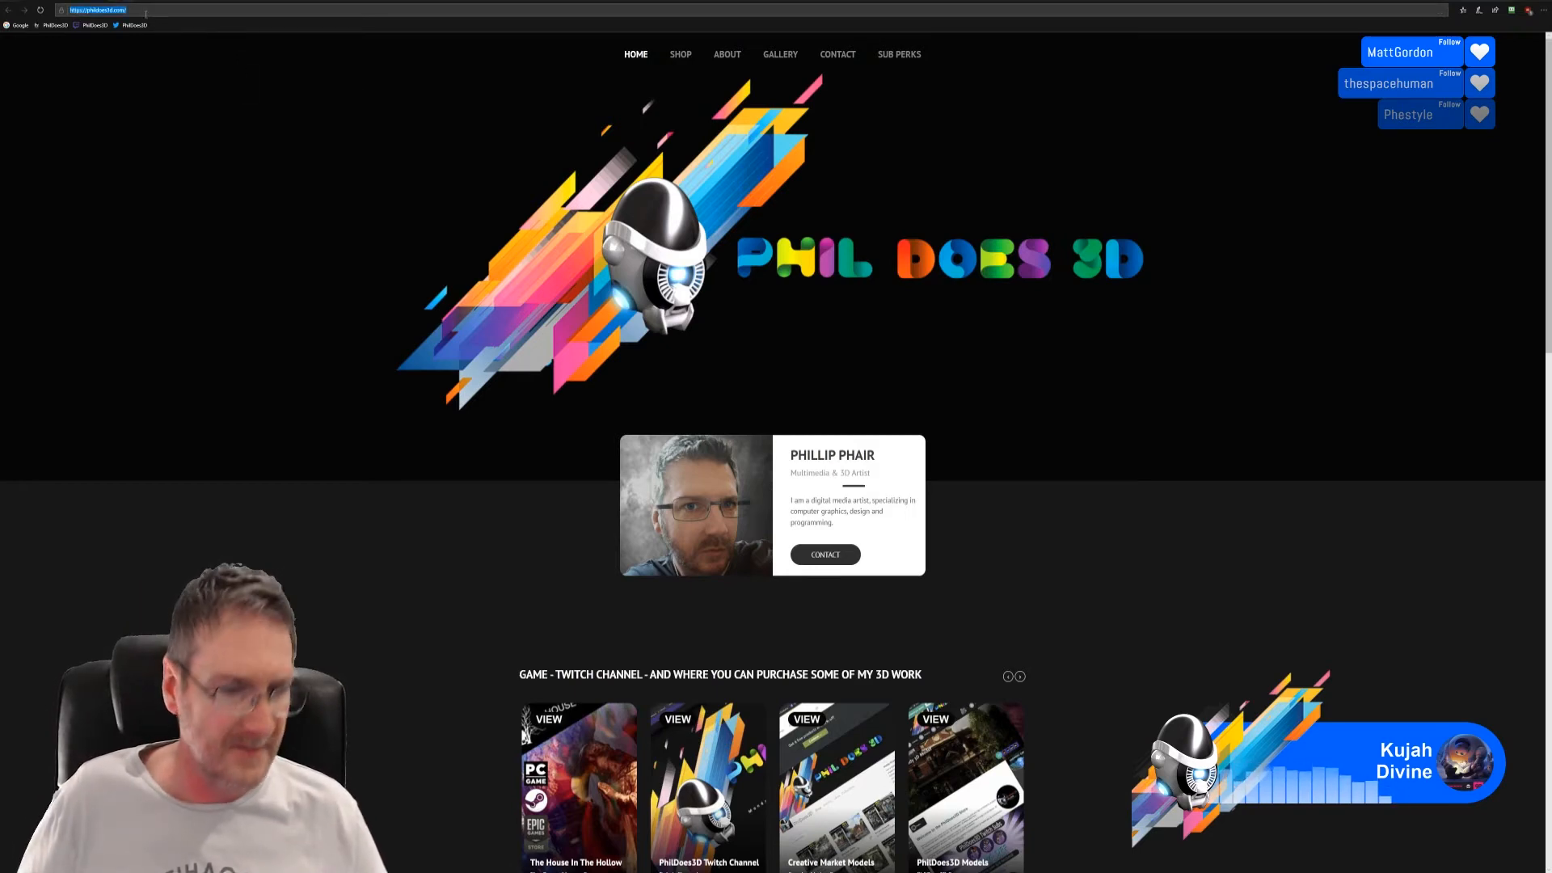
key("ctrl+v")
key("Return")
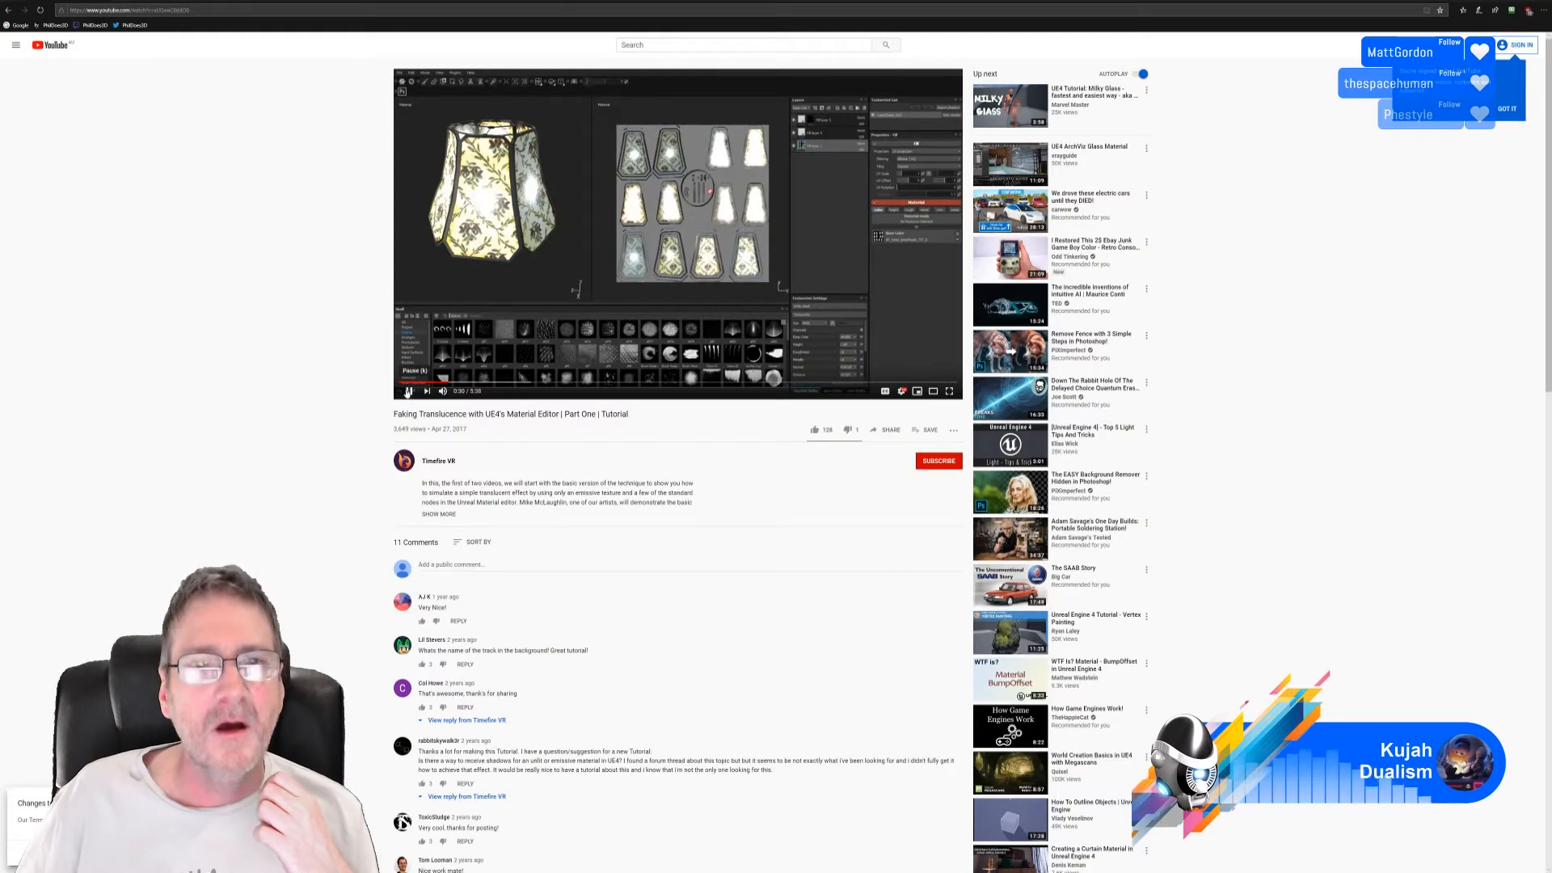
- Watch how the tutorial builds the lampshade's emissive texture and material, pausing and skipping ahead to the material editor part
left_click(408, 391)
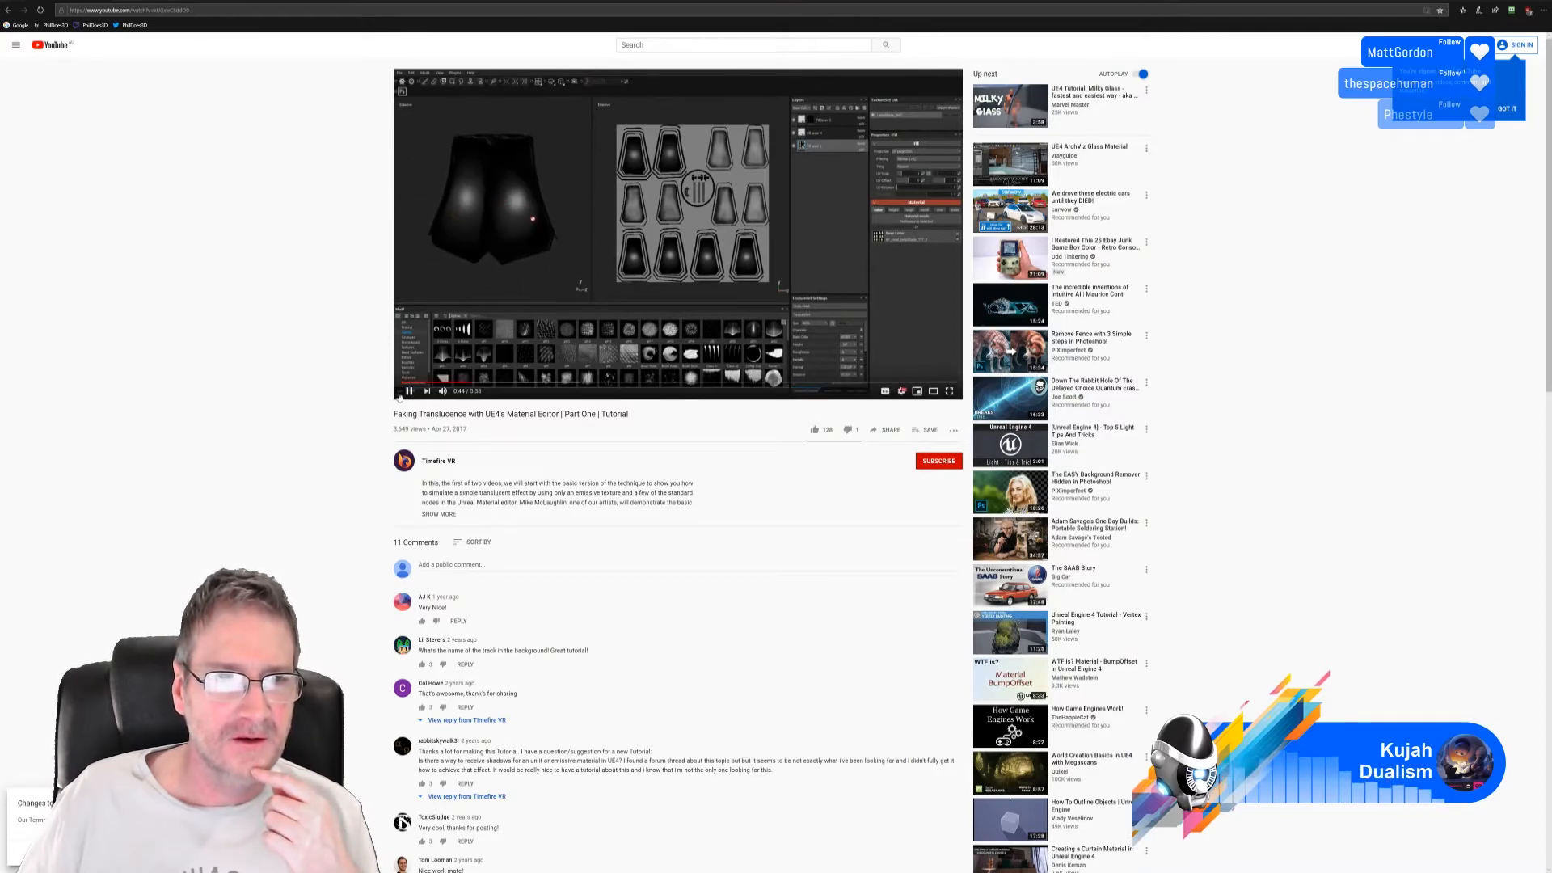
left_click(408, 391)
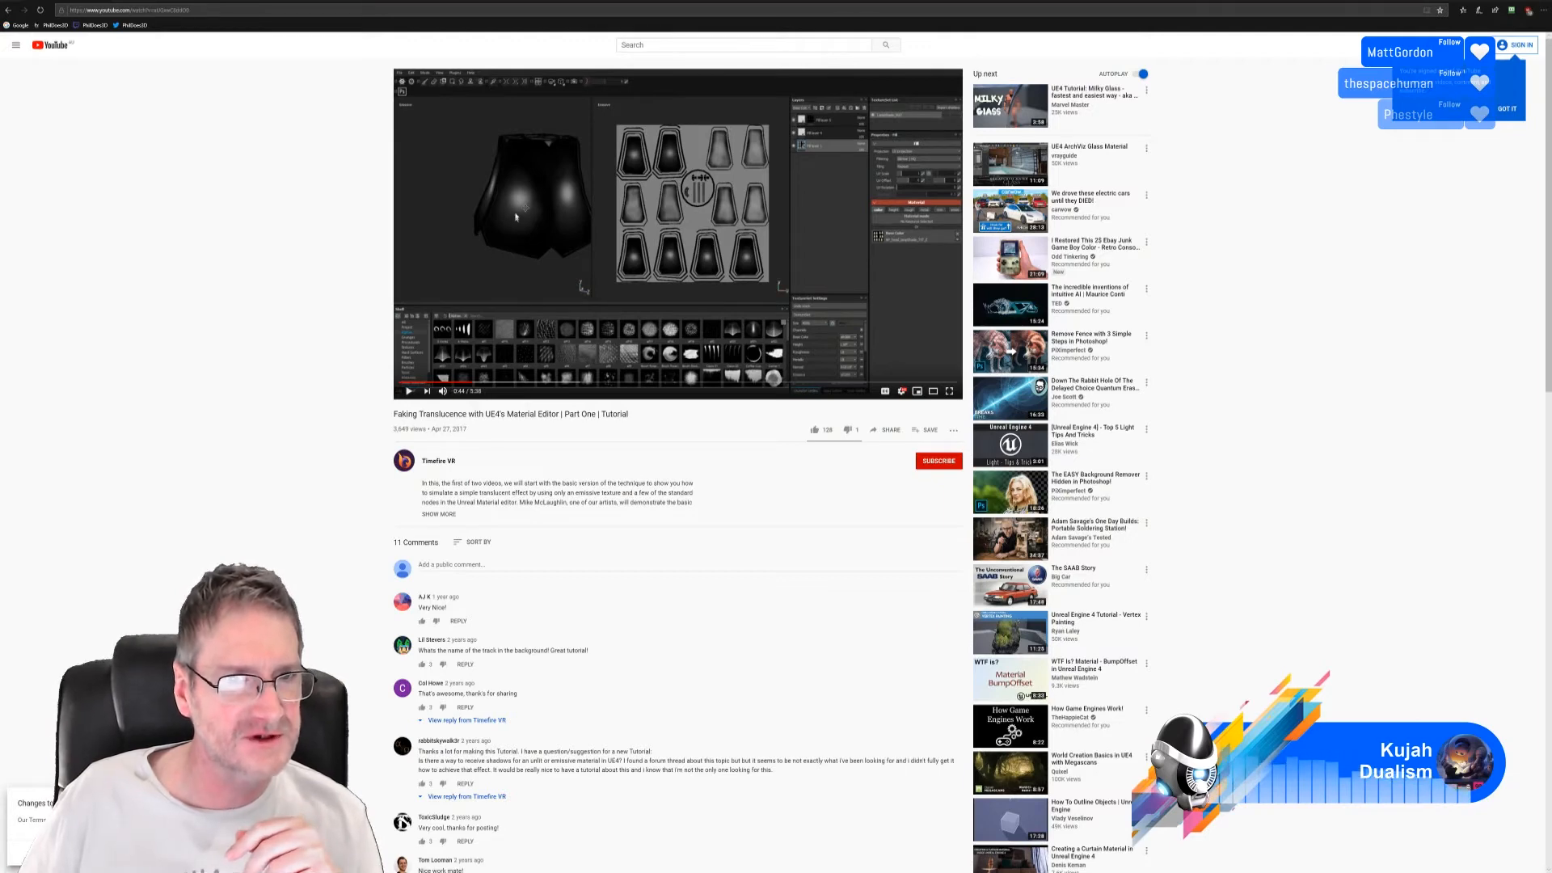
left_click(408, 391)
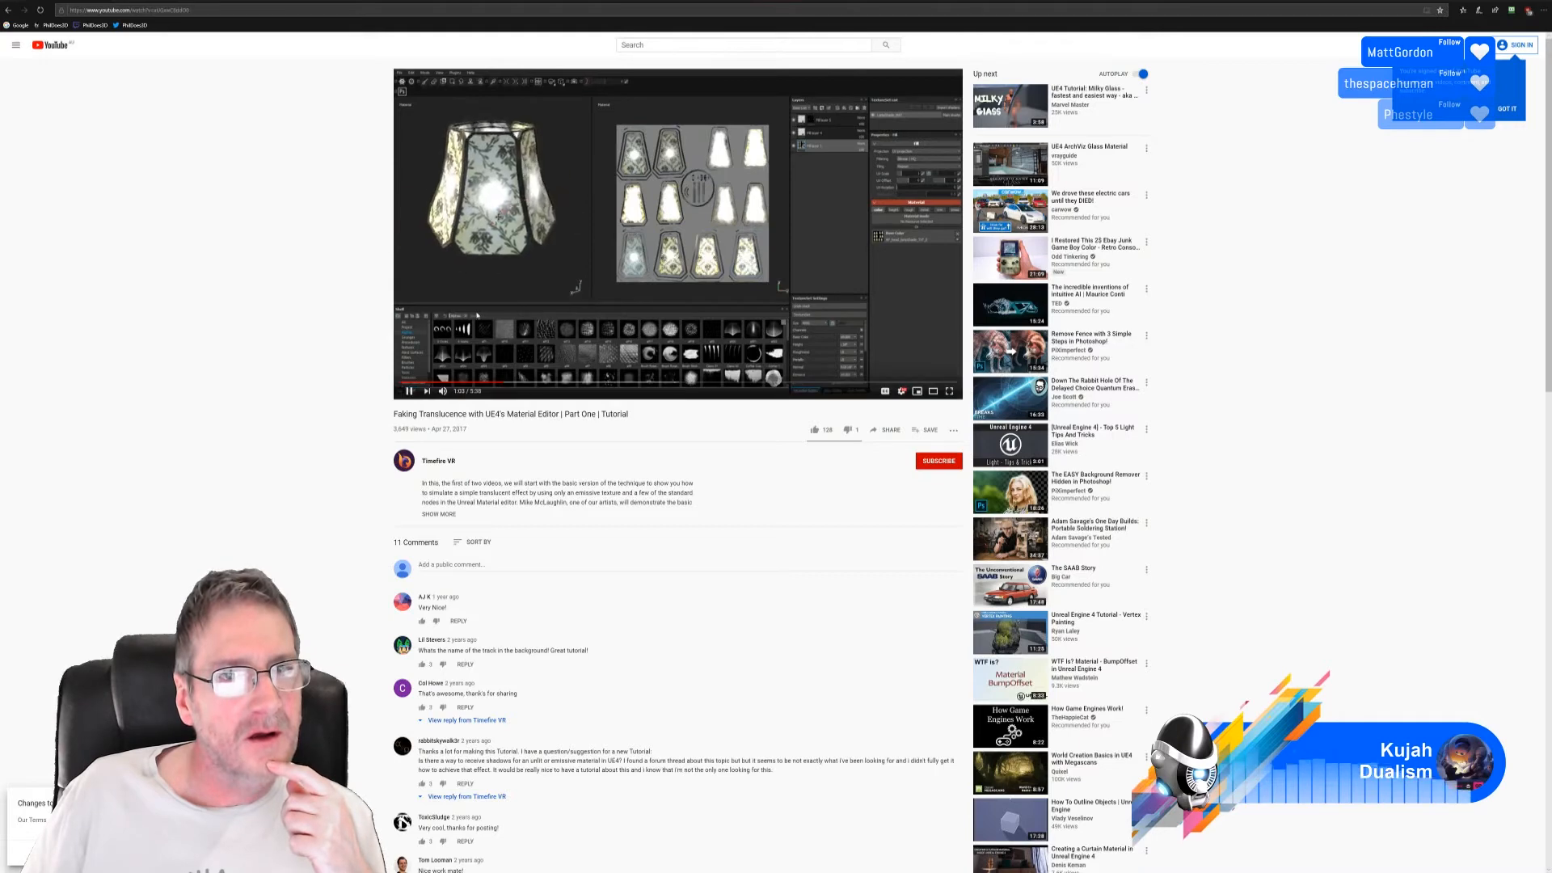
left_click(409, 391)
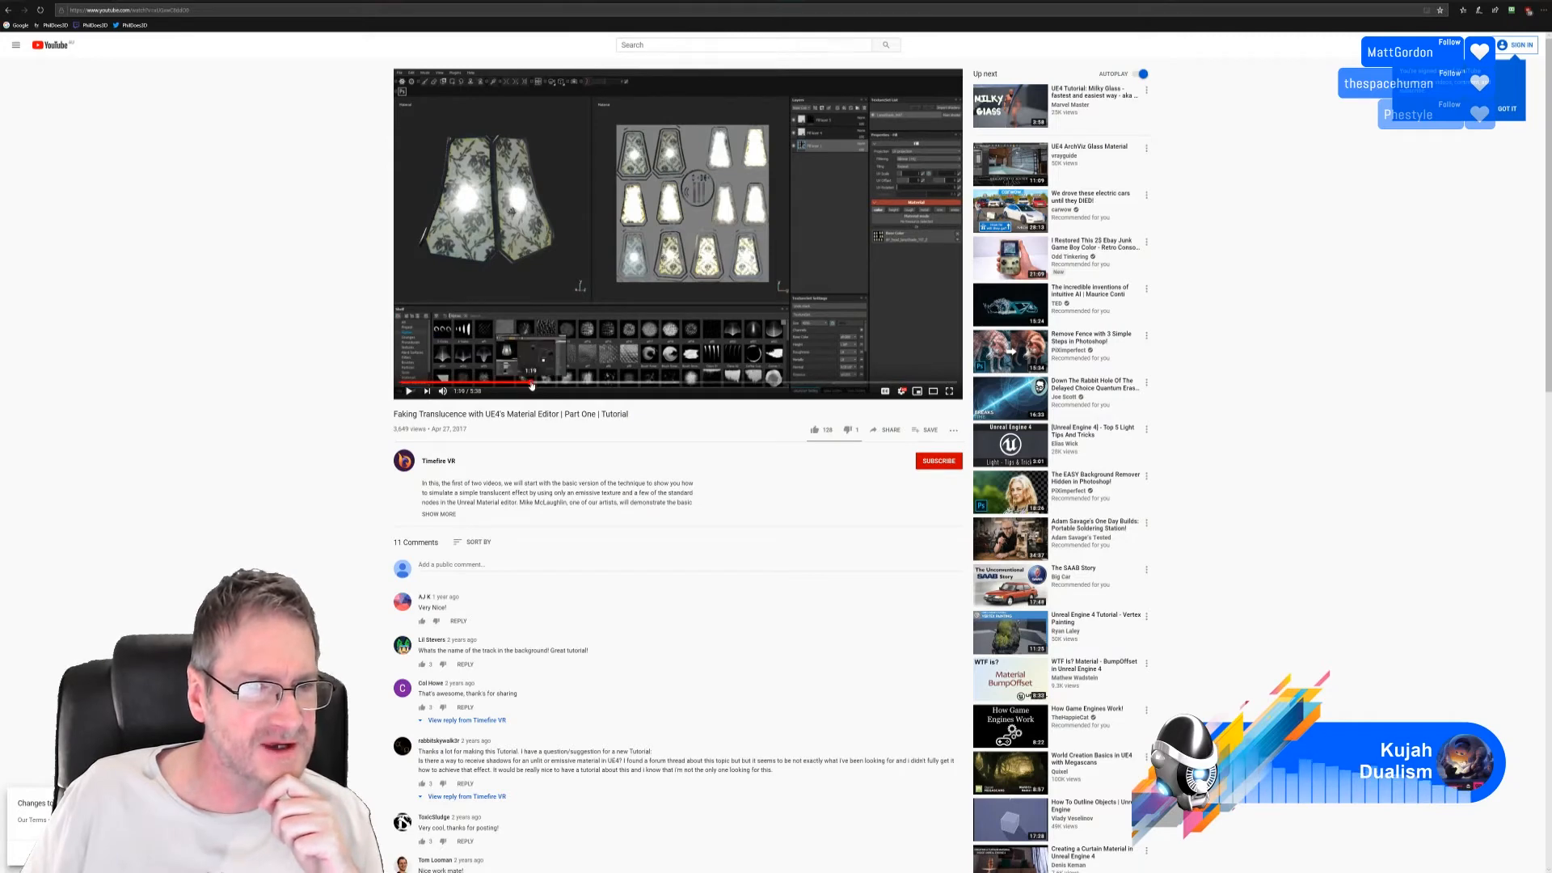
left_click(561, 382)
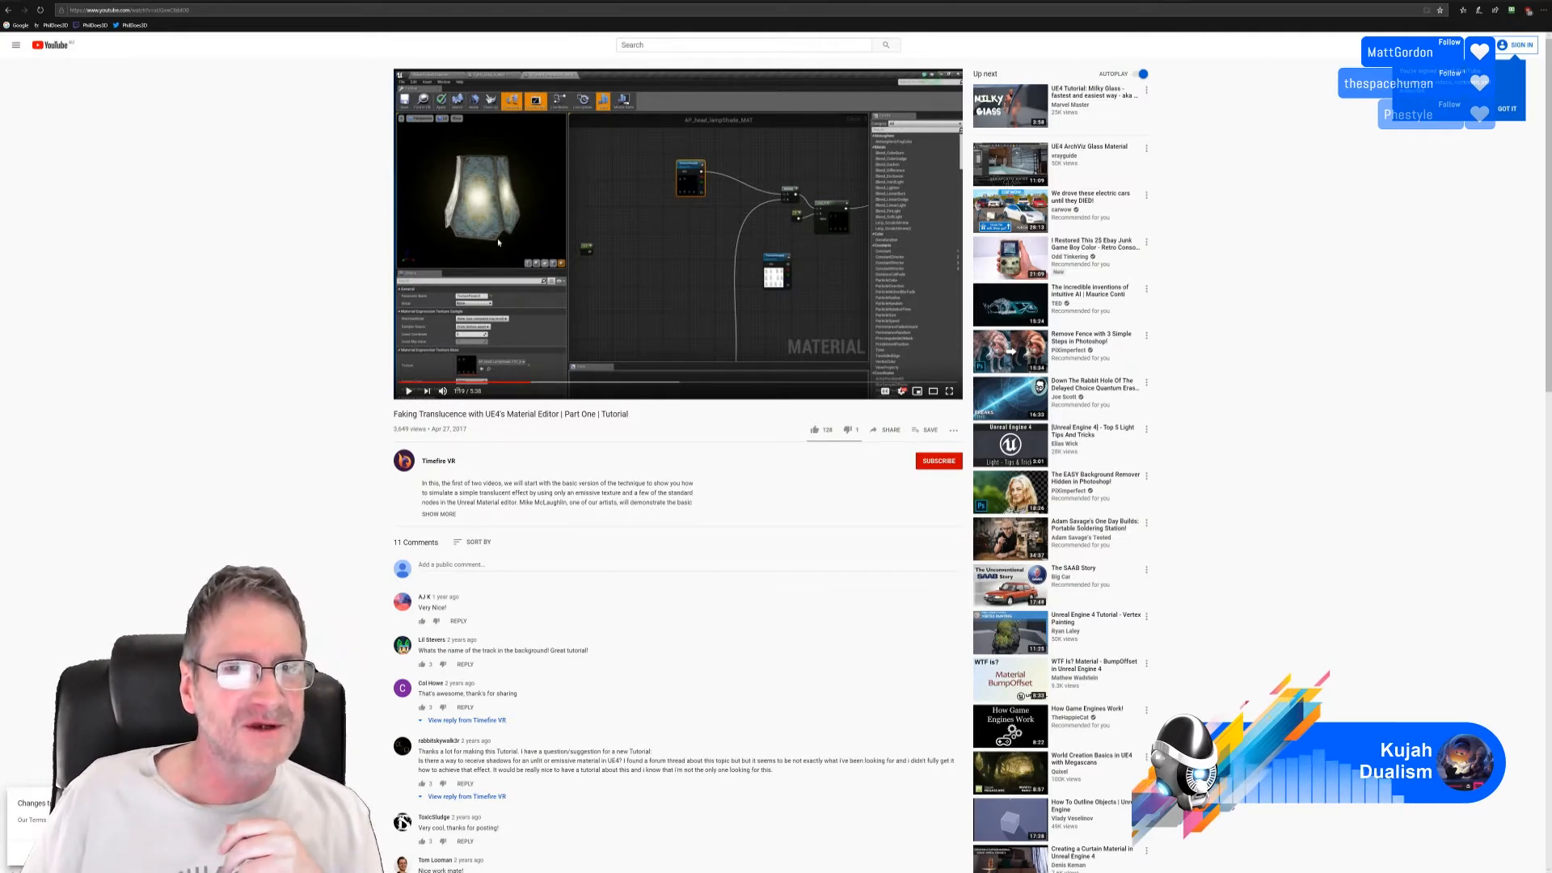
left_click(409, 391)
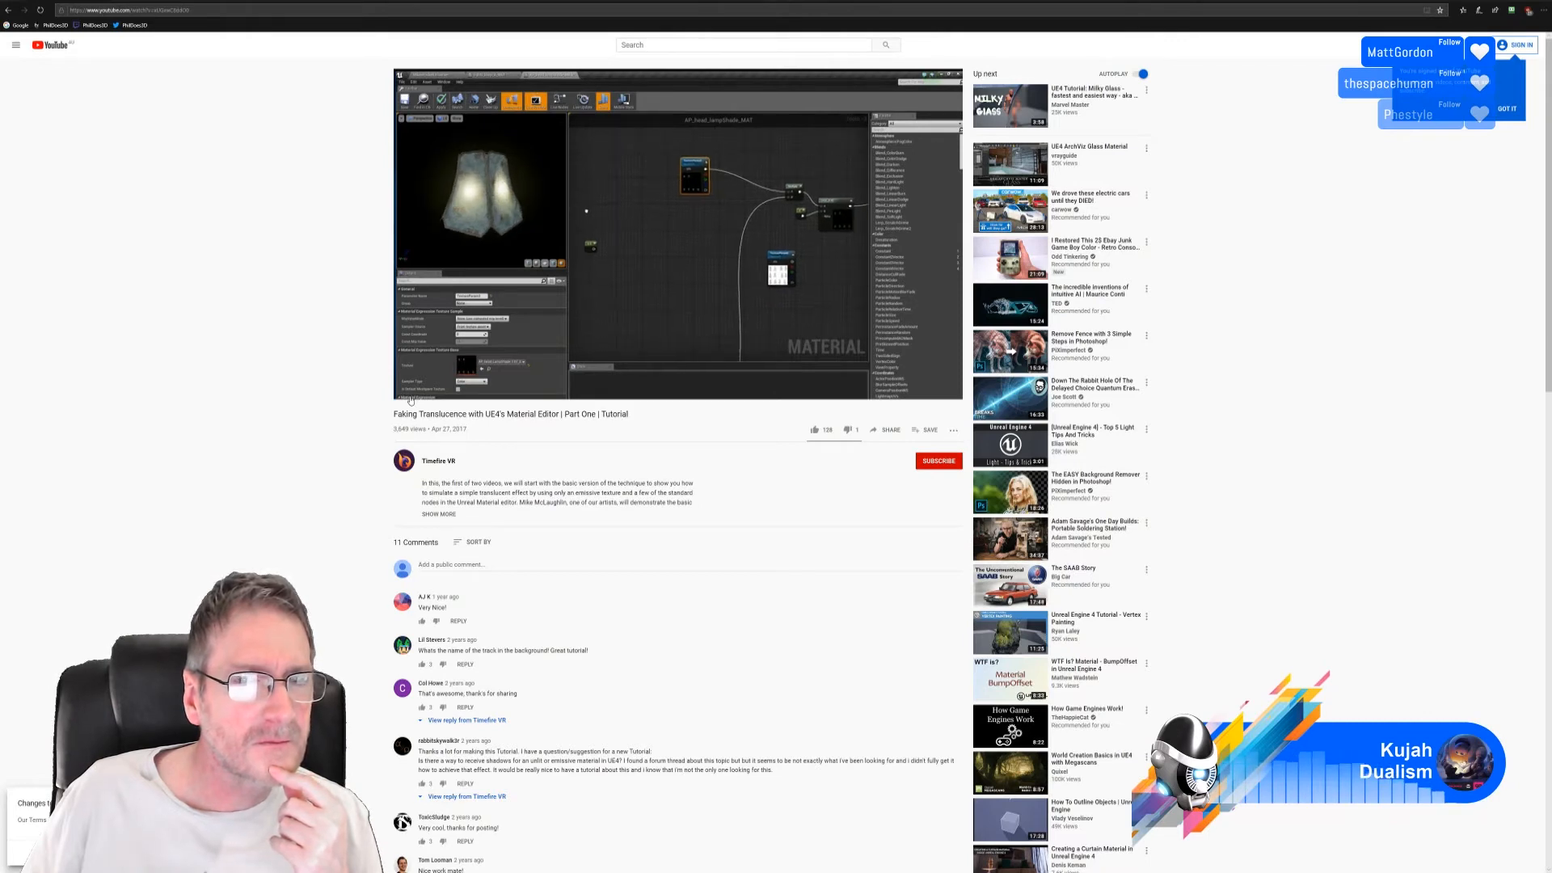
- Pause the tutorial and enlarge the video to theater mode at the lampshade material graph
mouse_move(407, 396)
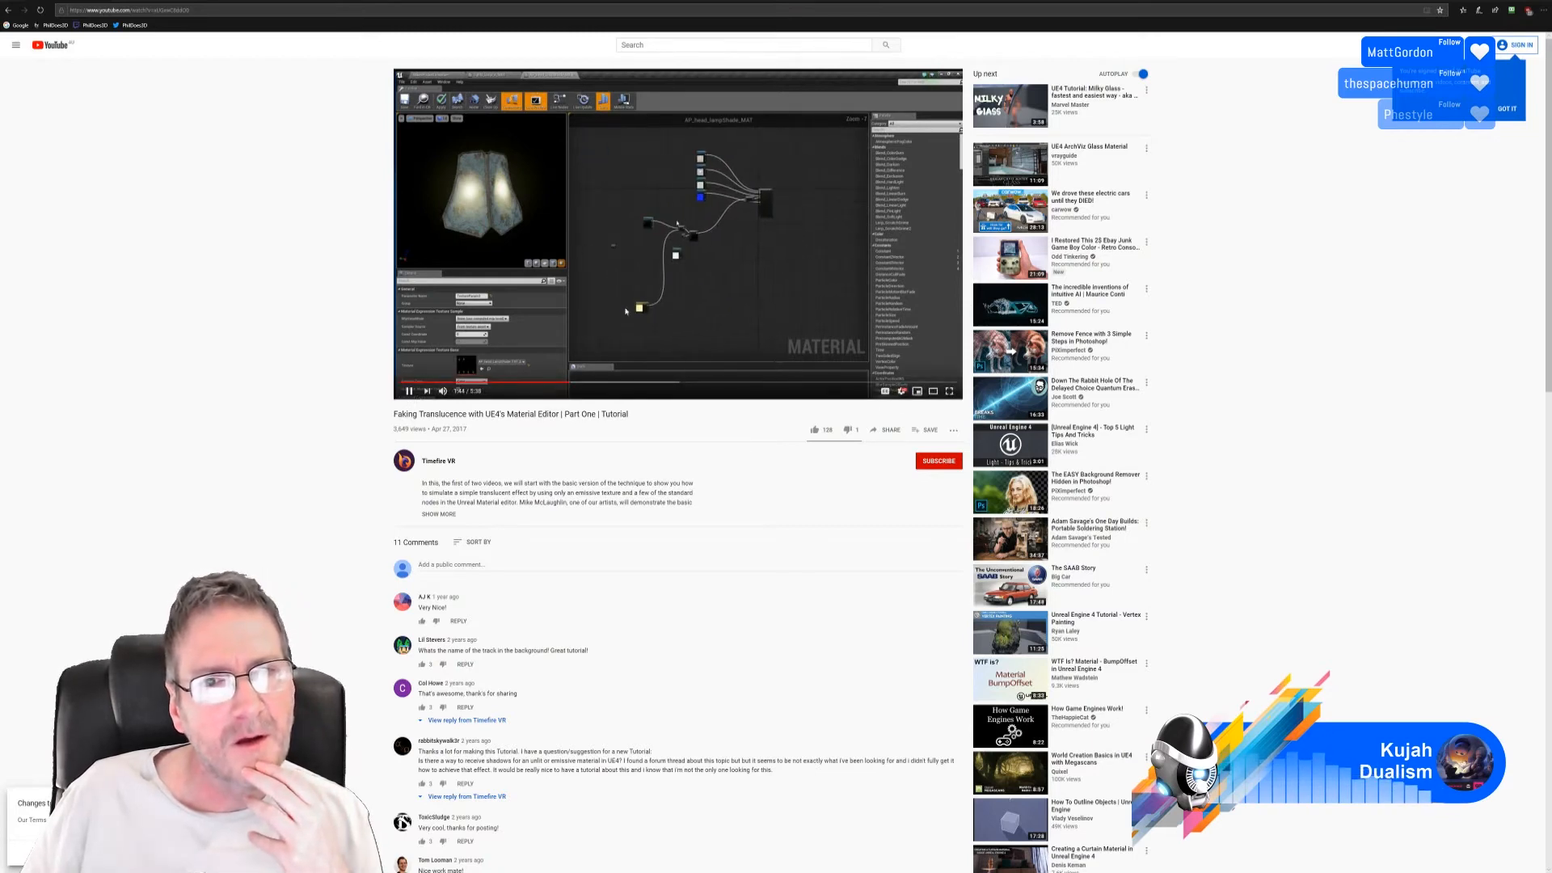
left_click(690, 291)
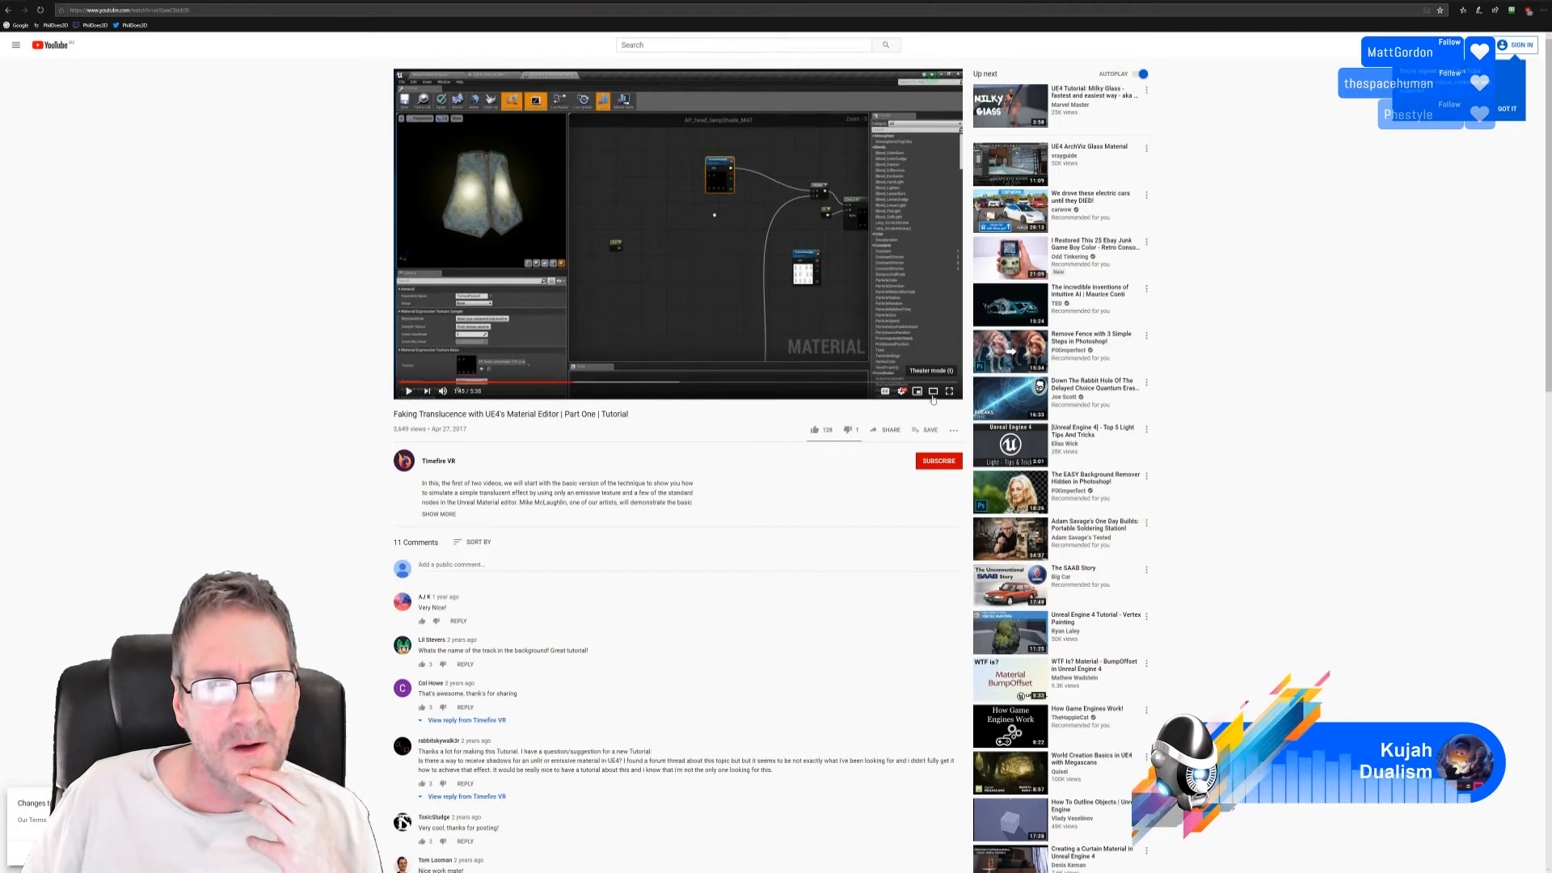
left_click(934, 394)
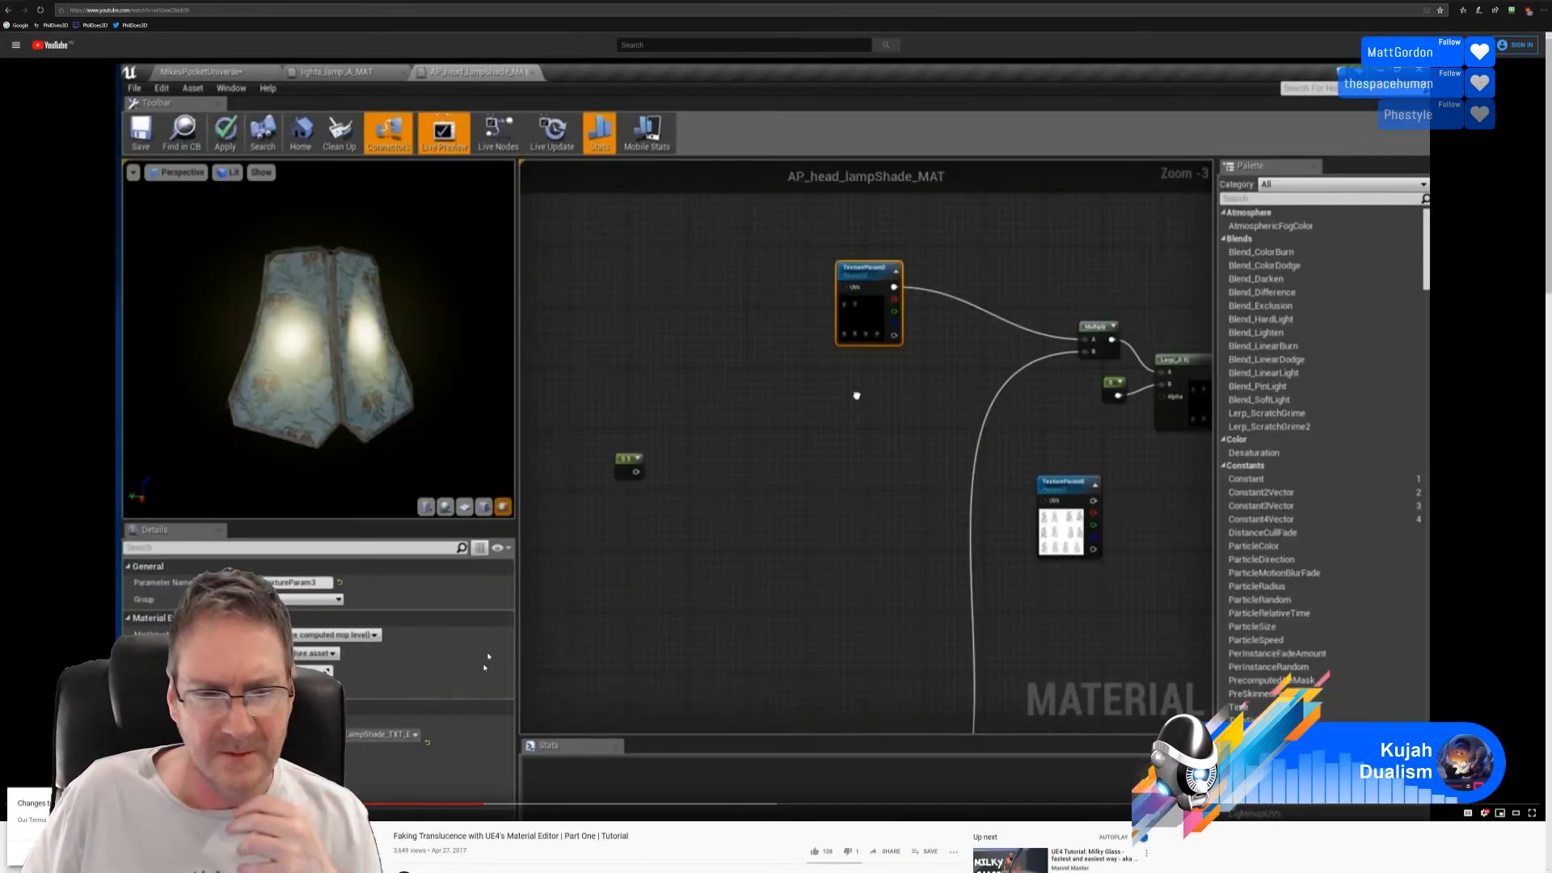
- Skim the tutorial's section on feeding a Bump Offset node into the lampshade's emissive texture, then pause it
left_click(473, 803)
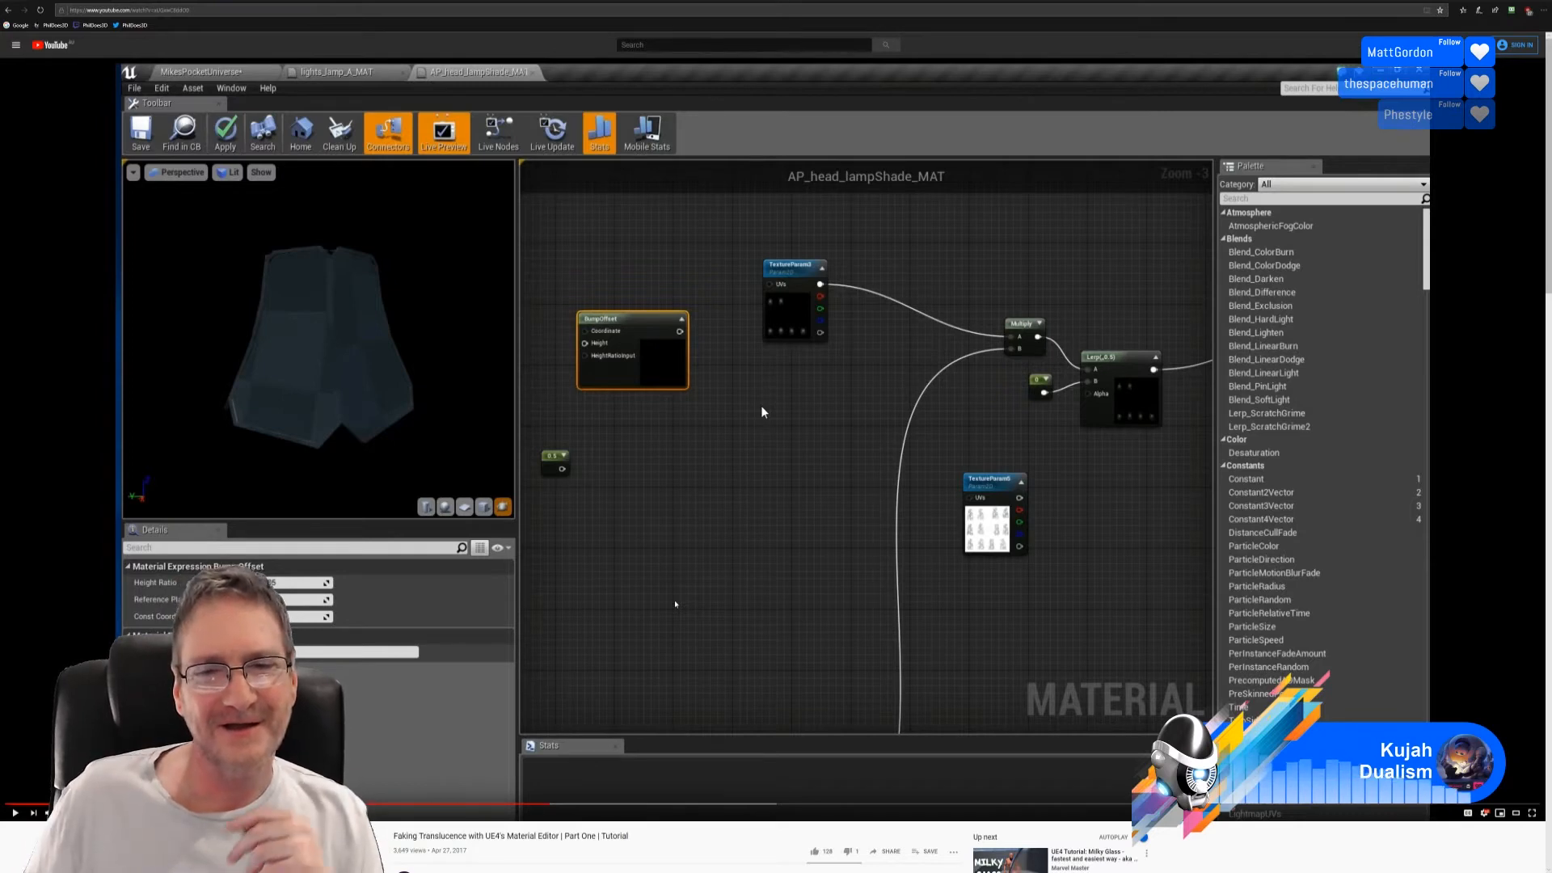
left_click(675, 603)
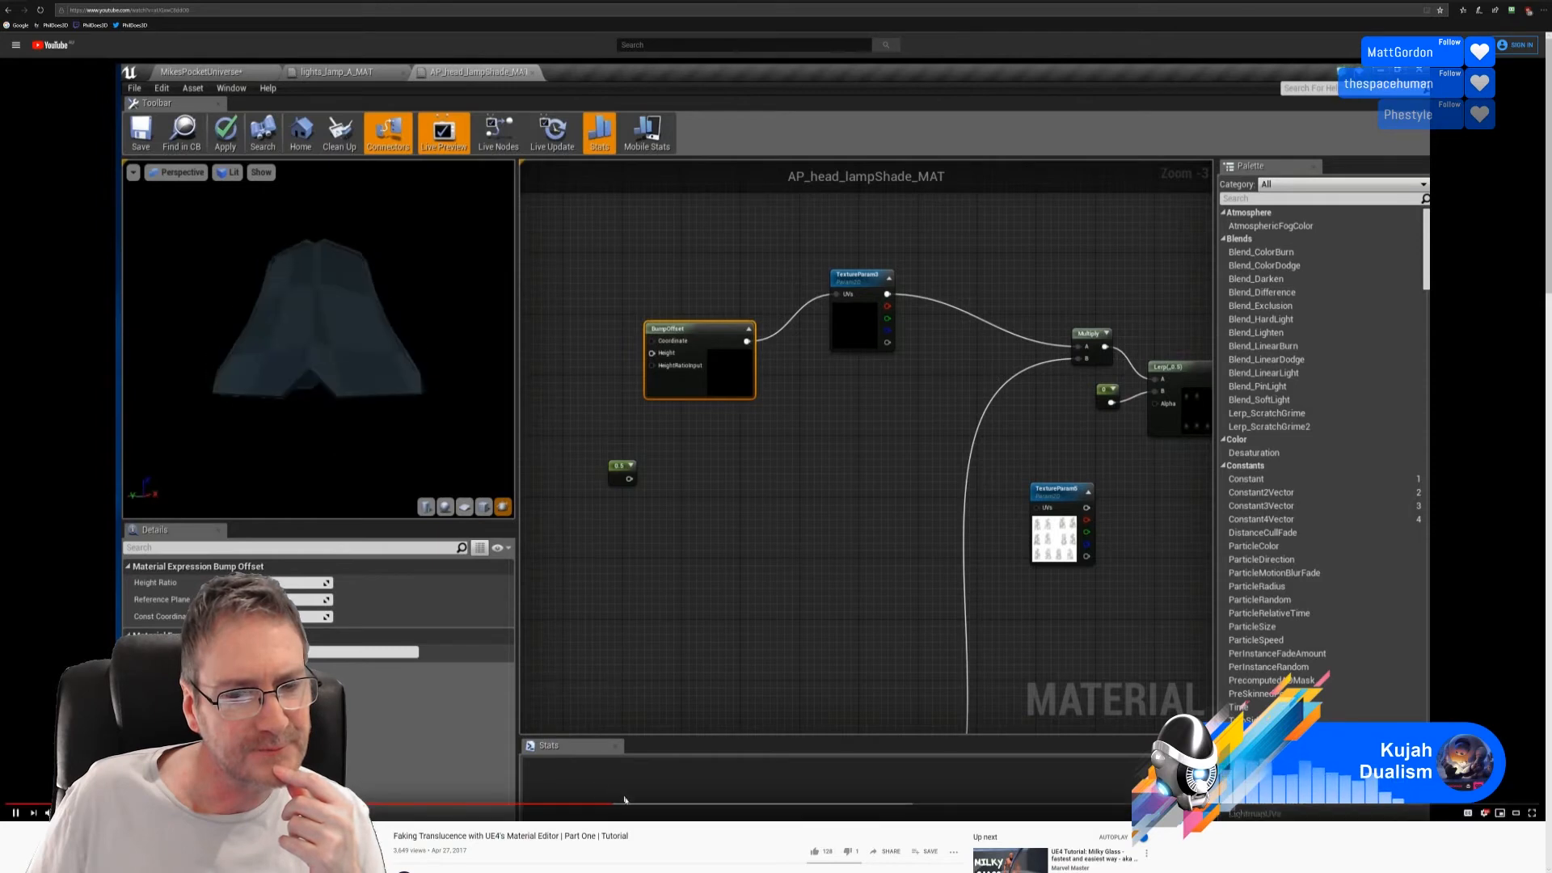
left_click(638, 805)
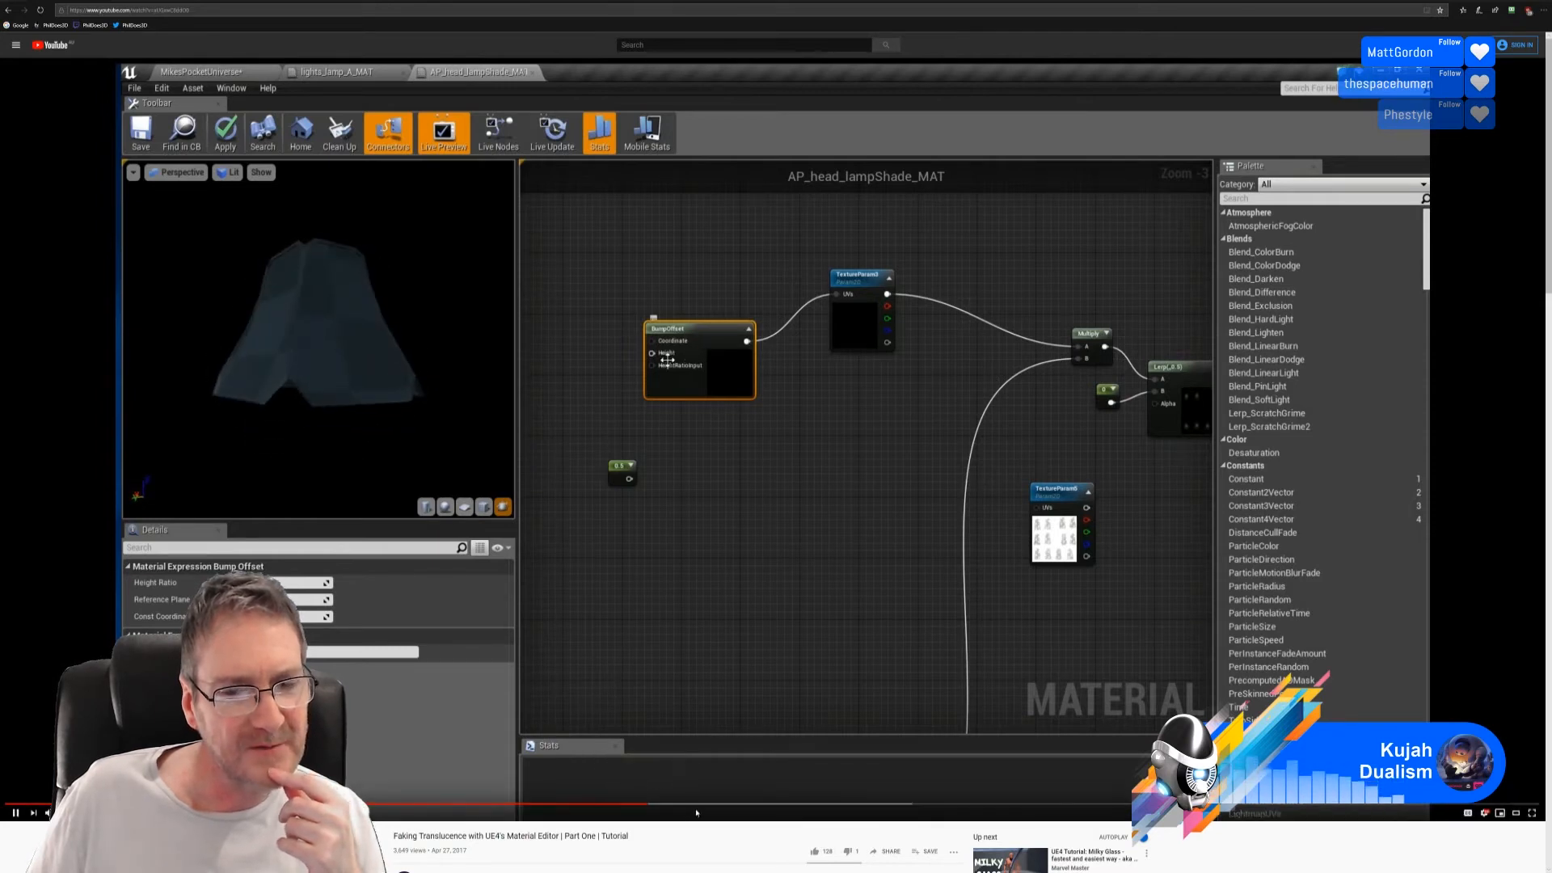
left_click(687, 805)
left_click(814, 805)
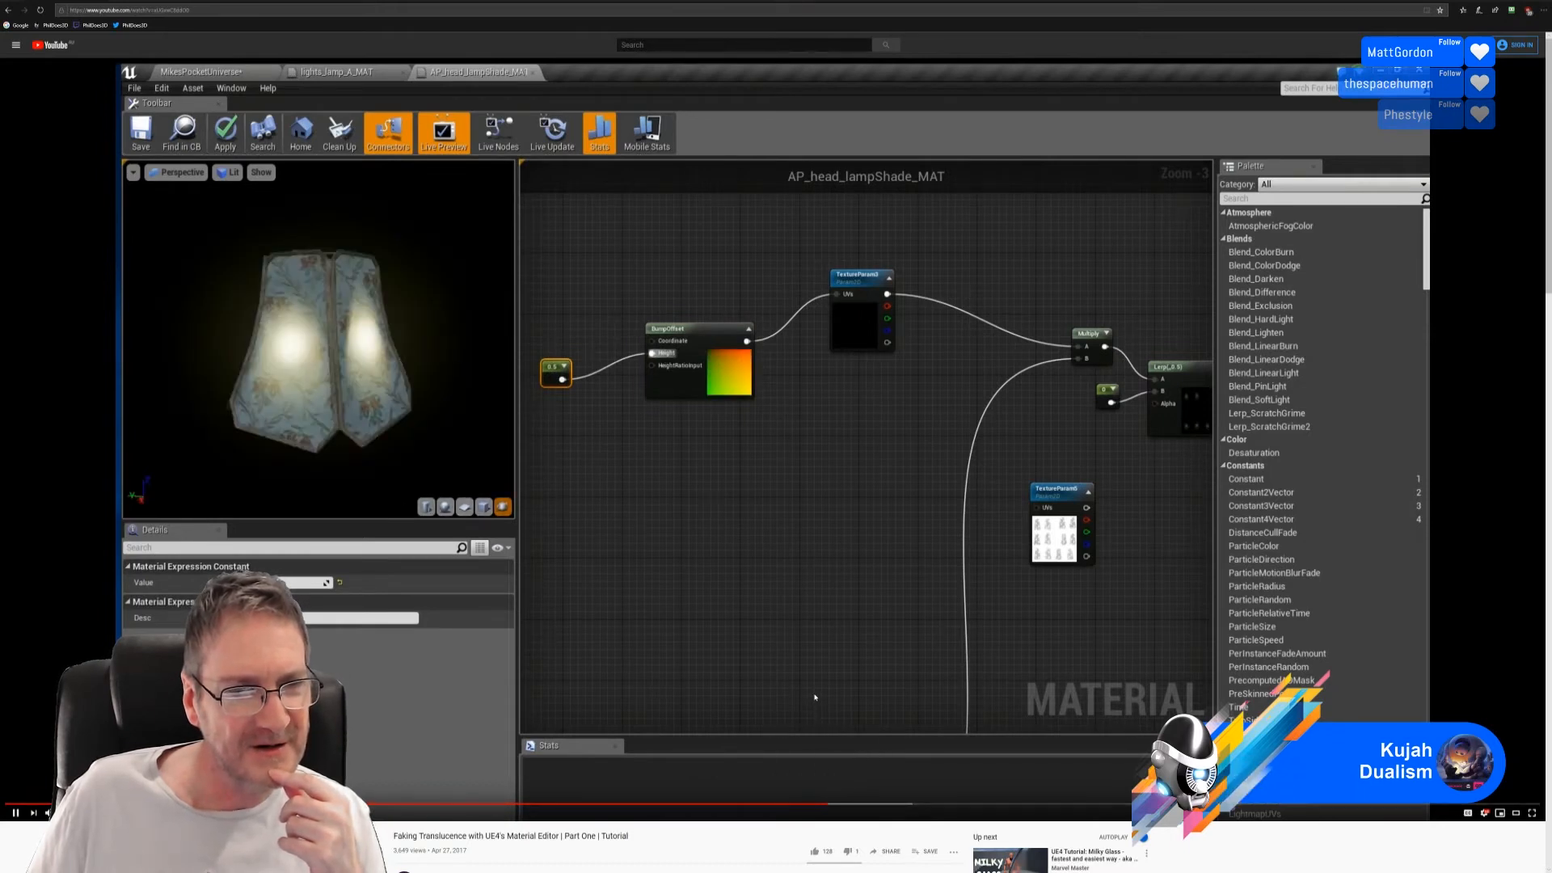
left_click(865, 805)
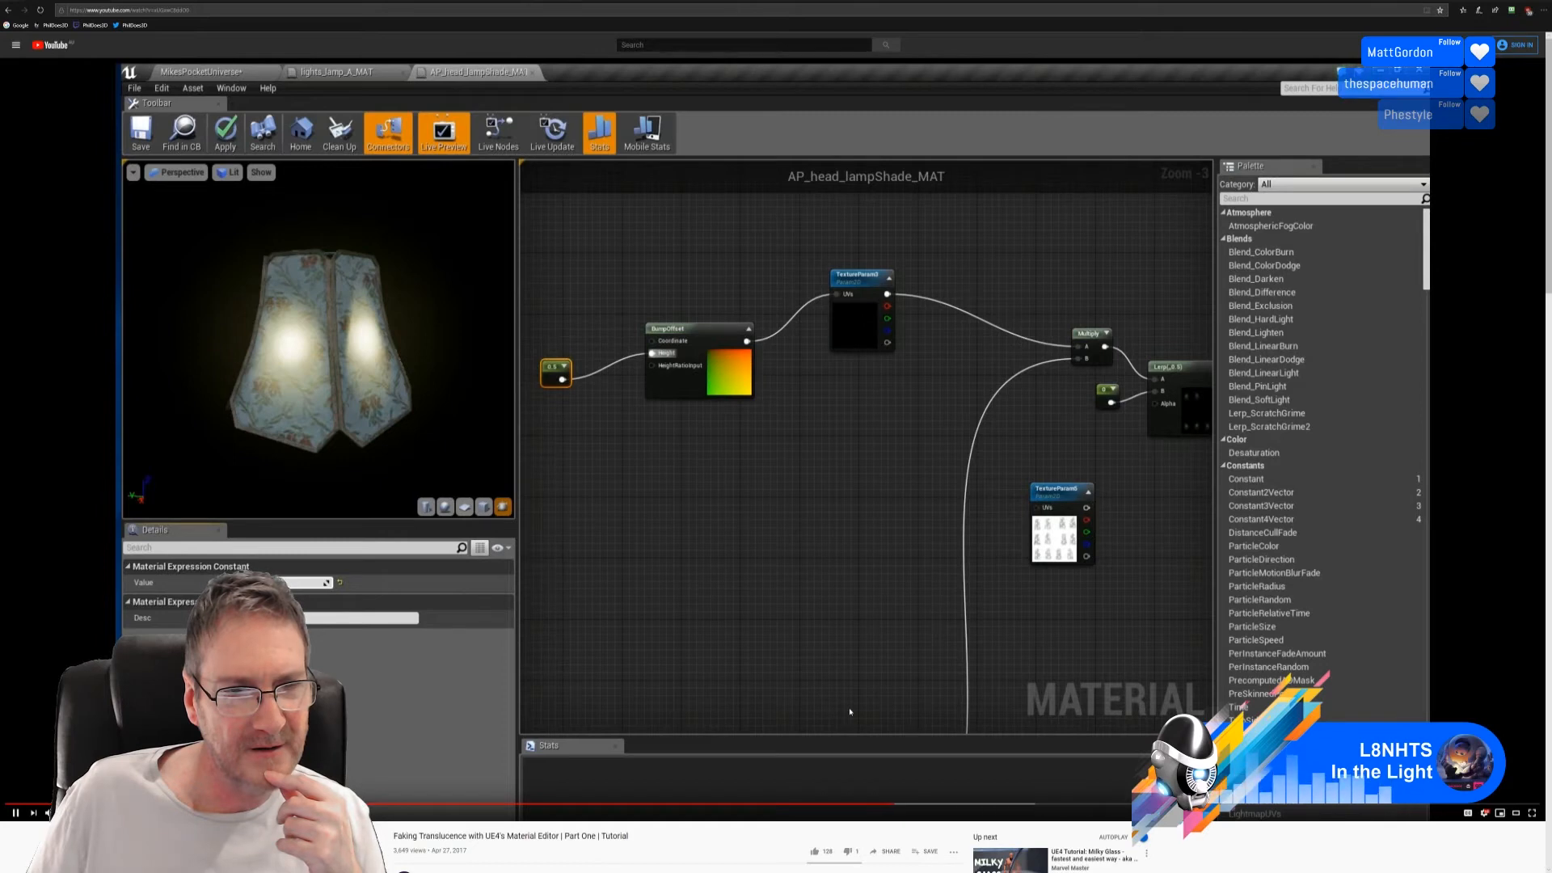
left_click(930, 804)
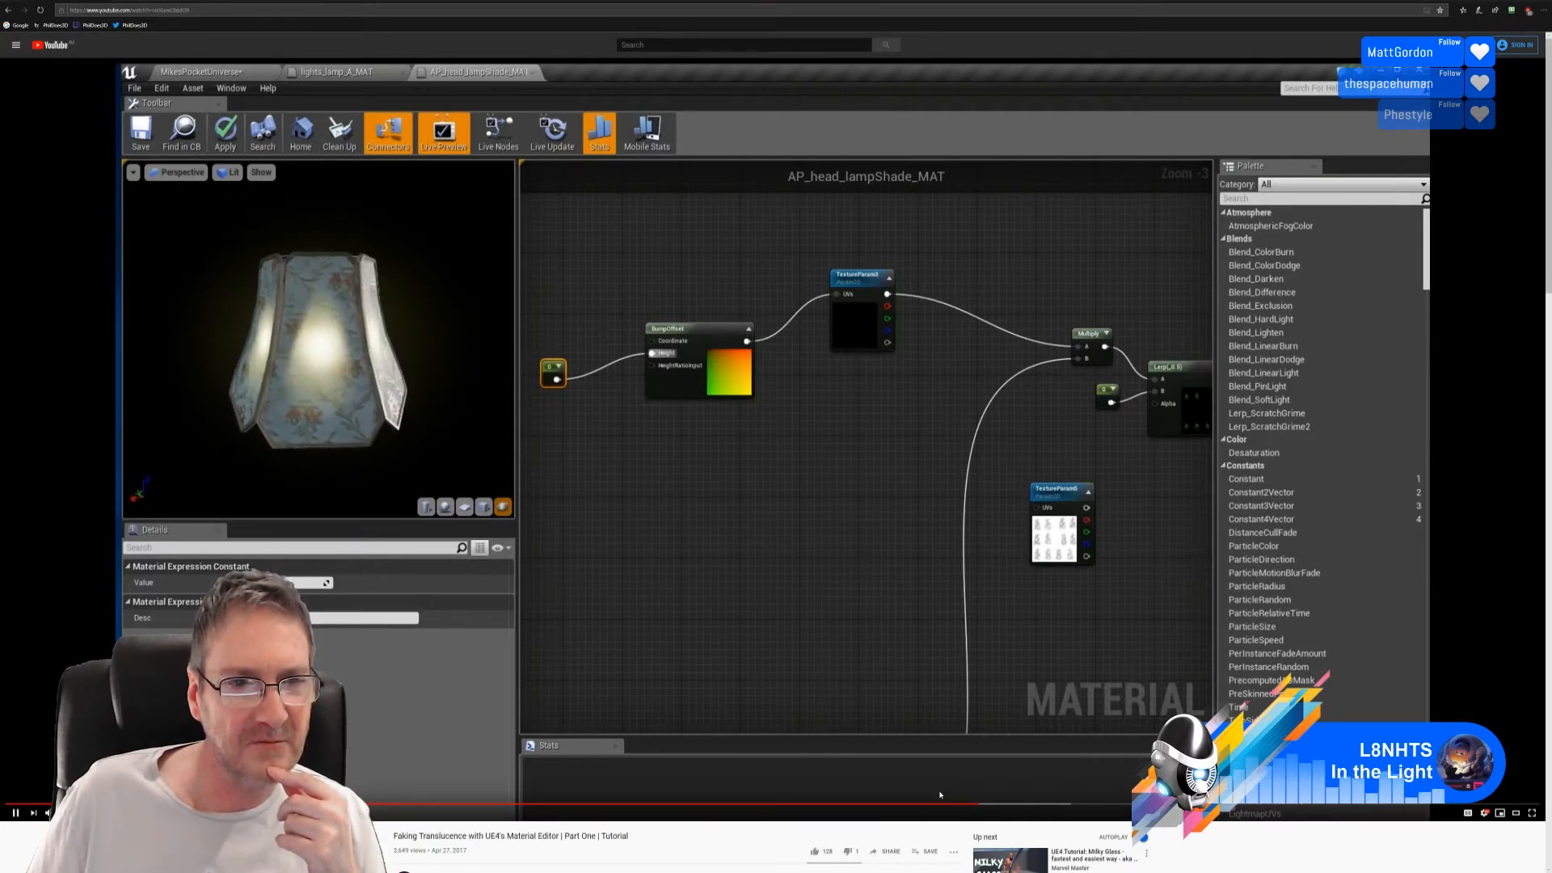
left_click(437, 353)
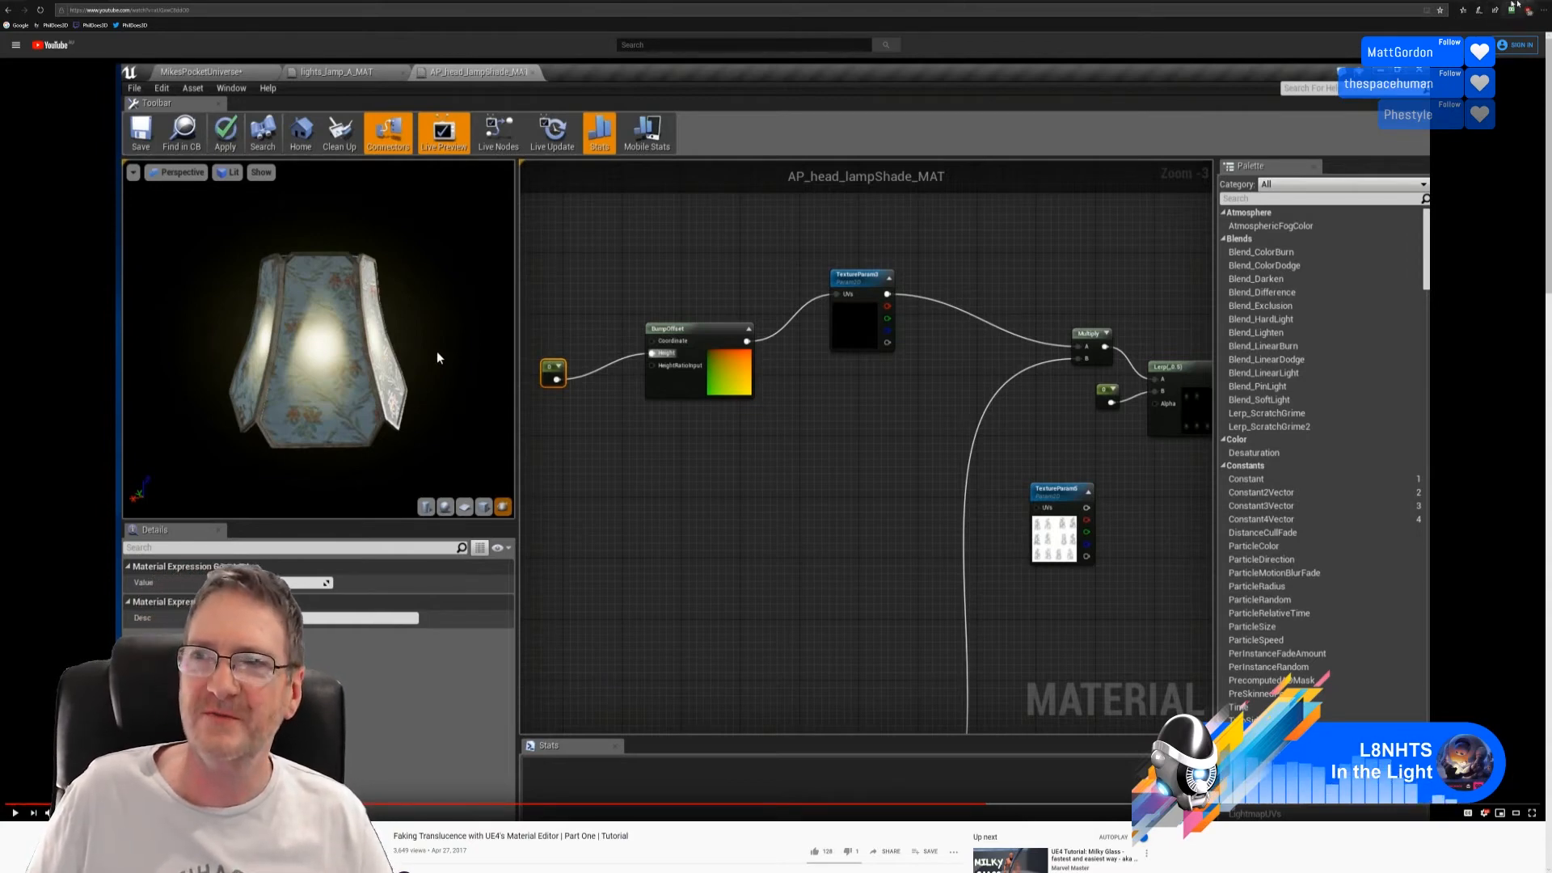
- Leave the browser, switch to Substance Painter and reload the project mesh from the updated lamp FBX in the Table_Lamp folder
left_click(1542, 2)
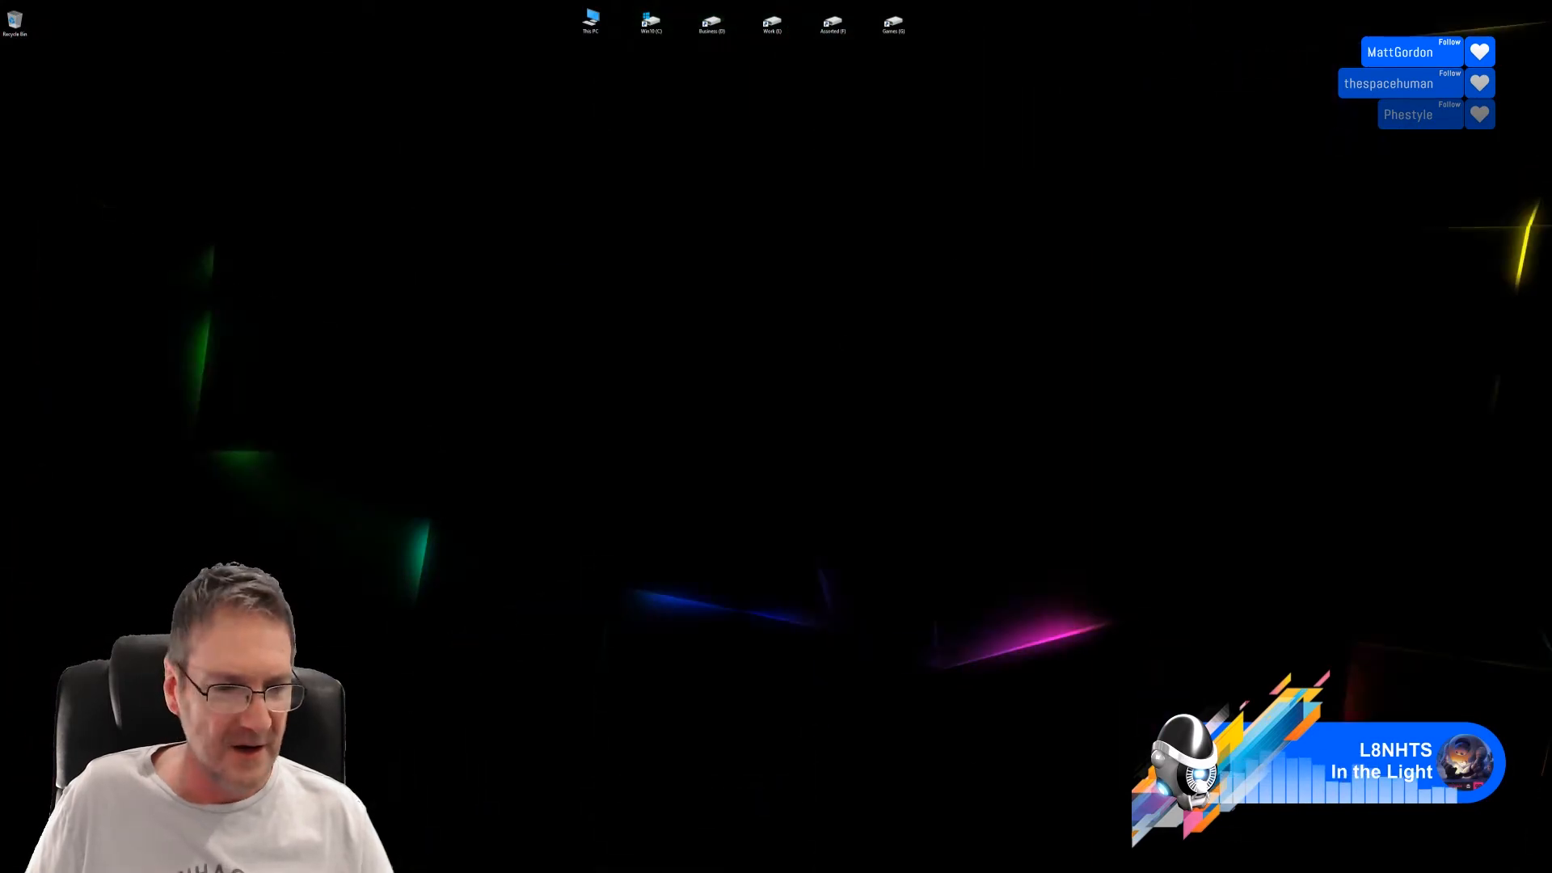
key("alt+Tab")
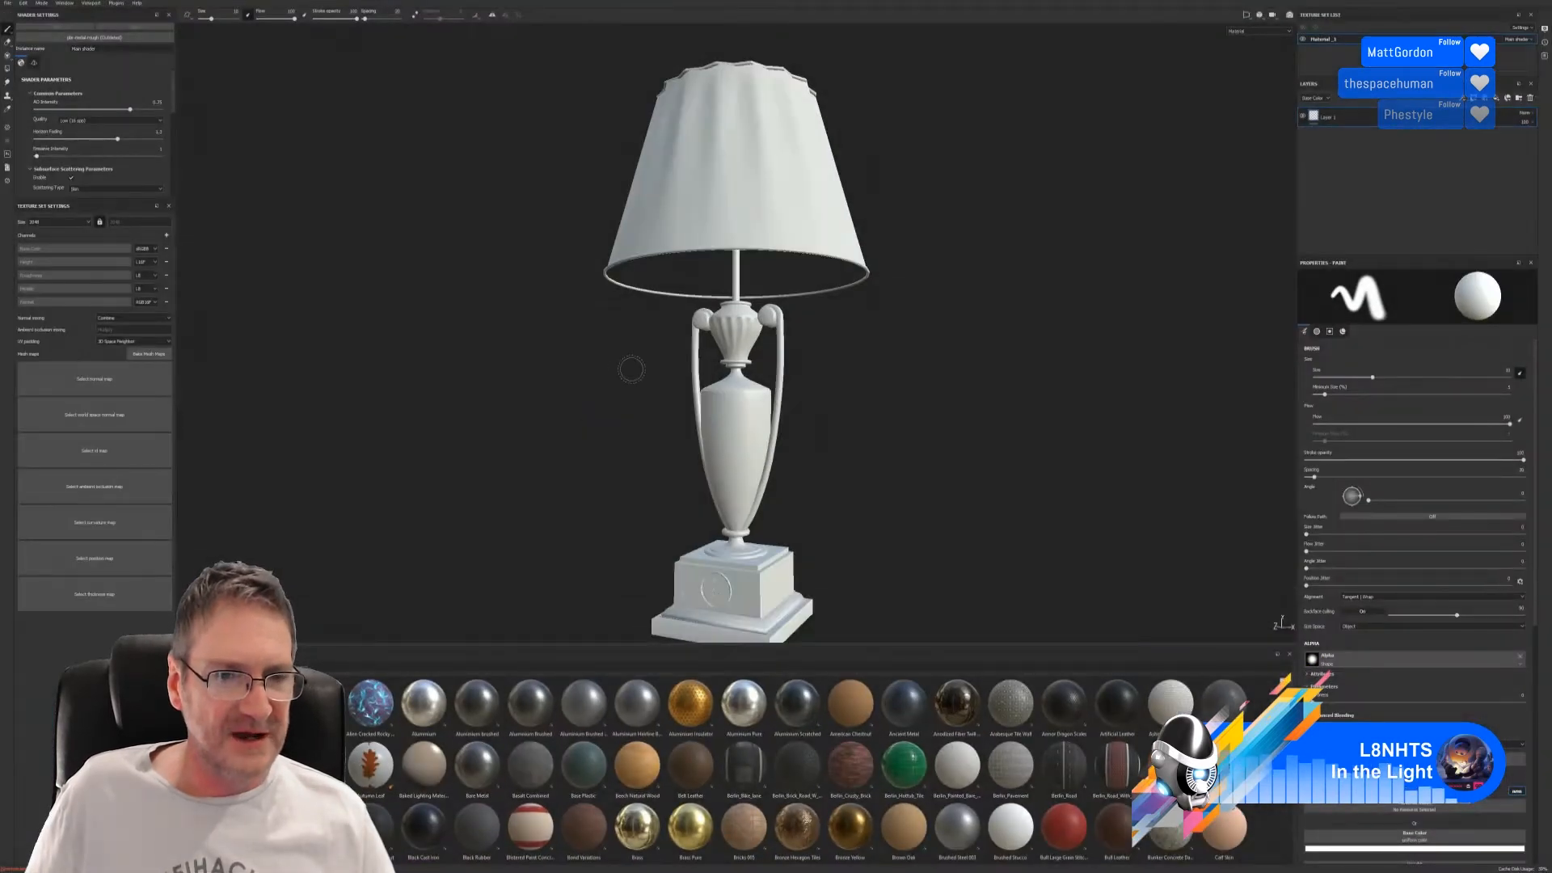
left_click(24, 4)
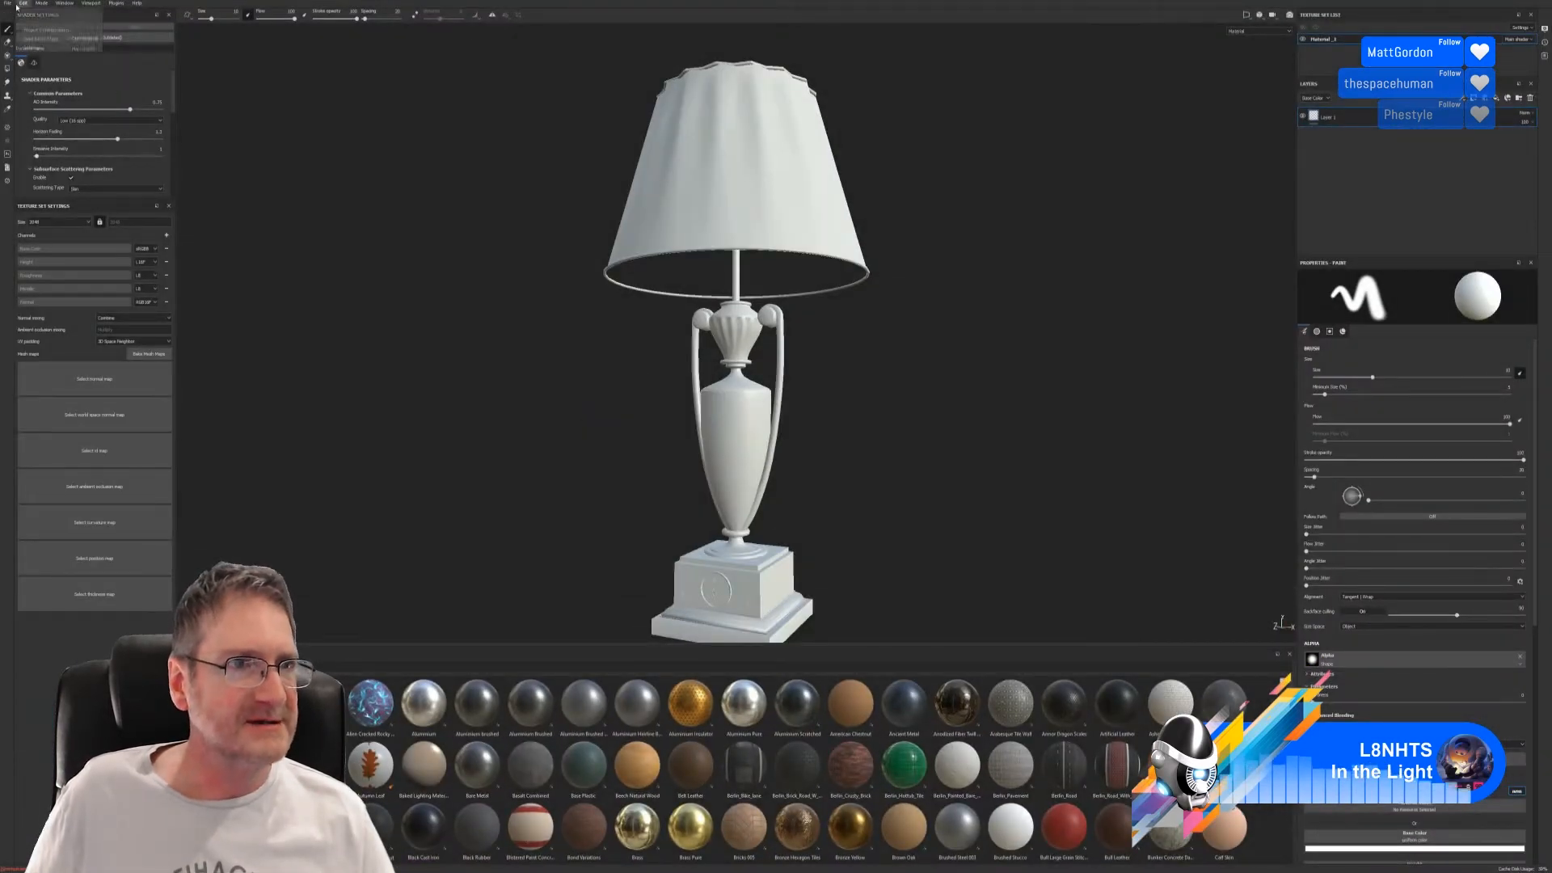
left_click(50, 30)
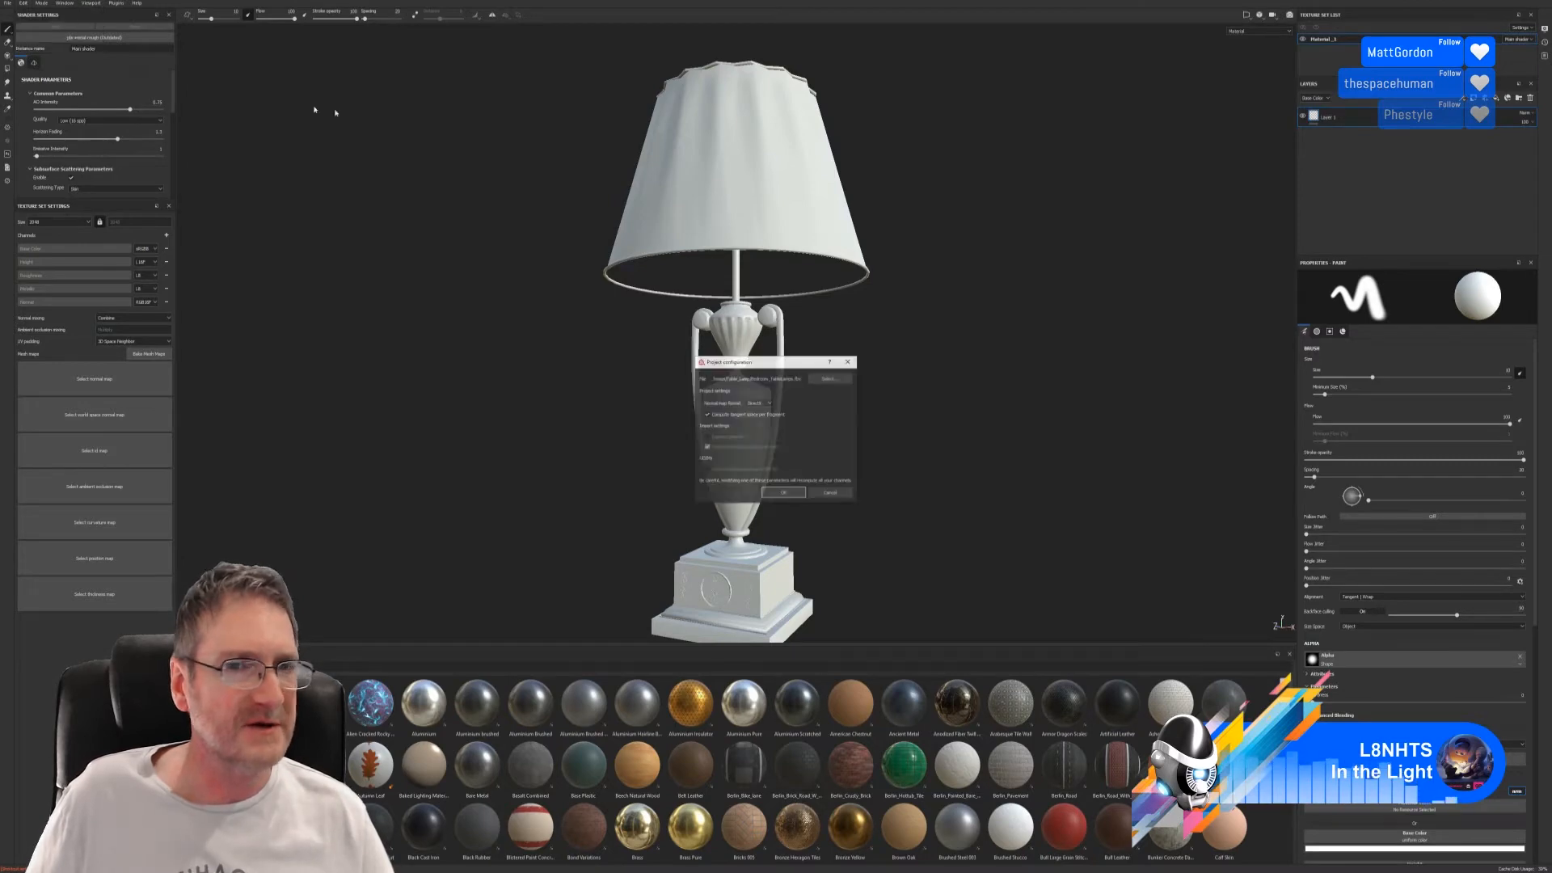
left_click(829, 378)
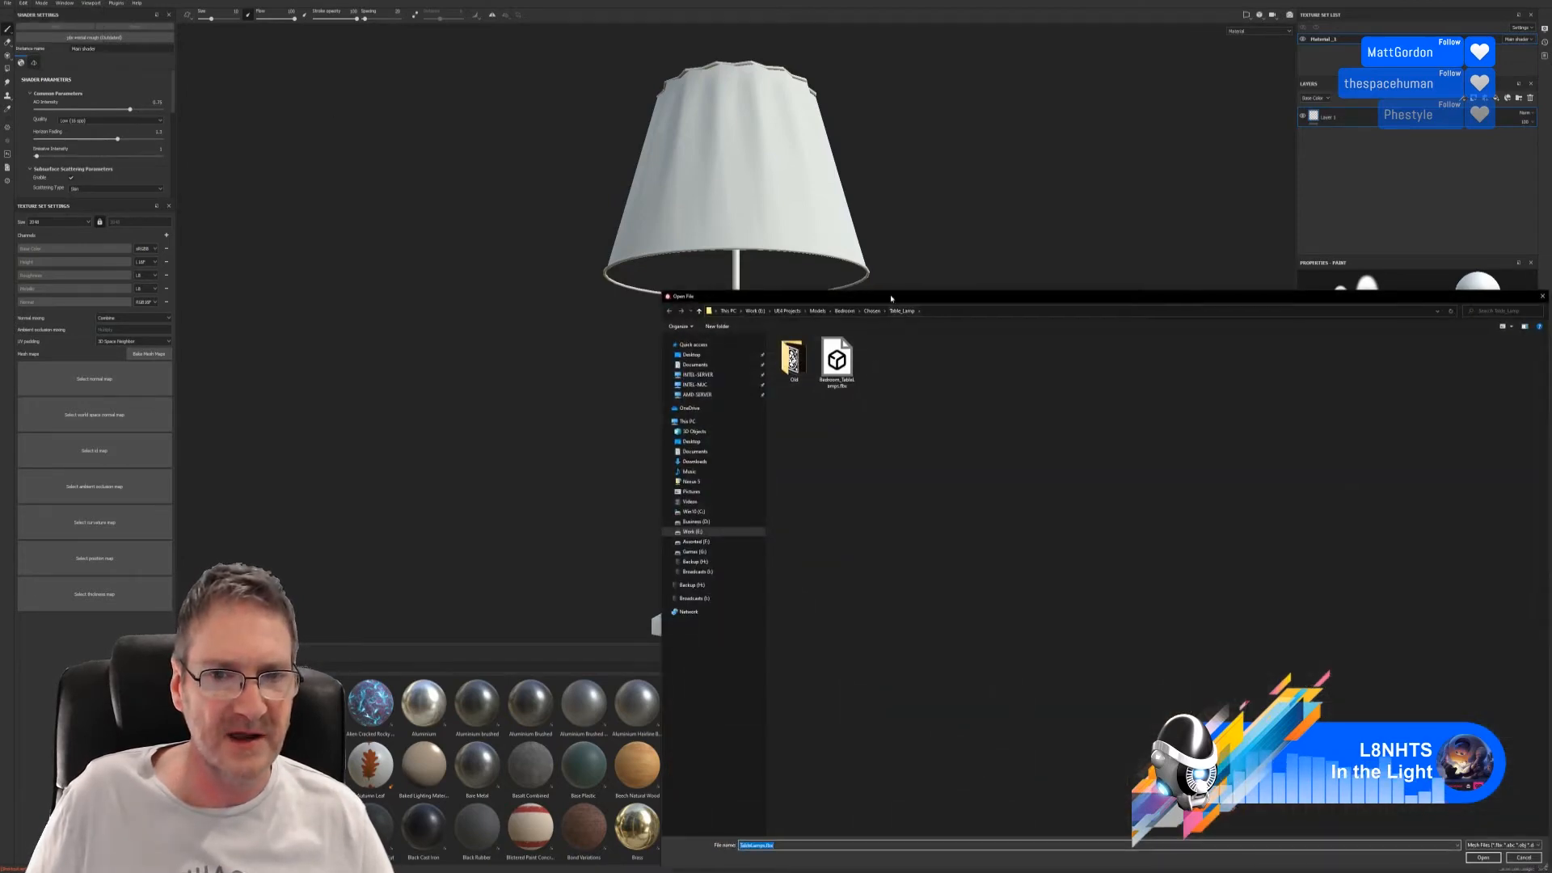
double_click(608, 247)
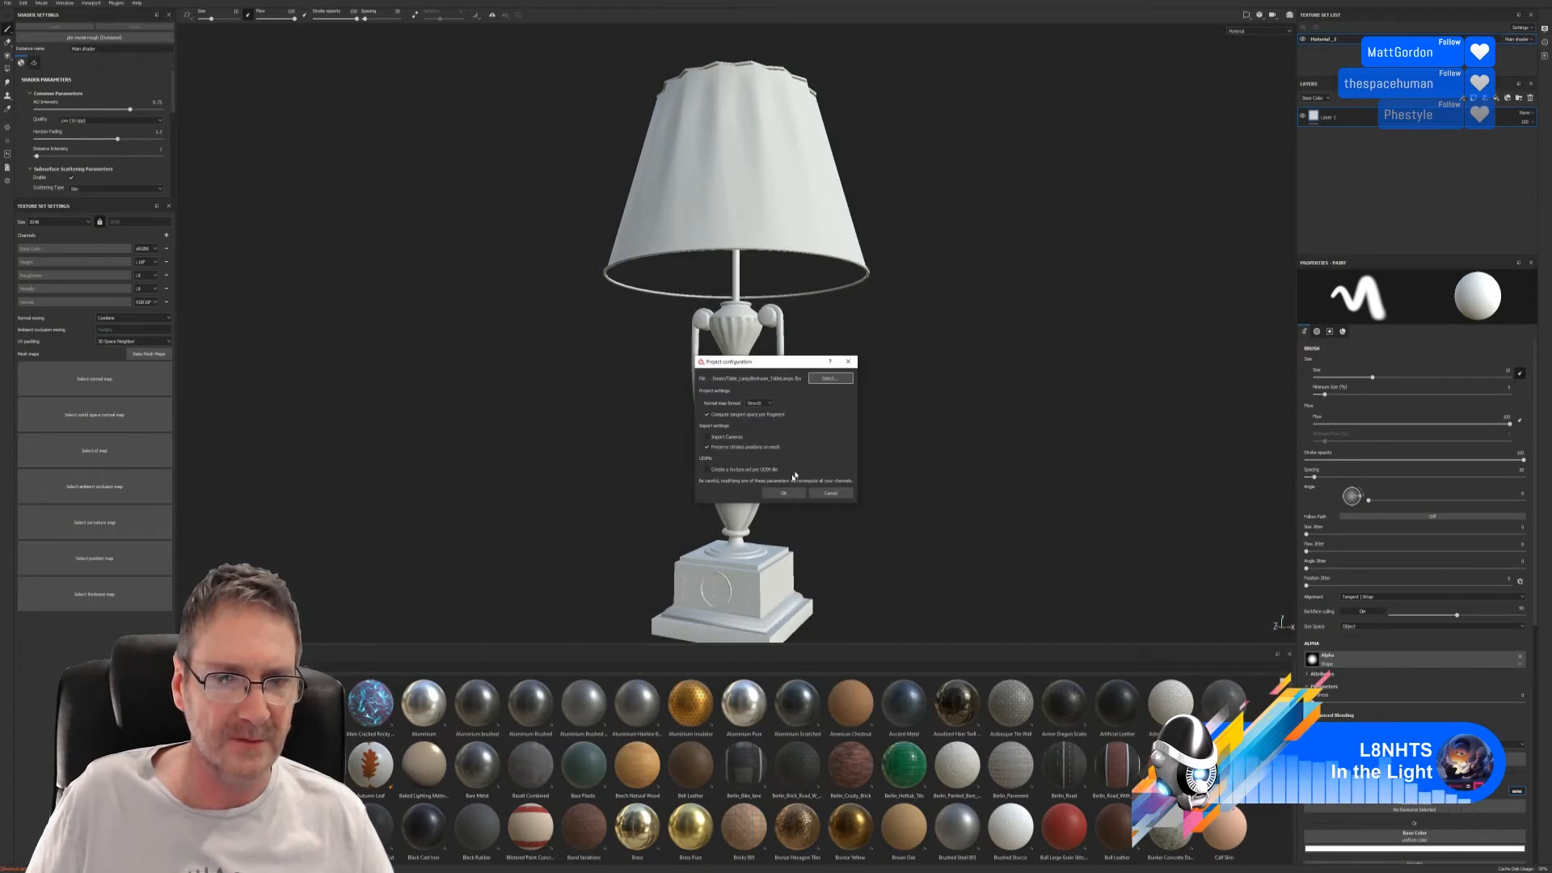
left_click(782, 491)
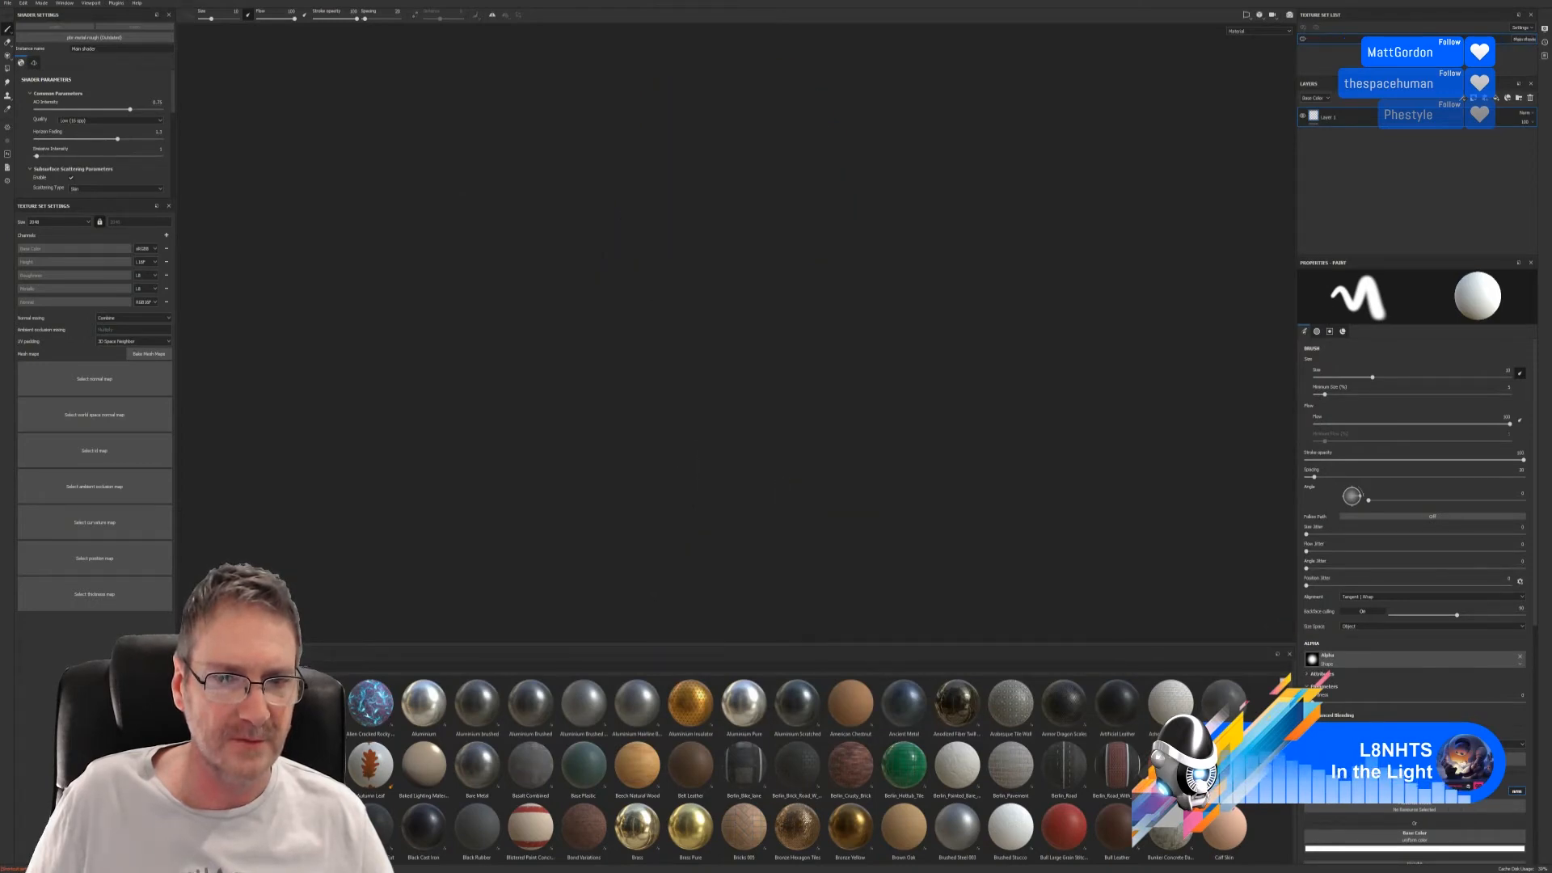
- Bake all the lamp's mesh maps at a larger output size, using the low poly mesh as the high poly mesh
left_click(147, 354)
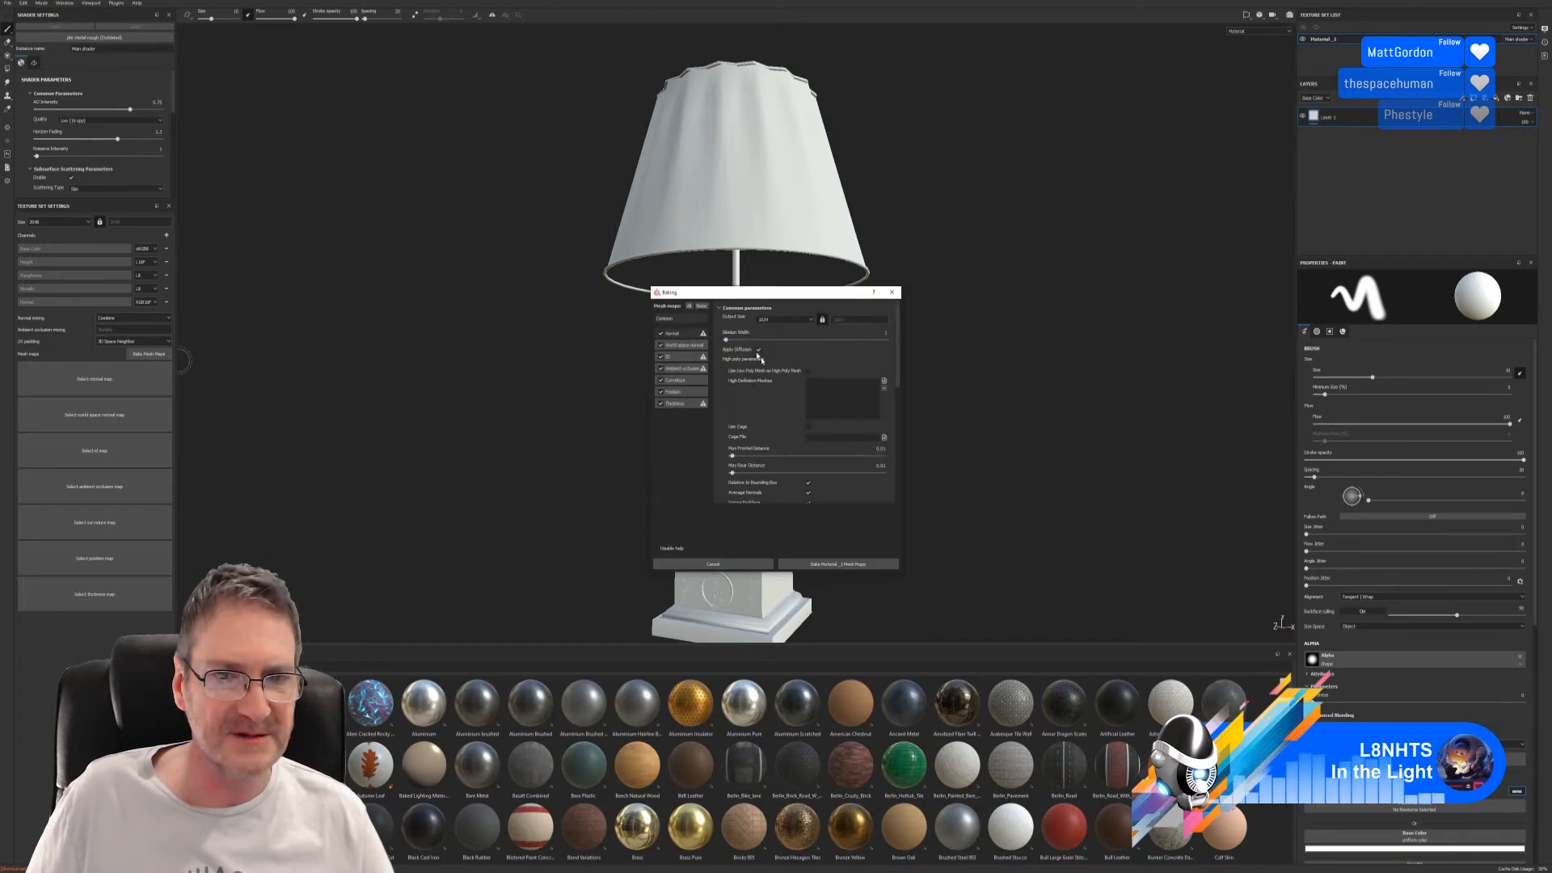
left_click(785, 319)
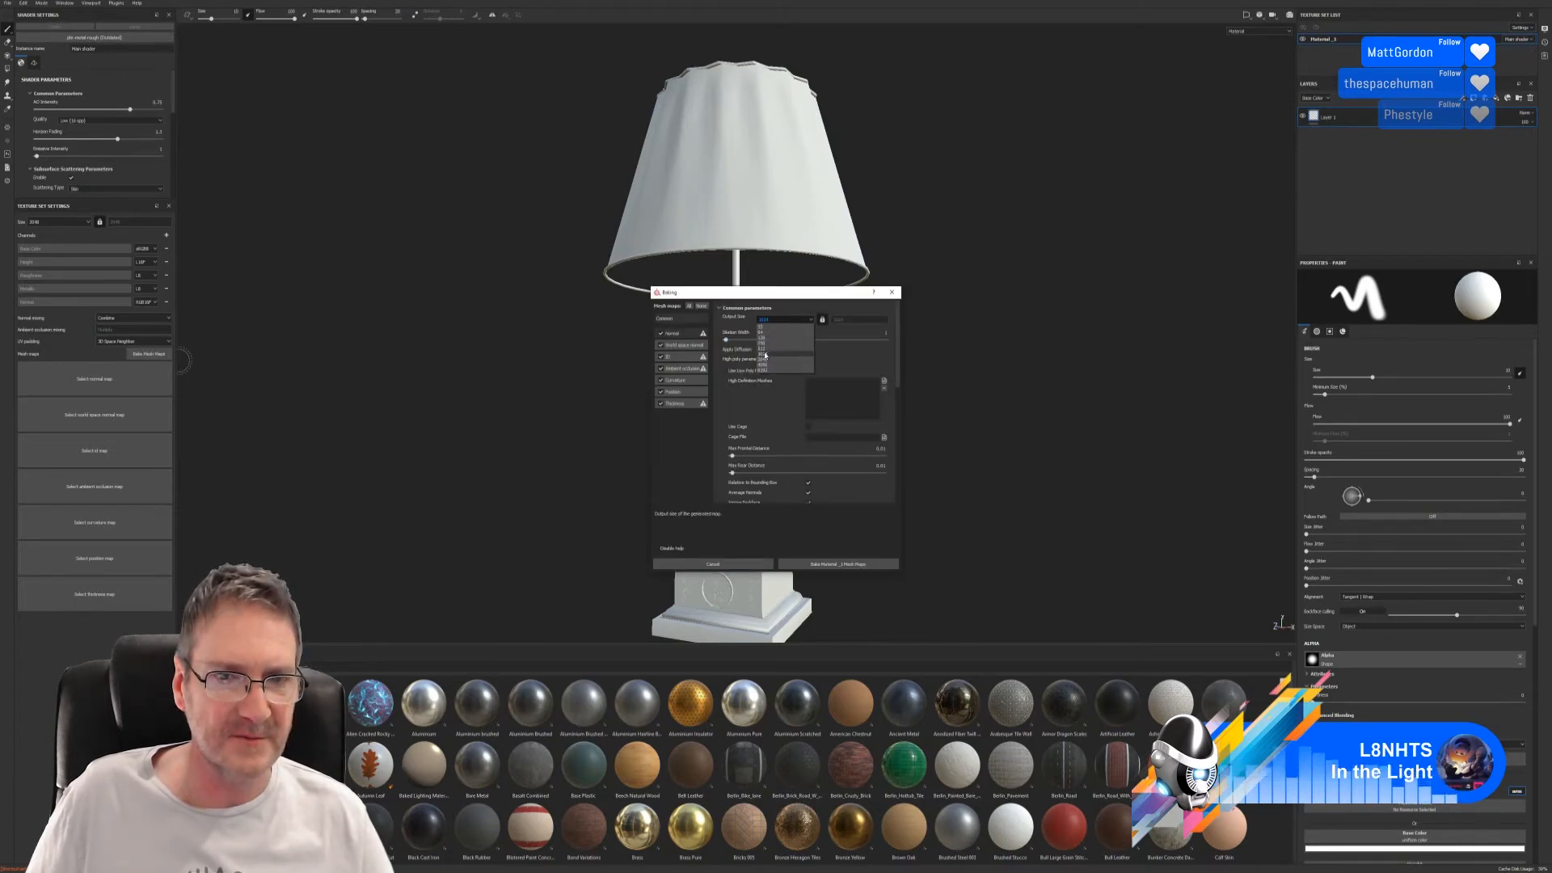
left_click(763, 362)
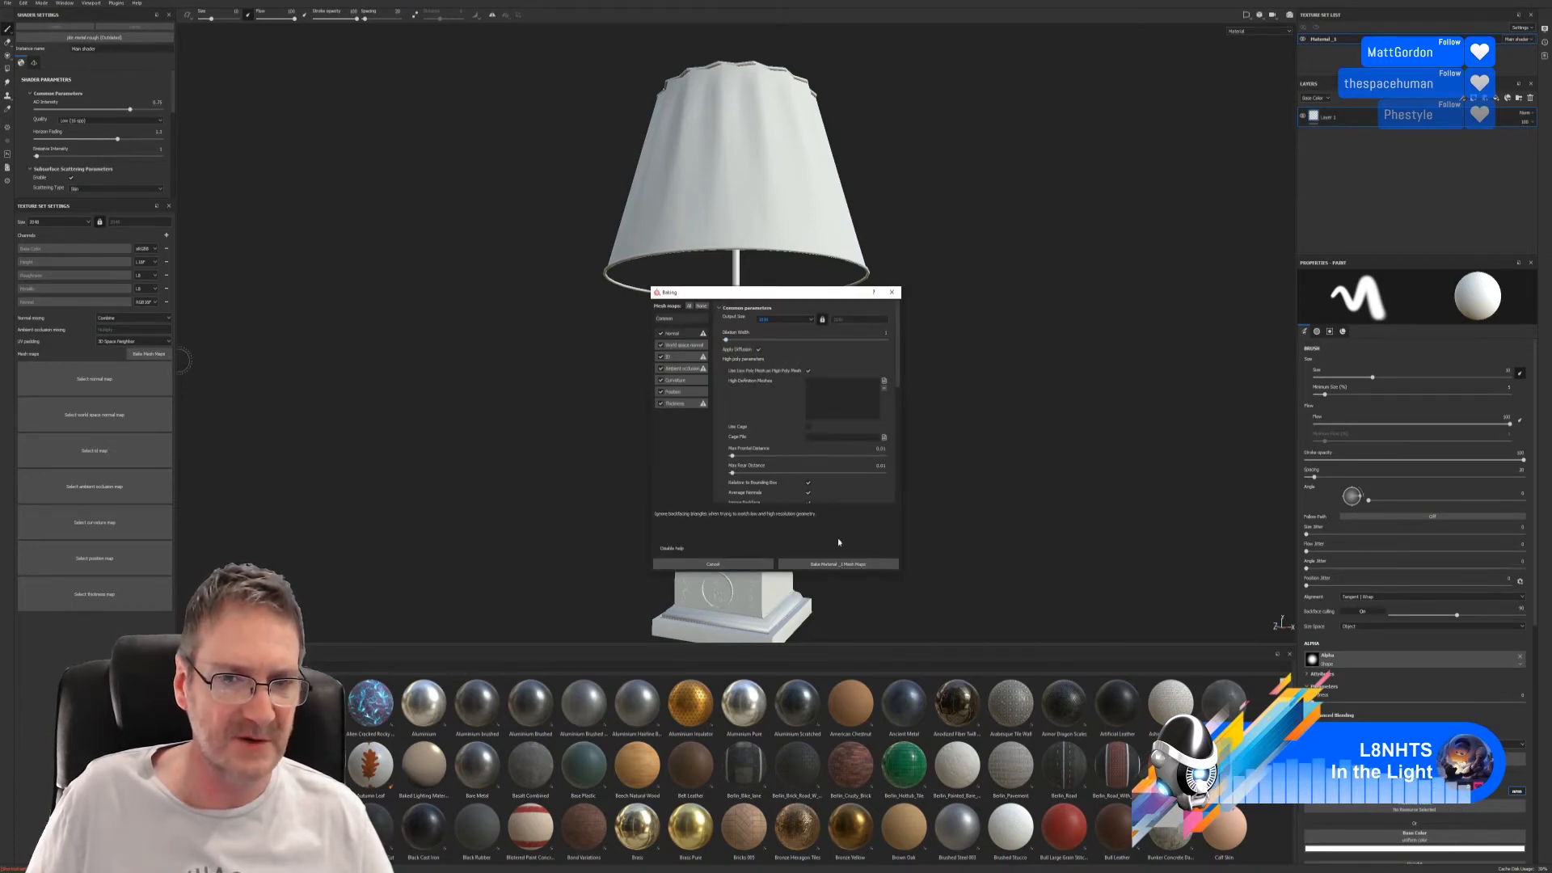
left_click(838, 563)
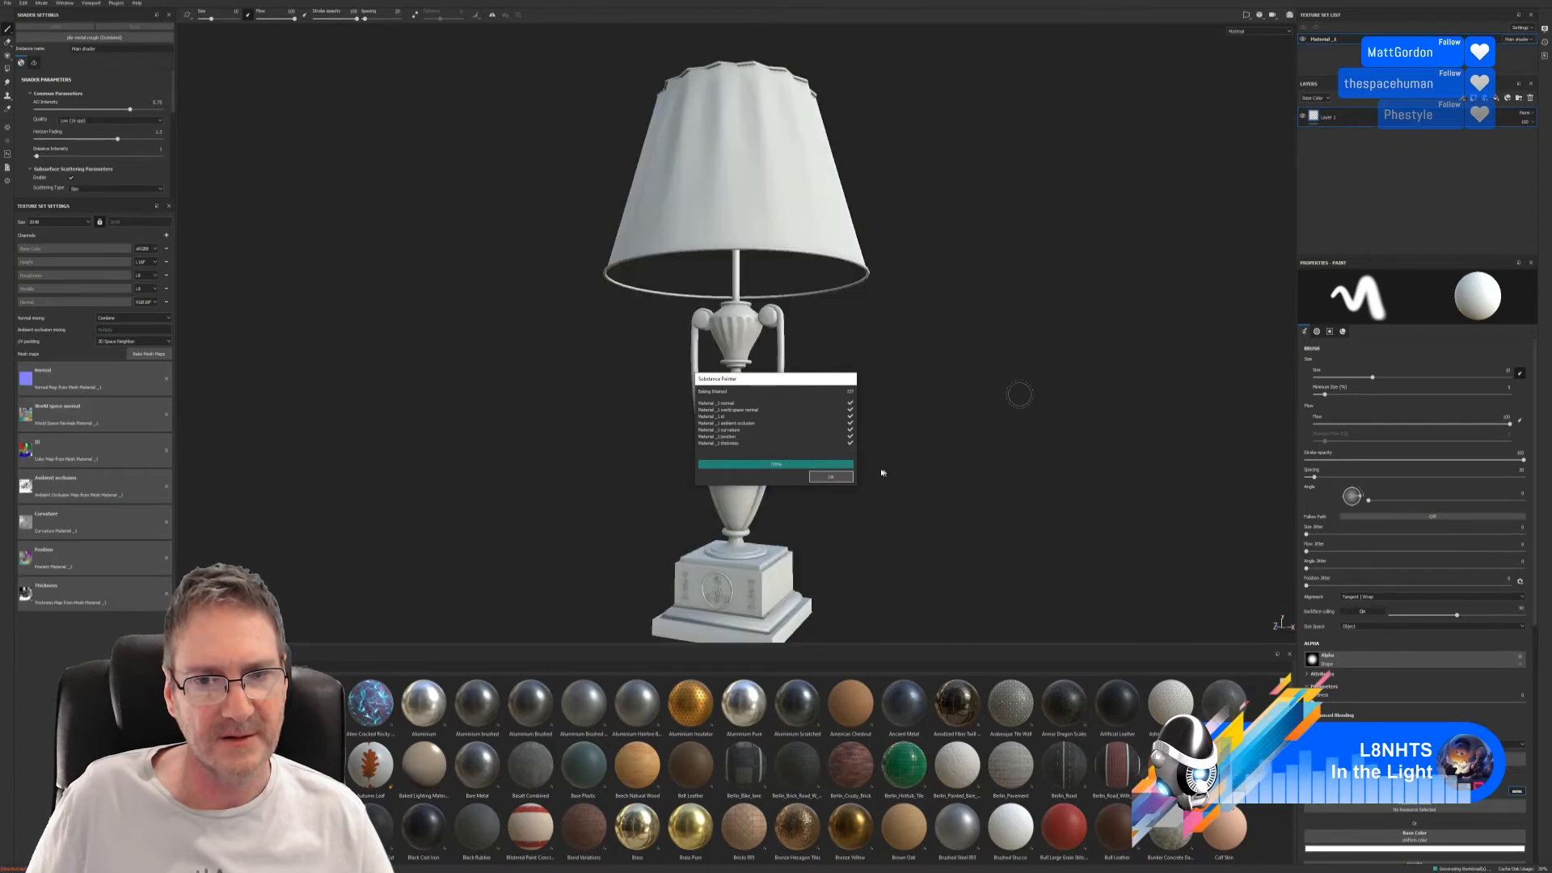
left_click(830, 476)
mouse_move(921, 447)
left_mouse_down("alt")
mouse_move(835, 467)
mouse_move(835, 448)
left_mouse_up("alt")
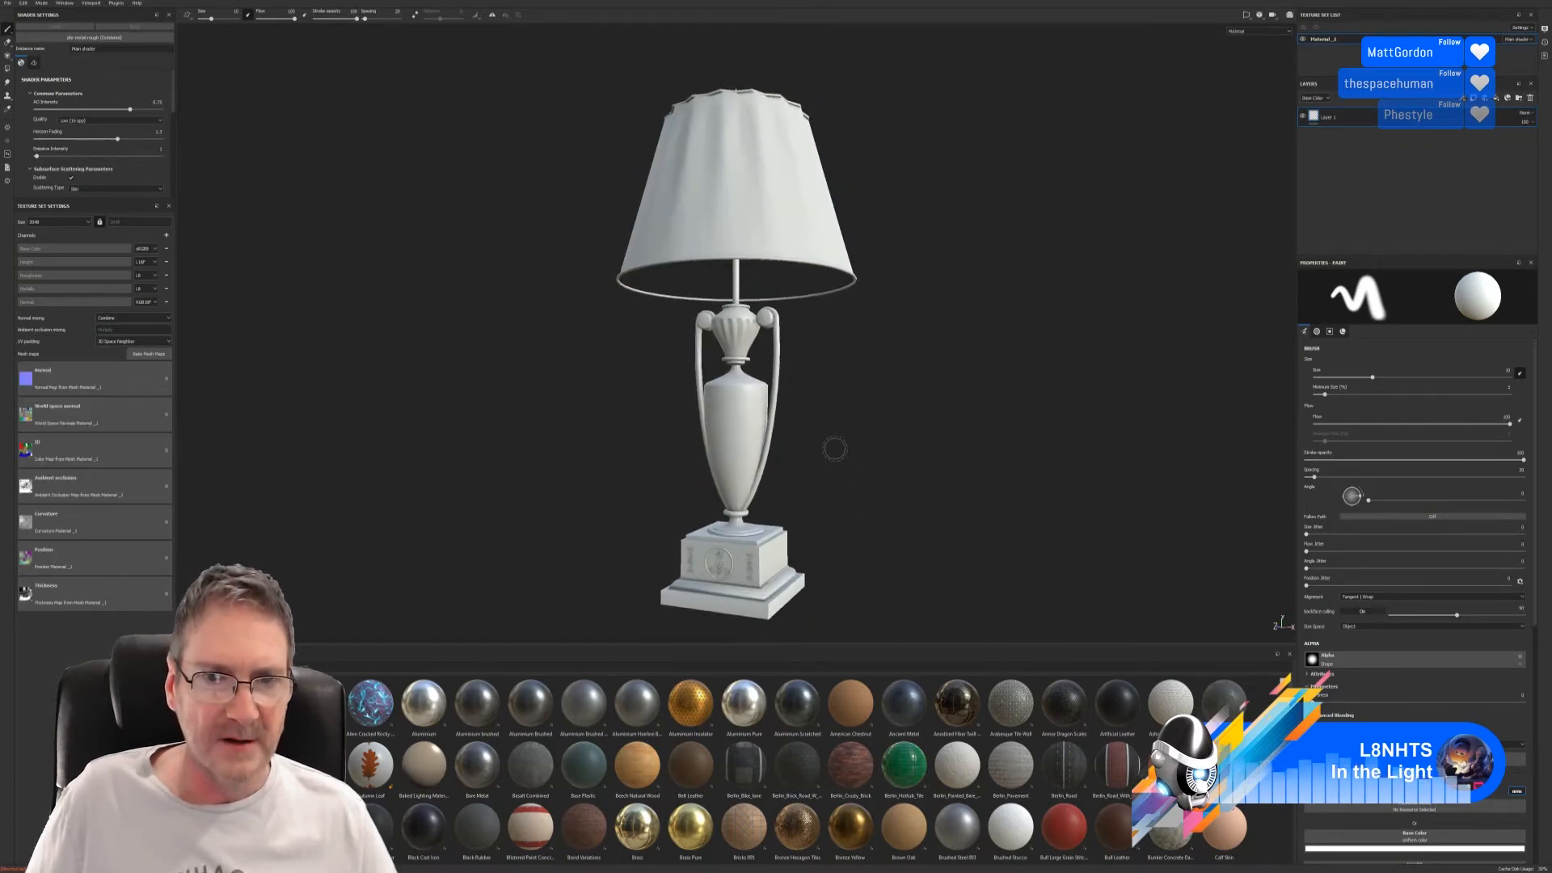
- Save the lamp project as Table_Lamp in the Table_Lamp folder under Classes
left_click(8, 3)
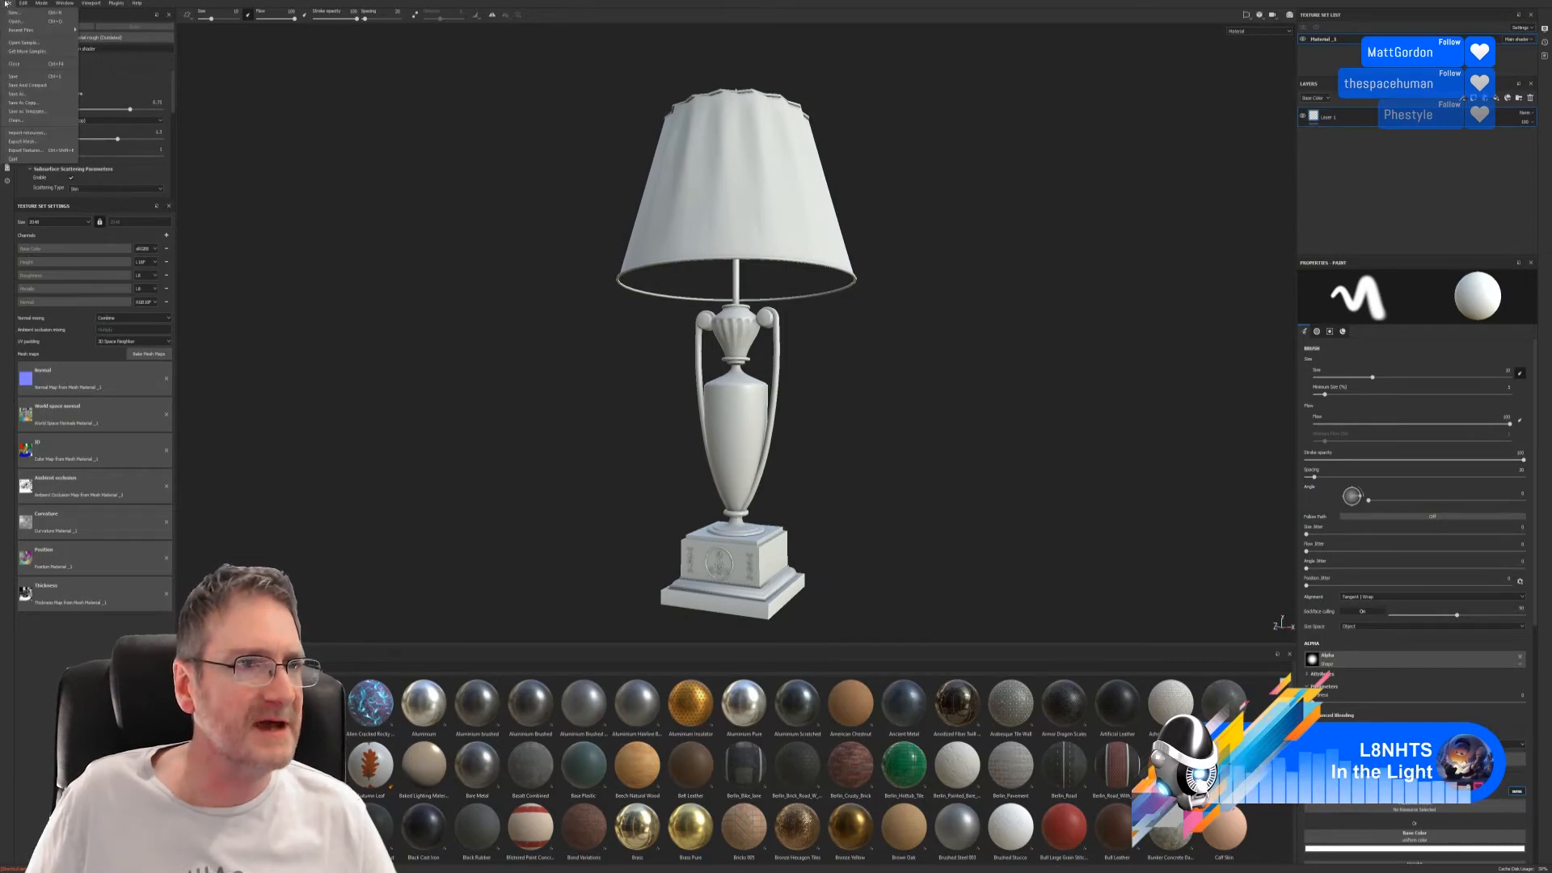
left_click(30, 93)
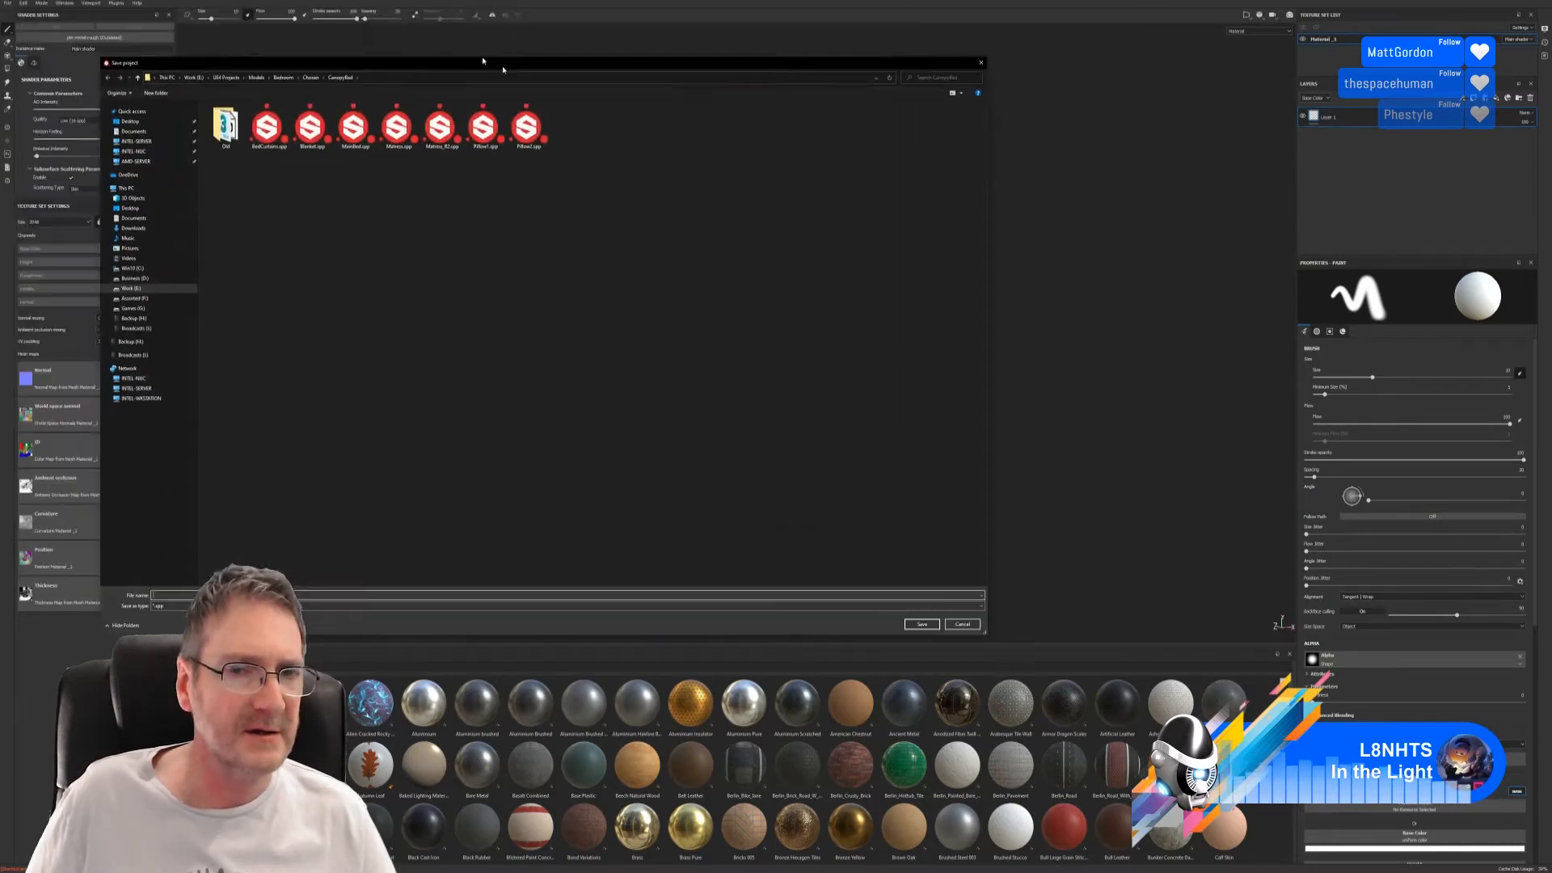
left_click(535, 139)
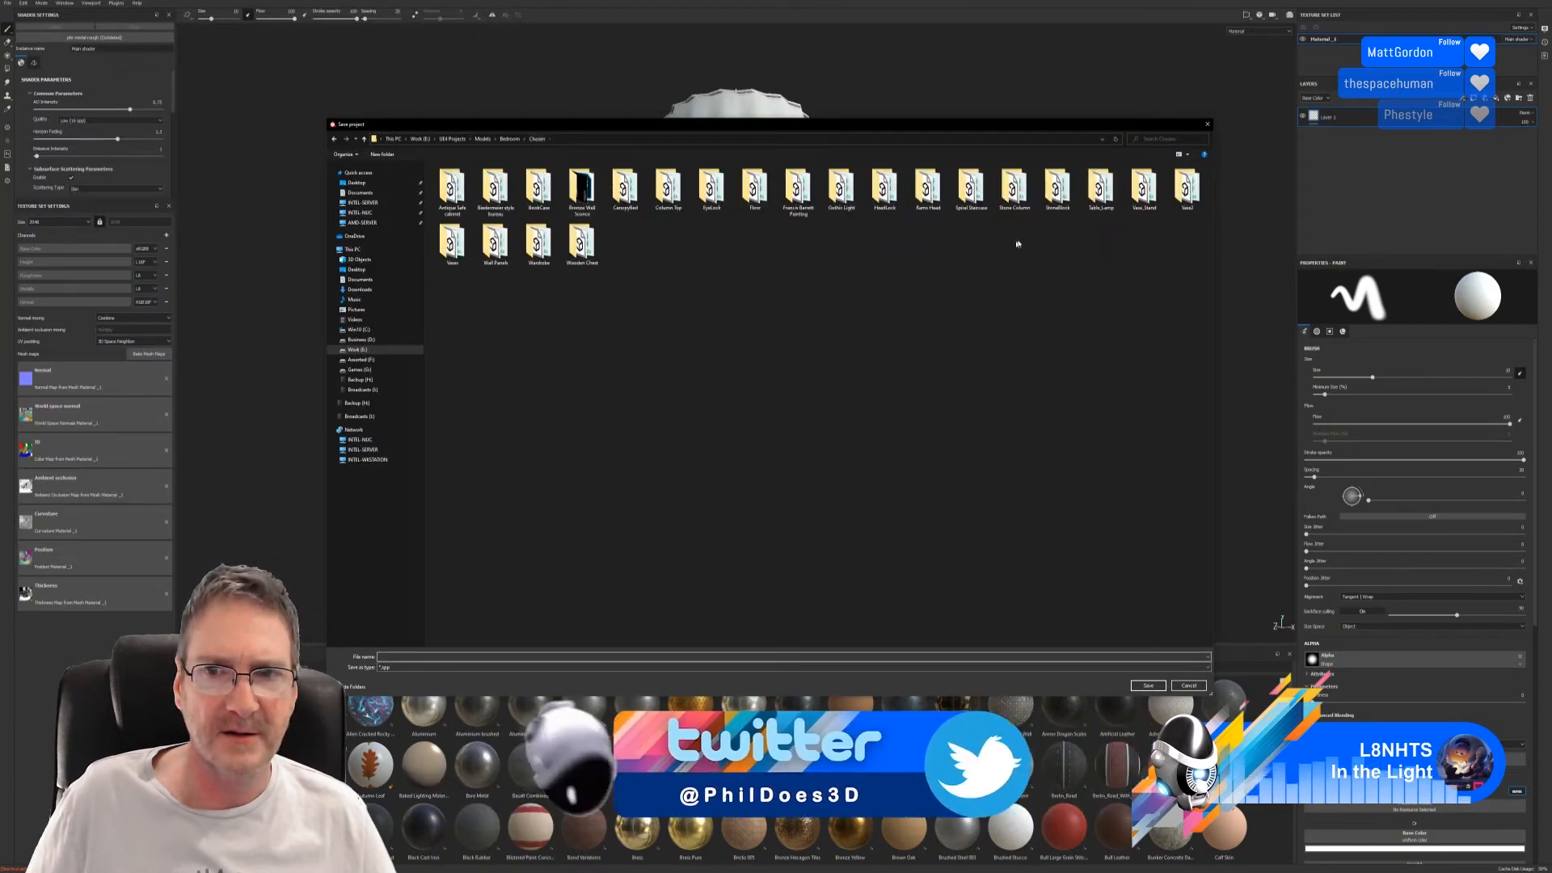
double_click(1100, 190)
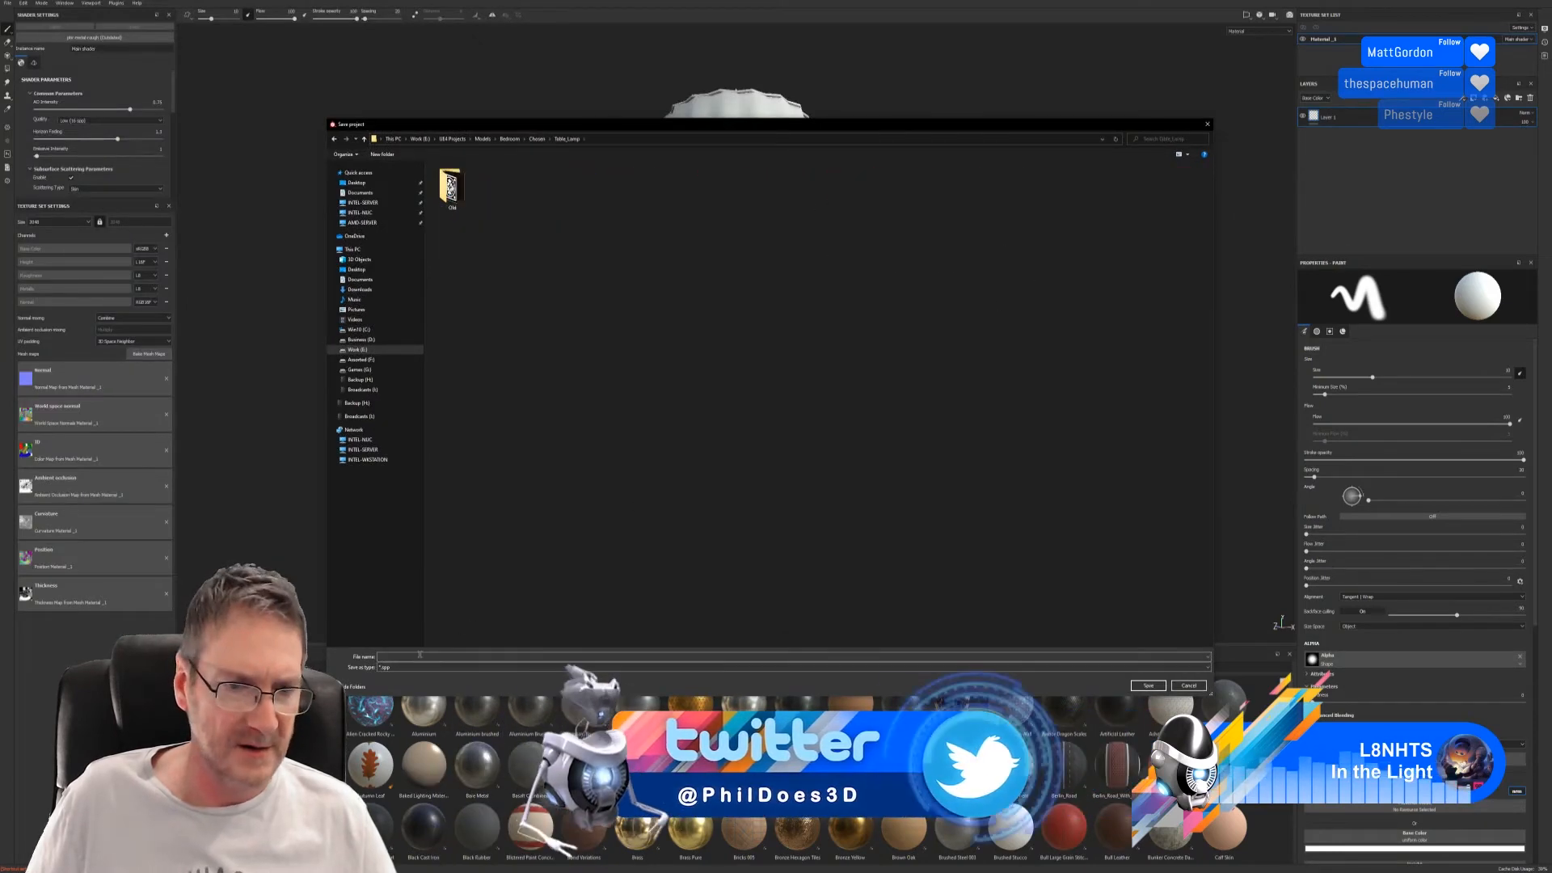
type("Ta")
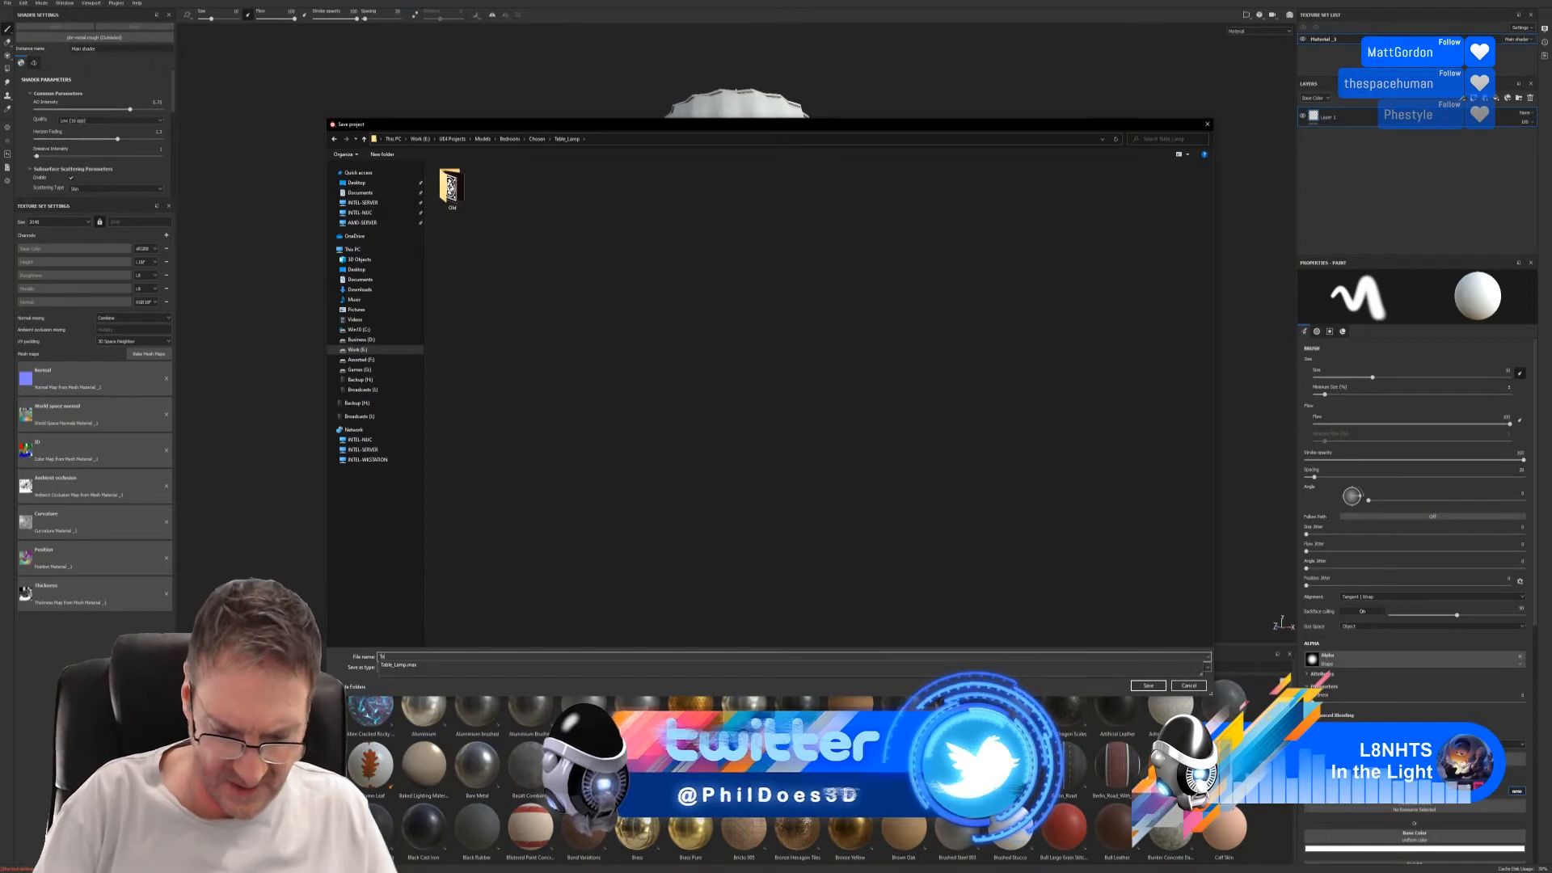
type("ble_Lamp")
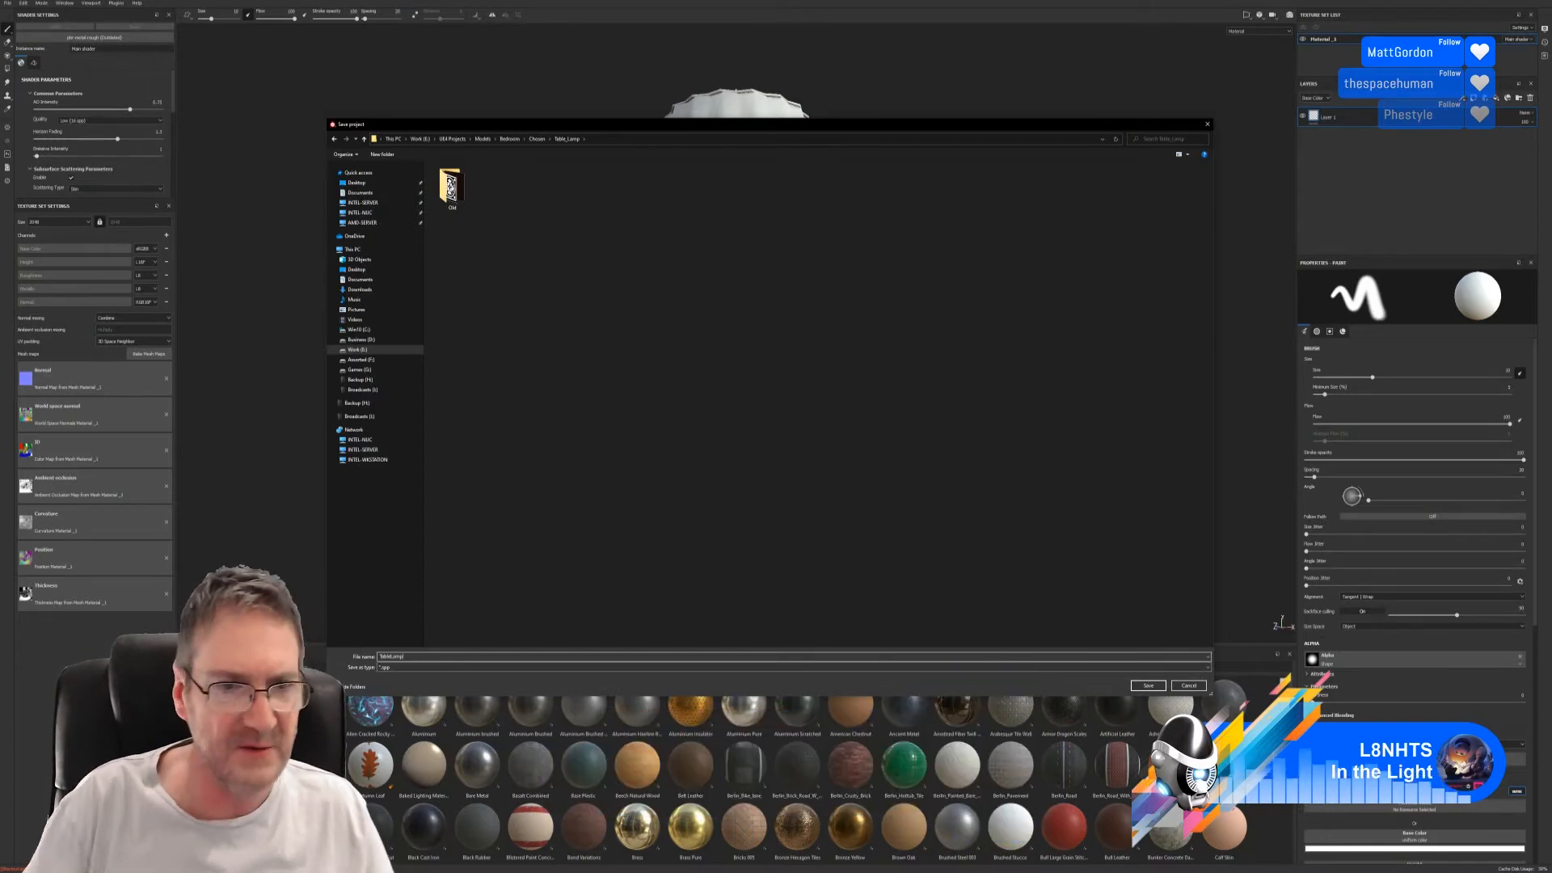
left_click(1148, 685)
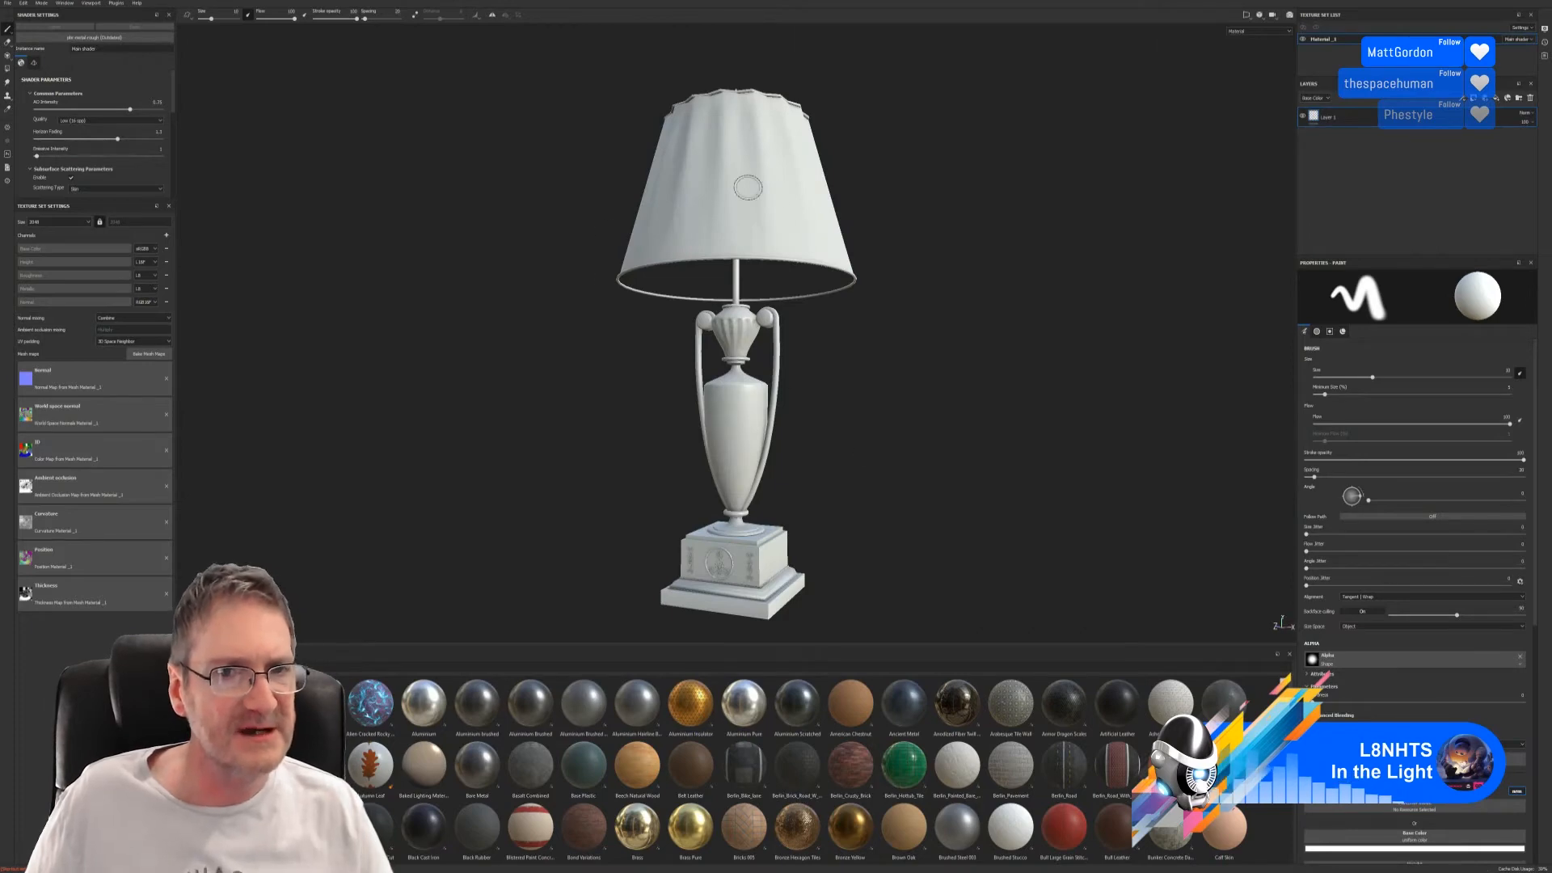
- Open the wall sconce project from the Bronze Wall Sconce folder and accept its update to the current version
left_click(6, 3)
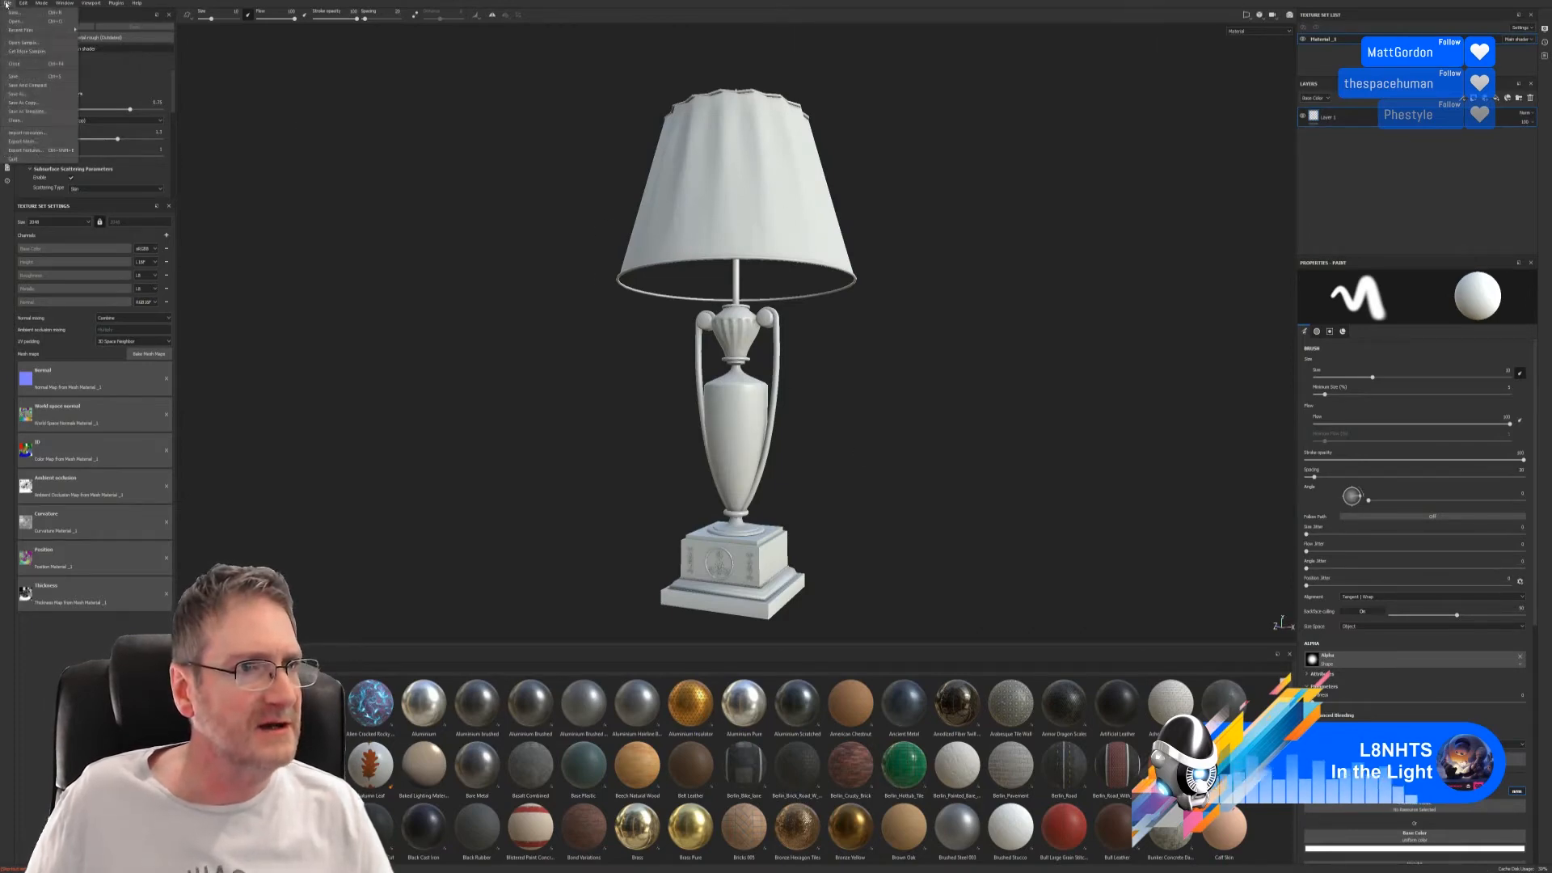
left_click(28, 26)
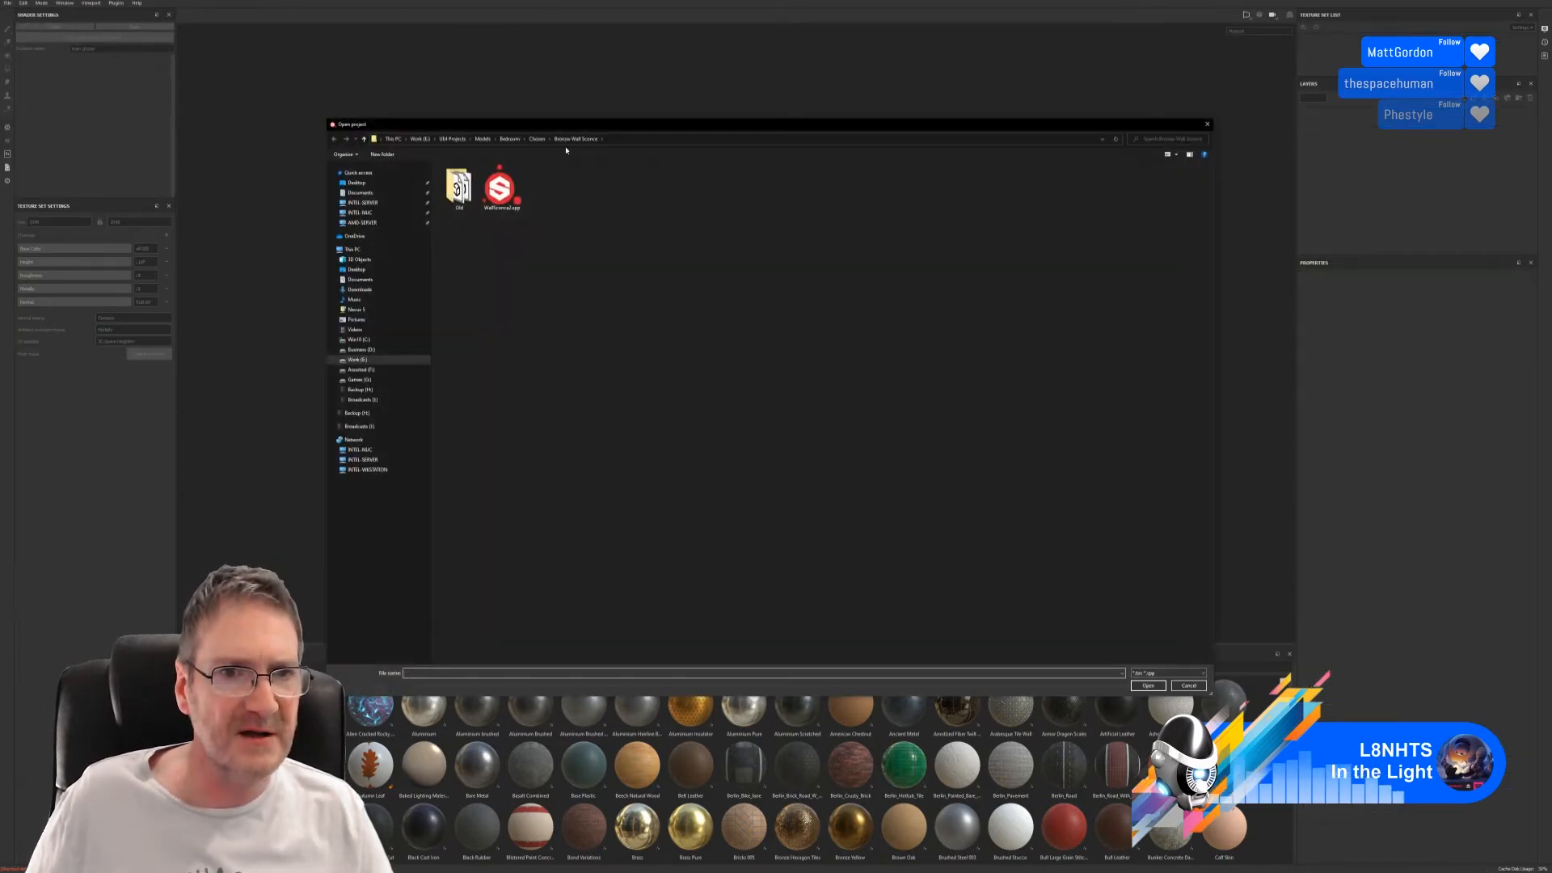
left_click(538, 139)
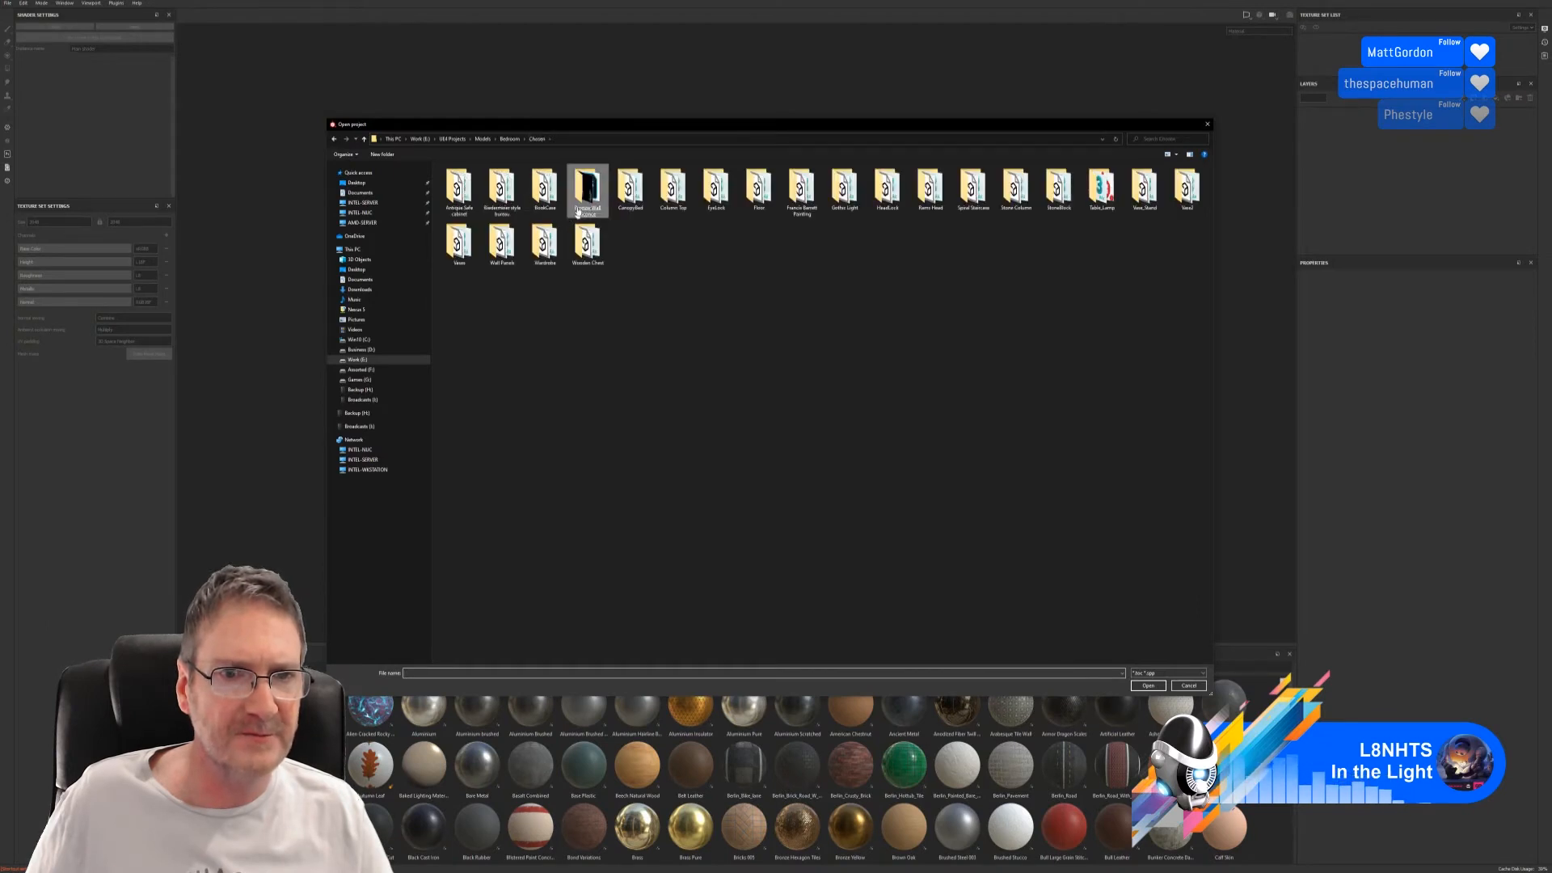
double_click(583, 188)
double_click(505, 206)
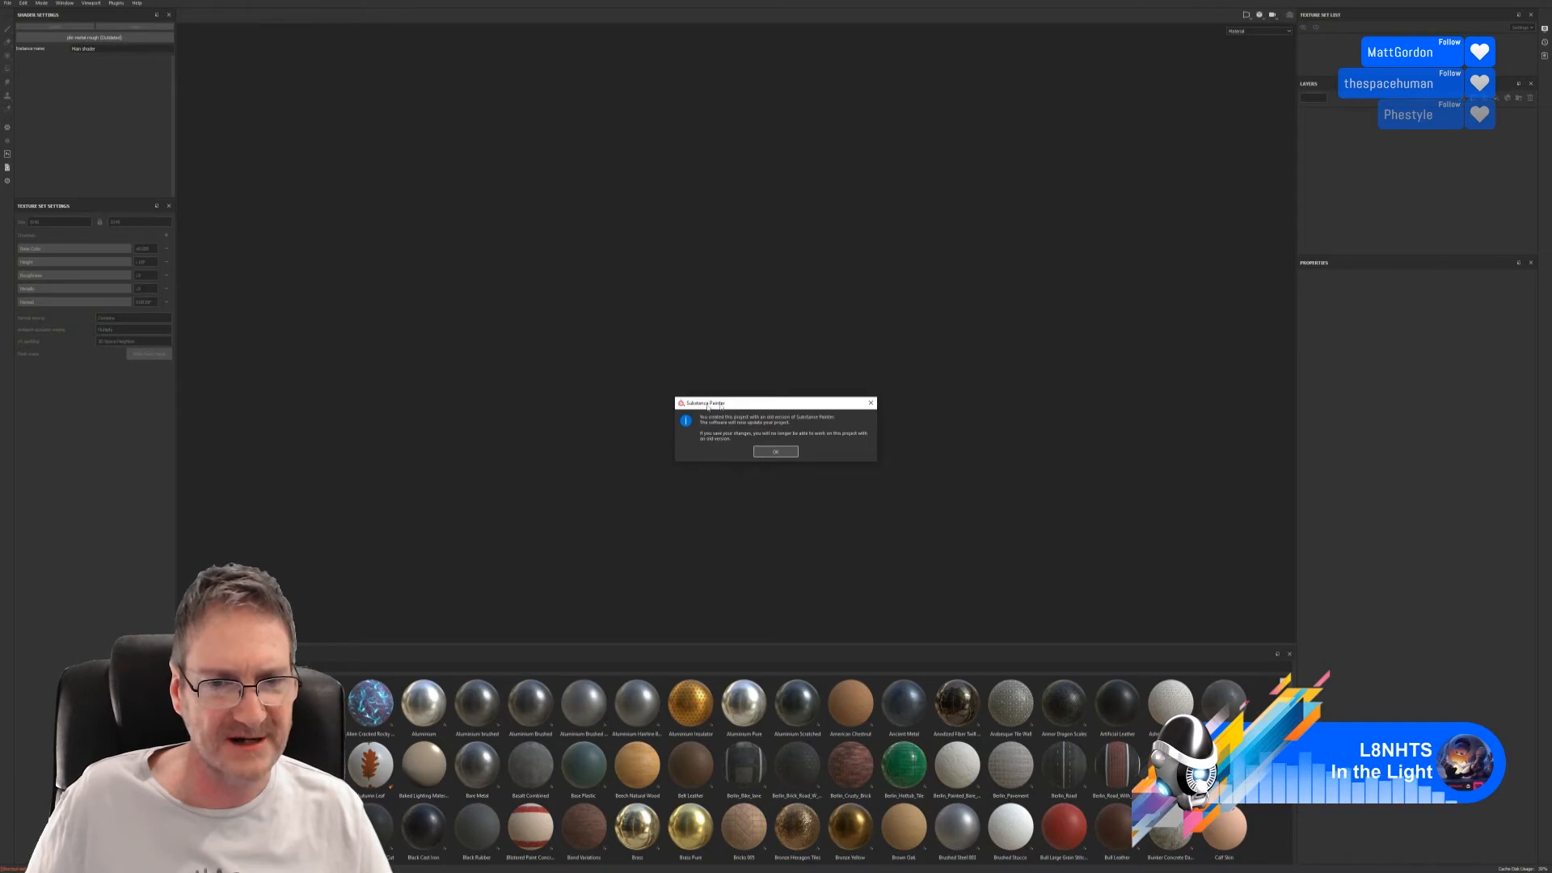
left_click(774, 455)
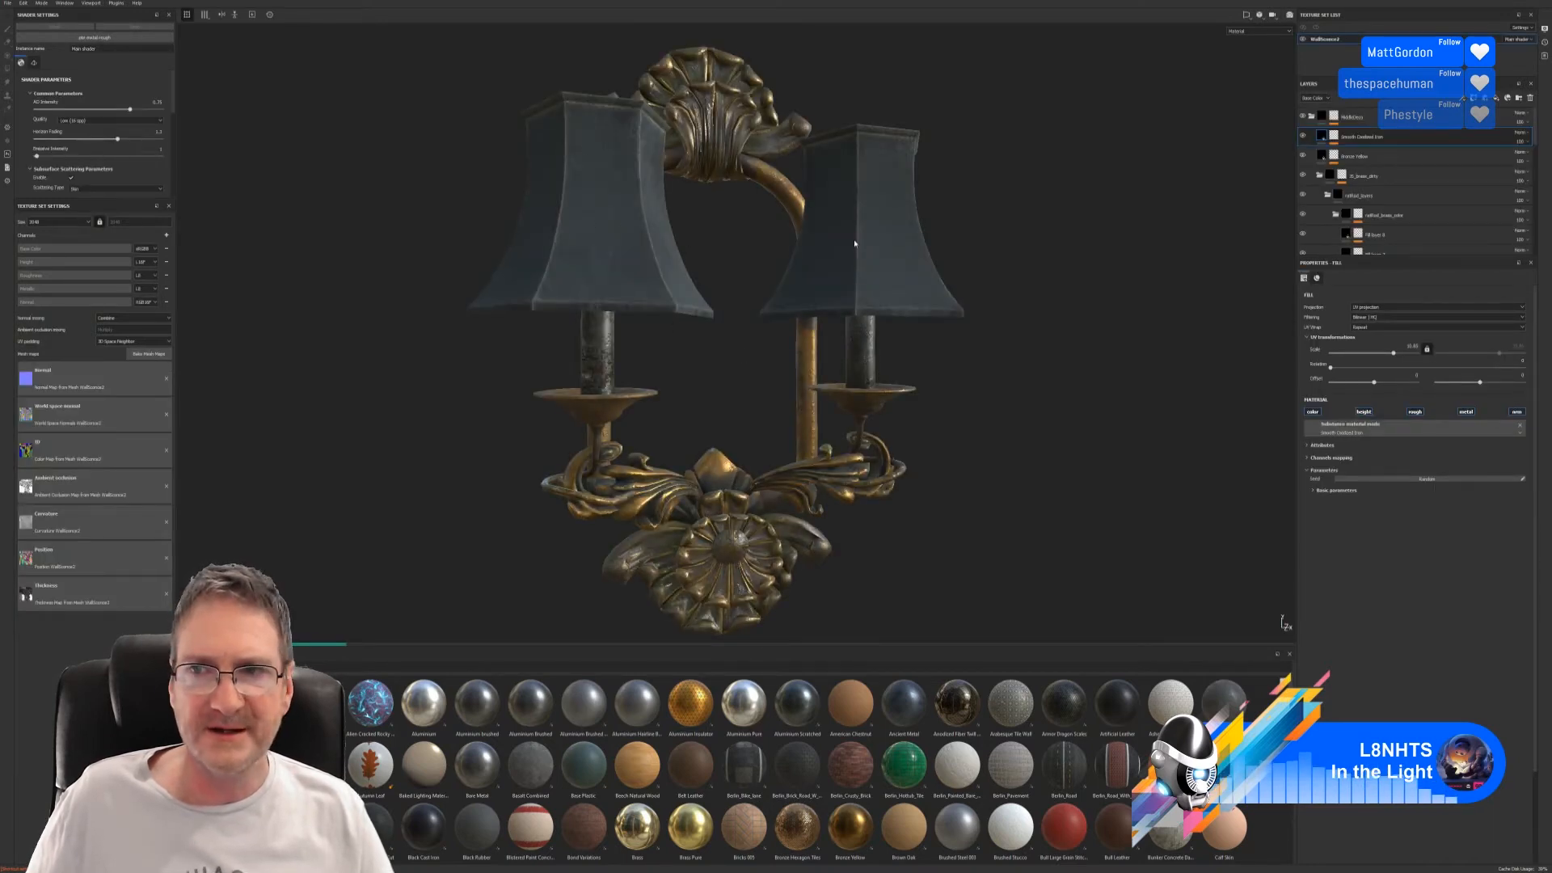
- Collapse the sconce's uppermost layer folder and check what the light shades folder covers by toggling its visibility
left_click(1311, 118)
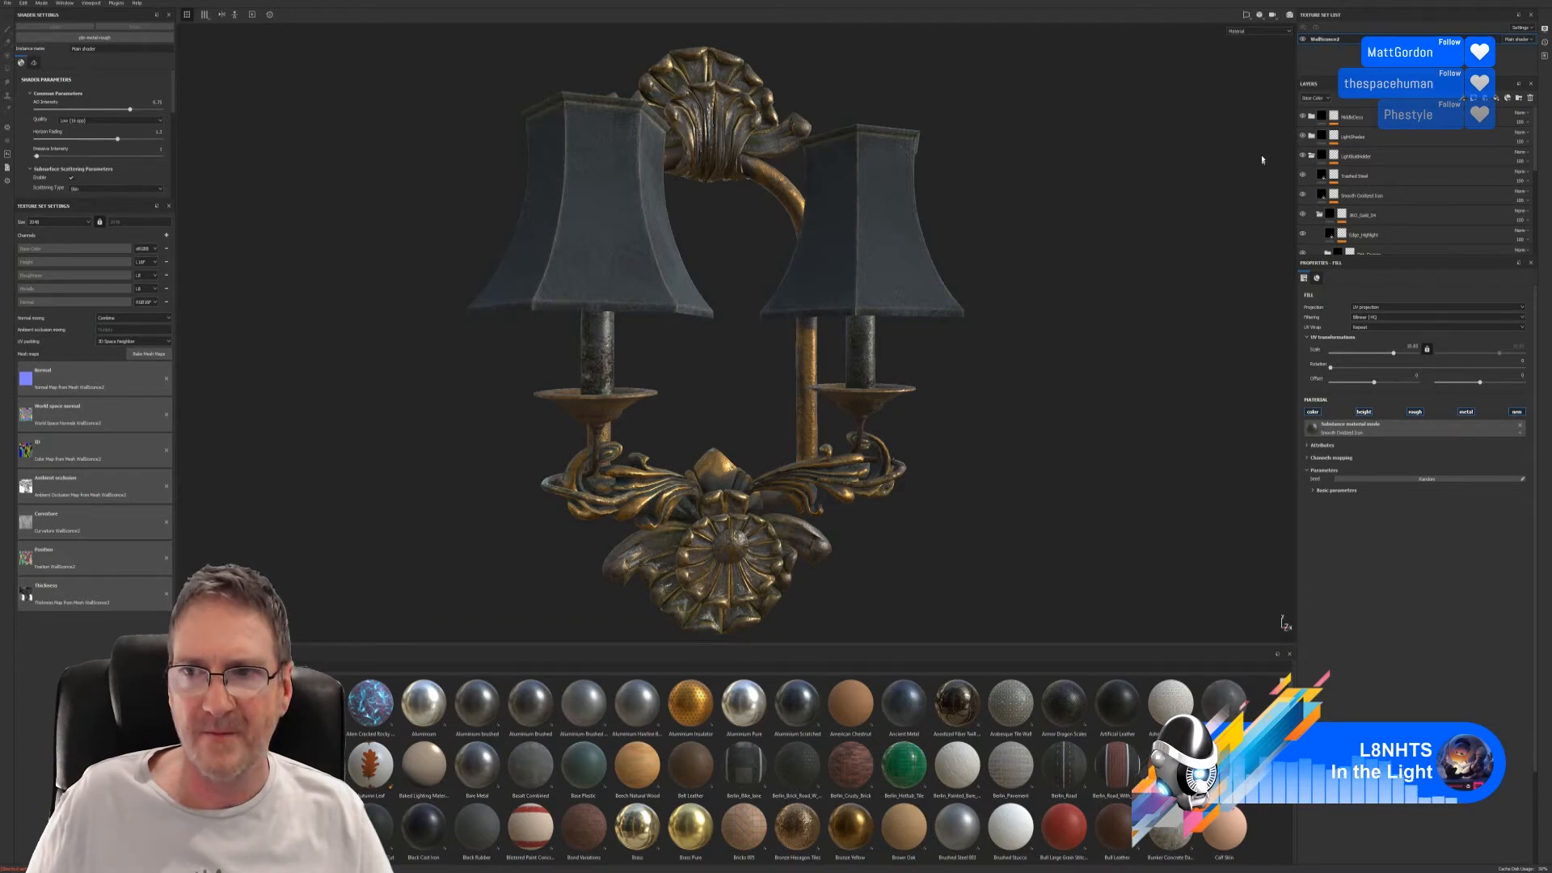
left_click(1303, 138)
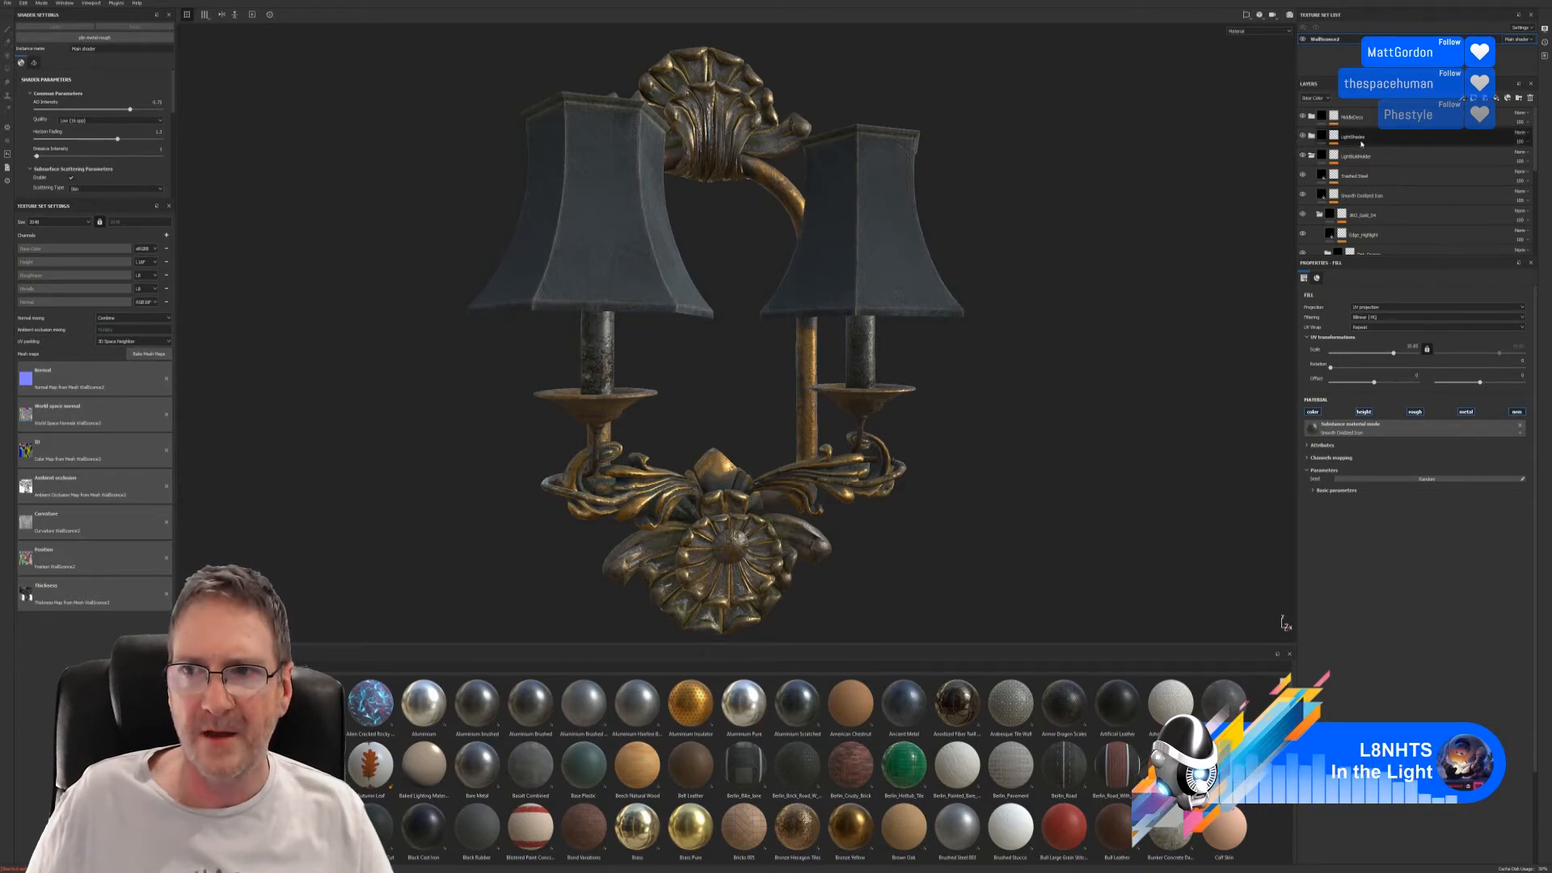
left_click(1303, 136)
left_click(1302, 137)
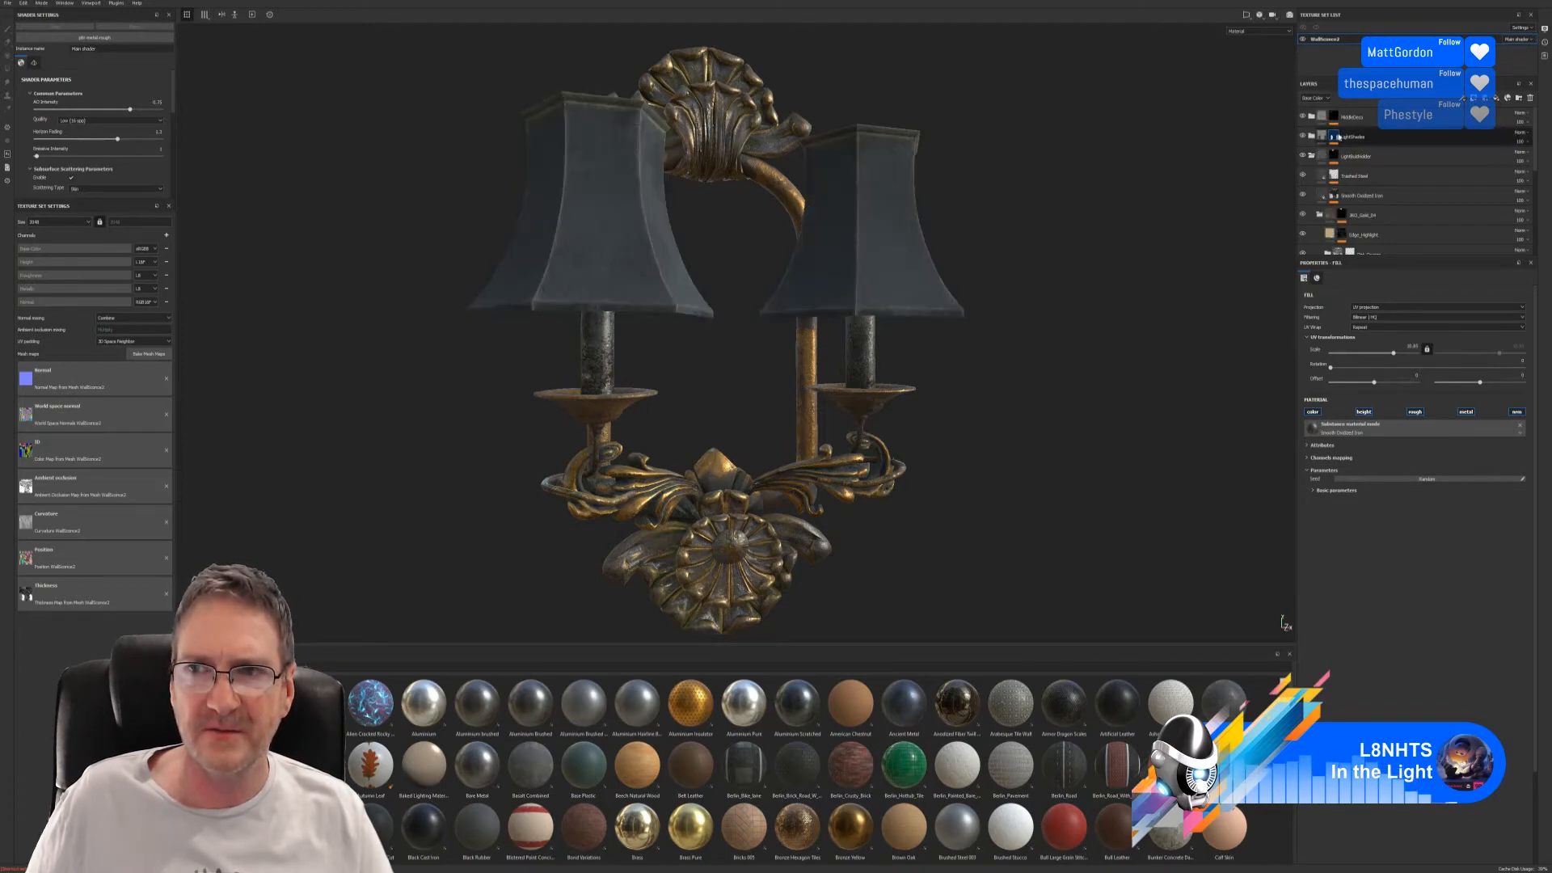
right_click(1366, 139)
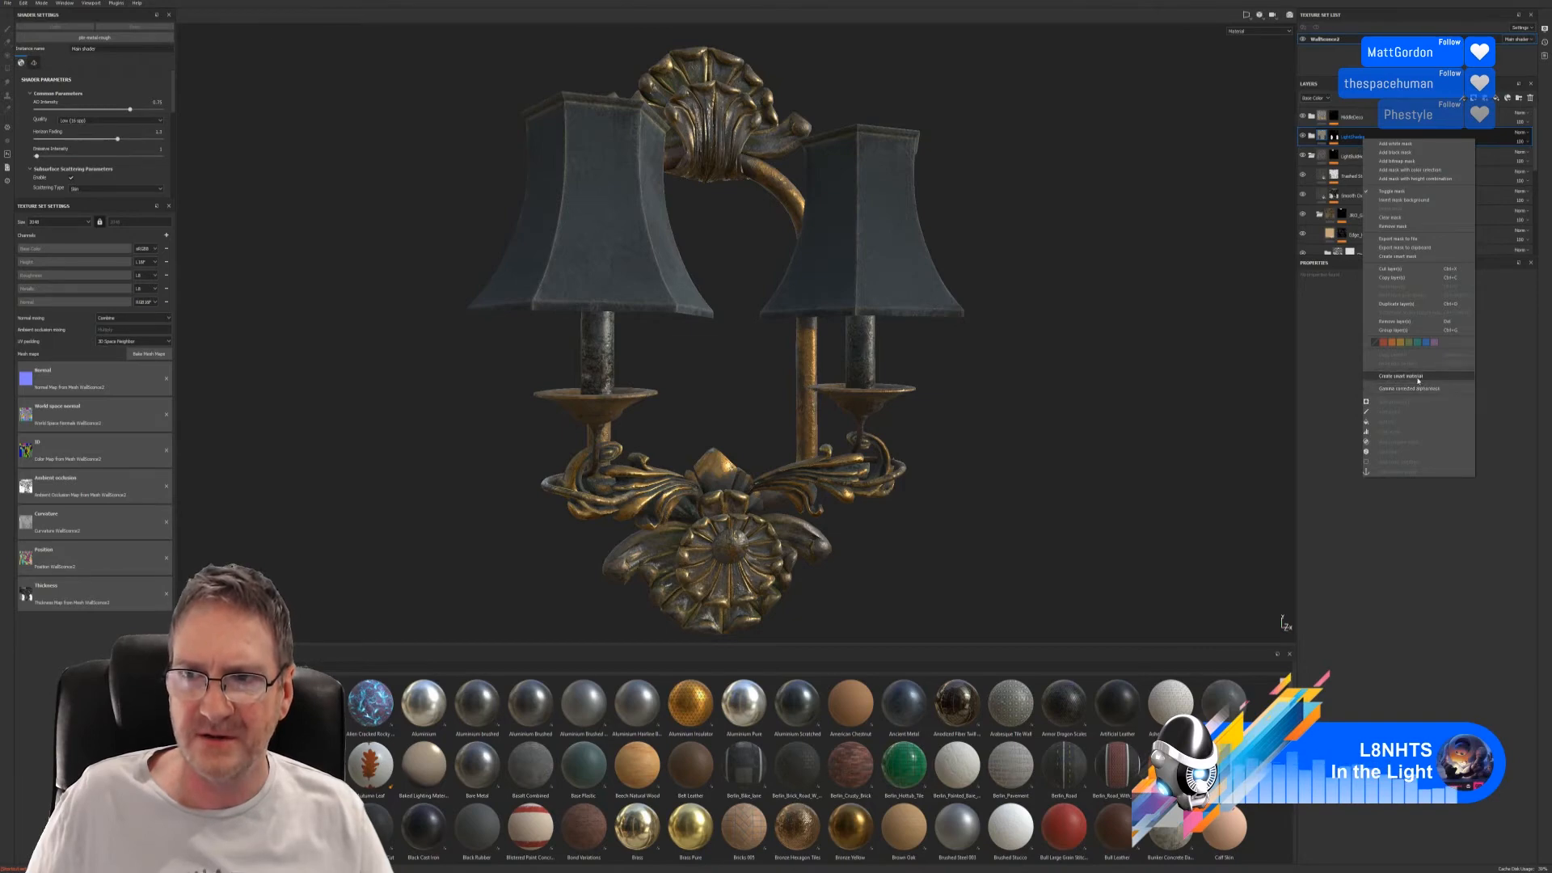
left_click(1353, 140)
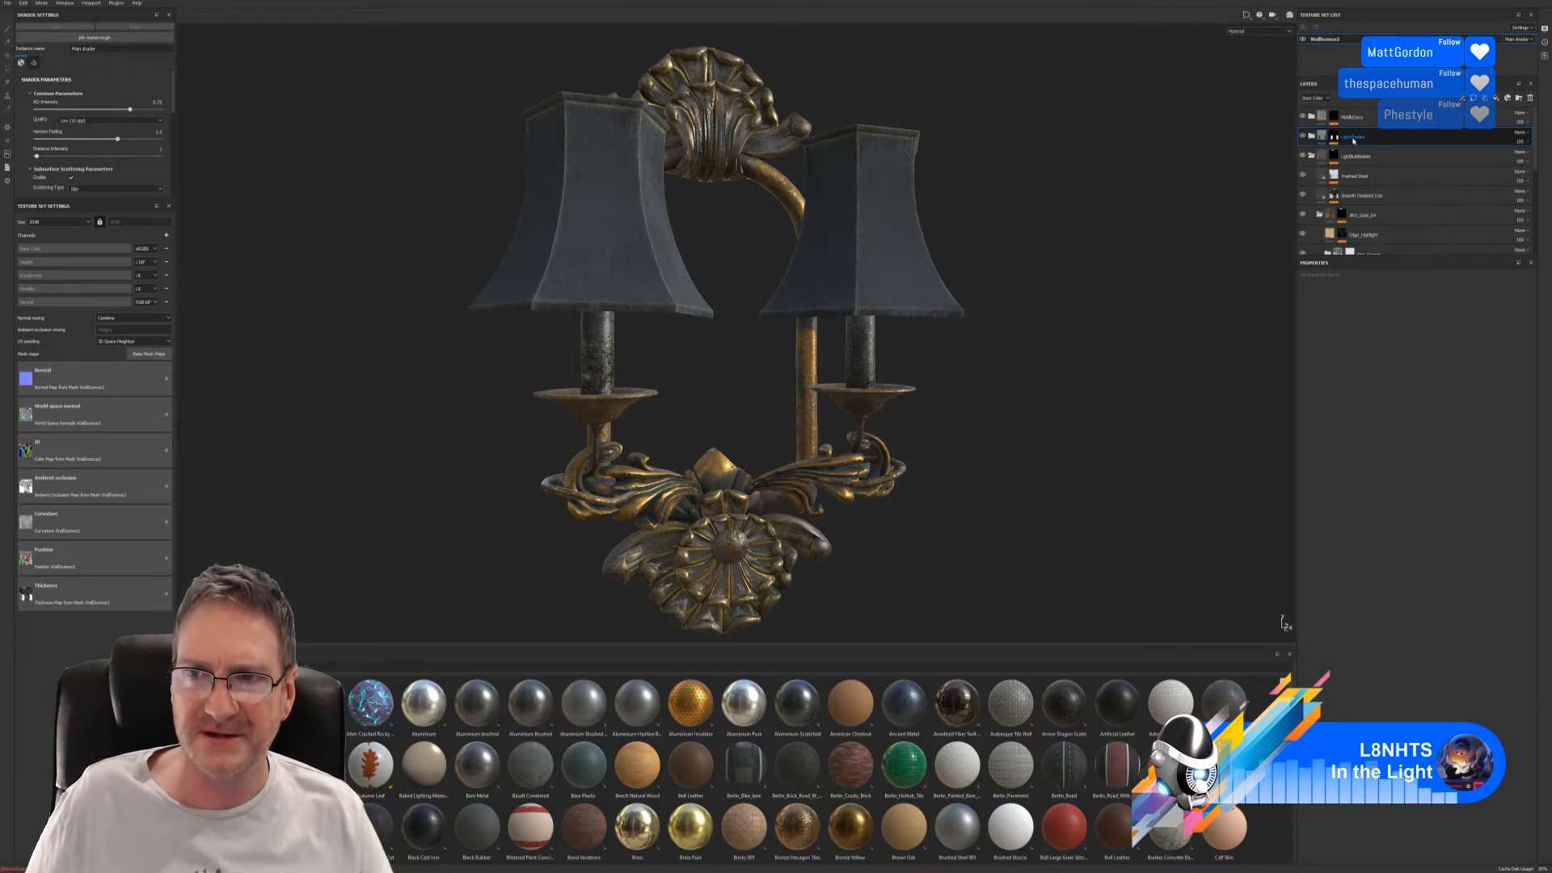
right_click(1354, 142)
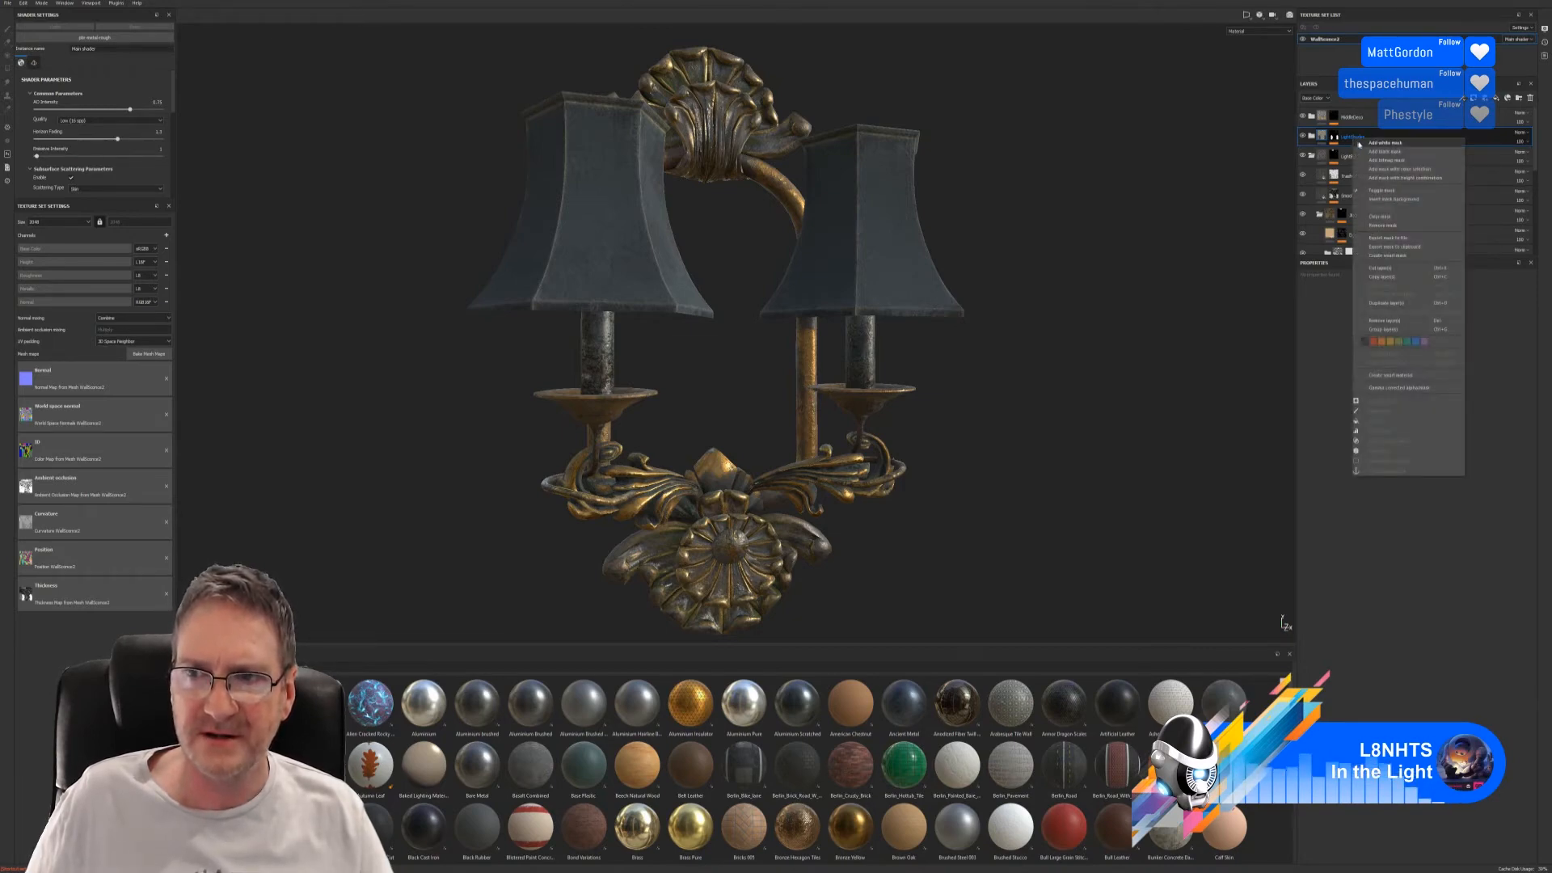
left_click(1335, 345)
- Rename the sconce's light shades layer folder as MY_LightShades
double_click(1355, 138)
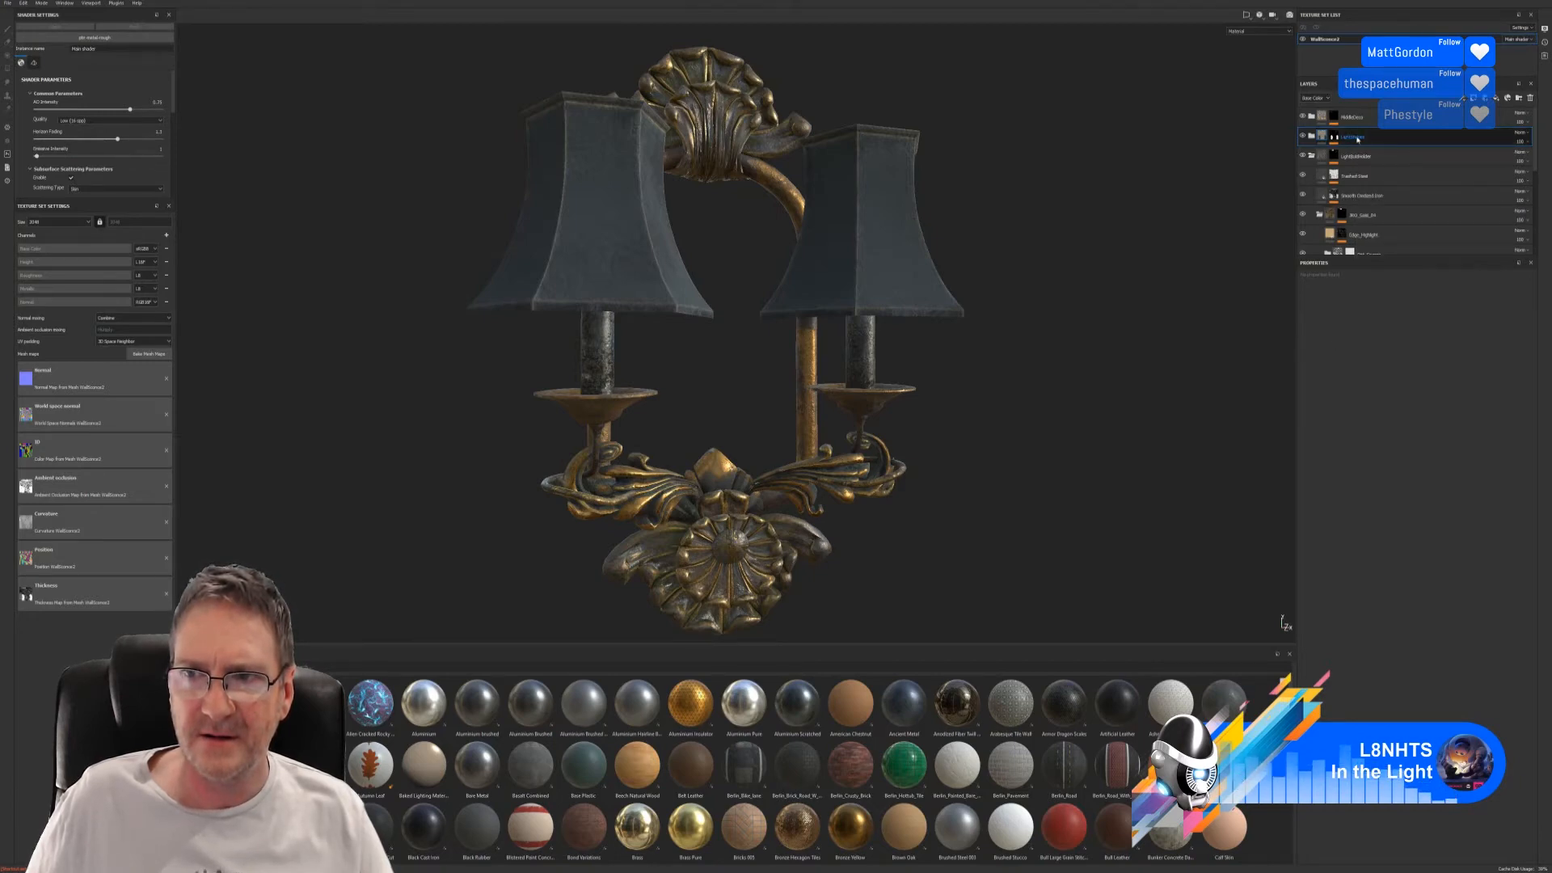
key("Escape")
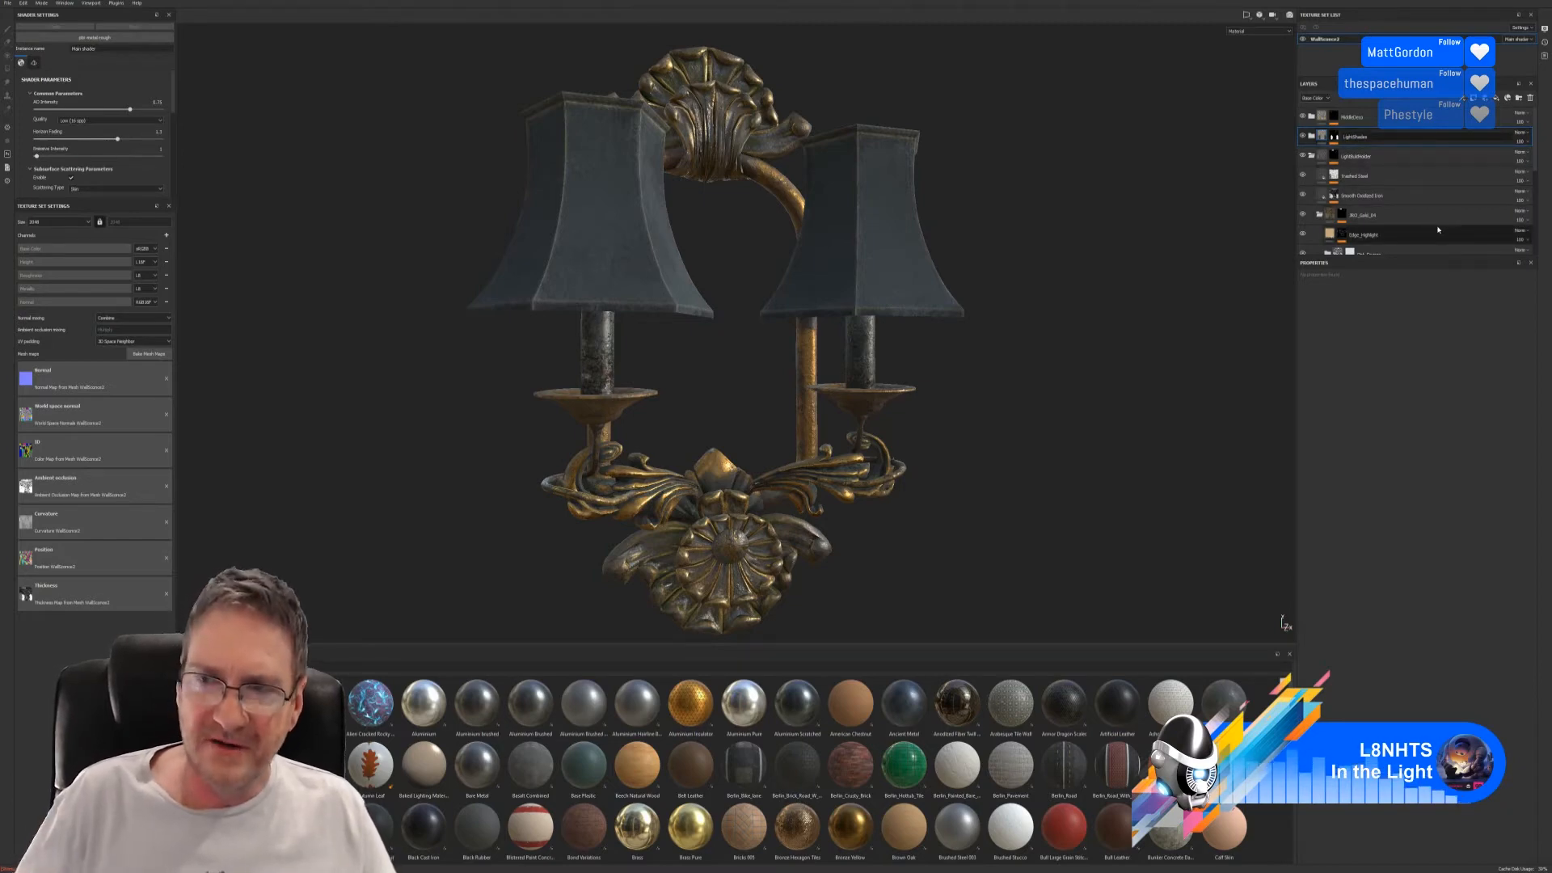
type("HY_")
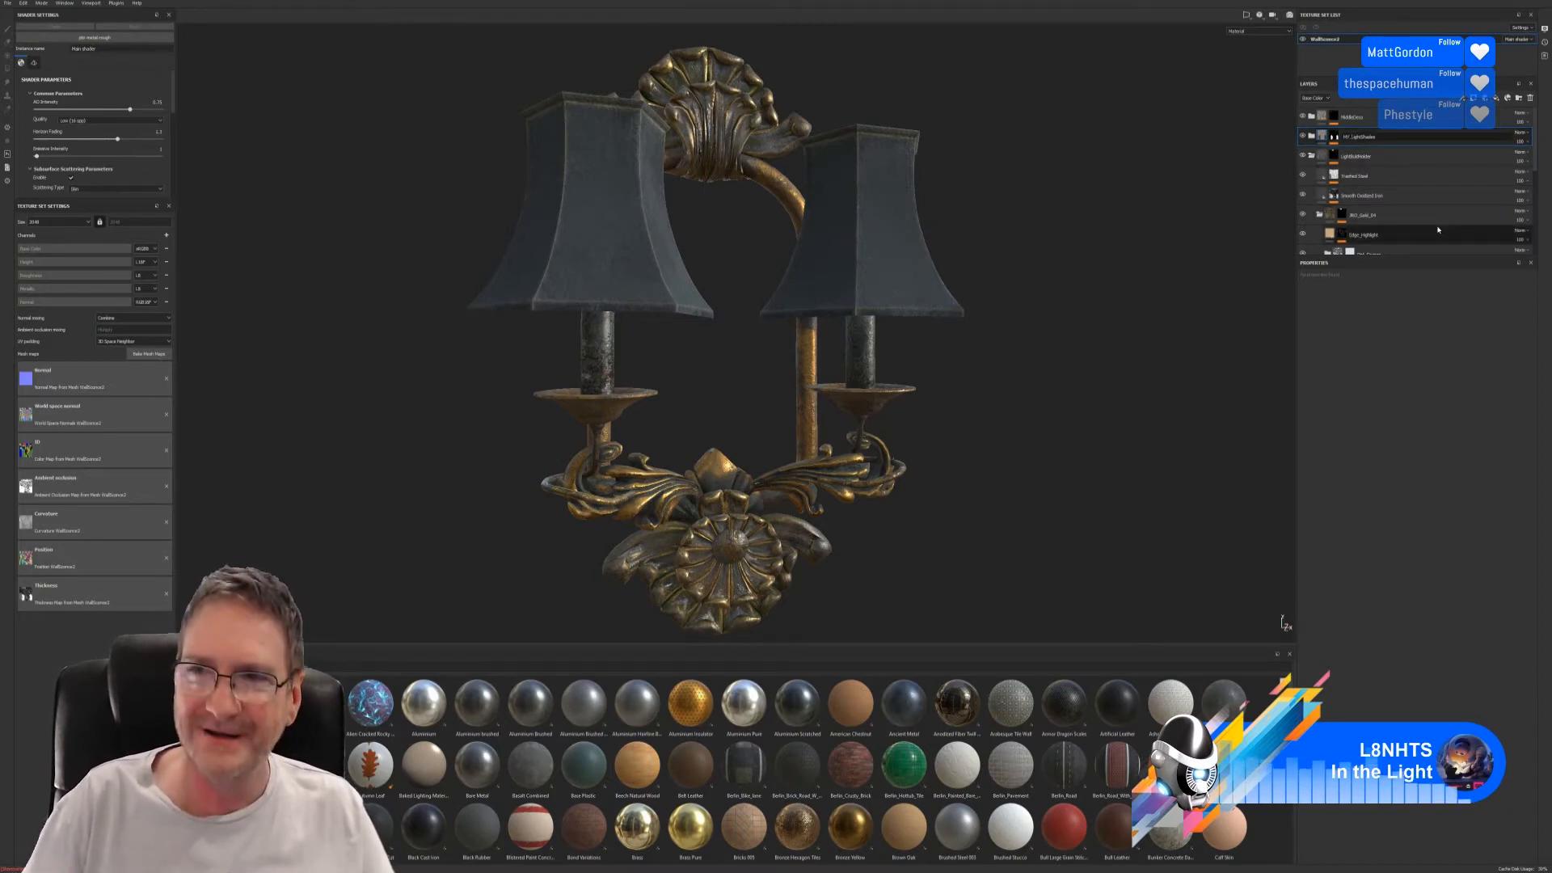
key("Return")
- Create a smart material from the MY_LightShades layer folder
double_click(1356, 157)
left_click(1366, 148)
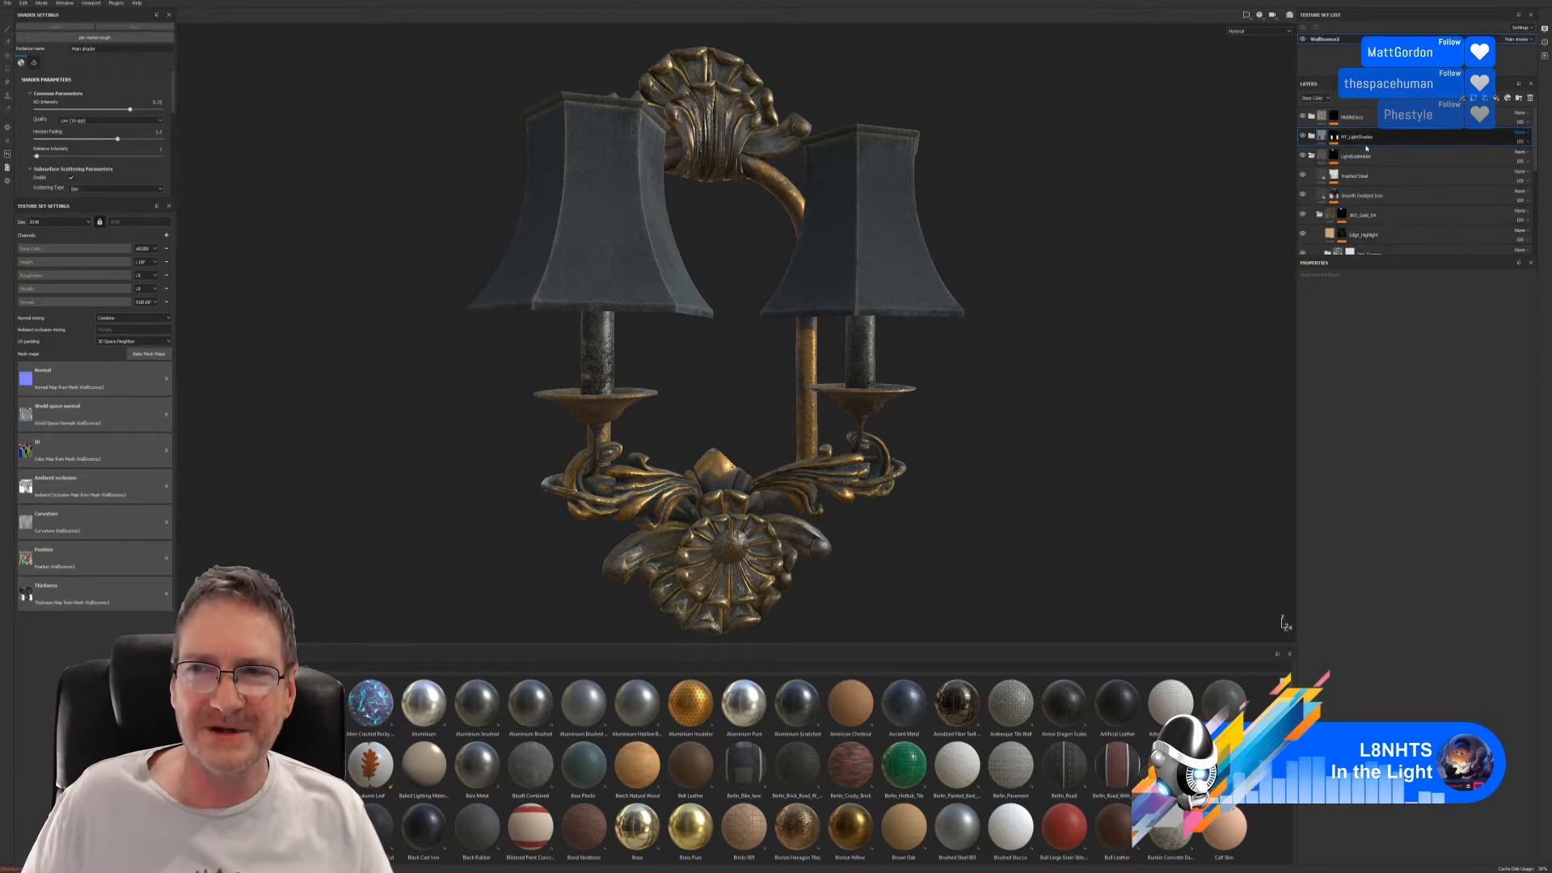
right_click(1364, 144)
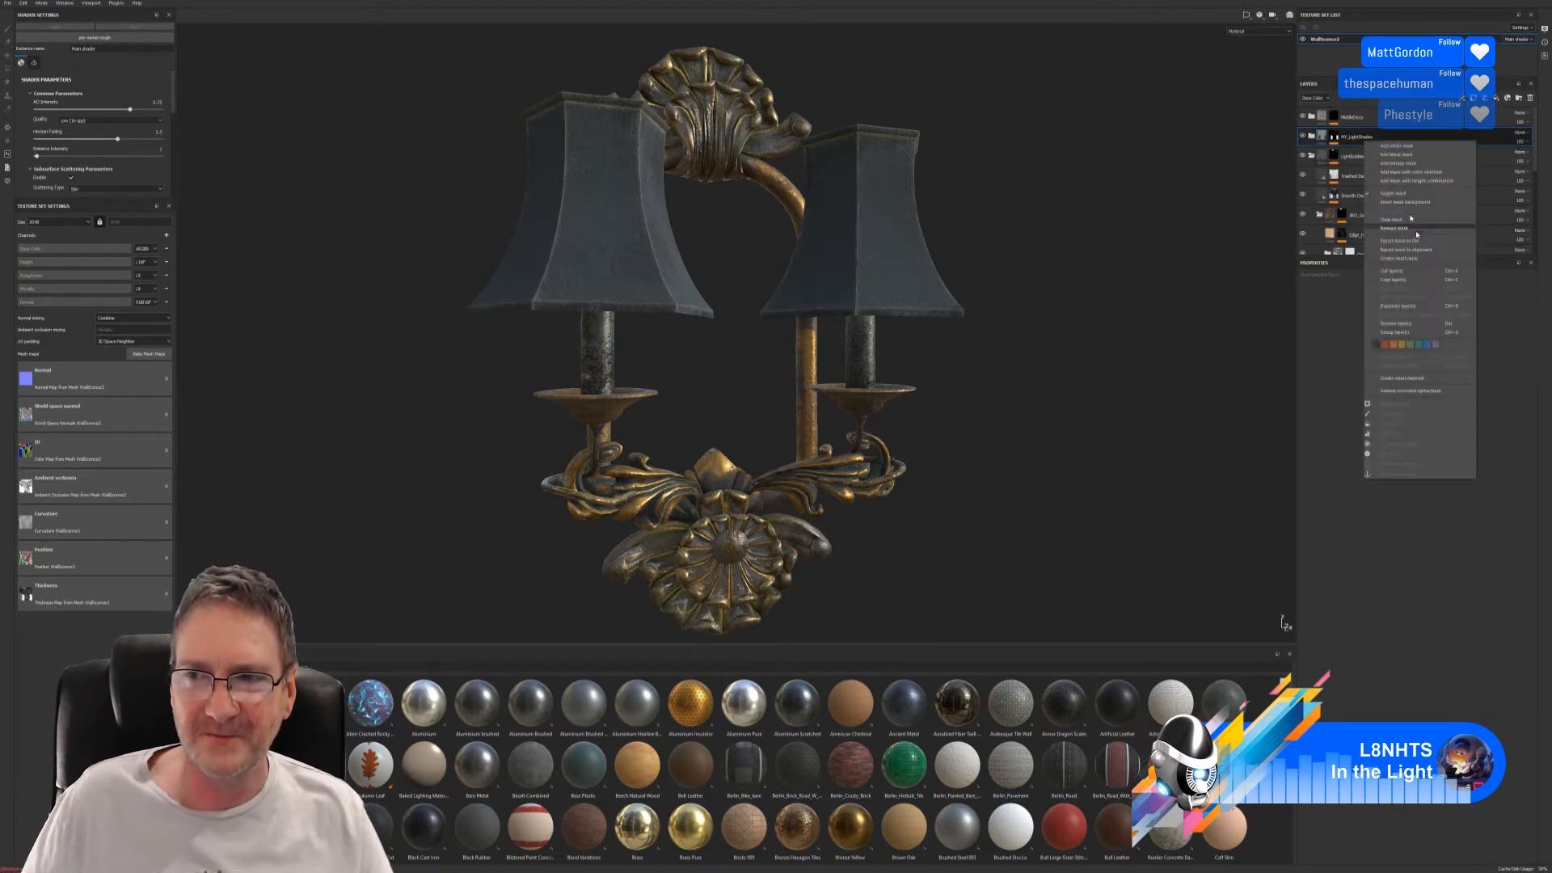
left_click(1429, 380)
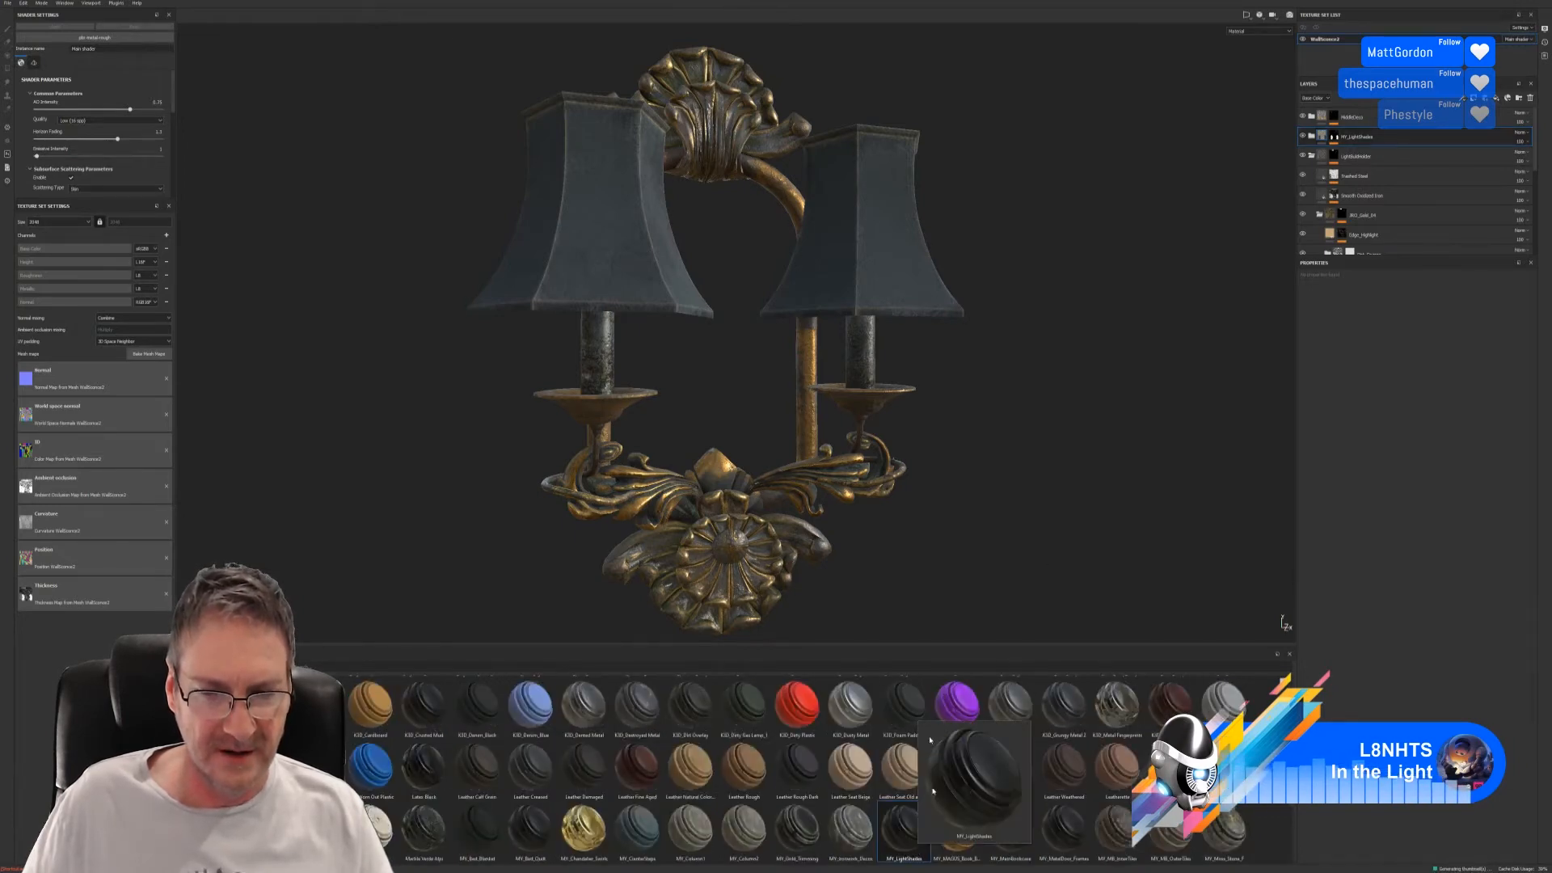
- Reopen the table lamp project from the recent files
left_click(9, 4)
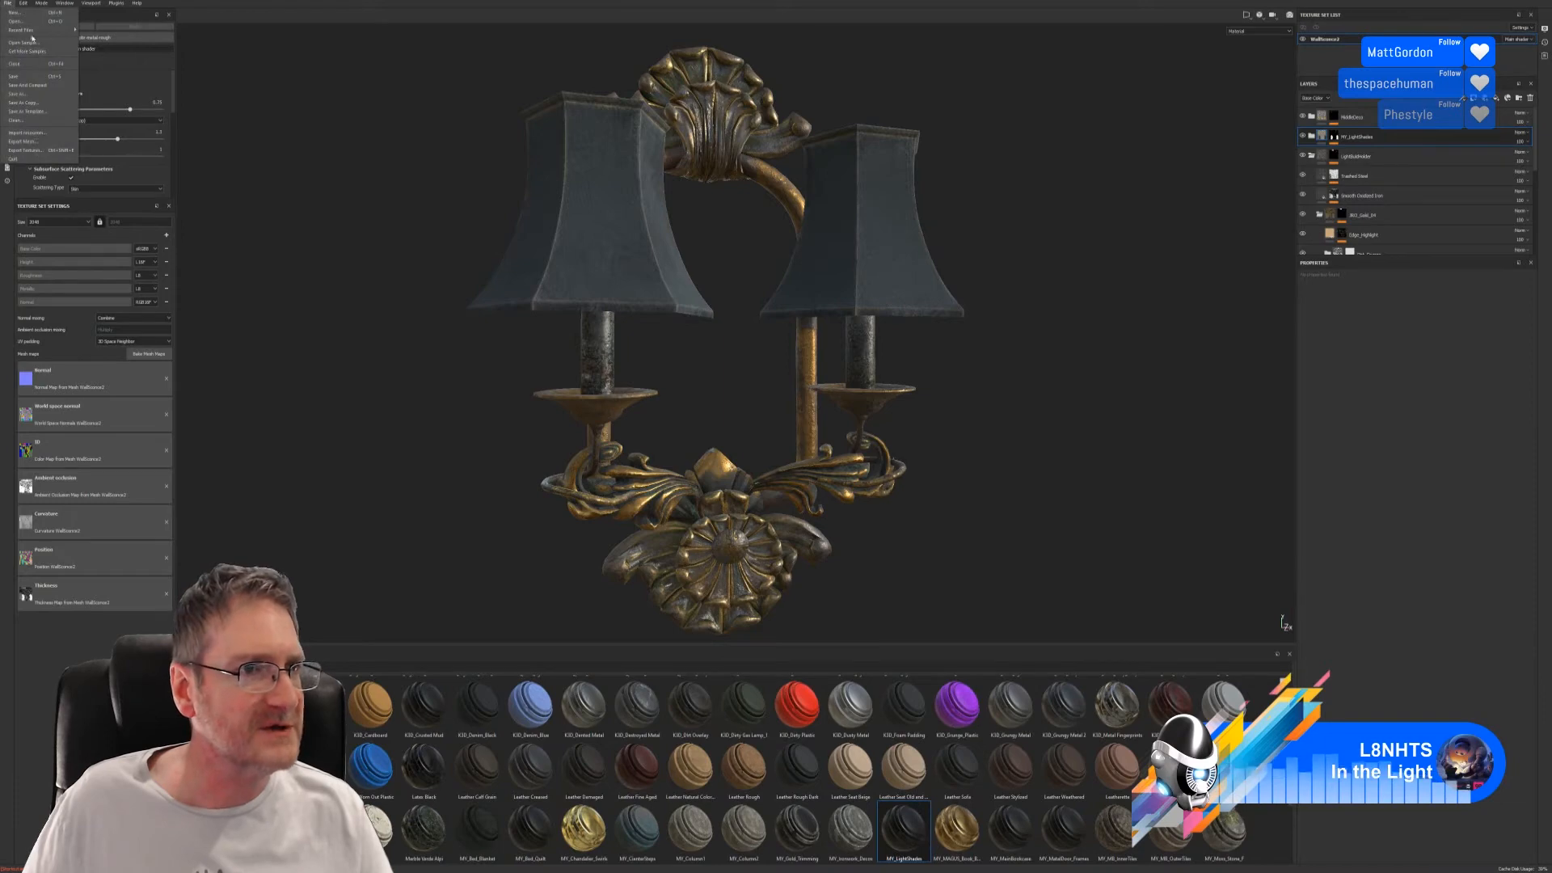
mouse_move(48, 30)
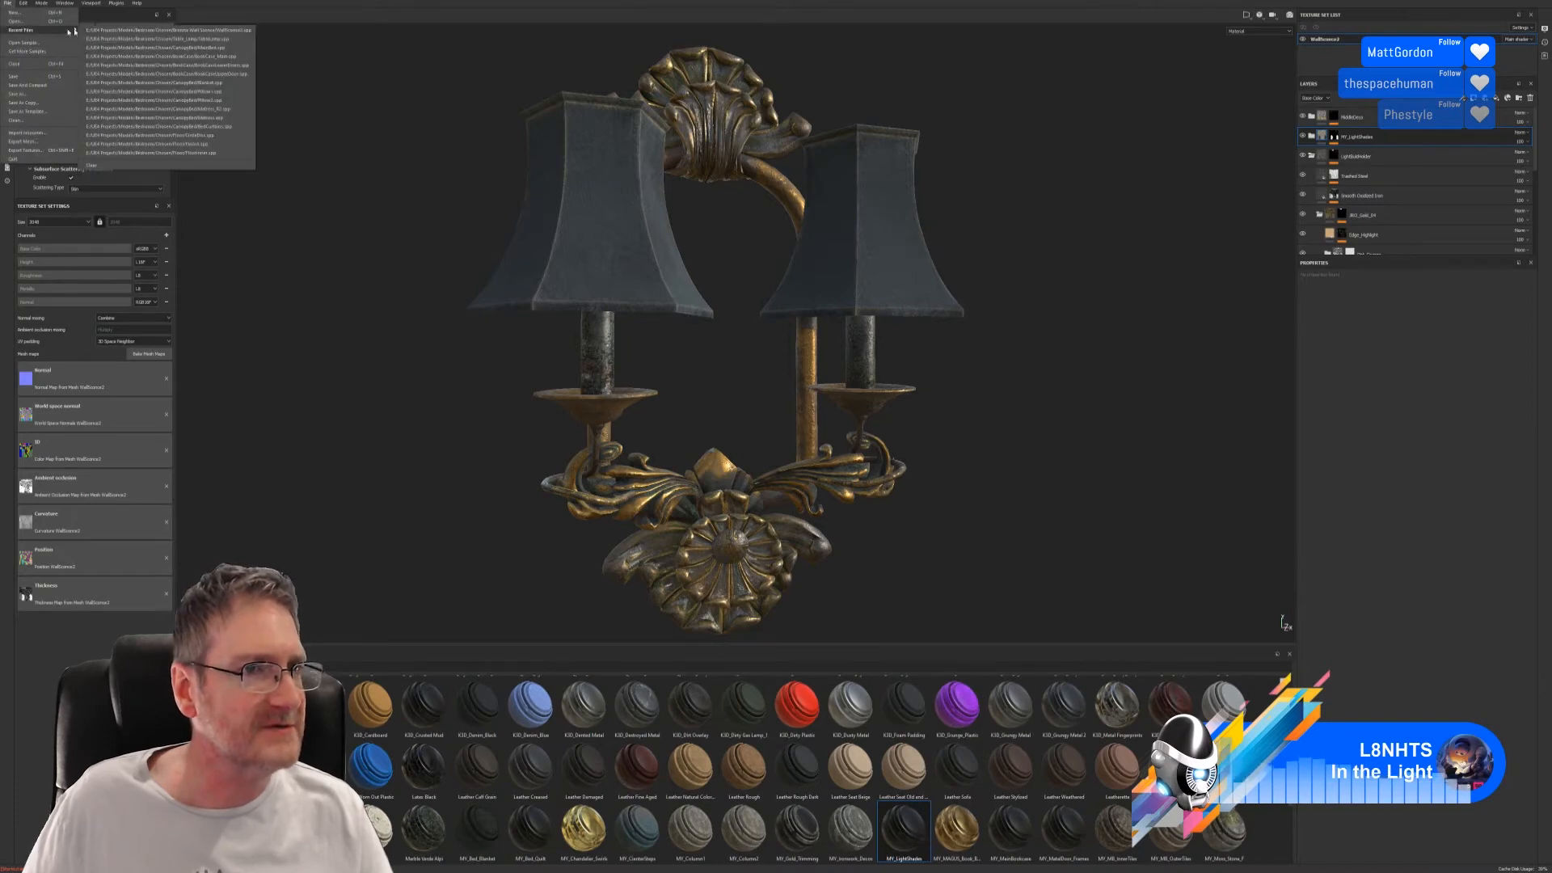
left_click(192, 38)
left_click(792, 455)
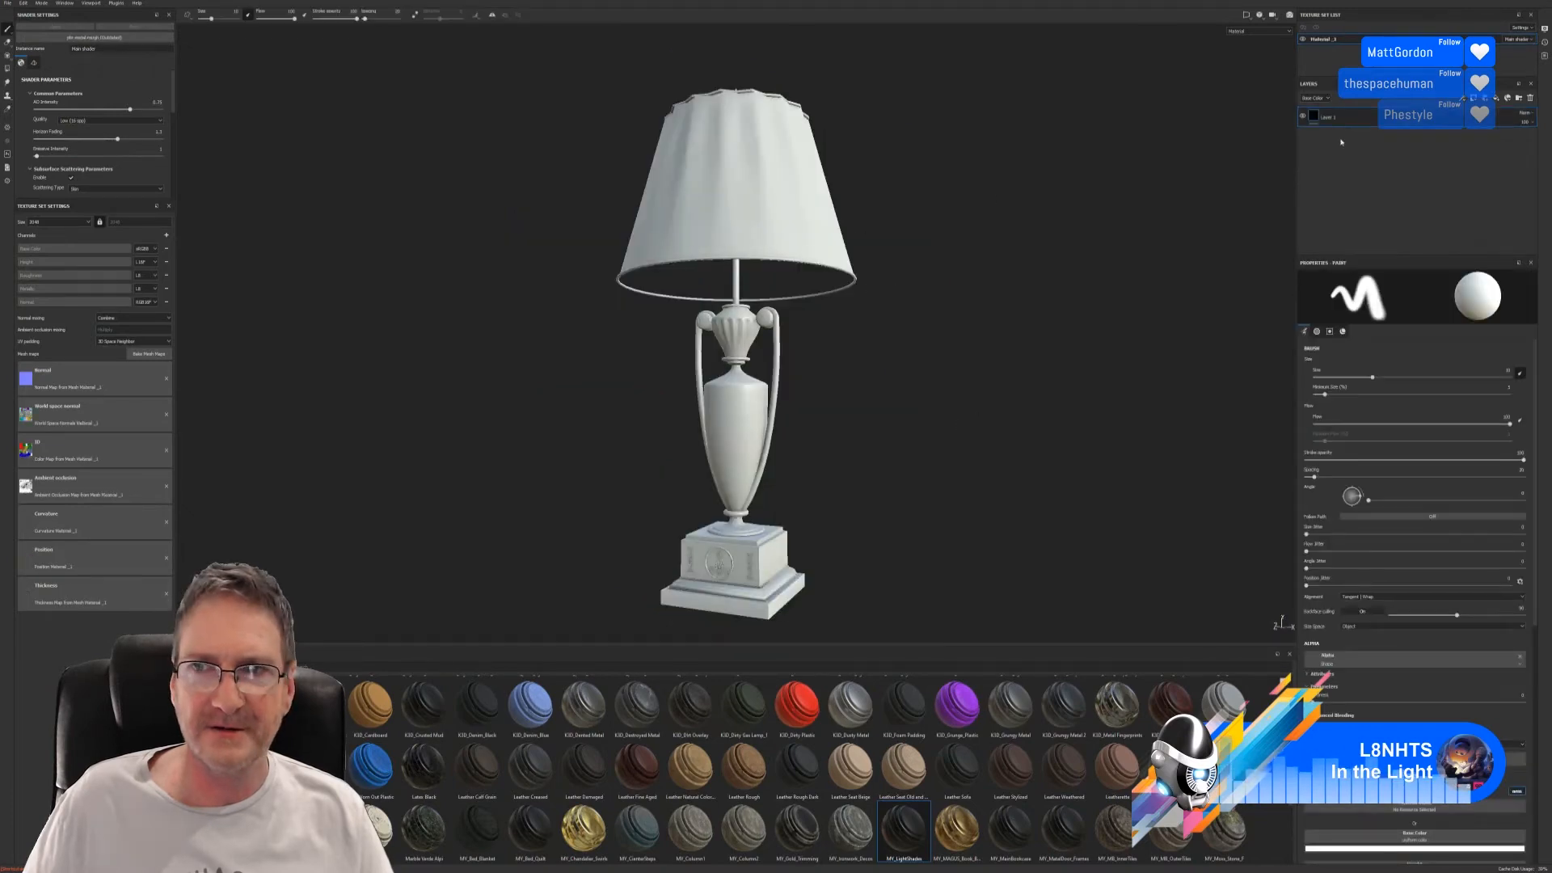
- Rename the lamp's texture set as Bedroom_TableLamp
double_click(1329, 39)
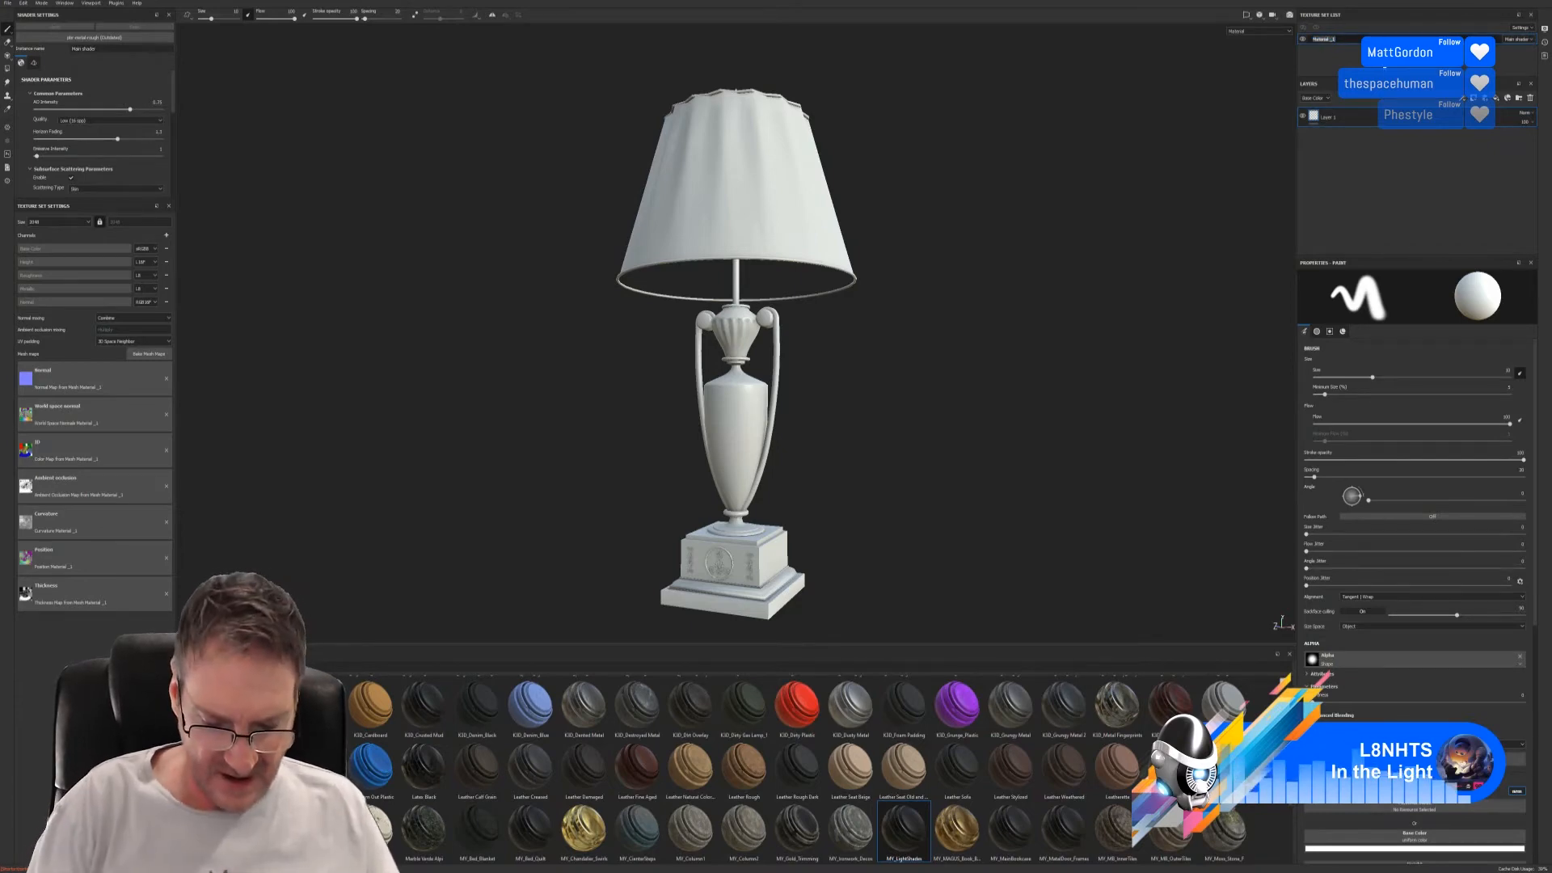
type("Bedroom")
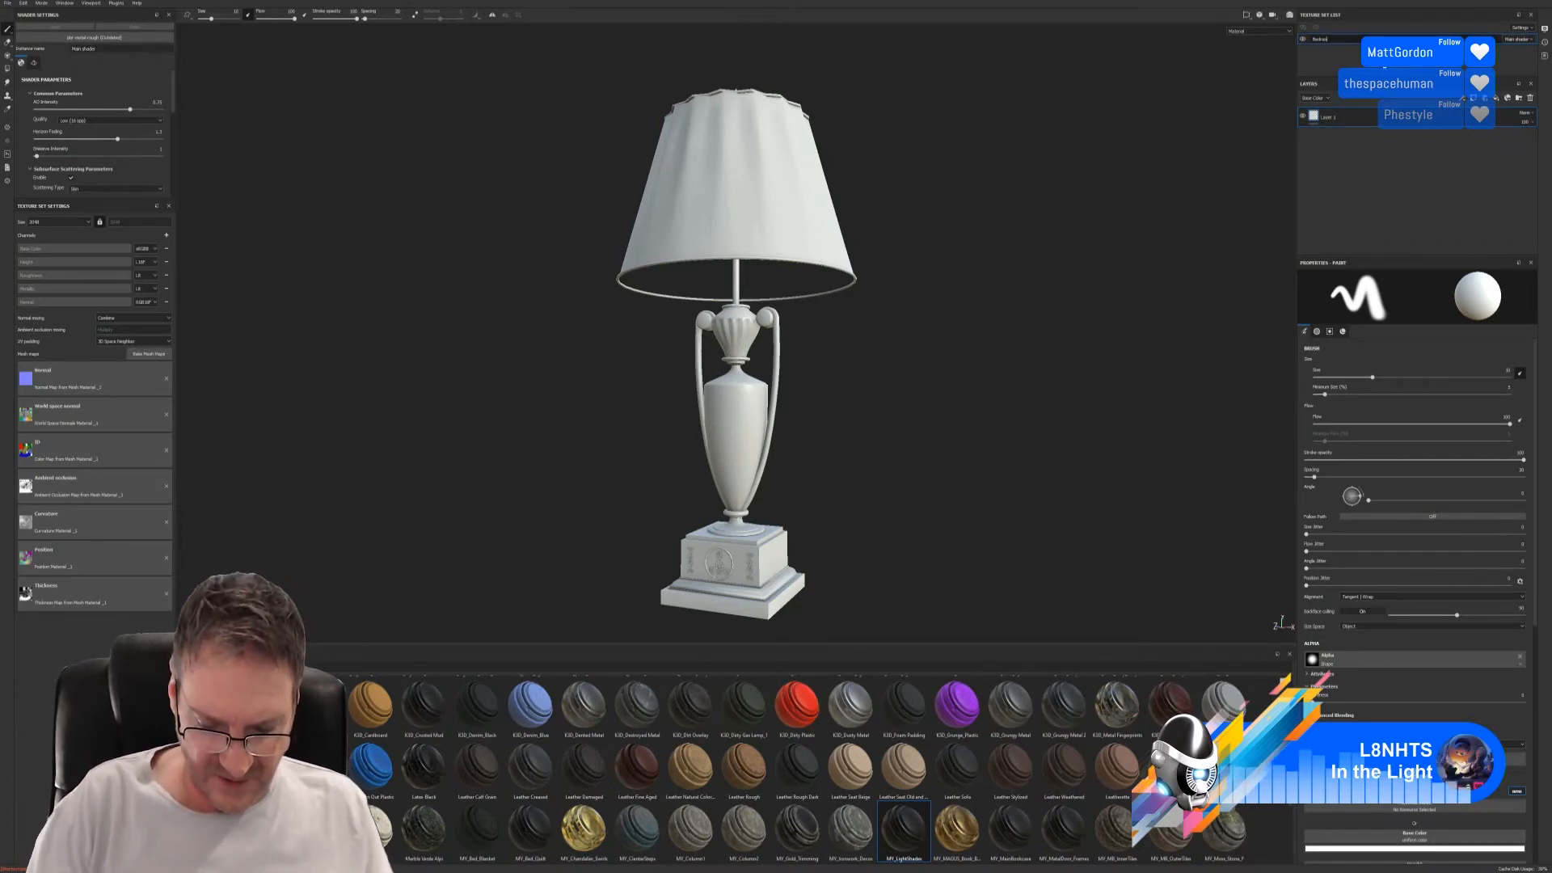
type("_Tabl")
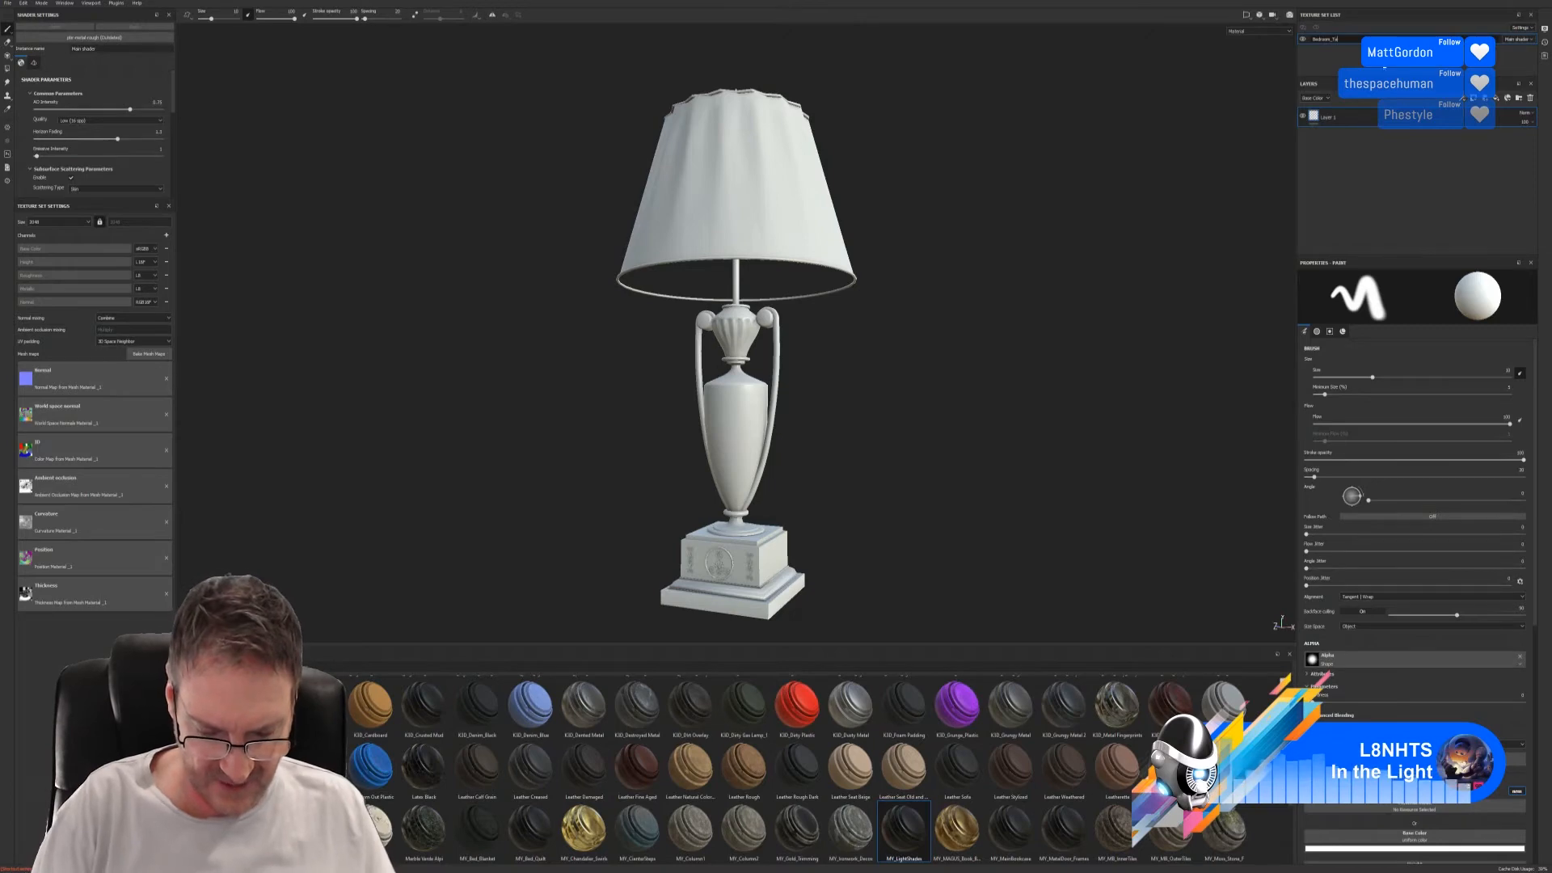
type("eLamp")
key("Return")
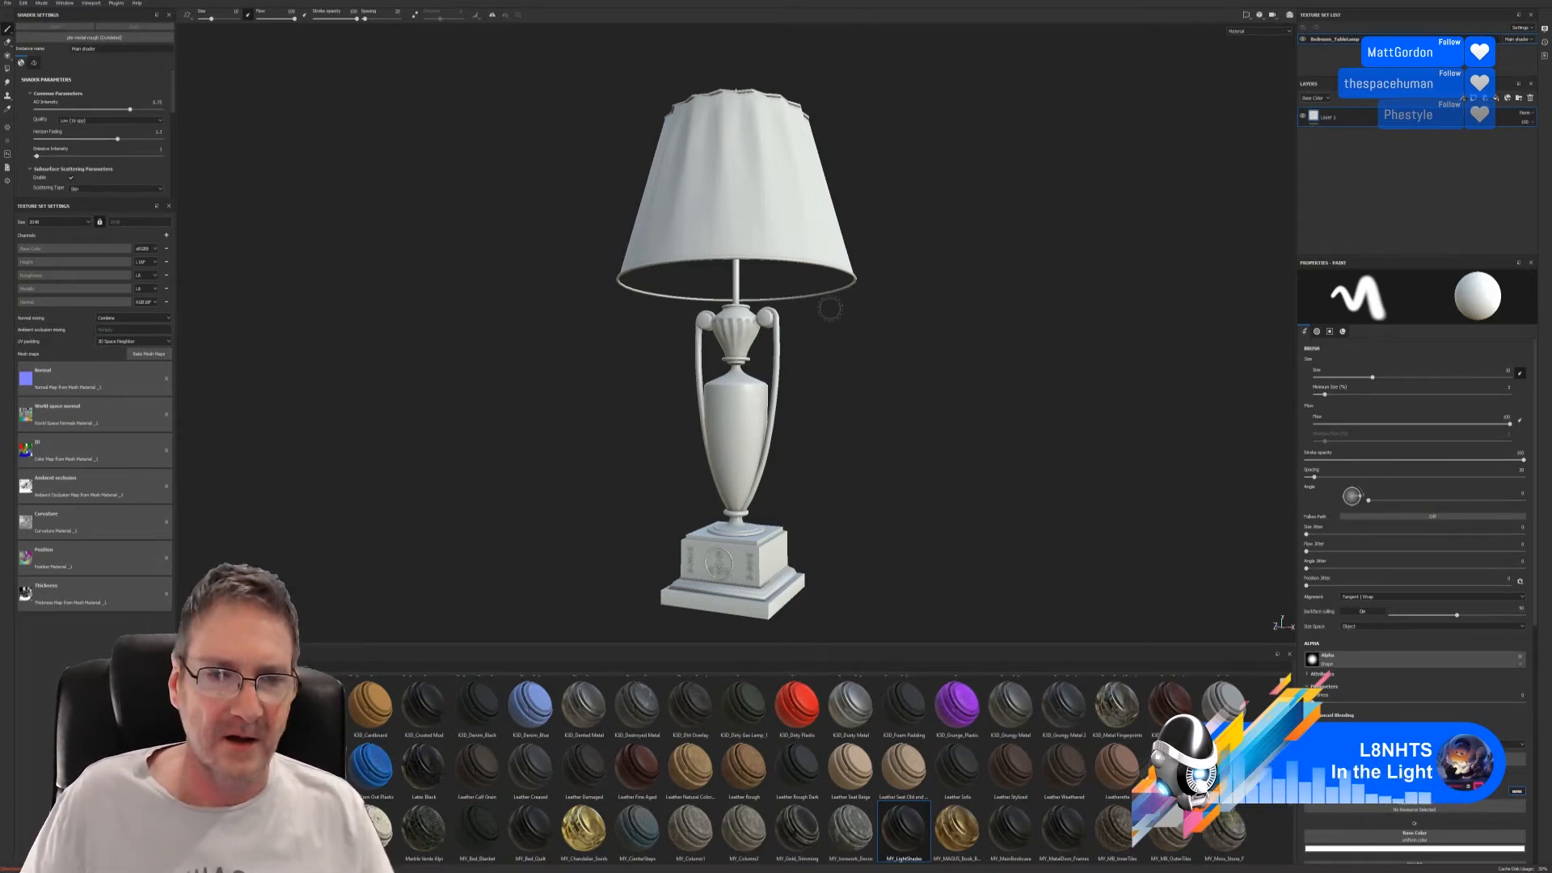
- Apply the MY_LightShades smart material to the lamp, then expand its folder and the masks of its two uppermost fabric layers
left_click_drag(903, 839, 764, 189)
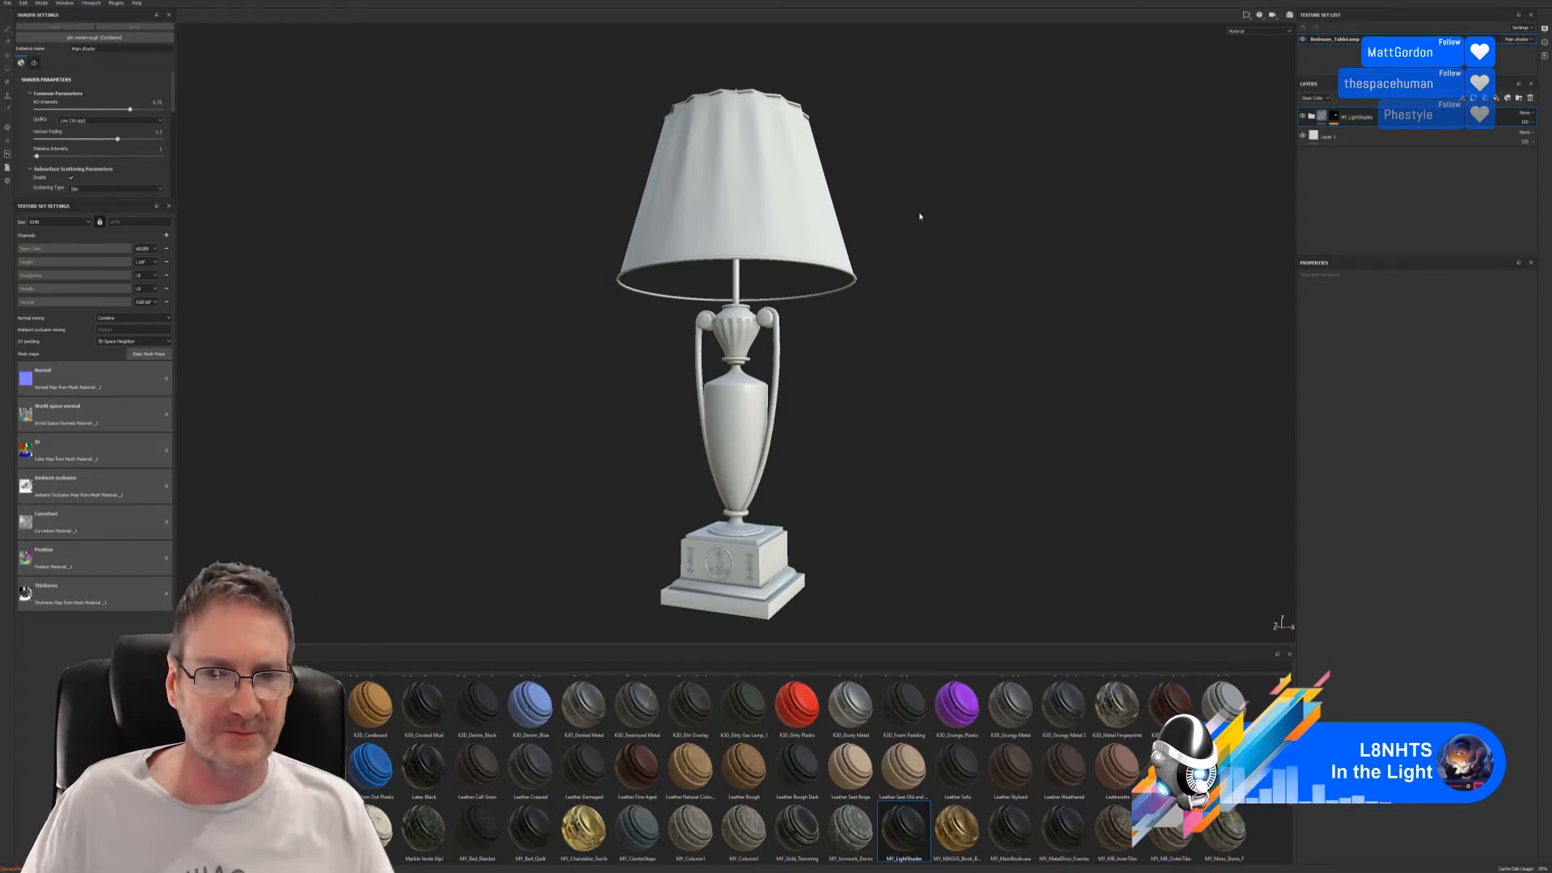
left_click(1310, 117)
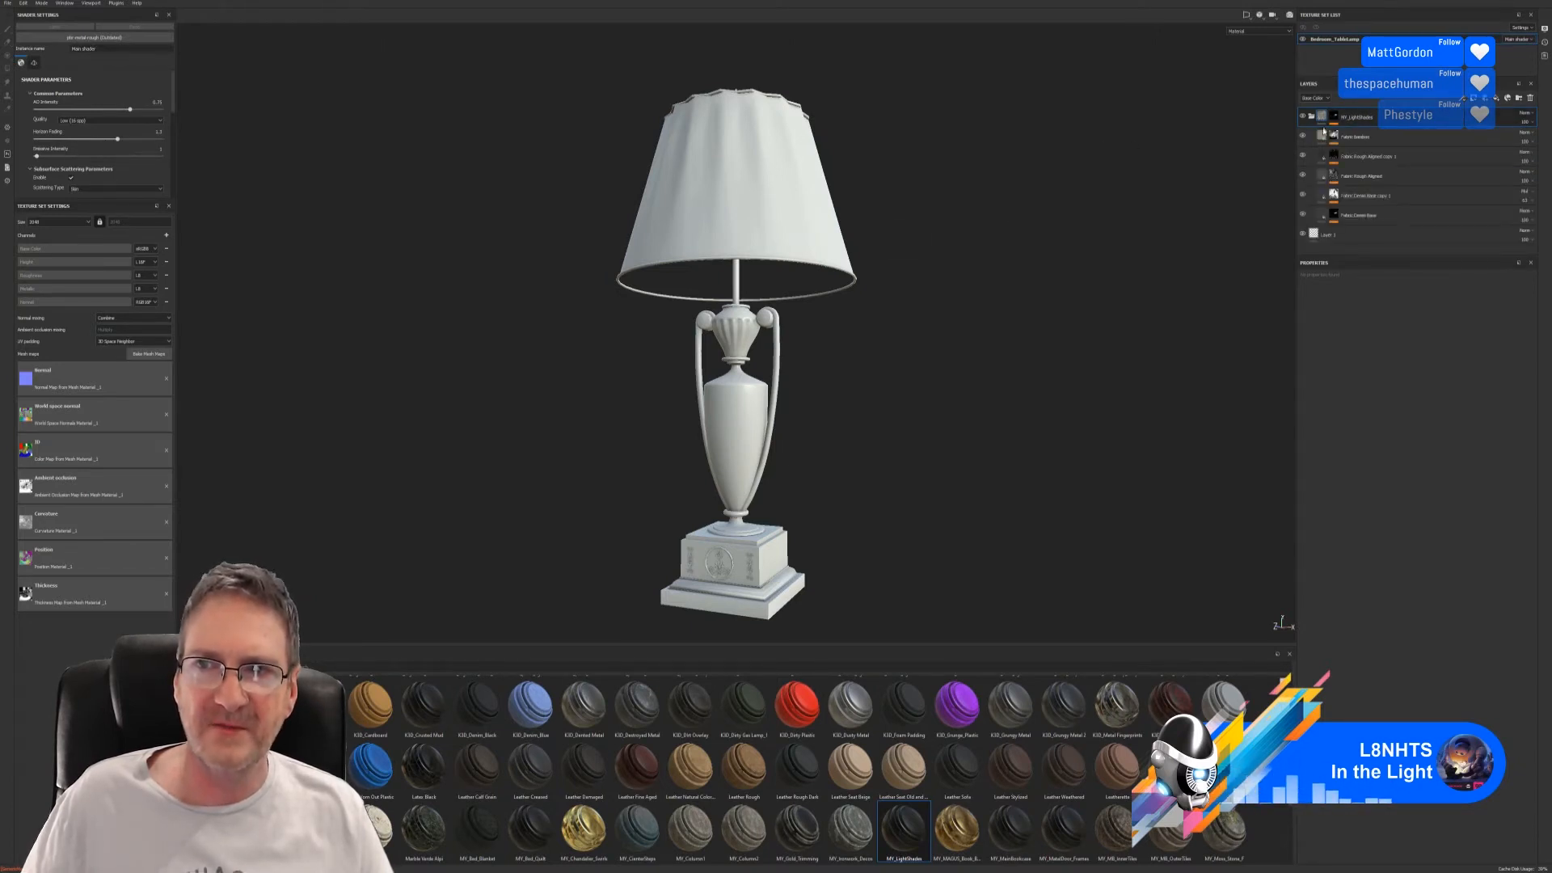
left_click(1338, 136)
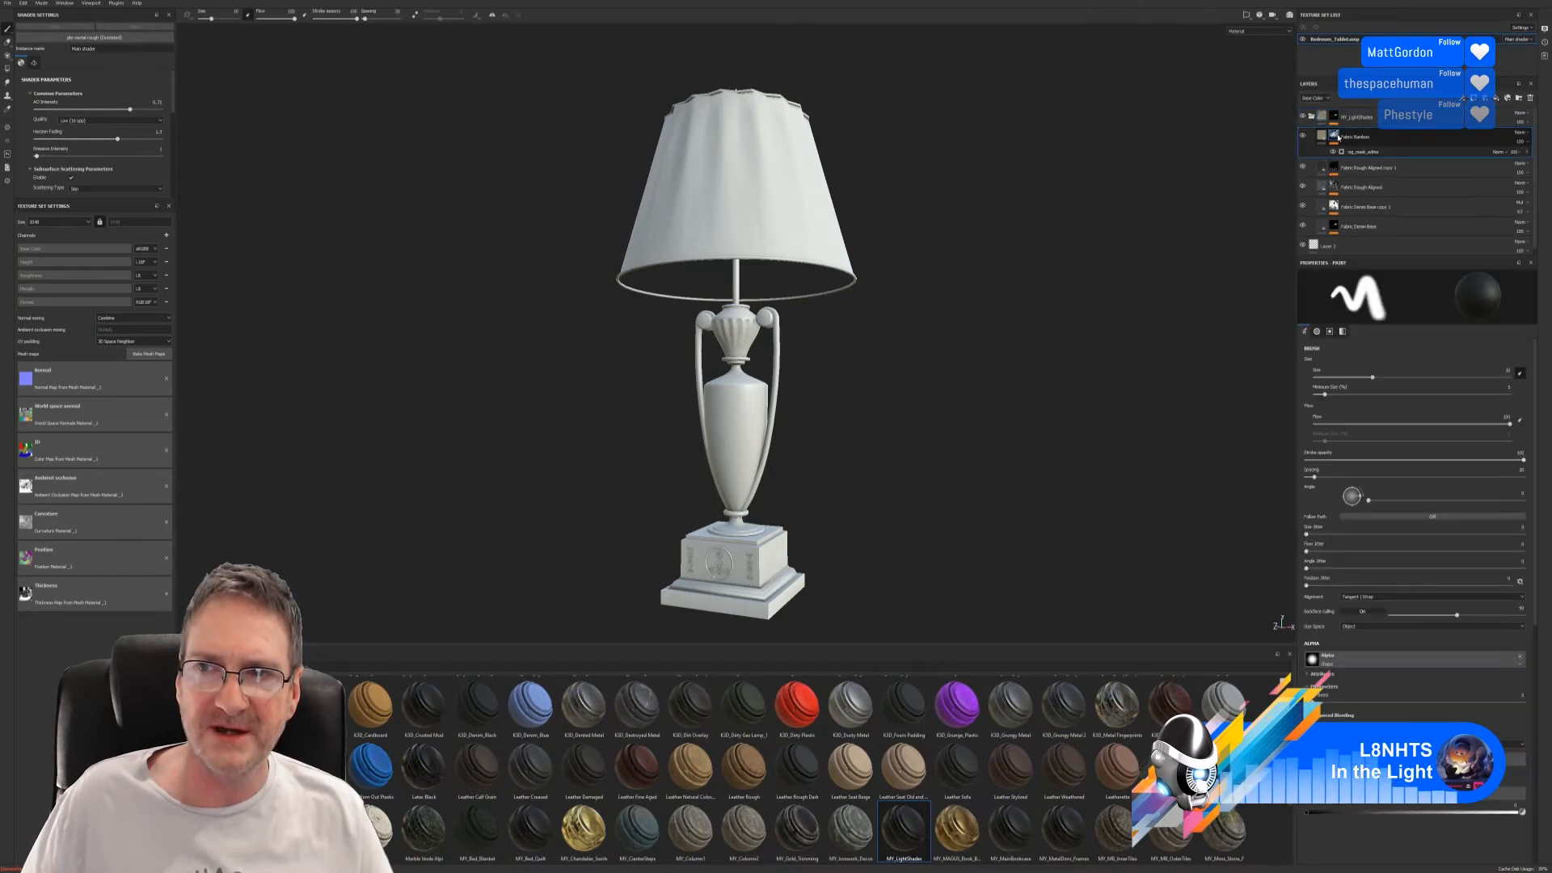
left_click(1344, 170)
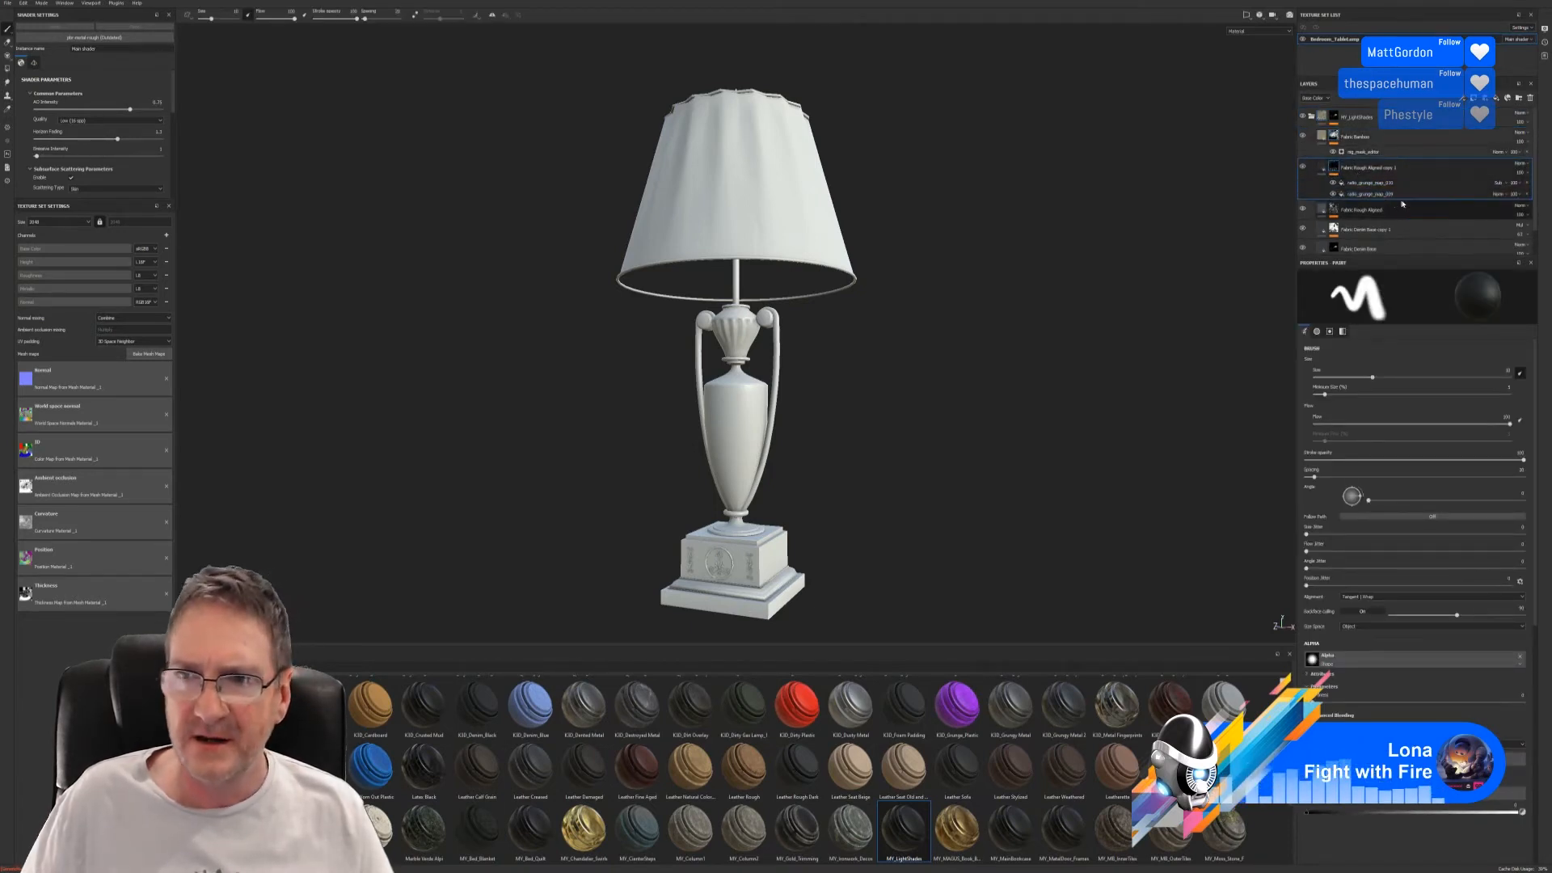
- Expand the masks of Fabric Rough Aligned and Fabric Denim Base copy 1, then set the latter's color selection to the lampshade's blue ID color
left_click(1337, 211)
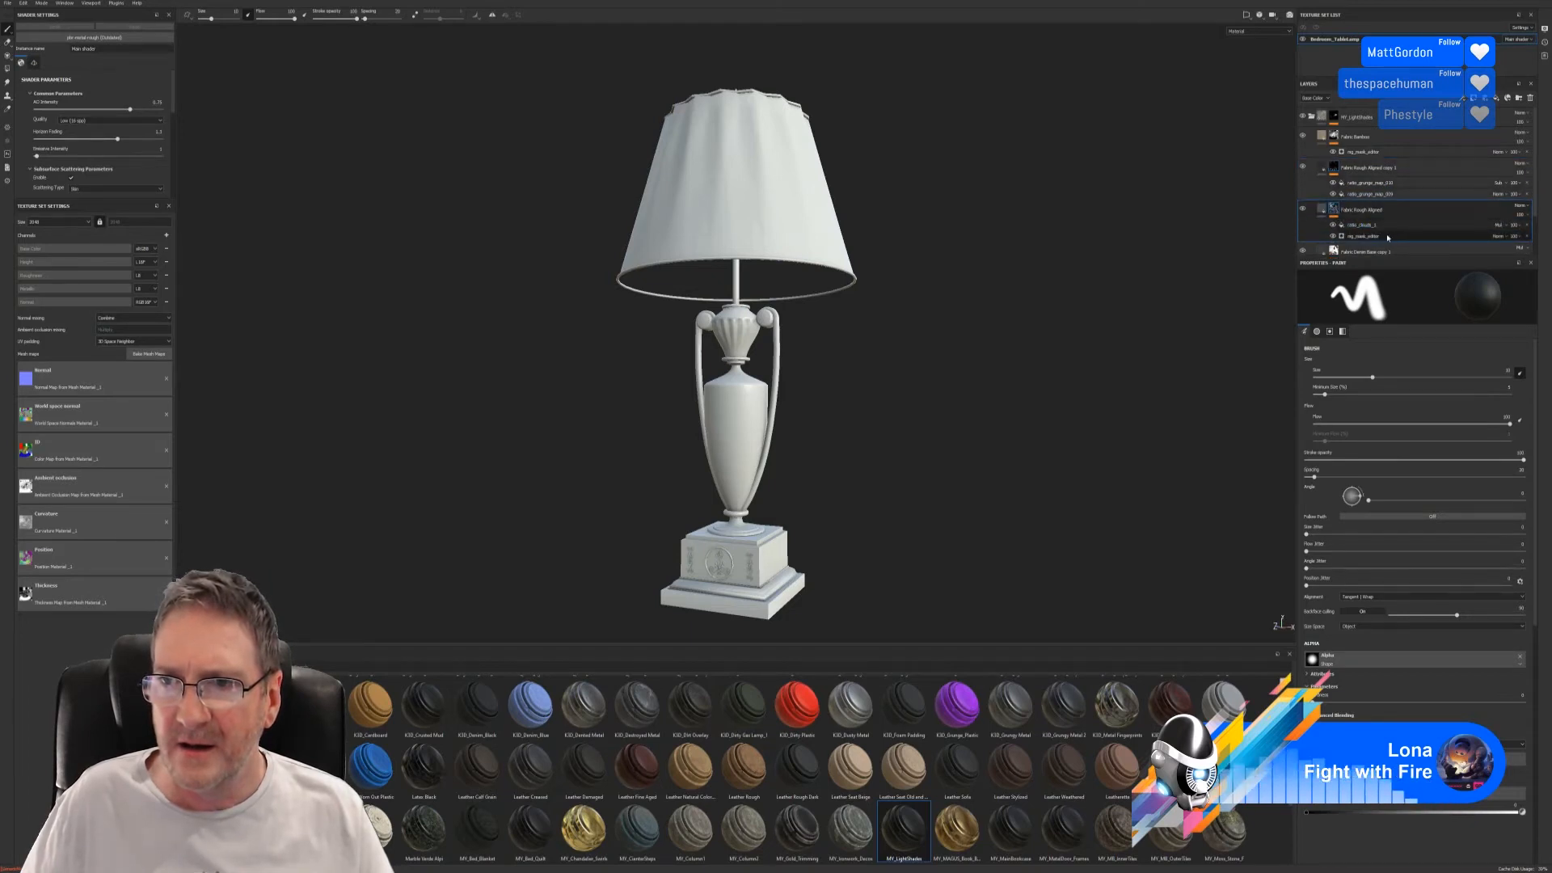
scroll(1387, 234, "down", 2)
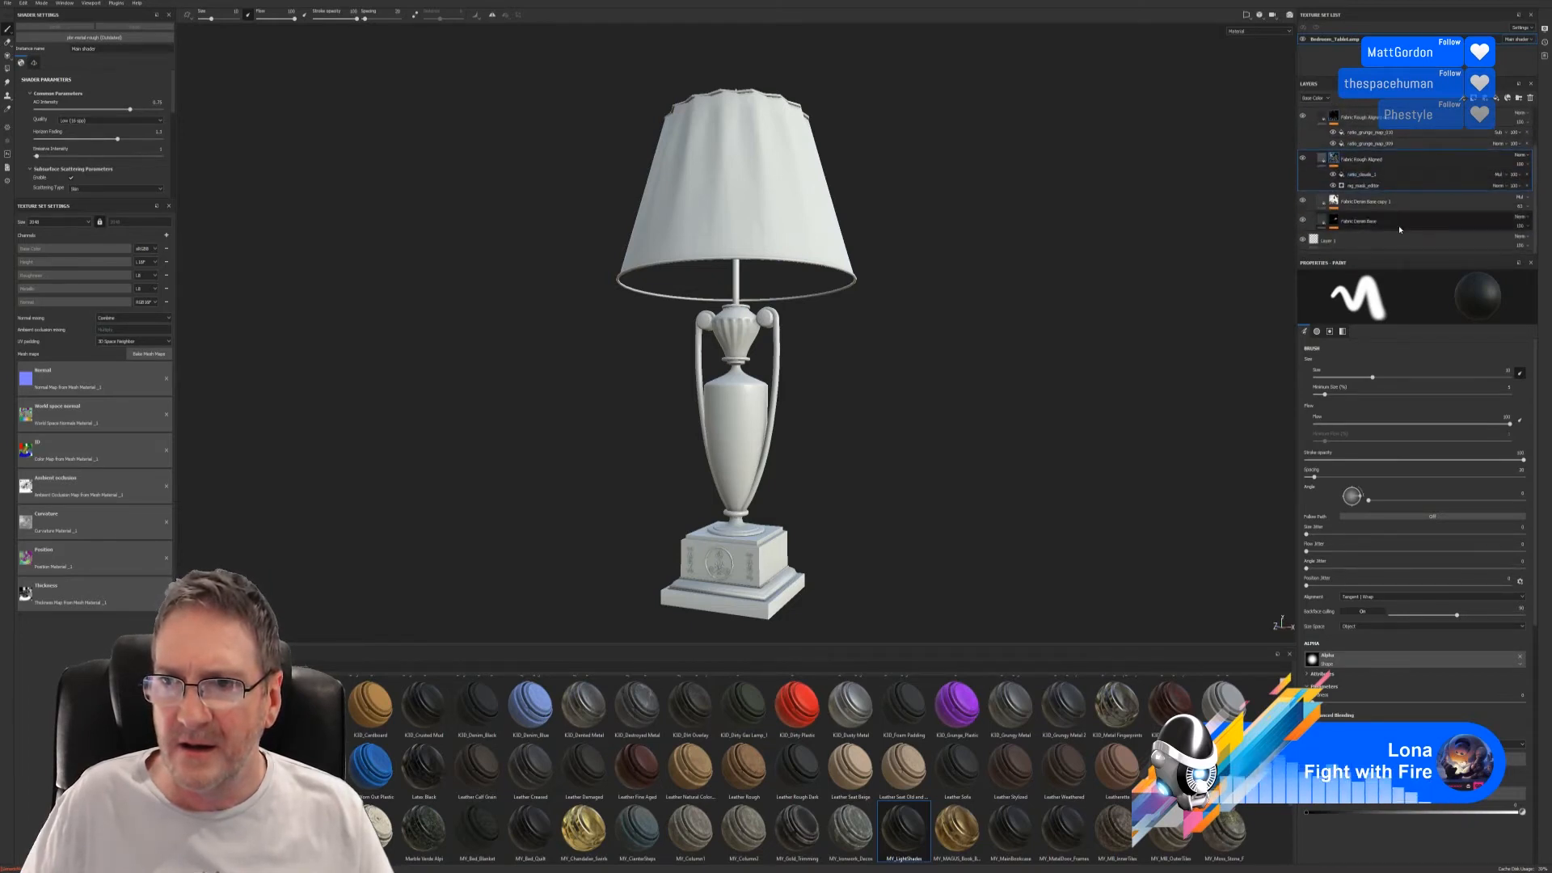
left_click(1335, 200)
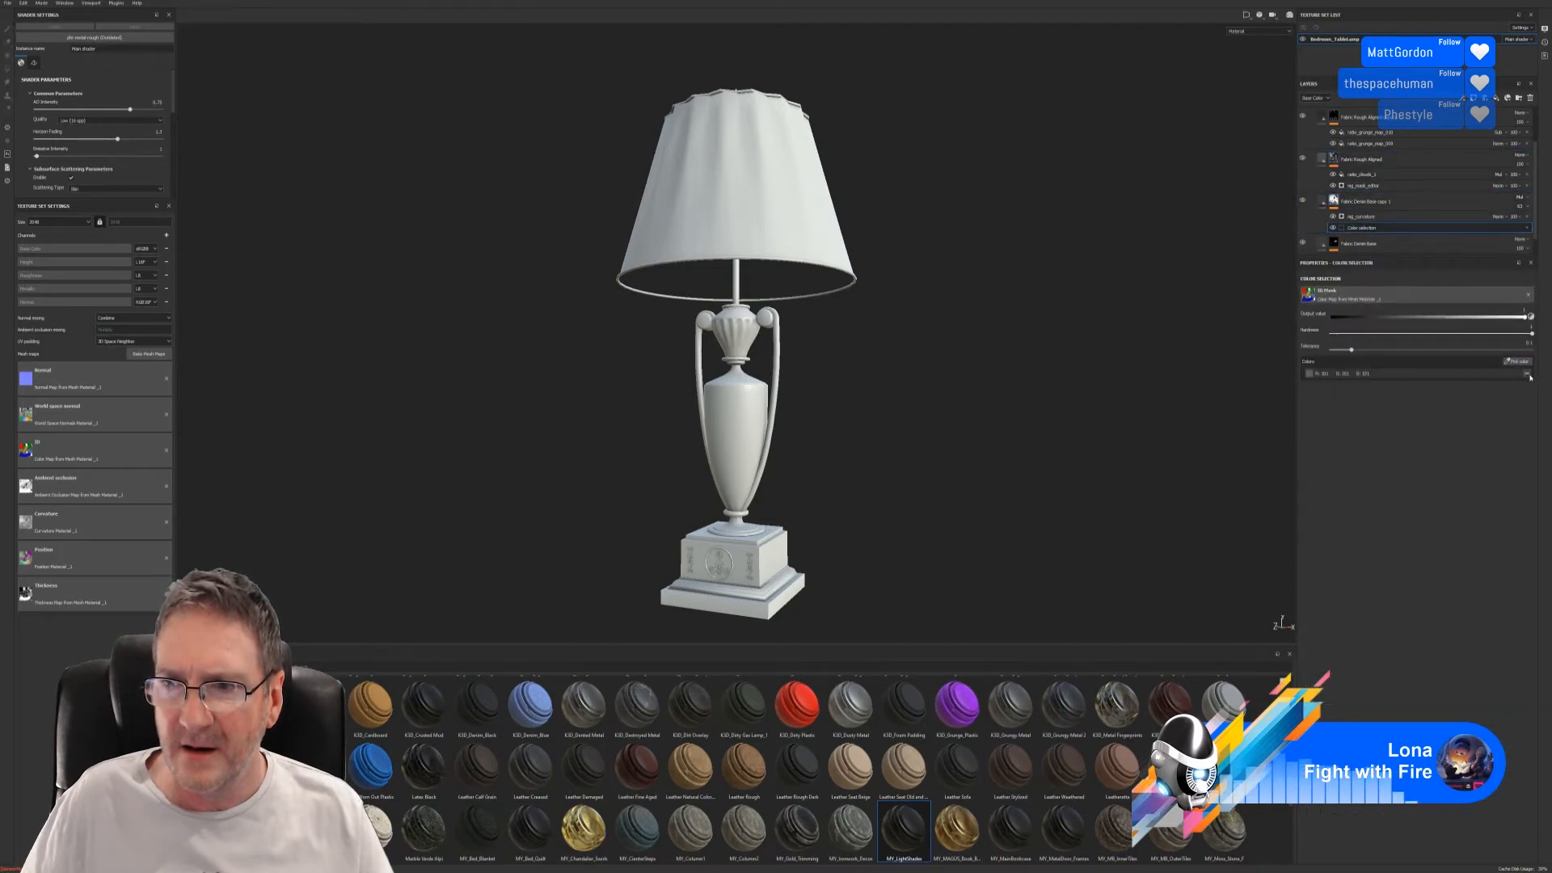
left_click(1517, 361)
left_click(808, 173)
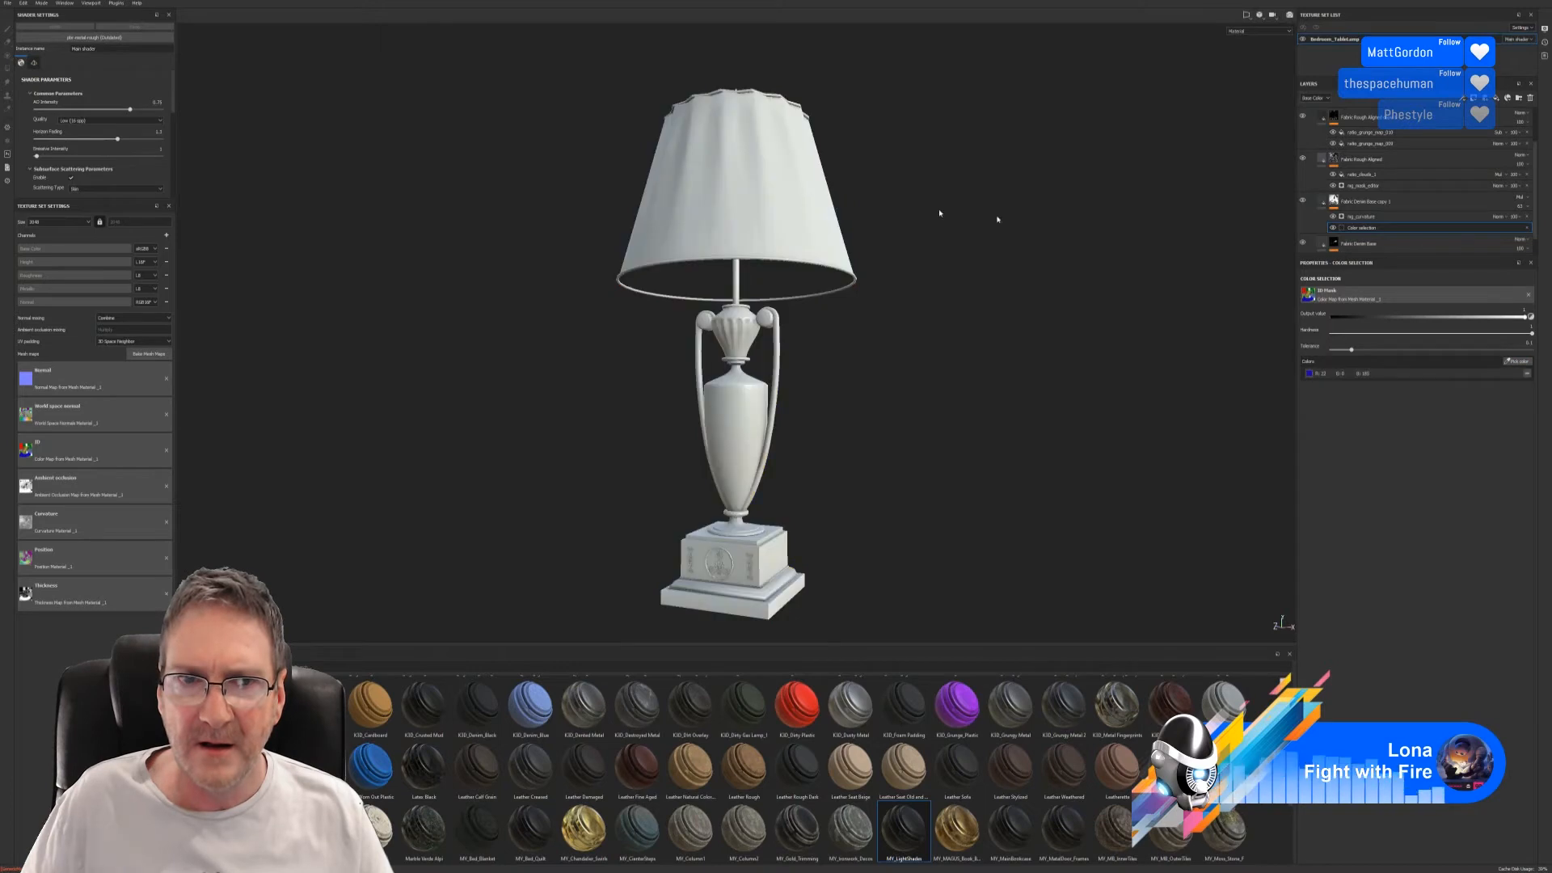
- Expand the Fabric Denim Base layer's mask and set its color selection to the lampshade's blue ID color
scroll(1335, 230, "down", 1)
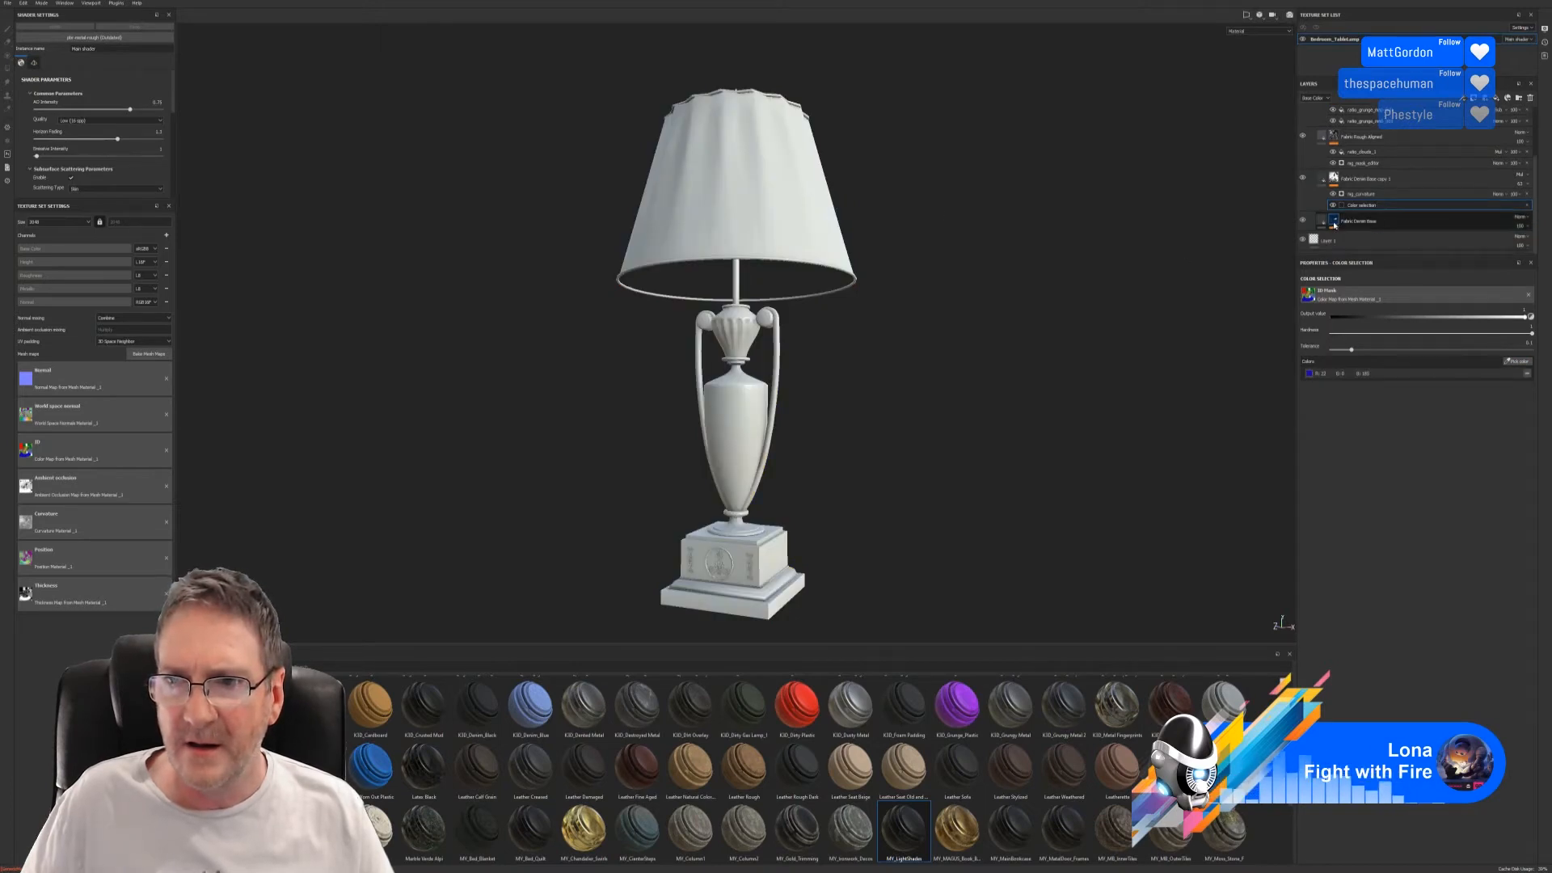
left_click(1335, 225)
left_click(1366, 237)
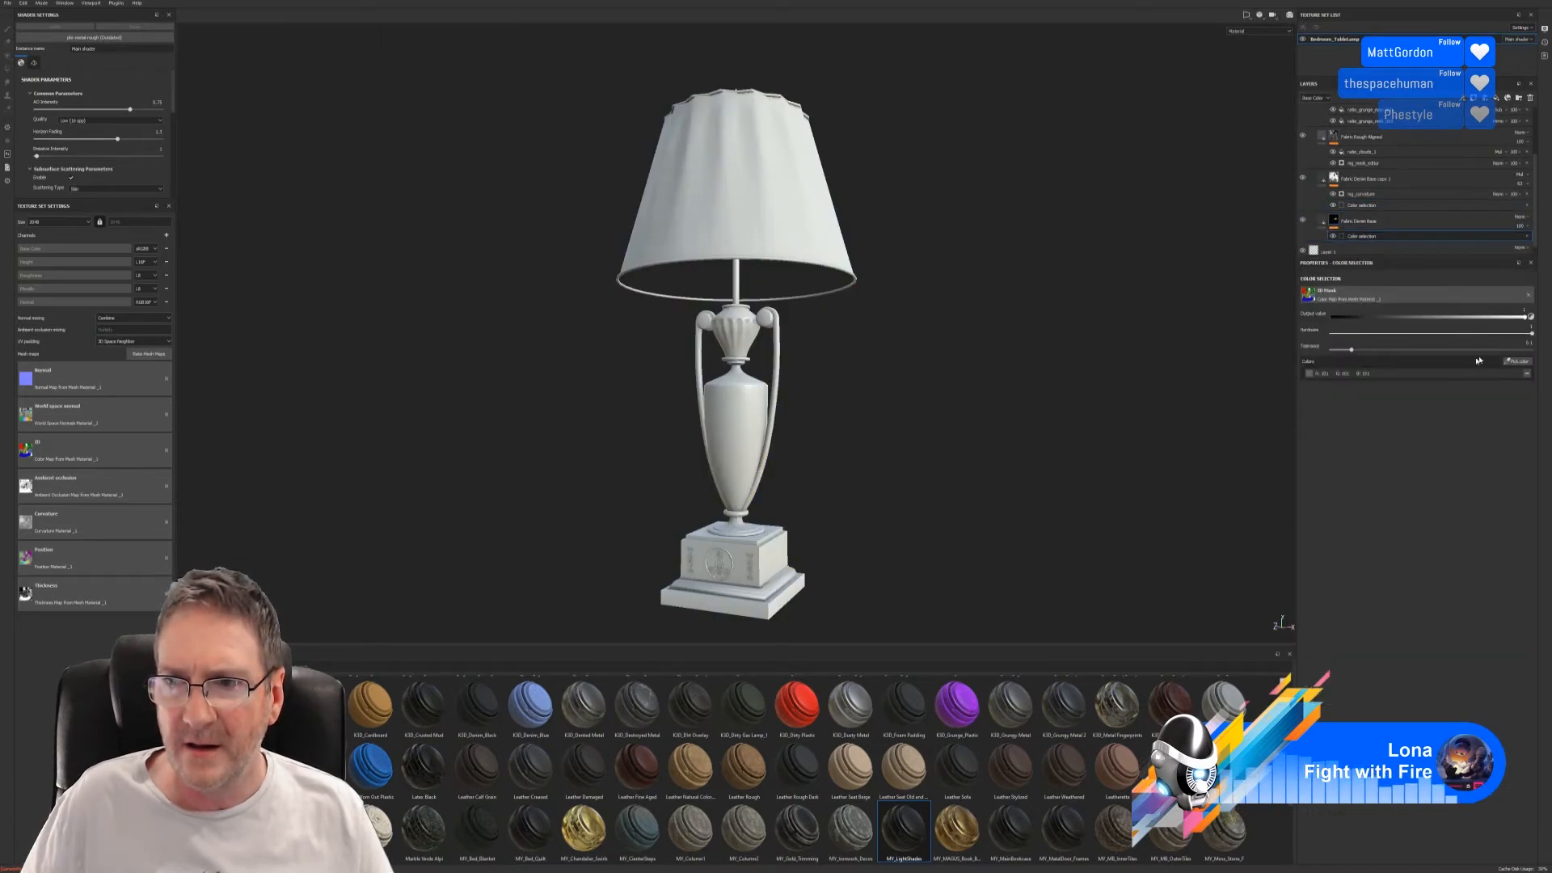
left_click(1518, 361)
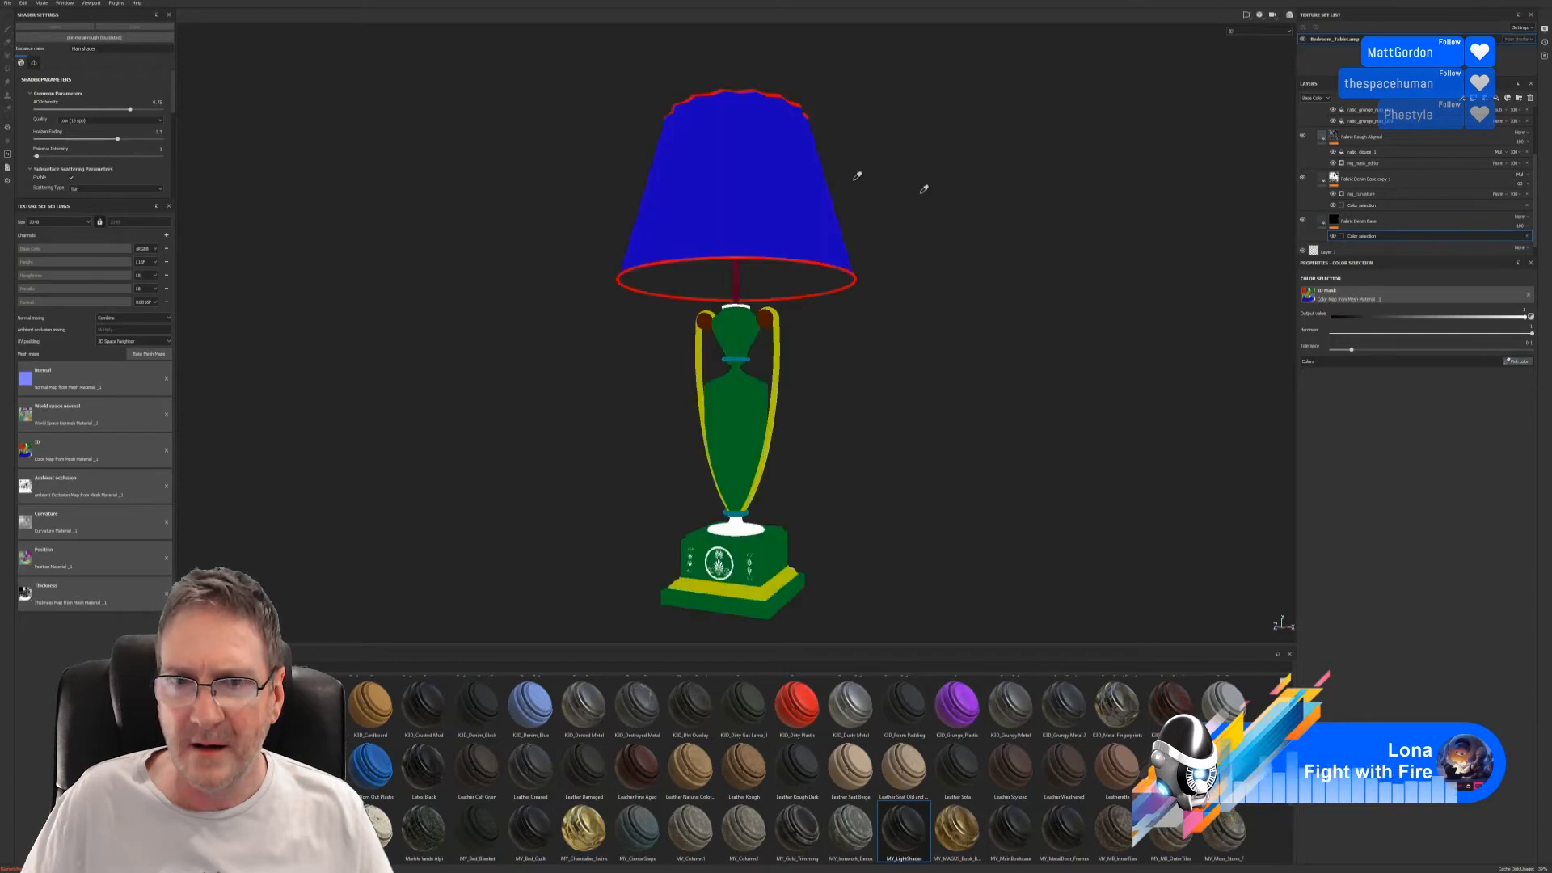
left_click(764, 169)
scroll(1385, 126, "up", 5)
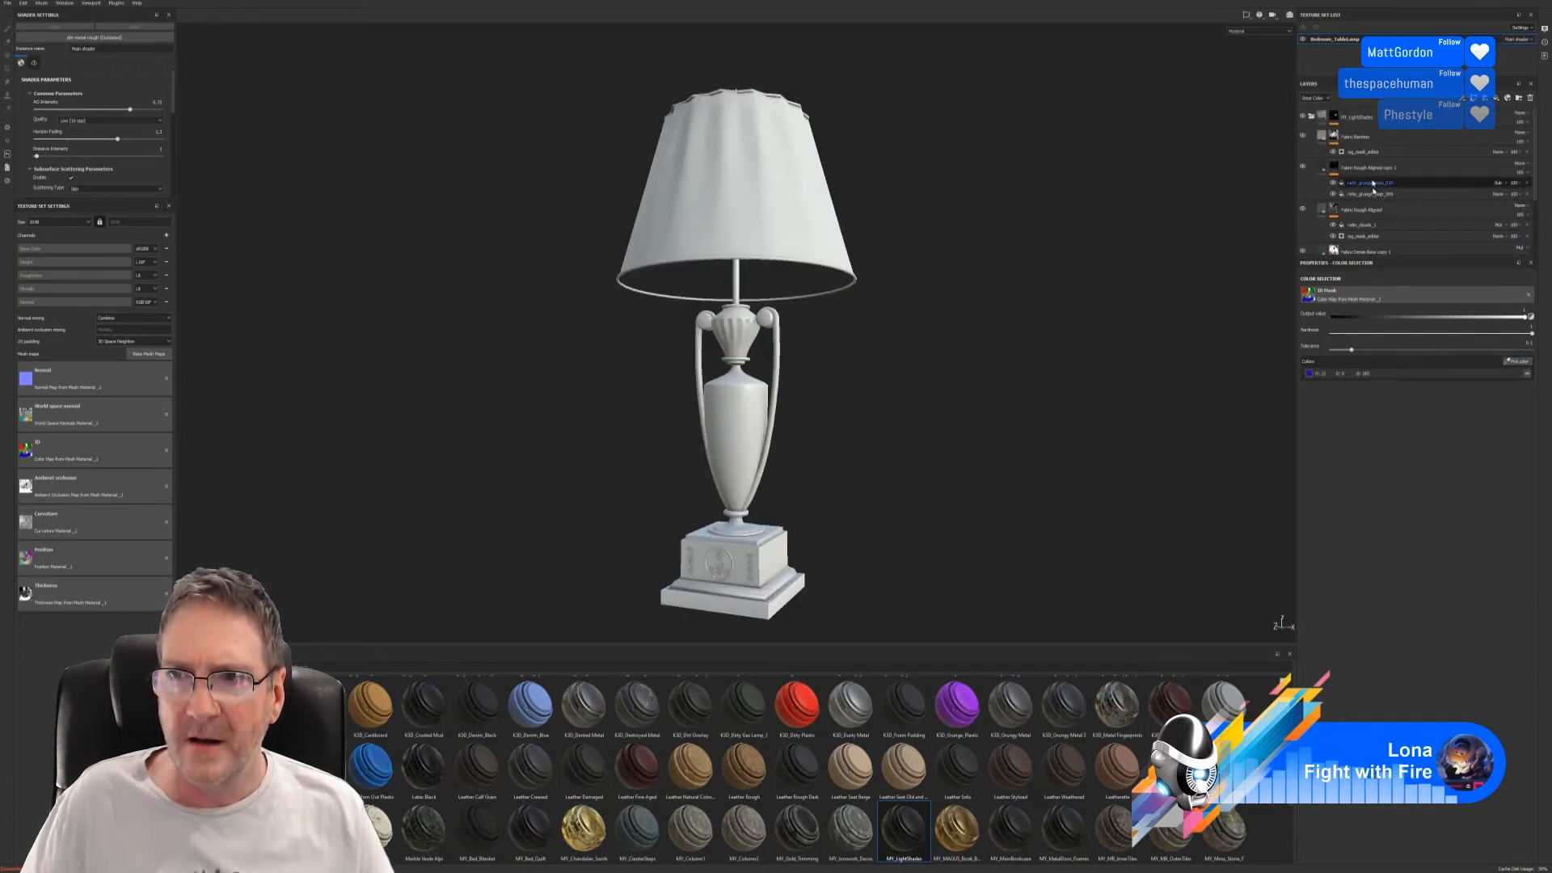
- Set the color selection in the MY_LightShades folder's mask to the lampshade's blue ID color
left_click(1384, 125)
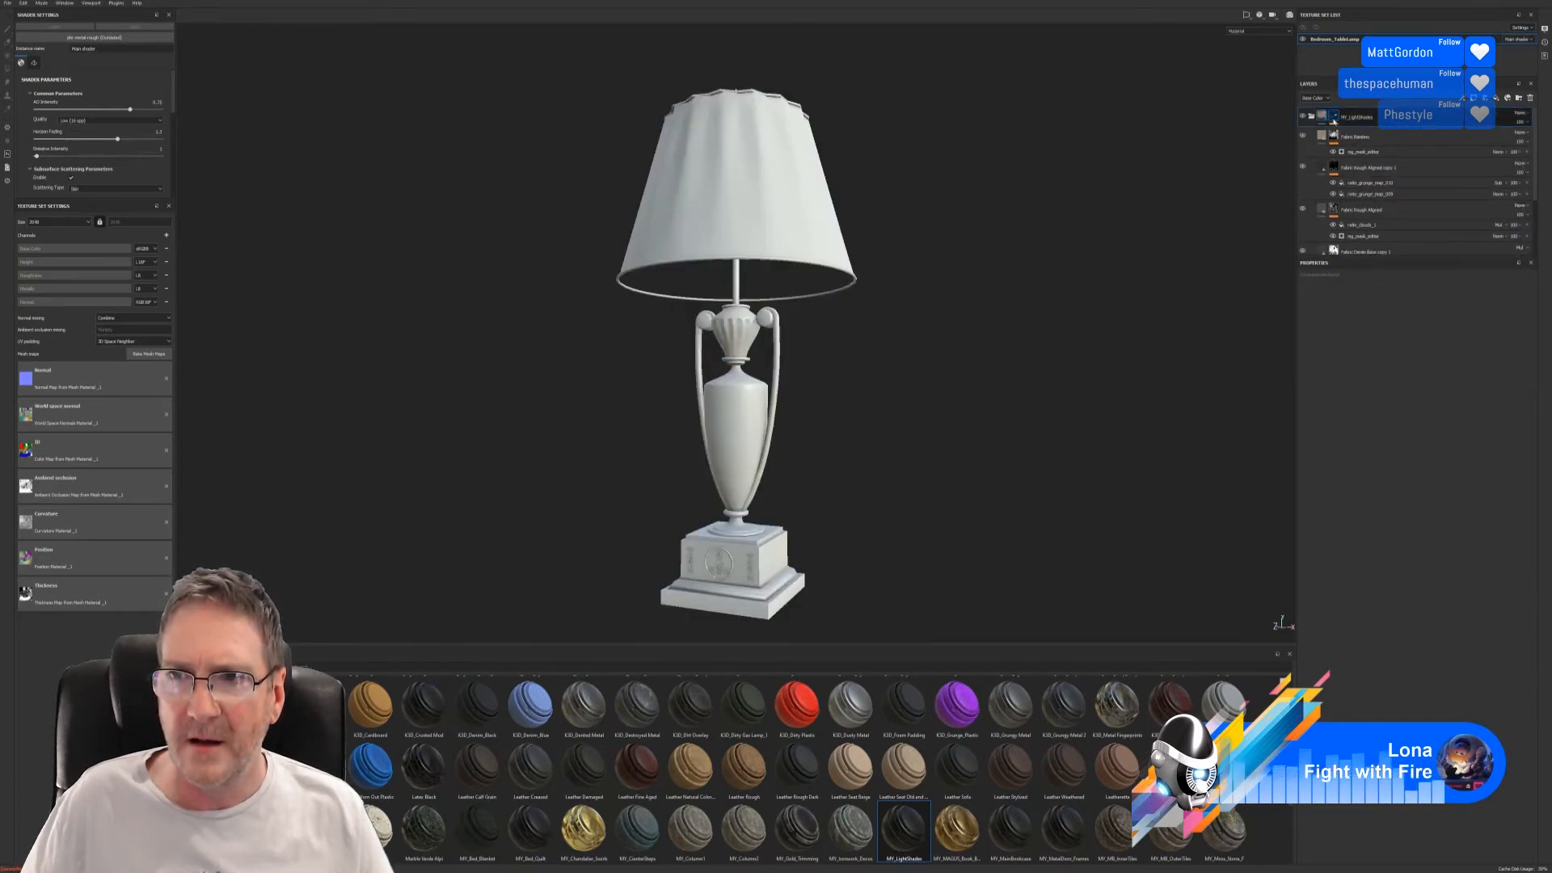
left_click(1335, 121)
left_click(1361, 132)
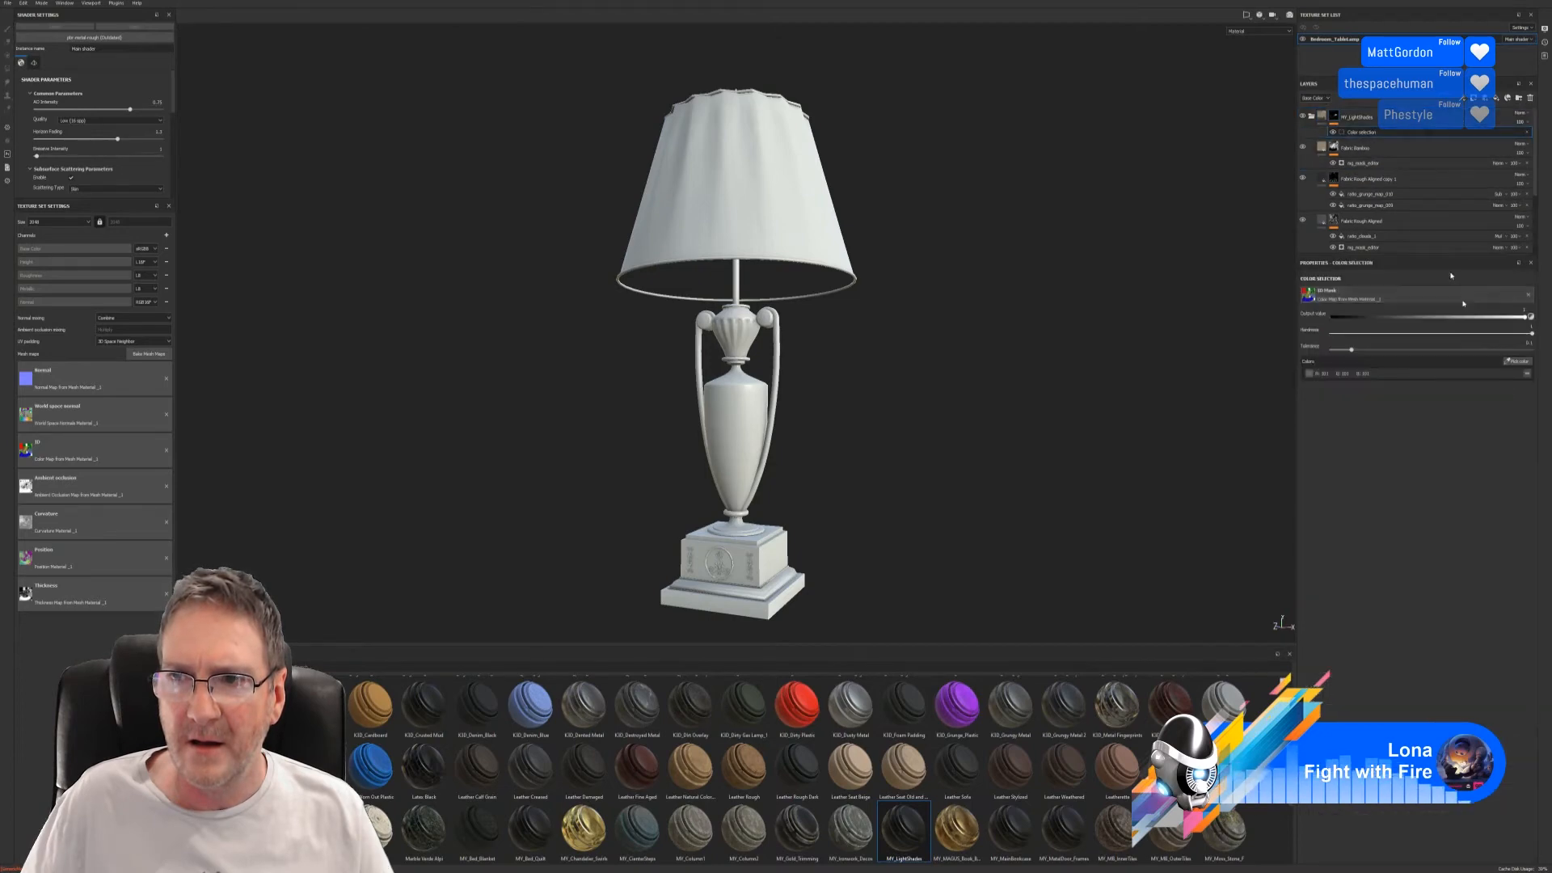
left_click(1518, 361)
left_click(788, 198)
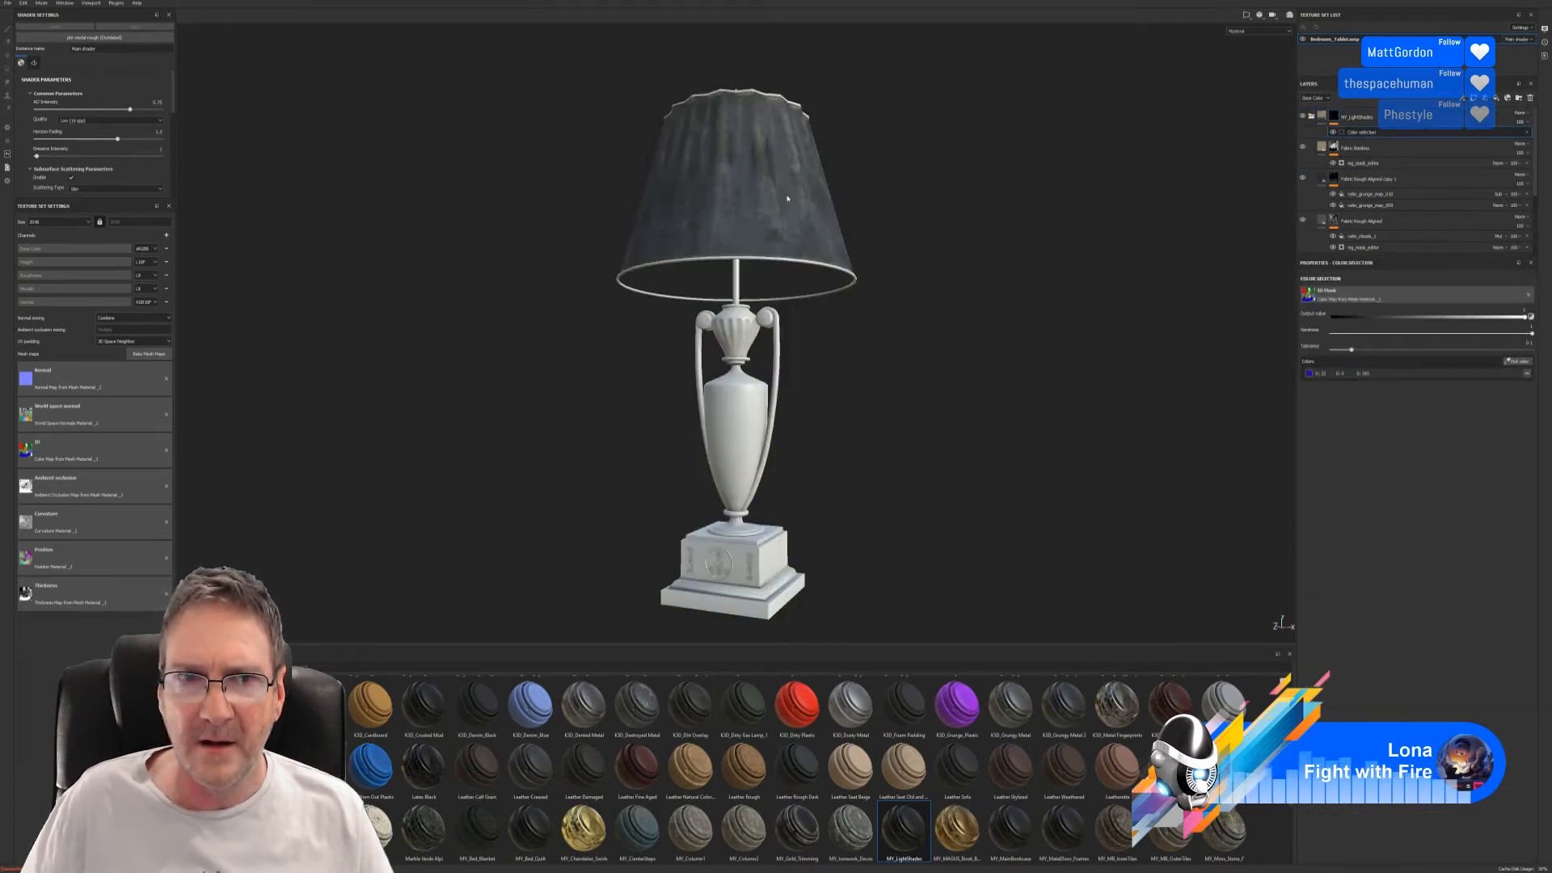
- Compare the lampshade with and without each of the three uppermost fabric layers by toggling their visibility in turn
left_click_drag(856, 242, 596, 273, "alt")
scroll(790, 246, "up", 1)
left_click_drag(789, 246, 901, 232, "alt")
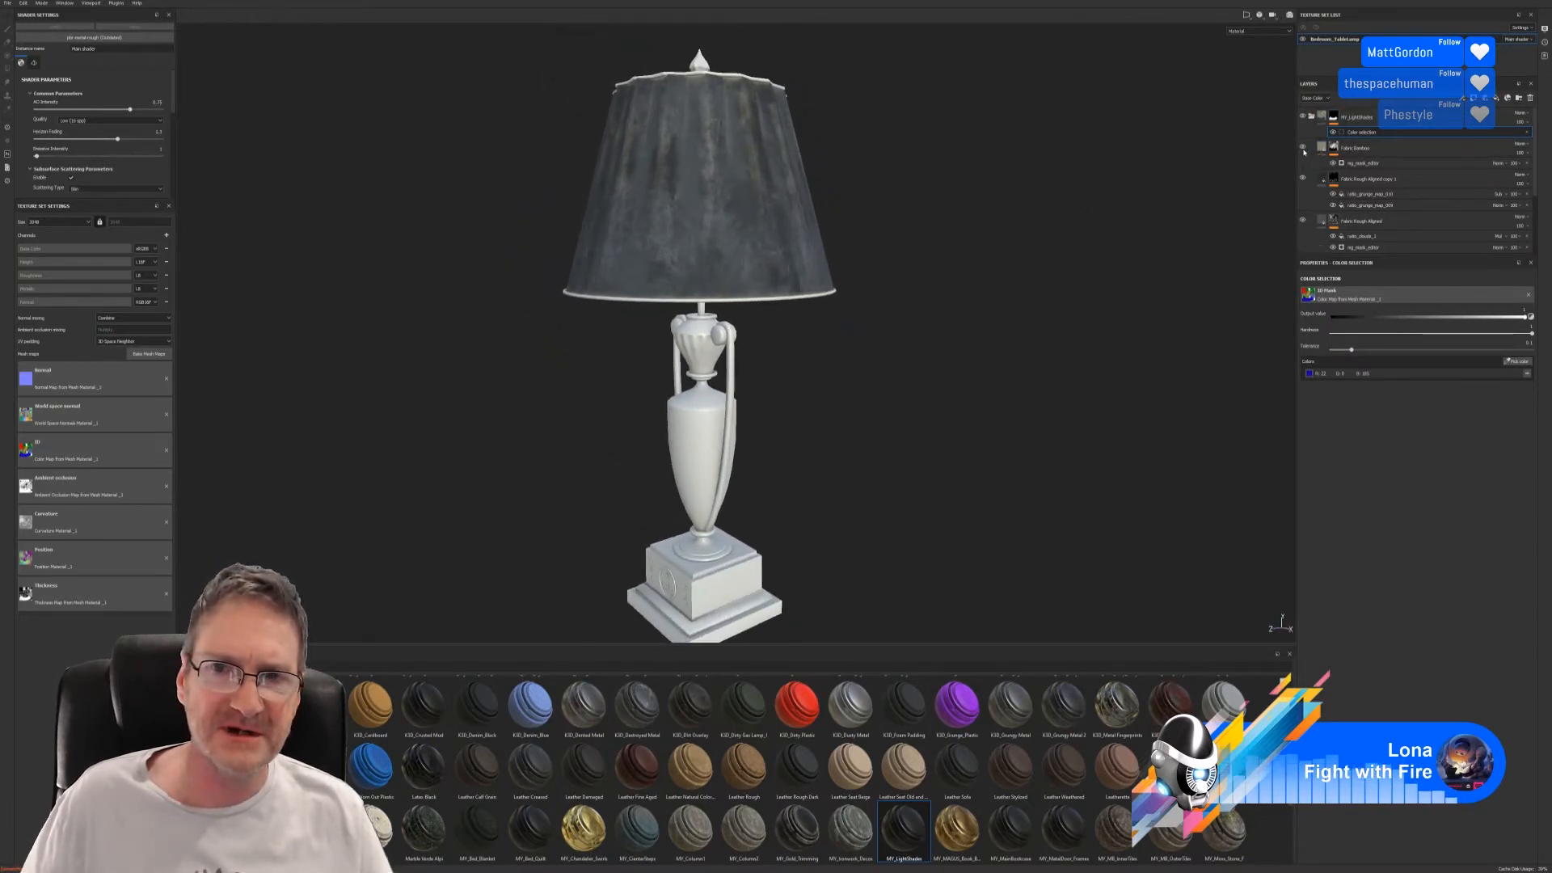
left_click(1302, 148)
left_click(1302, 148)
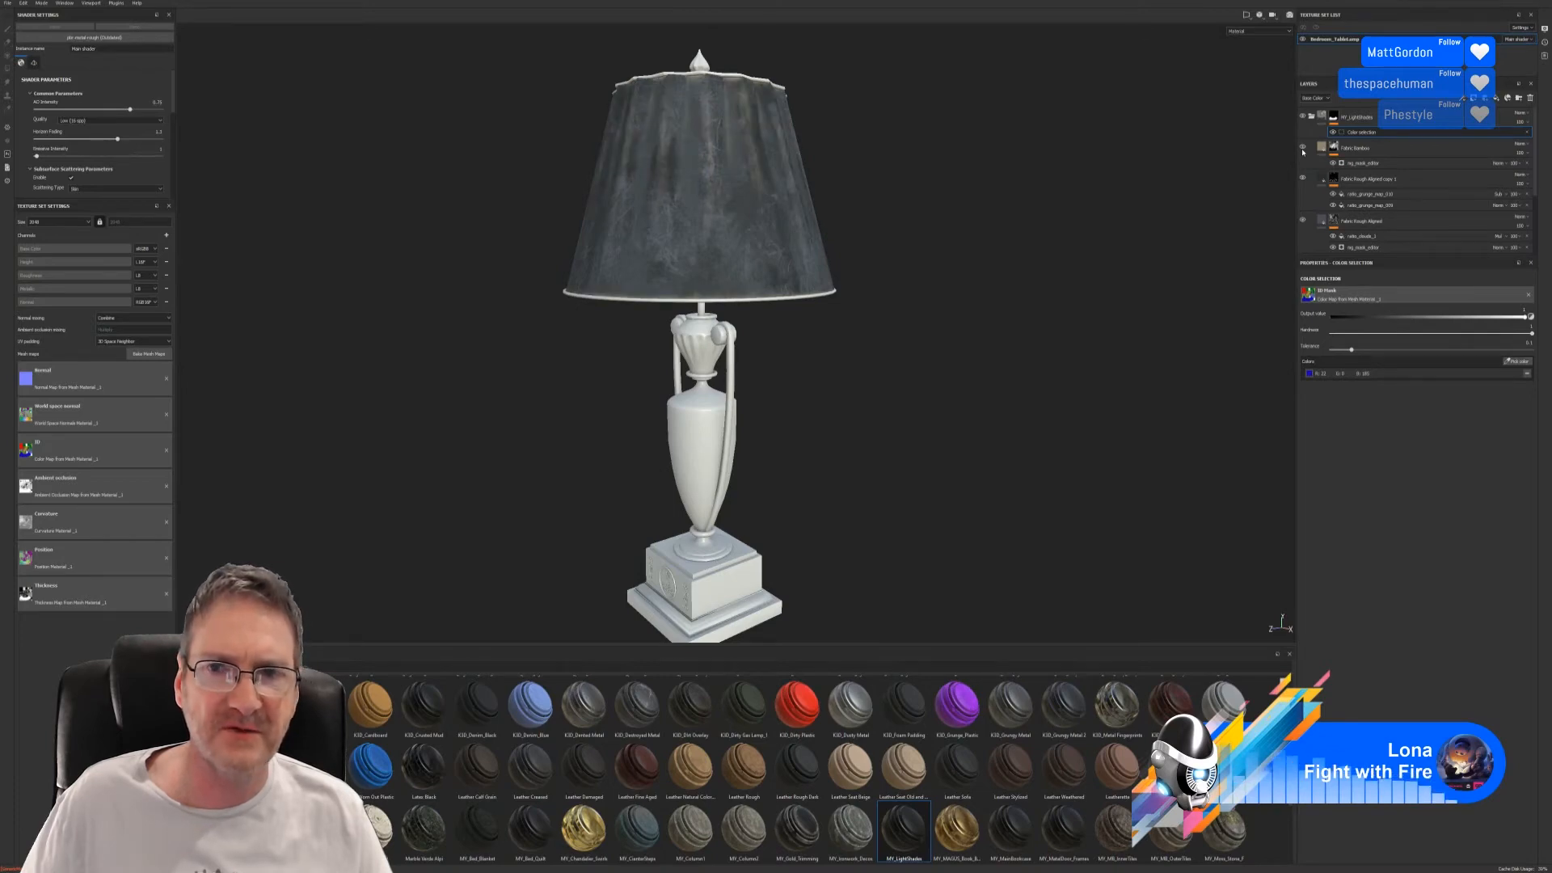
left_click(1302, 178)
left_click(1302, 179)
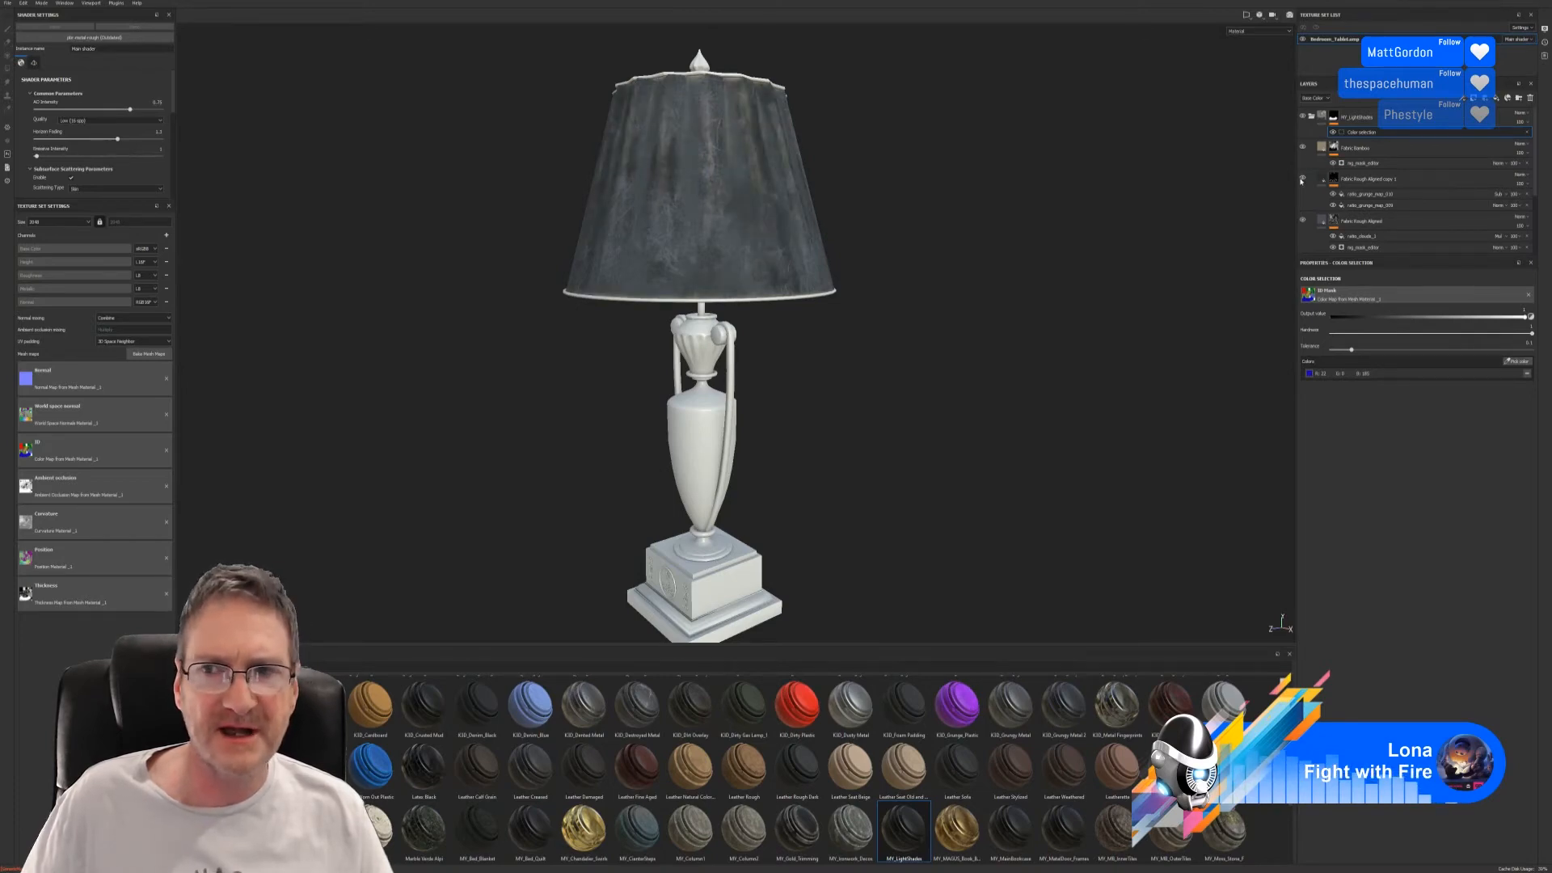
left_click(1302, 221)
left_click(1302, 221)
left_click(1302, 221)
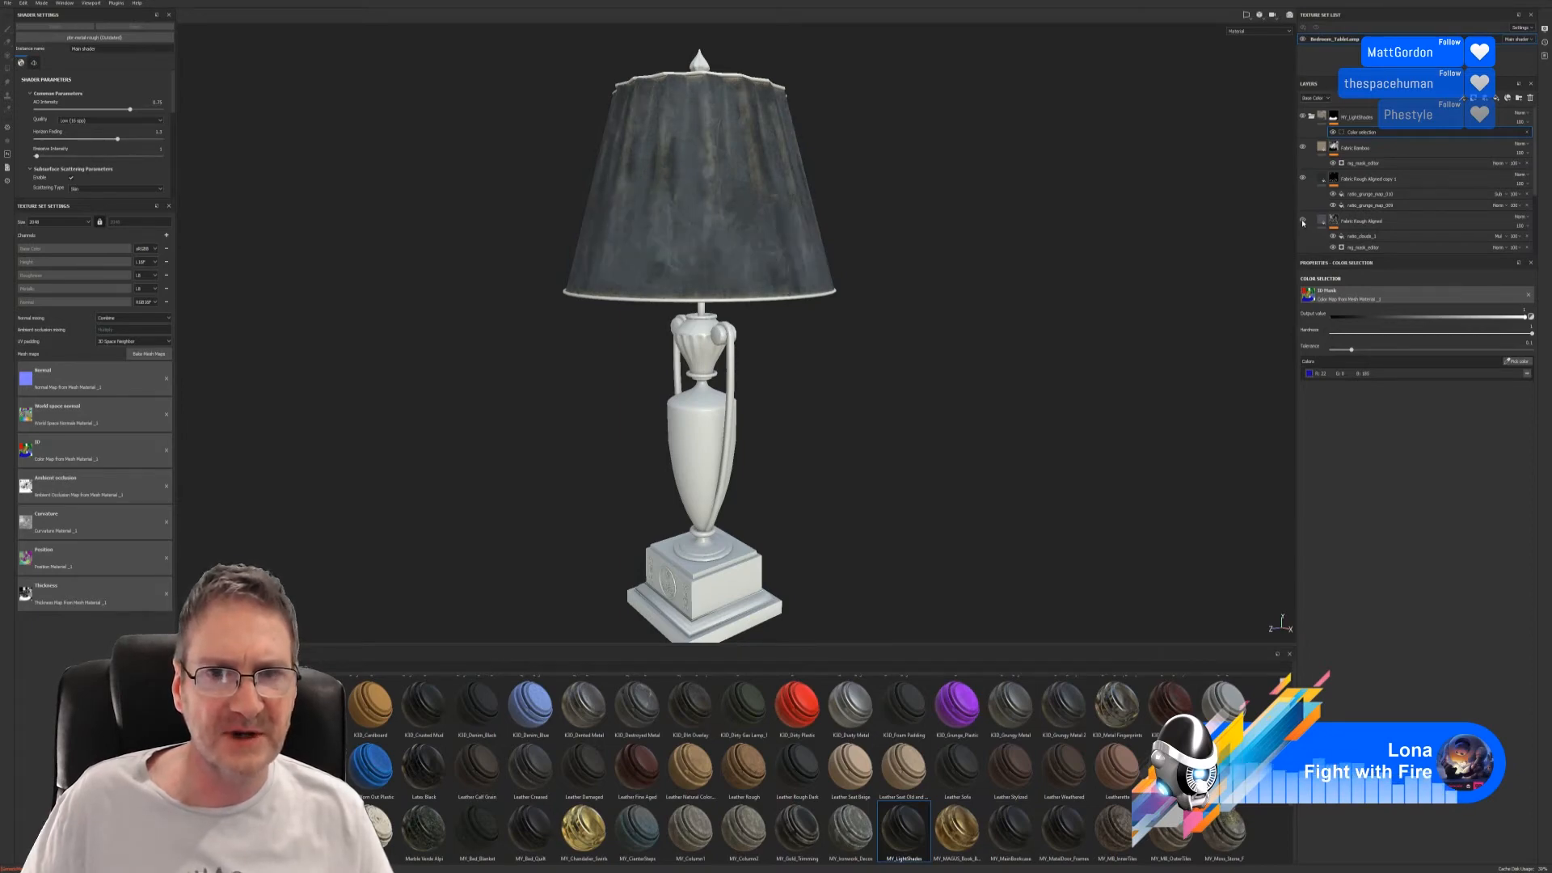
left_click(1302, 221)
left_click(1302, 221)
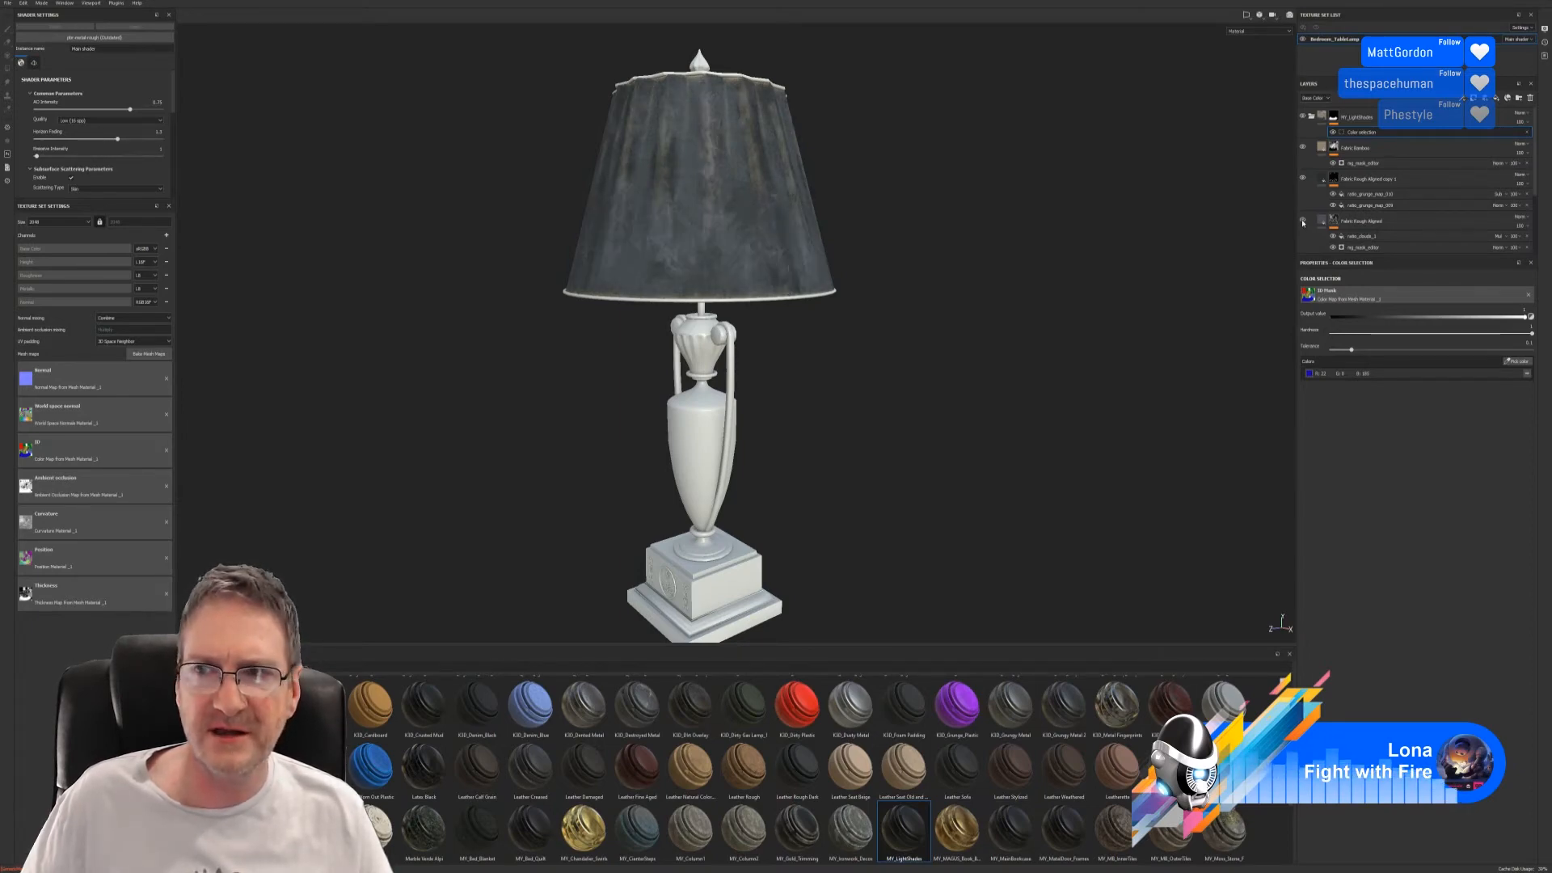
- Lower the balance of the first image input texture in the Fabric Rough Aligned layer's mask editor generator
left_click(1361, 221)
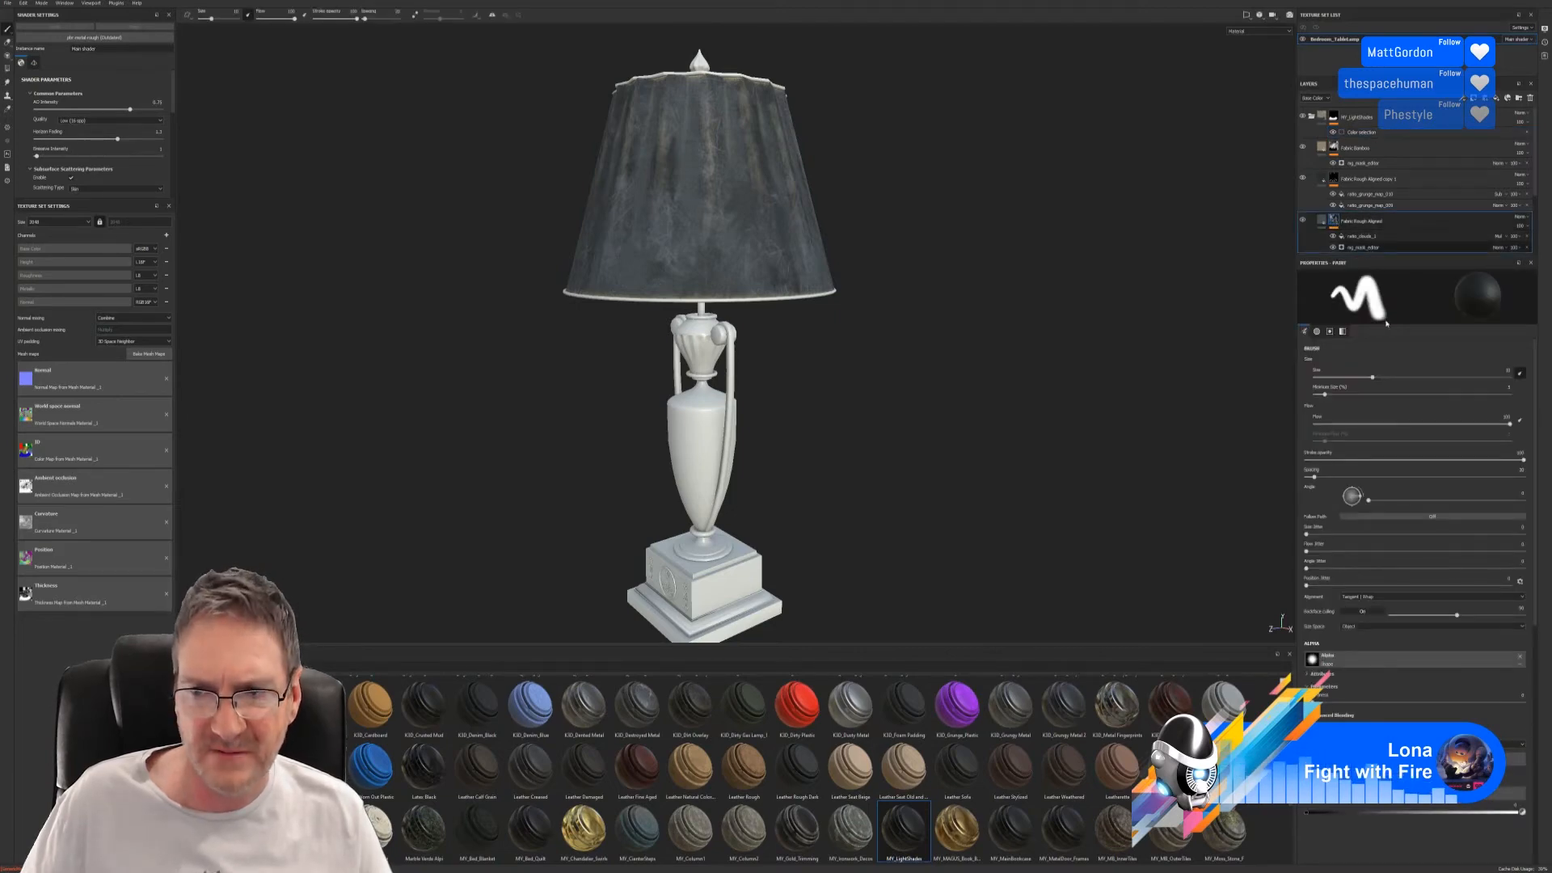
left_click(1366, 247)
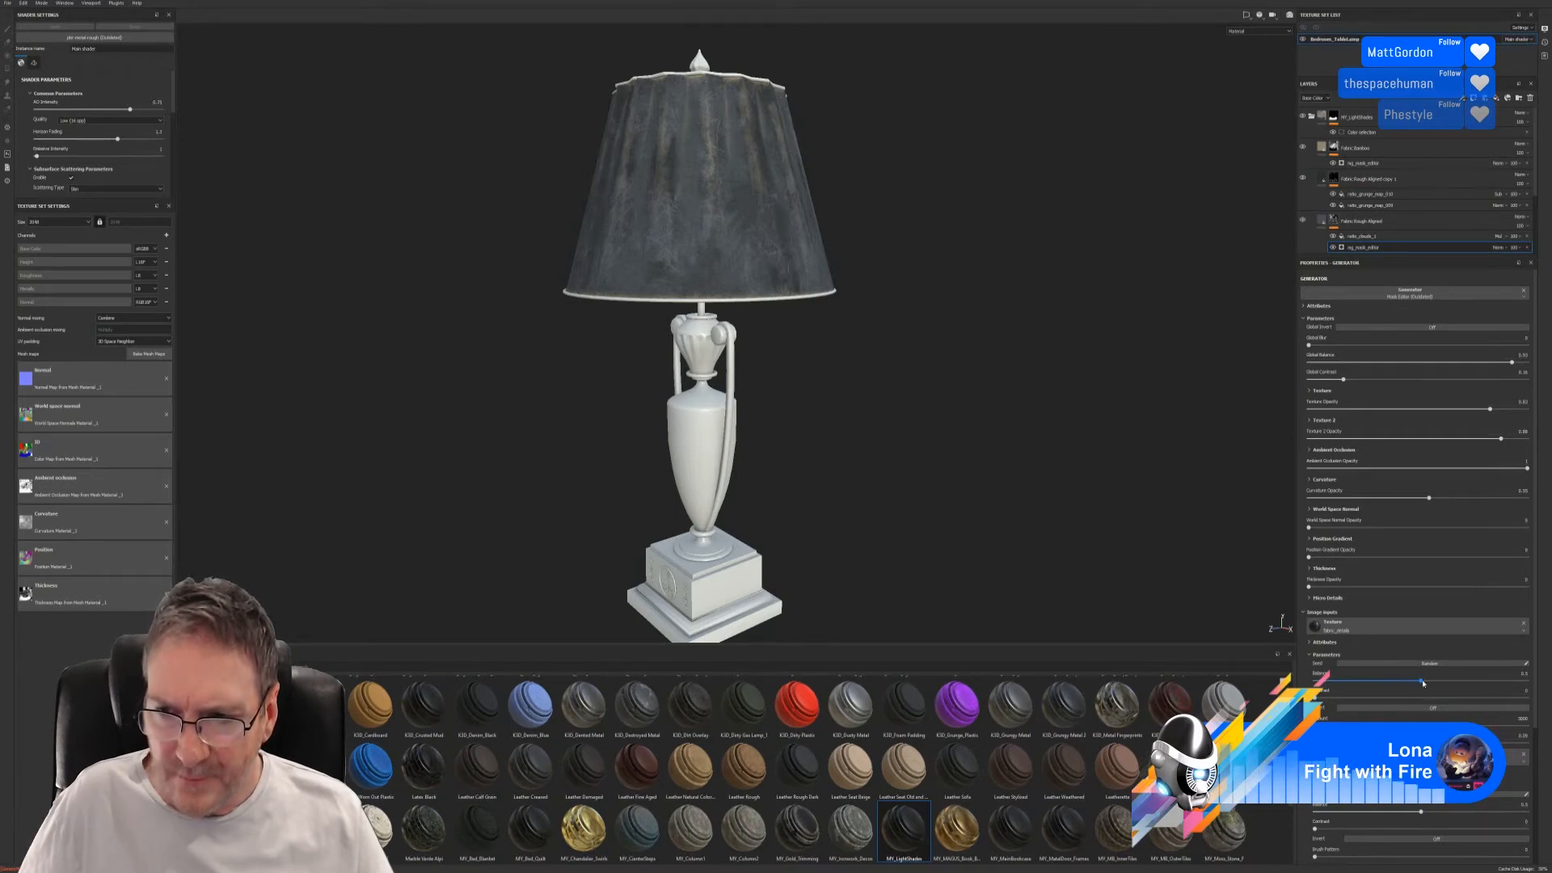
left_click_drag(1421, 690, 1406, 659)
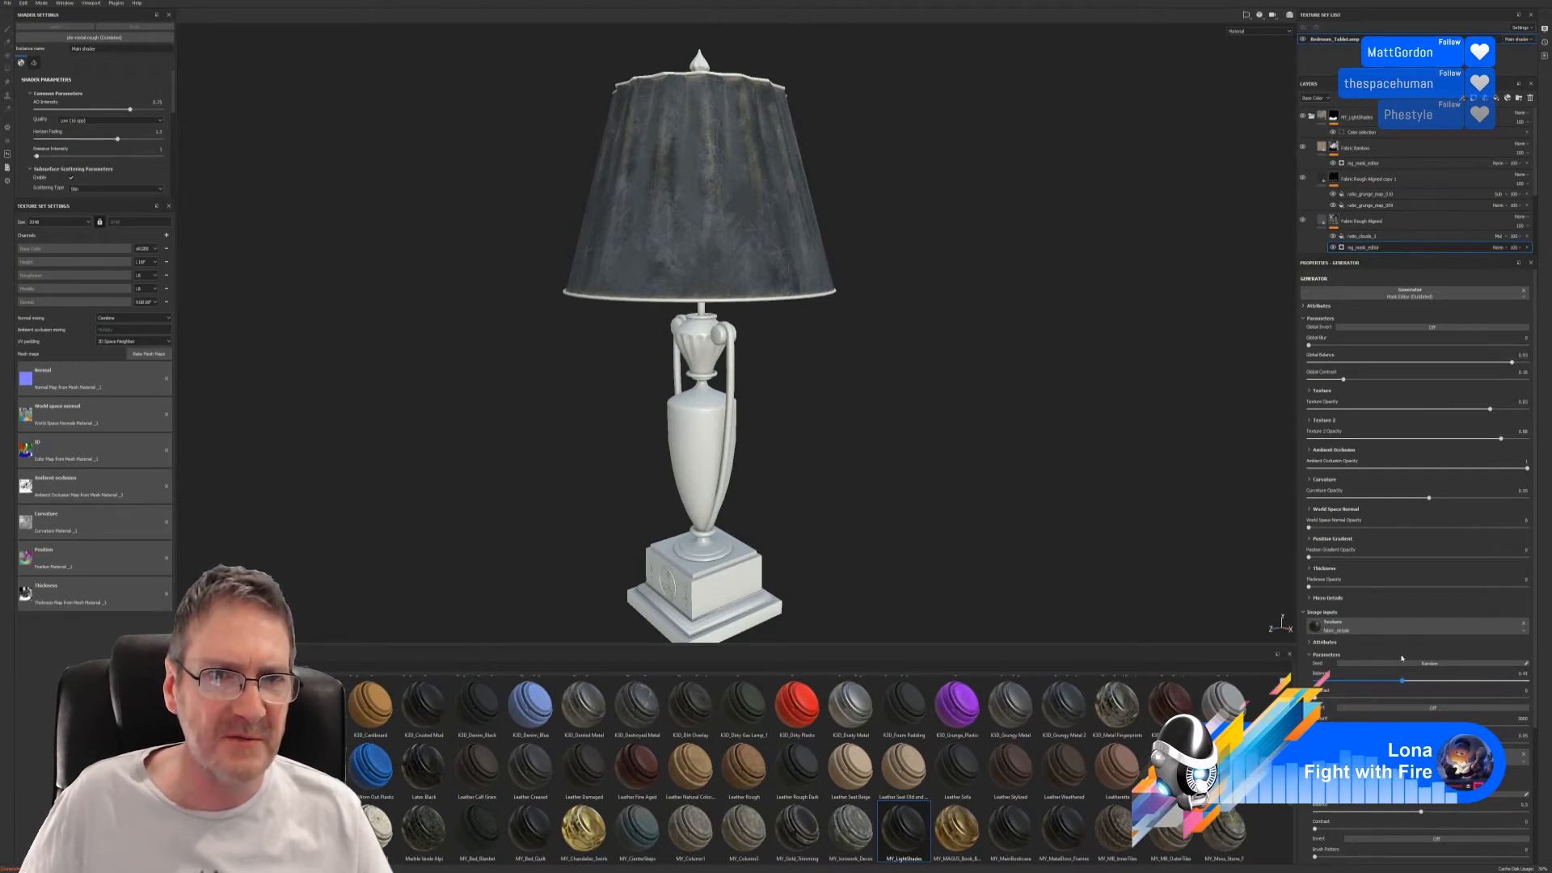
- Inspect the lampshade's fabric texture from several sides of the lamp
left_click_drag(841, 350, 782, 342, "alt")
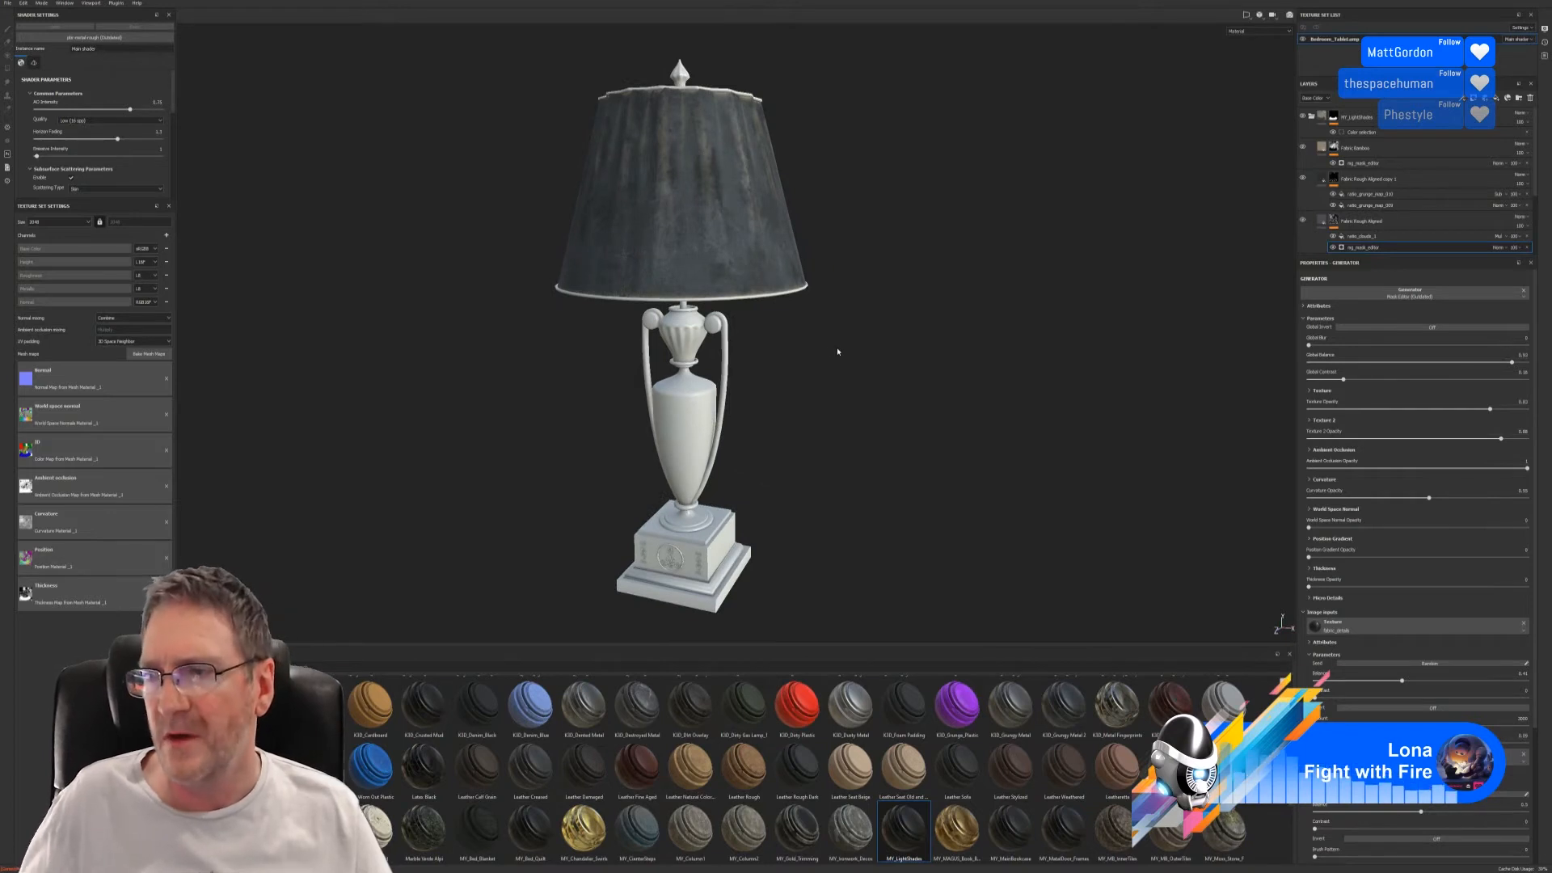
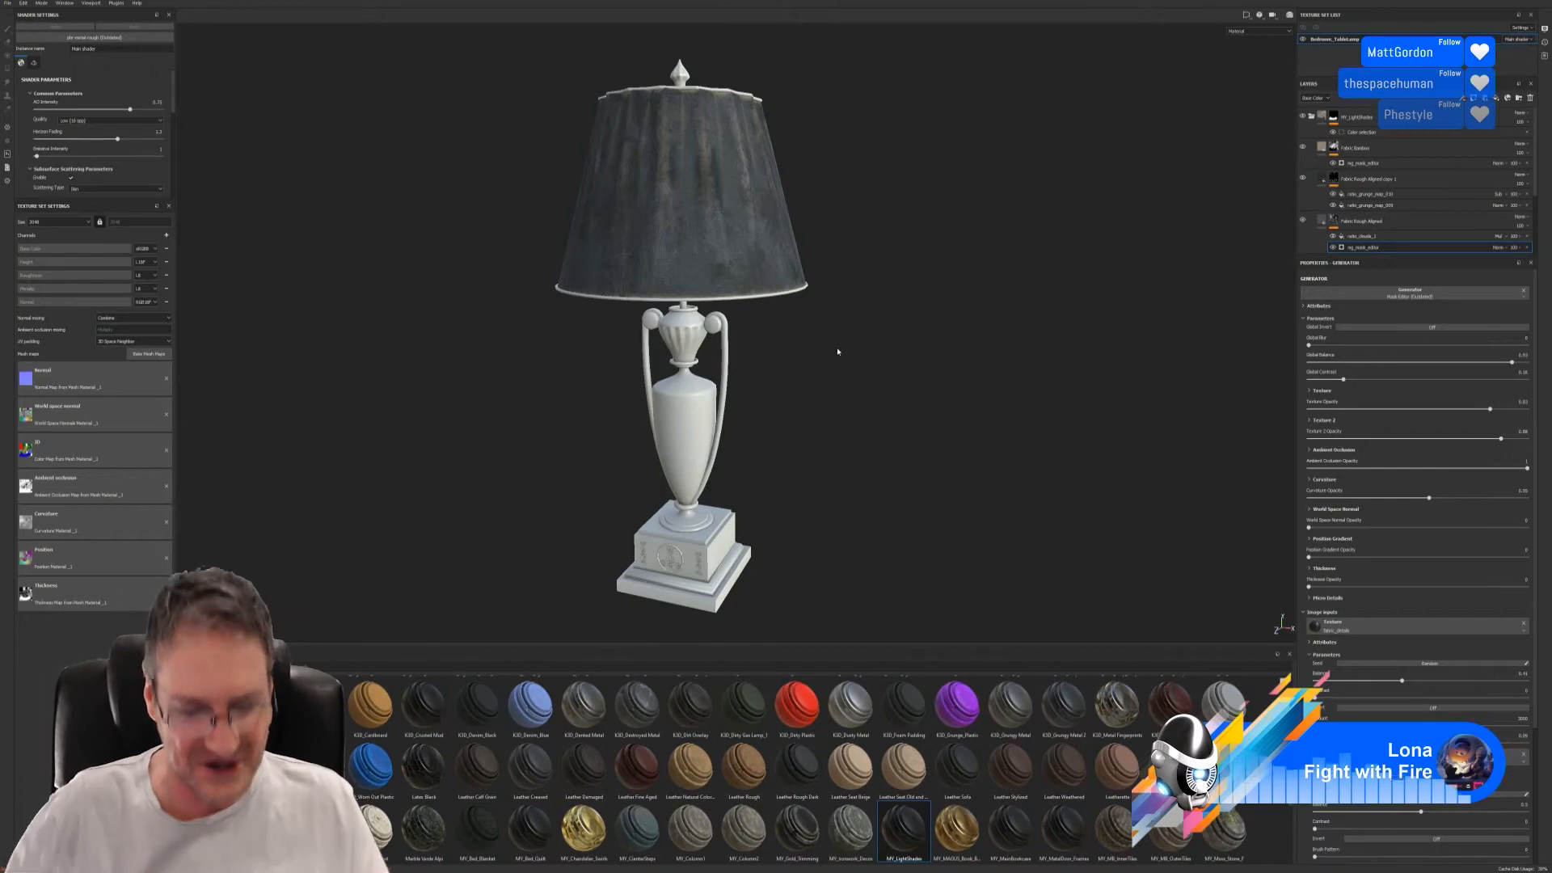
left_click_drag(836, 351, 1082, 250, "alt")
scroll(719, 231, "down", 3)
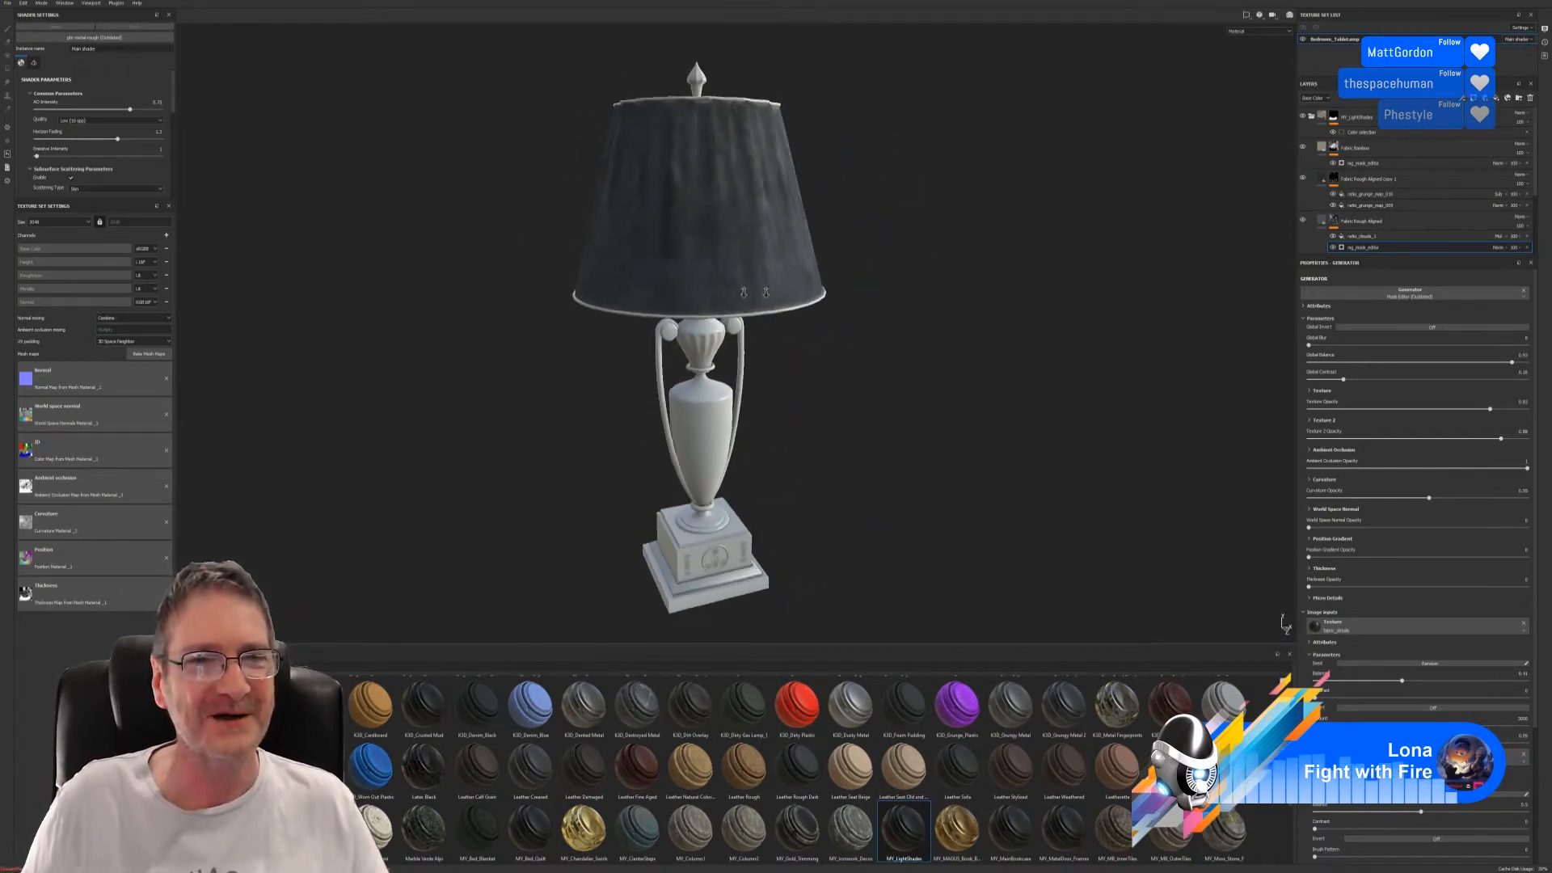
middle_click_drag(719, 232, 817, 270, "alt")
left_click_drag(817, 270, 477, 240, "alt")
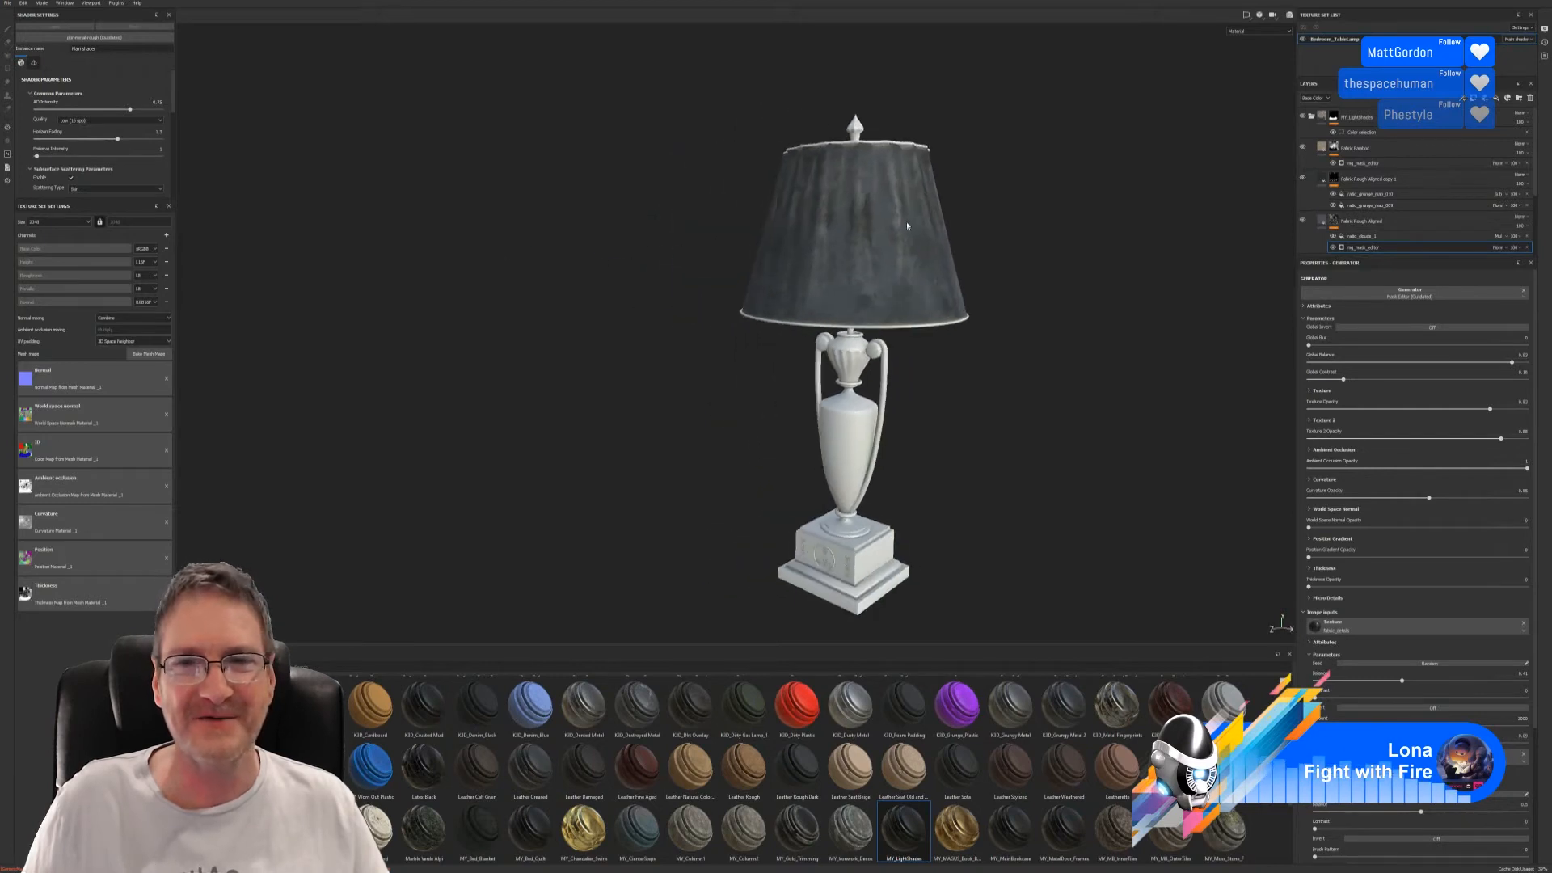
middle_click_drag(847, 223, 784, 209, "alt")
left_click_drag(783, 208, 497, 268, "alt")
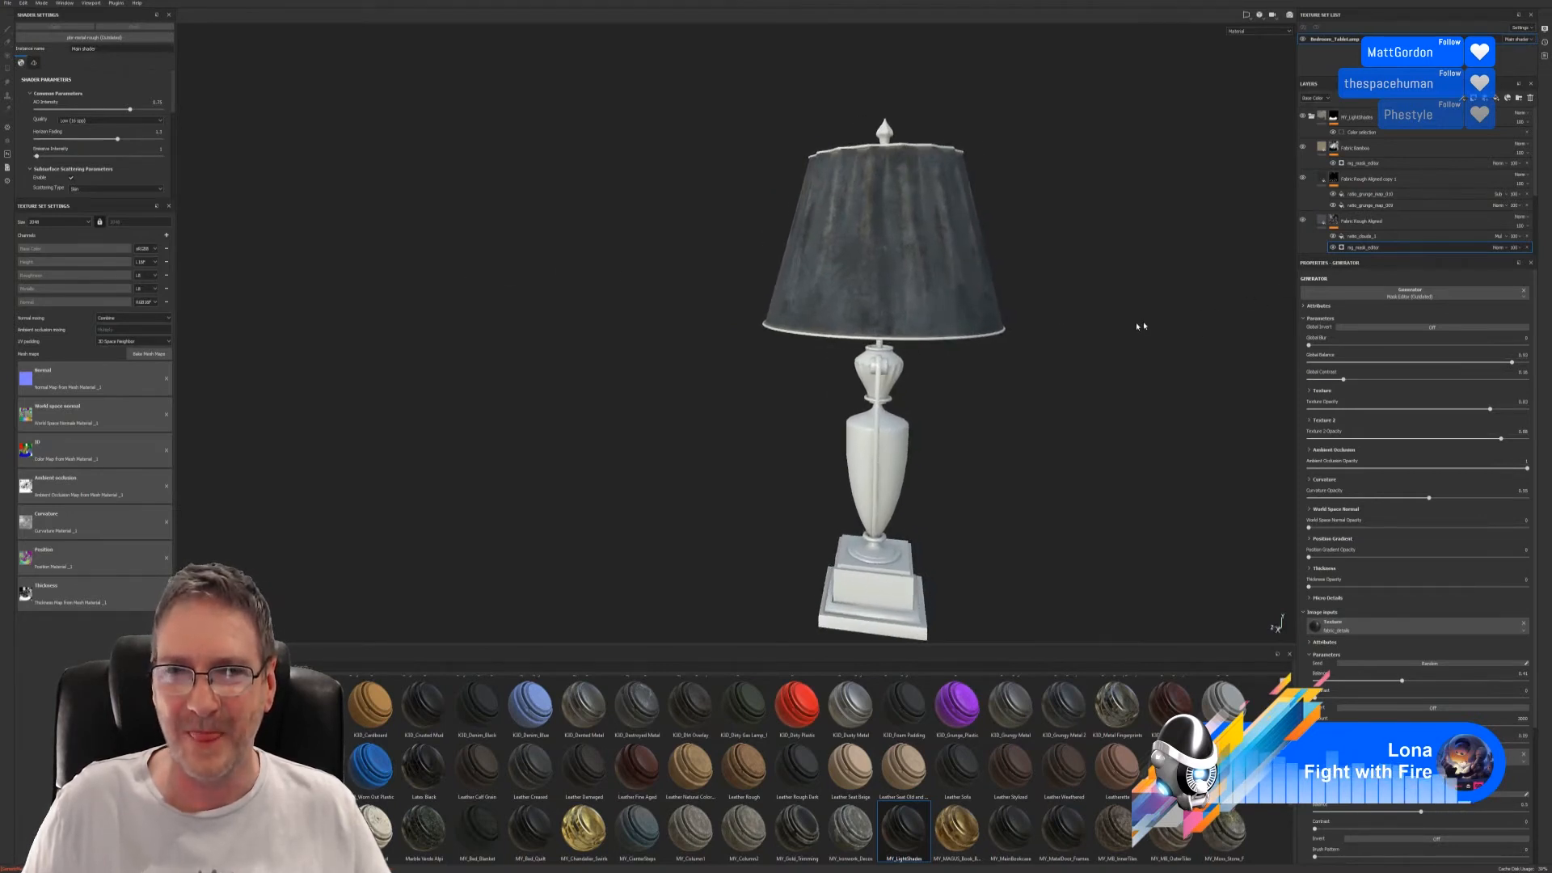
left_click_drag(1073, 338, 972, 352, "alt")
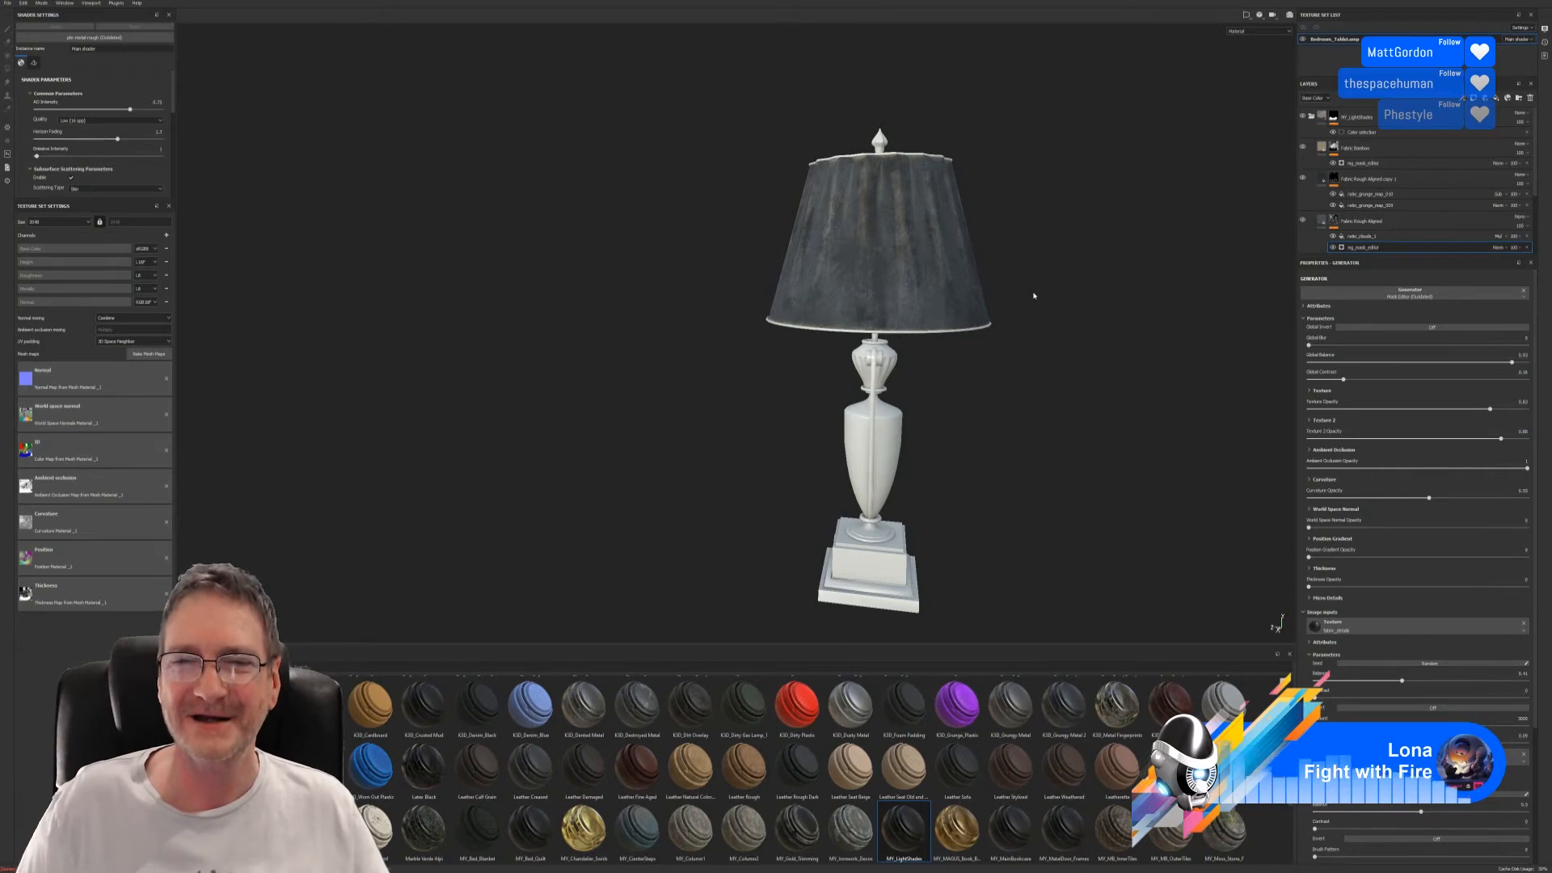
- Lower the histogram position of the clouds fill in the Fabric Rough Aligned layer's mask to about 0.34
left_click(1358, 237)
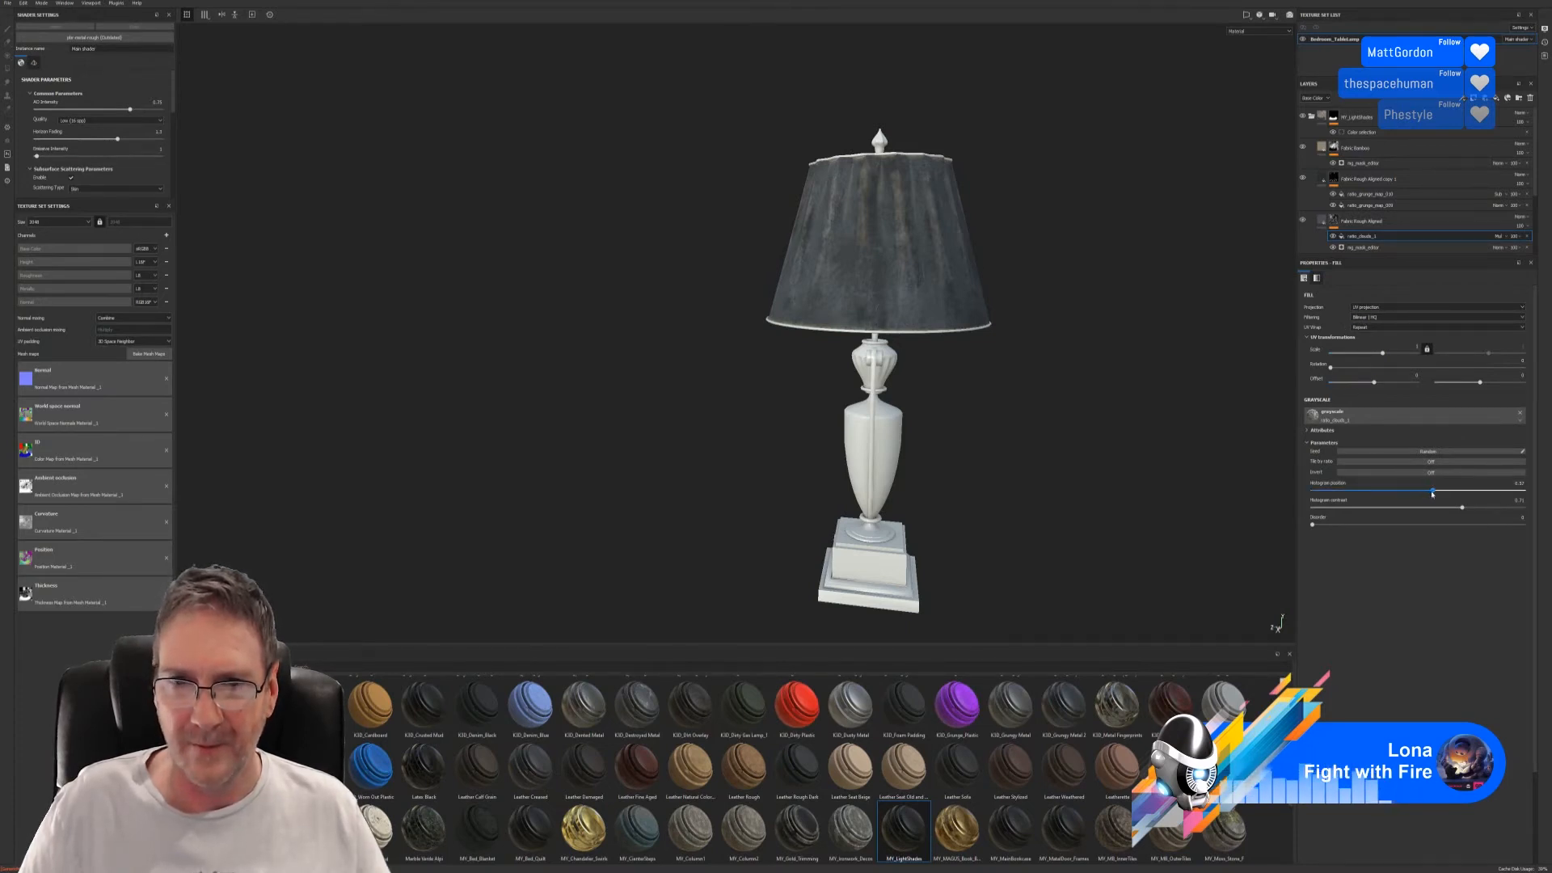
left_click_drag(1417, 499, 1383, 495)
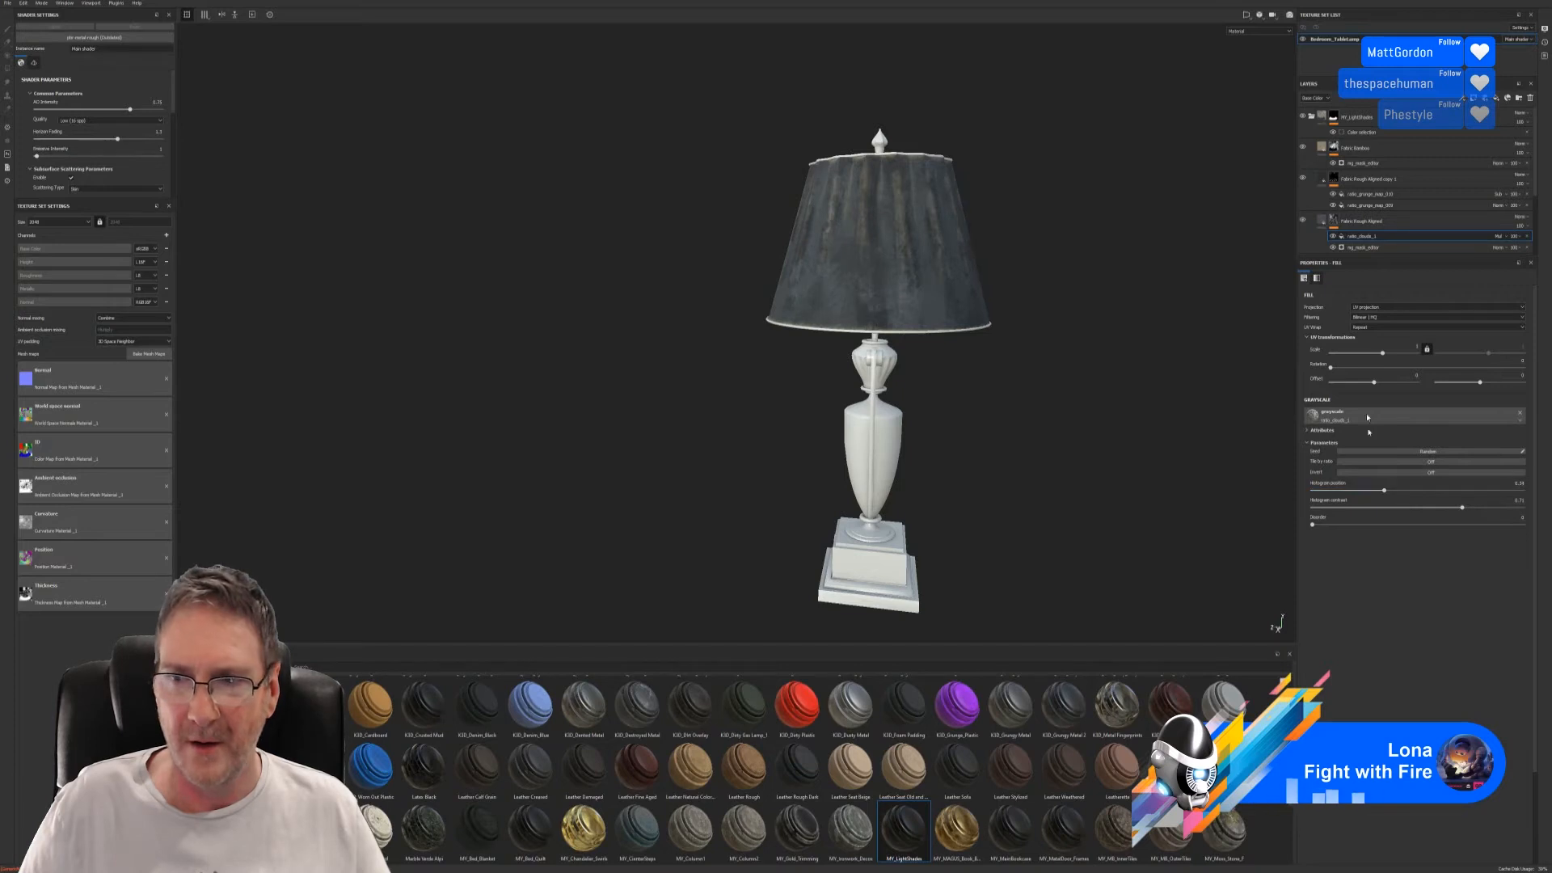
- Turn on Global Invert for the curvature generator in the Fabric Denim Base copy 1 mask, comparing the shade with it on and off
scroll(1358, 236, "down", 2)
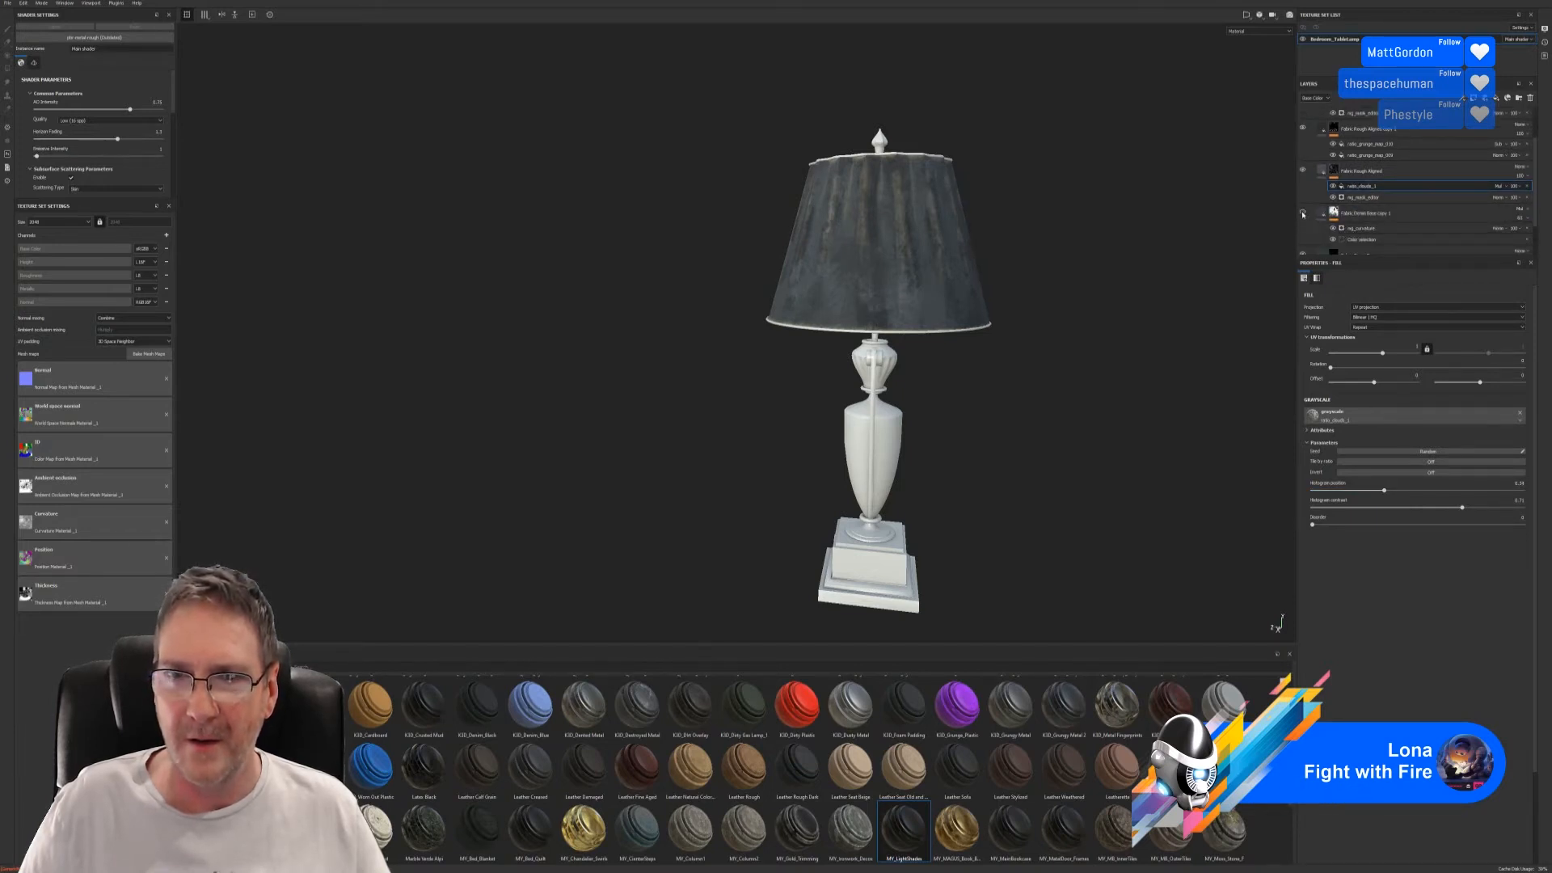
left_click(1302, 214)
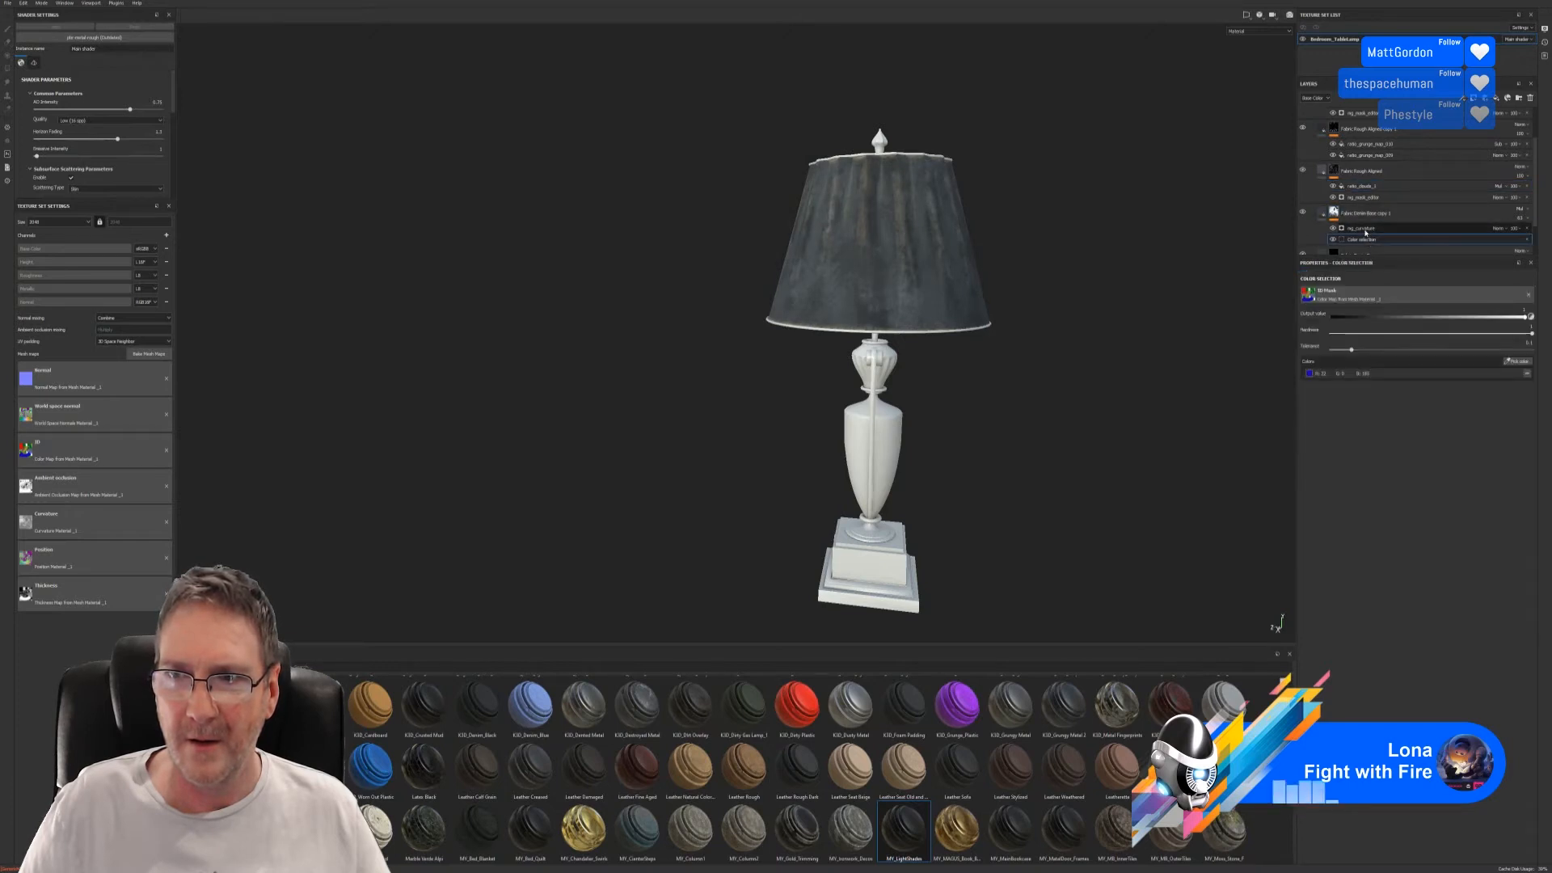
left_click(1374, 229)
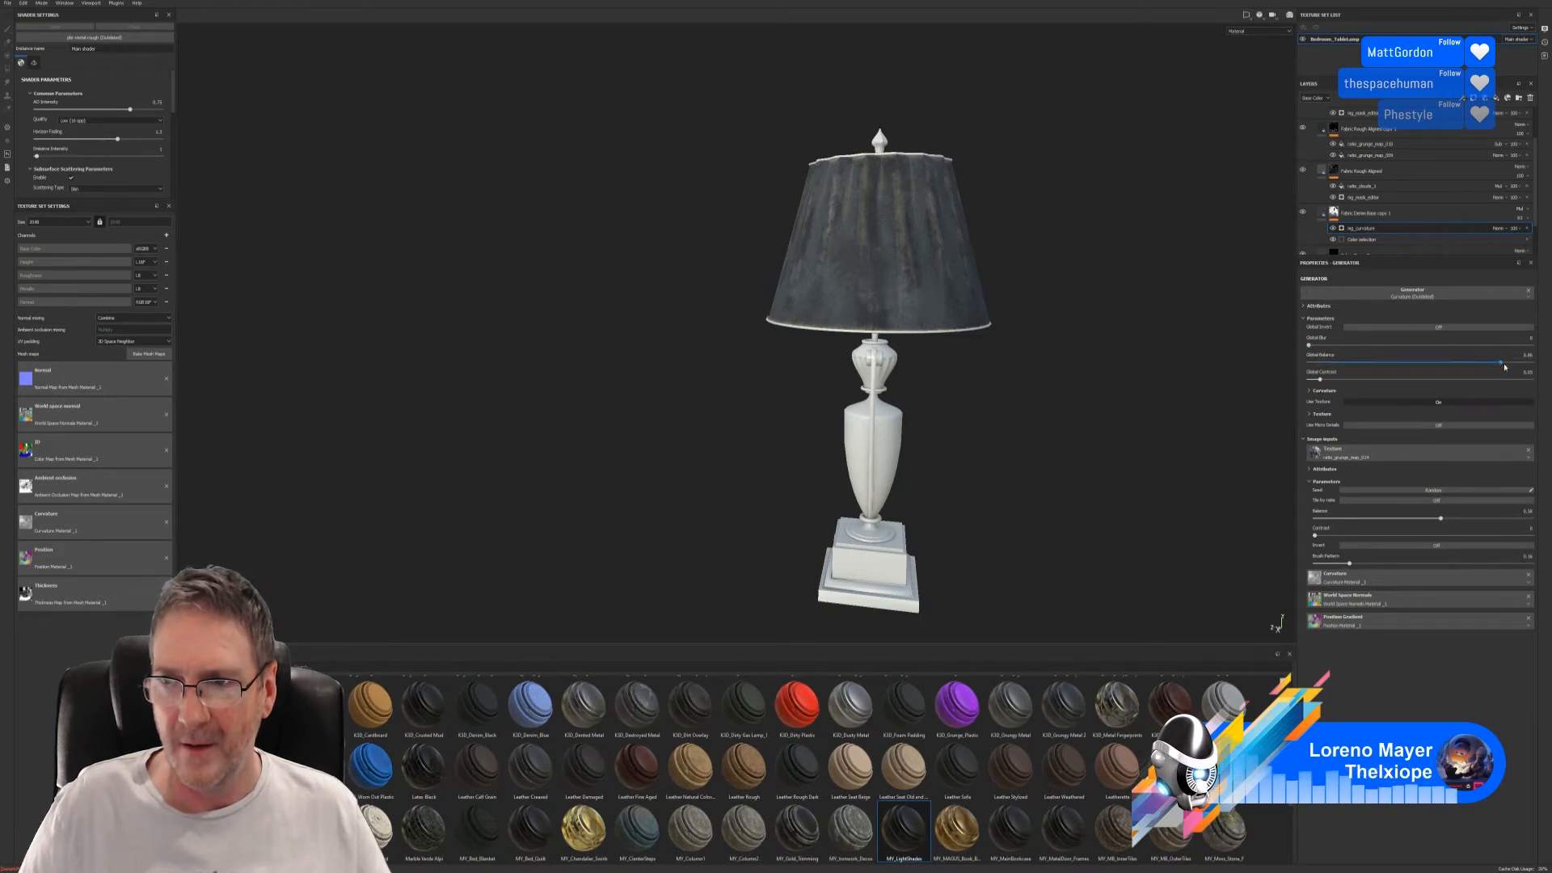
left_click(1443, 328)
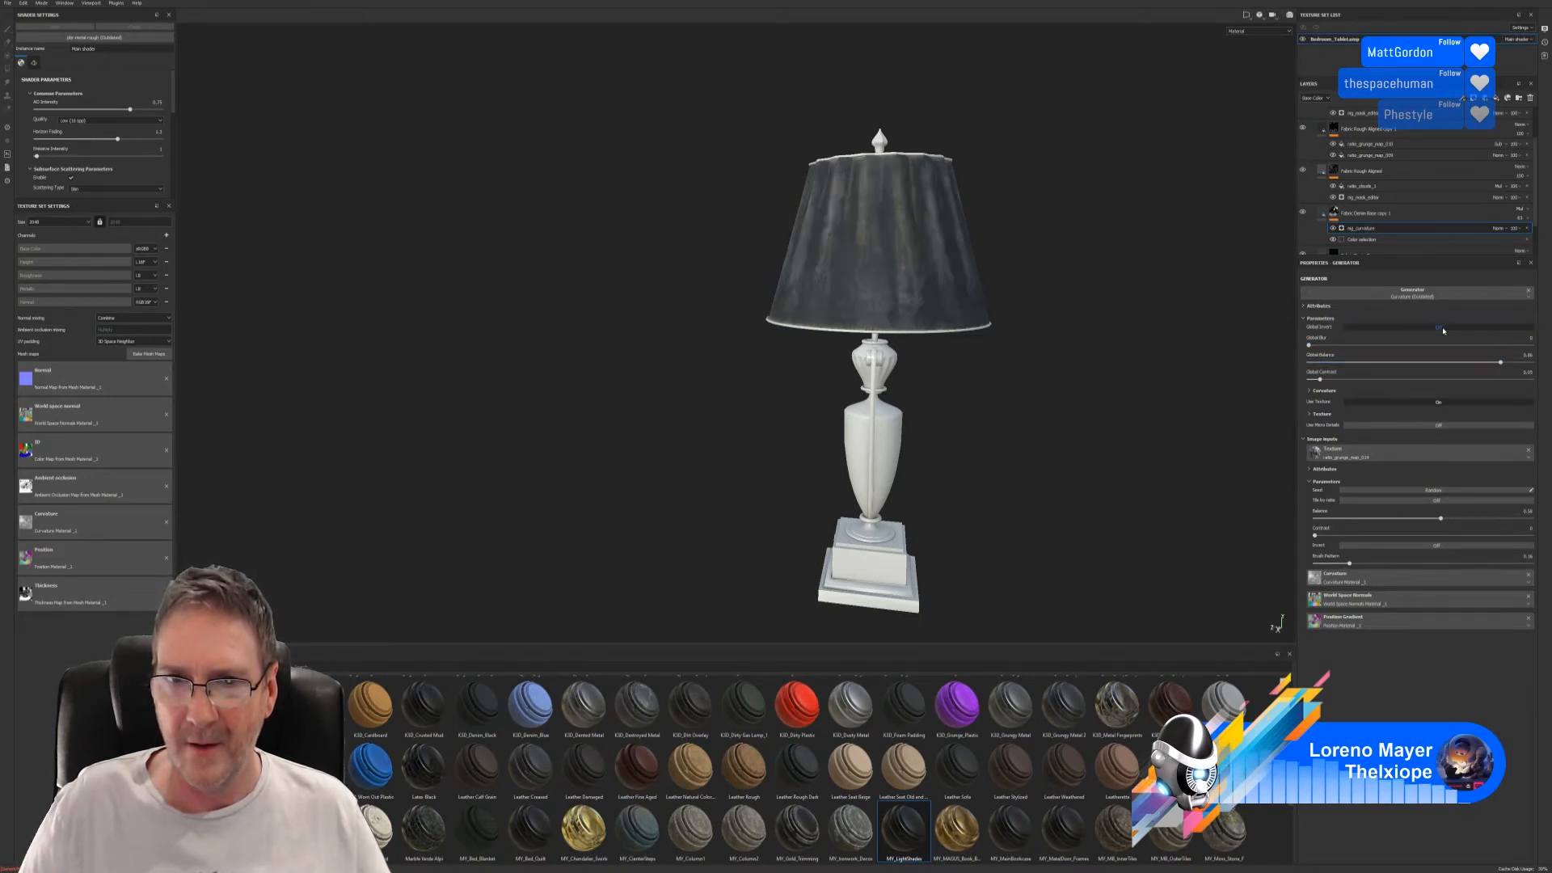
left_click(1442, 329)
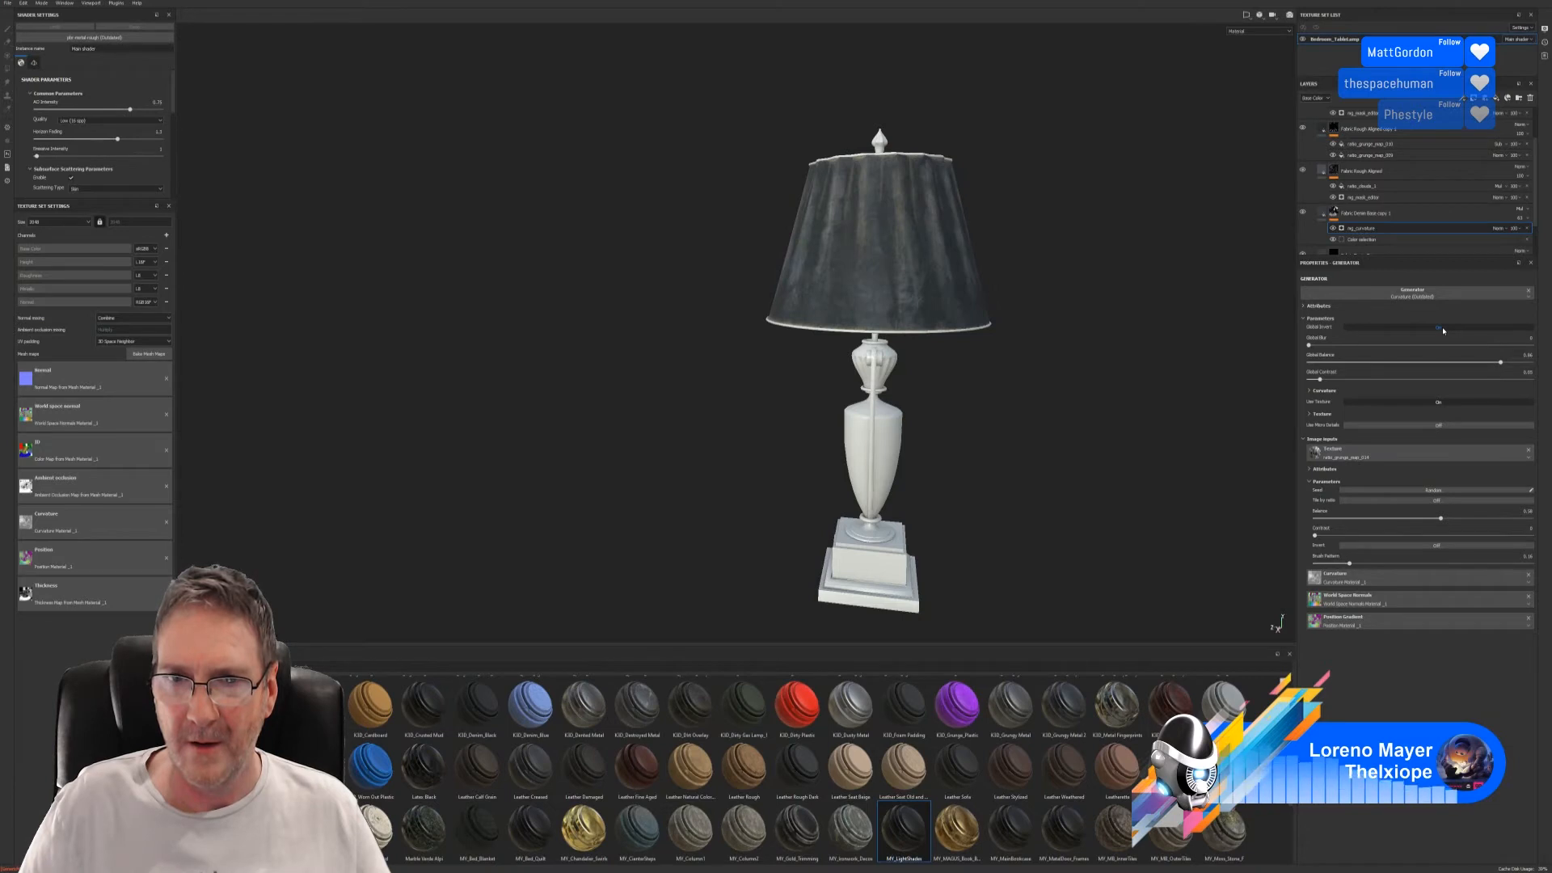
left_click(1442, 328)
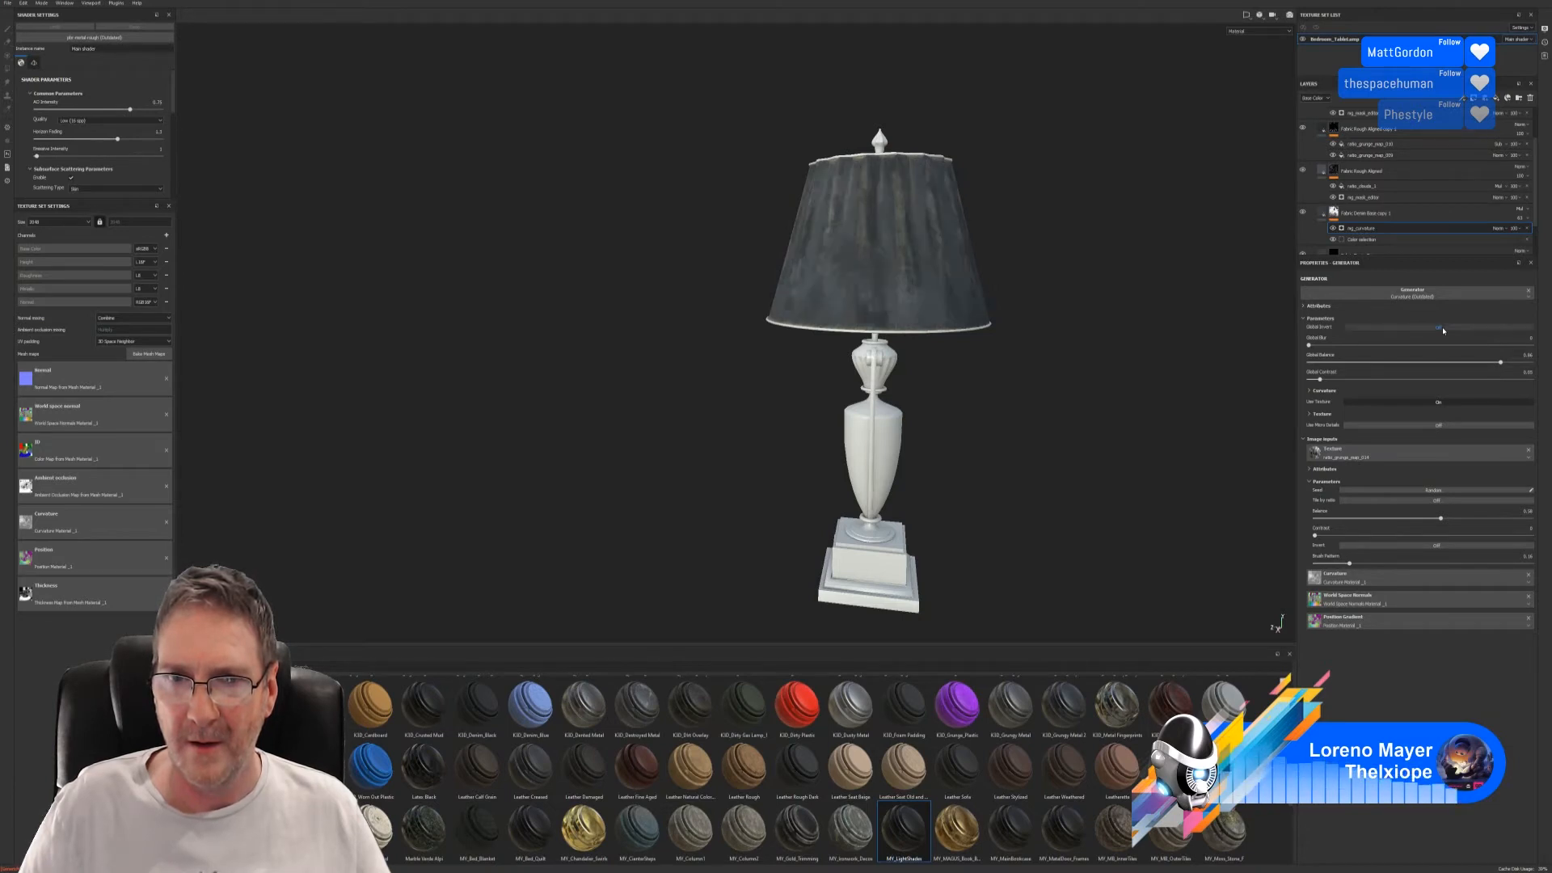
left_click(1443, 328)
left_click(1443, 328)
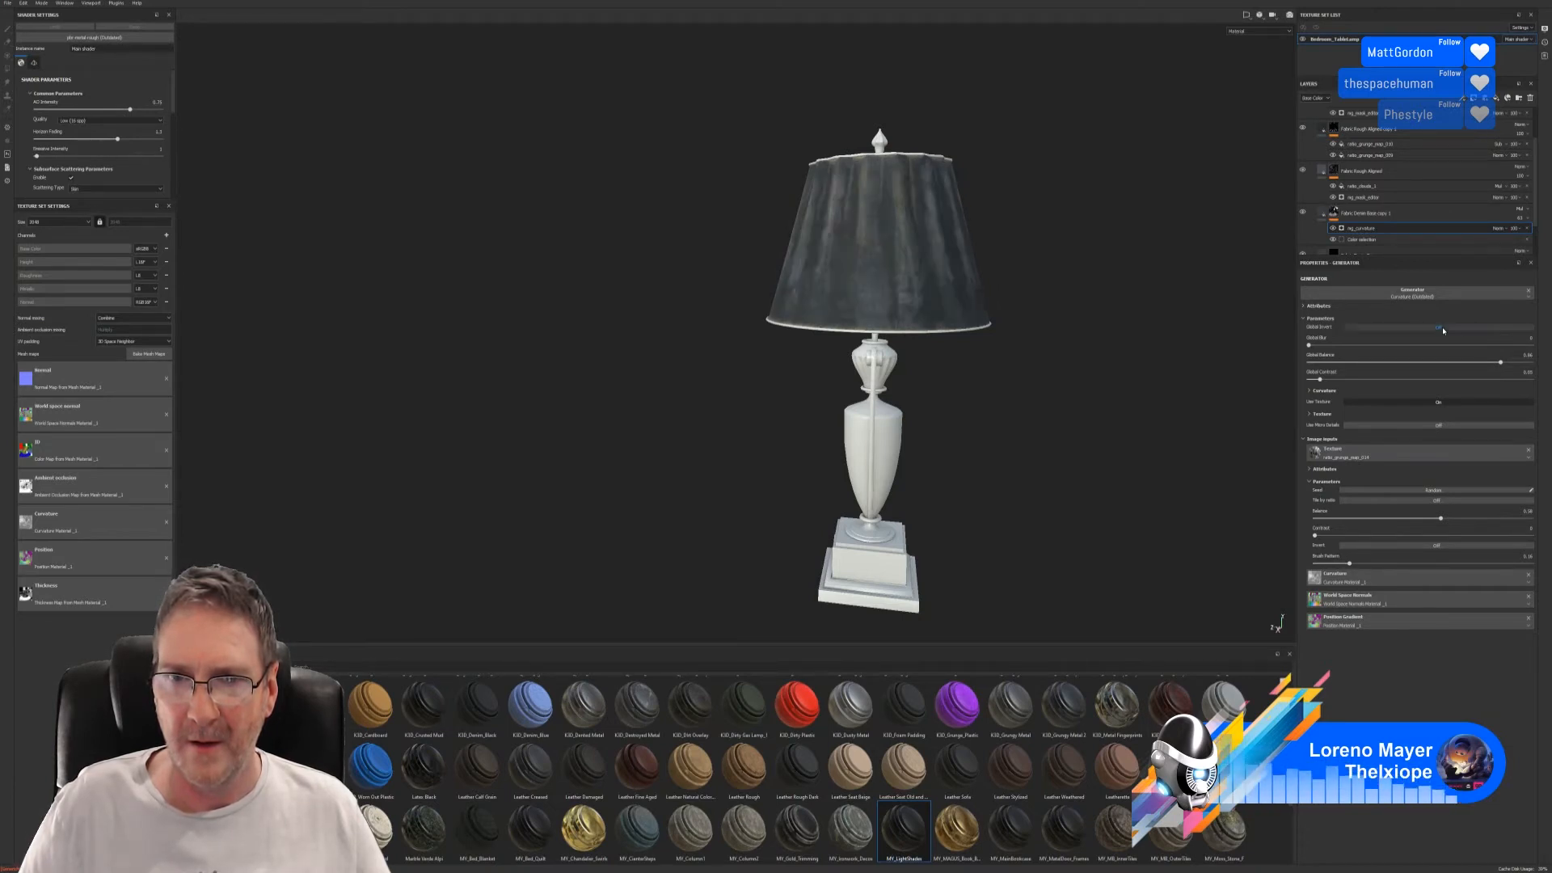
left_click(1443, 329)
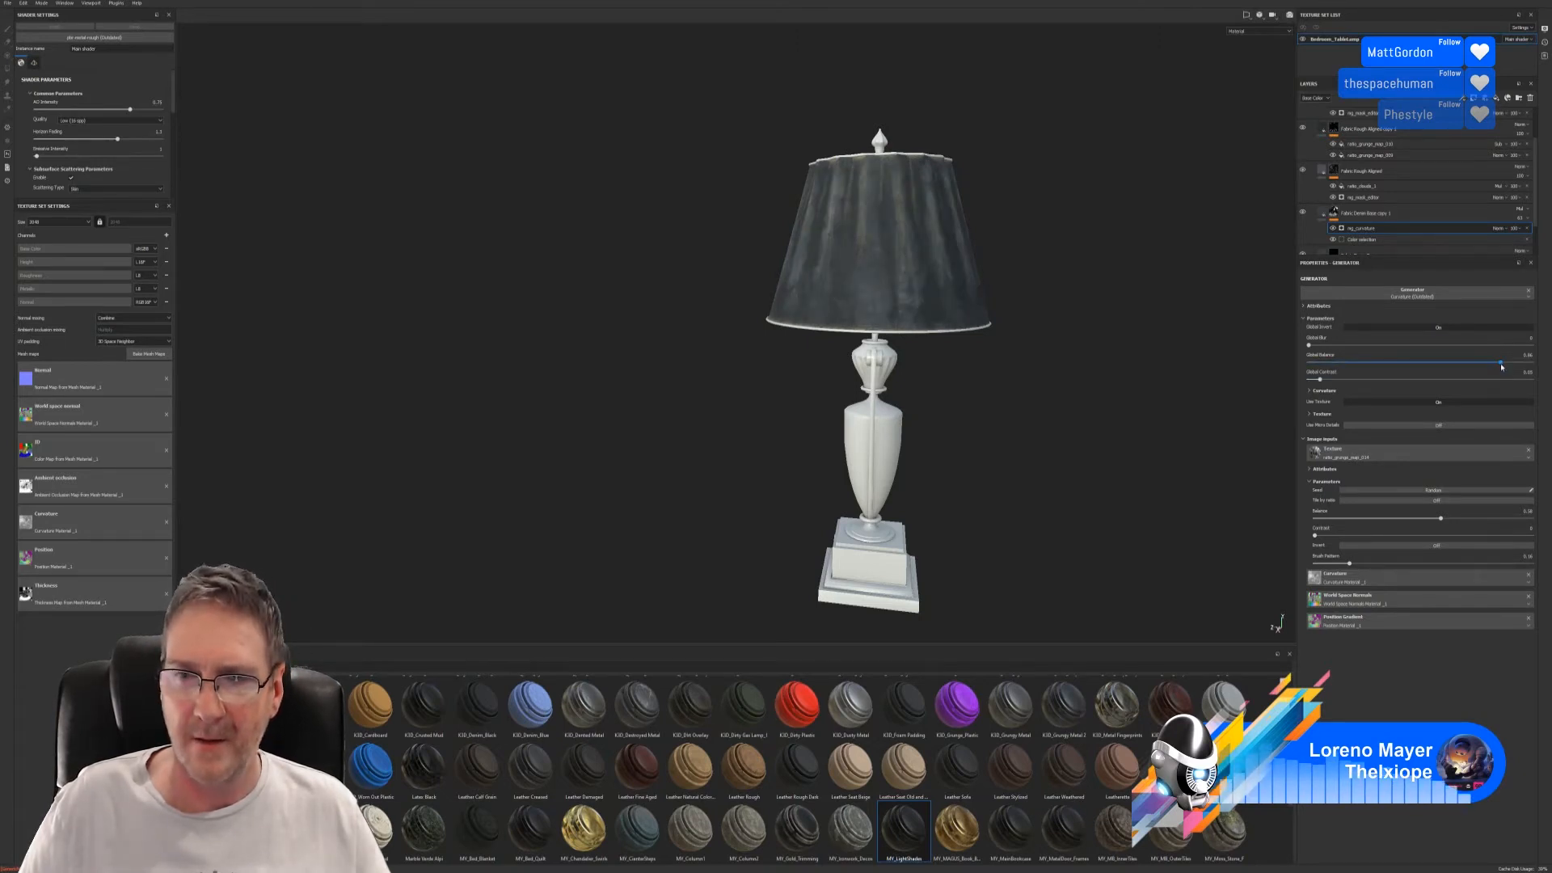
- Refine the Fabric Denim Base copy 1 curvature generator: lower global balance and contrast slightly, and raise its texture balance to about 0.7
mouse_move(1501, 364)
left_mouse_down()
mouse_move(1483, 364)
mouse_move(1522, 365)
mouse_move(1494, 369)
left_mouse_up()
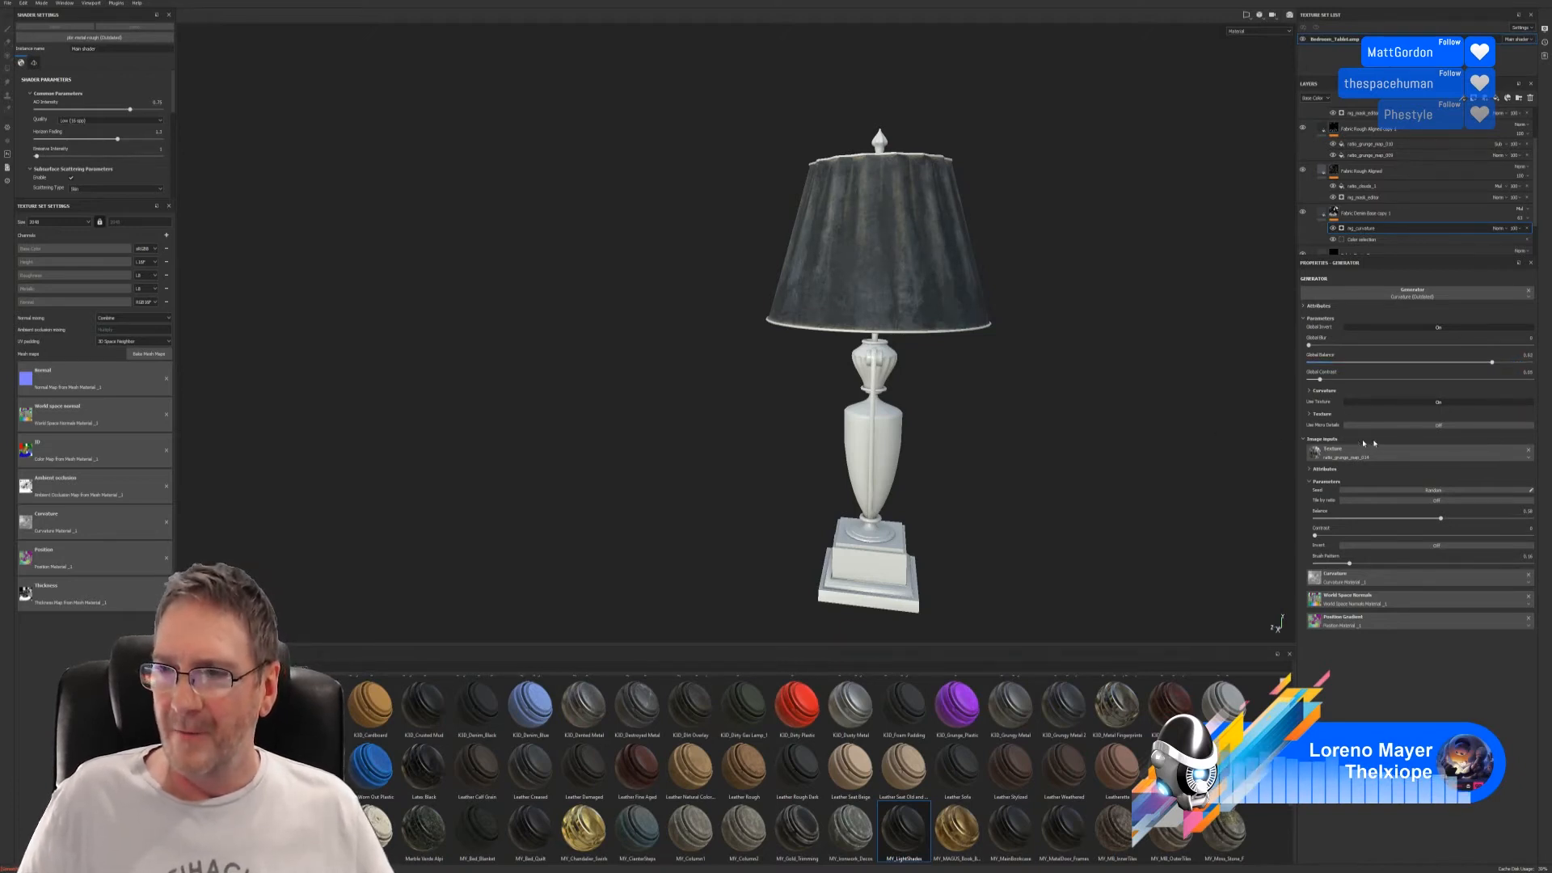
left_click_drag(1320, 382, 1348, 404)
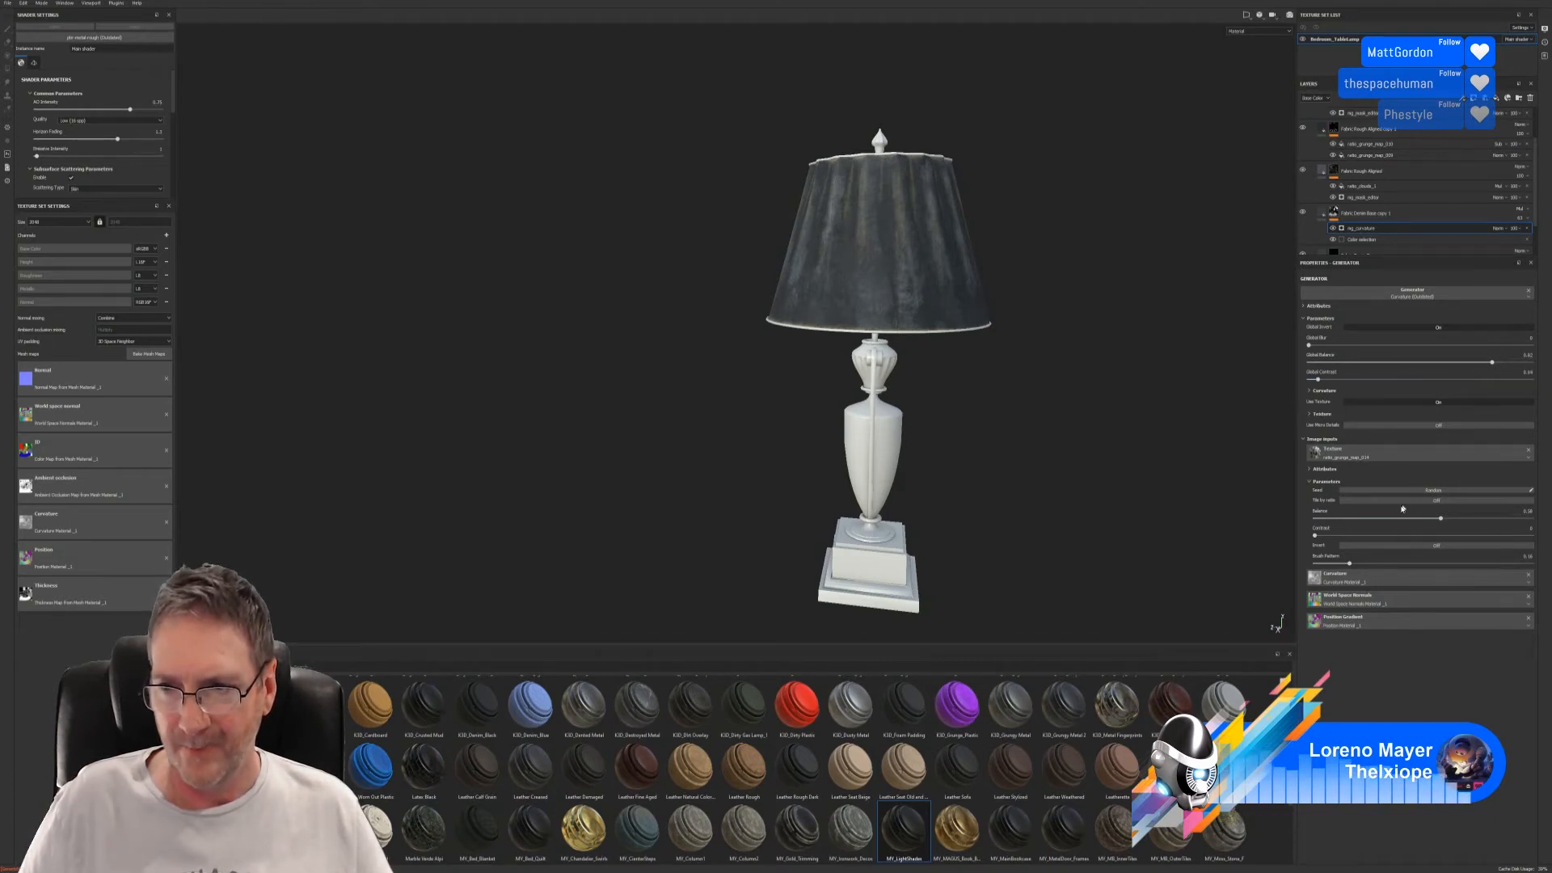
mouse_move(1440, 519)
left_mouse_down()
mouse_move(1482, 519)
mouse_move(1383, 519)
mouse_move(1469, 516)
left_mouse_up()
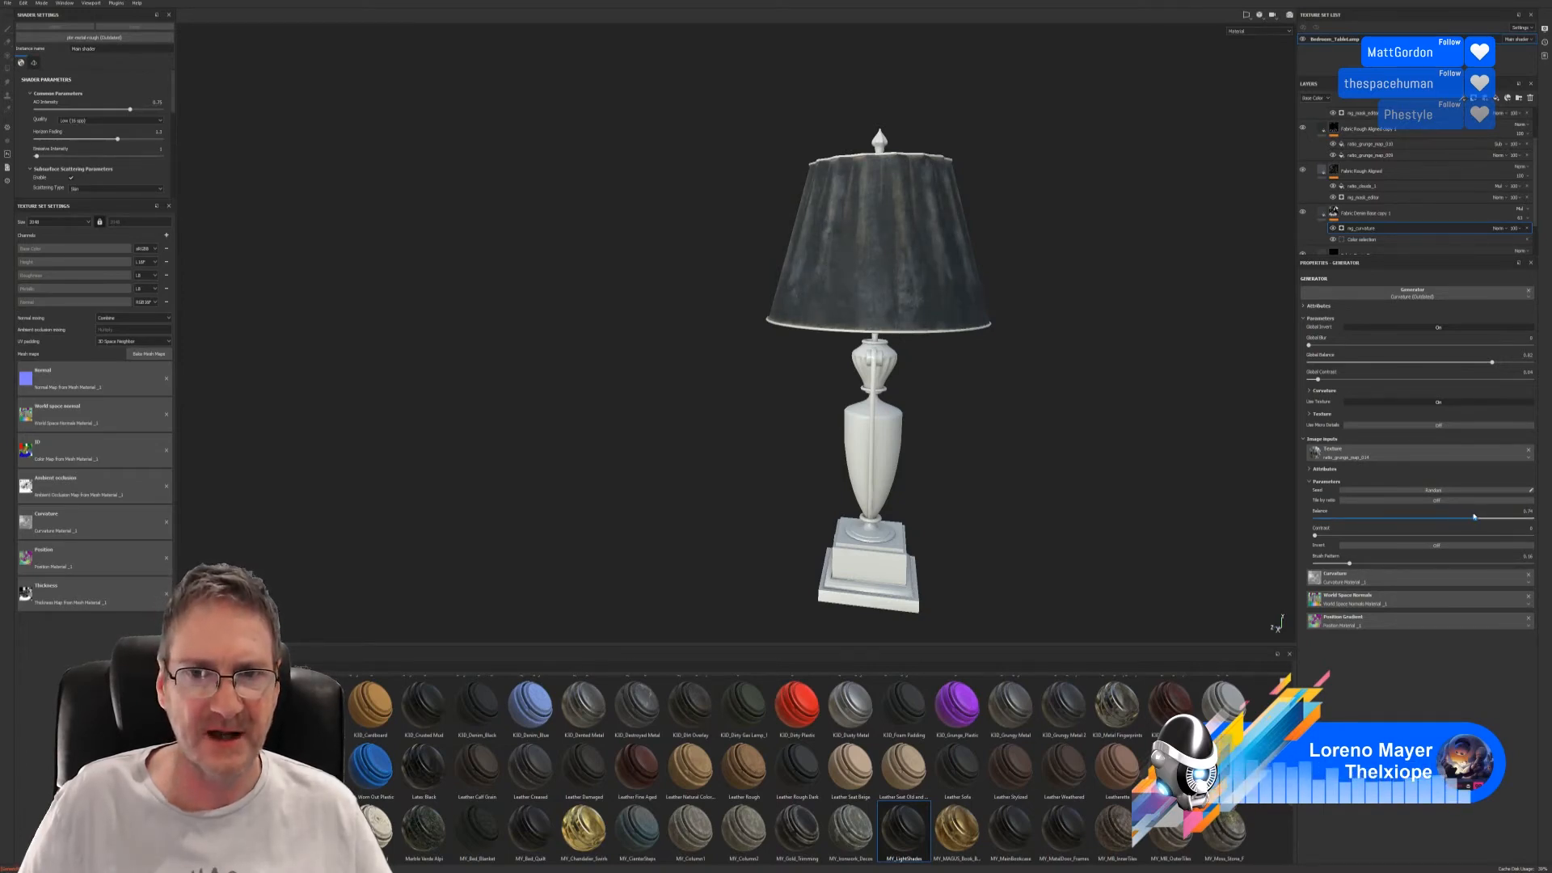
left_click_drag(1129, 423, 1302, 412, "alt")
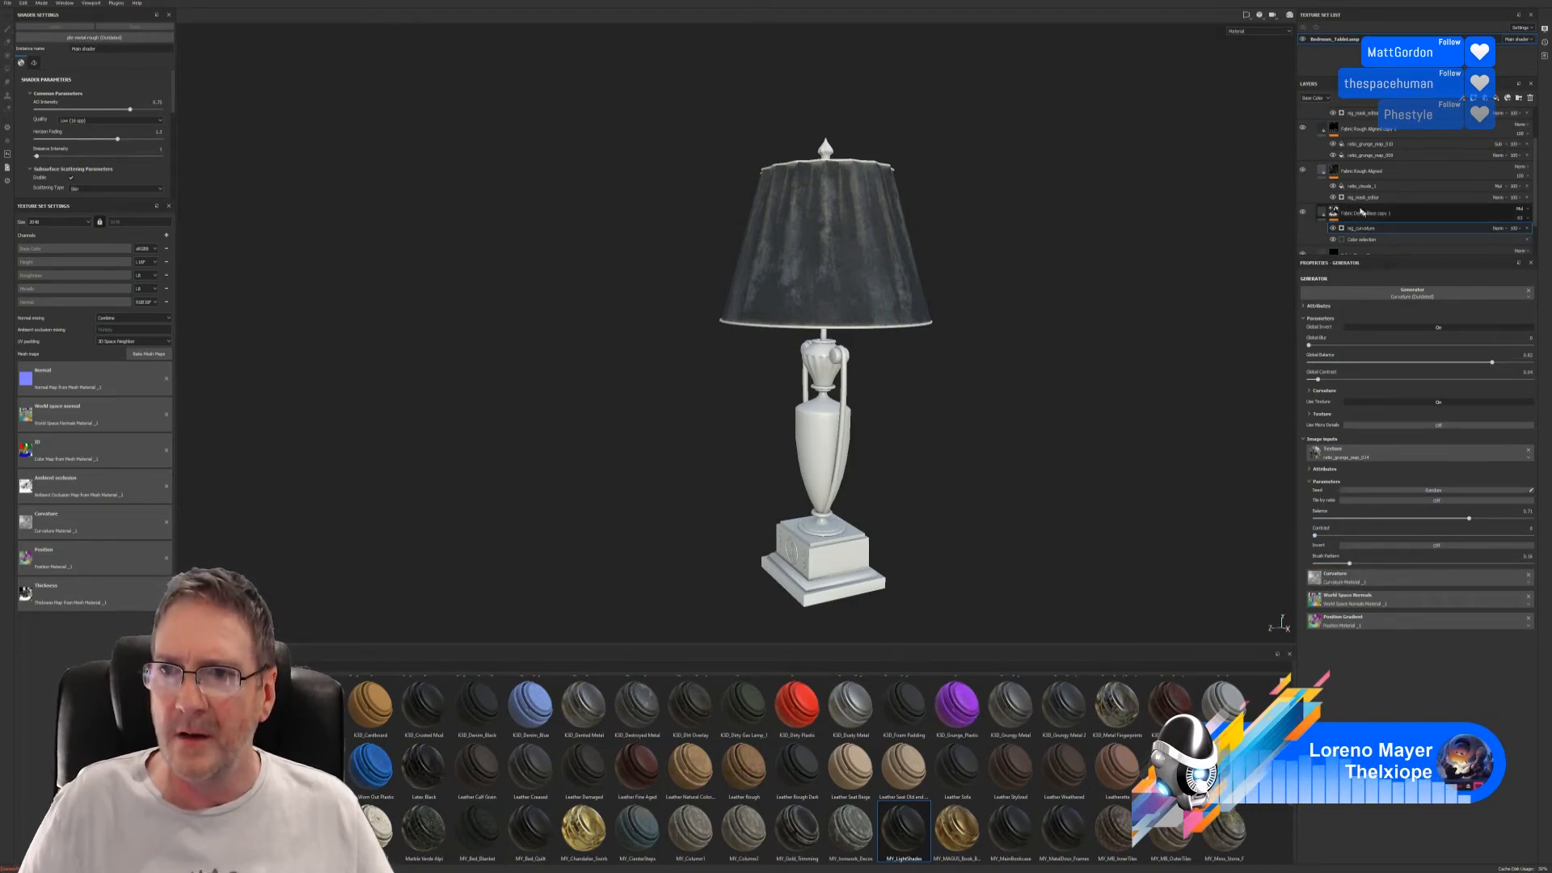
- Compare the lampshade with the Fabric Denim Base and Fabric Rough Aligned copy 1 layers hidden and shown
scroll(1325, 206, "down", 2)
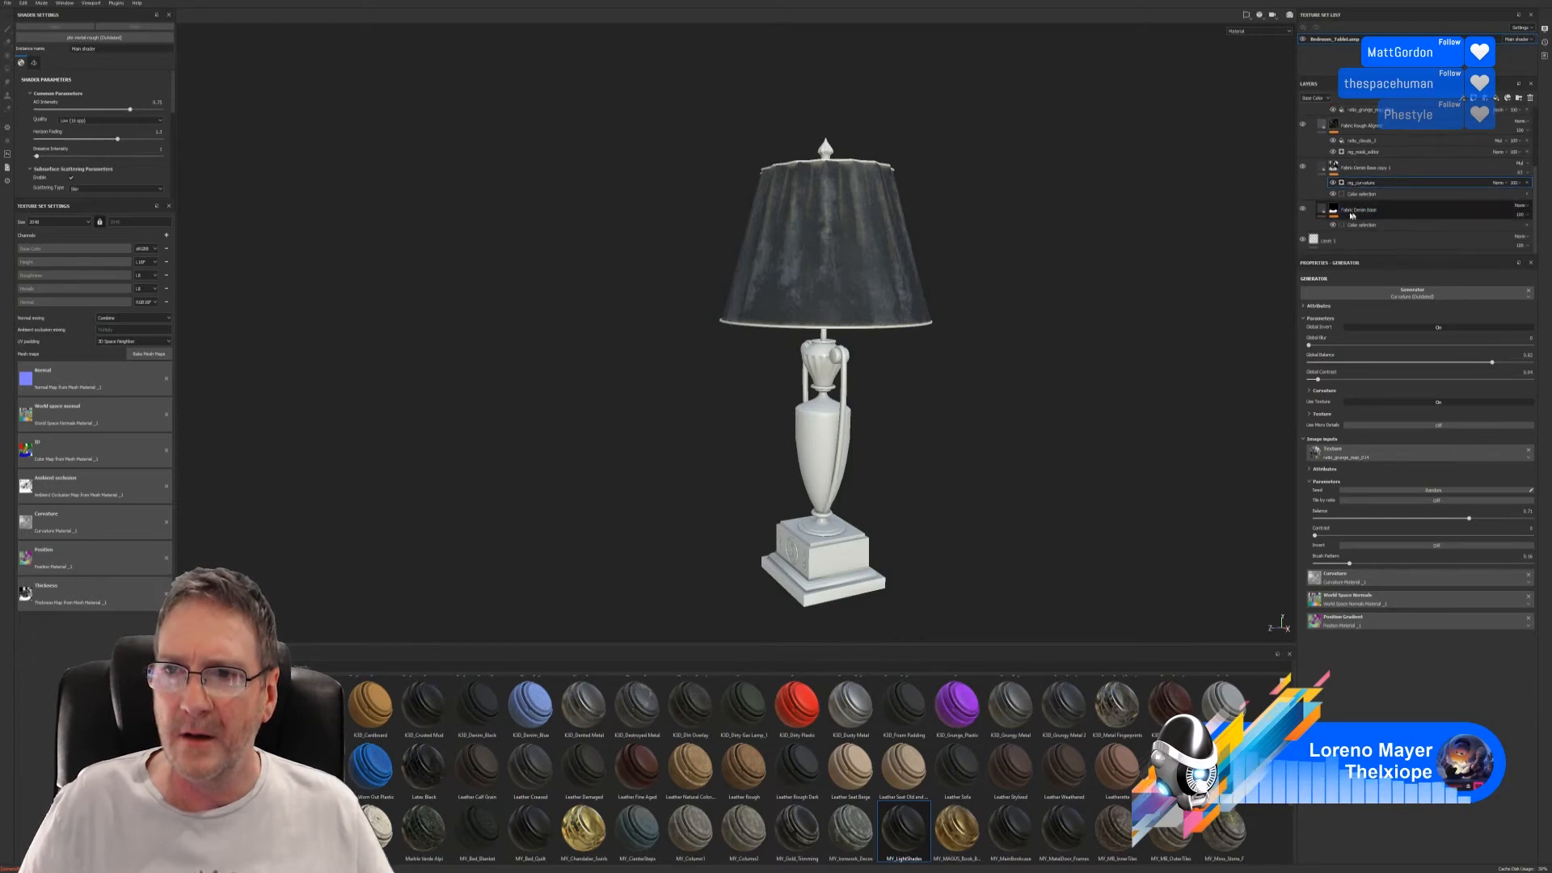
left_click(1302, 212)
left_click(1302, 212)
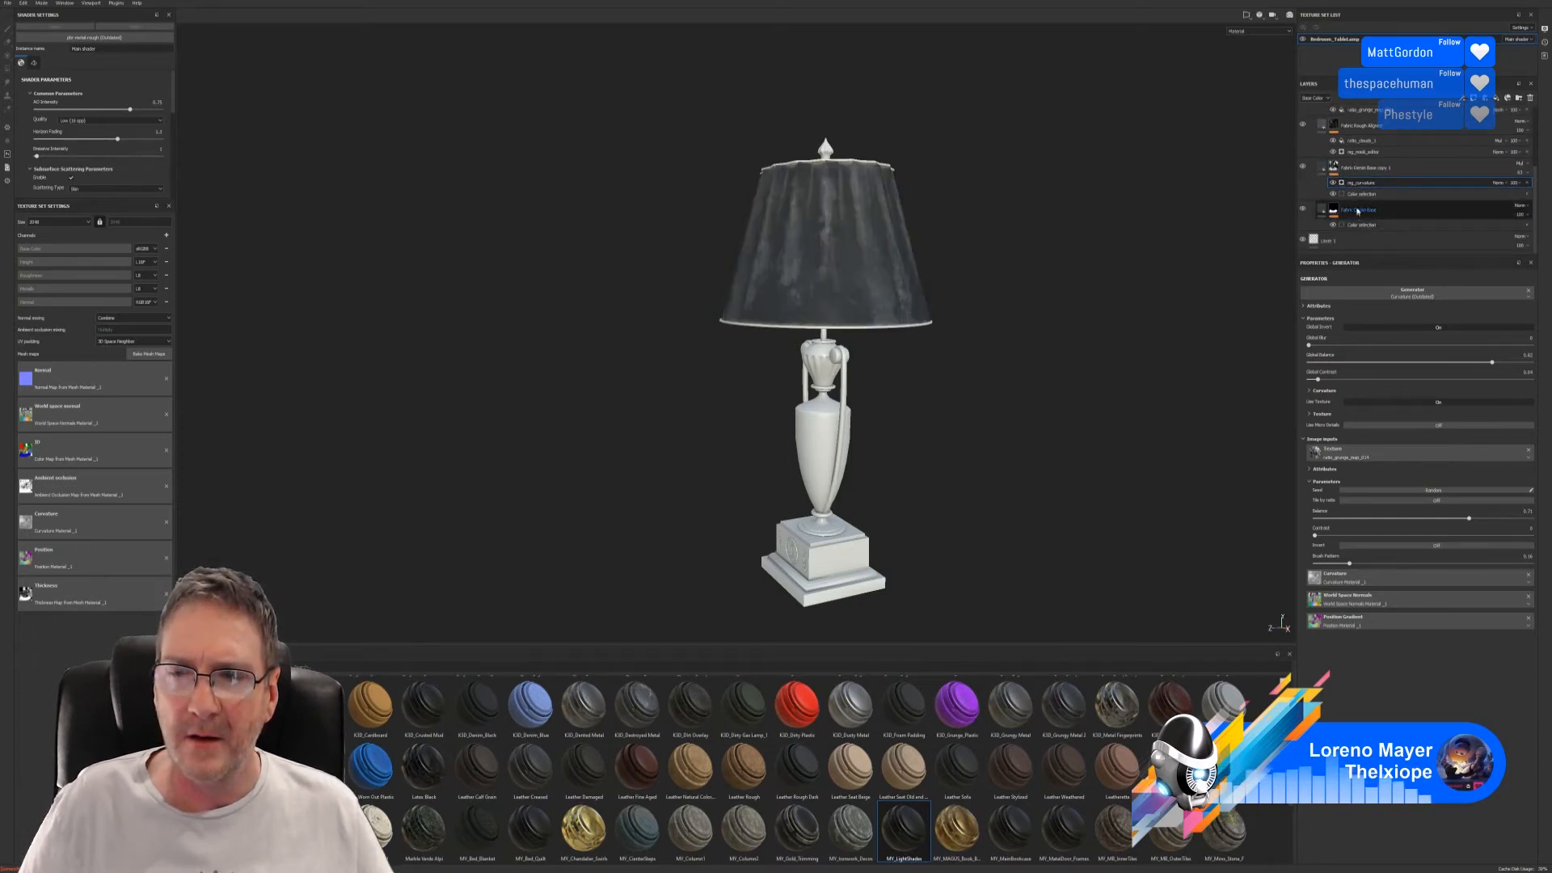
scroll(1350, 199, "up", 1)
scroll(1351, 199, "up", 1)
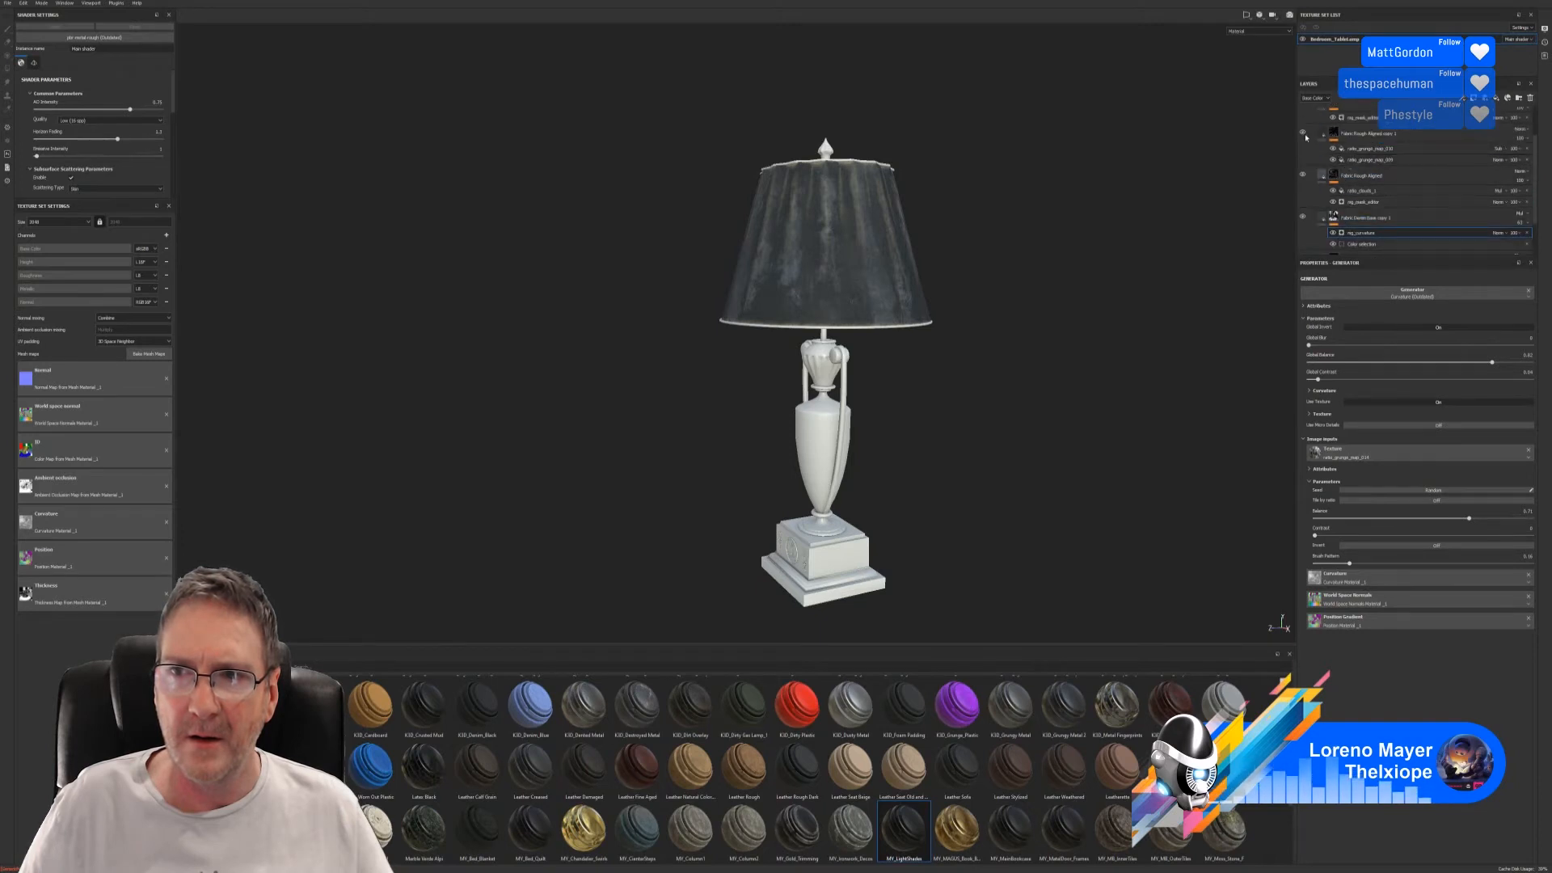
left_click(1302, 134)
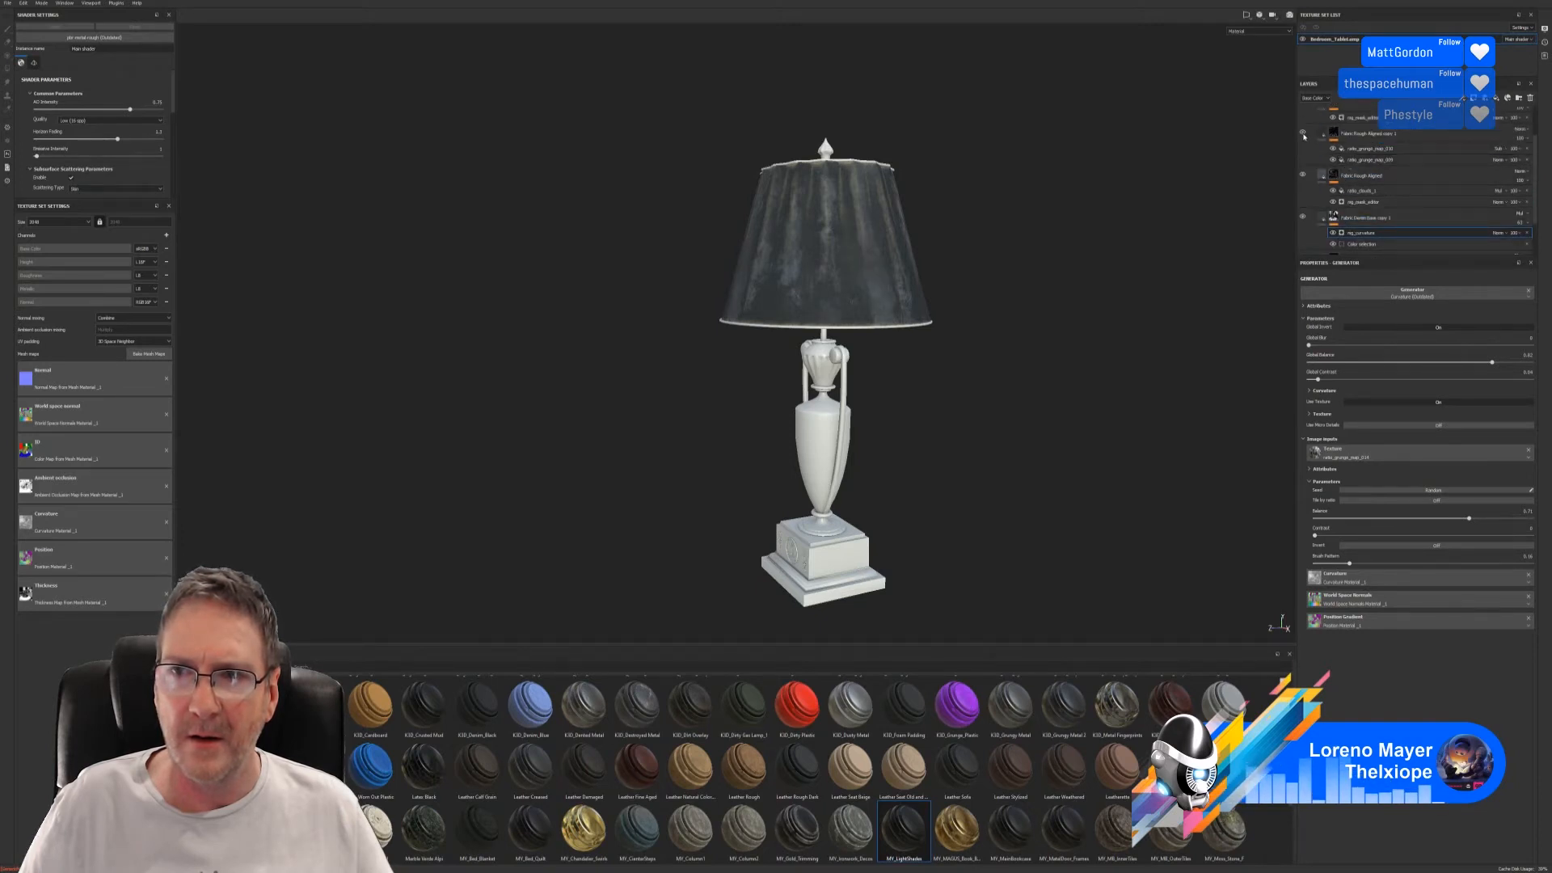
- Set the lower grunge map fill in the Fabric Rough Aligned copy 1 mask to about 0.75 hardness, 0.28 balance and 0.63 contrast
left_click(1369, 161)
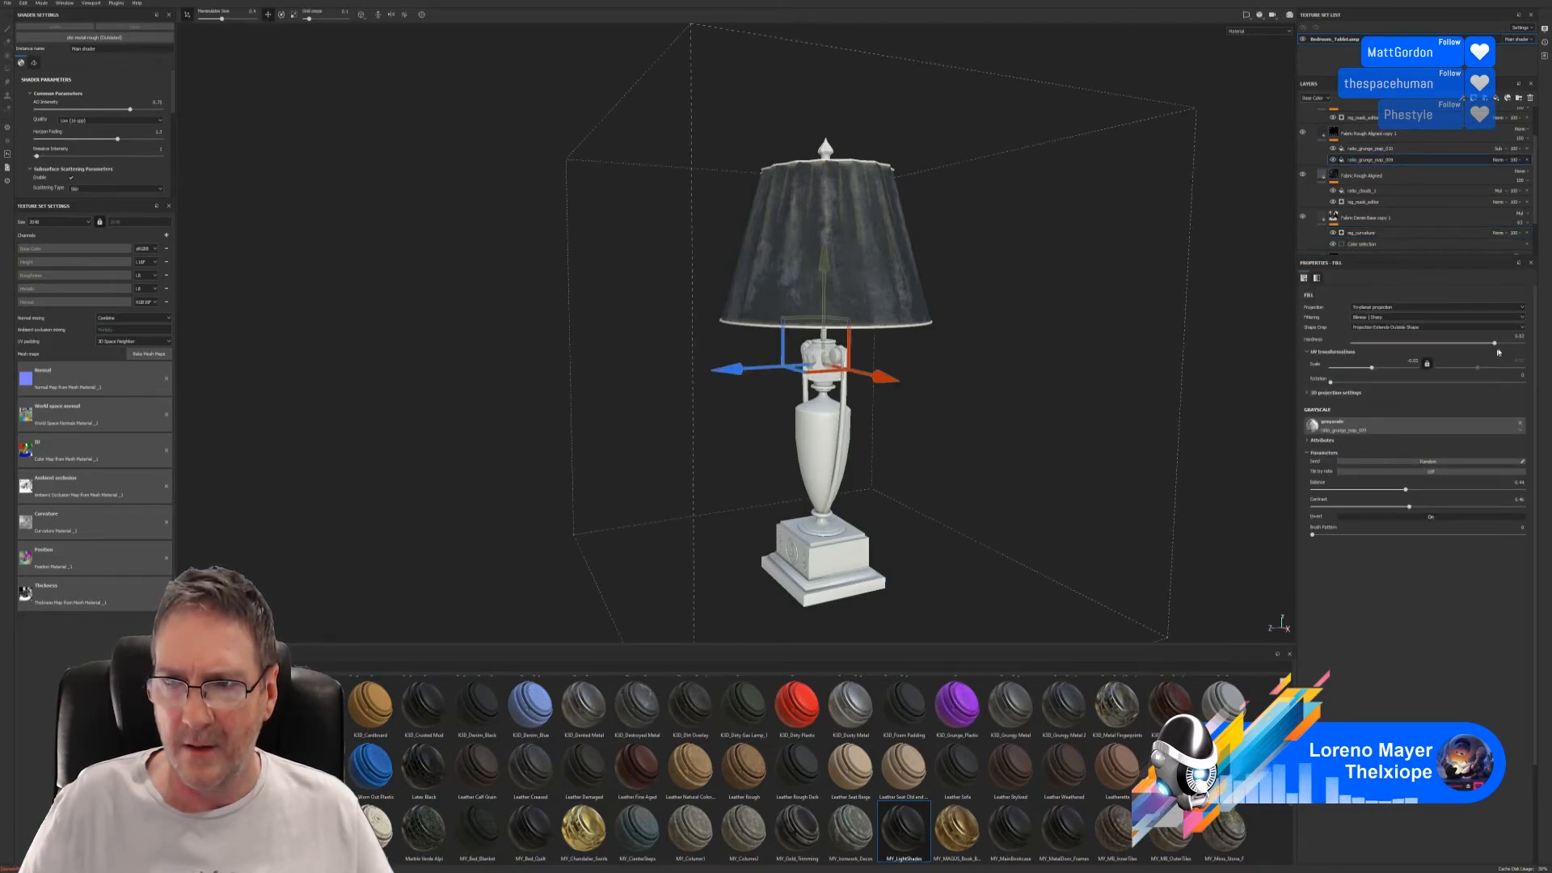
left_click_drag(1497, 352, 1477, 351)
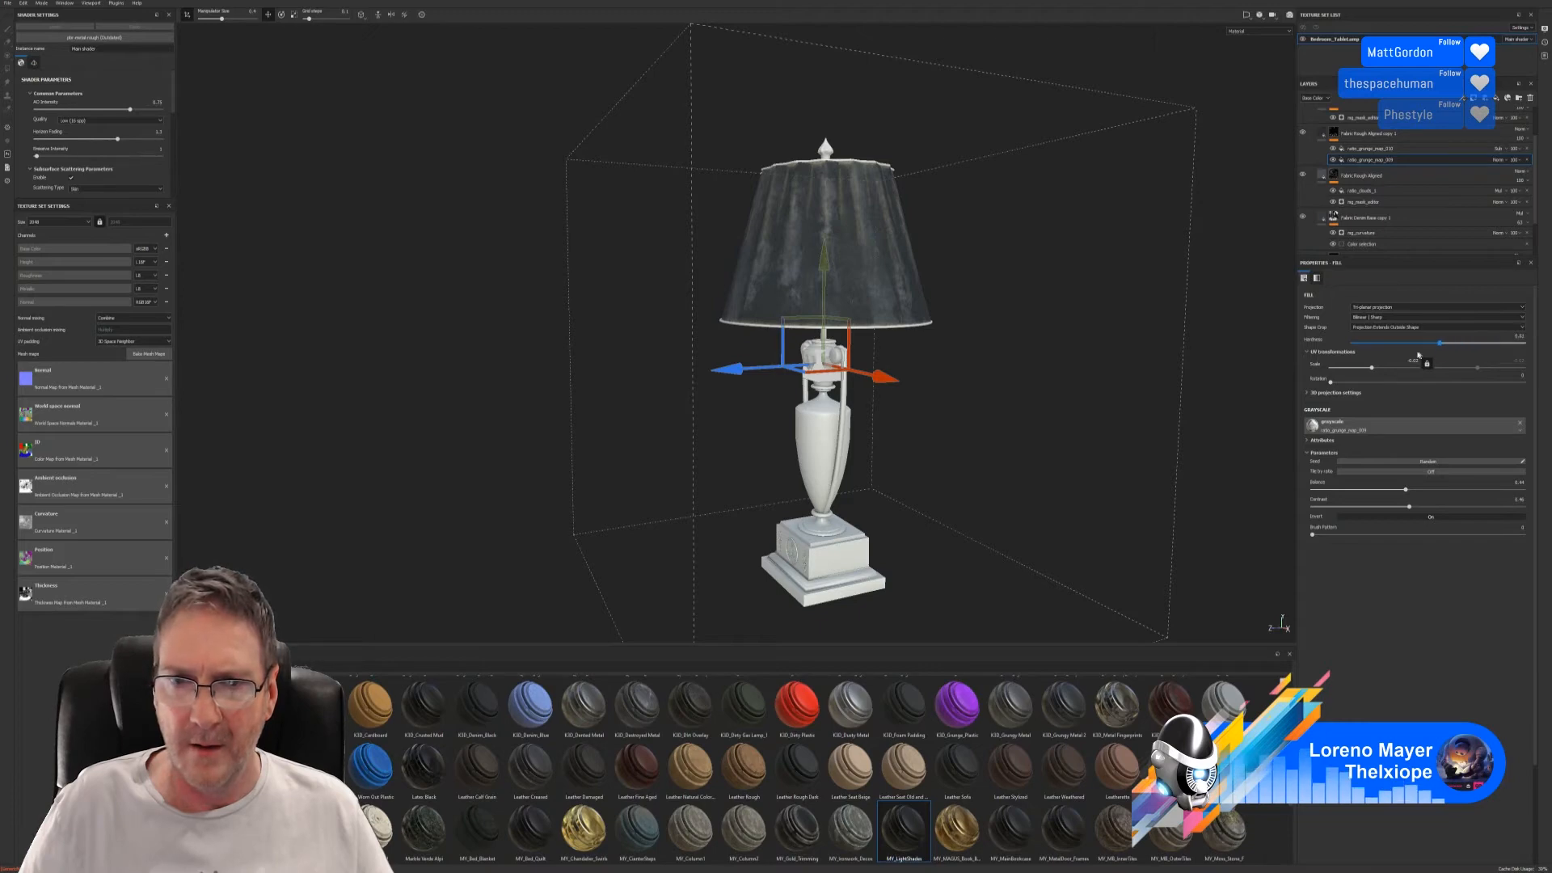
left_click(1482, 344)
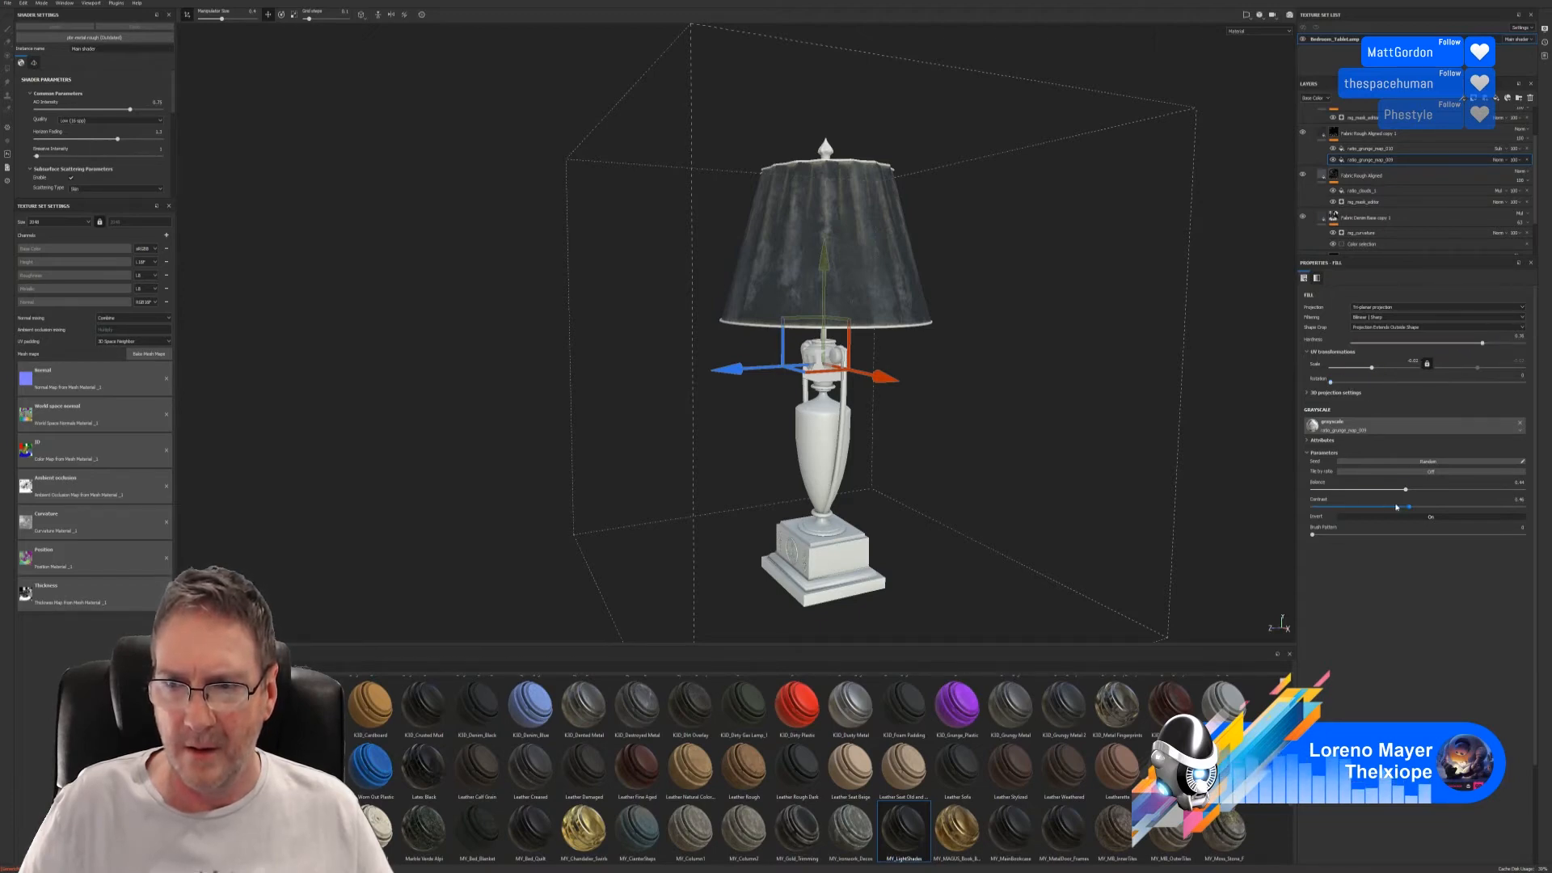
left_click_drag(1407, 490, 1446, 502)
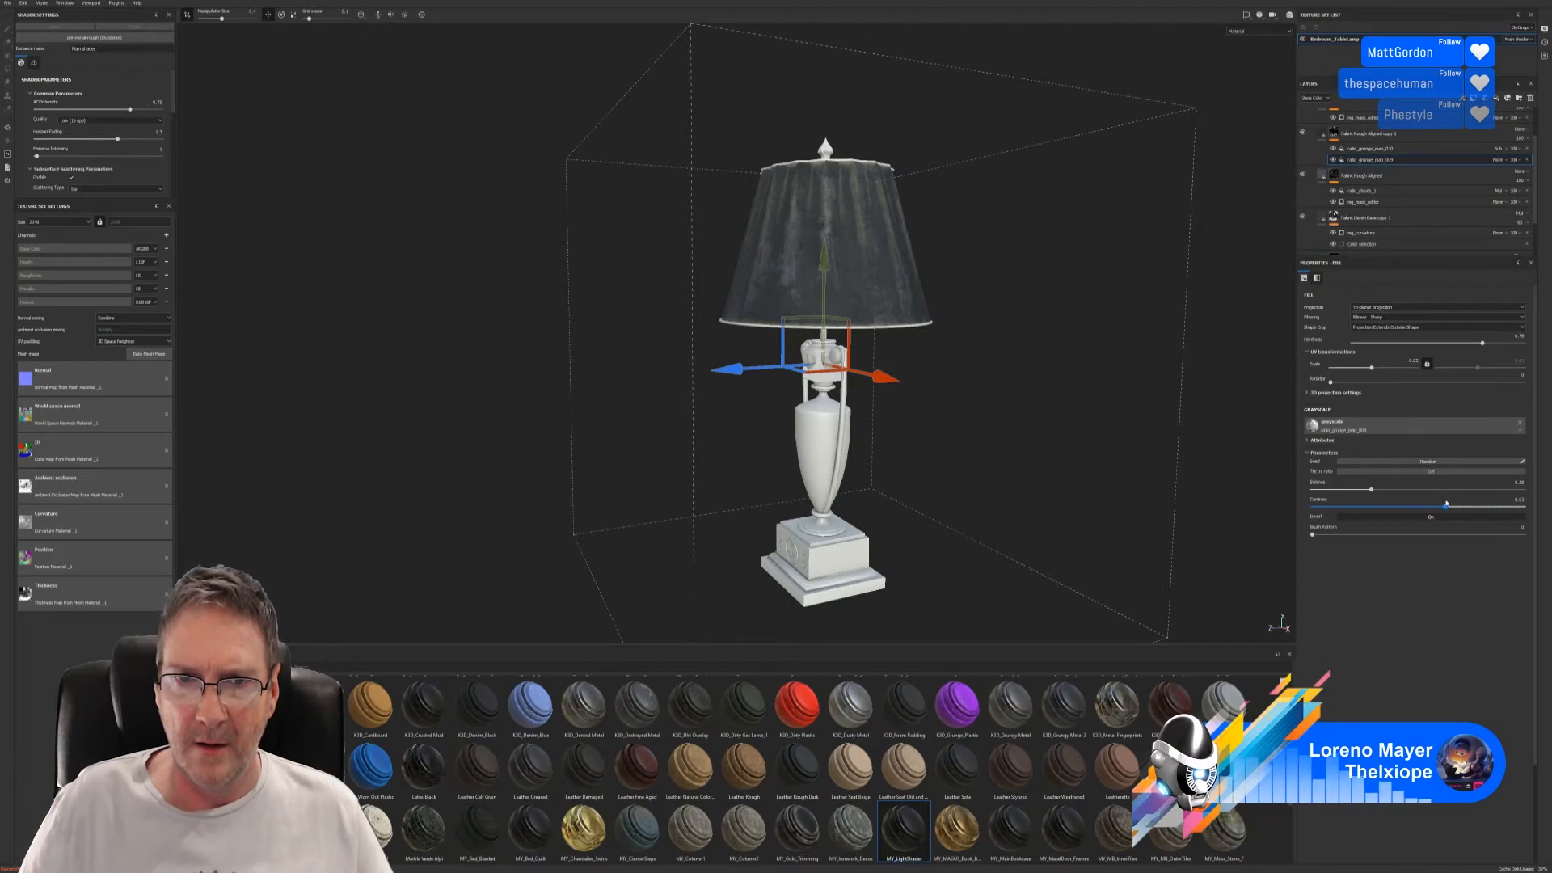
- Set the upper grunge map fill in the Fabric Rough Aligned copy 1 mask to about 0.38 balance, 0.3 contrast and 0.64 for its last parameter
left_click(1422, 149)
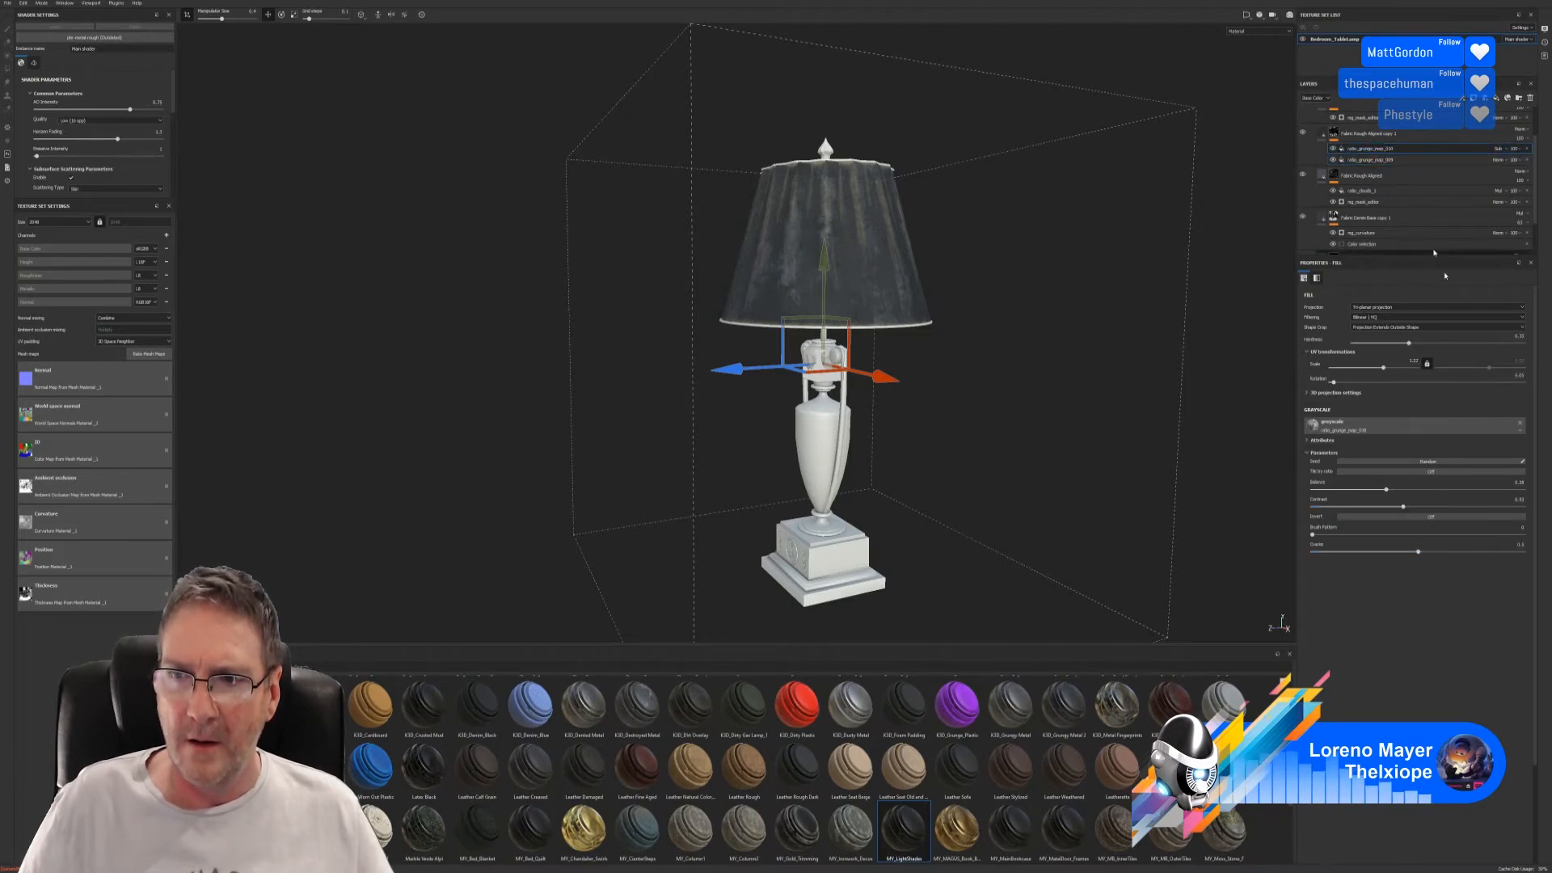
mouse_move(1385, 490)
left_mouse_down()
mouse_move(1363, 492)
mouse_move(1470, 486)
mouse_move(1412, 485)
left_mouse_up()
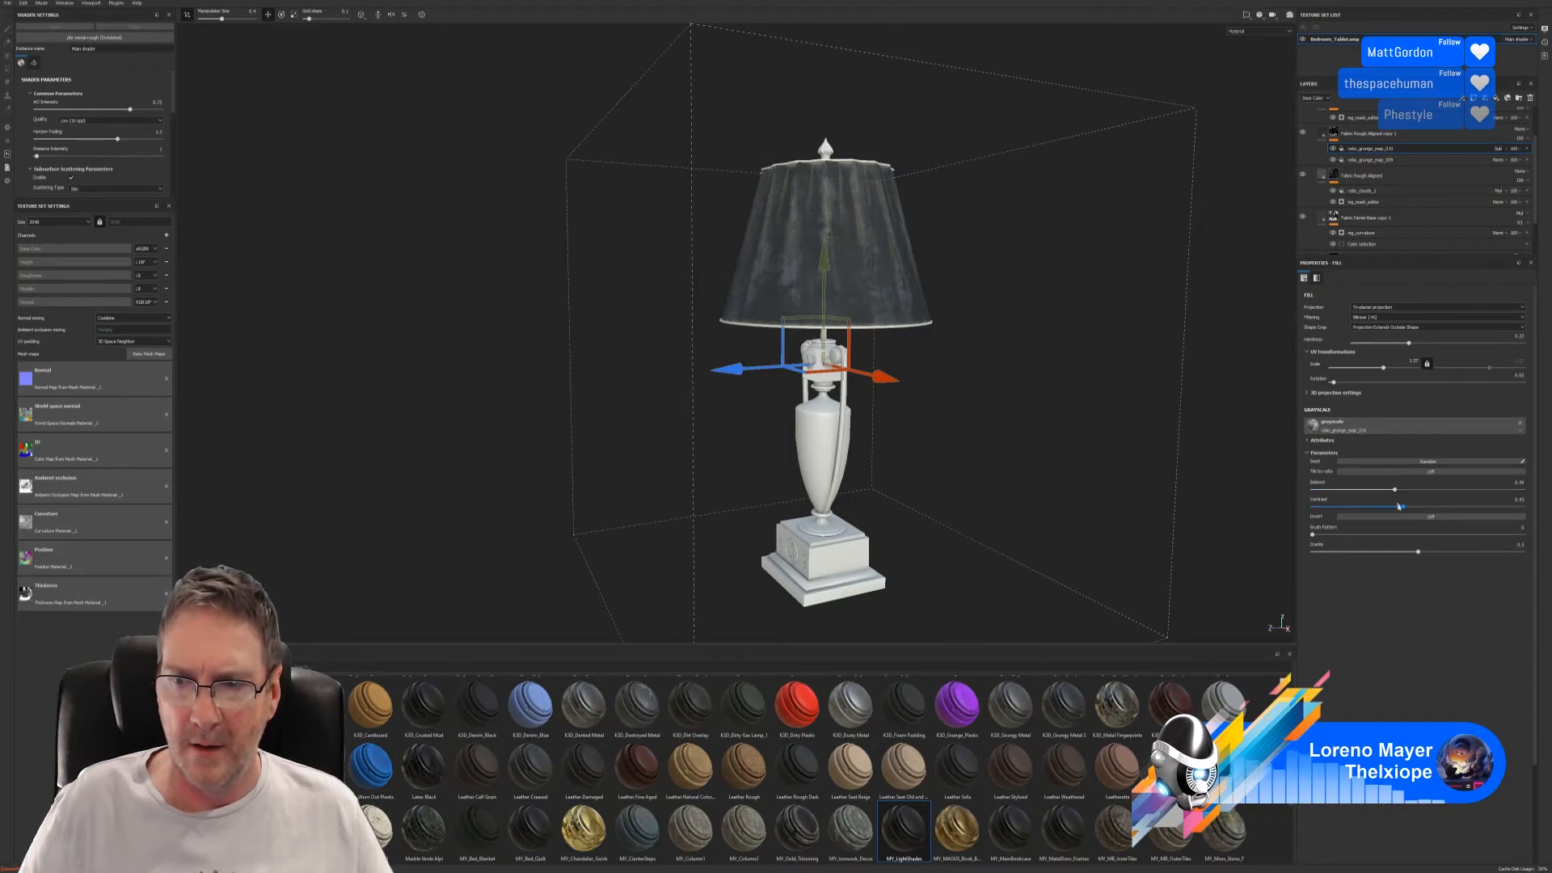
left_click_drag(1404, 508, 1447, 552)
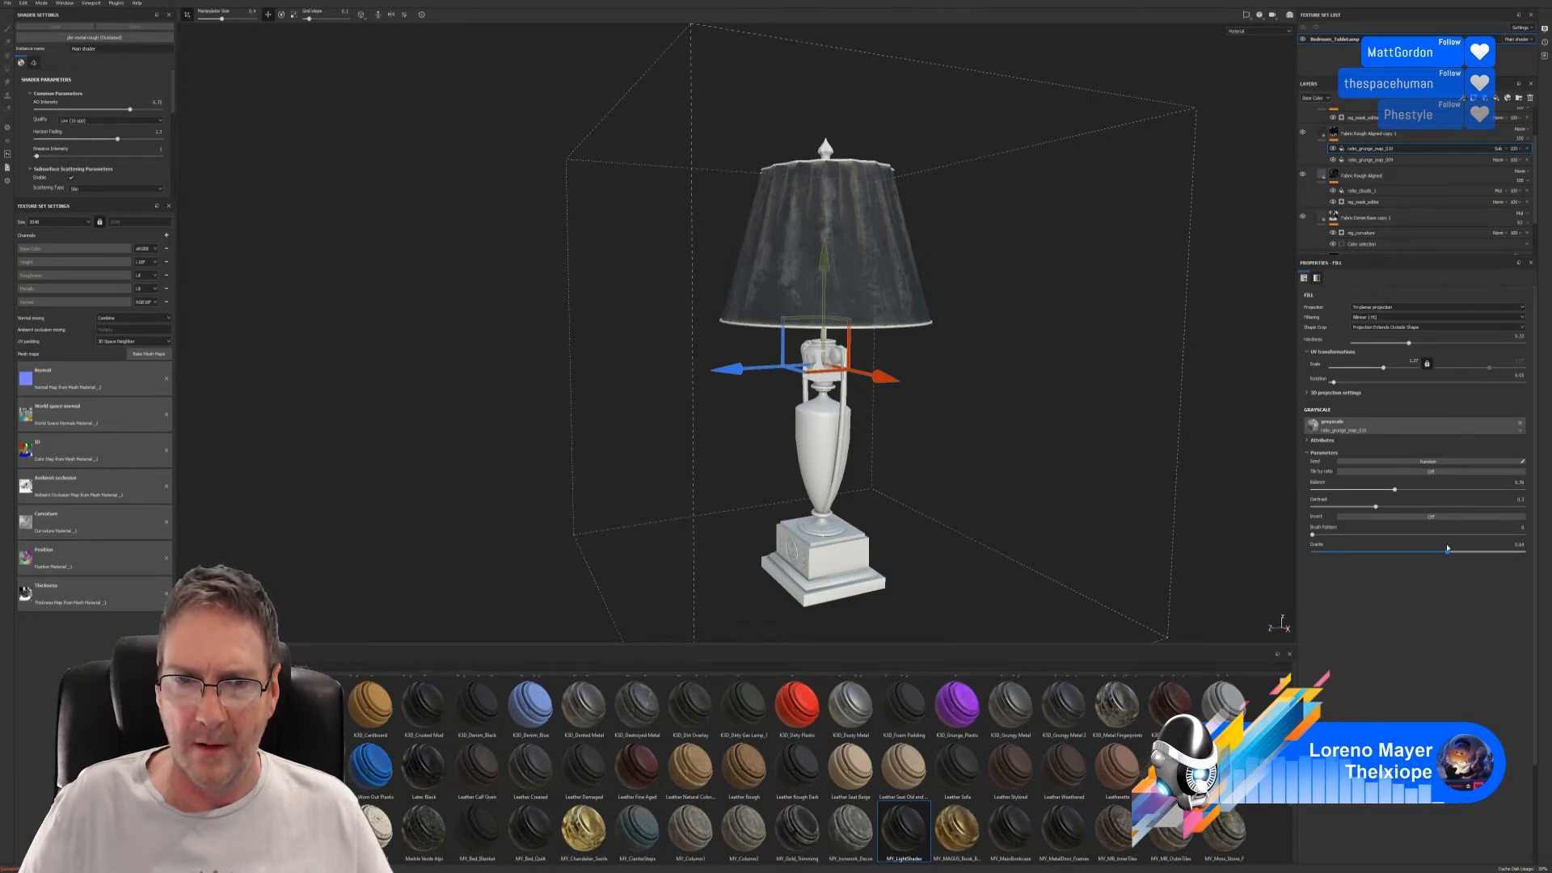
mouse_move(1015, 364)
left_mouse_down("alt")
mouse_move(607, 346)
mouse_move(1205, 364)
mouse_move(1025, 388)
left_mouse_up("alt")
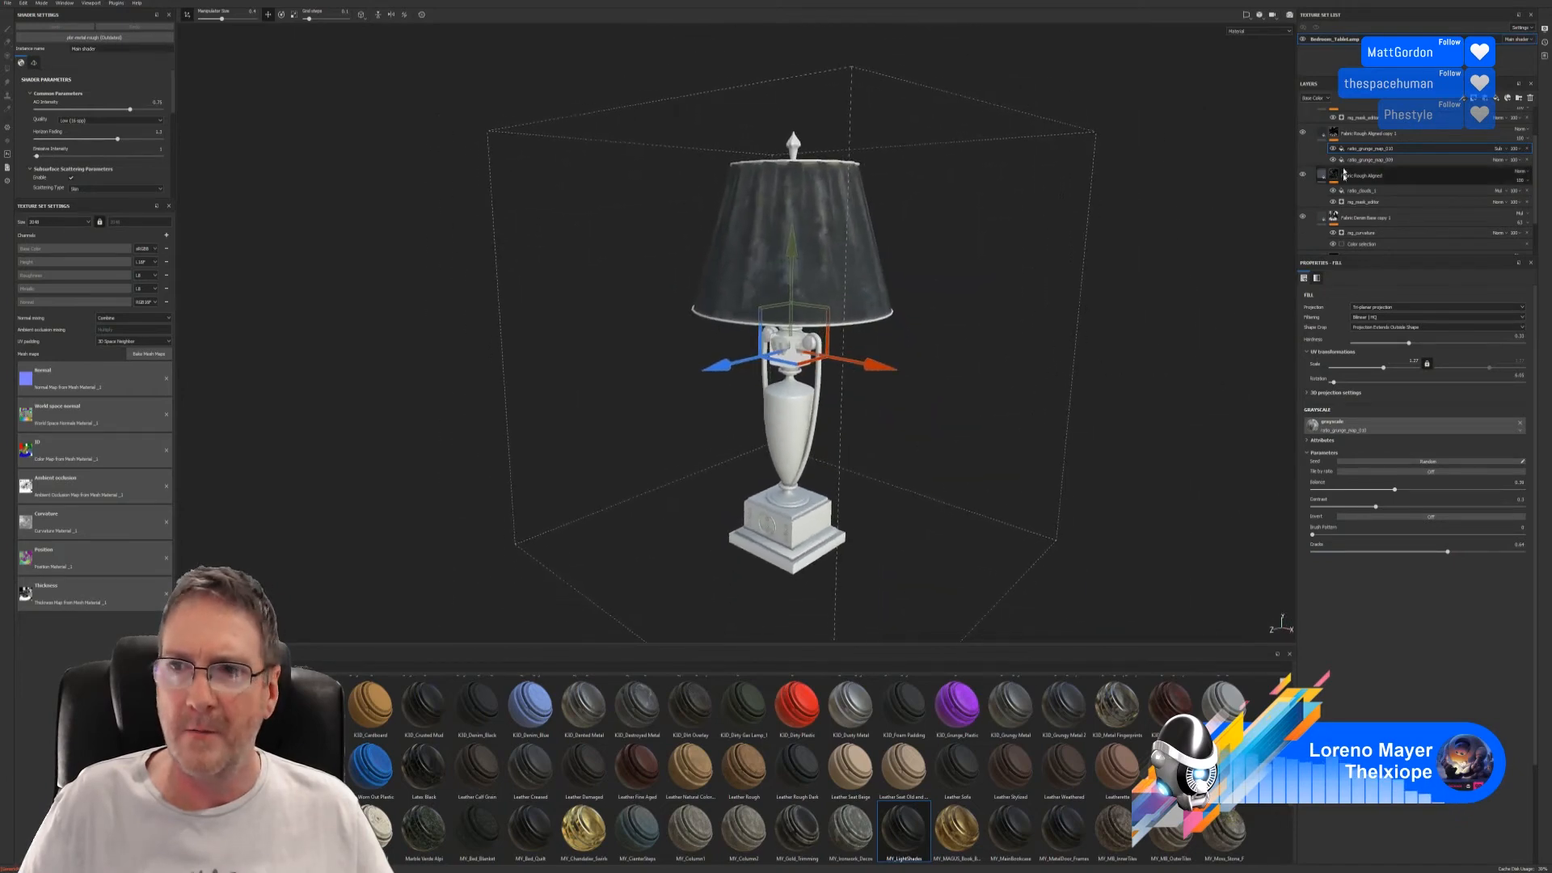
- Test Global Invert on the Fabric Bamboo layer's mask editor generator, turn it back off, and lower the global balance slightly
scroll(1347, 133, "up", 3)
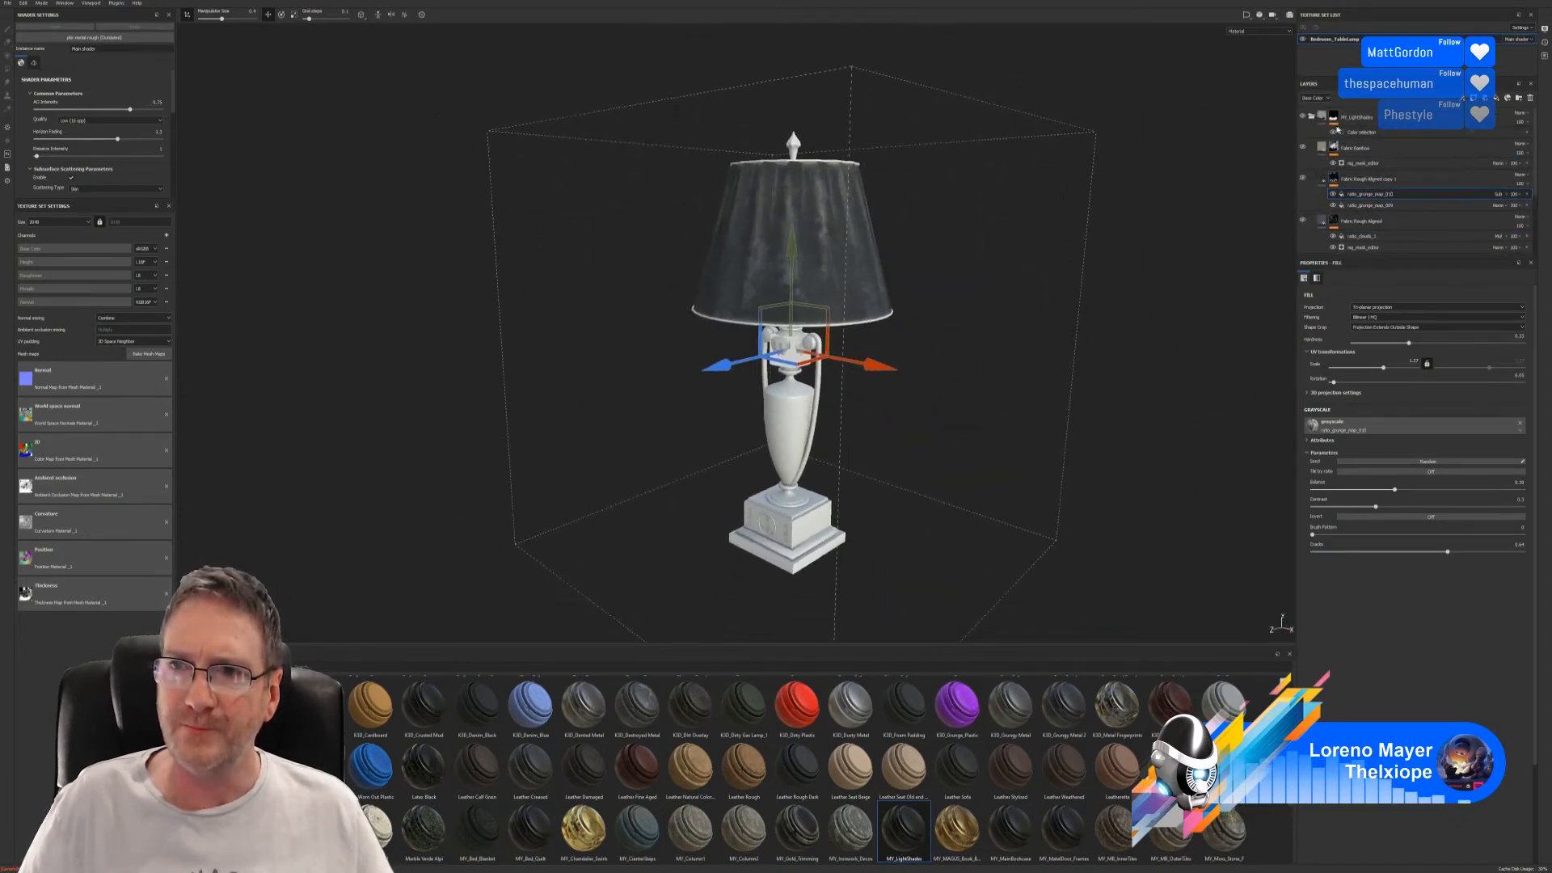
left_click(1367, 164)
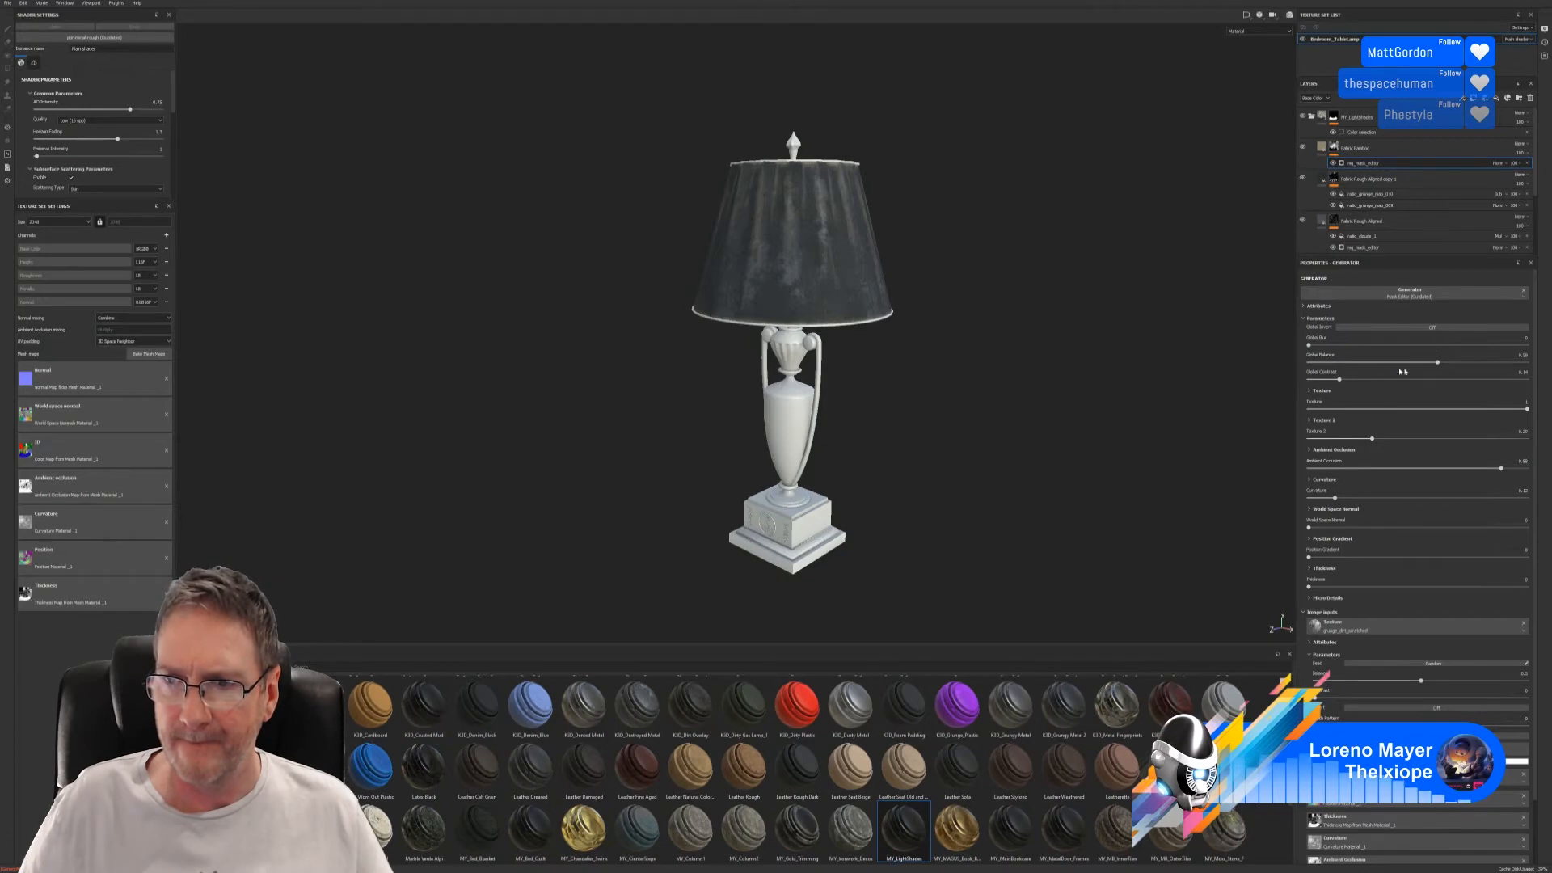
left_click(1434, 329)
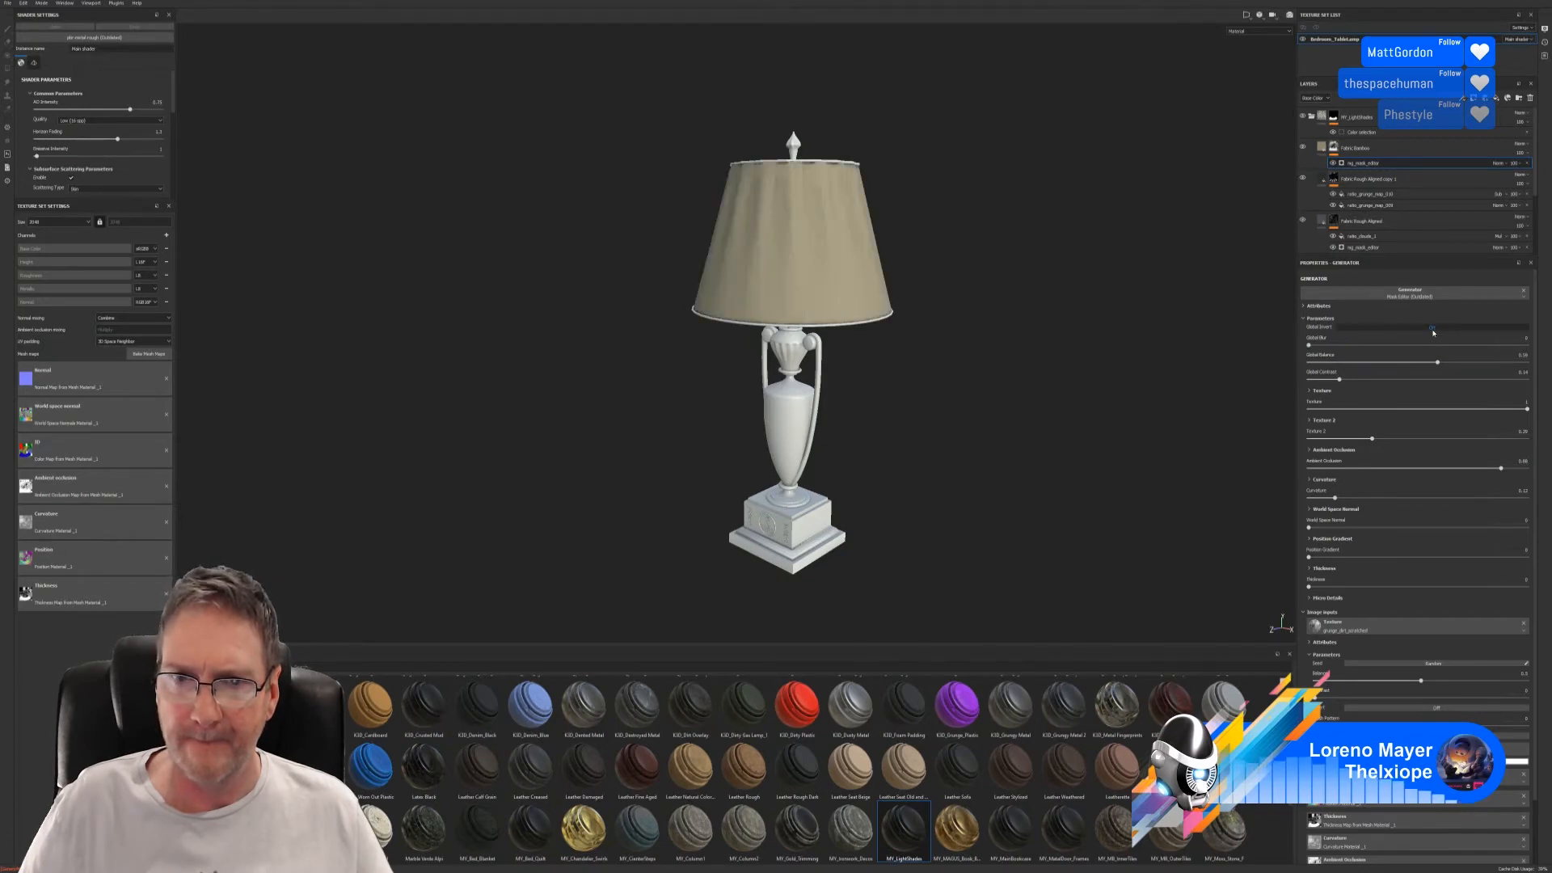
left_click(1434, 329)
mouse_move(1443, 369)
left_mouse_down()
mouse_move(1463, 369)
mouse_move(1431, 377)
left_mouse_up()
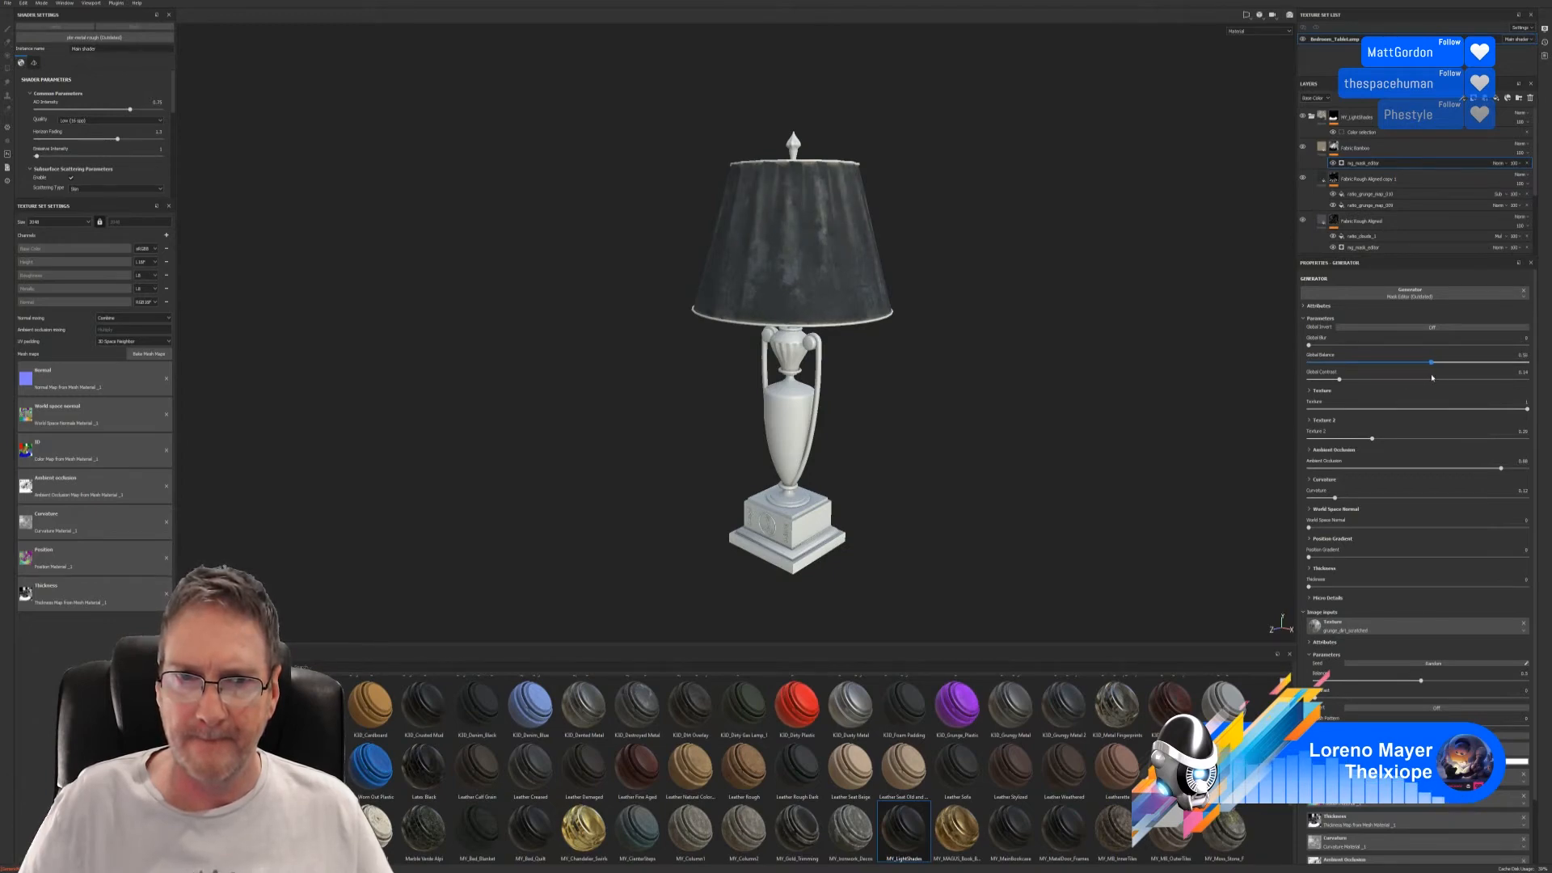
- Lower the texture amount to about 0.58 and raise ambient occlusion to about 0.91 in the Fabric Bamboo mask editor generator
left_click_drag(857, 315, 750, 307, "alt")
left_click_drag(506, 270, 889, 396, "alt")
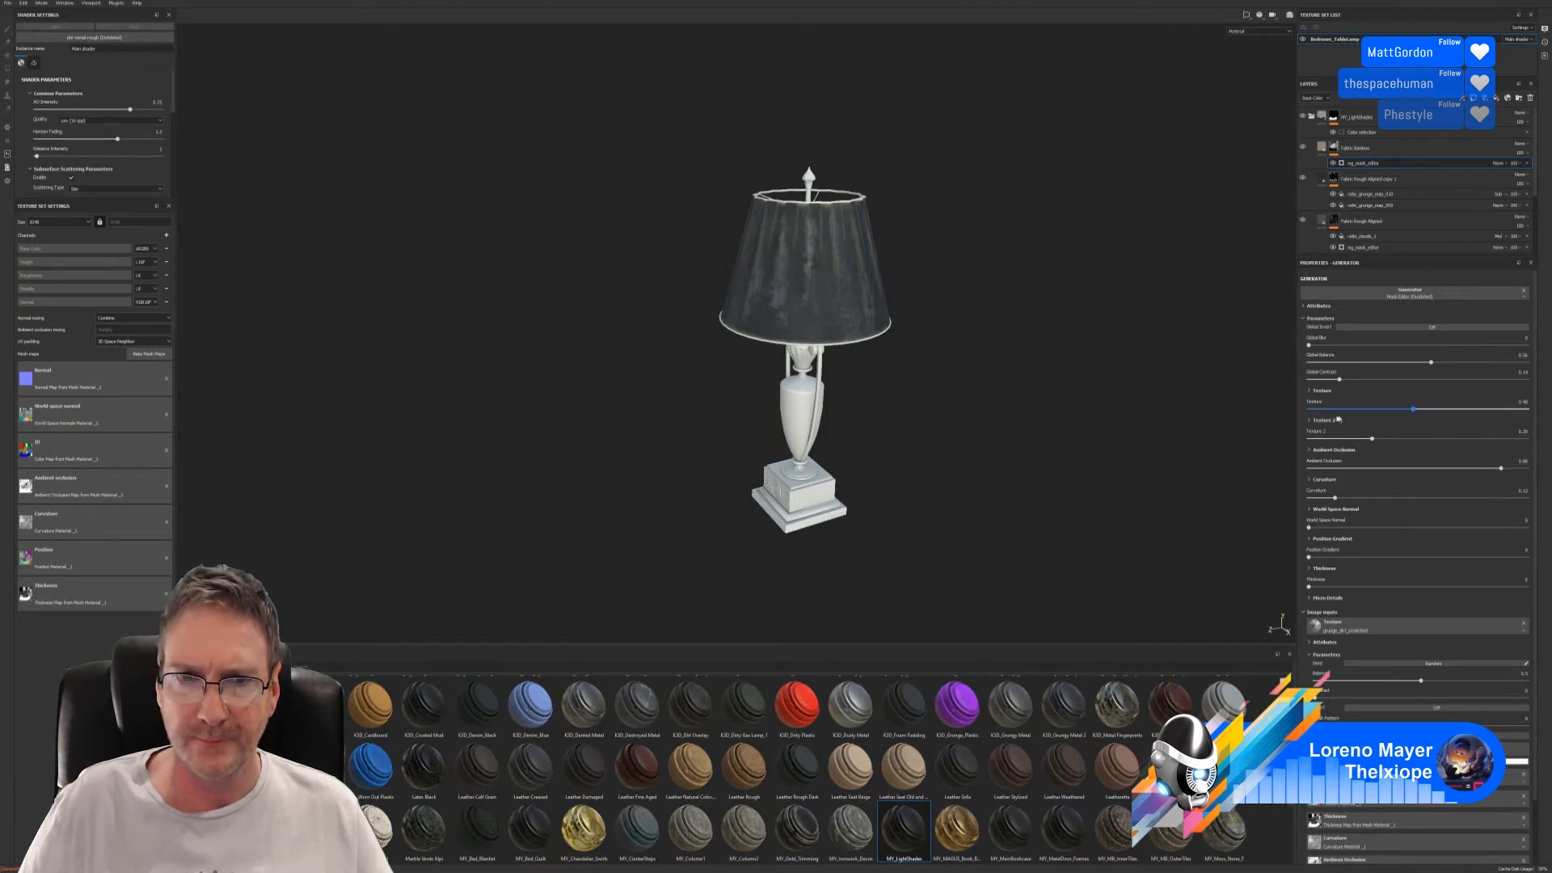
left_click_drag(1433, 411, 1392, 440)
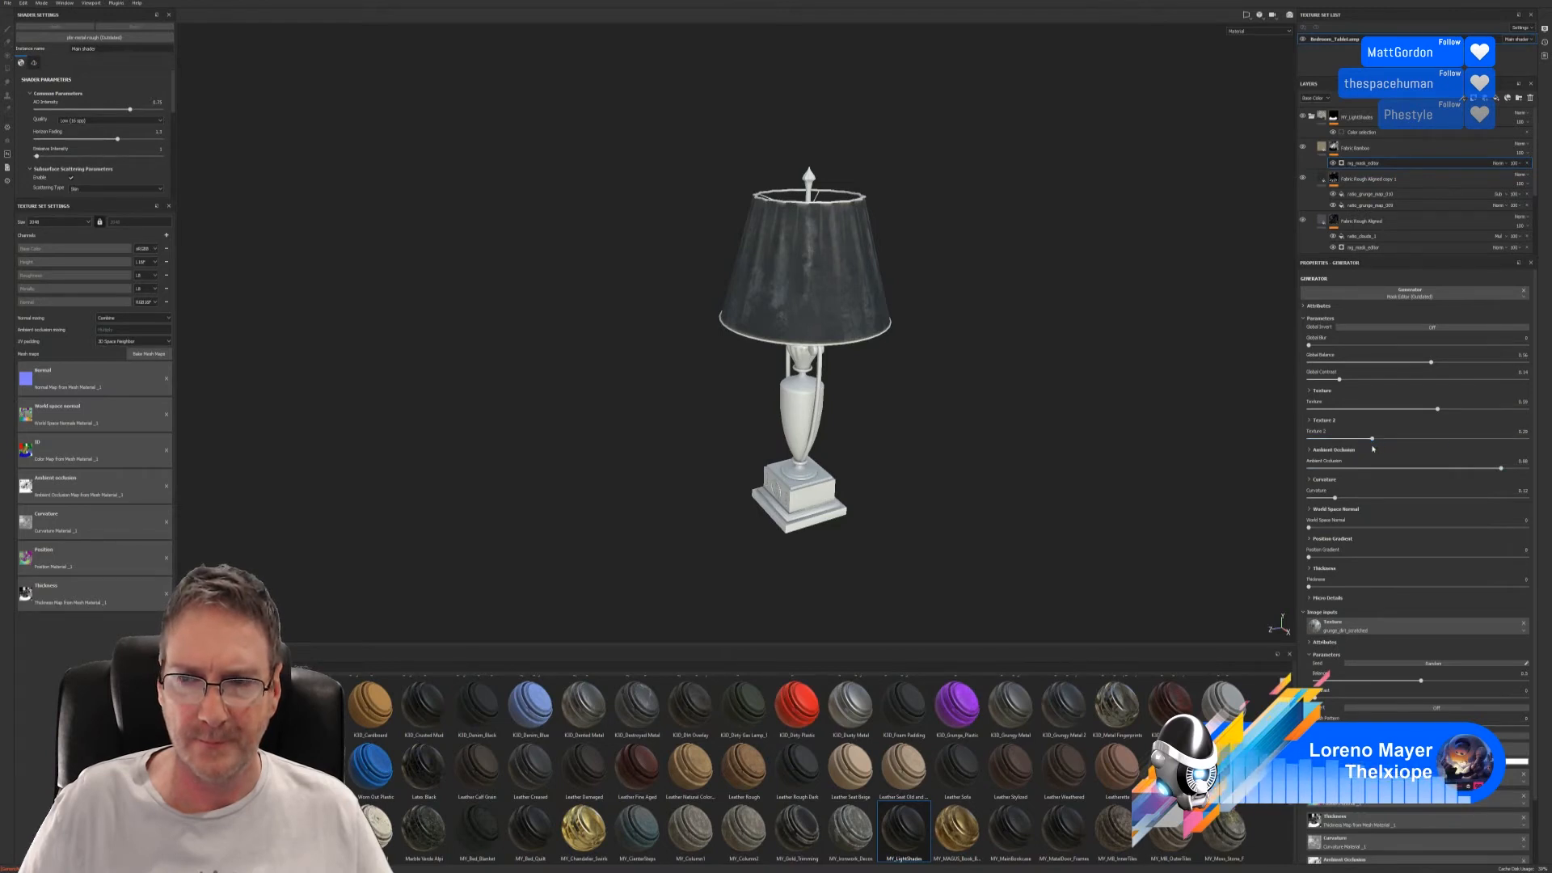
left_click_drag(1466, 468, 1368, 469)
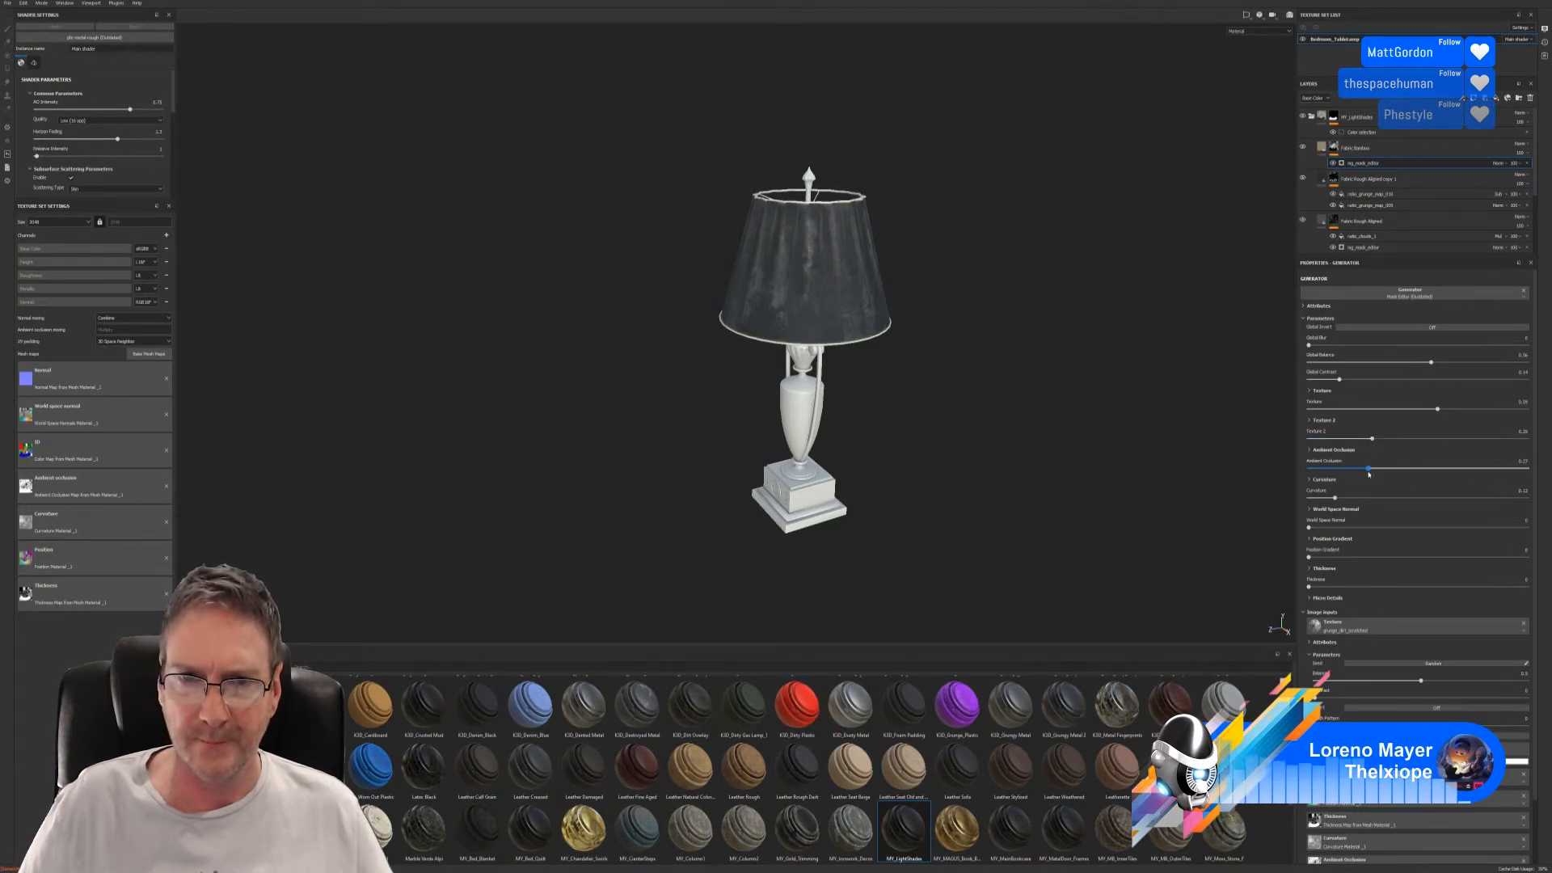
mouse_move(1497, 469)
left_mouse_down()
mouse_move(1524, 469)
mouse_move(1507, 469)
left_mouse_up()
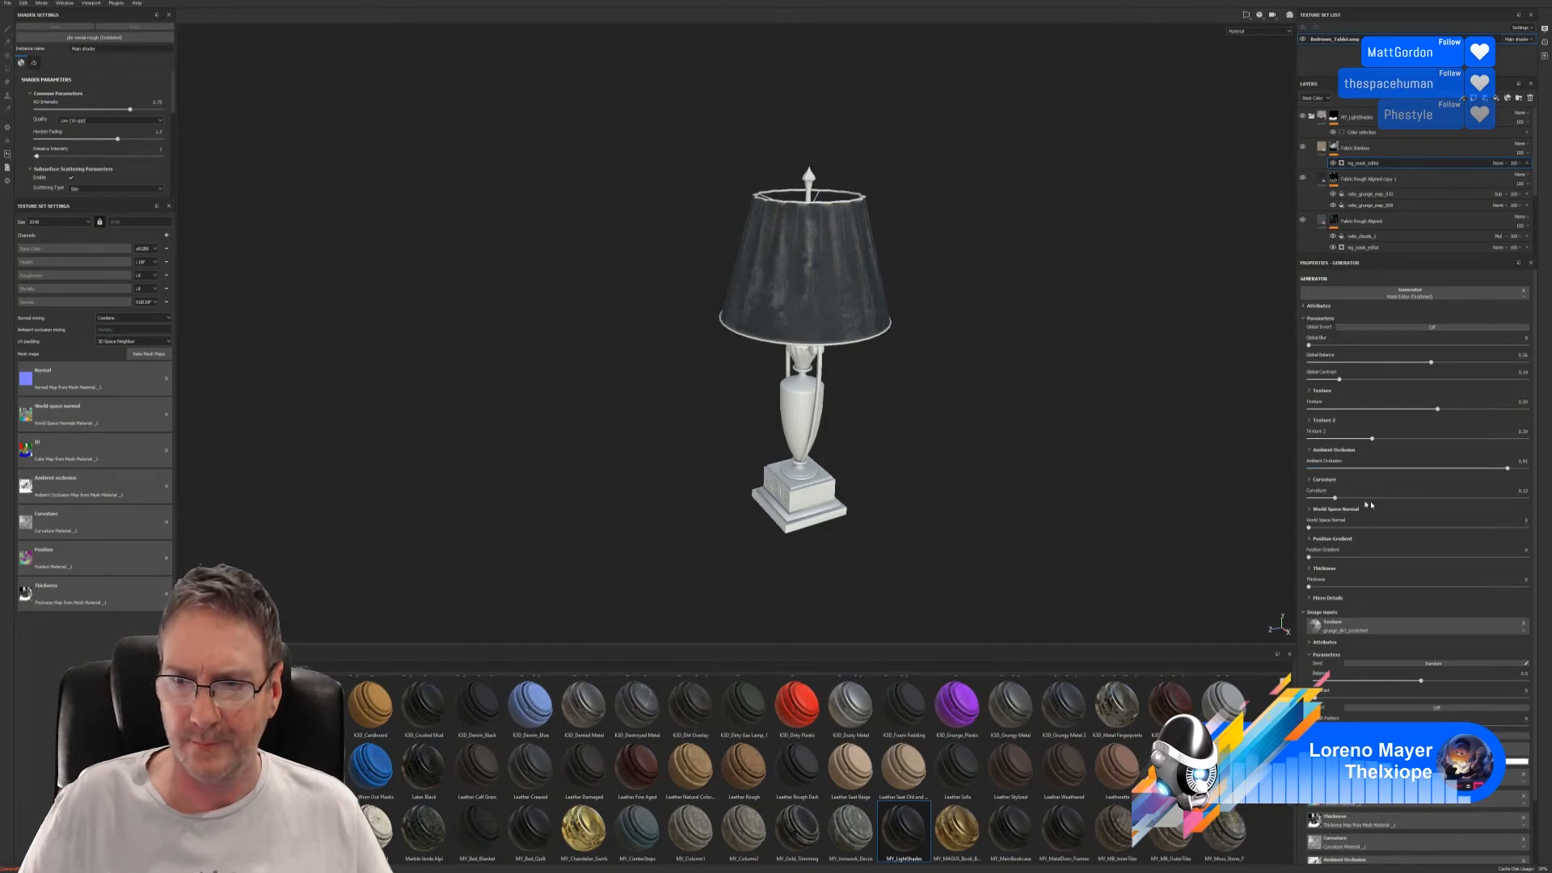
- Try different curvature amounts in the Fabric Bamboo mask editor generator, checking the lampshade from several sides
left_click_drag(1388, 497, 1350, 499)
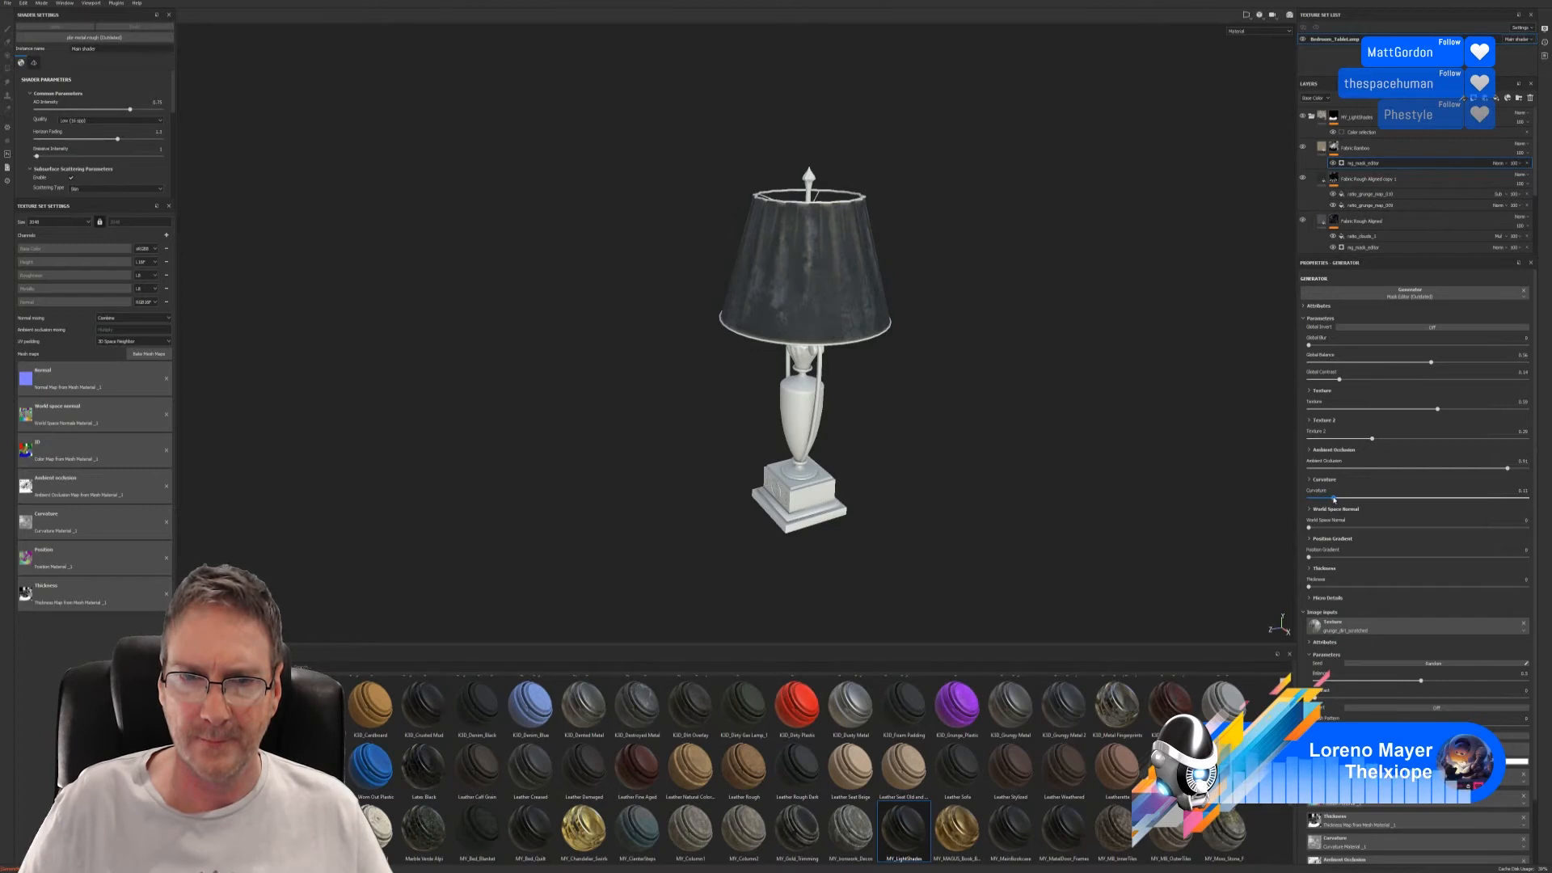
left_click_drag(914, 348, 1352, 499, "alt")
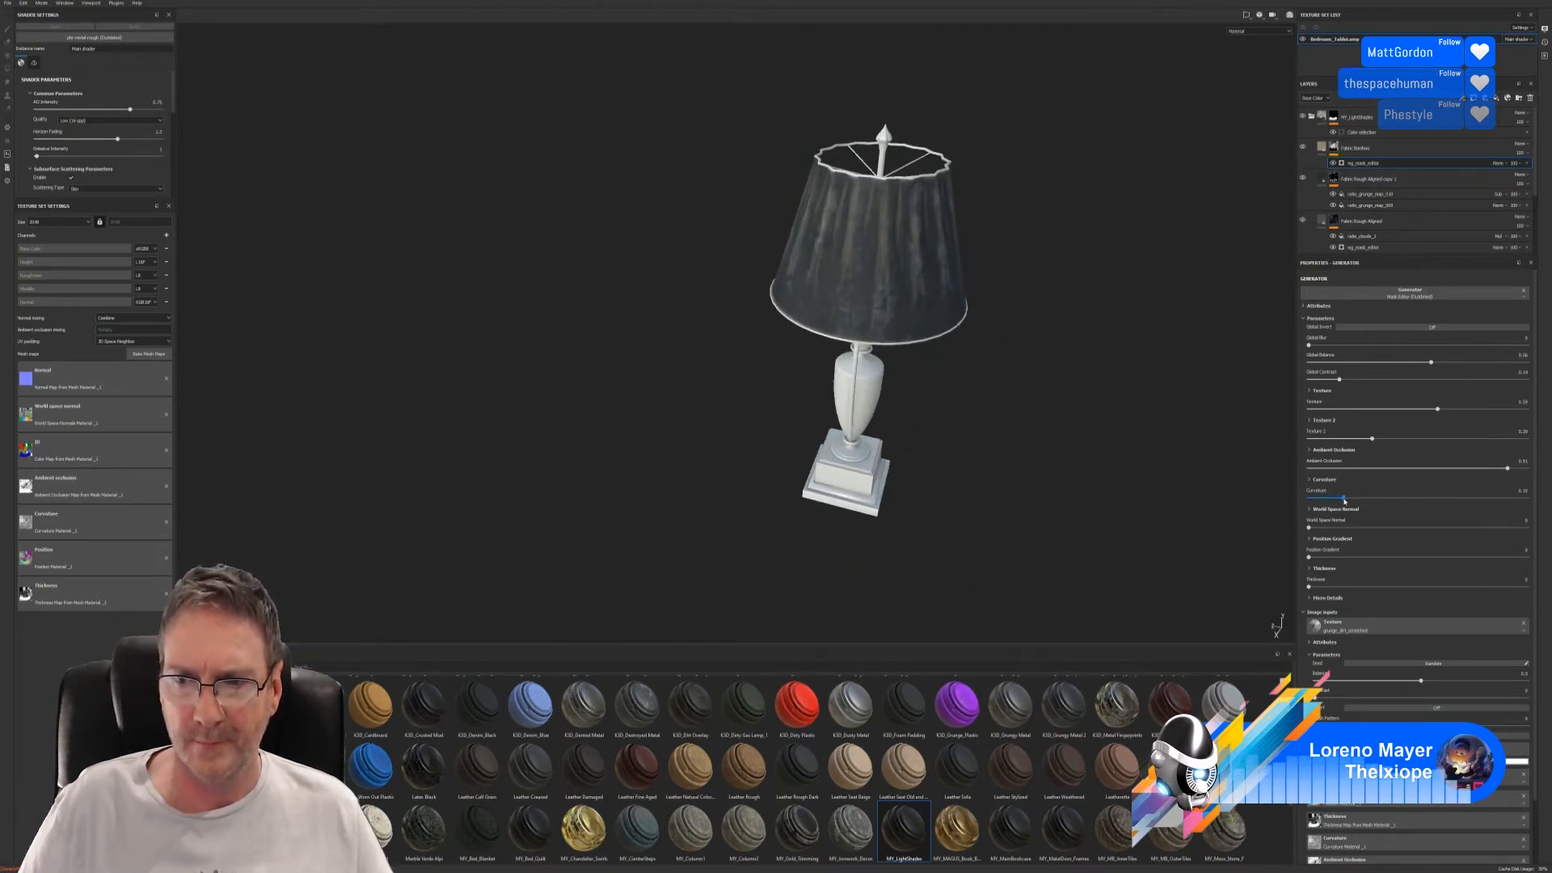
left_click_drag(1309, 527, 1334, 502)
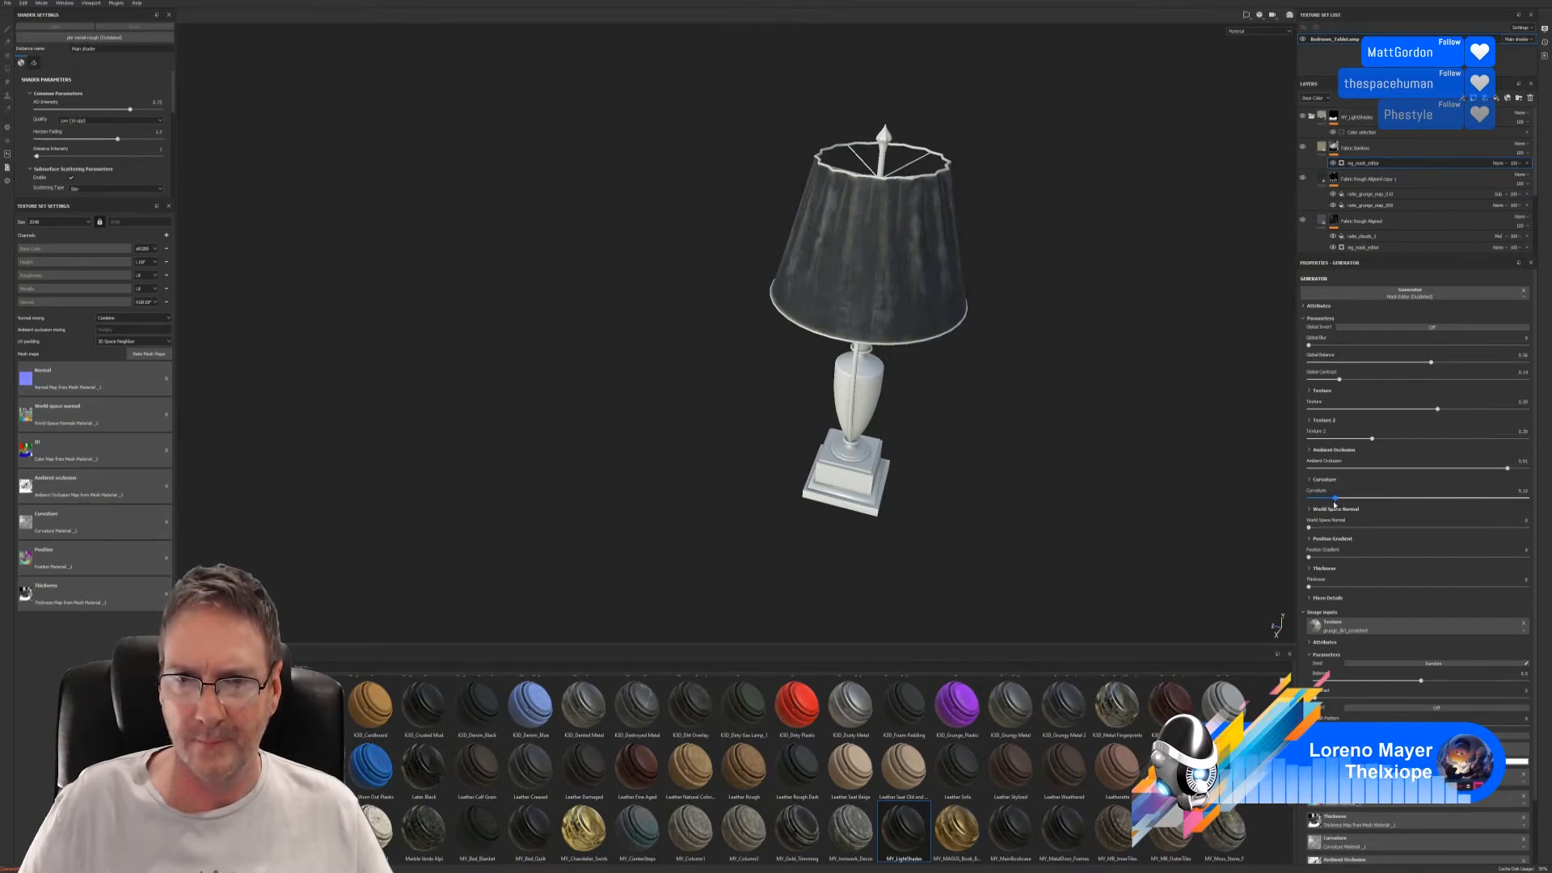
left_click_drag(1132, 428, 1281, 619, "alt")
left_click_drag(923, 333, 1088, 363, "alt")
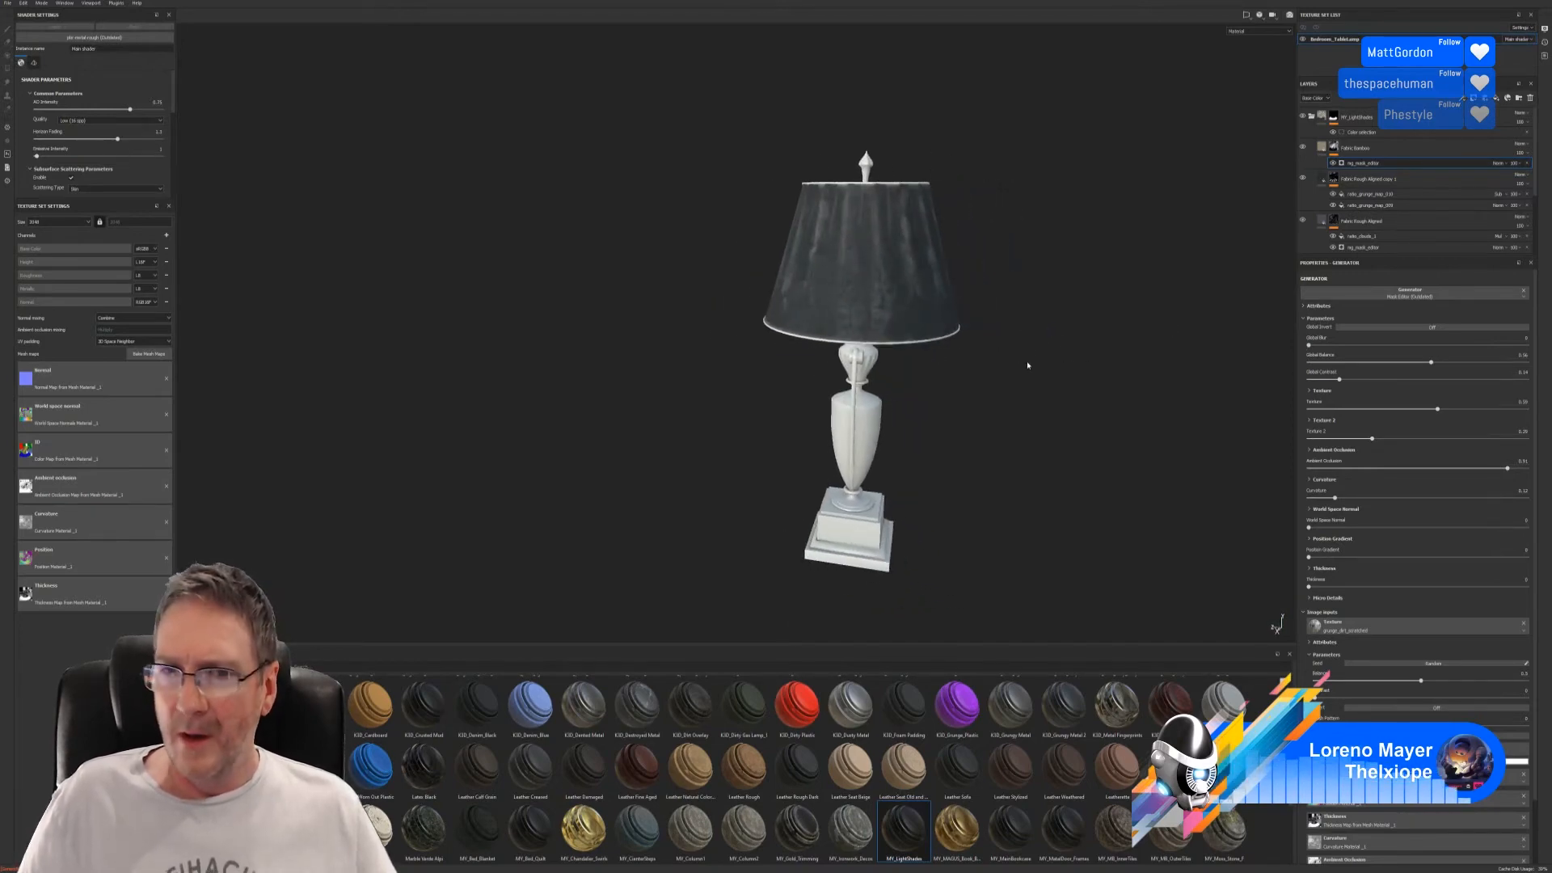
left_click_drag(997, 363, 714, 350, "alt")
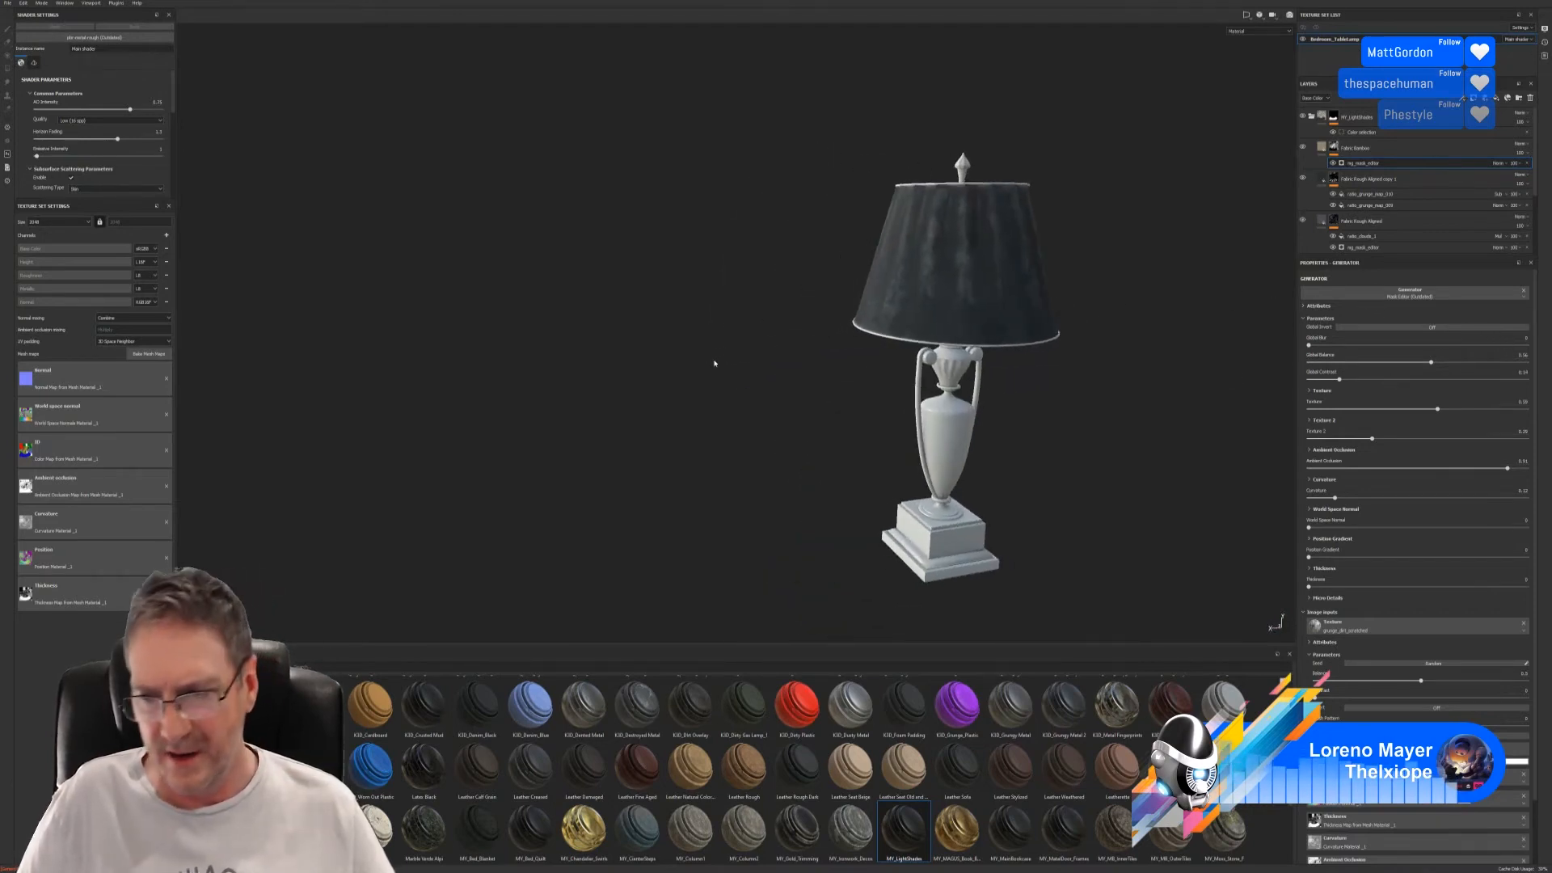
left_click_drag(819, 359, 889, 313, "alt")
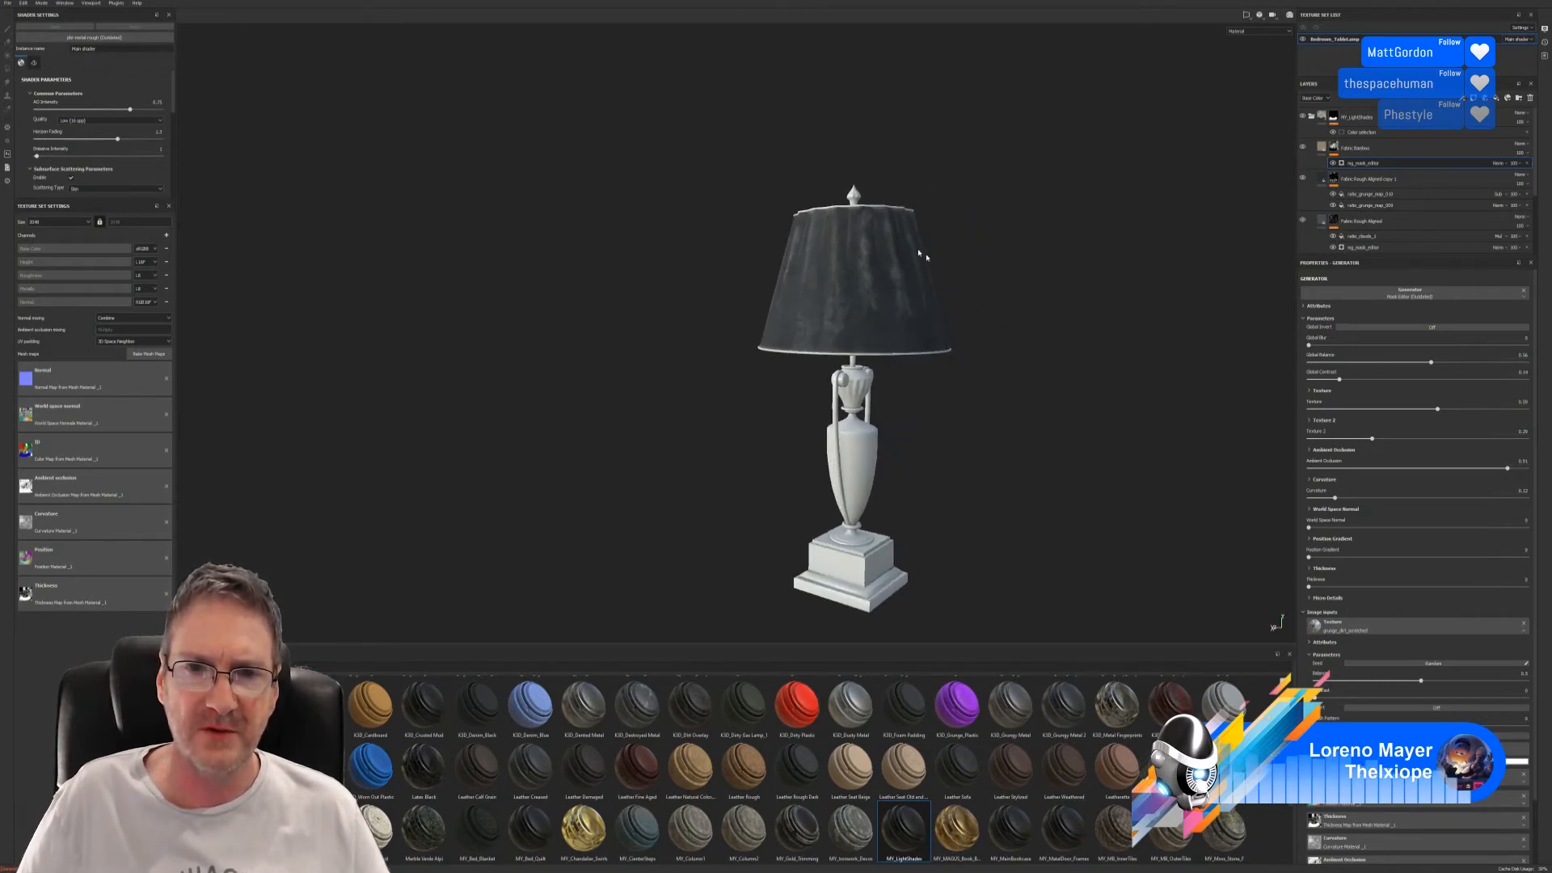
- Collapse the MY_LightShades folder and delete Layer 1 beneath it
left_click(1312, 117)
left_click(1352, 148)
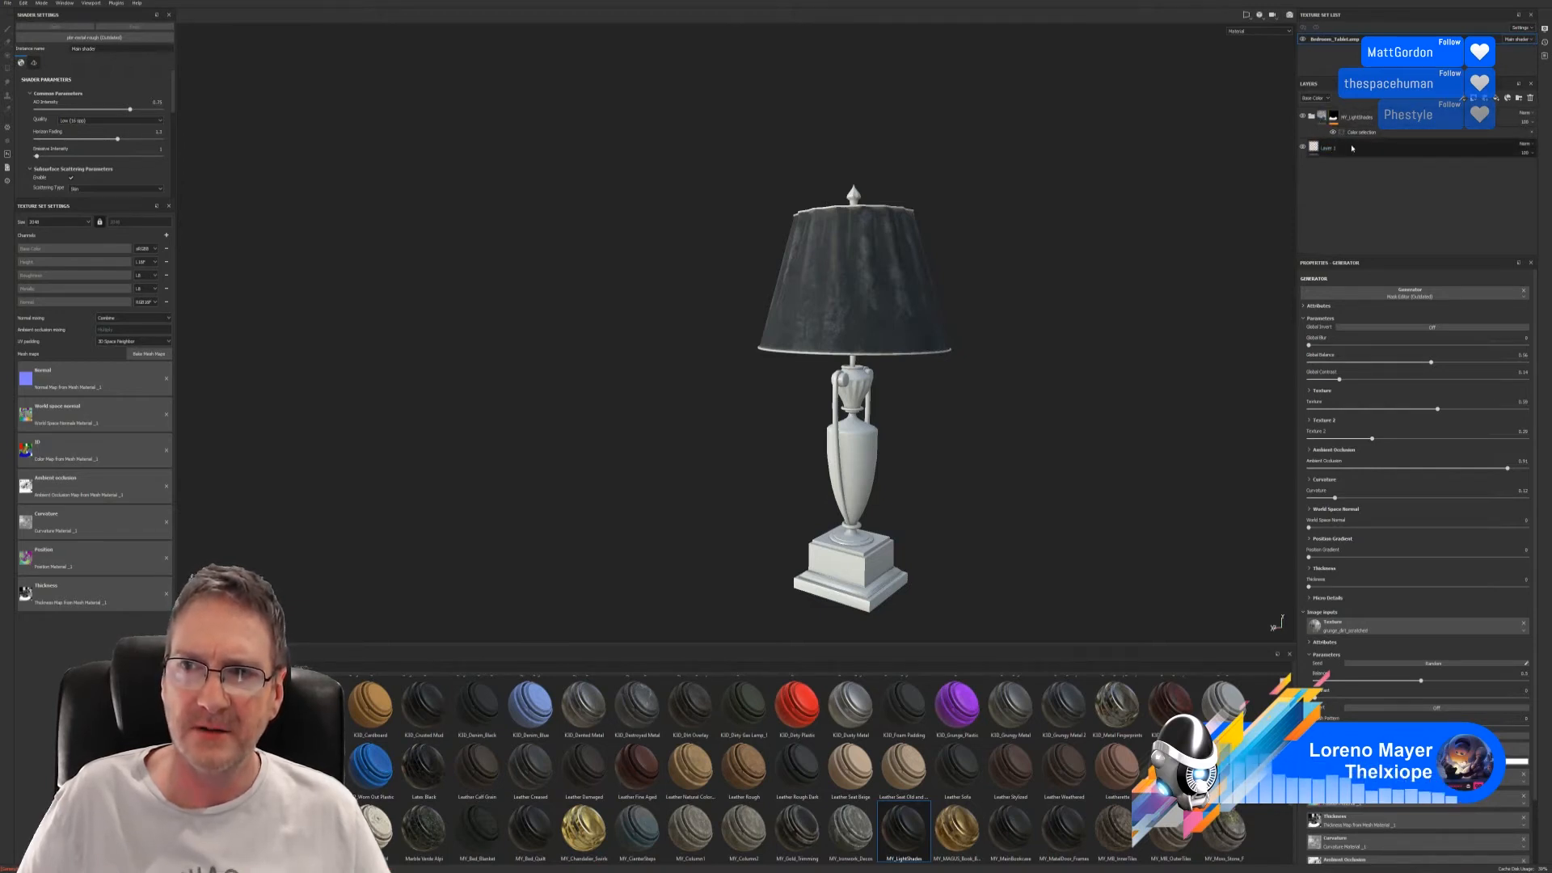
key("Delete")
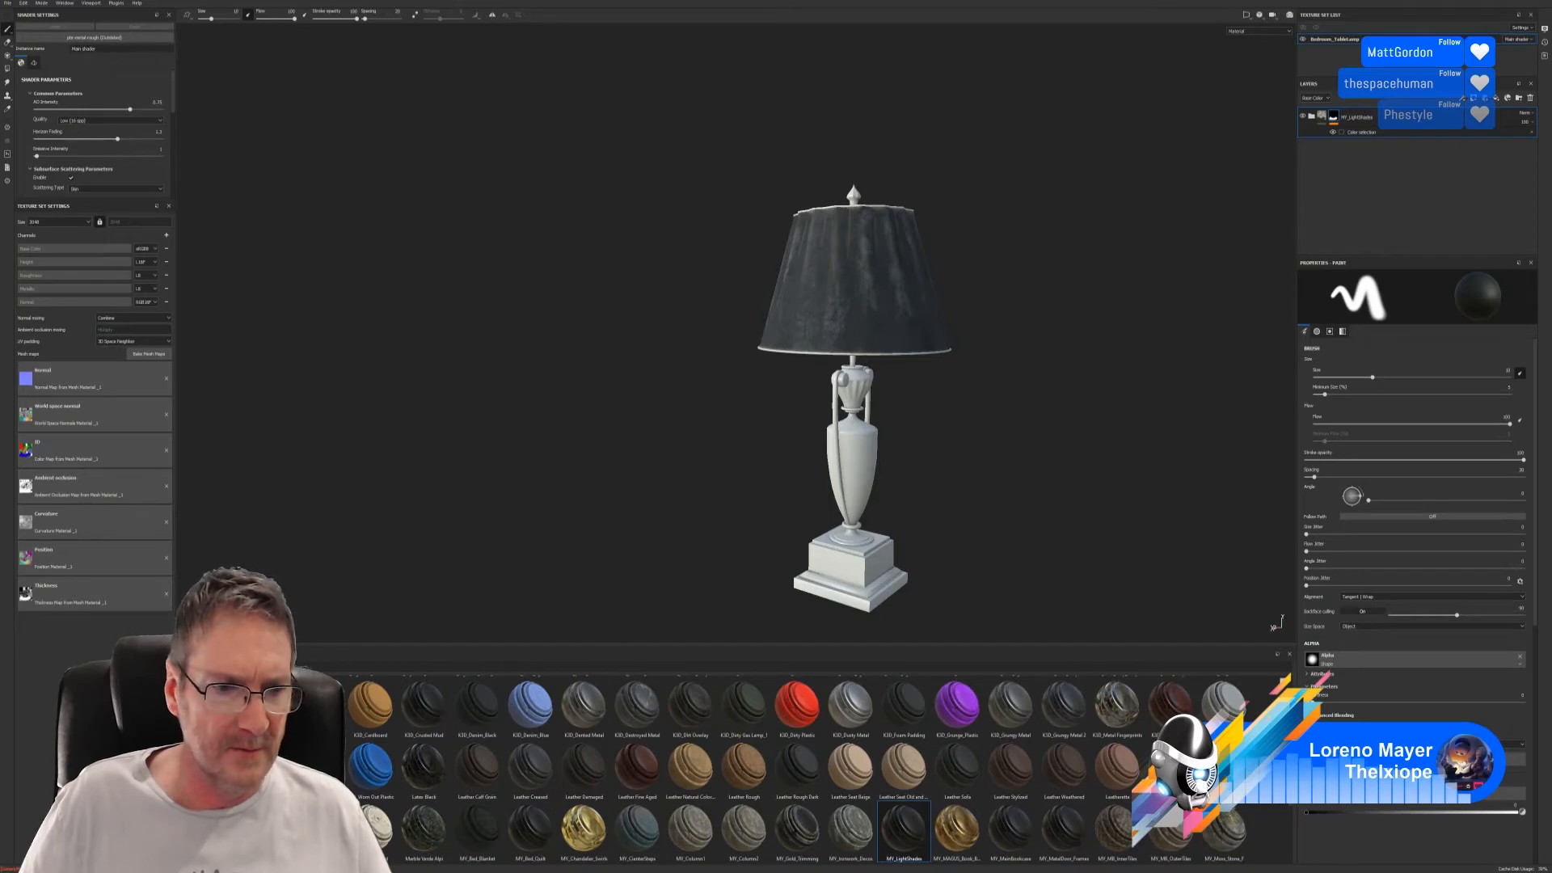
scroll(585, 747, "up", 10)
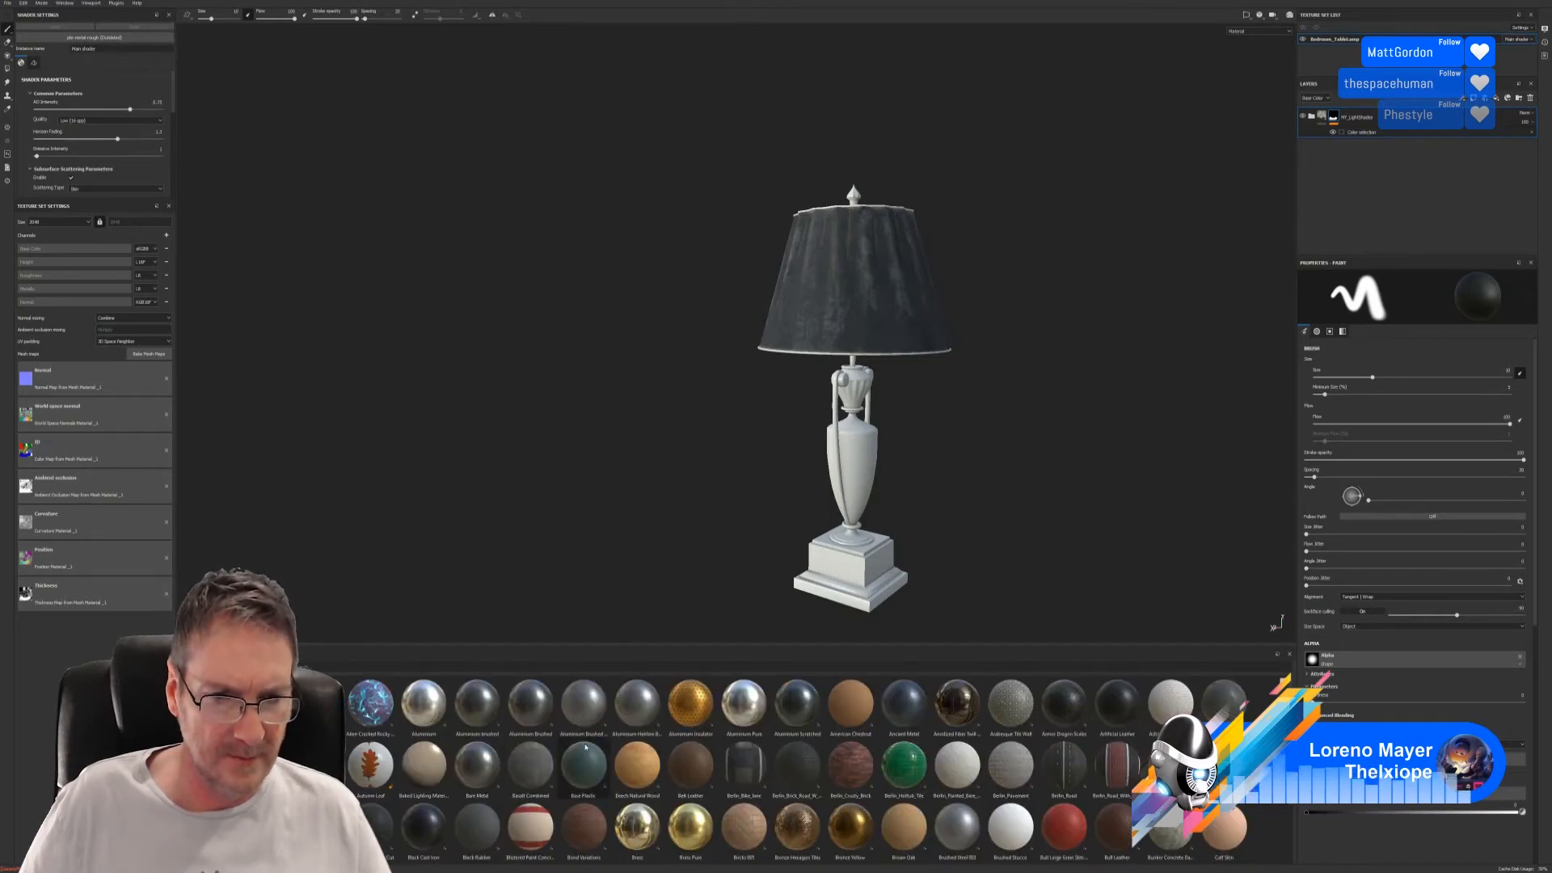
scroll(572, 765, "down", 3)
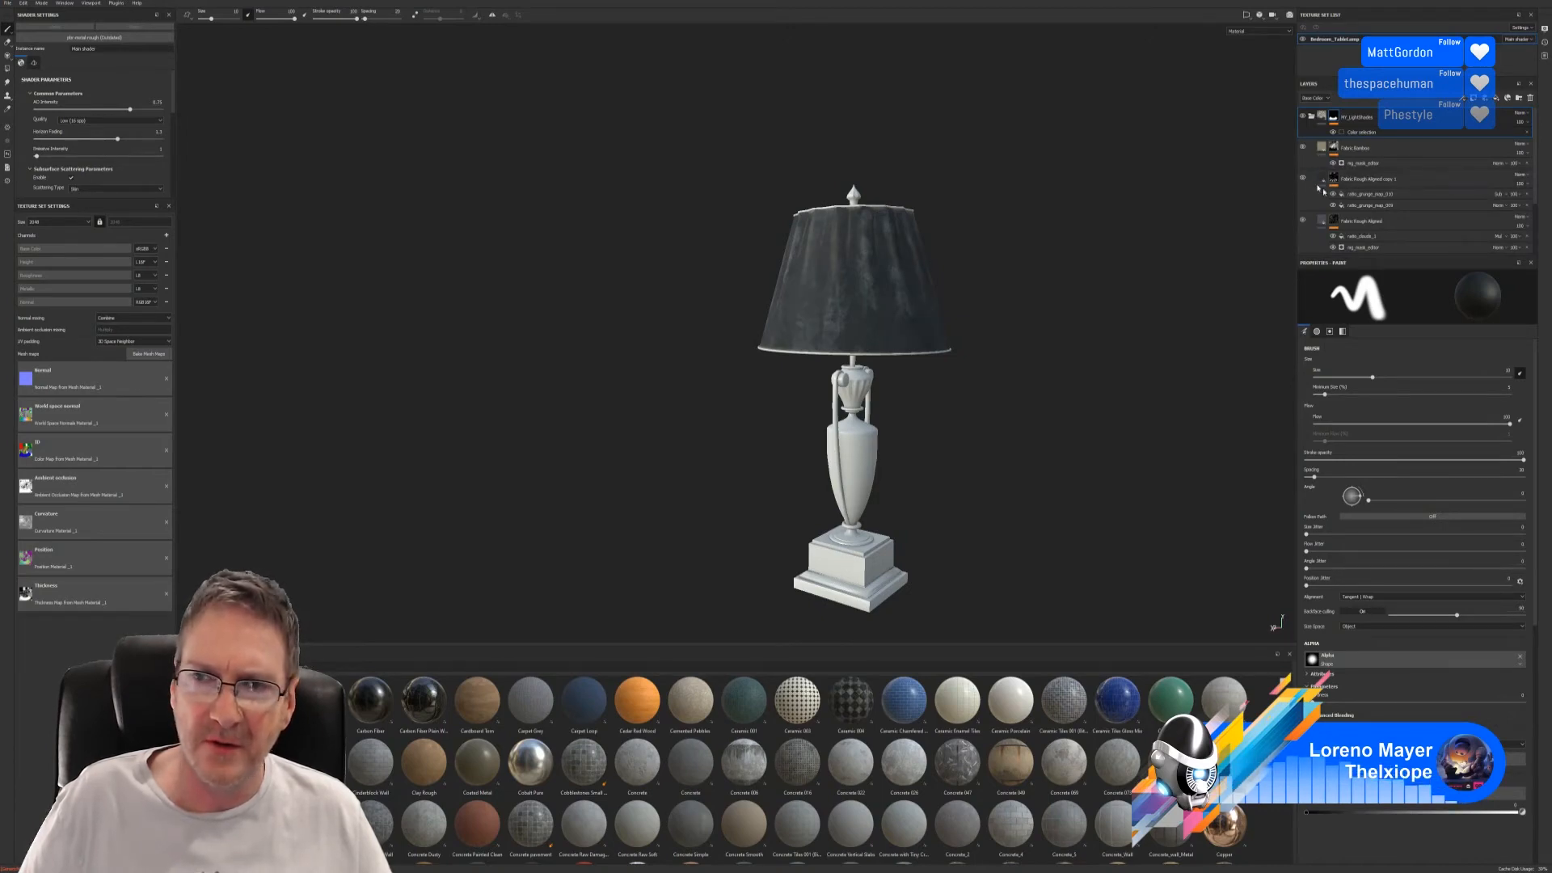
- Check the effect of the Fabric Denim Base copy 1 layer by toggling its visibility, and duplicate that layer
scroll(1313, 184, "down", 2)
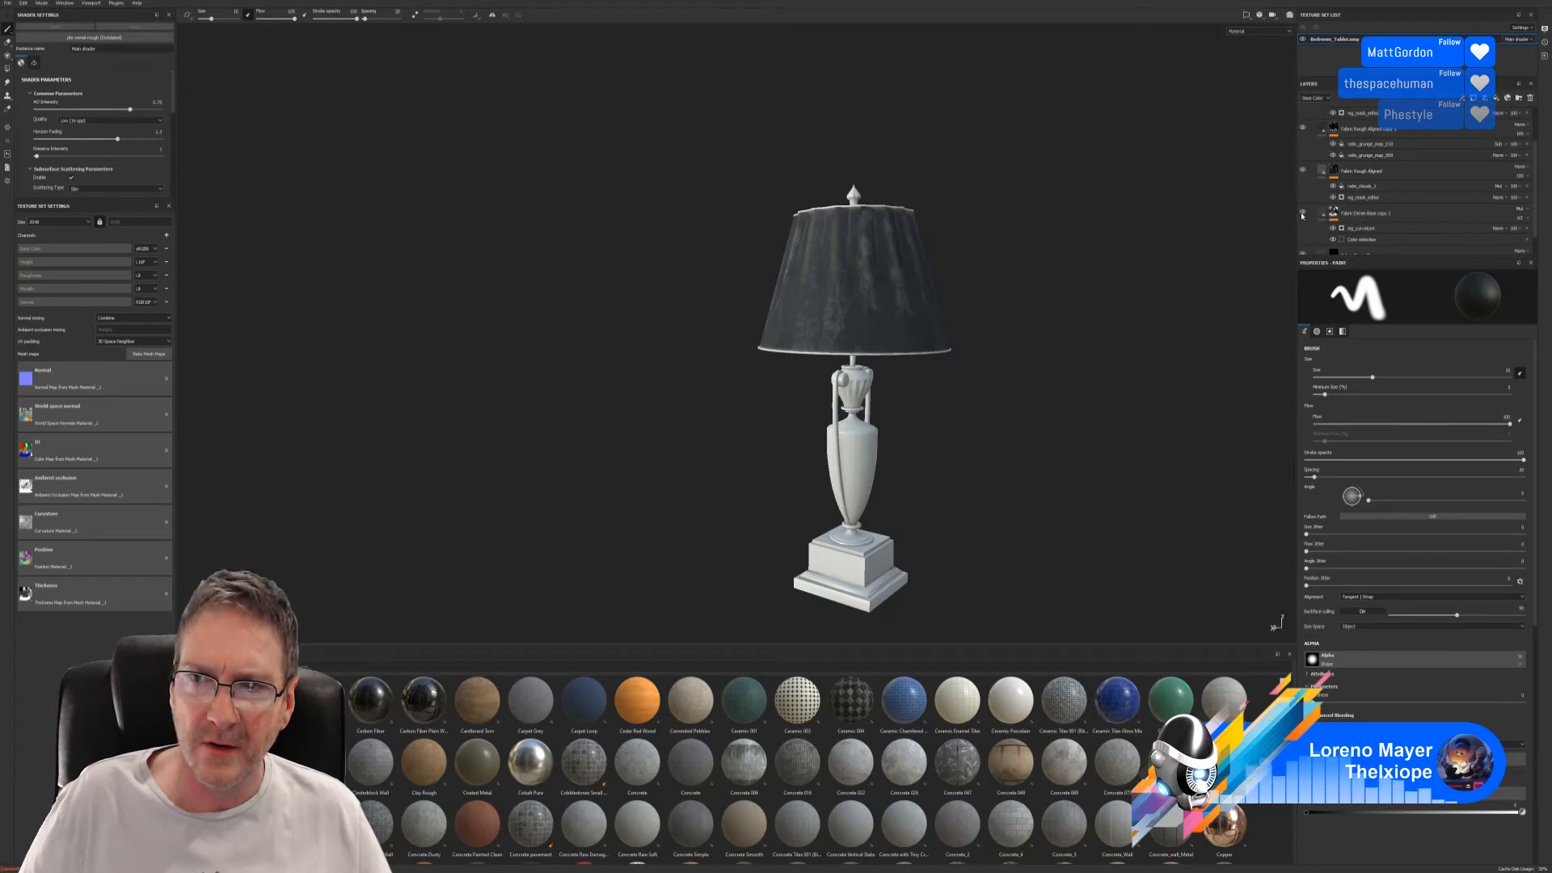
left_click(1302, 214)
left_click(1302, 214)
left_click(1341, 218)
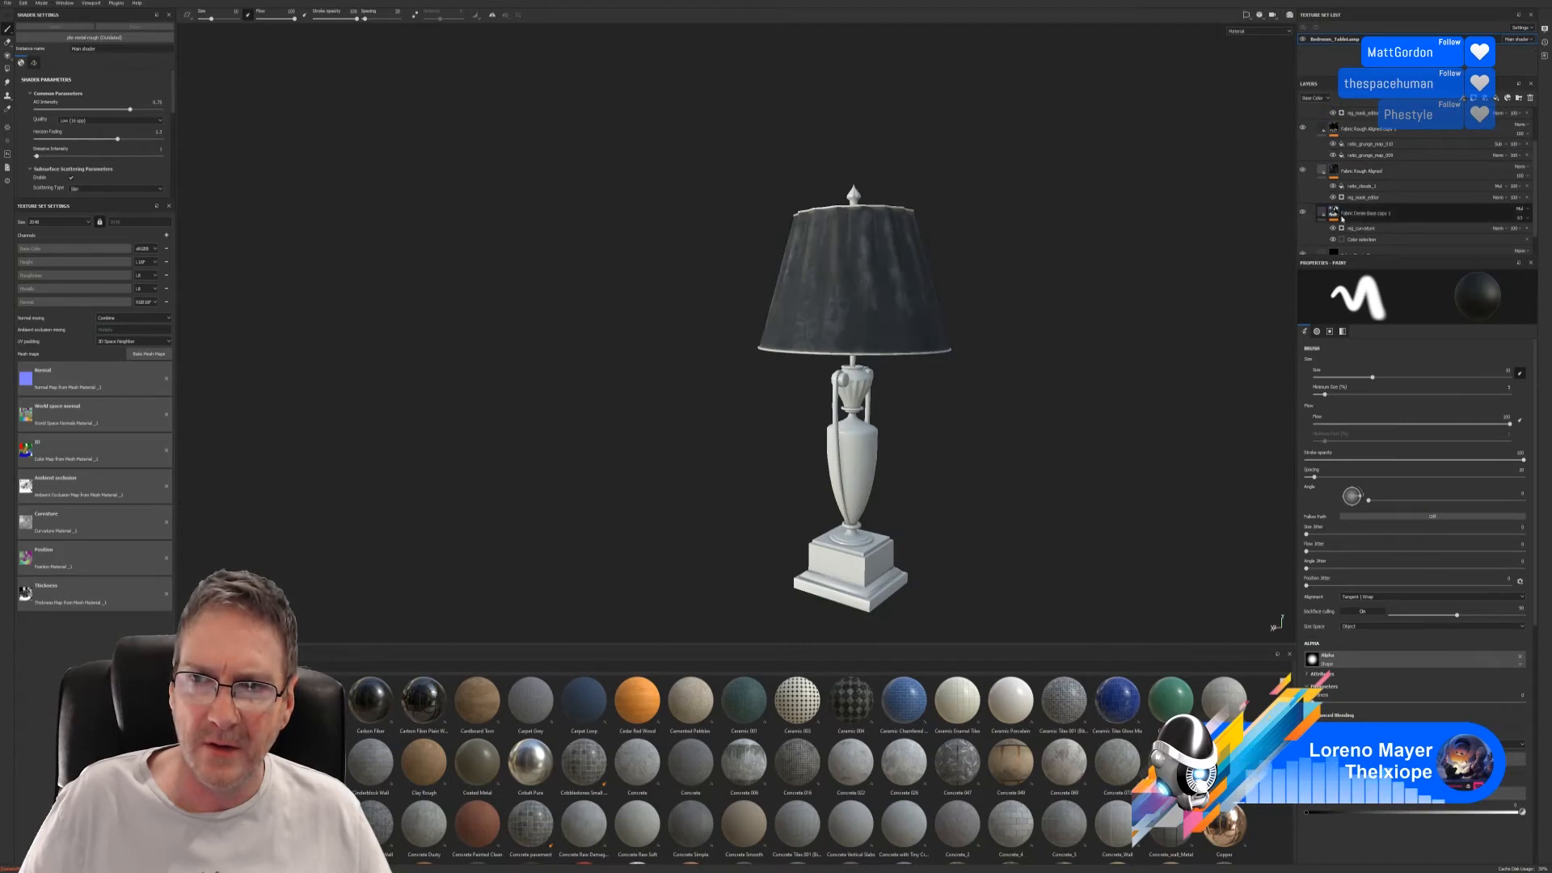
left_click(1361, 217)
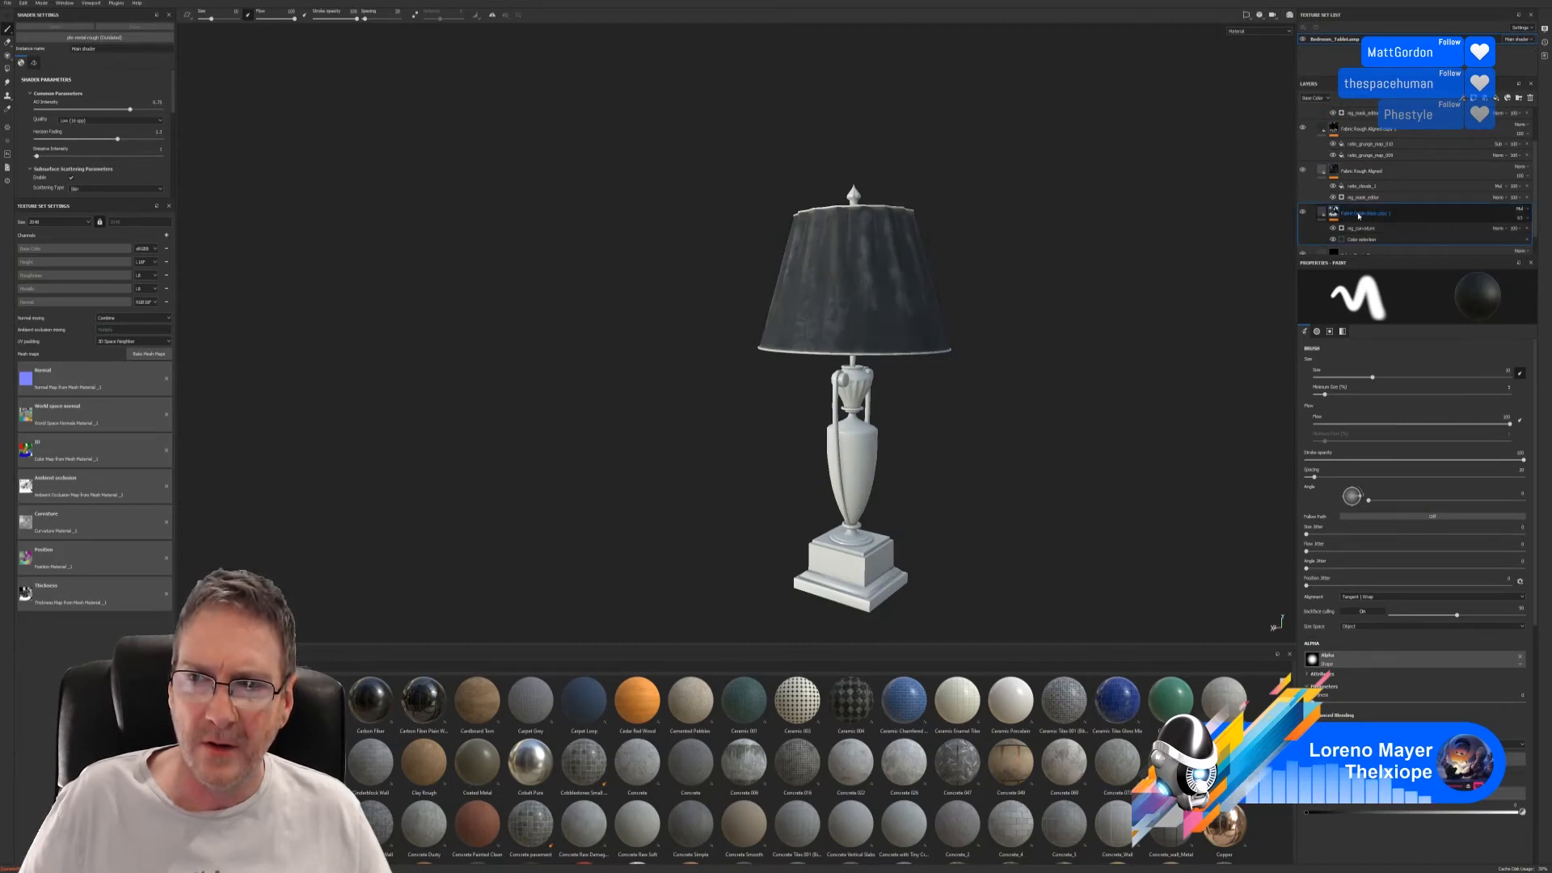
right_click(1358, 215)
left_click(1405, 398)
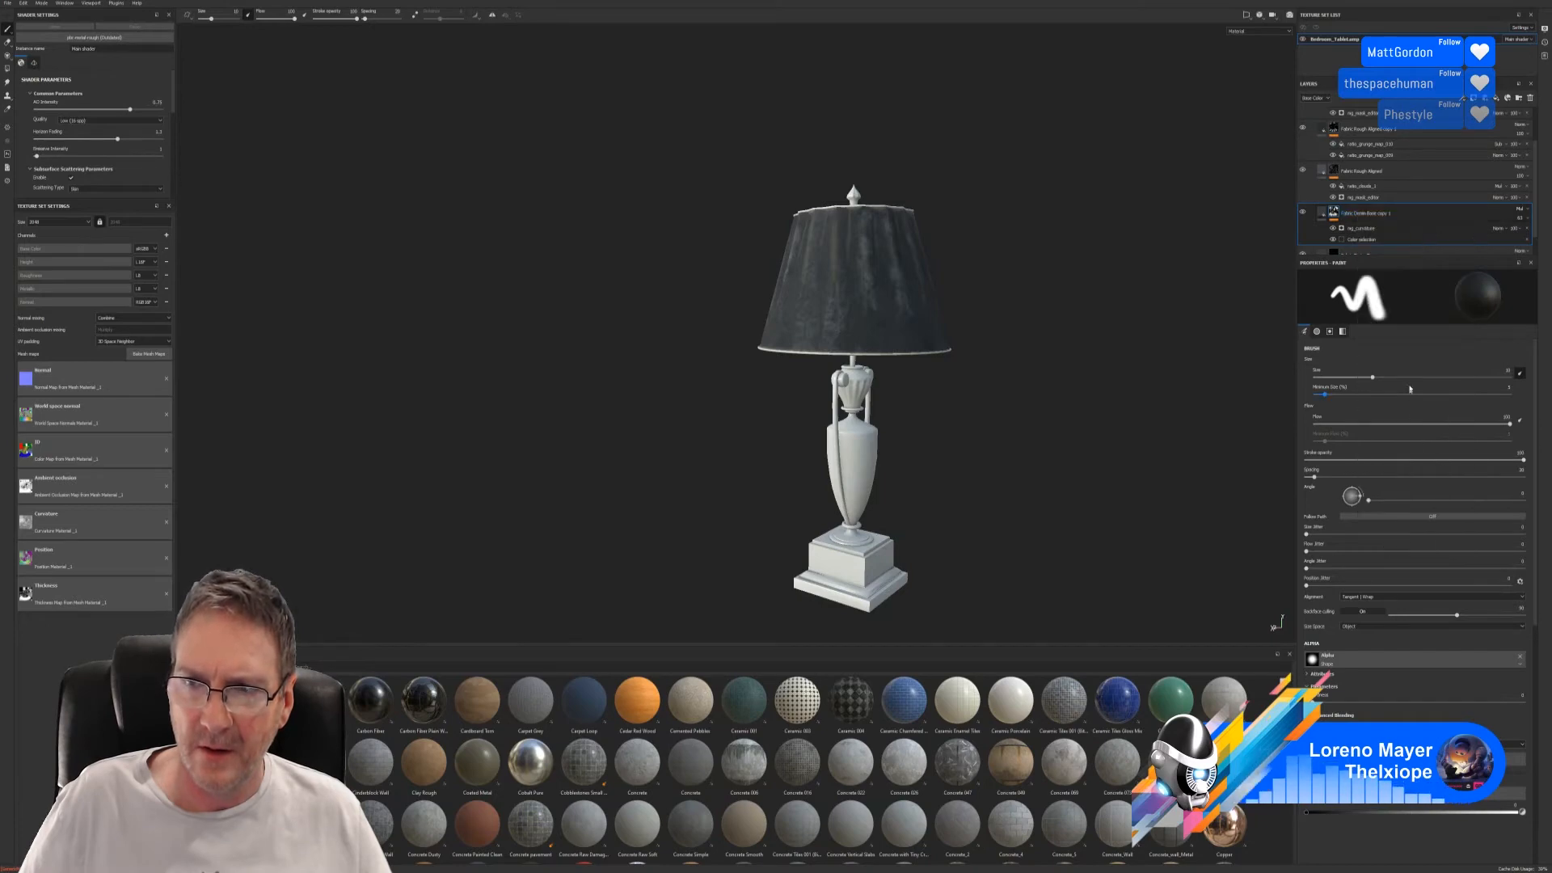
right_click(1365, 215)
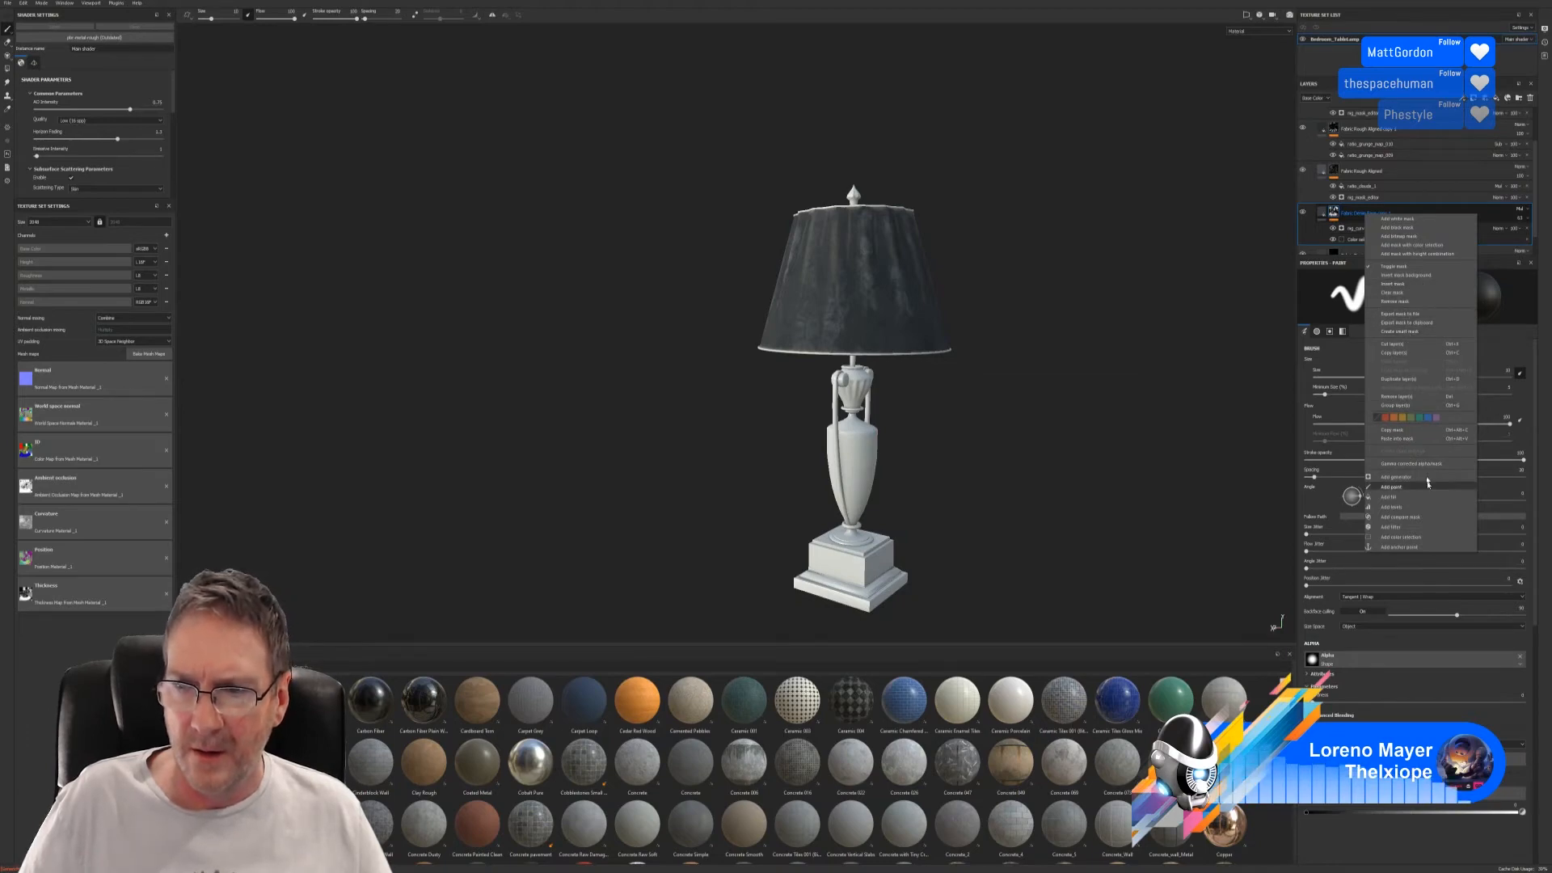
left_click(1410, 379)
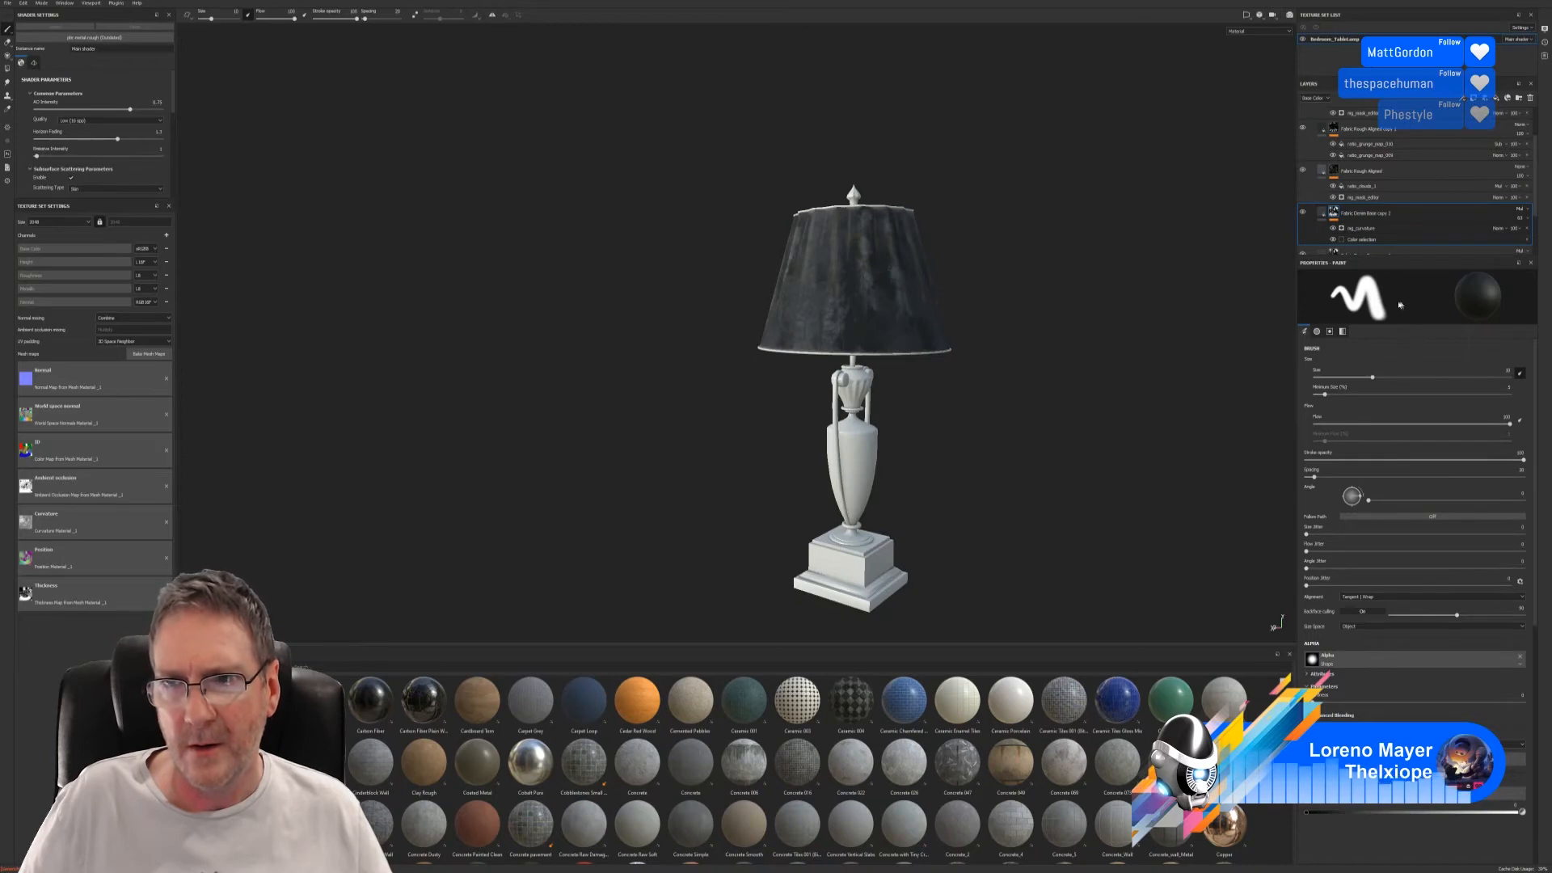
- Try several roughness values on the duplicated Fabric Denim Base layer's fill material and settle on a roughly mid-range value
left_click(1374, 230)
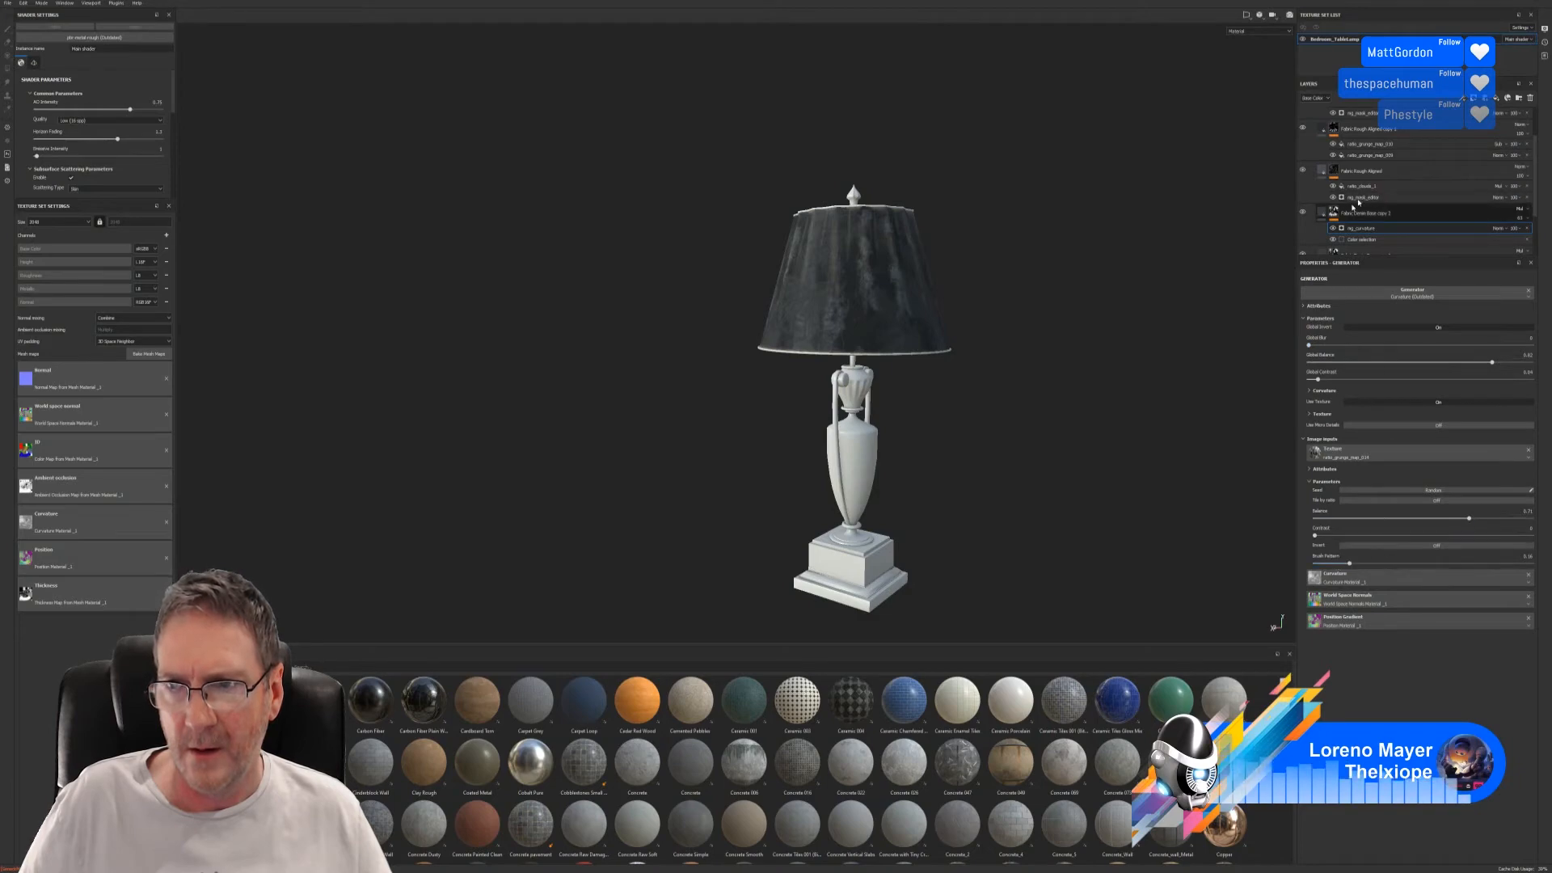
left_click(1324, 216)
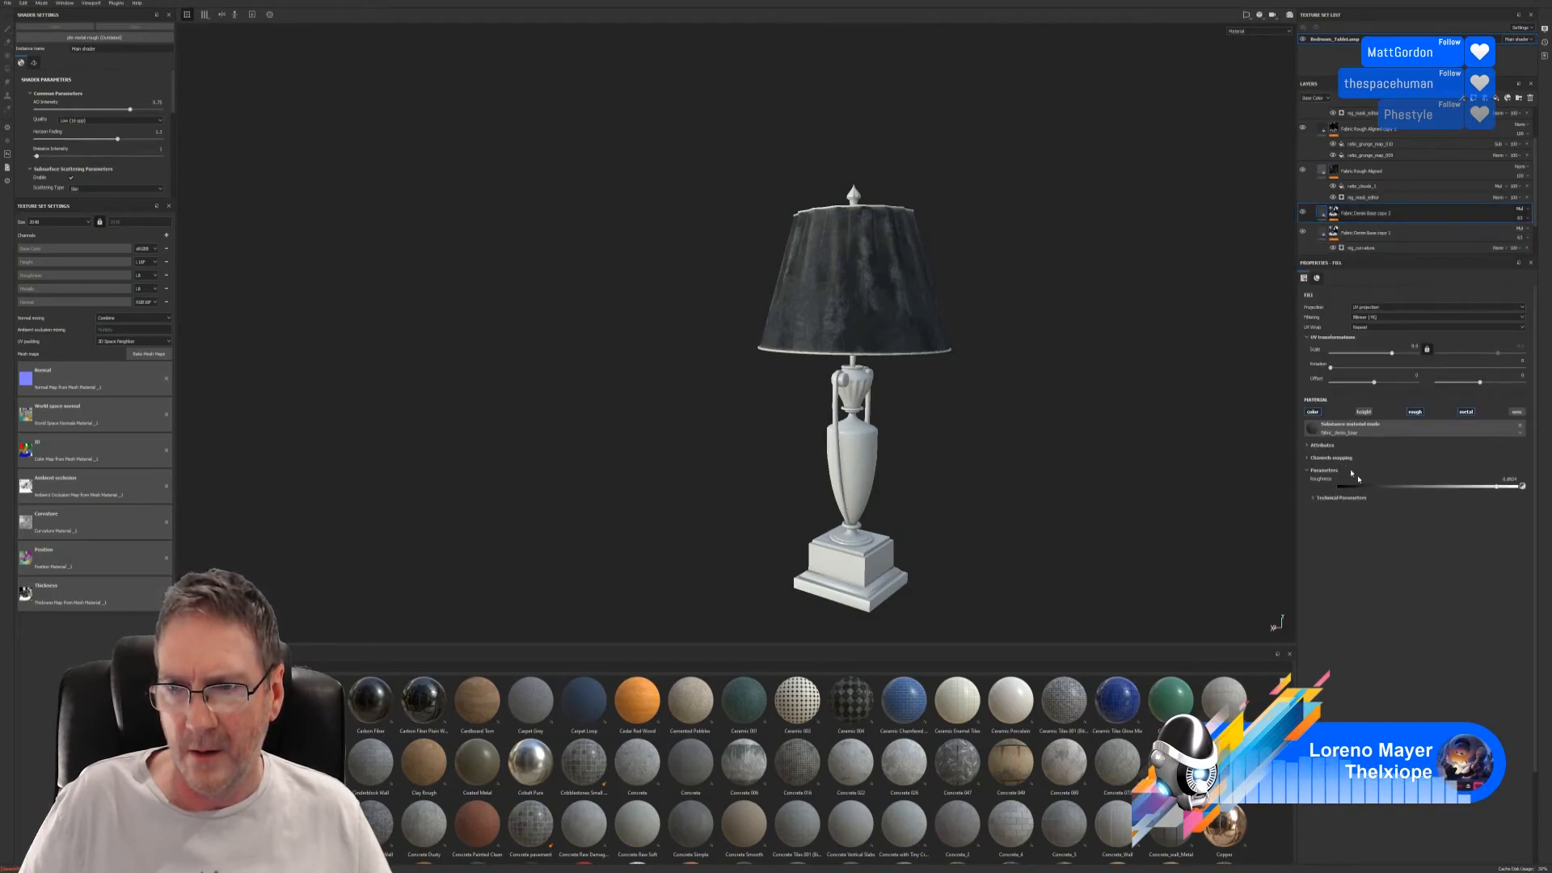
left_click(1313, 498)
left_click(1313, 498)
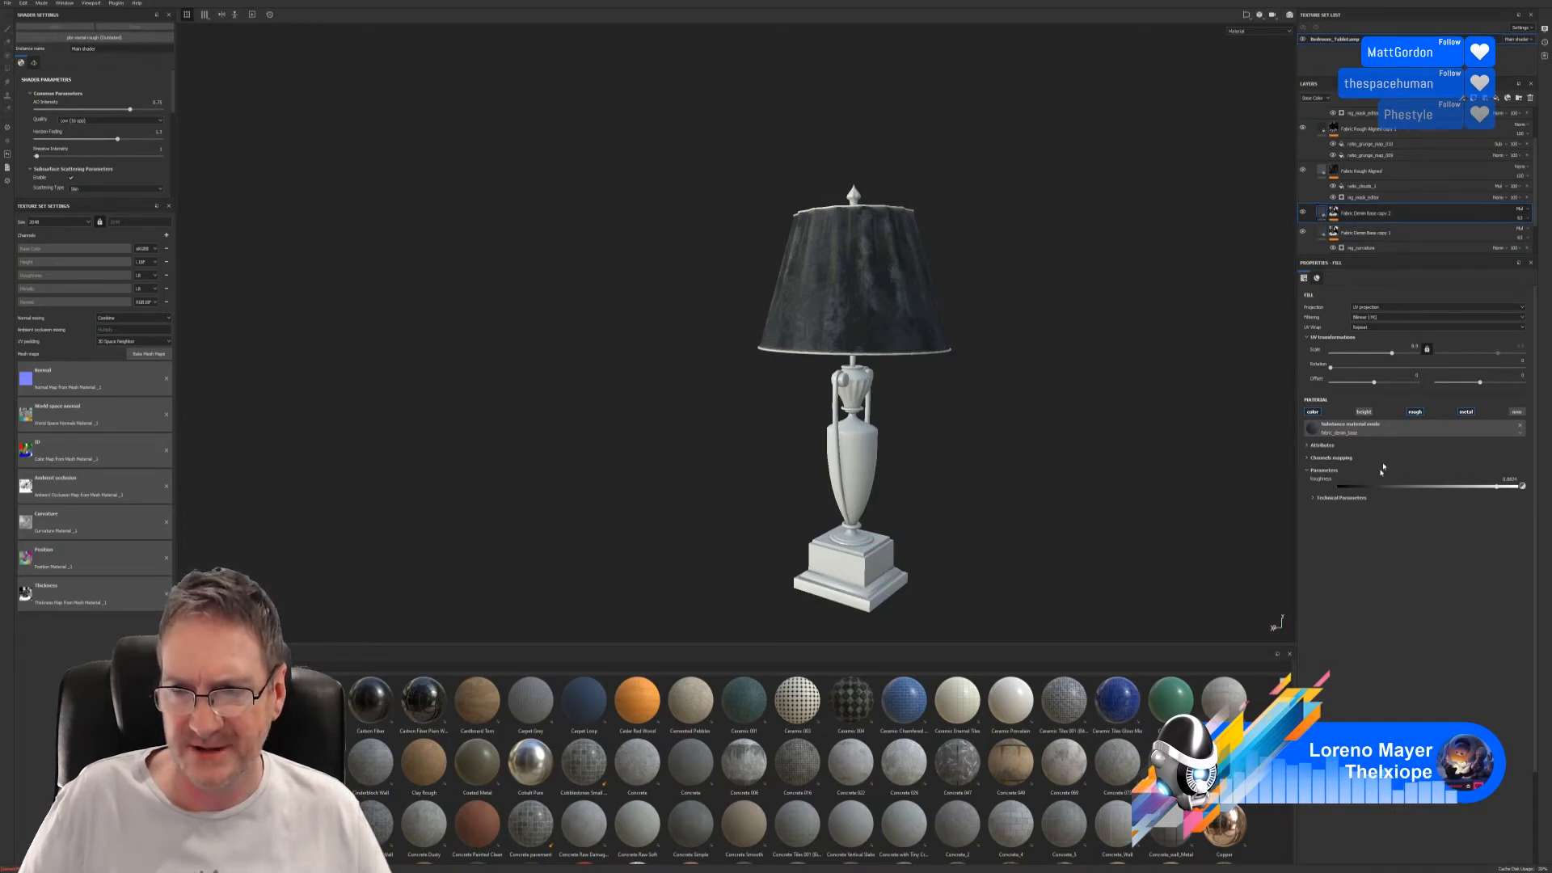
left_click(1449, 487)
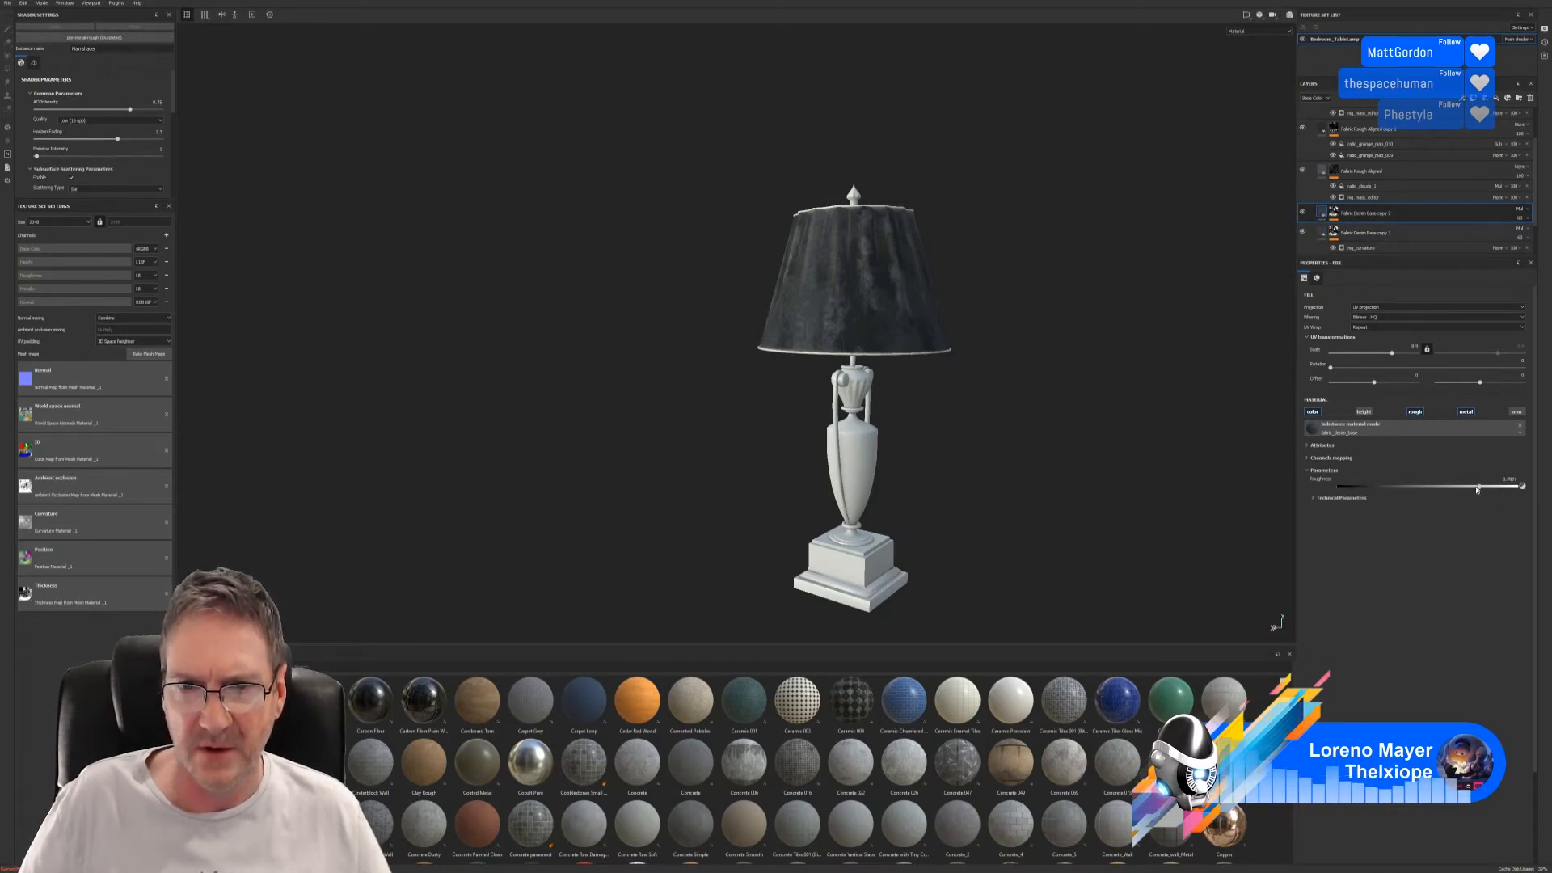
left_click_drag(1449, 487, 1497, 483)
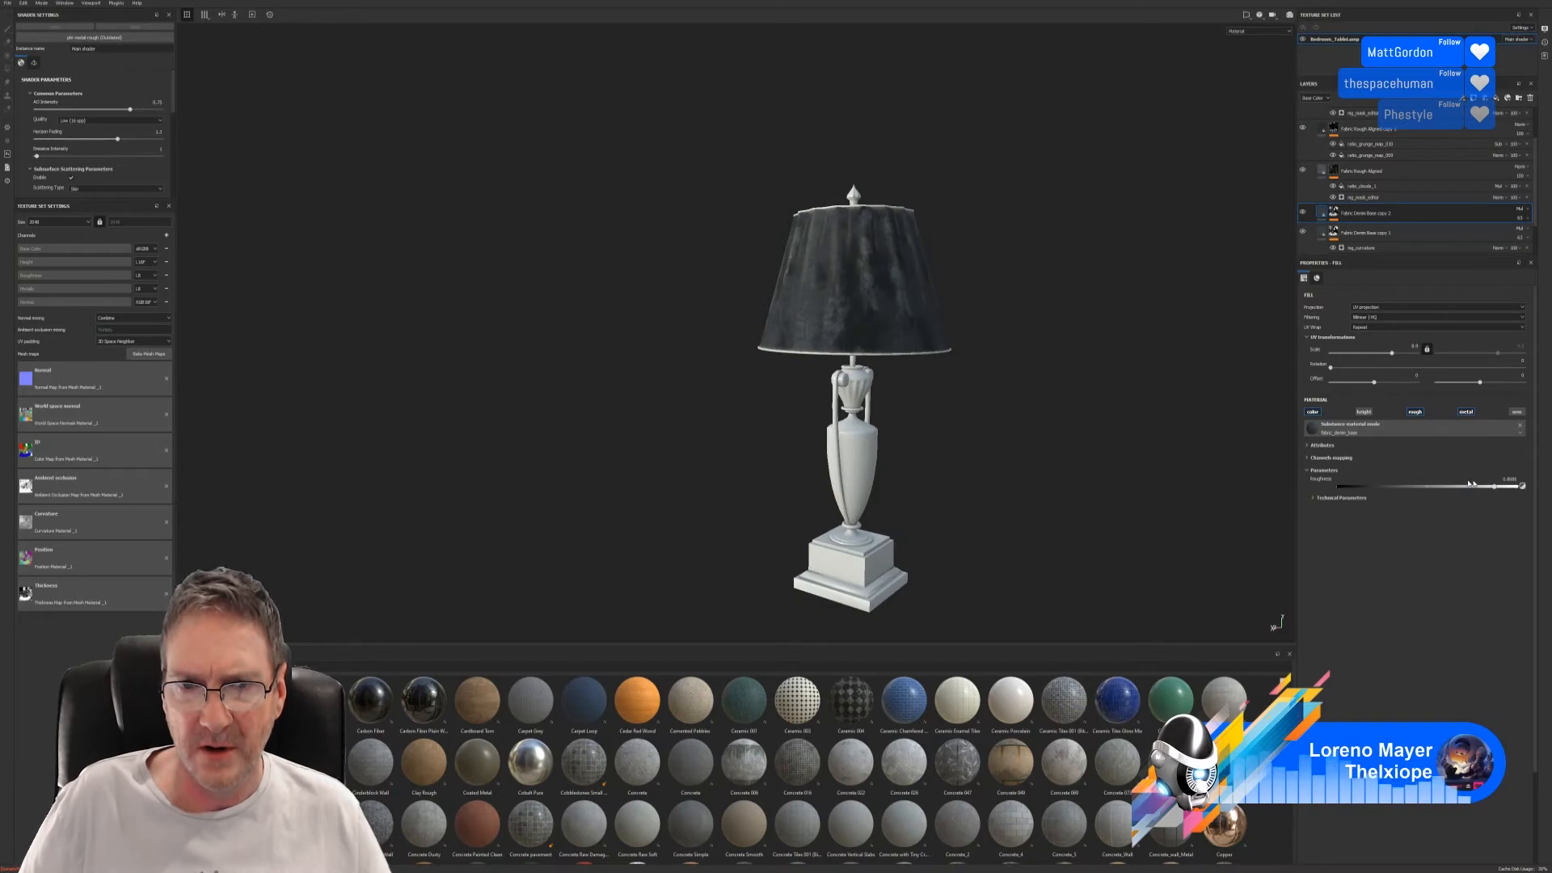
left_click(1369, 487)
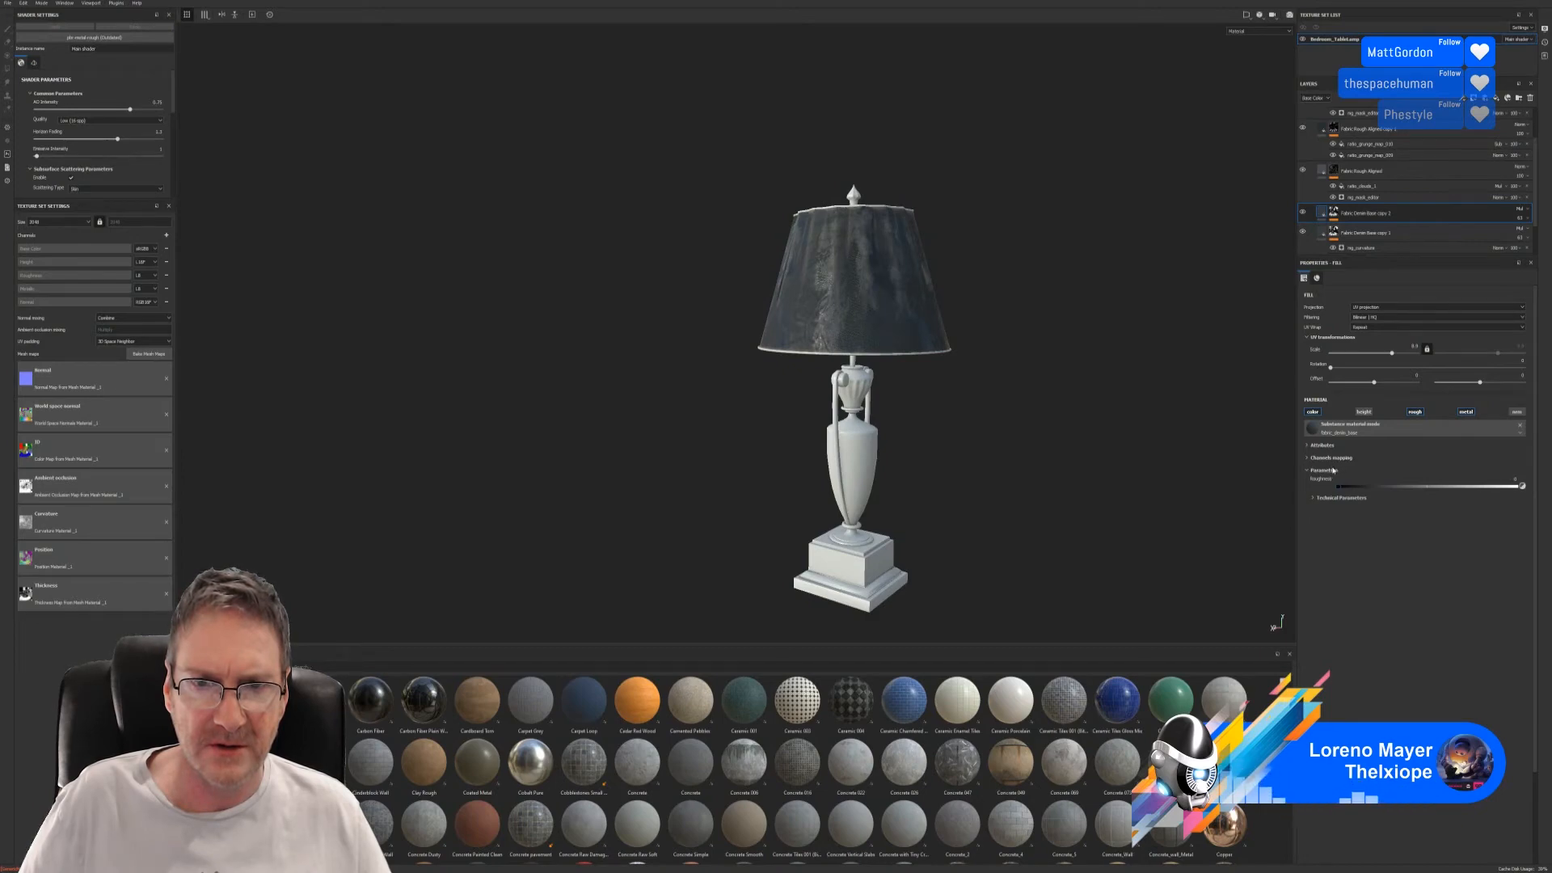
left_click(1497, 485)
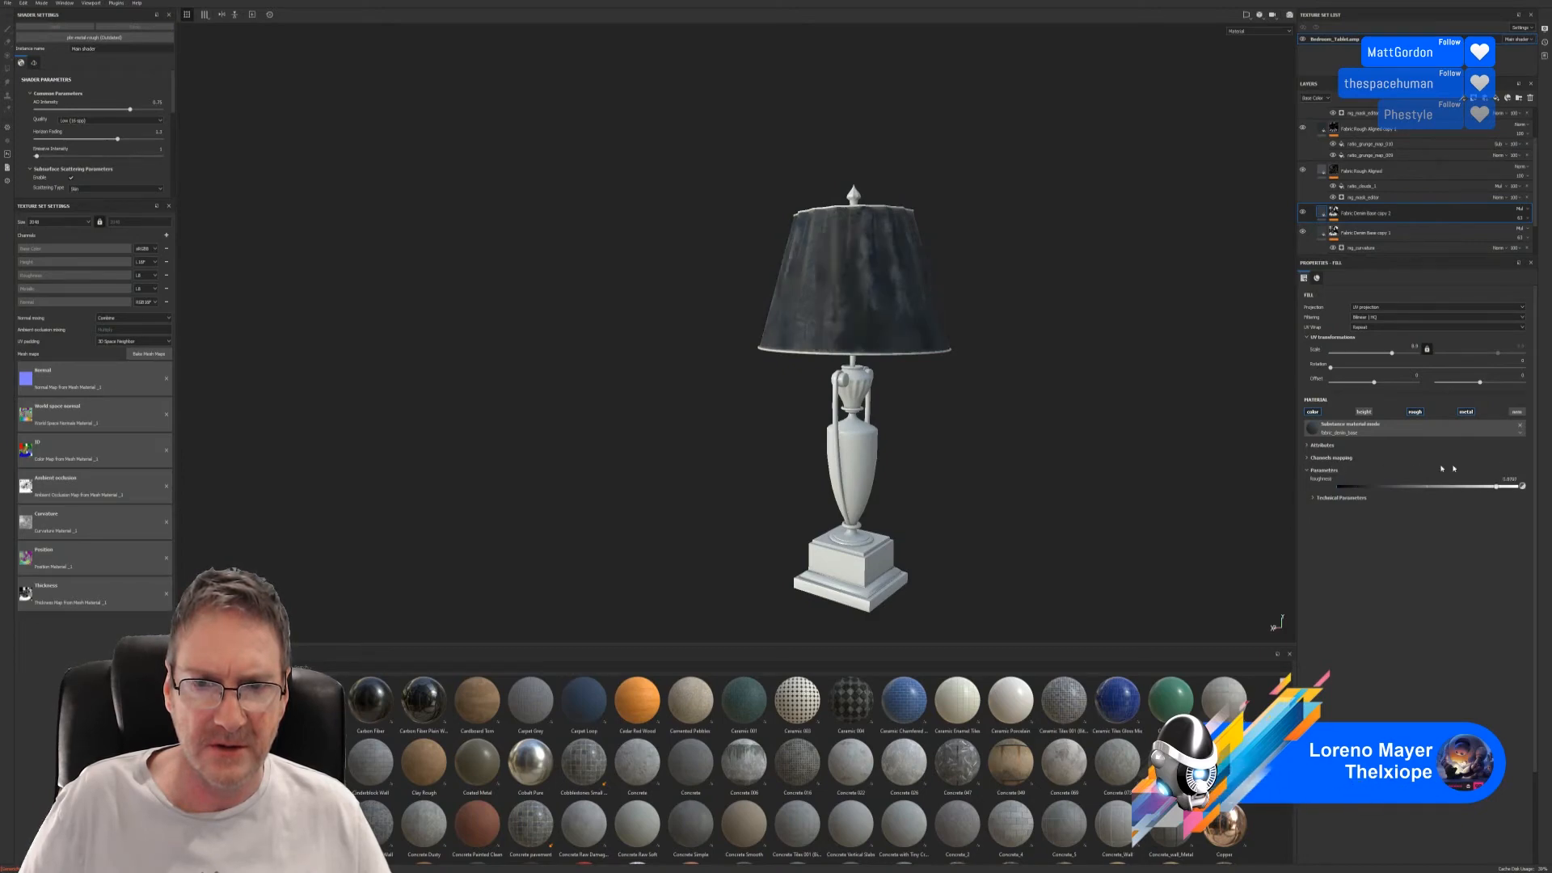
left_click(1378, 485)
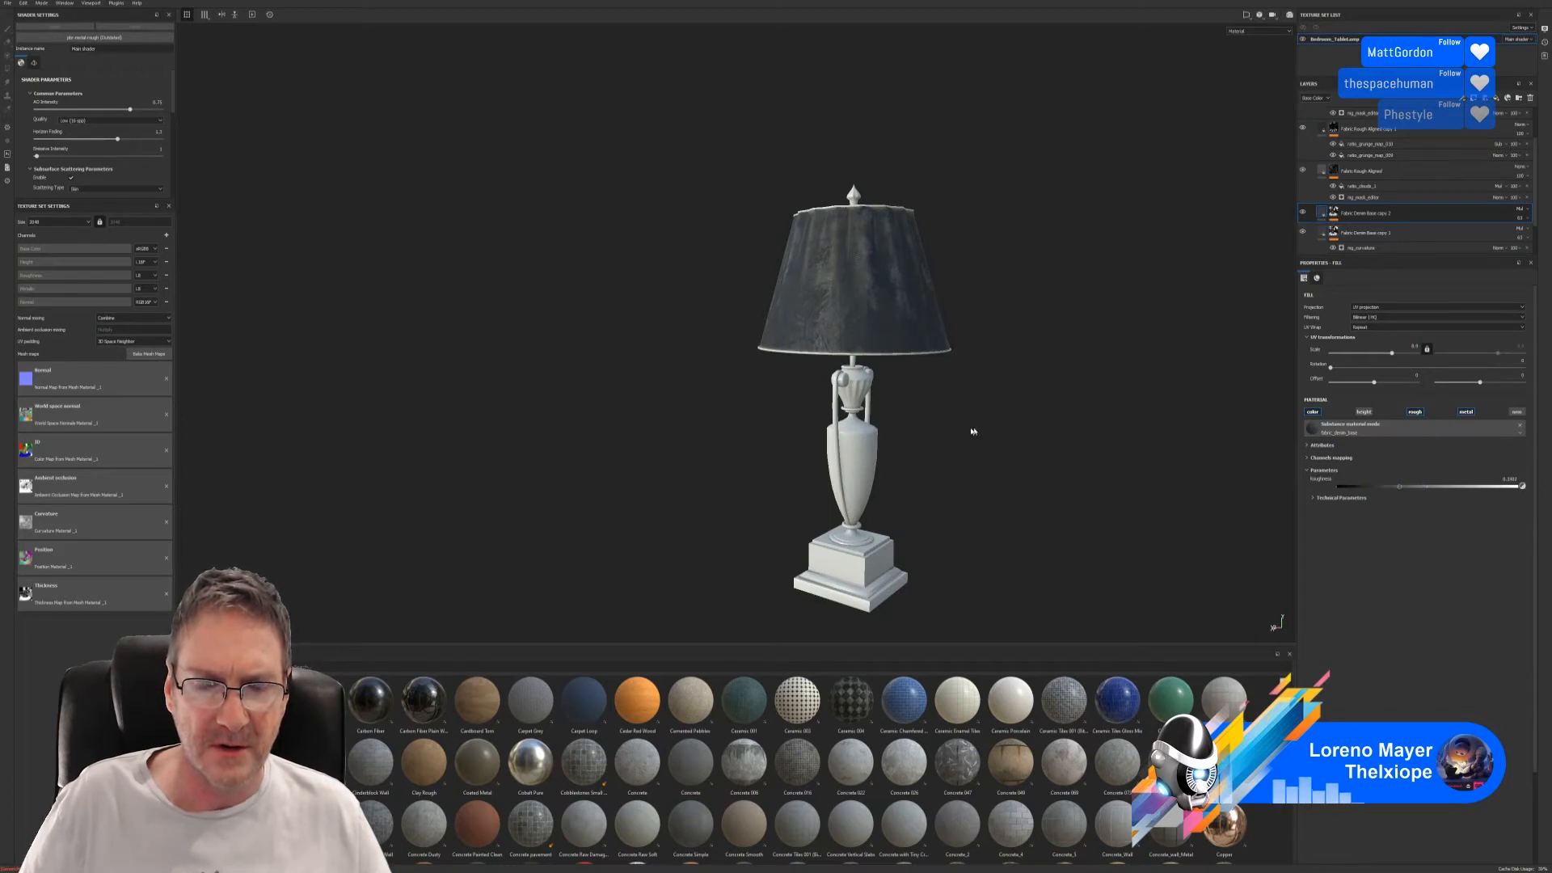
left_click_drag(966, 398, 1071, 437, "alt")
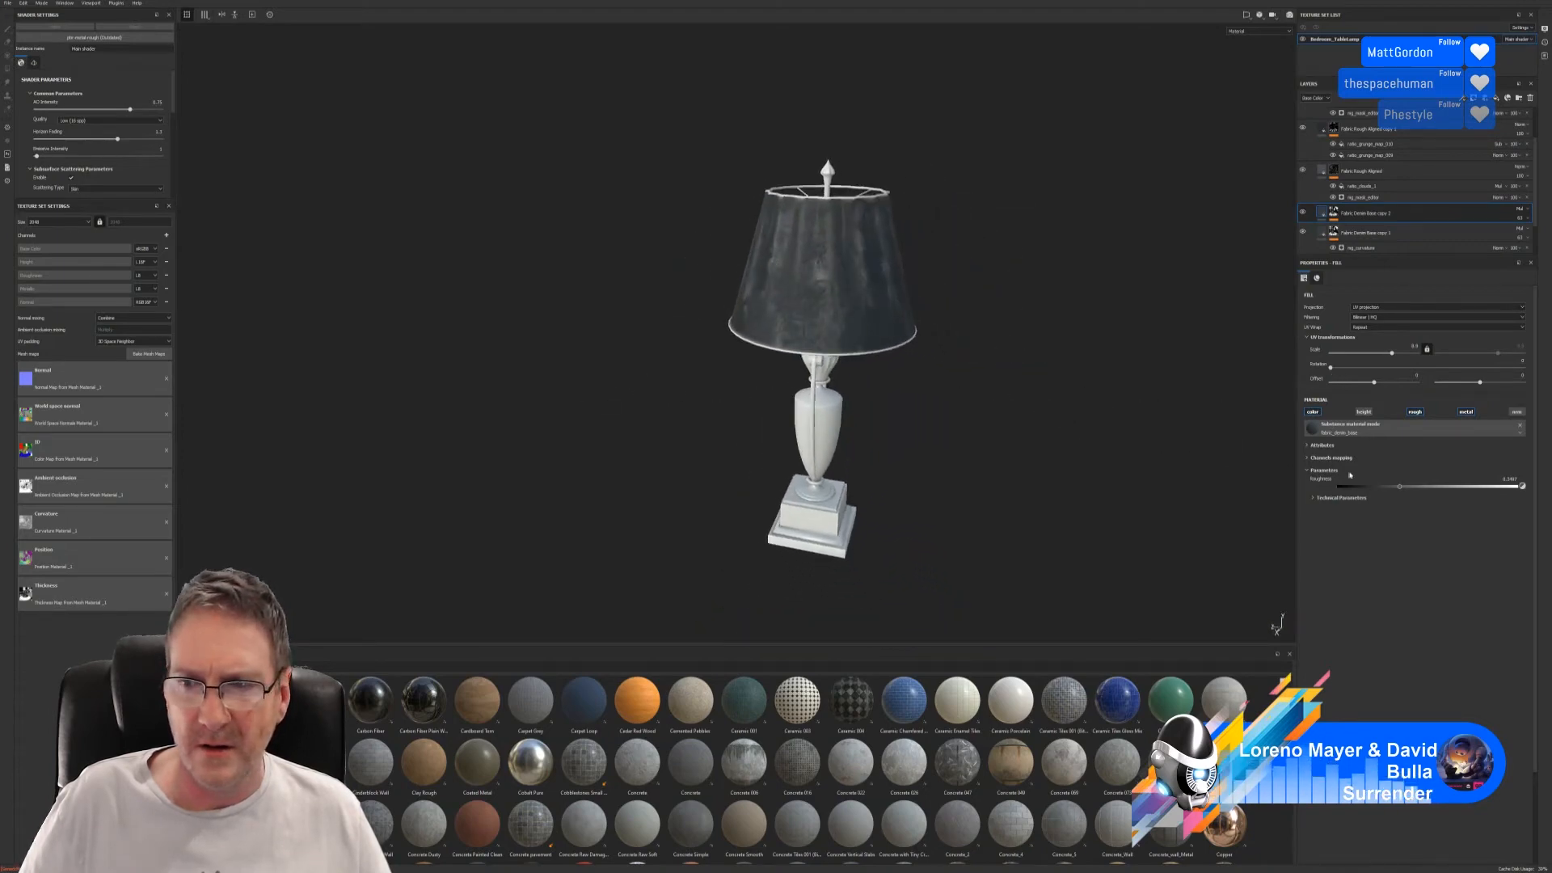
mouse_move(1399, 486)
left_mouse_down()
mouse_move(1507, 485)
mouse_move(1419, 497)
left_mouse_up()
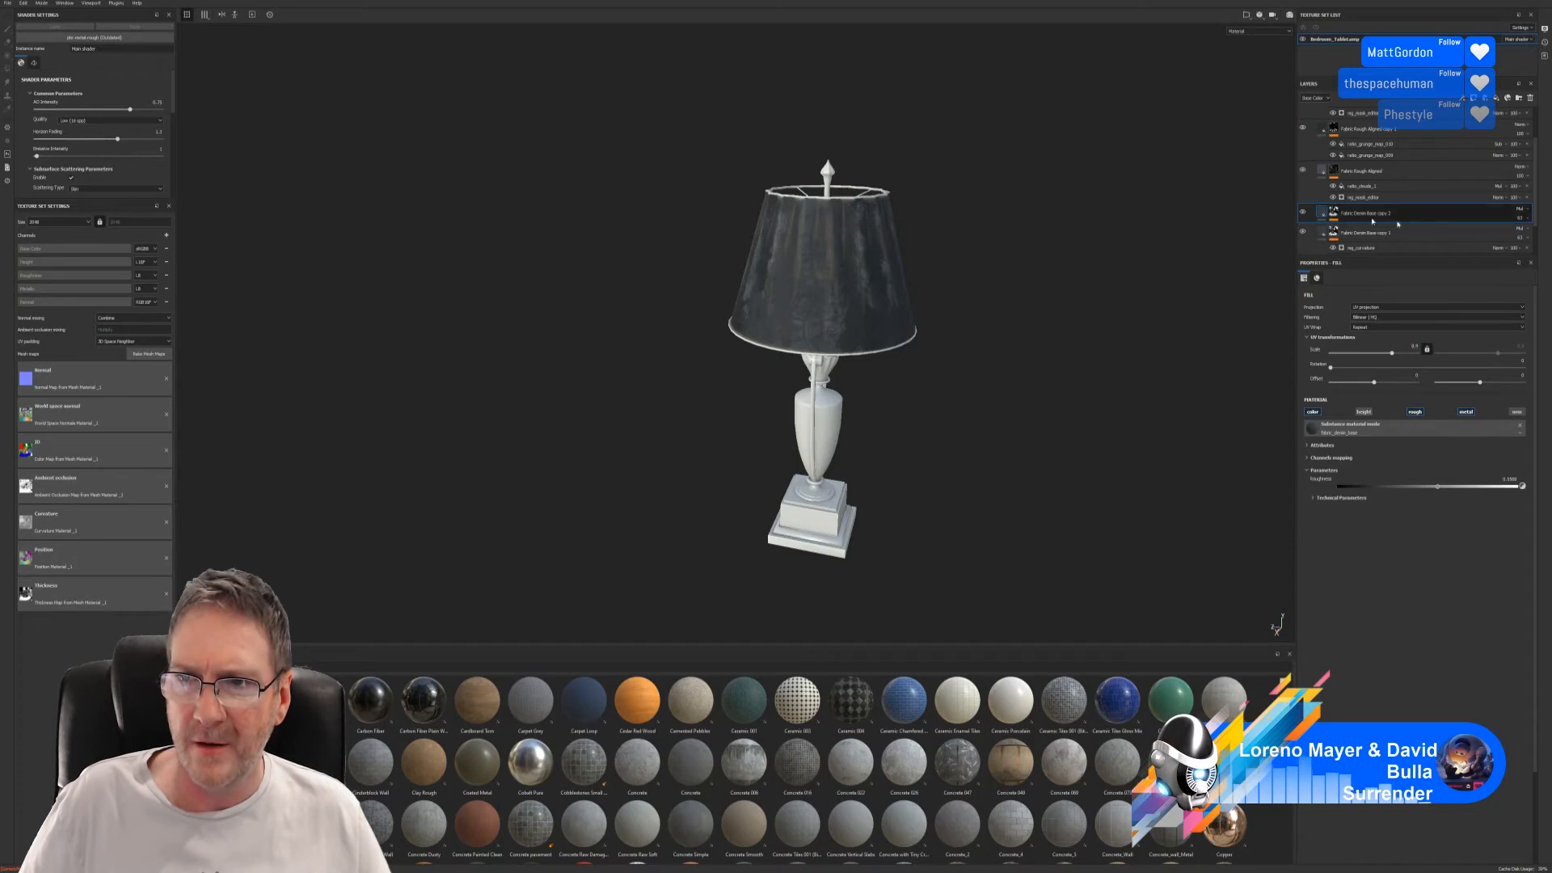
- Set the duplicated Fabric Denim Base layer's blend mode to Divide and try the blend modes that follow it, comparing them on the lampshade
left_click(1522, 209)
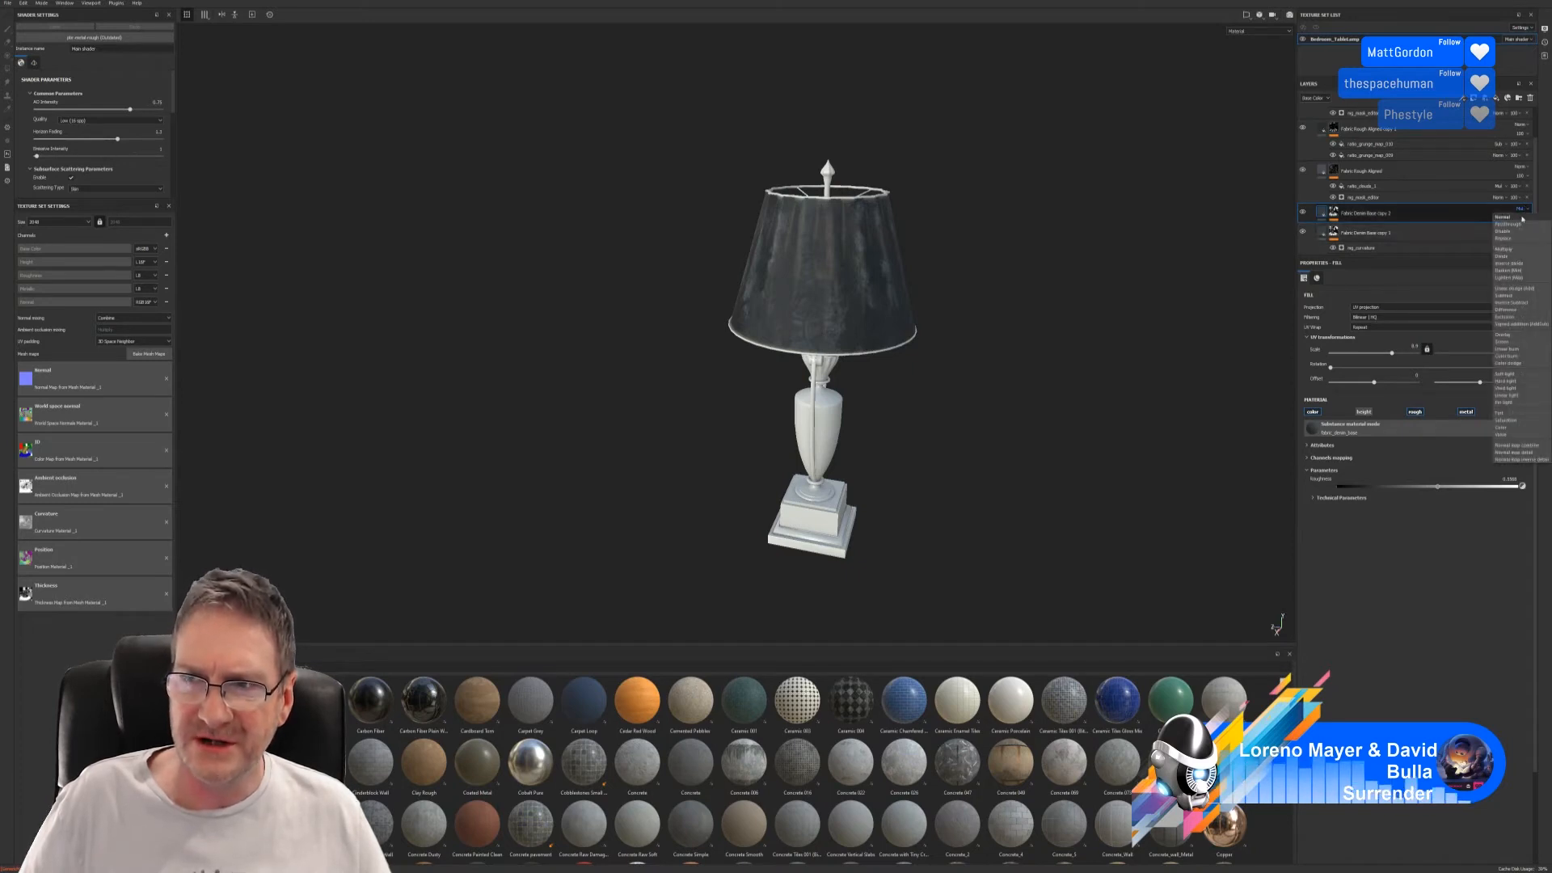
left_click(1504, 256)
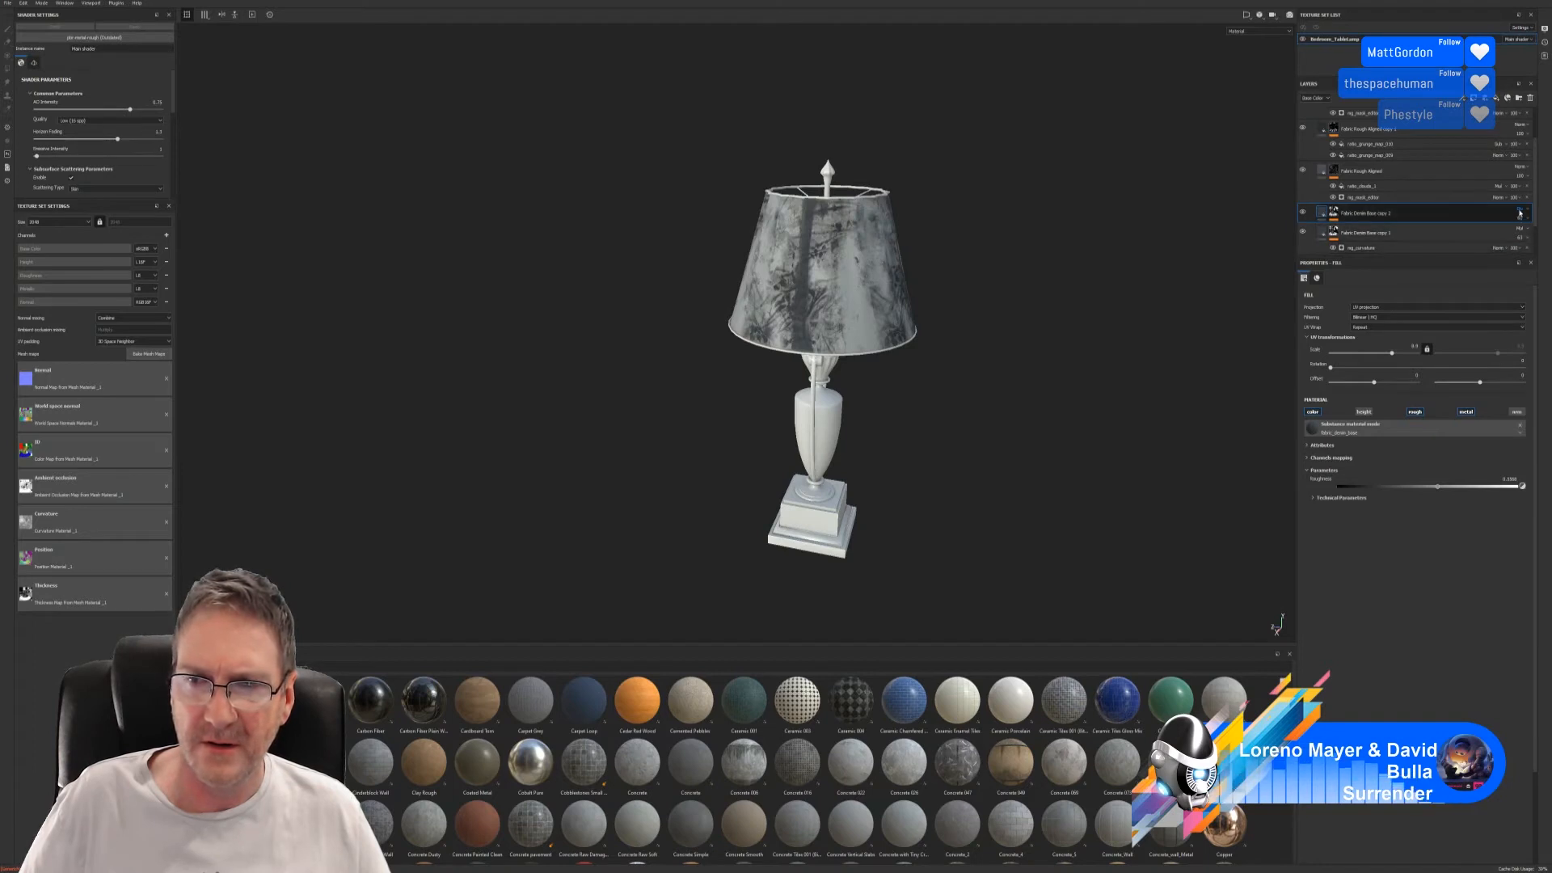
scroll(1520, 212, "down", 2)
scroll(1519, 213, "down", 1)
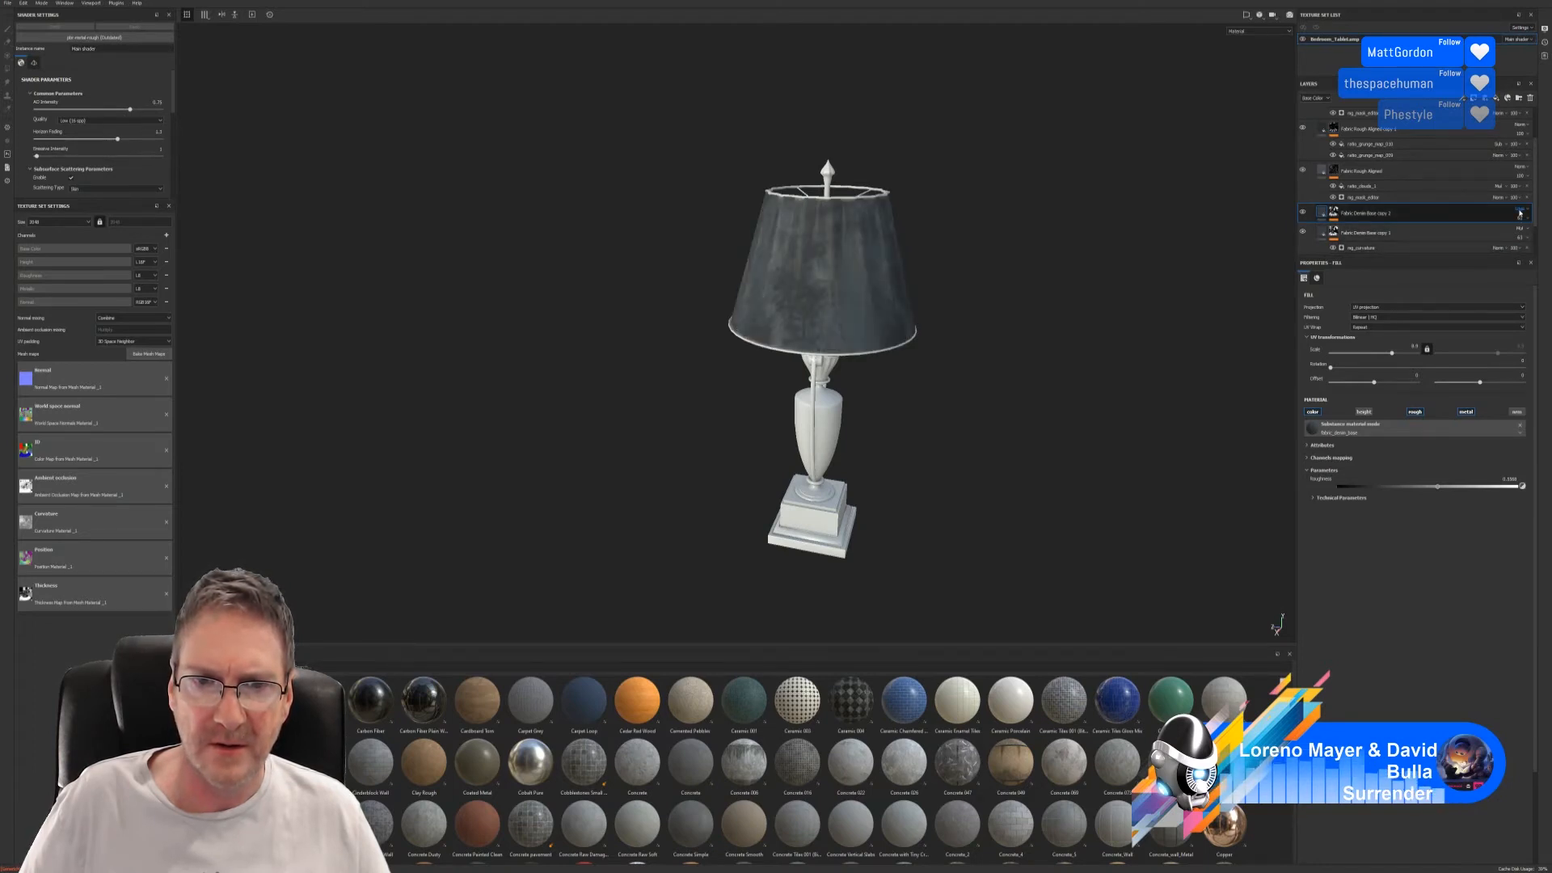
scroll(1519, 213, "down", 1)
scroll(1519, 213, "down", 1)
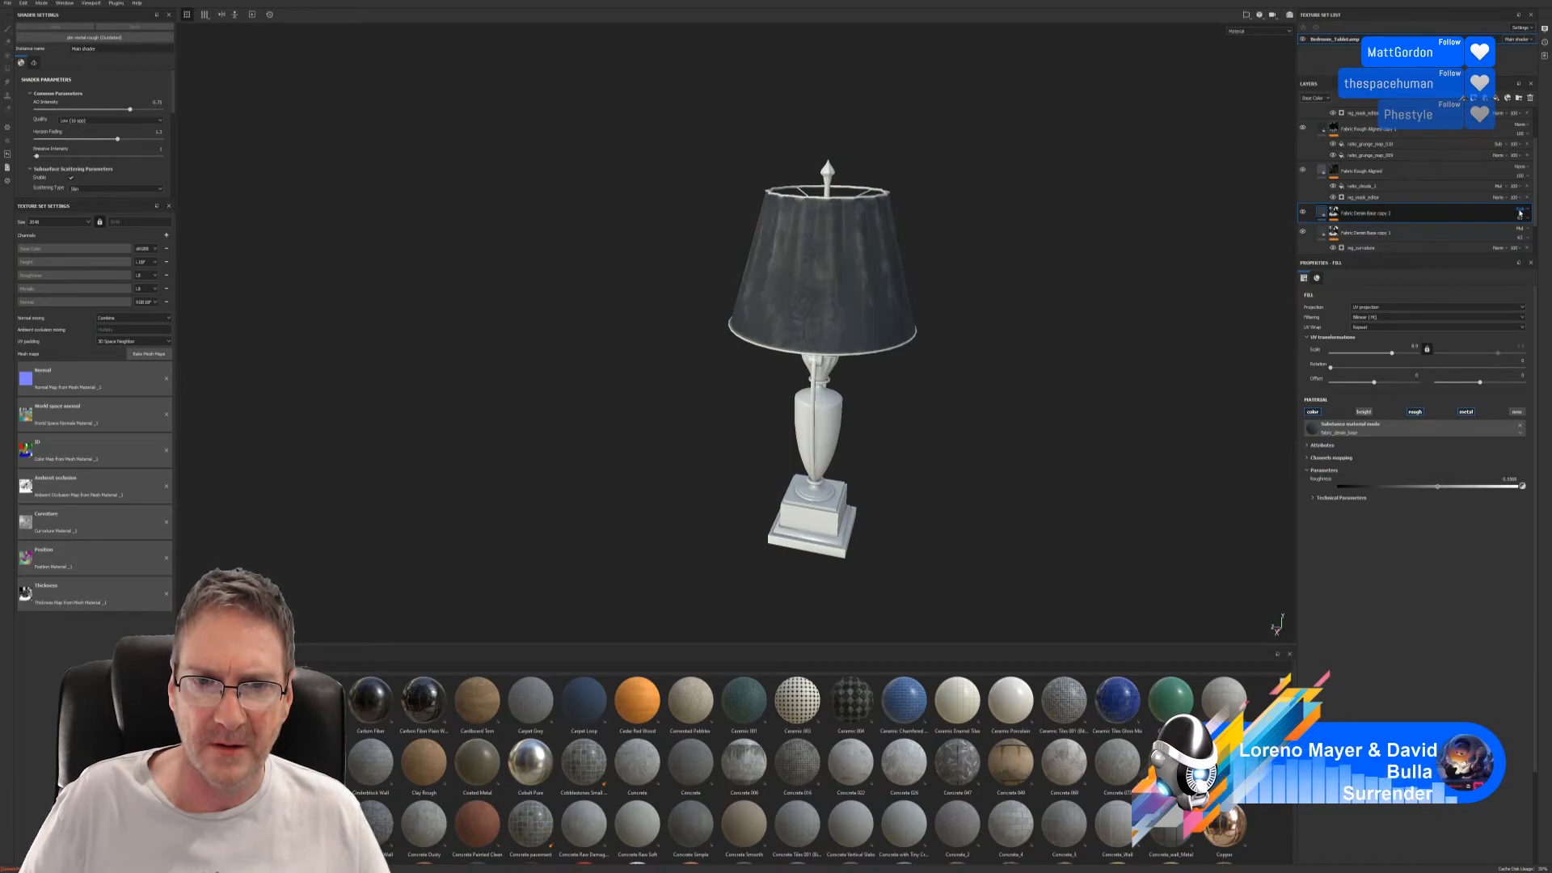
scroll(1519, 214, "down", 1)
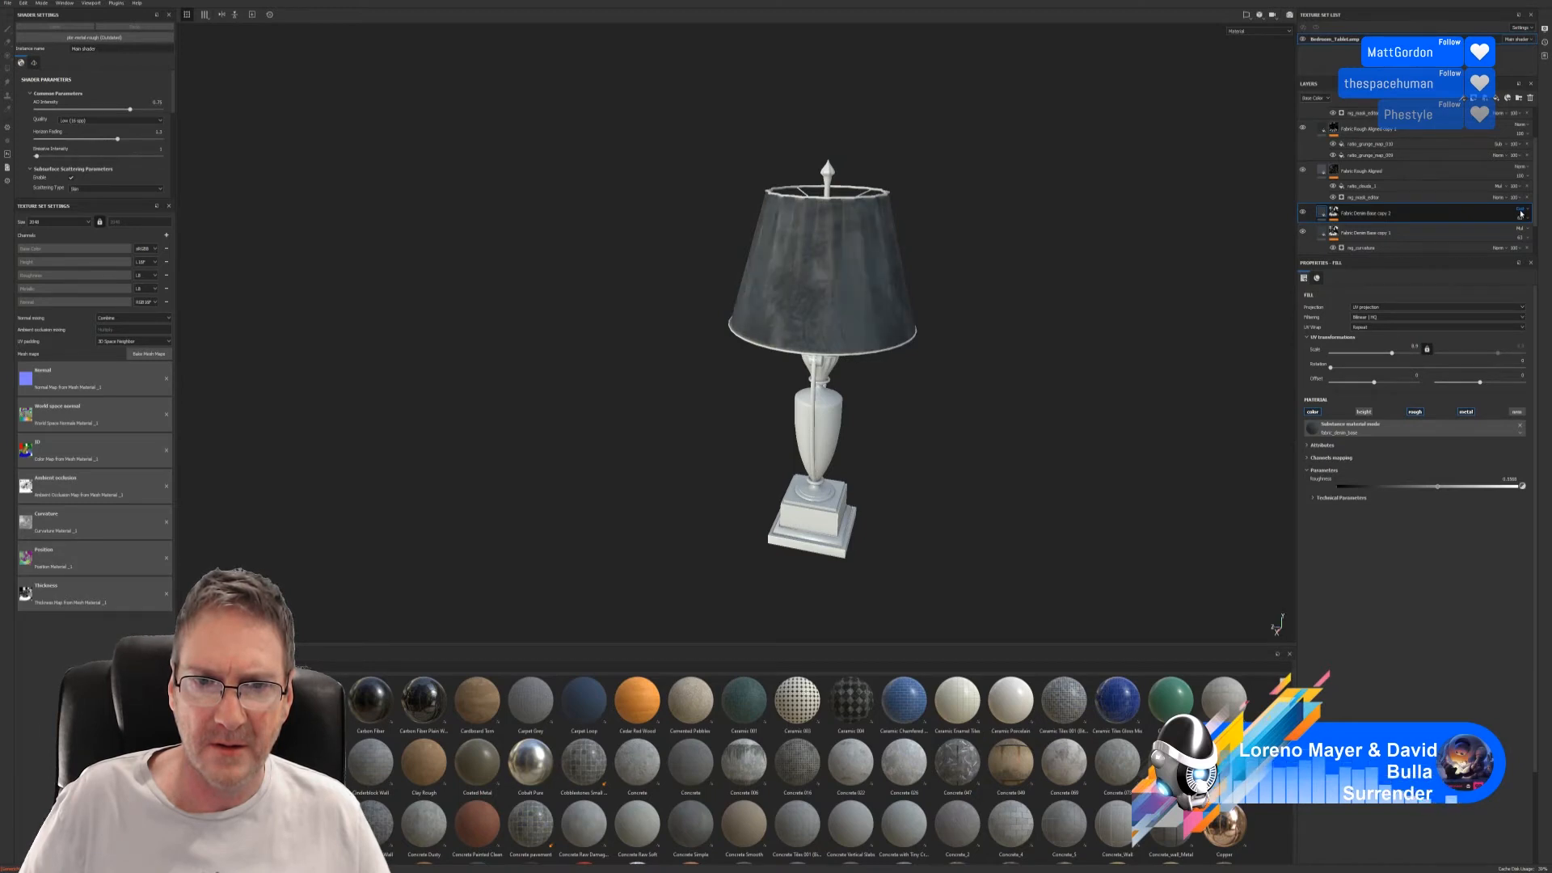
scroll(1519, 213, "down", 1)
scroll(1520, 214, "down", 2)
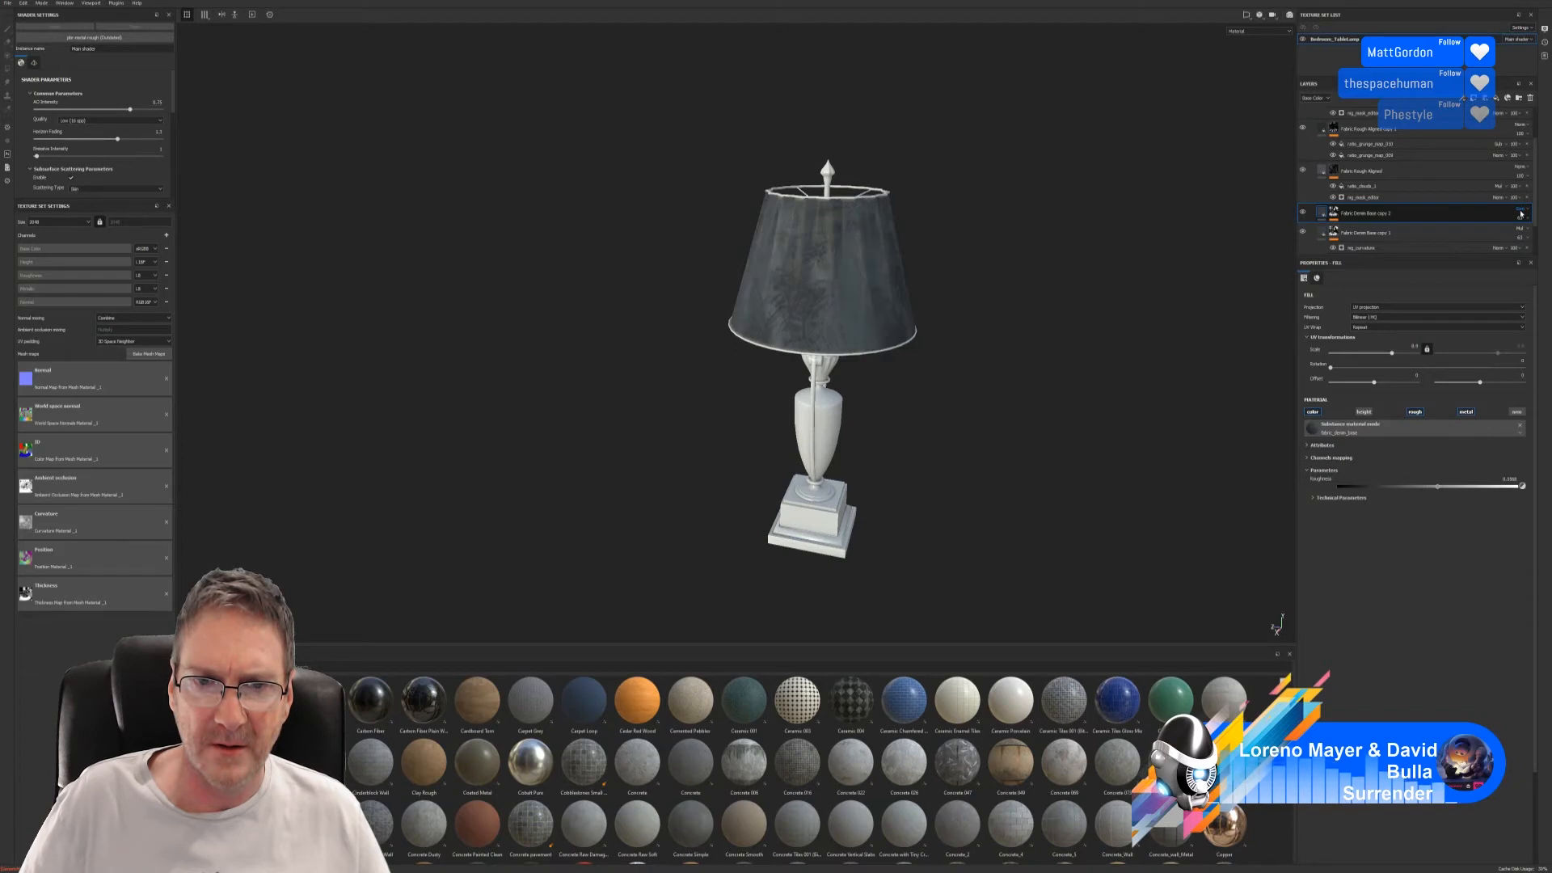
scroll(1519, 214, "down", 2)
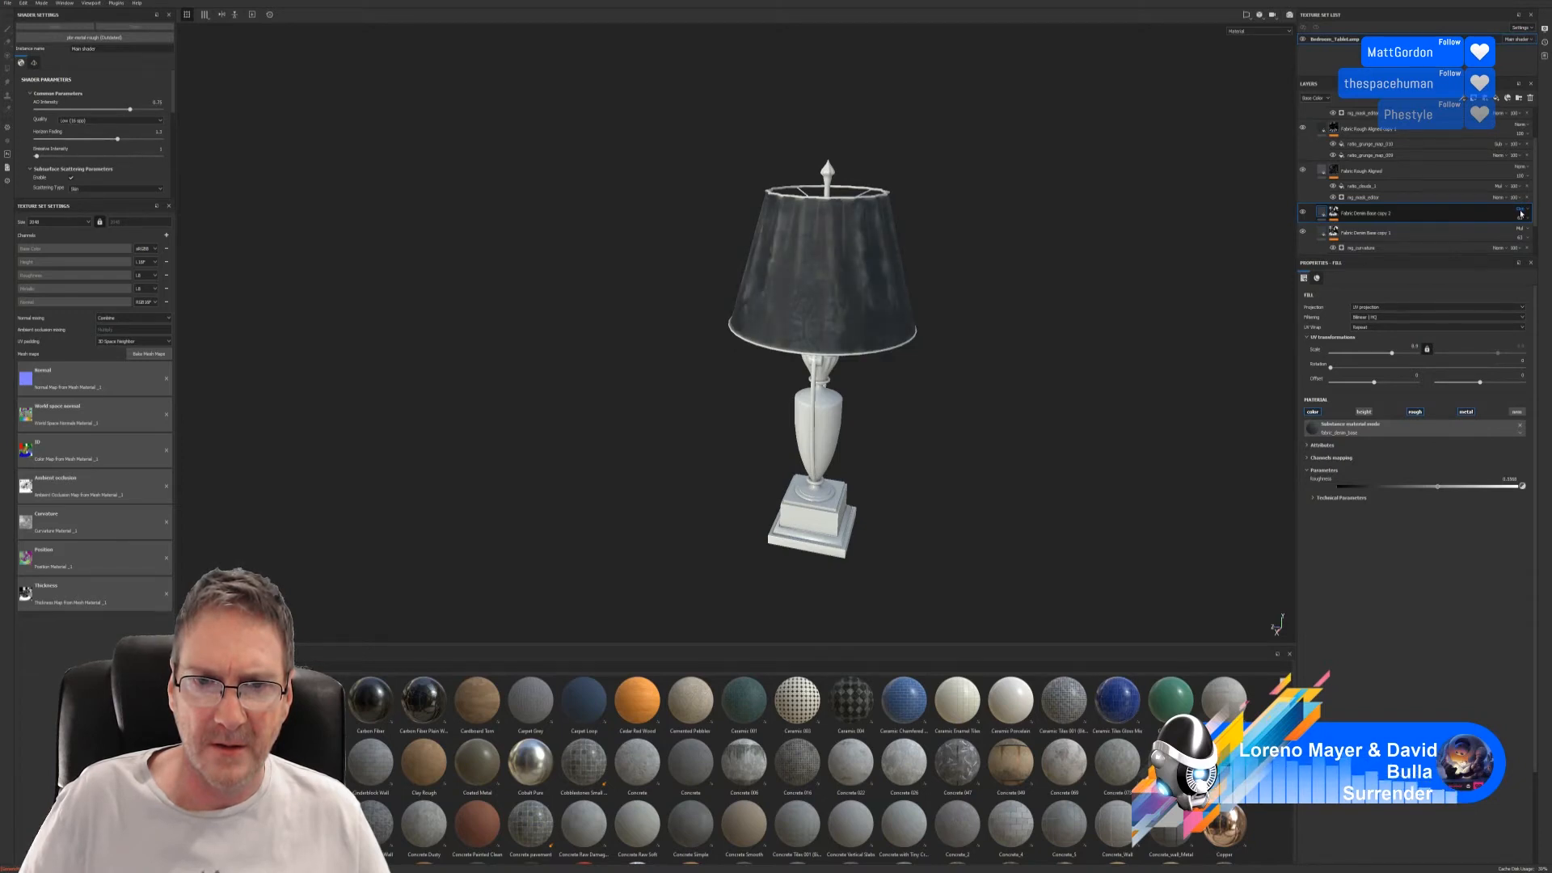
scroll(1520, 214, "down", 2)
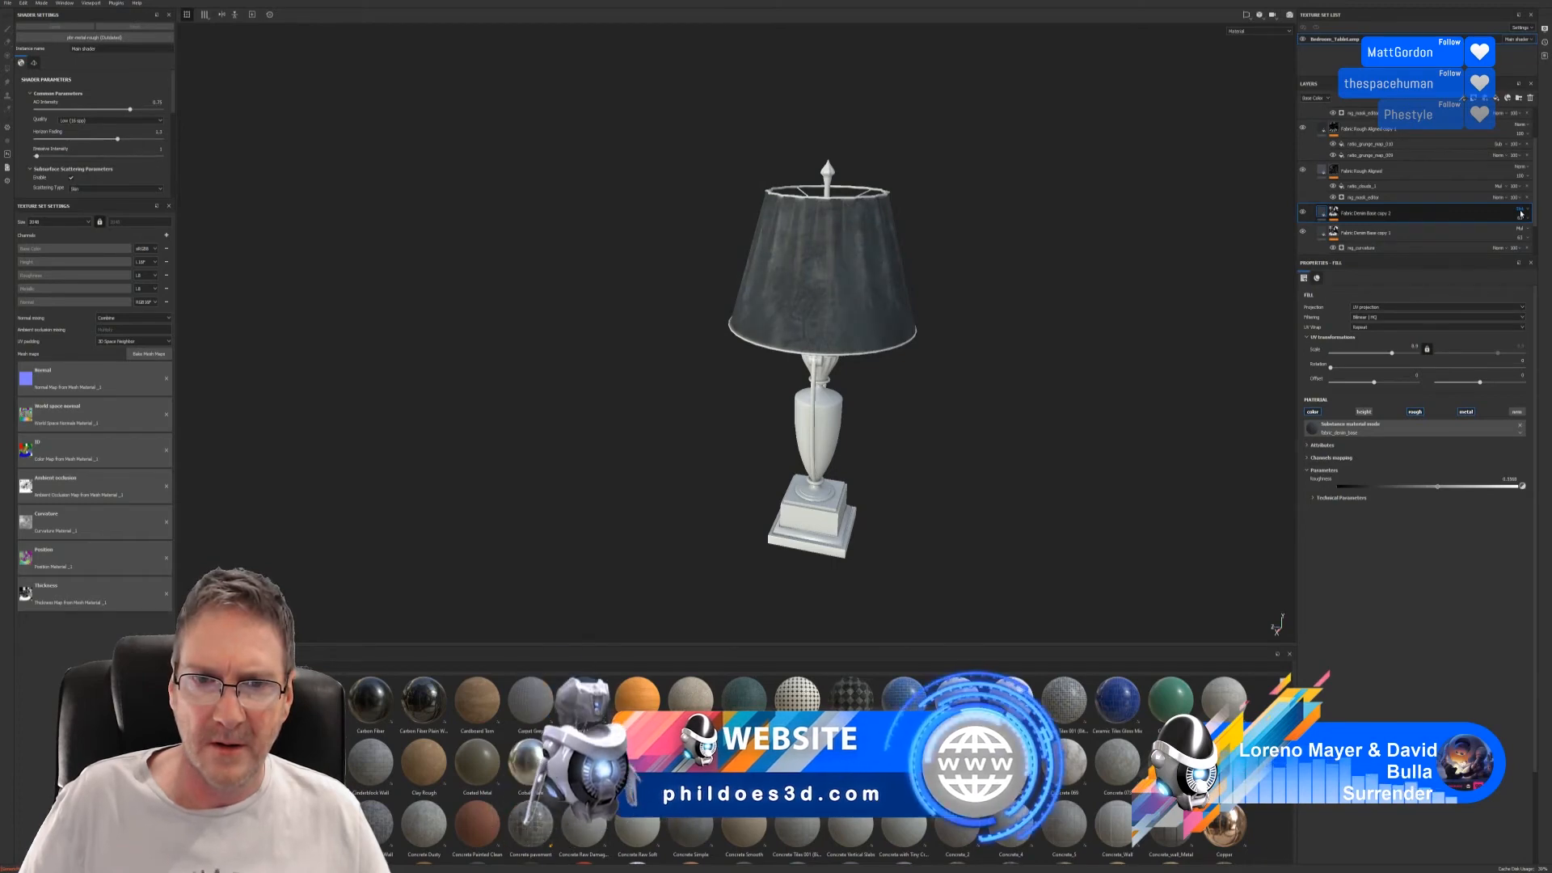
scroll(1520, 215, "down", 1)
scroll(1521, 214, "down", 2)
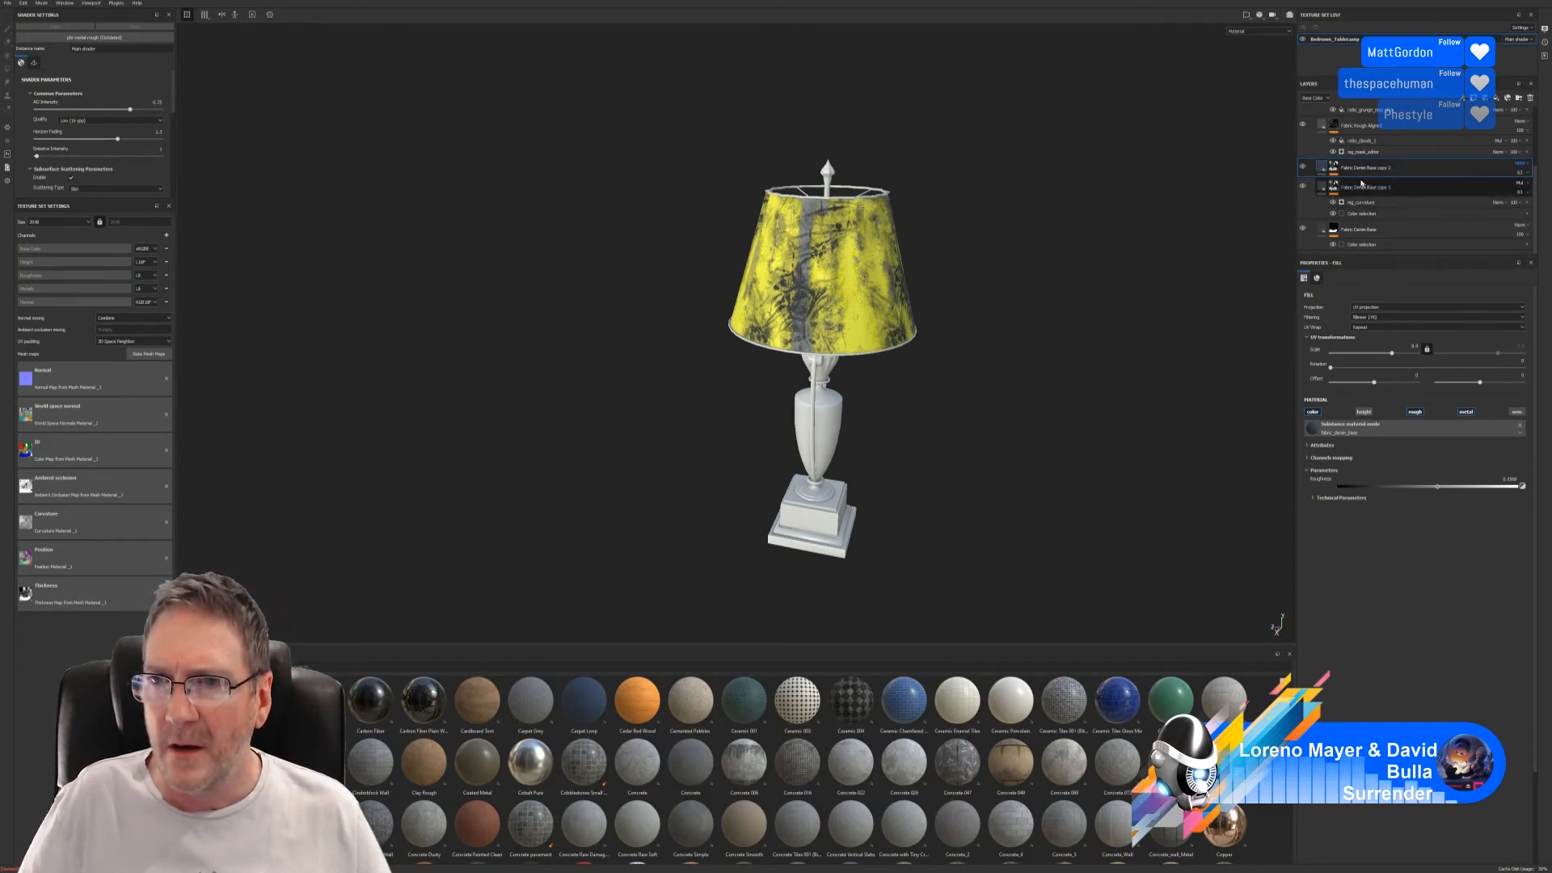
- Reset the Fabric Denim Base copy 2 layer's blend mode to Normal and try the blend modes that follow it, comparing them on the lampshade
scroll(1341, 191, "up", 1)
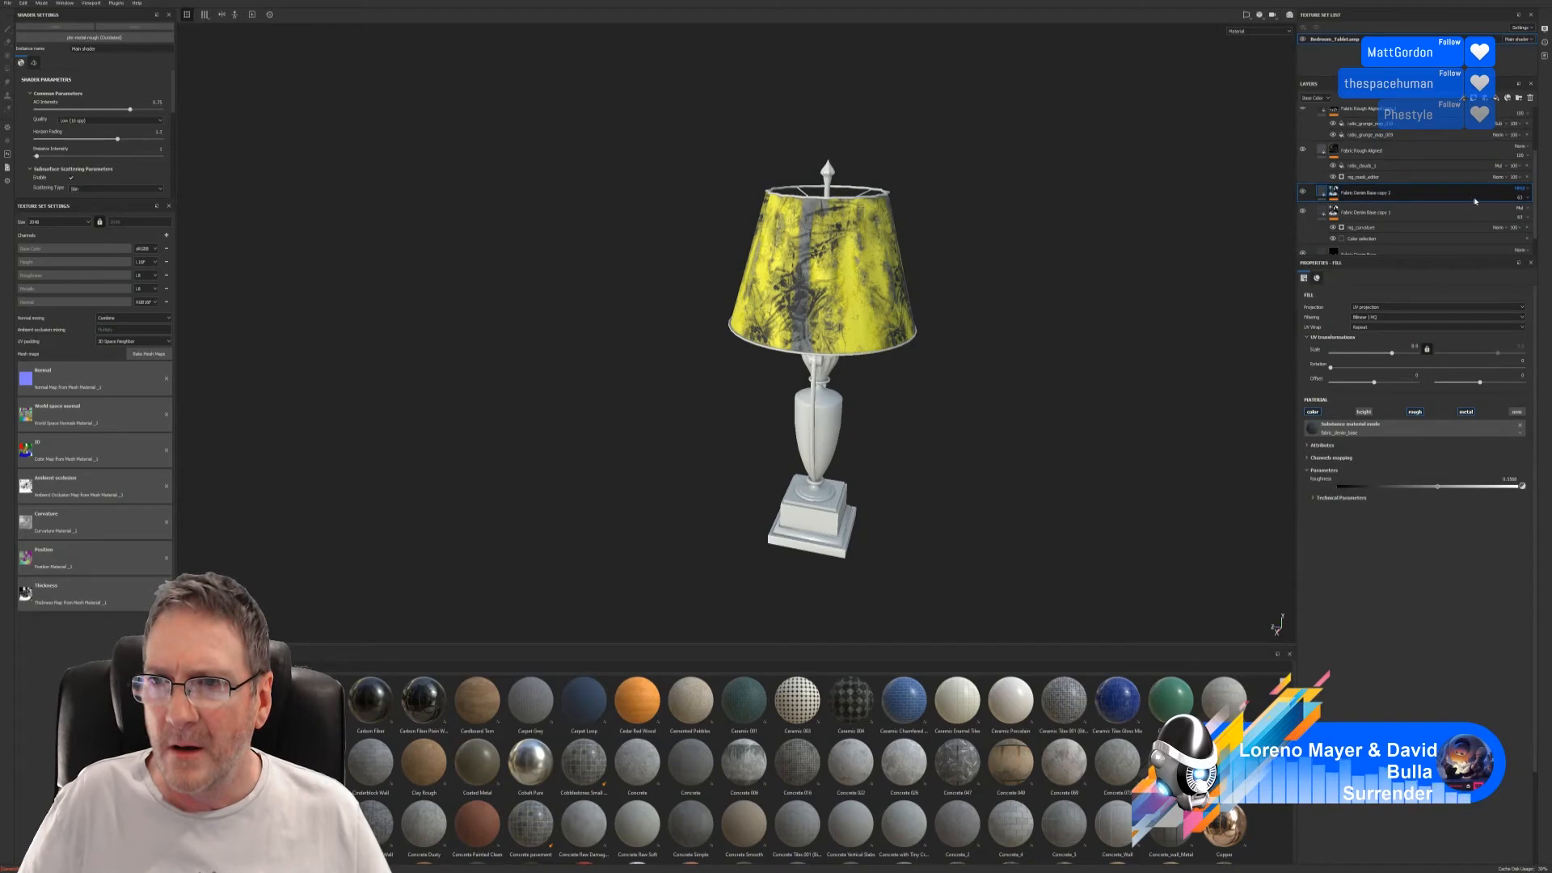
left_click(1523, 189)
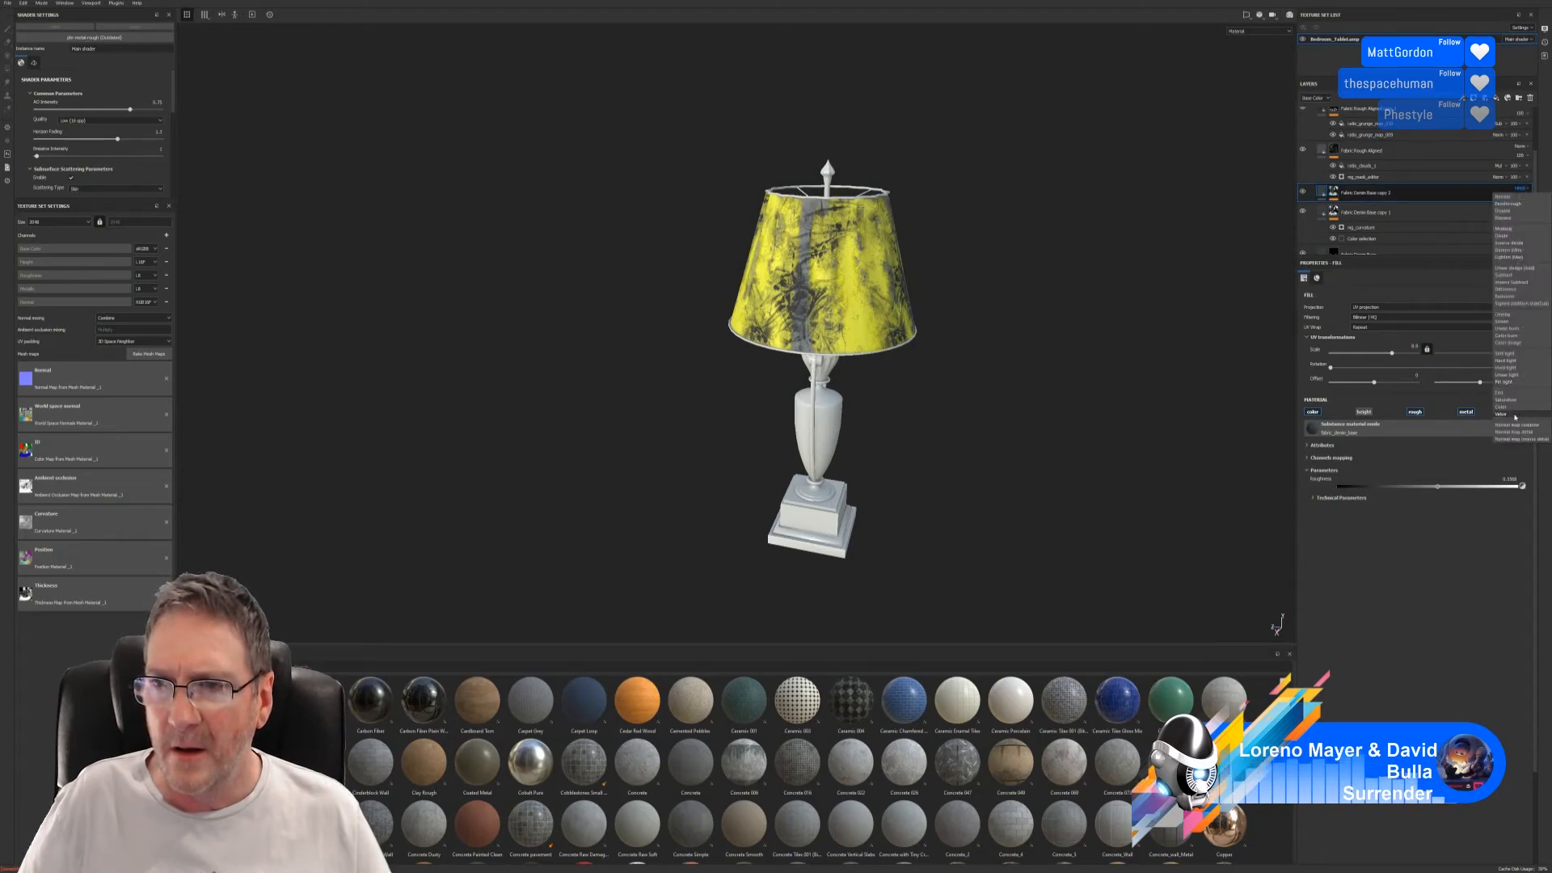
left_click(1508, 197)
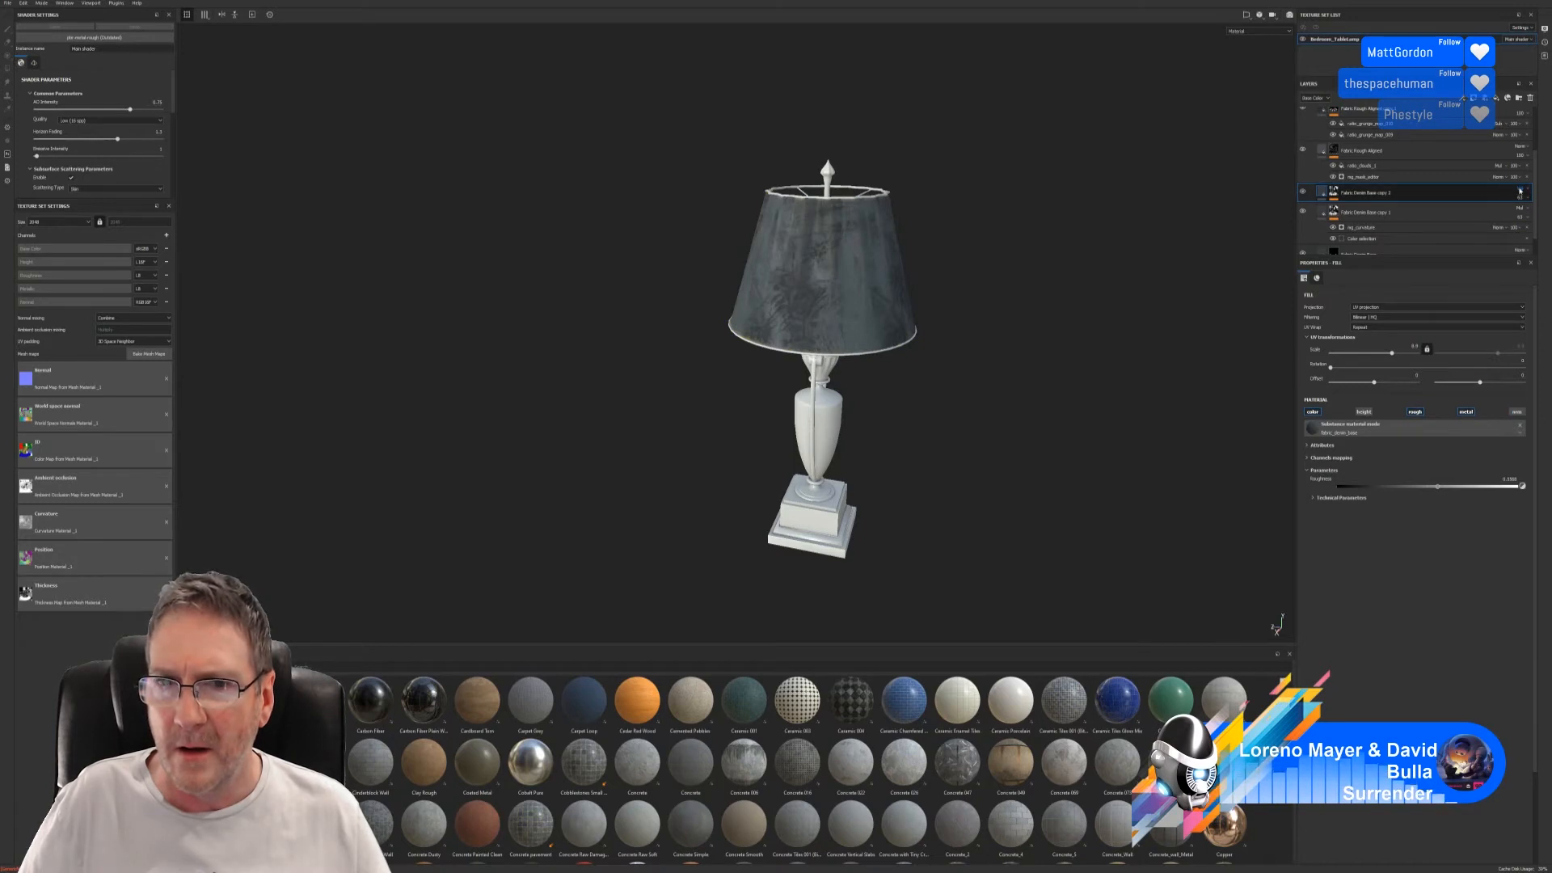
scroll(1520, 191, "down", 2)
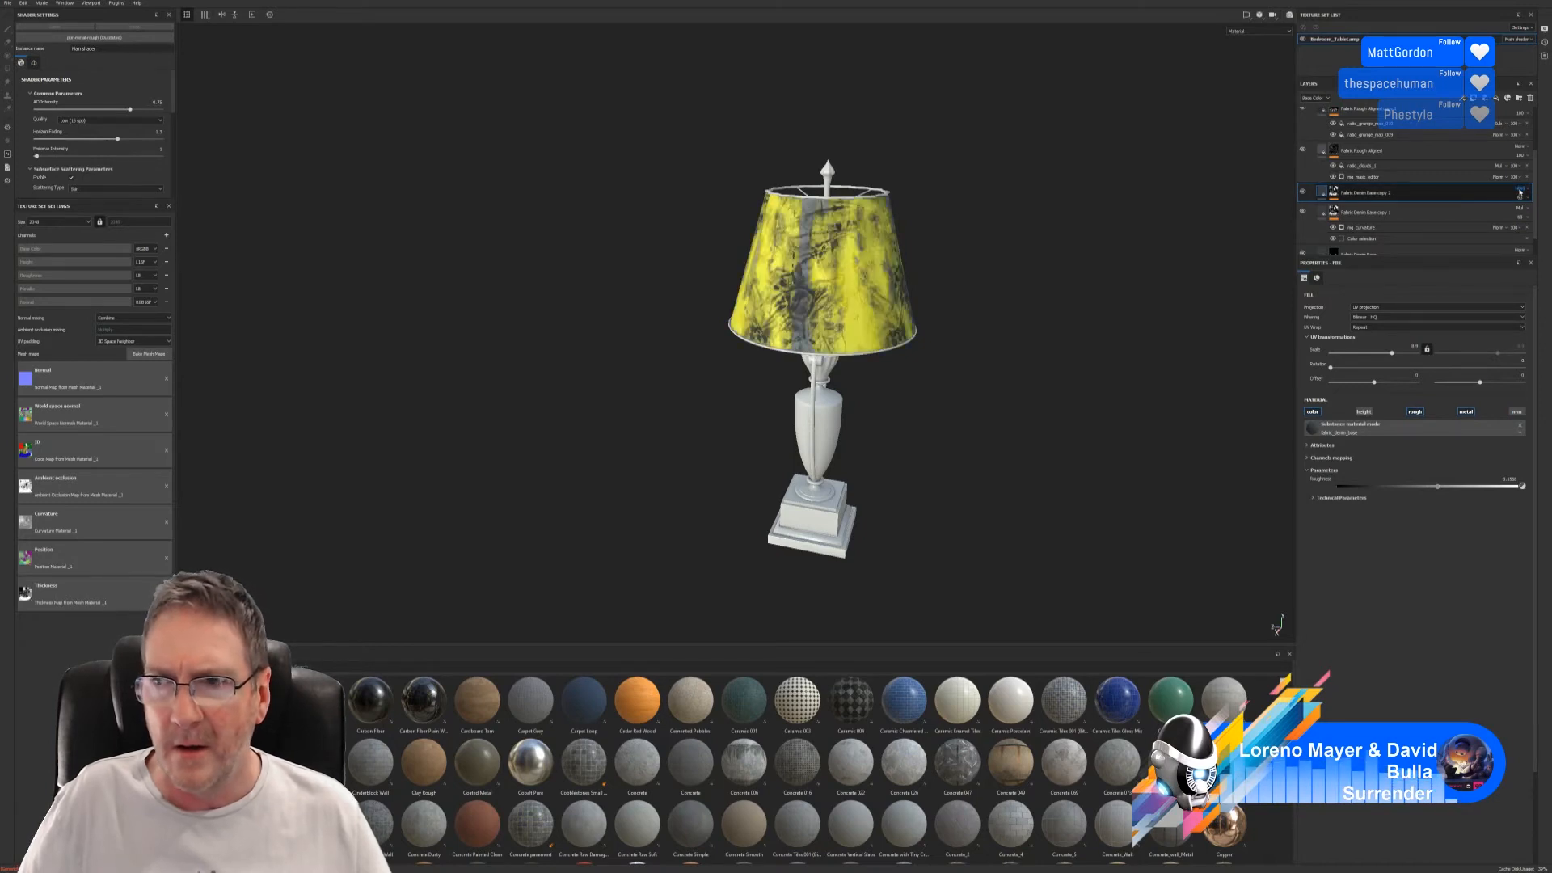
scroll(1519, 191, "down", 1)
scroll(1520, 192, "down", 1)
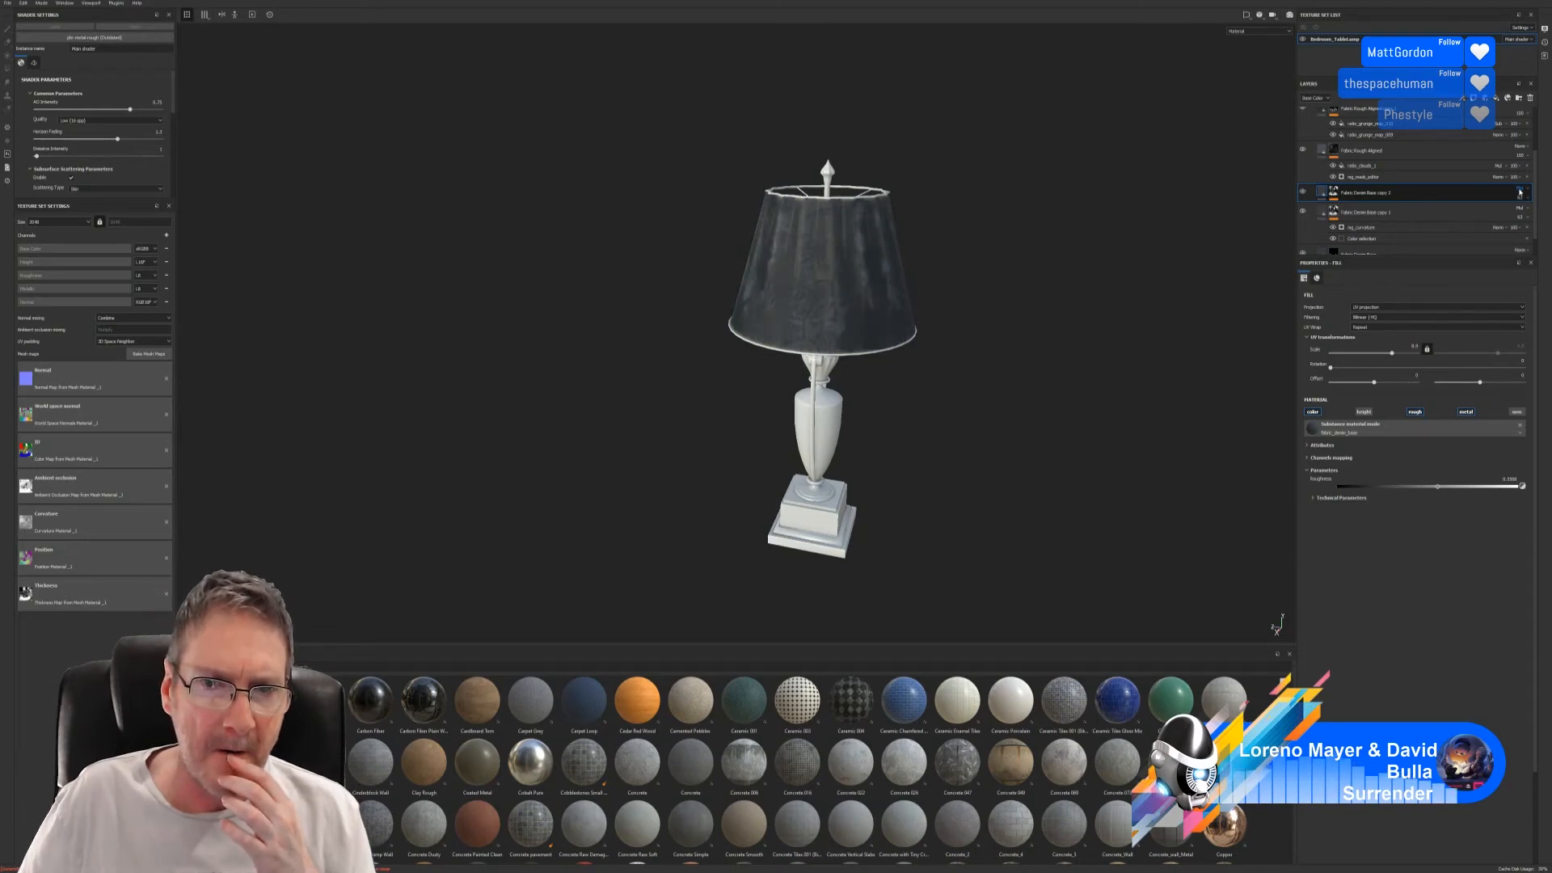
scroll(1520, 219, "up", 3)
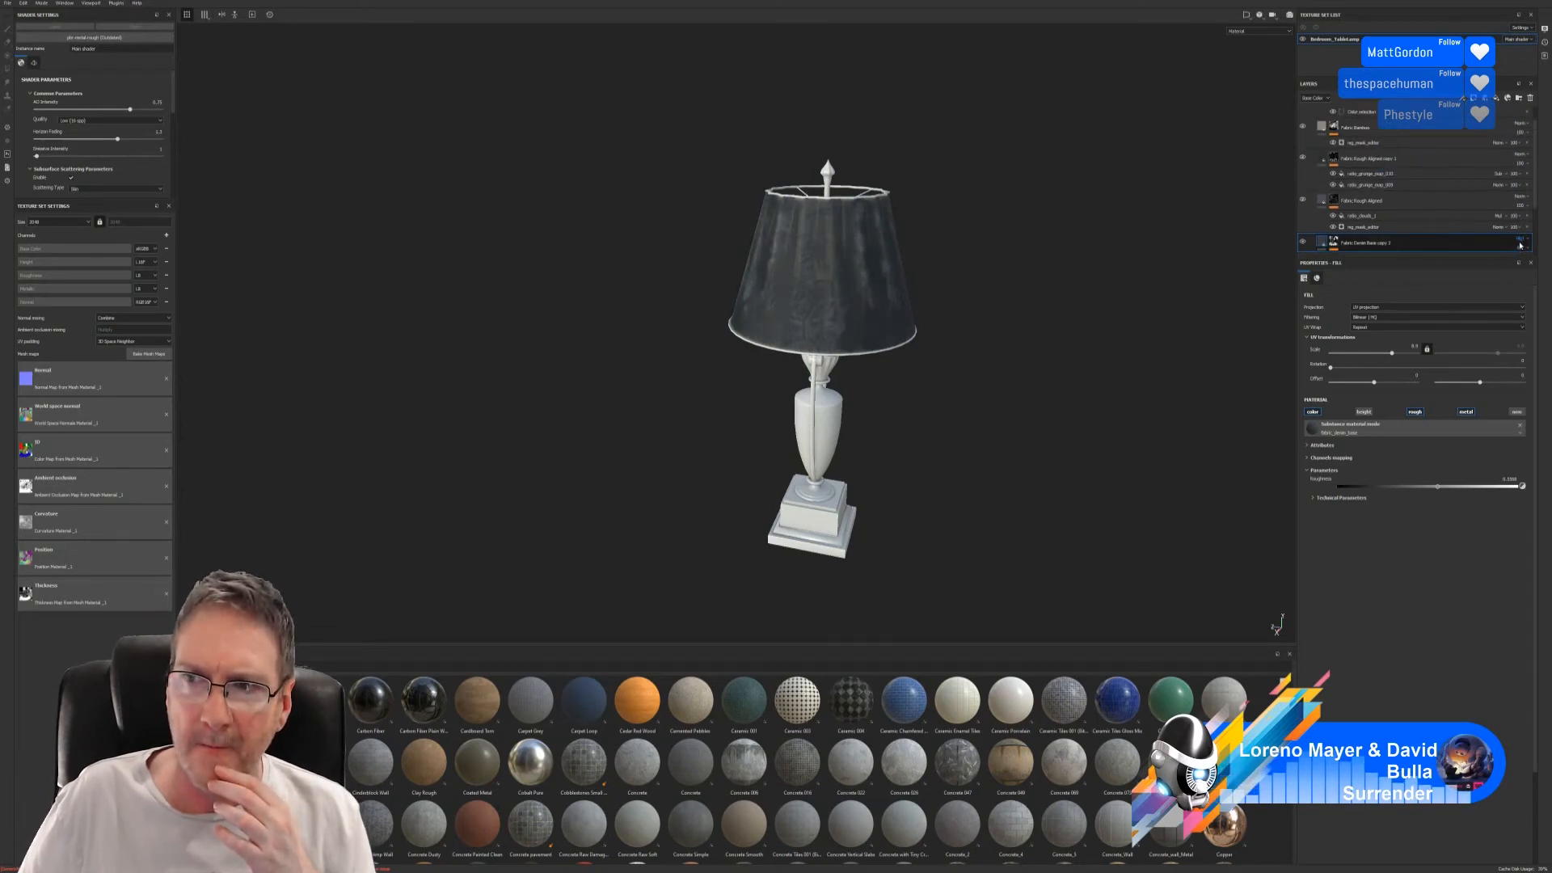
scroll(1519, 246, "down", 2)
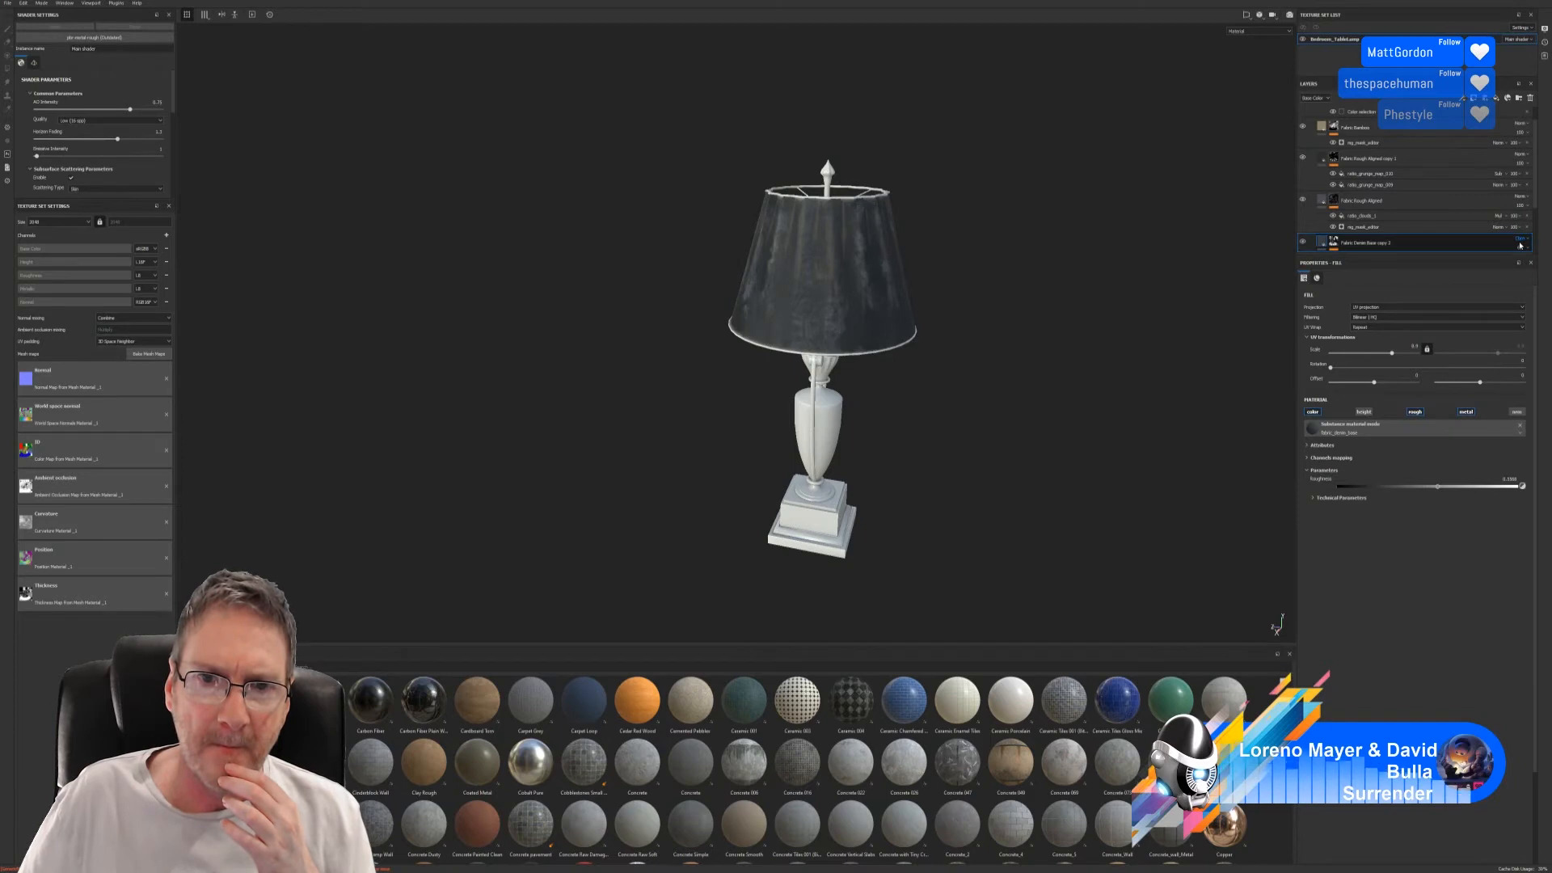
scroll(1519, 246, "down", 2)
scroll(1519, 246, "down", 1)
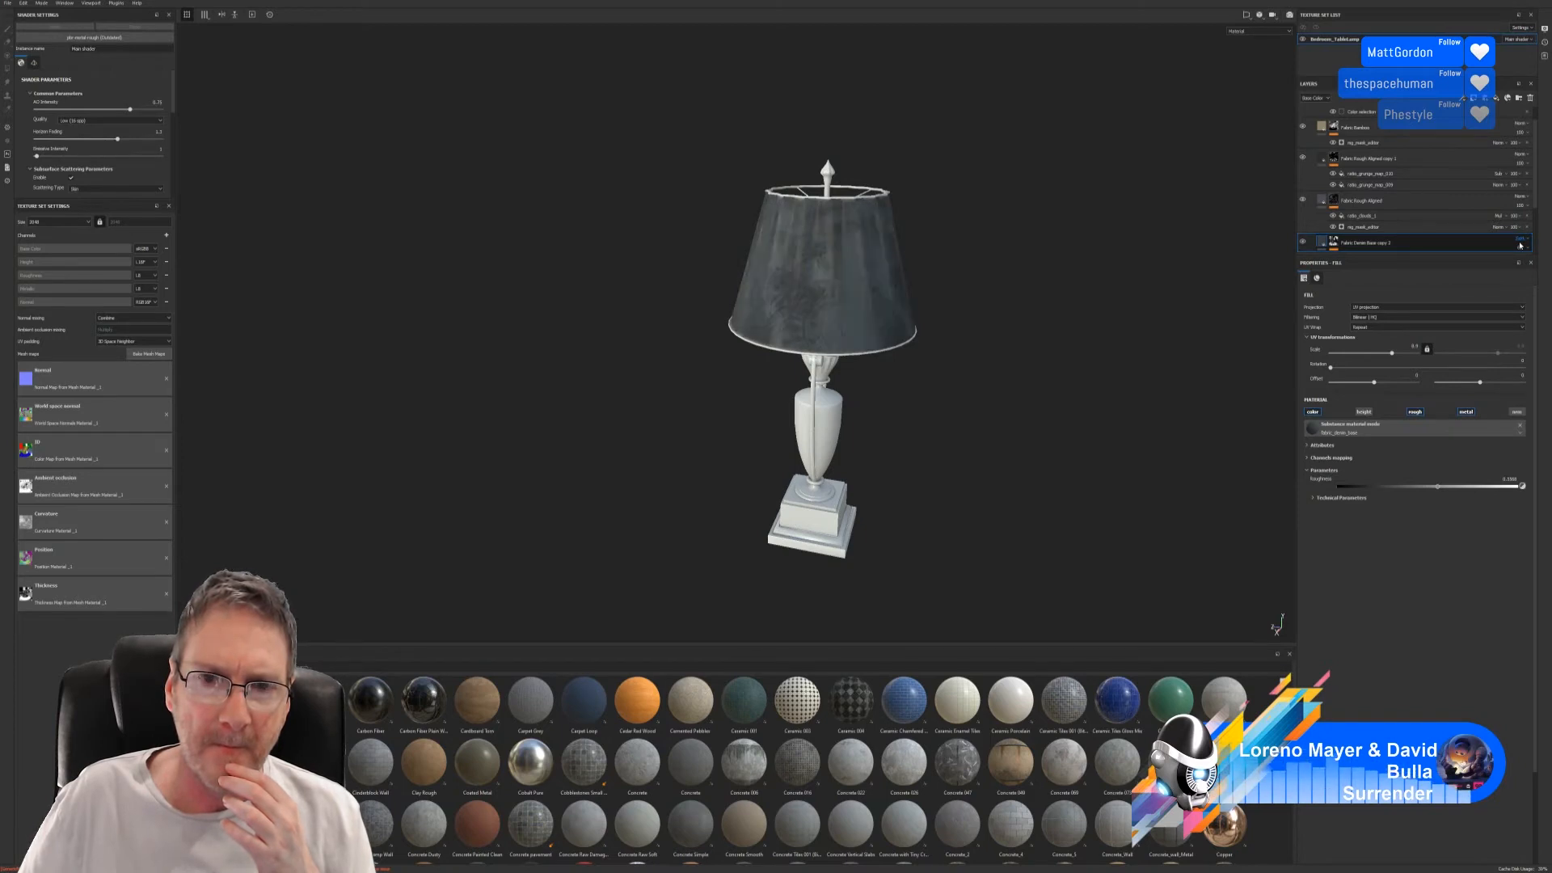
scroll(1519, 246, "down", 1)
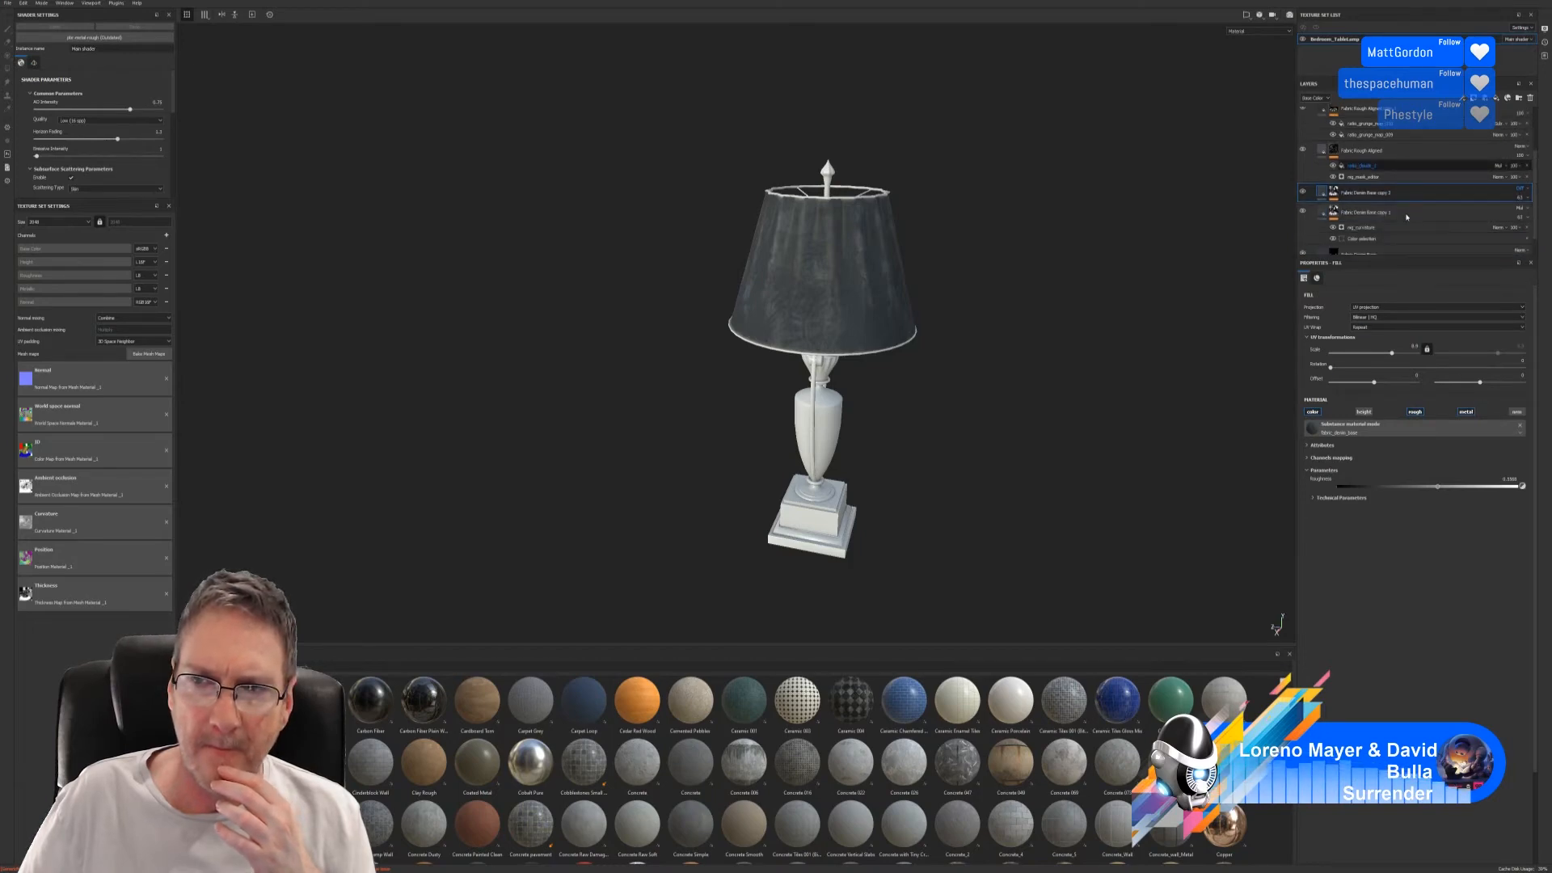
- Delete the Fabric Denim Base copy 2 layer
left_click(1334, 194)
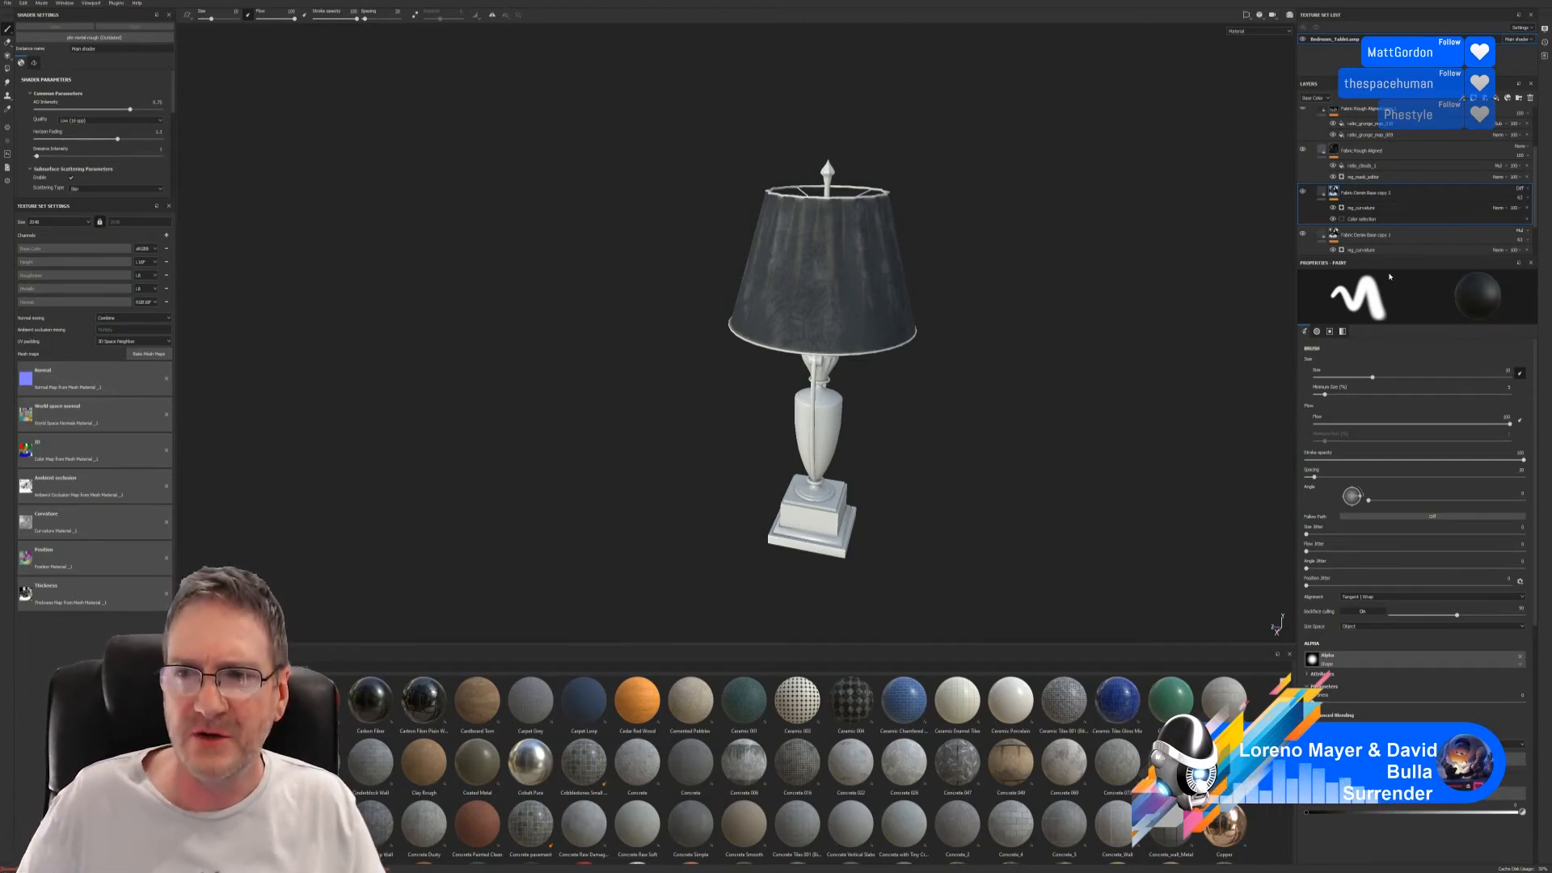
double_click(1391, 196)
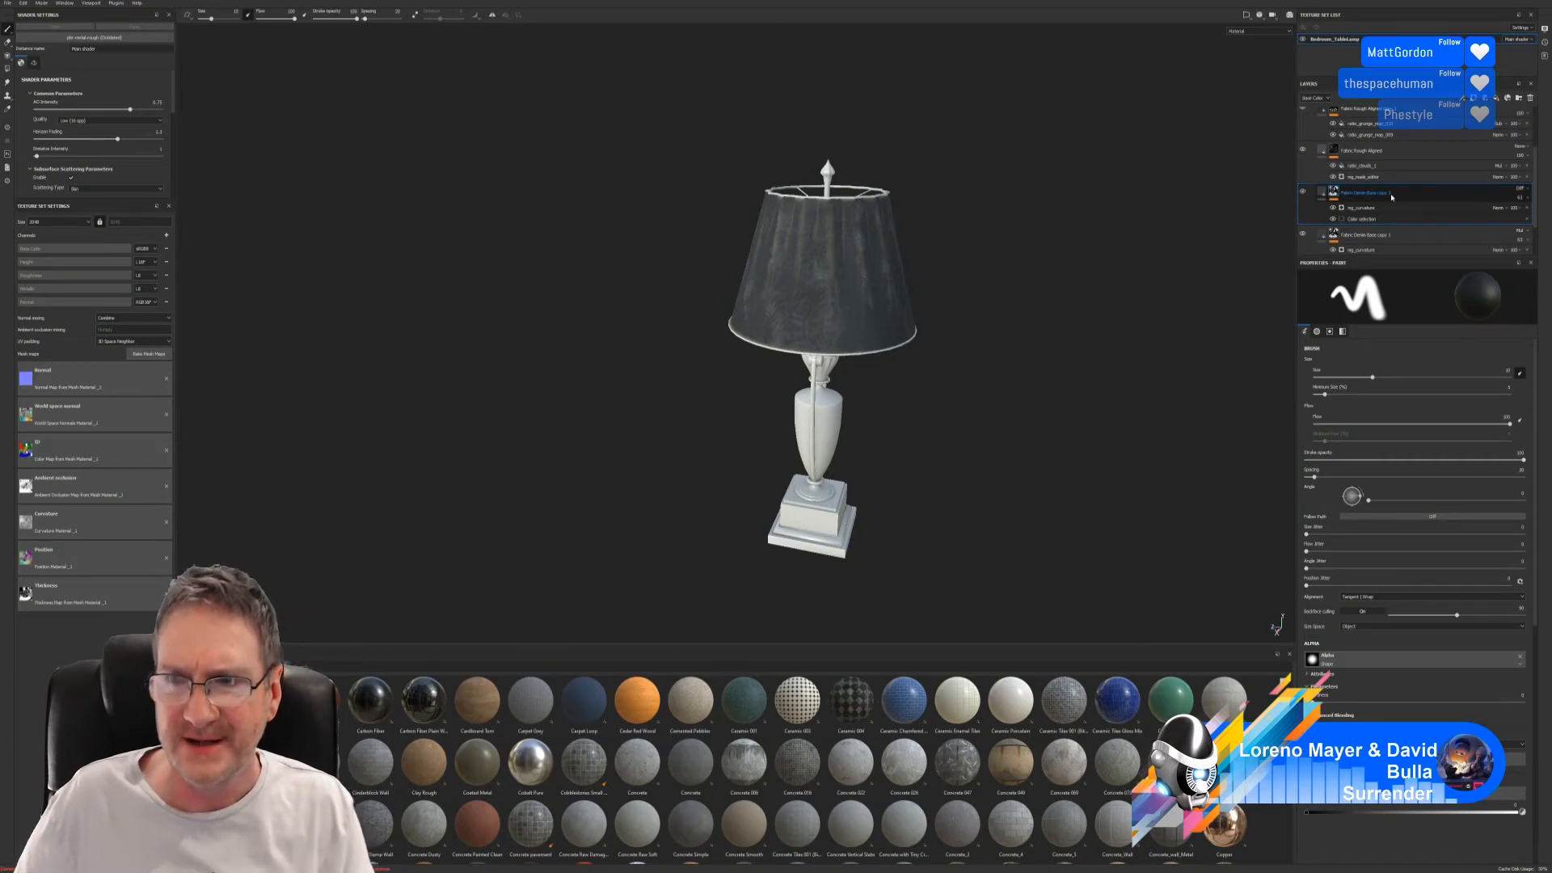
key("Delete")
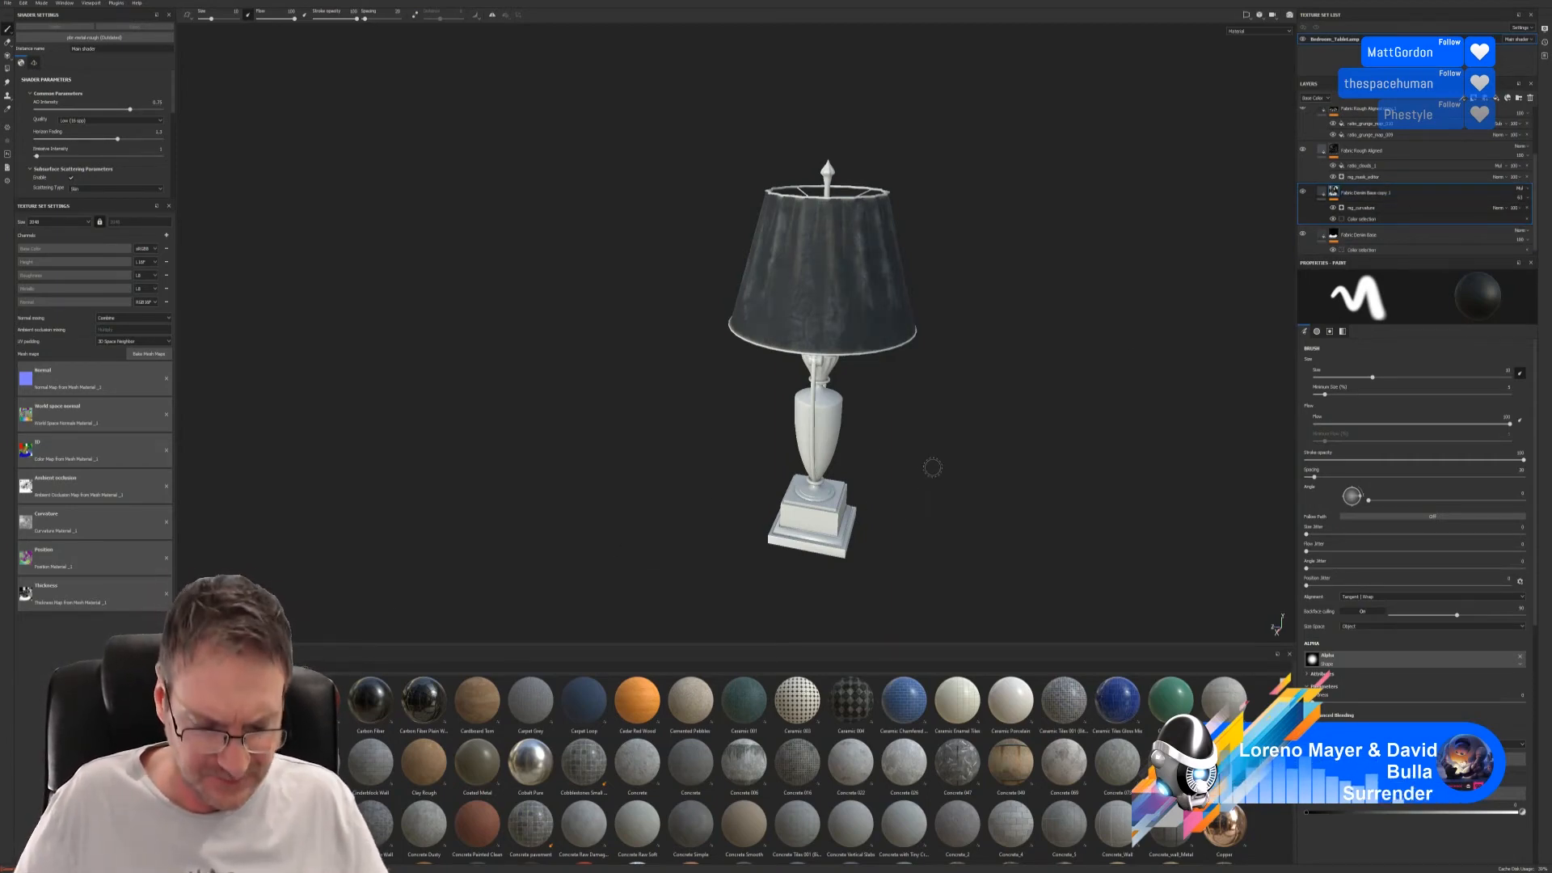
- View the lamp from its front and look through the material library for another fabric suitable for the lampshade
left_click_drag(1060, 359, 808, 452, "alt")
mouse_move(808, 452)
right_mouse_down("alt")
mouse_move(813, 416)
mouse_move(818, 436)
right_mouse_up("alt")
middle_click_drag(817, 436, 852, 414, "alt")
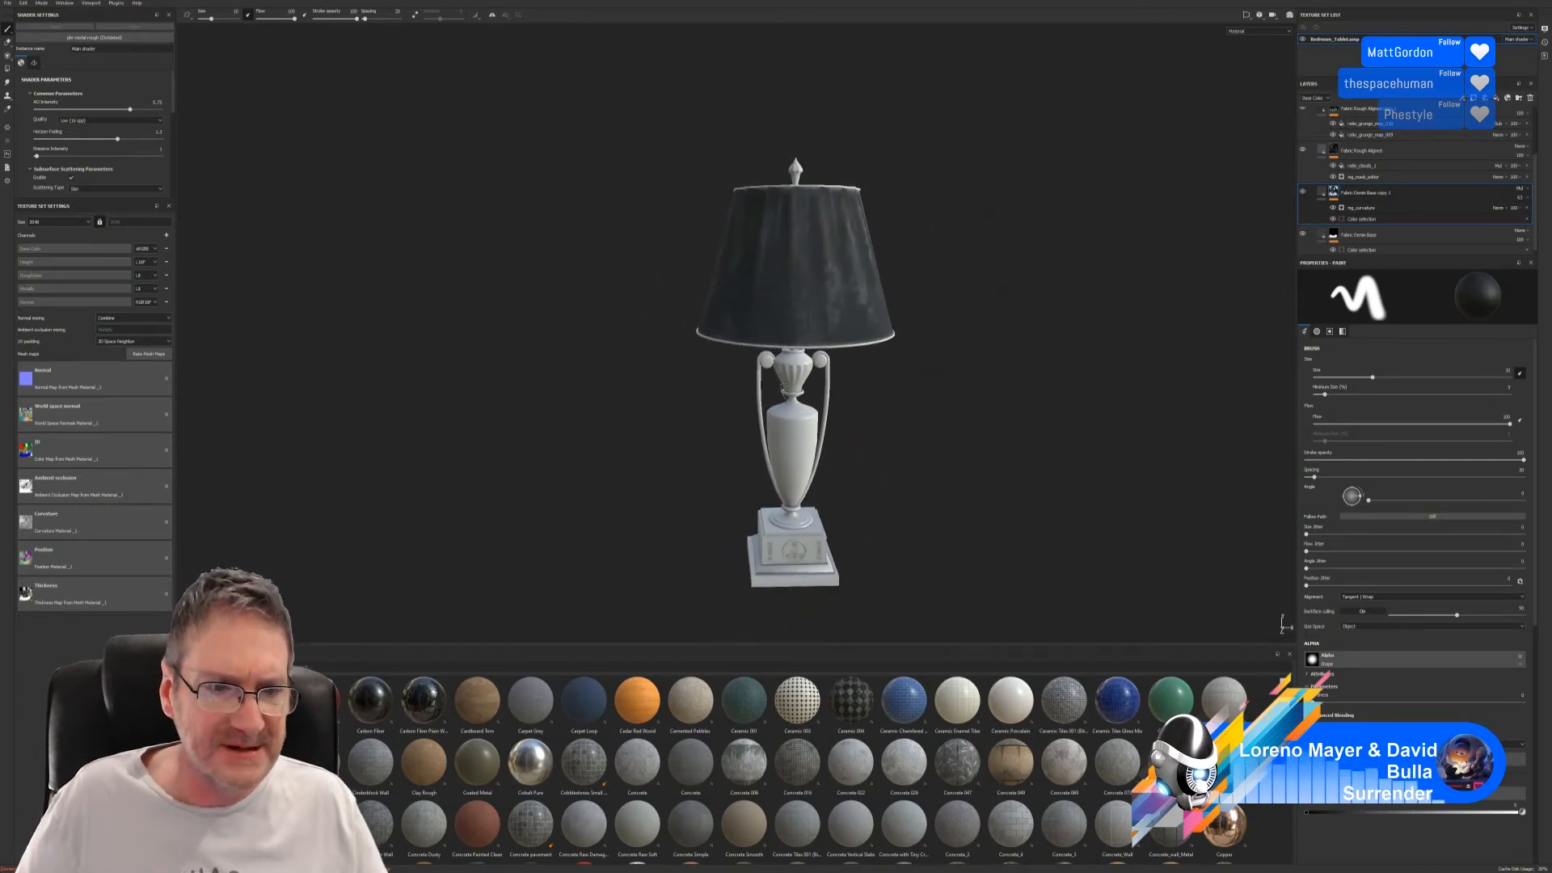
scroll(419, 771, "down", 5)
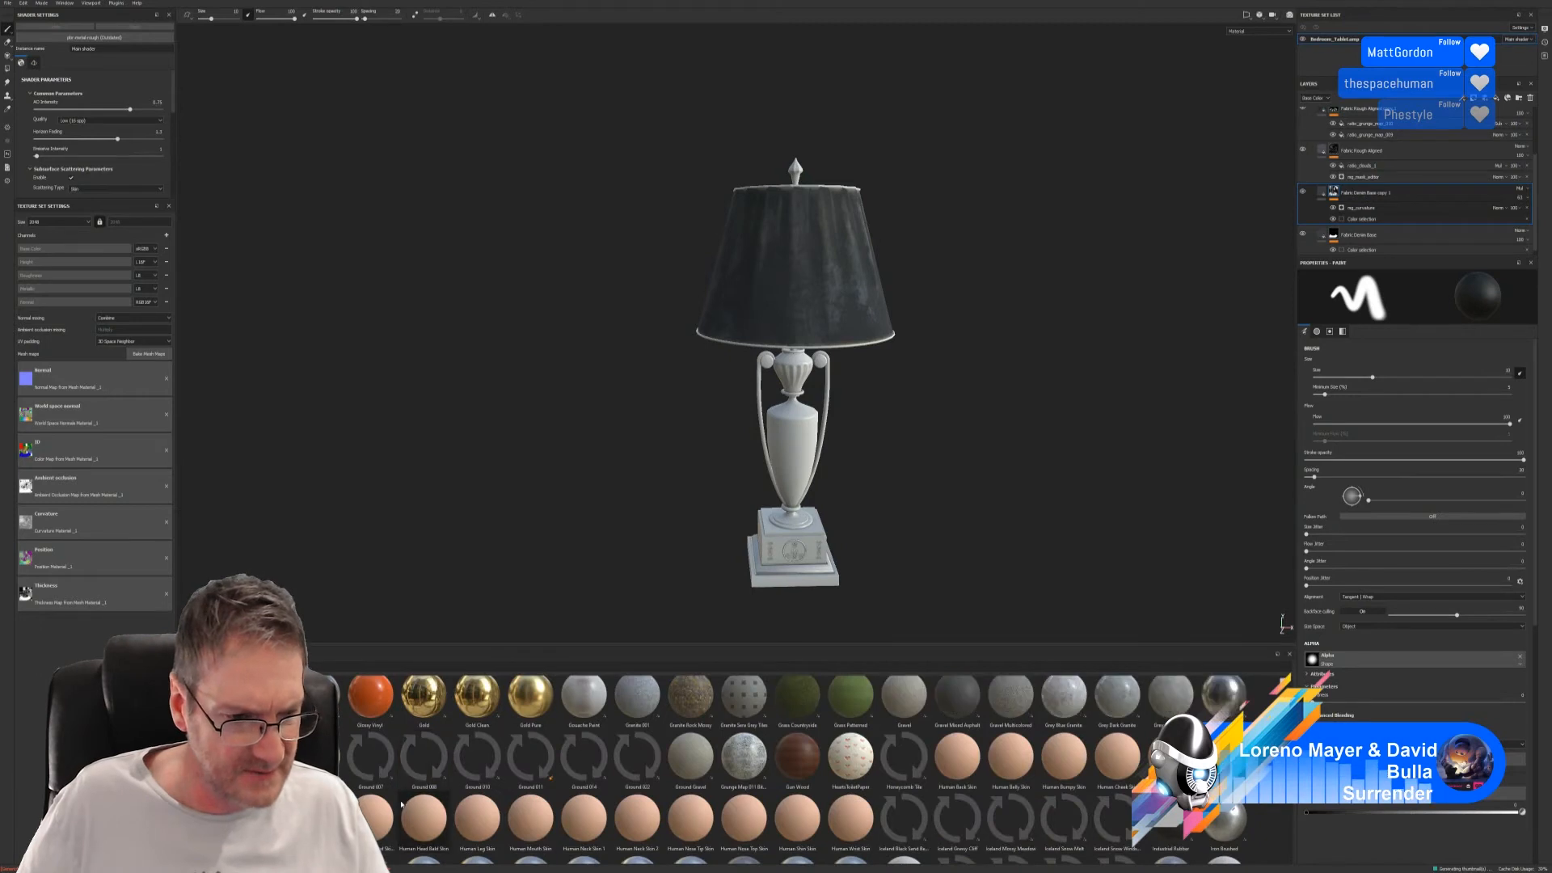
scroll(565, 796, "down", 3)
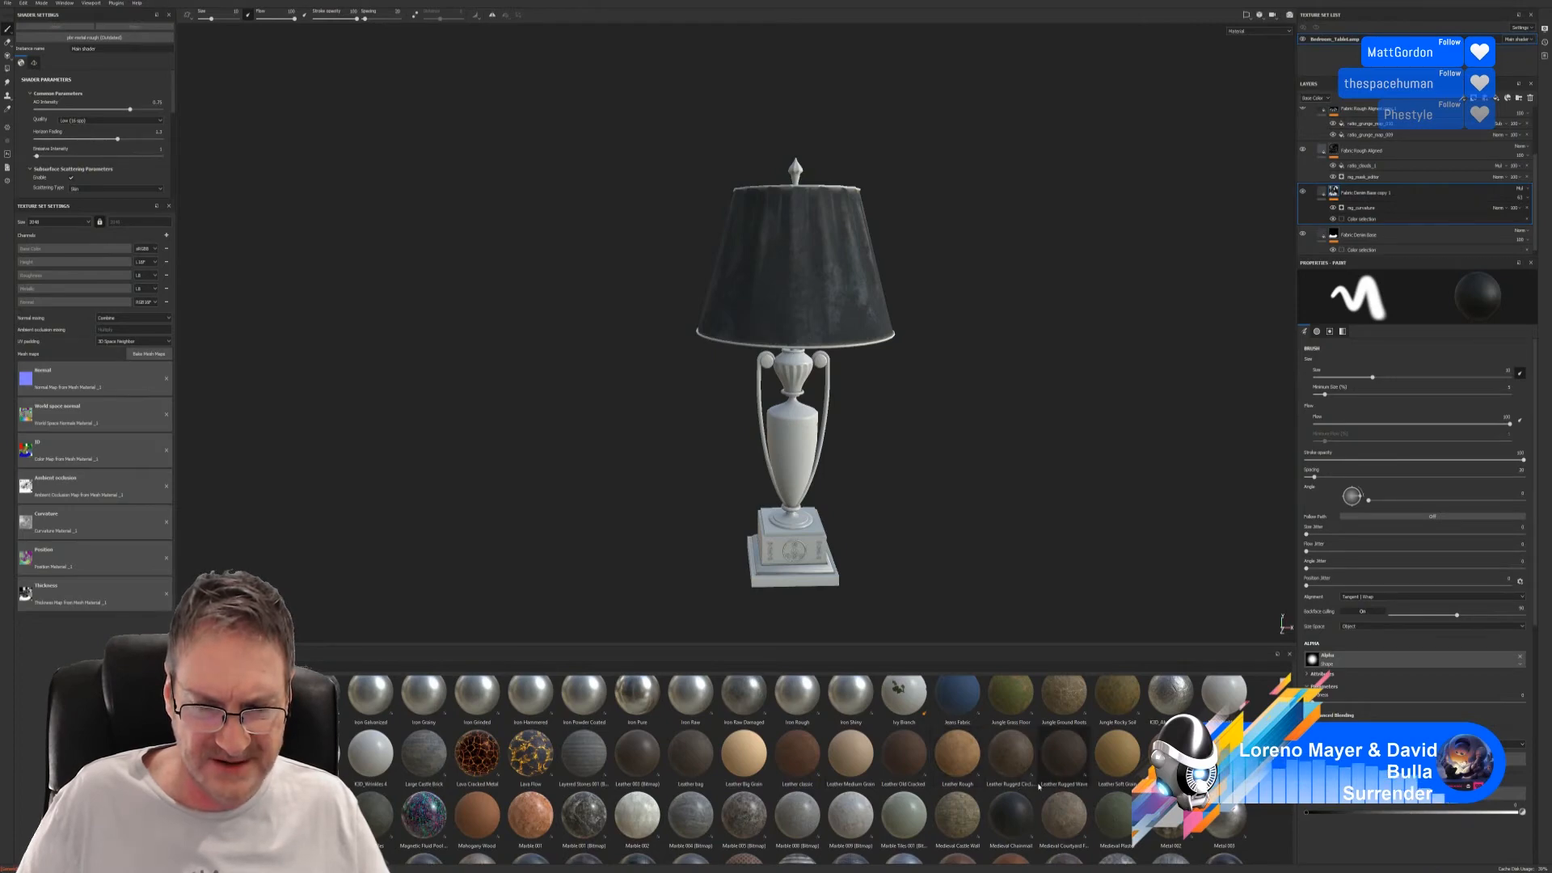
scroll(946, 784, "down", 3)
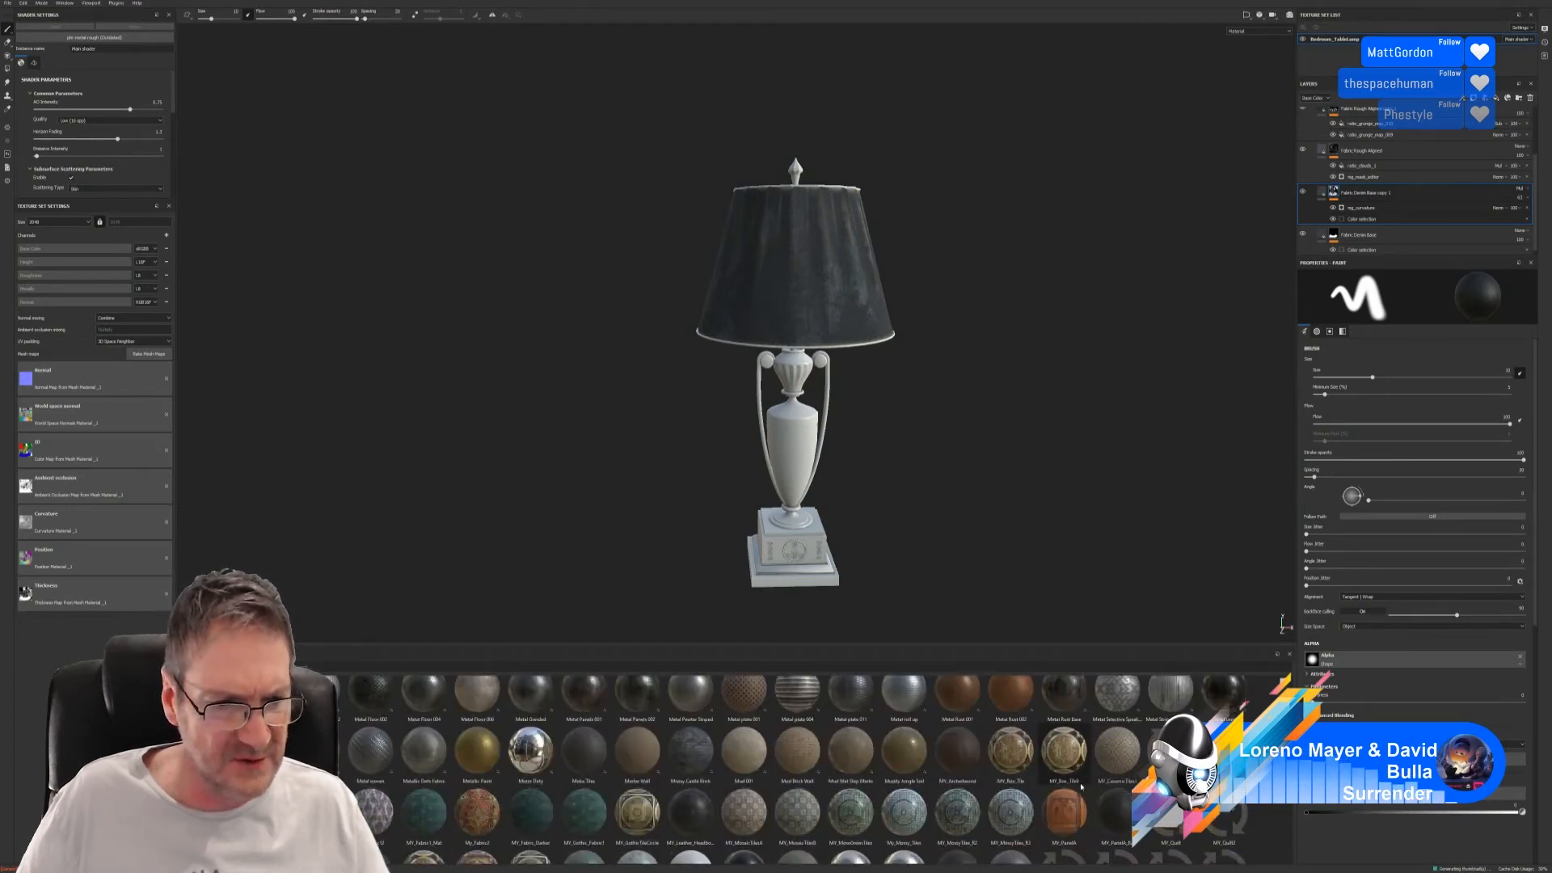
mouse_move(1079, 784)
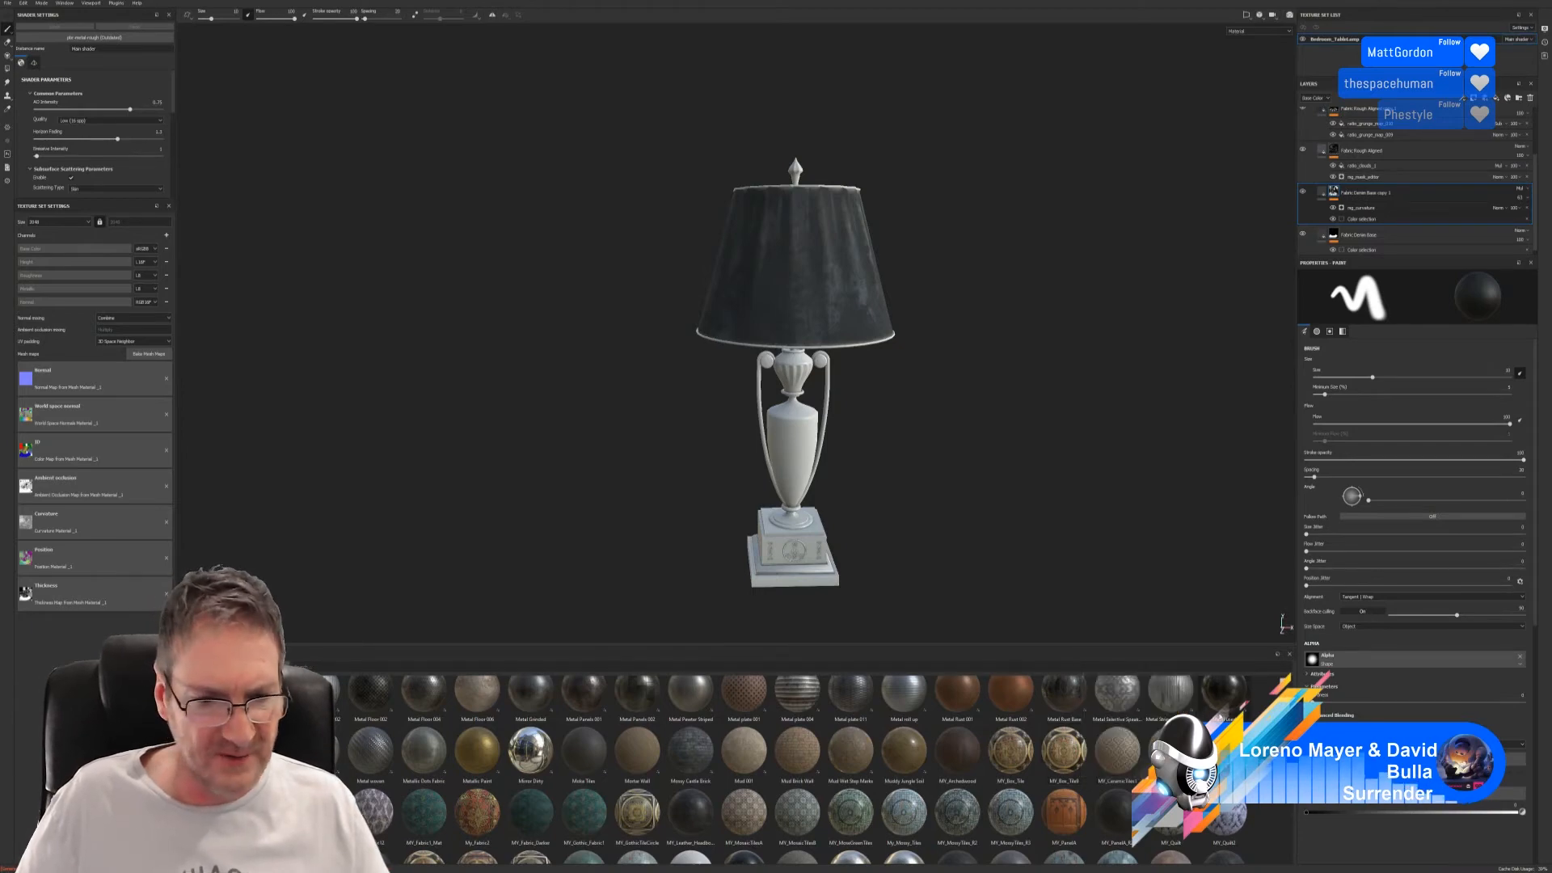
mouse_move(1220, 716)
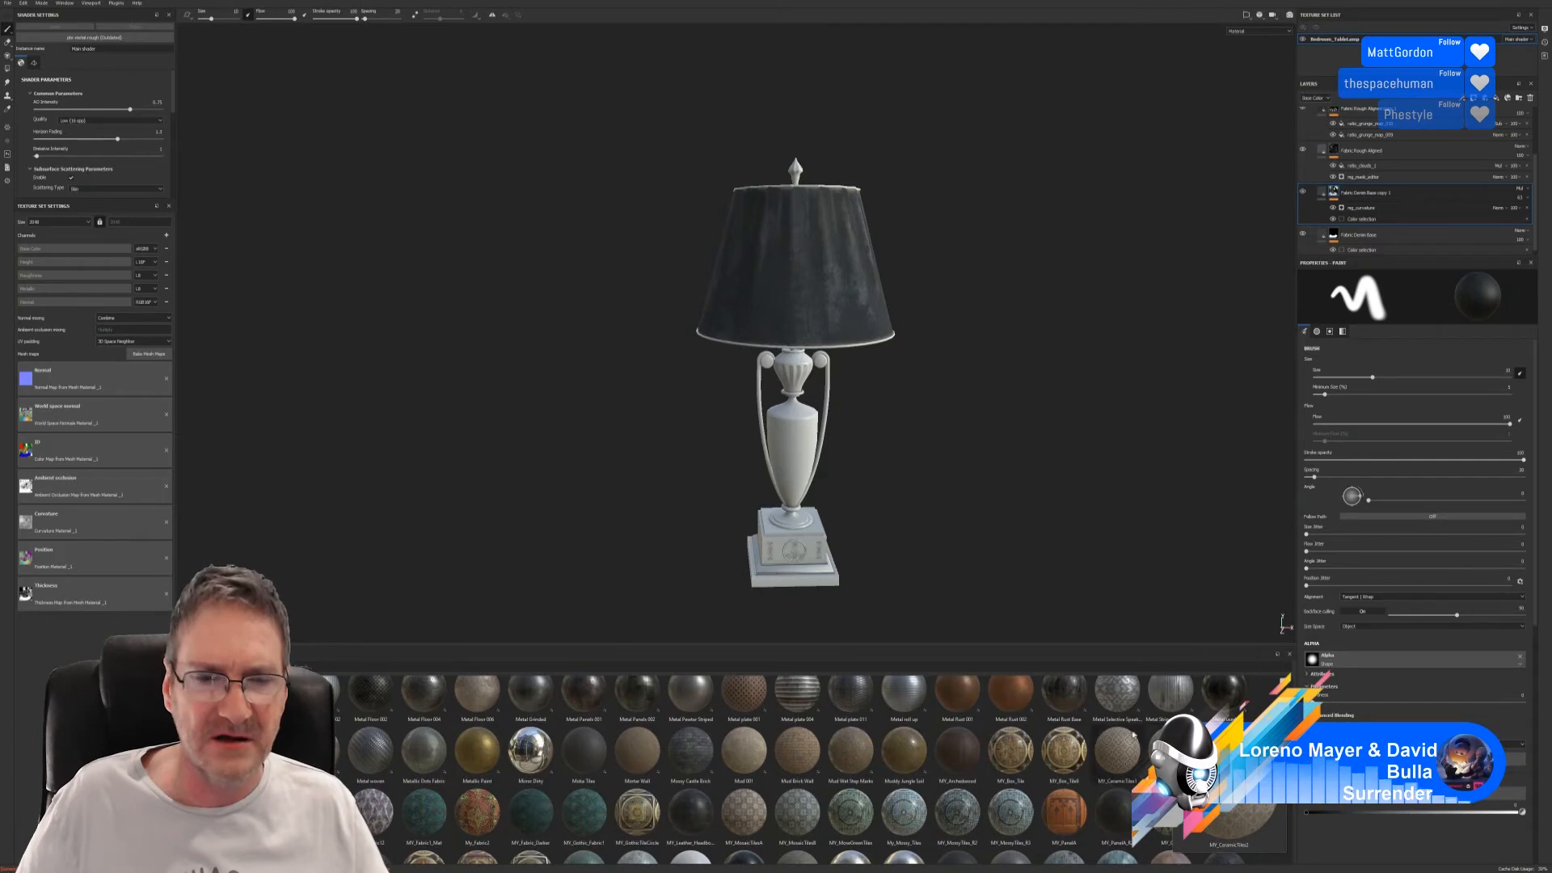
mouse_move(604, 776)
mouse_move(344, 809)
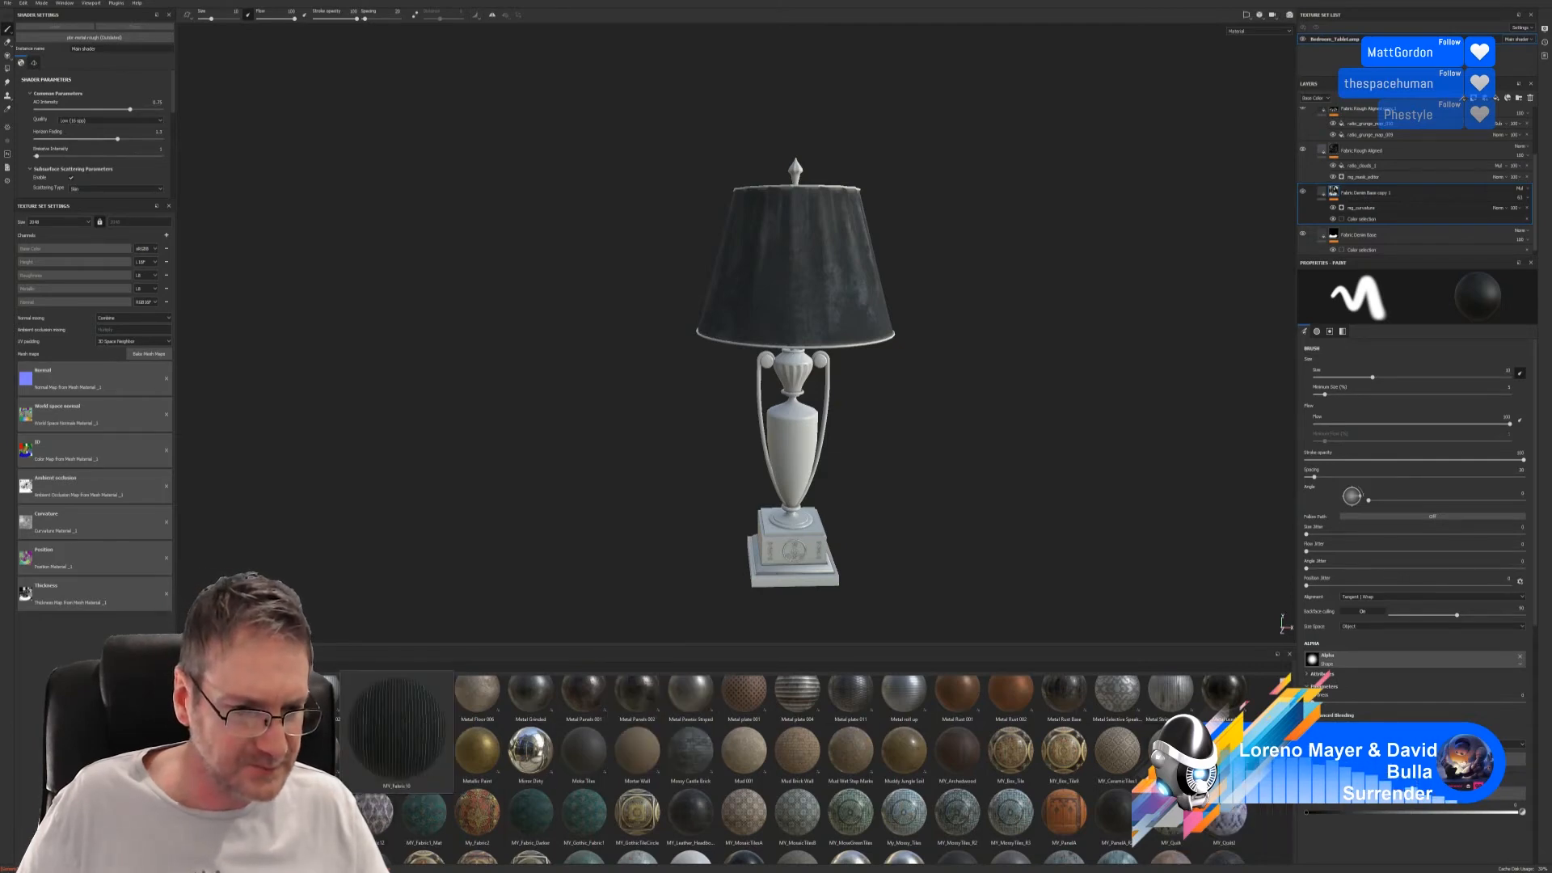
scroll(965, 768, "down", 5)
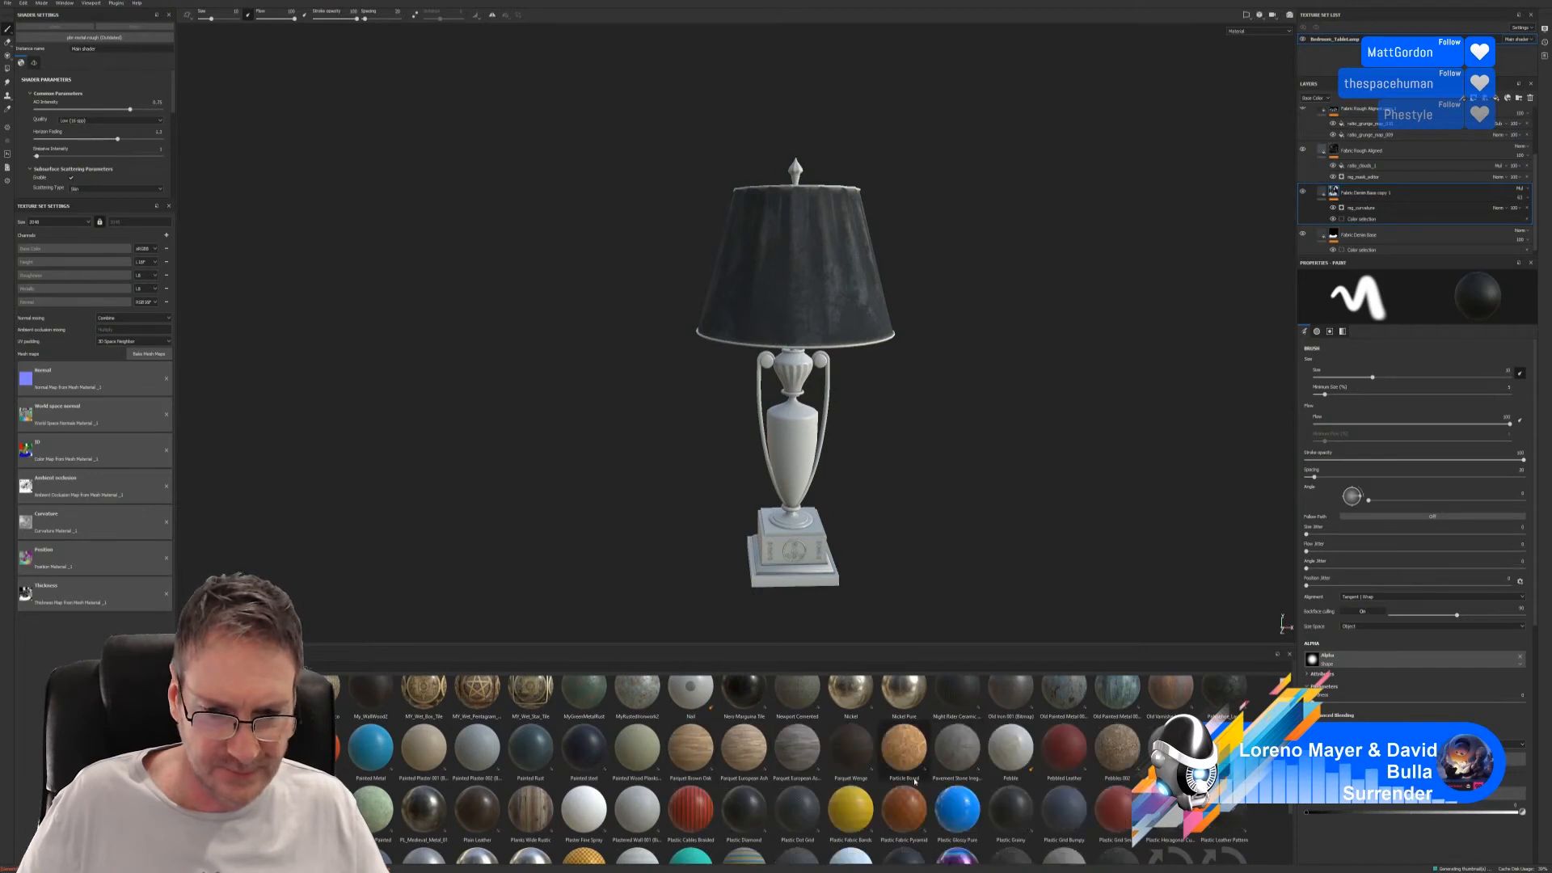
mouse_move(915, 782)
scroll(916, 782, "down", 3)
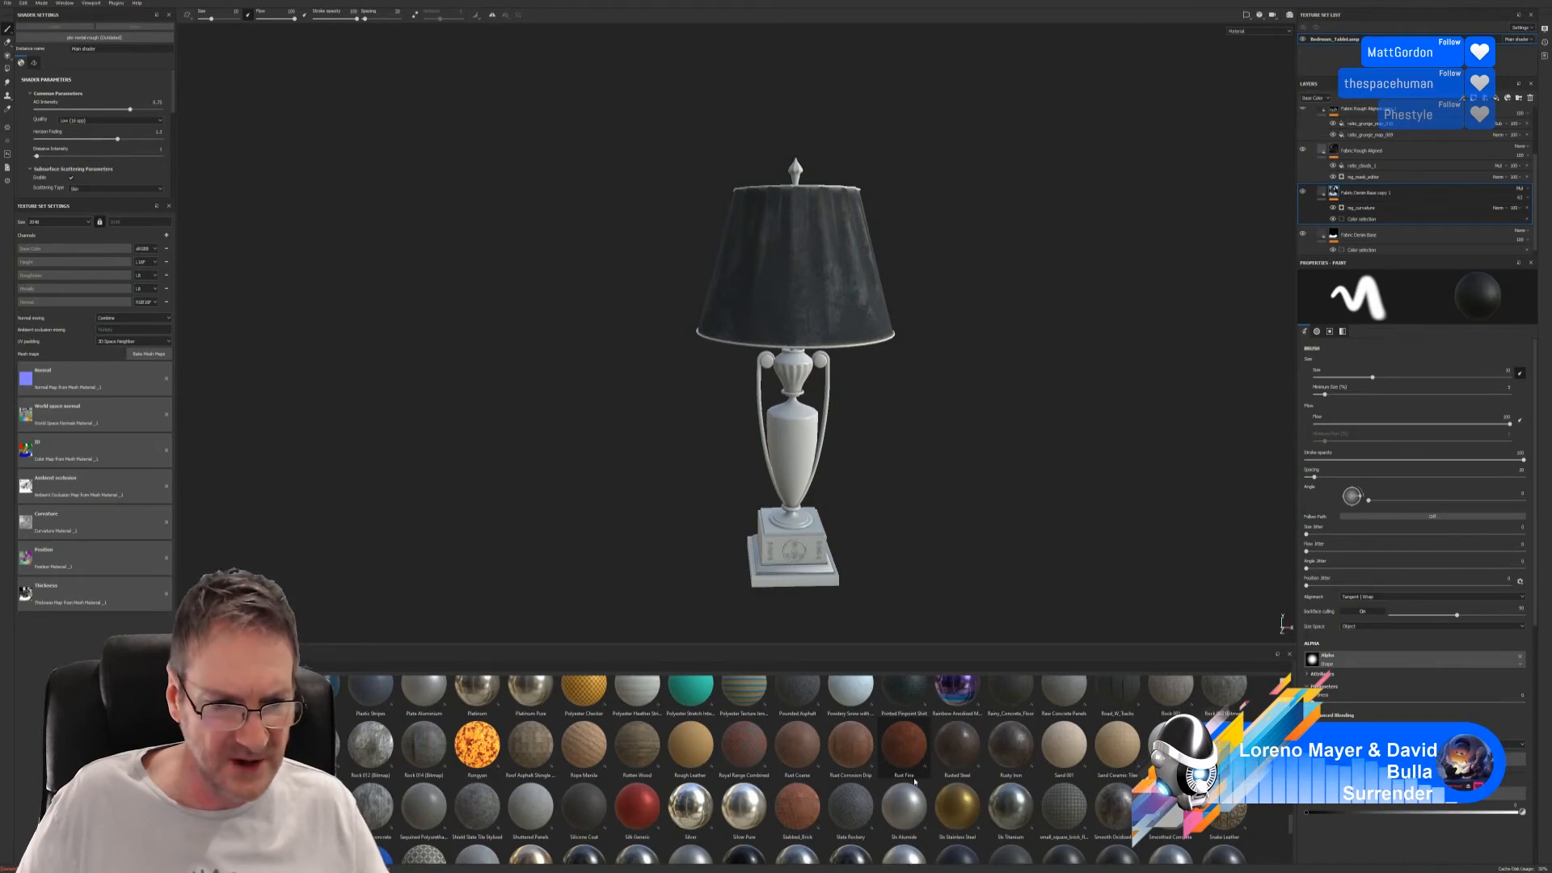
scroll(916, 781, "down", 3)
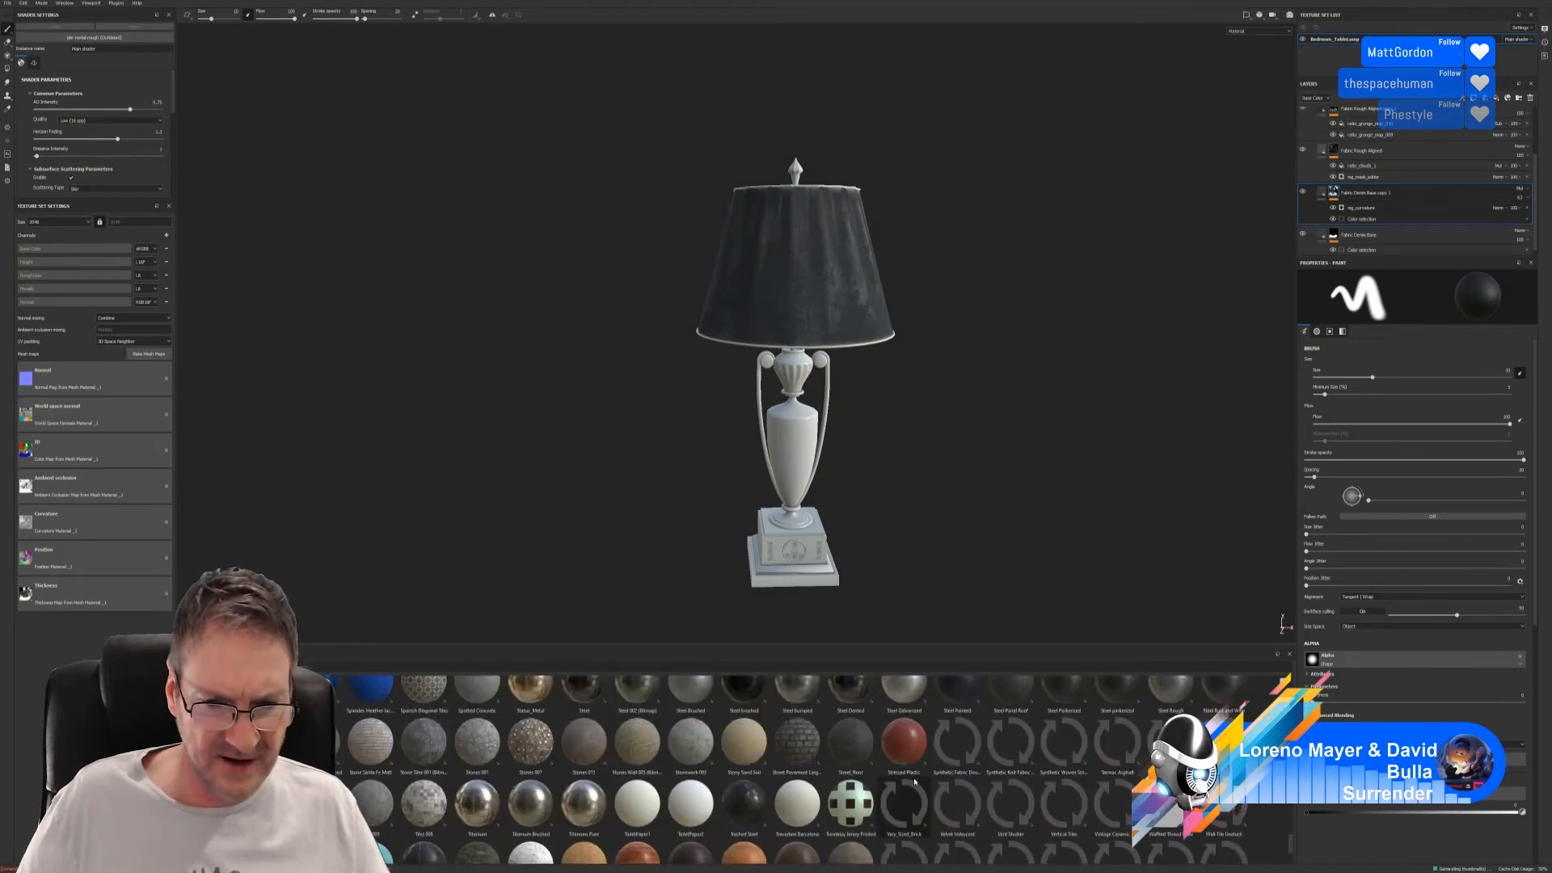
scroll(915, 782, "down", 2)
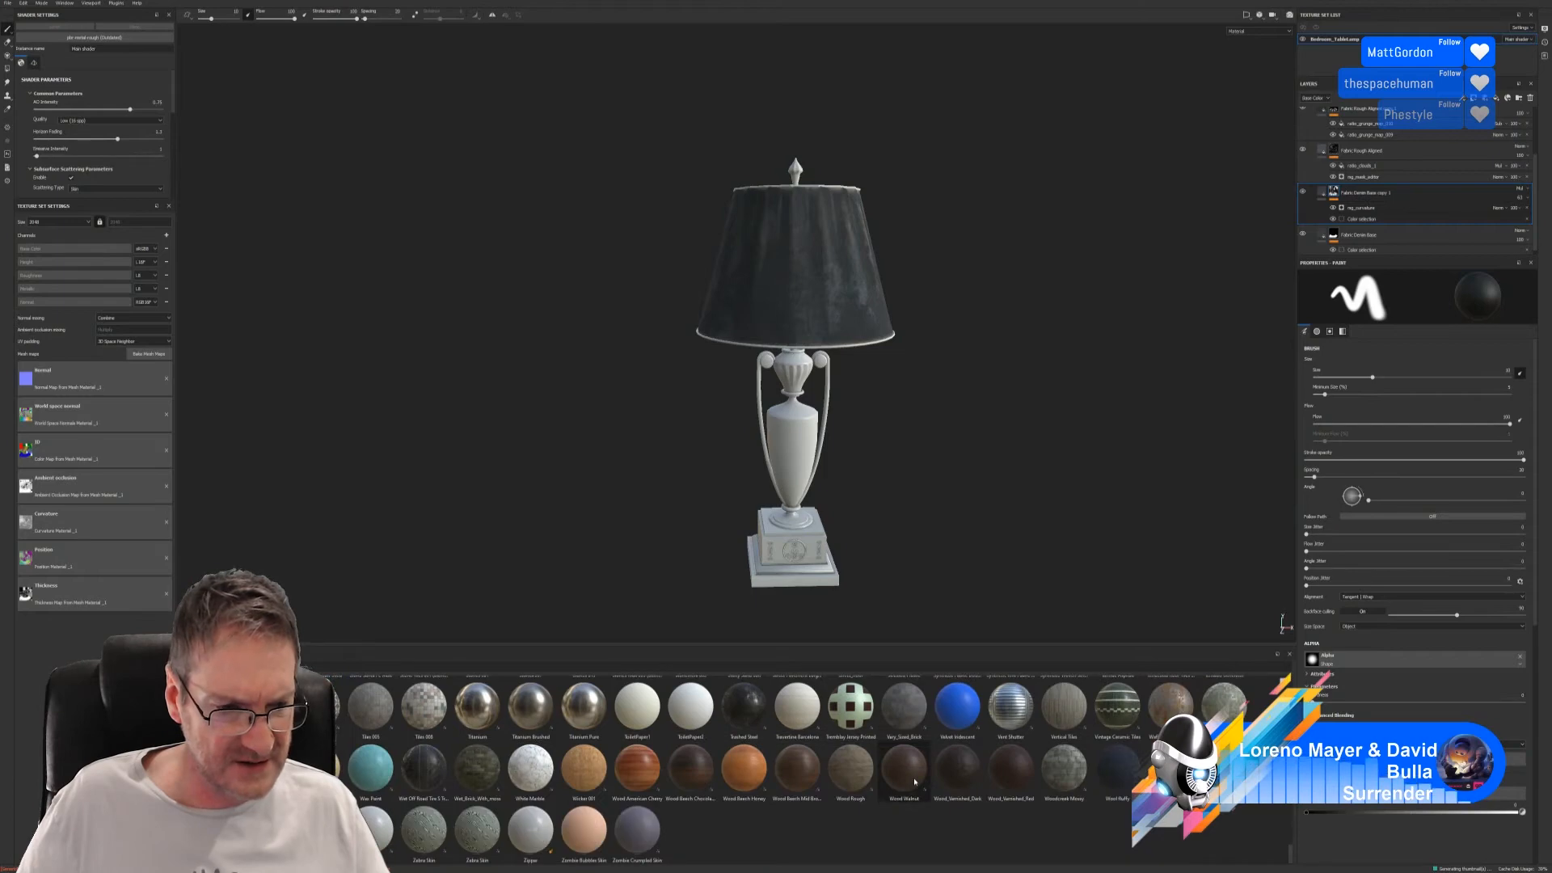
scroll(916, 781, "up", 8)
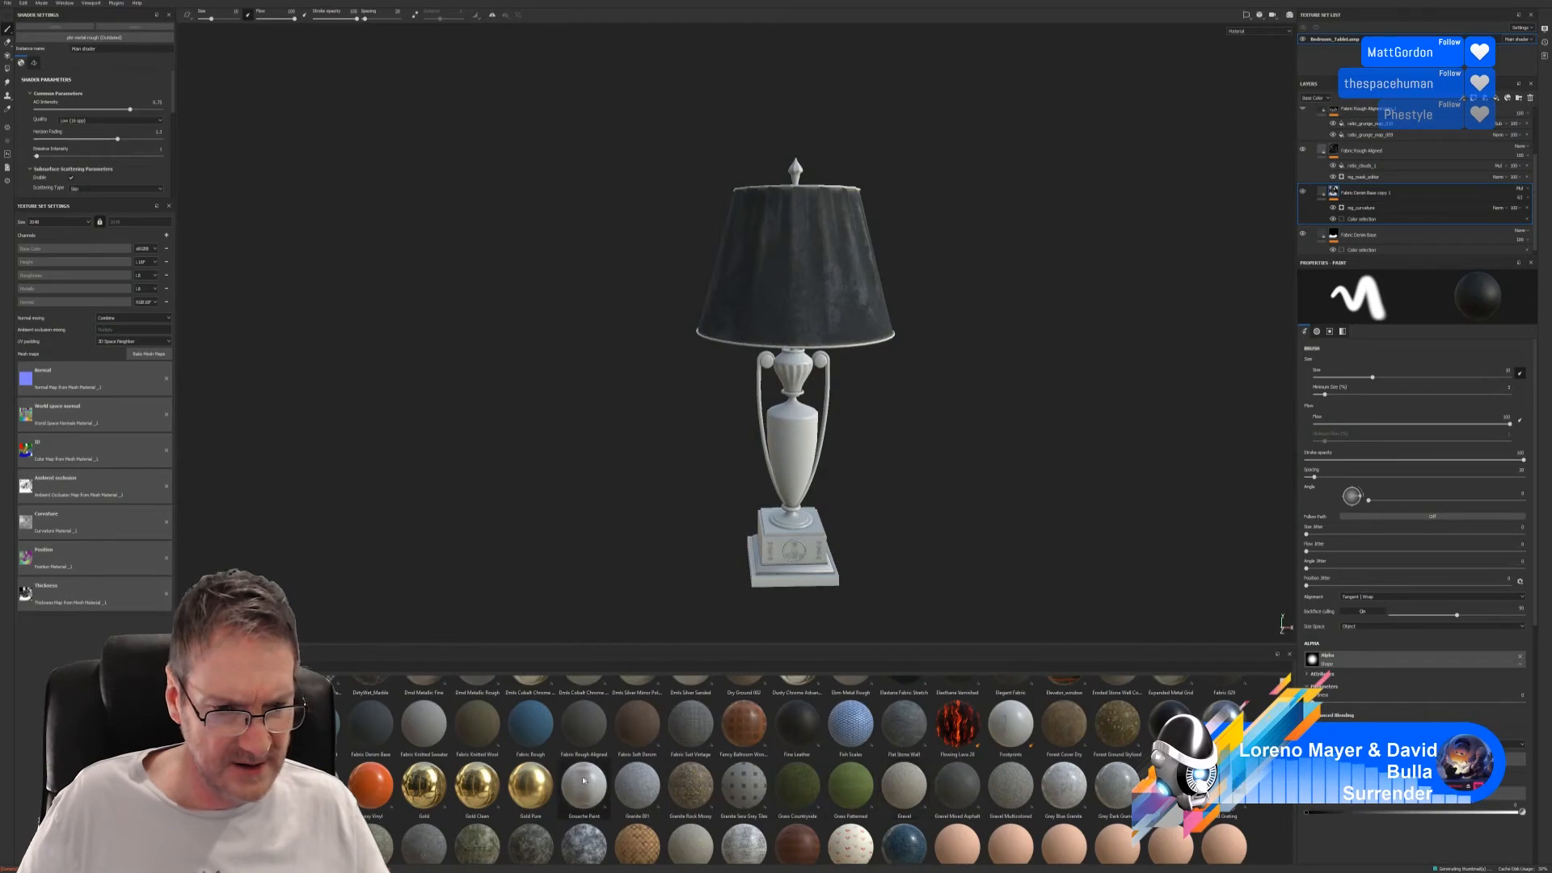
mouse_move(540, 735)
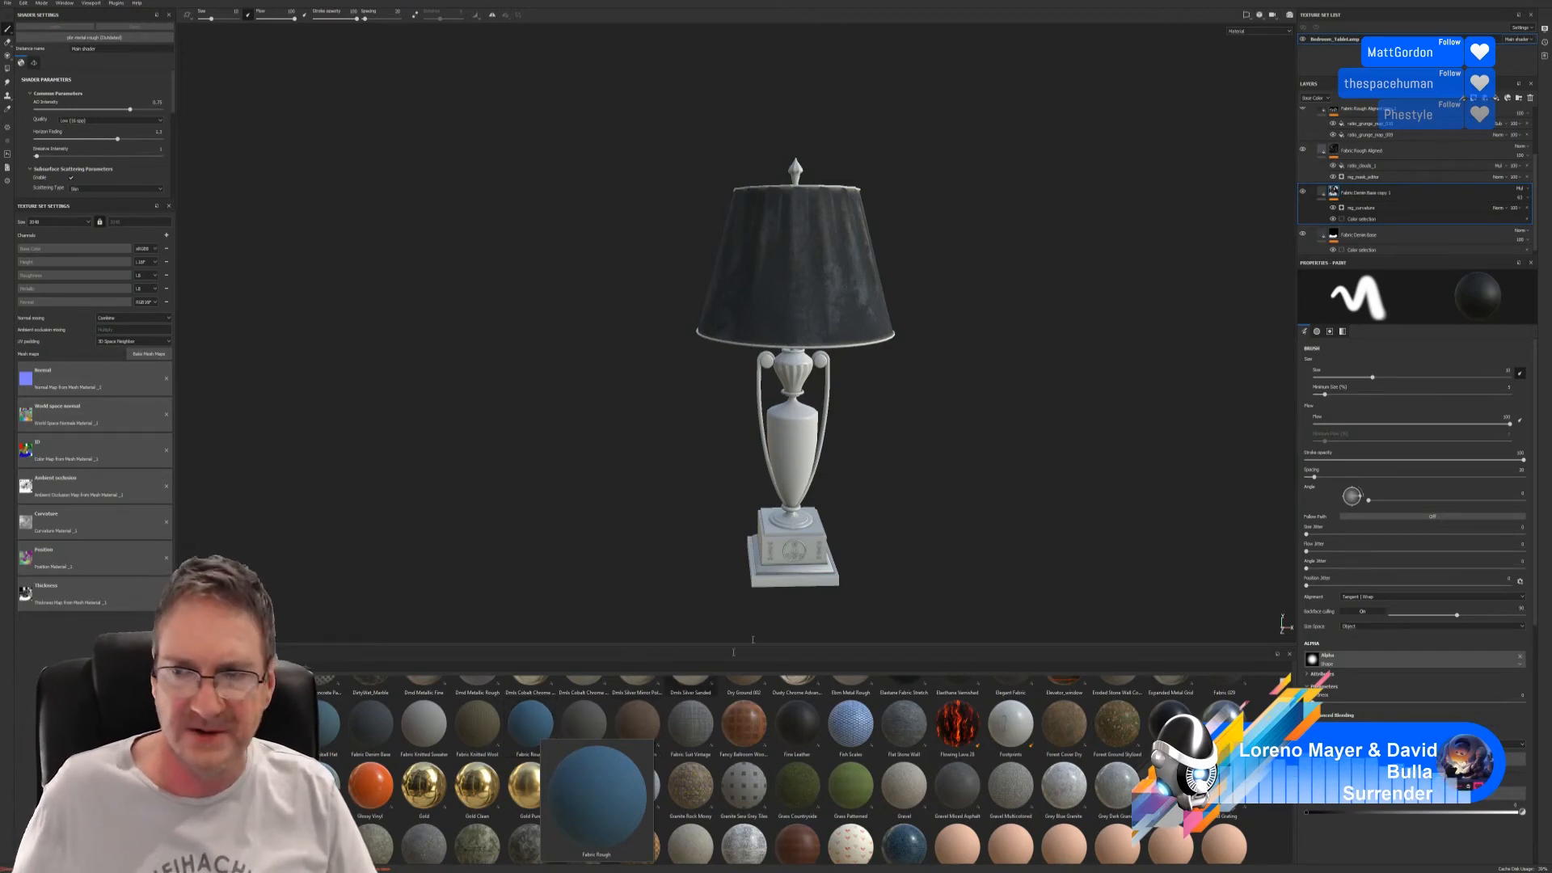
- Collapse the MY_LightShades folder and apply the Fabric Rough material to the lamp as a new fill layer above it
scroll(1316, 158, "up", 3)
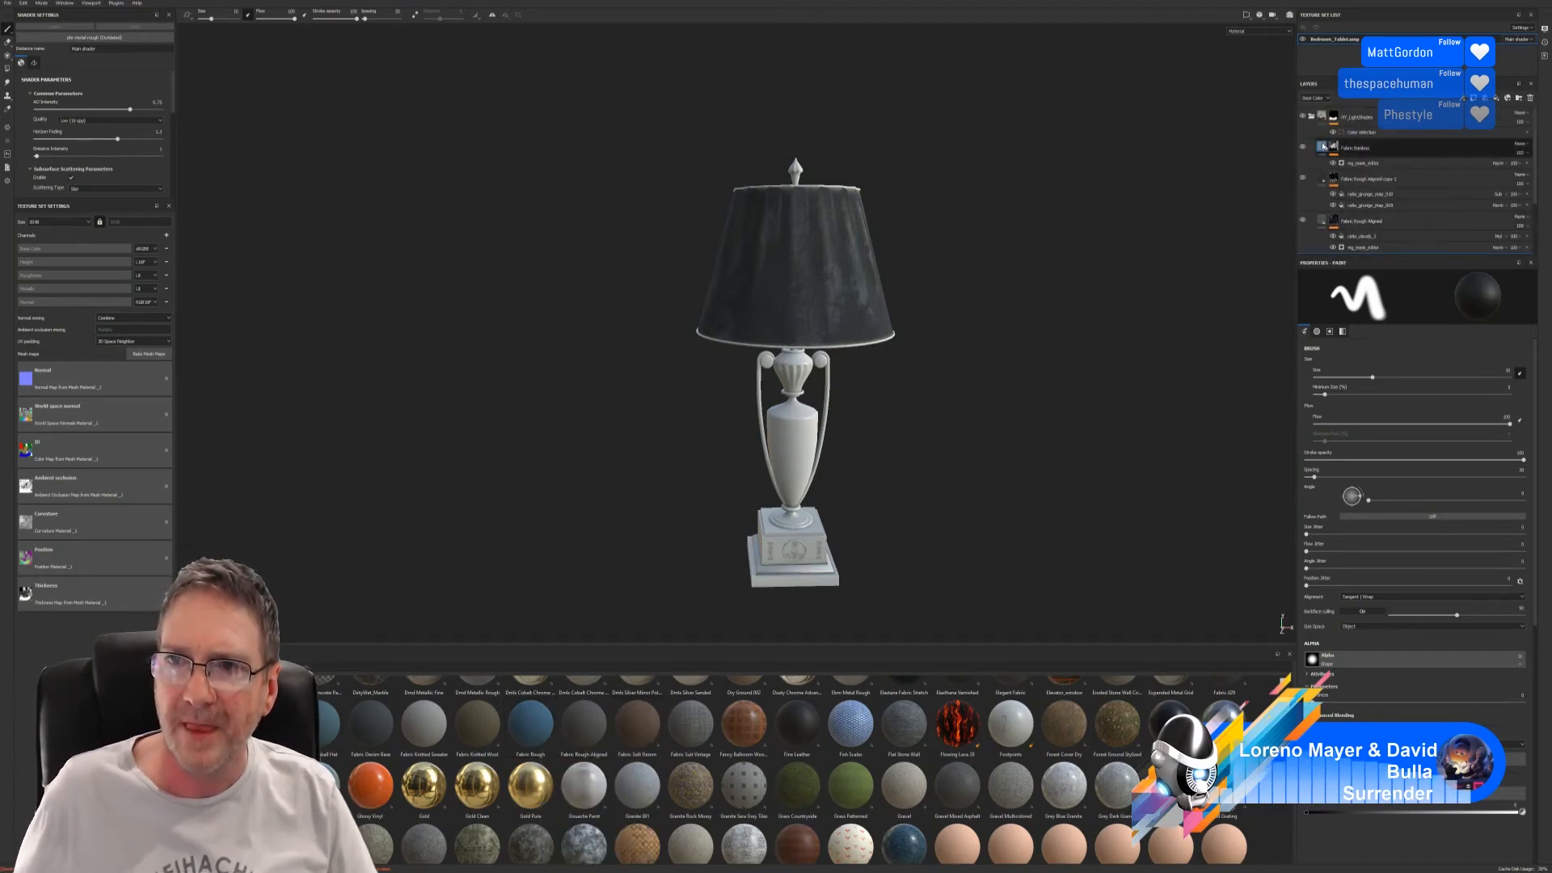
left_click(1310, 117)
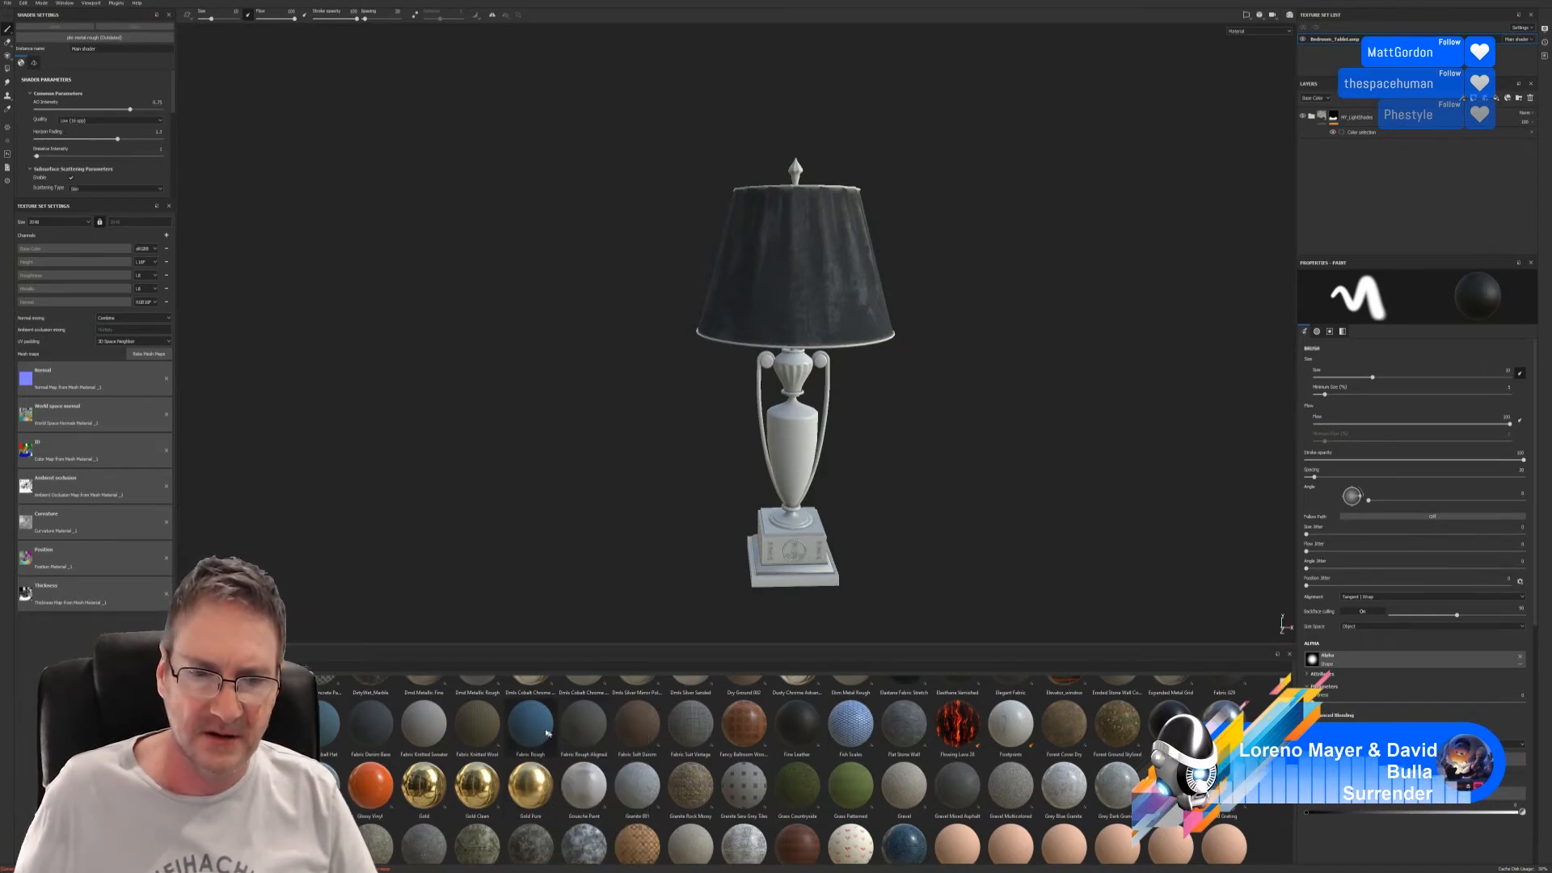
left_click_drag(534, 730, 859, 283)
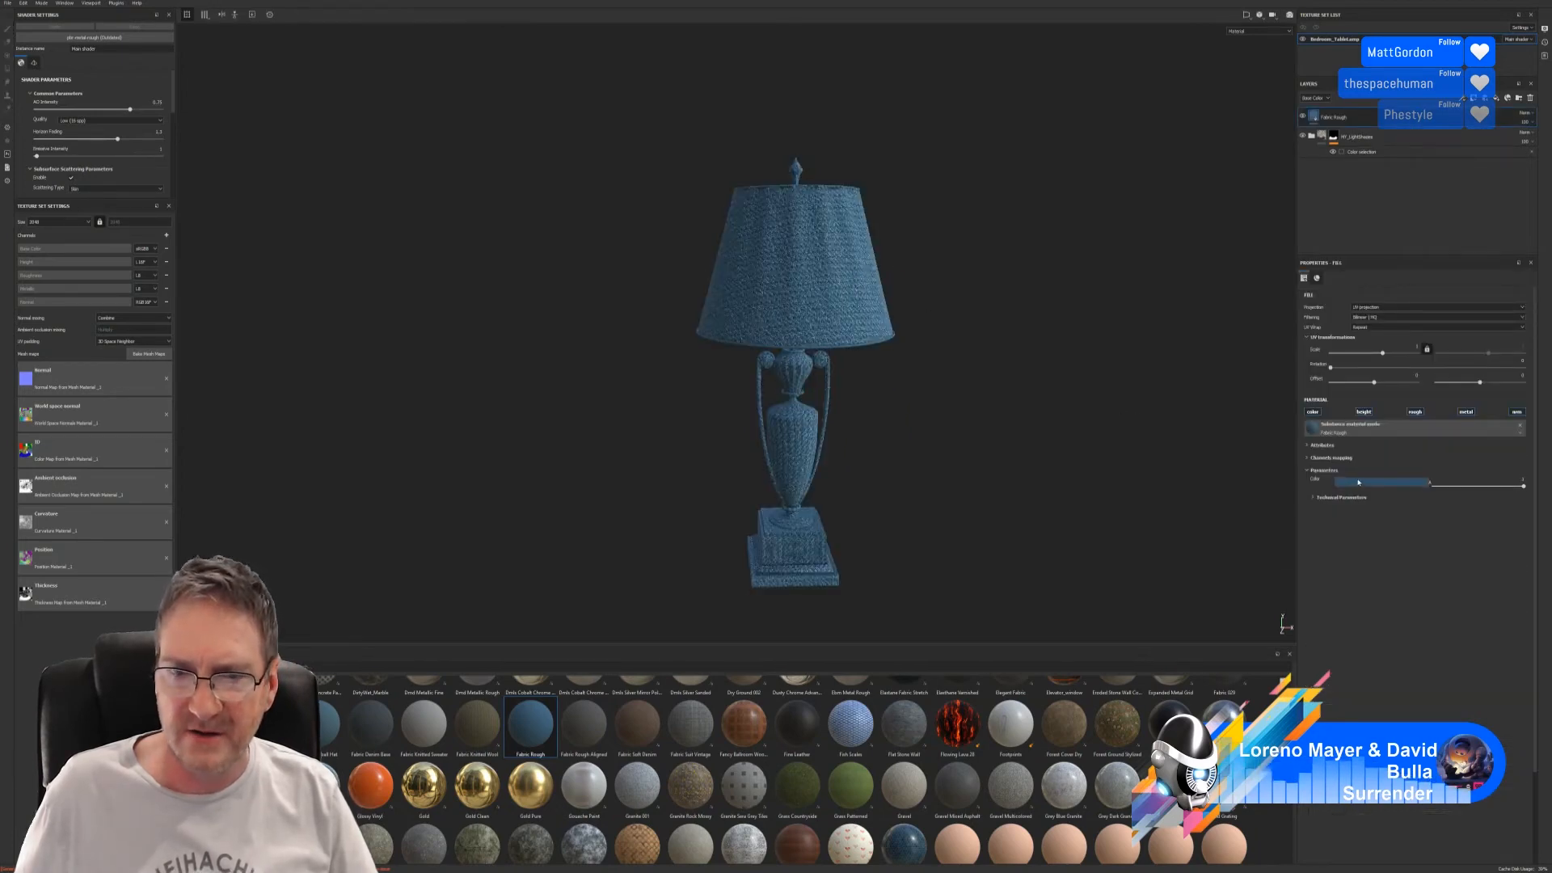
- Mask the Fabric Rough layer with a color selection, picking the lampshade's ID color so the fabric covers only the shade
right_click(1390, 118)
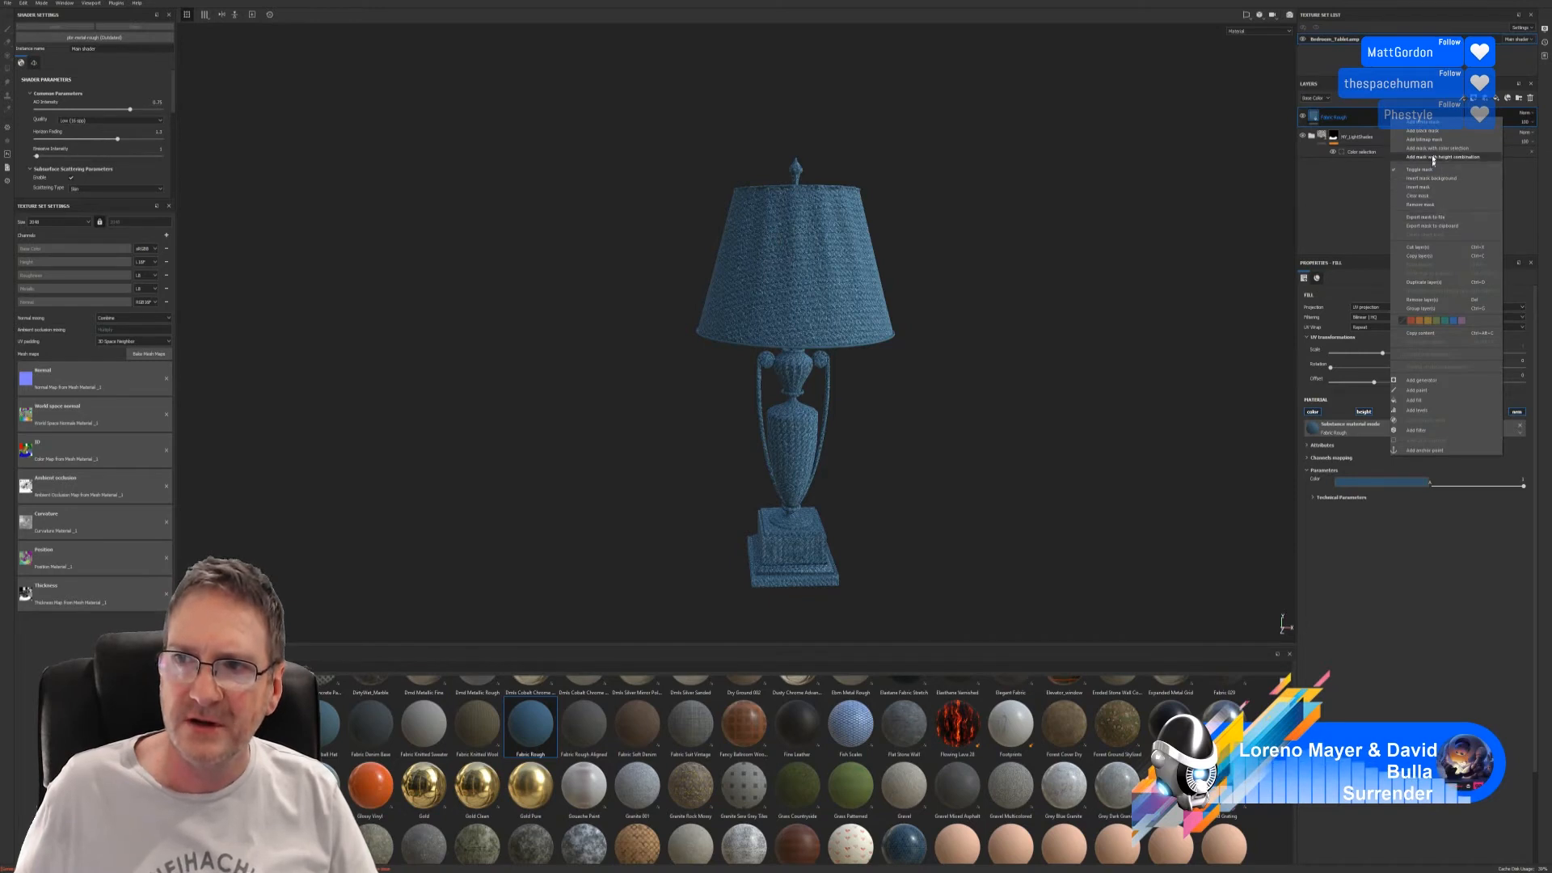
left_click(1436, 148)
left_click(1519, 362)
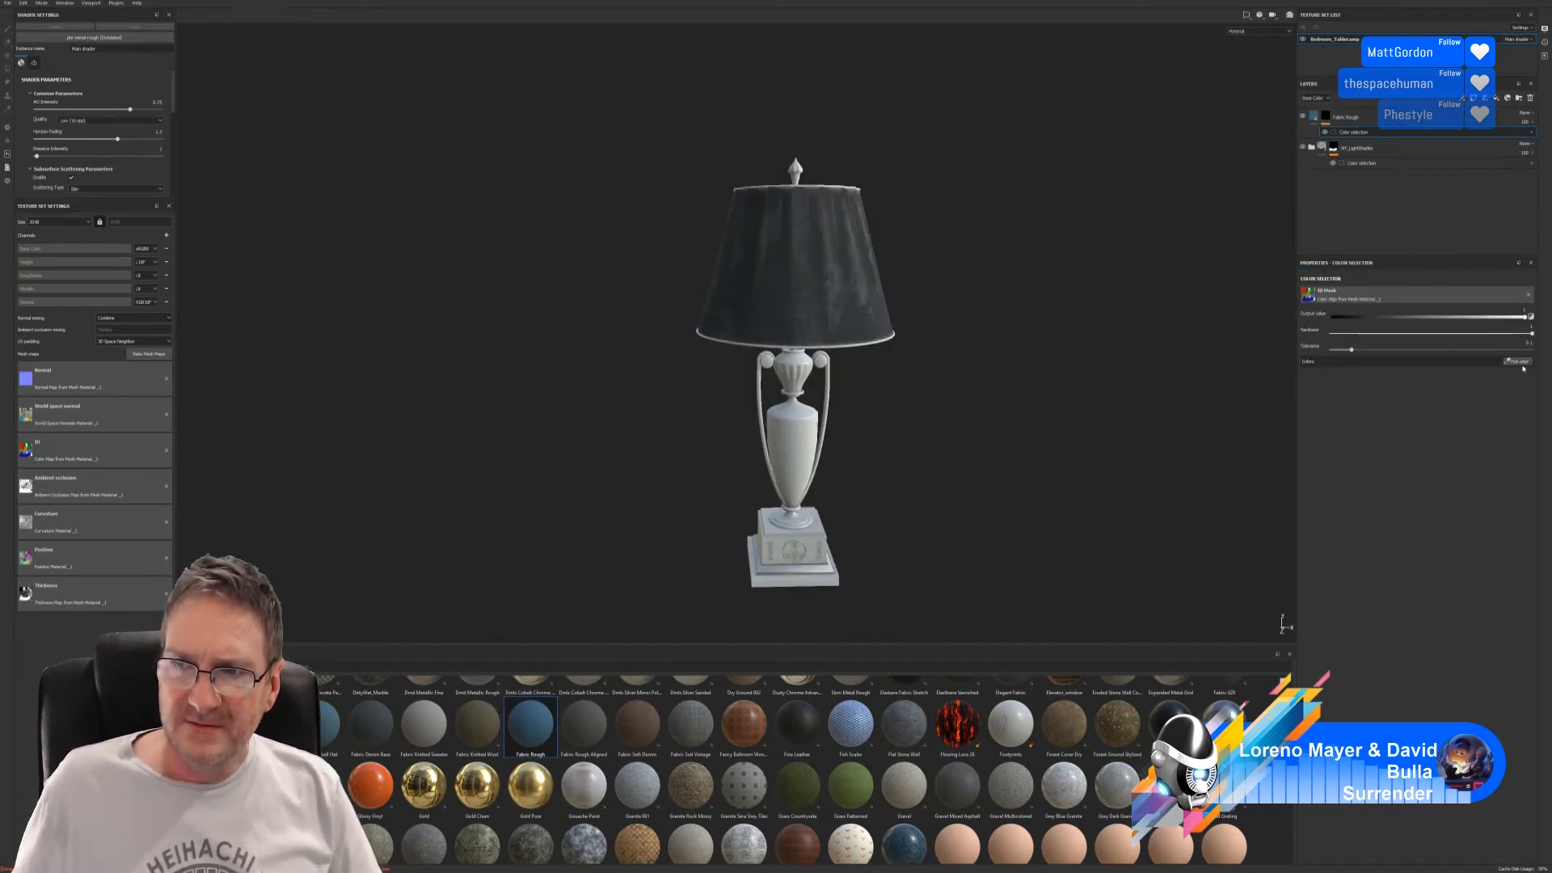
left_click(849, 243)
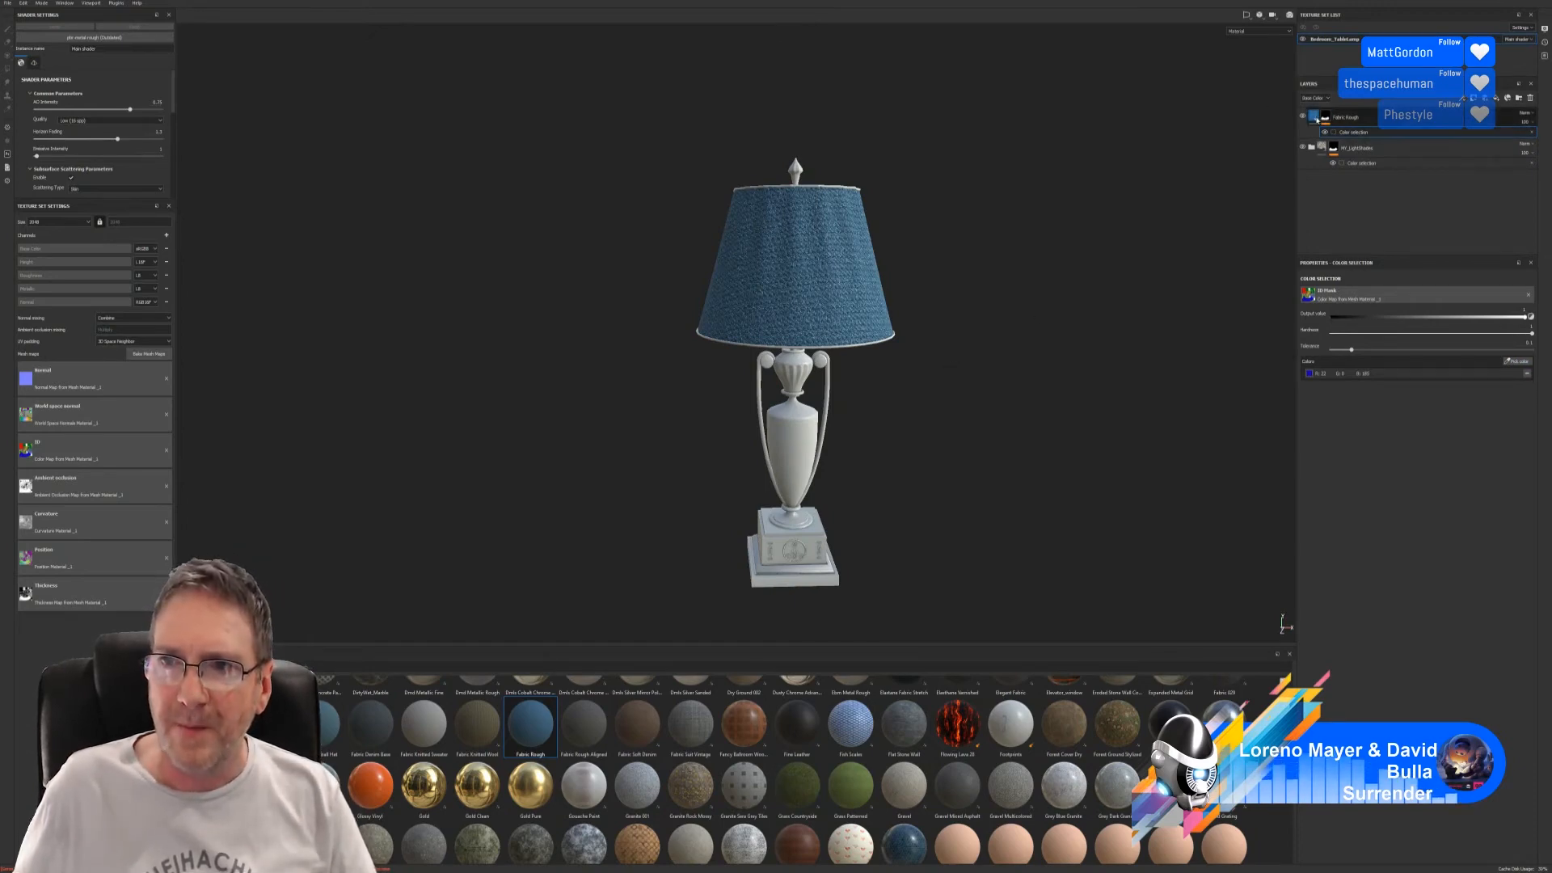
- Darken the Fabric Rough fill's color to a near-black blue and increase its UV scale for a much finer weave
left_click(1326, 118)
left_click(1385, 482)
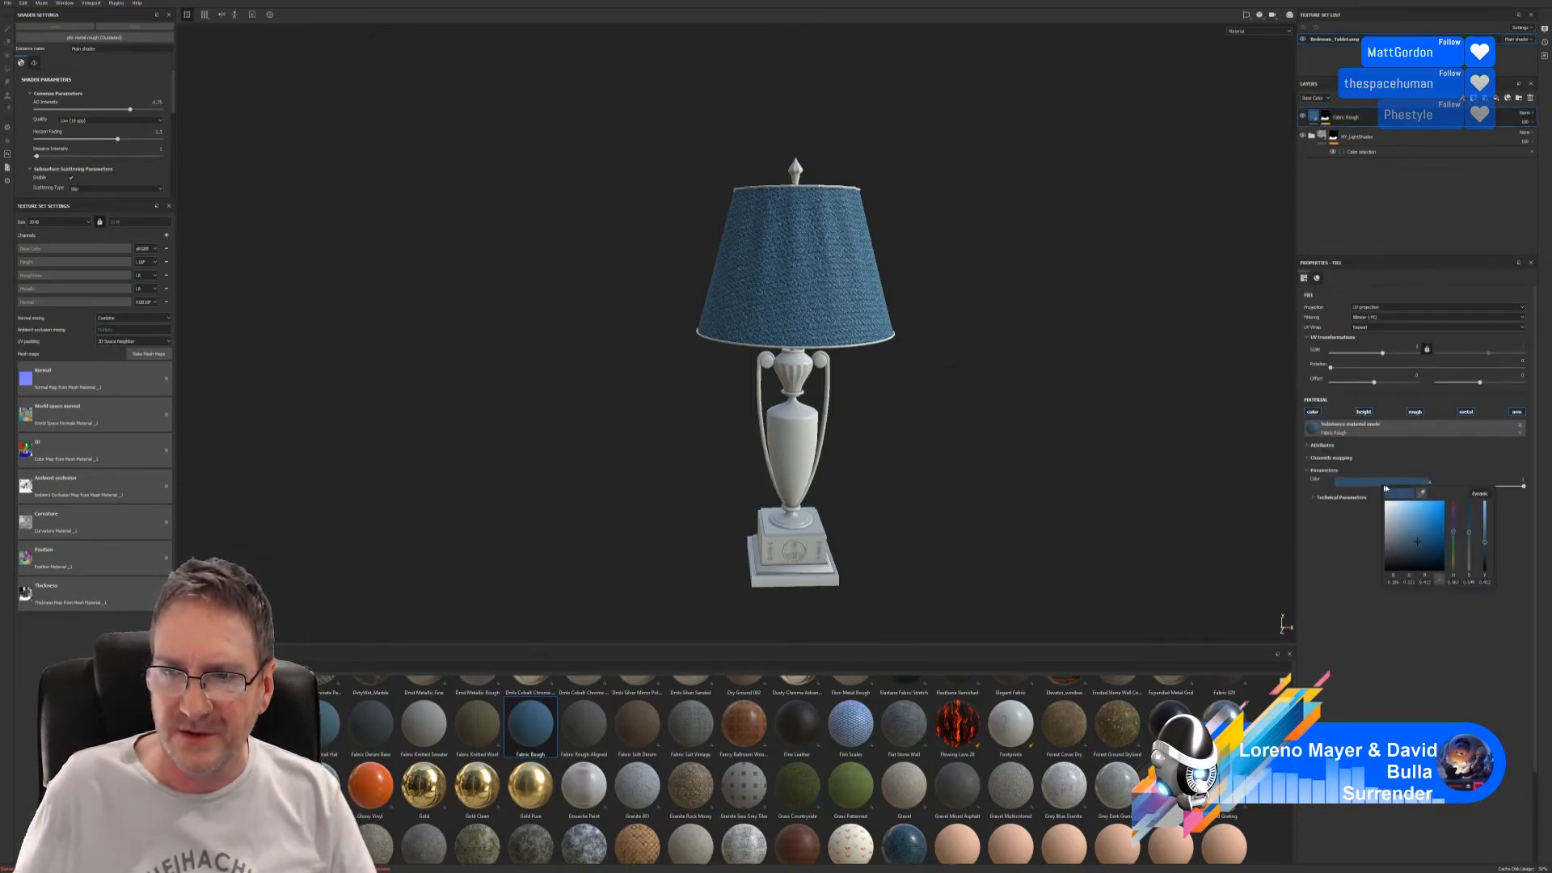
left_click_drag(1485, 559, 1485, 570)
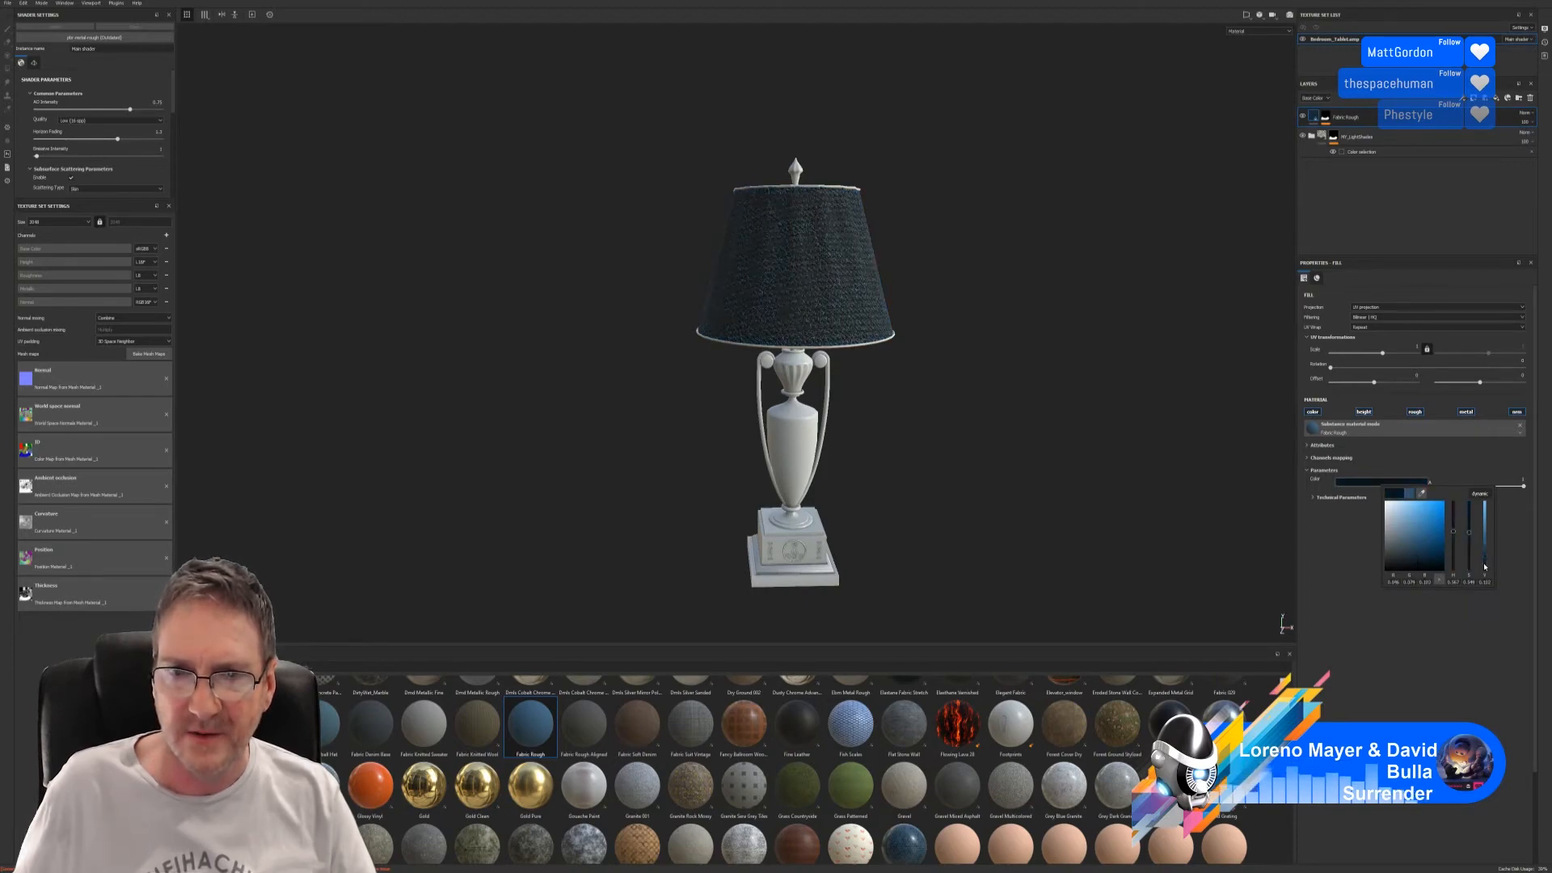
left_click(1375, 578)
left_click_drag(1383, 355, 1385, 360)
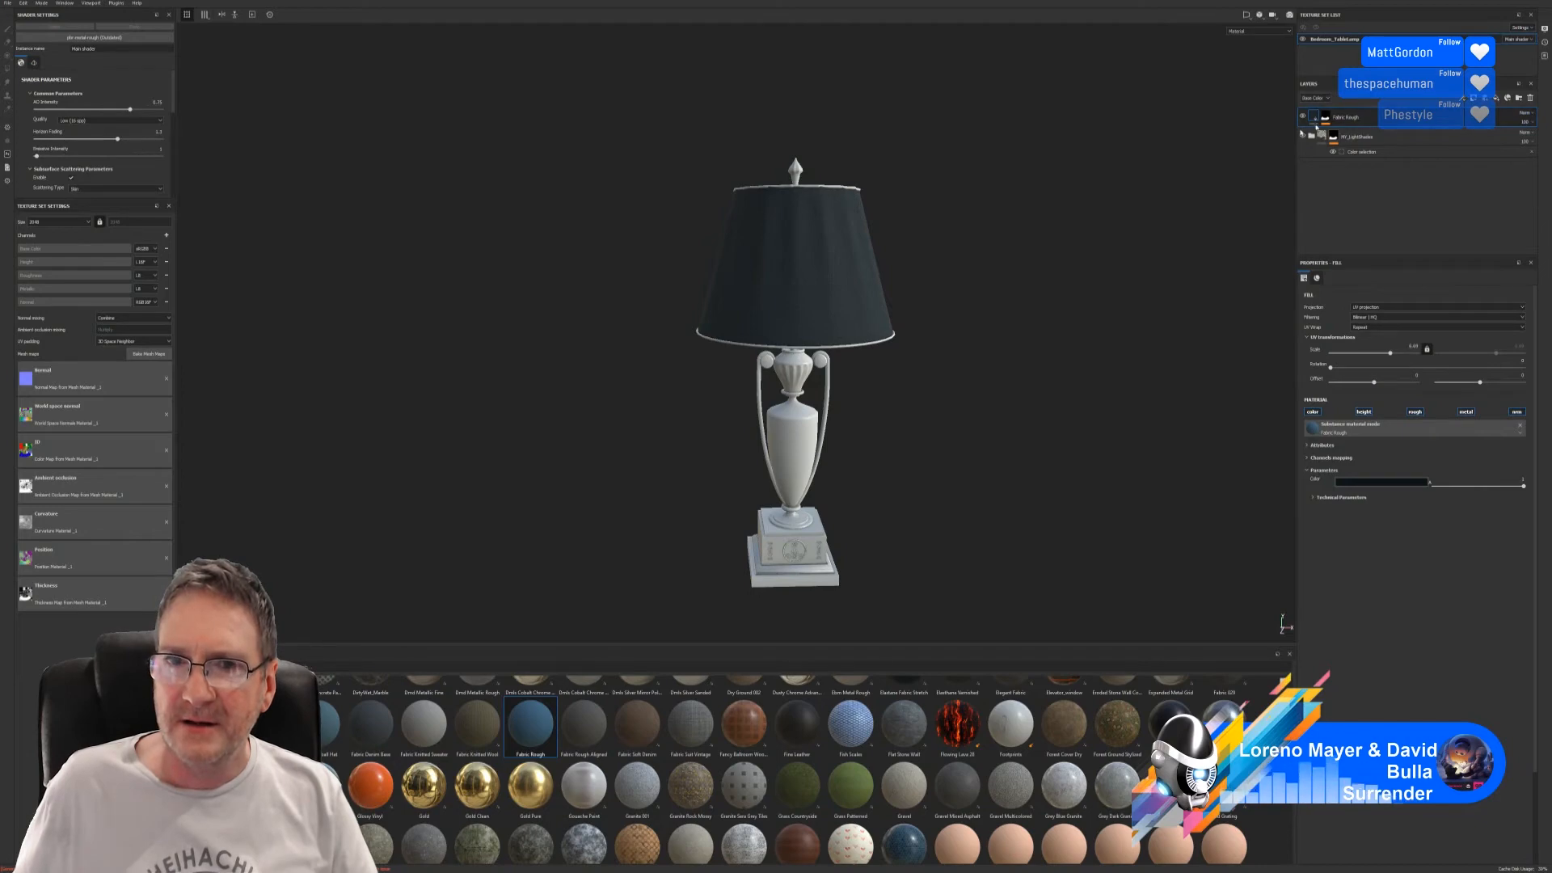
- Try Multiply as the Fabric Rough layer's blending mode and cycle through the modes to Linear dodge (Add)
left_click(1527, 115)
left_click(1517, 130)
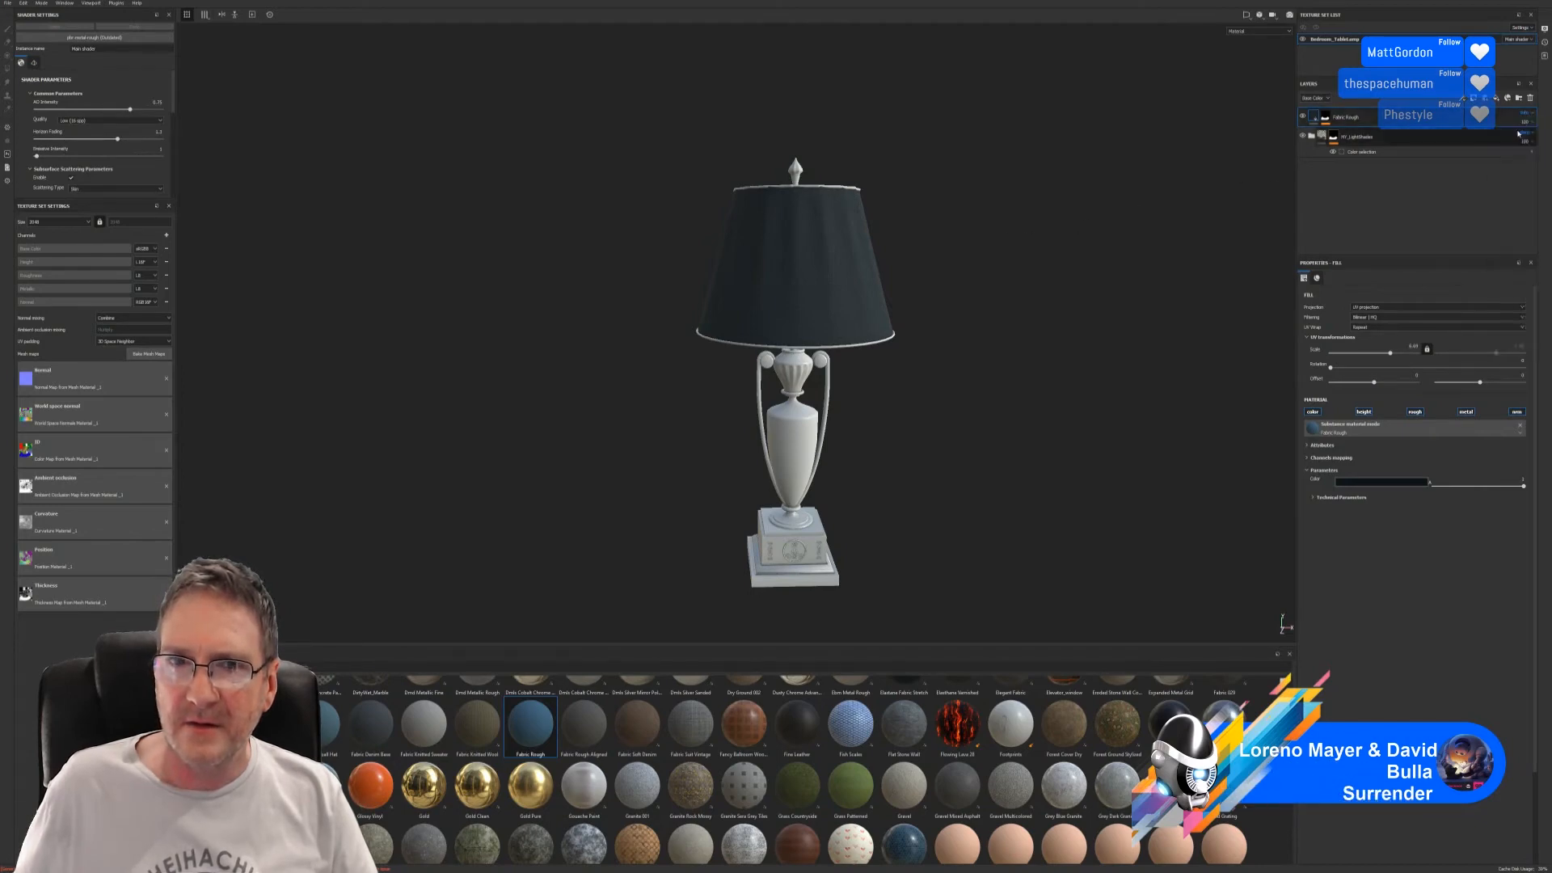
left_click(1525, 115)
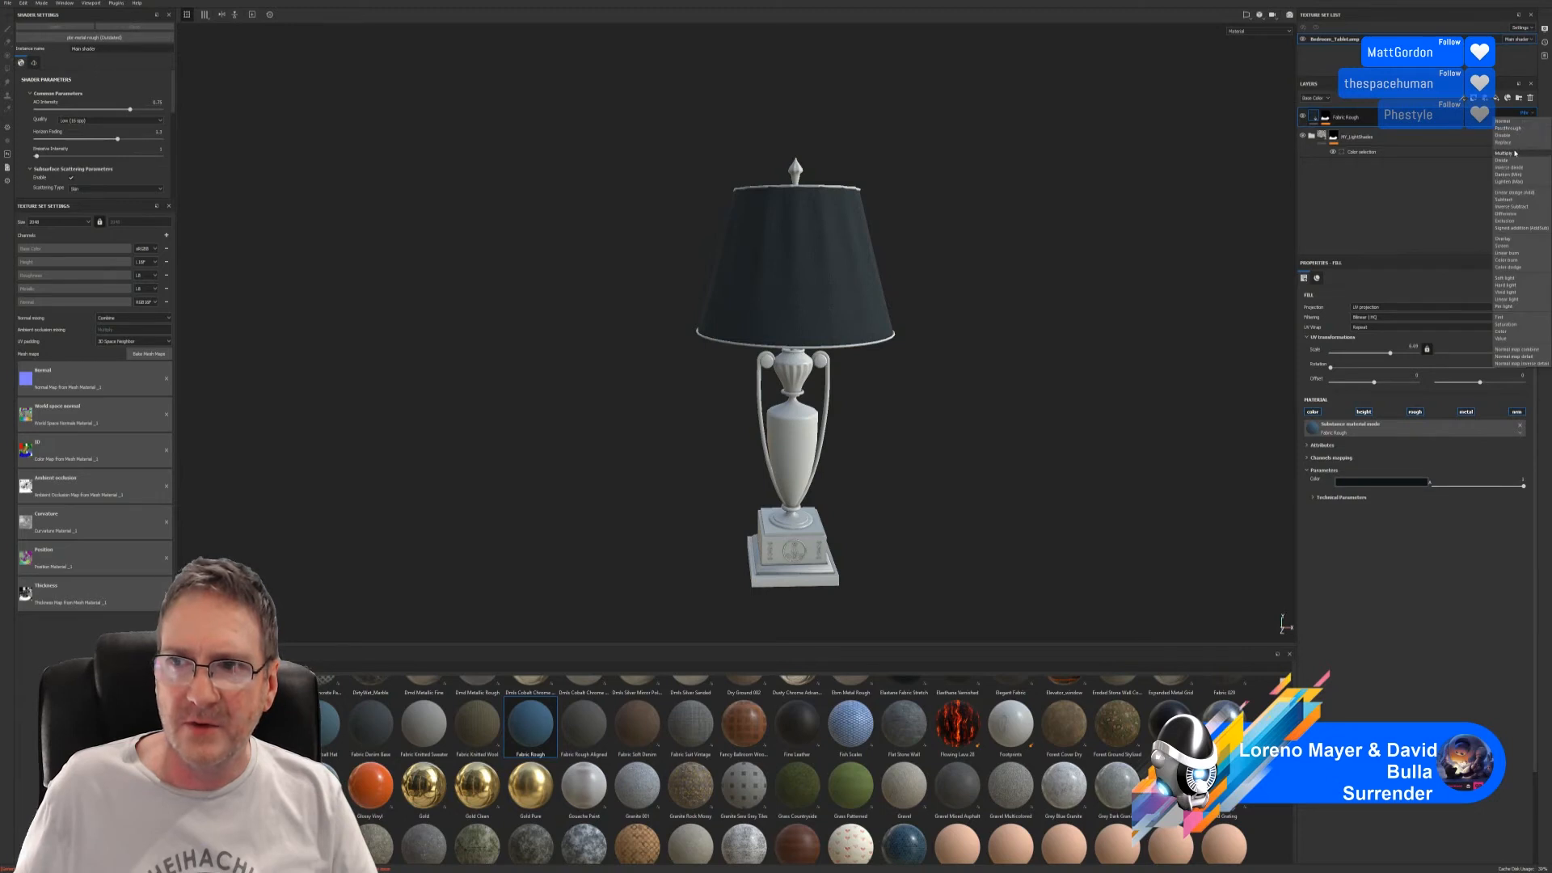
left_click(1520, 153)
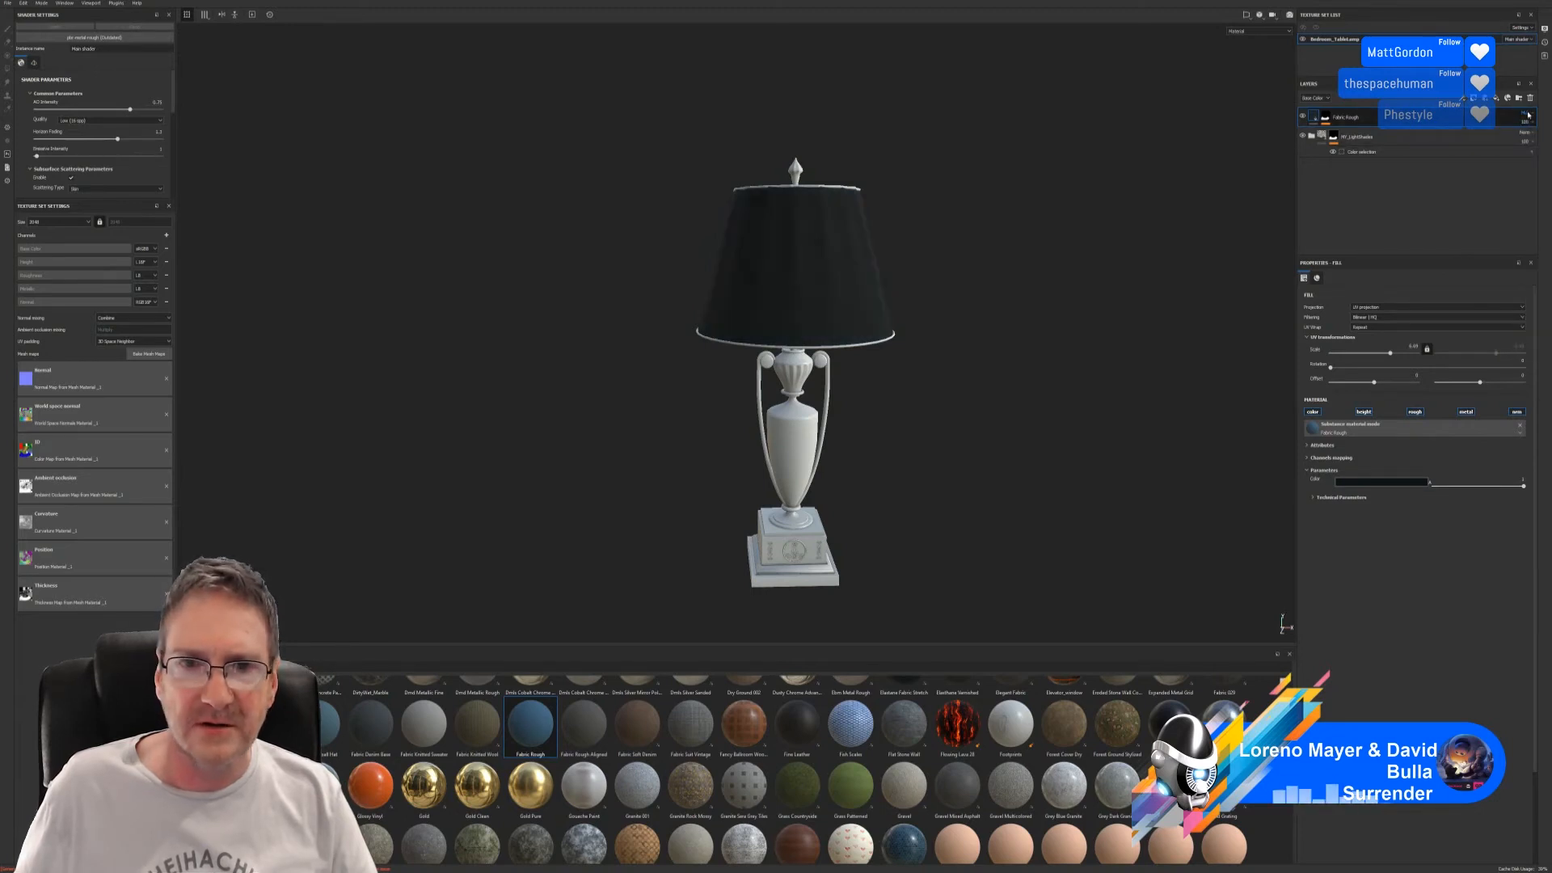
scroll(1527, 115, "down", 2)
scroll(1527, 114, "down", 1)
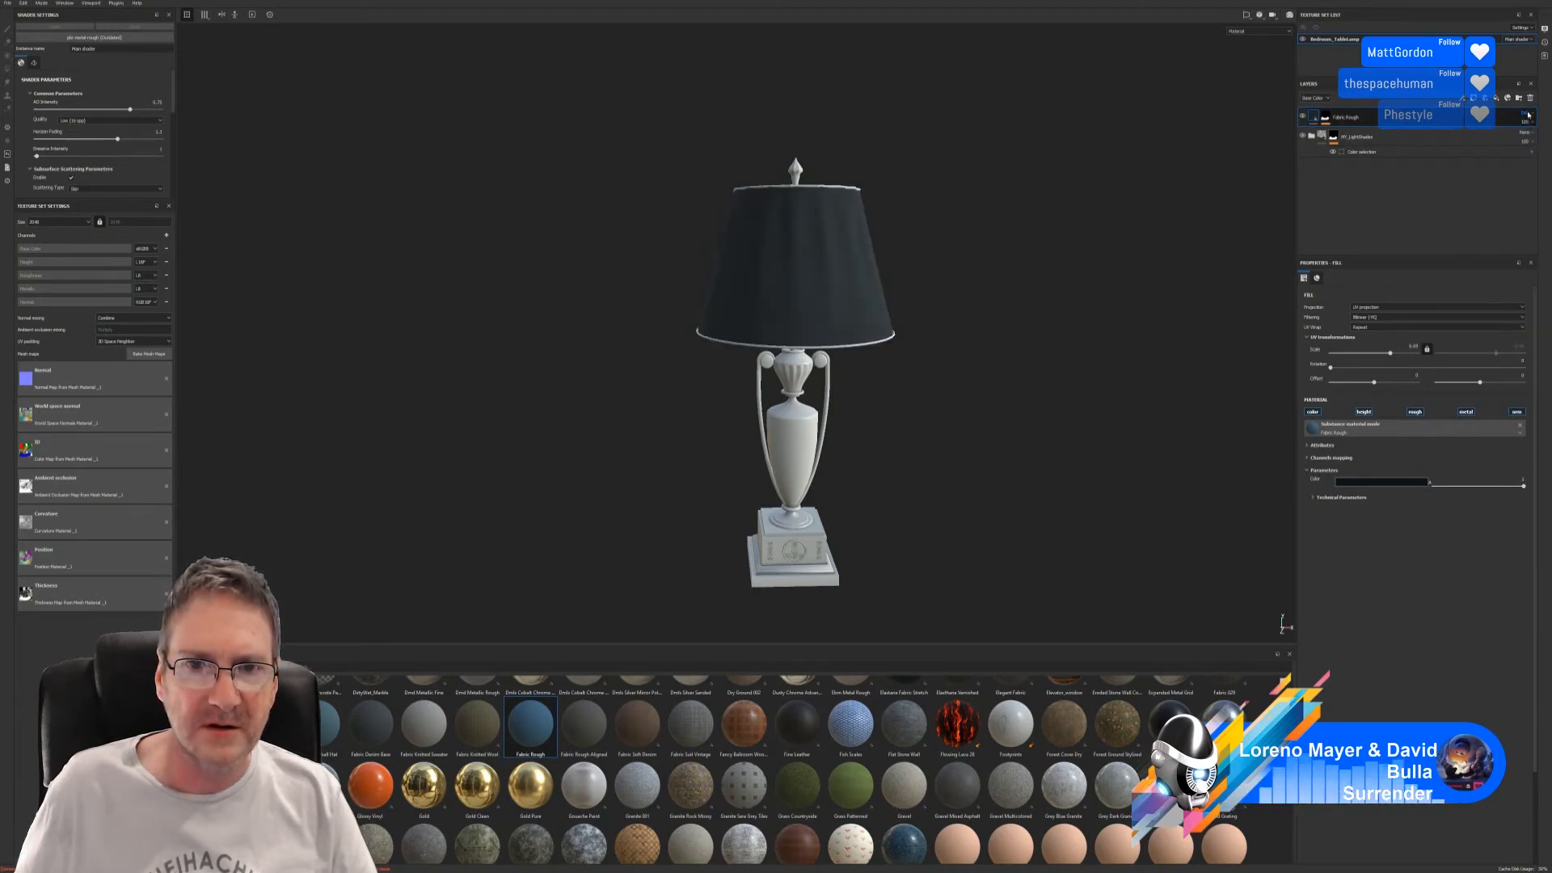
scroll(1528, 115, "down", 1)
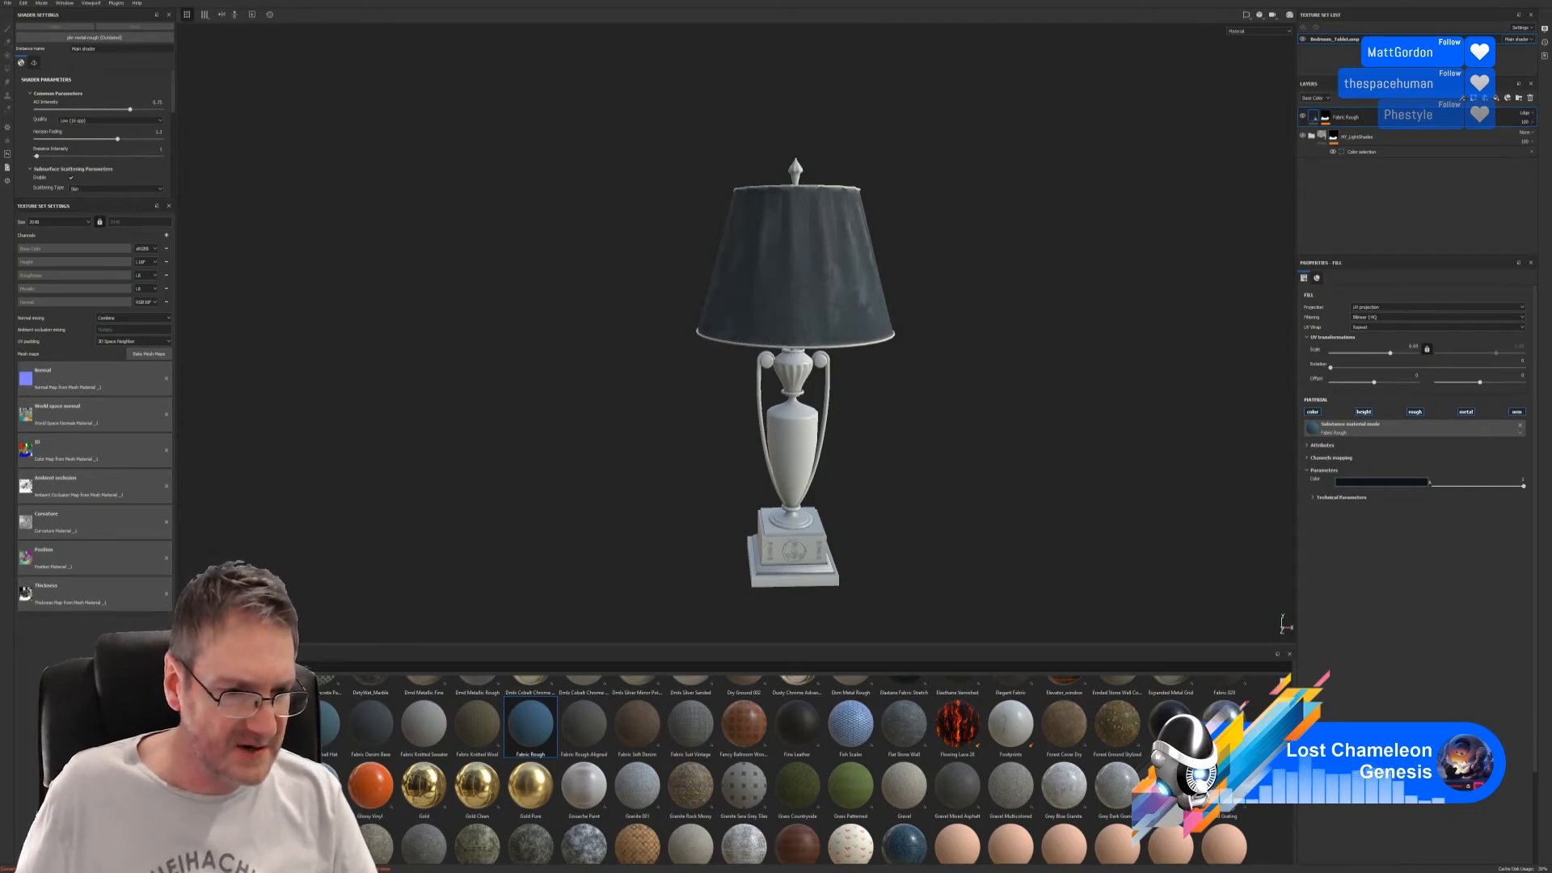
- Browse the smart masks for one that would add worn variation to the lampshade fabric
left_click(202, 816)
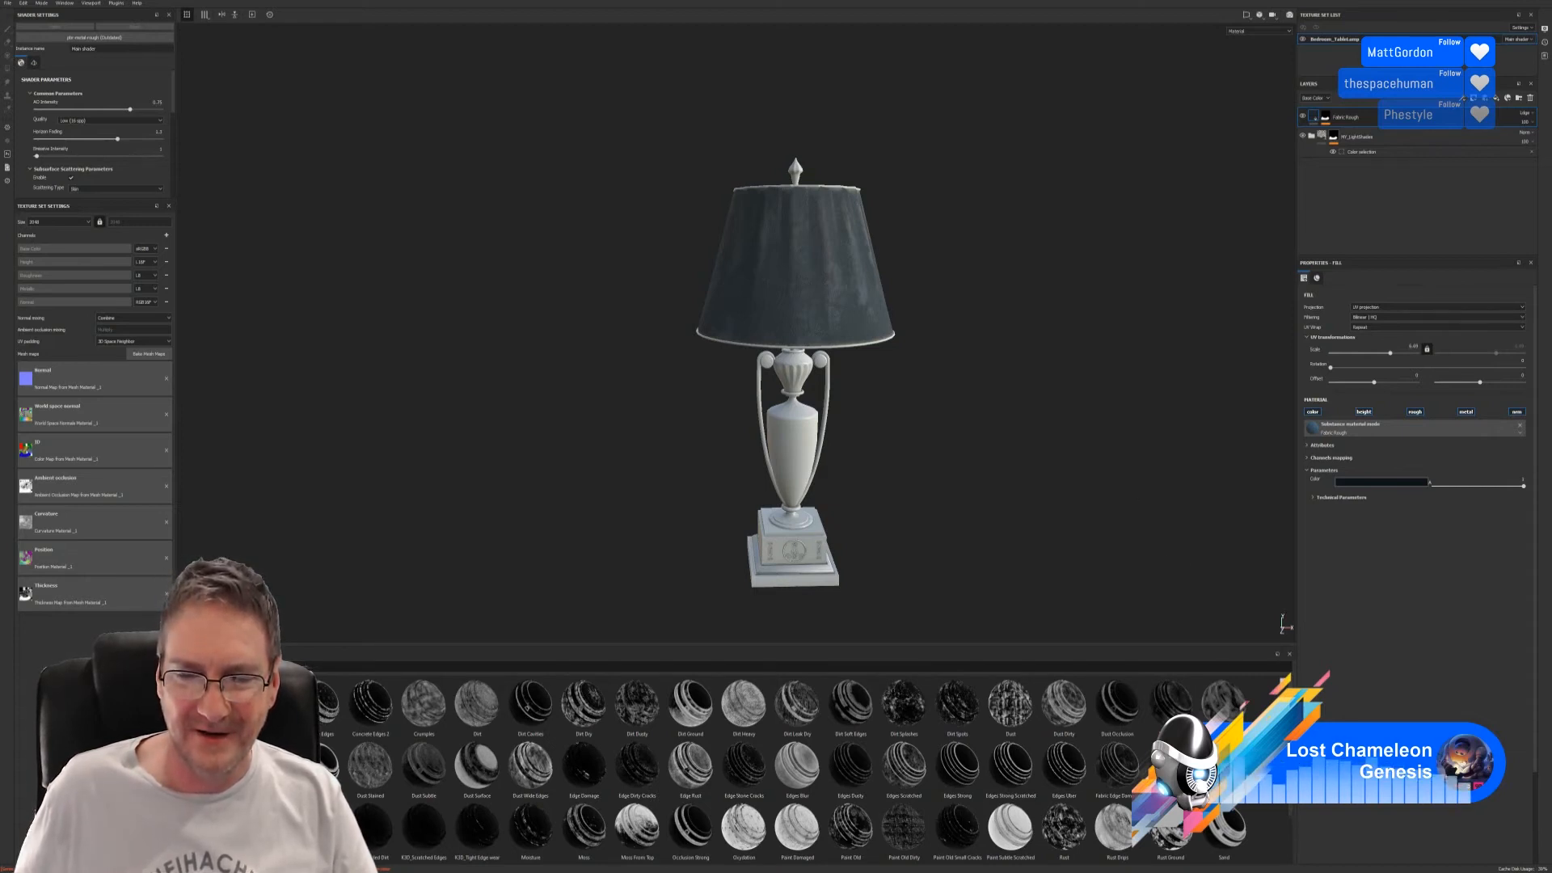
scroll(800, 767, "down", 1)
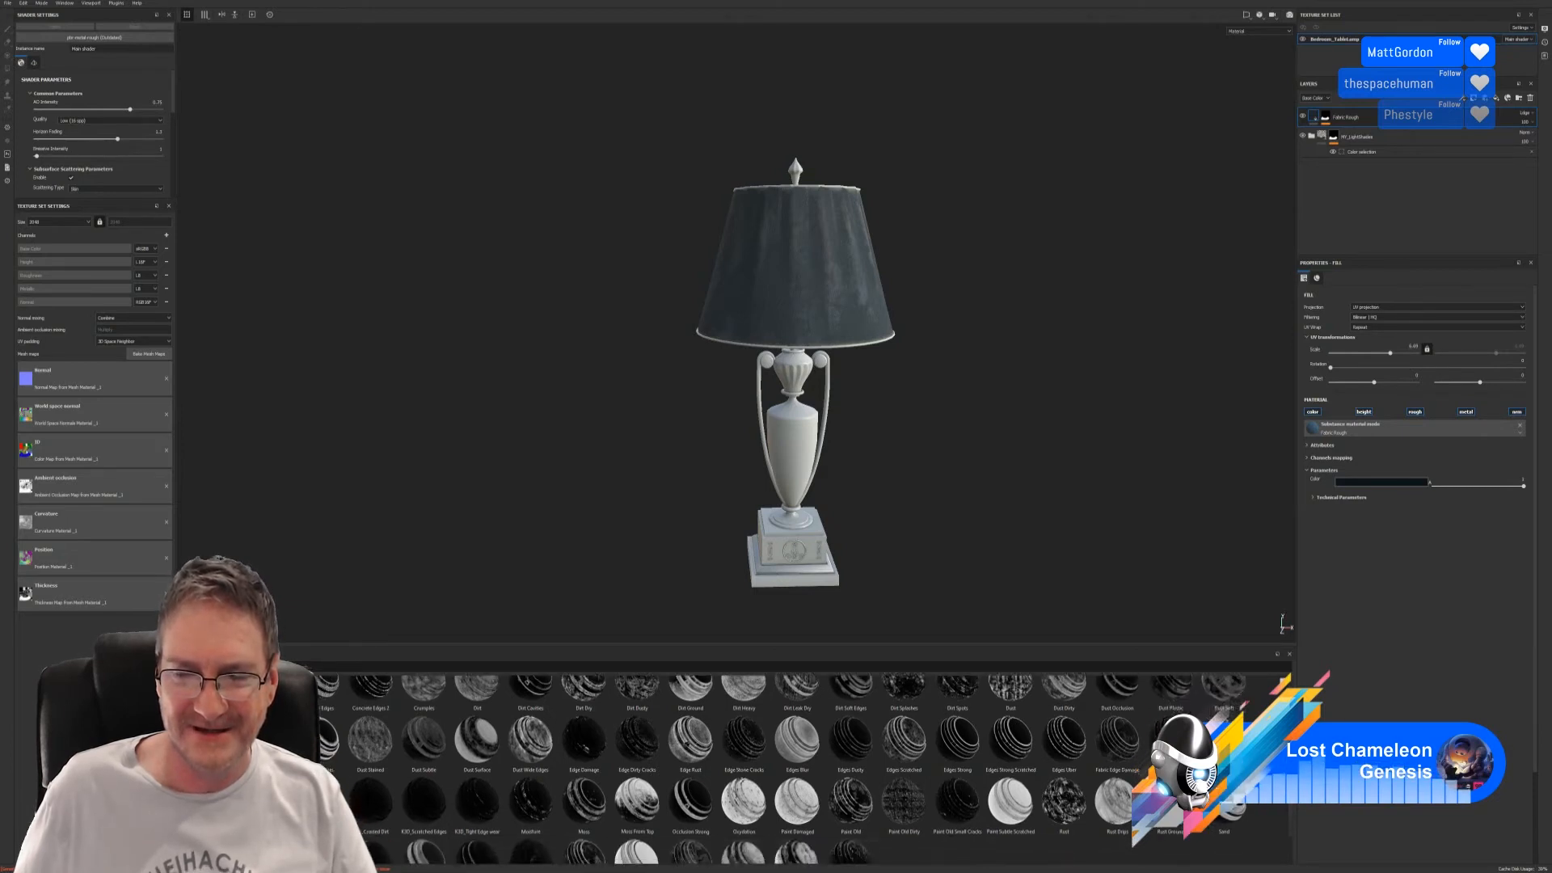
scroll(845, 856, "down", 1)
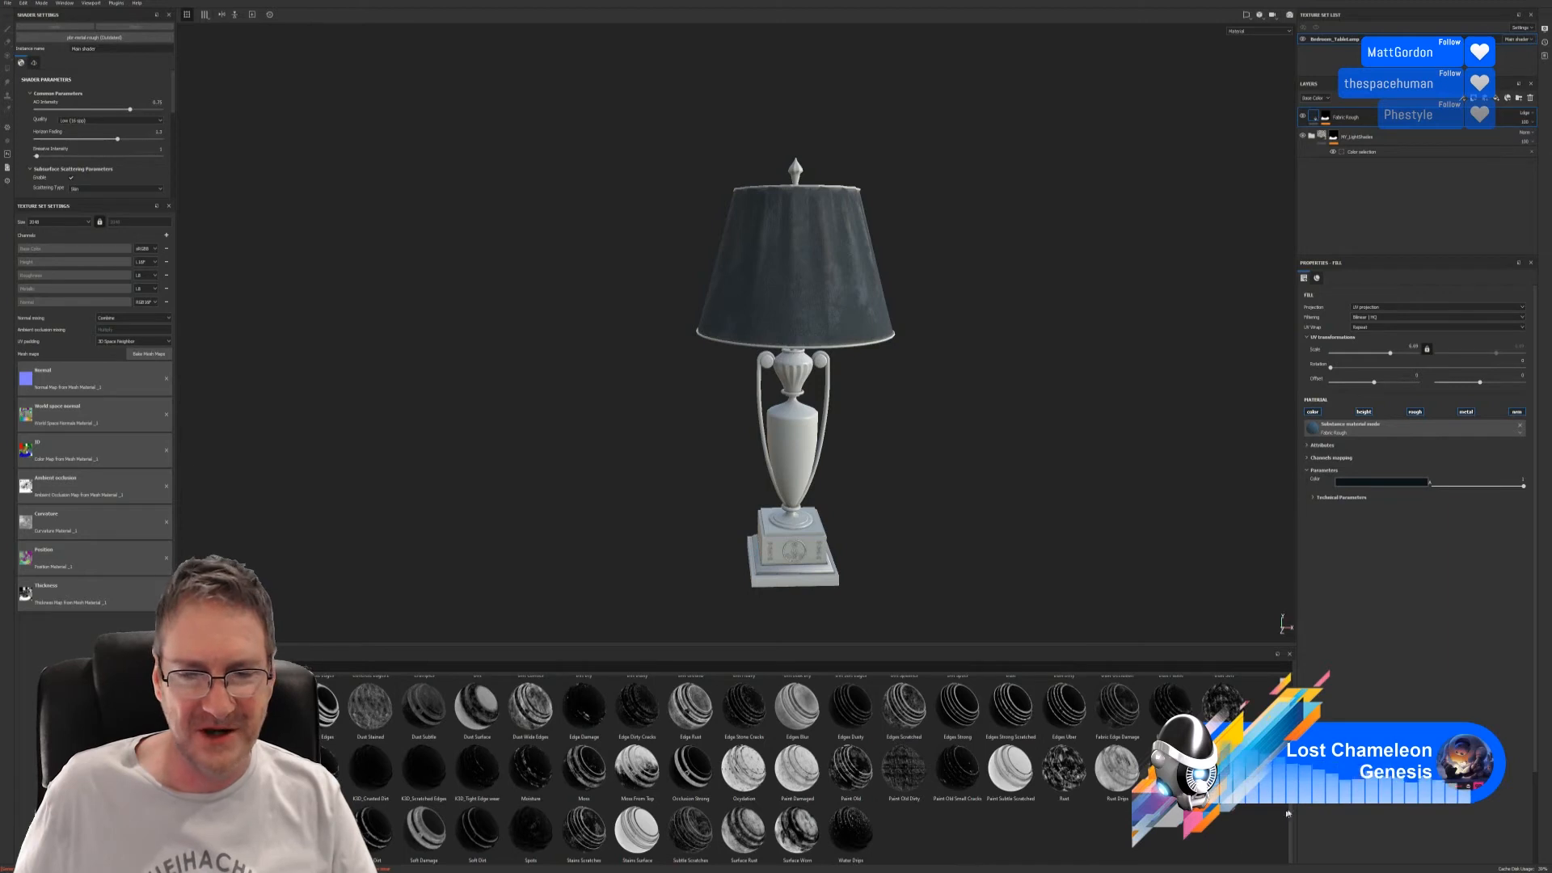
scroll(798, 768, "up", 1)
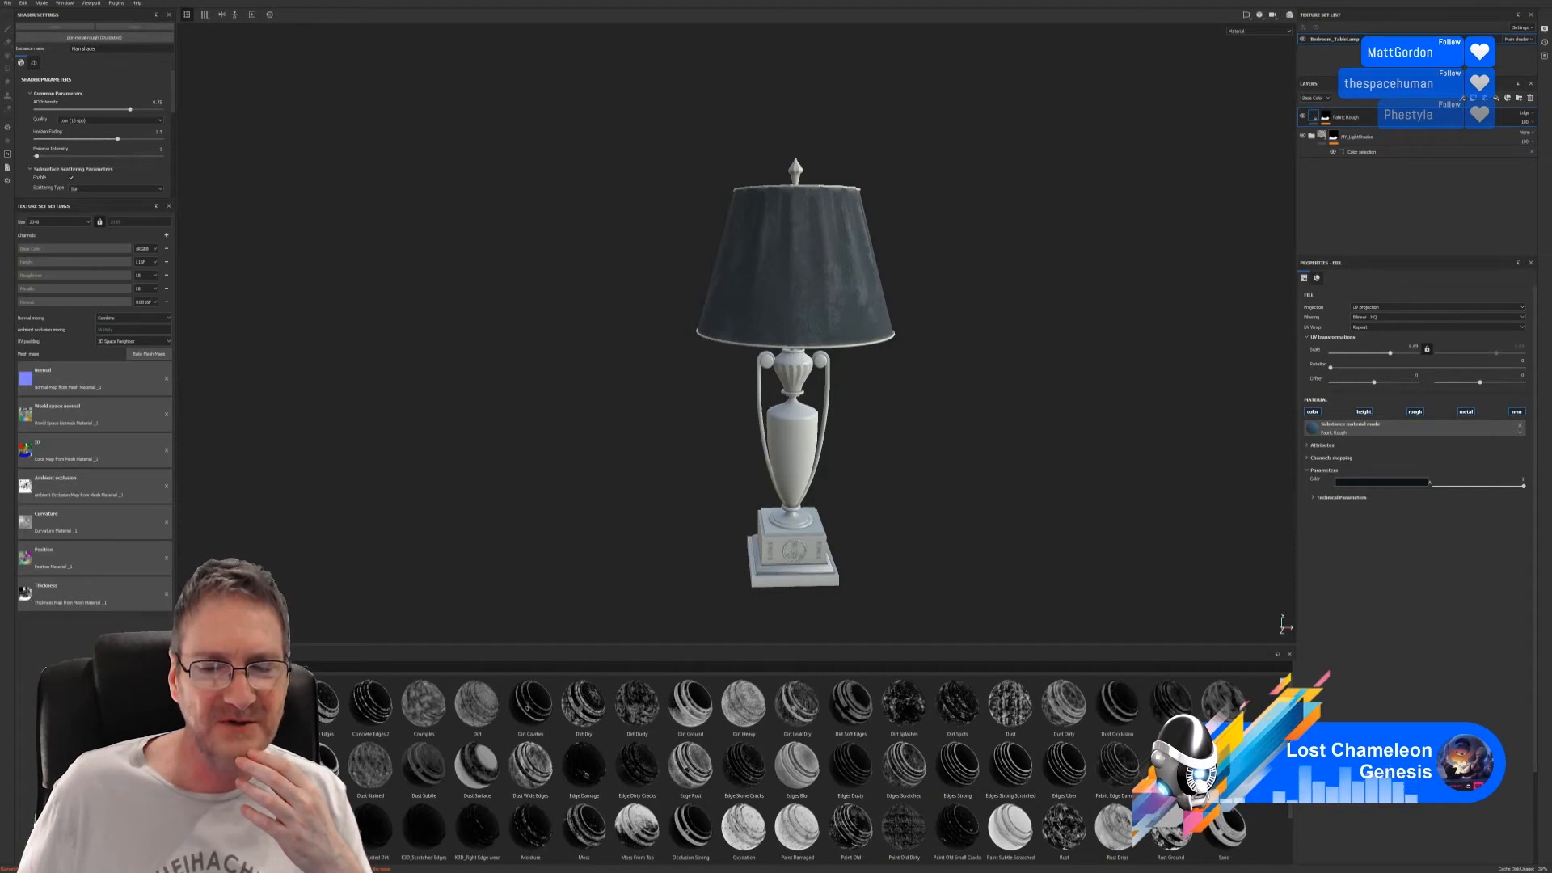
scroll(1285, 805, "down", 1)
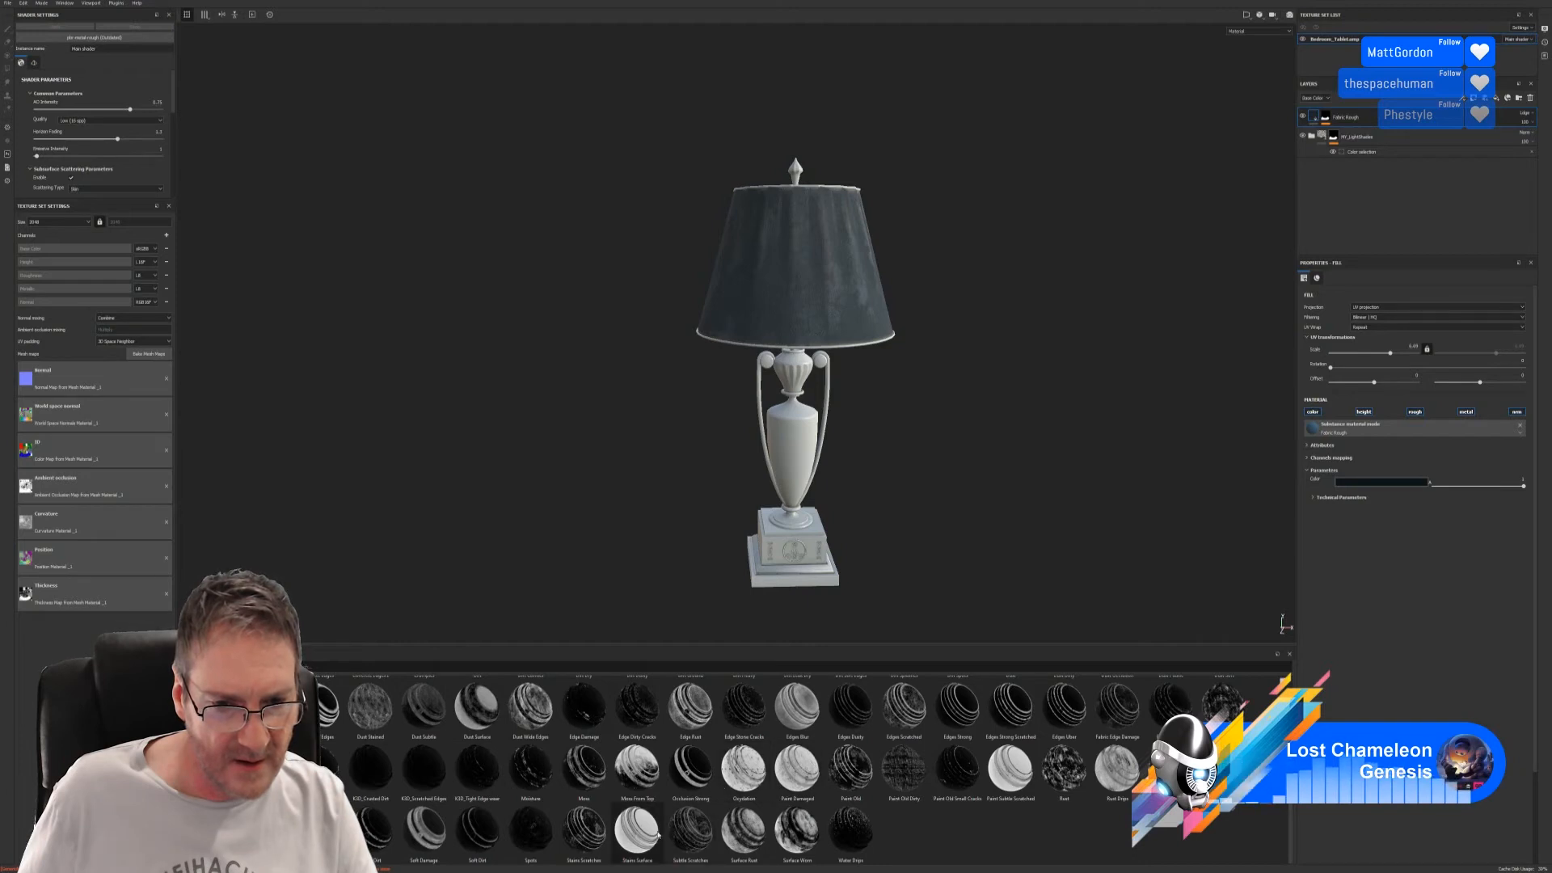
- Try the Moss From Top smart mask on the Fabric Rough layer and remove its Mask Builder generator again
mouse_move(638, 768)
left_mouse_down()
mouse_move(1357, 189)
mouse_move(1392, 118)
left_mouse_up()
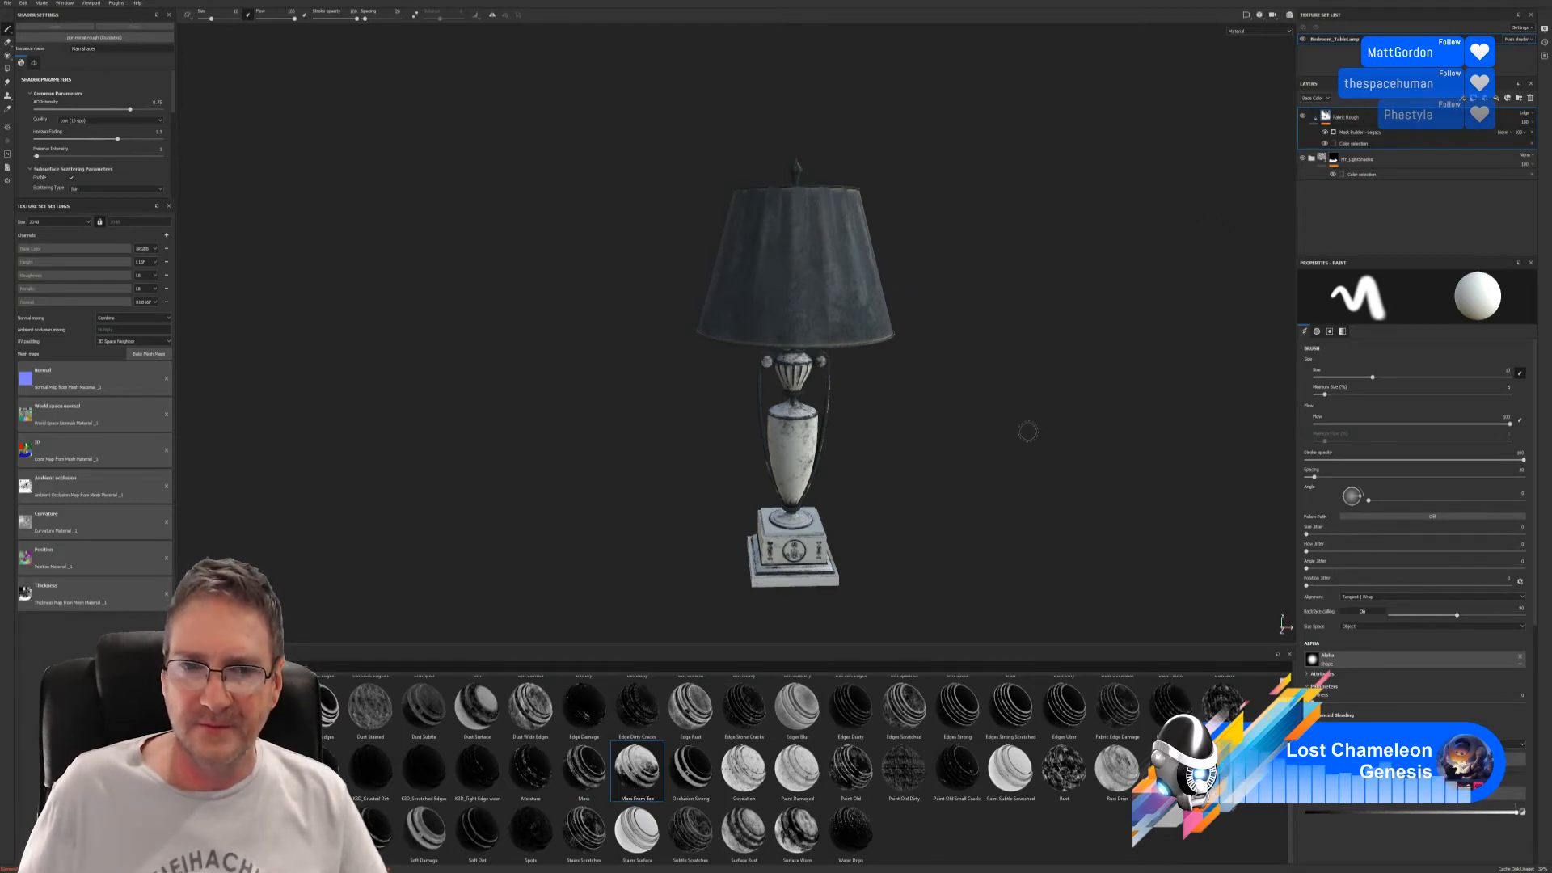
left_click(1345, 161)
left_click(1353, 119)
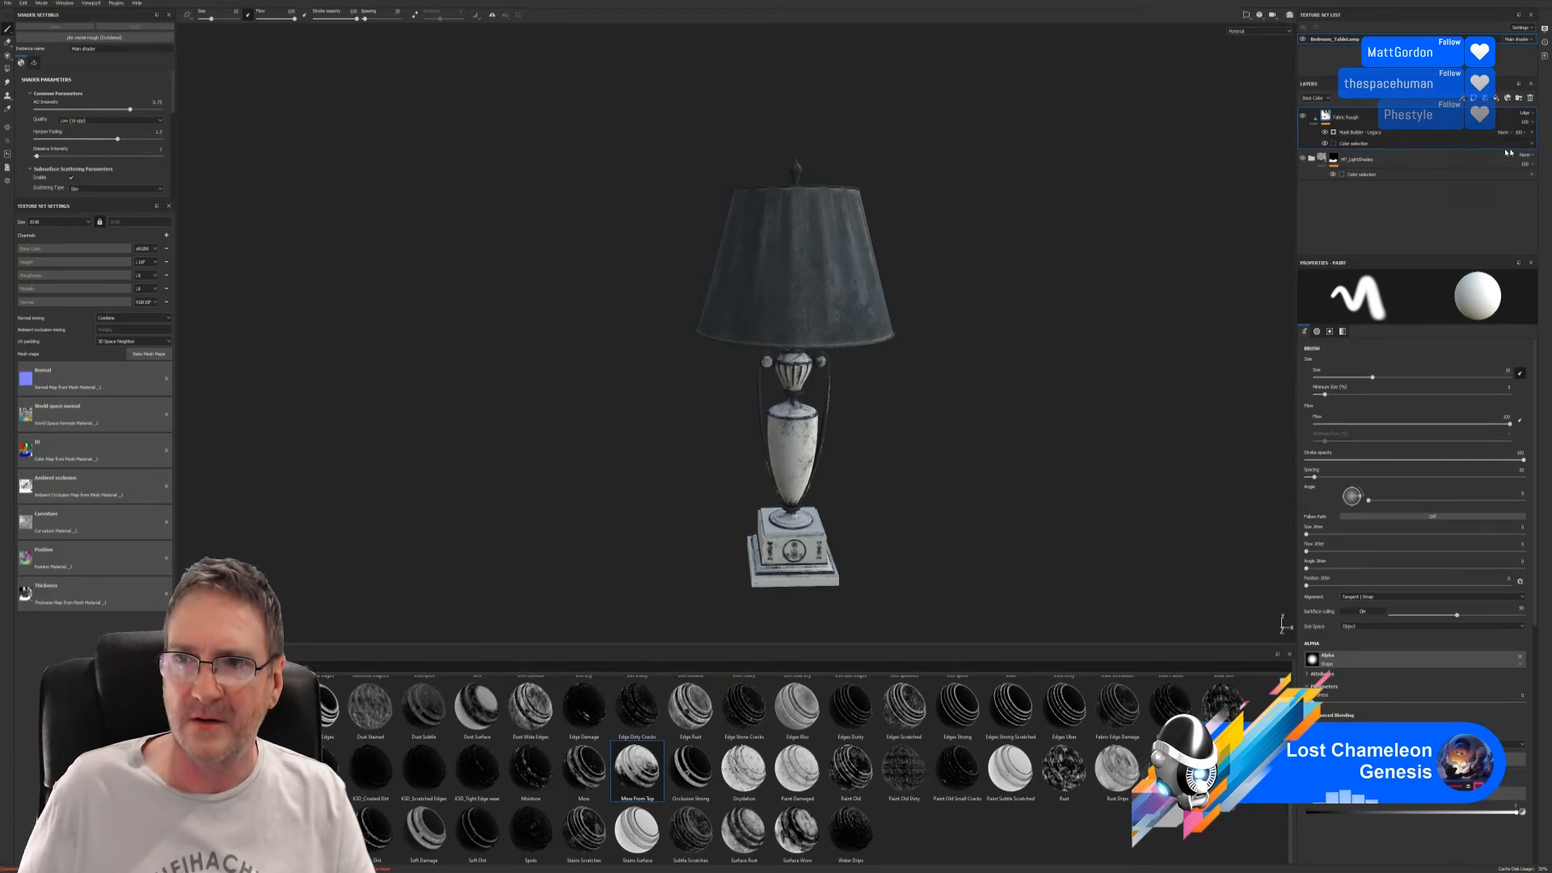
left_click(1531, 133)
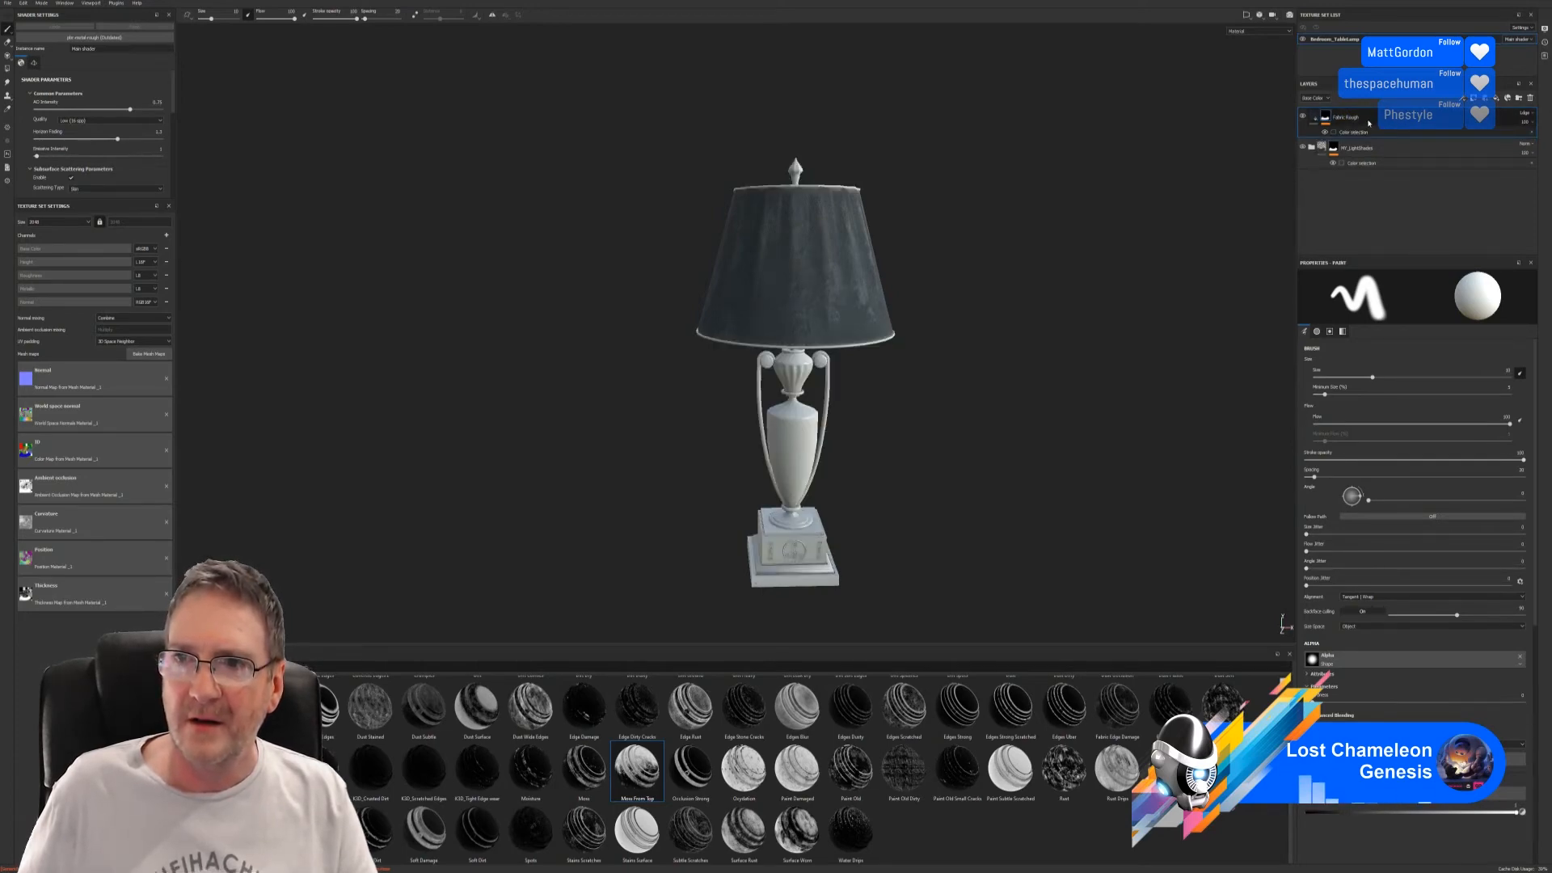
- Group the Fabric Rough layer and the MY_LightShades folder together in a new folder
double_click(1388, 152)
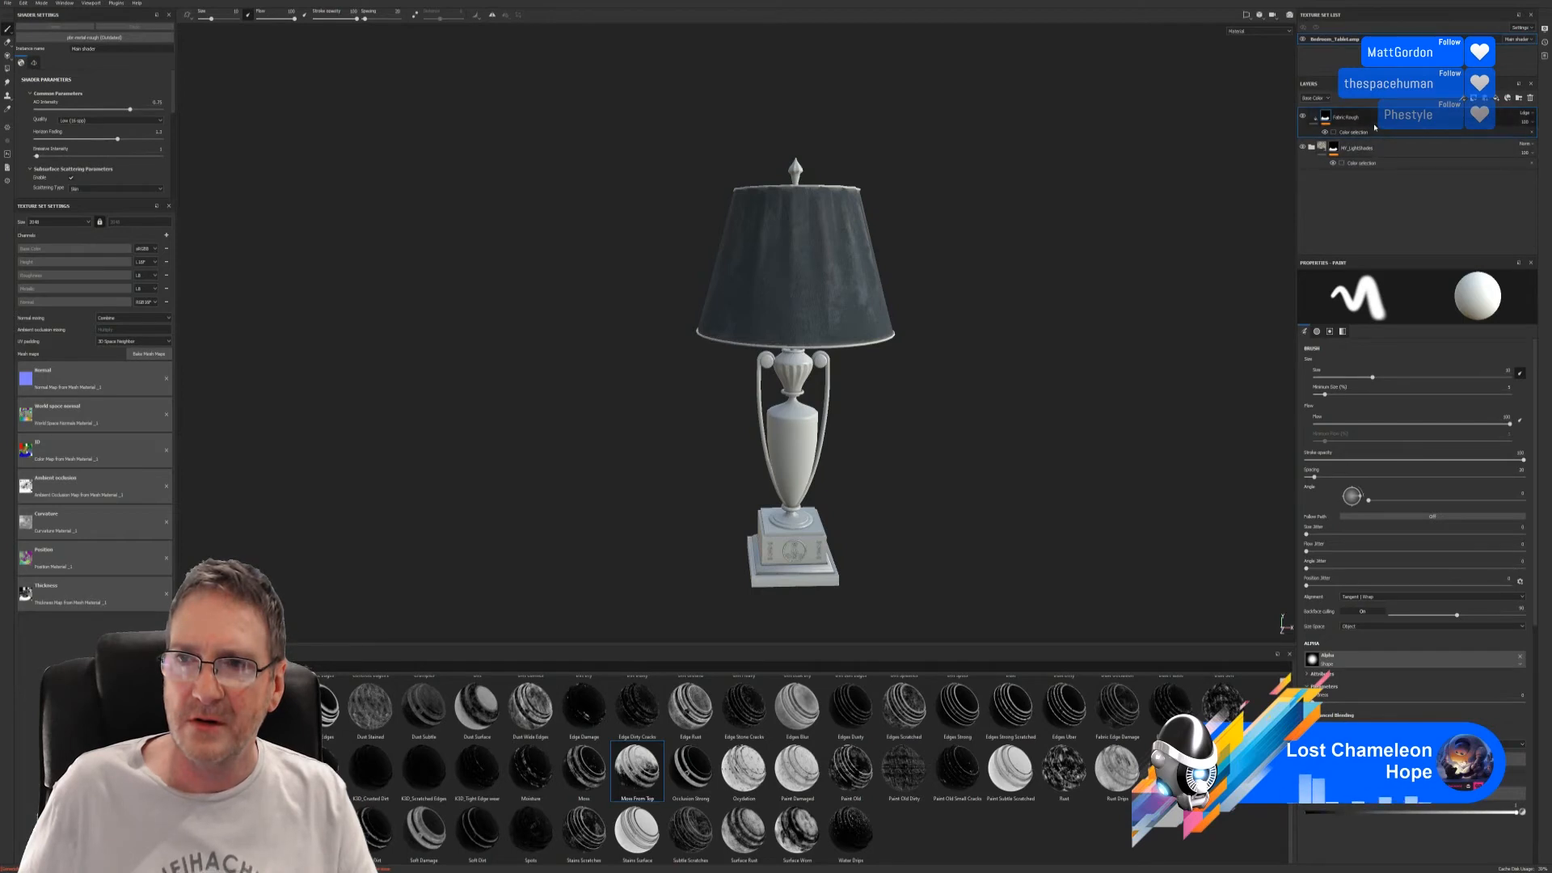
right_click(1388, 150)
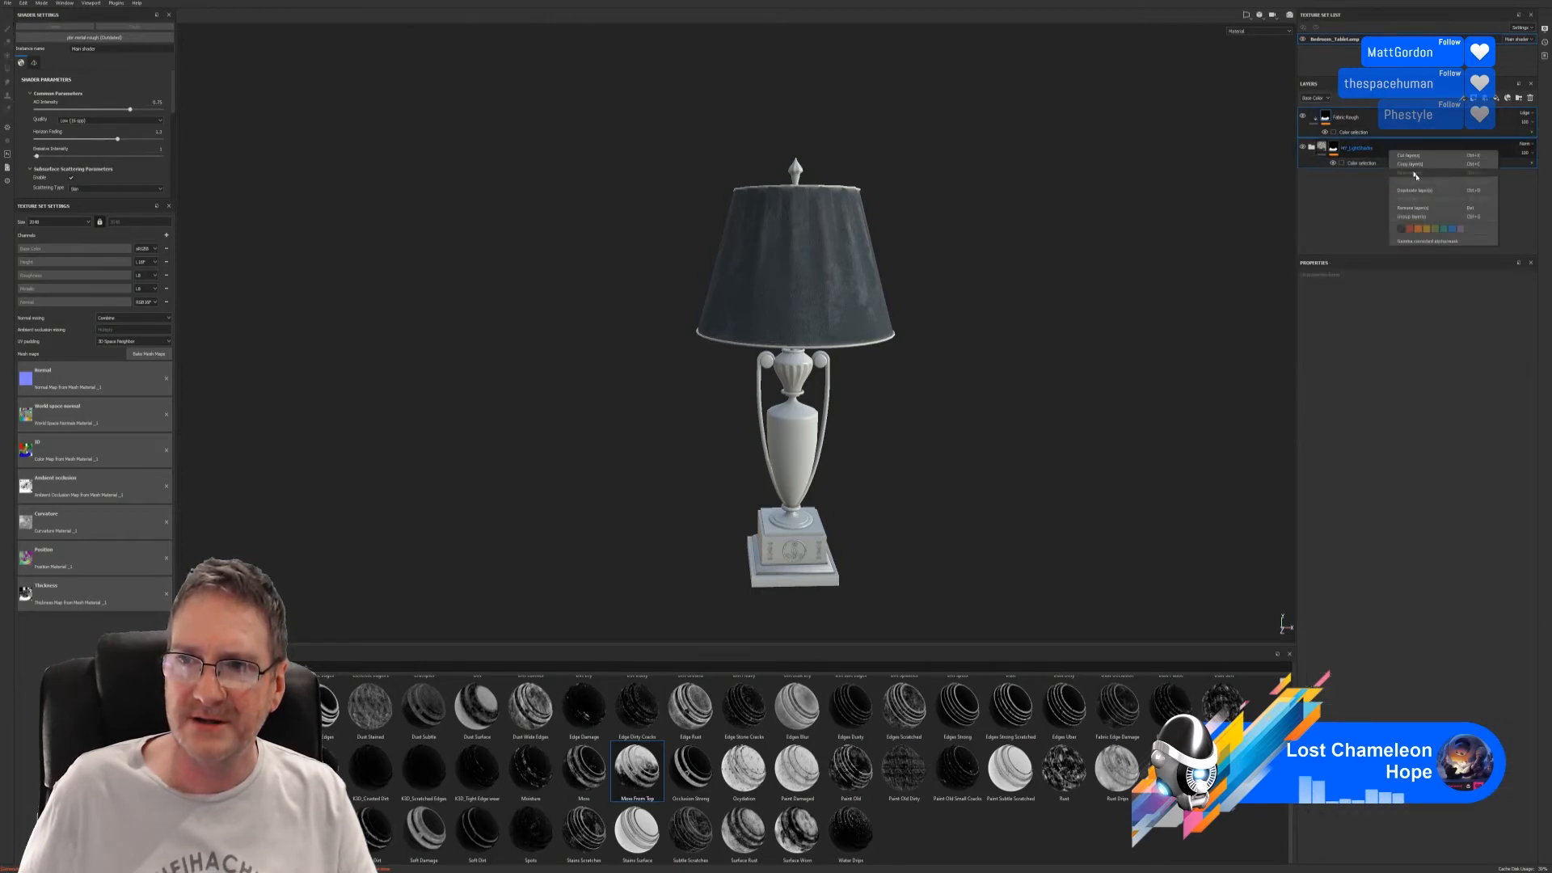
left_click(1424, 217)
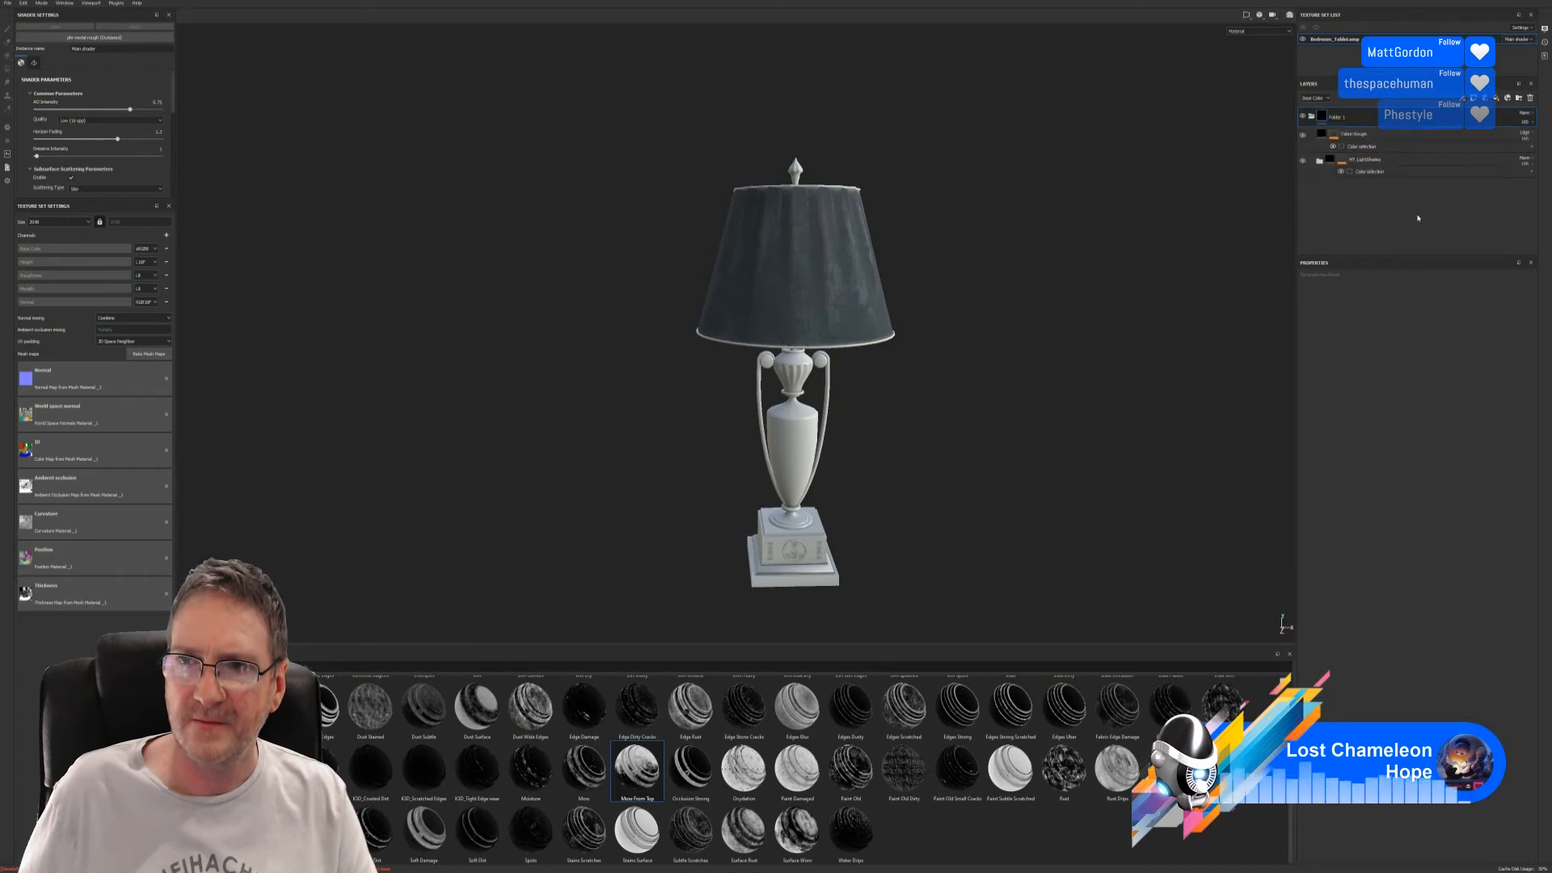
- Mask the new folder with a color selection, picking the lampshade's ID color
right_click(1367, 117)
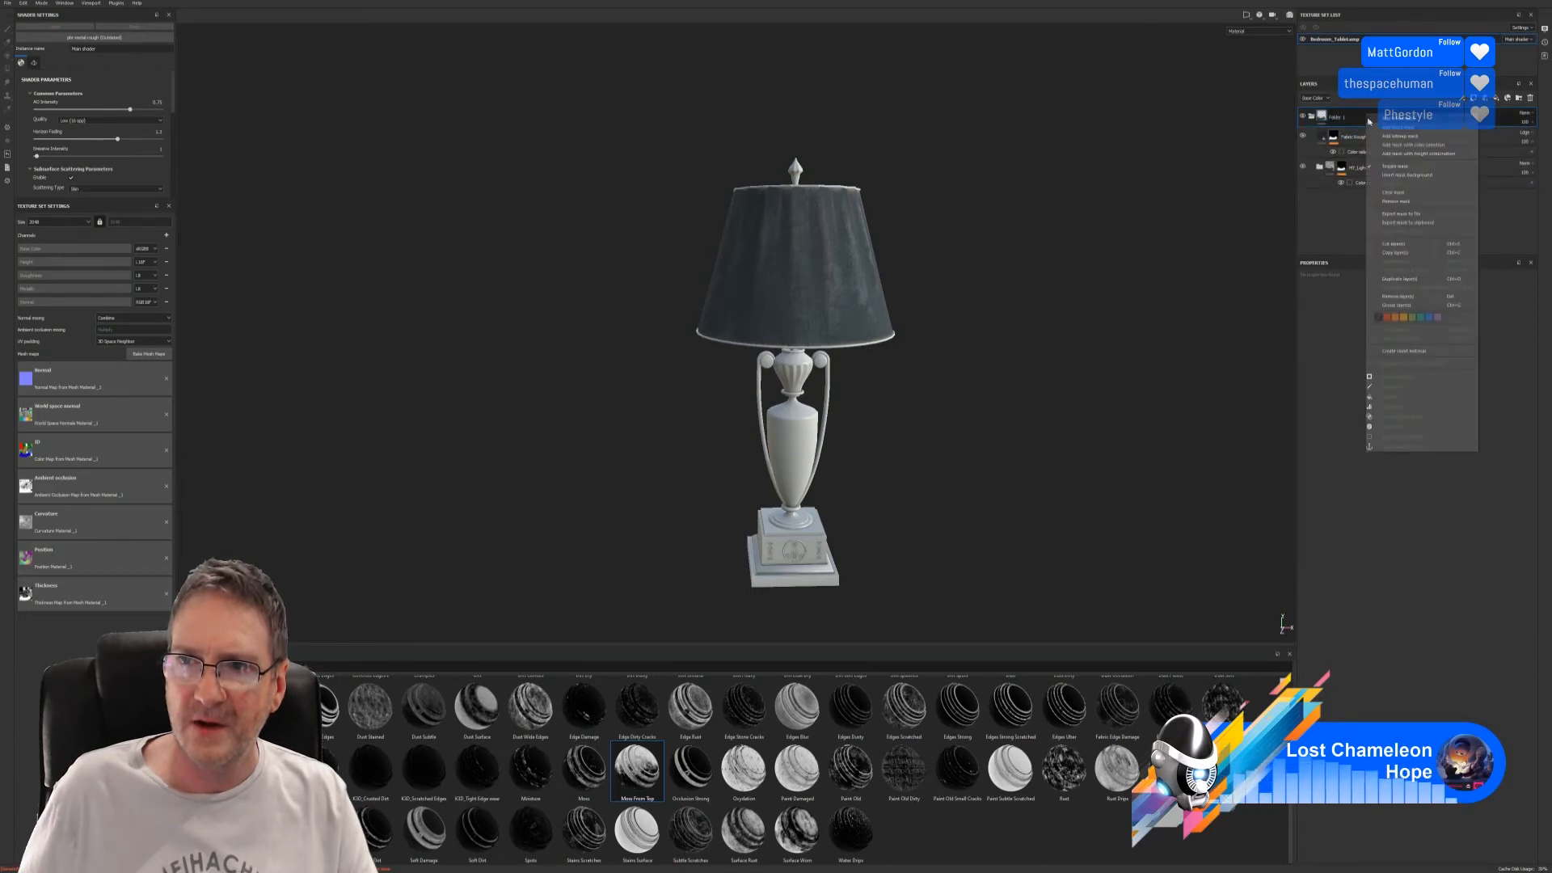
left_click(1425, 144)
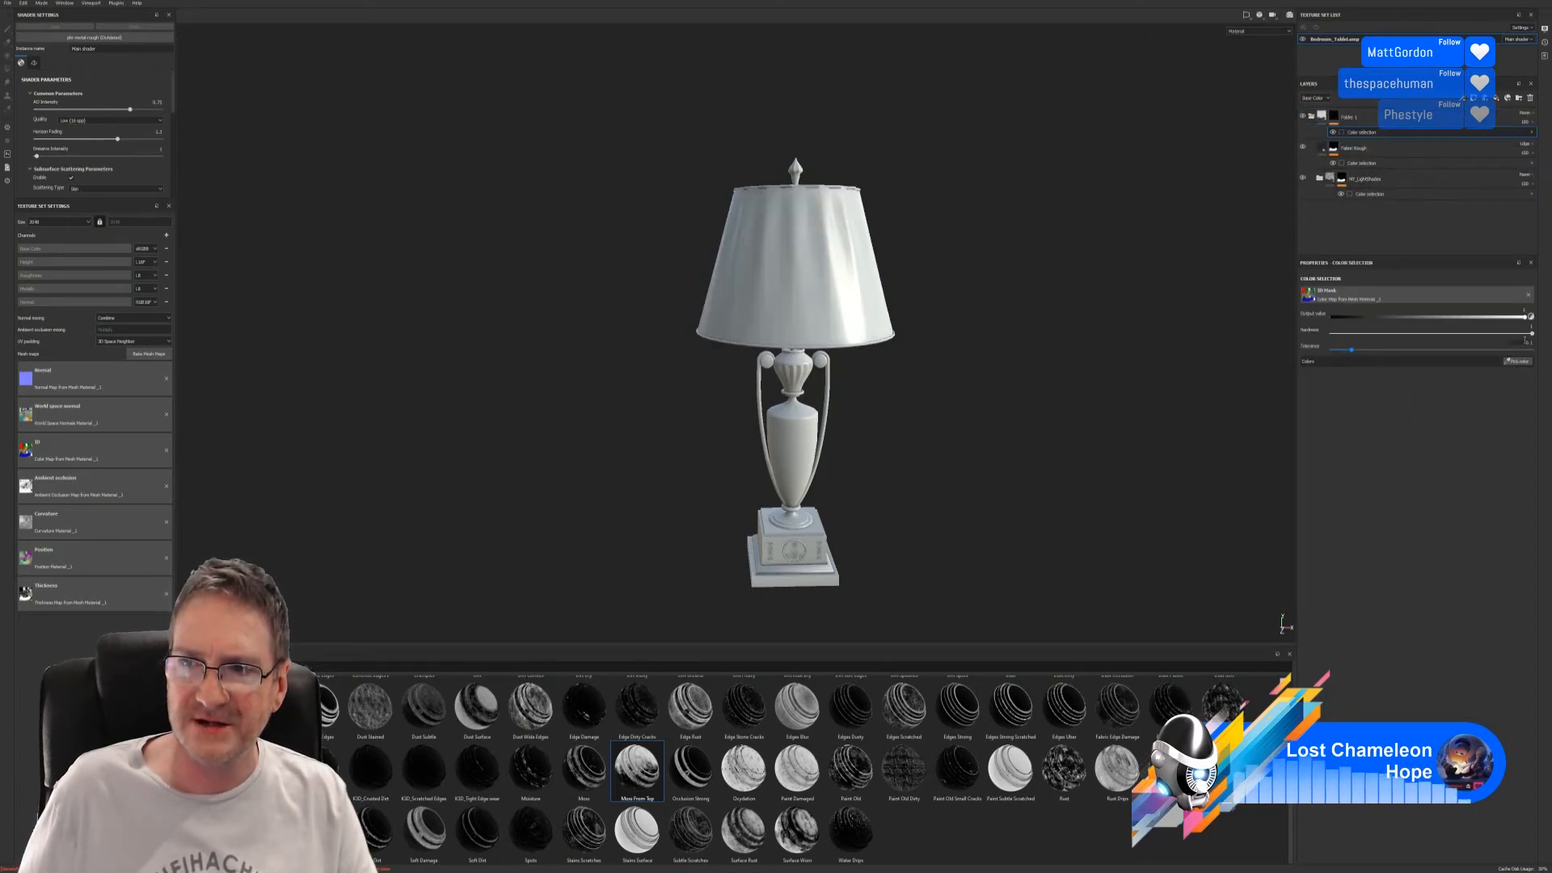
left_click(1521, 361)
left_click(821, 250)
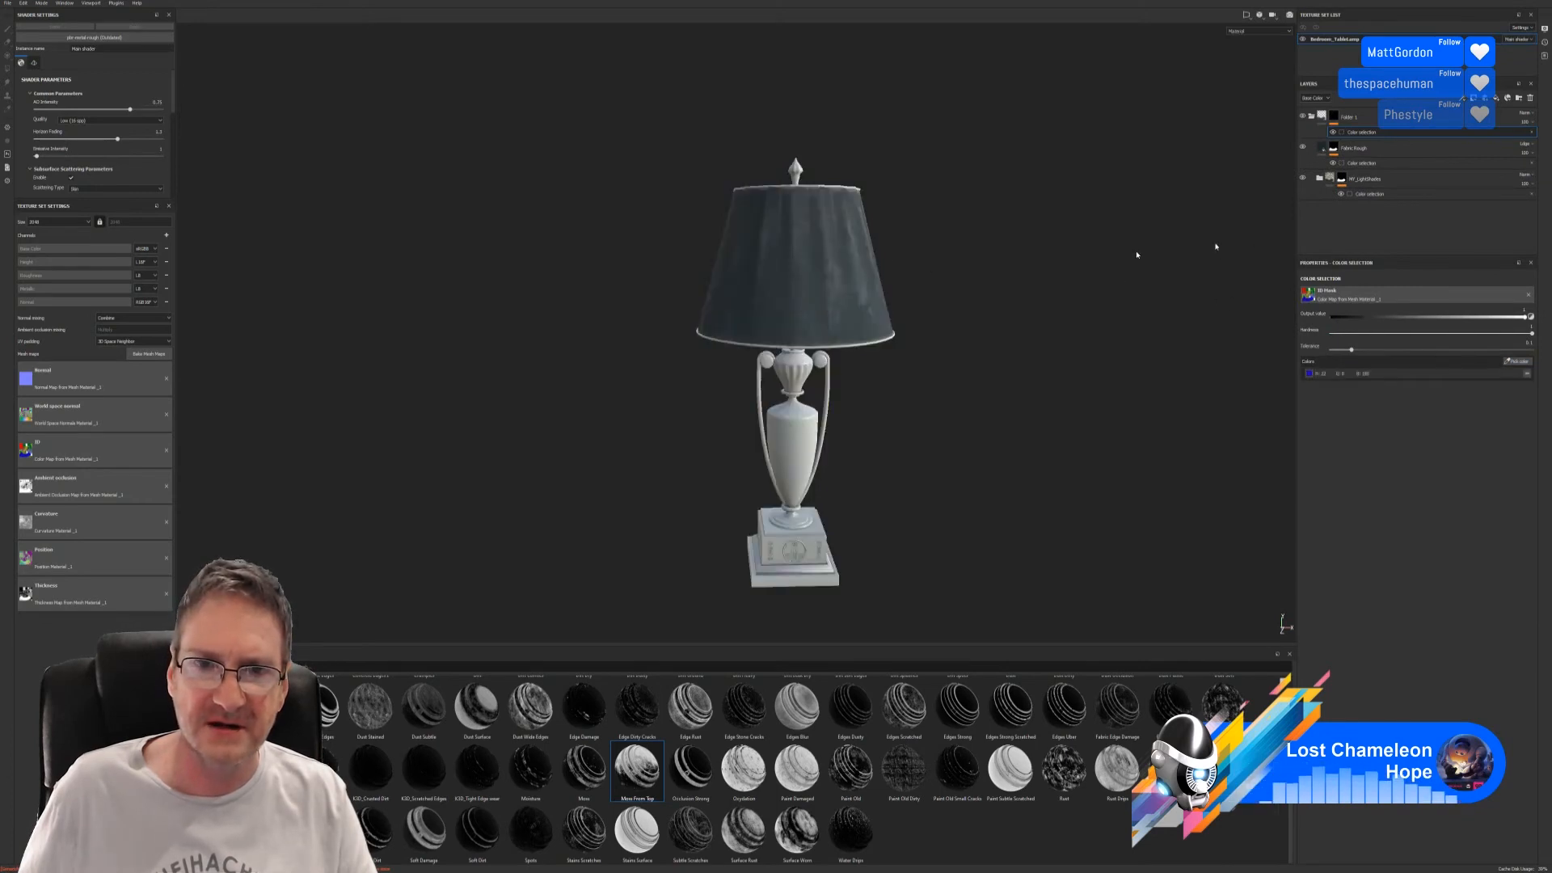
- Apply the Moss From Top smart mask to the grouped Fabric Rough layer and set its Level to 0.38 and Contrast to 0.44
left_click(1379, 150)
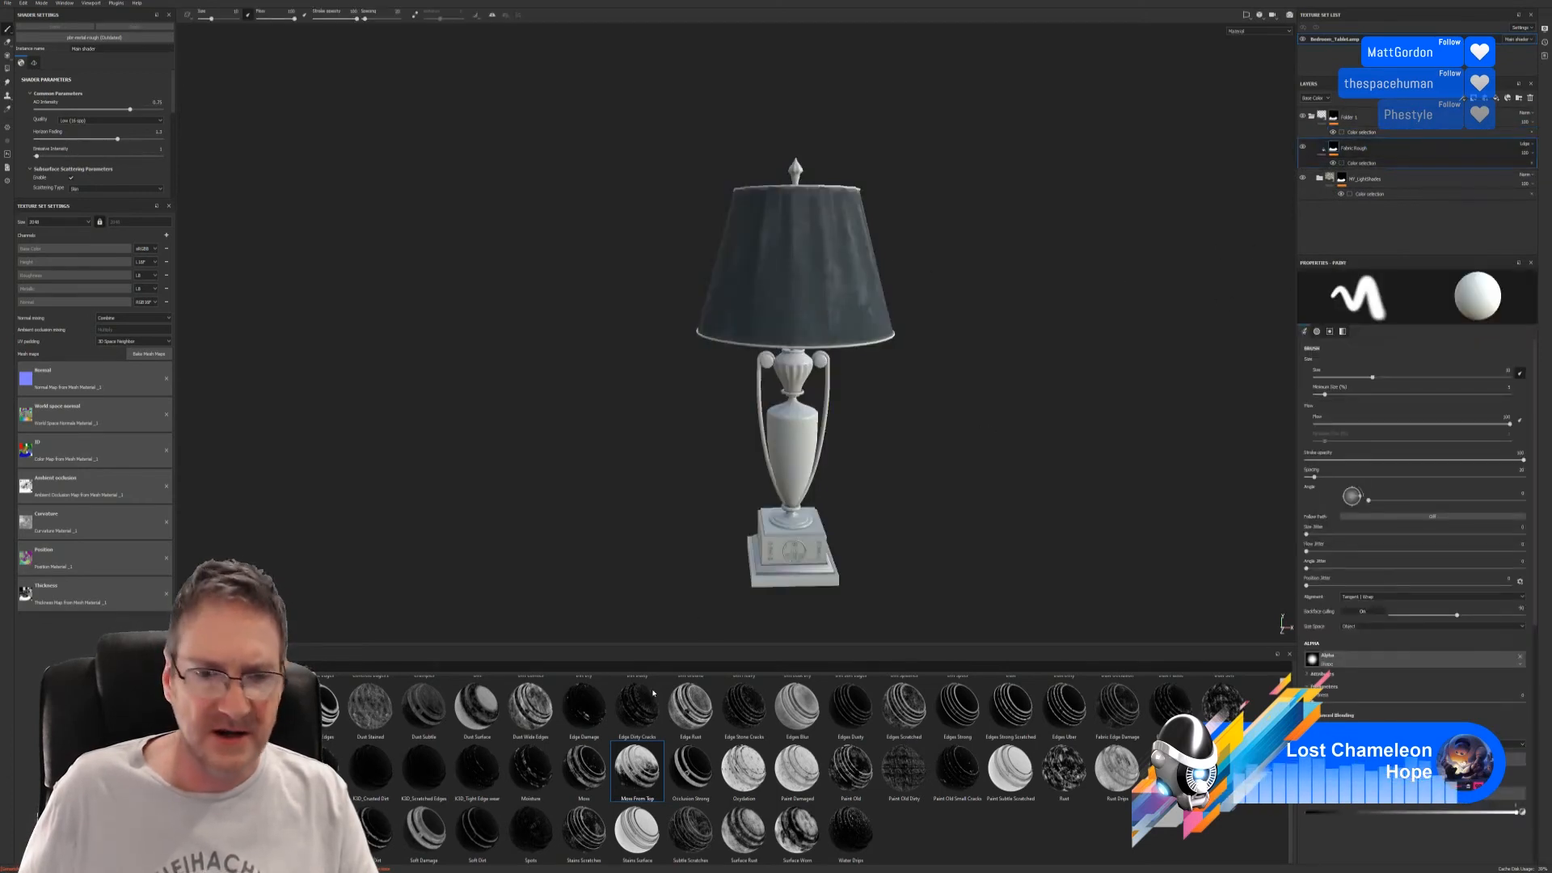
mouse_move(637, 768)
left_mouse_down()
mouse_move(810, 608)
mouse_move(1390, 149)
mouse_move(1387, 136)
mouse_move(1395, 145)
left_mouse_up()
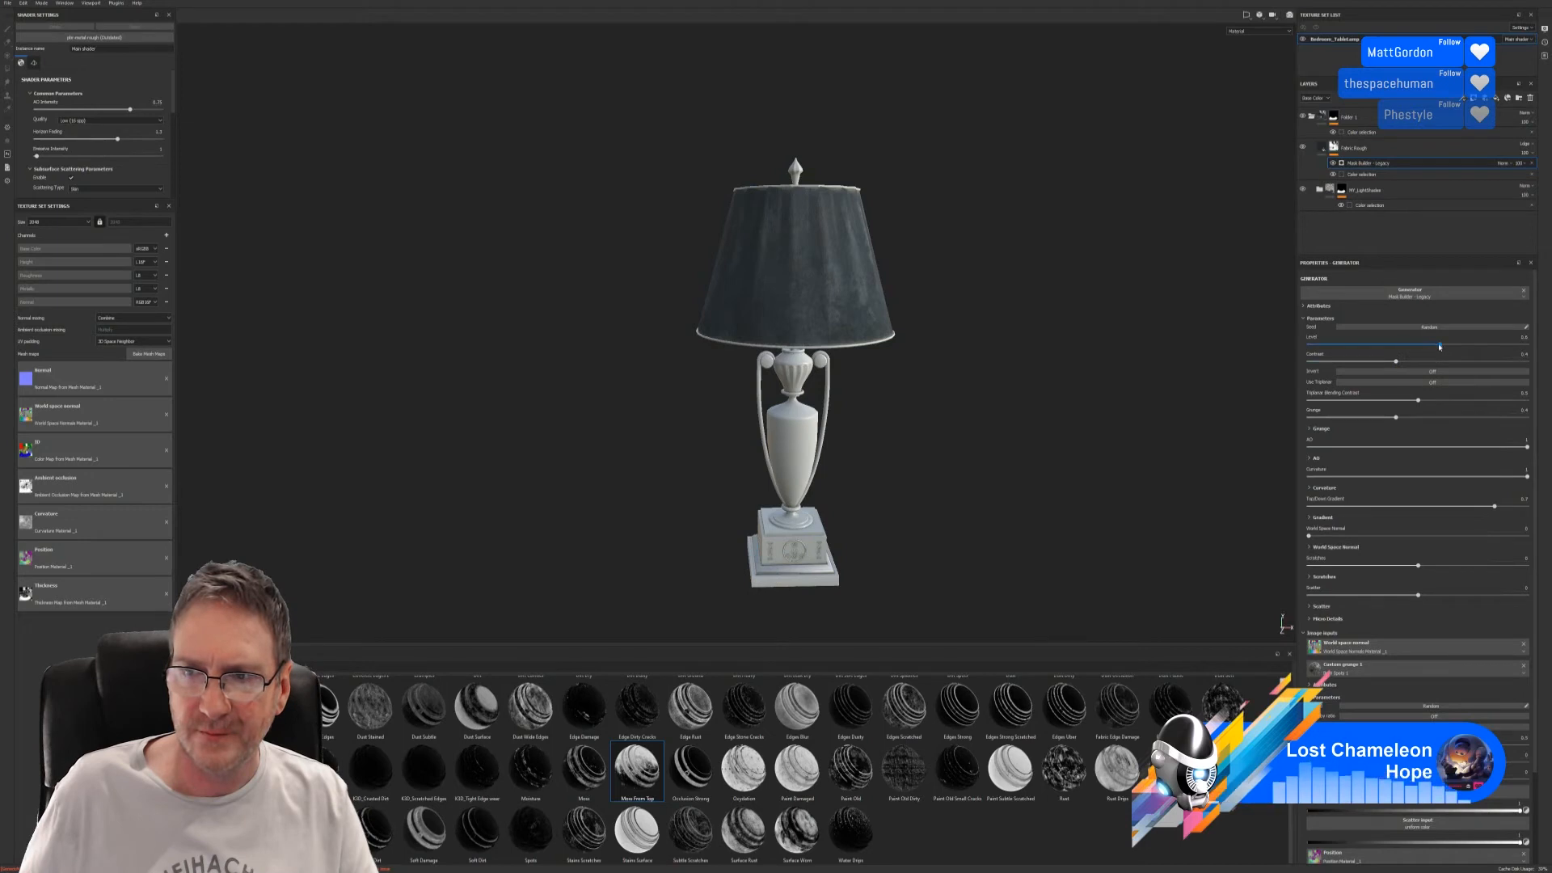
left_click_drag(1439, 346, 1405, 363)
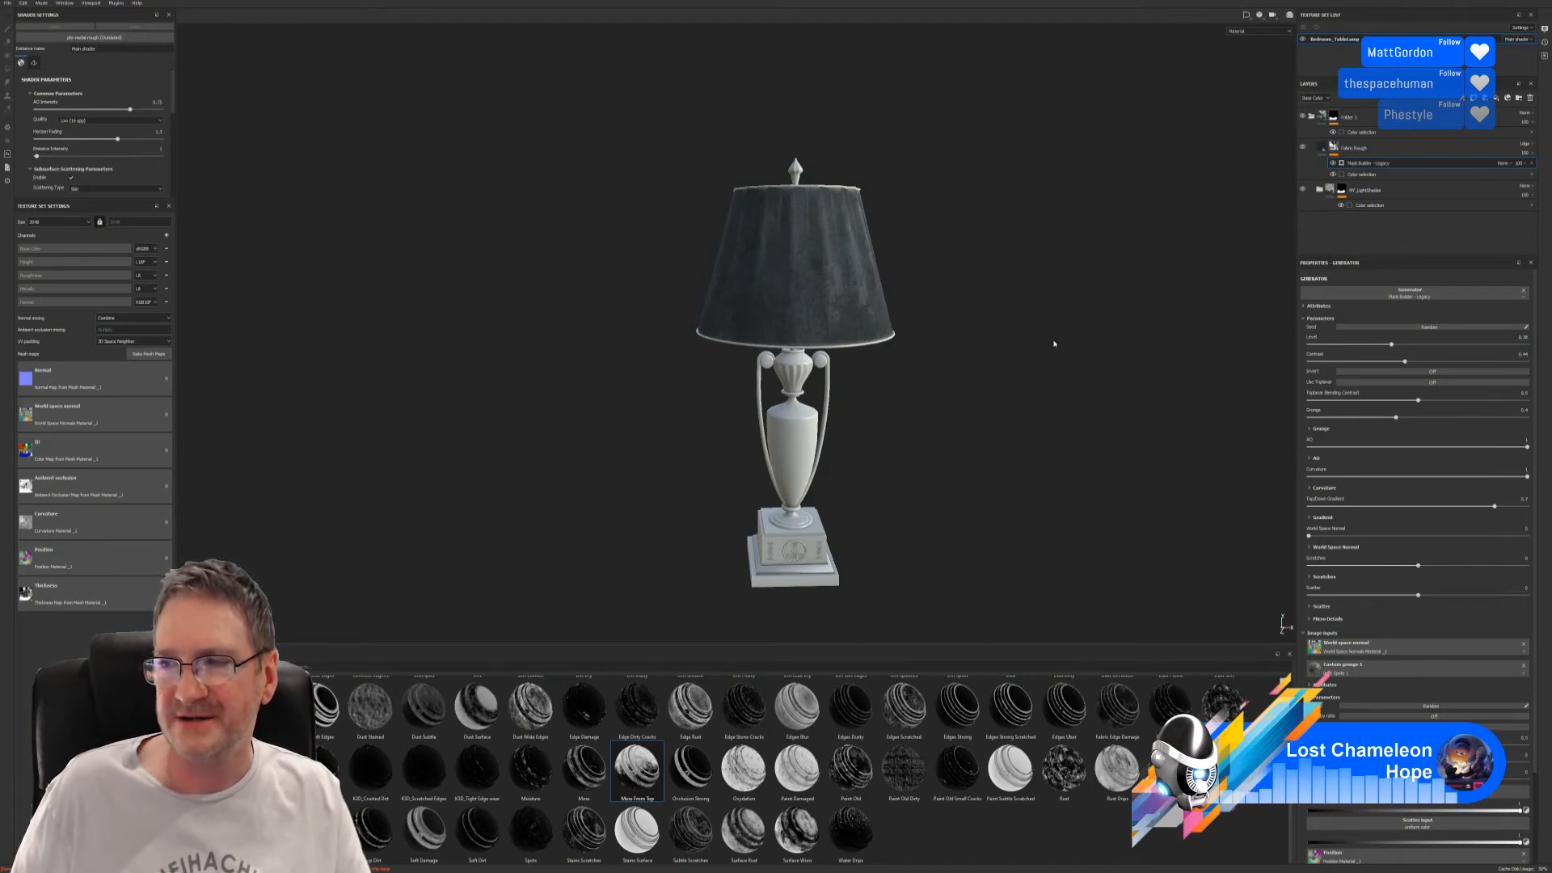
- Try Use Triplanar on the mask generator with Triplanar Blending Contrast at 0.56, and switch triplanar off again
left_click_drag(1010, 396, 1086, 371, "alt")
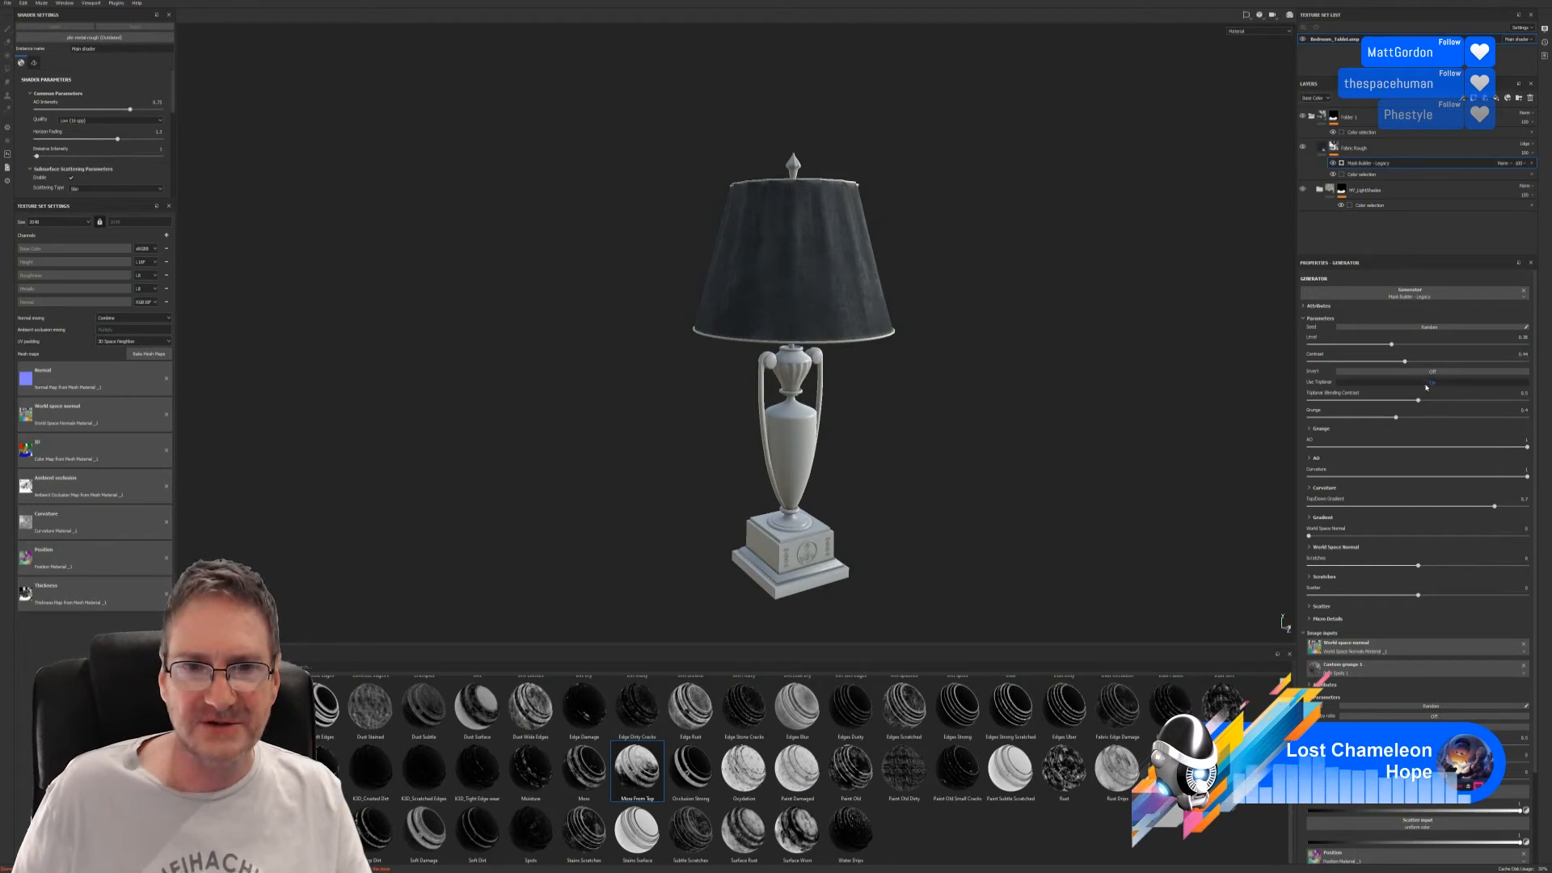
left_click(1427, 384)
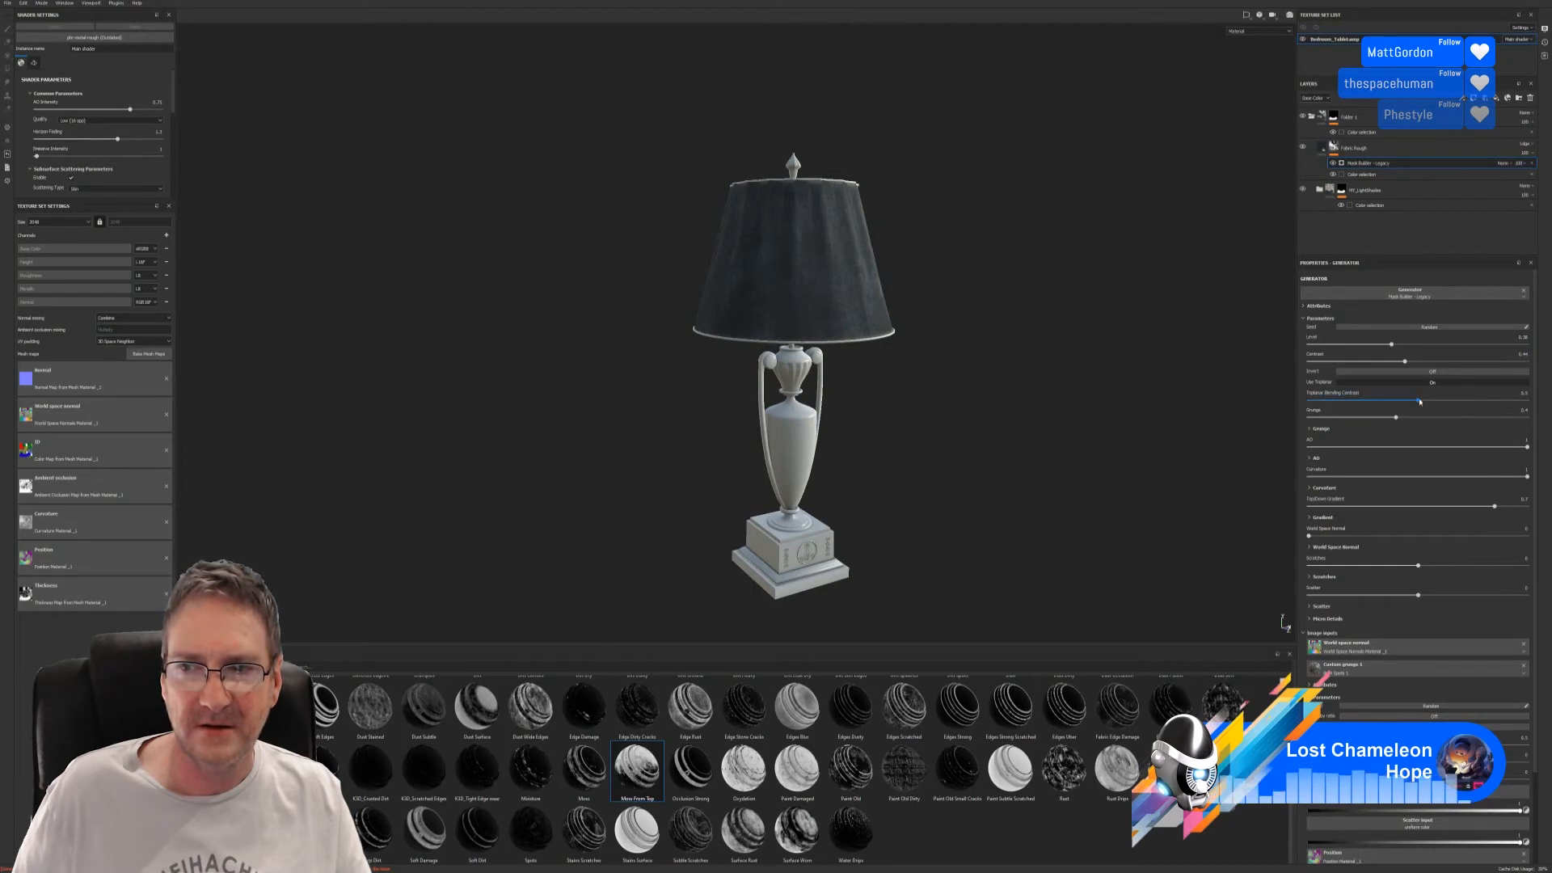
left_click_drag(1419, 402, 1431, 402)
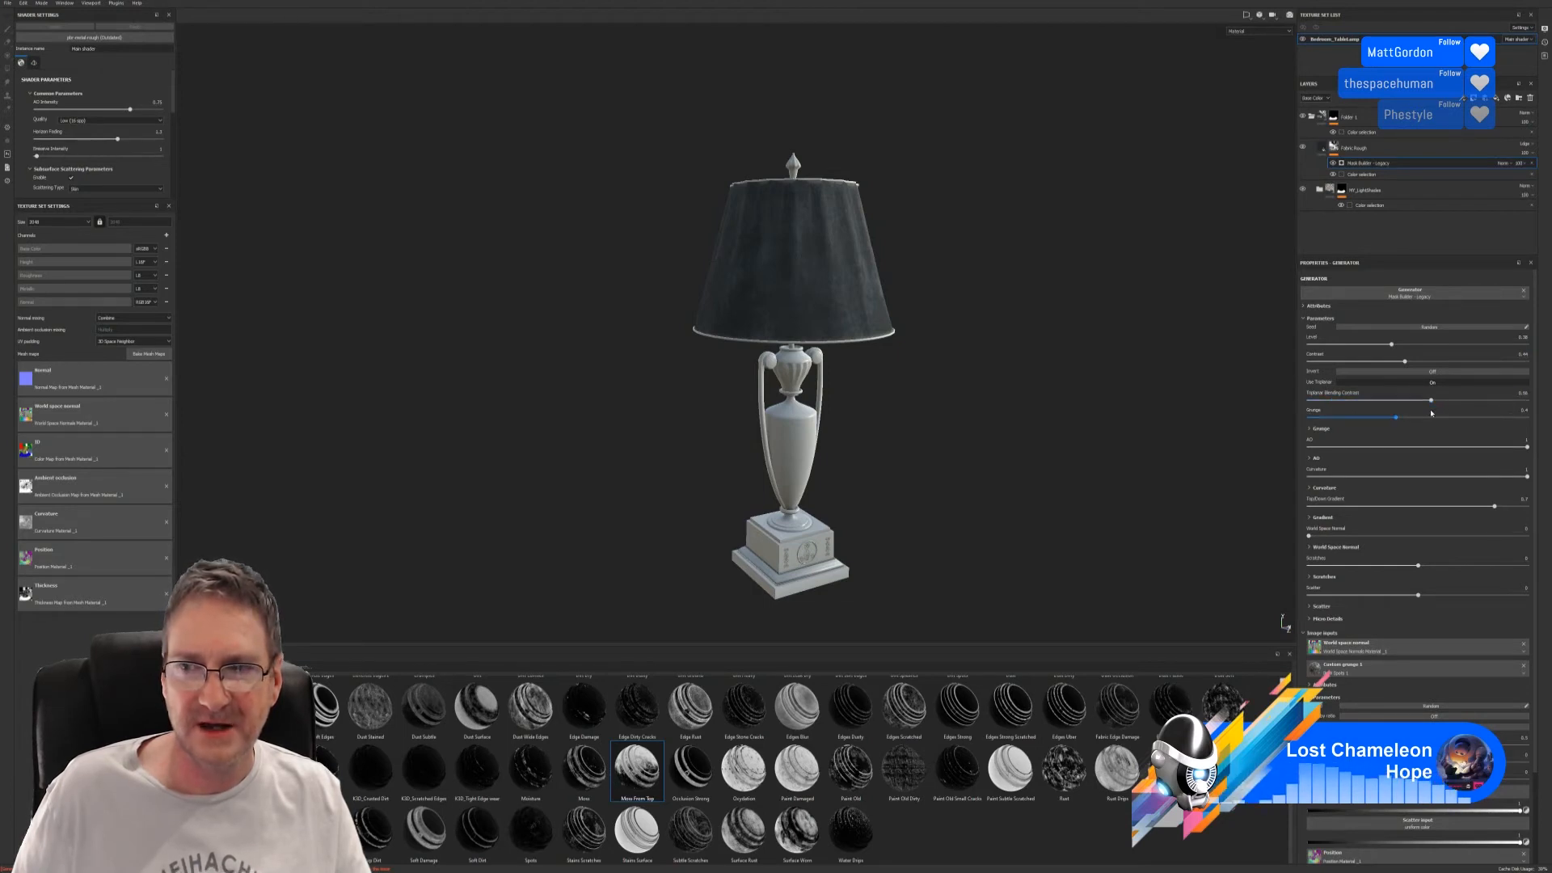
left_click(1437, 371)
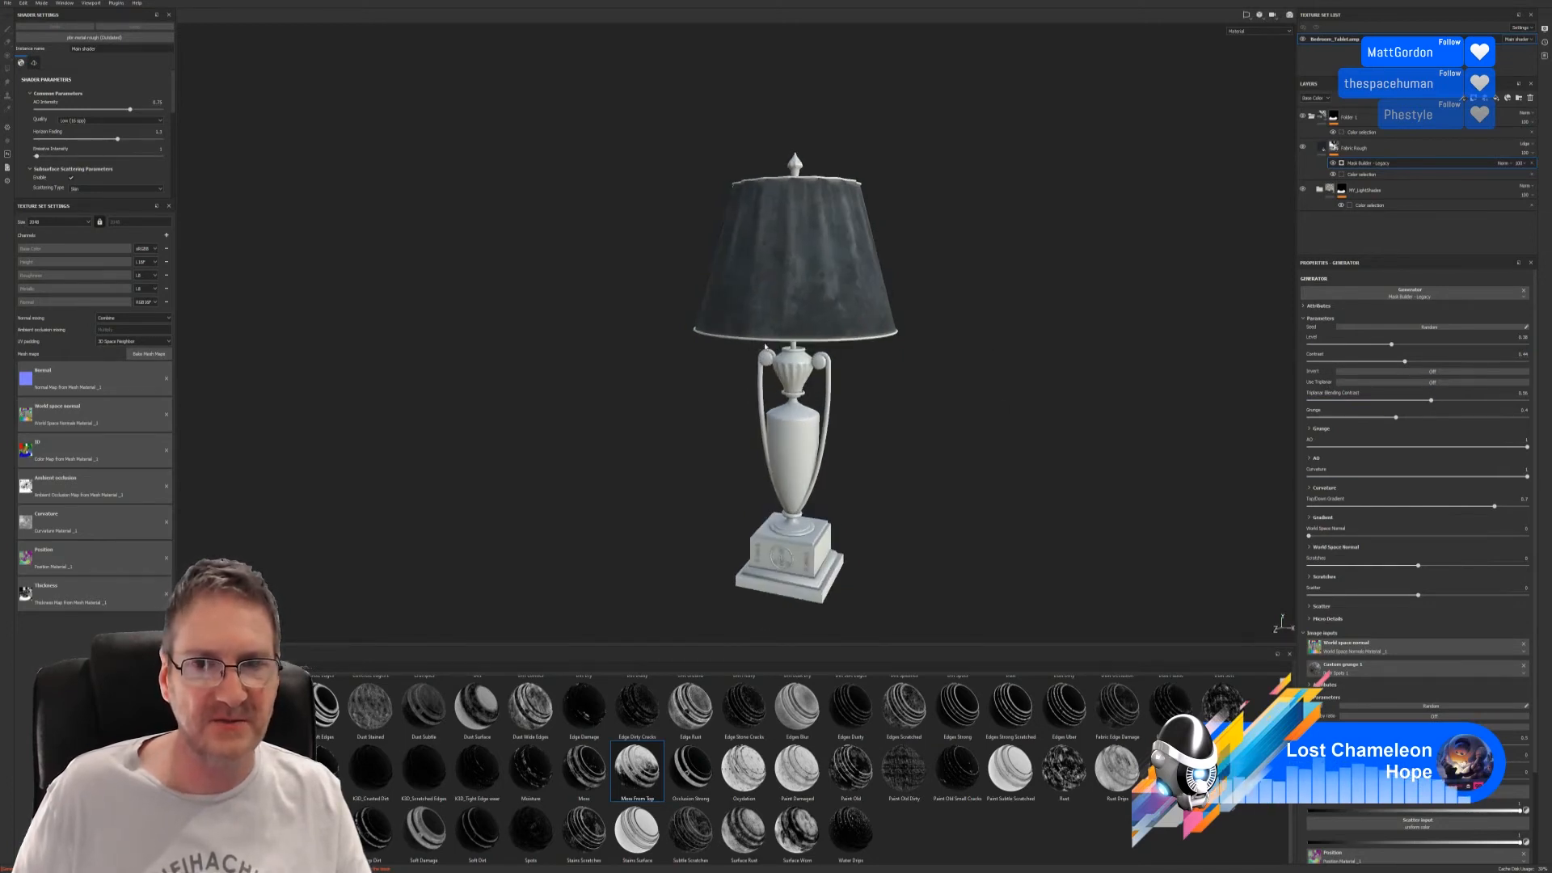
- Refine the mask generator with Grunge 0.5, Curvature 0.83, a stronger Top/Down Gradient, slight World Space Normal, and reduced Scratches and Scatter
left_click_drag(1396, 417, 1417, 441)
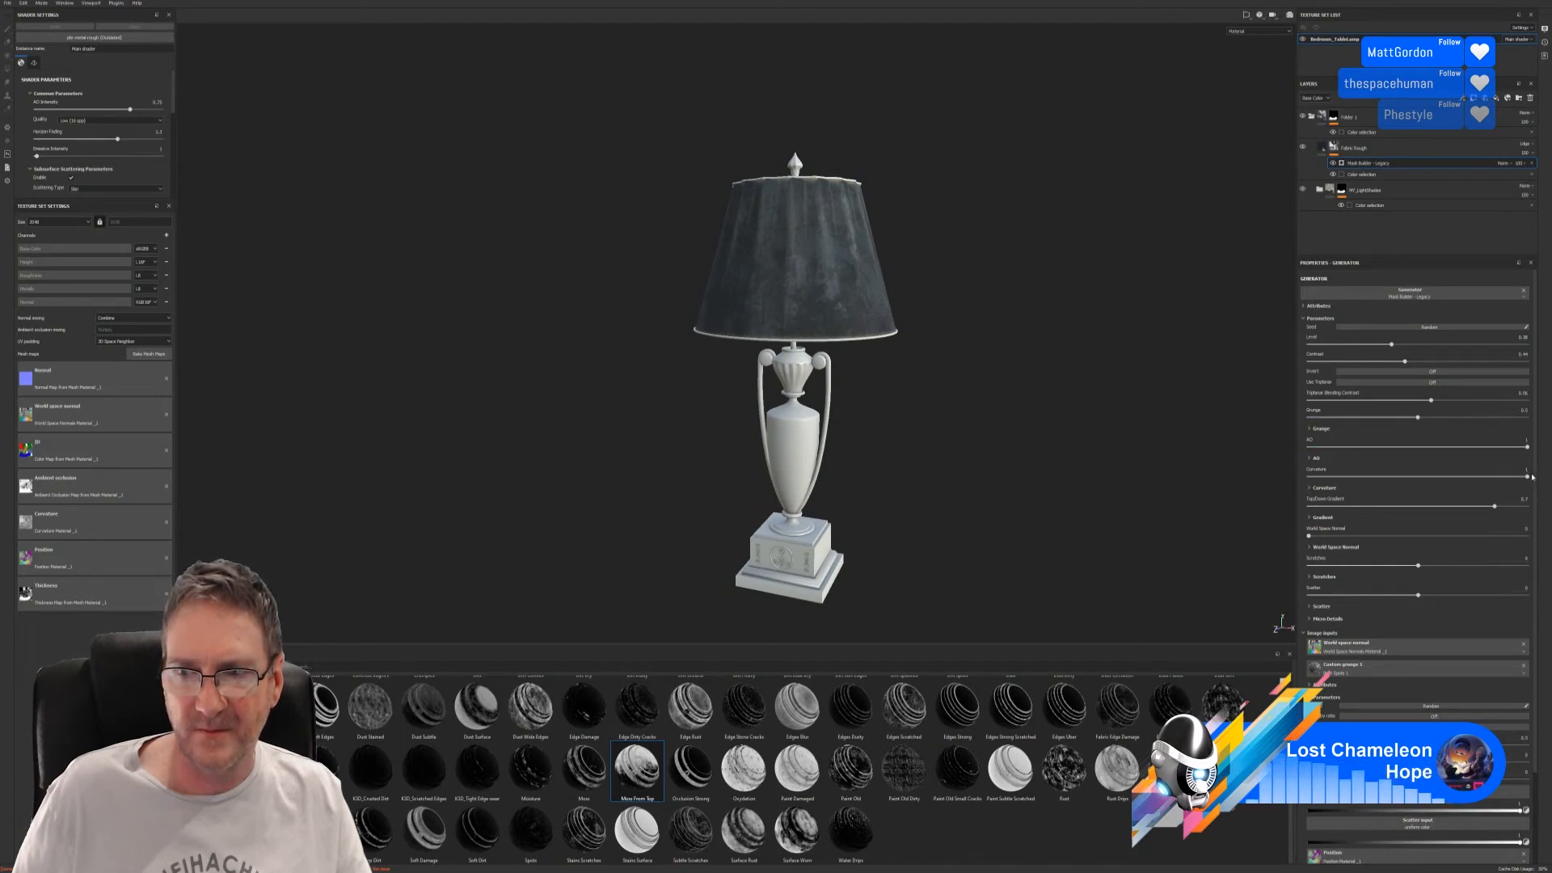
left_click_drag(1526, 477, 1506, 502)
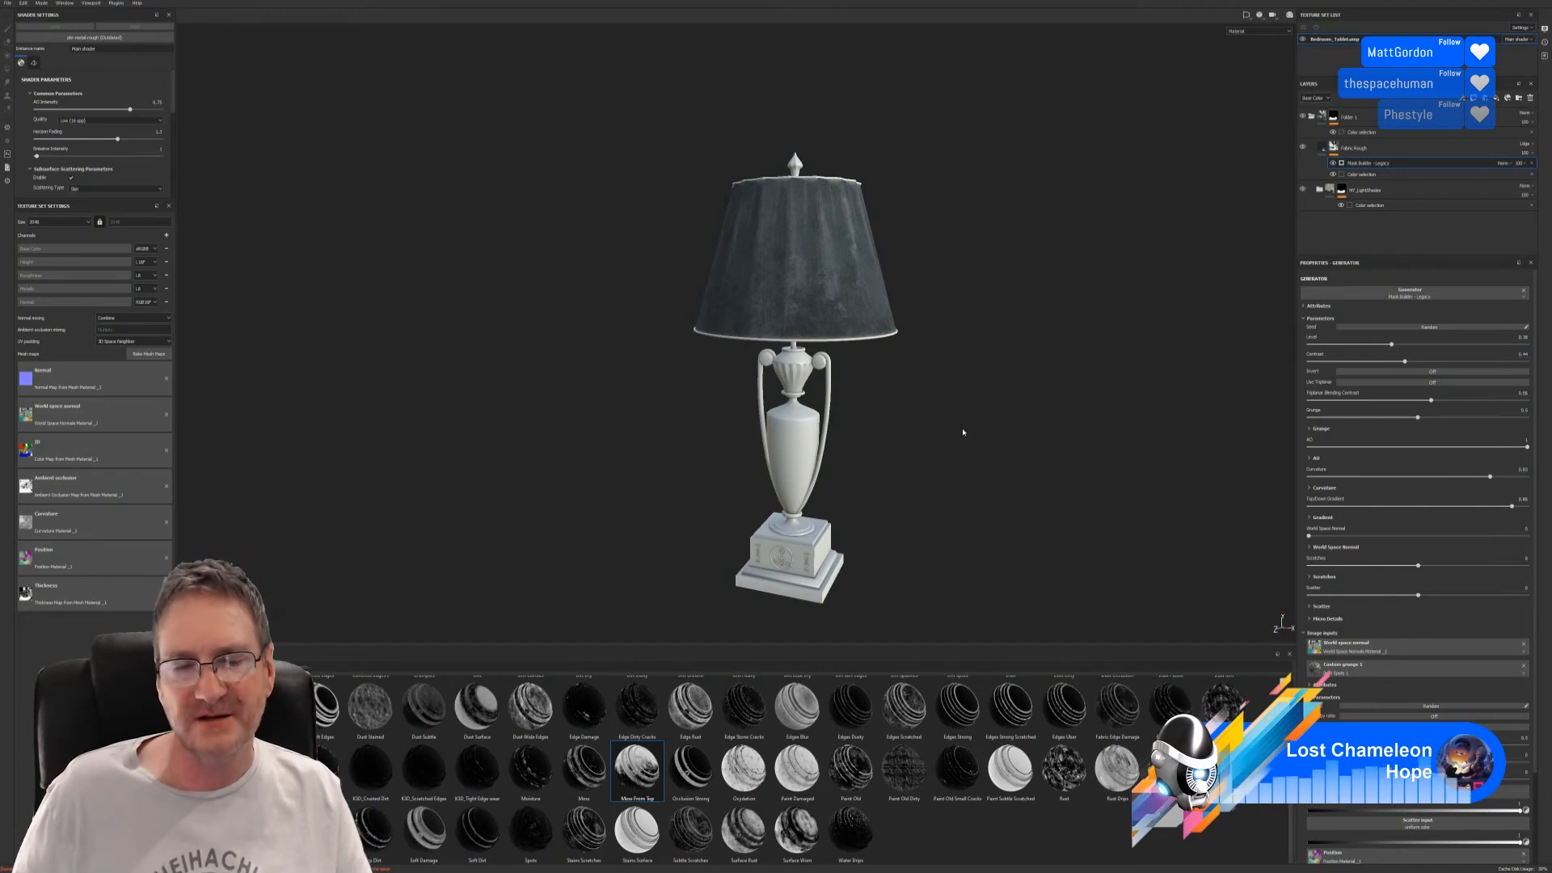
left_click_drag(962, 432, 862, 437, "alt")
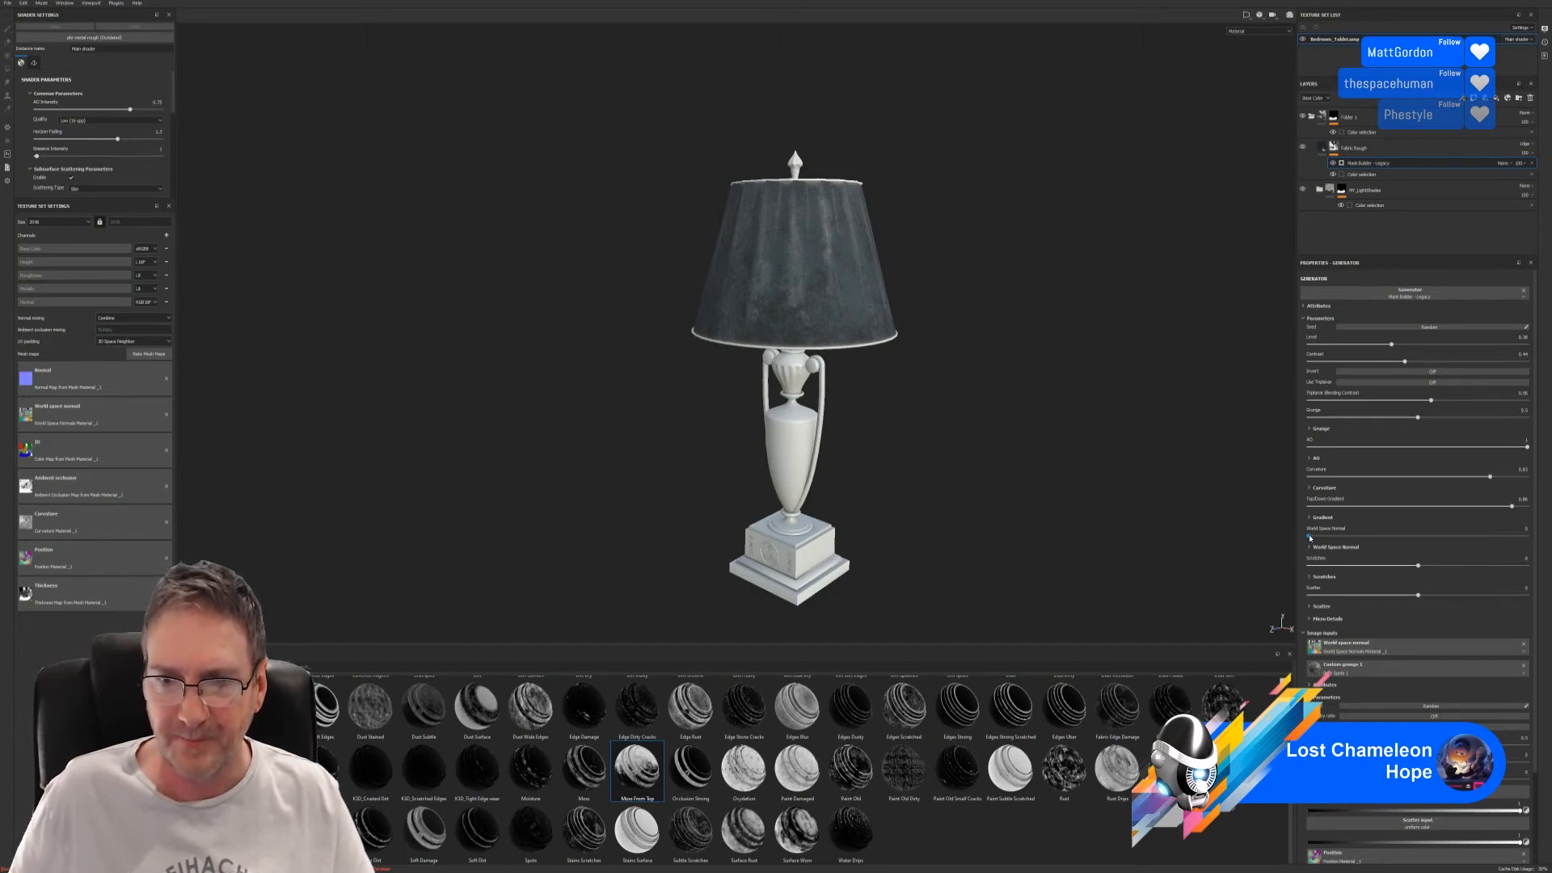
mouse_move(1309, 536)
left_mouse_down()
mouse_move(1487, 531)
mouse_move(1322, 536)
left_mouse_up()
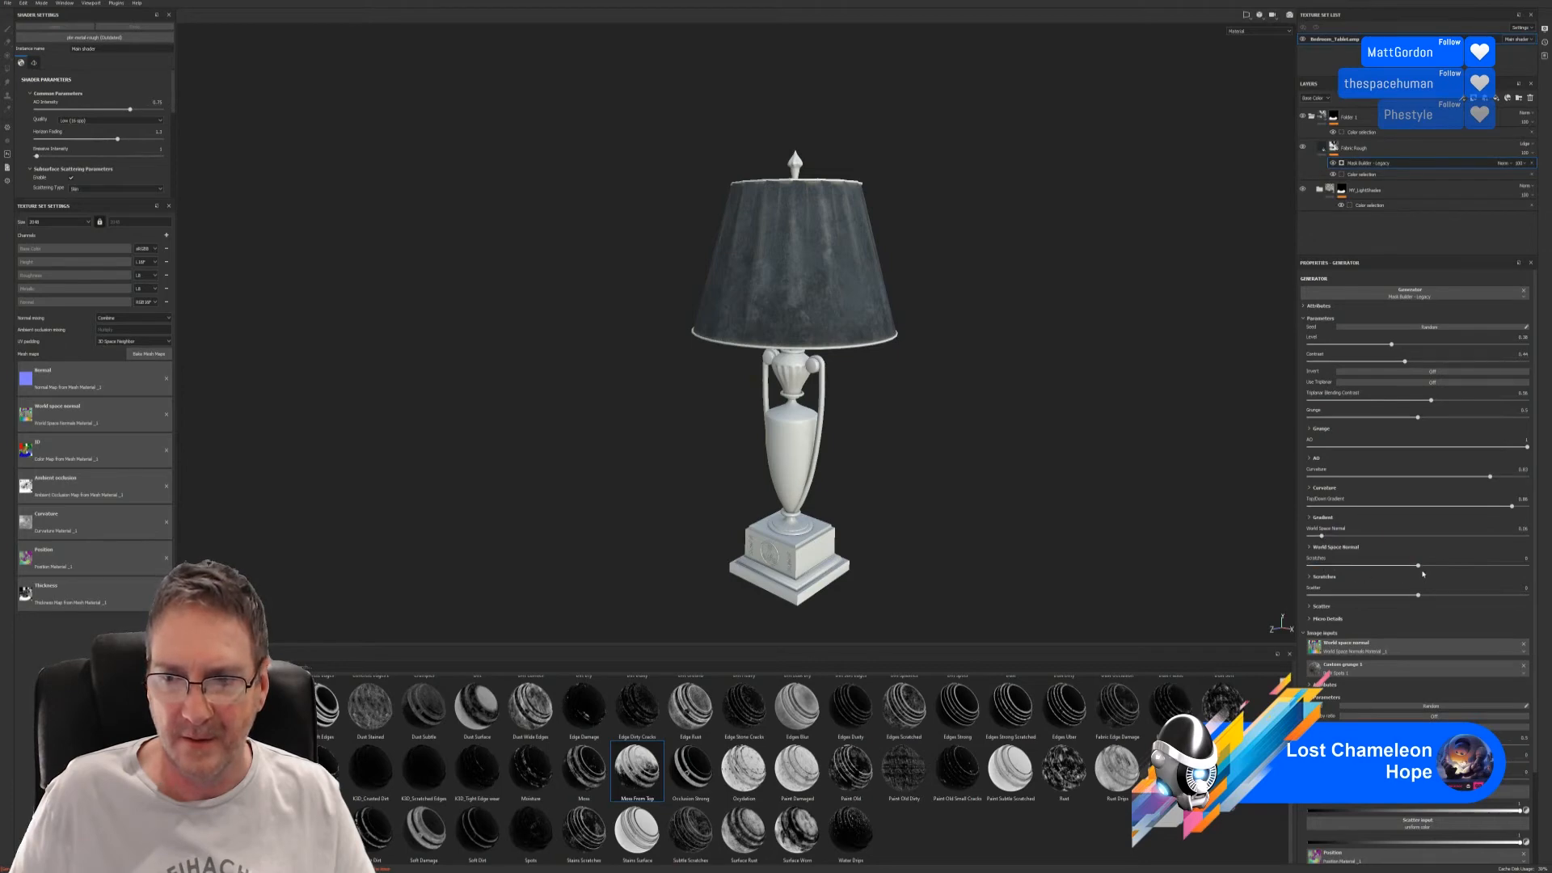
left_click_drag(1418, 565, 1406, 594)
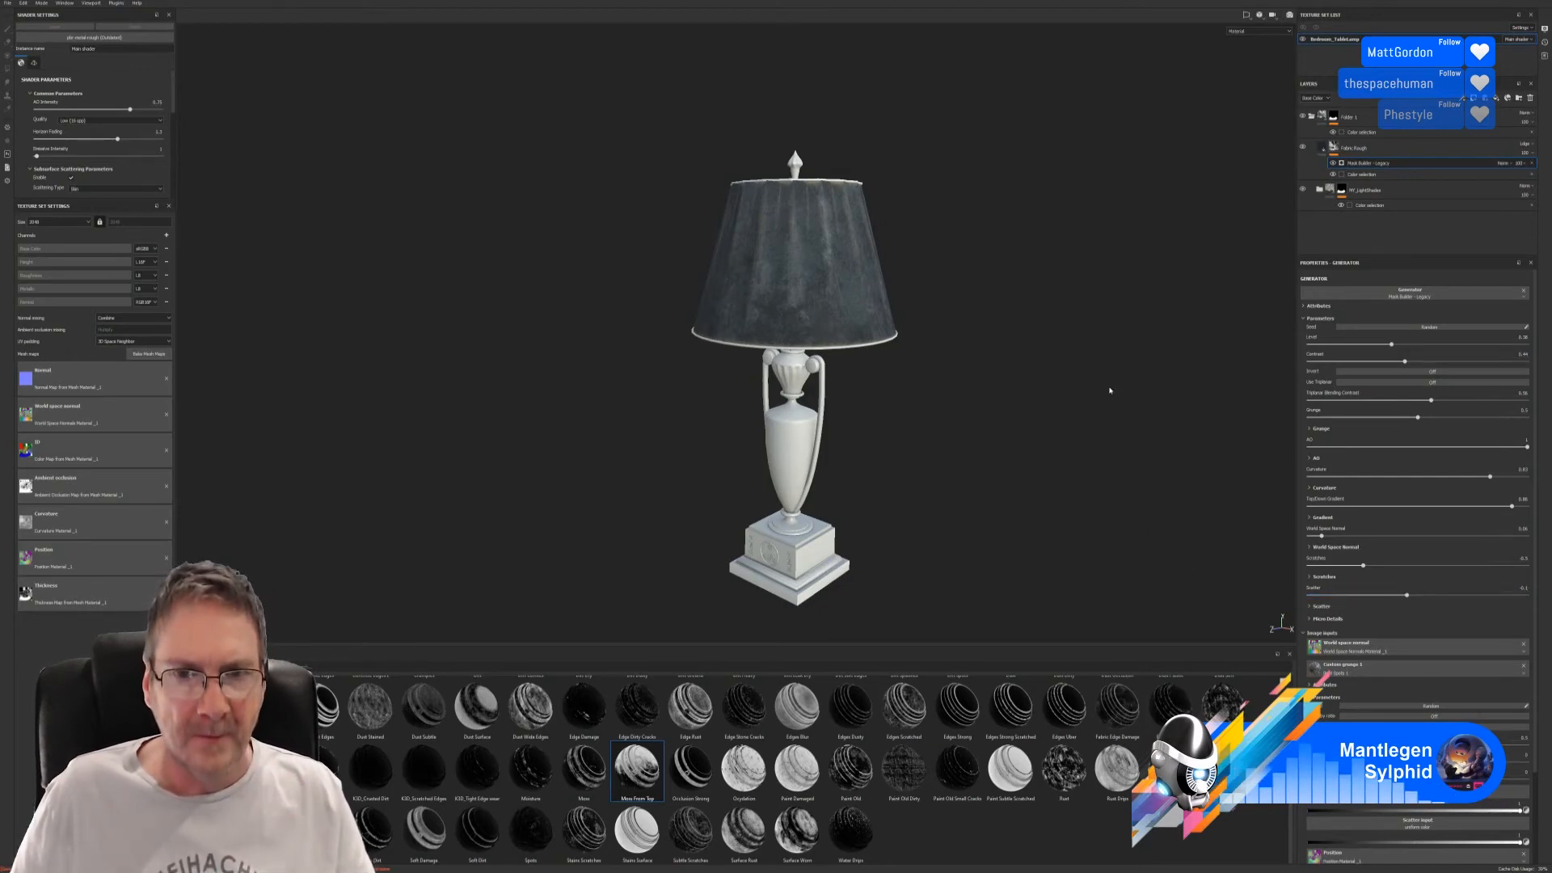
- Inspect the fabric lampshade from several angles and hide the lampshade's group folder to compare
mouse_move(1108, 390)
left_mouse_down("alt")
mouse_move(574, 375)
mouse_move(1132, 392)
left_mouse_up("alt")
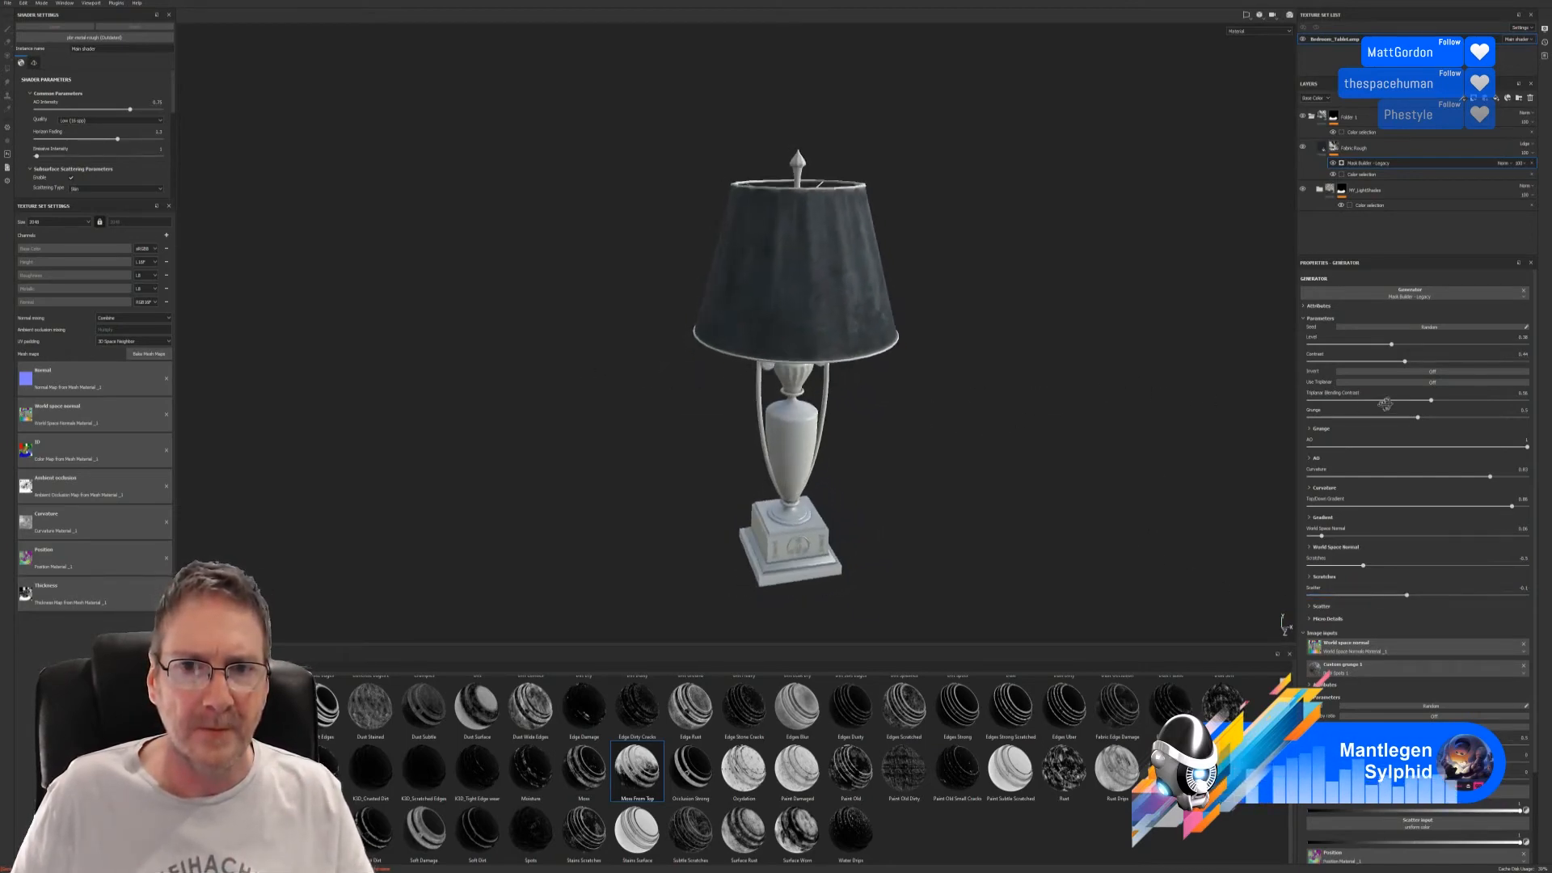
left_click_drag(1385, 403, 1175, 372, "alt")
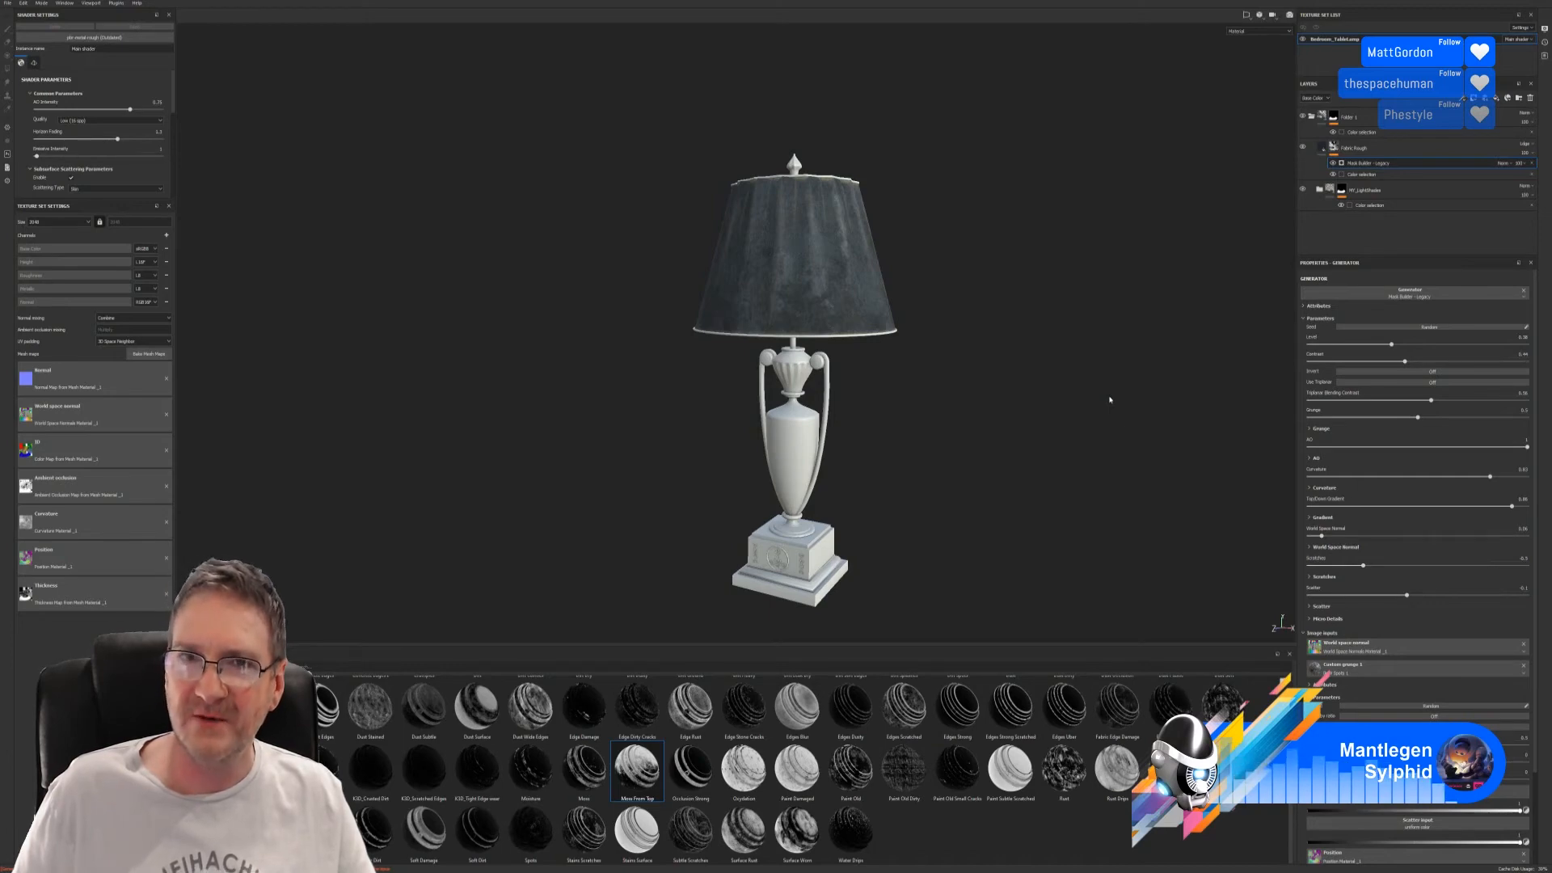
left_click_drag(1055, 387, 671, 360, "alt")
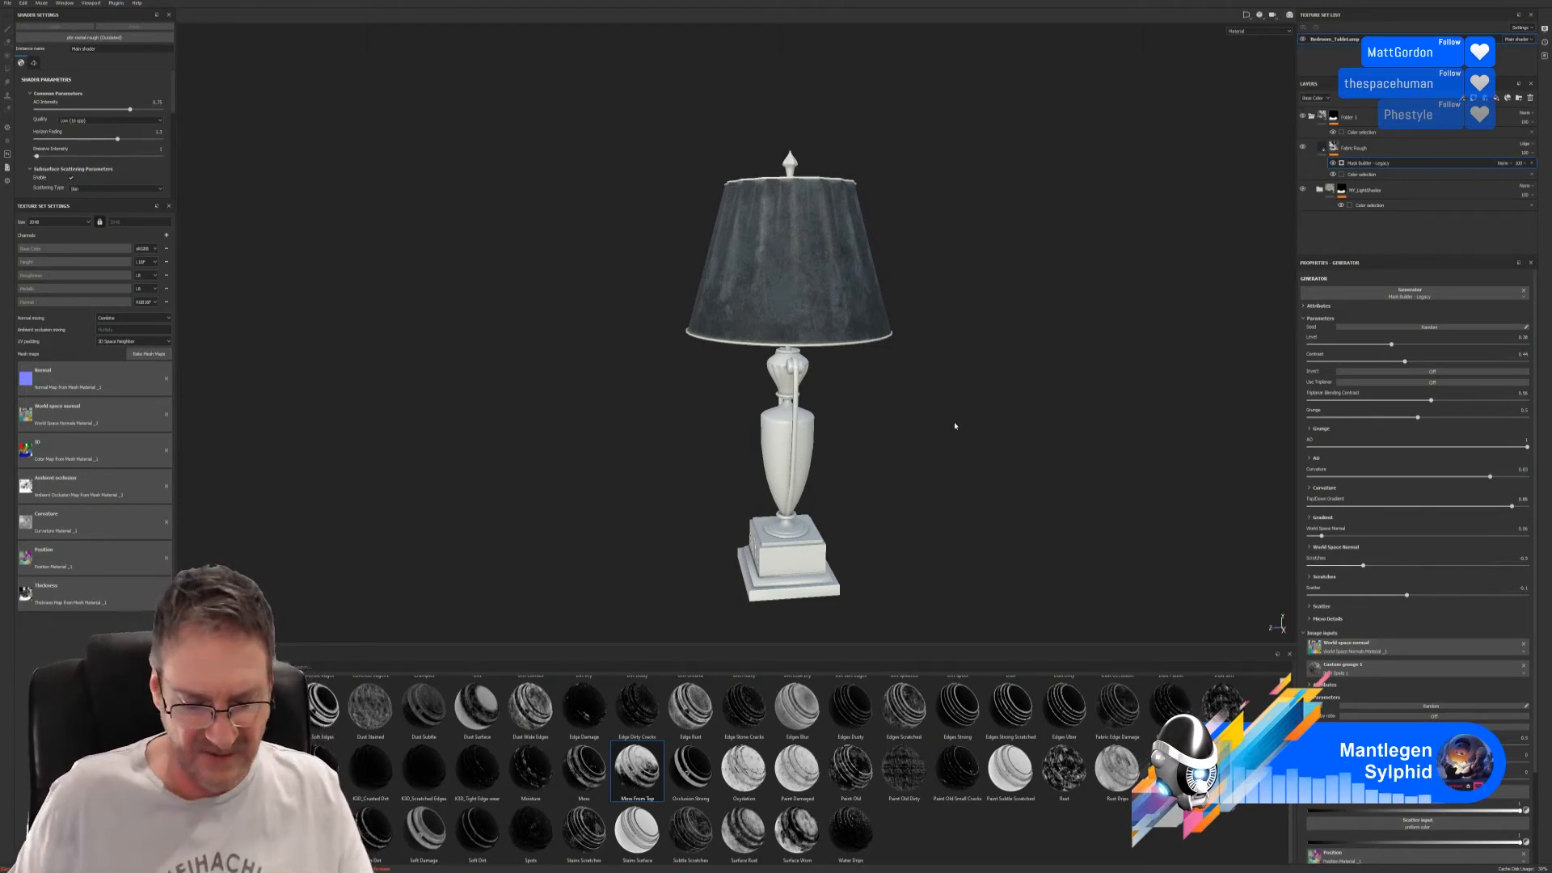
left_click_drag(892, 433, 914, 349, "alt")
left_click(1301, 116)
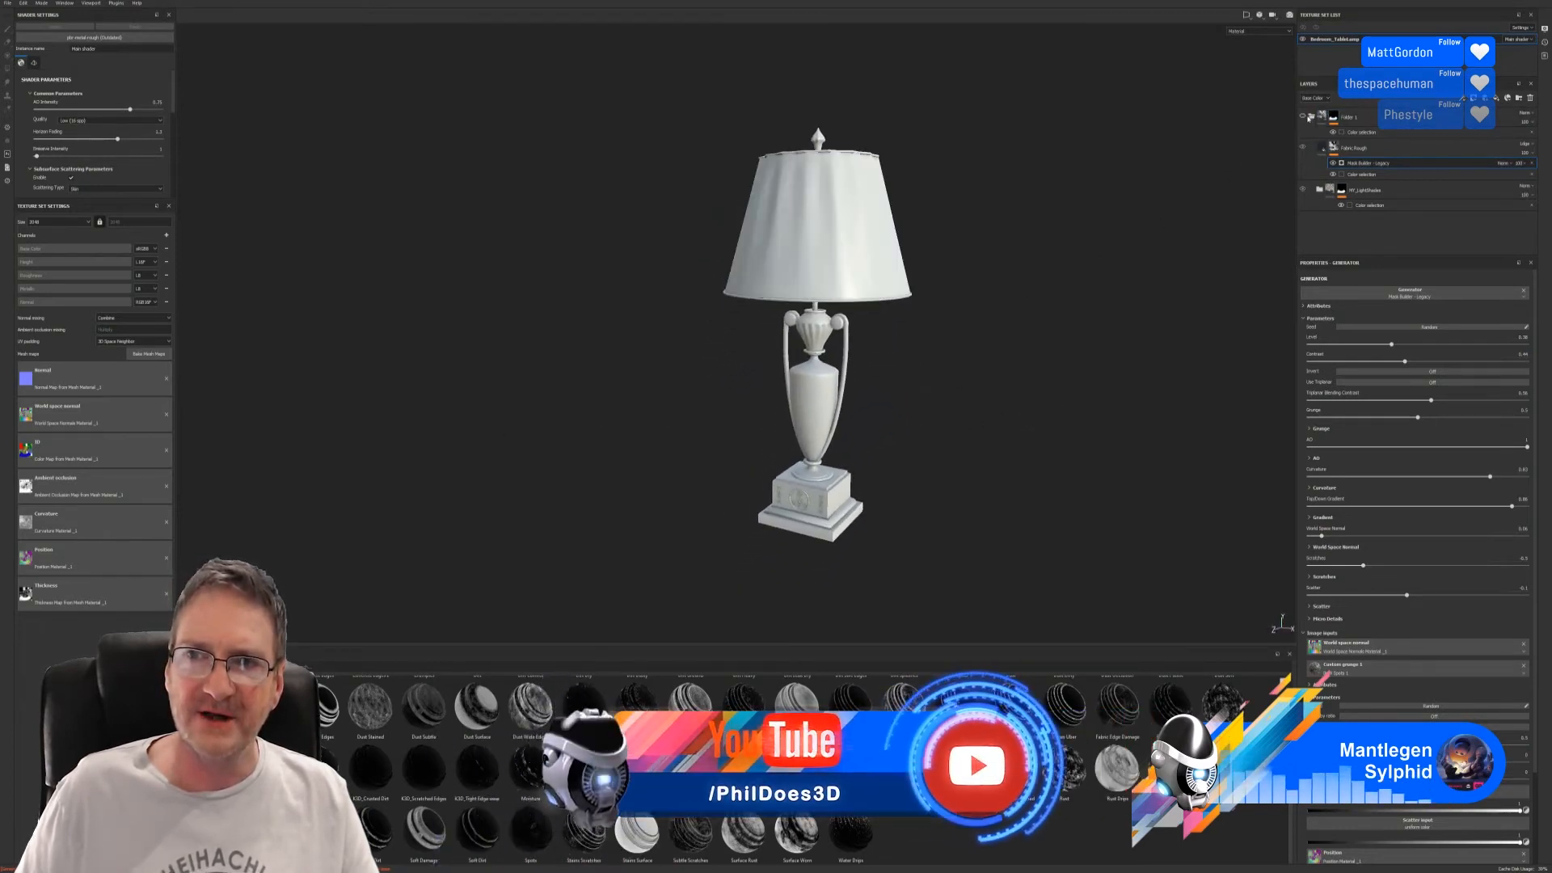
- Show the lampshade's group folder again and inspect the lamp's untextured stem and base up close
left_click(1301, 117)
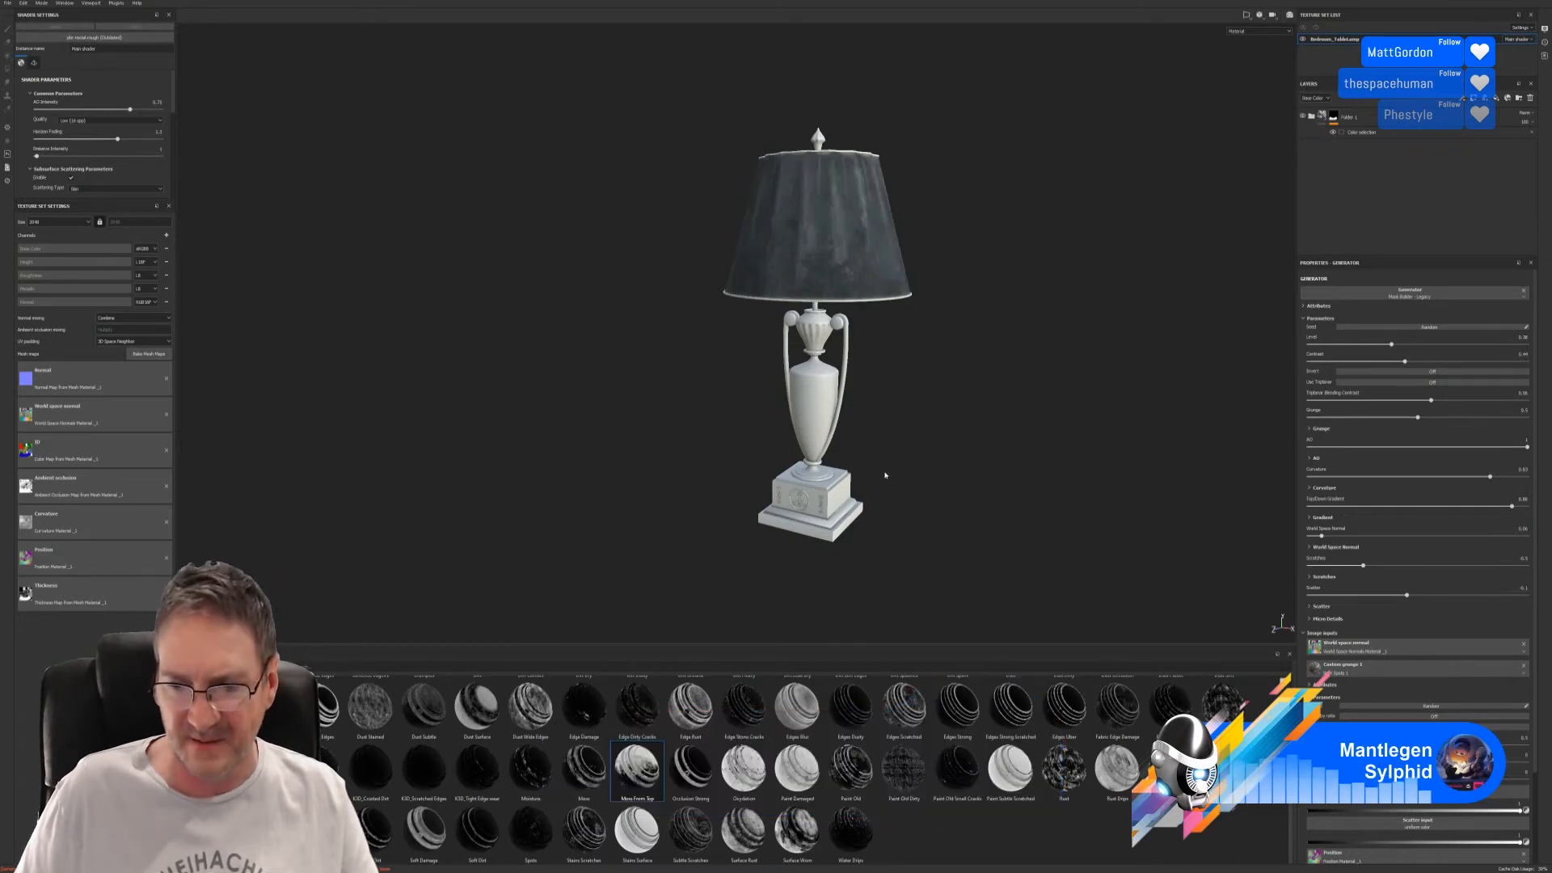
left_click_drag(884, 475, 913, 392, "alt")
right_click_drag(913, 393, 1103, 478, "alt")
middle_click_drag(871, 477, 887, 433, "alt")
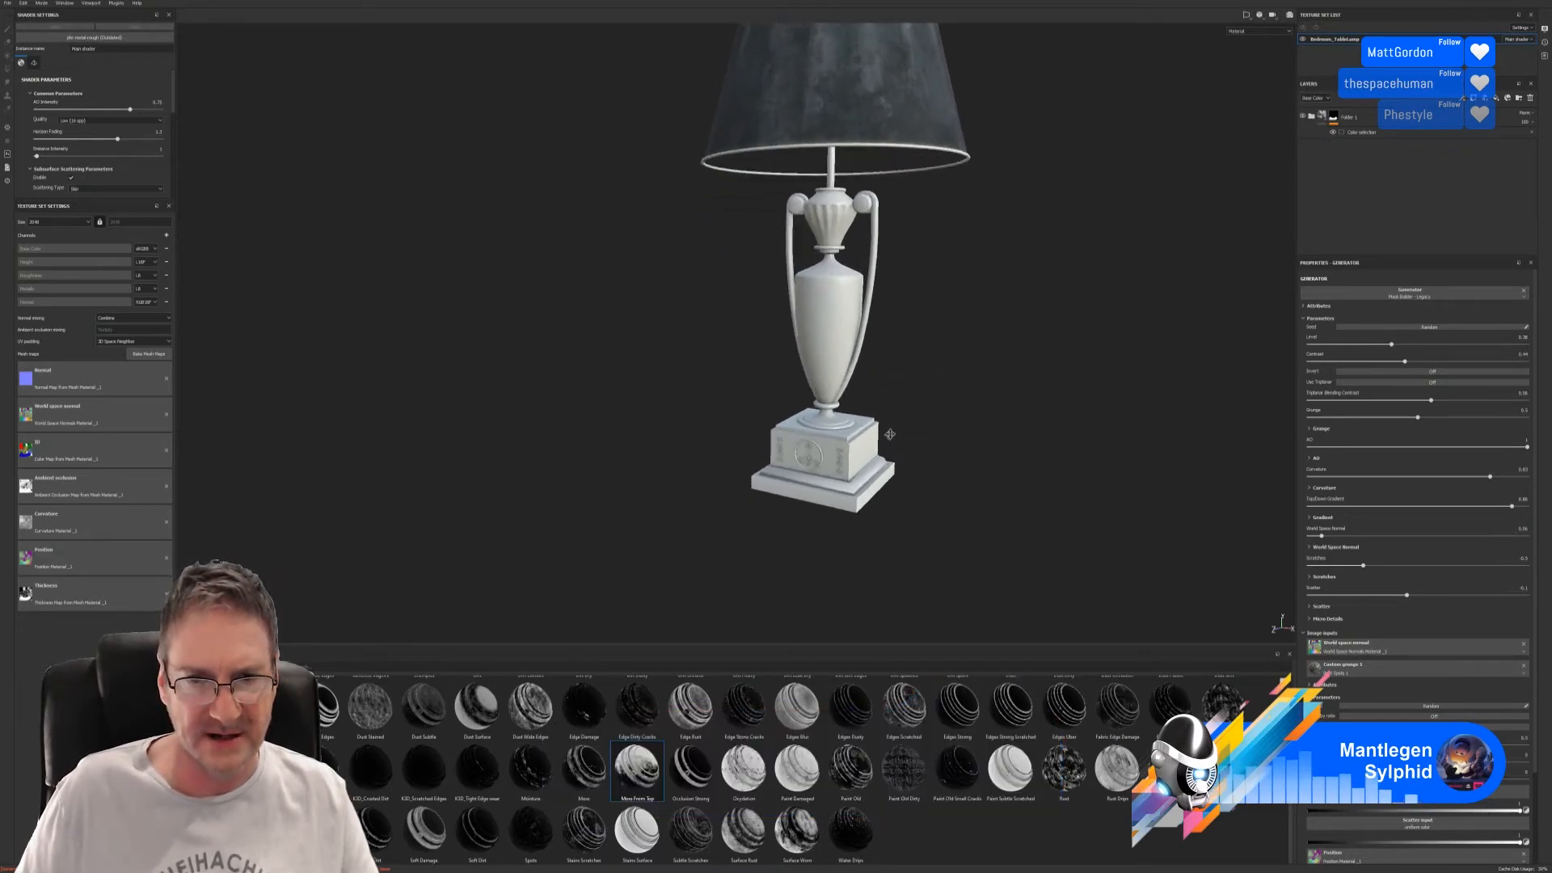
right_click_drag(886, 433, 909, 484, "alt")
left_click_drag(910, 483, 921, 447, "alt")
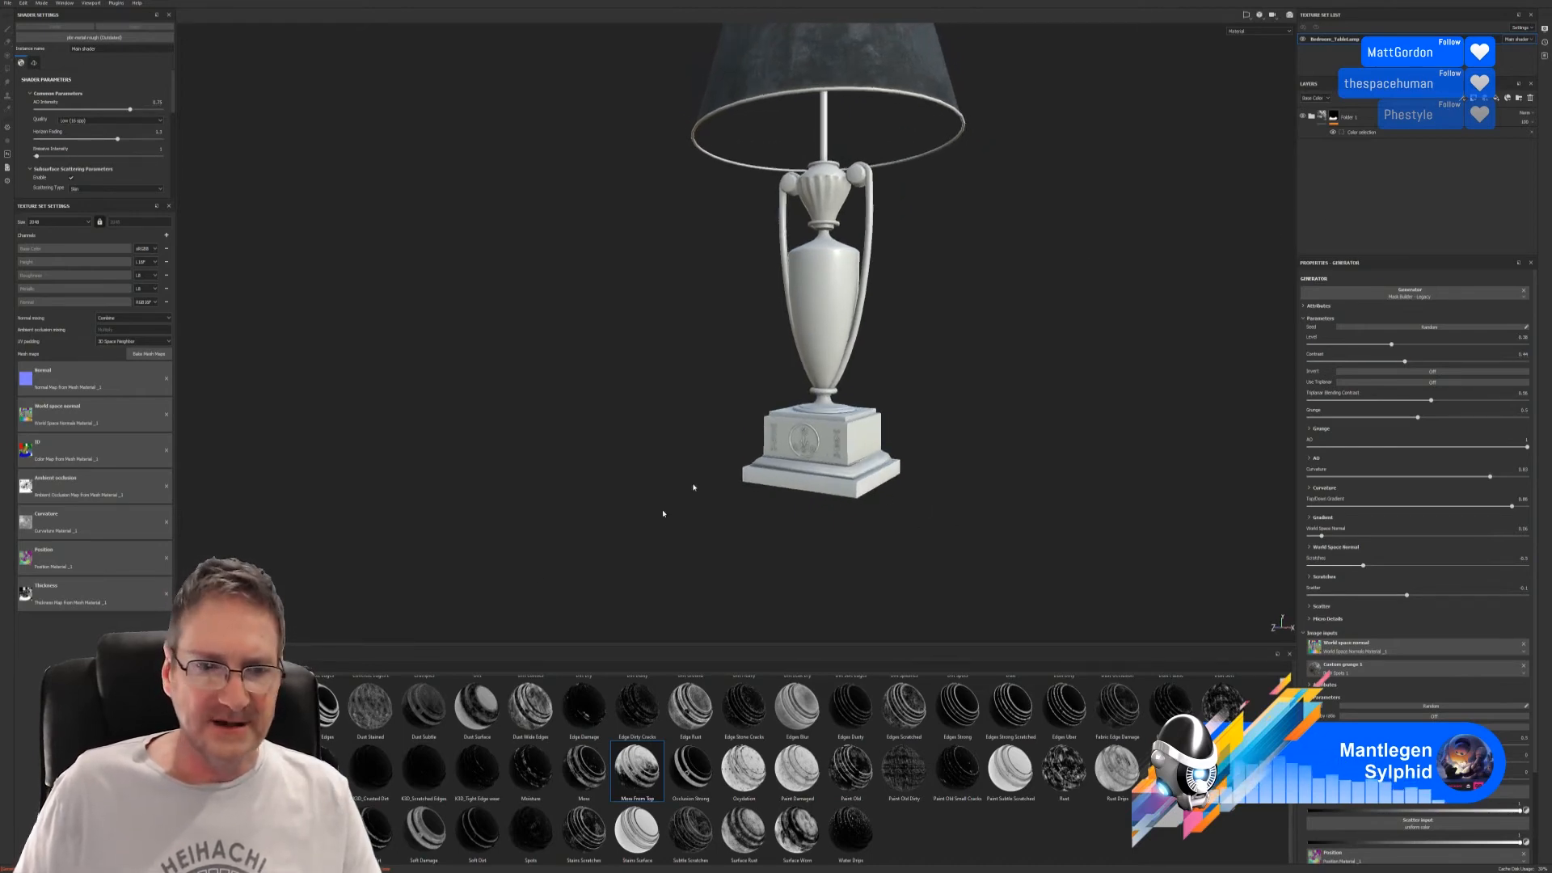
- List the smart materials in the shelf and save the project
left_click(202, 837)
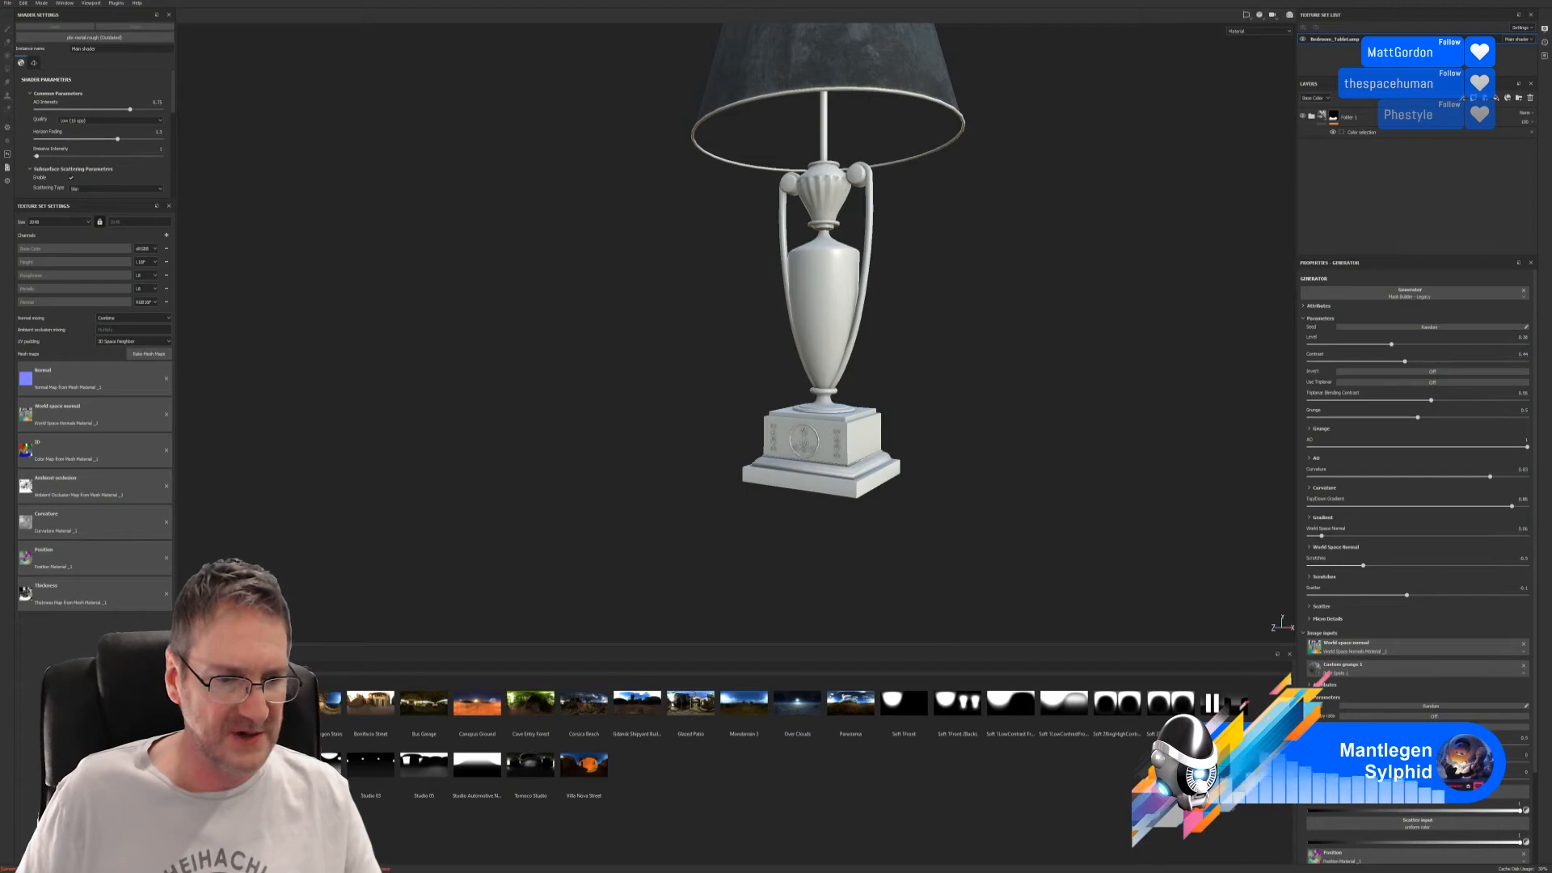
left_click(201, 805)
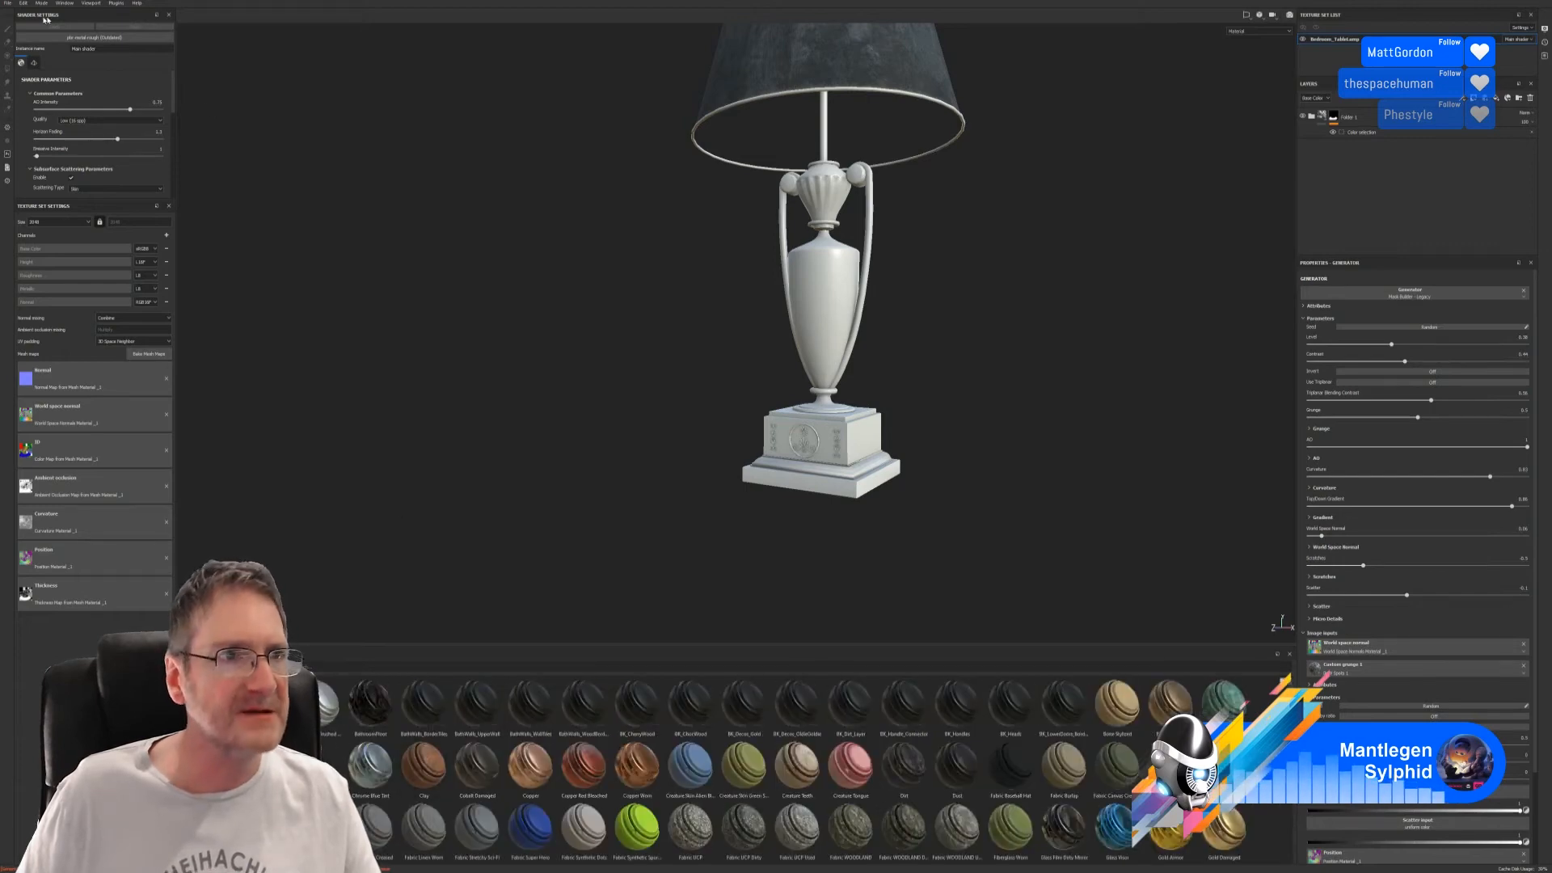
left_click(7, 4)
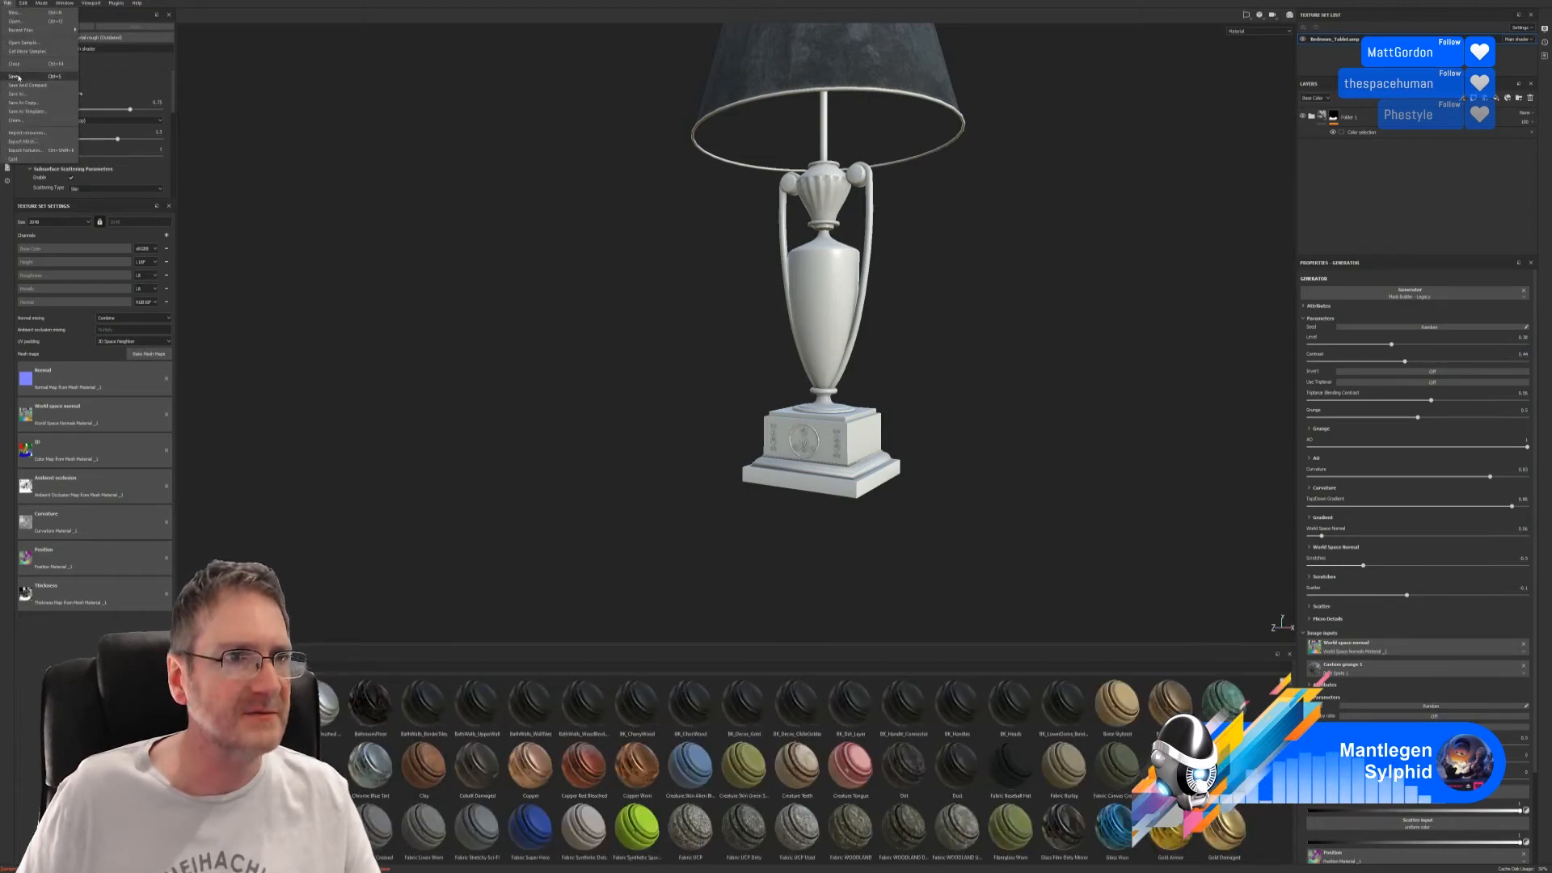
left_click(14, 76)
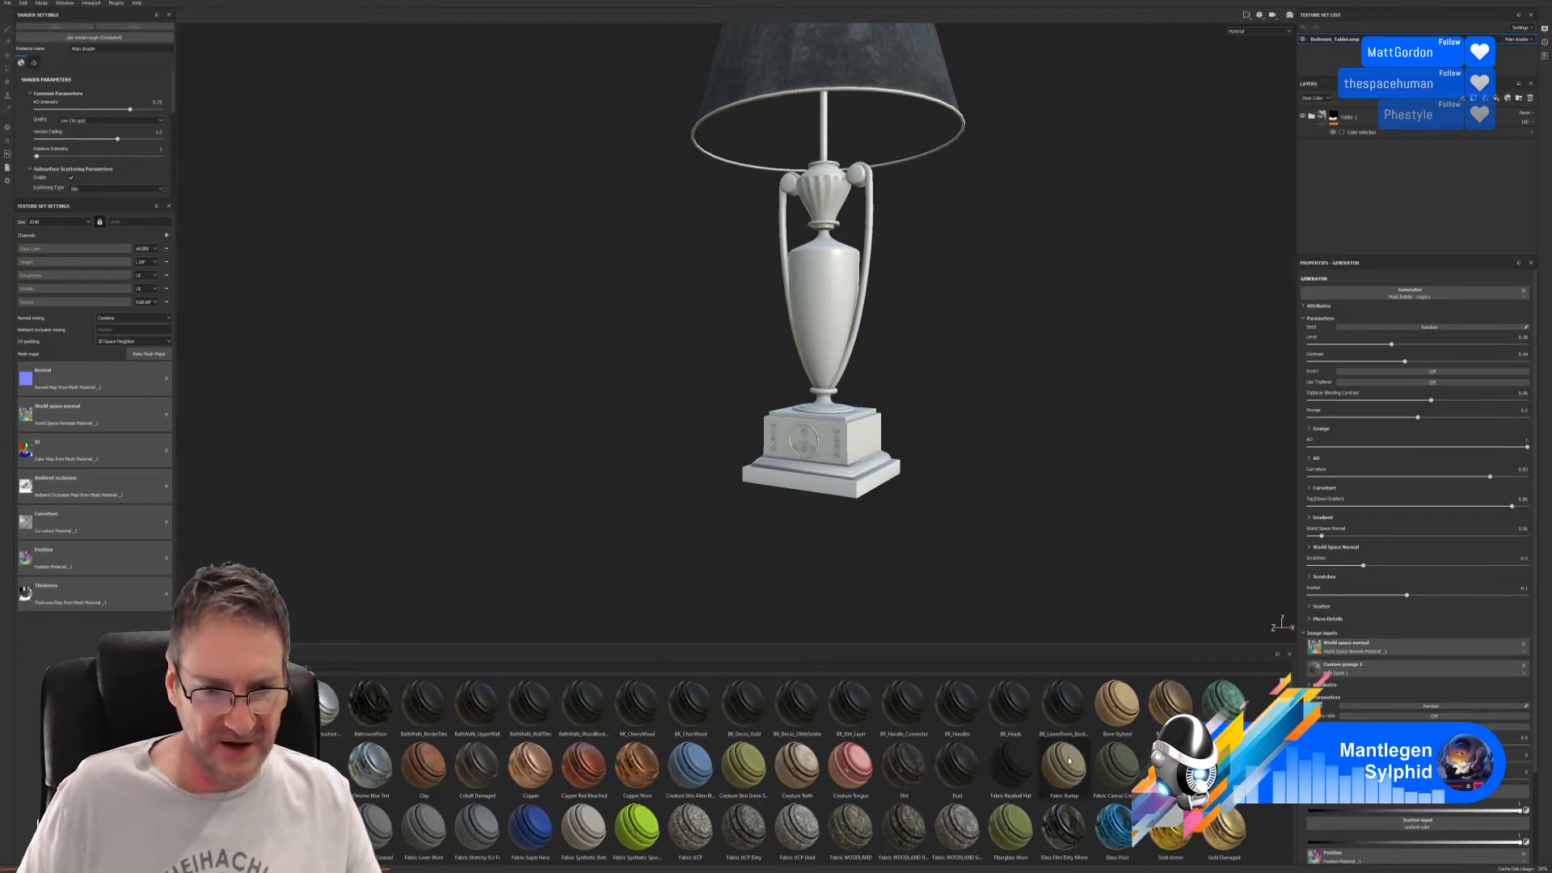
- Add the JRO_Gold_01 smart material to the lamp above the lampshade folder and check it on the base
scroll(1134, 761, "down", 5)
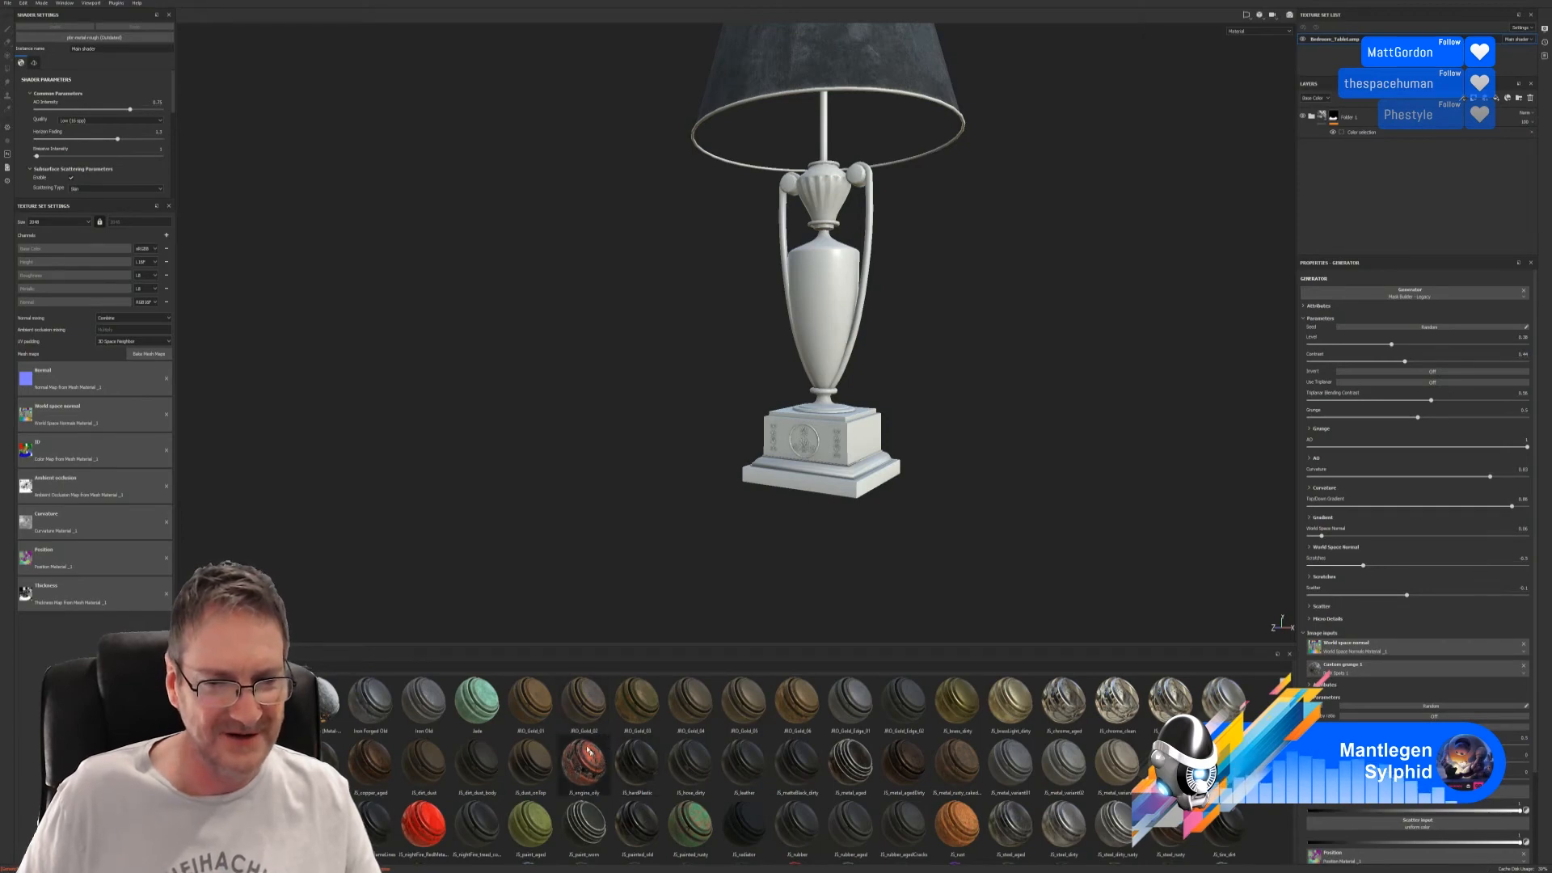
left_click_drag(524, 715, 845, 496)
left_click_drag(845, 496, 847, 495)
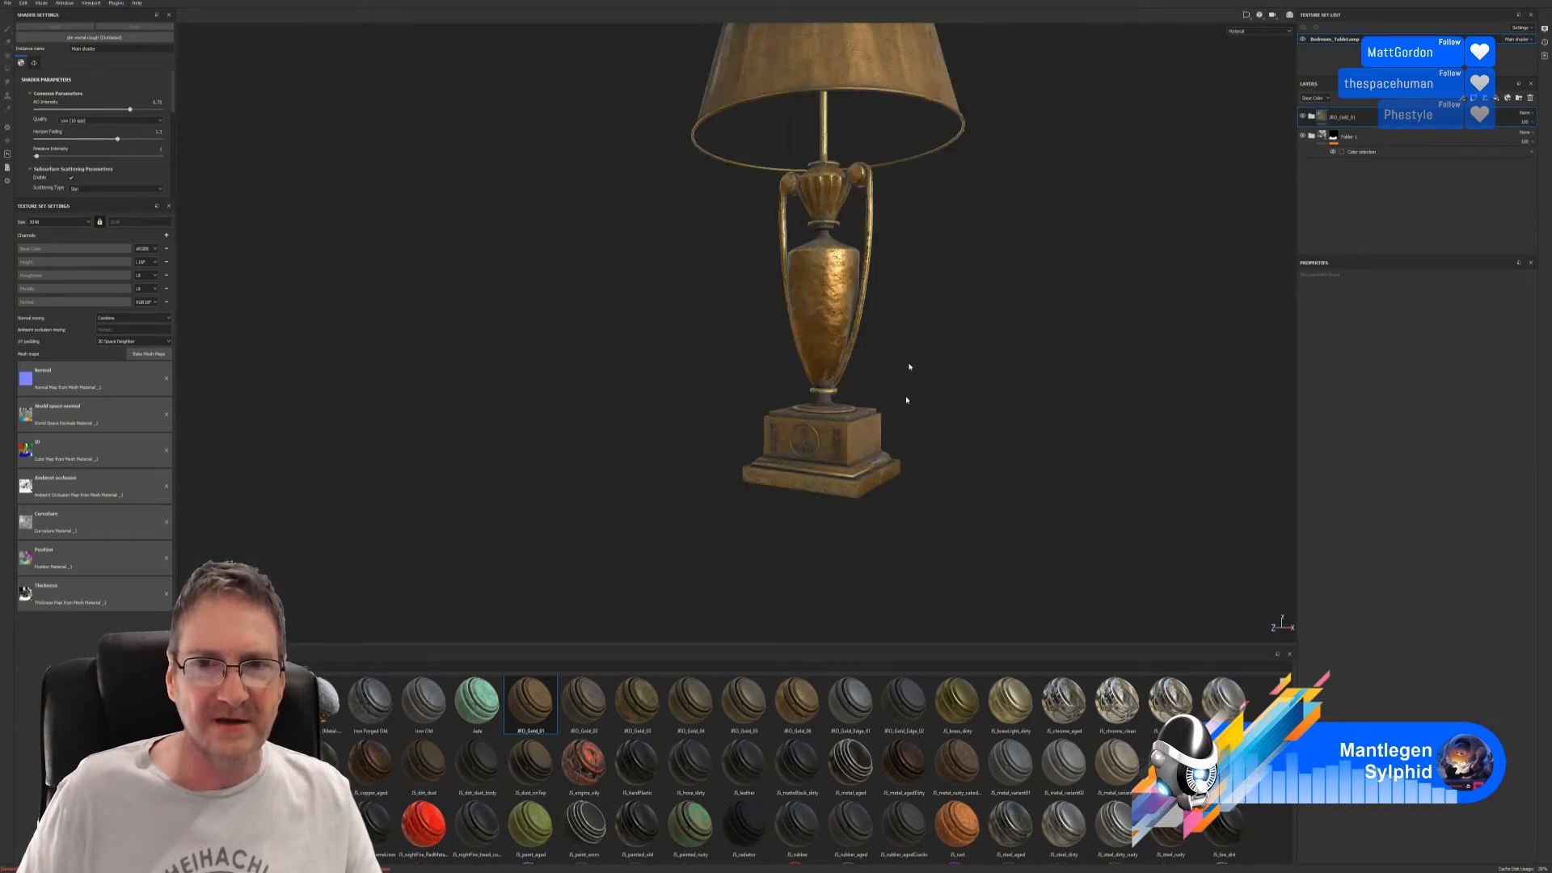
right_click_drag(910, 367, 960, 384, "alt")
left_click_drag(928, 391, 935, 416, "alt")
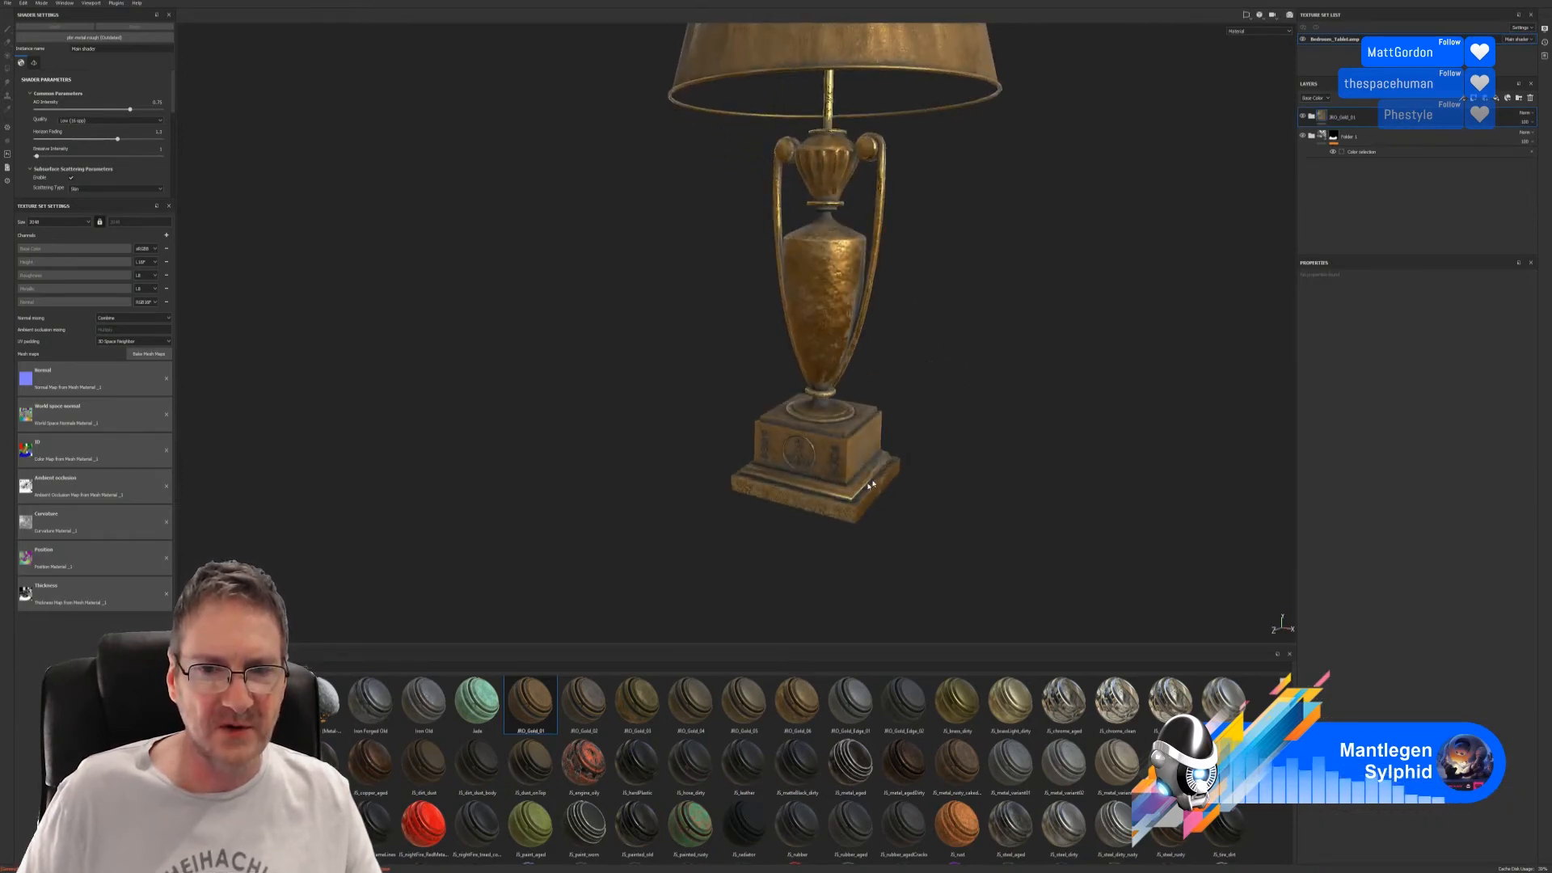
- Mask JRO_Gold_01 with a color selection on the yellow ID areas, the handles and base trim, and collapse its folder
right_click(1371, 119)
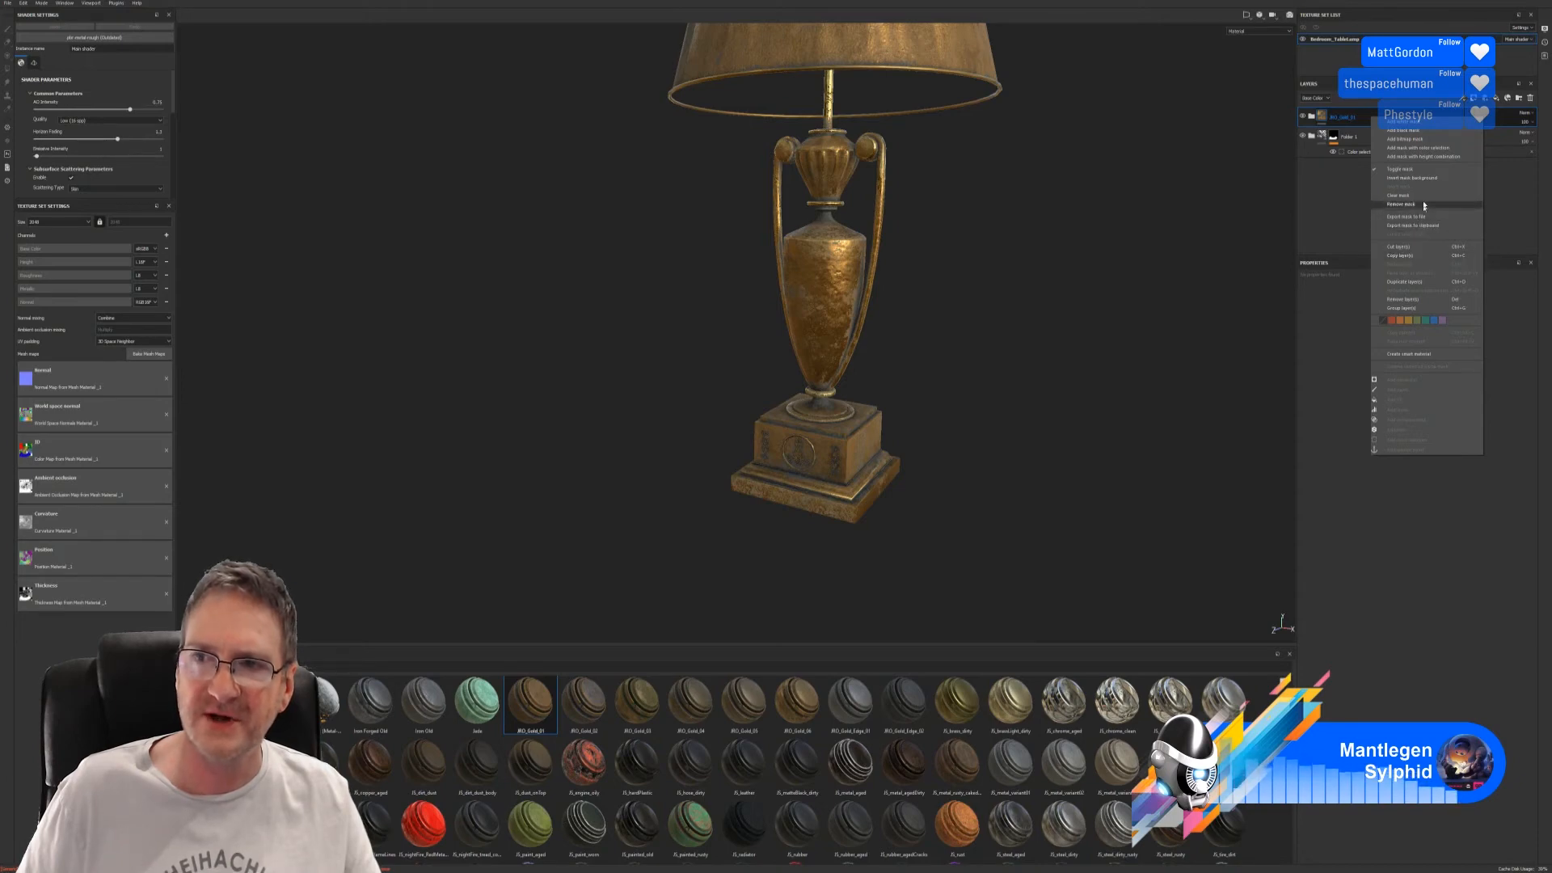
left_click(1420, 148)
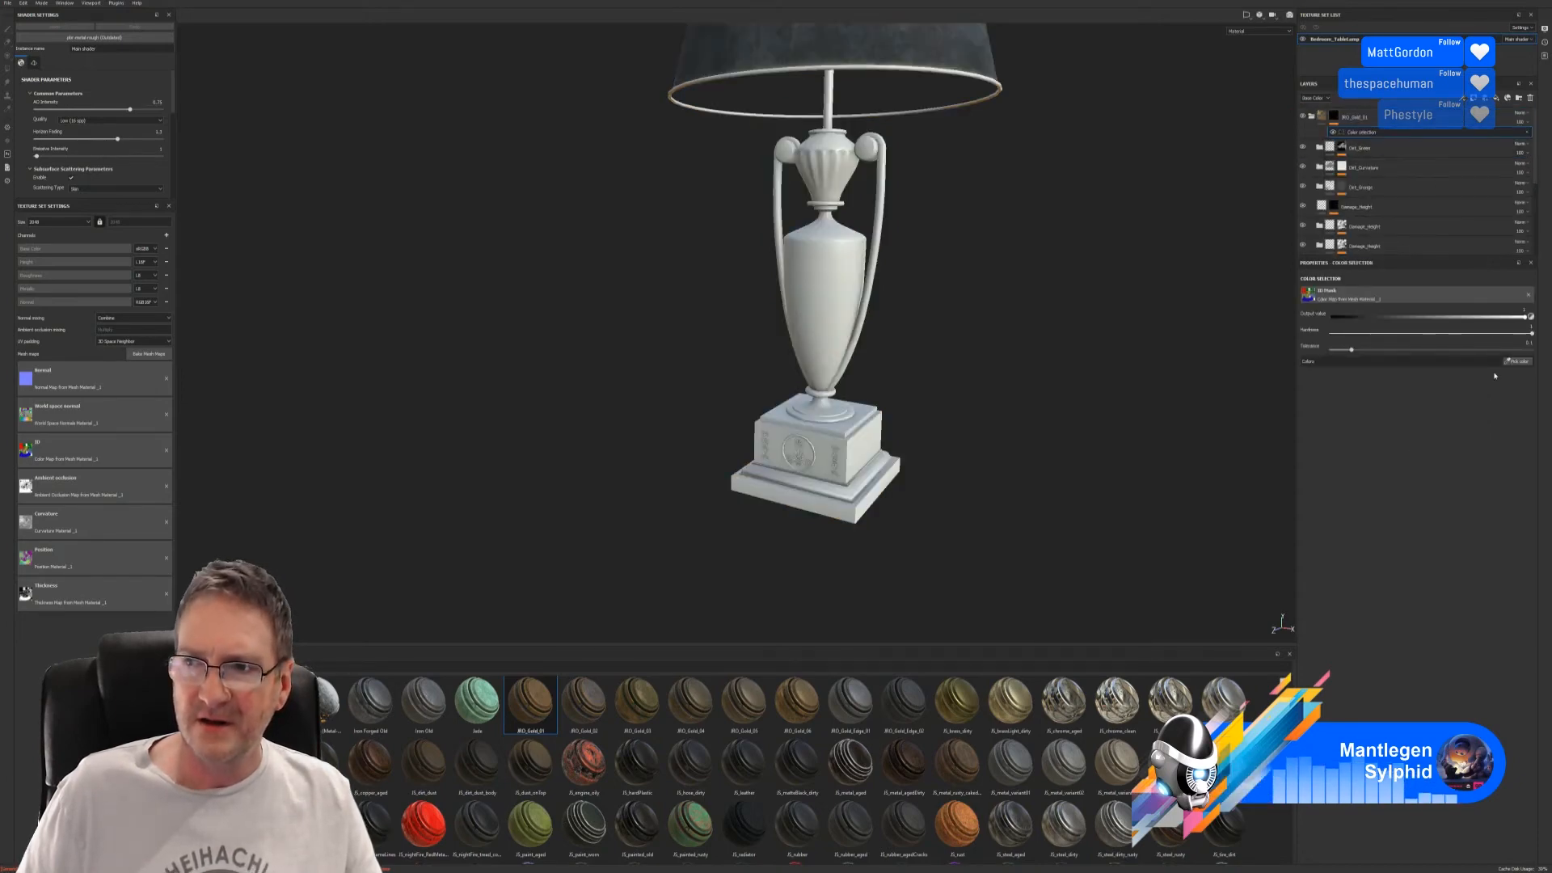
left_click(1518, 362)
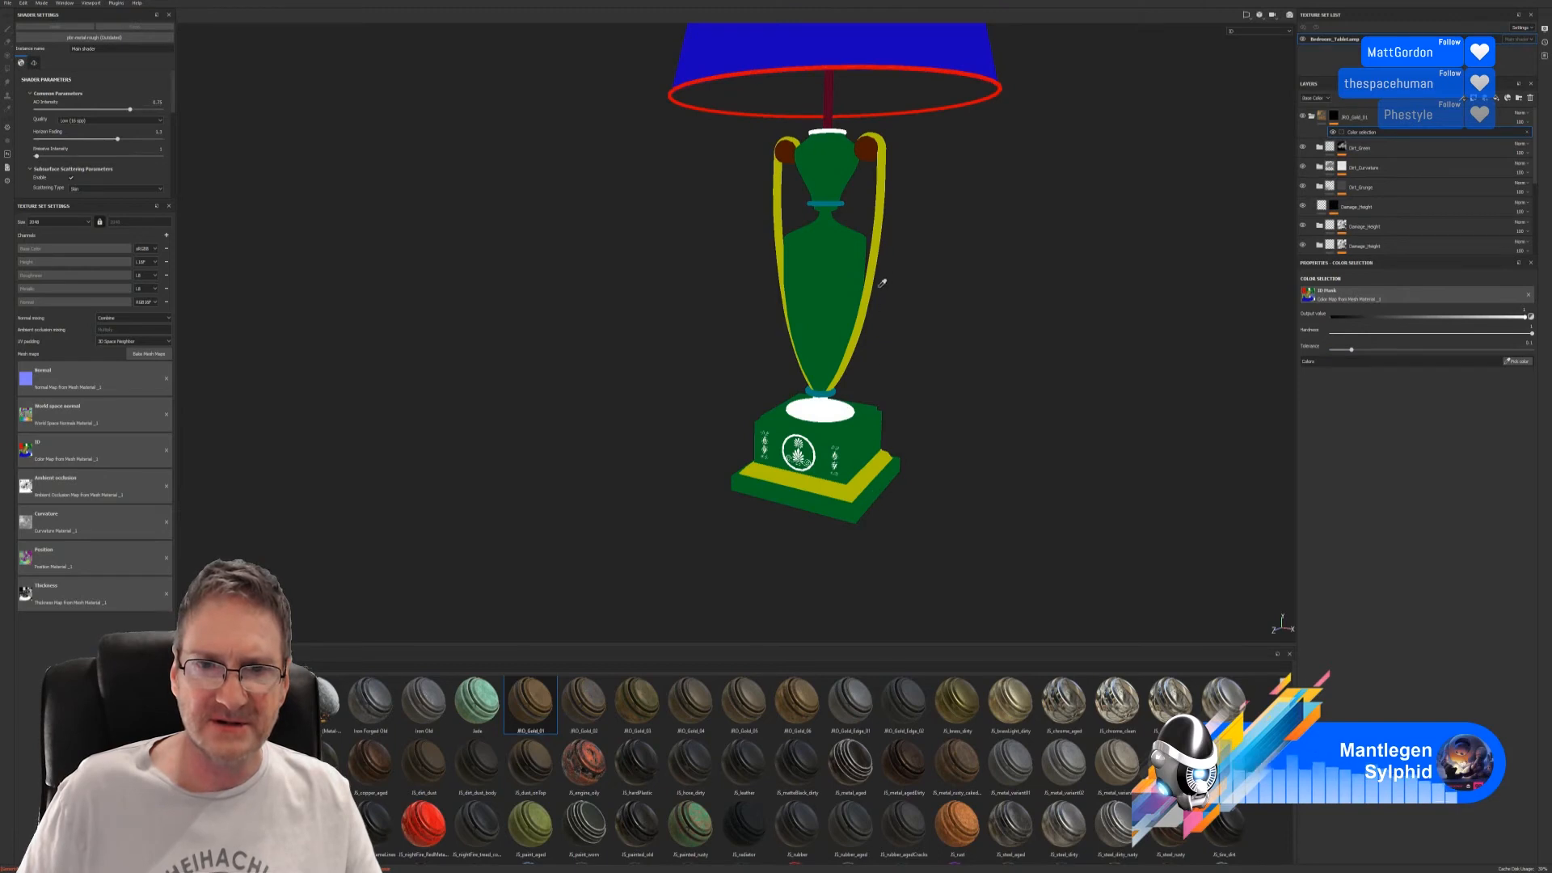
left_click(869, 466)
left_click_drag(942, 336, 938, 473, "alt")
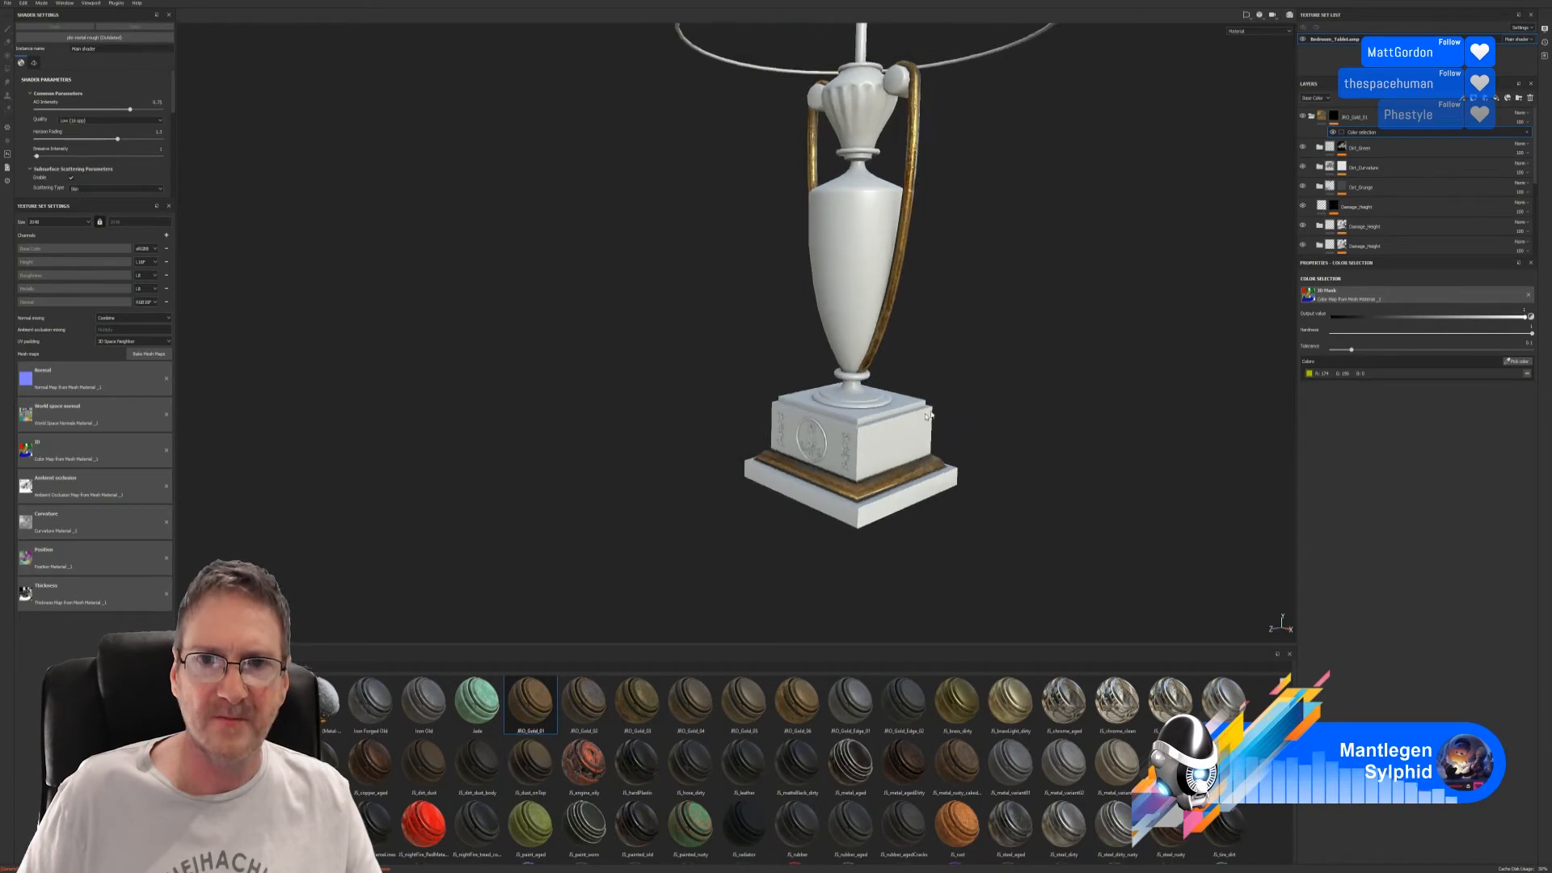
left_click(1311, 116)
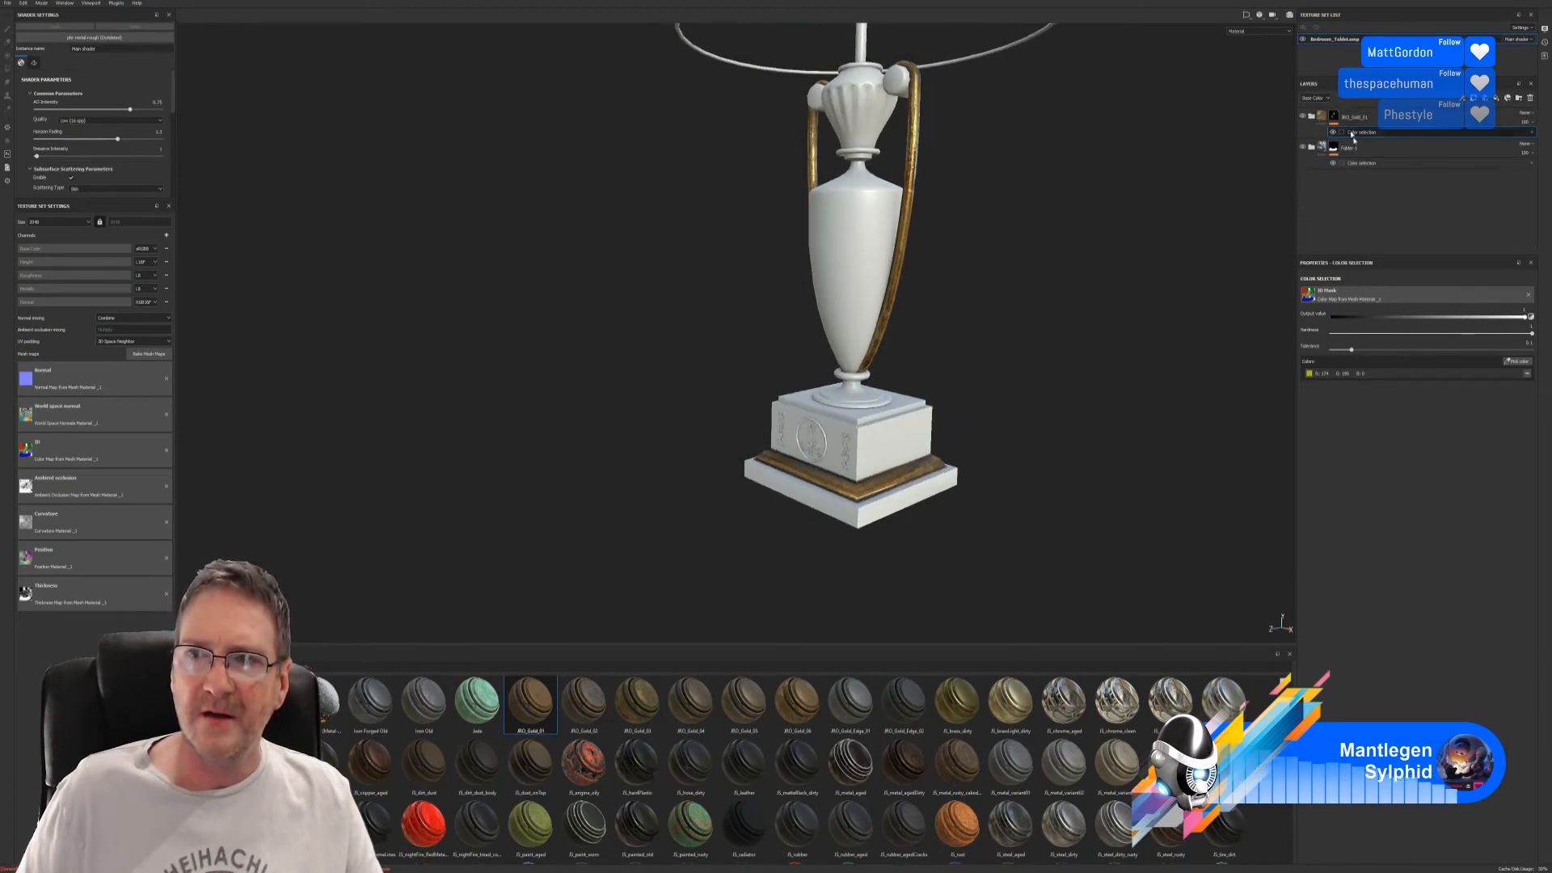
- Add the Metal used material as a fill layer above JRO_Gold_01 and increase its UV scale
left_click(655, 666)
left_click(204, 800)
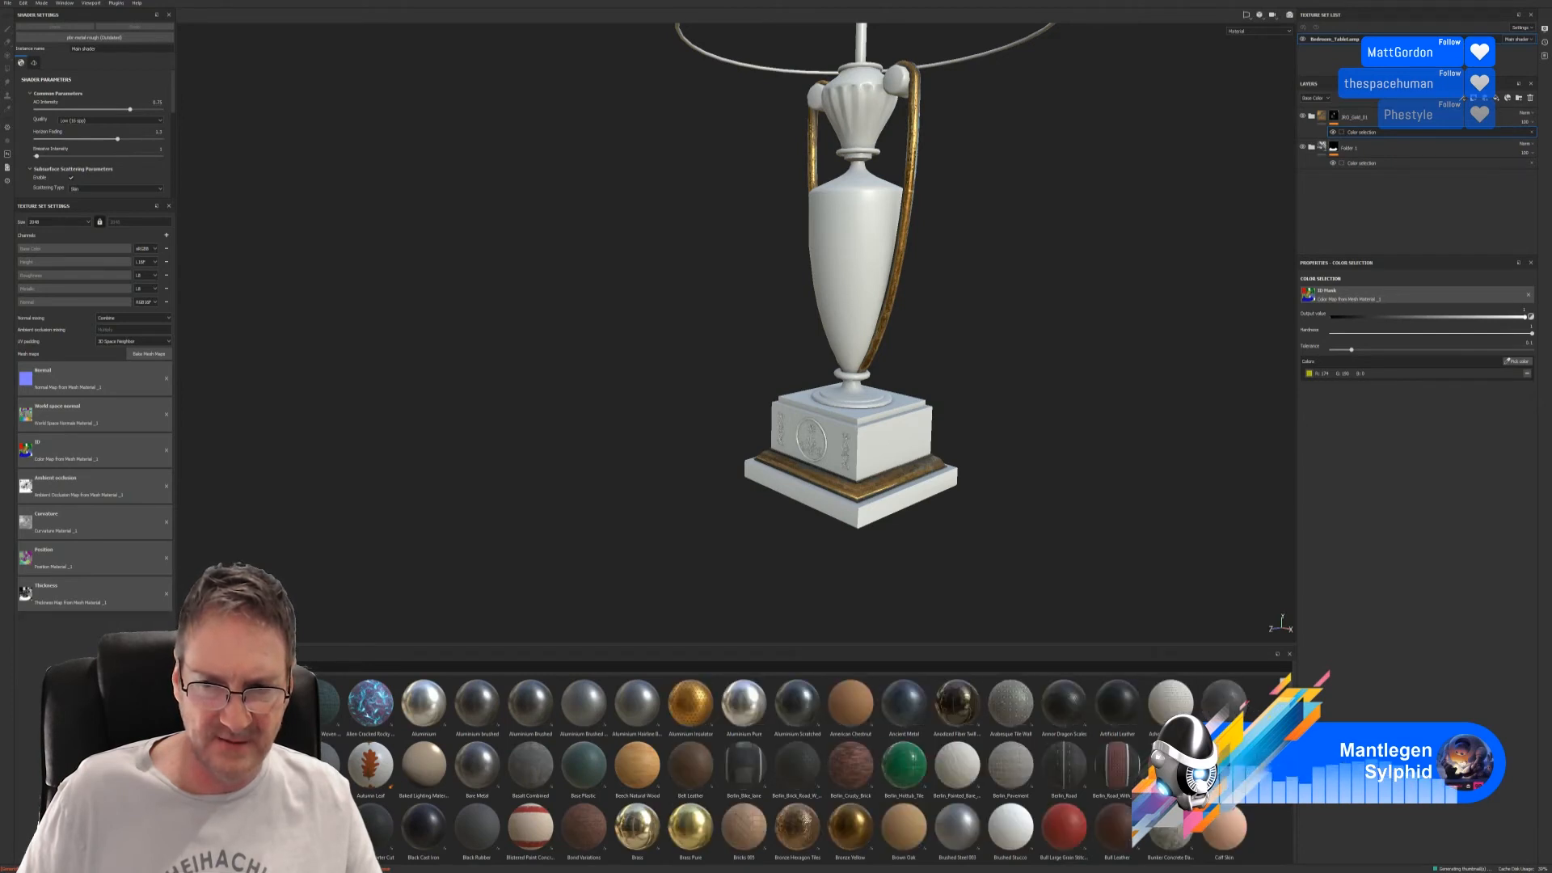
scroll(728, 768, "down", 2)
scroll(800, 768, "down", 1)
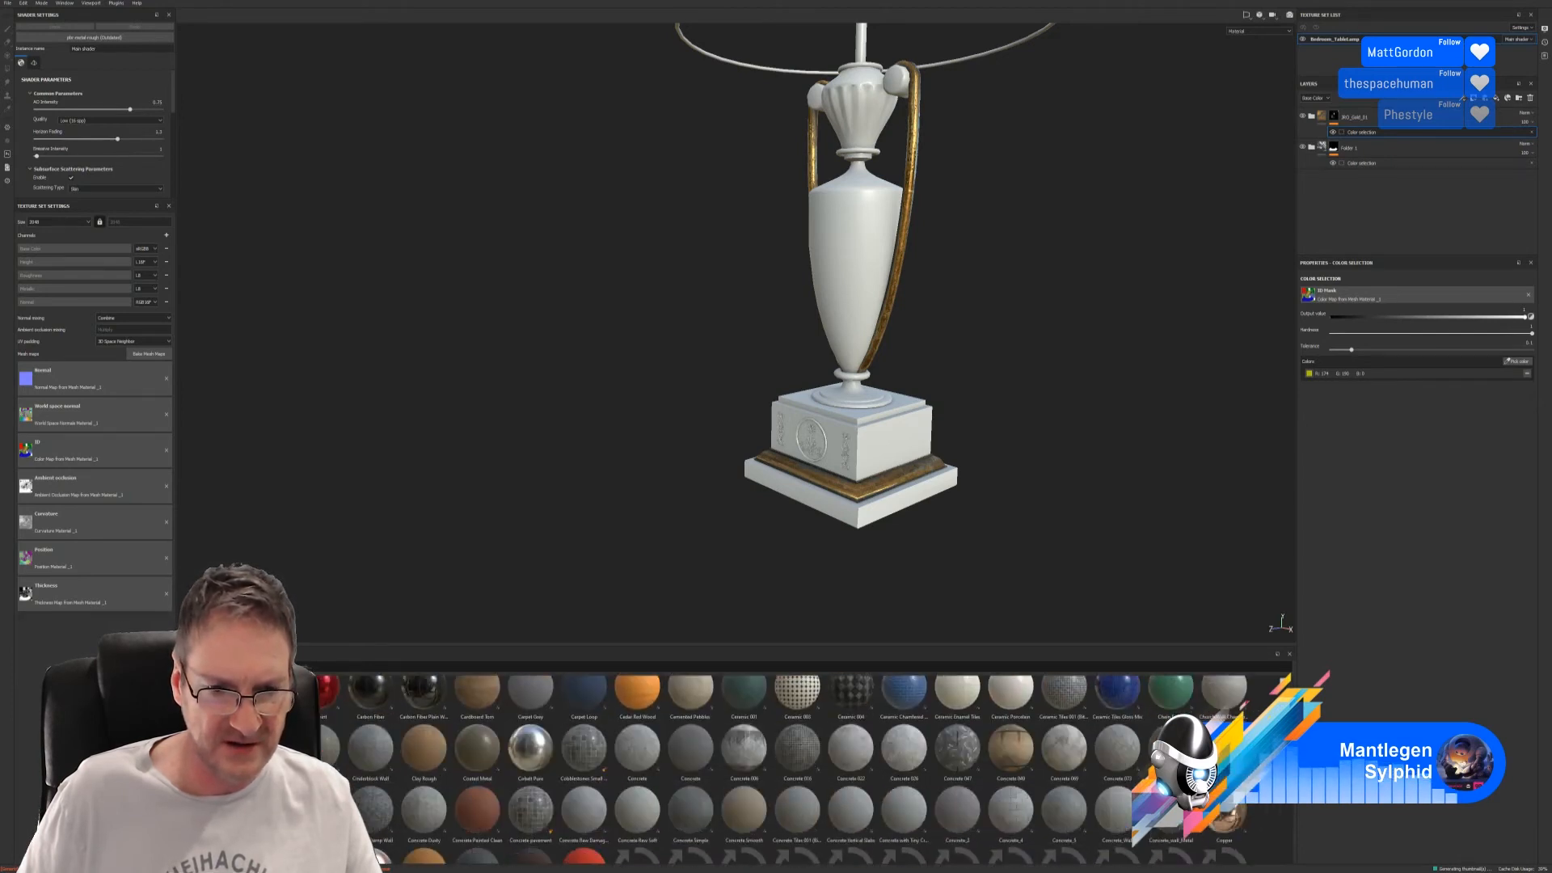
scroll(800, 768, "down", 3)
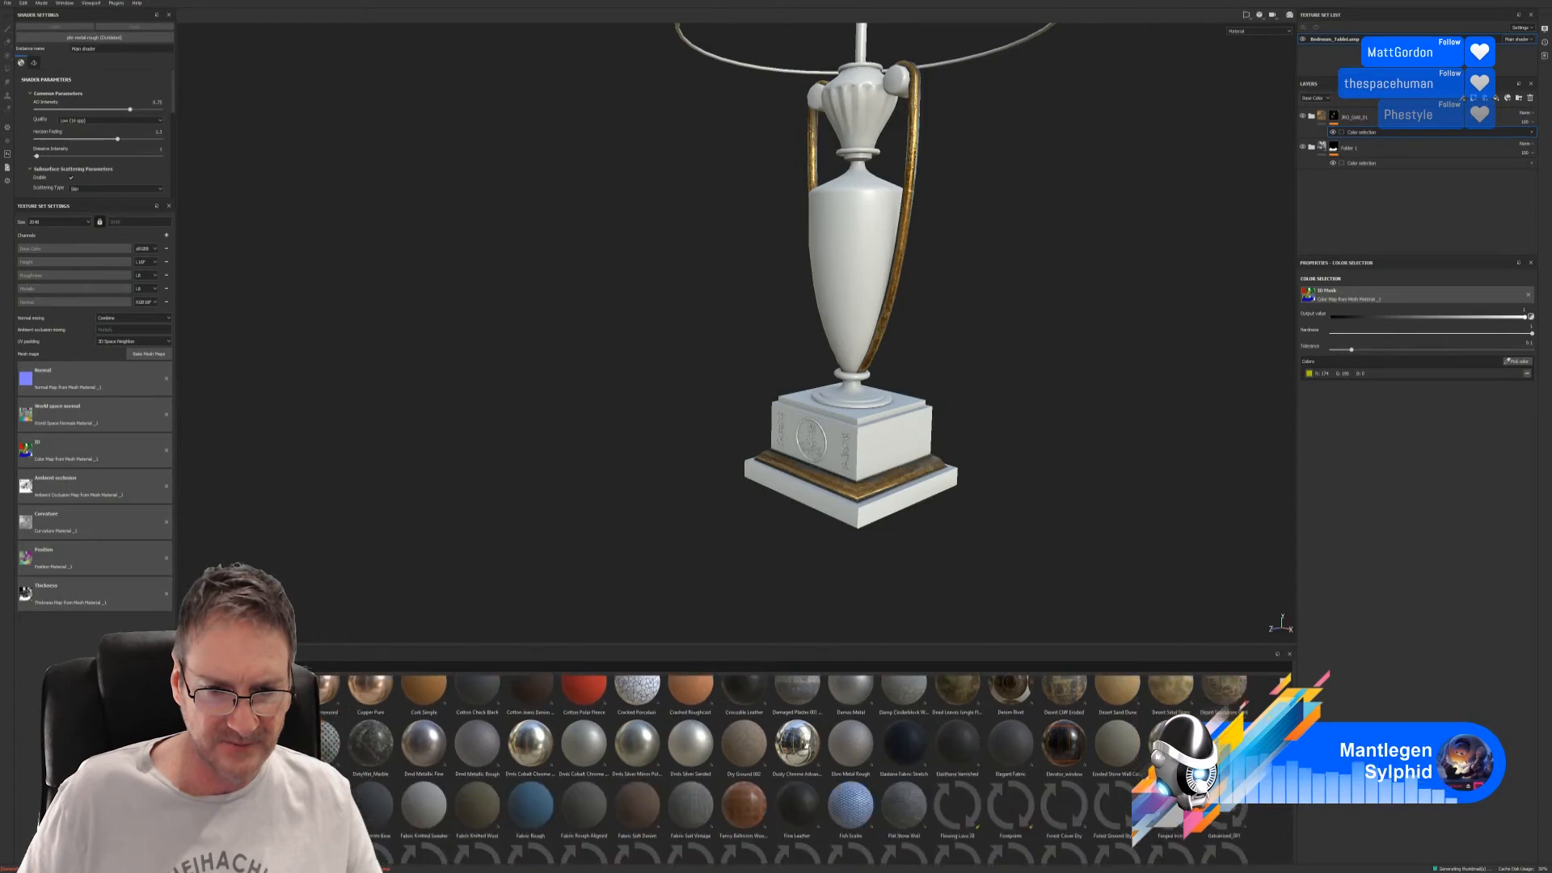
scroll(801, 768, "down", 2)
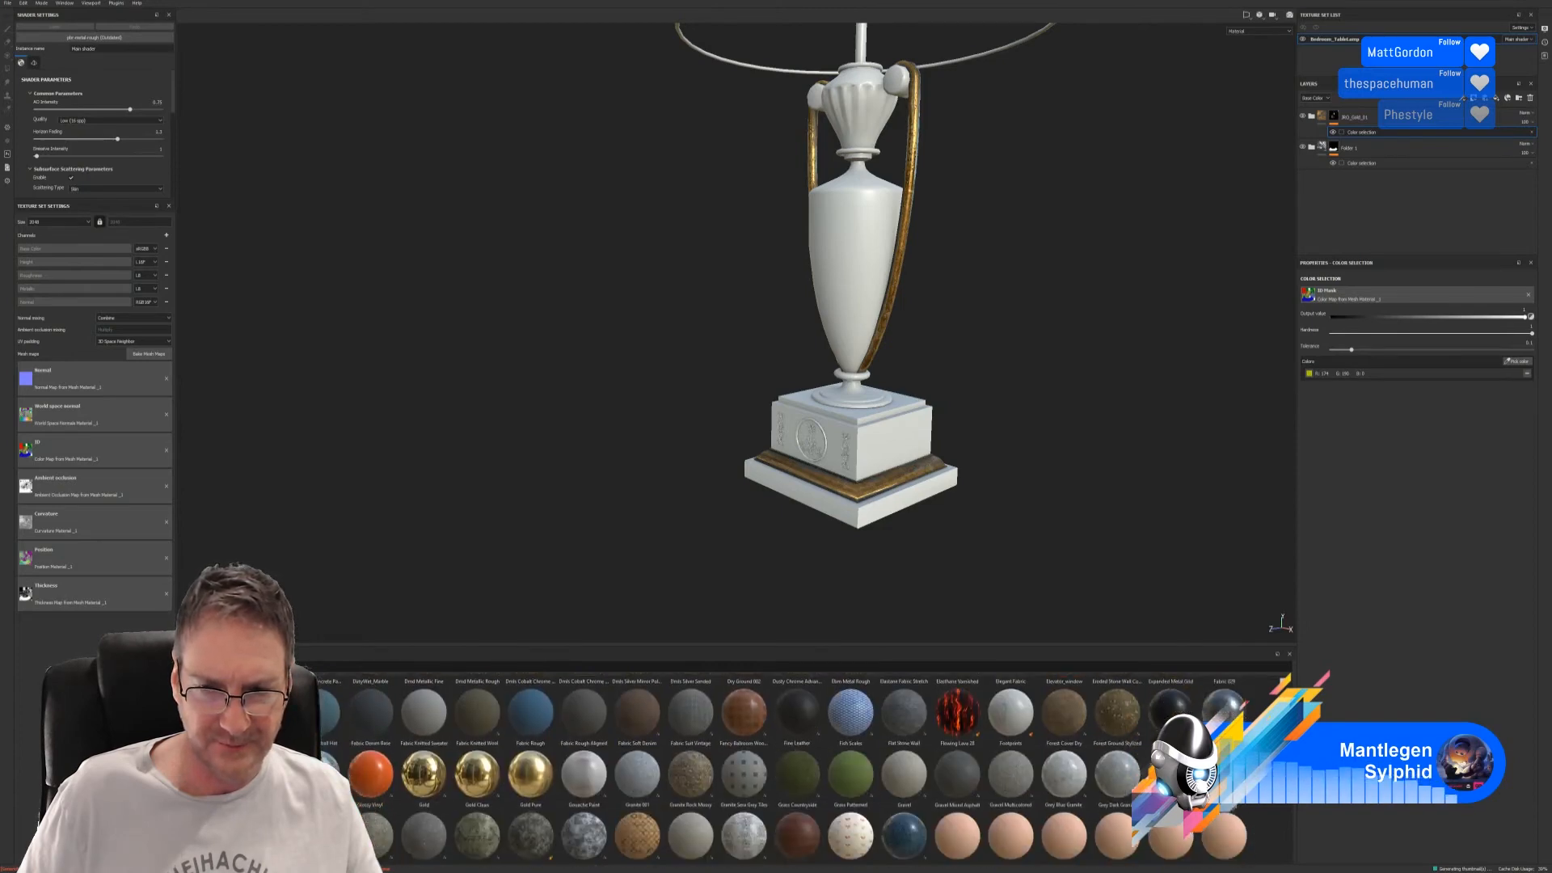
scroll(801, 768, "down", 2)
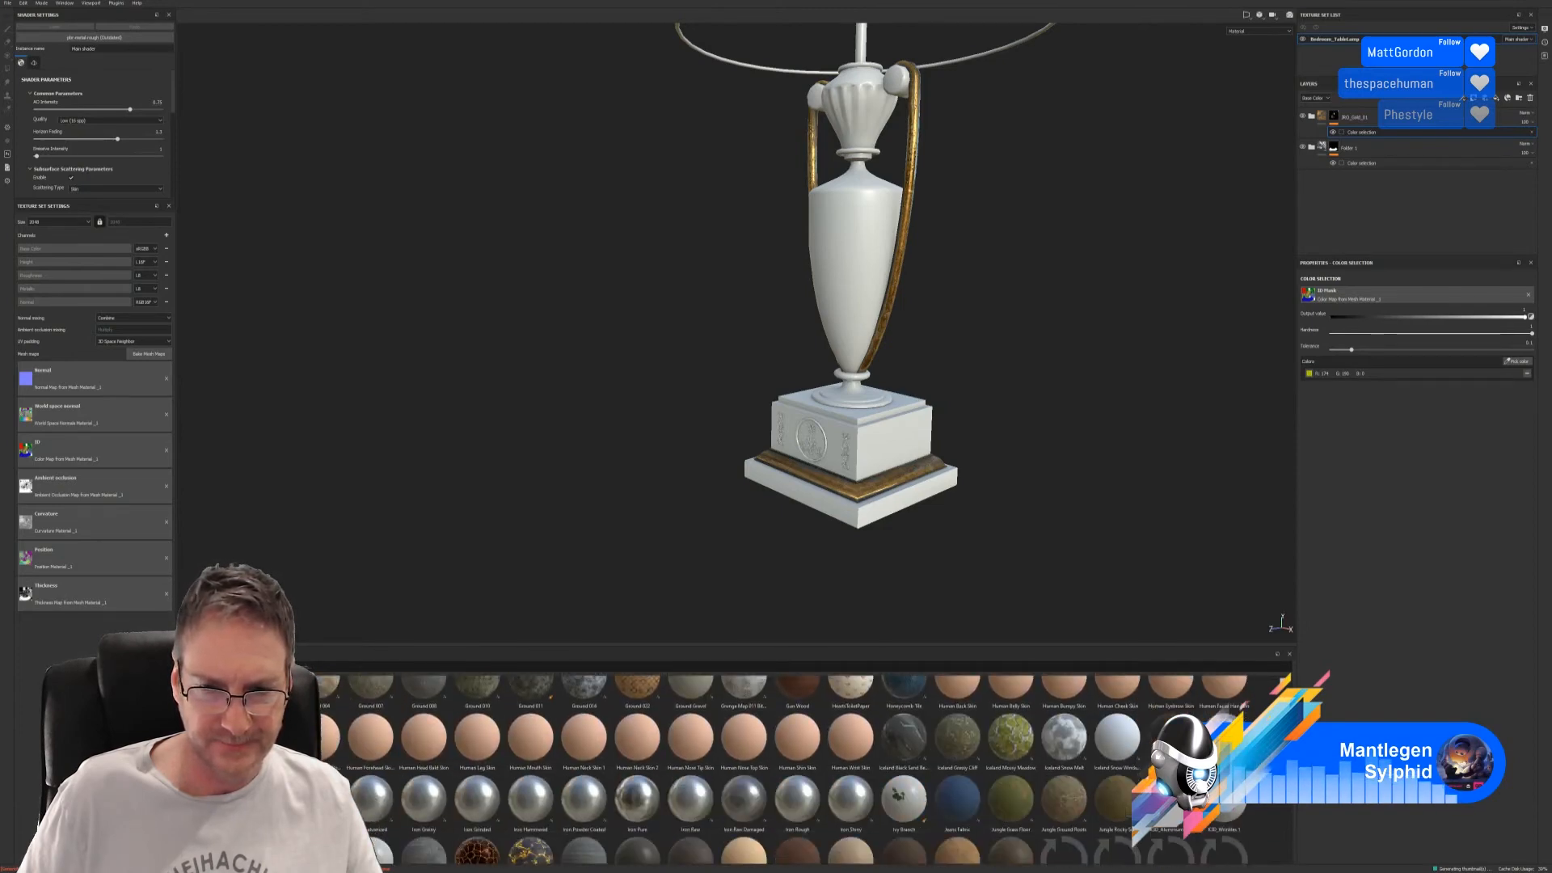
scroll(800, 768, "down", 2)
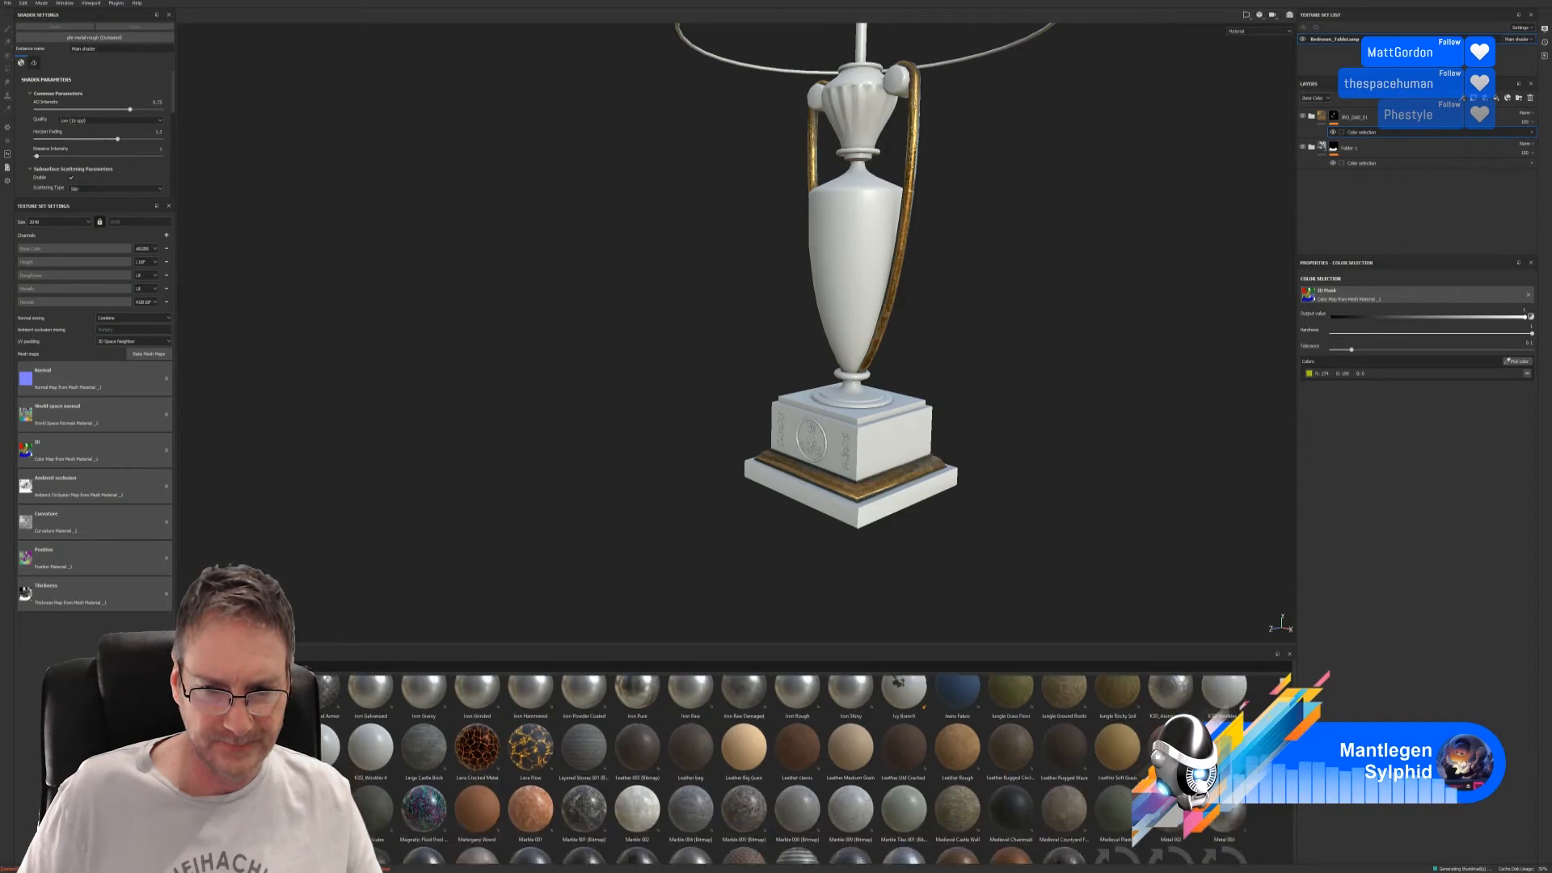
scroll(800, 768, "down", 2)
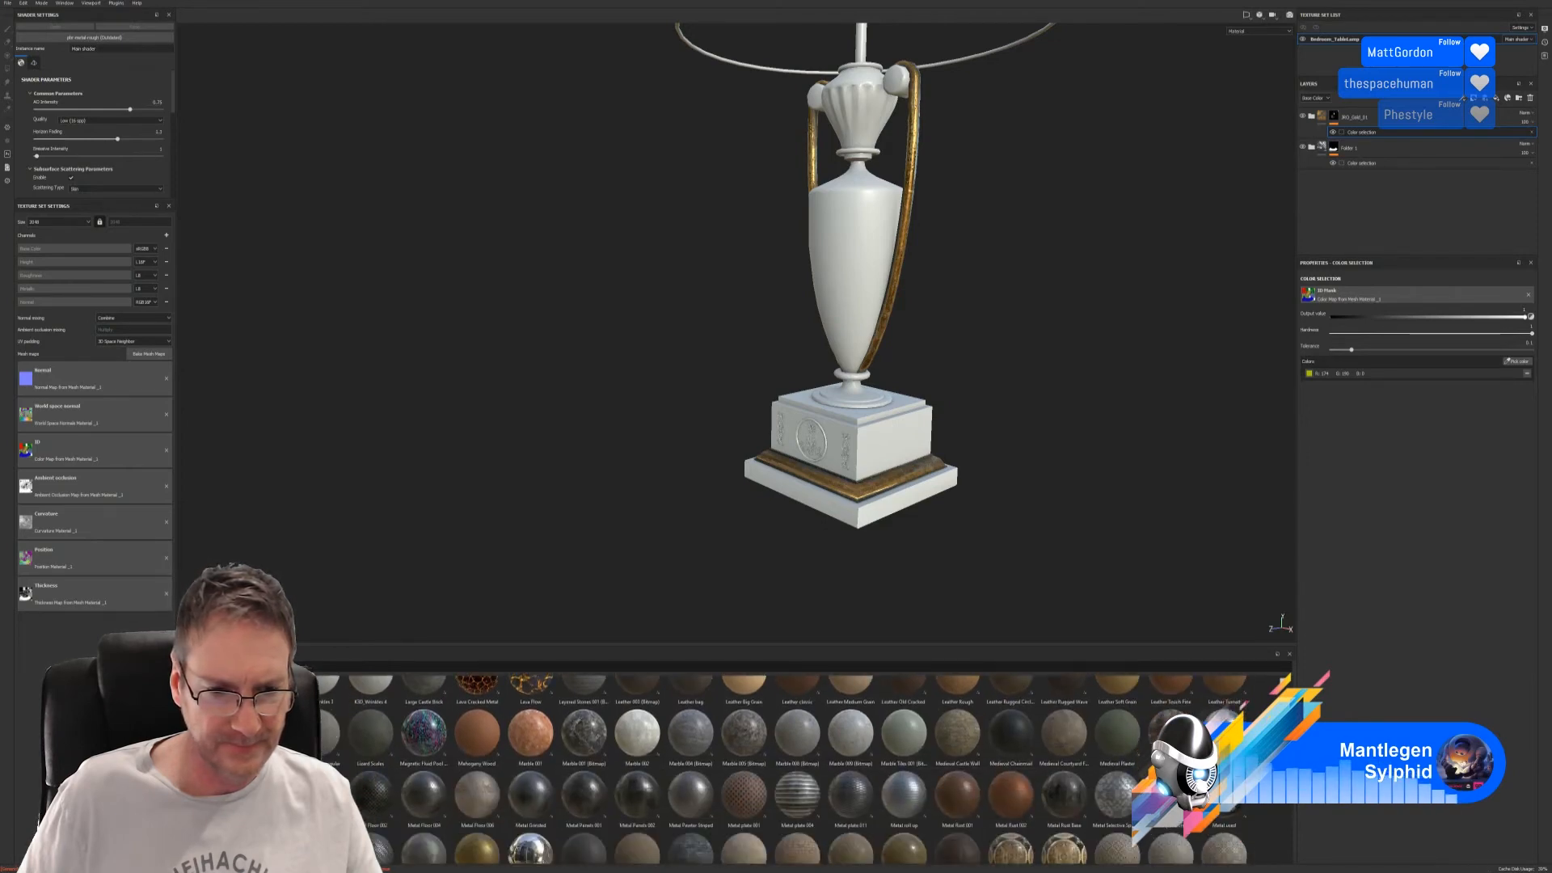
scroll(801, 768, "down", 1)
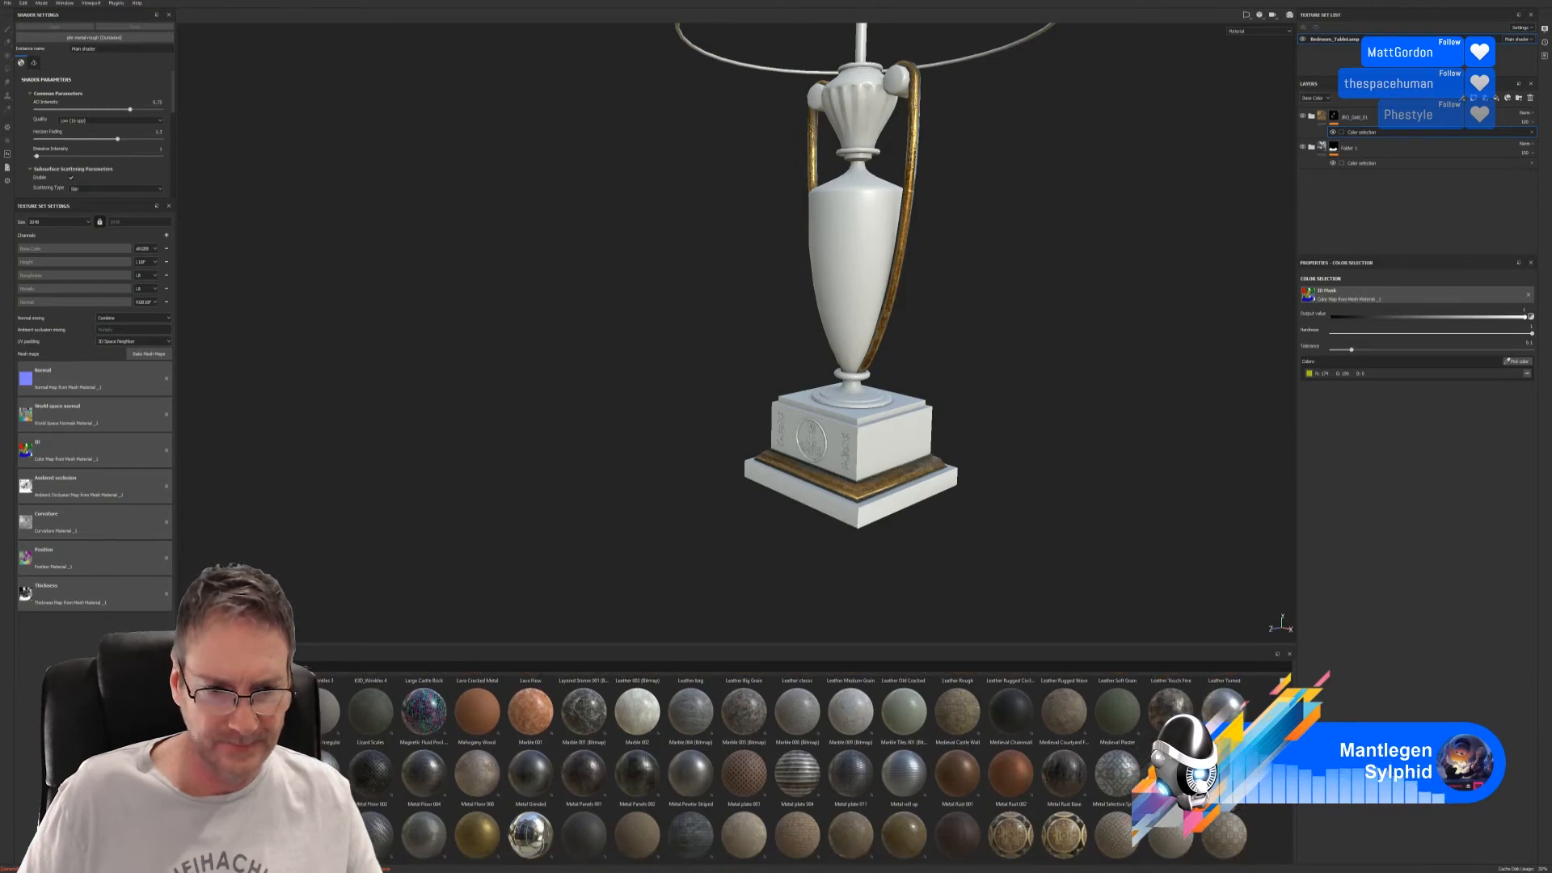
scroll(800, 767, "down", 1)
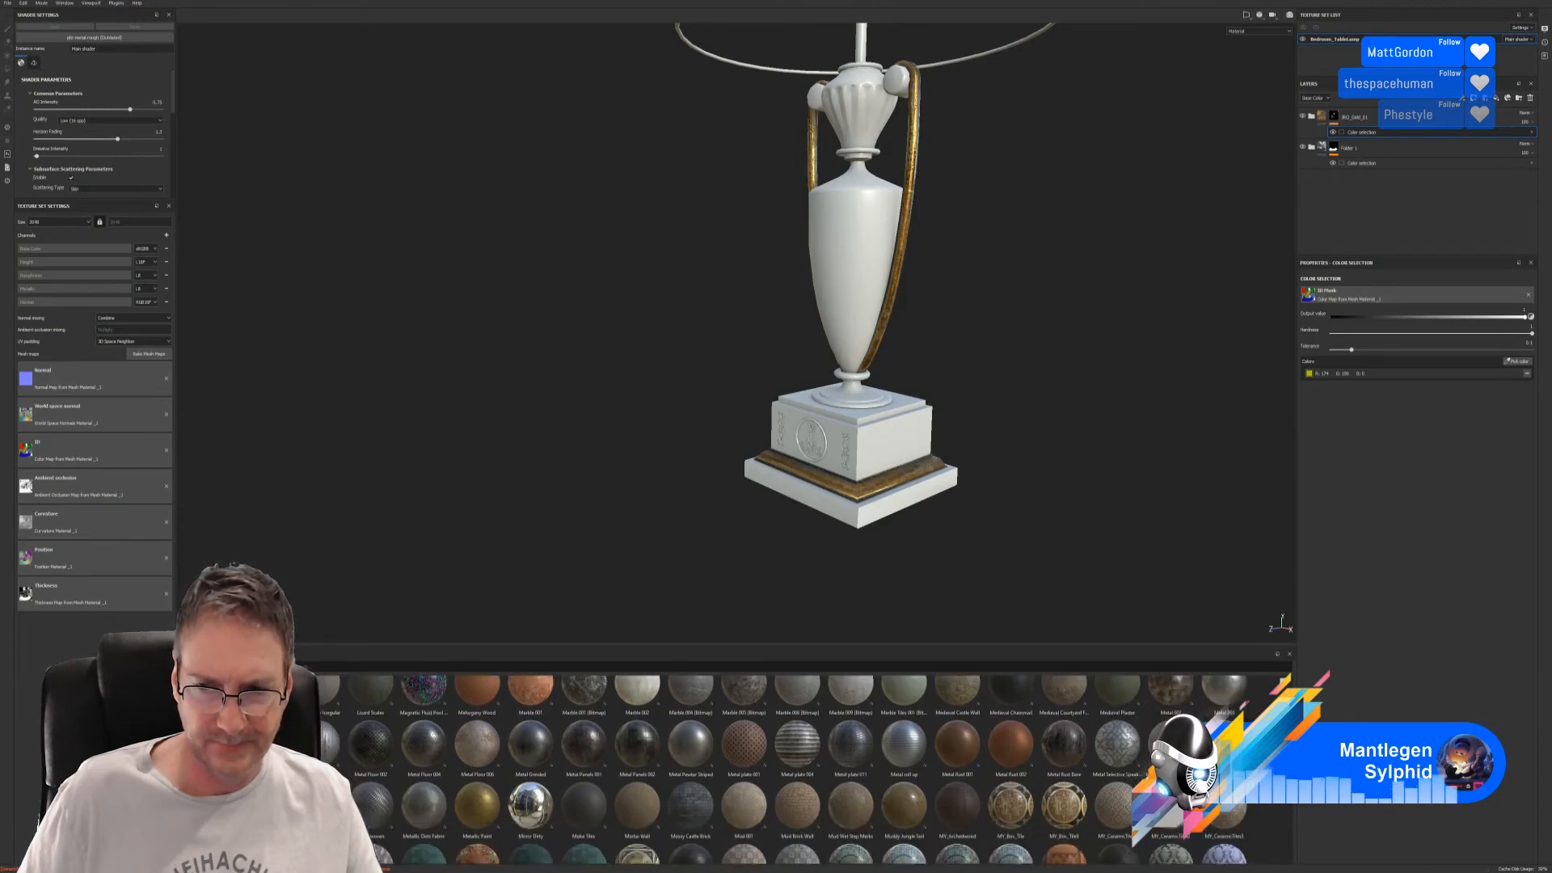
mouse_move(1219, 747)
left_click_drag(1225, 687, 1368, 116)
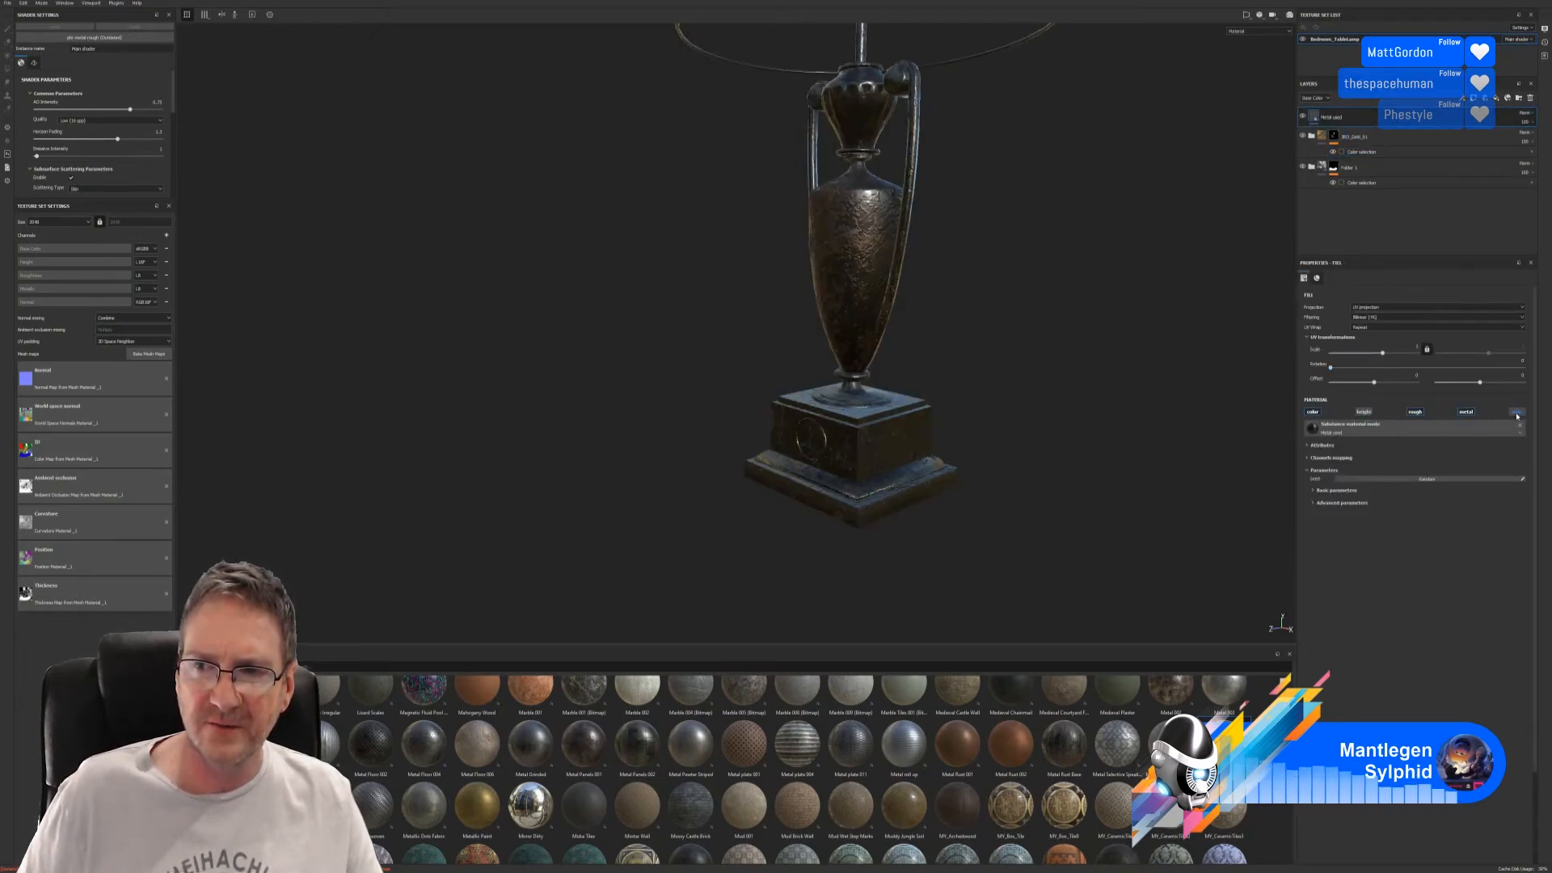
left_click_drag(1383, 353, 1395, 350)
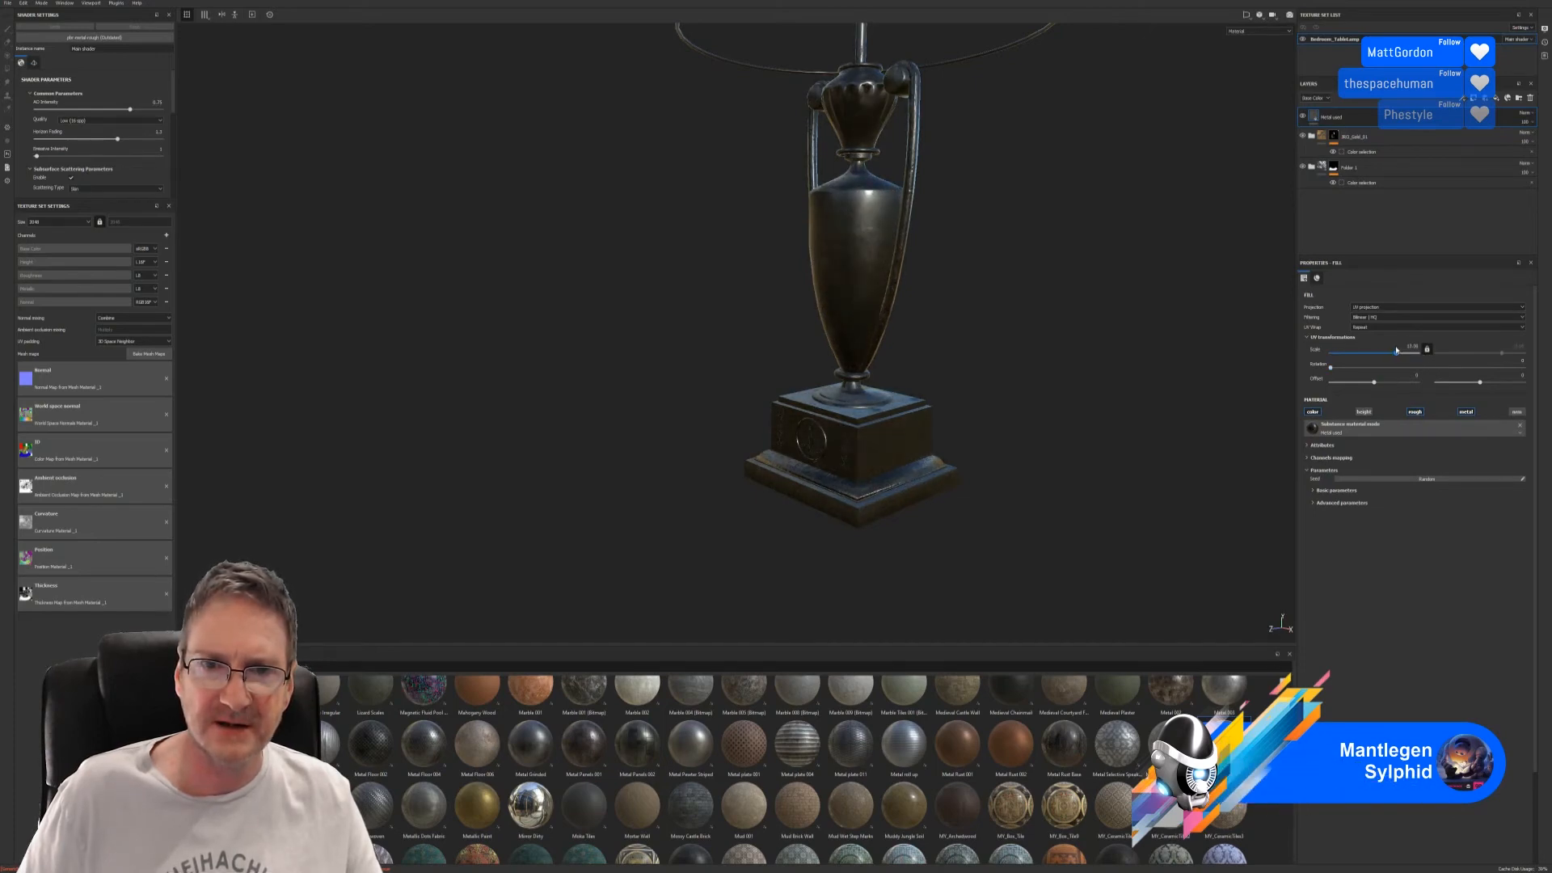
- Group the Metal used and JRO_Gold_01 layers and mask the new folder with a color selection on the yellow ID areas
left_click(1360, 140)
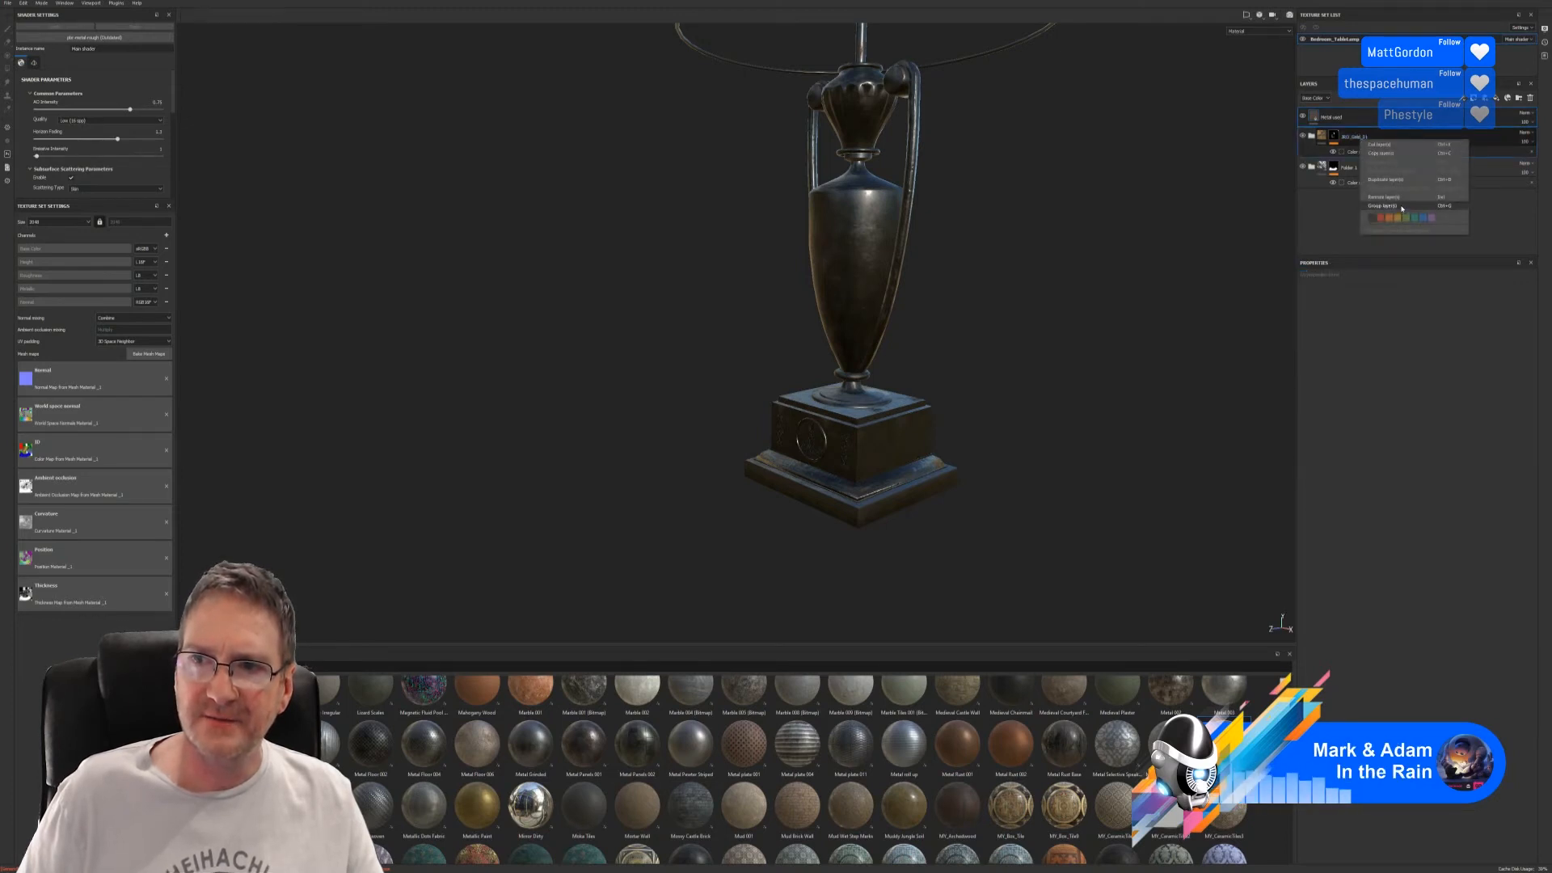
key("ctrl+g")
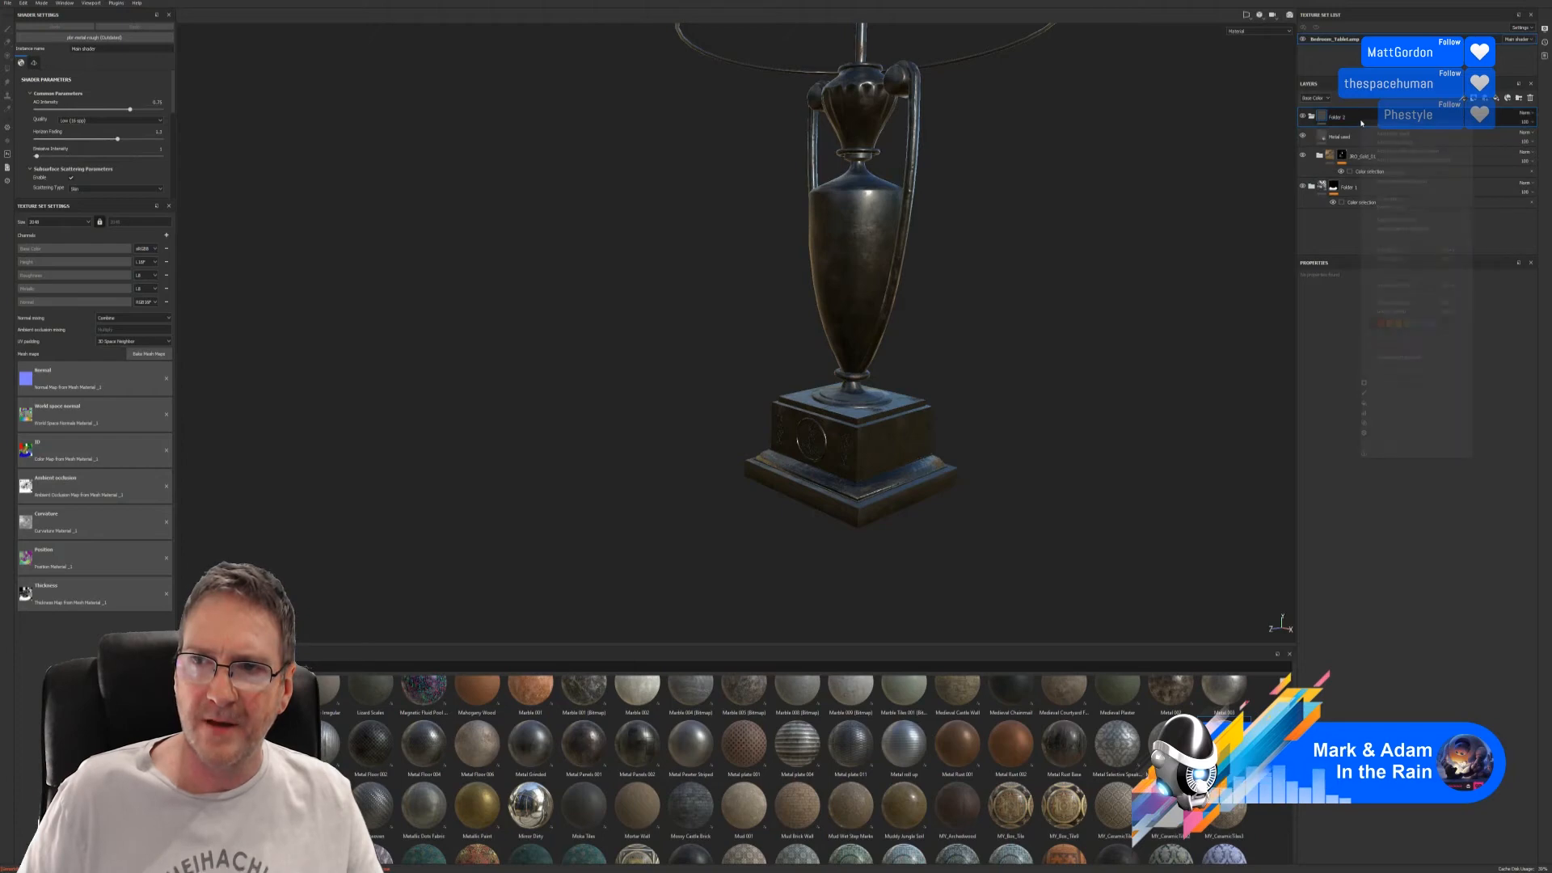
right_click(1361, 123)
left_click(1416, 152)
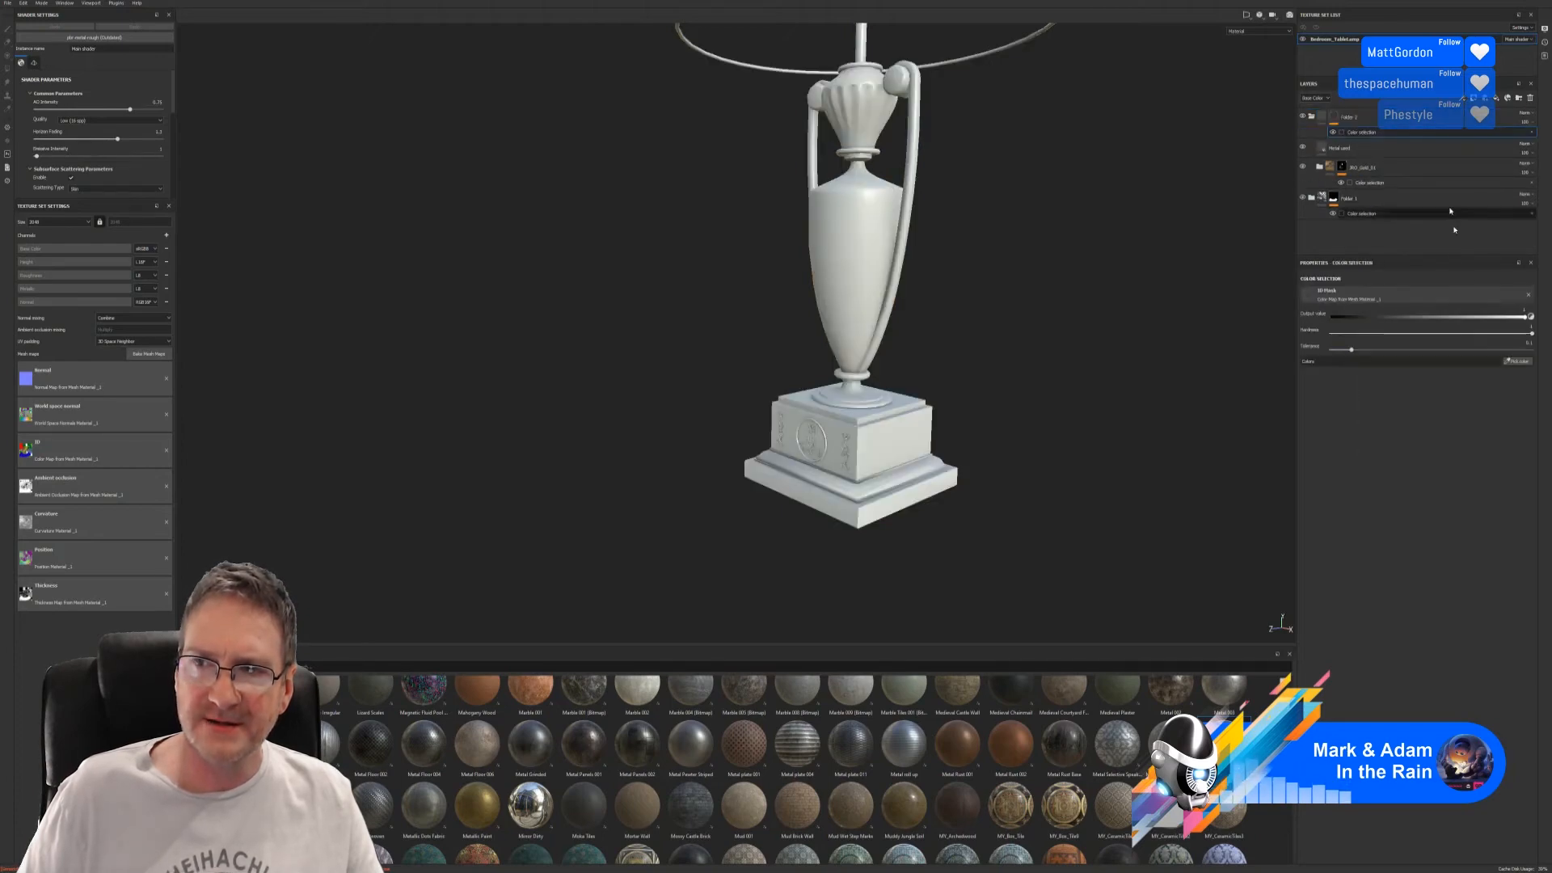
left_click(1521, 363)
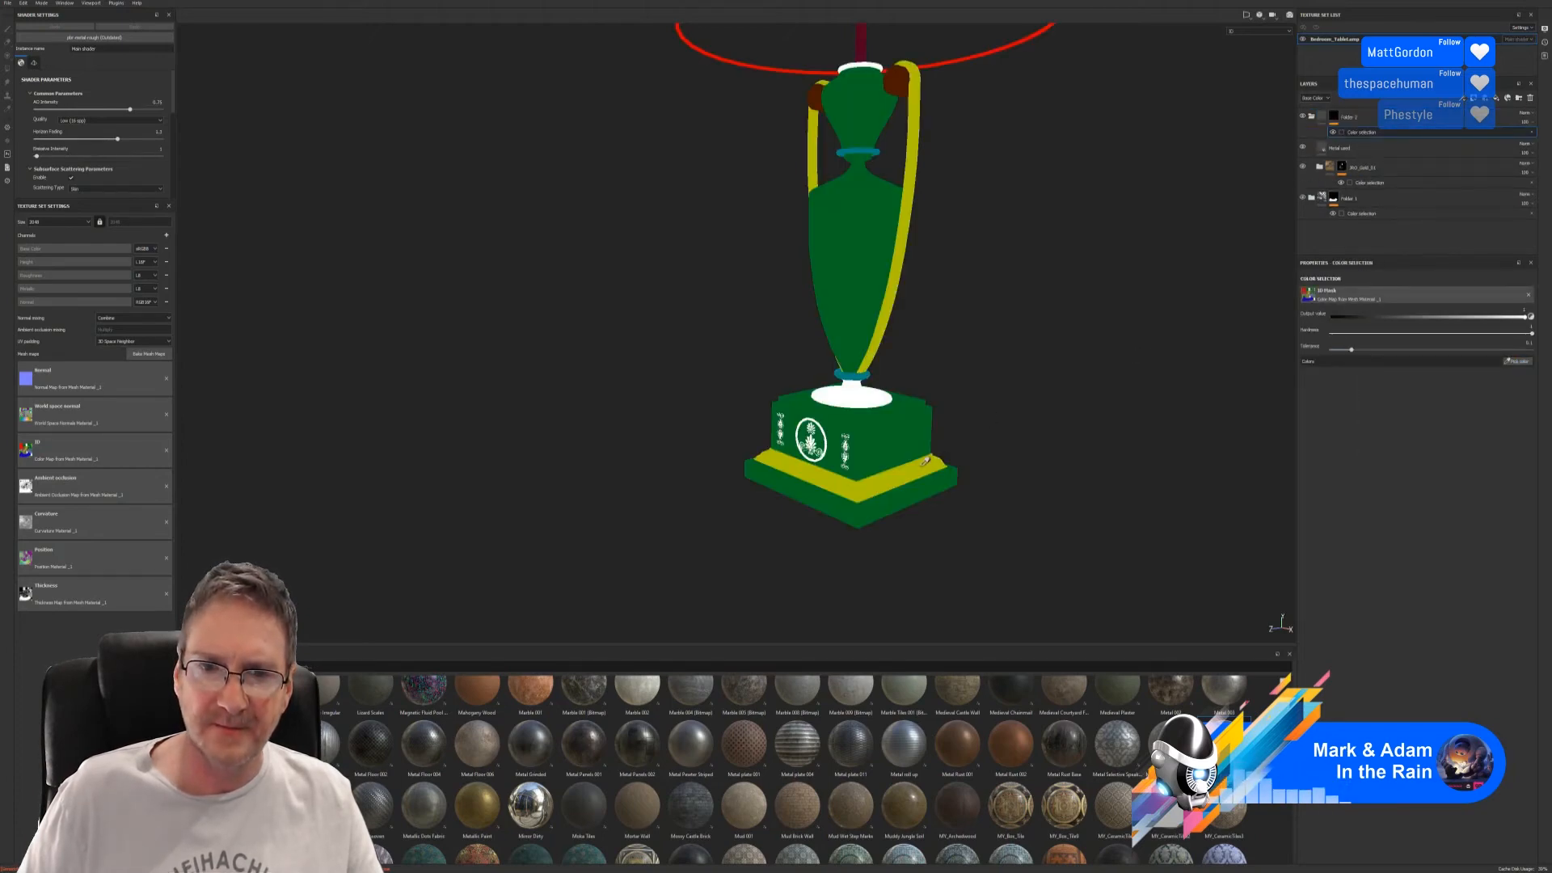
left_click(923, 464)
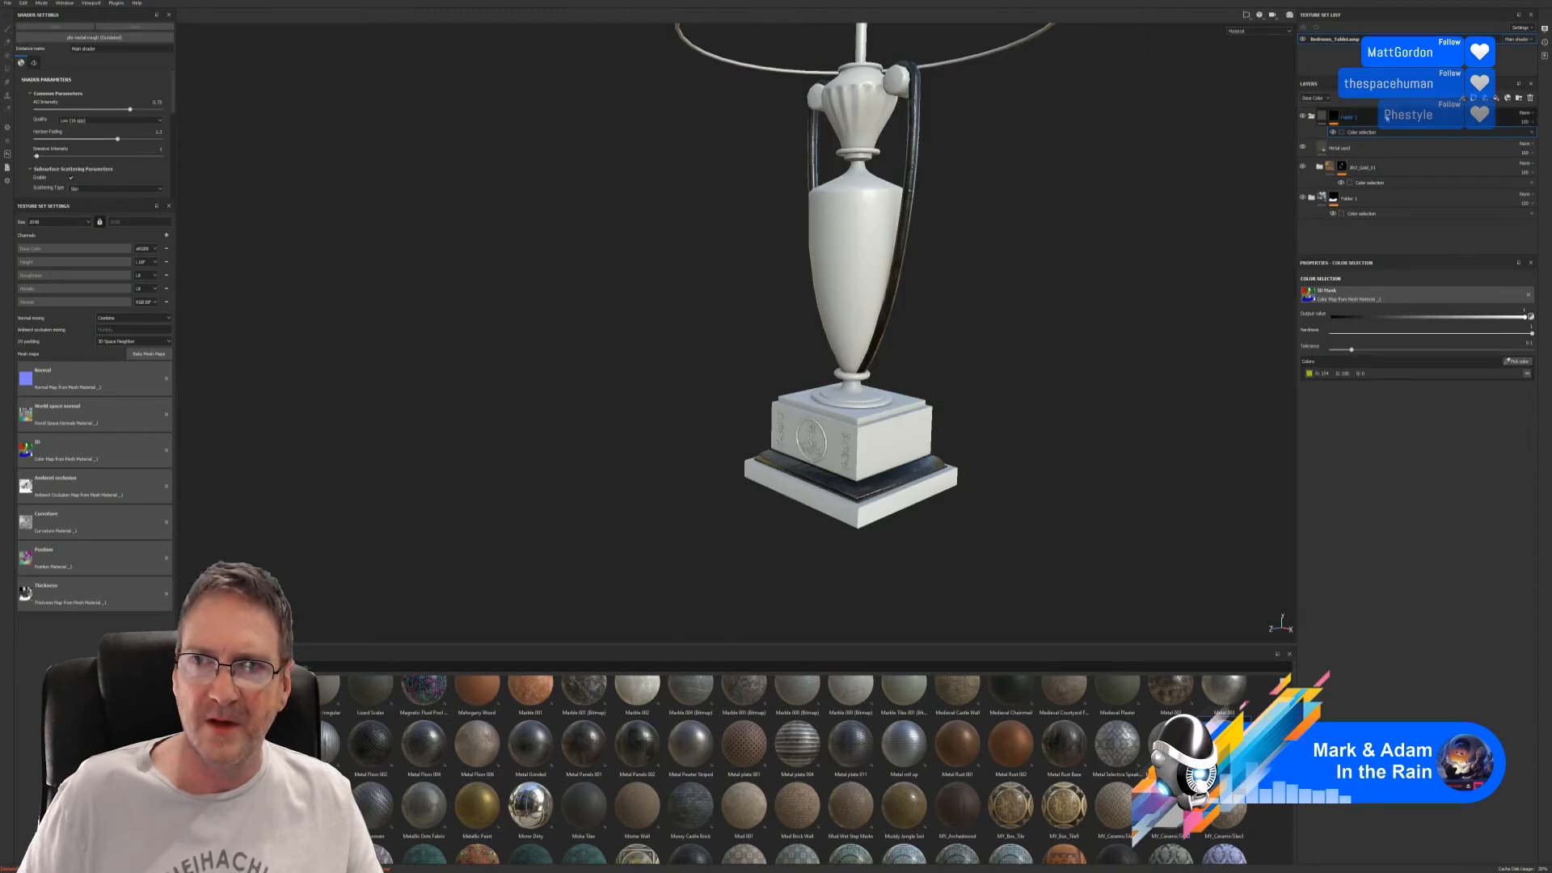
- Apply the Dirt Soft Edges smart mask to the Metal used layer and view the base trim up close
left_click(1391, 119)
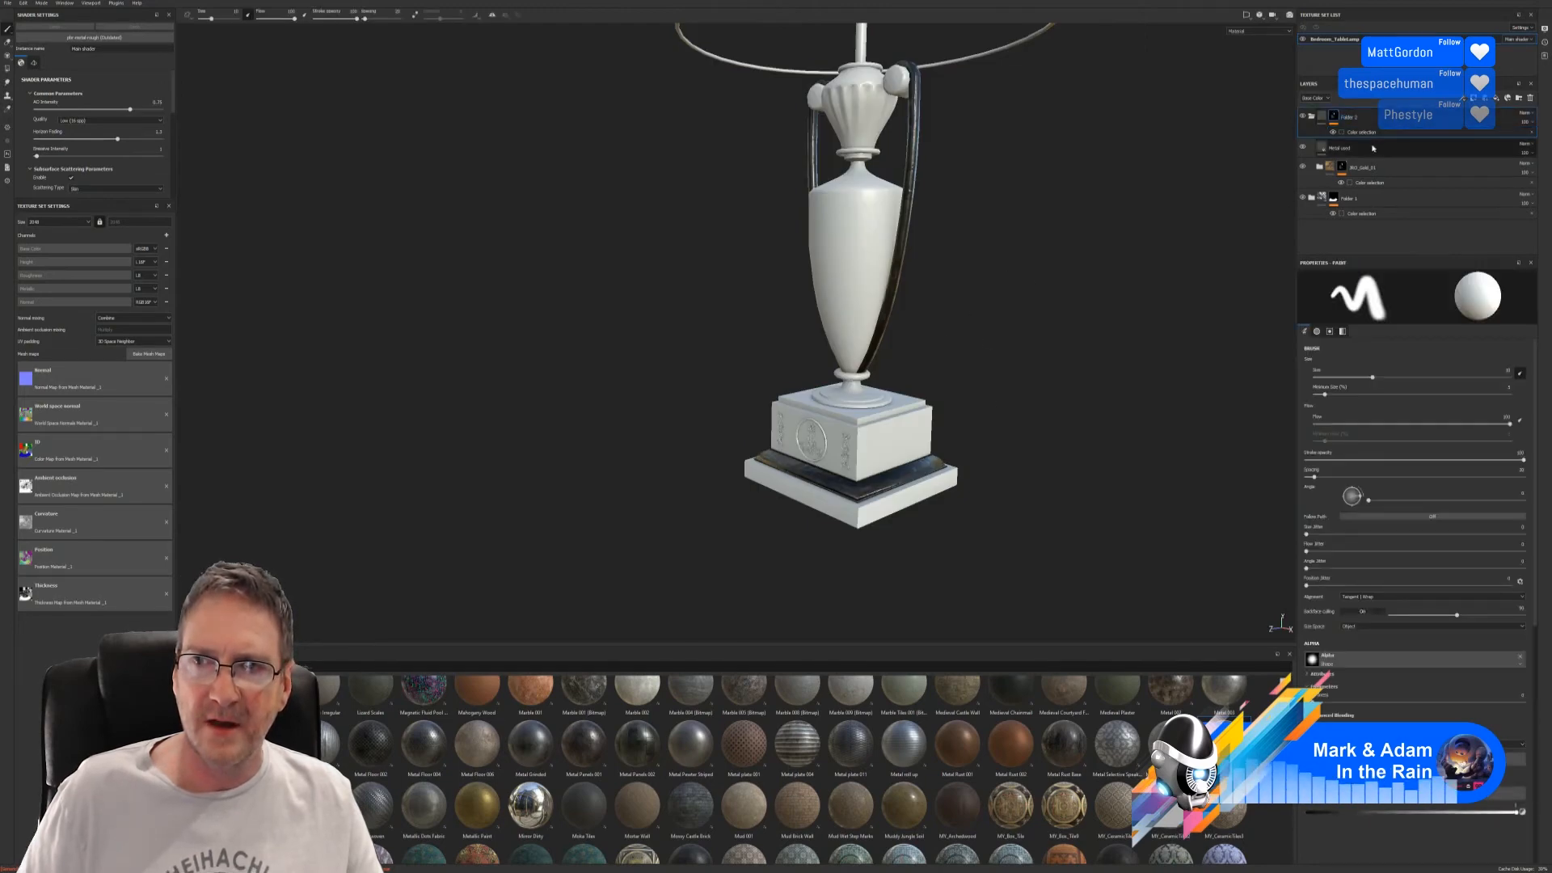
left_click(1366, 149)
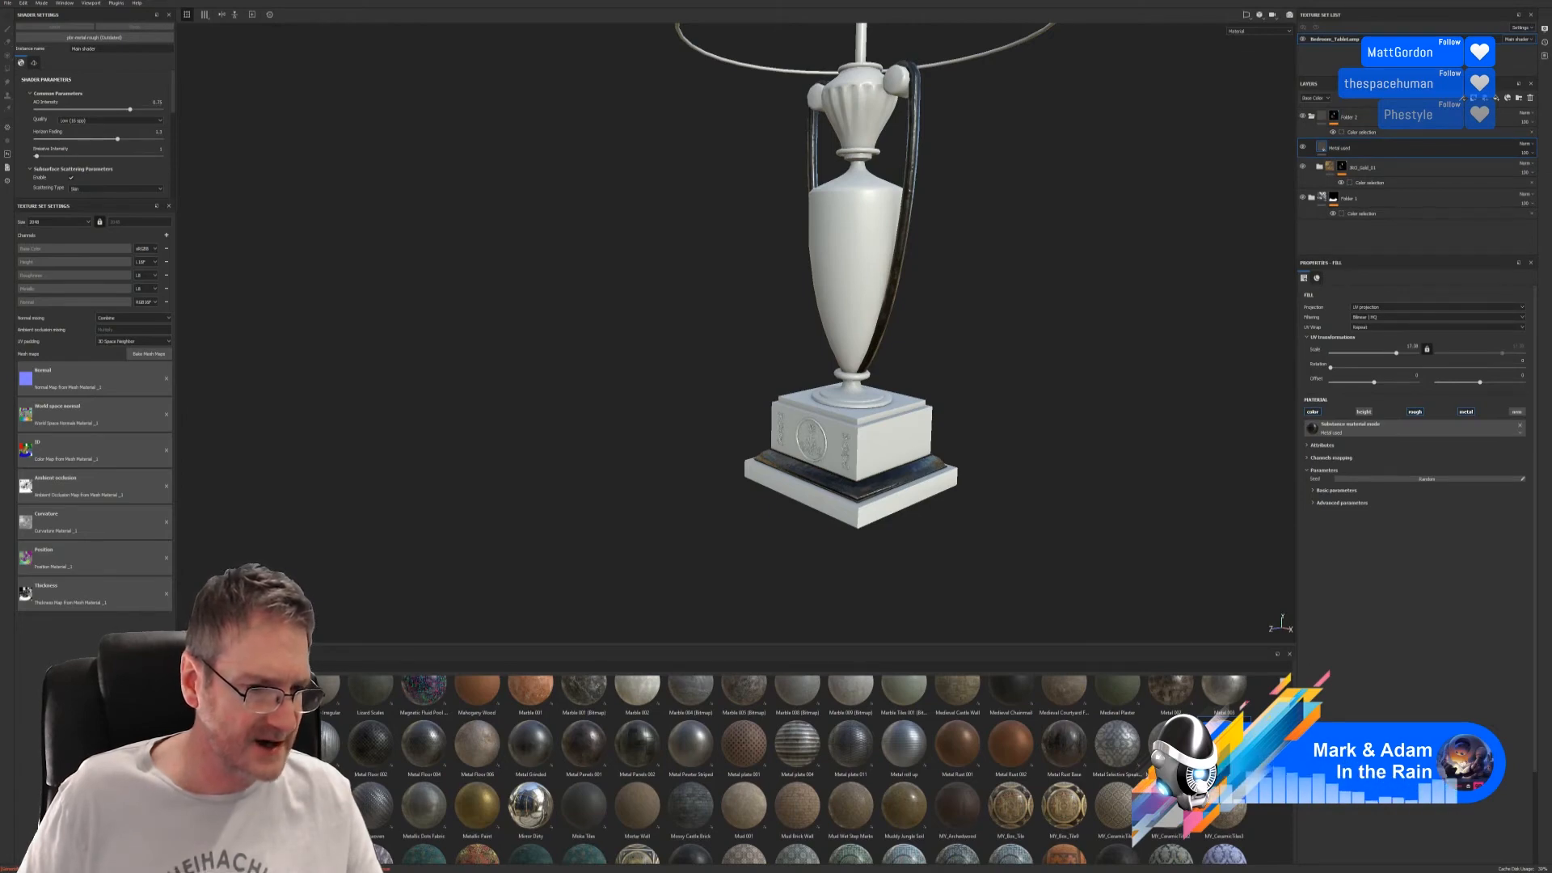
left_click(198, 820)
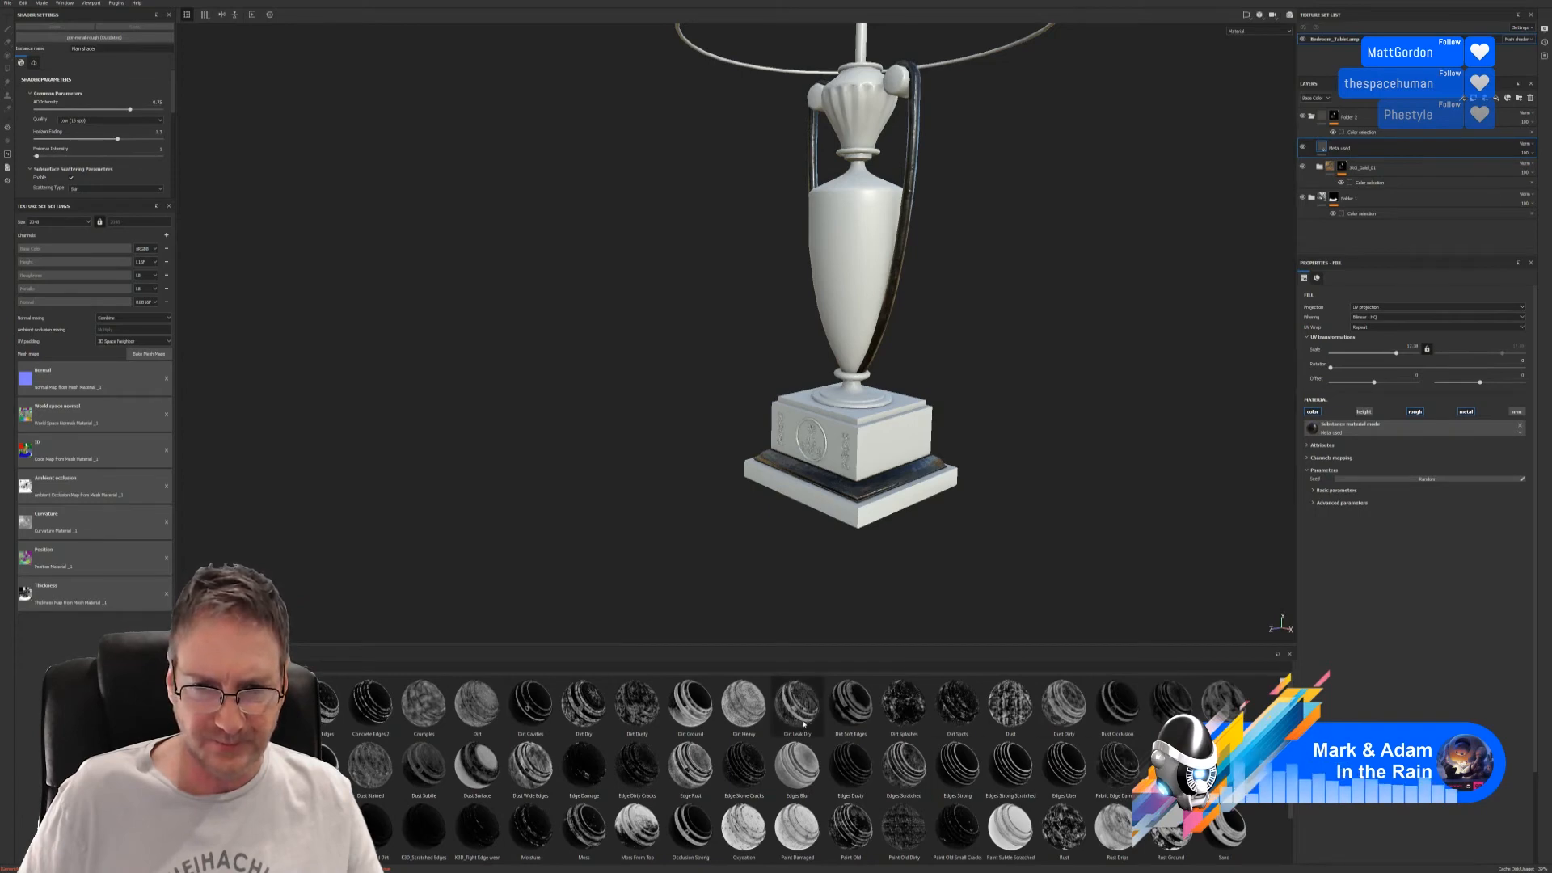
mouse_move(850, 703)
left_mouse_down()
mouse_move(1366, 417)
mouse_move(1403, 147)
left_mouse_up()
scroll(921, 505, "up", 8)
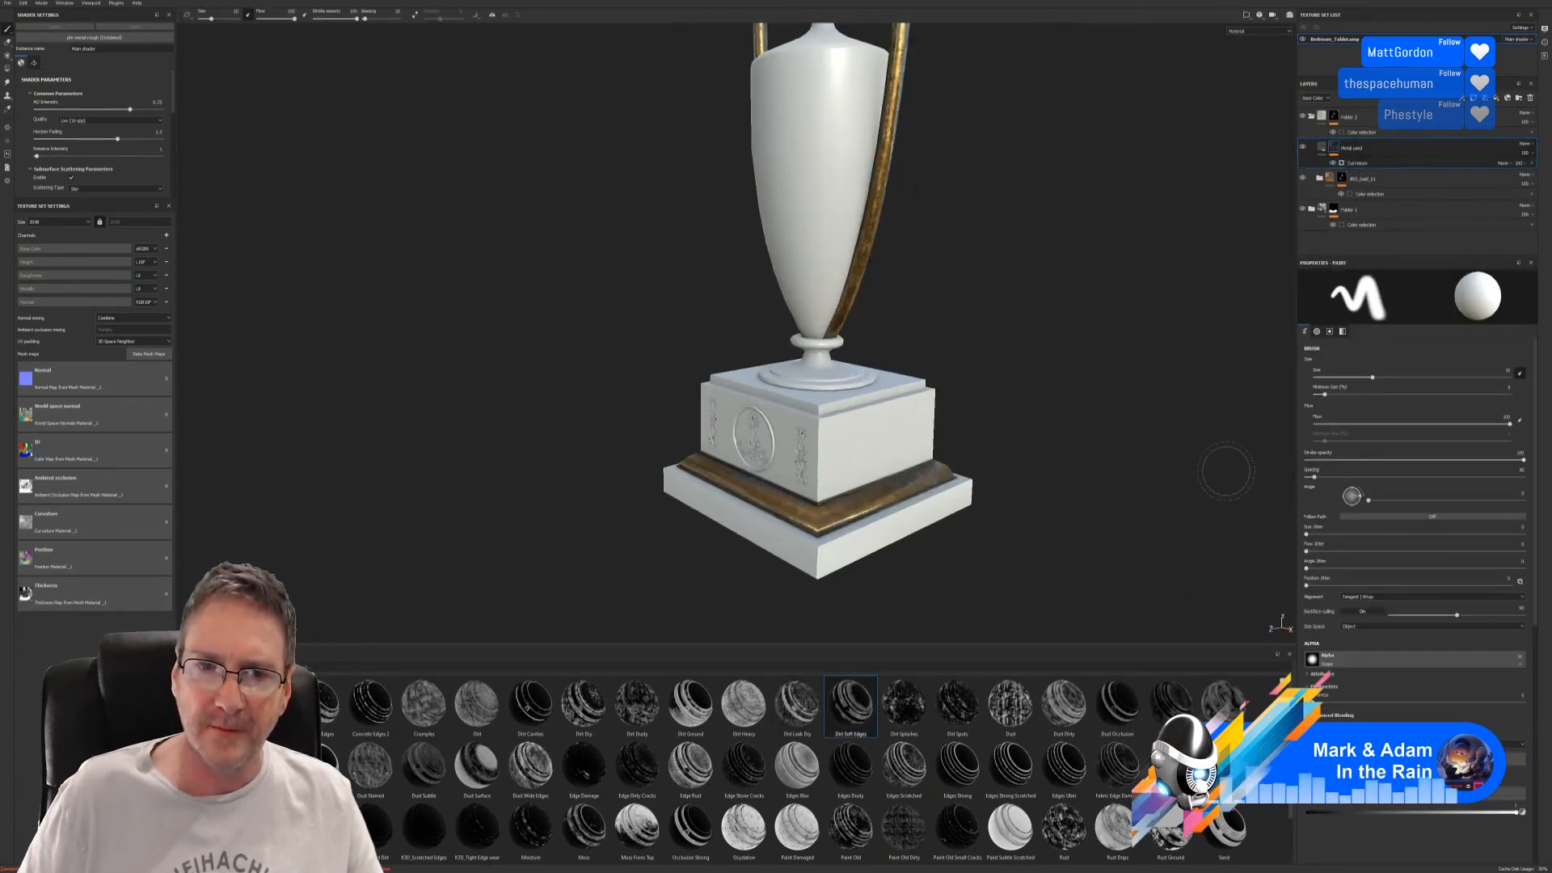
- Turn on Global Invert in the Curvature generator masking the Metal used layer, comparing the base trim with and without it
left_click(1423, 162)
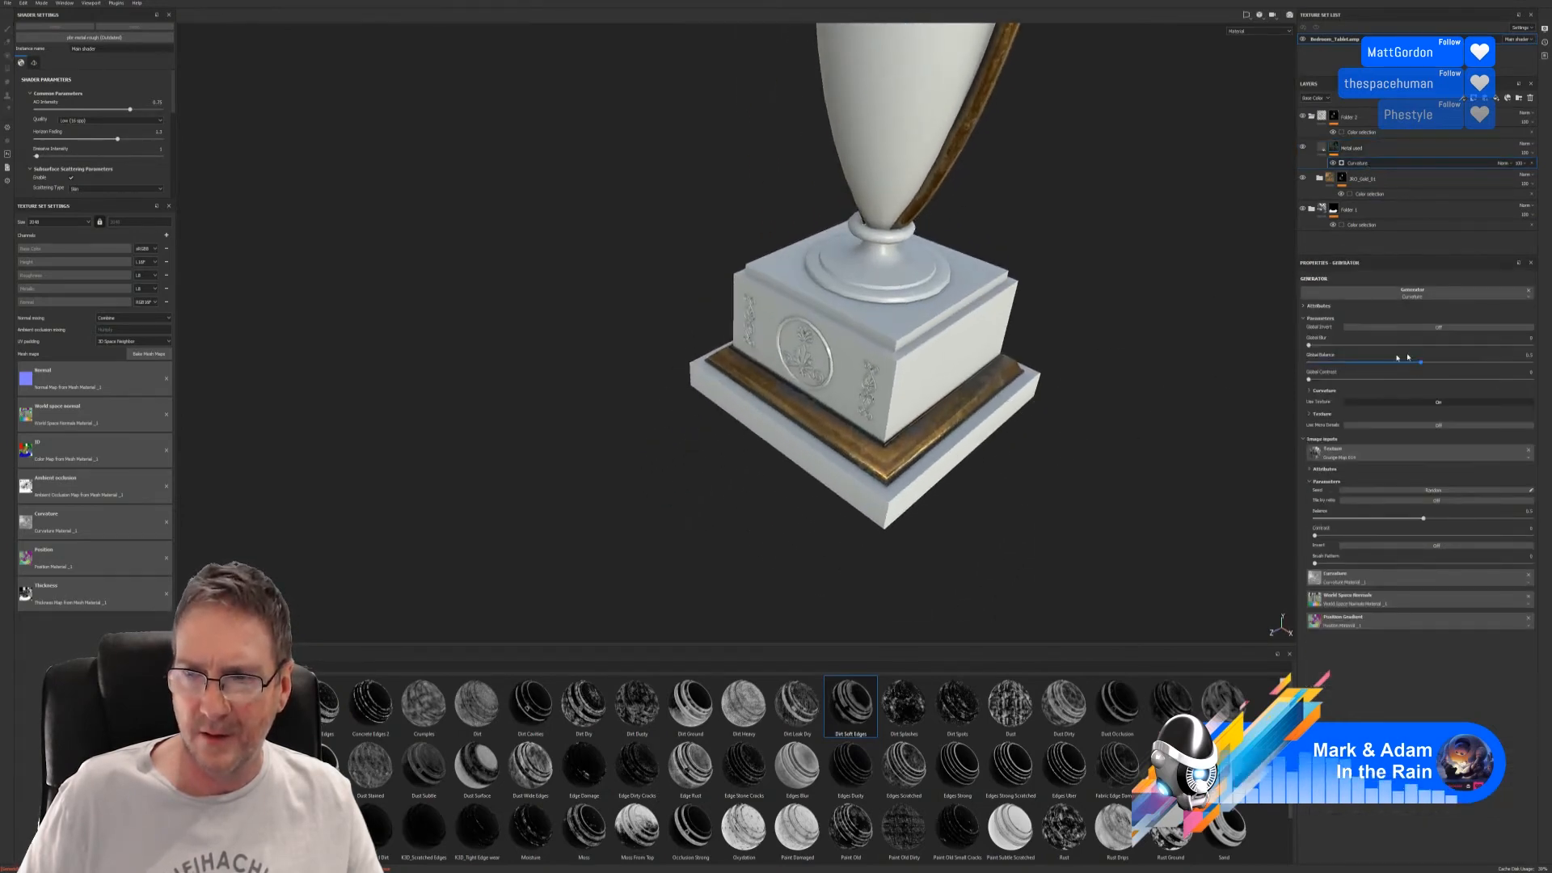
left_click(1439, 328)
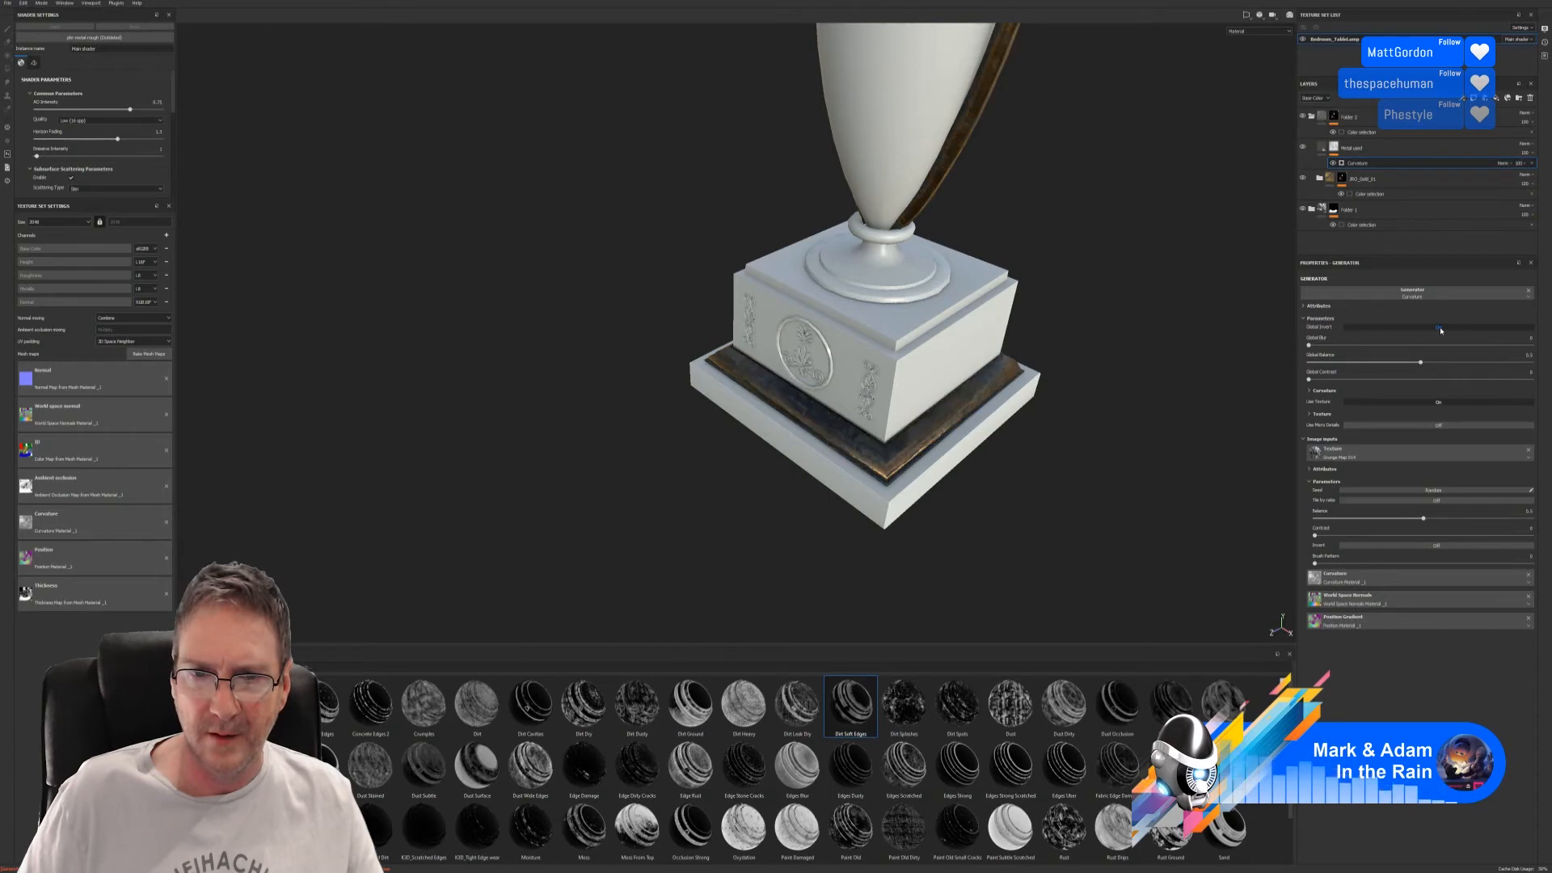
left_click(1440, 328)
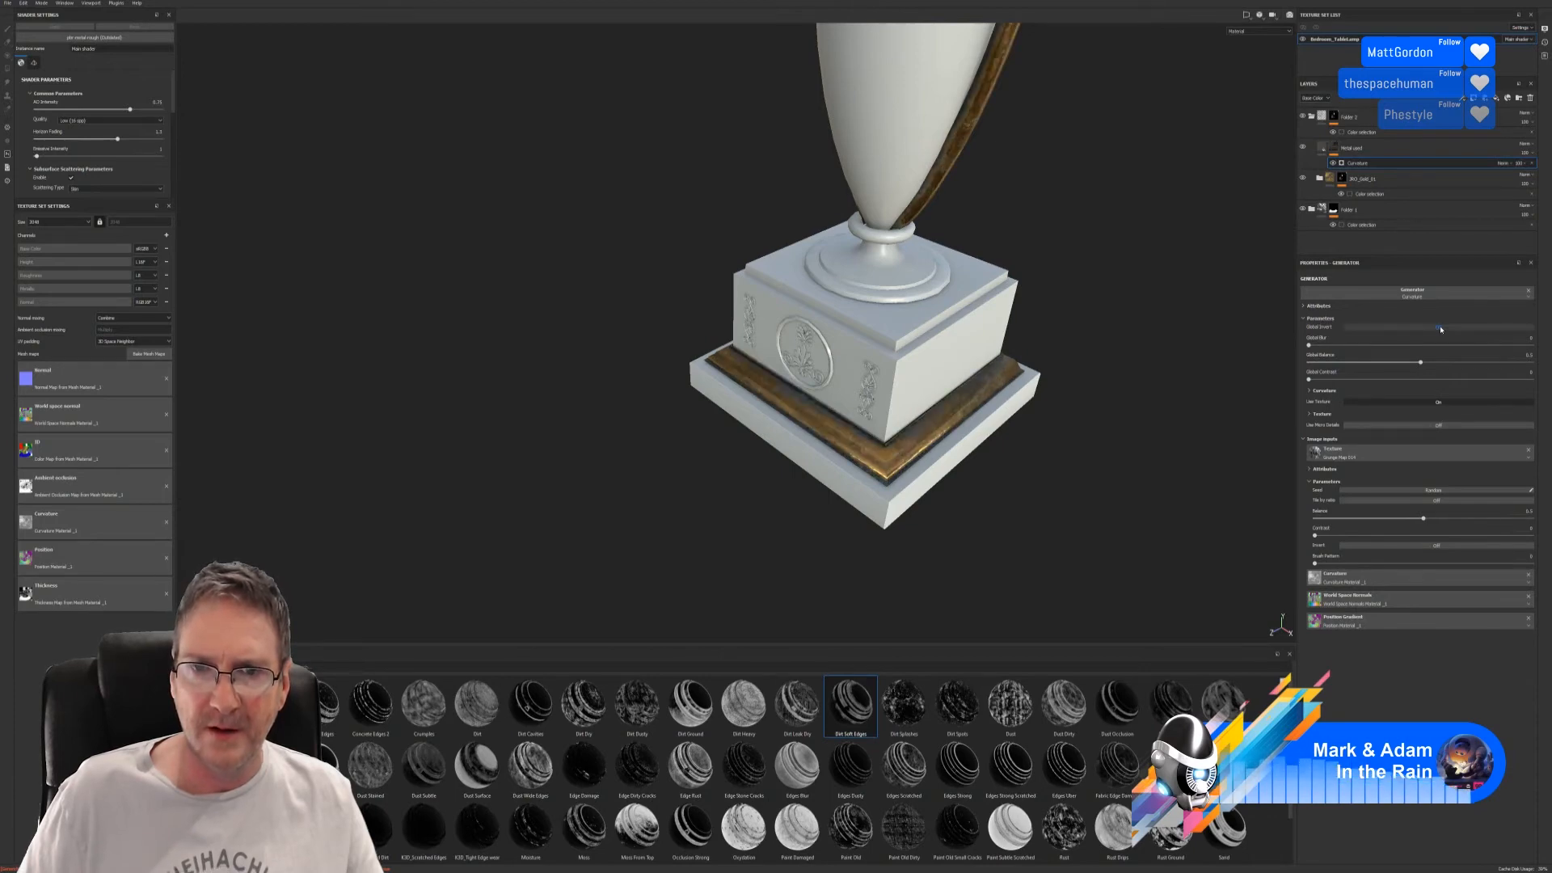
left_click(1439, 329)
left_click(1440, 328)
left_click(1439, 328)
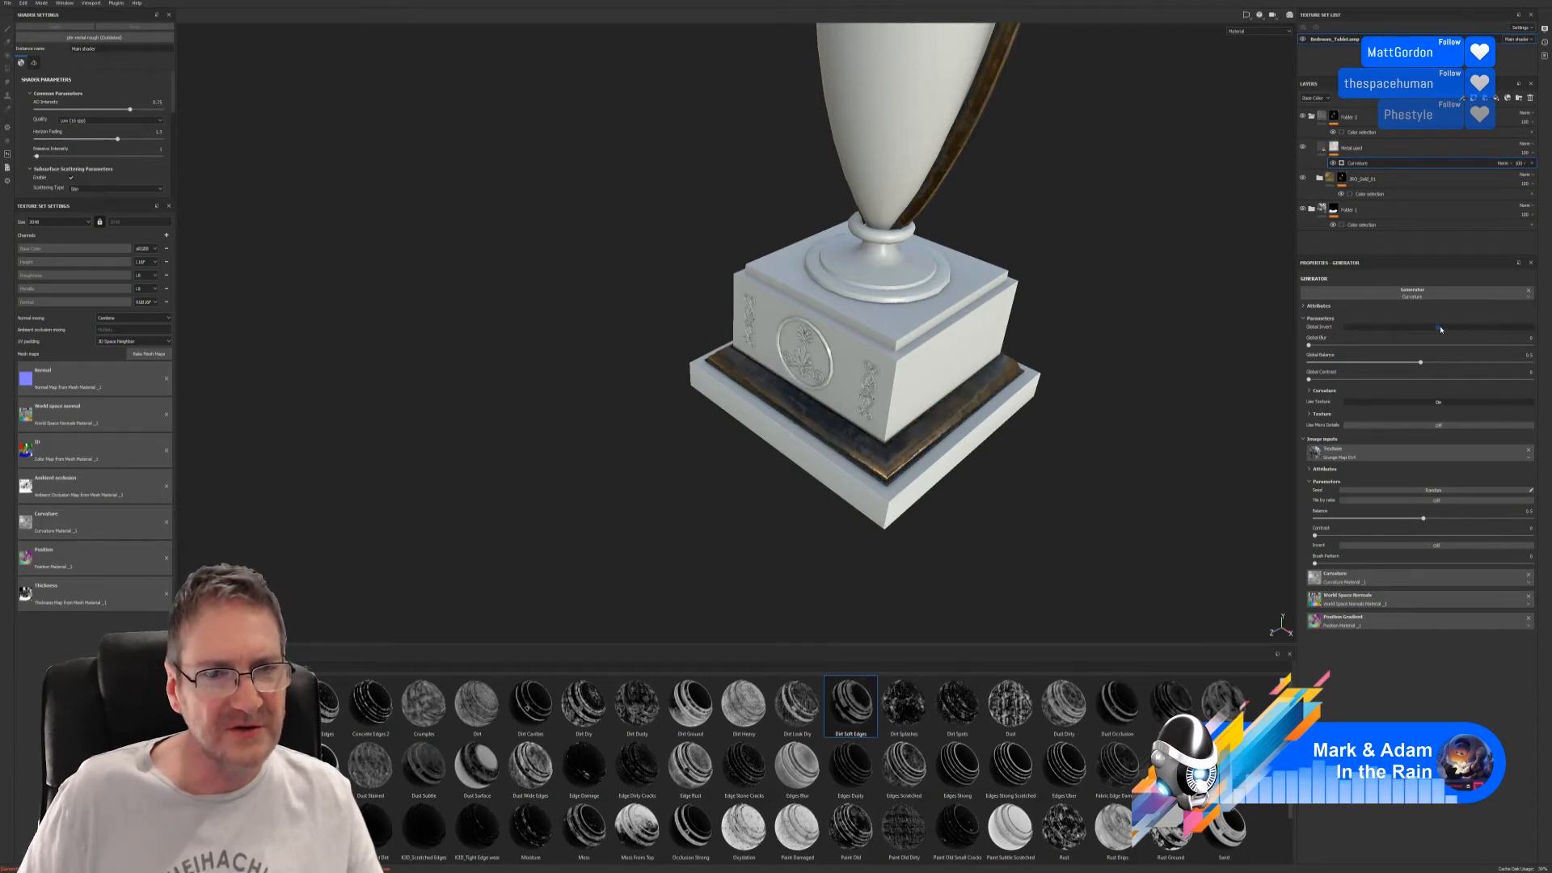
left_click(1440, 328)
left_click(1439, 328)
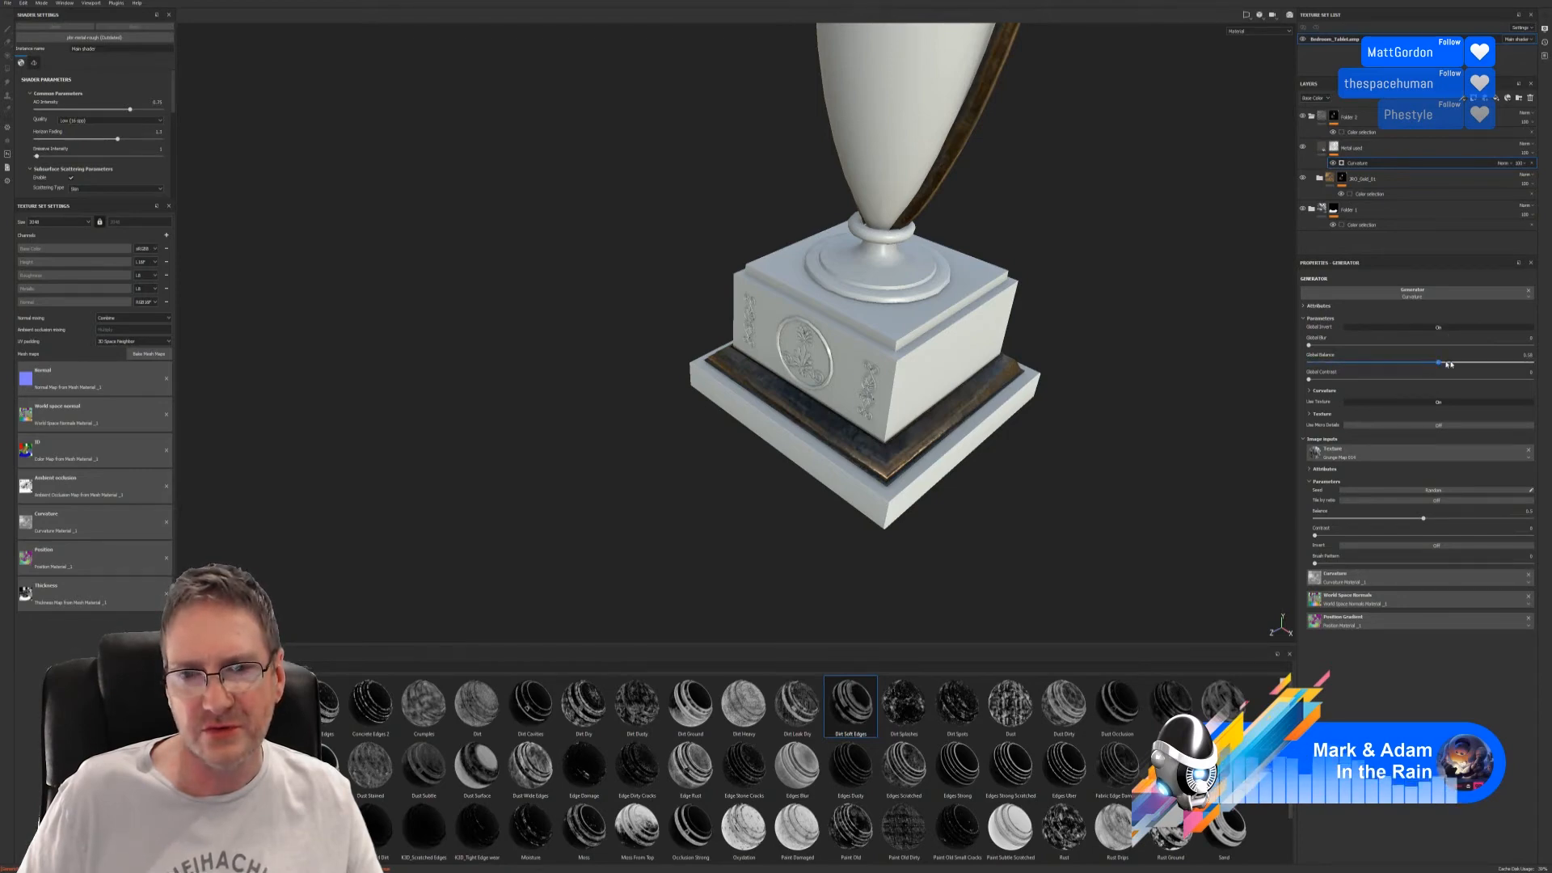
- Set the Curvature generator's Global Balance to 0.81 and check the handles and base trim from another side
left_click_drag(1448, 365, 1490, 364)
right_click_drag(889, 323, 714, 315, "alt")
middle_click_drag(881, 242, 903, 343, "alt")
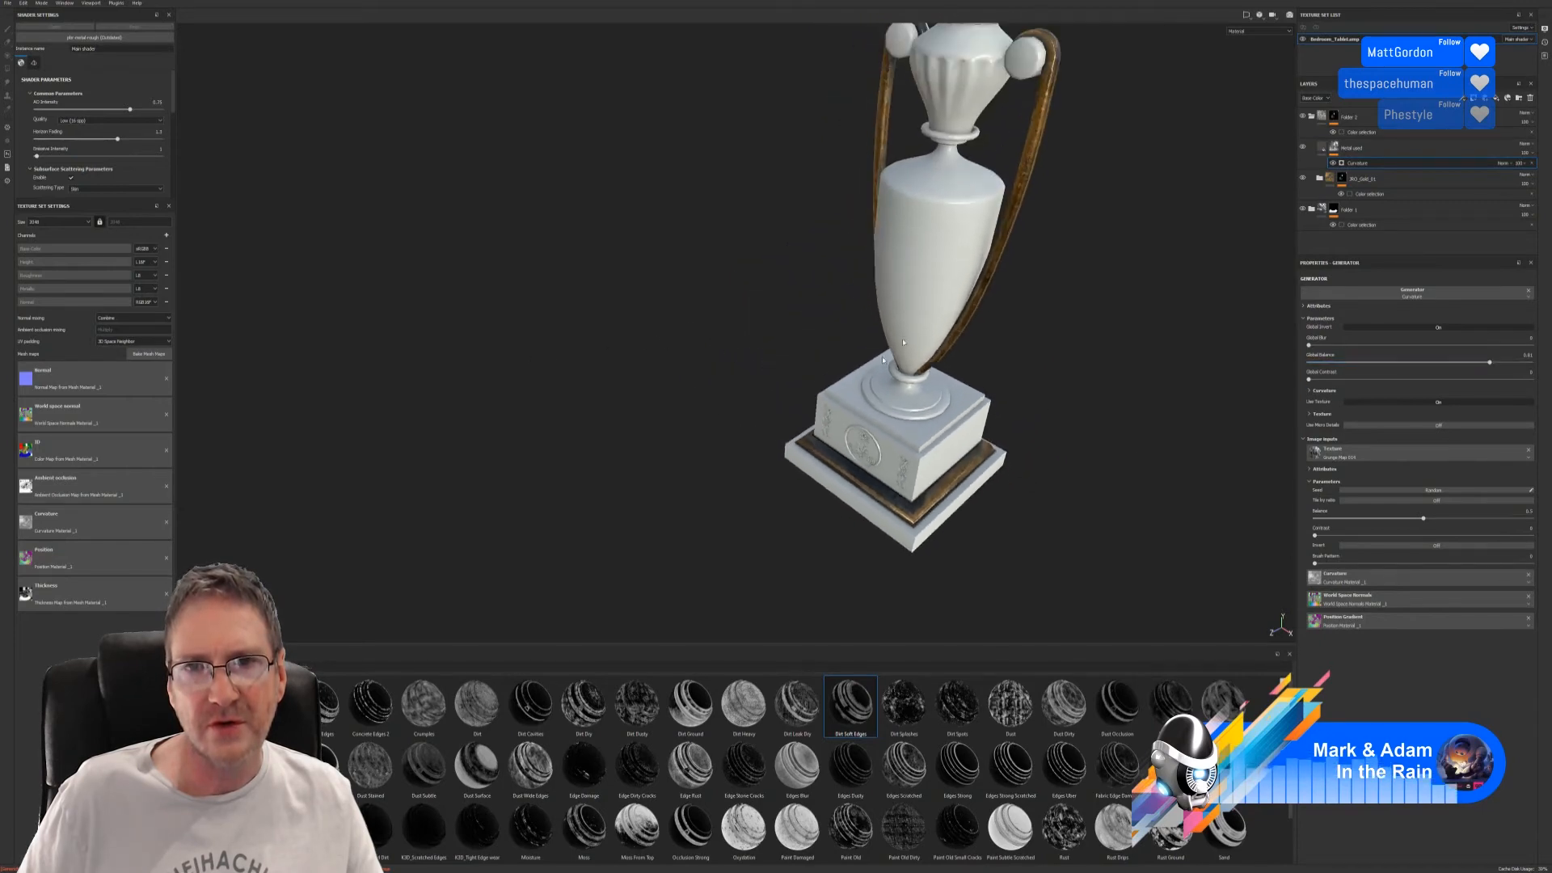
left_click_drag(904, 343, 1259, 348, "alt")
right_click_drag(1010, 477, 1253, 513, "alt")
middle_click_drag(879, 542, 940, 423, "alt")
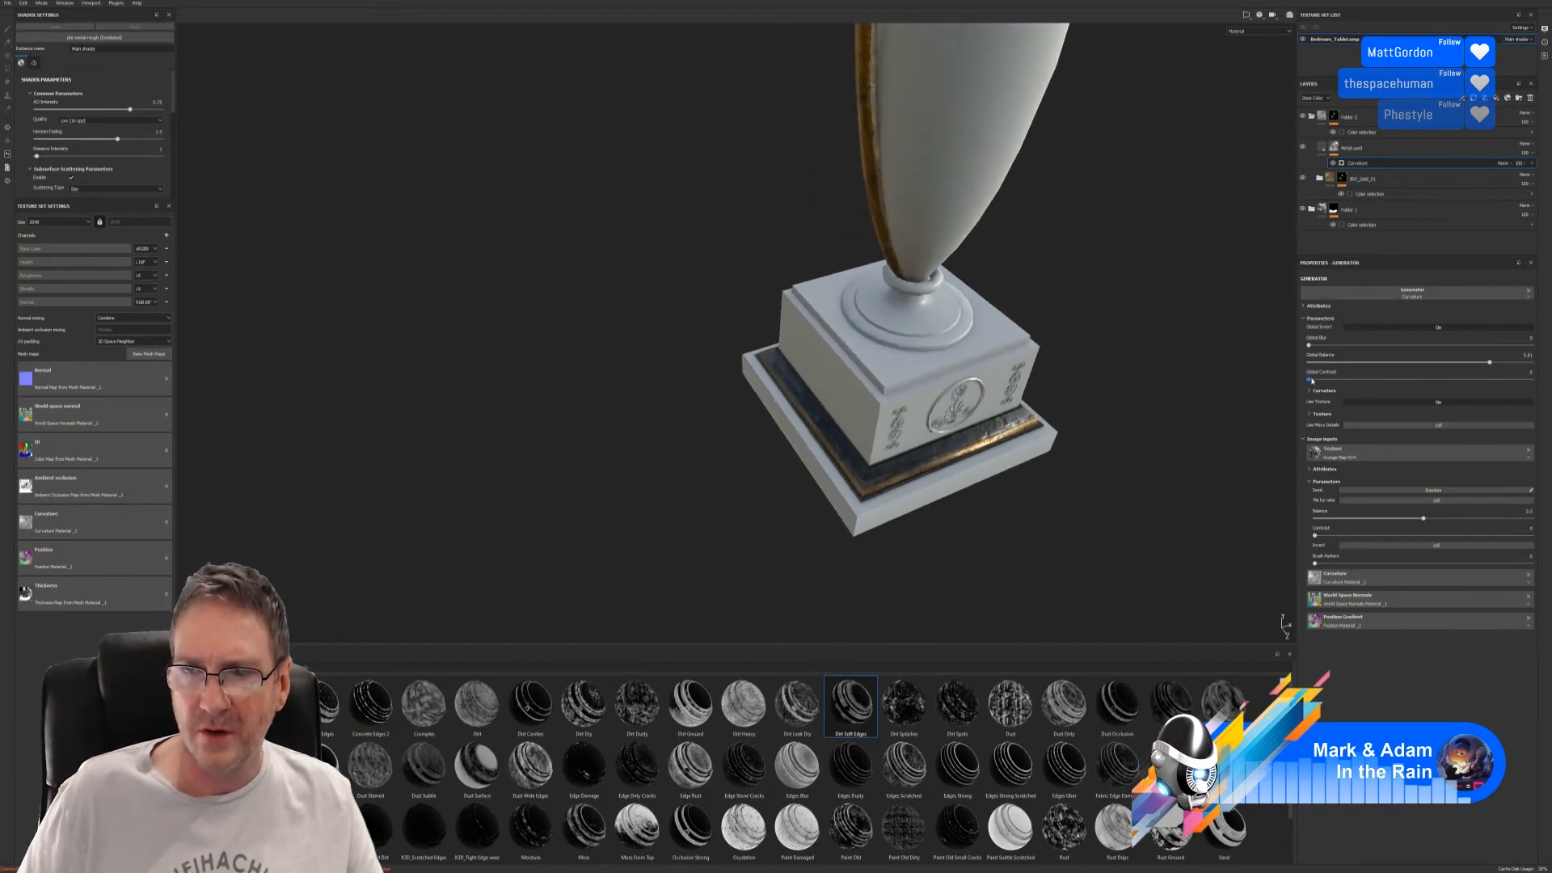
- Raise the Curvature generator's Global Contrast to about 0.63 and its grunge texture's Balance to 0.55
left_click_drag(1310, 379, 1330, 384)
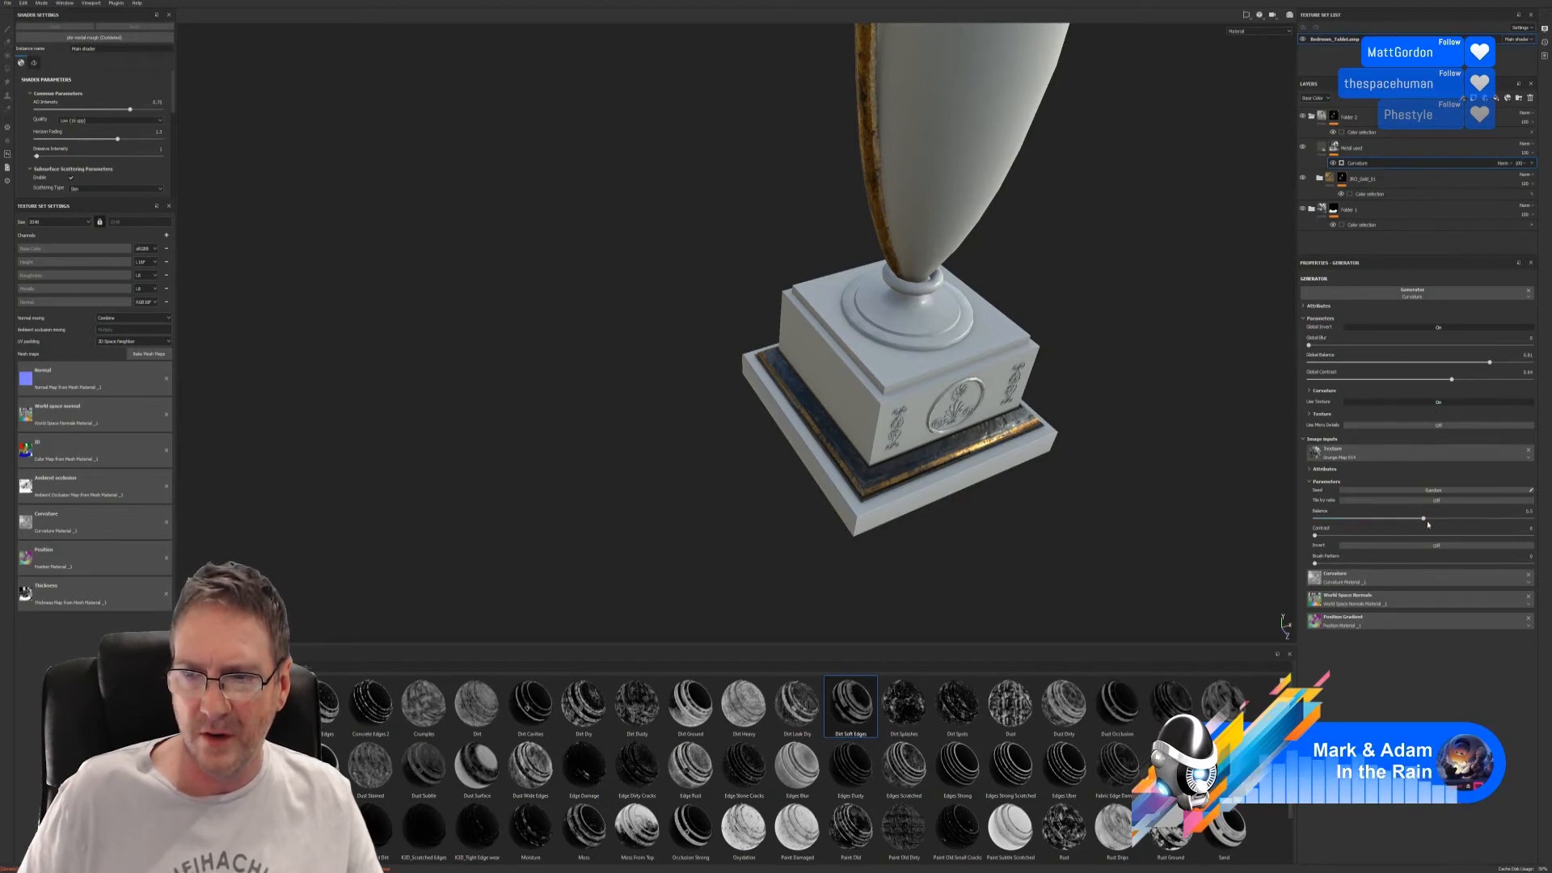
left_click_drag(1424, 521, 1439, 515)
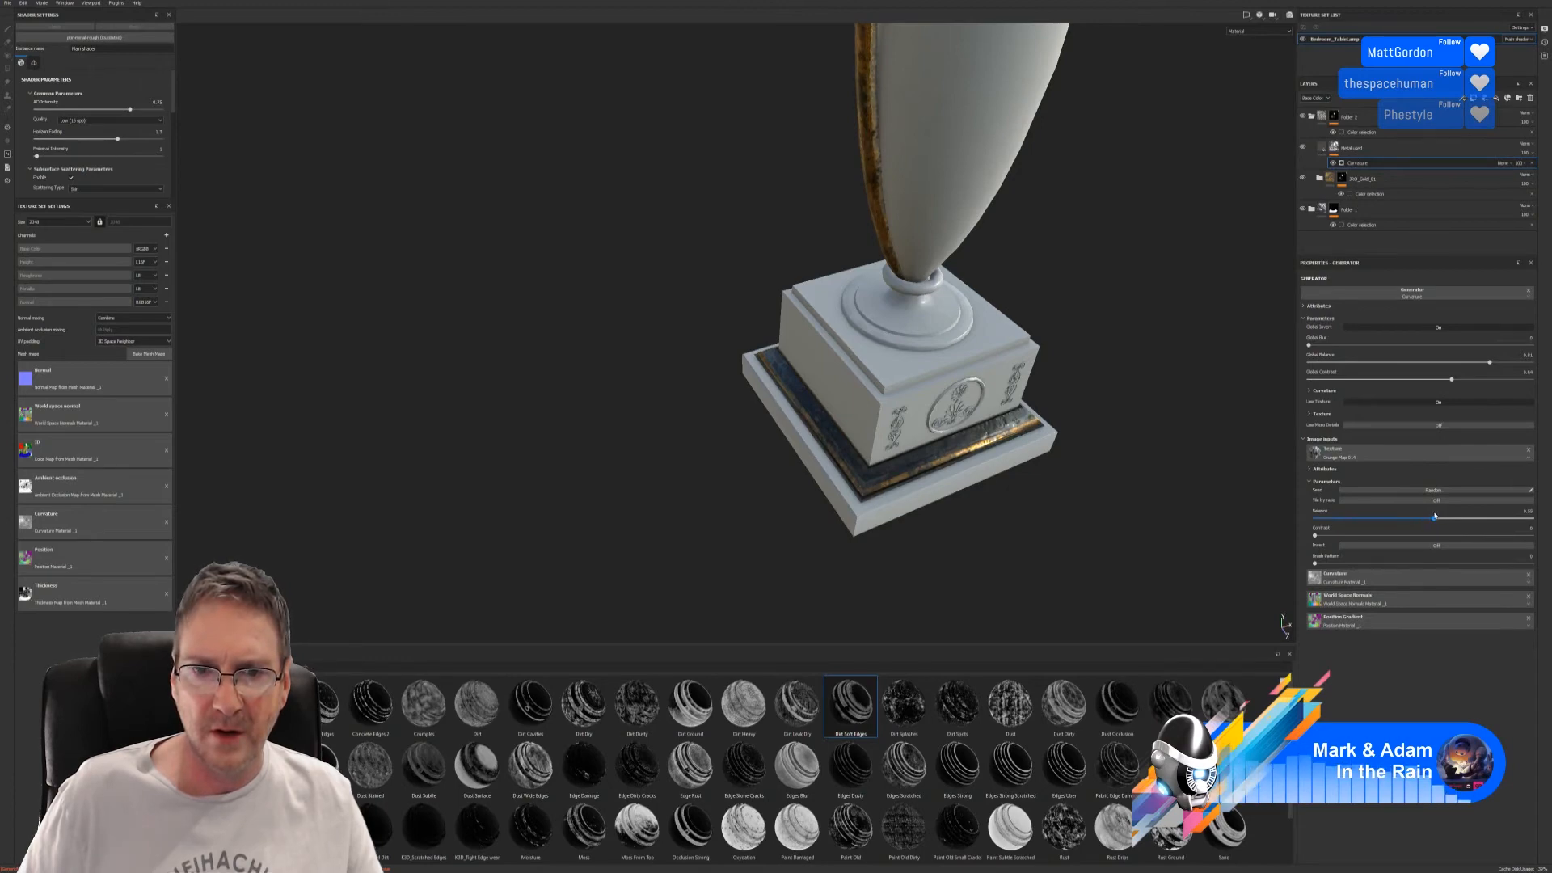
left_click_drag(1039, 477, 974, 420, "alt")
right_click_drag(974, 420, 982, 339, "alt")
middle_click_drag(982, 340, 931, 470, "alt")
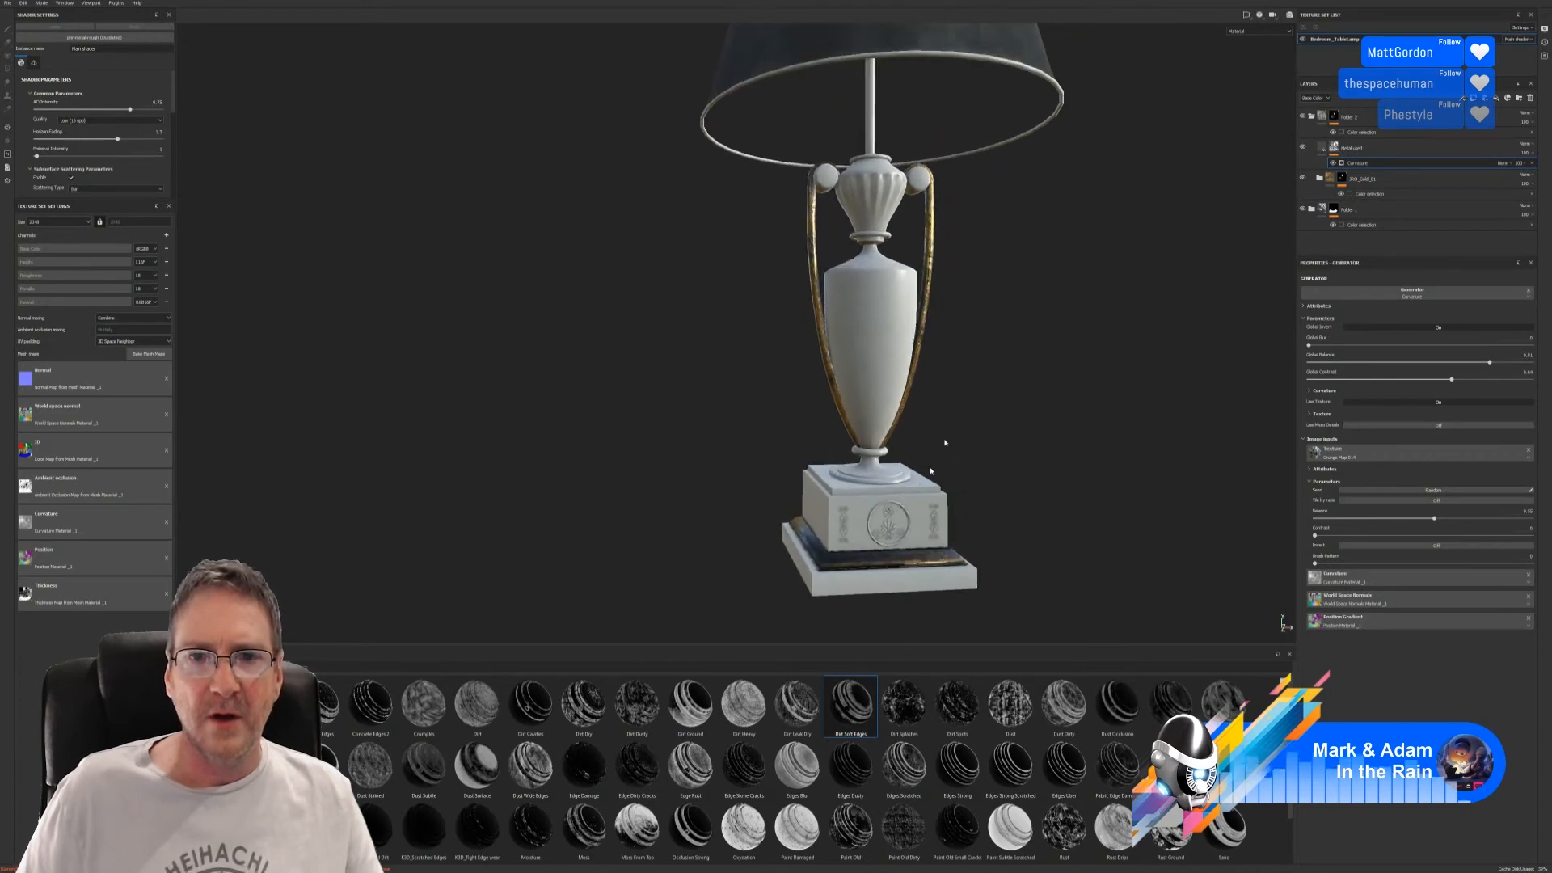
left_click_drag(945, 442, 979, 461, "alt")
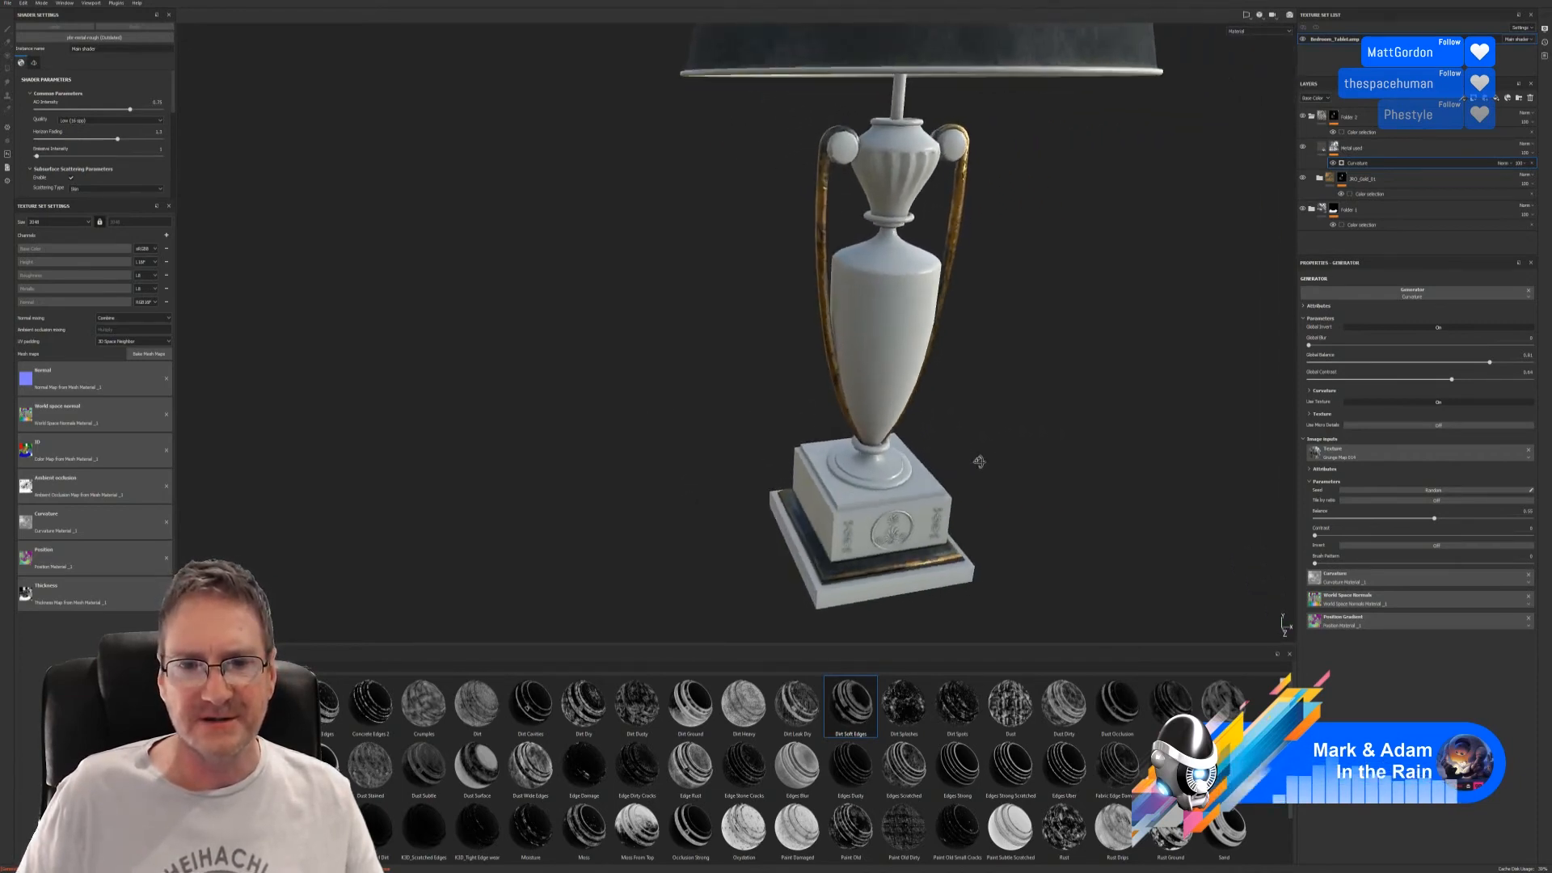
middle_click_drag(964, 463, 965, 386, "alt")
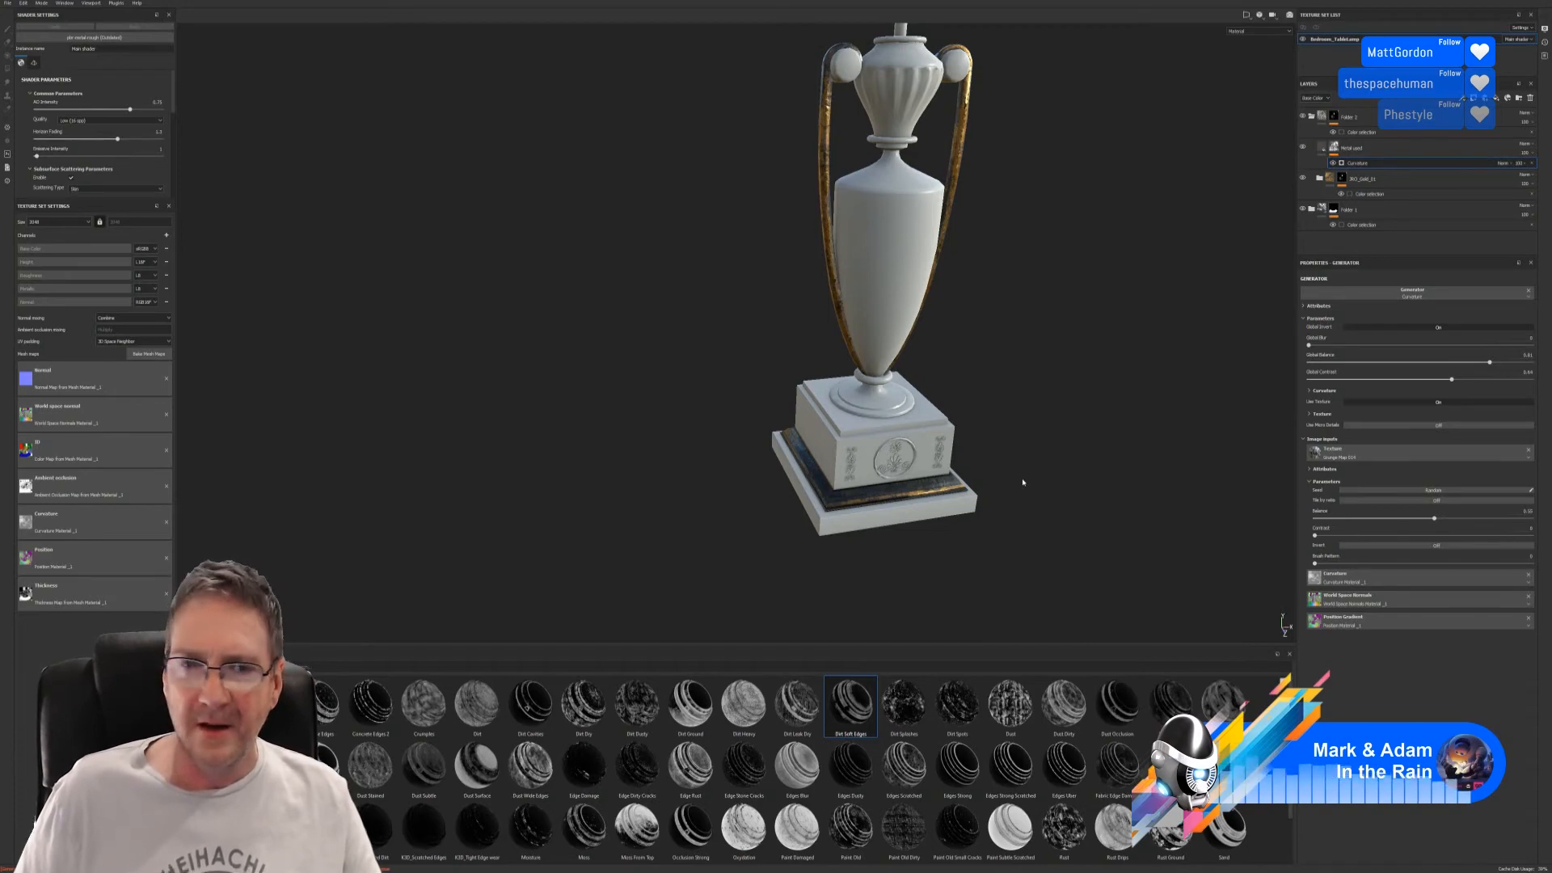
- Collapse the gold folder and add the JRO_Gold_Edge_01 smart material at the top of the layer stack
left_click(1310, 117)
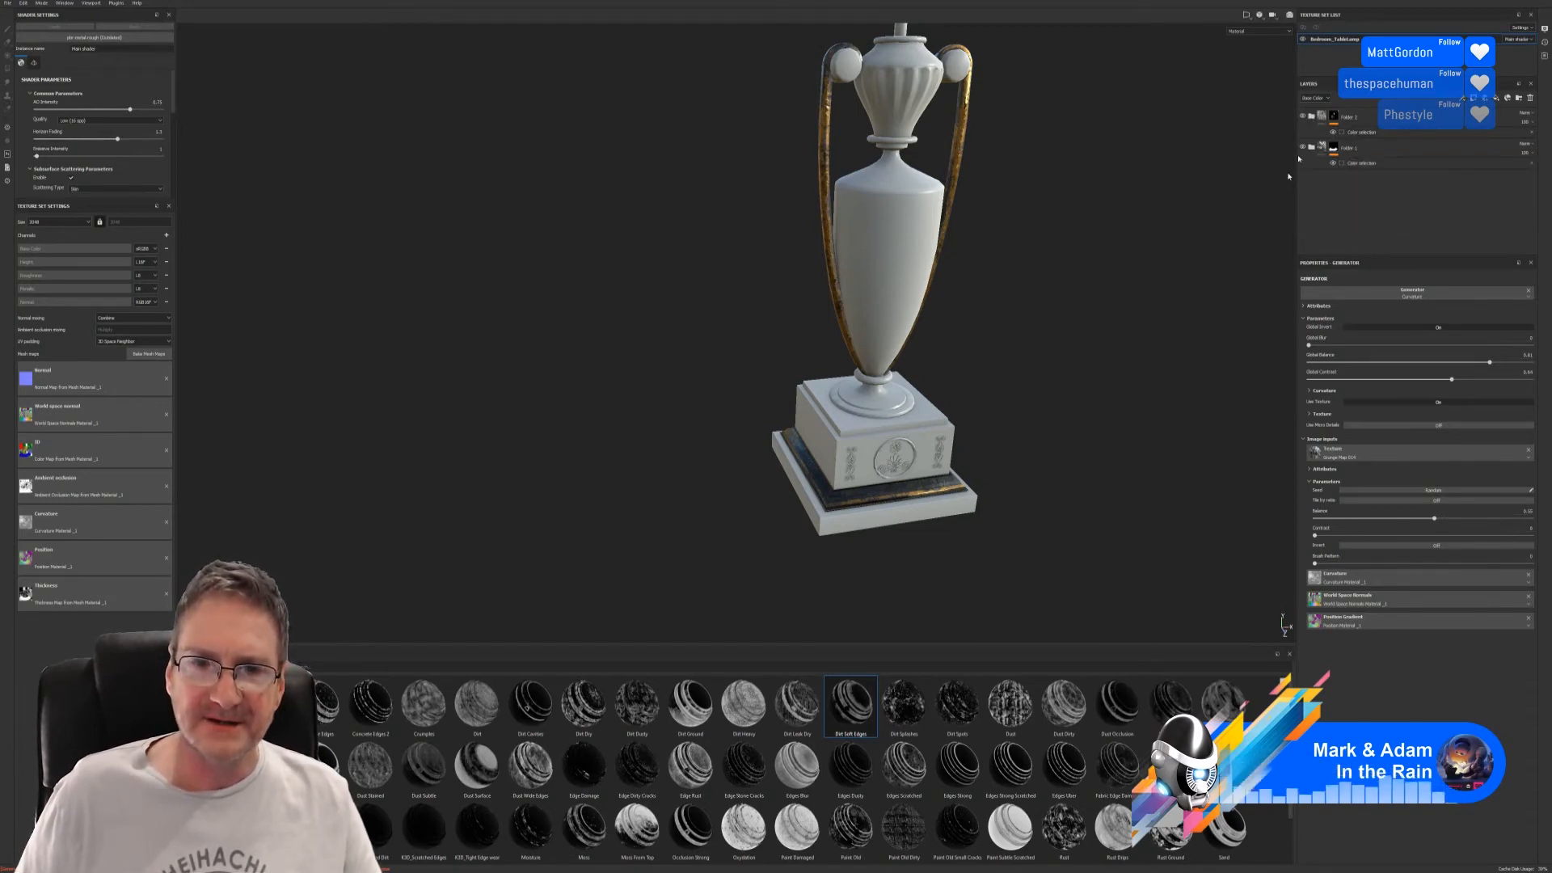
left_click_drag(1064, 465, 990, 466, "alt")
middle_click_drag(990, 467, 904, 419, "alt")
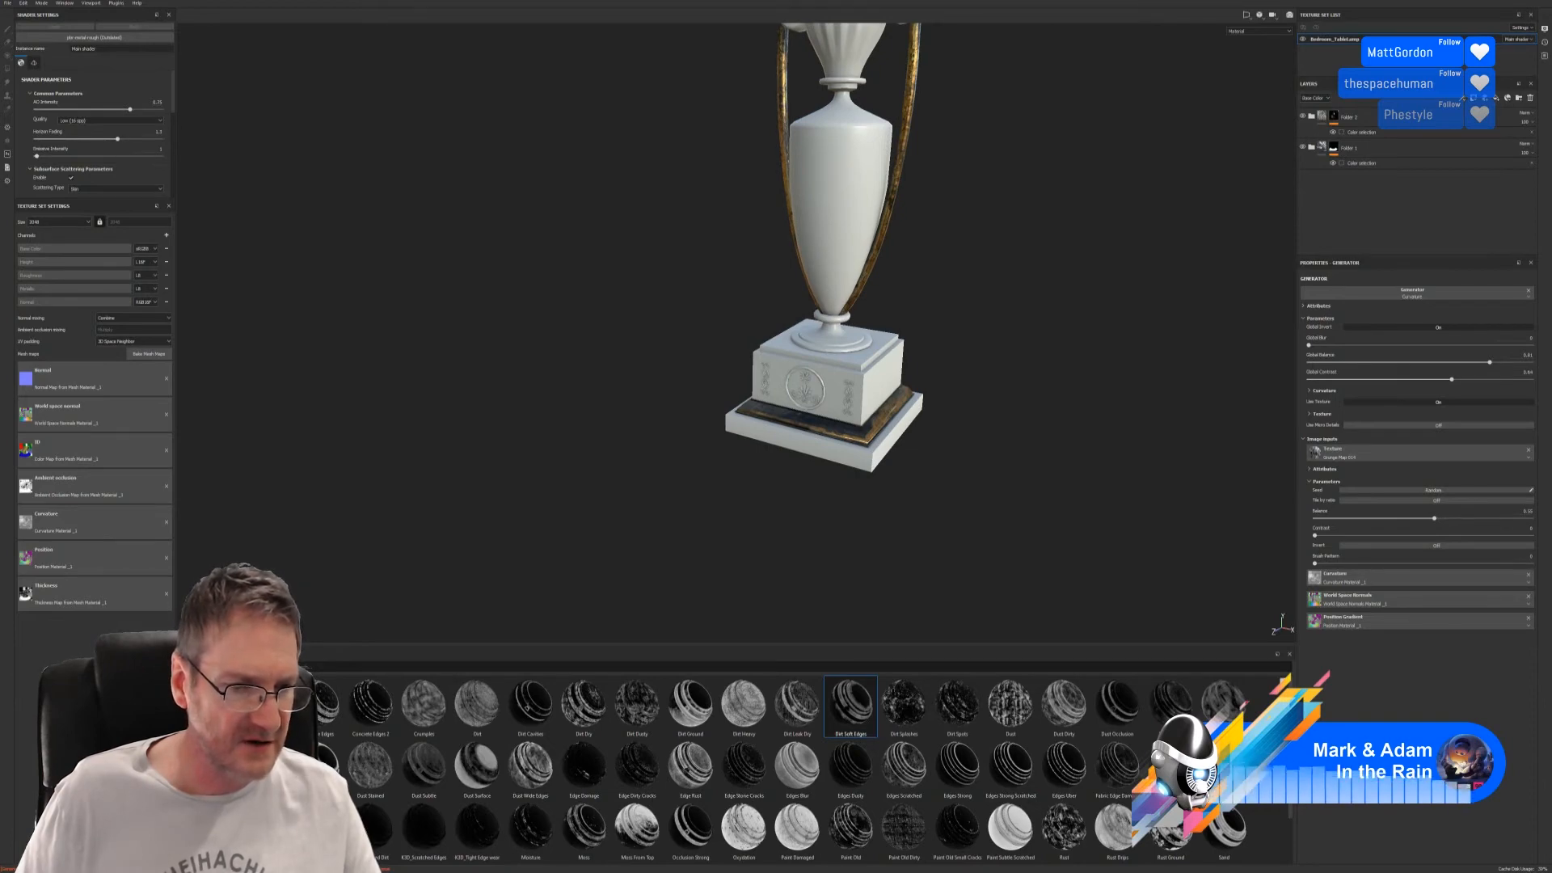
left_click(207, 808)
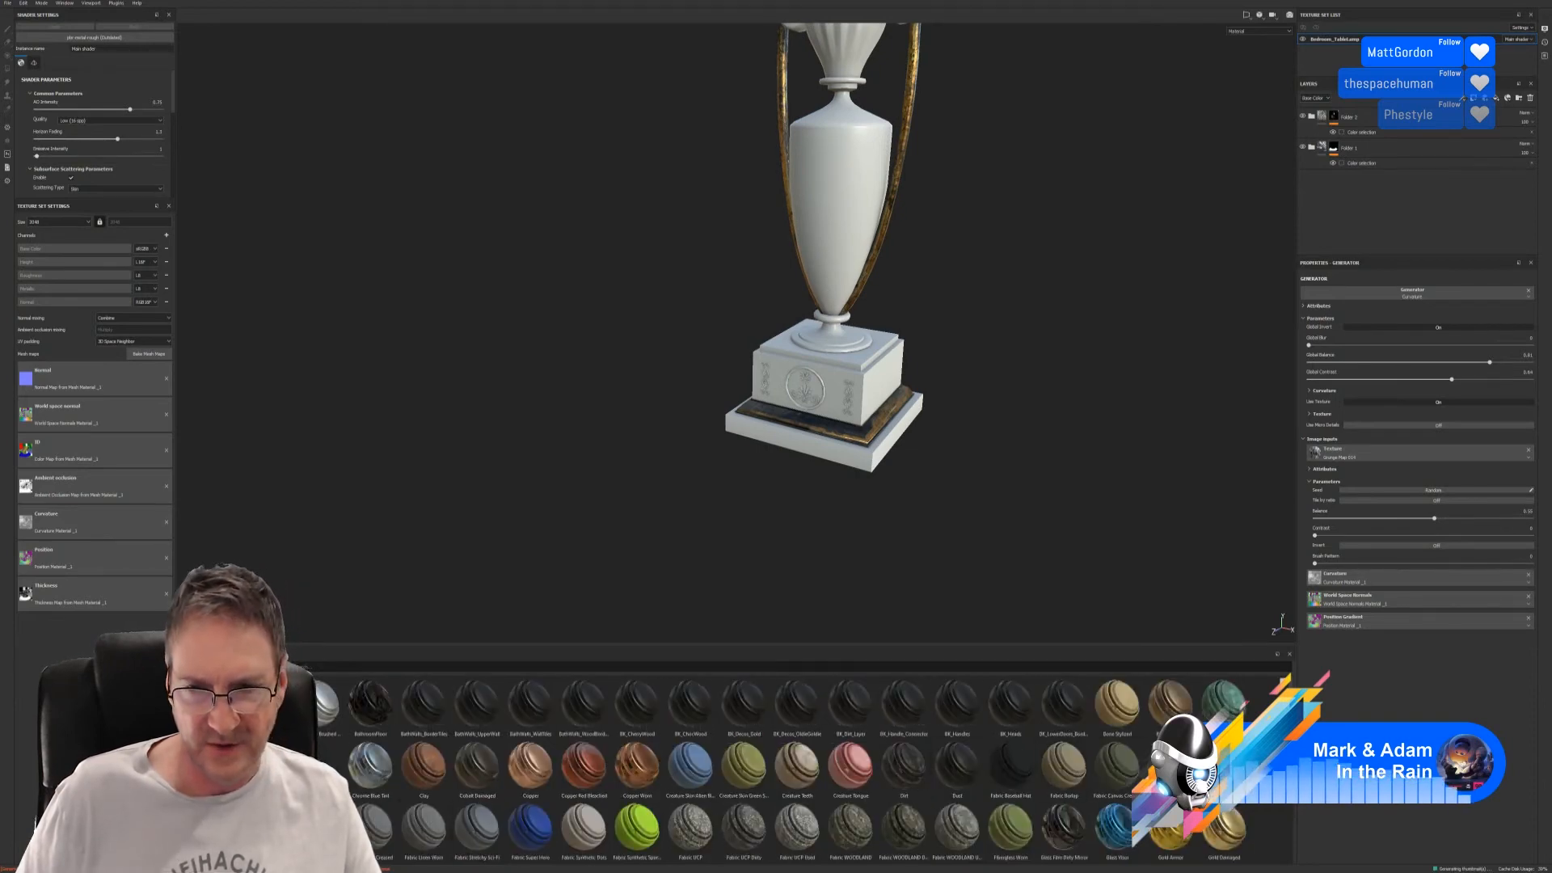
scroll(851, 807, "down", 5)
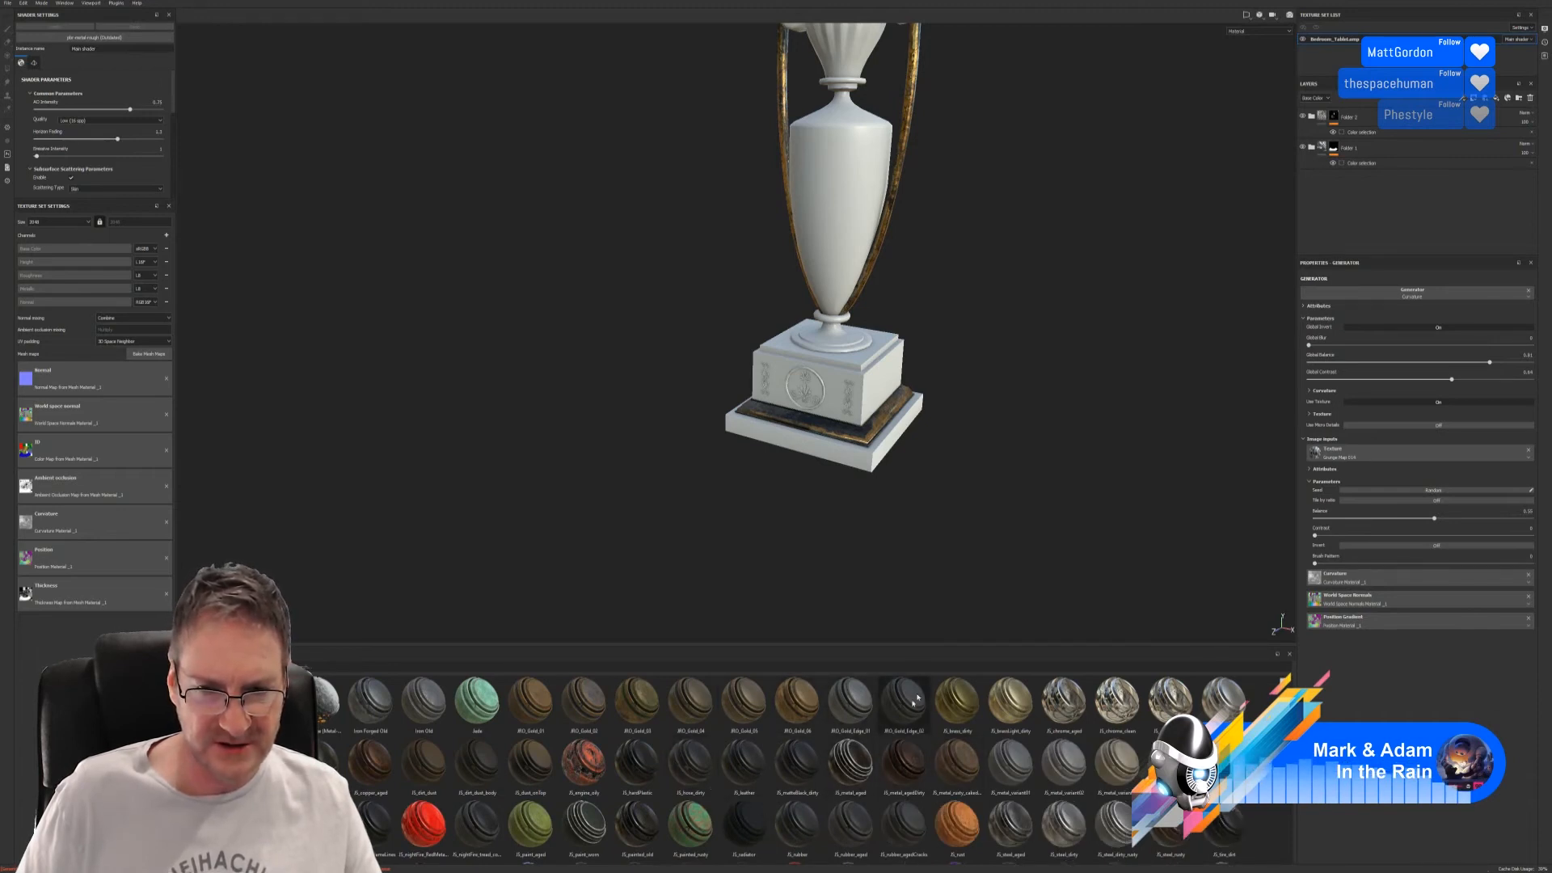
left_click_drag(856, 700, 859, 393)
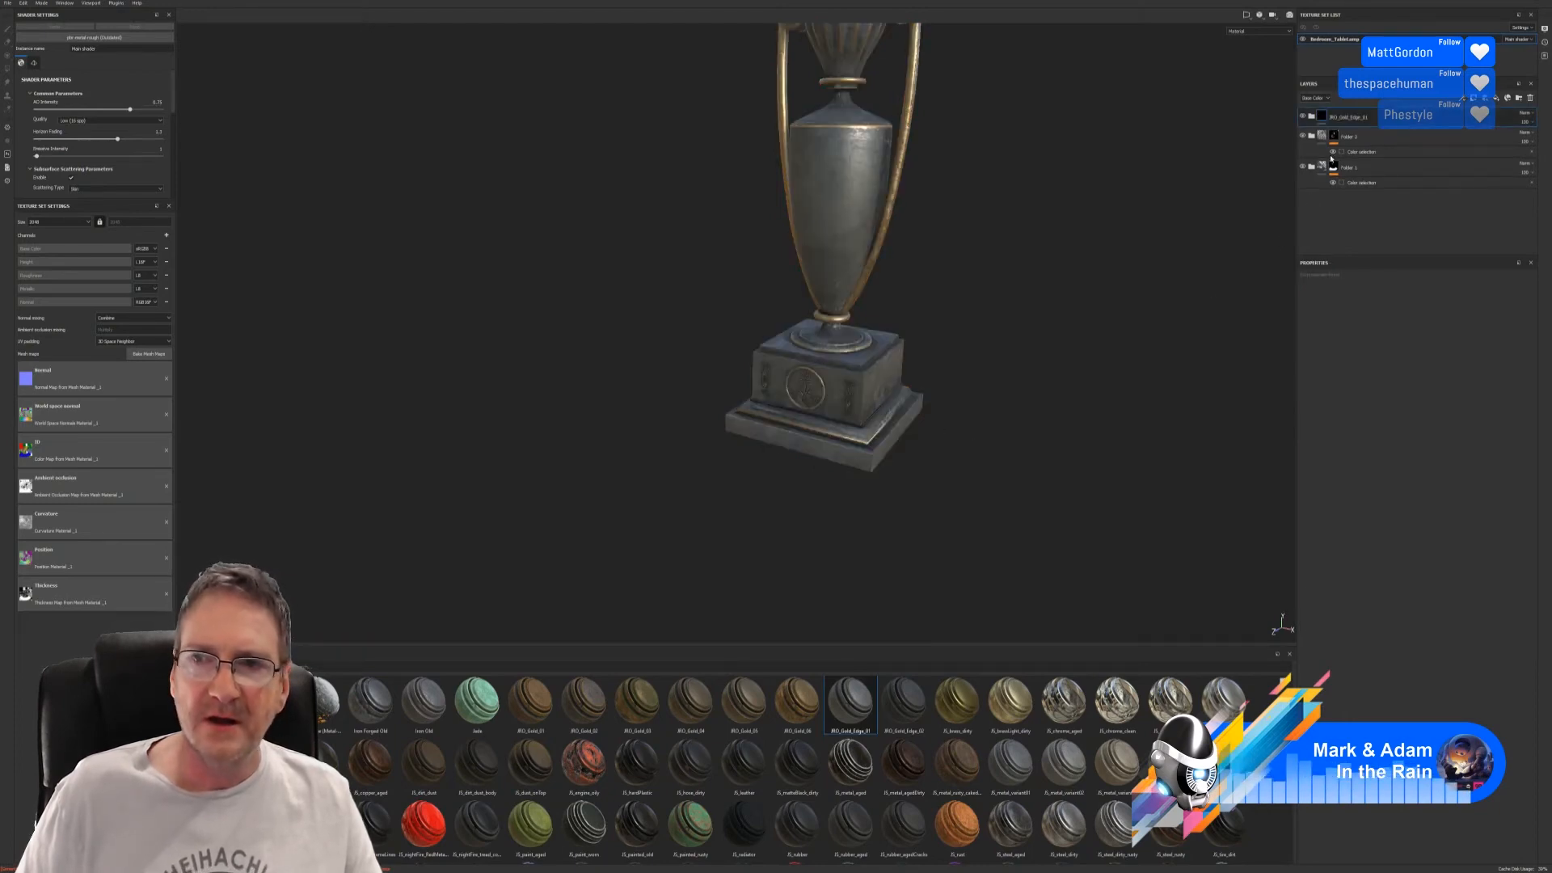
- Mask the JRO_Gold_Edge_01 folder with a color selection on the white ID areas, including the round plinth and base ornaments
right_click(1392, 119)
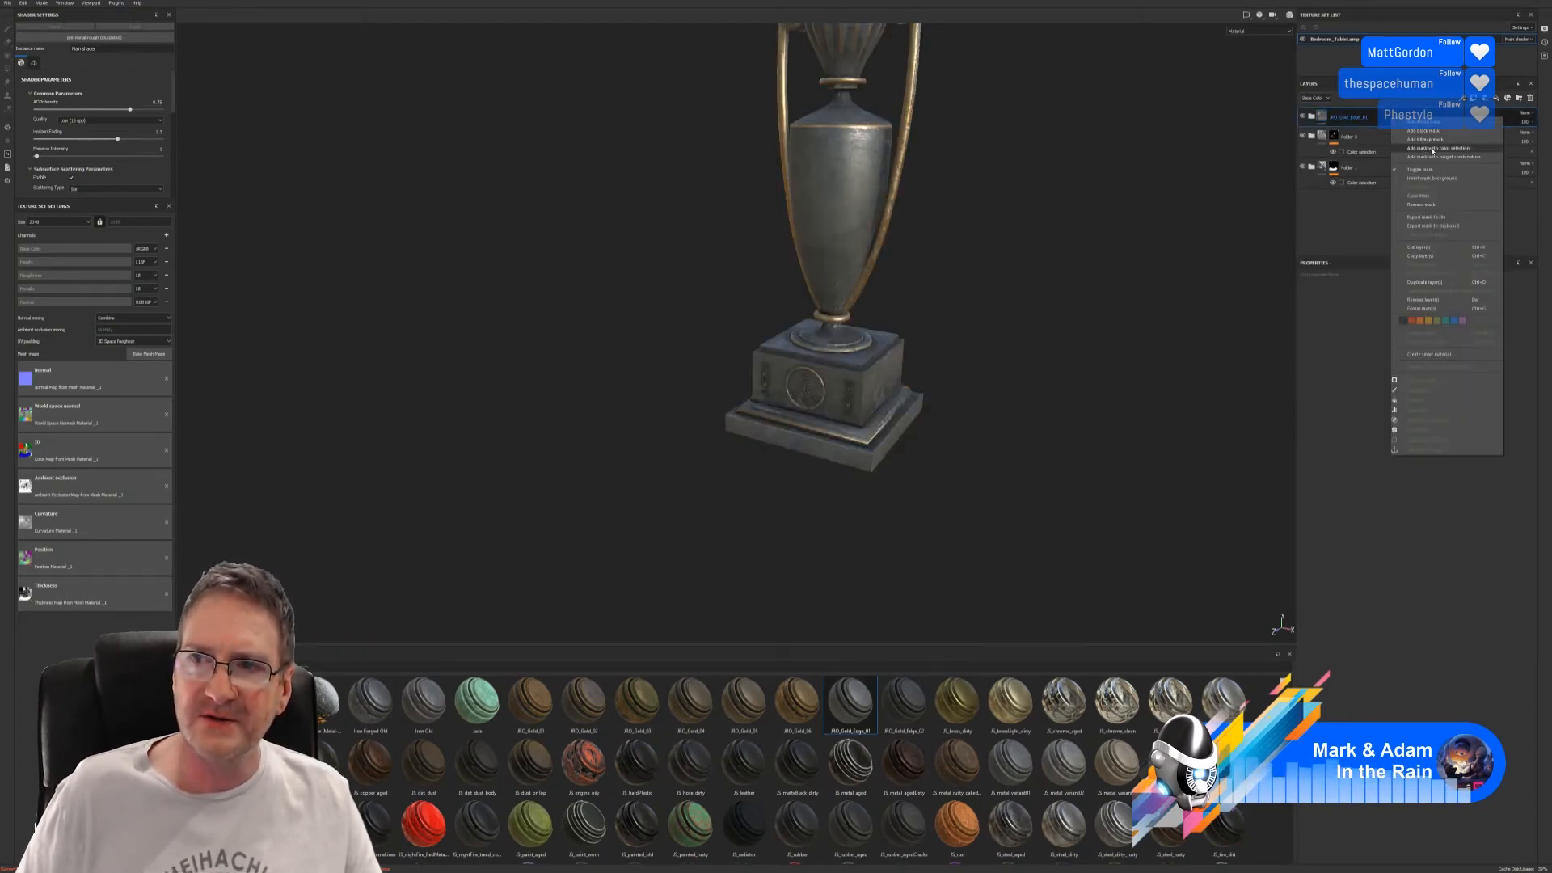
left_click(1430, 152)
left_click(1518, 361)
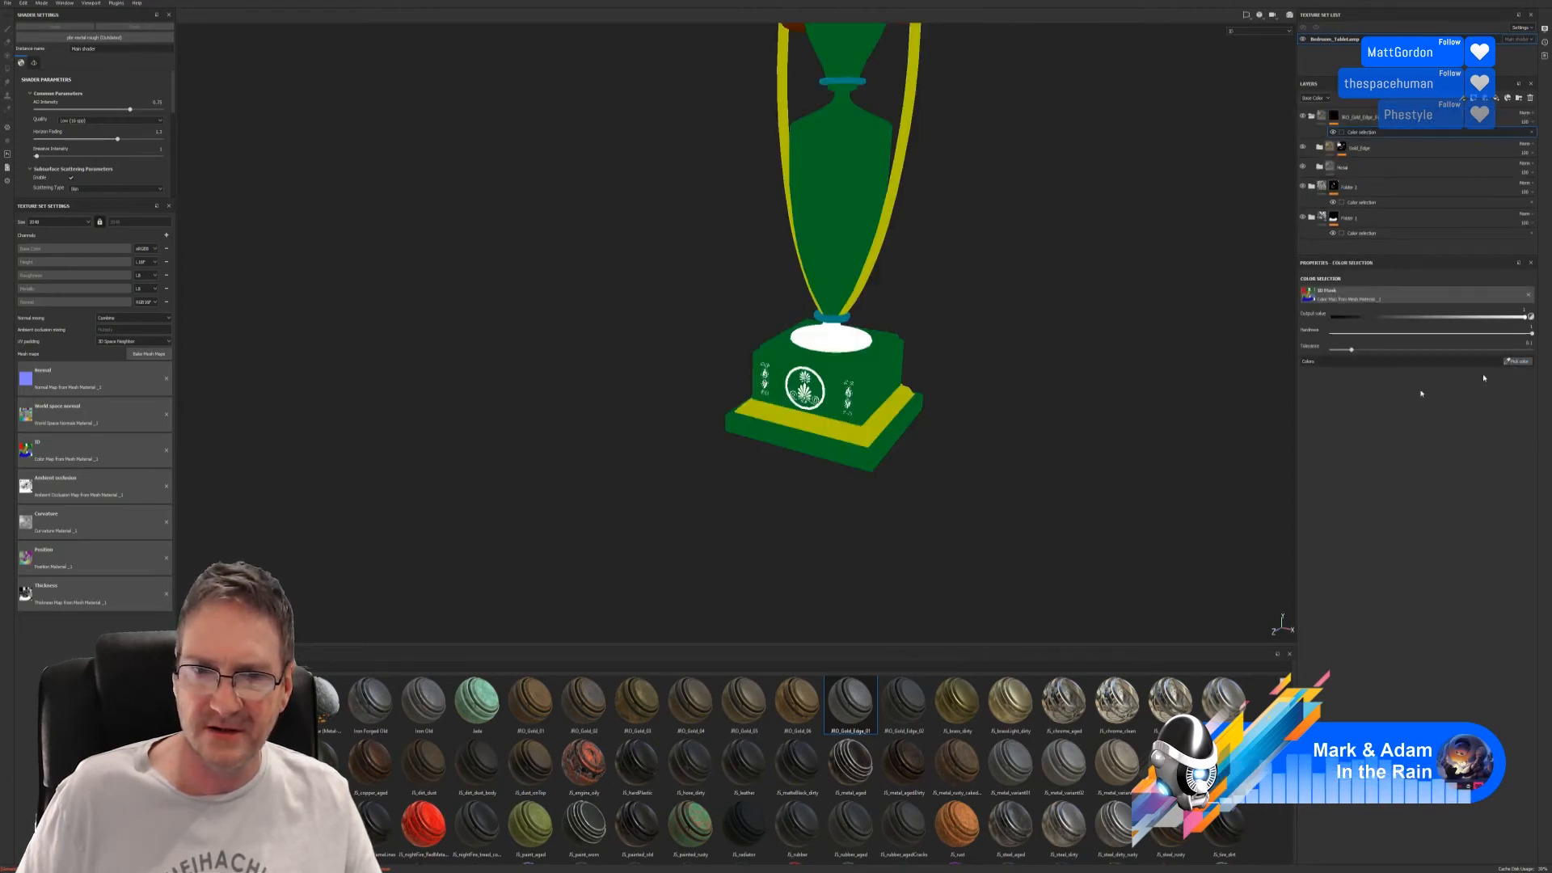
left_click(841, 328)
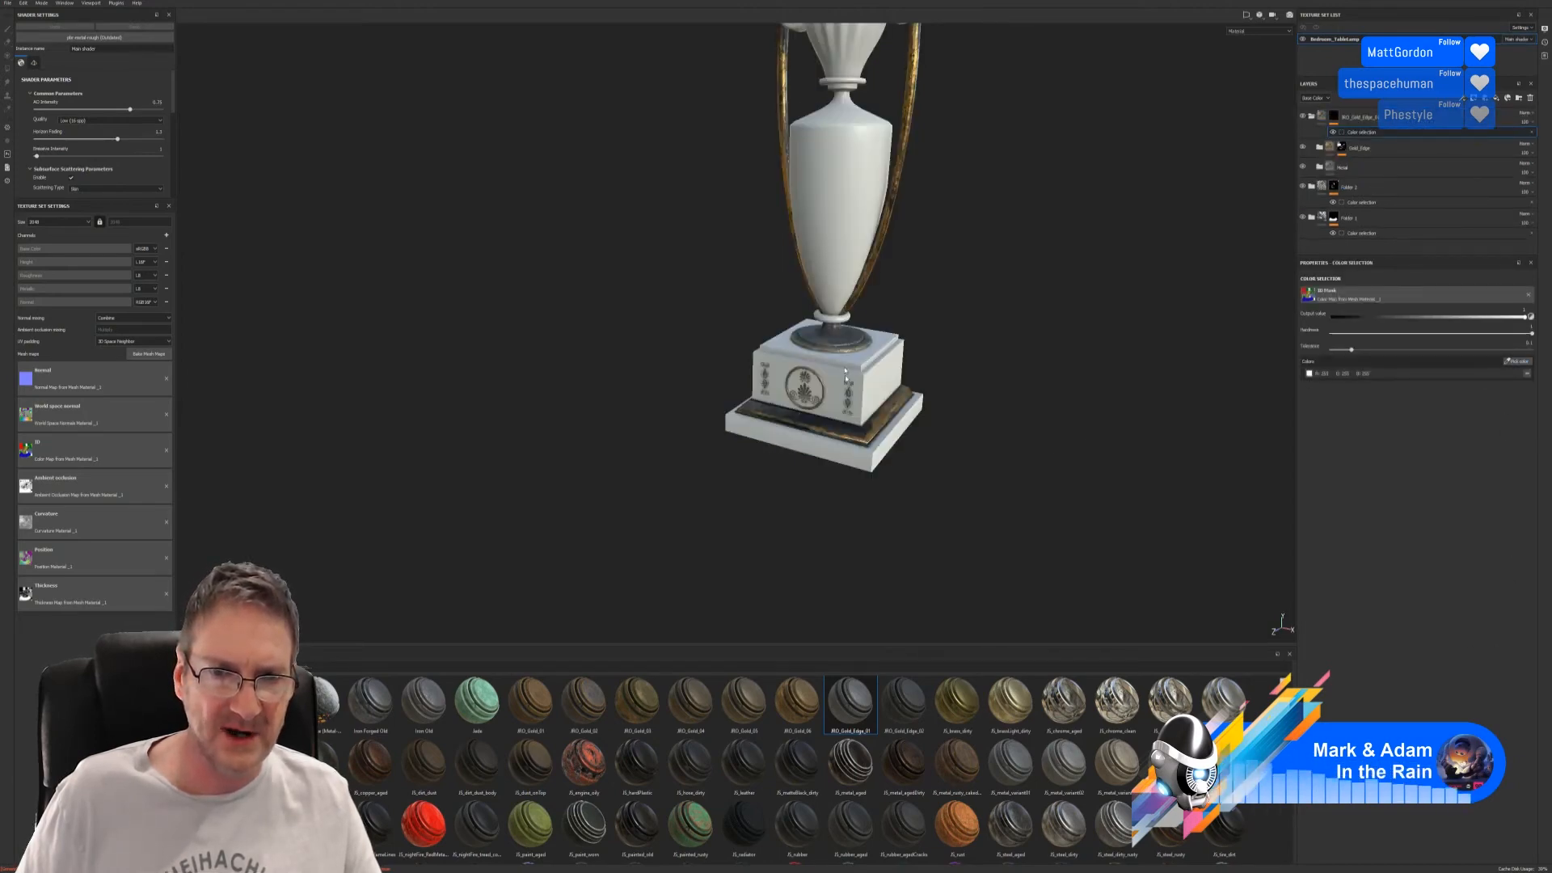
- Examine the JRO_Gold_Edge_01 material on the plinth, ornaments, neck rings and bulb from several angles
right_click_drag(845, 417, 1325, 381, "alt")
mouse_move(872, 295)
left_mouse_down("alt")
mouse_move(883, 360)
mouse_move(899, 283)
left_mouse_up("alt")
right_click_drag(909, 355, 1277, 373, "alt")
right_click_drag(941, 397, 413, 467, "alt")
middle_click_drag(946, 235, 893, 412, "alt")
left_click_drag(893, 412, 887, 459, "alt")
right_click_drag(887, 460, 796, 460, "alt")
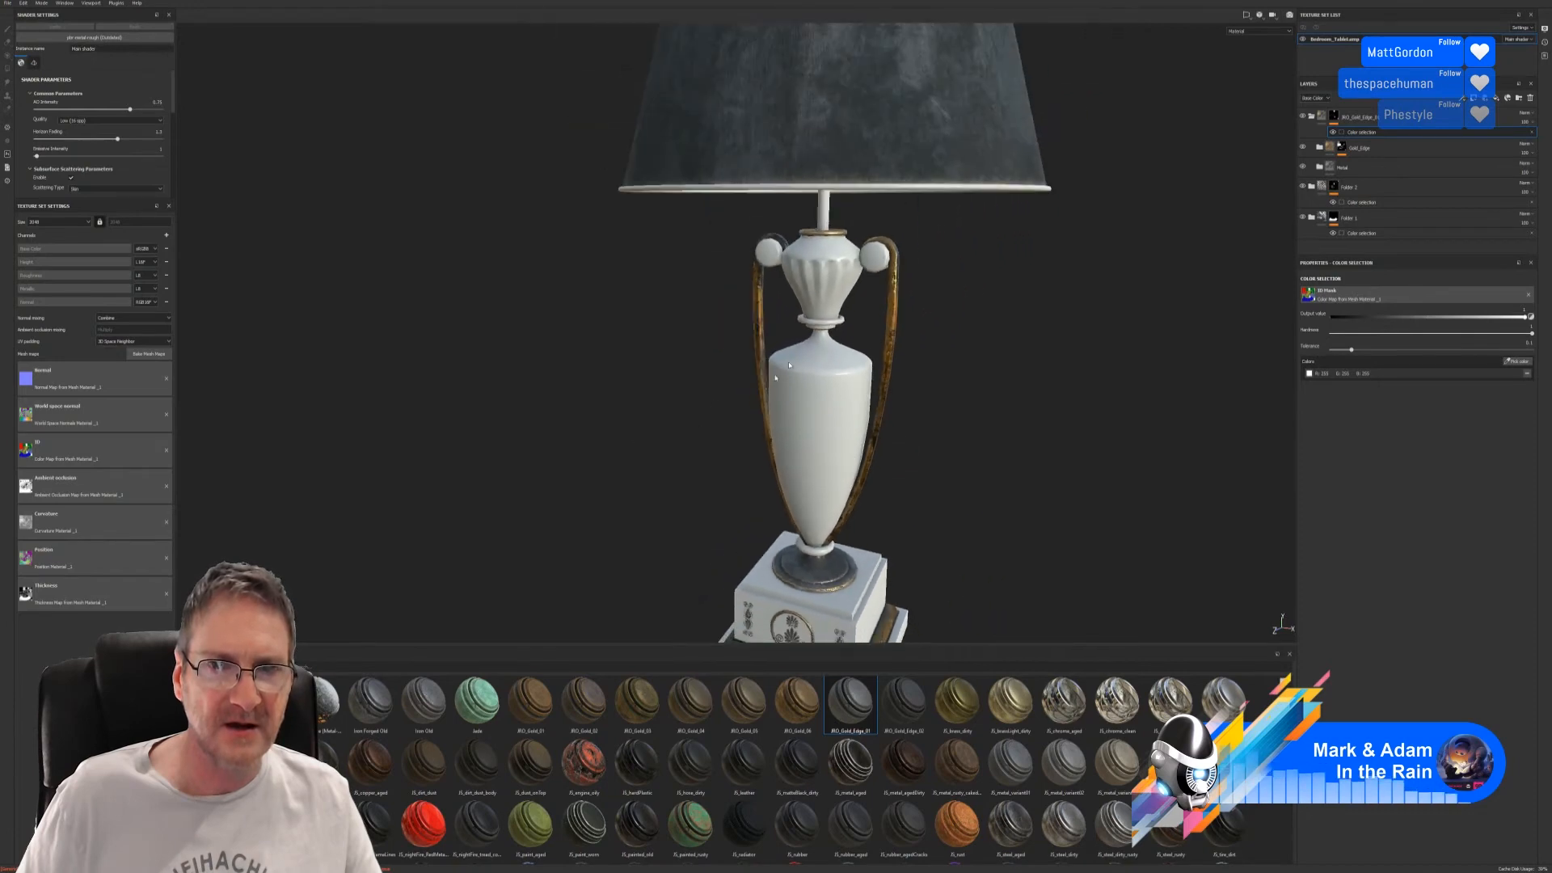
middle_click_drag(815, 287, 749, 531, "alt")
left_click_drag(880, 292, 986, 134, "alt")
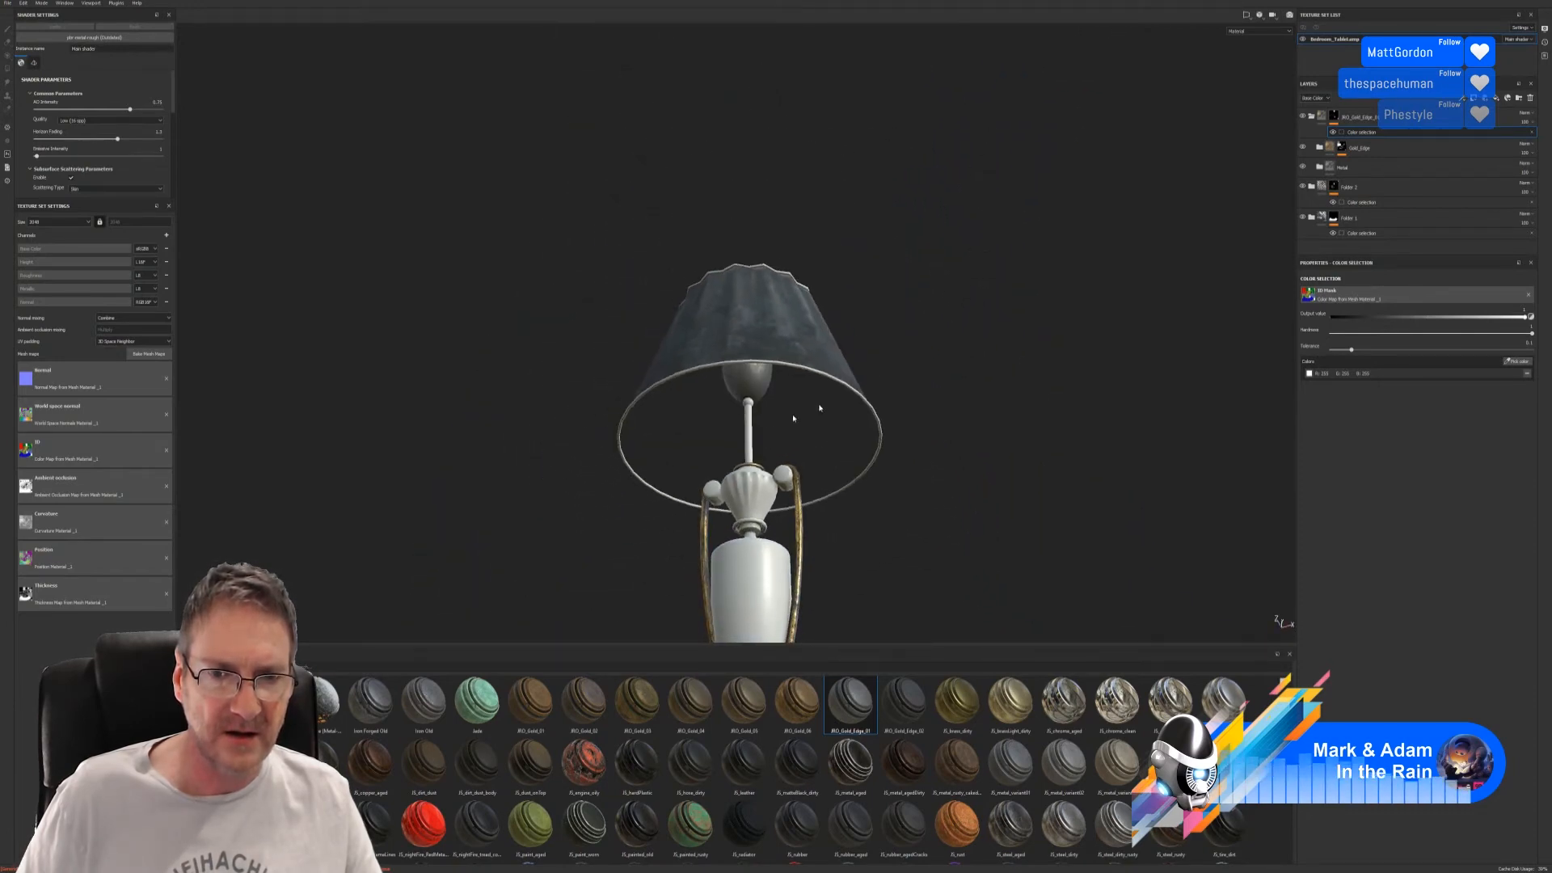
right_click_drag(797, 415, 1237, 396, "alt")
middle_click_drag(731, 428, 764, 422, "alt")
right_click_drag(873, 388, 838, 381, "alt")
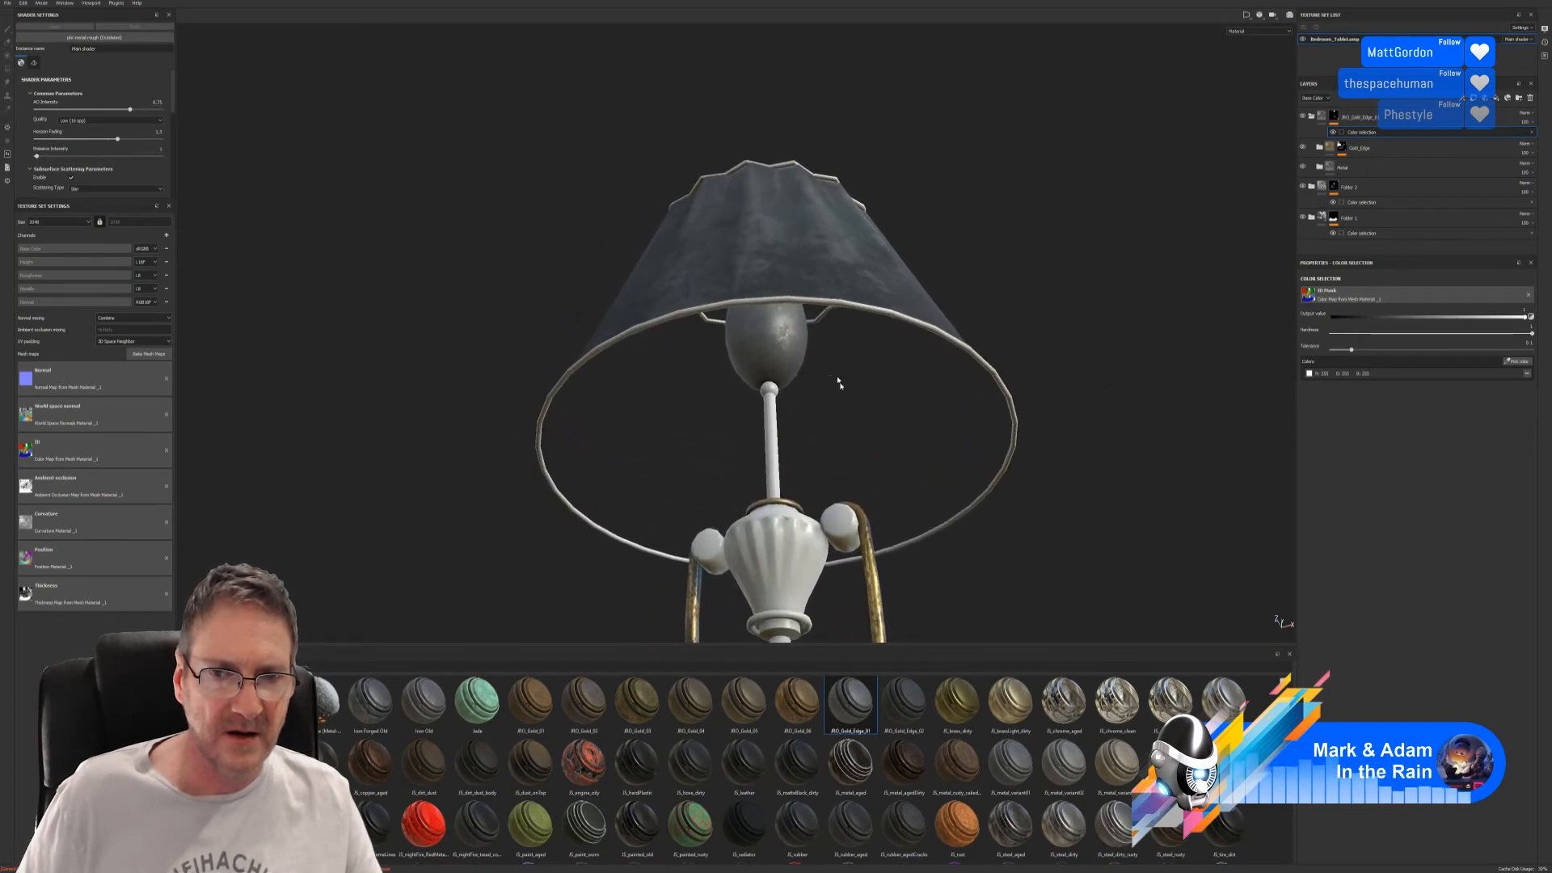
mouse_move(839, 390)
left_mouse_down("alt")
mouse_move(831, 360)
mouse_move(826, 385)
left_mouse_up("alt")
middle_click_drag(811, 484, 833, 247, "alt")
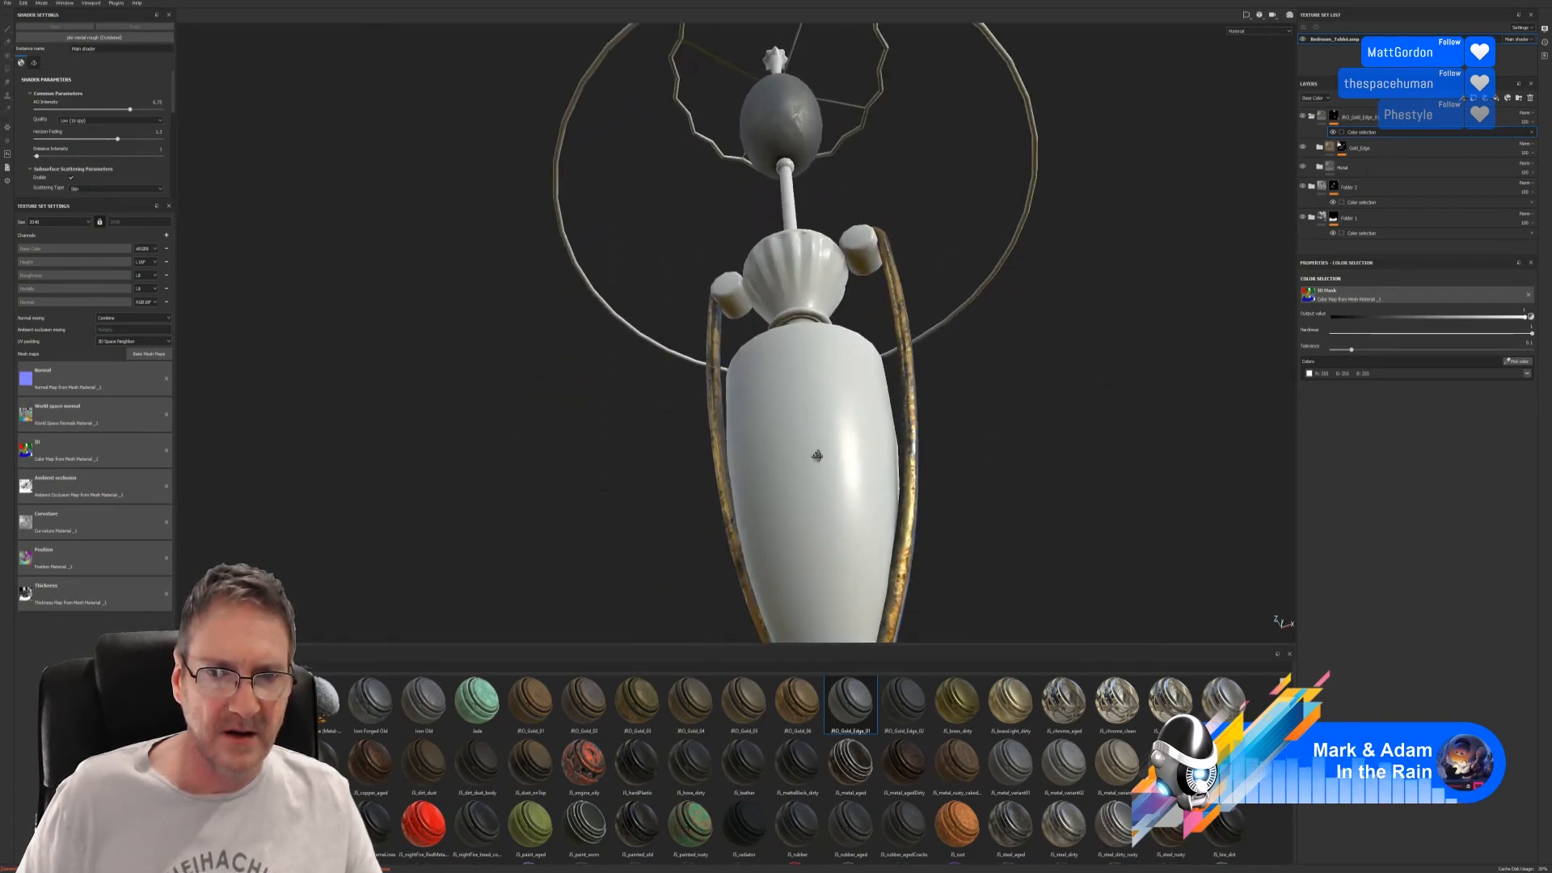
left_click_drag(817, 454, 880, 551, "alt")
middle_click_drag(880, 550, 881, 383, "alt")
left_click_drag(789, 530, 970, 560, "alt")
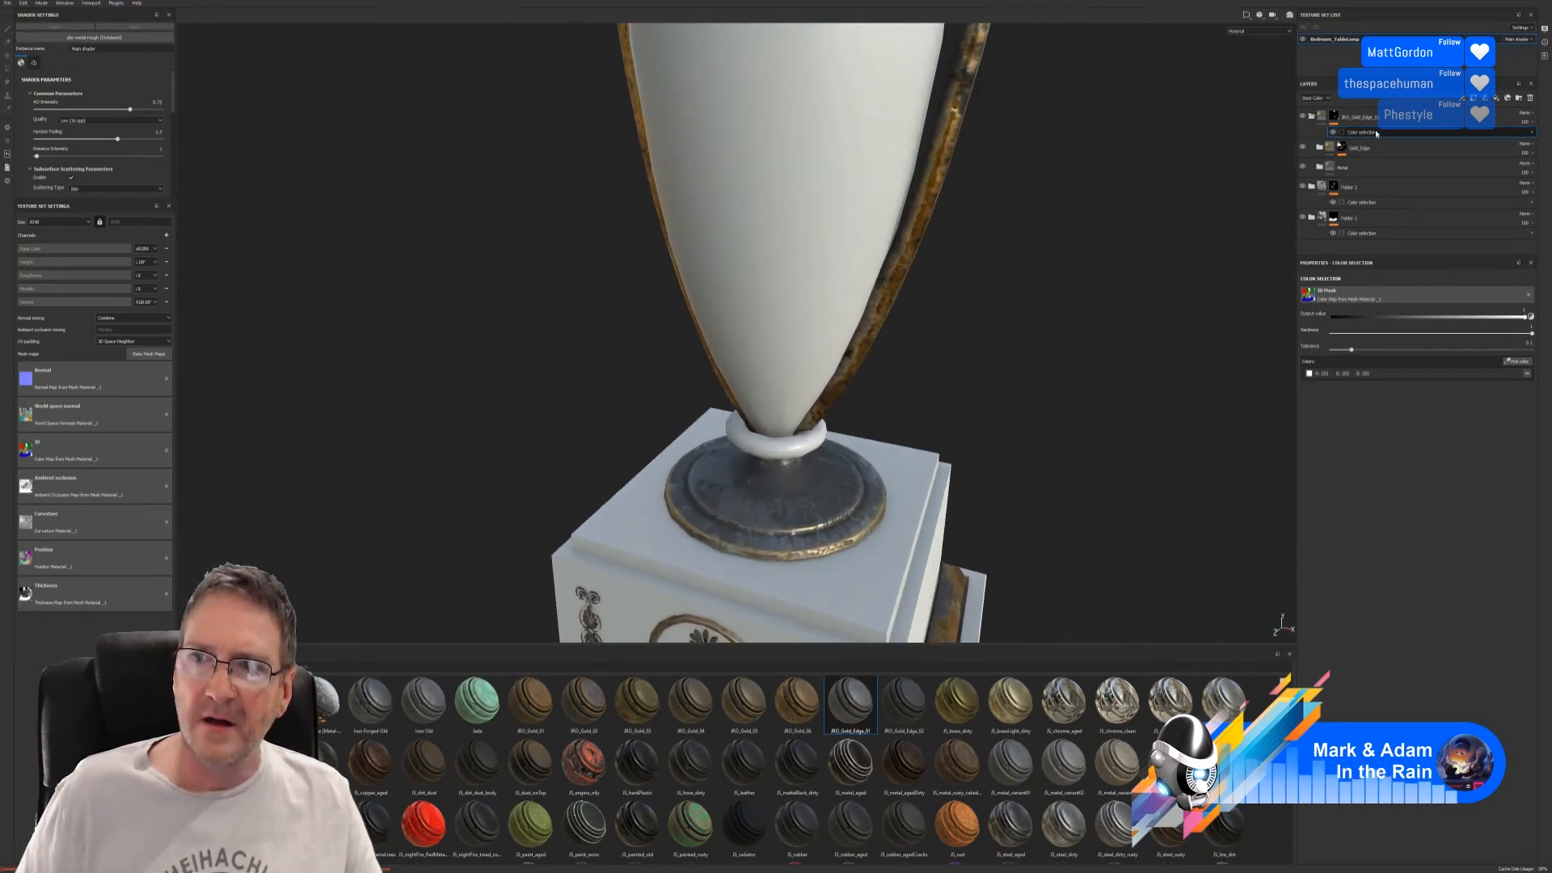
- Set the edge wear generator on the Highlight_Edge layer inside JRO_Gold_Edge_01 to Wear Level 0.13 and Wear Contrast 0.24
left_click(1320, 148)
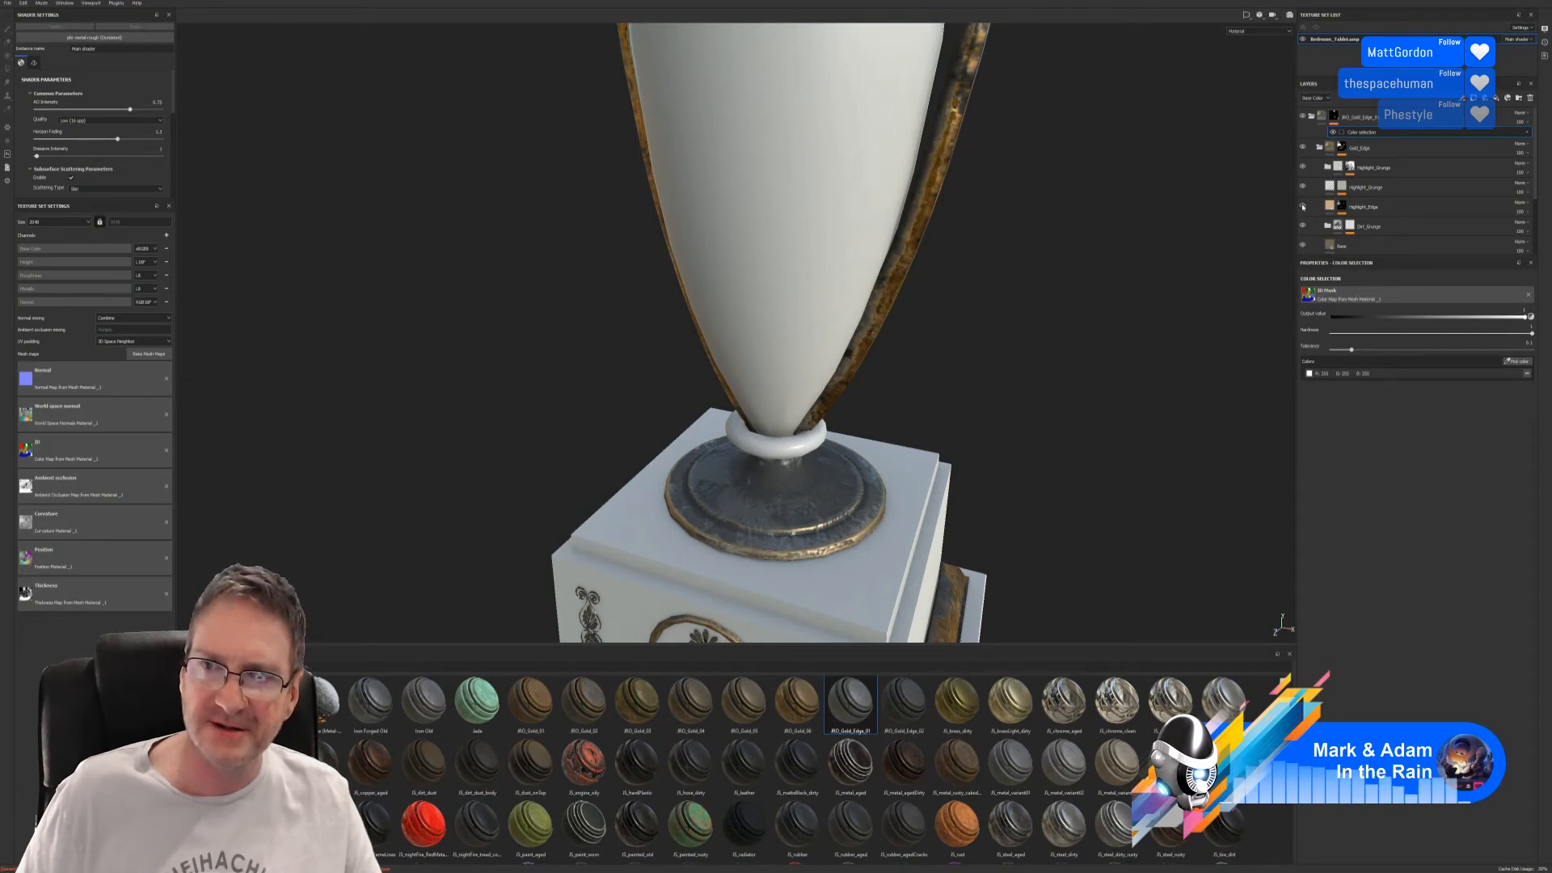
left_click(1303, 207)
left_click(1303, 207)
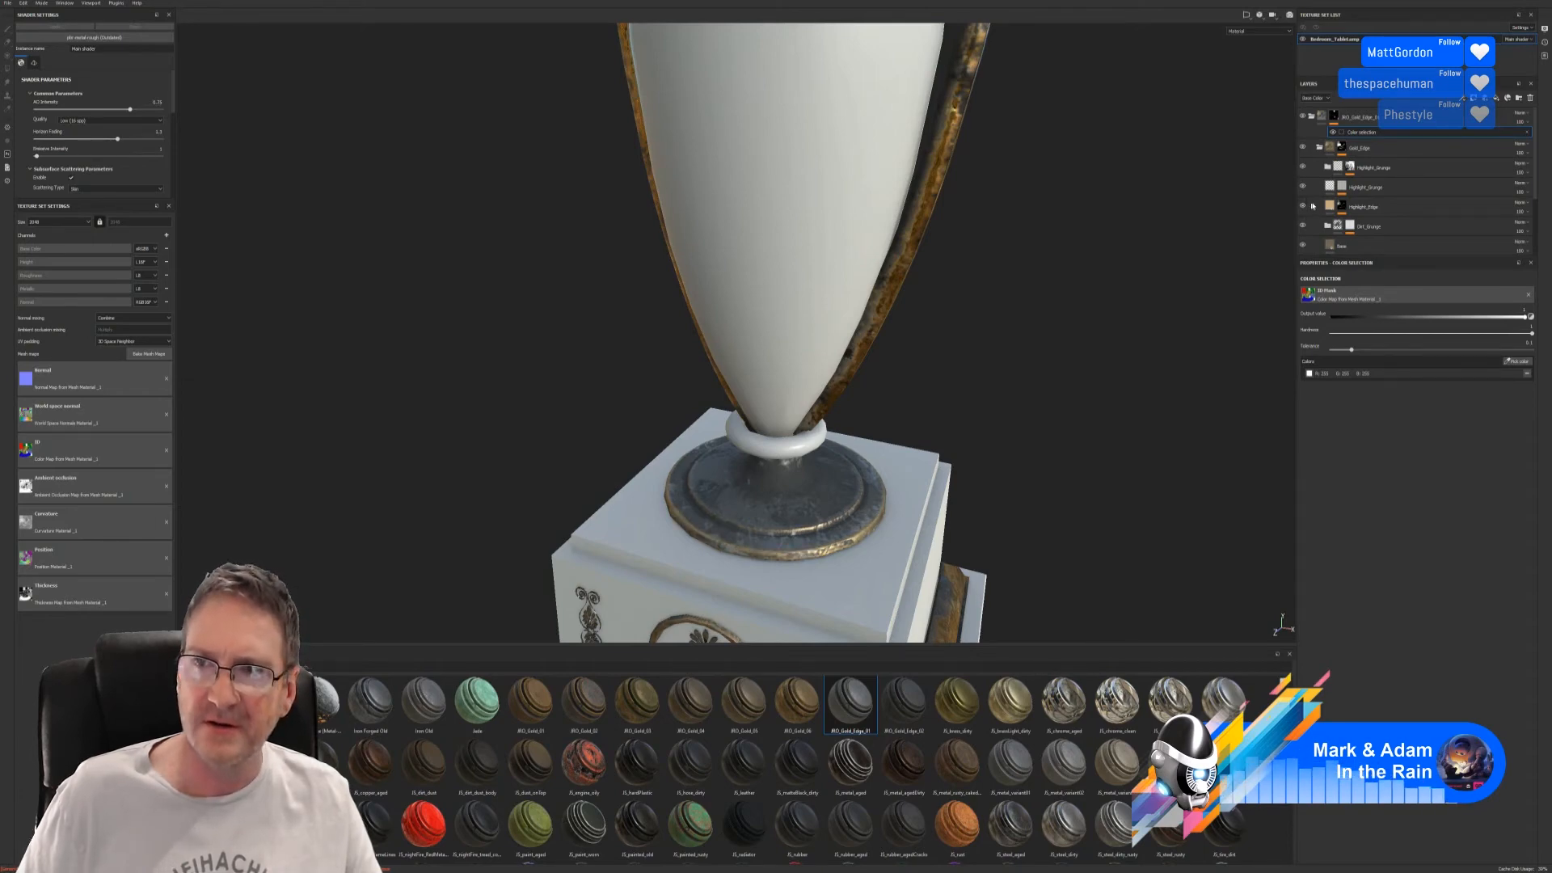
left_click(1346, 212)
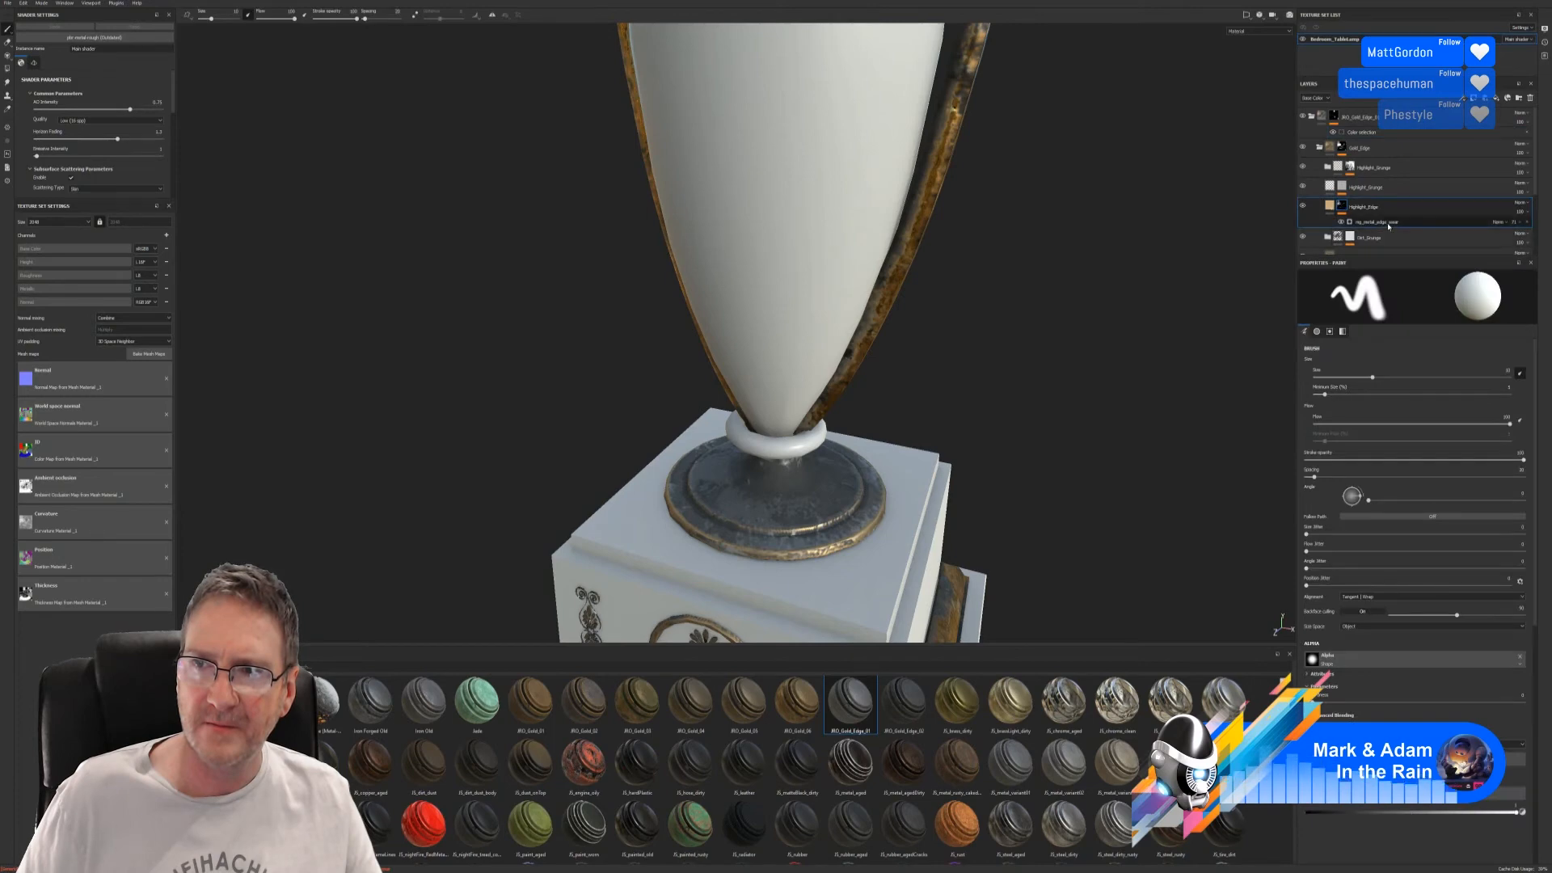
left_click(1388, 222)
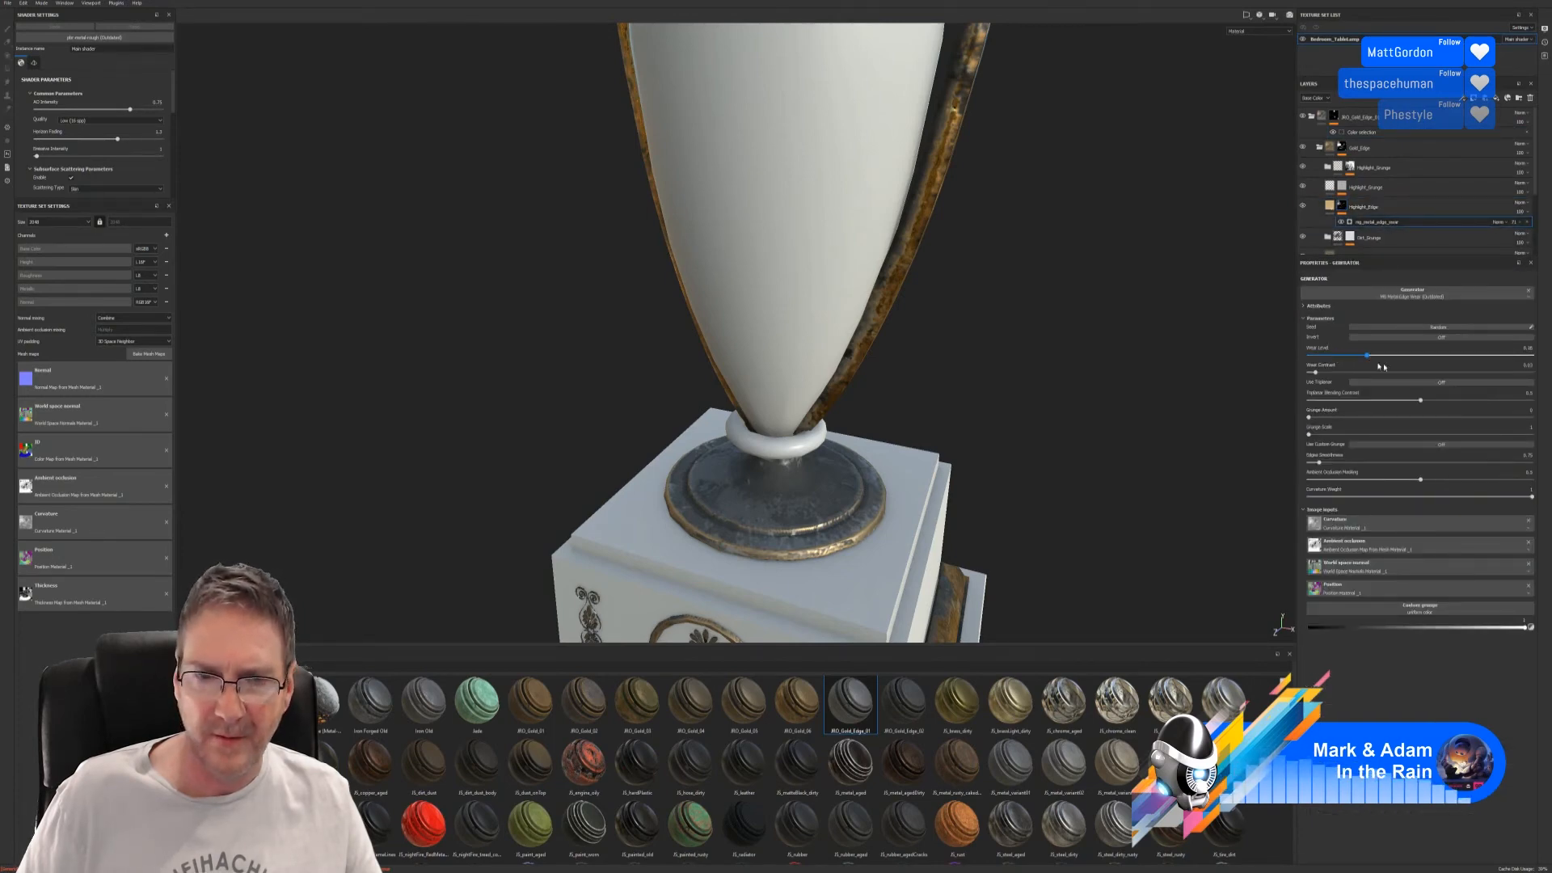
left_click_drag(1364, 366, 1325, 370)
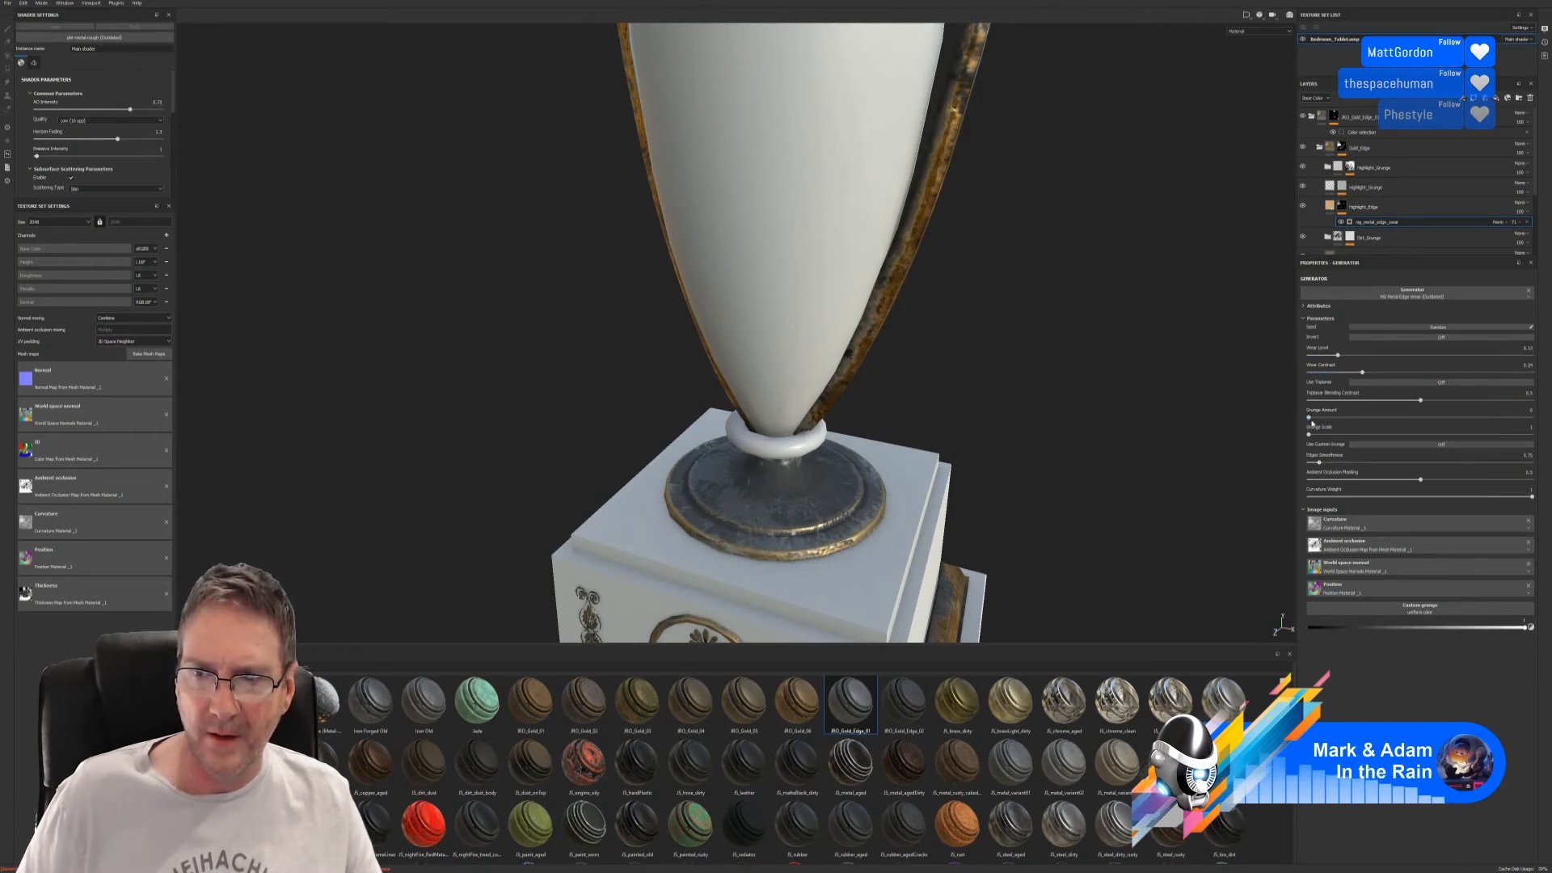
- Set the edge wear generator's Grunge Amount to 0.24, try its triplanar option on and off, and raise the Grunge Scale
left_click_drag(1310, 418, 1340, 421)
left_click_drag(1449, 421, 1362, 419)
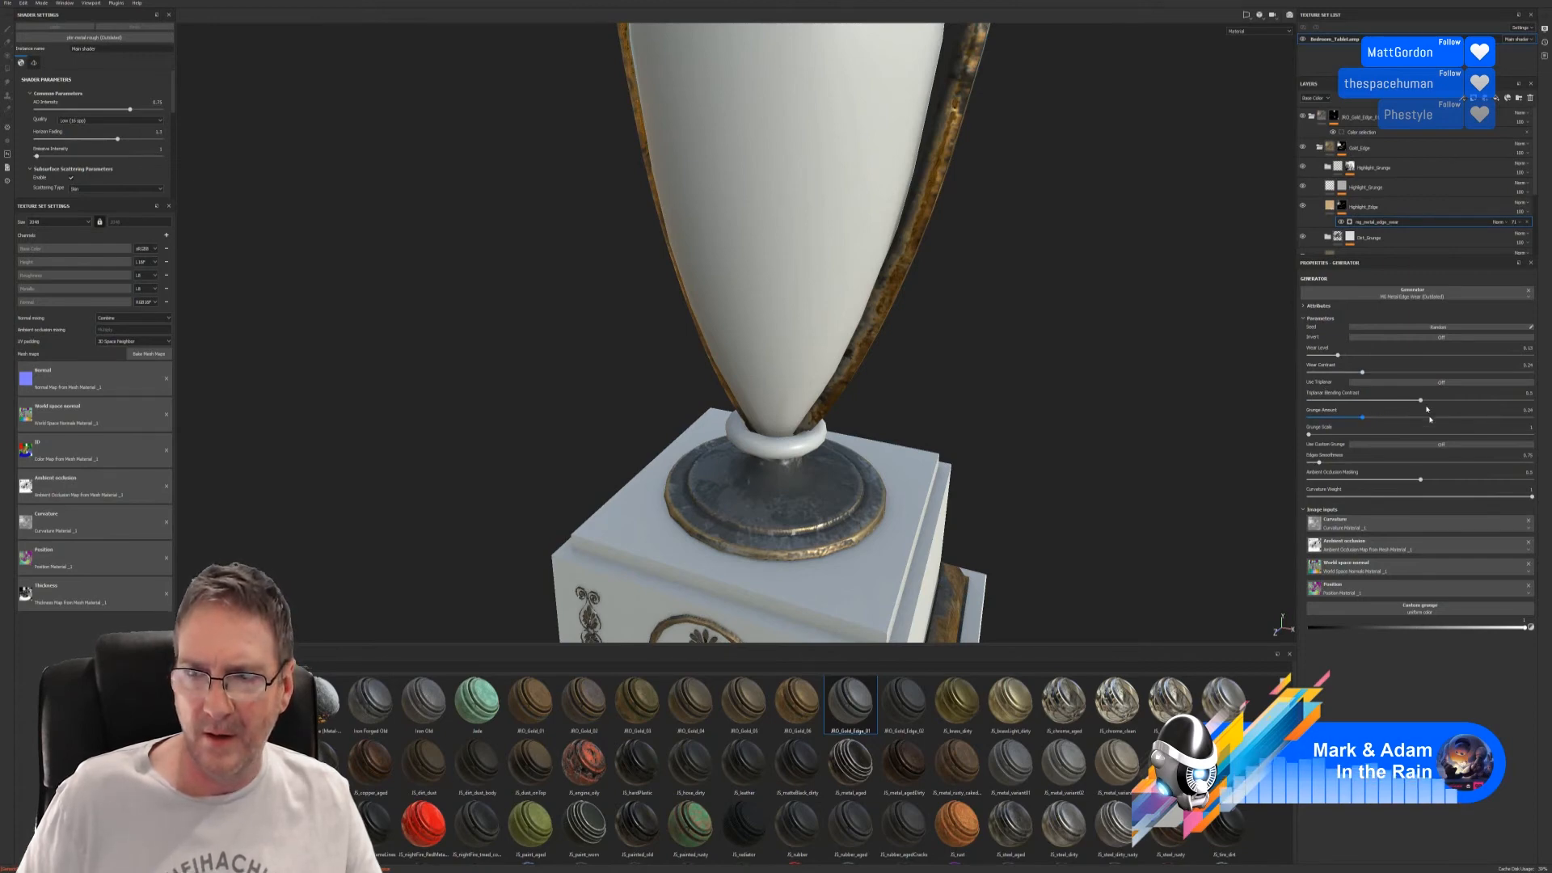
left_click(1398, 446)
left_click(1431, 383)
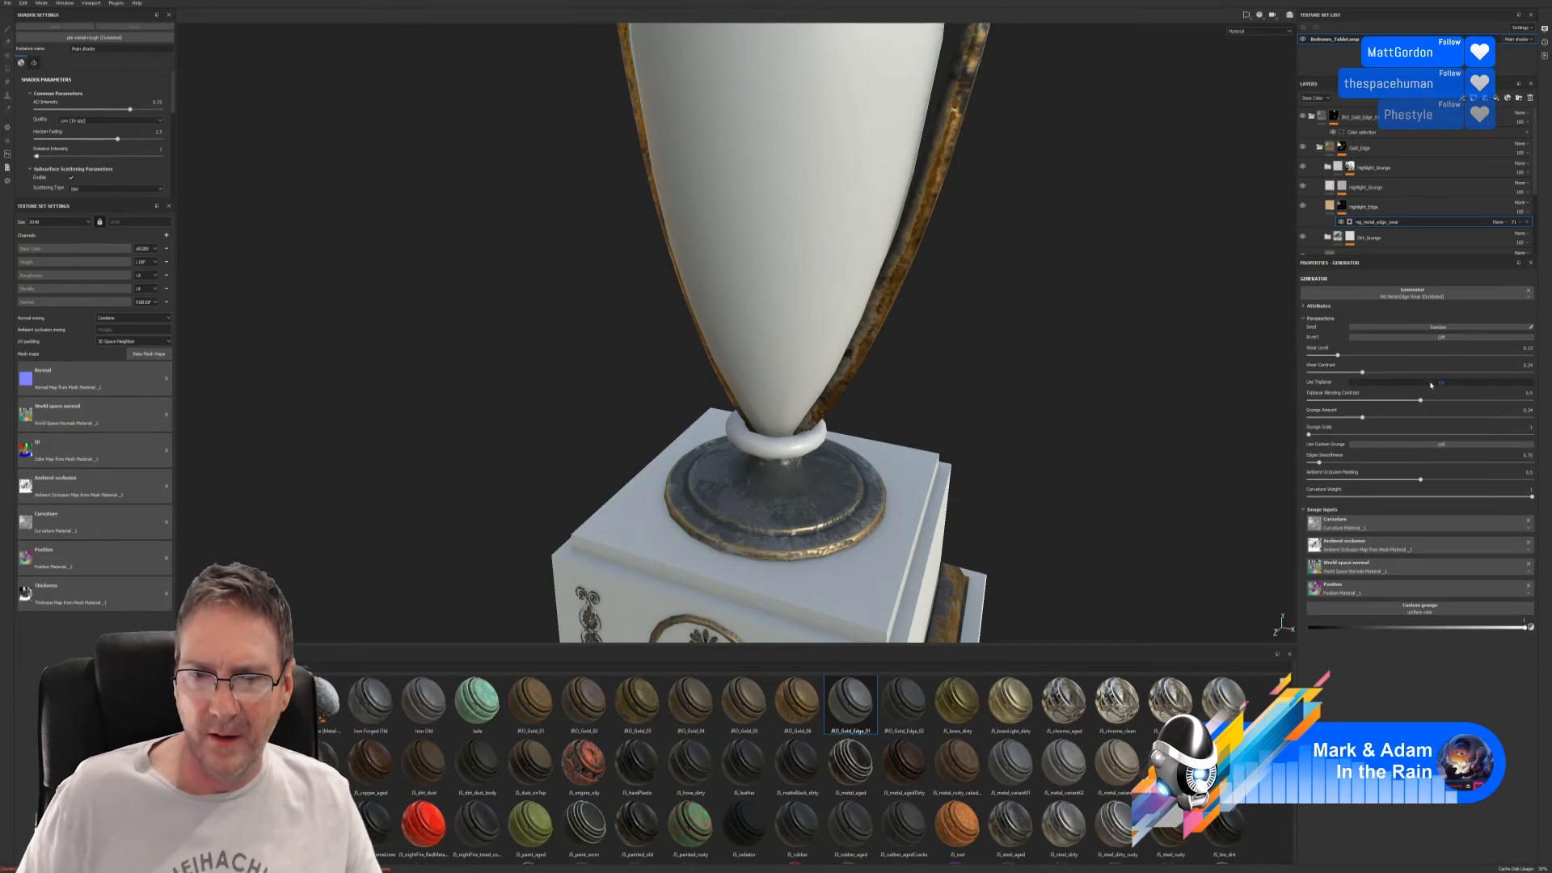
left_click(1430, 383)
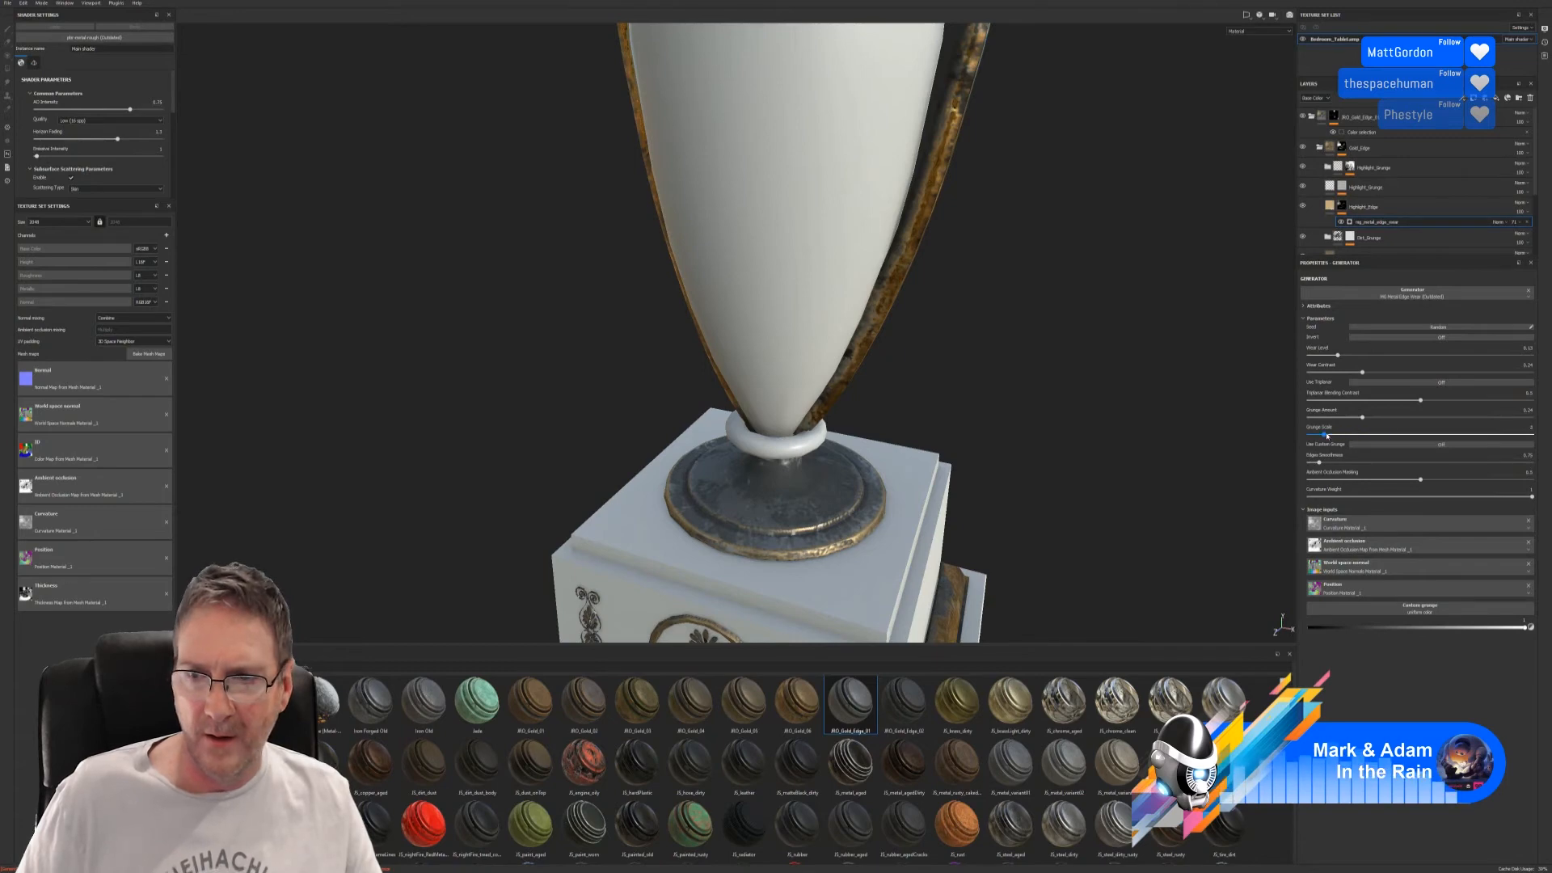
- Hide the Metal subfolder of JRO_Gold_Edge_01, comparing the round plinth with and without it
scroll(1352, 205, "down", 2)
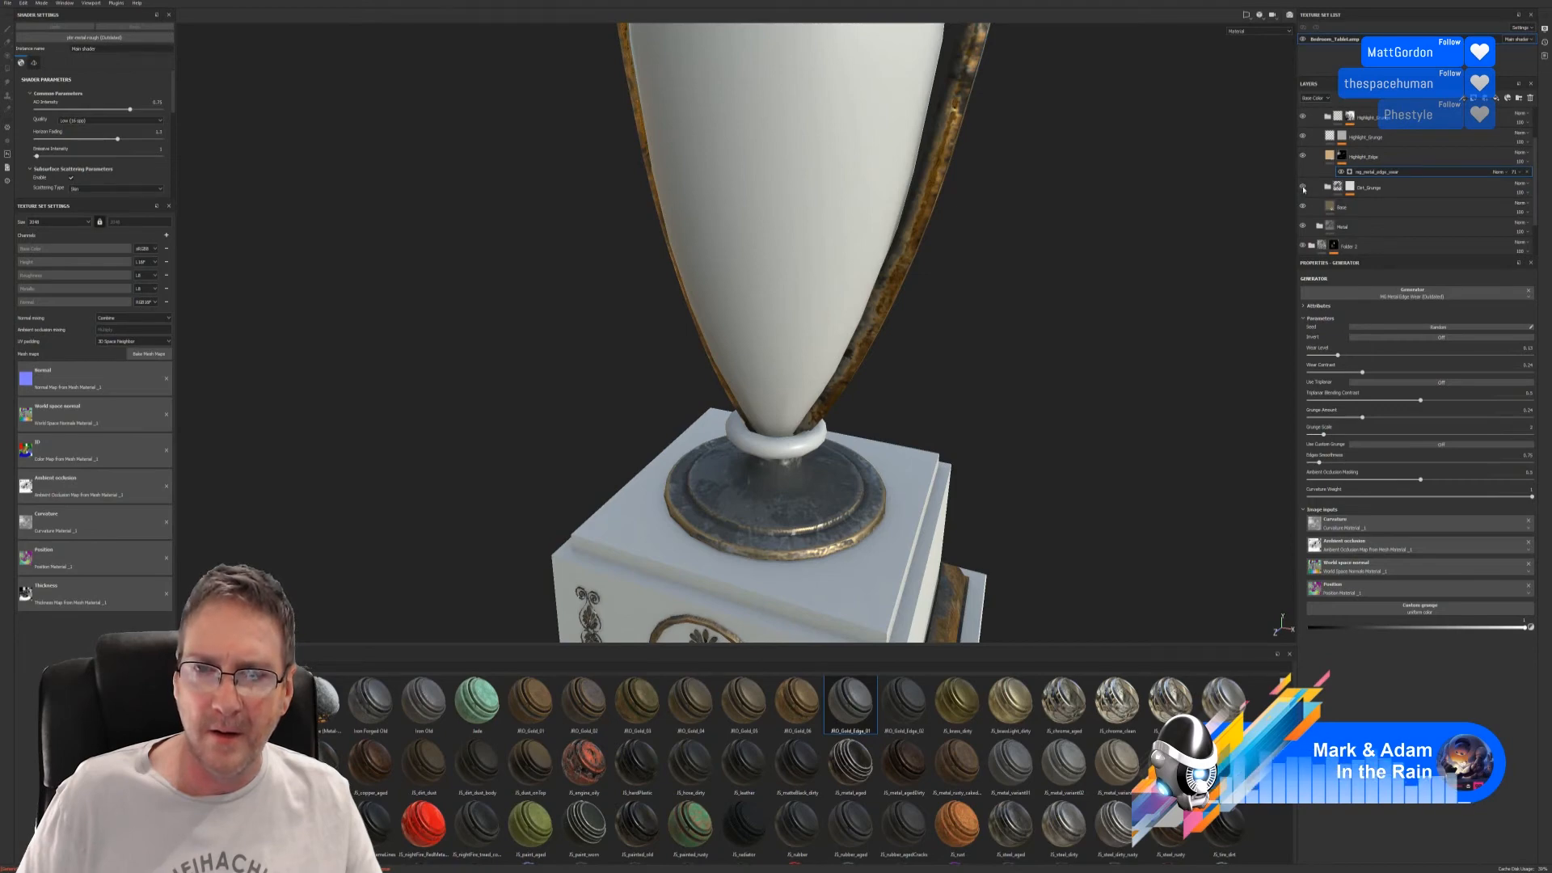
left_click(1302, 227)
left_click(1302, 227)
left_click(1302, 227)
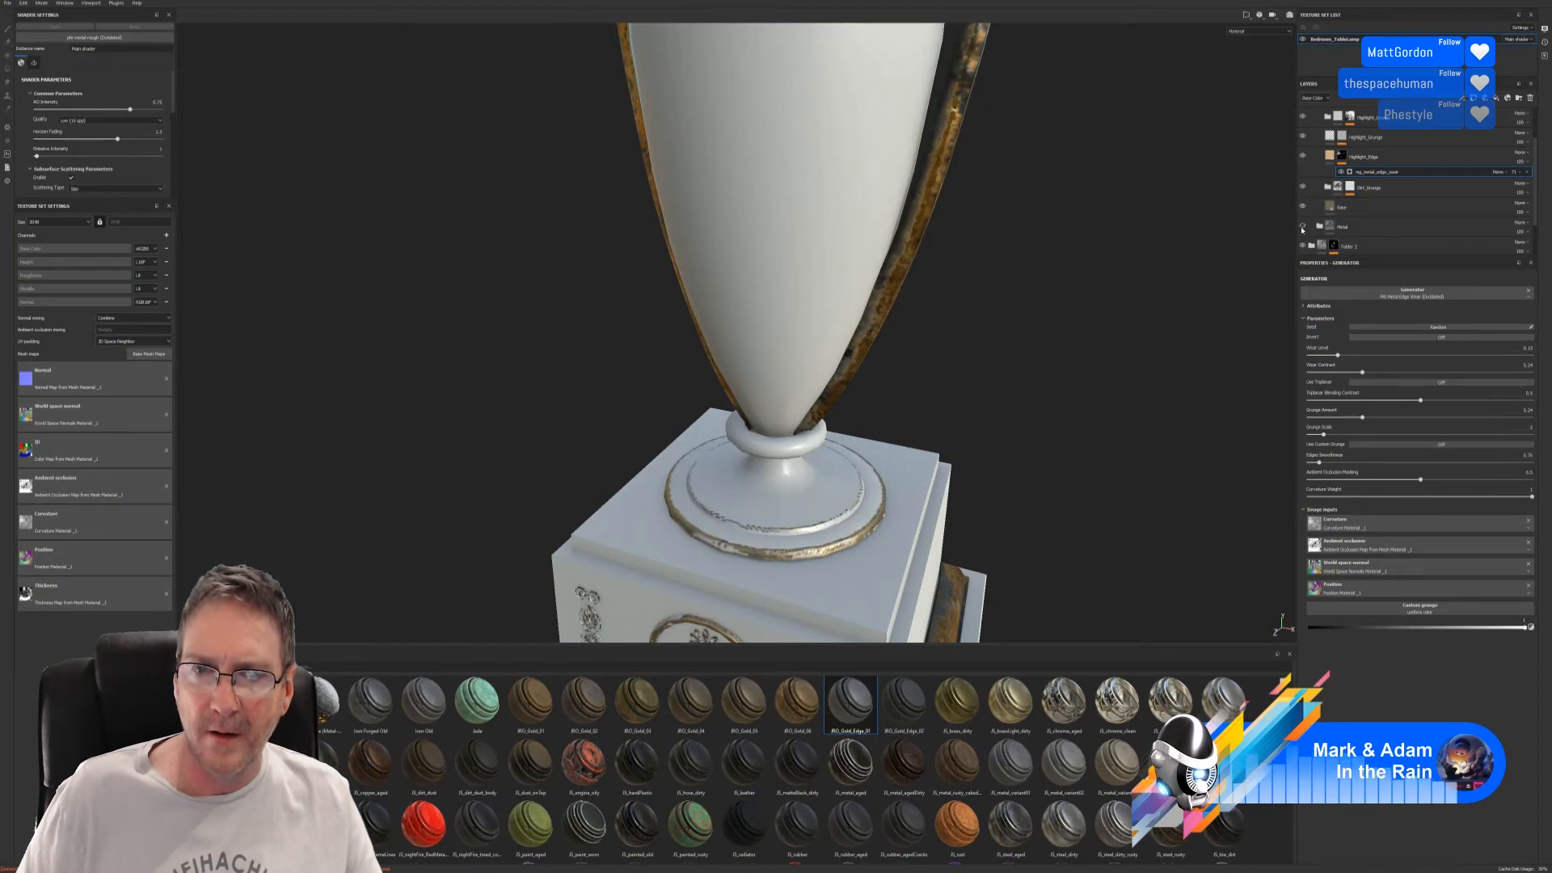
- Show the Metal subfolder of JRO_Gold_Edge_01 again and compare its Dirt_Grunge layer on and off
left_click(1302, 227)
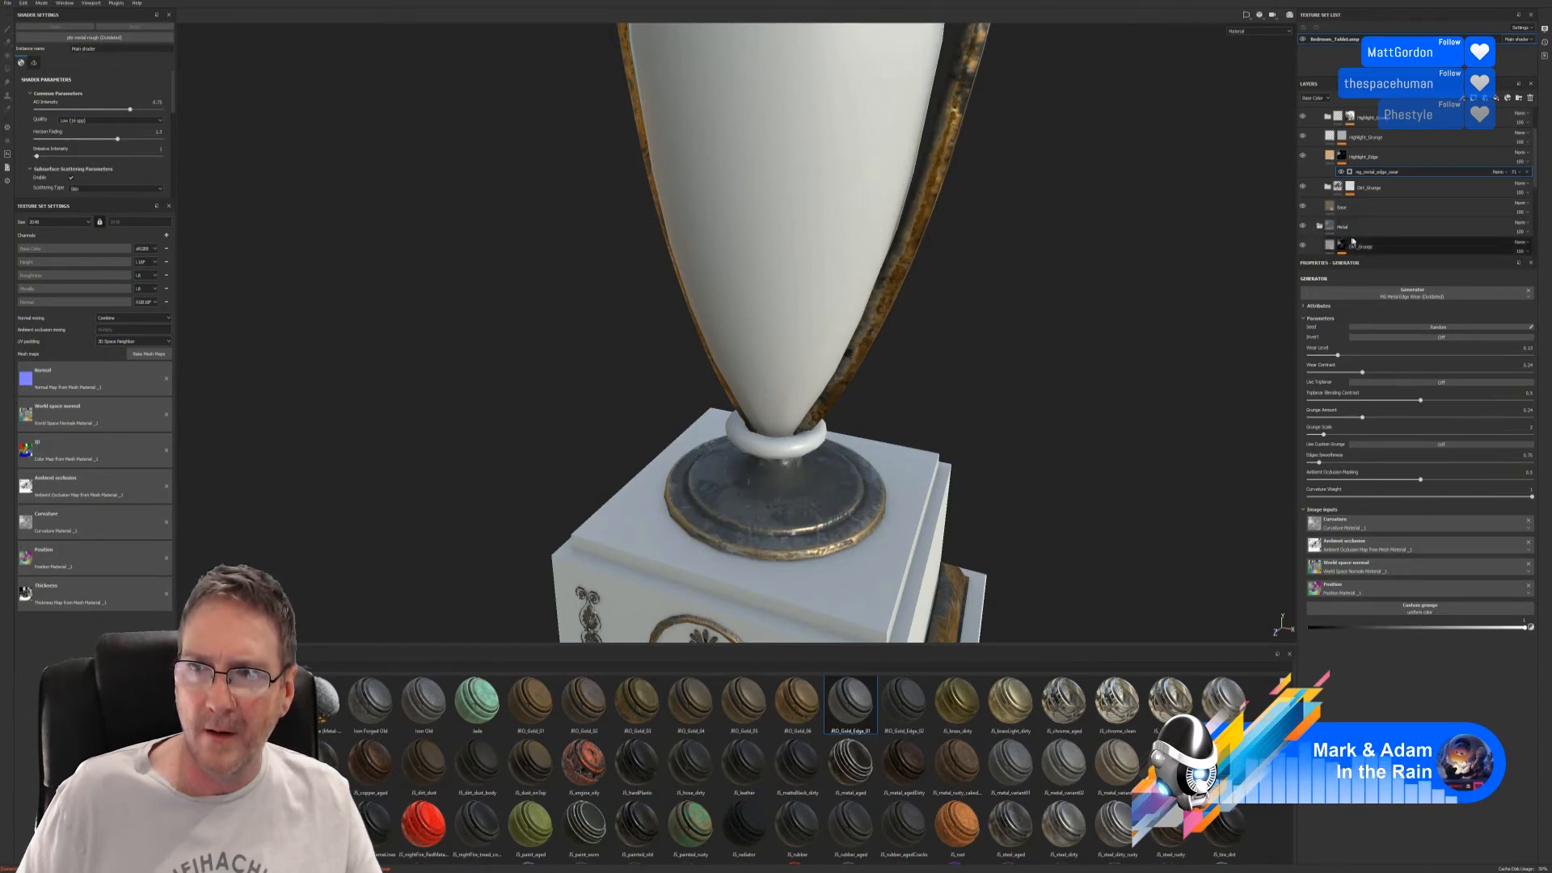
left_click(1319, 227)
scroll(1358, 243, "down", 1)
scroll(1358, 242, "down", 1)
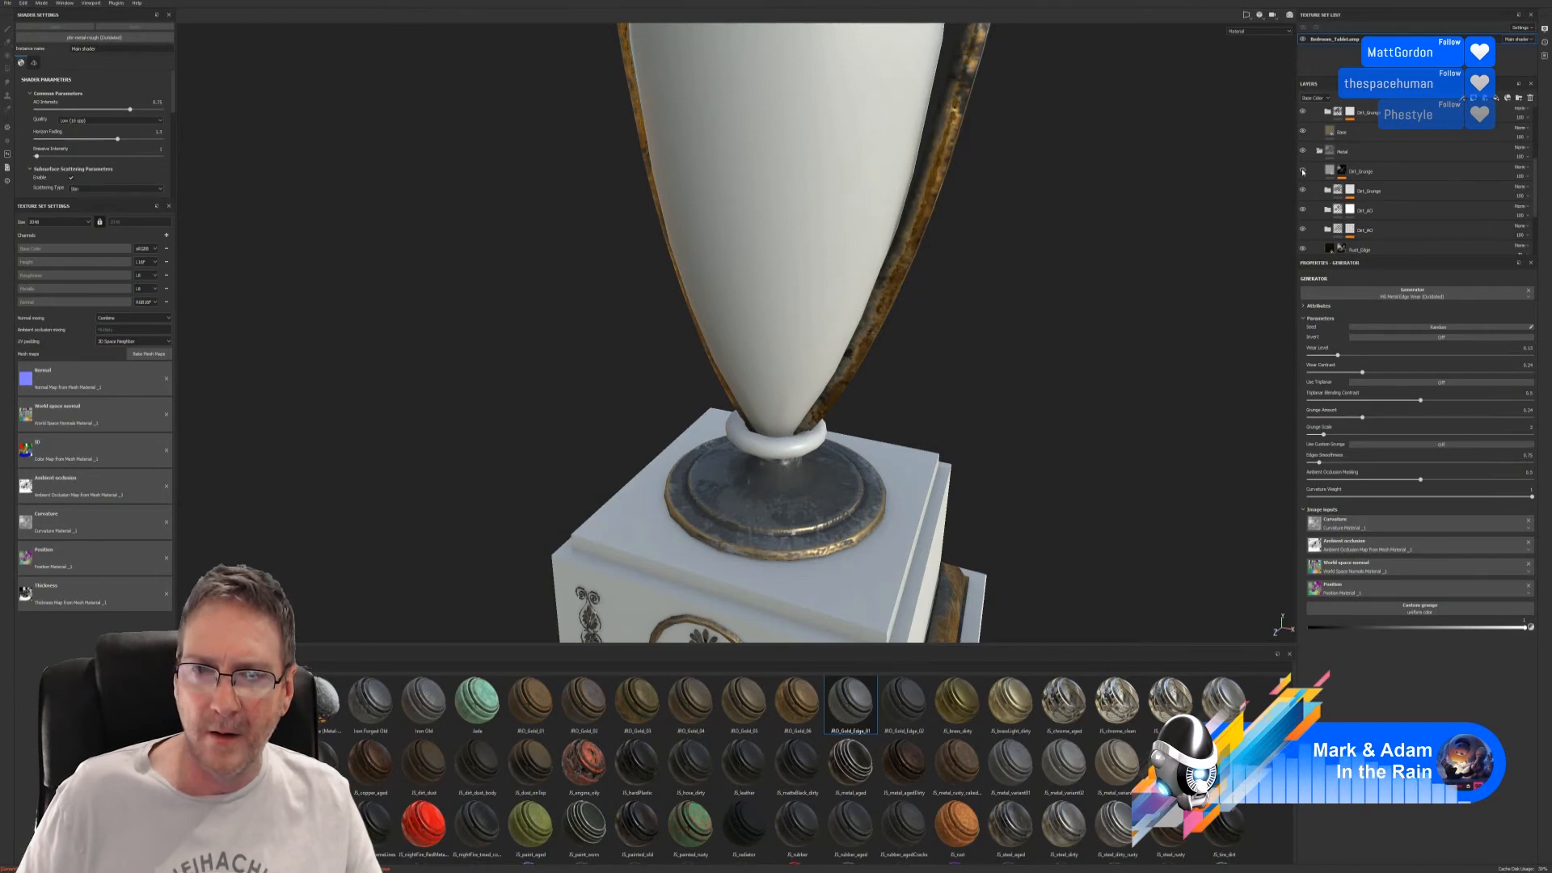
left_click(1302, 171)
left_click(1302, 172)
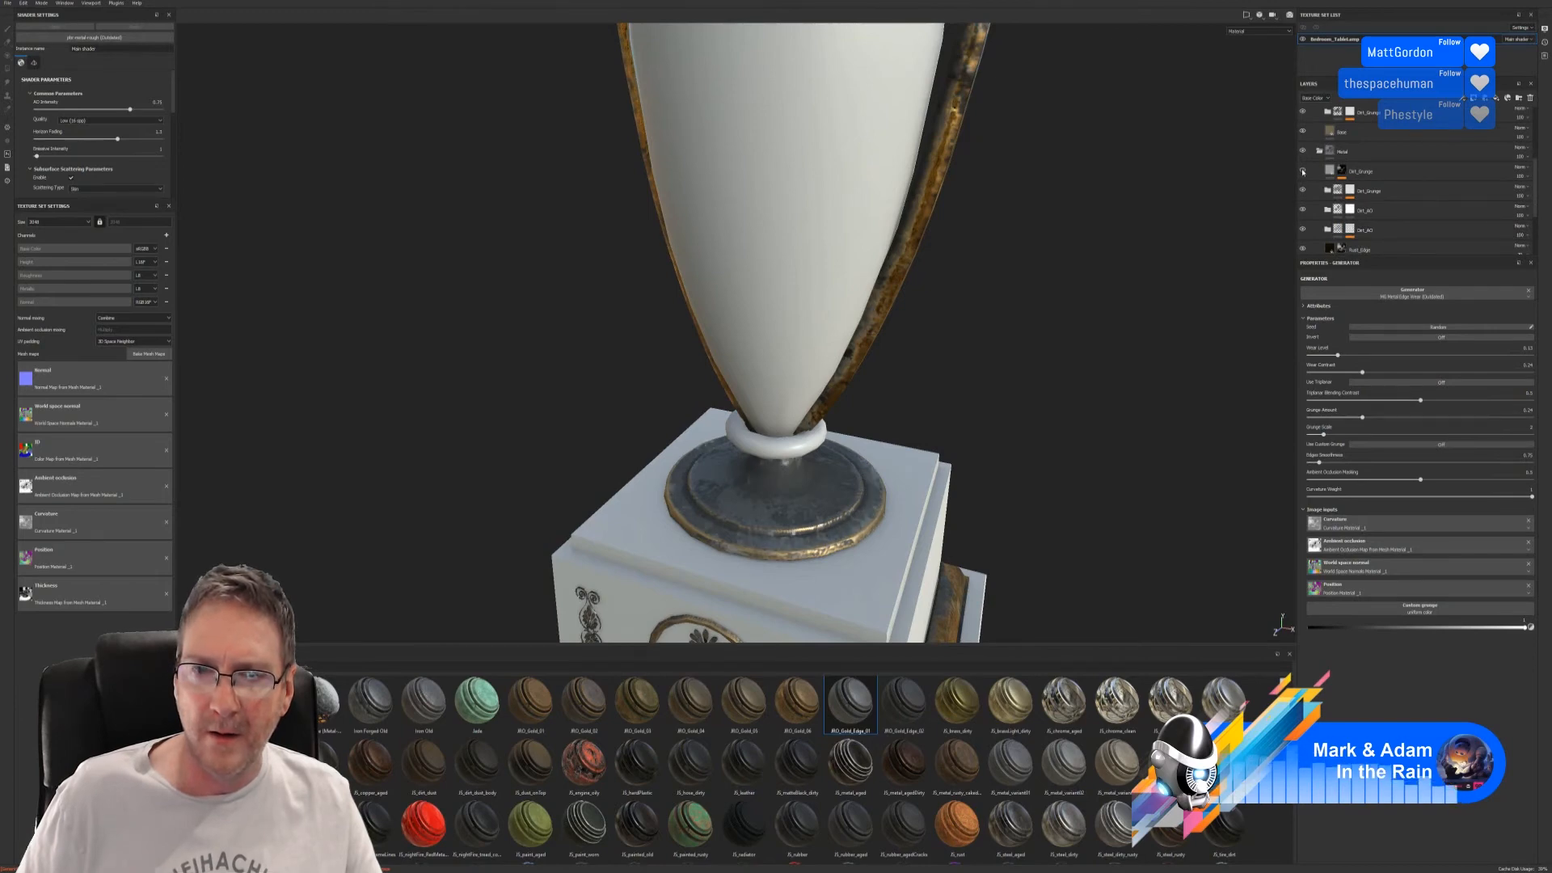
- Set the edge wear generator on the Metal subfolder's Dirt_Grunge layer to Wear Level 0.42 and Wear Contrast 0.25
left_click(1342, 174)
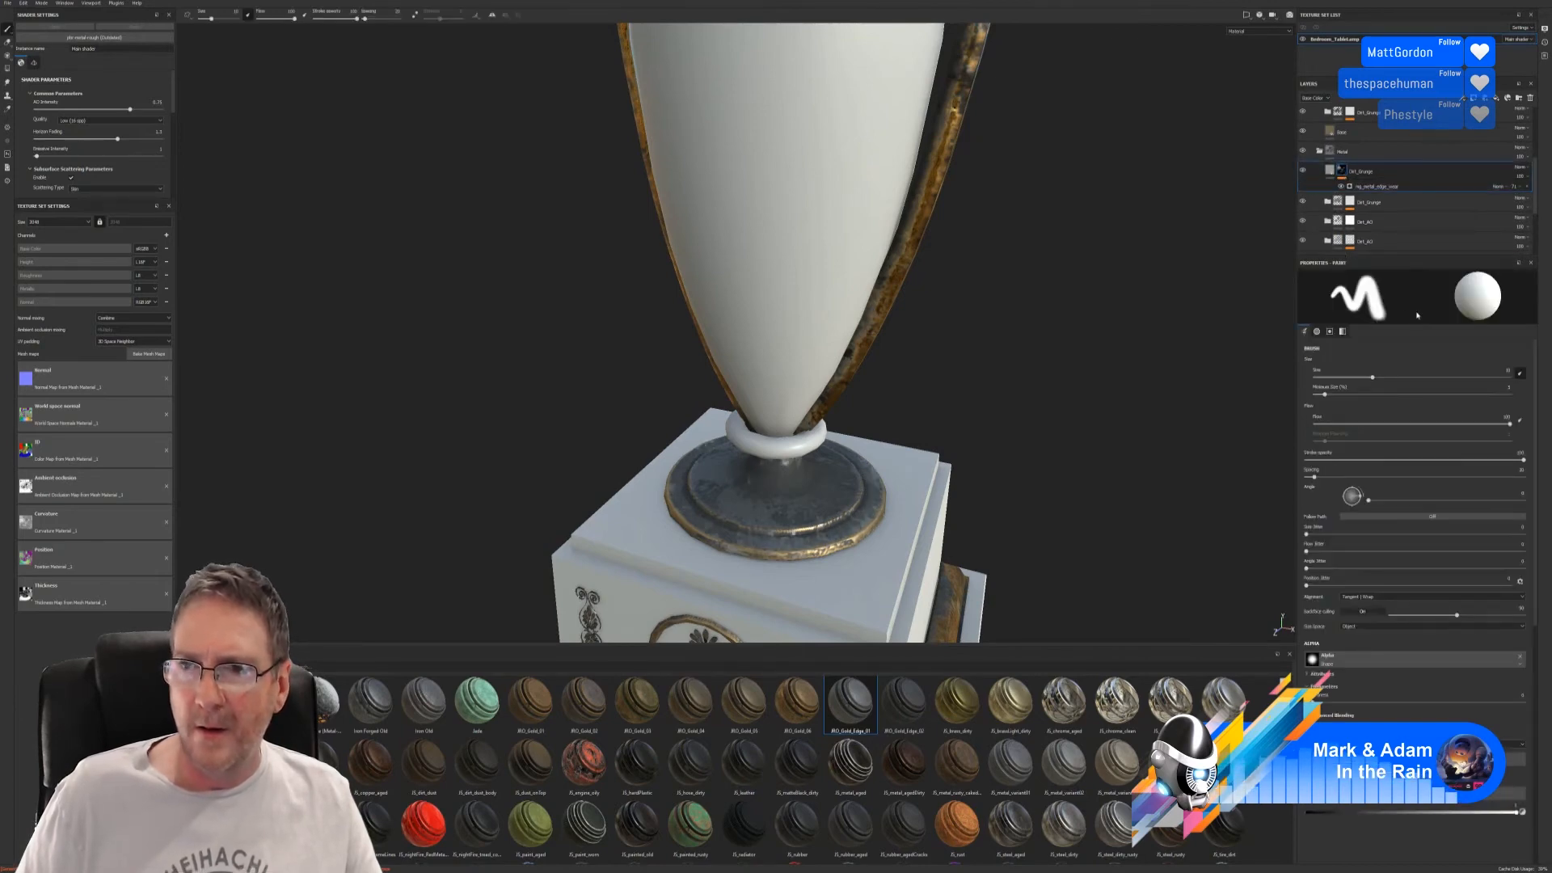
left_click(1382, 186)
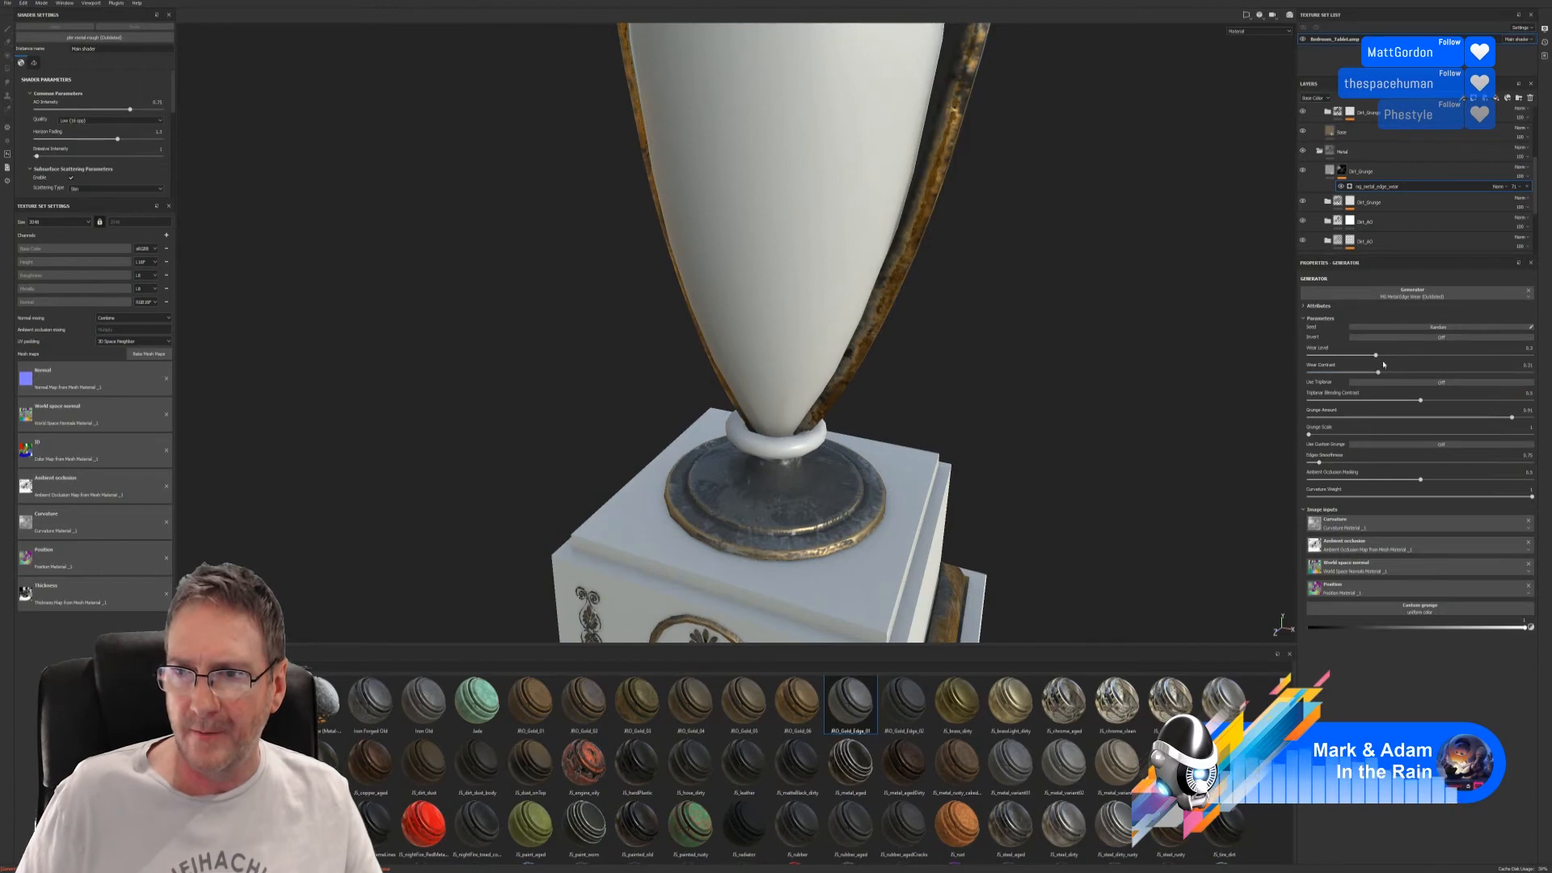
left_click_drag(1377, 356, 1334, 374)
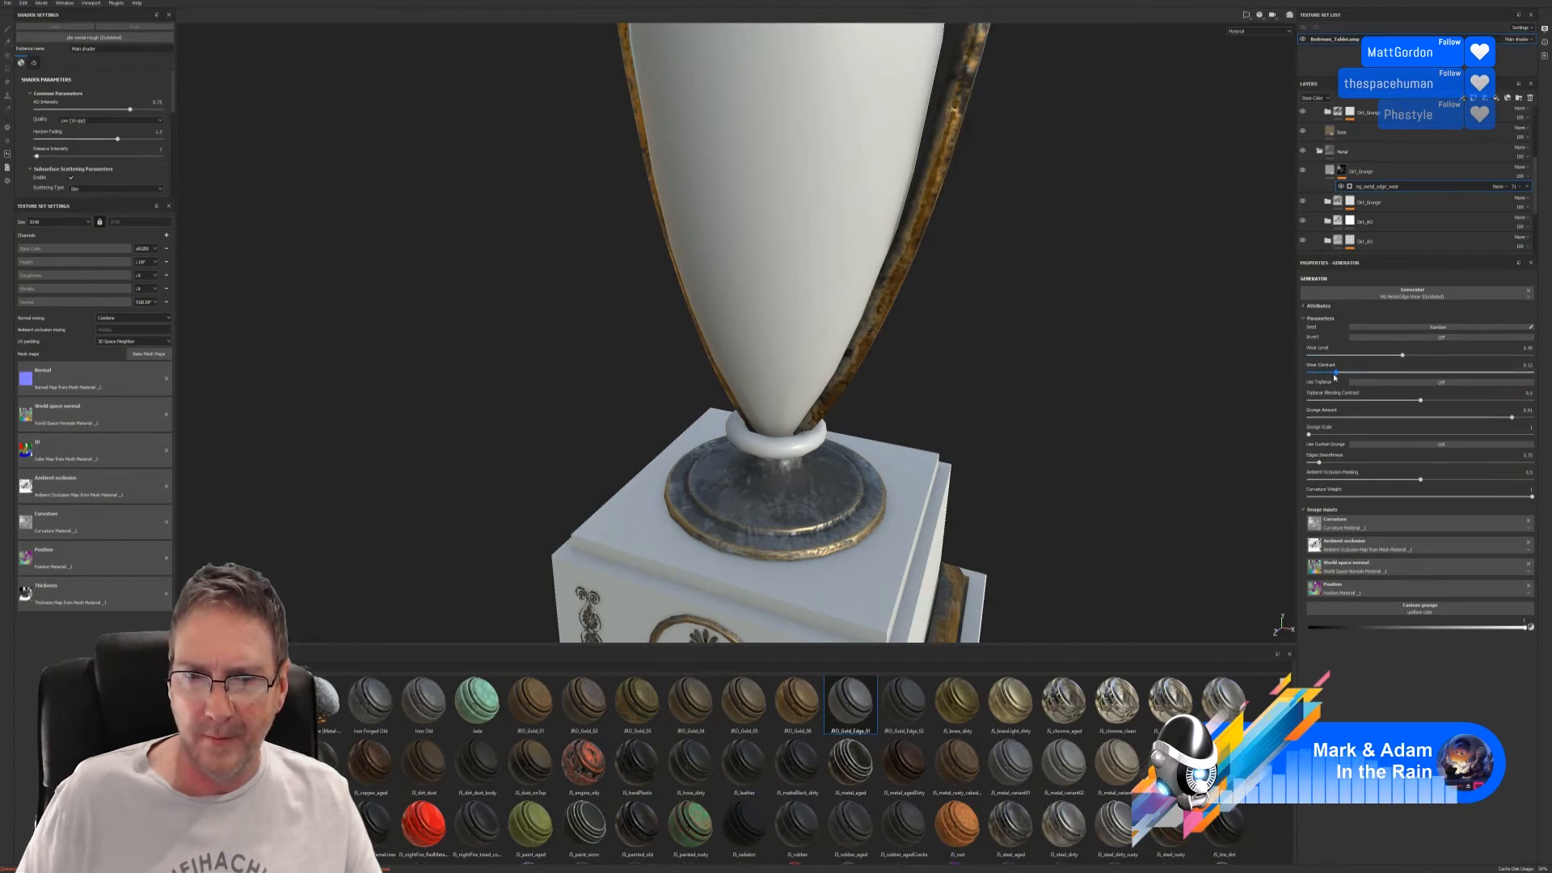
left_click_drag(1490, 377, 1364, 375)
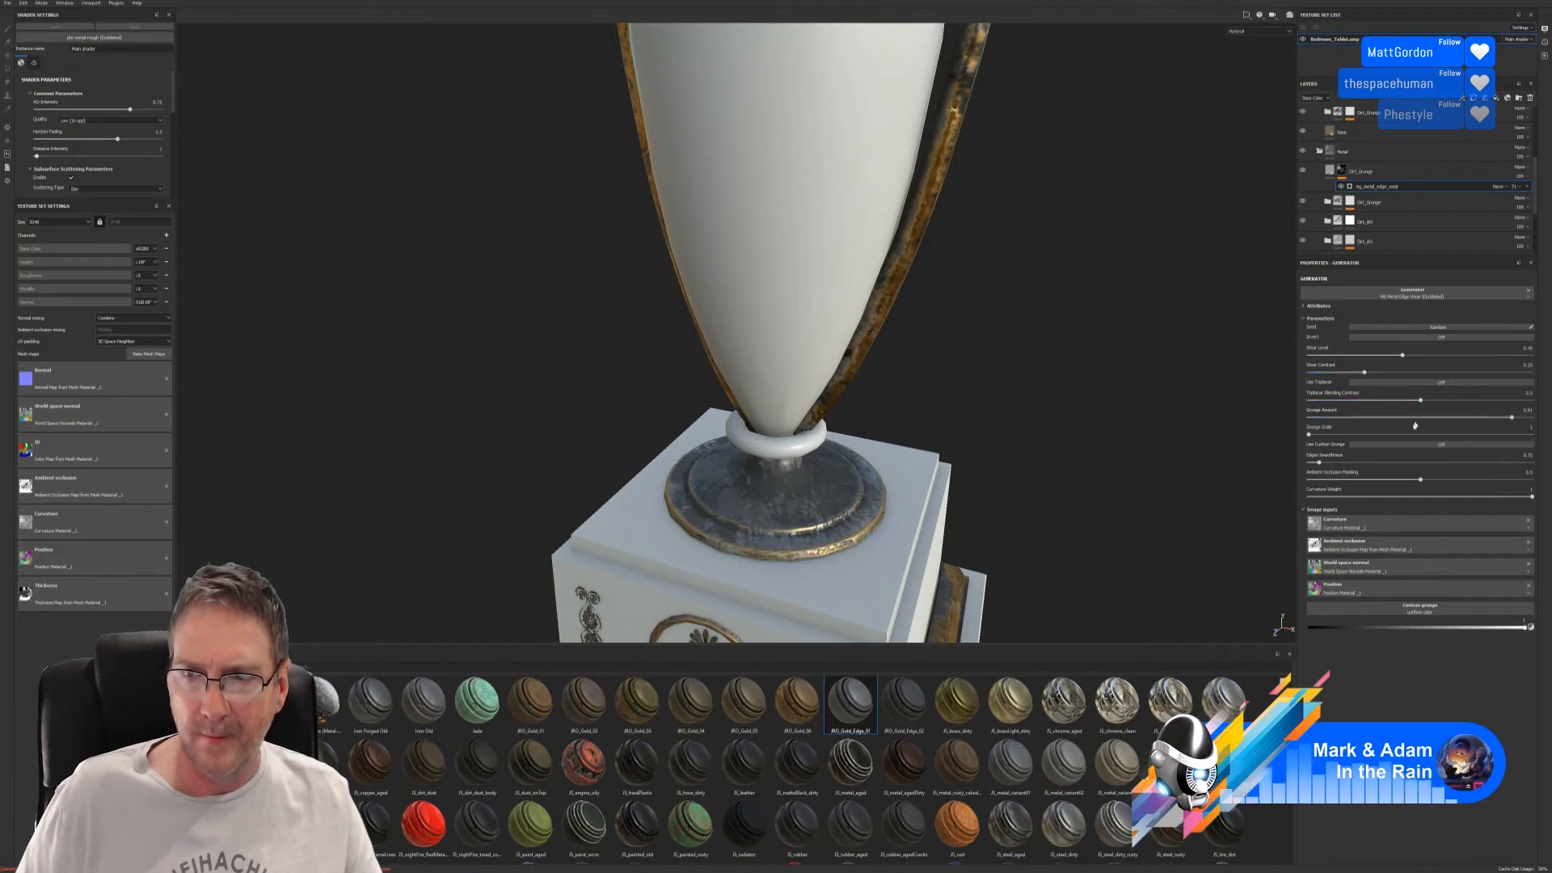
- Set the generator's Grunge Amount to 0.84, Ambient Occlusion Masking to 0.77 and Curvature Weight to 0.91, and raise Edges Smoothness
left_click_drag(1513, 418, 1415, 420)
left_click_drag(1525, 419, 1496, 418)
left_click_drag(1324, 464, 1351, 467)
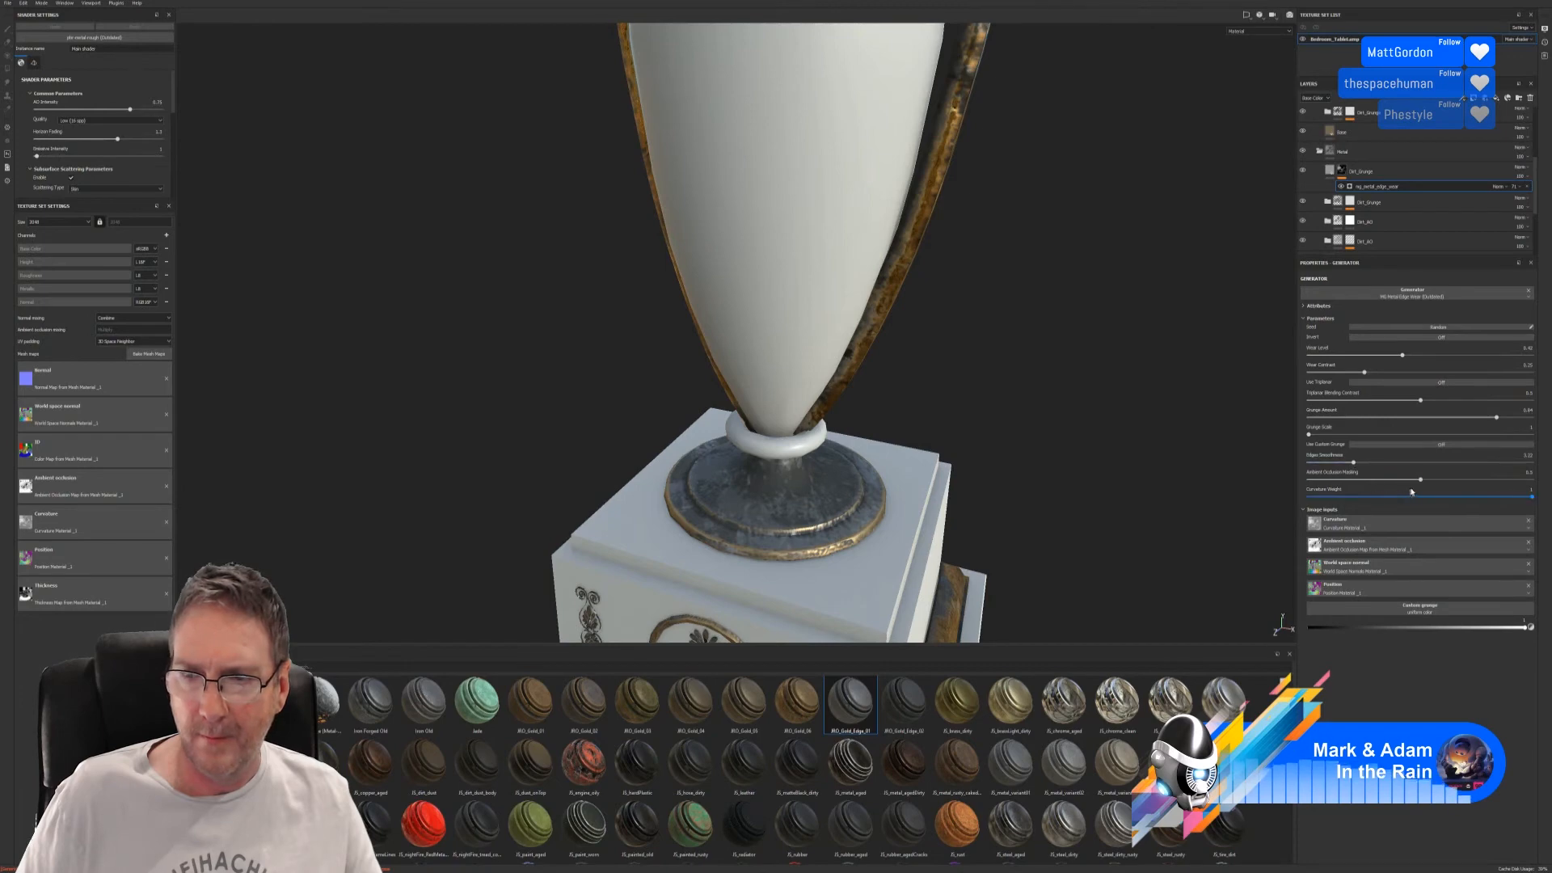
left_click_drag(1423, 480, 1479, 480)
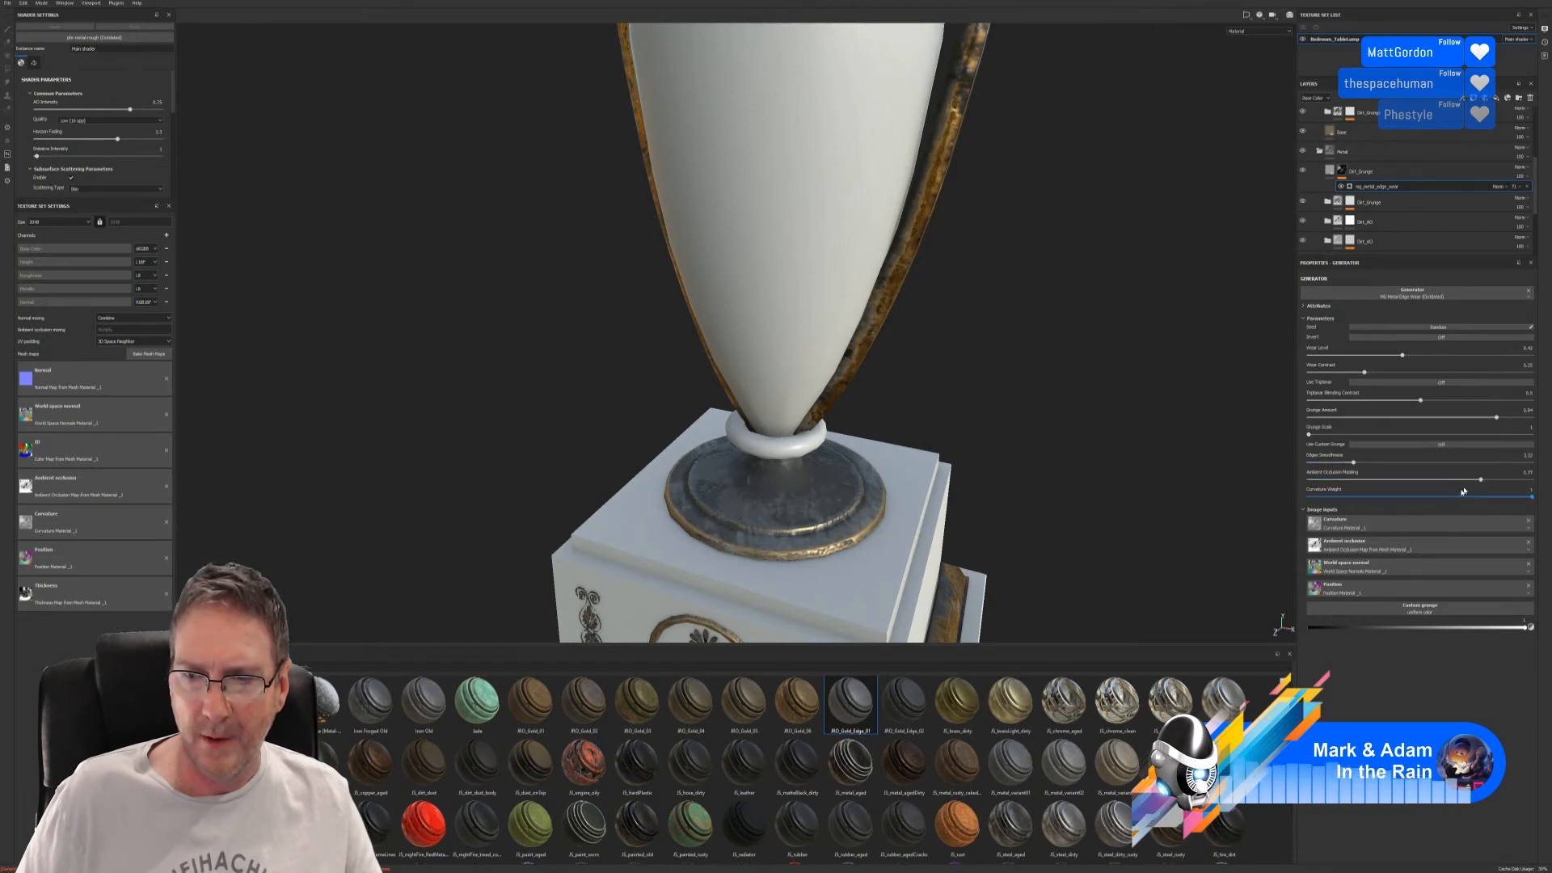
mouse_move(1530, 498)
left_mouse_down()
mouse_move(1494, 497)
mouse_move(1514, 507)
left_mouse_up()
- Examine the adjusted dark metal and gold edges on the whole lamp and around its base
right_click_drag(872, 485, 595, 436, "alt")
middle_click_drag(826, 361, 797, 462, "alt")
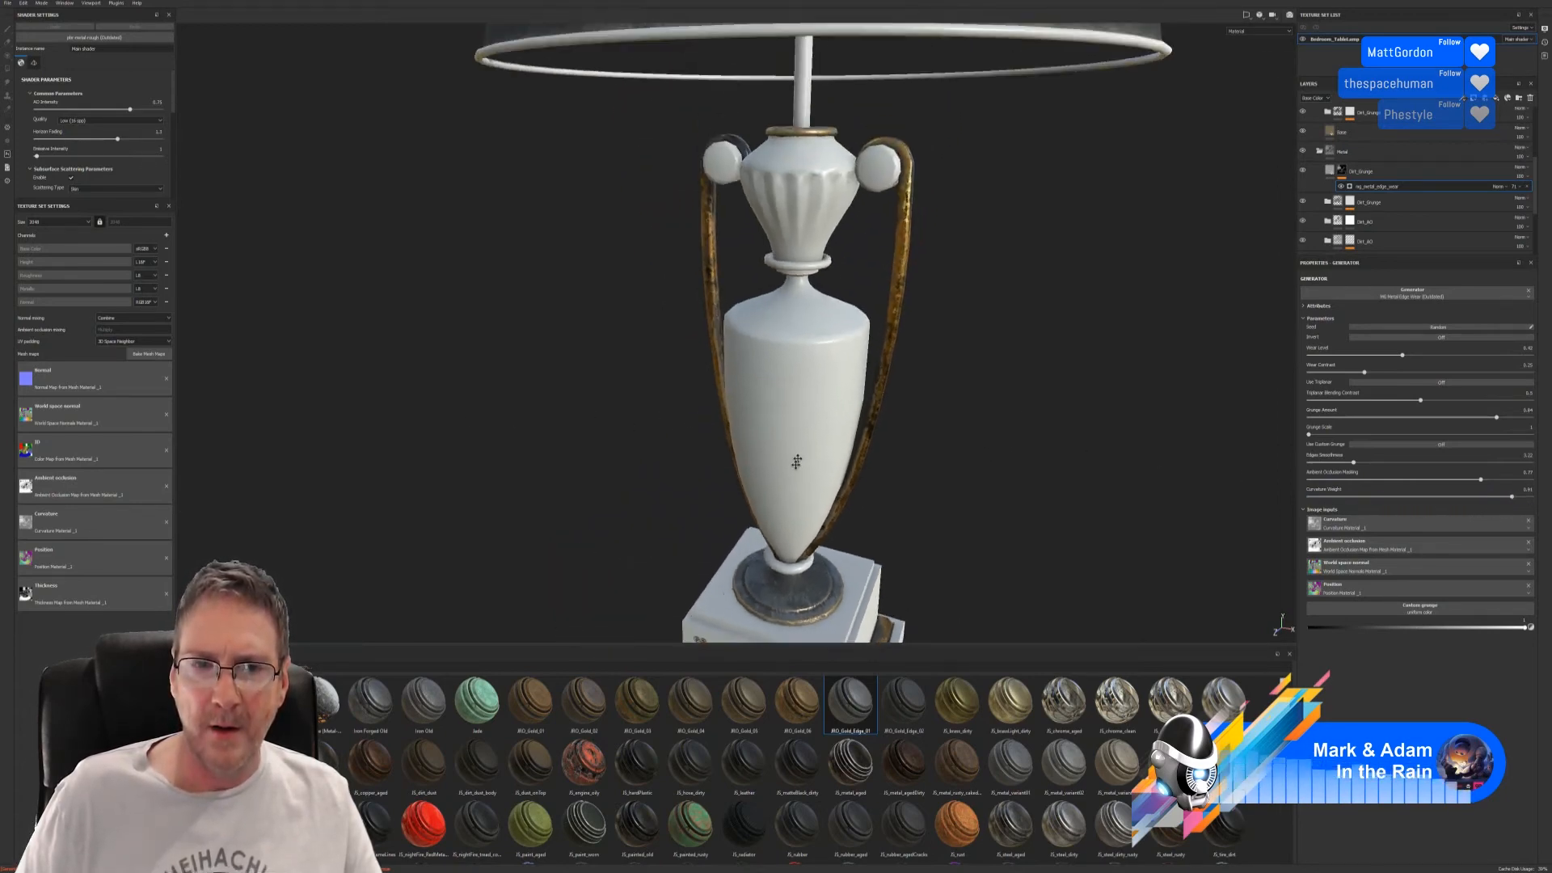
left_click_drag(797, 461, 831, 113, "alt")
middle_click_drag(836, 101, 778, 400, "alt")
left_click_drag(778, 400, 830, 354, "alt")
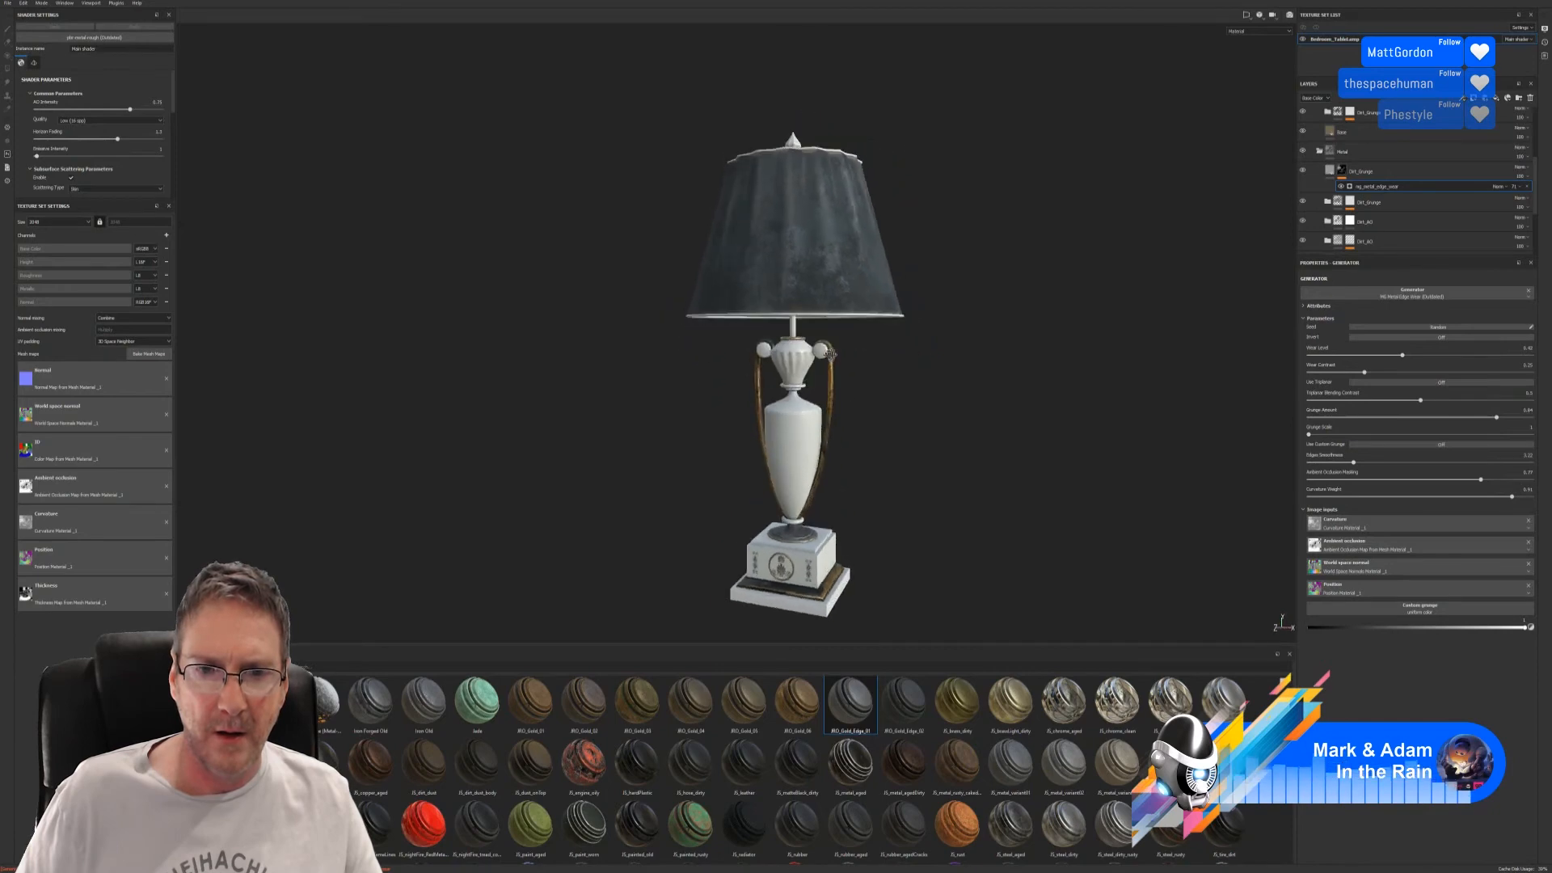
middle_click_drag(845, 475, 897, 338, "alt")
right_click_drag(914, 452, 897, 481, "alt")
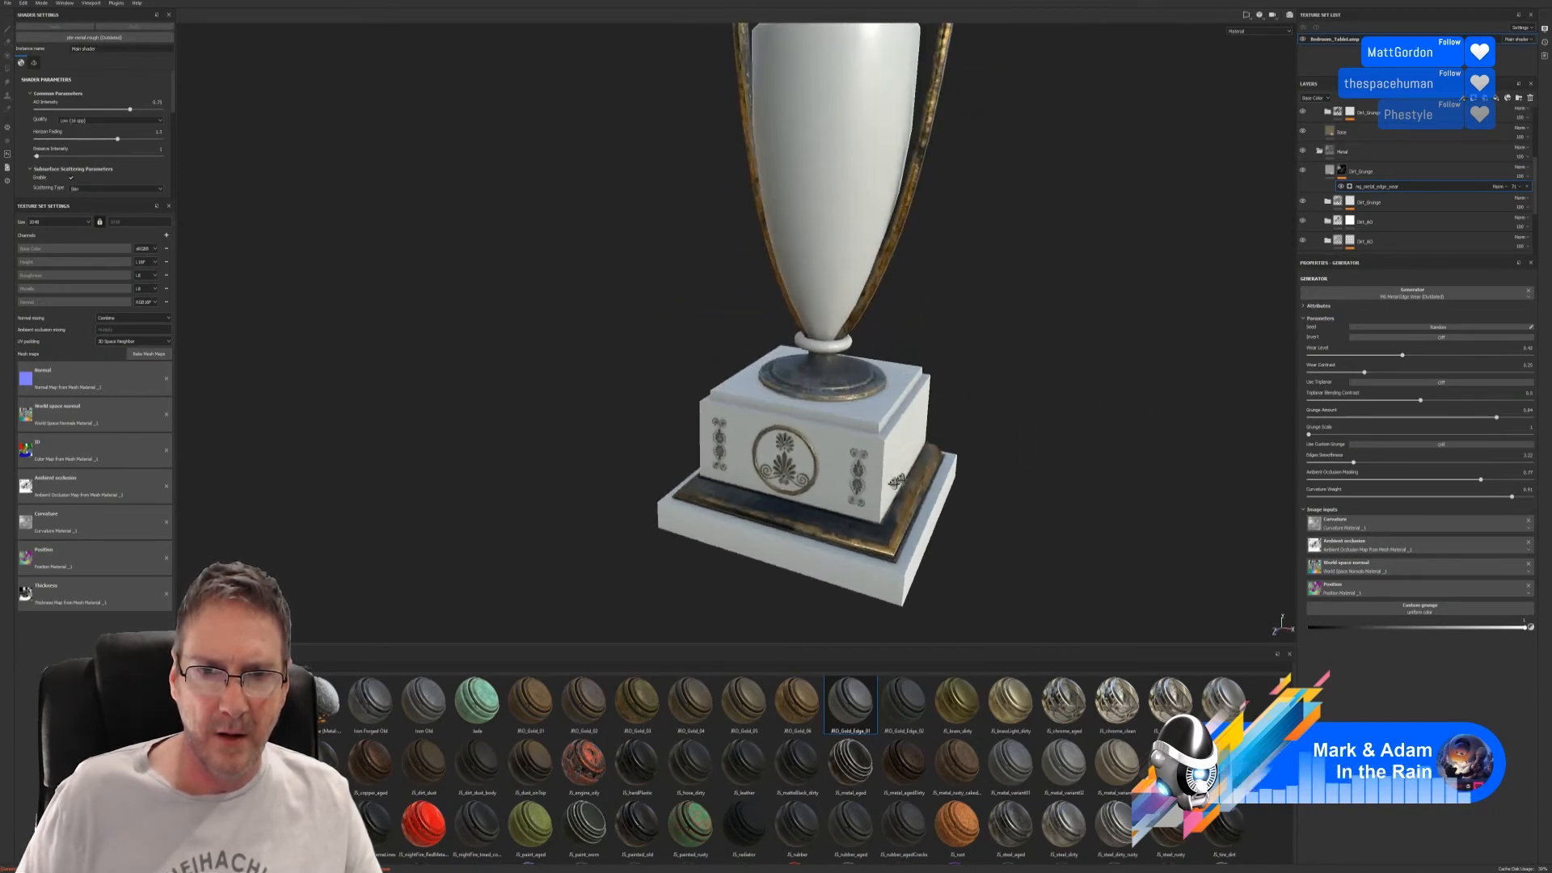
middle_click_drag(896, 482, 915, 445, "alt")
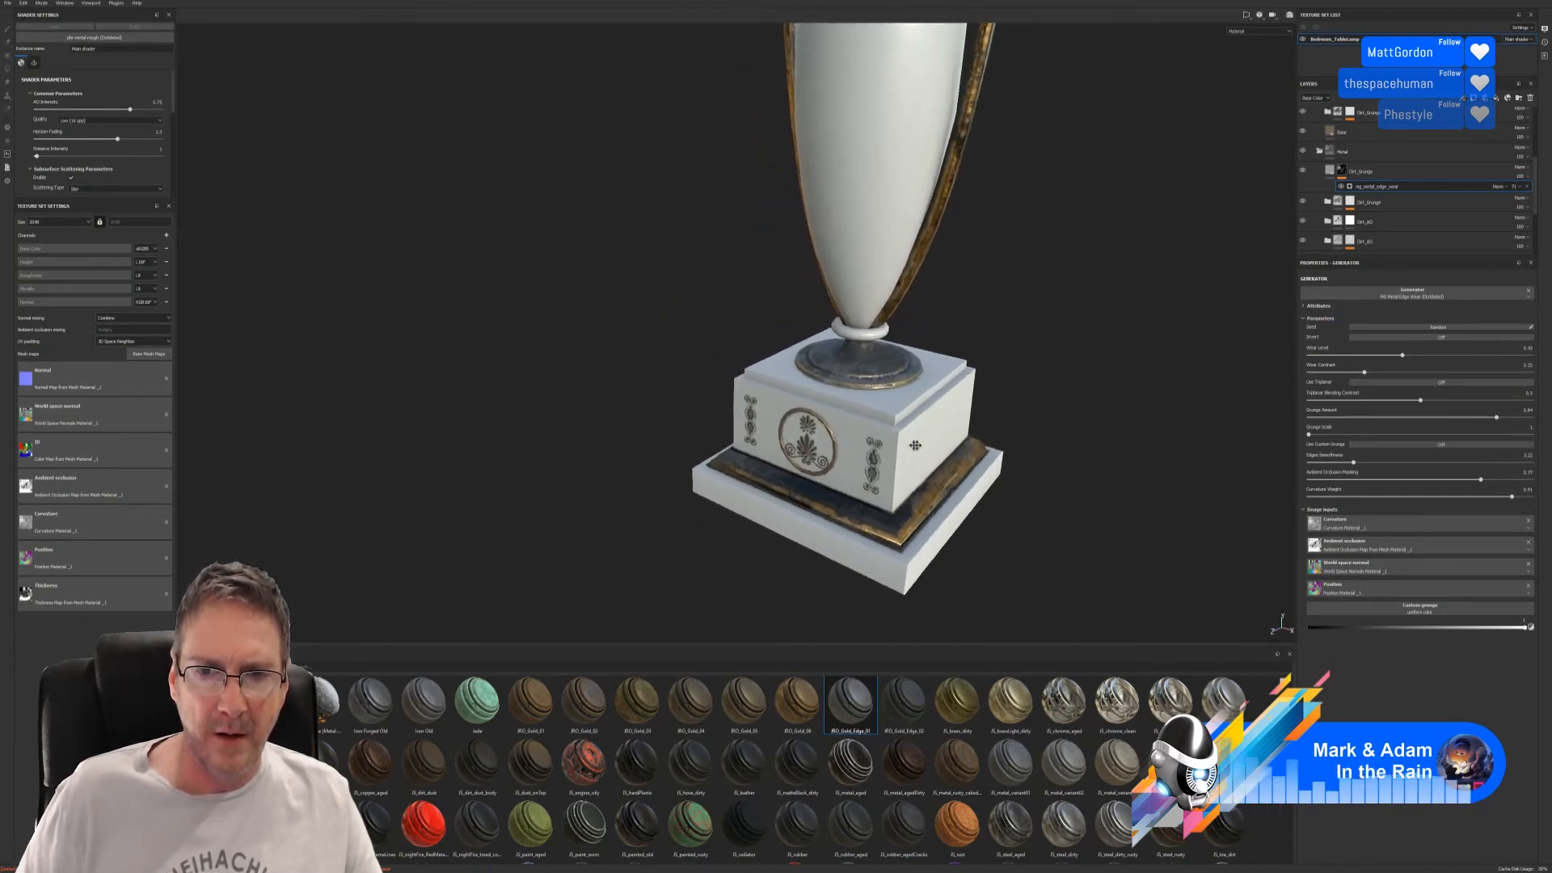
right_click_drag(915, 445, 937, 436, "alt")
- Collapse the JRO_Gold_Edge_01 folder in the layer stack
left_click(1327, 112)
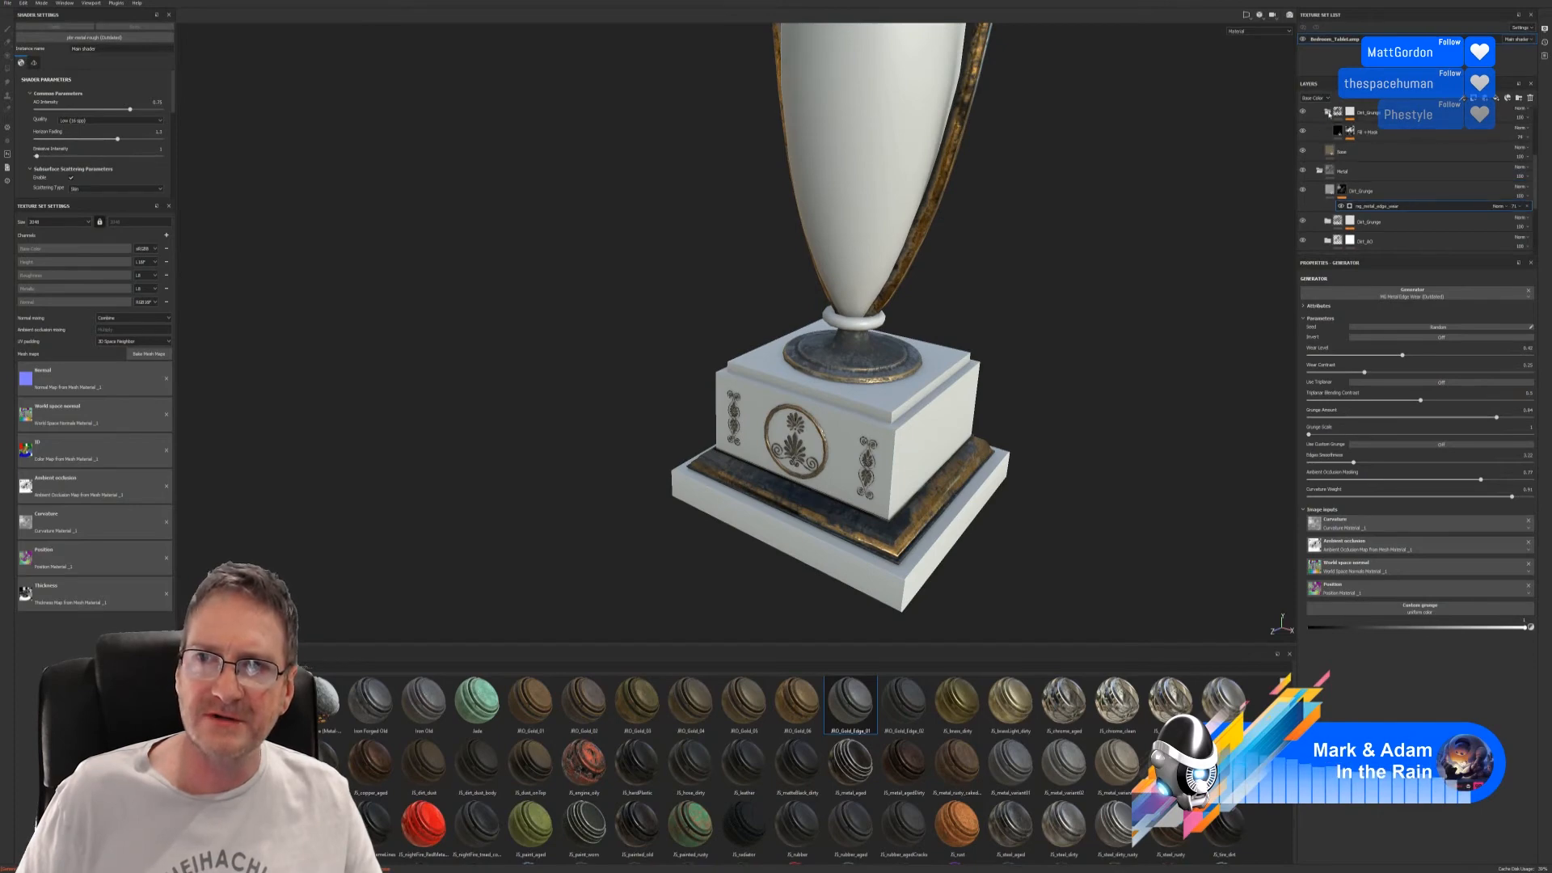
scroll(1318, 118, "up", 3)
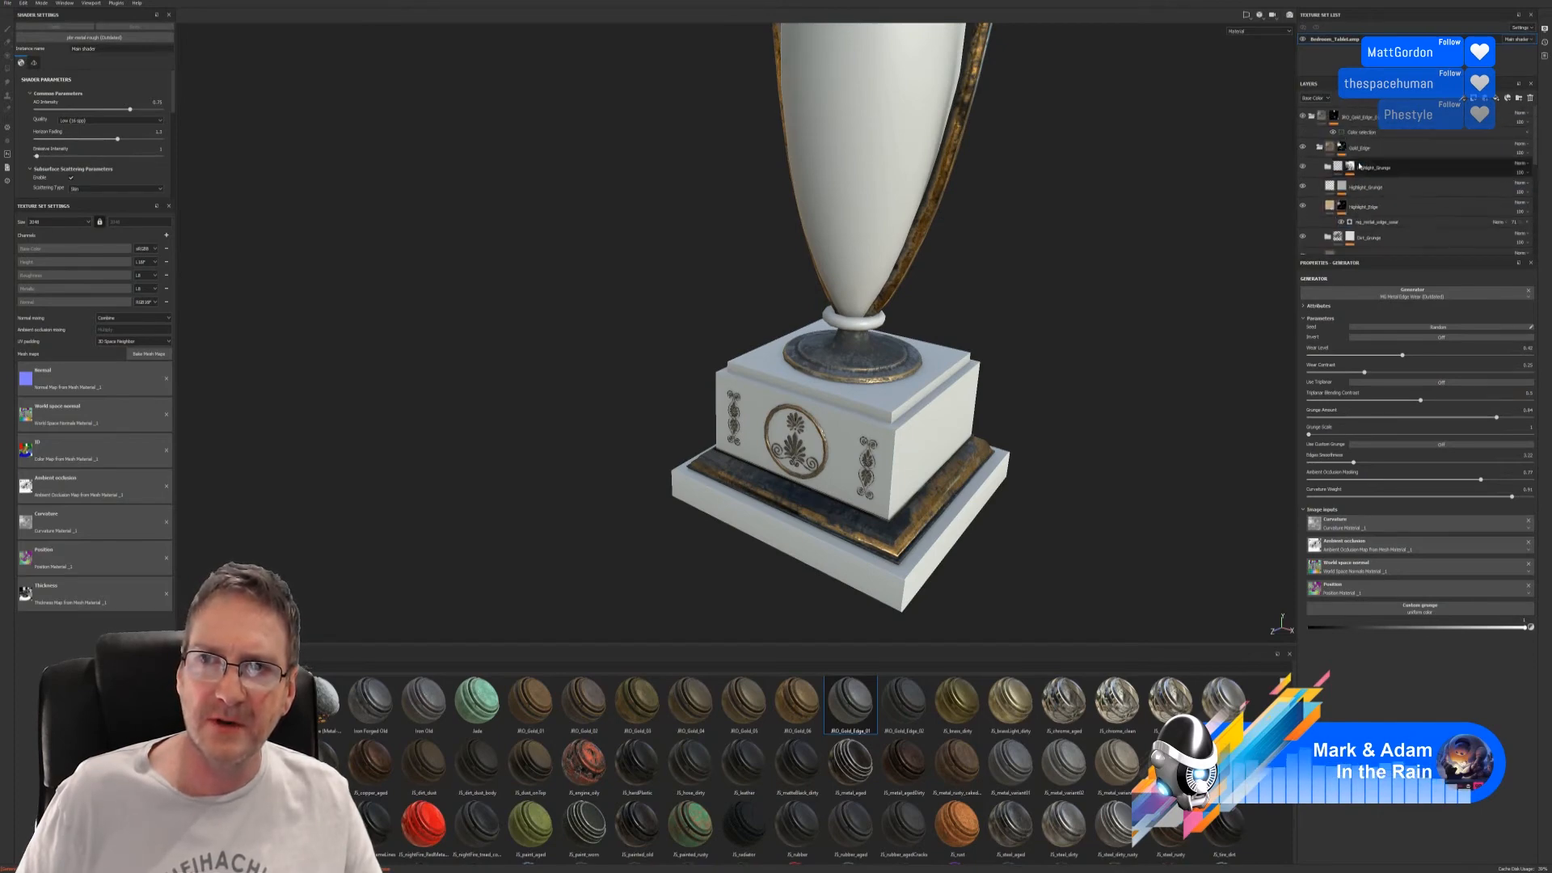
left_click(1312, 117)
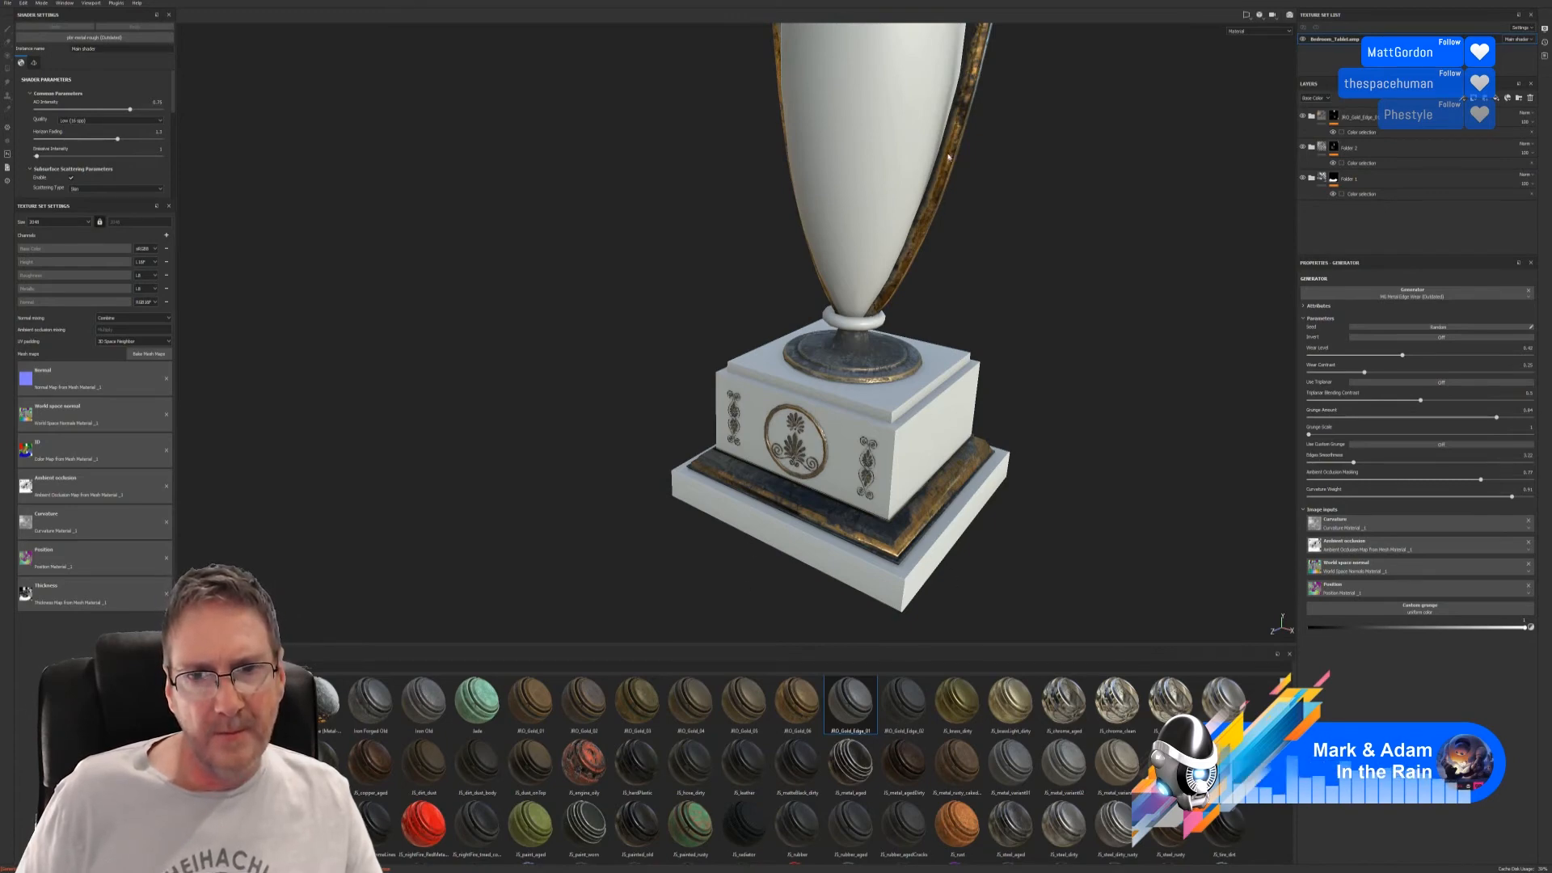
- Apply the JRO_Gold_03 material to the lamp and mask it by color selection to the teal neck-ring ID color
right_click_drag(949, 156, 1033, 395, "alt")
left_click_drag(1020, 255, 995, 360, "alt")
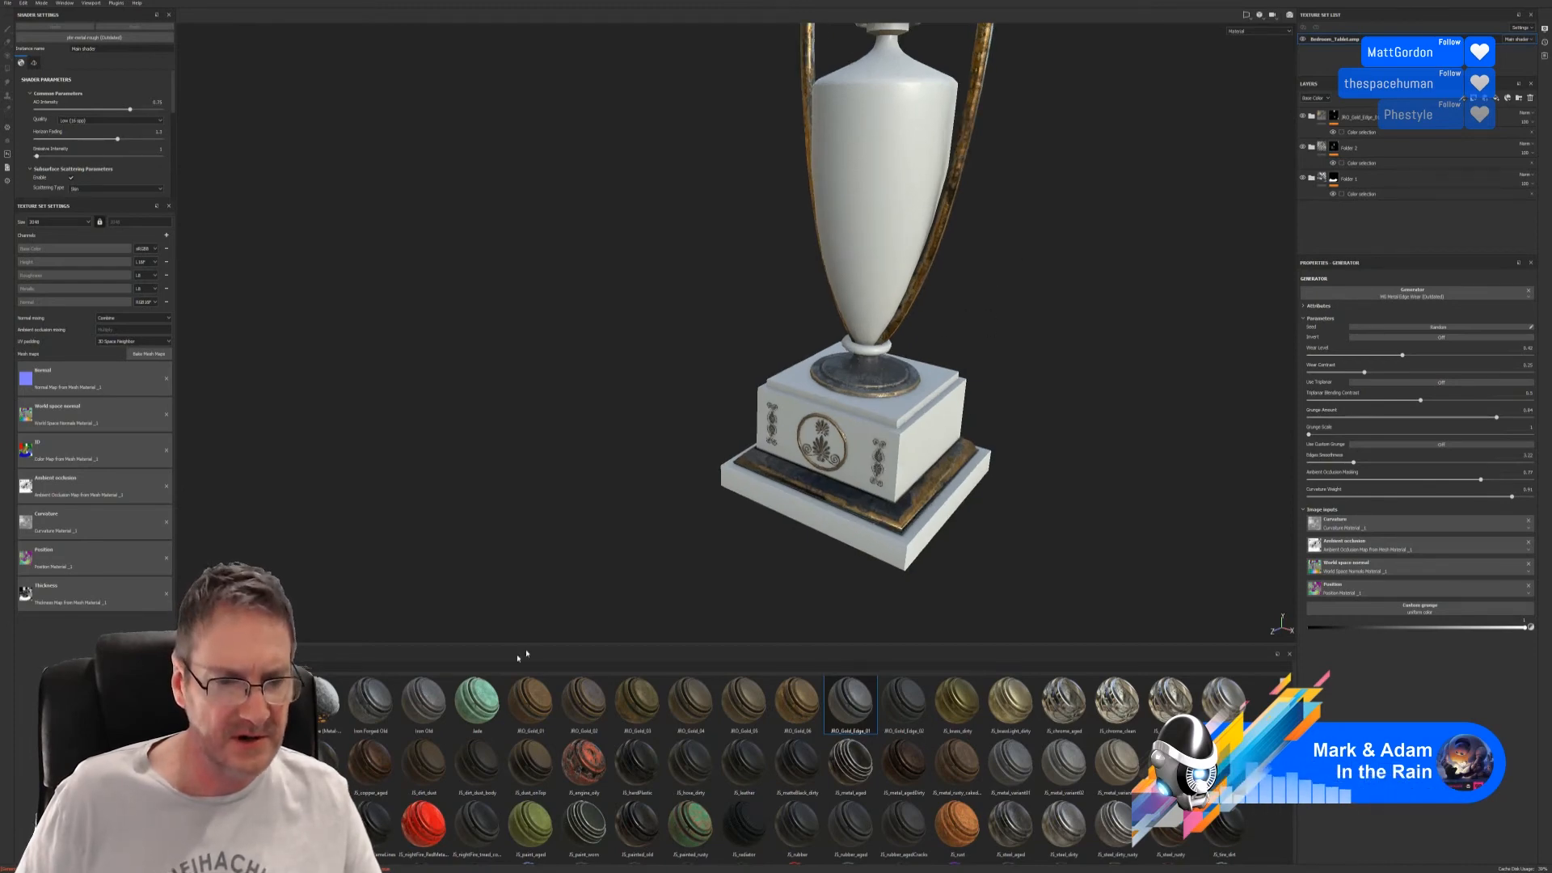
left_click_drag(637, 701, 874, 354)
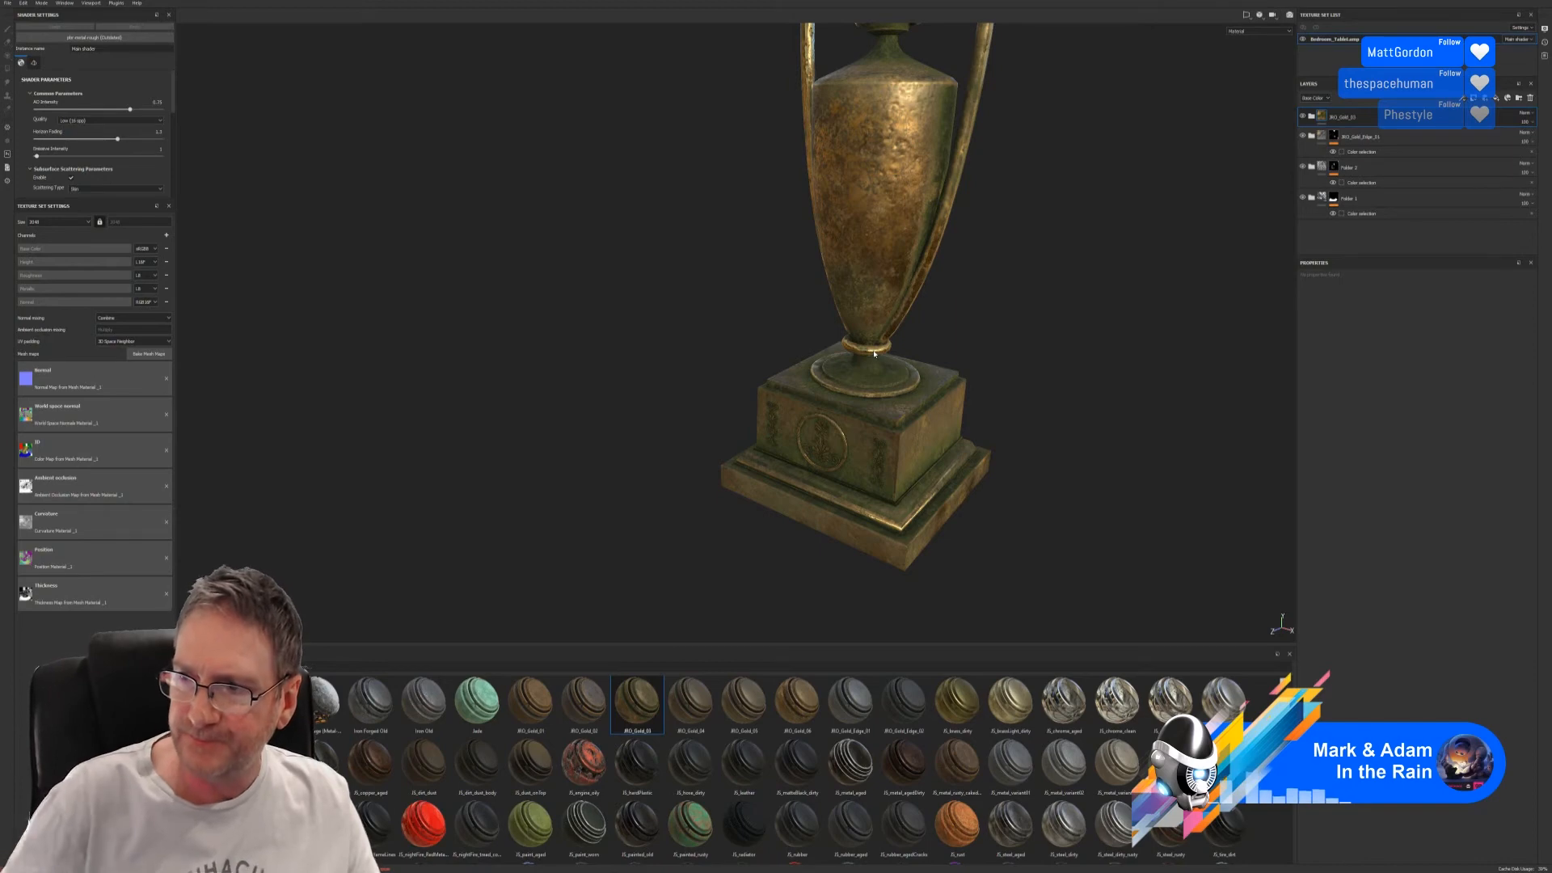
right_click(1418, 116)
left_click(1472, 147)
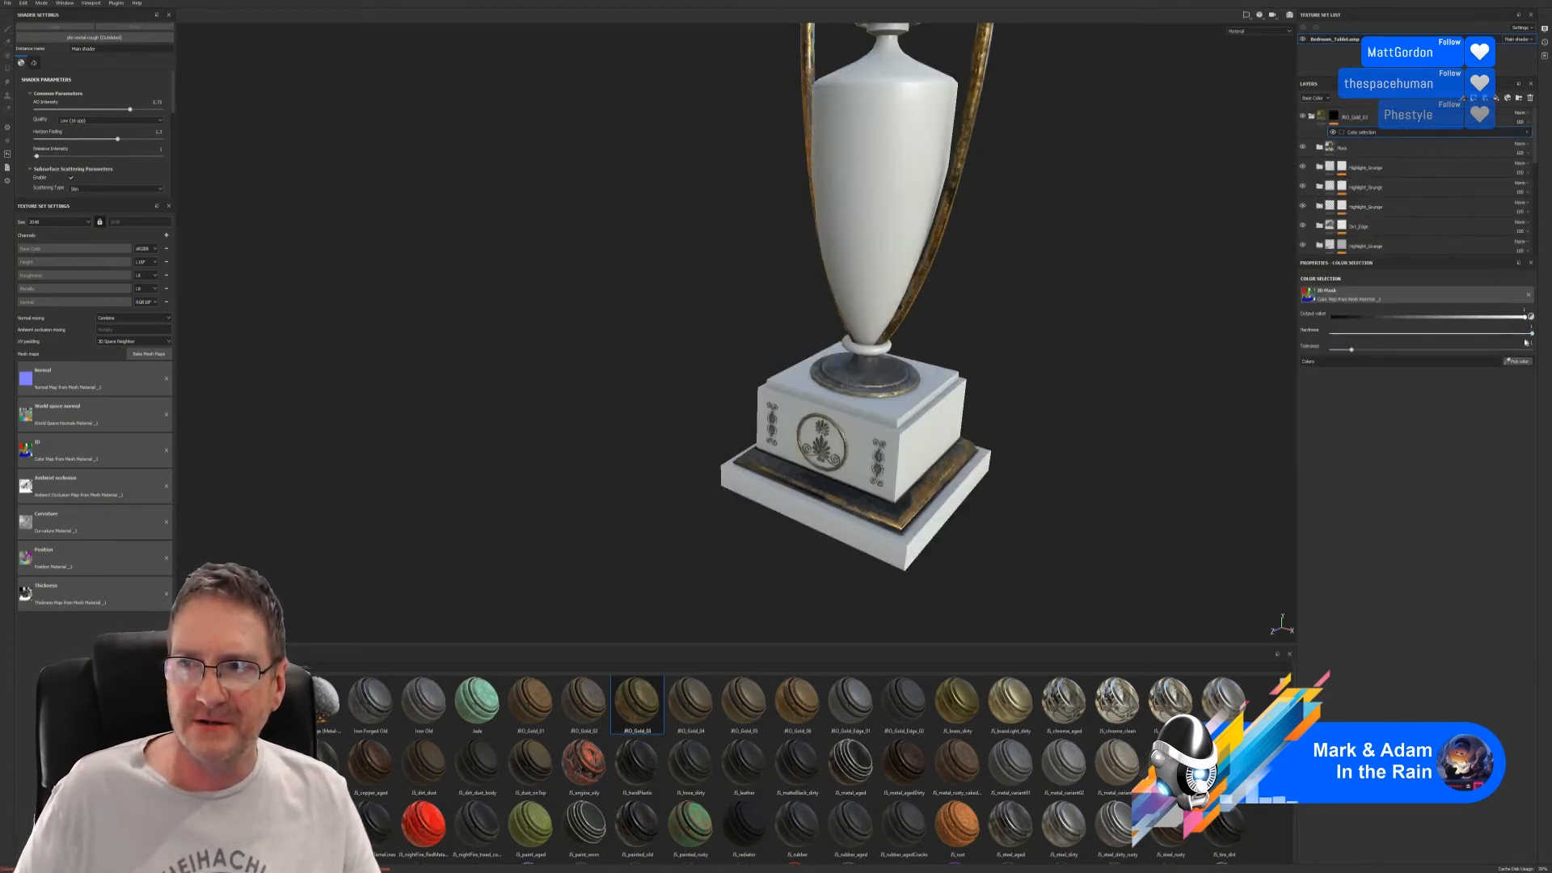
left_click(1519, 362)
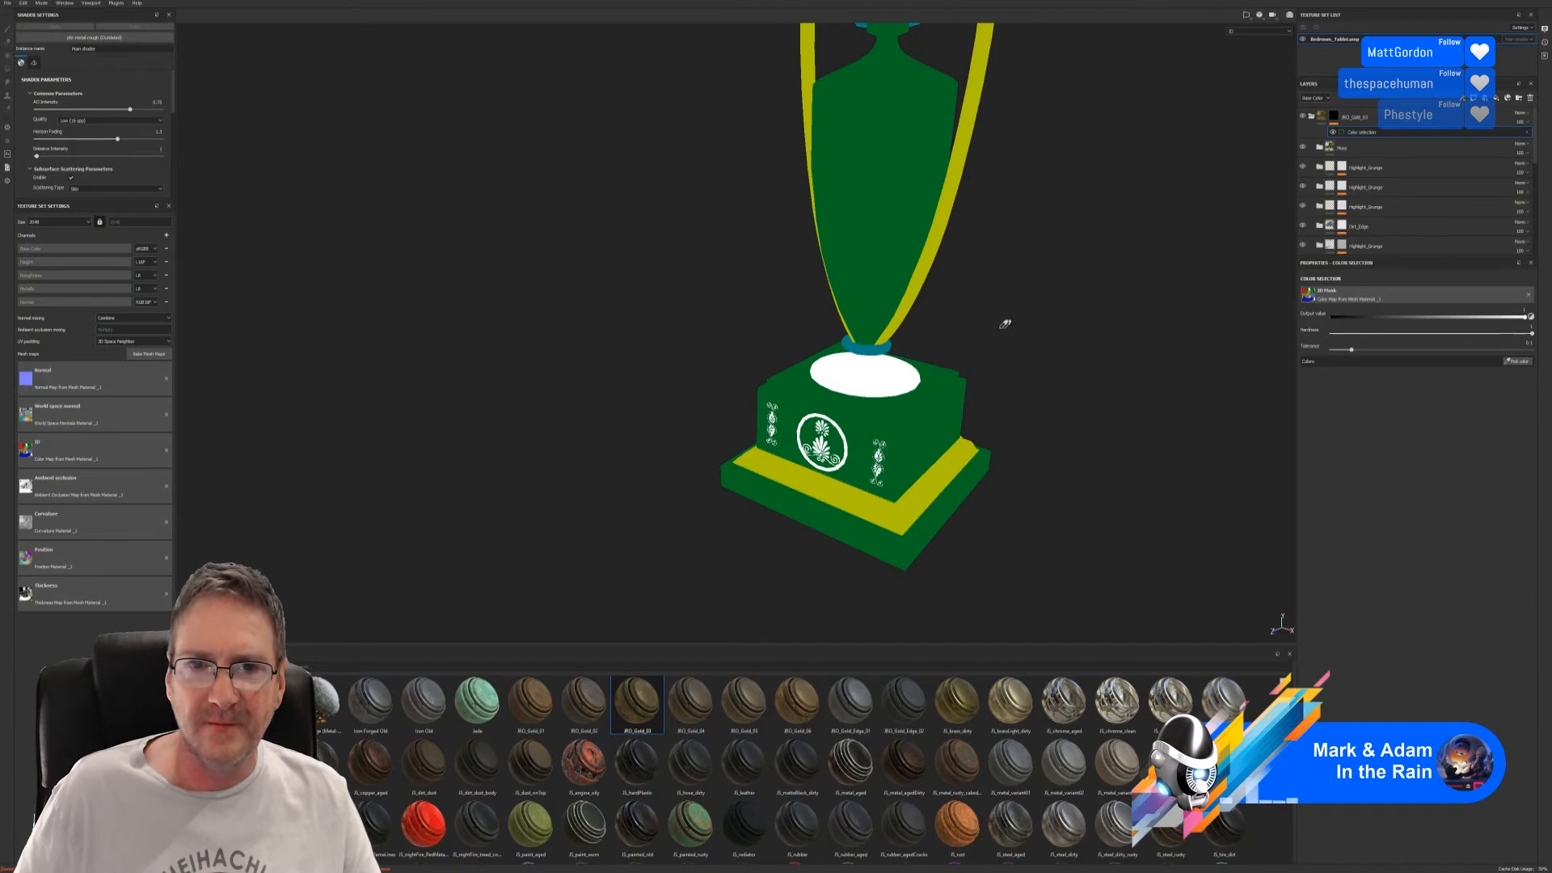
left_click(871, 346)
- Examine the new gold material on the neck rings, the stem and the shade's support rods from several angles
right_click_drag(1041, 393, 938, 347, "alt")
middle_click_drag(938, 348, 858, 531, "alt")
right_click_drag(858, 531, 890, 501, "alt")
middle_click_drag(890, 502, 907, 373, "alt")
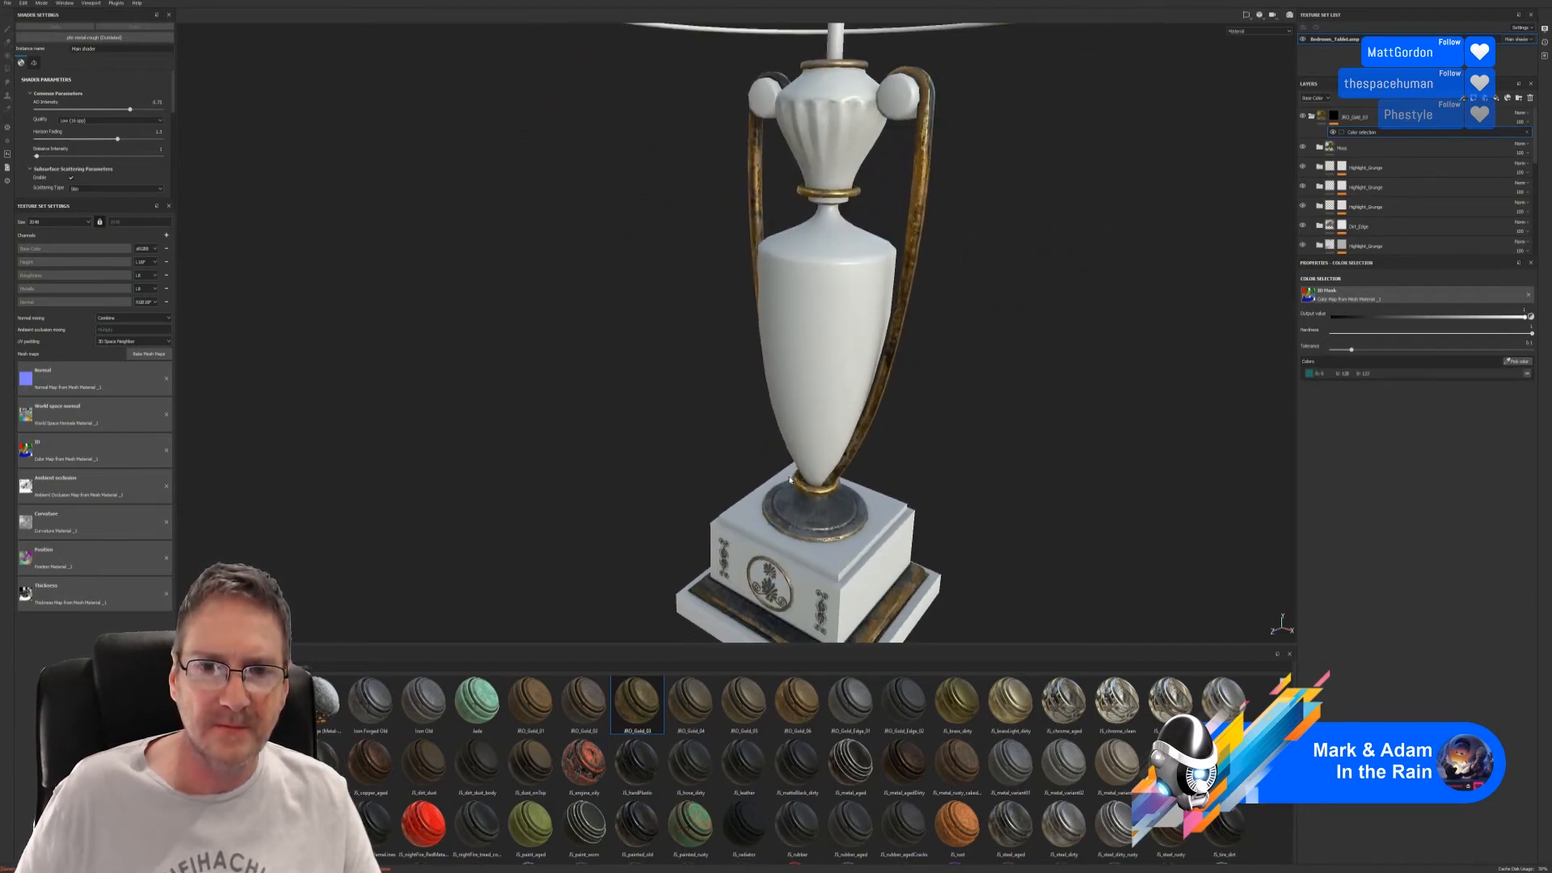
right_click_drag(907, 374, 951, 493, "alt")
left_click_drag(950, 493, 893, 379, "alt")
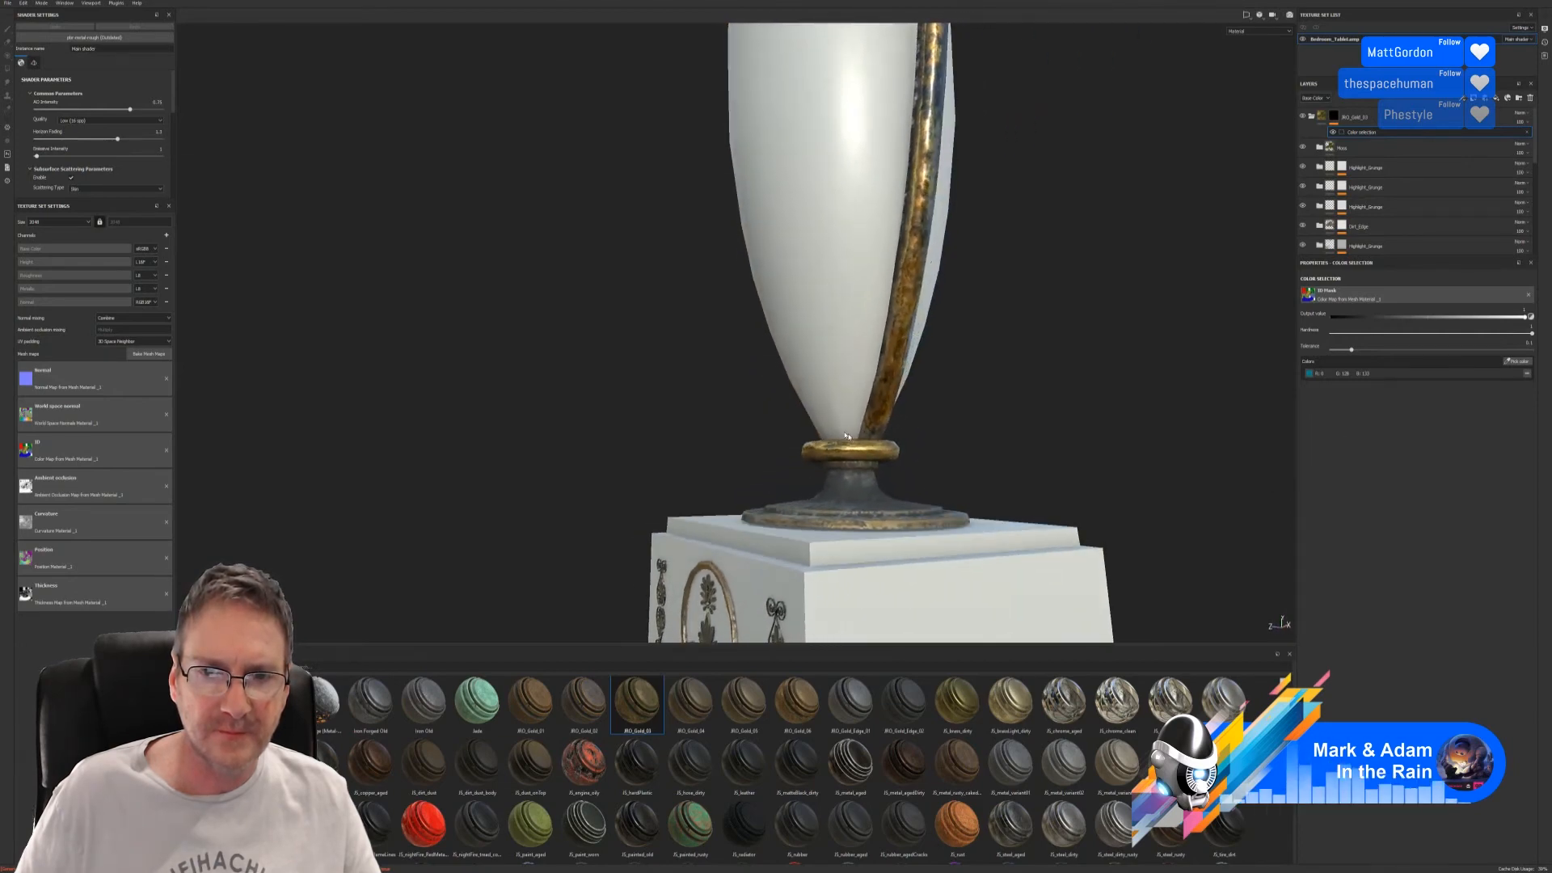
right_click_drag(893, 380, 832, 291, "alt")
middle_click_drag(832, 291, 797, 409, "alt")
right_click_drag(797, 409, 808, 291, "alt")
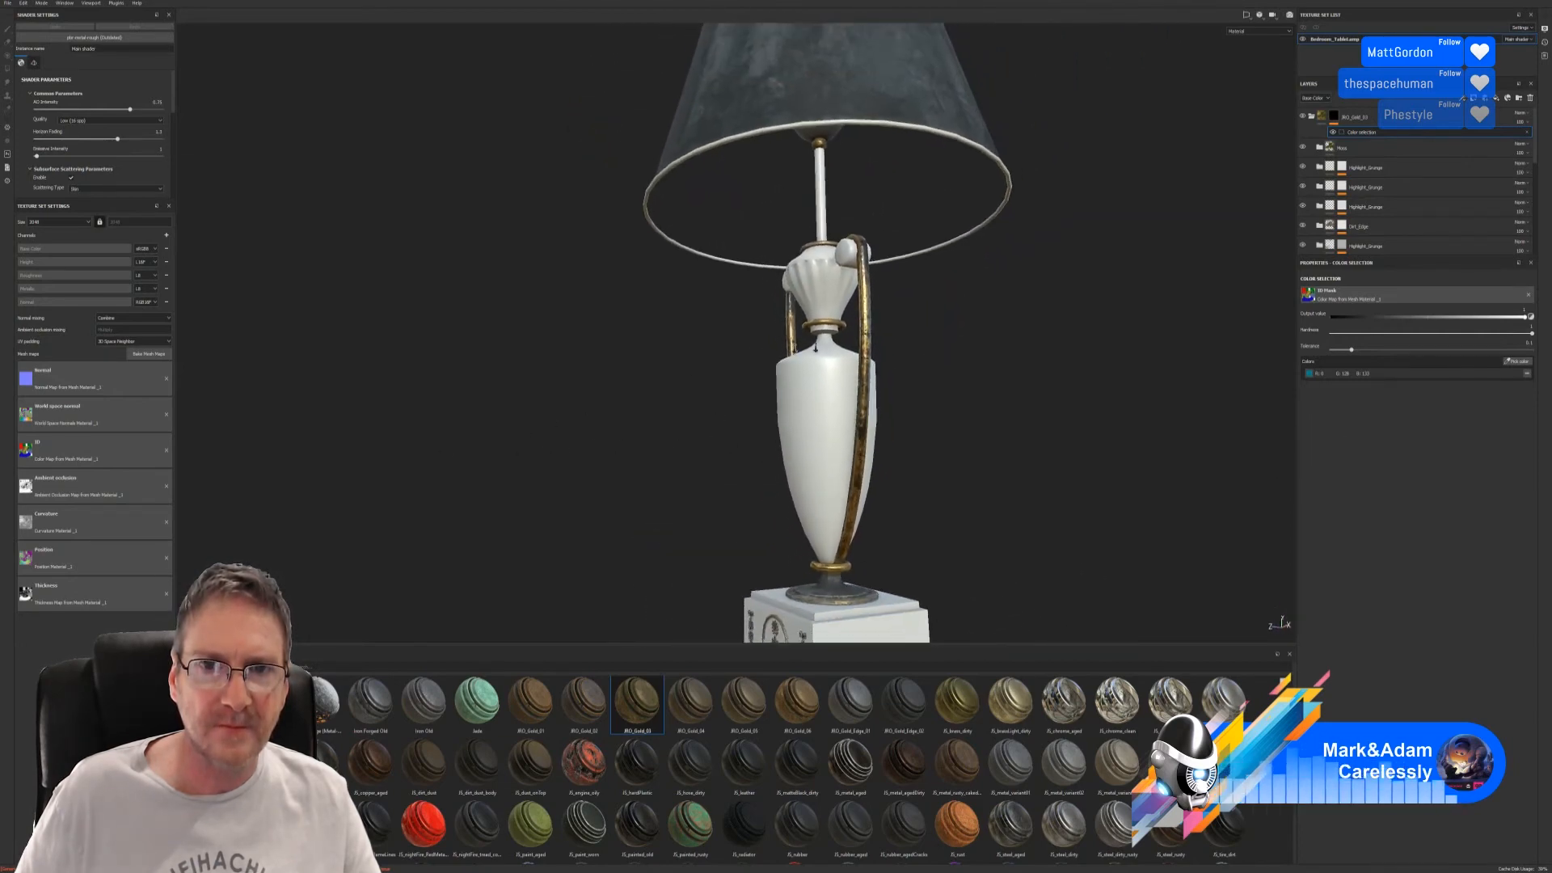
middle_click_drag(808, 291, 843, 447, "alt")
left_click_drag(843, 446, 890, 526, "alt")
middle_click_drag(851, 314, 826, 377, "alt")
right_click_drag(826, 377, 1223, 322, "alt")
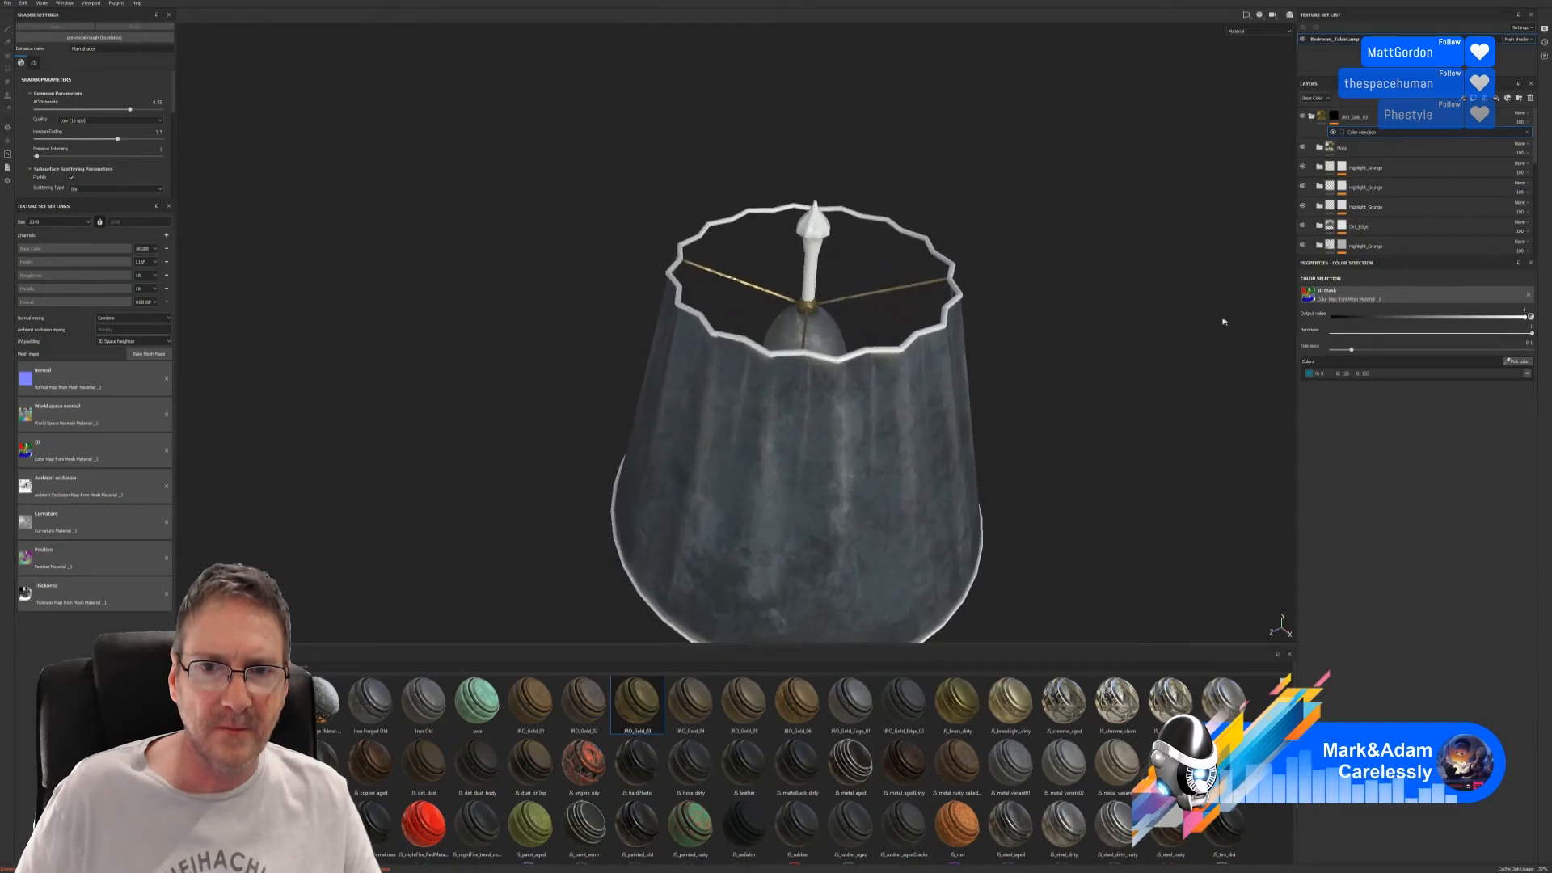
right_click_drag(695, 308, 932, 295, "alt")
left_click_drag(932, 294, 835, 271, "alt")
right_click_drag(834, 271, 748, 263, "alt")
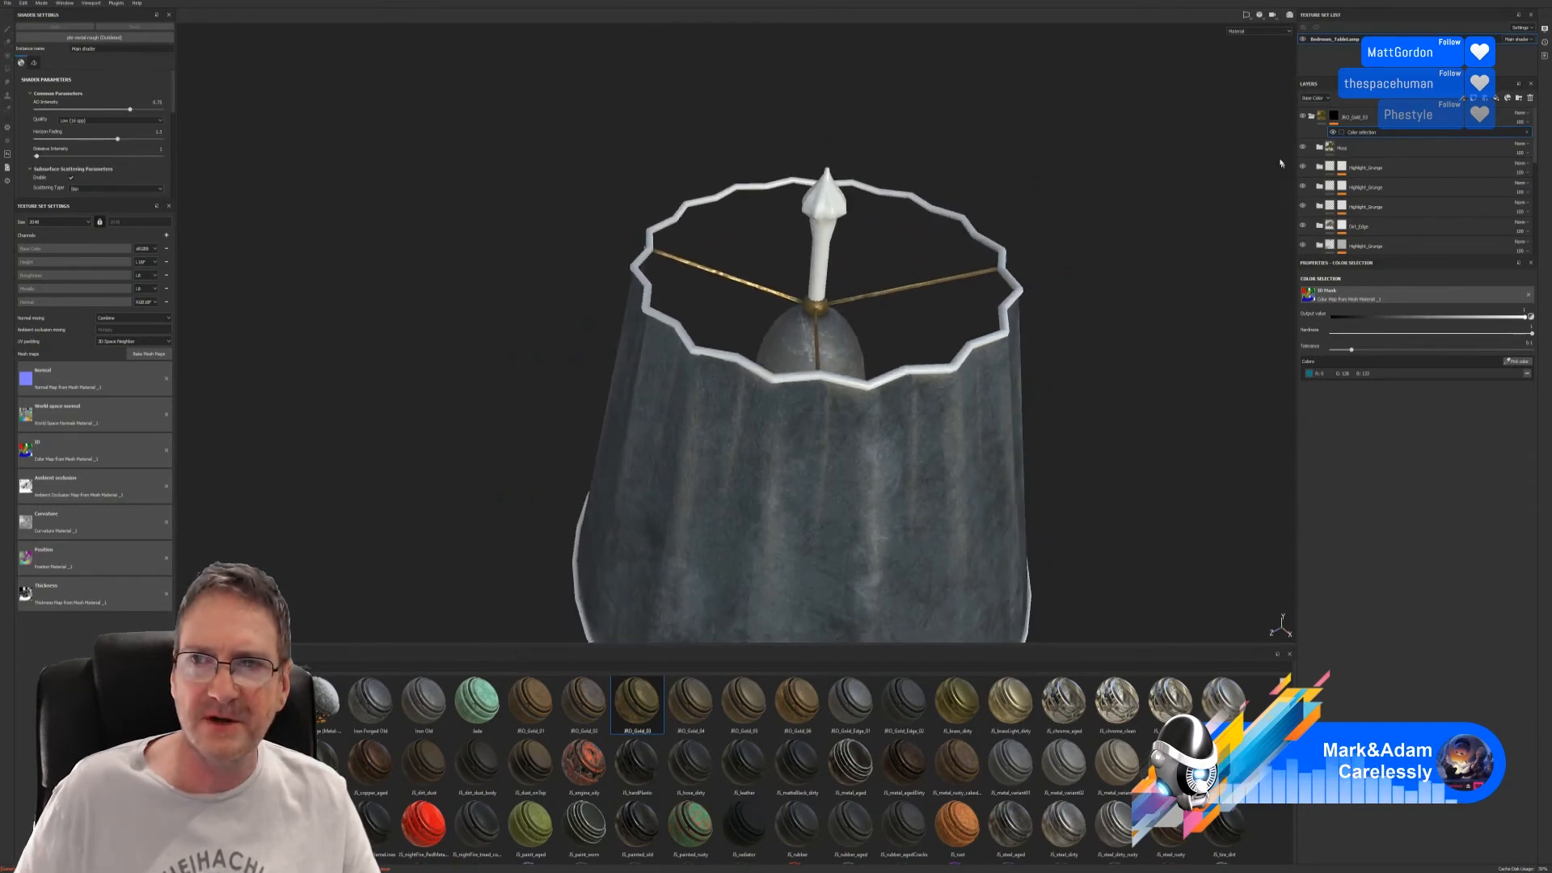
- Collapse the JRO_Gold_03 folder, then apply JRO_Gold_05 and mask it by color selection to the finial's dark red ID color
left_click(1311, 117)
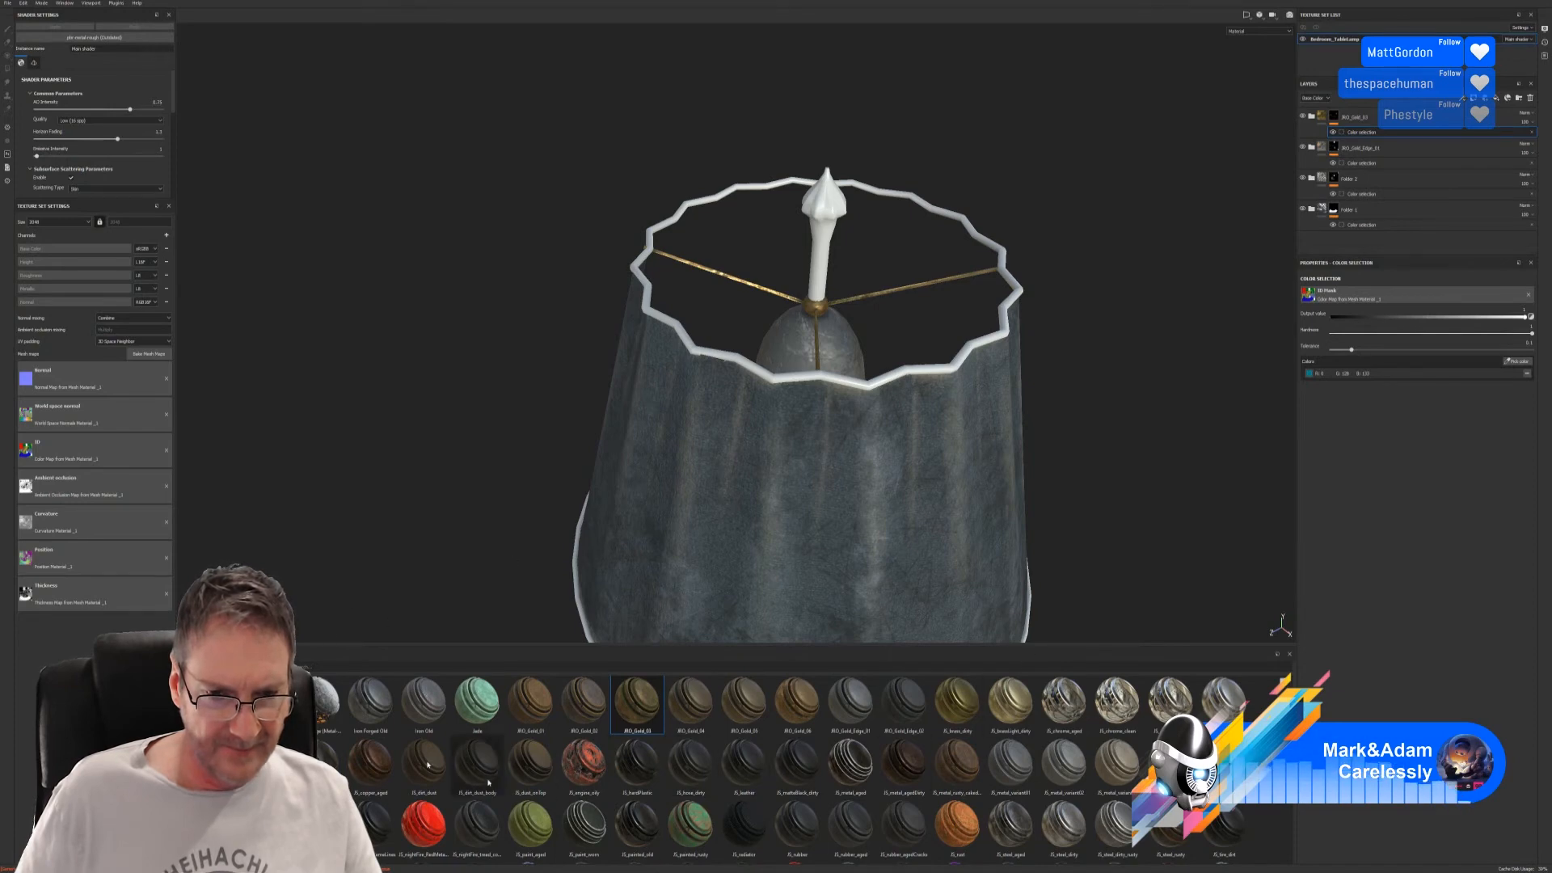
left_click_drag(742, 705, 833, 212)
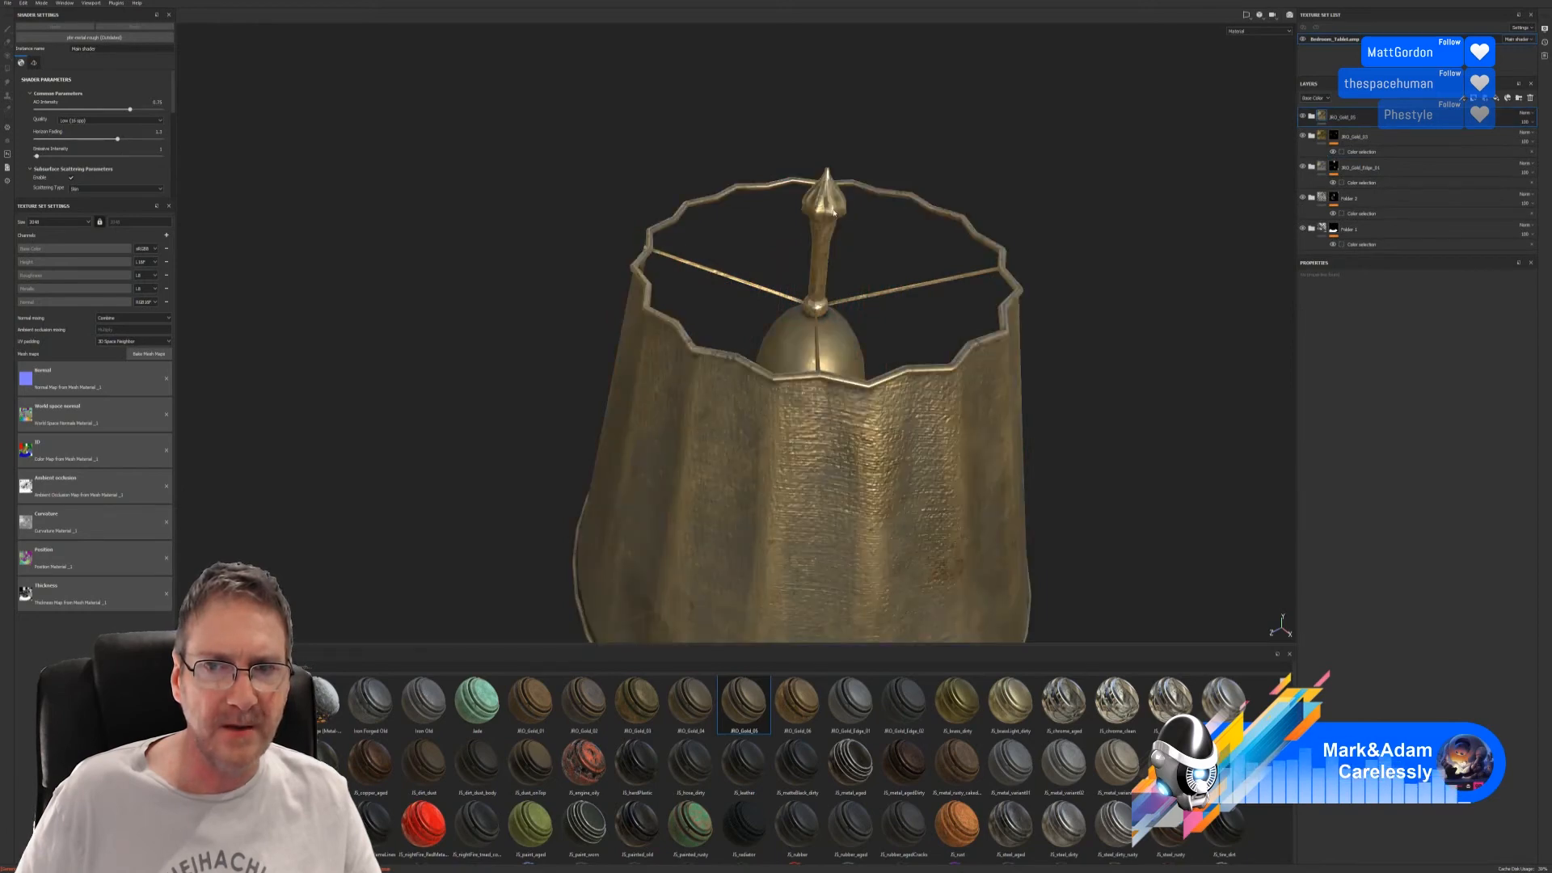
right_click(1378, 118)
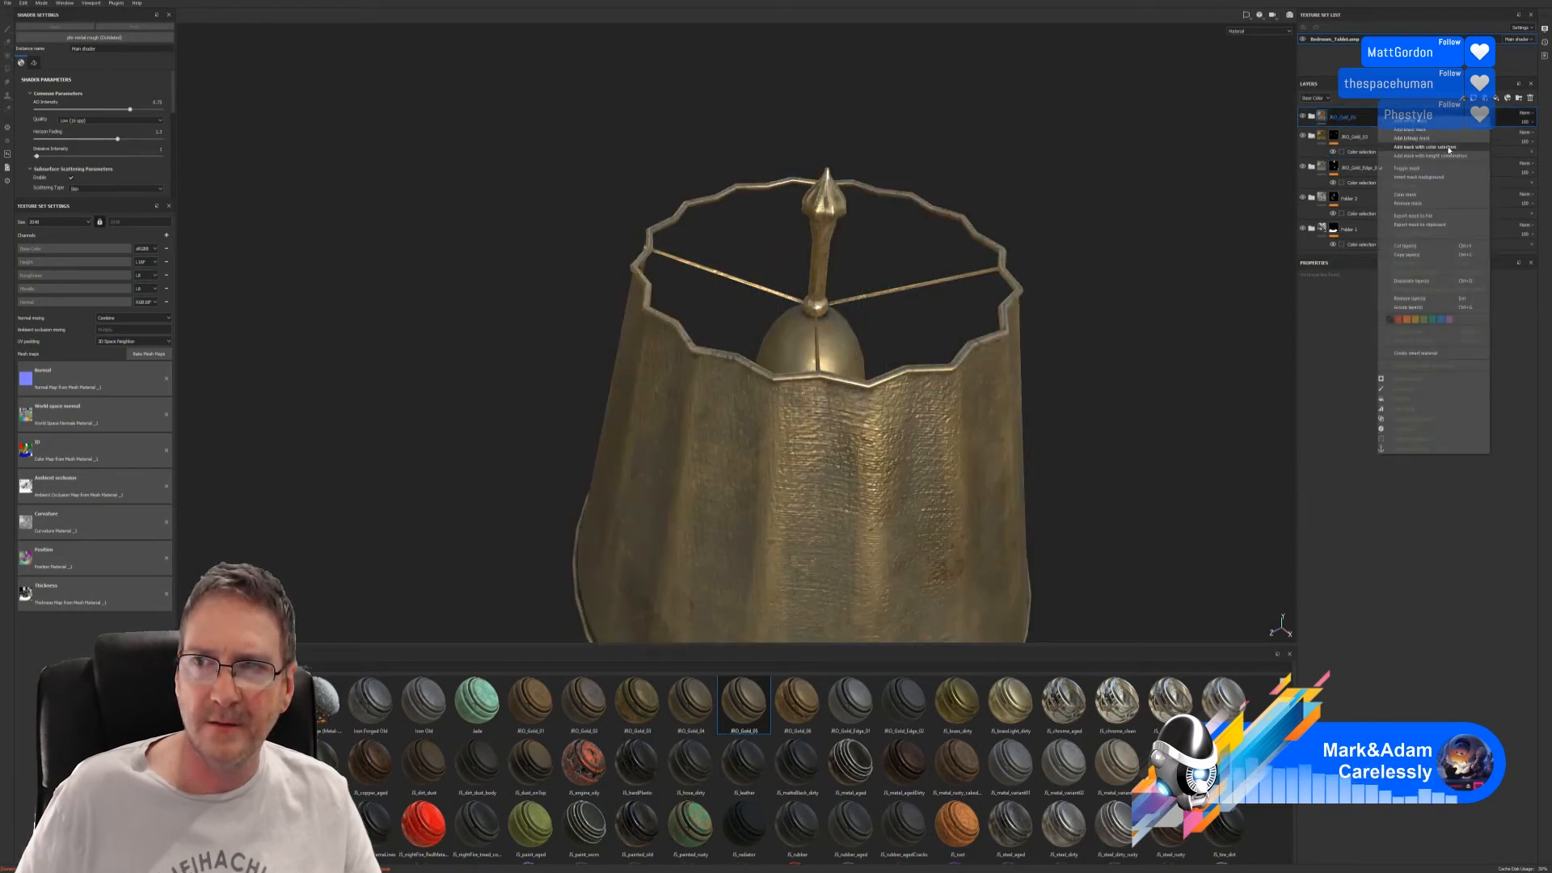
left_click(1446, 147)
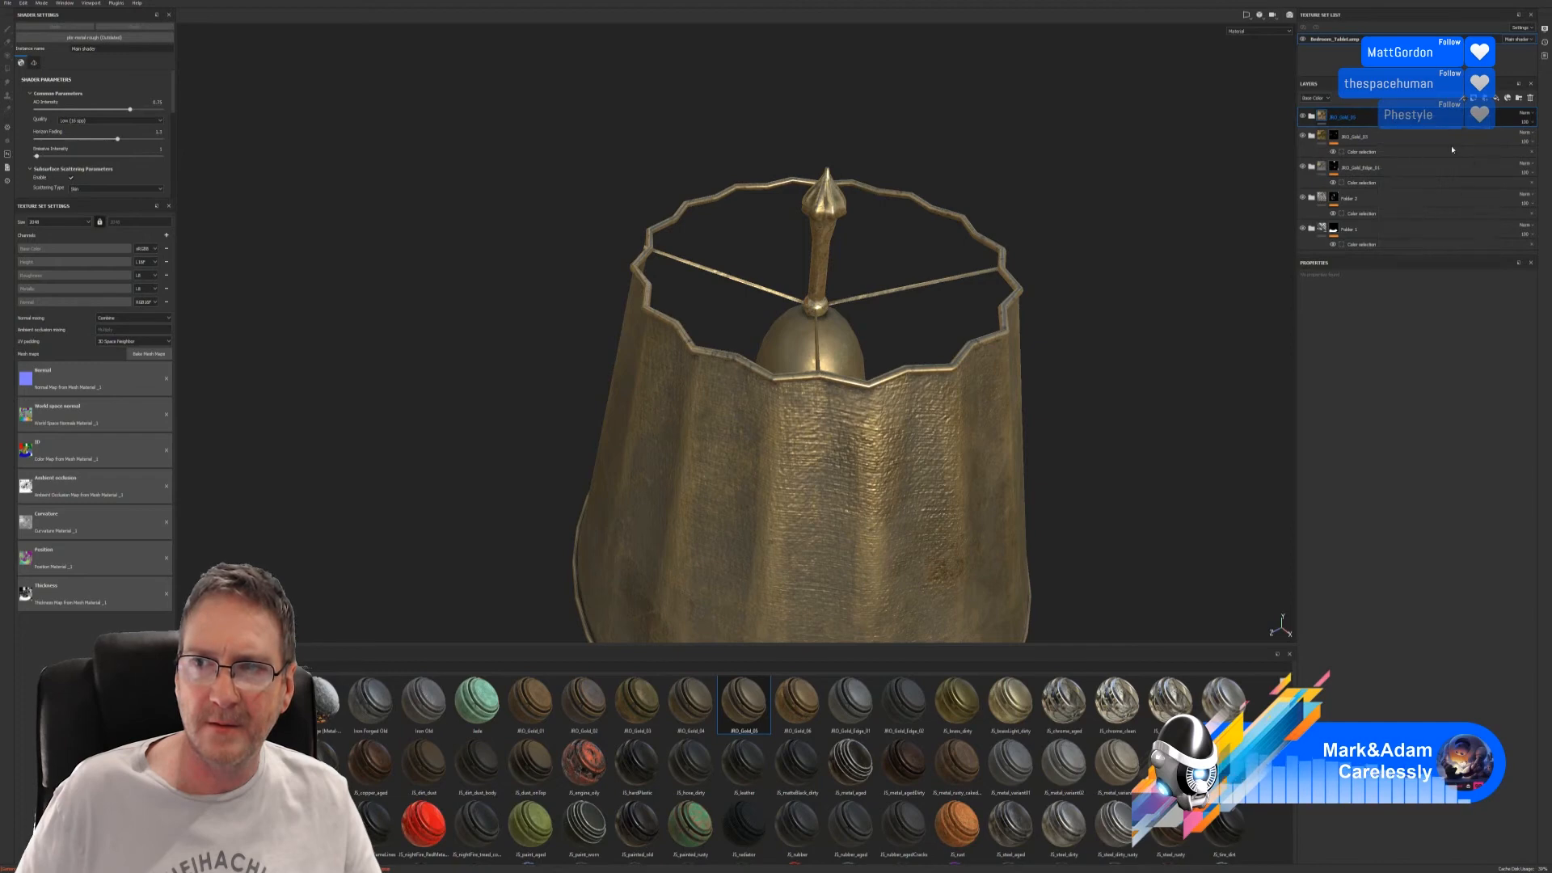
left_click(1528, 363)
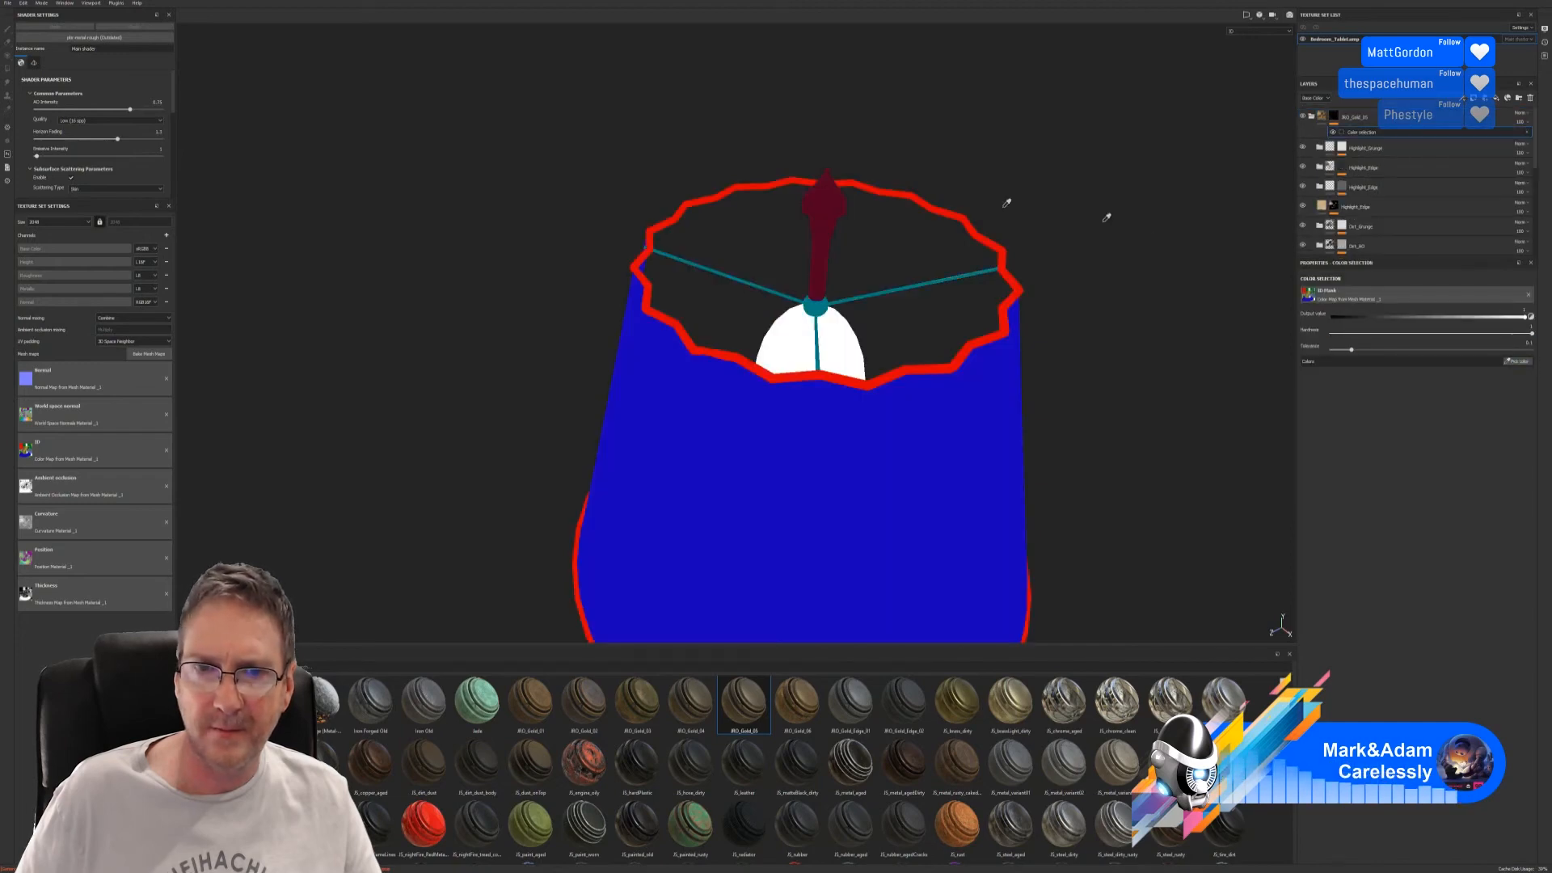
left_click(831, 196)
- Examine the gold finial together with the lampshade and its unpainted trim from several angles
right_click_drag(1063, 338, 930, 404, "alt")
left_click_drag(929, 404, 923, 332, "alt")
middle_click_drag(923, 331, 921, 48, "alt")
left_click_drag(938, 412, 930, 354, "alt")
middle_click_drag(915, 222, 913, 435, "alt")
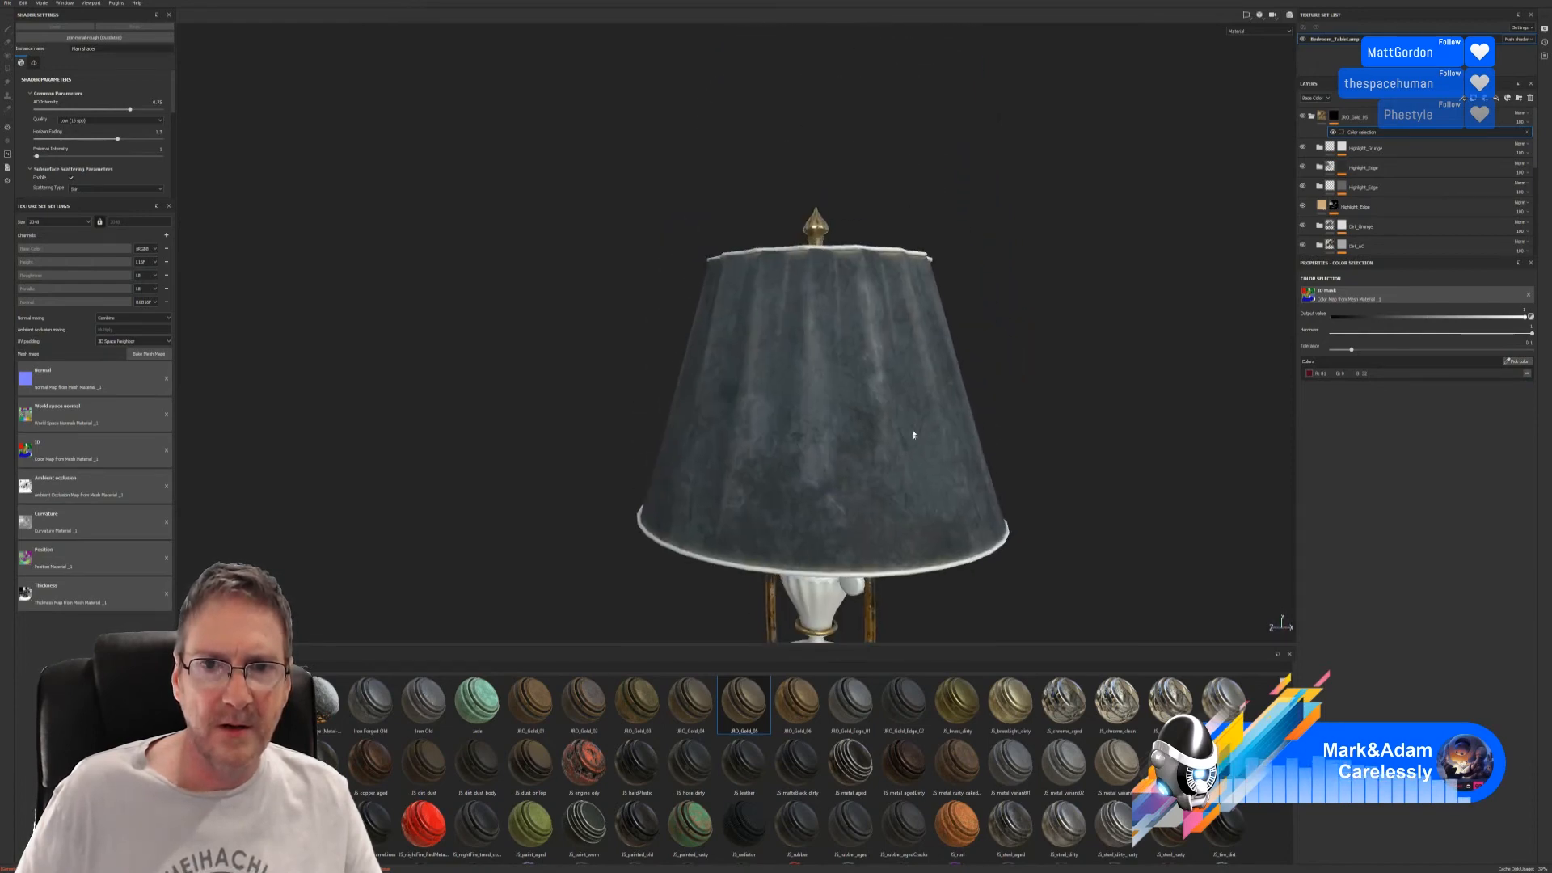
left_click_drag(913, 435, 734, 329, "alt")
middle_click_drag(734, 329, 676, 288, "alt")
left_click_drag(676, 287, 745, 337, "alt")
right_click_drag(744, 338, 714, 306, "alt")
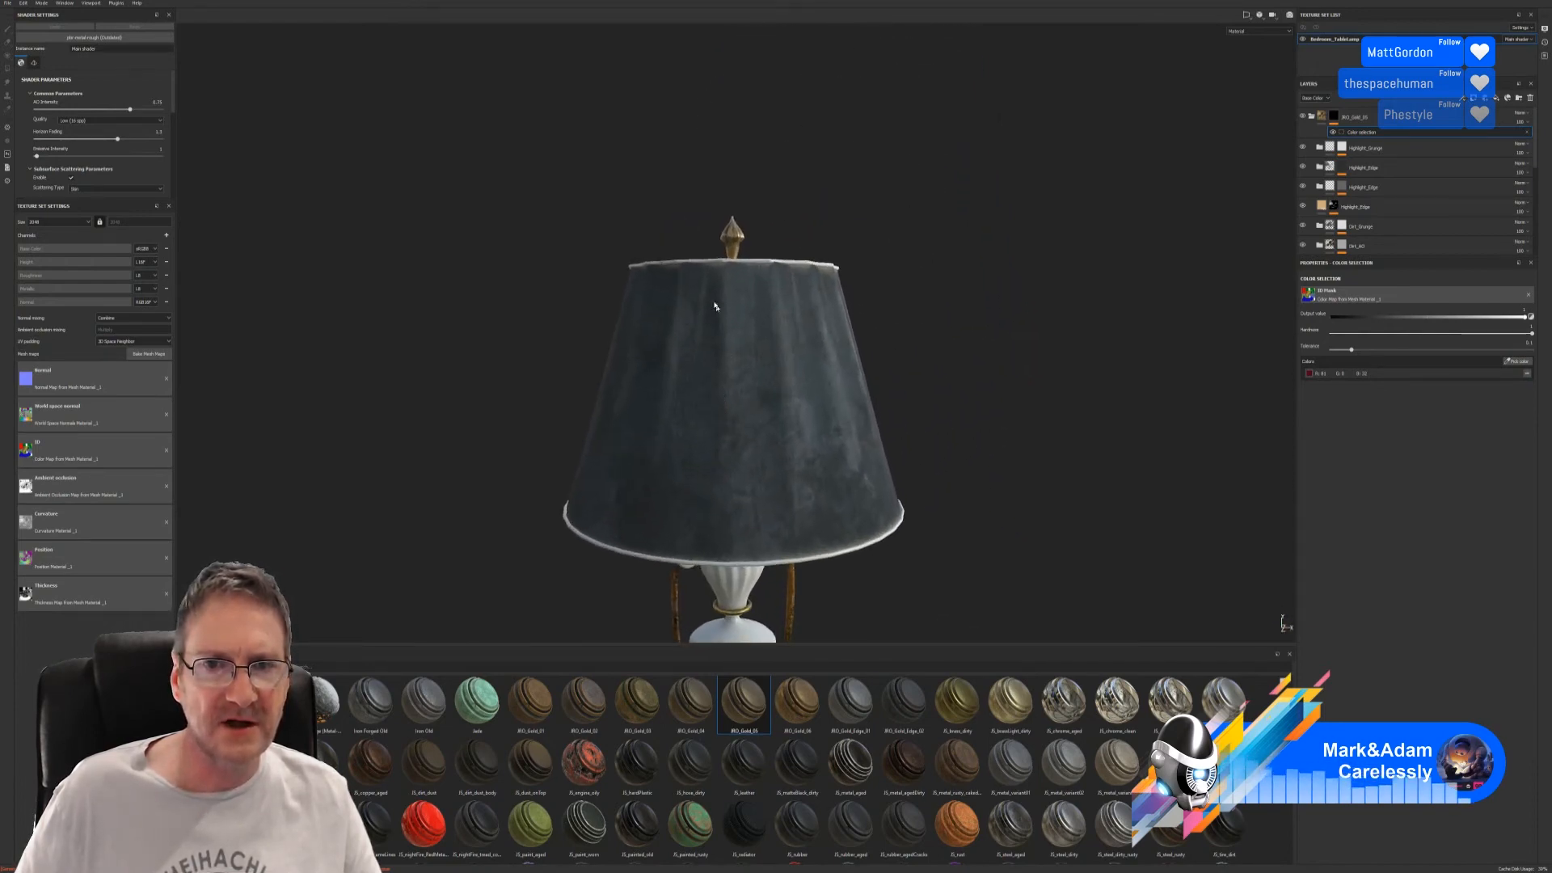
- Apply a dark metal material from the library as a fill layer above the finial's gold material group
left_click_drag(715, 305, 752, 380, "alt")
right_click_drag(752, 380, 905, 194, "alt")
middle_click_drag(905, 194, 880, 305, "alt")
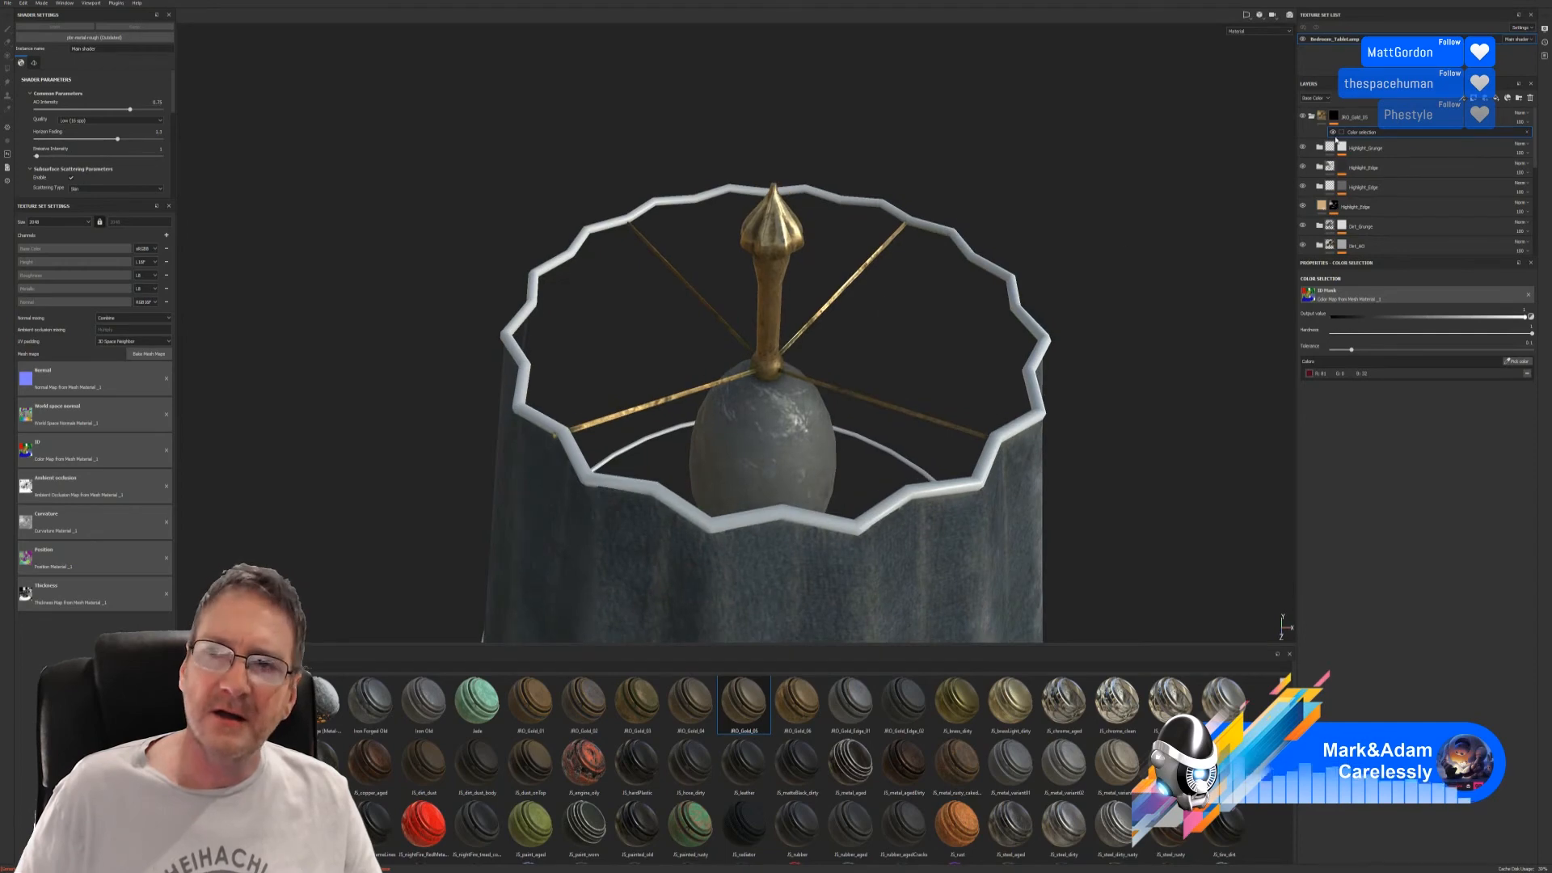
left_click(1378, 123)
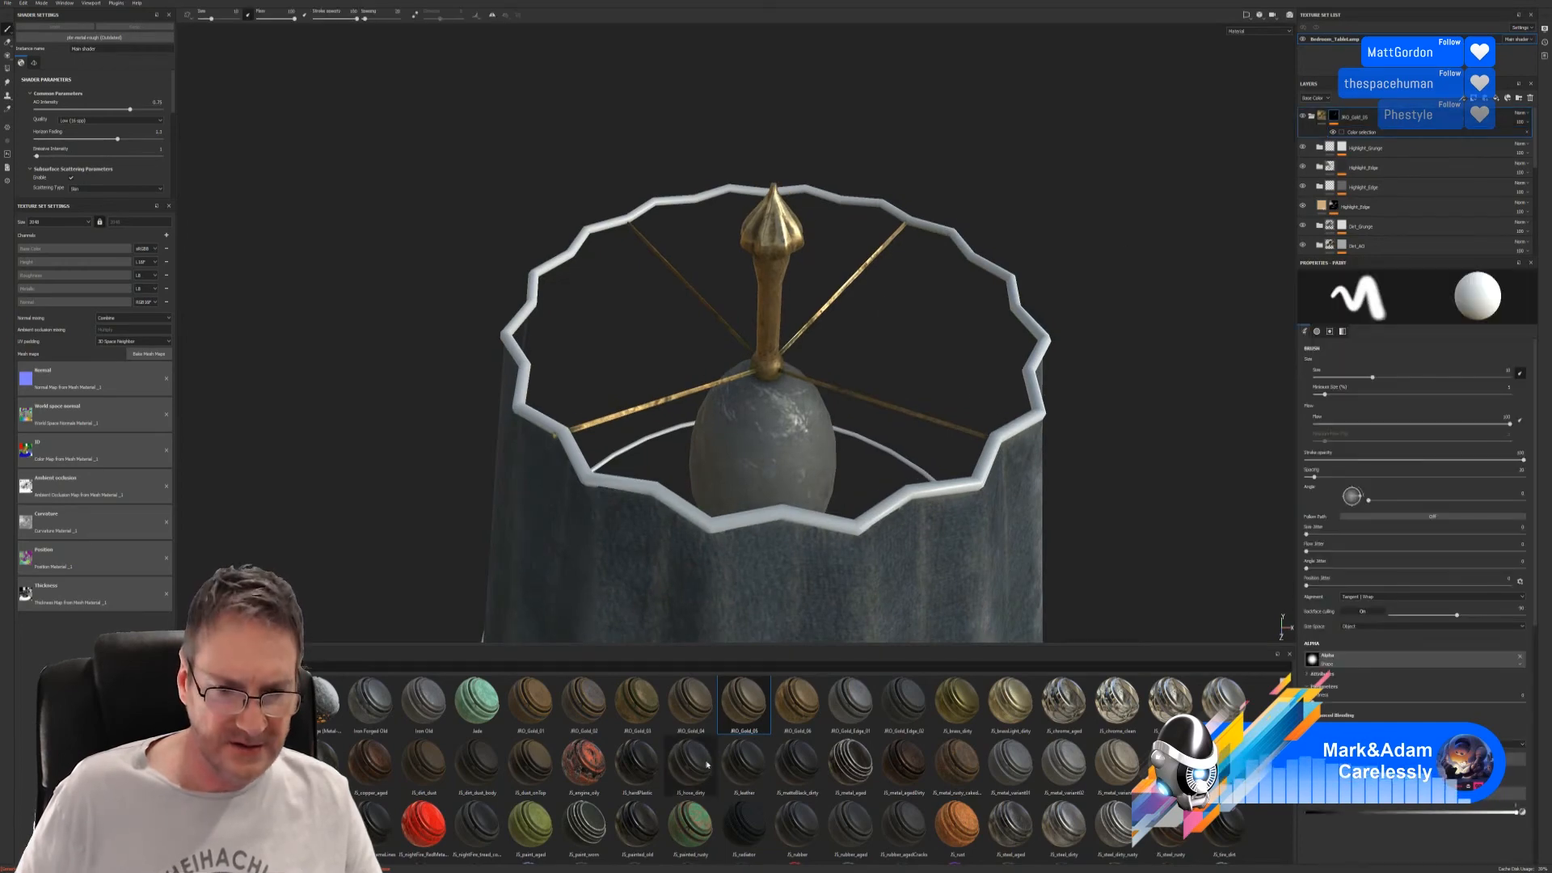
scroll(639, 760, "up", 10)
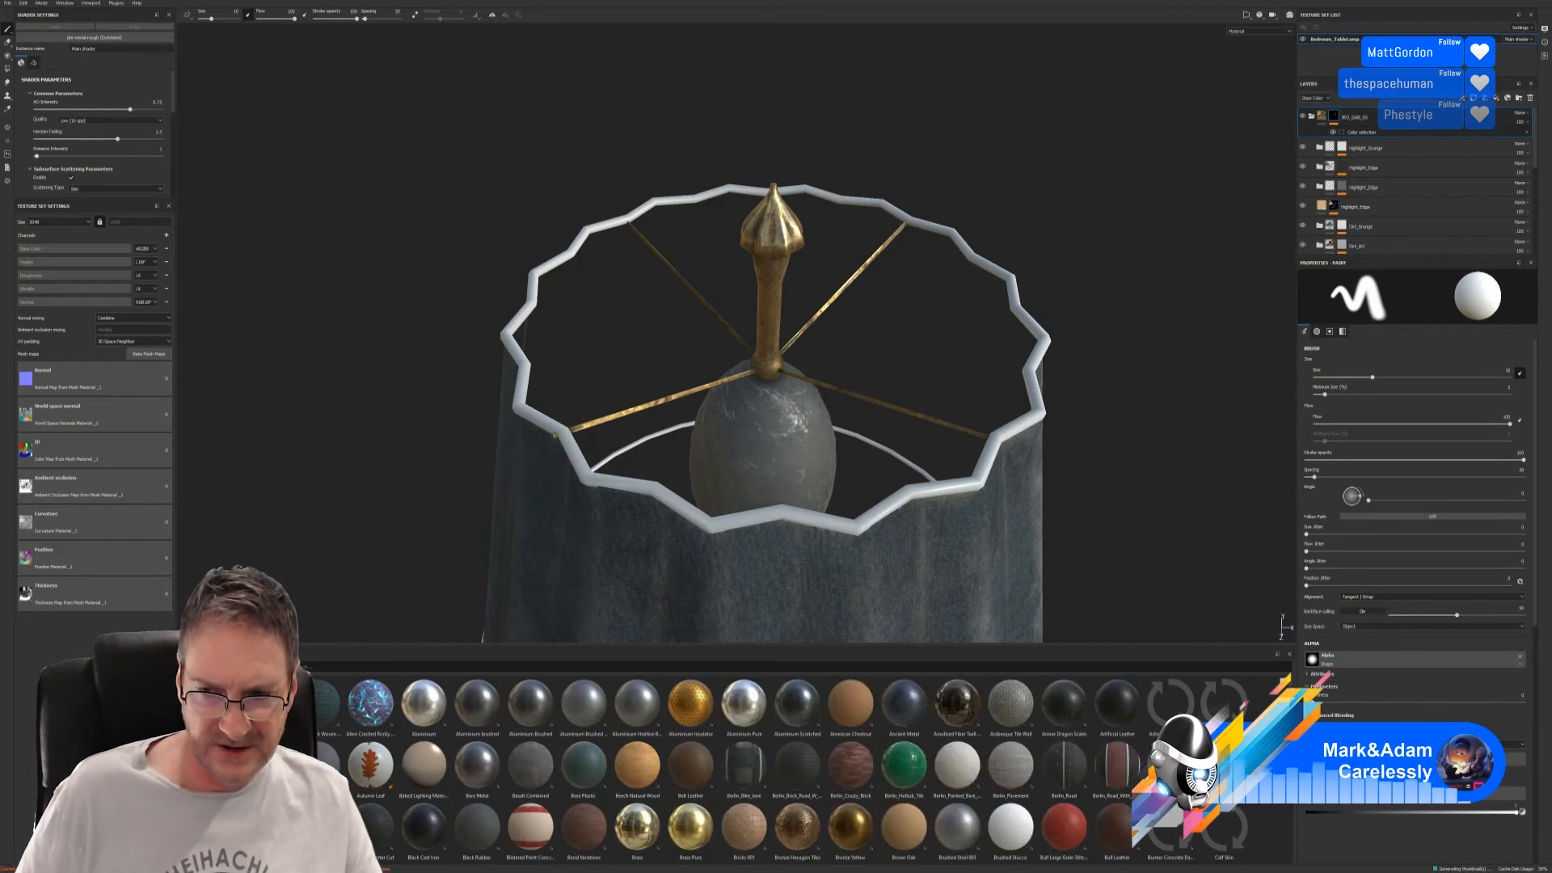
scroll(728, 768, "down", 3)
scroll(727, 767, "down", 3)
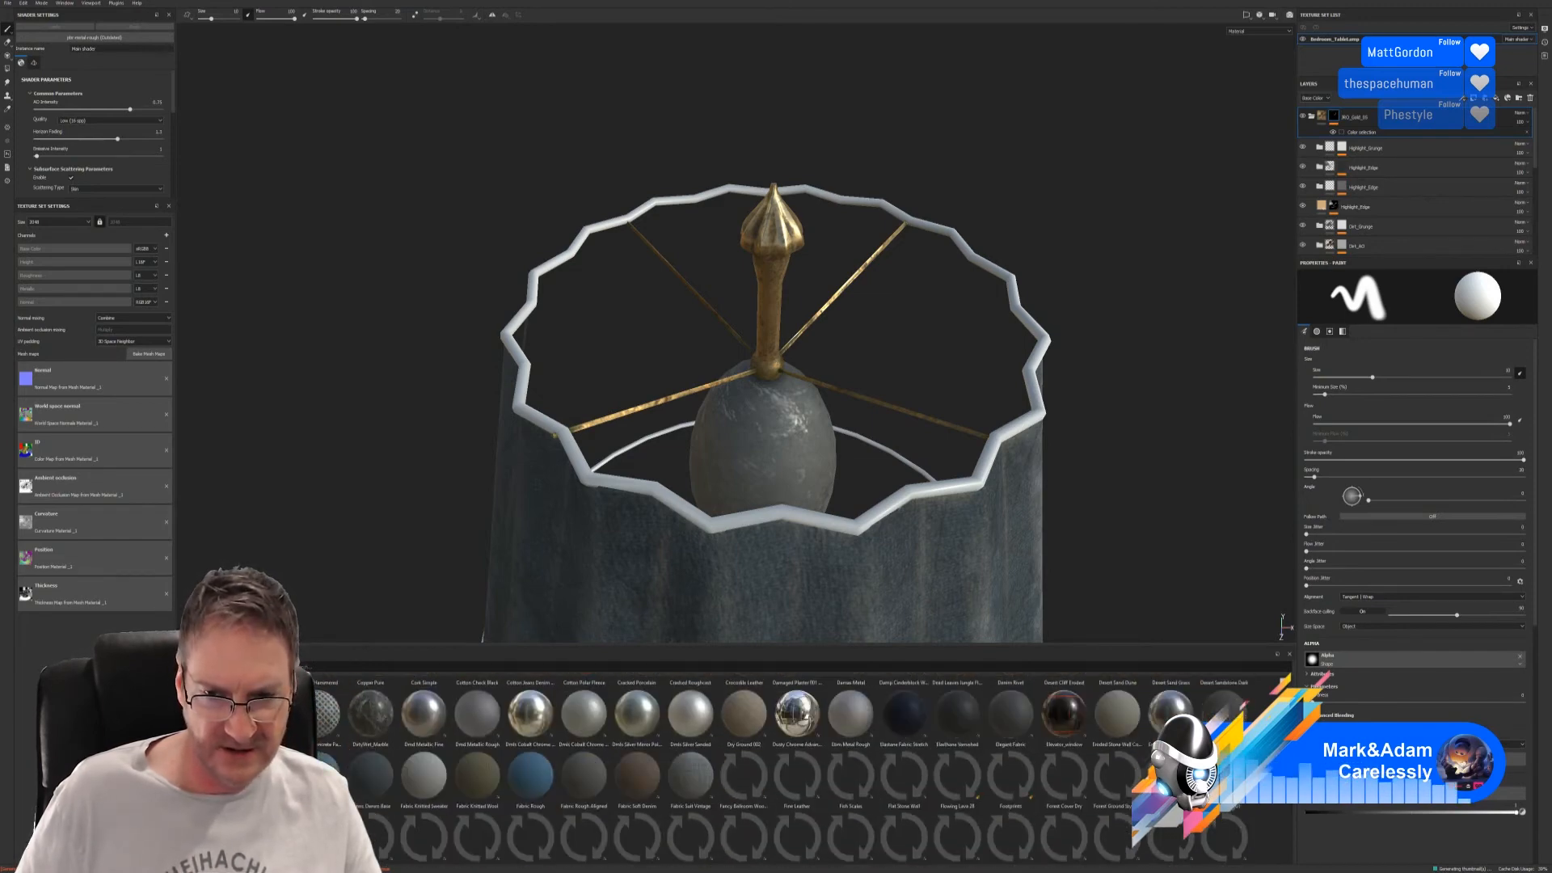
scroll(800, 768, "down", 2)
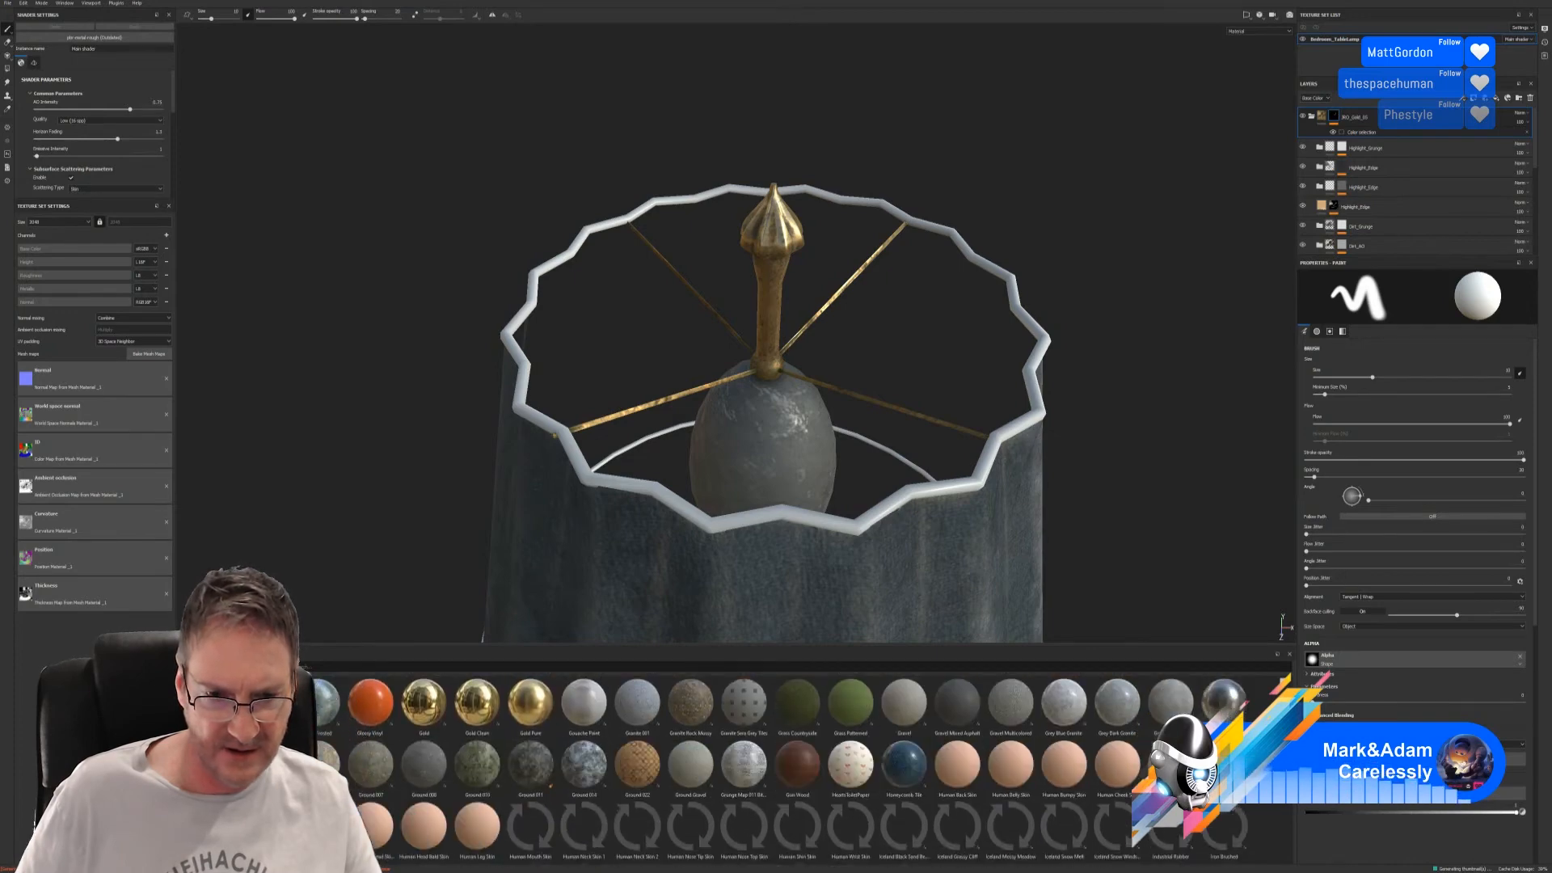
scroll(800, 767, "down", 2)
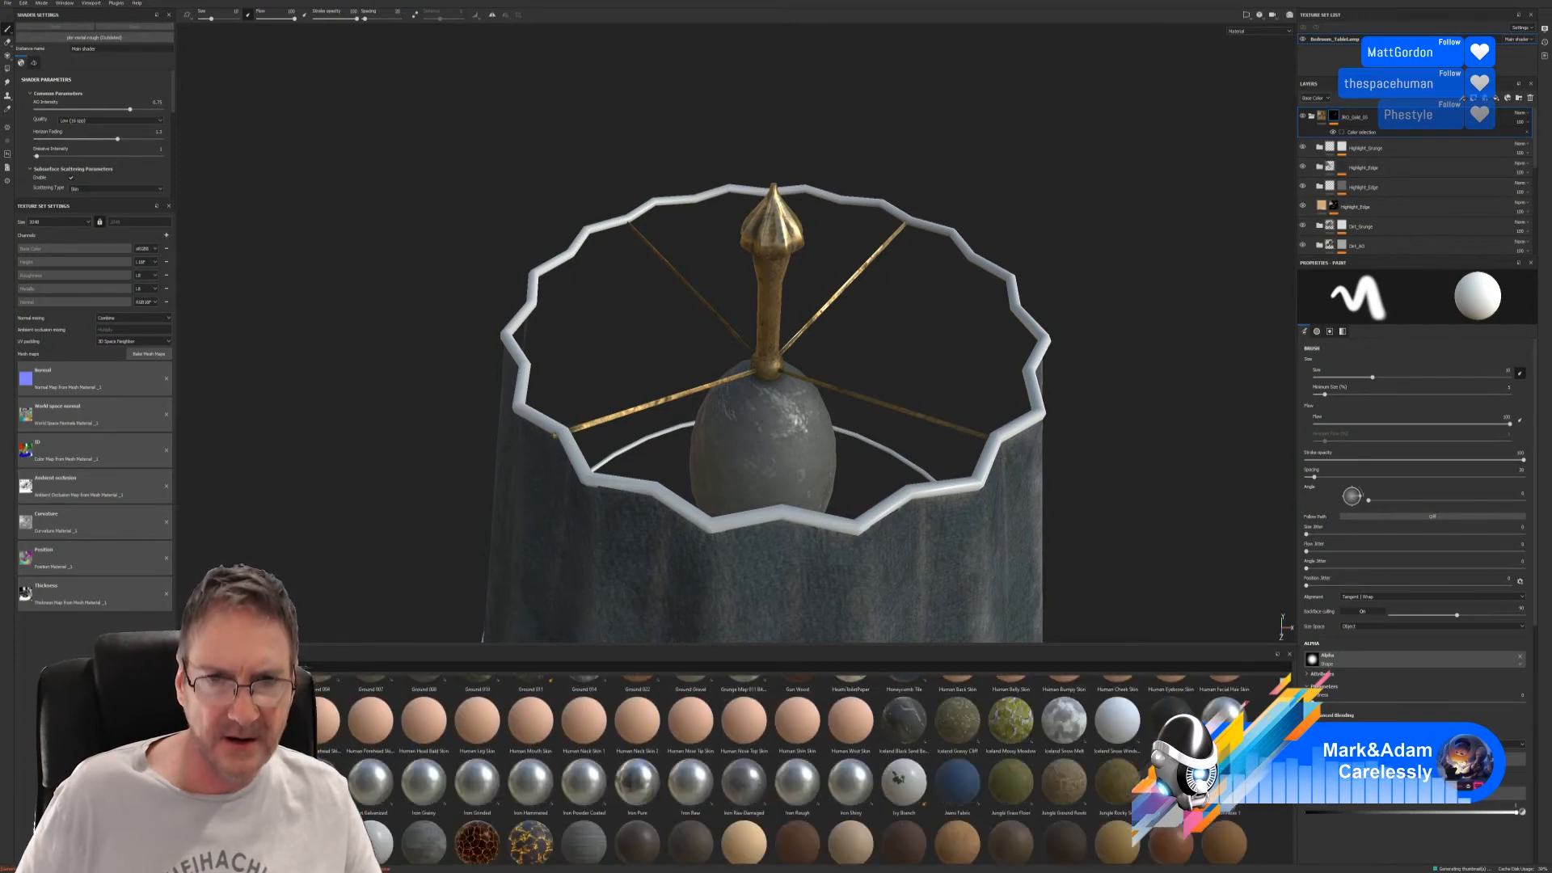
scroll(800, 768, "down", 1)
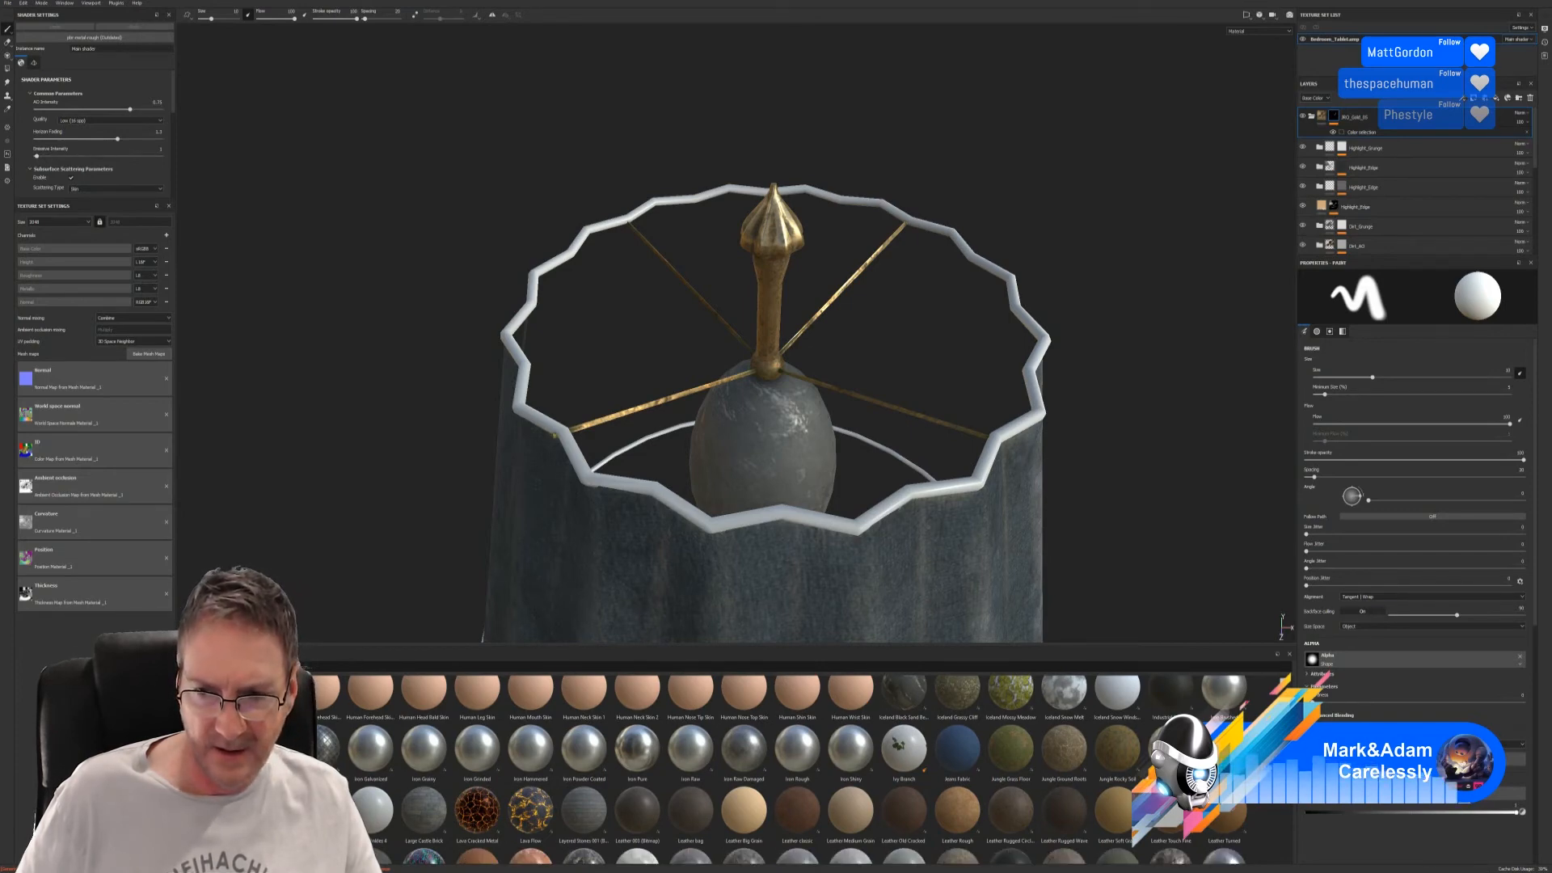
scroll(798, 768, "down", 2)
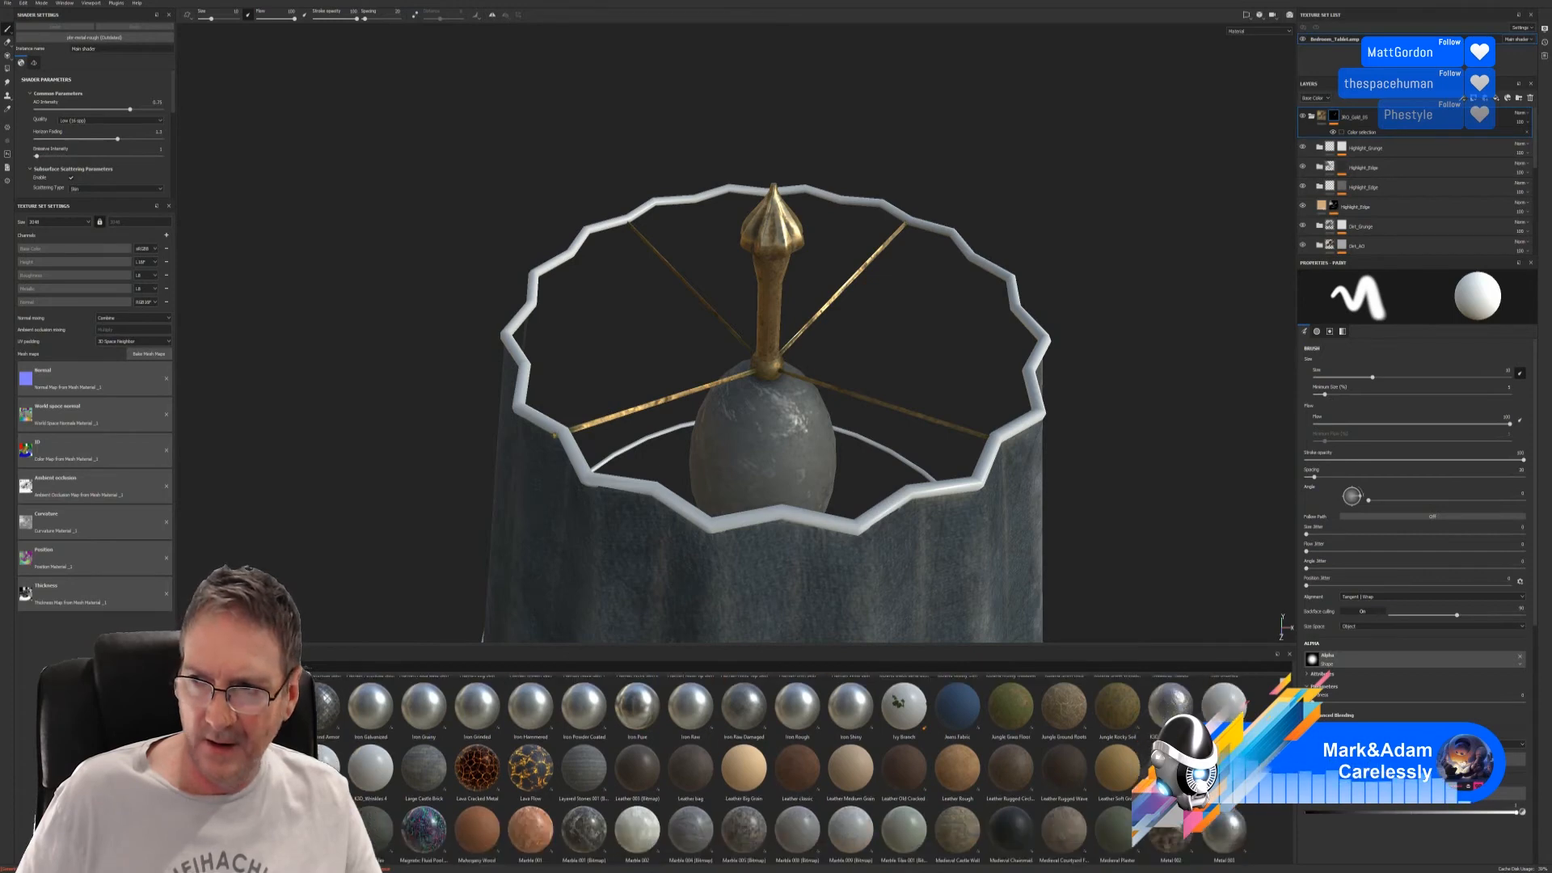
scroll(797, 768, "down", 2)
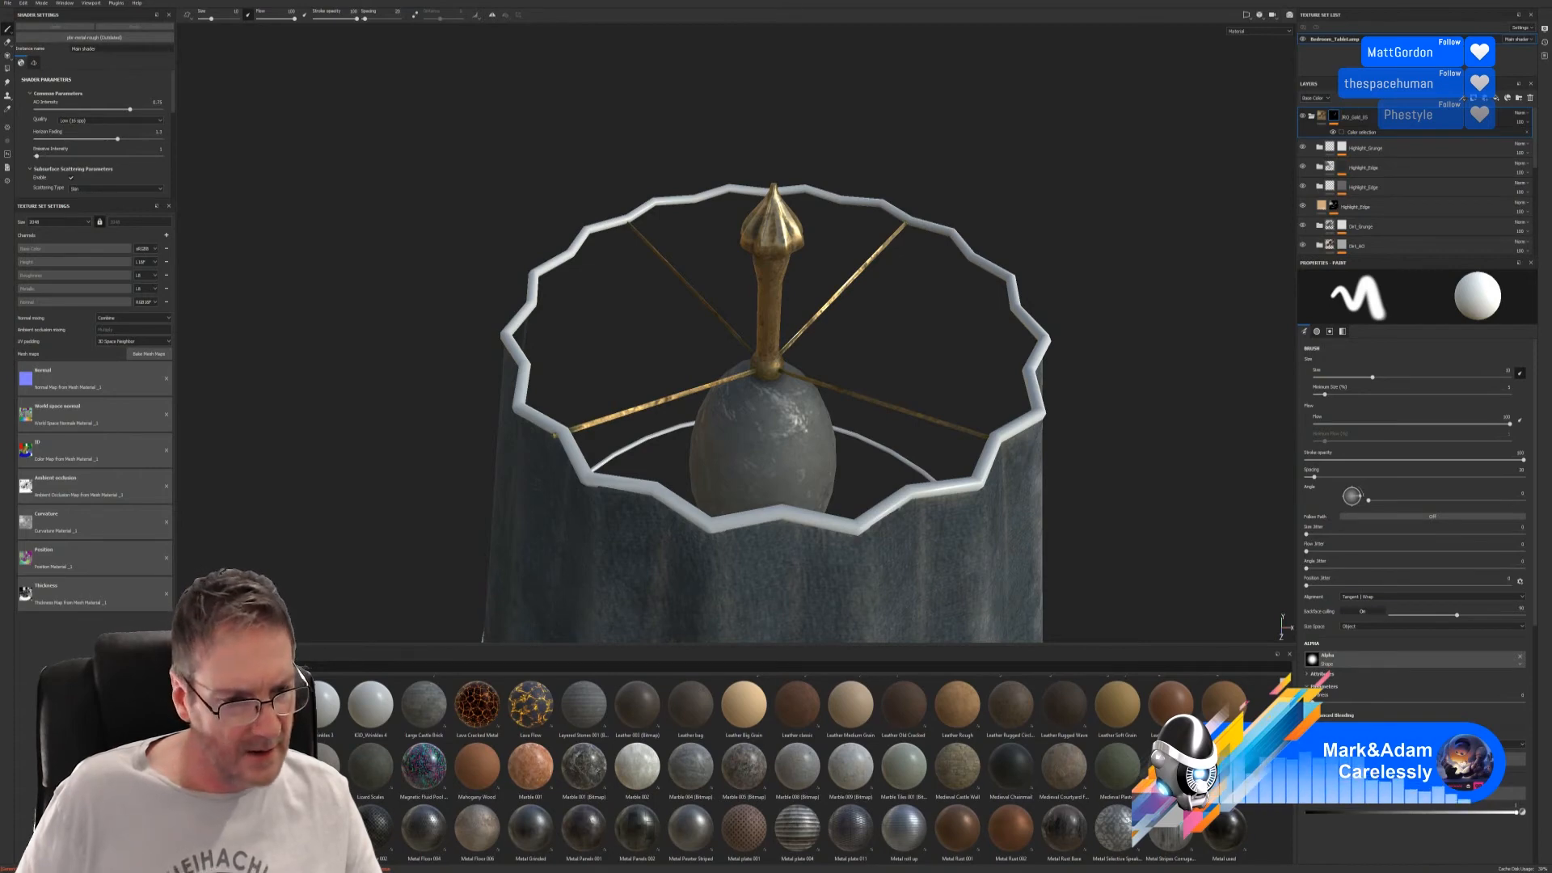
scroll(799, 767, "down", 1)
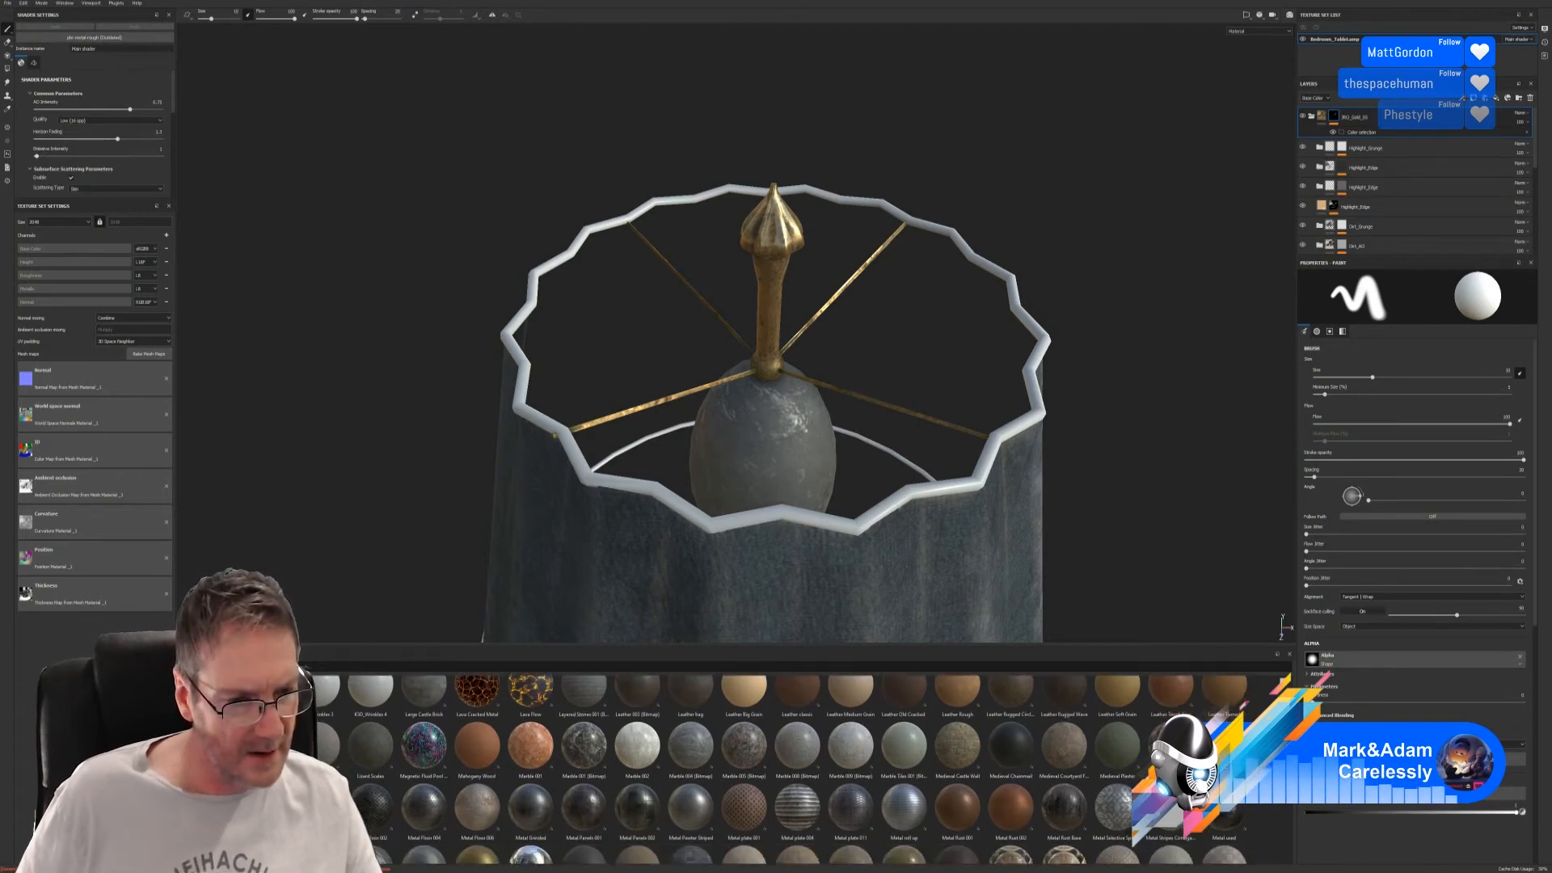
mouse_move(318, 812)
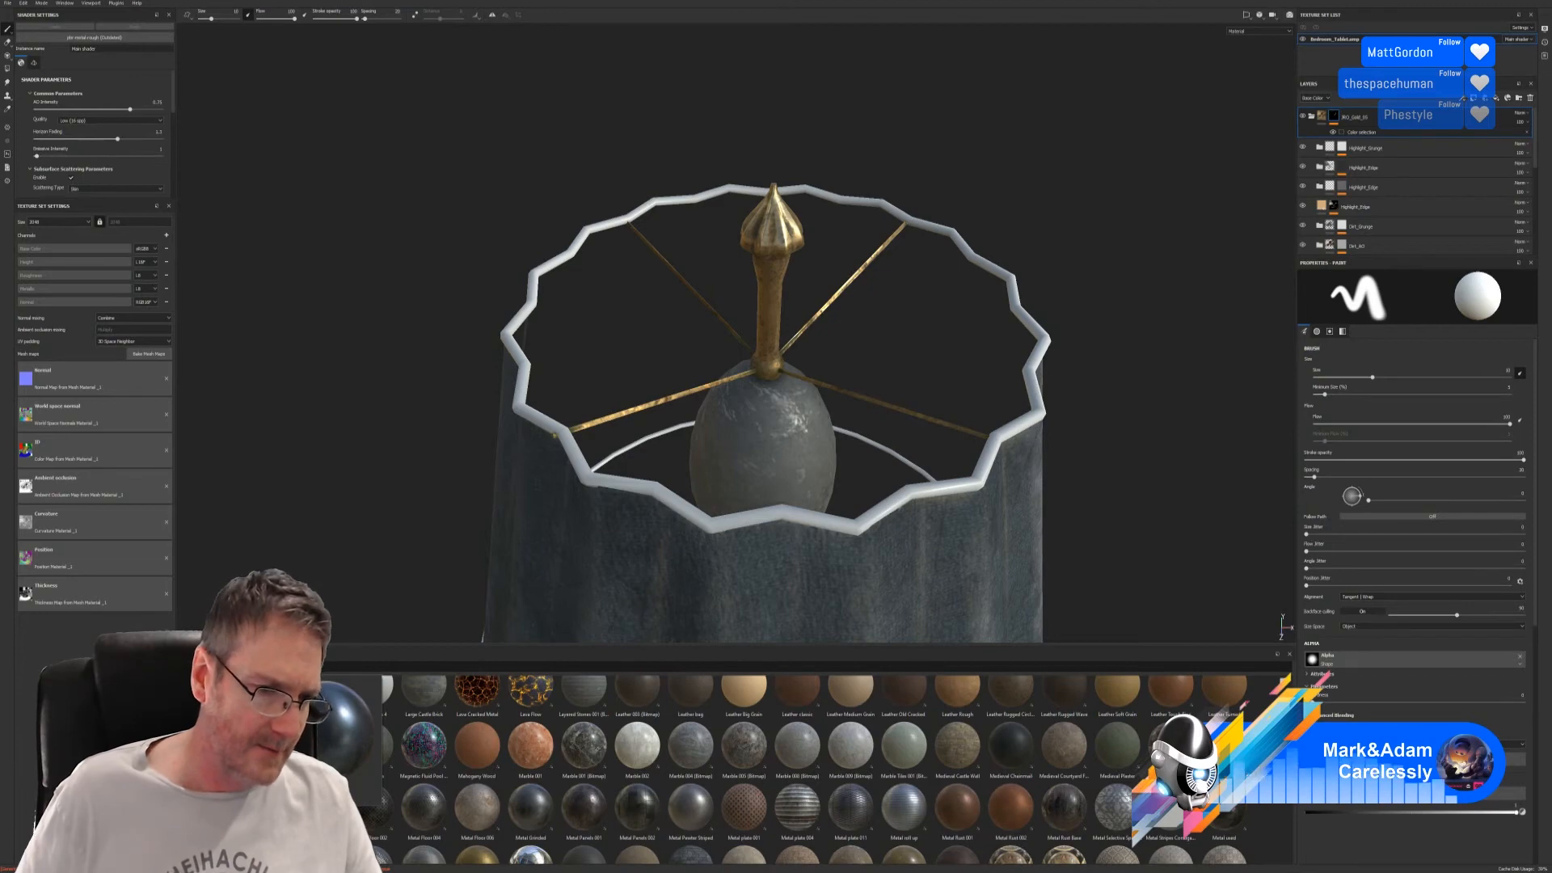
left_click_drag(319, 812, 786, 249)
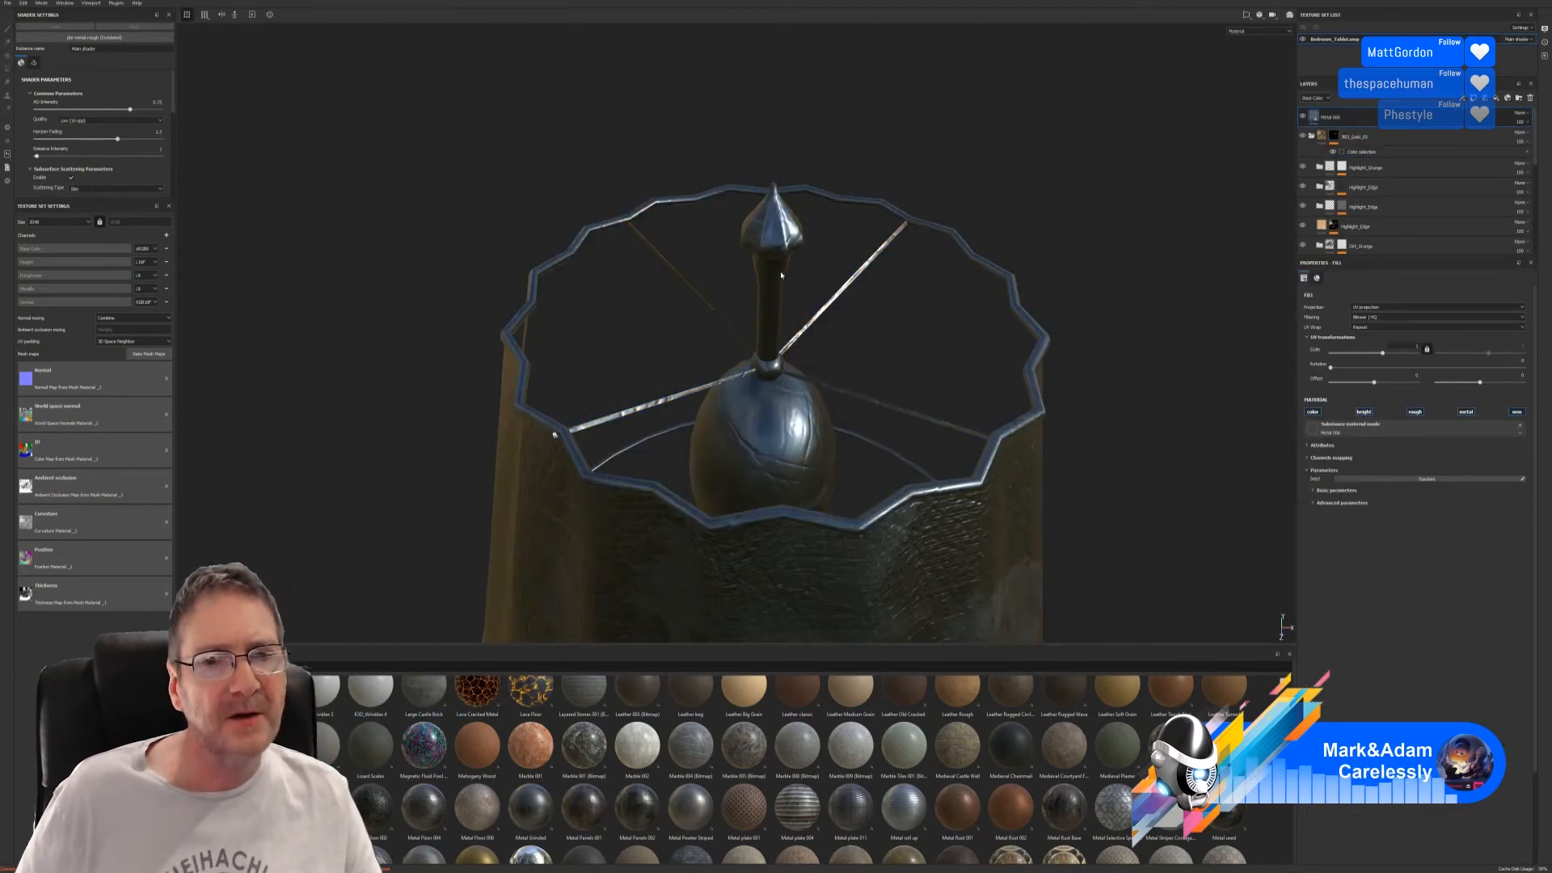
- Group the new metal layer with the gold material group and mask the folder to the finial by color selection
right_click(1387, 137)
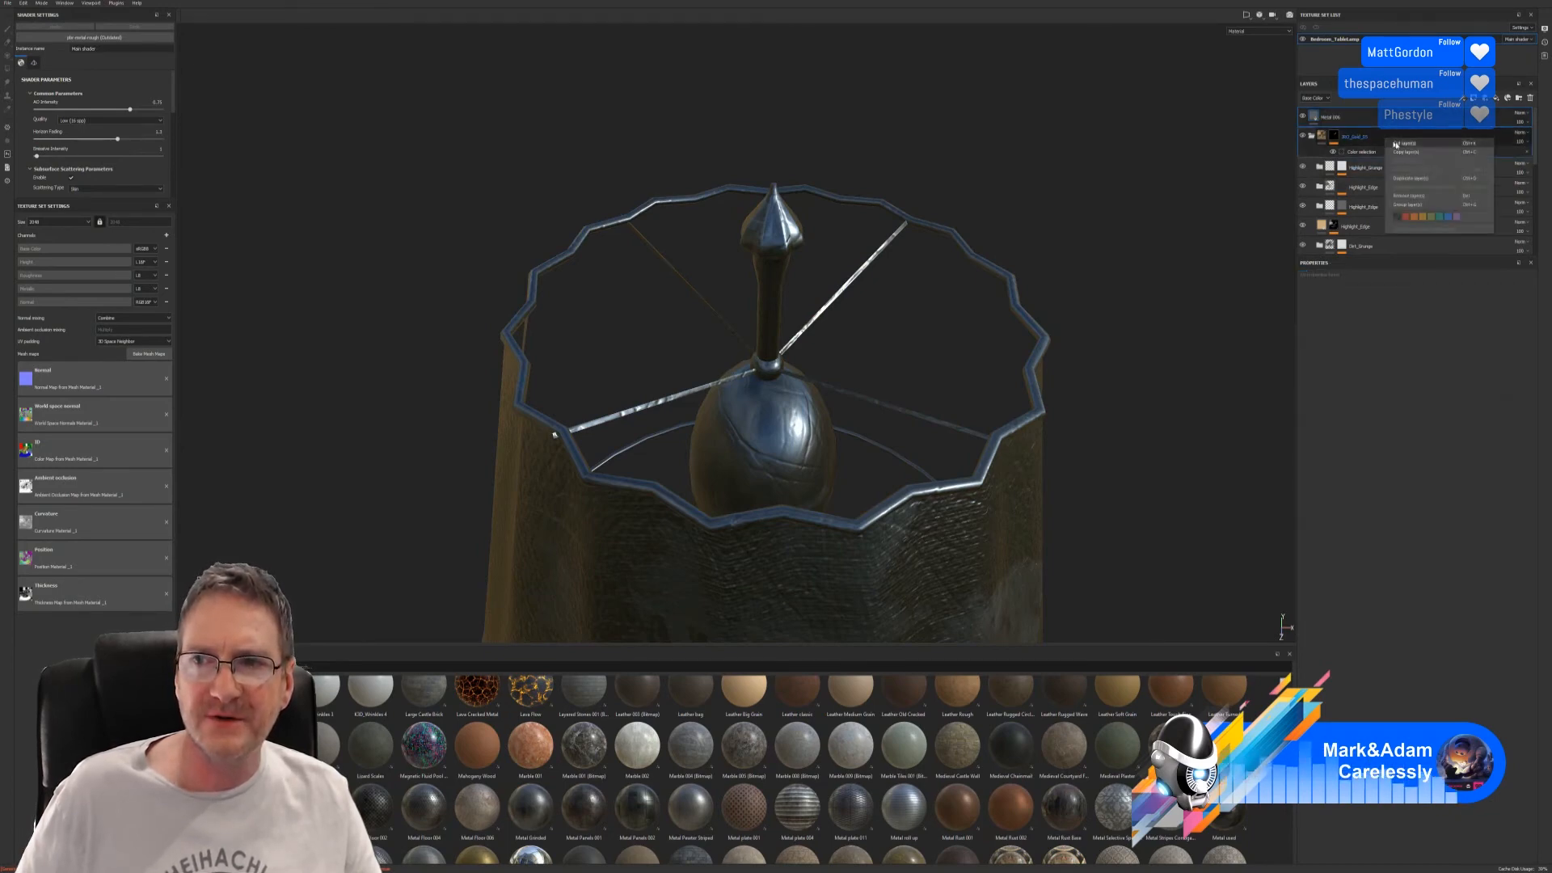
left_click(1411, 204)
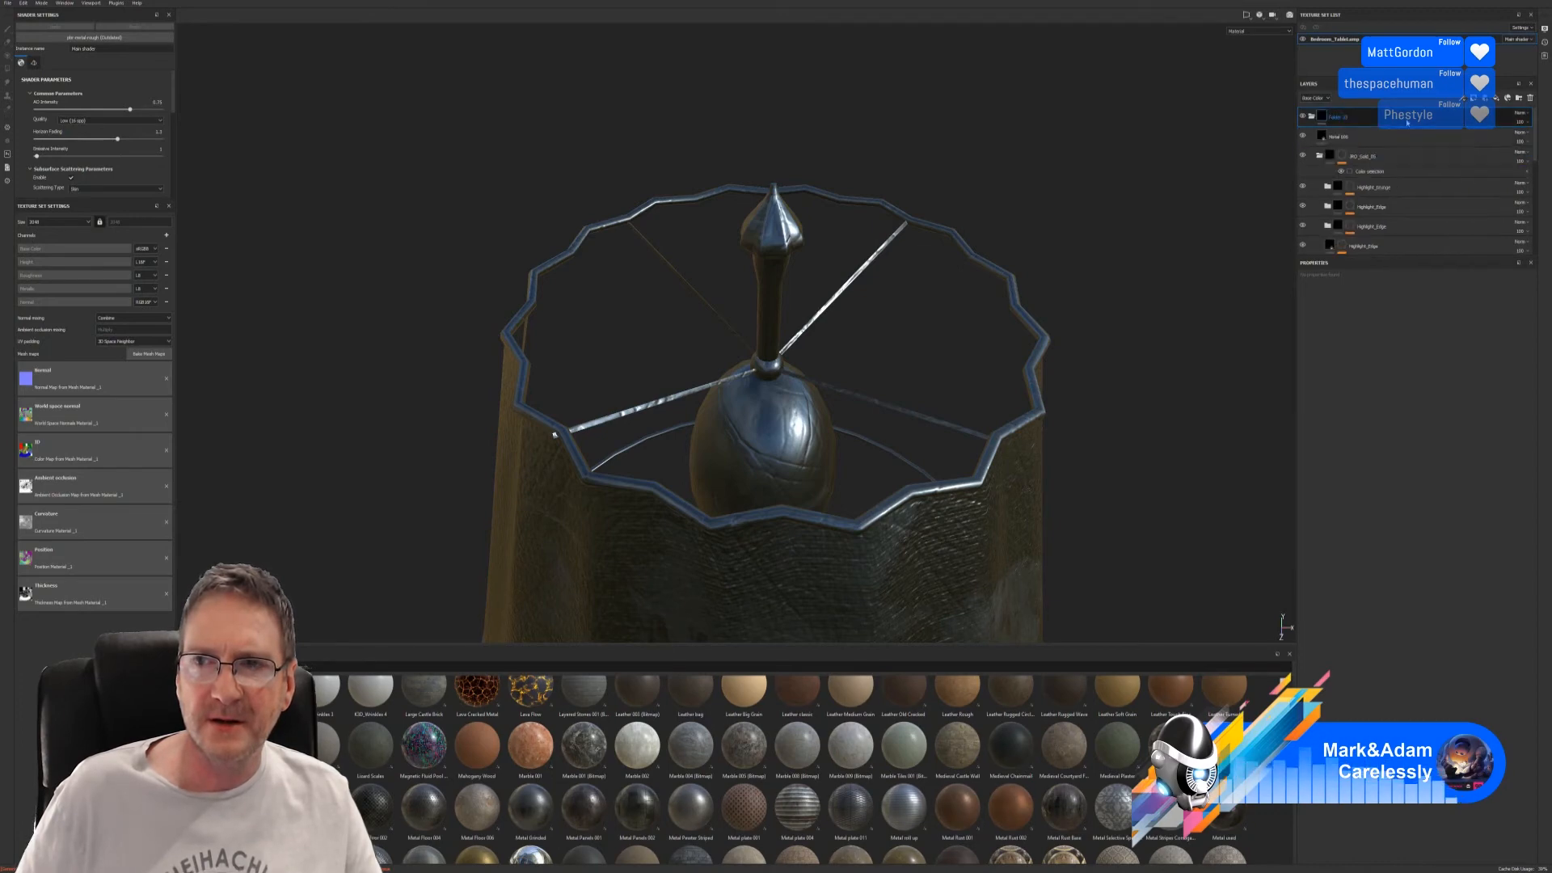
right_click(1411, 119)
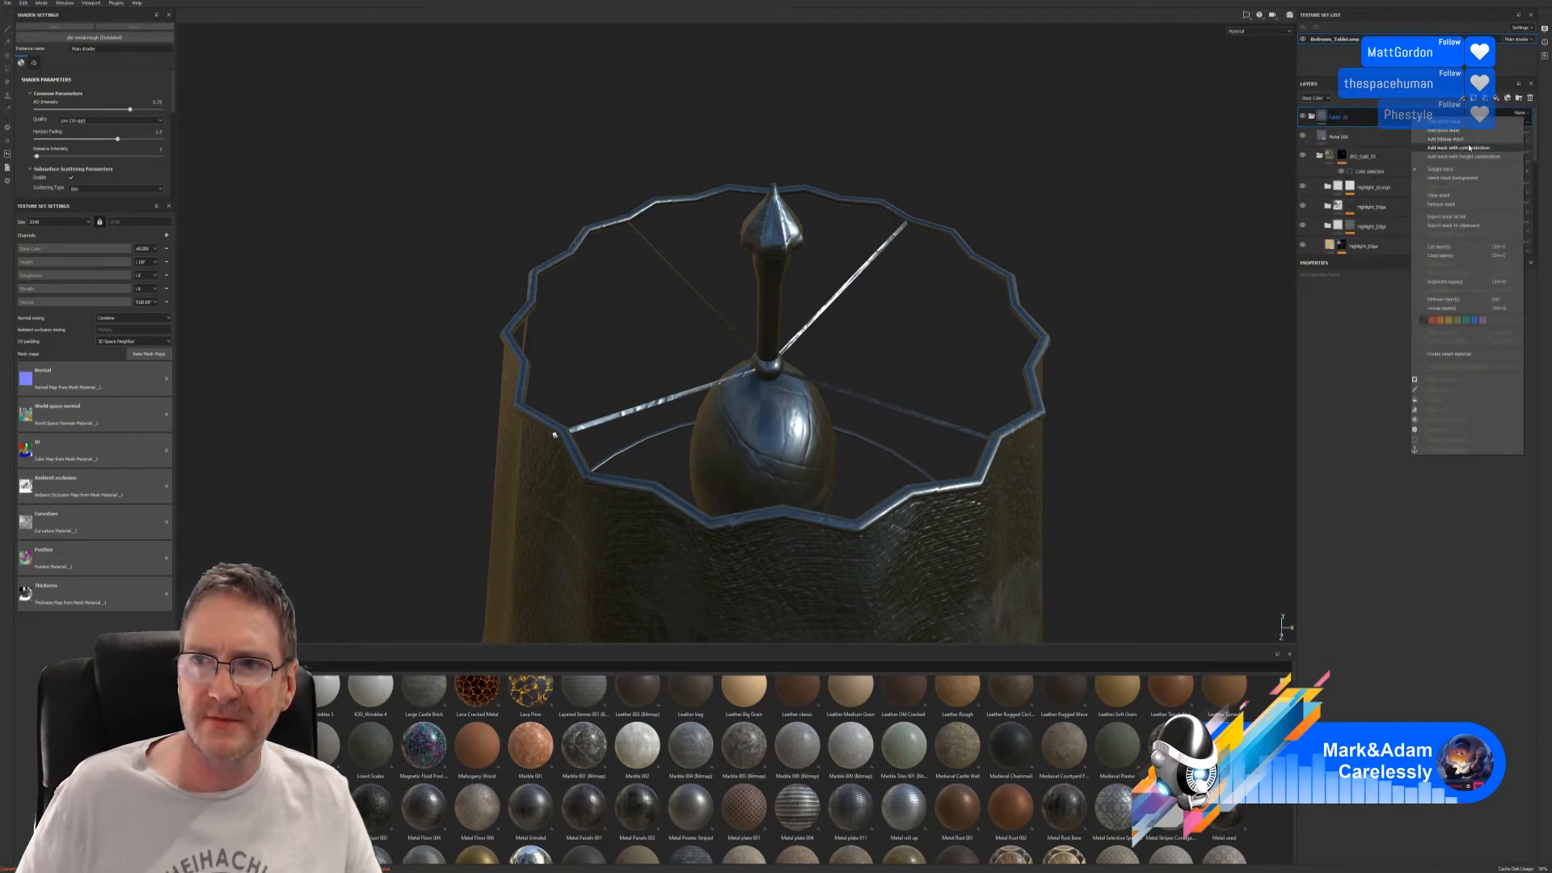
left_click(1459, 148)
left_click(746, 237)
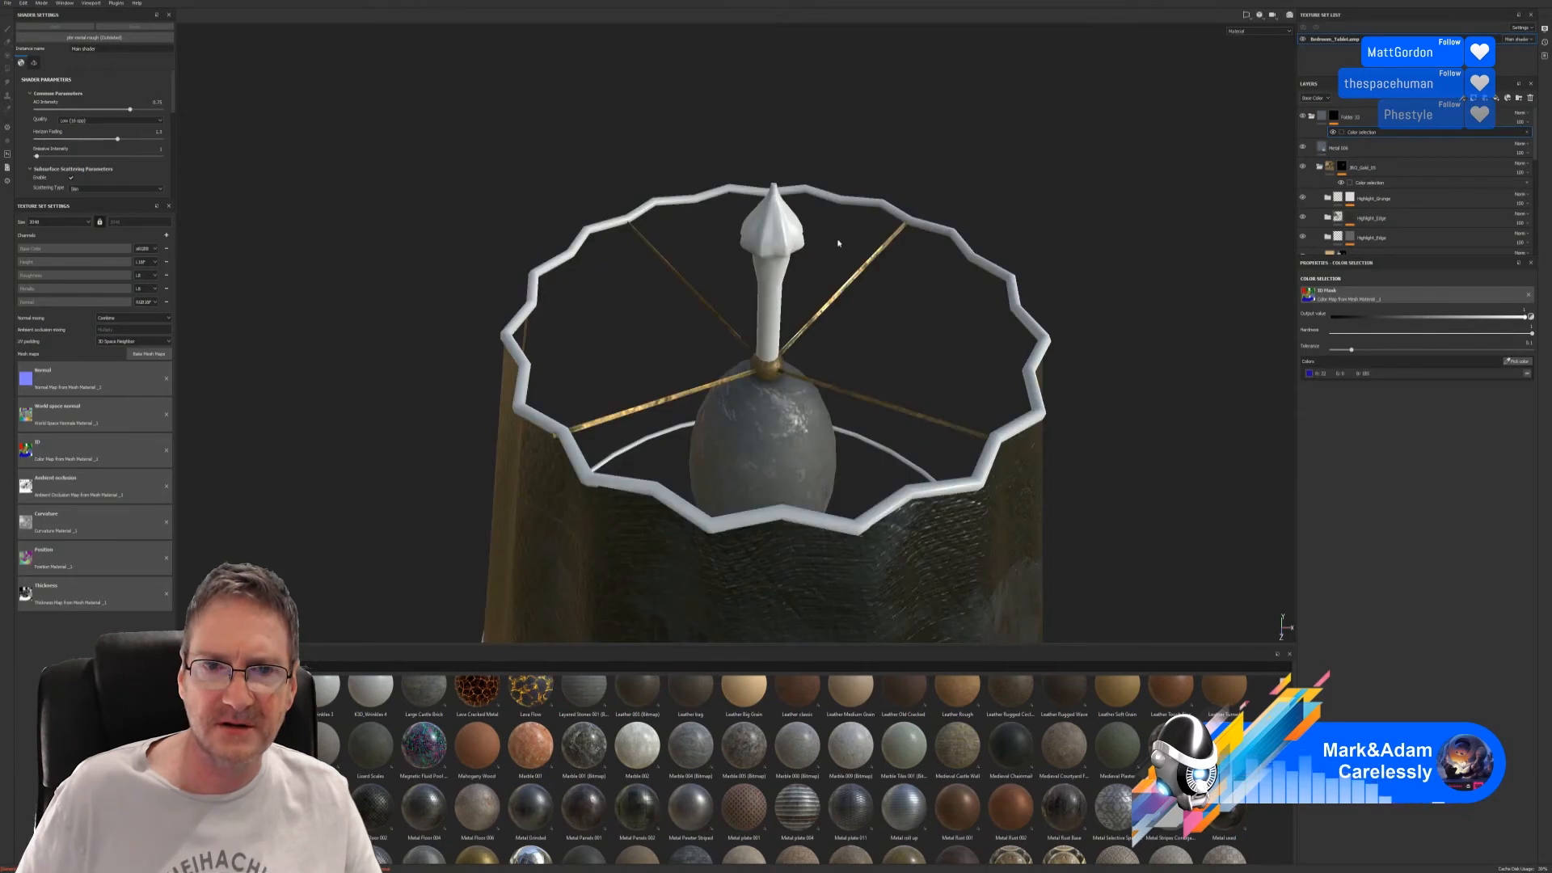
left_click(1519, 362)
left_click(781, 241)
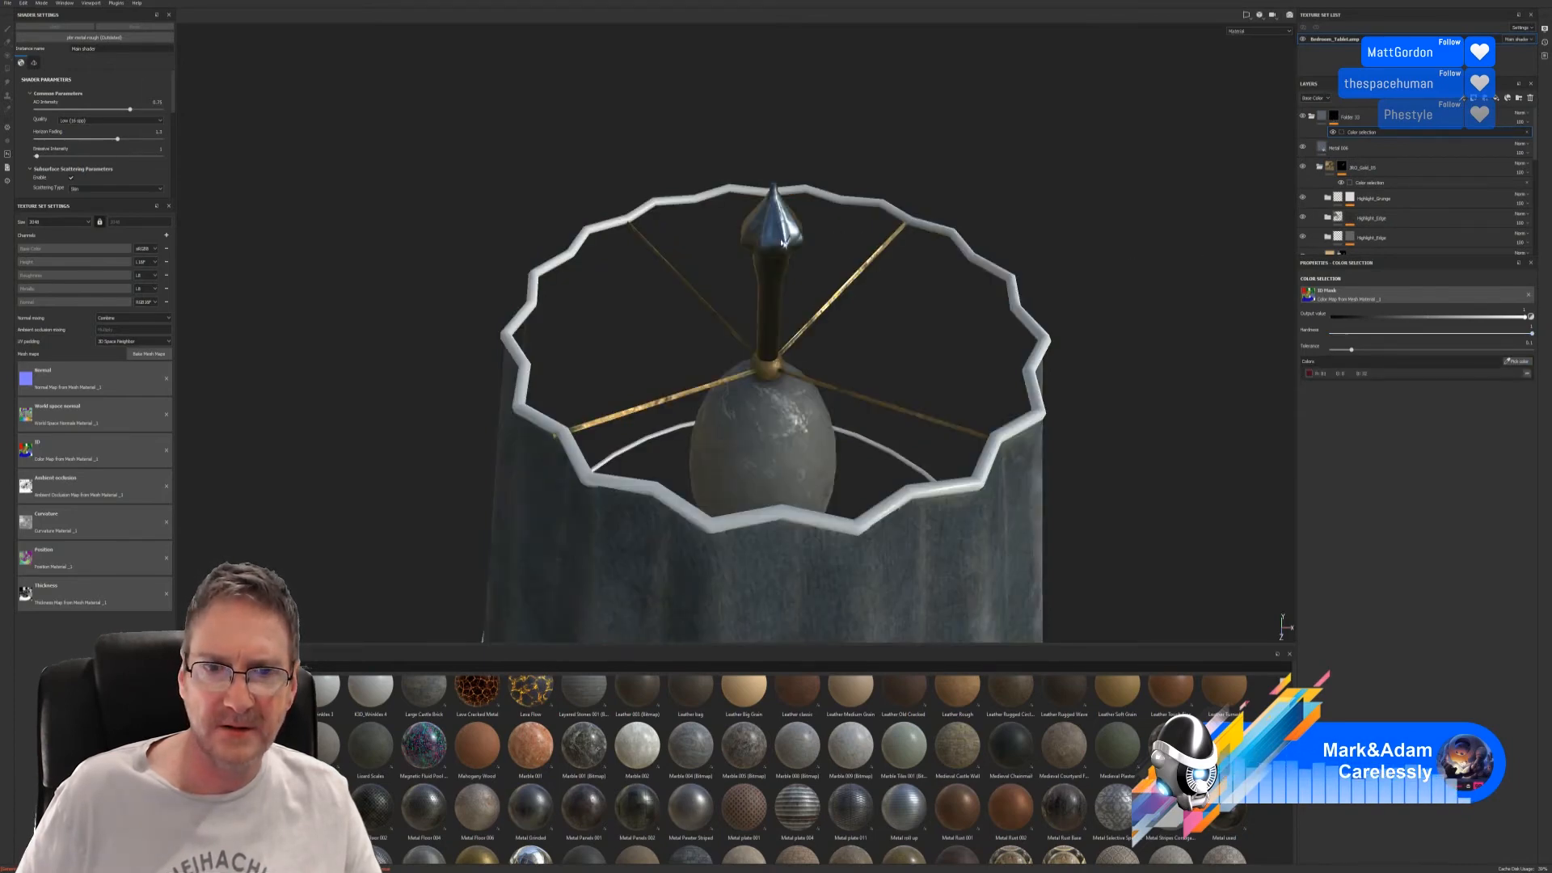
- Apply the Surface Rust smart mask to the dark metal layer inside the finial's folder
left_click(1341, 148)
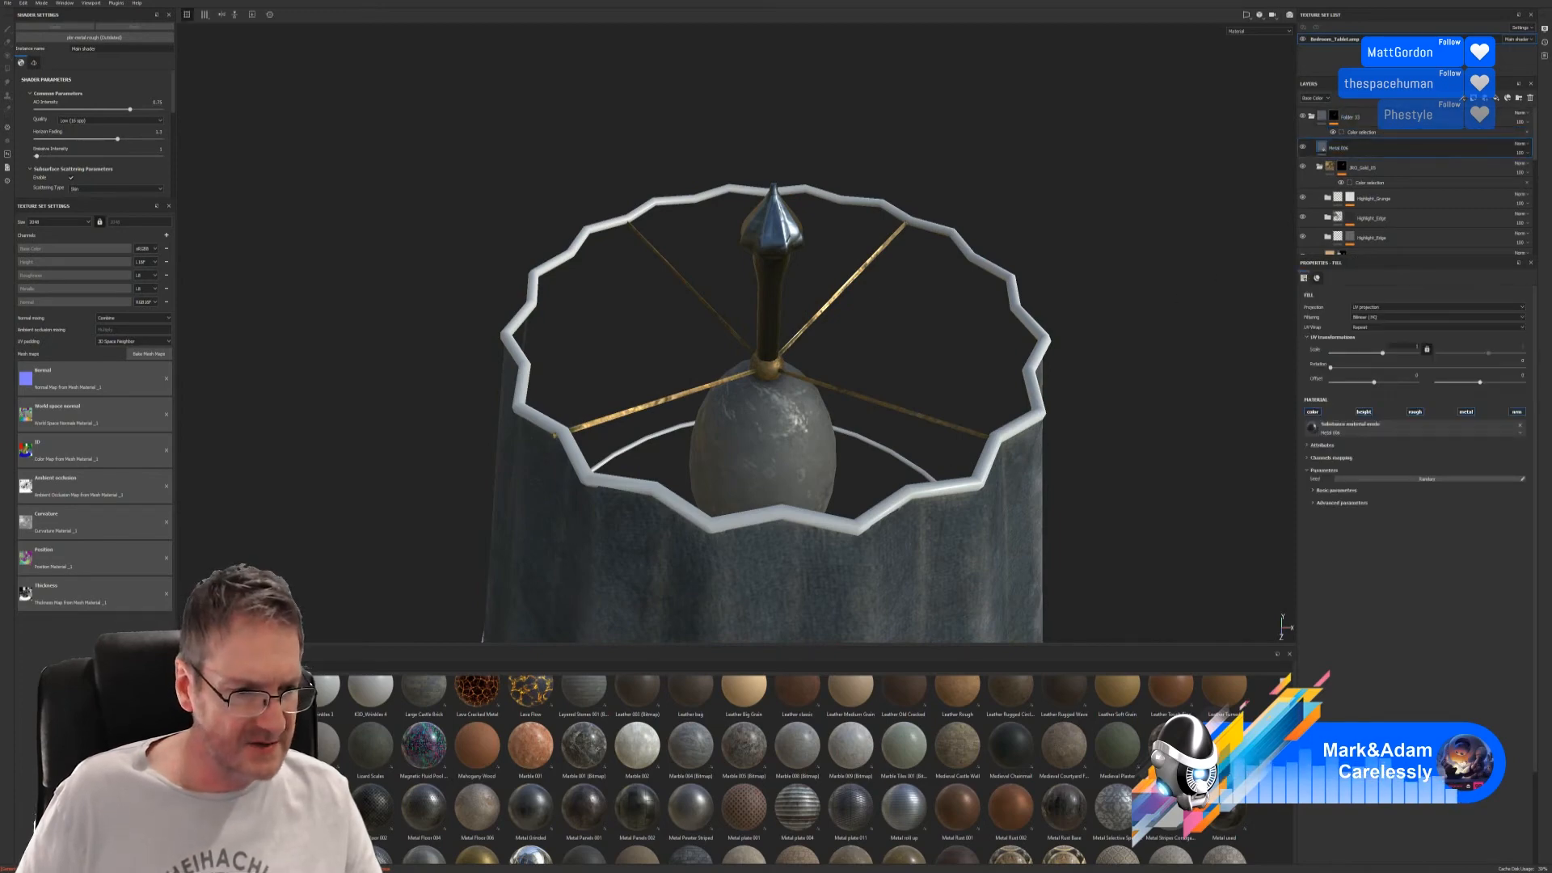
left_click(202, 821)
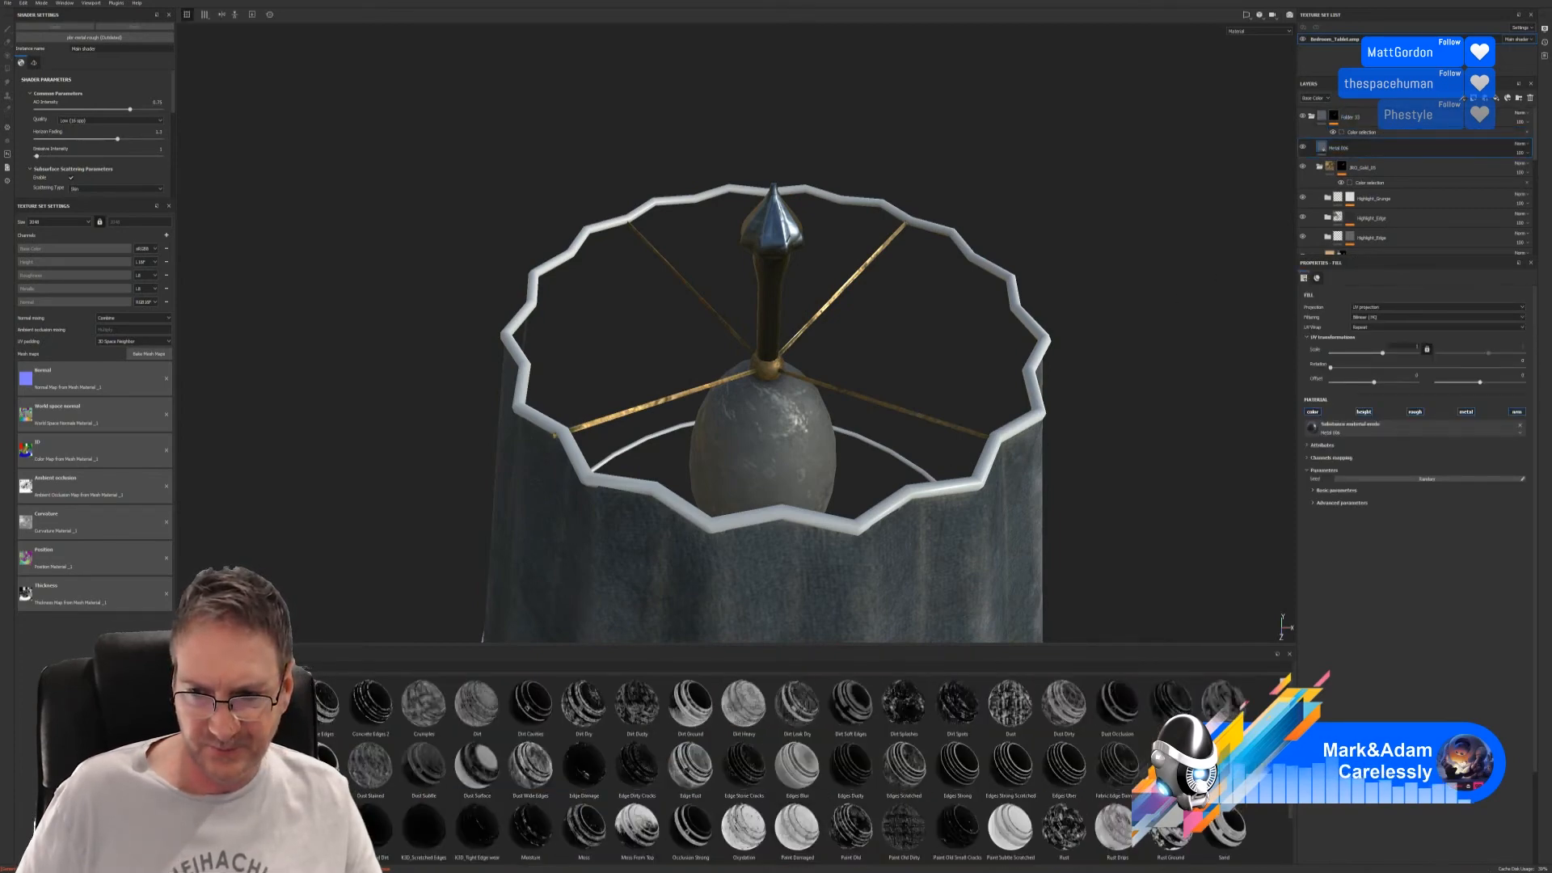
scroll(767, 768, "down", 1)
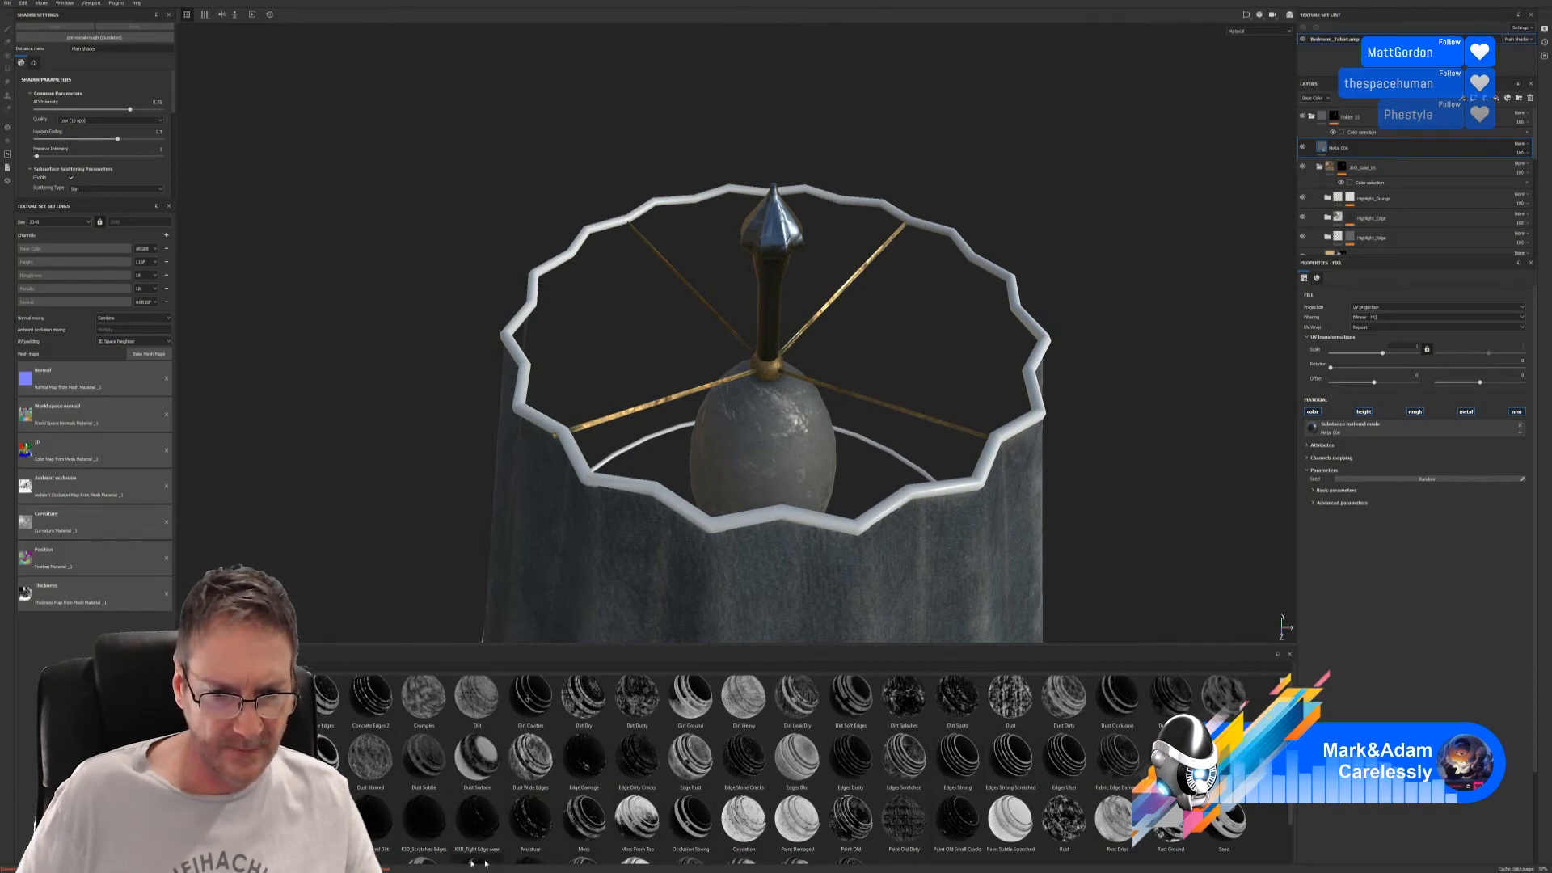
scroll(1115, 825, "down", 1)
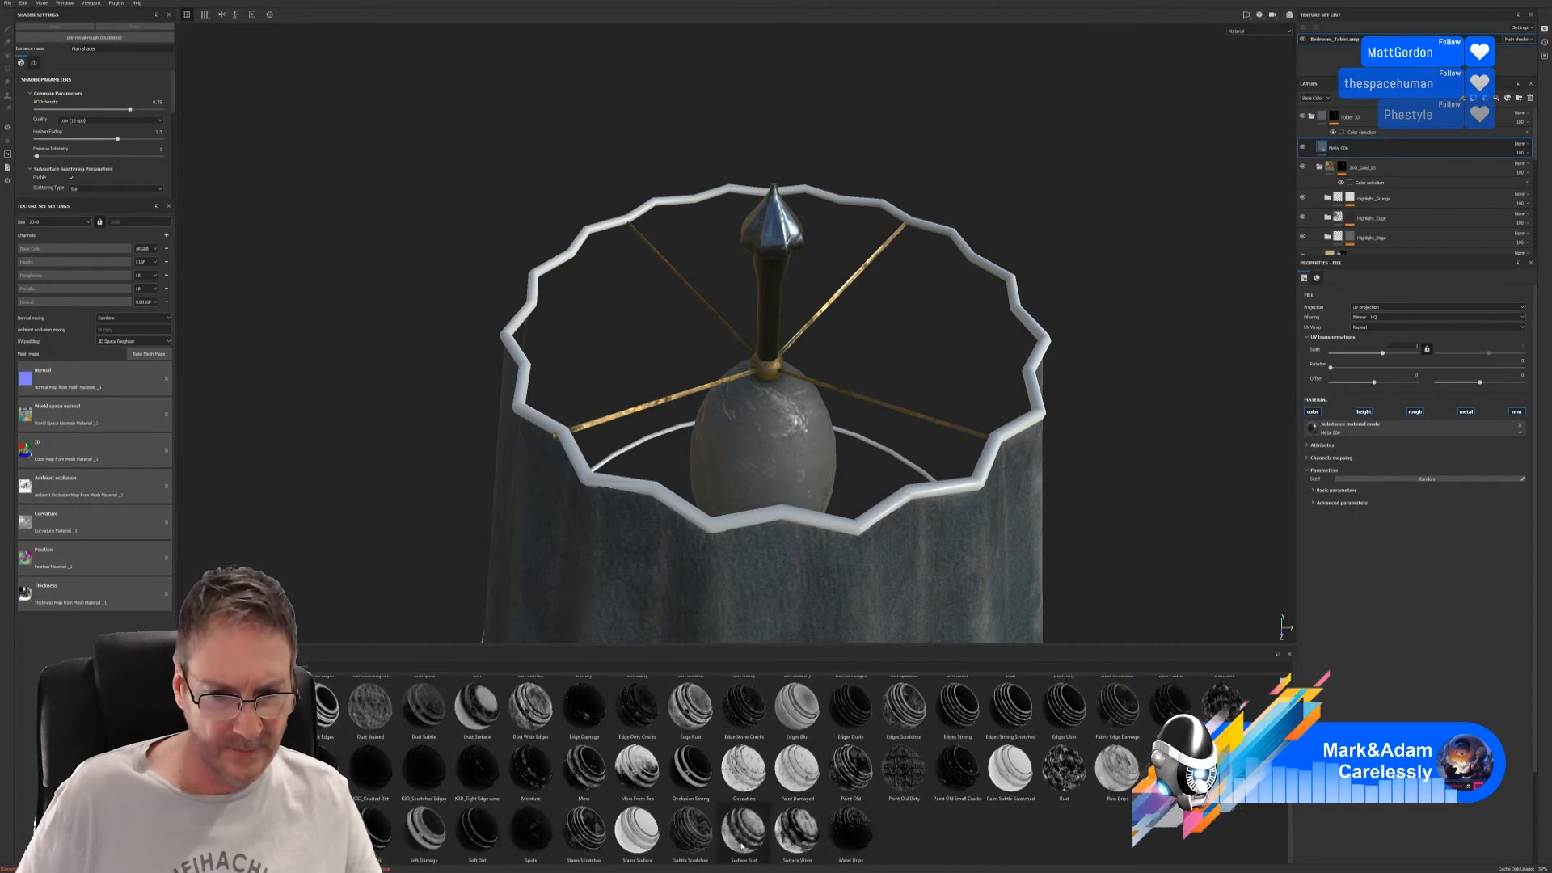
mouse_move(744, 828)
left_mouse_down()
mouse_move(1232, 456)
mouse_move(1440, 192)
mouse_move(1407, 154)
left_mouse_up()
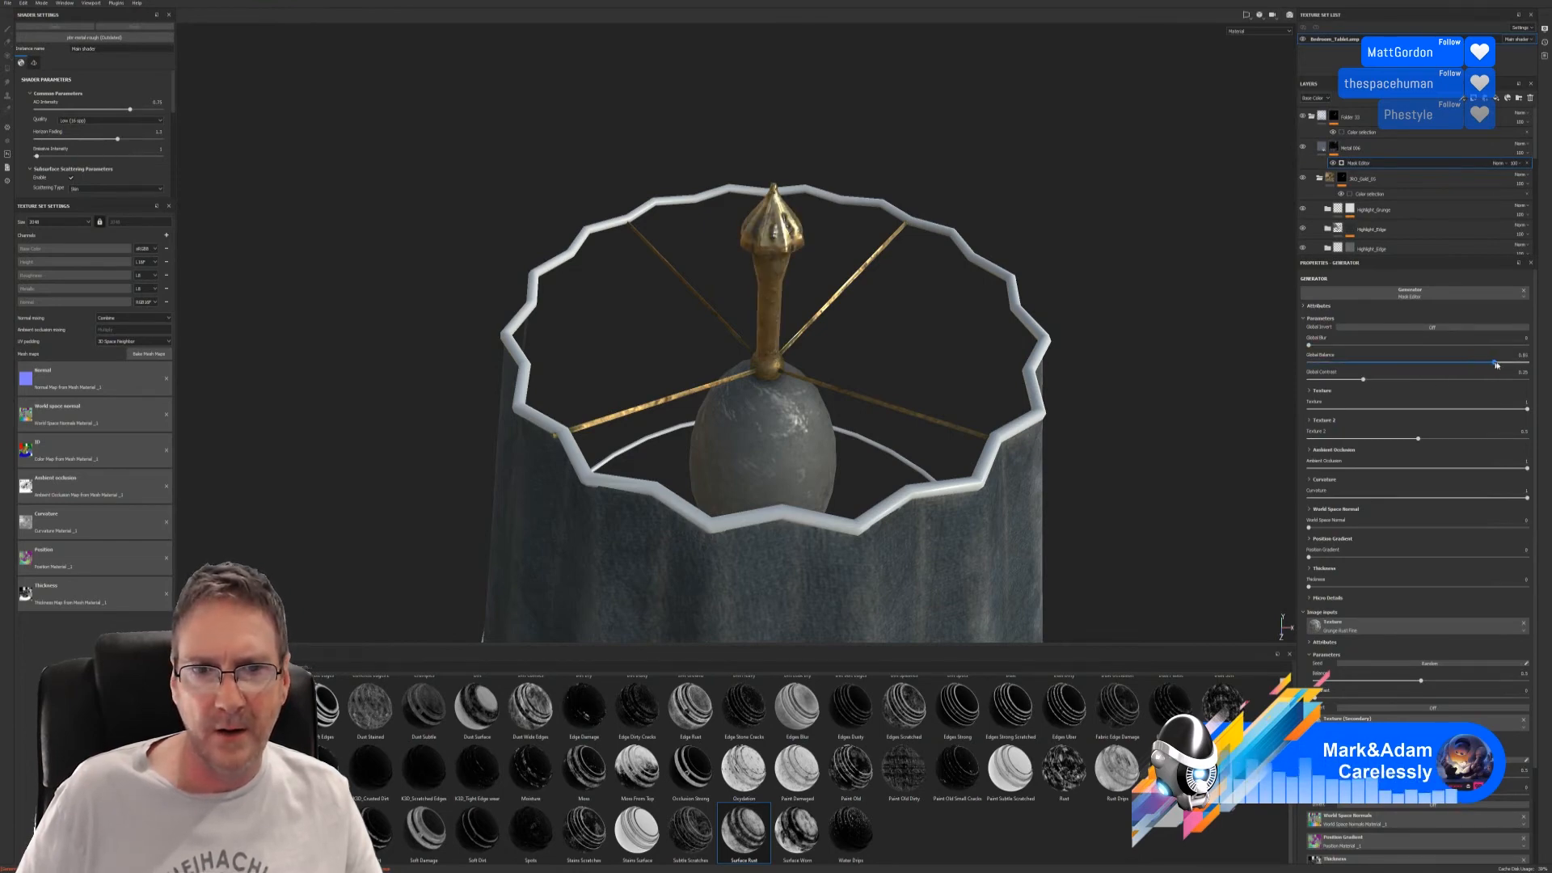
- Raise the rust mask's Global Balance to about 0.97 and disable the metal layer's height channel
left_click_drag(1496, 365, 1521, 365)
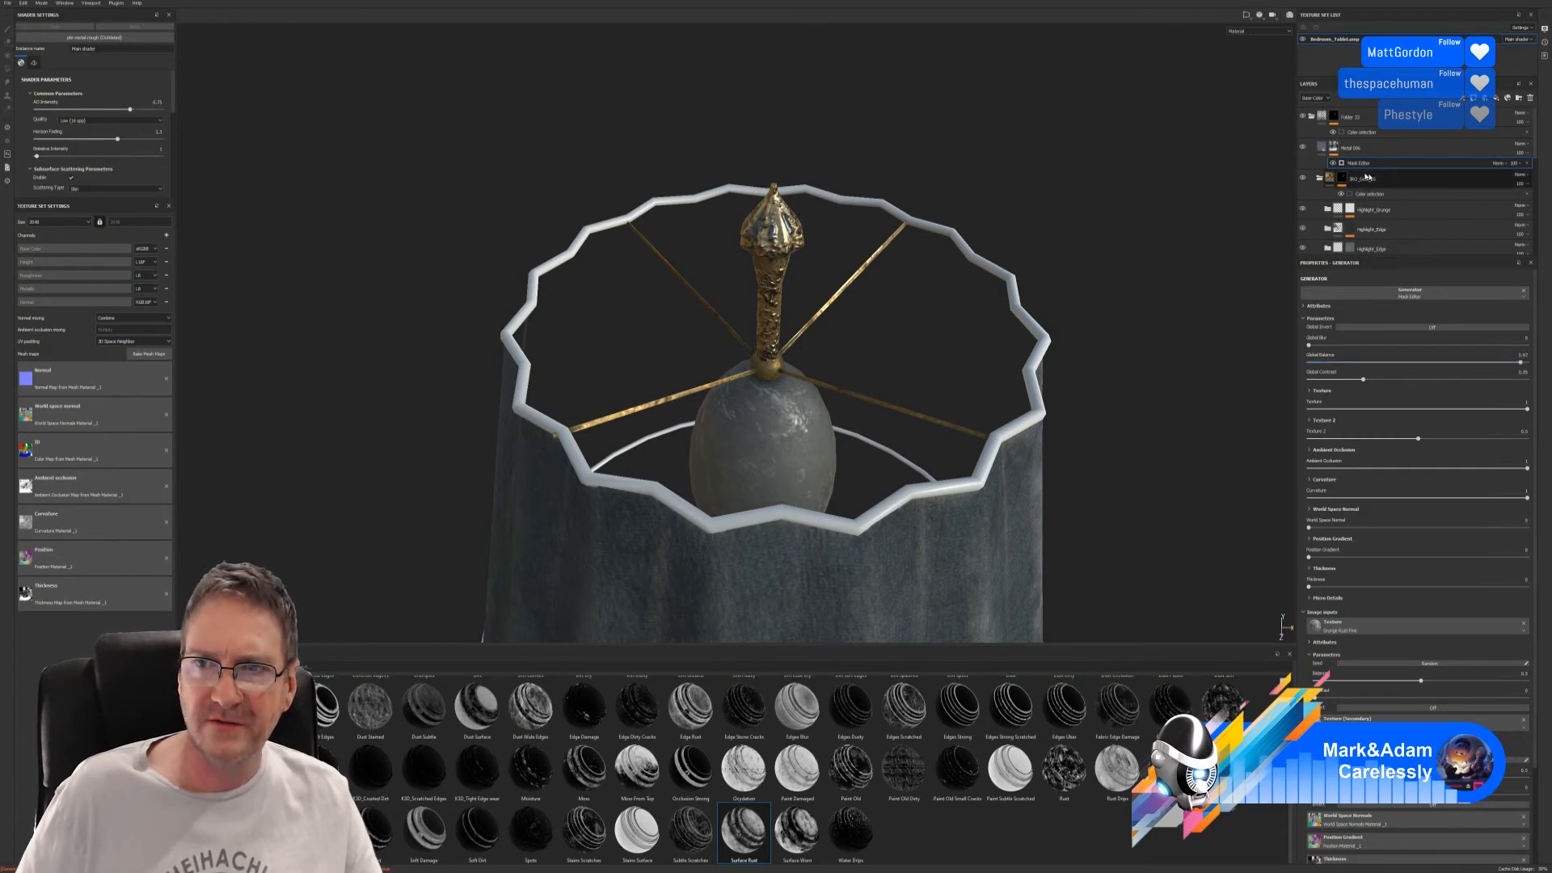
left_click(1322, 148)
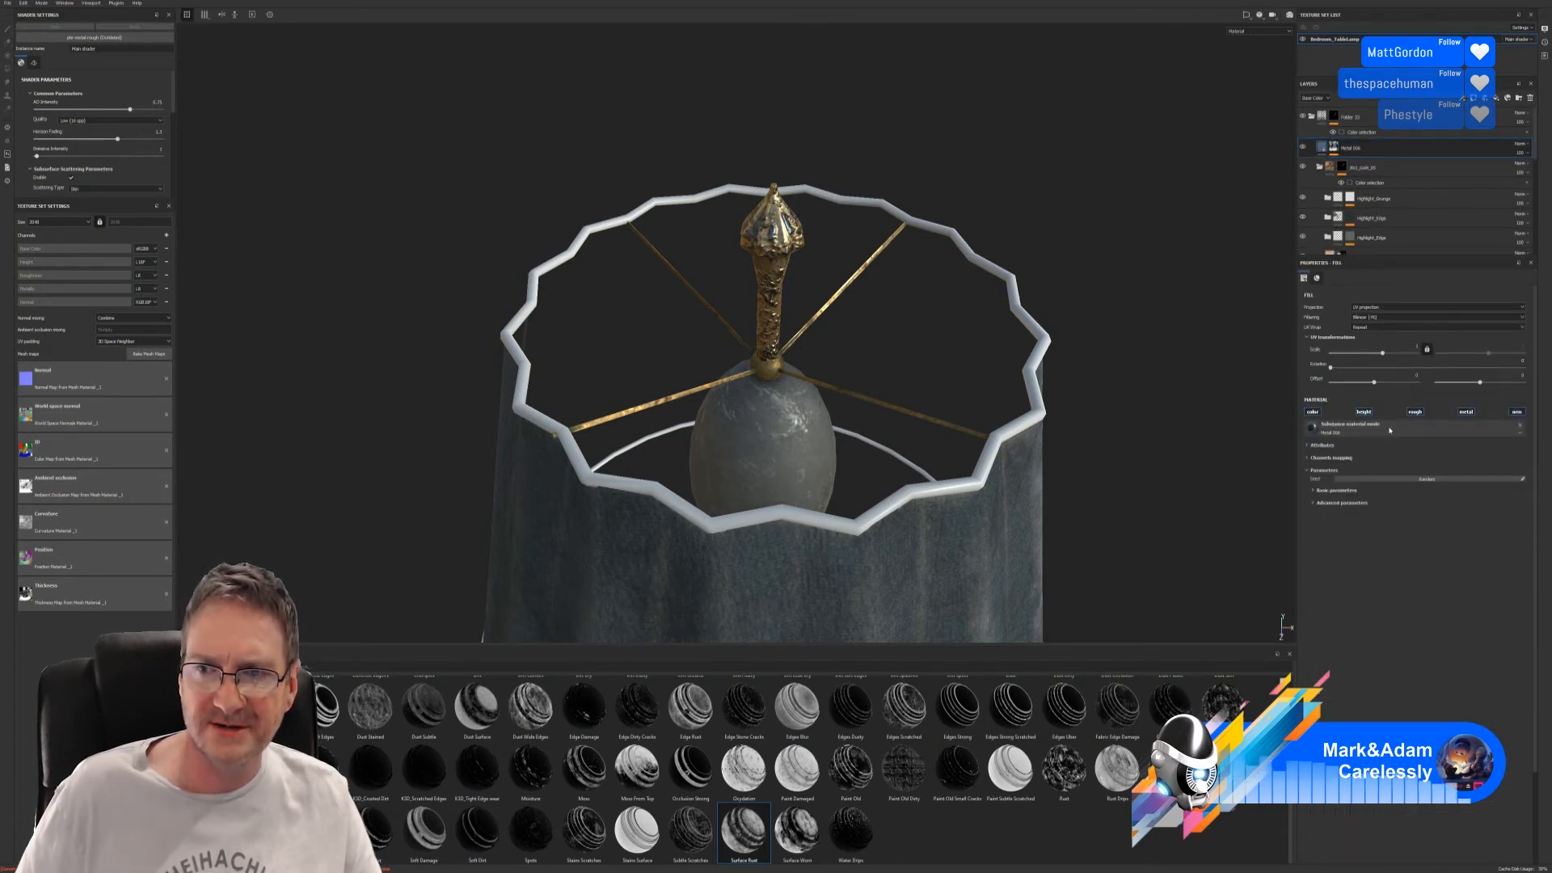
left_click(1334, 150)
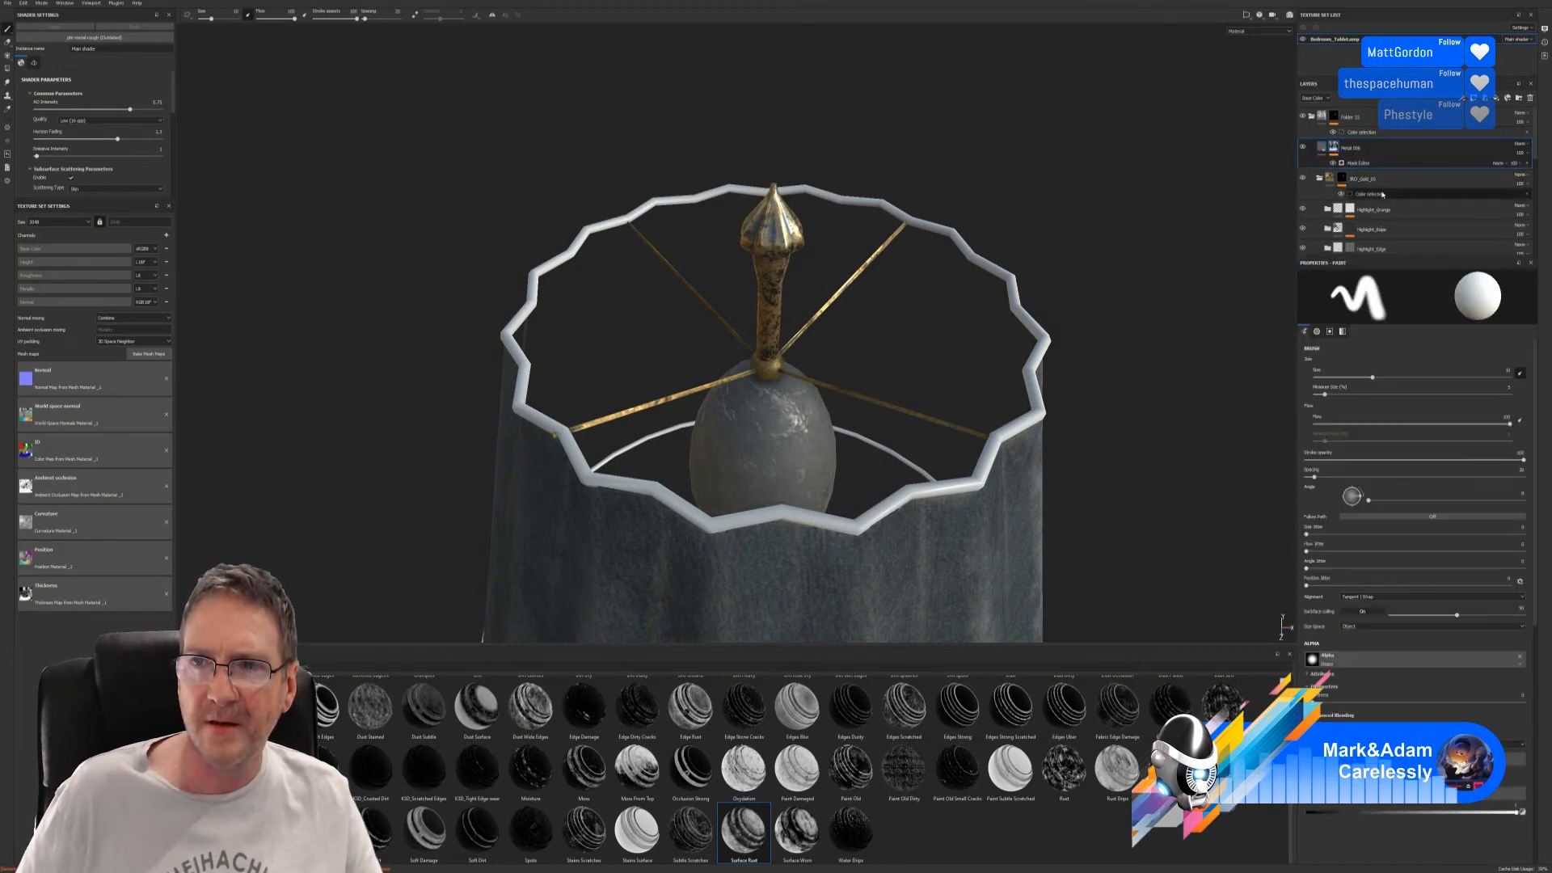
- In the metal layer's Mask Editor, set Global Balance to about 0.64, Global Contrast to 0.35, Texture to 1 and Texture 2 to 0.54
left_click(1359, 165)
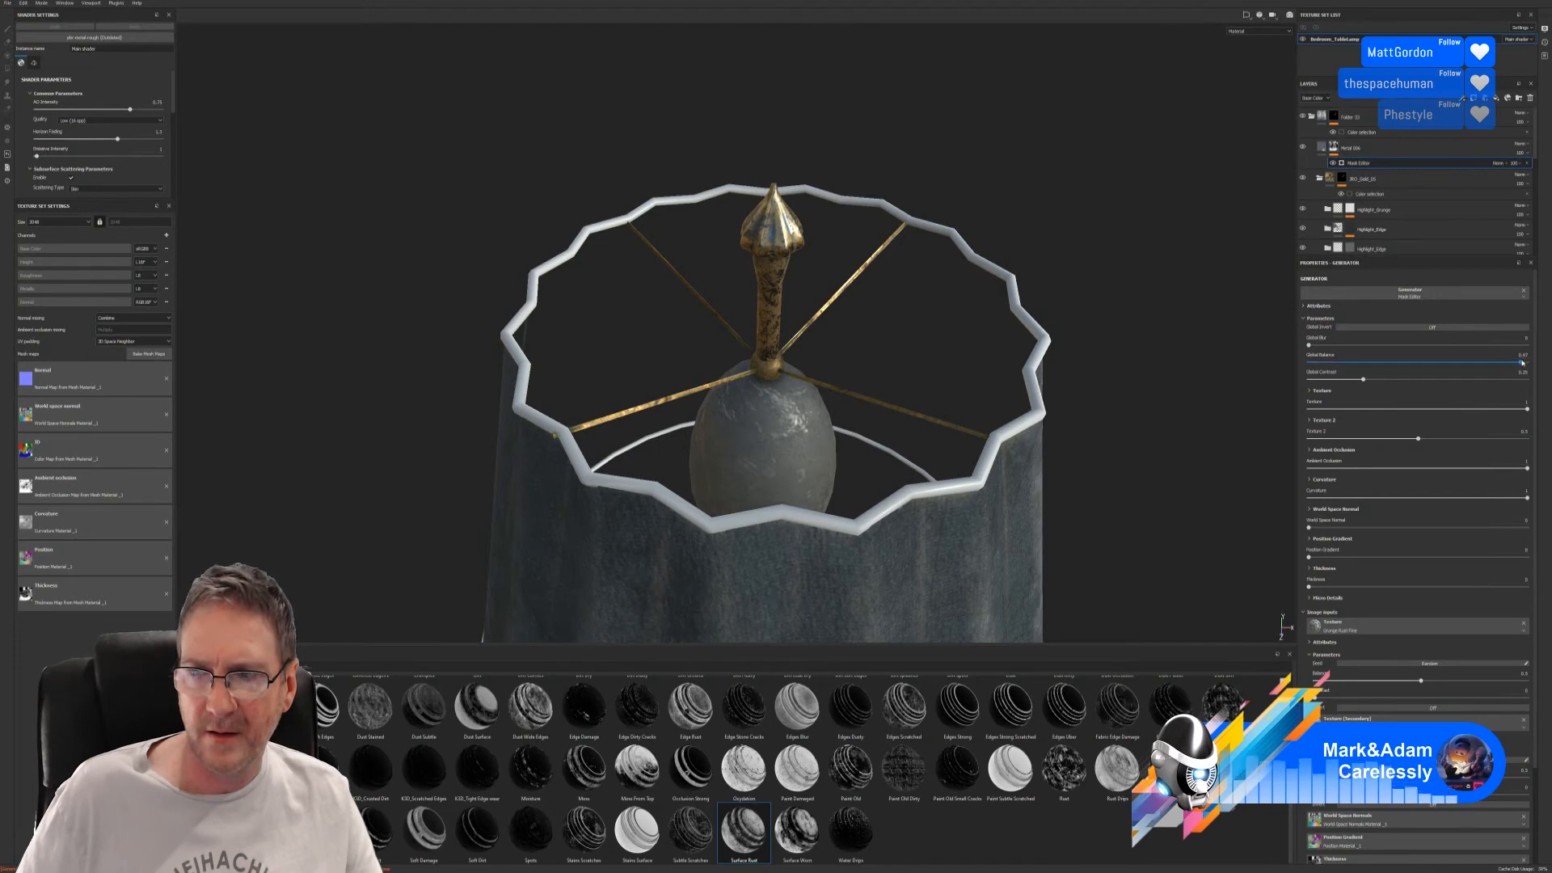
left_click_drag(1505, 364, 1453, 381)
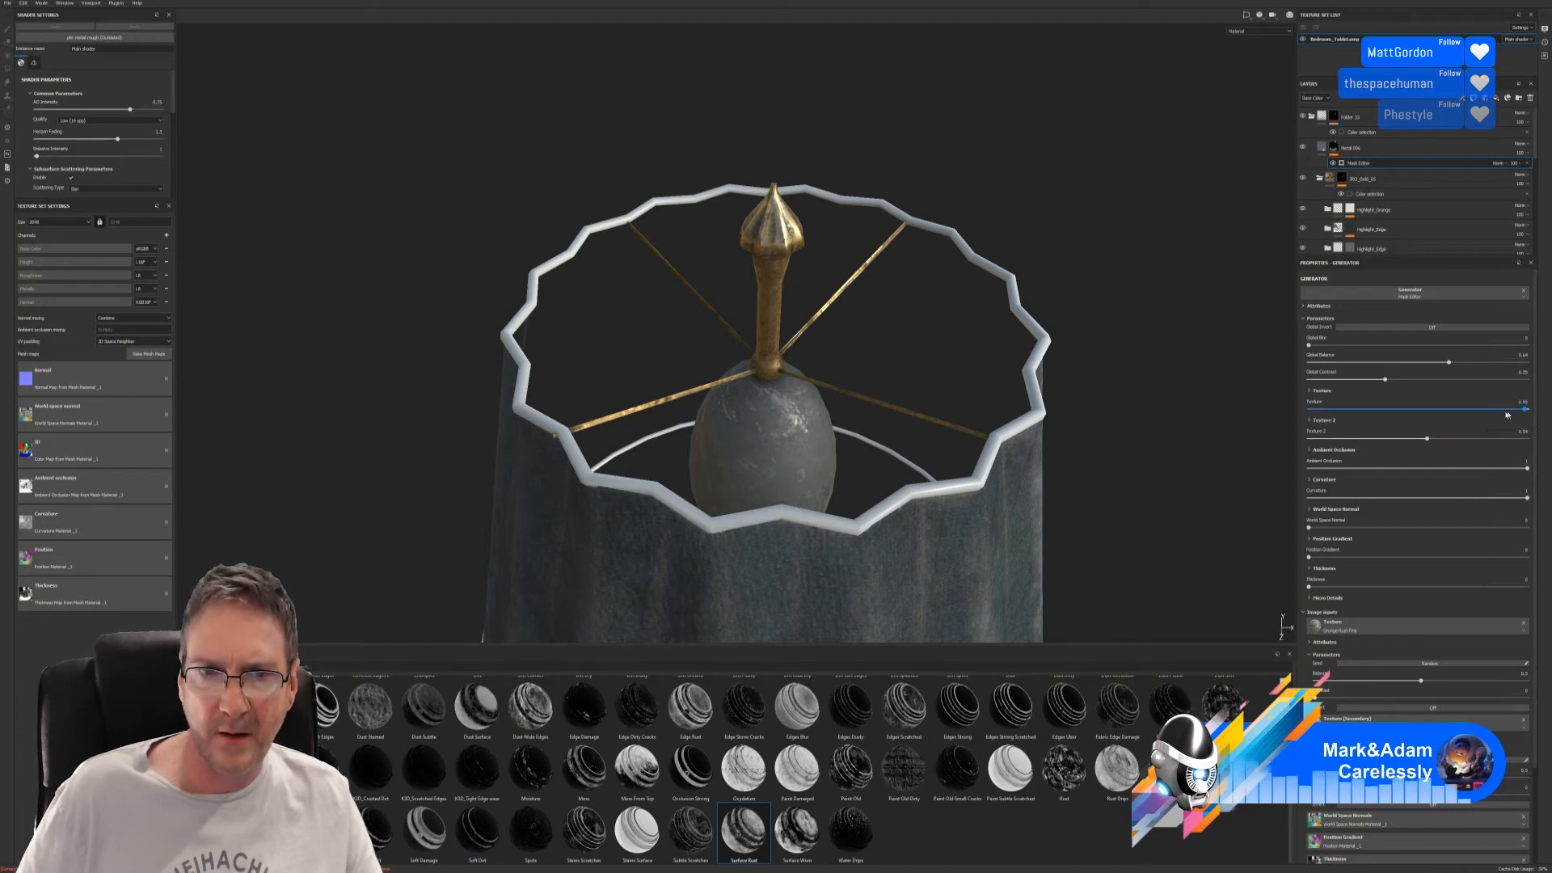
left_click_drag(1358, 409, 1526, 409)
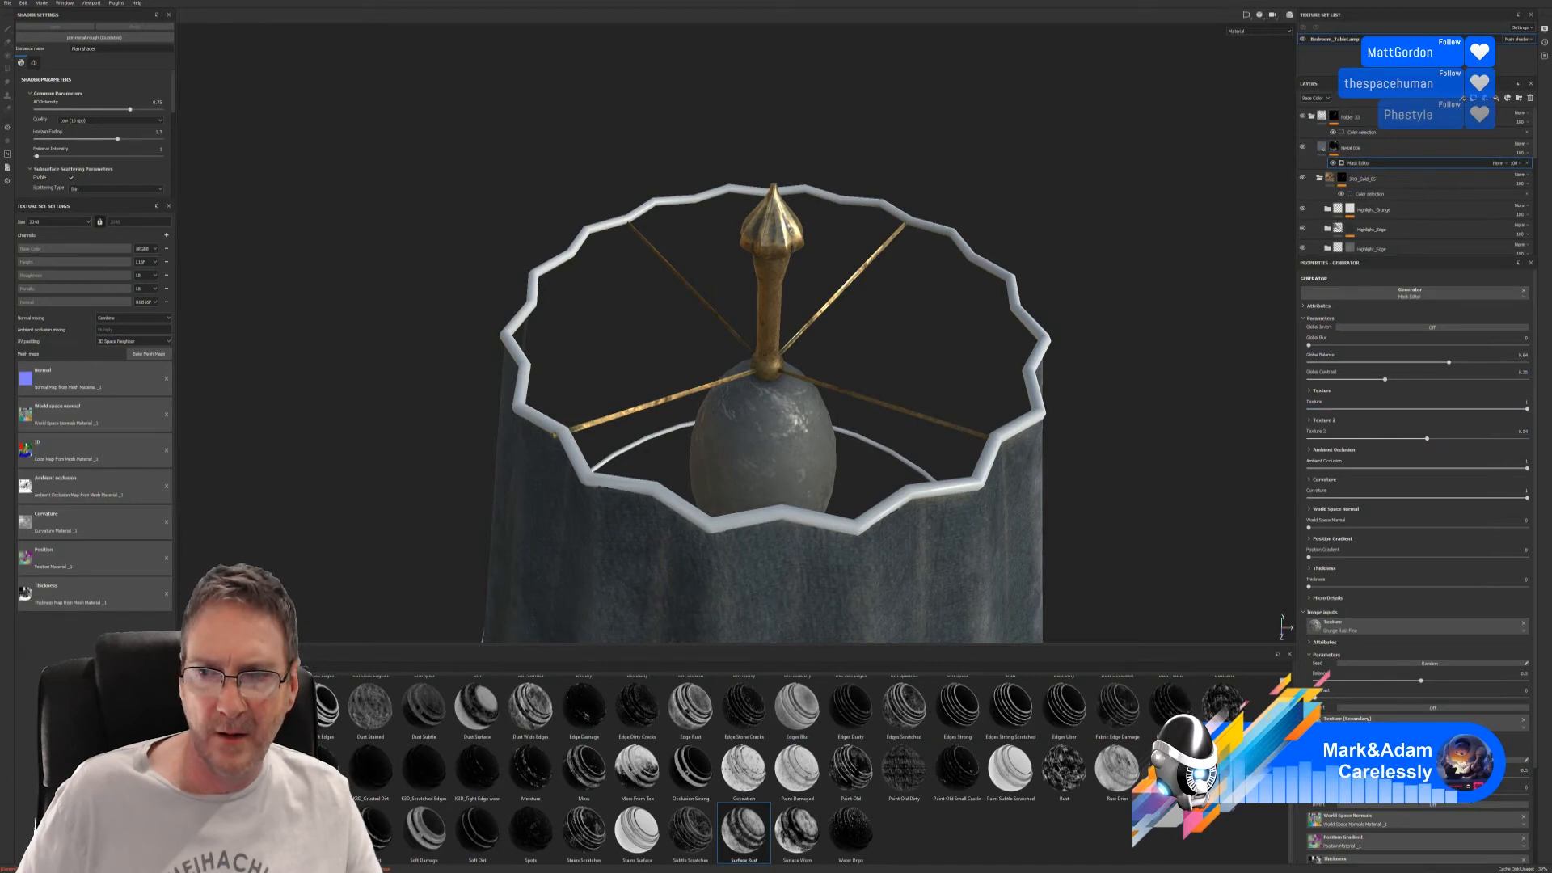
- Set the mask's Ambient Occlusion to about 0.94, Curvature to 0.61, World Space Normal to 0.33, Position Gradient to 0.57 and Thickness to 0.34
left_click_drag(1526, 467, 1441, 499)
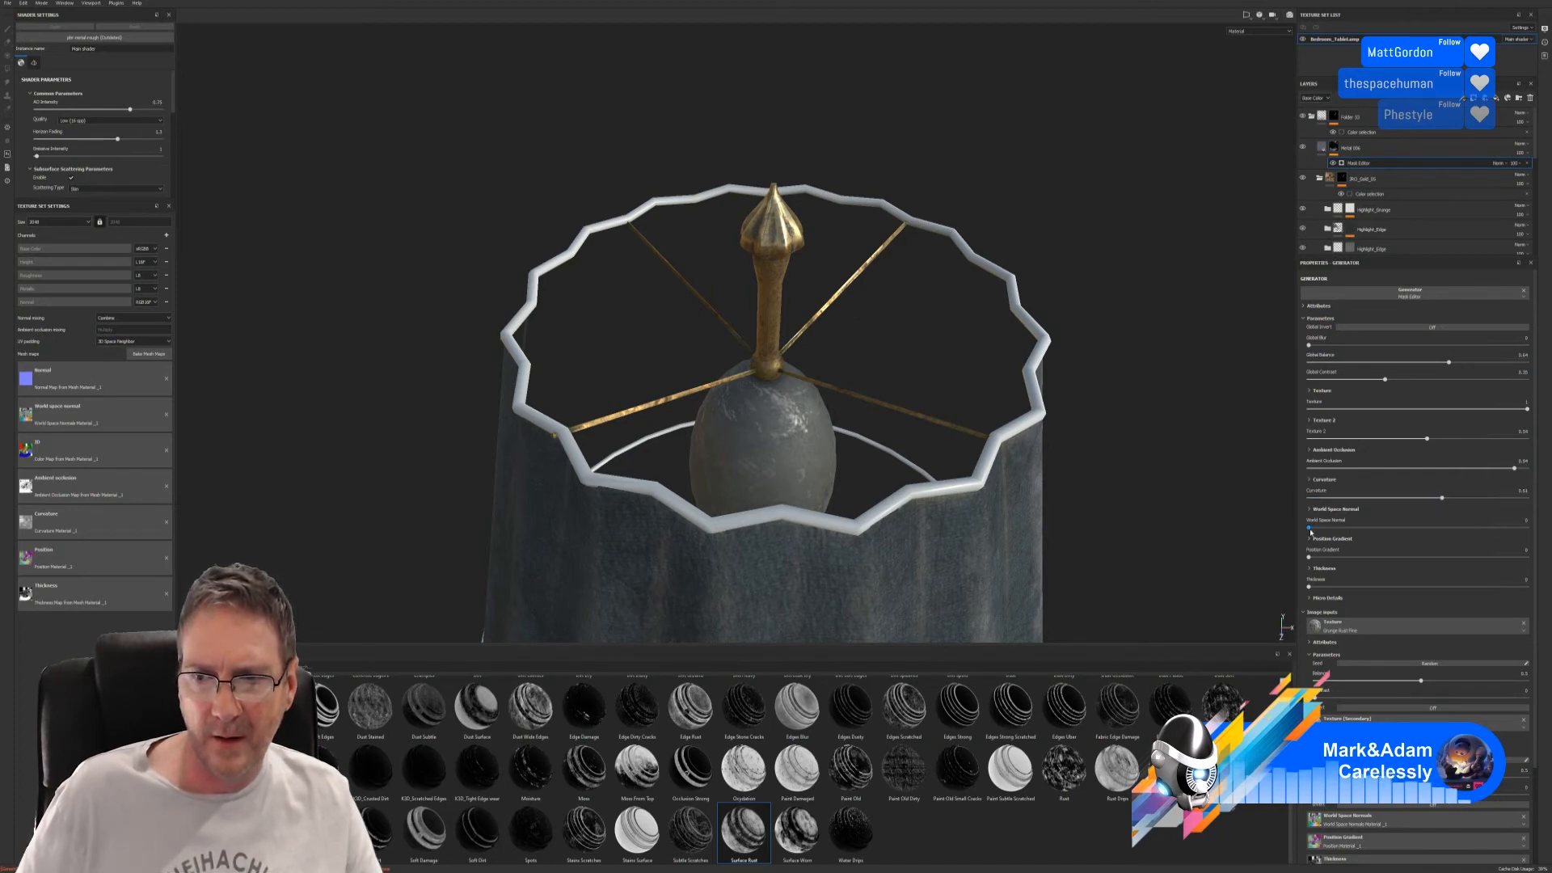
left_click_drag(1310, 527, 1432, 557)
left_click_drag(1309, 587, 1383, 587)
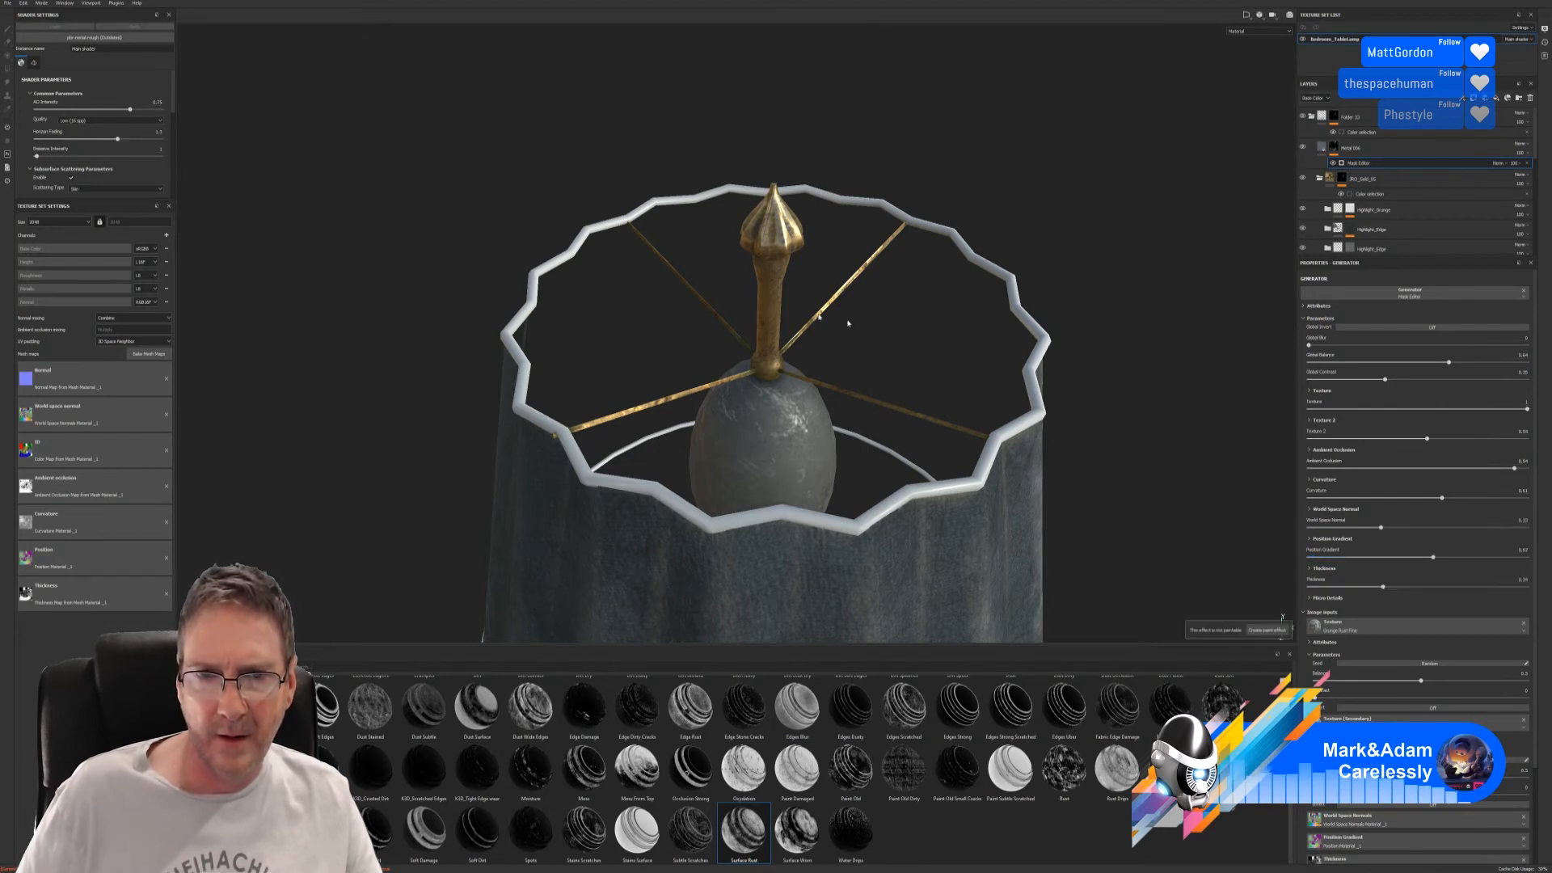
- Raise the metal mask's Global Balance to 0.8 and collapse the finial's folder in the layer stack
mouse_move(842, 328)
left_mouse_down("alt")
mouse_move(840, 283)
mouse_move(813, 346)
mouse_move(835, 323)
left_mouse_up("alt")
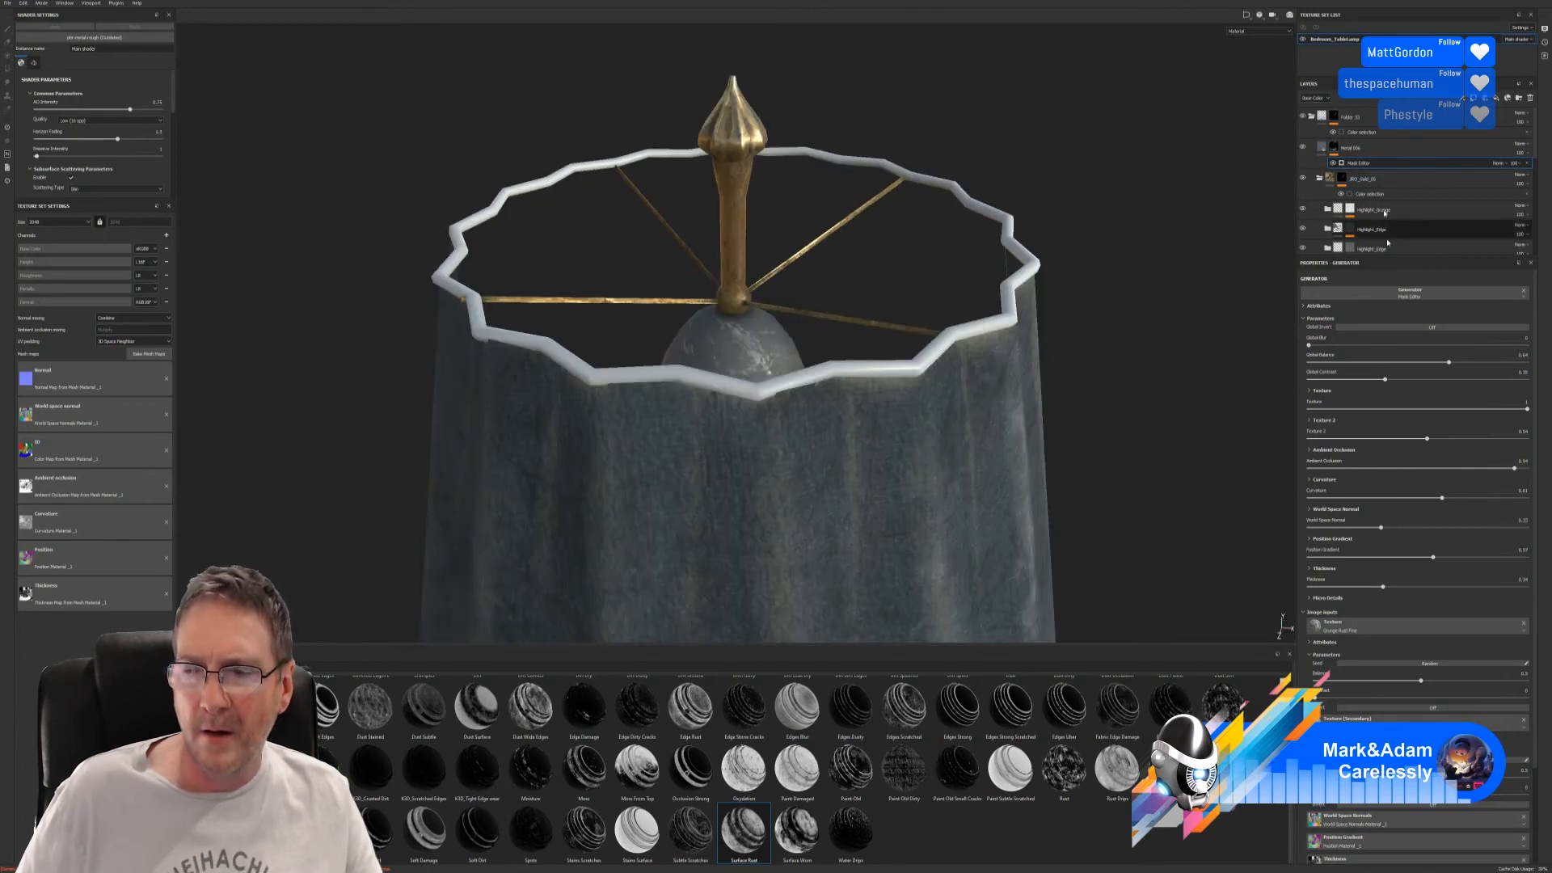
left_click(1434, 328)
left_click(1433, 328)
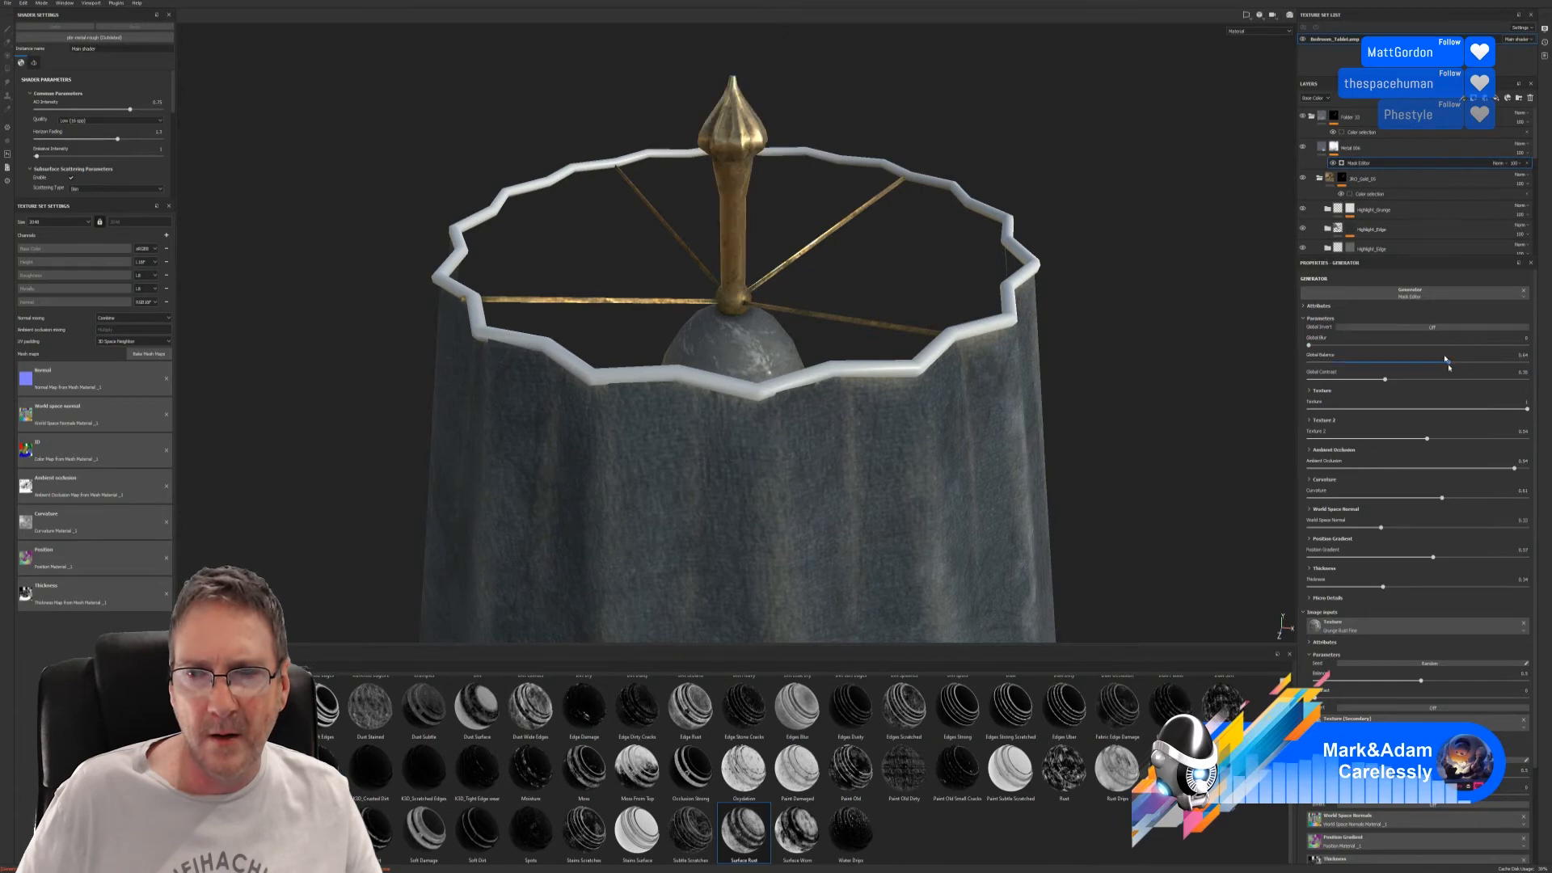
left_click_drag(1498, 367, 1512, 368)
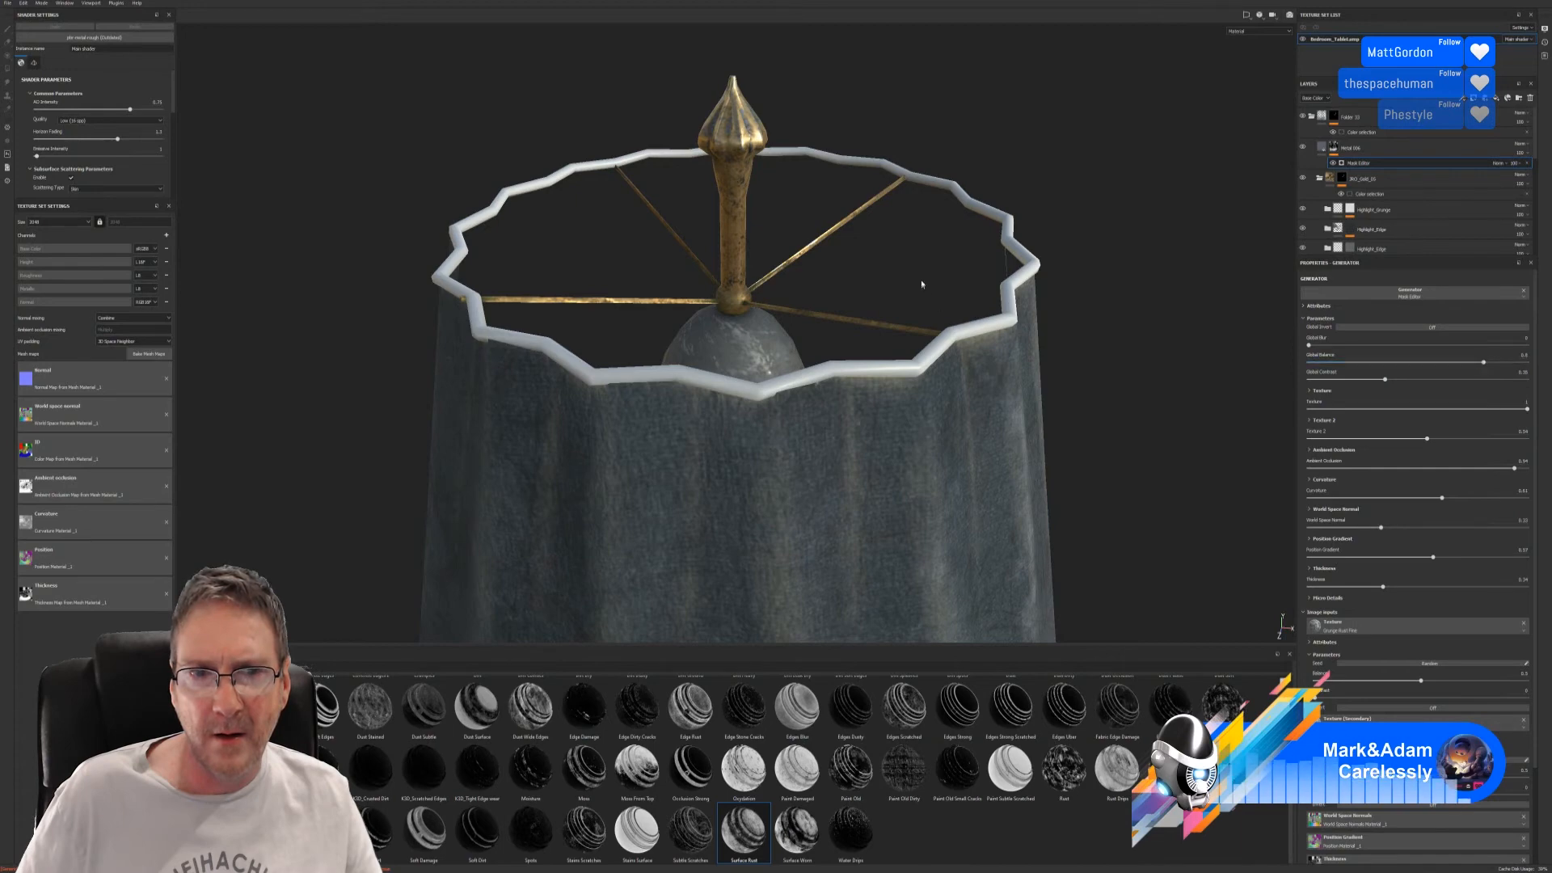
left_click_drag(918, 284, 921, 249, "alt")
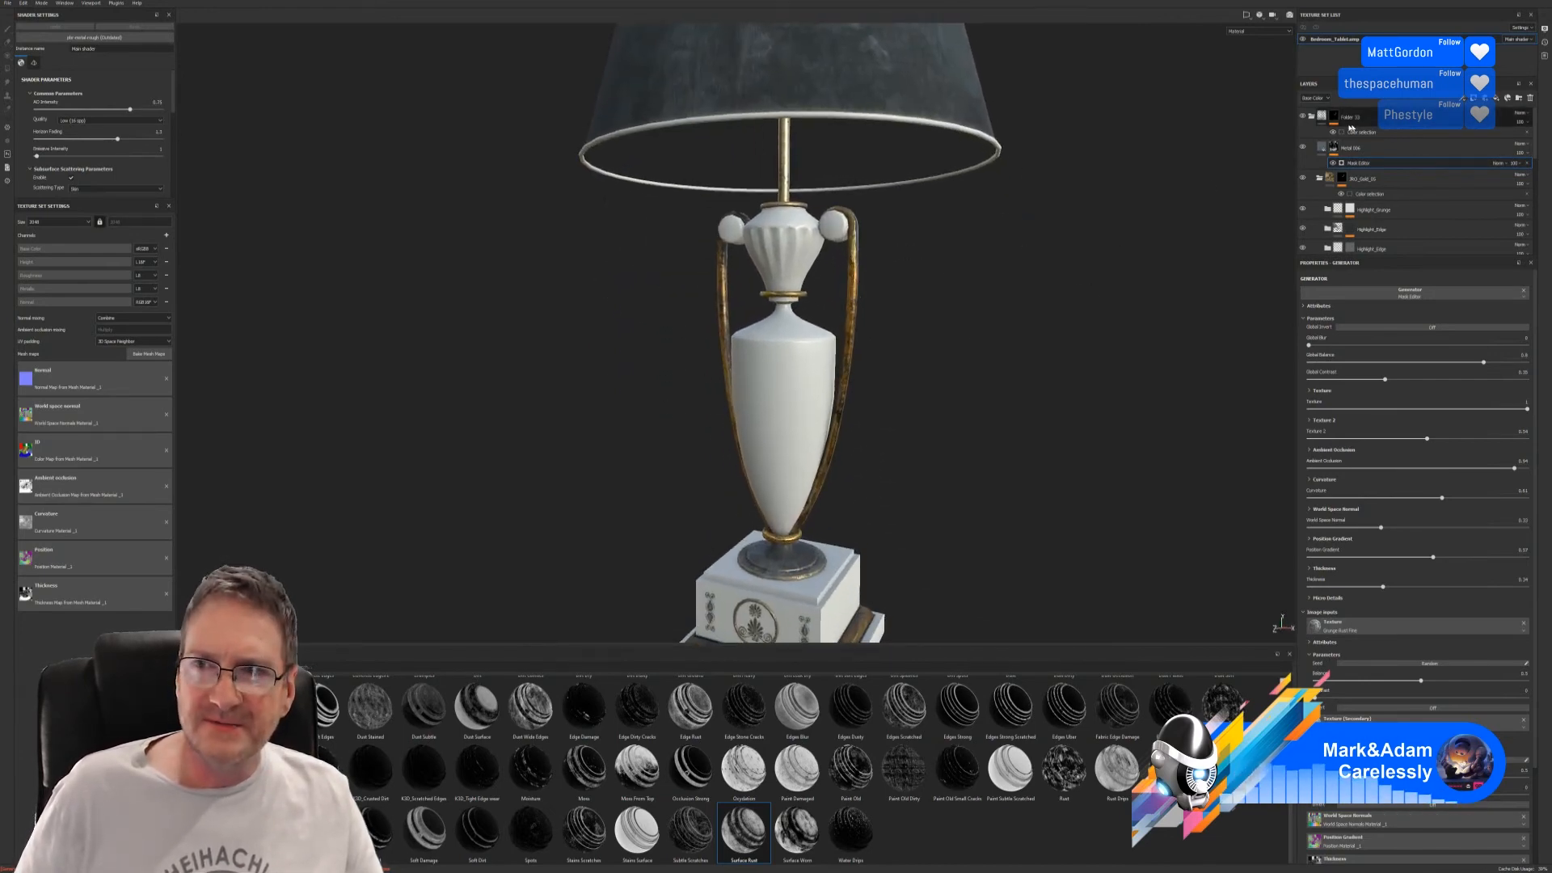
left_click(1311, 117)
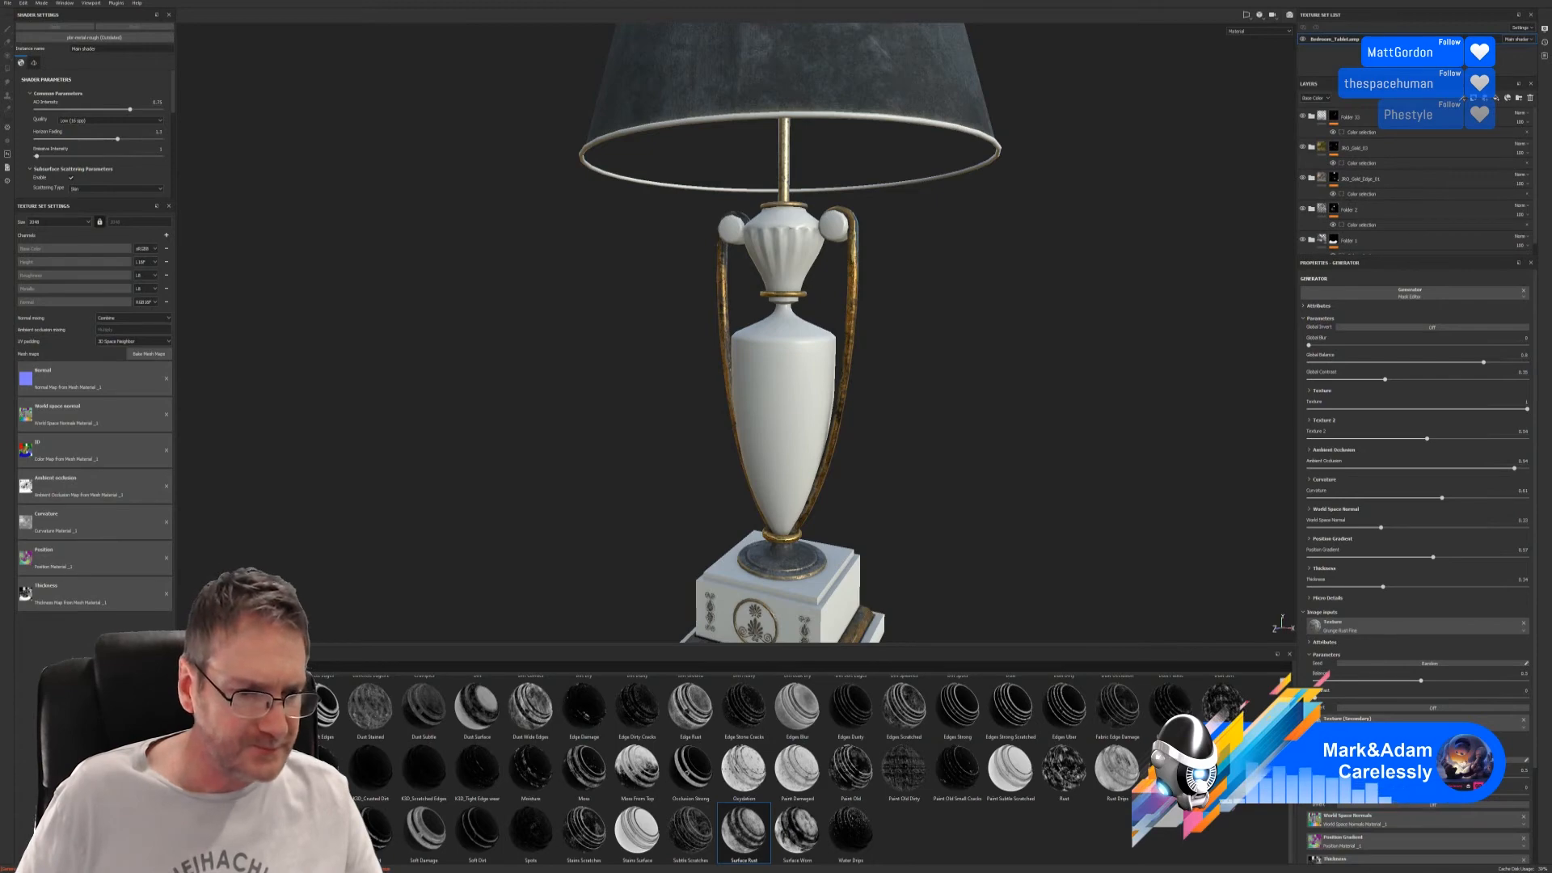
- Add the Jade smart material on top of the stack and mask it by ID colour to the round knobs on the handles
left_click(202, 810)
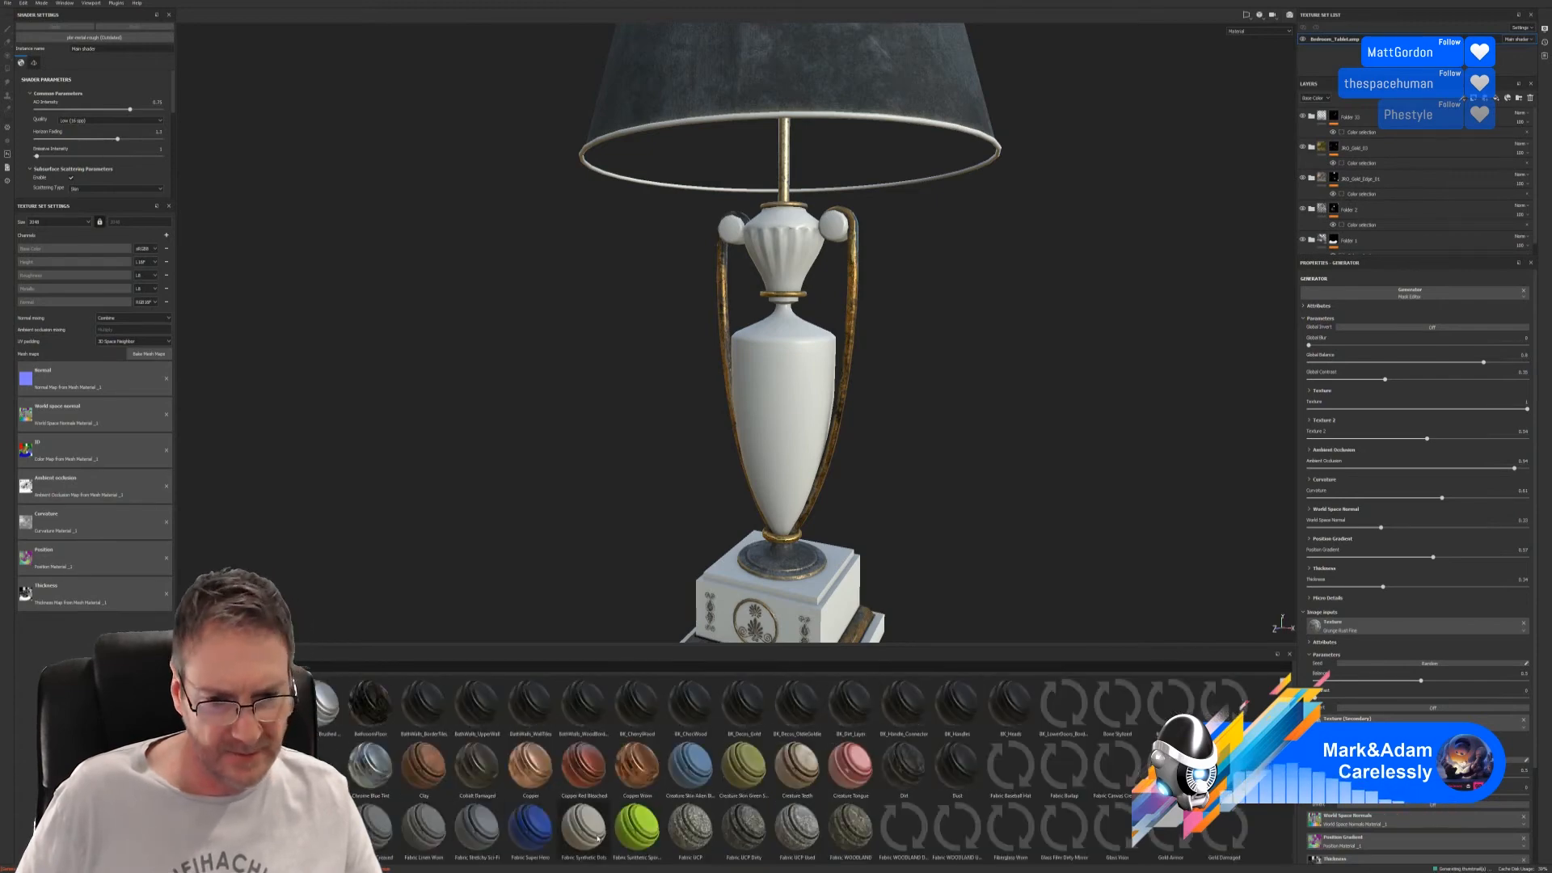
scroll(871, 781, "down", 3)
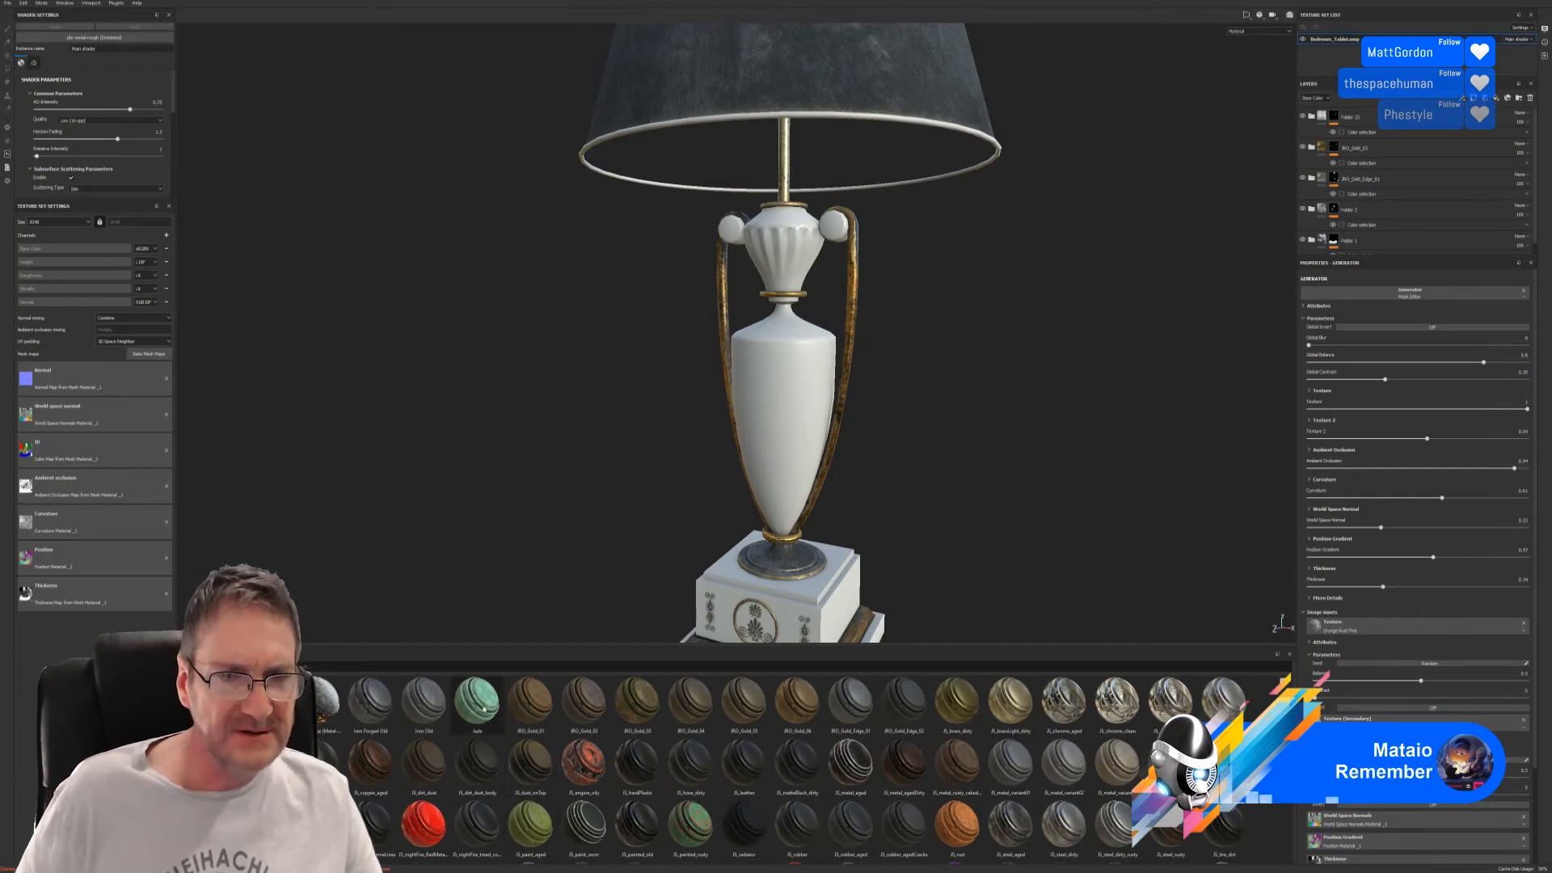
left_click_drag(483, 708, 849, 229)
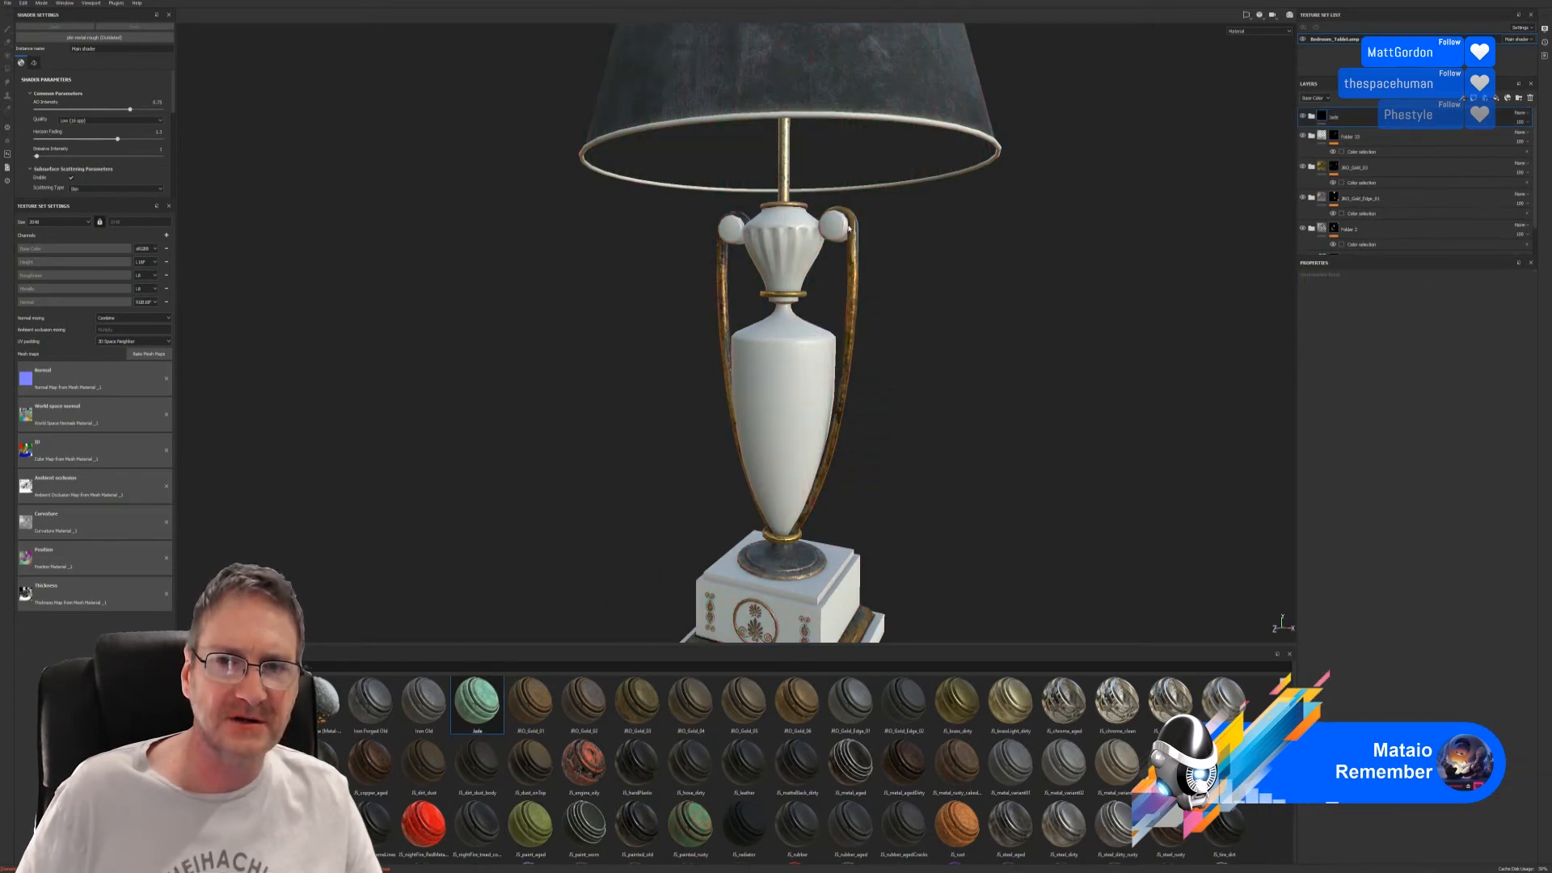
right_click(1376, 118)
left_click(1441, 149)
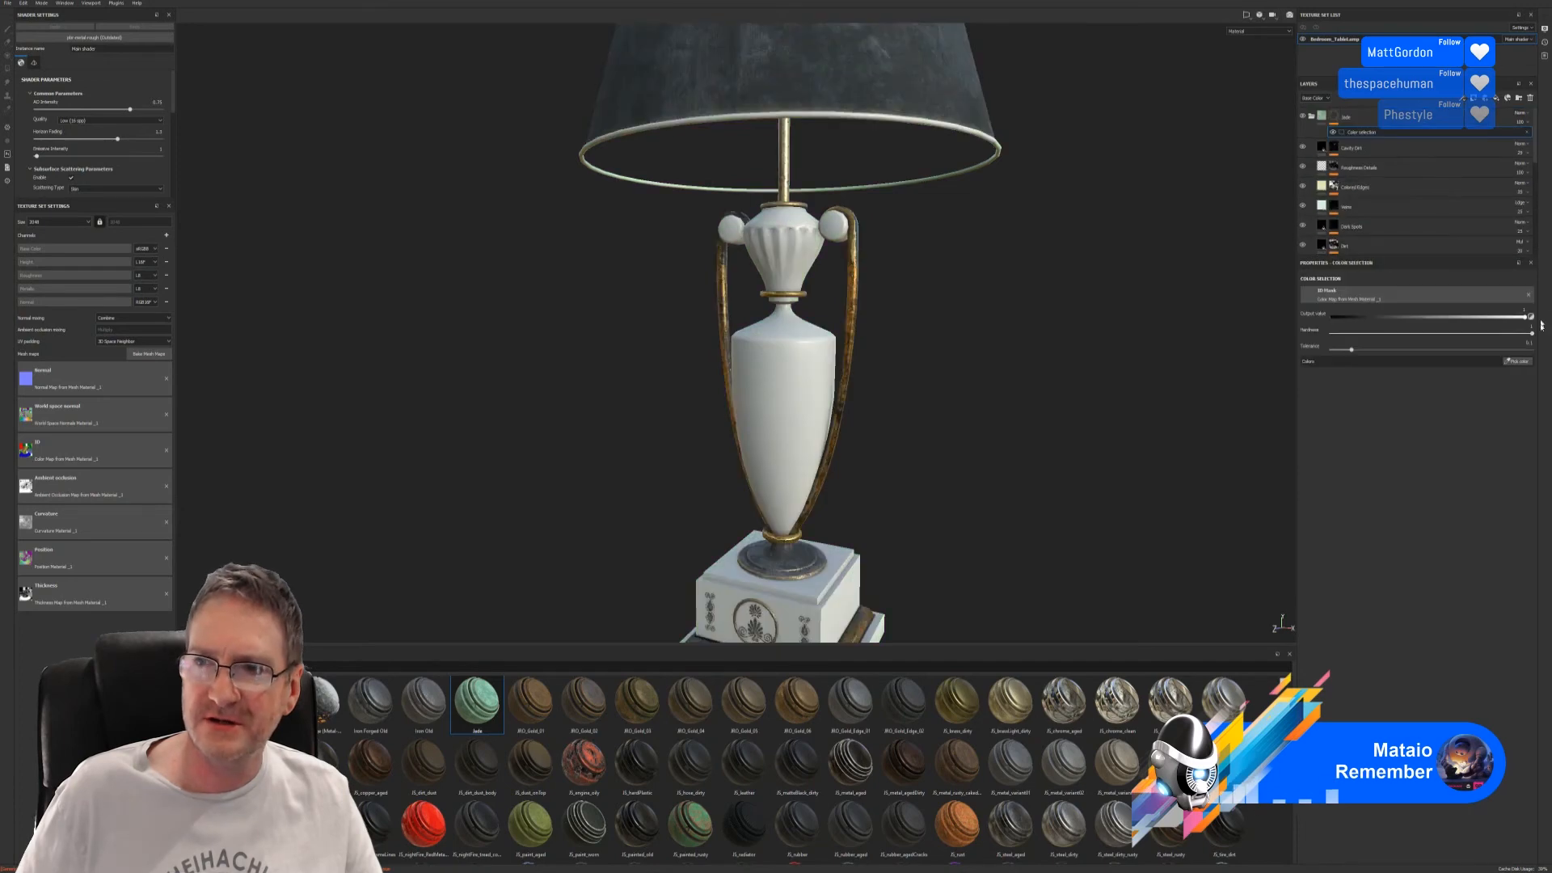
left_click(1520, 361)
left_click(839, 225)
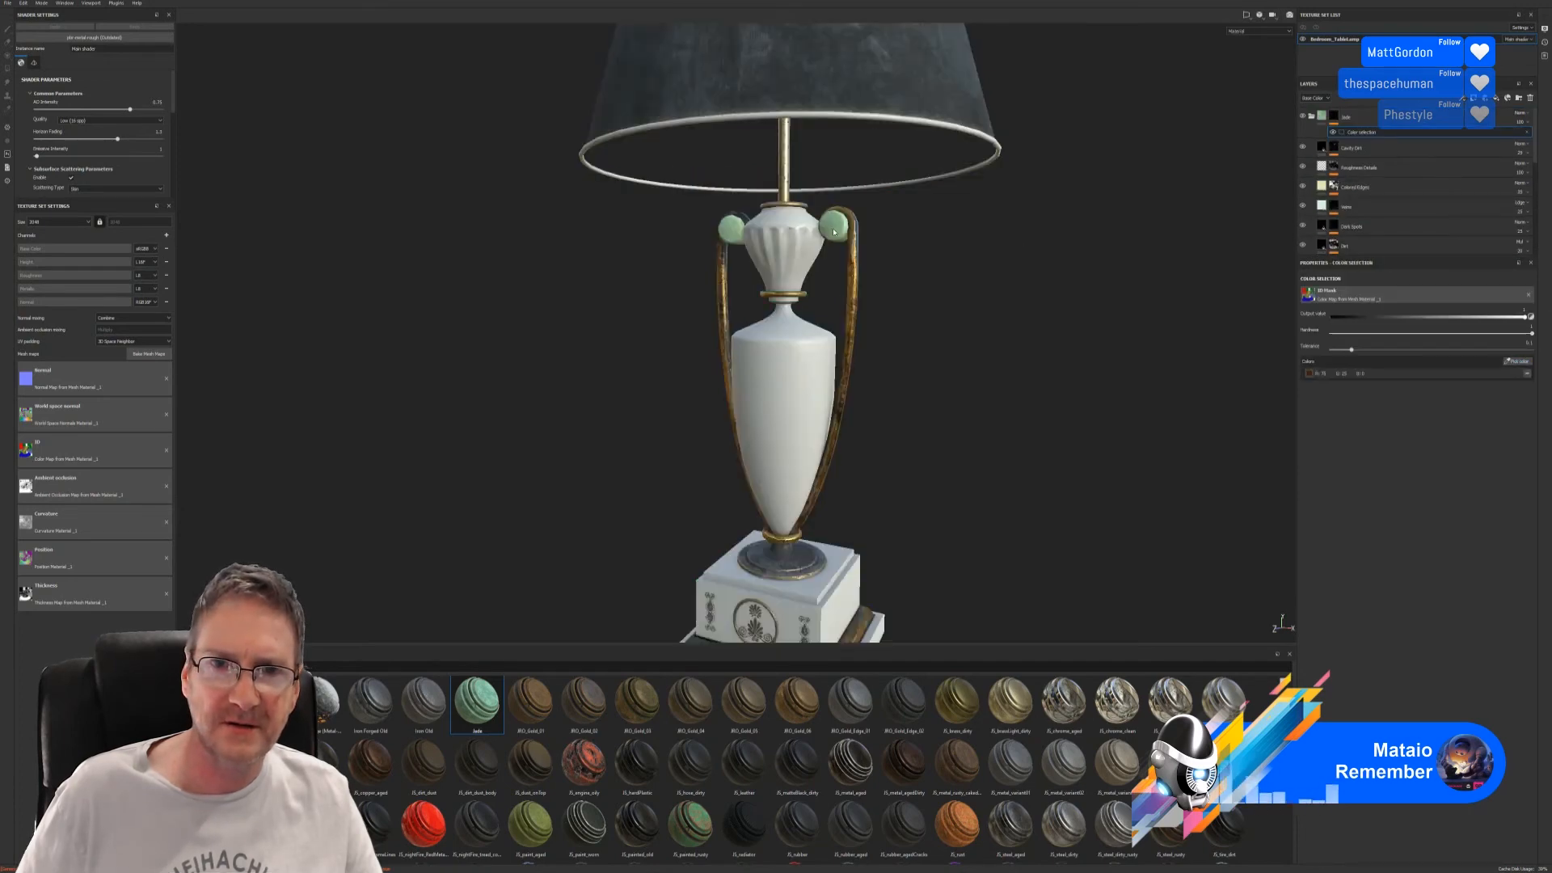
- Duplicate the Jade folder and show the layers inside the copy
right_click_drag(907, 303, 1011, 260, "alt")
left_click_drag(1011, 259, 926, 291, "alt")
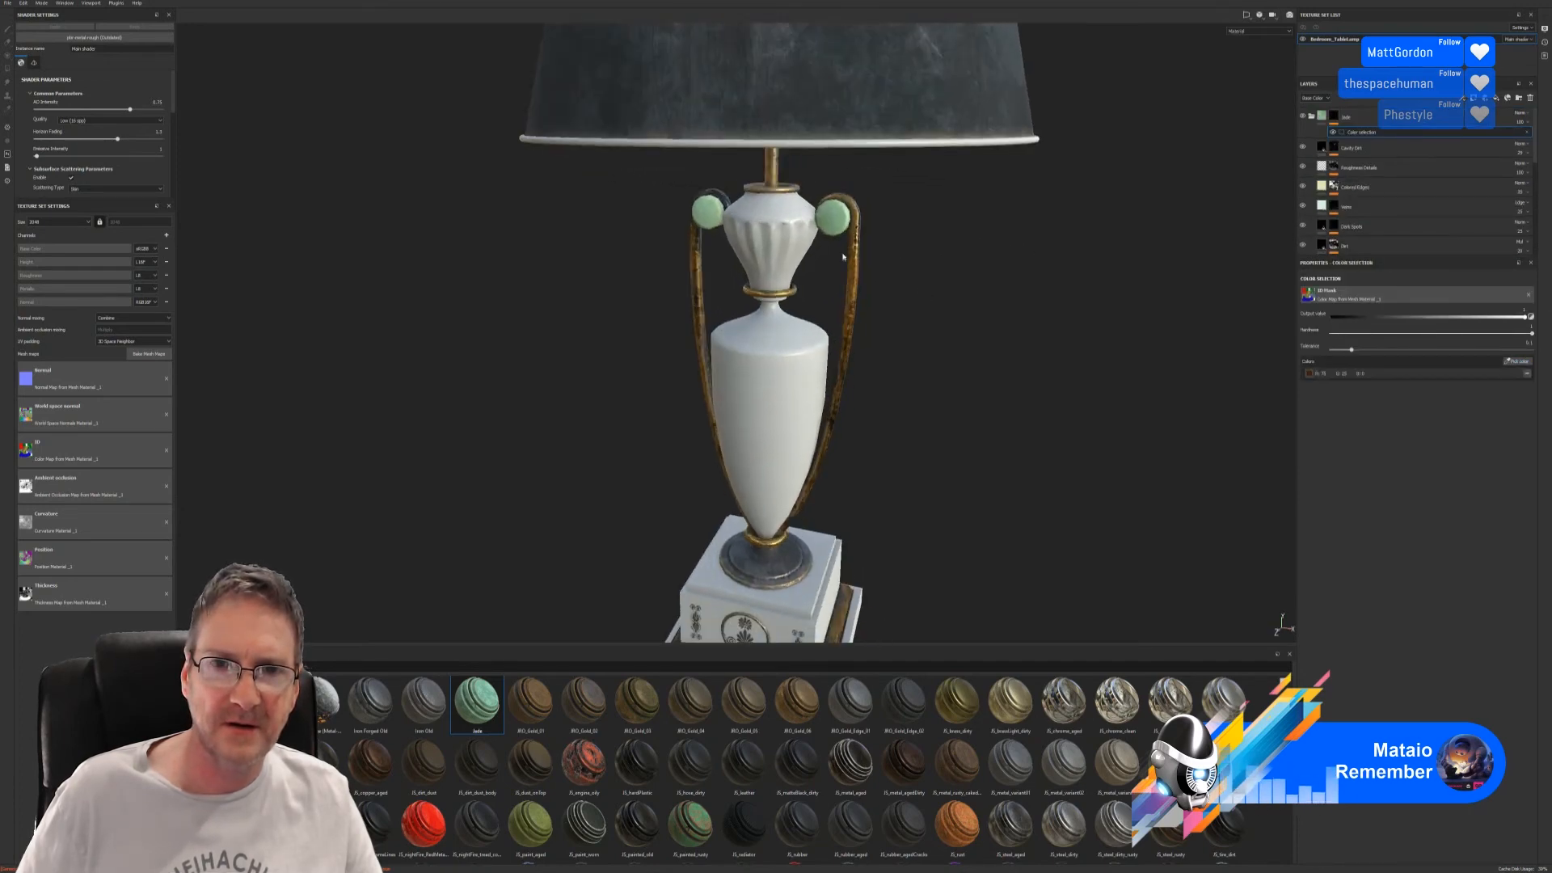
right_click_drag(841, 256, 961, 287, "alt")
left_click_drag(962, 287, 982, 266, "alt")
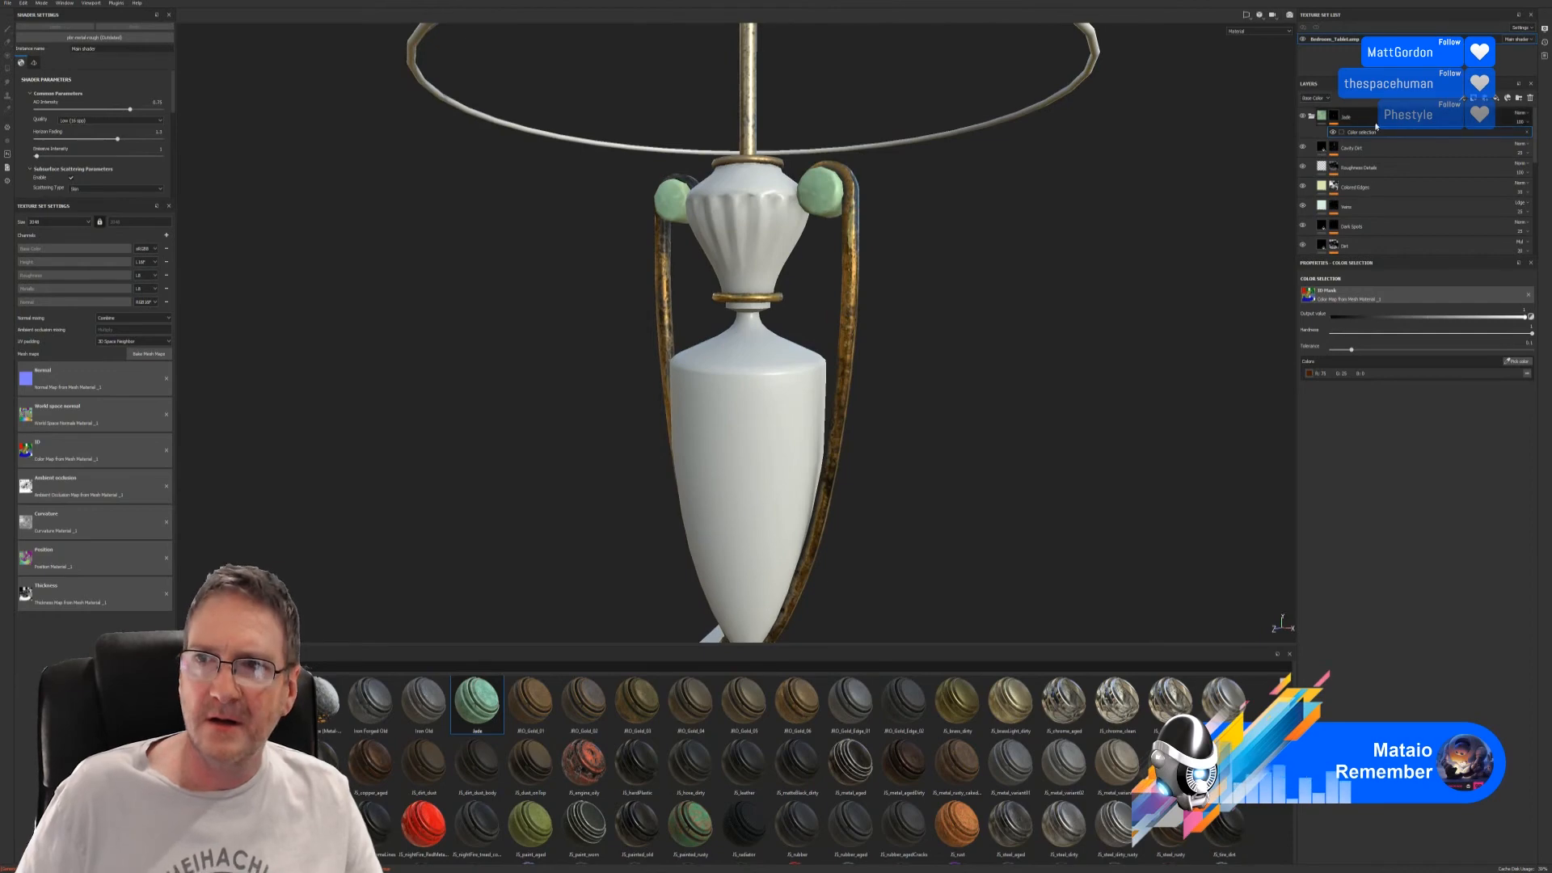
left_click(1371, 119)
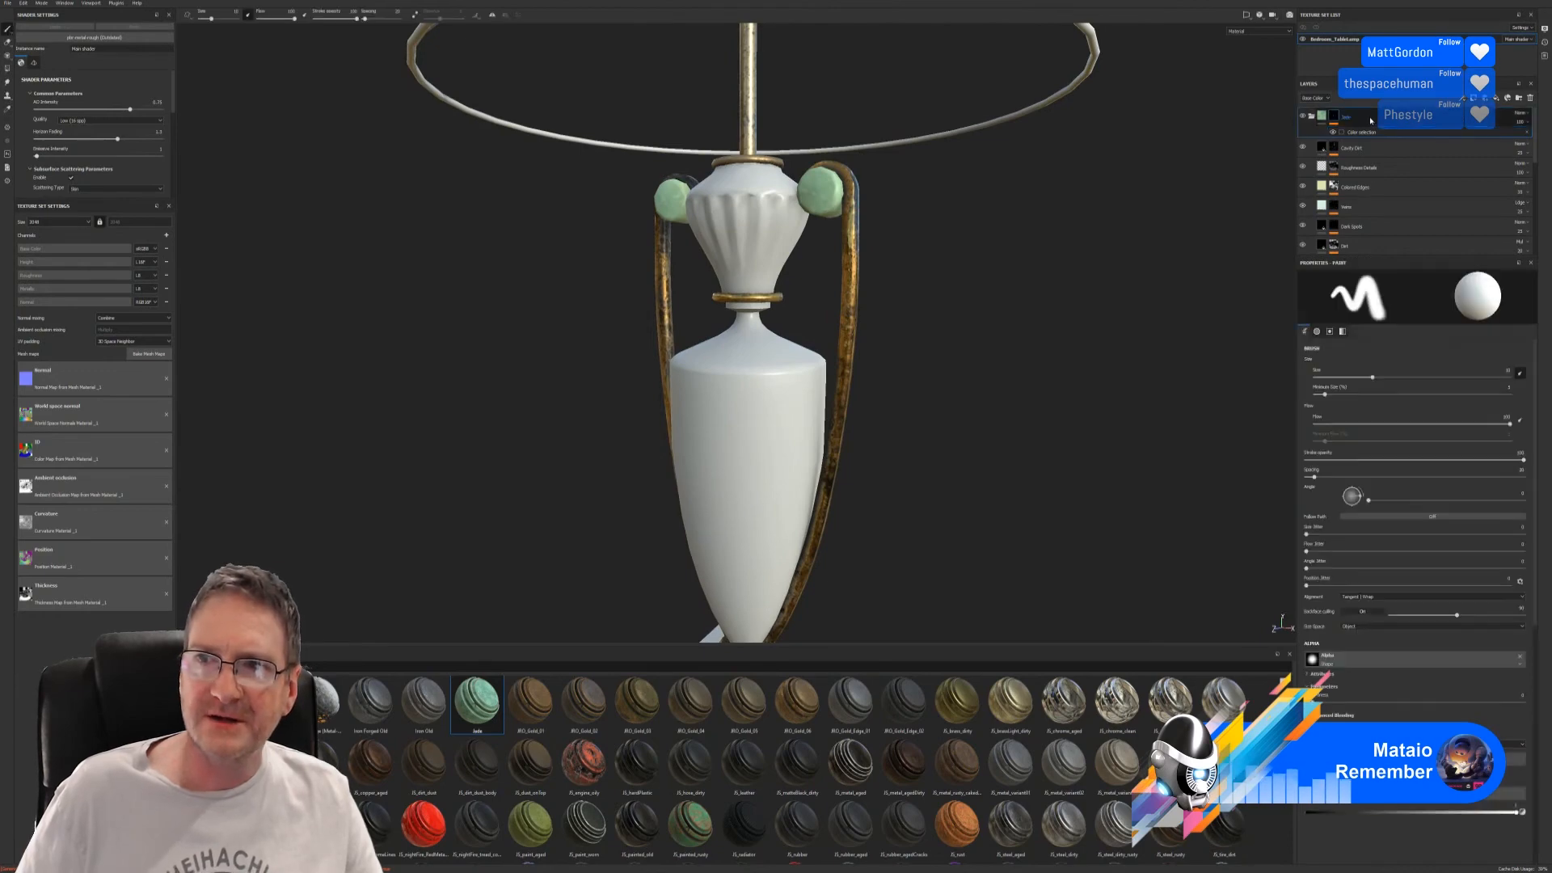
right_click(1371, 121)
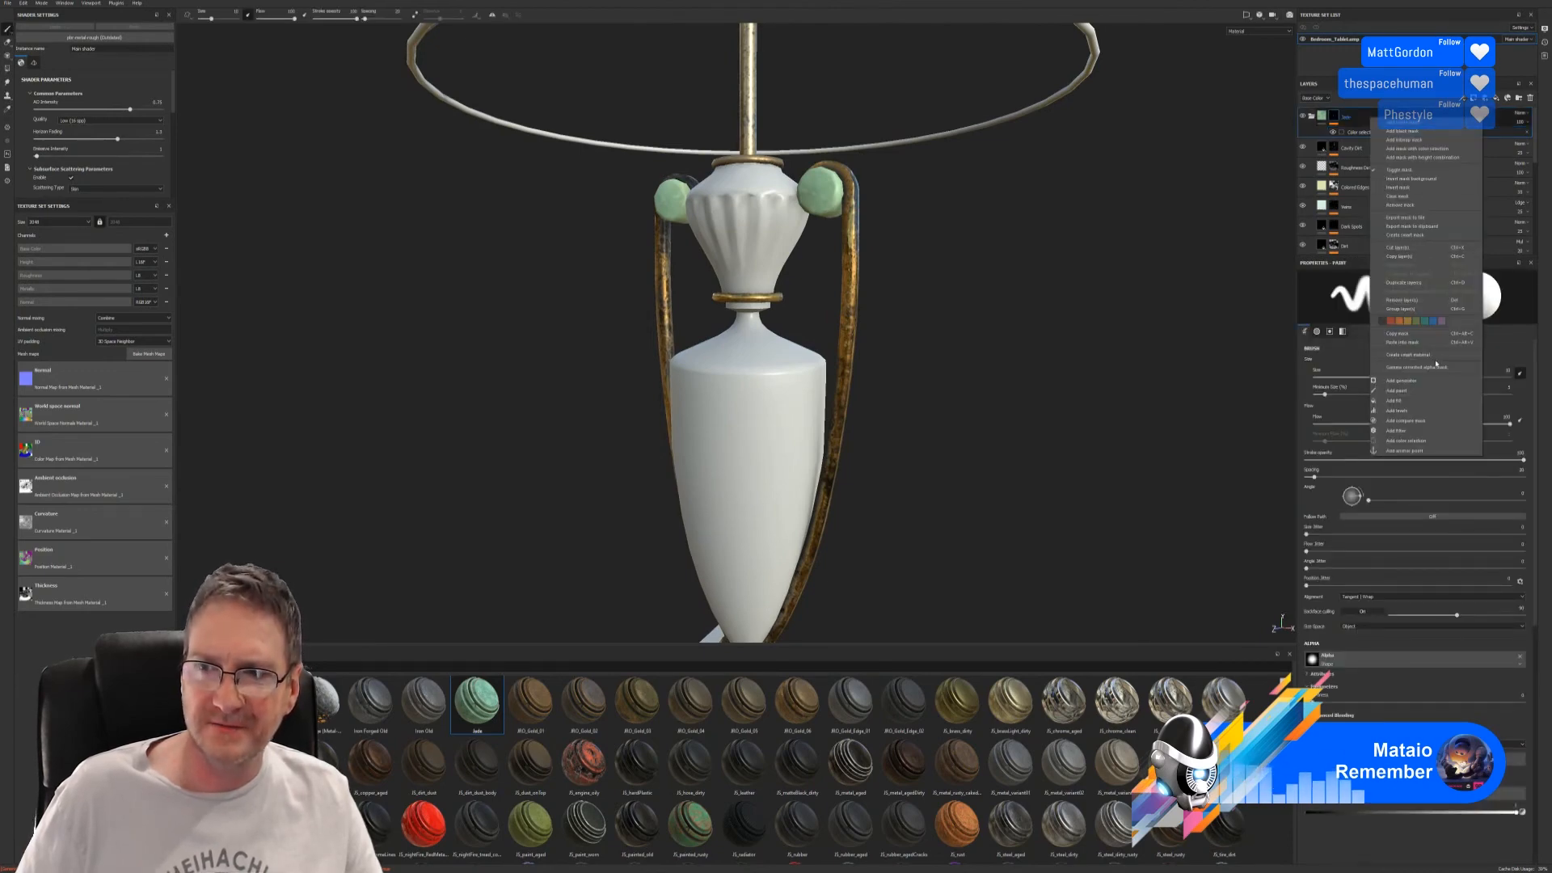
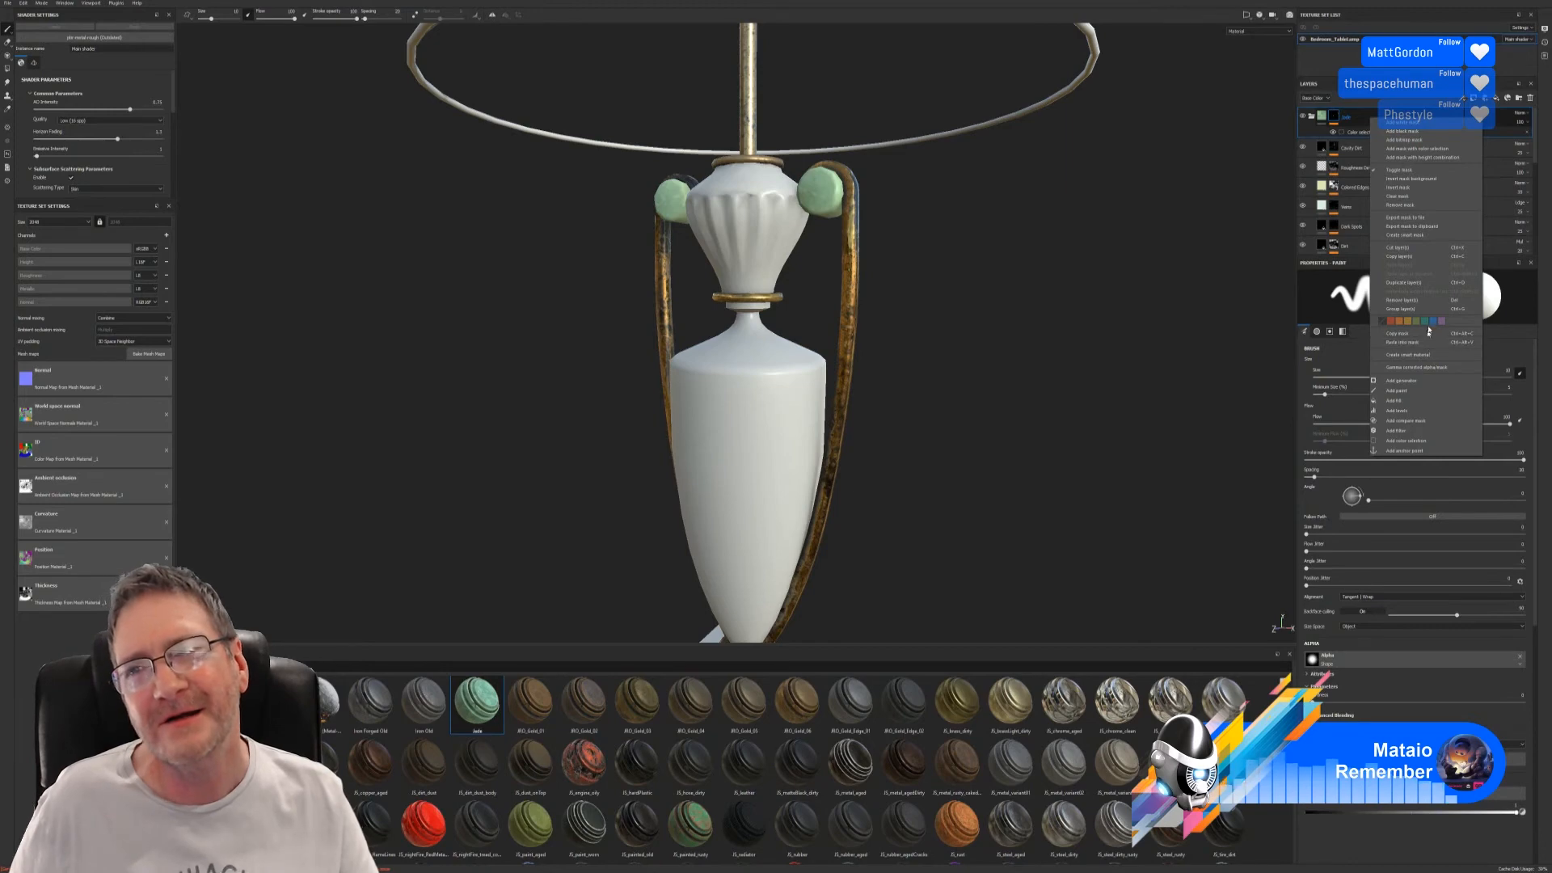
left_click(1411, 282)
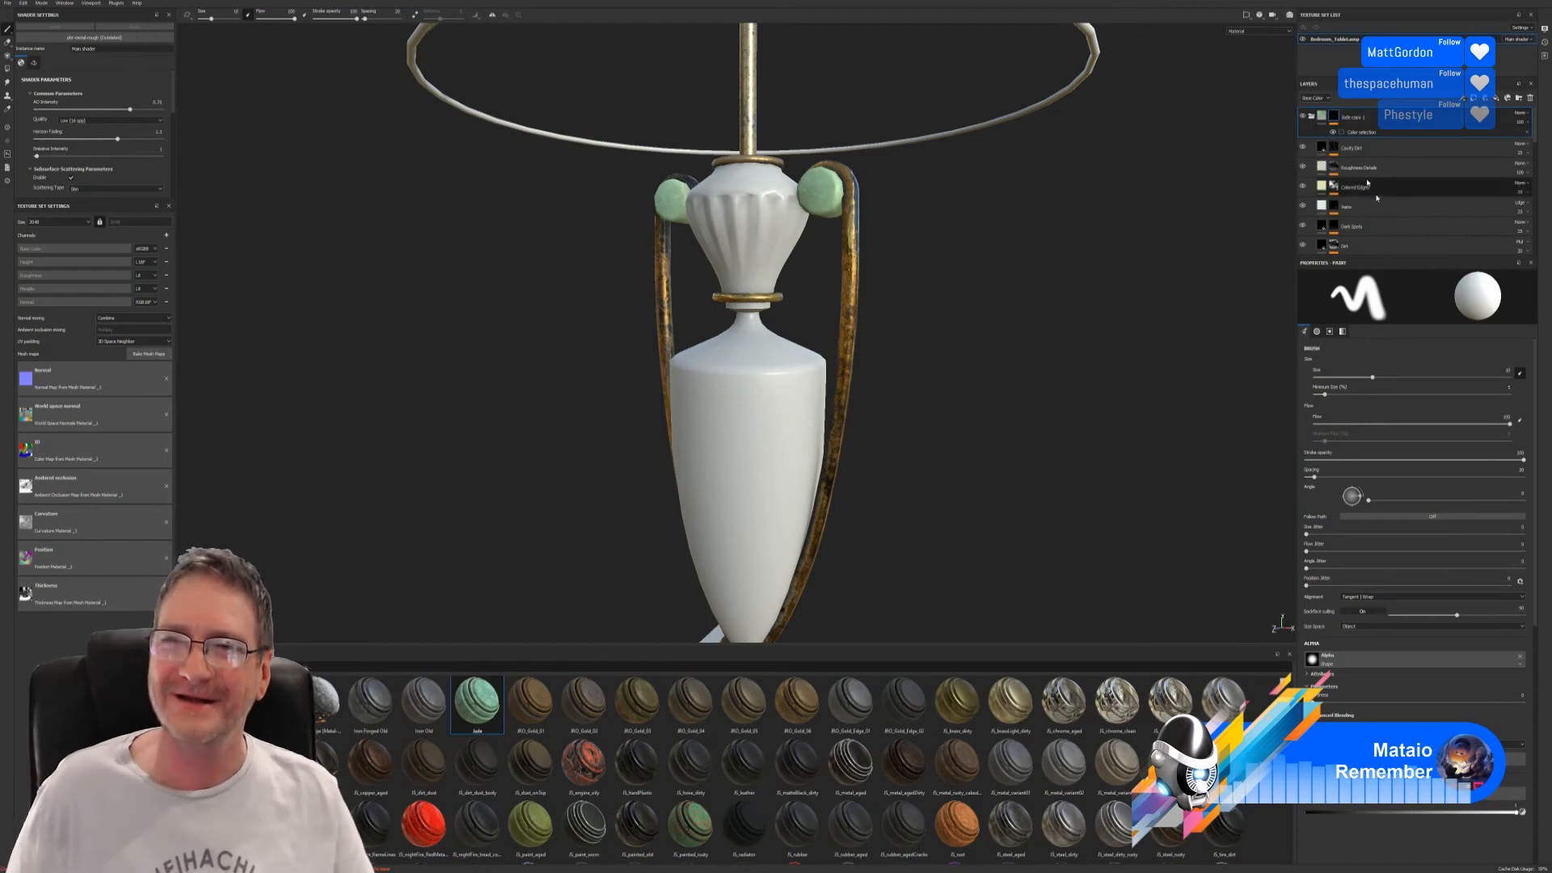
left_click(1320, 121)
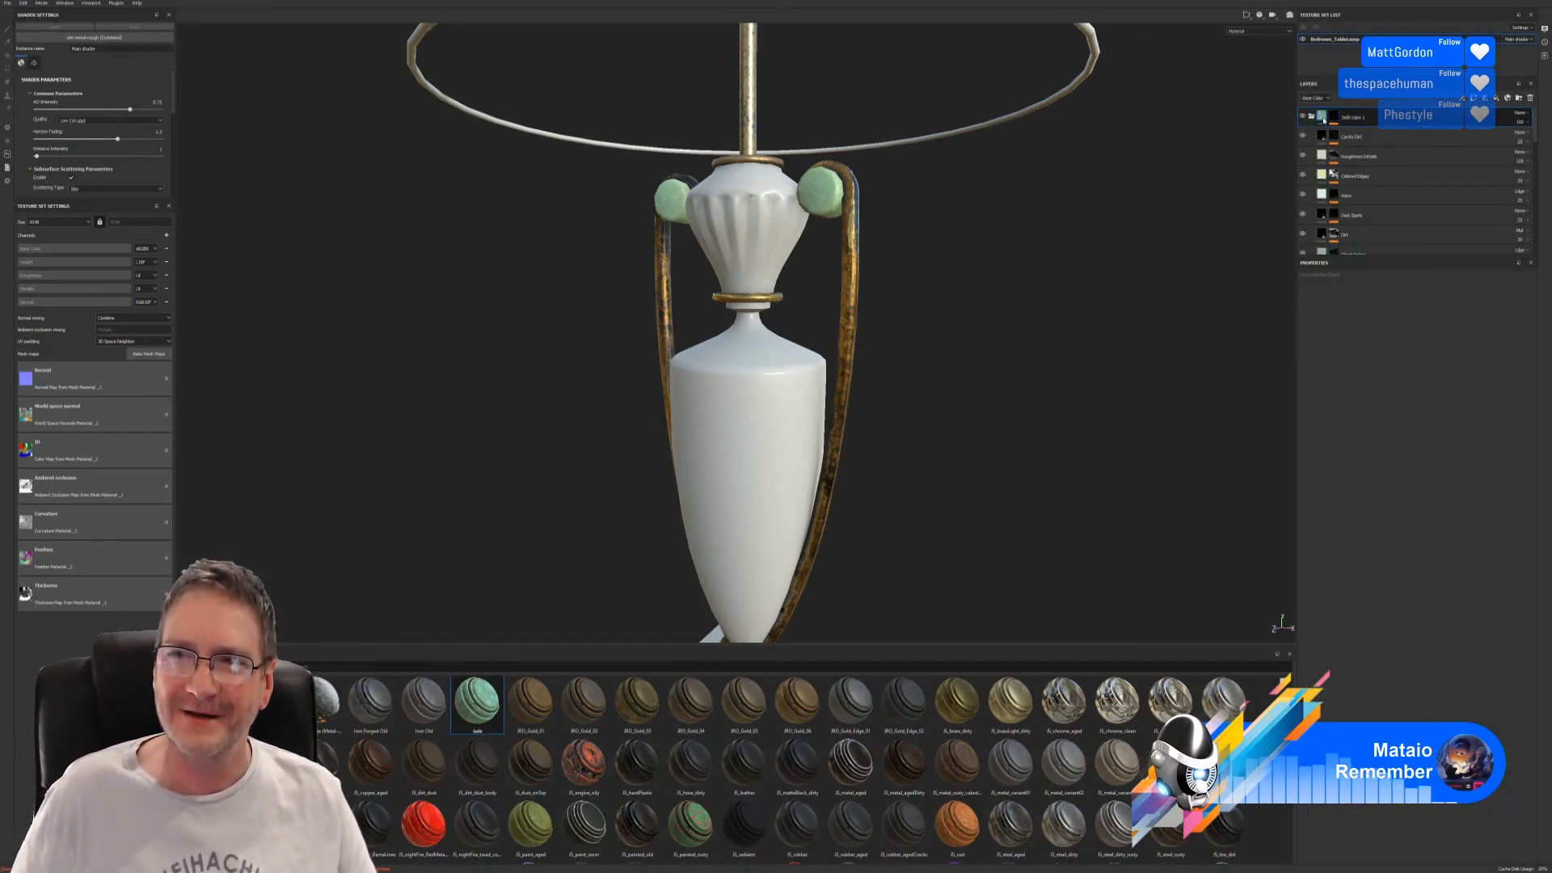
left_click(1324, 122)
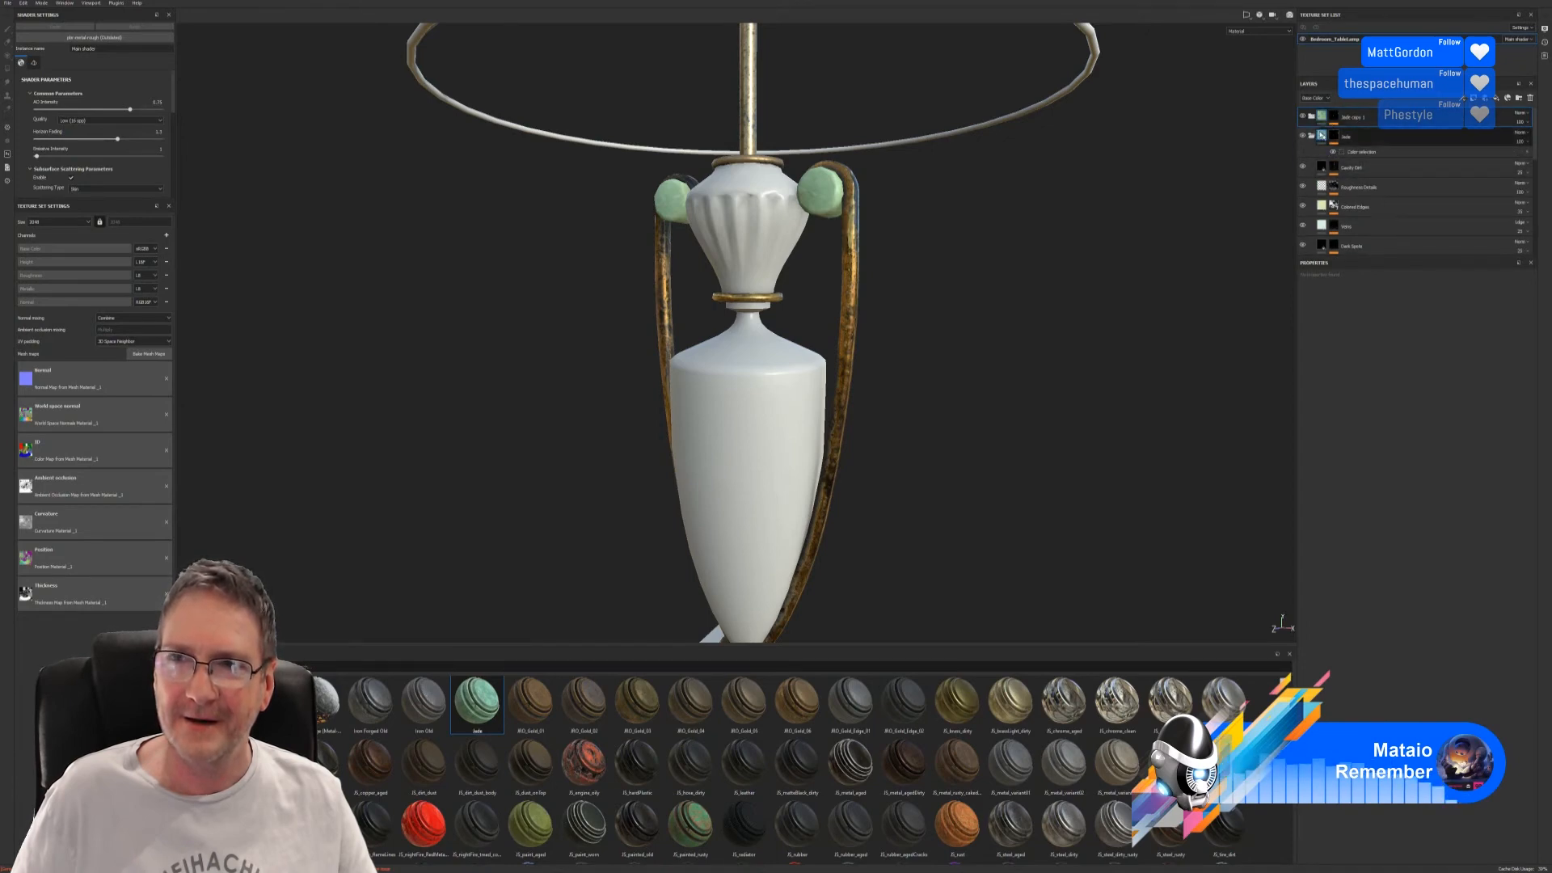
left_click(1320, 119)
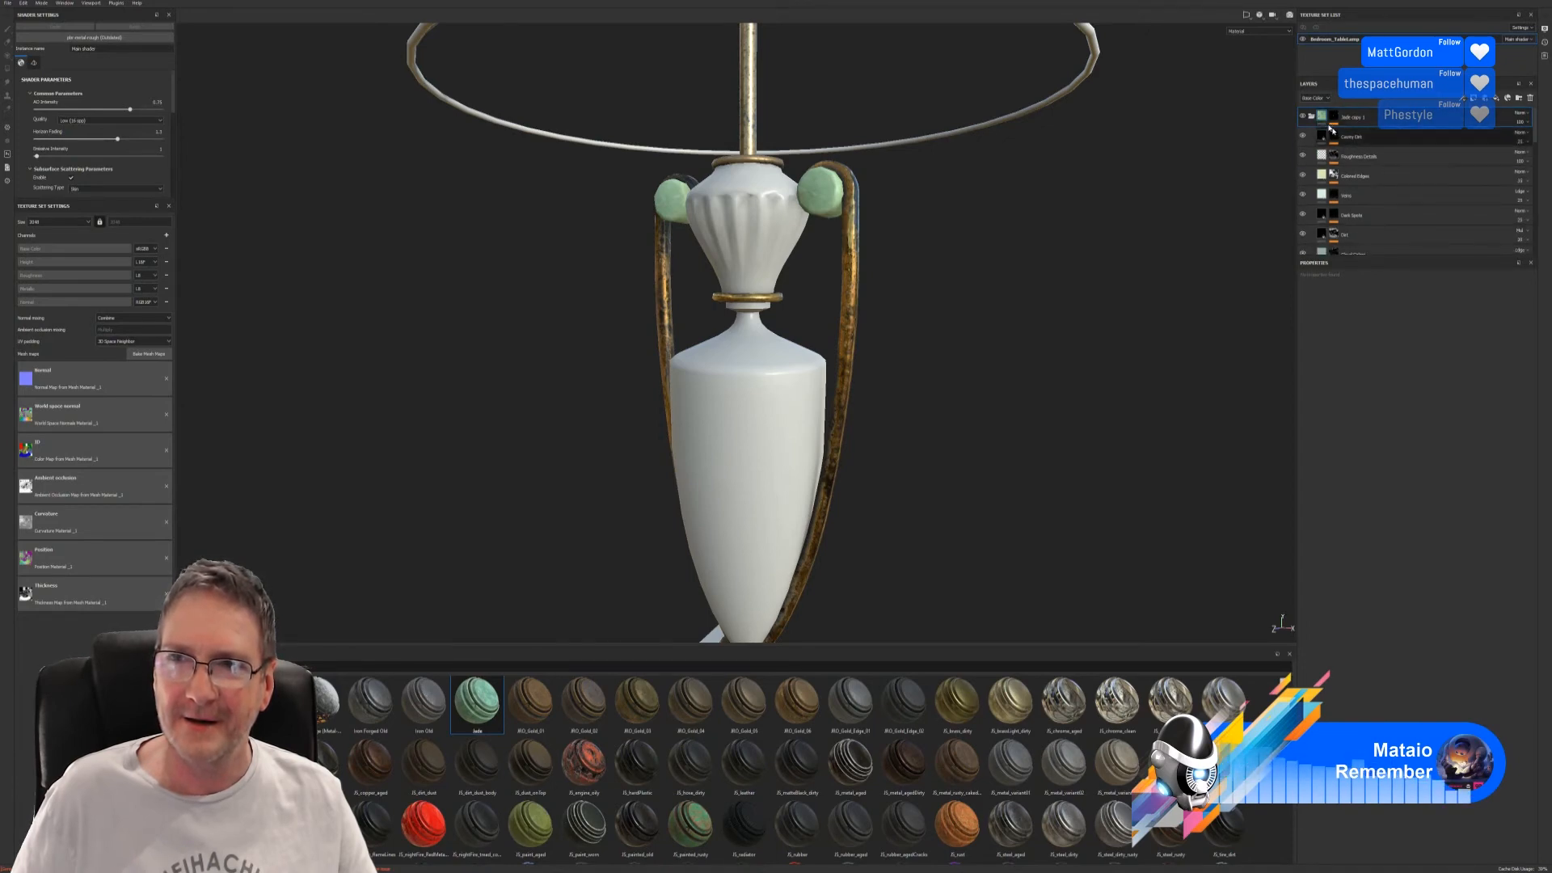
- Change the base colour of the Jade copy's Colored Edges layer to near black
left_click(1302, 175)
left_click(1302, 176)
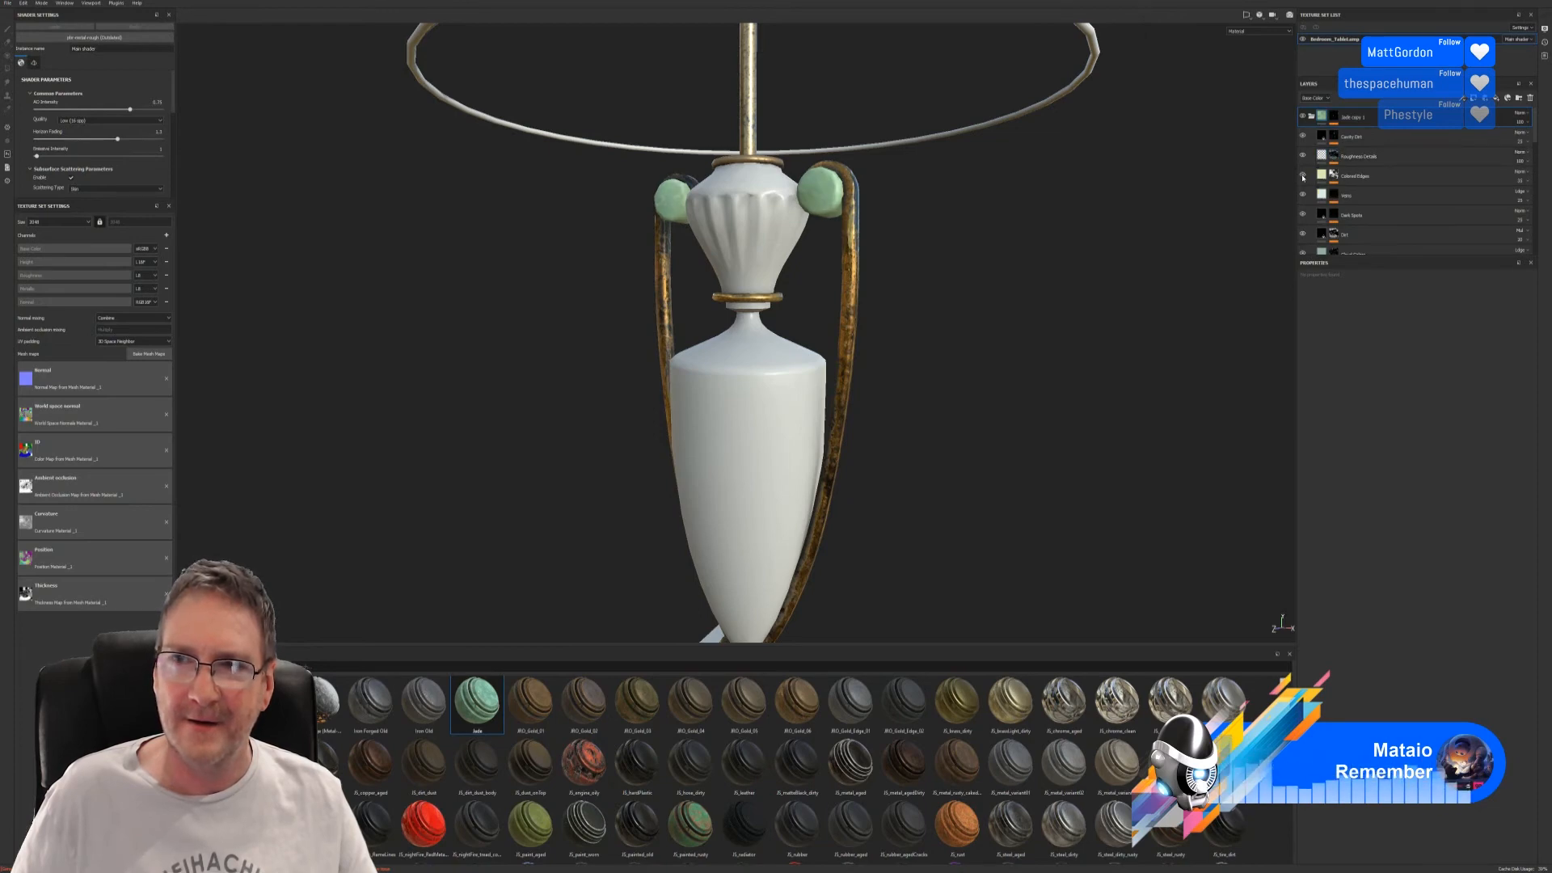
left_click(1321, 178)
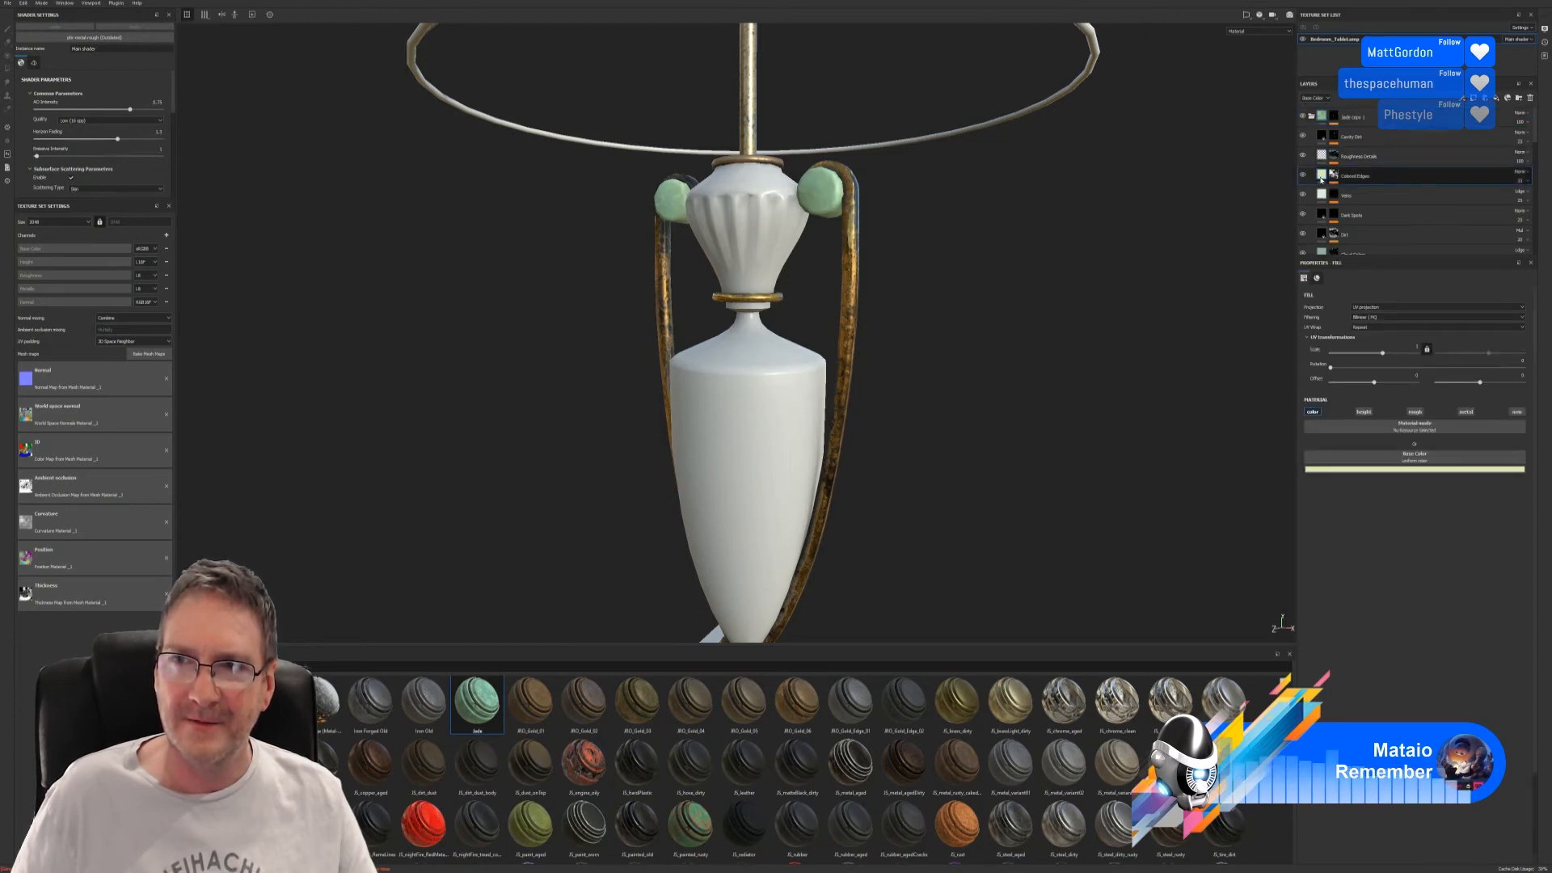
left_click(1438, 469)
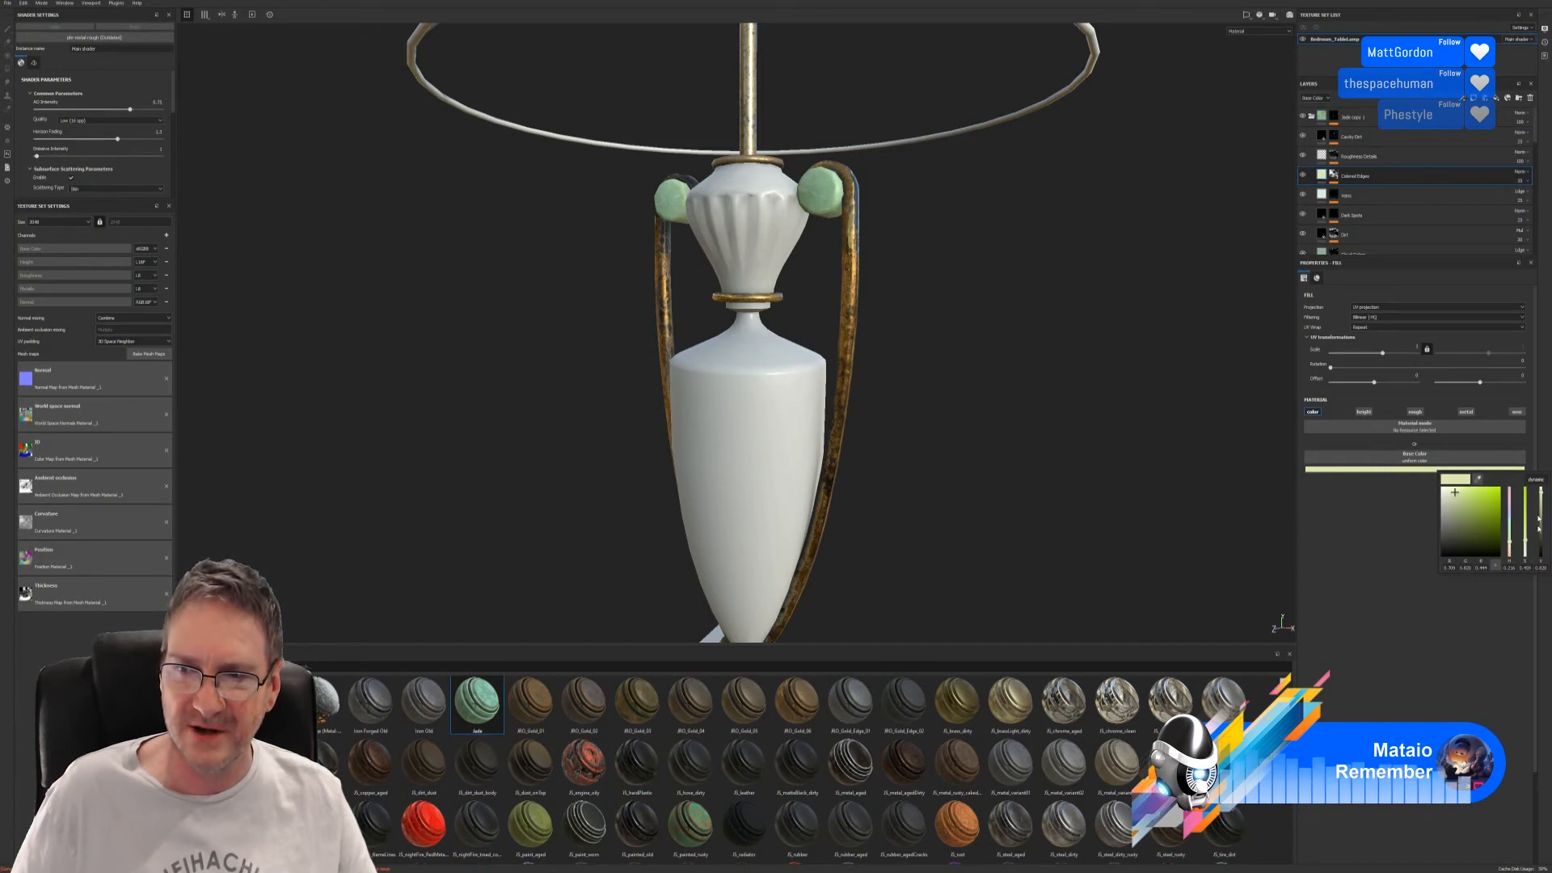
left_click_drag(1541, 514, 1547, 551)
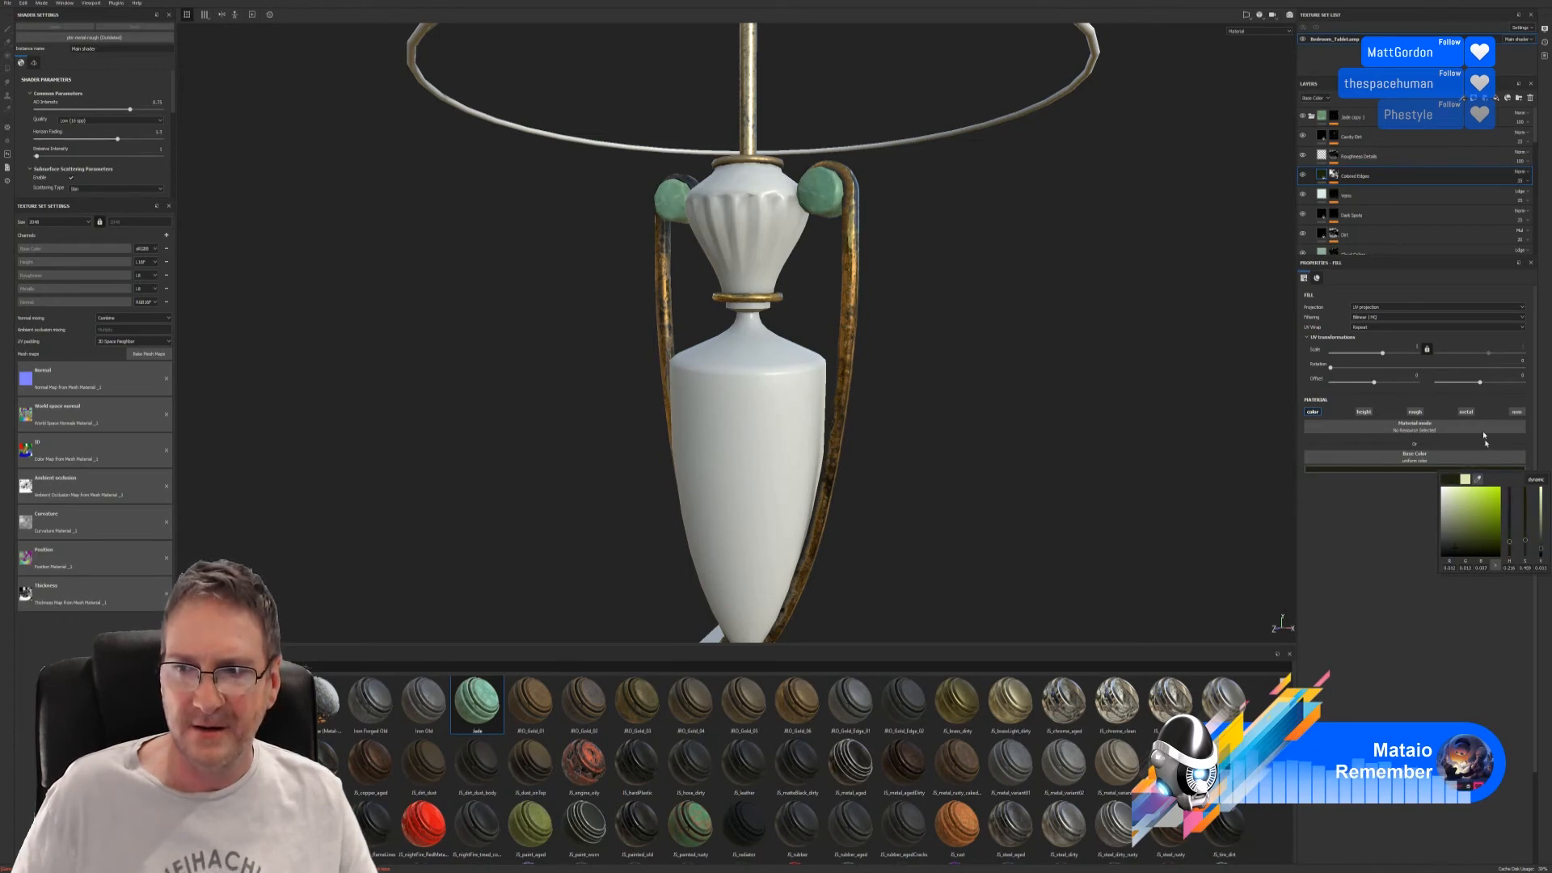
- Darken the pale green base colour of the layer just below Colored Edges to a muted grey-green
left_click(1341, 199)
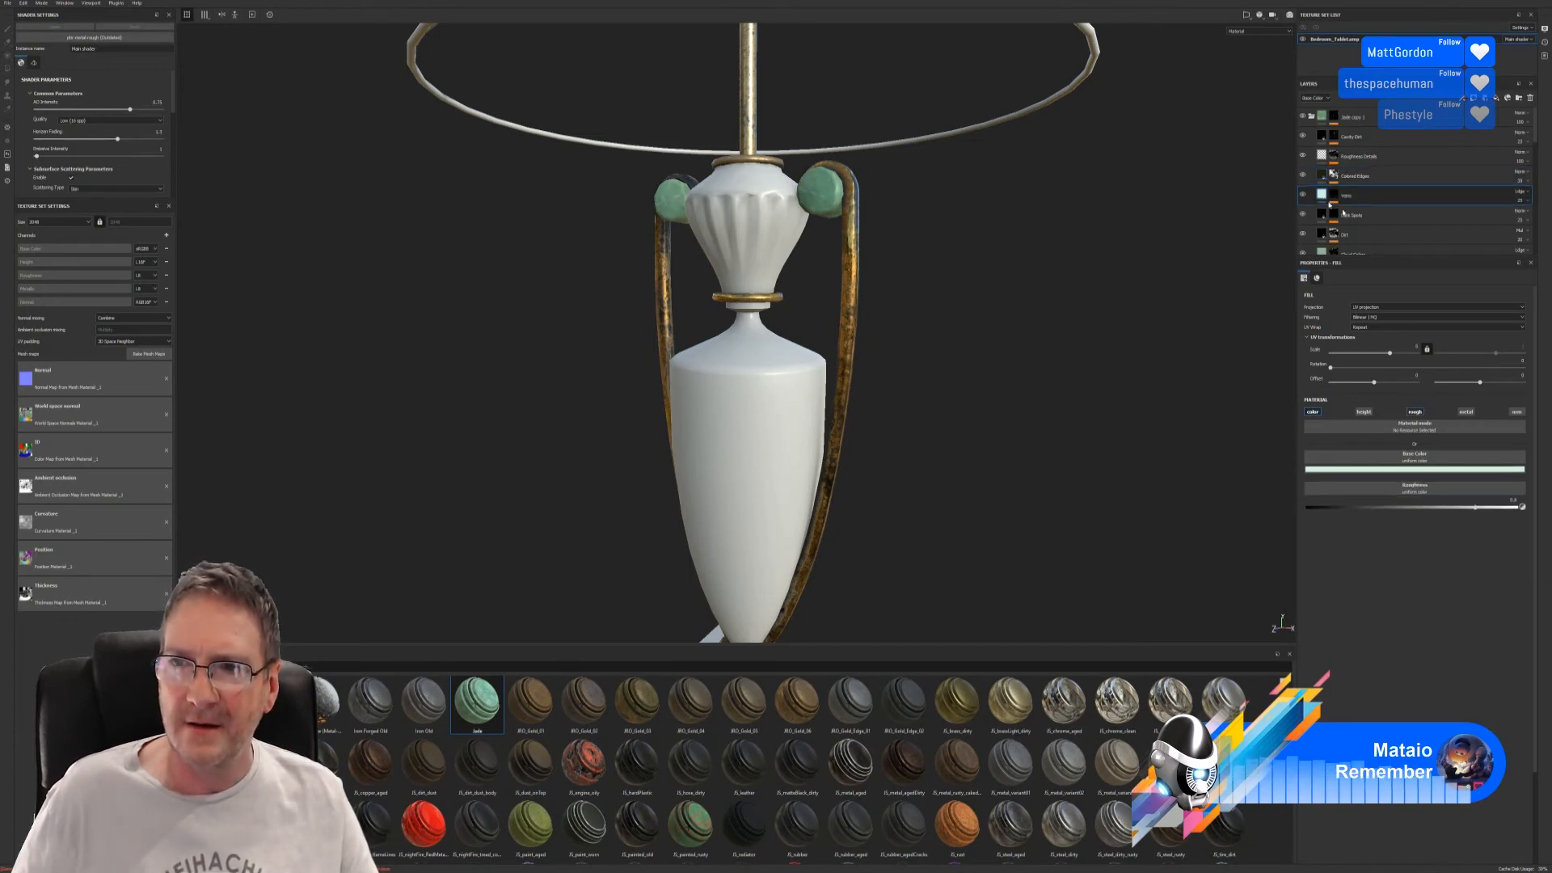
left_click(1473, 469)
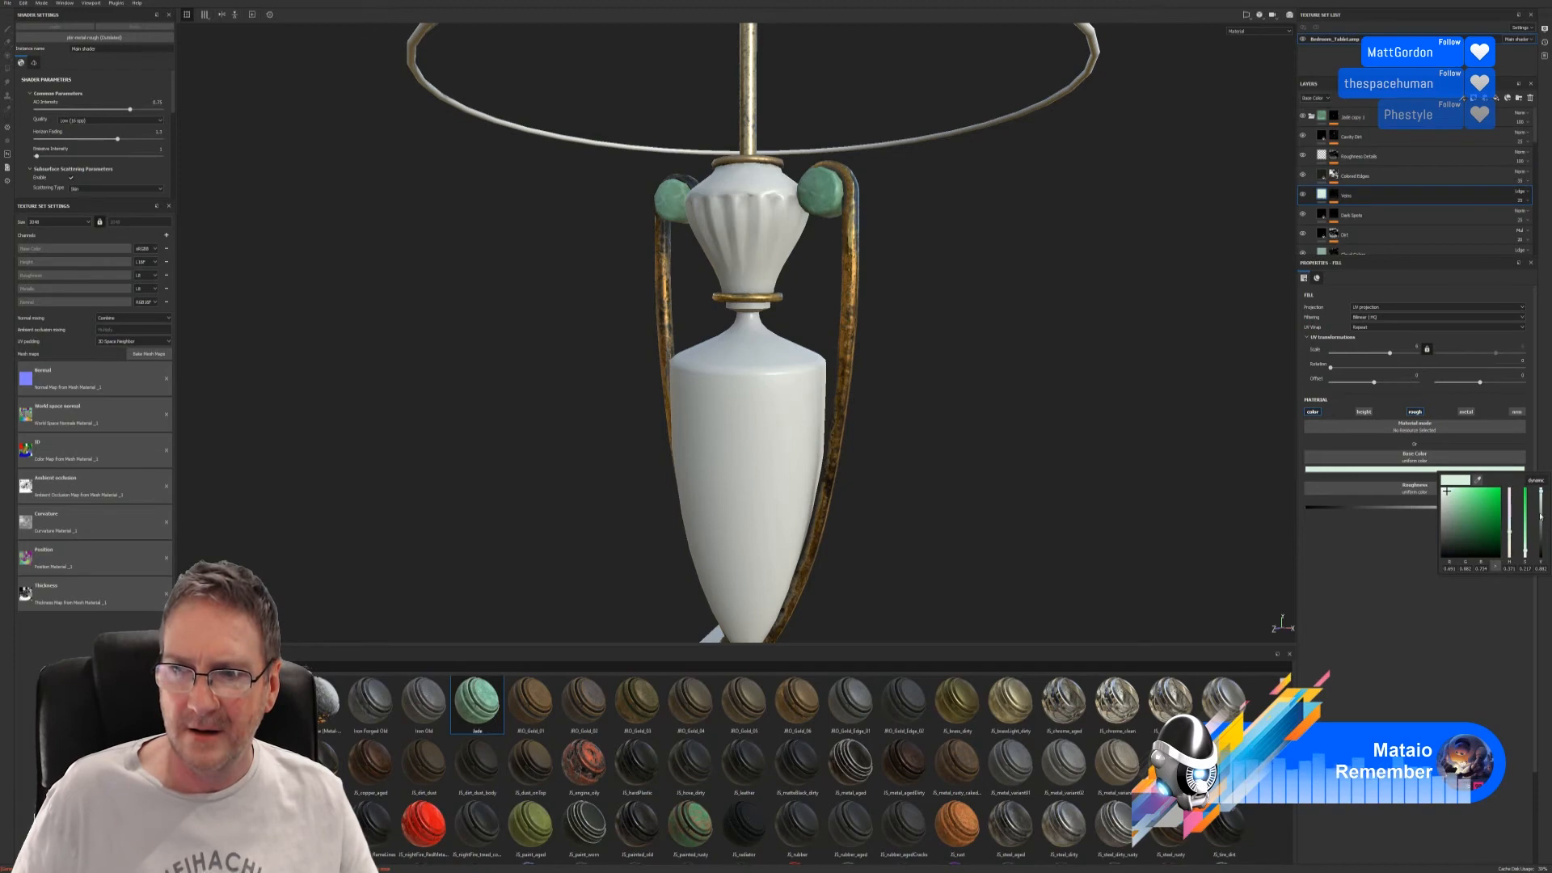
left_click_drag(1541, 511, 1541, 540)
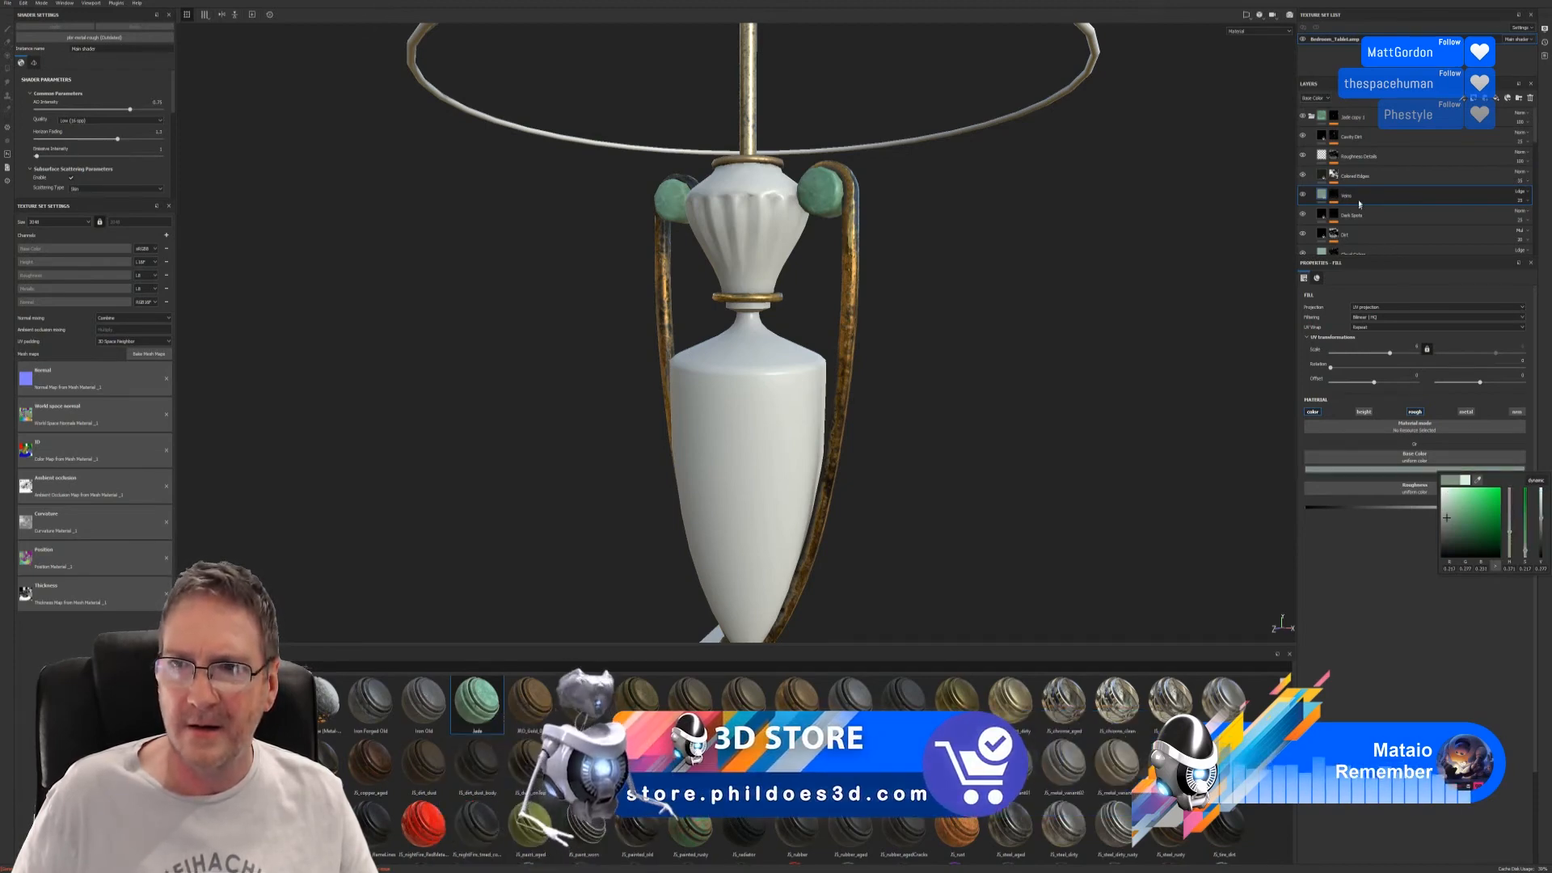
- Set the copy's dirt layer roughness to about 0.29 and the balance of its mask's Grunge Dirt Large fill to about 0.35
left_click(1305, 214)
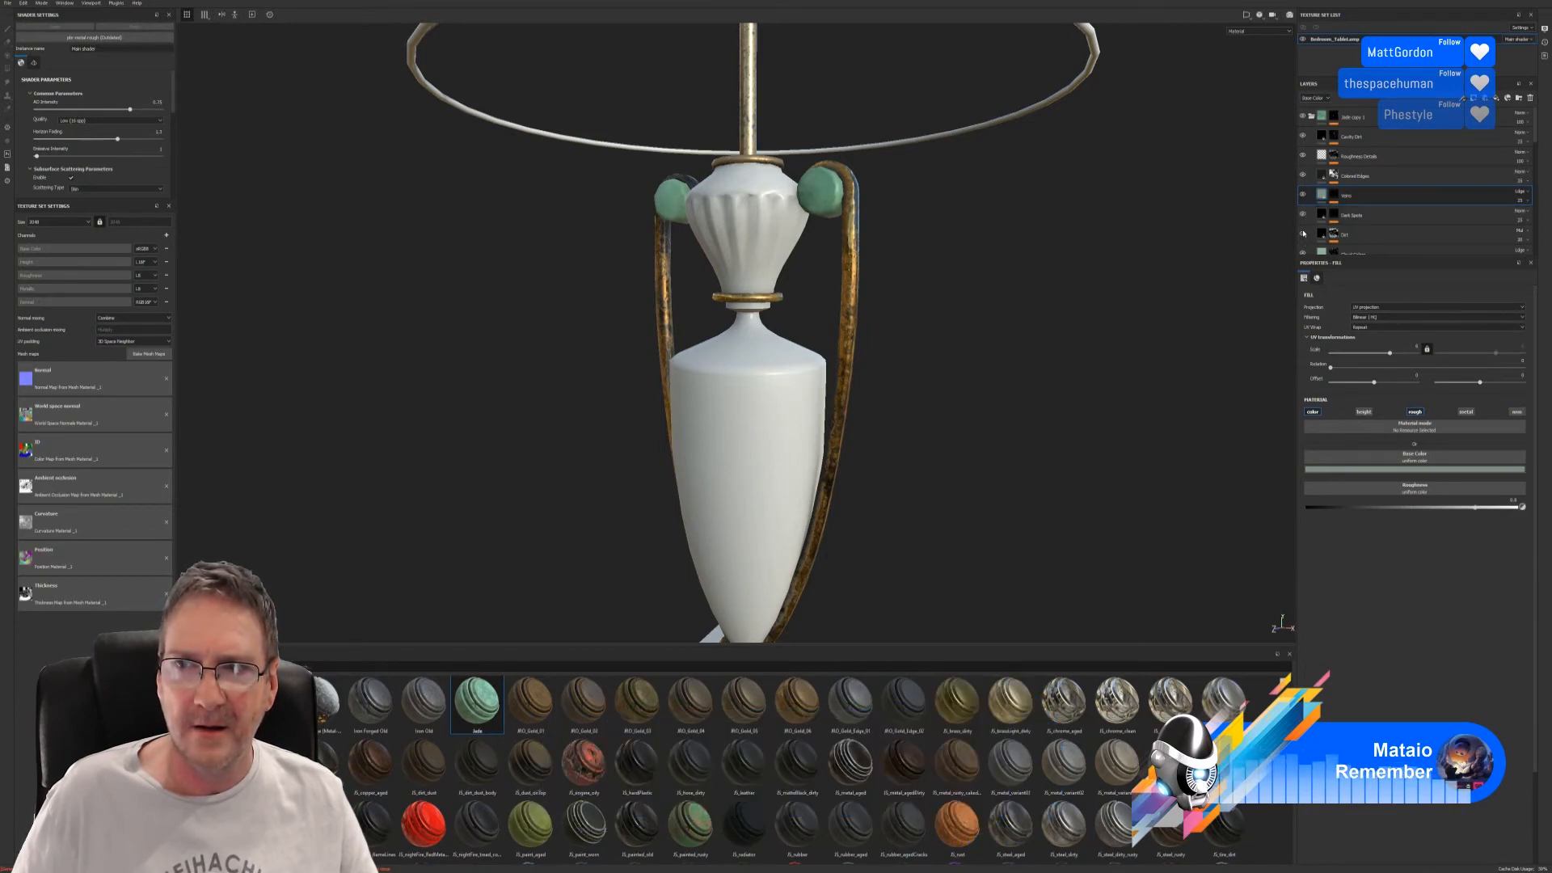
left_click(1342, 234)
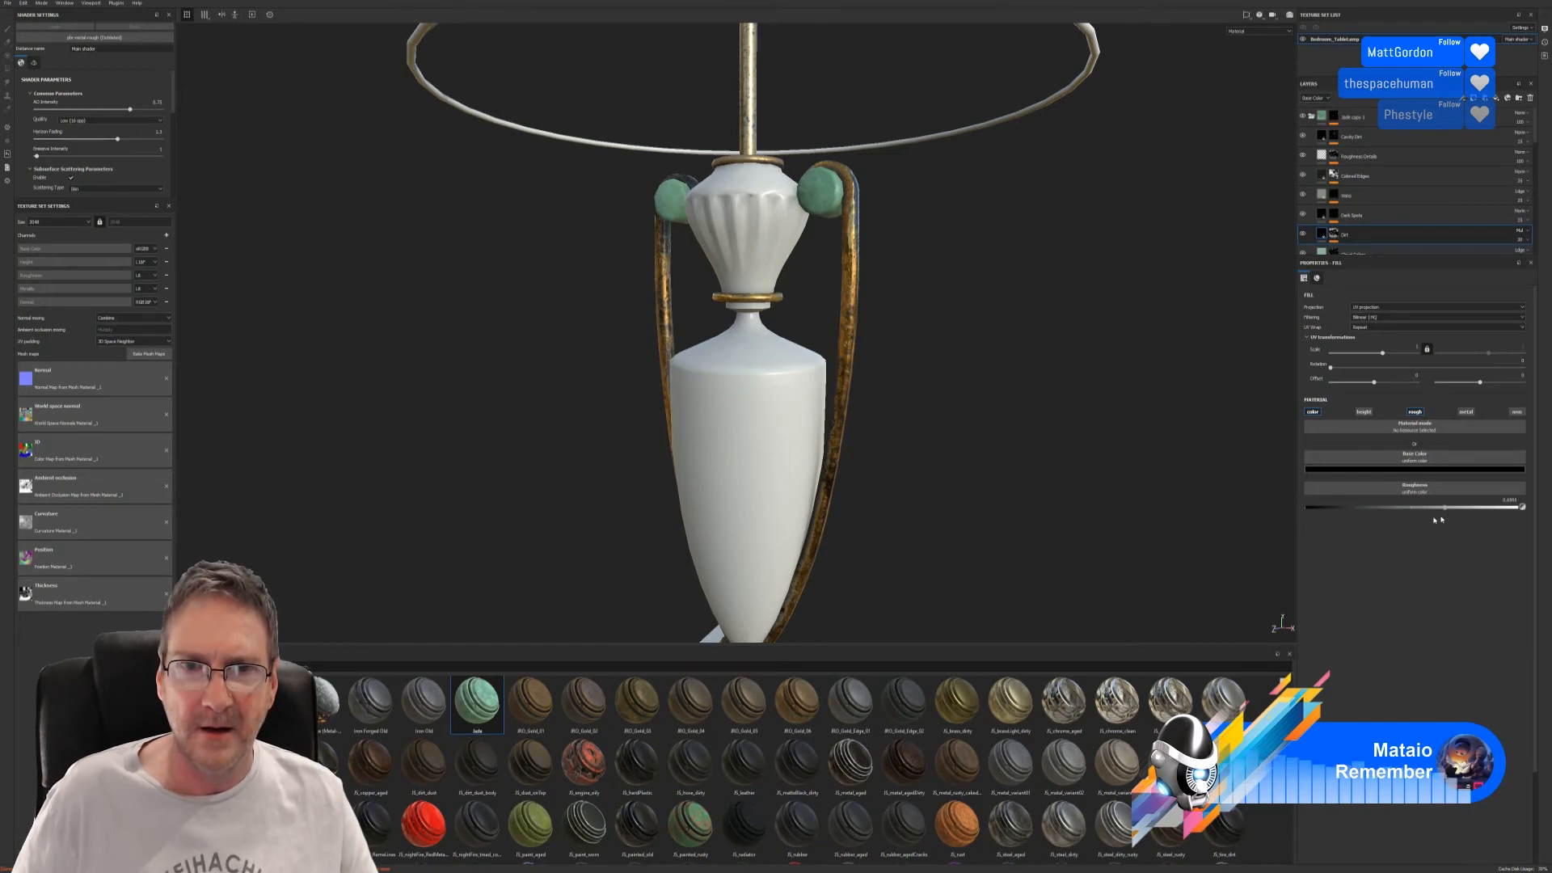
left_click_drag(1436, 519, 1368, 524)
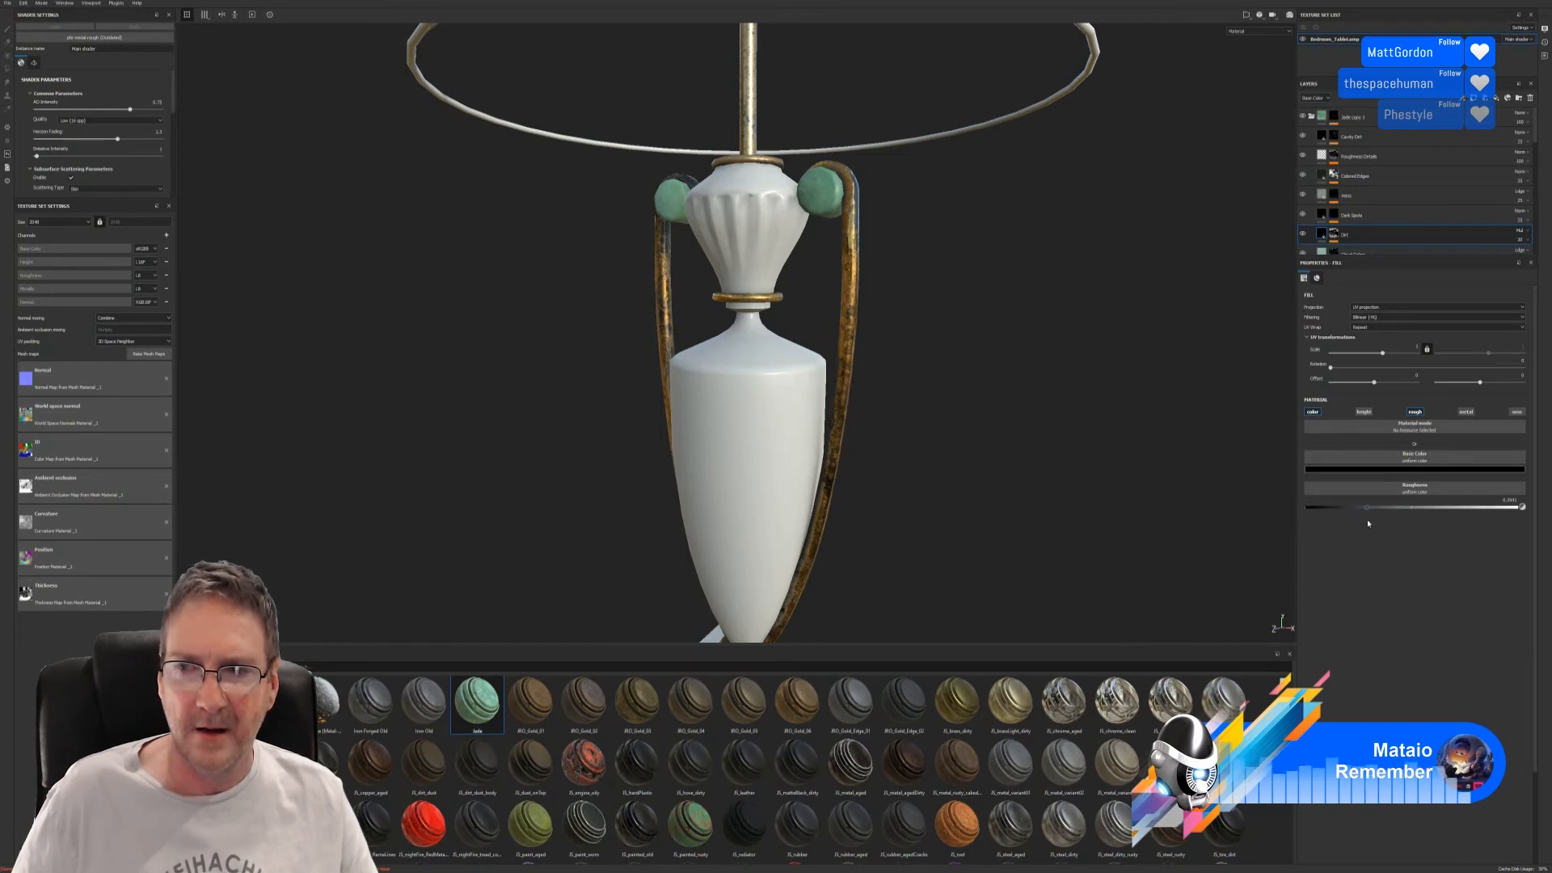
left_click(1335, 236)
left_click(1354, 252)
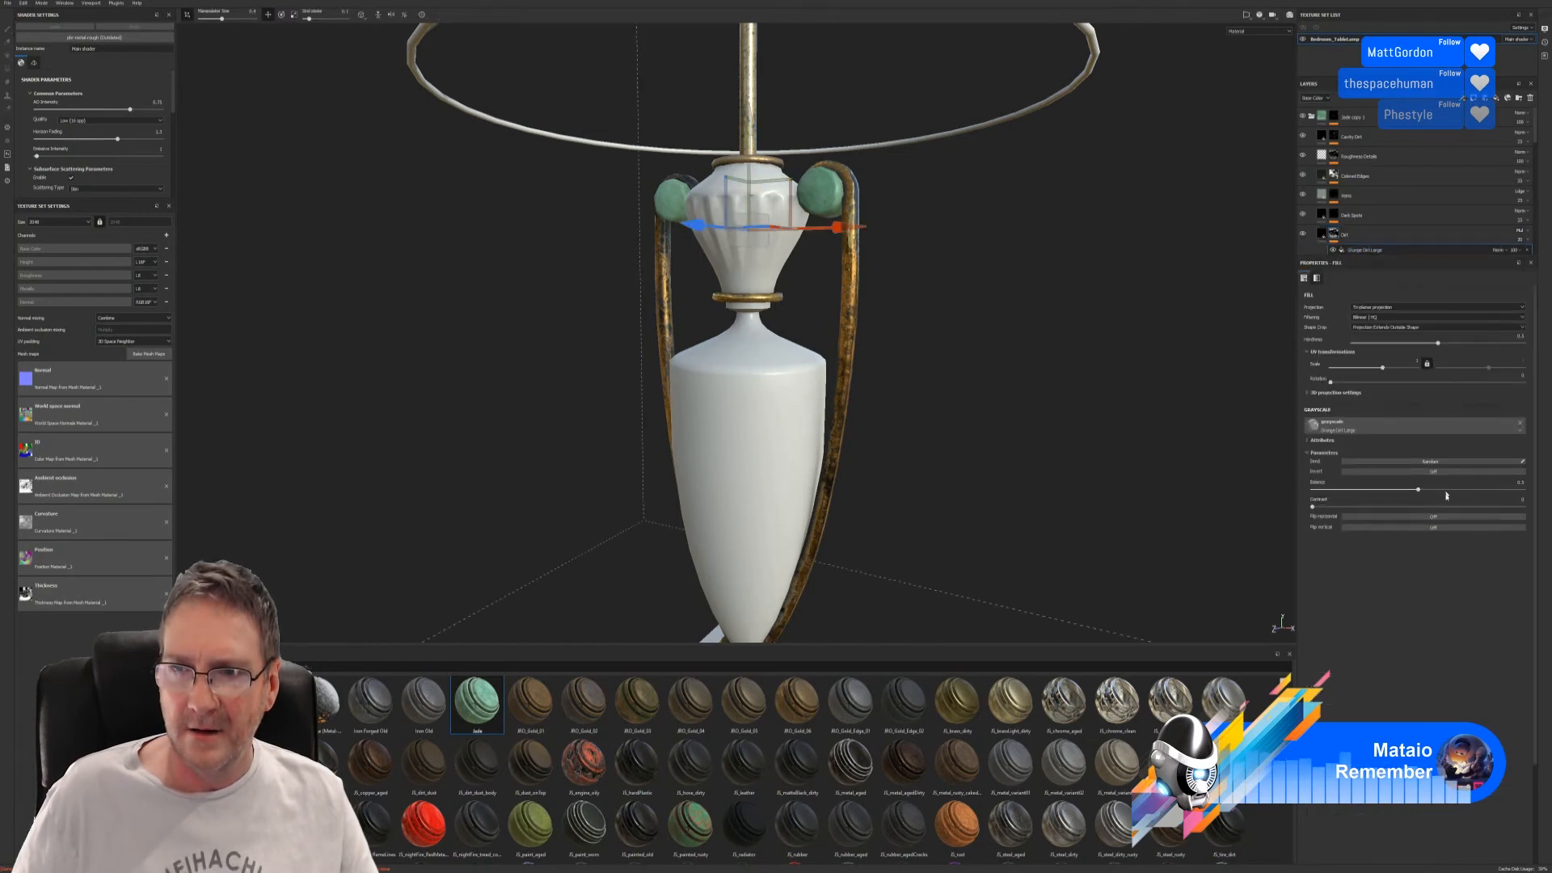
left_click_drag(1420, 493, 1502, 494)
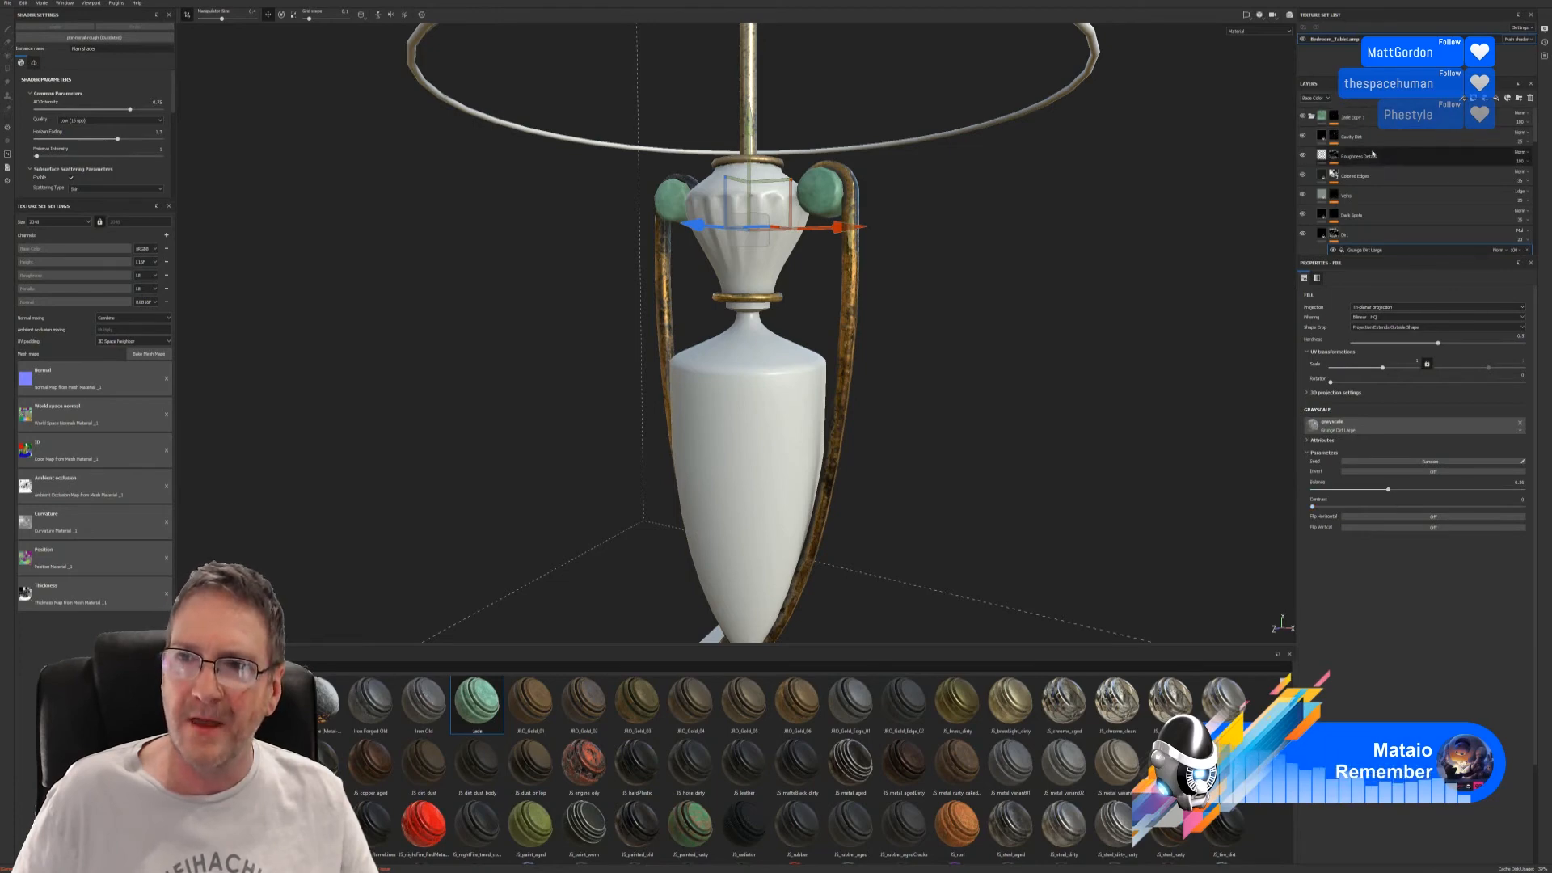
- Collapse the Jade copy and group it with the original Jade folder in a new folder
left_click(1311, 116)
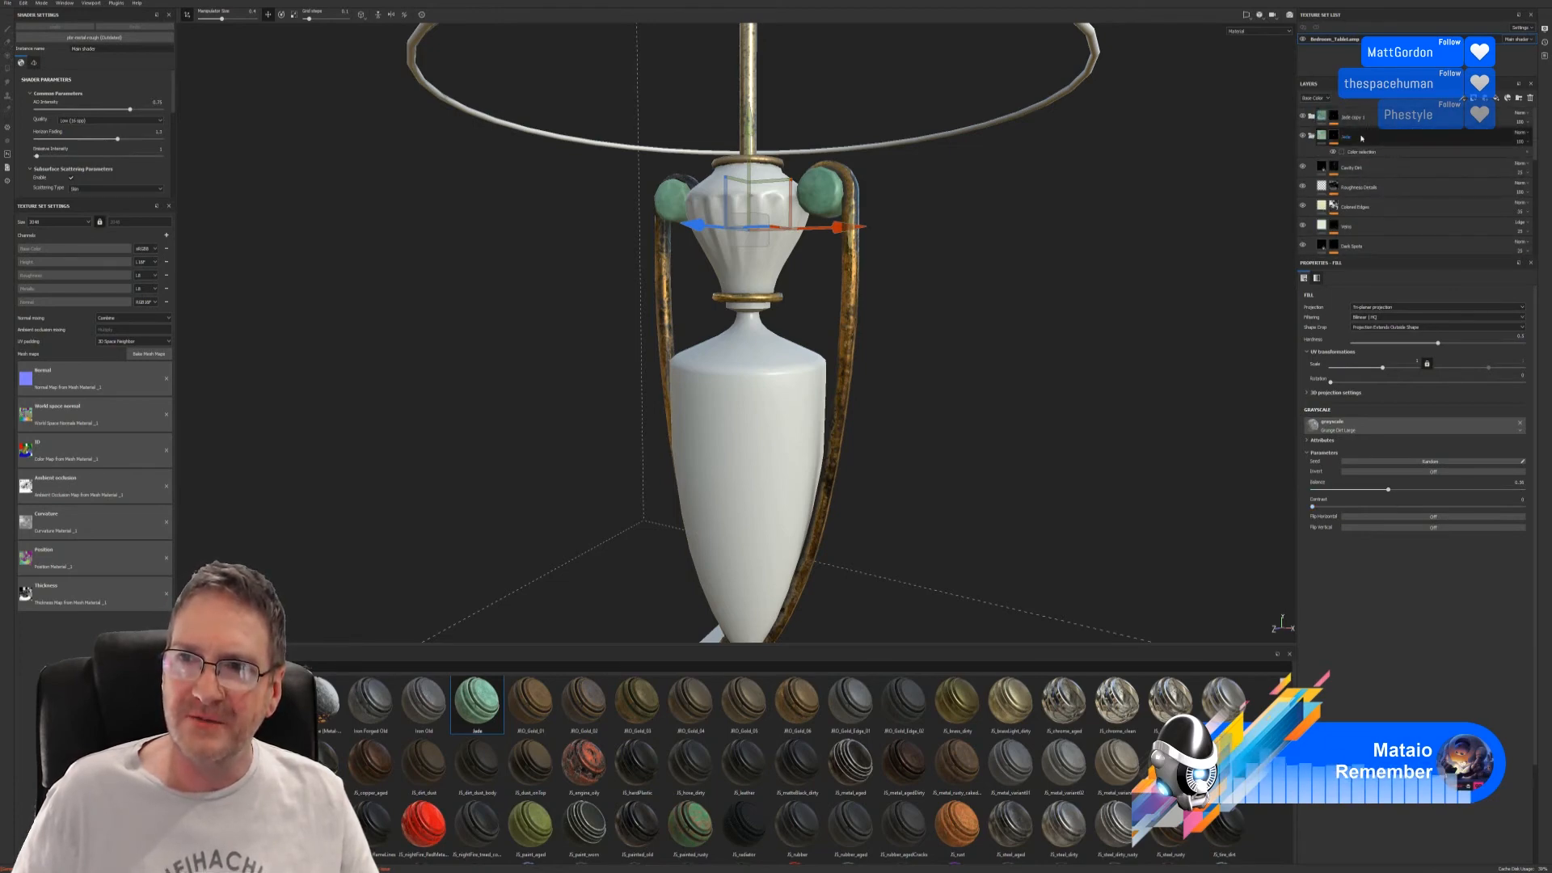
left_click(1352, 117, "ctrl")
right_click(1373, 137)
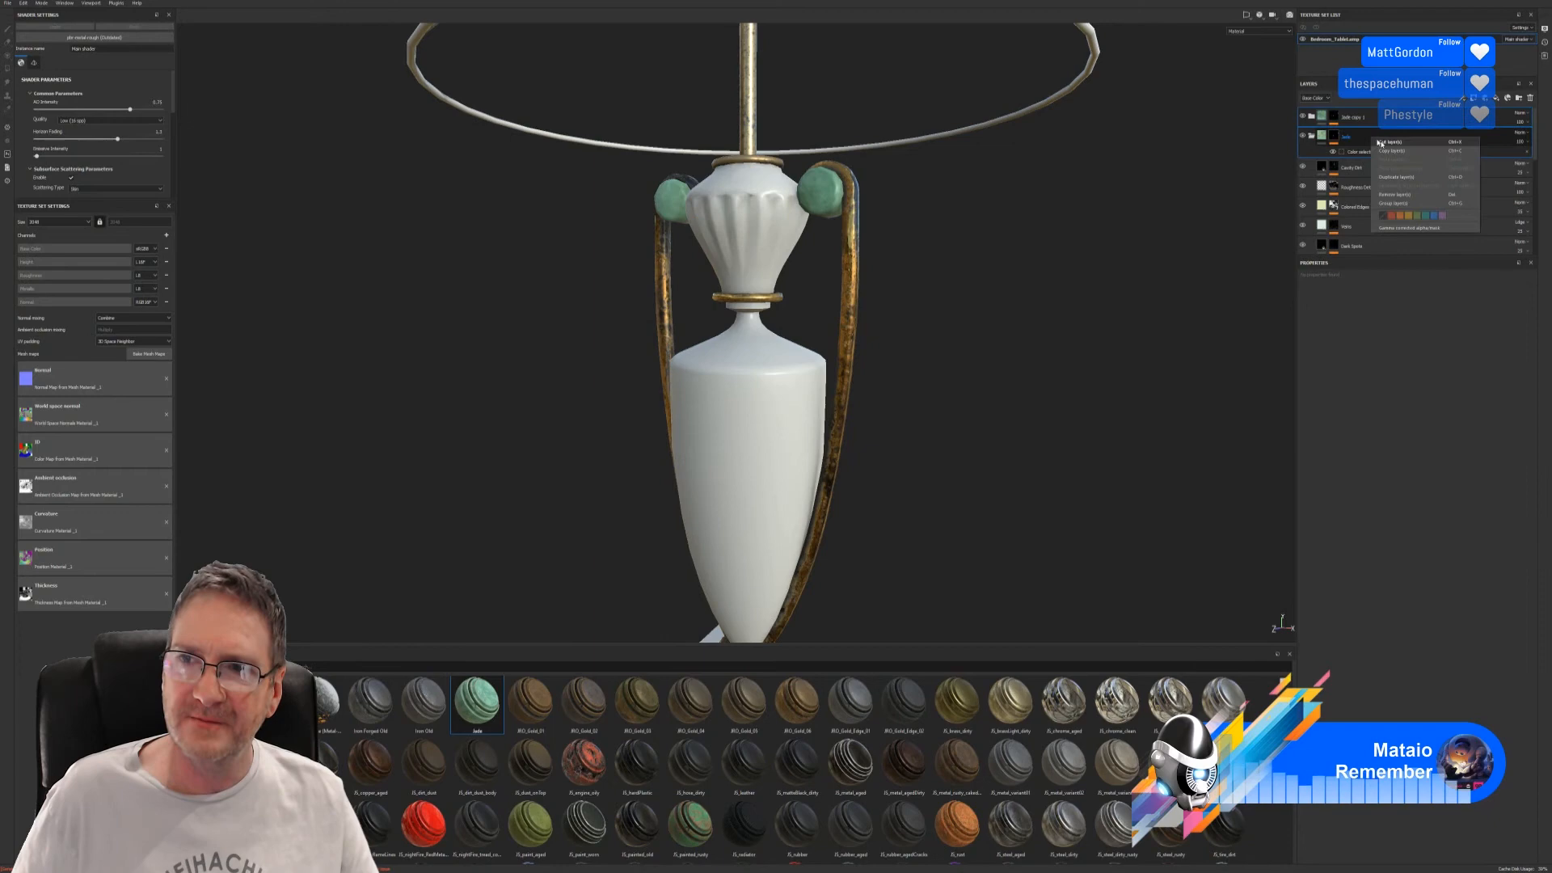
left_click(1410, 207)
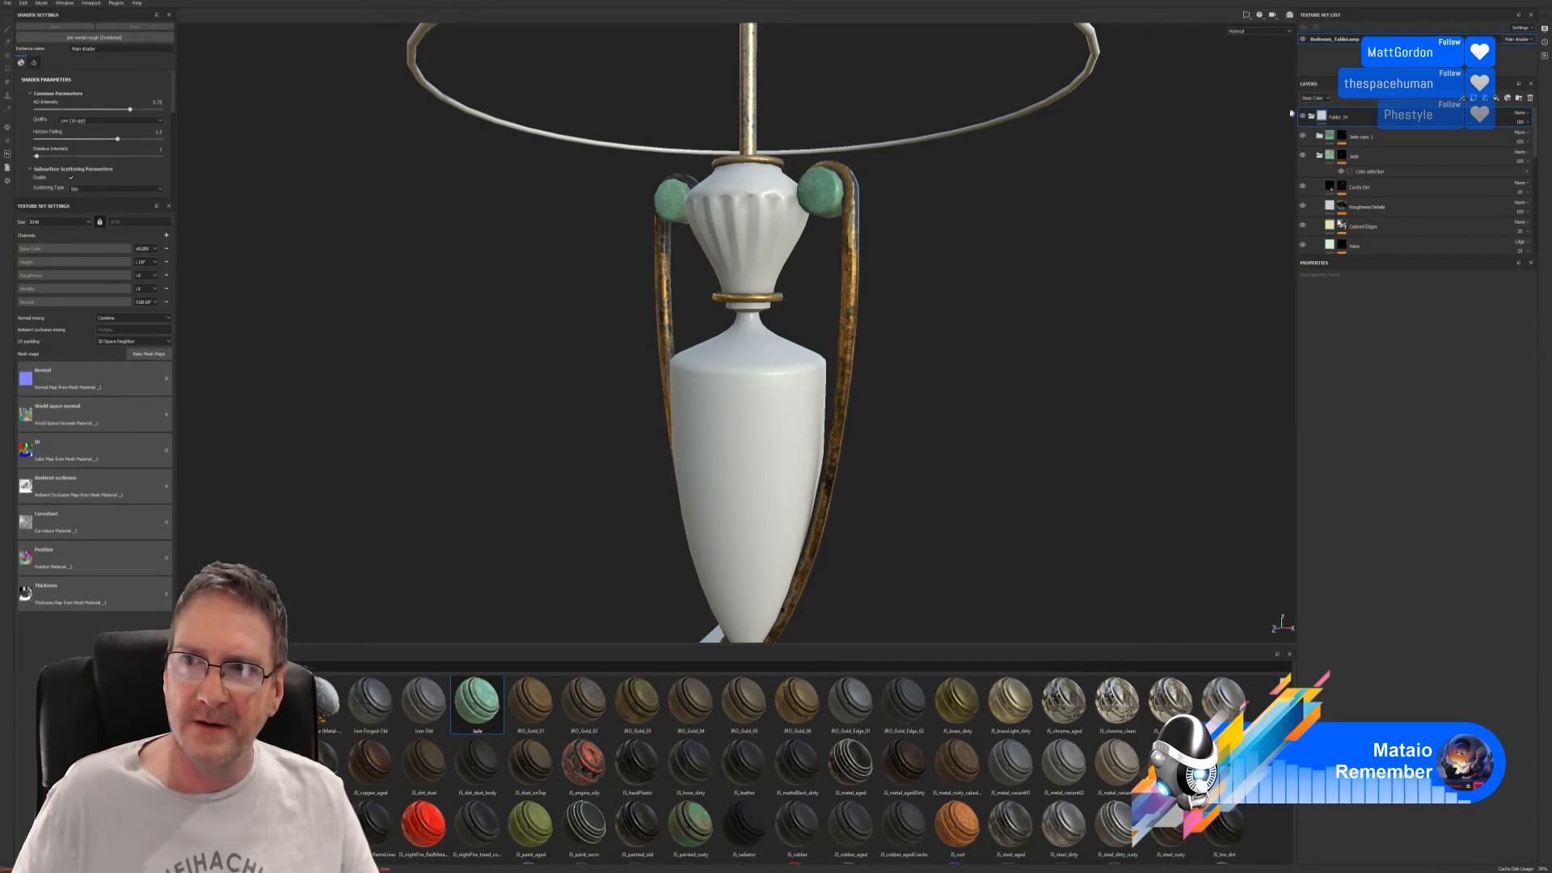
- Apply the Surface Worn smart mask to the Jade copy folder
left_click(1393, 140)
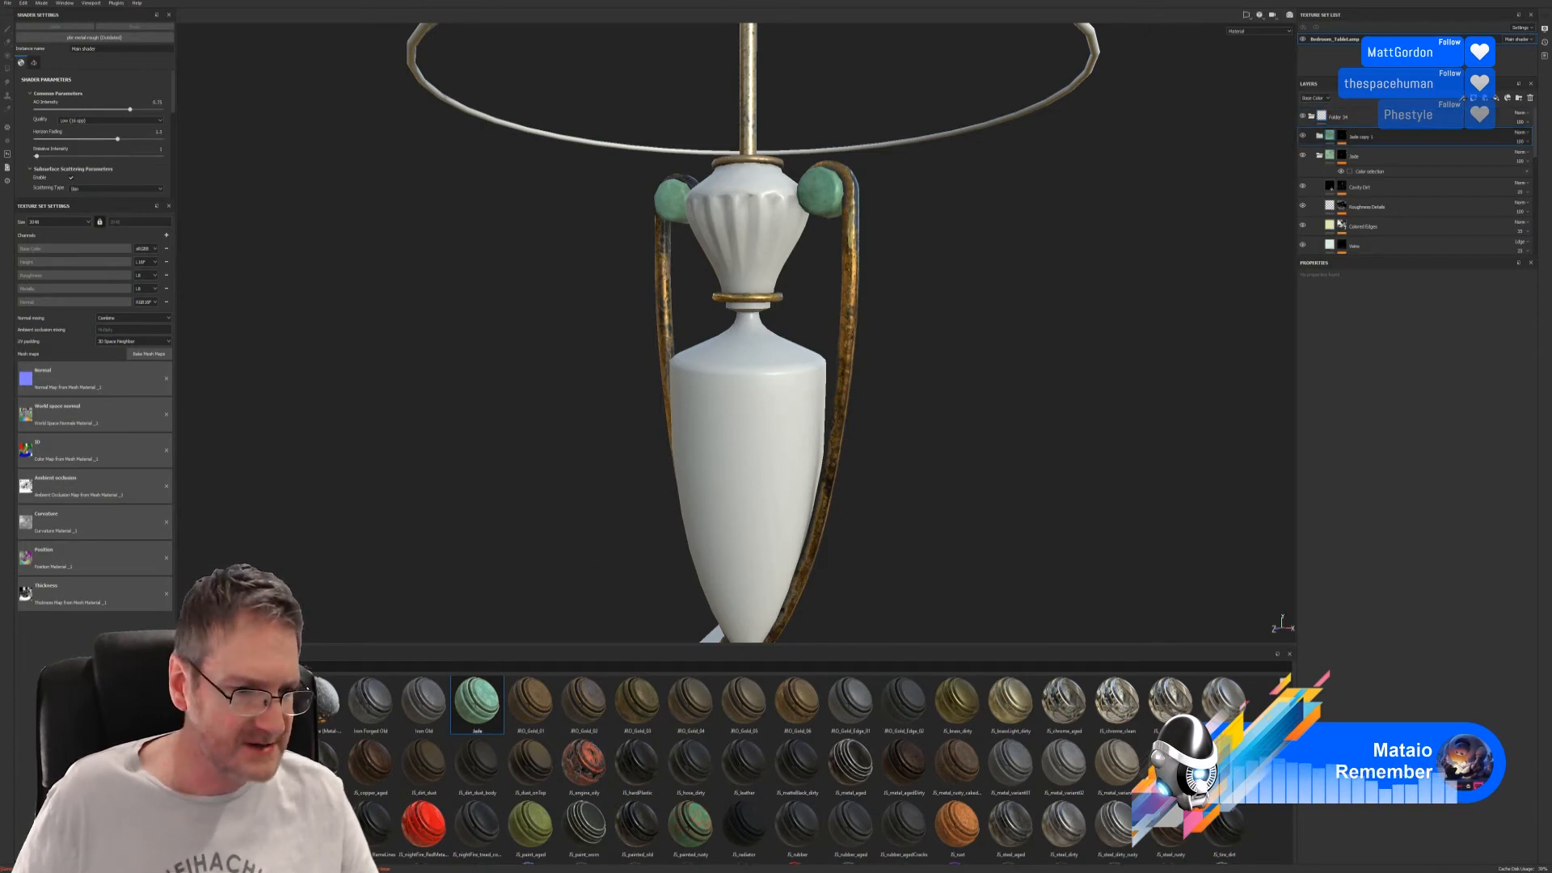
left_click(202, 820)
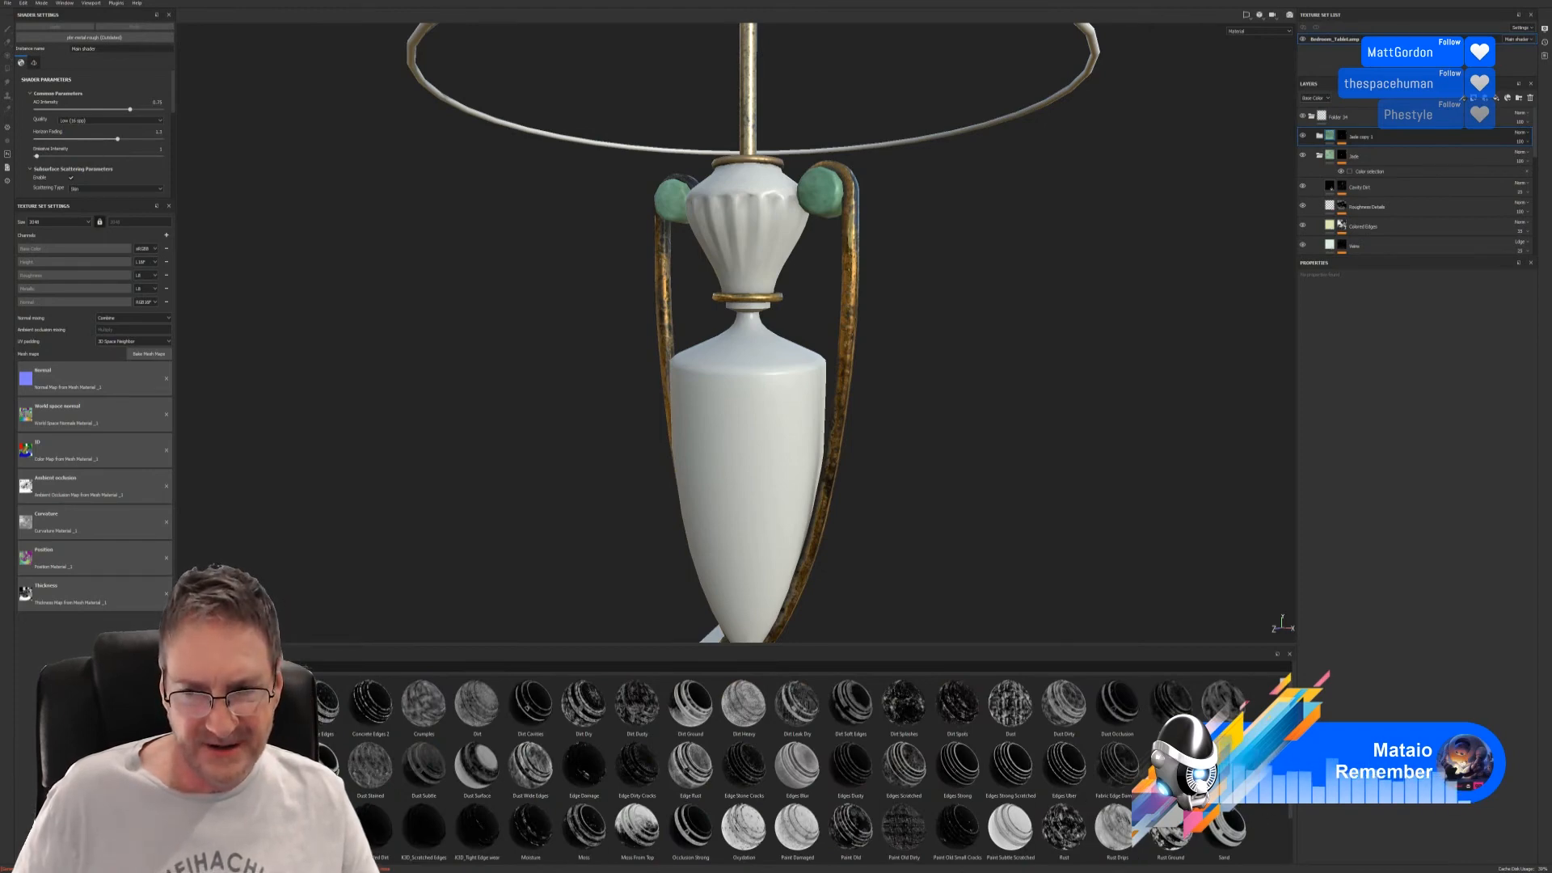
scroll(775, 767, "down", 1)
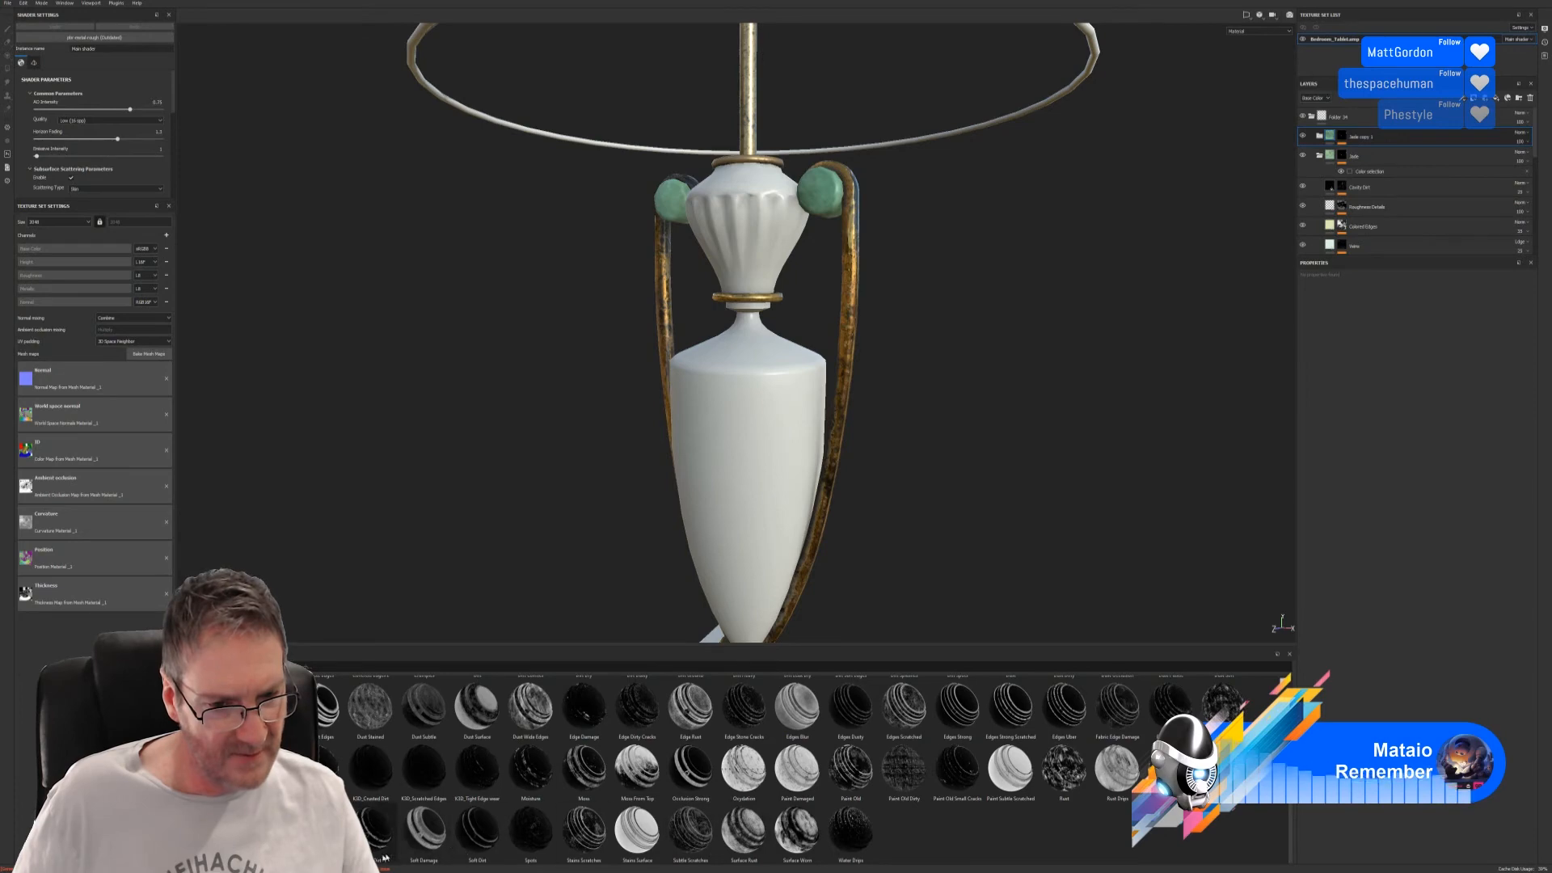
mouse_move(781, 839)
left_mouse_down()
mouse_move(1337, 524)
mouse_move(1406, 166)
mouse_move(1396, 137)
mouse_move(1386, 147)
left_mouse_up()
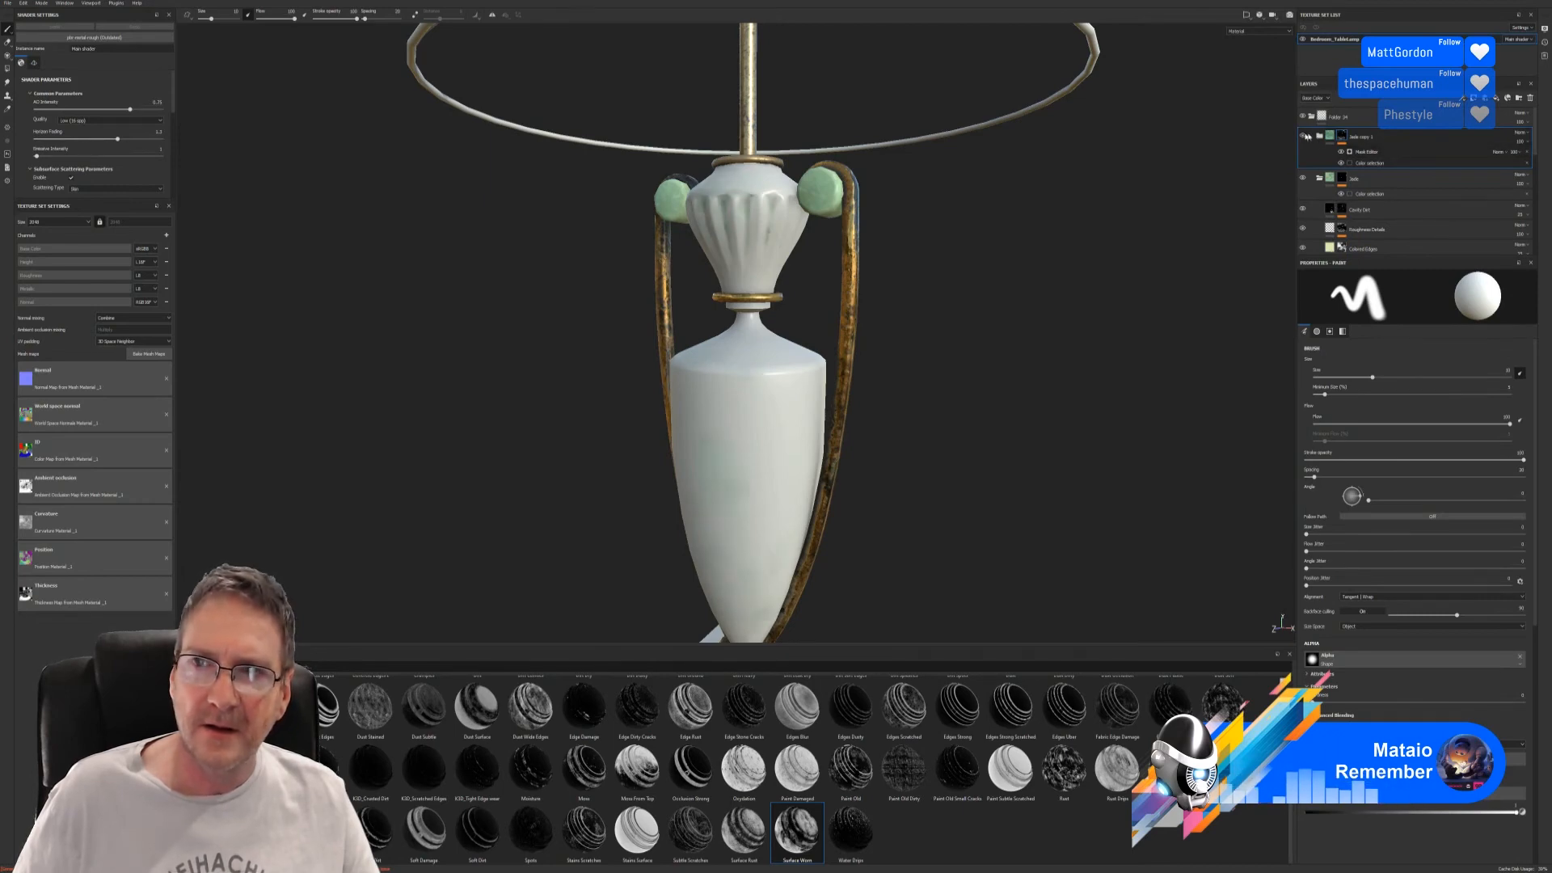
- Add a colour selection mask to the new jade group folder and pick the dark red ID colour of the handle knobs
right_click(1365, 117)
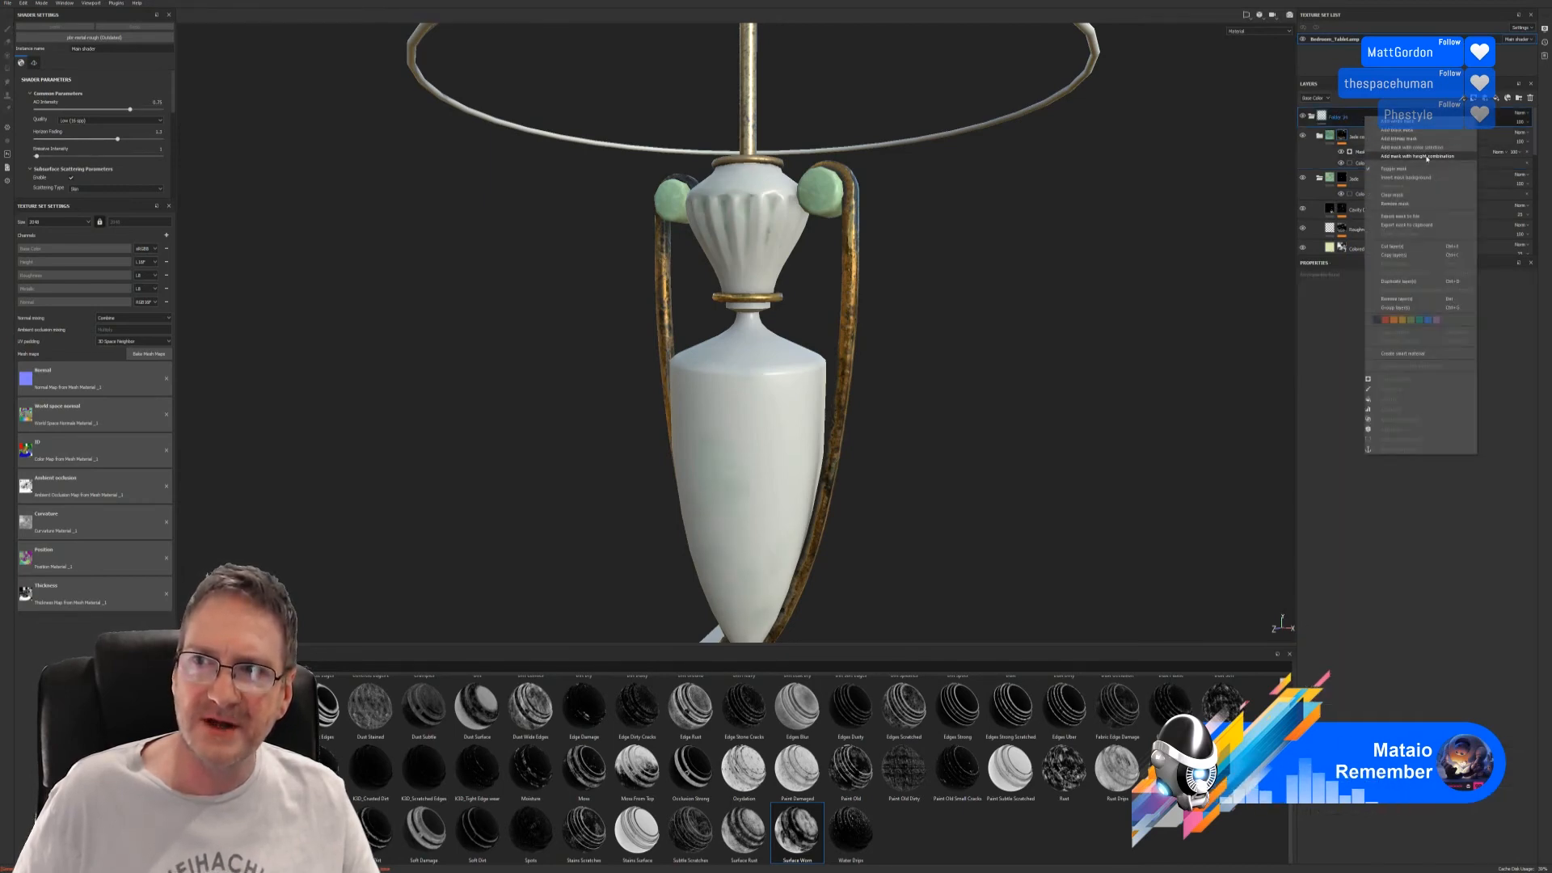
left_click(1414, 147)
left_click(1518, 362)
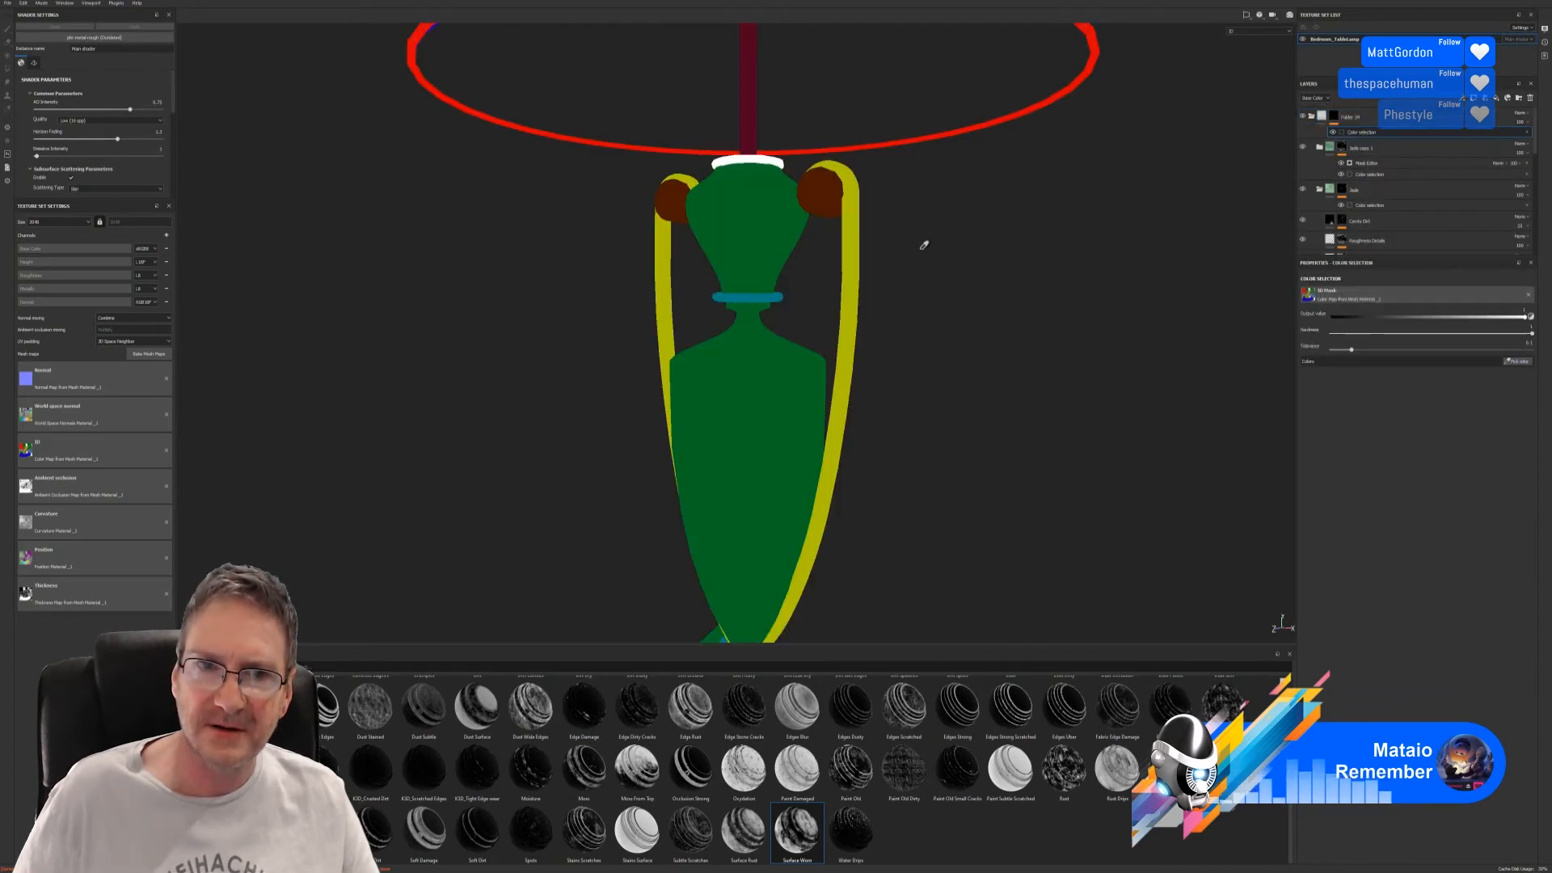
left_click(823, 190)
scroll(932, 218, "up", 3)
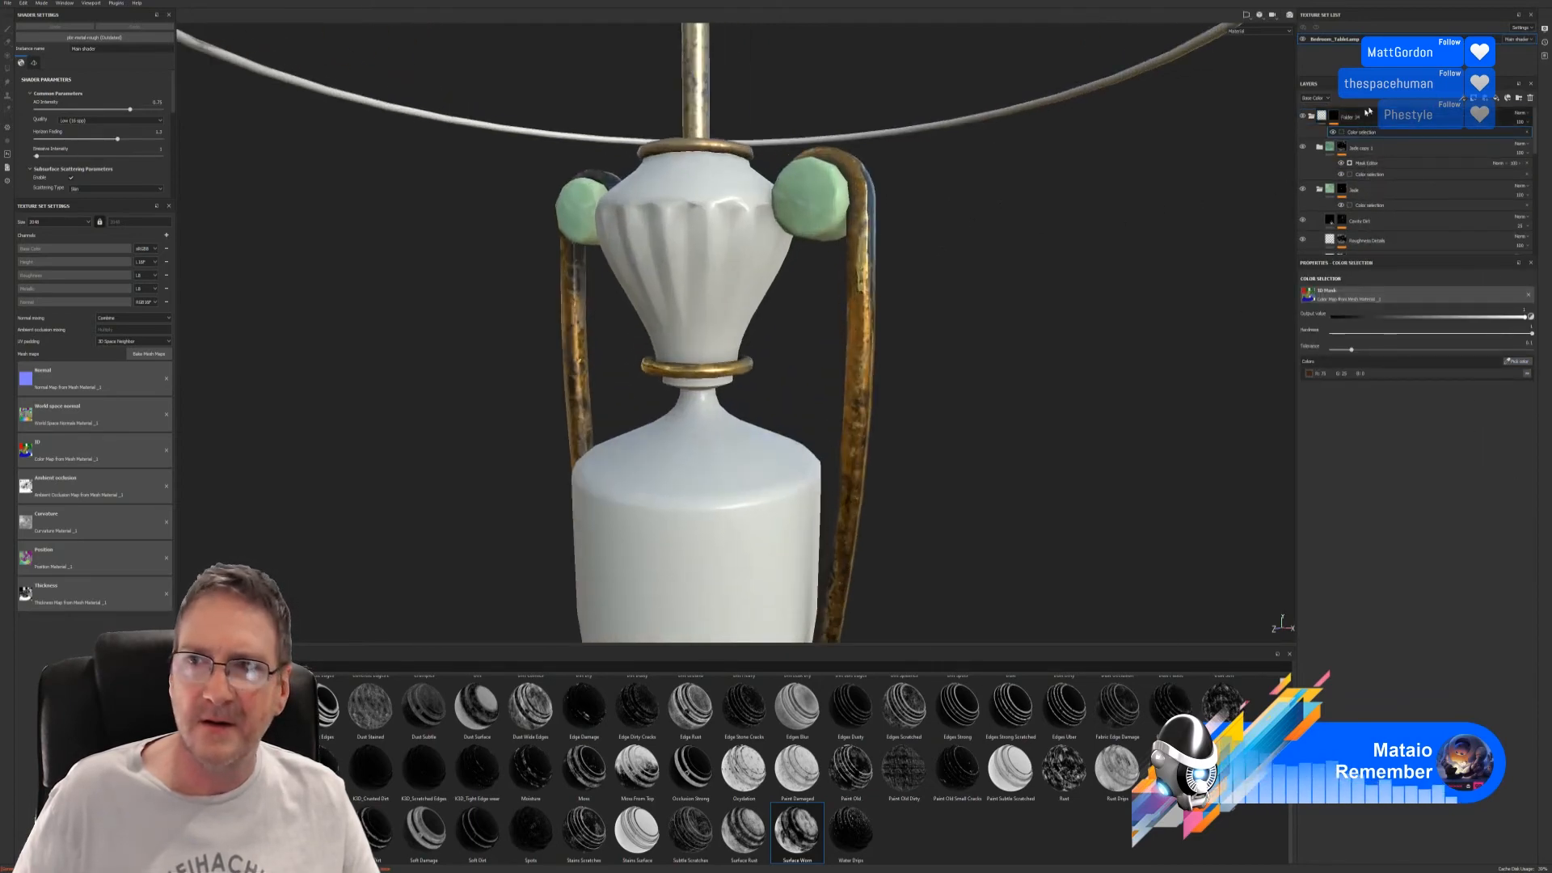
- Examine the layers inside the Jade copy folder, from Cavity Dirt through Colored Edges and Dark Spots
left_click(1314, 150)
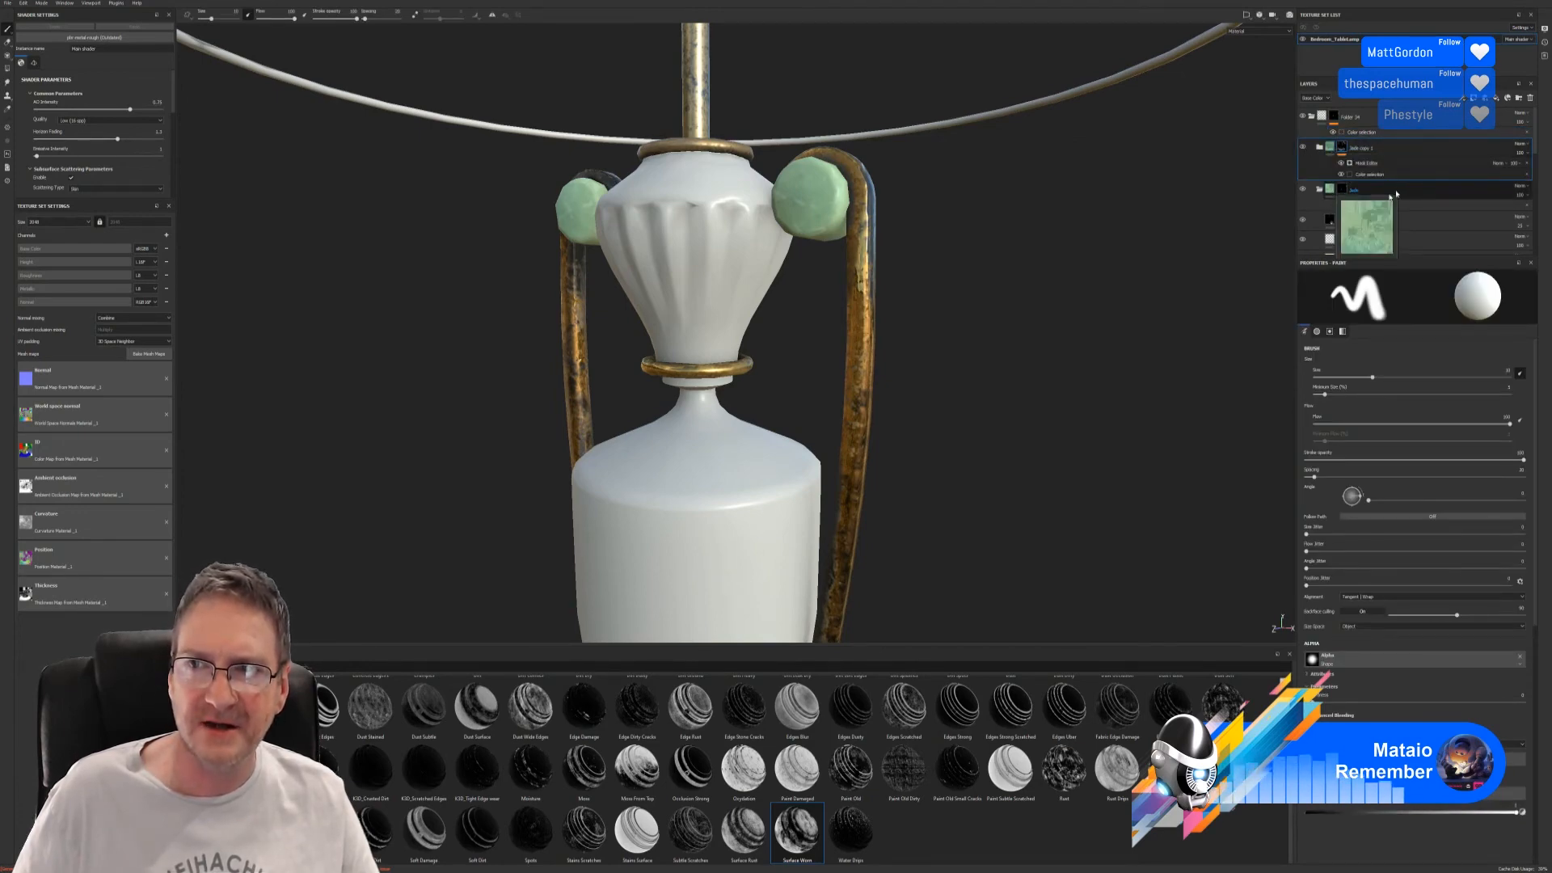
left_click(1321, 149)
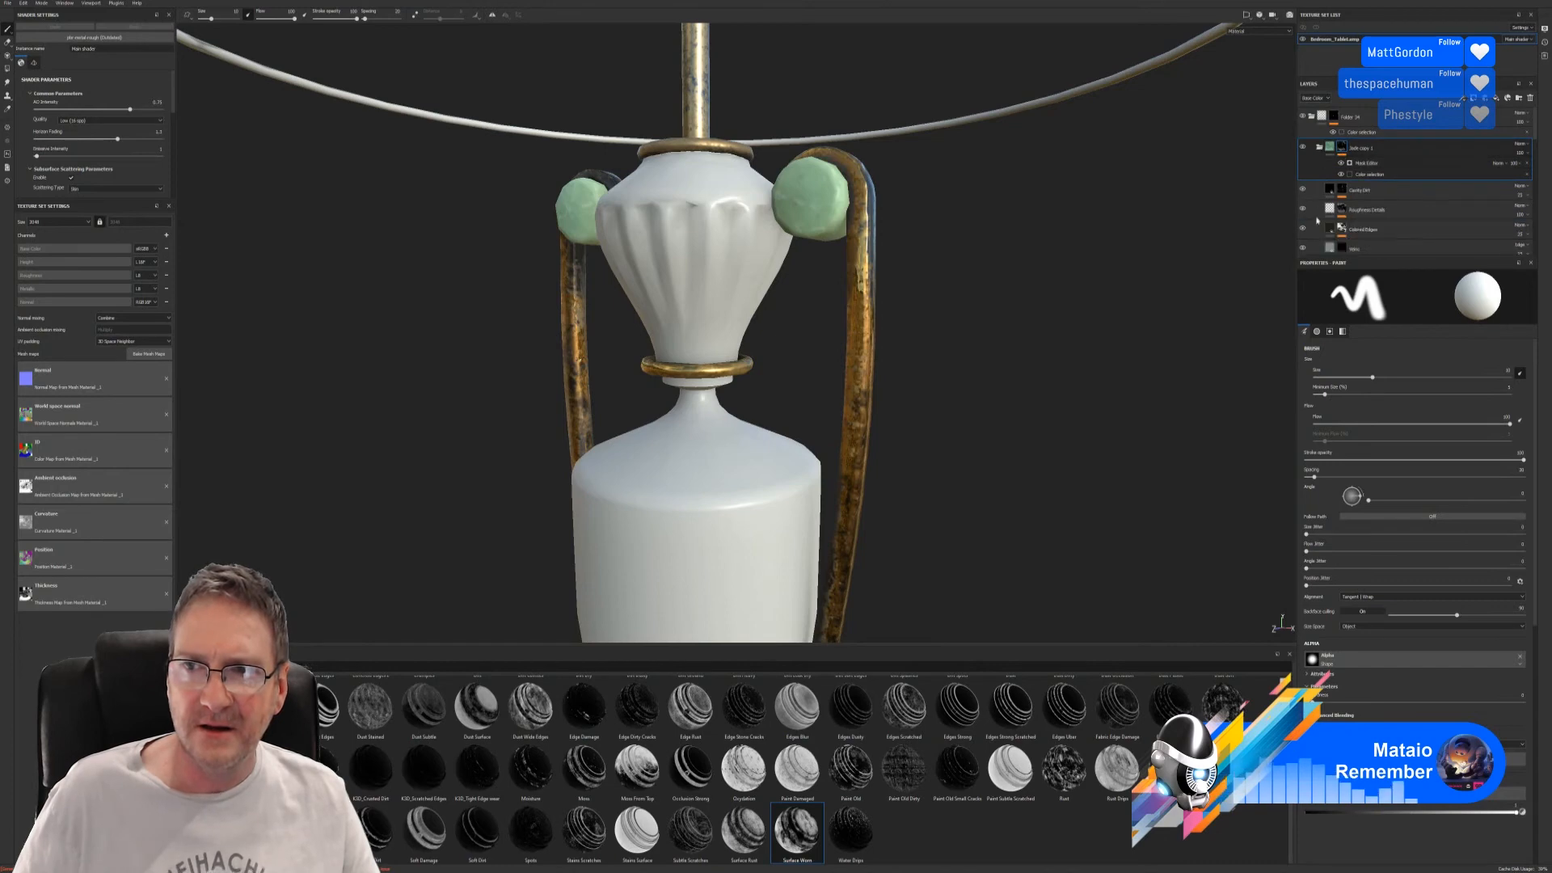
scroll(1314, 208, "down", 2)
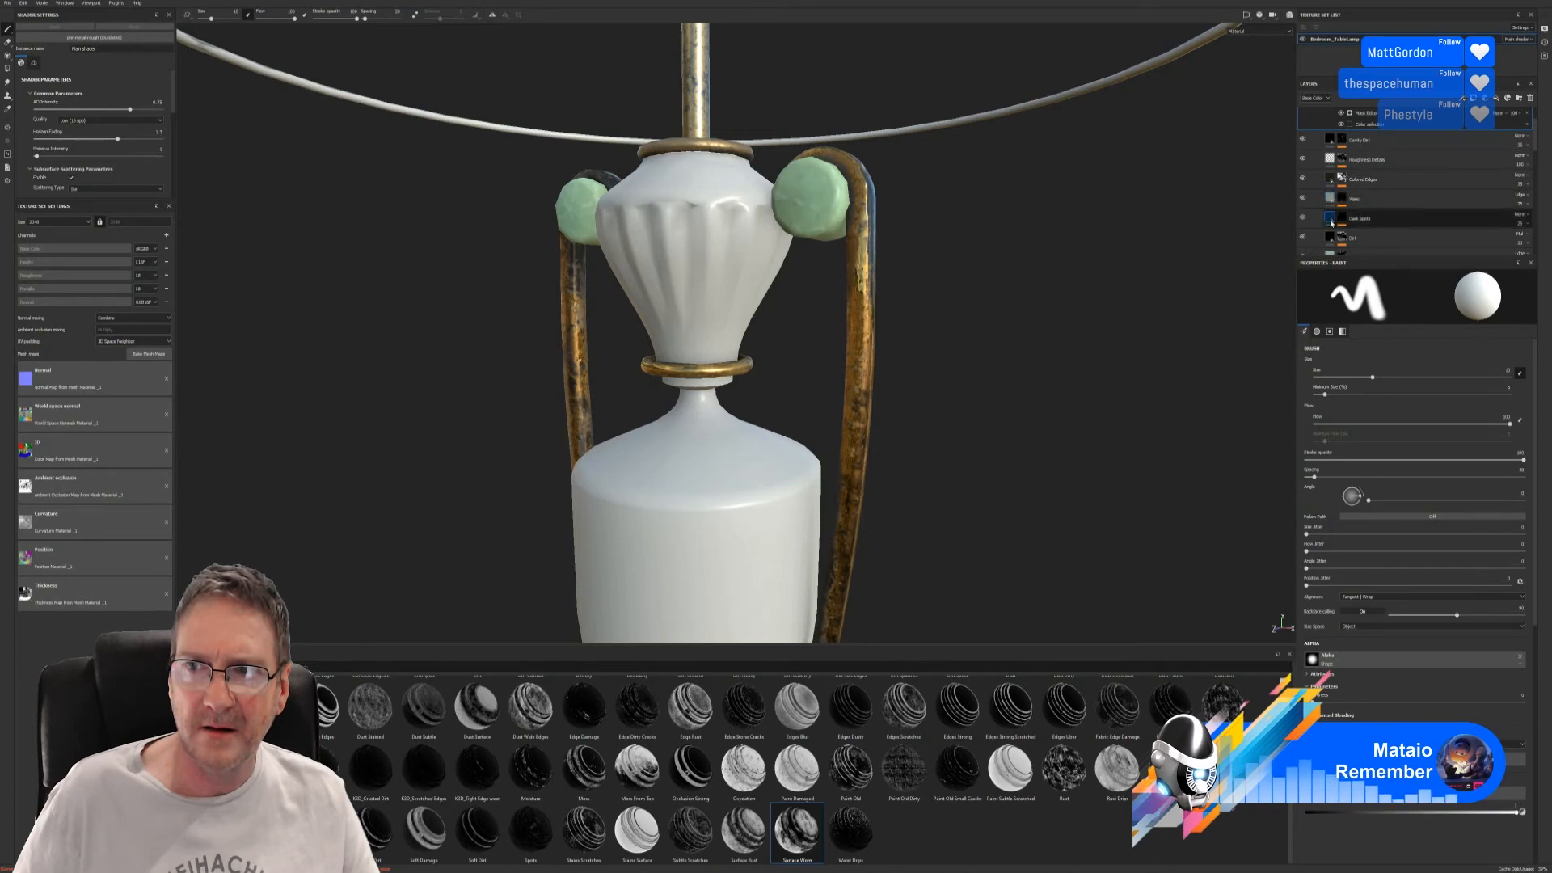
scroll(1332, 227, "down", 1)
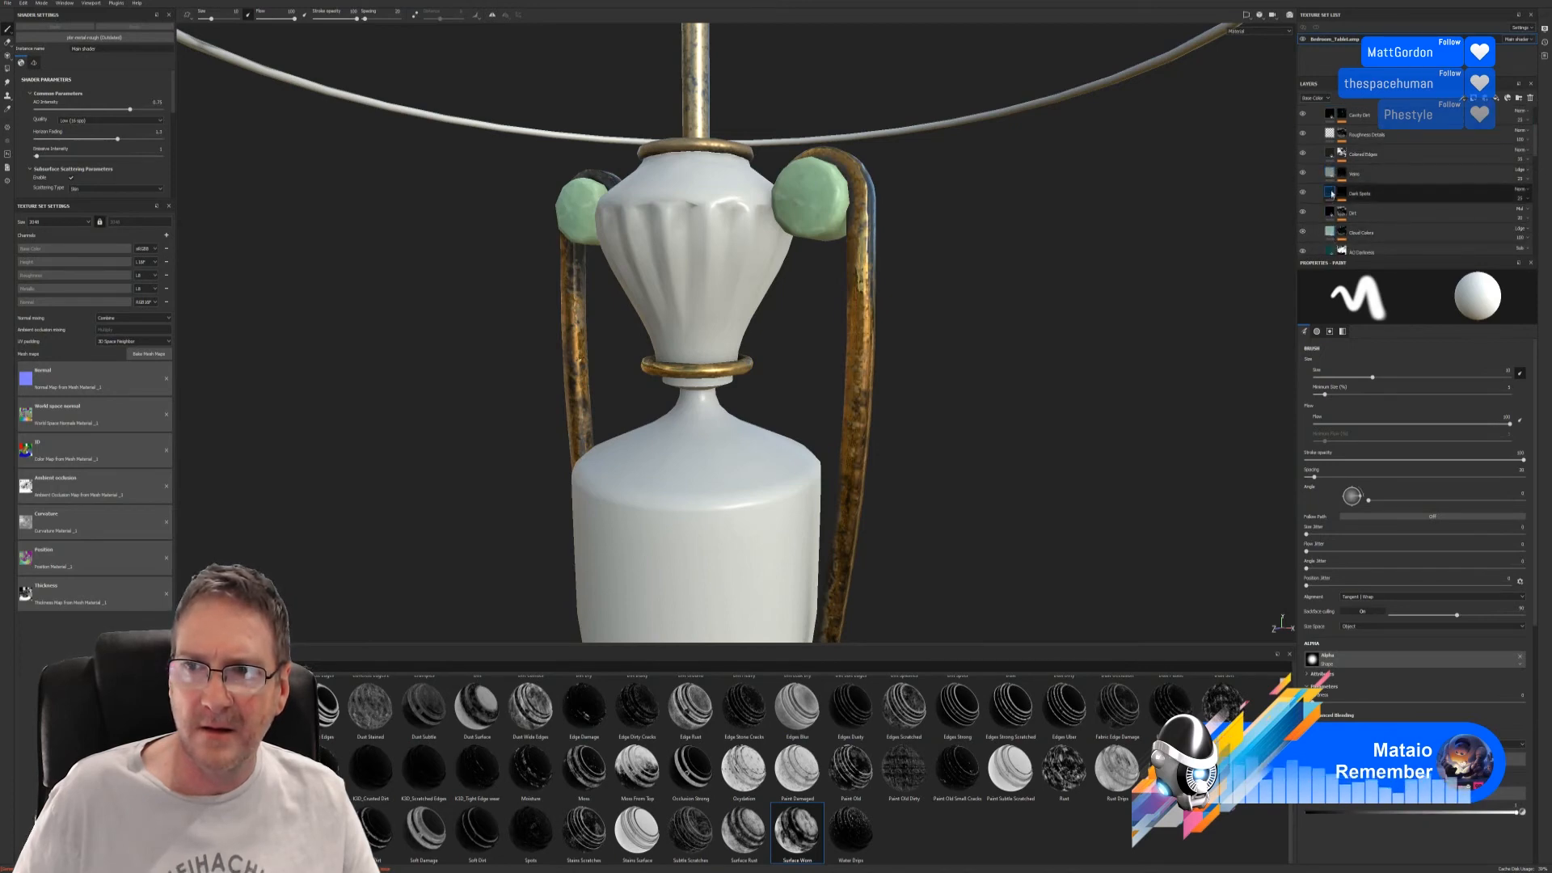
scroll(1367, 170, "up", 3)
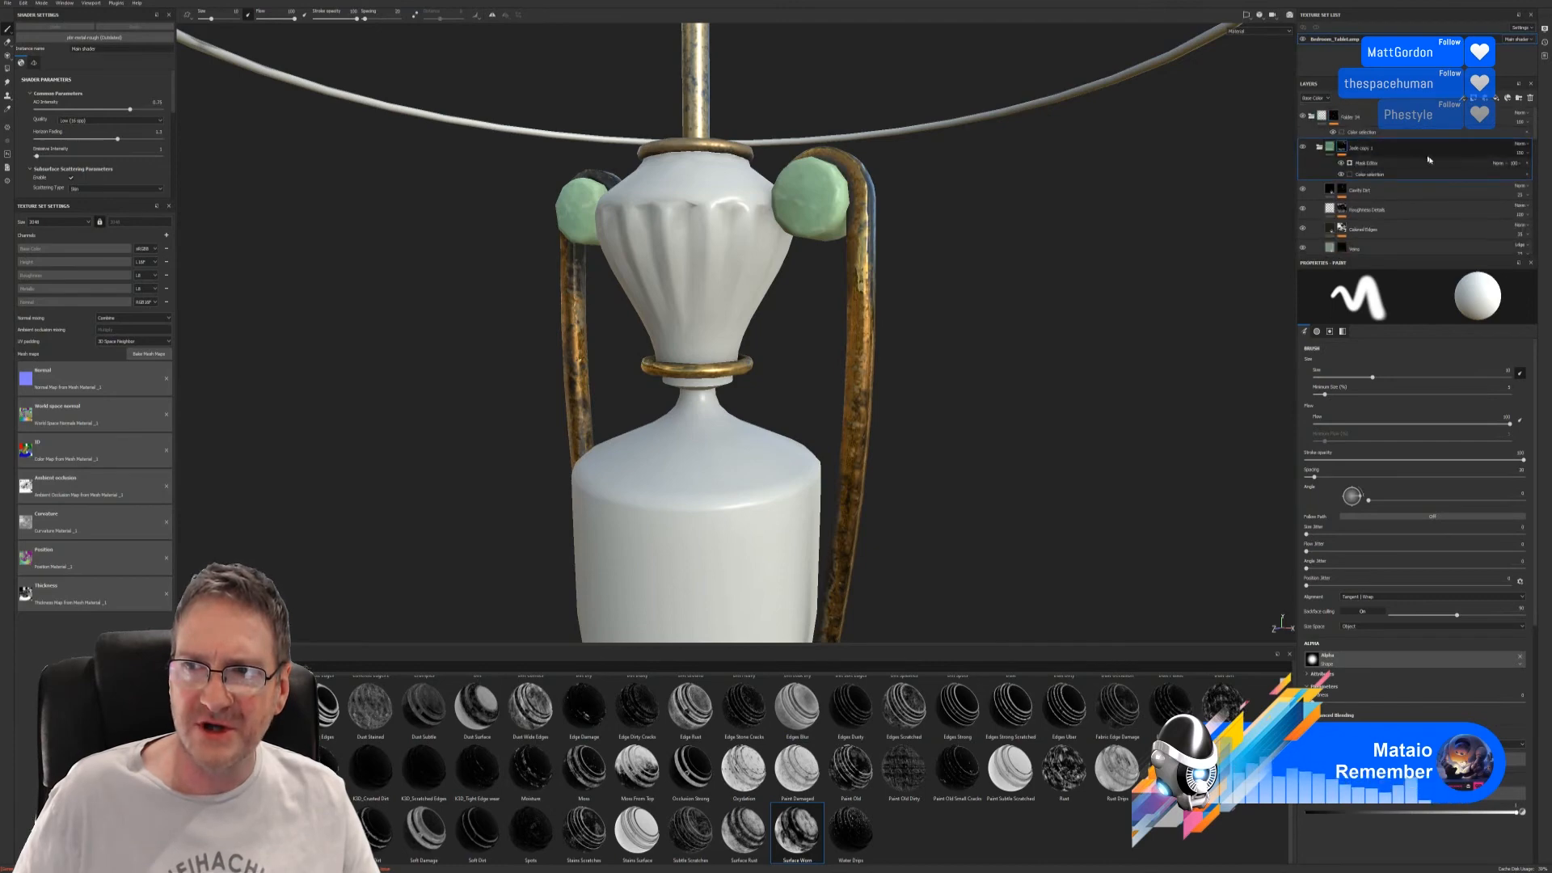
left_click(1319, 147)
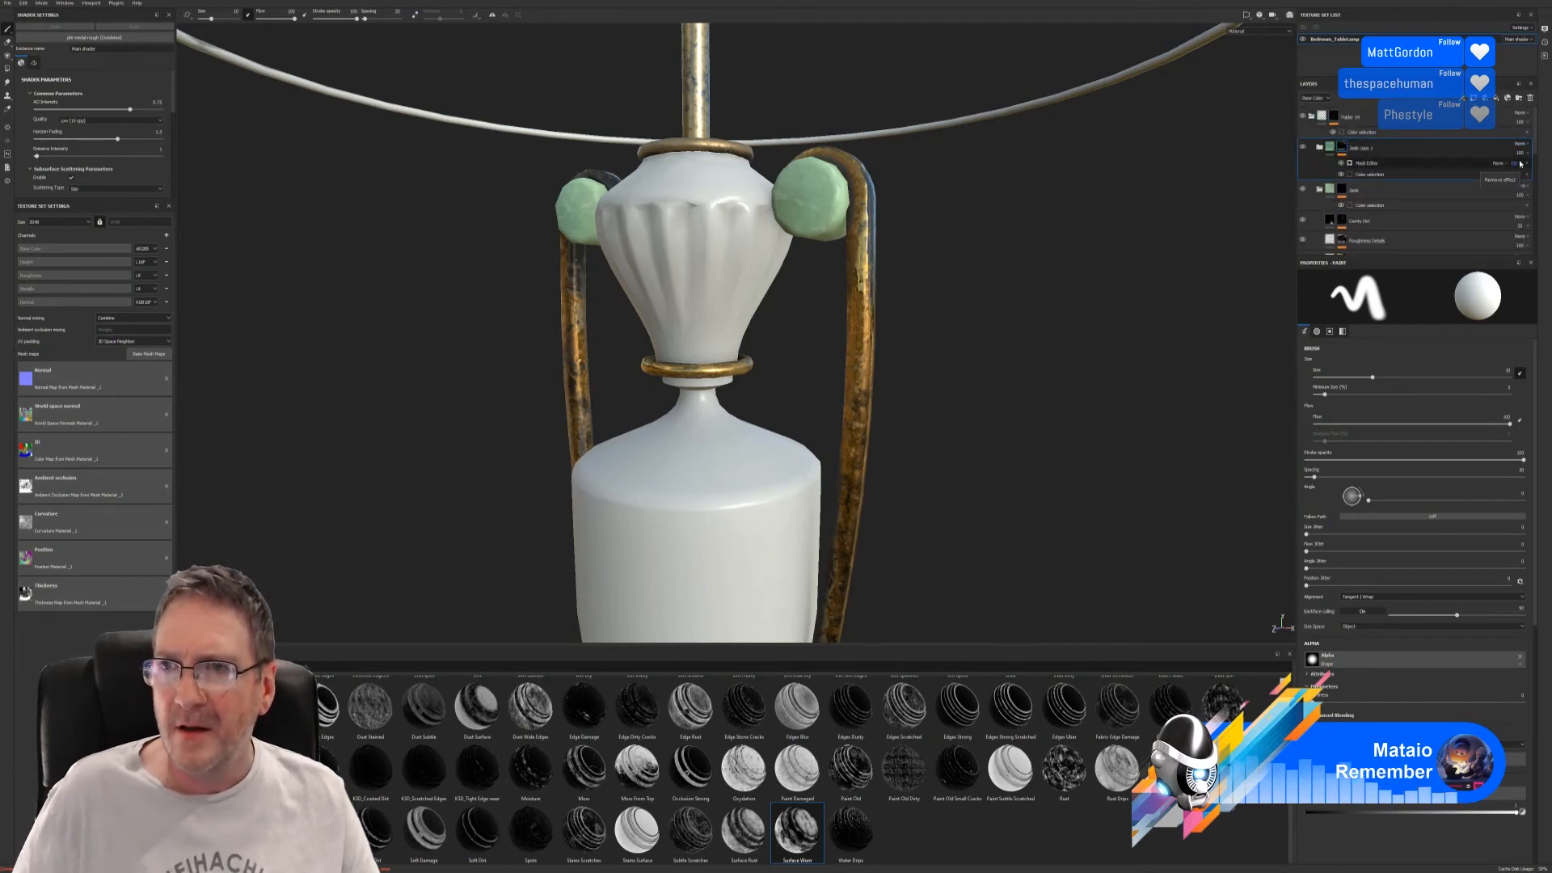
- Cycle the Jade copy folder through the blend modes from Multiply onward, choosing one that tints the knobs vivid green and turquoise
left_click(1527, 148)
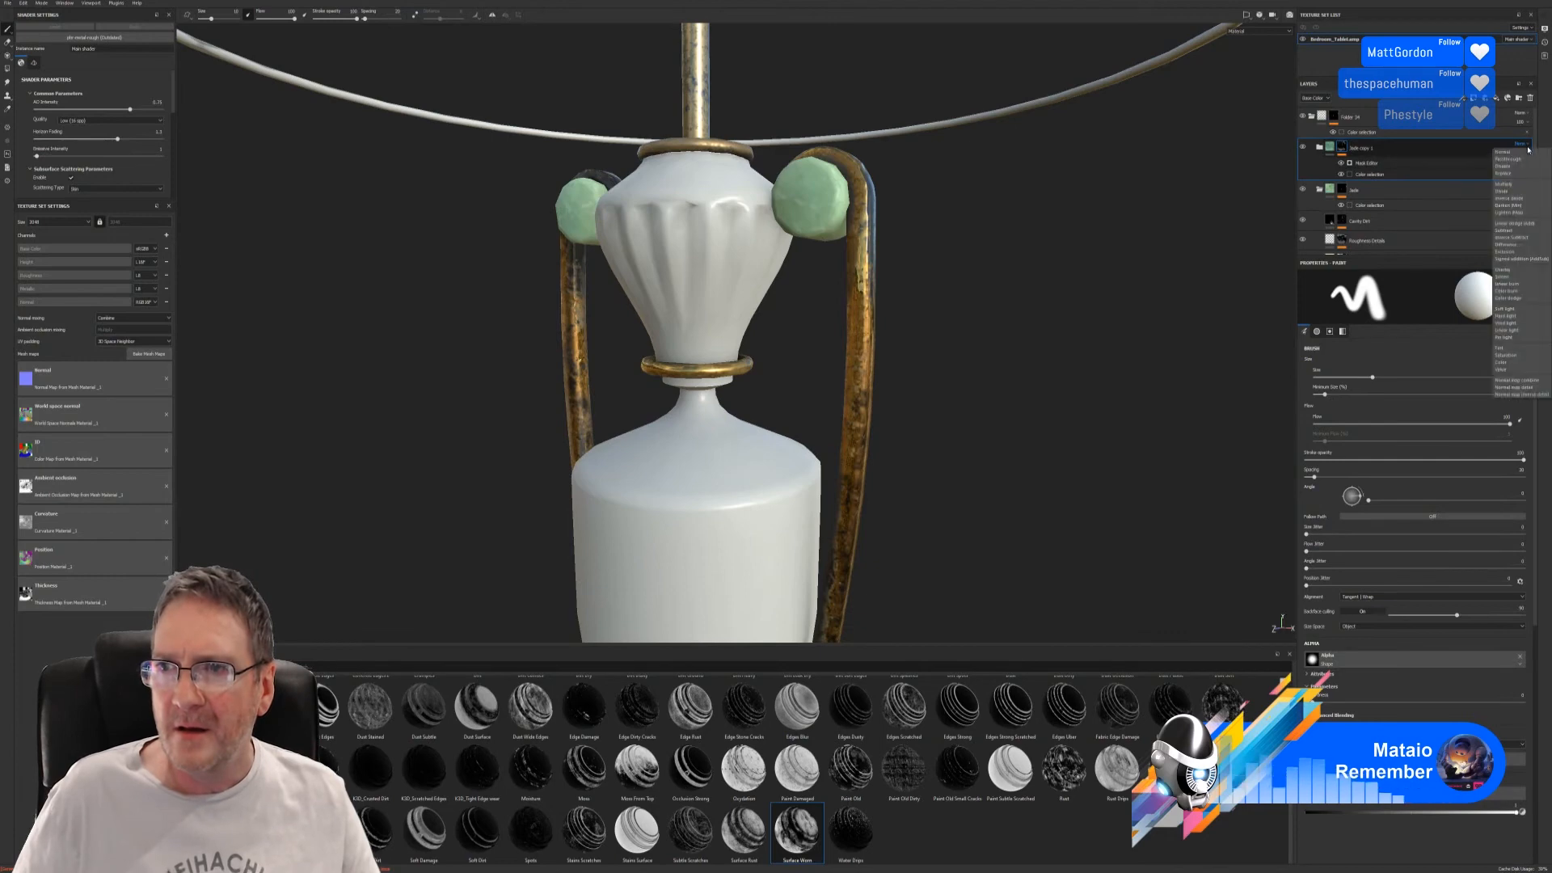
left_click(1504, 184)
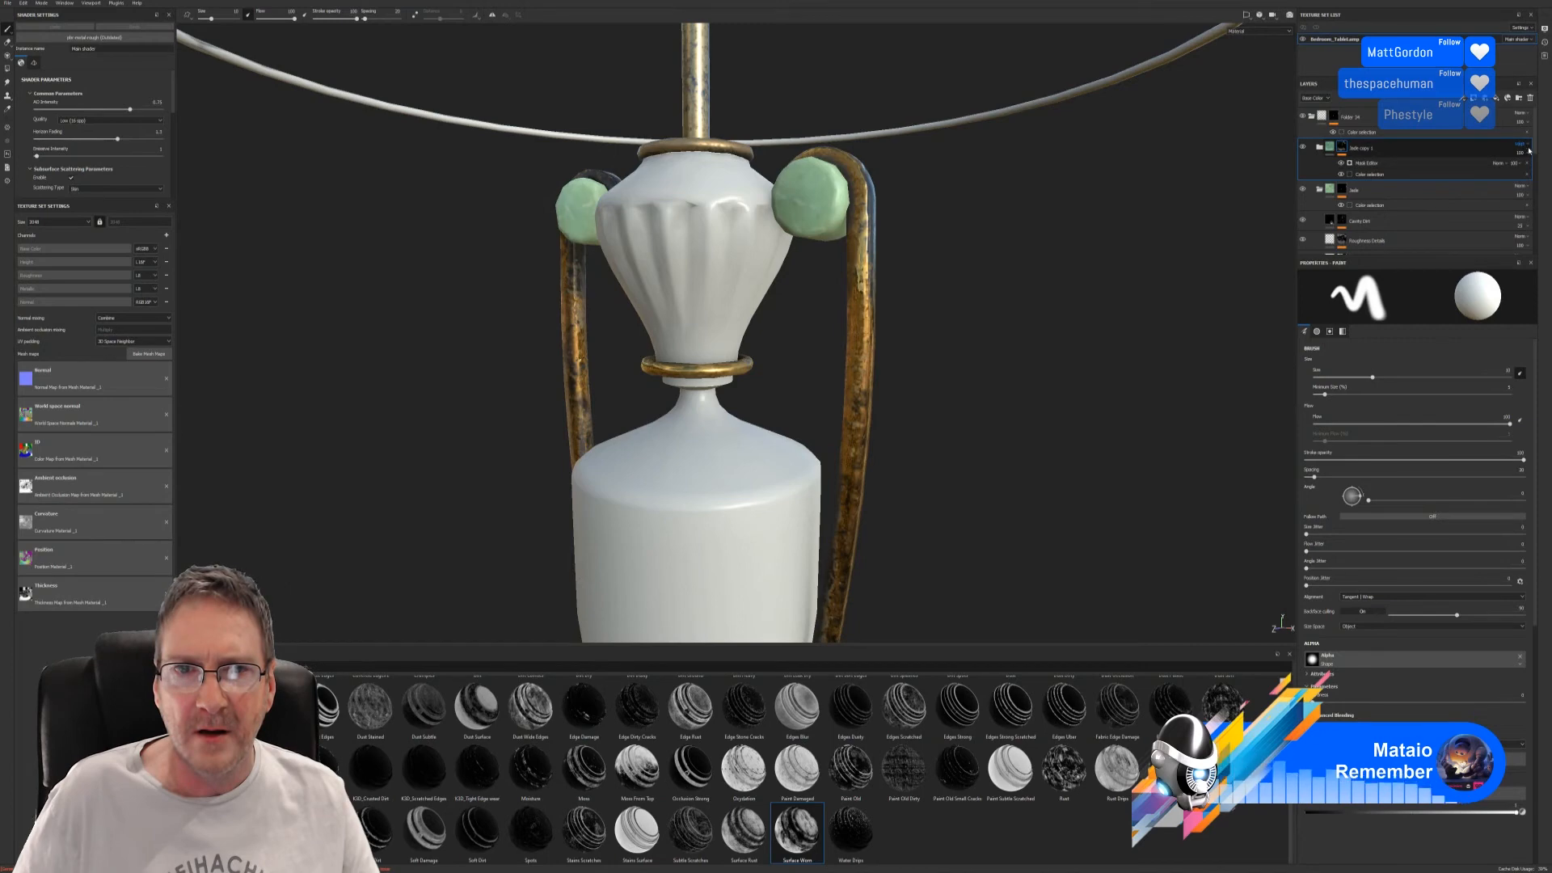
scroll(1527, 139, "down", 1)
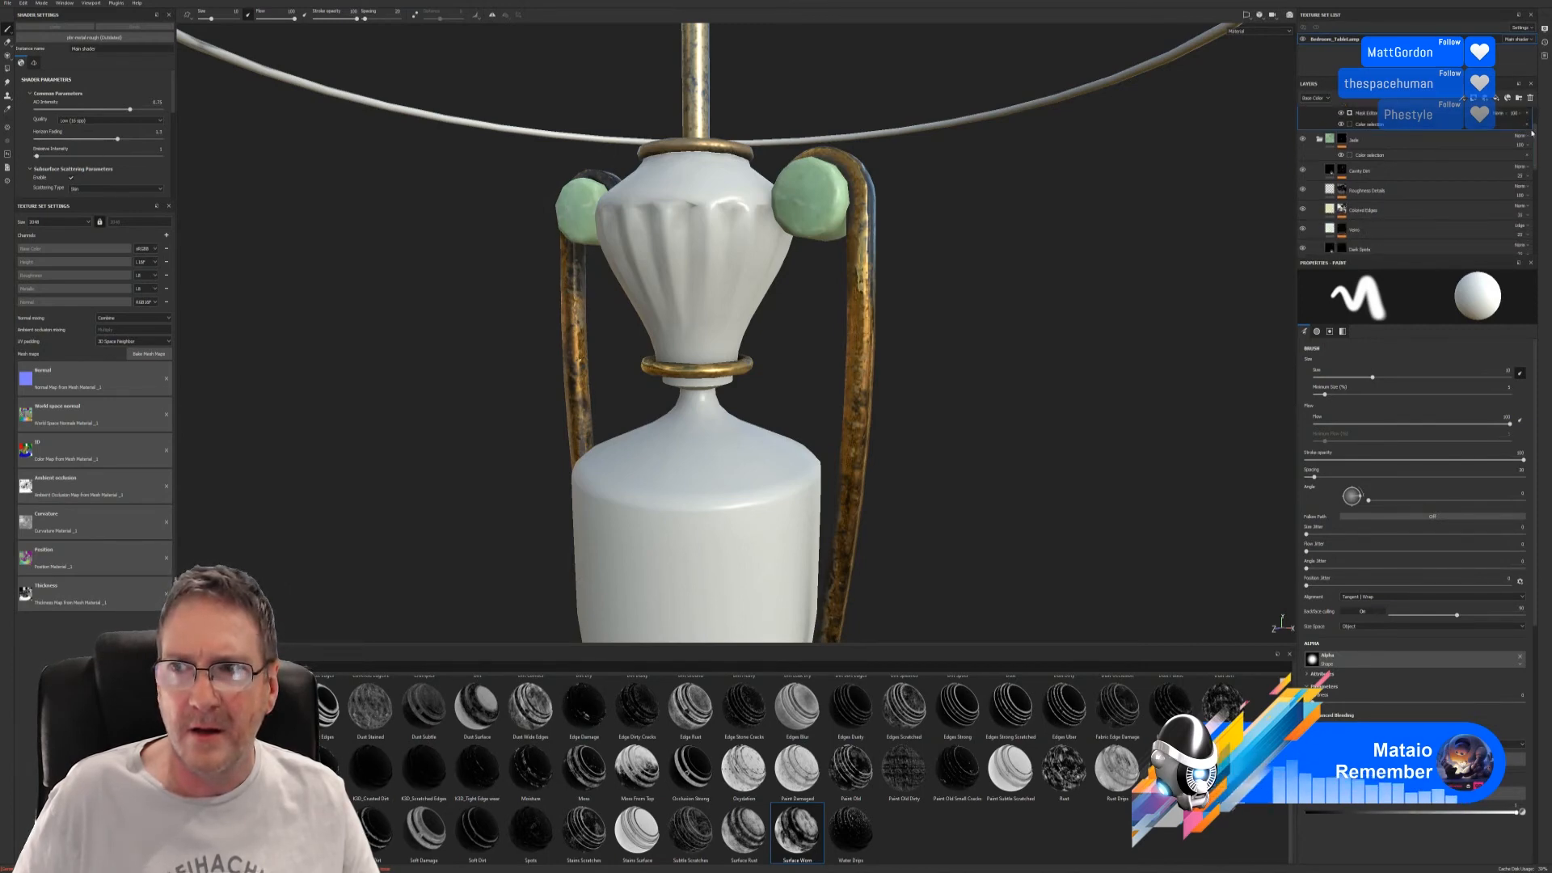
scroll(1484, 177, "up", 1)
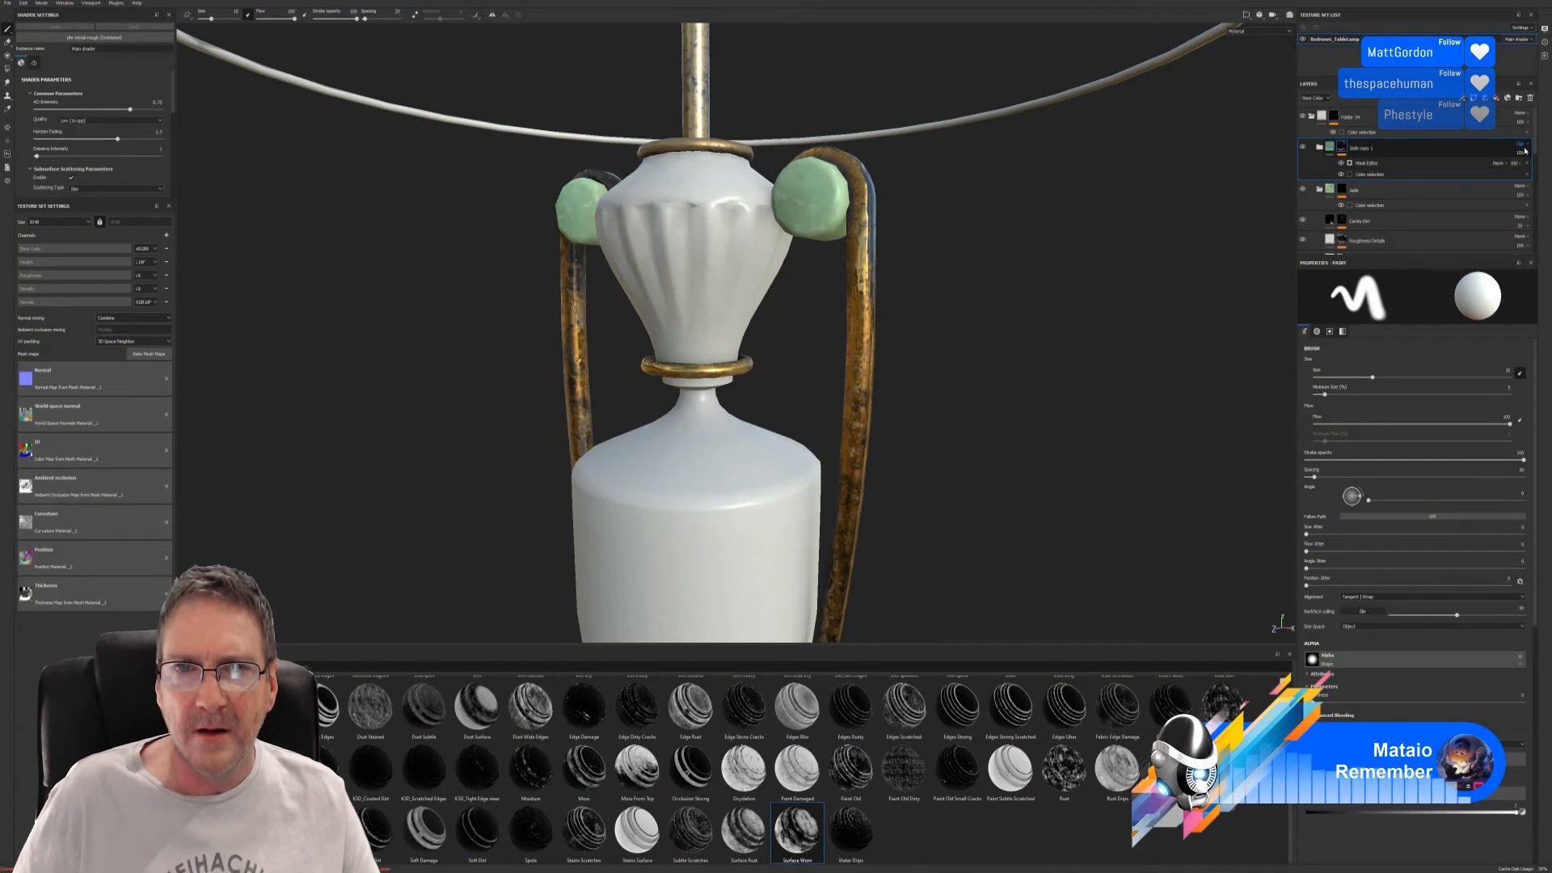
key("Down")
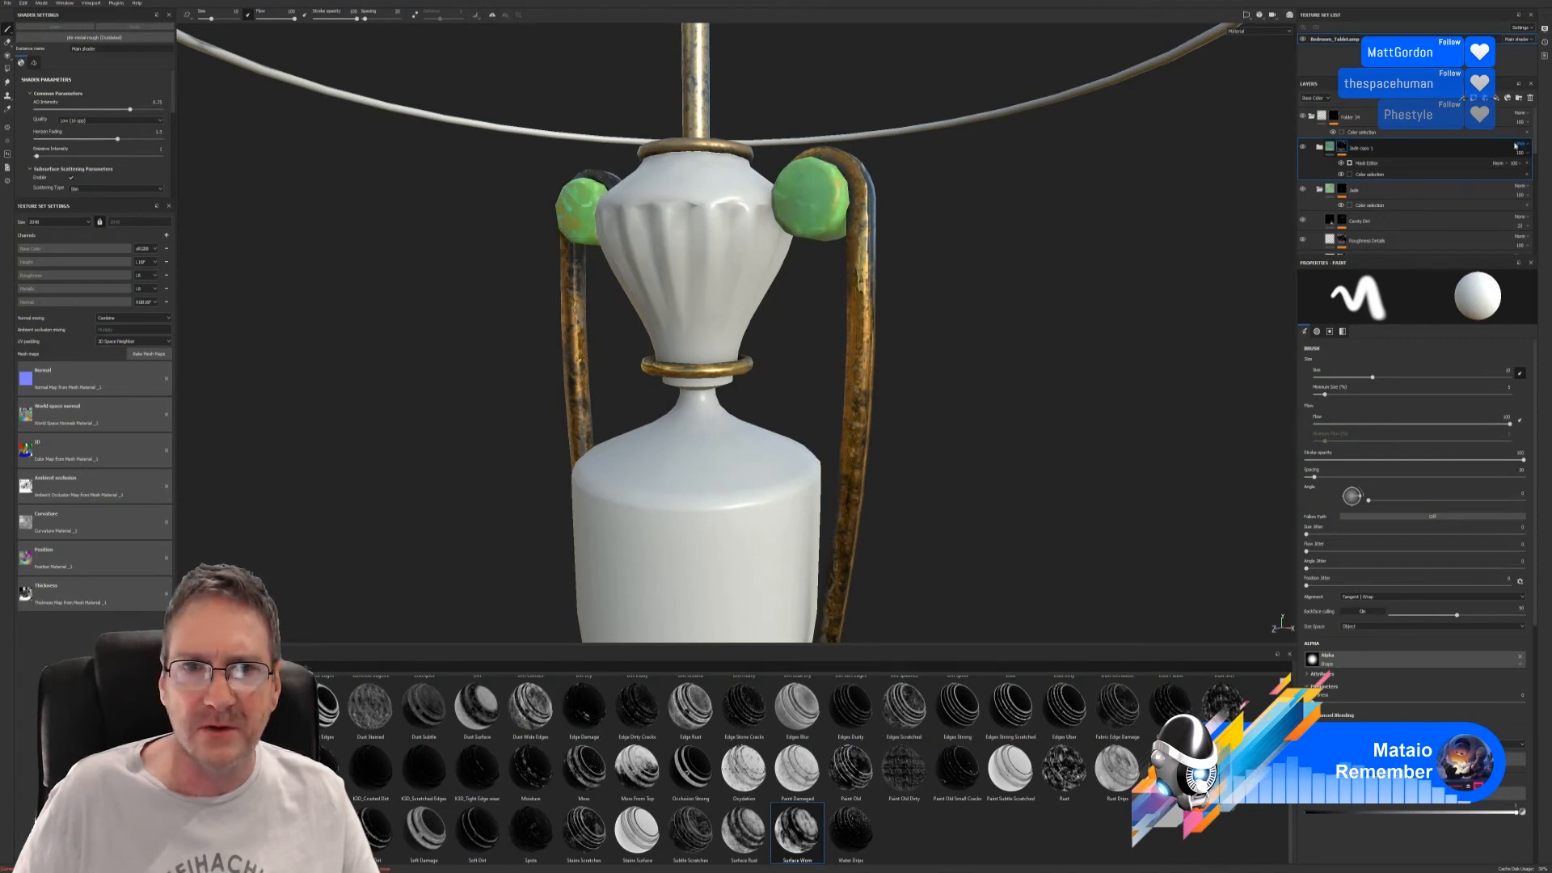
key("Down")
key("Down")
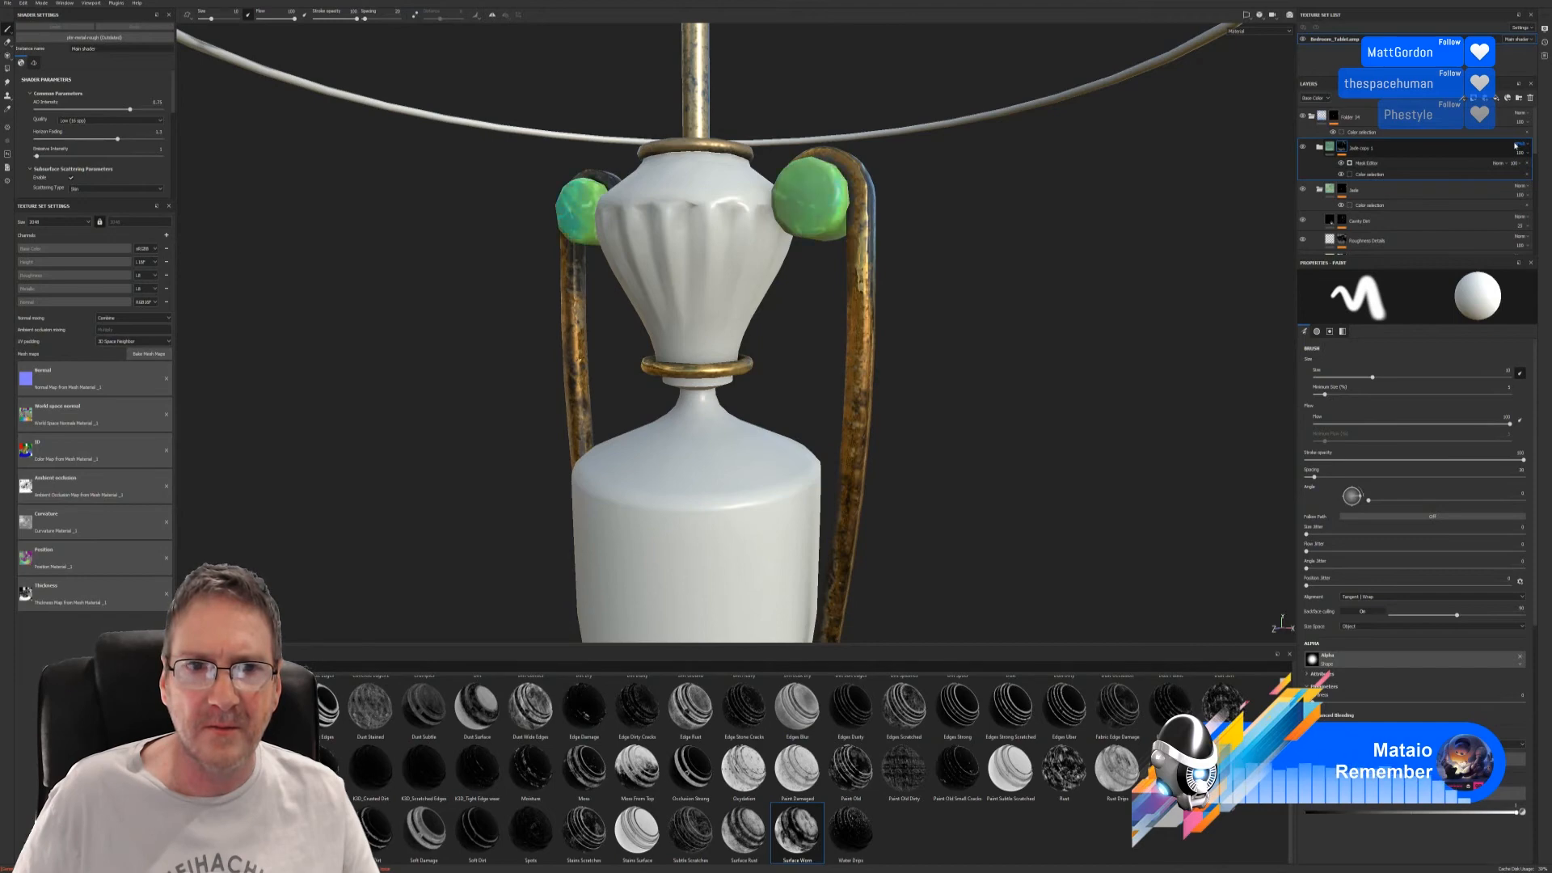
key("Down")
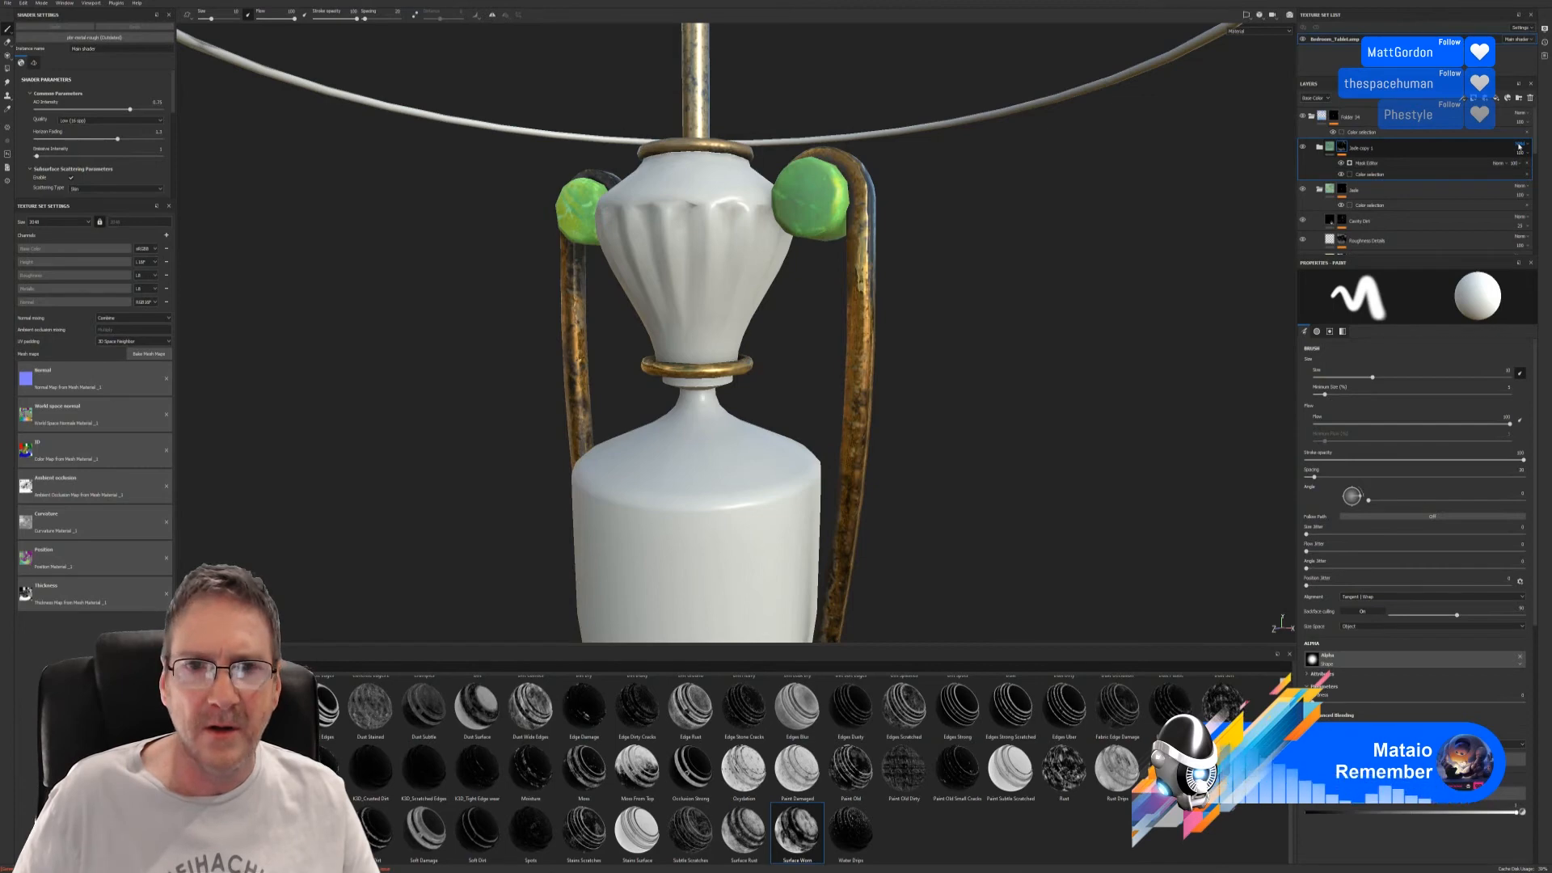
key("Down")
key("Down")
key("Down")
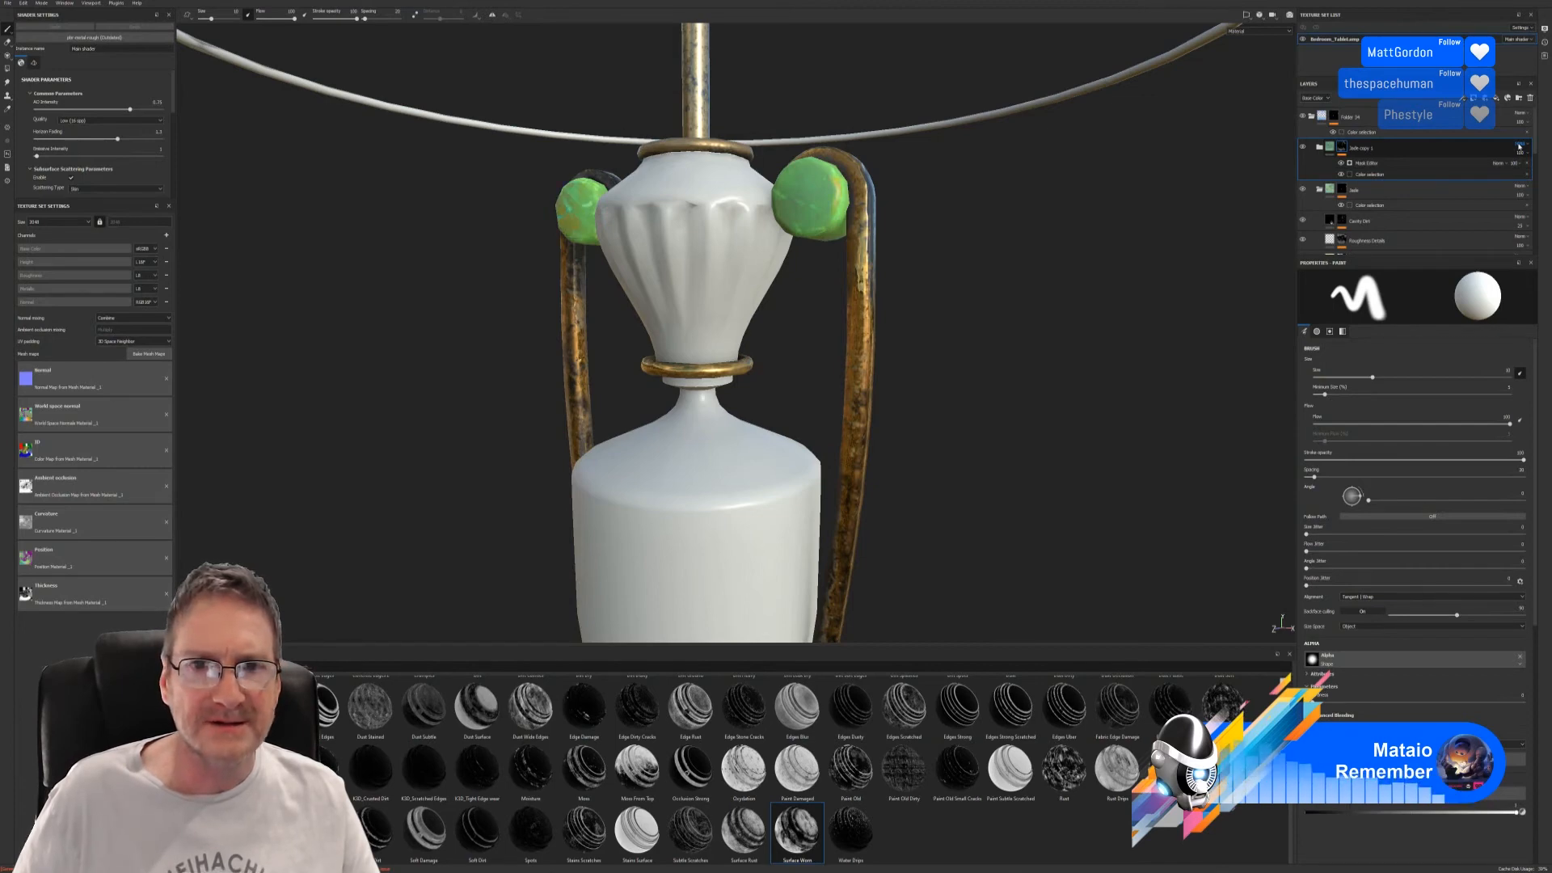
key("Down")
key("Down")
key("Down")
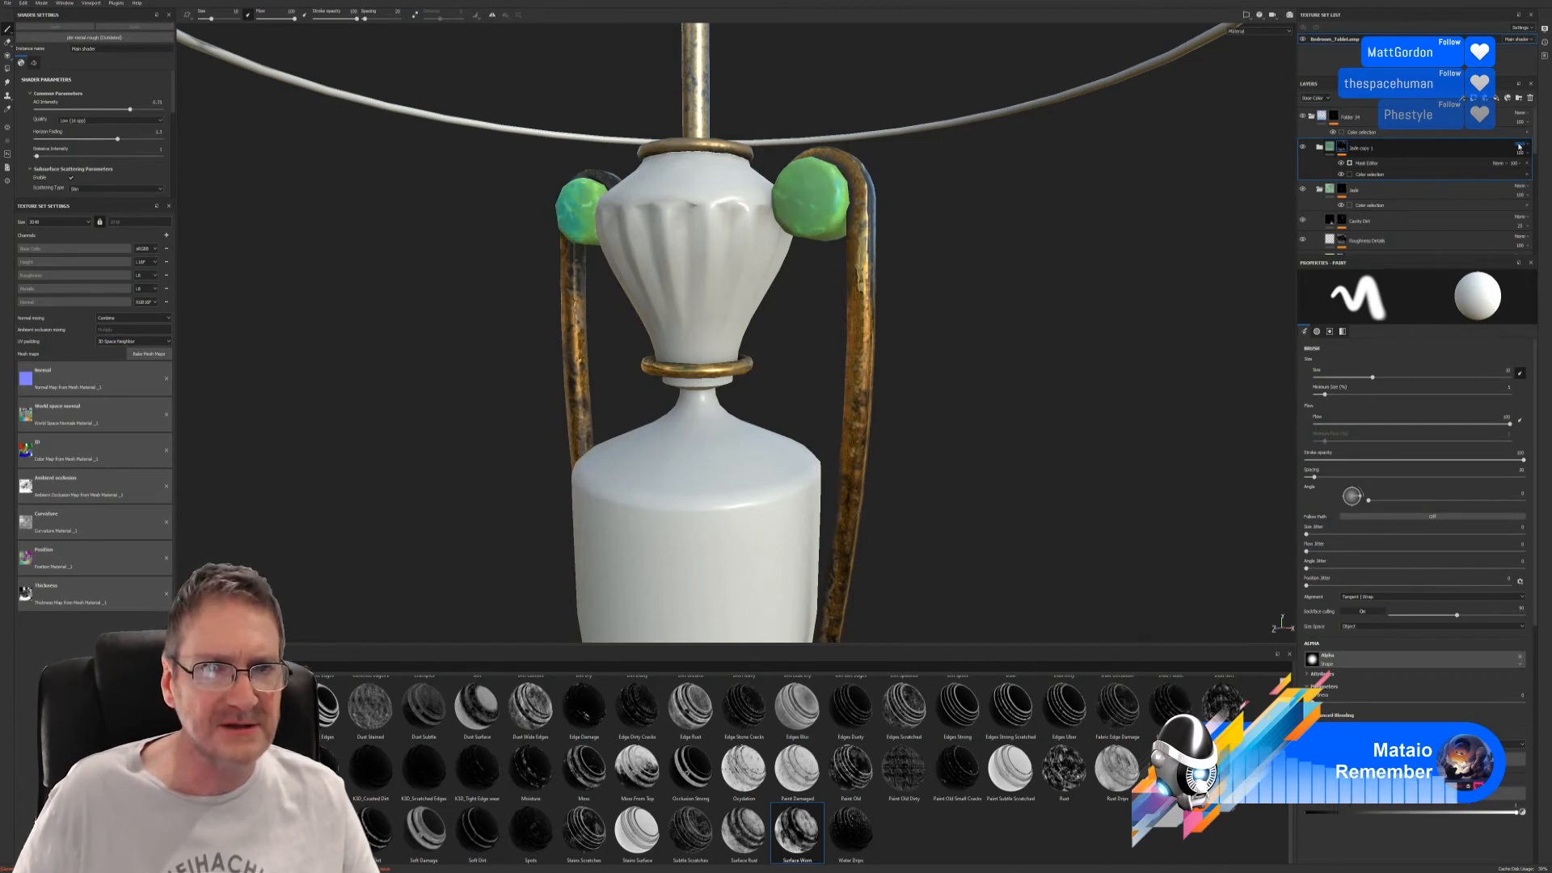
key("Down")
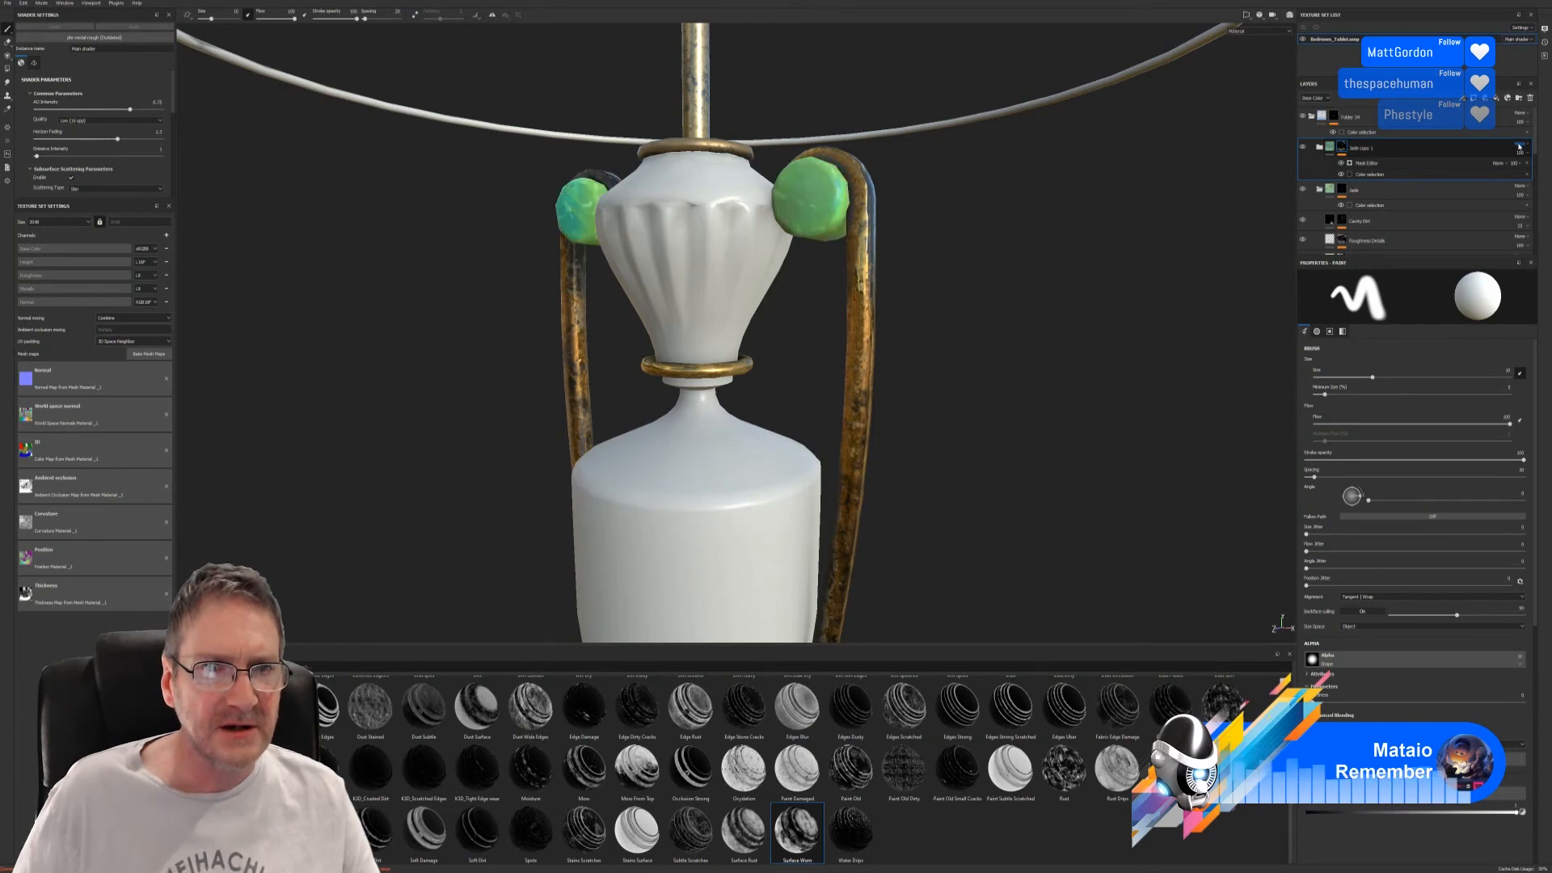
- Try adjusting the layer opacity of the Jade copy folder
left_click(1522, 163)
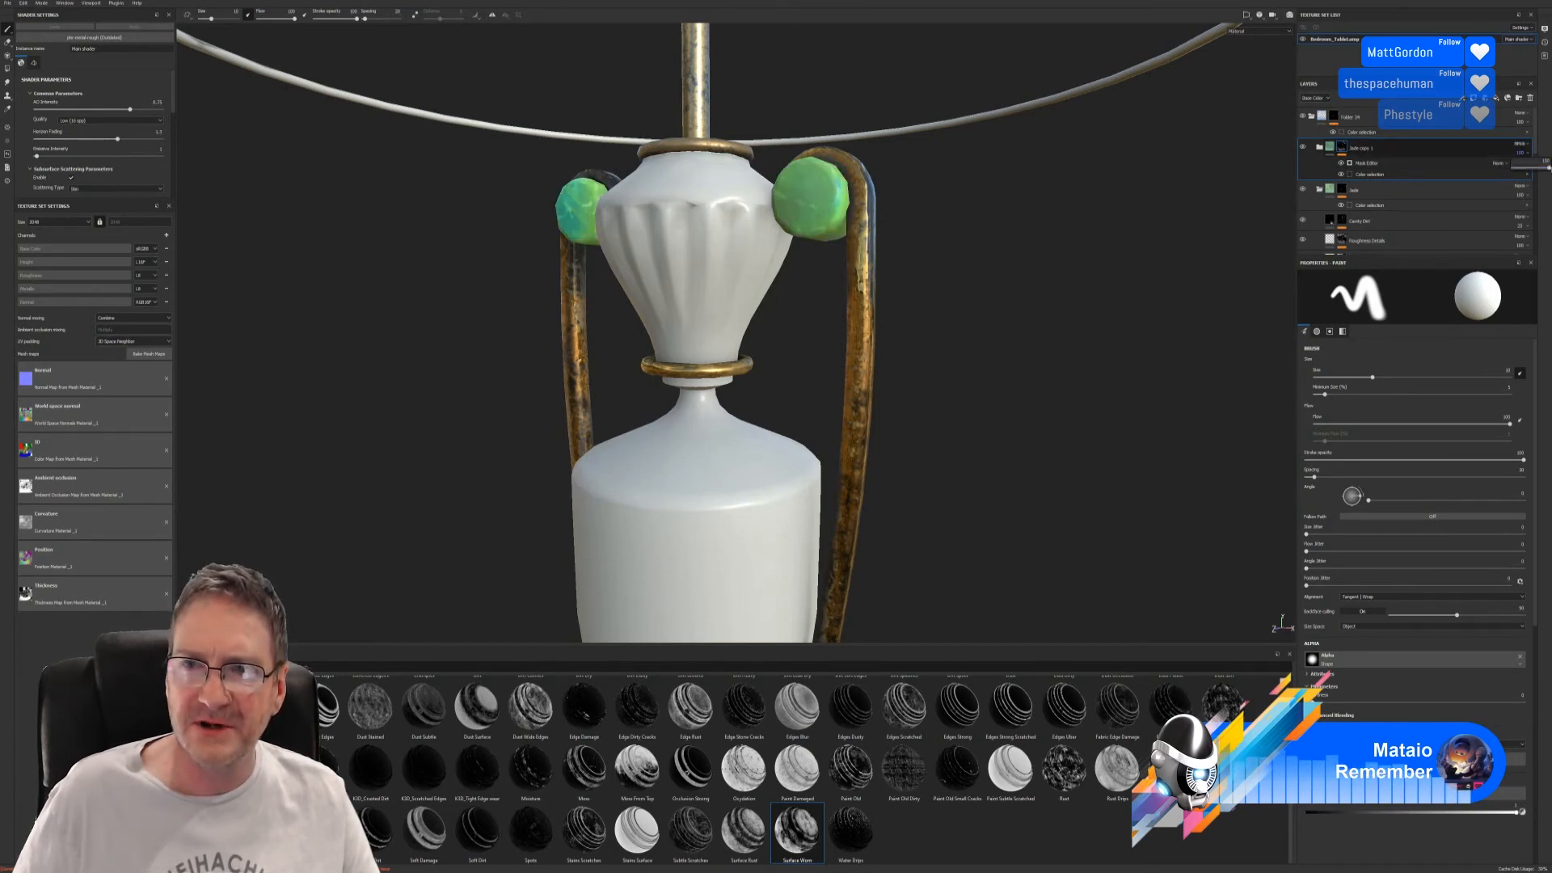
left_click(1529, 156)
left_click(1530, 156)
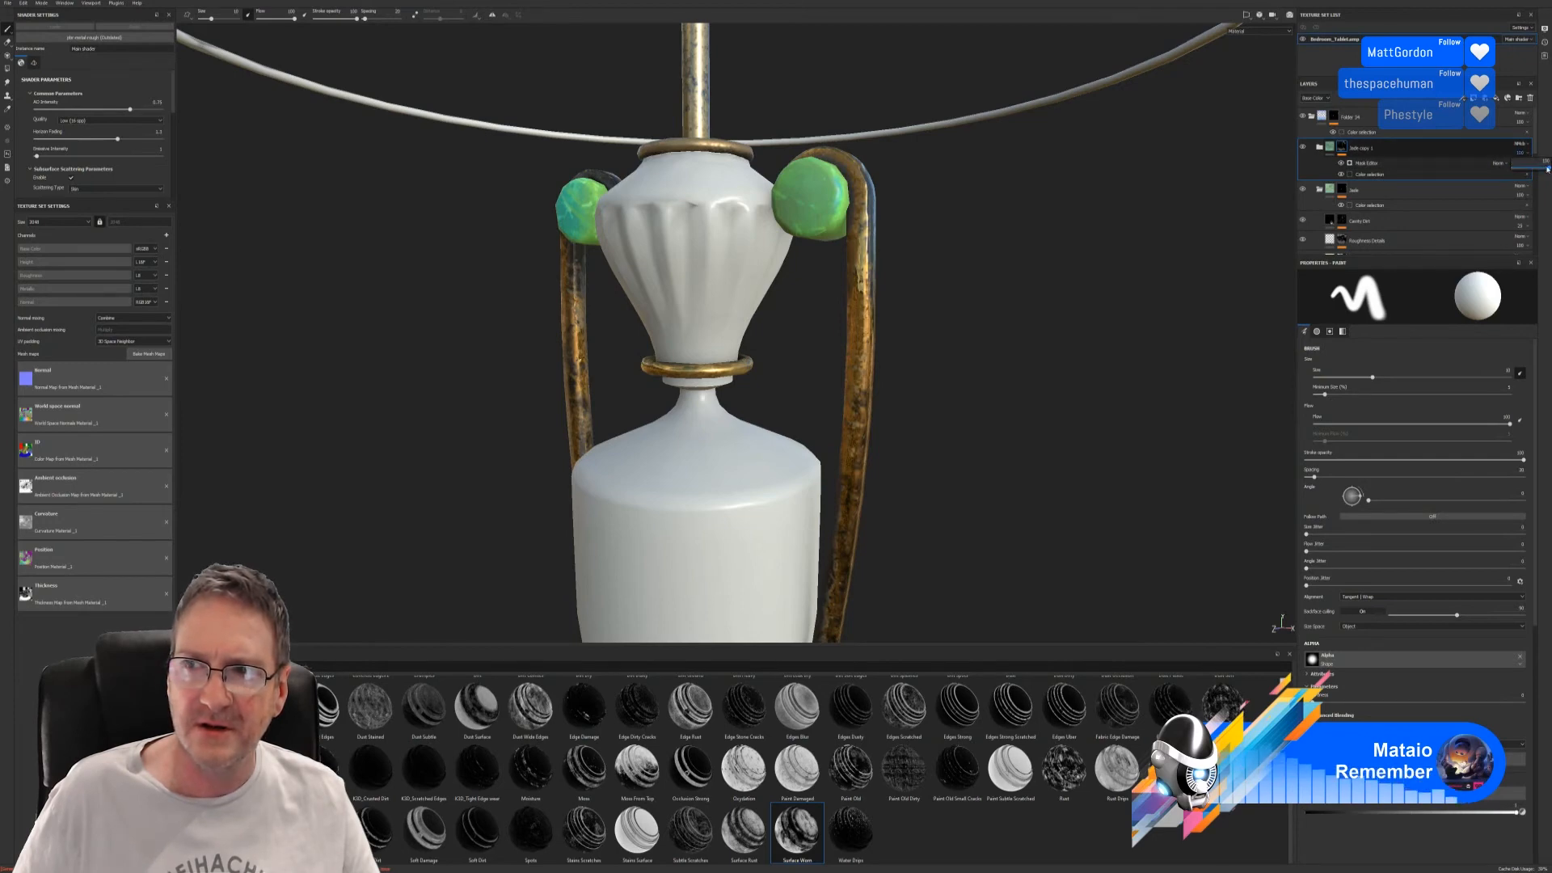
mouse_move(1547, 167)
left_mouse_down()
mouse_move(1508, 181)
mouse_move(1550, 182)
left_mouse_up()
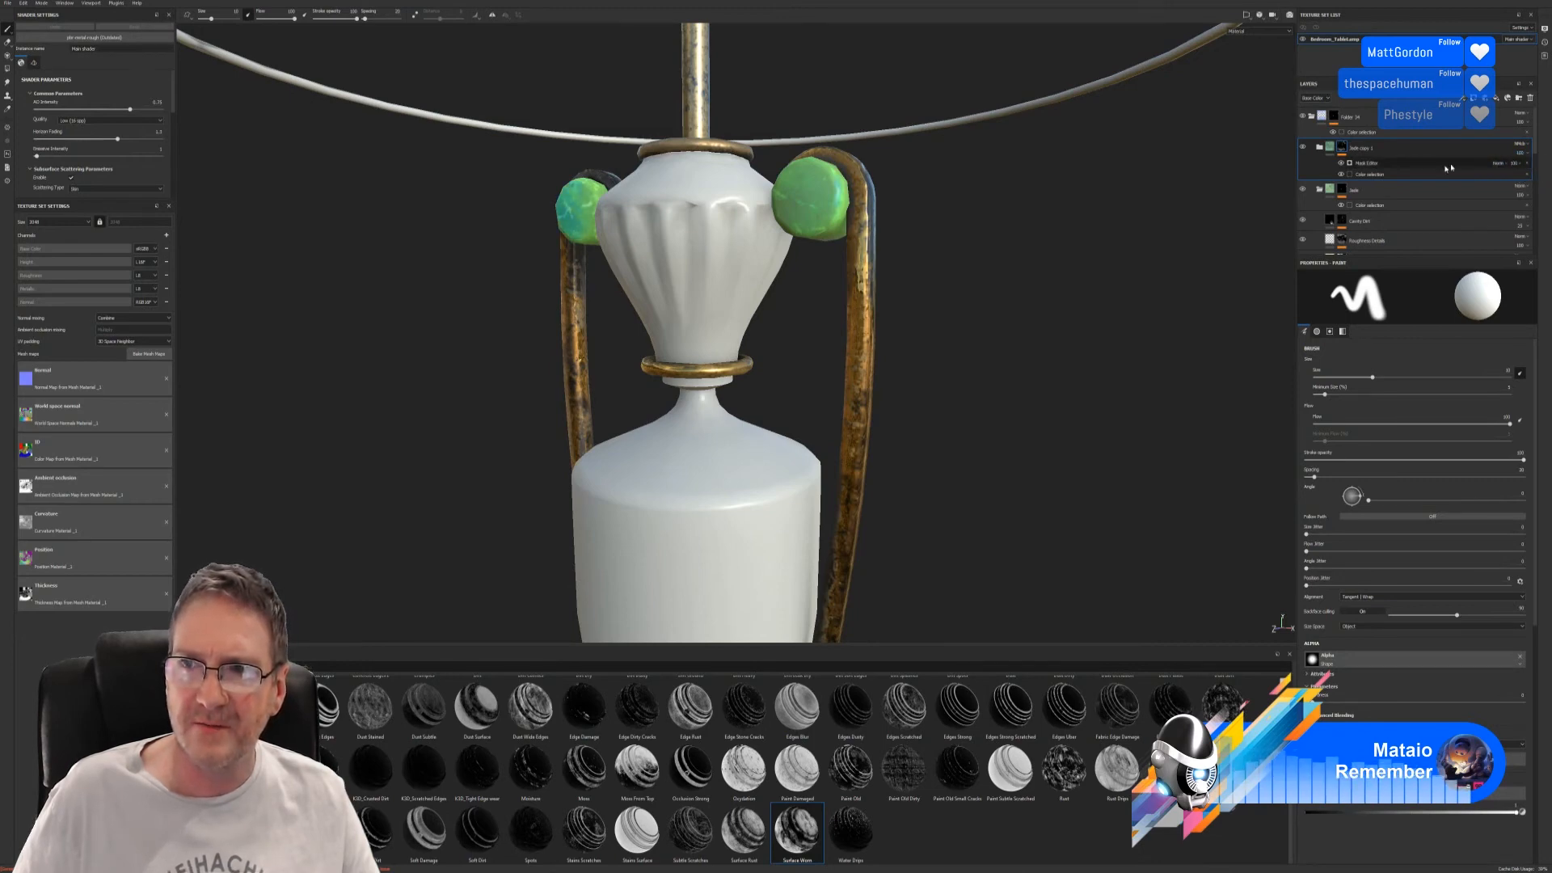
- In the Jade copy's Mask Editor, set Global Balance to about 0.59 and Texture 2 to about 0.86
left_click(1378, 176)
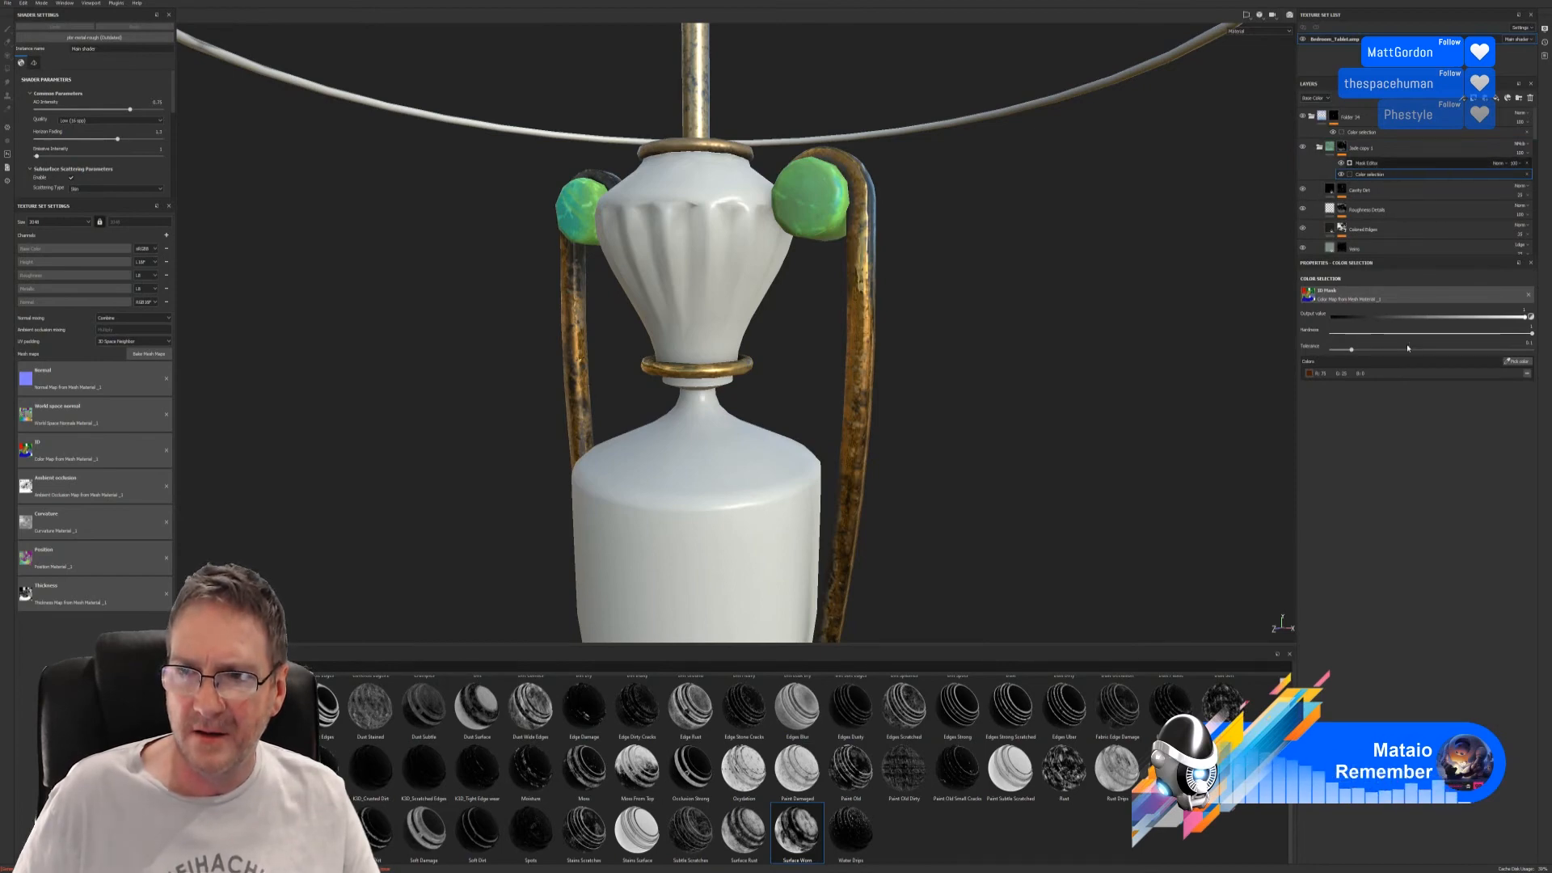
left_click(1406, 162)
mouse_move(1403, 366)
left_mouse_down()
mouse_move(1519, 366)
mouse_move(1341, 365)
mouse_move(1511, 380)
mouse_move(1300, 383)
left_mouse_up()
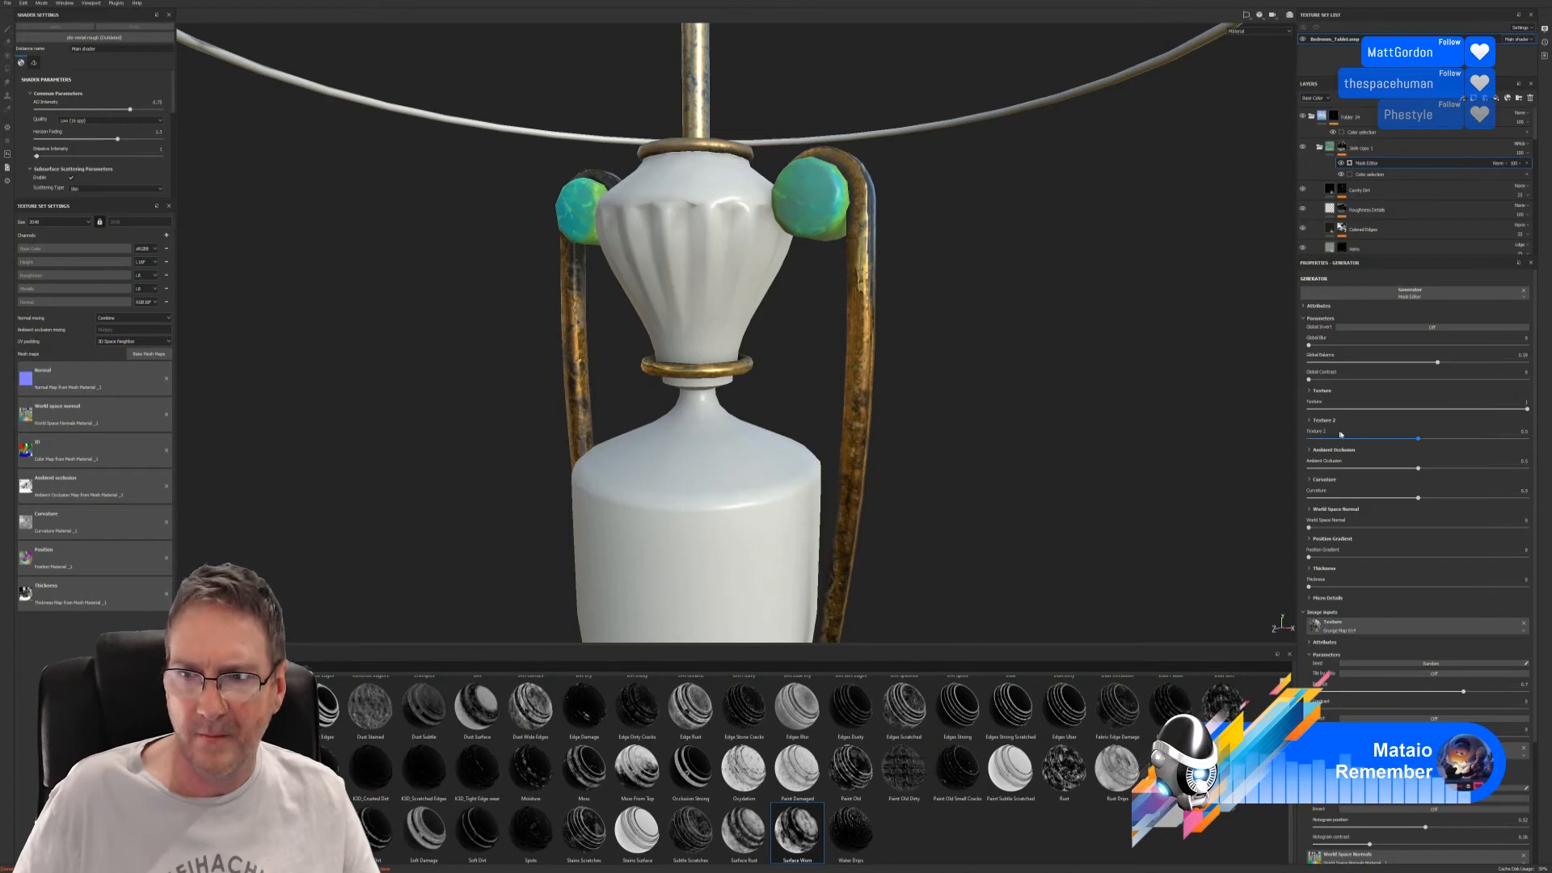
left_click_drag(1418, 440, 1472, 442)
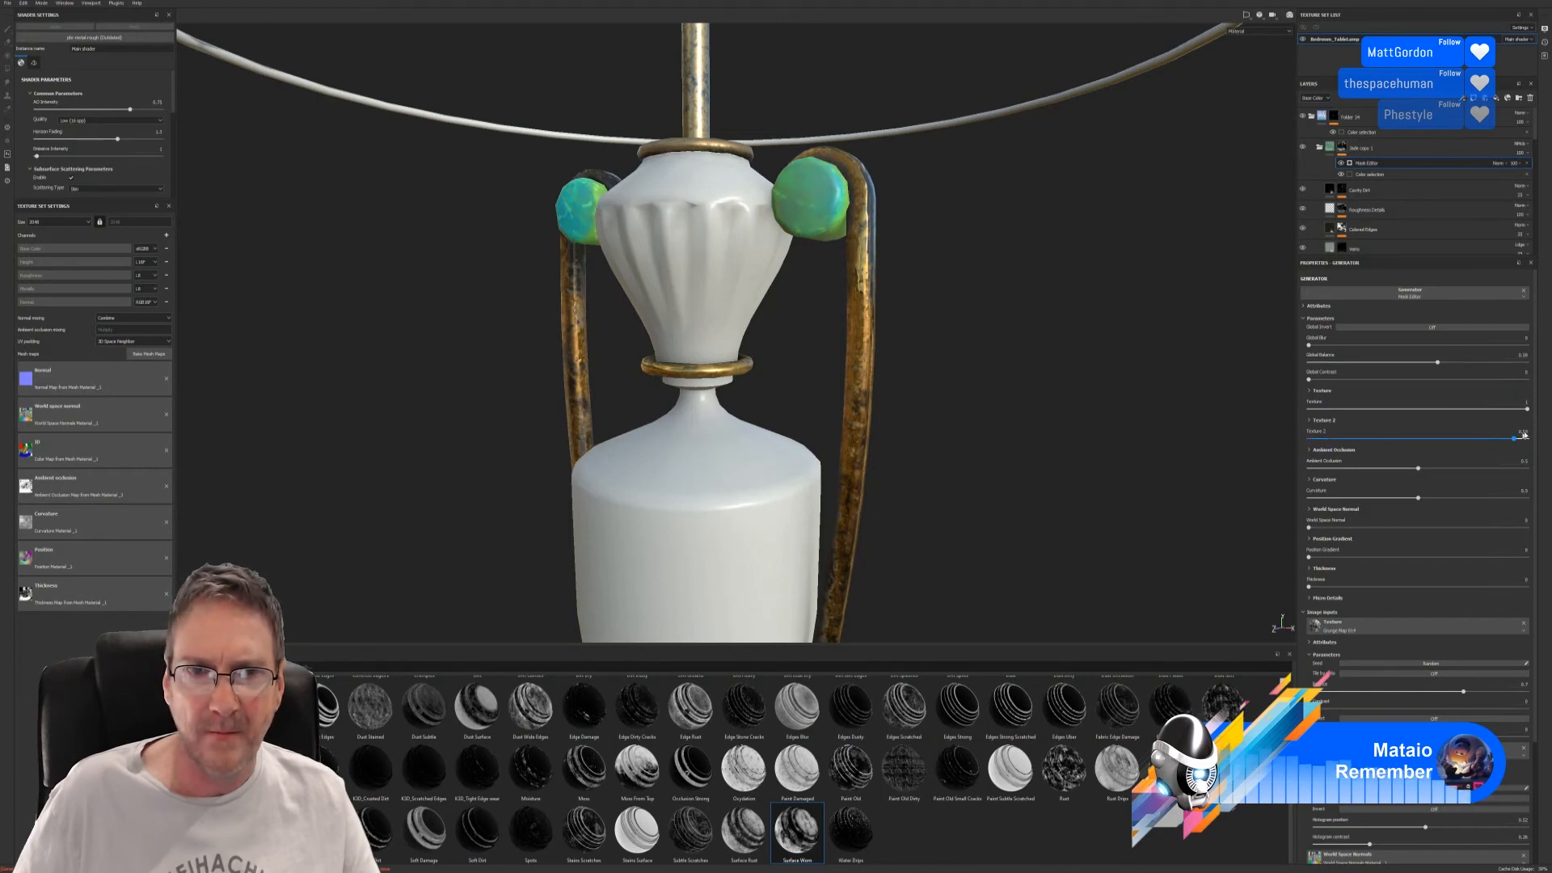
left_click_drag(1029, 332, 848, 352, "alt")
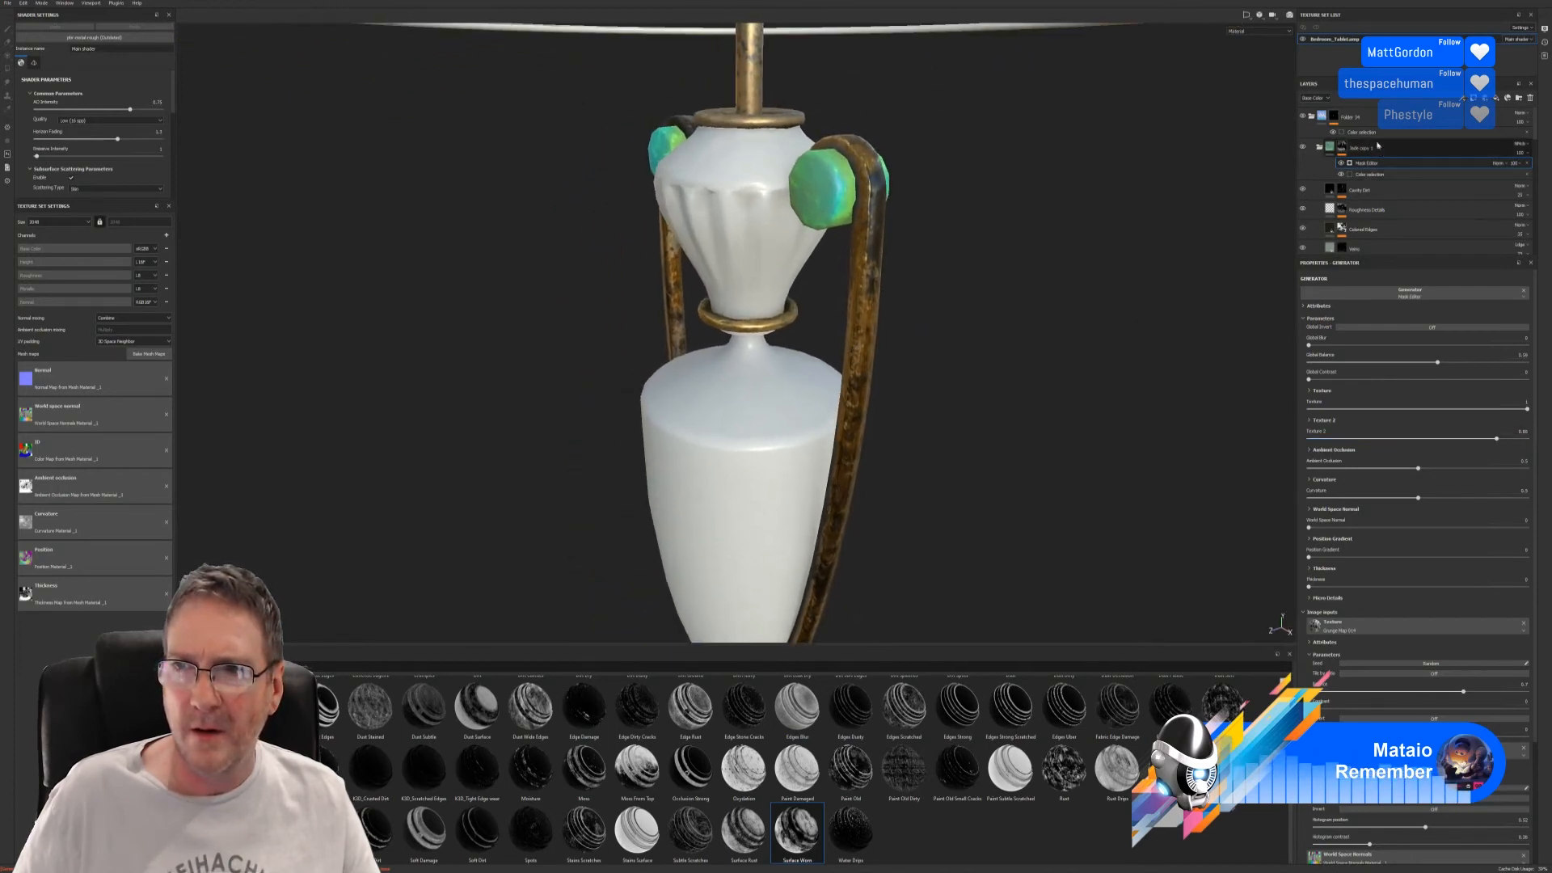
- Raise the Mask Editor's Ambient Occlusion to about 0.55 and Curvature to about 0.75 for the Jade copy's mask
left_click(1332, 145)
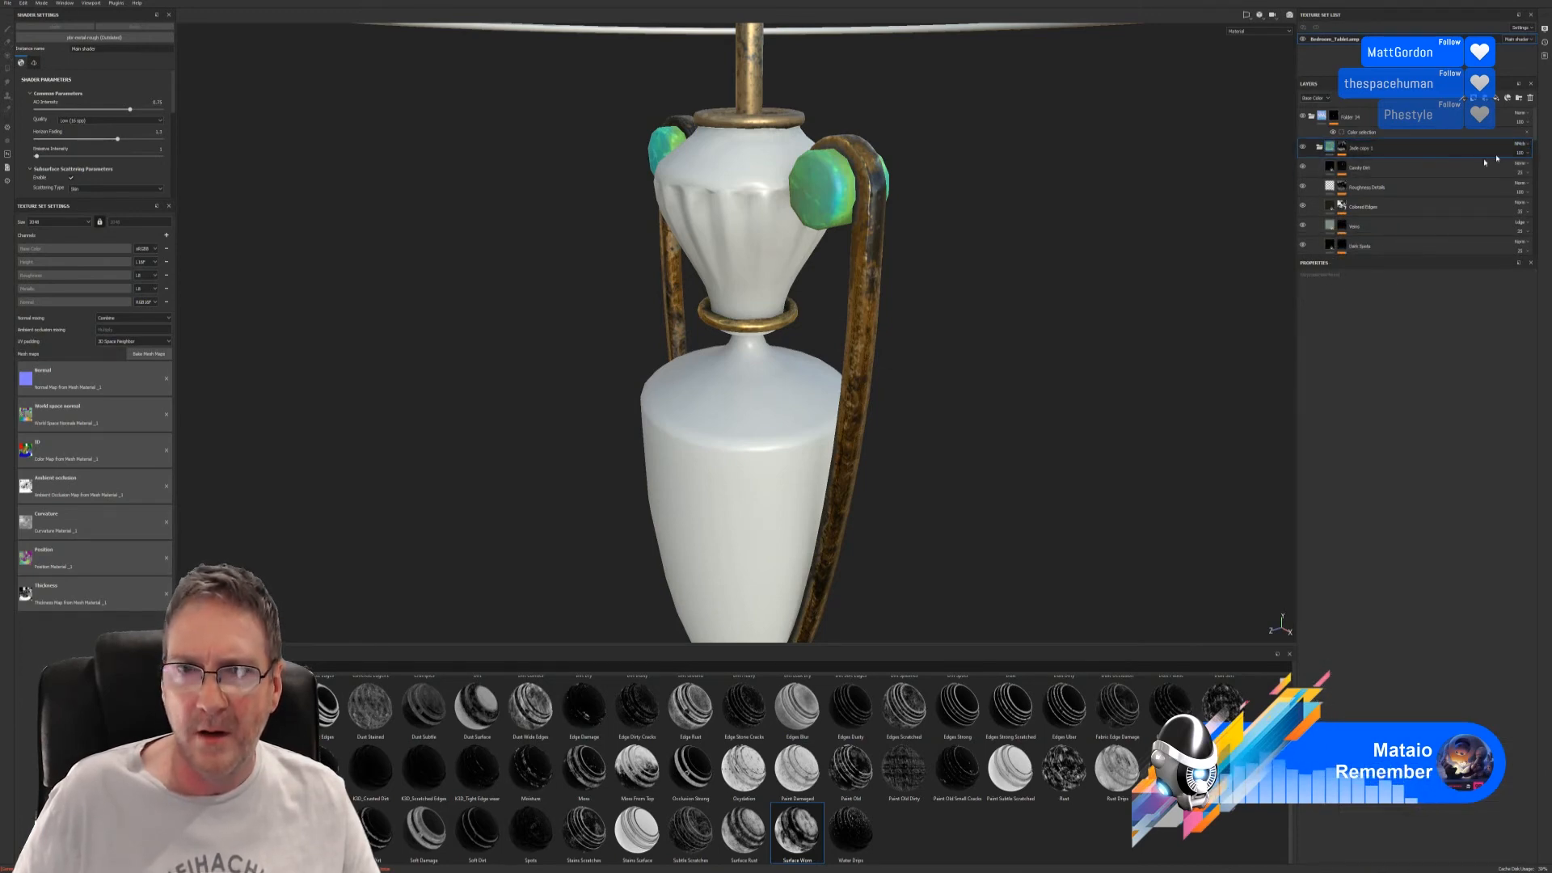
left_click(1342, 147)
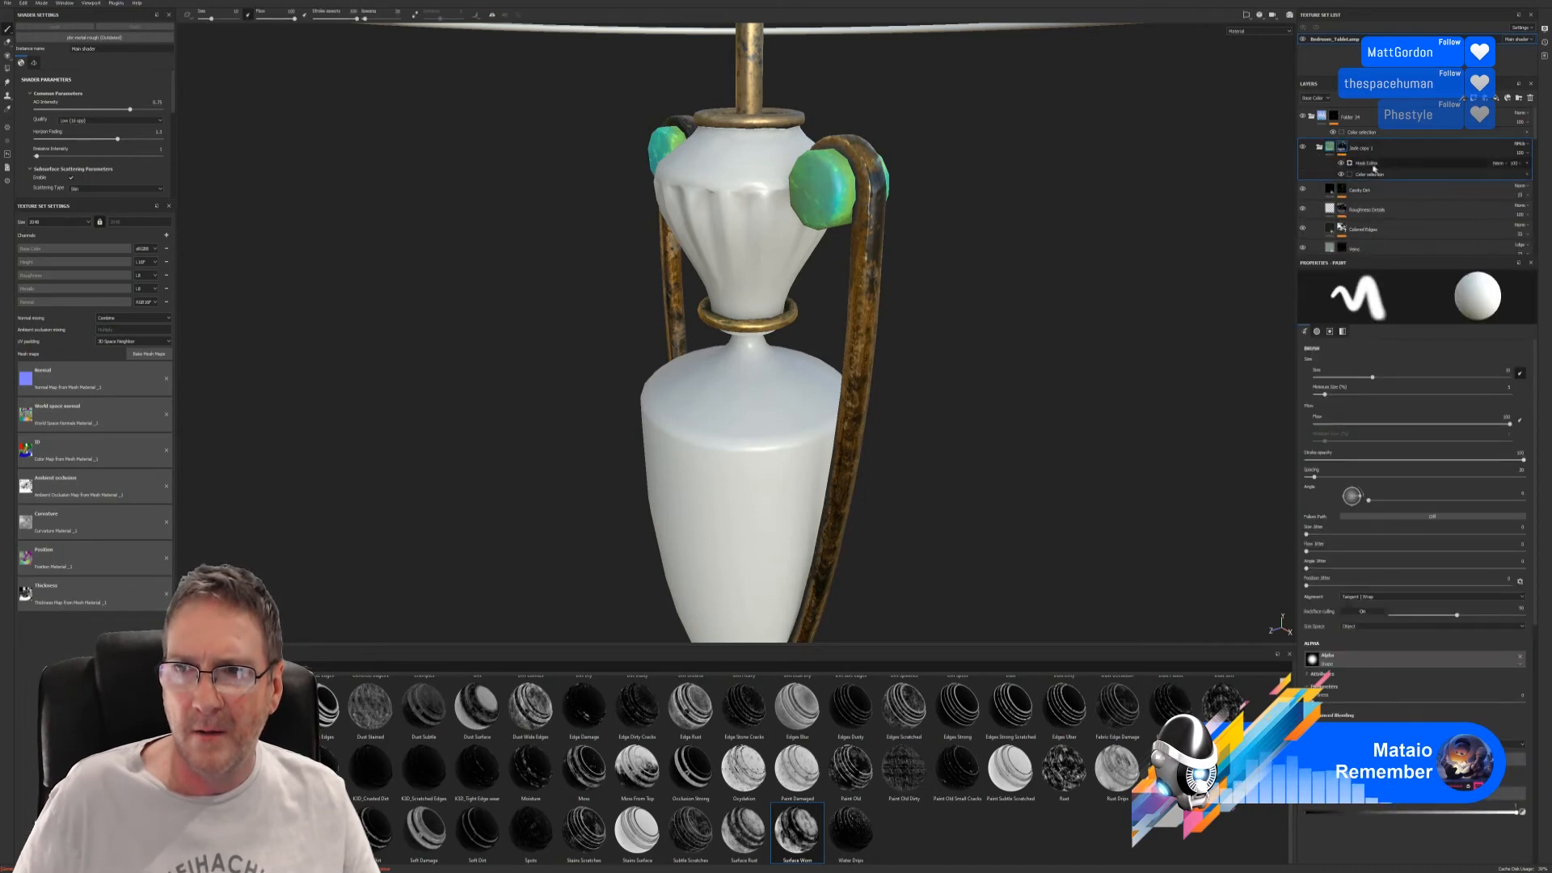
left_click(1370, 163)
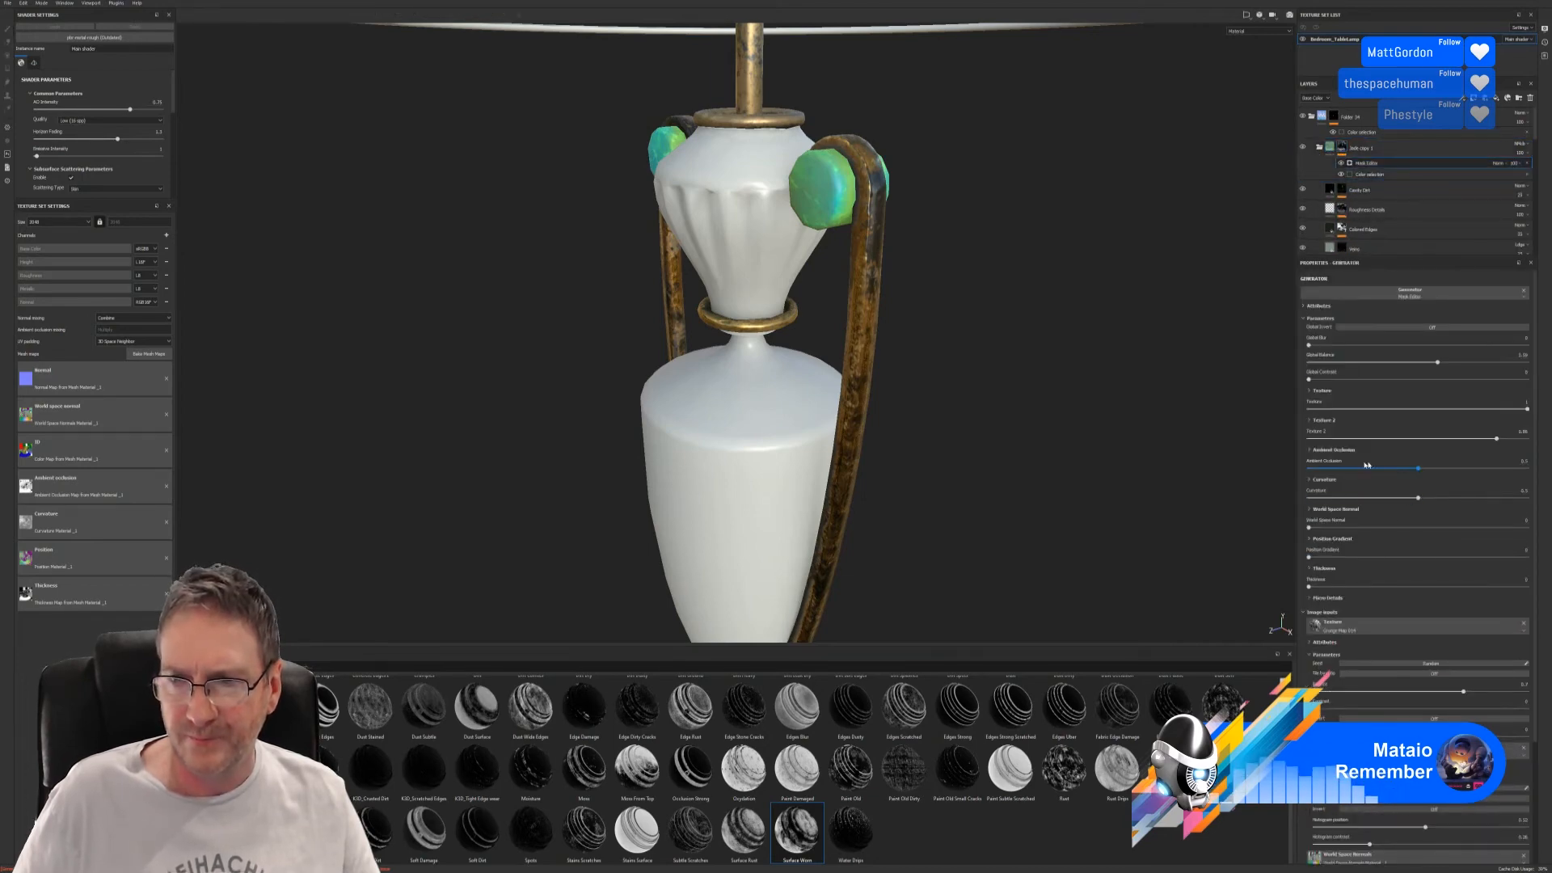
mouse_move(1419, 469)
left_mouse_down()
mouse_move(1537, 478)
mouse_move(1346, 480)
mouse_move(1429, 479)
mouse_move(1416, 499)
mouse_move(1339, 507)
mouse_move(1493, 517)
left_mouse_up()
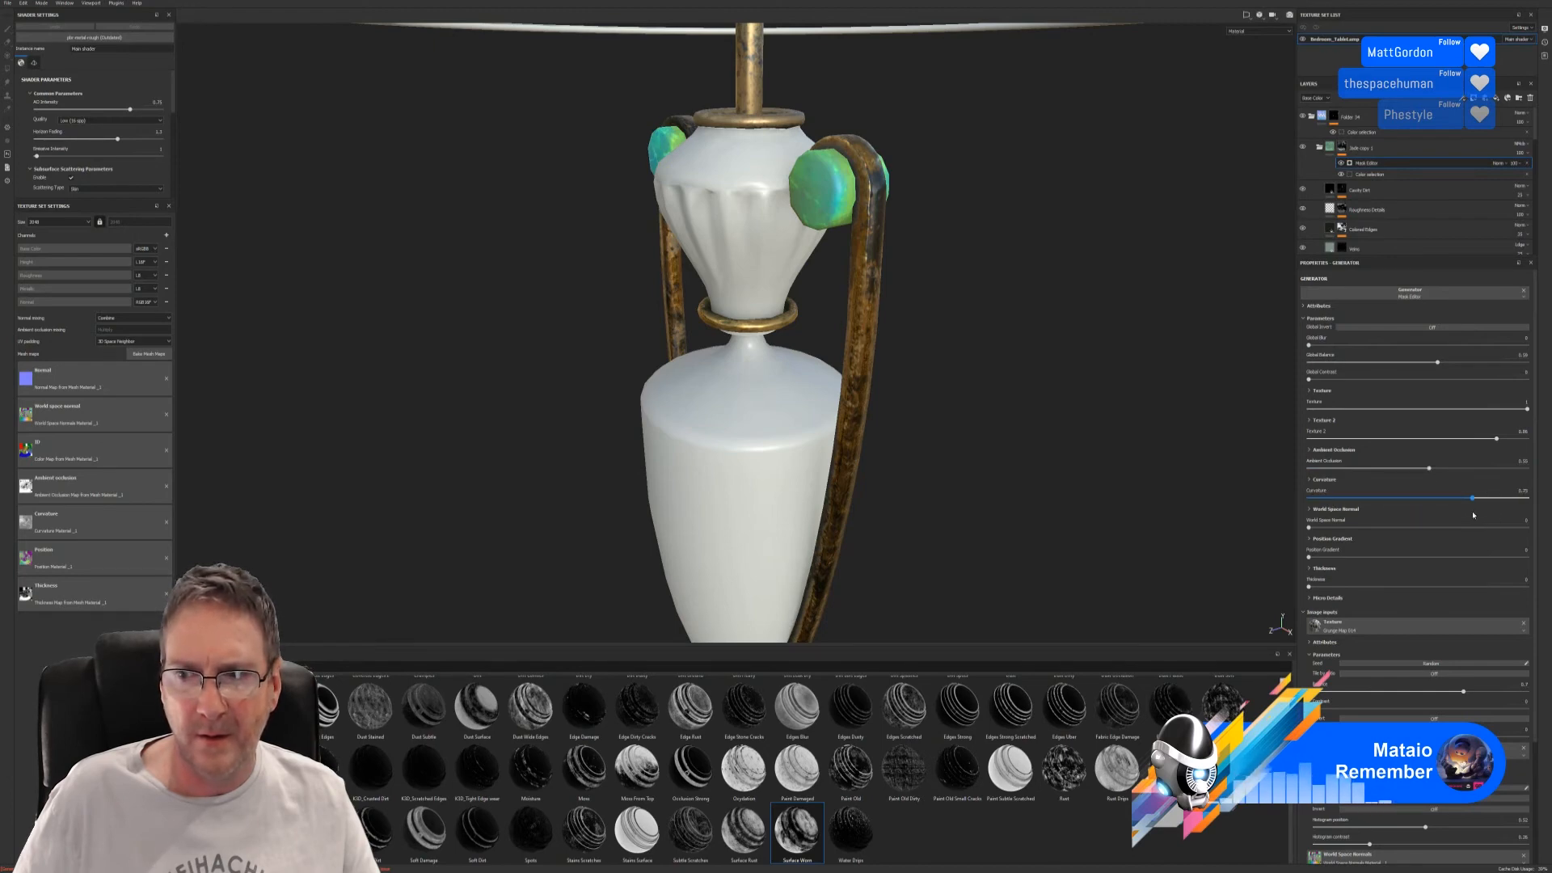
- Set the Jade copy mask's World Space Normal to about 0.41, Position Gradient to about 0.4 and Thickness to about 0.39
left_click_drag(1311, 527, 1411, 540)
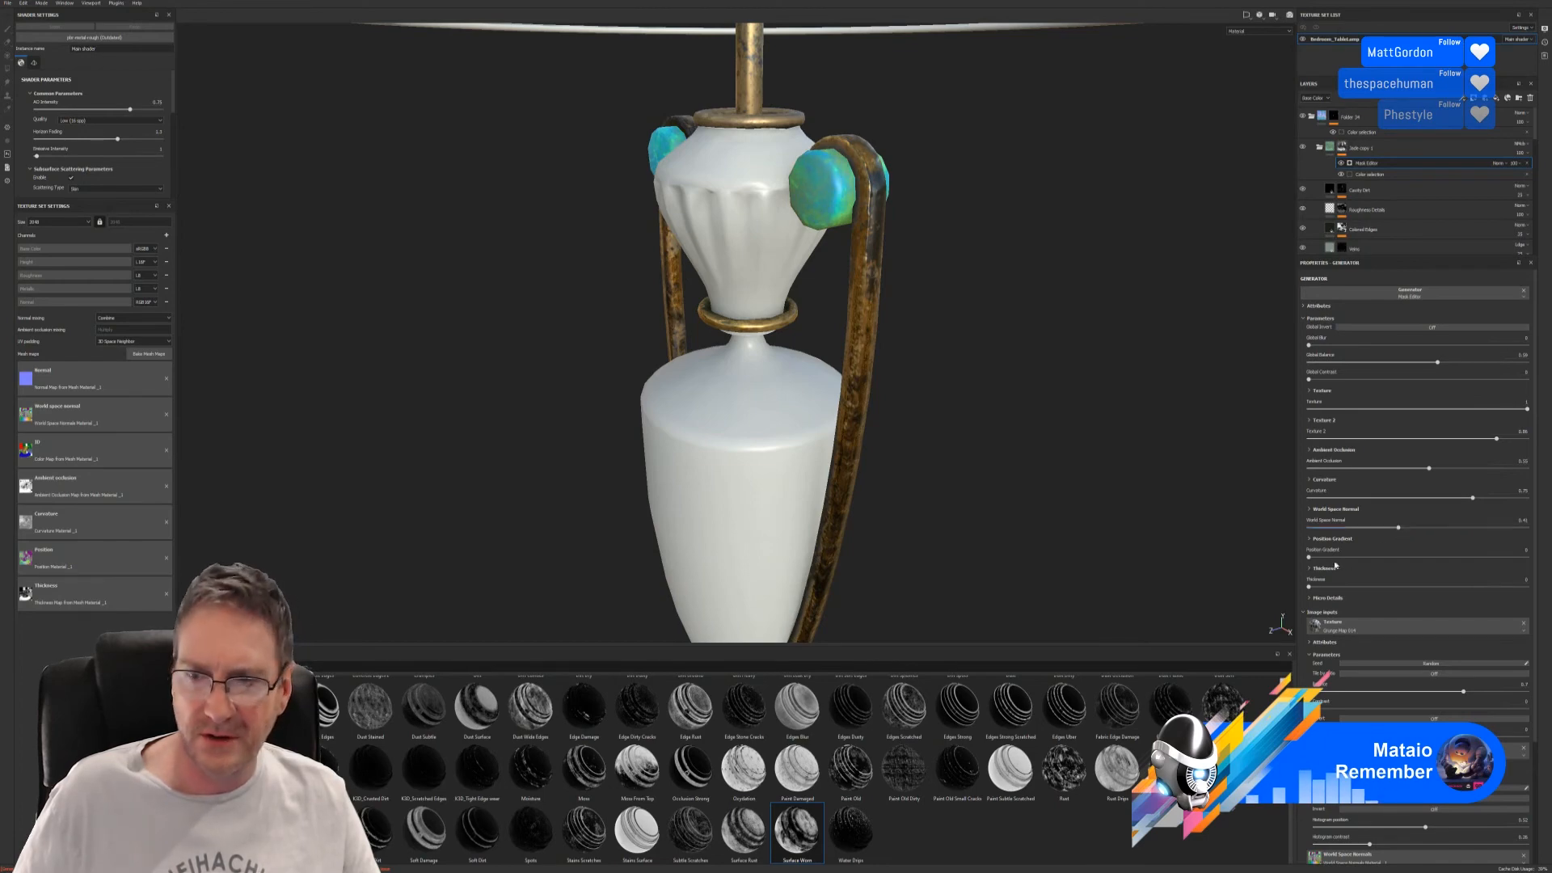
left_click_drag(1309, 558, 1405, 576)
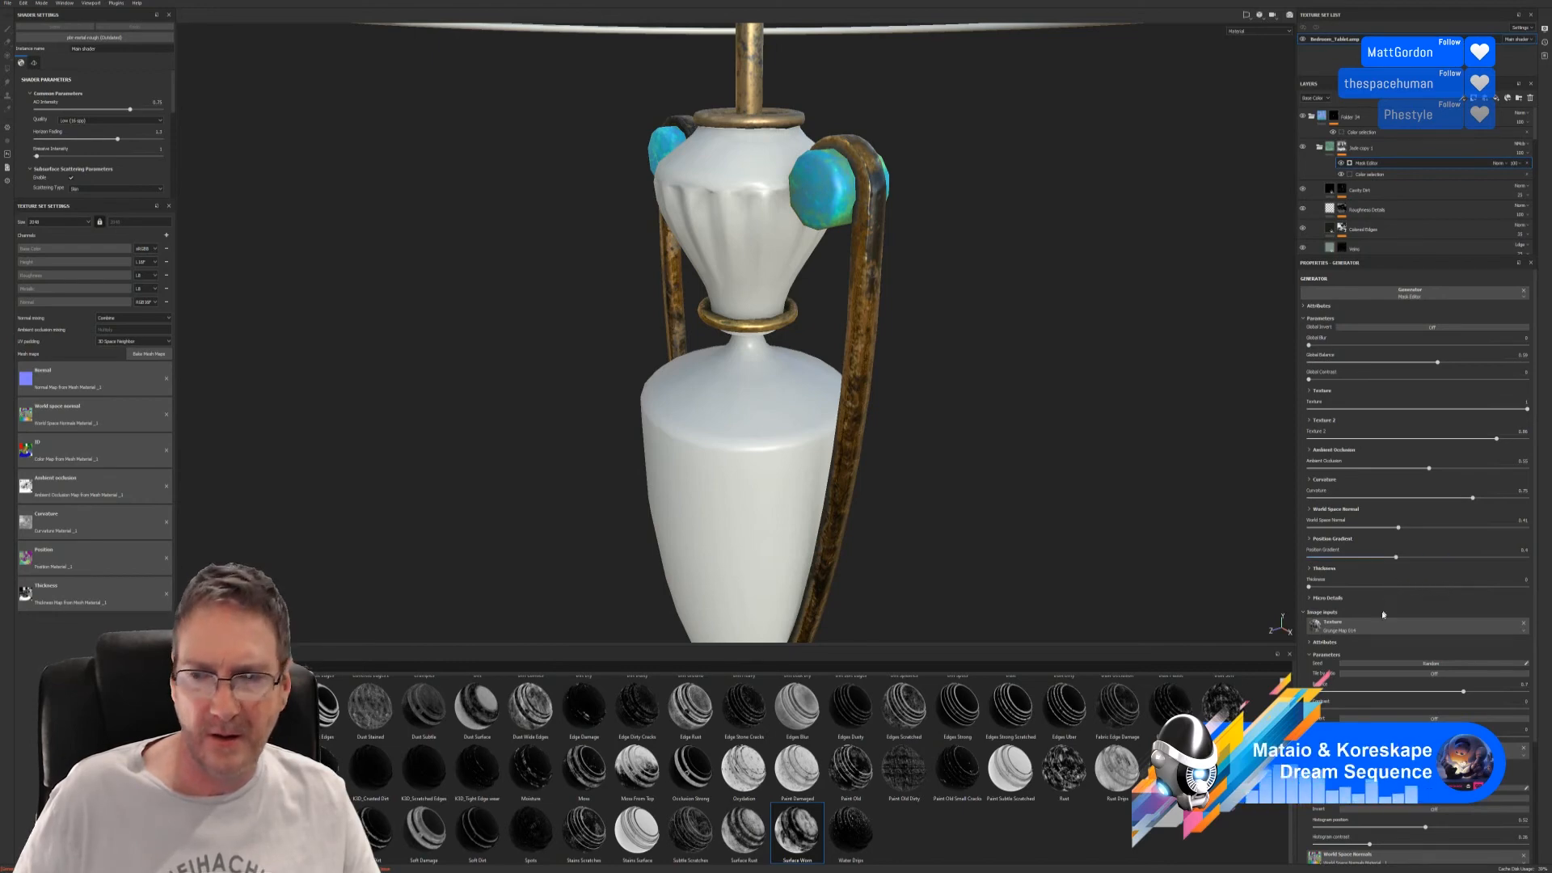
left_click_drag(1309, 588, 1394, 588)
left_click_drag(1275, 565, 879, 367, "alt")
right_click_drag(894, 367, 714, 363, "alt")
left_click_drag(715, 364, 873, 391, "alt")
middle_click_drag(873, 391, 886, 357, "alt")
right_click_drag(886, 357, 852, 358, "alt")
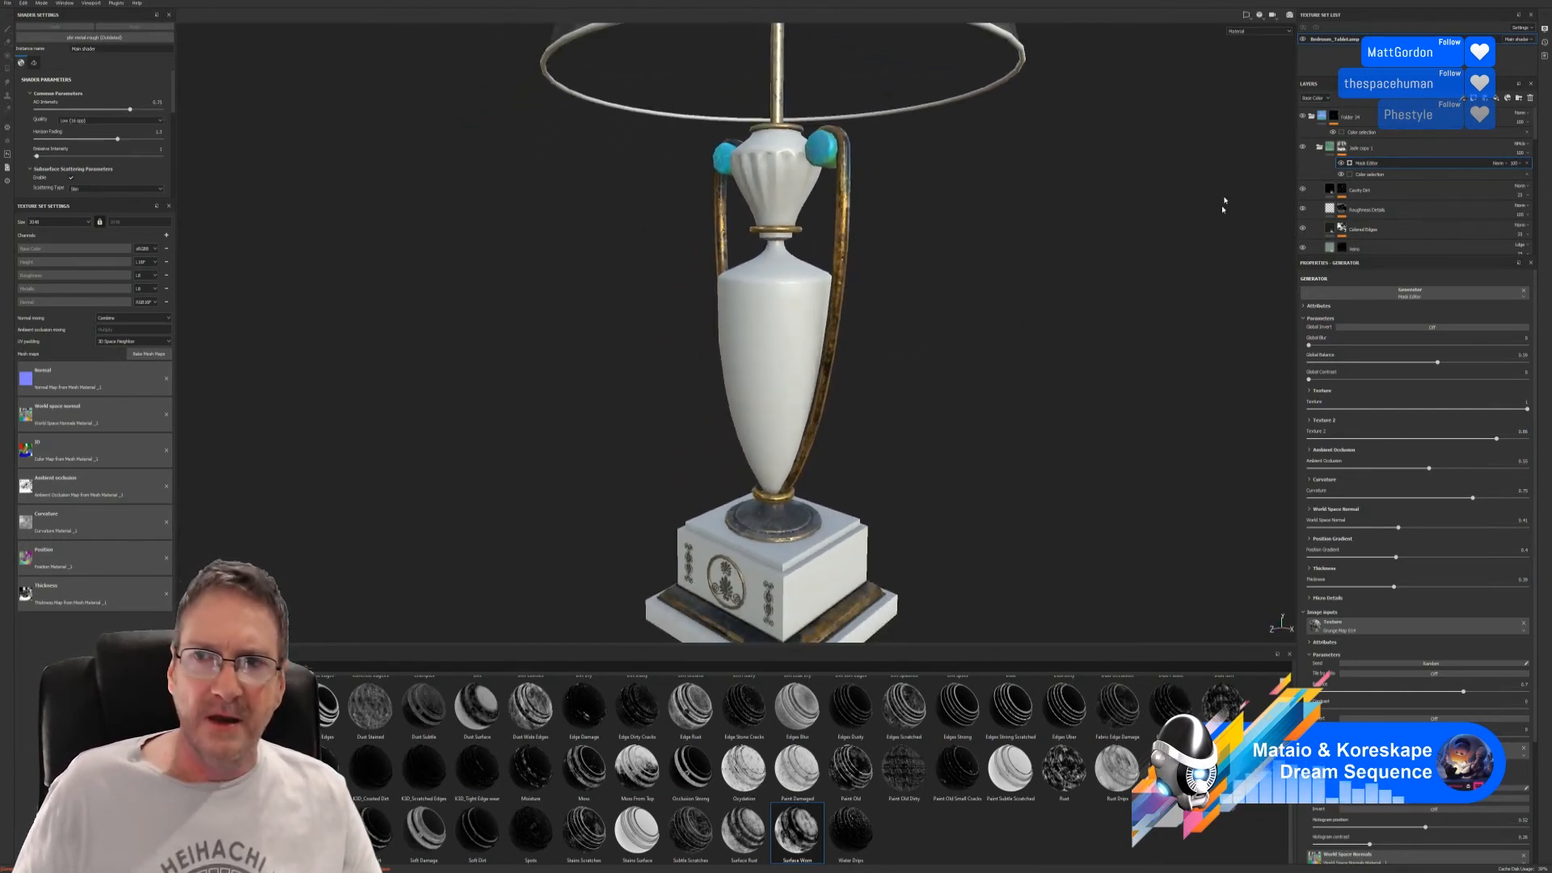
- Collapse the jade folder, then add Wood Beech Honey as a top fill layer with its height and normal channels disabled
left_click(1312, 116)
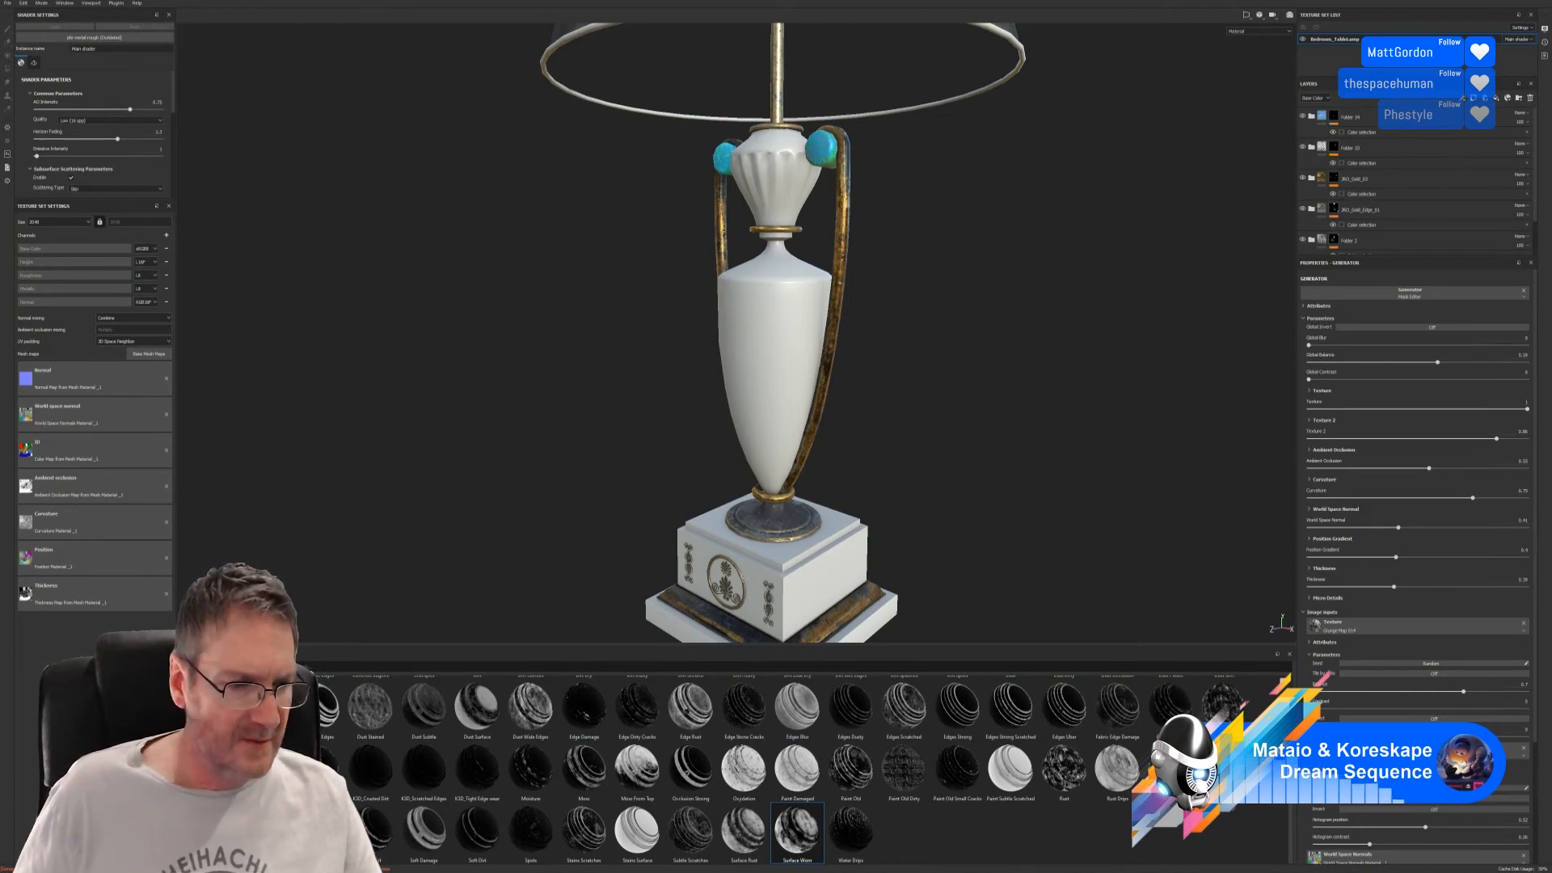
left_click(185, 683)
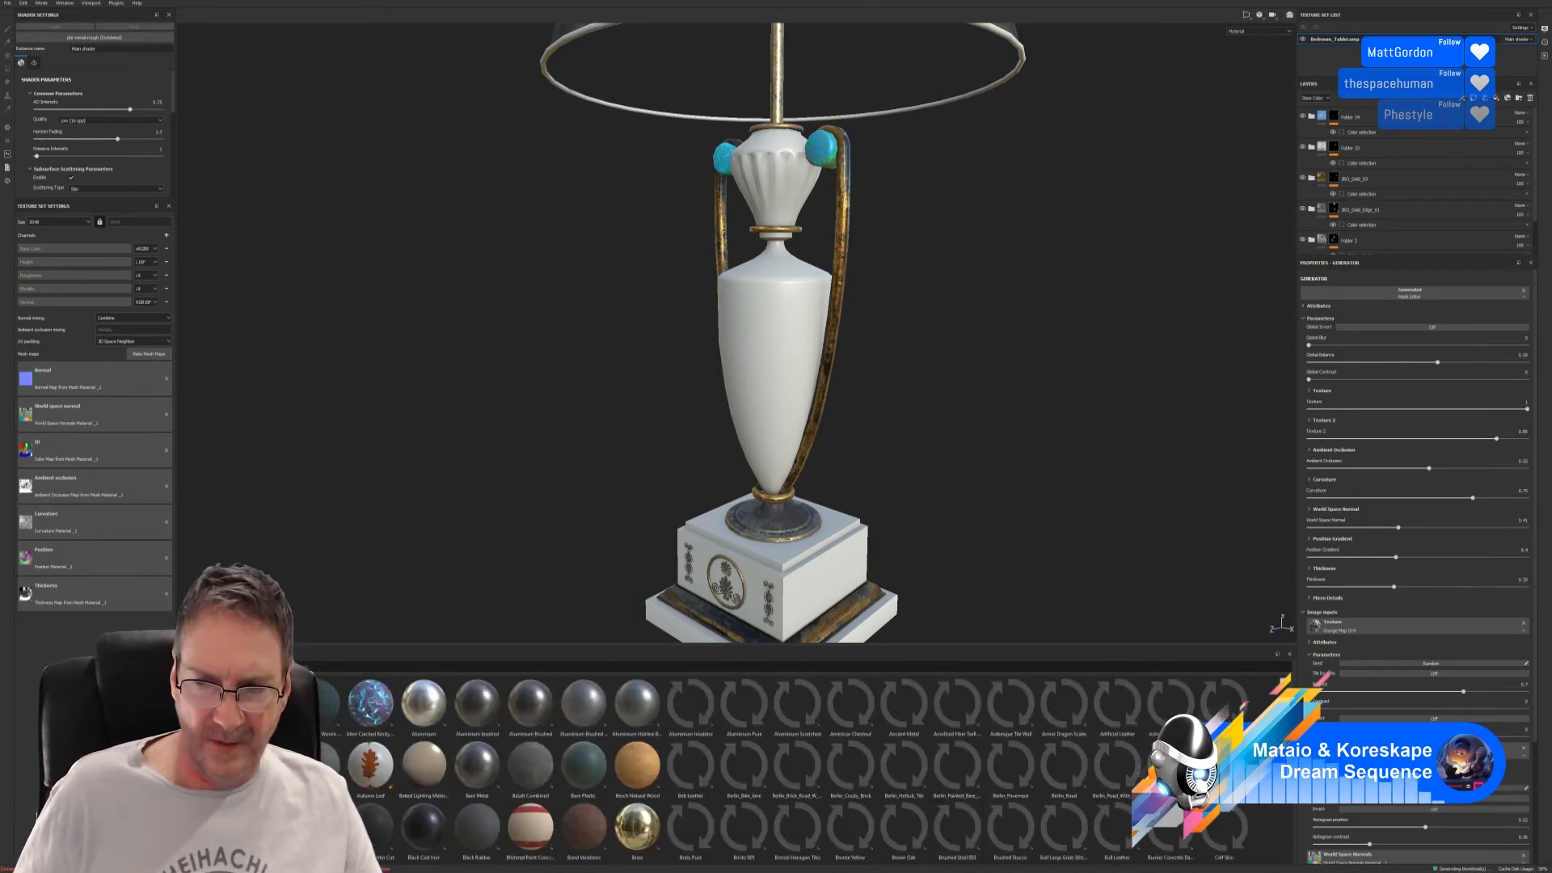
left_click_drag(1293, 687, 1305, 856)
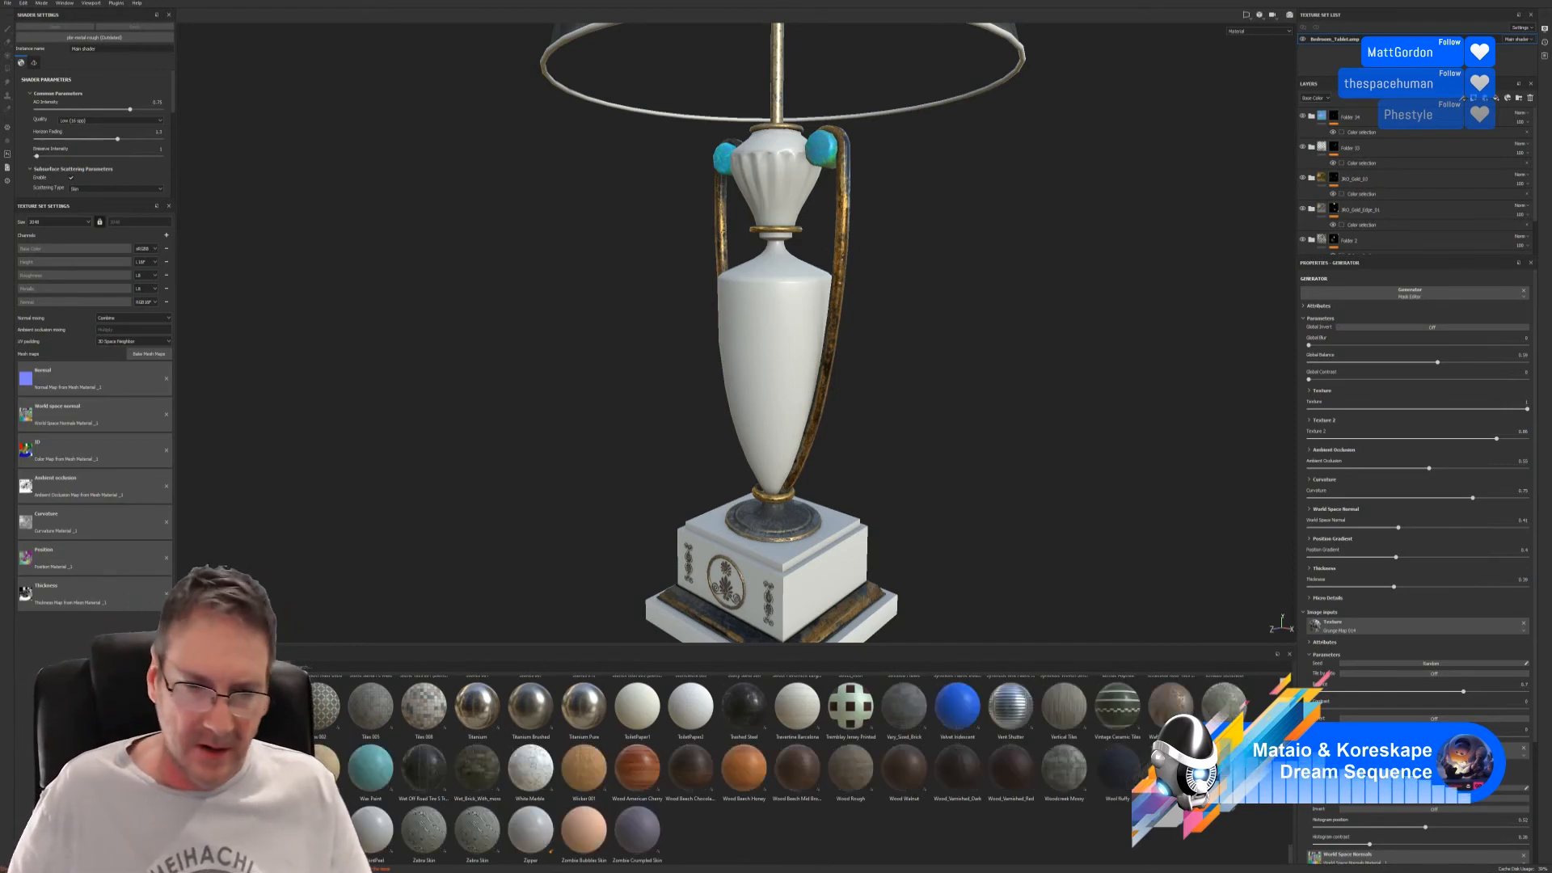
left_click_drag(743, 768, 802, 555)
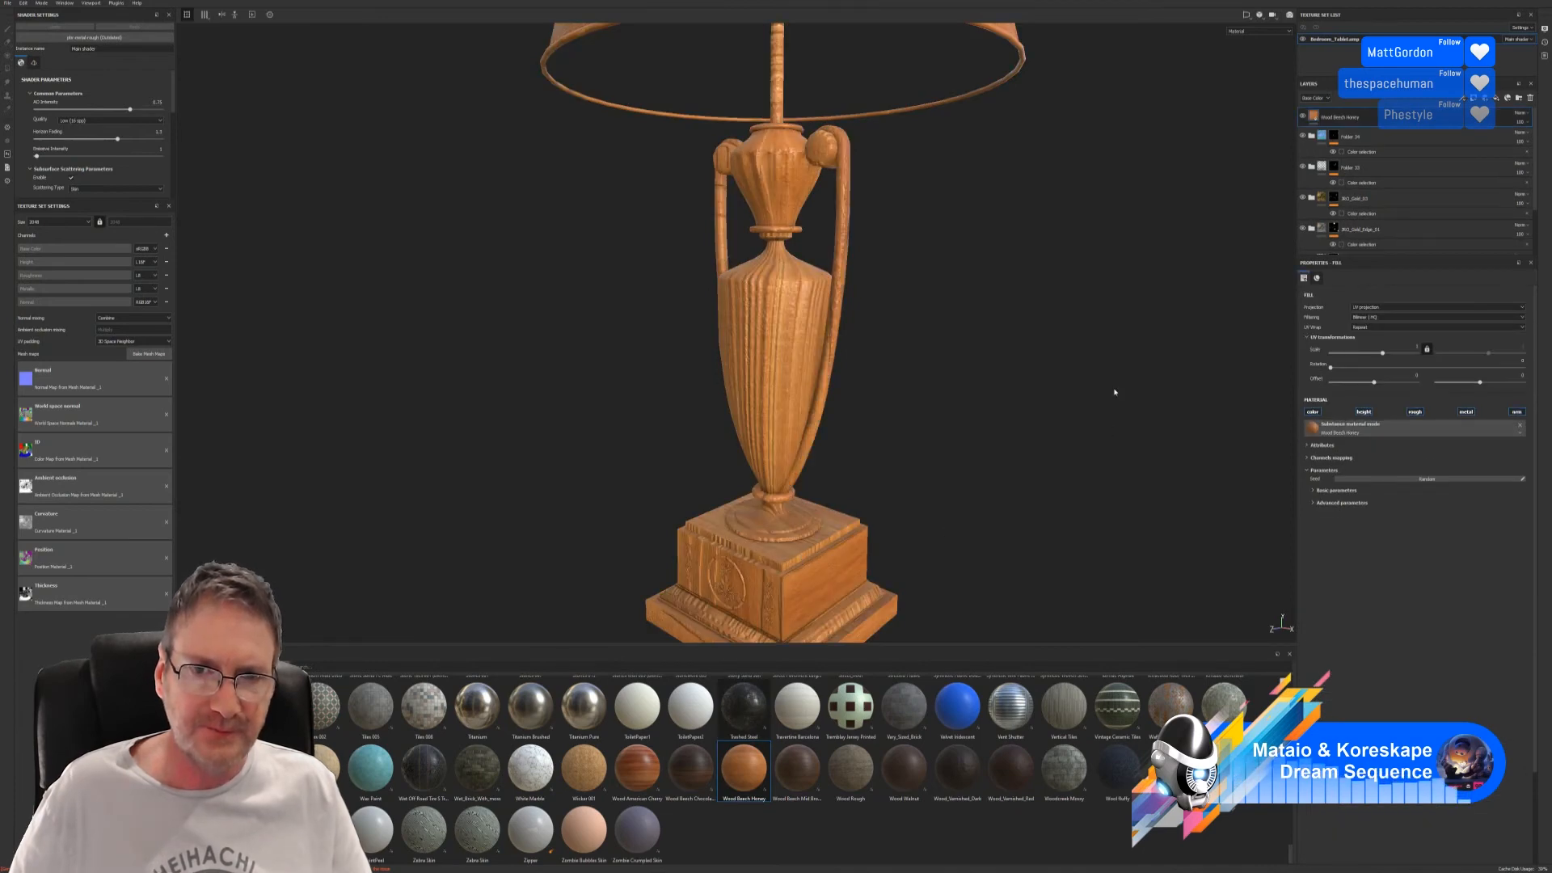
left_click(1364, 411)
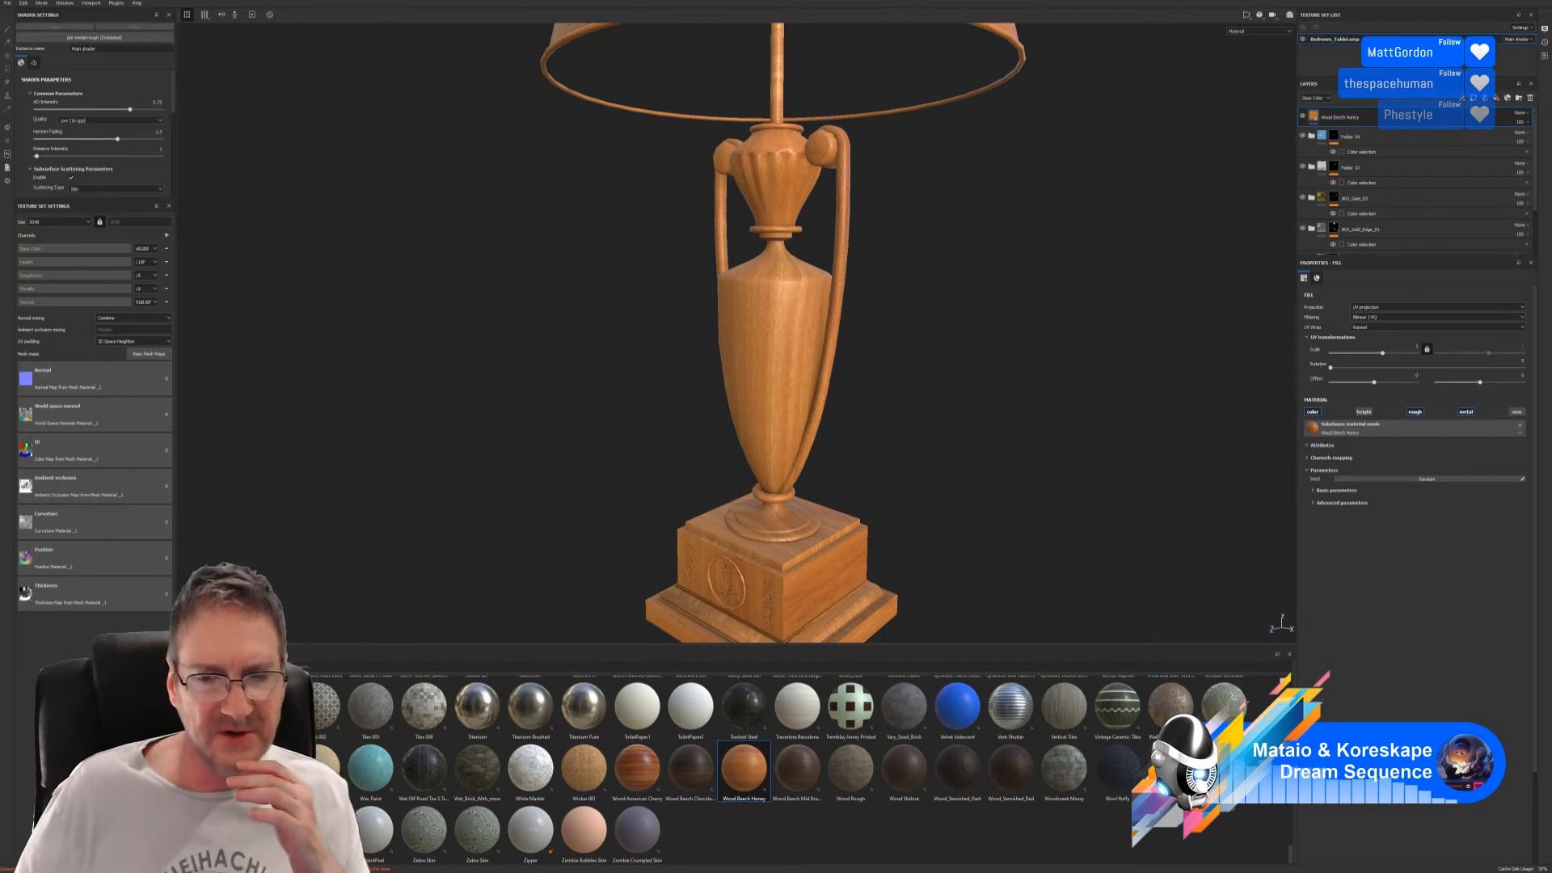
- Find the Old Varnished Wood (Bitmap) material and apply it to the lamp as a fill layer above Wood Beech Honey
scroll(680, 819, "up", 5)
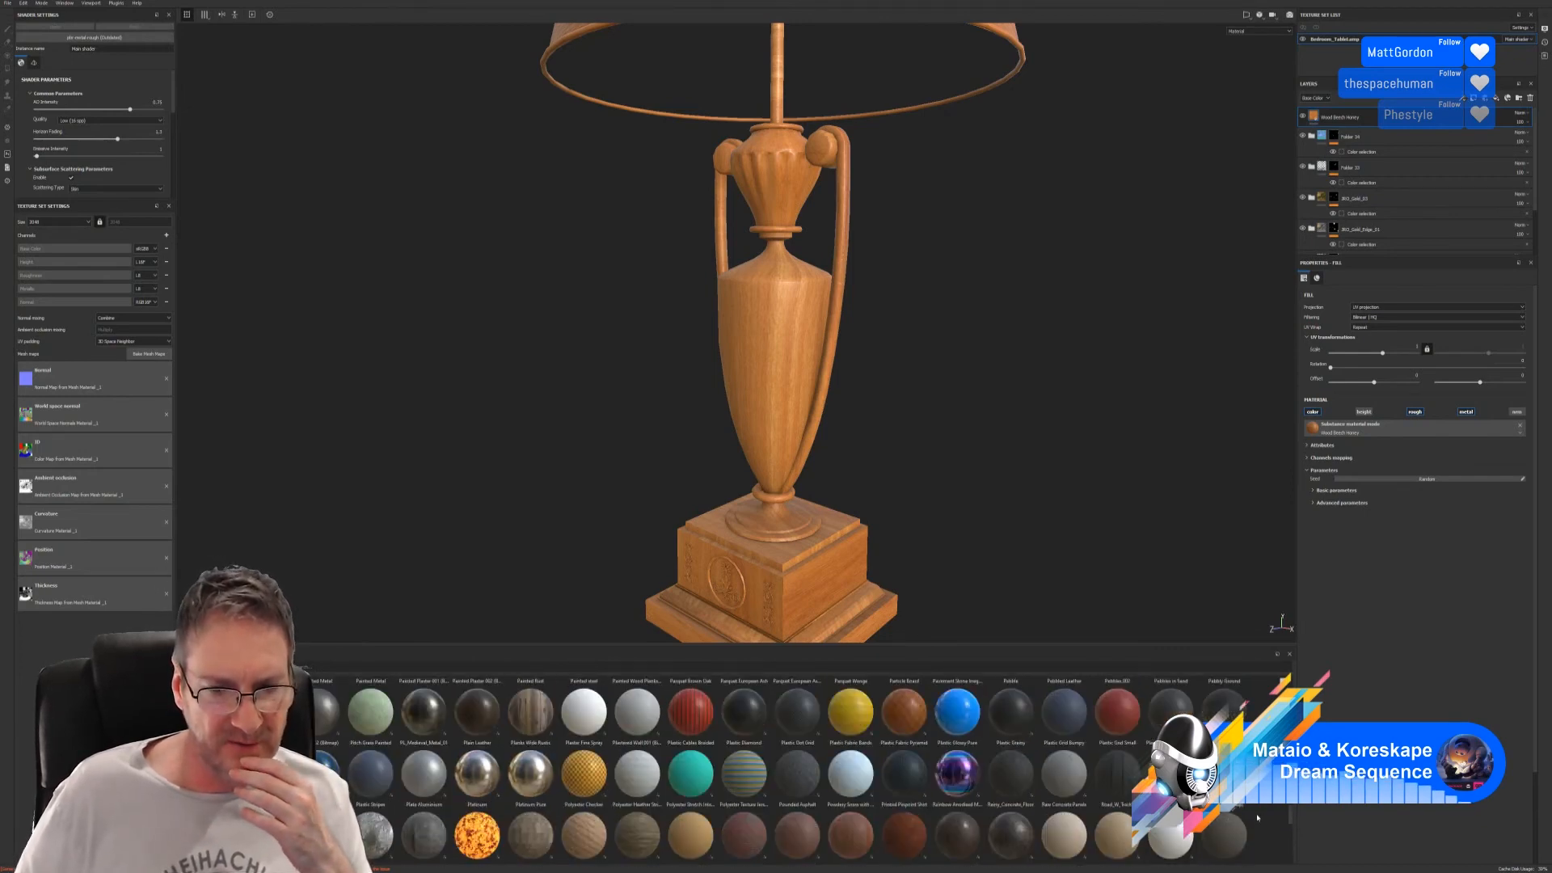
scroll(1257, 817, "up", 3)
scroll(1253, 818, "down", 8)
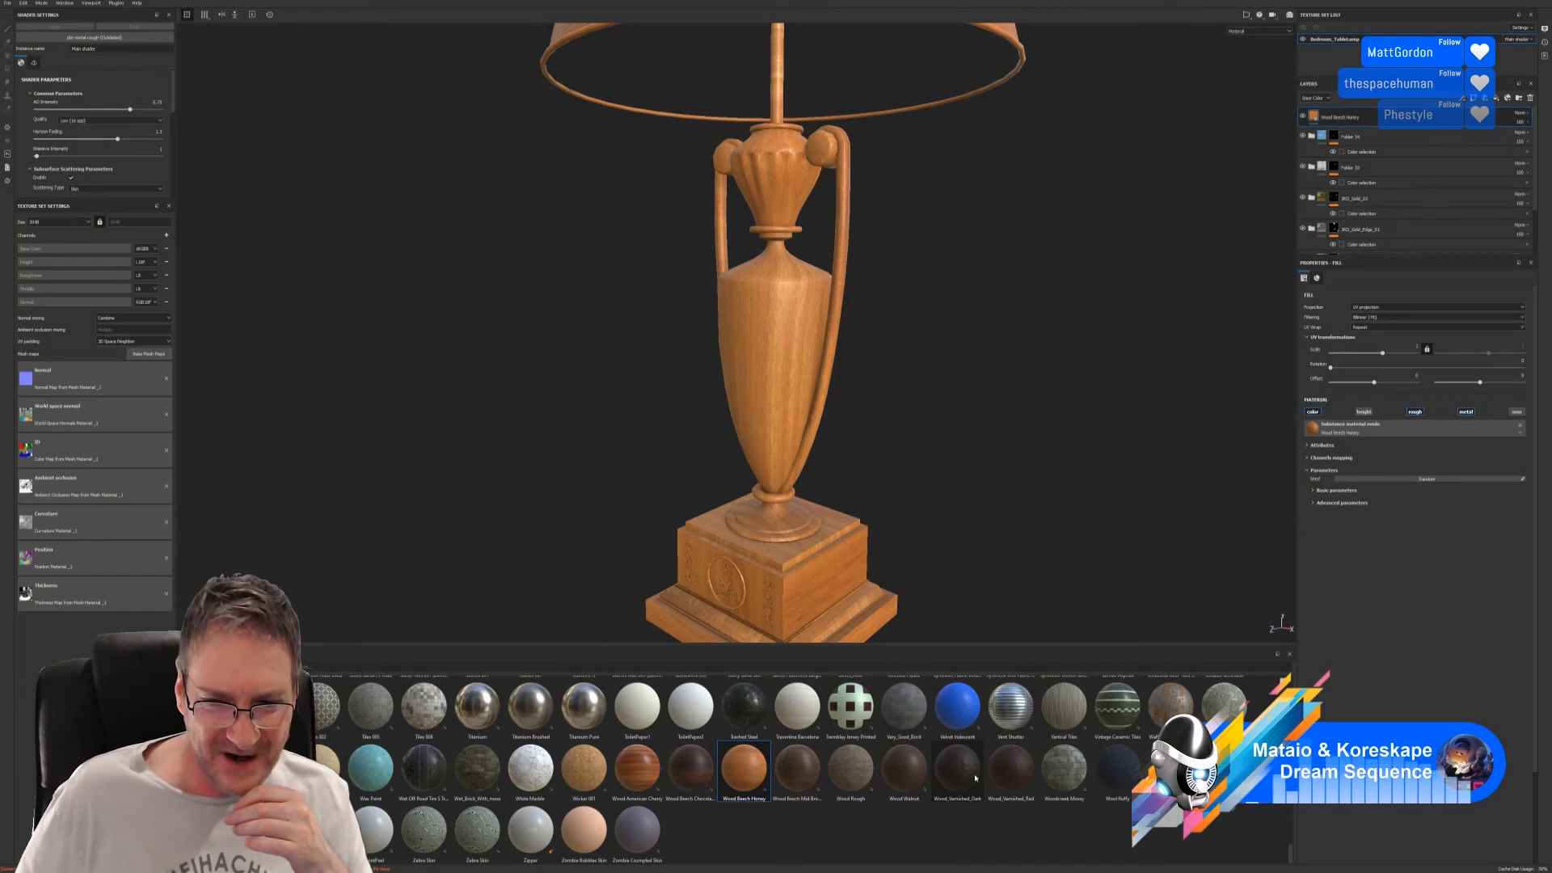
mouse_move(975, 778)
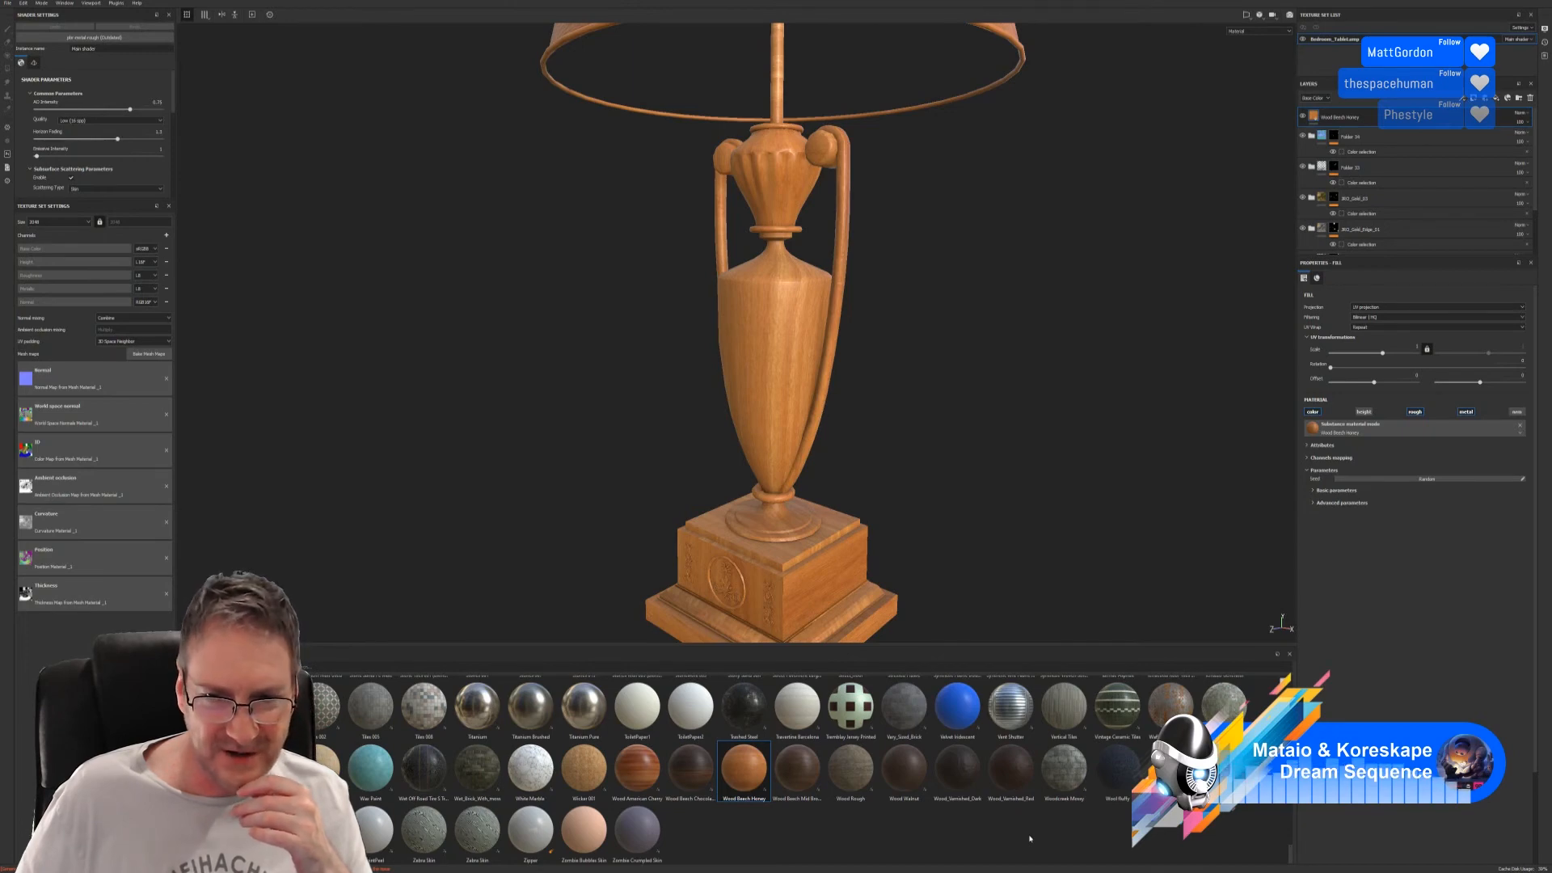
scroll(1036, 840, "up", 5)
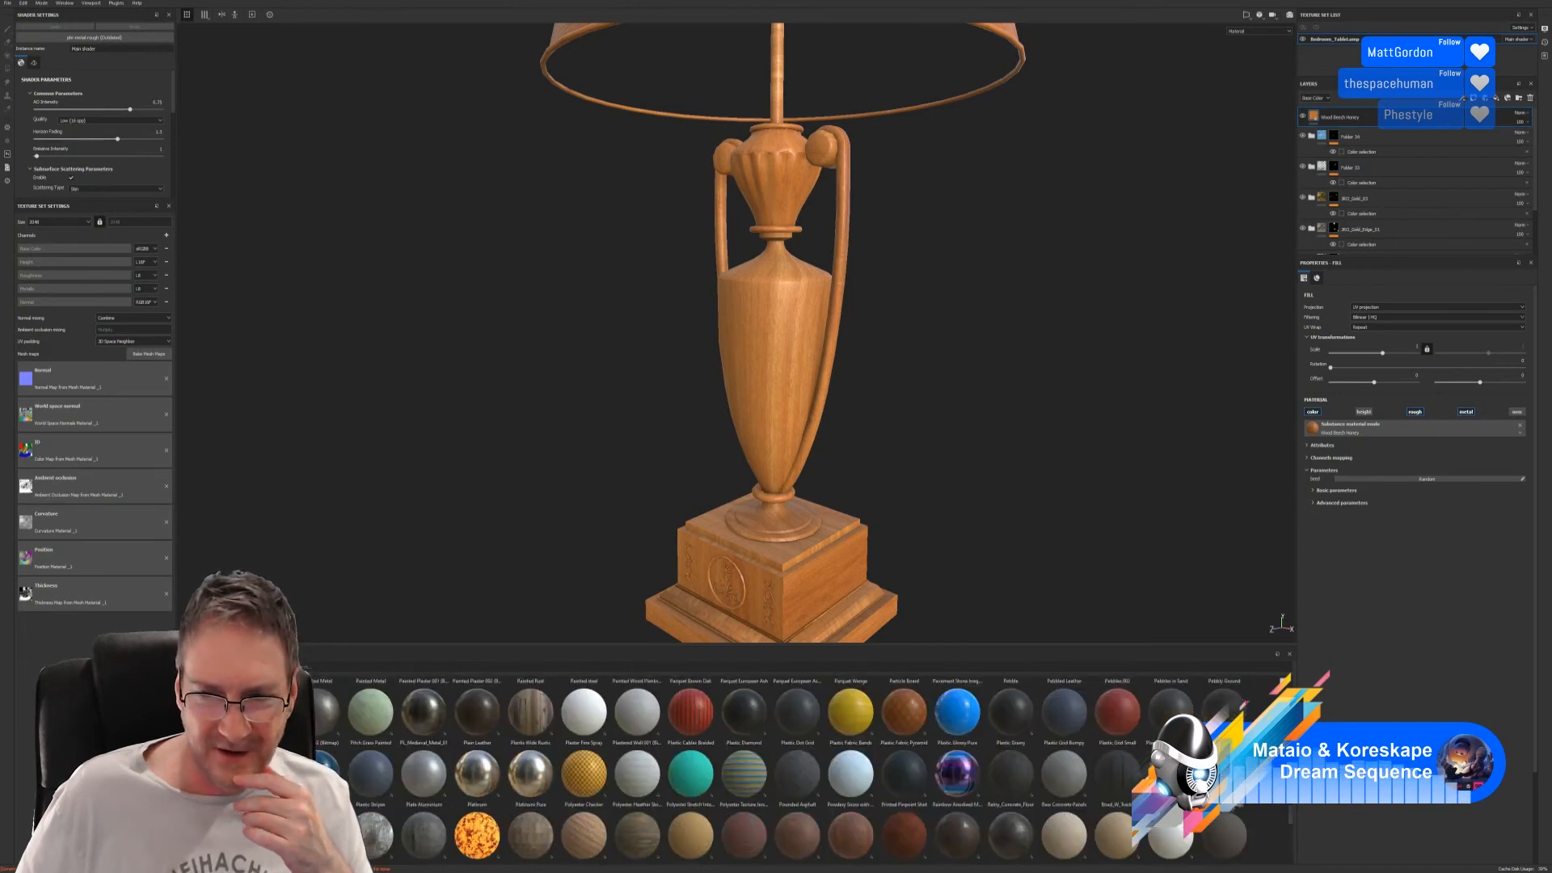
scroll(1036, 840, "up", 3)
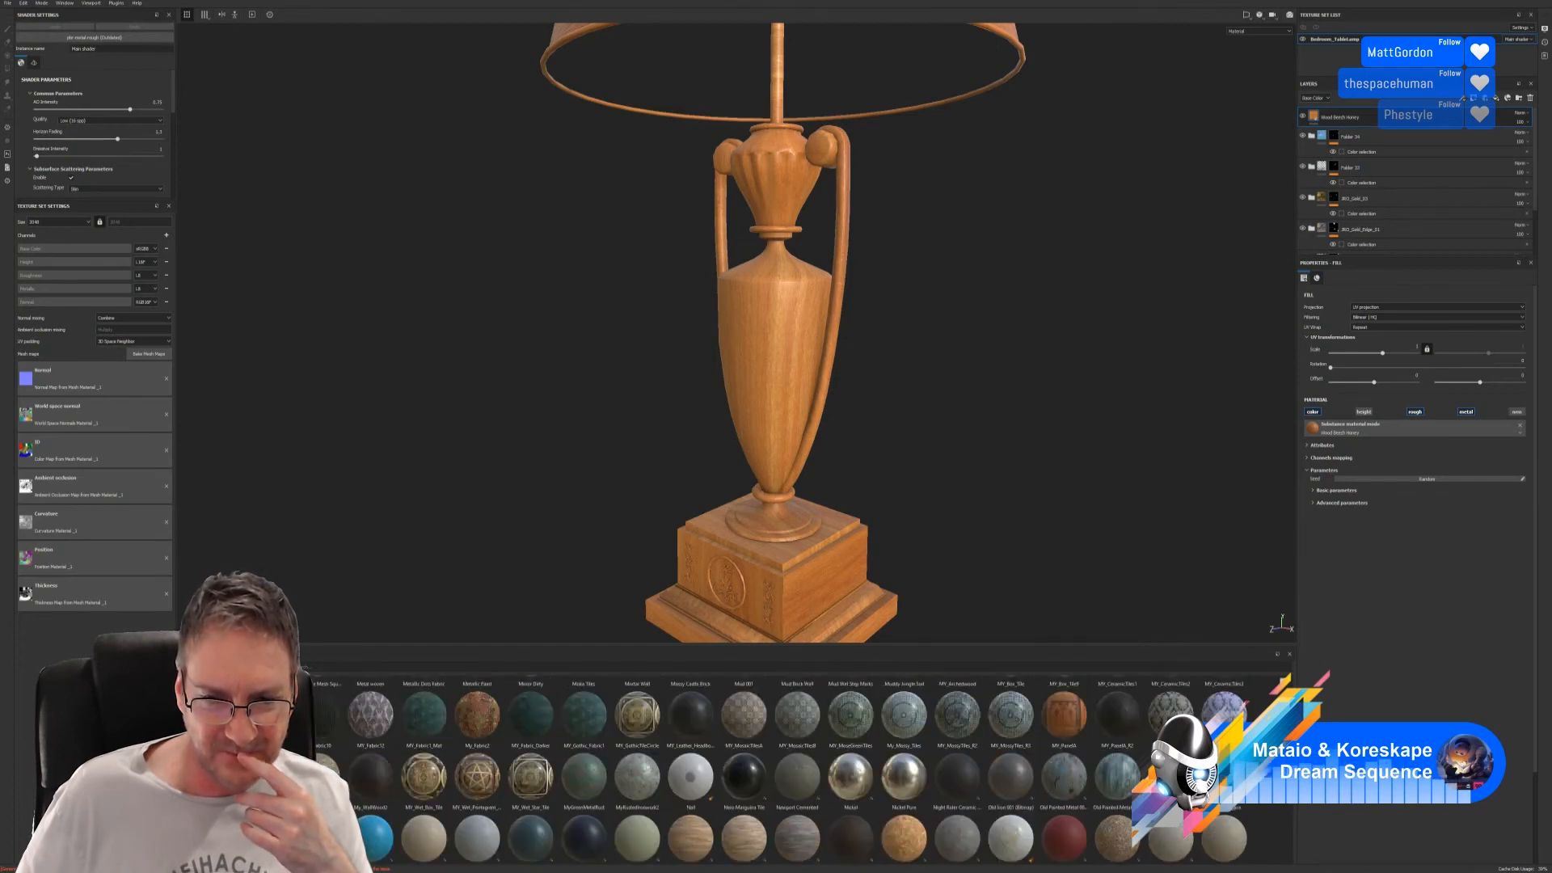
mouse_move(1224, 776)
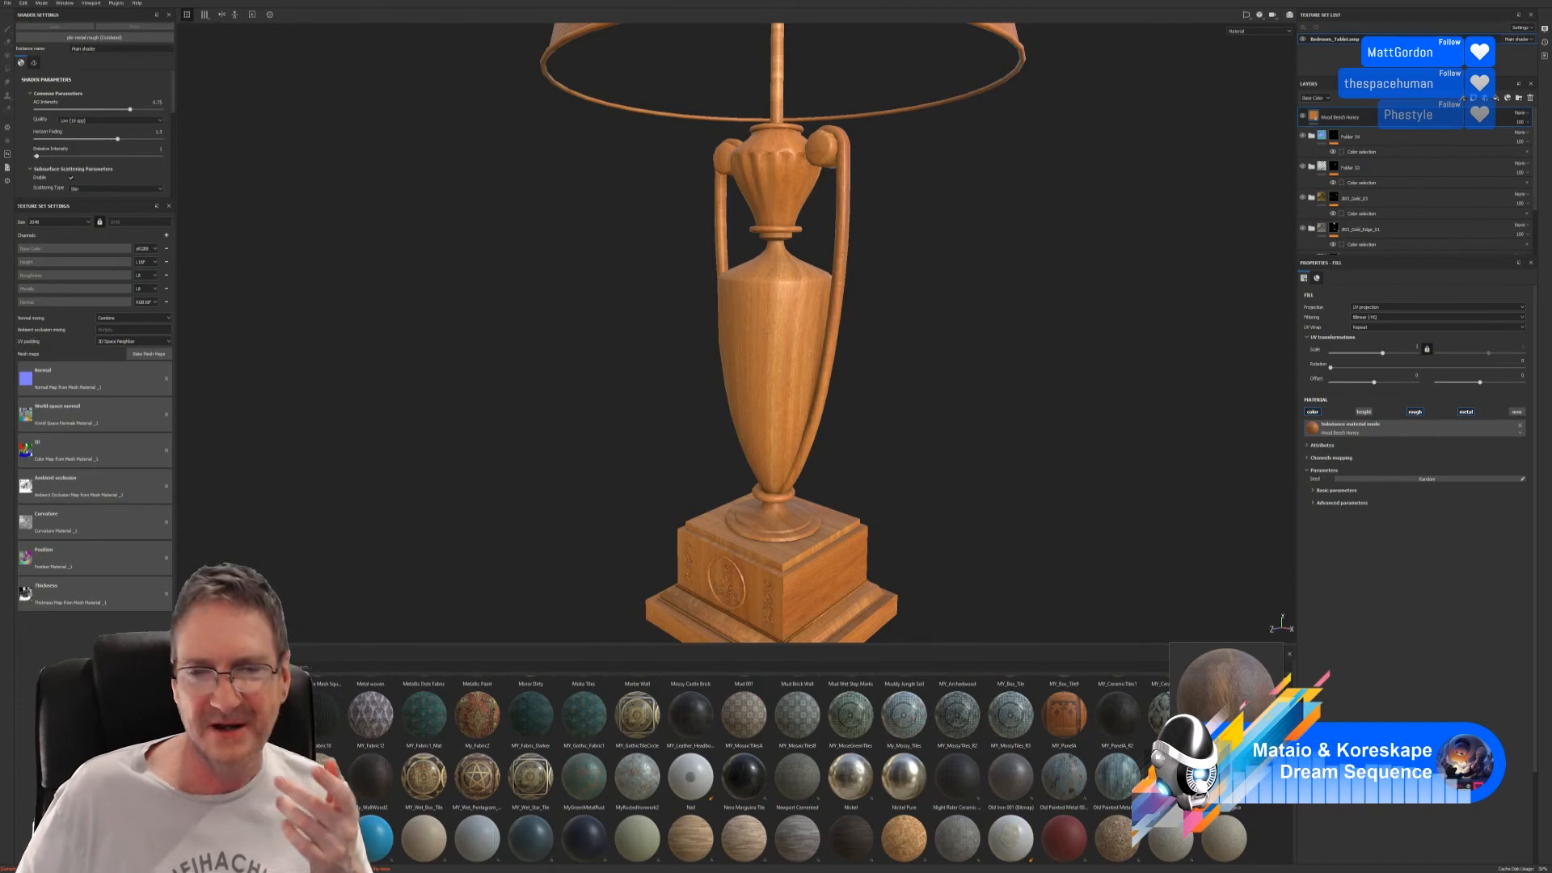
left_click_drag(1223, 776, 776, 346)
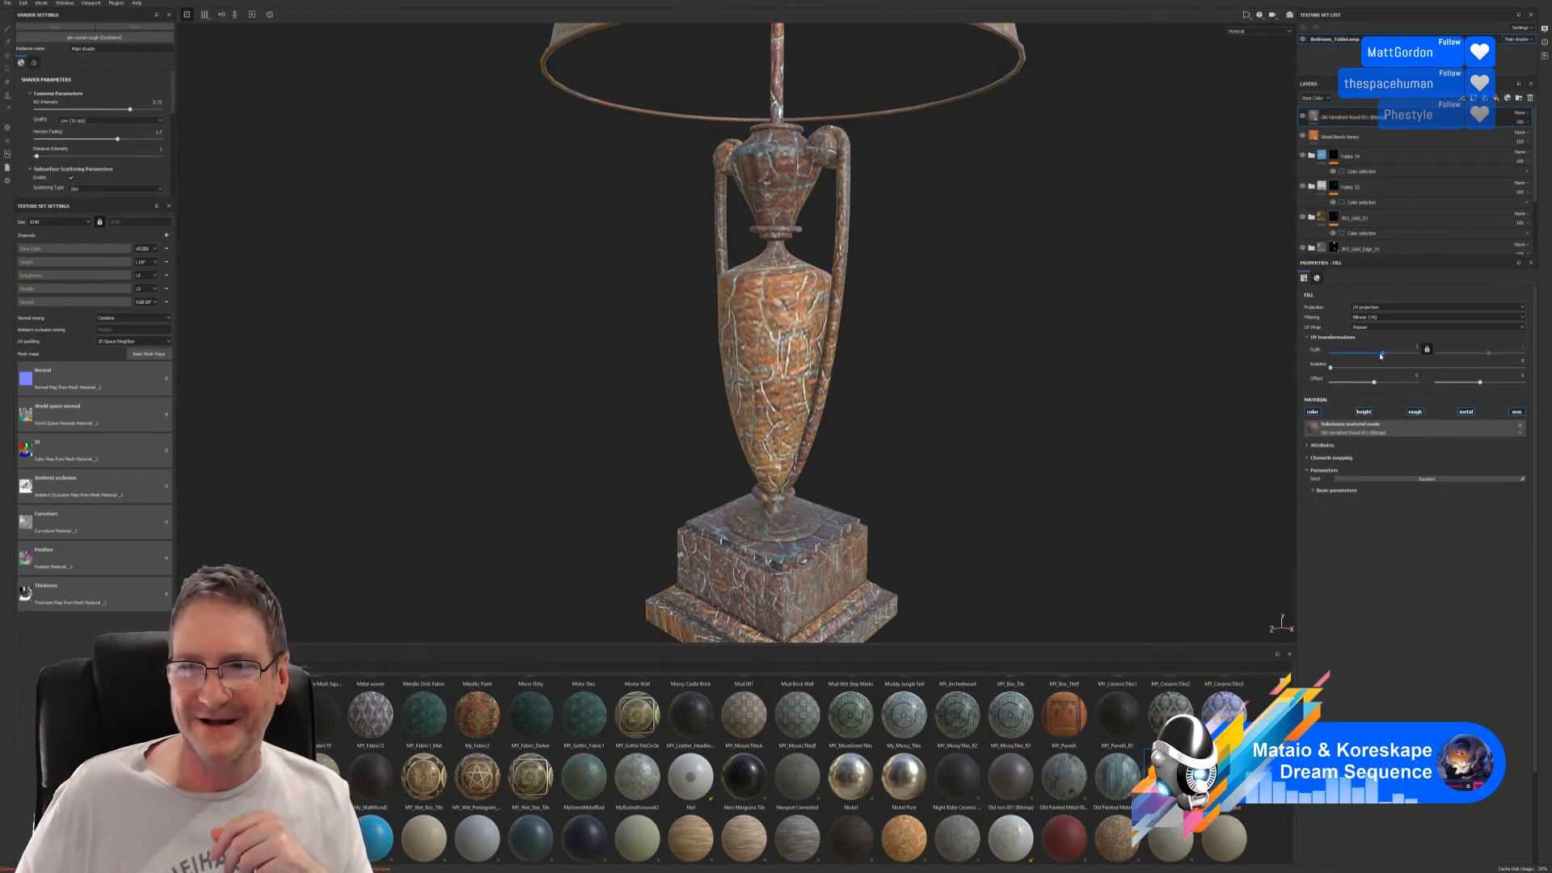
- Increase the Old Varnished Wood layer's UV scale and set its blending mode to Multiply
left_click_drag(1381, 355, 1392, 354)
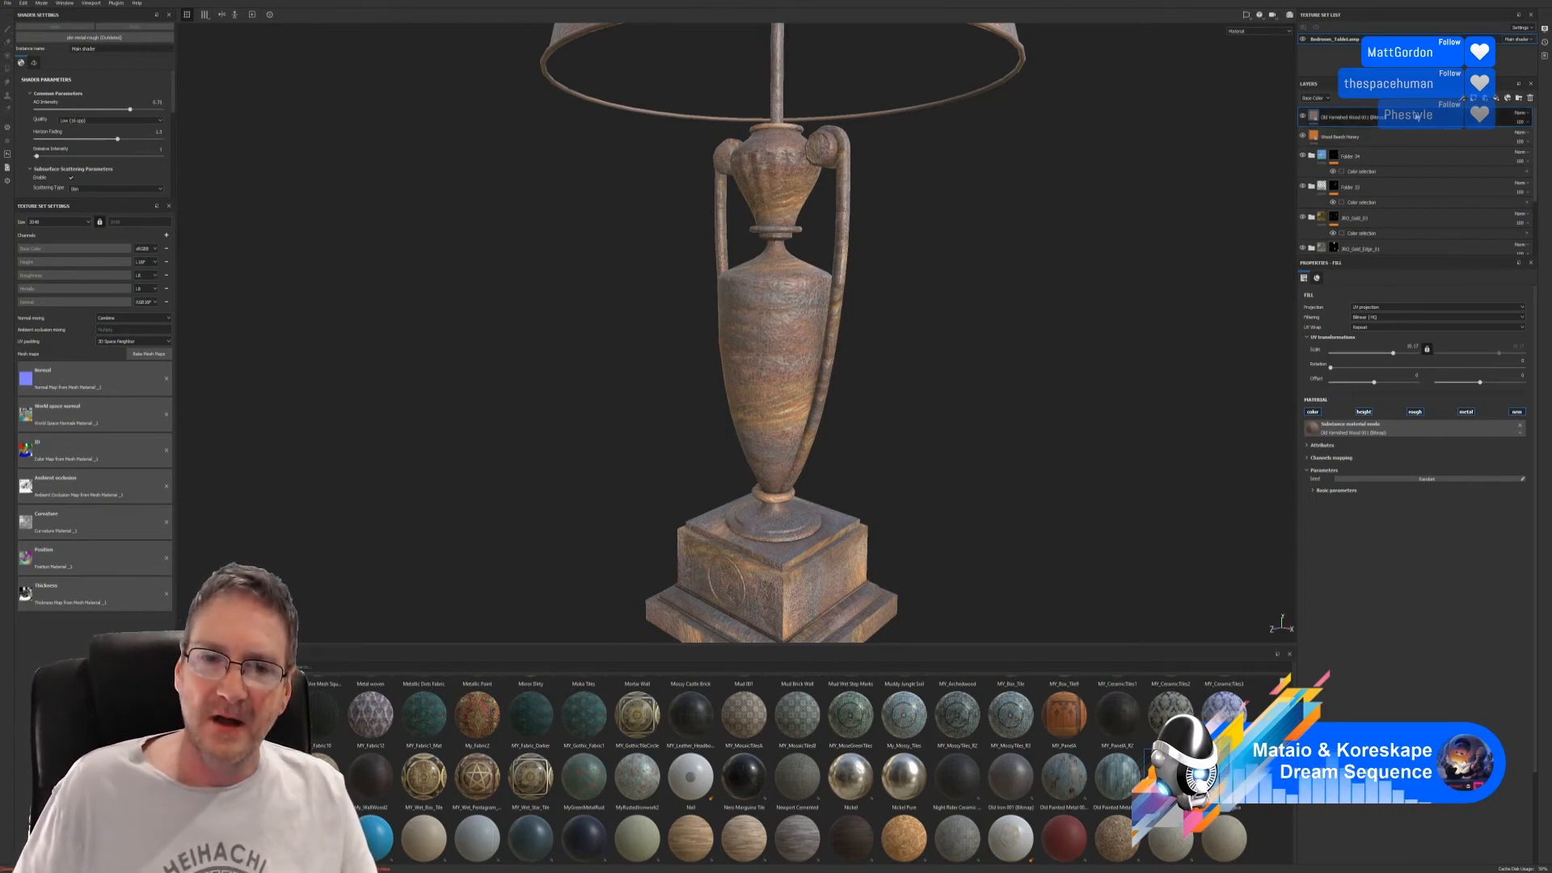
left_click(1525, 114)
left_click(1516, 128)
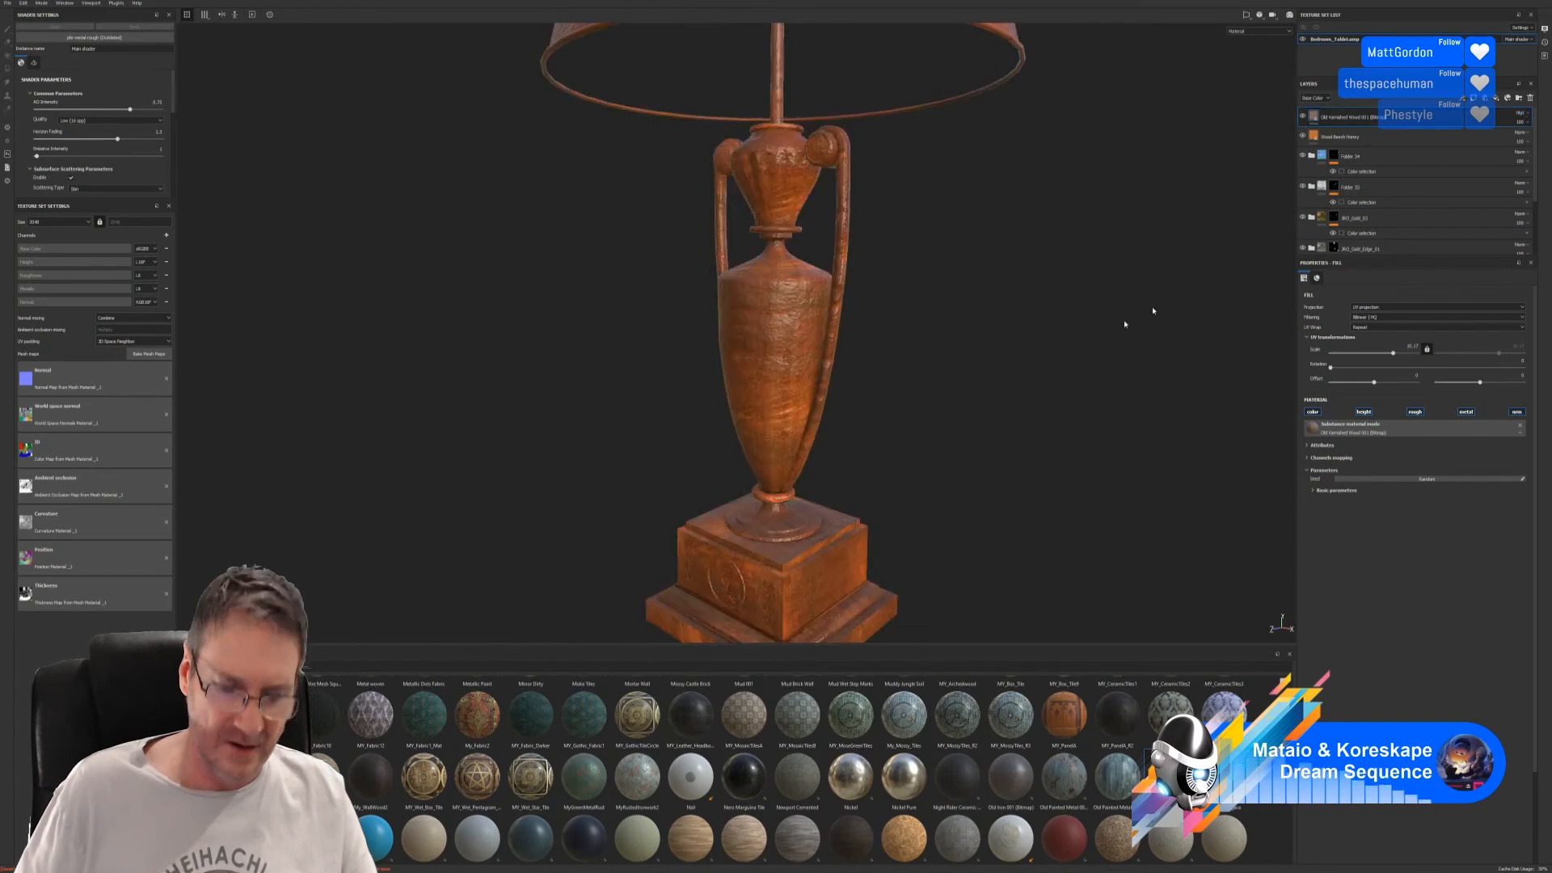
- Examine the blended wood finish on the vase body, handles and base up close and from several angles
left_click_drag(921, 347, 866, 360, "alt")
scroll(865, 360, "up", 8)
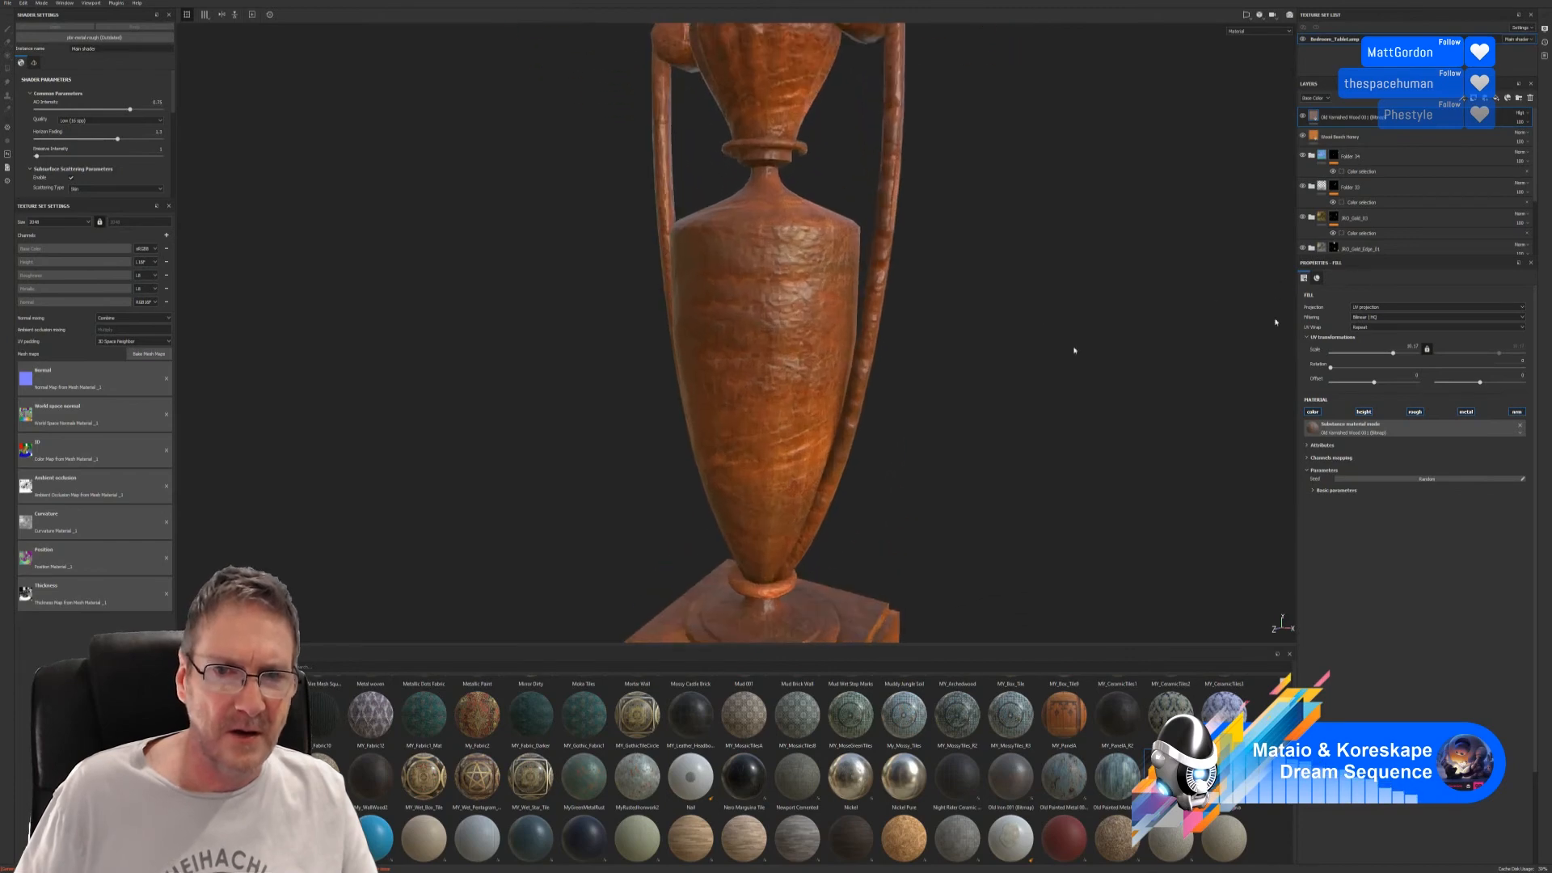
right_click_drag(892, 384, 727, 388, "alt")
middle_click_drag(927, 357, 963, 187, "alt")
right_click_drag(840, 369, 1151, 402, "alt")
left_click_drag(1150, 401, 657, 395, "alt")
right_click_drag(592, 399, 428, 408, "alt")
middle_click_drag(861, 250, 828, 386, "alt")
- Group the Old Varnished Wood and Wood Beech Honey layers into a new folder
left_click(1347, 141, "shift")
right_click(1348, 141)
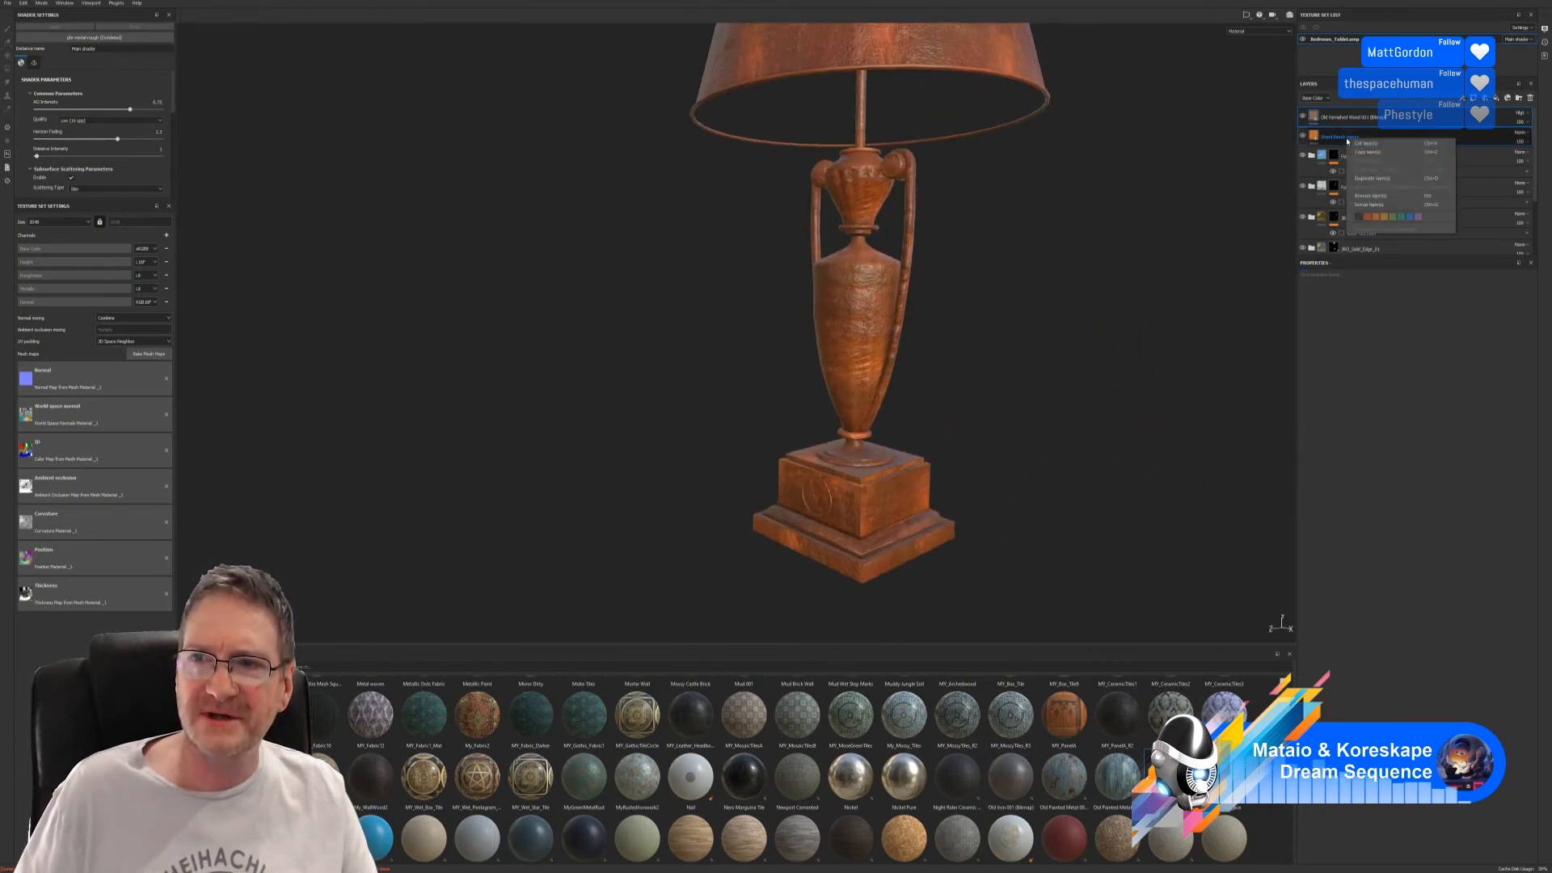
left_click(1378, 209)
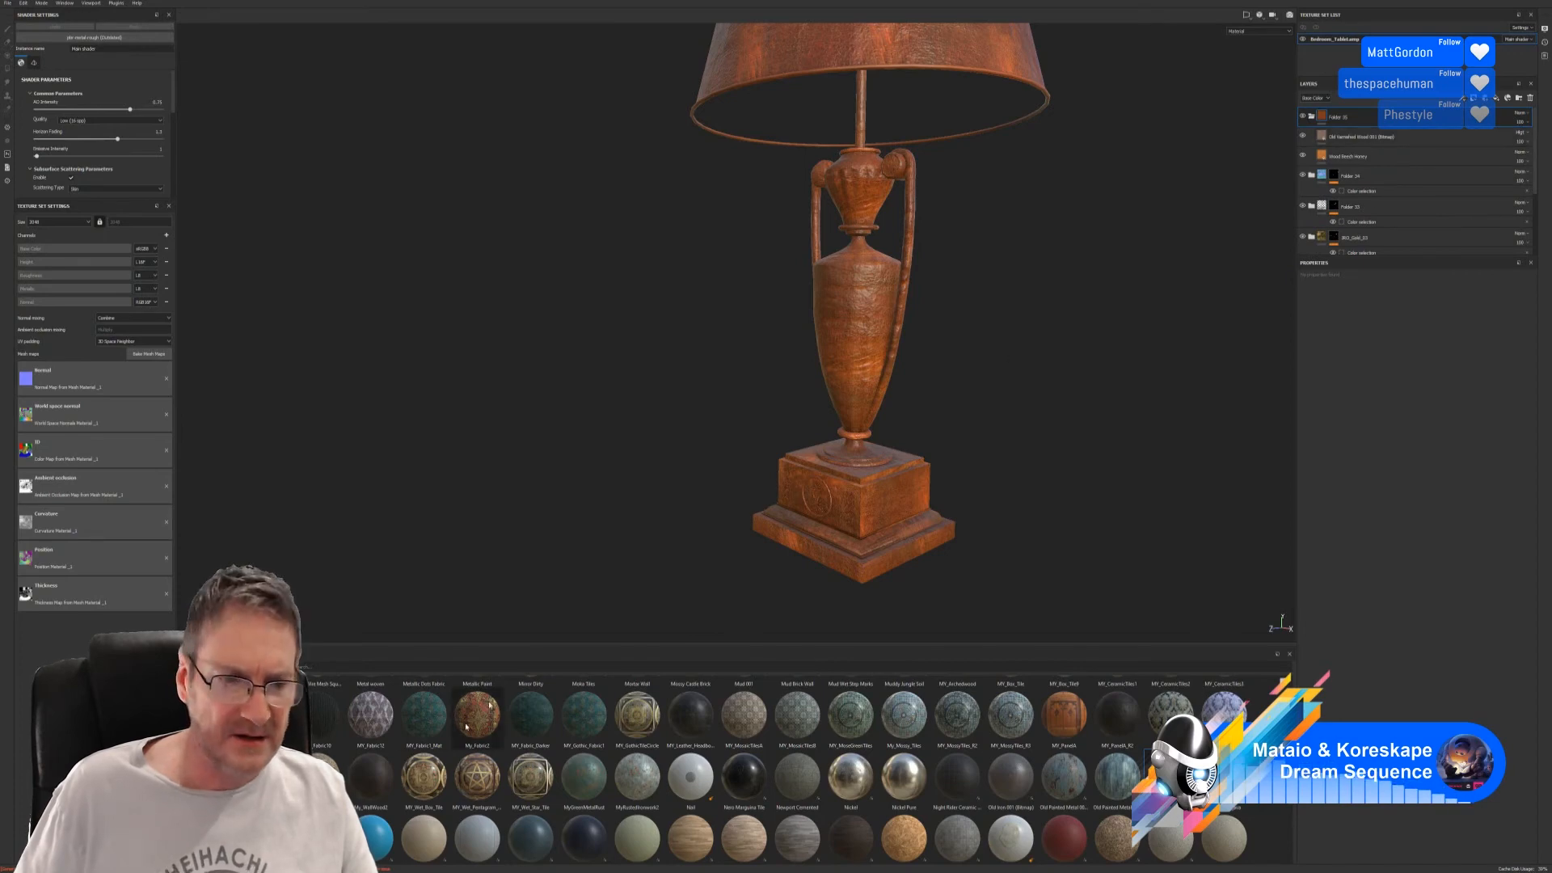
- Add Wood Beech Chocolate Brown as the top layer inside the wood folder, with its height and normal channels disabled
scroll(978, 808, "down", 5)
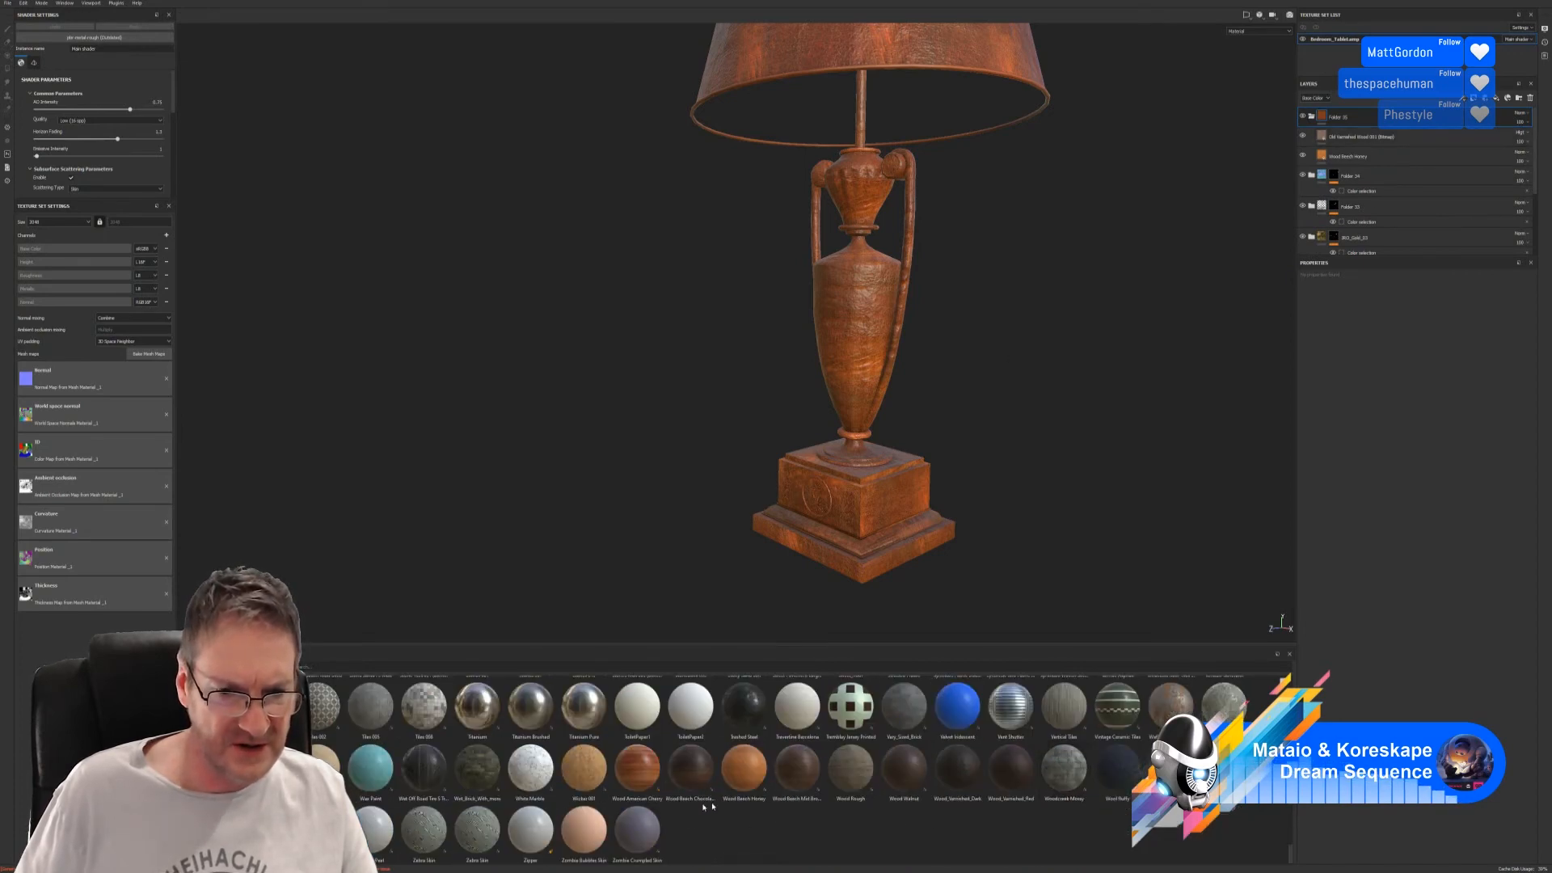
left_click_drag(686, 773, 916, 474)
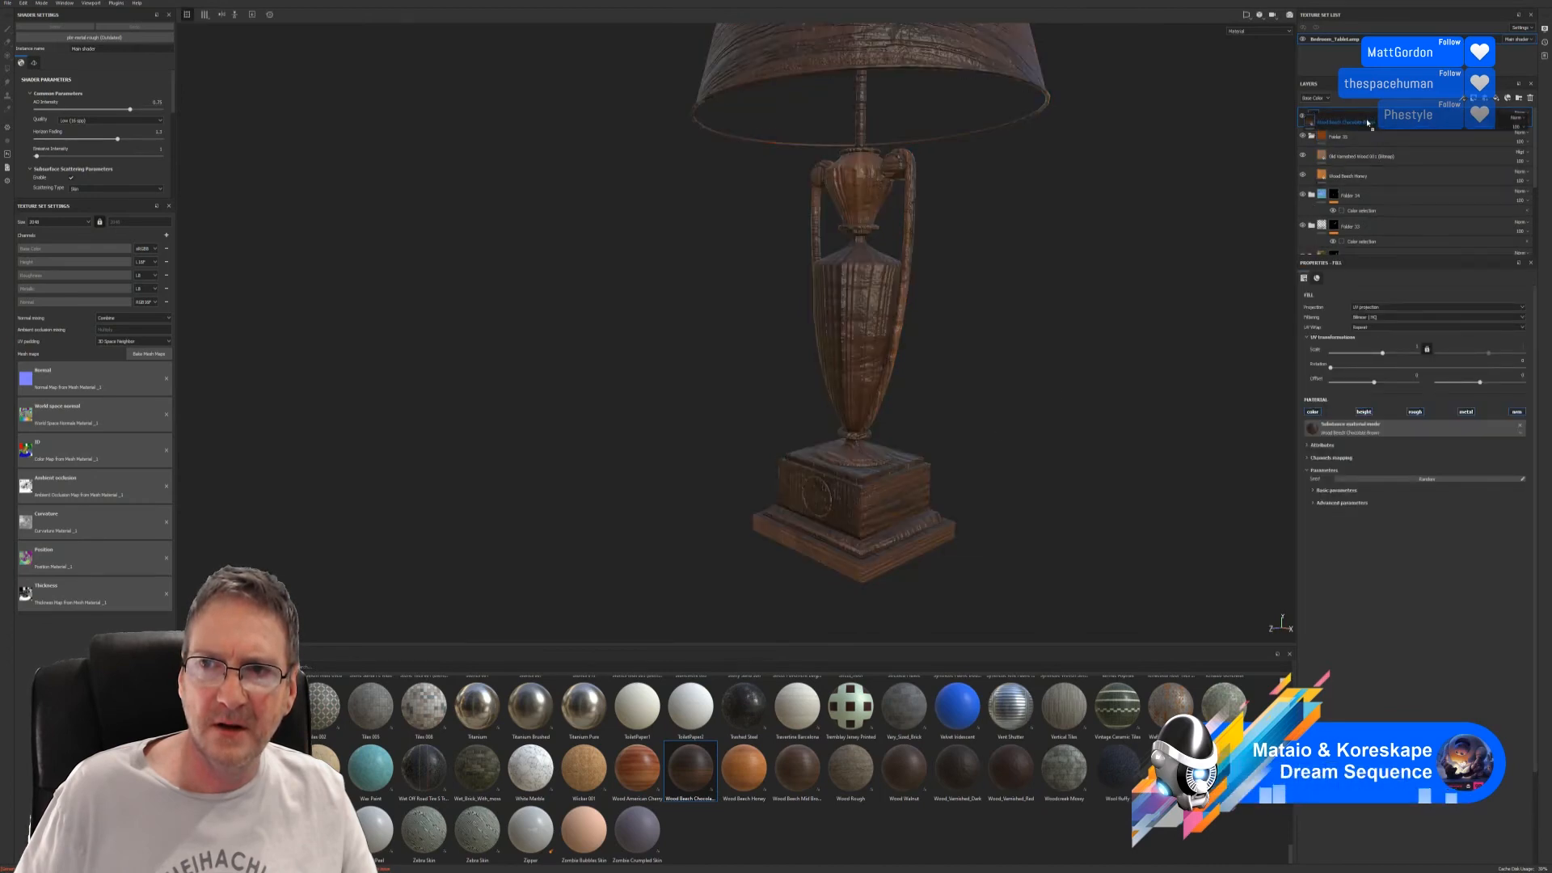
mouse_move(1369, 123)
left_mouse_down()
mouse_move(1355, 173)
mouse_move(1358, 131)
left_mouse_up()
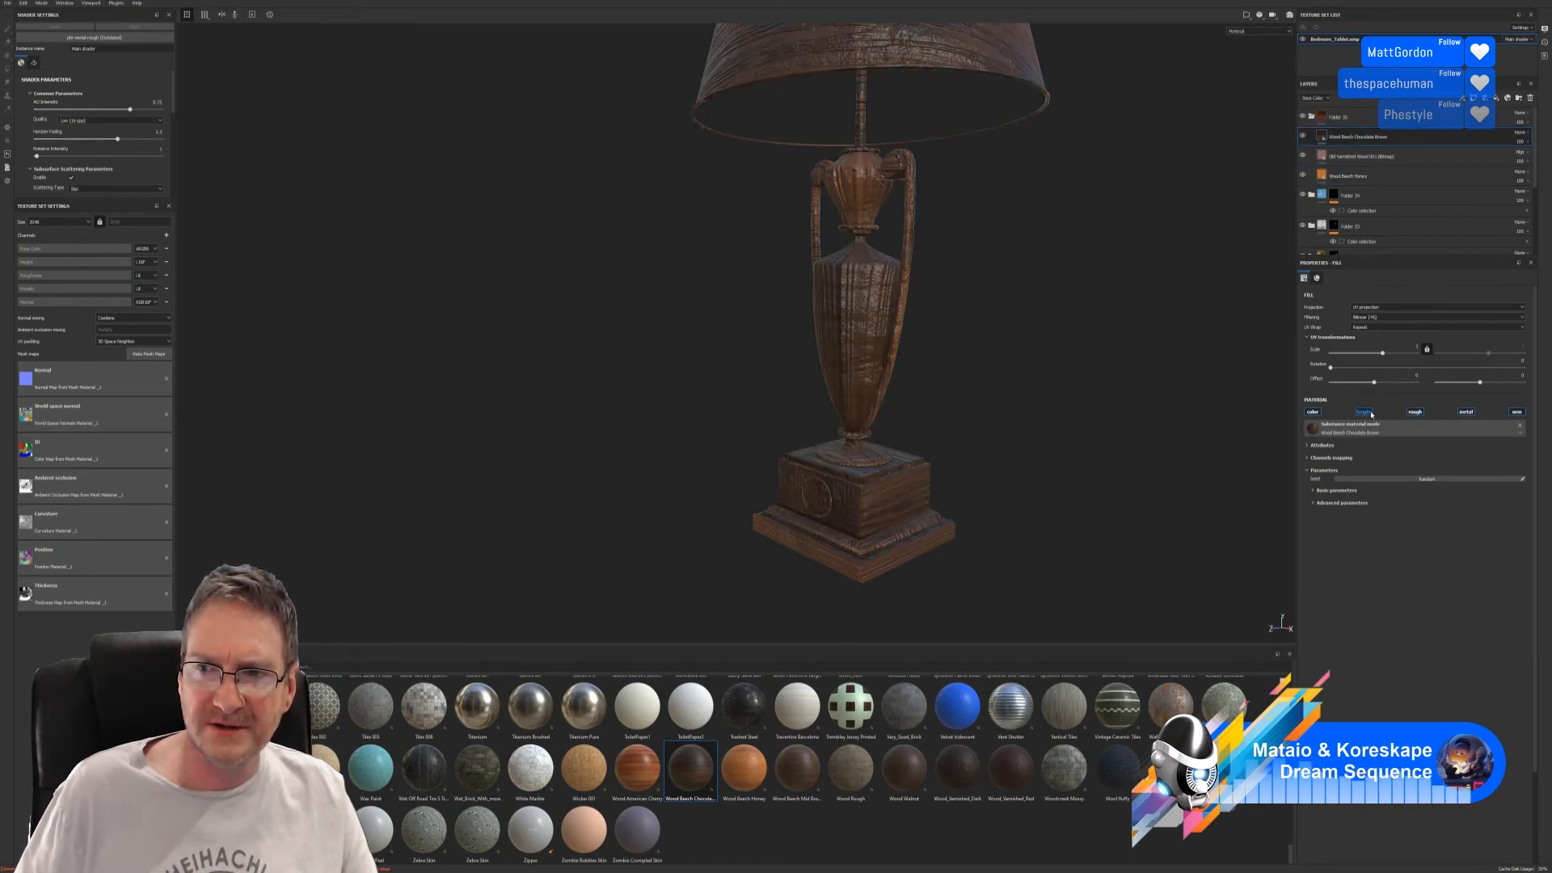
left_click(1366, 412)
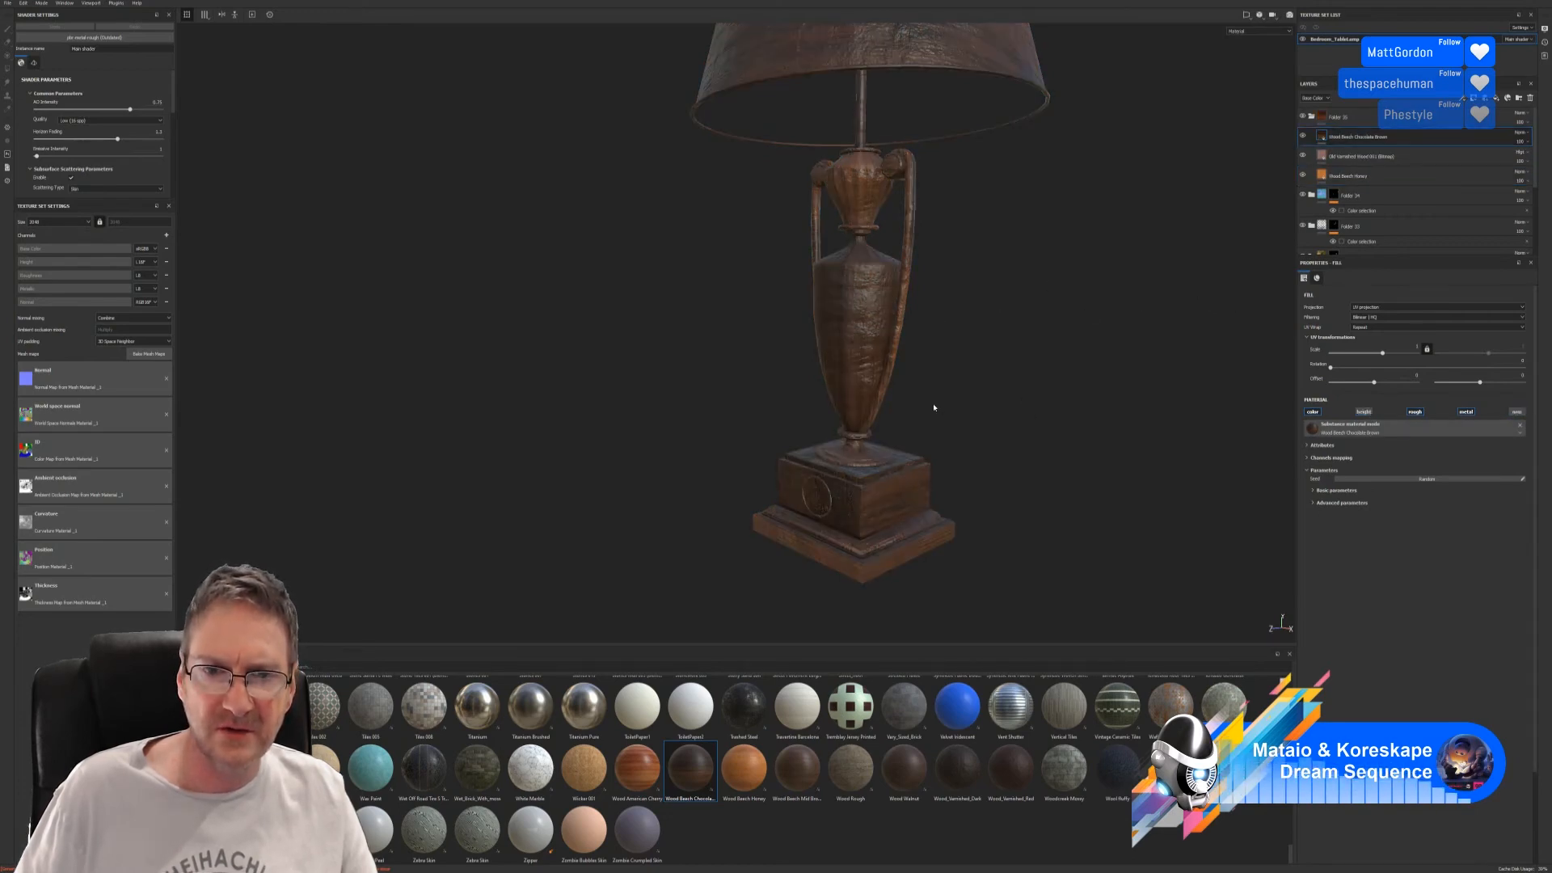
left_click_drag(929, 413, 1066, 342, "alt")
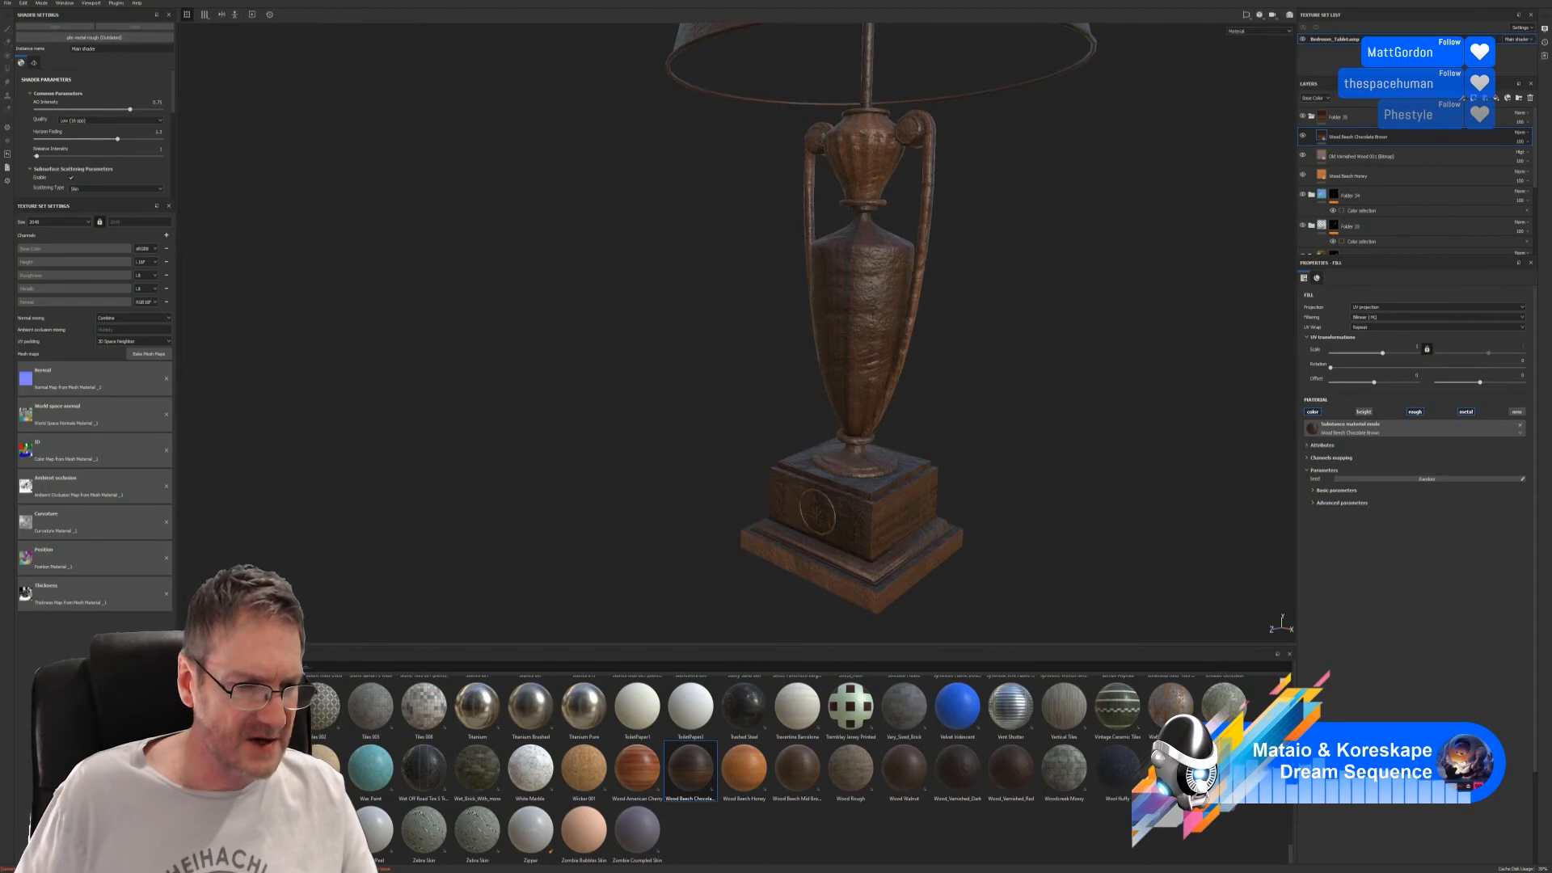
- Apply the Dirt Soft Edges smart mask to the Wood Beech Chocolate Brown layer and enable Global Invert on its Curvature generator
left_click(202, 831)
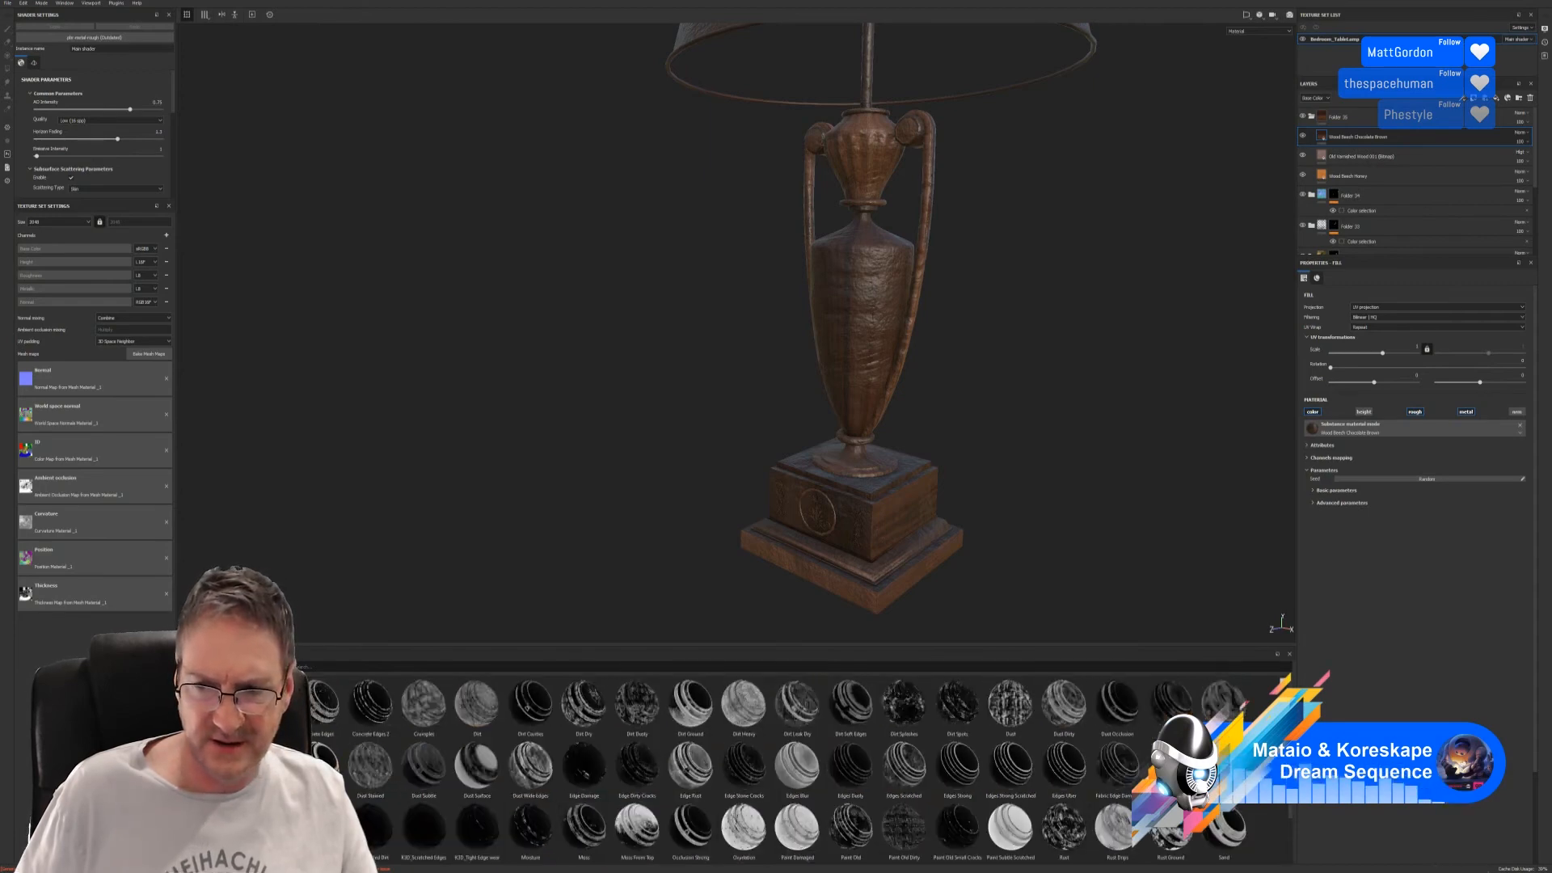
scroll(1290, 861, "down", 2)
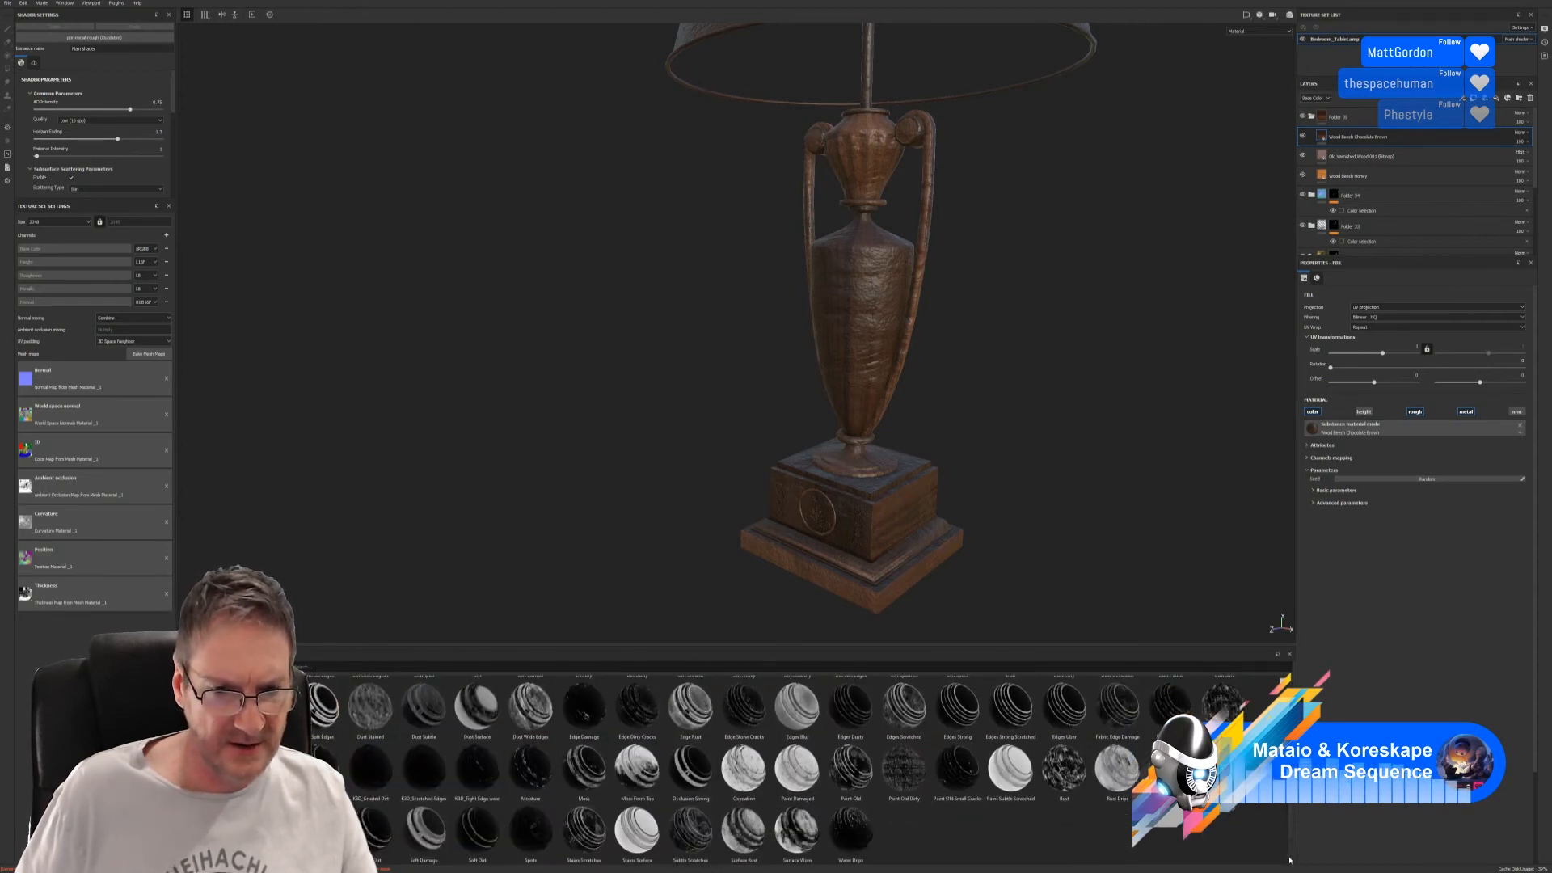
scroll(1291, 861, "up", 2)
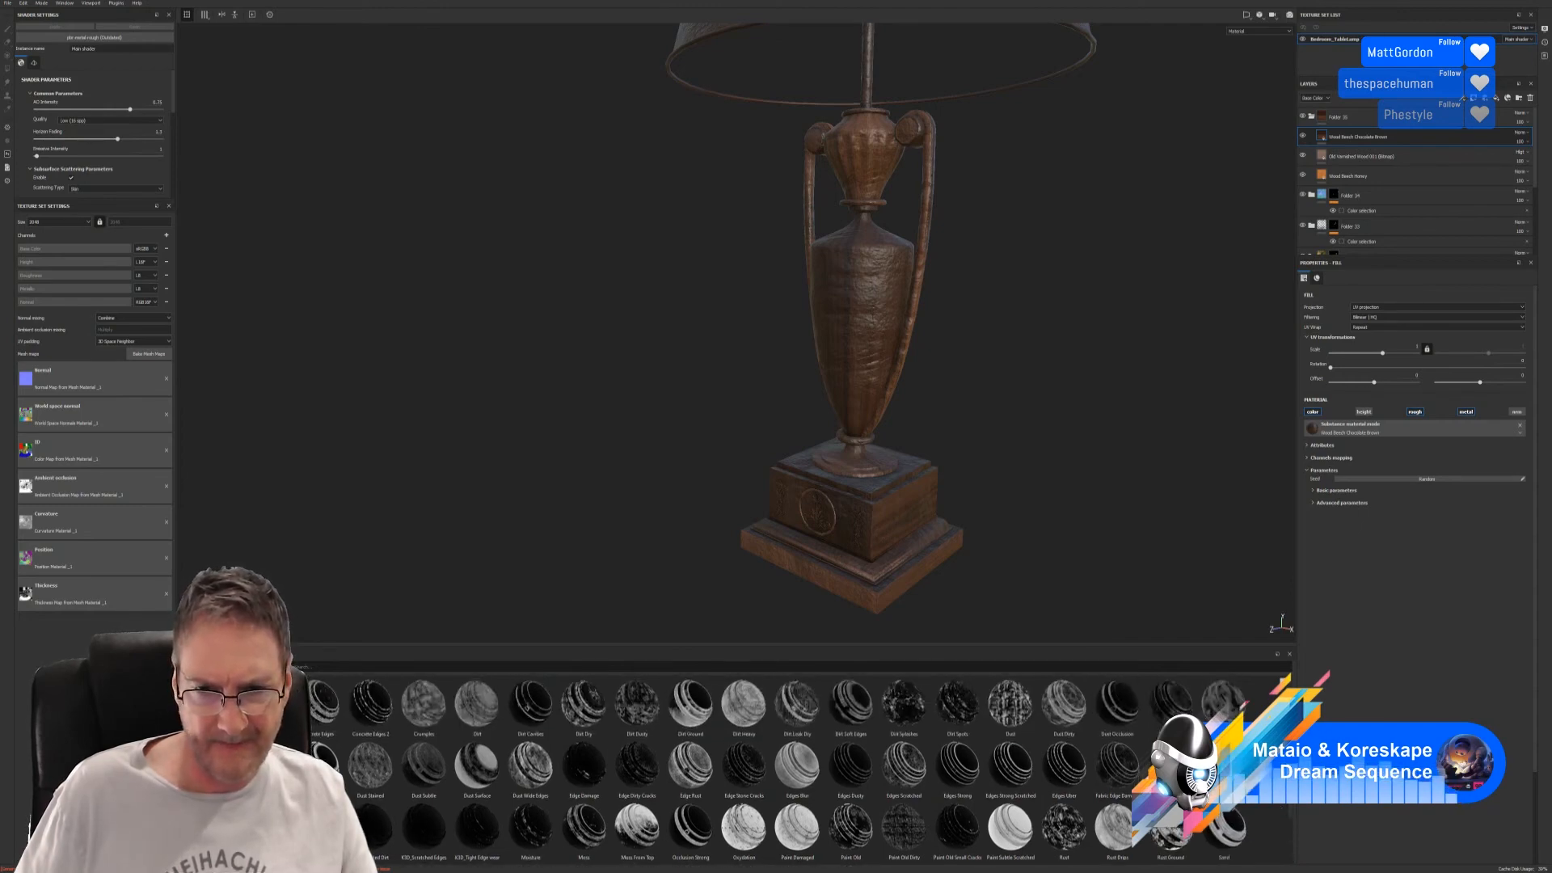
mouse_move(850, 704)
left_mouse_down()
mouse_move(1039, 622)
mouse_move(1367, 143)
left_mouse_up()
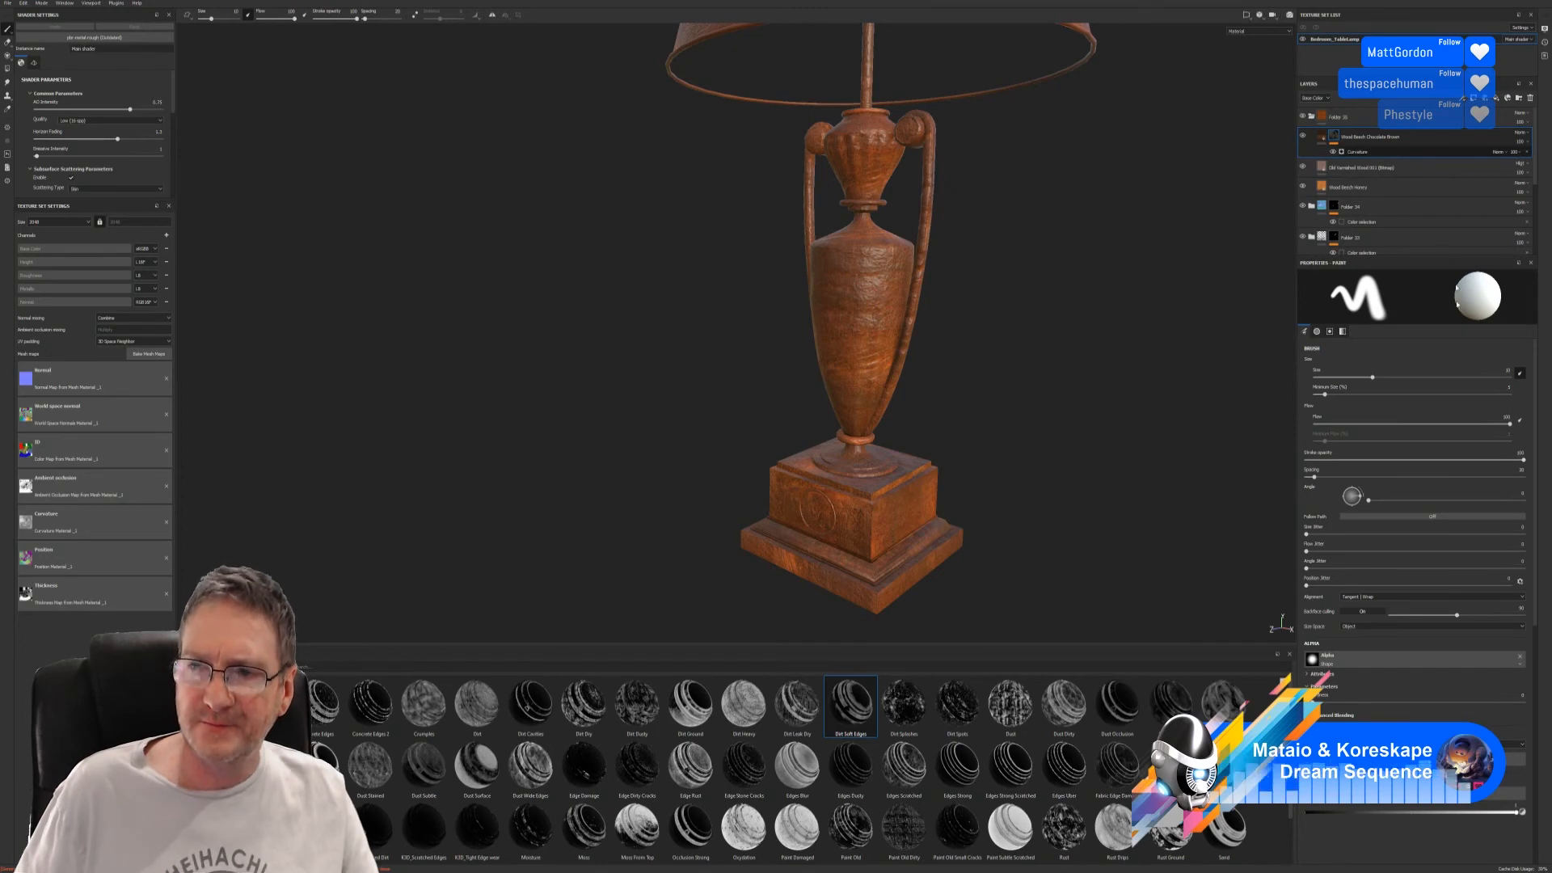
left_click(1366, 152)
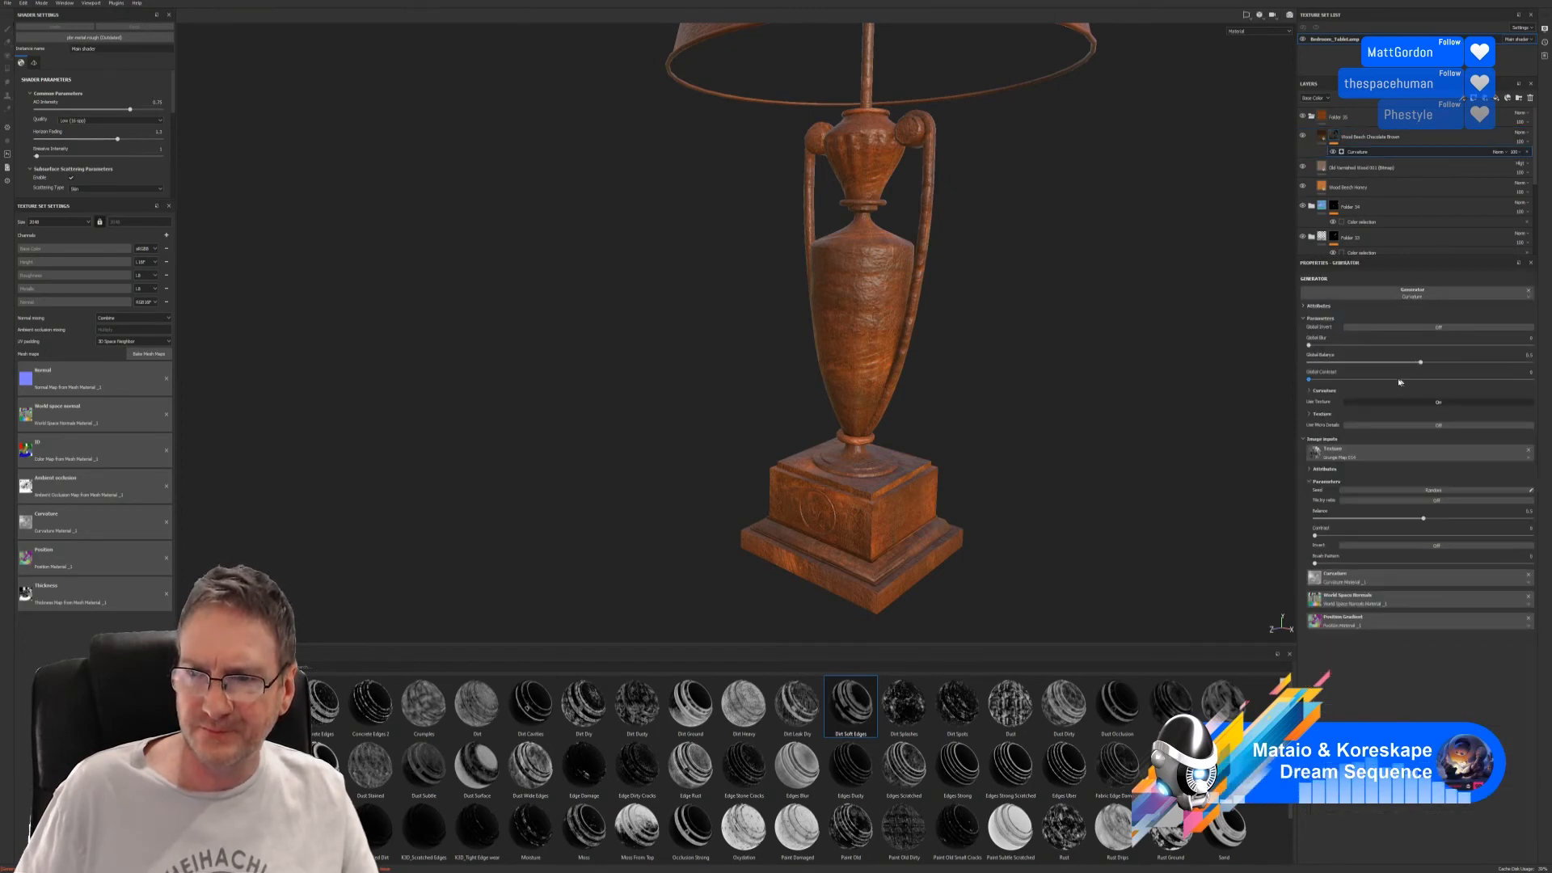
left_click(1435, 327)
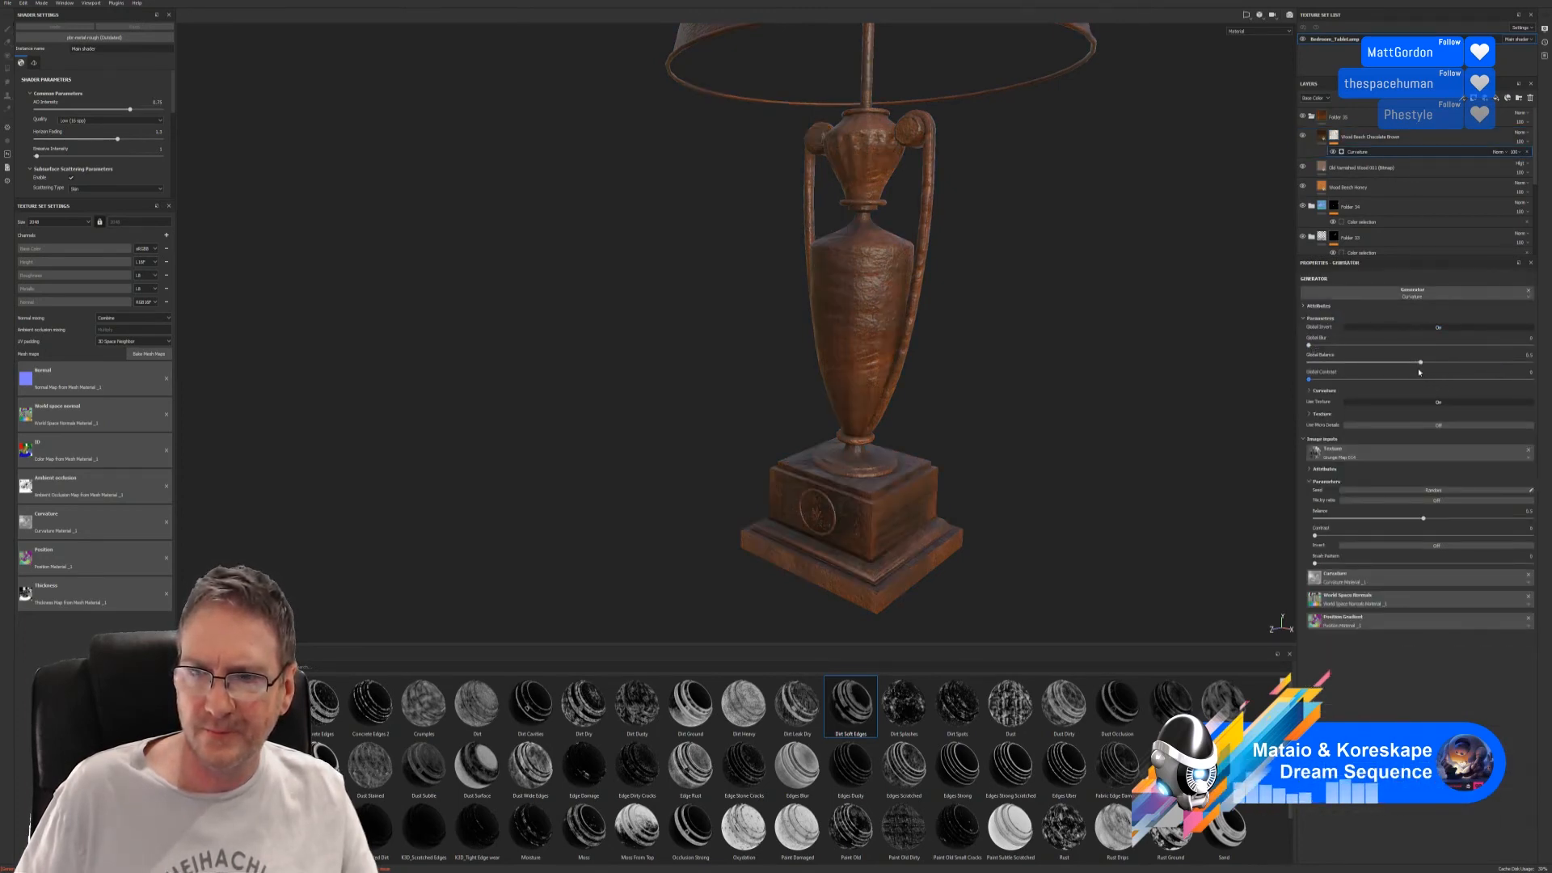
- Set the Curvature generator's Global Balance to about 0.85 and Global Contrast to about 0.09, with a slight Global Blur
mouse_move(1421, 363)
left_mouse_down()
mouse_move(1512, 362)
mouse_move(1499, 362)
left_mouse_up()
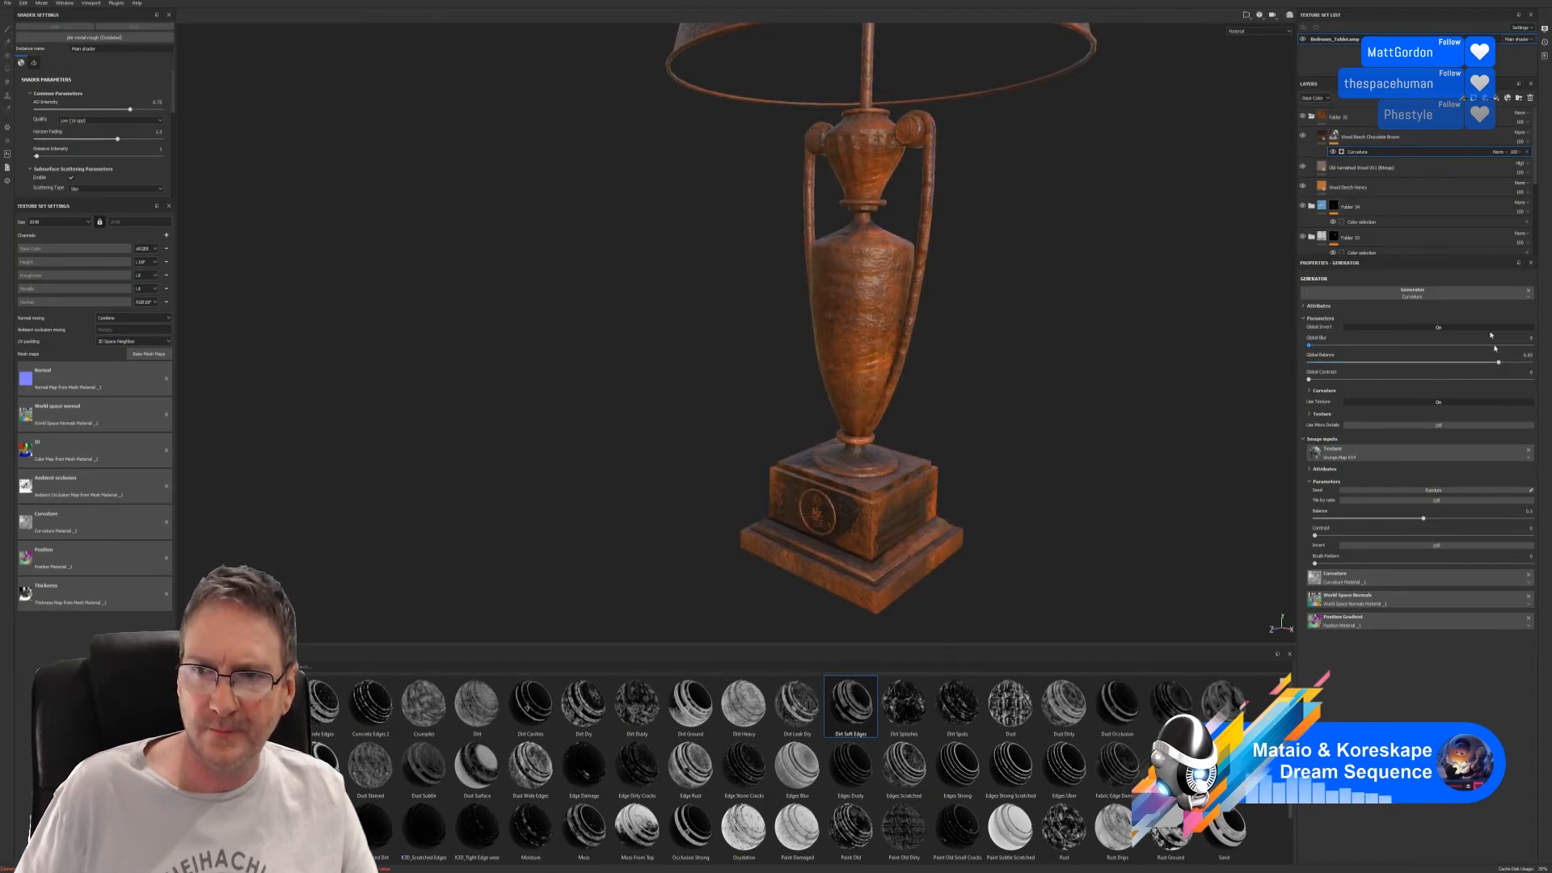
mouse_move(1308, 345)
left_mouse_down()
mouse_move(1397, 345)
mouse_move(1311, 345)
left_mouse_up()
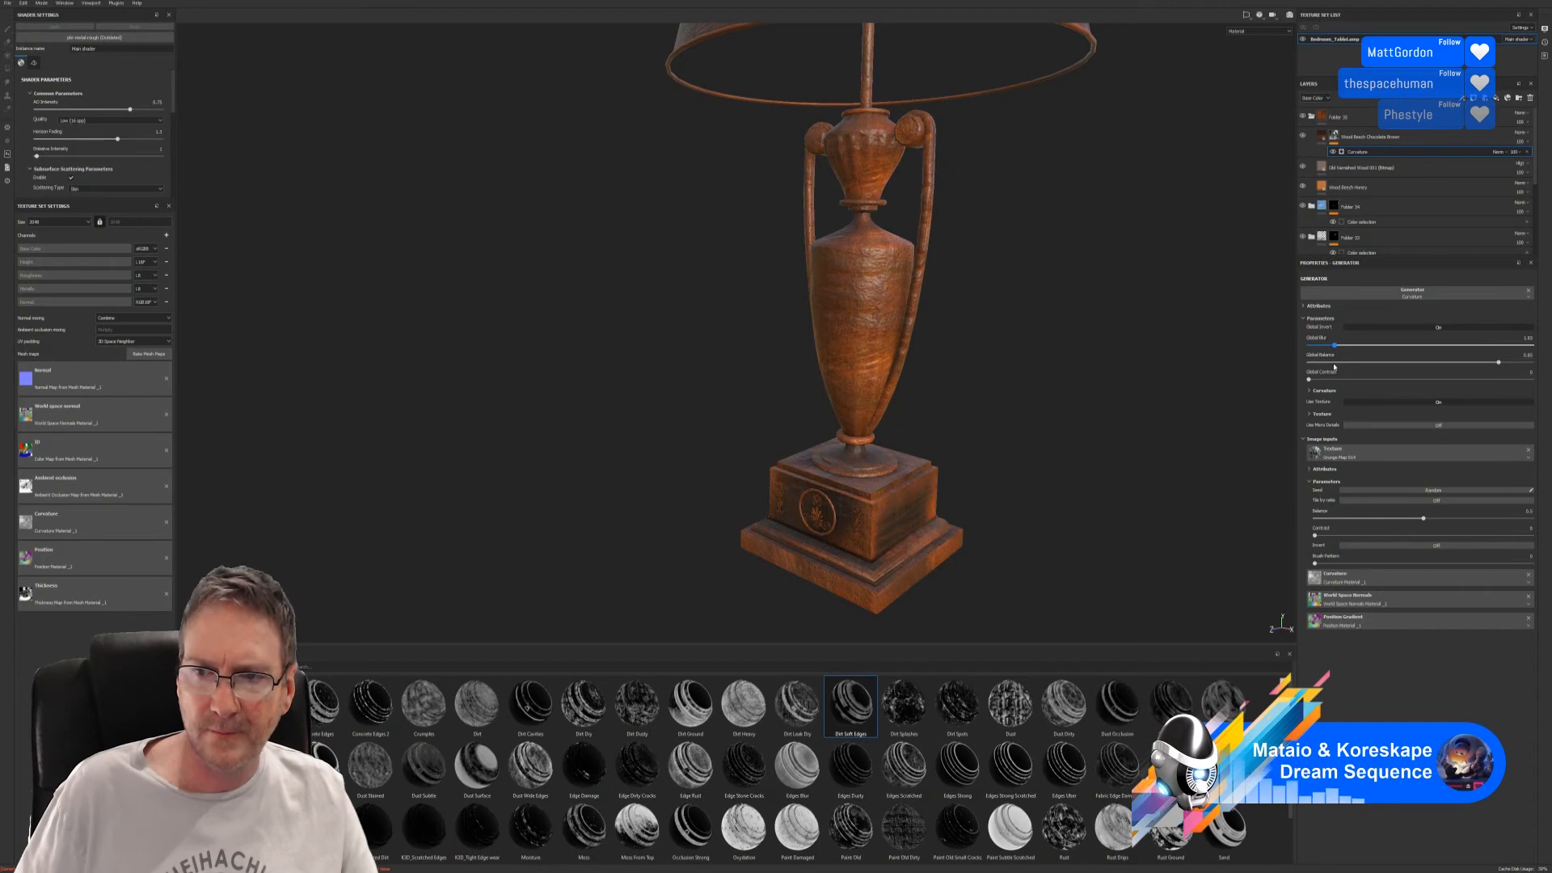
mouse_move(1332, 367)
left_mouse_down()
mouse_move(1322, 380)
mouse_move(1416, 380)
mouse_move(1333, 380)
mouse_move(1369, 391)
mouse_move(1329, 394)
left_mouse_up()
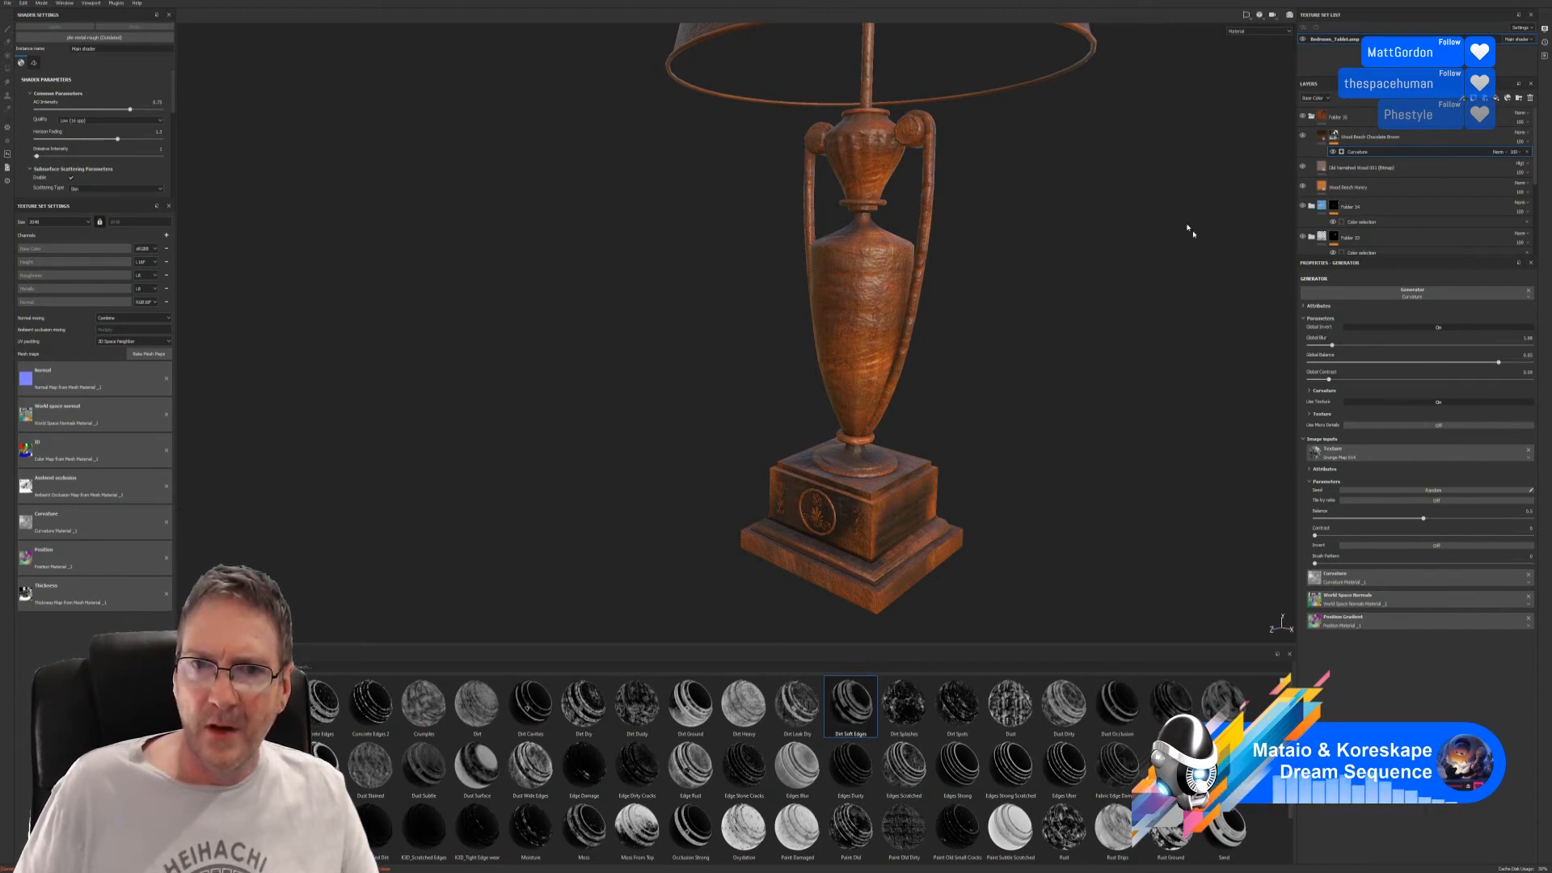
- Apply the Stains Scratches smart mask to the Old Varnished Wood layer and enable Global Invert in its Mask Editor
left_click(1364, 170)
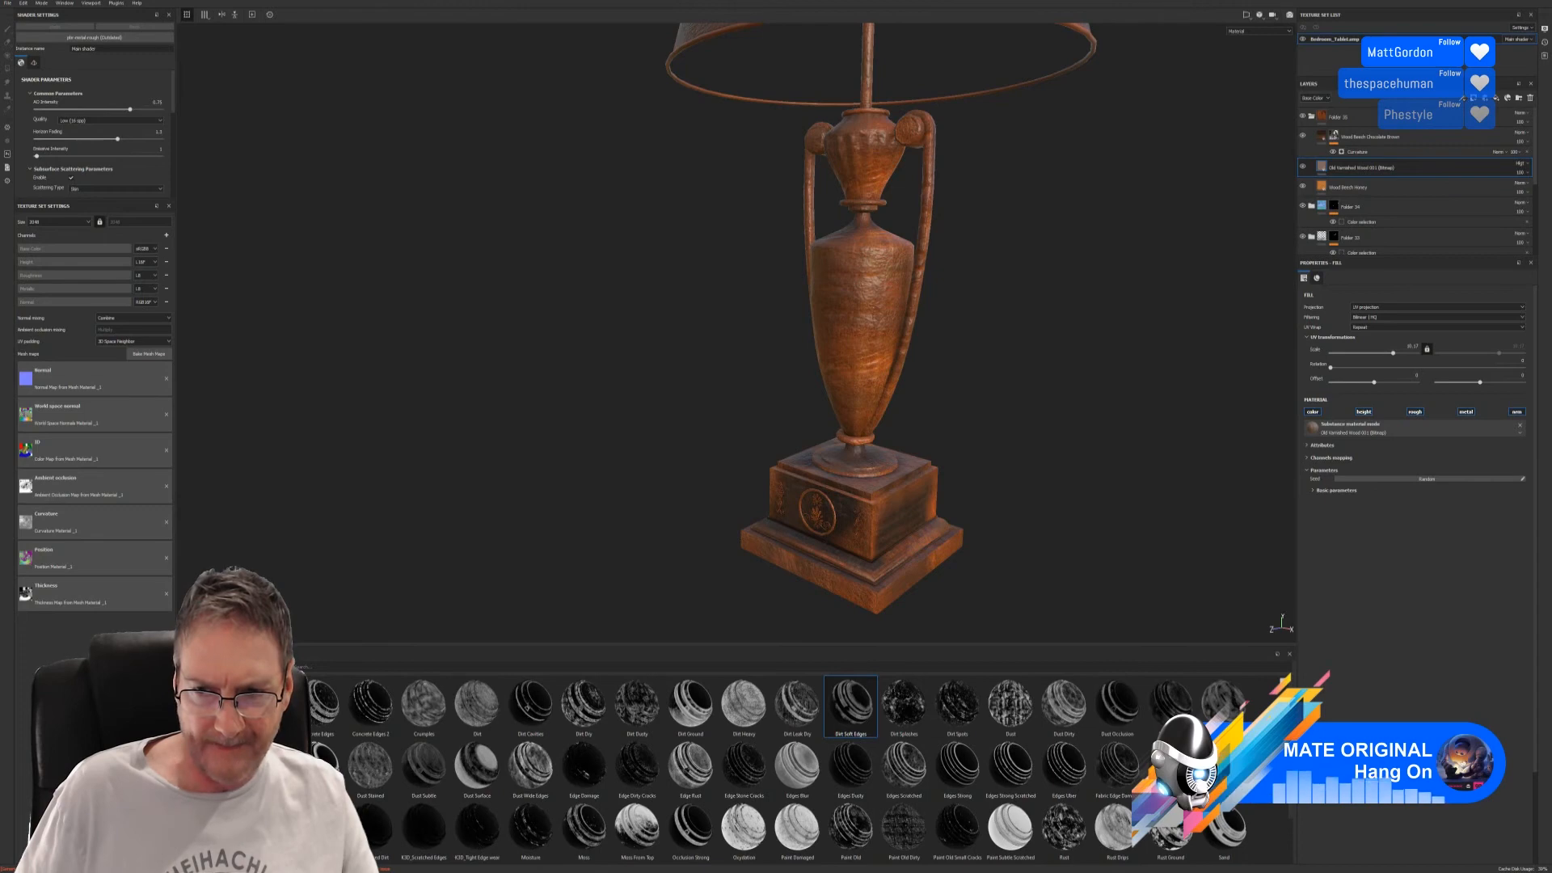
scroll(1291, 843, "down", 1)
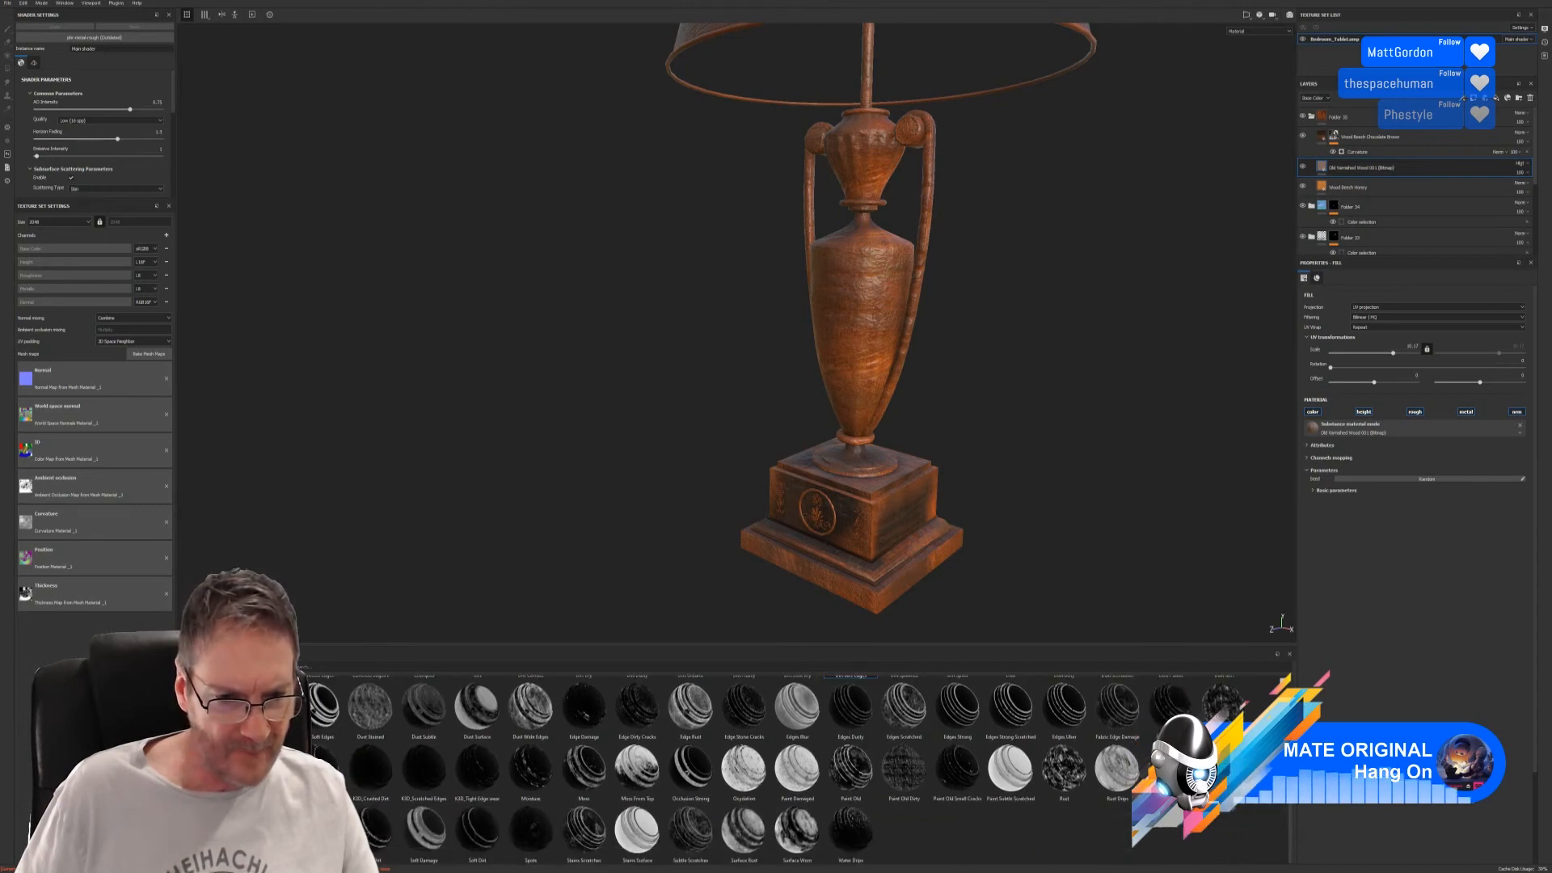
left_click_drag(583, 832, 1420, 164)
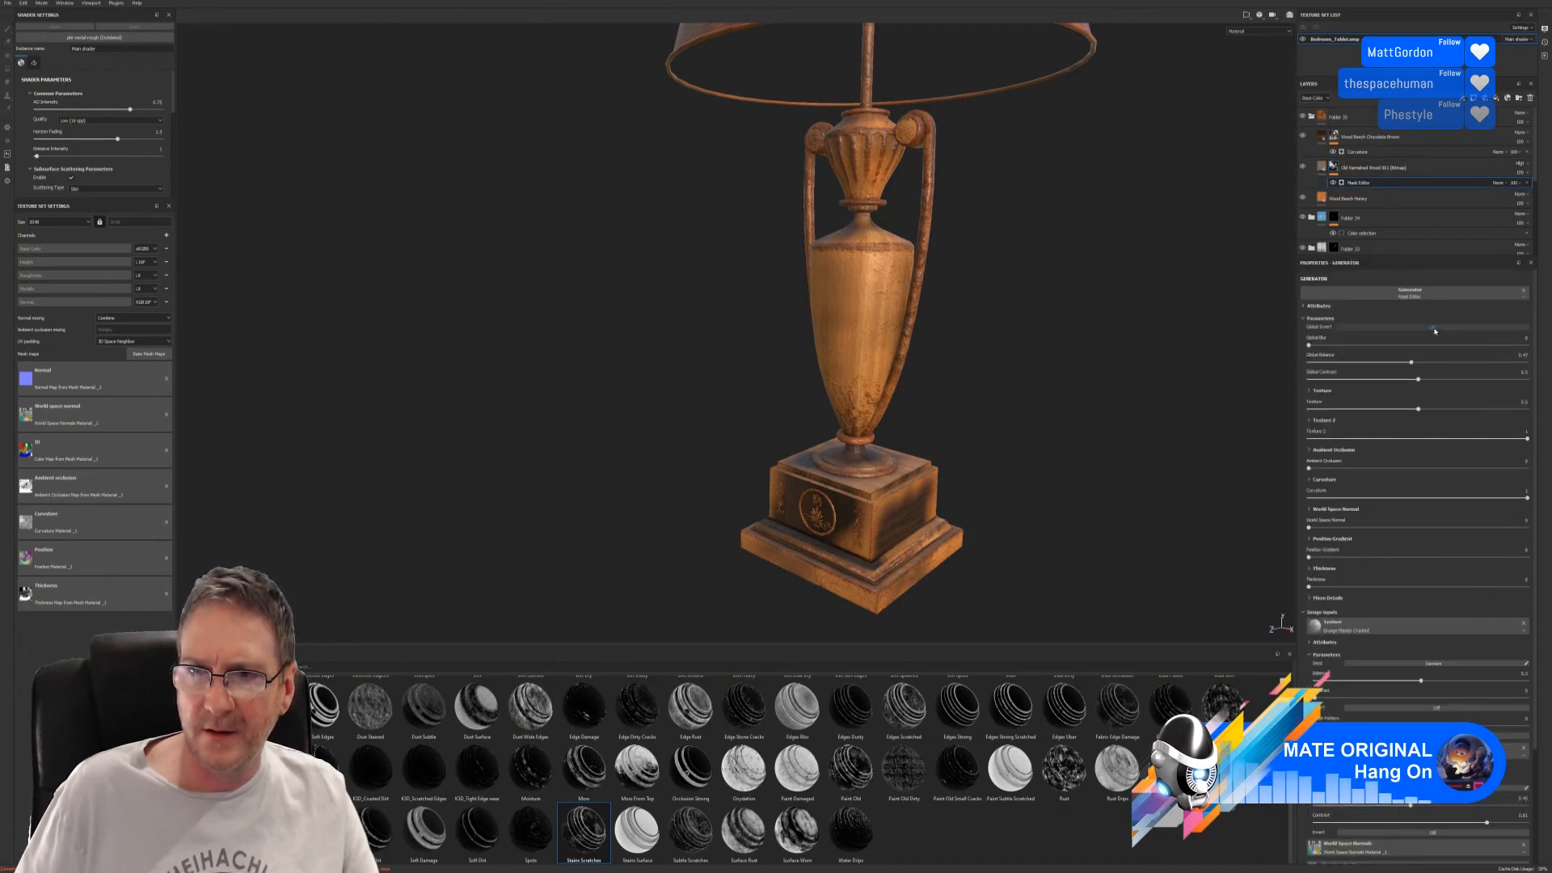
left_click(1433, 329)
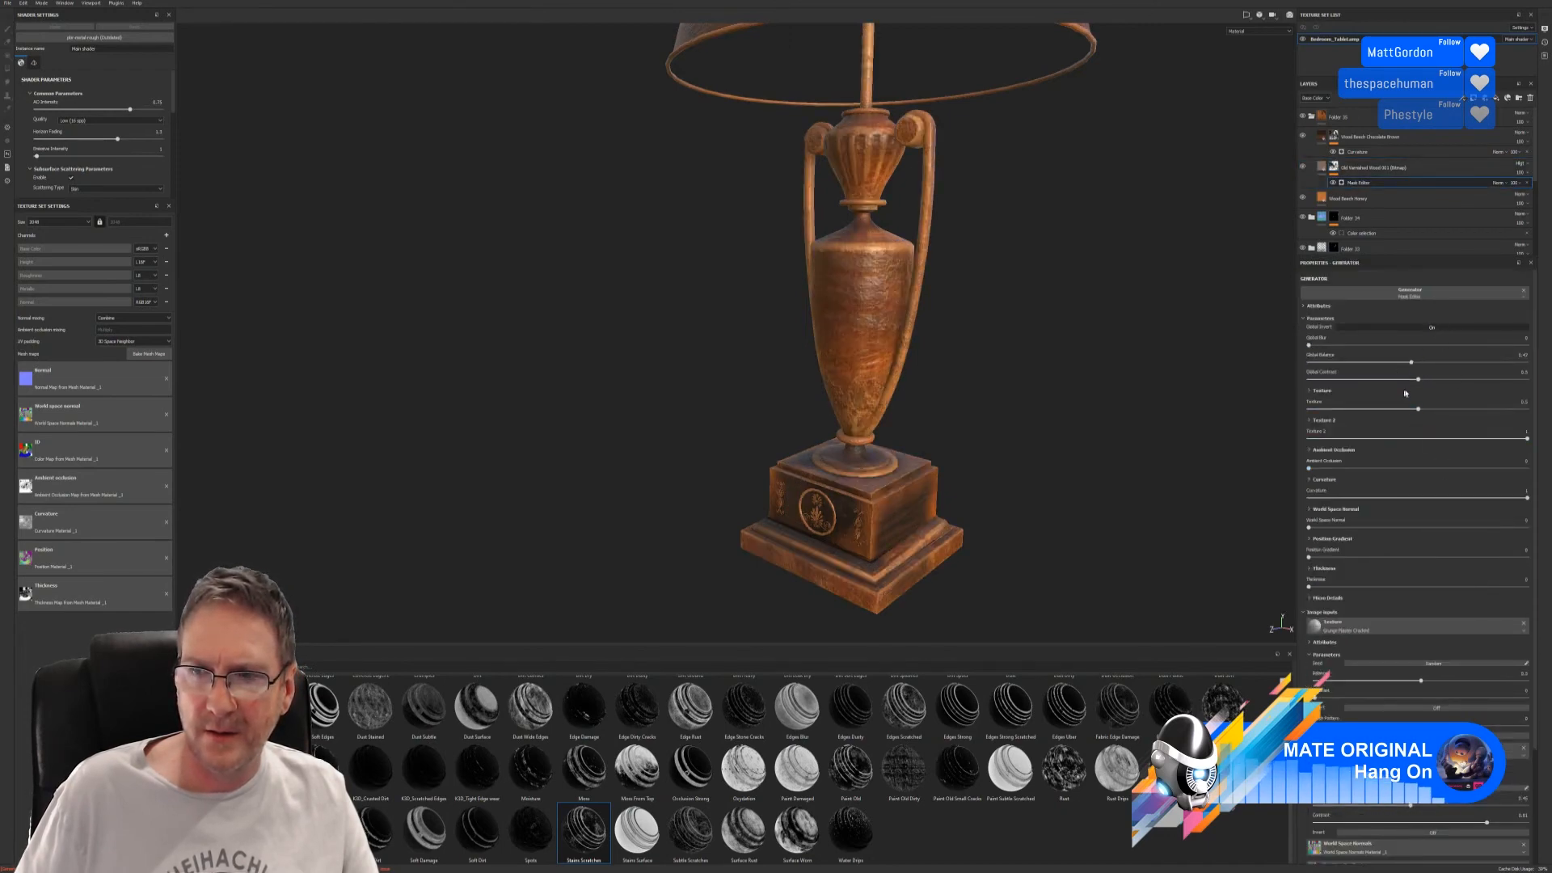
- Set the Old Varnished Wood mask's Global Balance to about 0.2, reduce Global Contrast slightly, and set Texture to about 0.28
left_click_drag(1411, 365, 1351, 386)
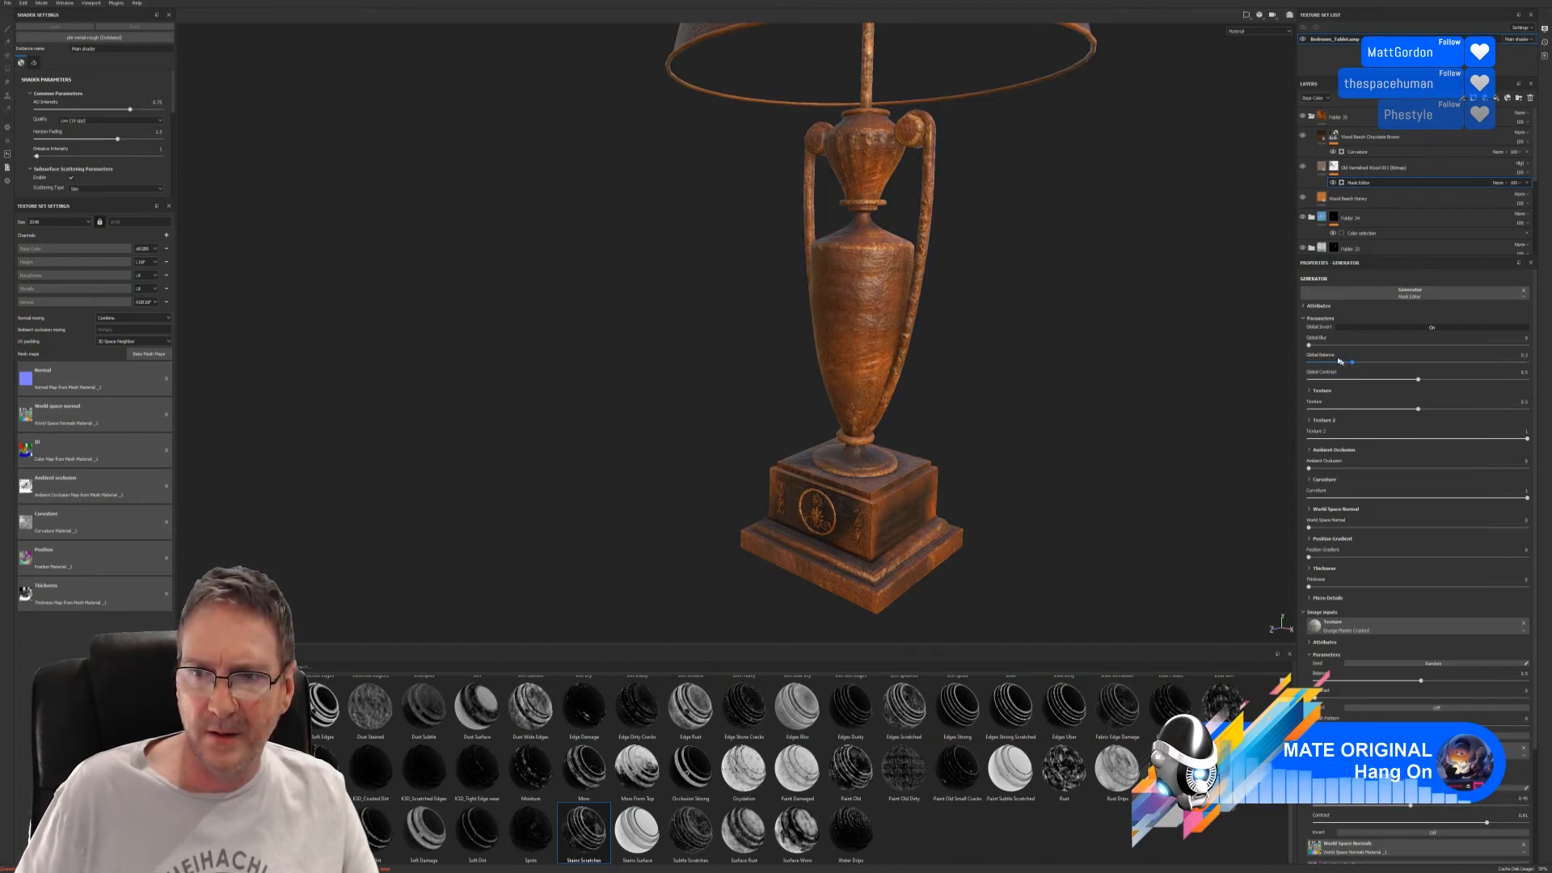
left_click_drag(1309, 346, 1314, 347)
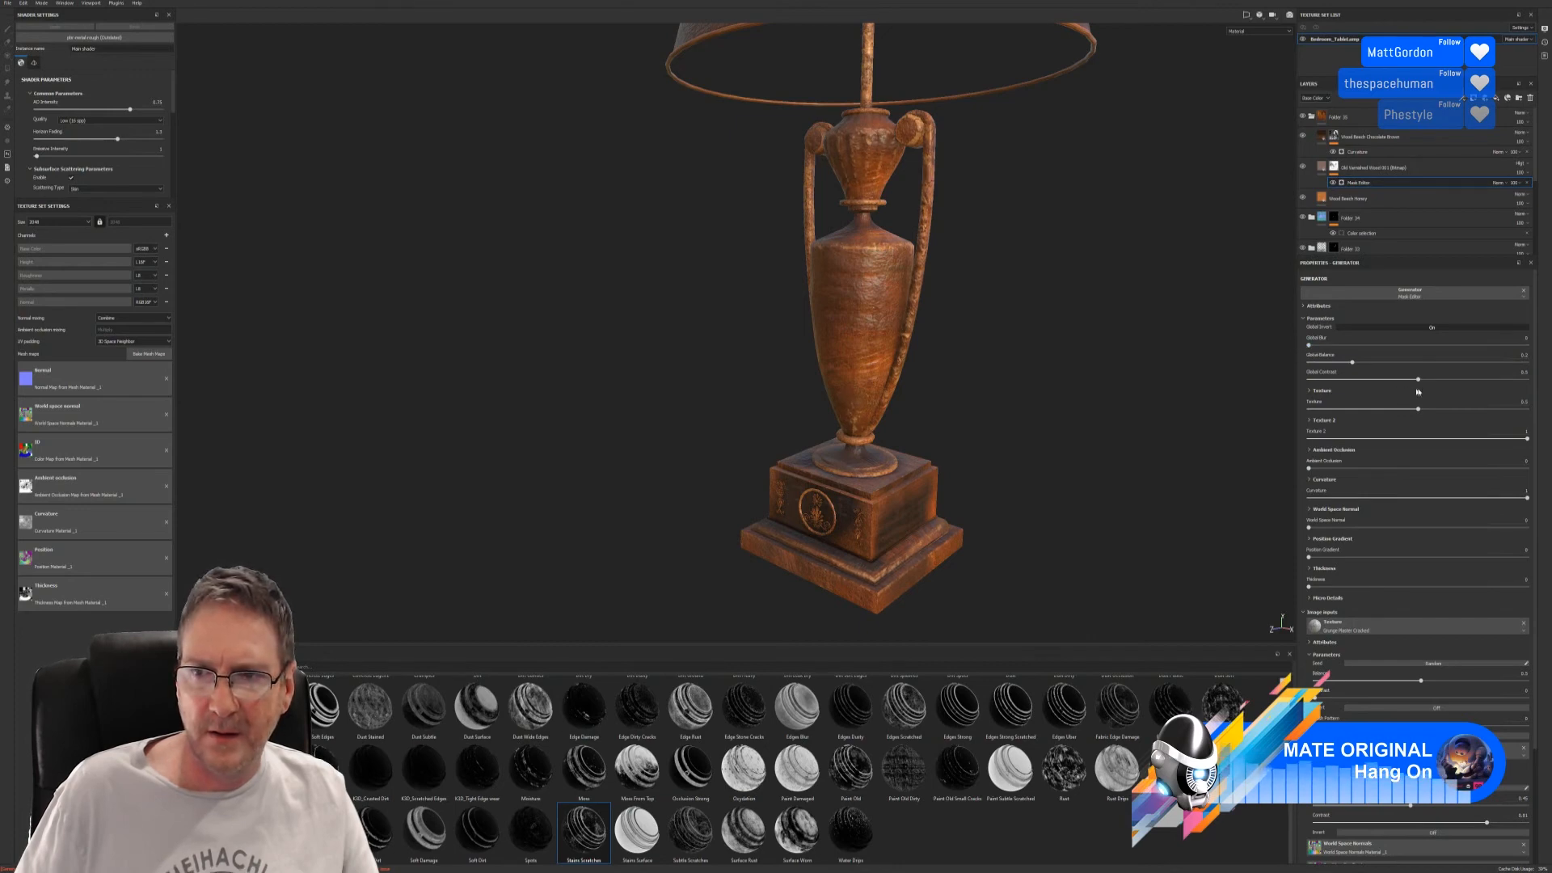
left_click_drag(1418, 379, 1370, 418)
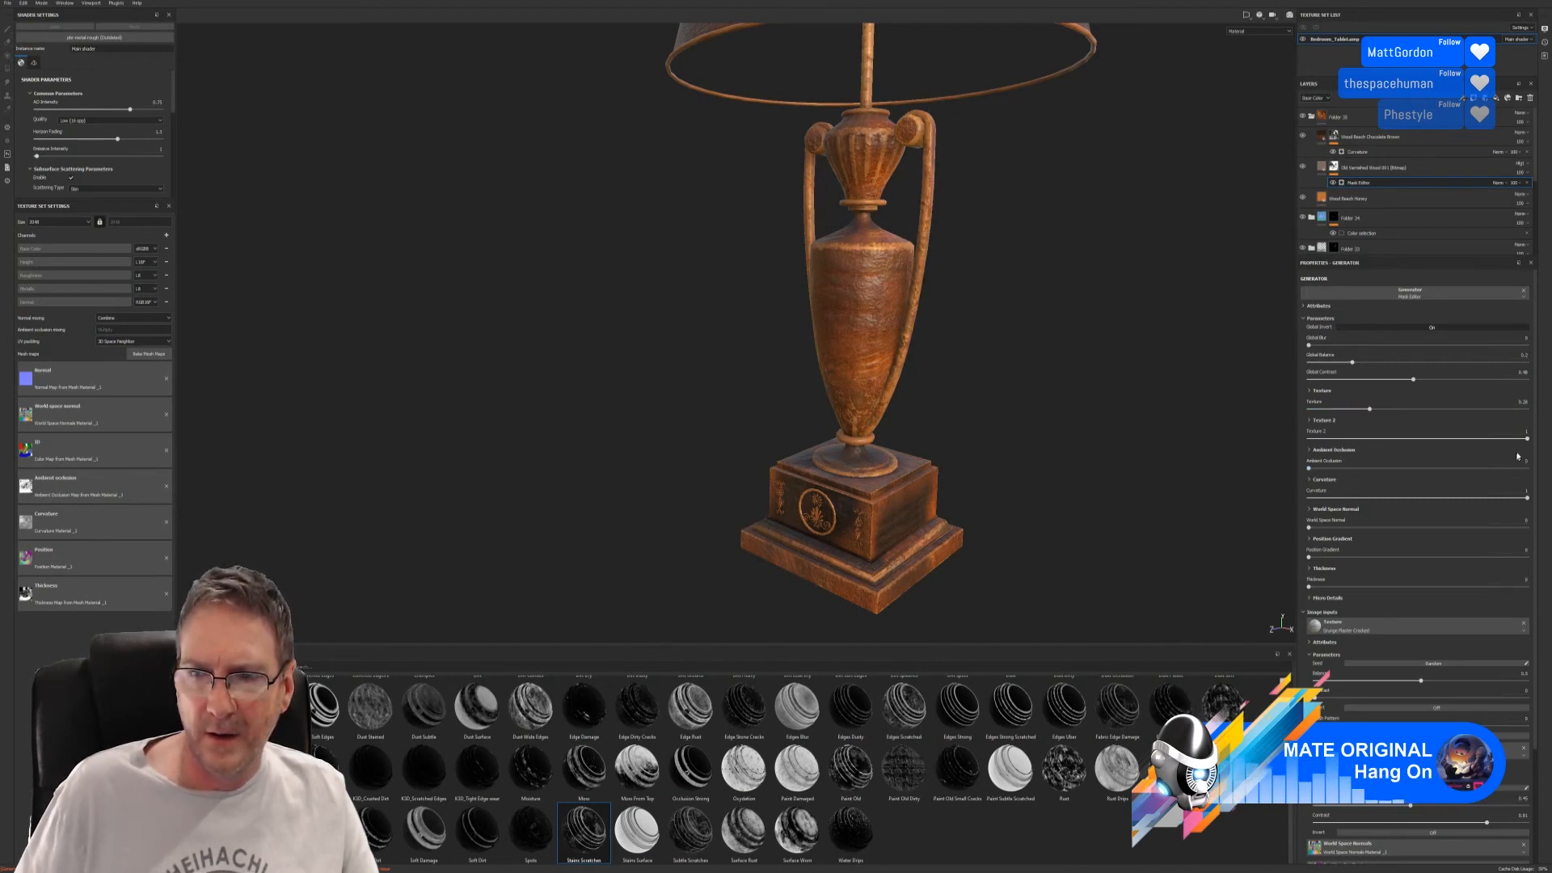
- Set Texture 2 to about 0.44 and Curvature to about 0.98 in the Old Varnished Wood layer's Mask Editor
left_click_drag(1528, 439, 1421, 454)
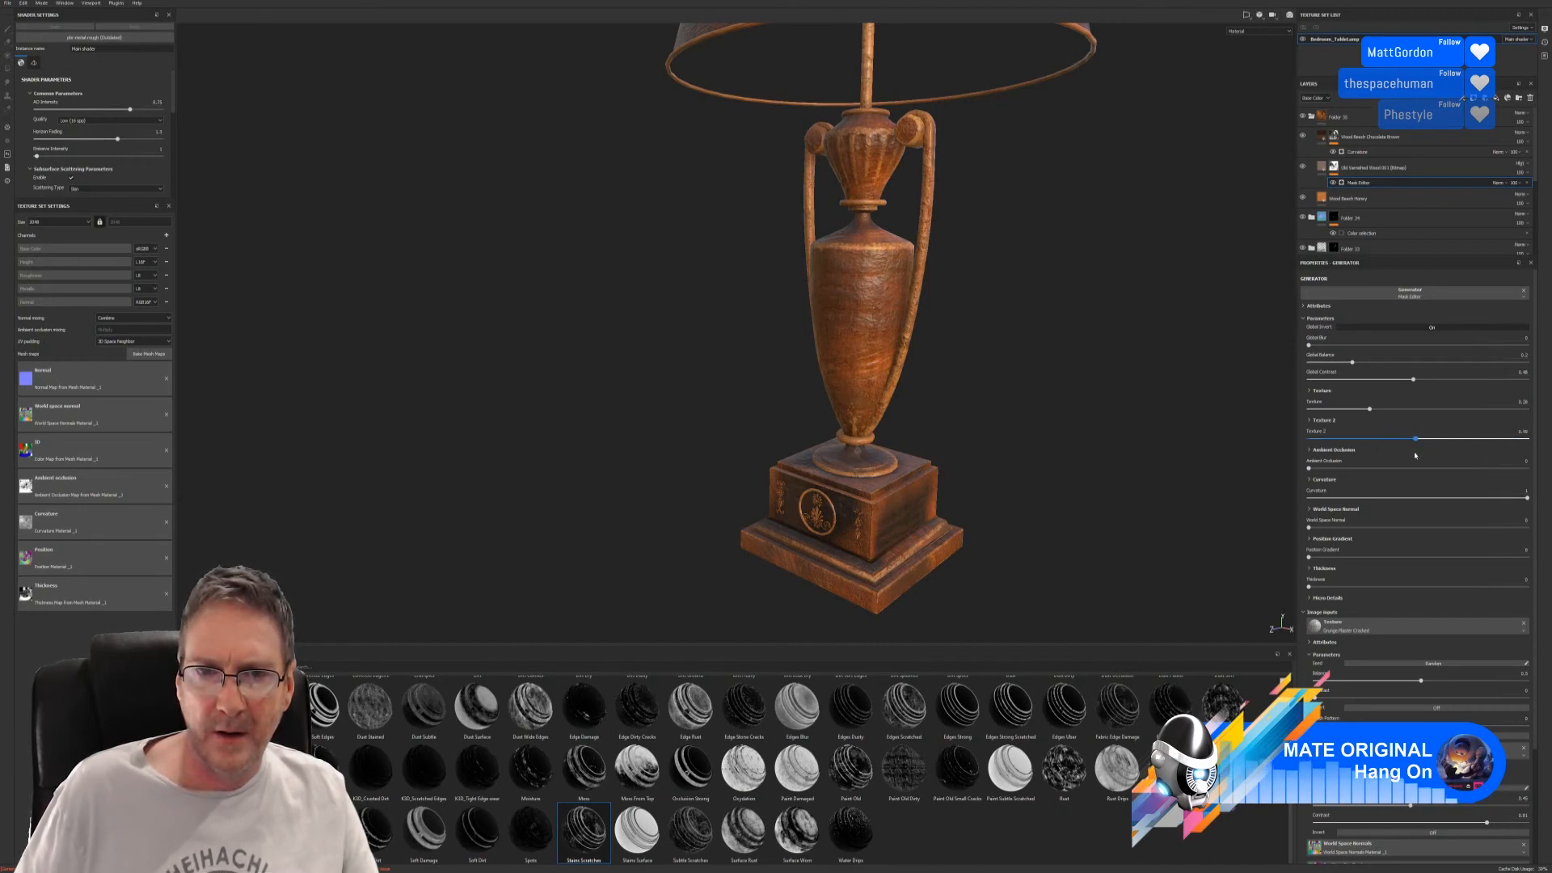
left_click(1528, 498)
mouse_move(1525, 499)
left_mouse_down()
mouse_move(1451, 500)
mouse_move(1524, 498)
left_mouse_up()
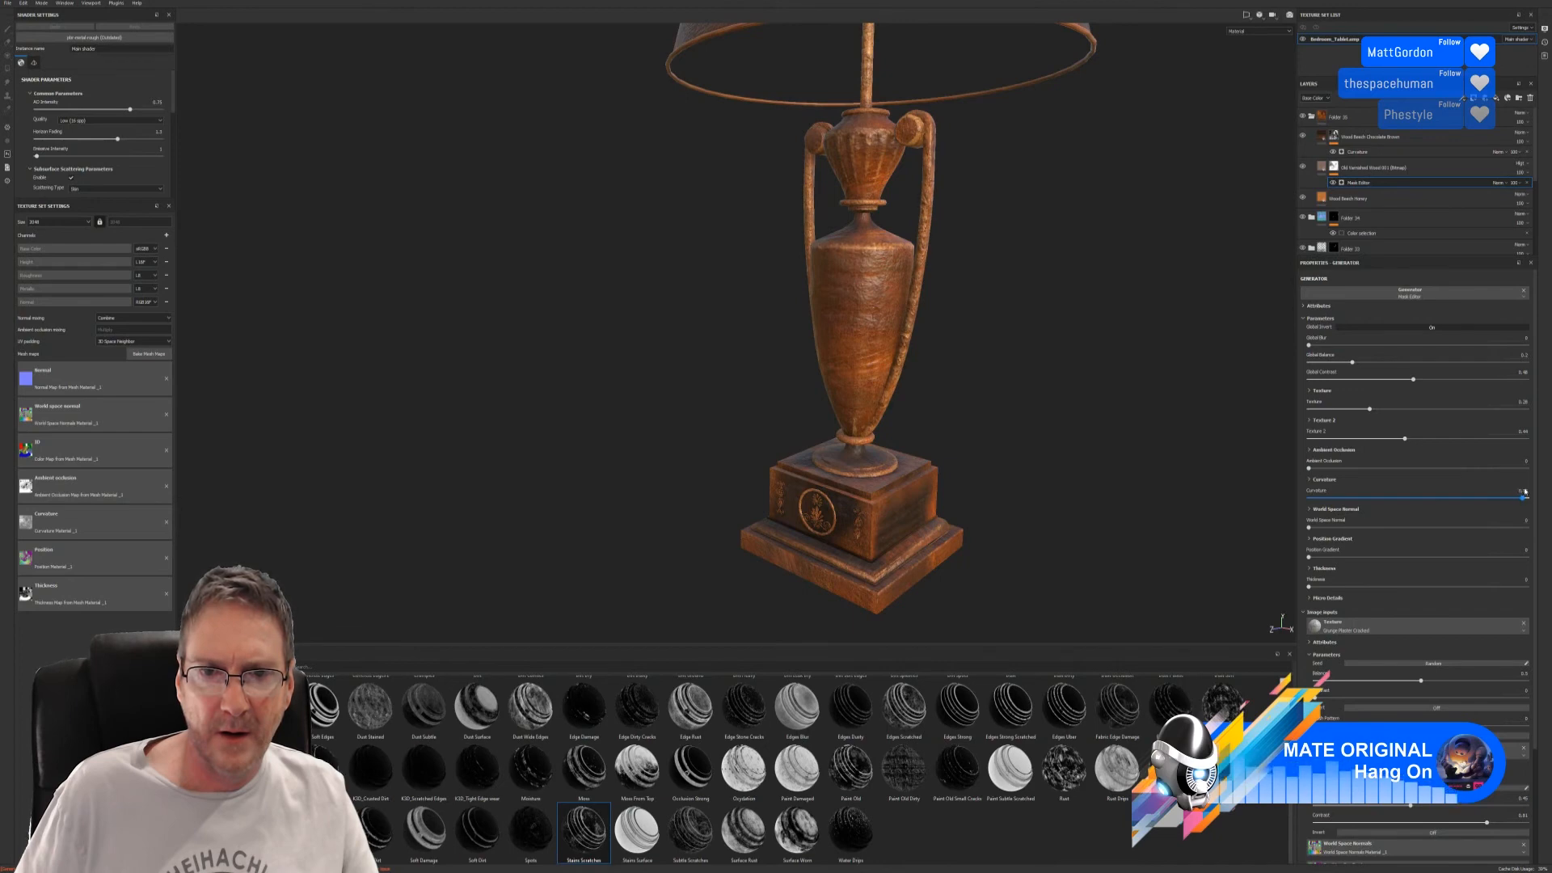
left_click_drag(935, 453, 1025, 409, "alt")
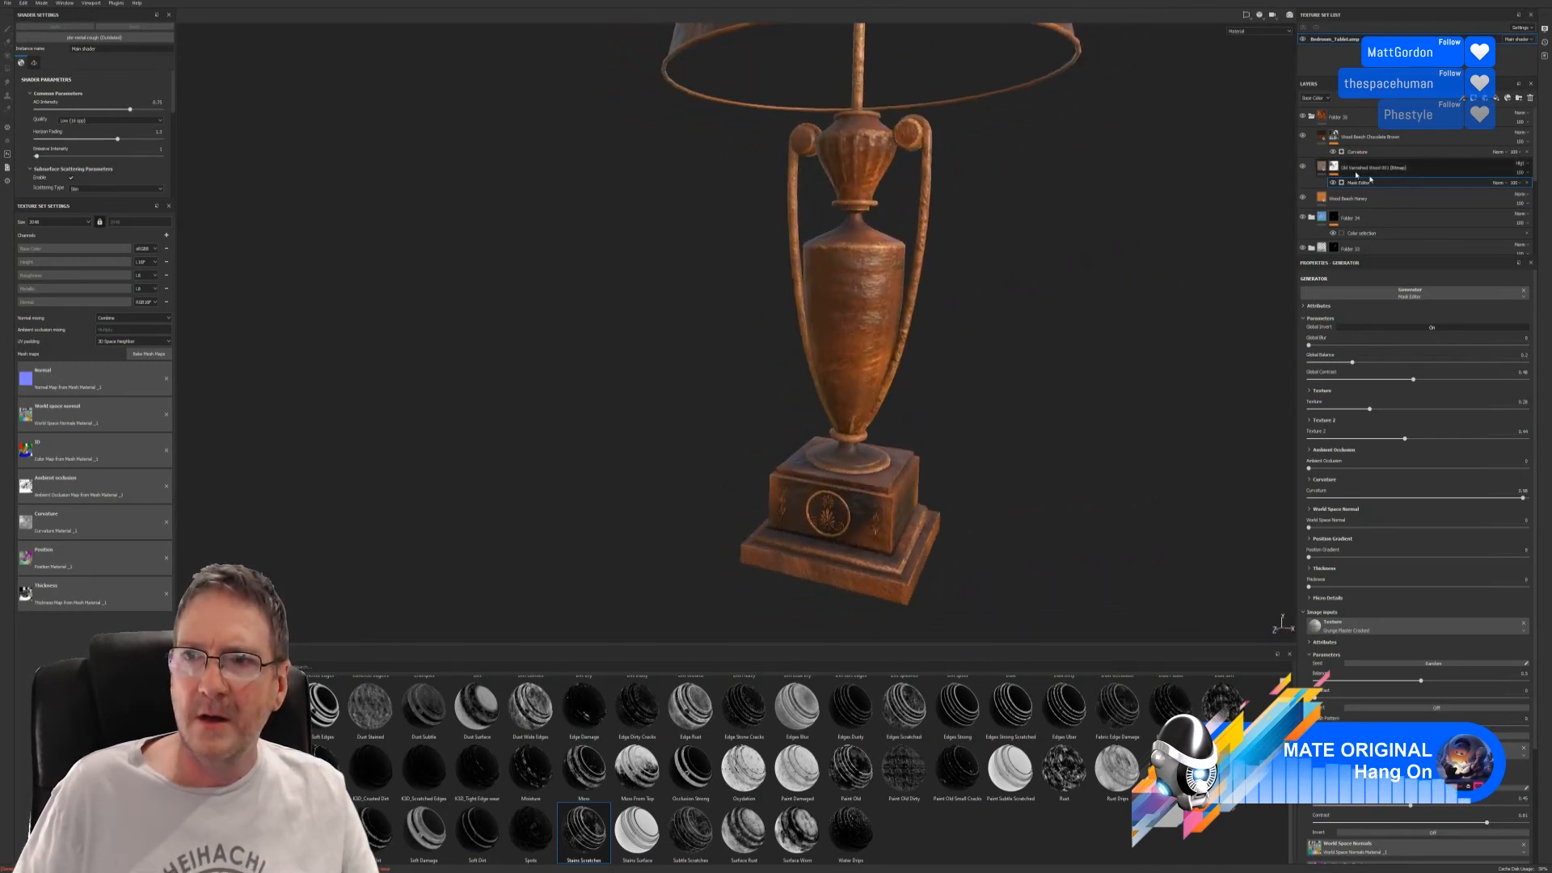
- Add a color selection mask to the wood folder, pick the lamp body's ID colour, and collapse the folder
left_click(1337, 116)
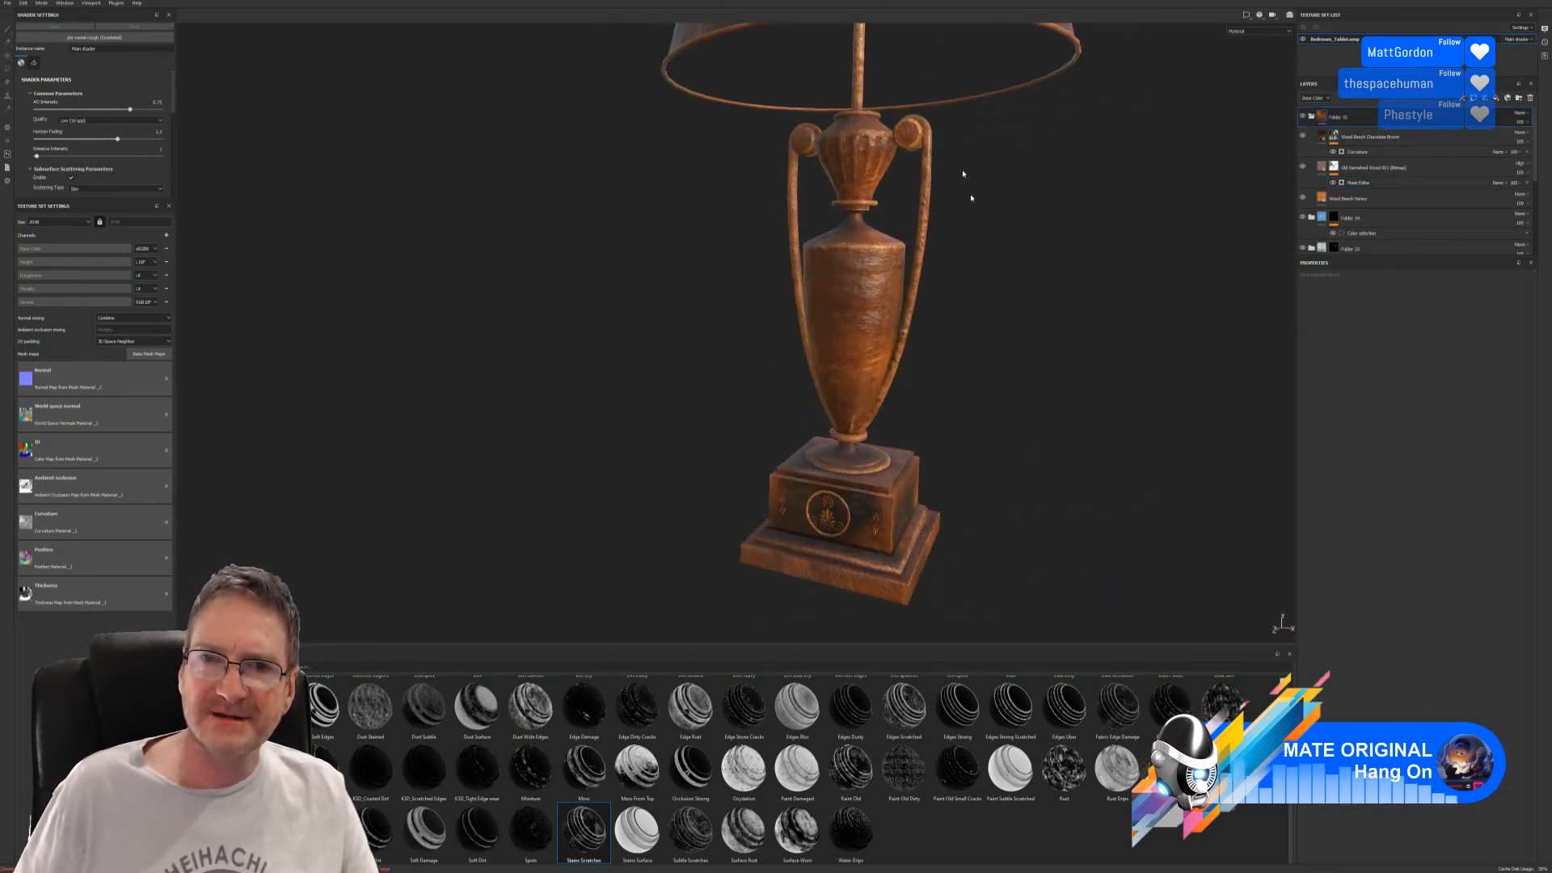
key("f")
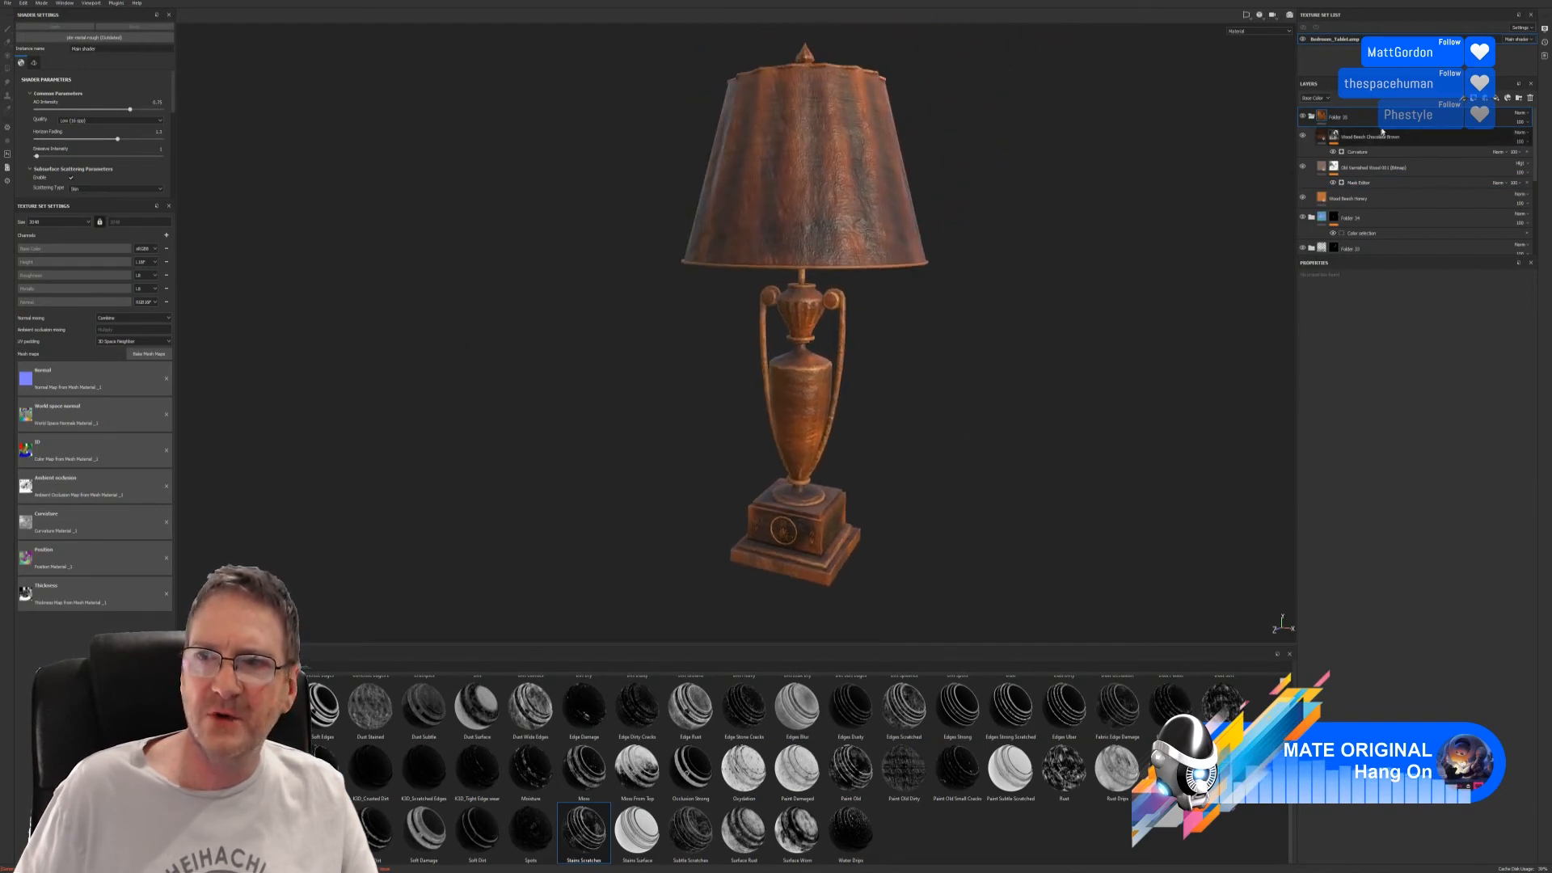
right_click(1386, 119)
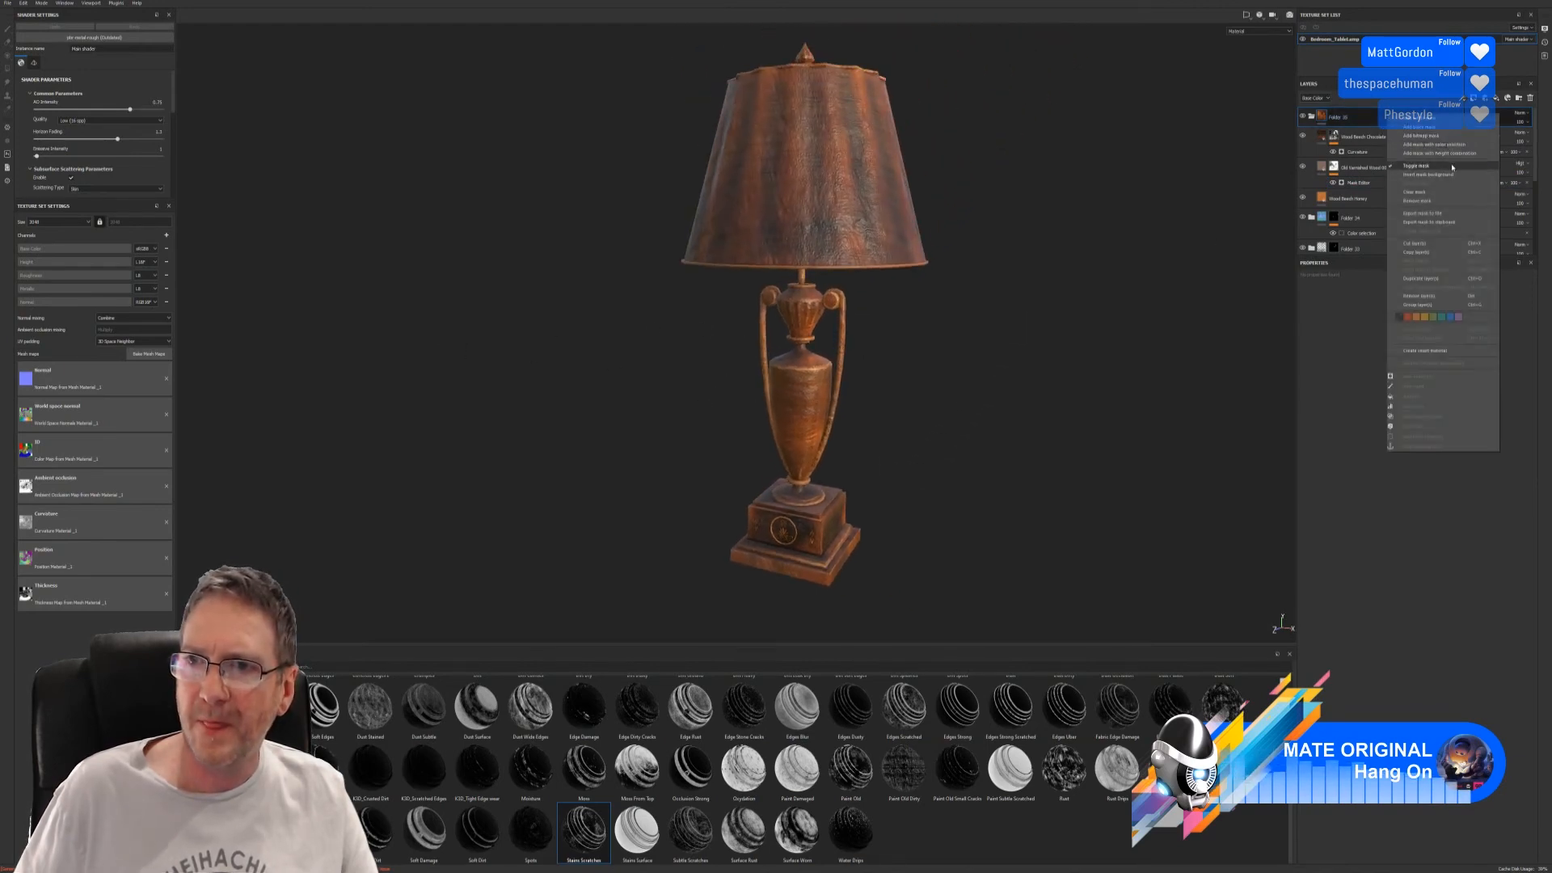
left_click(1434, 144)
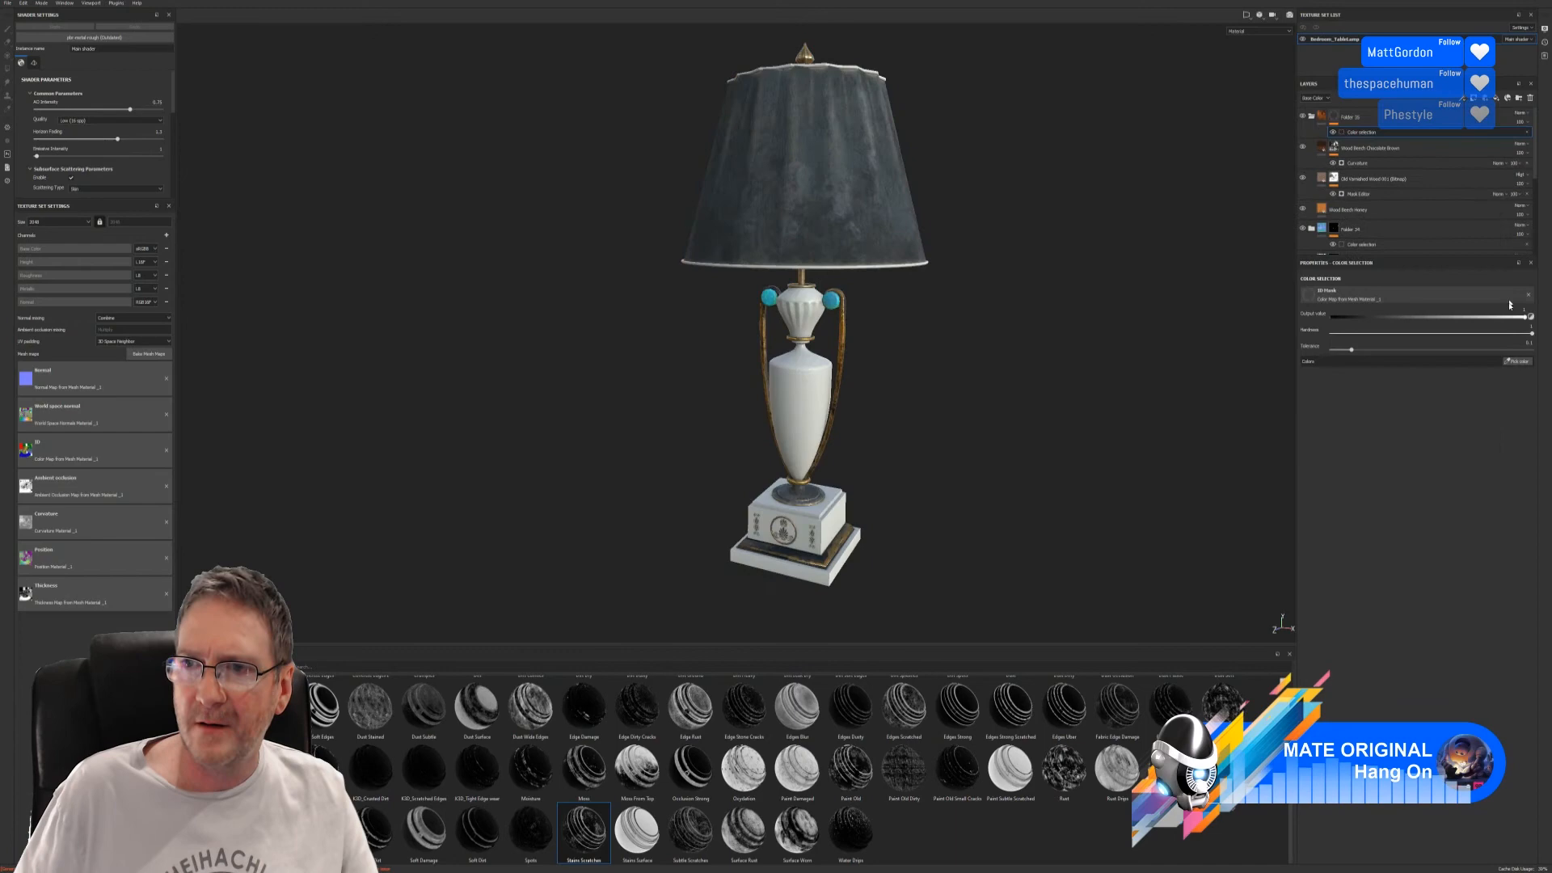
left_click(1525, 362)
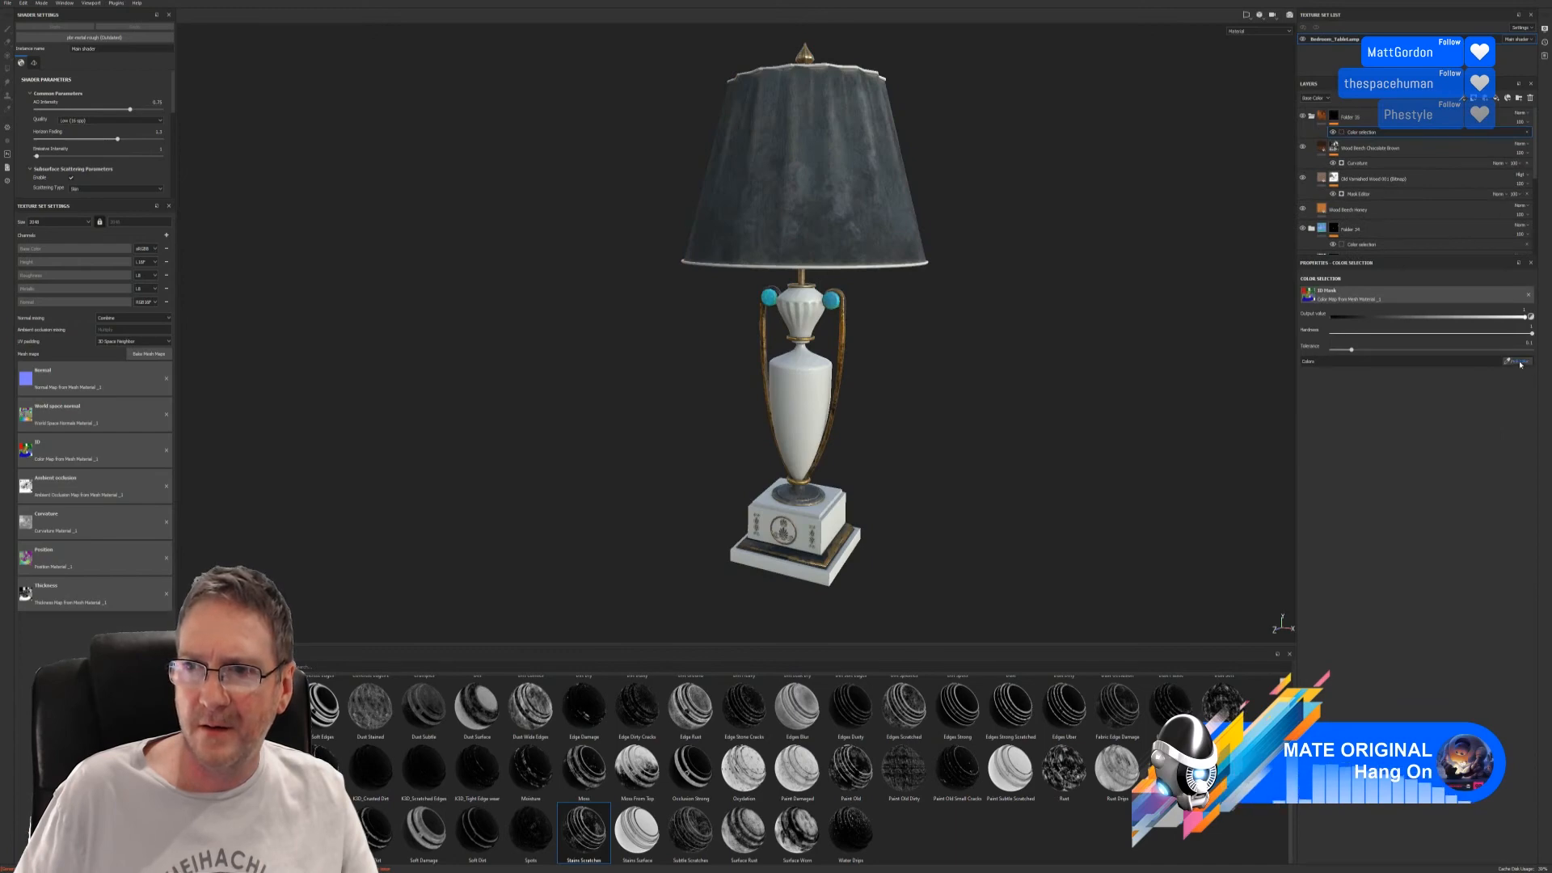
left_click(803, 390)
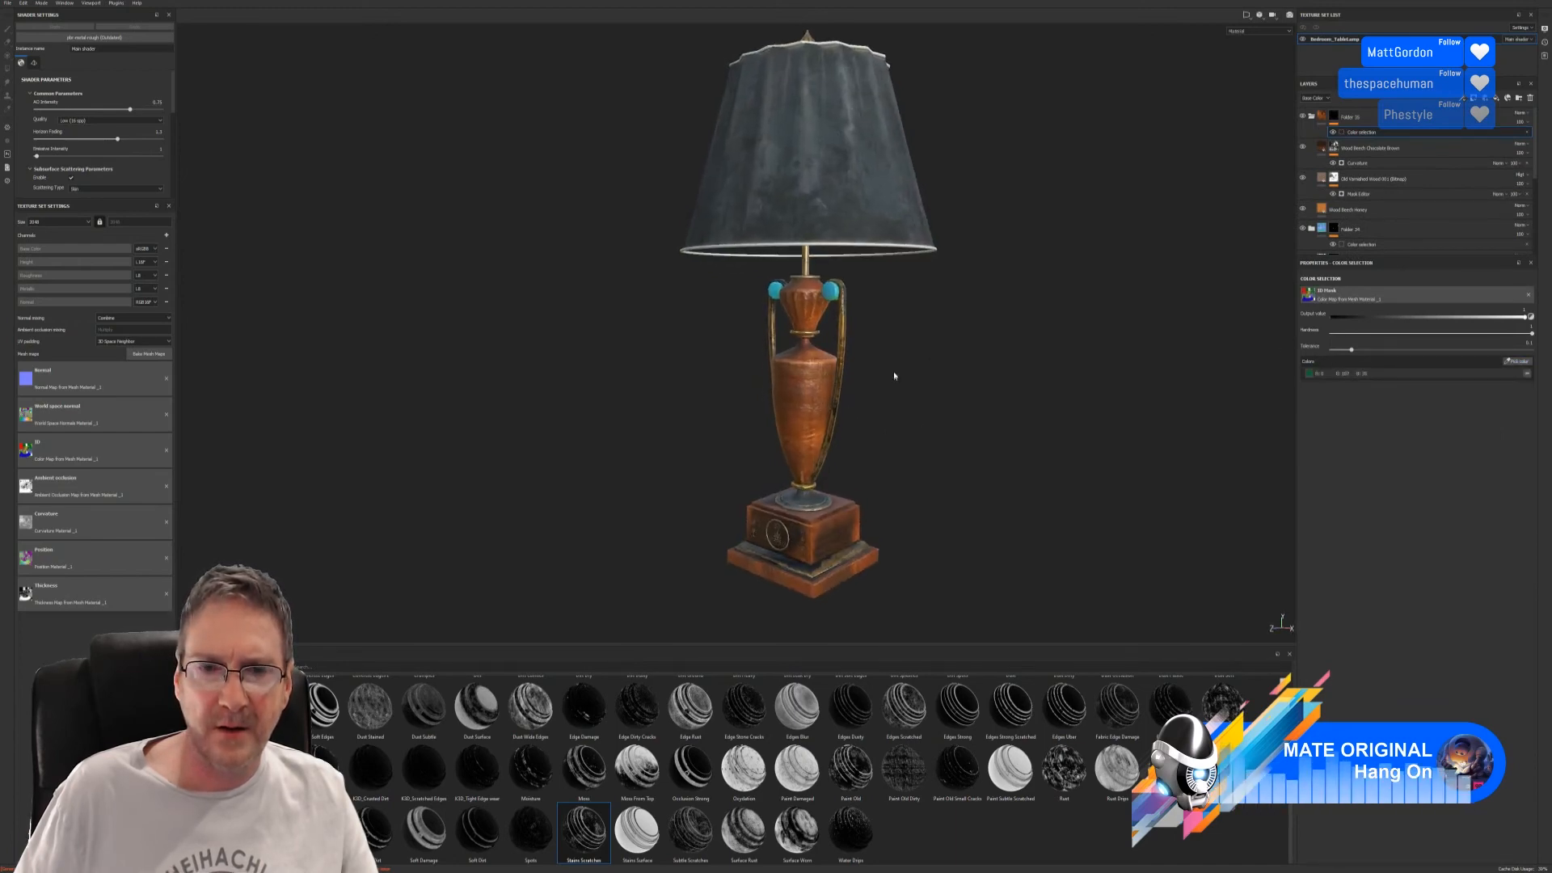
mouse_move(894, 375)
left_mouse_down("alt")
mouse_move(894, 405)
mouse_move(1108, 405)
mouse_move(1160, 357)
mouse_move(900, 359)
left_mouse_up("alt")
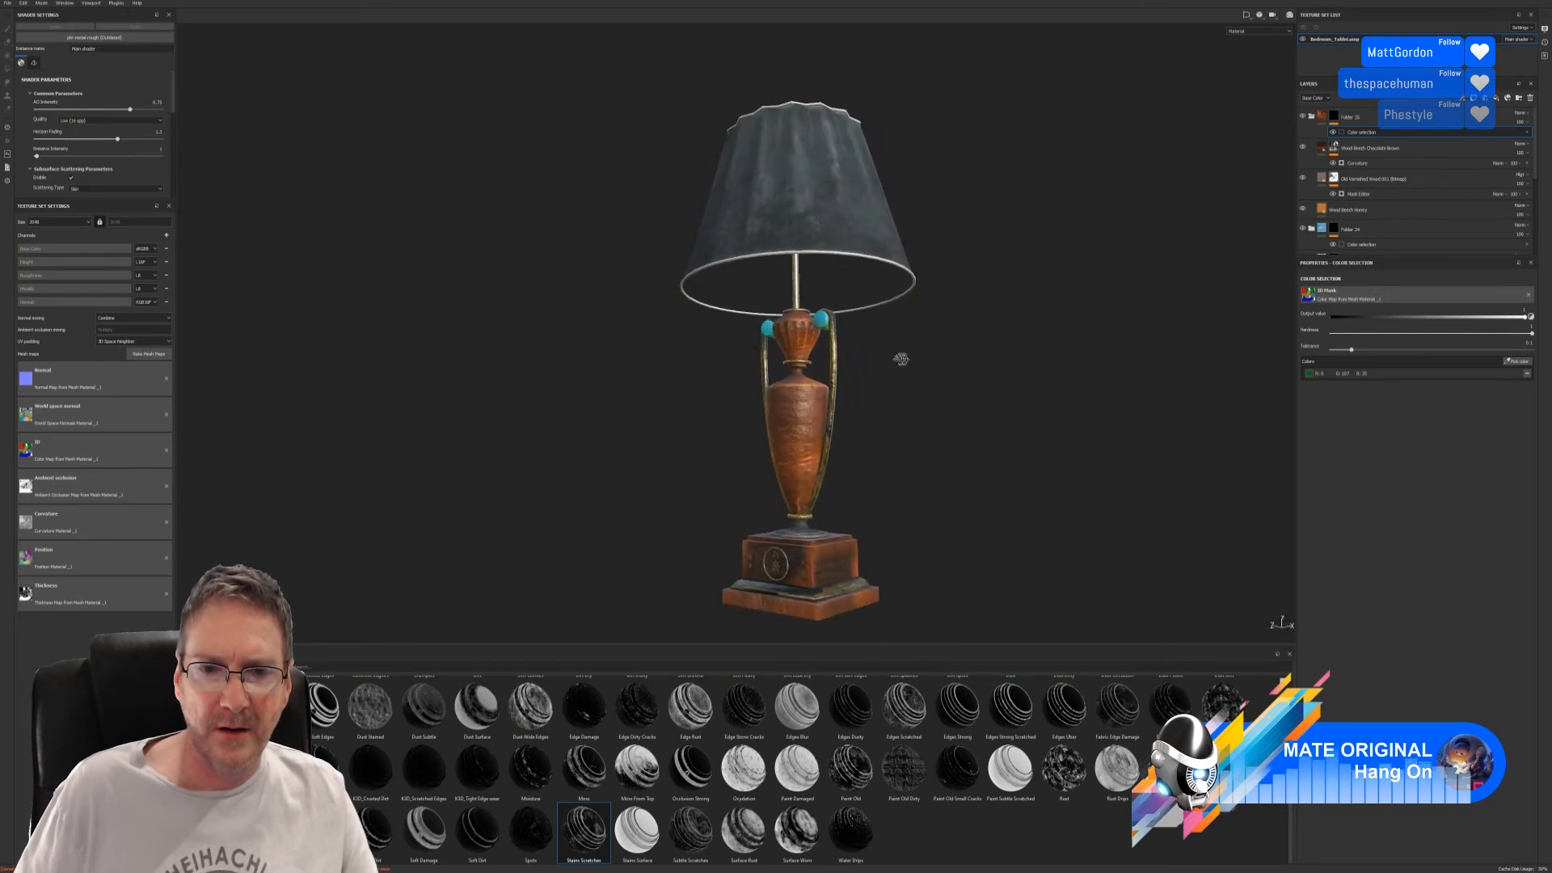
scroll(900, 359, "up", 5)
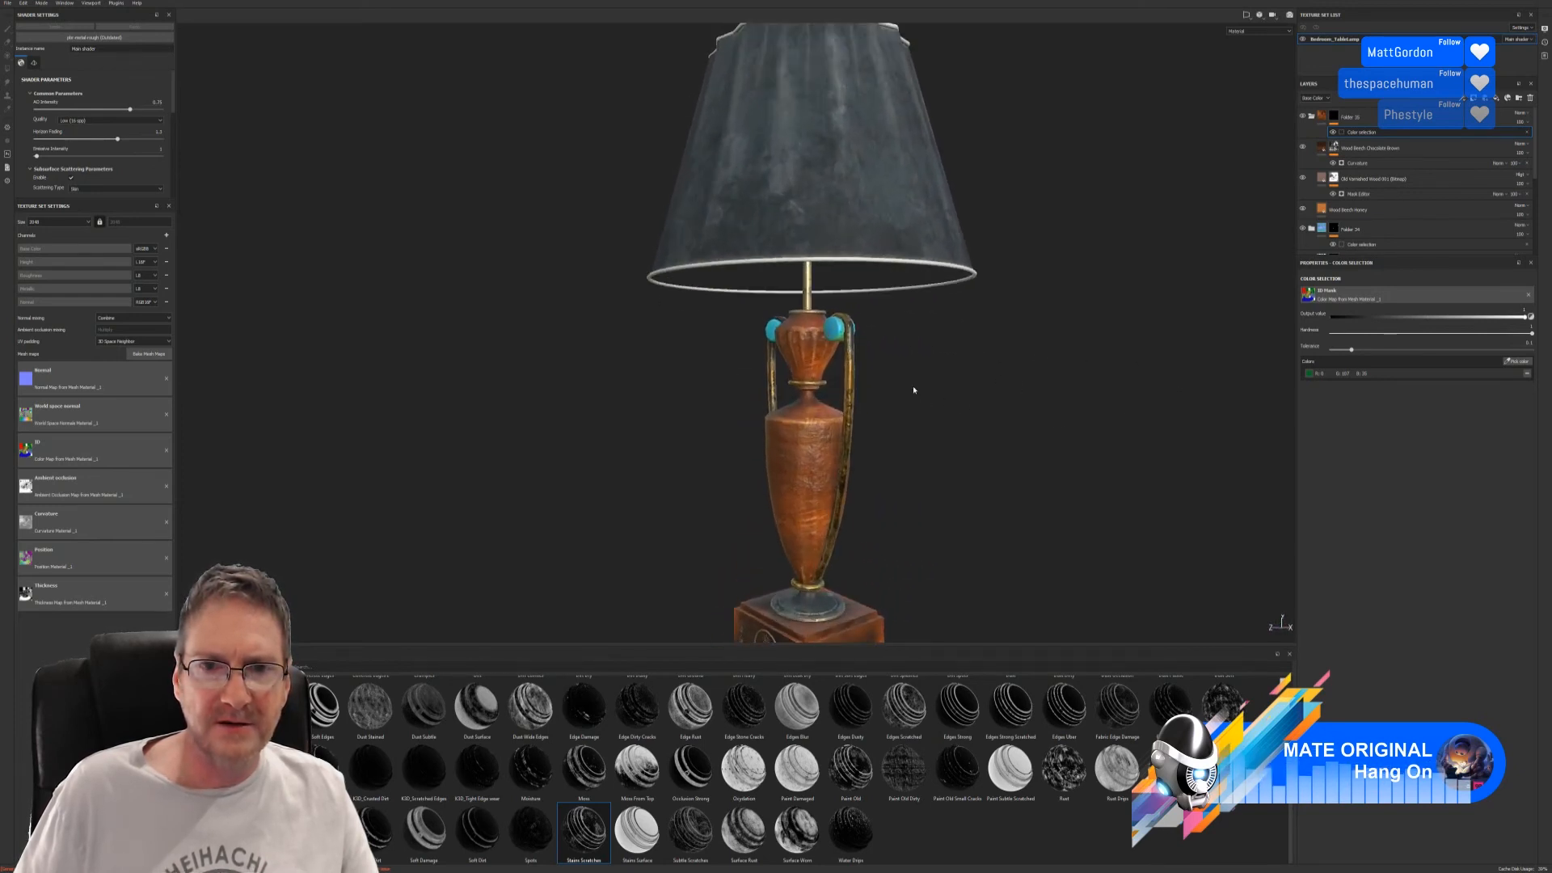
scroll(913, 390, "down", 1)
middle_click_drag(865, 369, 862, 416, "alt")
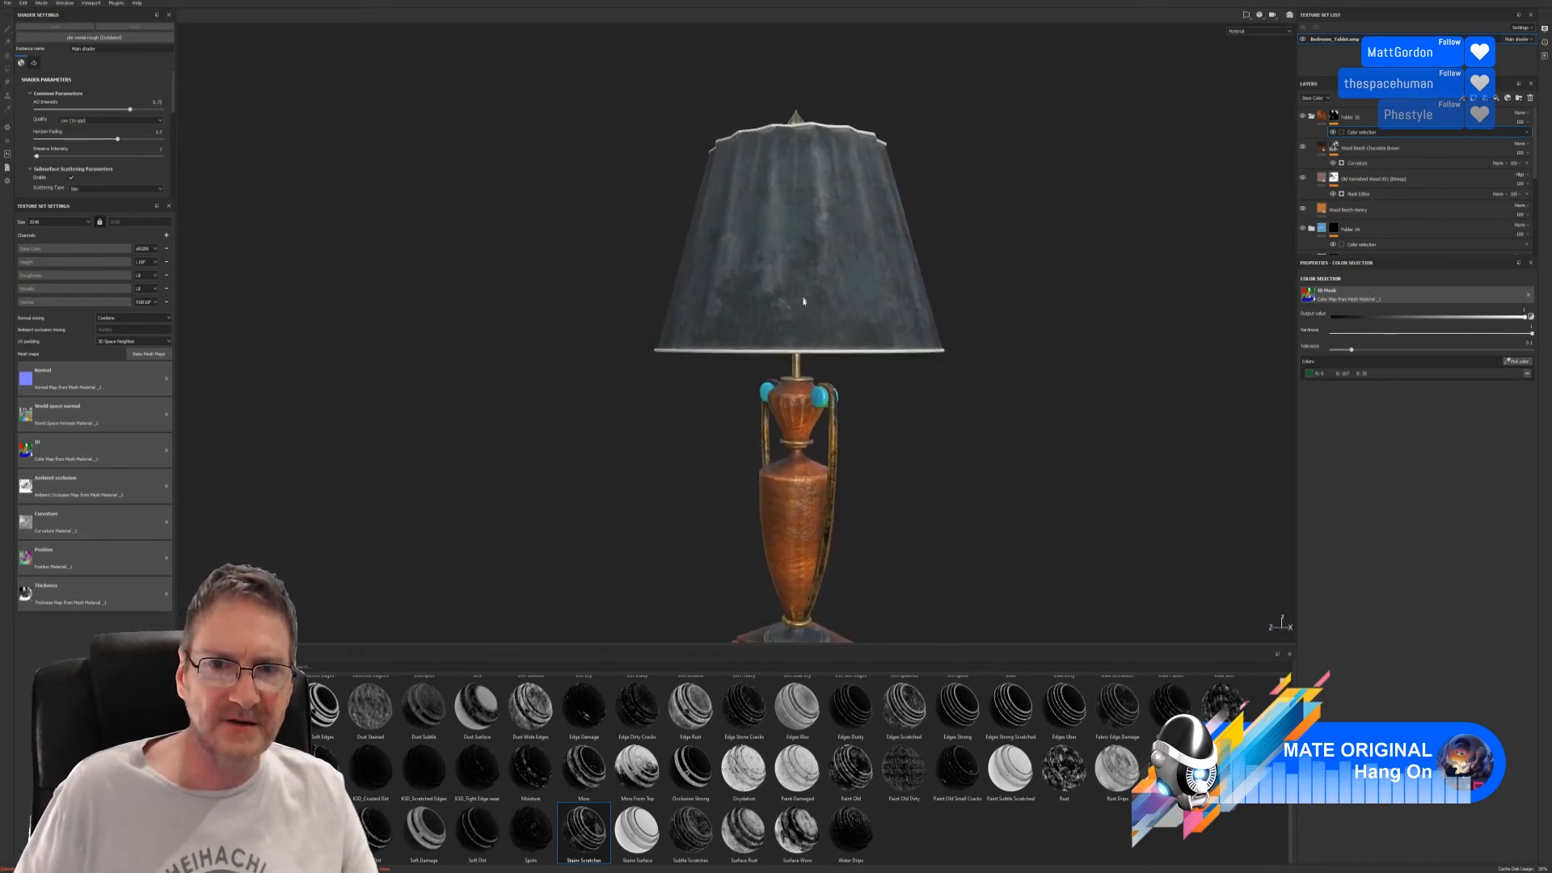
left_click(1312, 118)
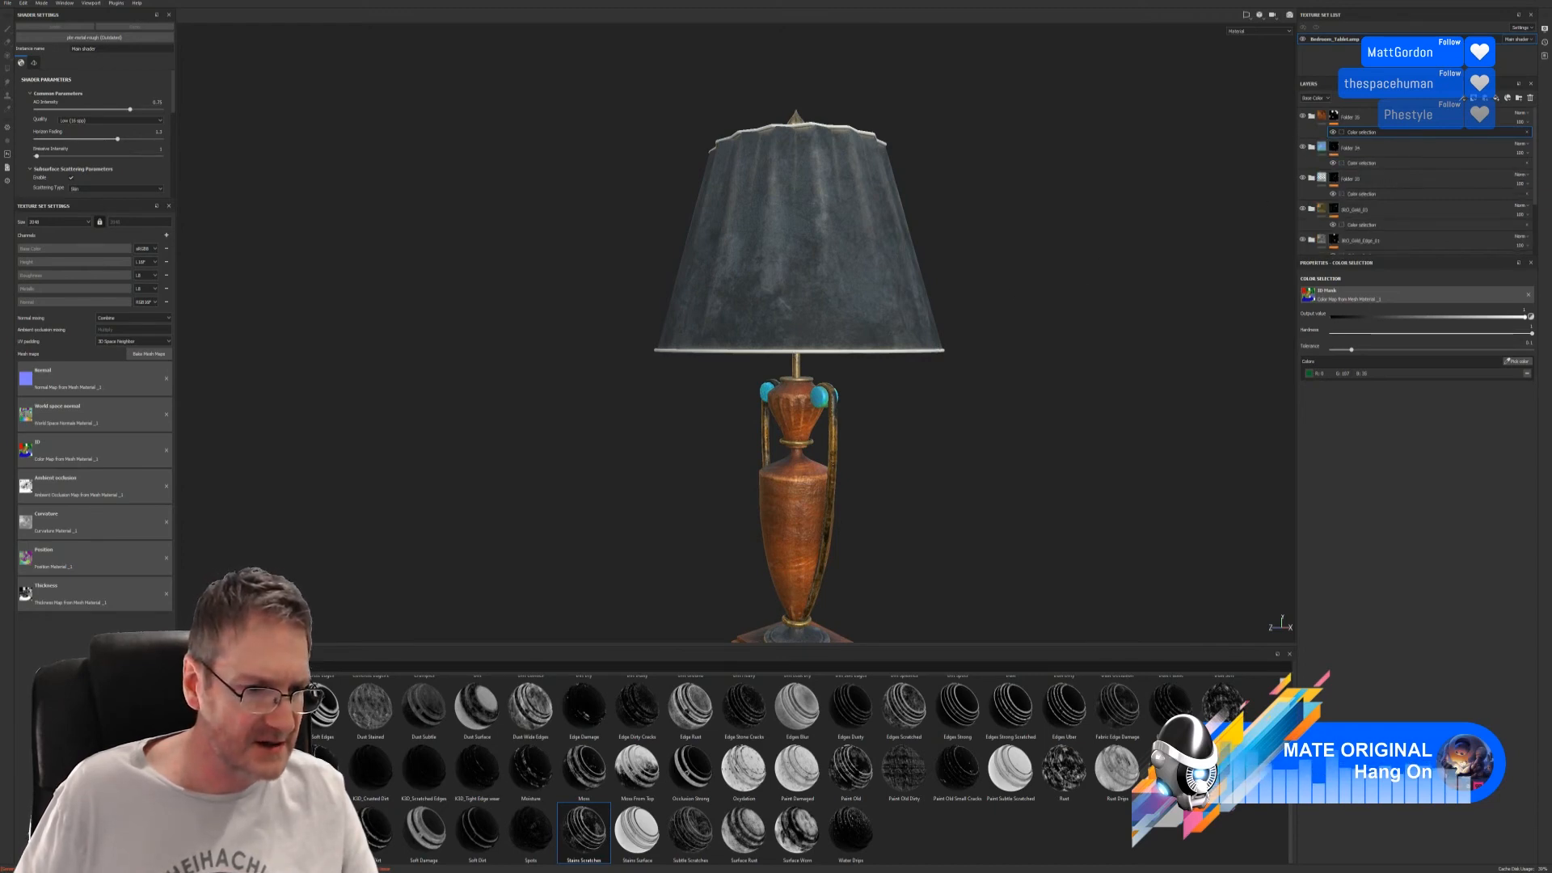
- Try the metal_aged smart material at the top of the layer stack and delete it
left_click(202, 807)
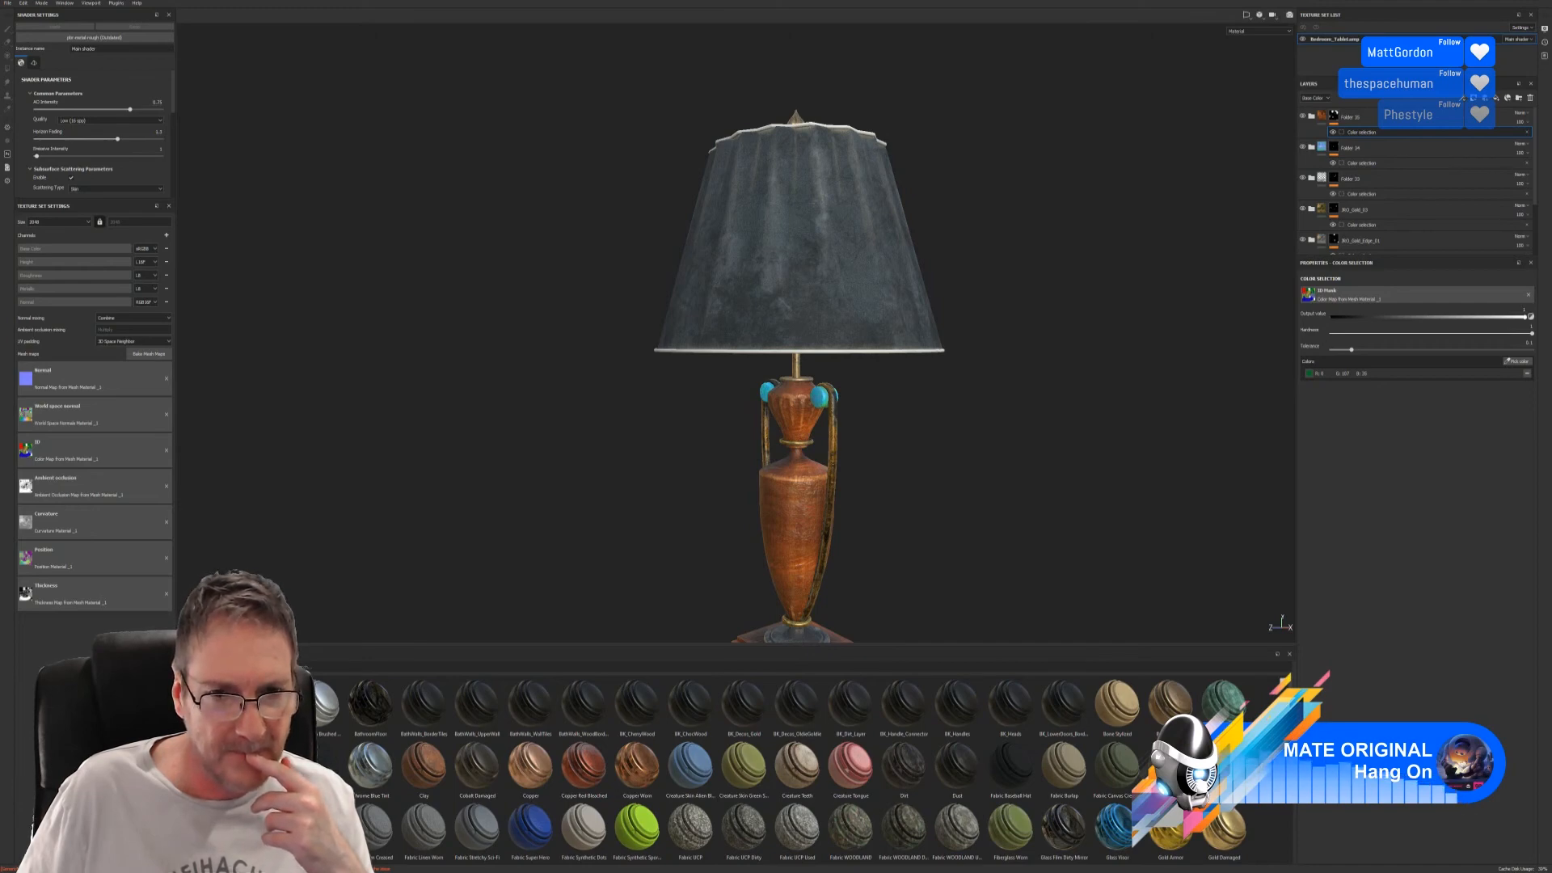
scroll(1018, 453, "up", 5)
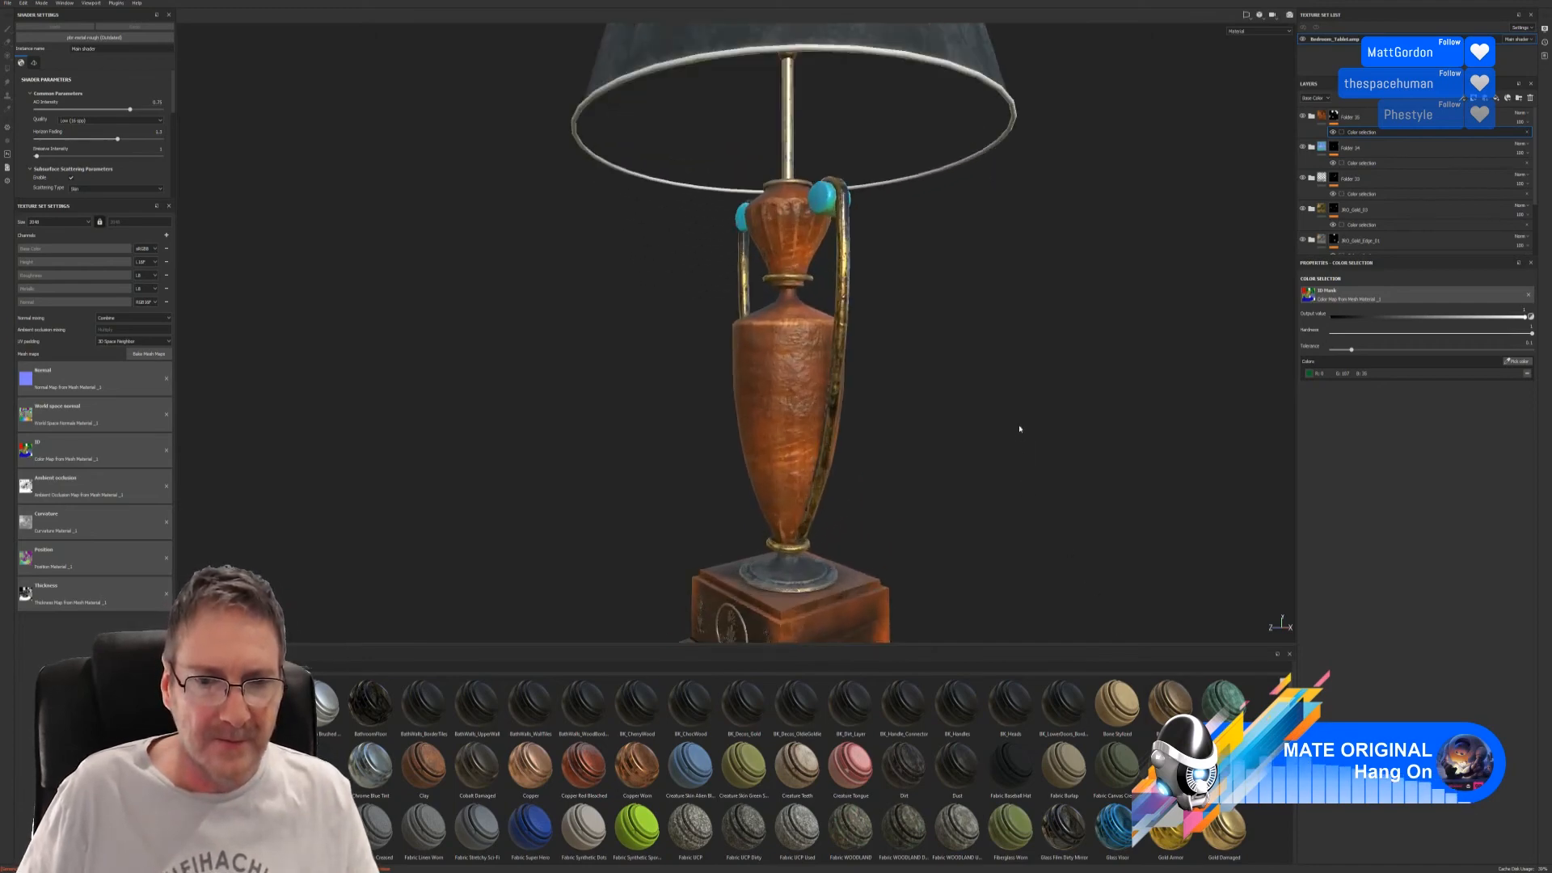
scroll(1020, 429, "down", 5)
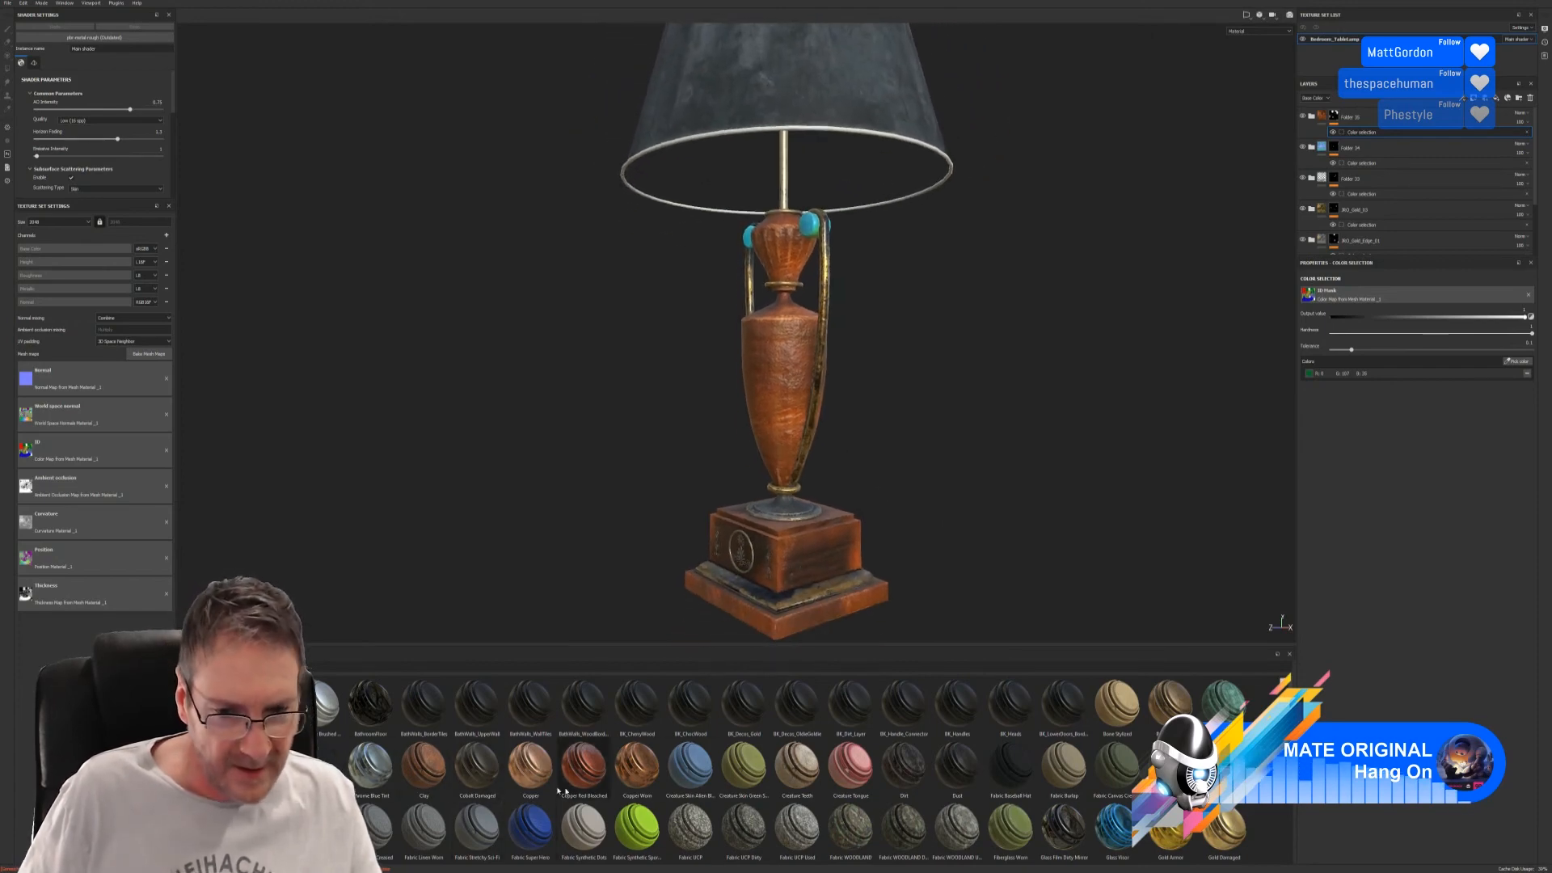
scroll(1242, 805, "down", 5)
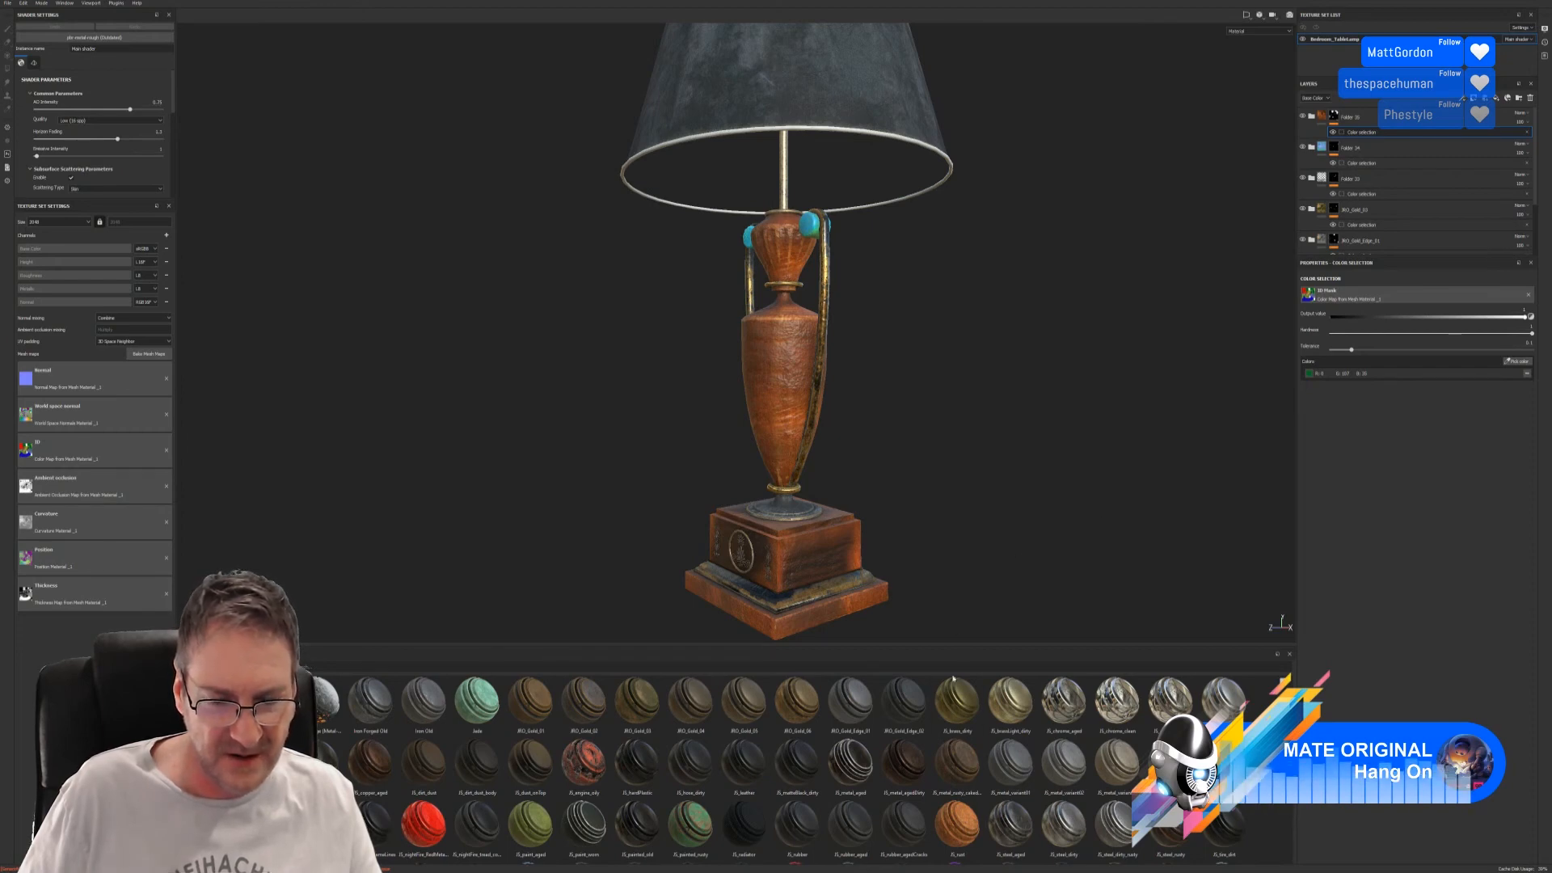
left_click_drag(851, 763, 895, 143)
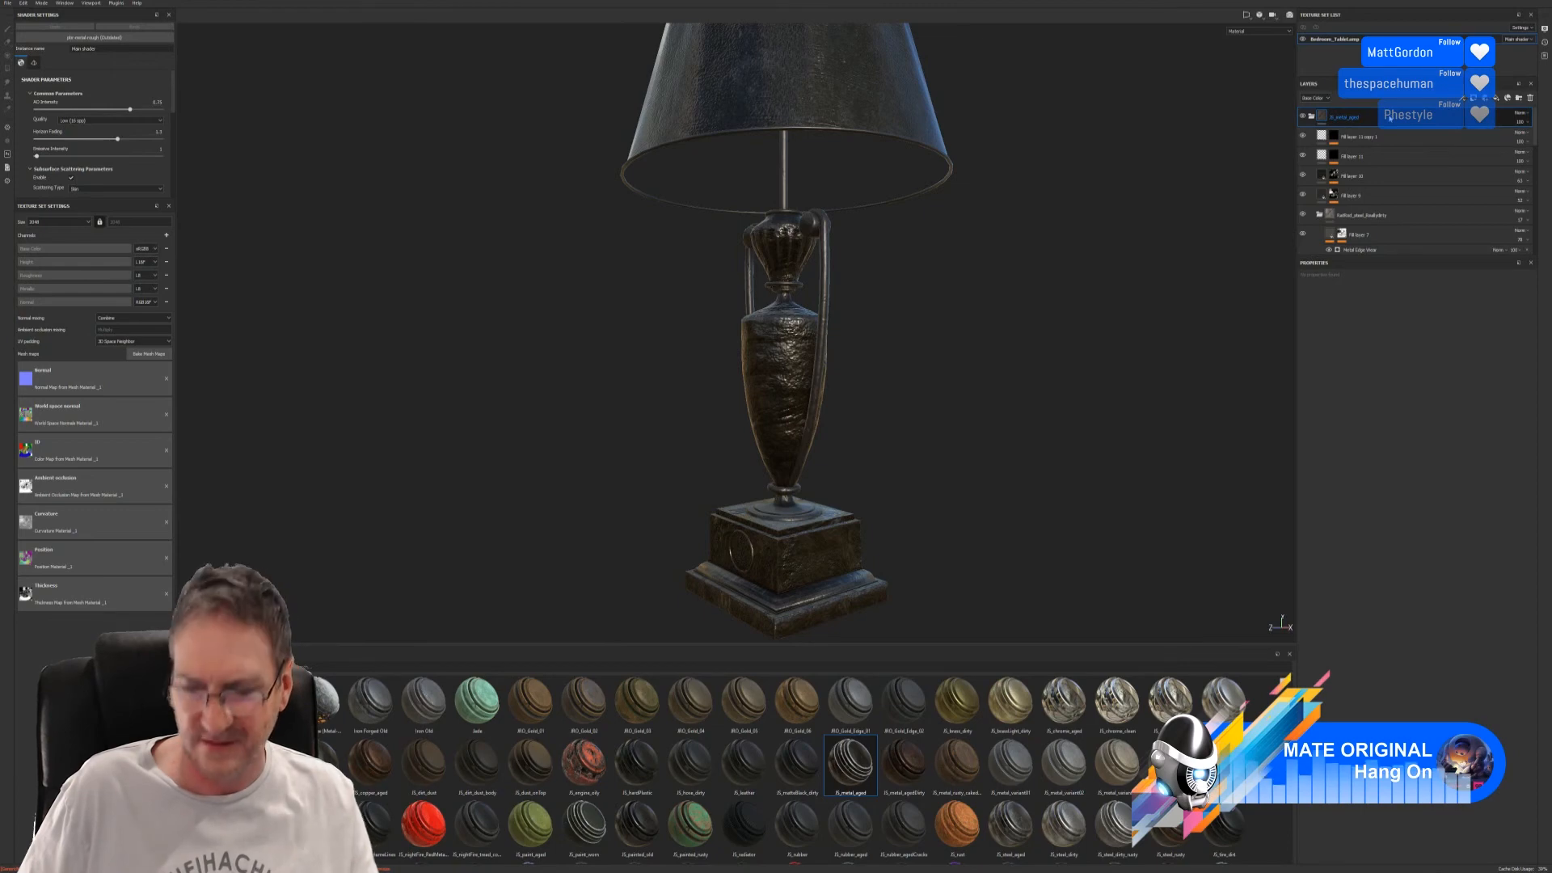
key("Delete")
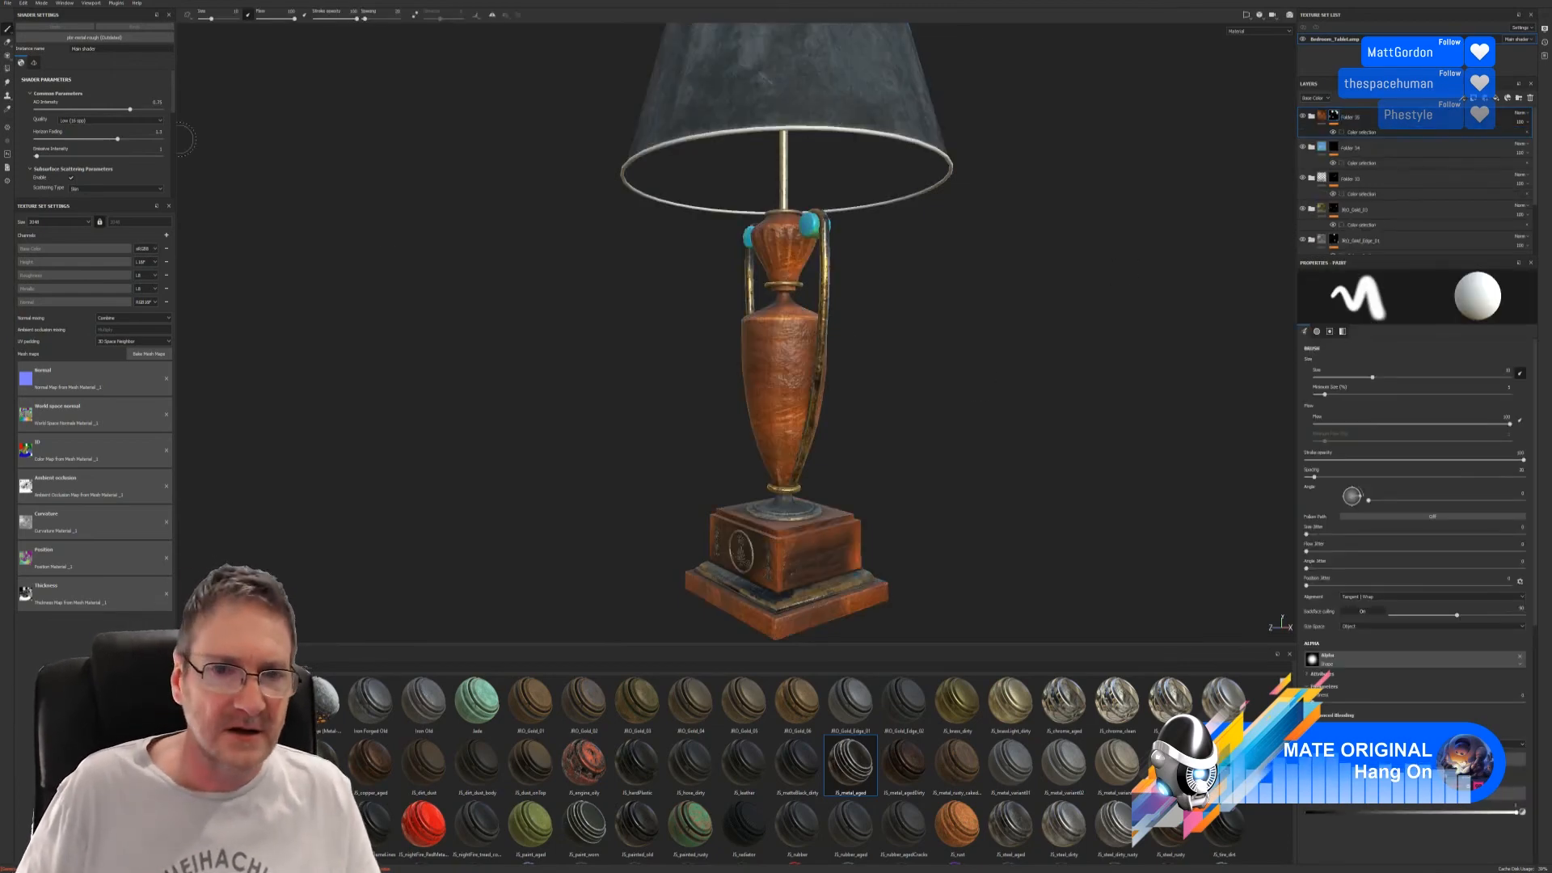
- Save the project
left_click(7, 3)
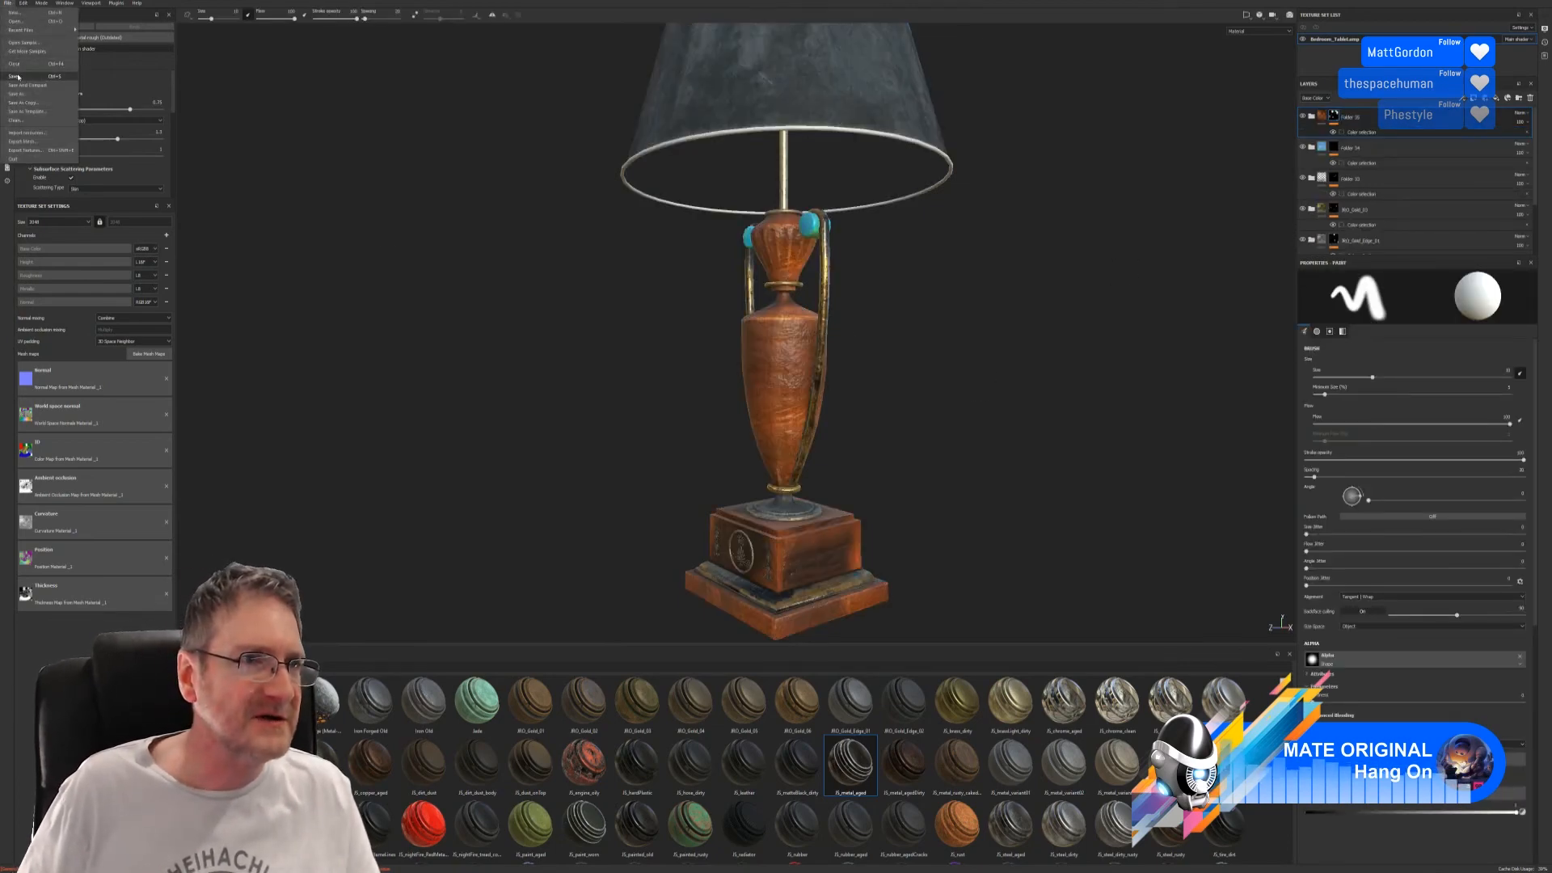
left_click(14, 76)
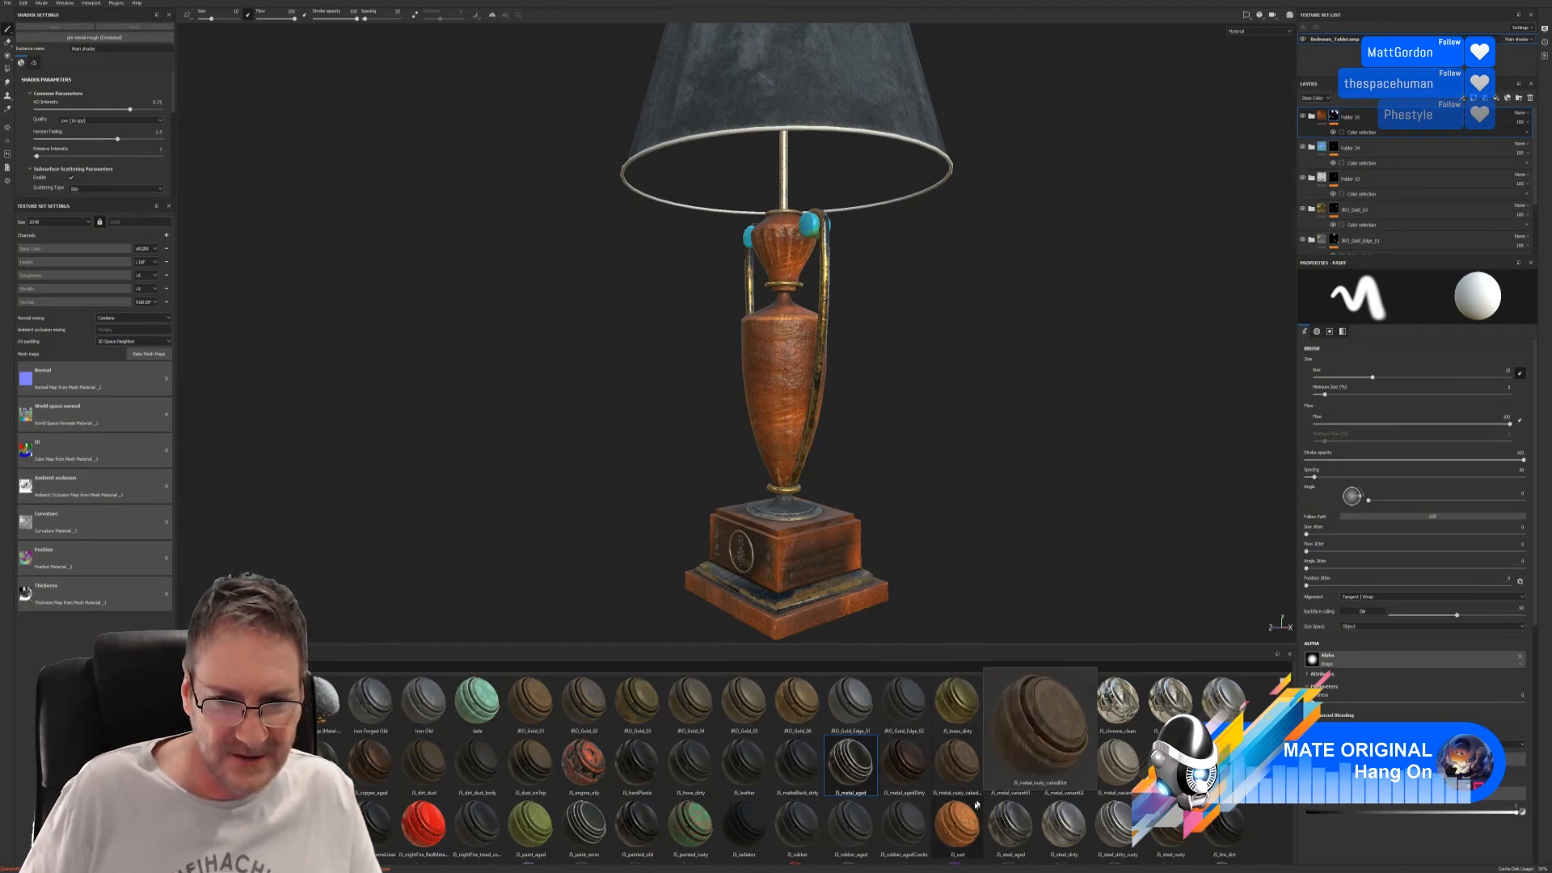
- Add the brass_dirty smart material to the lamp as the top folder of the layer stack
mouse_move(1011, 709)
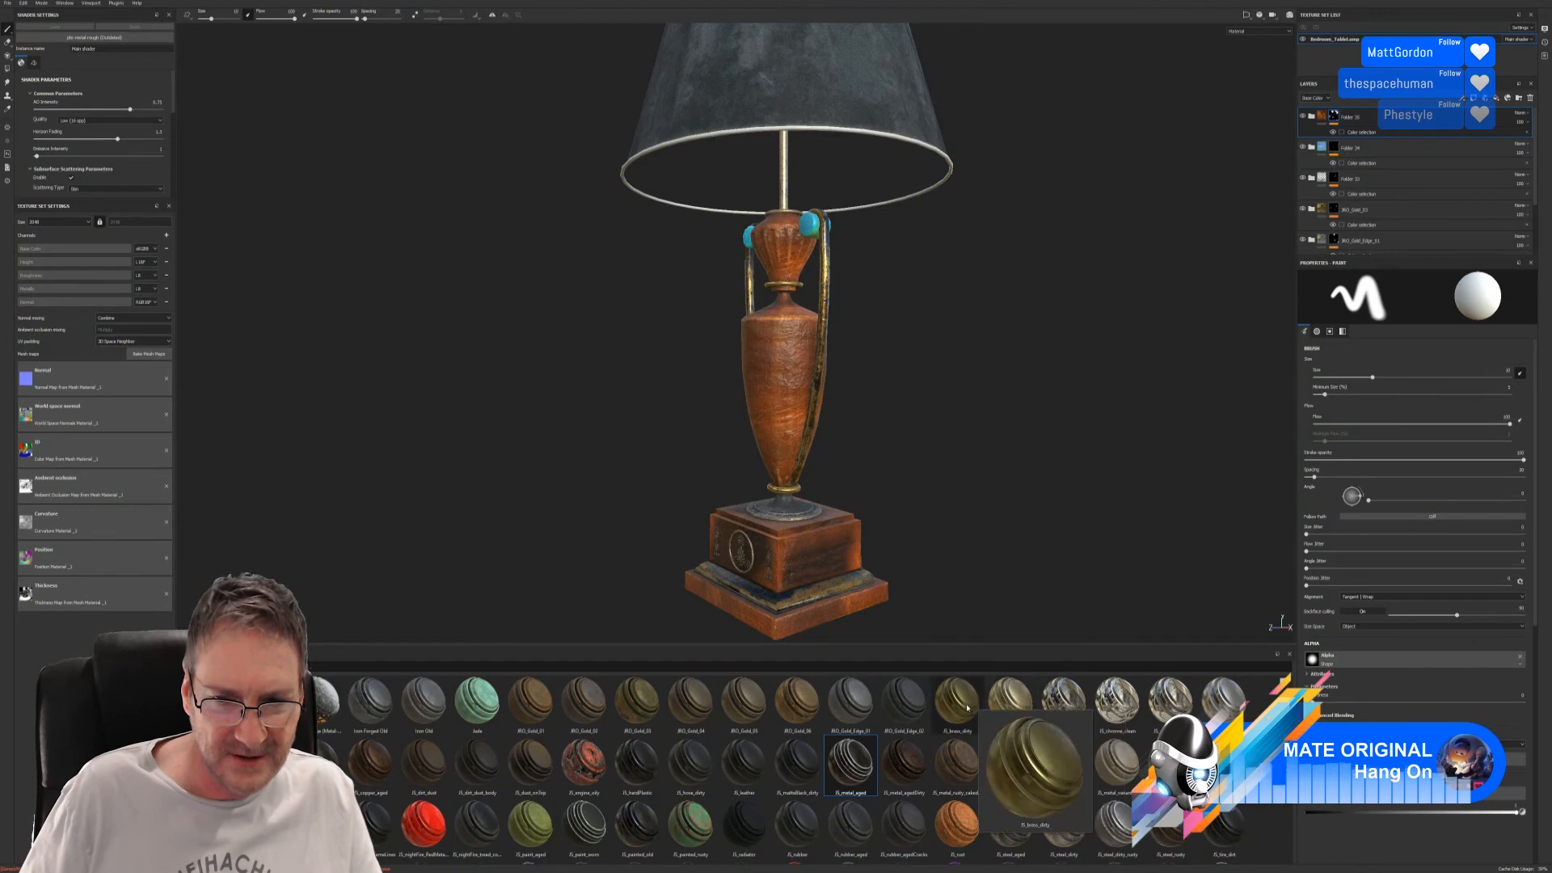
mouse_move(965, 755)
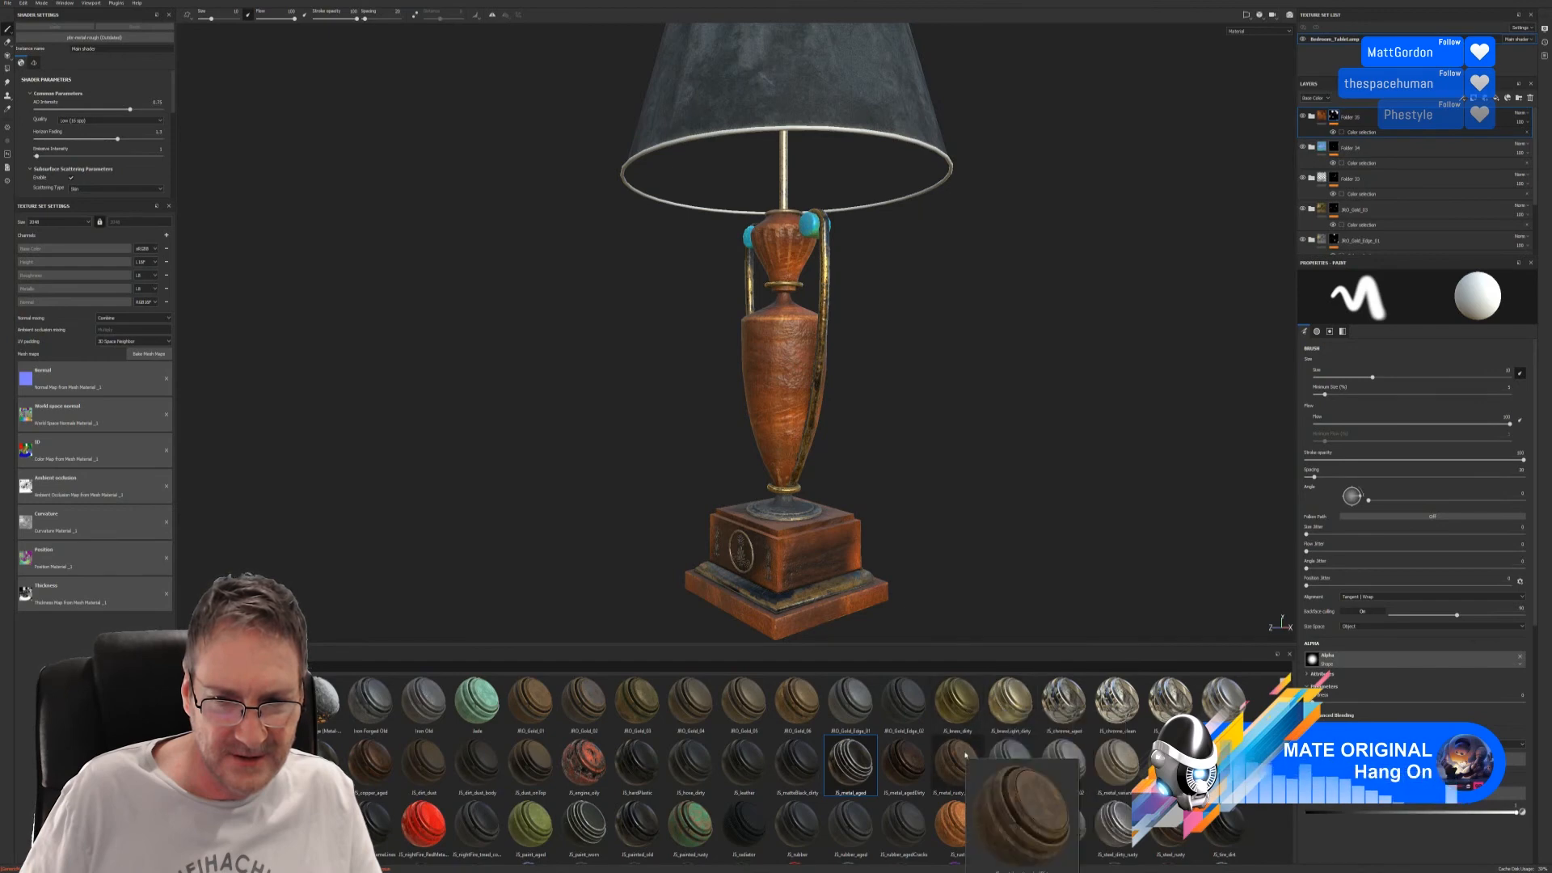
mouse_move(907, 756)
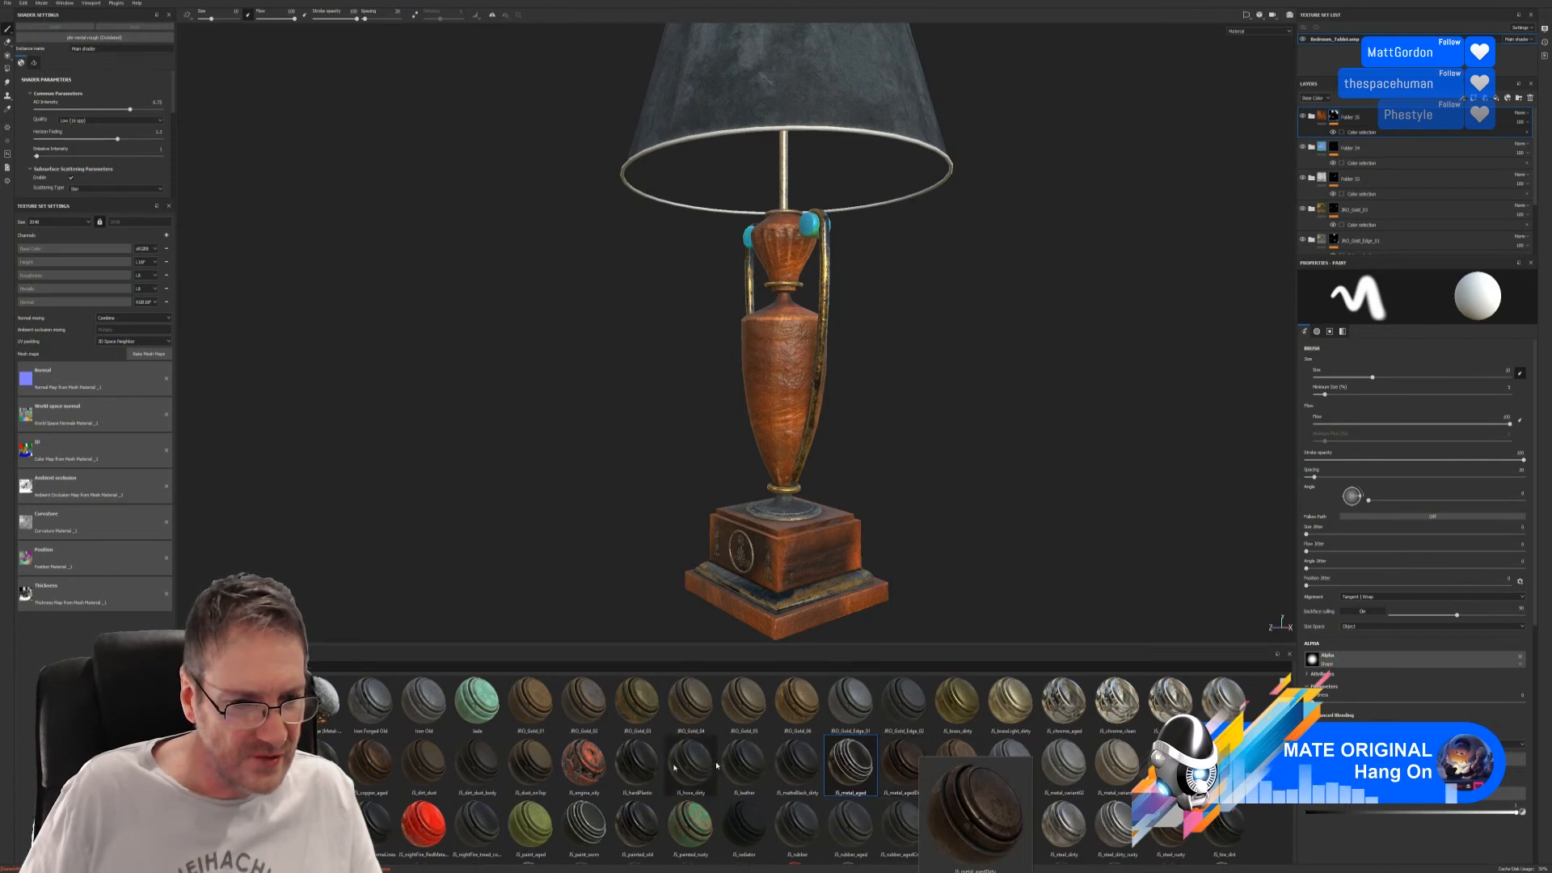
mouse_move(392, 714)
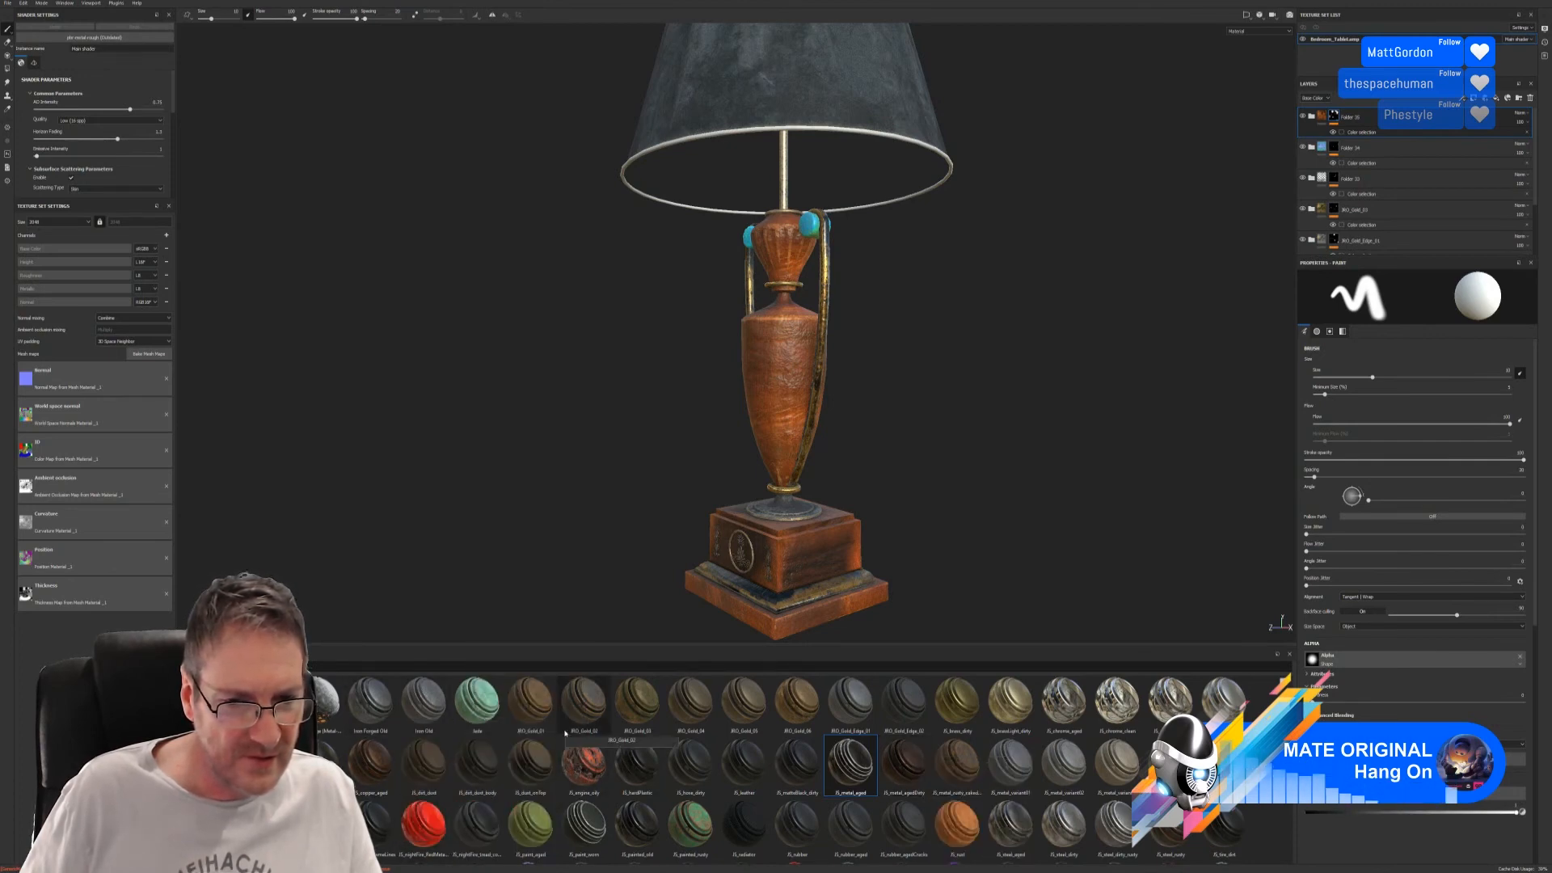
mouse_move(853, 710)
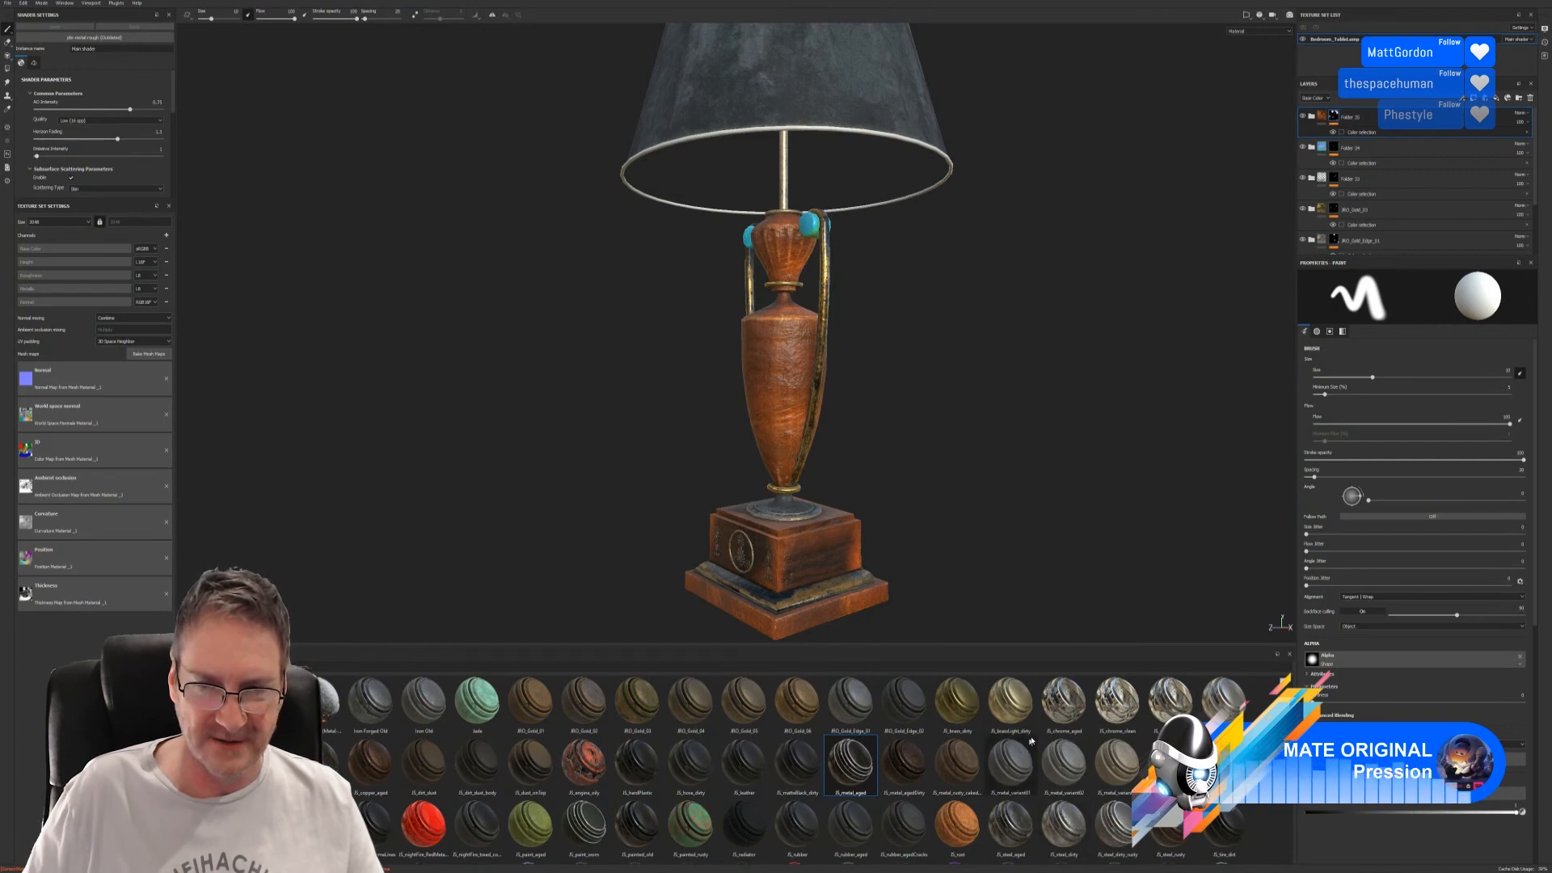
mouse_move(1025, 711)
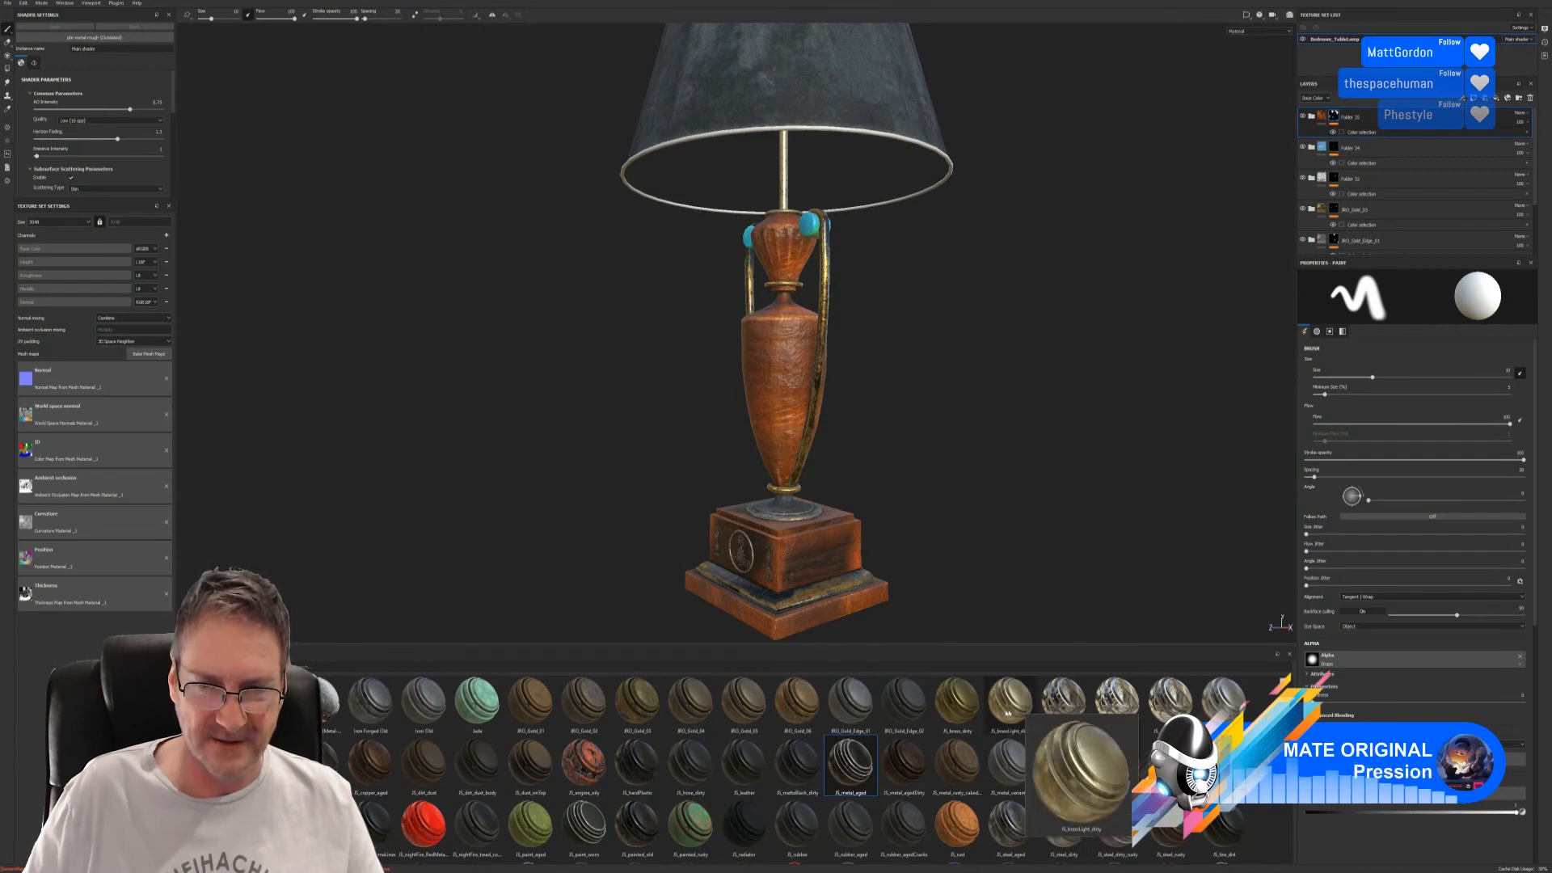
mouse_move(971, 713)
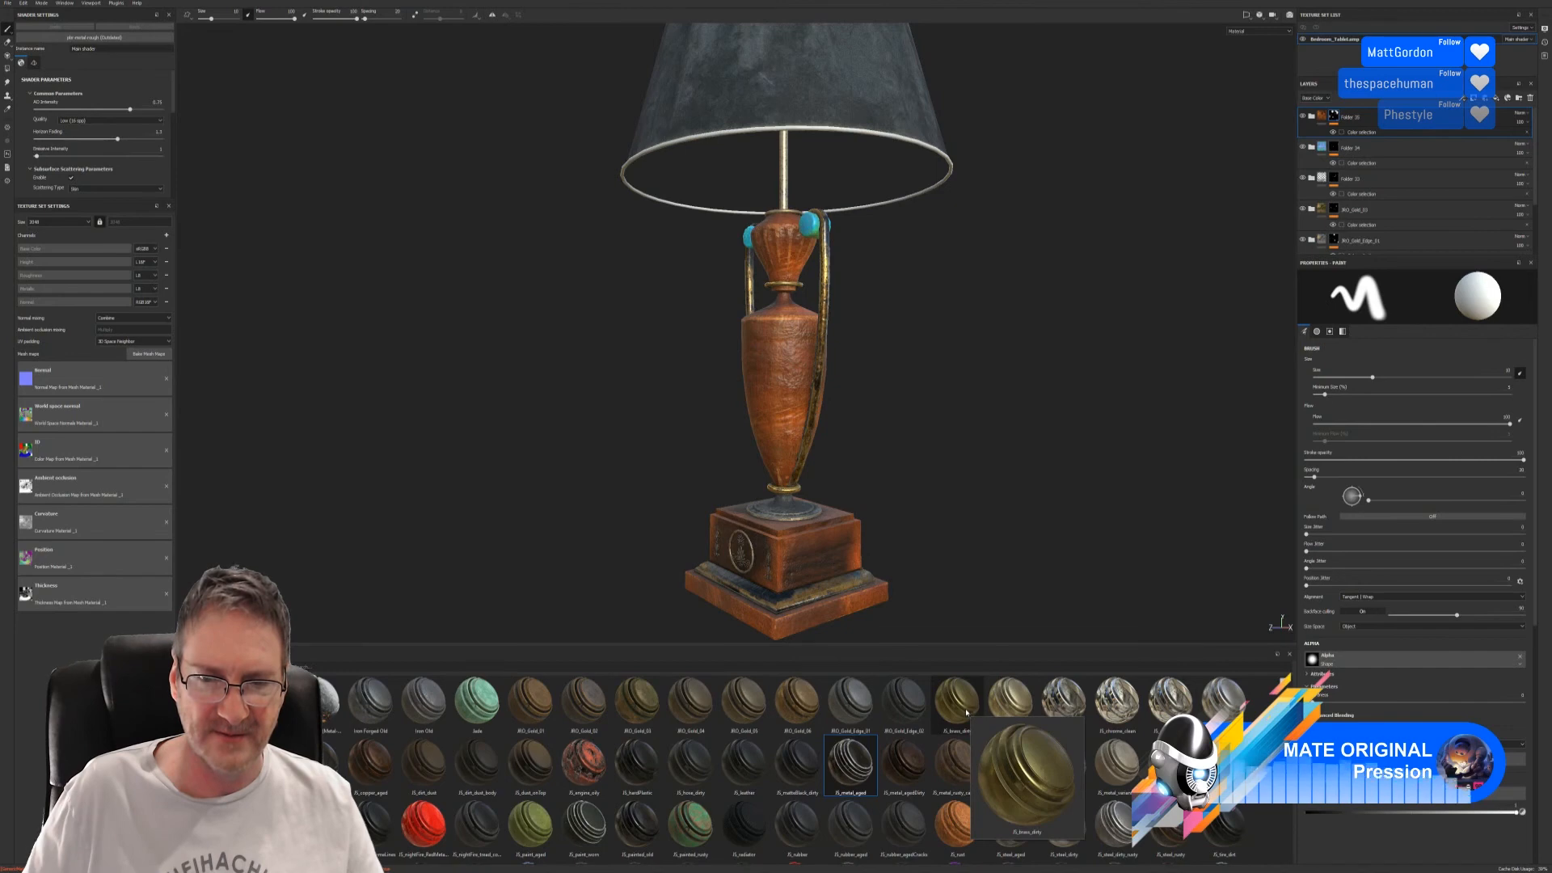
left_click_drag(967, 712, 892, 127)
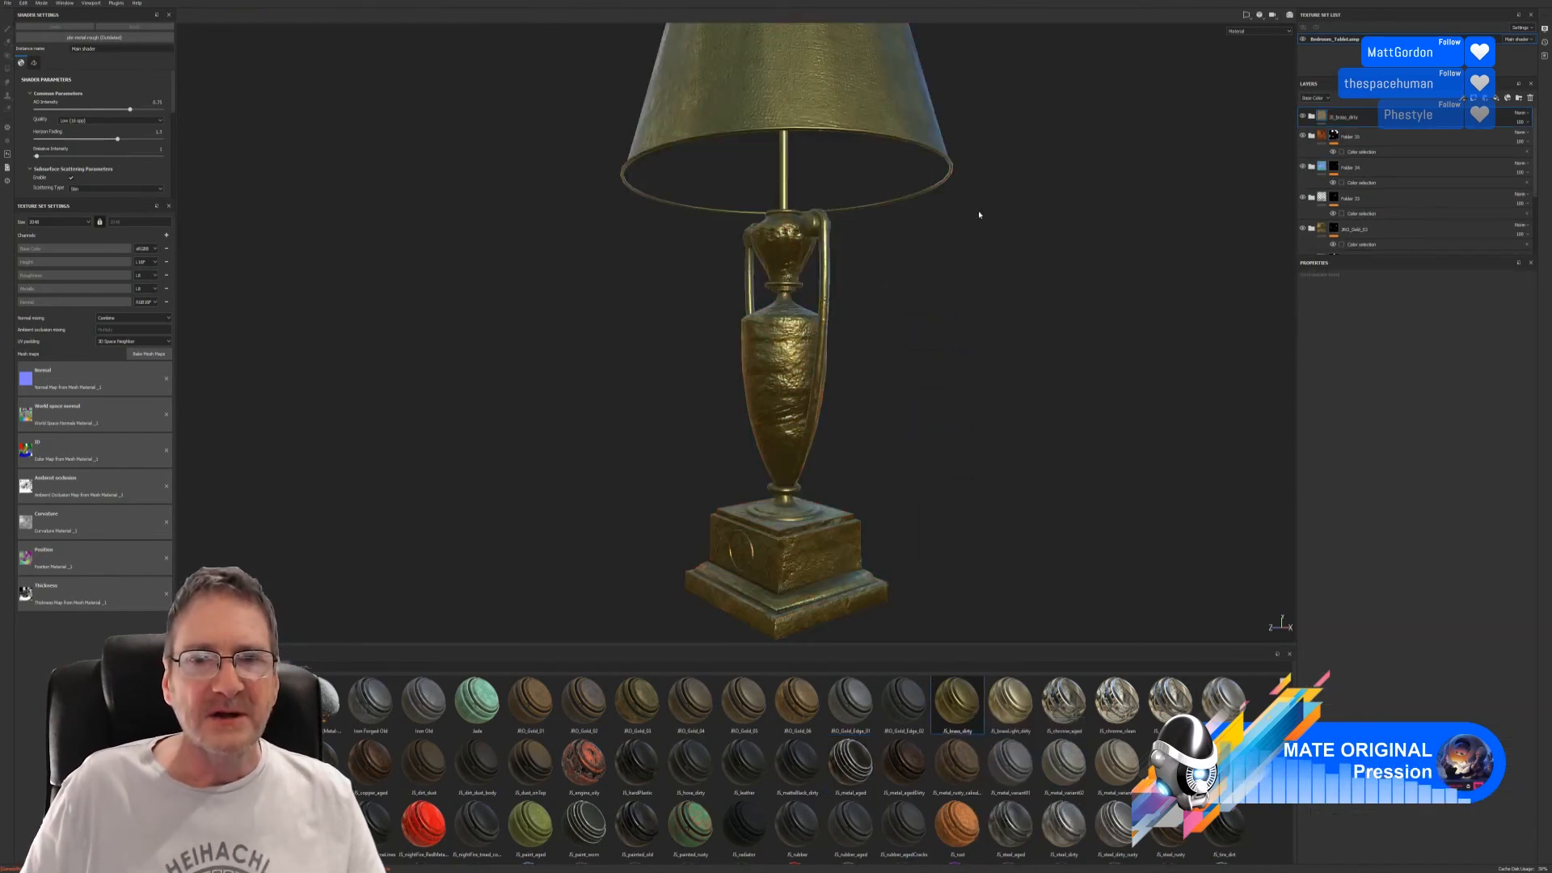
- Add a color selection mask to the brass_dirty folder and pick the ID colour of the lampshade's lower rim
right_click(1412, 118)
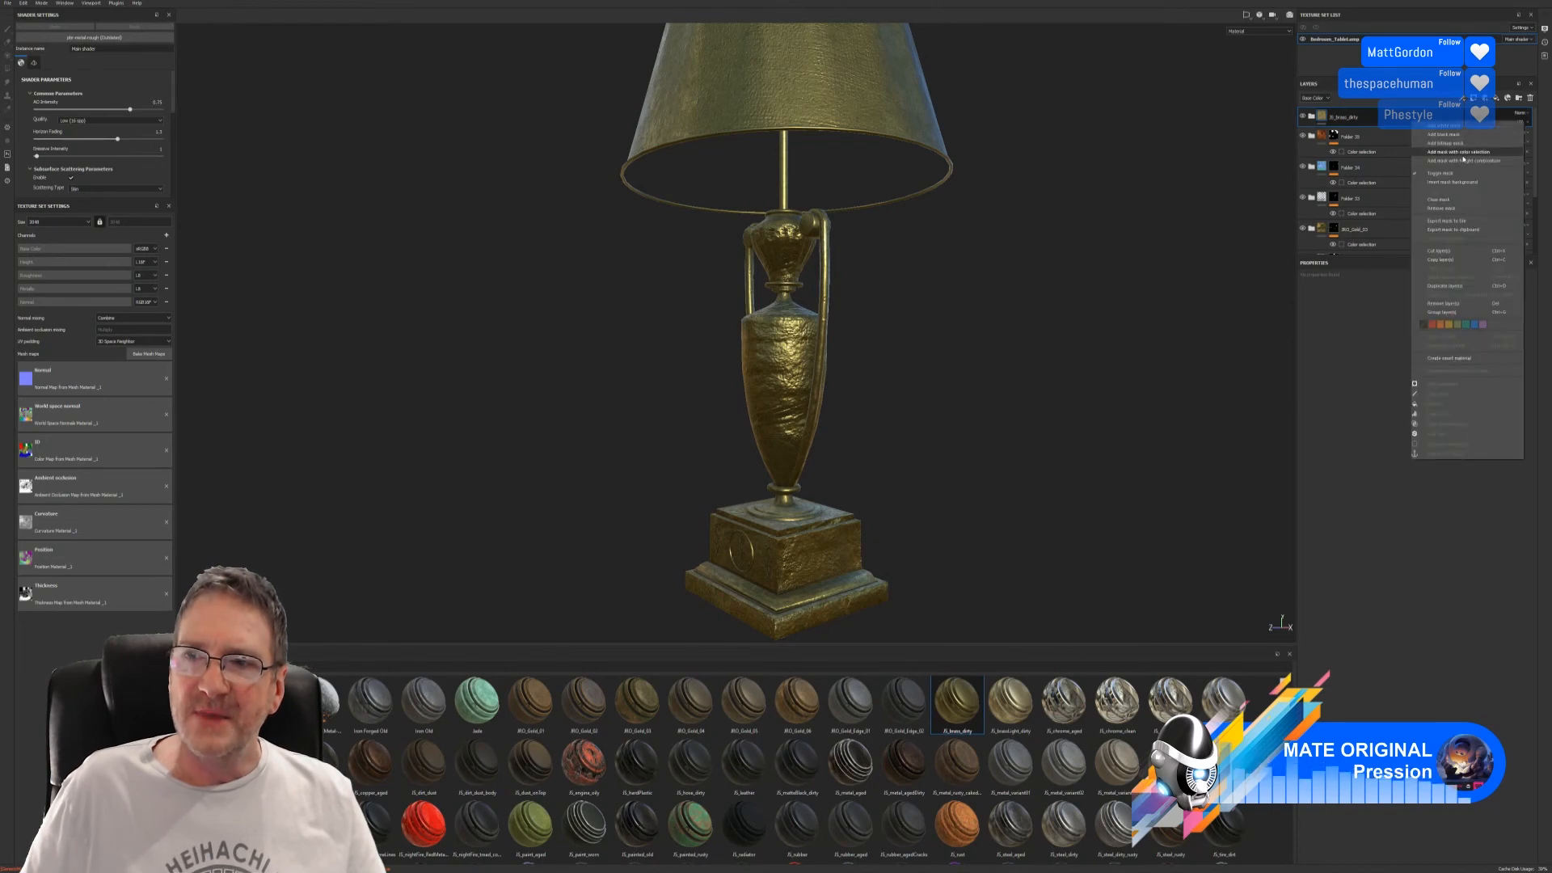
left_click(1458, 152)
left_click(1520, 361)
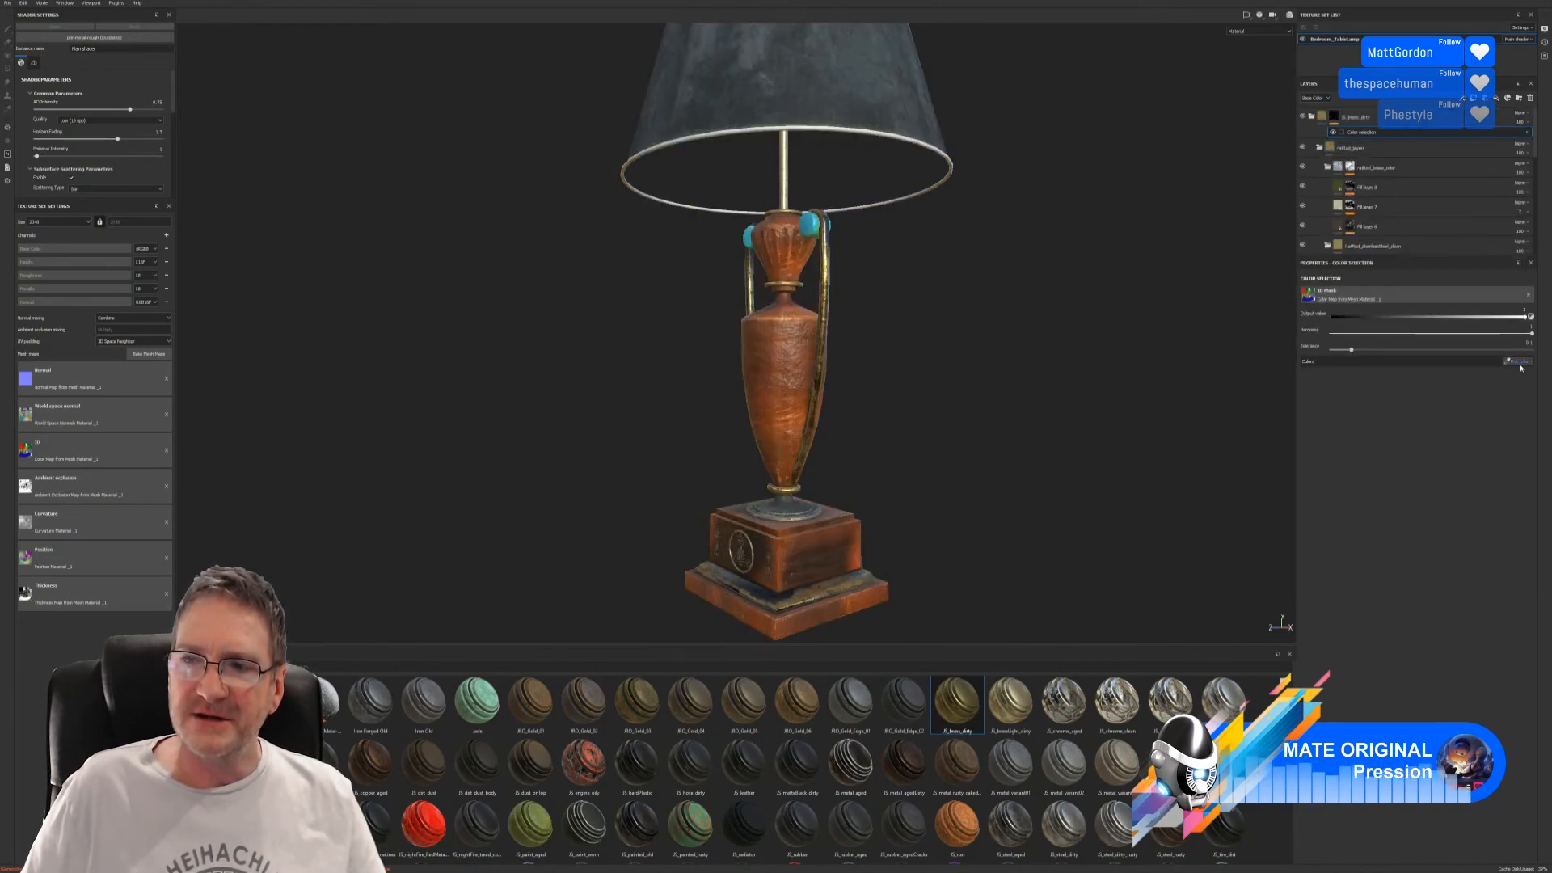
left_click(953, 167)
left_click_drag(973, 242, 821, 253, "alt")
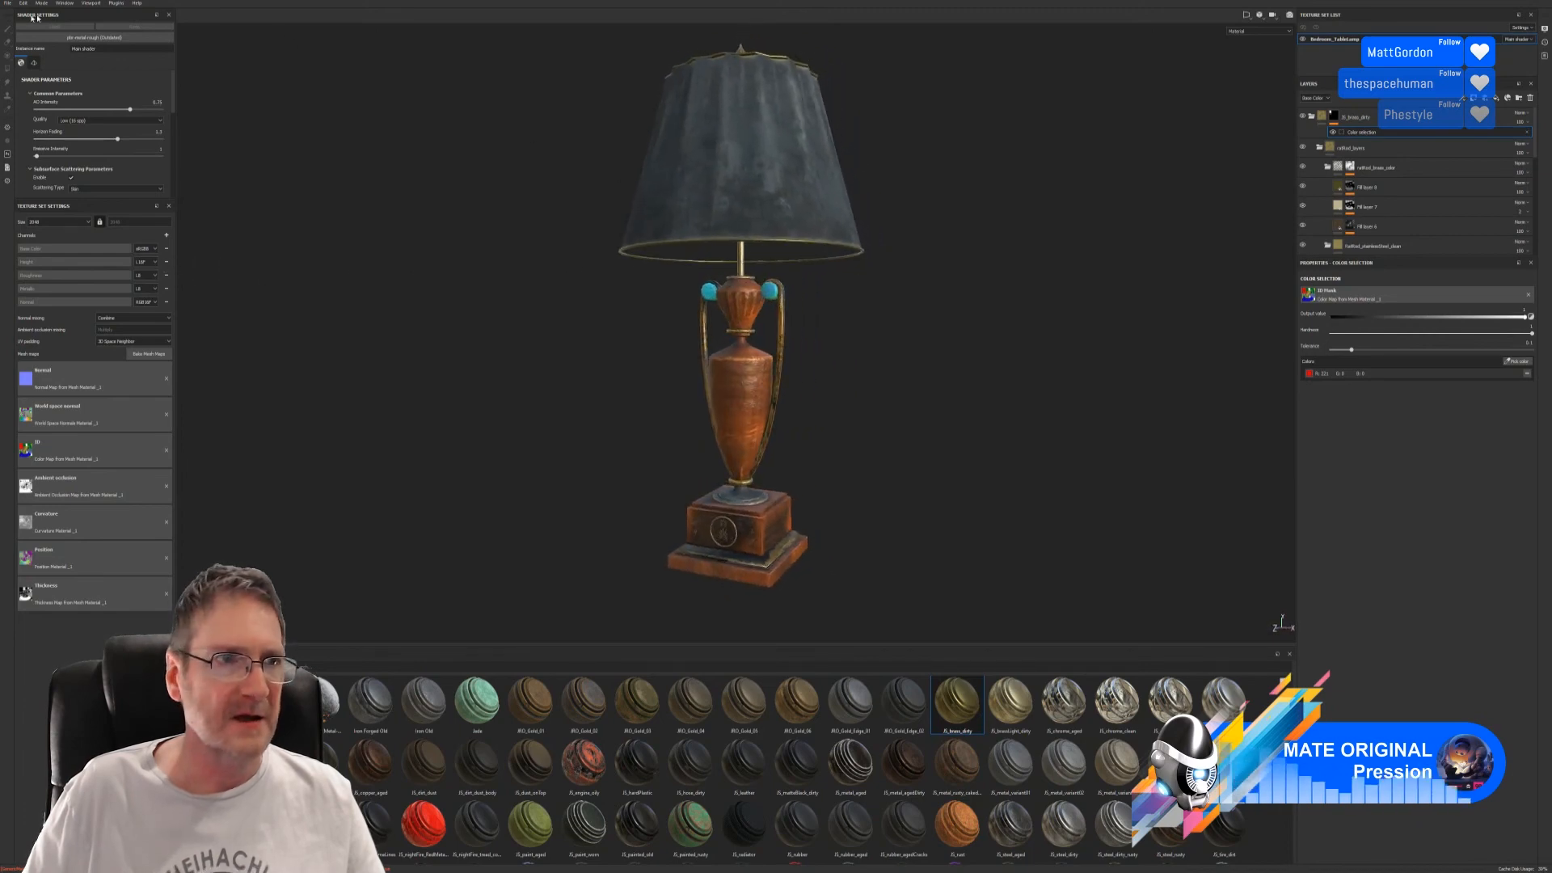
- Save the project
left_click(5, 4)
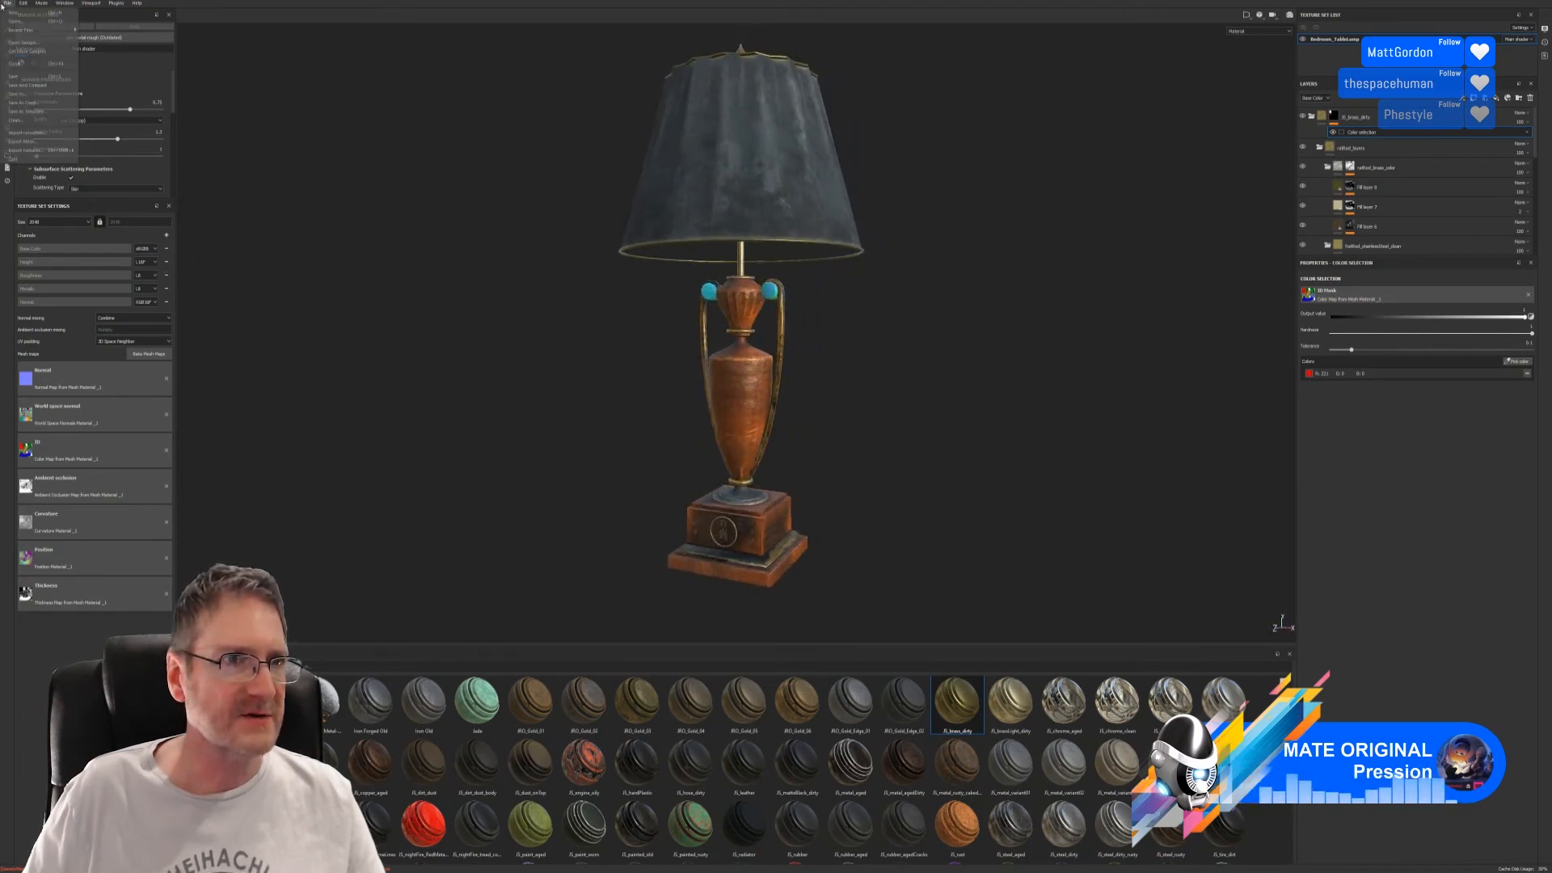
left_click(18, 76)
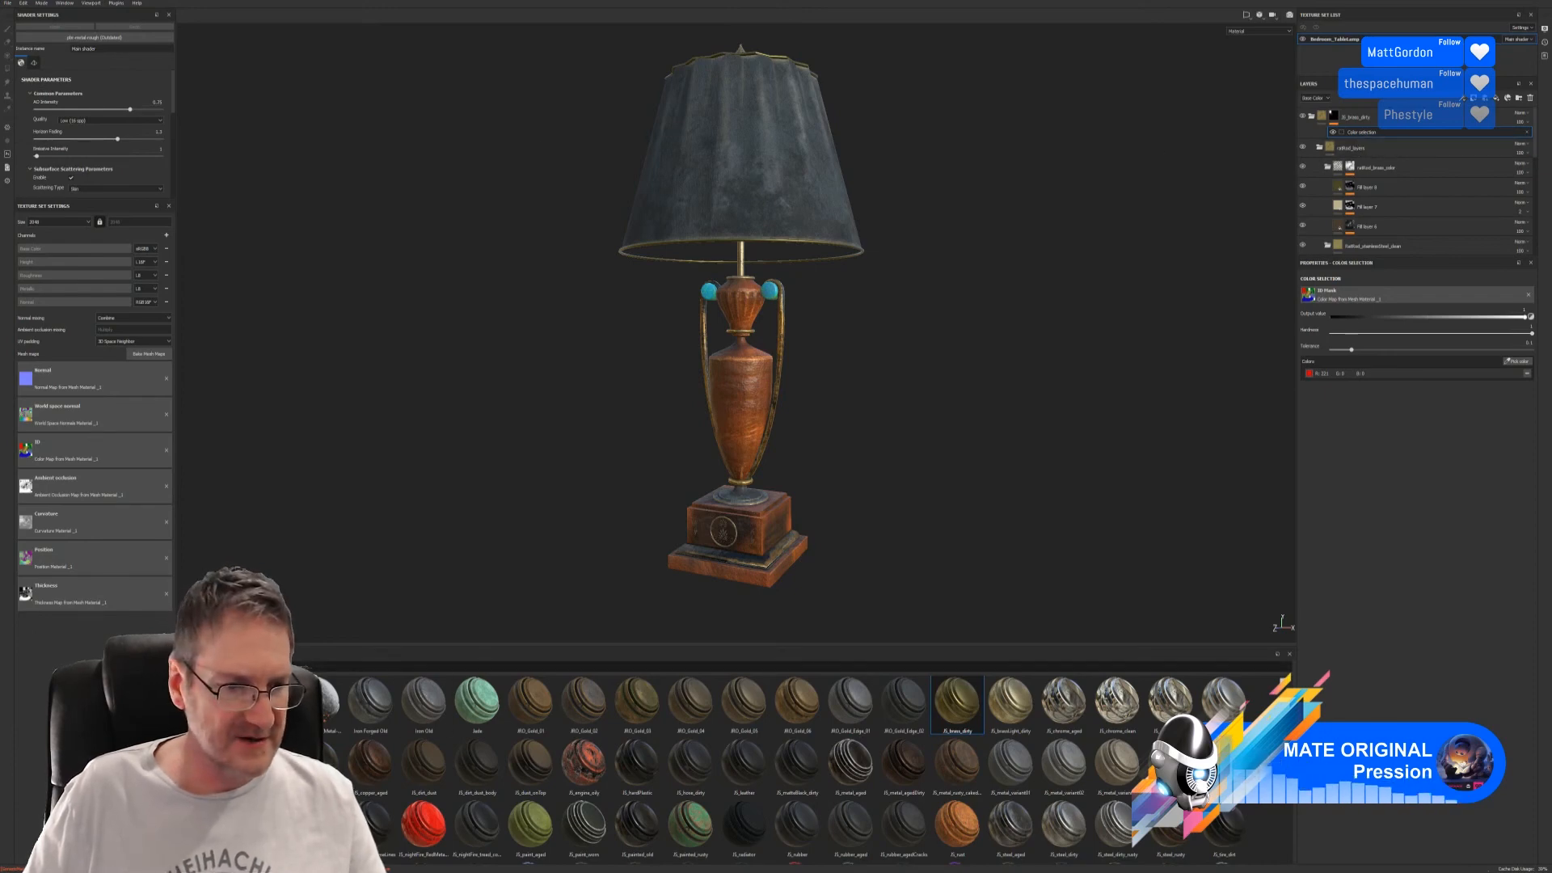
- Try the Metal Grinded base material as the top layer over the whole lamp and undo it
left_click(185, 683)
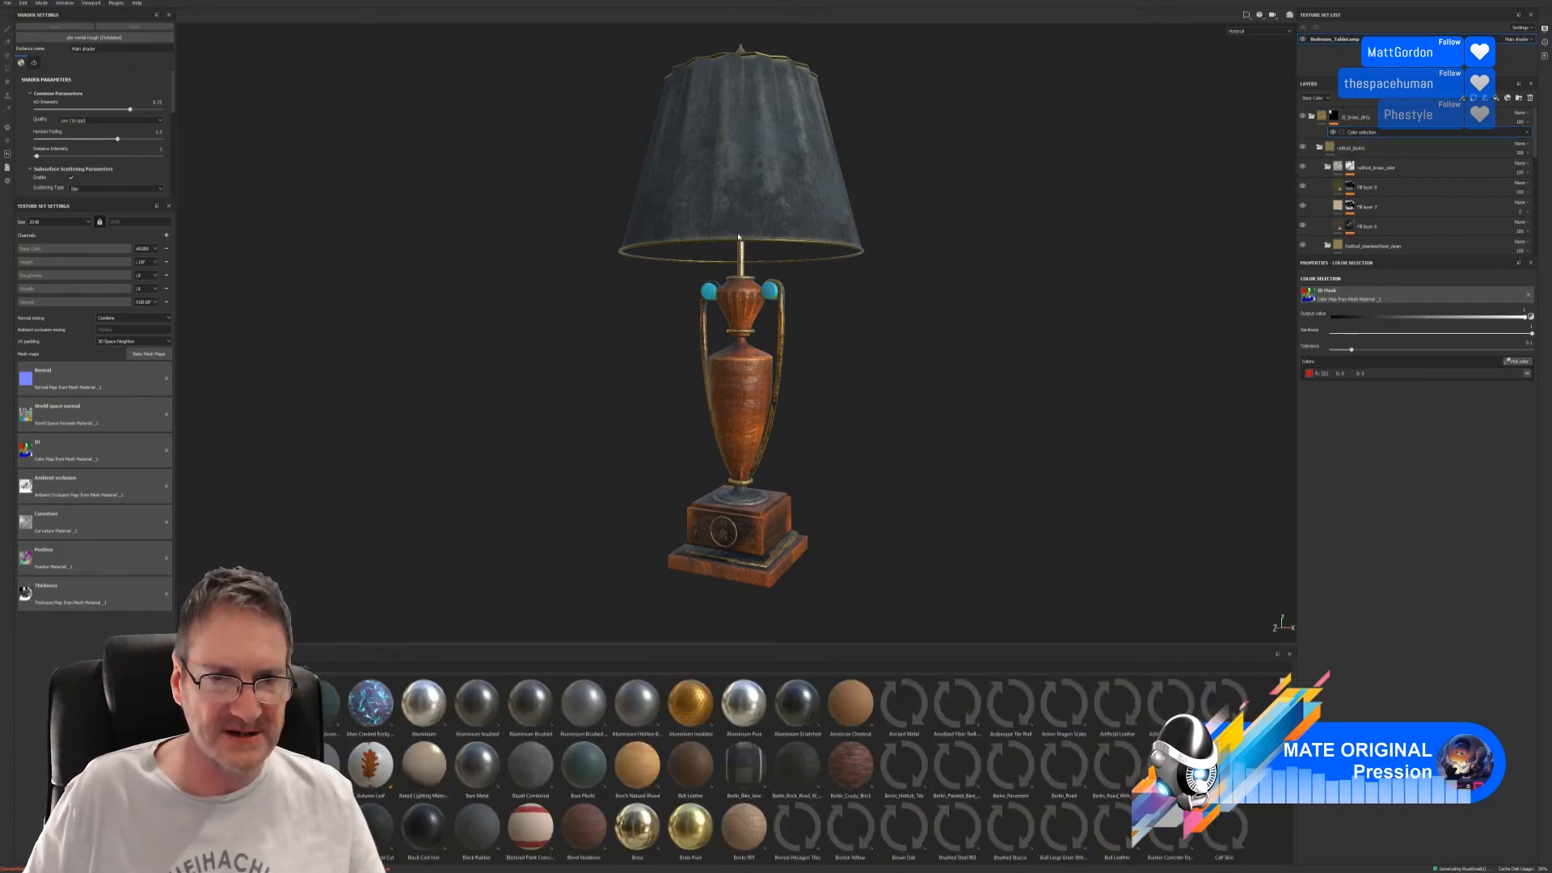
scroll(914, 717, "down", 5)
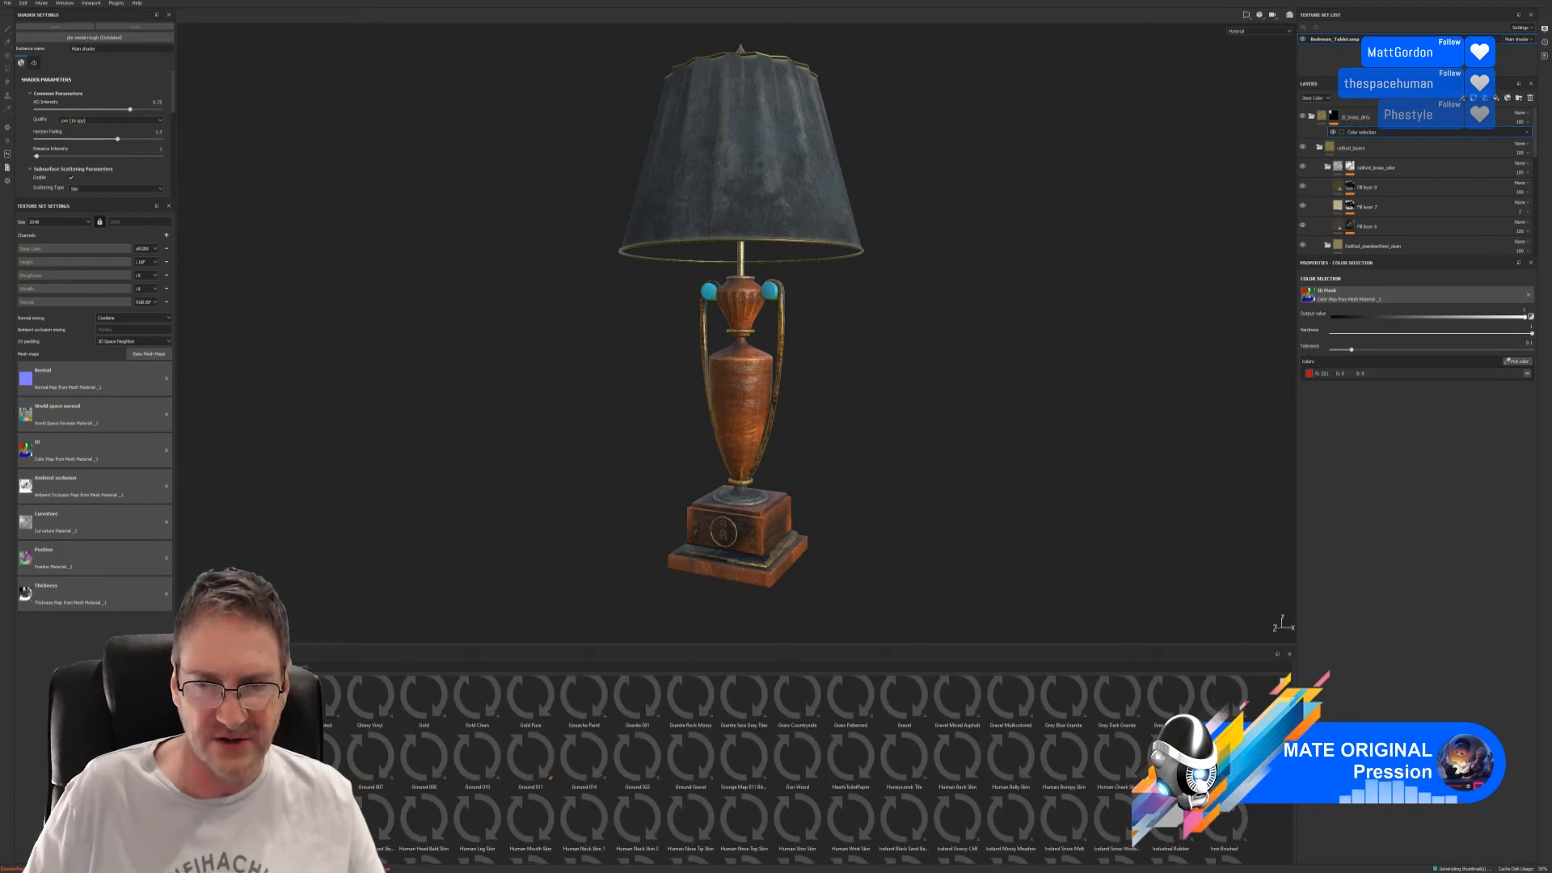
scroll(813, 278, "up", 3)
scroll(1142, 269, "up", 3)
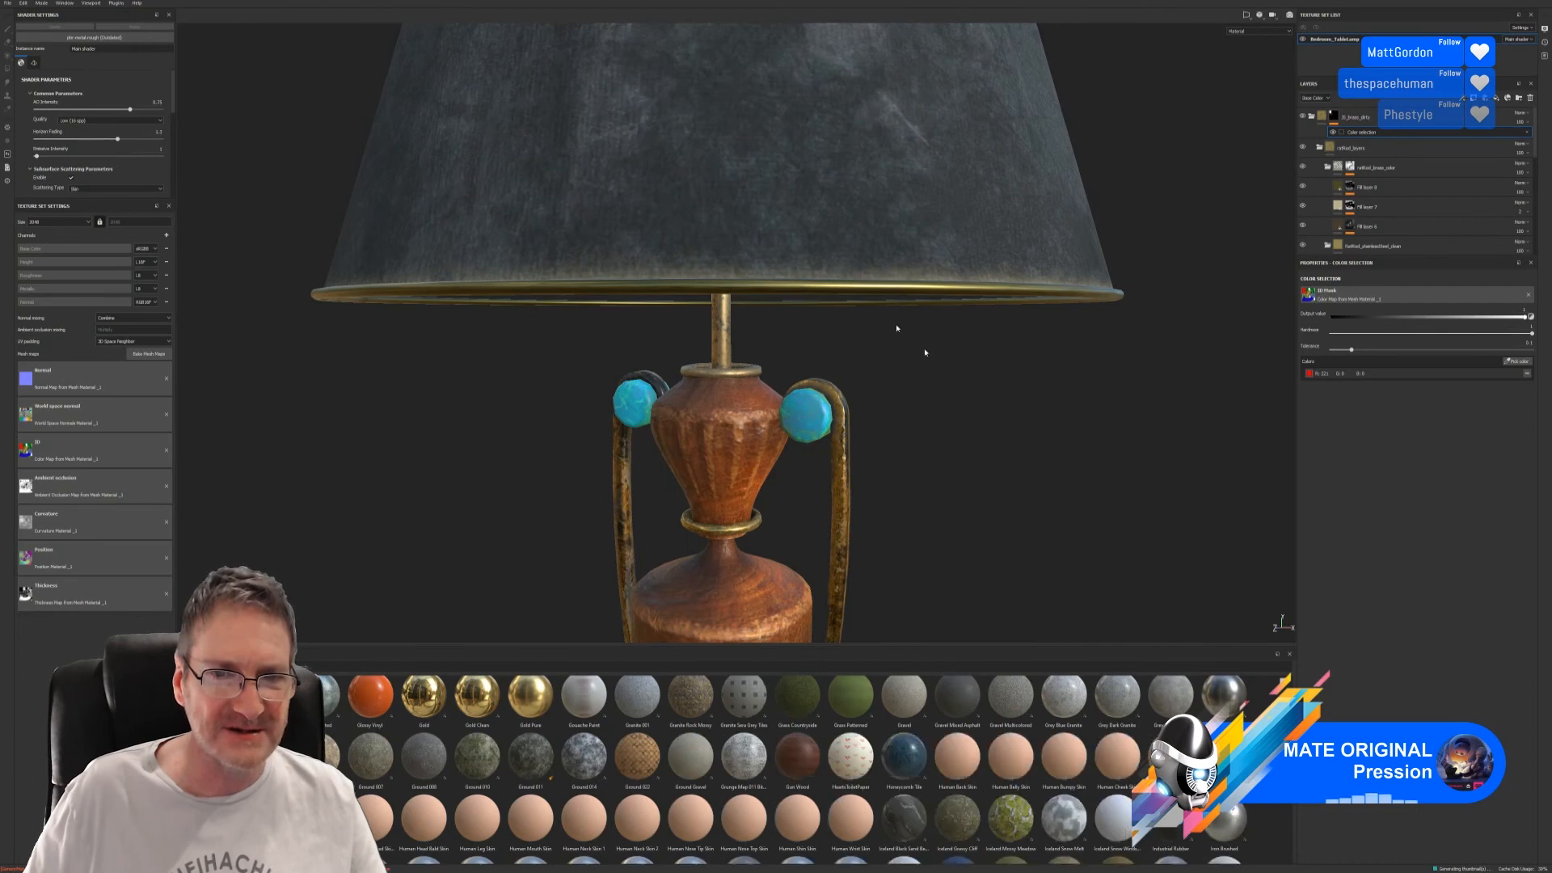
scroll(907, 338, "down", 3)
middle_click_drag(943, 414, 940, 345, "alt")
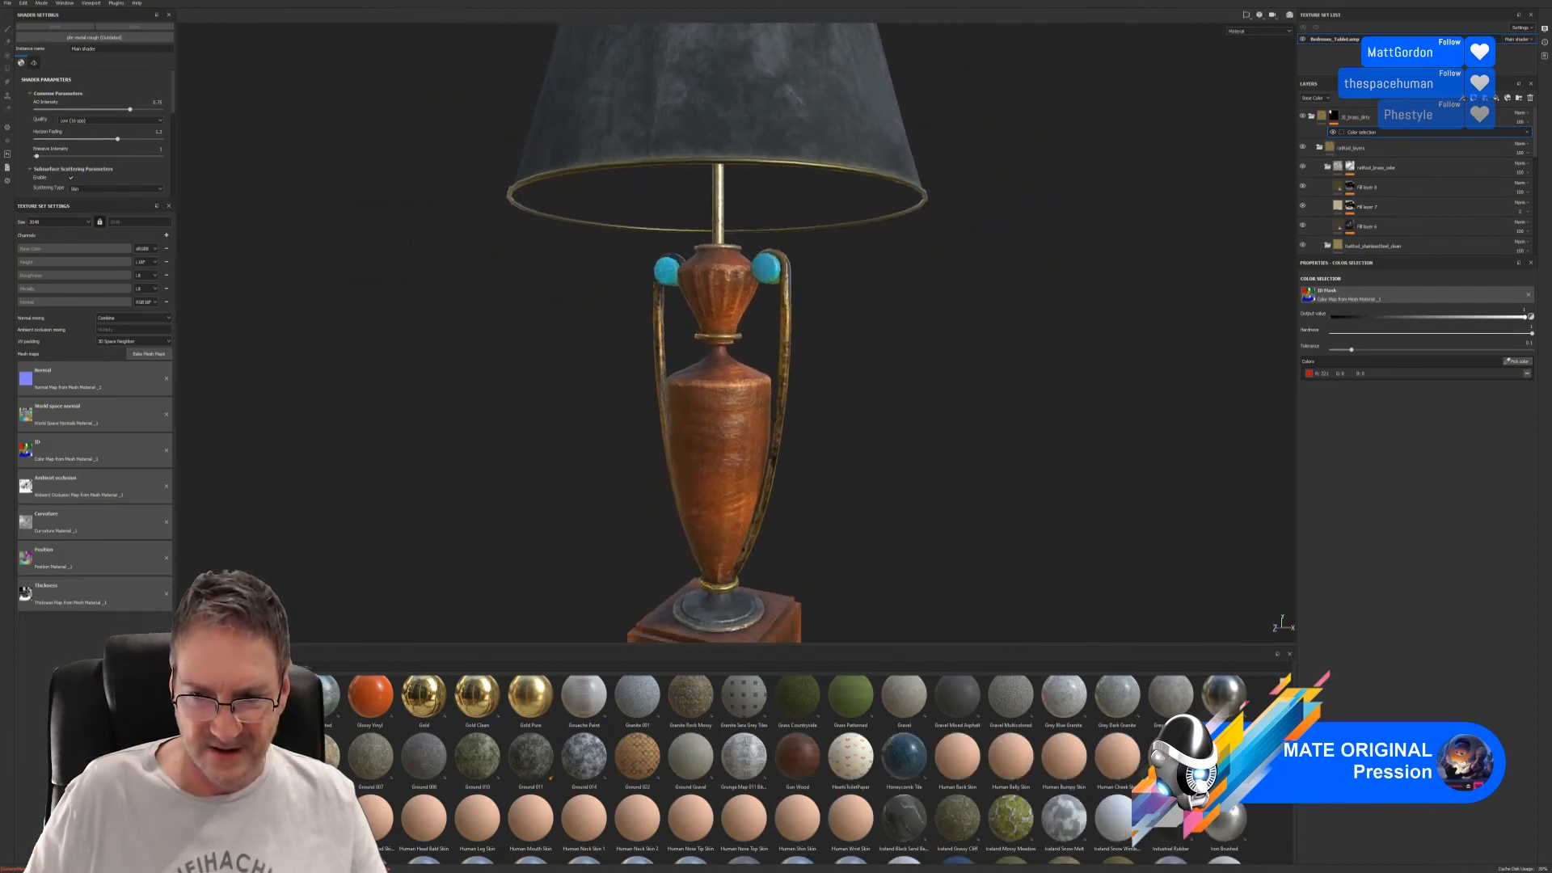
scroll(1164, 776, "down", 3)
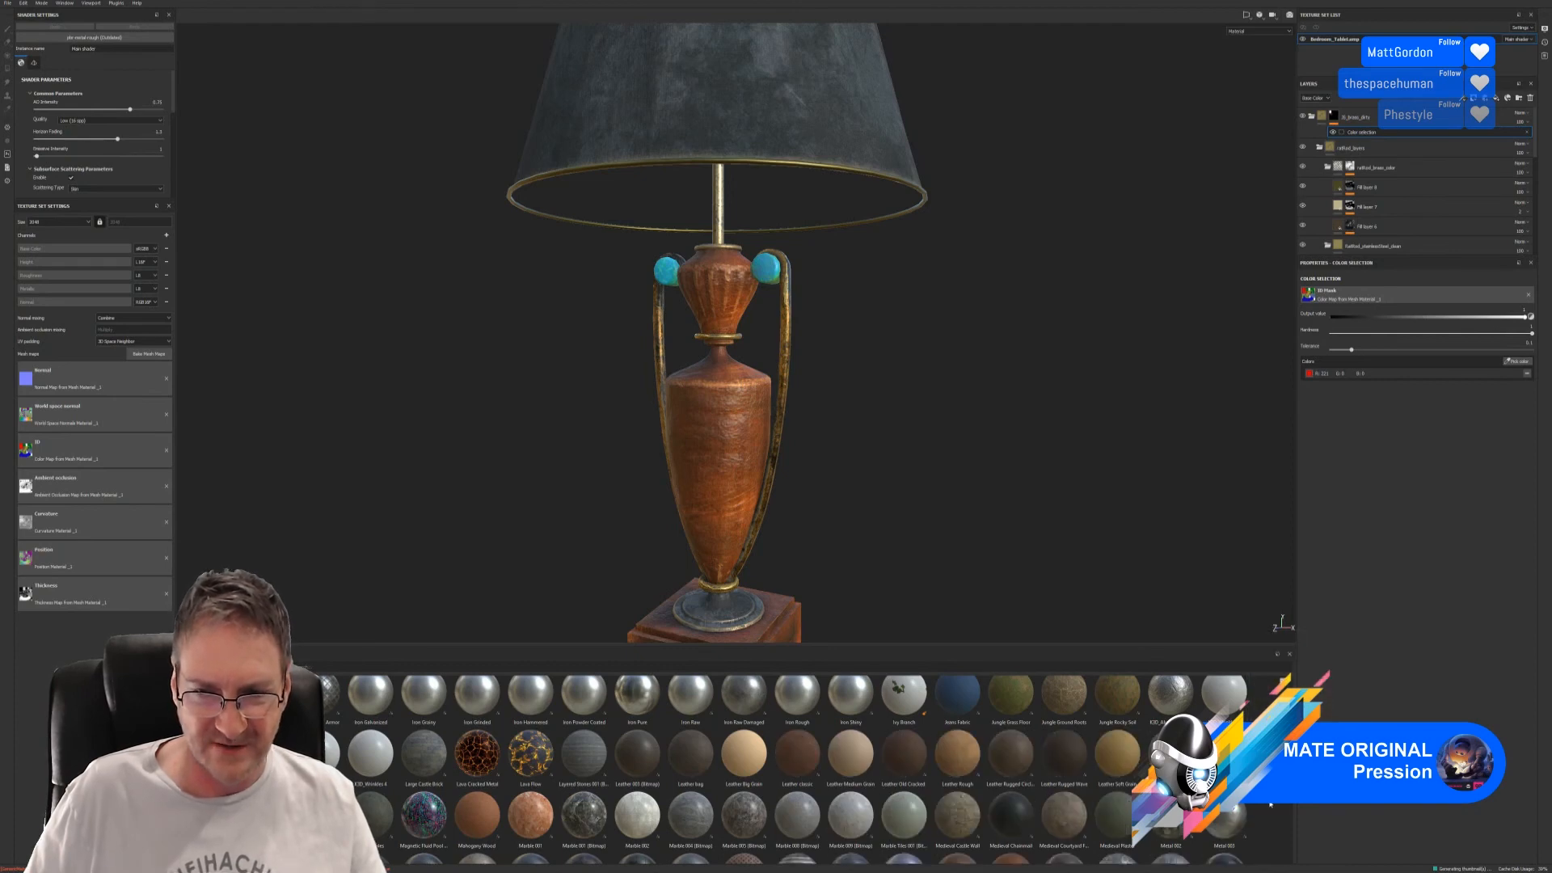
scroll(1269, 805, "down", 3)
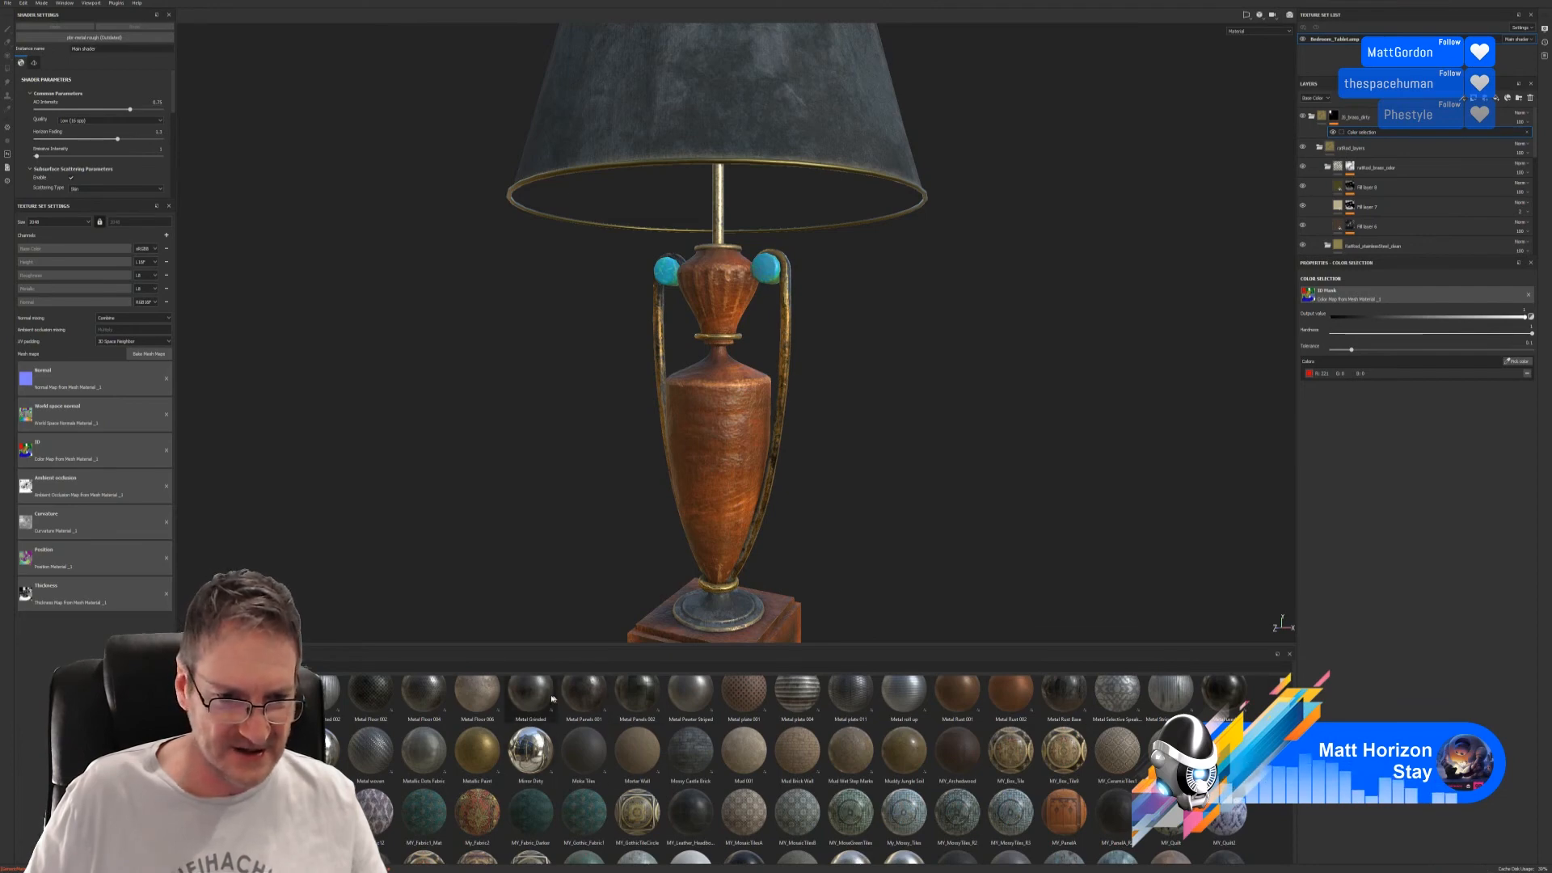
mouse_move(547, 698)
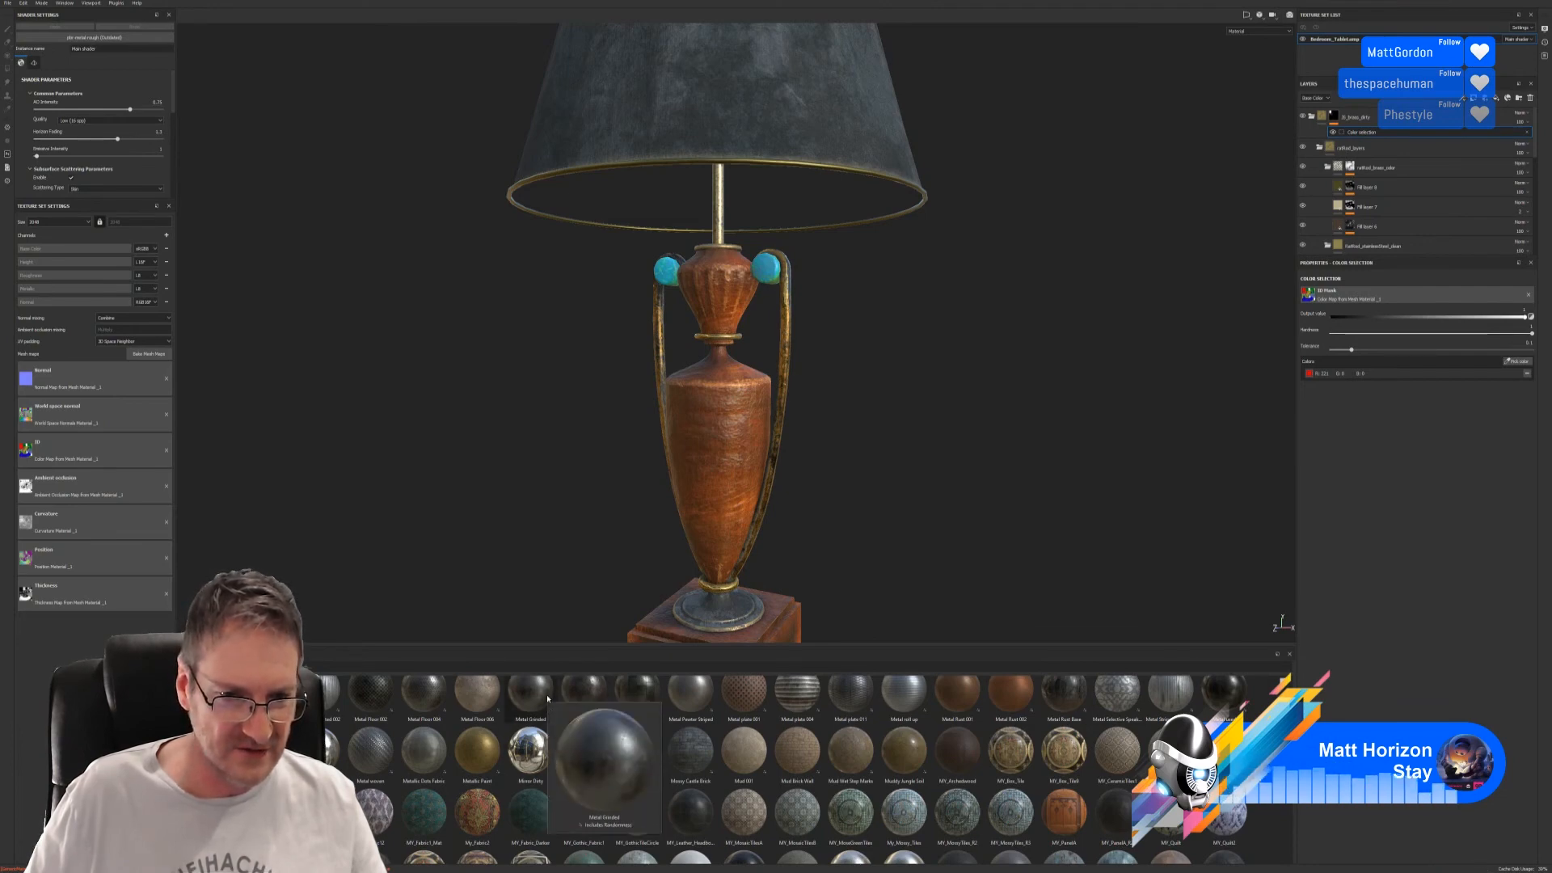
left_click_drag(547, 698, 881, 172)
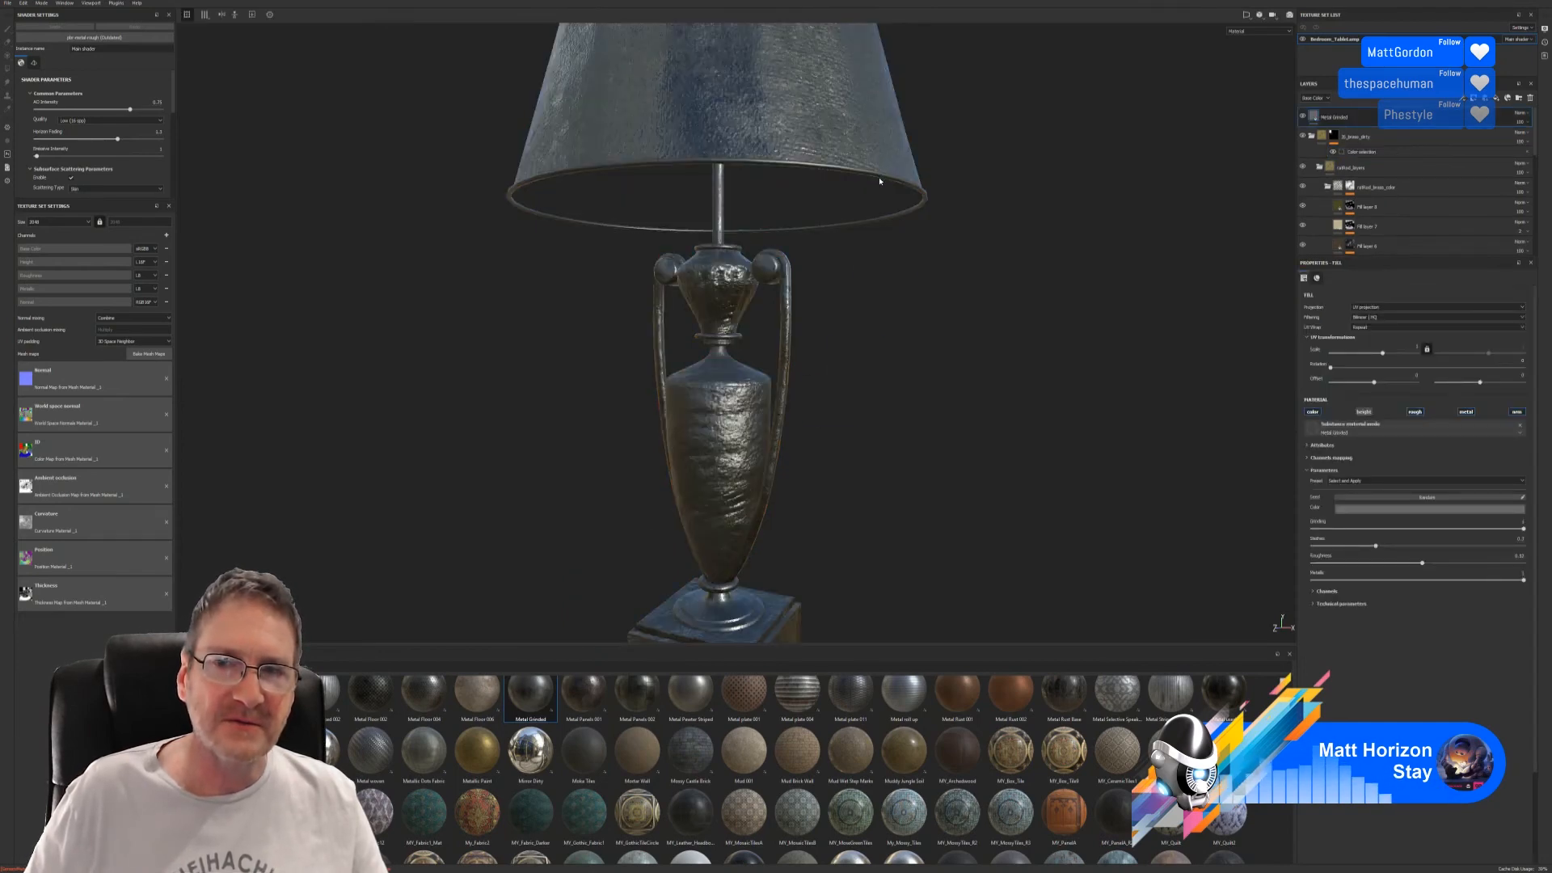
key("ctrl+z")
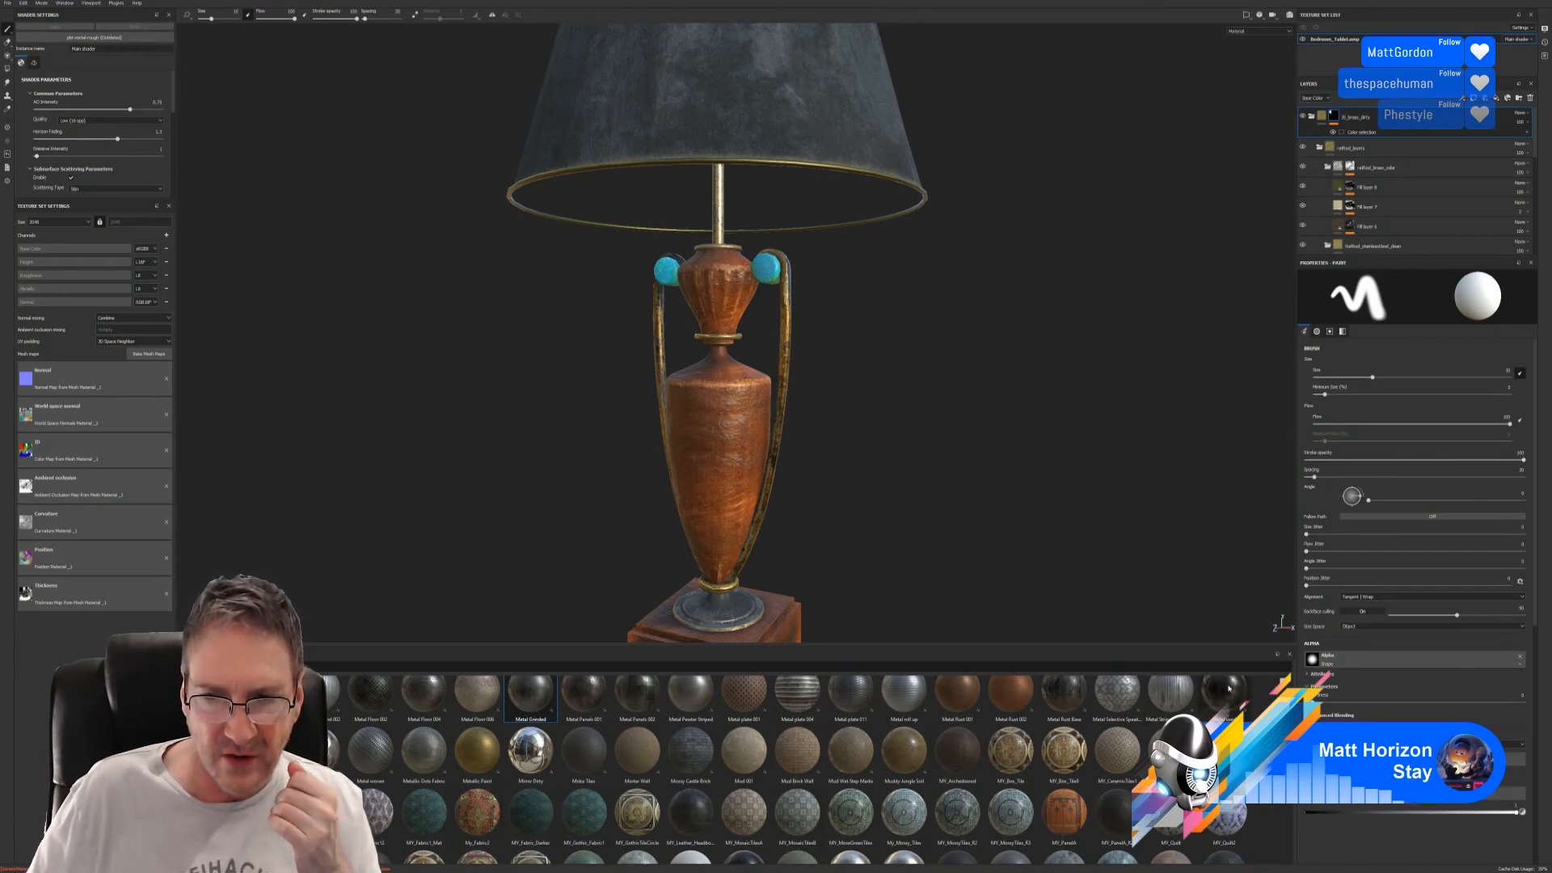
- Add the Metal Rust Base material as the top fill layer and slightly lower its UV scale
left_click_drag(1063, 692, 828, 150)
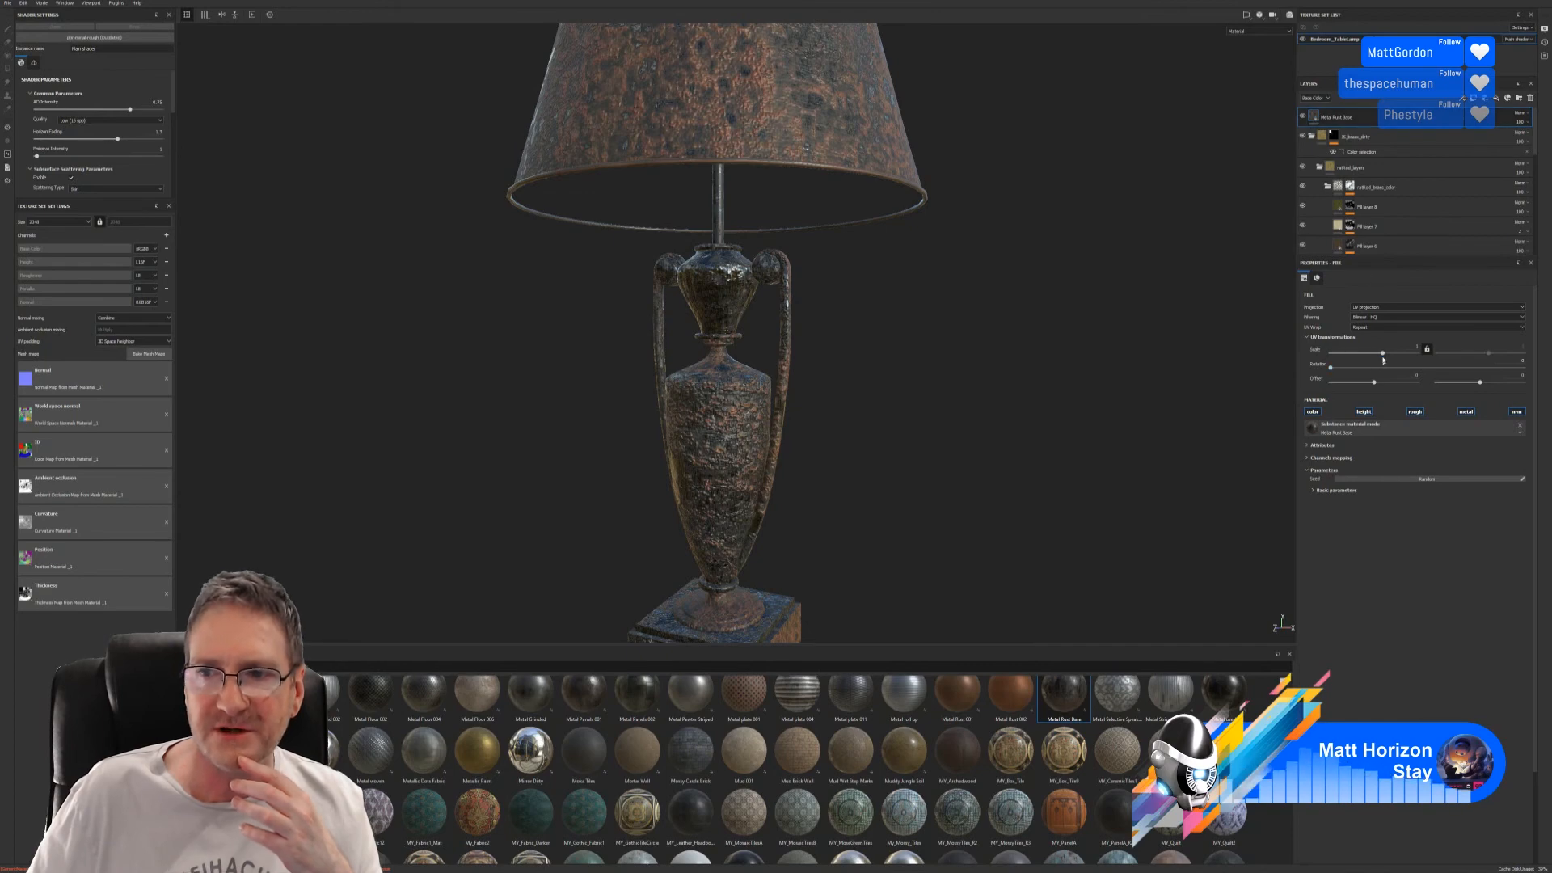
mouse_move(1382, 354)
left_mouse_down()
mouse_move(1394, 357)
mouse_move(1380, 356)
left_mouse_up()
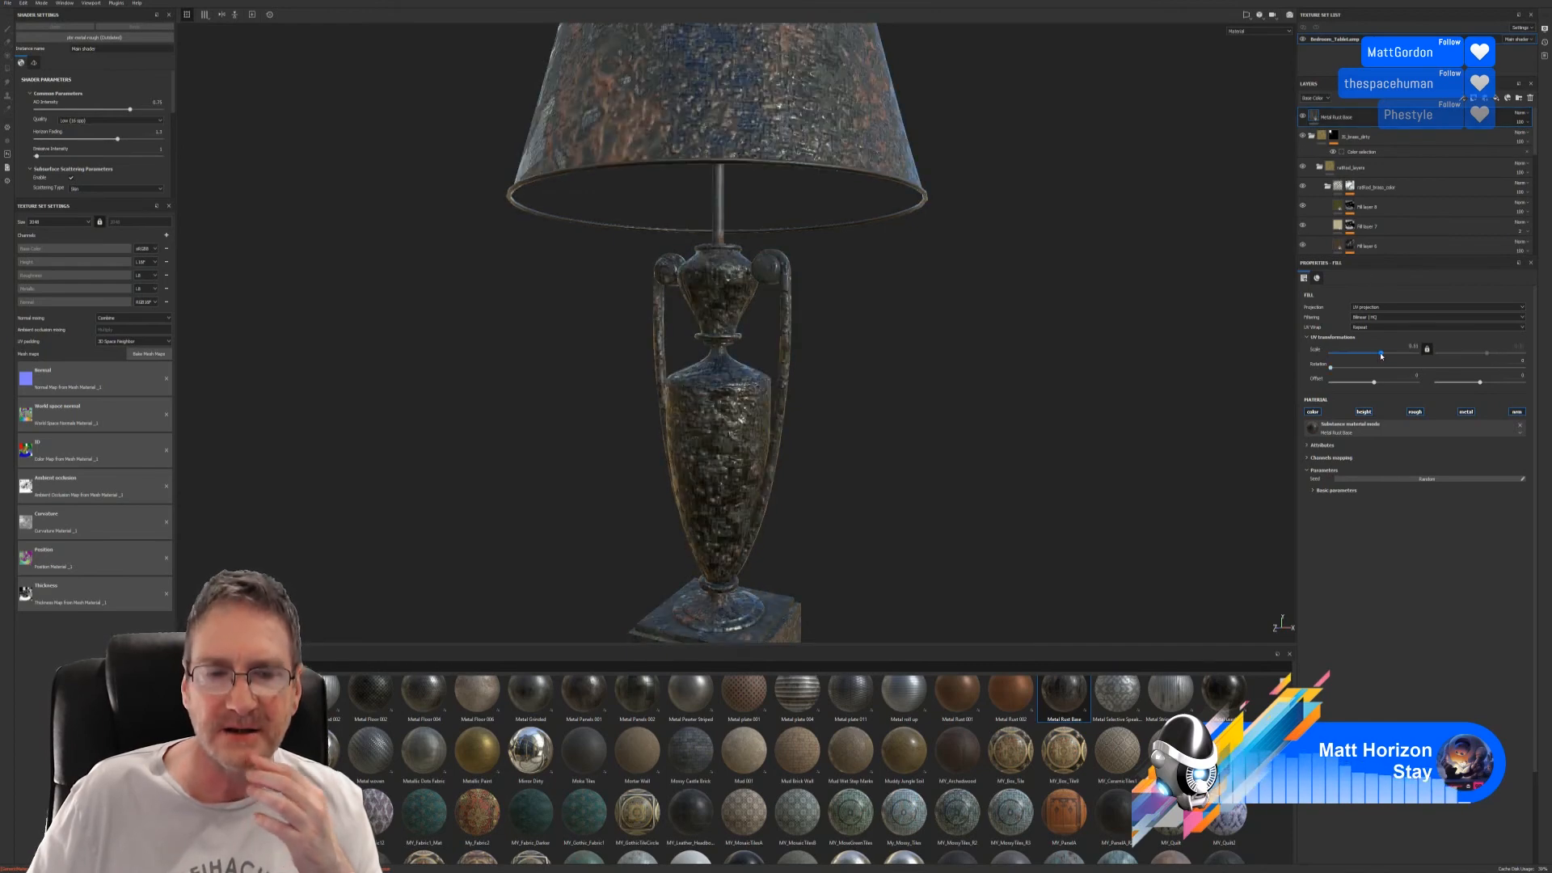
scroll(850, 187, "up", 5)
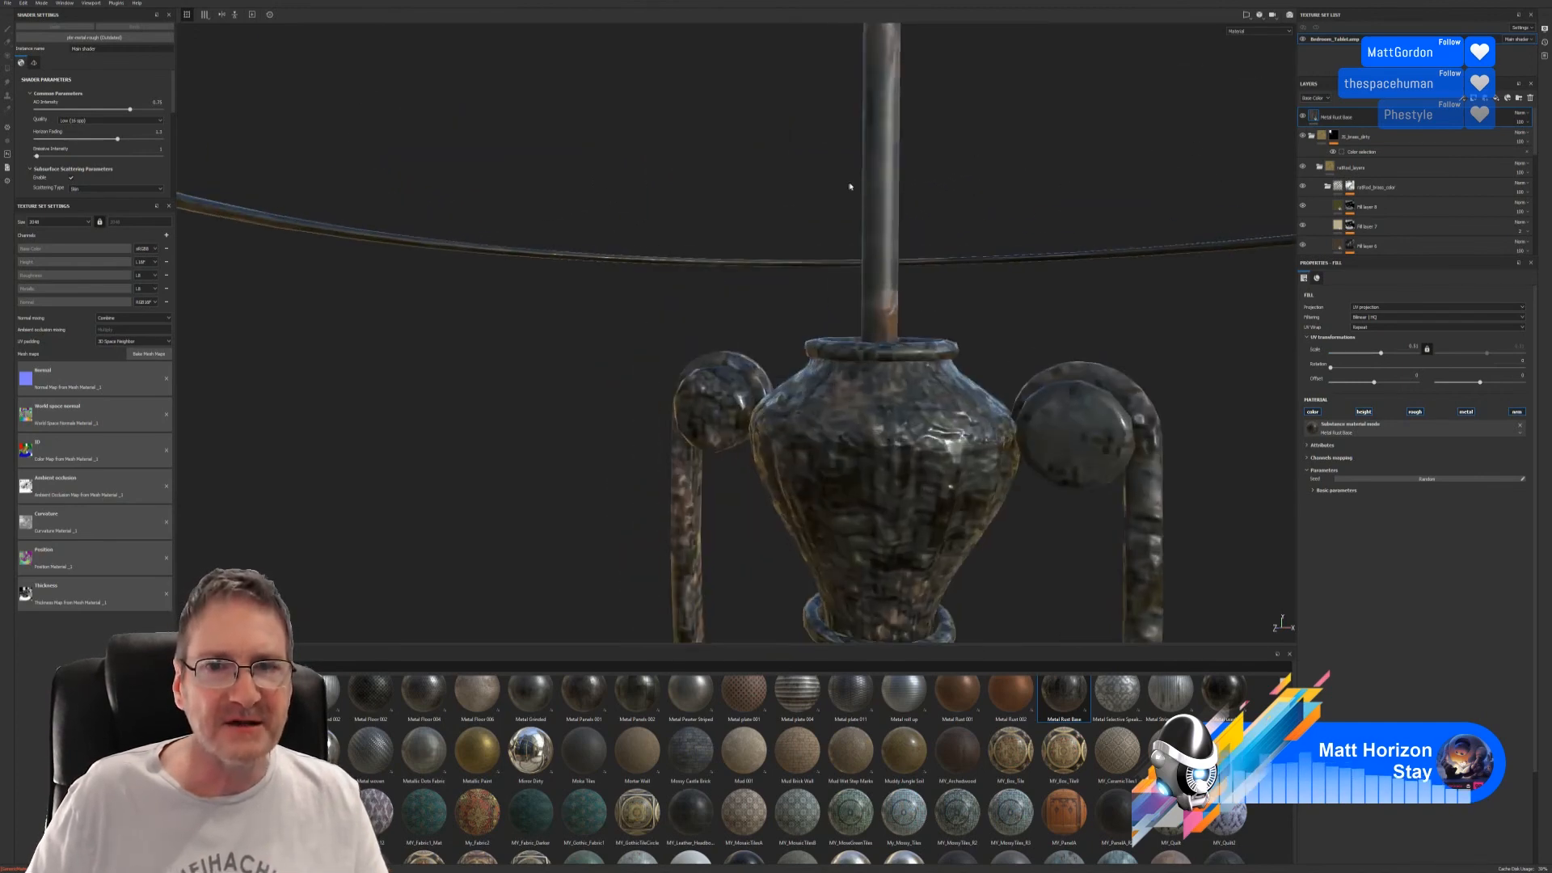
right_click_drag(850, 187, 329, 186, "alt")
left_click_drag(329, 187, 485, 304, "alt")
middle_click_drag(723, 357, 654, 304, "alt")
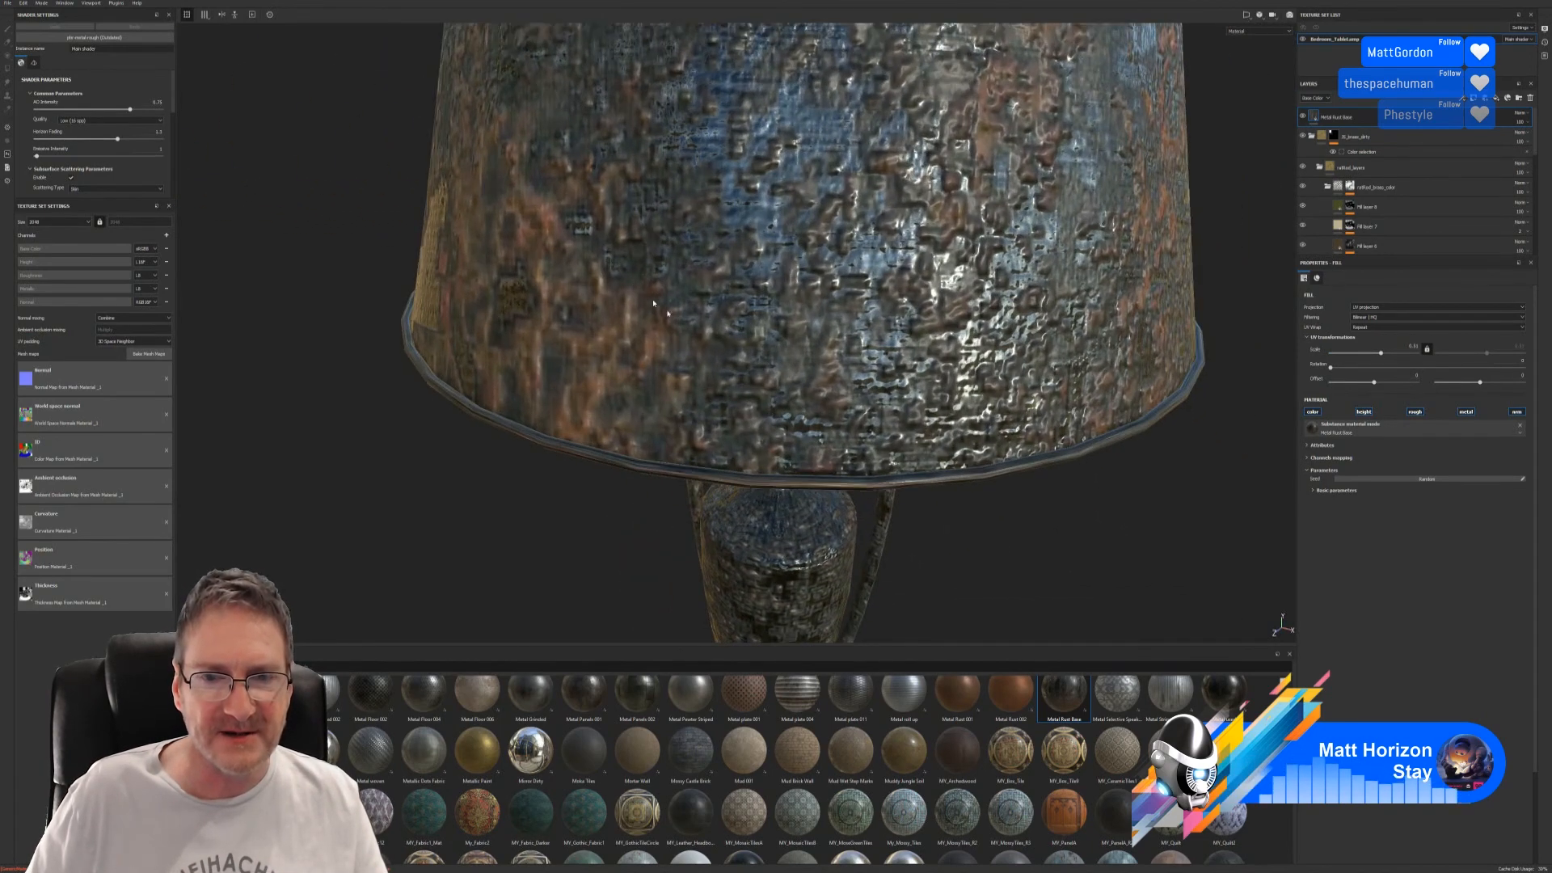
right_click_drag(654, 303, 622, 323, "alt")
left_click_drag(796, 452, 837, 376, "alt")
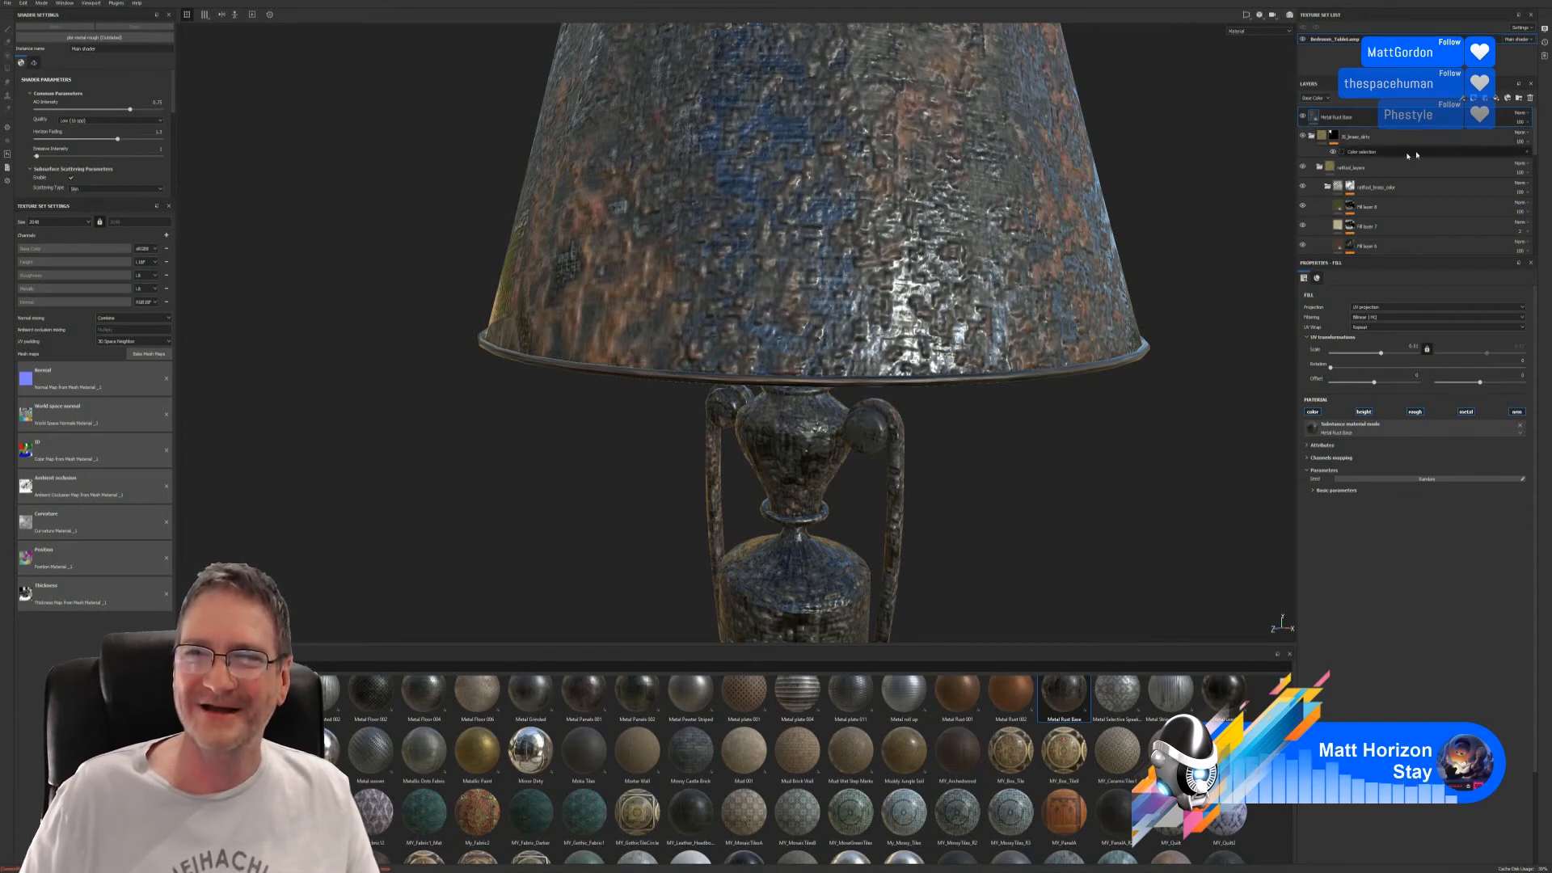
- Group the Metal Rust Base layer and the brass_dirty folder into a new folder
left_click(1321, 169)
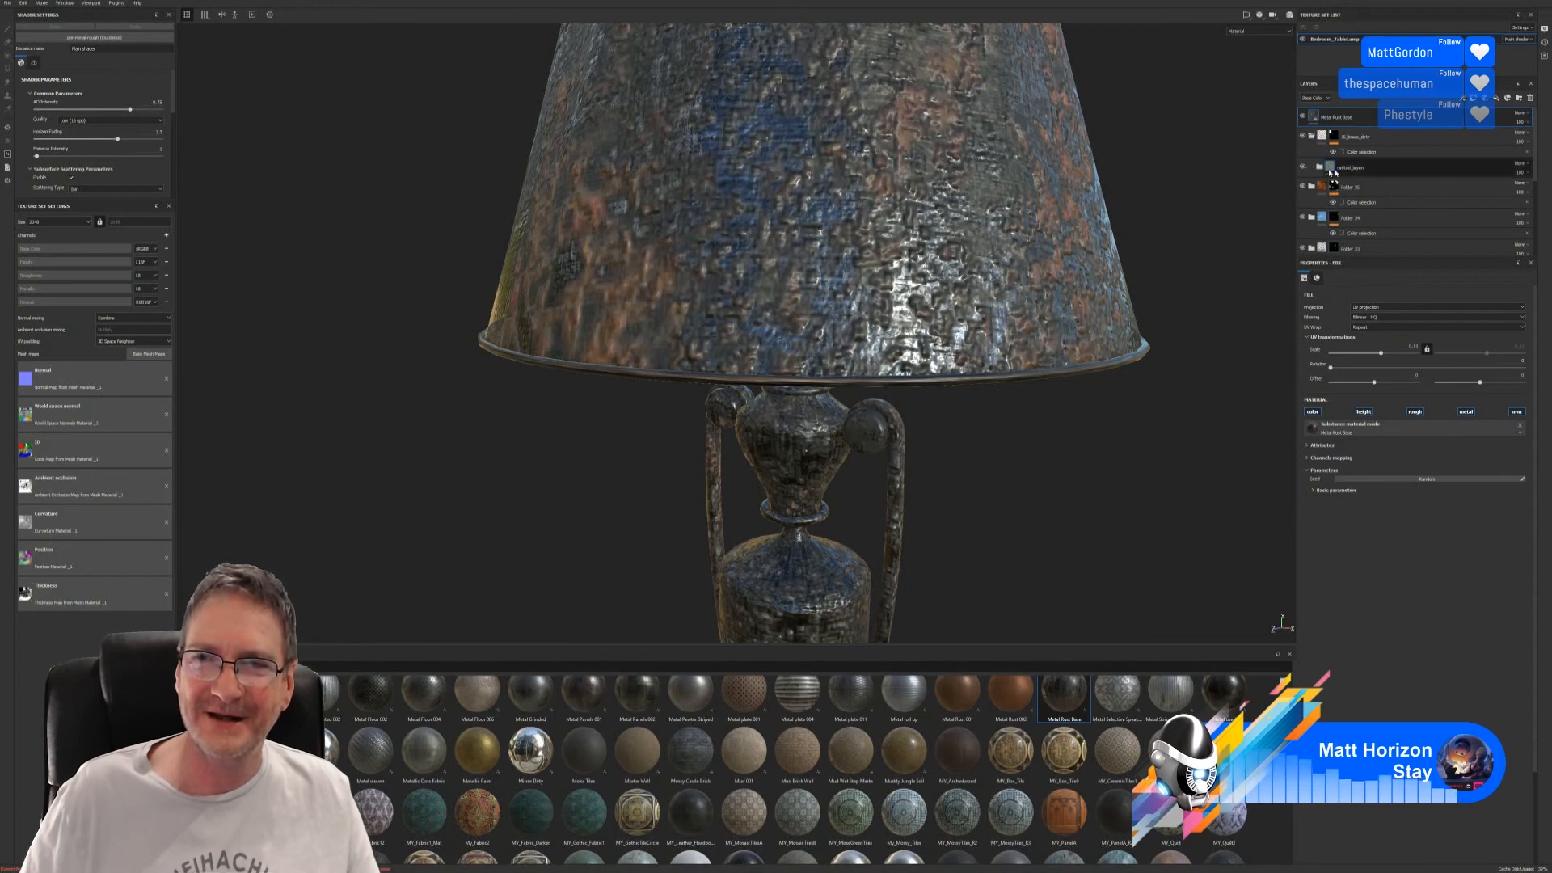
left_click(1350, 169)
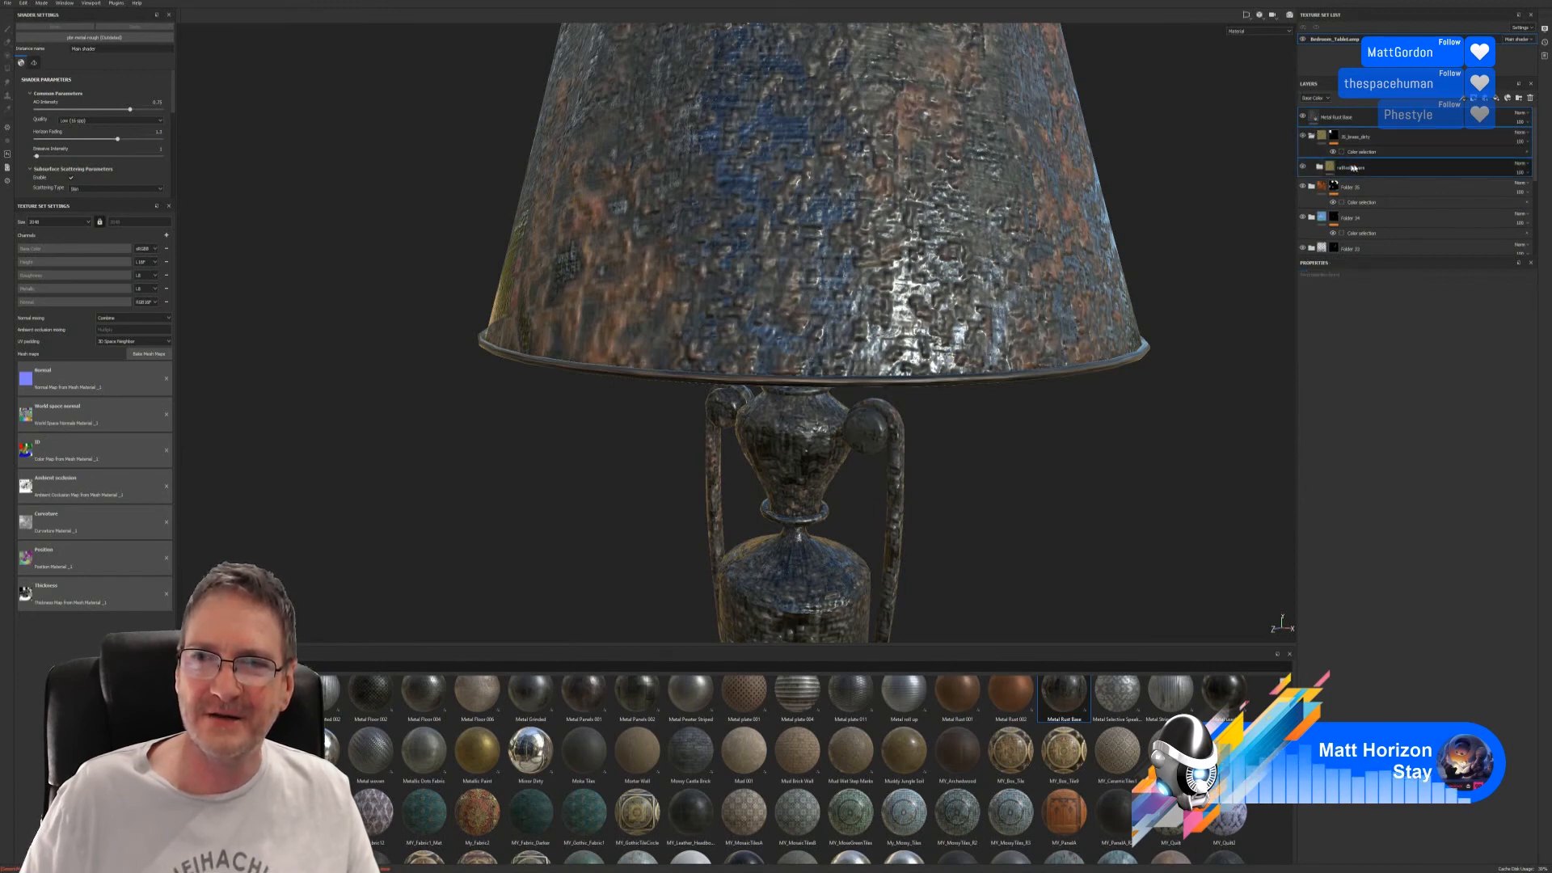
left_click(1383, 192)
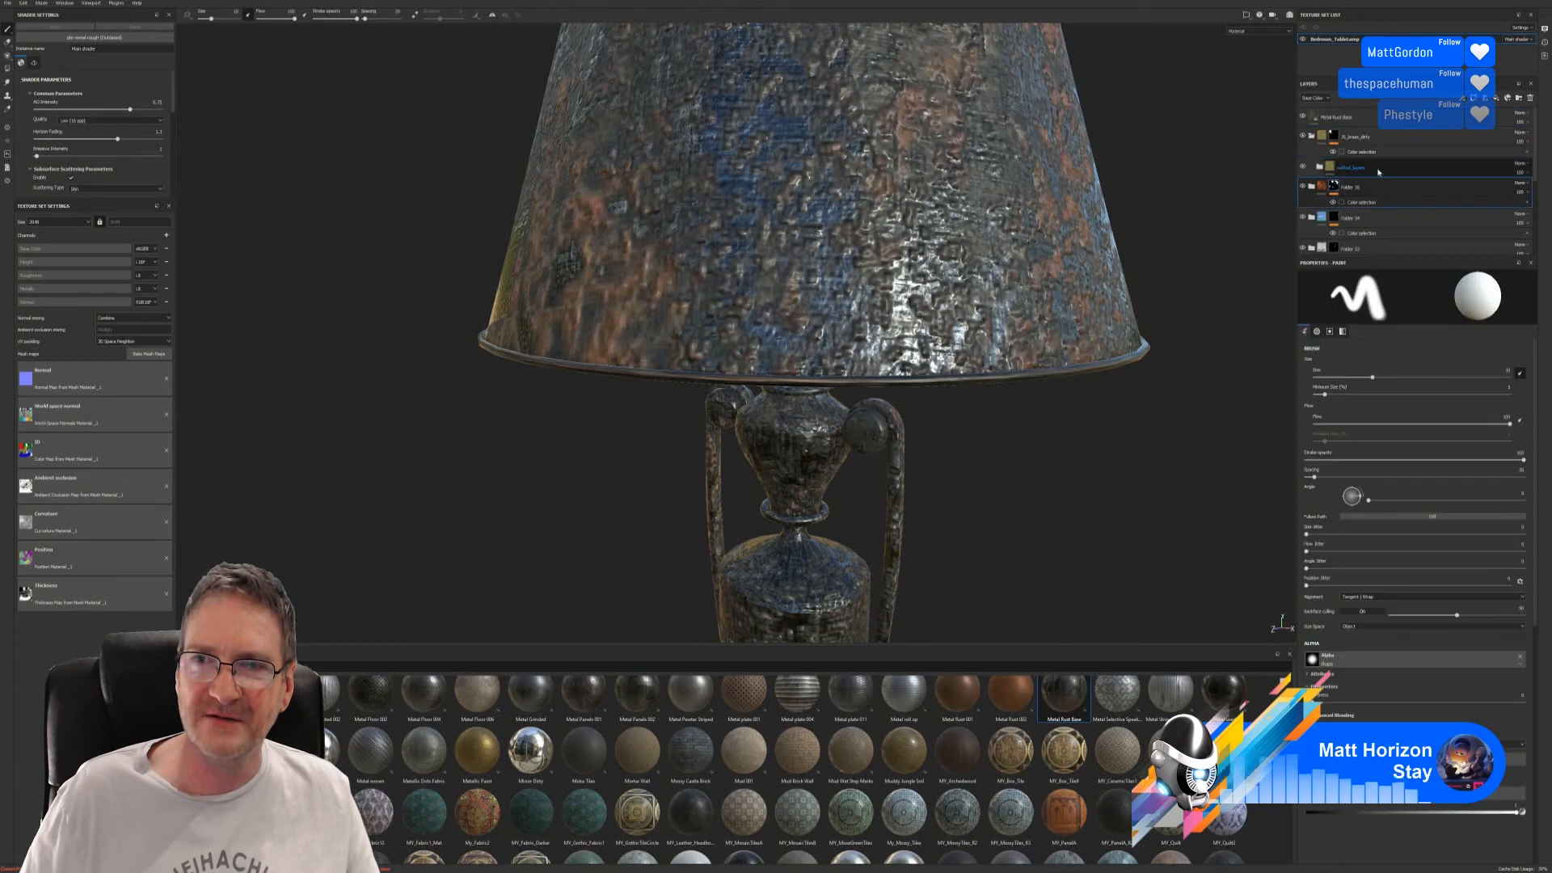
left_click(1310, 135)
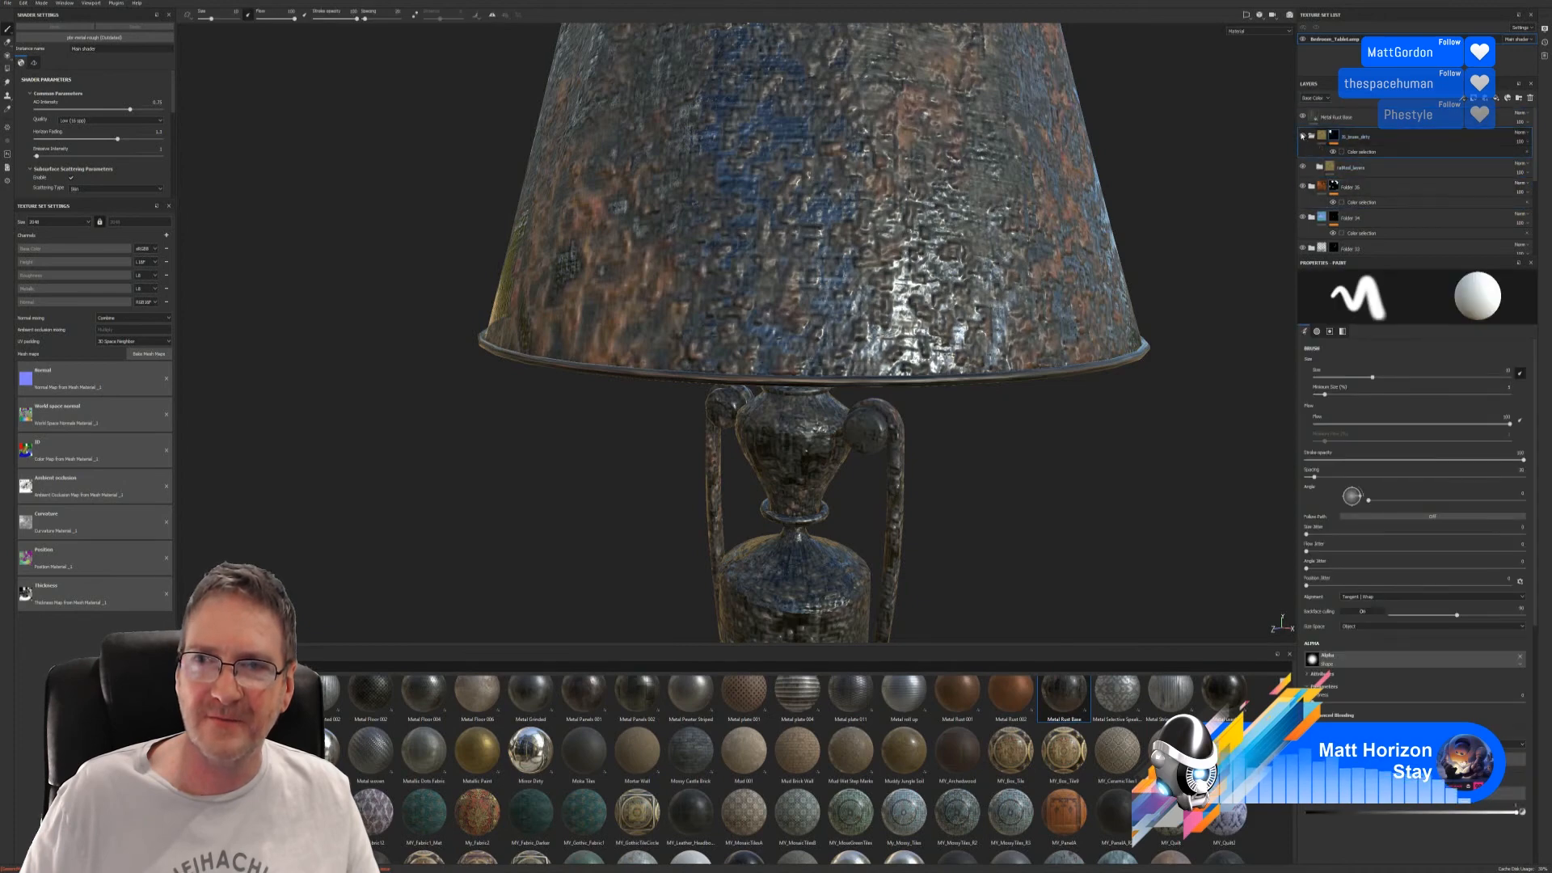
left_click(1302, 116)
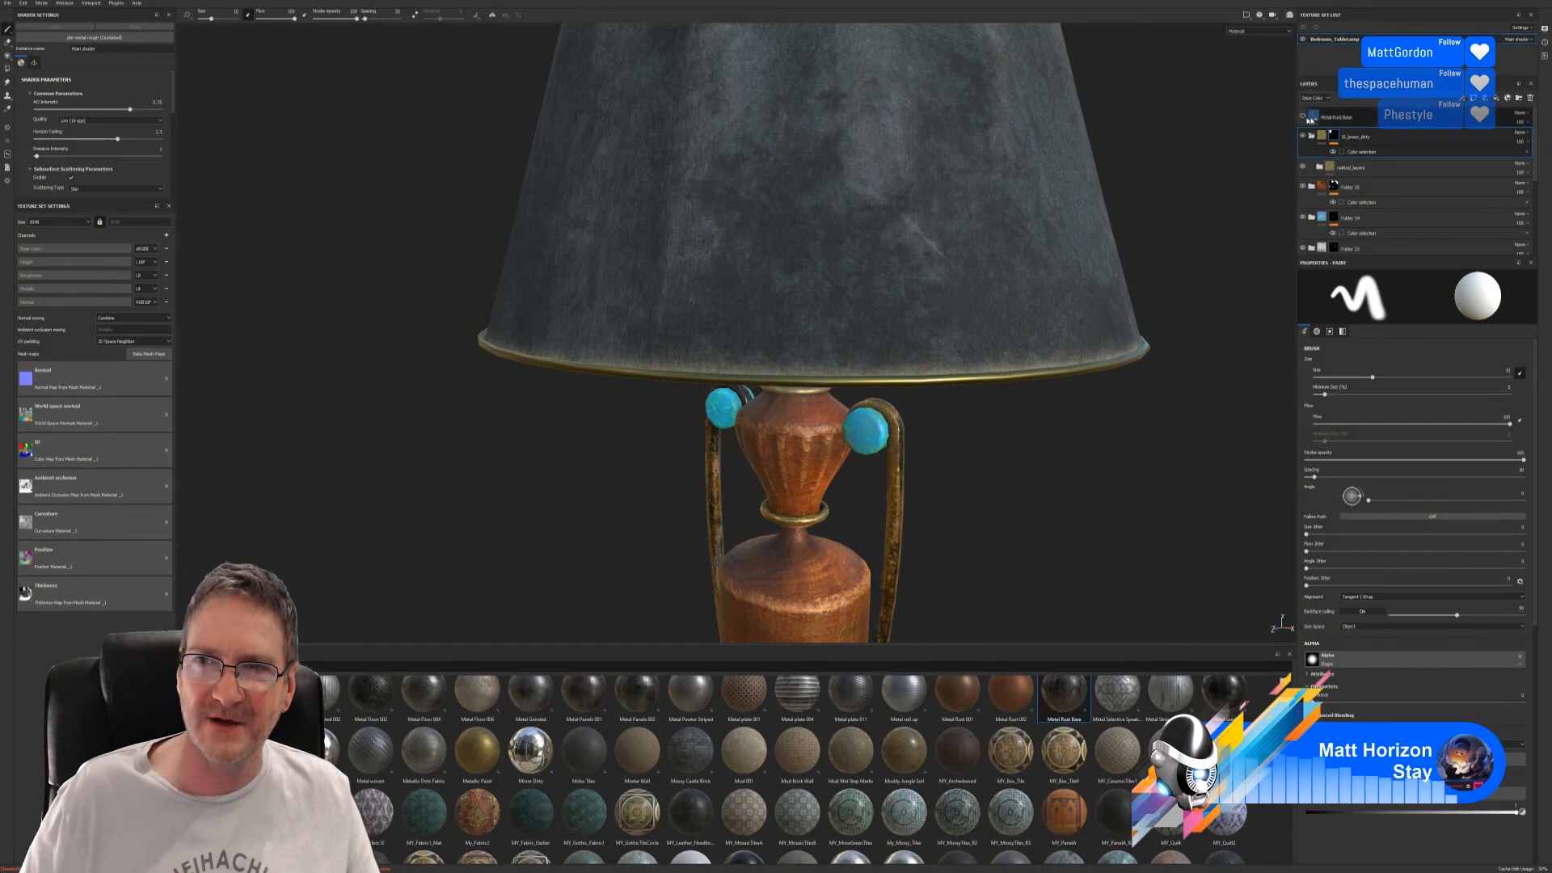
left_click(1303, 116)
right_click(1342, 118)
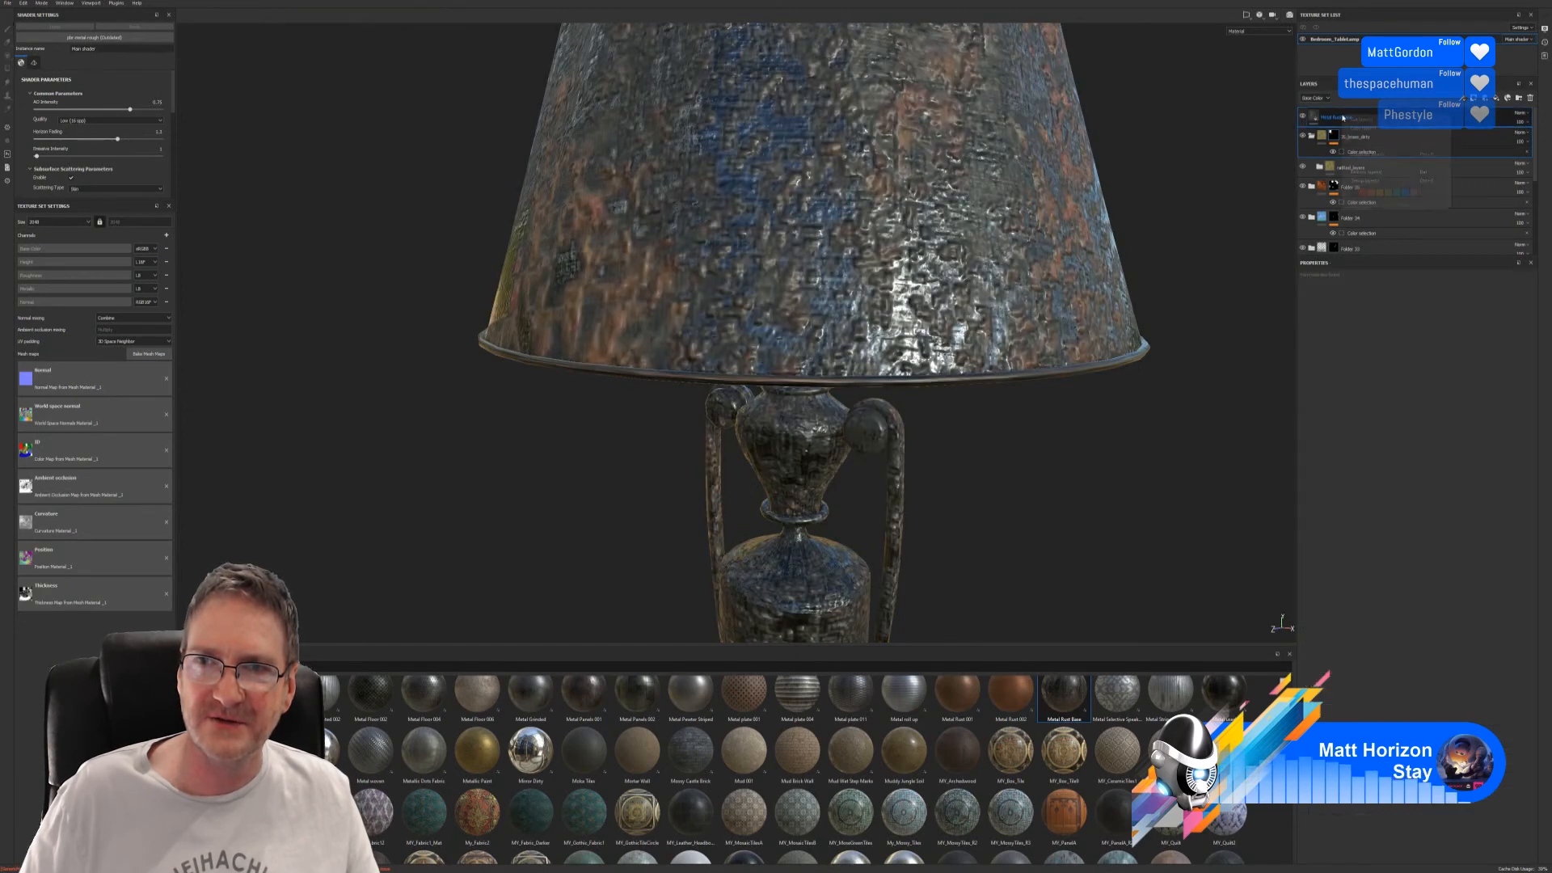
left_click(1384, 180)
- Add a color selection mask to the new top folder and pick the ID colour of the lampshade's lower rim
right_click(1395, 121)
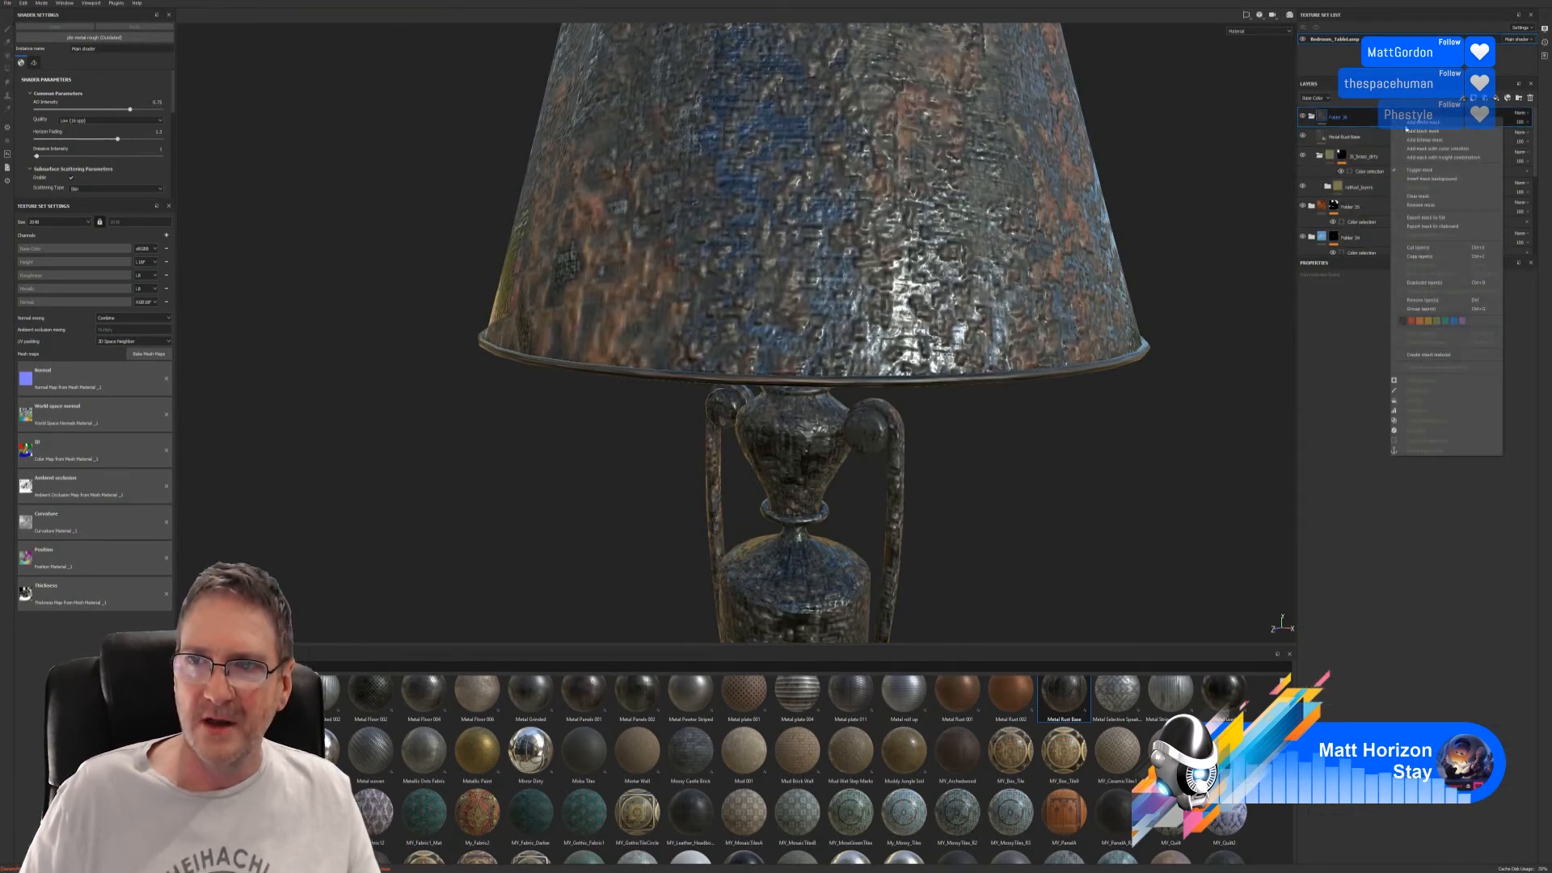
left_click(1435, 149)
left_click(1518, 361)
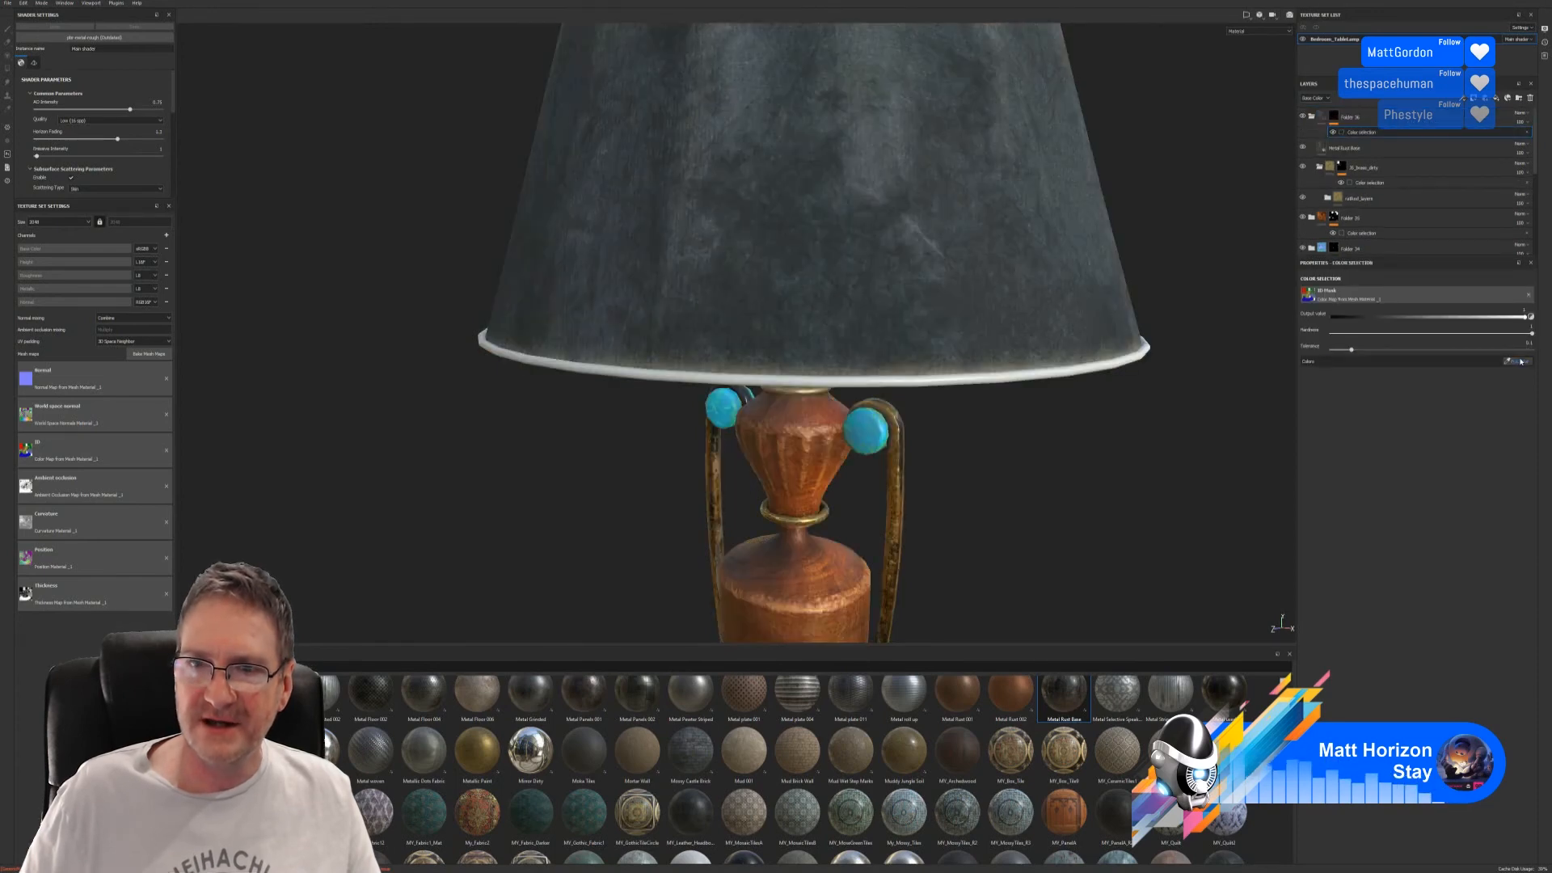
left_click(1059, 362)
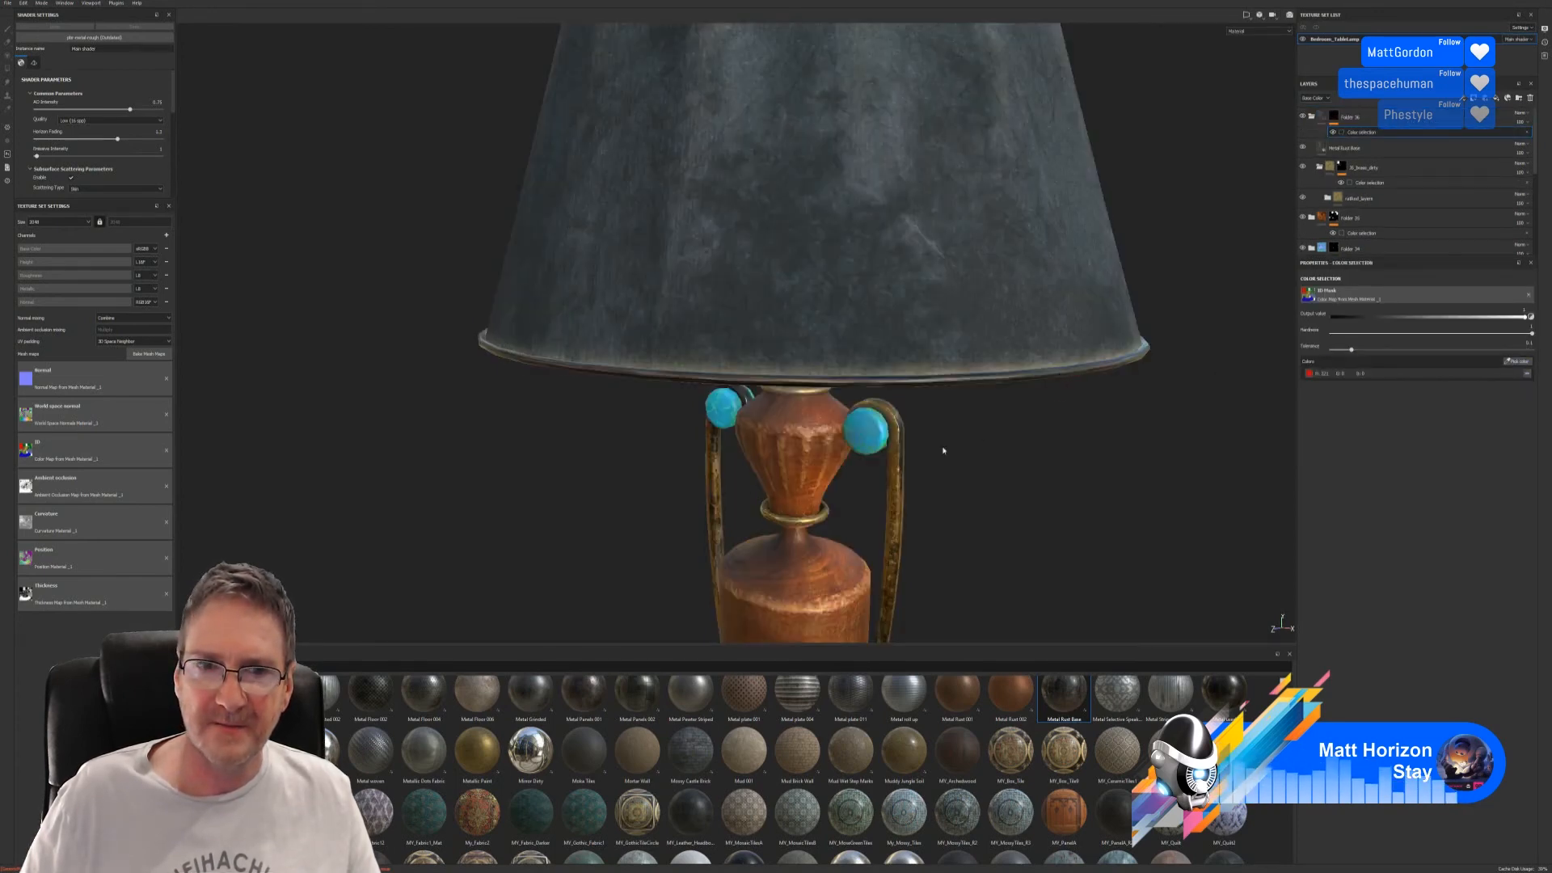
left_click_drag(943, 450, 1196, 246, "alt")
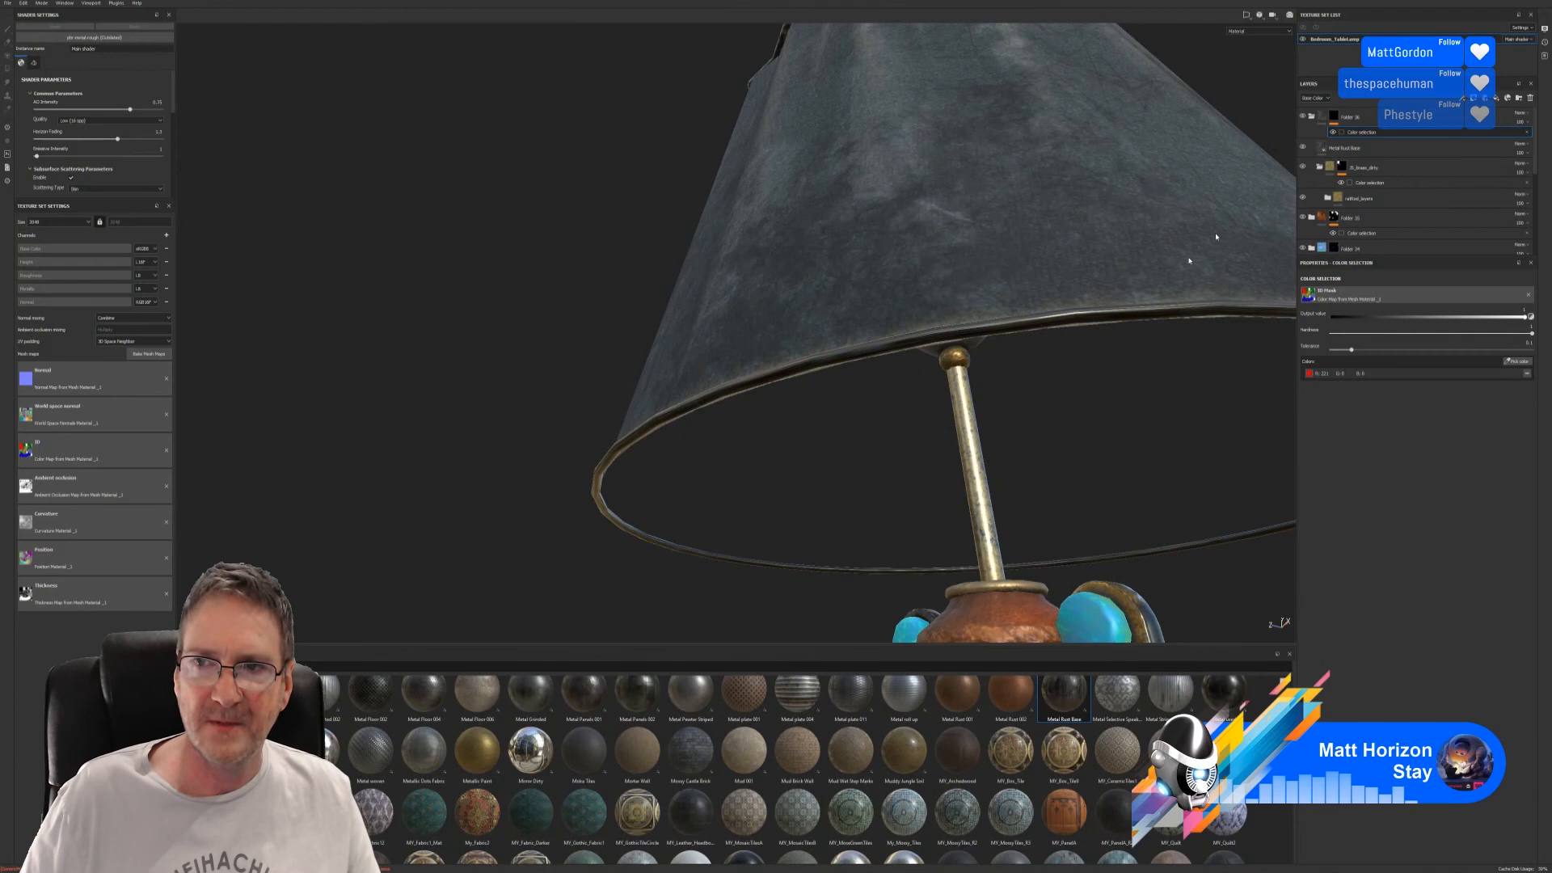
- Apply the Surface Worn smart mask to the Metal Rust Base layer
left_click(1358, 150)
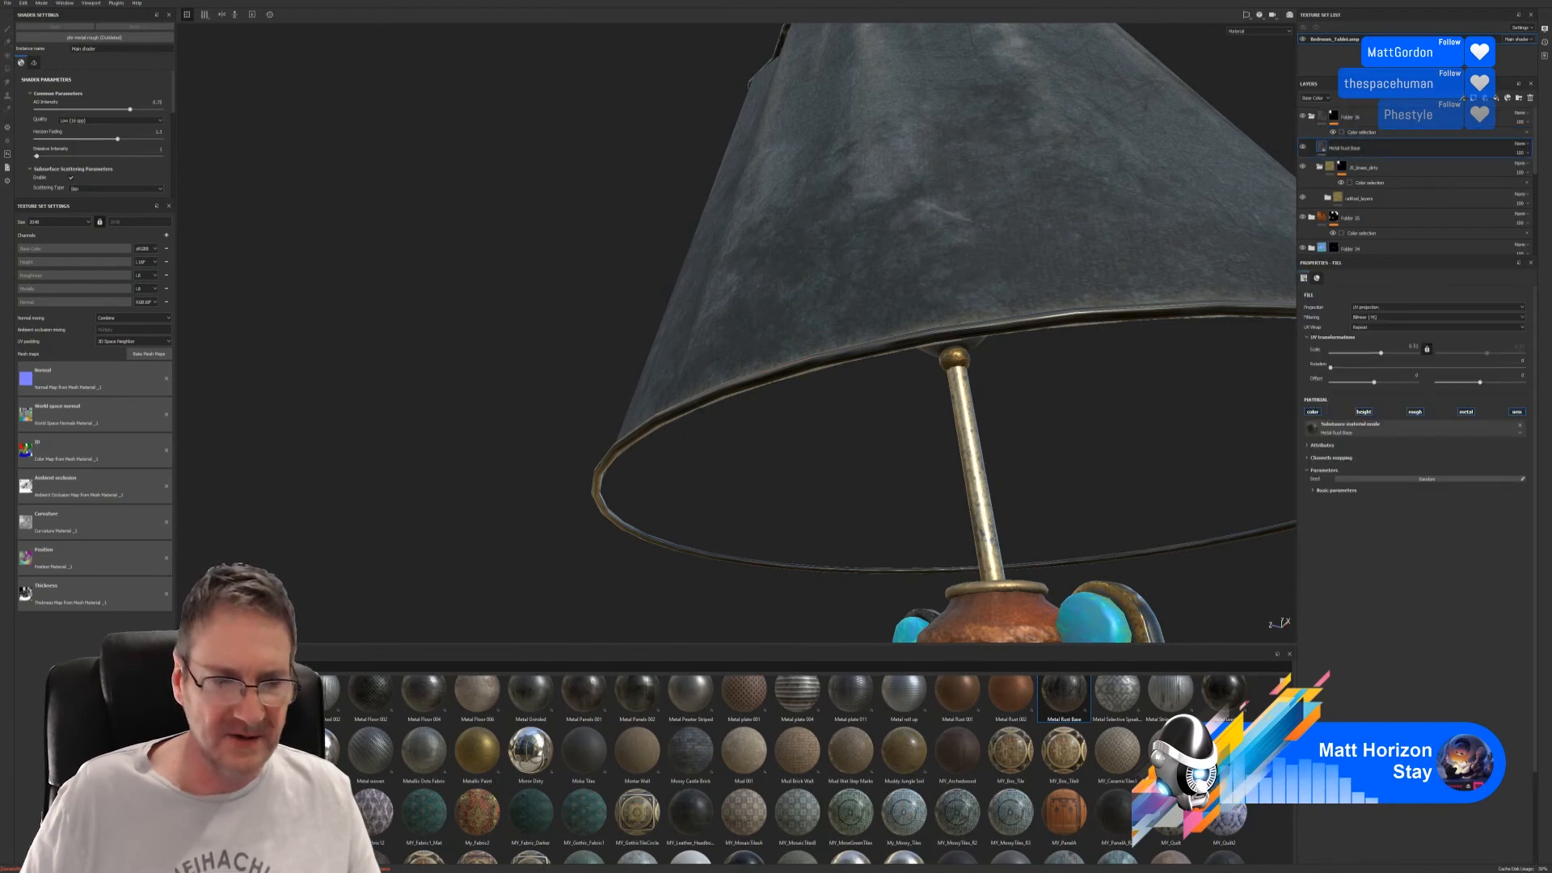
left_click(185, 709)
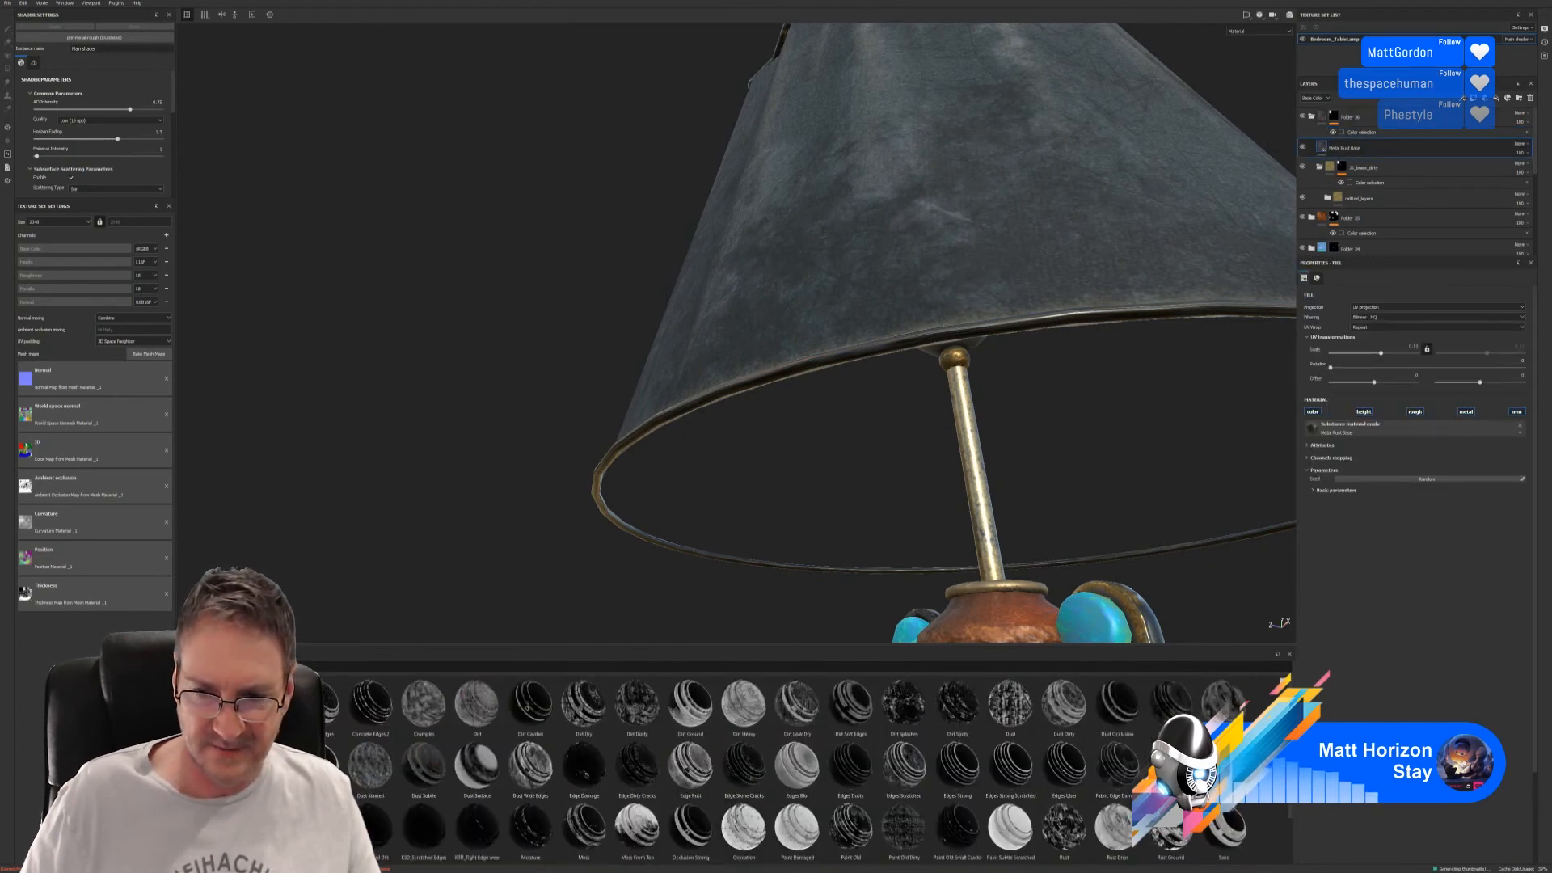
scroll(798, 767, "down", 3)
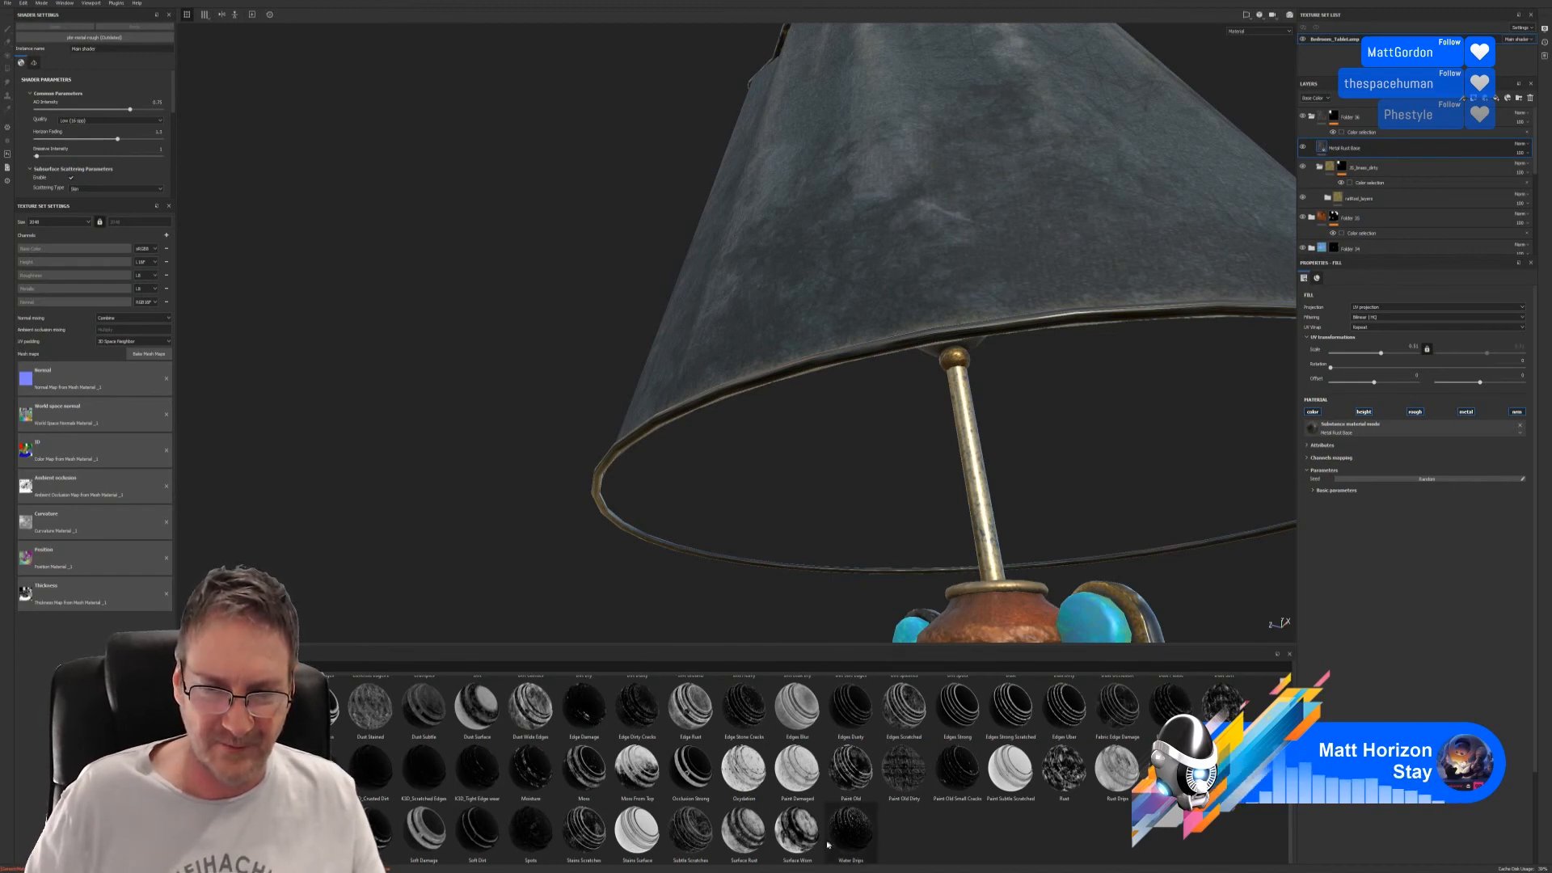
mouse_move(797, 829)
left_mouse_down()
mouse_move(1479, 295)
mouse_move(1434, 166)
mouse_move(1407, 158)
left_mouse_up()
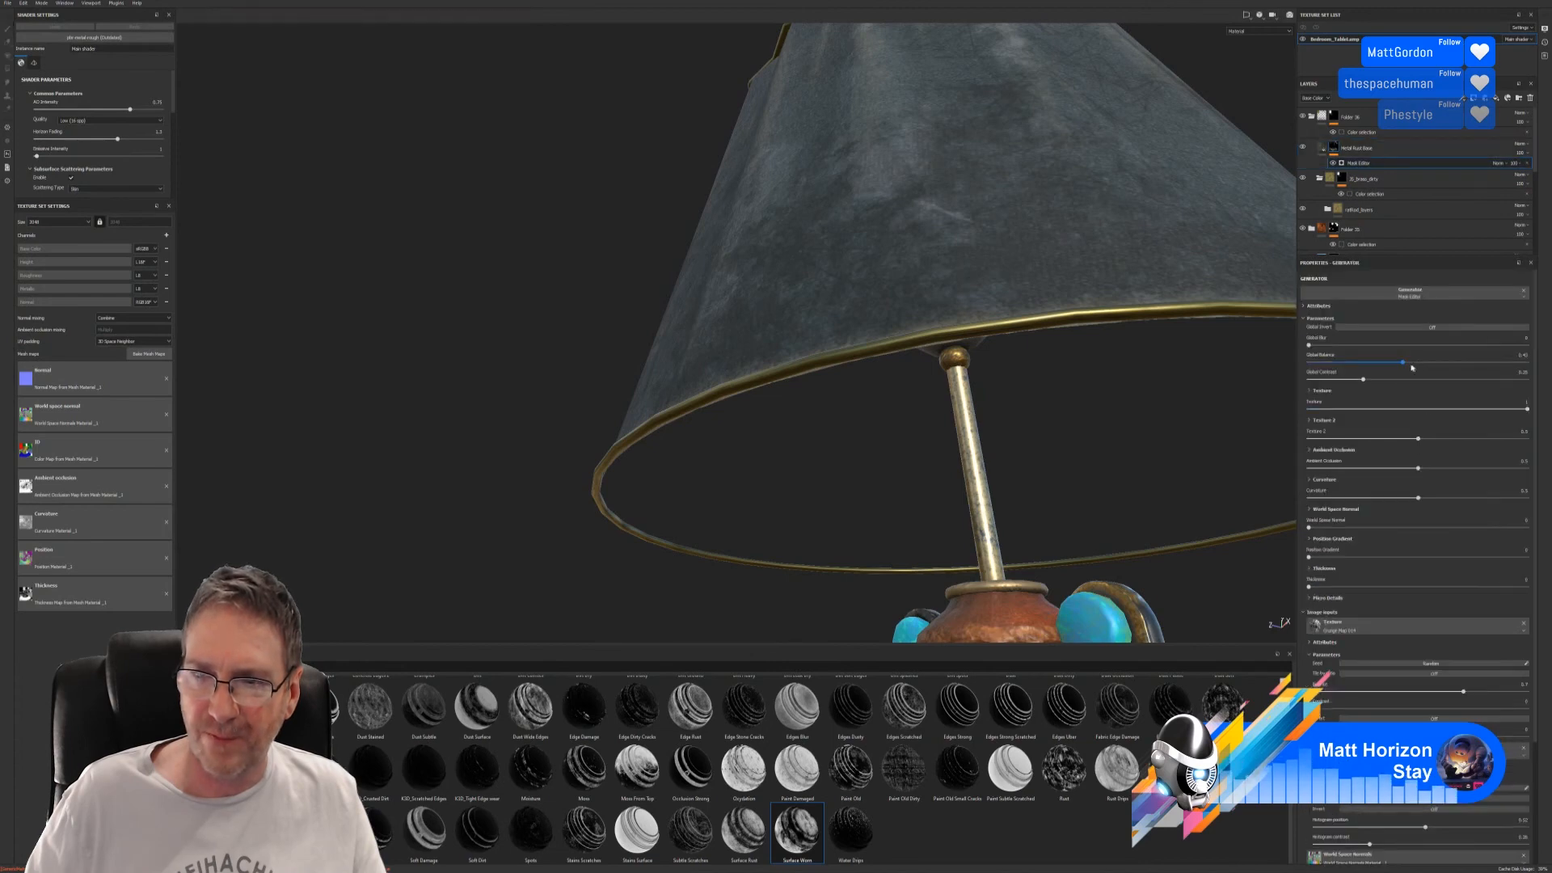
- Raise the rust mask's Global Balance to about 0.8 and its Global Contrast to about 0.9
mouse_move(1416, 363)
left_mouse_down()
mouse_move(1523, 365)
mouse_move(1485, 365)
left_mouse_up()
mouse_move(1364, 379)
left_mouse_down()
mouse_move(1528, 379)
mouse_move(1368, 379)
mouse_move(1505, 411)
left_mouse_up()
right_click_drag(1160, 411, 986, 415, "alt")
left_click_drag(986, 417, 938, 475, "alt")
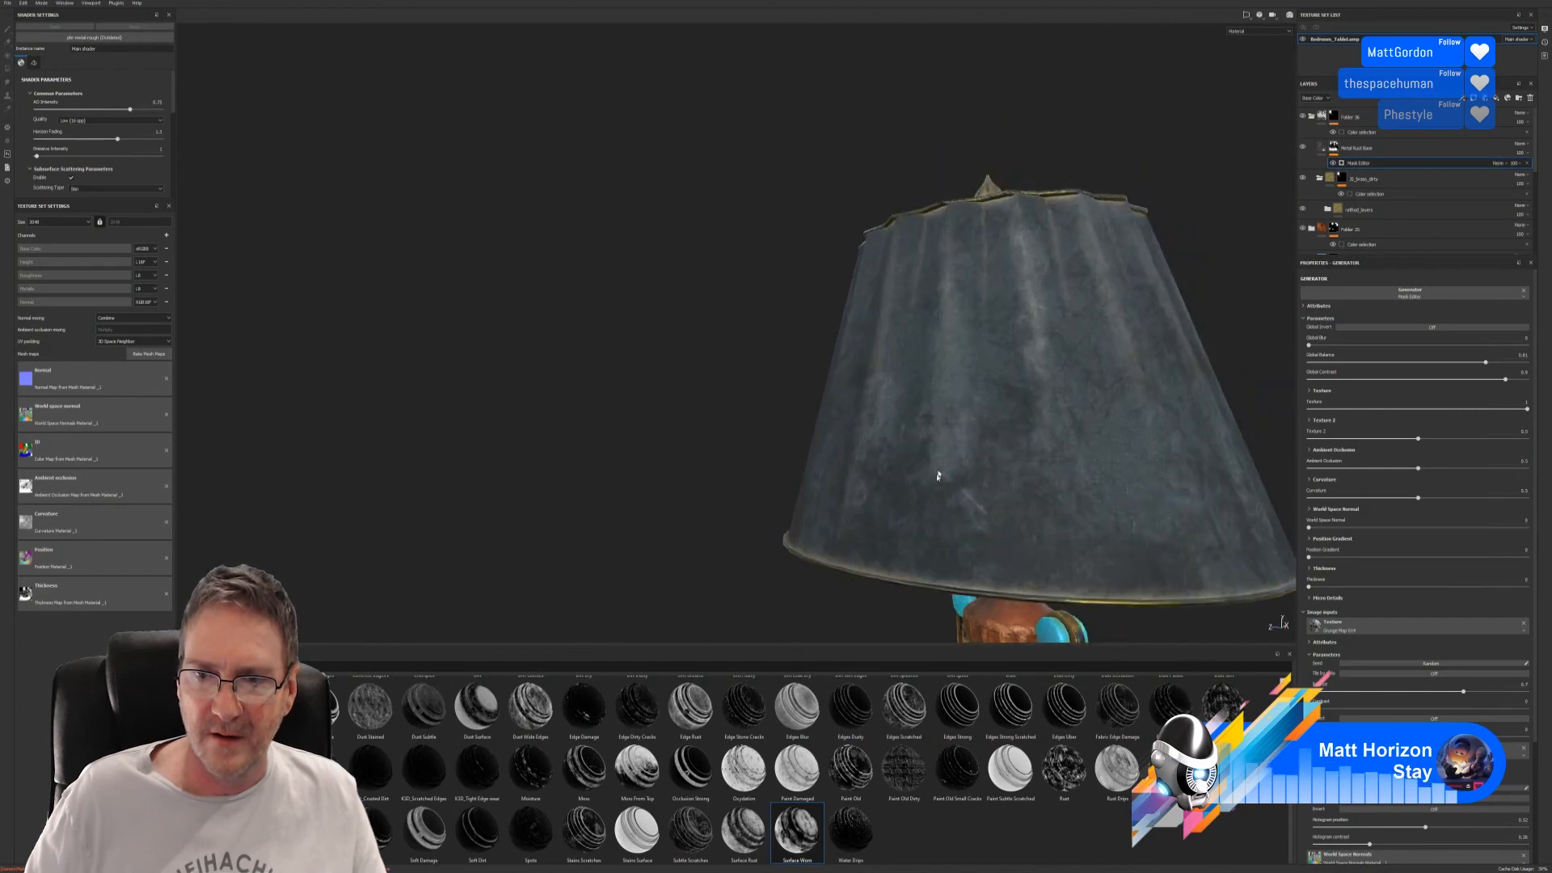
- Lower the rust mask's Texture amount to about 0.9 and its Global Balance to about 0.77
middle_click_drag(939, 474, 889, 384, "alt")
left_click_drag(889, 384, 925, 404, "alt")
middle_click_drag(925, 403, 899, 552, "alt")
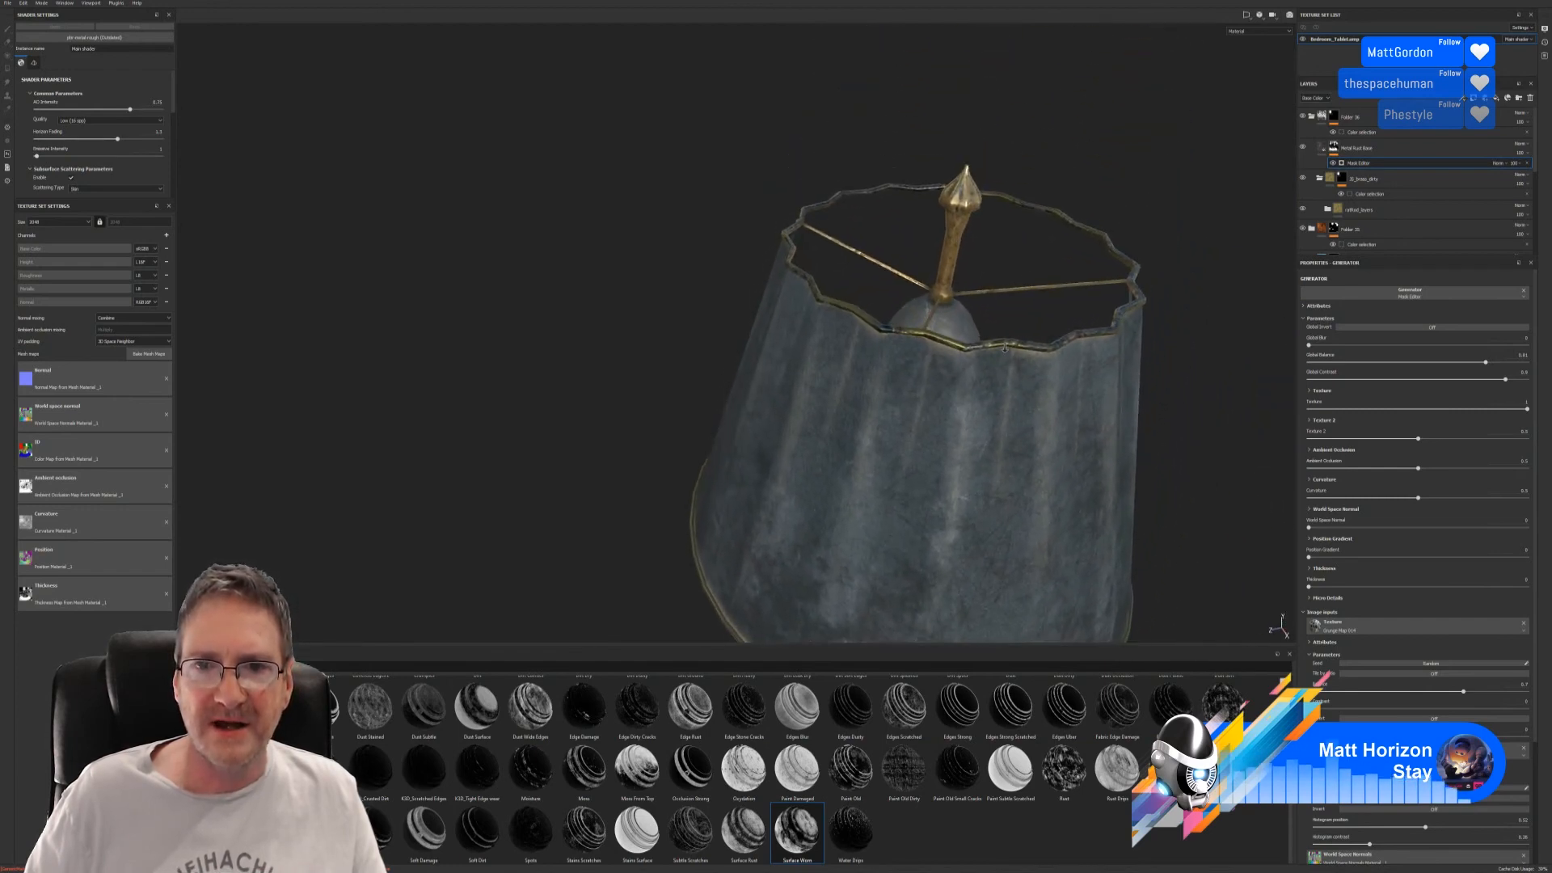
right_click_drag(1015, 386, 1142, 311, "alt")
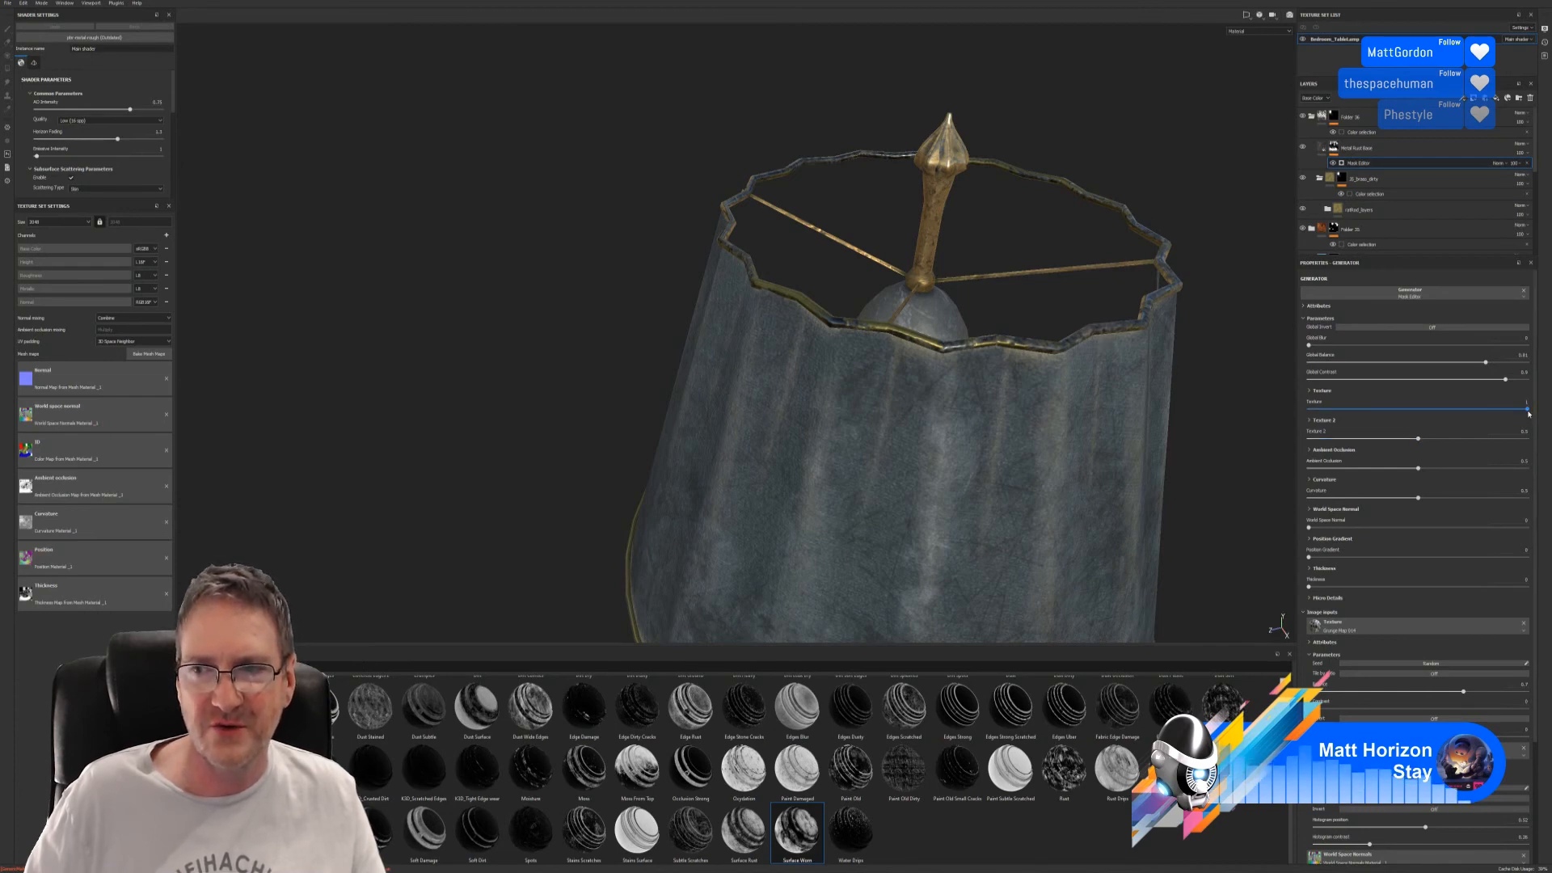
mouse_move(1526, 408)
left_mouse_down()
mouse_move(1455, 413)
mouse_move(1505, 422)
left_mouse_up()
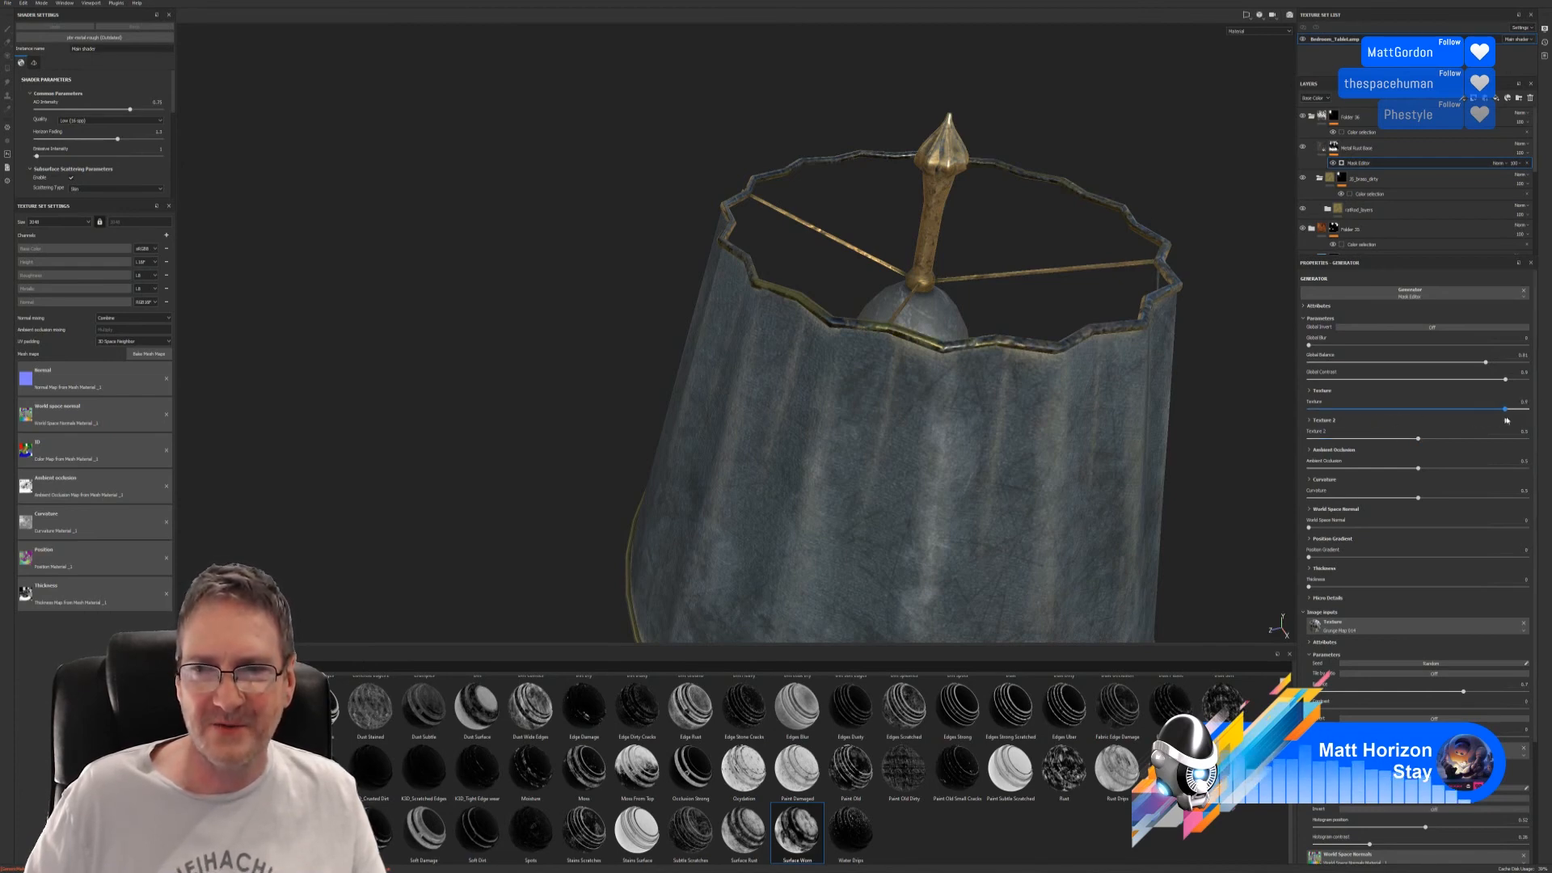
mouse_move(1489, 365)
left_mouse_down()
mouse_move(1391, 375)
mouse_move(1469, 377)
left_mouse_up()
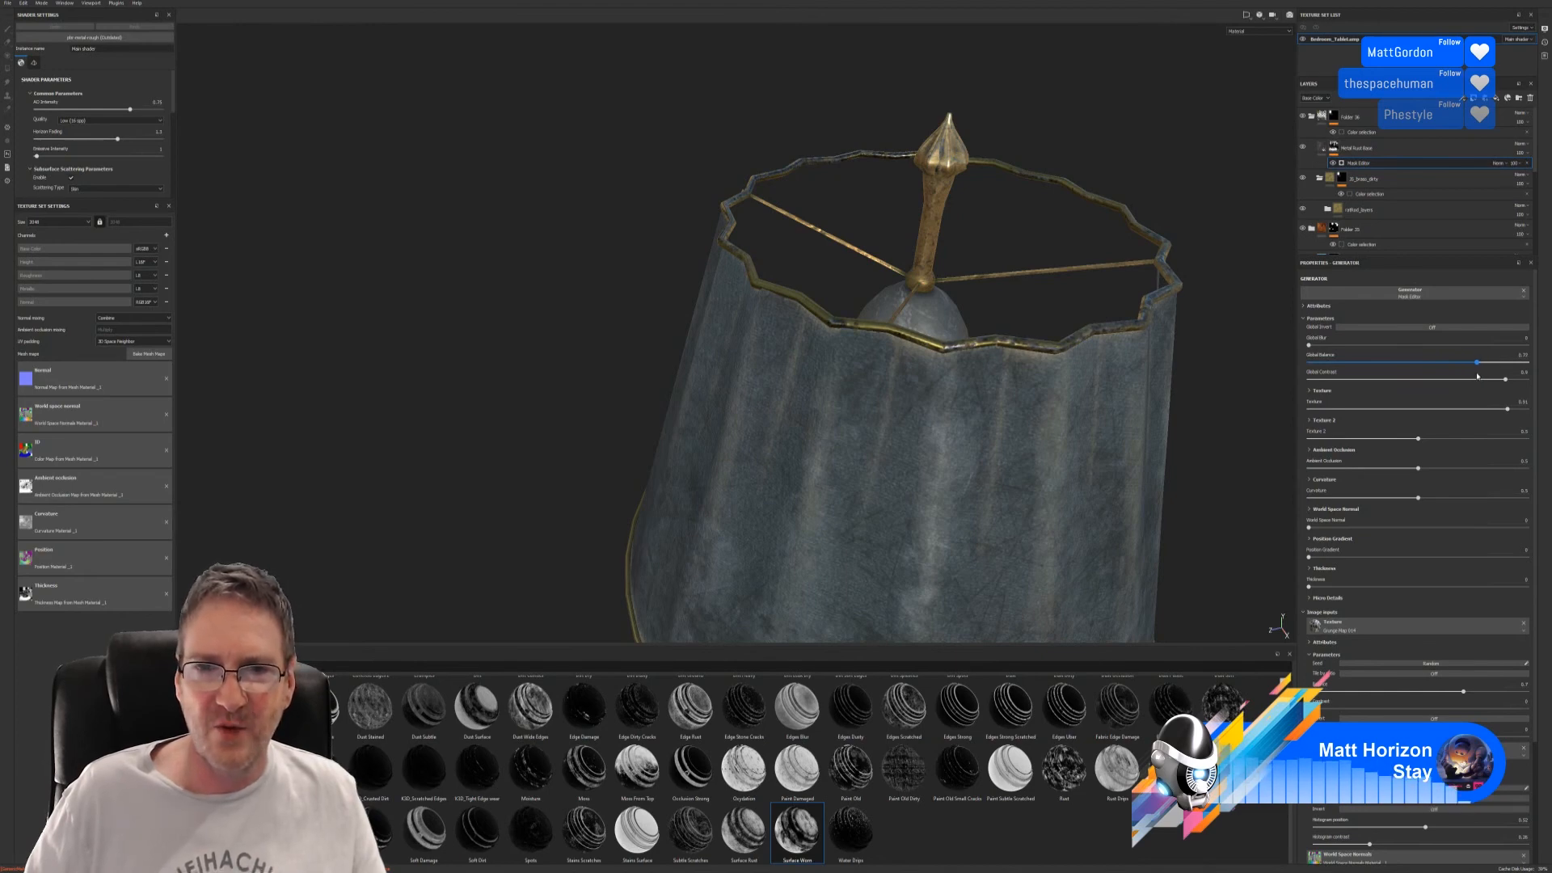
- Set the rust mask's Global Balance to about 0.78 and reduce the Metal Rust Base material's Height Range to 0
left_click_drag(1481, 376, 1482, 377)
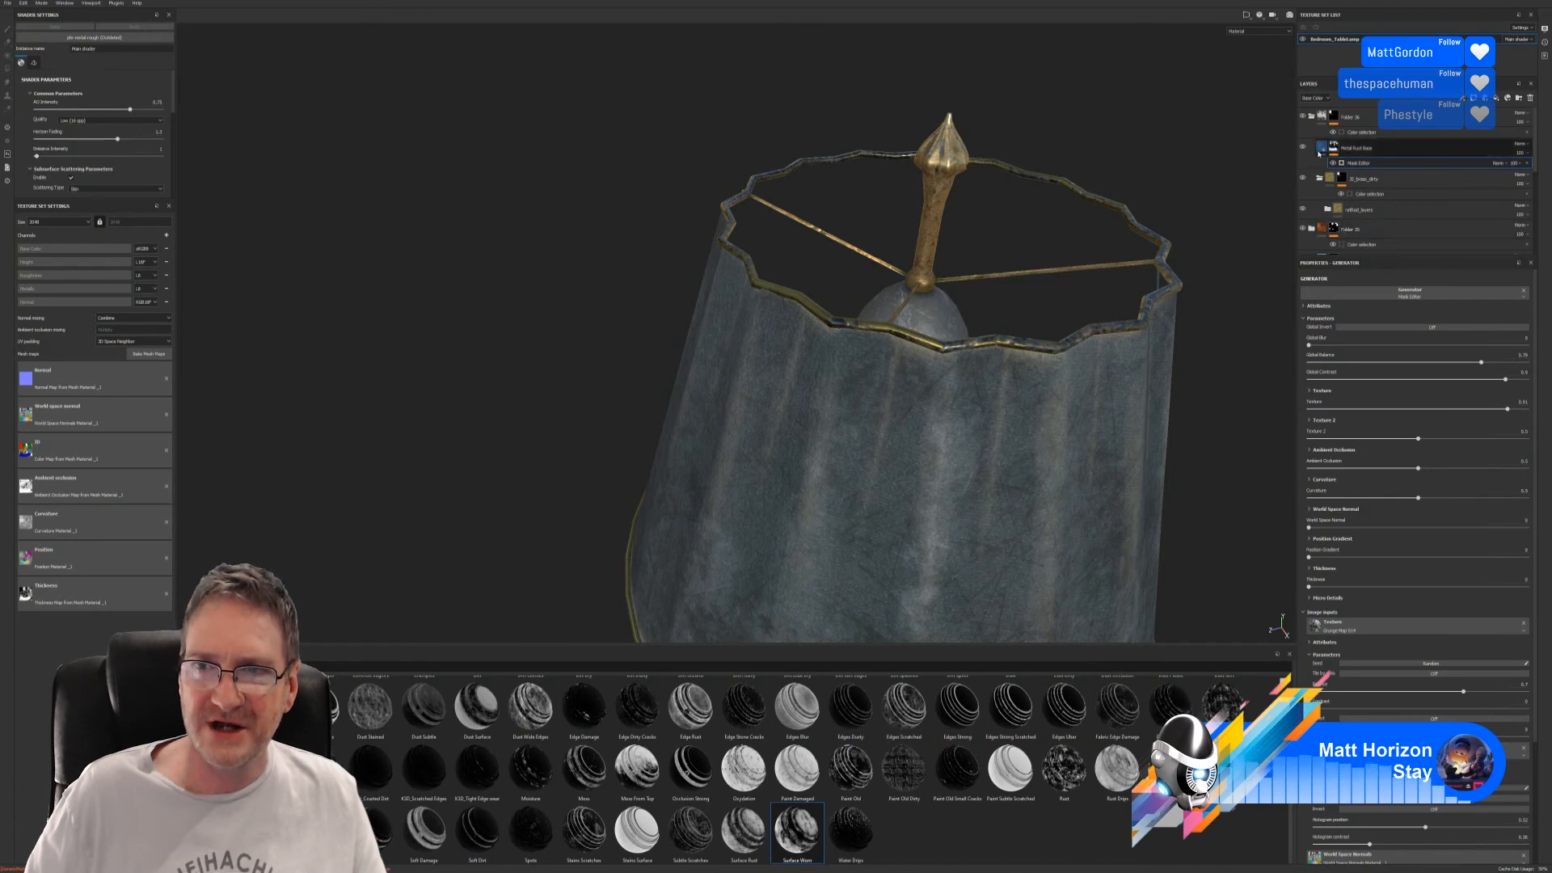
left_click(1358, 147)
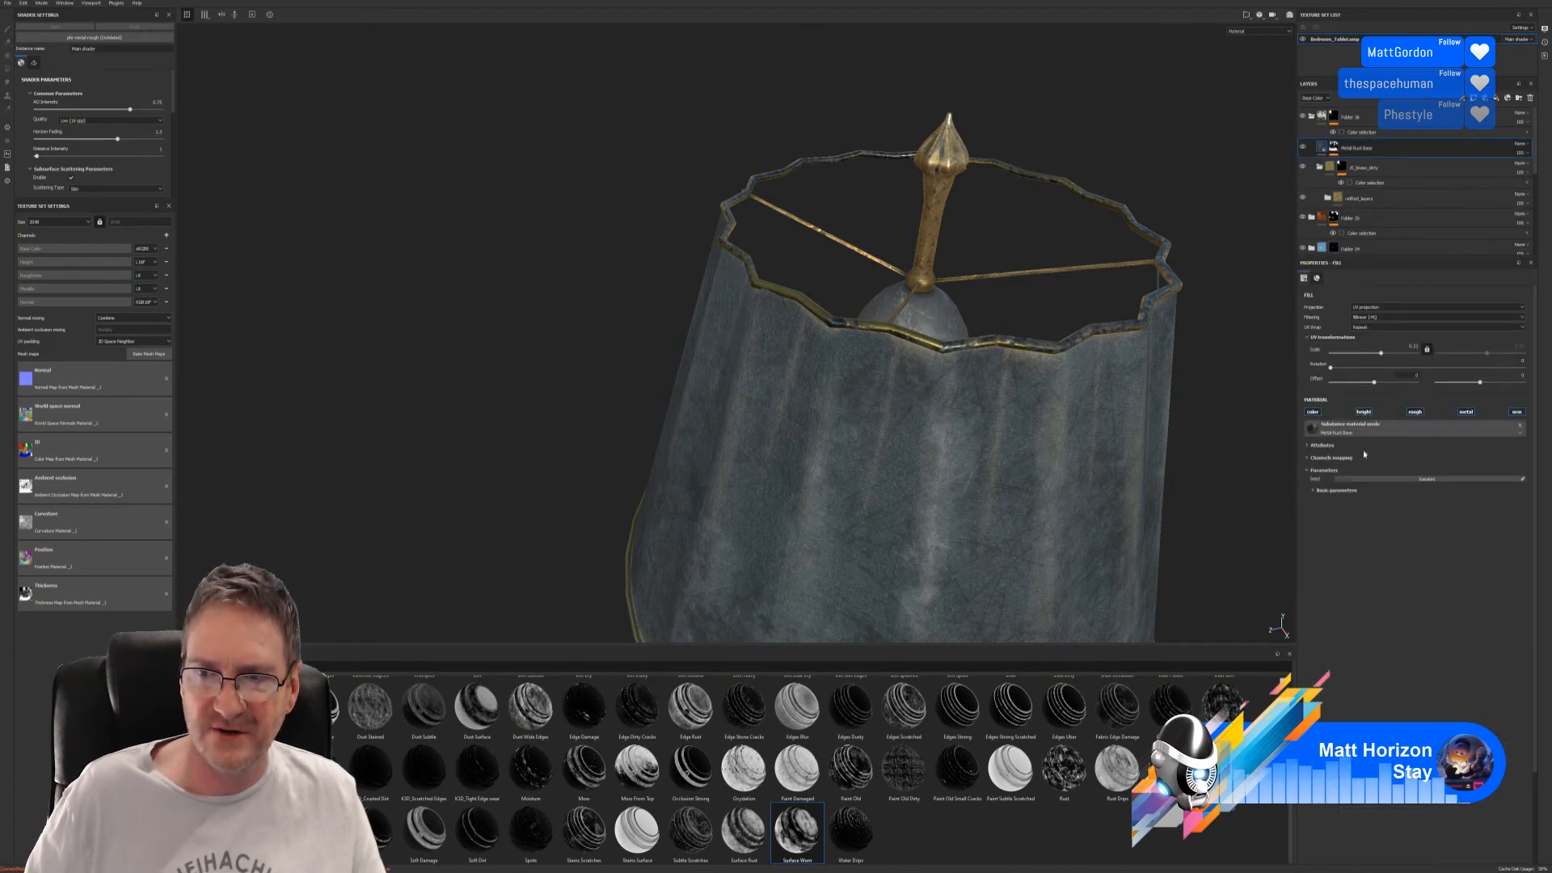
left_click(1308, 459)
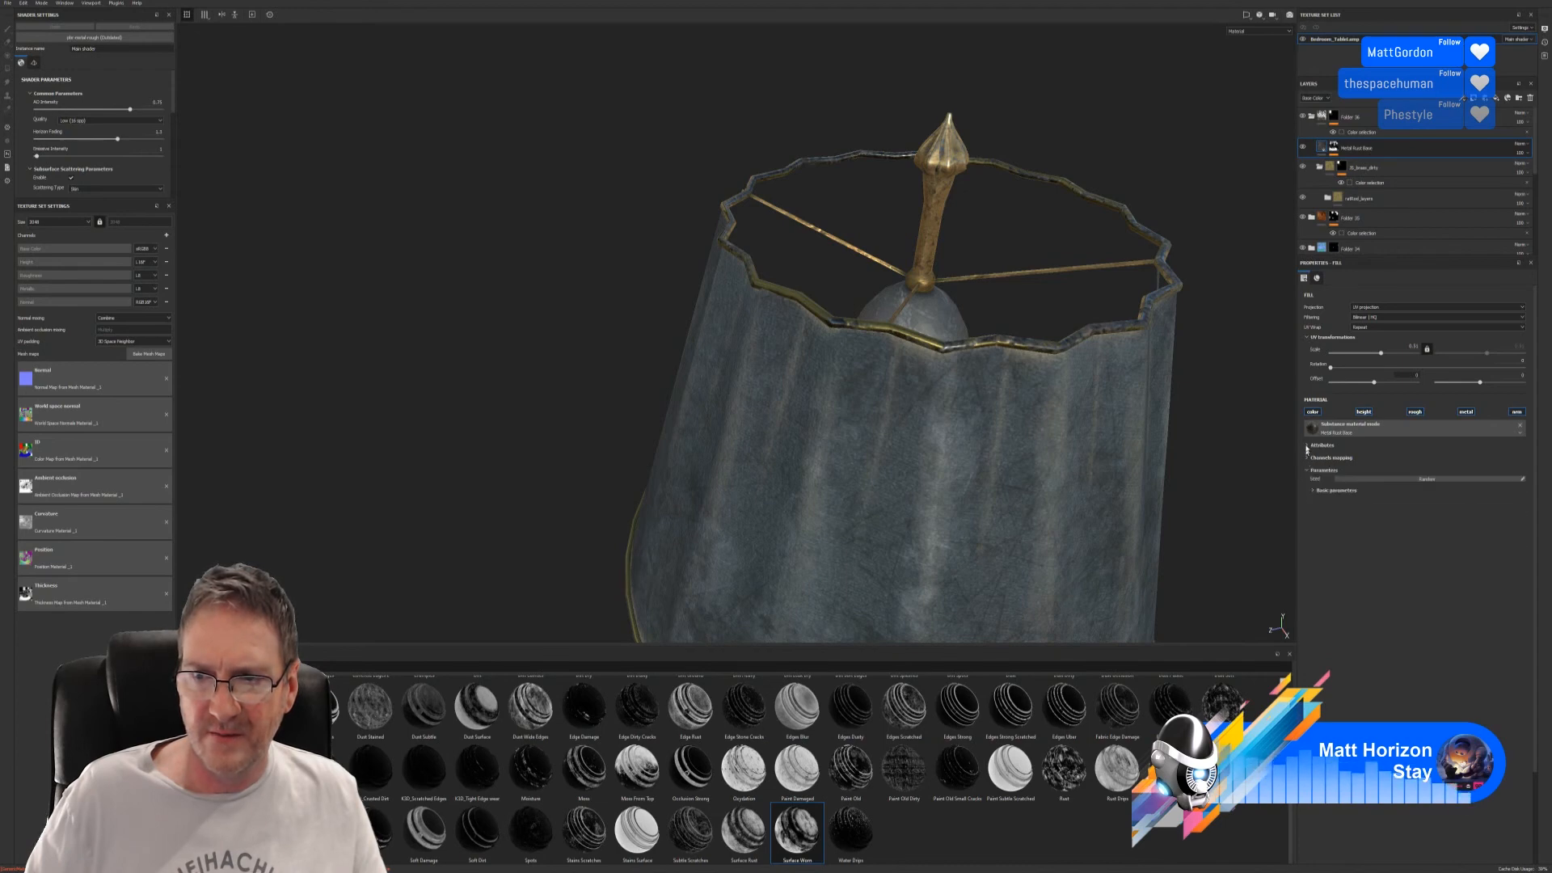
left_click(1308, 446)
left_click(1307, 447)
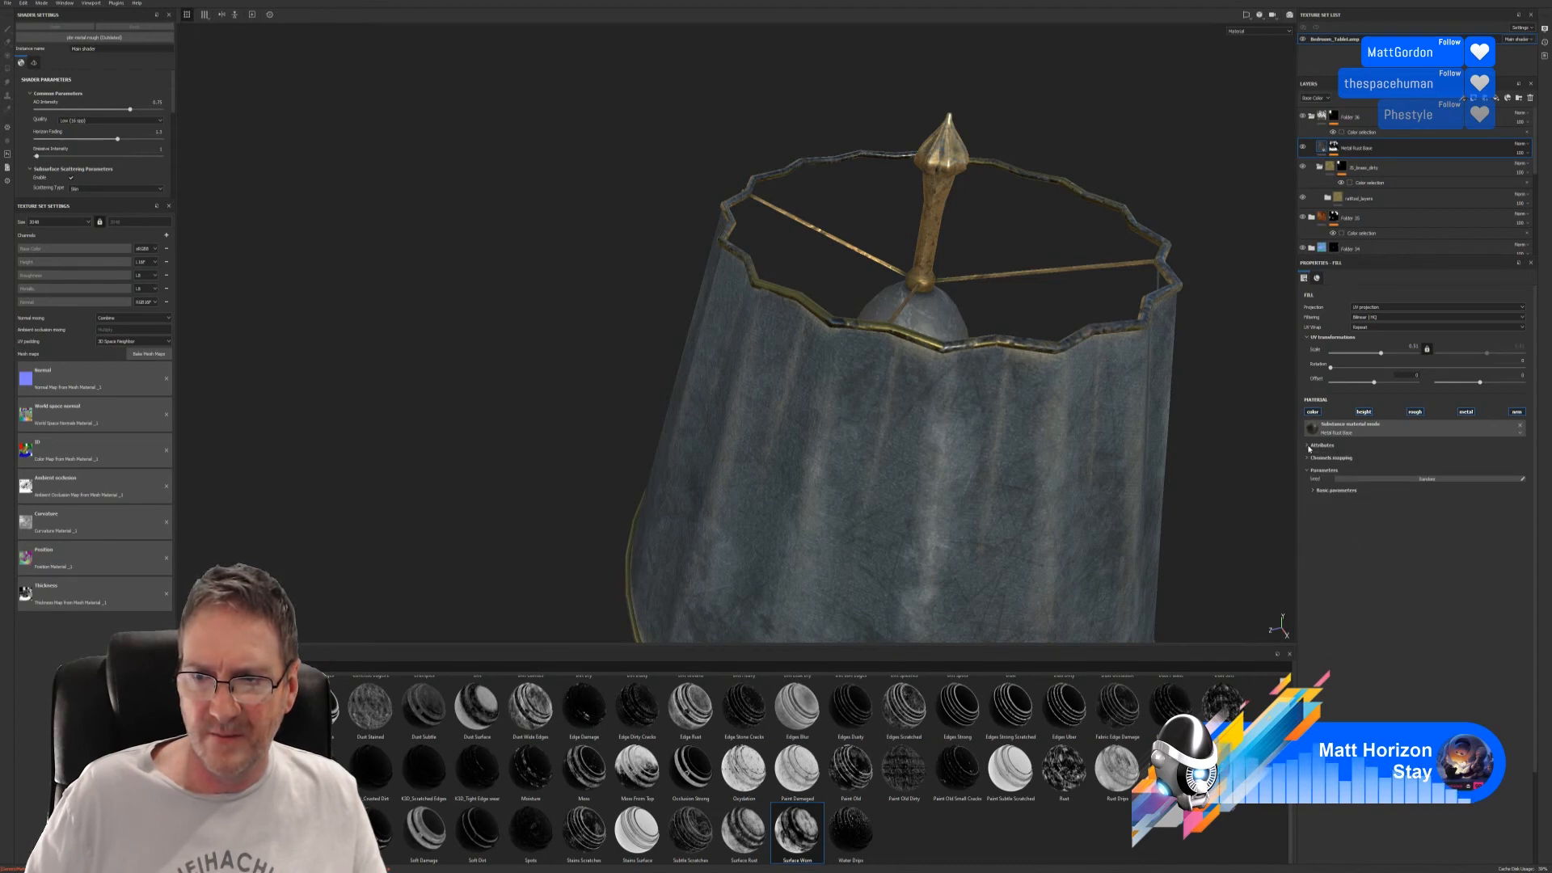
left_click(1315, 489)
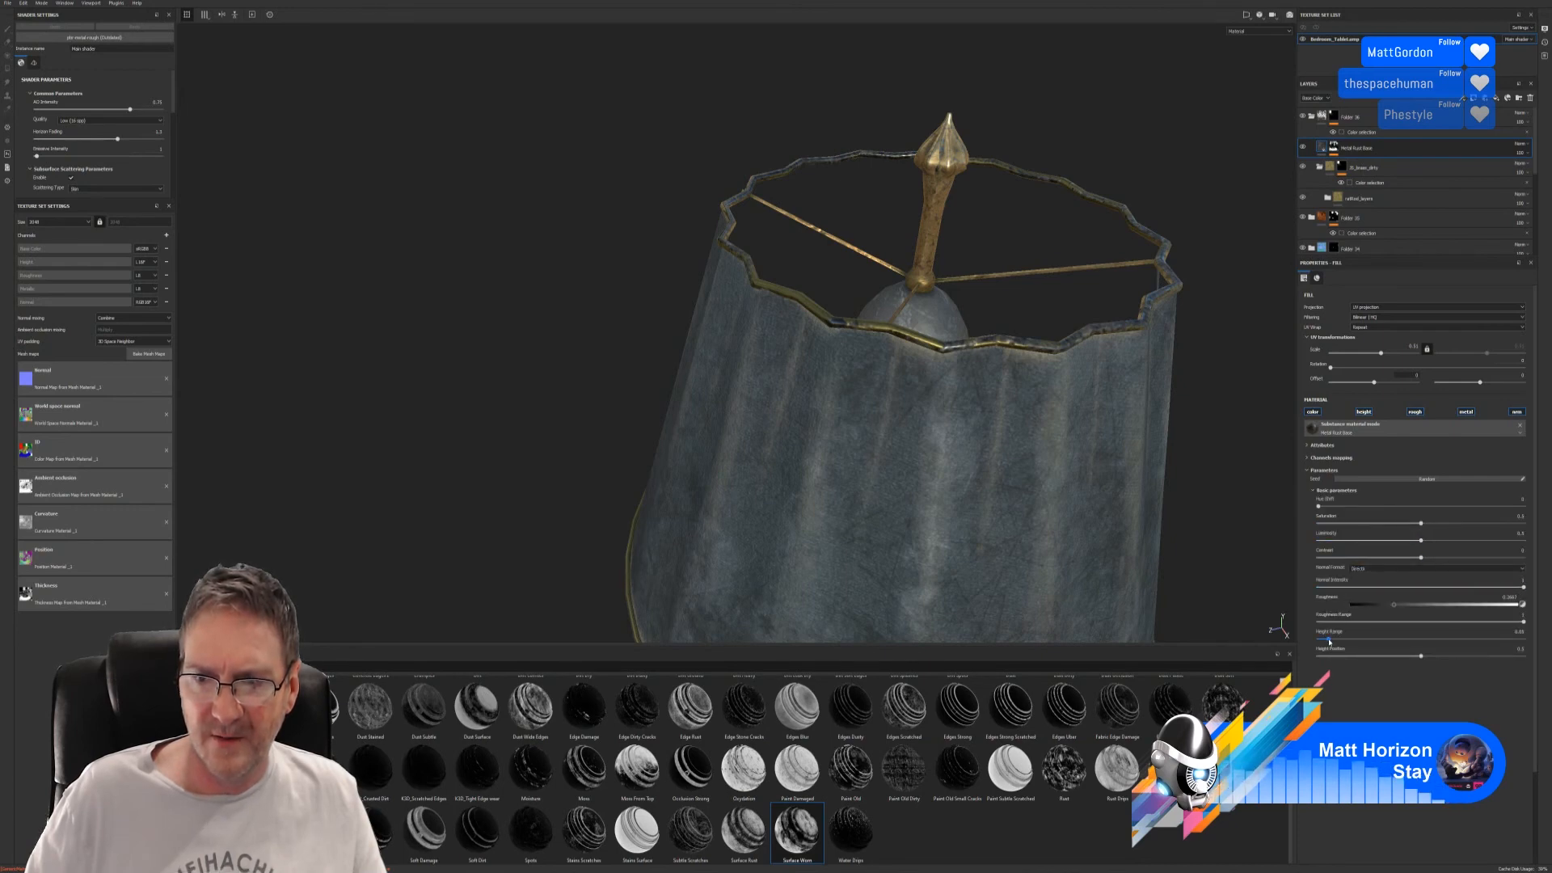
left_click_drag(1329, 641, 1316, 643)
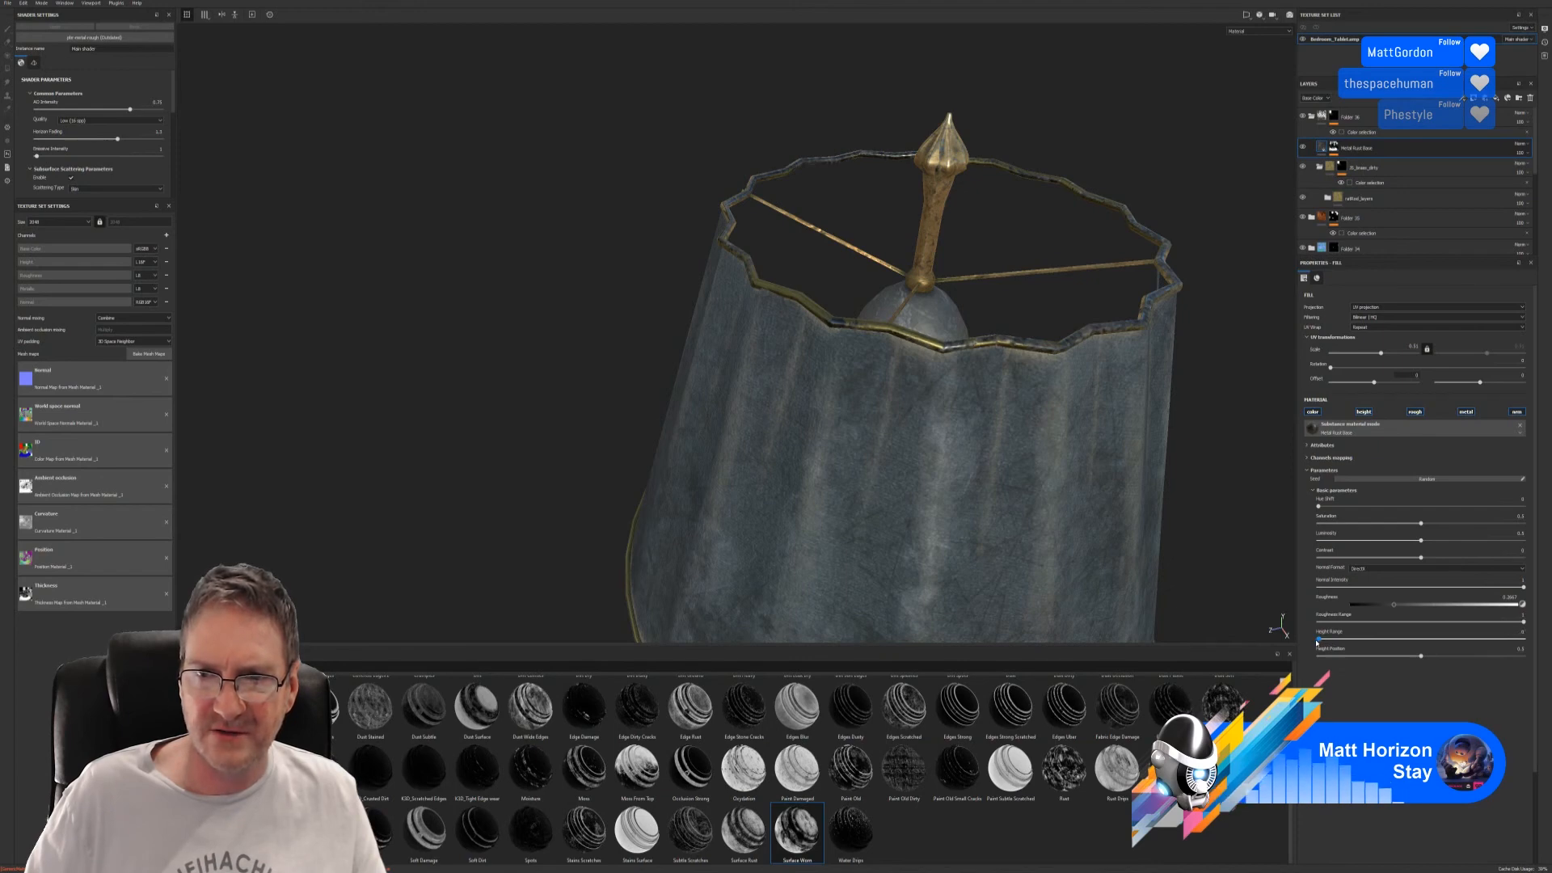
- Examine the whole lamp's texturing from several angles, from the shade rims down to the wooden base
right_click_drag(1174, 520, 870, 464, "alt")
left_click_drag(870, 464, 817, 344, "alt")
middle_click_drag(817, 344, 820, 375, "alt")
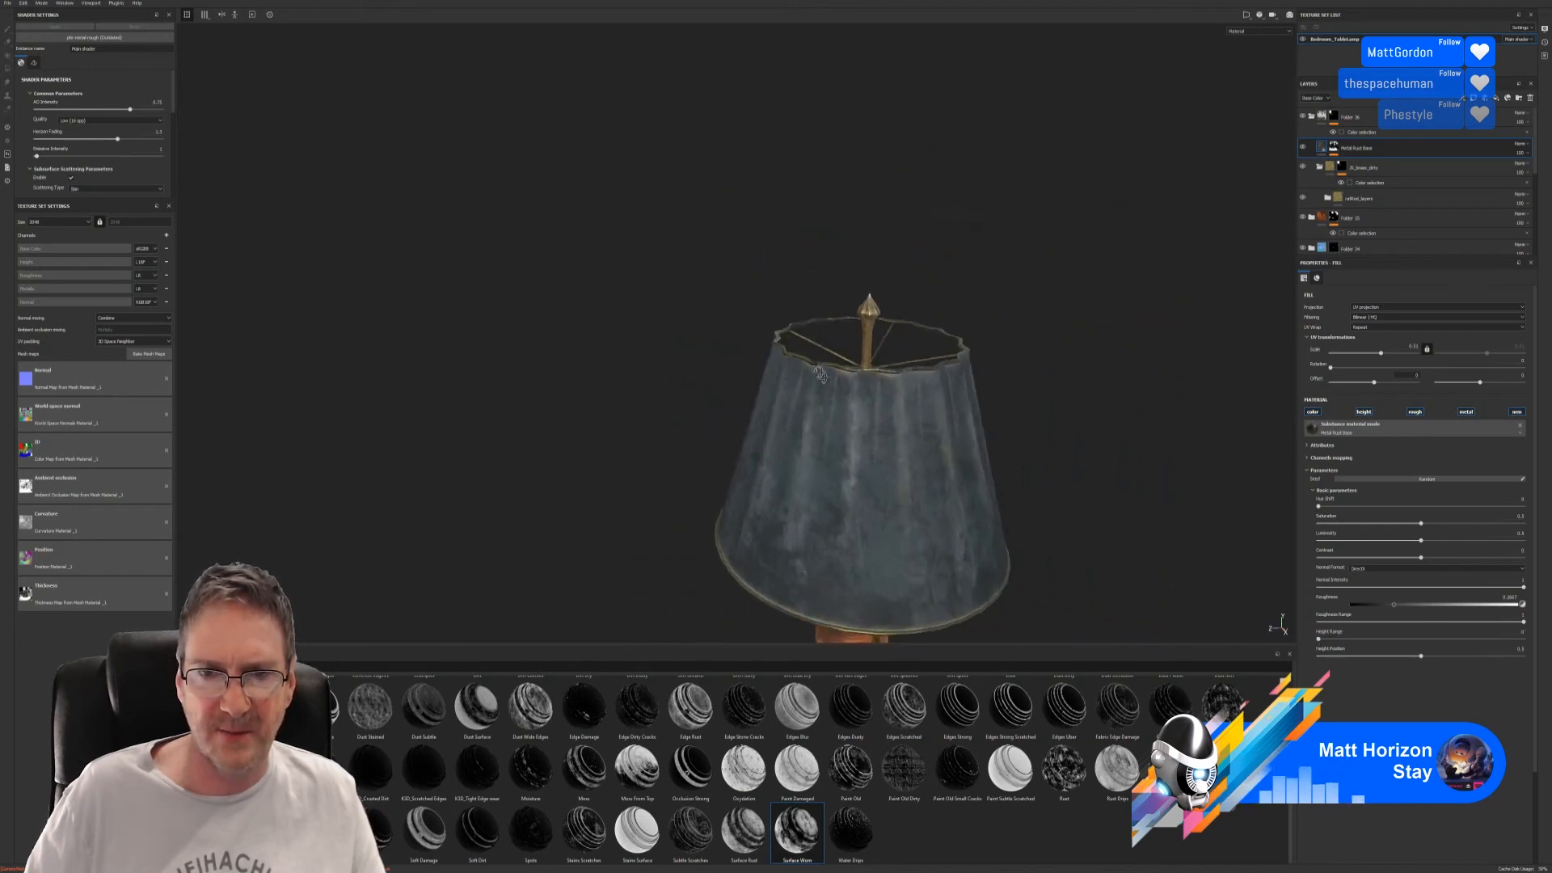
left_click_drag(820, 375, 945, 409, "alt")
middle_click_drag(945, 409, 988, 237, "alt")
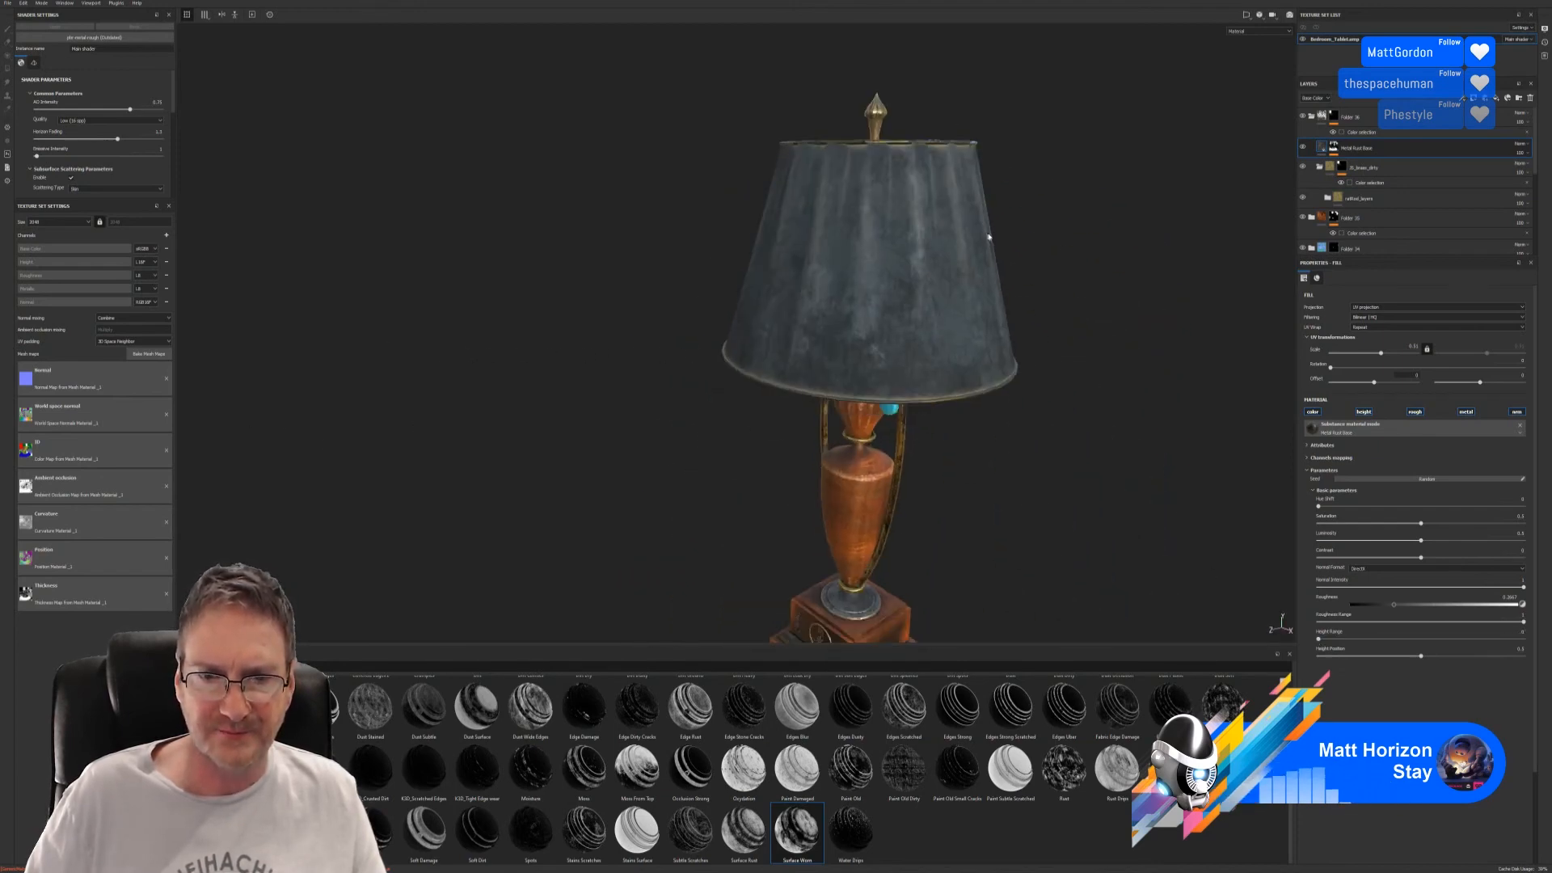
right_click_drag(989, 237, 756, 447, "alt")
left_click_drag(755, 447, 833, 388, "alt")
middle_click_drag(881, 428, 889, 330, "alt")
left_click_drag(889, 330, 876, 361, "alt")
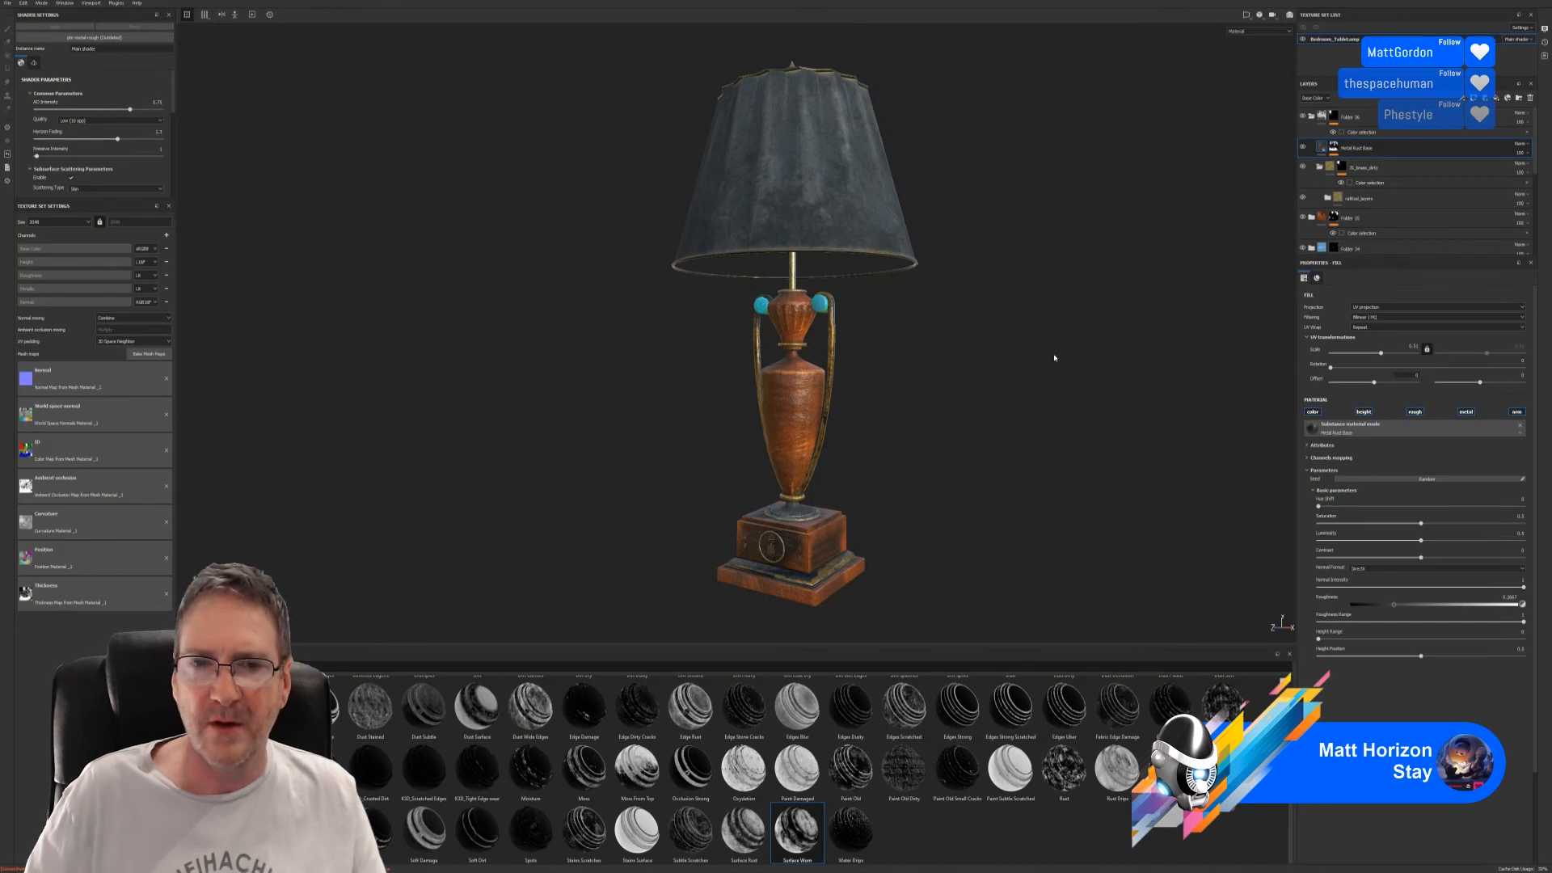
- Save the lamp project with its current texturing
left_click(7, 4)
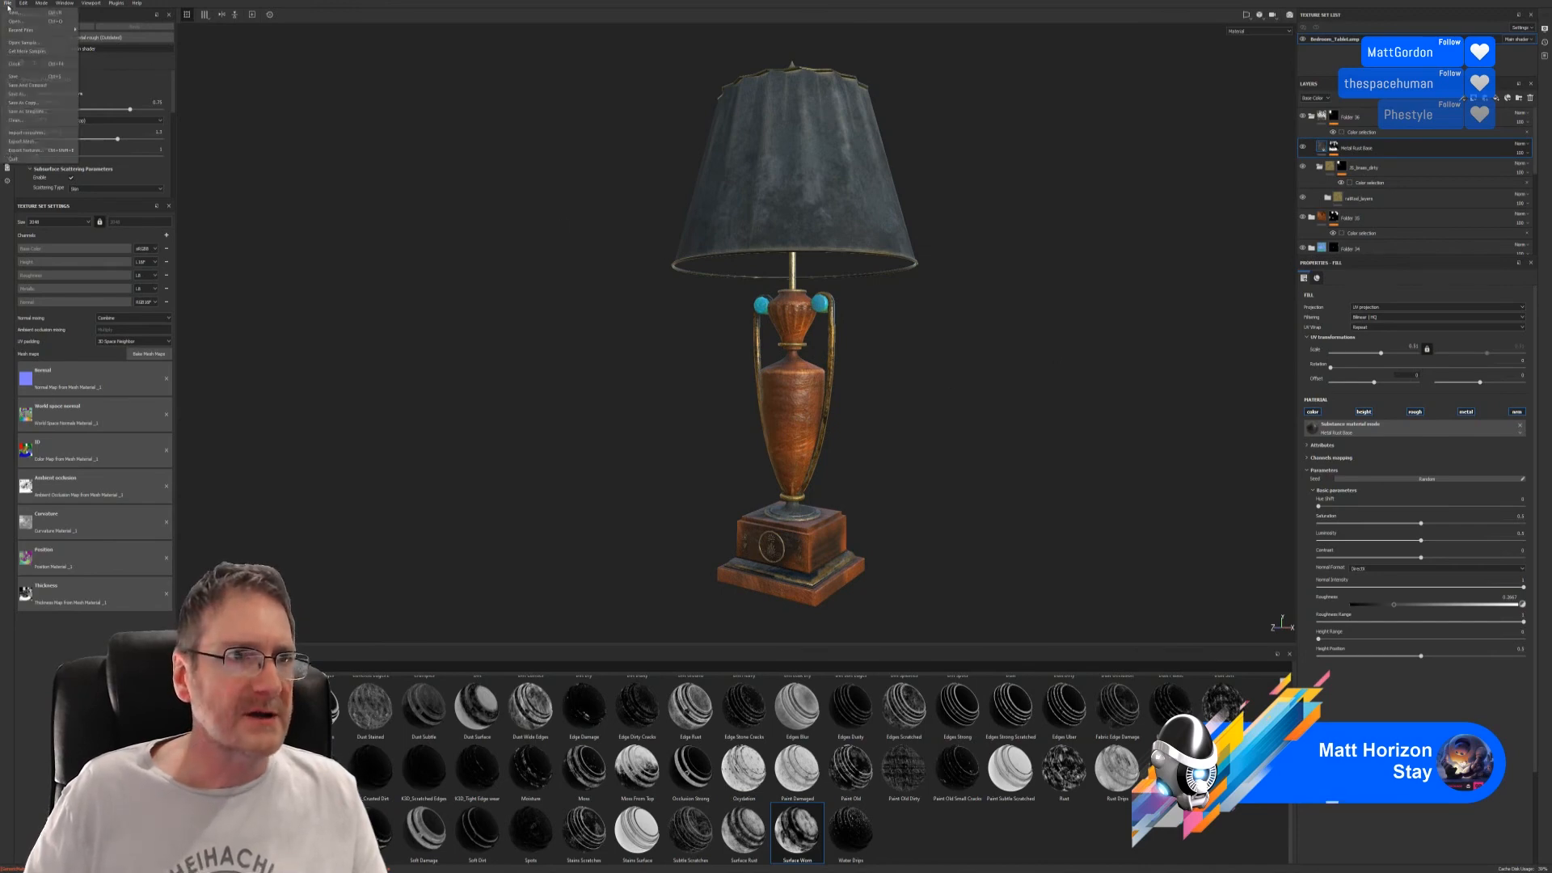
left_click(27, 78)
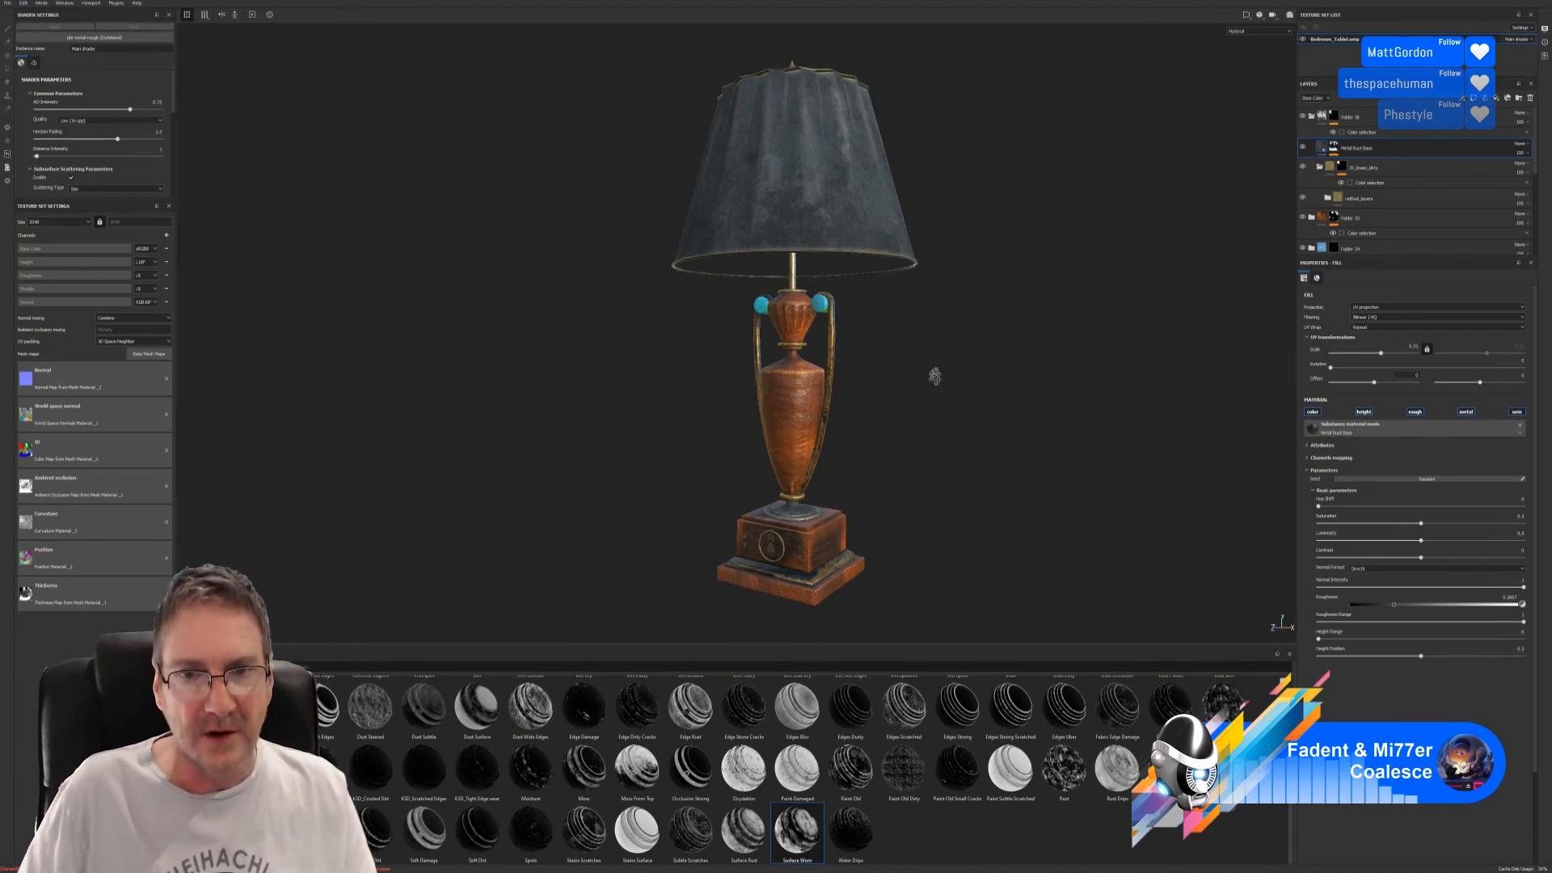
left_click_drag(928, 371, 818, 124, "alt")
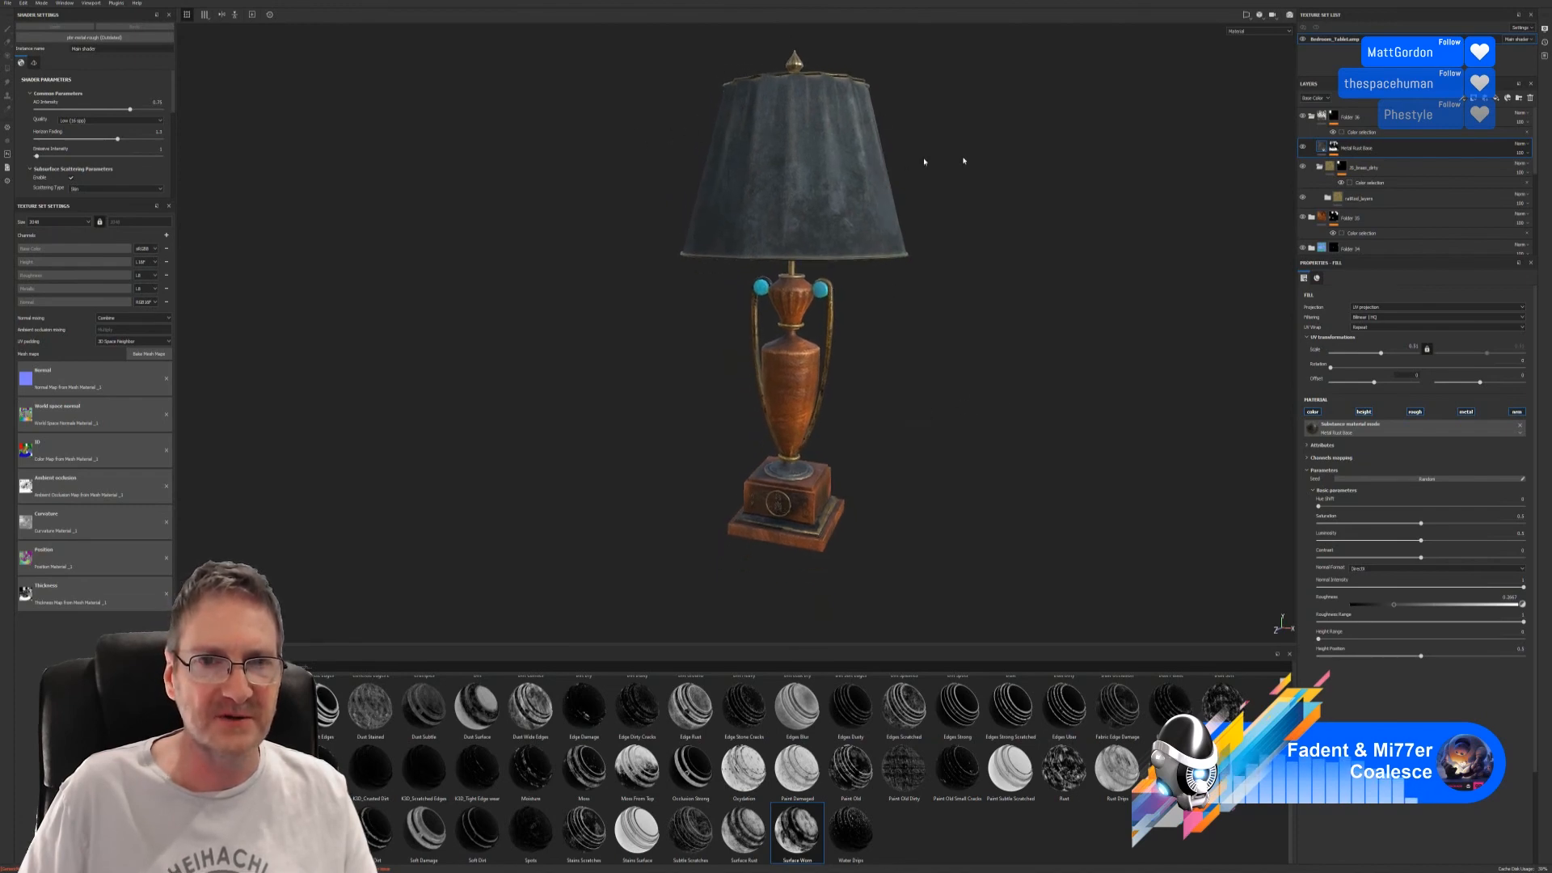
middle_click_drag(911, 330, 898, 368, "alt")
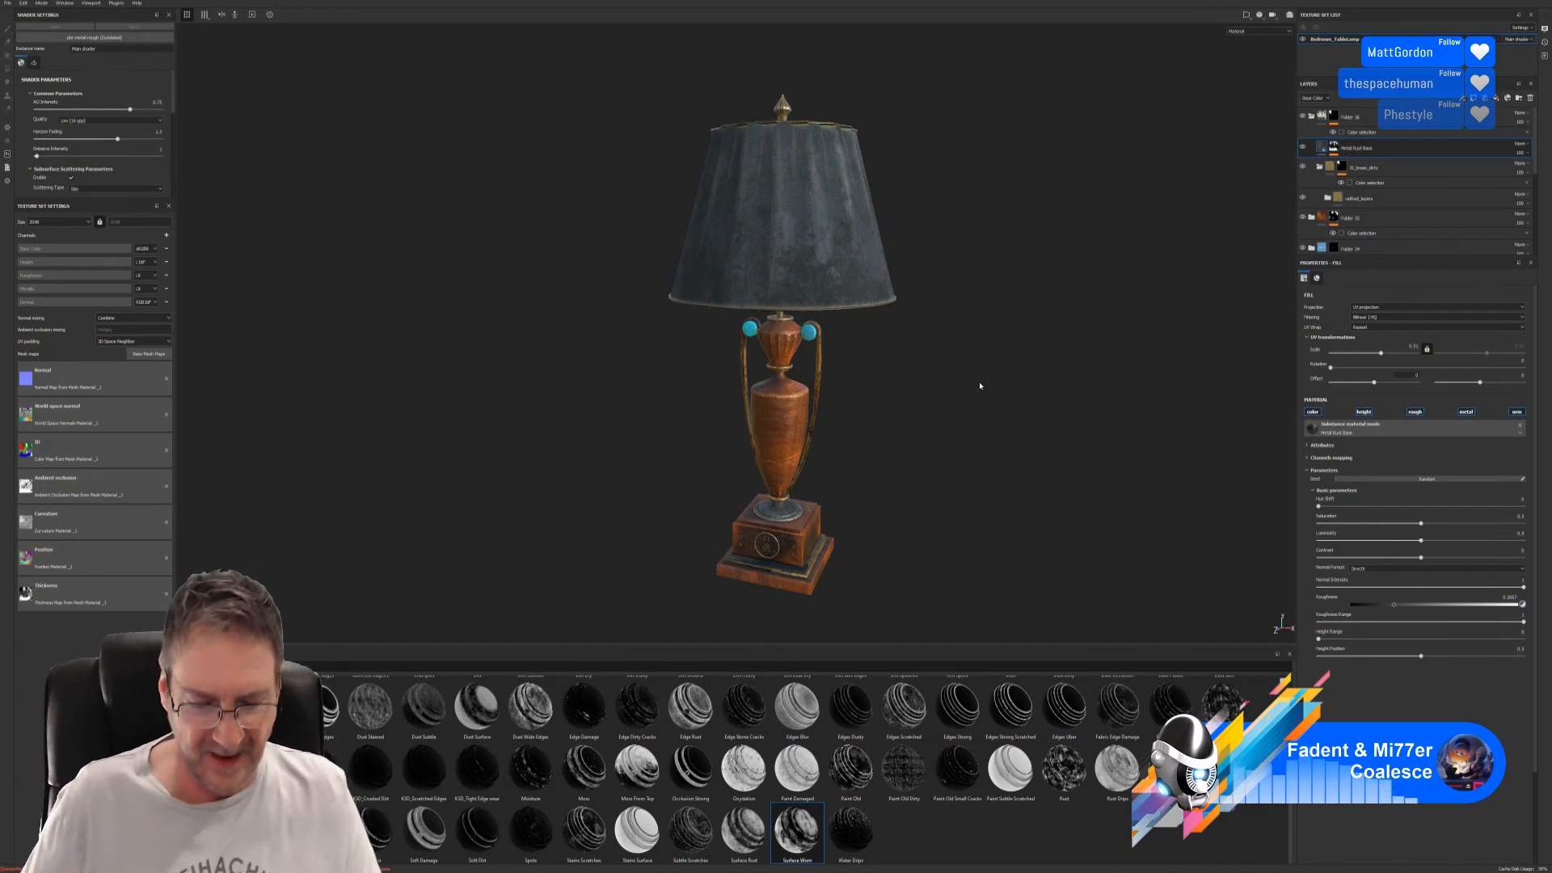
left_click_drag(946, 453, 840, 467, "alt")
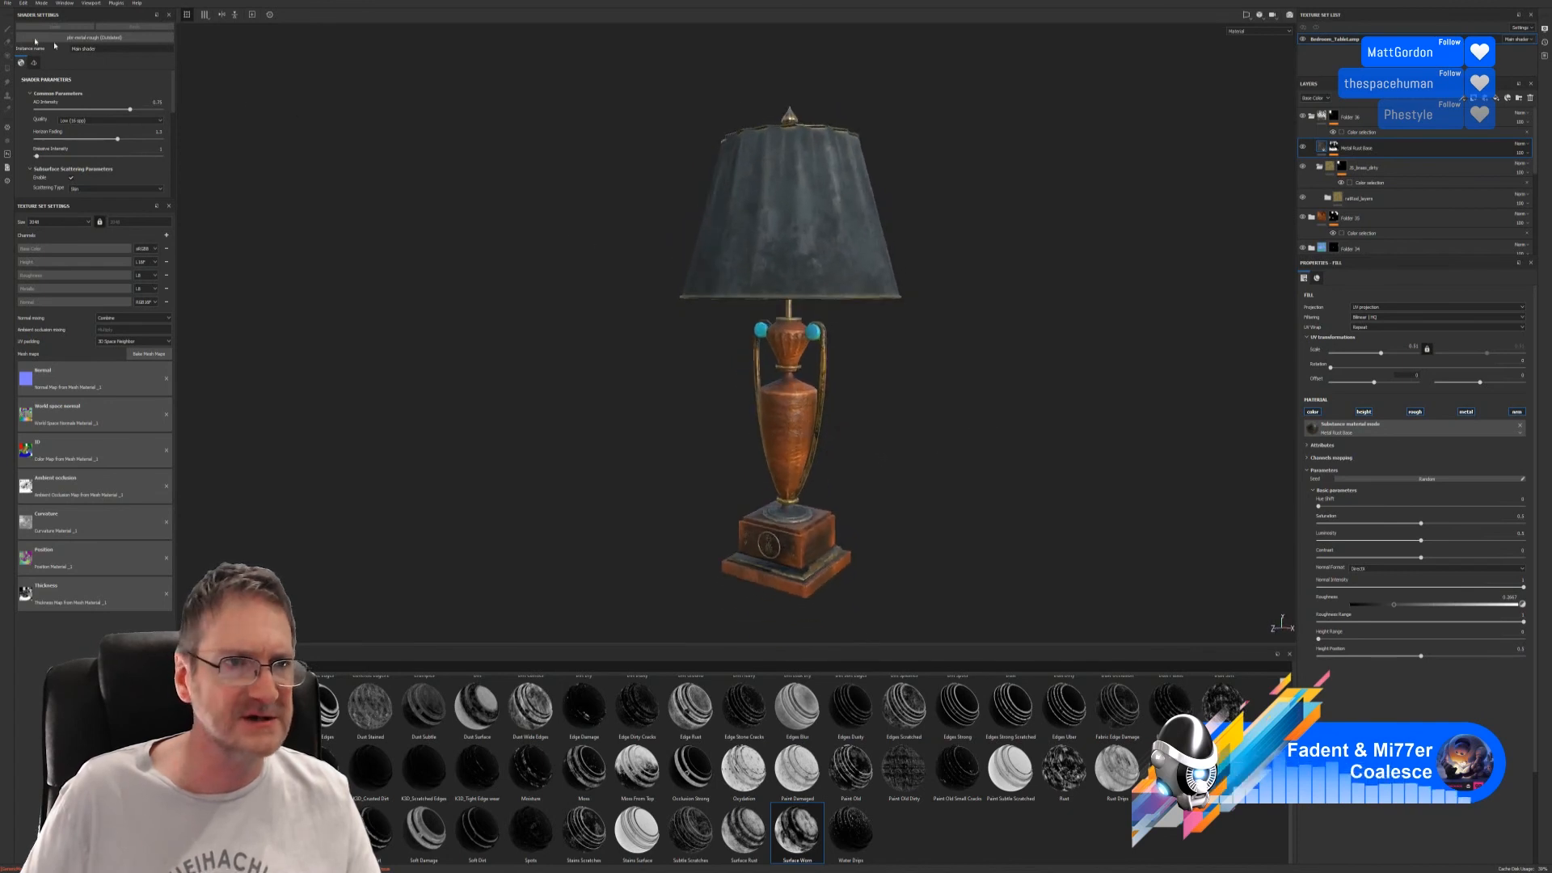
- Start a texture export and set its output folder to UE4 Projects\Models\Bedroom\Chosen\Table_Lamp on the Work (E:) drive
left_click(7, 3)
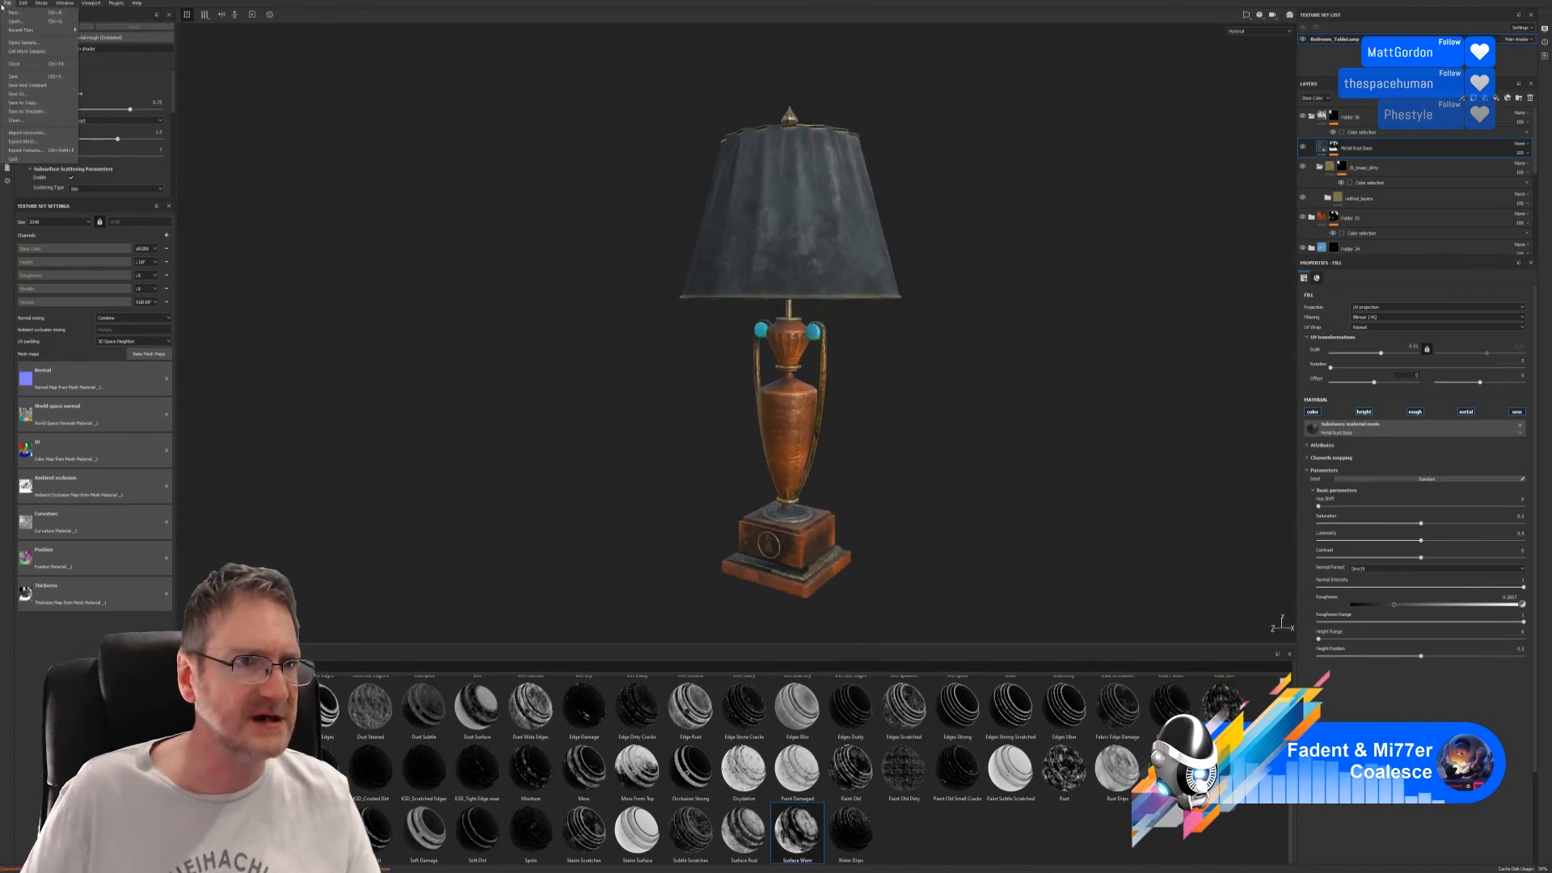
left_click(36, 151)
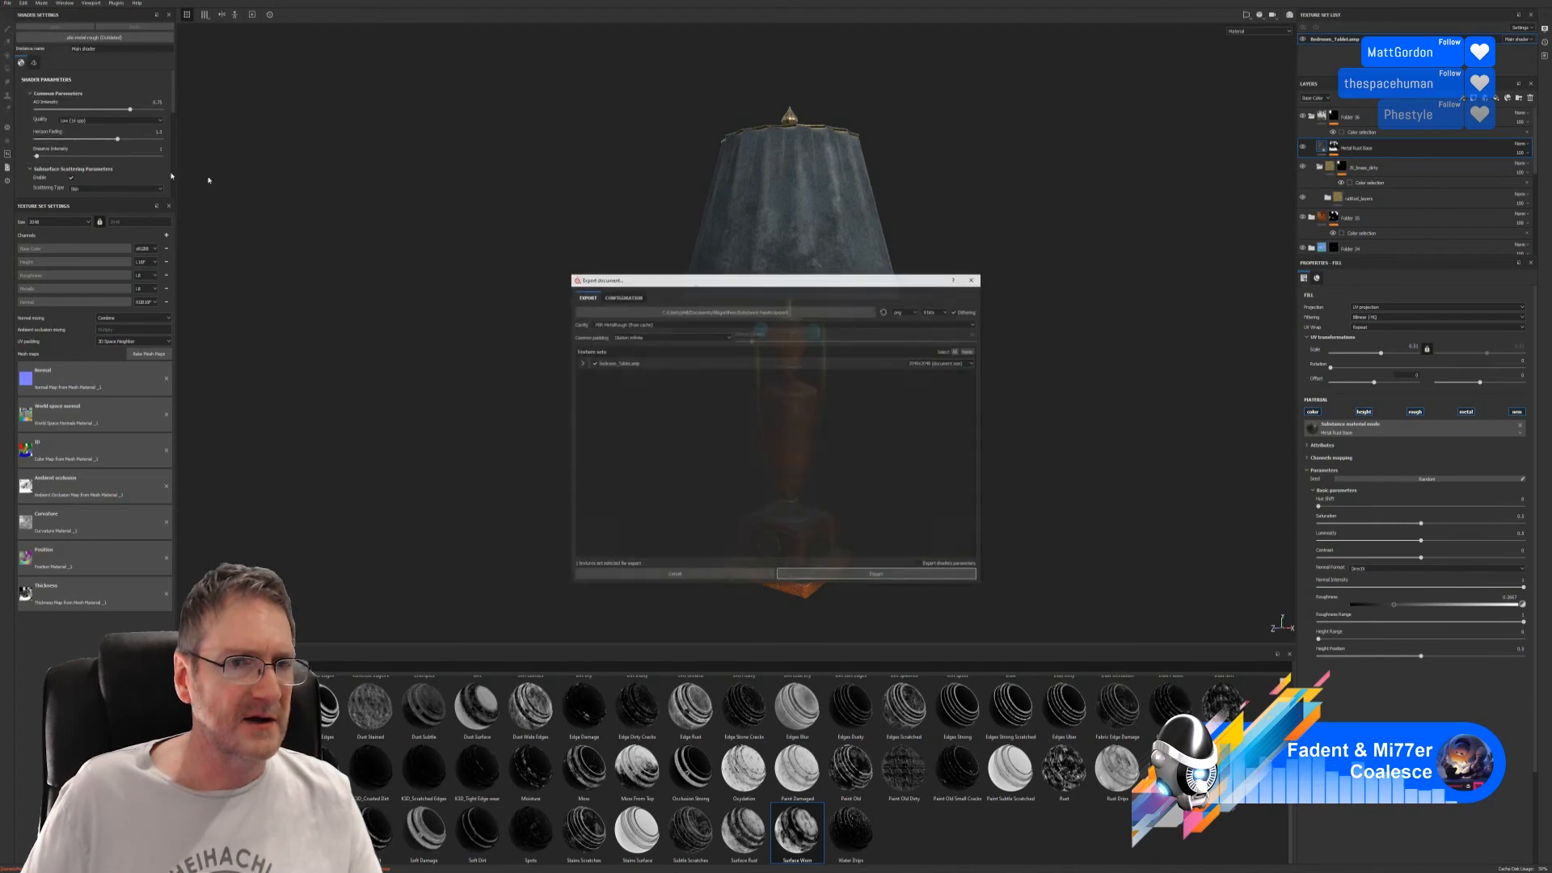
left_click(753, 311)
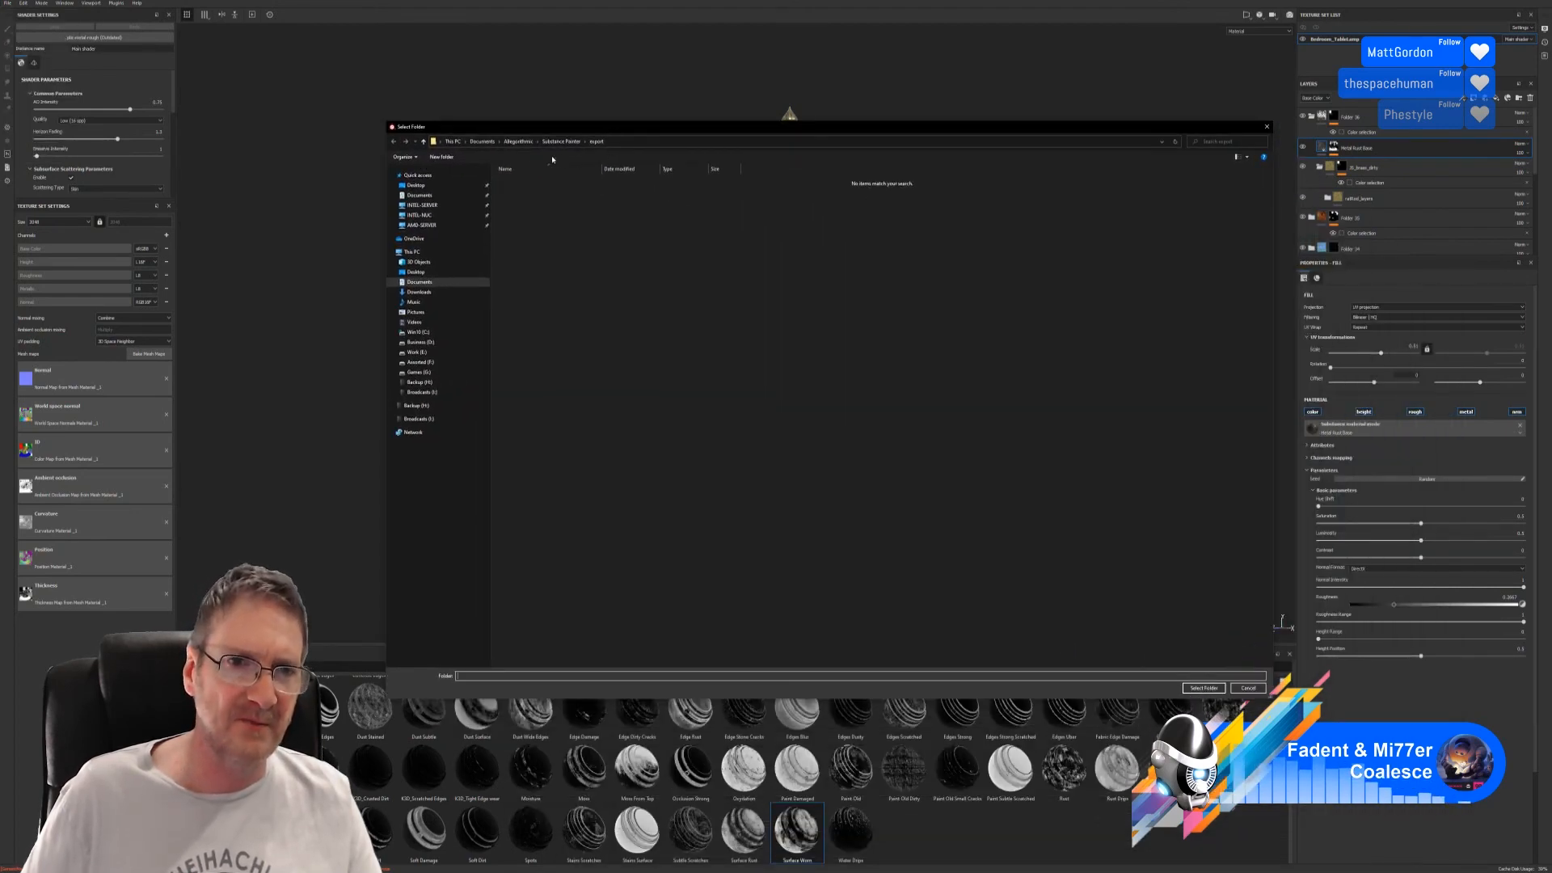
left_click(427, 353)
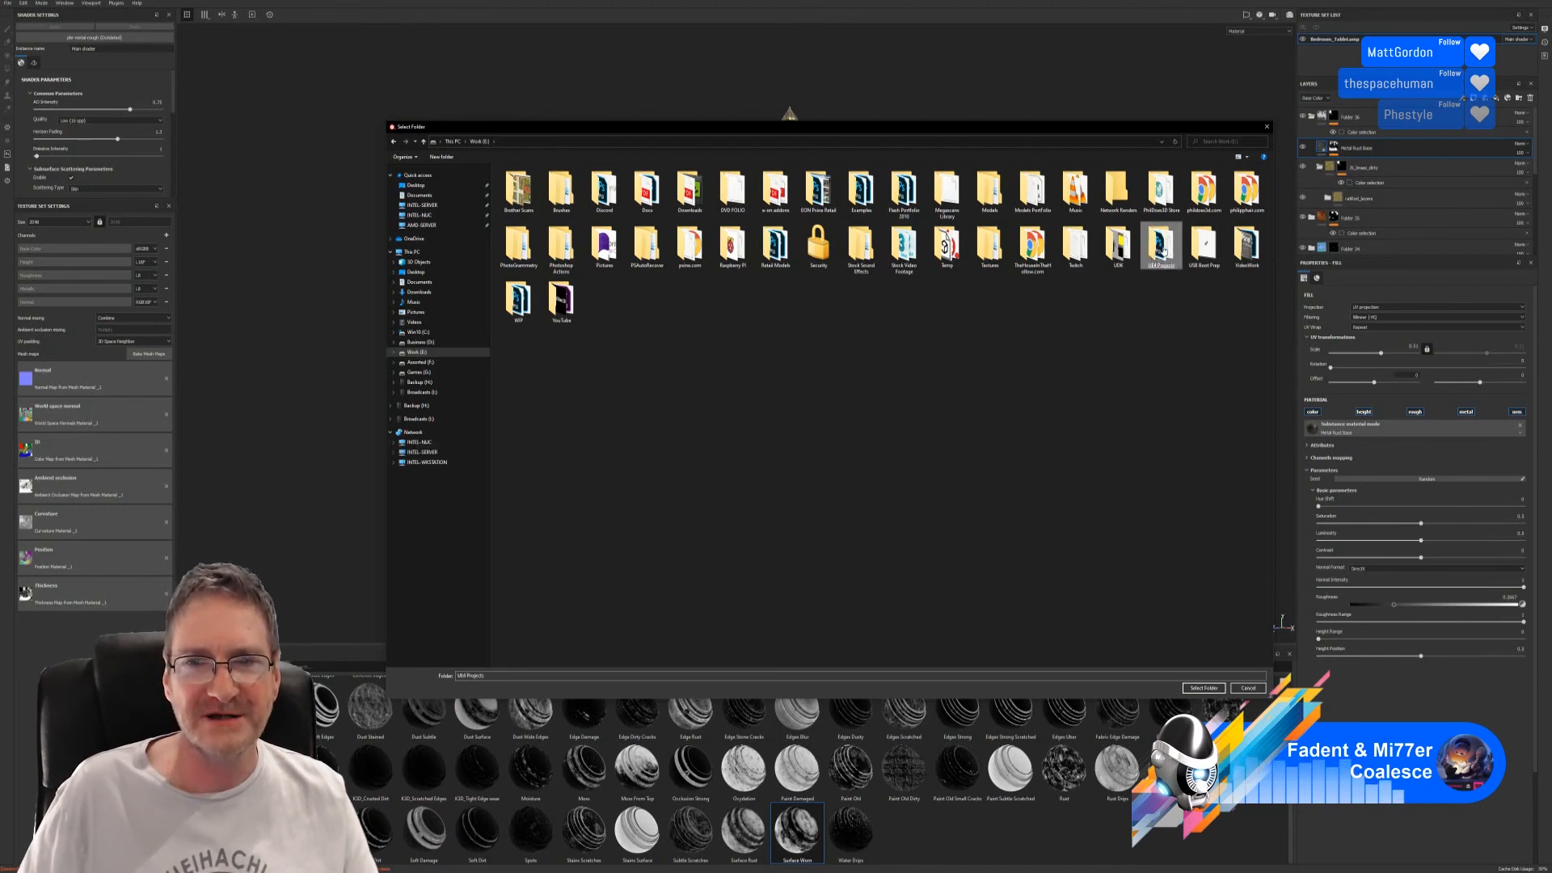
double_click(1161, 244)
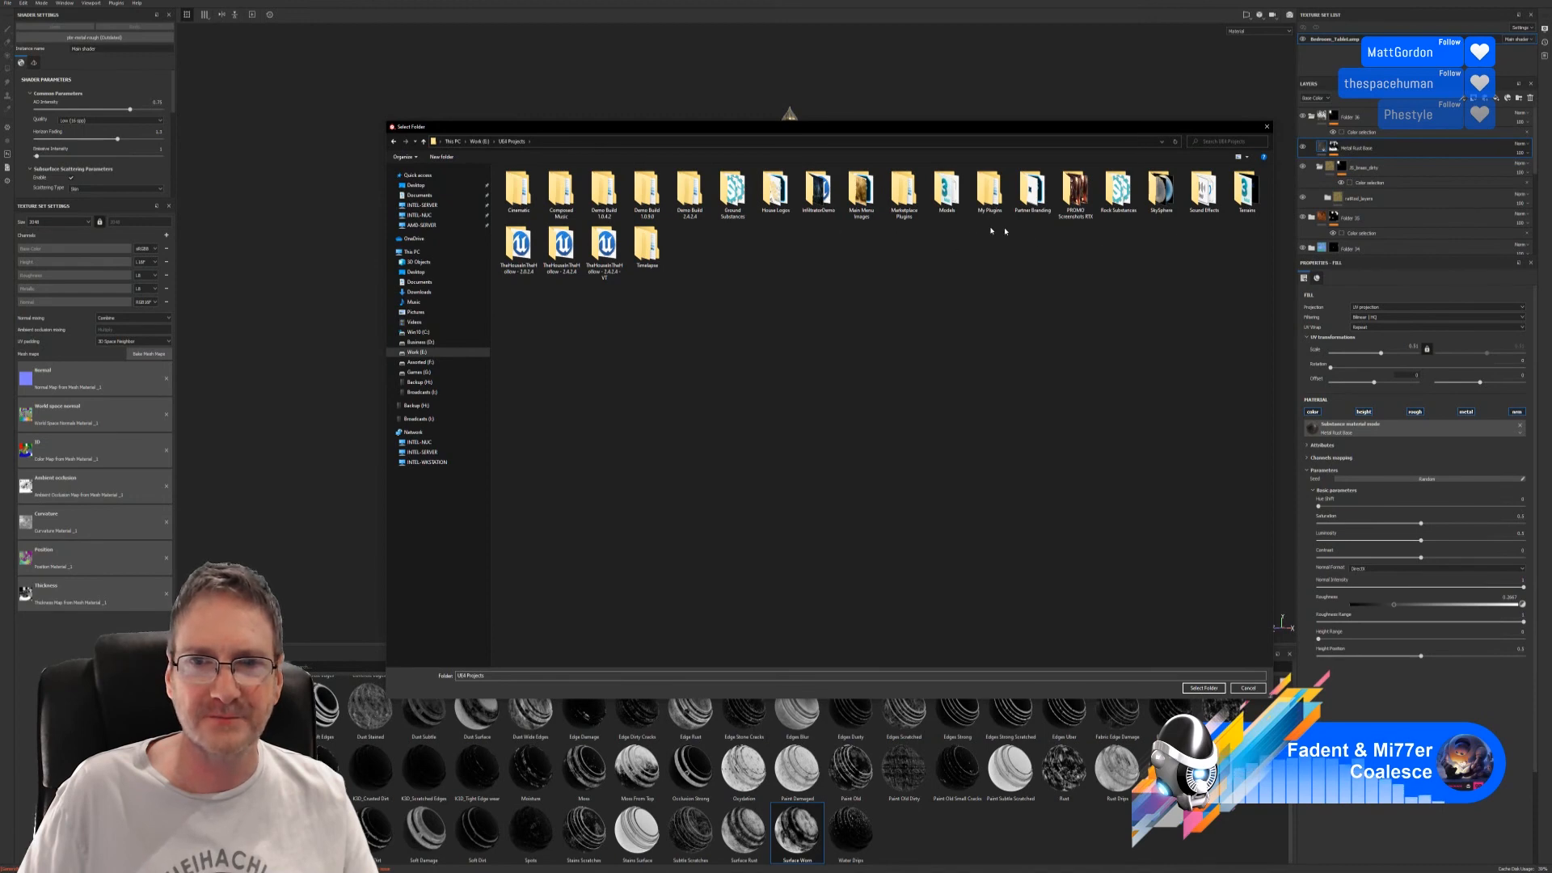
double_click(947, 192)
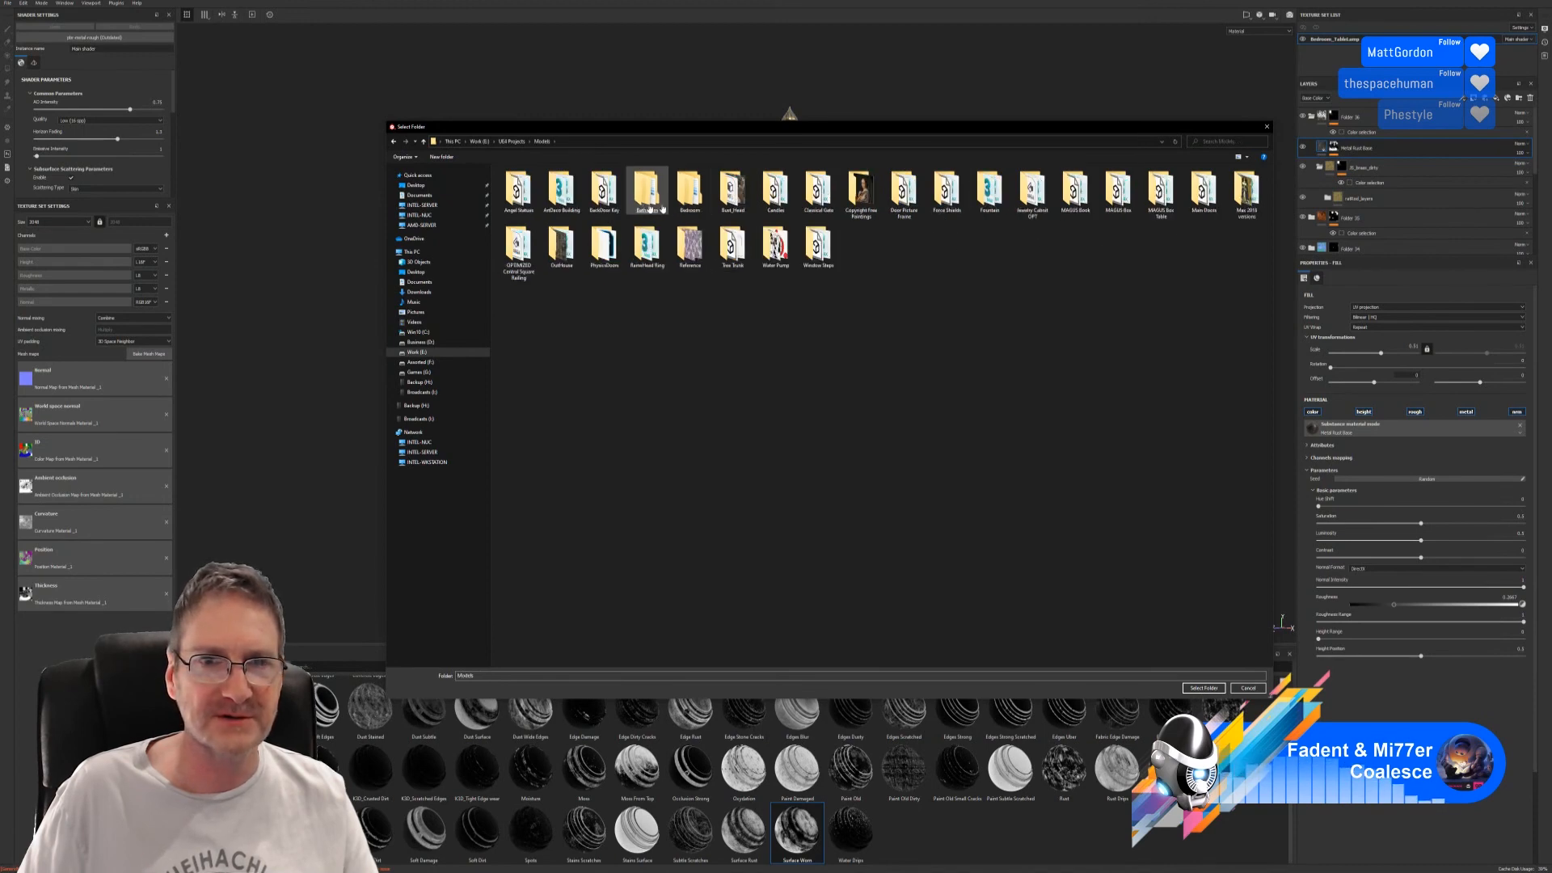
double_click(689, 194)
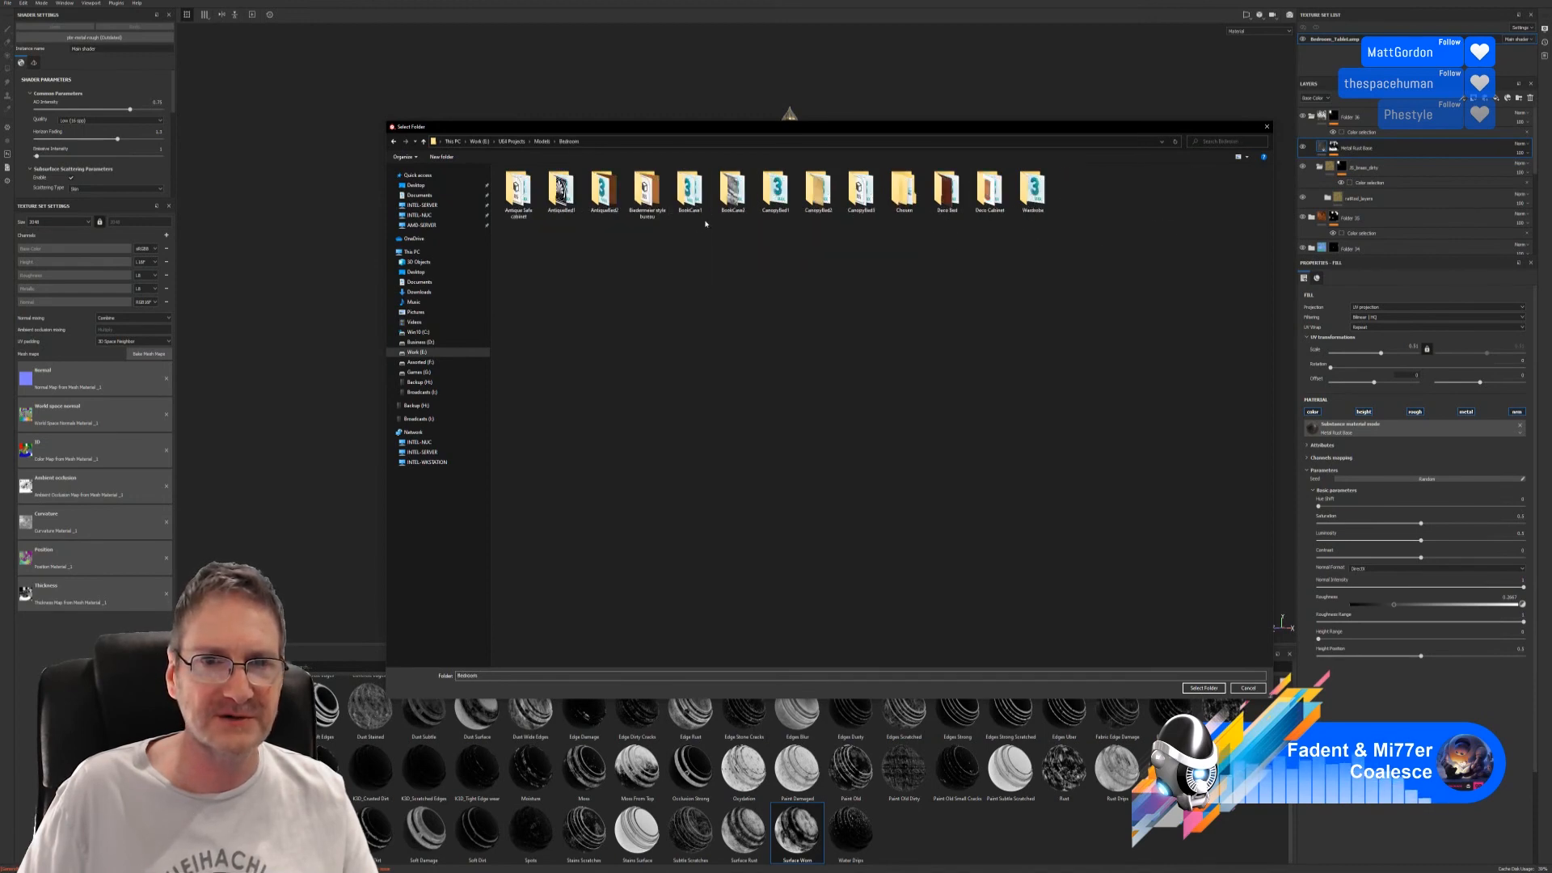
double_click(904, 190)
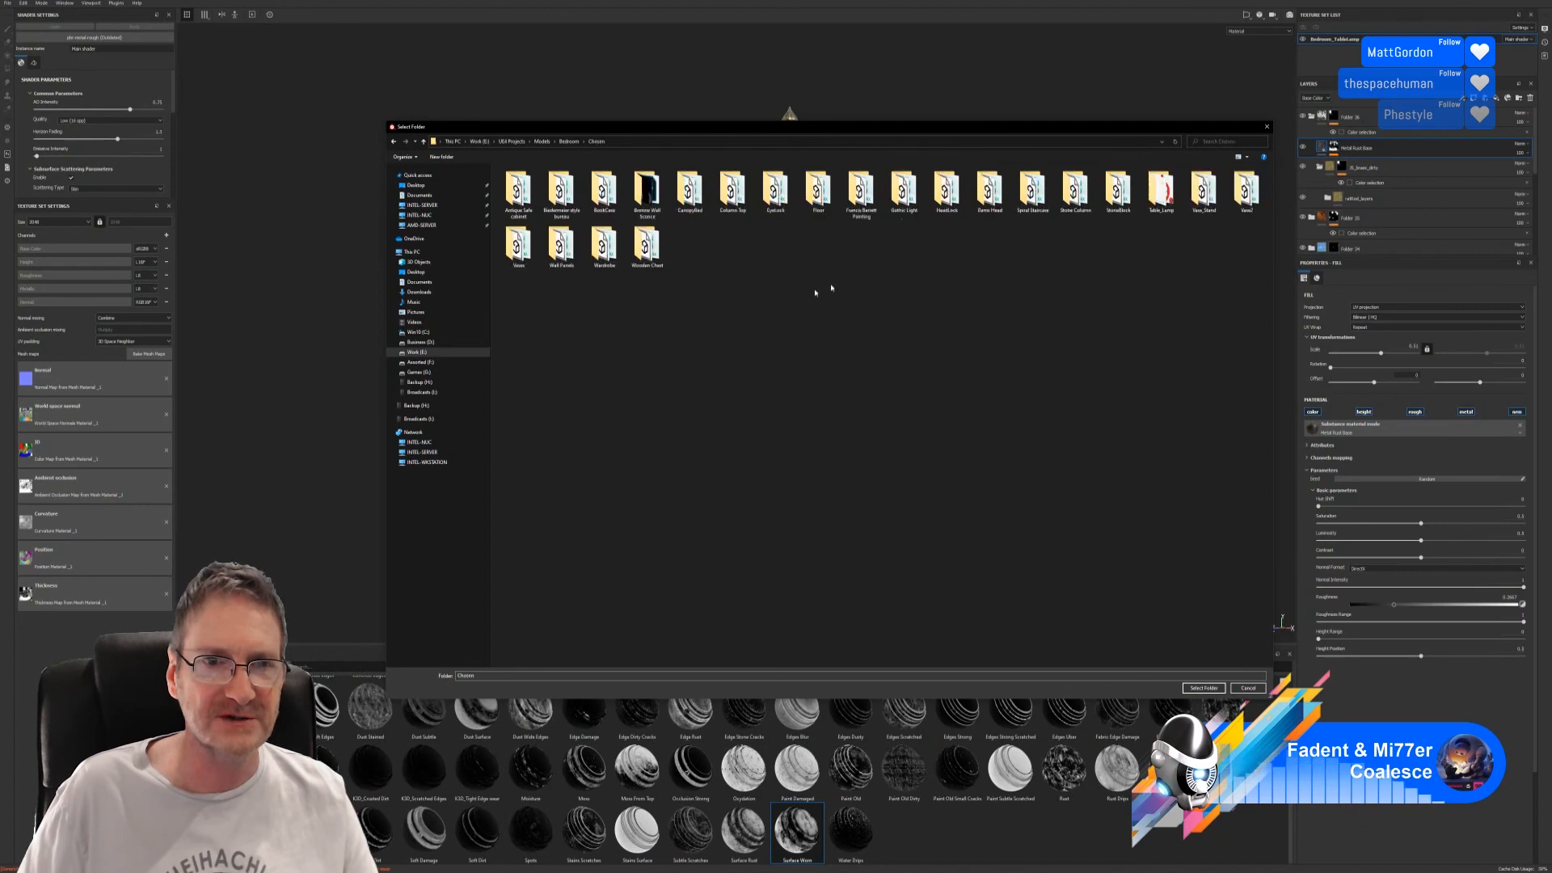
double_click(1161, 192)
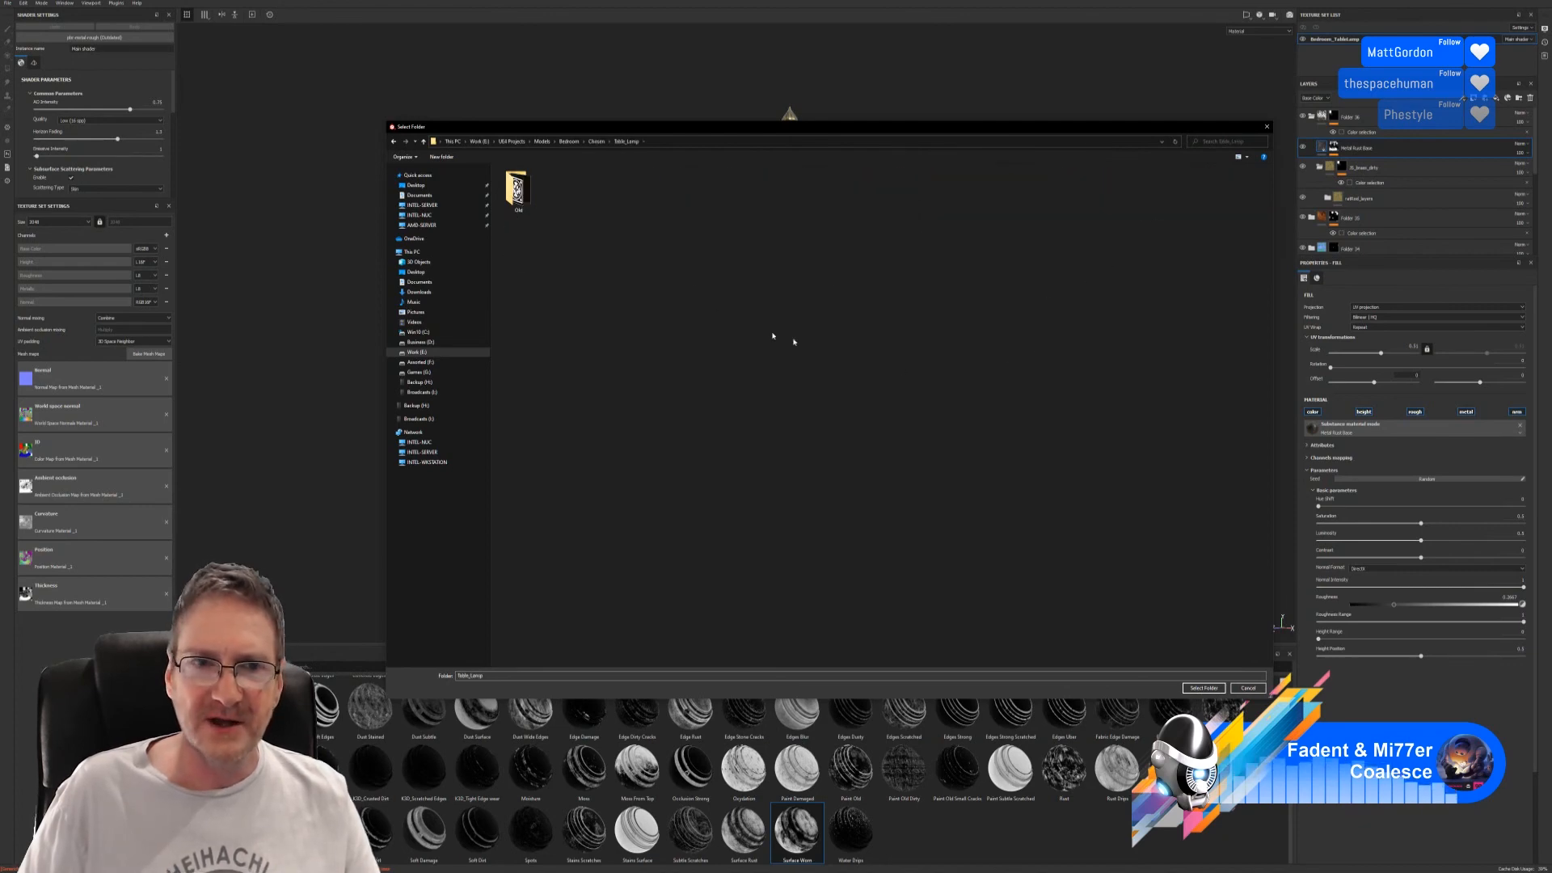
left_click(1202, 687)
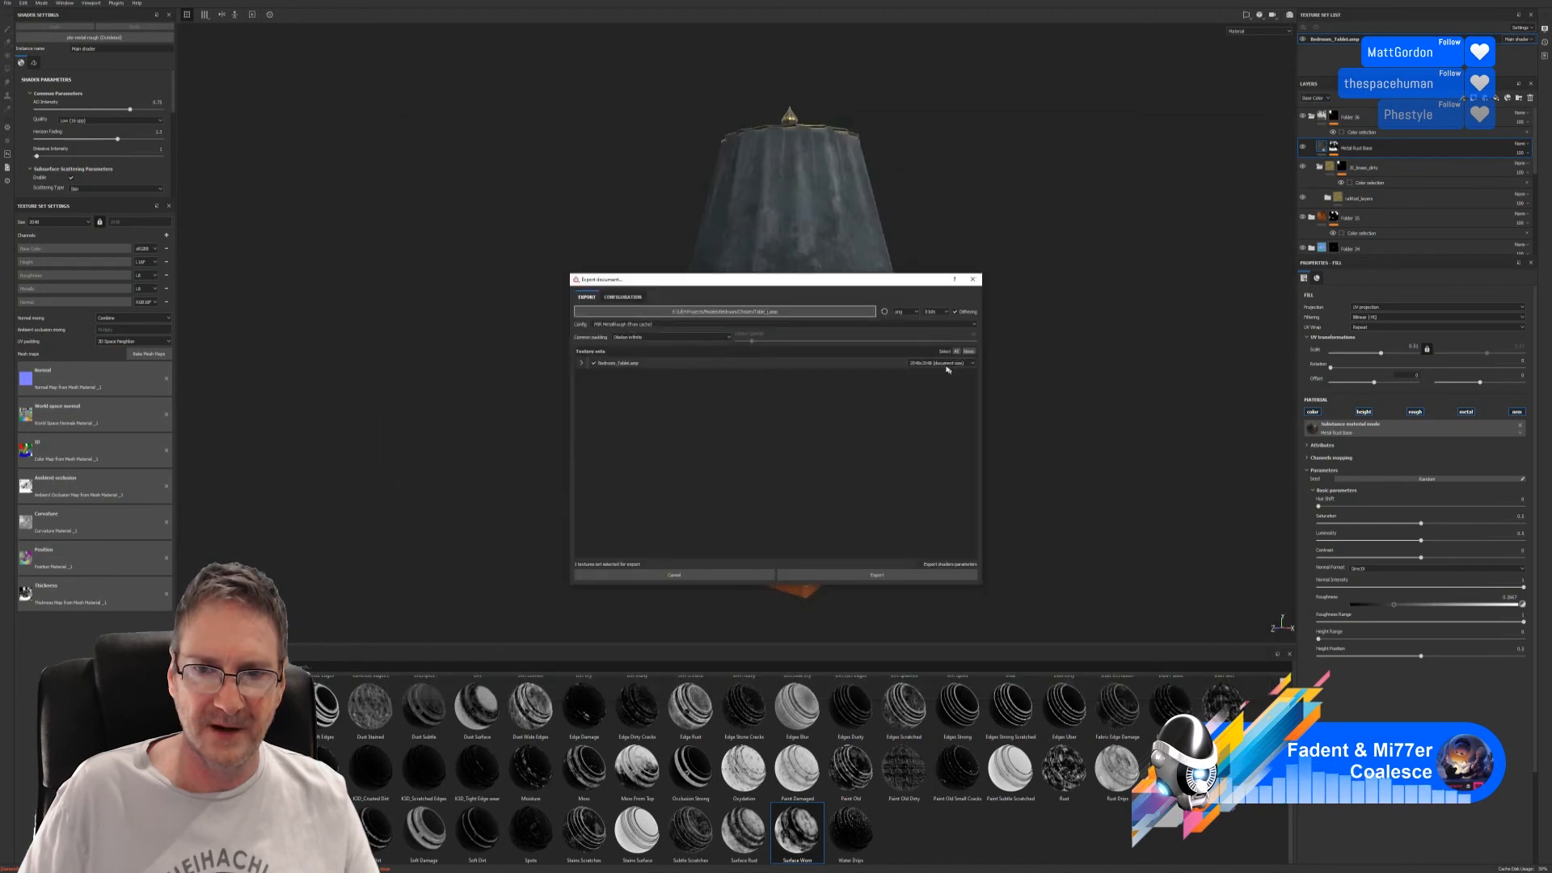
- Export the lamp's texture set as PNG maps at a fixed resolution, and check the files in the output folder
left_click(941, 363)
left_click(921, 386)
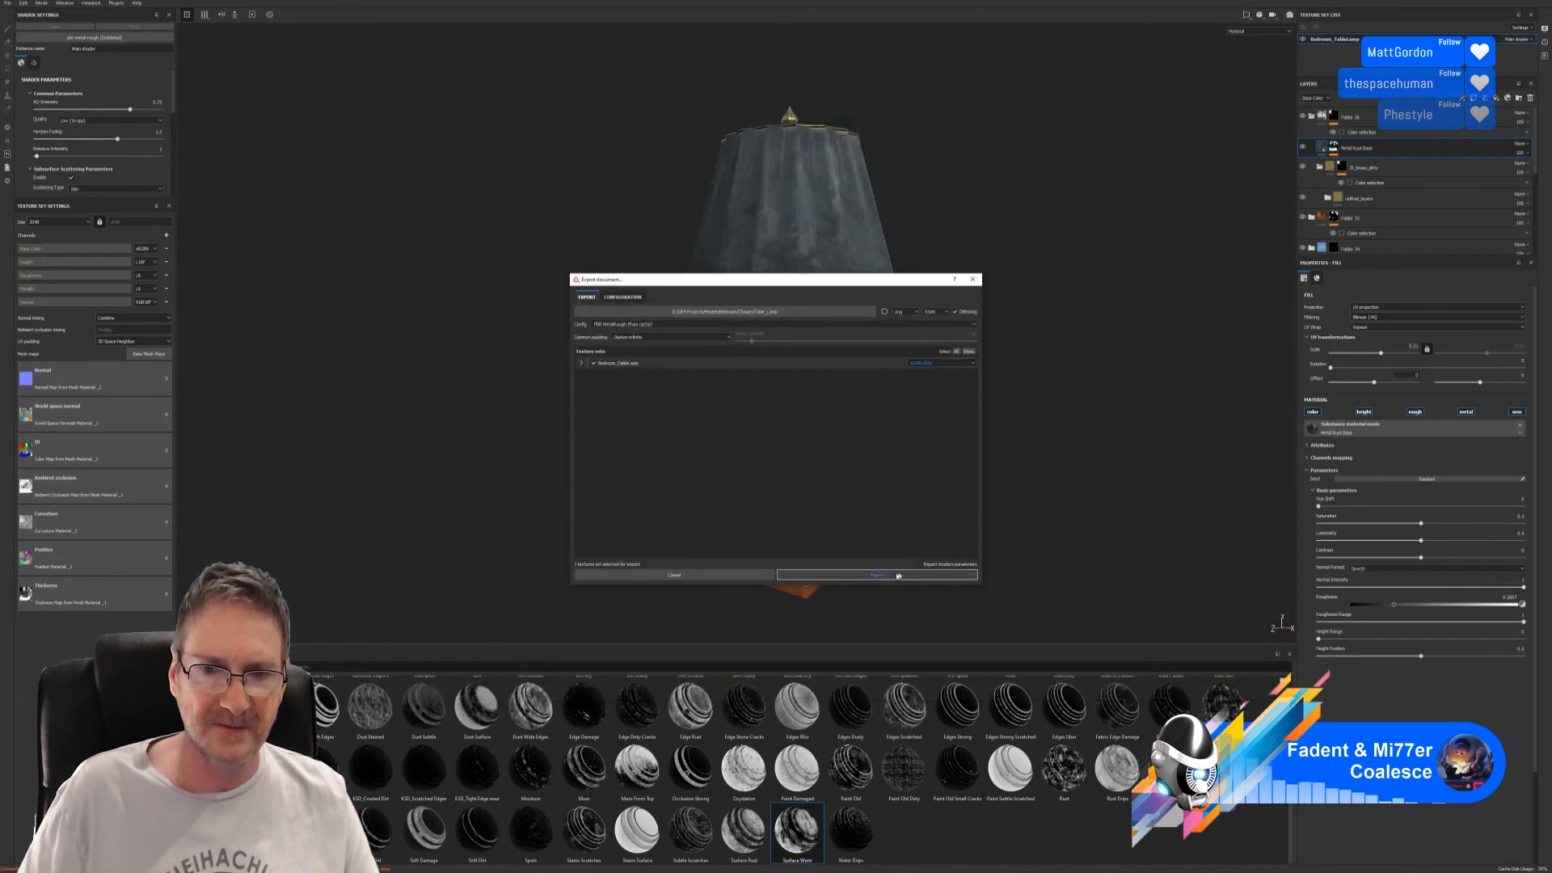
left_click(922, 574)
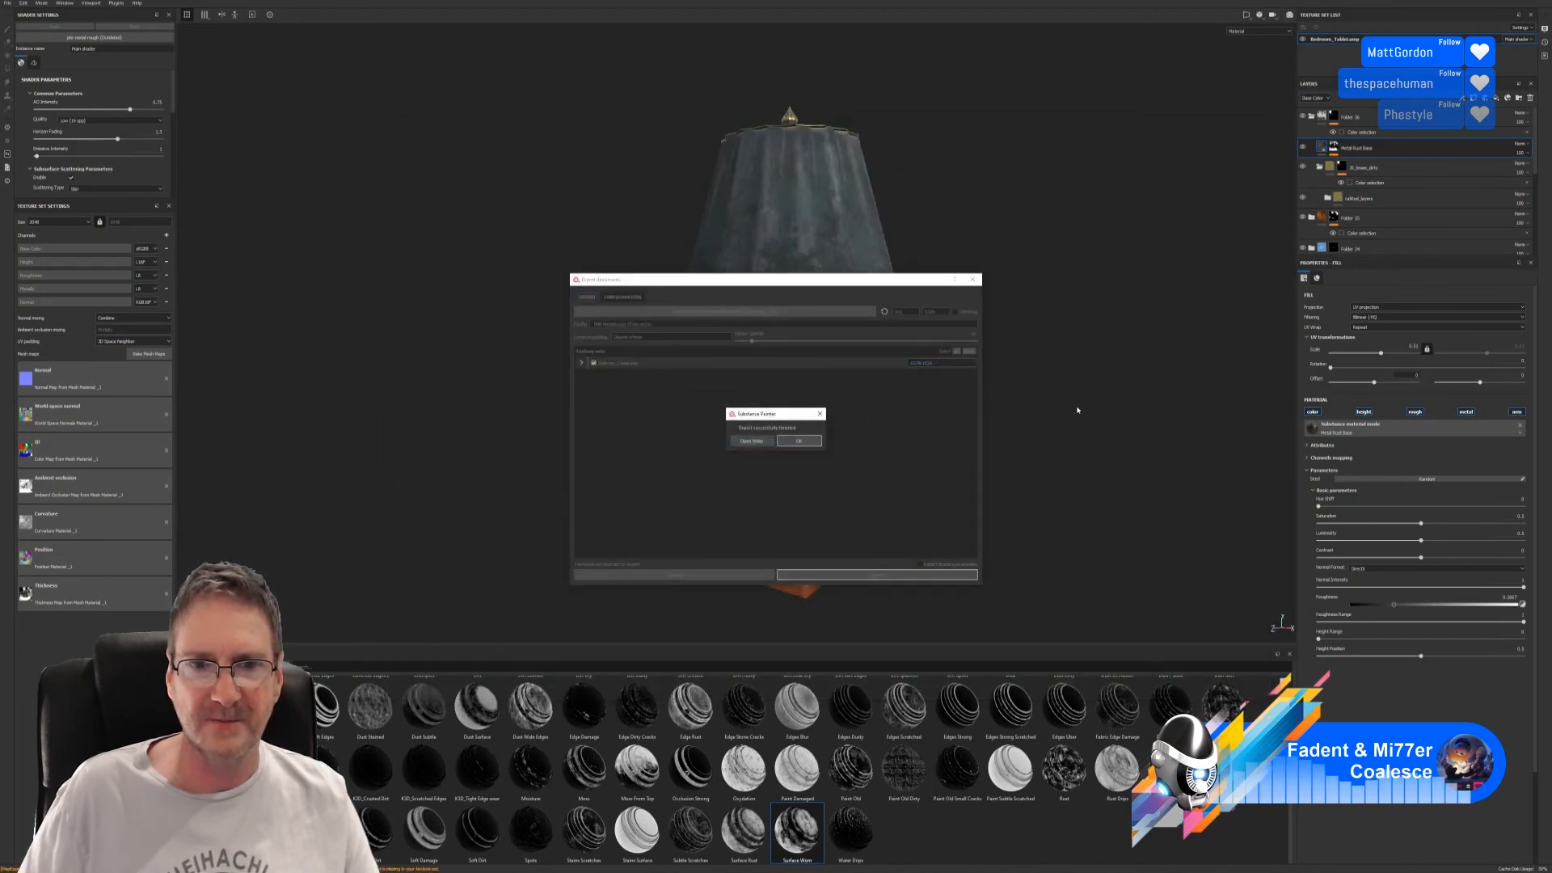
left_click(752, 441)
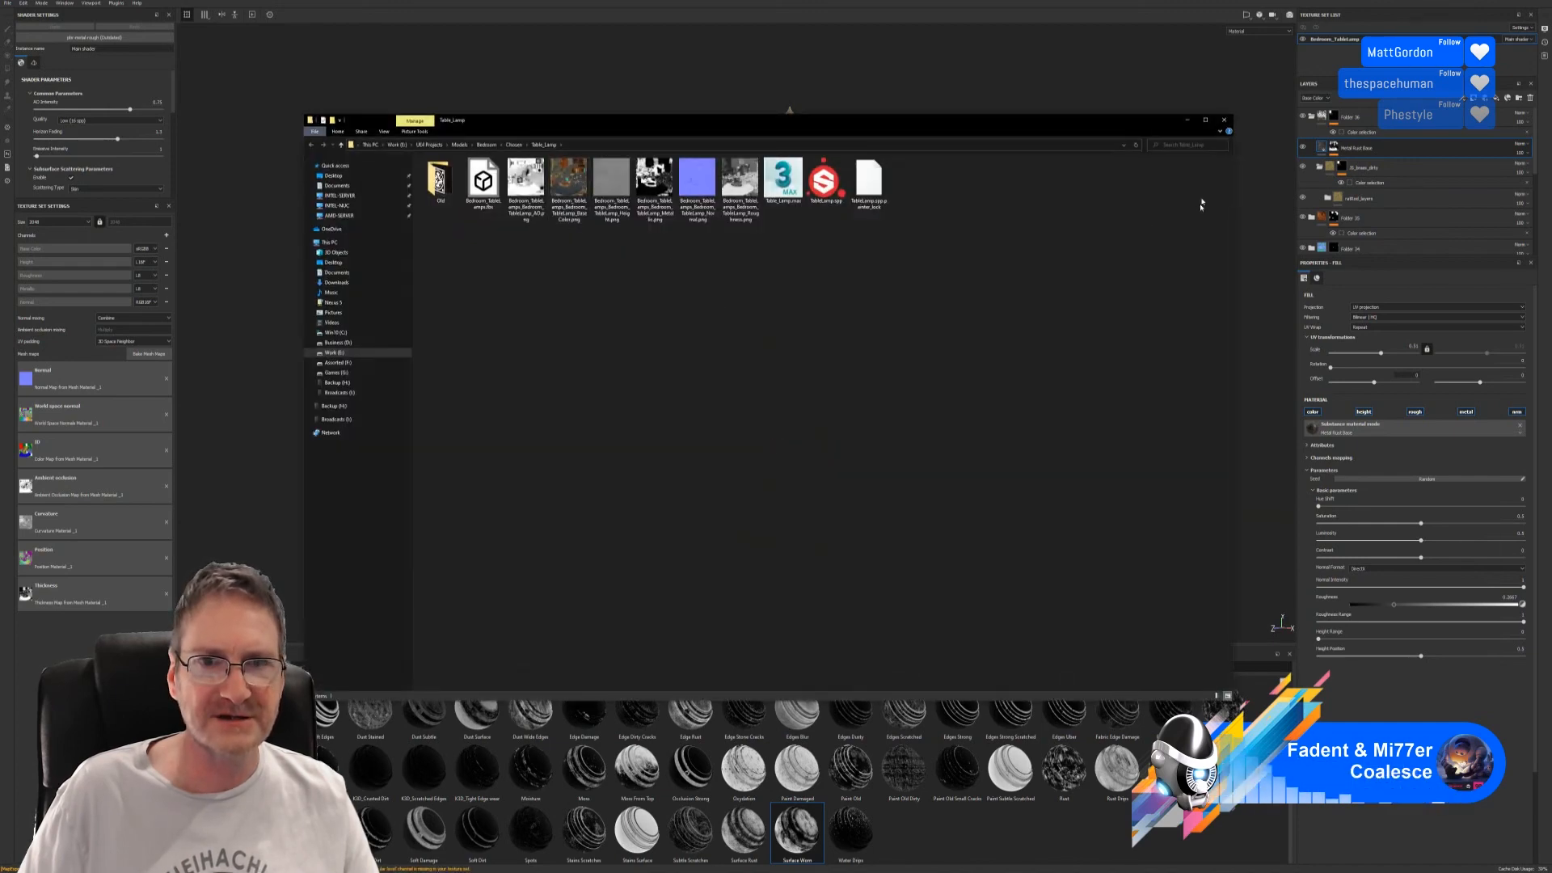
left_click(1223, 119)
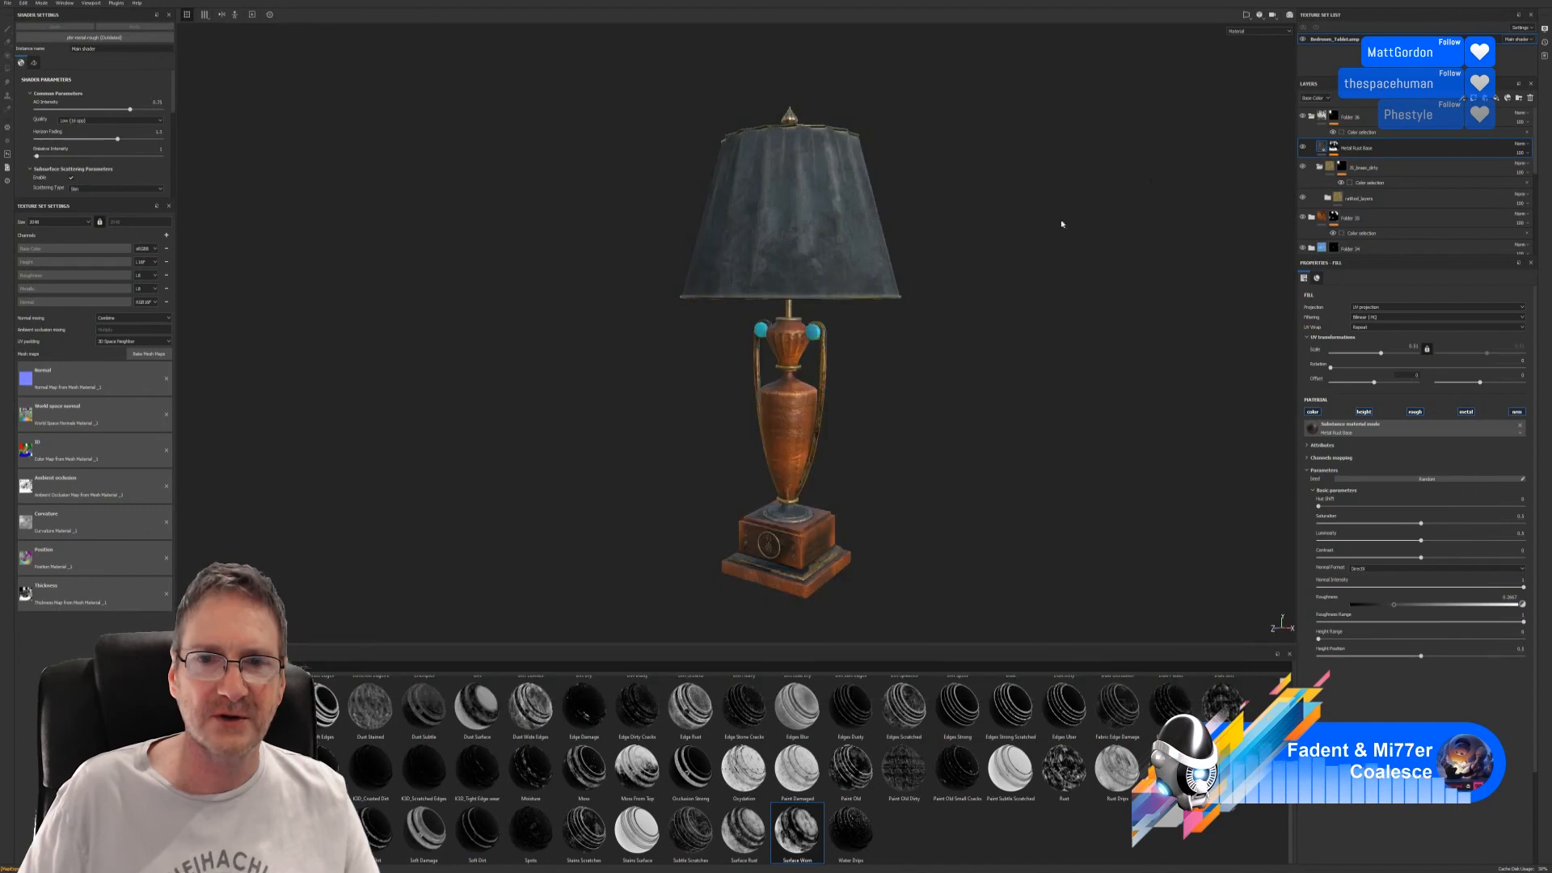
- Save the project again after the texture export
left_click(8, 4)
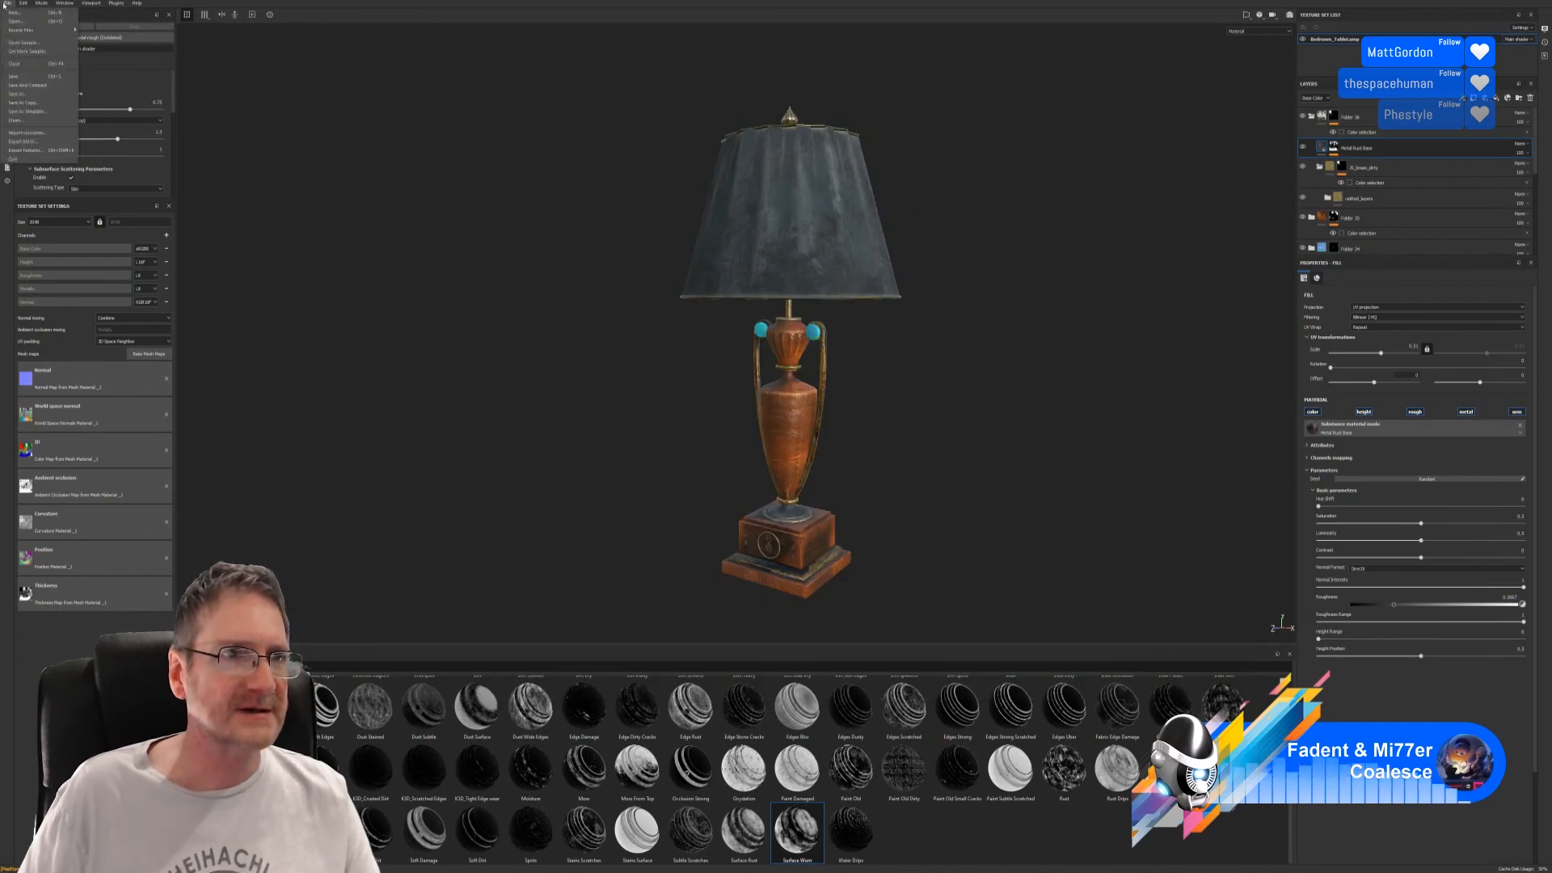
left_click(18, 77)
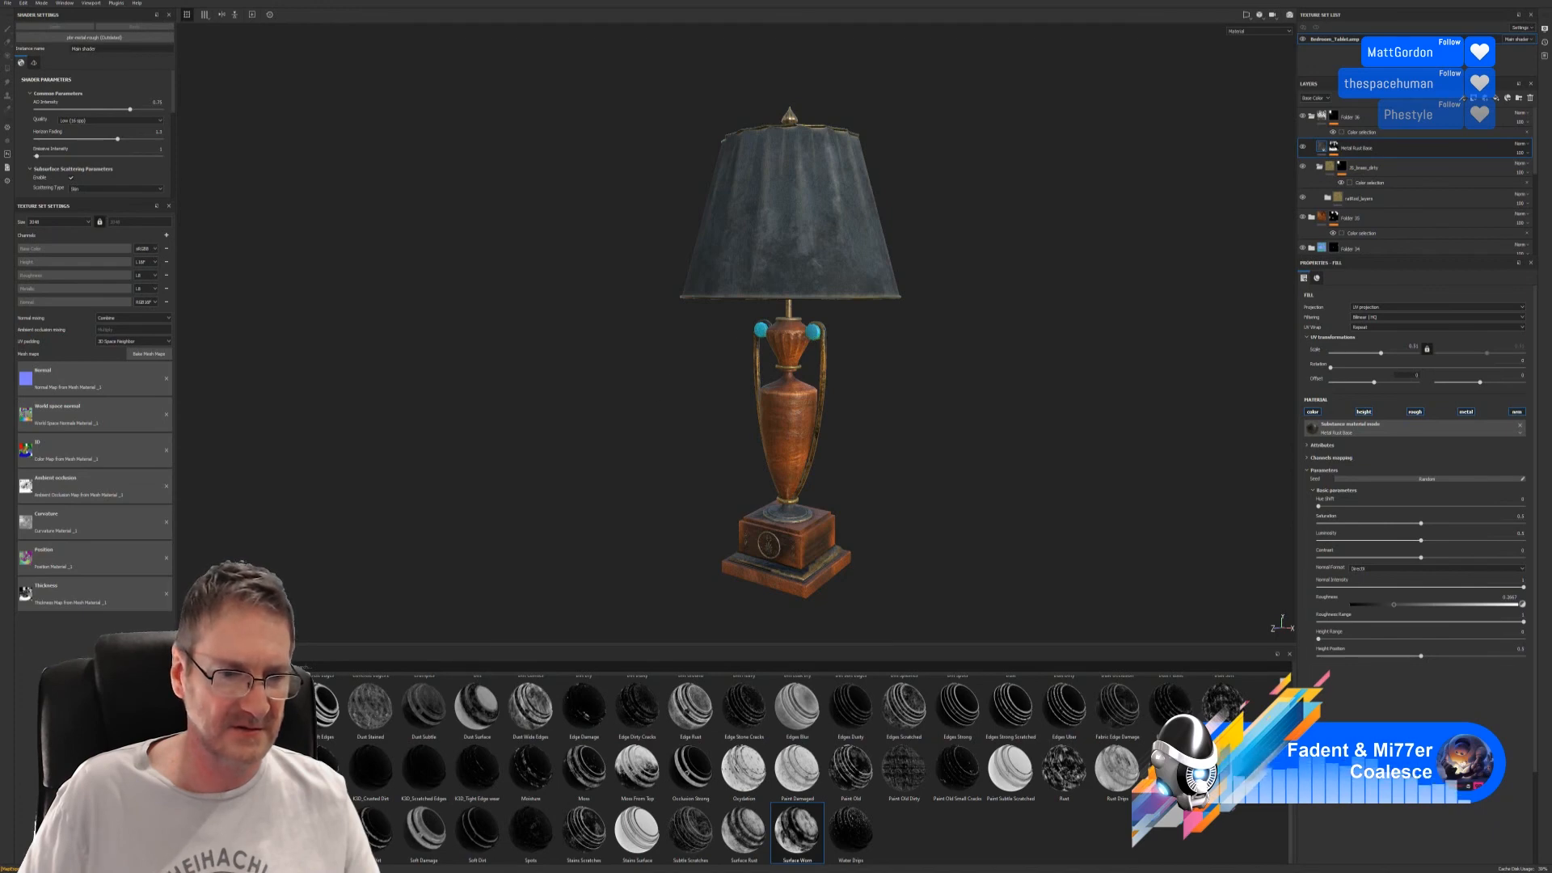
- Browse the available materials in the asset library
left_click(185, 695)
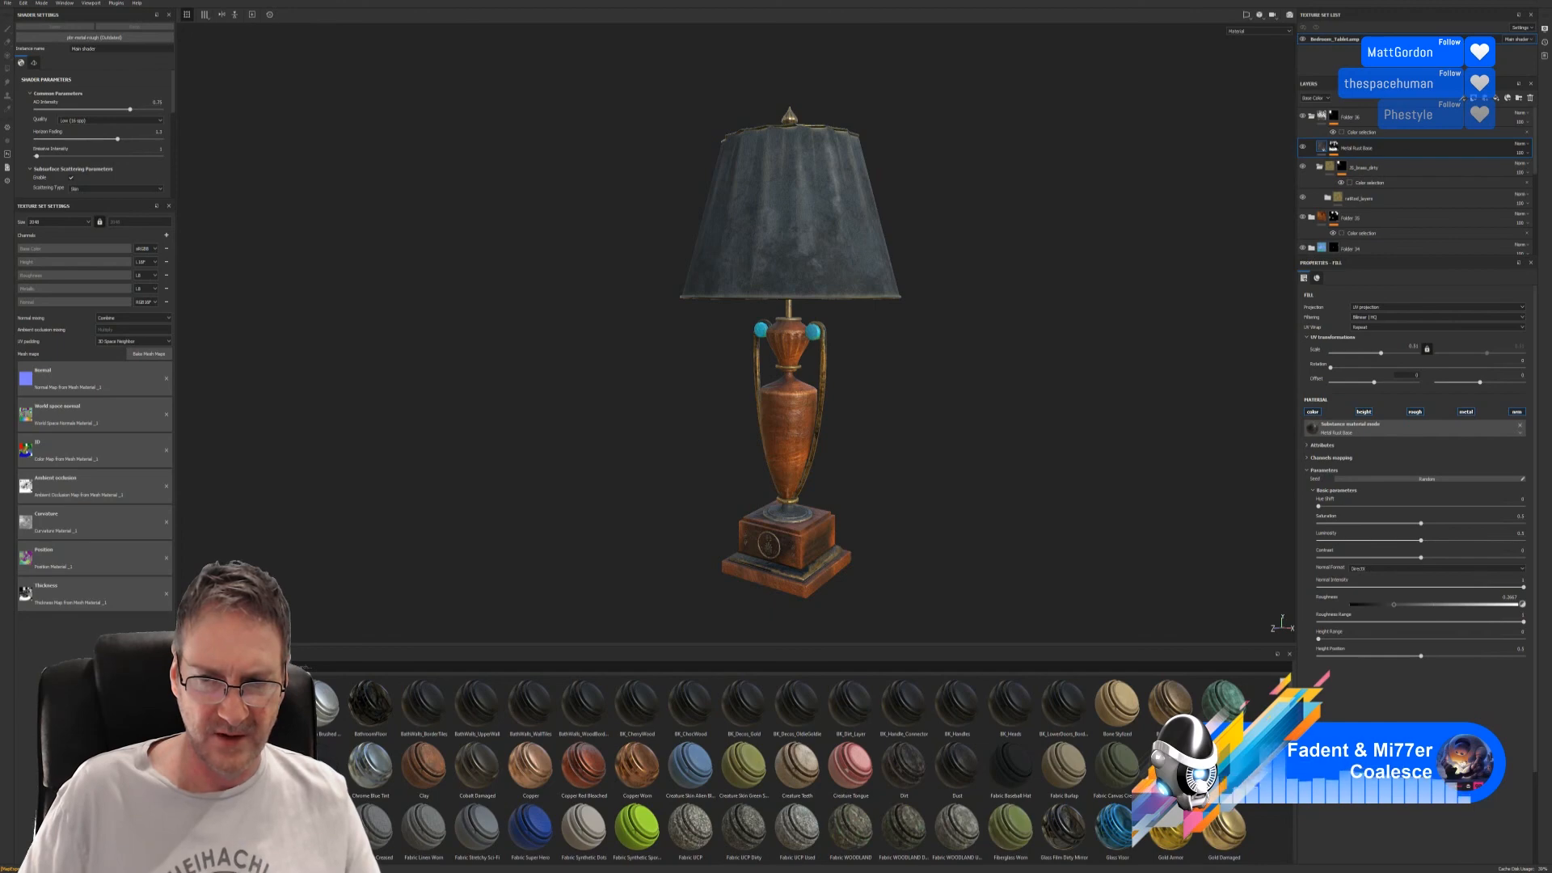
scroll(803, 800, "down", 3)
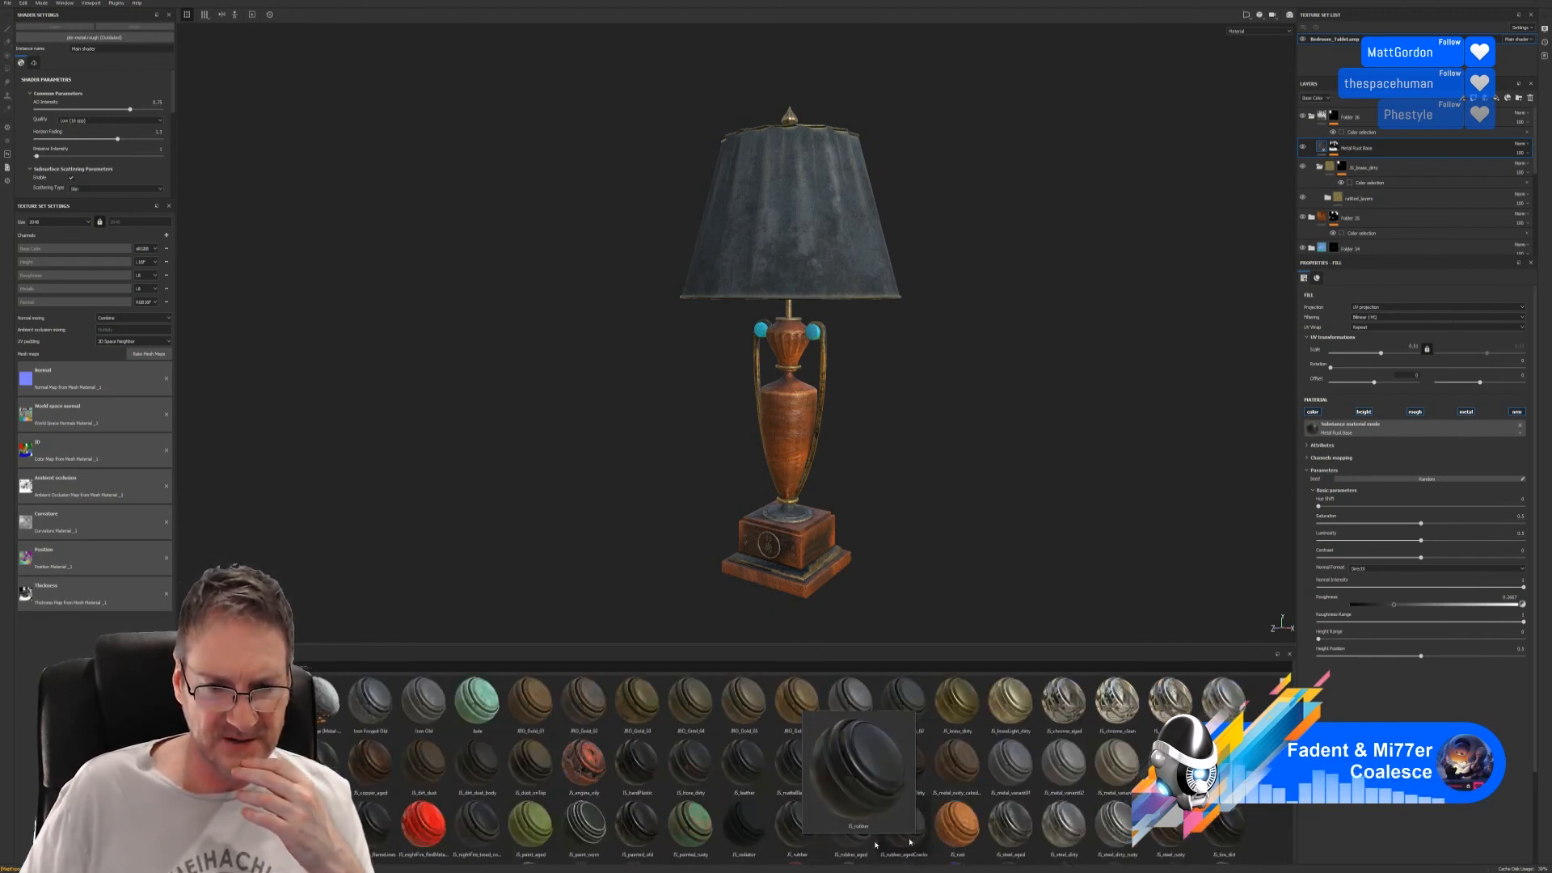
mouse_move(1129, 788)
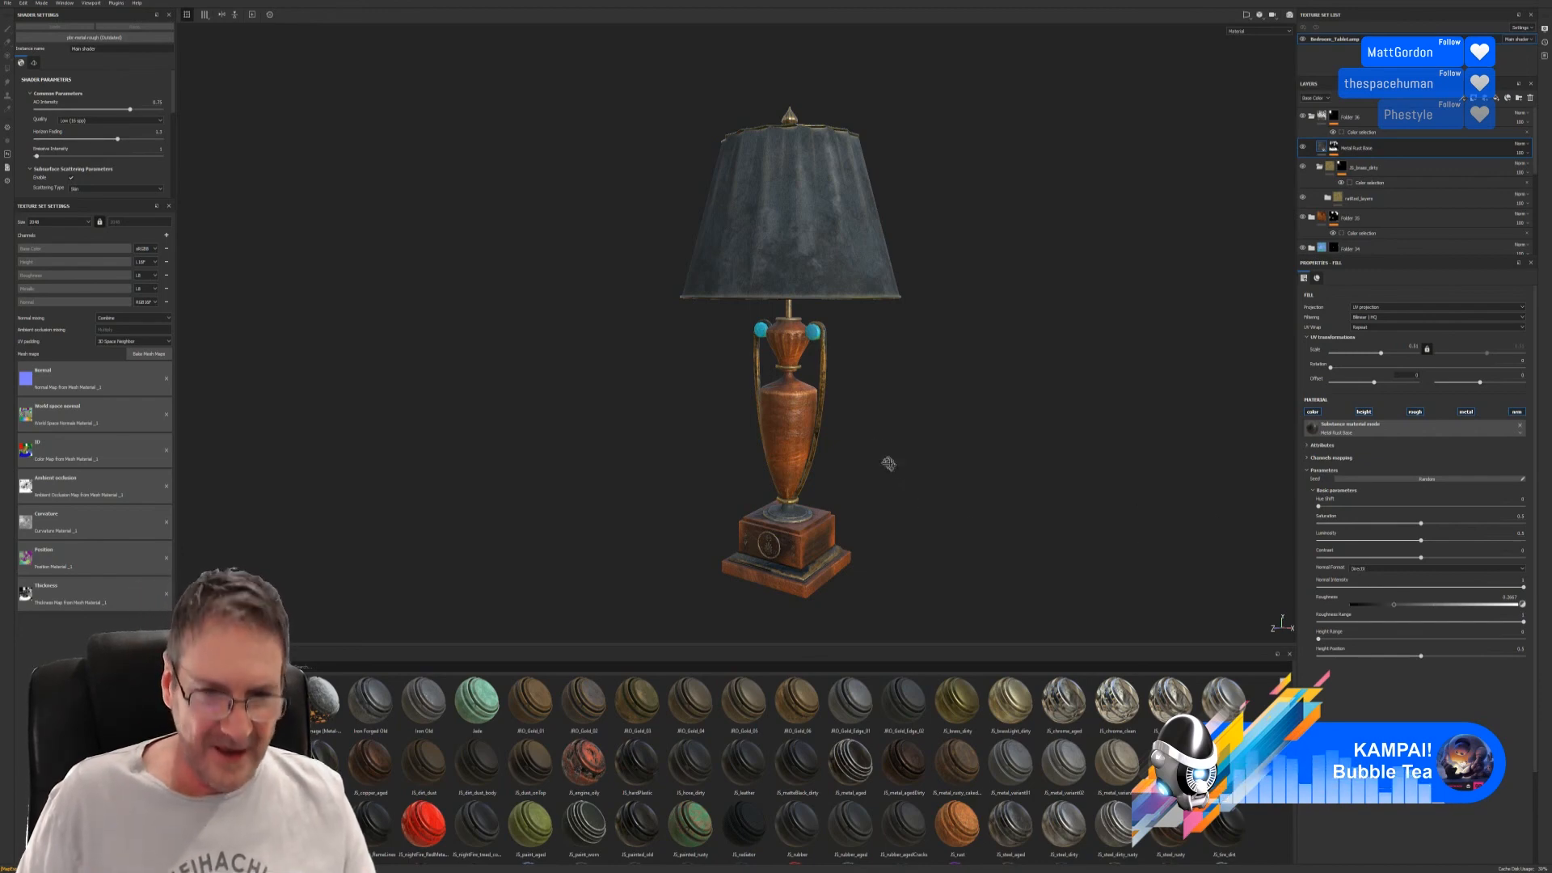
- Minimize the application window to show the desktop
mouse_move(887, 461)
left_mouse_down("alt")
mouse_move(870, 423)
mouse_move(903, 453)
left_mouse_up("alt")
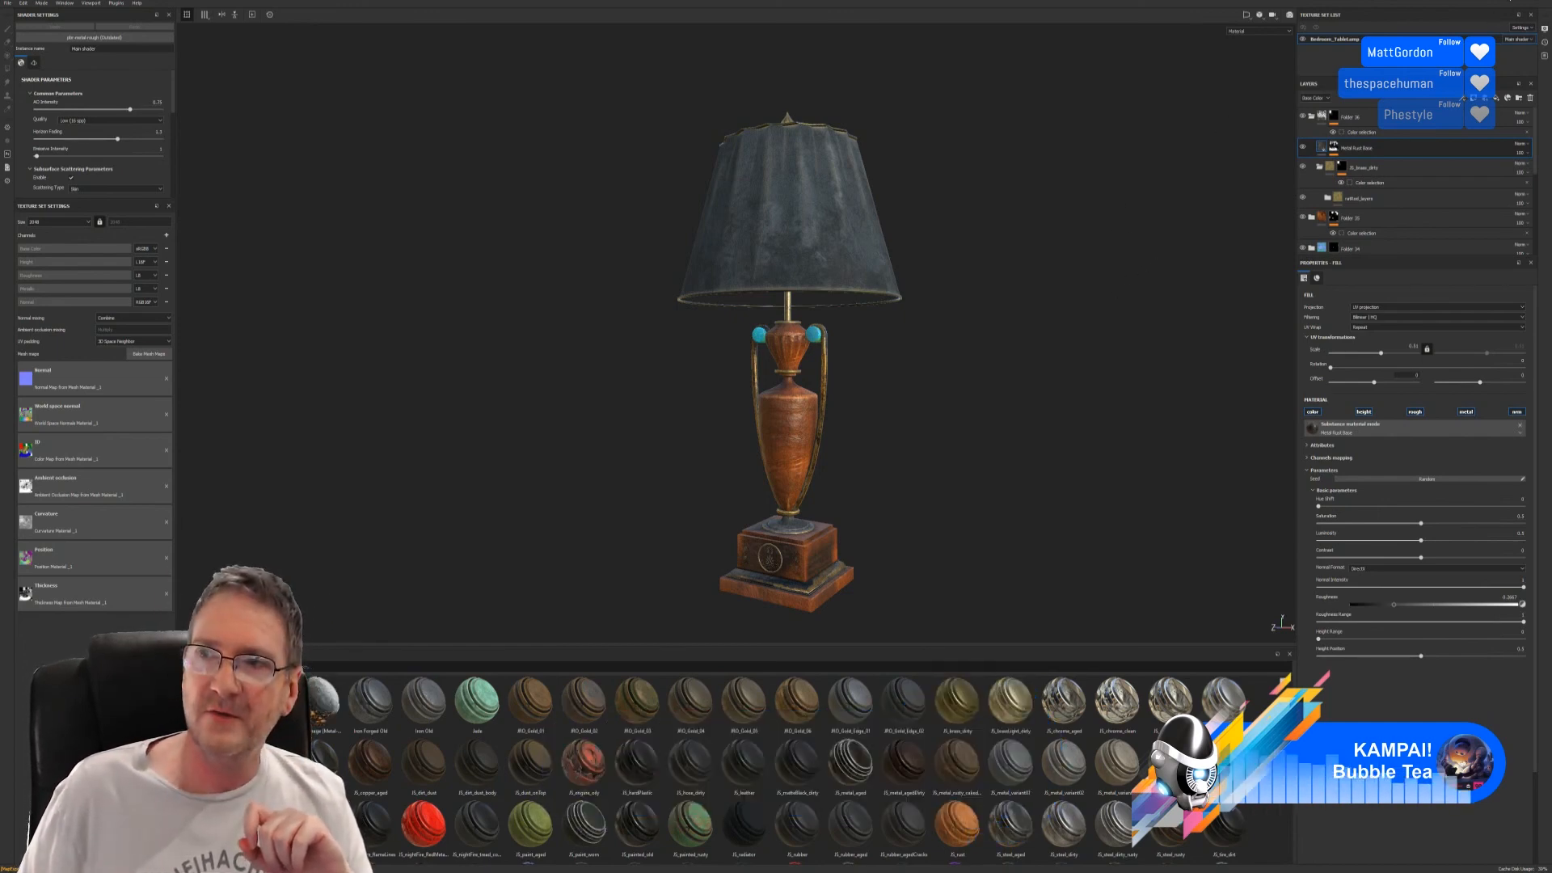
left_click(1509, 0)
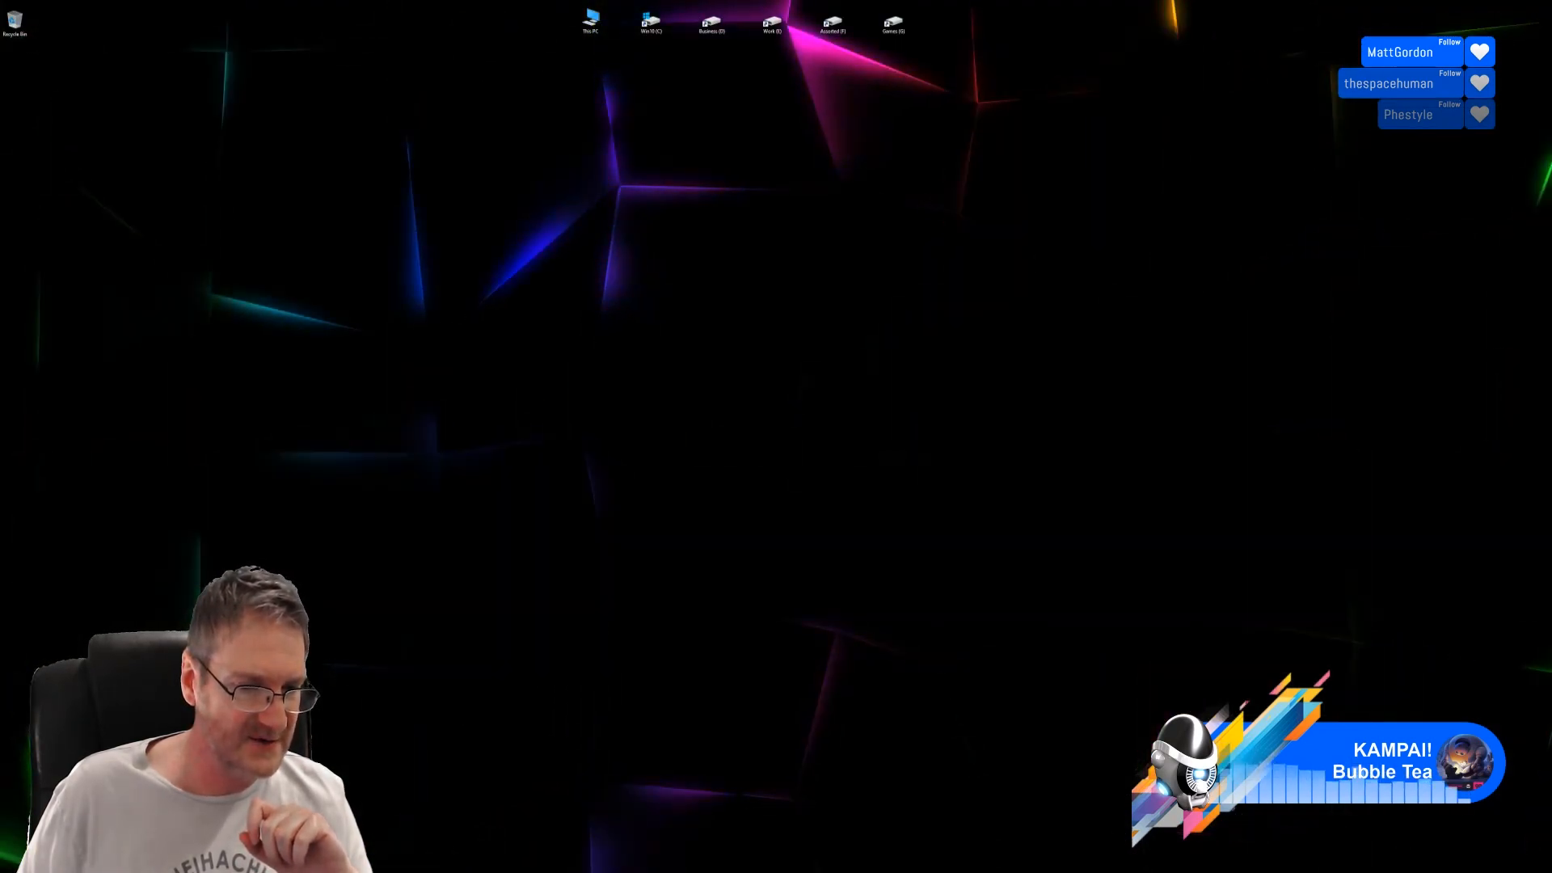
- Switch to Unreal Editor and set the level viewport to Lit view mode
left_click(663, 872)
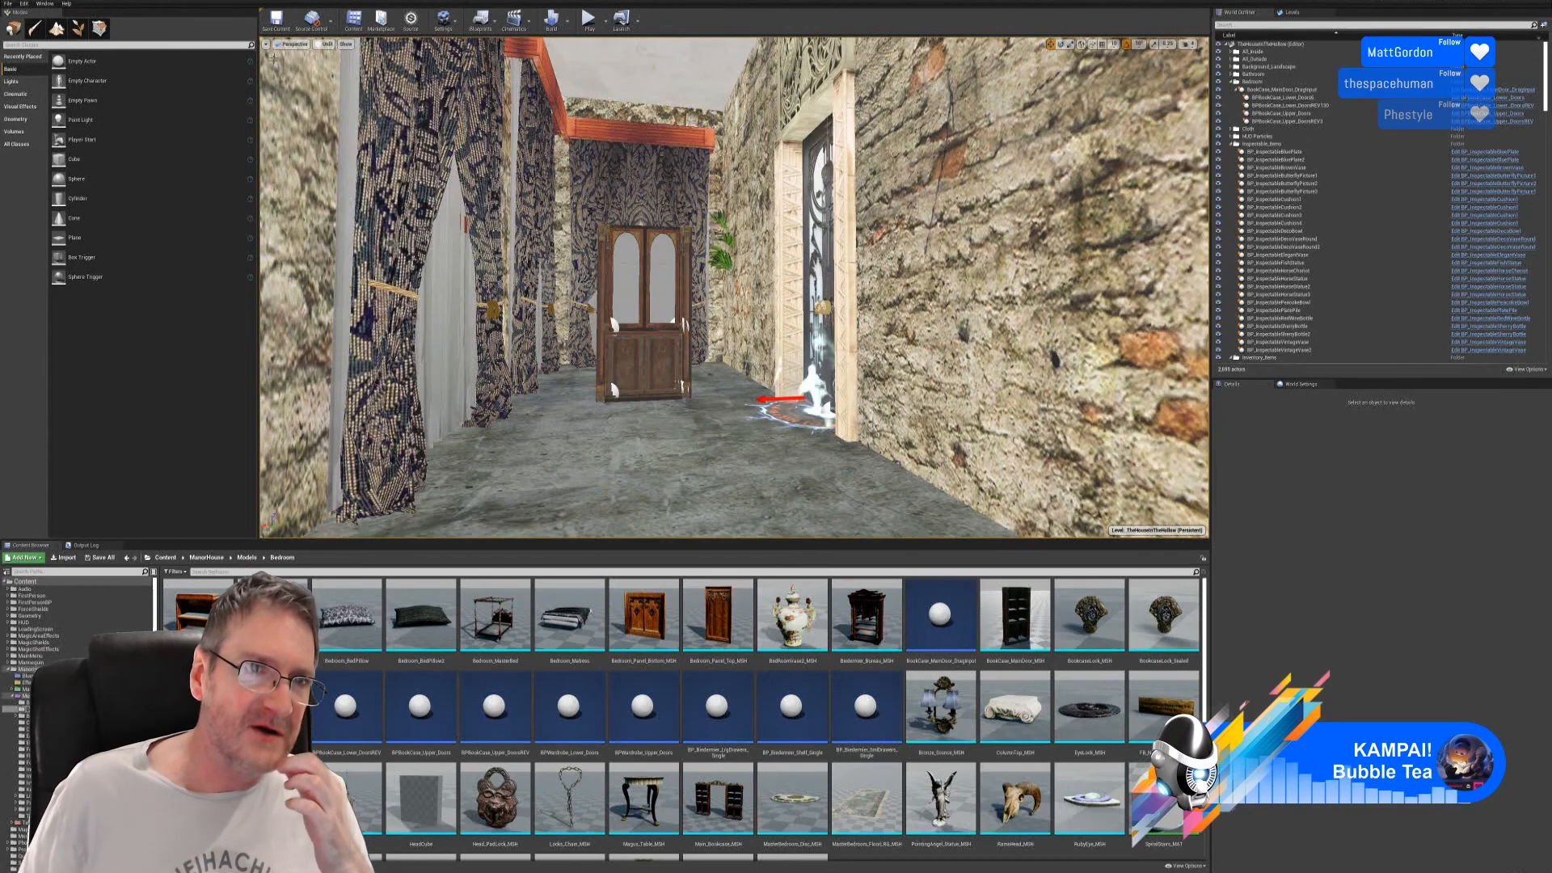
left_click(325, 44)
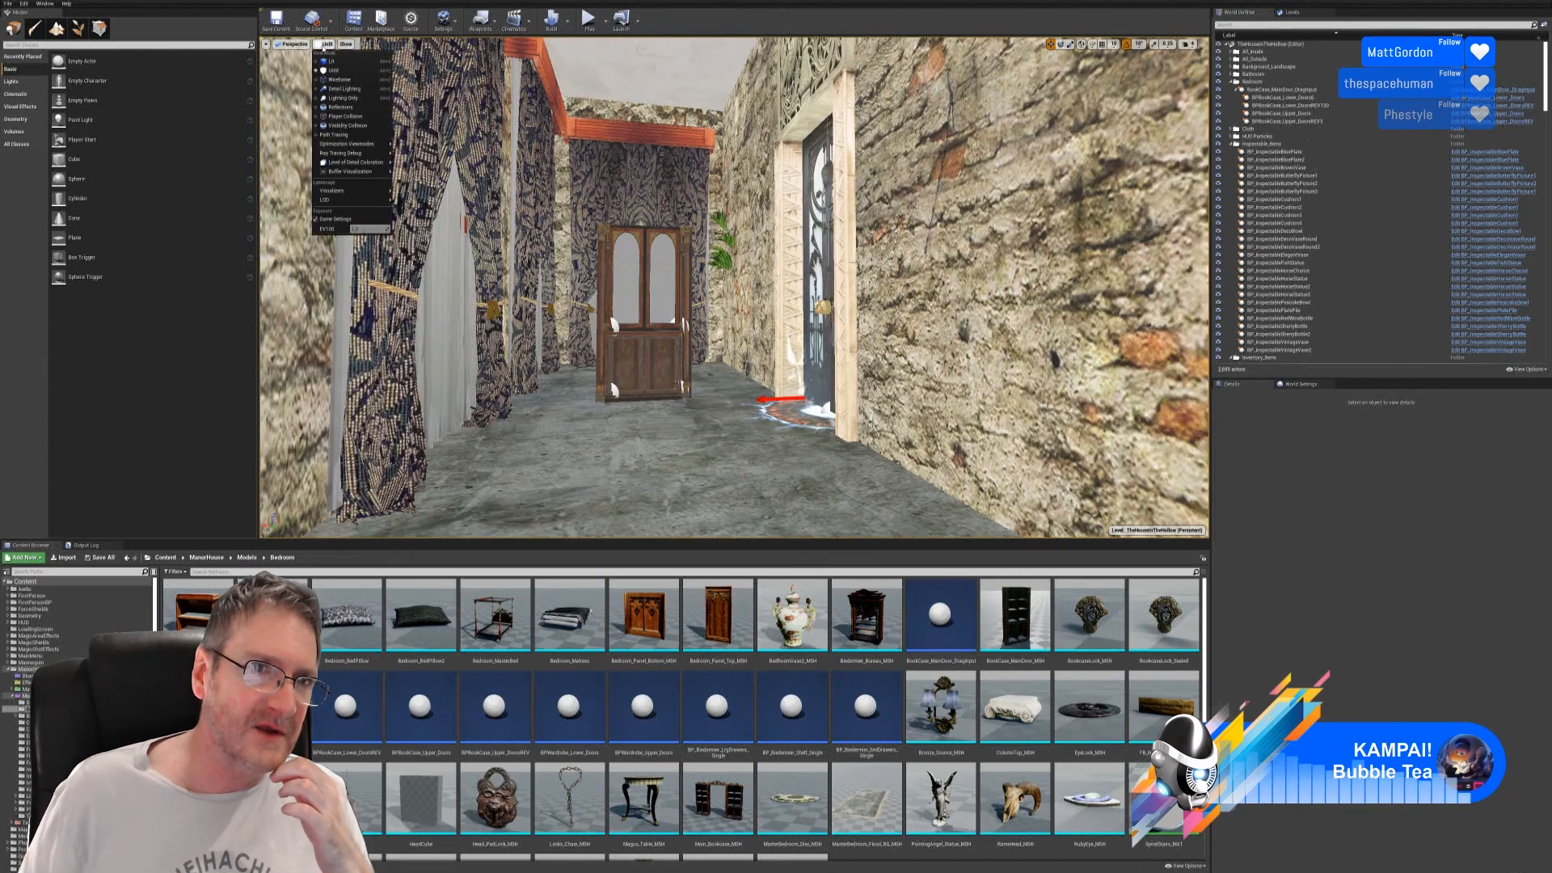
left_click(331, 61)
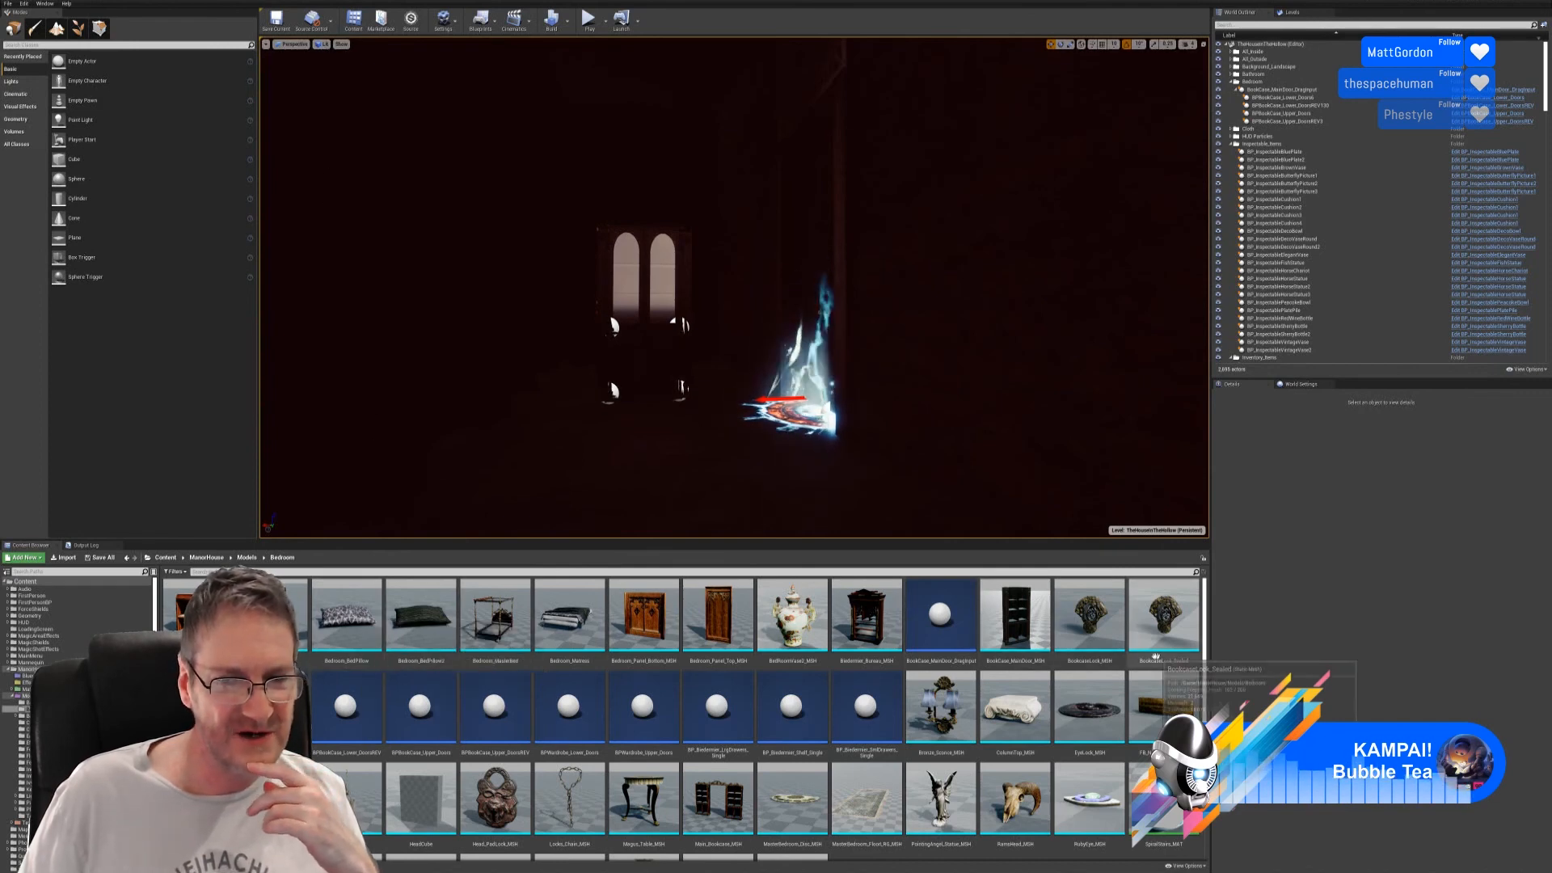
scroll(1019, 679, "down", 2)
scroll(1108, 730, "up", 2)
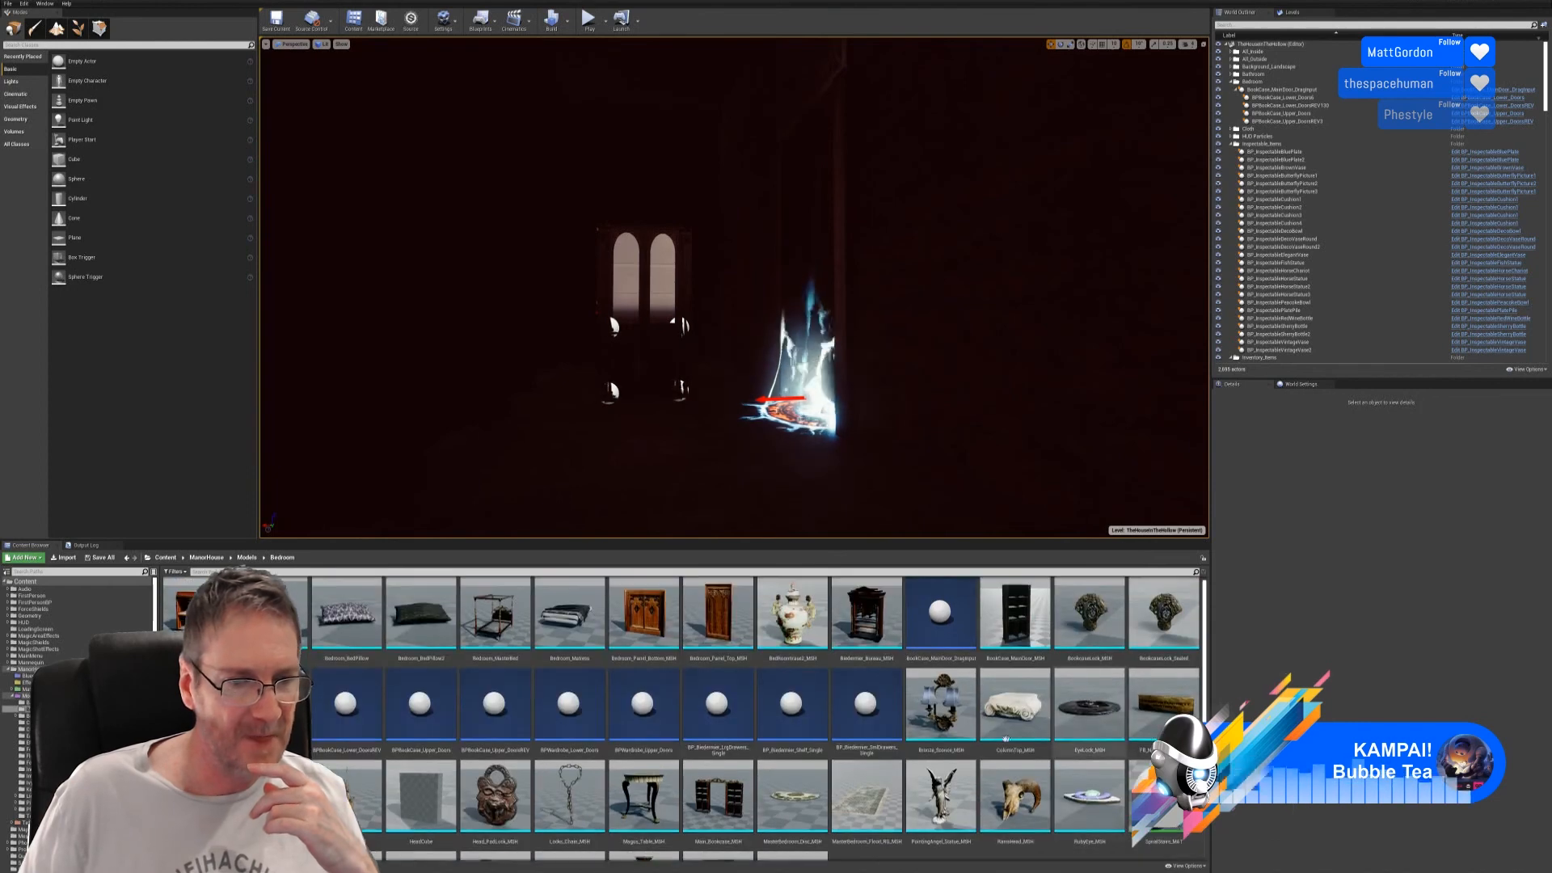
- Import Bedroom_TableLamps.fbx from the Table_Lamp folder into the Bedroom models folder with the current FBX import options
left_click(59, 561)
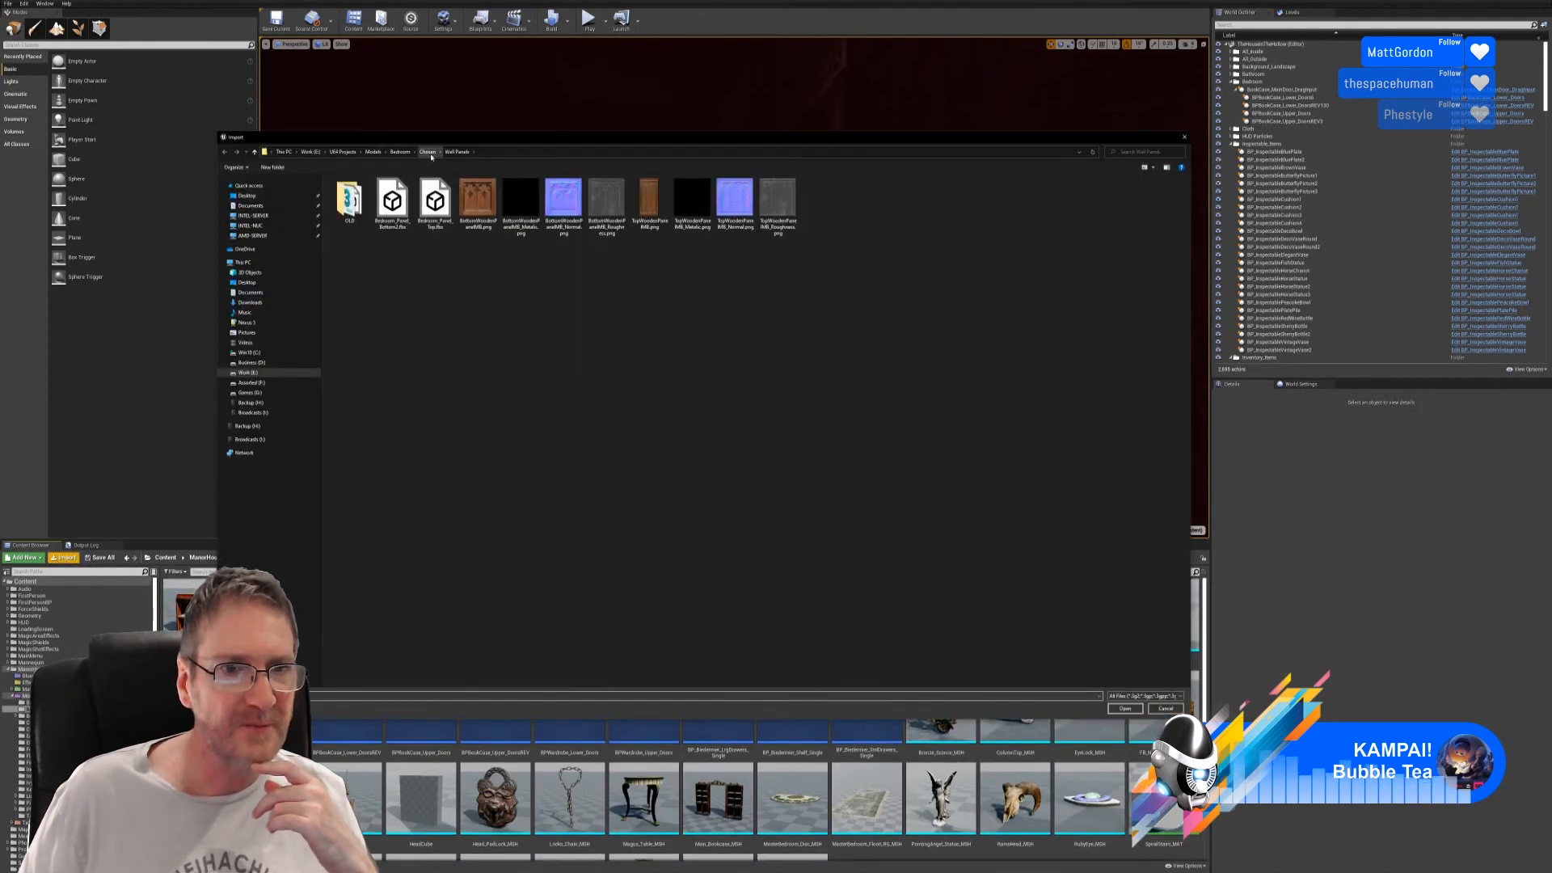
left_click(427, 151)
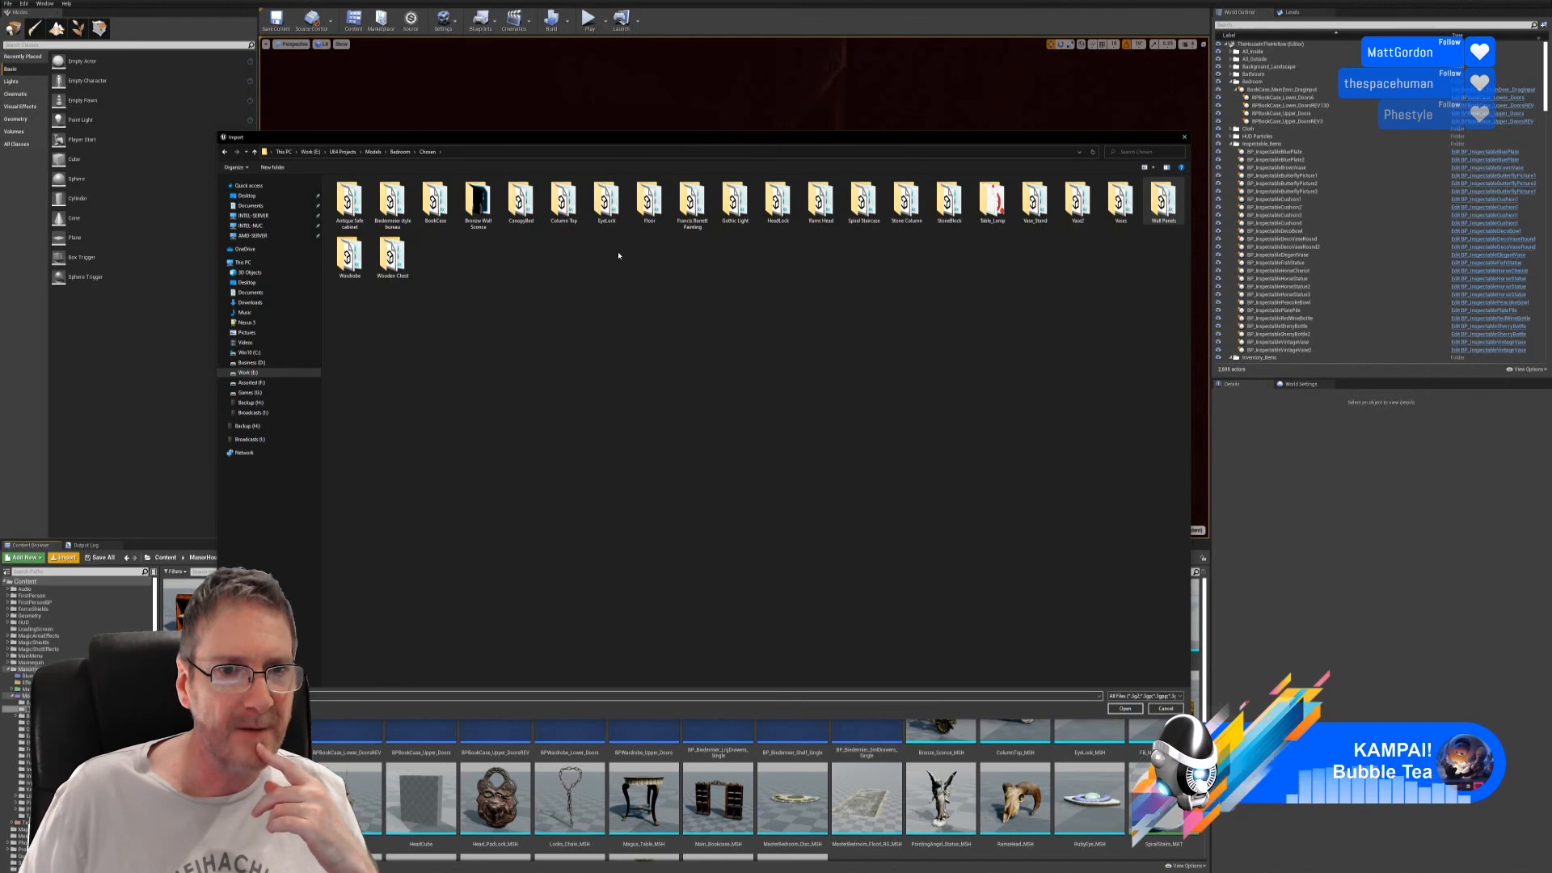
double_click(993, 201)
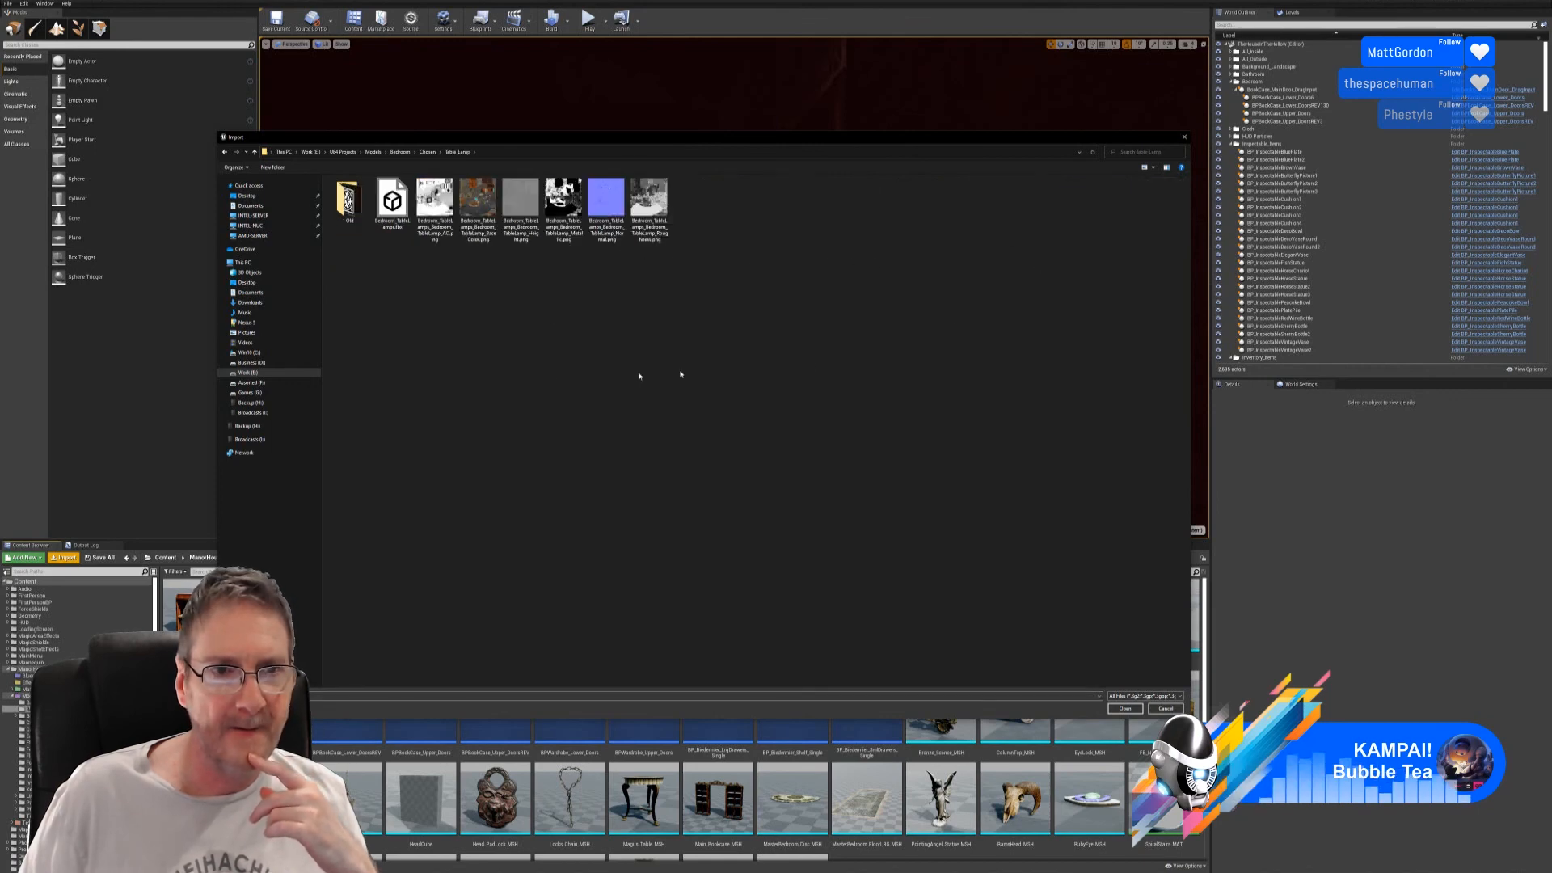
double_click(393, 202)
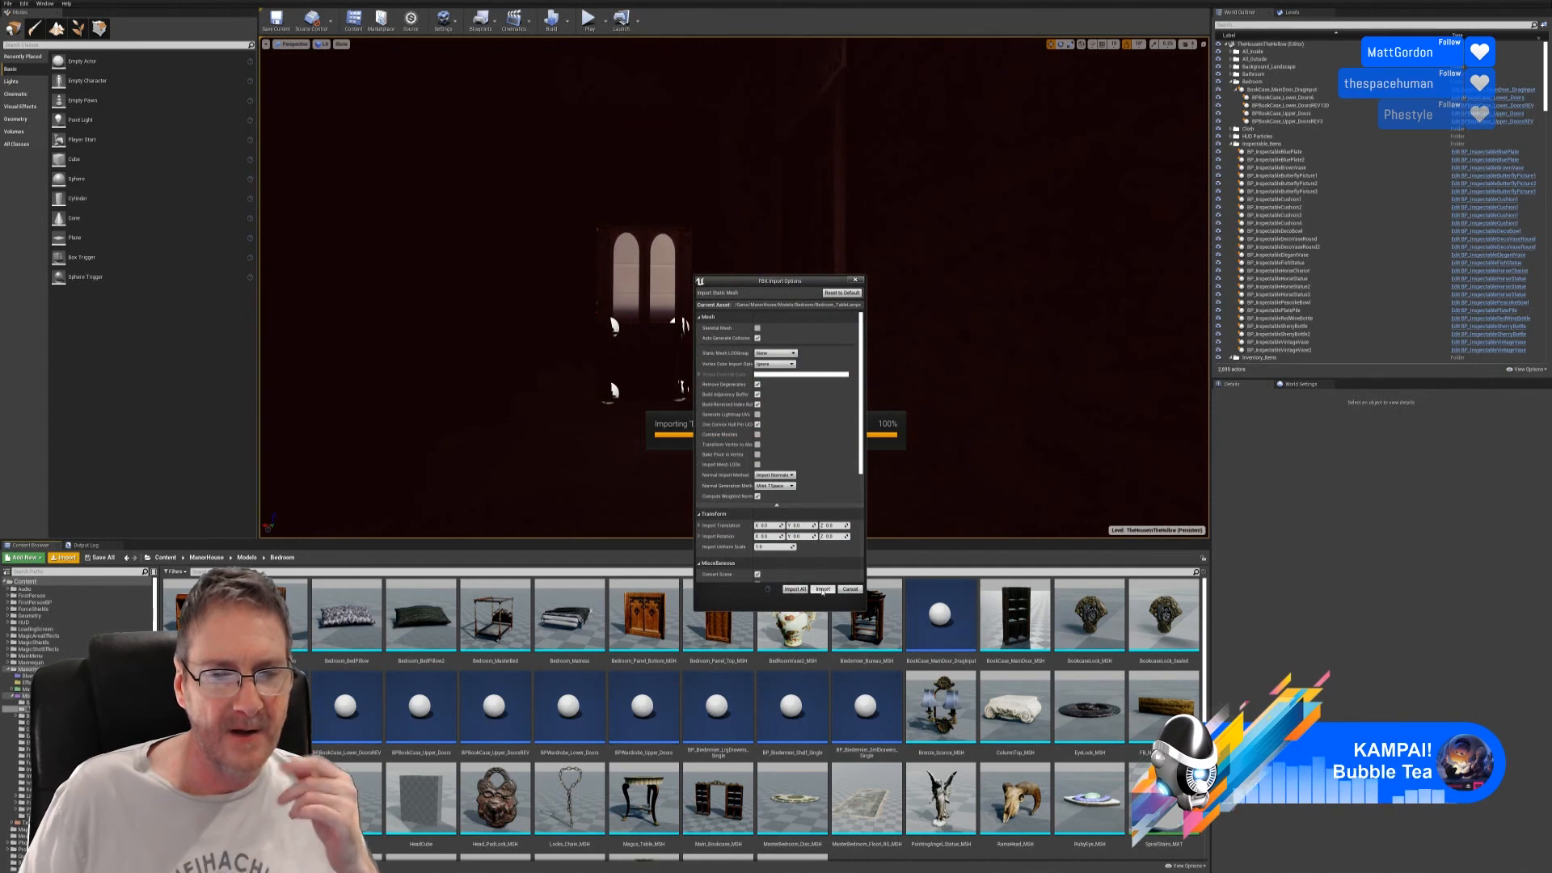
left_click(822, 590)
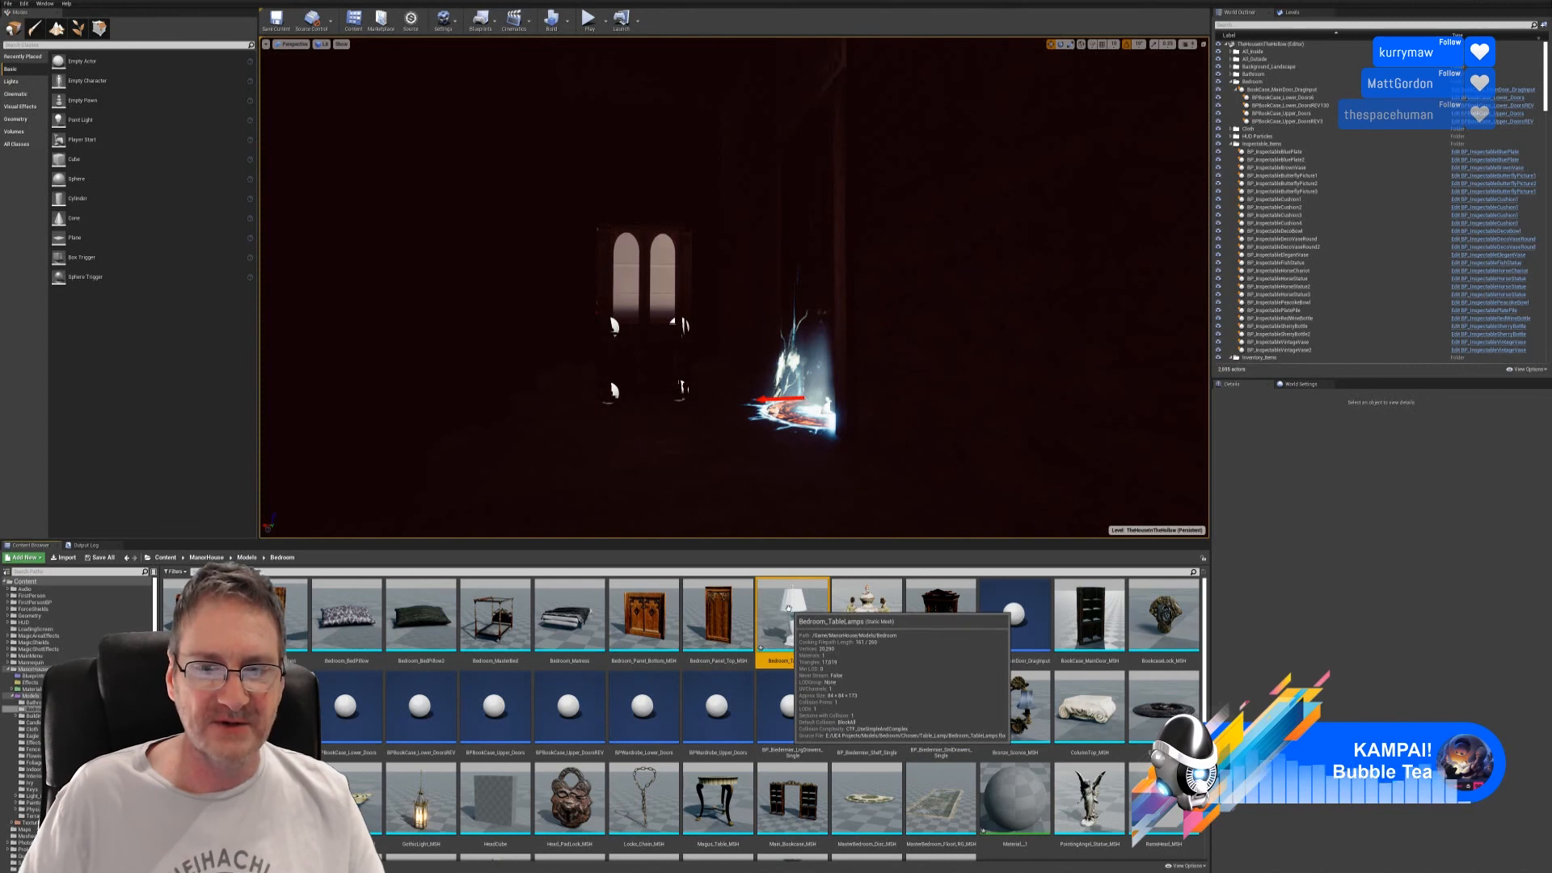
- Open the imported table lamp mesh, check its available UV channels, and close the mesh editor
double_click(789, 608)
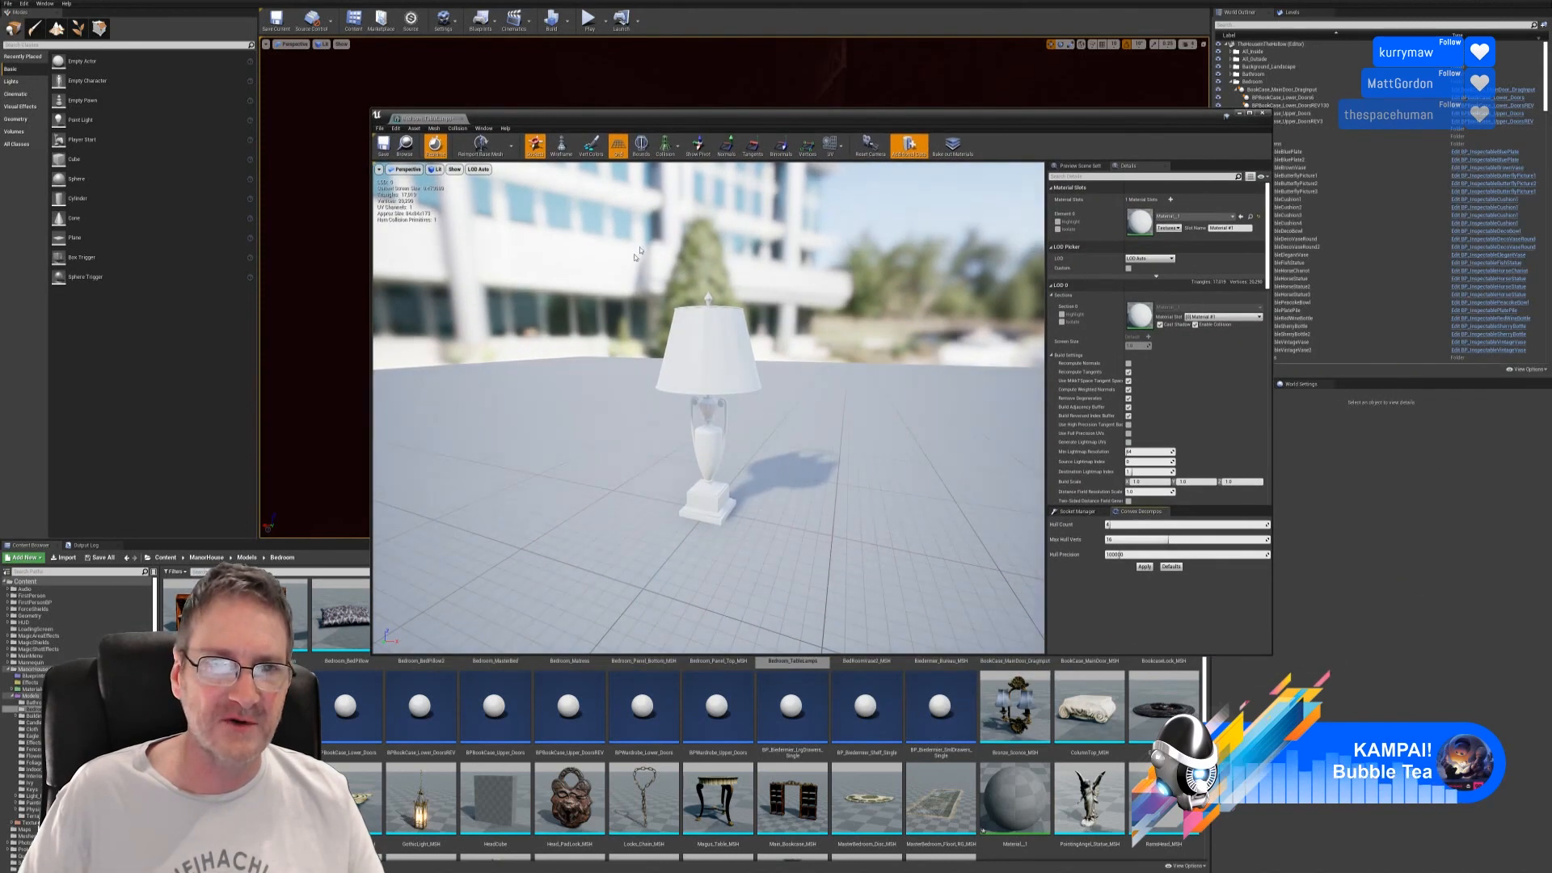
left_click_drag(714, 121, 288, 43)
left_click(395, 73)
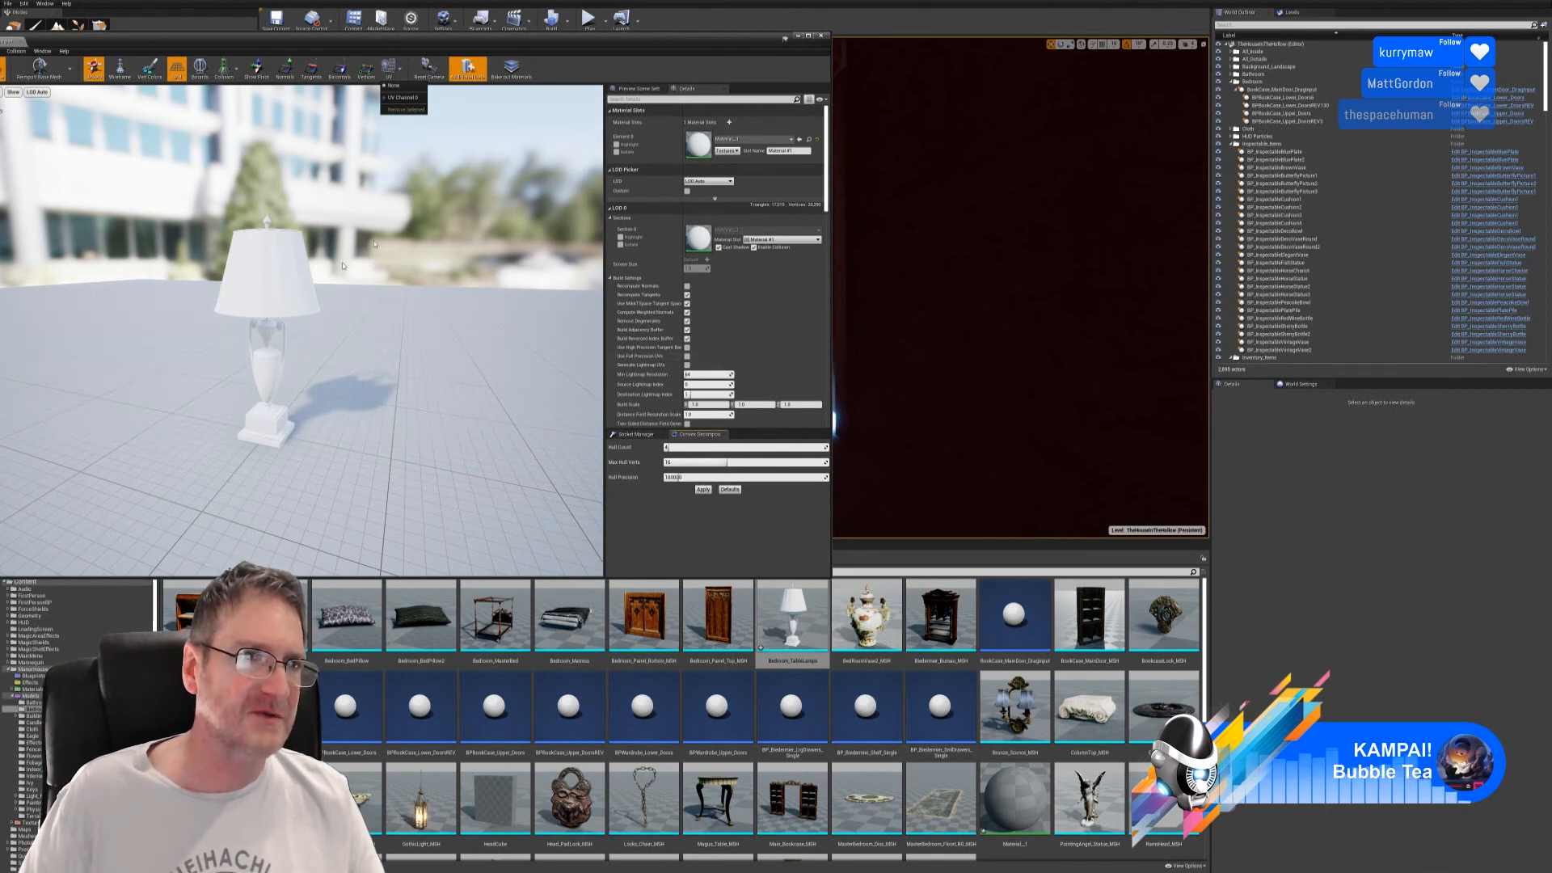
left_click(821, 36)
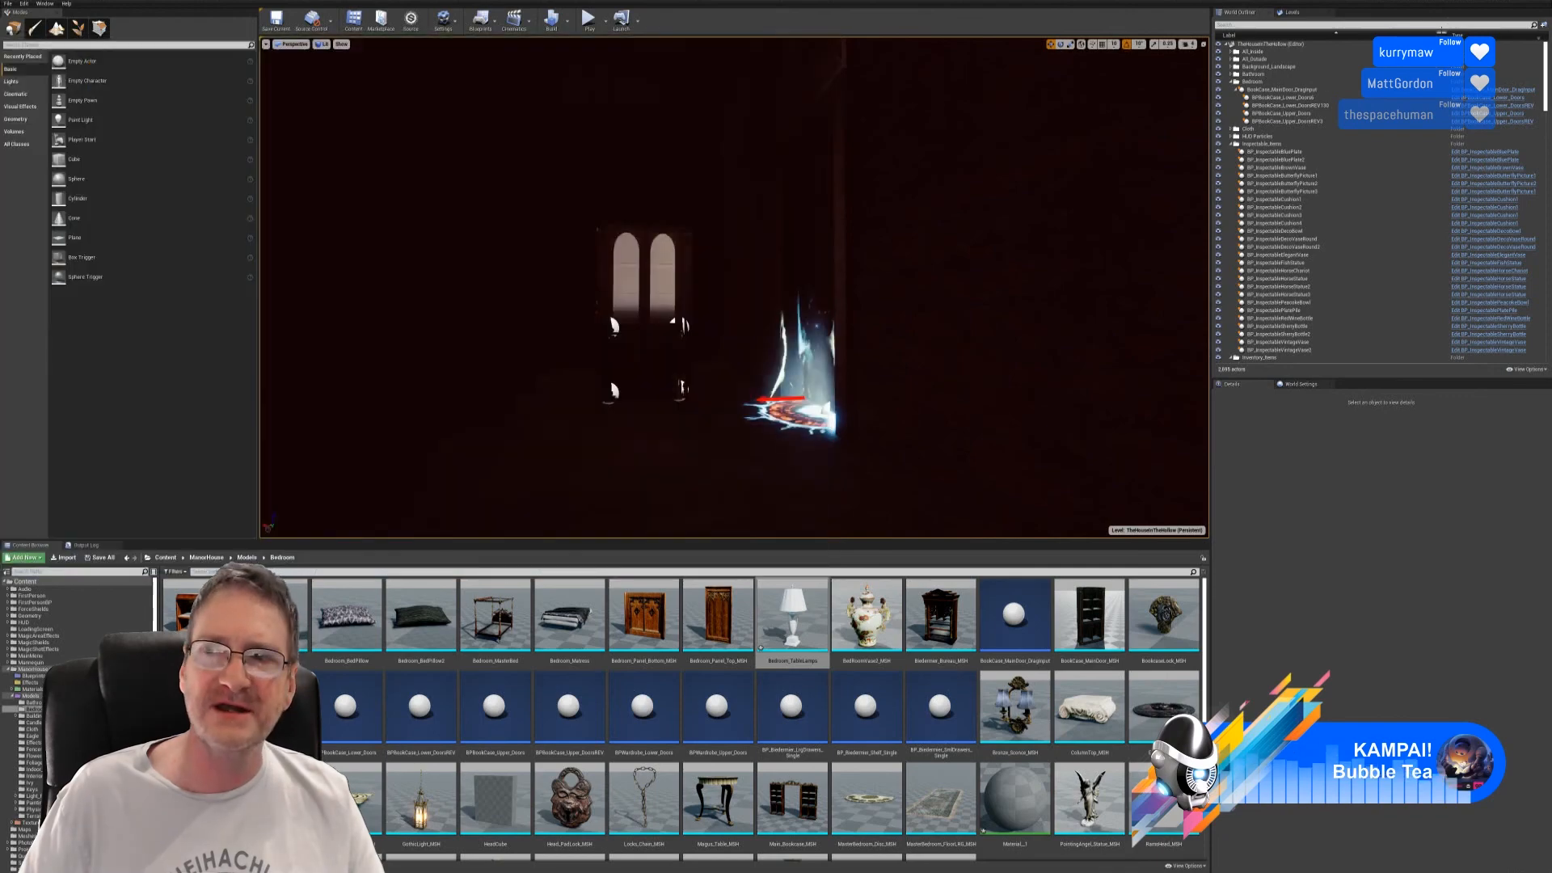
- Switch to 3ds Max, apply an Unwrap UVW modifier to the lamp, and move its UVs to map channel 2
left_click(1522, 4)
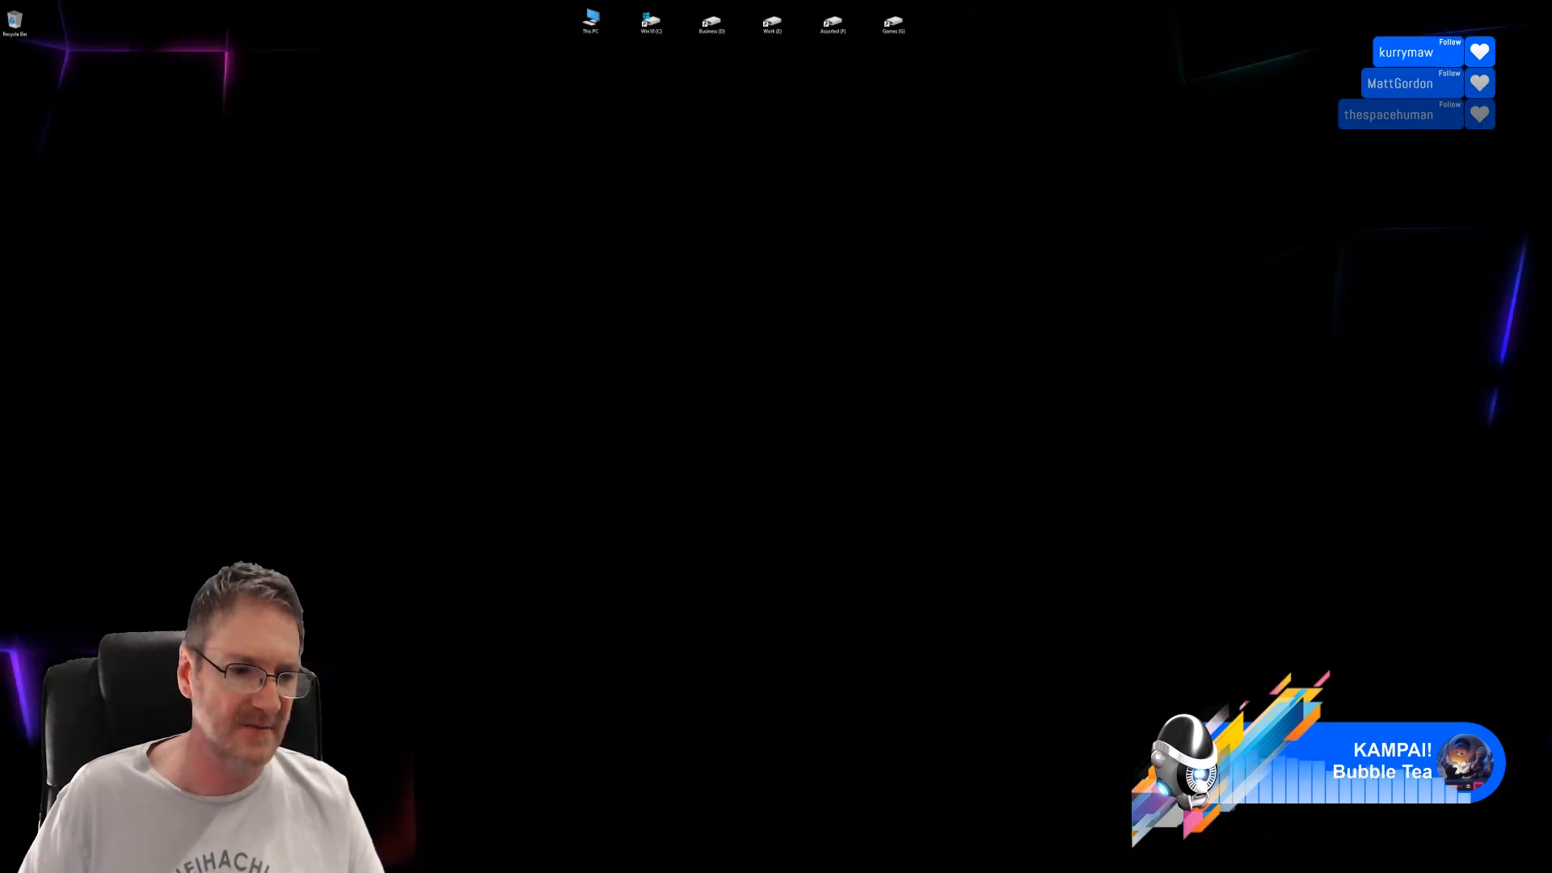
key("alt+Tab")
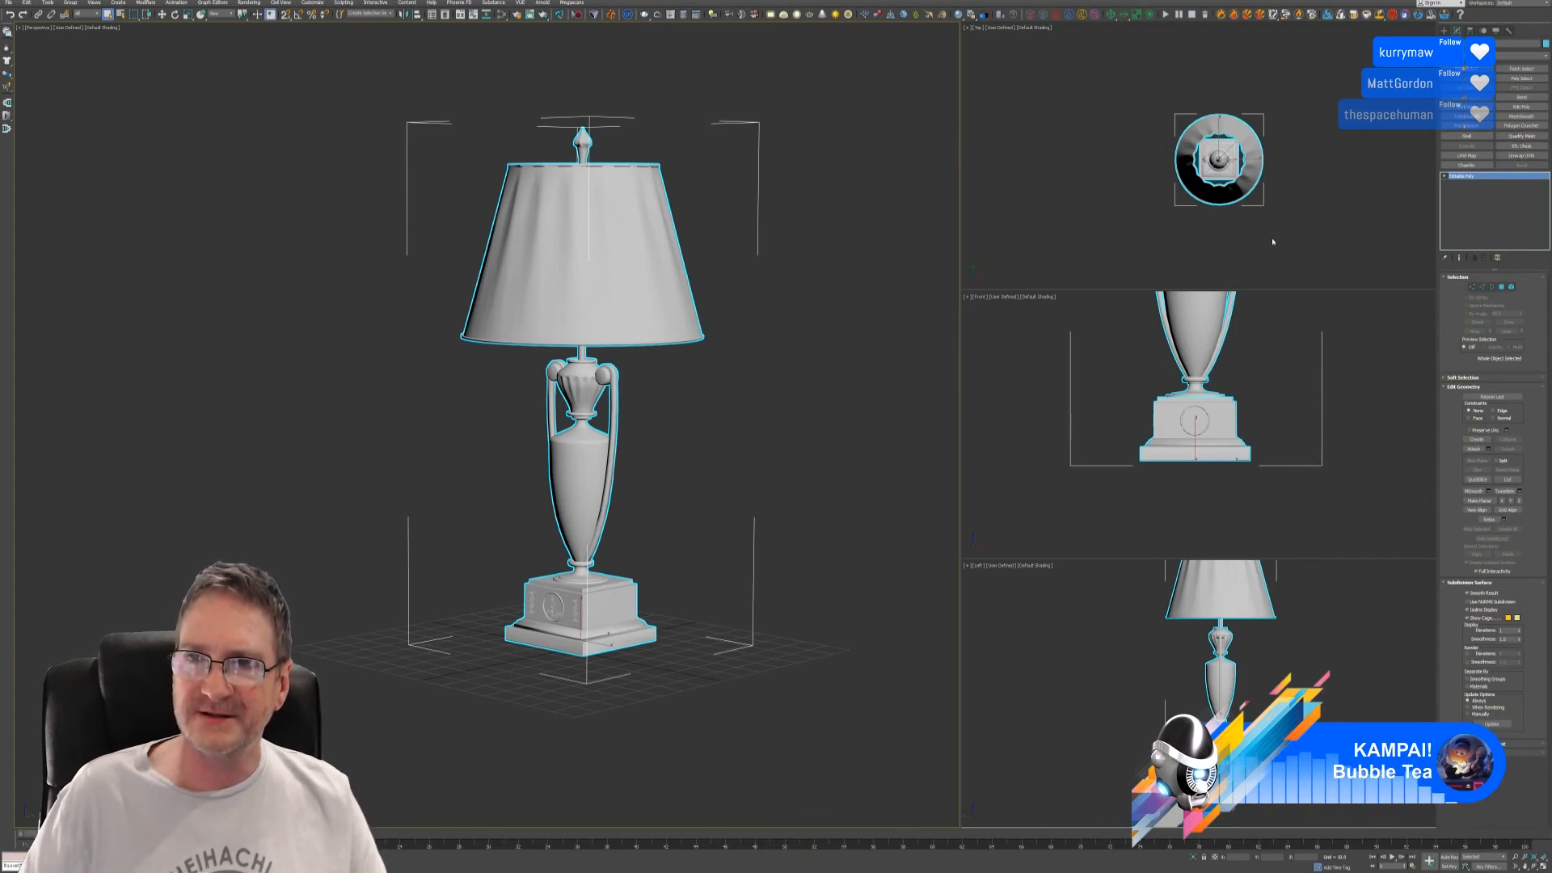
left_click(1520, 156)
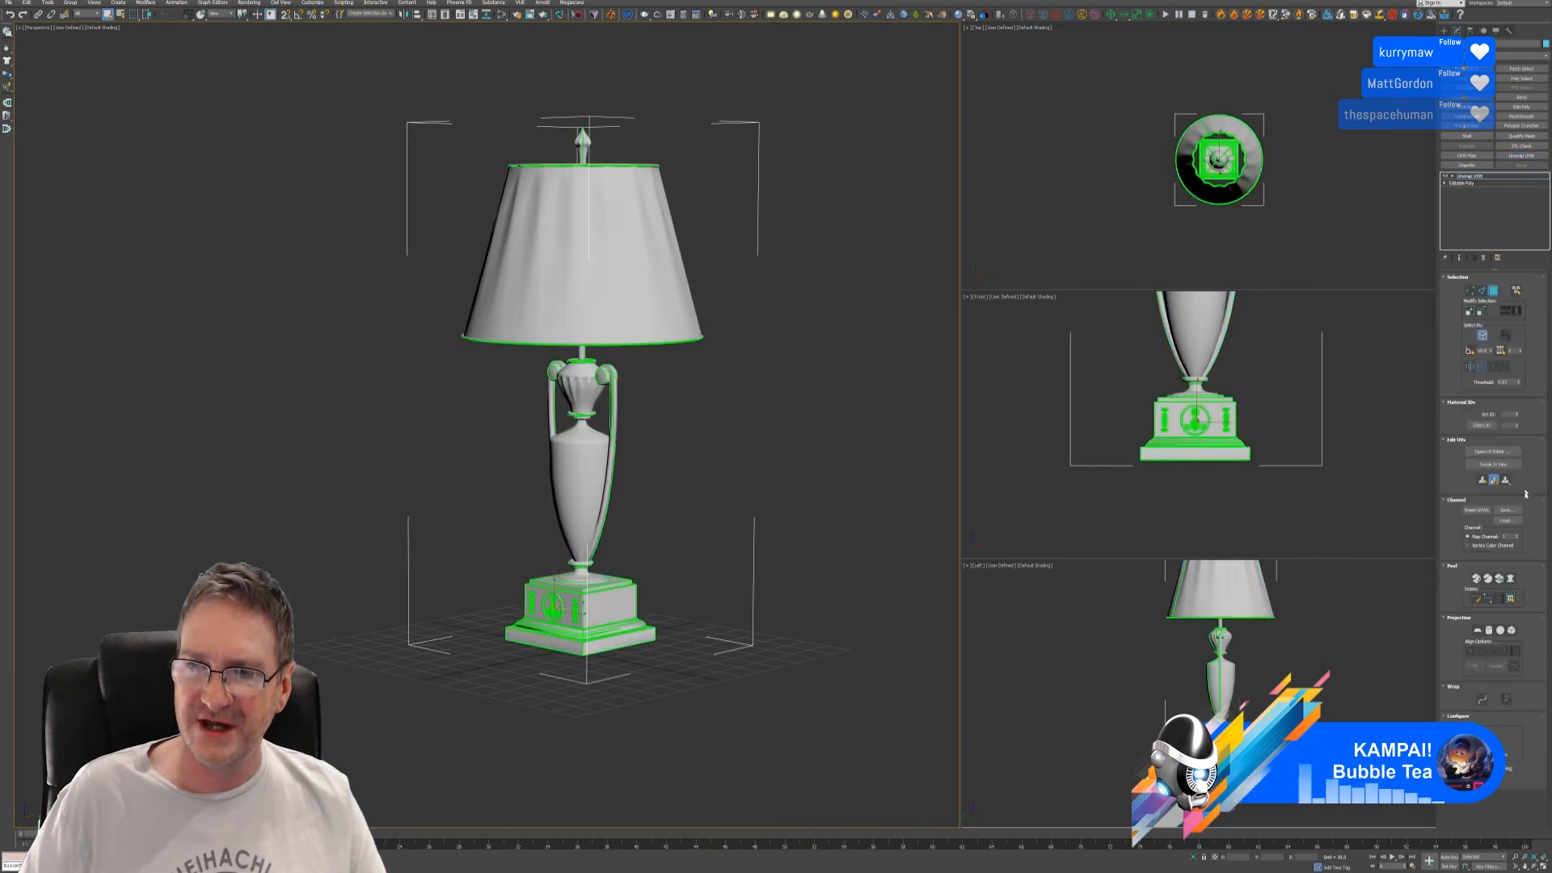
left_click(1517, 536)
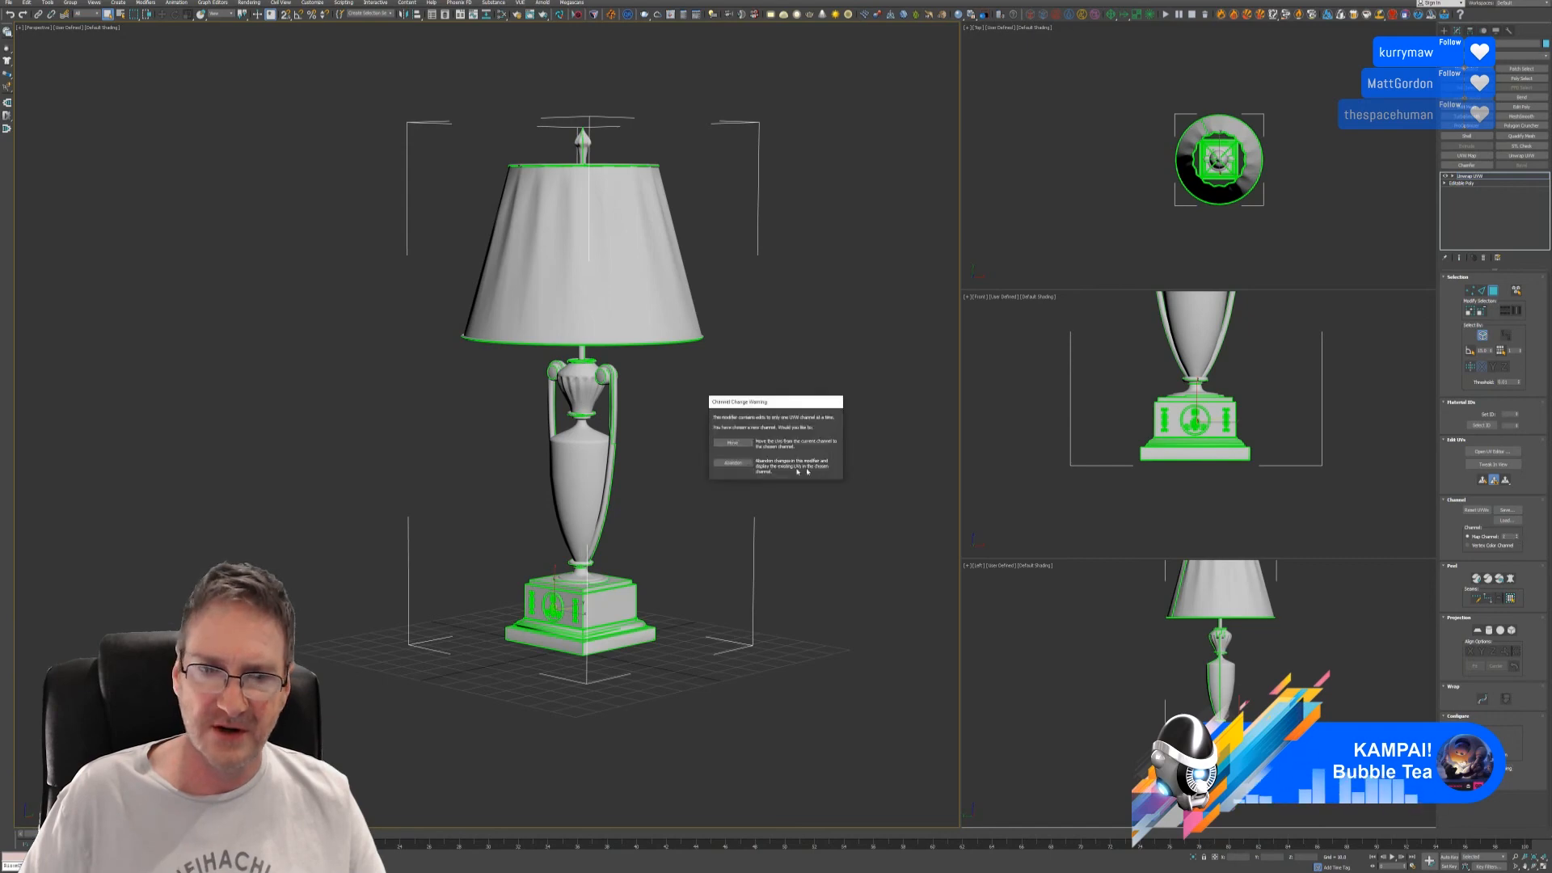
left_click(738, 443)
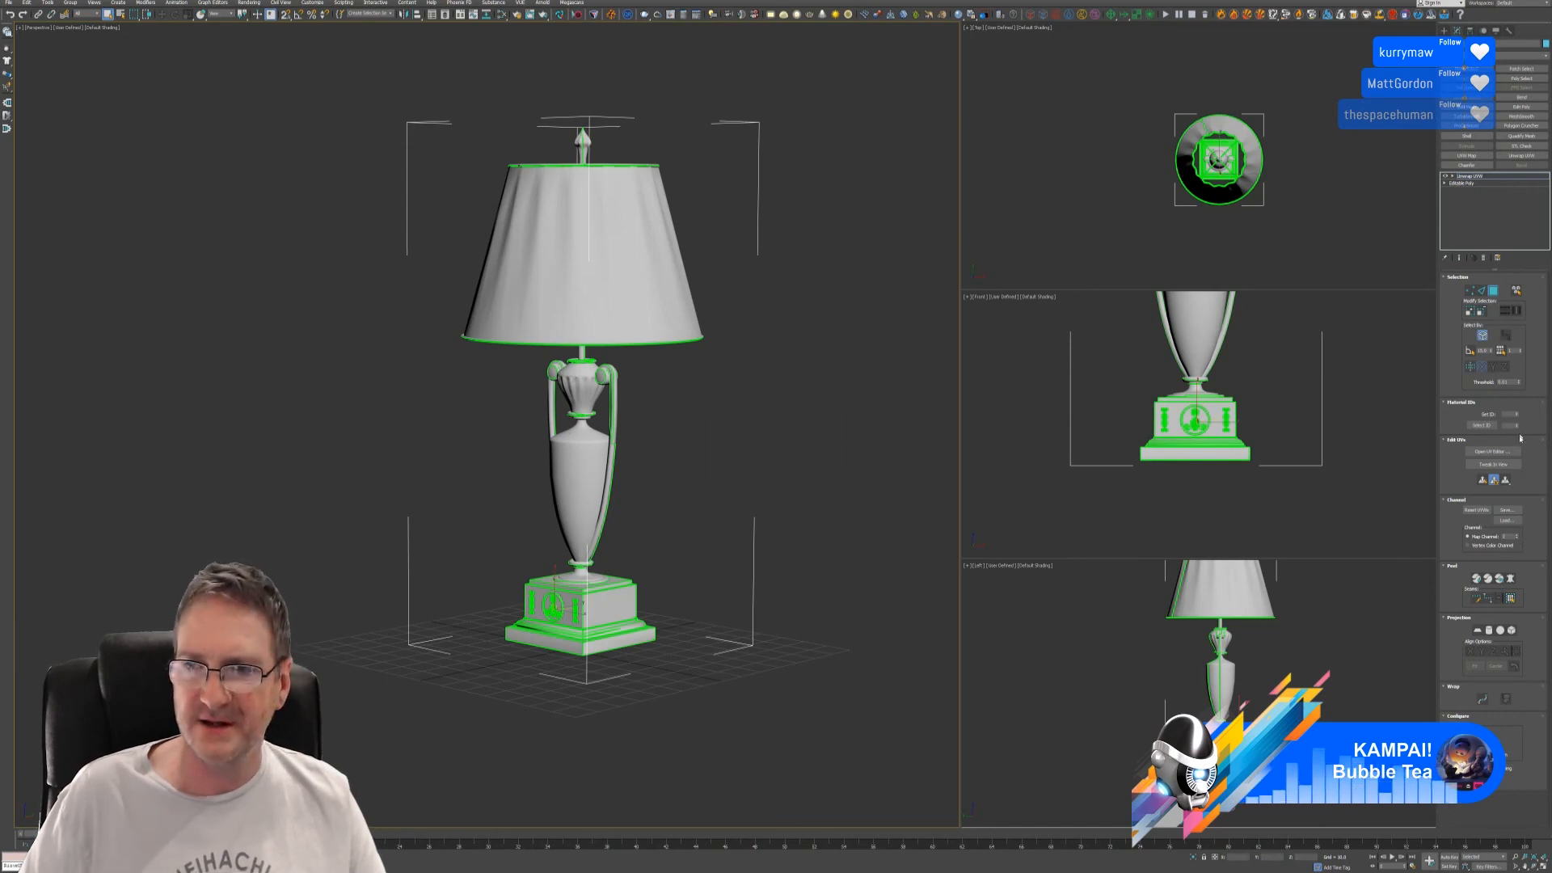
- Apply Flatten Mapping to all of the lamp's UVs in the UV editor and leave polygon selection
left_click(1503, 453)
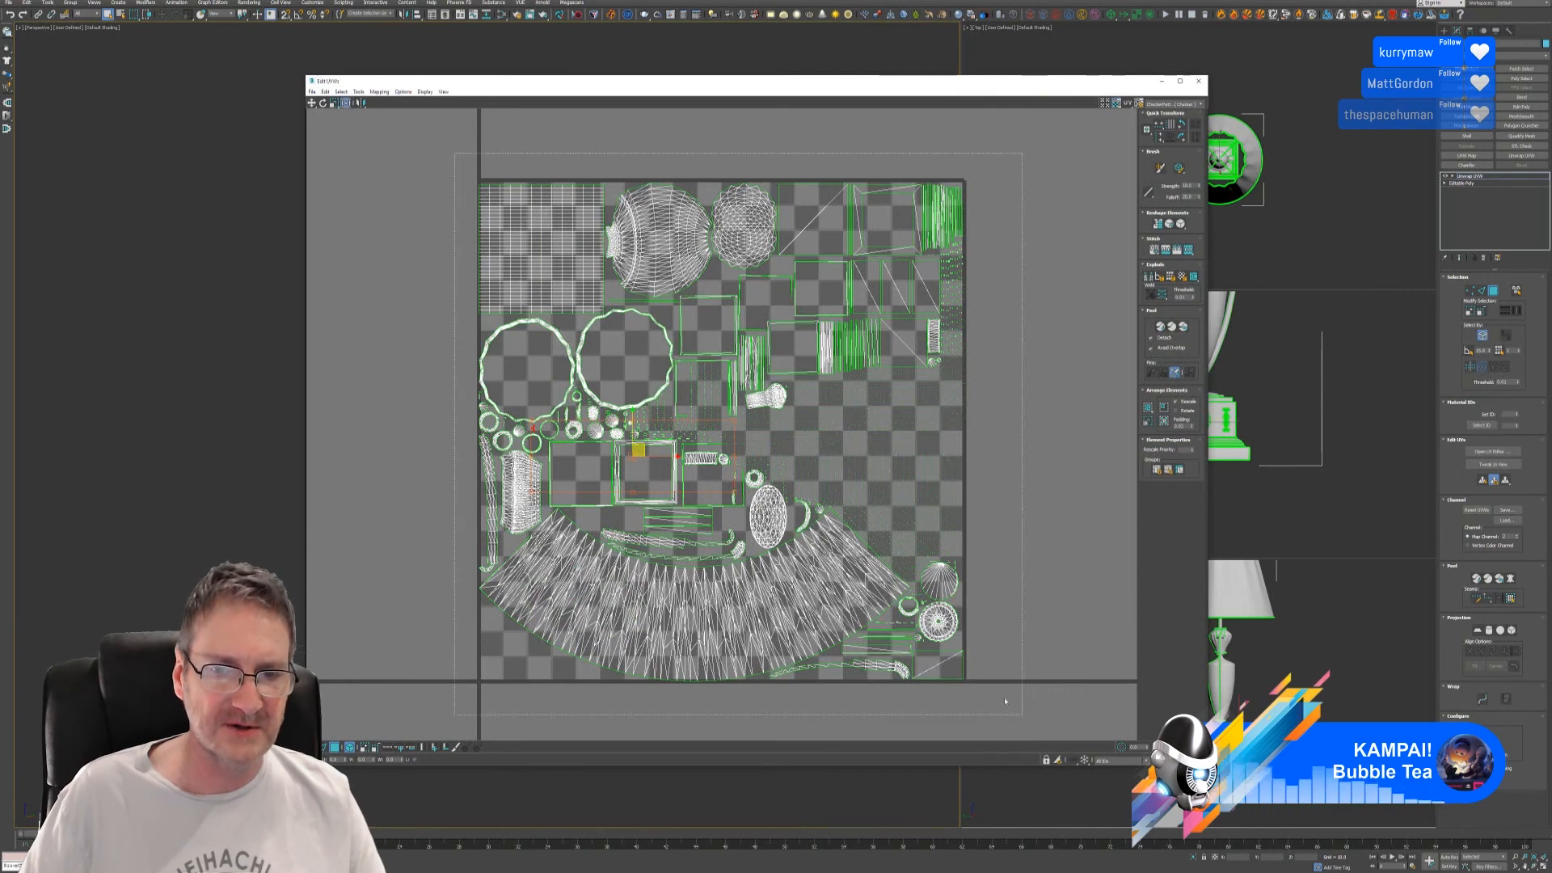
left_click_drag(454, 154, 1001, 698)
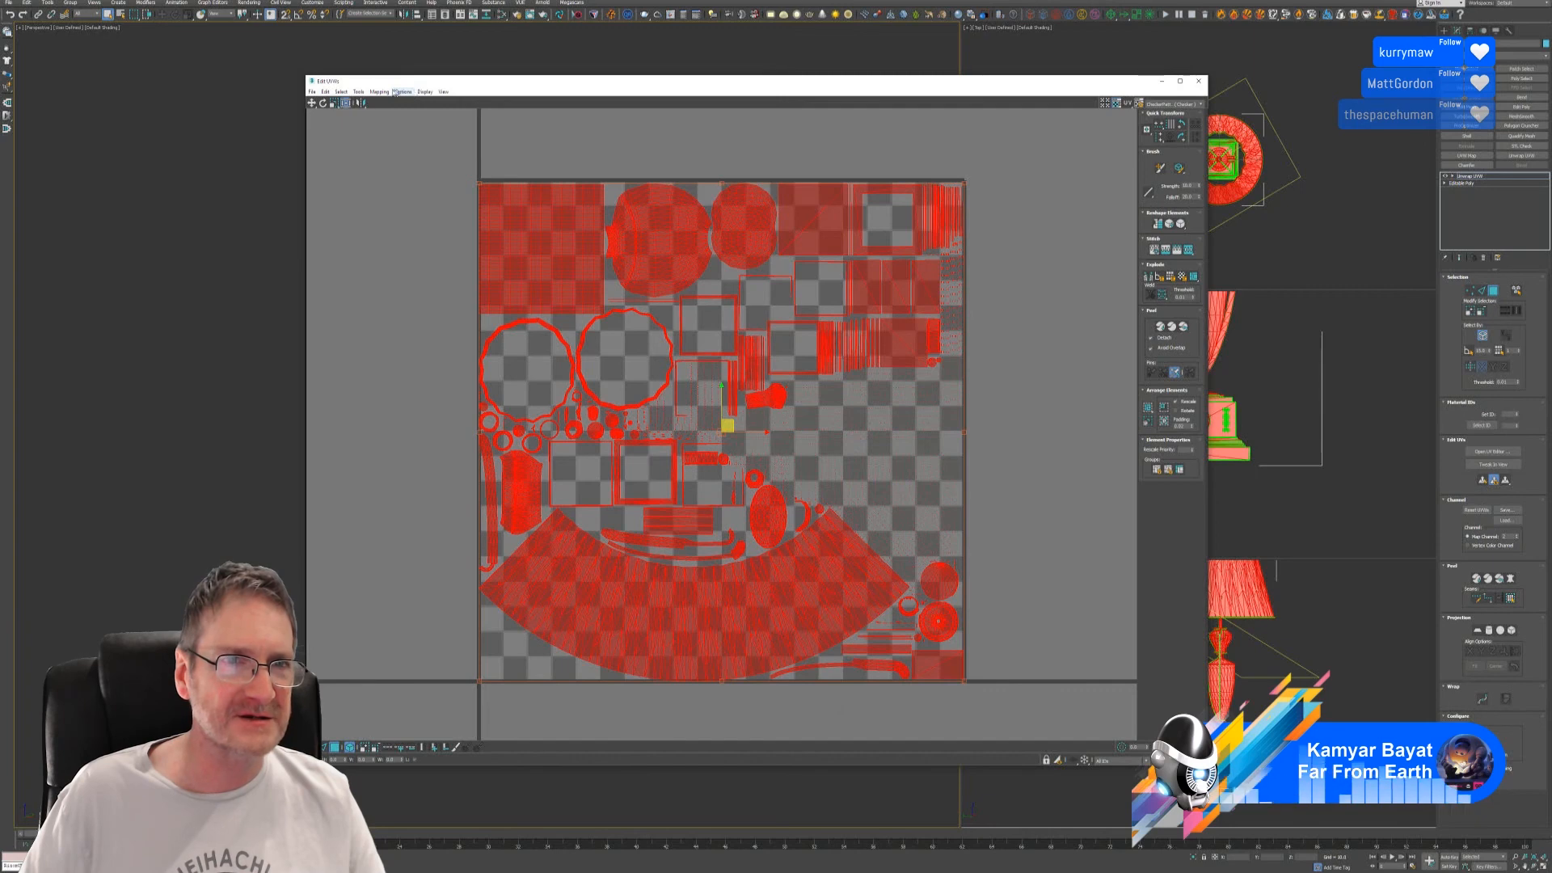
left_click(379, 92)
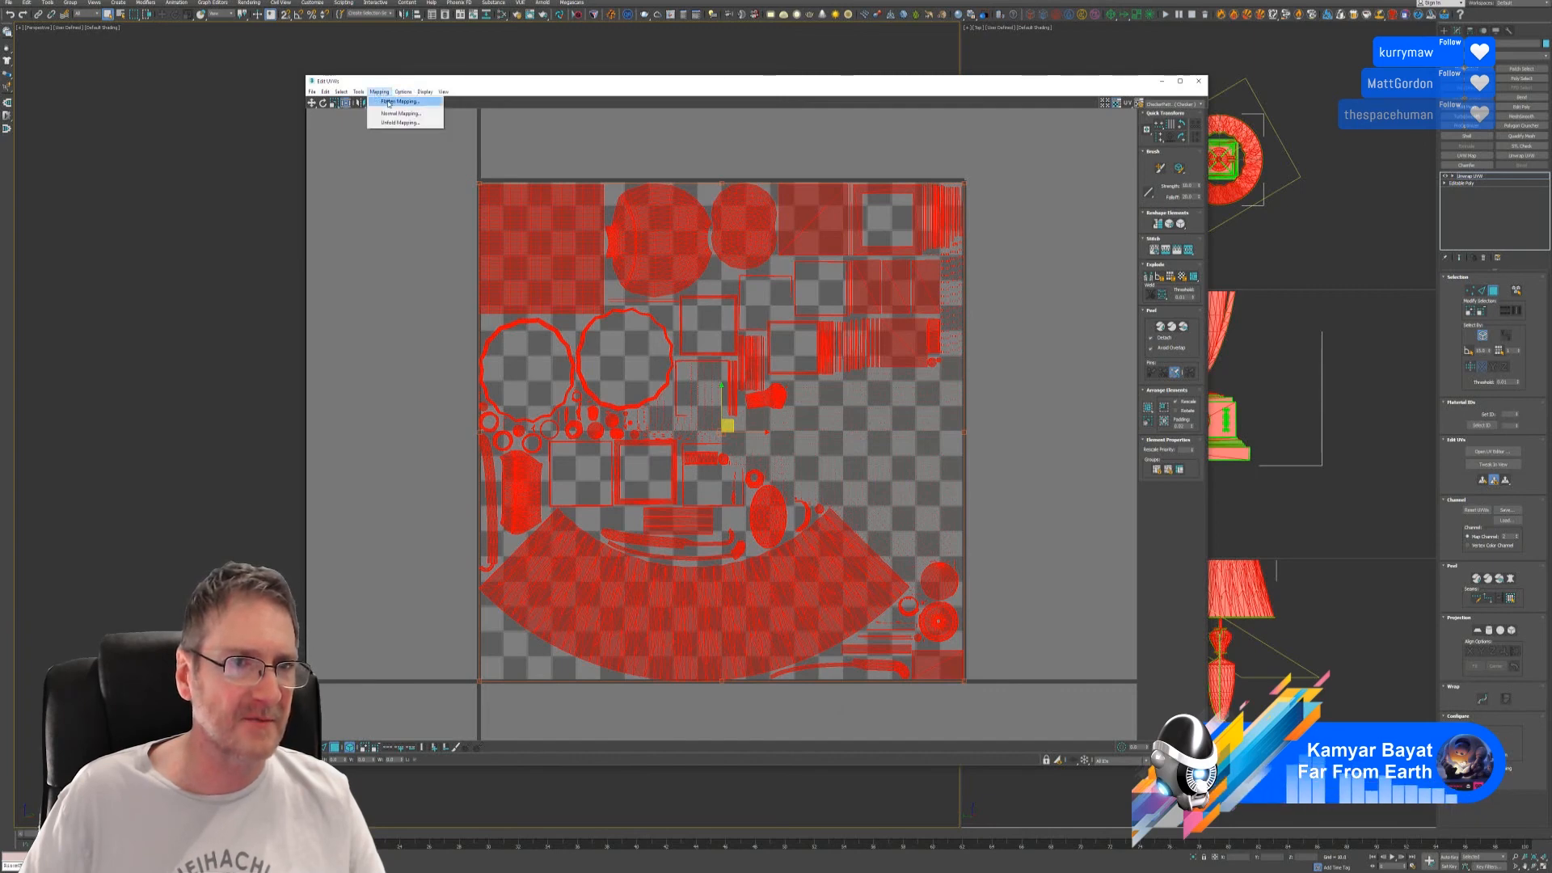
left_click(389, 102)
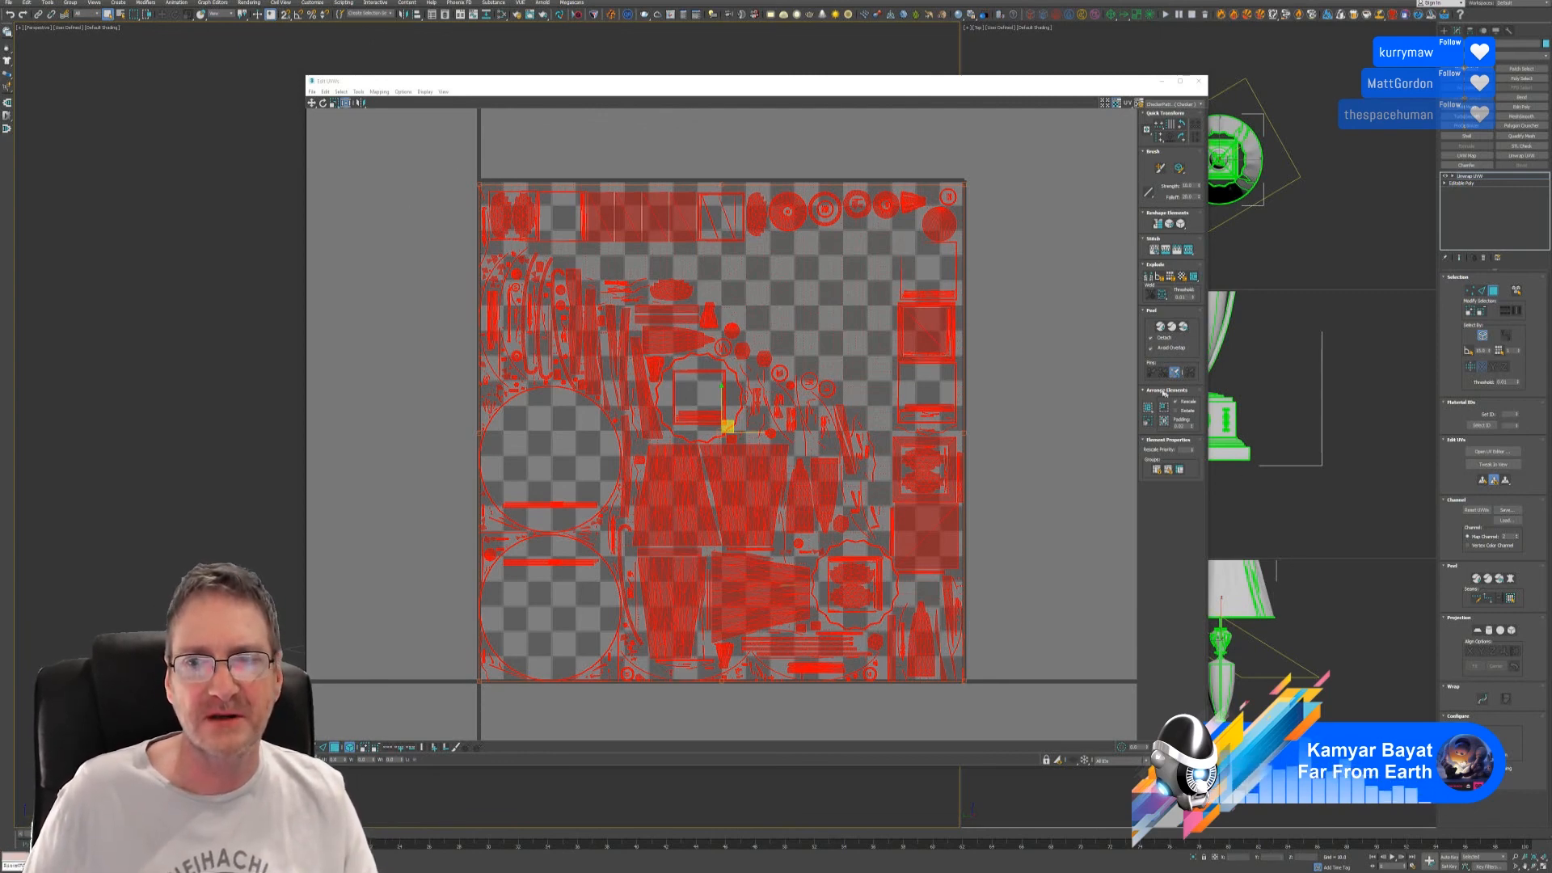
left_click(1200, 82)
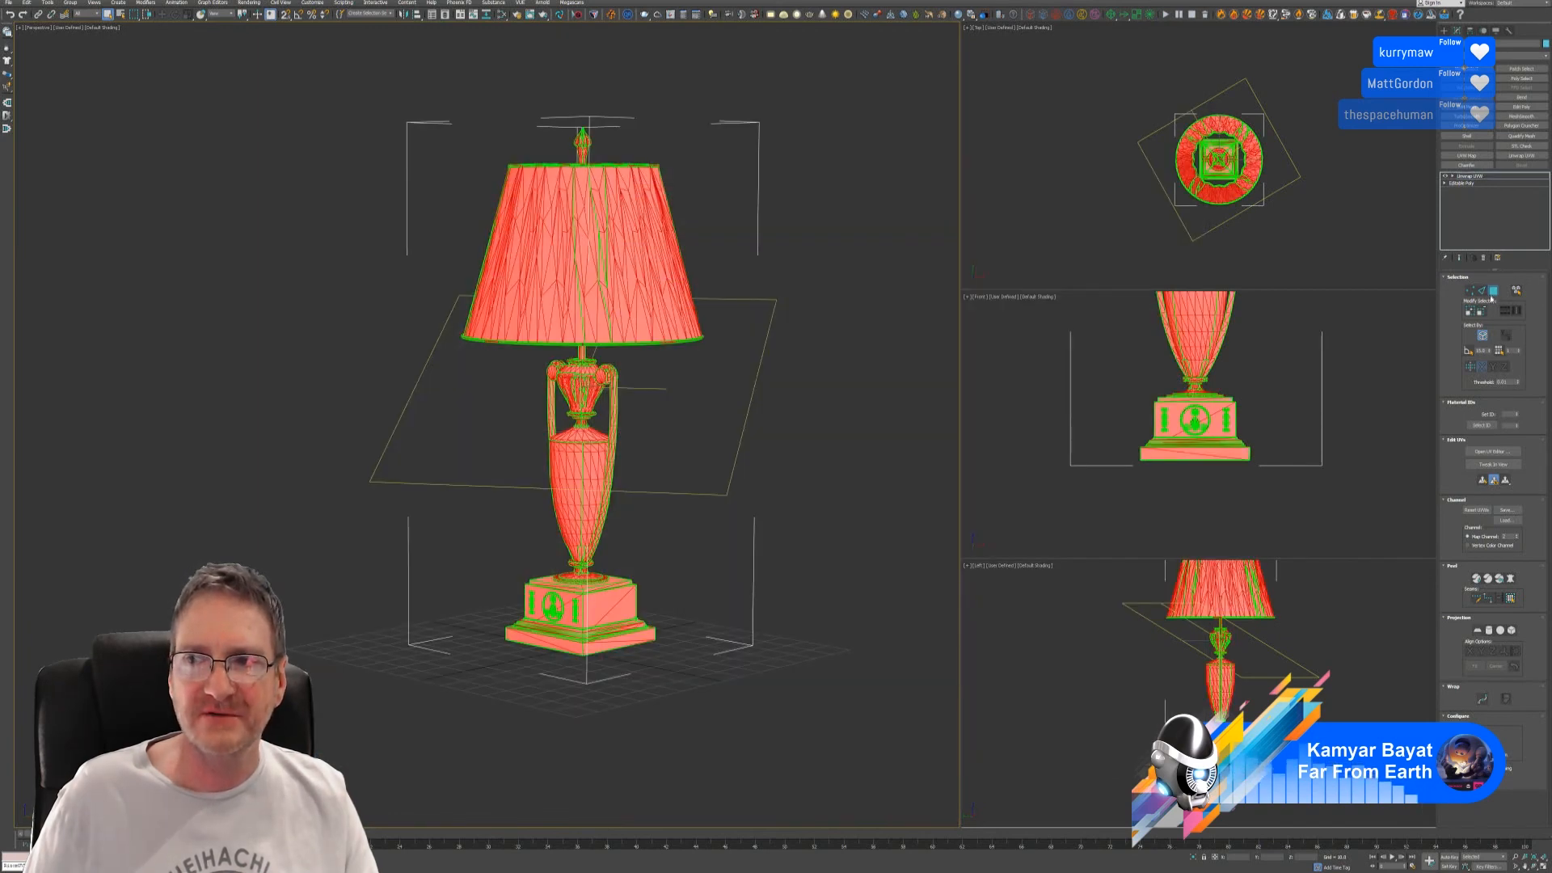
left_click(1492, 291)
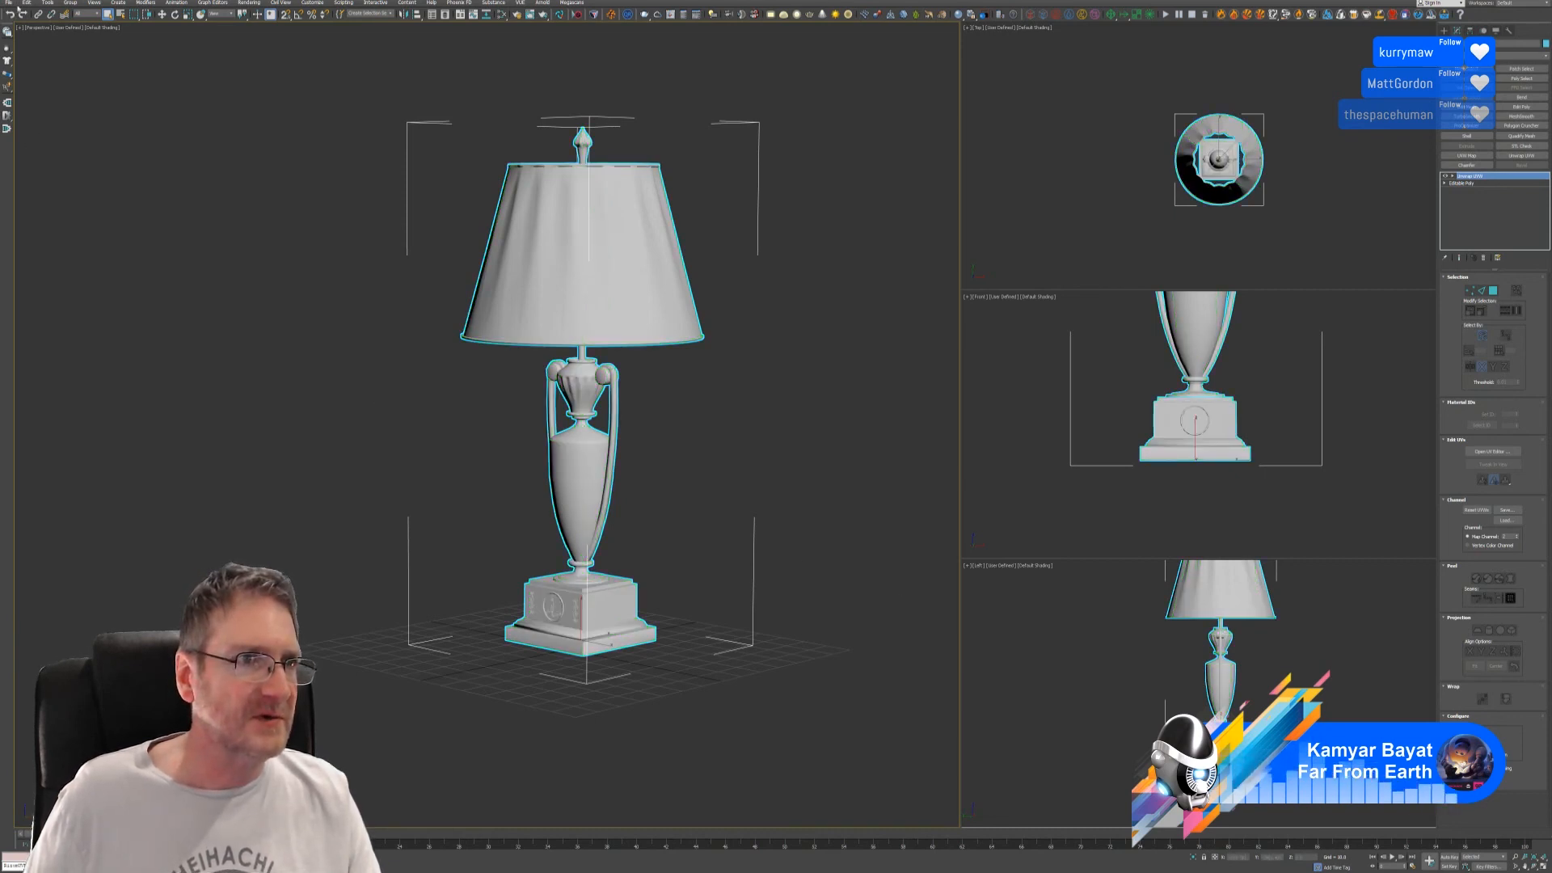
- Export the selected lamp as FBX, overwriting Bedroom_TableLamps.fbx in the Table_Lamp folder
left_click(9, 4)
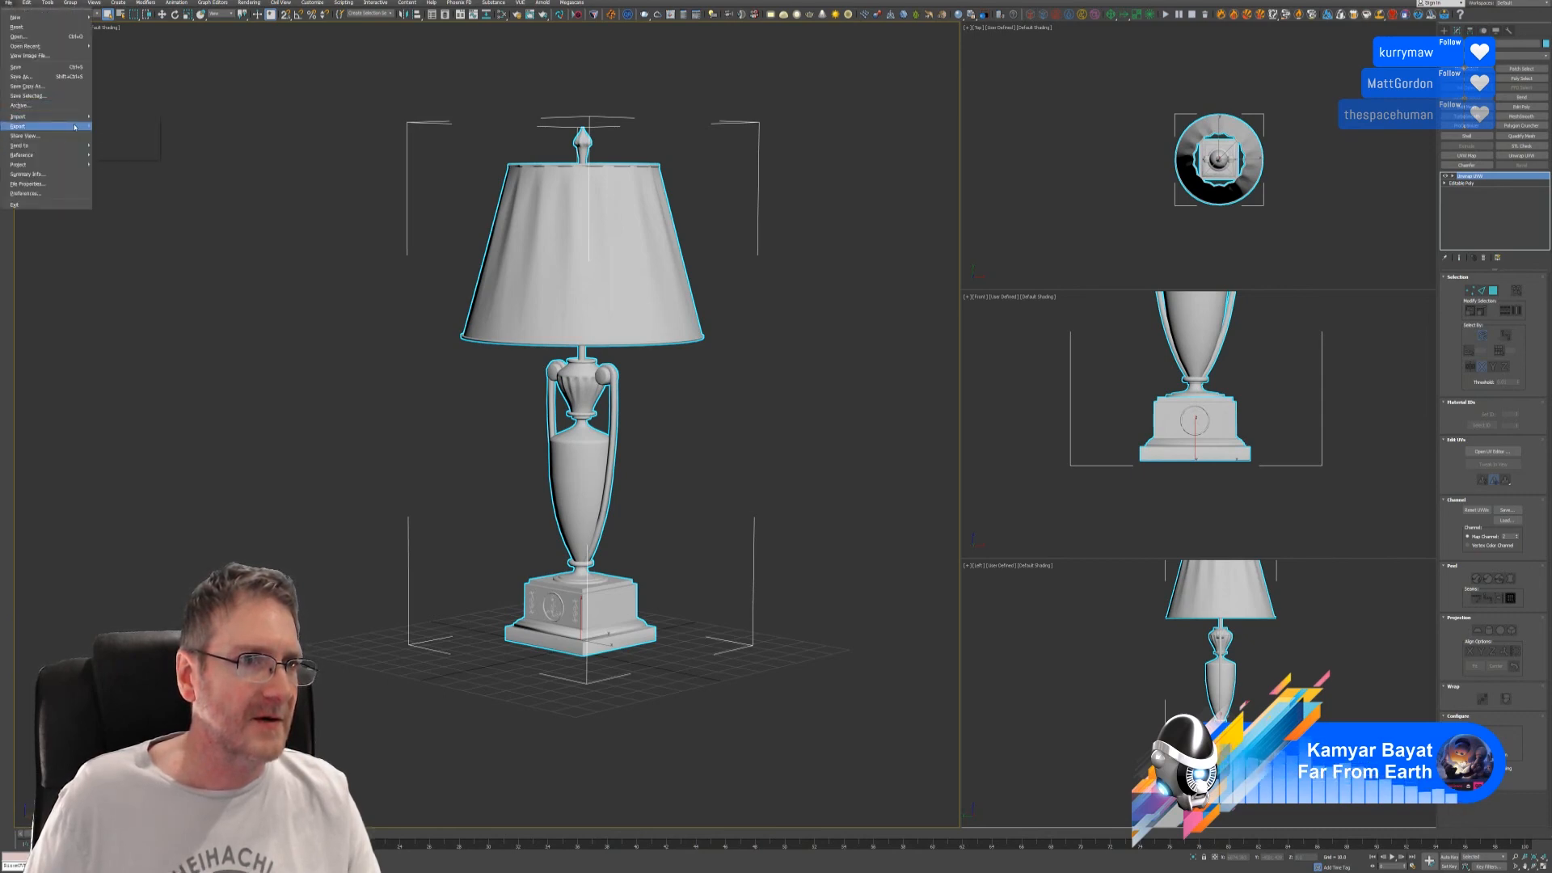
mouse_move(77, 126)
left_click(121, 135)
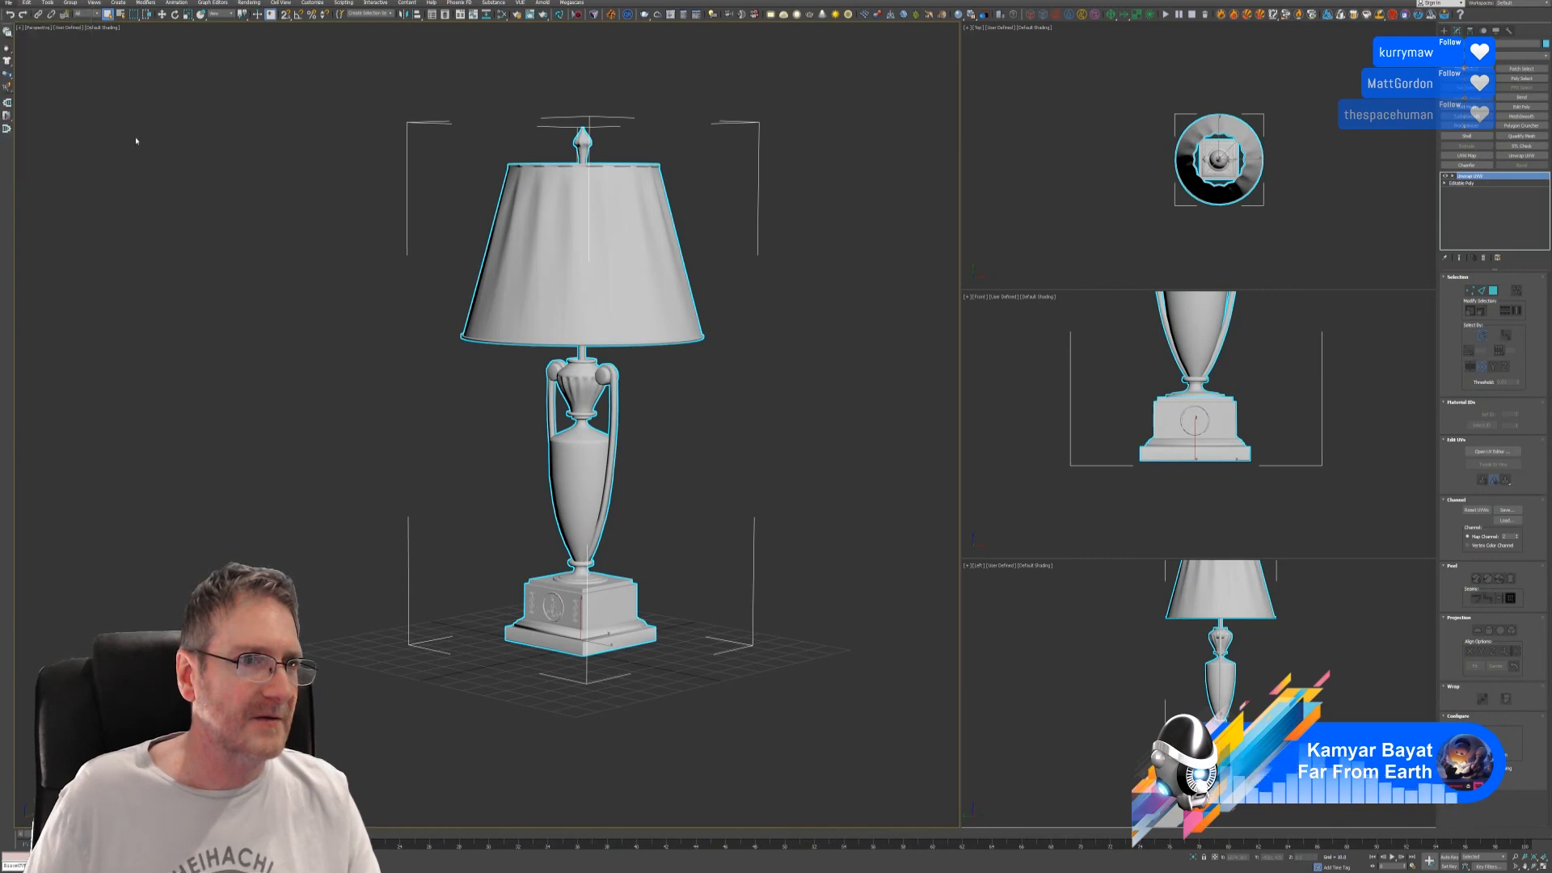
left_click(391, 146)
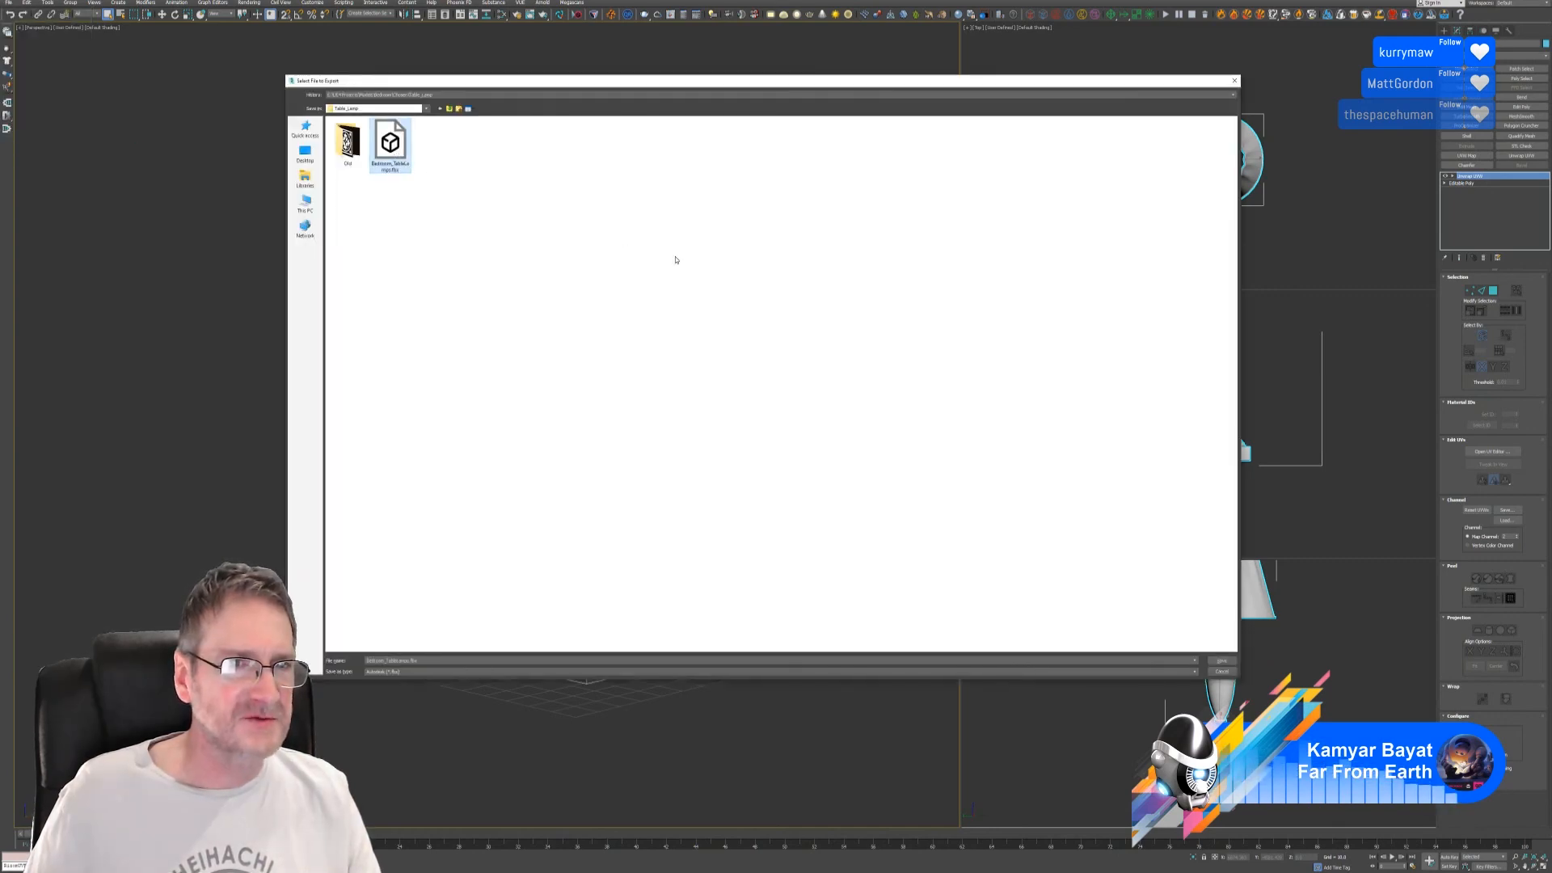
key("Return")
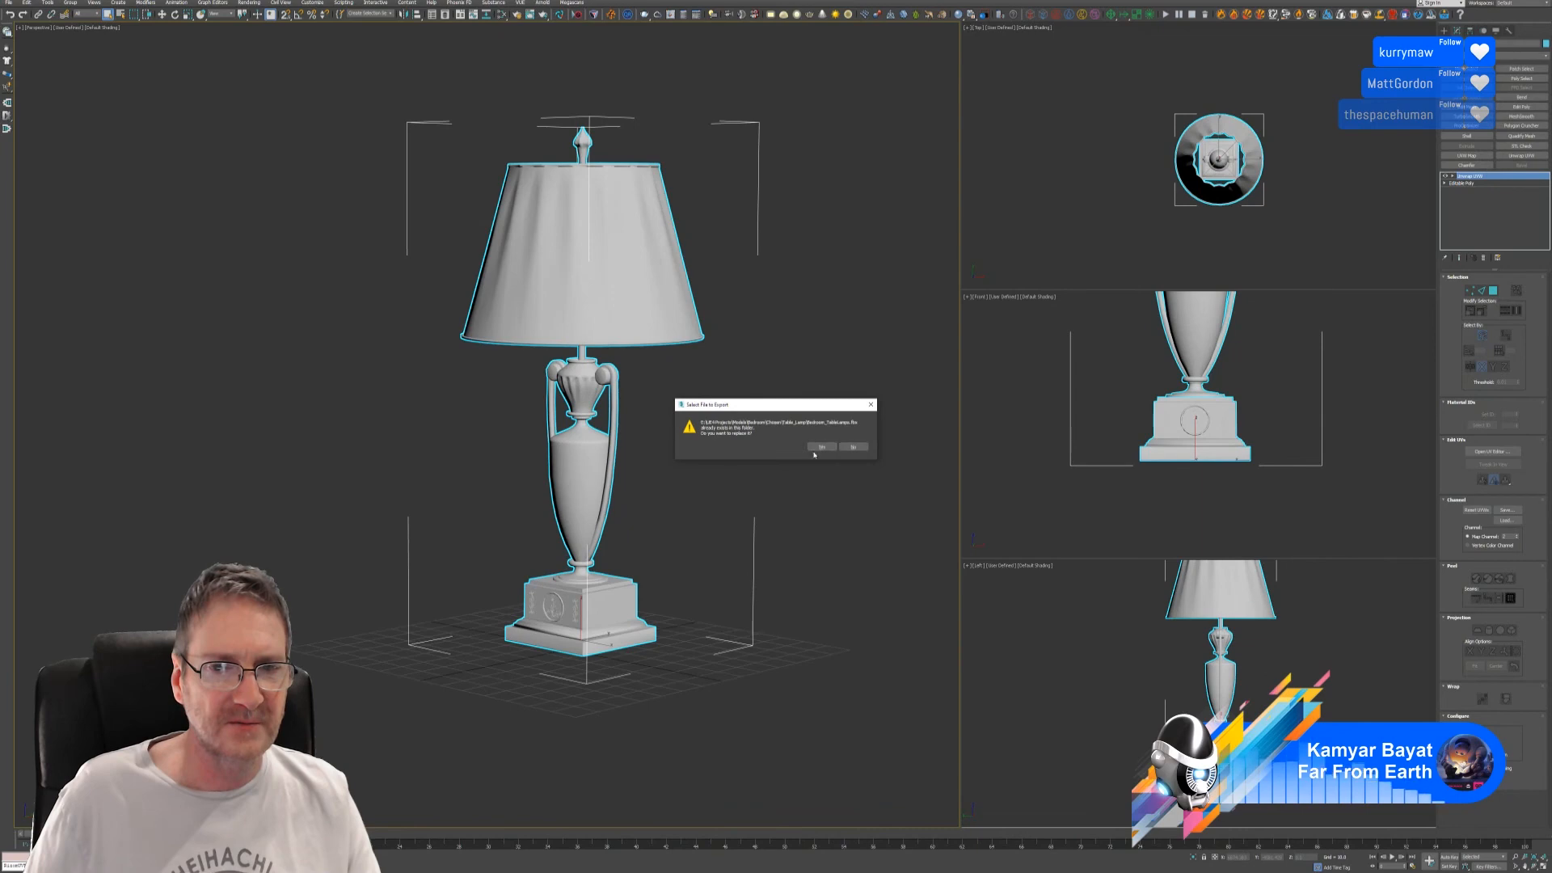
left_click(818, 447)
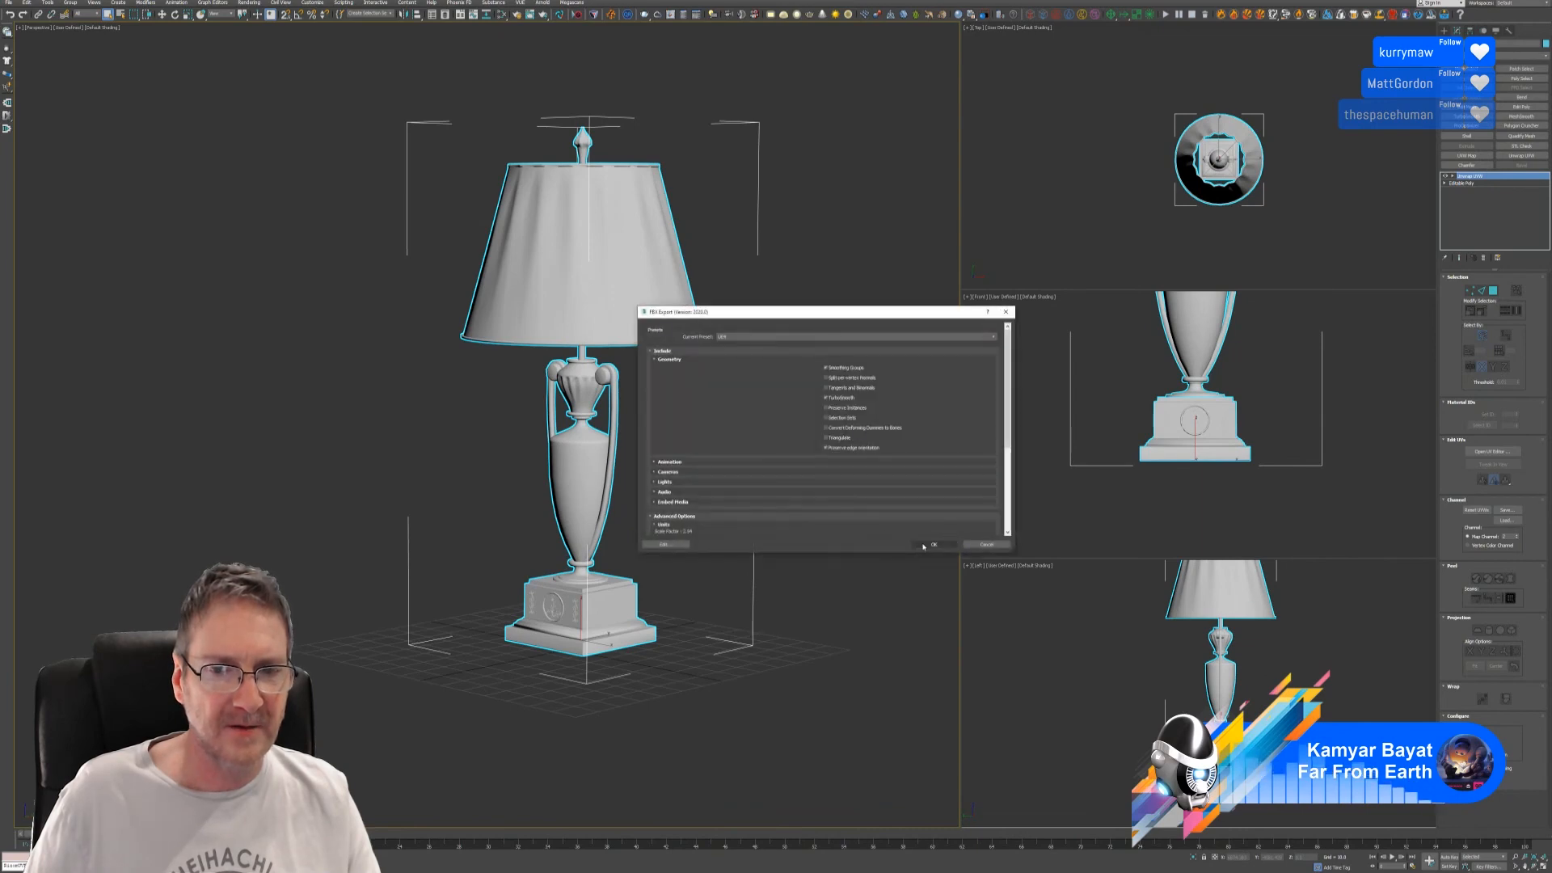
left_click(926, 545)
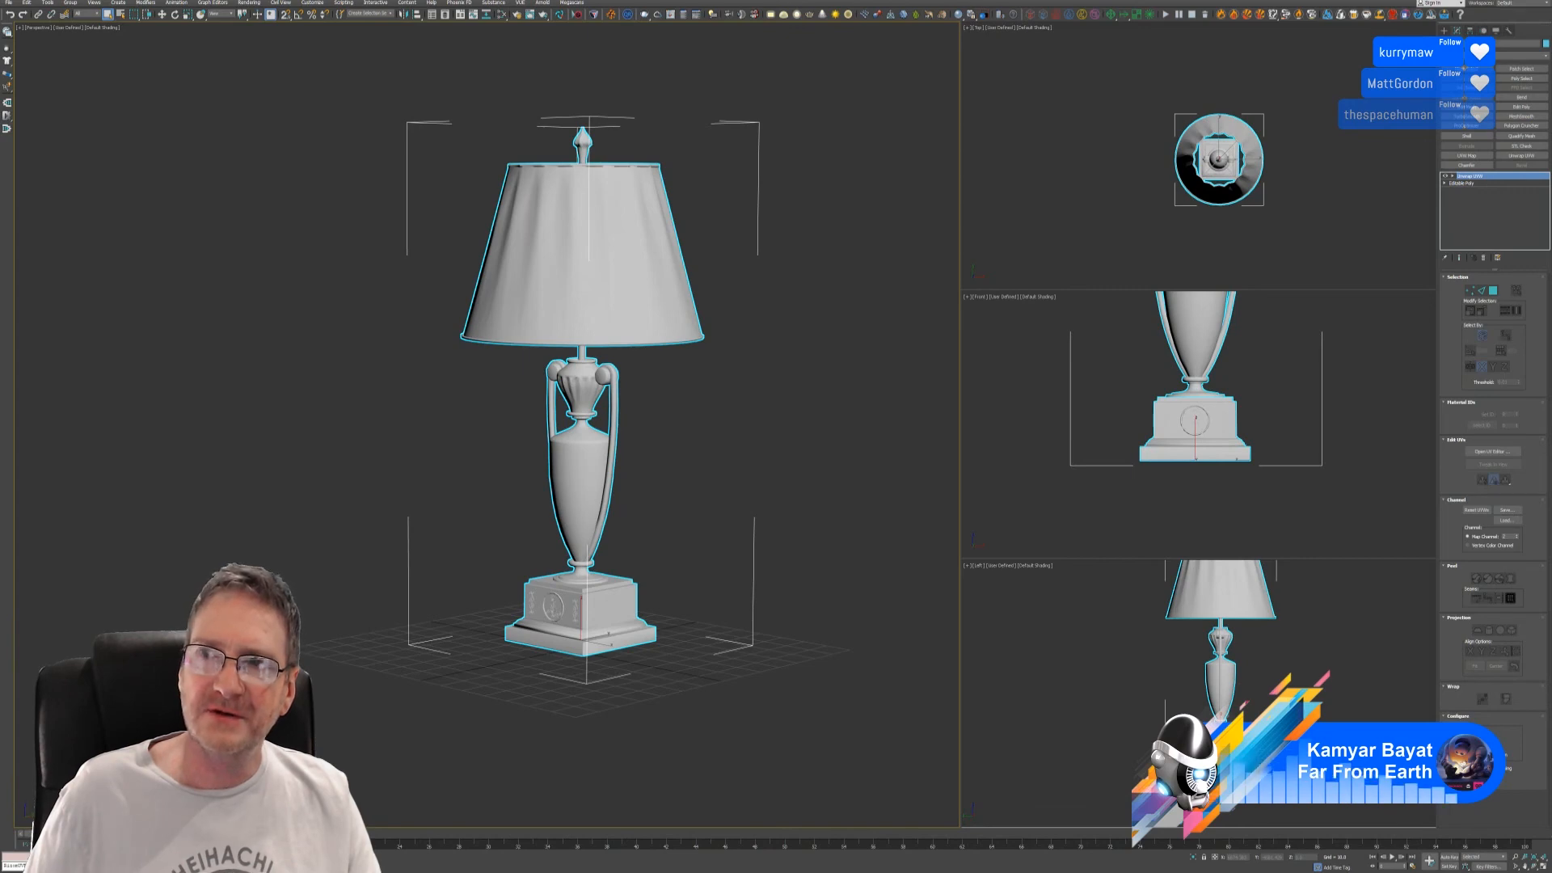
- Switch back to Unreal Editor and reimport the table lamp mesh from its updated FBX
key("super+d")
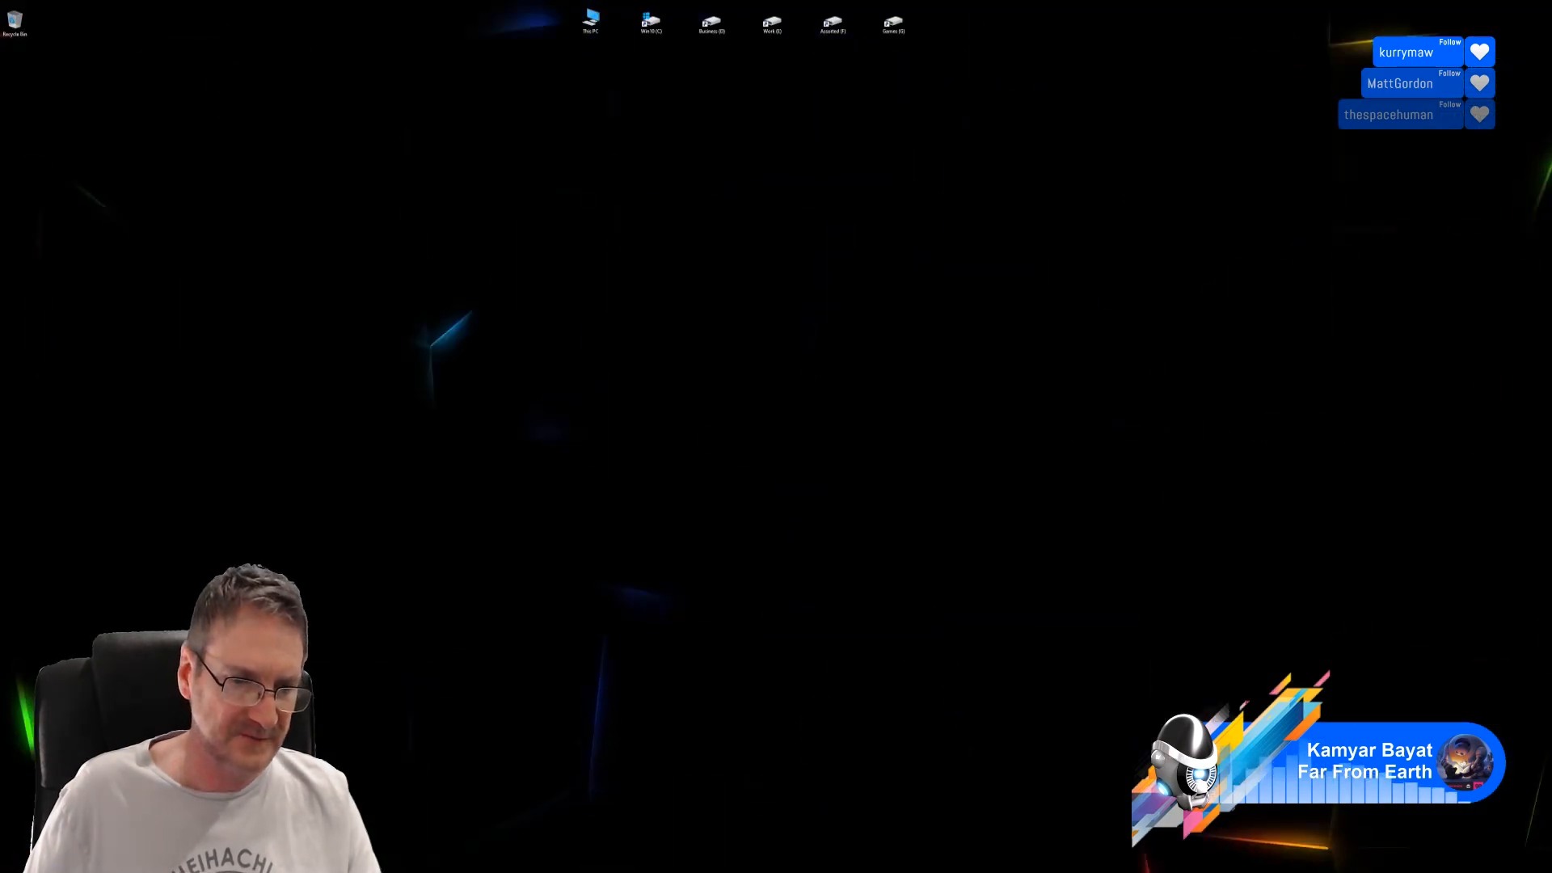
key("alt+Tab")
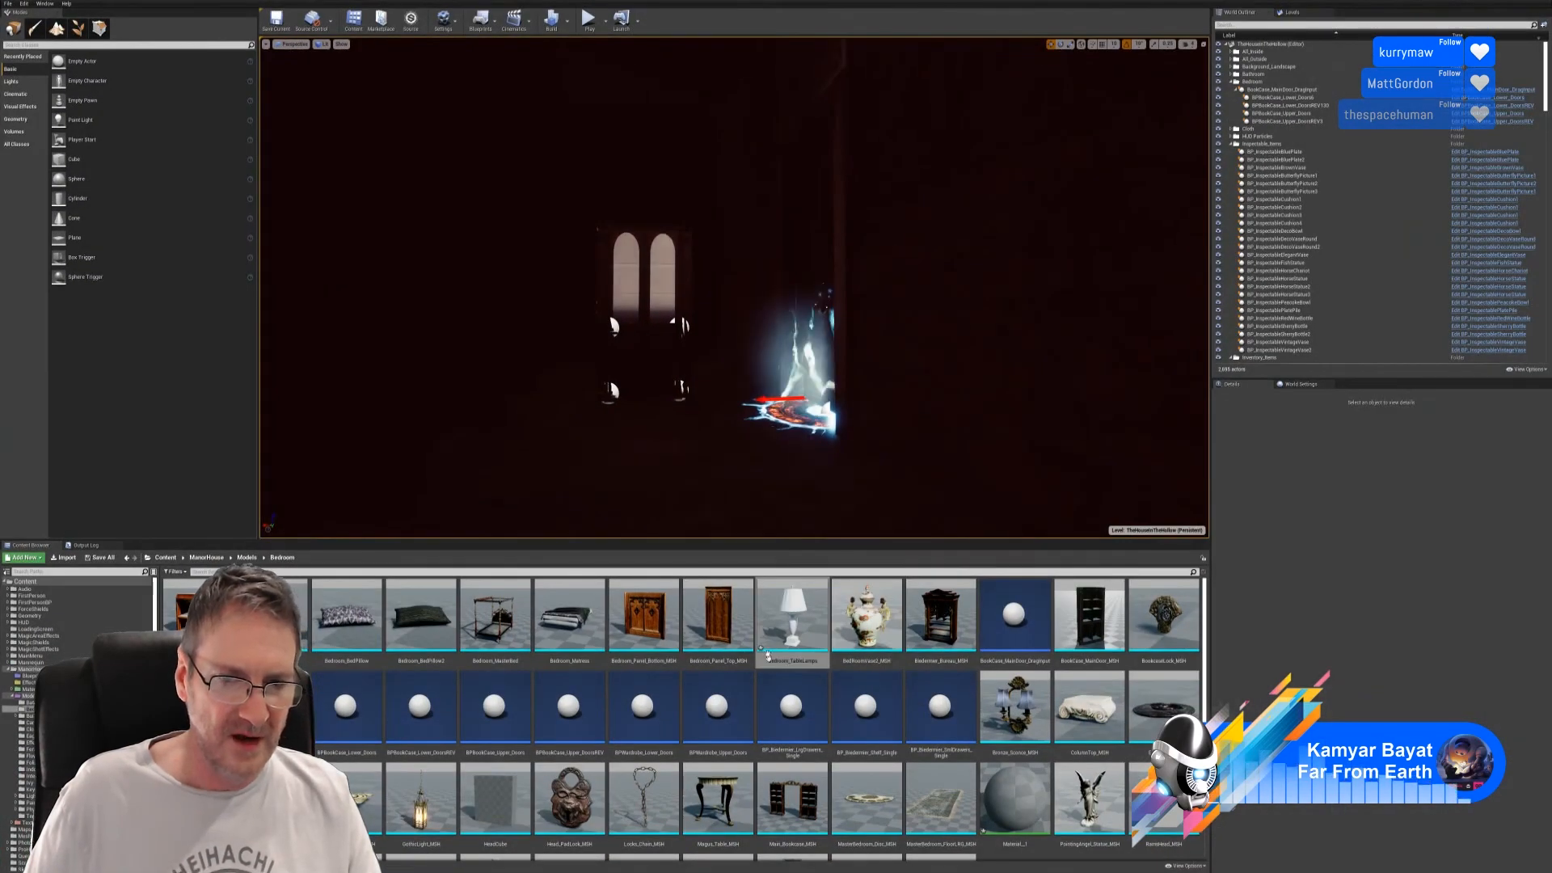
right_click(785, 638)
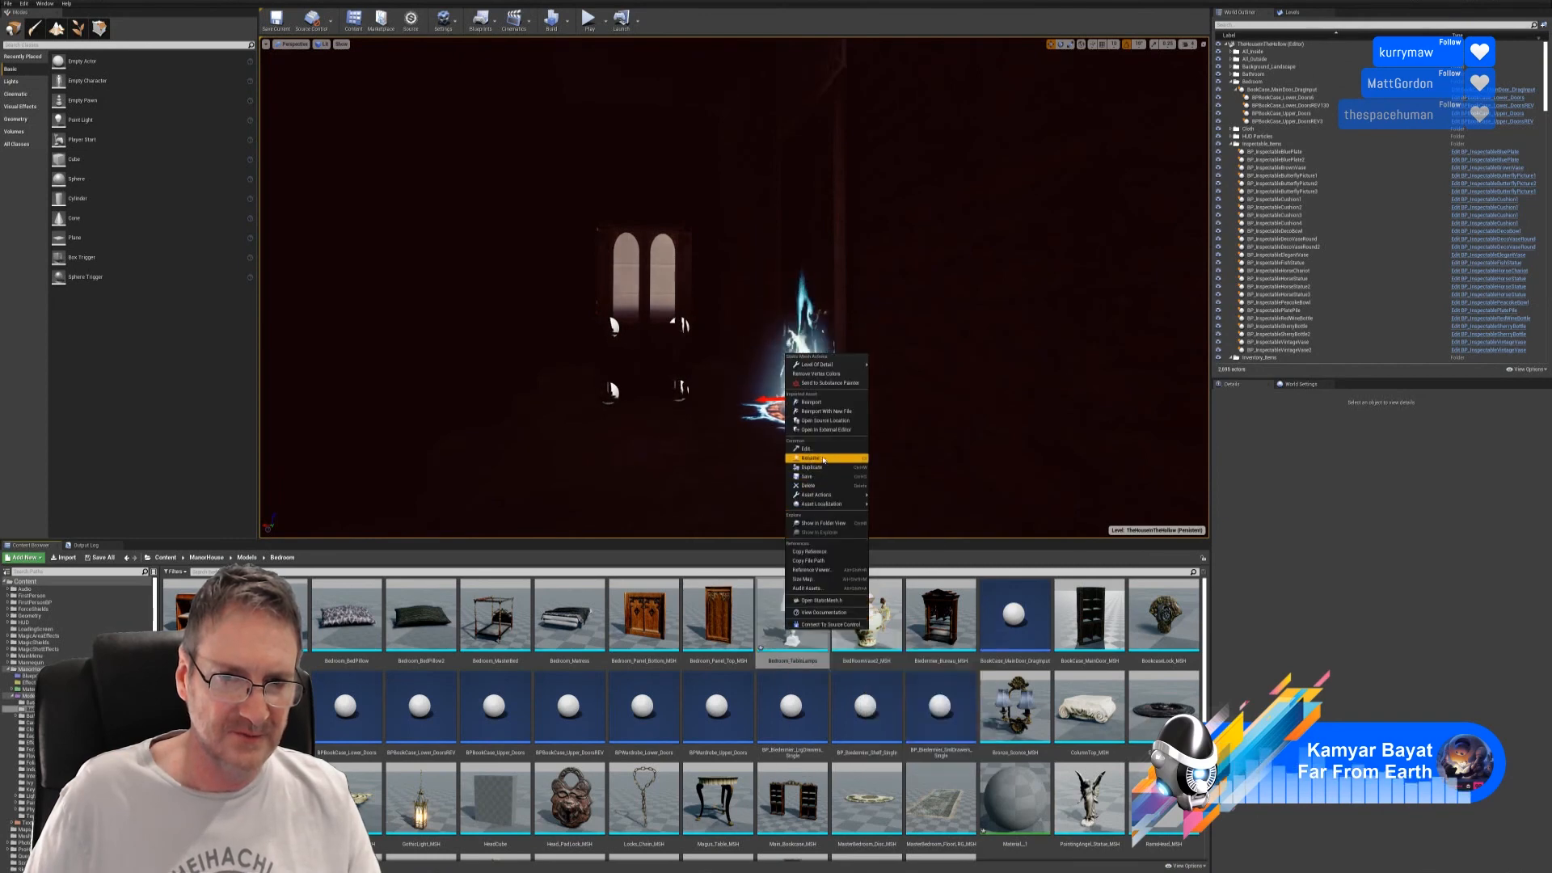
left_click(818, 404)
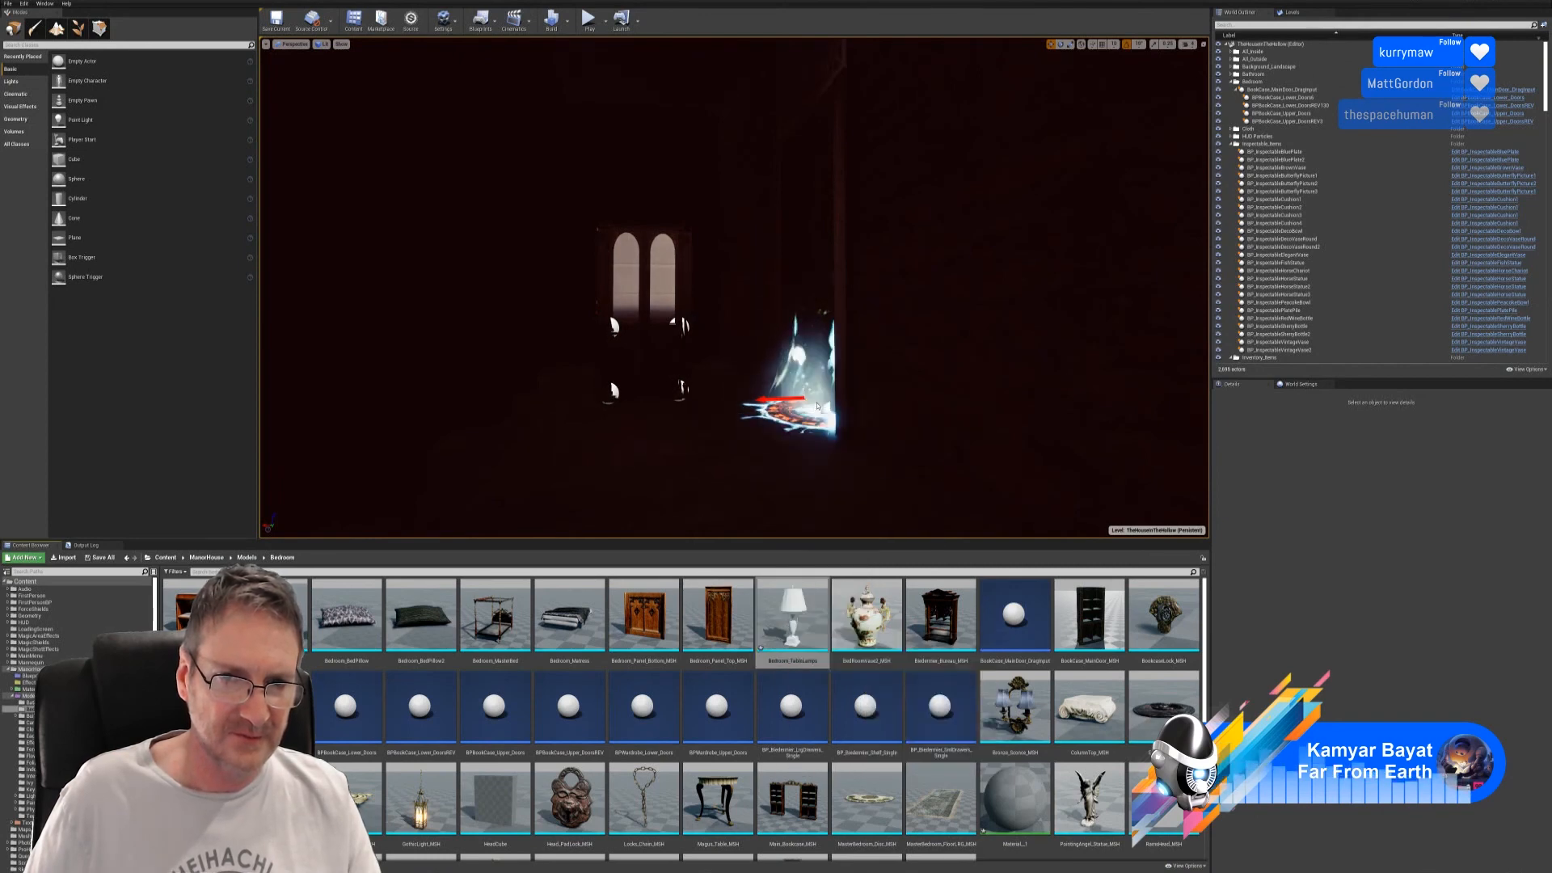
- Open the reimported table lamp mesh, inspect its UV Channel 0 and UV Channel 1 layouts, and turn the UV display off
left_click(798, 616)
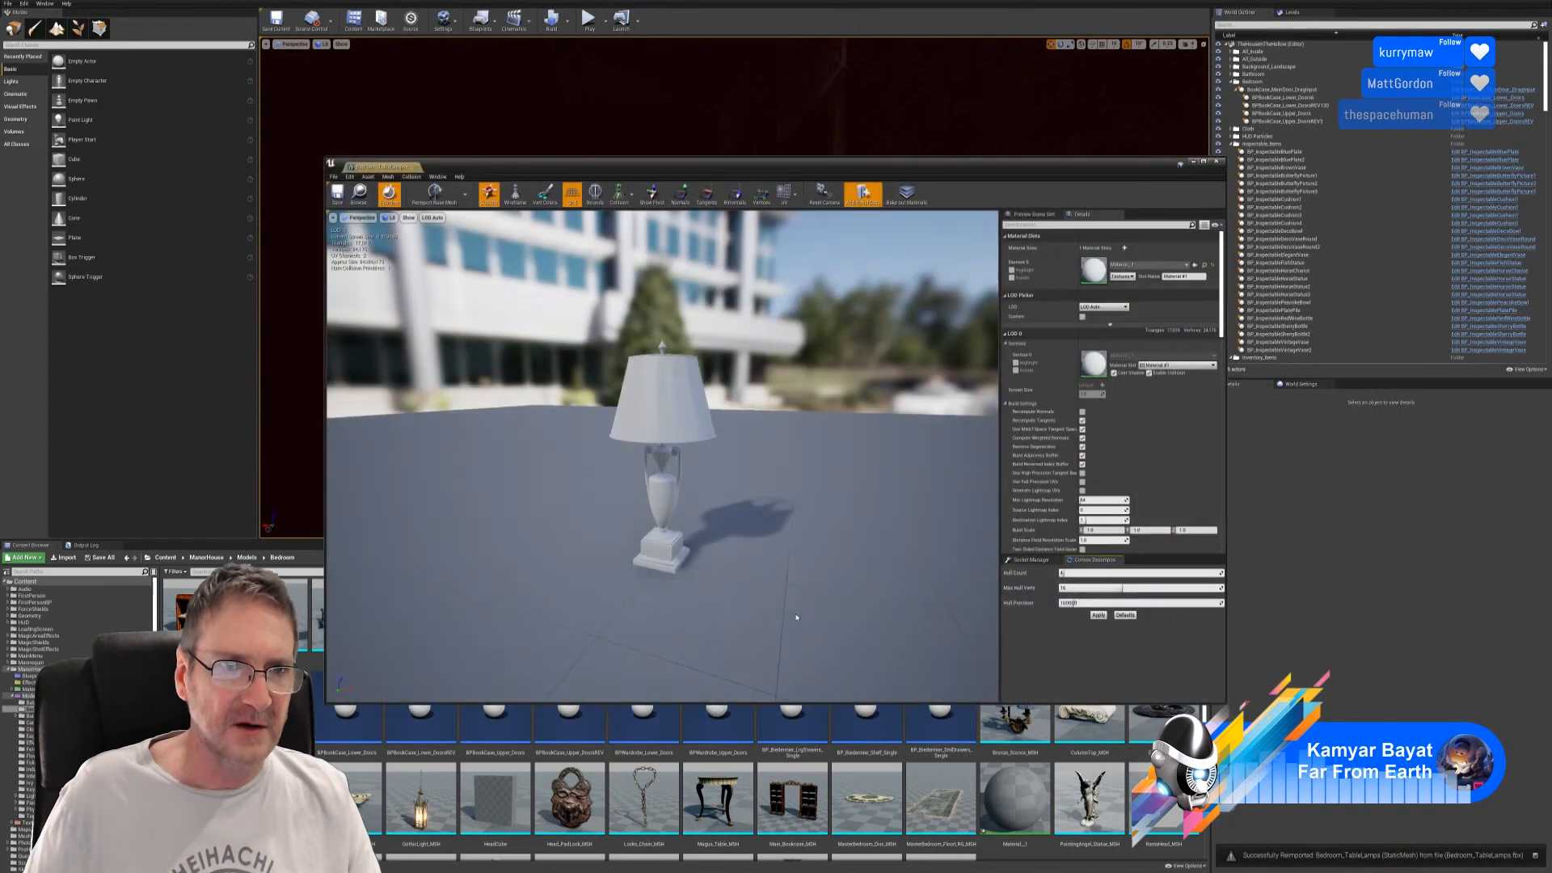
left_click_drag(626, 170, 241, 33)
left_click(400, 56)
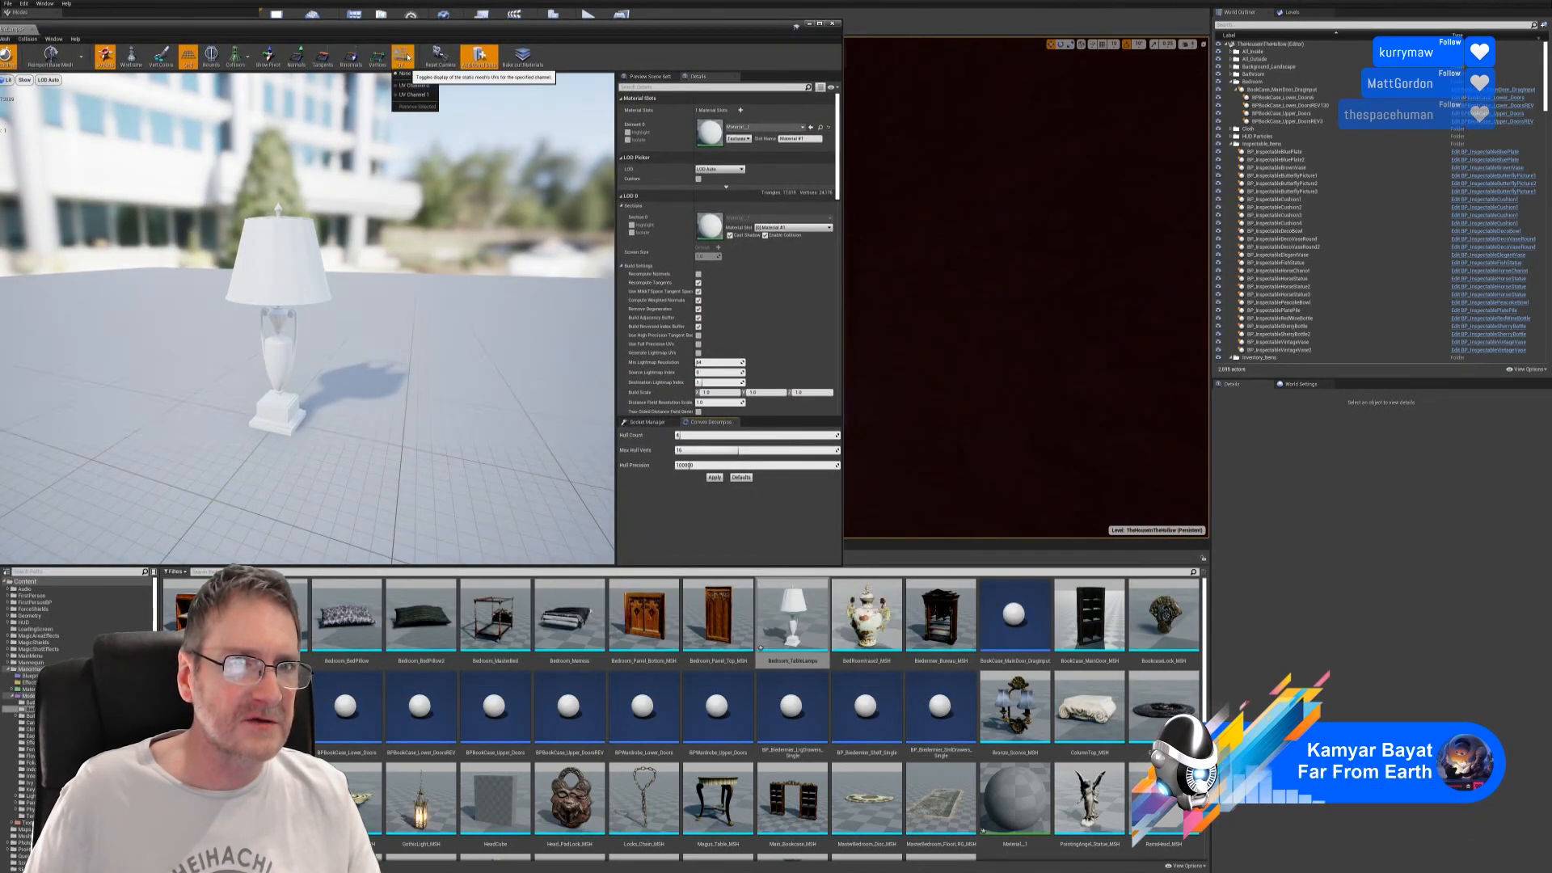
left_click(420, 91)
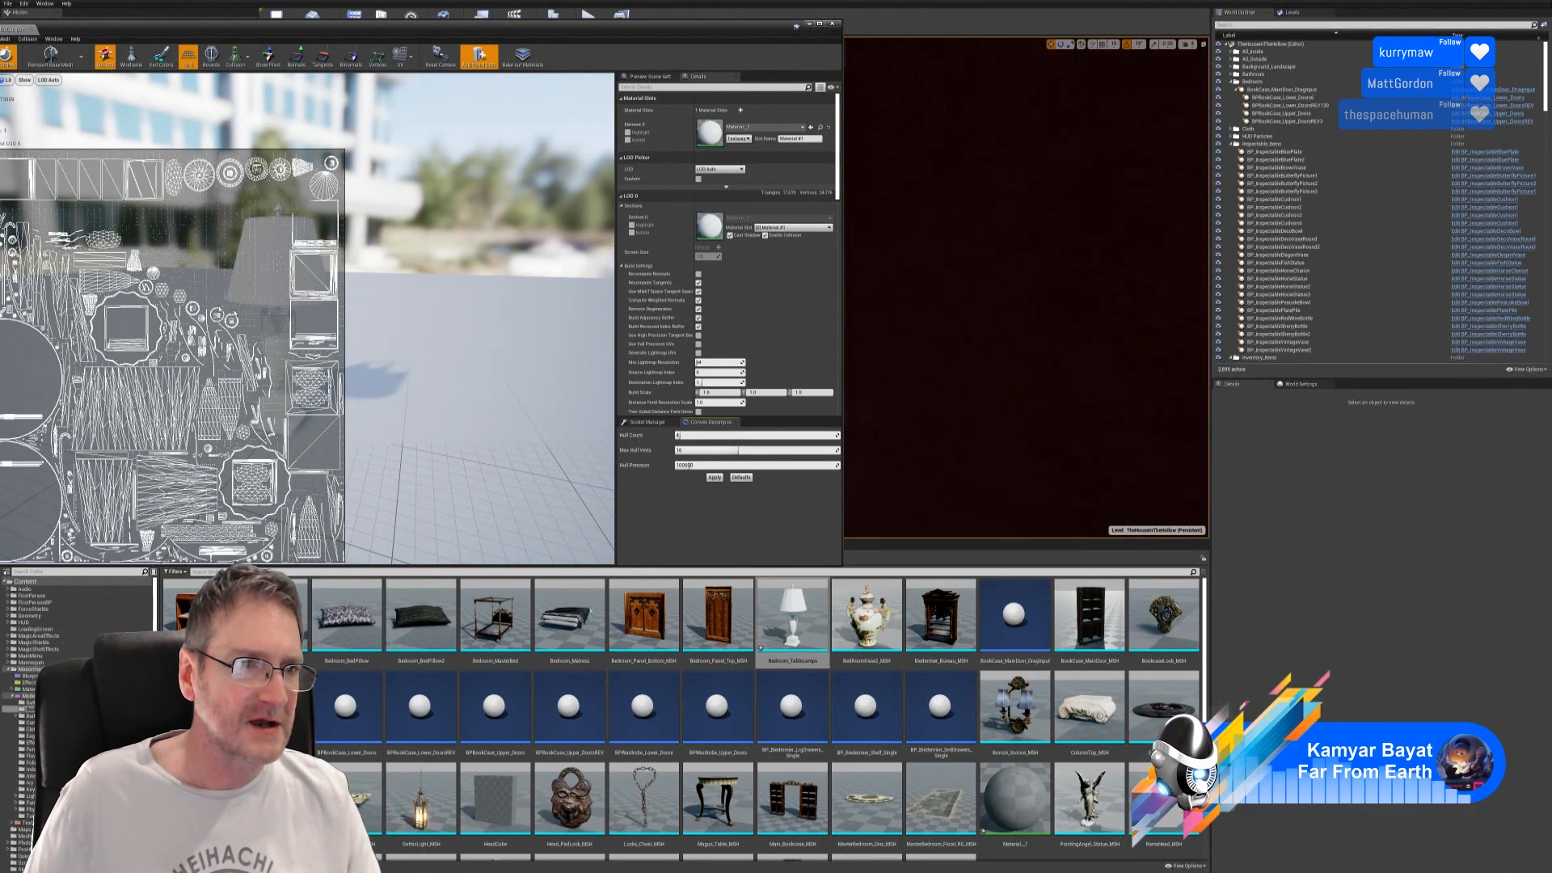
left_click(399, 58)
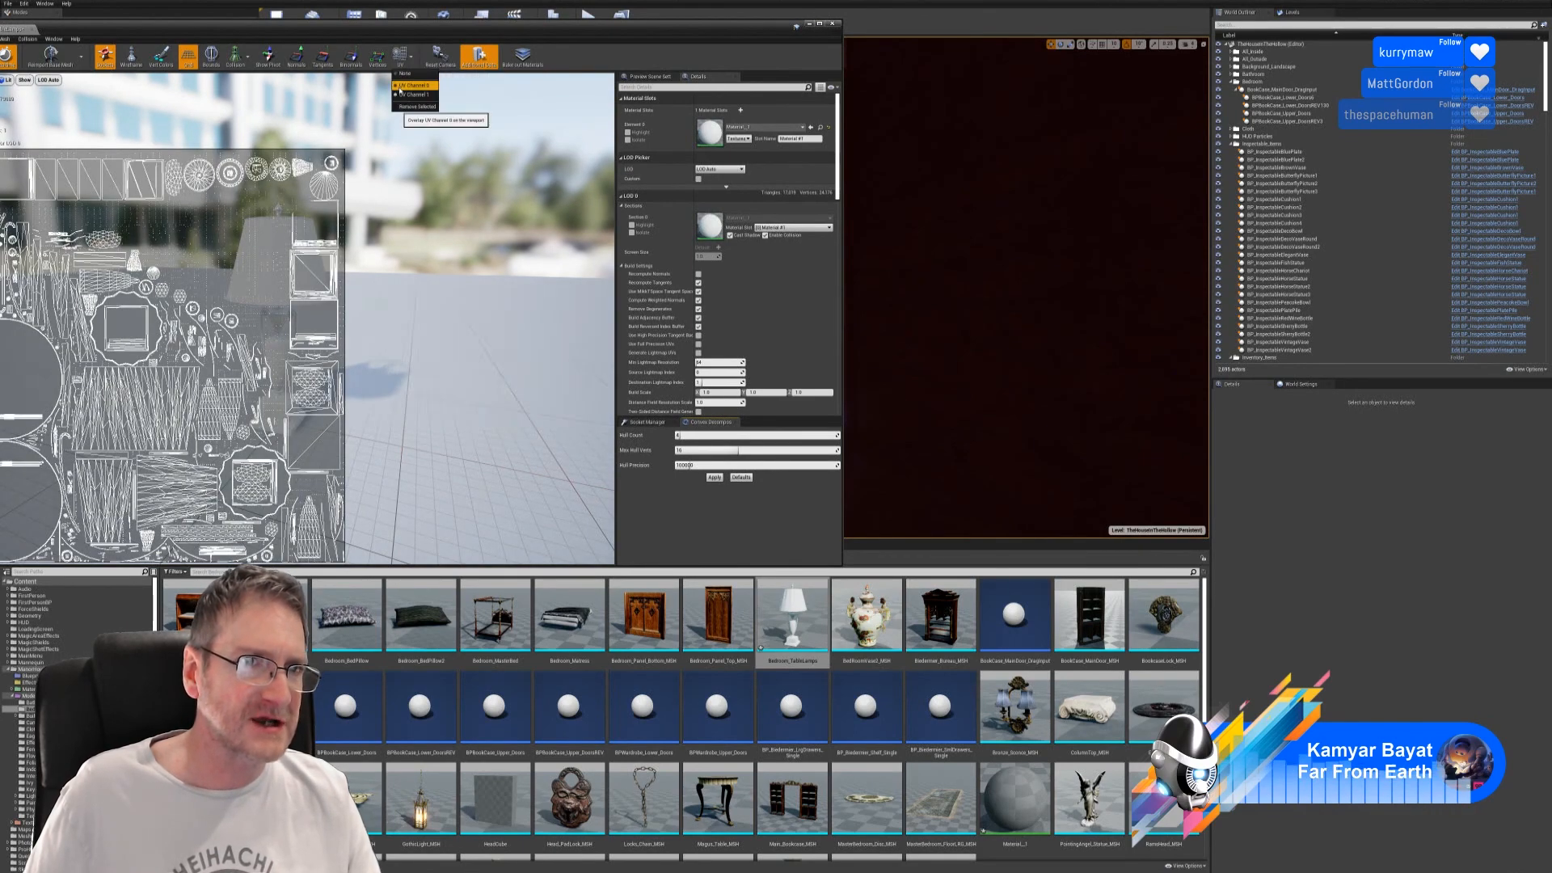
left_click(414, 95)
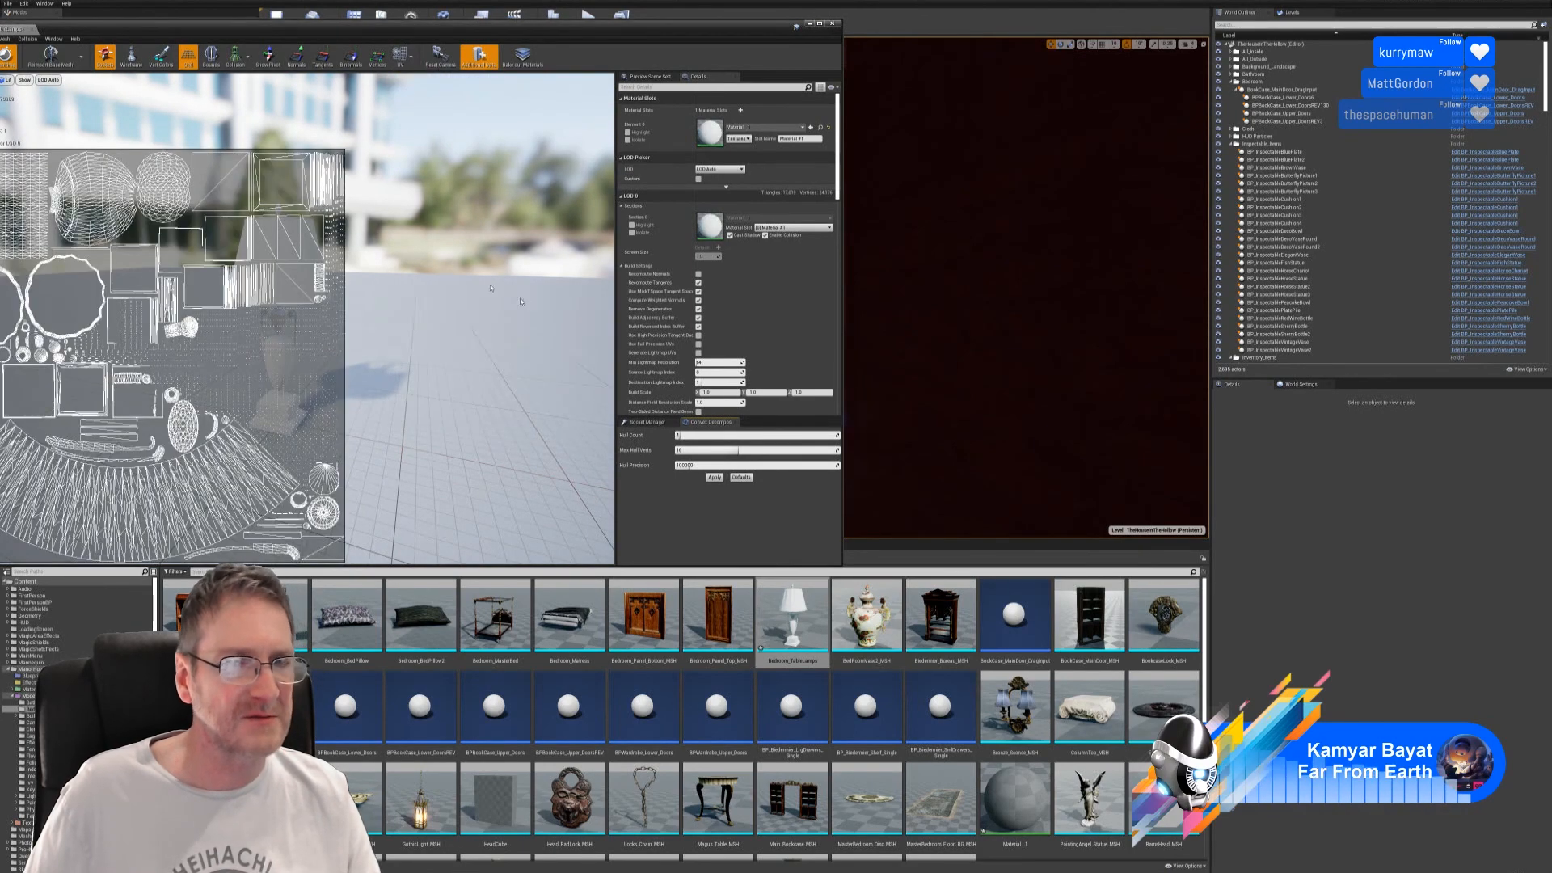
left_click(399, 57)
left_click(412, 75)
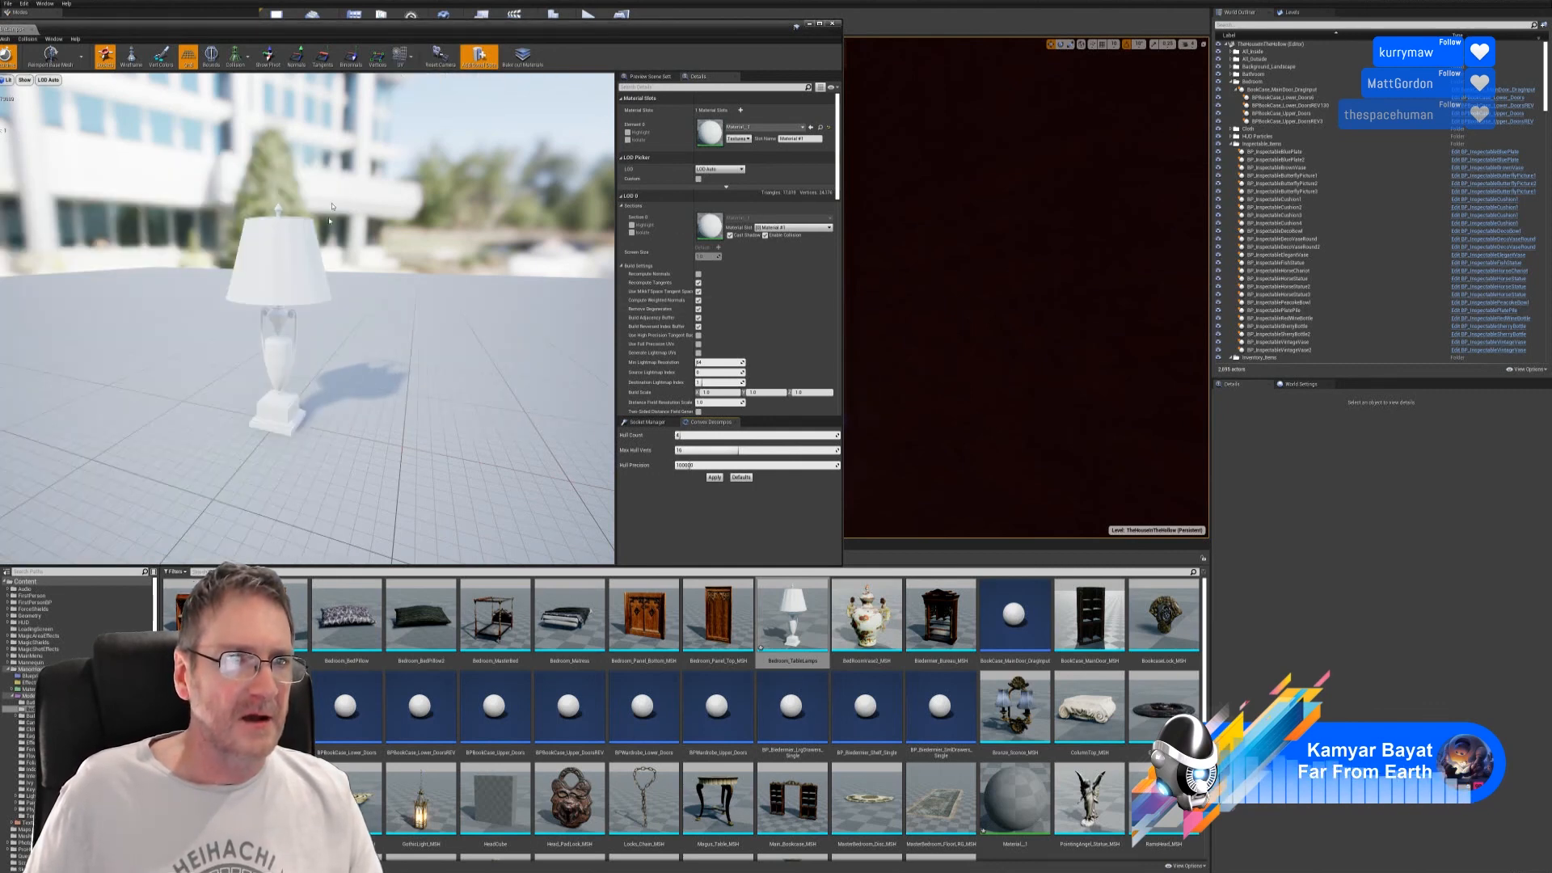
- Set LOD 0's Percent Triangles to 80 in the lamp mesh's reduction settings and apply the change
scroll(770, 306, "down", 2)
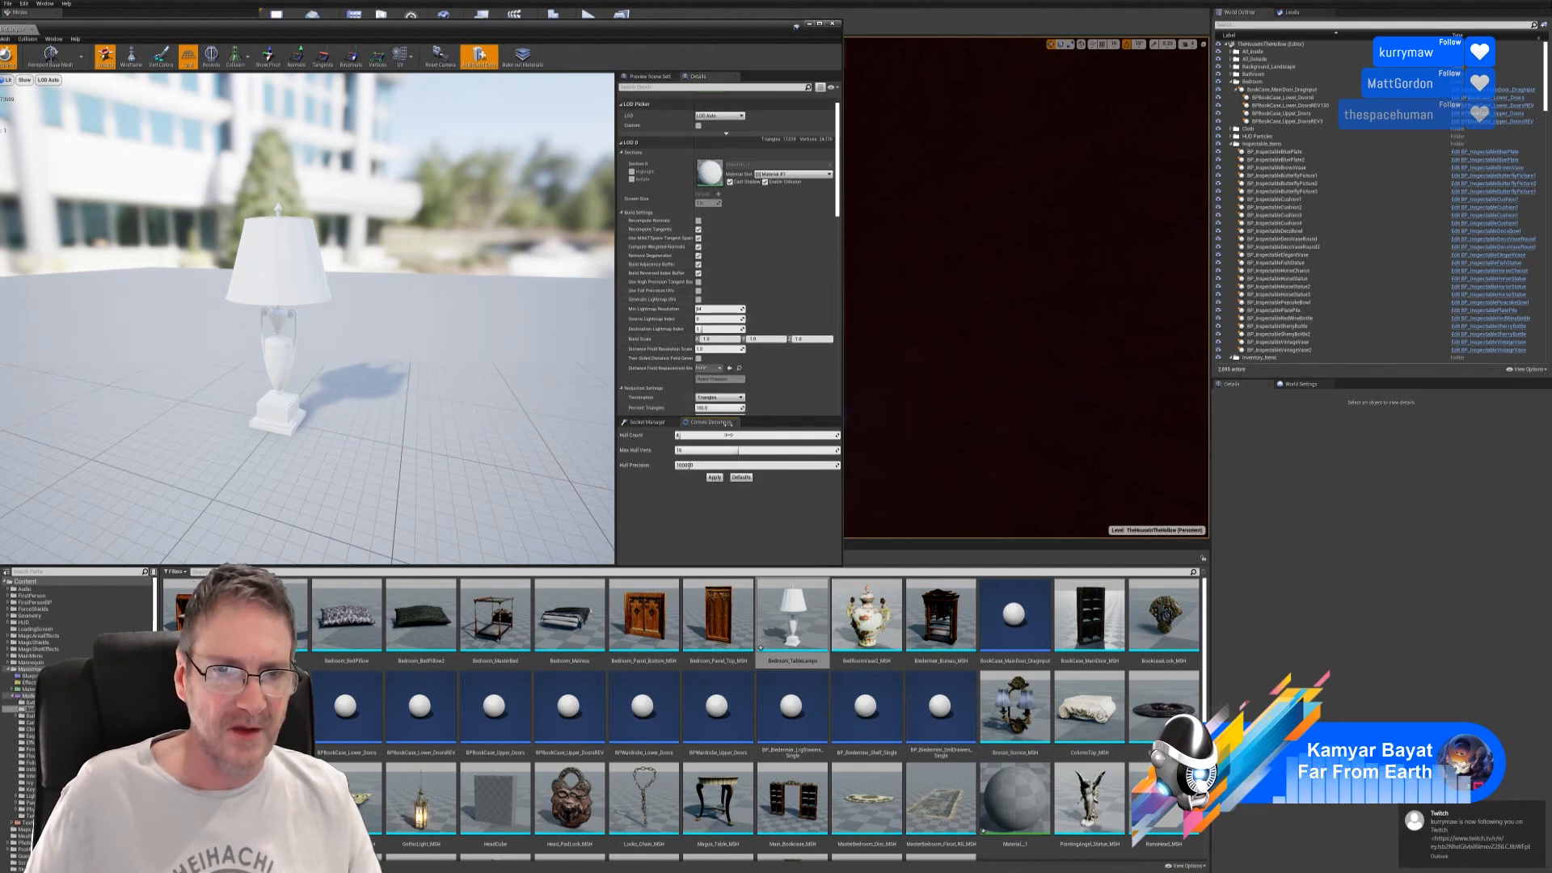
scroll(709, 212, "up", 1)
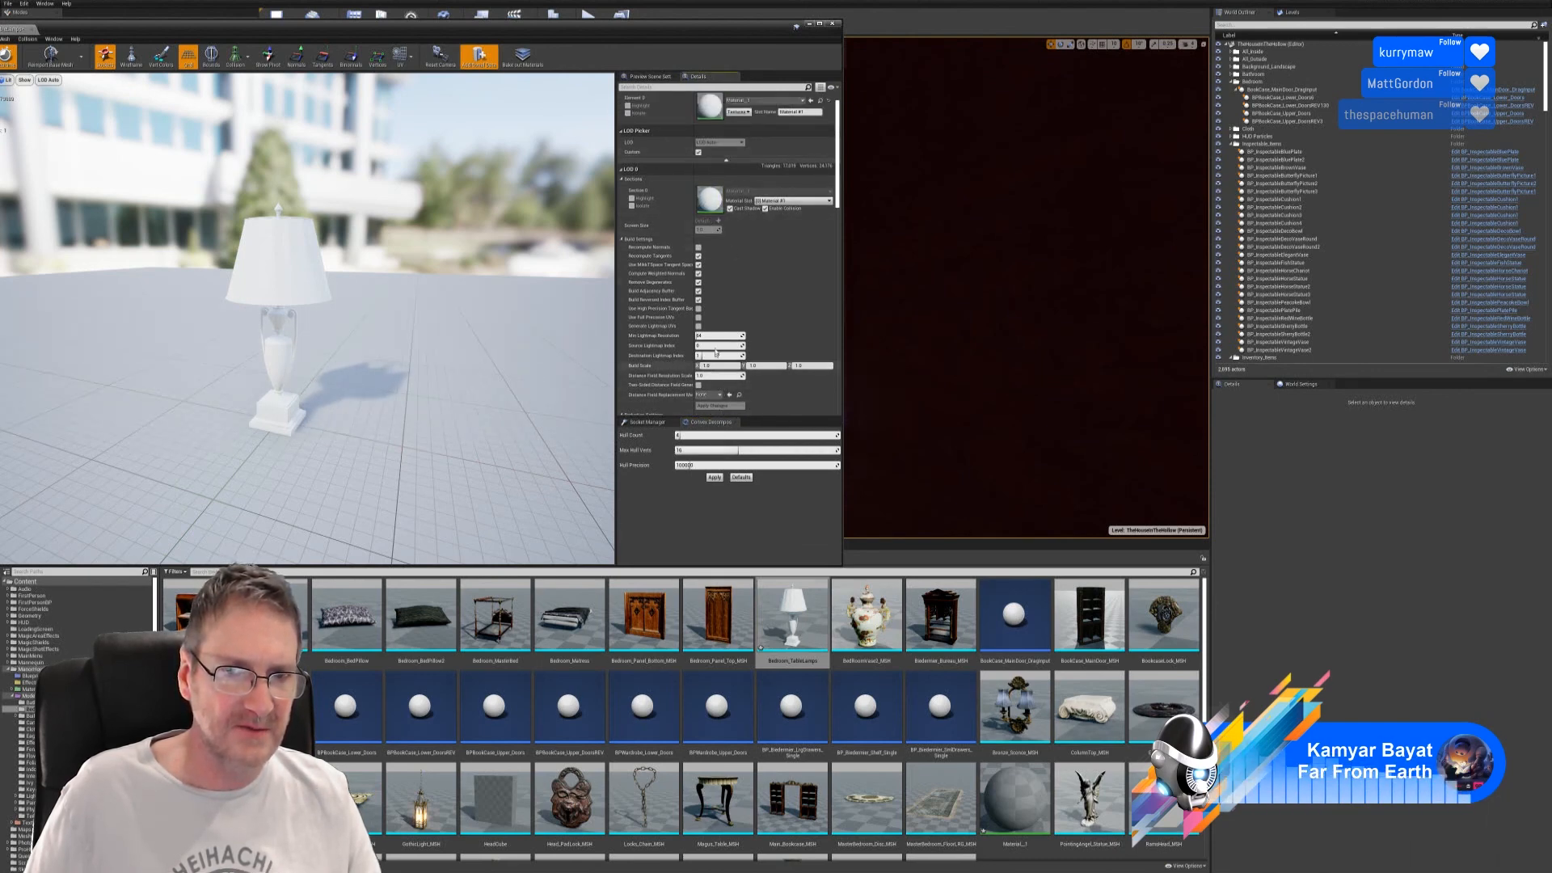
scroll(716, 331, "down", 4)
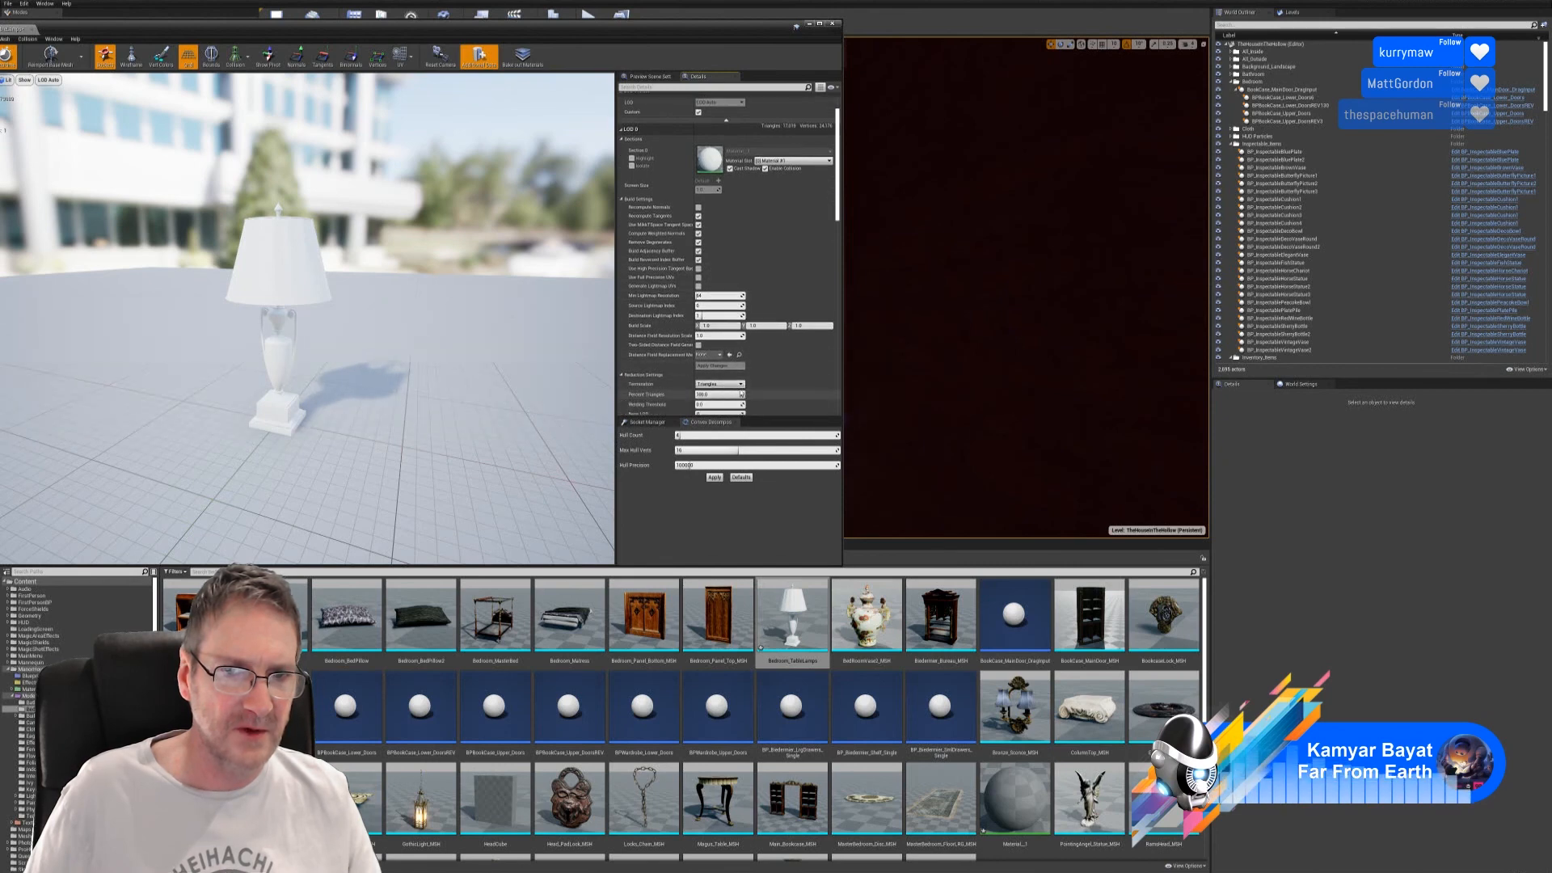
left_click(715, 340)
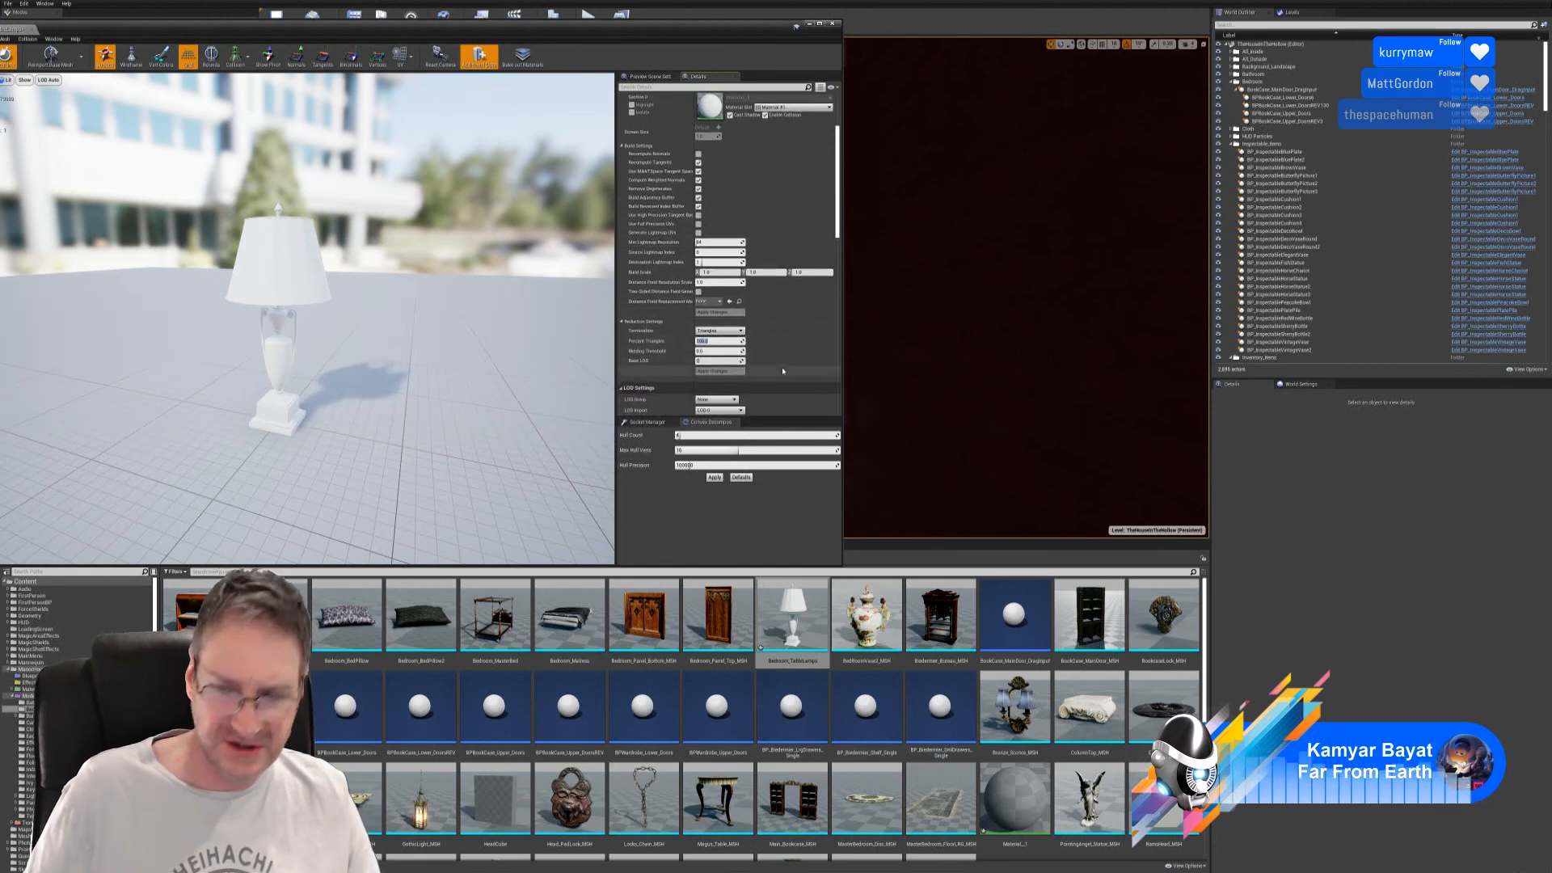
type("80")
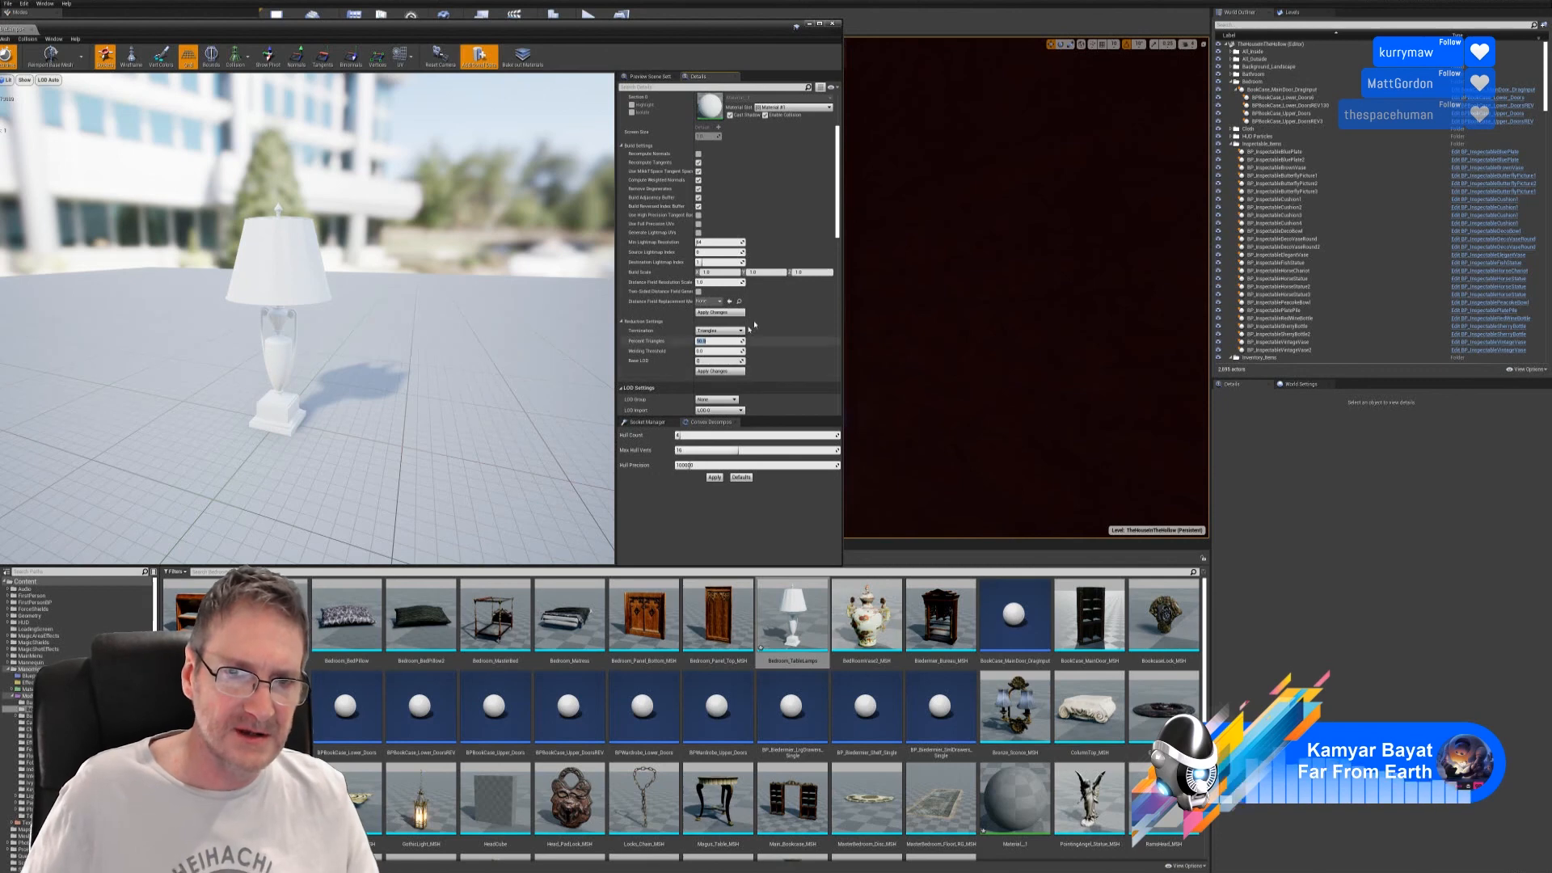
left_click(719, 372)
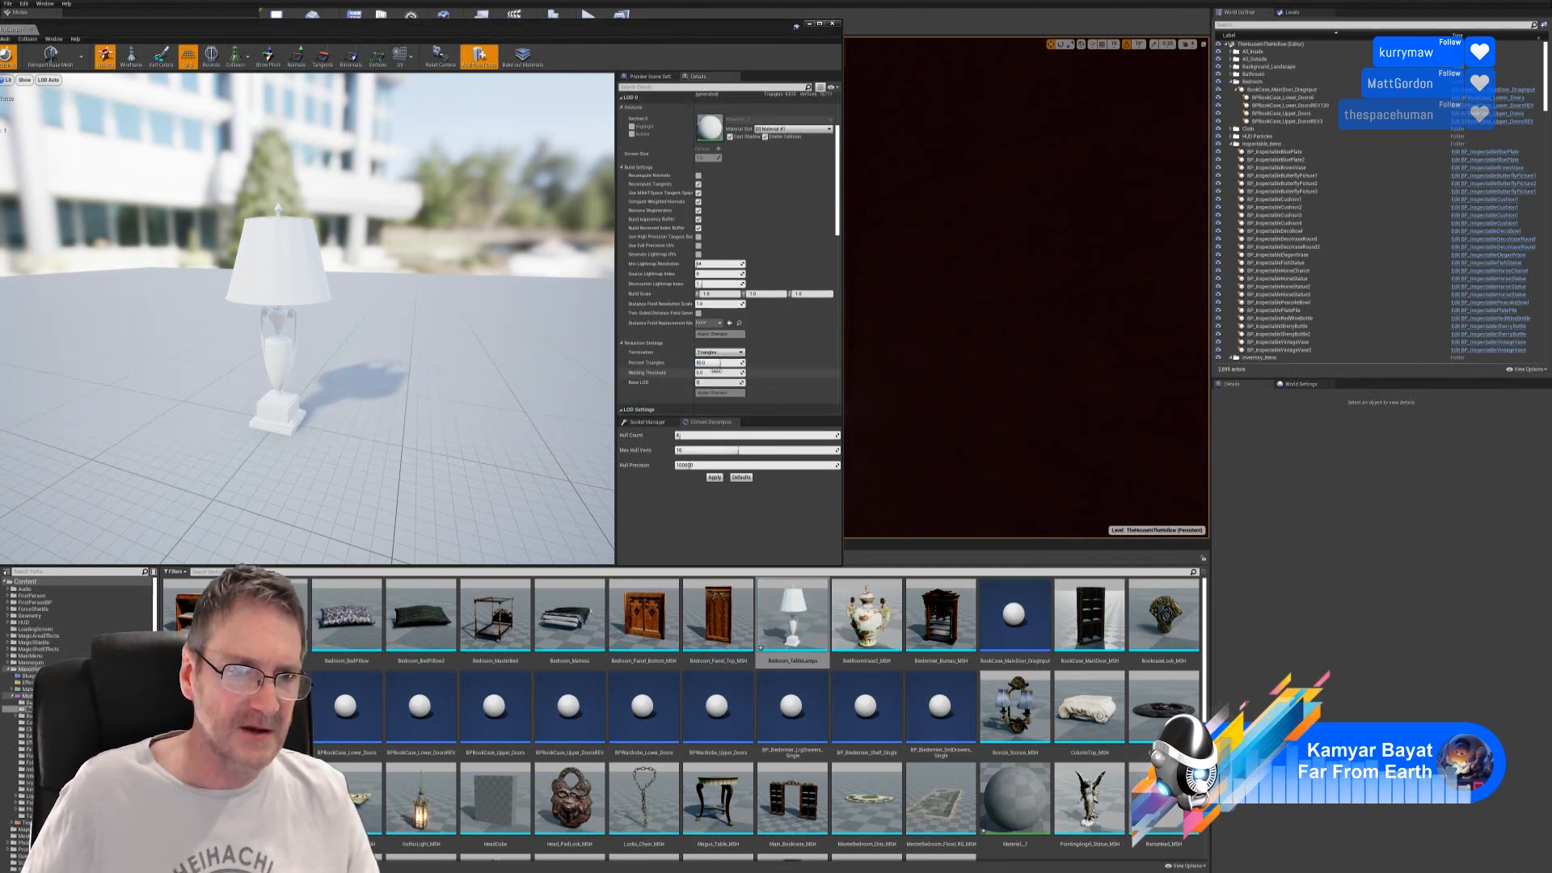
- Increase the lamp mesh's Number of LODs in the LOD settings and apply the change to generate them
scroll(750, 364, "down", 2)
scroll(751, 365, "down", 3)
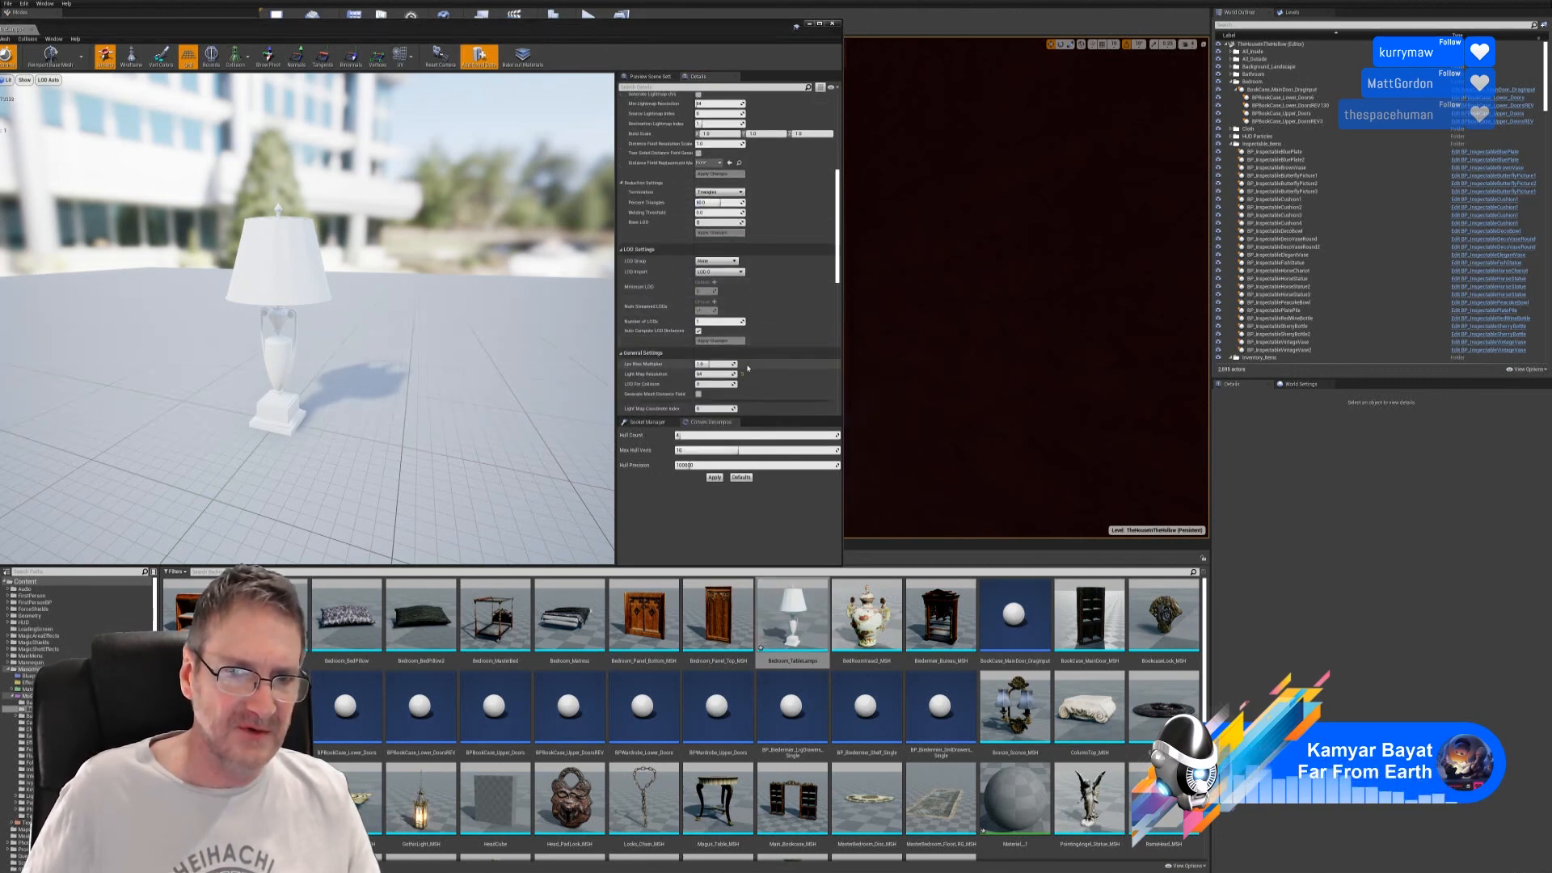
scroll(727, 340, "down", 3)
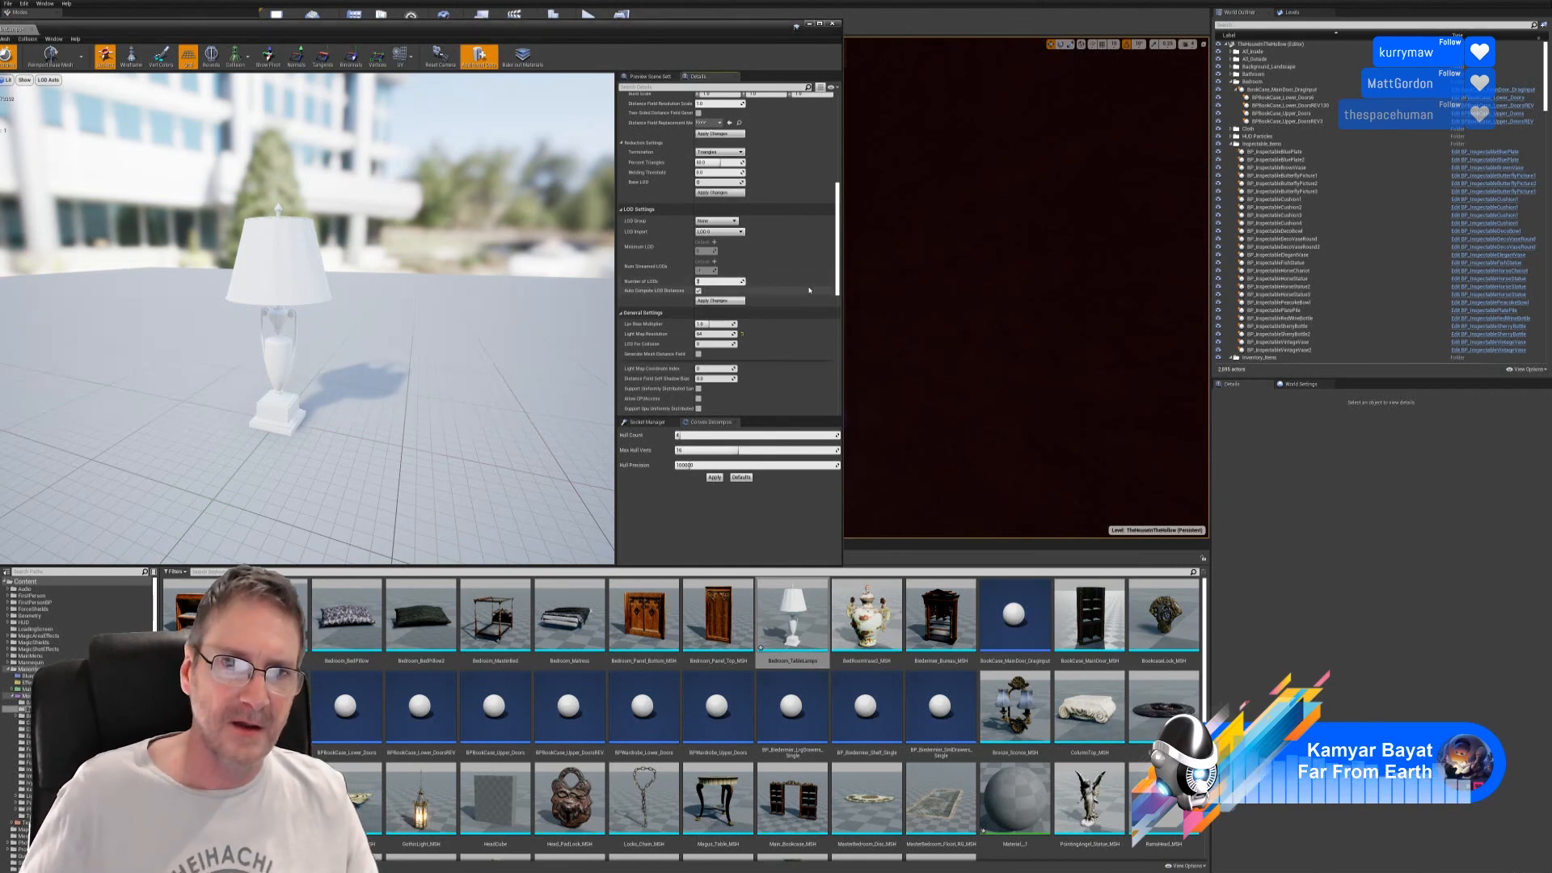
left_click(716, 302)
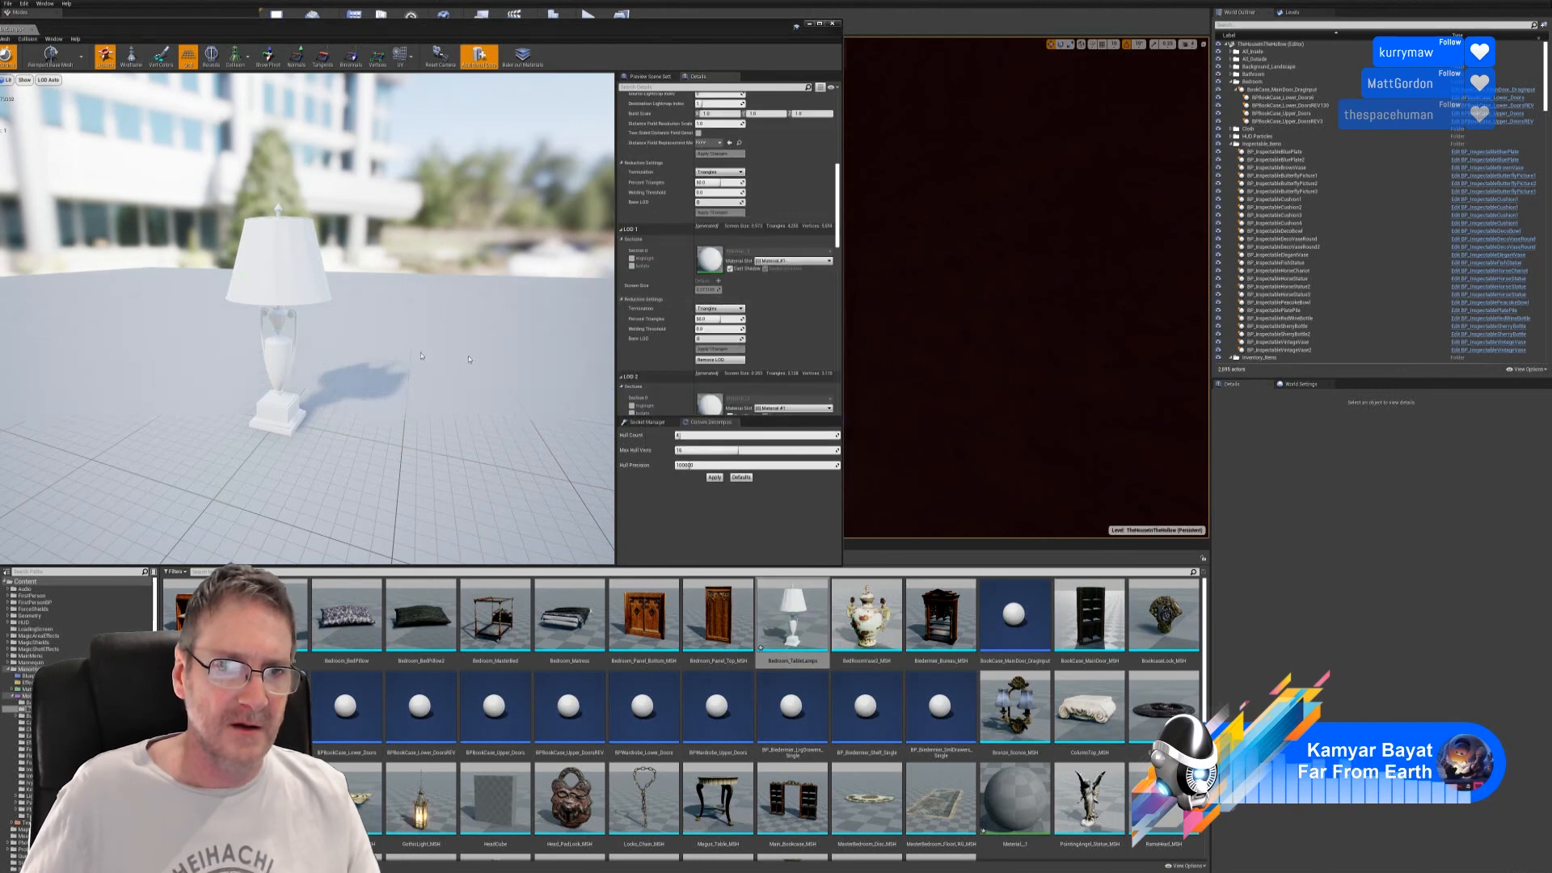
- Check the reduced lamp near and far in the preview, save the mesh, and close its editor
left_click_drag(314, 353, 307, 391)
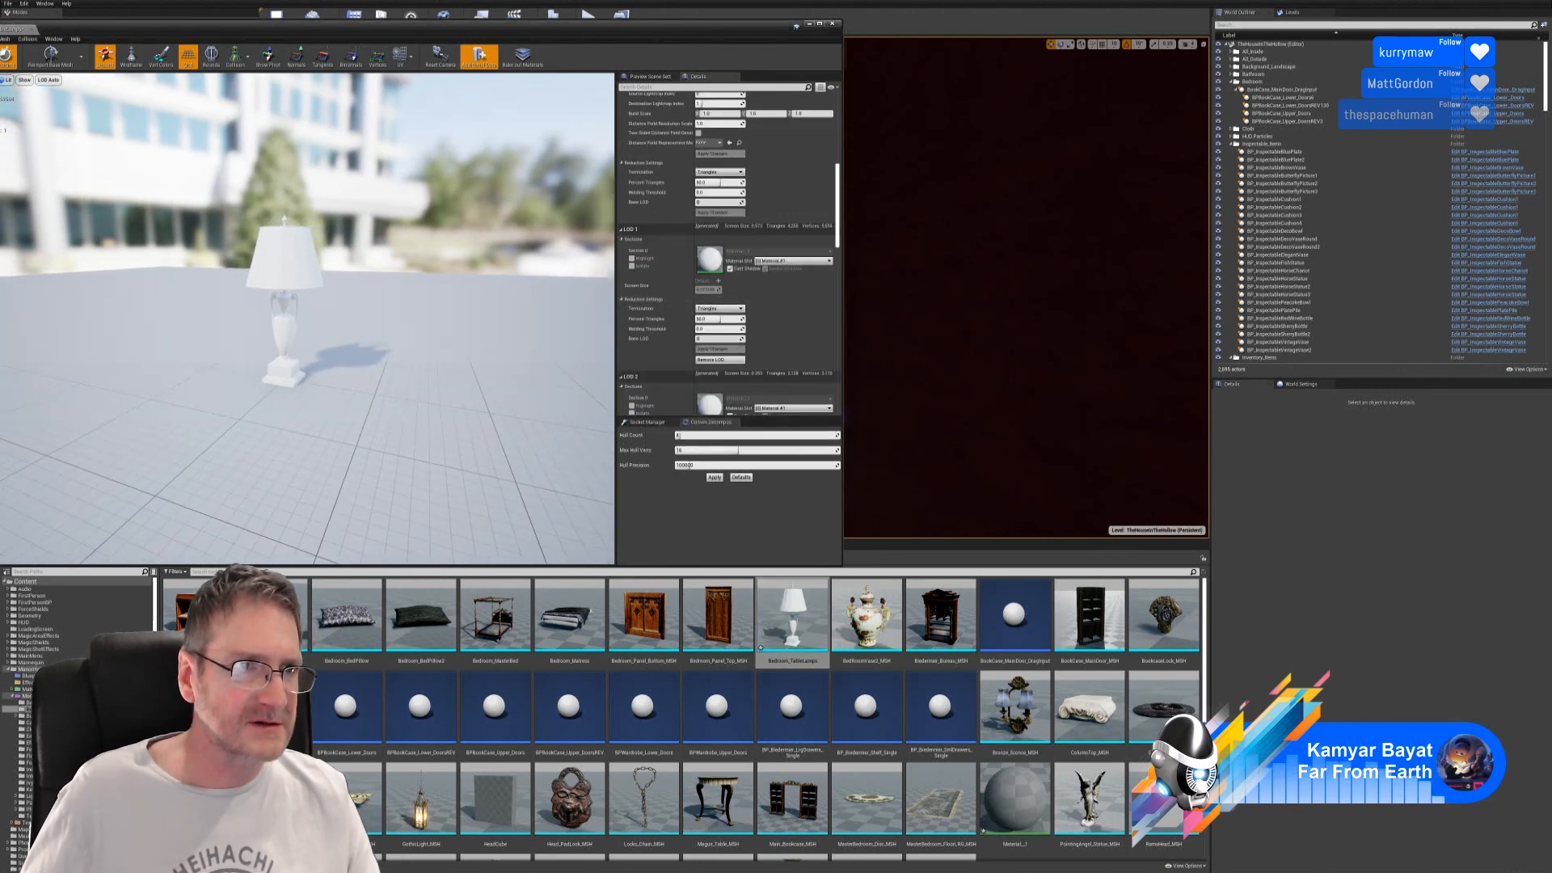
left_click_drag(176, 30, 280, 48)
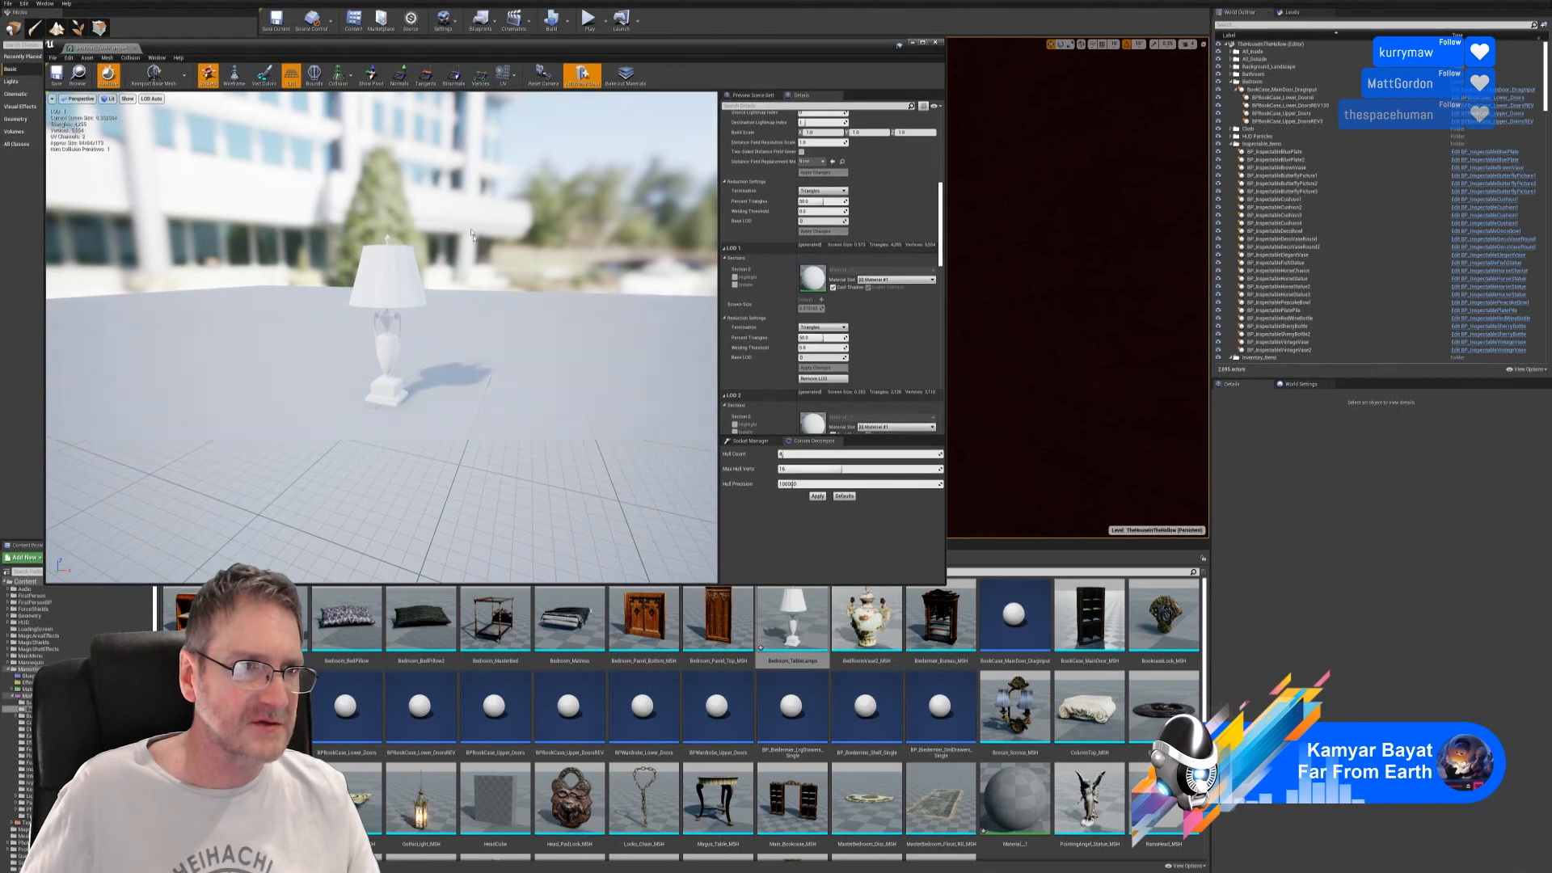
left_click_drag(274, 339, 218, 303)
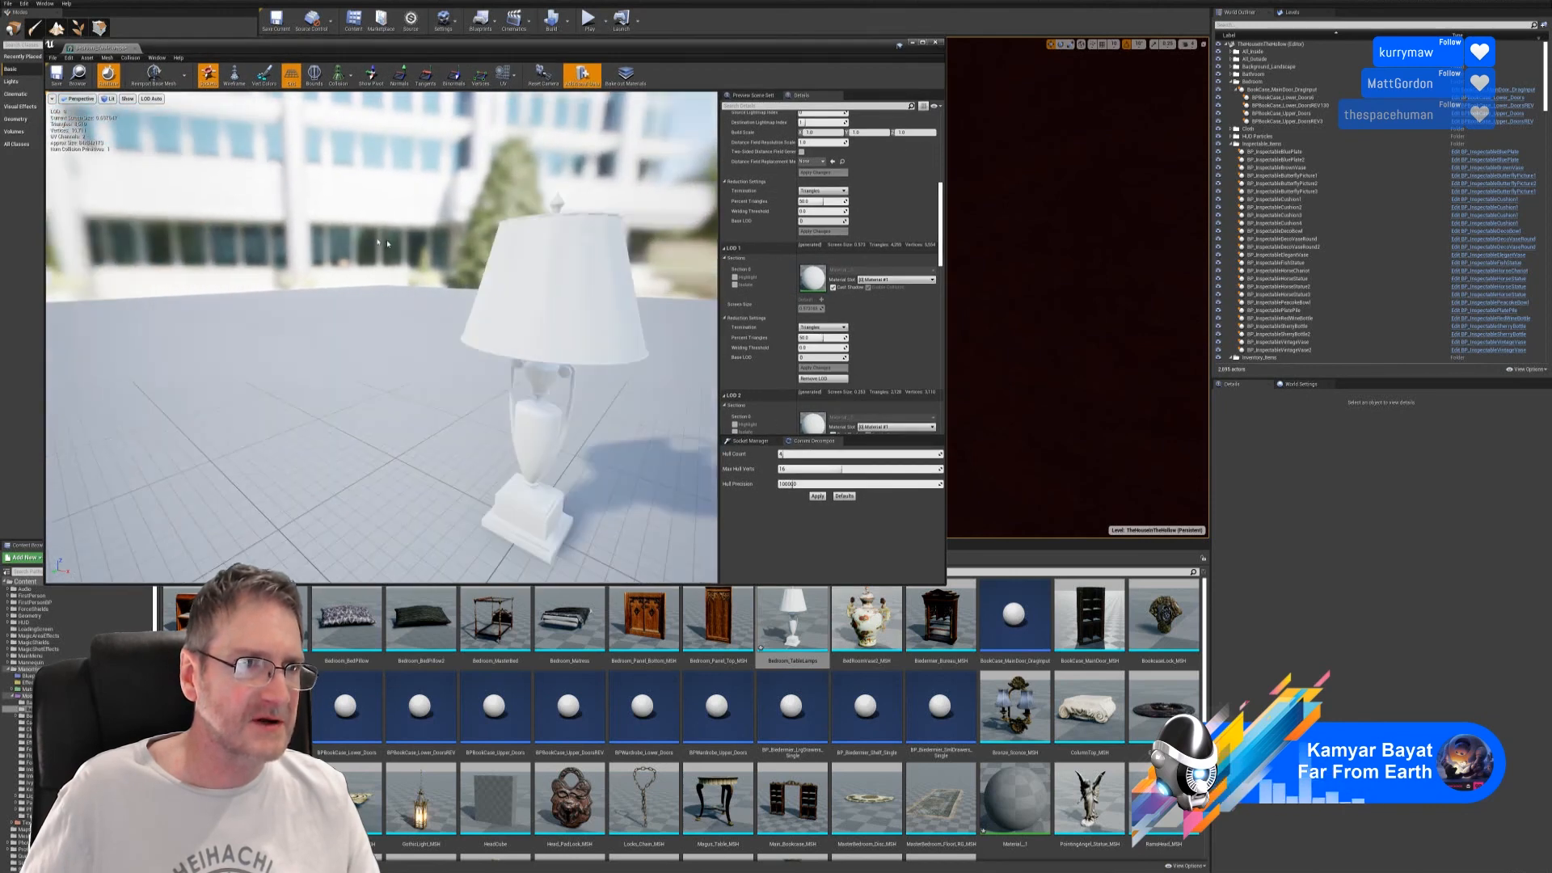
left_click(56, 79)
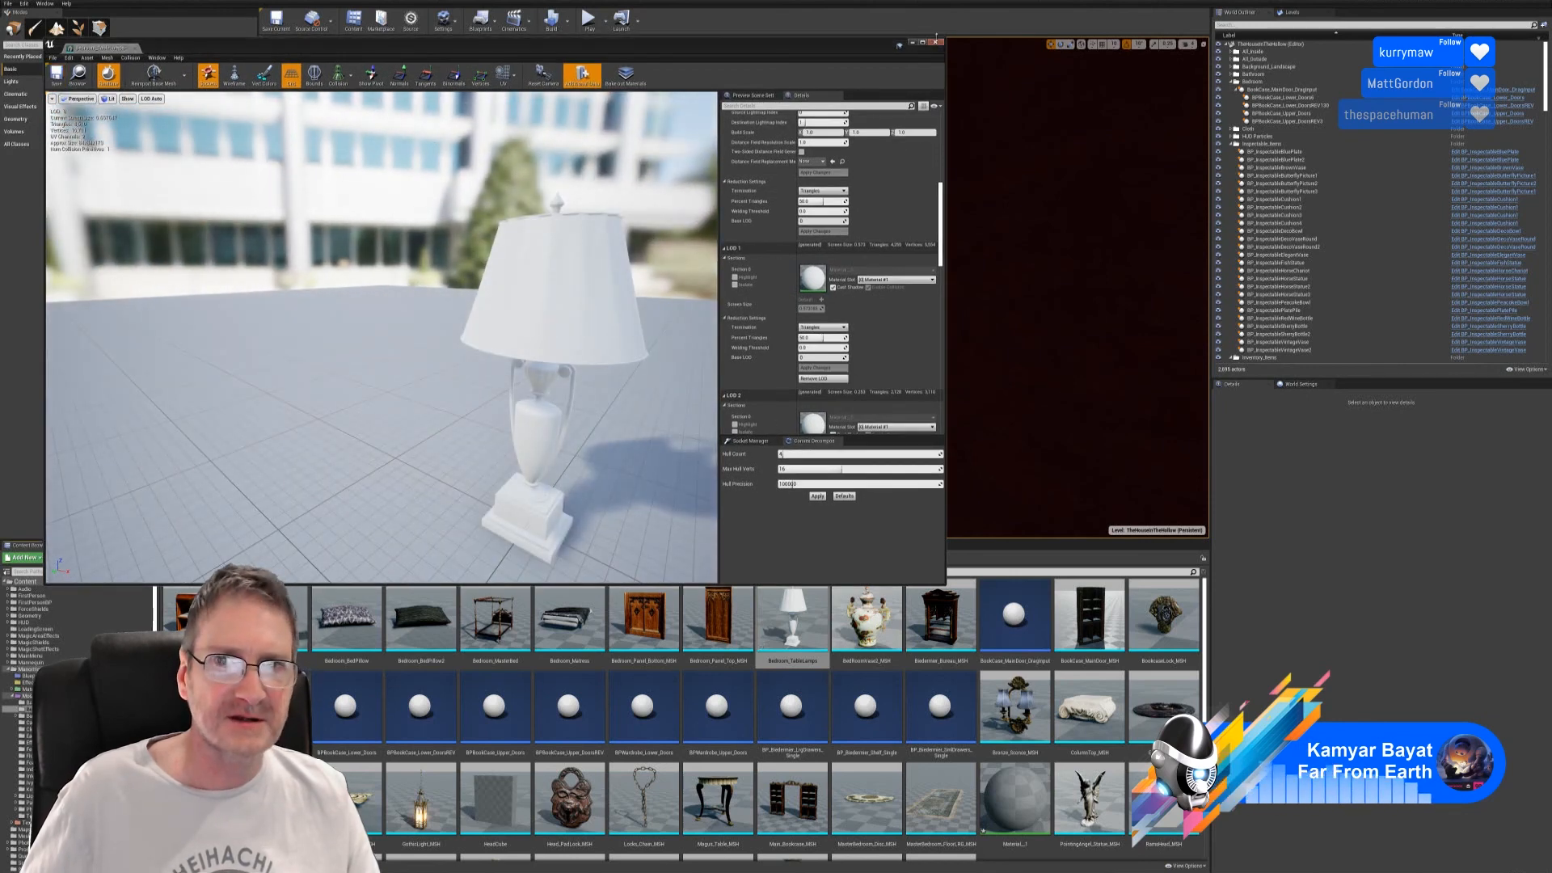
left_click(939, 43)
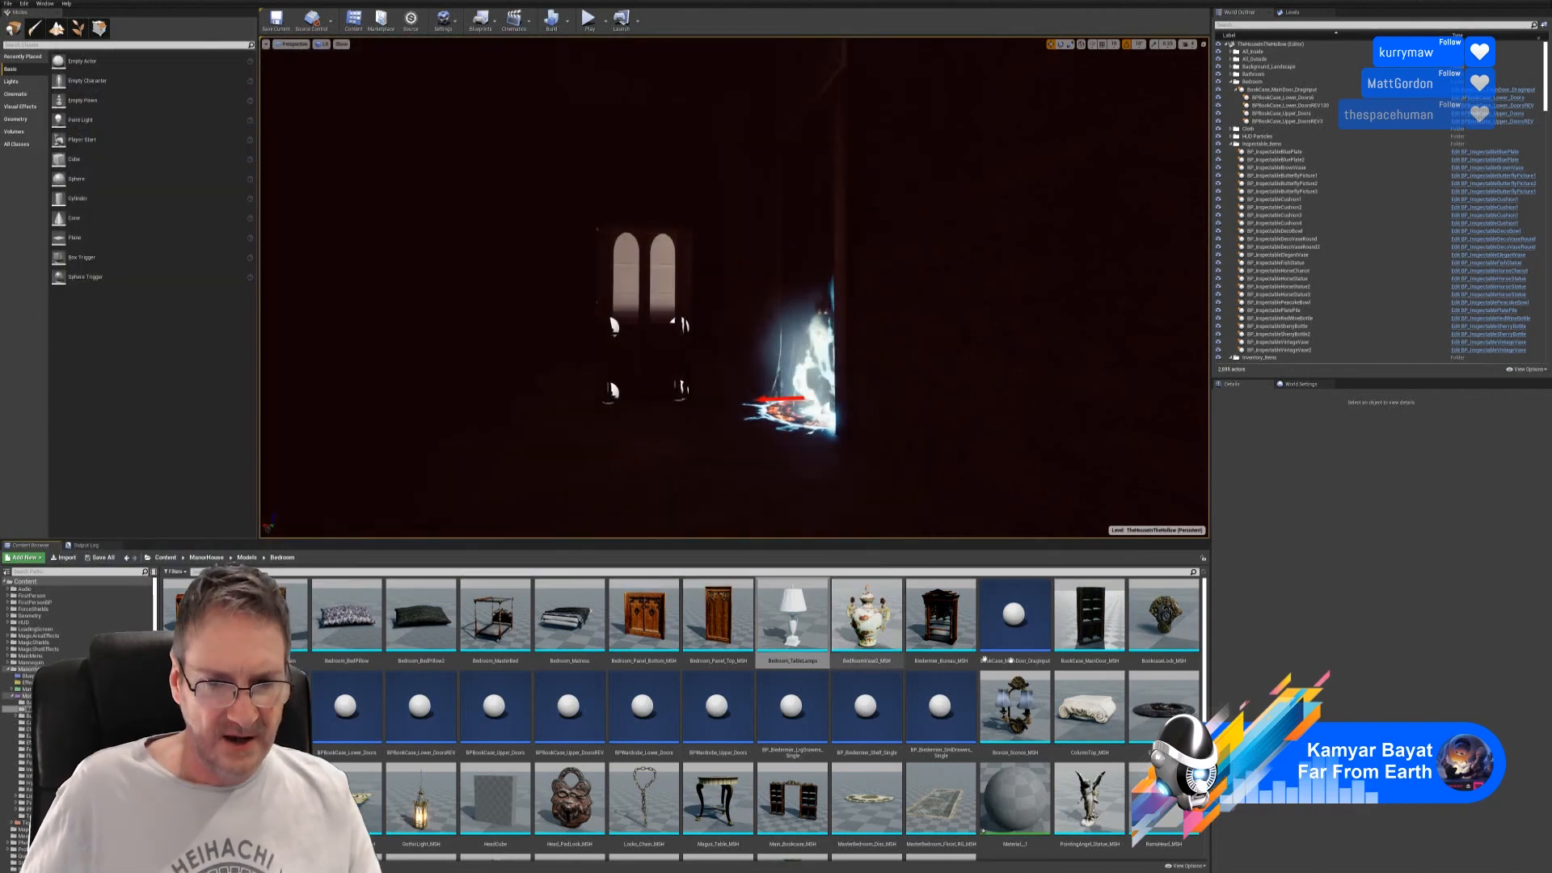
- Rename the lamp's imported material as Bedroom_TableLamp_MAT and open it for editing
right_click(1015, 601)
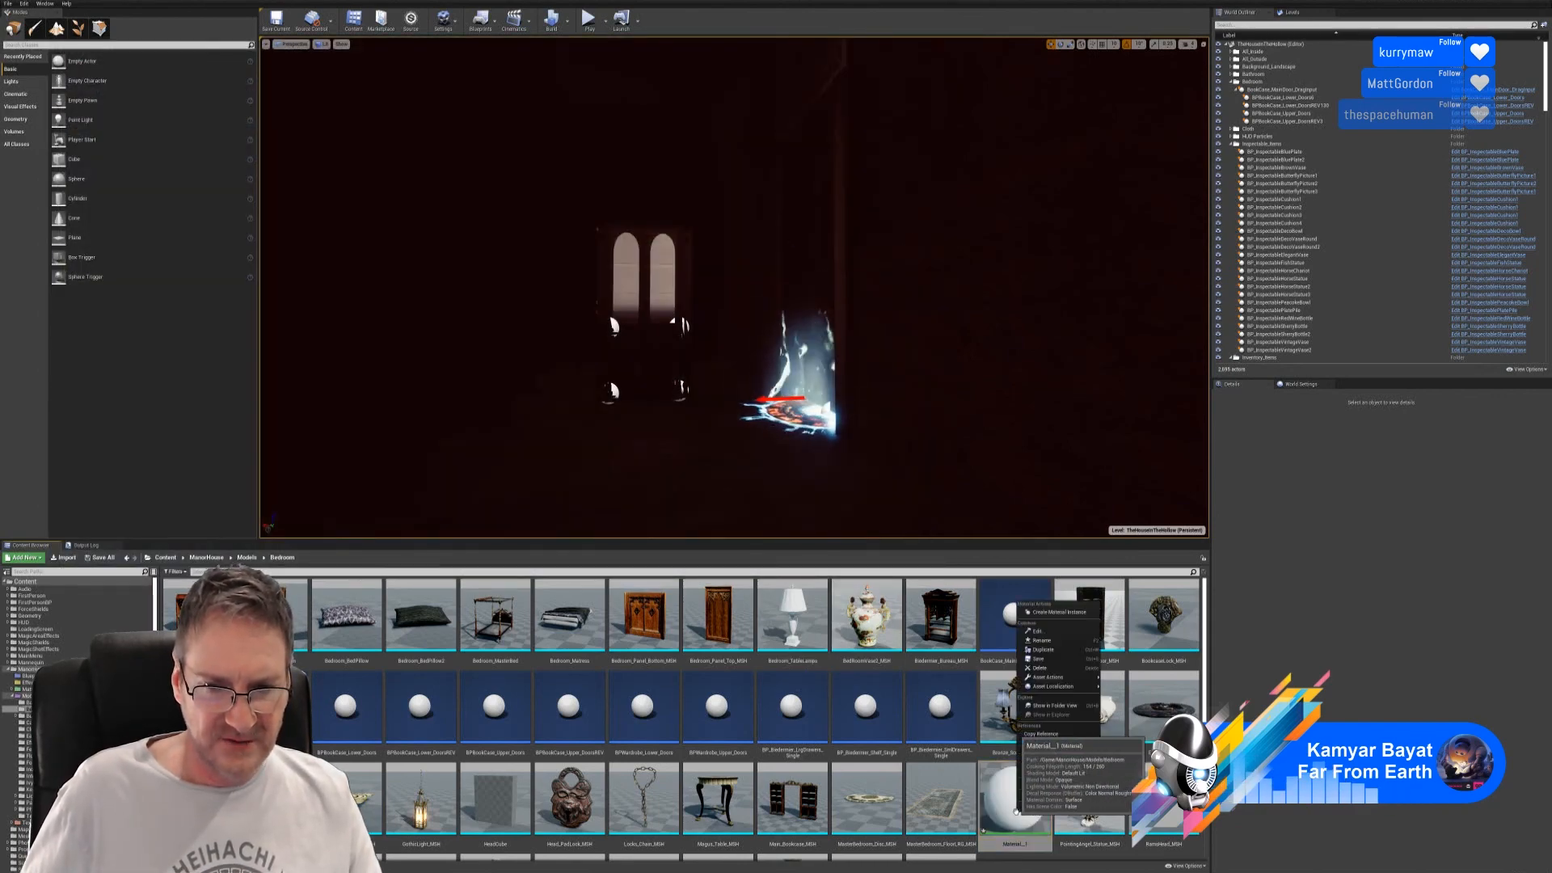
left_click(1043, 640)
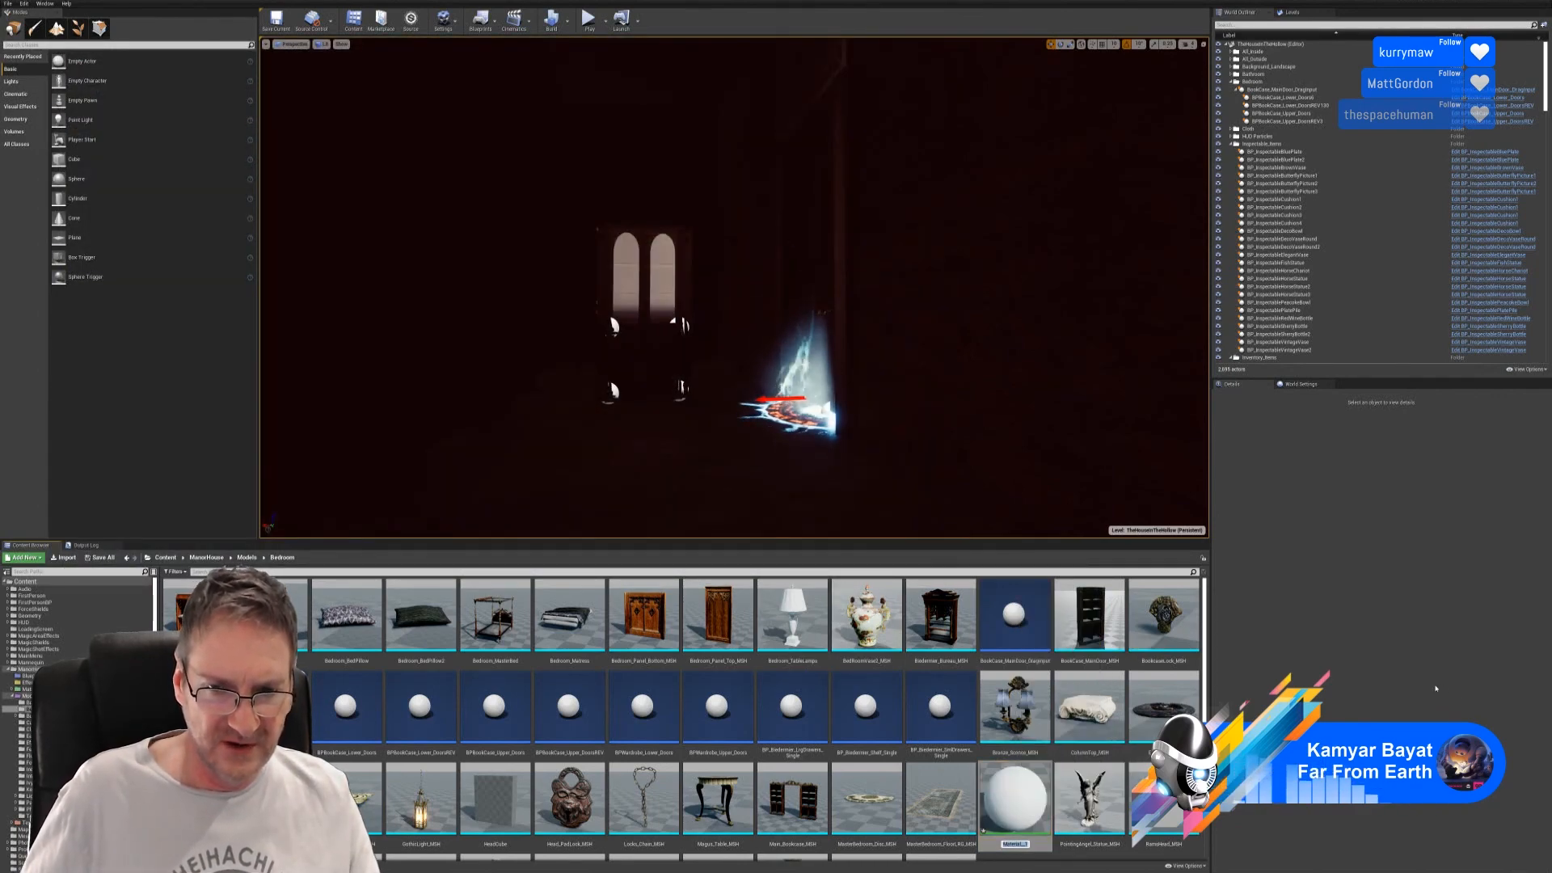
type("Bedro")
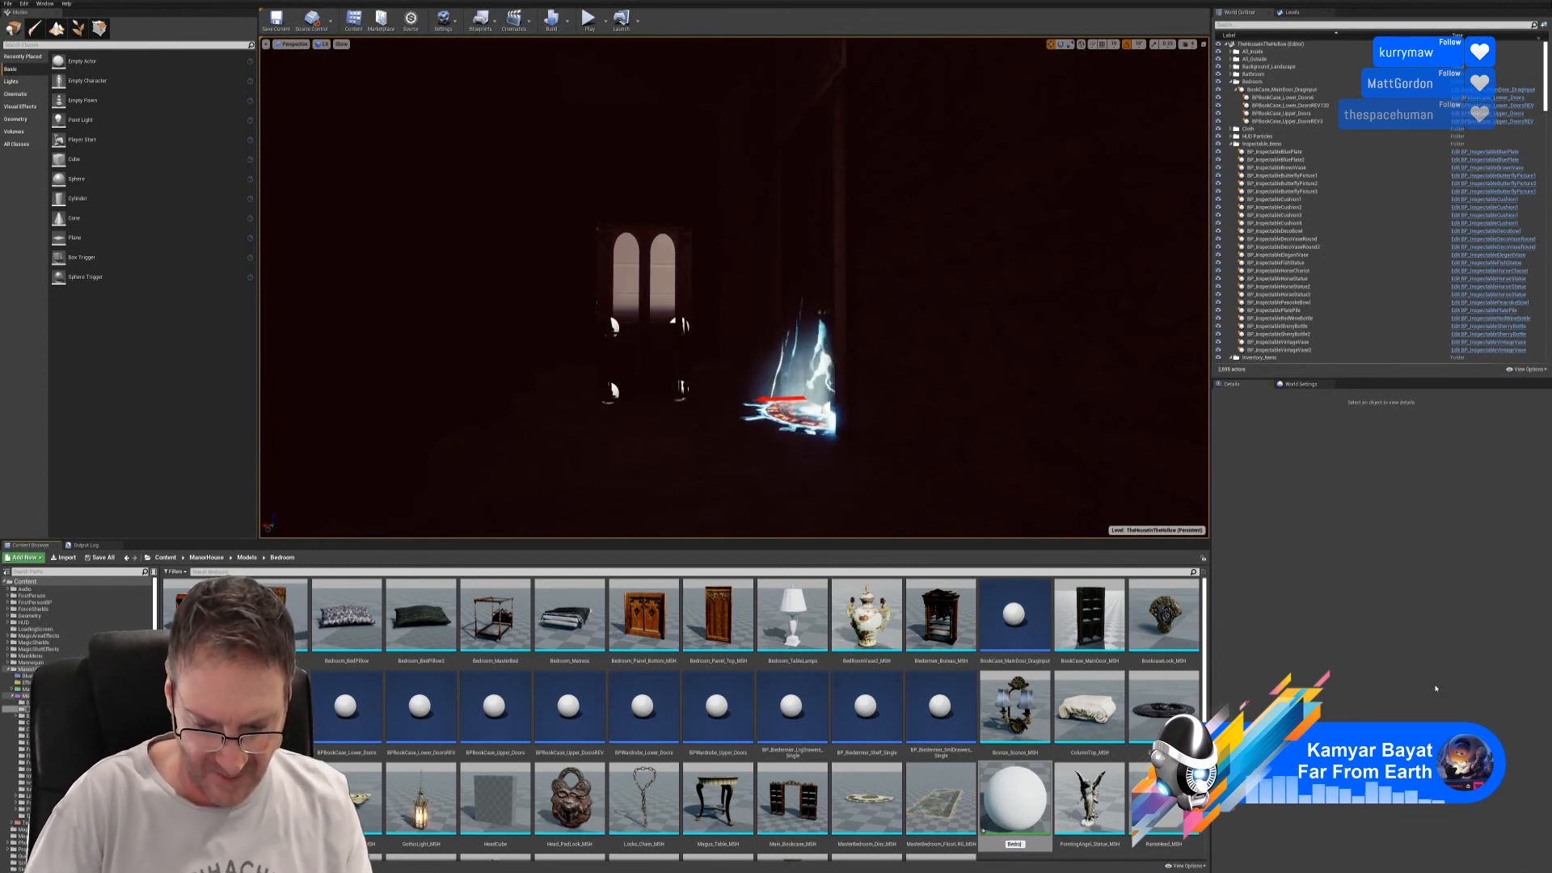
type("om_Tabl")
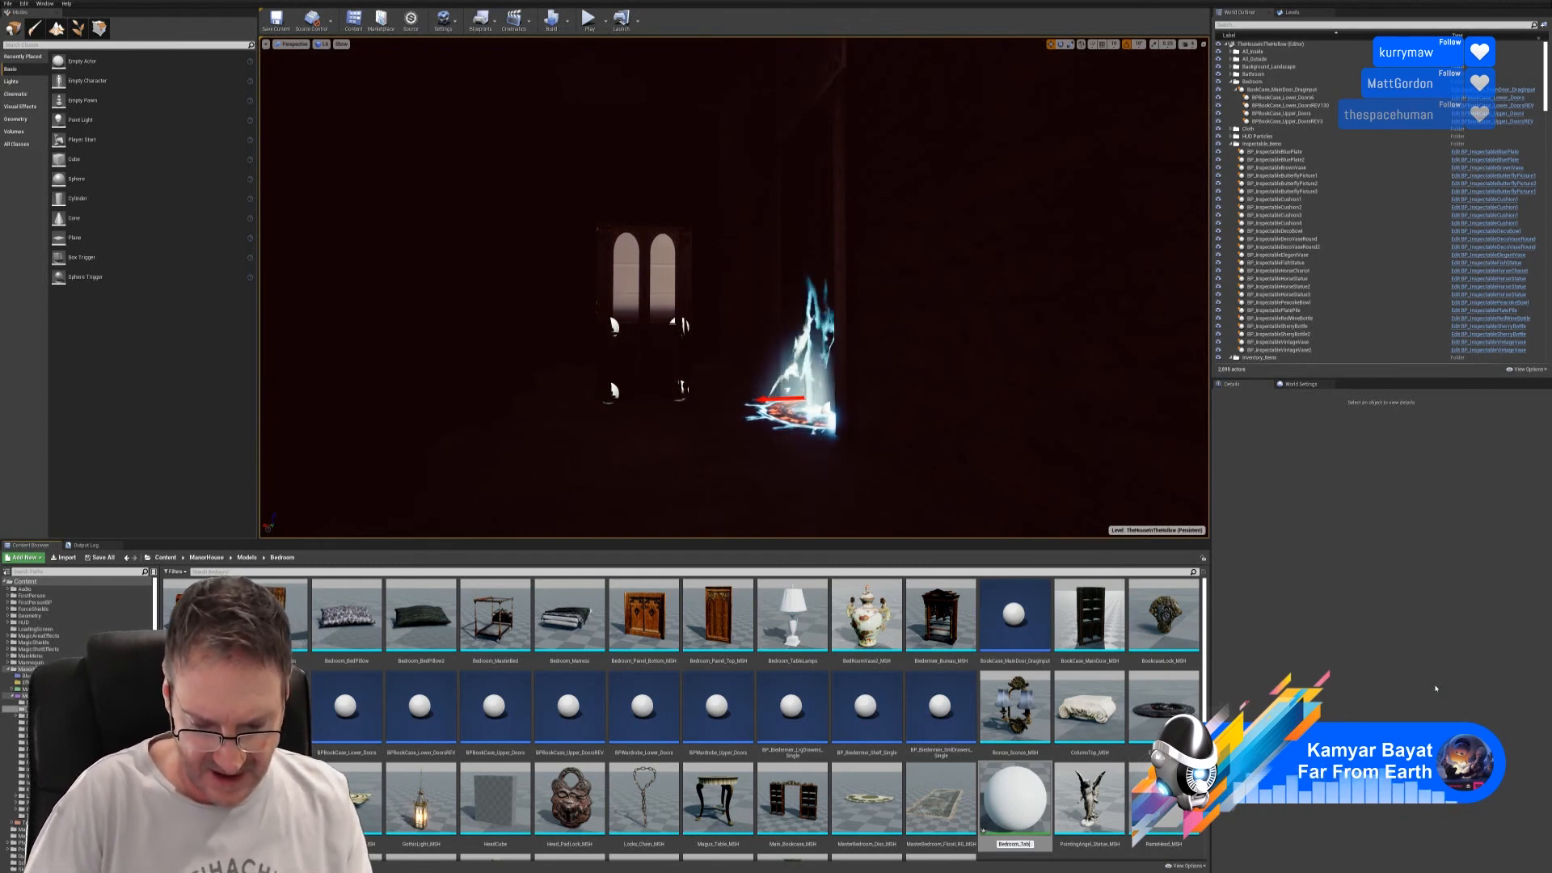
type("eLamp_MAT")
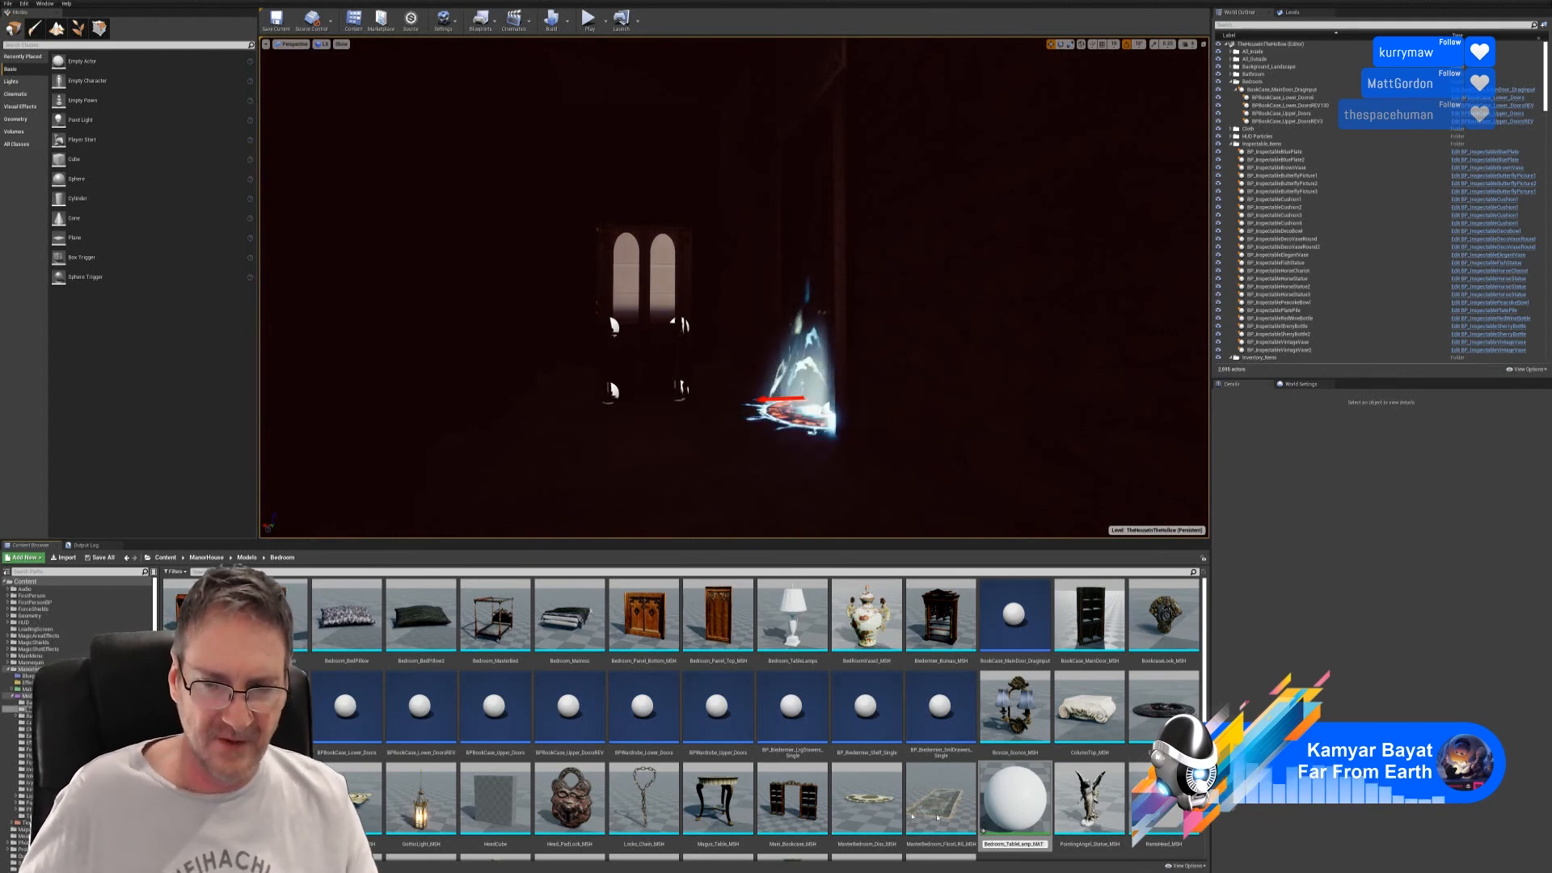
key("Return")
double_click(800, 621)
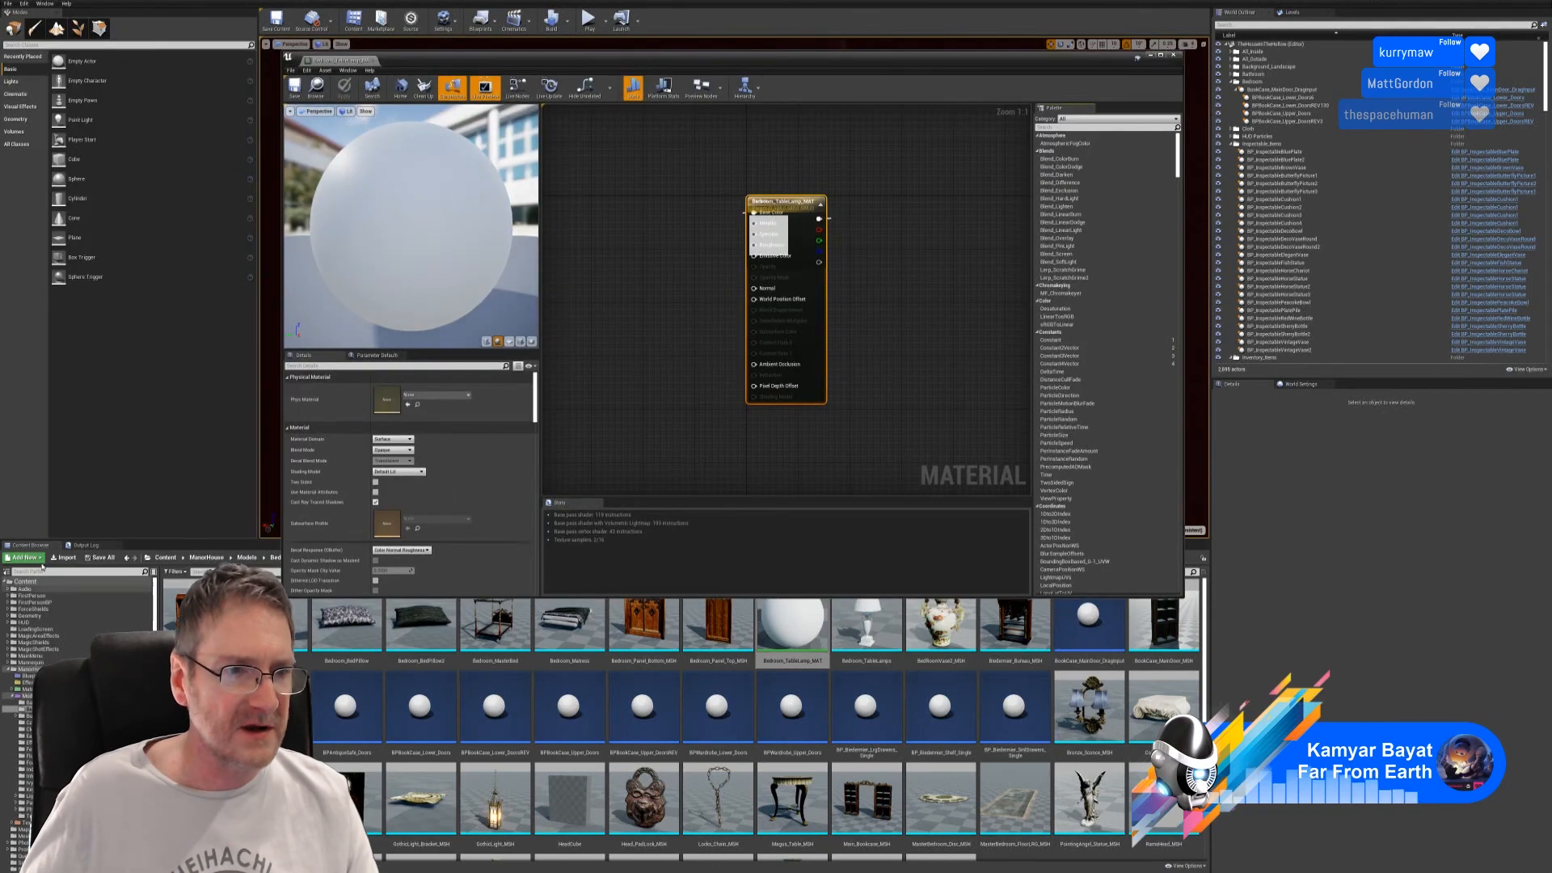
- Import the lamp's BaseColor, Metallic, Normal and Roughness PNG textures from the Table_Lamp folder into the Bedroom folder
left_click(65, 557)
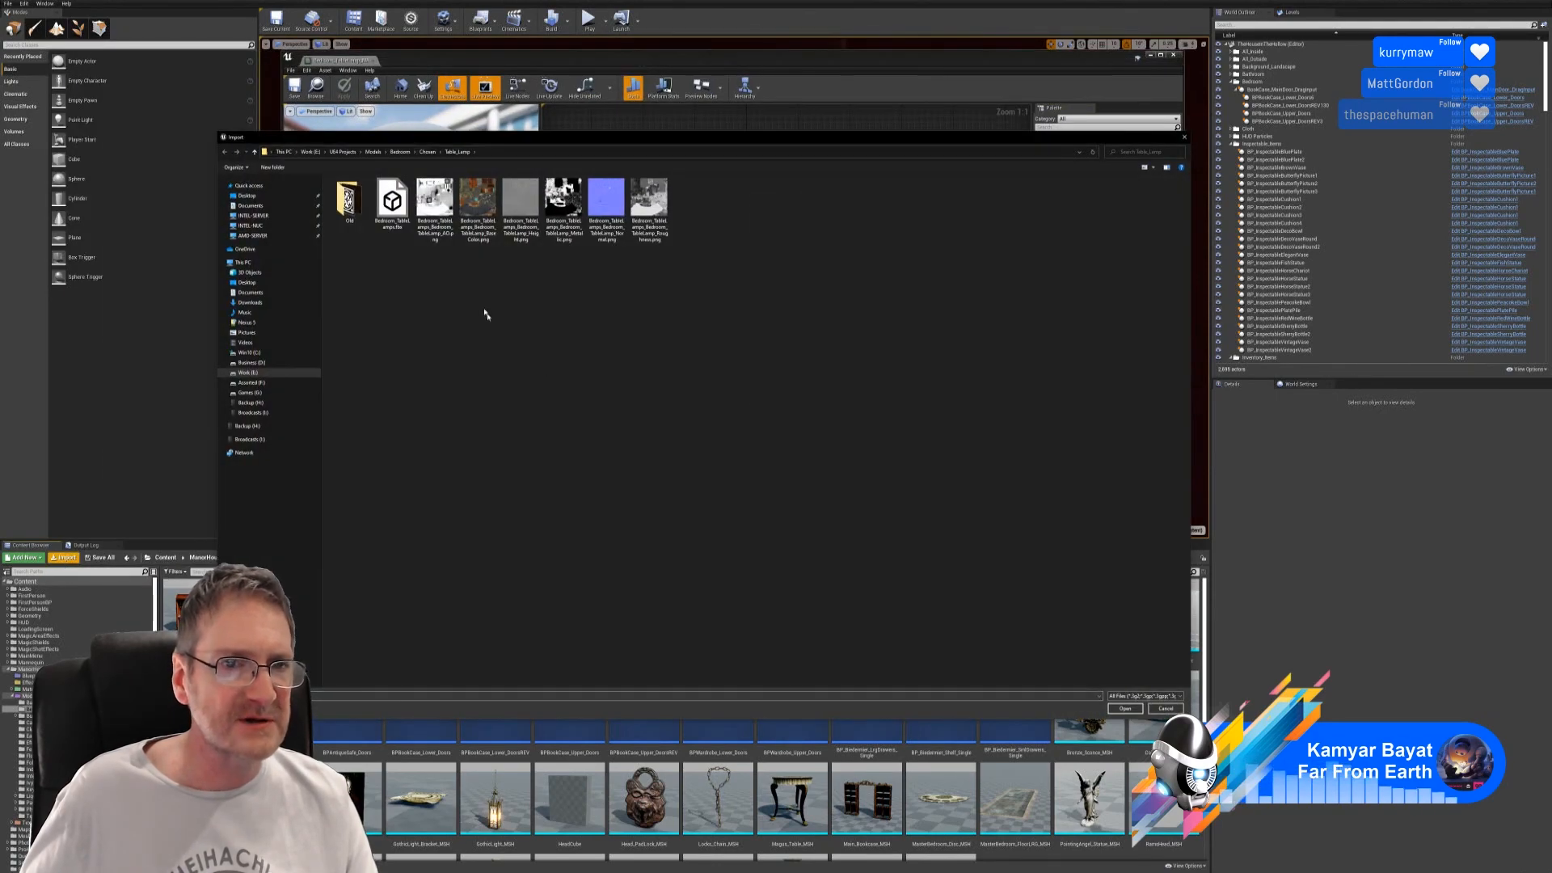
left_click(477, 206)
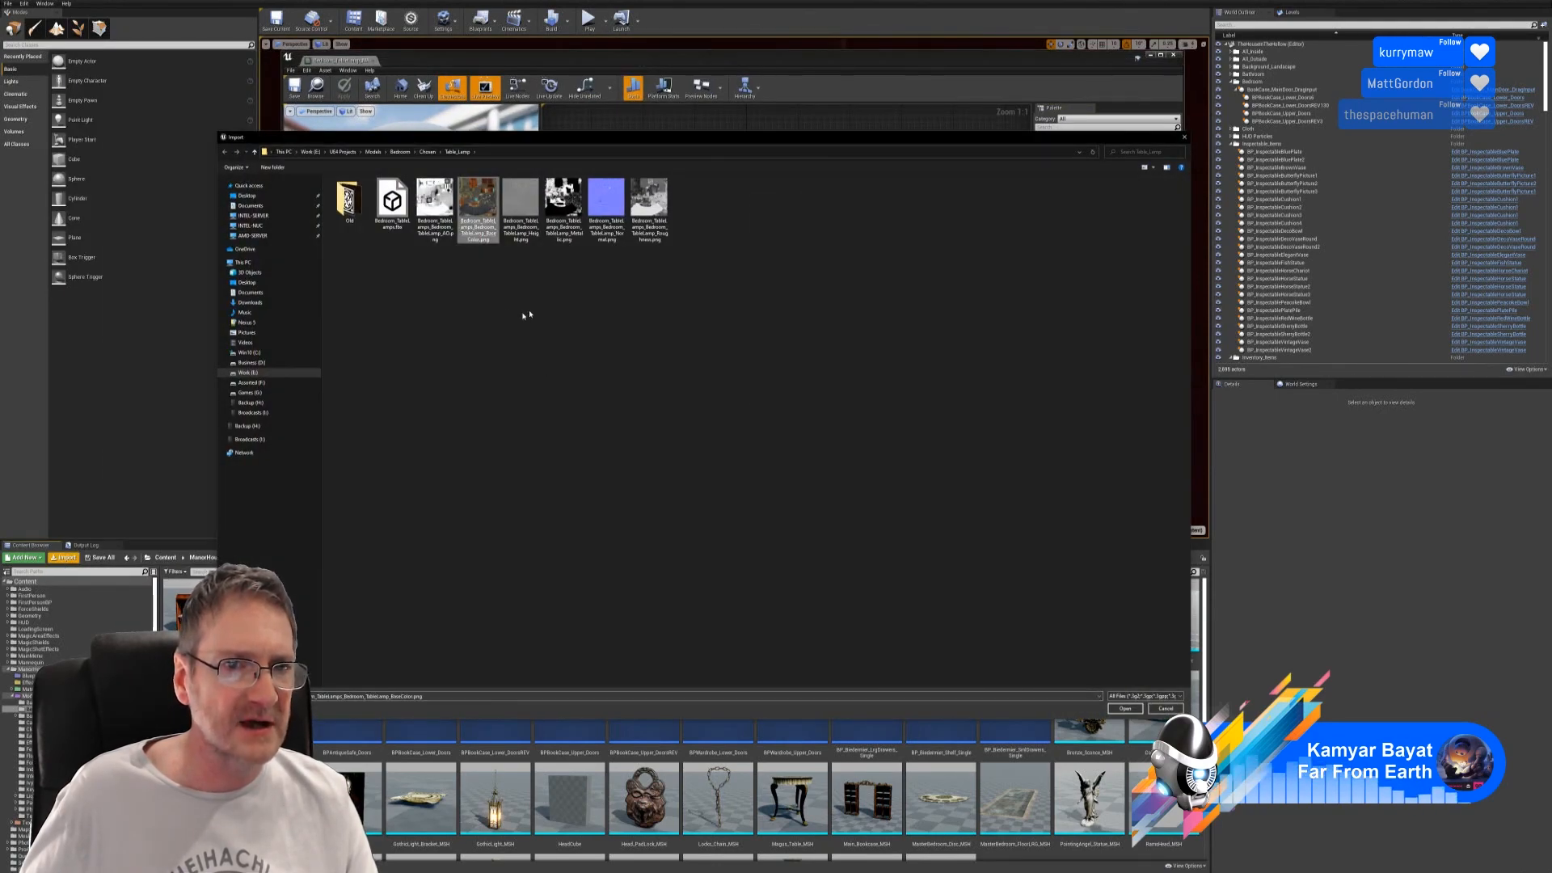
left_click(557, 242, "ctrl")
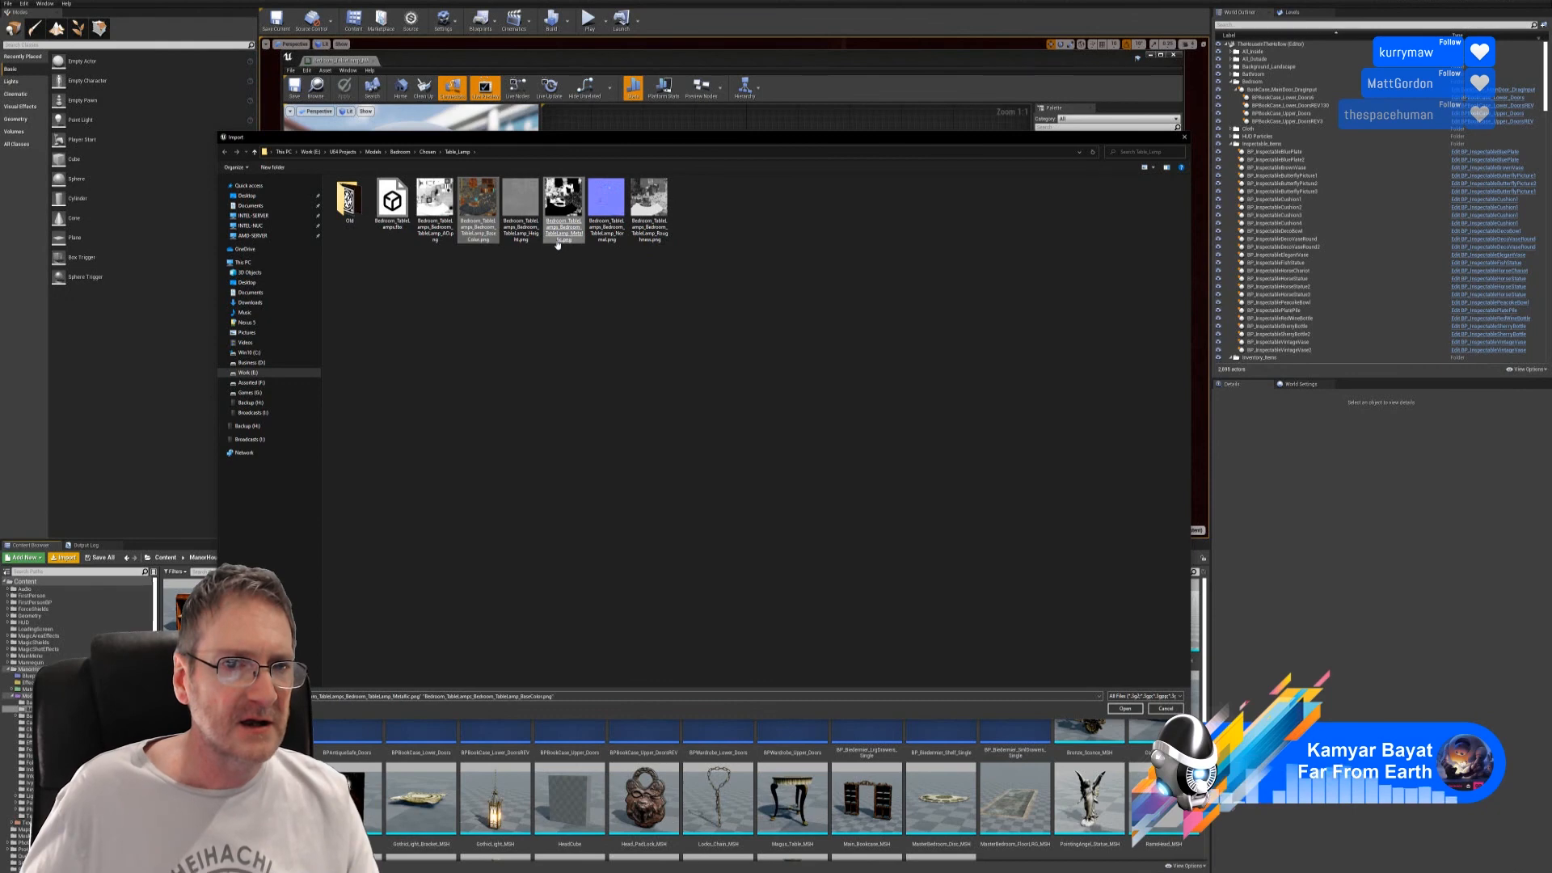
left_click(607, 236, "ctrl")
left_click(641, 228, "ctrl")
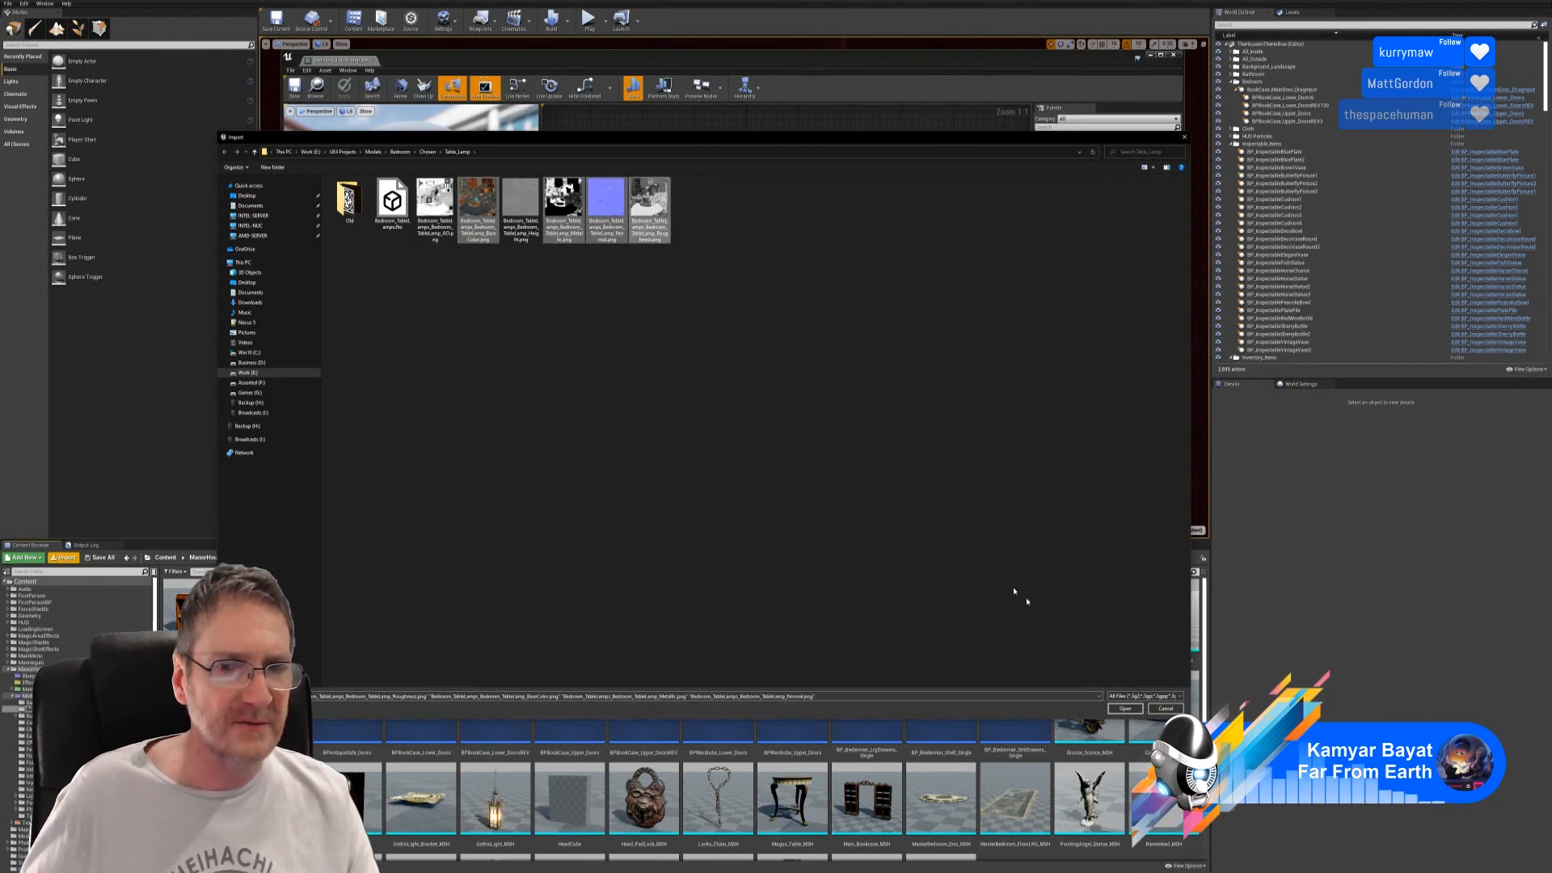
left_click(1126, 709)
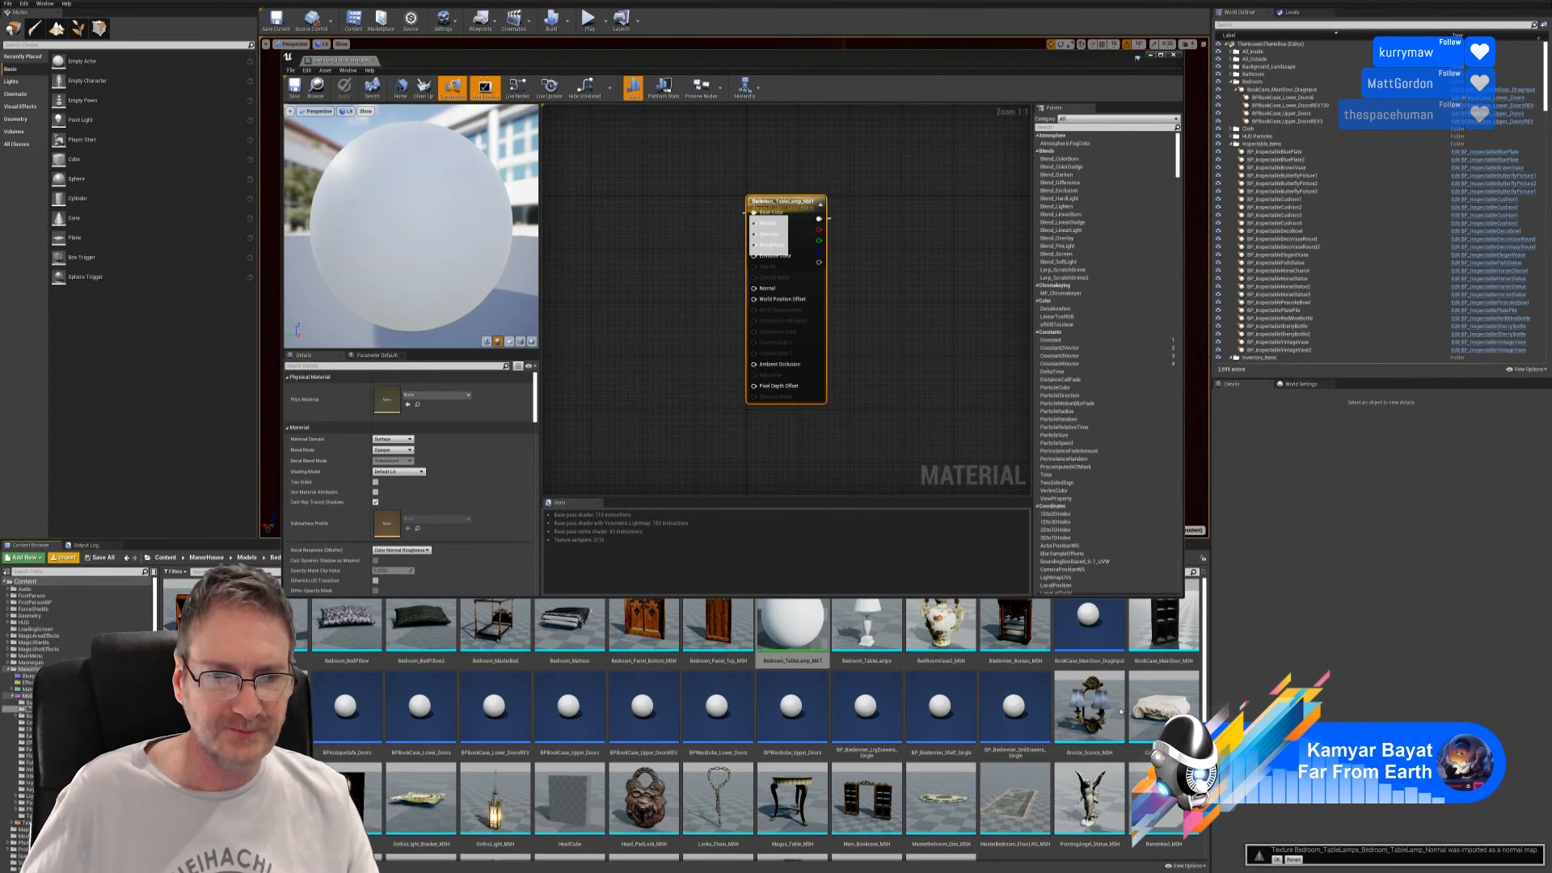
- Add the four lamp textures to the material graph and arrange them in a column: base color, metallic, roughness, normal
left_click_drag(1091, 634, 611, 244)
left_click_drag(777, 197, 873, 199)
left_click_drag(676, 245, 663, 148)
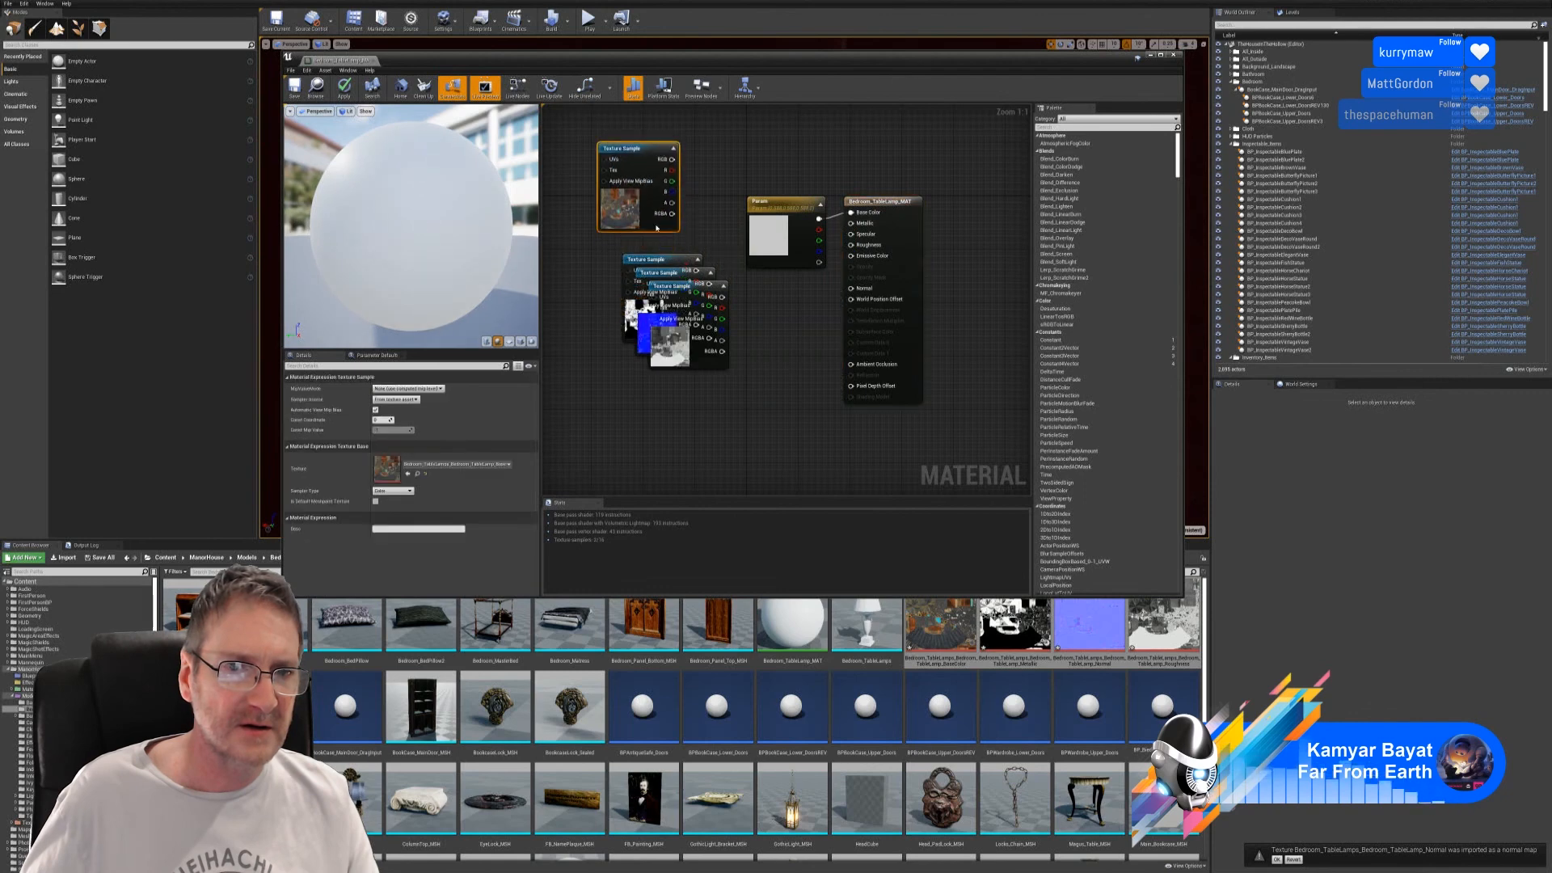
left_click_drag(659, 261, 640, 364)
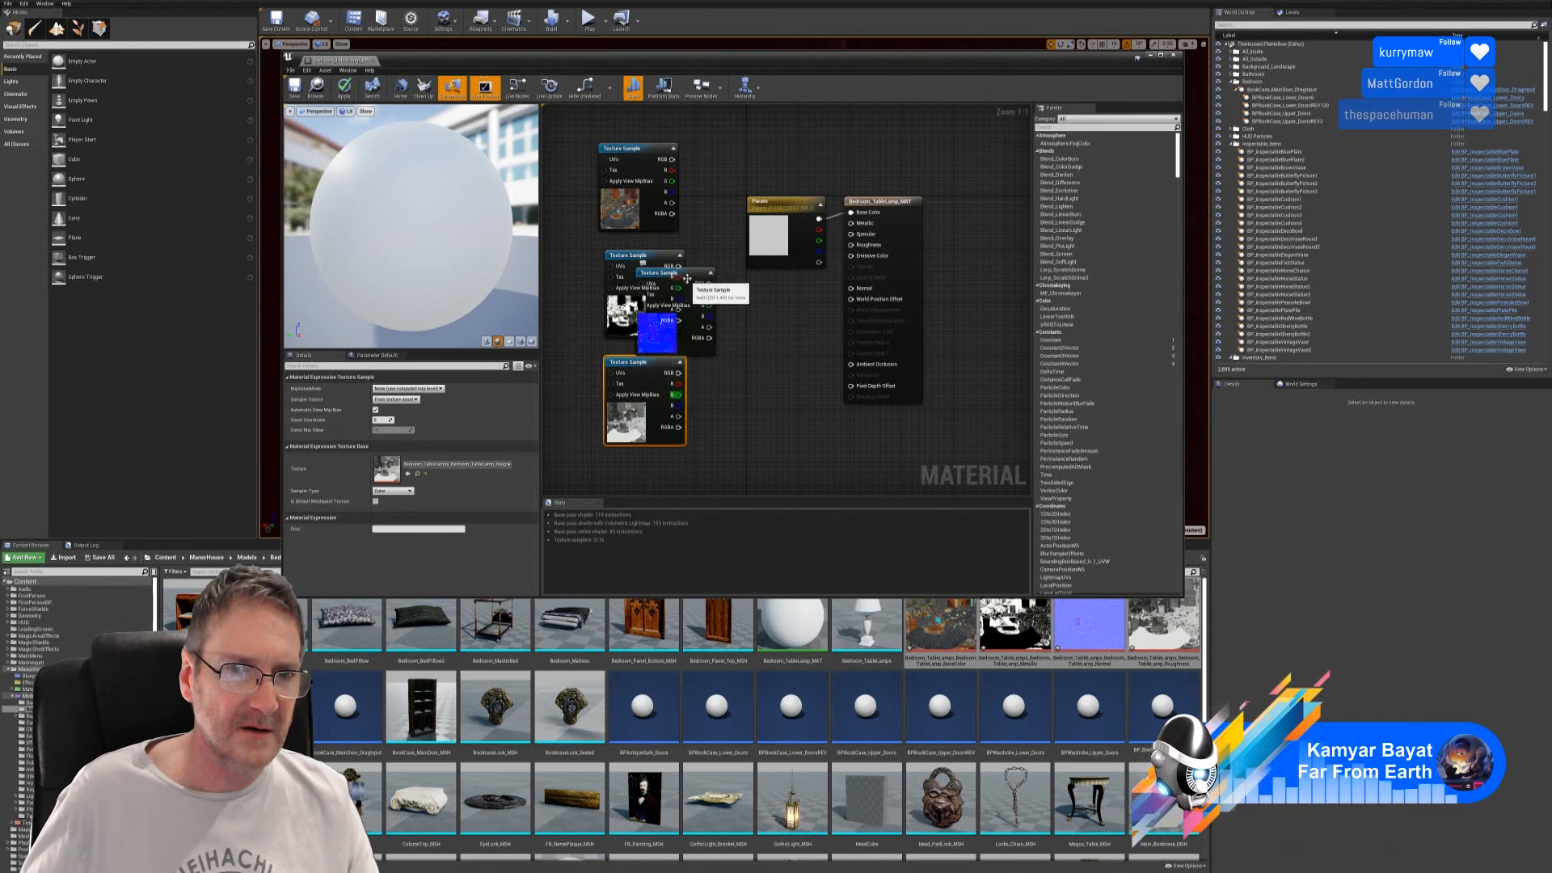
left_click_drag(687, 278, 655, 475)
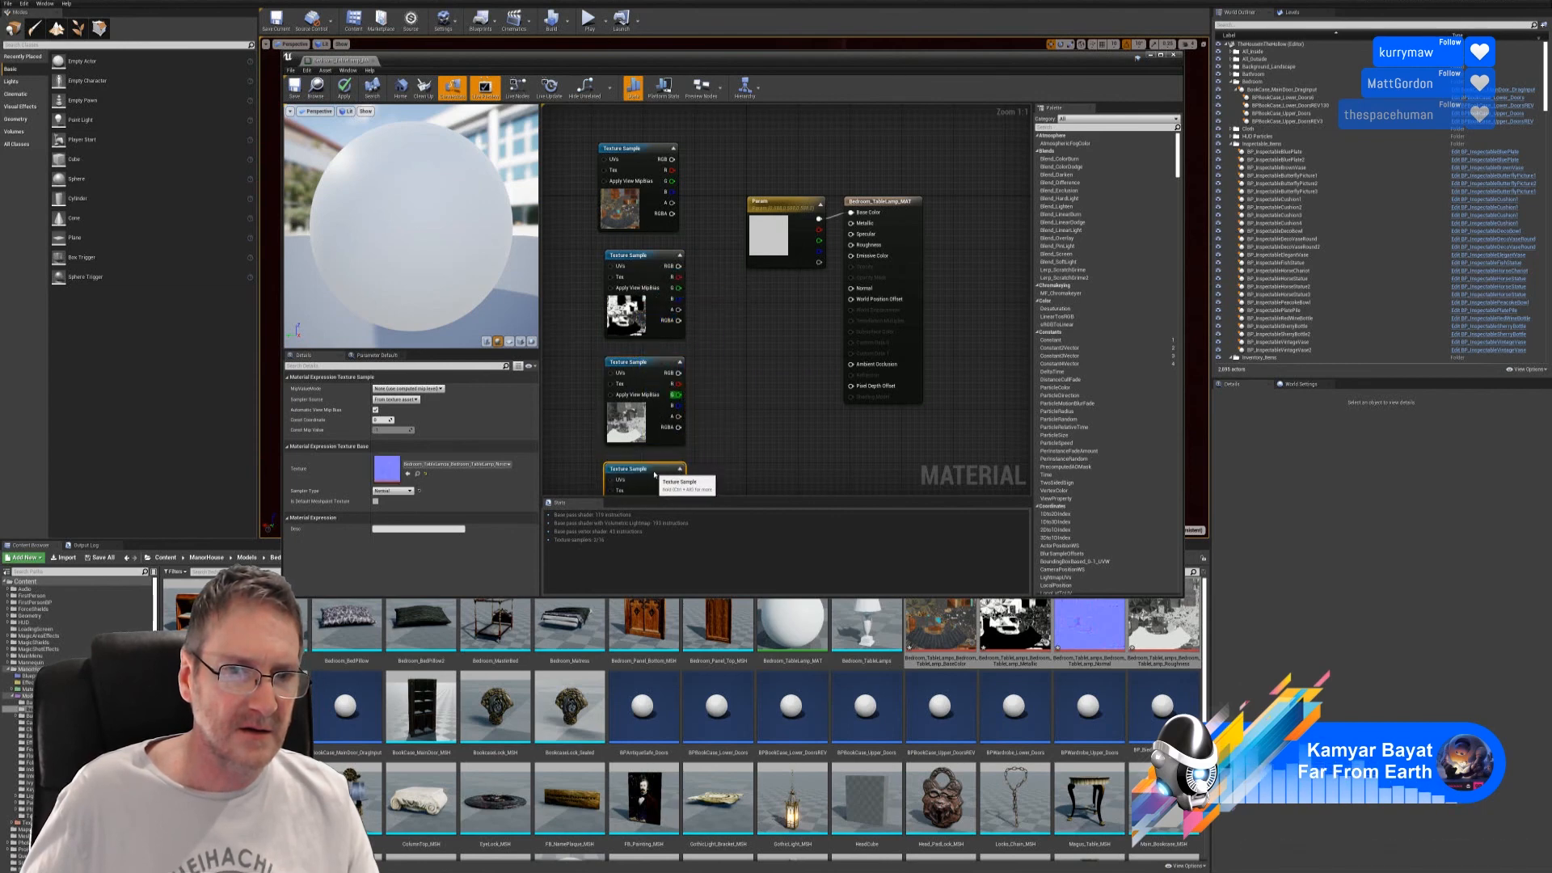
left_click_drag(641, 186, 648, 186)
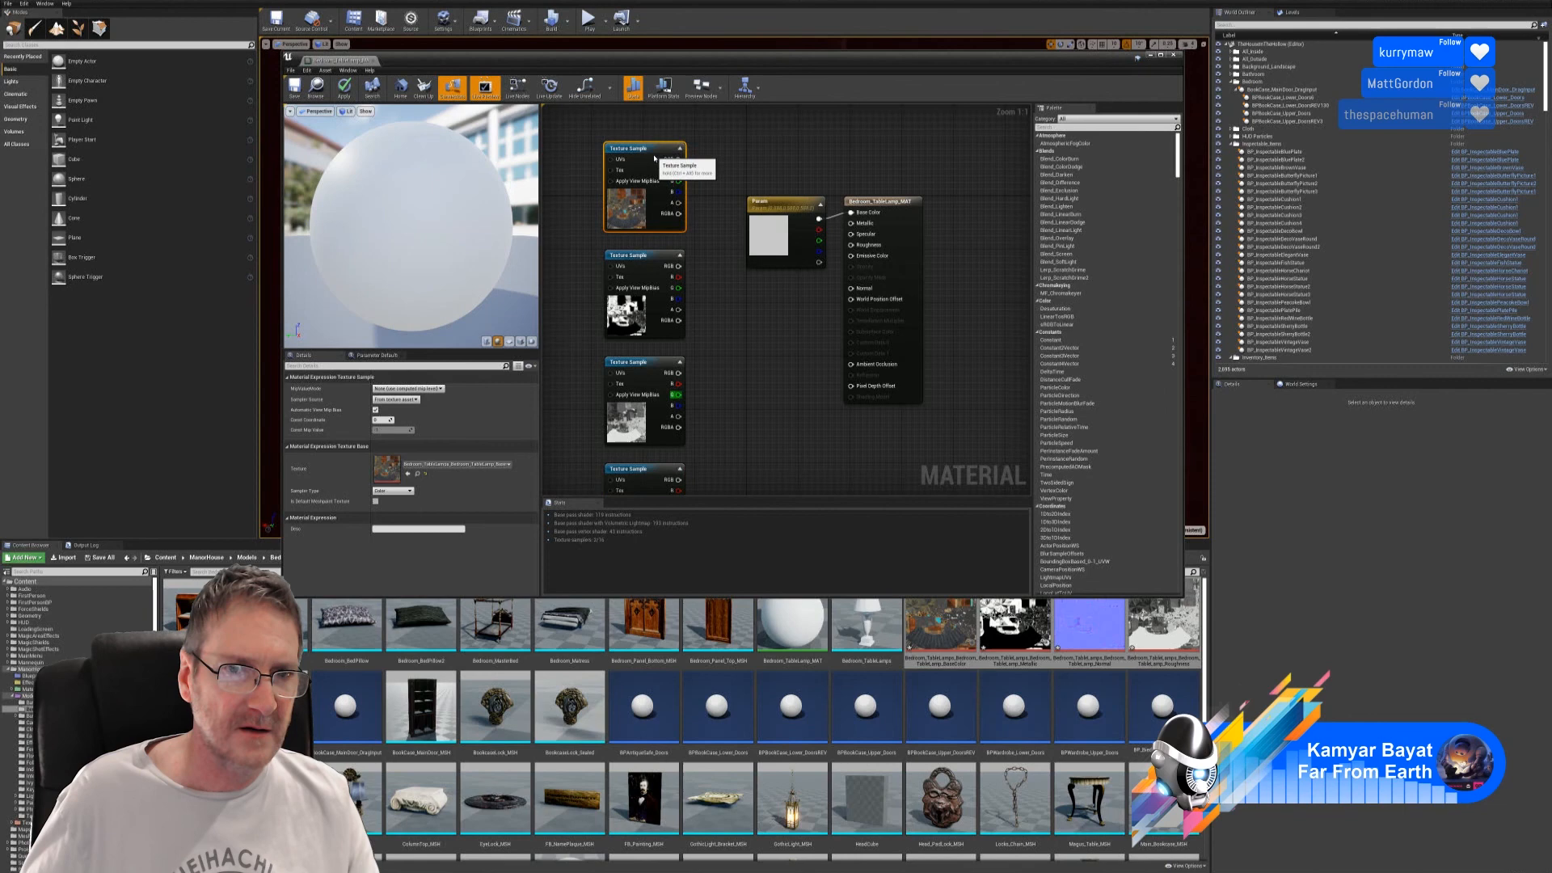
- Remove the Param node and connect the four textures to the material's Base Color, Metallic, Roughness and Normal inputs in column order
left_click(777, 218)
key("Delete")
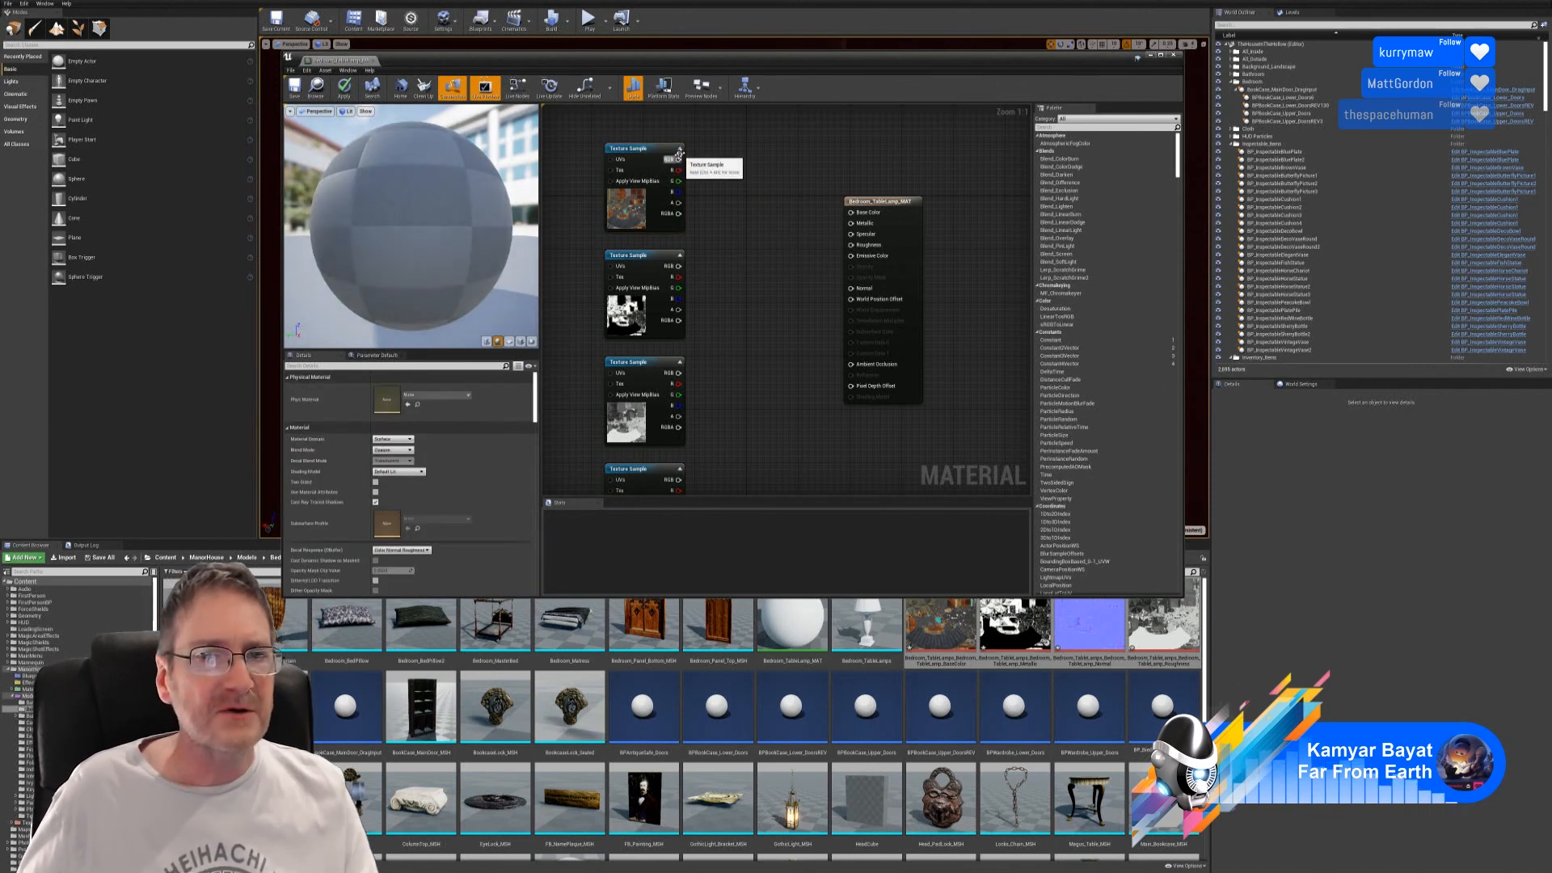
left_click_drag(678, 159, 860, 213)
left_click_drag(679, 266, 851, 223)
left_click_drag(679, 373, 852, 244)
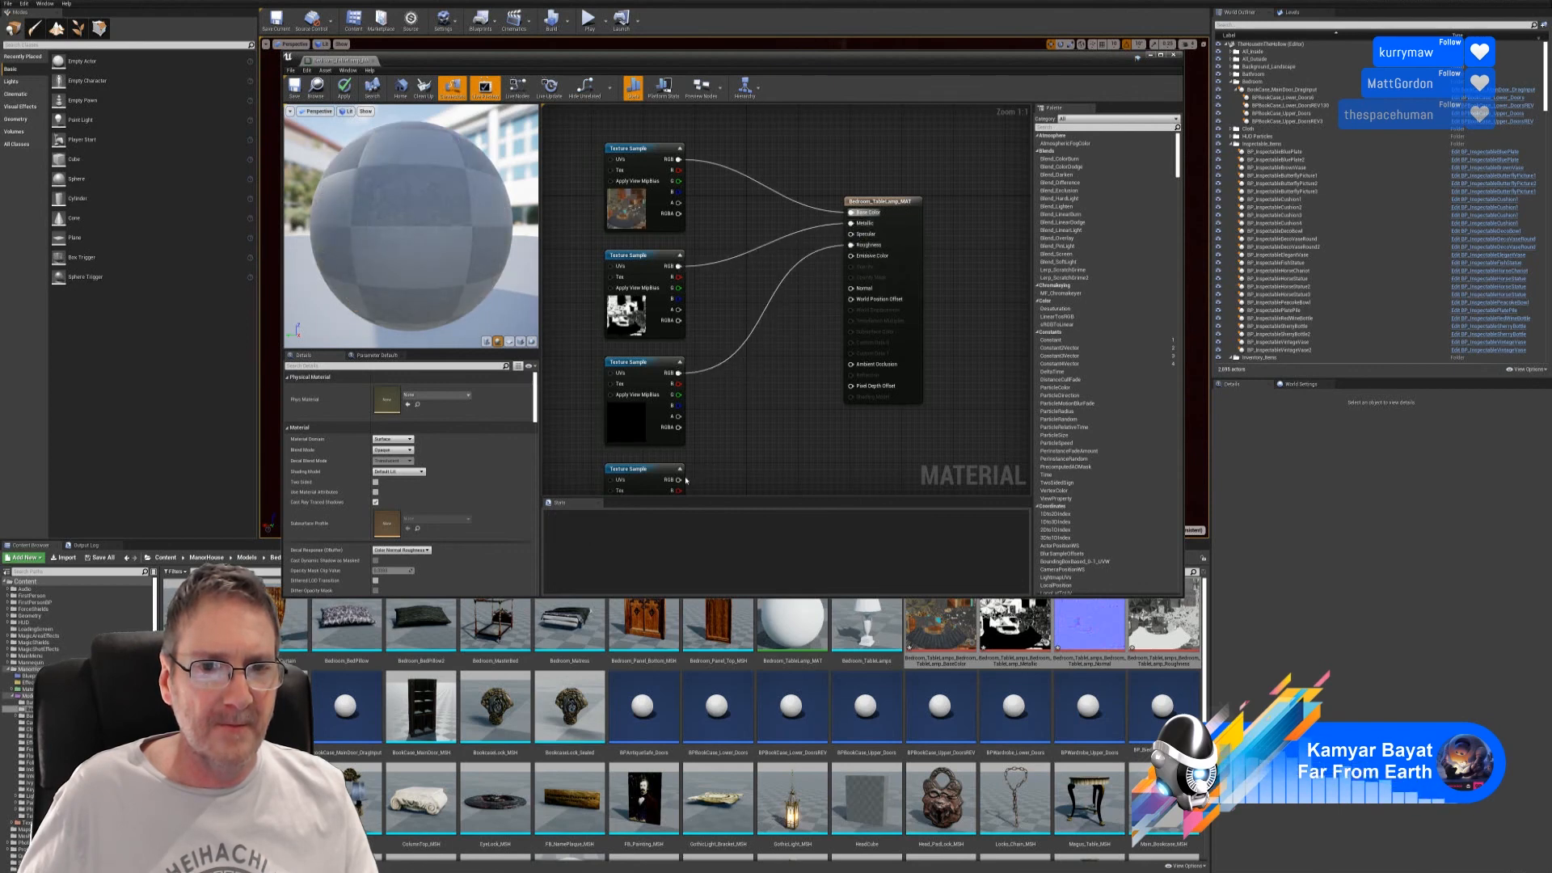
left_click_drag(678, 479, 856, 293)
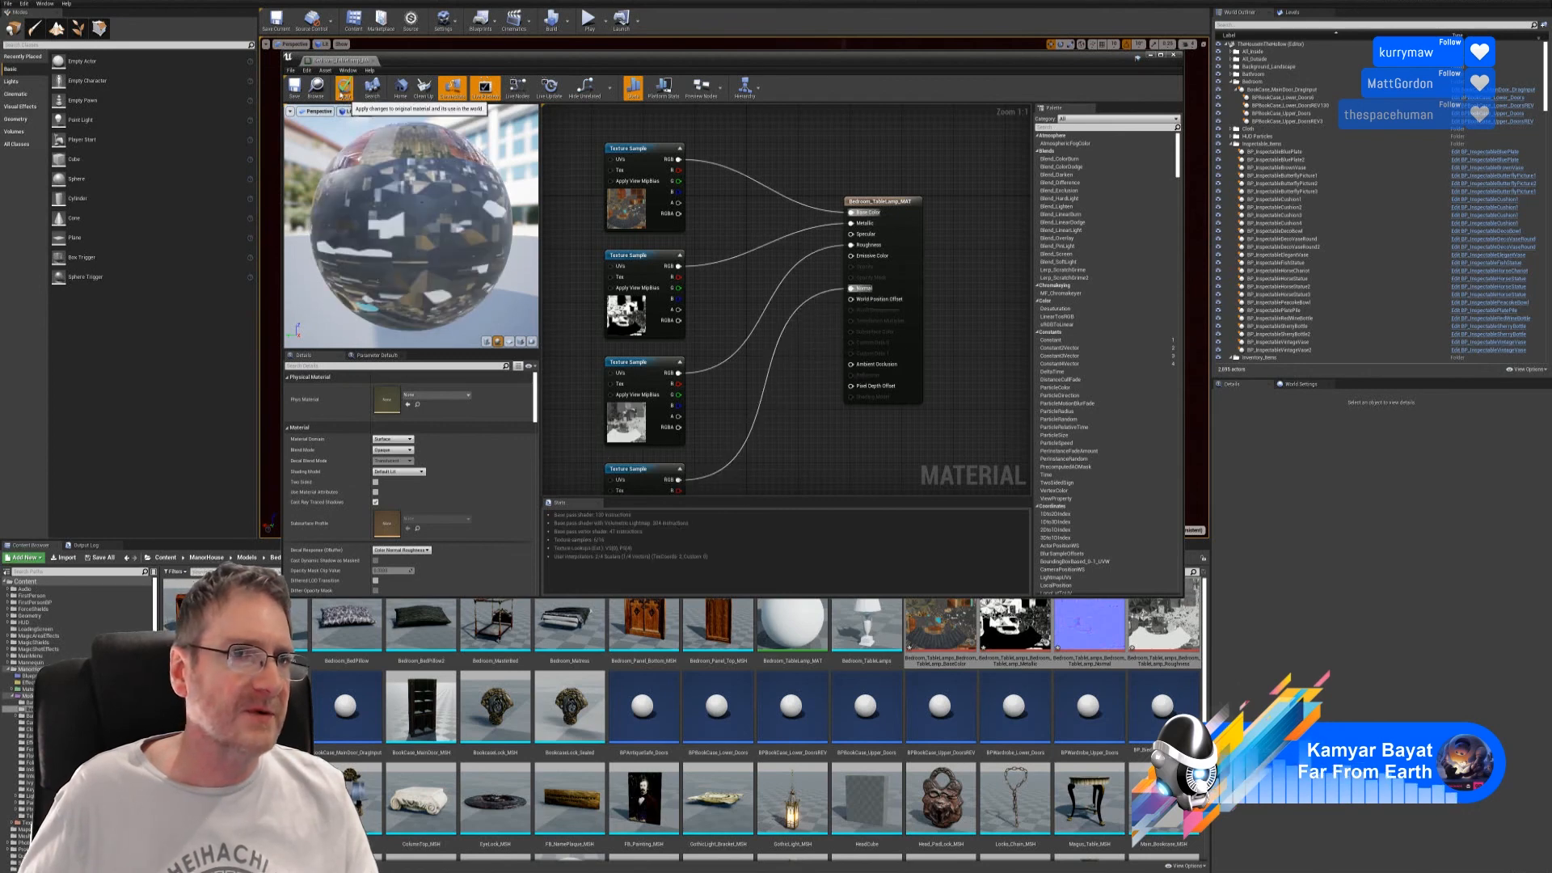
- Apply the changes to Bedroom_TableLamp_MAT, save the material and close its editor
left_click(344, 88)
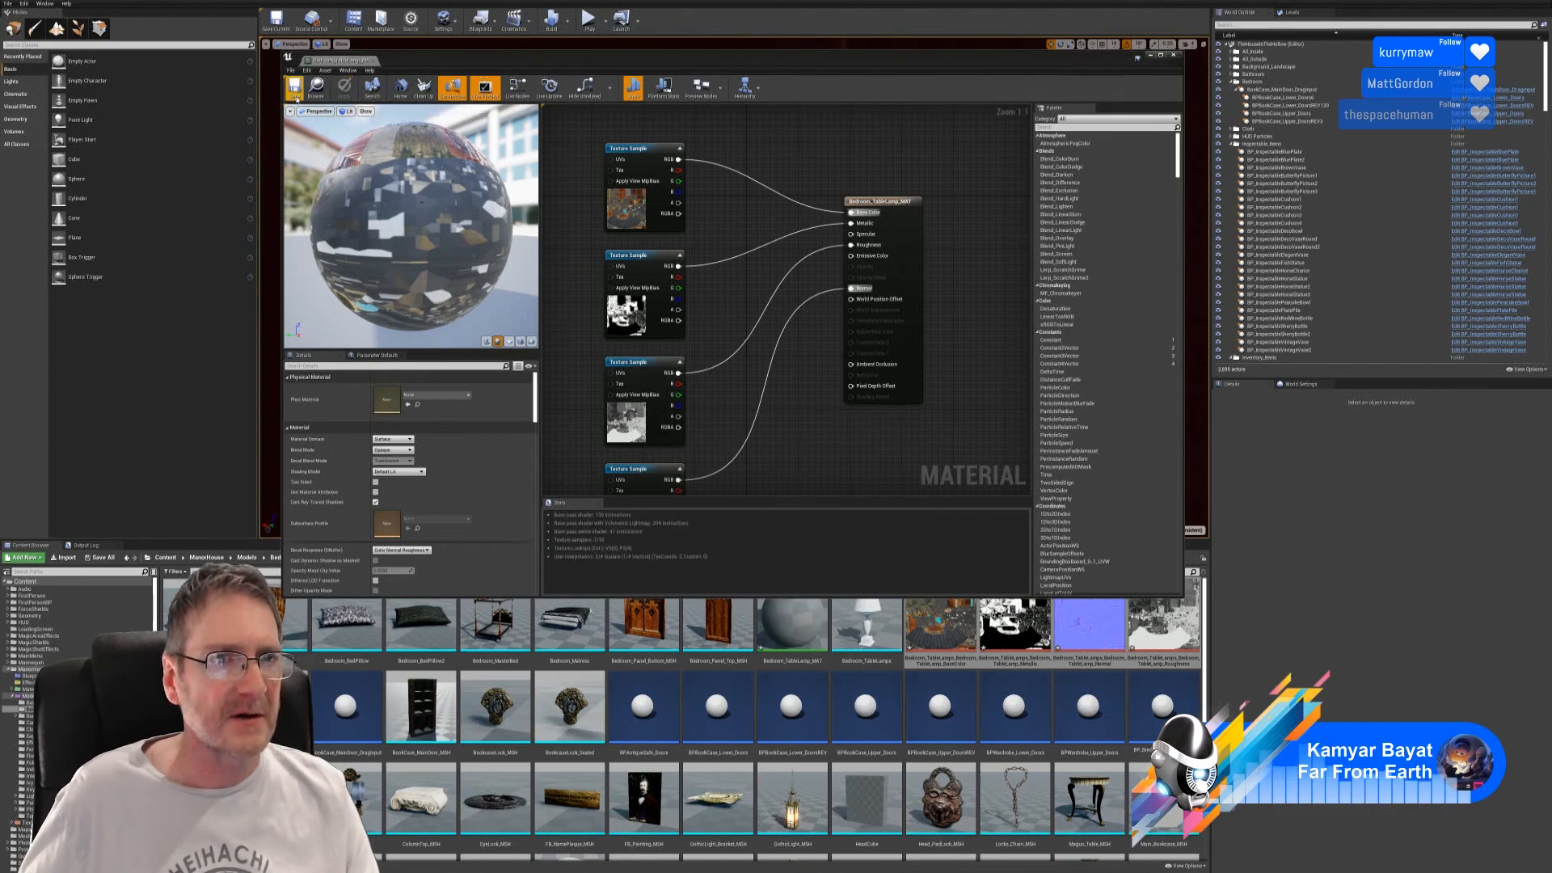
left_click(296, 90)
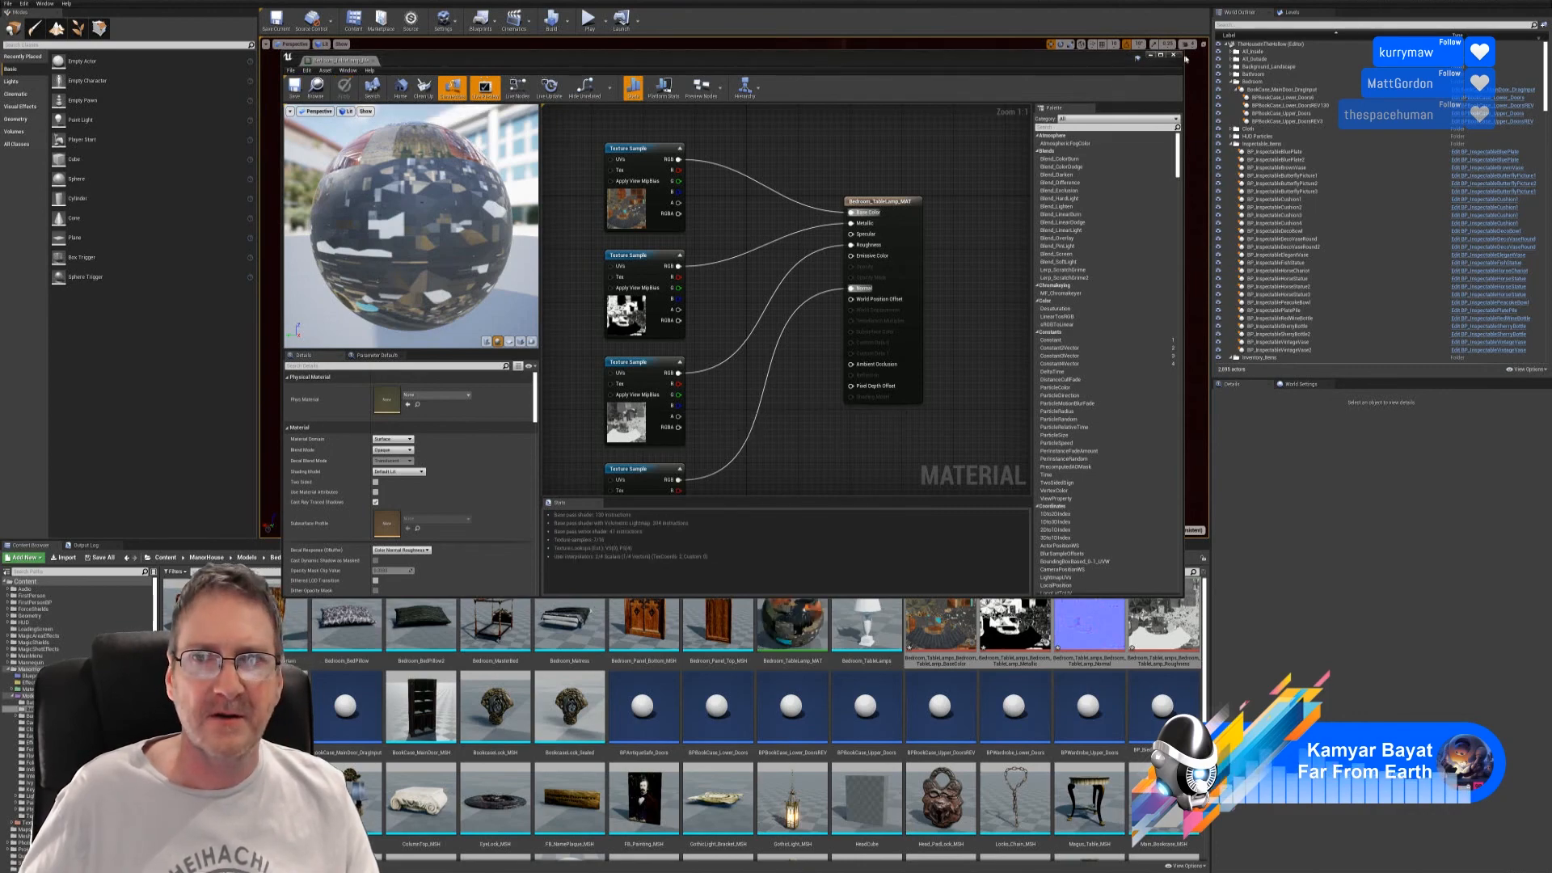
left_click(1173, 55)
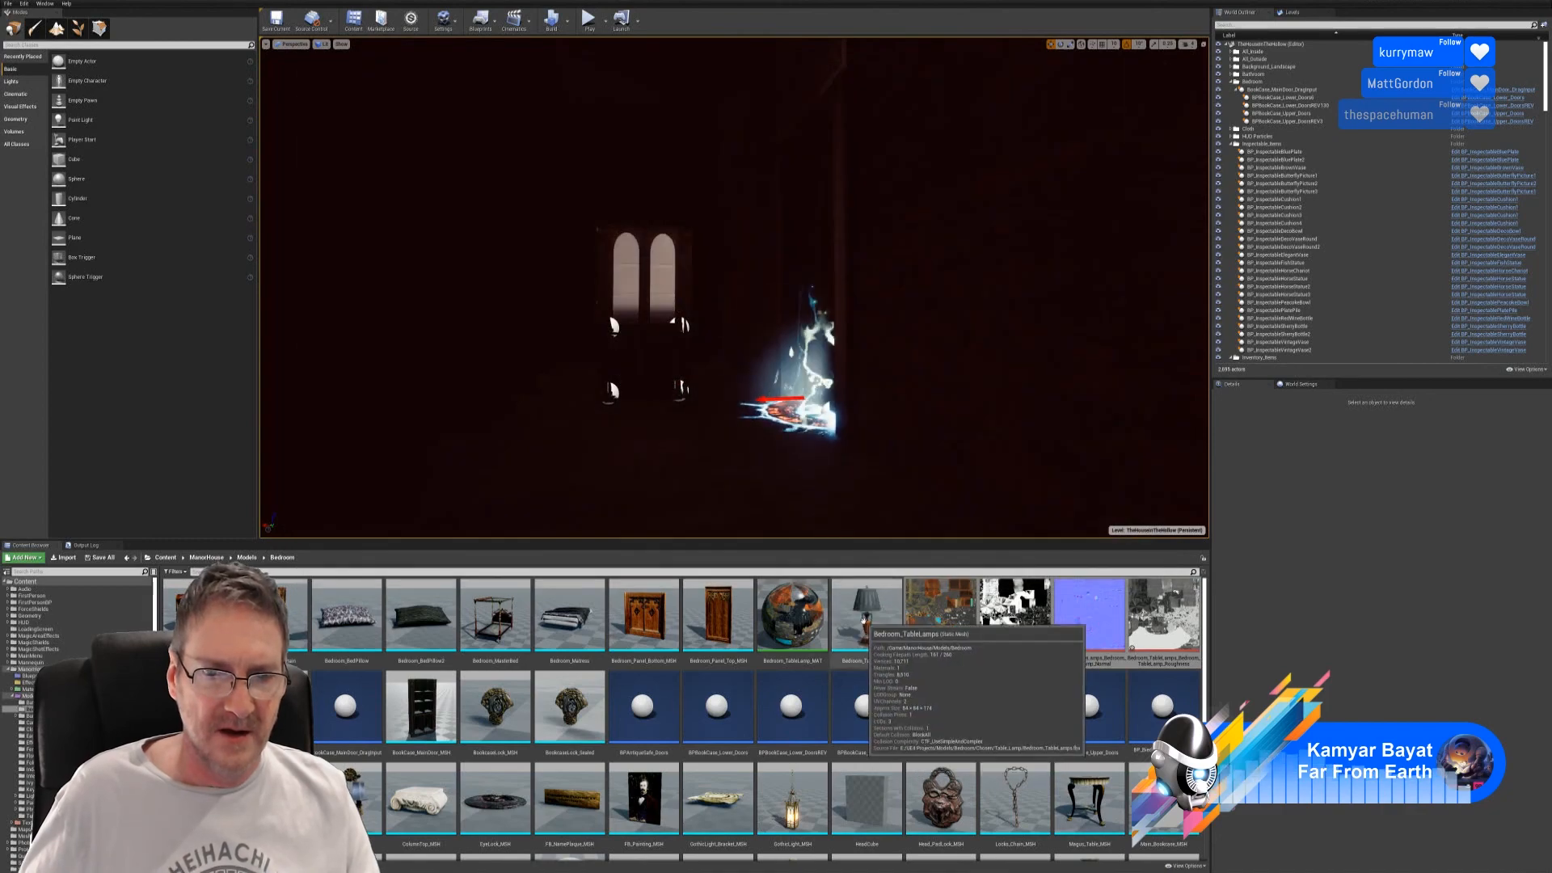
- Open the bedroom table lamp mesh, inspect its new material from several angles and distances, and close the editor
left_click(867, 622)
double_click(866, 623)
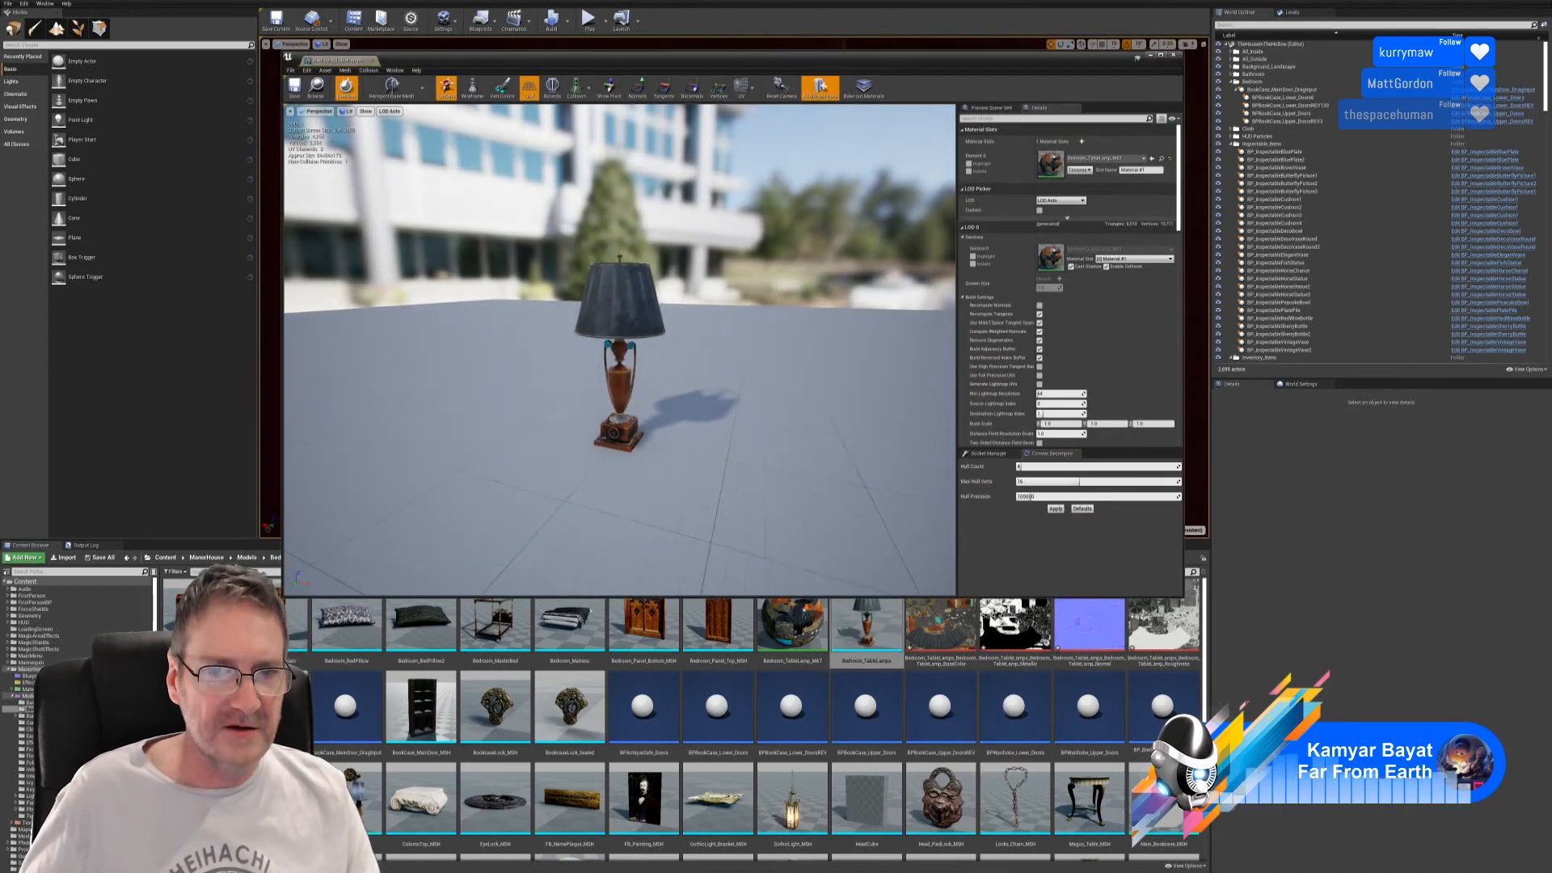
scroll(619, 351, "up", 5)
scroll(619, 351, "down", 1)
left_click_drag(619, 351, 930, 303, "alt")
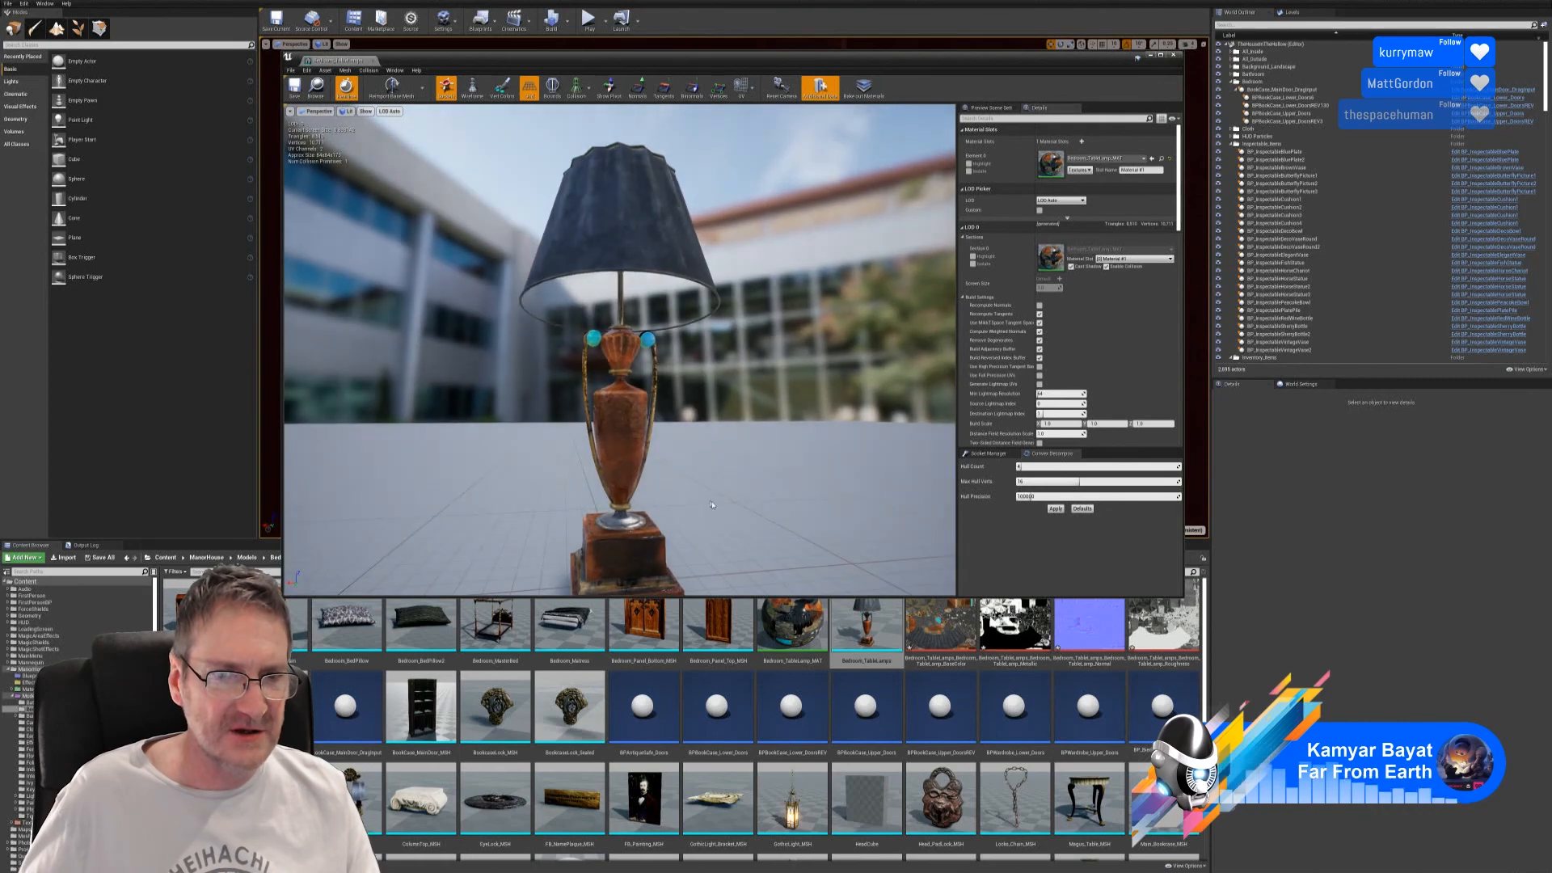
left_click_drag(711, 470, 626, 432, "alt")
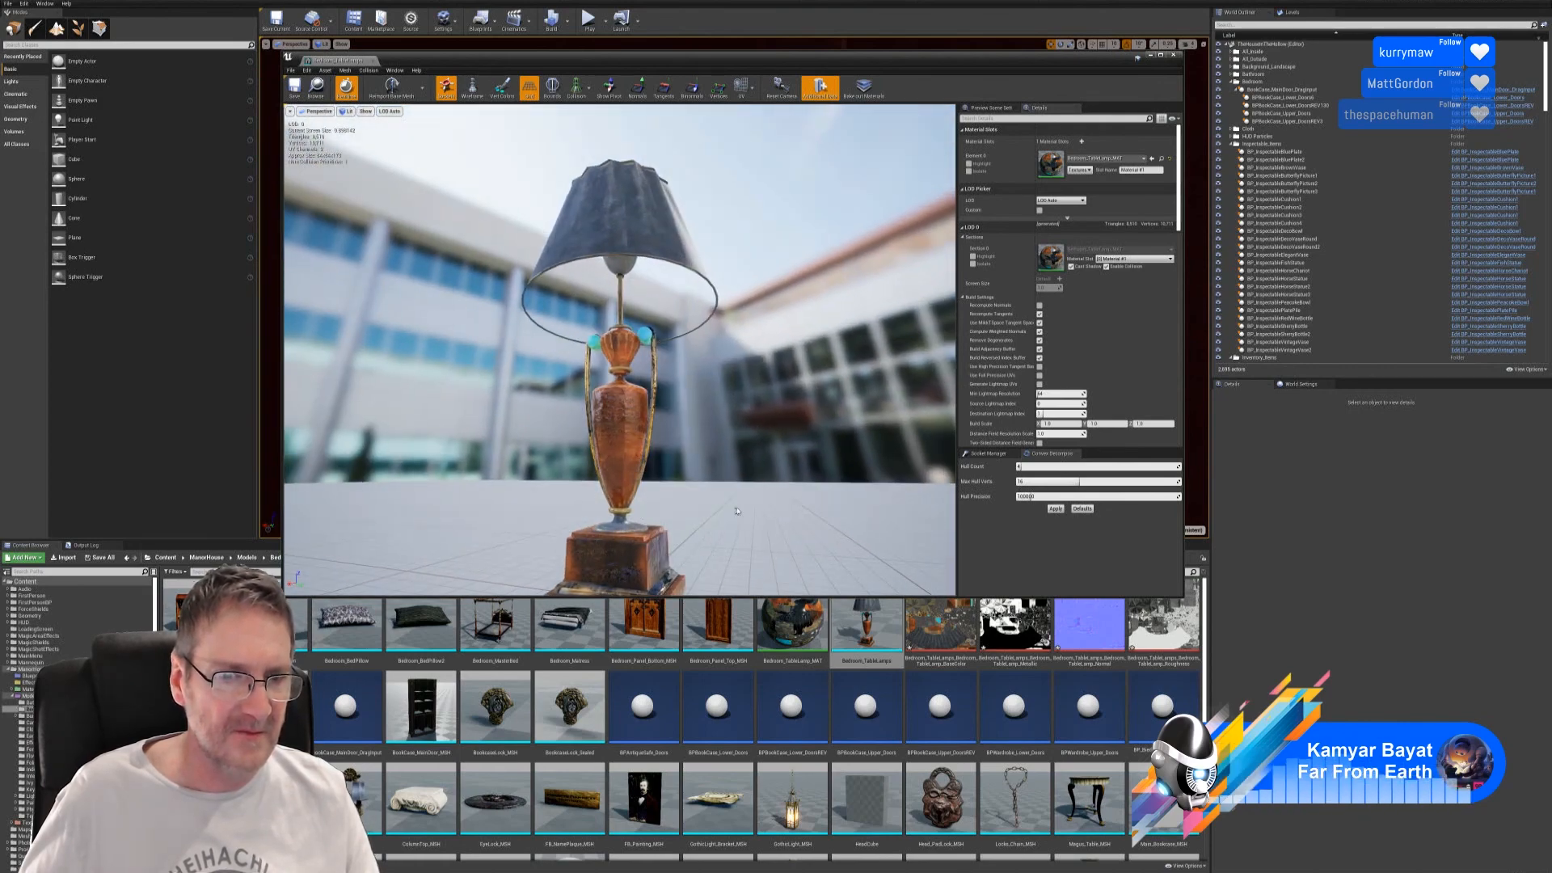
left_click_drag(737, 510, 635, 481, "alt")
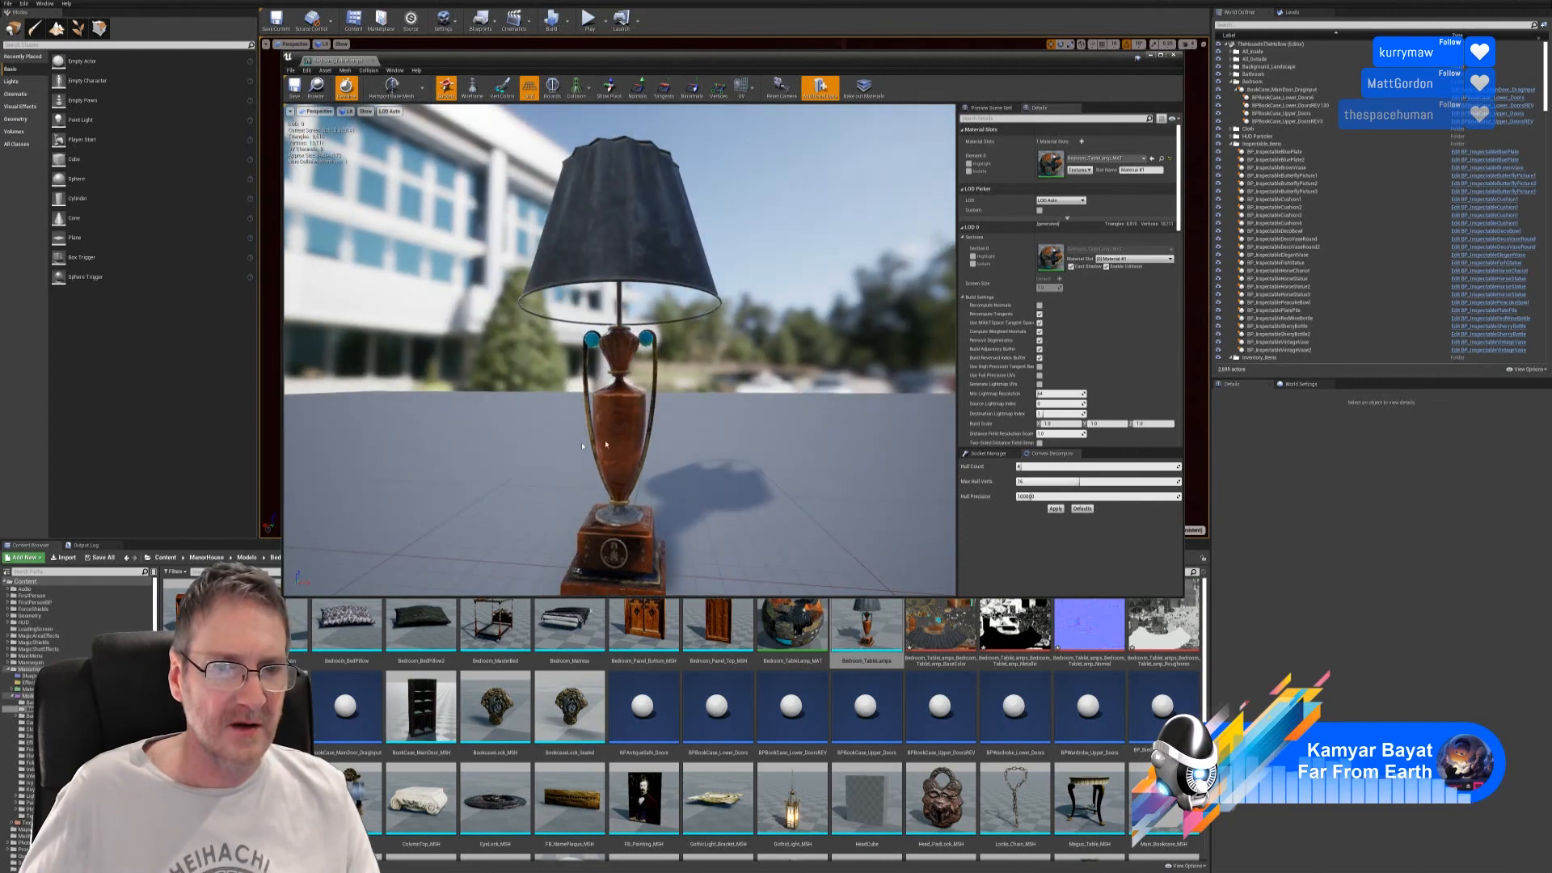
scroll(606, 444, "down", 3)
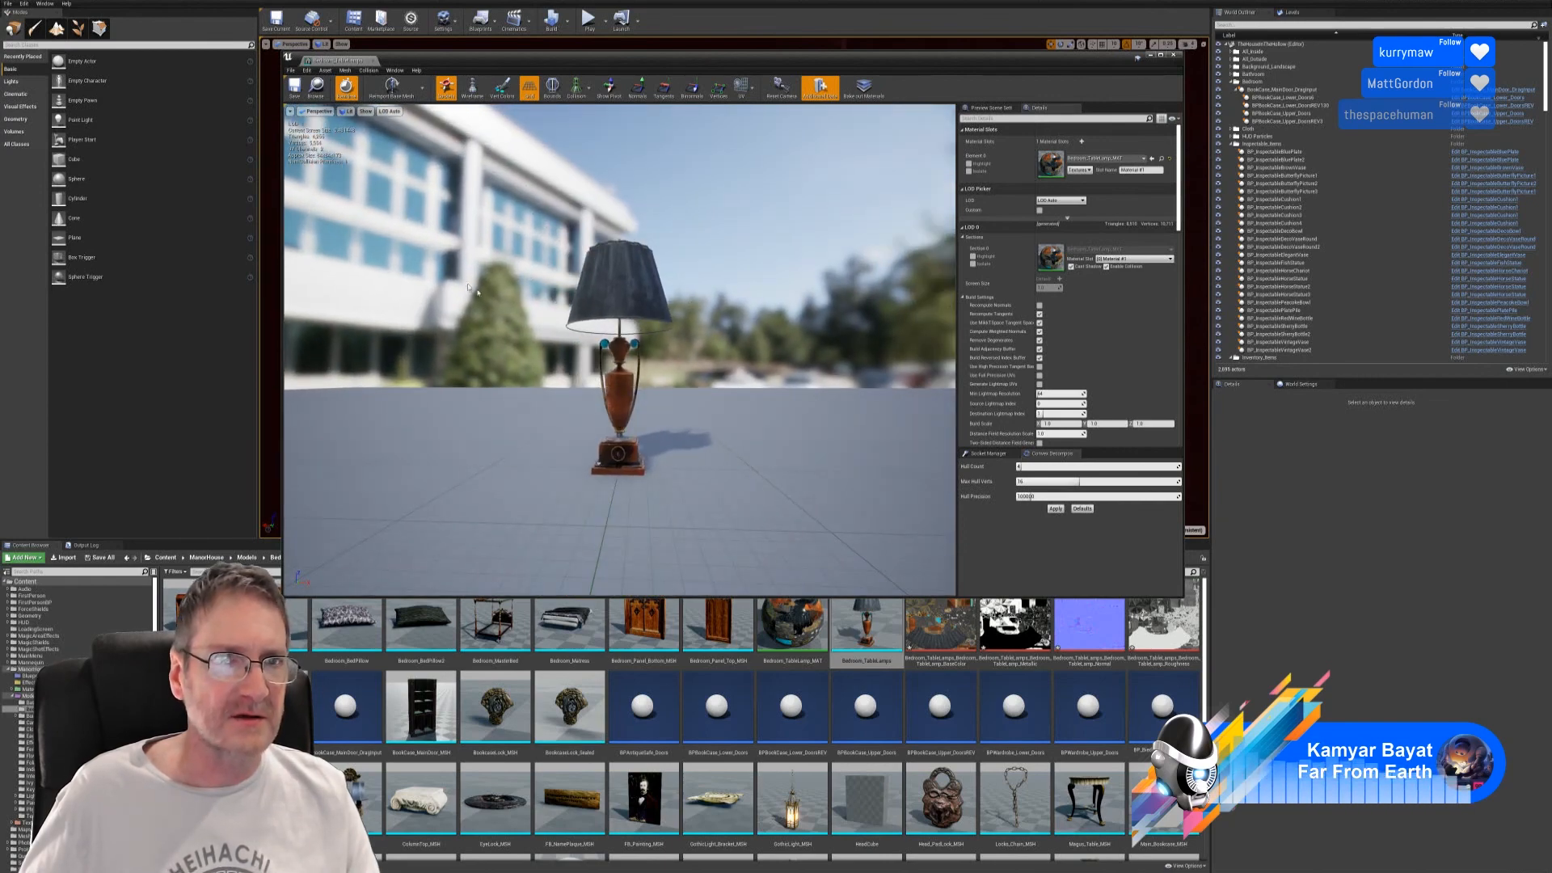
left_click(1176, 55)
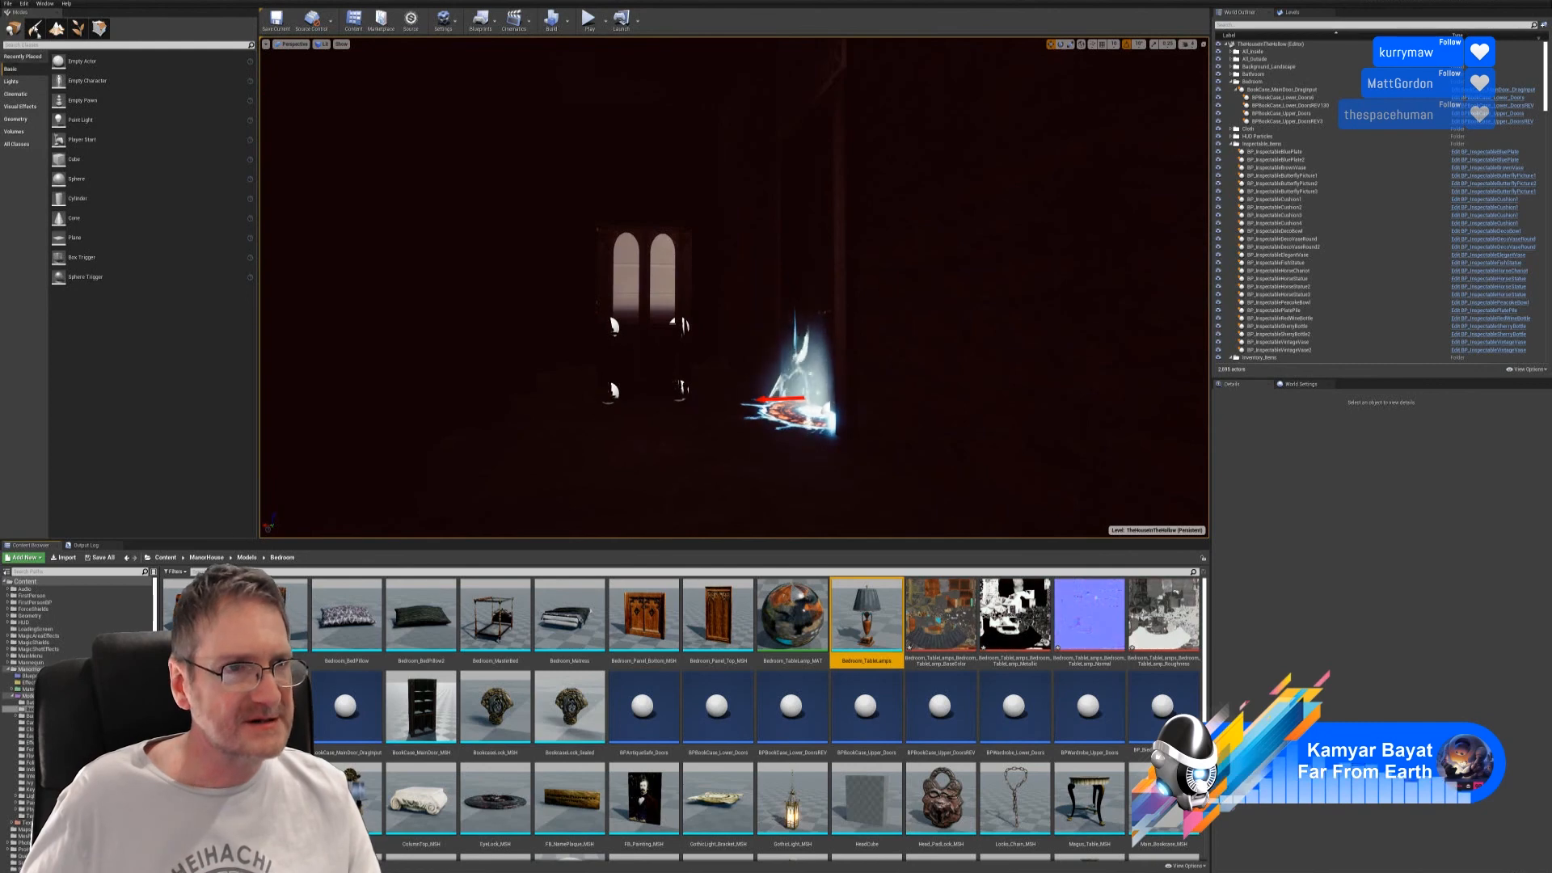
- Move Bedroom_TableLamp_MAT out of the Bedroom models folder into the project's materials folders
left_click(792, 616)
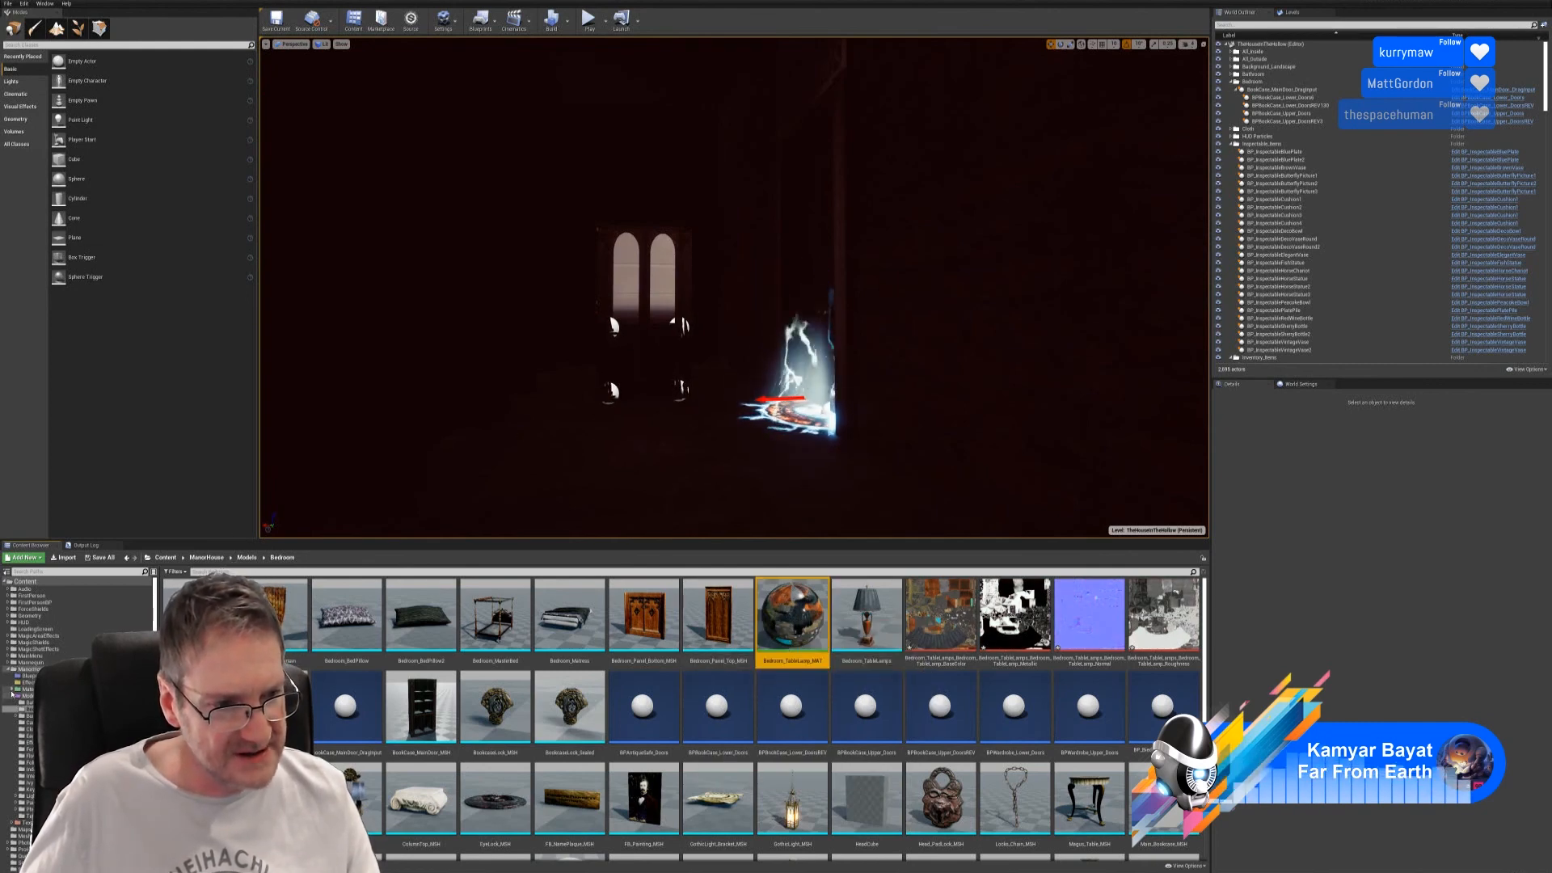
left_click(11, 689)
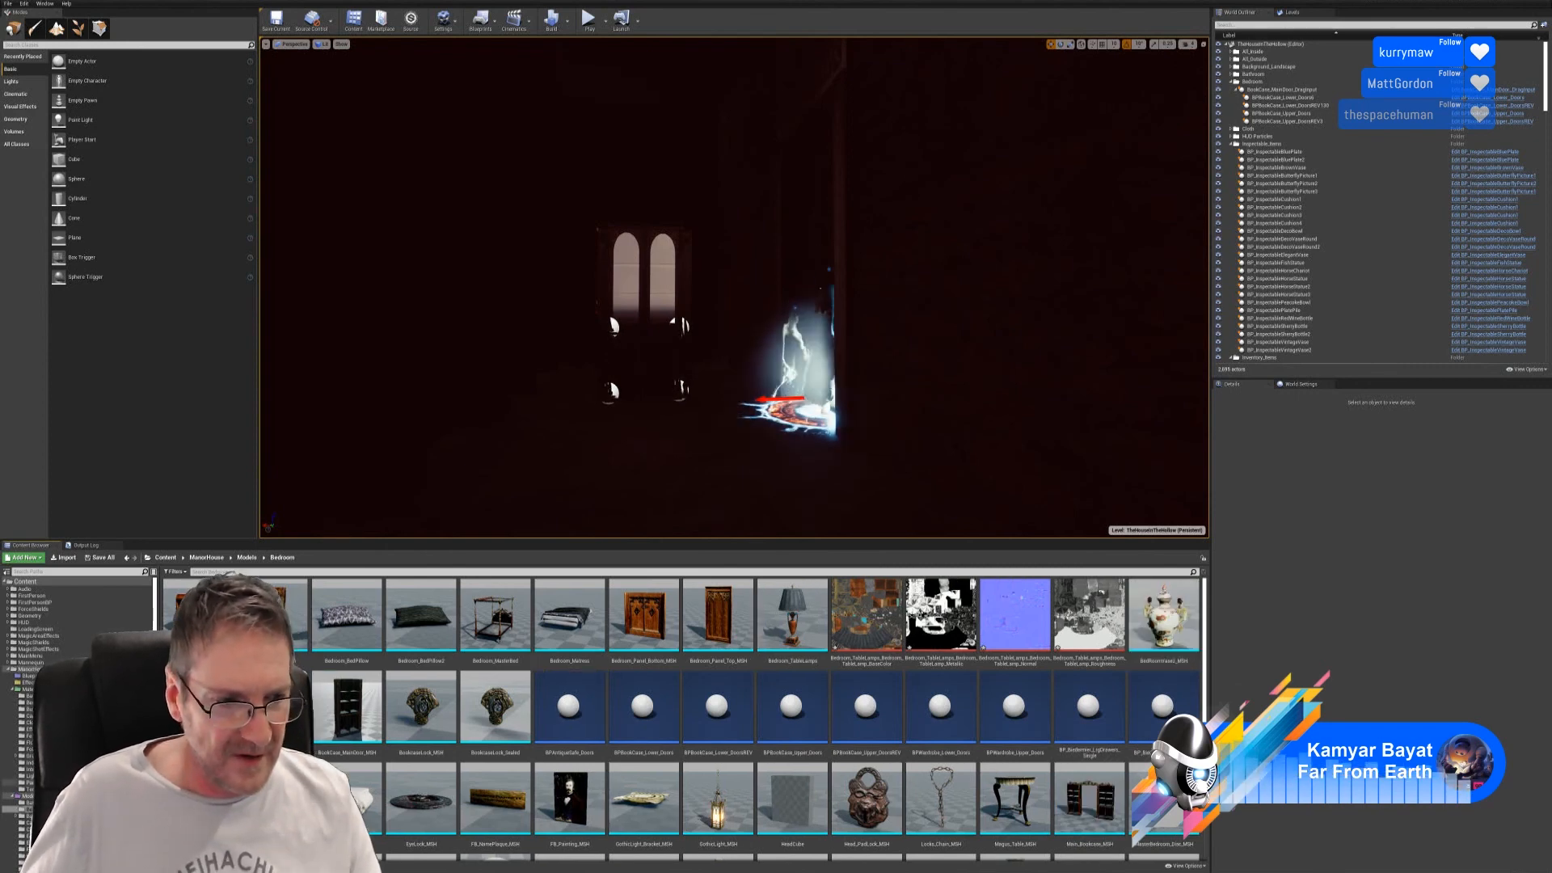
- Move the lamp's BaseColor, Metallic, Normal and Roughness textures from the Bedroom models folder into the Textures folders, and save everything in the project
scroll(81, 719, "down", 5)
scroll(81, 719, "down", 3)
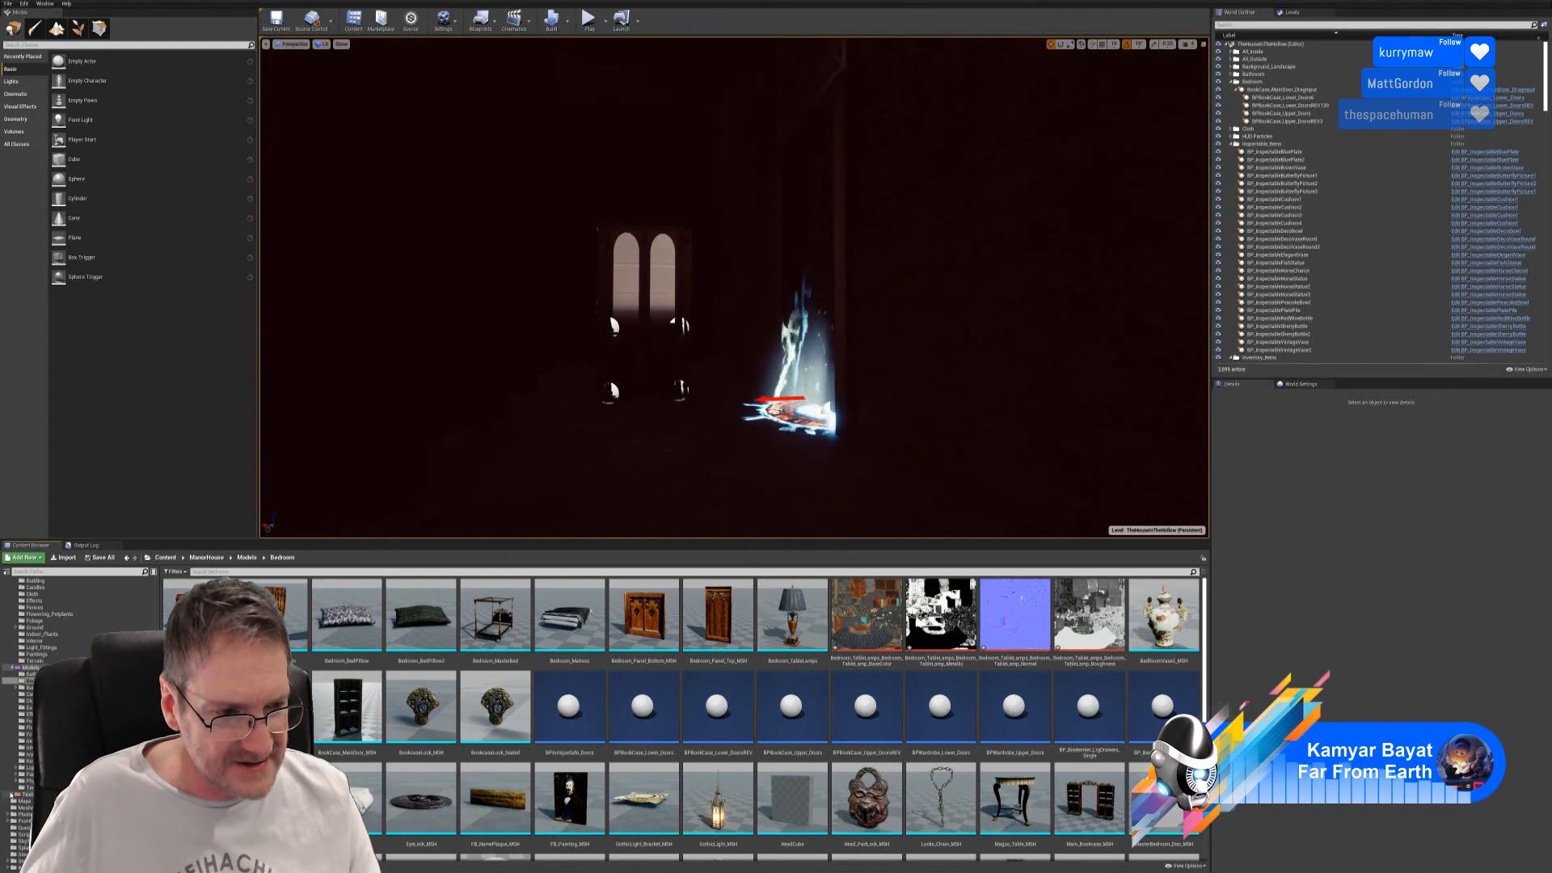
left_click(14, 795)
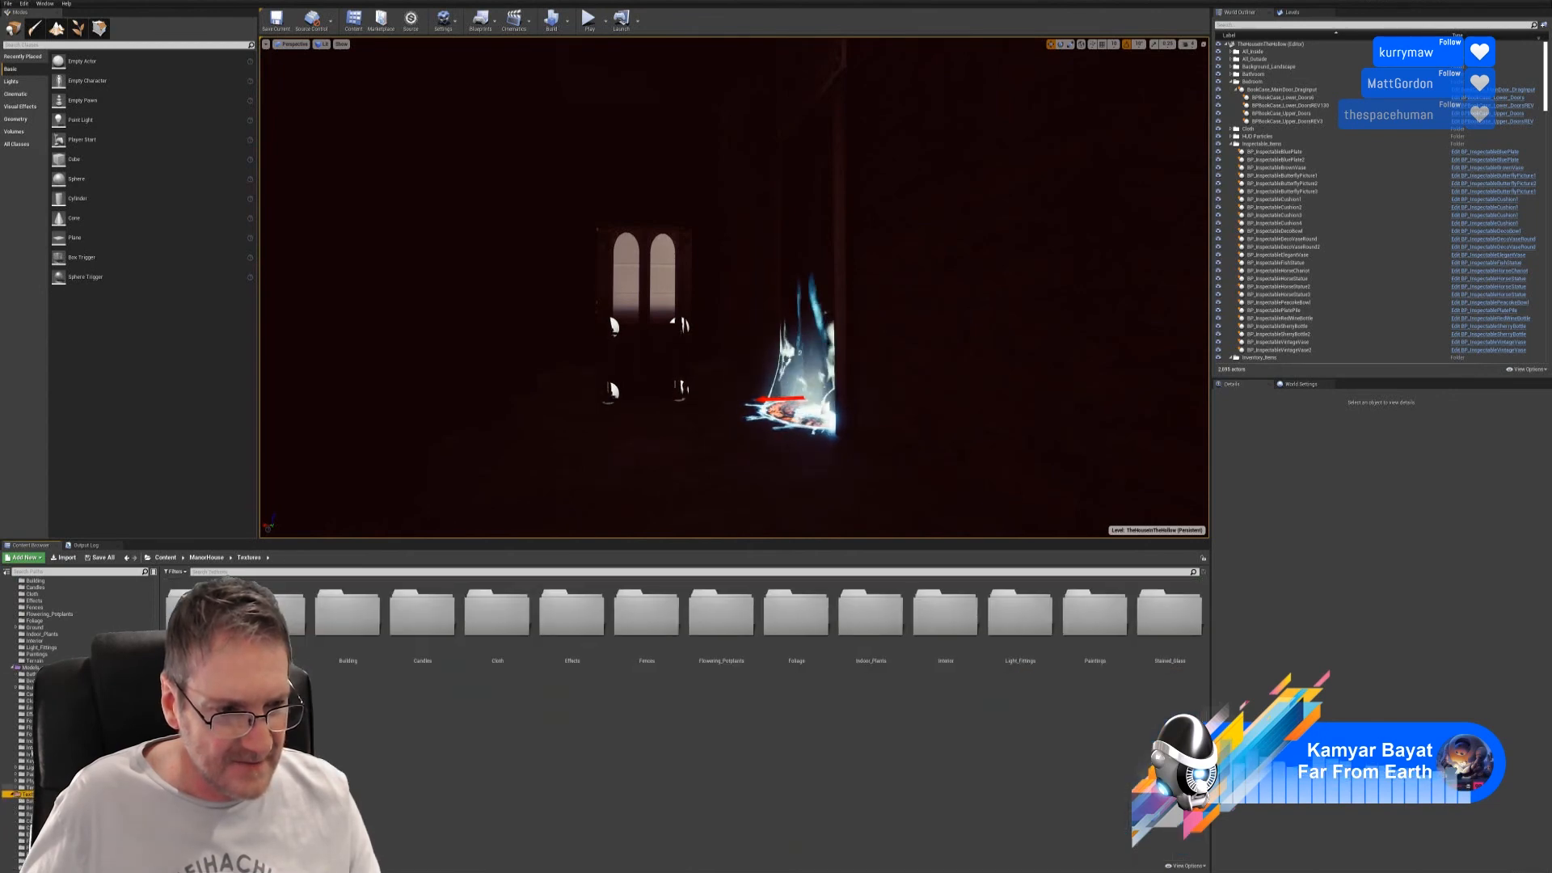
left_click(31, 681)
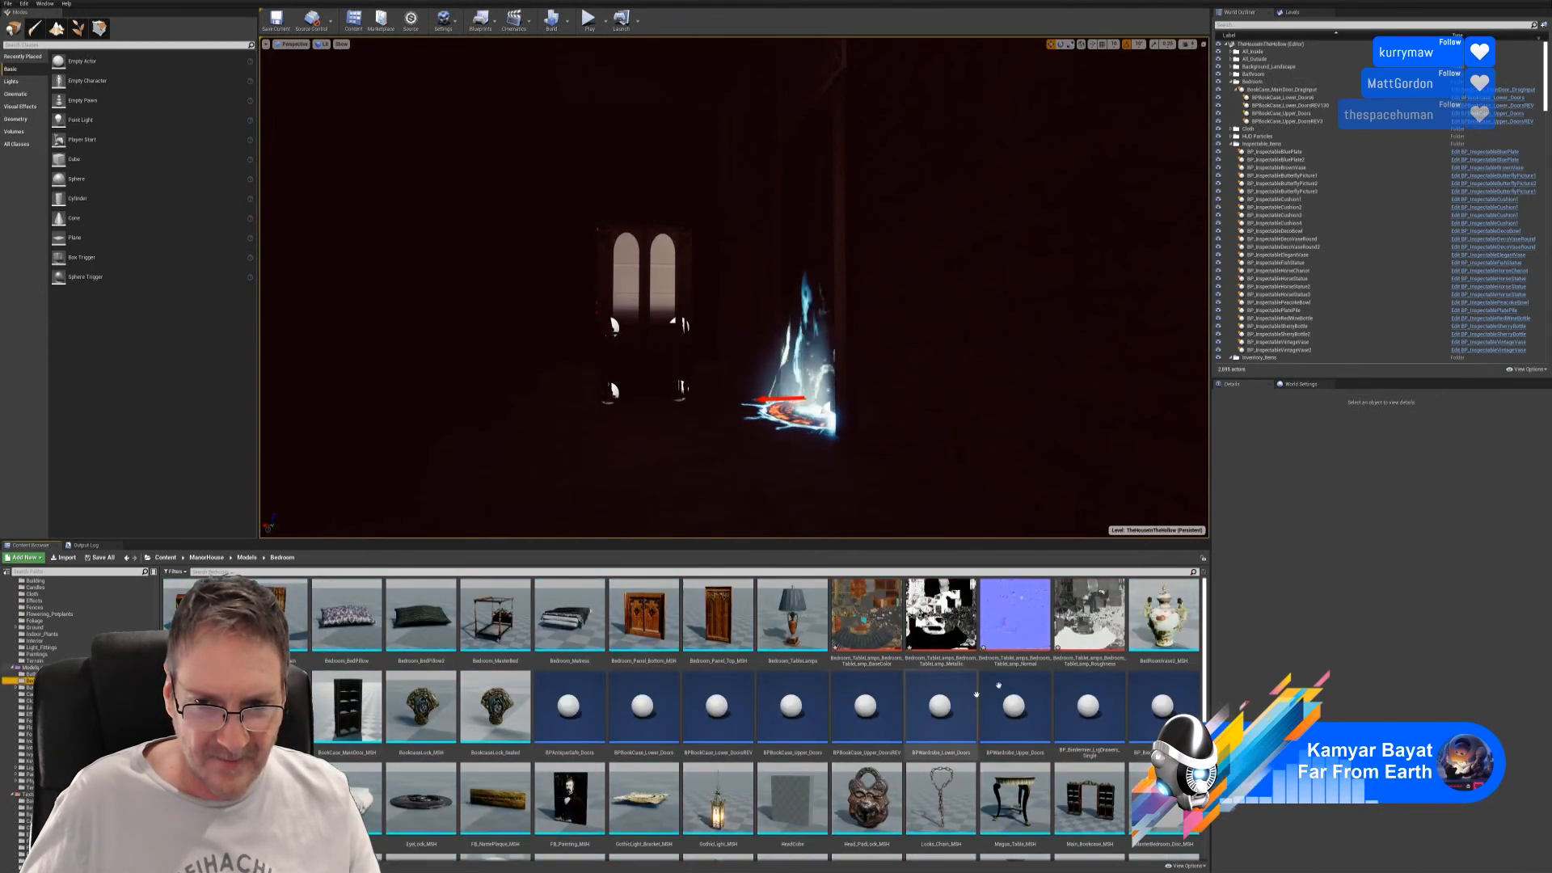
left_click(883, 614)
left_click(929, 616, "ctrl")
left_click(1040, 603, "ctrl")
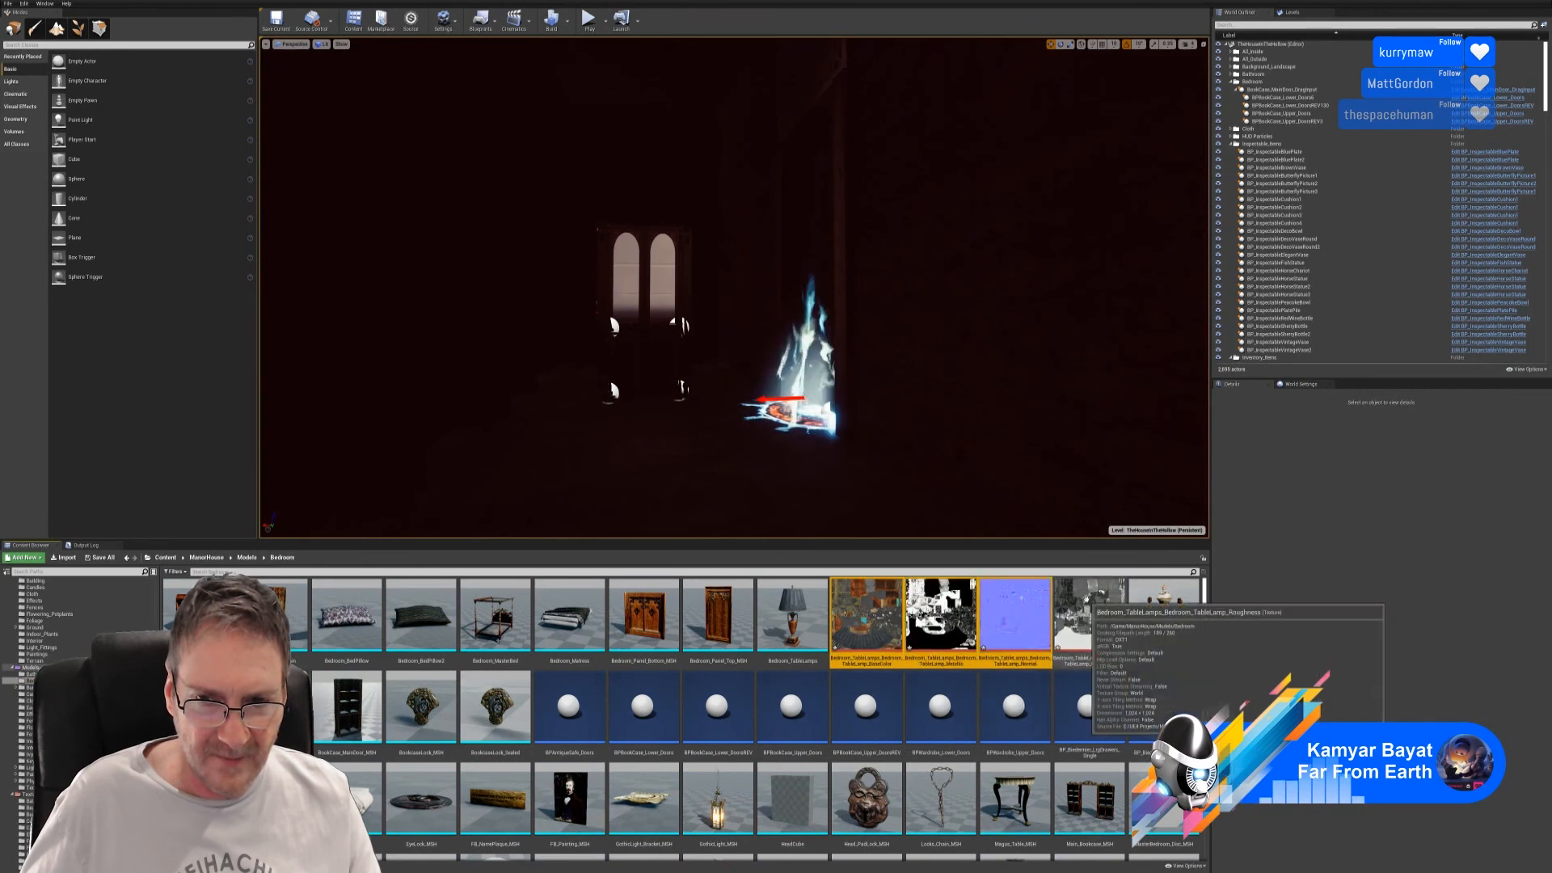
left_click(1088, 602, "ctrl")
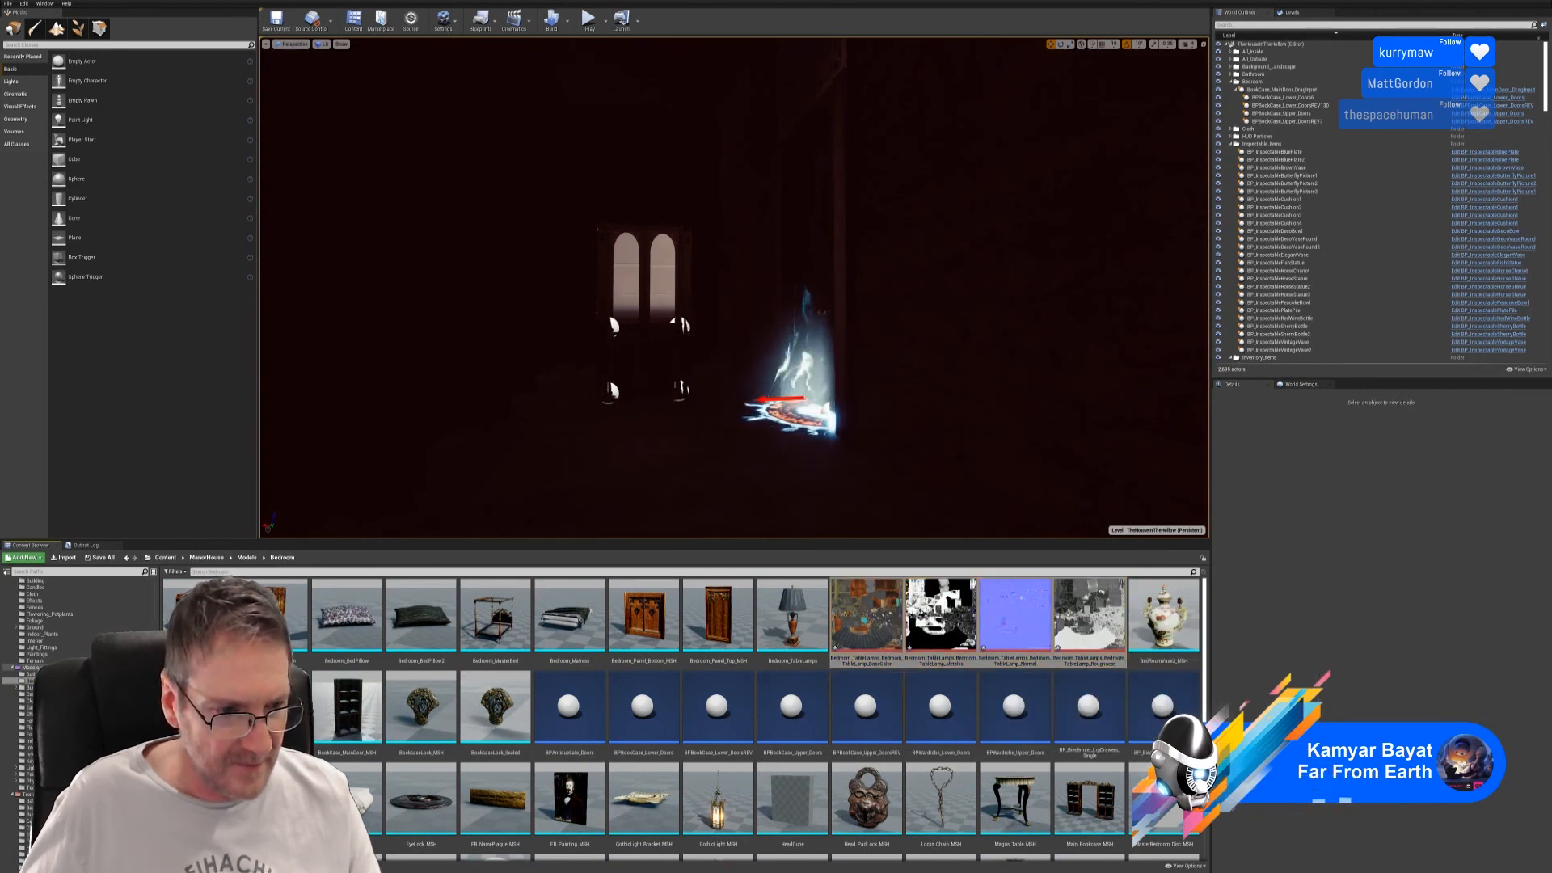
key("ctrl+s")
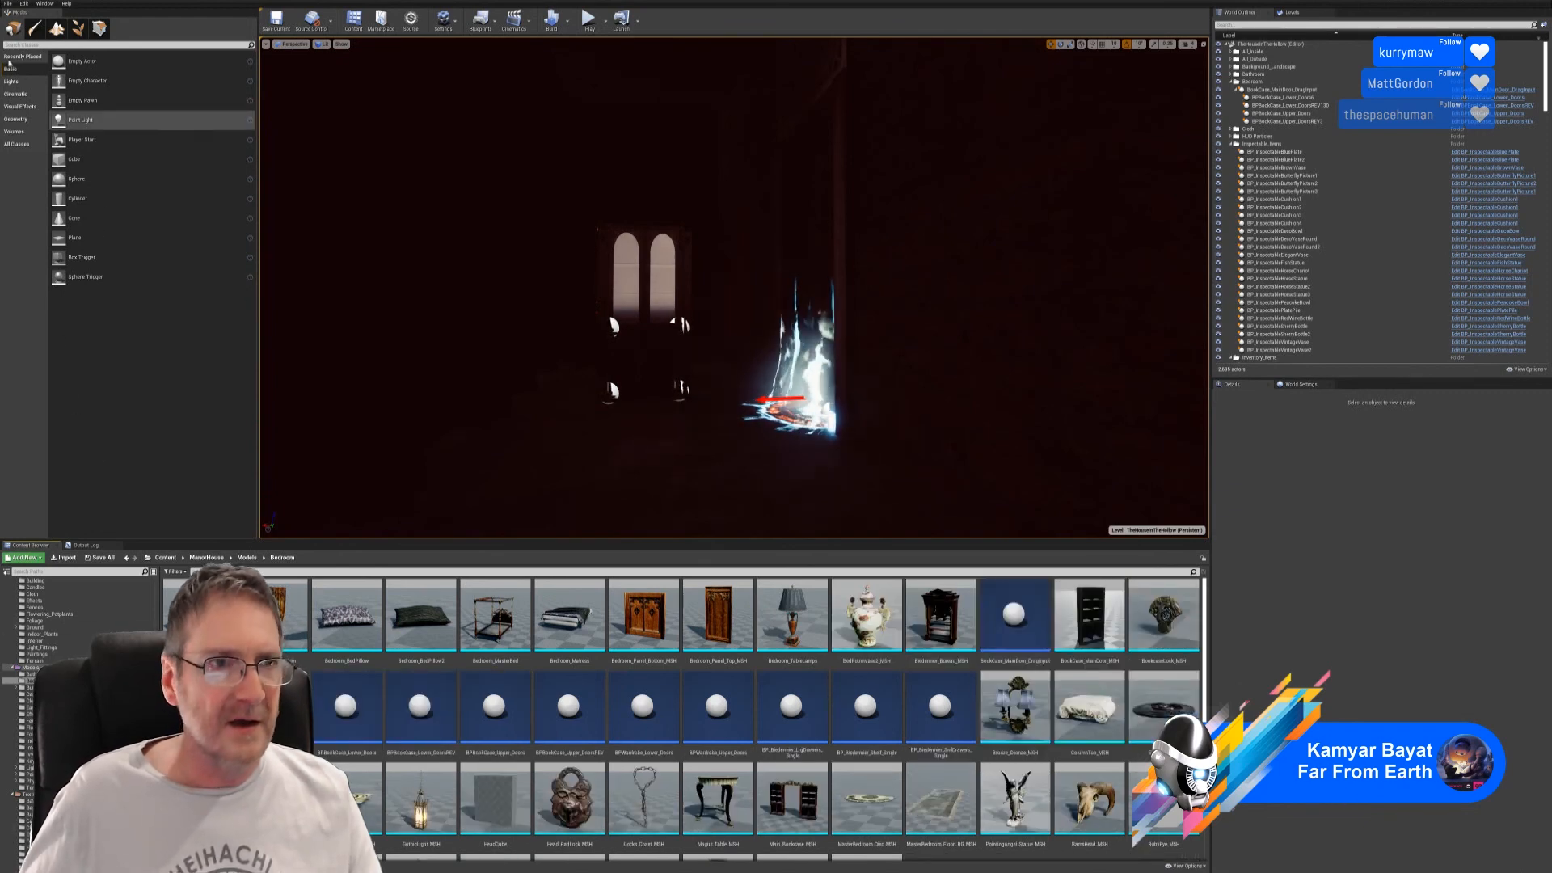
left_click(10, 6)
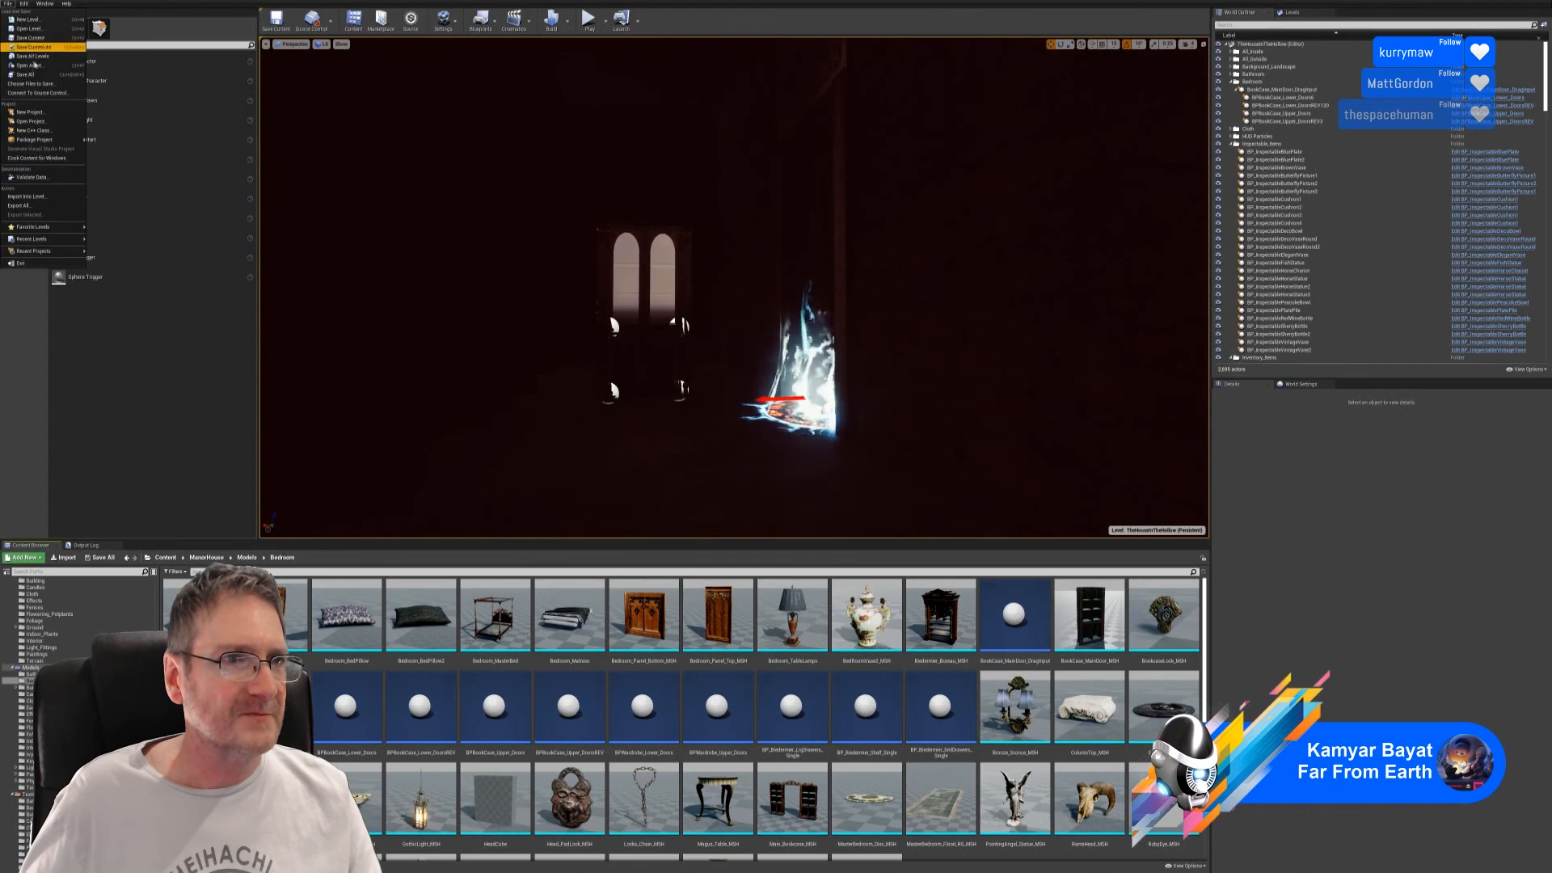
left_click(39, 72)
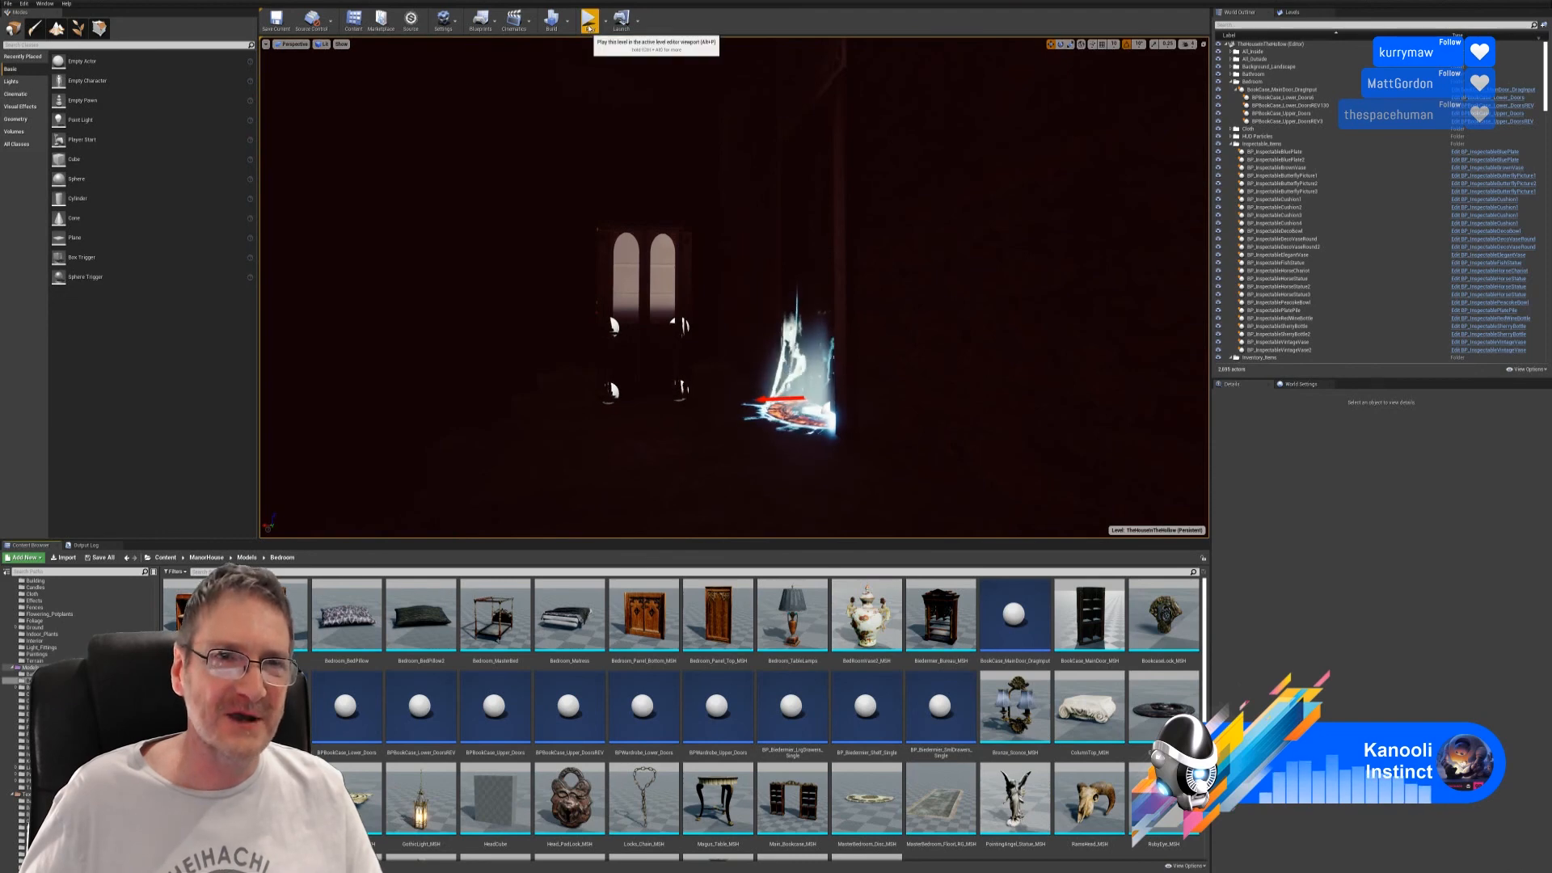
- Switch the level viewport to Unlit shading and view the wooden bookcase in the curtained corridor up close and from farther back
left_click(589, 28)
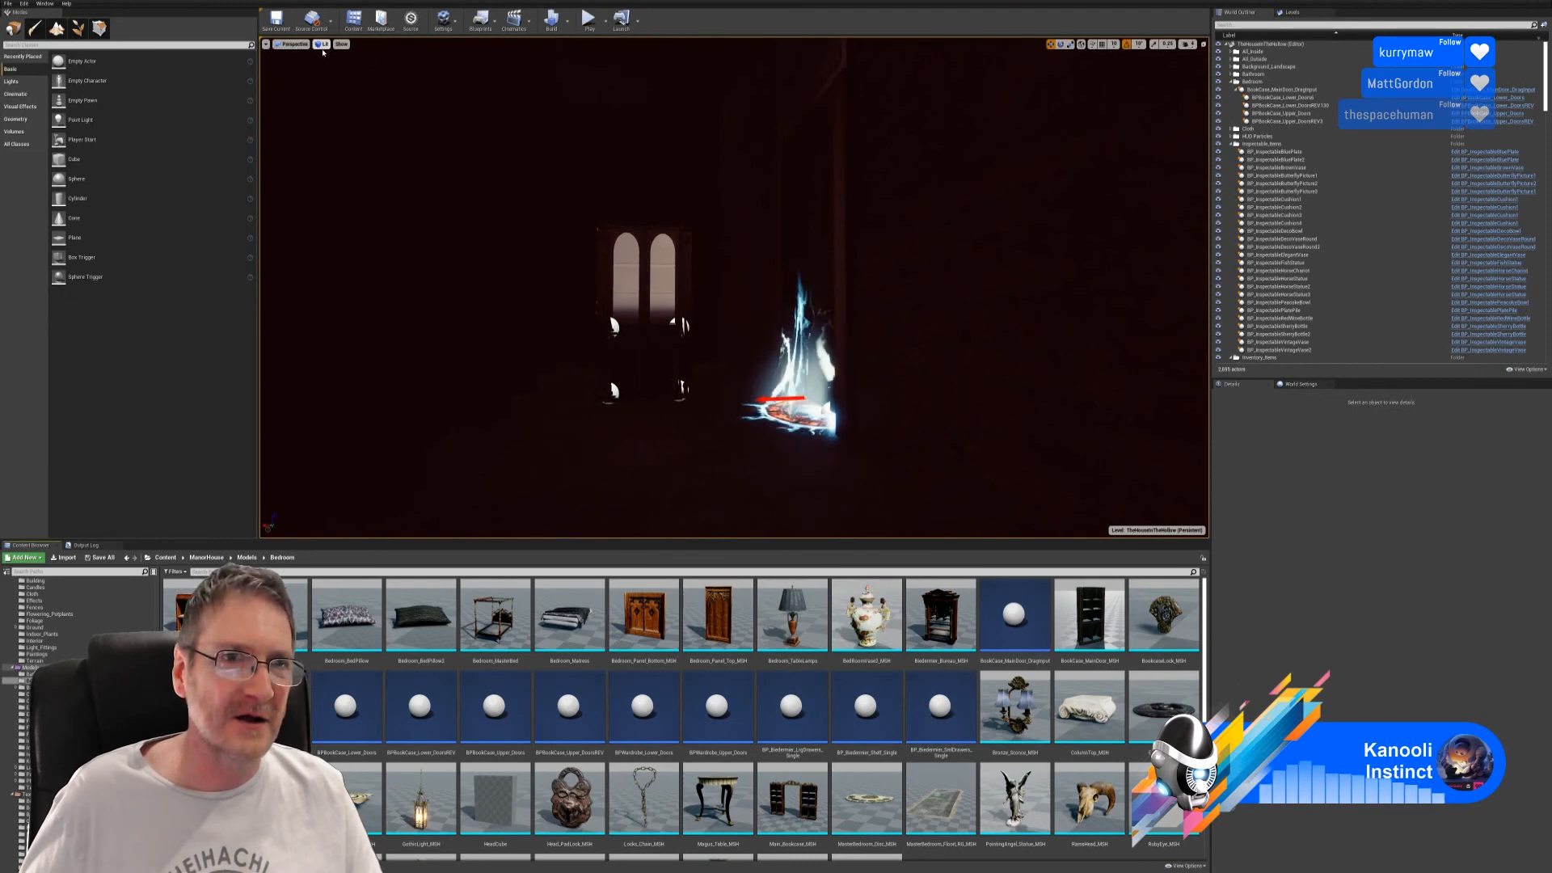
left_click(322, 43)
left_click(334, 71)
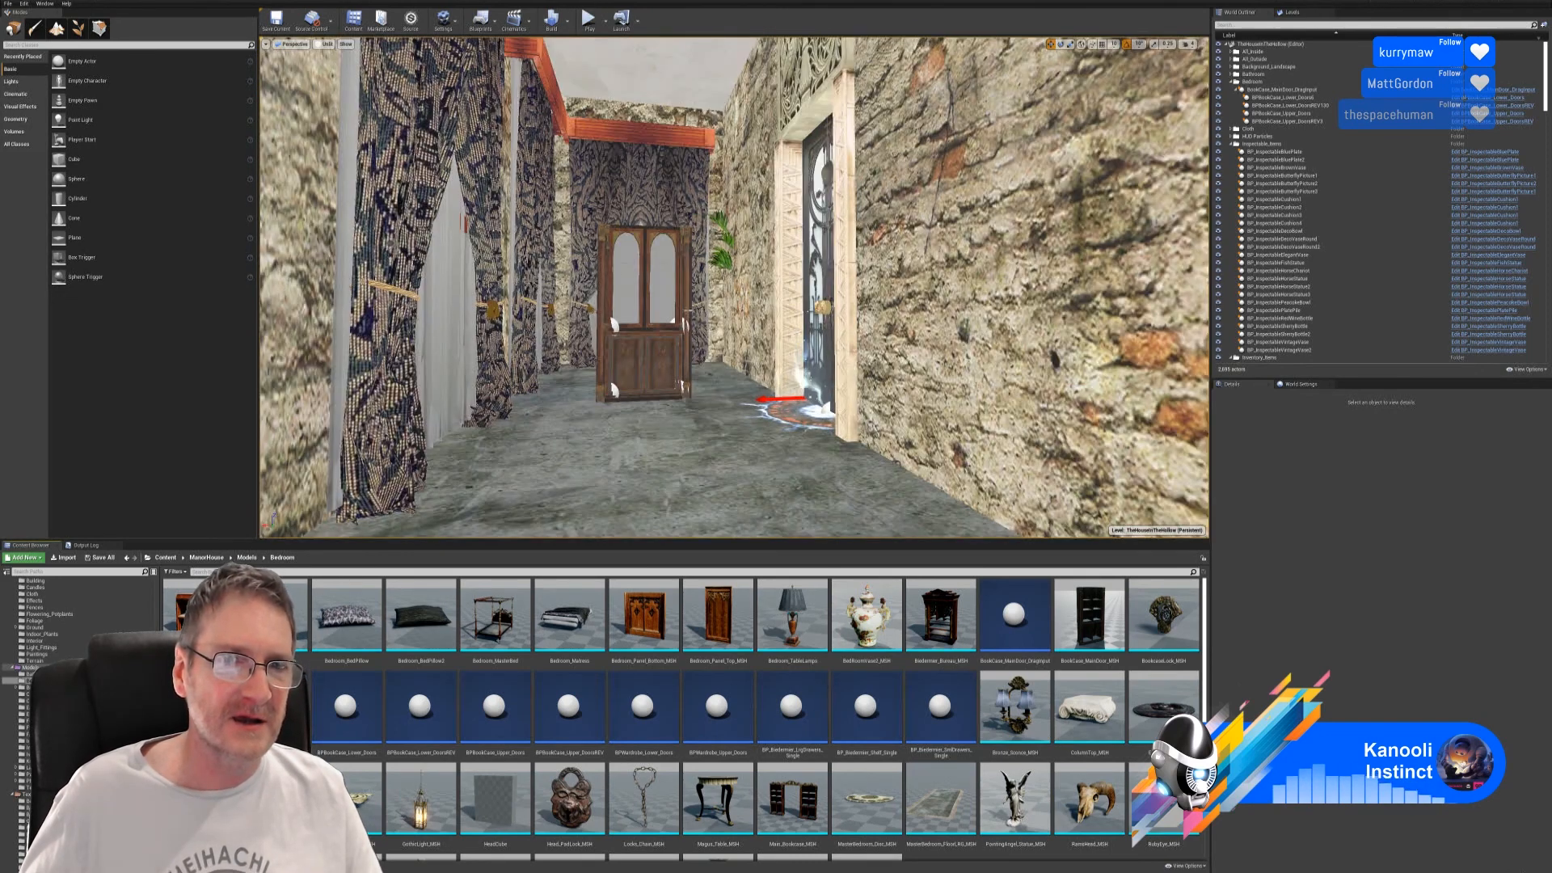
right_click_drag(734, 287, 729, 354)
key("w")
key("s")
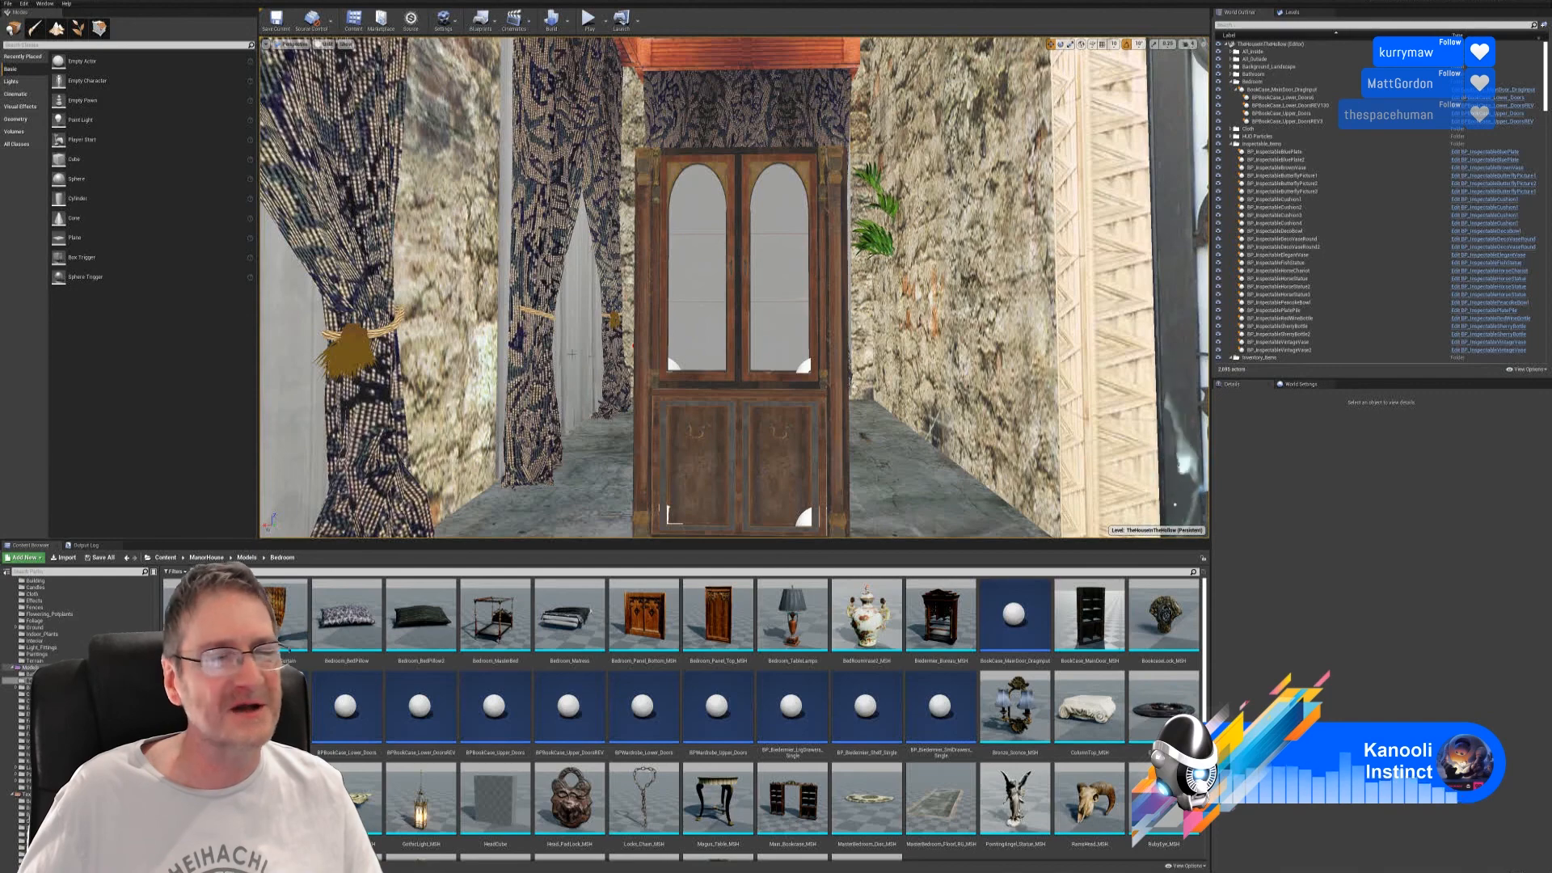
key("s")
right_click_drag(733, 286, 732, 311)
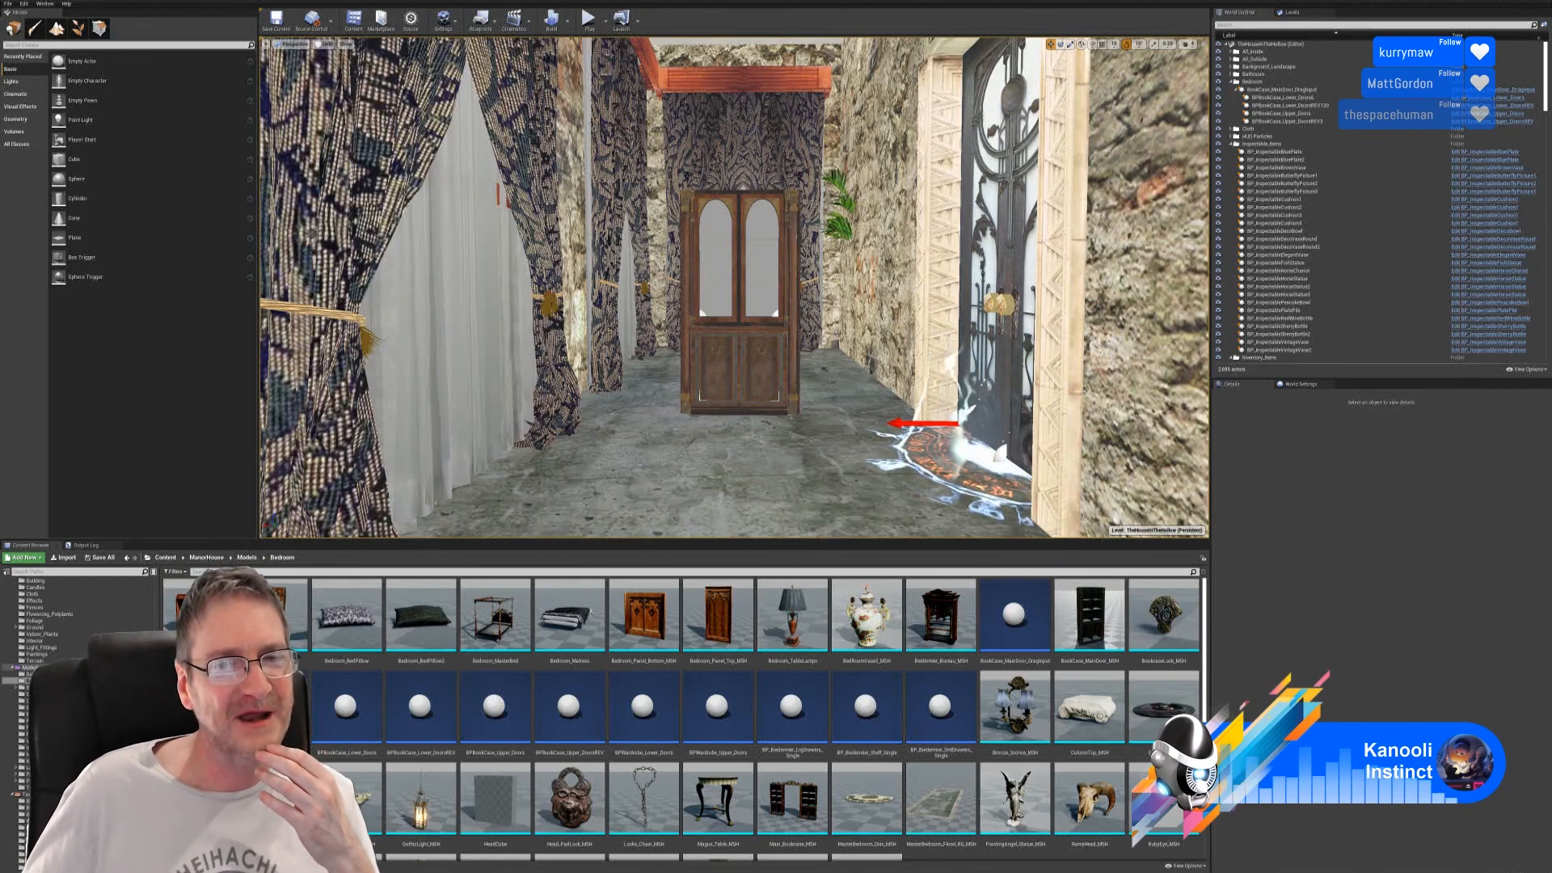
right_click_drag(734, 287, 724, 351)
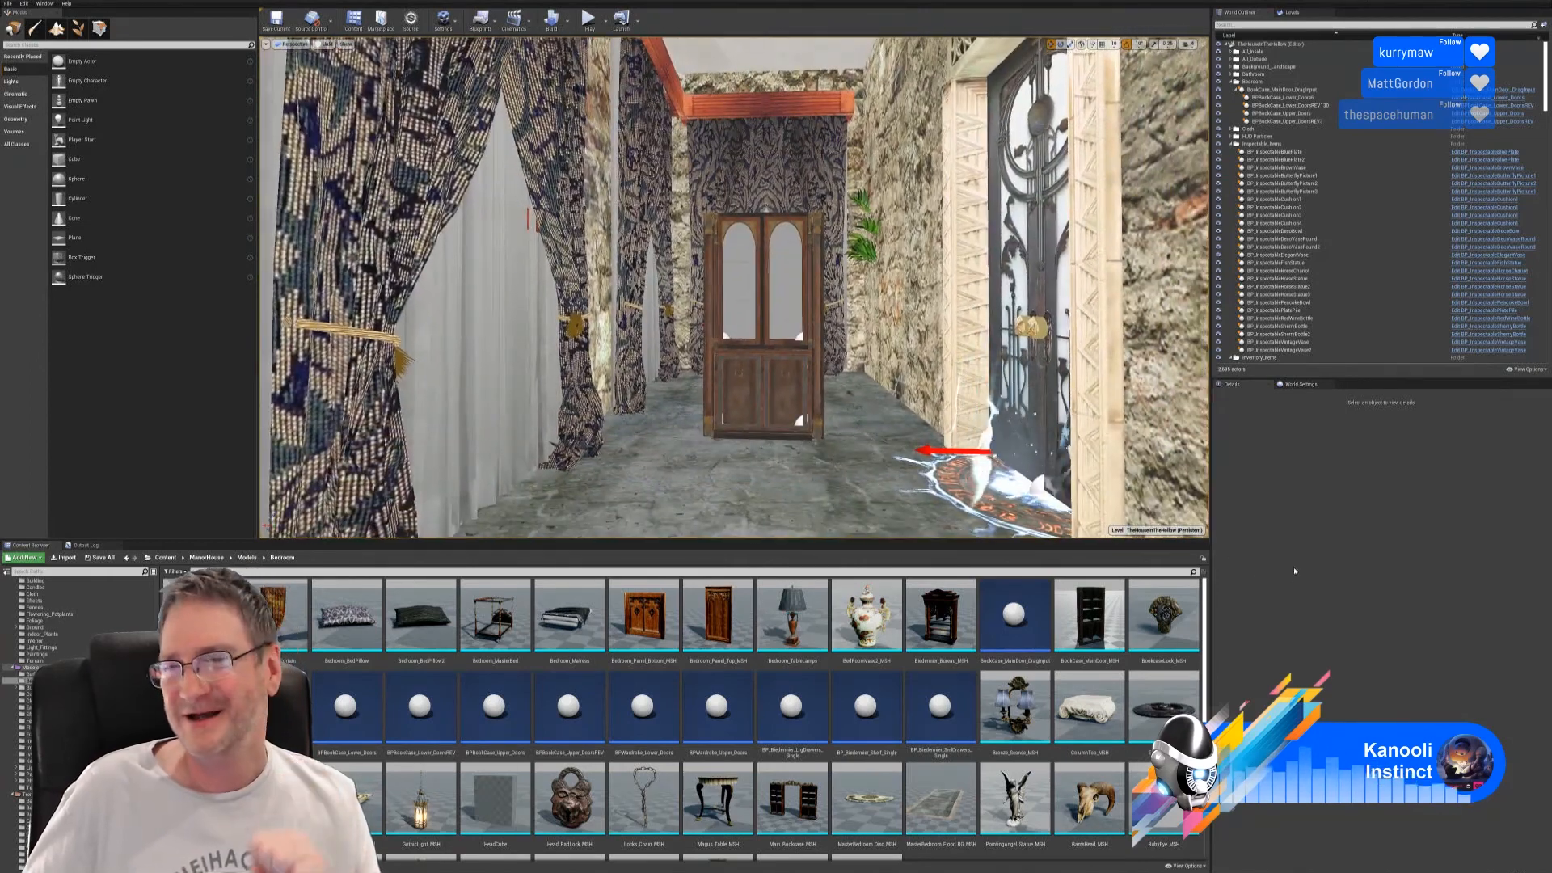